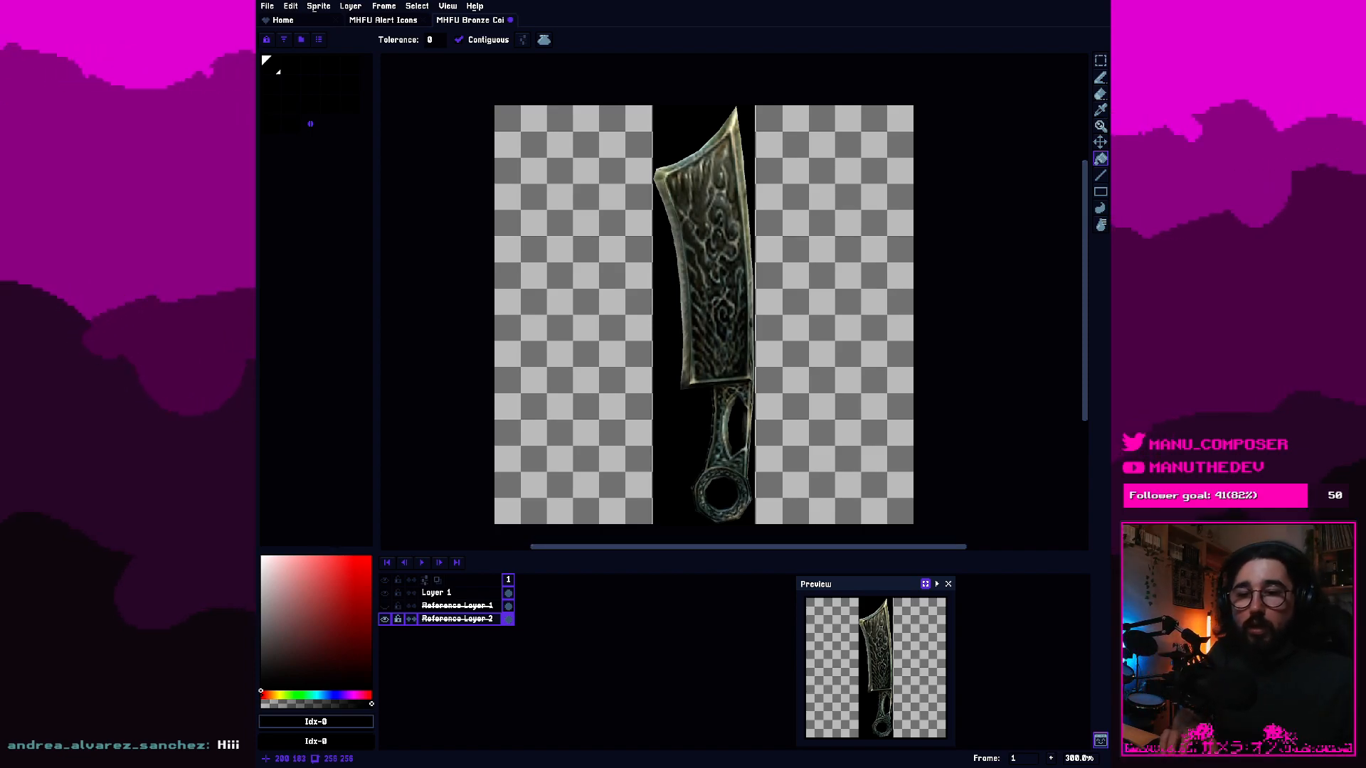
Make Layer 1 the active layer and inspect the cleaver reference's engraved blade up close.
left_click(1054, 440)
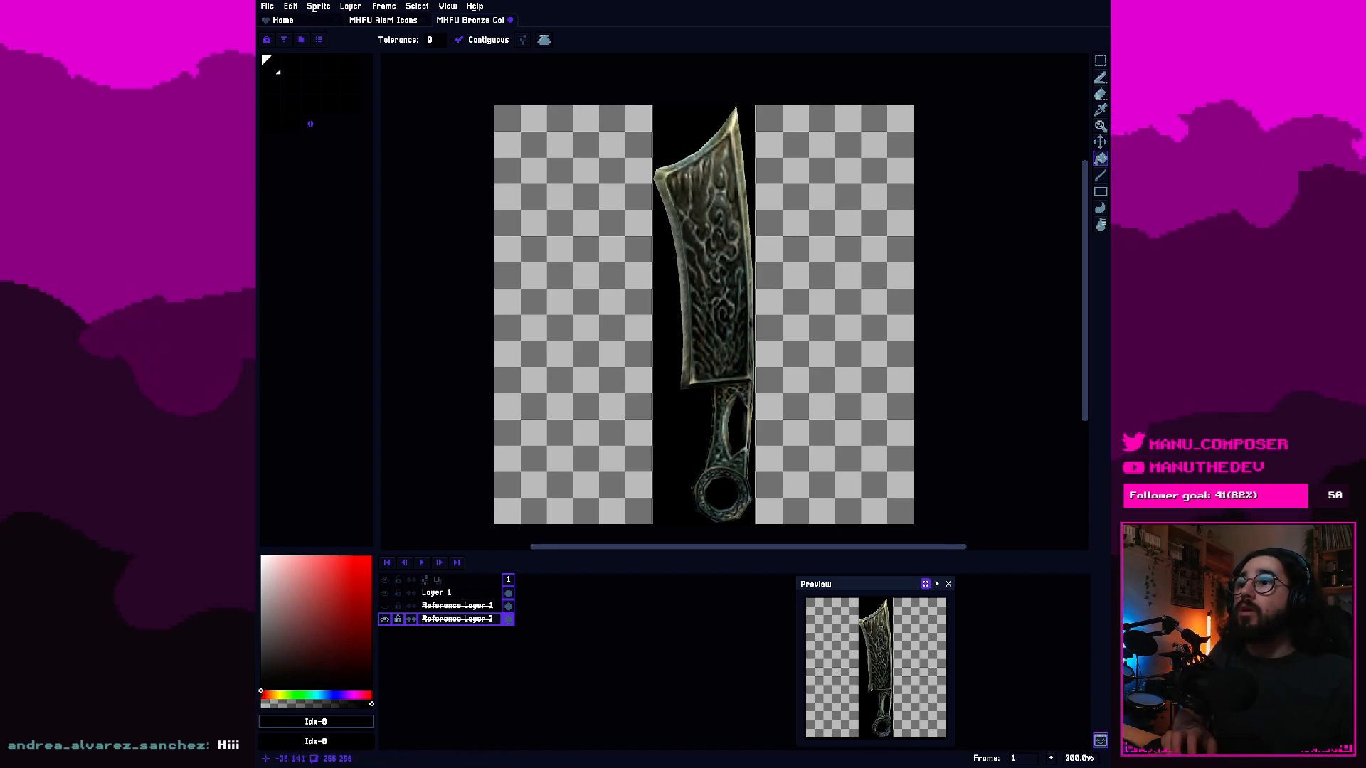
left_click(458, 593)
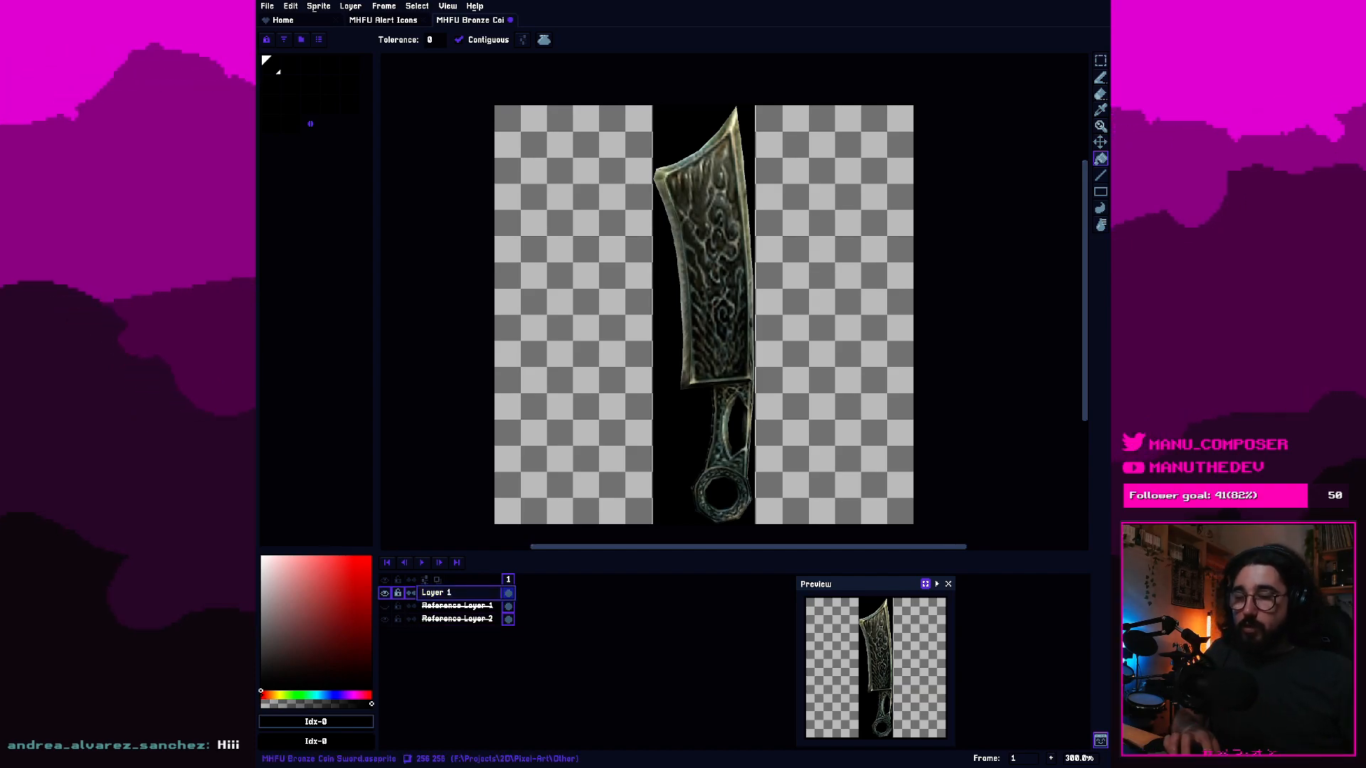
scroll(739, 328, "up", 3)
left_click_drag(791, 287, 688, 408)
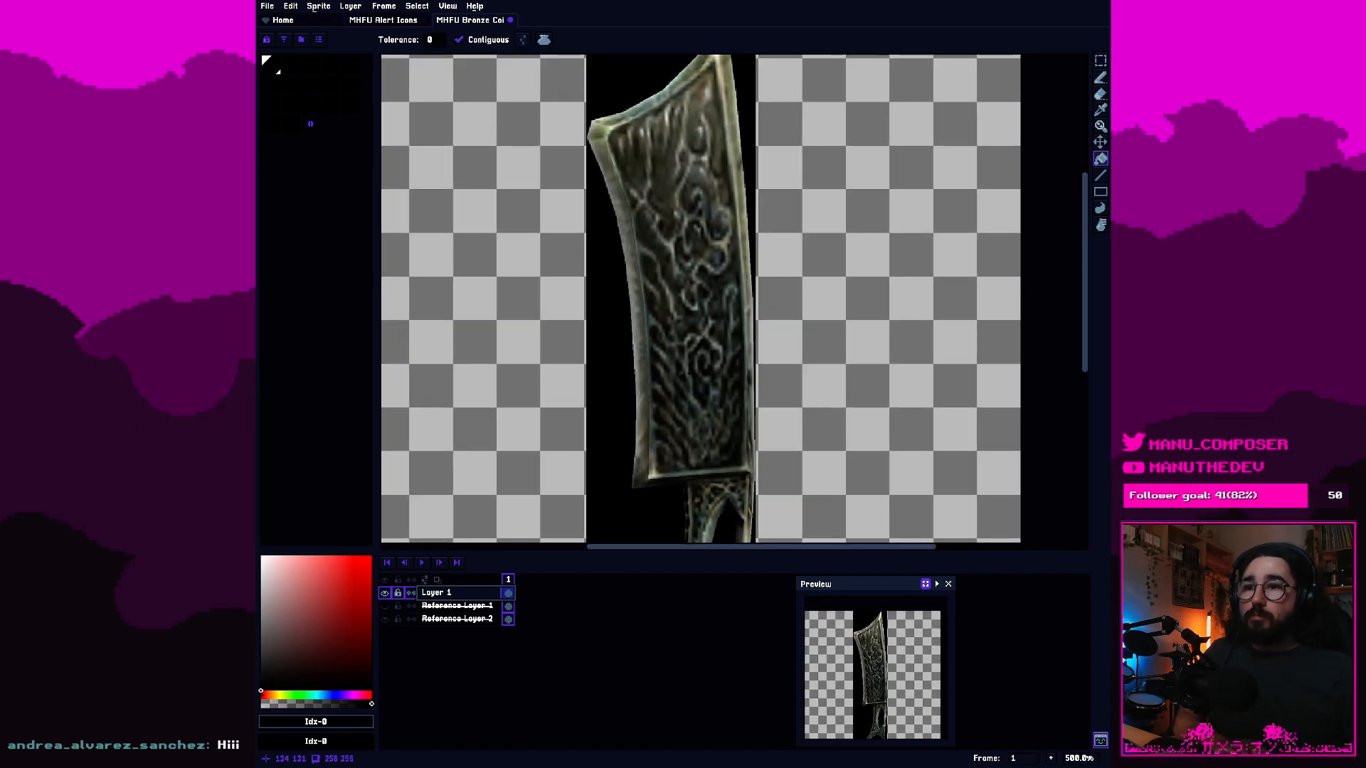
scroll(710, 270, "up", 1)
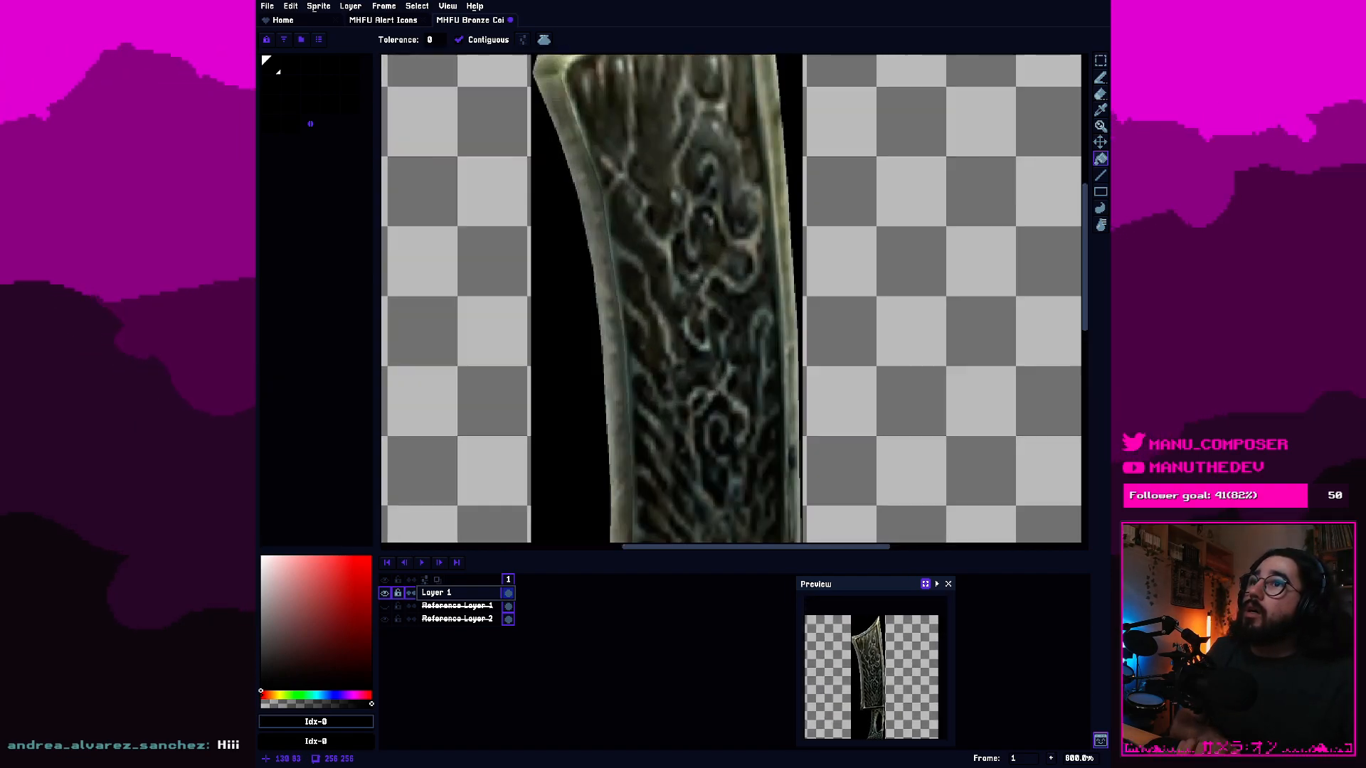
left_click_drag(658, 200, 657, 148)
scroll(675, 278, "down", 2)
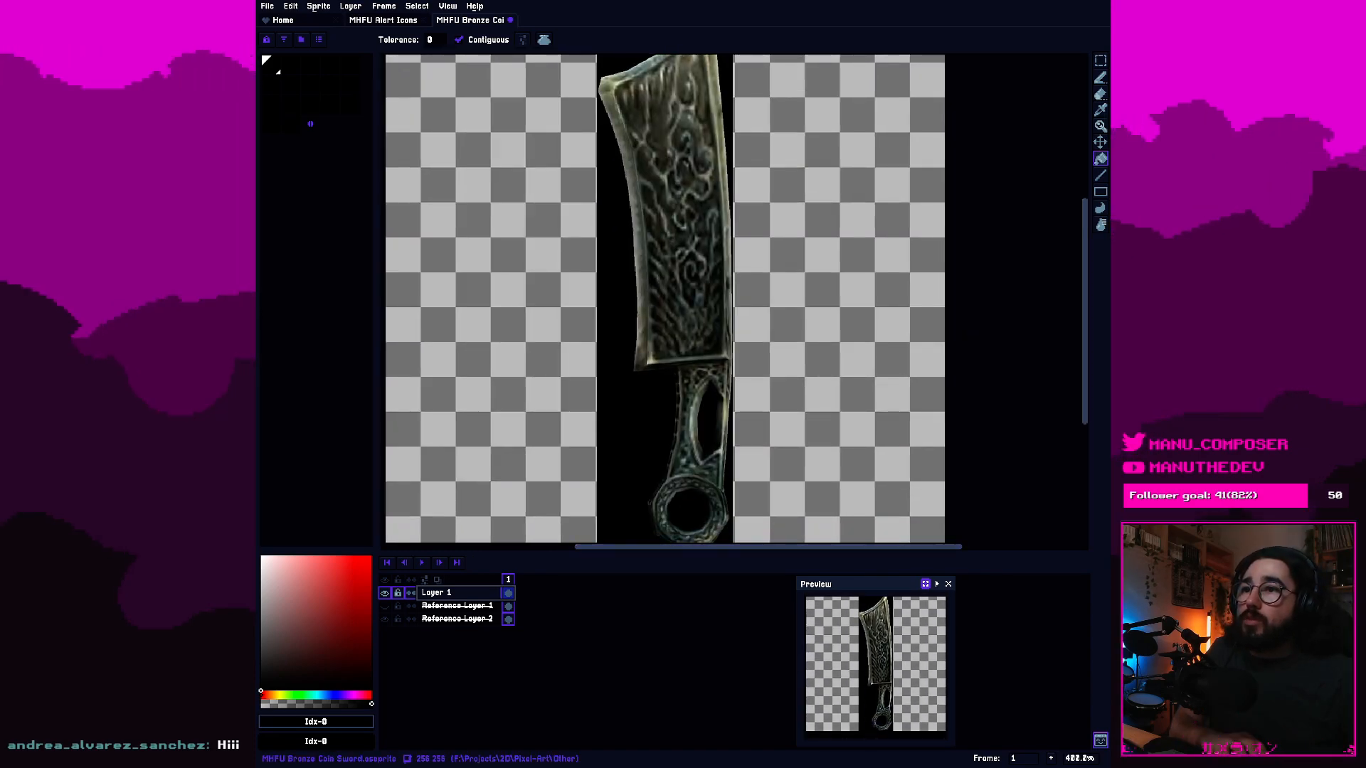
Free canvas space by shrinking the timeline, clearing the preview window from it, and setting the timeline position to Left.
left_click_drag(662, 553, 662, 622)
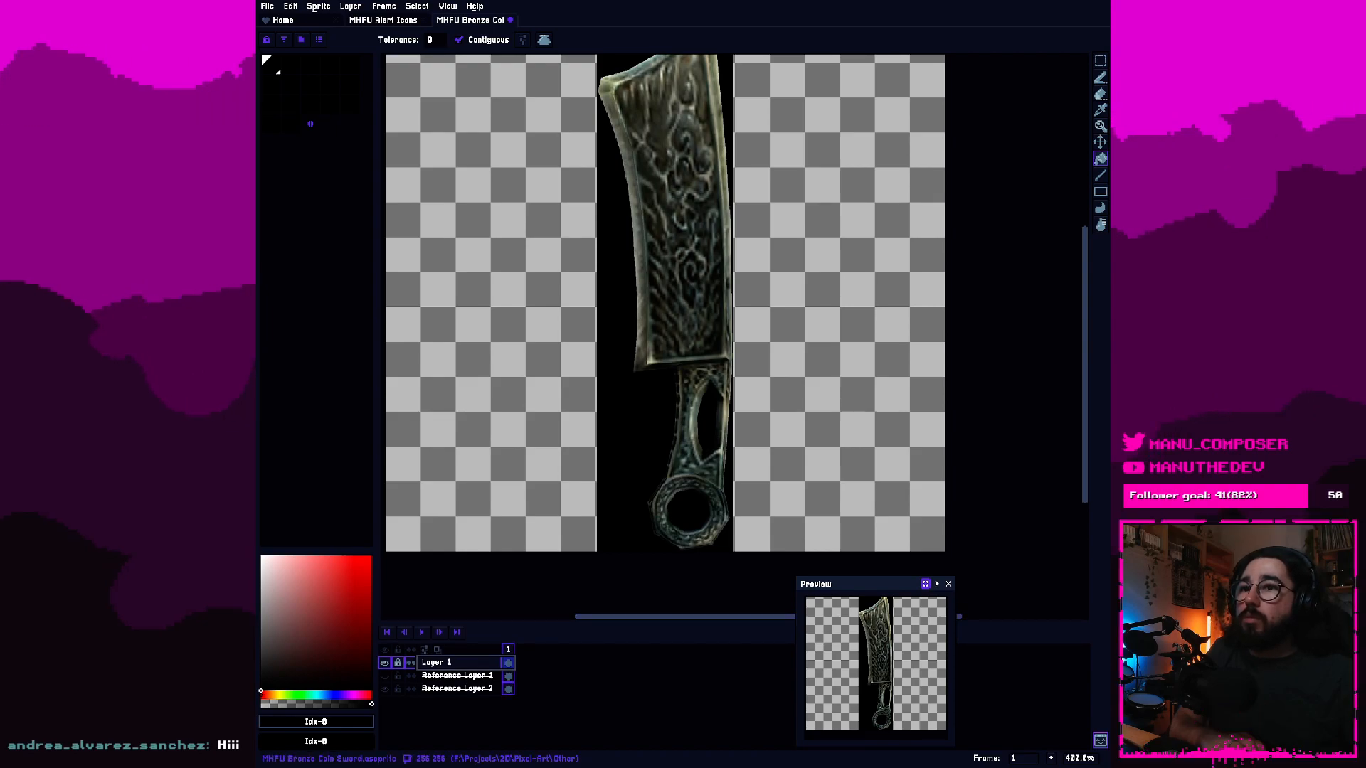
left_click_drag(860, 584, 961, 576)
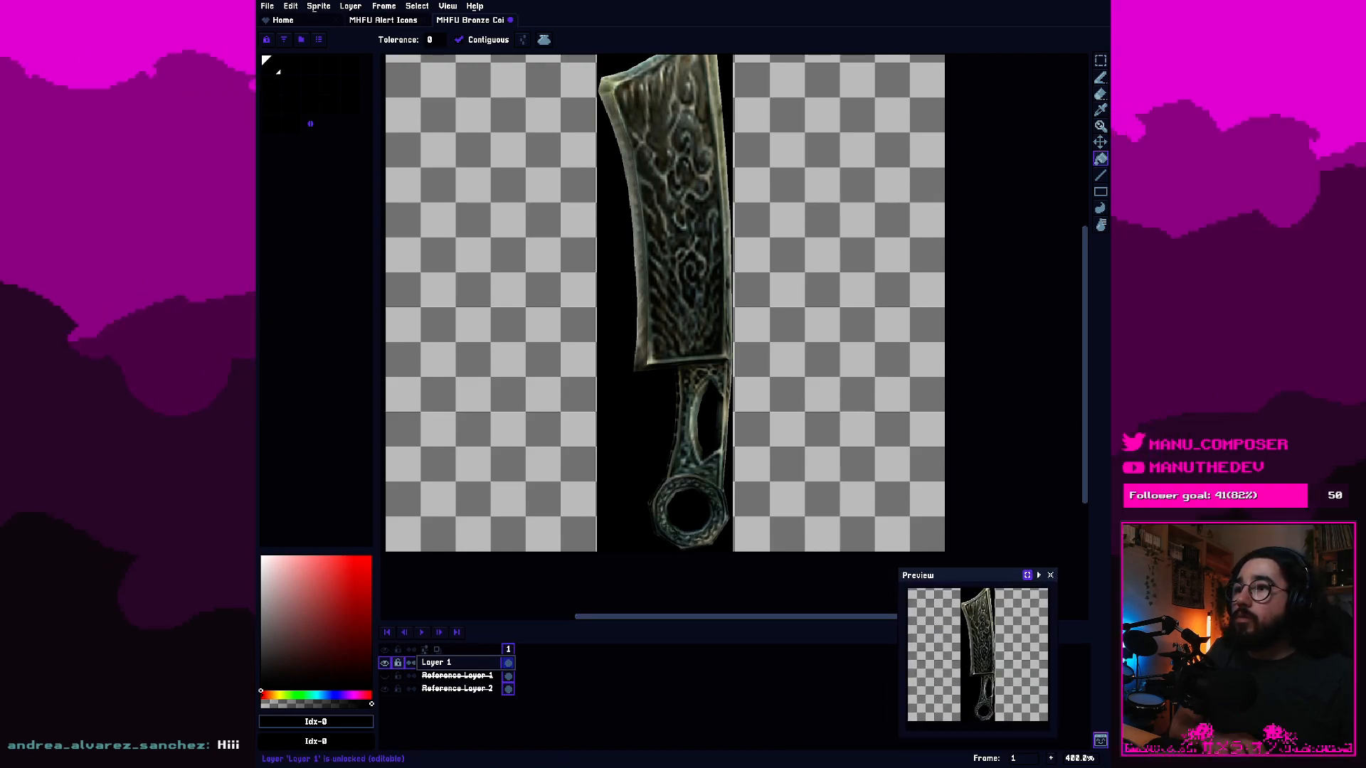
left_click(425, 649)
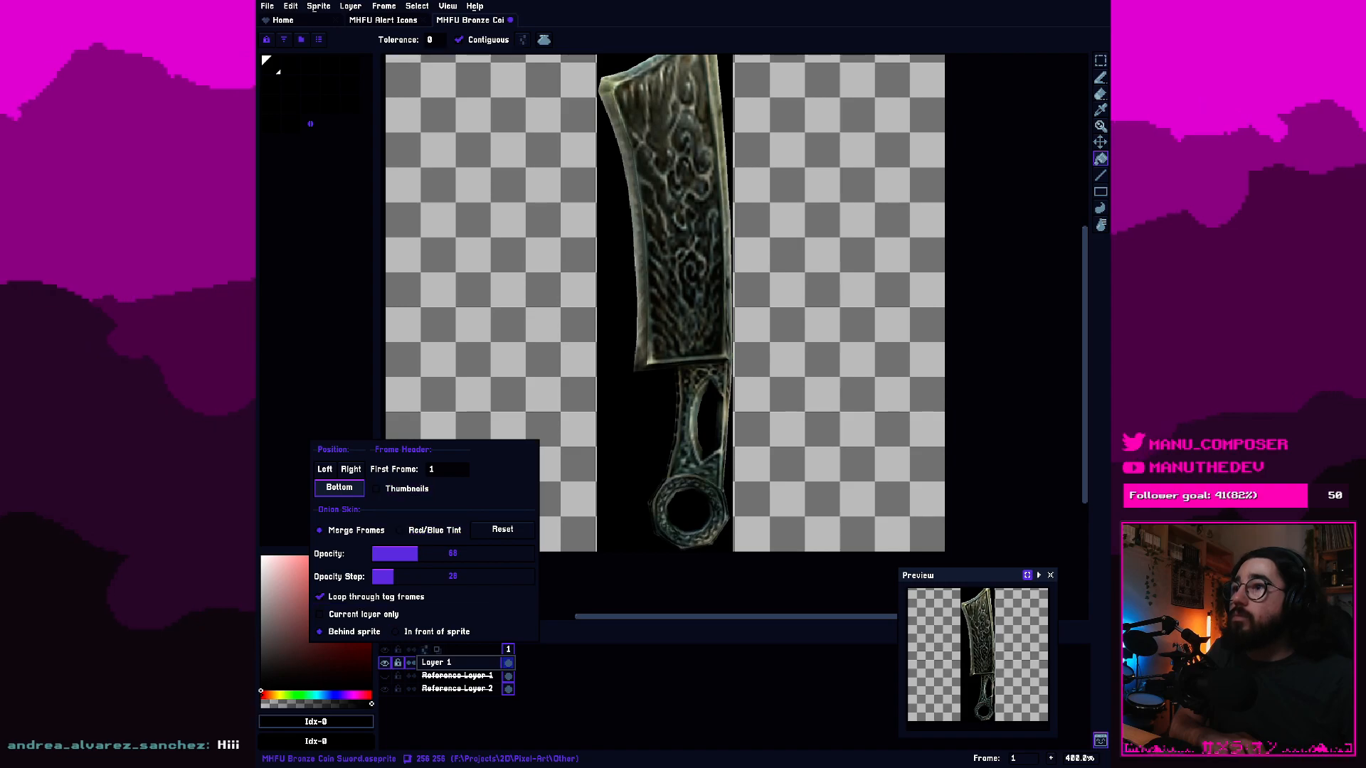
left_click(324, 468)
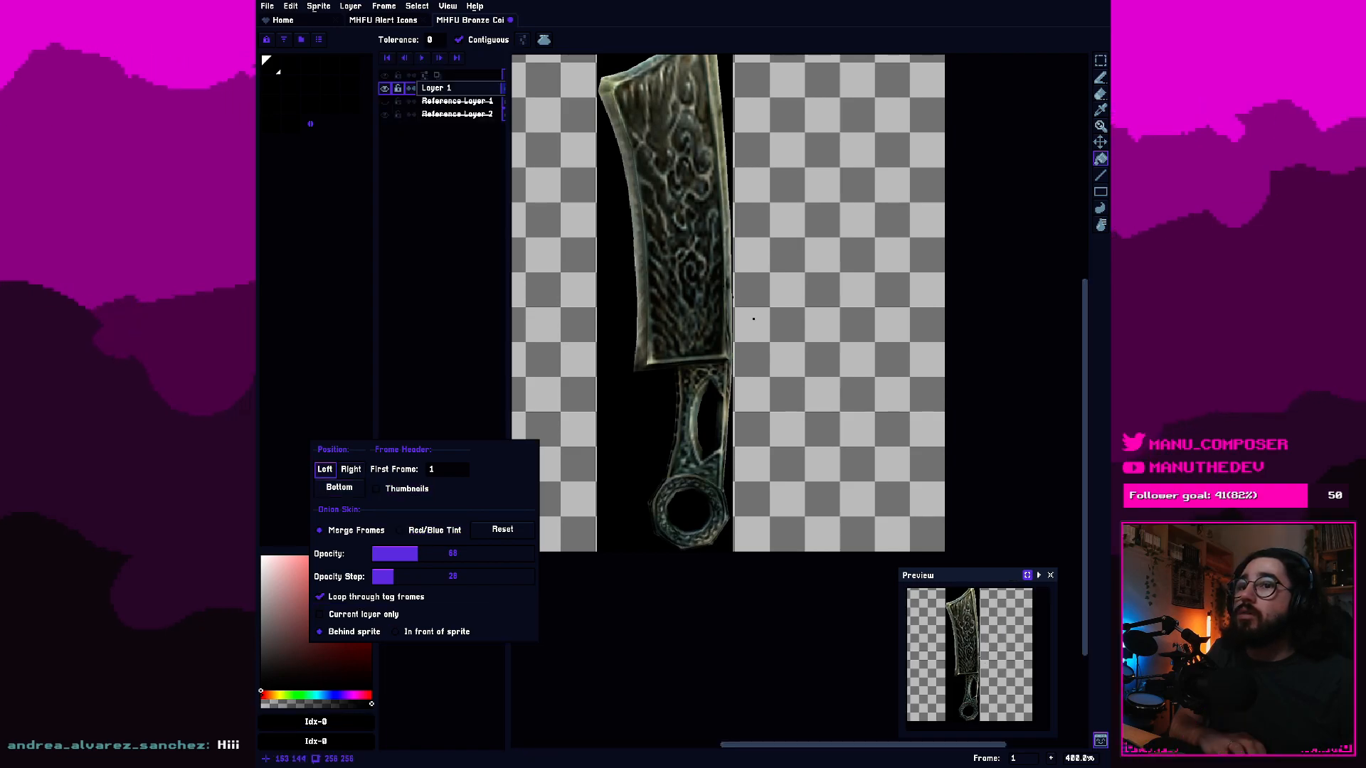
Place the preview window below the layer list, slightly widen the layer list, and narrow the preview to fit the sword.
left_click_drag(946, 575, 420, 566)
mouse_move(509, 456)
left_mouse_down()
mouse_move(544, 455)
mouse_move(522, 455)
left_mouse_up()
left_click_drag(691, 200, 840, 294)
scroll(823, 355, "up", 1)
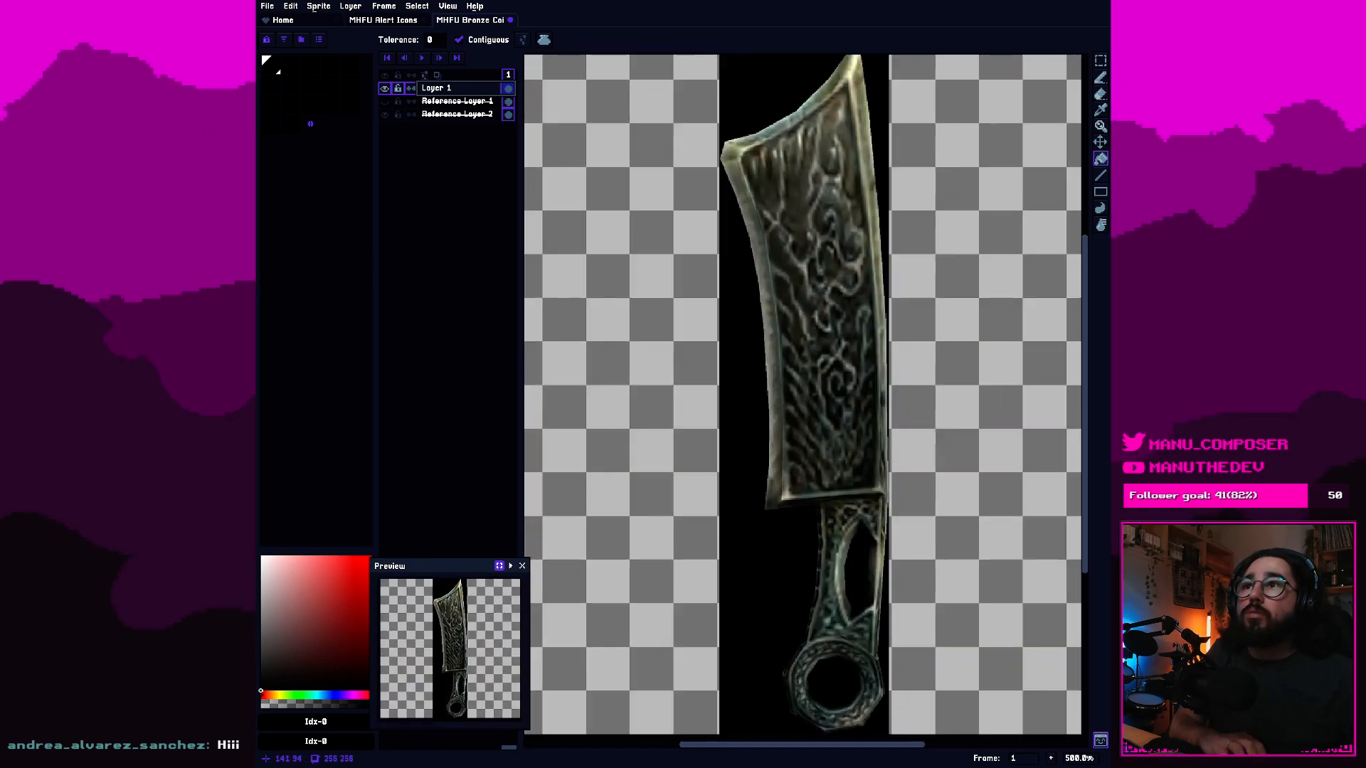
scroll(793, 303, "down", 1)
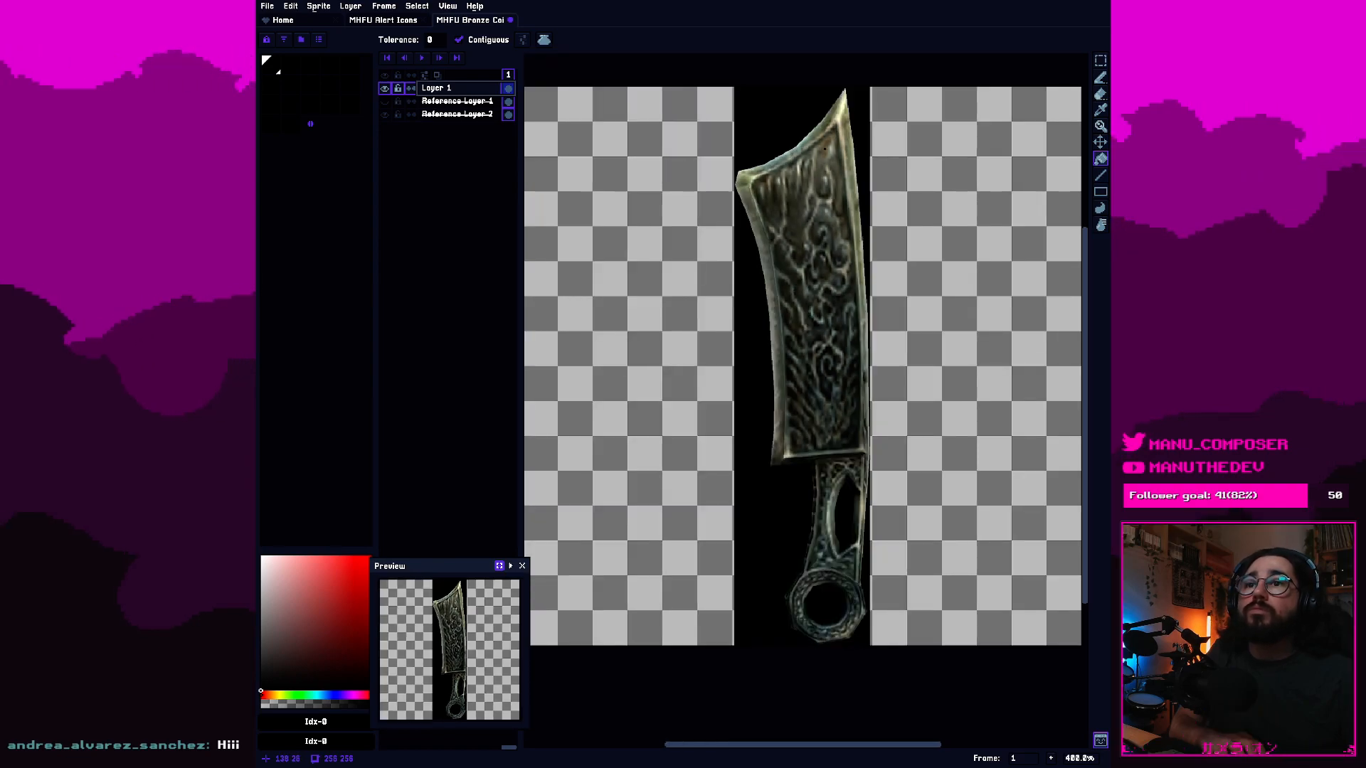
left_click_drag(829, 239, 813, 259)
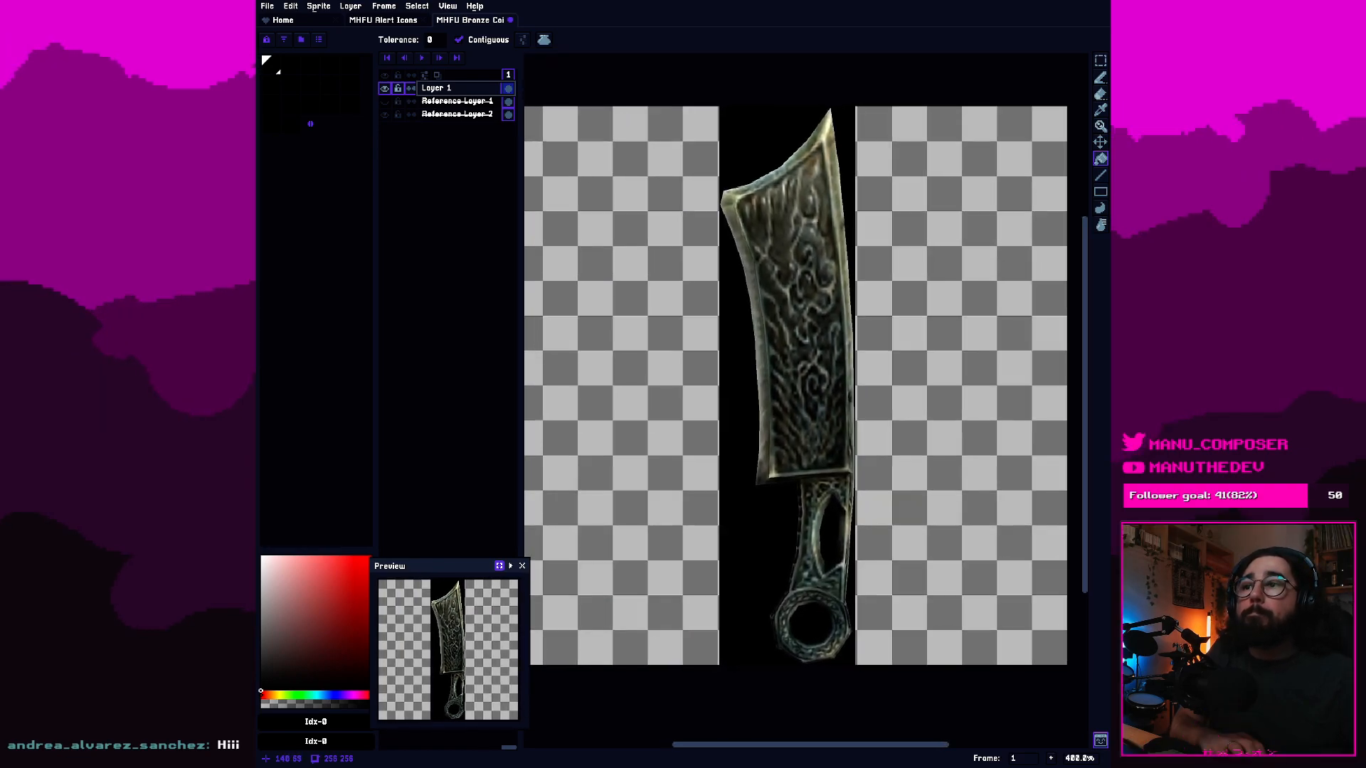
left_click_drag(528, 644, 418, 644)
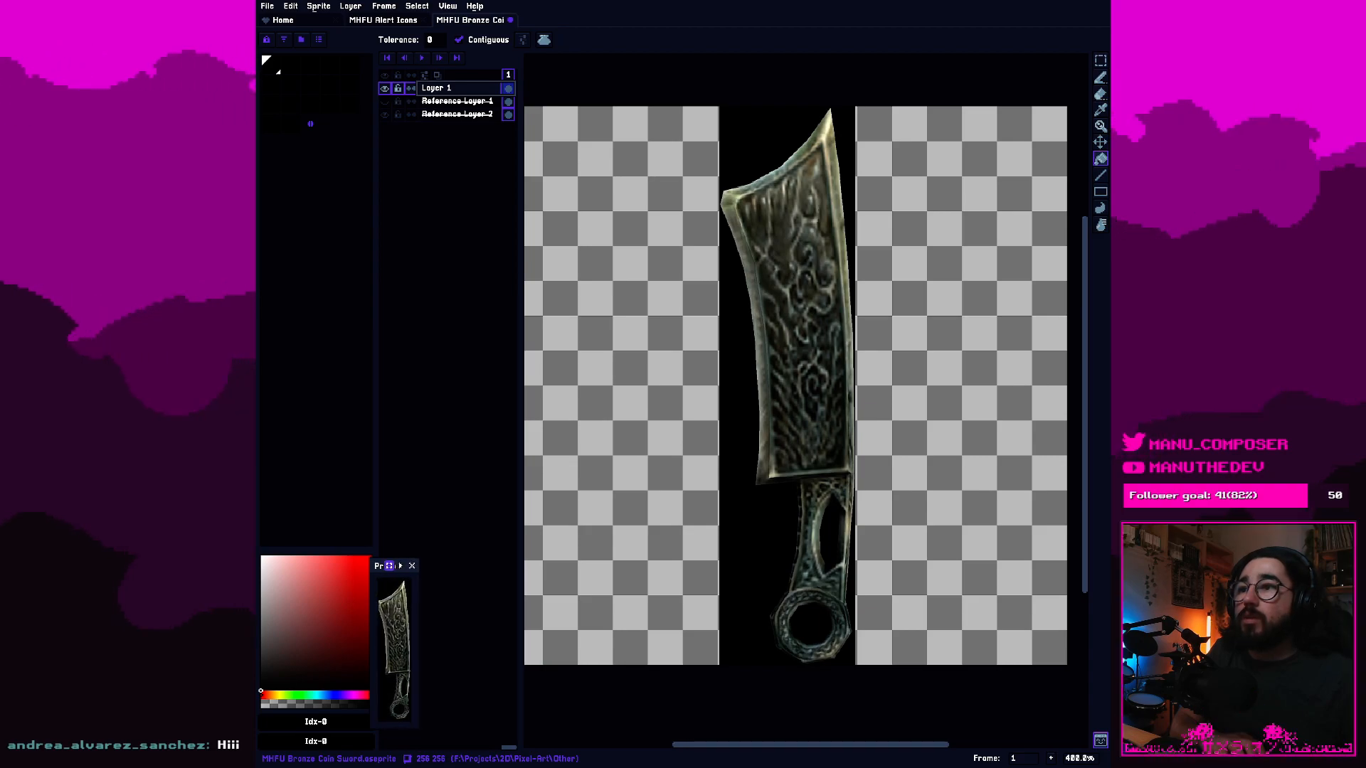
mouse_move(378, 565)
left_mouse_down()
mouse_move(398, 512)
mouse_move(355, 377)
mouse_move(276, 383)
mouse_move(392, 528)
mouse_move(389, 561)
mouse_move(399, 554)
left_mouse_up()
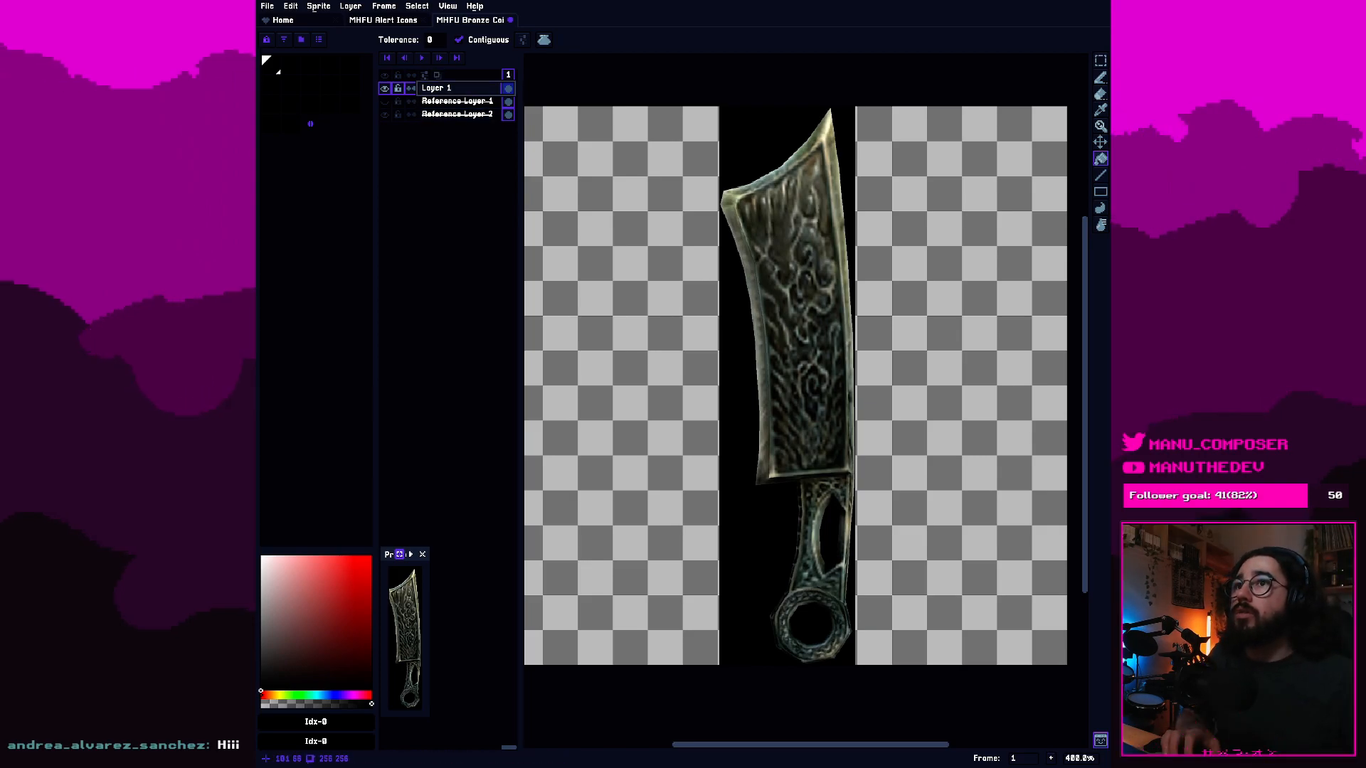
Sample the dark olive colour #313328 from the cleaver's blade with the Eyedropper, add it to the palette and select it.
key("i")
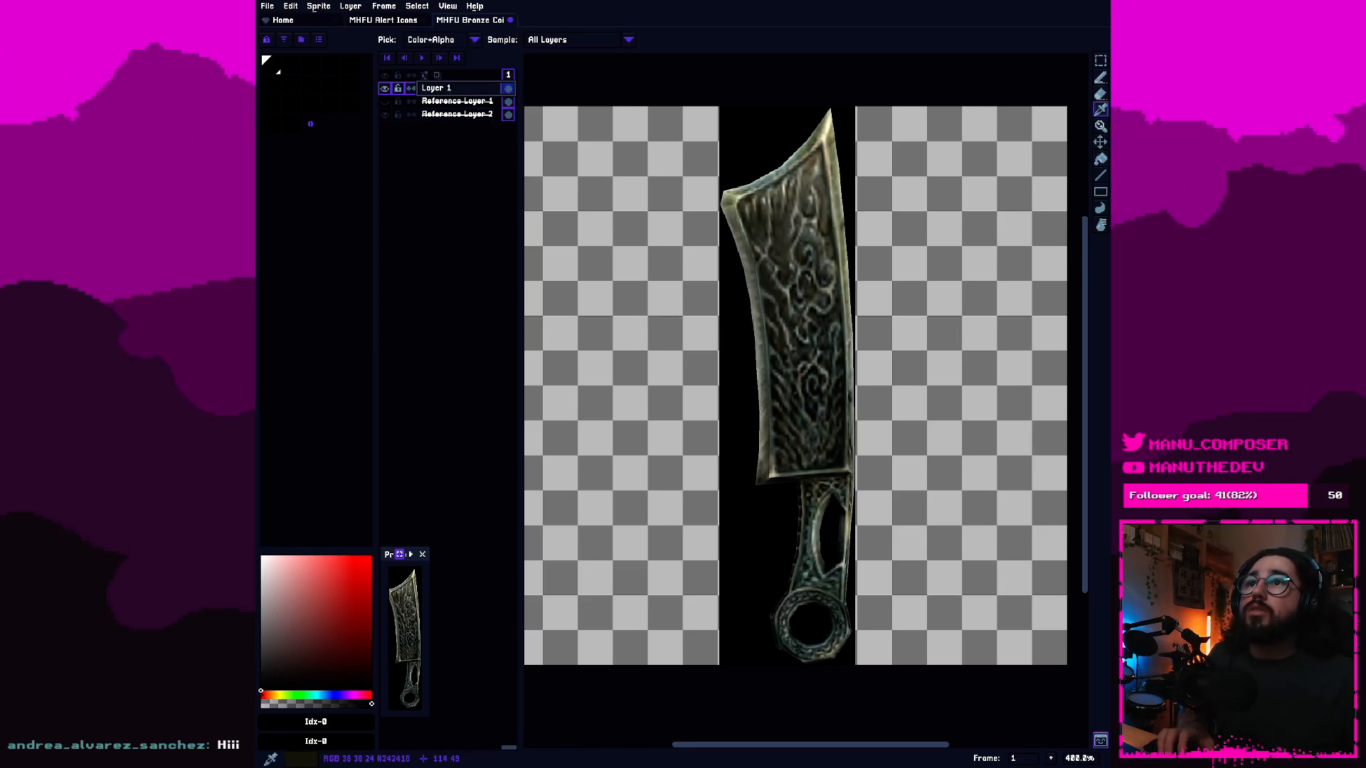
scroll(754, 292, "up", 1)
left_click(761, 231)
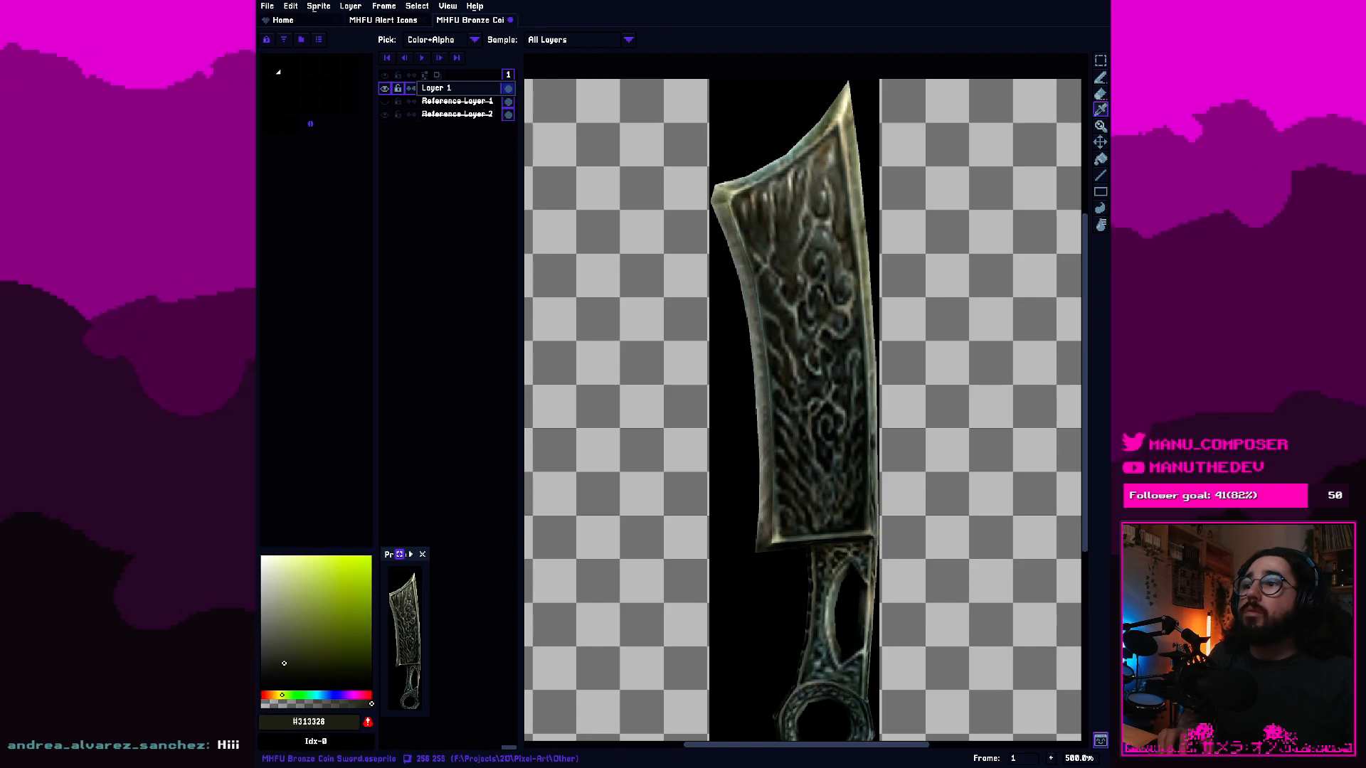
left_click(369, 722)
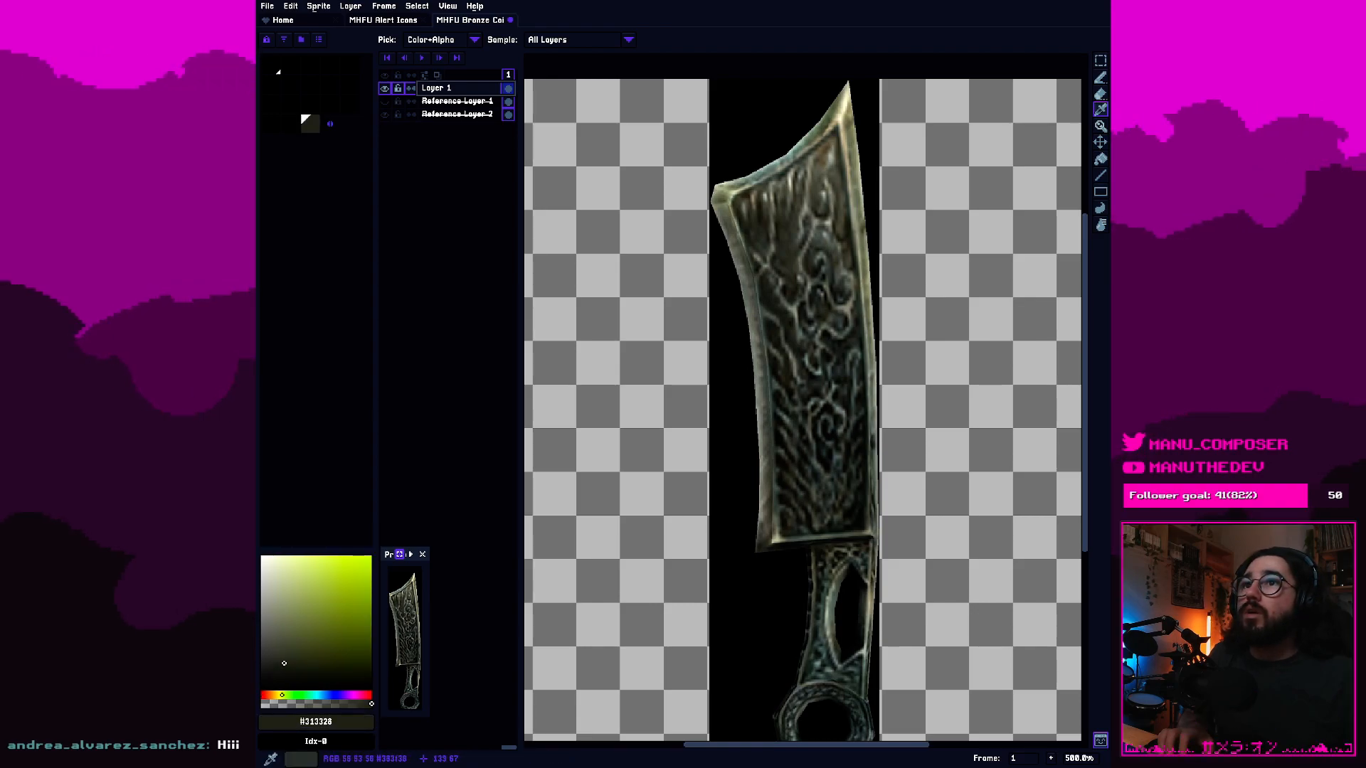
left_click_drag(818, 602, 790, 579)
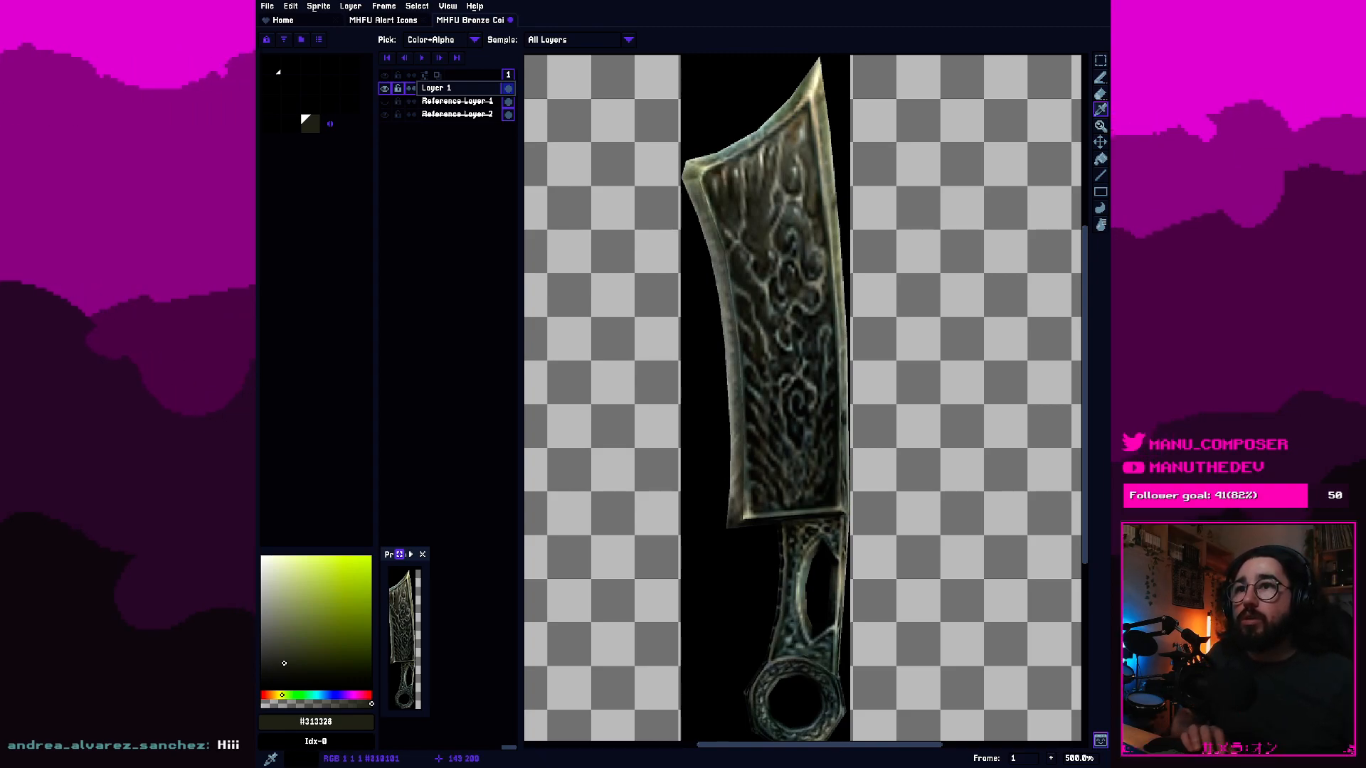
left_click(310, 124)
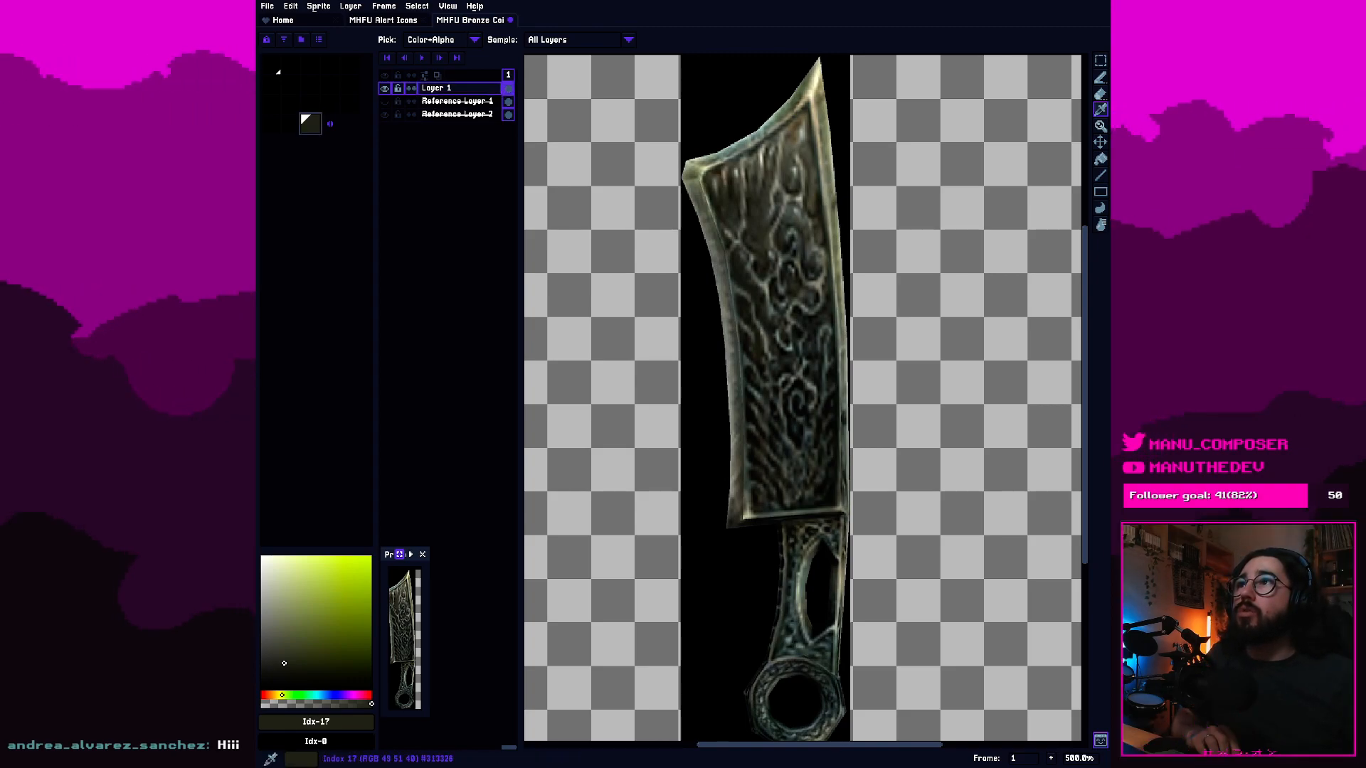
Run the Color Shading script on the sampled olive colour and move its window away from the sword reference.
left_click(474, 39)
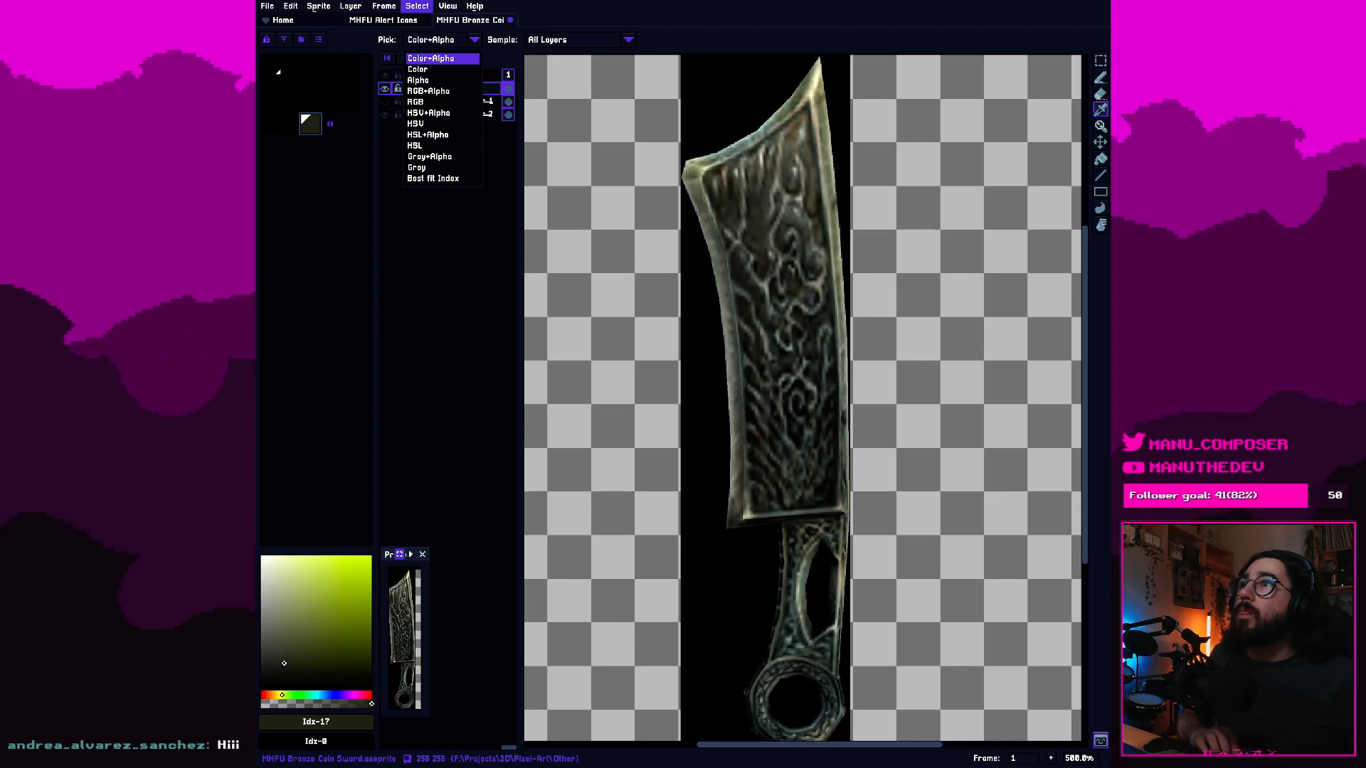
left_click(267, 5)
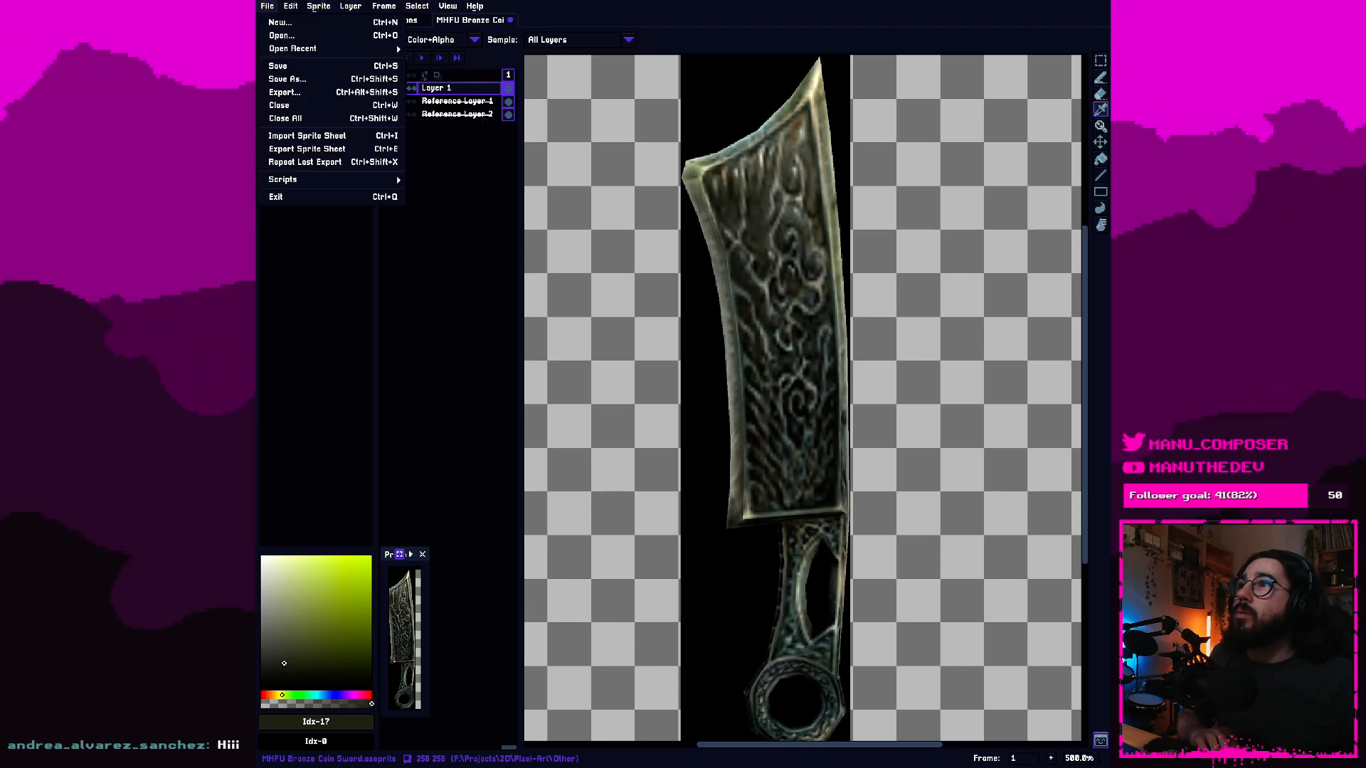
mouse_move(290, 6)
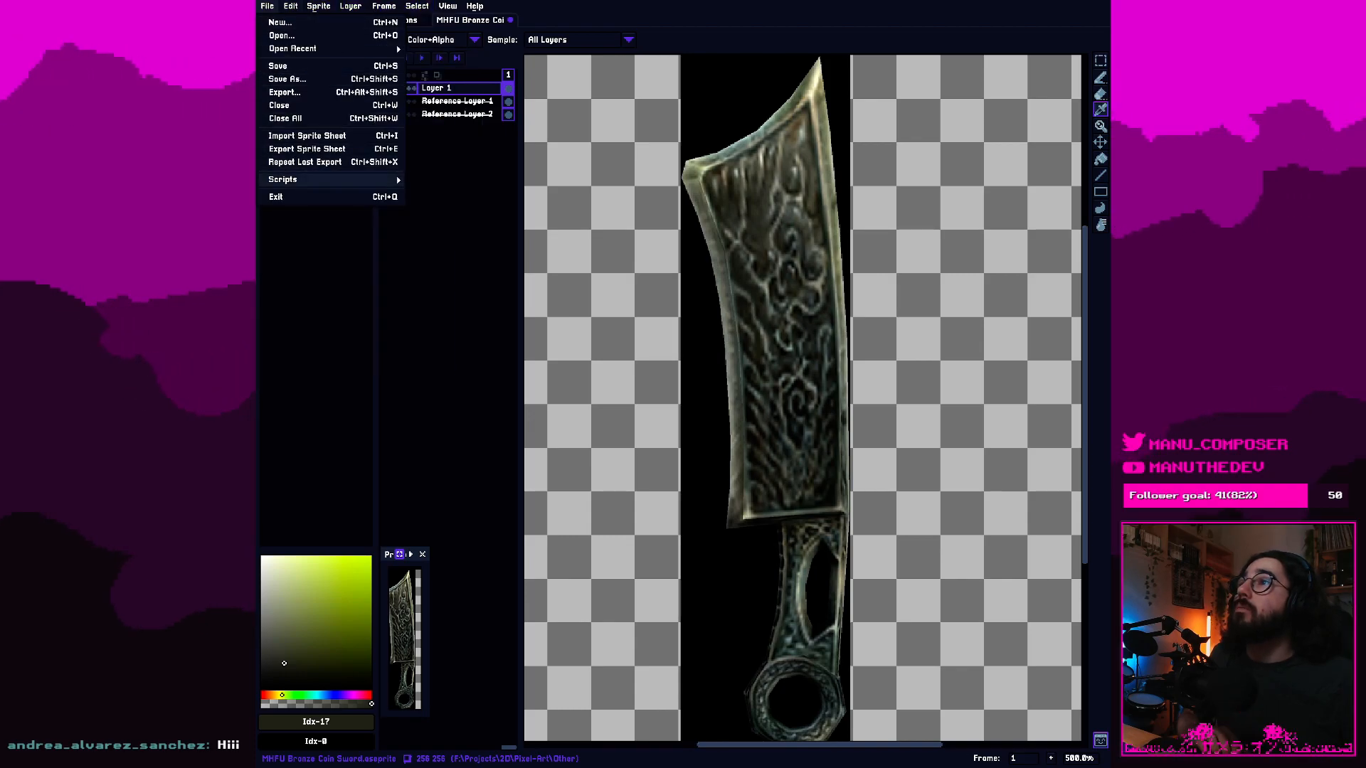
mouse_move(335, 180)
left_click(445, 179)
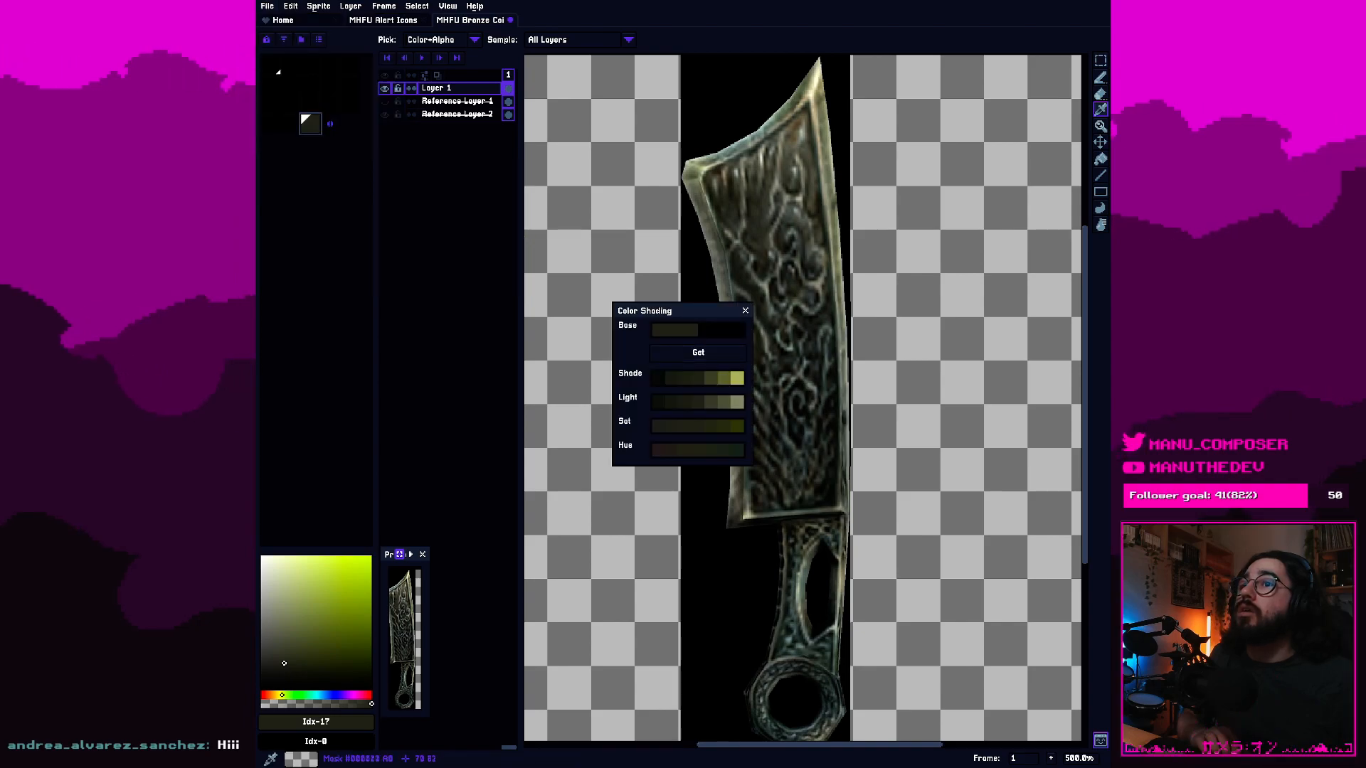
left_click_drag(676, 311, 474, 293)
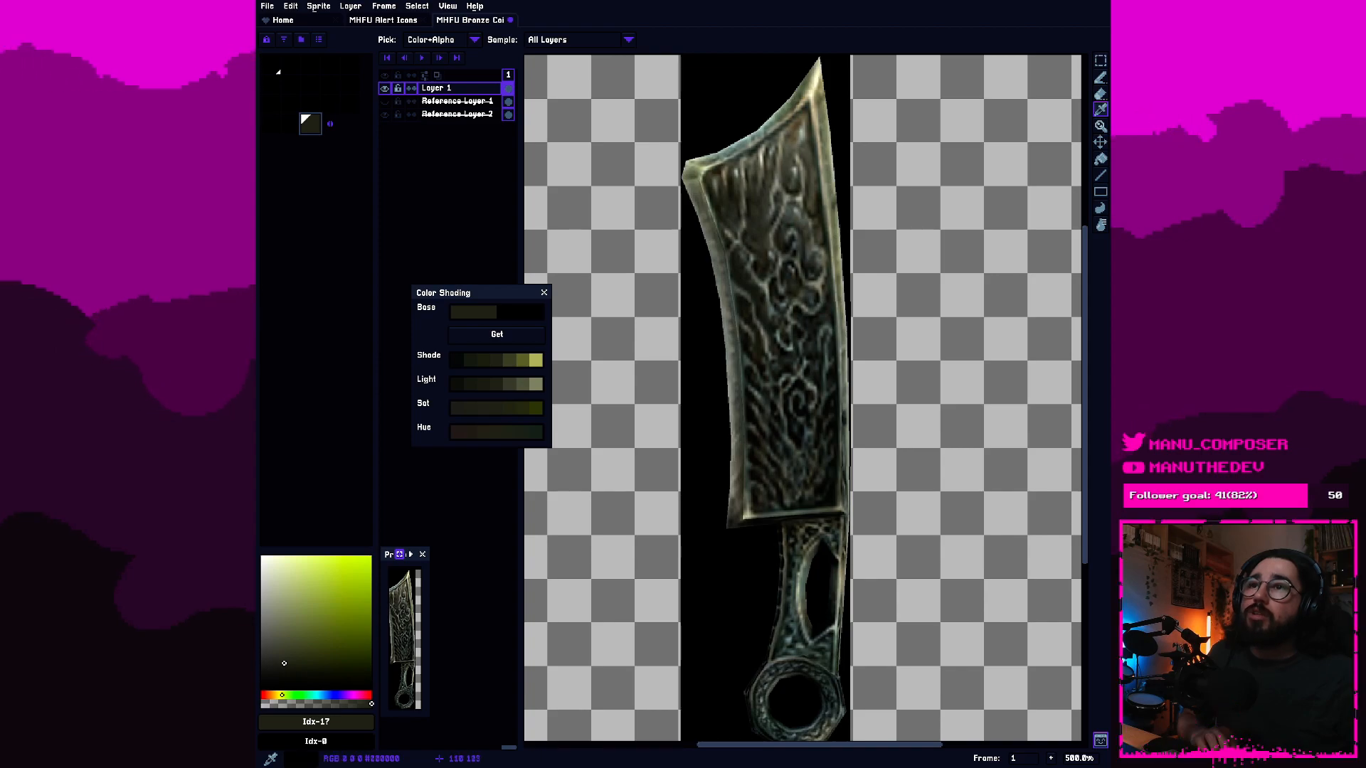
Shift the Color Shading window off the canvas and reselect the dark olive base colour from the Shade ramp.
scroll(852, 520, "down", 1)
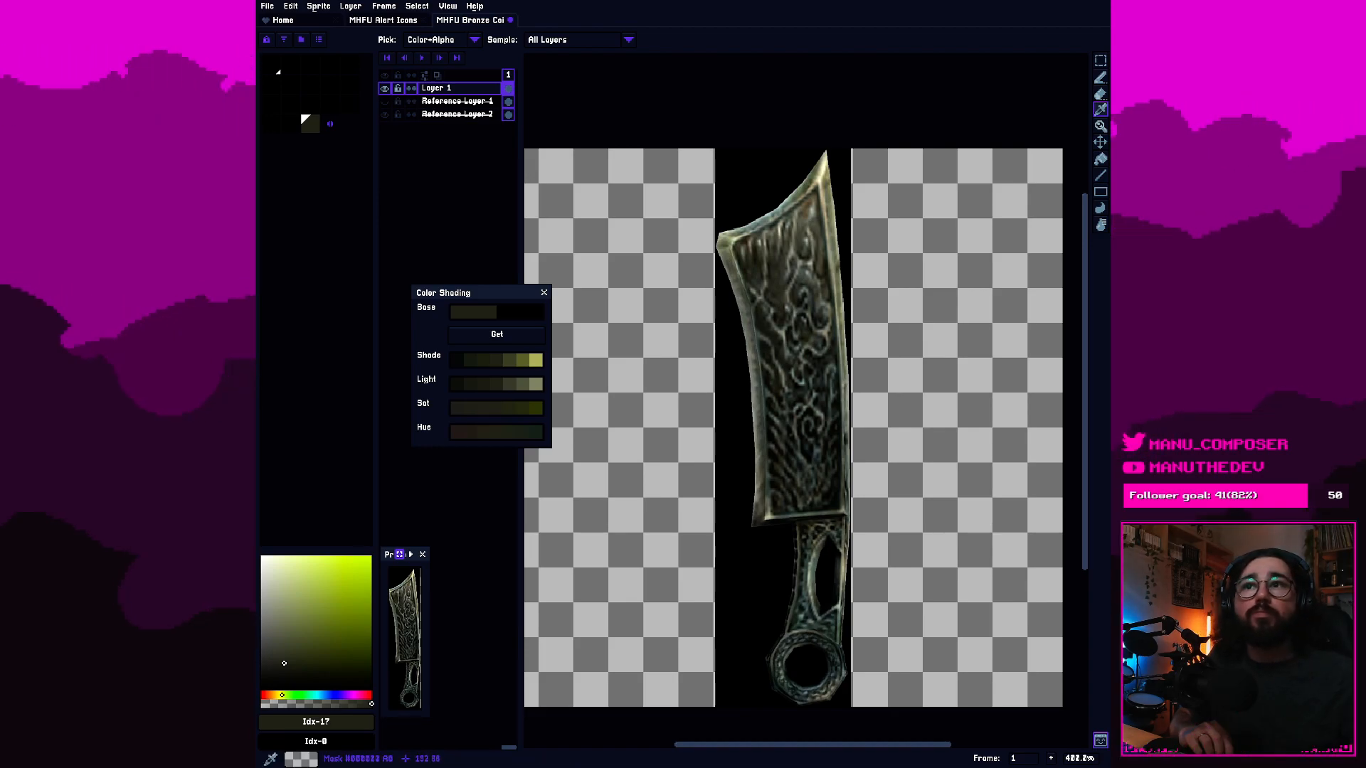
left_click(938, 328)
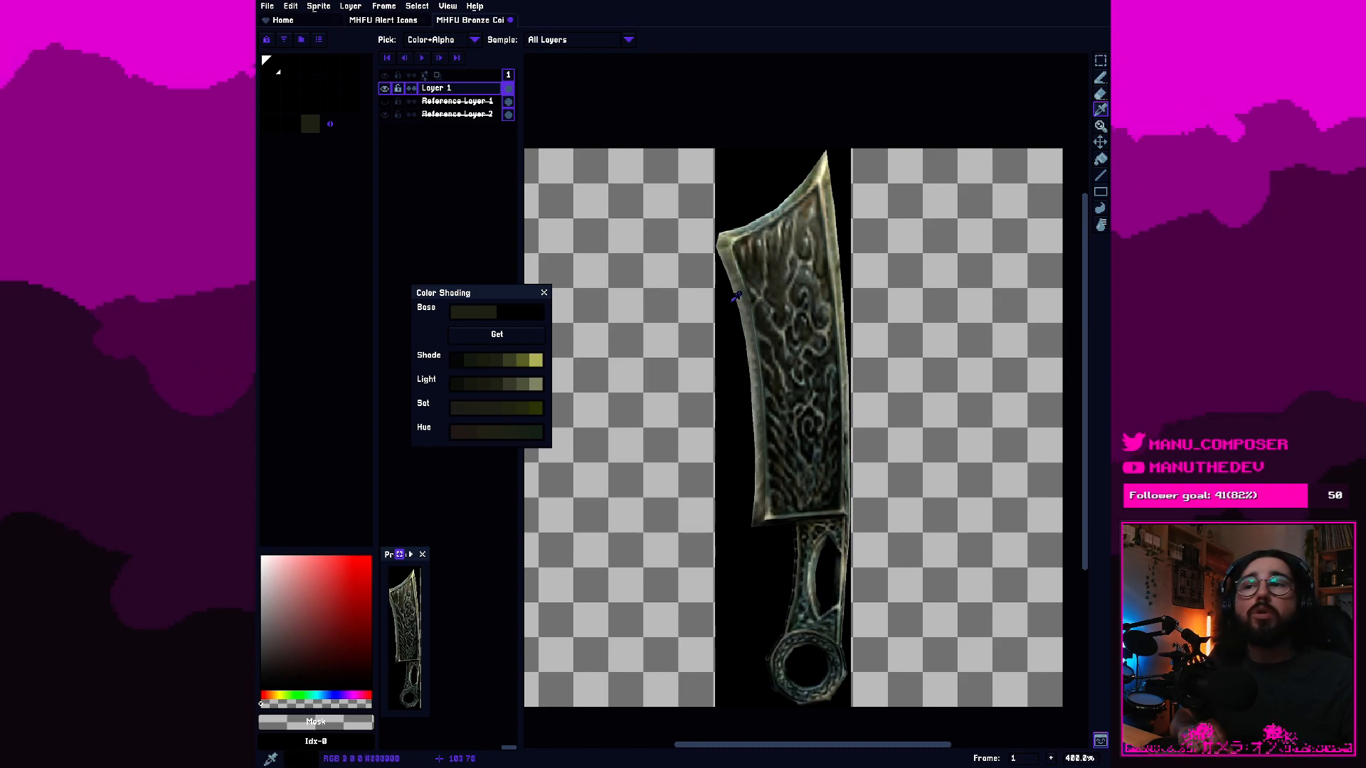
left_click_drag(489, 299, 467, 297)
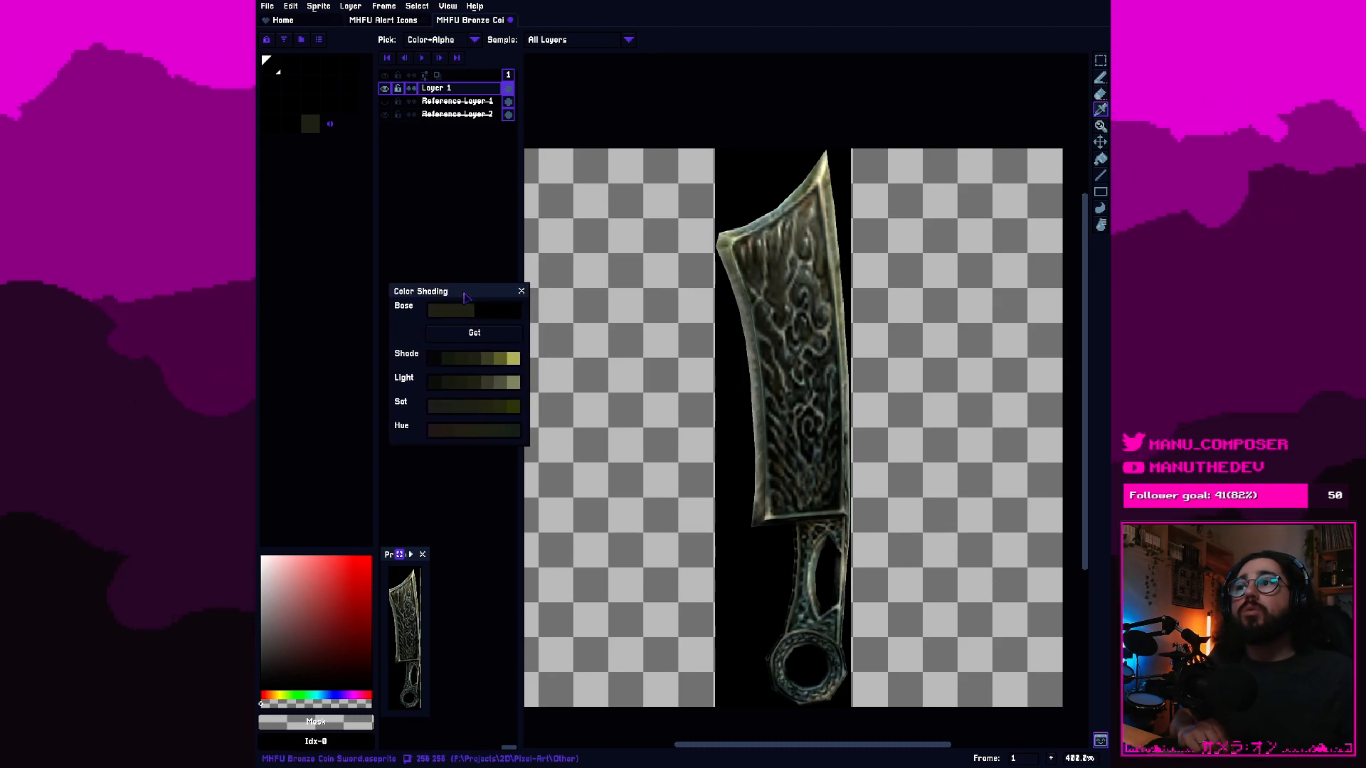
left_click(461, 360)
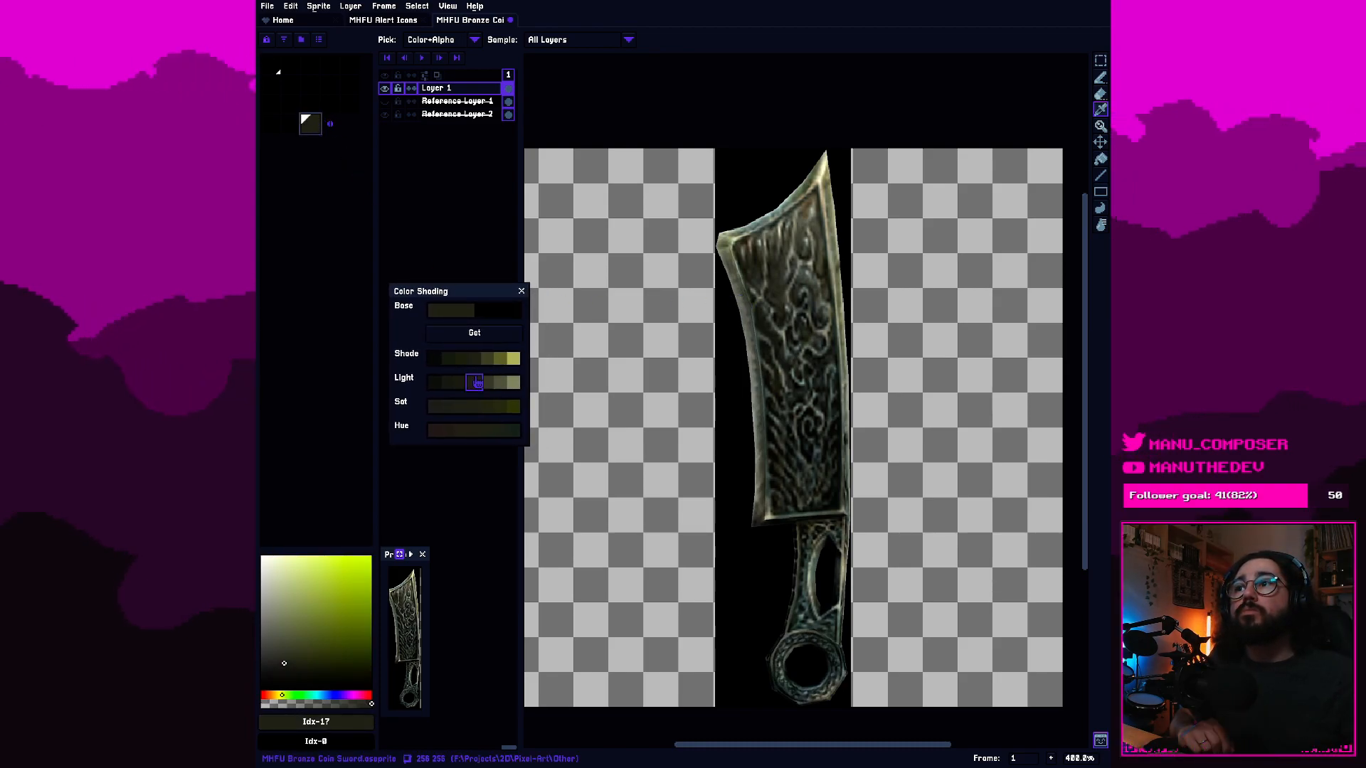
Choose a lighter tone from the Color Shading Light ramp and scribble a 1px pencil test stroke beside the blade.
left_click_drag(467, 299, 403, 293)
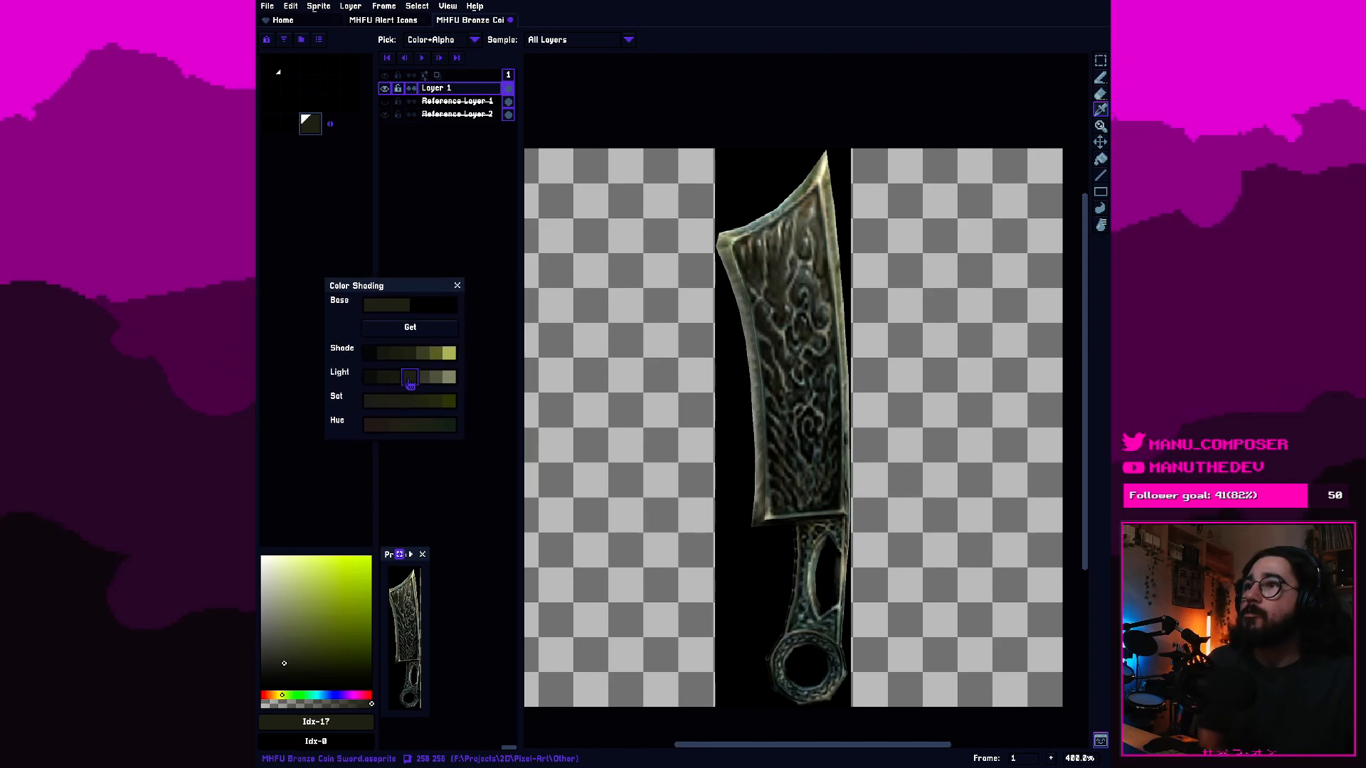
left_click(400, 383)
left_click(424, 384)
left_click(435, 379)
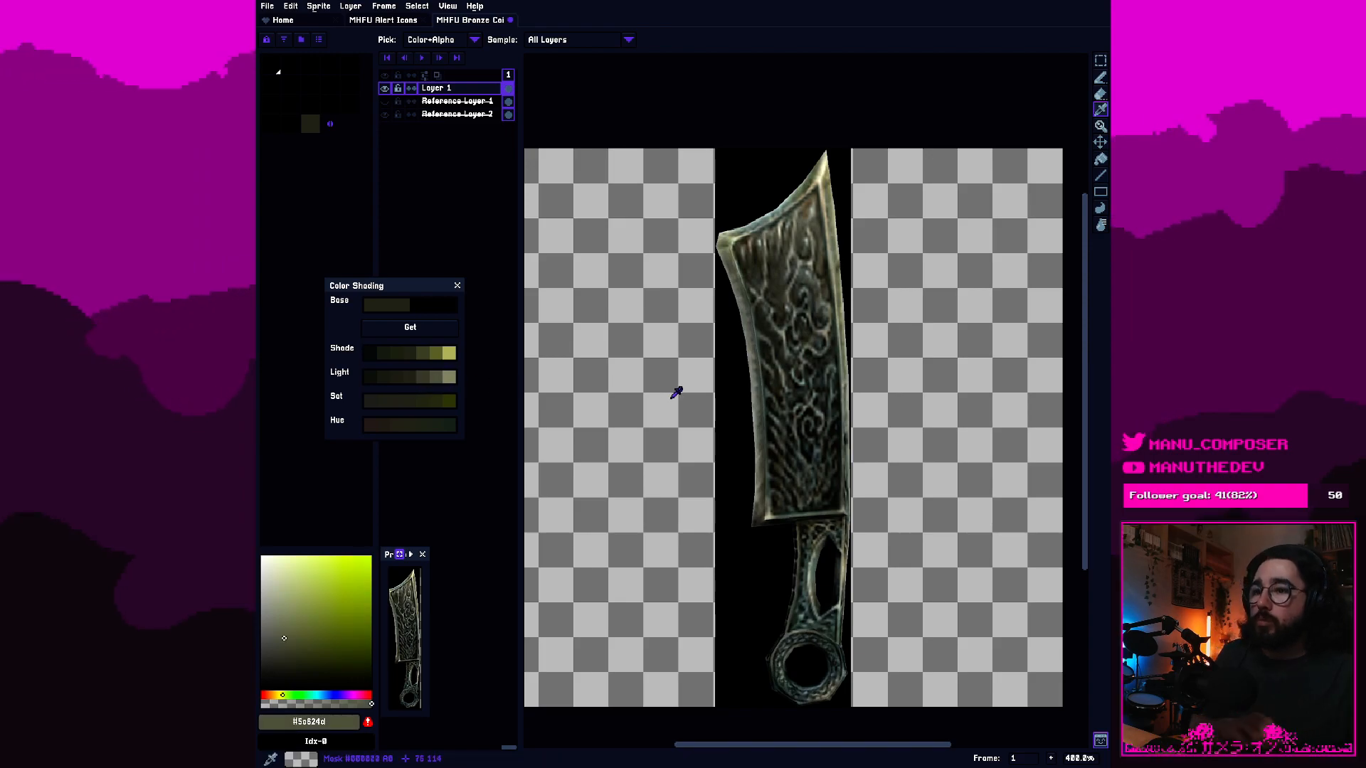
key("b")
left_click_drag(712, 445, 677, 411)
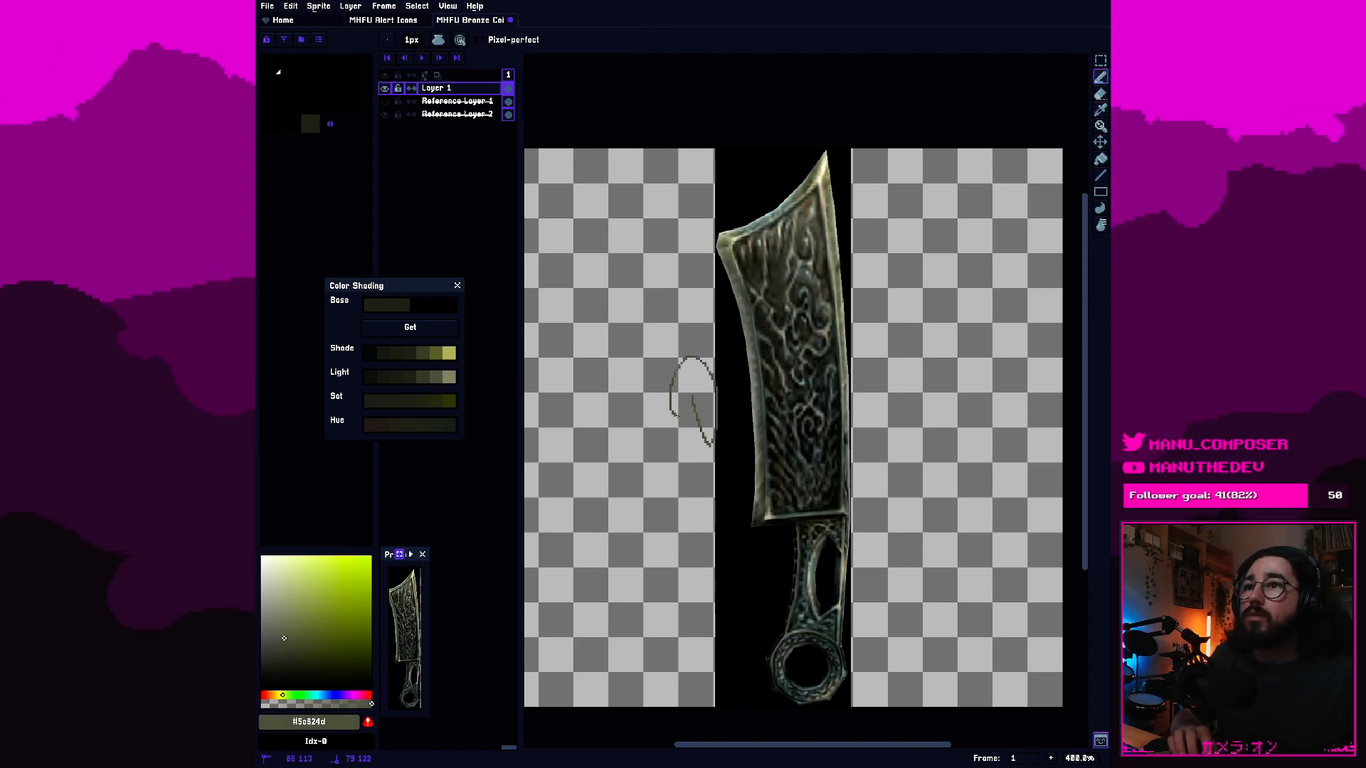
Scribble a second test stroke in the dark Light-ramp tone #1d1f18, and undo both test scribbles.
left_click(382, 377)
left_click_drag(638, 335, 657, 338)
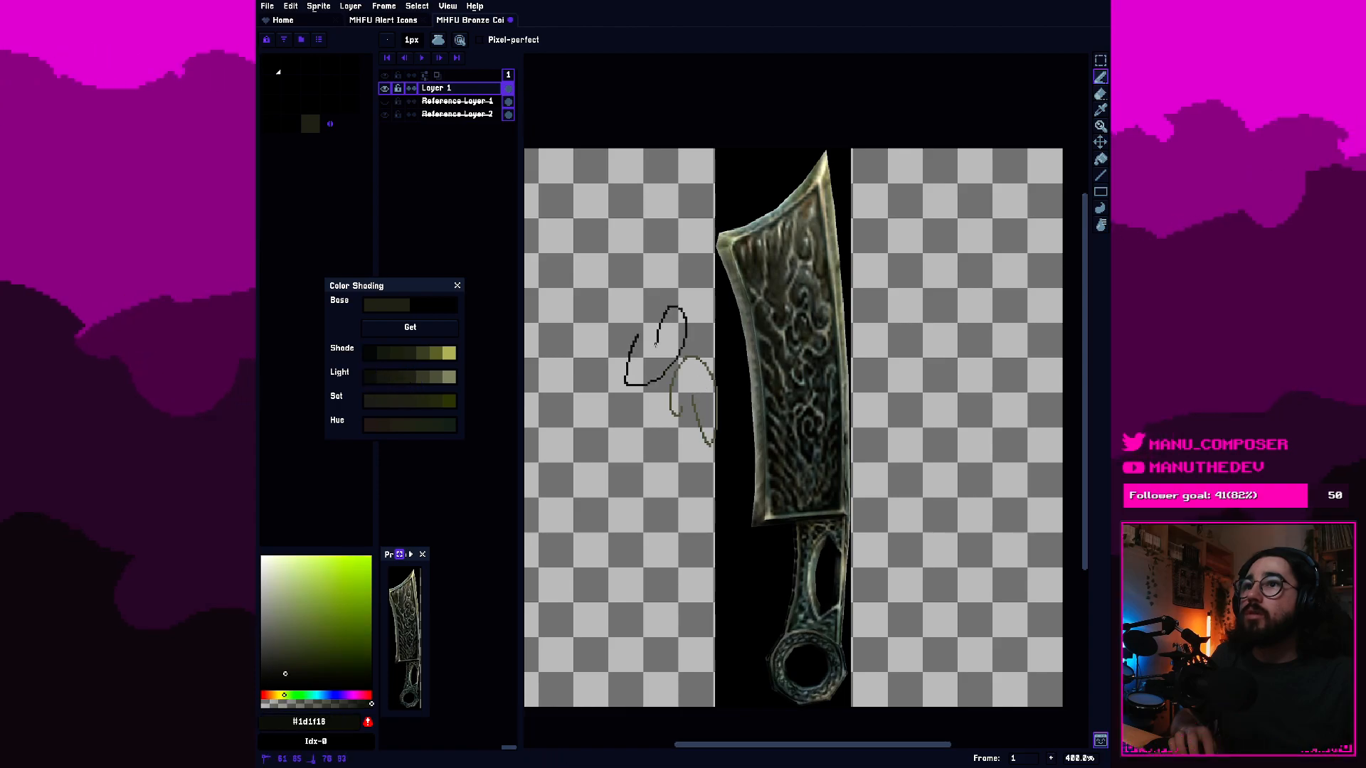
key("v")
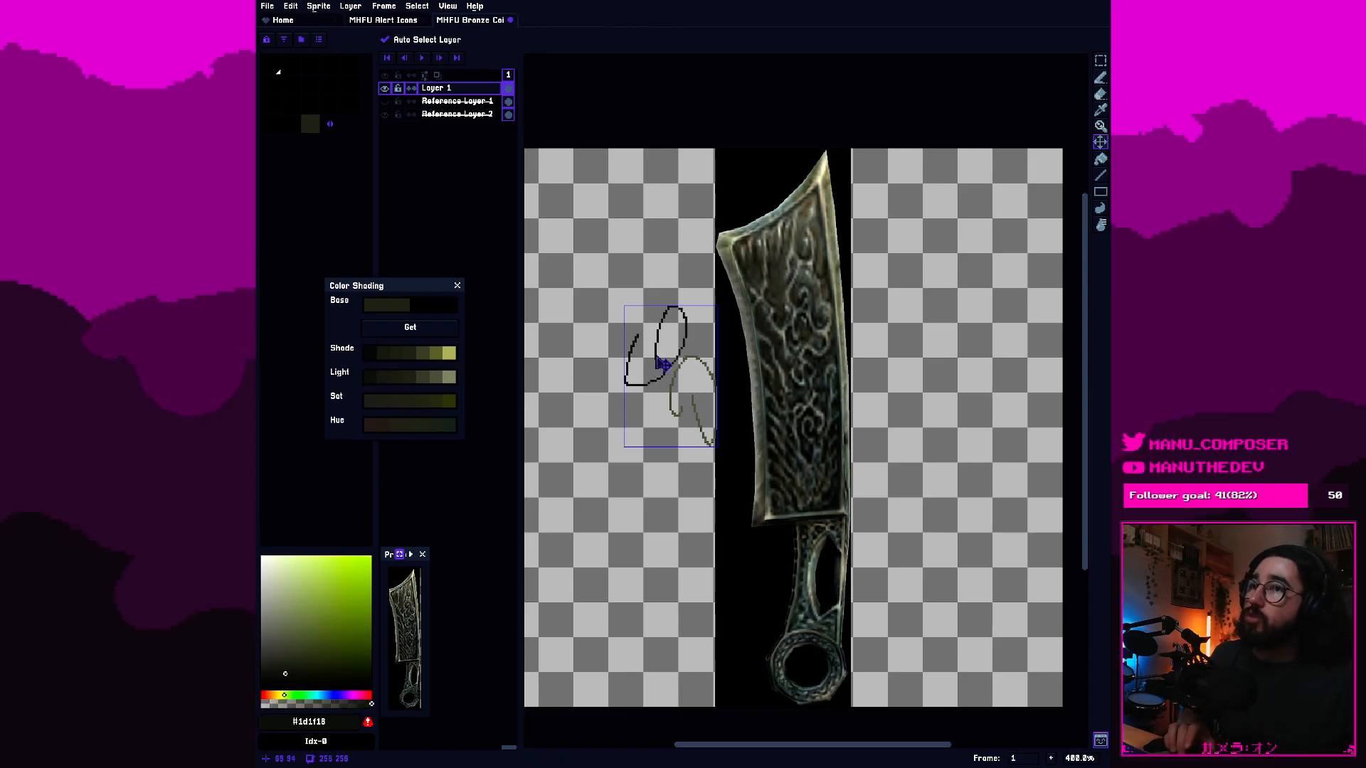
key("ctrl+z")
key("ctrl+z")
Return to the Pencil tool and place the Color Shading window between the layer list and the preview window.
key("b")
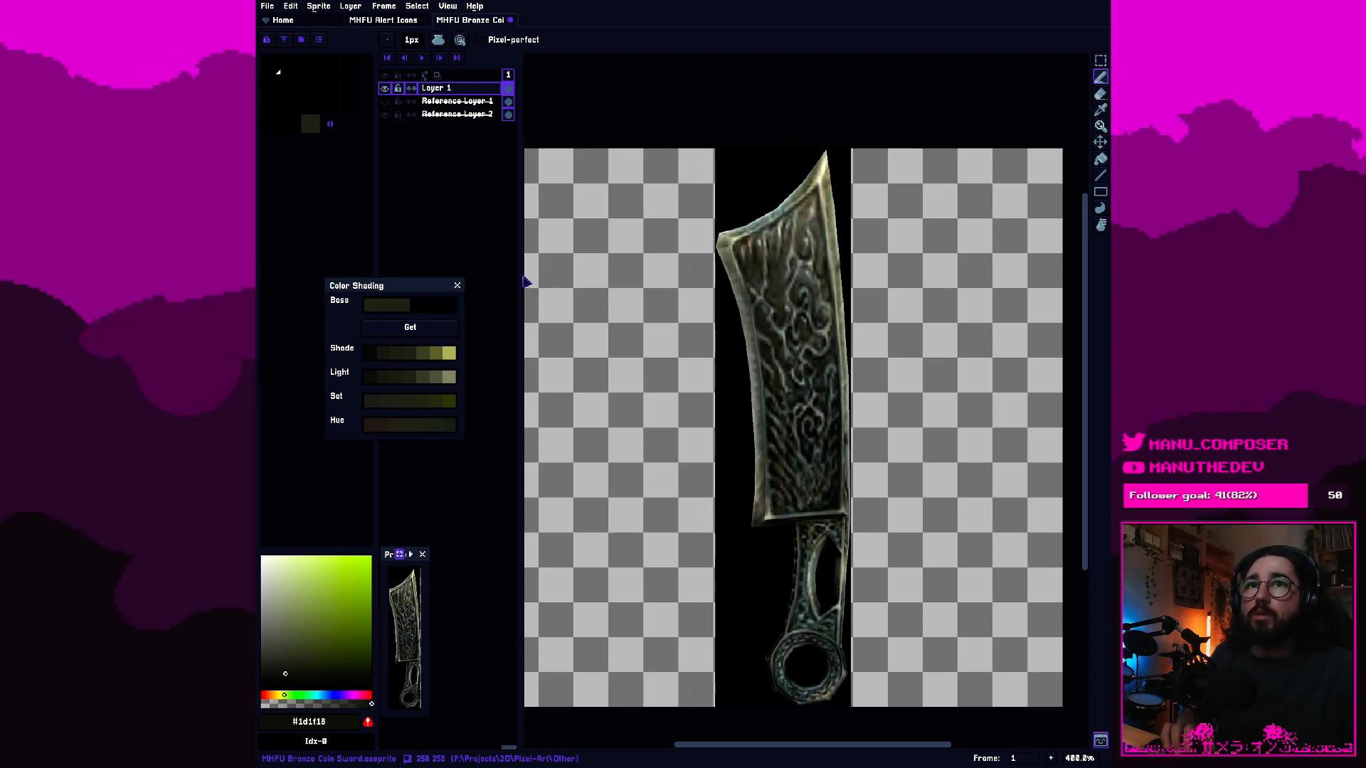
left_click_drag(405, 293, 460, 347)
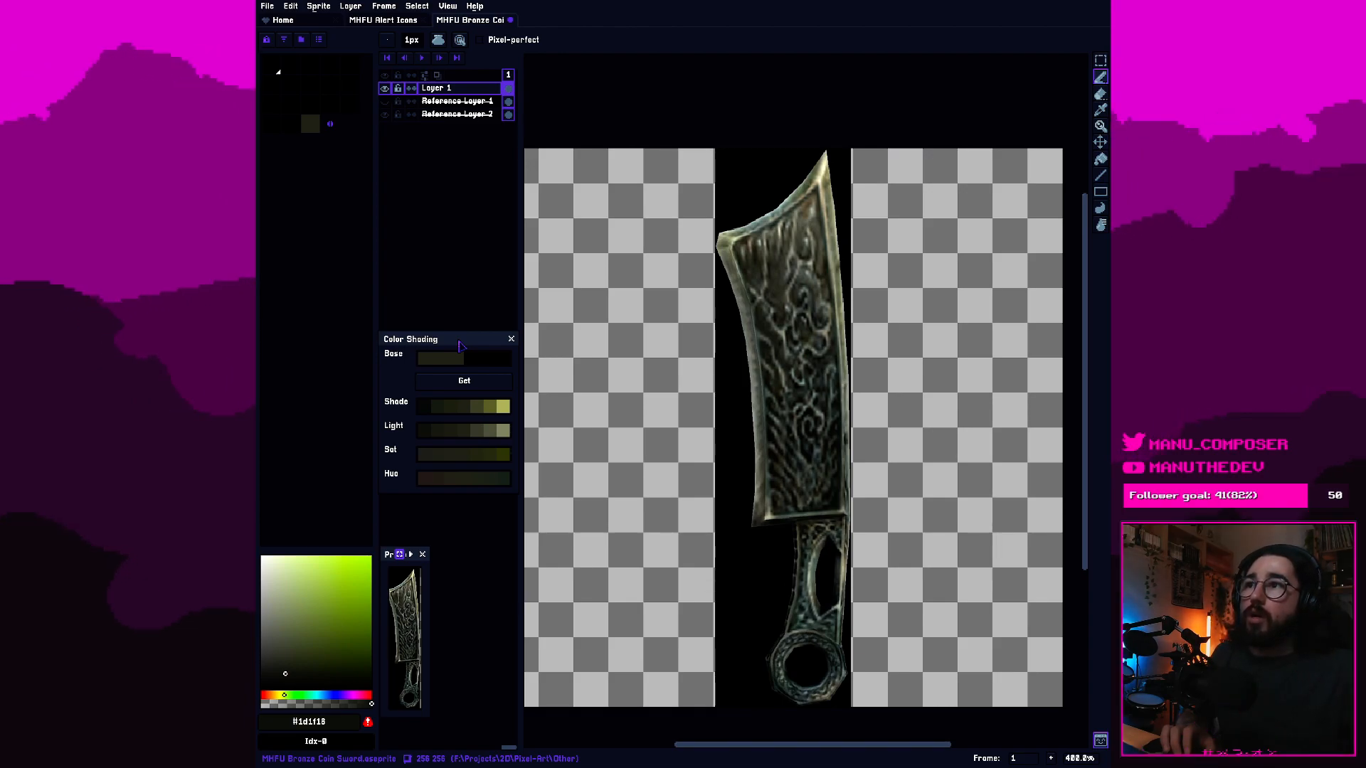
Pick the middle olive tone from the Shade ramp and set Reference Layer 2's opacity to 194.
left_click(463, 412)
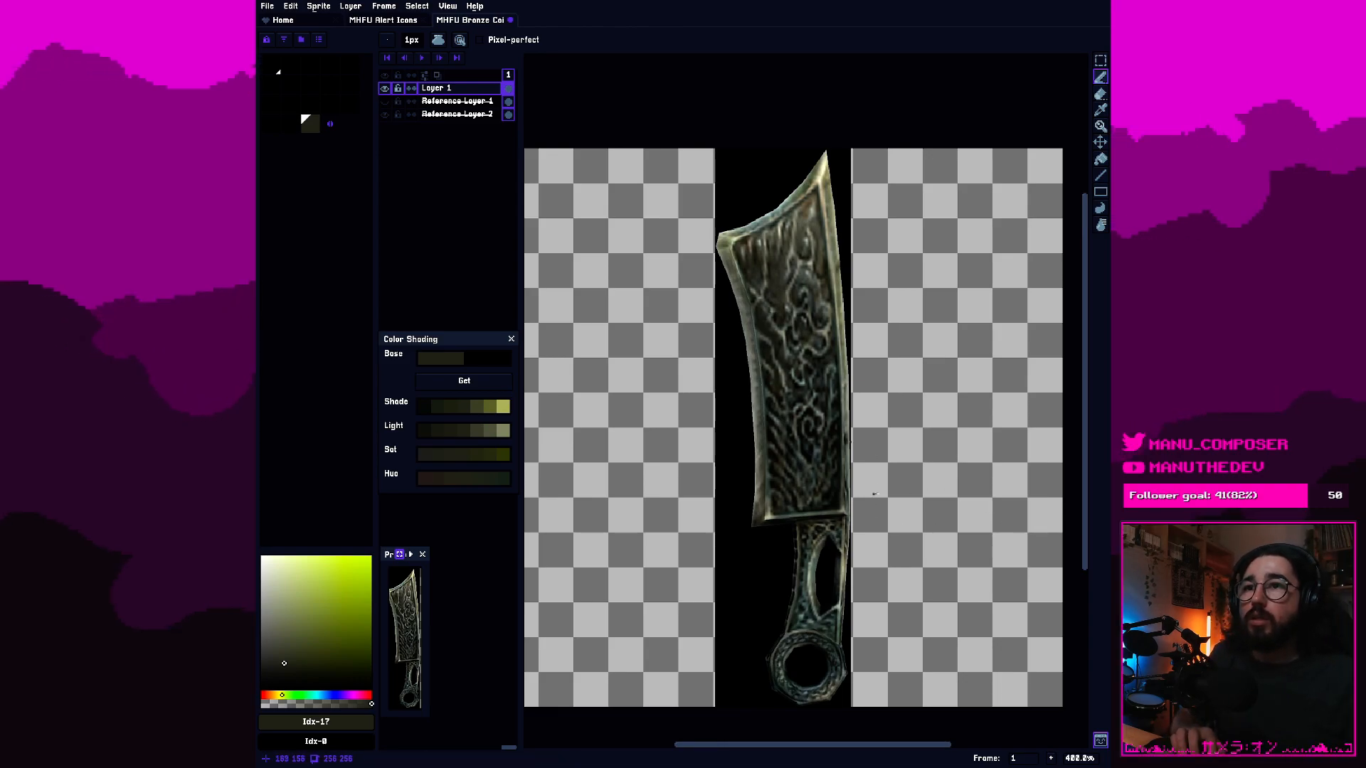
scroll(901, 494, "up", 2)
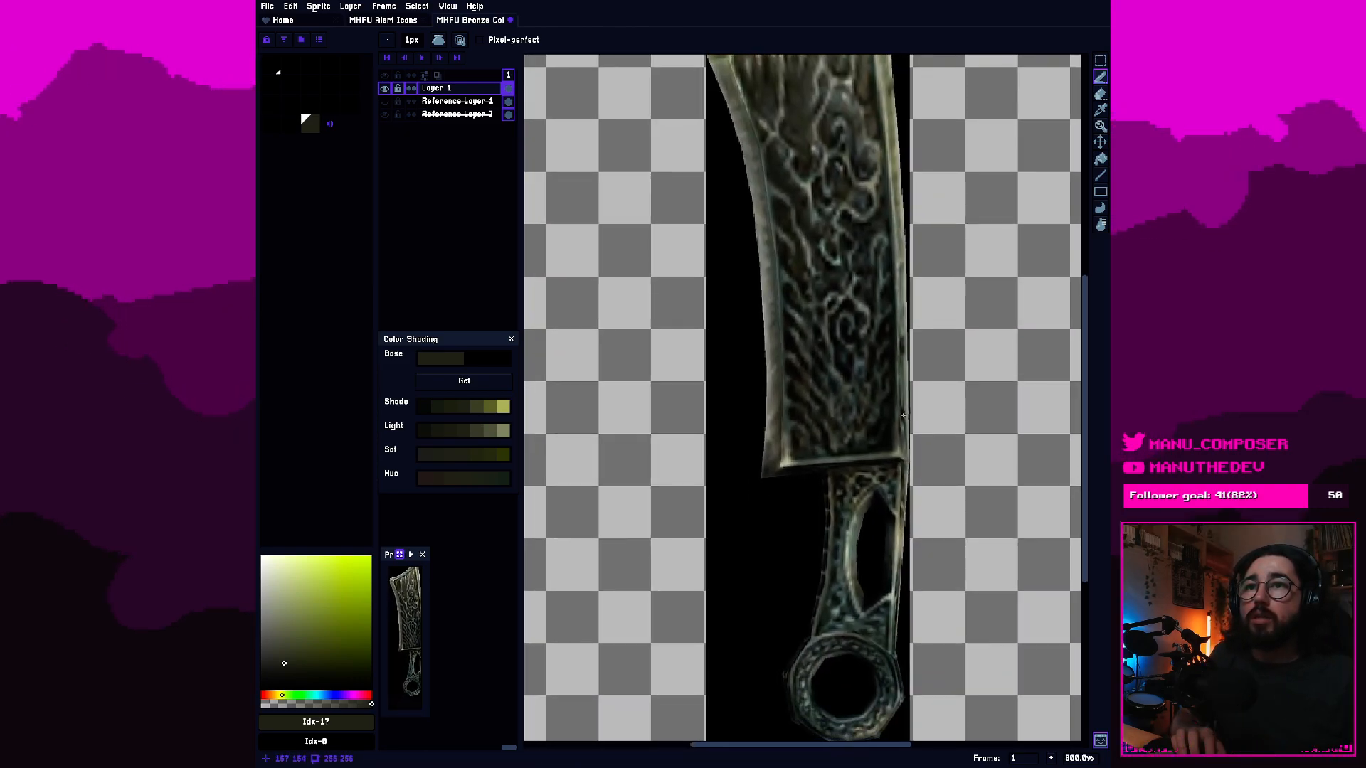
left_click(448, 115)
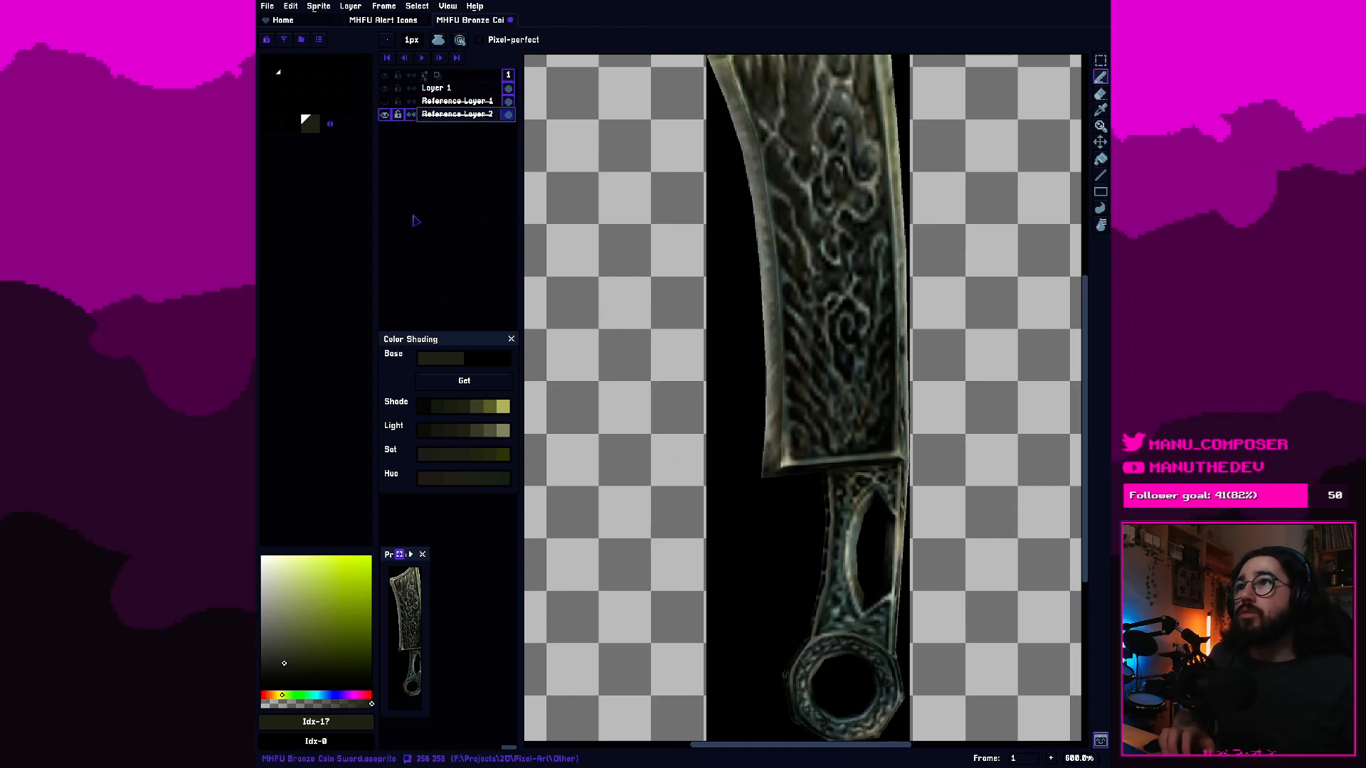
right_click(441, 116)
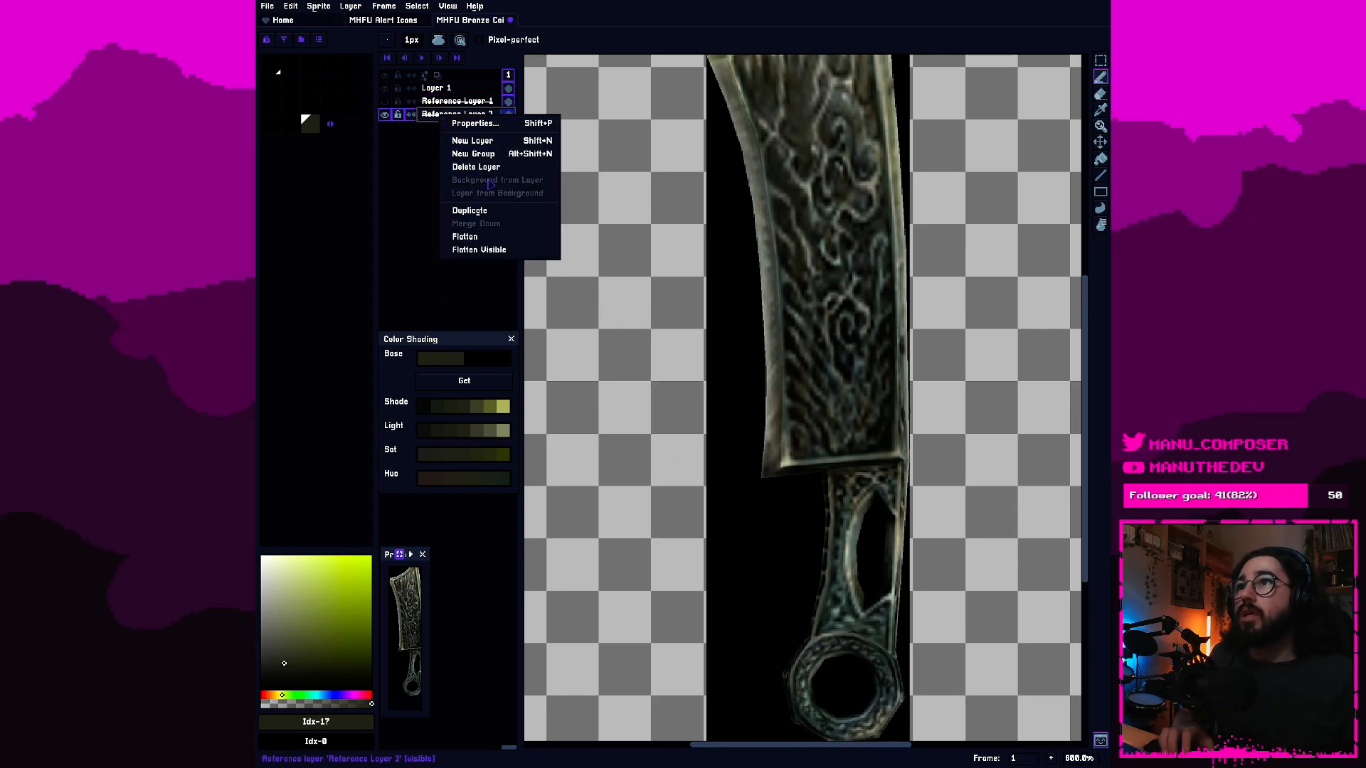
left_click(522, 126)
left_click(586, 201)
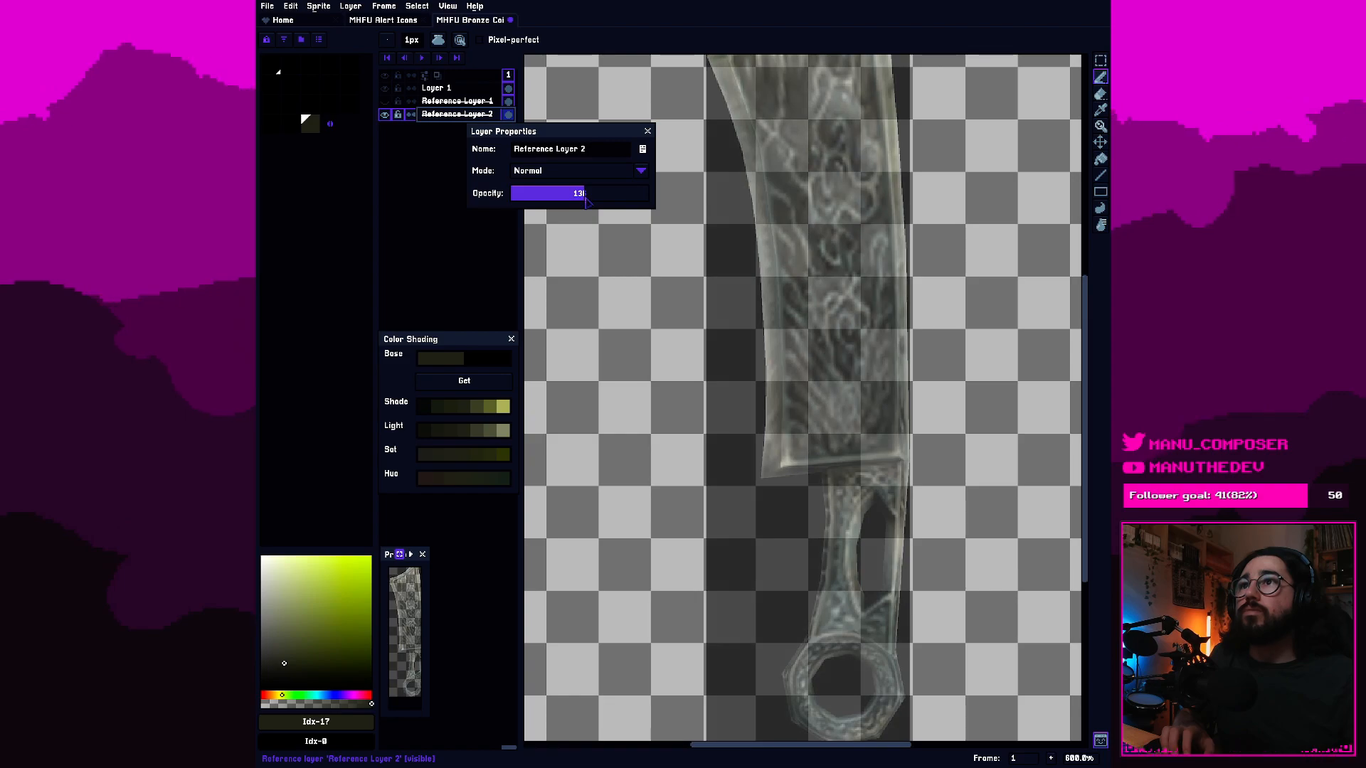
left_click_drag(587, 201, 605, 200)
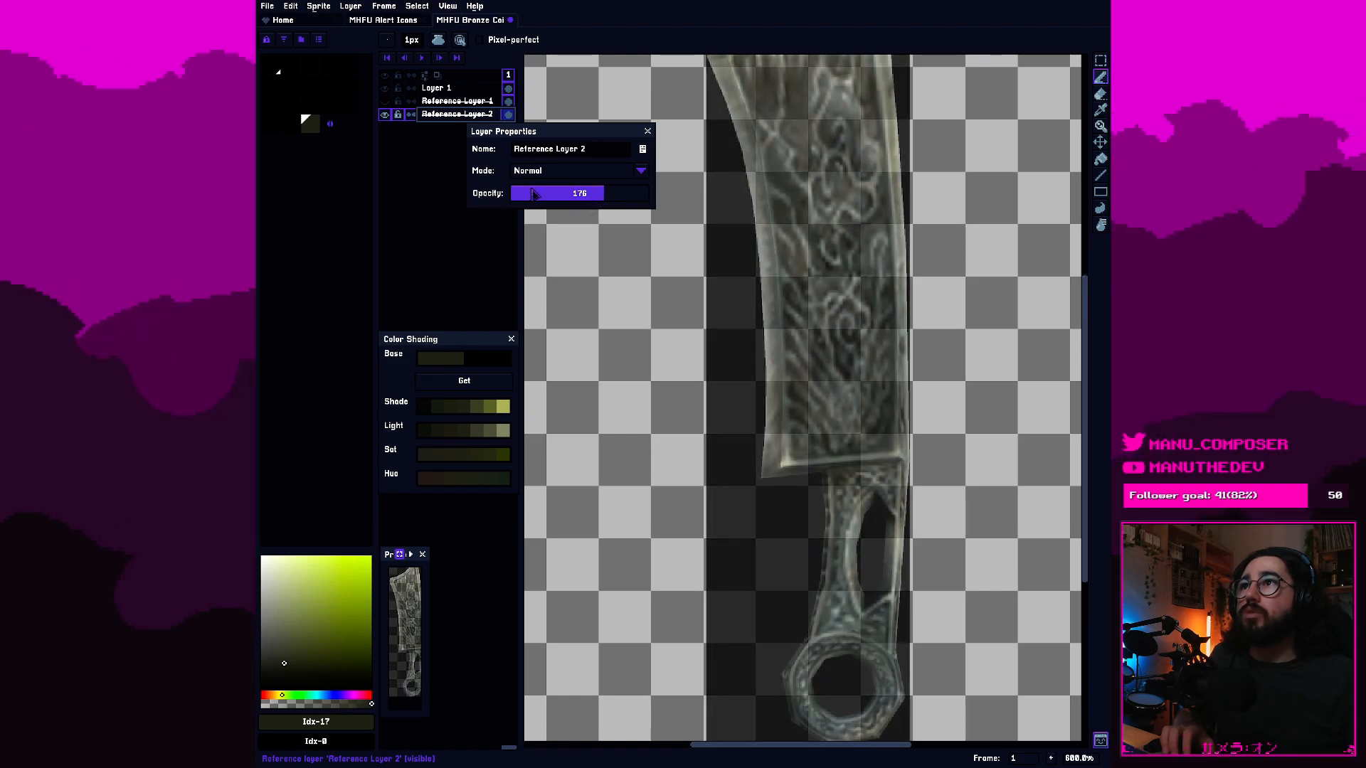
left_click_drag(610, 200, 614, 199)
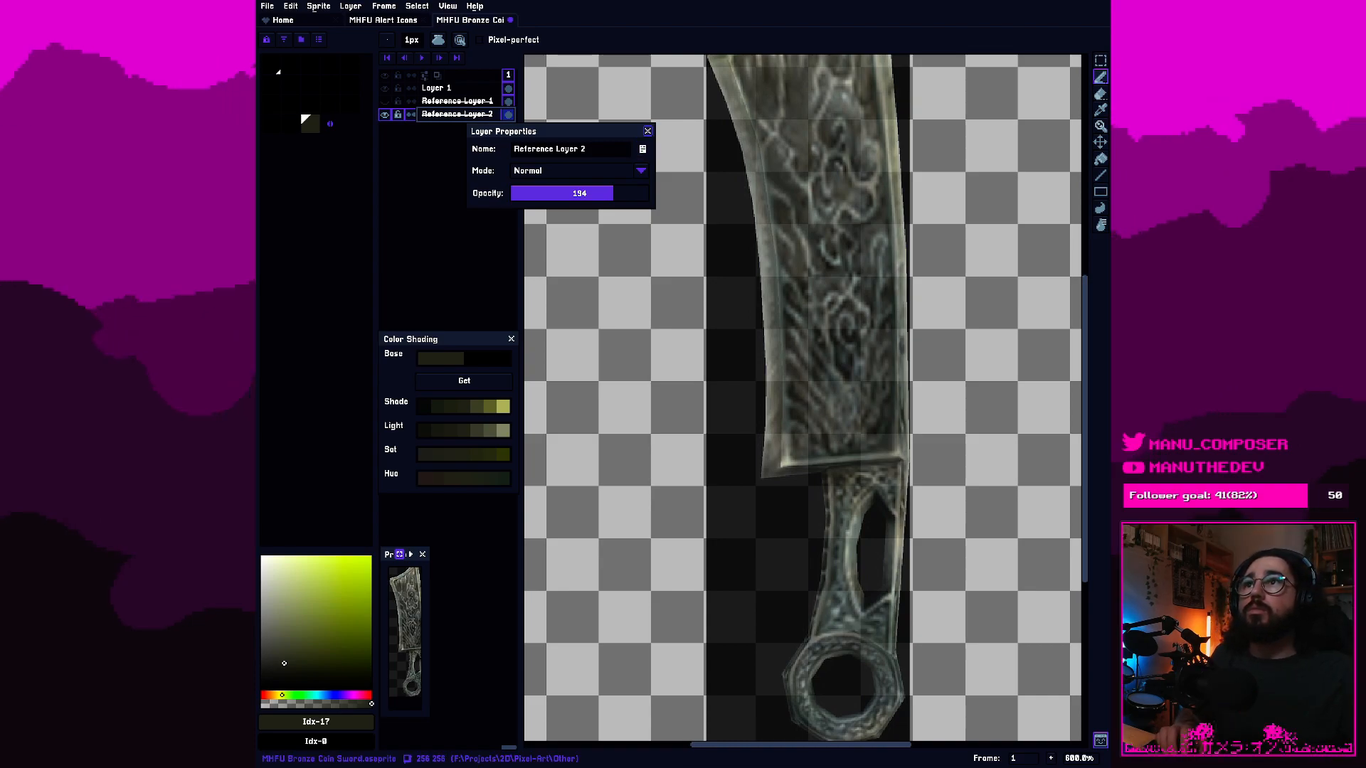
left_click(648, 131)
Make Layer 1 the active layer and choose the darkest Shade-ramp tone, #0f1413, for the outline.
scroll(864, 421, "down", 1)
left_click_drag(864, 347, 852, 388)
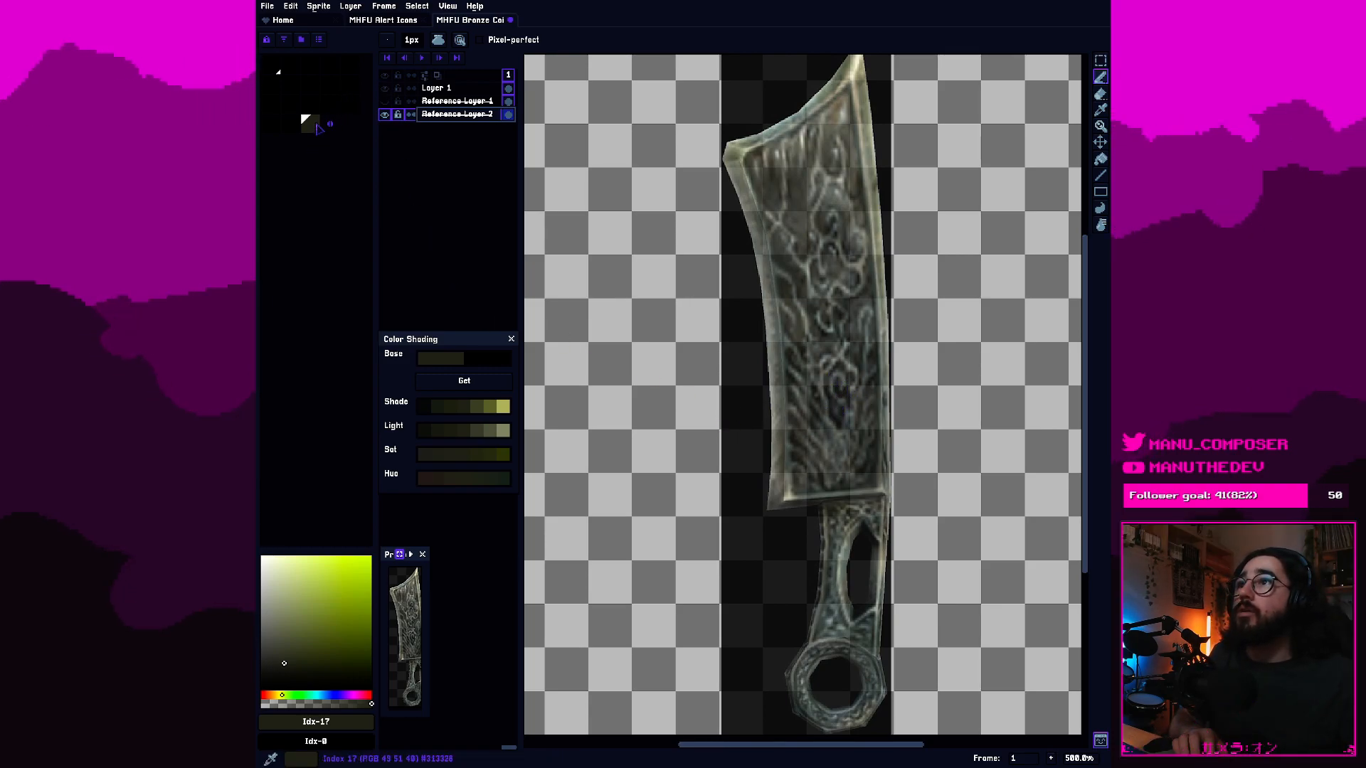
left_click(436, 88)
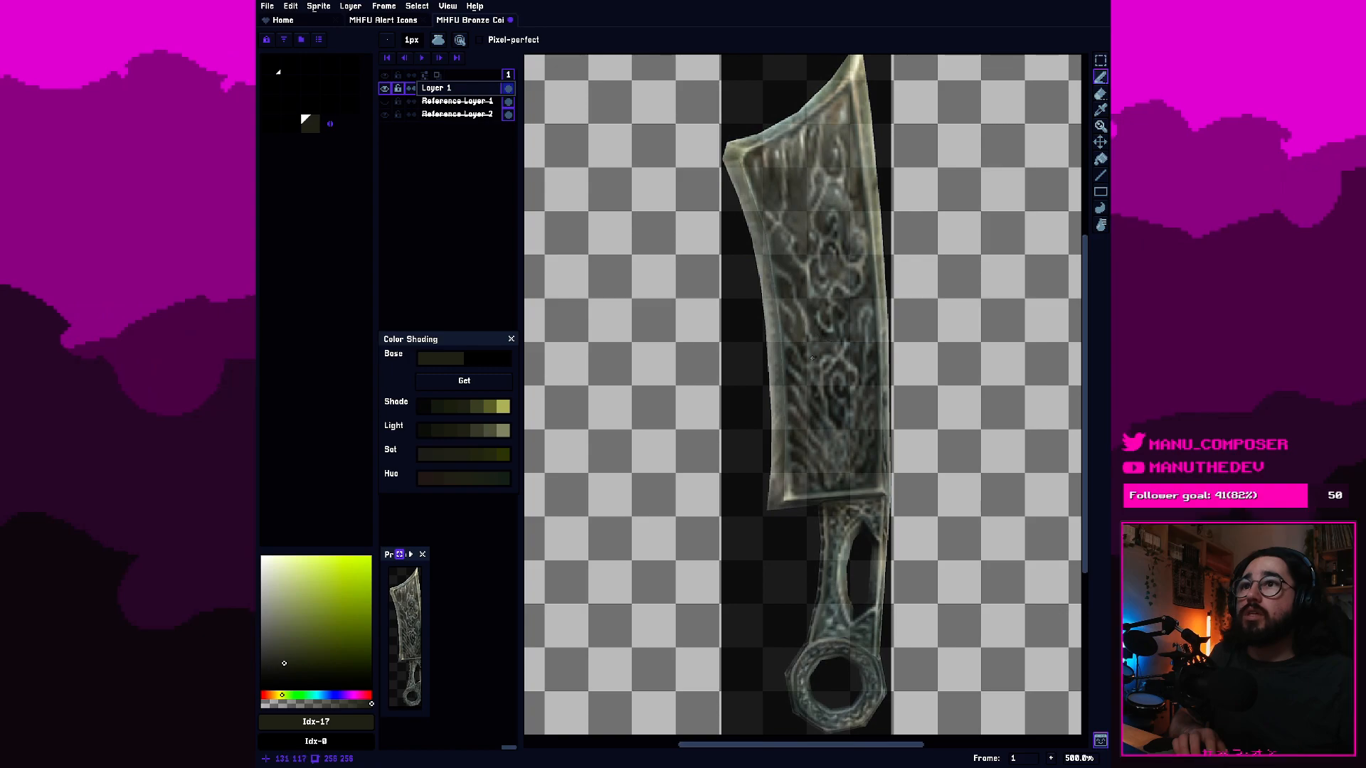
left_click(425, 413)
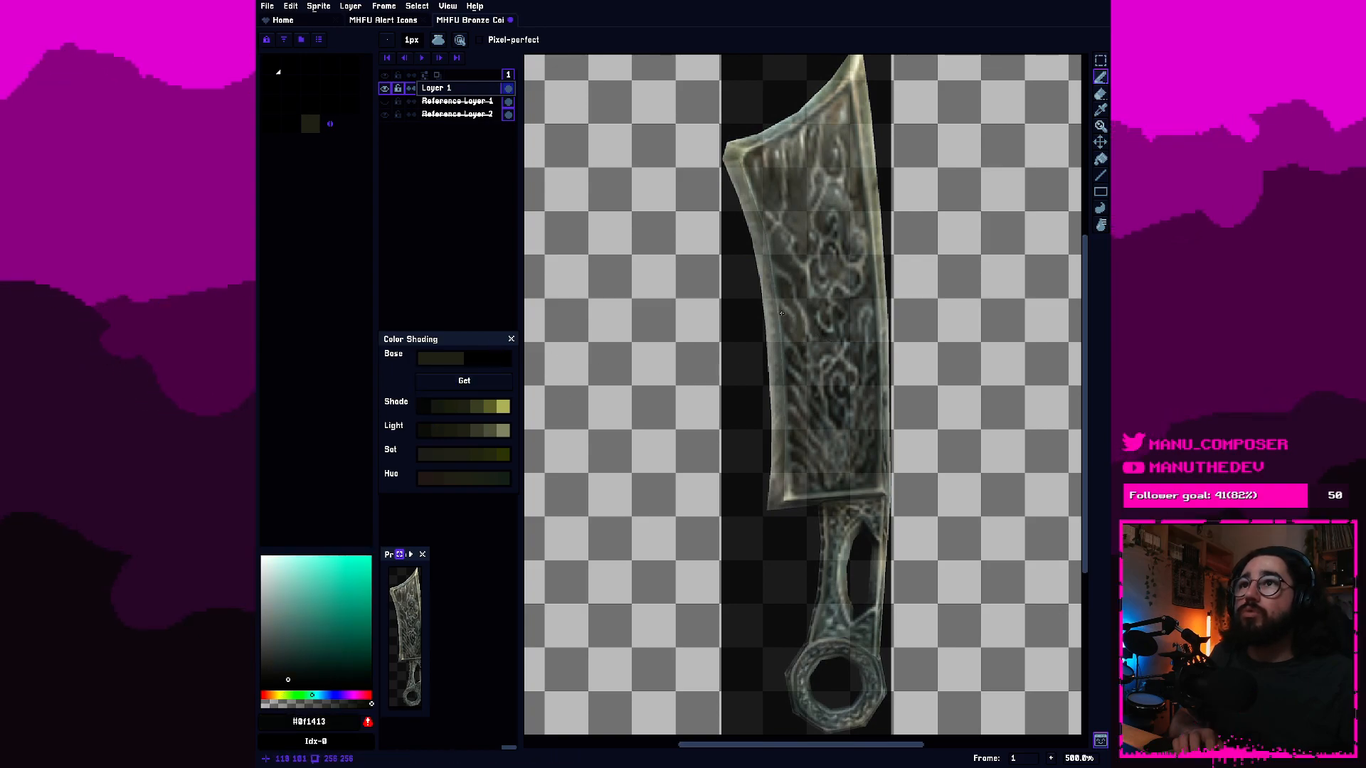
scroll(953, 185, "up", 2)
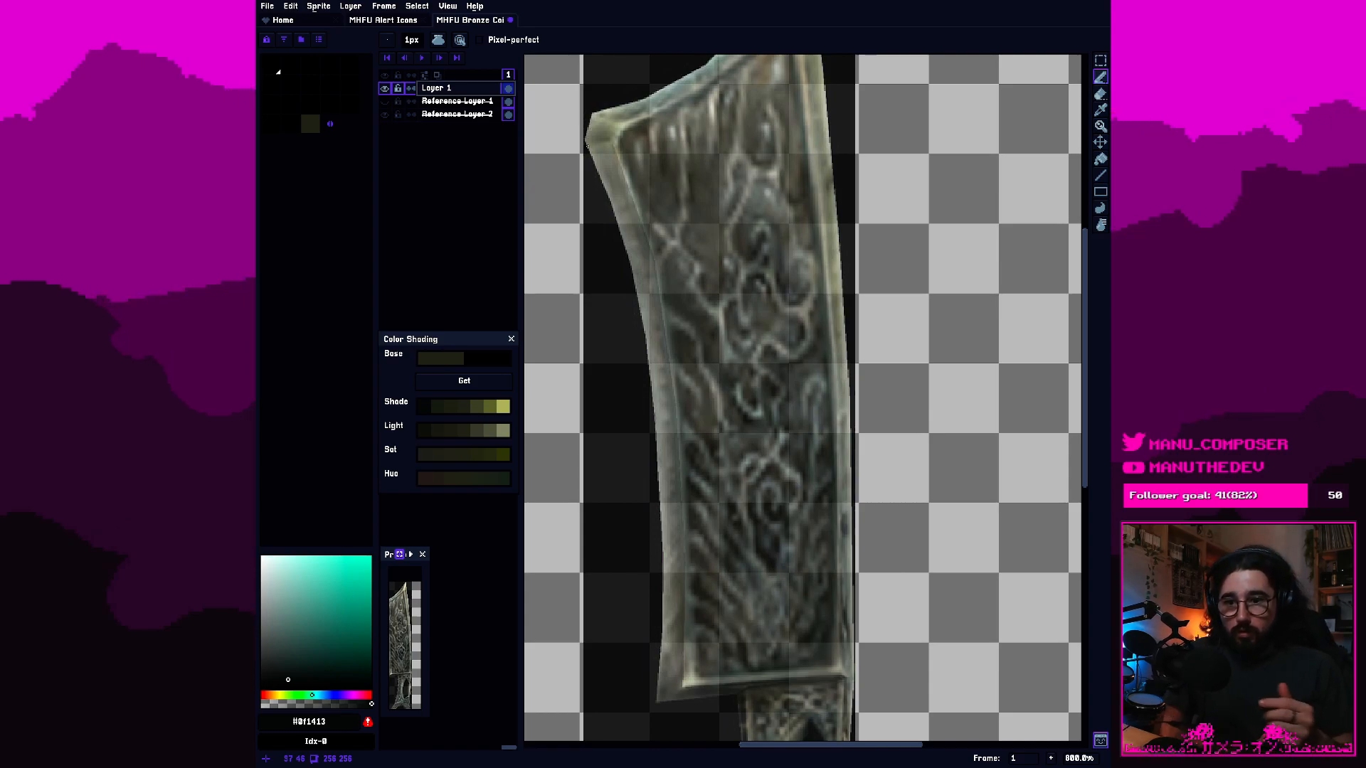
left_click(579, 147)
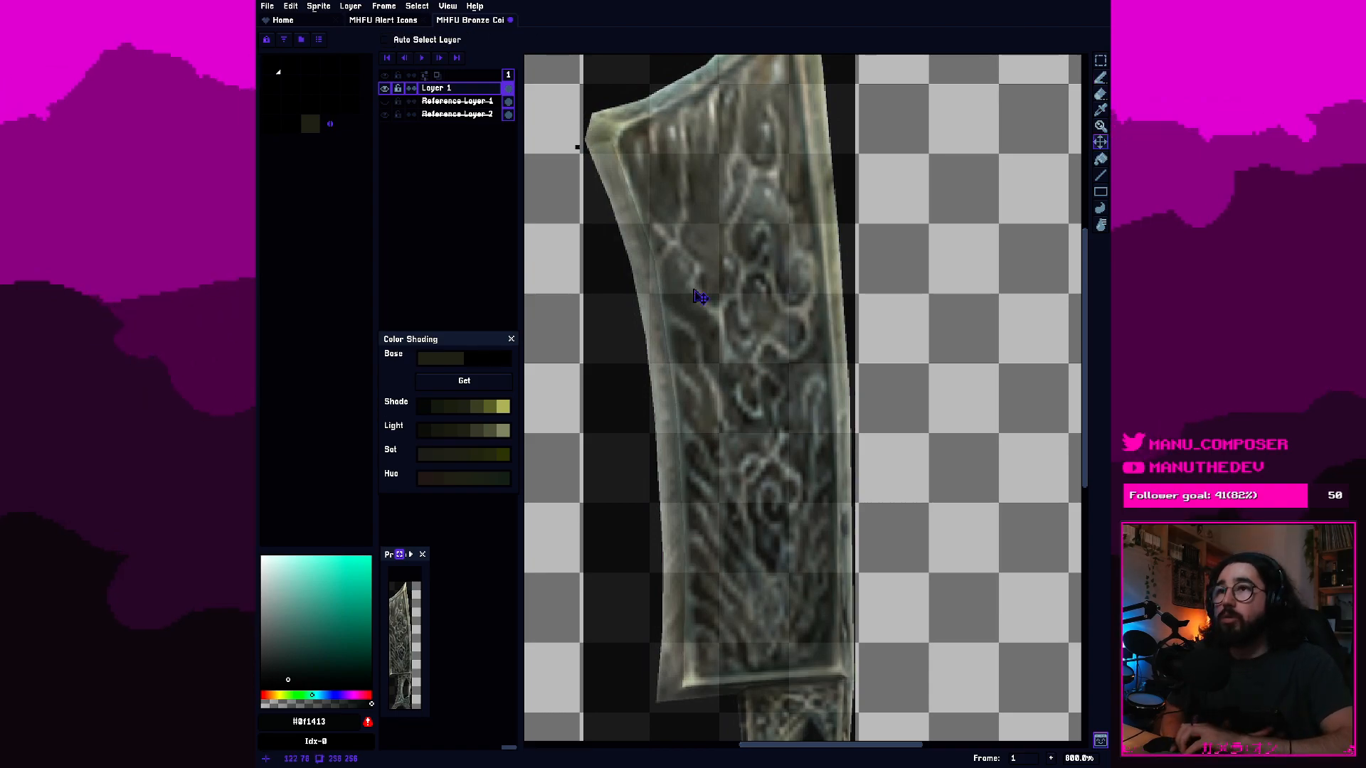
key("ctrl+z")
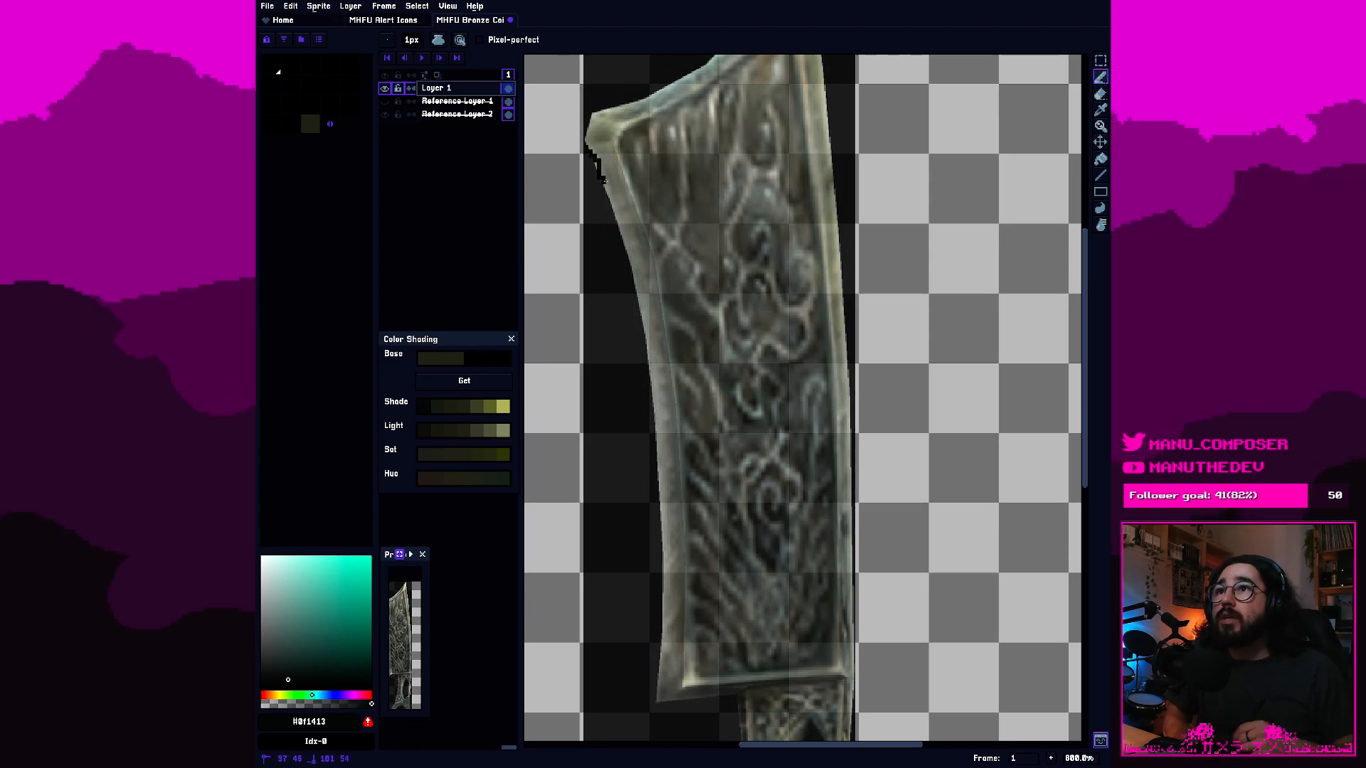
left_click_drag(604, 180, 638, 305)
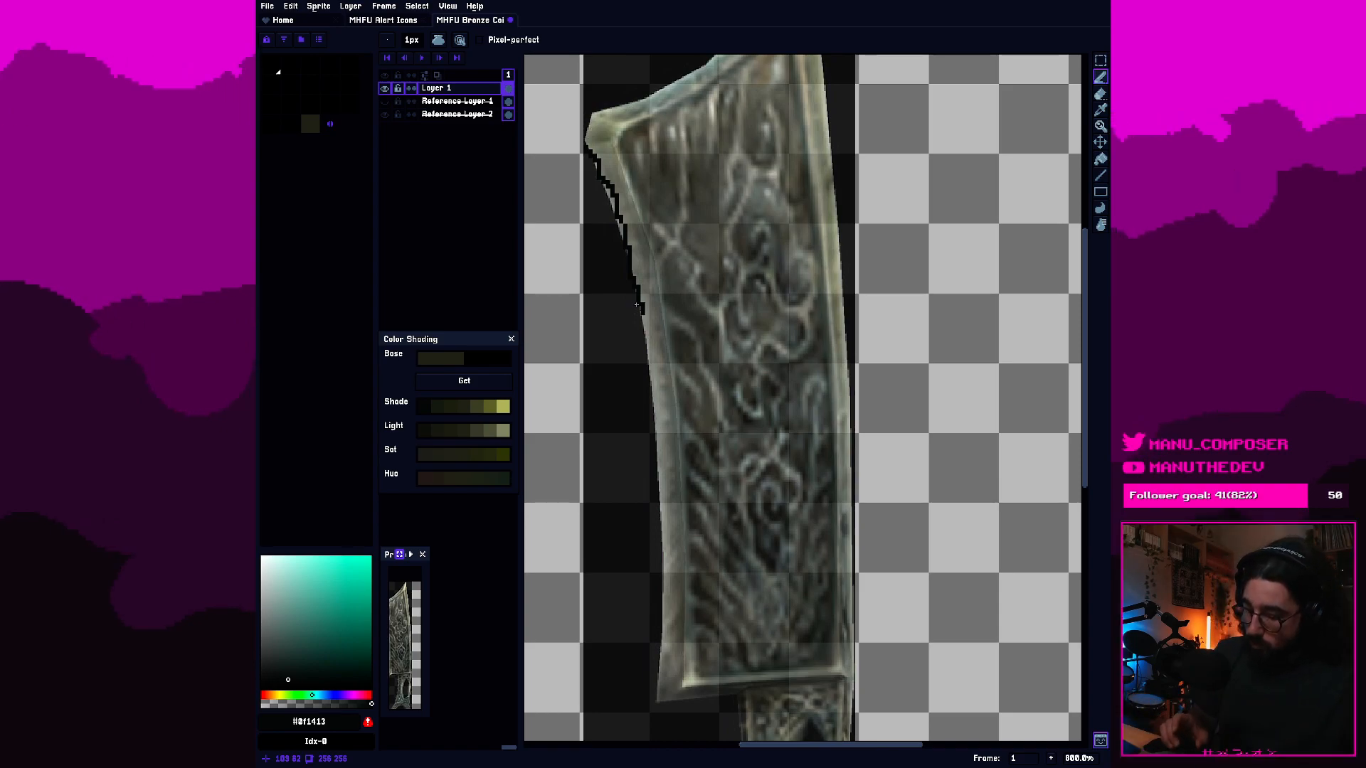
key("ctrl+z")
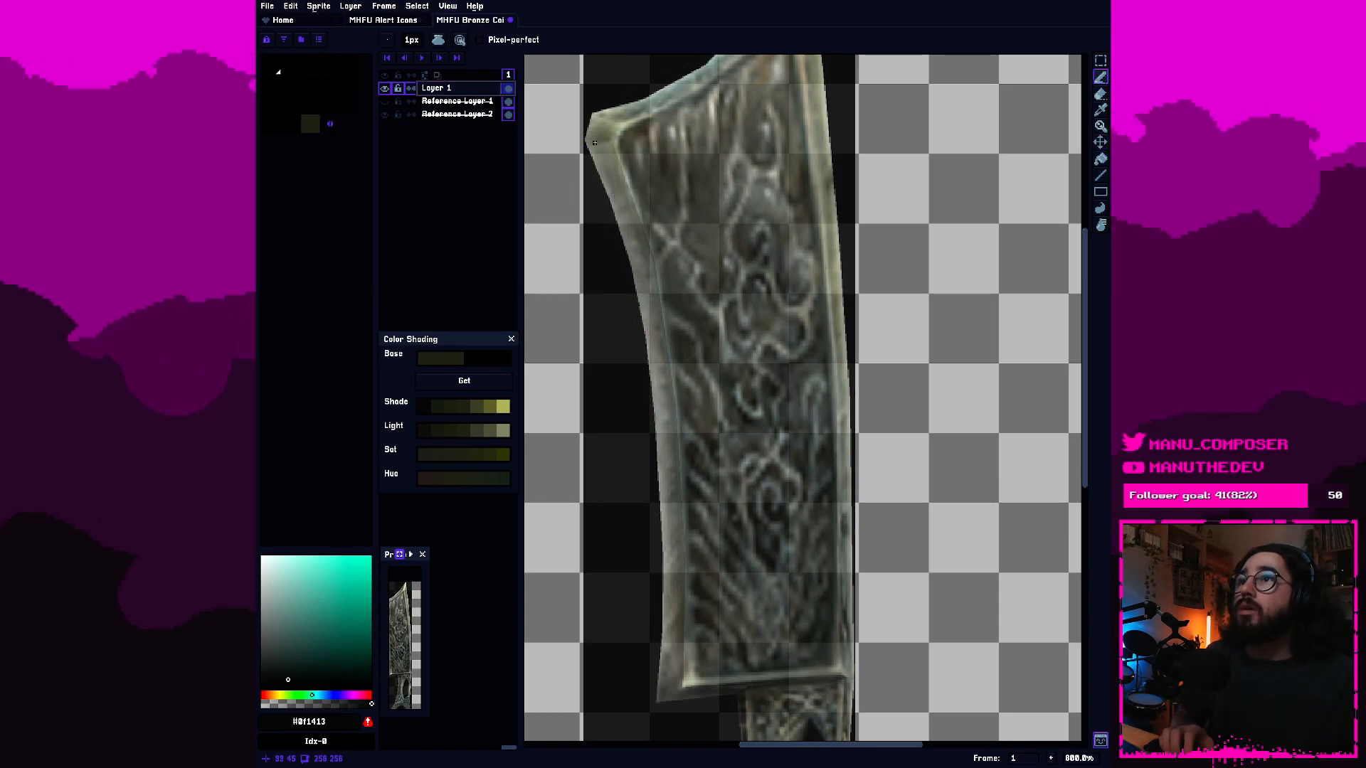
Trace the blade's curved left edge with a 1px pencil outline, from the upper-left corner down towards the lower-left corner.
scroll(576, 212, "up", 2)
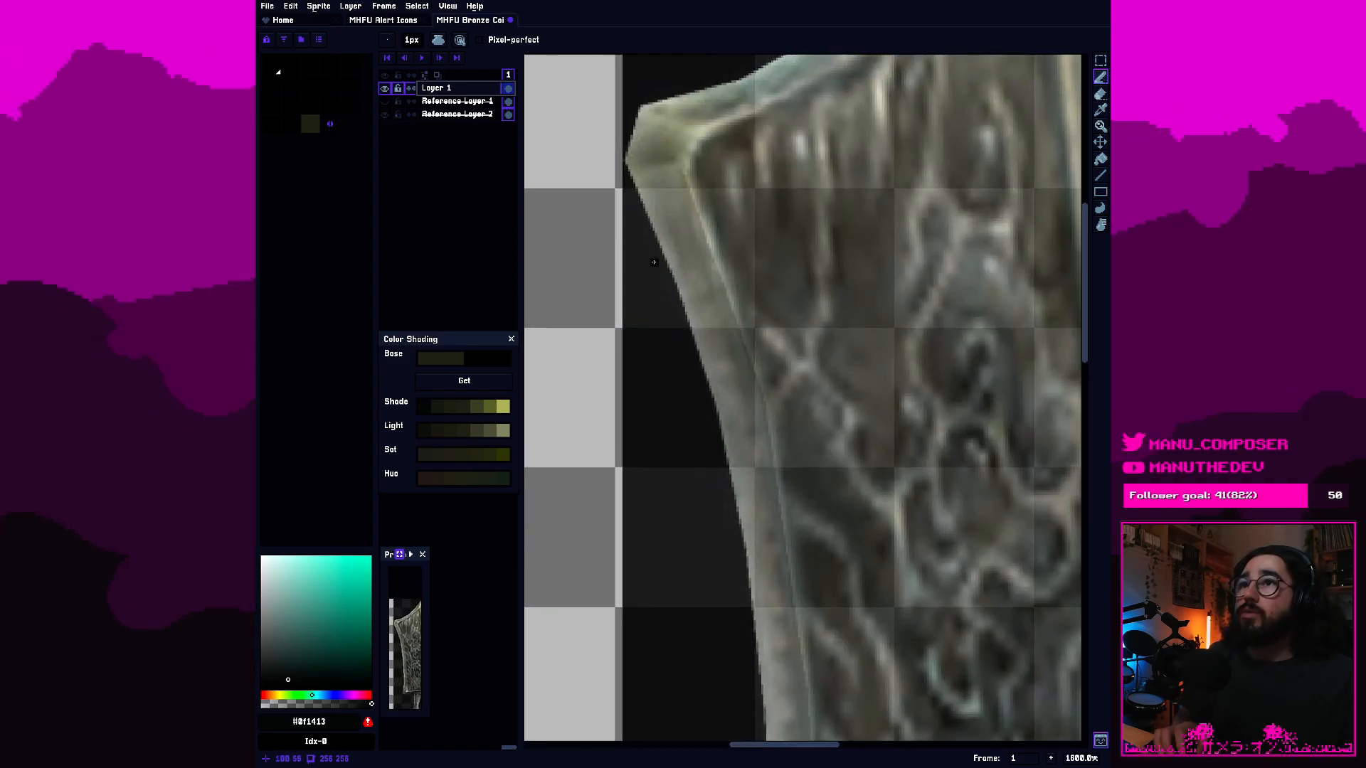
left_click_drag(644, 203, 709, 389)
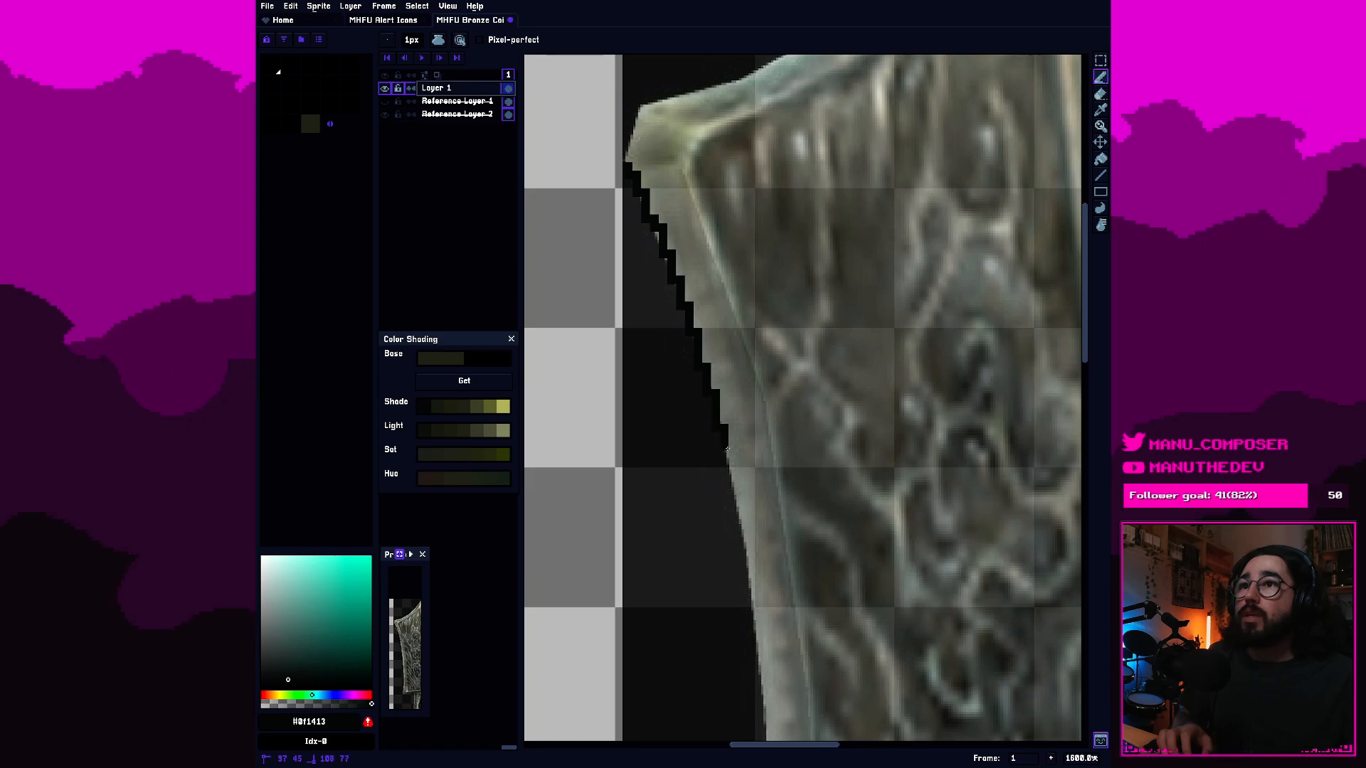
left_click_drag(726, 446, 743, 534)
left_click_drag(760, 580, 700, 246)
left_click_drag(710, 329, 715, 408)
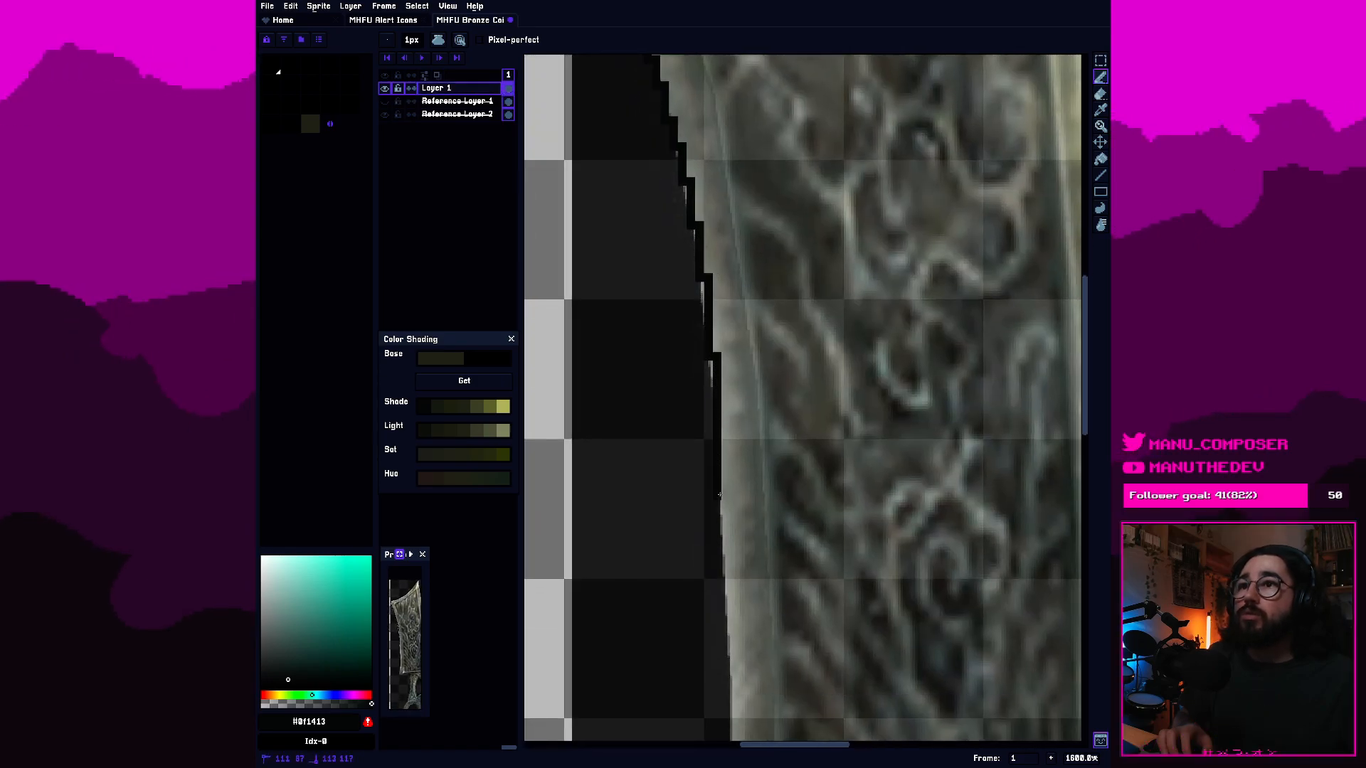
left_click_drag(719, 491, 726, 569)
mouse_move(761, 653)
left_mouse_down()
mouse_move(768, 406)
mouse_move(742, 402)
left_mouse_up()
left_click_drag(741, 473, 744, 550)
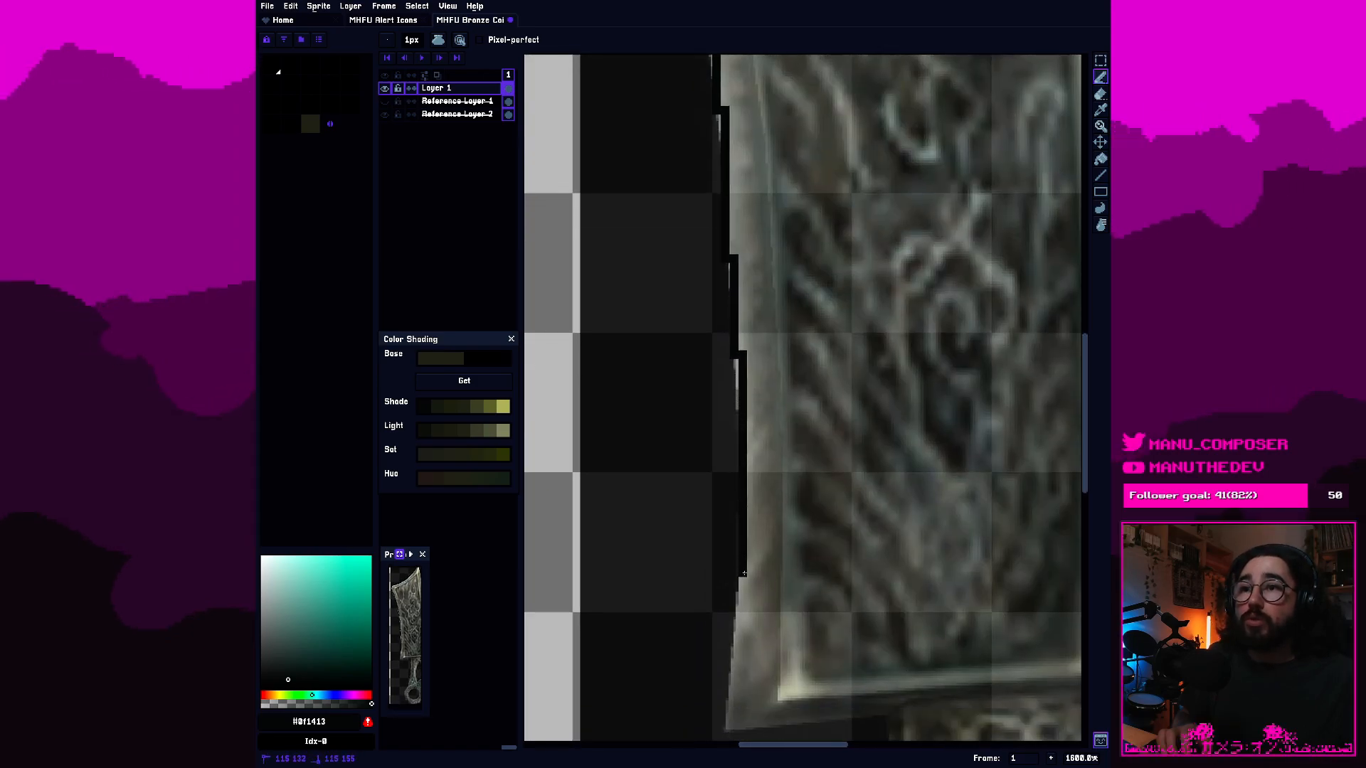
Outline the blade's flared lower-left corner and its bottom edge up to the handle, cleaning up with the Eraser.
mouse_move(749, 601)
left_mouse_down()
mouse_move(773, 428)
mouse_move(761, 421)
mouse_move(745, 558)
mouse_move(798, 533)
mouse_move(598, 545)
mouse_move(551, 570)
mouse_move(706, 550)
mouse_move(783, 506)
mouse_move(760, 416)
mouse_move(767, 478)
left_mouse_up()
left_click_drag(765, 539, 763, 600)
key("e")
mouse_move(762, 473)
left_mouse_down()
mouse_move(759, 451)
mouse_move(768, 540)
mouse_move(762, 519)
left_mouse_up()
left_click_drag(762, 595, 762, 562)
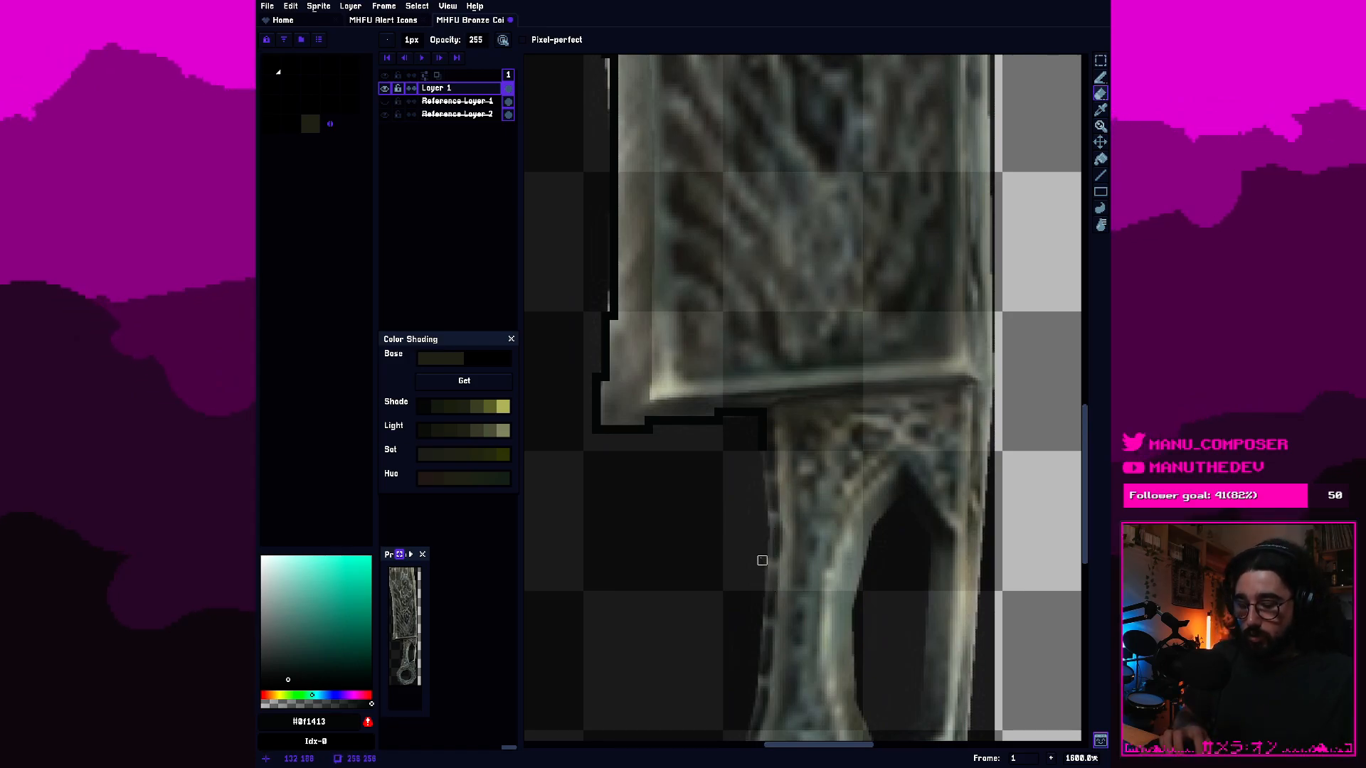
Pencil the outline down the handle's left edge and around the ring's left side.
key("b")
left_click_drag(767, 472, 762, 687)
left_click_drag(776, 561, 822, 333)
mouse_move(804, 470)
left_mouse_down()
mouse_move(782, 573)
mouse_move(732, 660)
mouse_move(749, 379)
mouse_move(750, 412)
mouse_move(718, 465)
left_mouse_up()
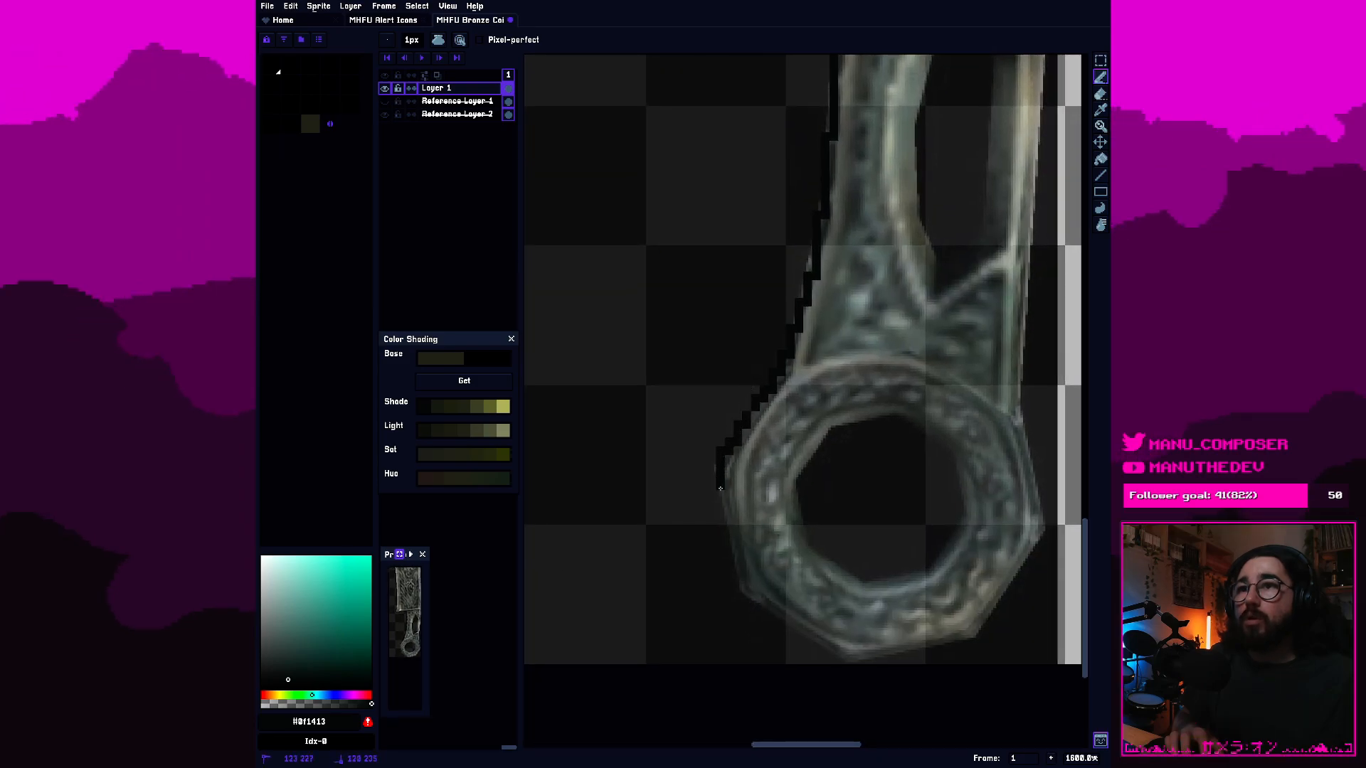
left_click_drag(725, 518, 738, 574)
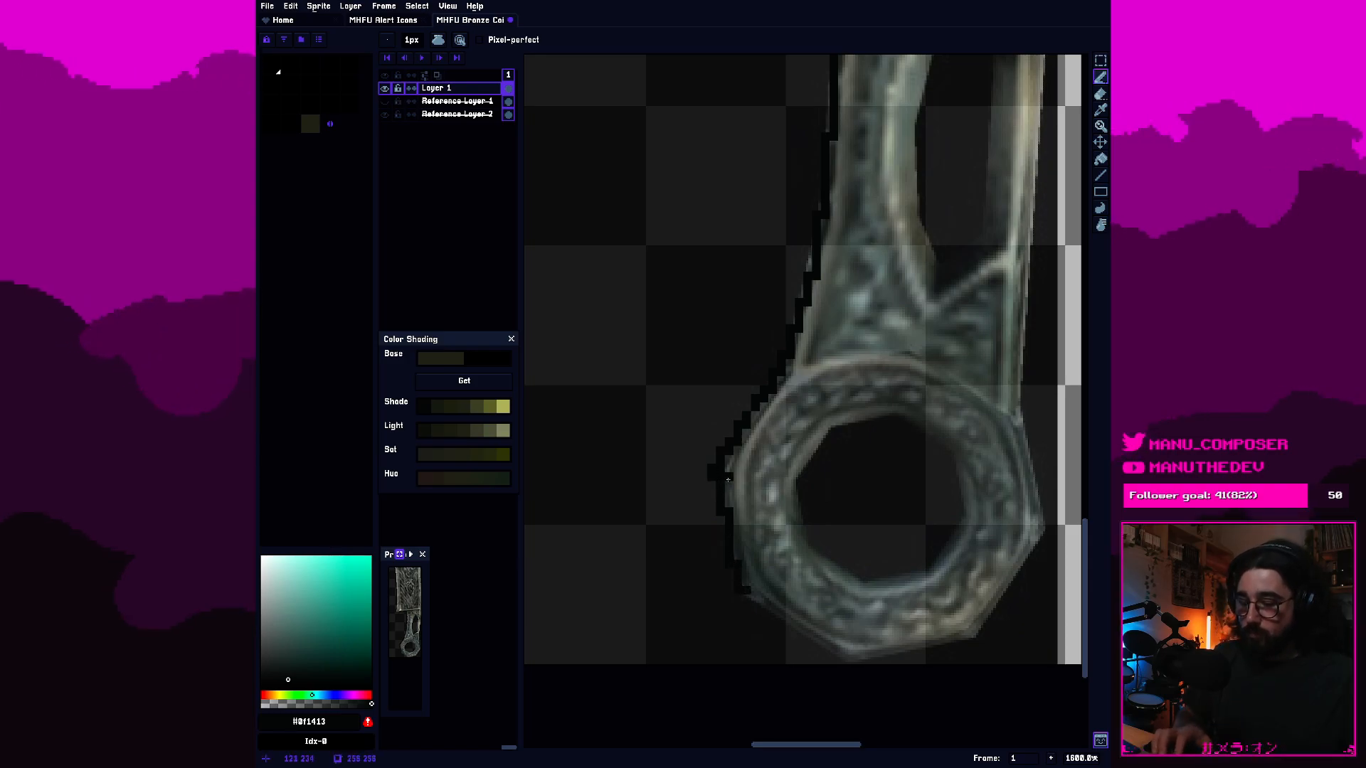
Continue the pencil outline along the ring's lower-left side to its bottom edge.
key("e")
scroll(825, 556, "down", 1)
left_click_drag(825, 556, 762, 494)
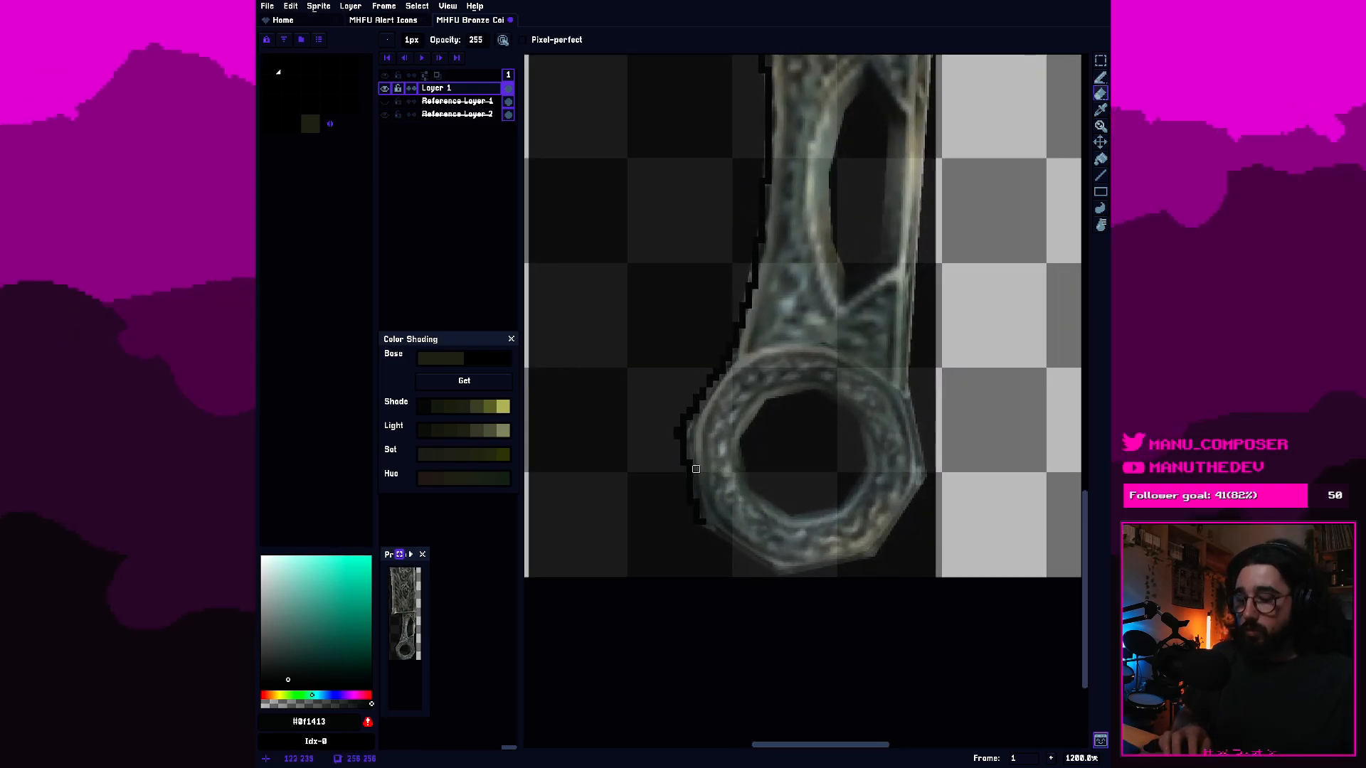
key("b")
scroll(720, 529, "up", 2)
left_click_drag(688, 528, 765, 595)
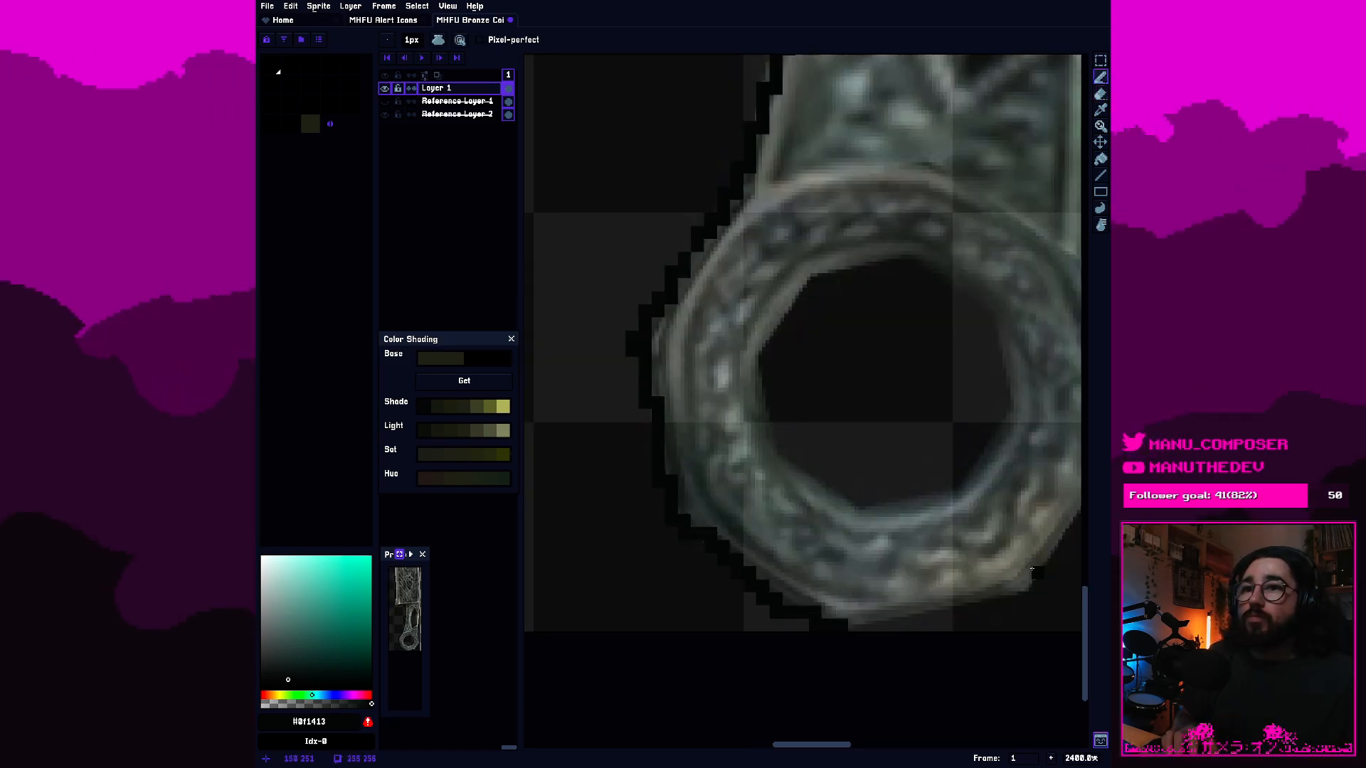
Outline the ring's bottom, lower-right and right sides up to where it meets the handle.
left_click_drag(1033, 569, 790, 554)
left_click_drag(611, 611, 651, 601)
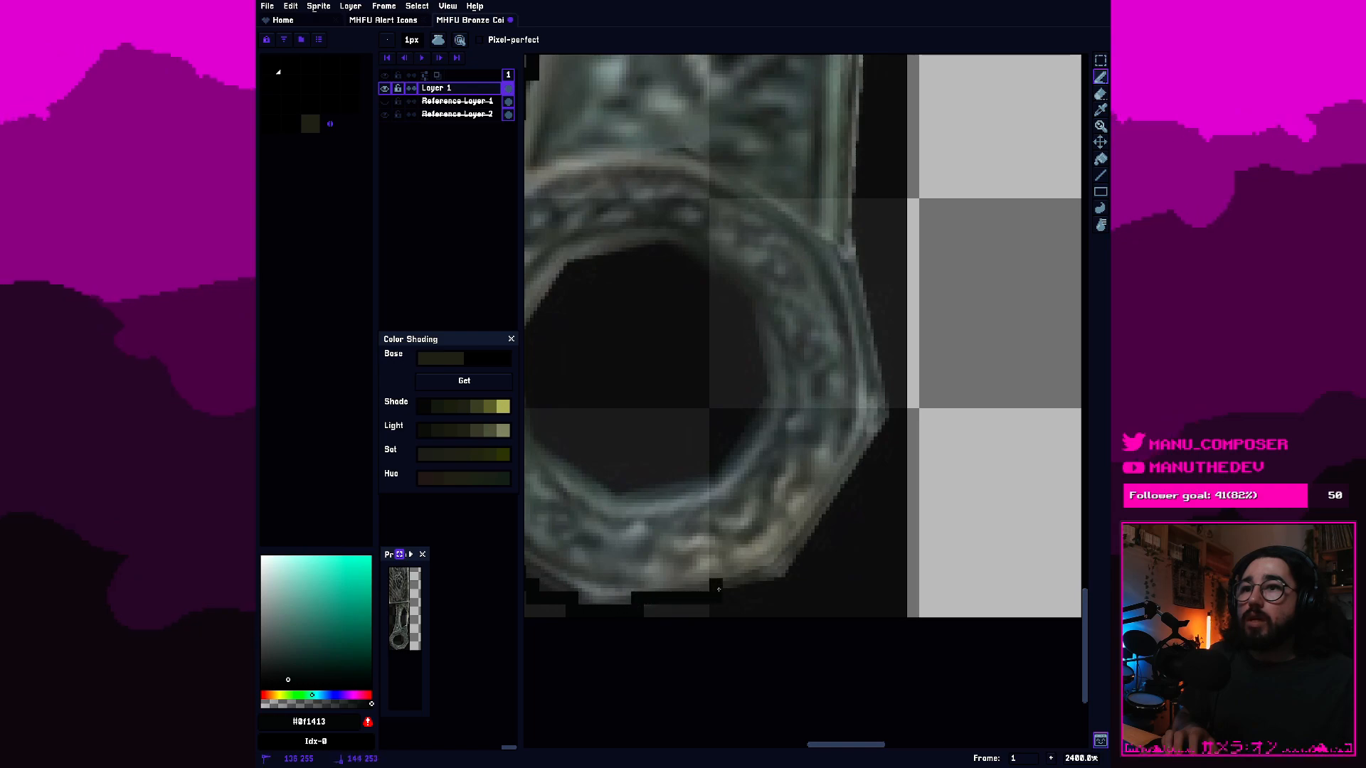
left_click_drag(767, 575, 814, 543)
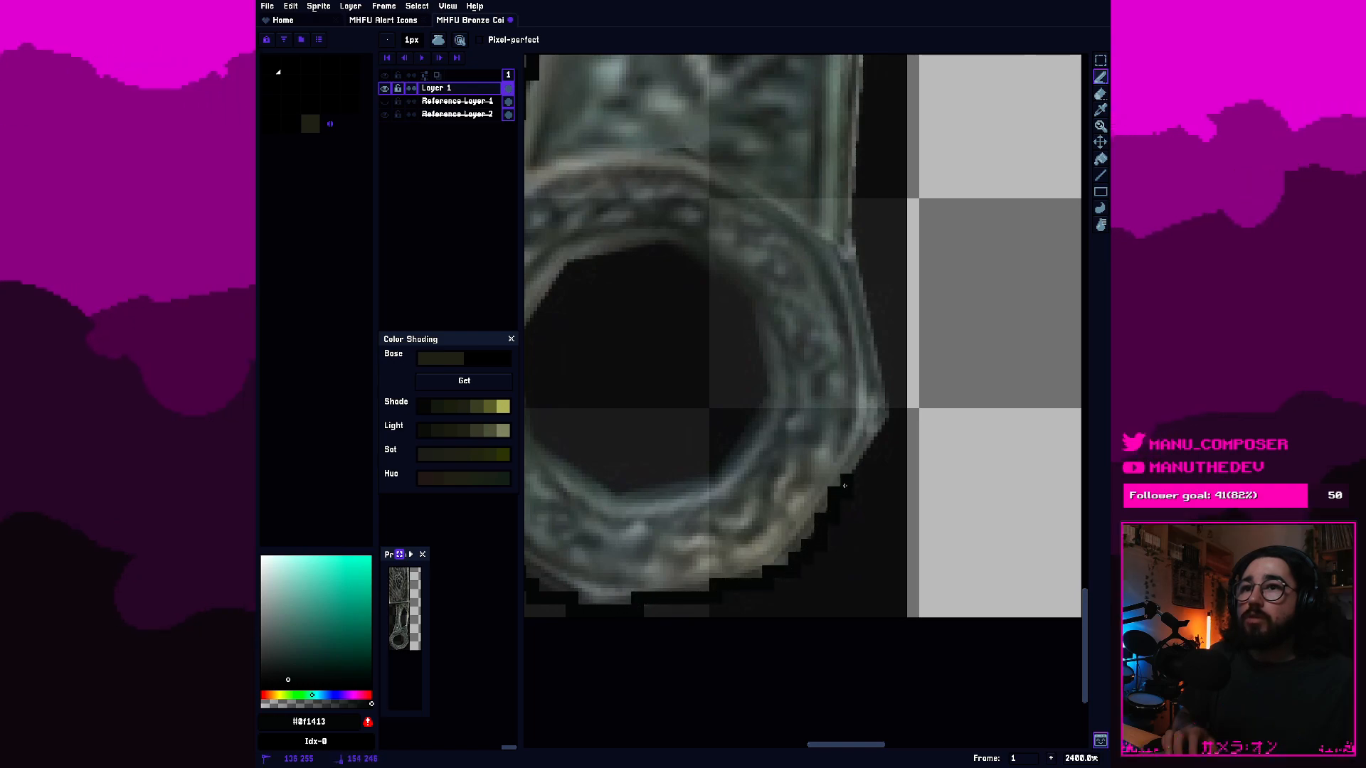
left_click_drag(843, 489, 875, 435)
key("e")
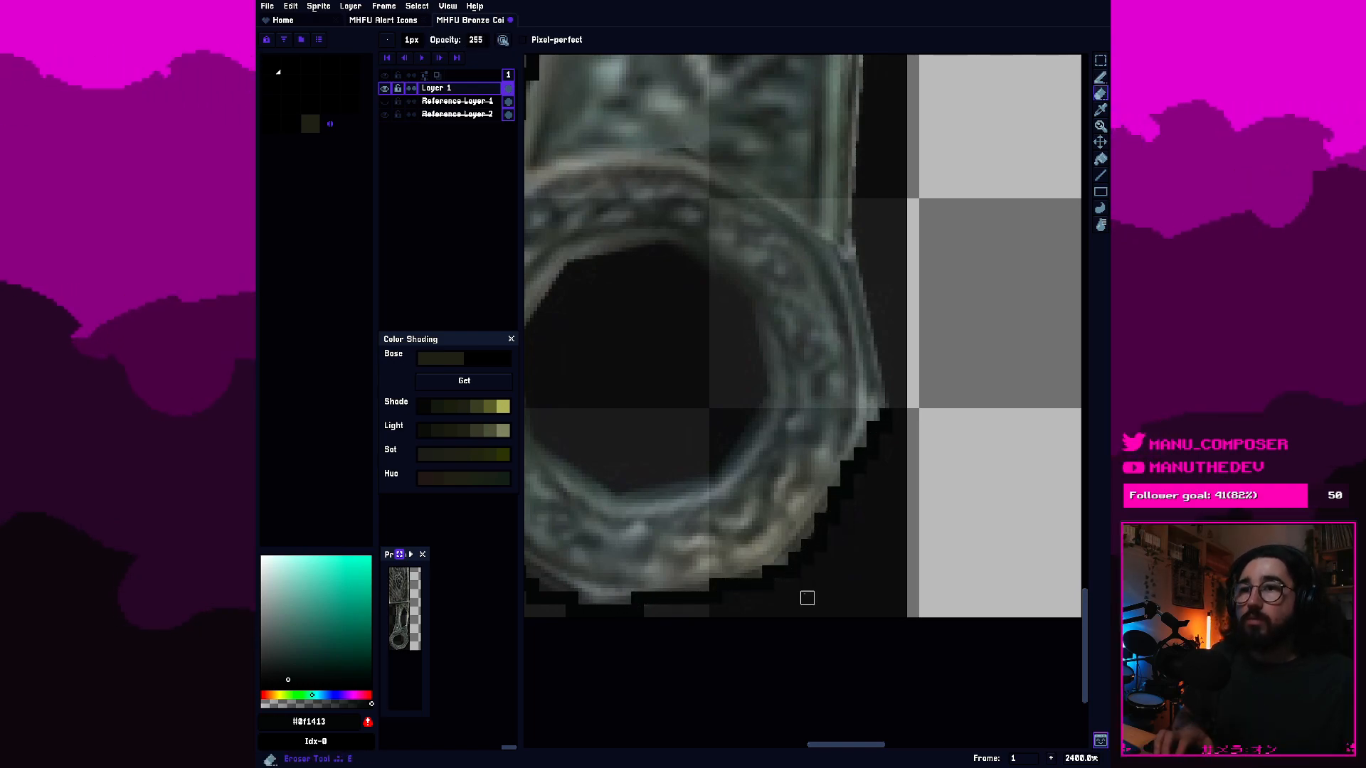
key("b")
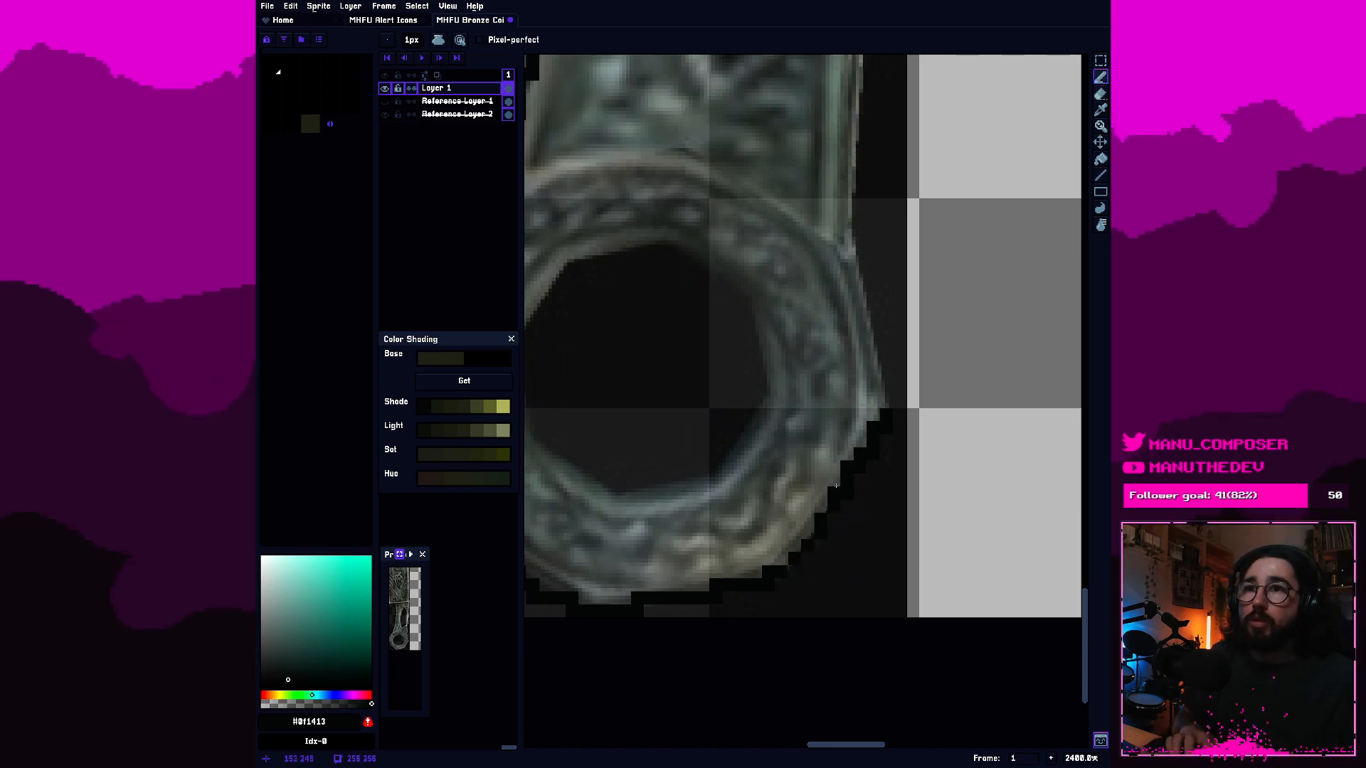
left_click_drag(886, 402, 877, 379)
mouse_move(865, 316)
left_mouse_down()
mouse_move(838, 238)
mouse_move(917, 459)
left_mouse_up()
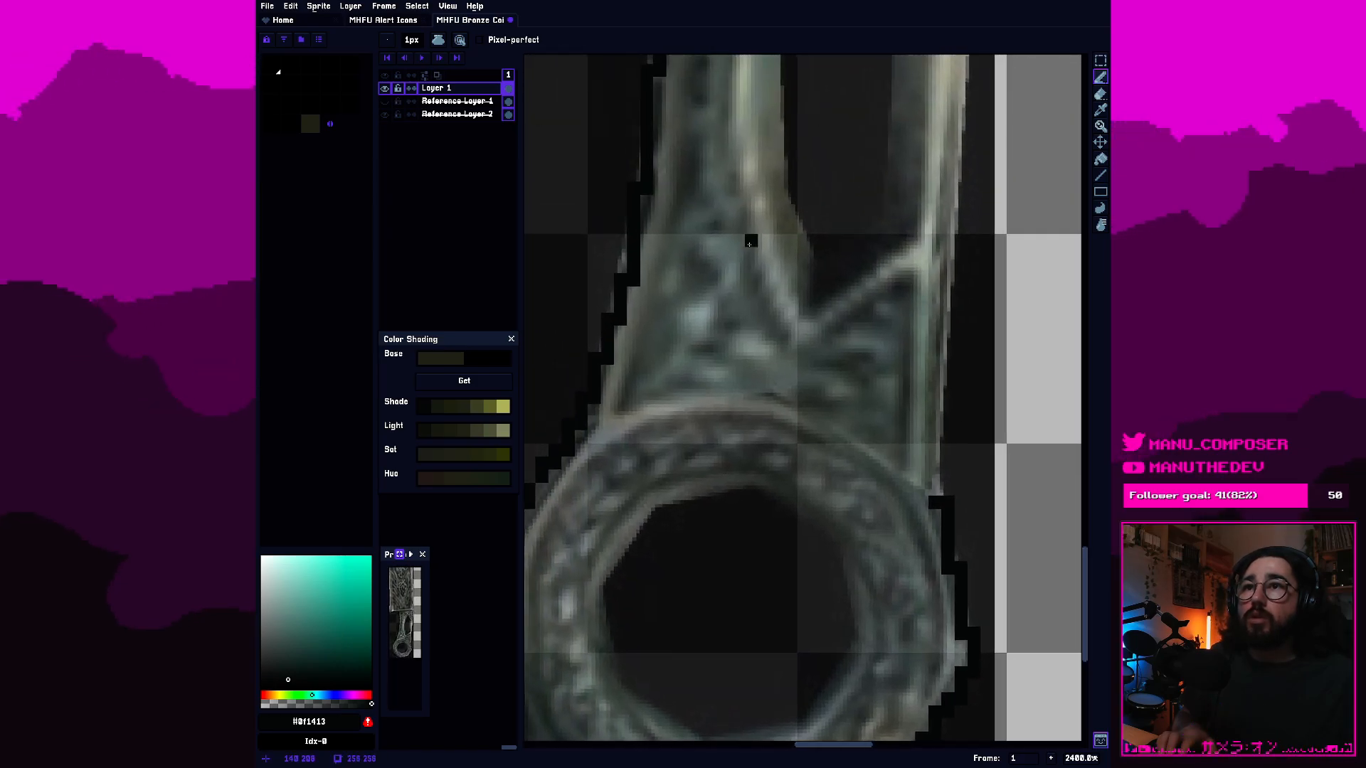
Trace the elongated slot inside the handle with a closed 1px pencil outline.
scroll(751, 244, "down", 1)
left_click_drag(750, 243, 711, 455)
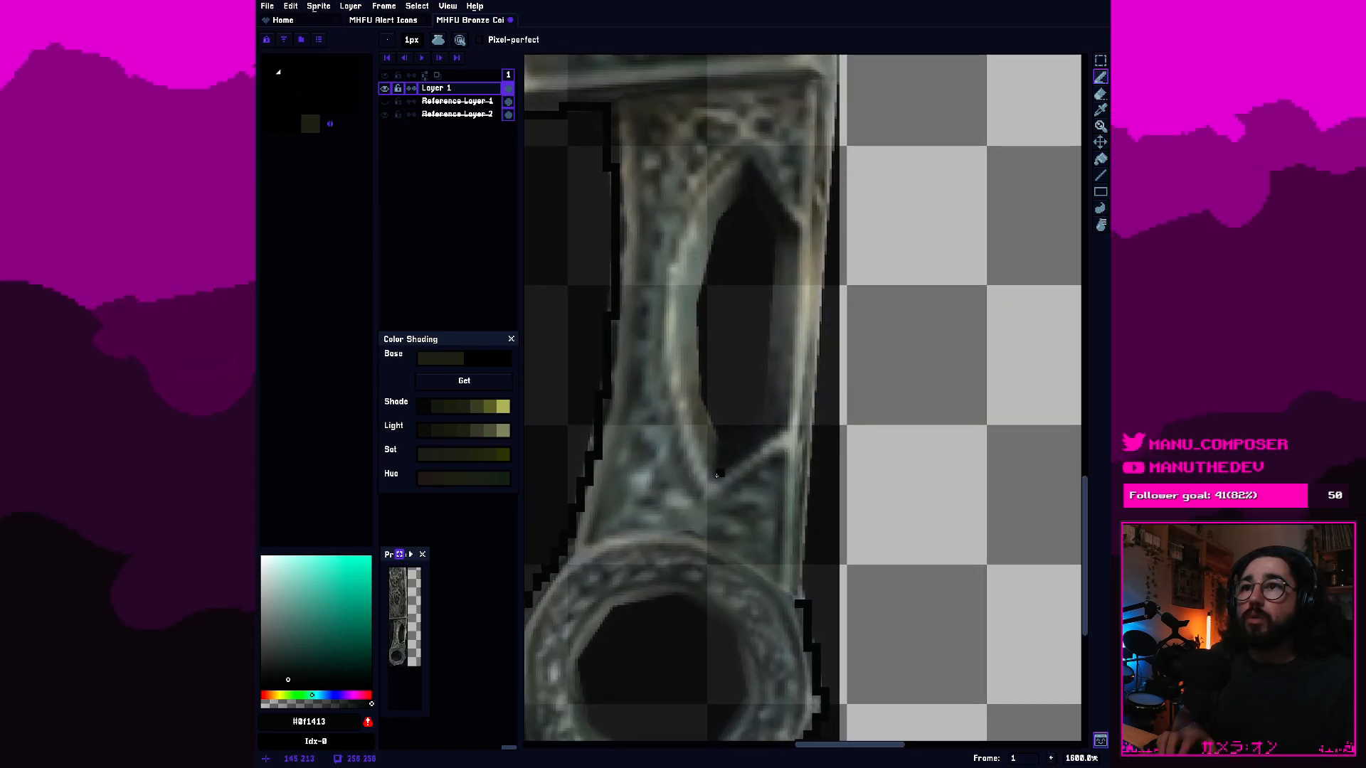
left_click(726, 472)
left_click(764, 422)
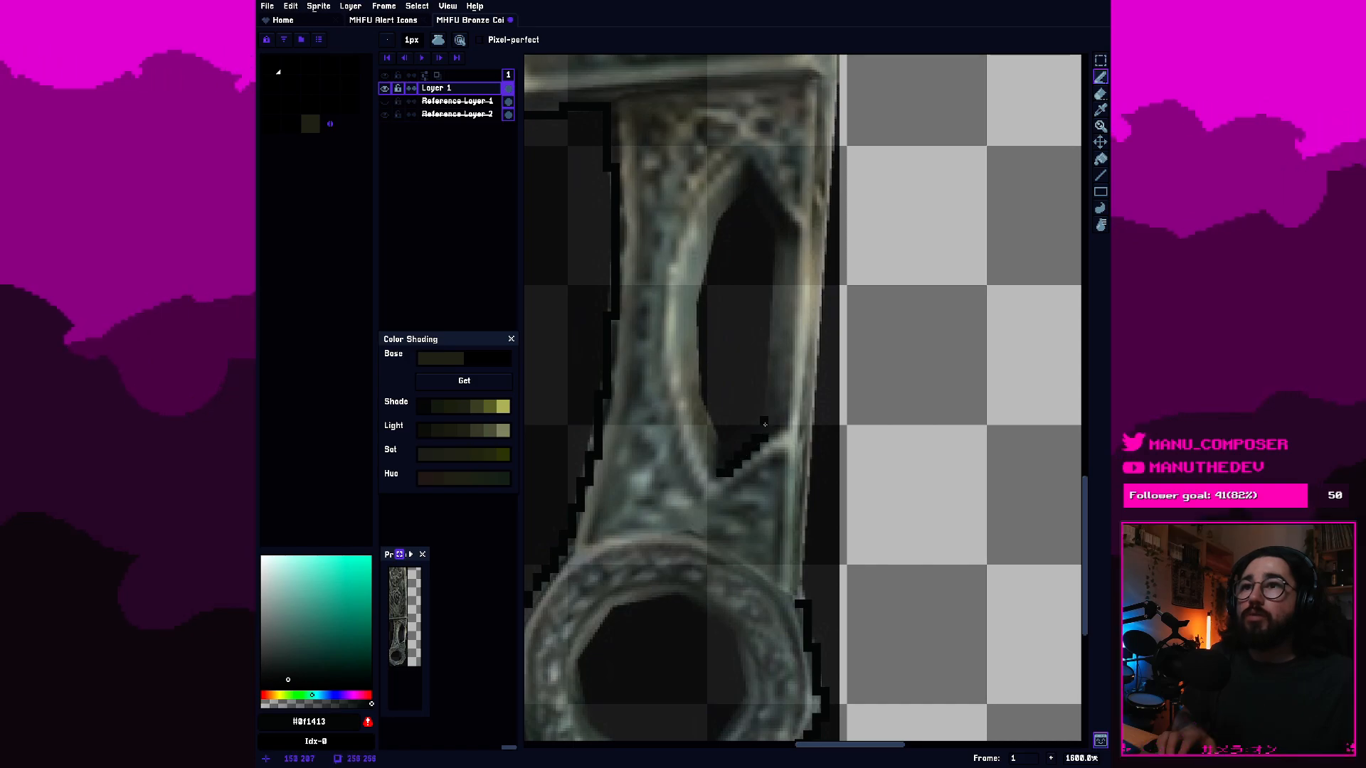
left_click_drag(770, 351, 772, 300)
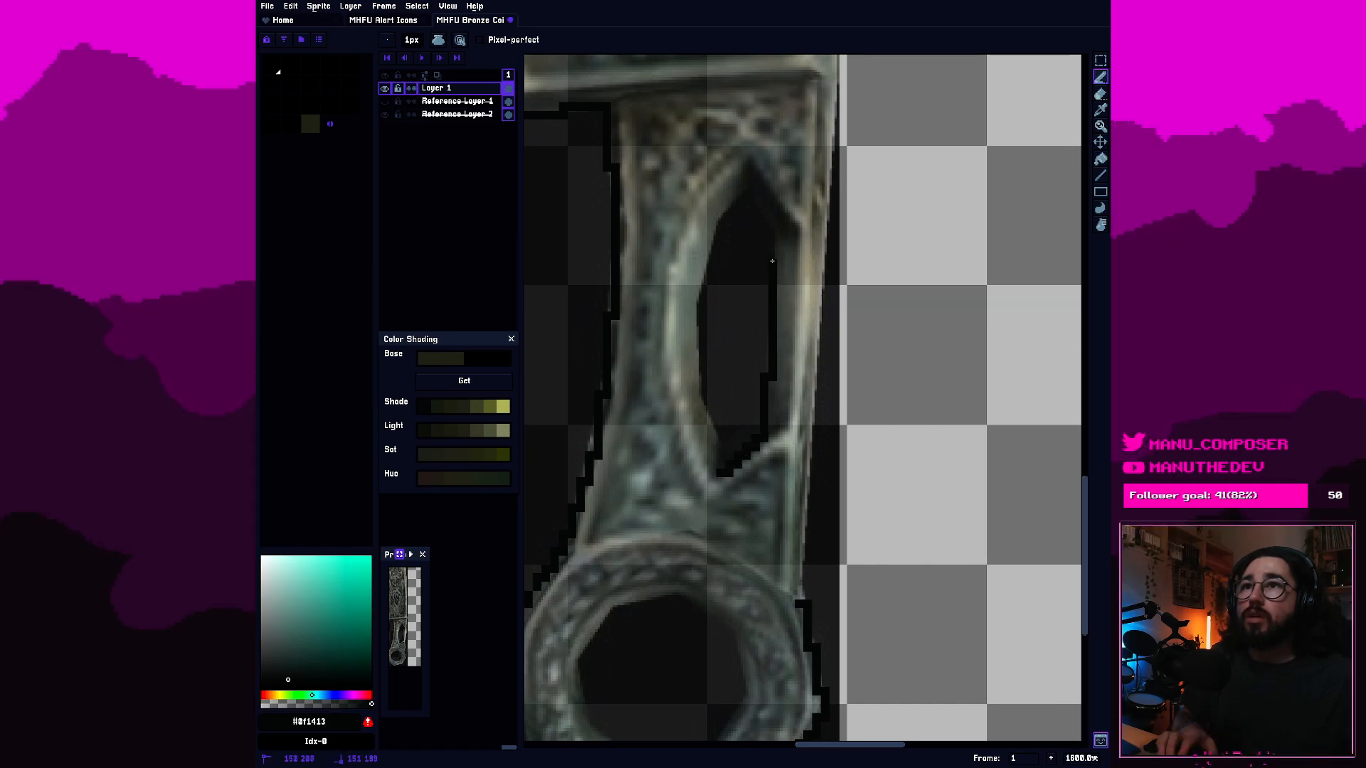
mouse_move(755, 205)
left_mouse_down()
mouse_move(733, 204)
mouse_move(707, 249)
mouse_move(696, 367)
left_mouse_up()
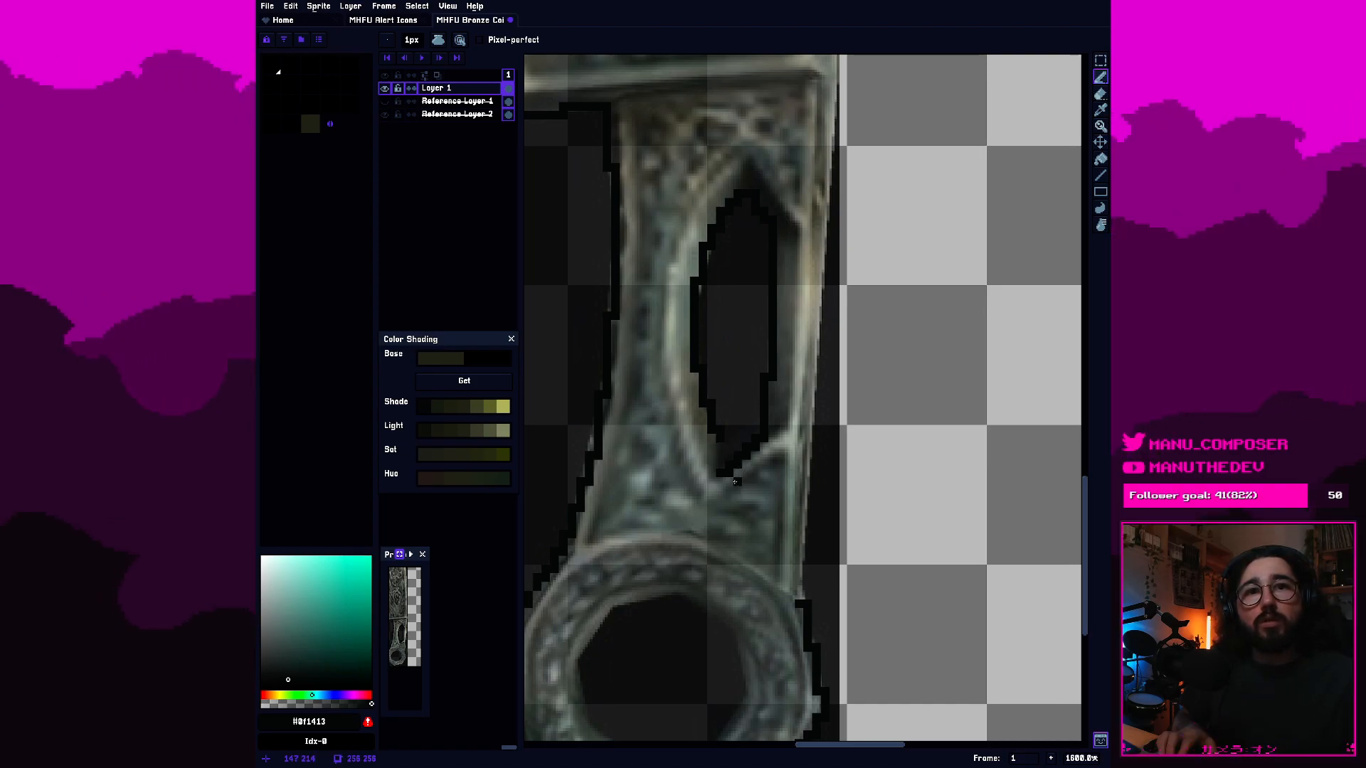
Thicken the outline inside the lower tip of the handle slot with dark pixels.
left_click(727, 441)
mouse_move(752, 422)
left_mouse_down()
mouse_move(763, 444)
mouse_move(719, 470)
mouse_move(711, 435)
left_mouse_up()
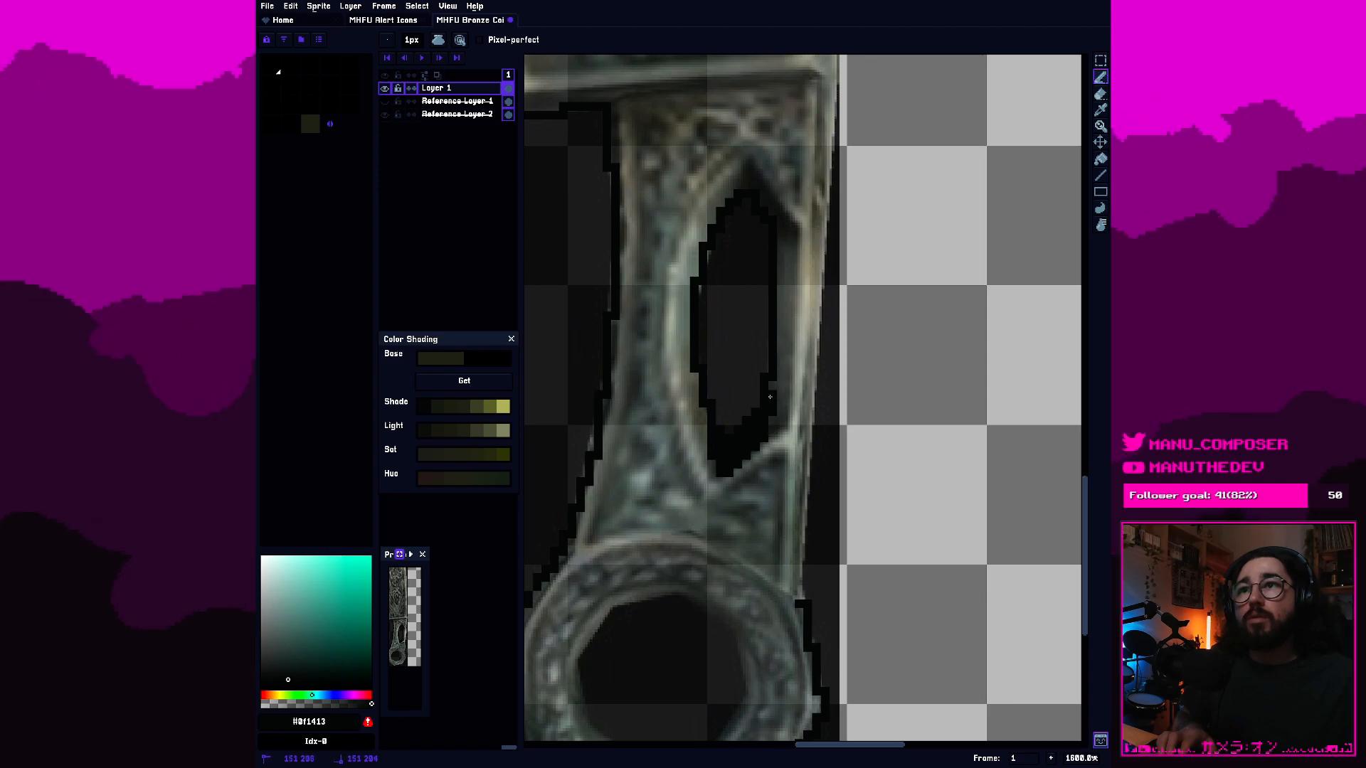
scroll(769, 397, "down", 1)
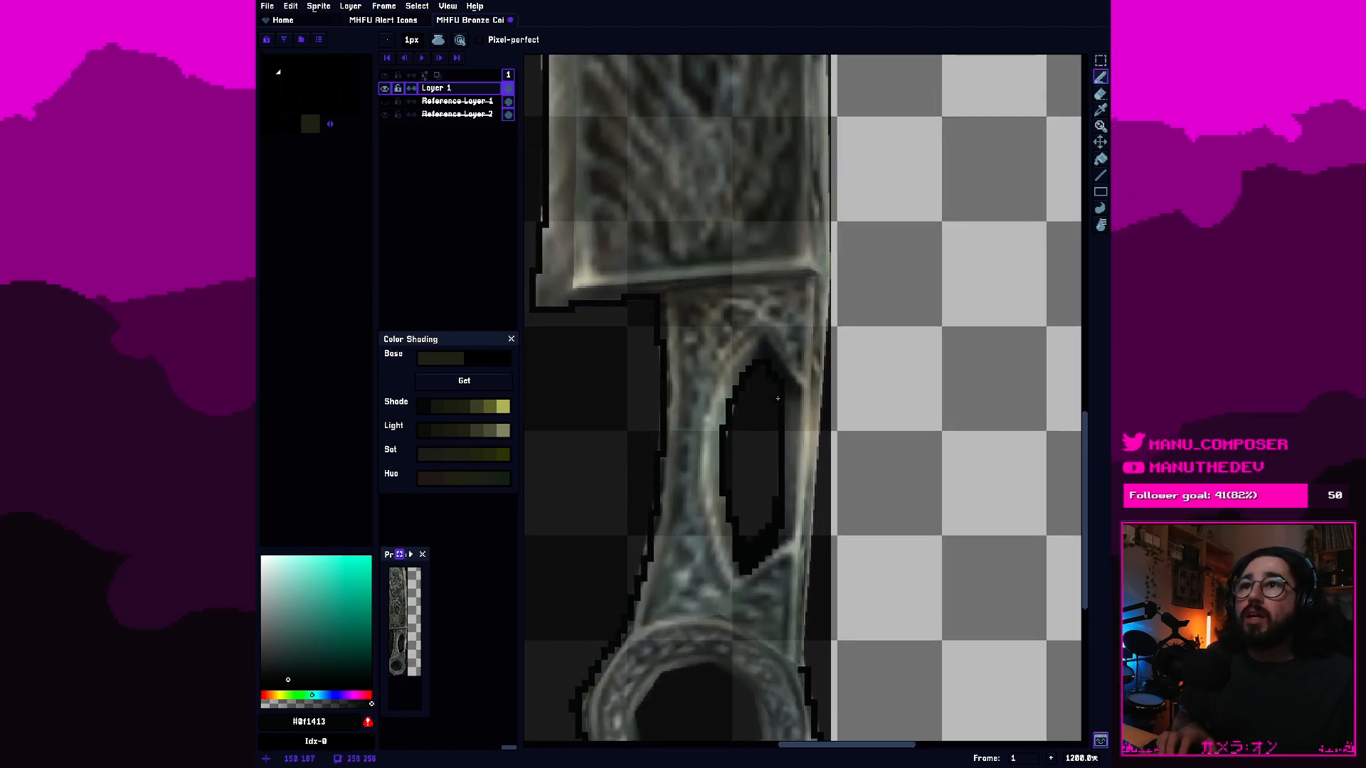
Trace the dark pencil outline up the handle's right side, from the ring to the base of the blade.
scroll(778, 398, "up", 1)
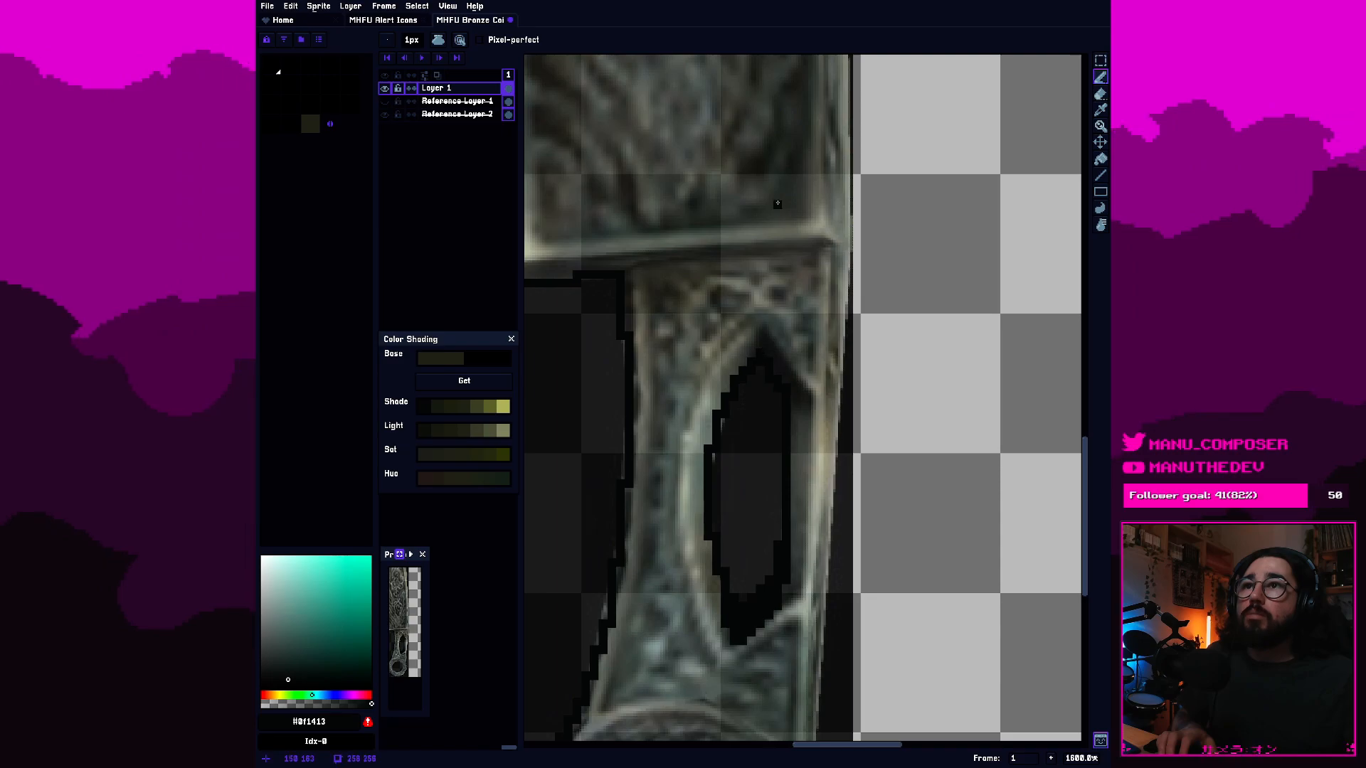
left_click_drag(806, 272, 782, 506)
scroll(812, 608, "up", 1)
mouse_move(810, 605)
left_mouse_down()
mouse_move(762, 445)
mouse_move(742, 206)
left_mouse_up()
scroll(752, 494, "down", 2)
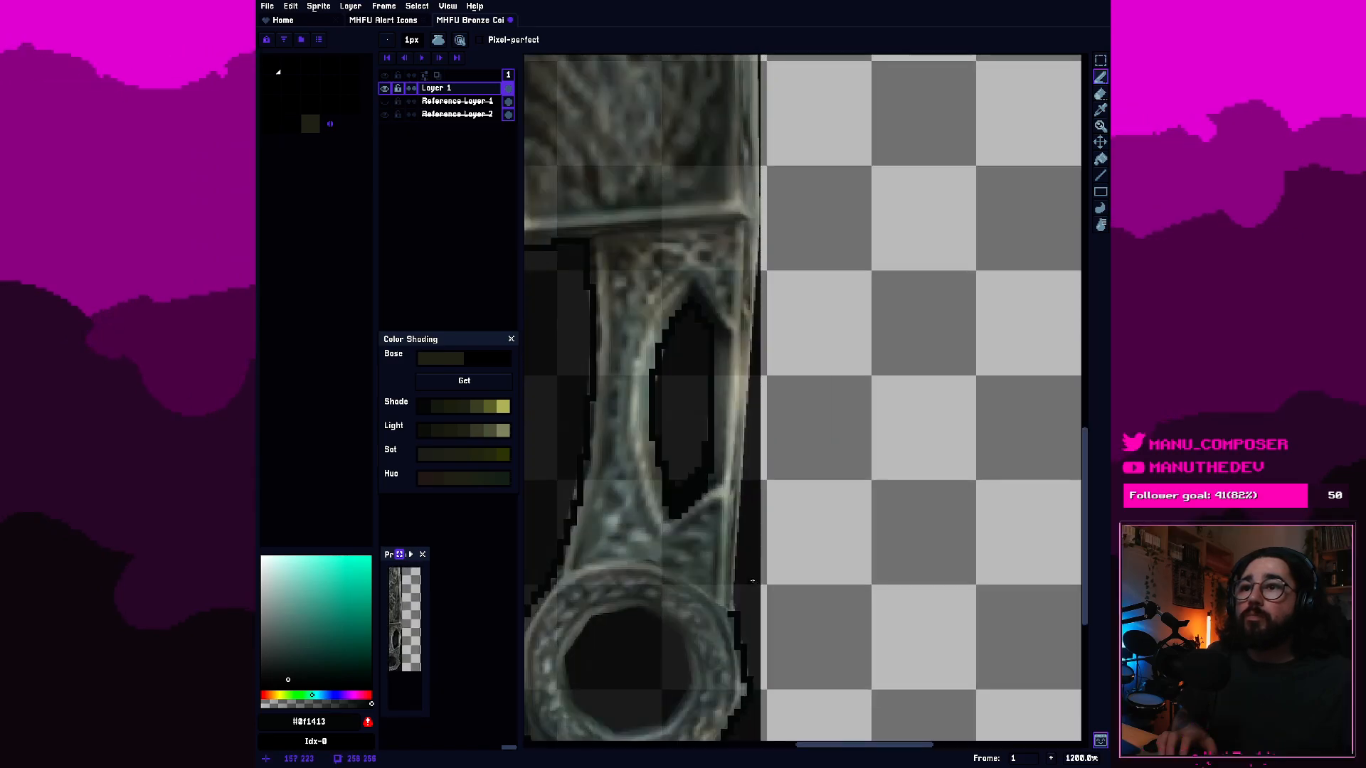
scroll(752, 582, "up", 1)
left_click_drag(732, 552, 745, 299)
mouse_move(752, 235)
left_mouse_down()
mouse_move(775, 300)
mouse_move(778, 465)
mouse_move(777, 228)
left_mouse_up()
left_click_drag(795, 160, 823, 537)
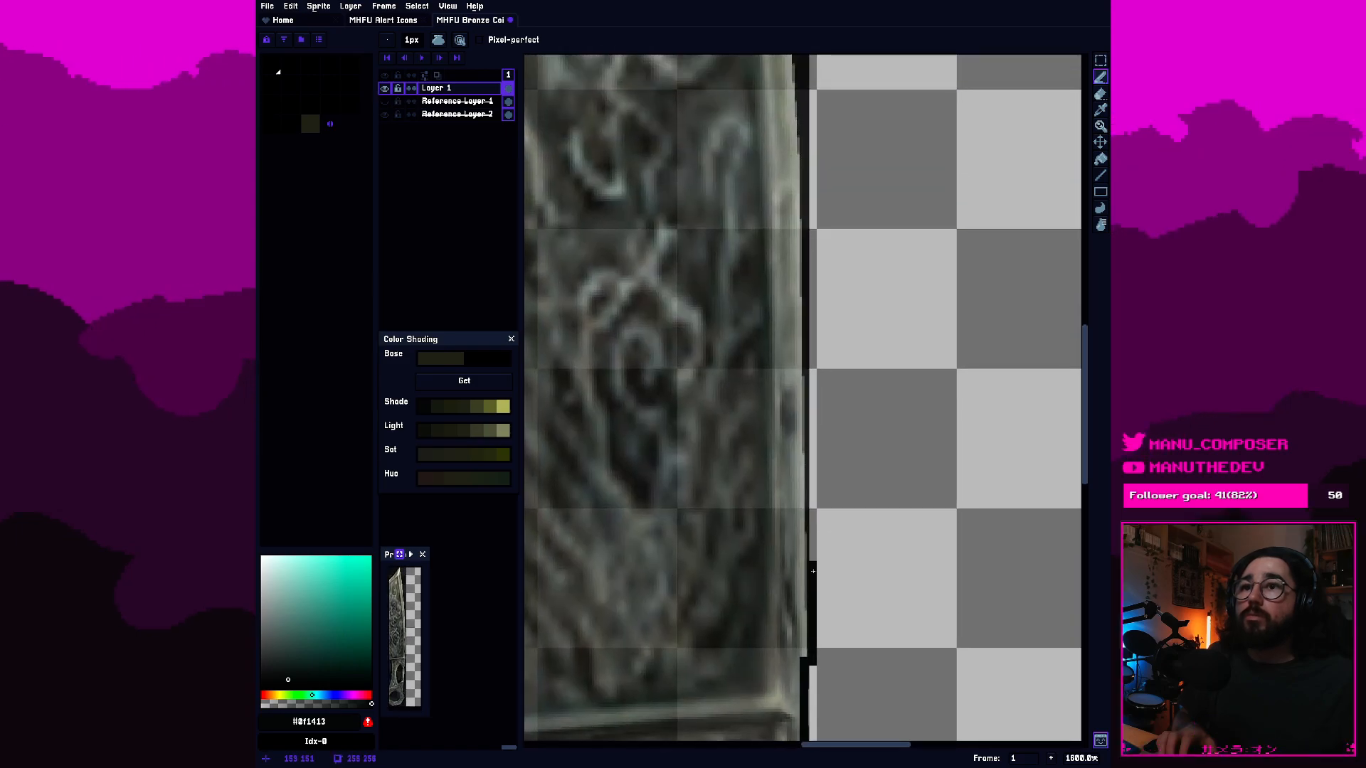
Continue the outline up the lower part of the blade's right edge, erasing stray pixels where the line steps.
left_click_drag(805, 451, 810, 337)
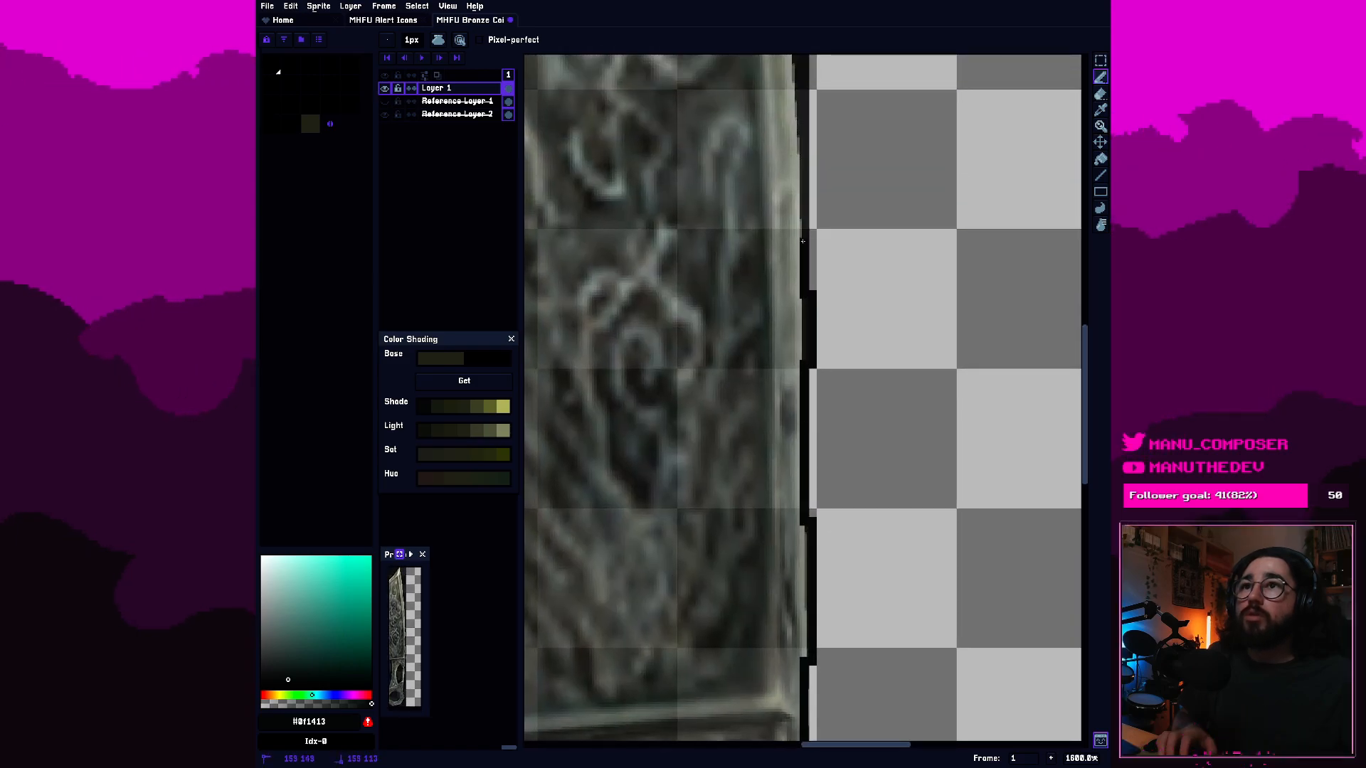
key("e")
mouse_move(811, 321)
left_mouse_down()
mouse_move(812, 374)
mouse_move(799, 293)
mouse_move(829, 488)
mouse_move(816, 335)
left_mouse_up()
key("b")
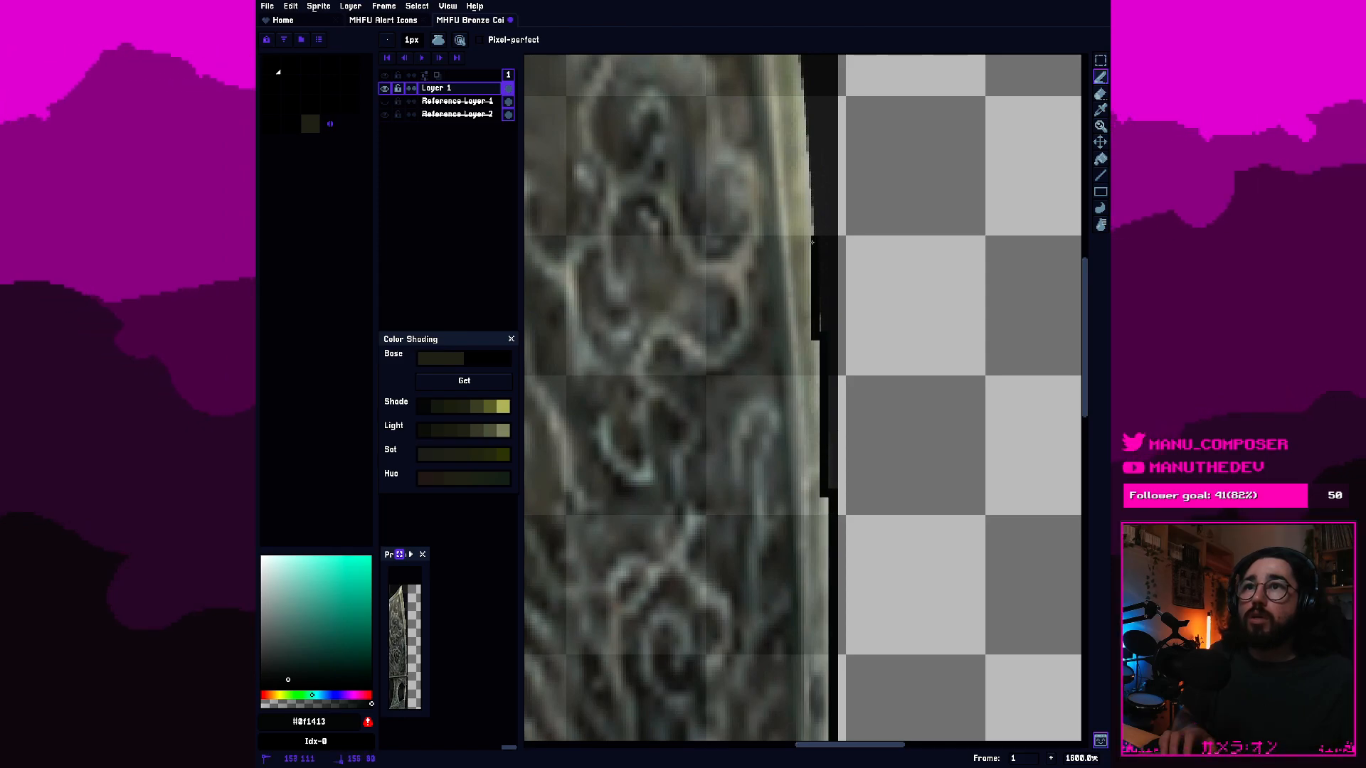
Trace the upper part of the blade's right edge up to the pointed tip, cleaning up the line's stepped pixels.
left_click_drag(809, 125, 851, 614)
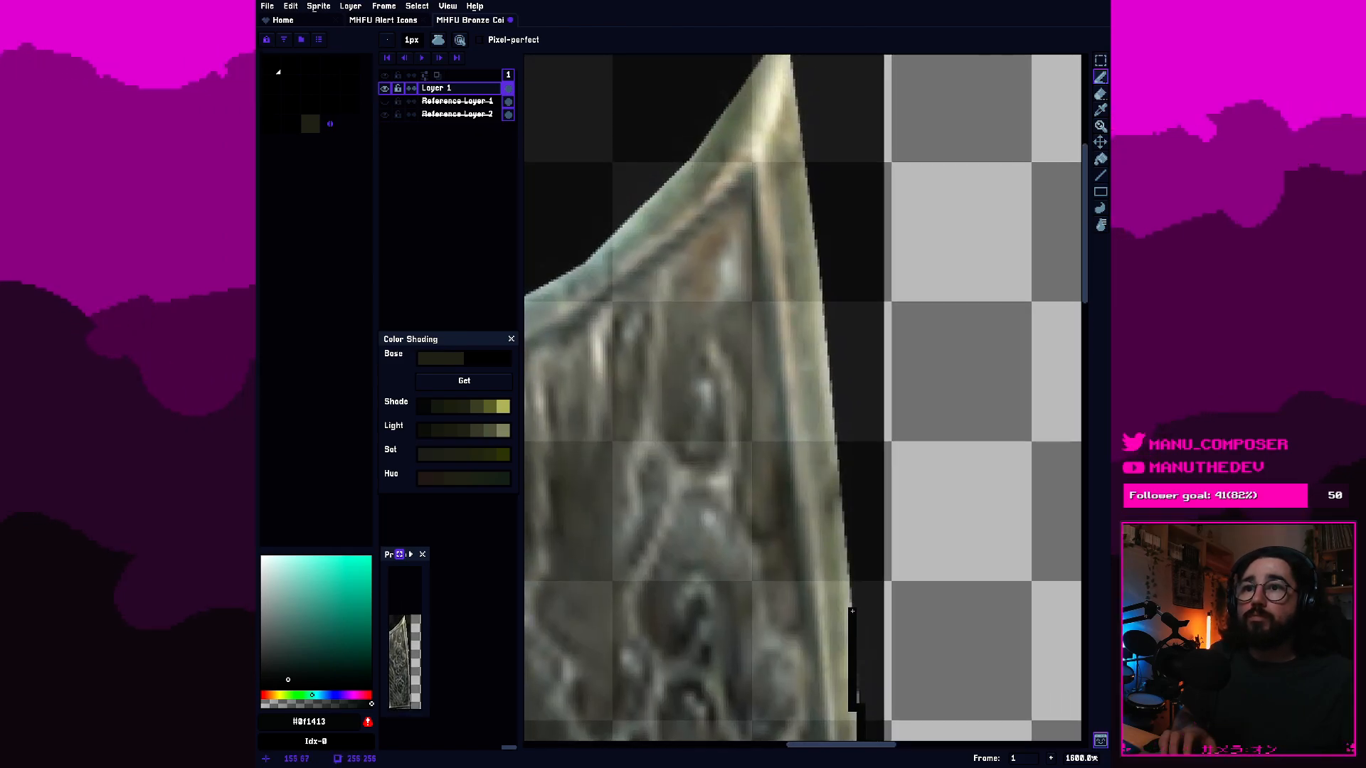
left_click_drag(848, 553, 839, 503)
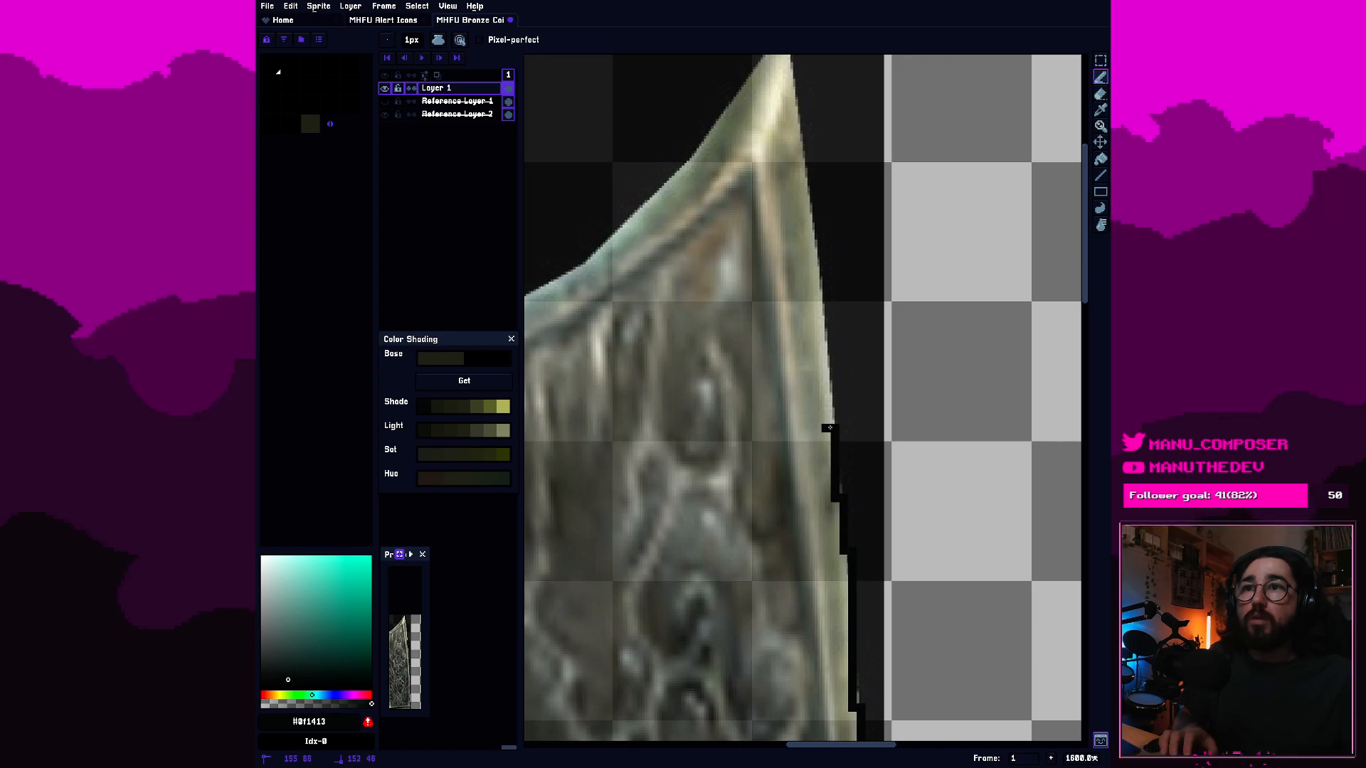
left_click_drag(830, 429, 827, 338)
key("e")
left_click_drag(827, 421, 825, 401)
left_click_drag(835, 490, 835, 472)
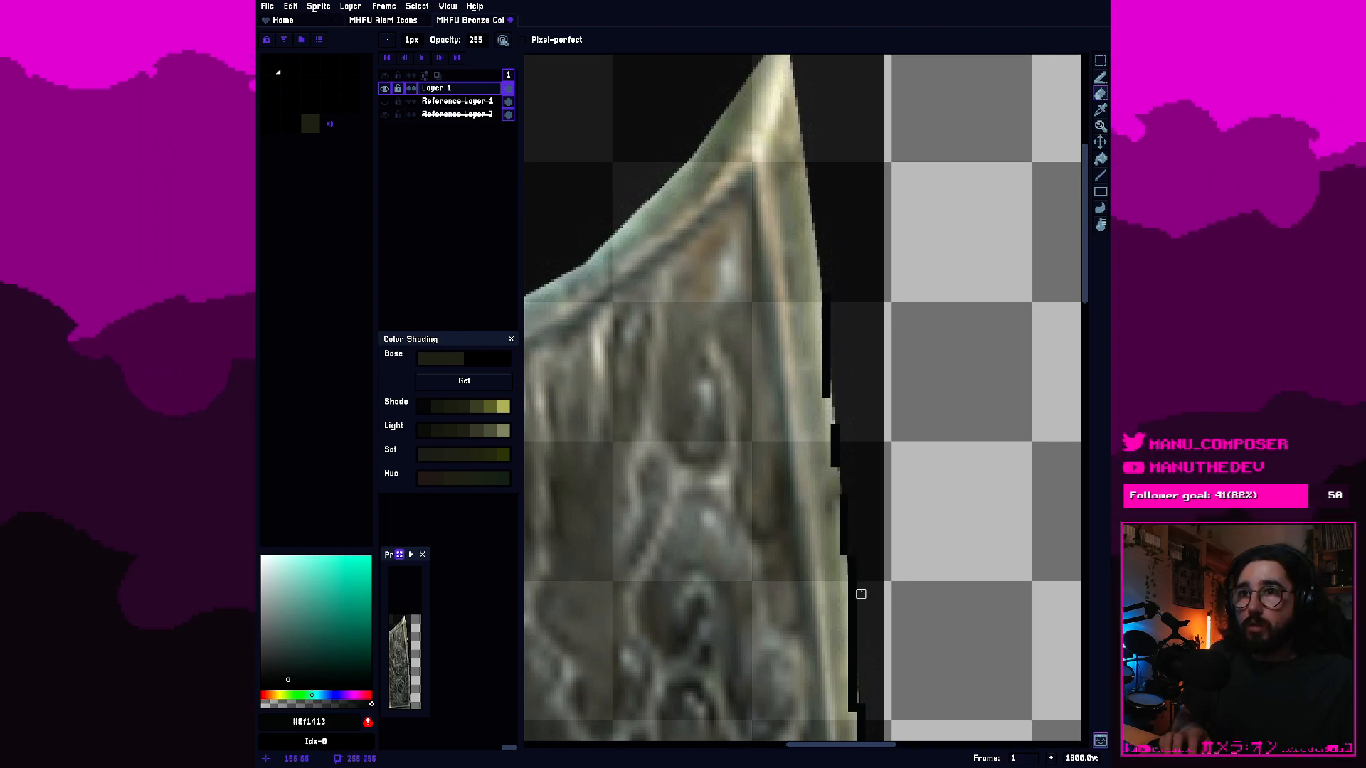
key("b")
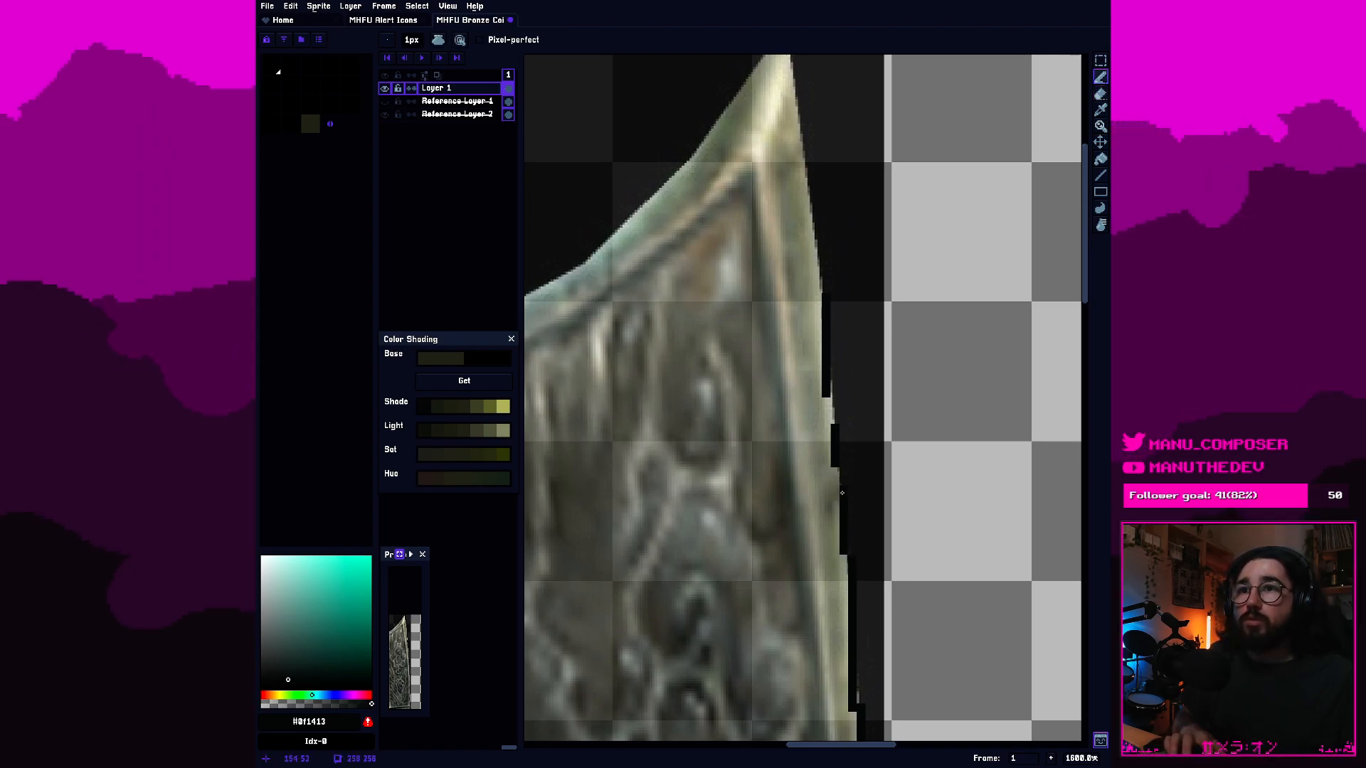
left_click_drag(834, 421, 833, 402)
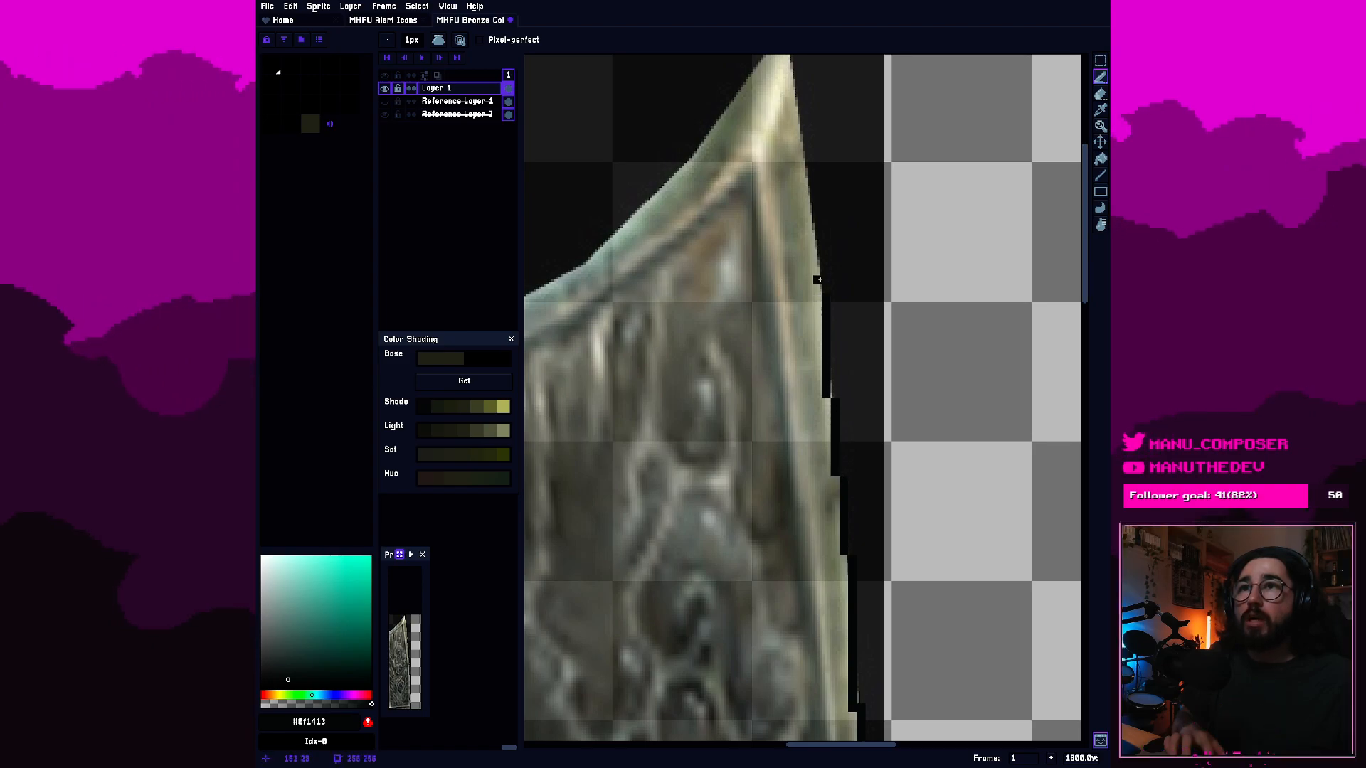
mouse_move(821, 254)
left_mouse_down()
mouse_move(802, 118)
mouse_move(832, 451)
mouse_move(813, 360)
left_mouse_up()
left_click(826, 447)
Outline the blade's upper-left corner and curved top edge up to the tip, closing the silhouette.
scroll(803, 448, "down", 5)
mouse_move(824, 603)
left_mouse_down()
mouse_move(834, 184)
mouse_move(863, 463)
left_mouse_up()
scroll(810, 409, "up", 5)
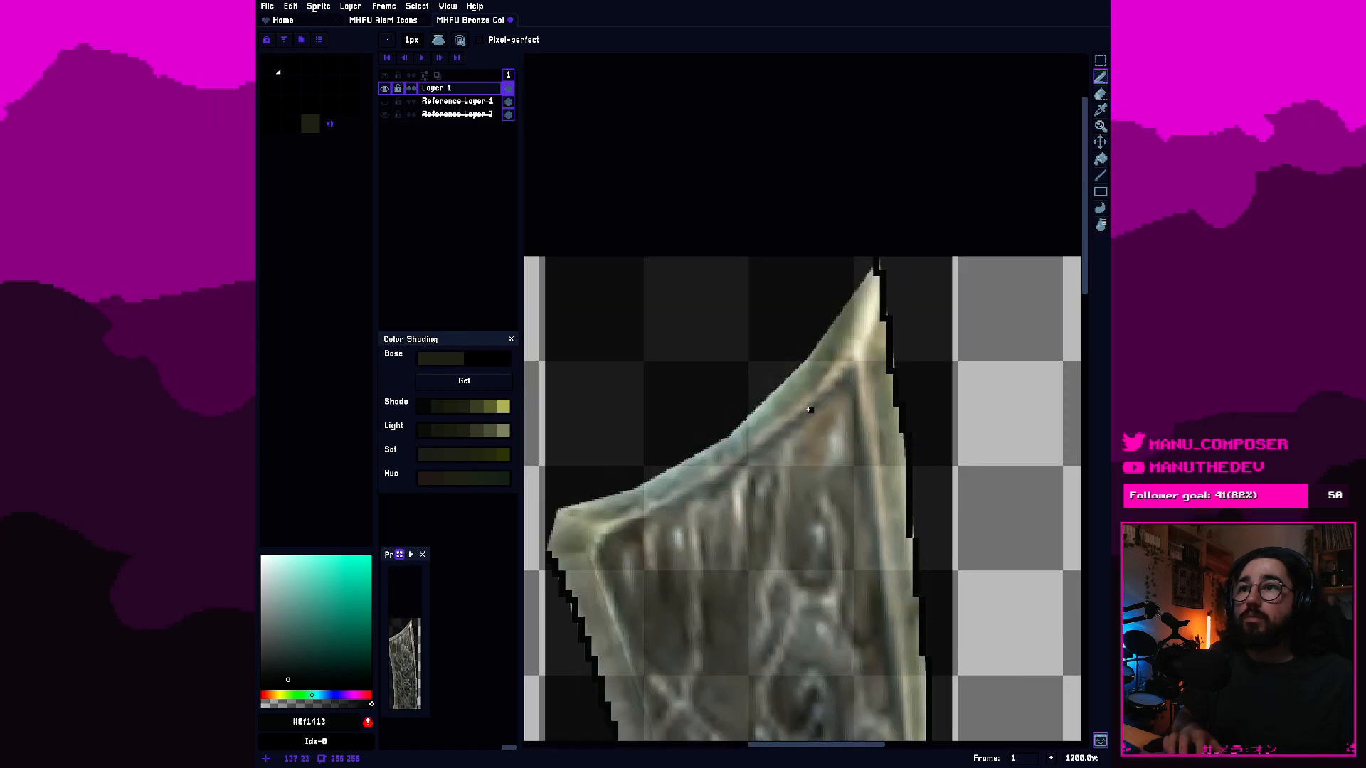
scroll(549, 550, "up", 2)
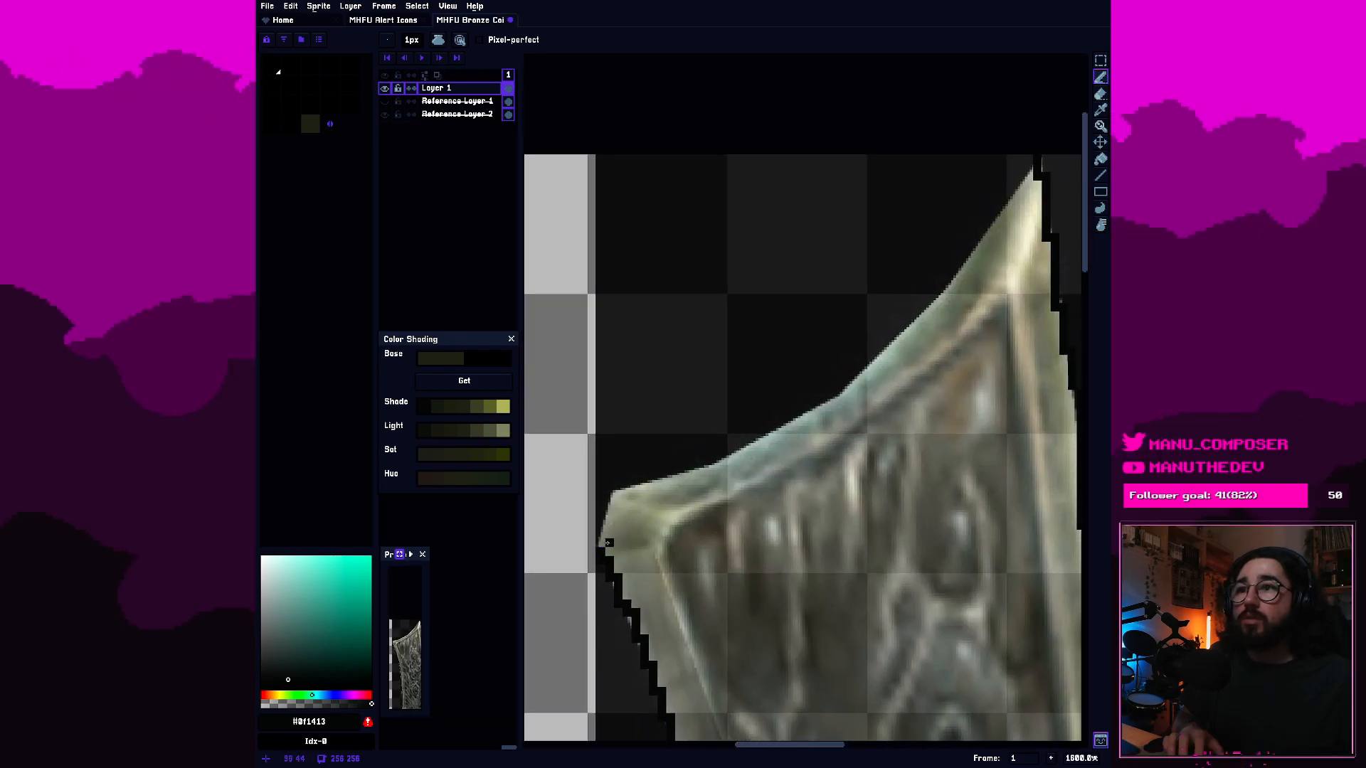
left_click_drag(602, 542, 623, 489)
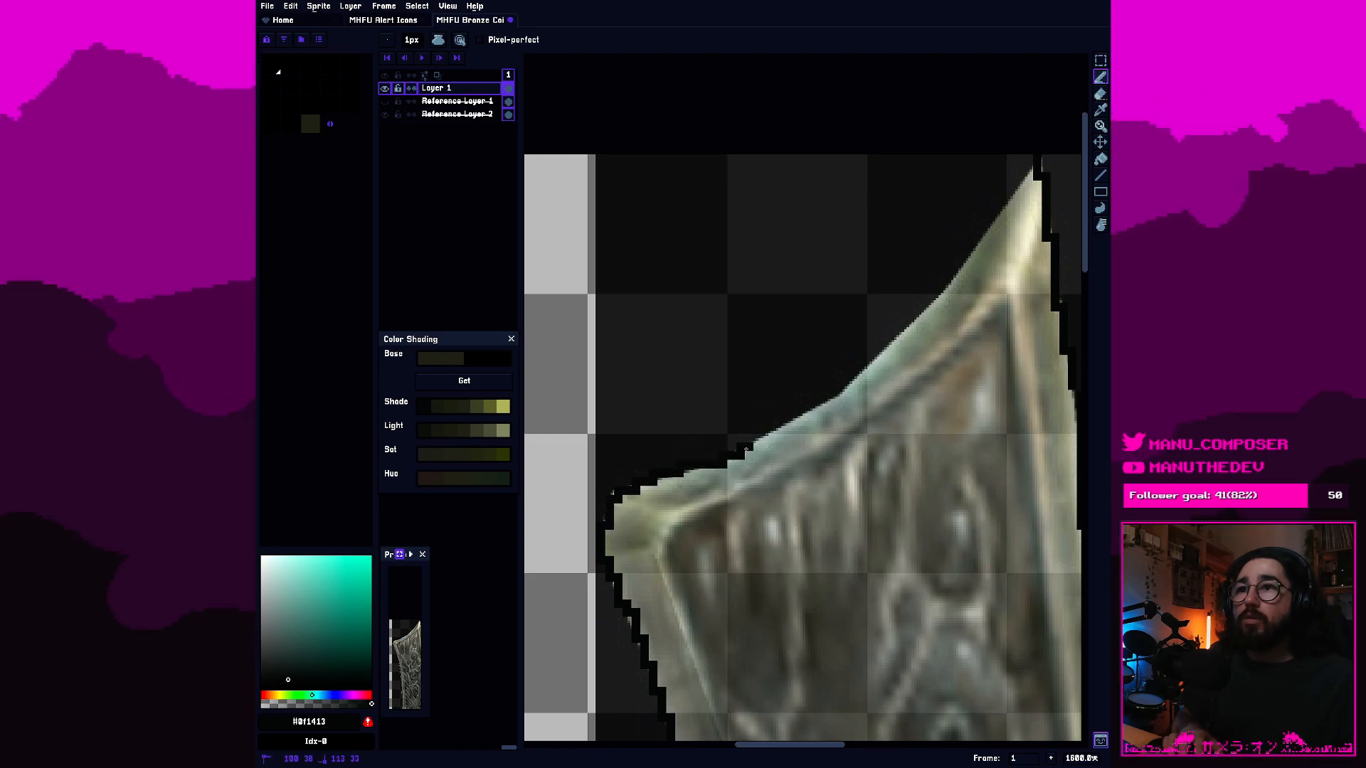
left_click_drag(742, 449, 889, 350)
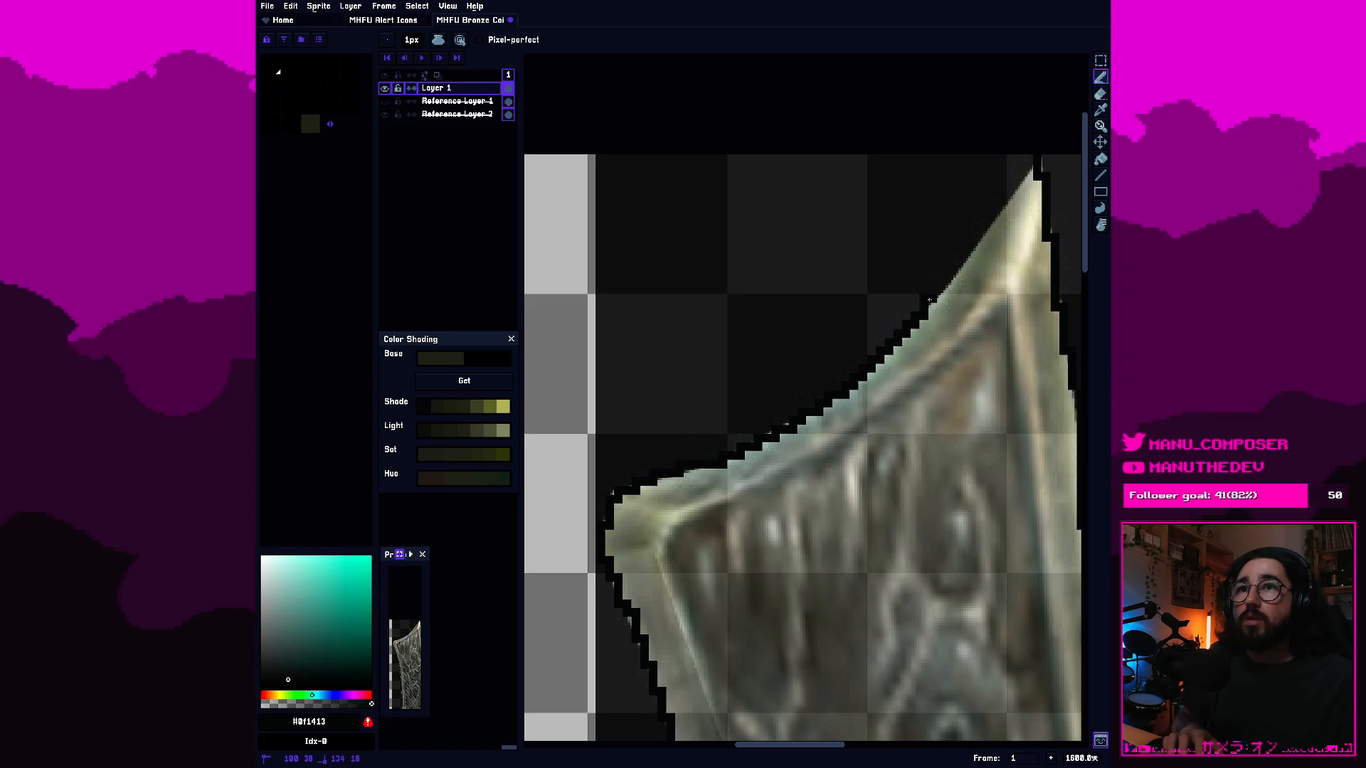
left_click_drag(969, 254, 1028, 174)
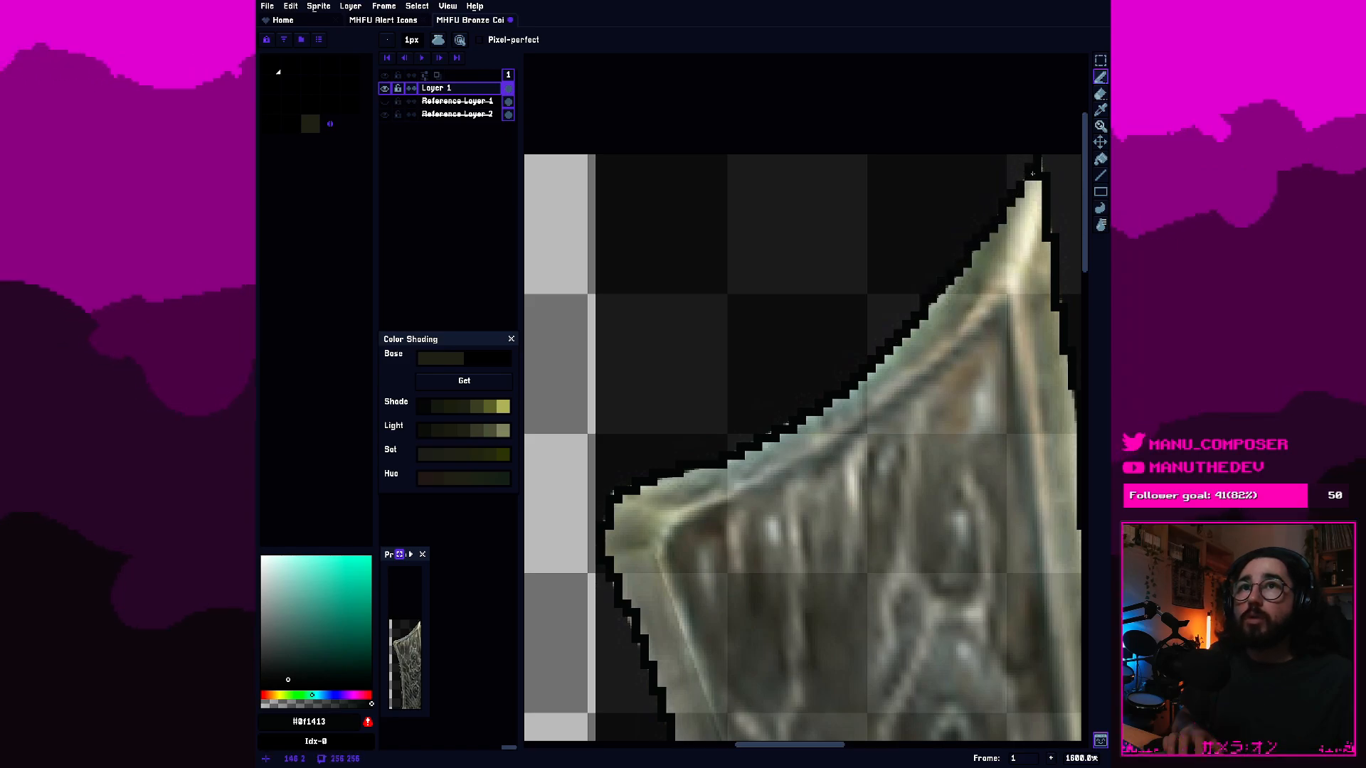
Enlarge the canvas to 300 by 300 px, keeping the sword centred.
scroll(1032, 170, "down", 2)
scroll(817, 554, "down", 1)
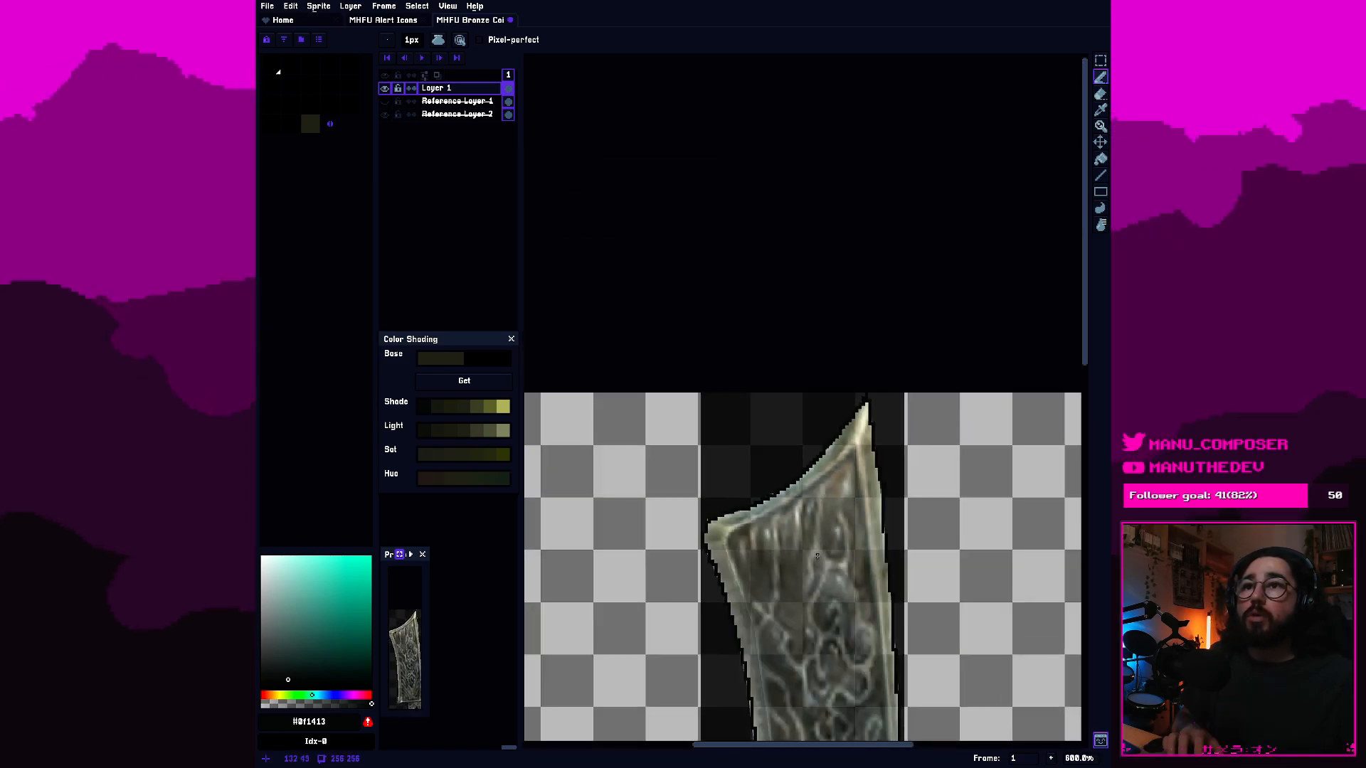
scroll(817, 555, "down", 3)
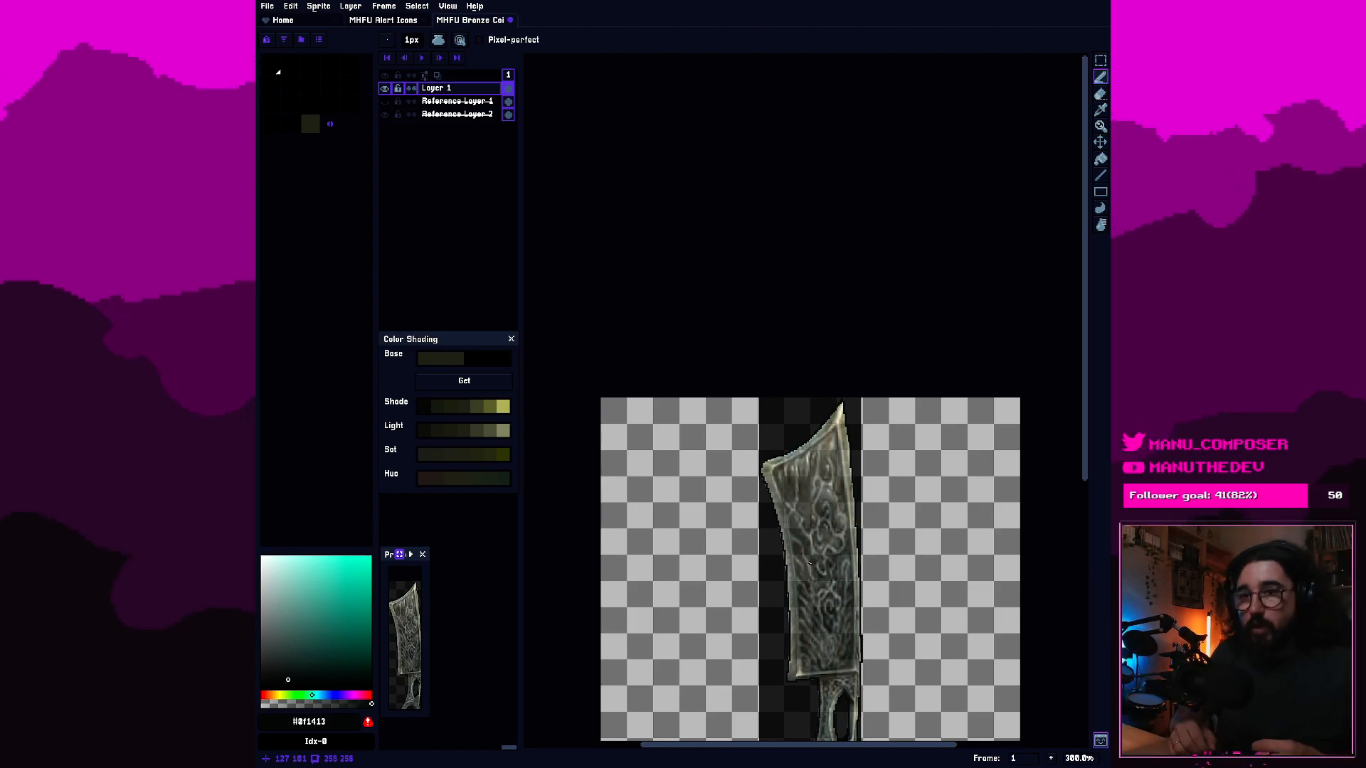
scroll(861, 582, "up", 2)
left_click_drag(866, 557, 860, 417)
scroll(895, 421, "down", 2)
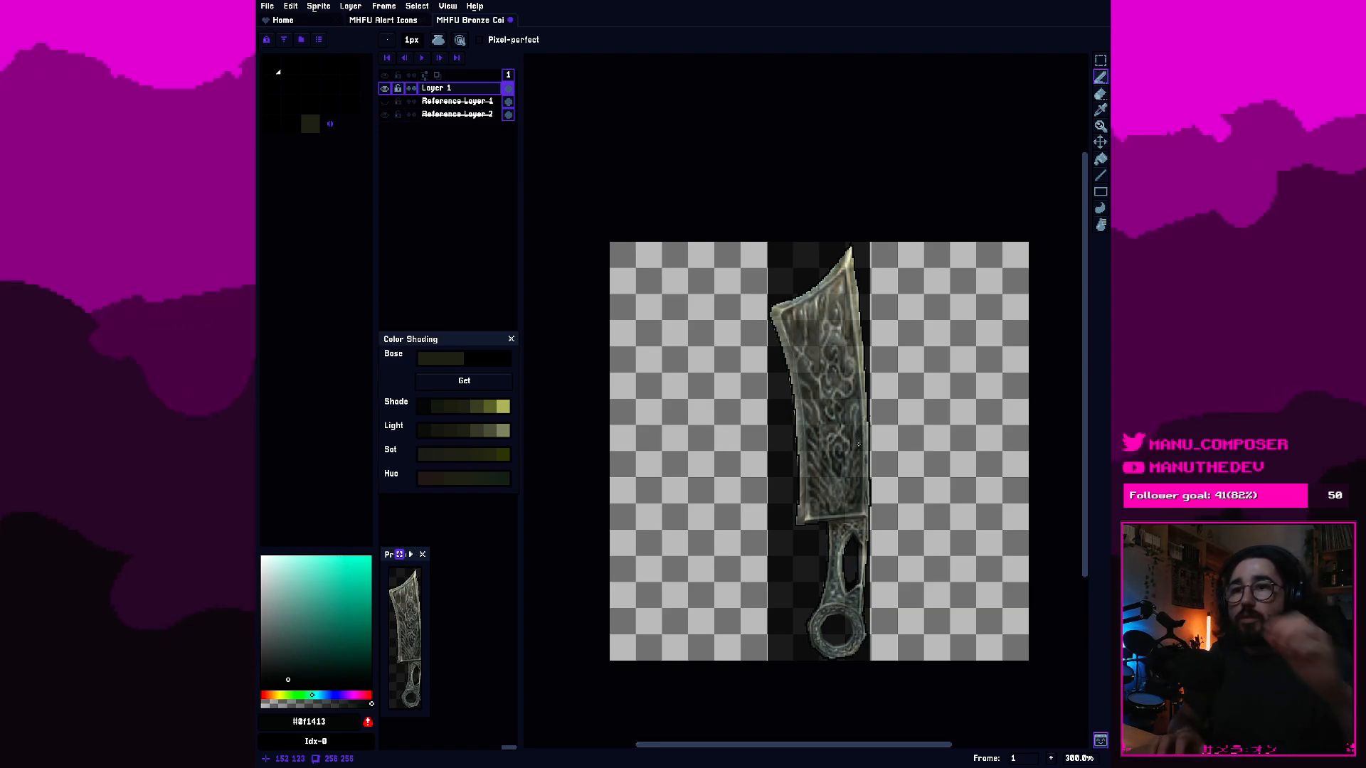
key("ctrl+alt+c")
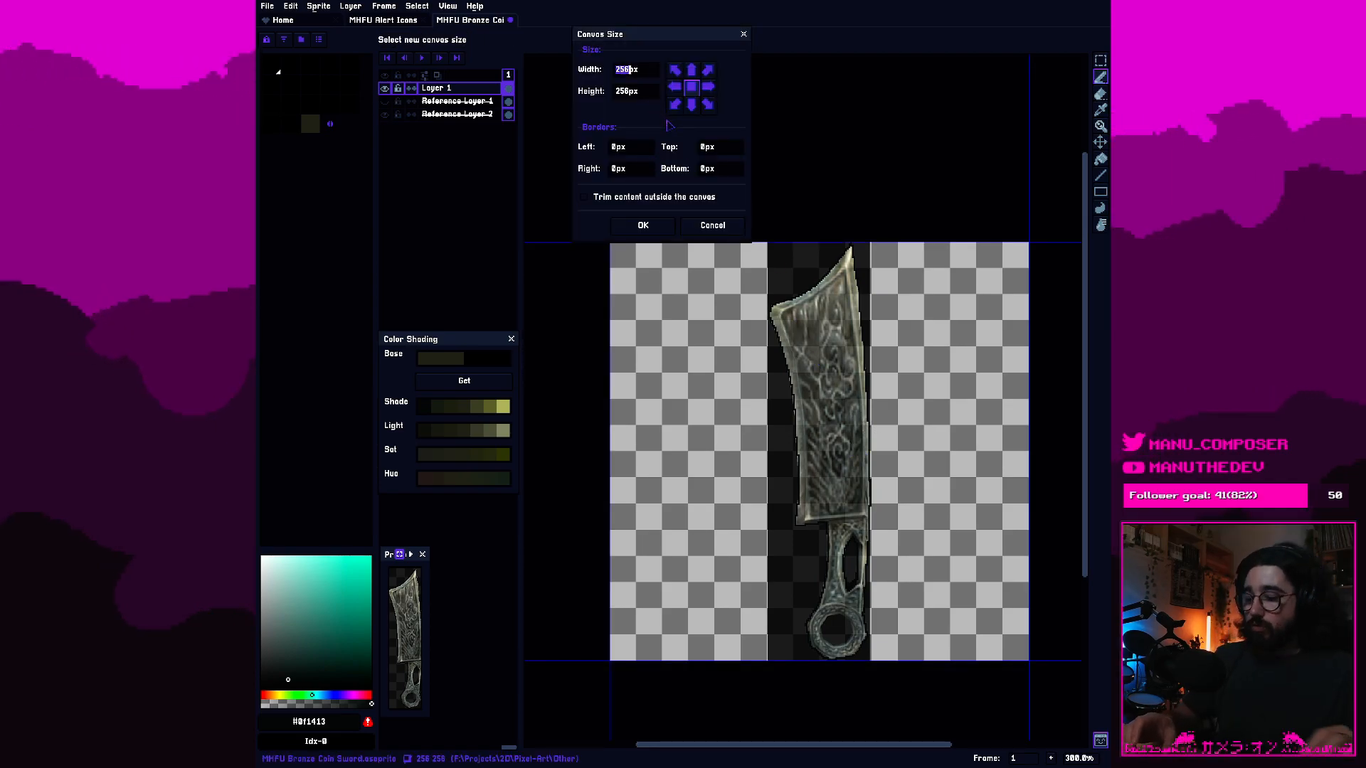
type("300")
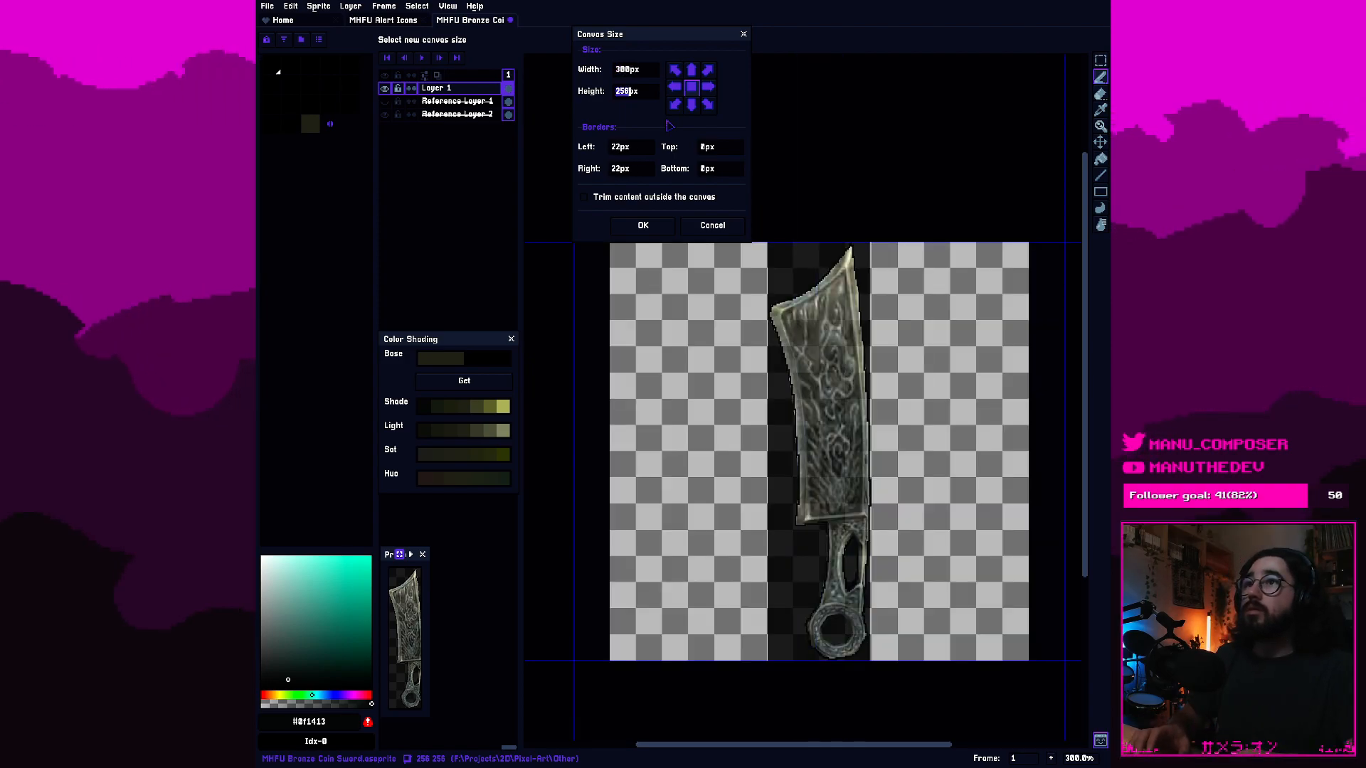
type("300")
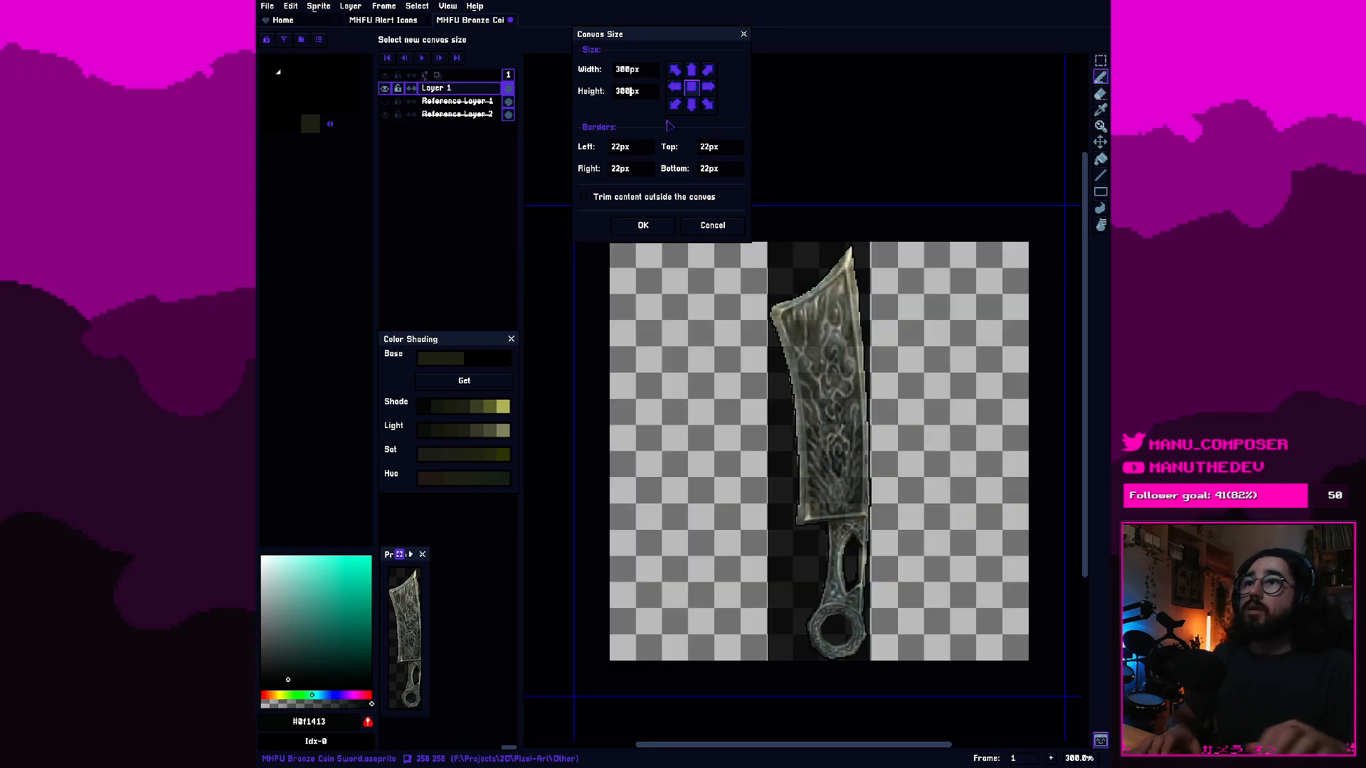
left_click(665, 226)
left_click_drag(881, 535, 846, 467)
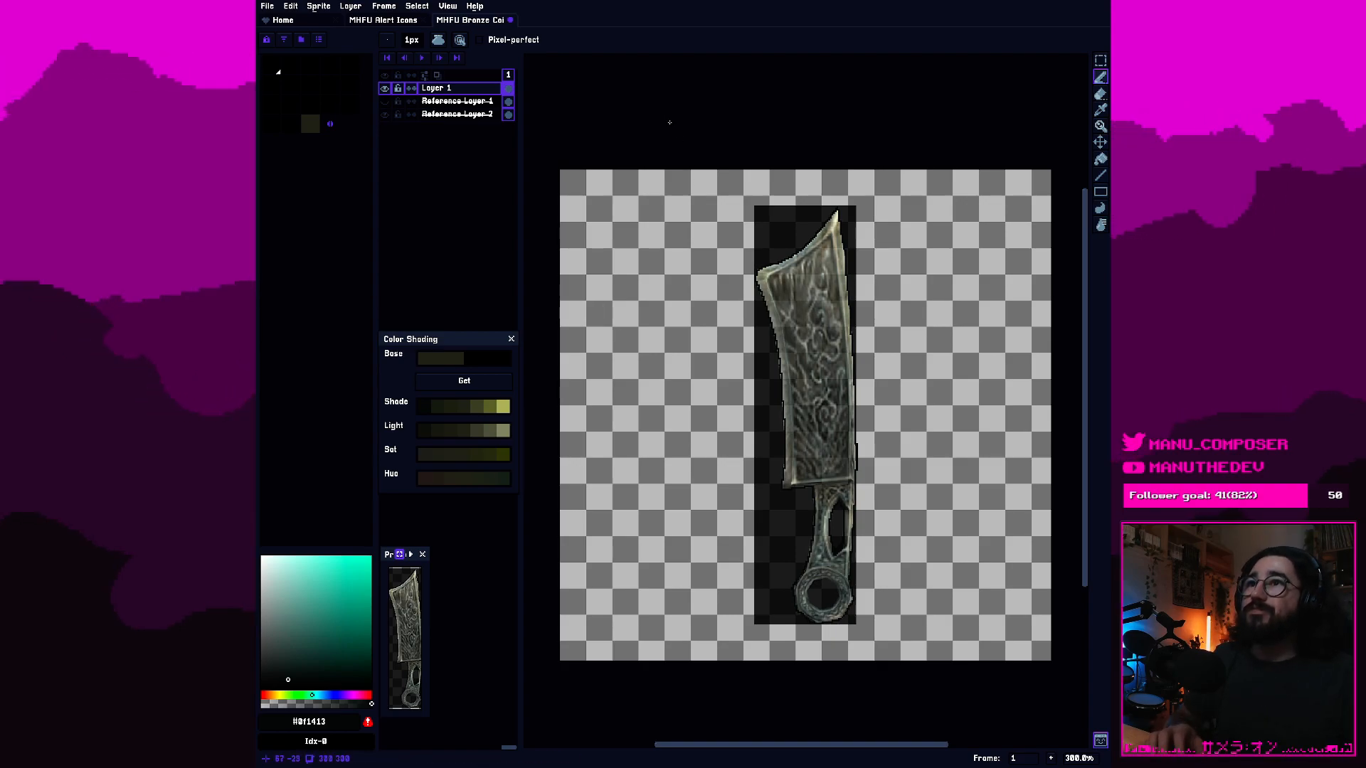
Set the canvas size to 384 px wide and 384 px high with the centre anchor.
key("ctrl+alt+c")
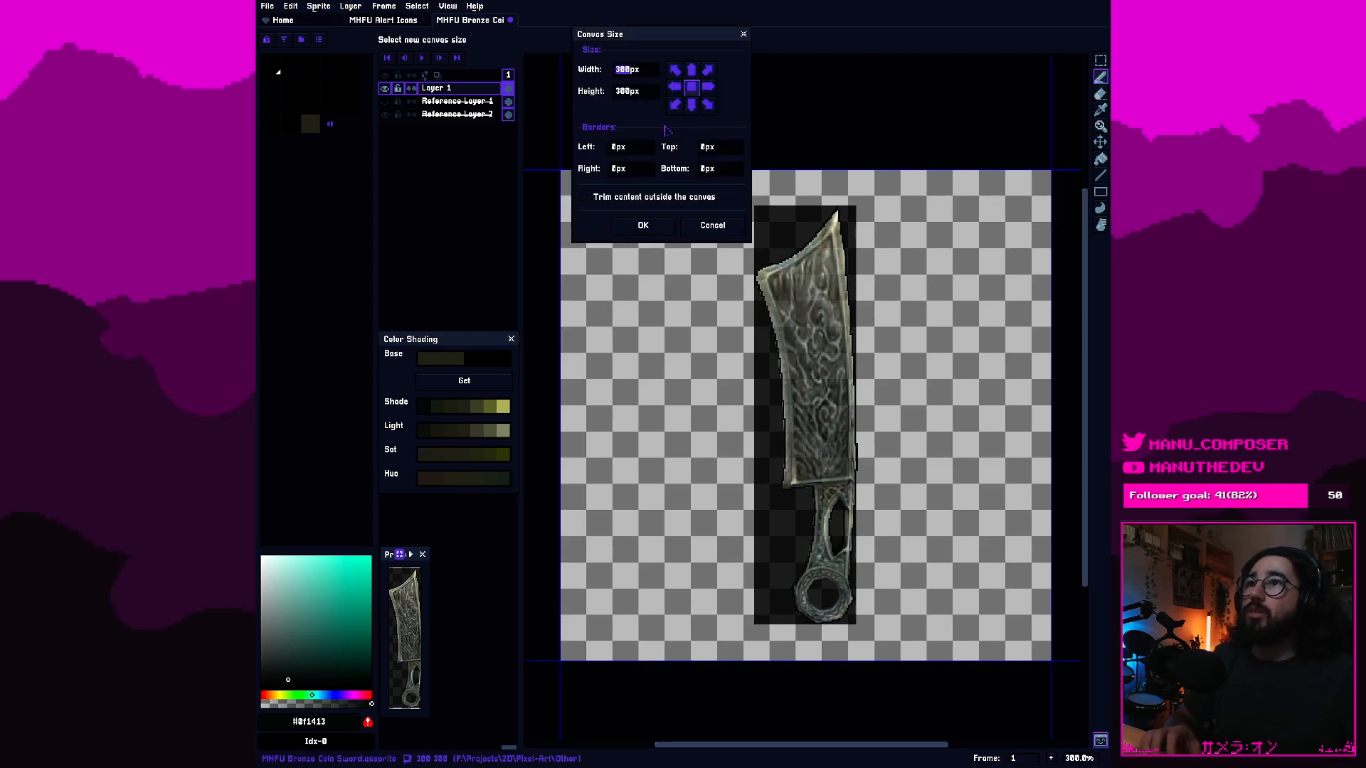
type("38")
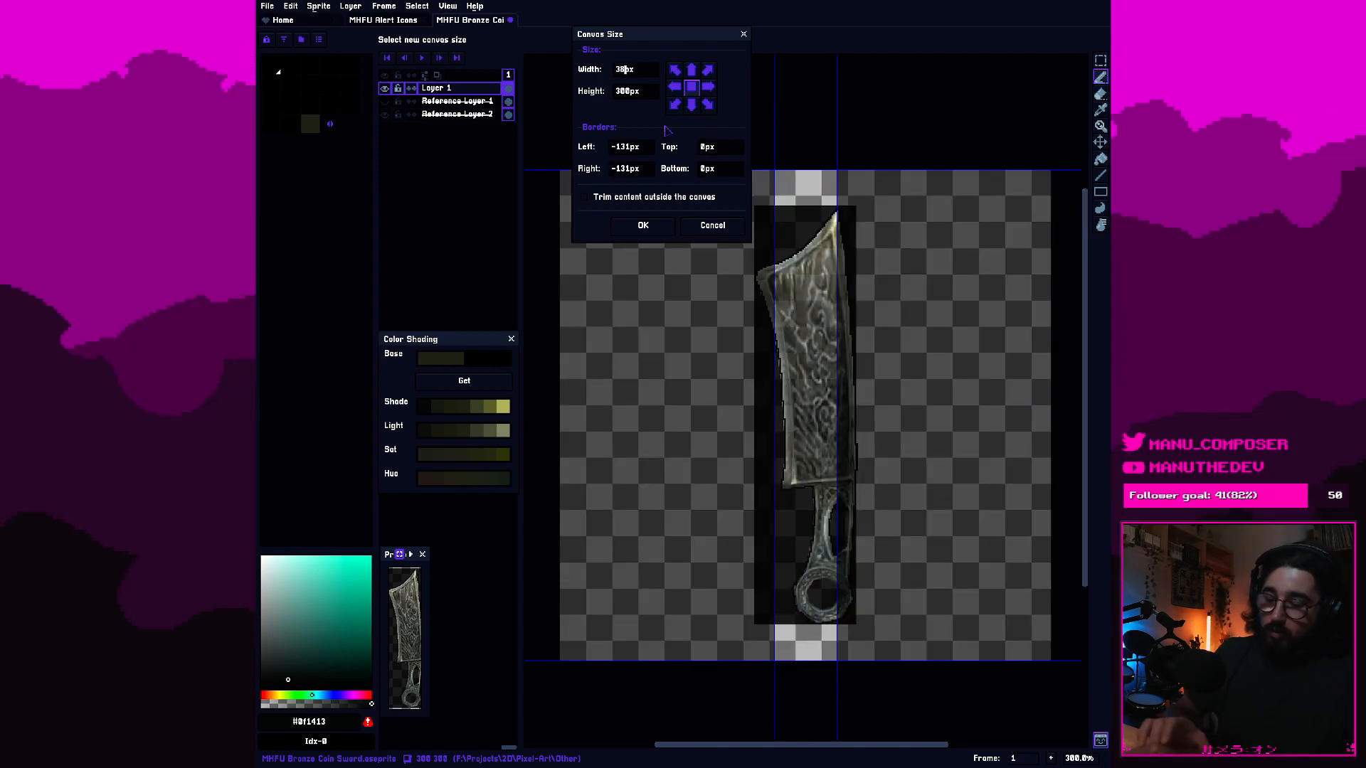
type("4")
key("Tab")
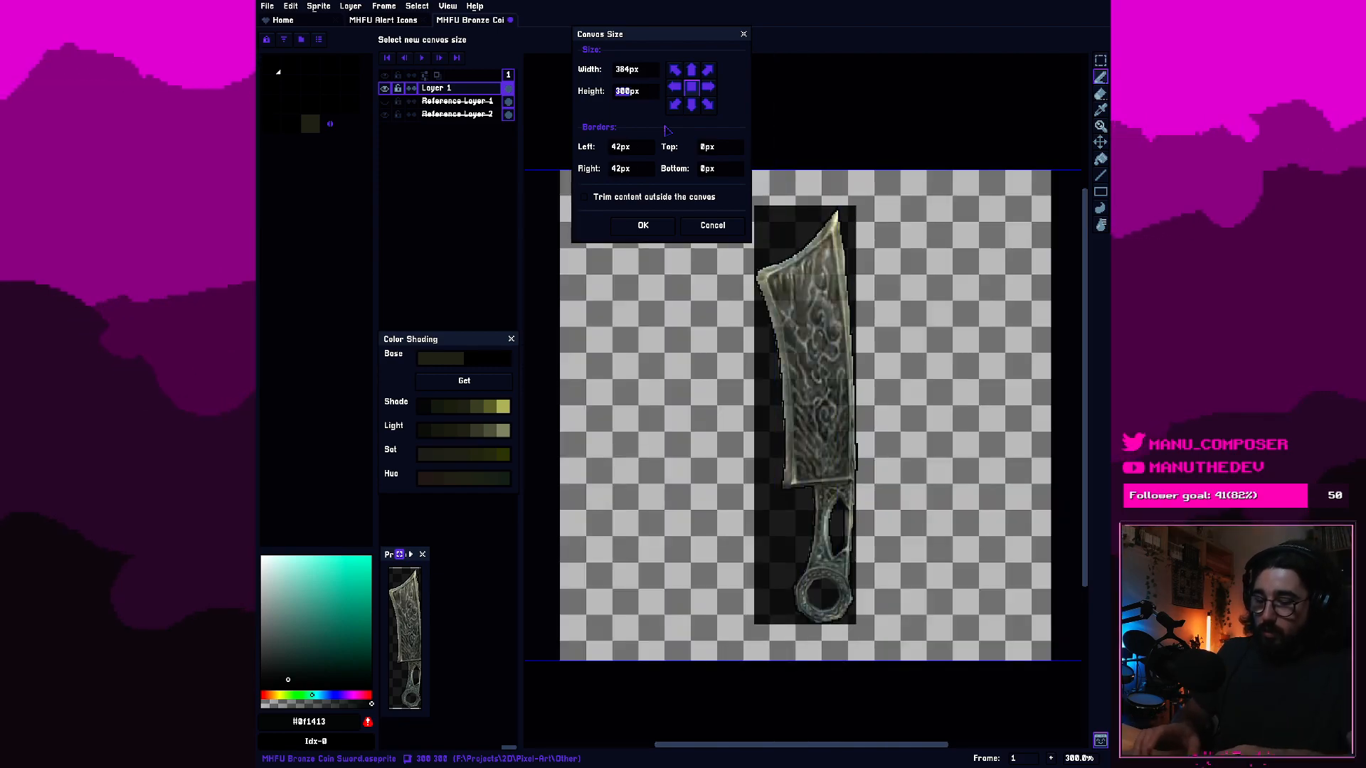
type("384")
key("Return")
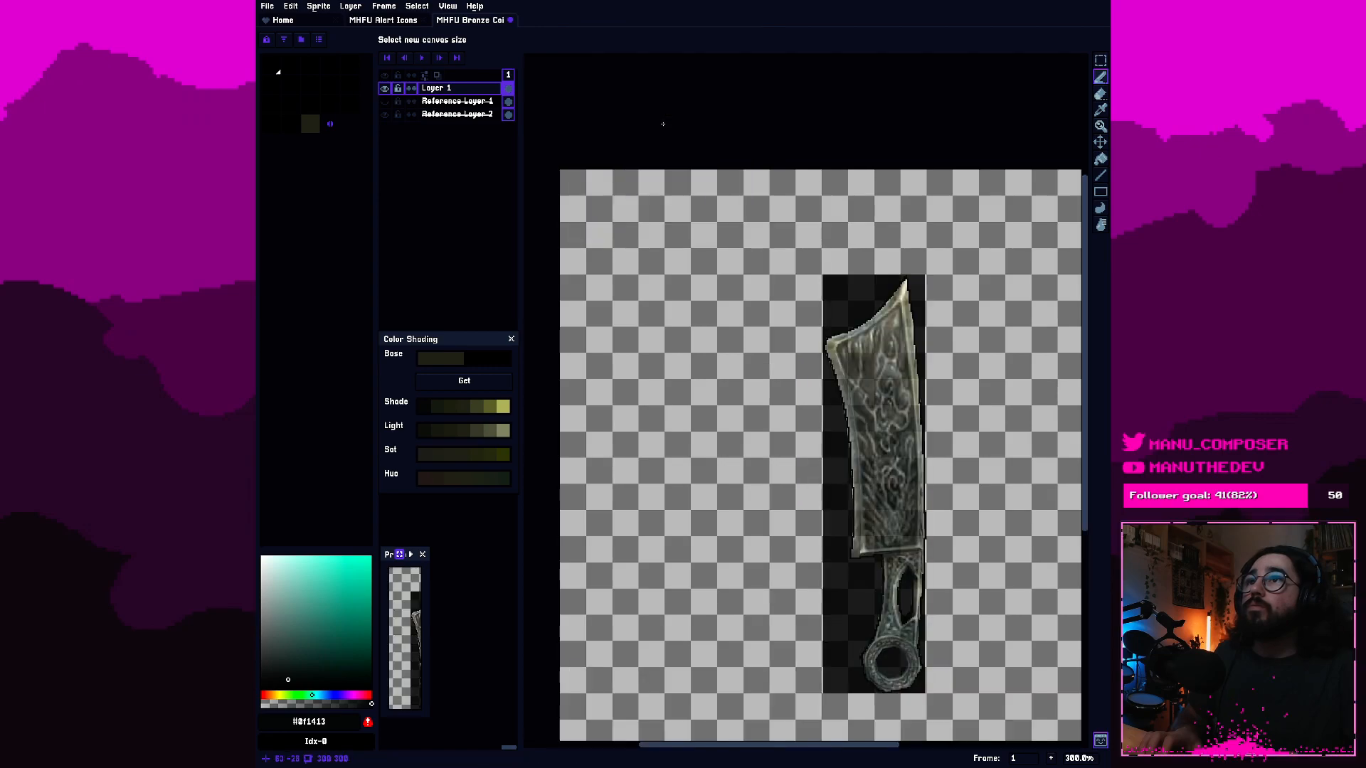
Try to trace the inner bevel line along the blade's left side, upward from its lower-left corner.
scroll(828, 365, "down", 1)
mouse_move(923, 419)
left_mouse_down()
mouse_move(851, 414)
mouse_move(875, 399)
left_mouse_up()
scroll(853, 416, "up", 2)
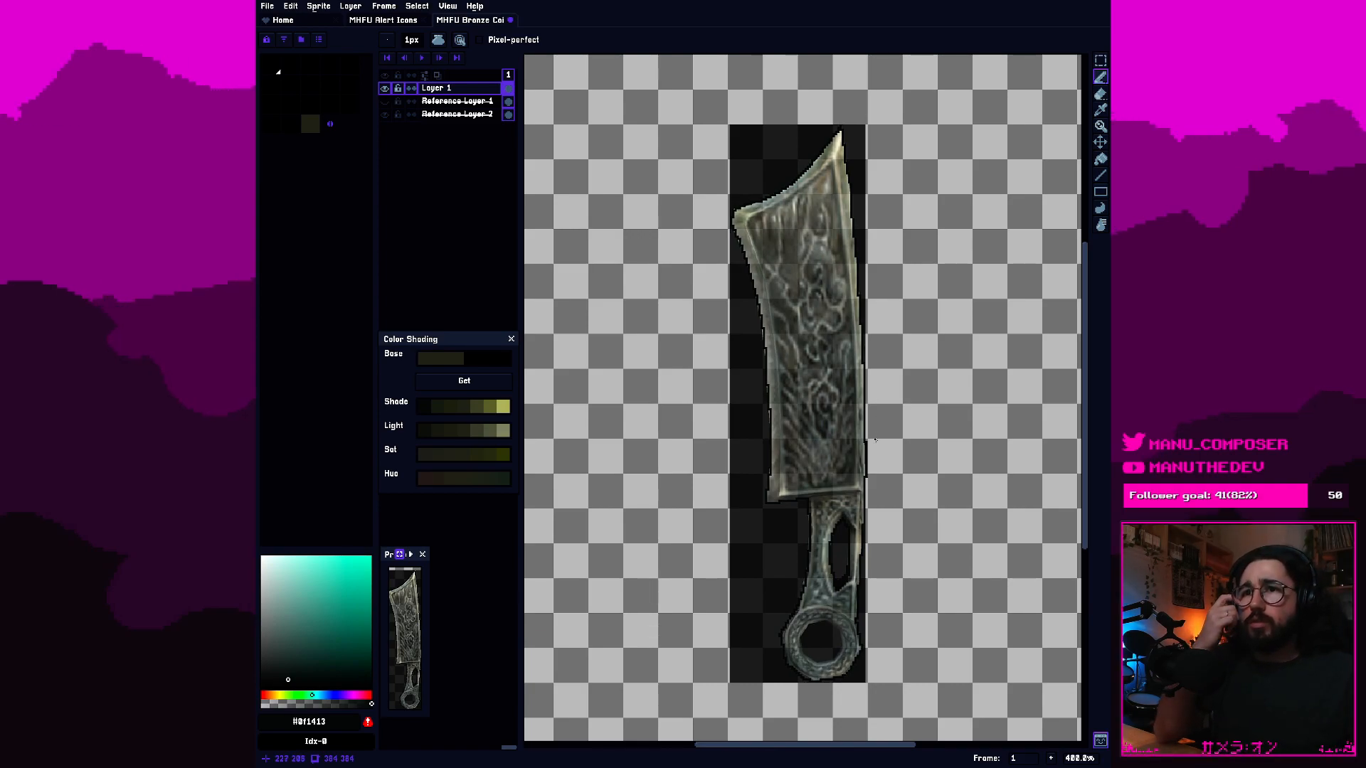
scroll(875, 441, "up", 2)
left_click_drag(876, 447, 874, 352)
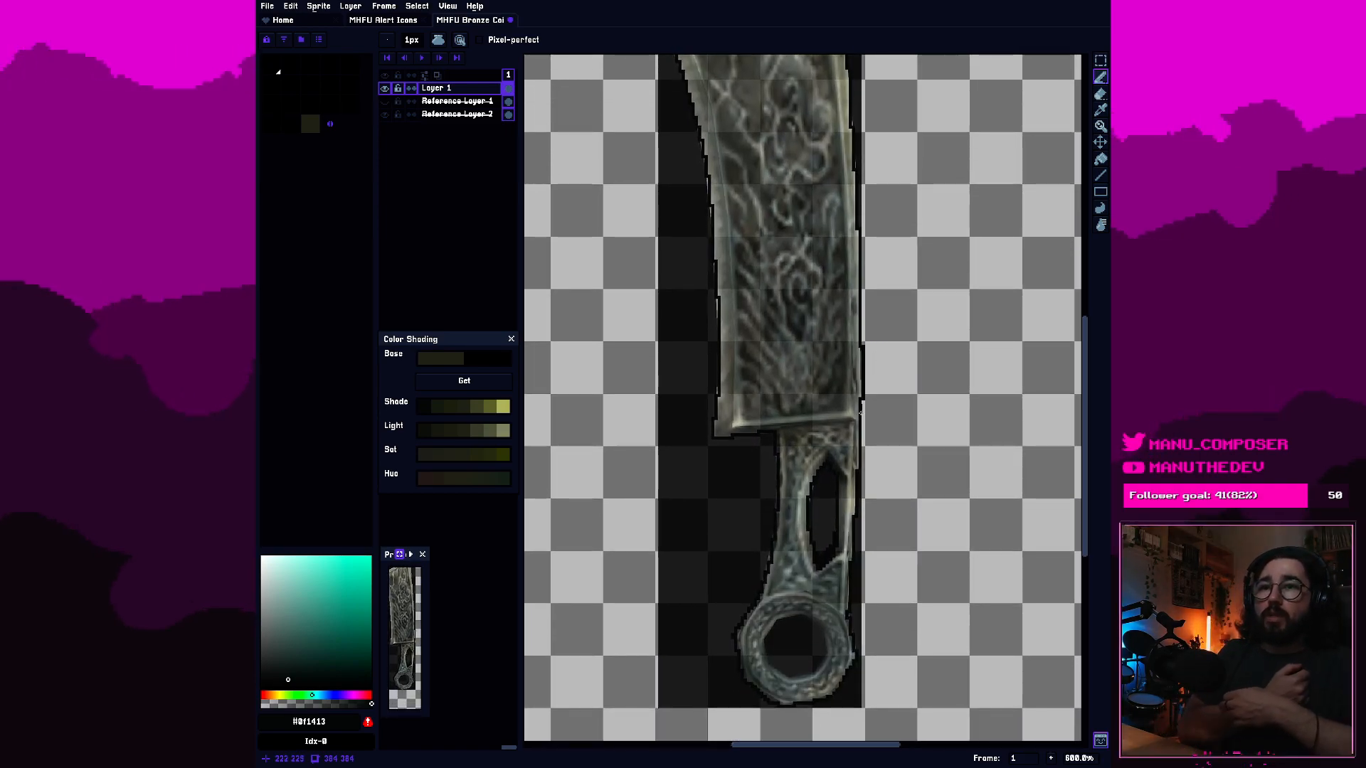
scroll(860, 413, "up", 1)
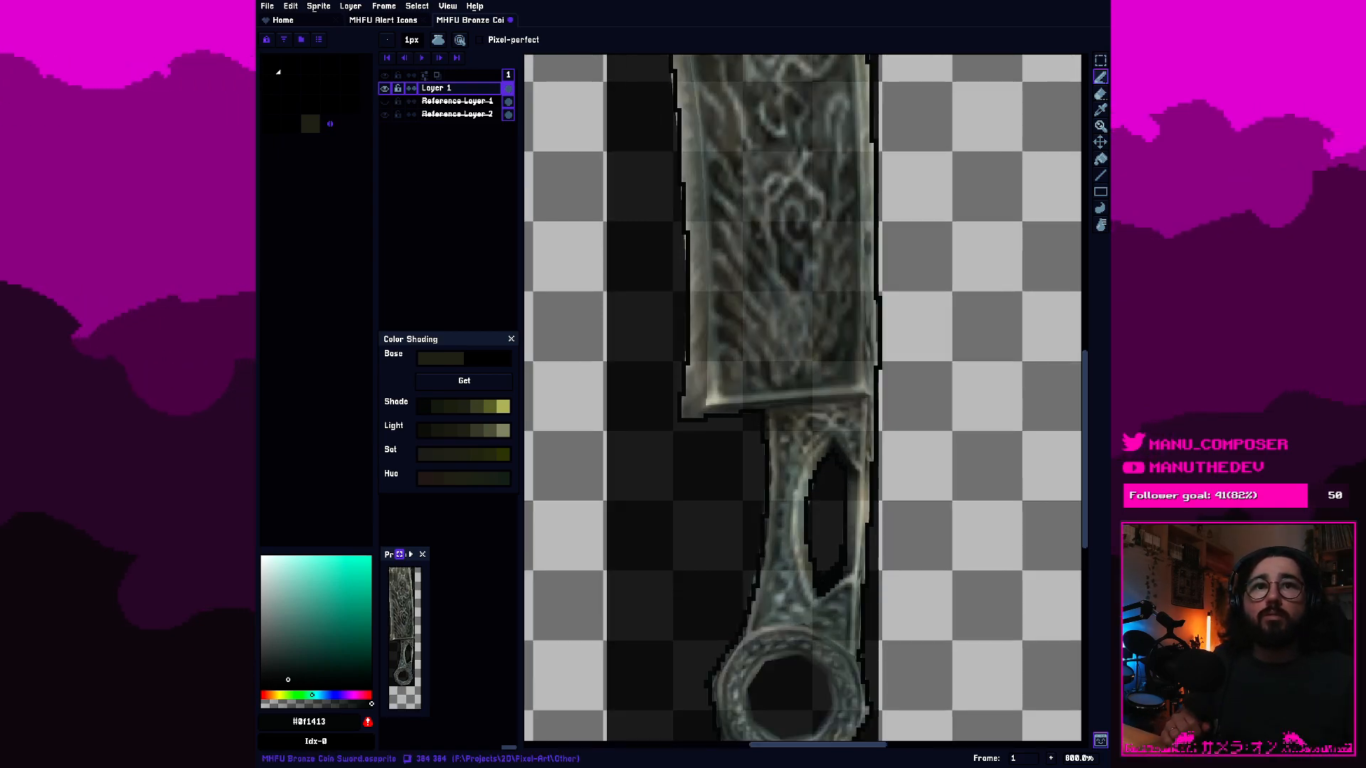
mouse_move(688, 287)
left_mouse_down()
mouse_move(704, 335)
mouse_move(695, 408)
left_mouse_up()
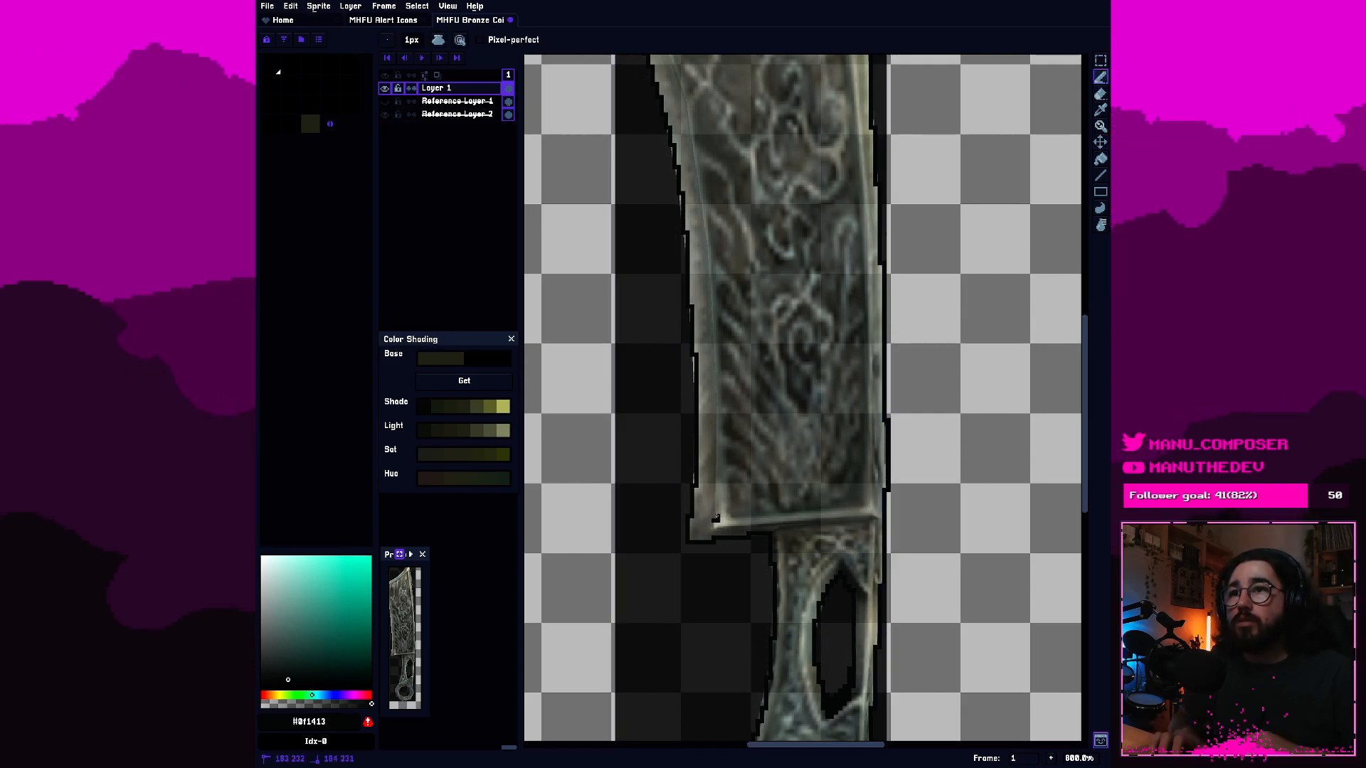
left_click_drag(714, 521, 717, 496)
left_click_drag(715, 397, 714, 340)
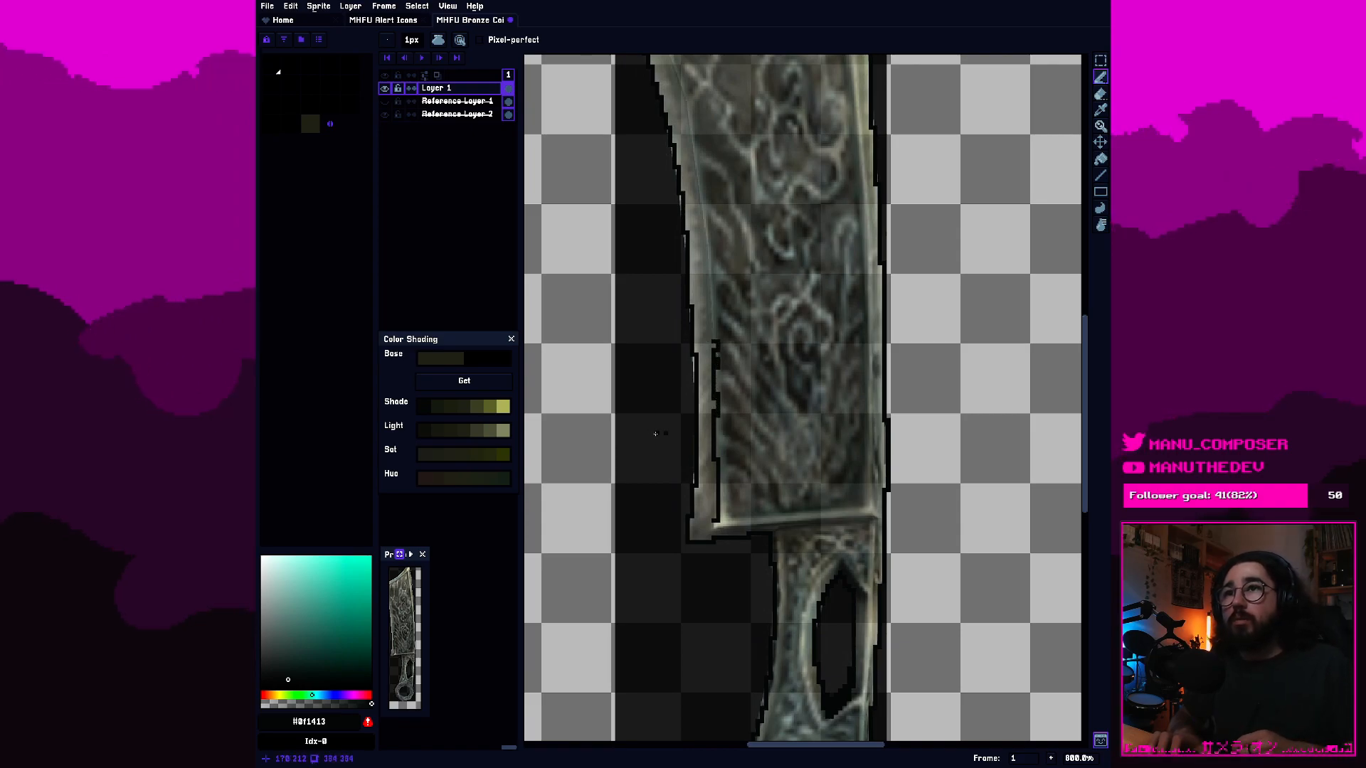
left_click_drag(655, 433, 784, 321)
key("ctrl+z")
Draw the inner bevel line along the blade's bottom edge, from the lower-left inner corner to the right side.
key("ctrl+z")
key("ctrl+z")
left_click_drag(713, 520, 863, 508)
key("ctrl+z")
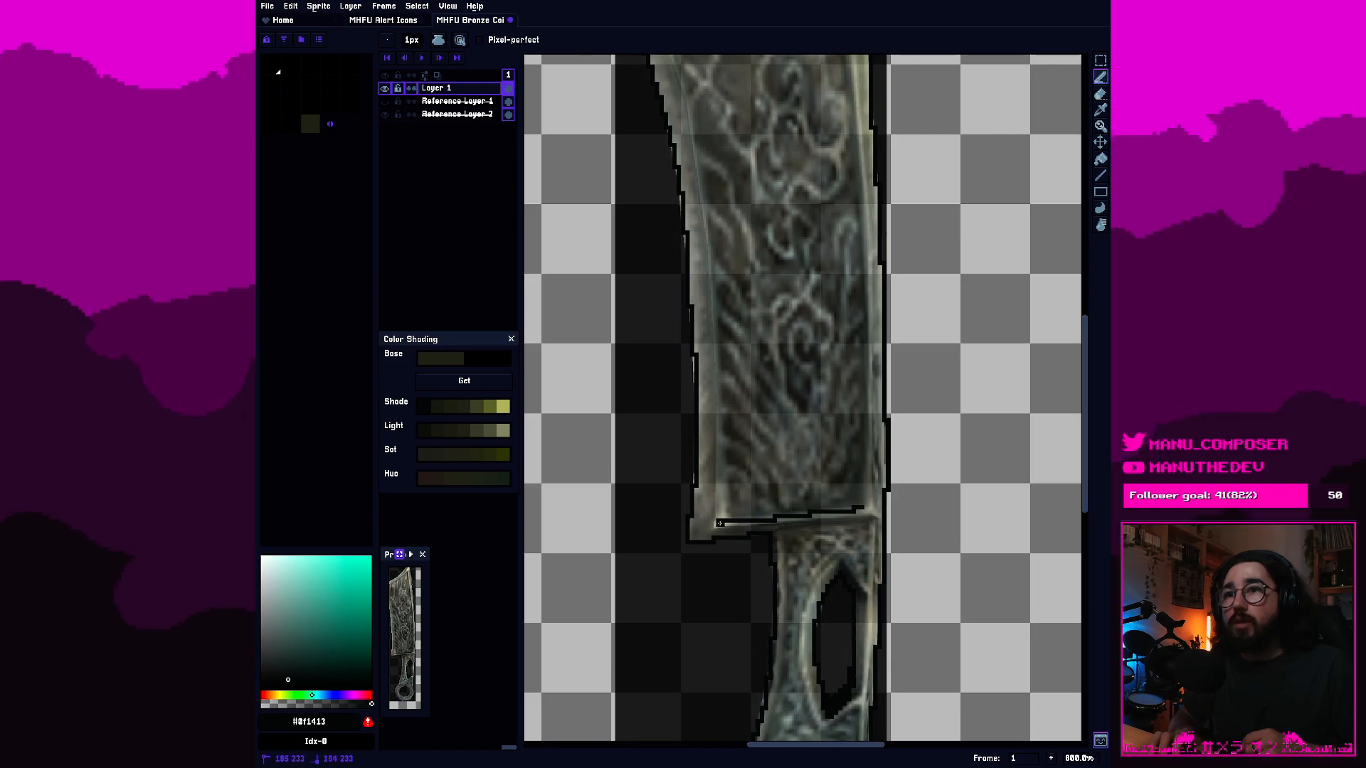
Try again to draw the blade's left inner bevel line, starting from the left end of the bottom bevel line.
left_click_drag(719, 523, 720, 503)
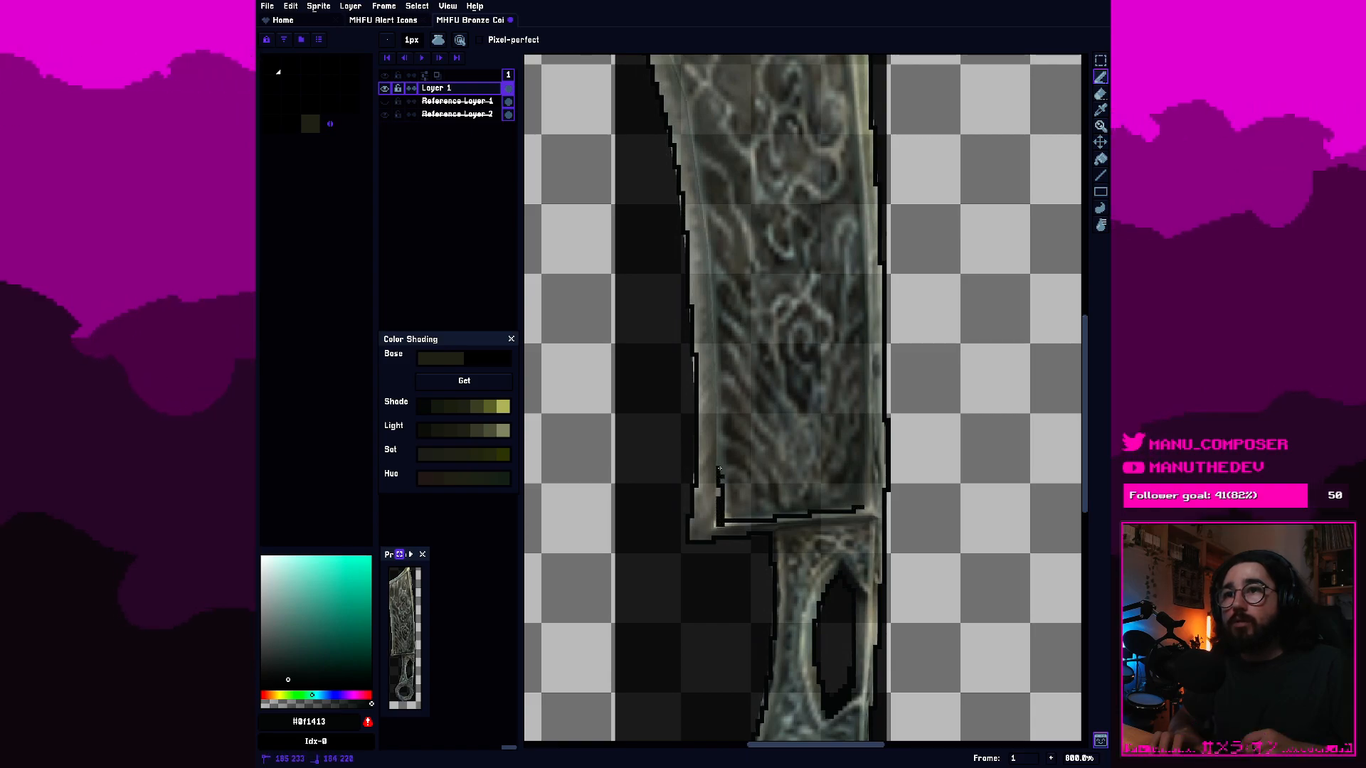
left_click_drag(719, 453, 719, 413)
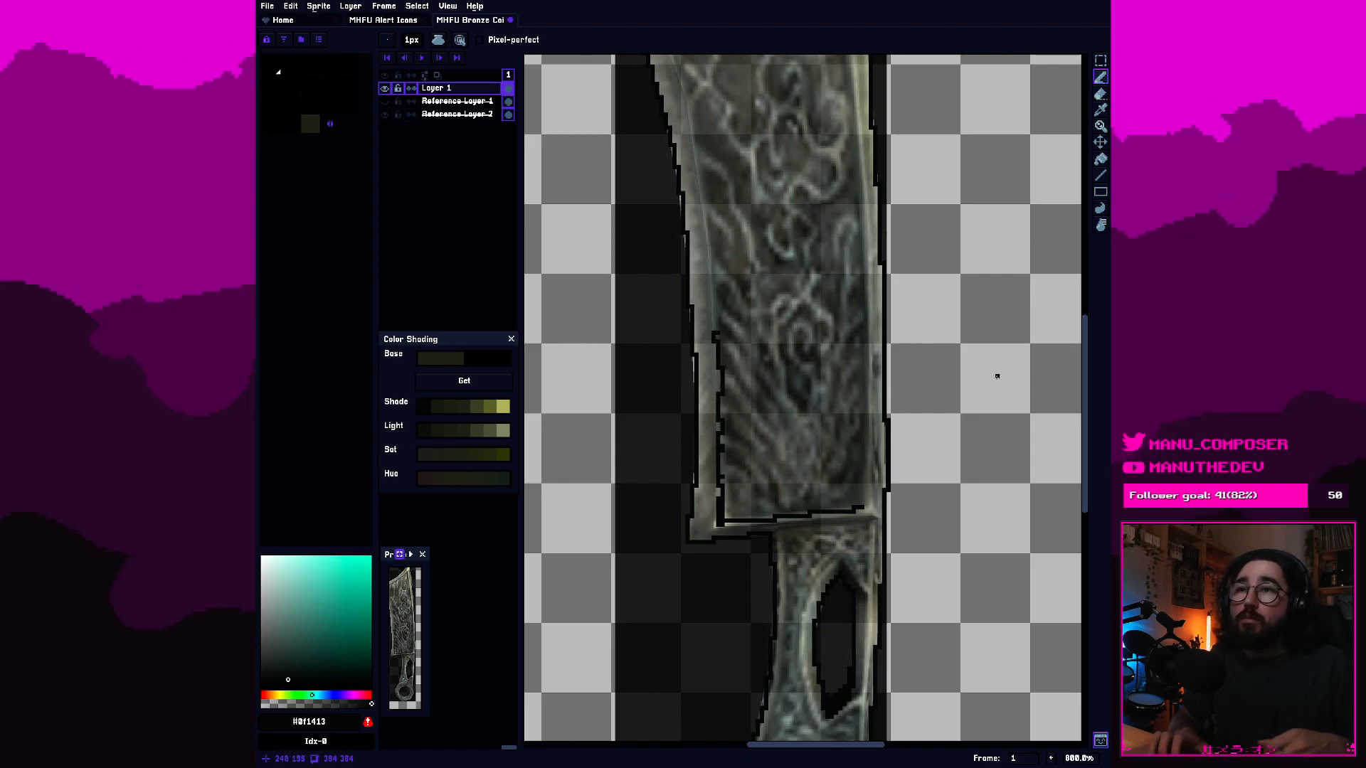
key("ctrl+z")
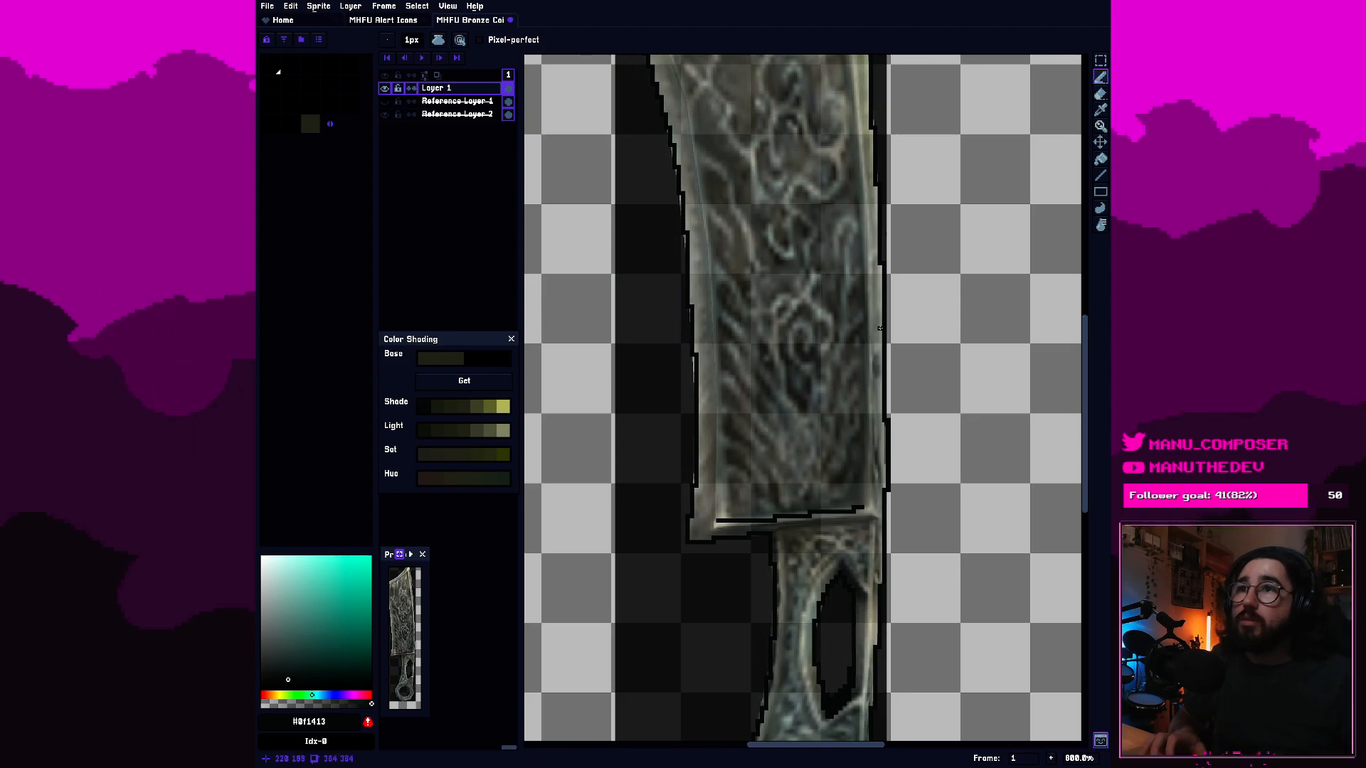
Rework the lower-left corner of the inner bevel line by adding a pixel beneath its left end and erasing the pixel above.
left_click_drag(714, 324, 717, 403)
key("ctrl+z")
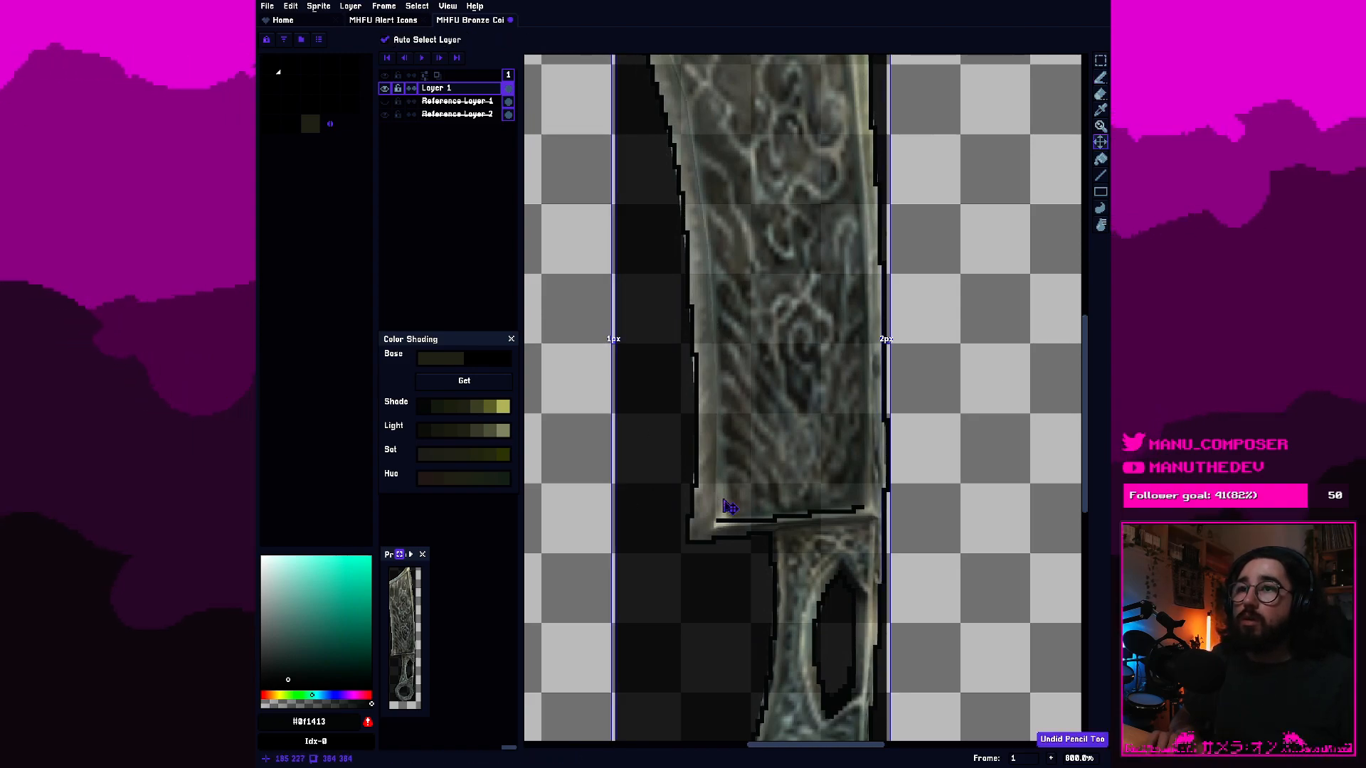
scroll(715, 498, "up", 5)
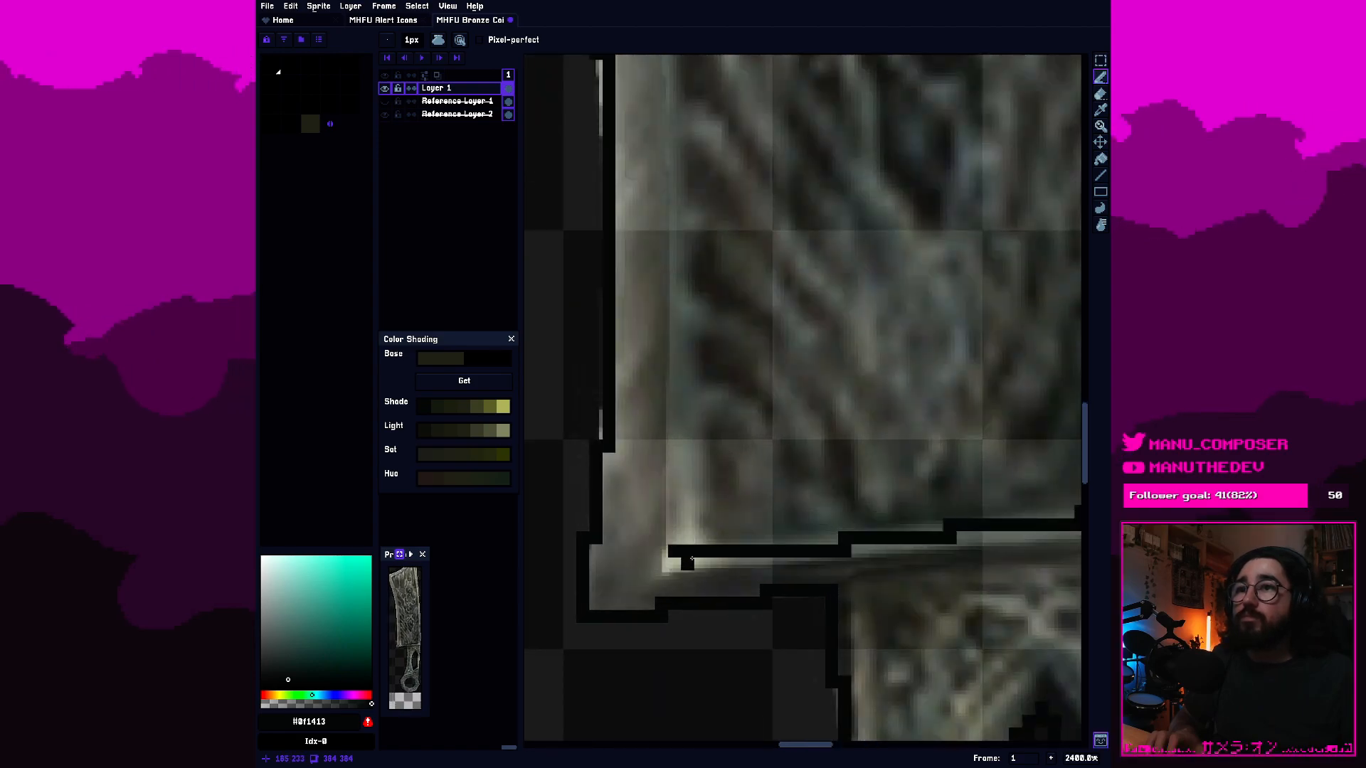
left_click(675, 563)
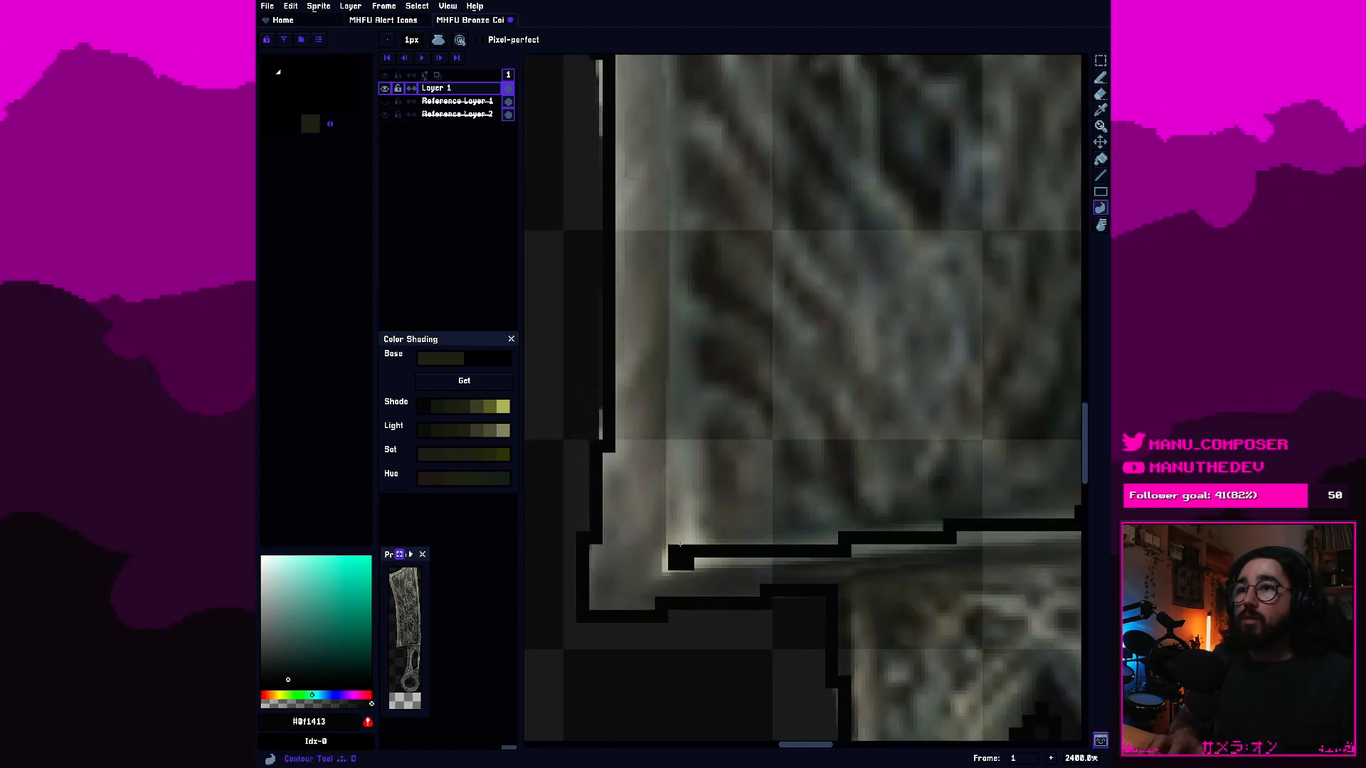
key("b")
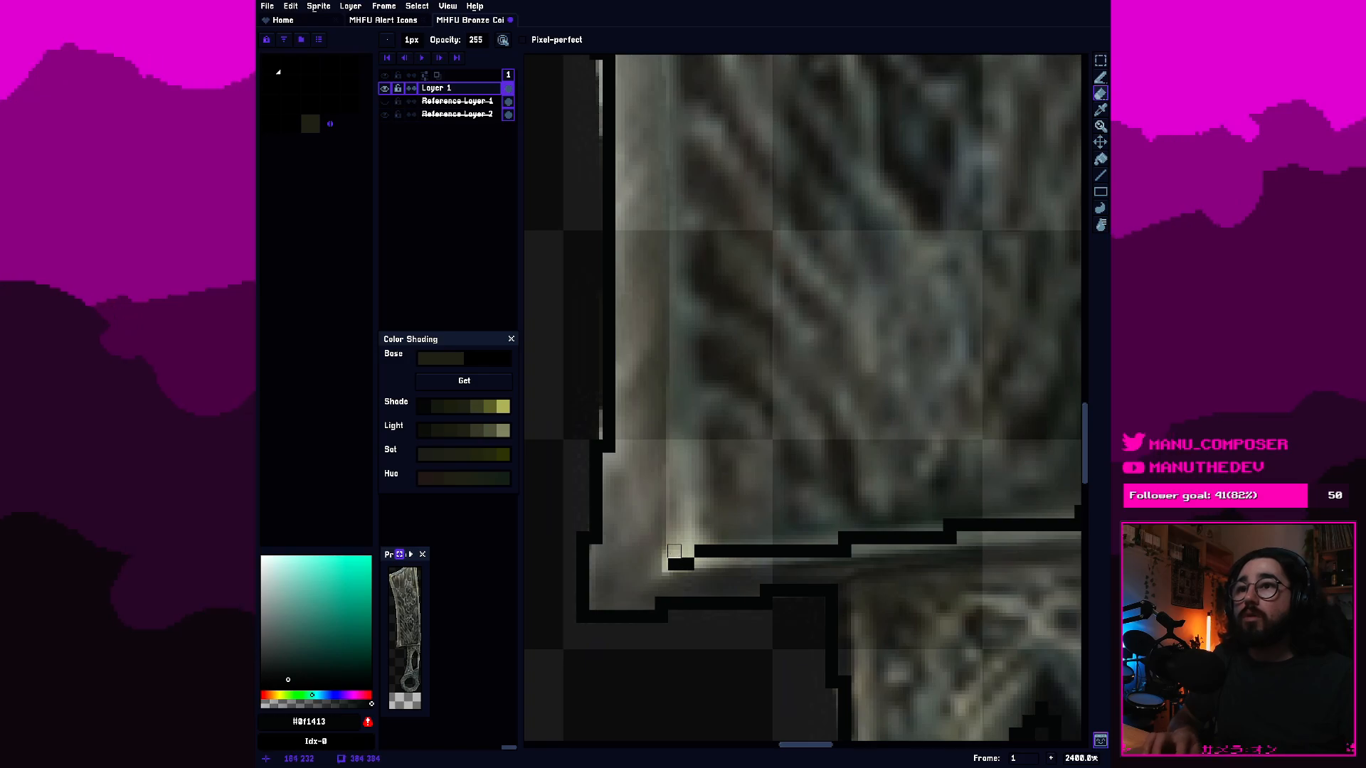
key("v")
key("b")
Draw the blade's left inner bevel line from the lower-left inner corner up to just below the upper-left corner.
left_click_drag(669, 555, 687, 391)
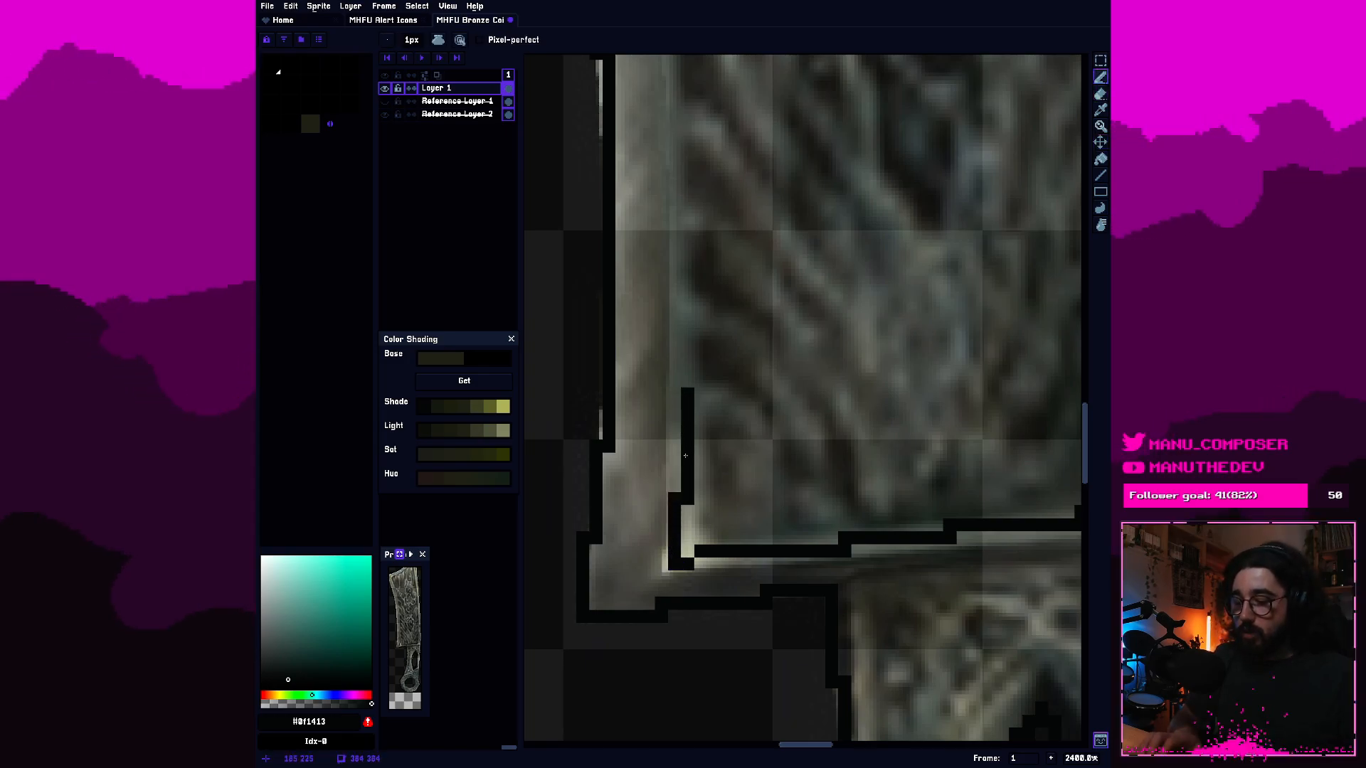
key("ctrl+z")
mouse_move(676, 546)
left_mouse_down()
mouse_move(689, 113)
mouse_move(720, 213)
mouse_move(717, 505)
mouse_move(686, 136)
mouse_move(726, 597)
mouse_move(686, 473)
mouse_move(646, 162)
left_mouse_up()
left_click_drag(646, 171, 762, 581)
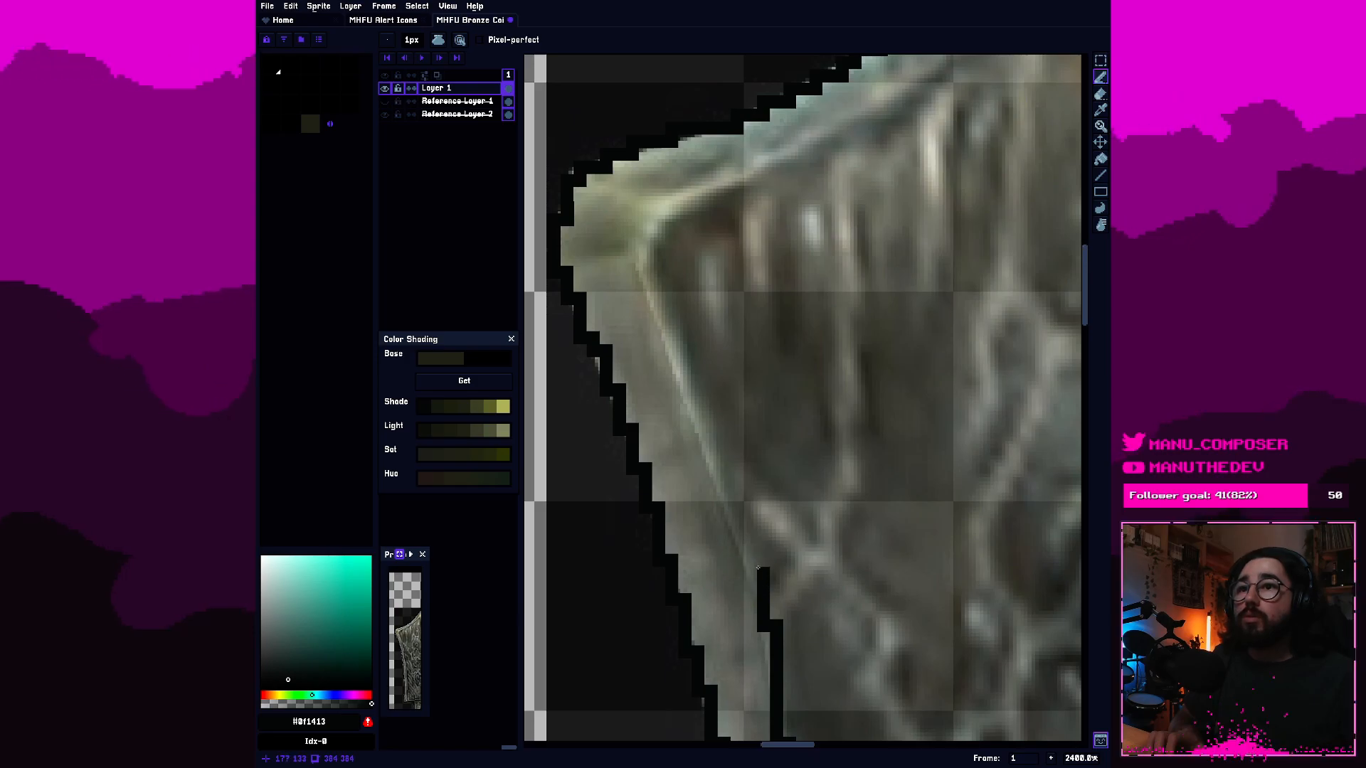
left_click(753, 567)
mouse_move(693, 412)
left_mouse_down()
mouse_move(654, 333)
mouse_move(644, 267)
left_mouse_up()
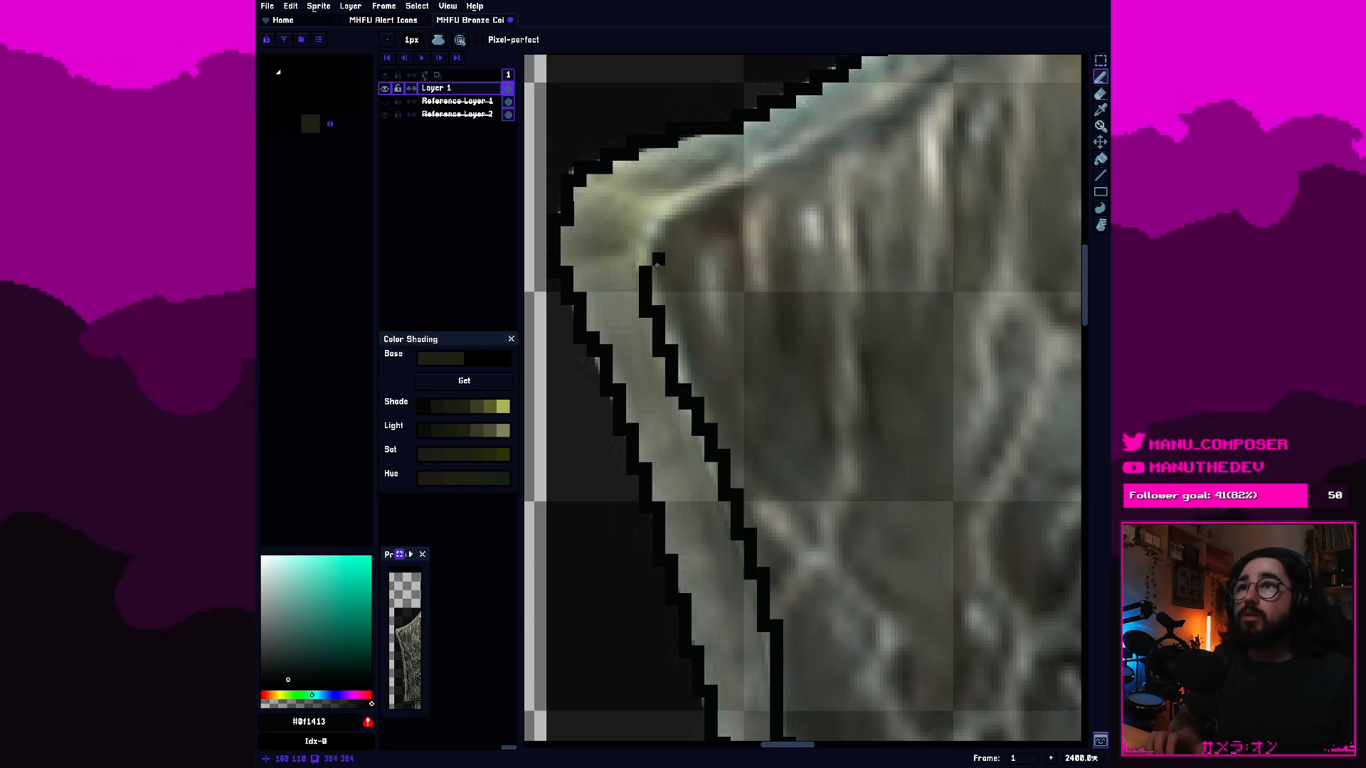
Turn on pixel-perfect strokes and draw the inner bevel line around the upper-left corner, along the top edge and down the right side.
left_click(480, 40)
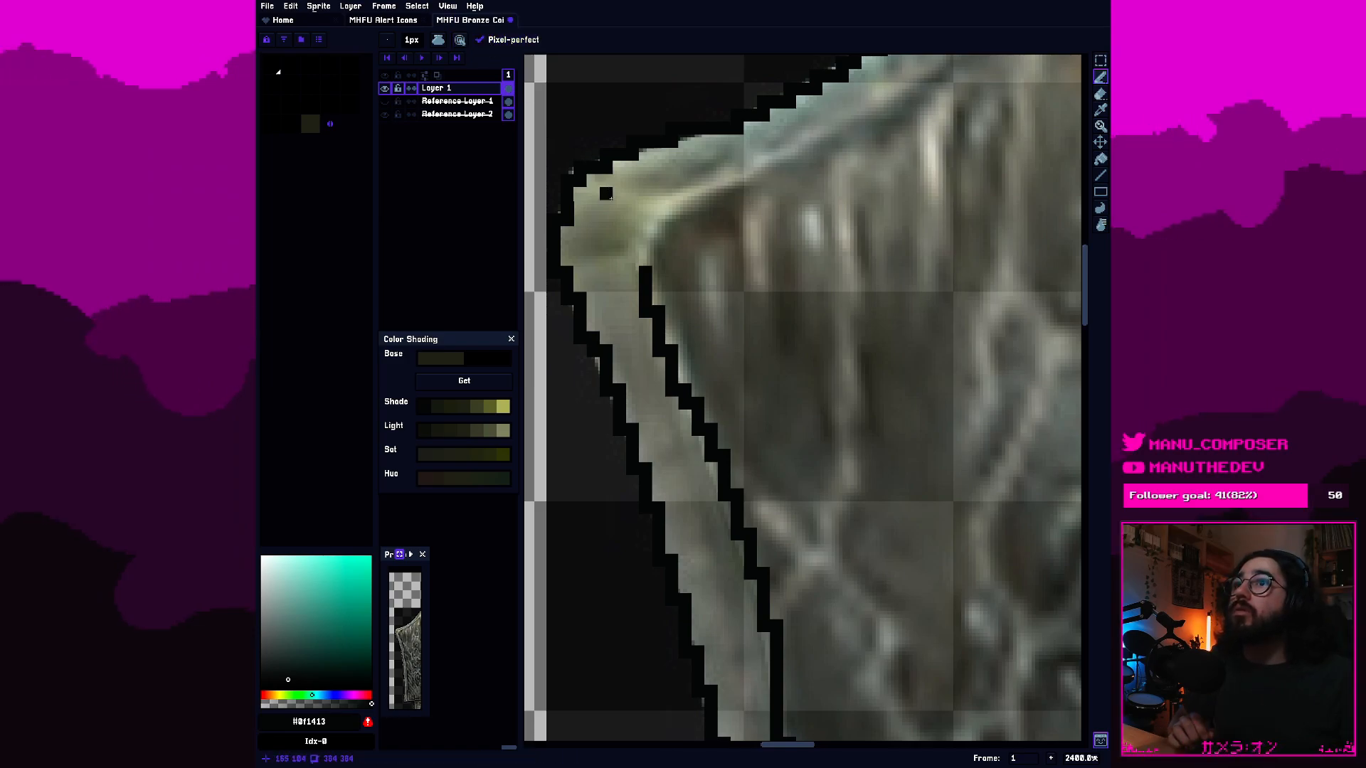
left_click(646, 259)
left_click_drag(663, 237, 705, 225)
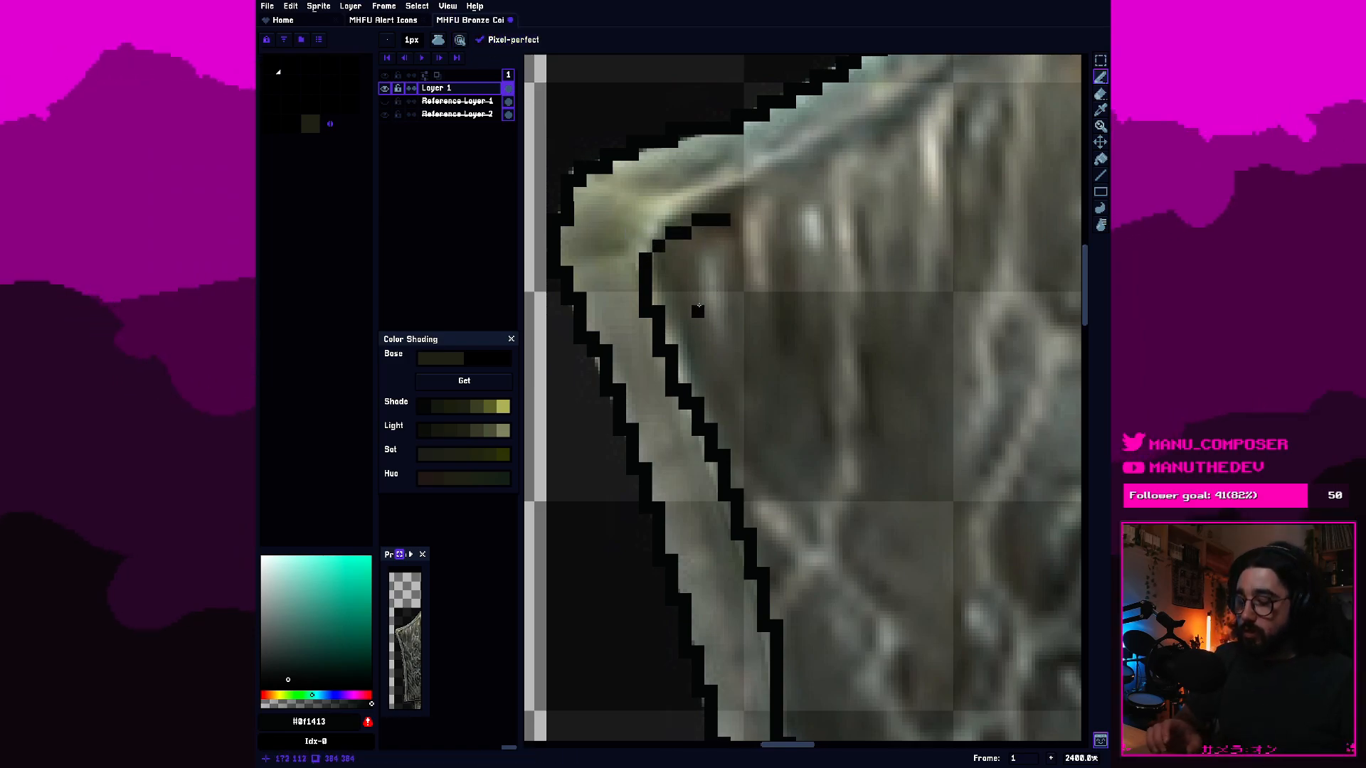
key("ctrl+z")
mouse_move(646, 260)
left_mouse_down()
mouse_move(720, 204)
mouse_move(607, 326)
mouse_move(580, 335)
mouse_move(824, 213)
mouse_move(915, 141)
left_mouse_up()
mouse_move(965, 144)
left_mouse_down()
mouse_move(684, 378)
mouse_move(691, 352)
mouse_move(780, 263)
mouse_move(807, 264)
mouse_move(863, 649)
mouse_move(820, 139)
mouse_move(885, 701)
mouse_move(888, 195)
mouse_move(897, 604)
mouse_move(909, 137)
mouse_move(922, 203)
mouse_move(912, 321)
left_mouse_up()
left_click_drag(920, 245, 919, 407)
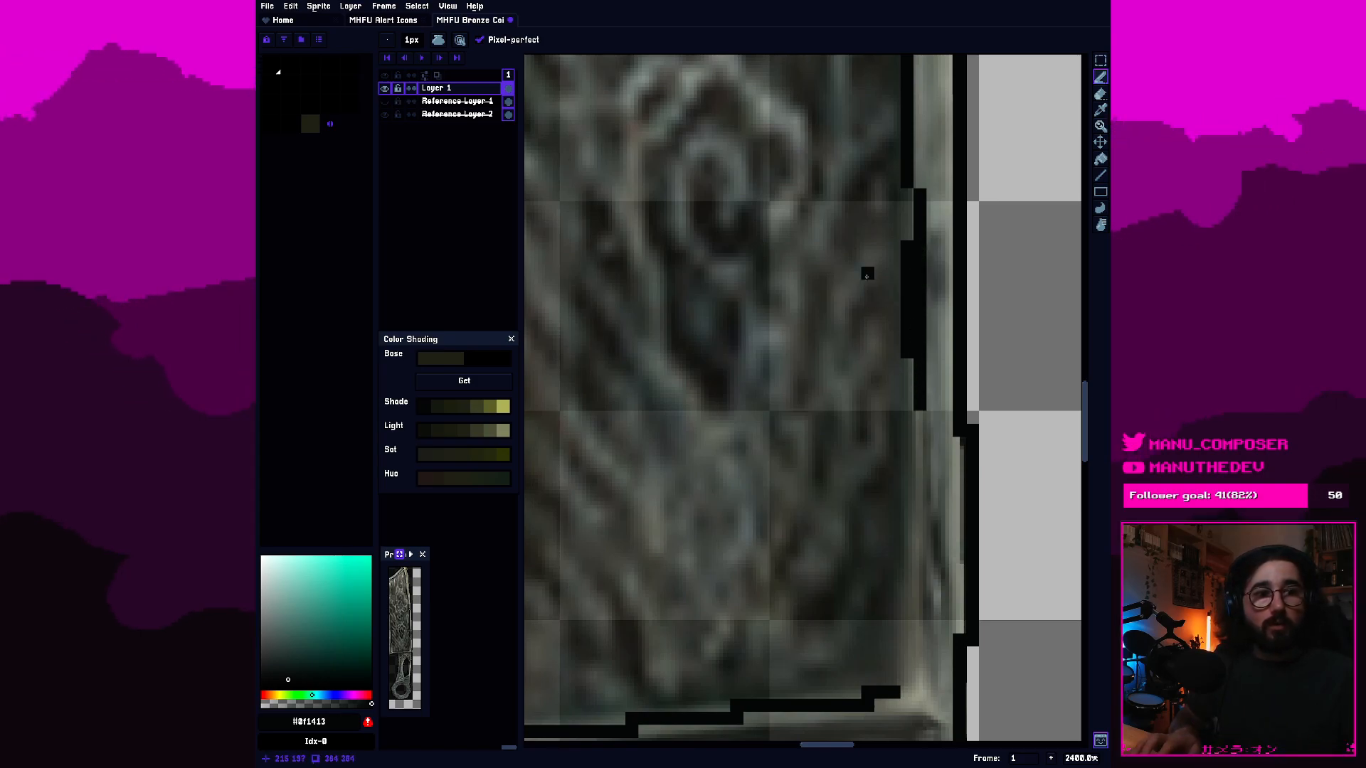
Erase the doubled pixels on the right inner bevel line, close the gap and extend it down to the bottom bevel line.
key("e")
mouse_move(907, 352)
left_mouse_down()
mouse_move(894, 234)
mouse_move(906, 286)
left_mouse_up()
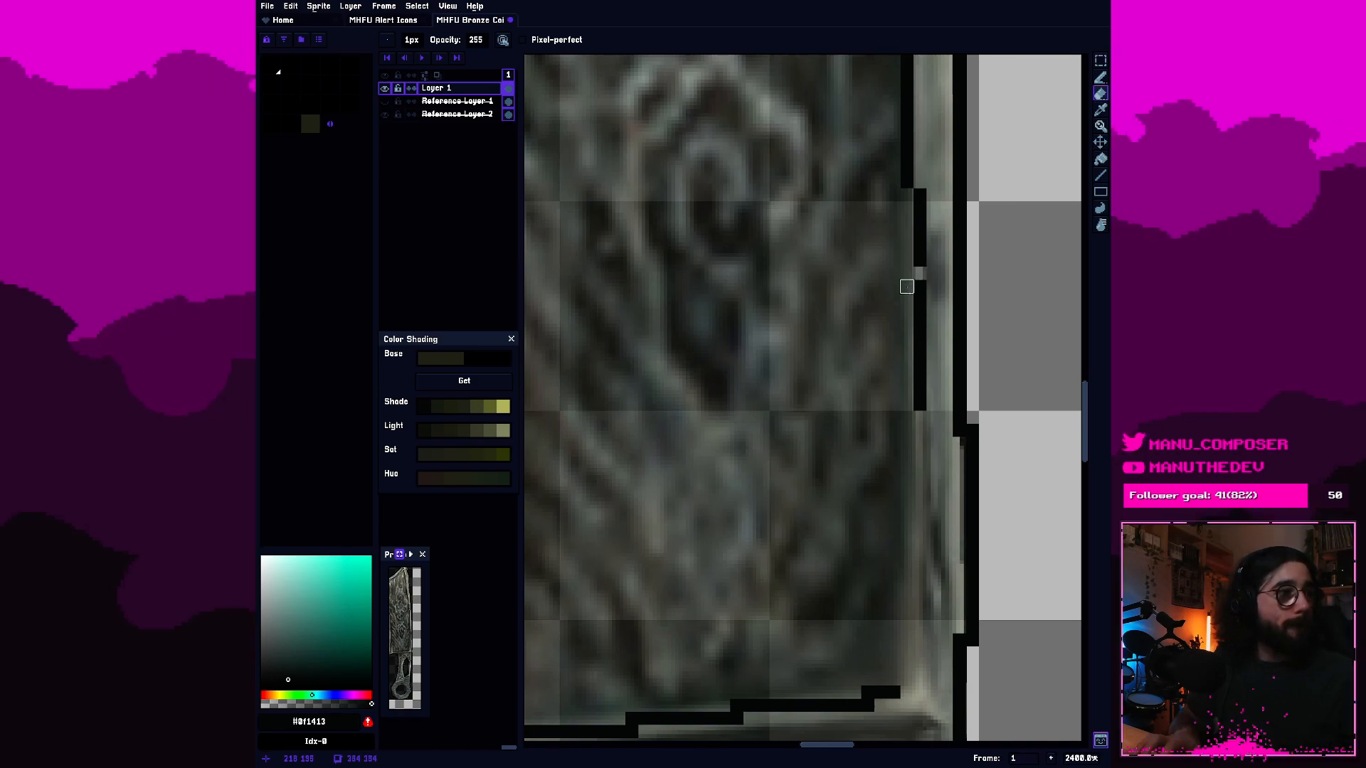
key("b")
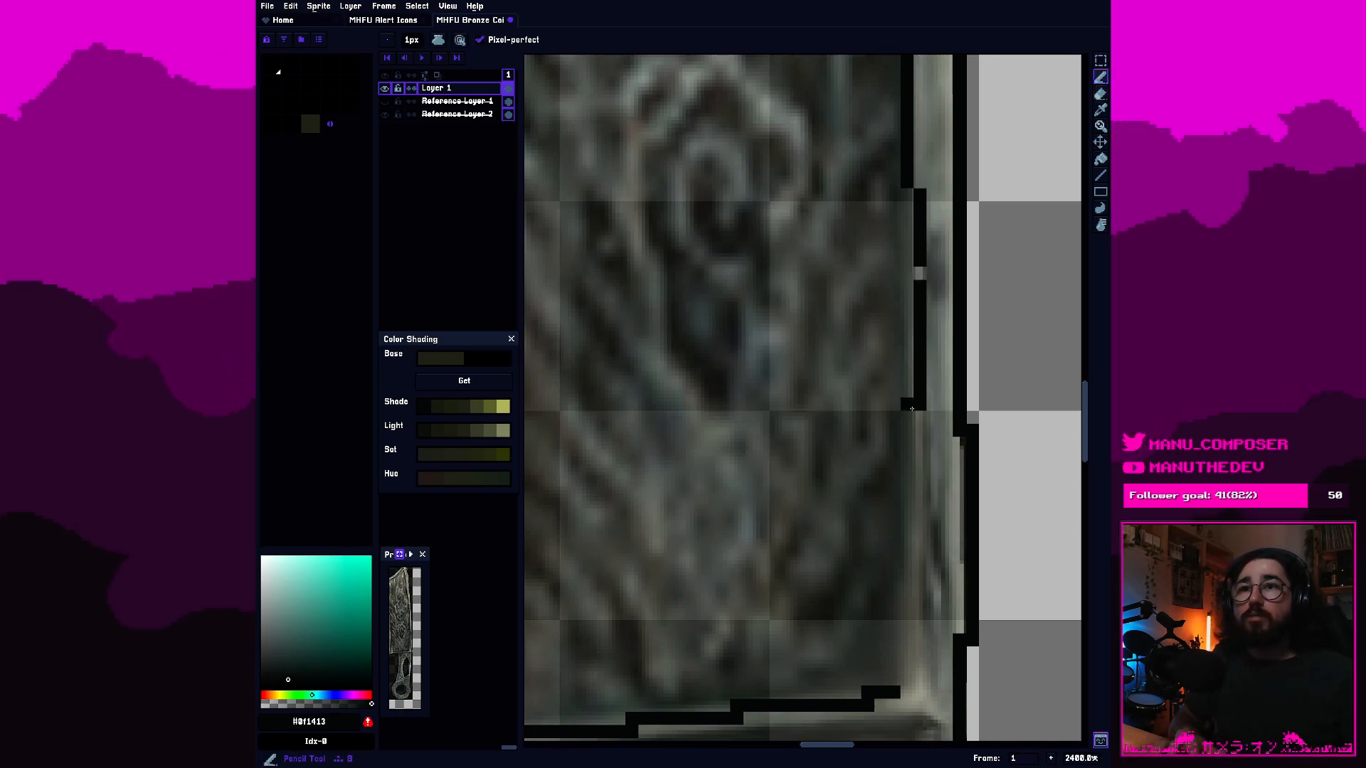
left_click_drag(920, 275, 908, 681)
Examine the closed inner bevel outline of the blade against the reference, both close up and as a whole.
scroll(879, 569, "down", 3)
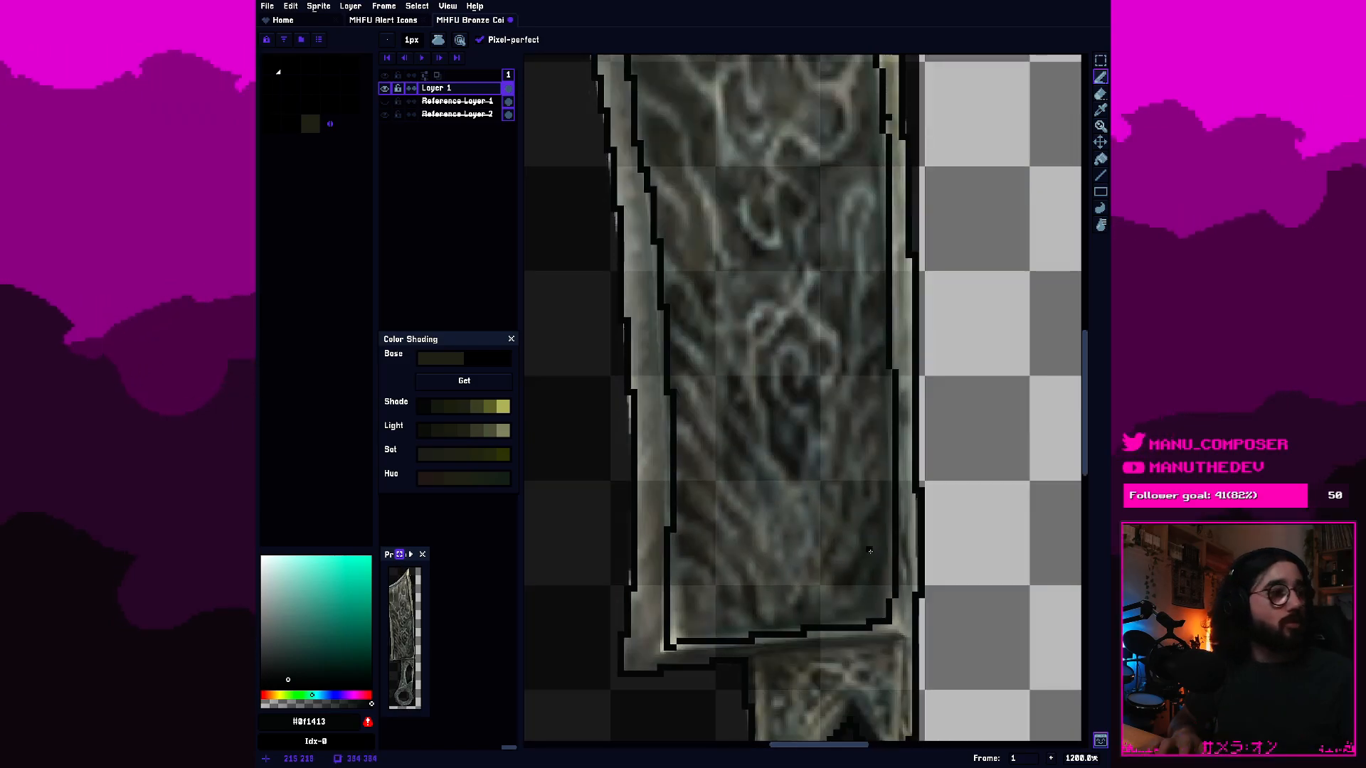
scroll(870, 551, "down", 2)
scroll(895, 528, "up", 2)
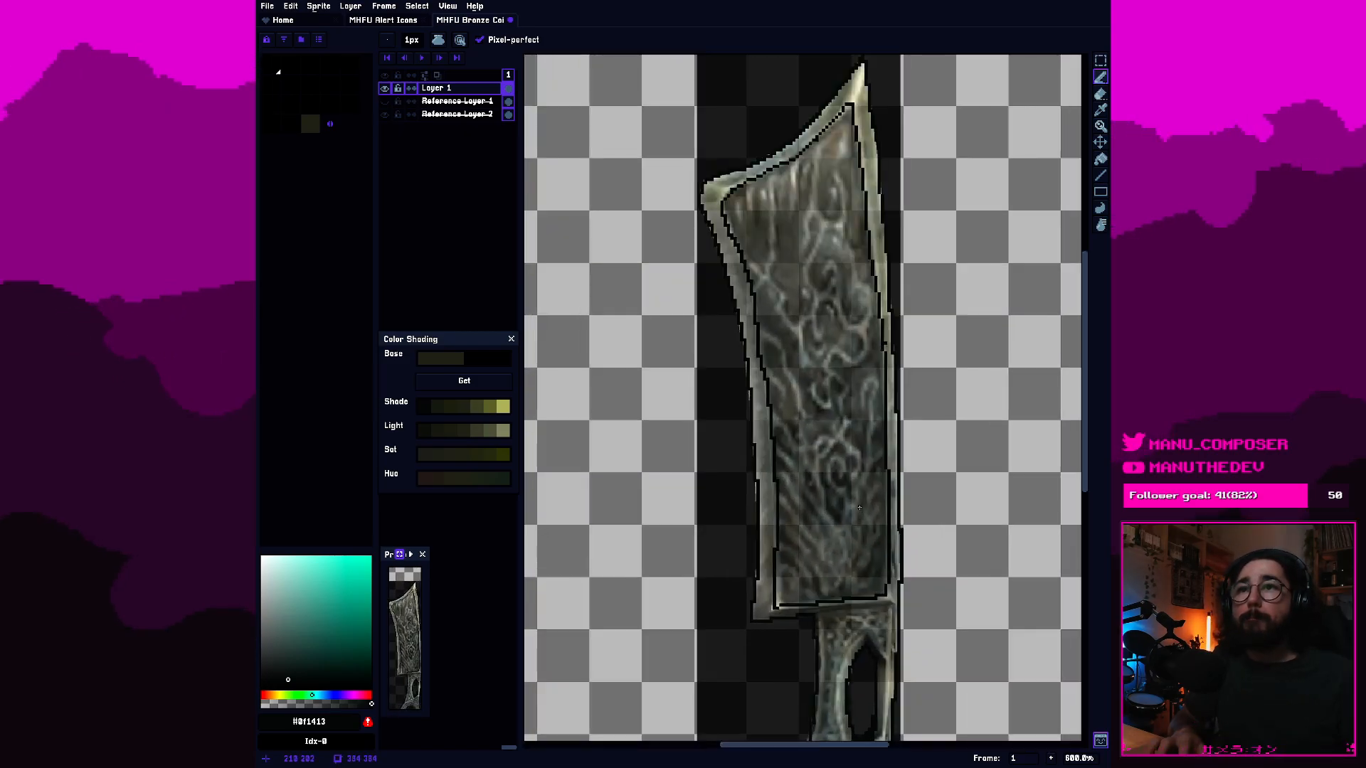
left_click_drag(794, 454, 759, 267)
scroll(760, 282, "down", 1)
scroll(760, 282, "down", 1)
scroll(775, 427, "up", 4)
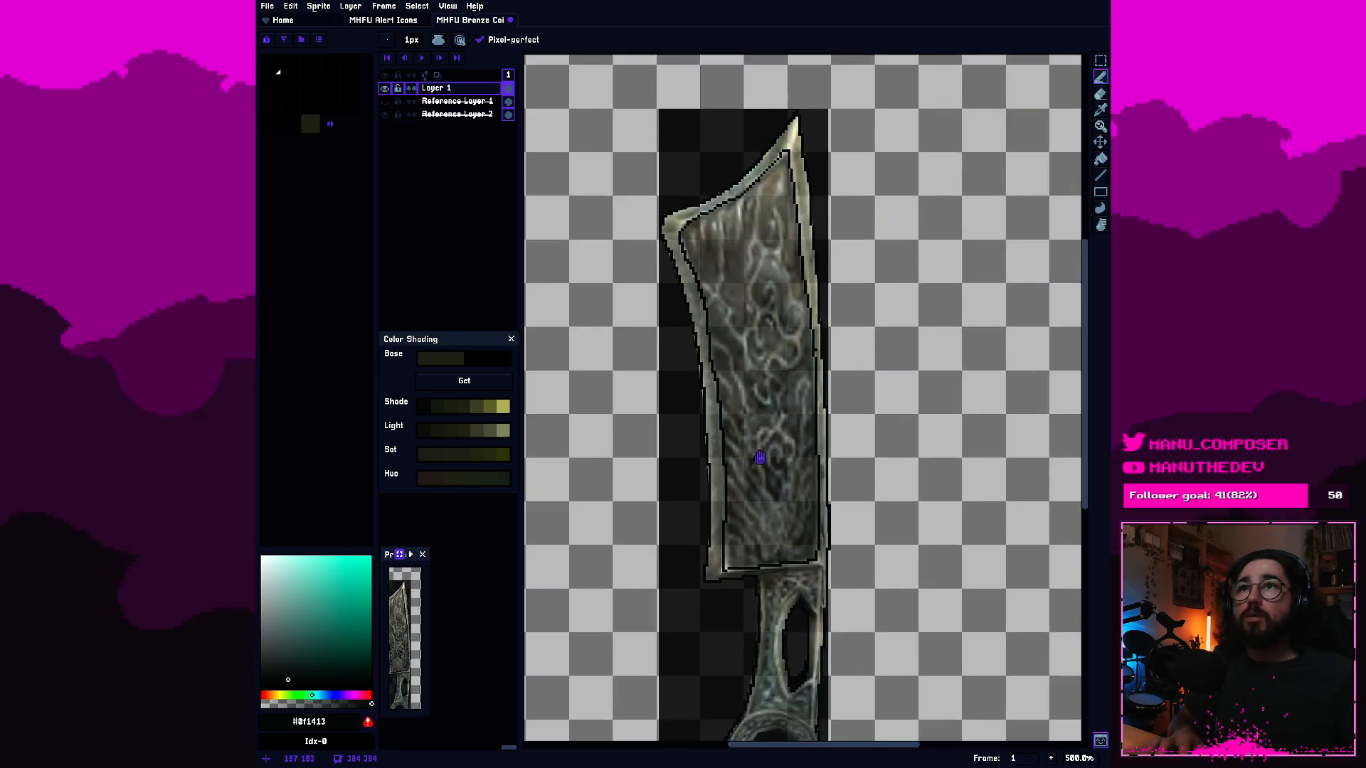
scroll(789, 446, "up", 1)
key("e")
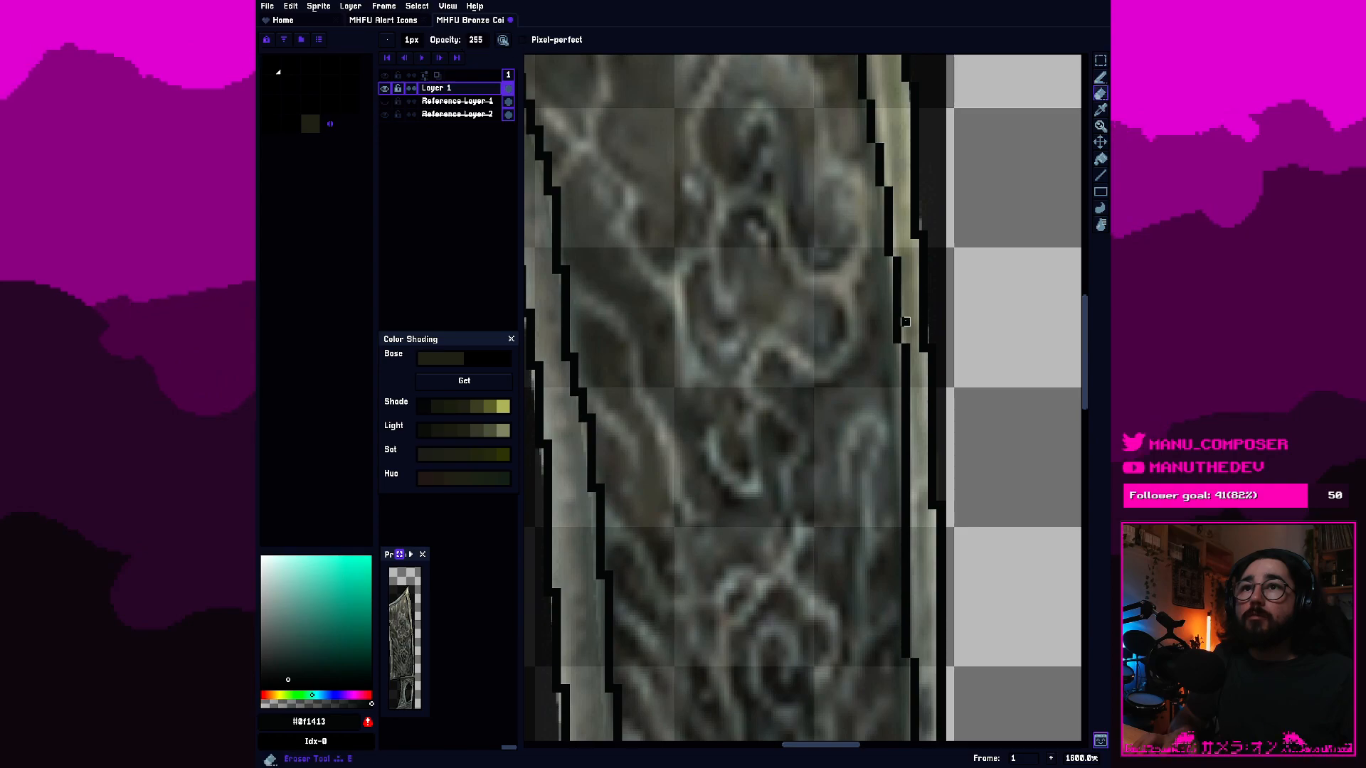
scroll(878, 428, "down", 4)
scroll(868, 584, "down", 2)
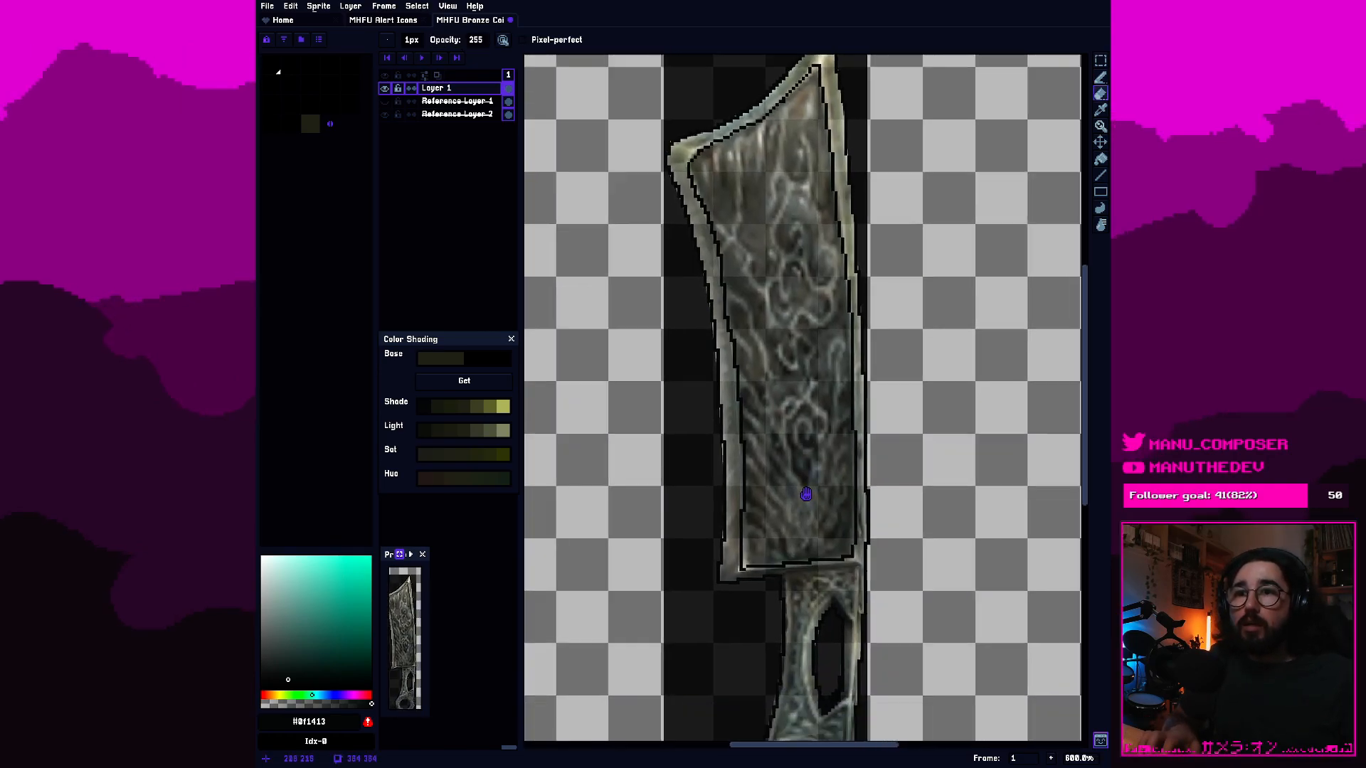
Draw the dividing line between blade and handle, from the handle's upper-left corner to its right edge.
scroll(760, 491, "up", 5)
key("b")
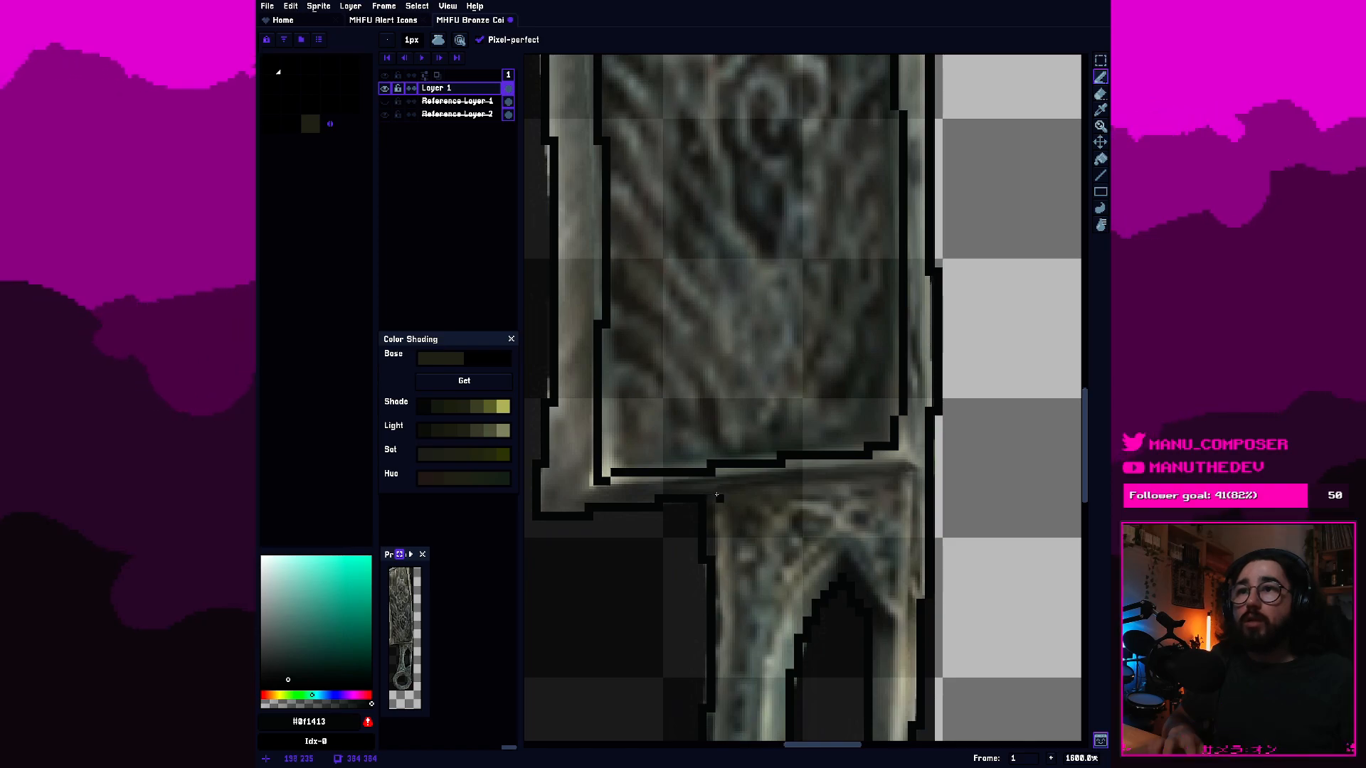
left_click_drag(720, 493, 879, 480)
scroll(900, 466, "up", 2)
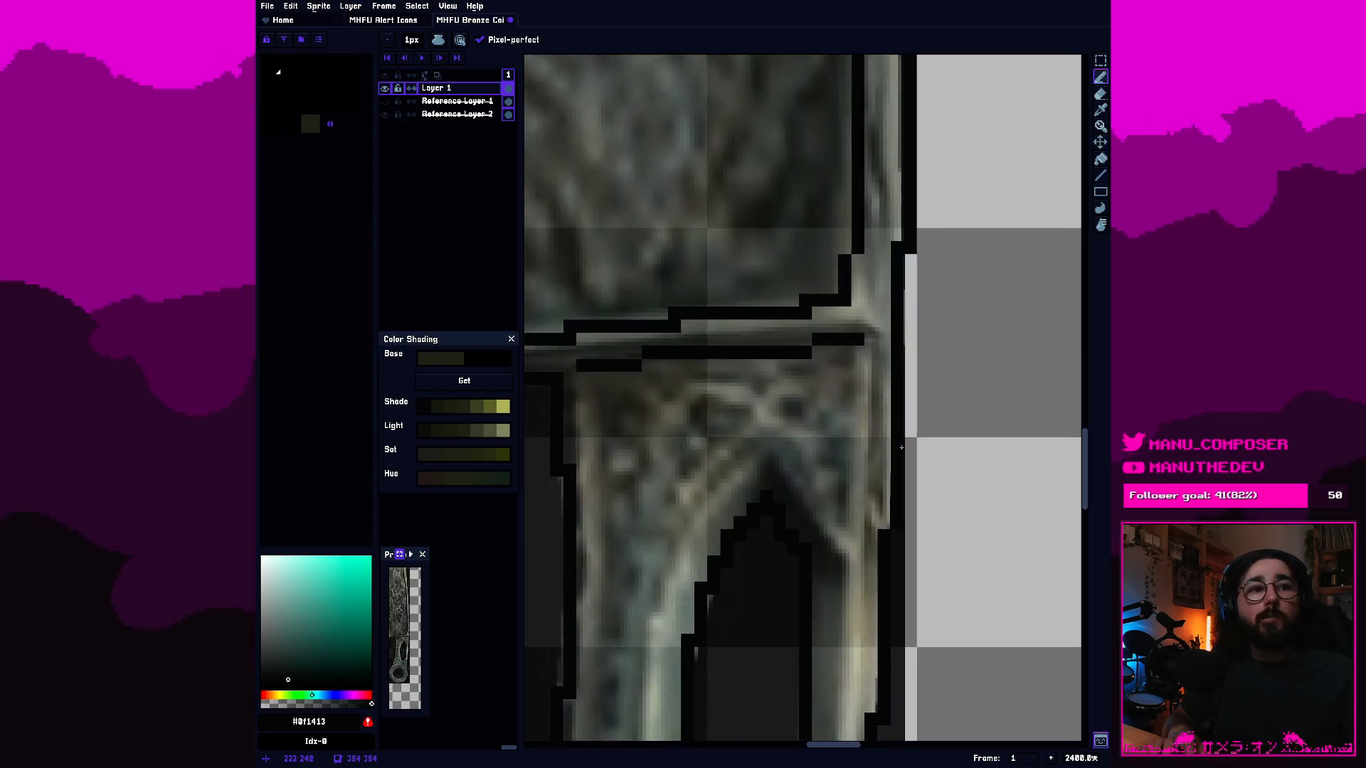
scroll(862, 507, "down", 2)
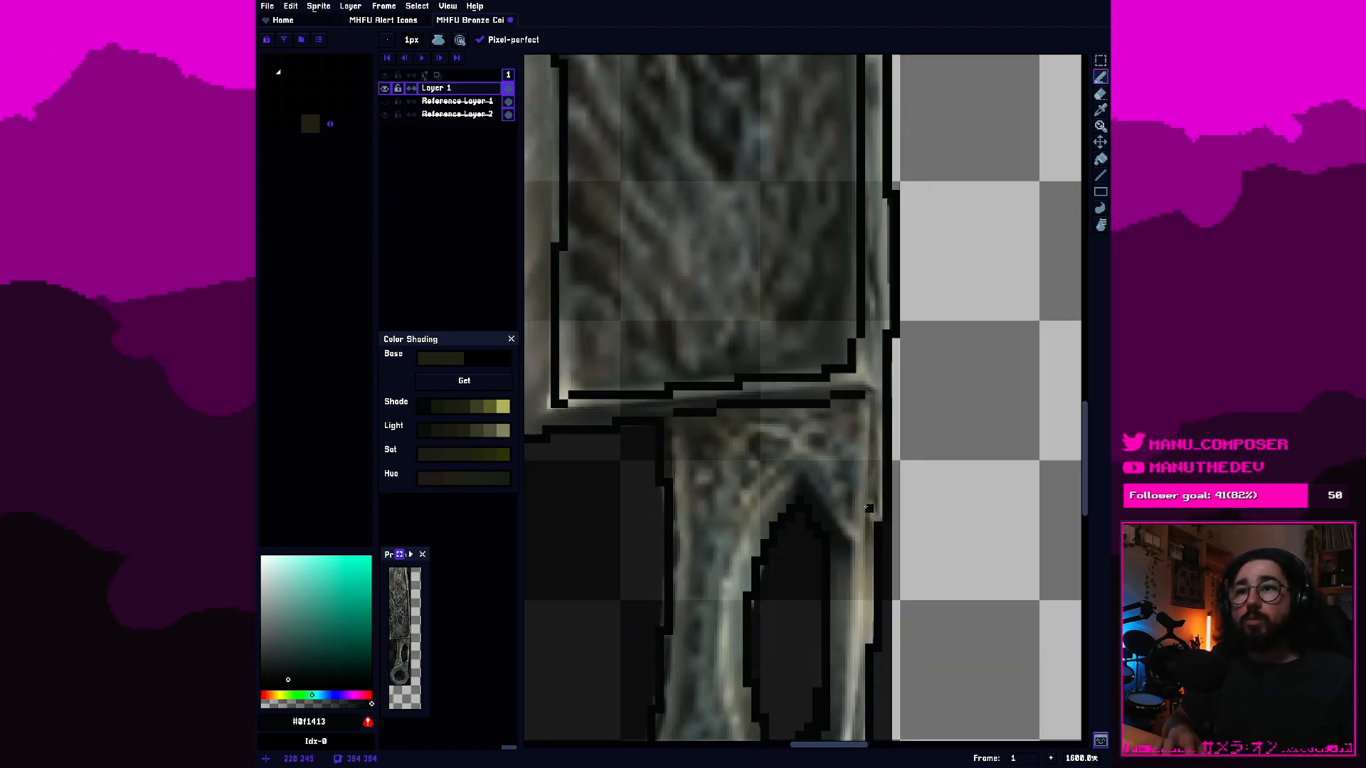
scroll(856, 491, "up", 1)
Draw the curved line along the pommel ring's upper edge where it meets the handle, and save the file.
left_click_drag(850, 470, 871, 107)
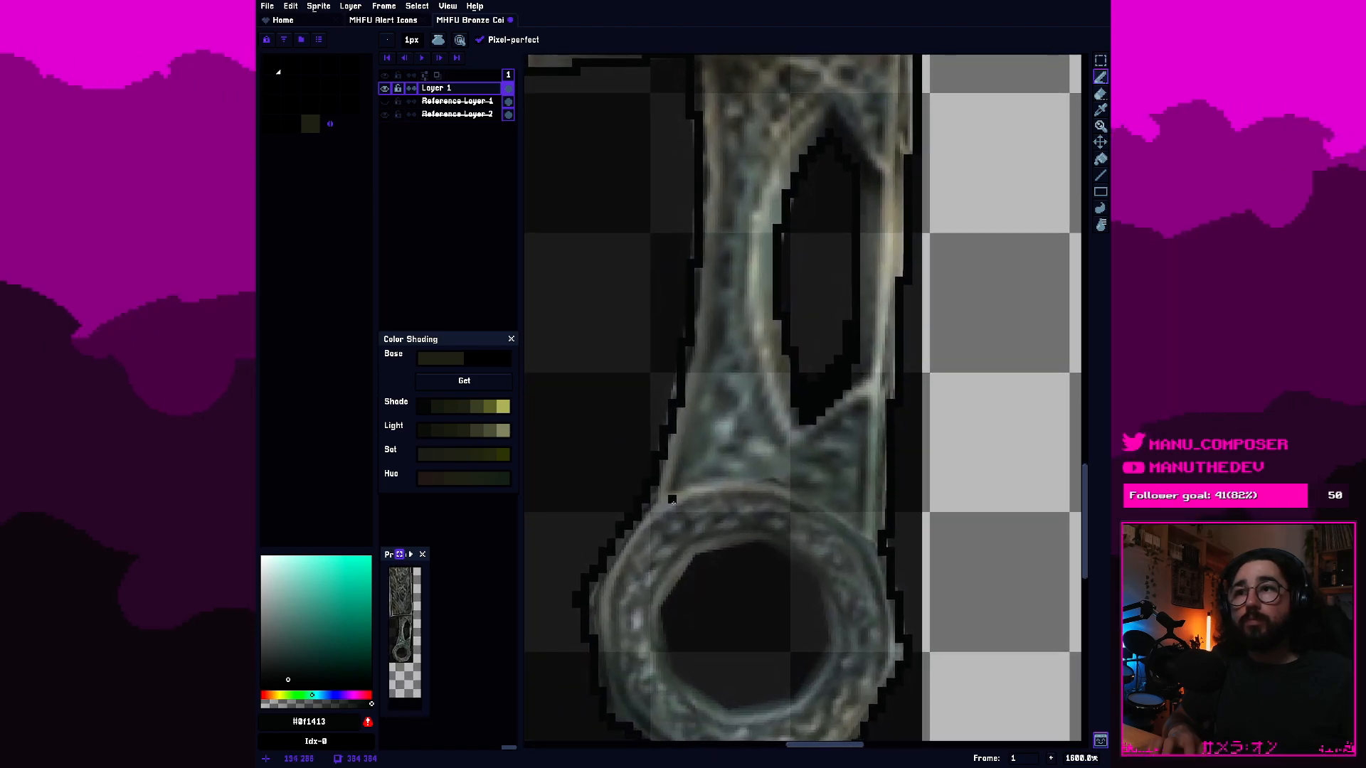
mouse_move(680, 490)
left_mouse_down()
mouse_move(779, 478)
mouse_move(856, 533)
left_mouse_up()
scroll(862, 537, "down", 8)
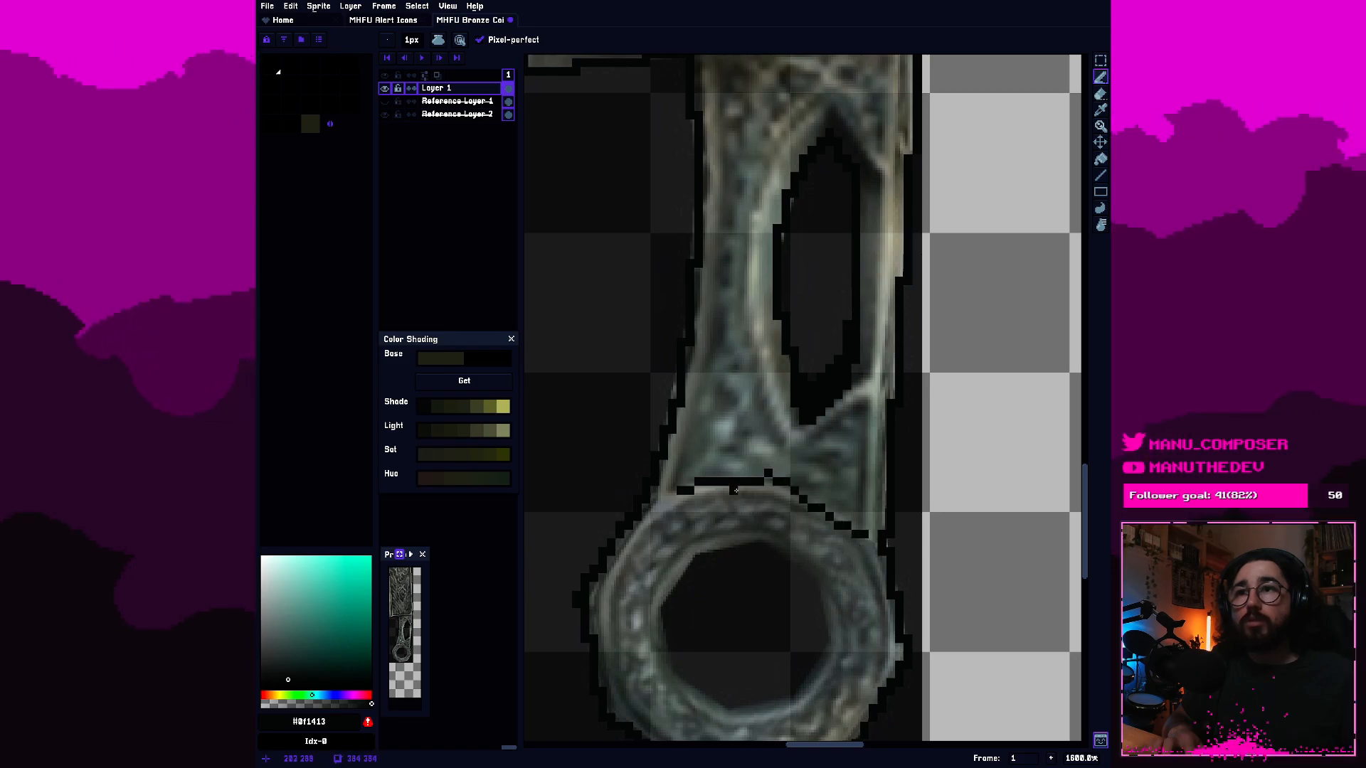
scroll(780, 351, "up", 2)
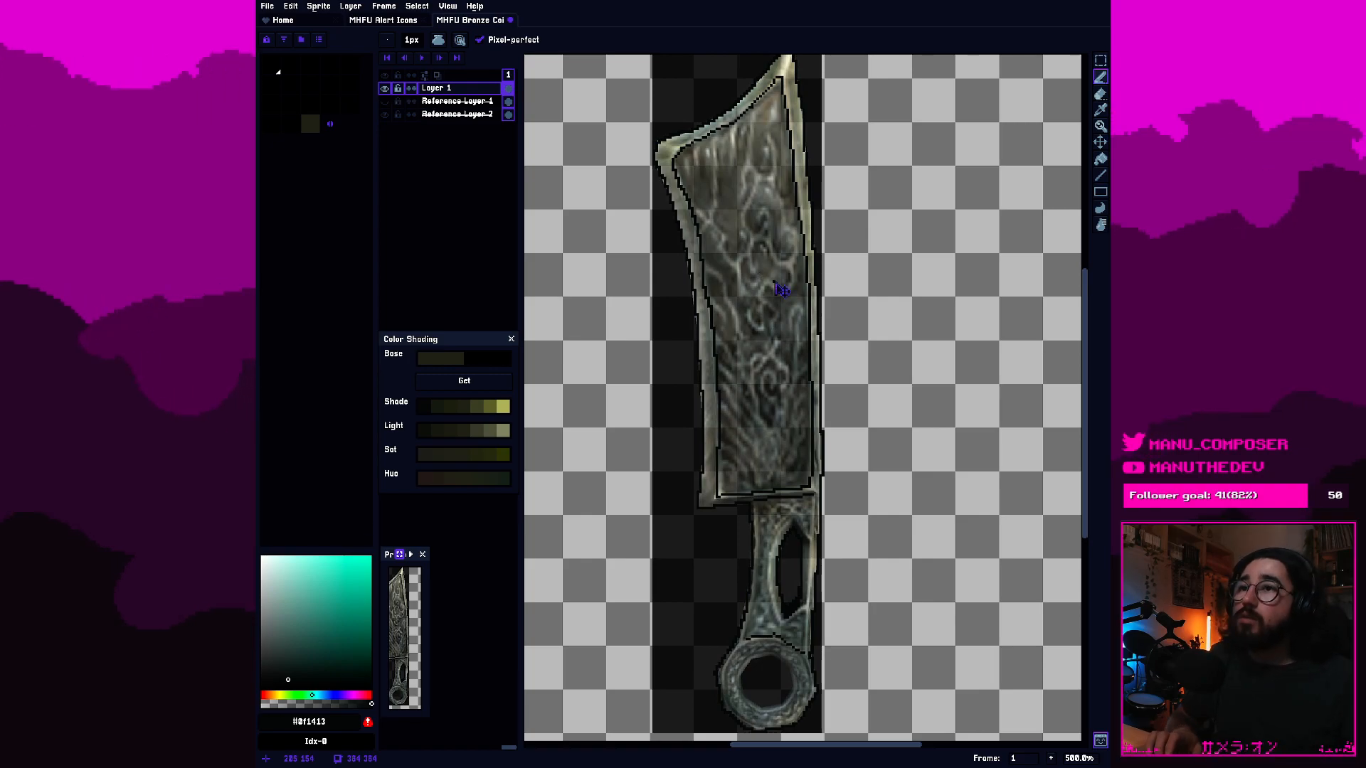
key("ctrl+s")
Erase a section of the right inner bevel line midway down the blade and redraw it with a smoother pixel transition.
scroll(784, 374, "up", 1)
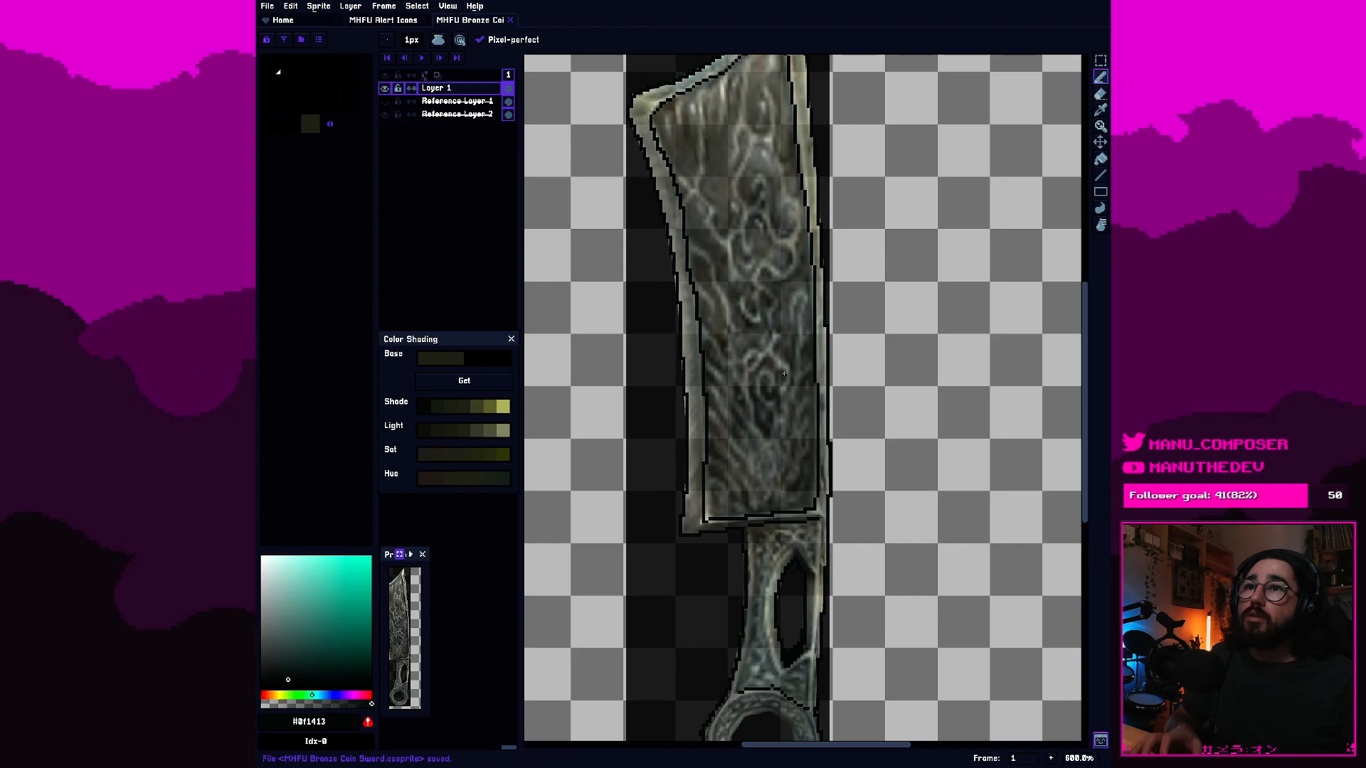
scroll(784, 374, "up", 6)
key("e")
mouse_move(902, 405)
left_mouse_down()
mouse_move(889, 301)
mouse_move(901, 293)
left_mouse_up()
key("b")
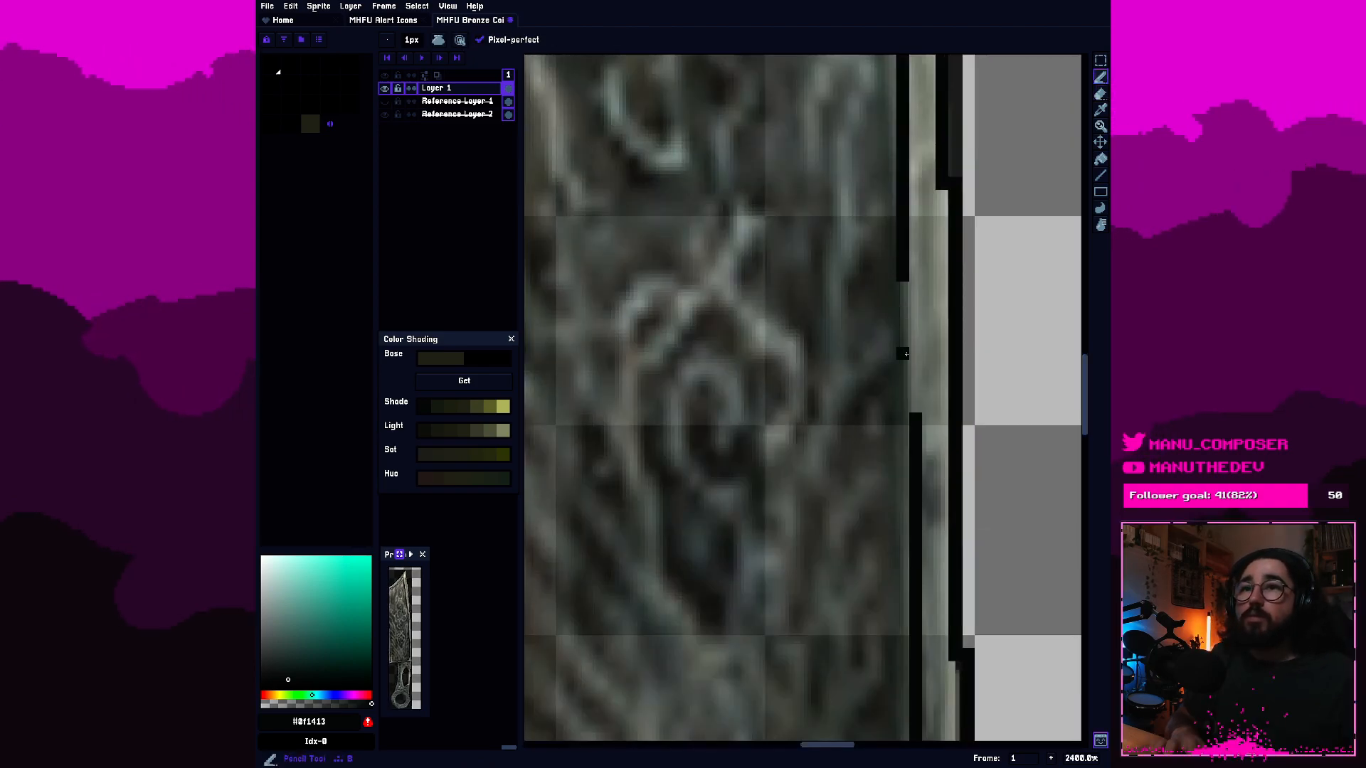
mouse_move(915, 405)
left_mouse_down()
mouse_move(906, 288)
mouse_move(907, 381)
mouse_move(911, 353)
left_mouse_up()
key("e")
Examine the line work of the whole sword against the reference.
scroll(875, 391, "down", 5)
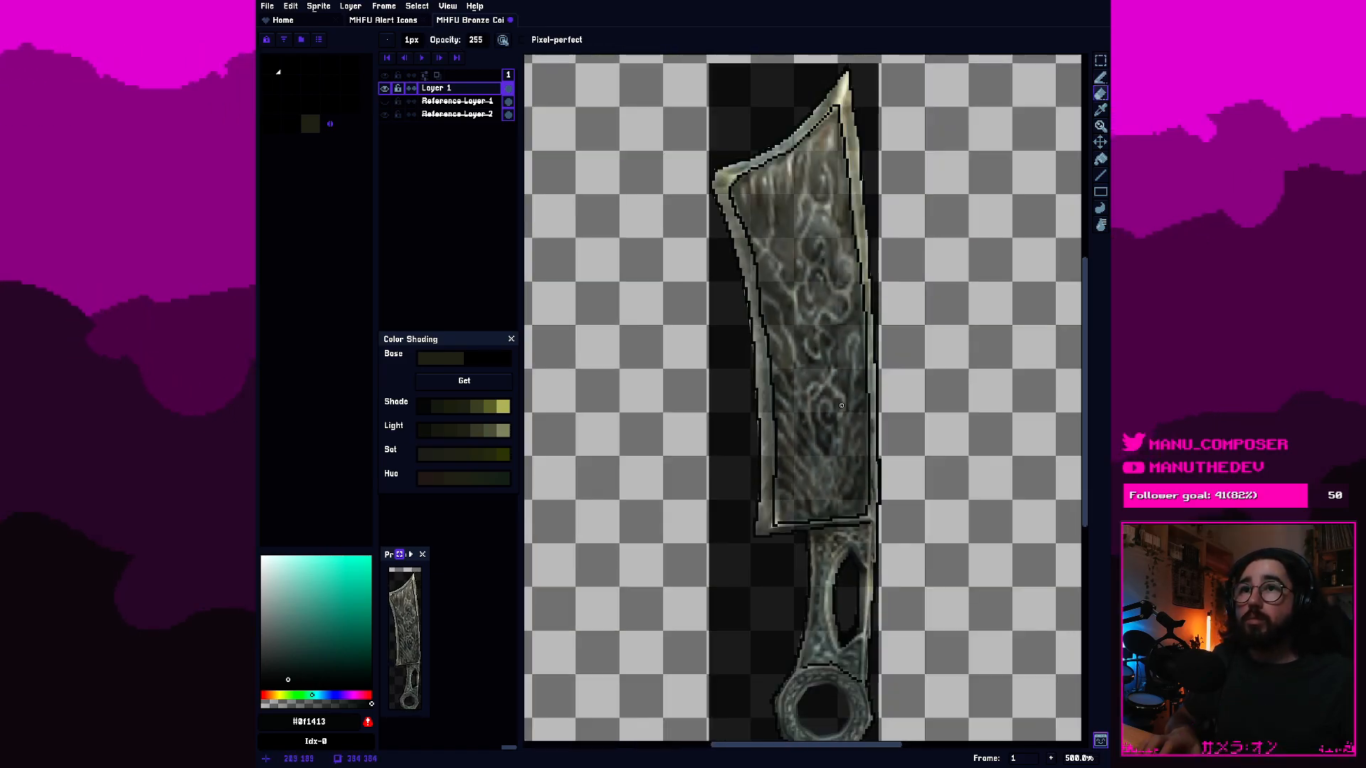
scroll(842, 406, "up", 1)
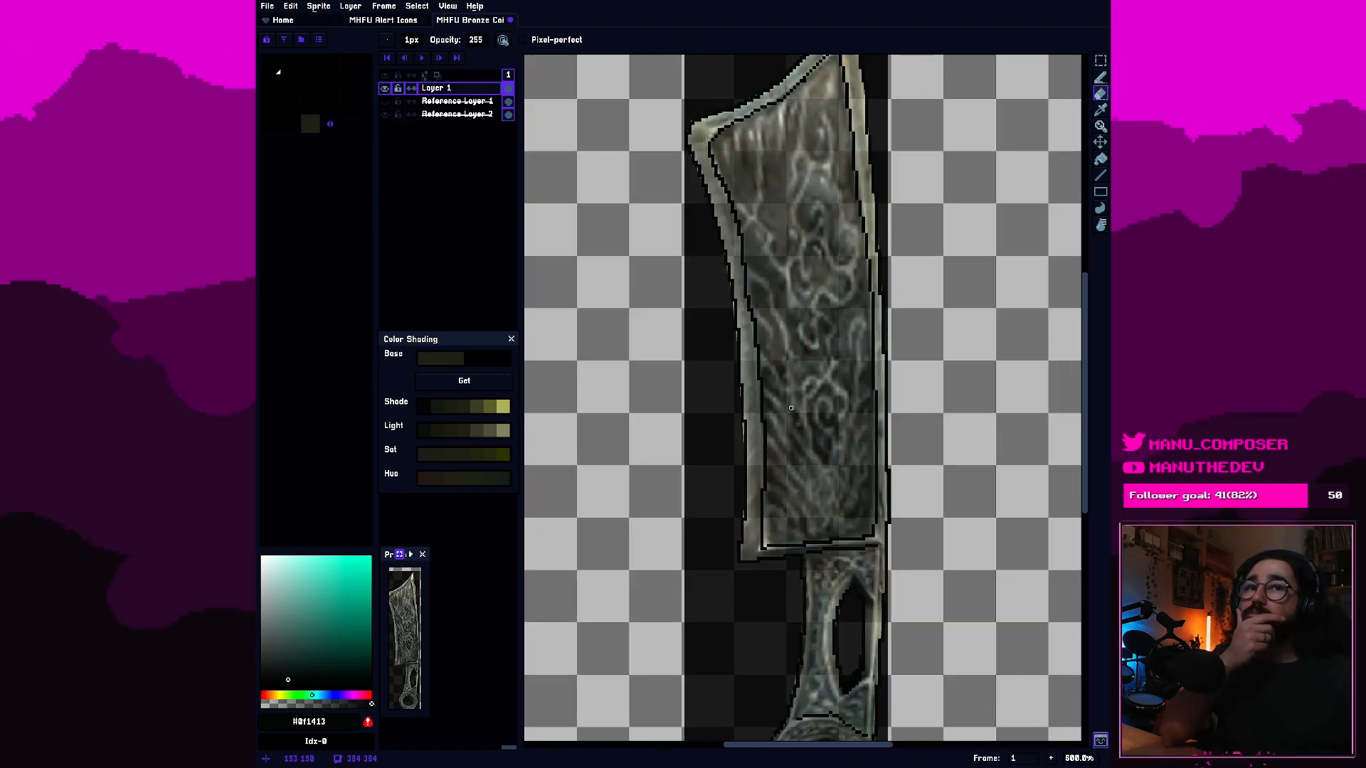
scroll(791, 408, "down", 2)
scroll(791, 410, "up", 2)
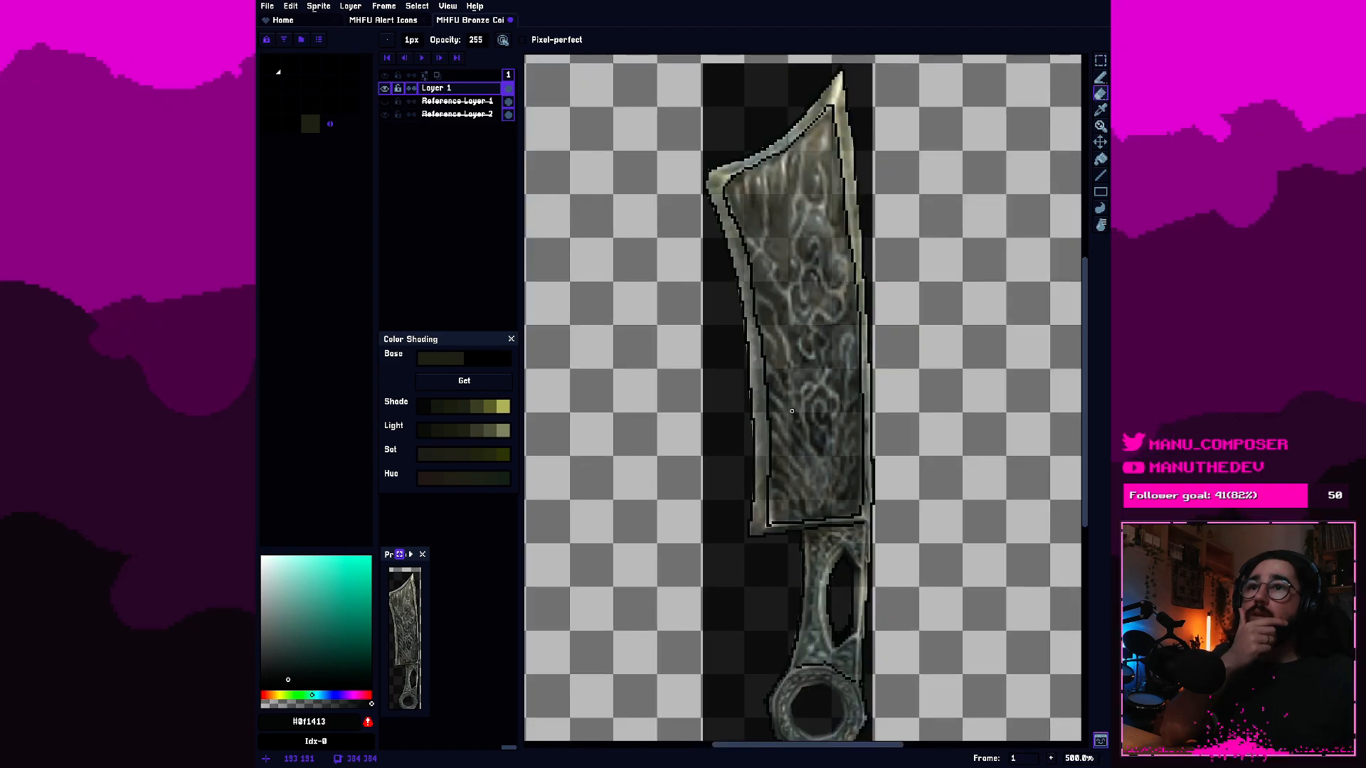
left_click_drag(824, 343, 791, 372)
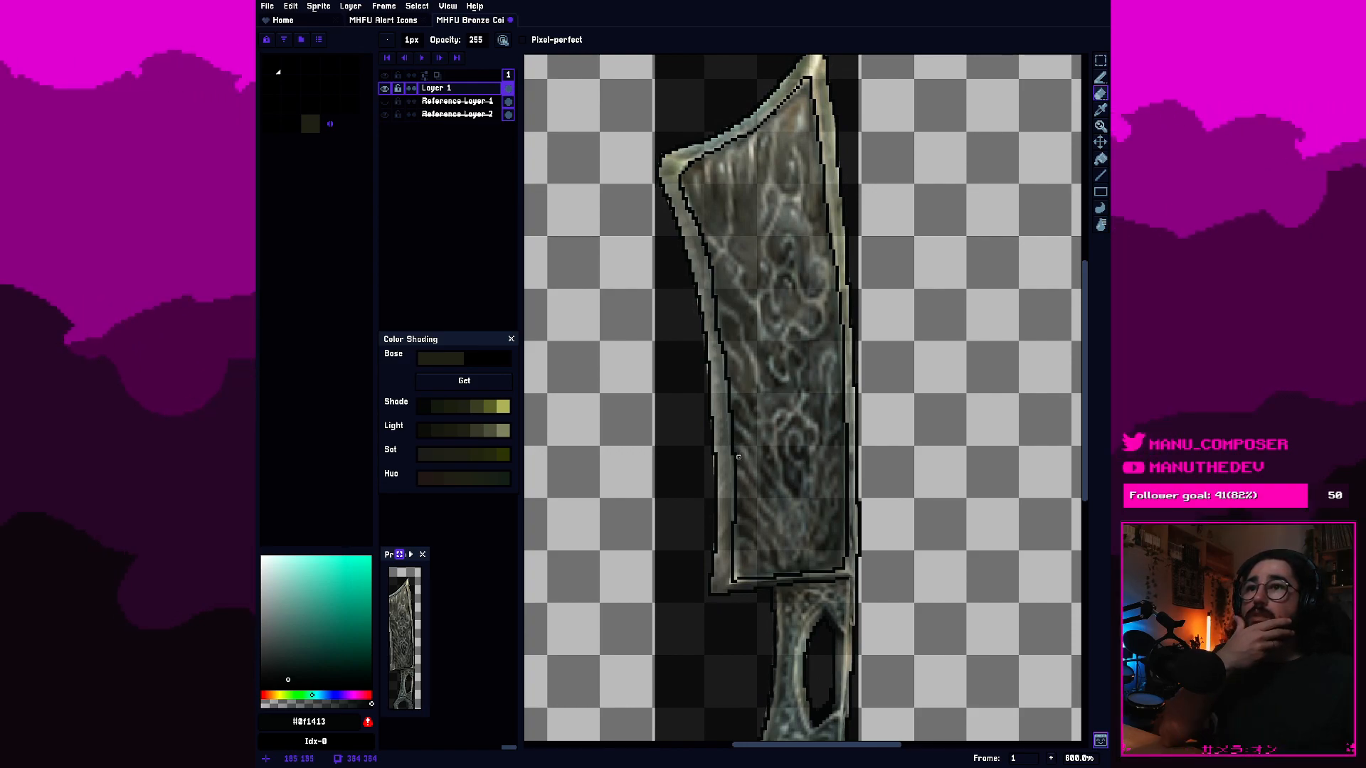
scroll(781, 384, "up", 1)
left_click_drag(745, 440, 756, 423)
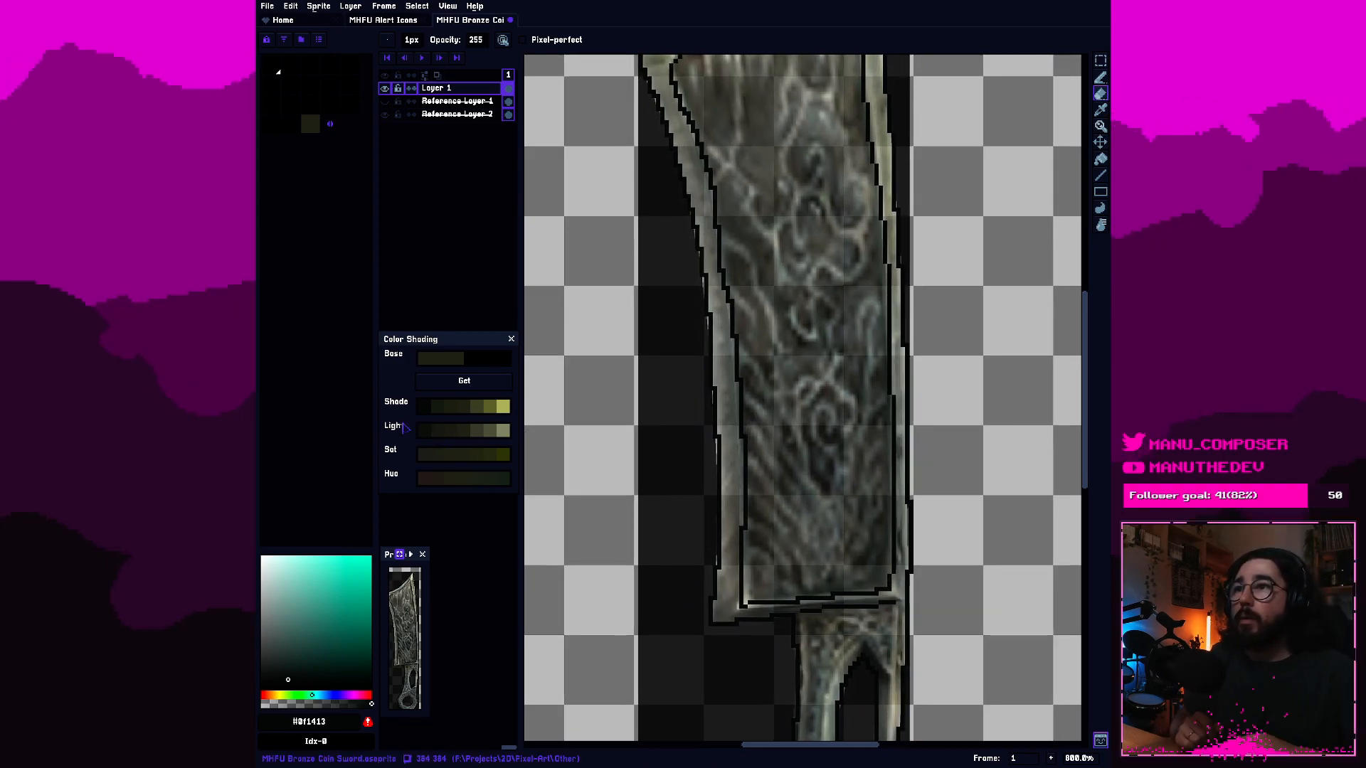
Try several shades for the pencil and pick the second-lightest olive grey from the Light shades of the base colour.
left_click(444, 459)
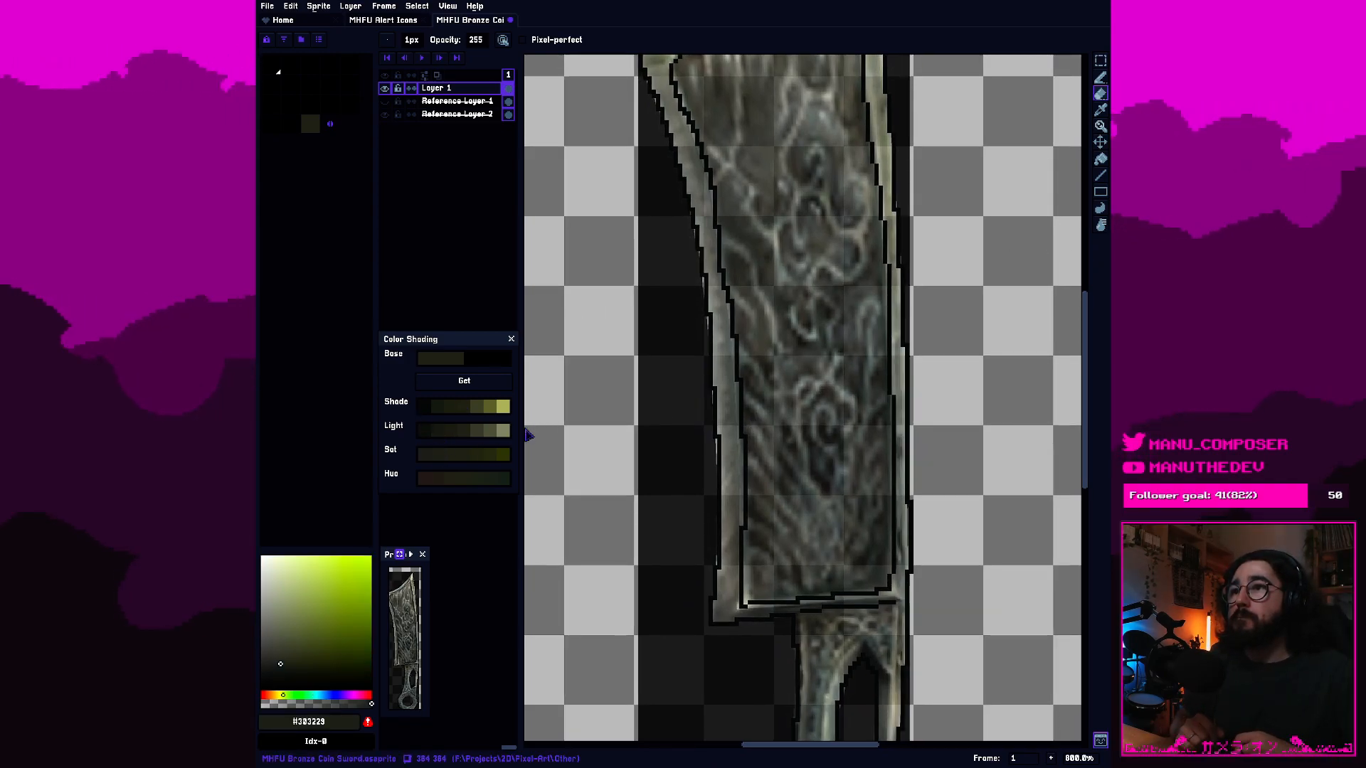
left_click(481, 439)
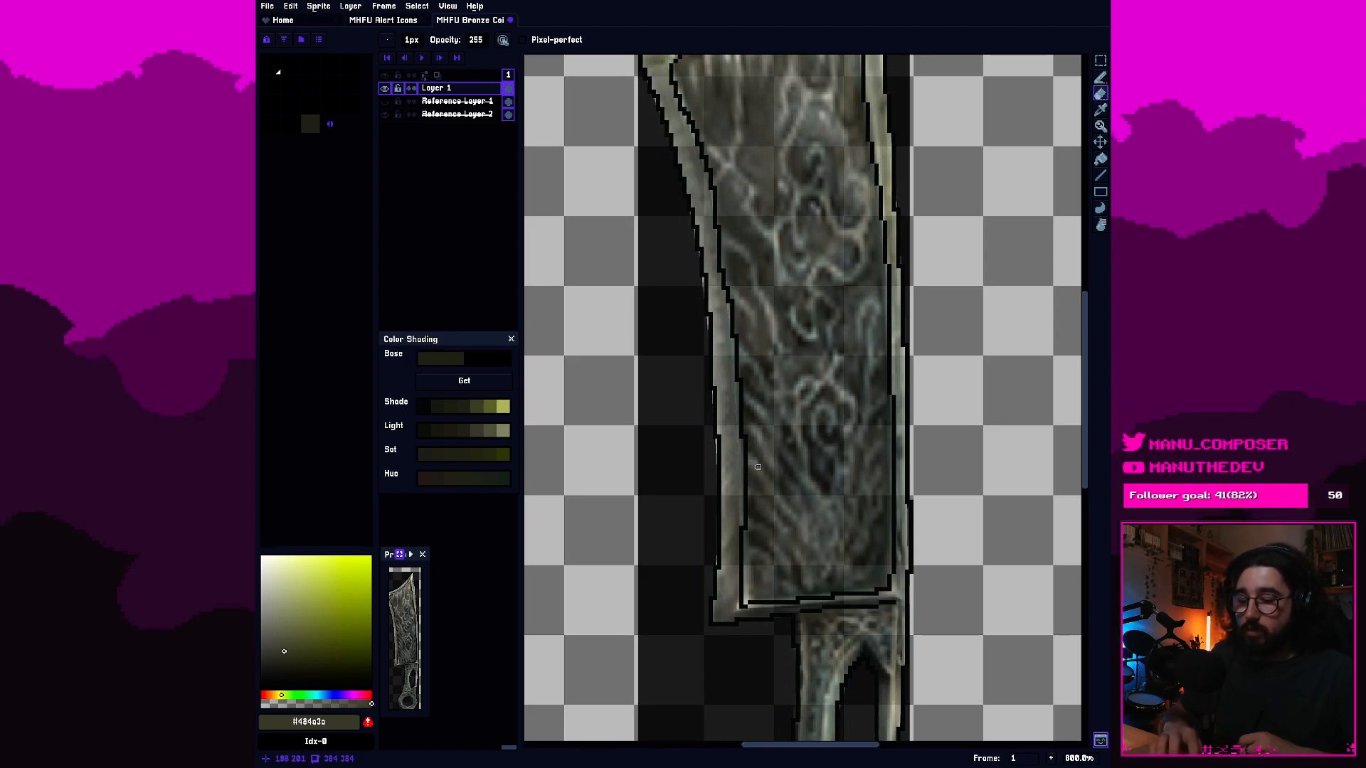
key("b")
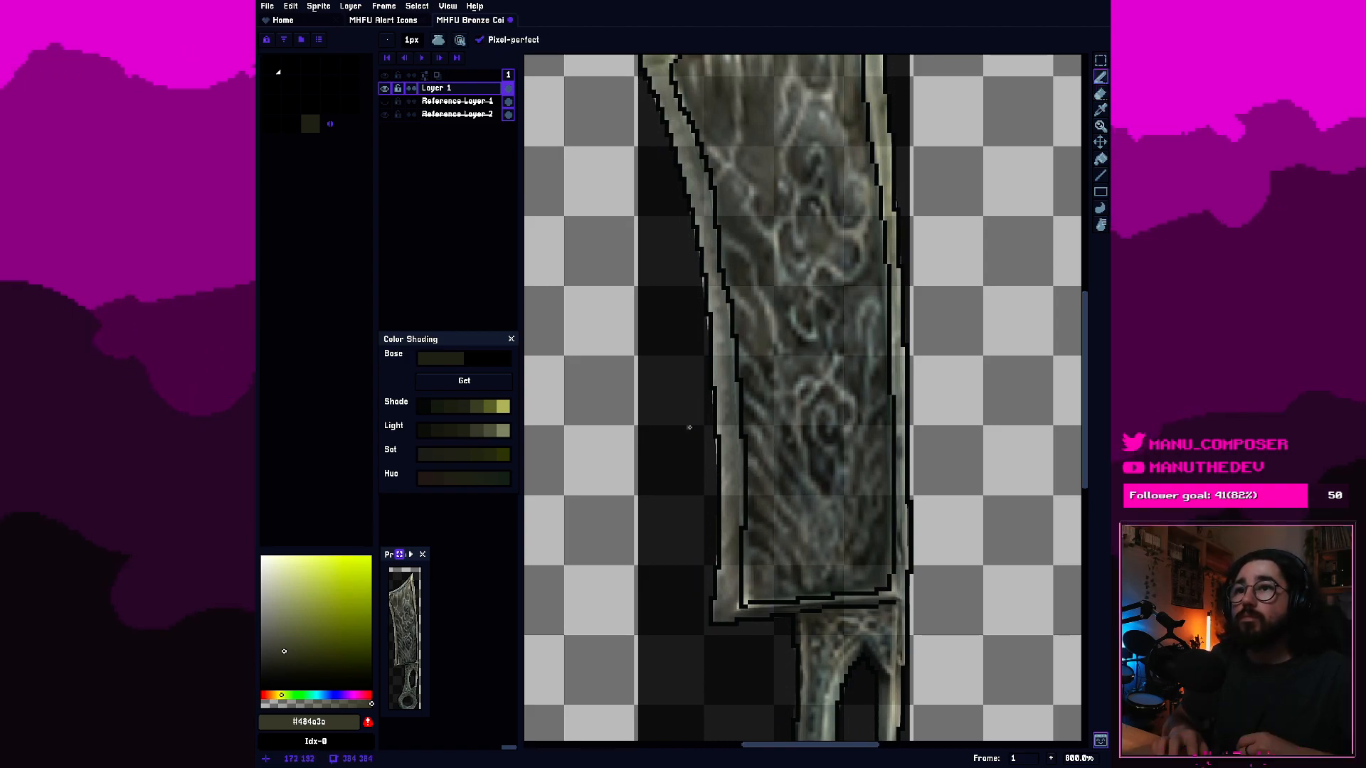
left_click(503, 430)
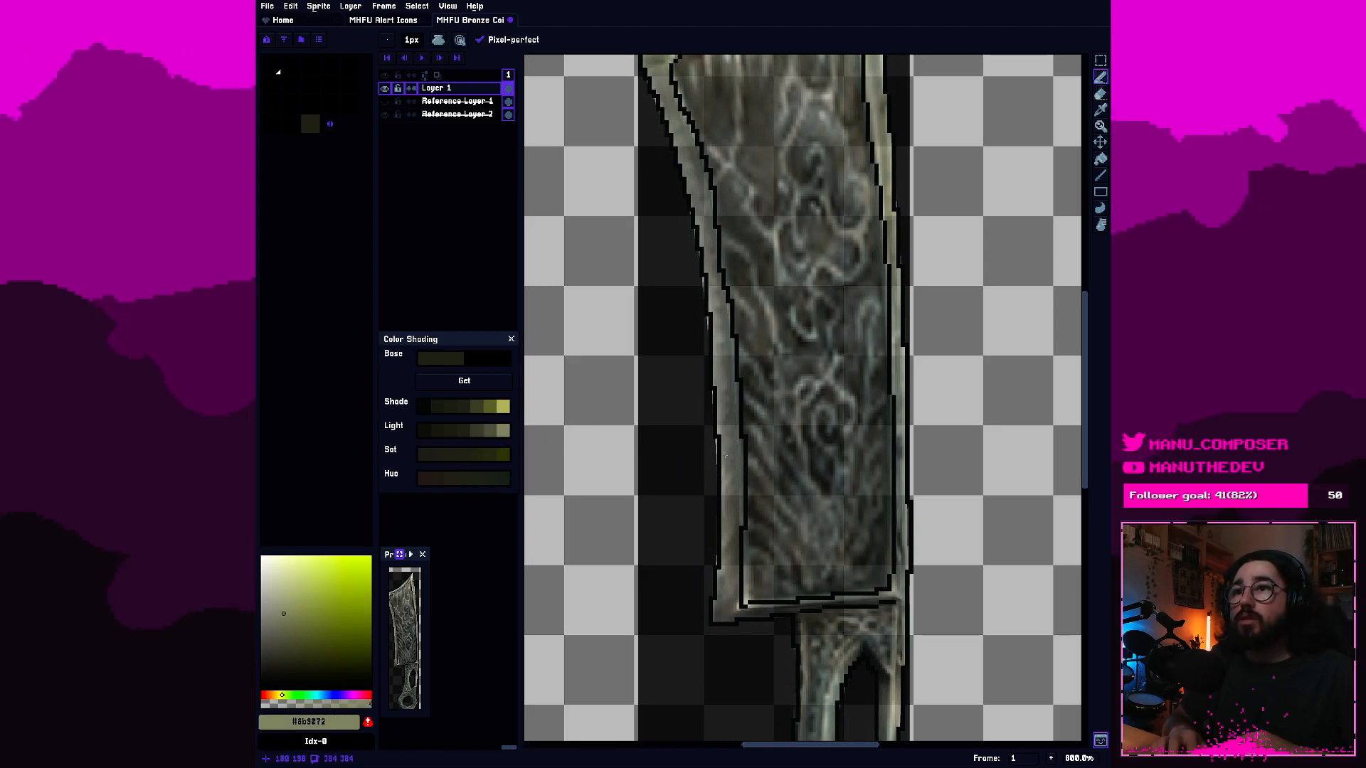
left_click(493, 434)
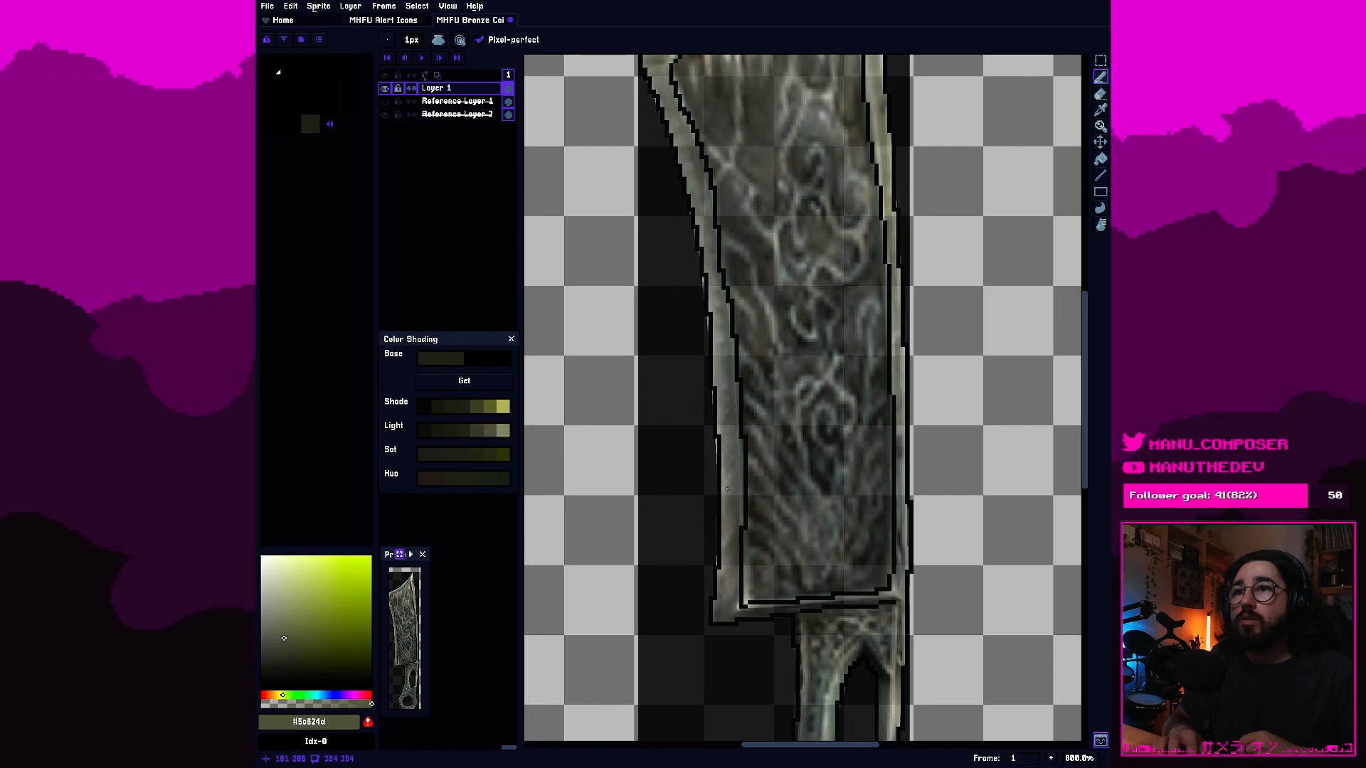
Paint the outer strip of the blade's left bevel from midway down to the lower corner in the lightest olive grey from the Light shades.
left_click(504, 432)
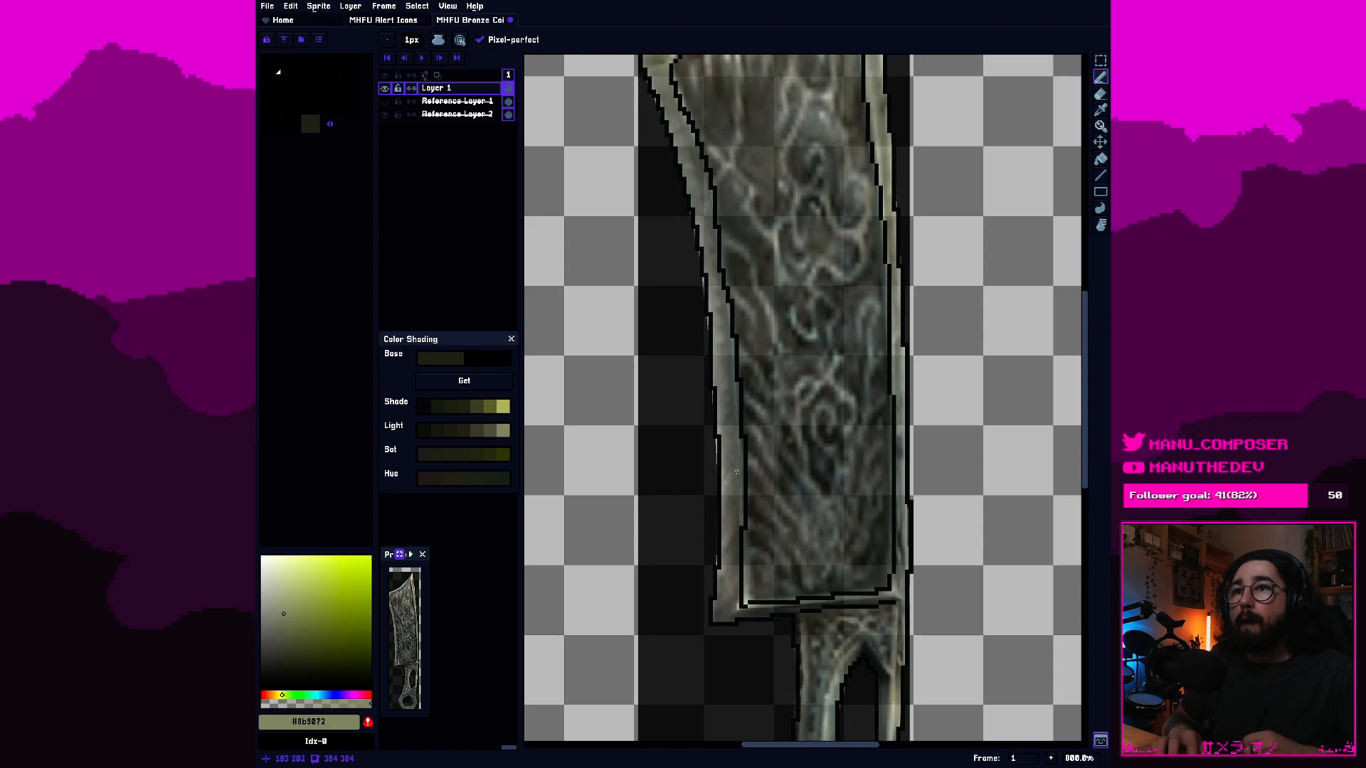
left_click_drag(719, 481, 720, 499)
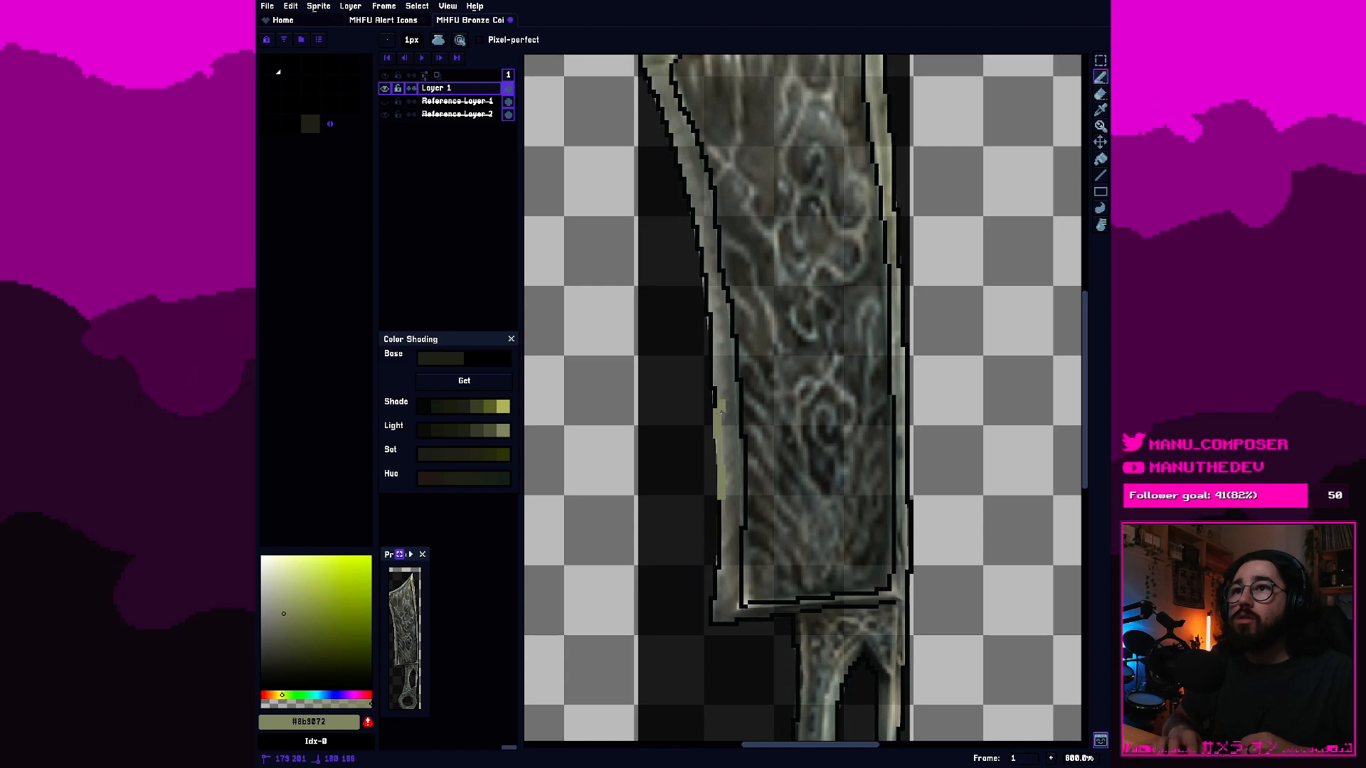
left_click_drag(723, 413, 721, 396)
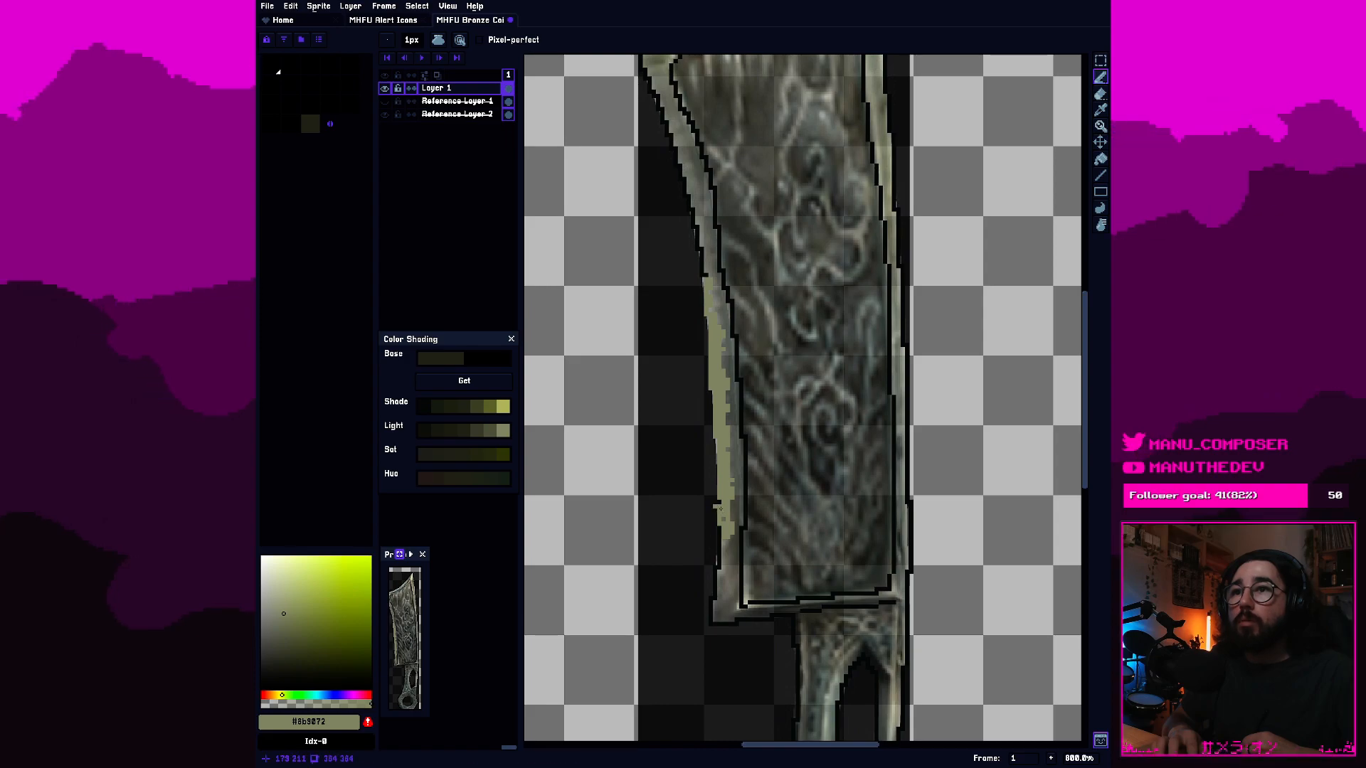
left_click(719, 503)
mouse_move(722, 528)
left_mouse_down()
mouse_move(718, 594)
mouse_move(715, 580)
left_mouse_up()
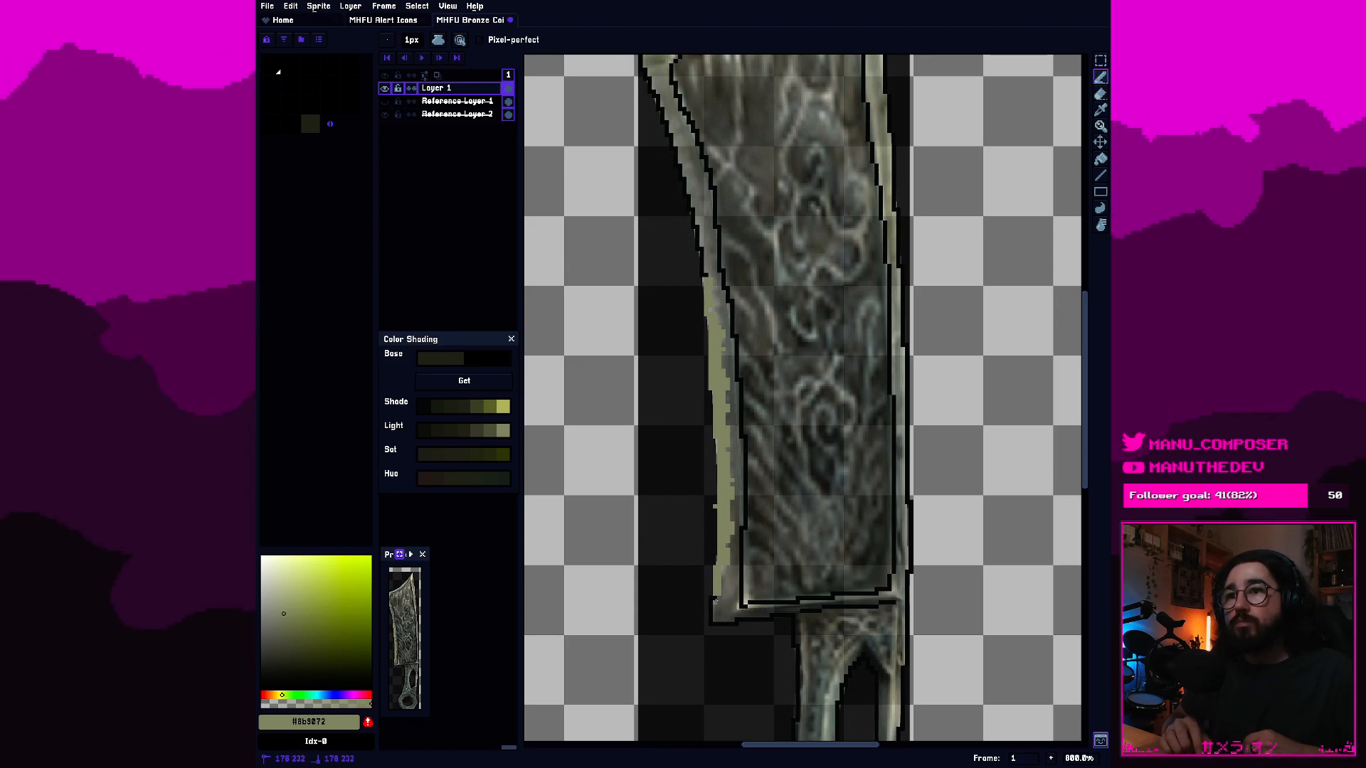
left_click_drag(710, 602, 710, 620)
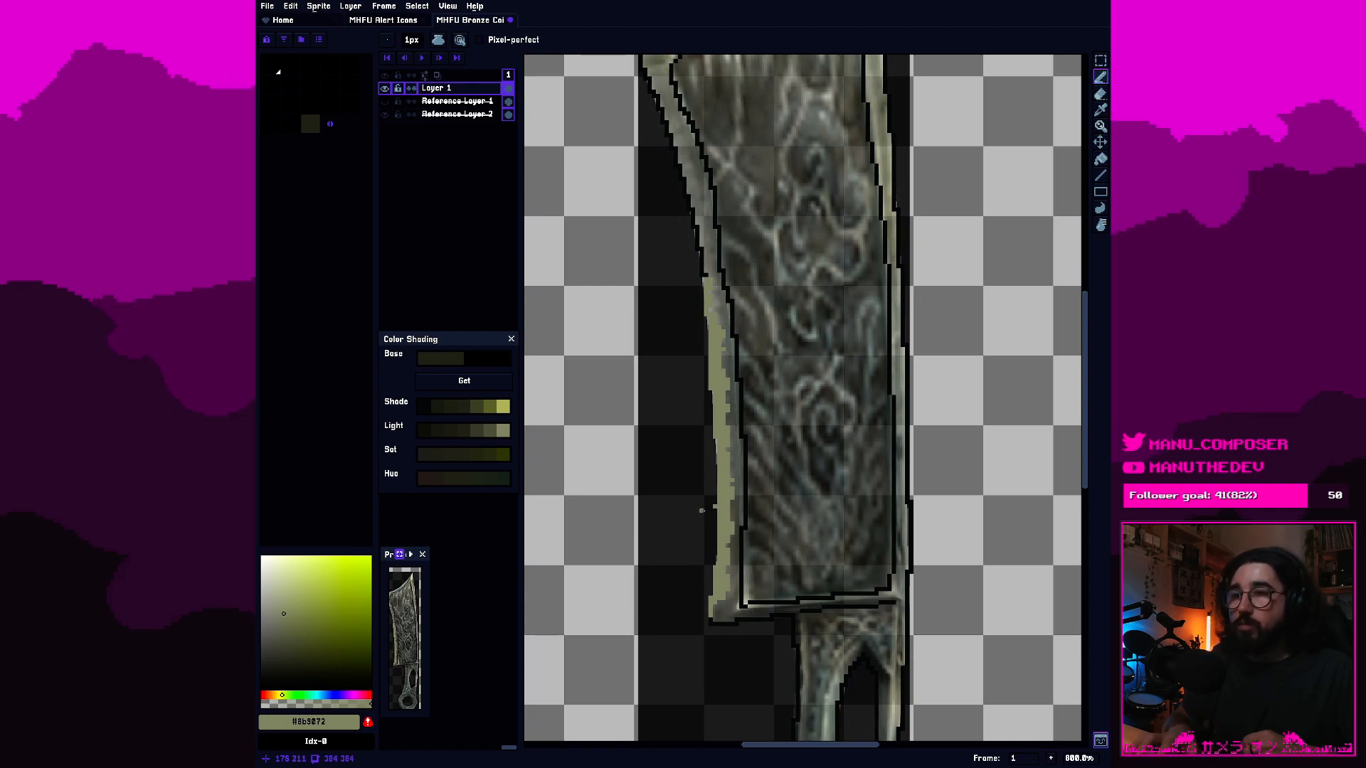
Erase stray light pixels outside the blade's left edge and extend the light strip a little upward.
key("e")
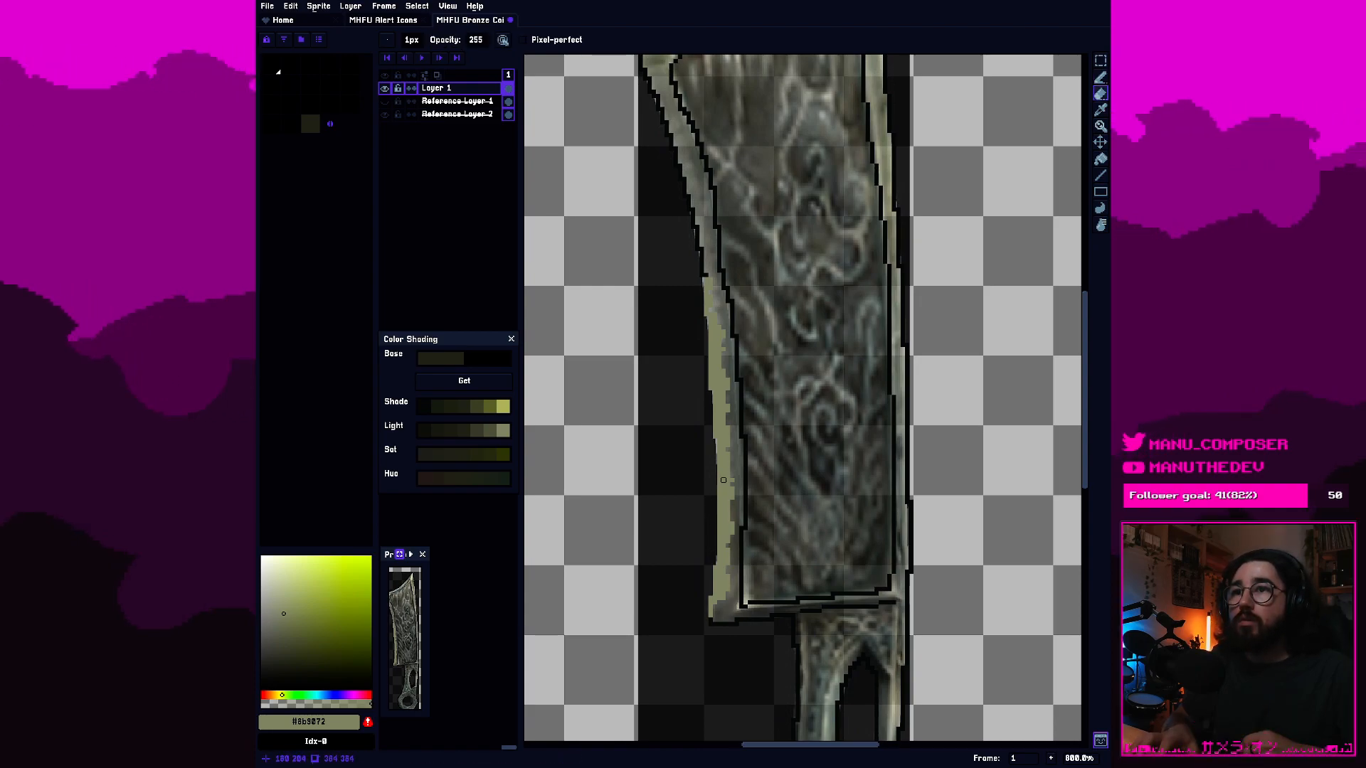
key("b")
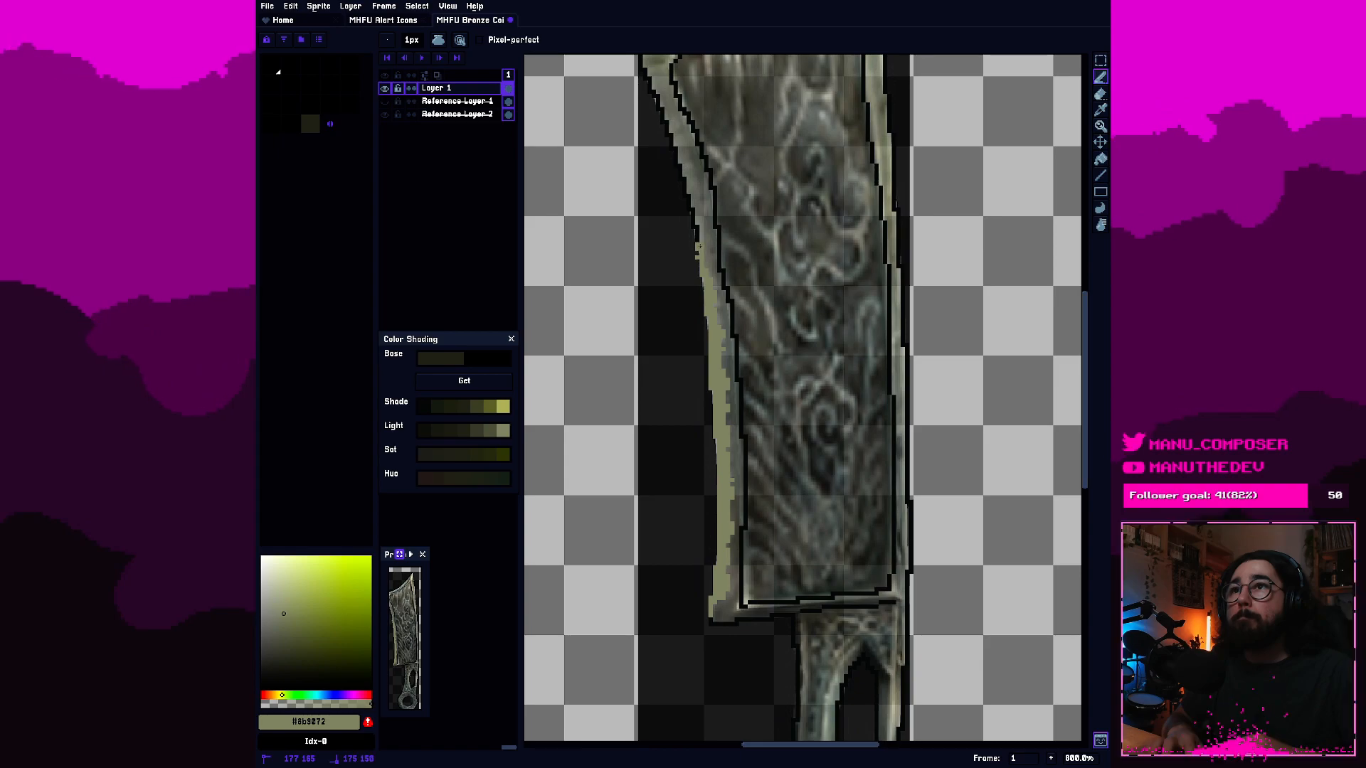
key("e")
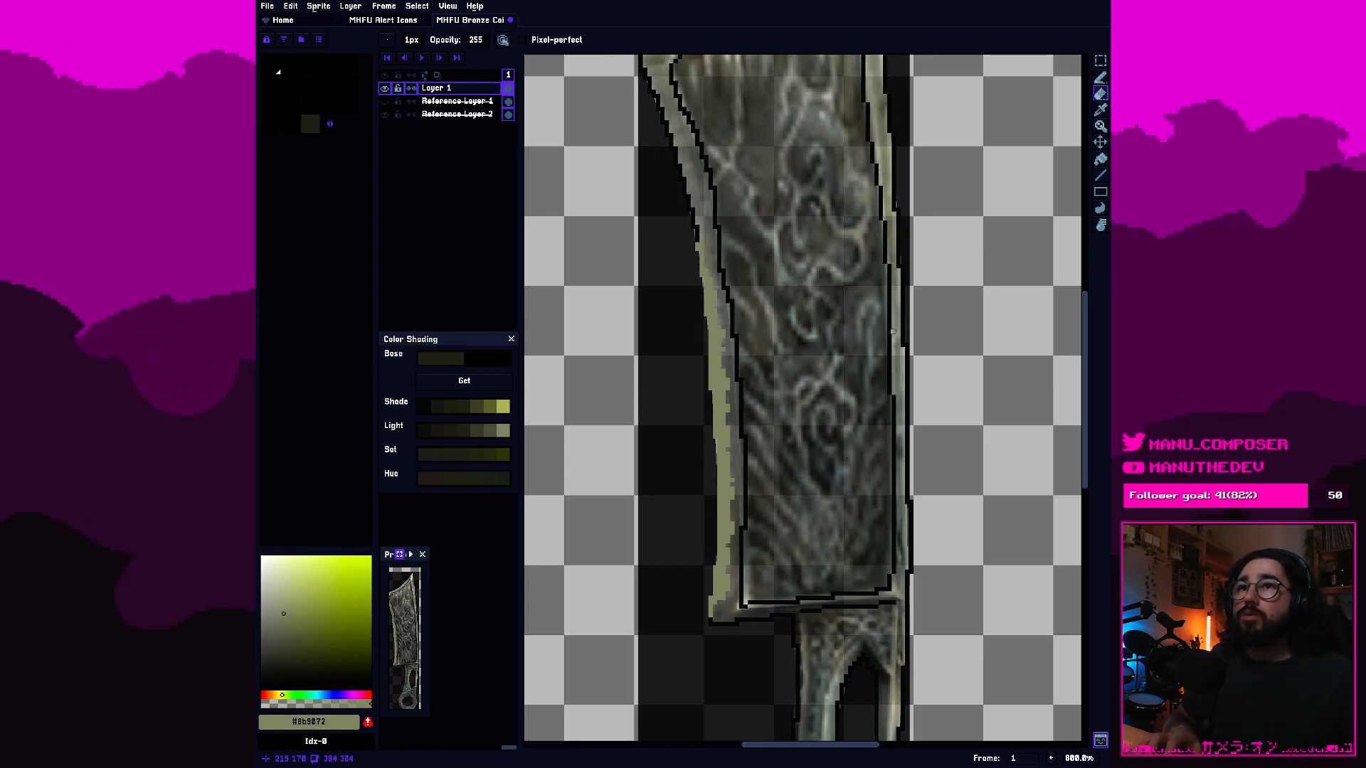
Continue the light olive grey strip up the left bevel's outer edge, replacing the black outline to just below the blade's upper left corner.
scroll(684, 331, "up", 3)
left_click_drag(741, 316, 774, 401)
scroll(776, 404, "down", 1)
scroll(775, 400, "up", 1)
scroll(775, 399, "down", 1)
scroll(775, 400, "up", 1)
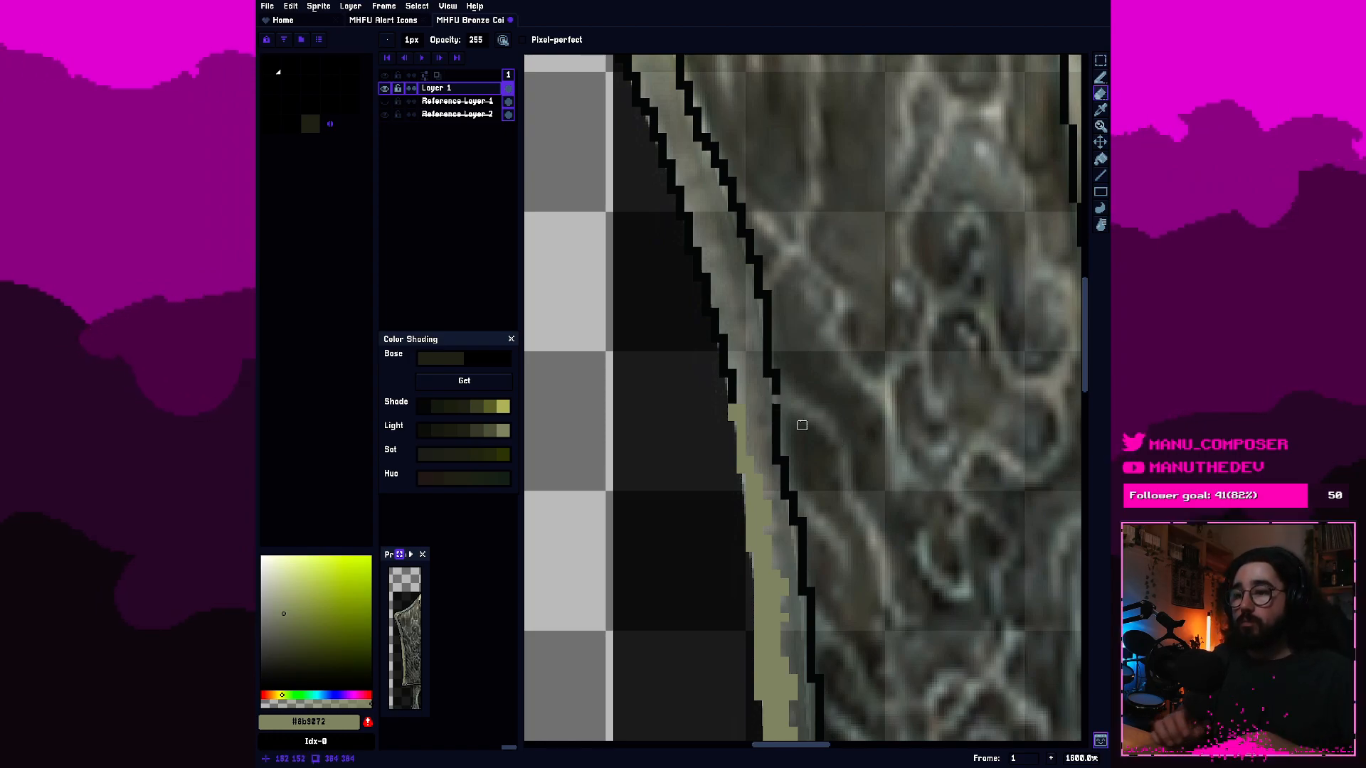
key("b")
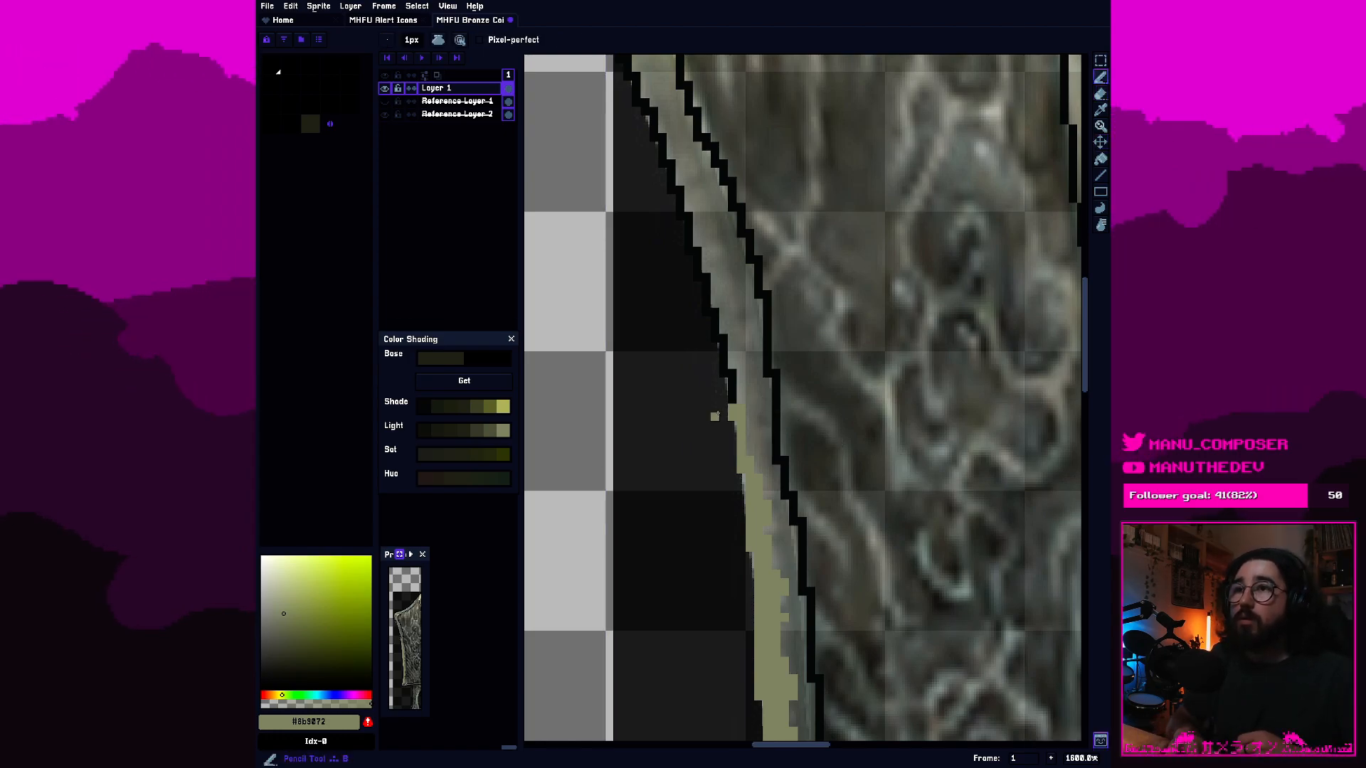
left_click(732, 403)
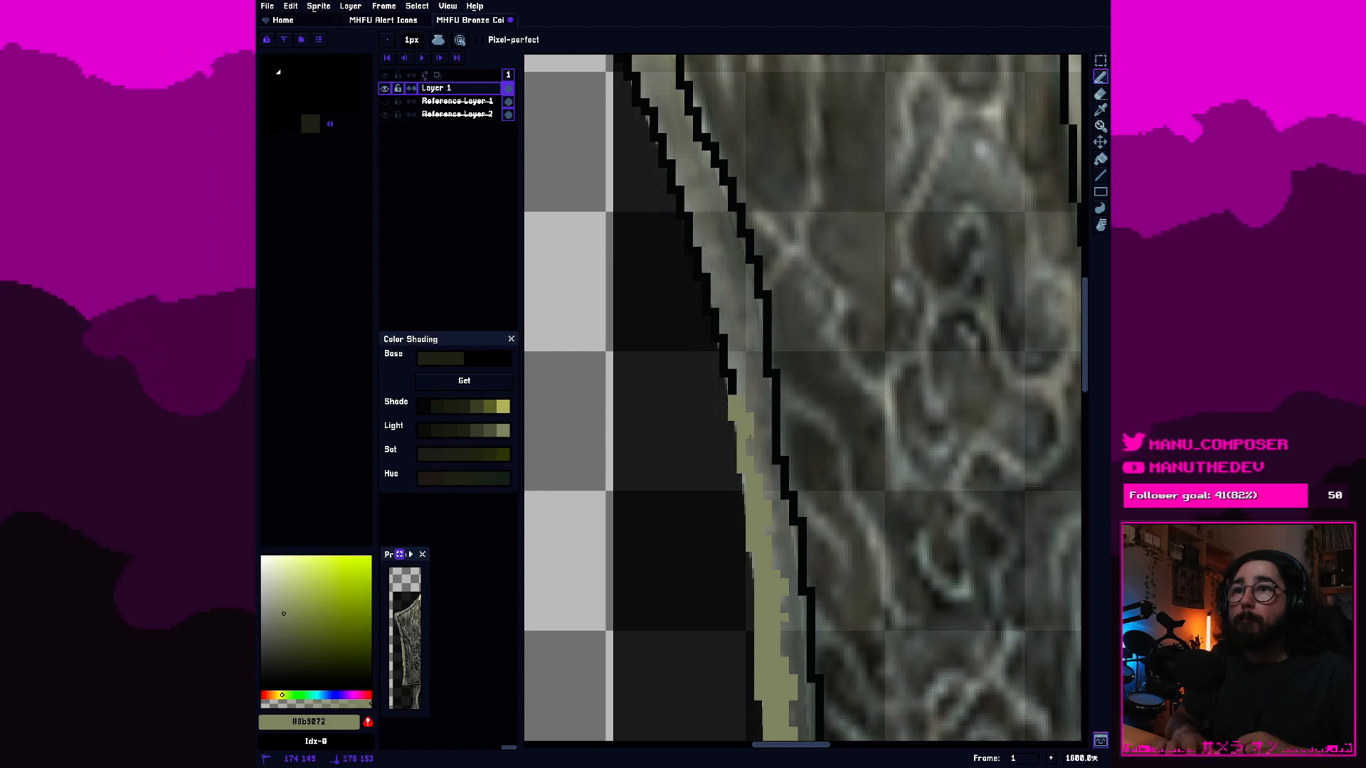
left_click_drag(735, 400, 732, 357)
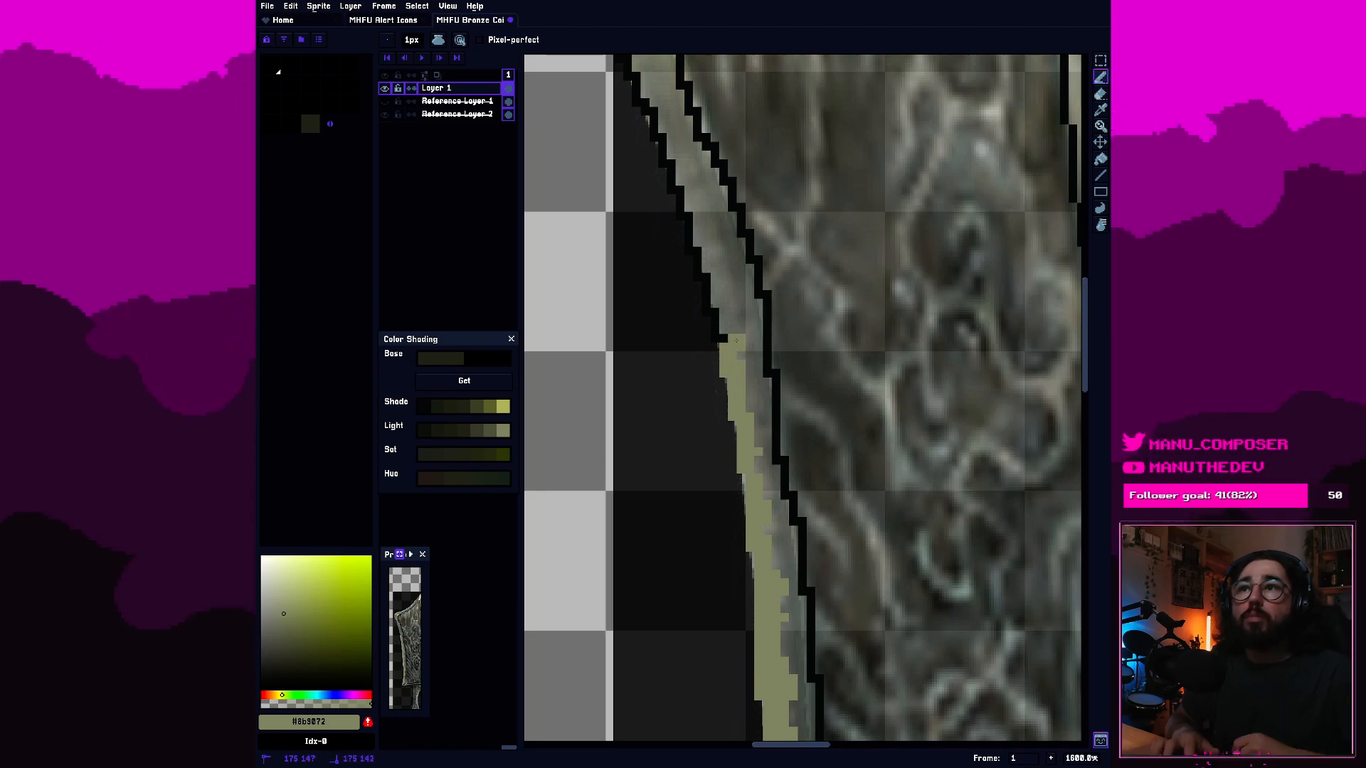
left_click_drag(737, 341, 717, 328)
left_click(711, 304)
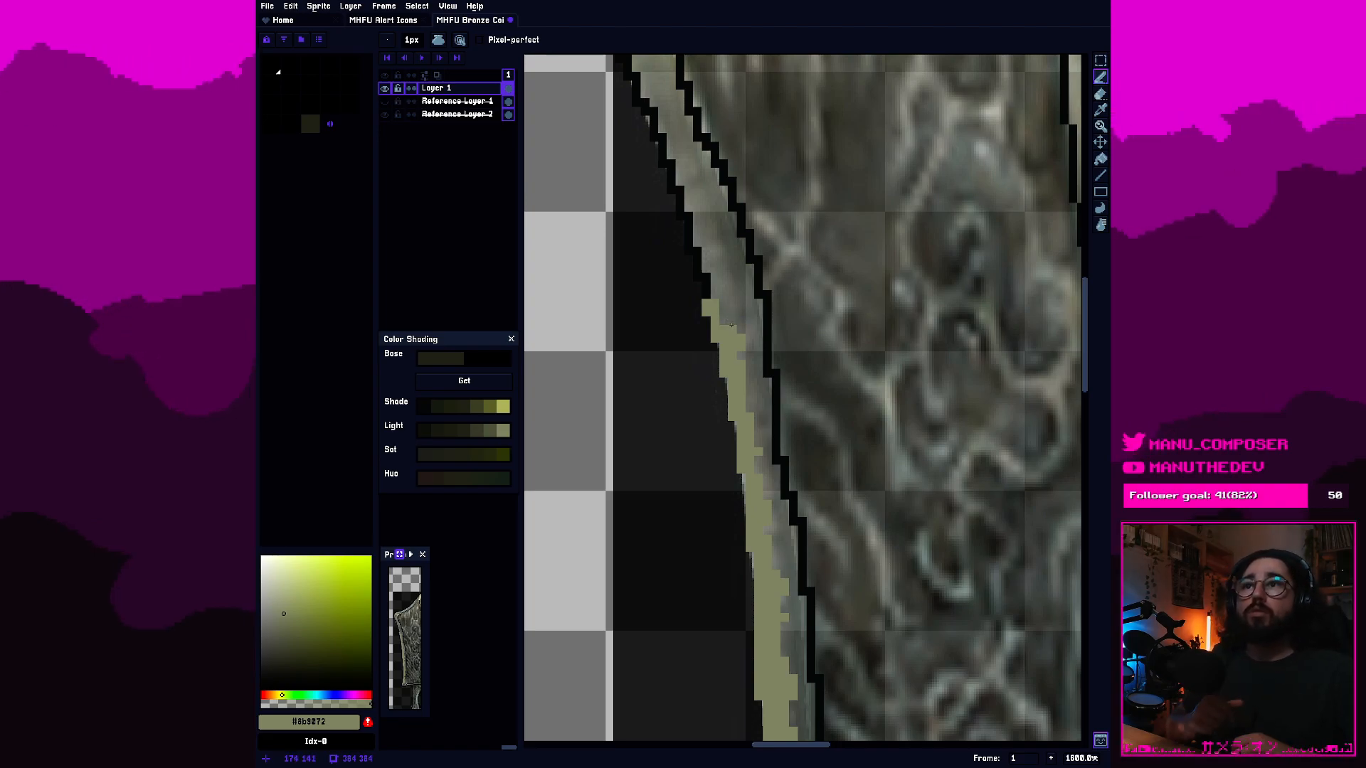
mouse_move(720, 318)
left_mouse_down()
mouse_move(718, 287)
mouse_move(692, 252)
mouse_move(722, 277)
mouse_move(676, 174)
left_mouse_up()
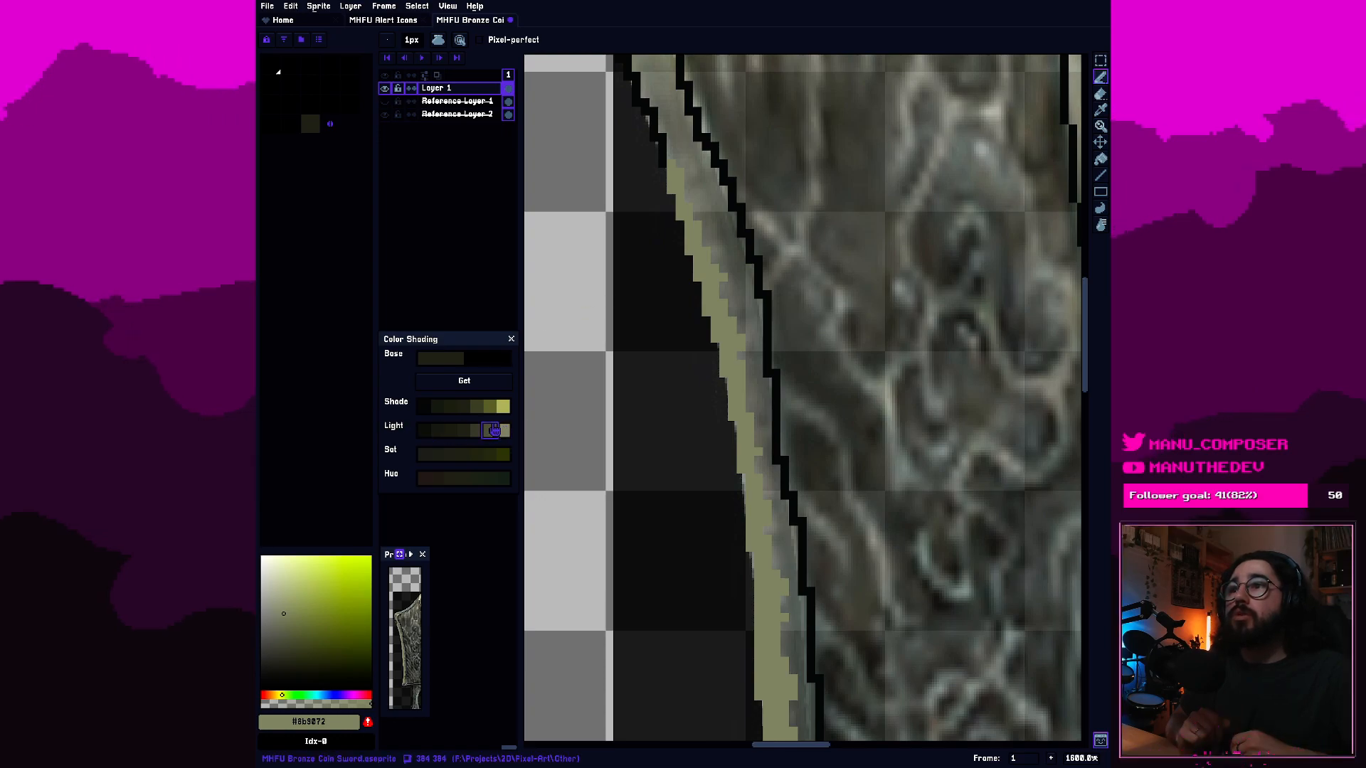
Paint and fill the inner strip of the upper left bevel with the second-lightest olive grey from the Light shades, covering the black inner line.
left_click(495, 431)
mouse_move(623, 399)
left_mouse_down()
mouse_move(754, 349)
mouse_move(795, 388)
mouse_move(825, 335)
mouse_move(888, 348)
left_mouse_up()
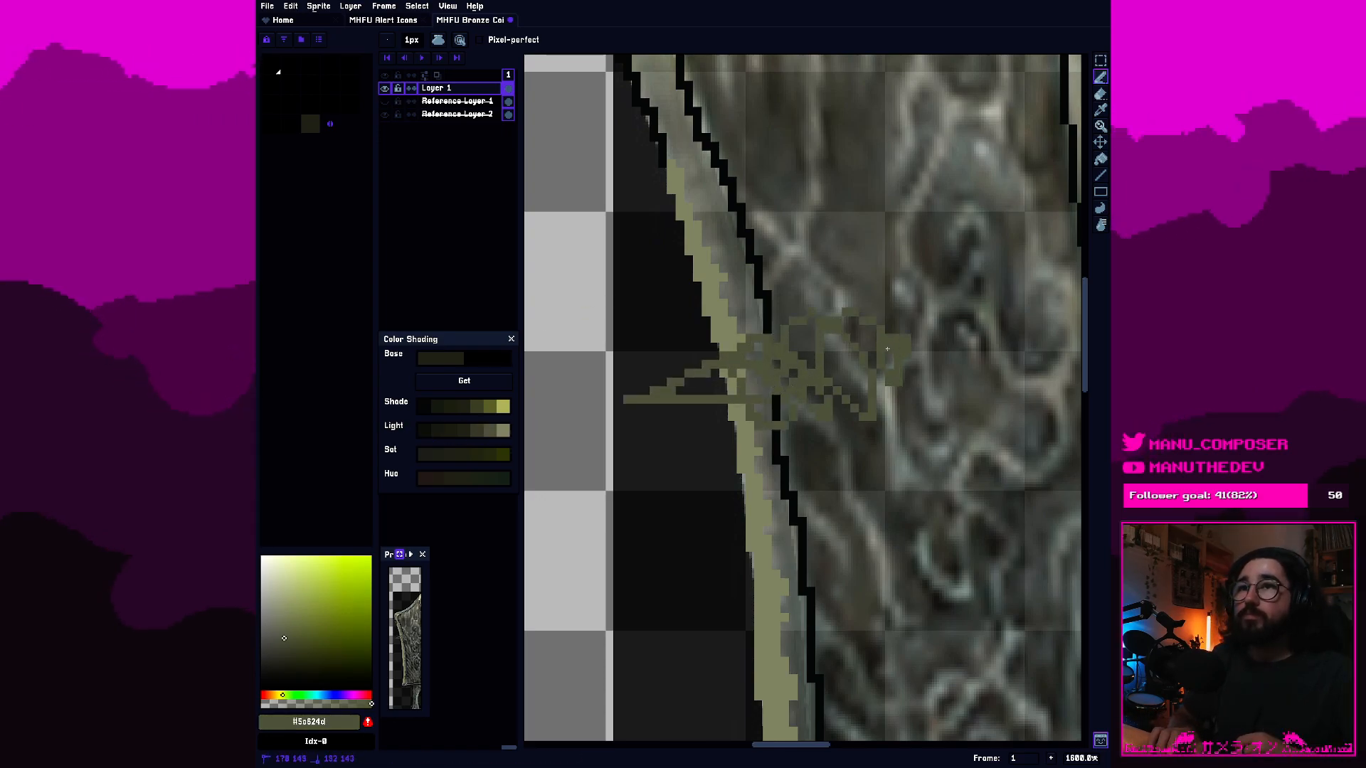
key("ctrl+z")
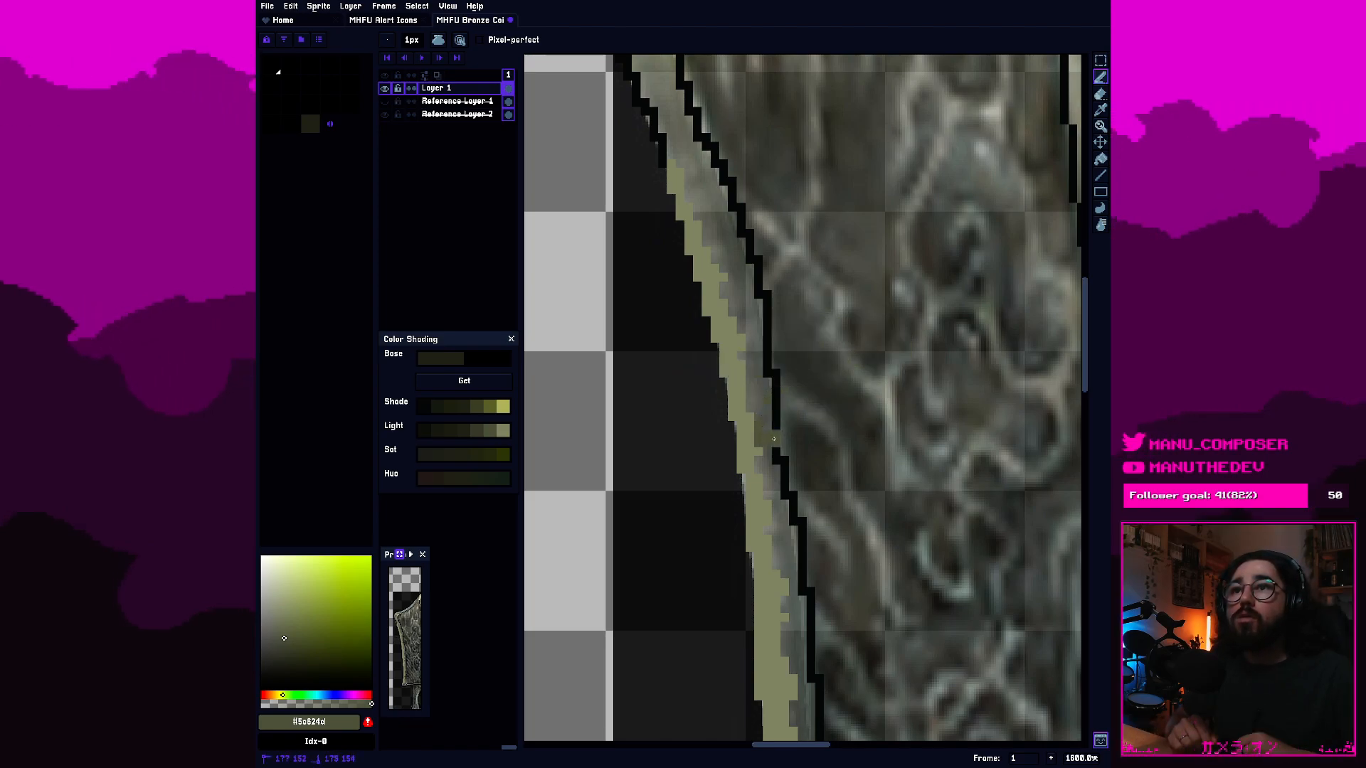
mouse_move(774, 377)
left_mouse_down()
mouse_move(739, 212)
mouse_move(727, 187)
mouse_move(712, 215)
mouse_move(696, 208)
mouse_move(686, 182)
mouse_move(728, 179)
mouse_move(664, 112)
mouse_move(675, 153)
mouse_move(701, 189)
left_mouse_up()
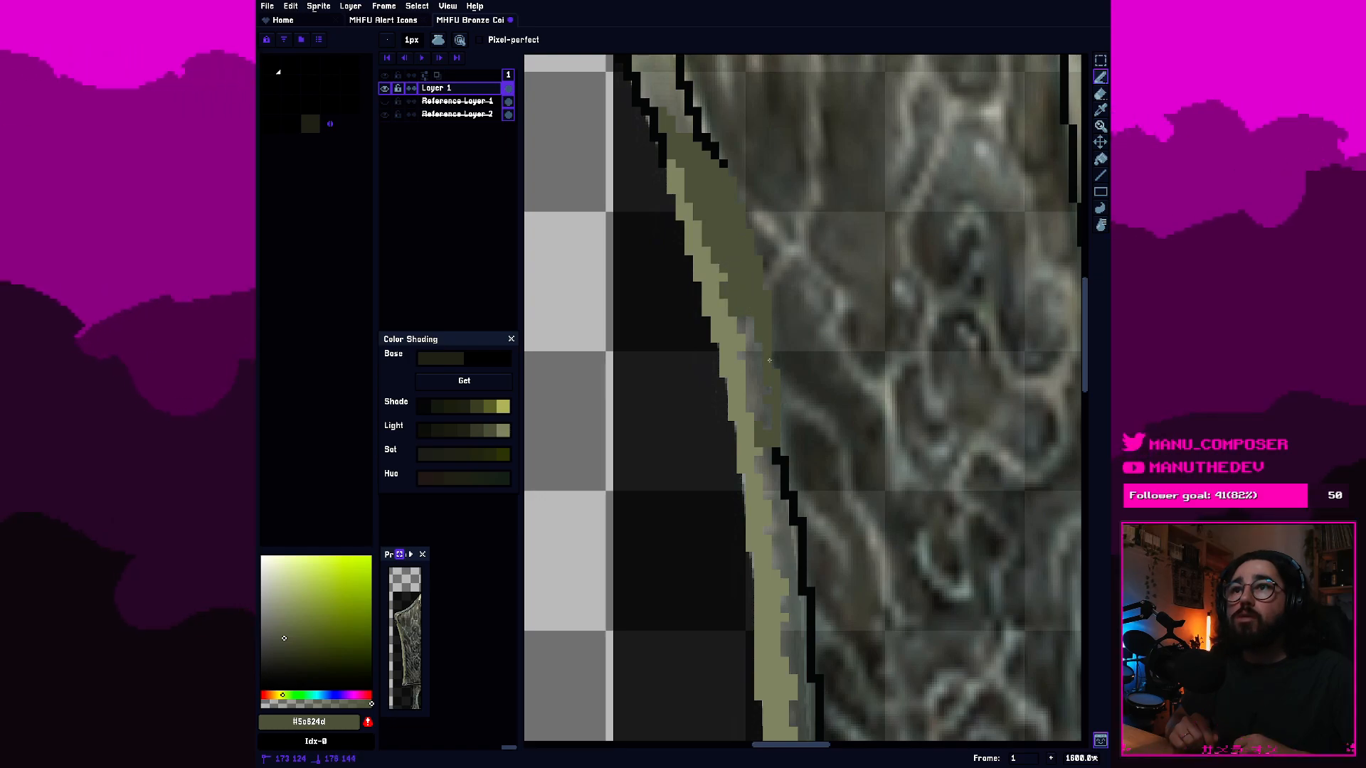
key("g")
left_click(760, 391)
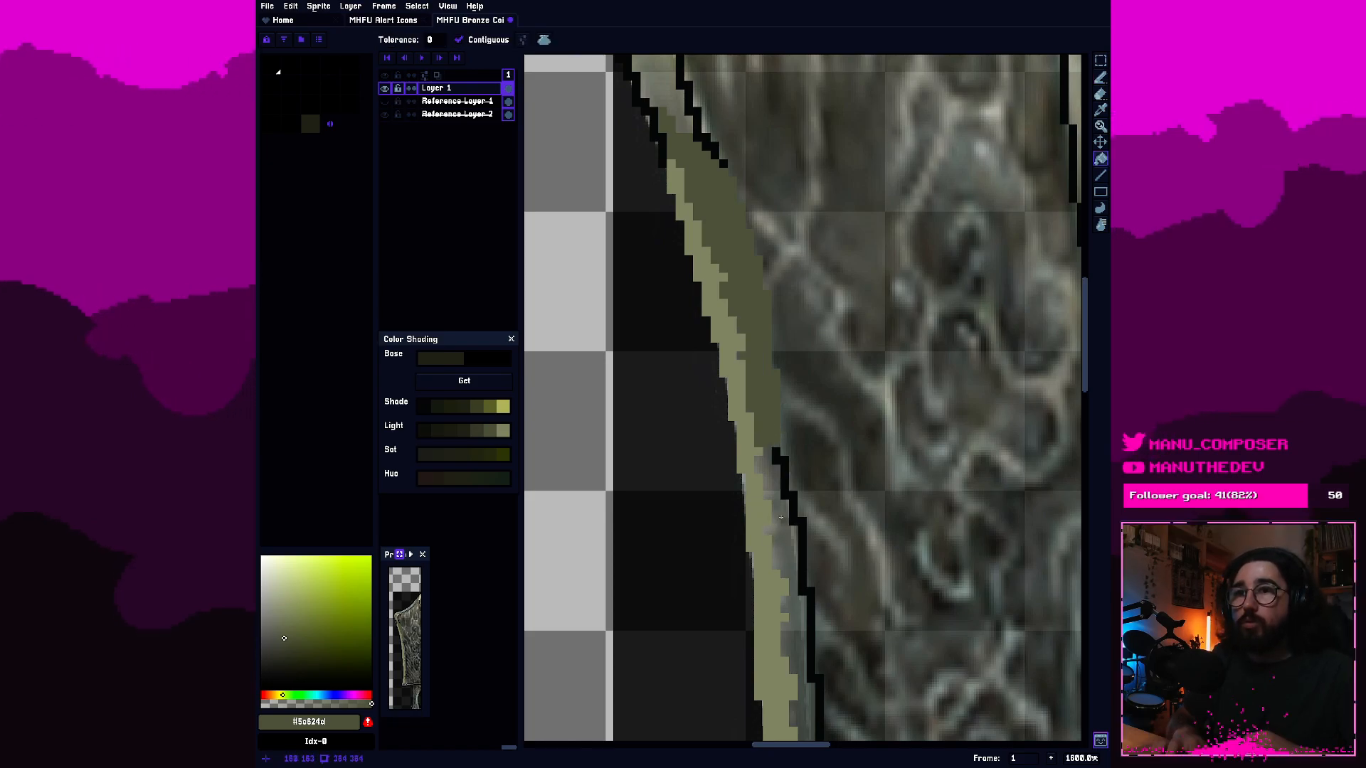
Extend the darker olive grey down the left bevel's inner strip to about mid-blade, fill the enclosed gap, and save the file.
key("b")
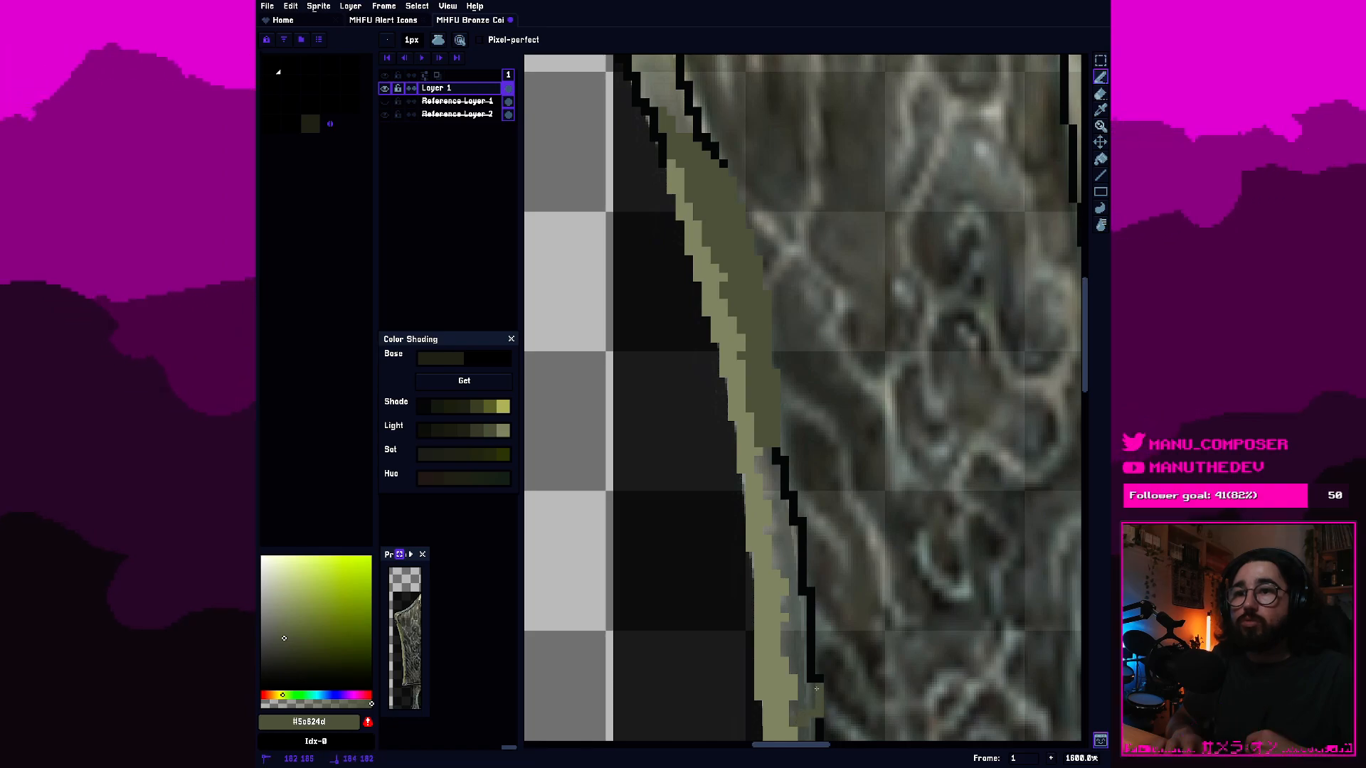
key("g")
left_click(810, 627)
left_click(798, 630)
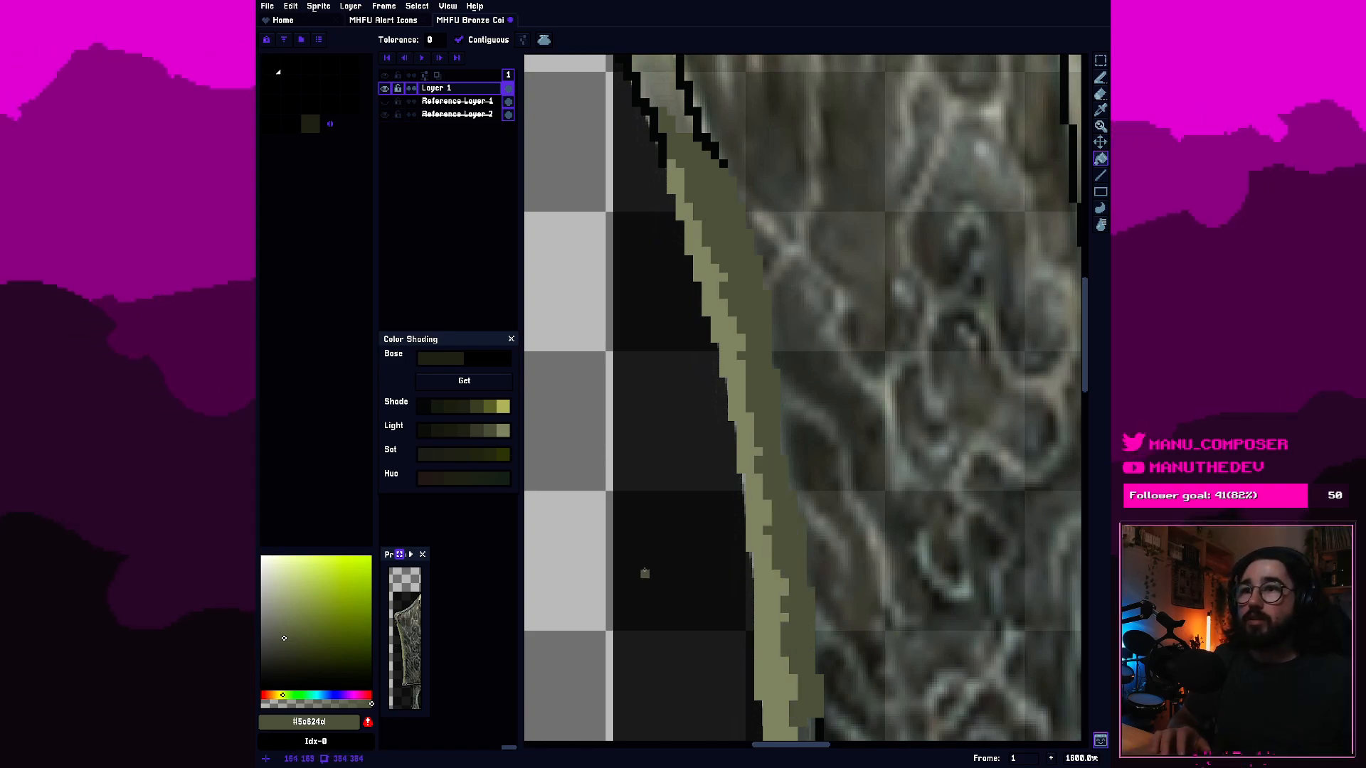
scroll(680, 407, "down", 3)
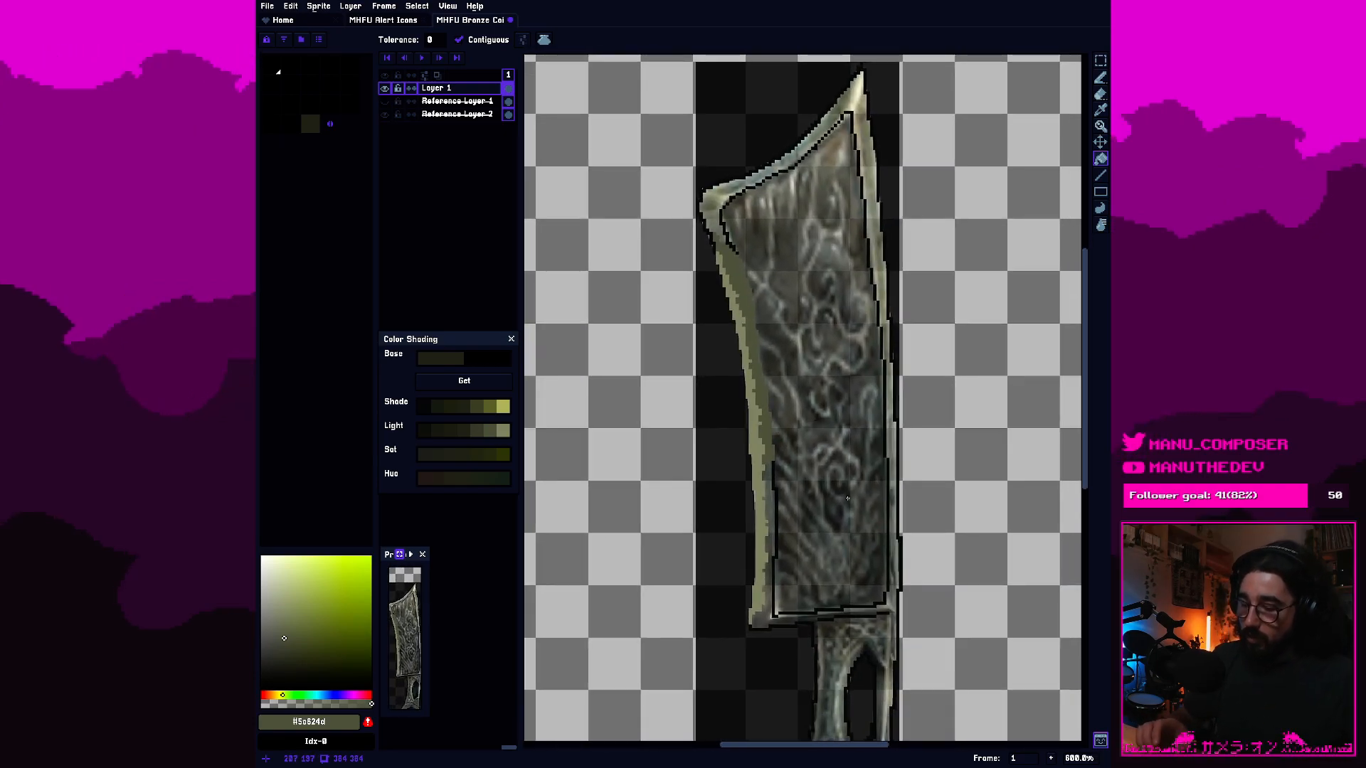
key("ctrl+s")
Fill the rest of the left bevel's inner strip and line down to the lower corner in darker olive grey, and reselect the lightest Light shade.
scroll(792, 466, "up", 1)
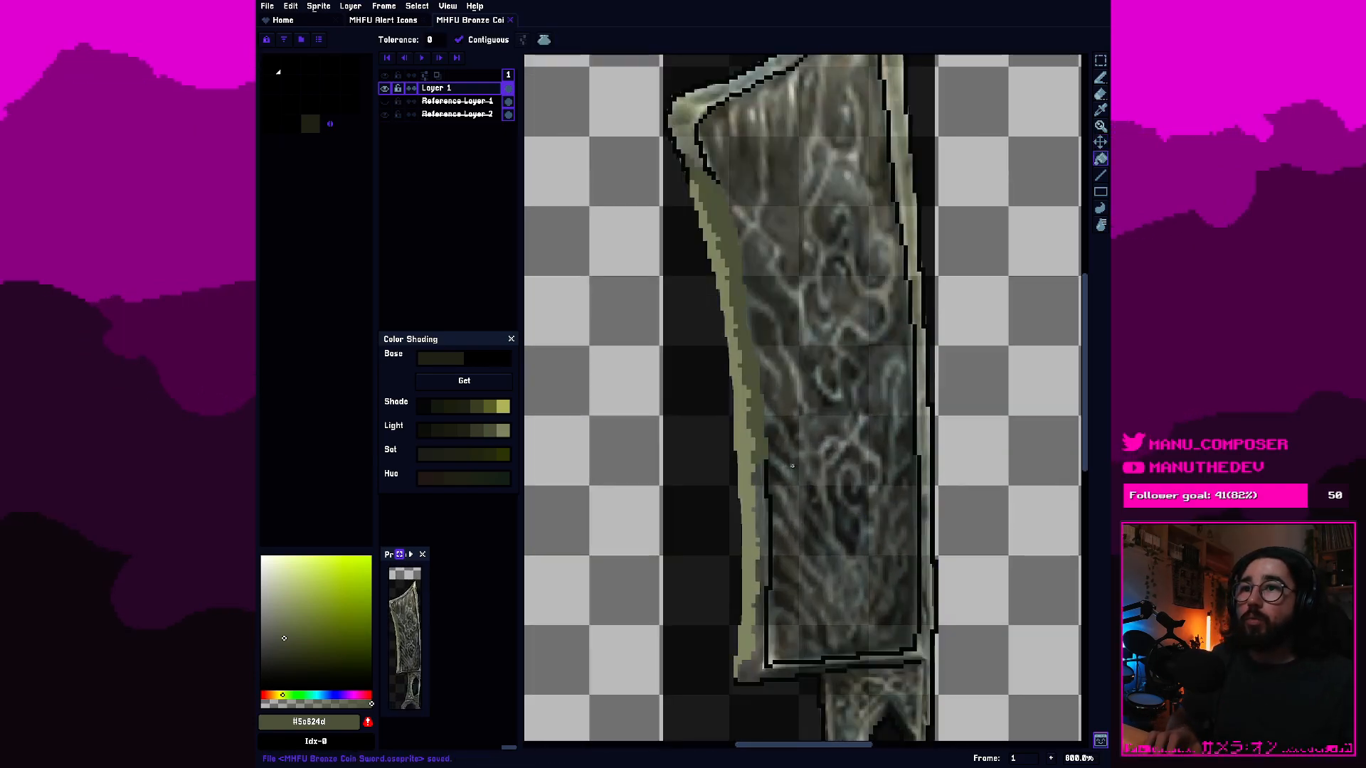
scroll(792, 466, "up", 2)
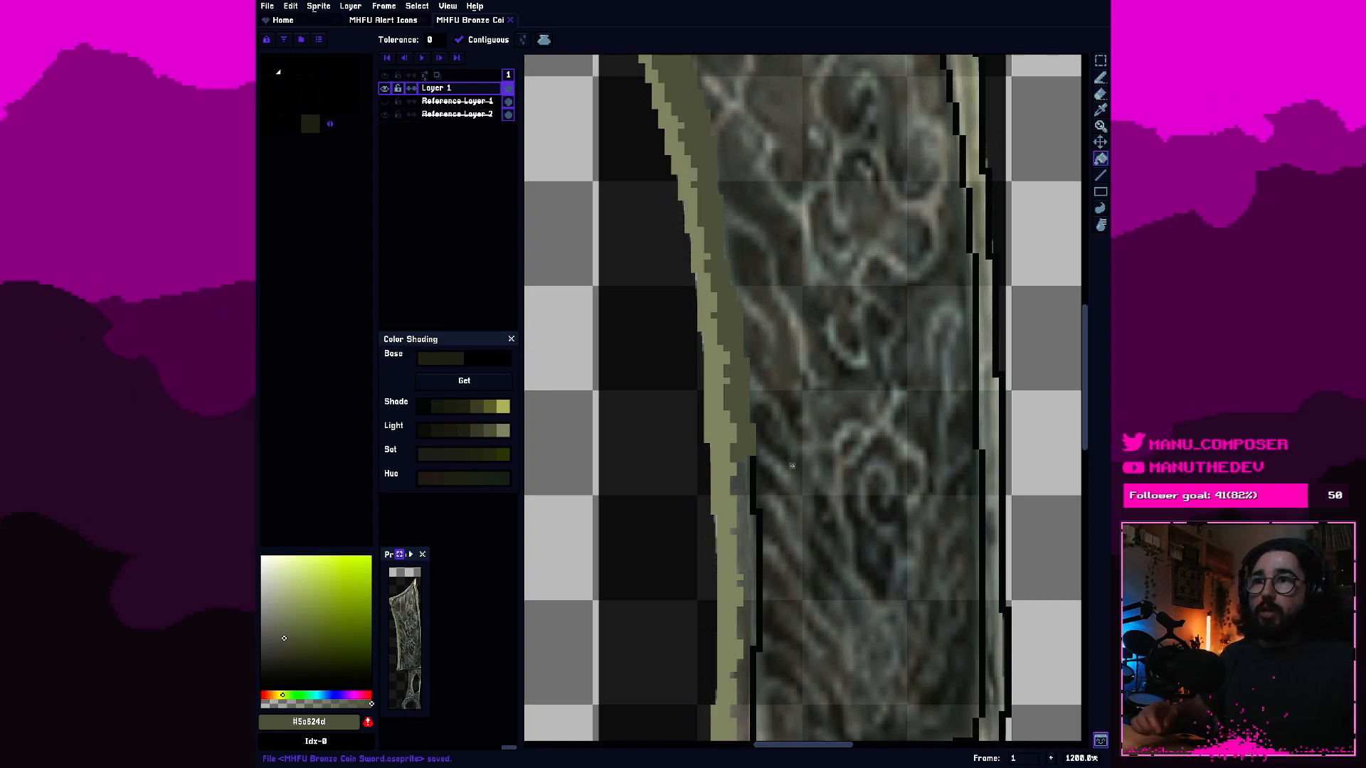
scroll(787, 375, "up", 1)
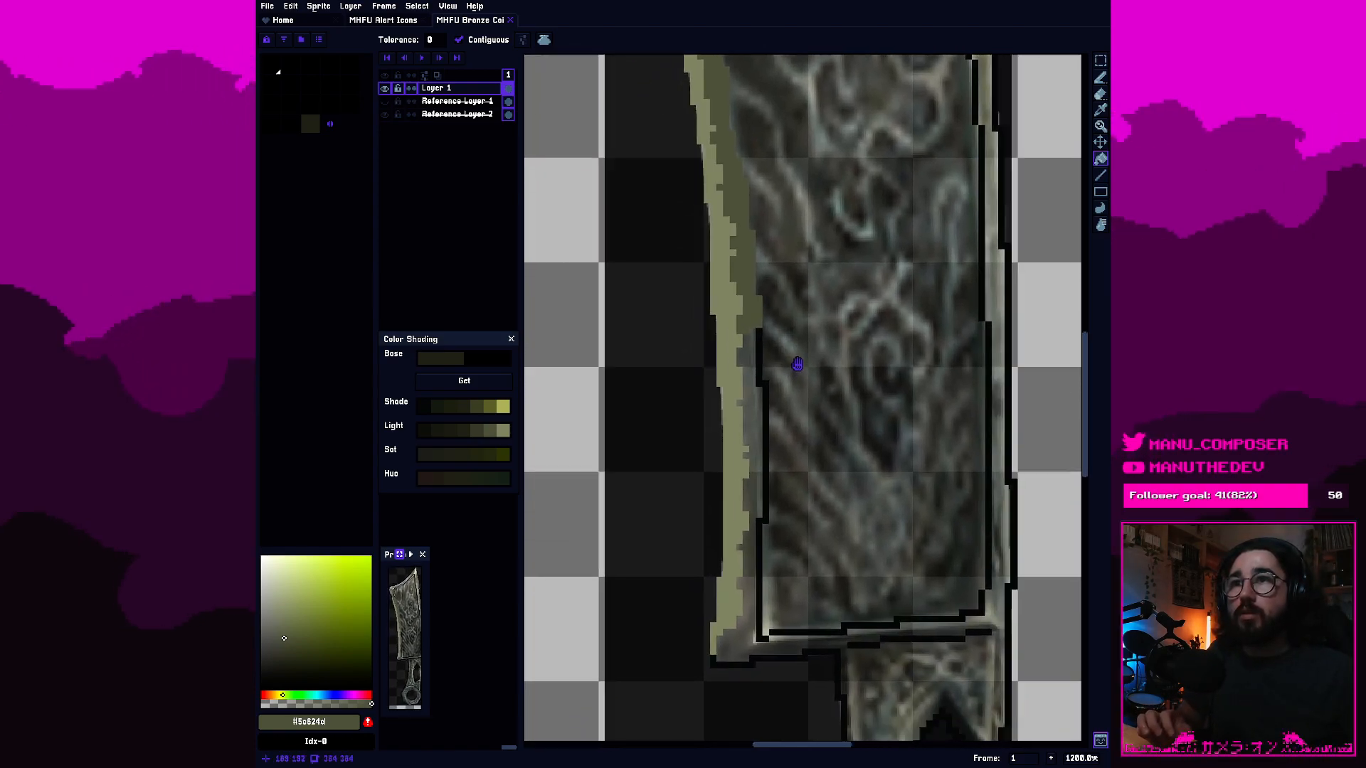
left_click_drag(792, 366, 752, 306)
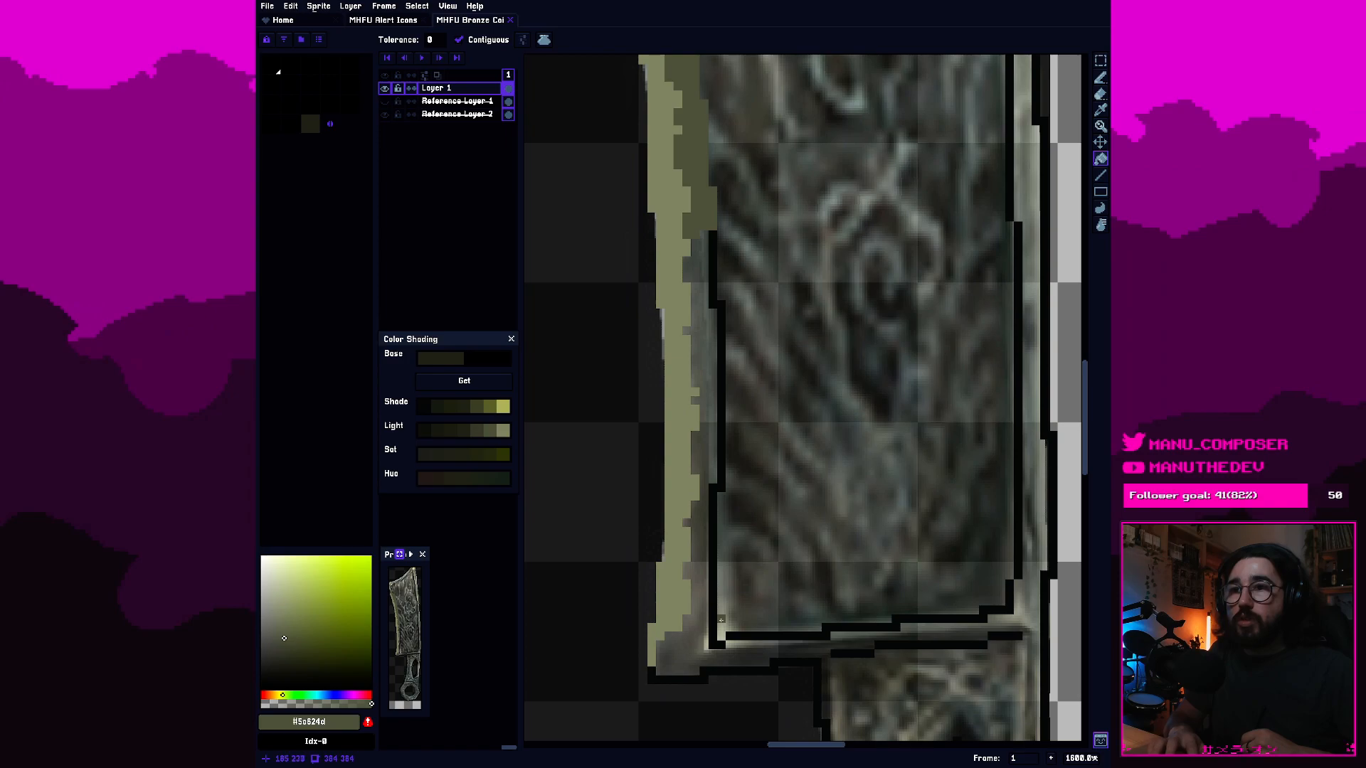
key("b")
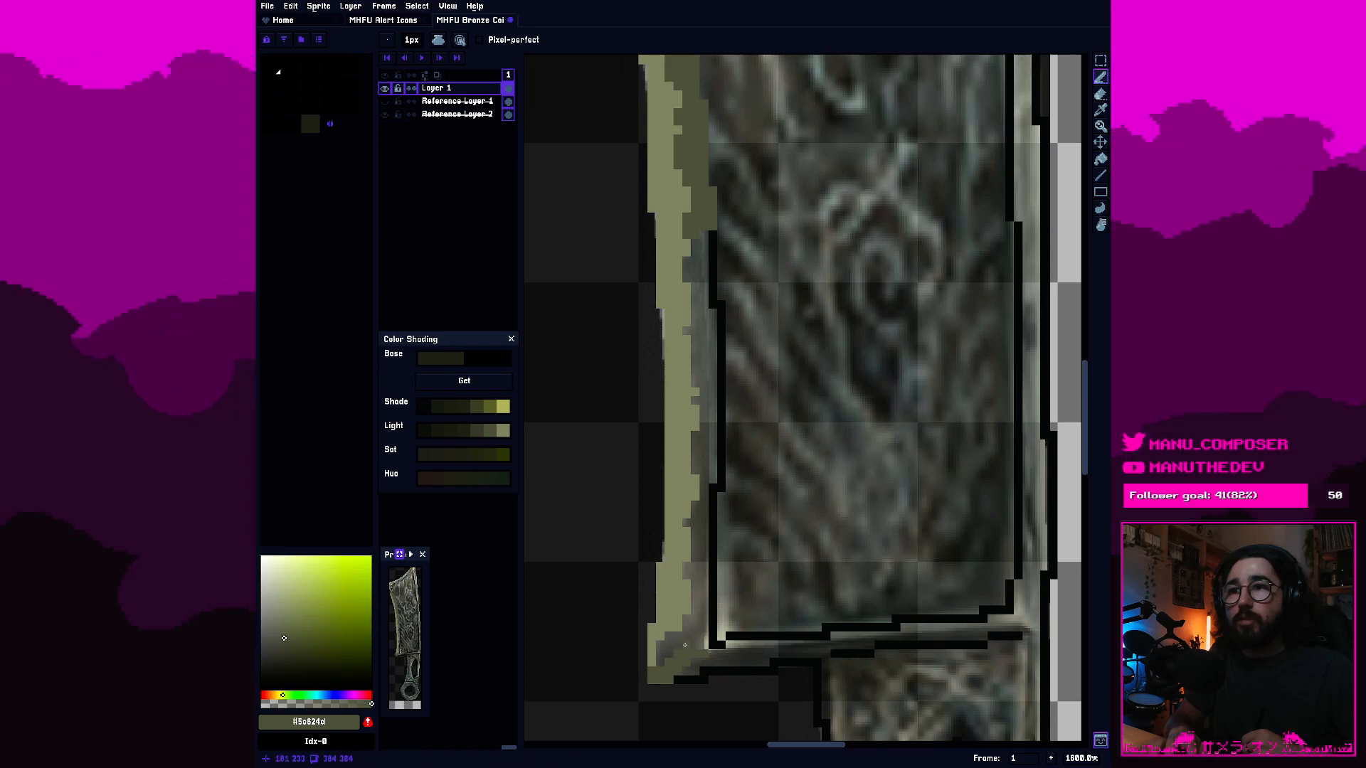
left_click(714, 646)
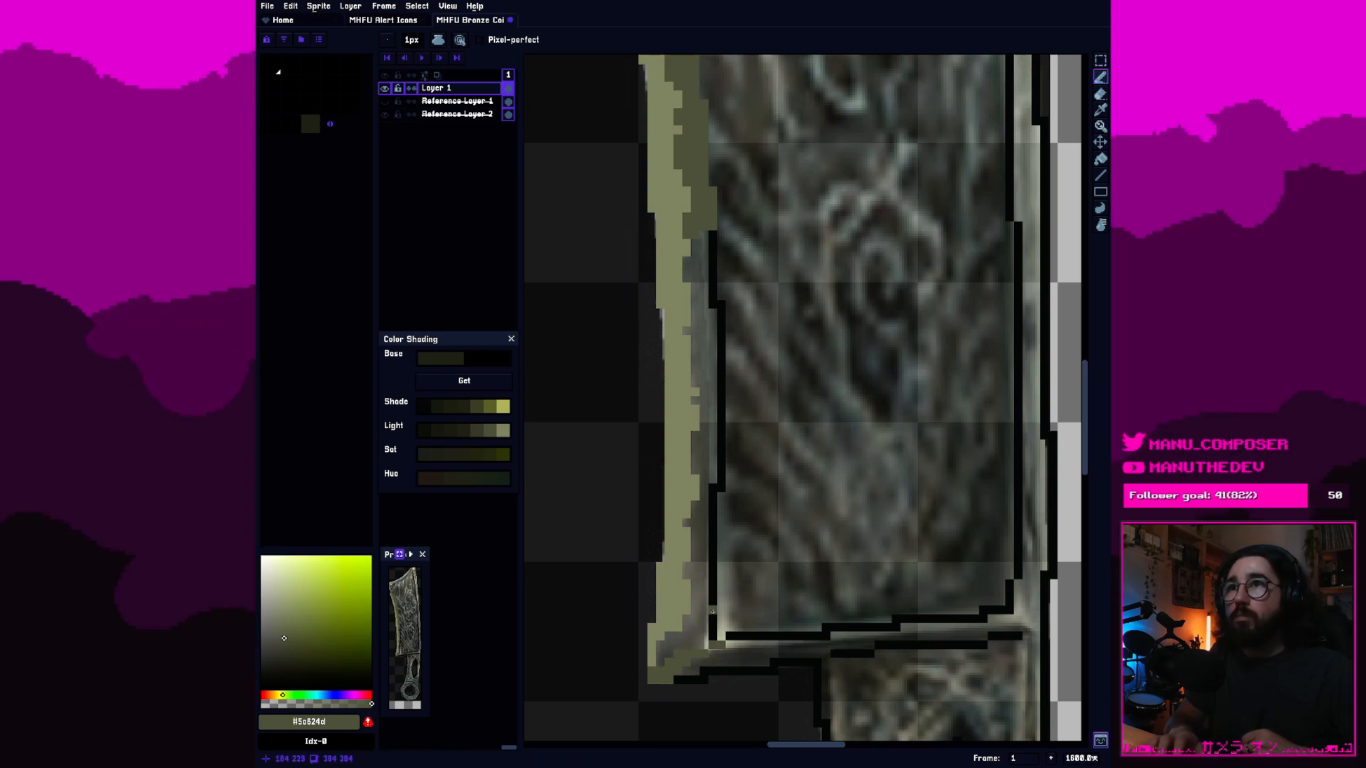
key("g")
left_click(710, 616)
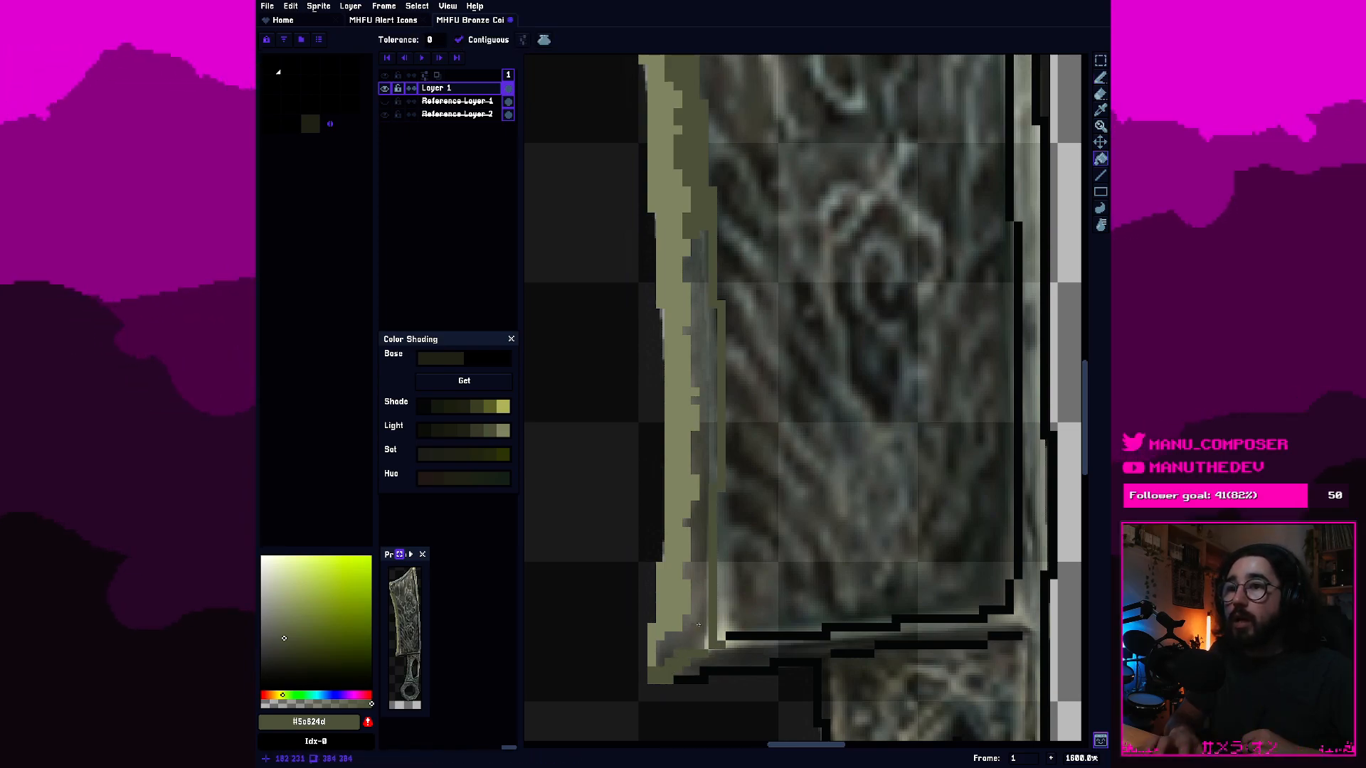
left_click(694, 614)
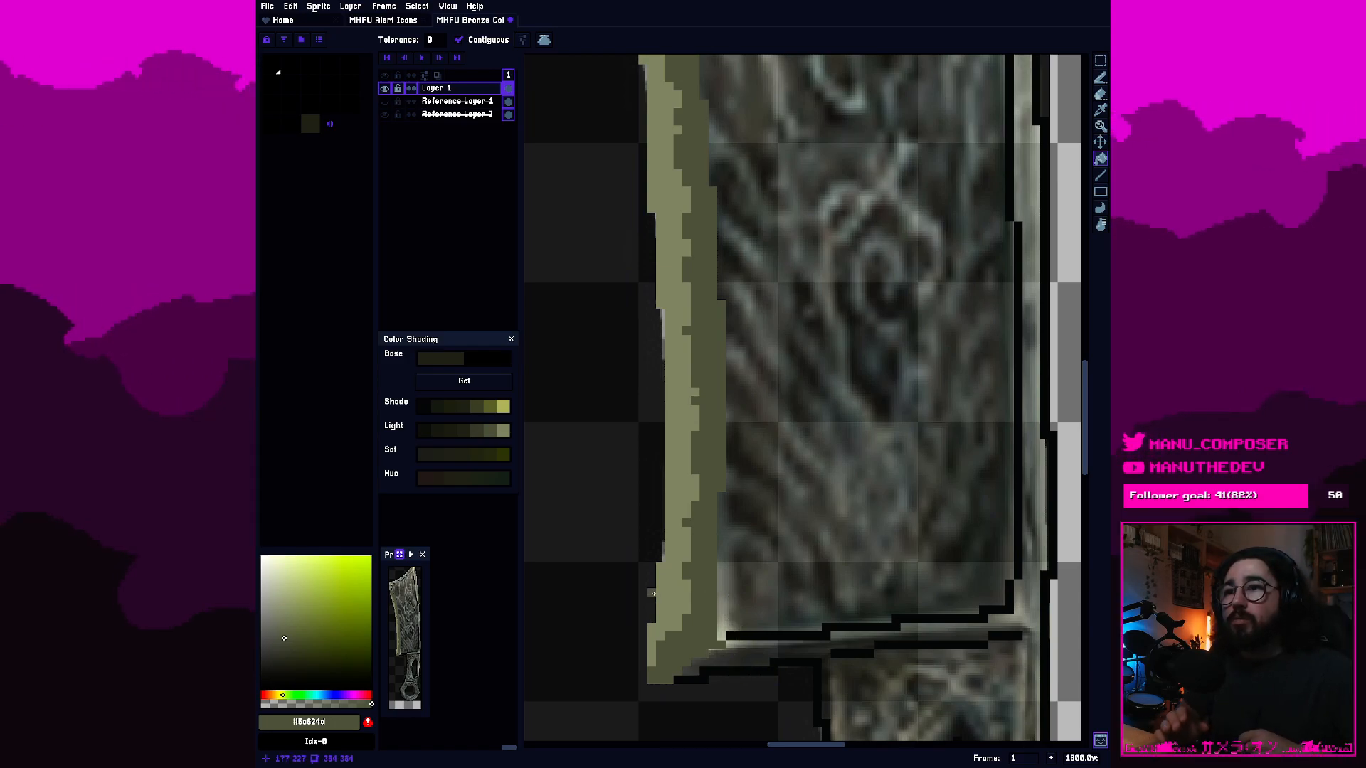
left_click(498, 428)
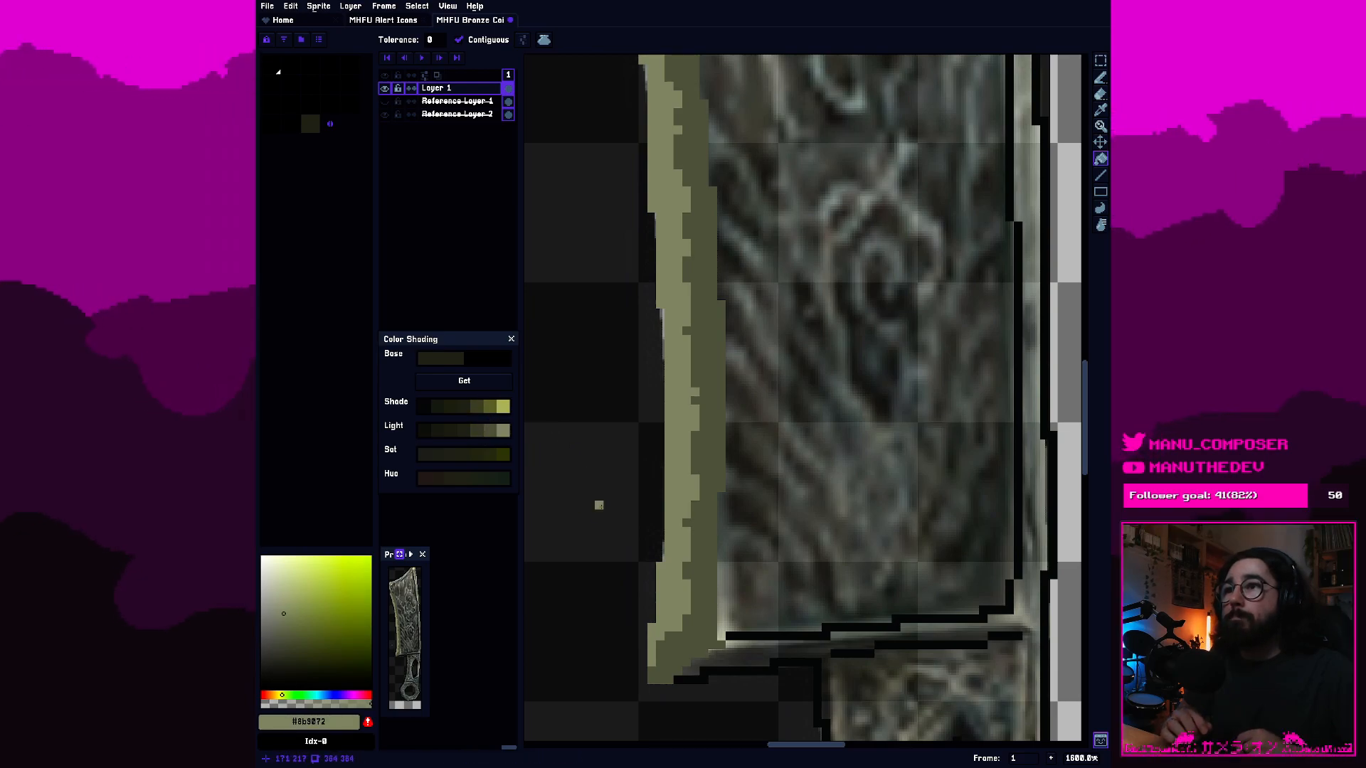
left_click(724, 646)
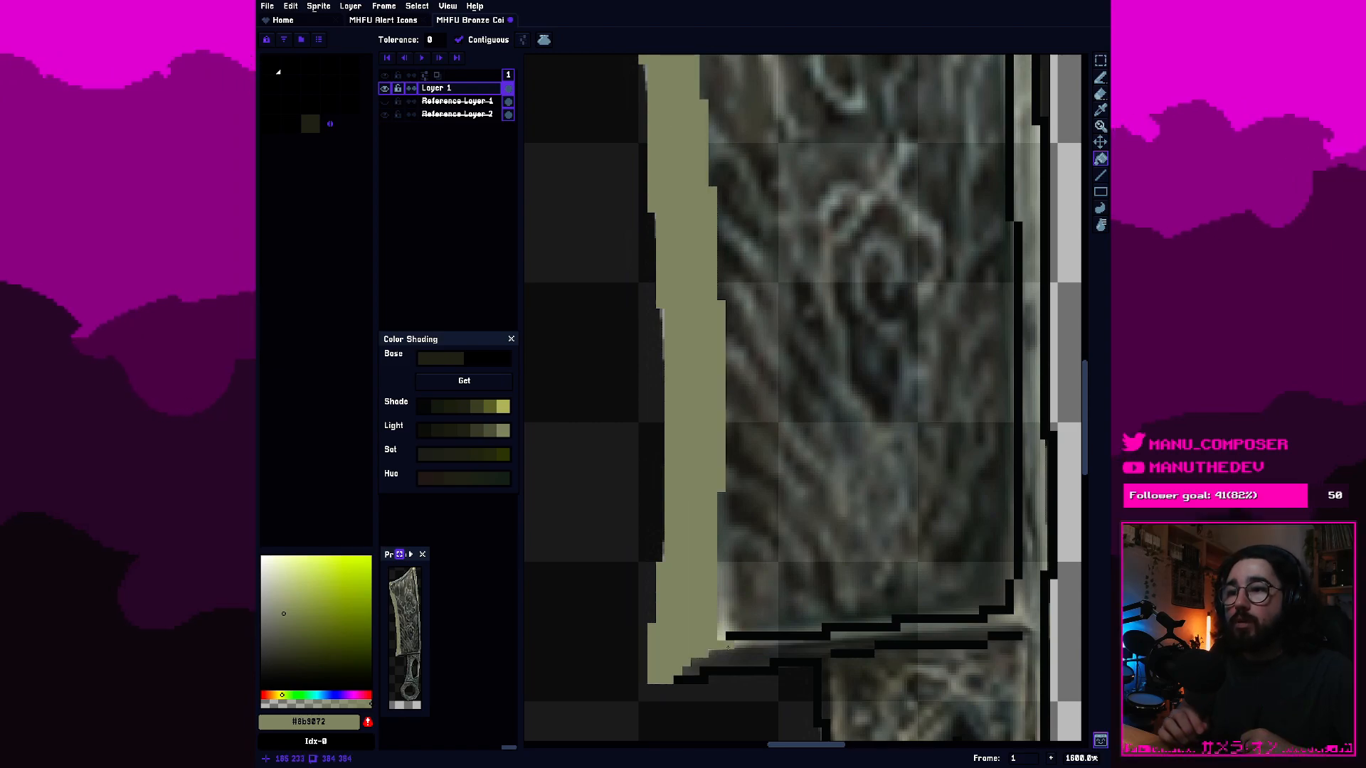
key("v")
key("ctrl+z")
Repaint the black line along the blade's lower edge in the lightest olive grey, from the left bevel to the lower right corner.
key("b")
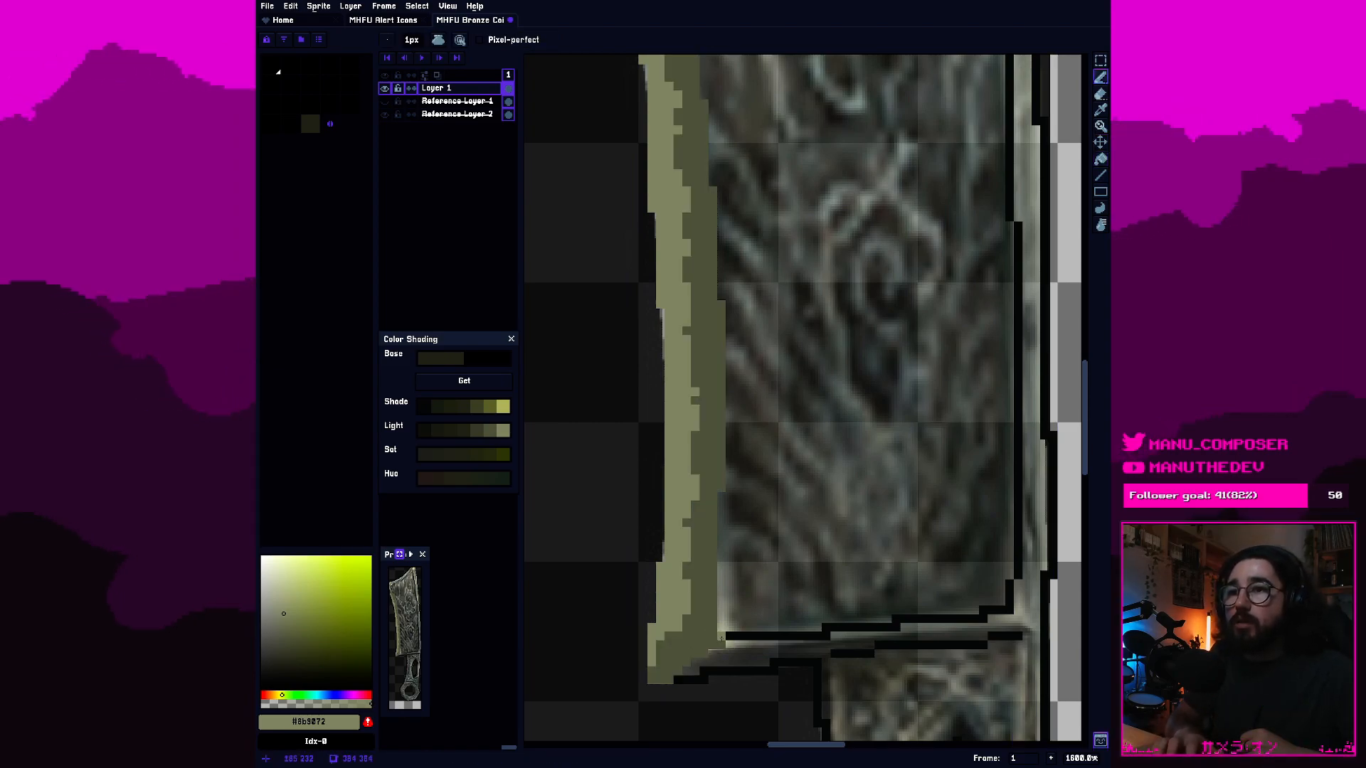
left_click(714, 630)
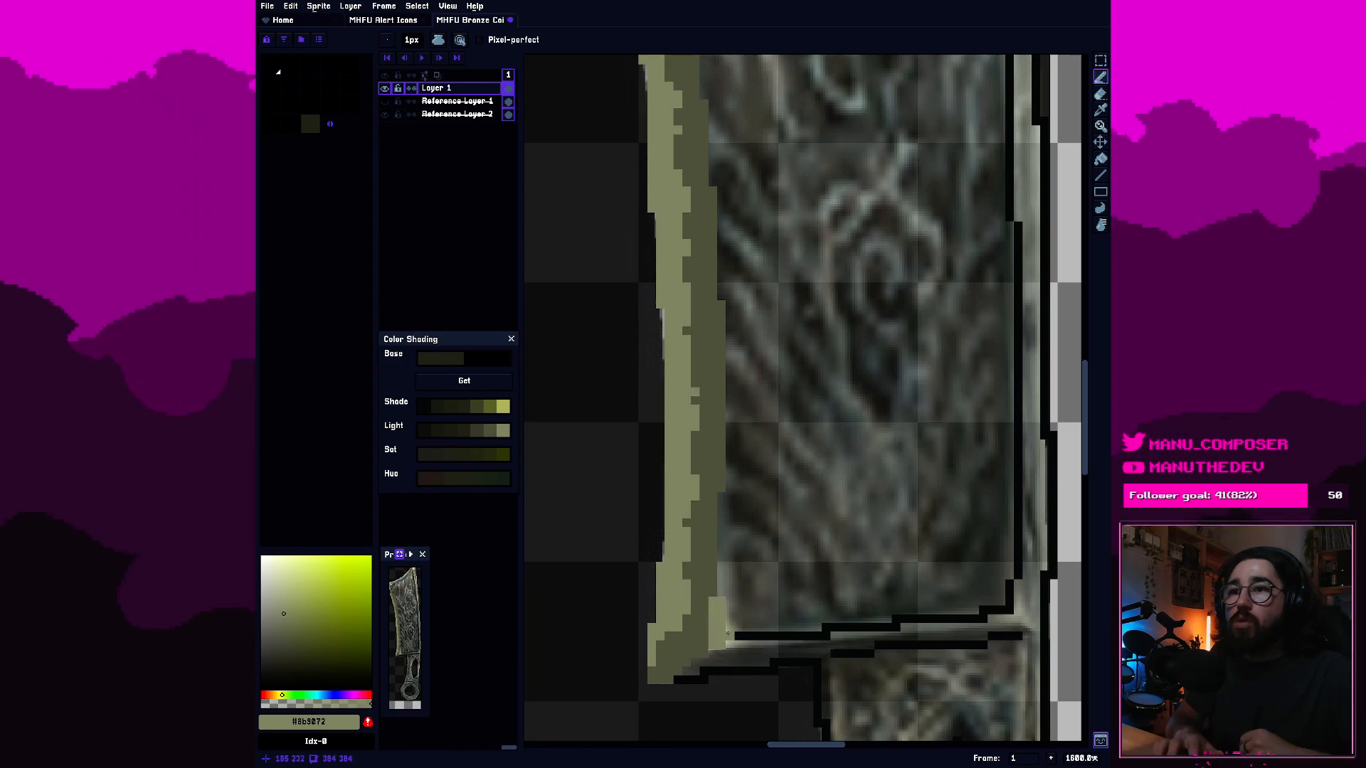
mouse_move(742, 638)
left_mouse_down()
mouse_move(985, 612)
mouse_move(1004, 614)
mouse_move(990, 614)
mouse_move(1009, 640)
mouse_move(1013, 606)
mouse_move(1034, 624)
mouse_move(1021, 592)
left_mouse_up()
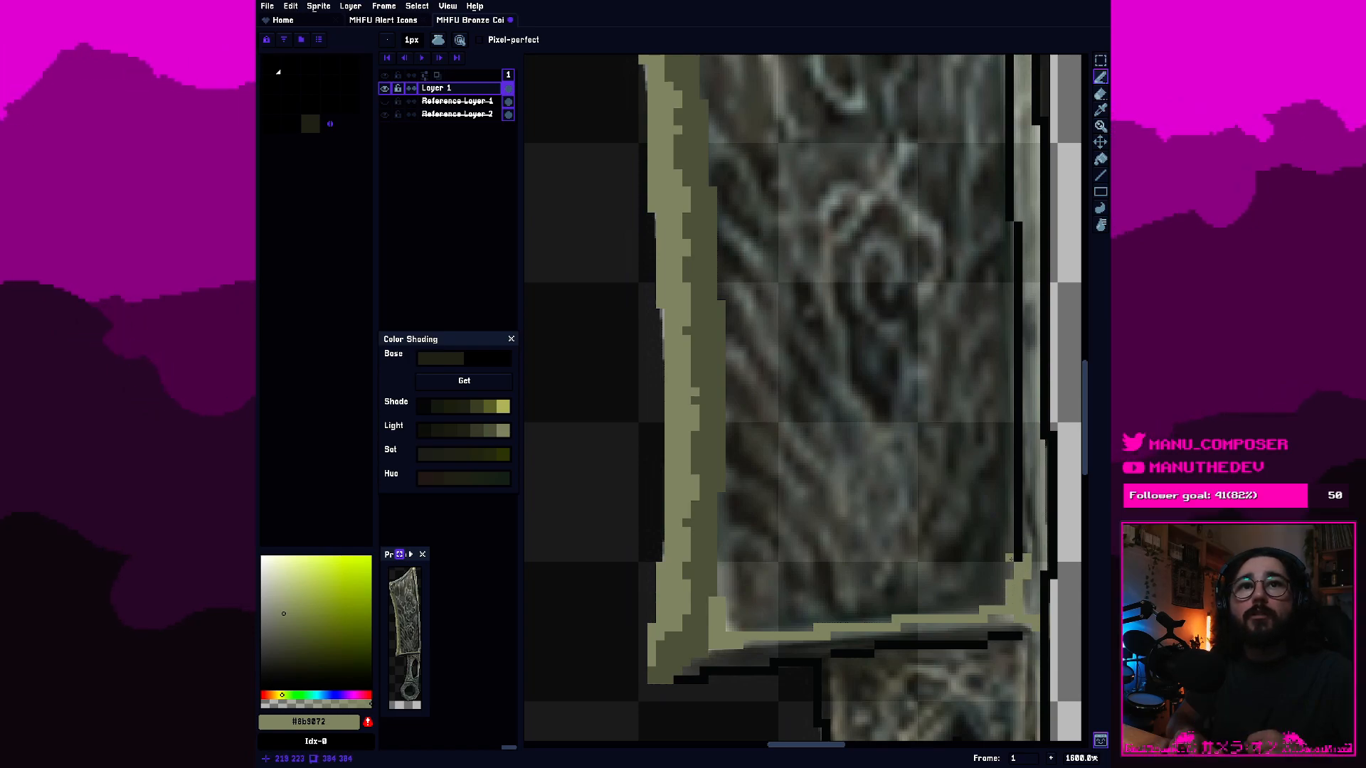
Paint light olive grey over the black outline of the right bevel's outer edge, from the lower corner up past the first outline jog.
left_click_drag(1044, 610, 1048, 558)
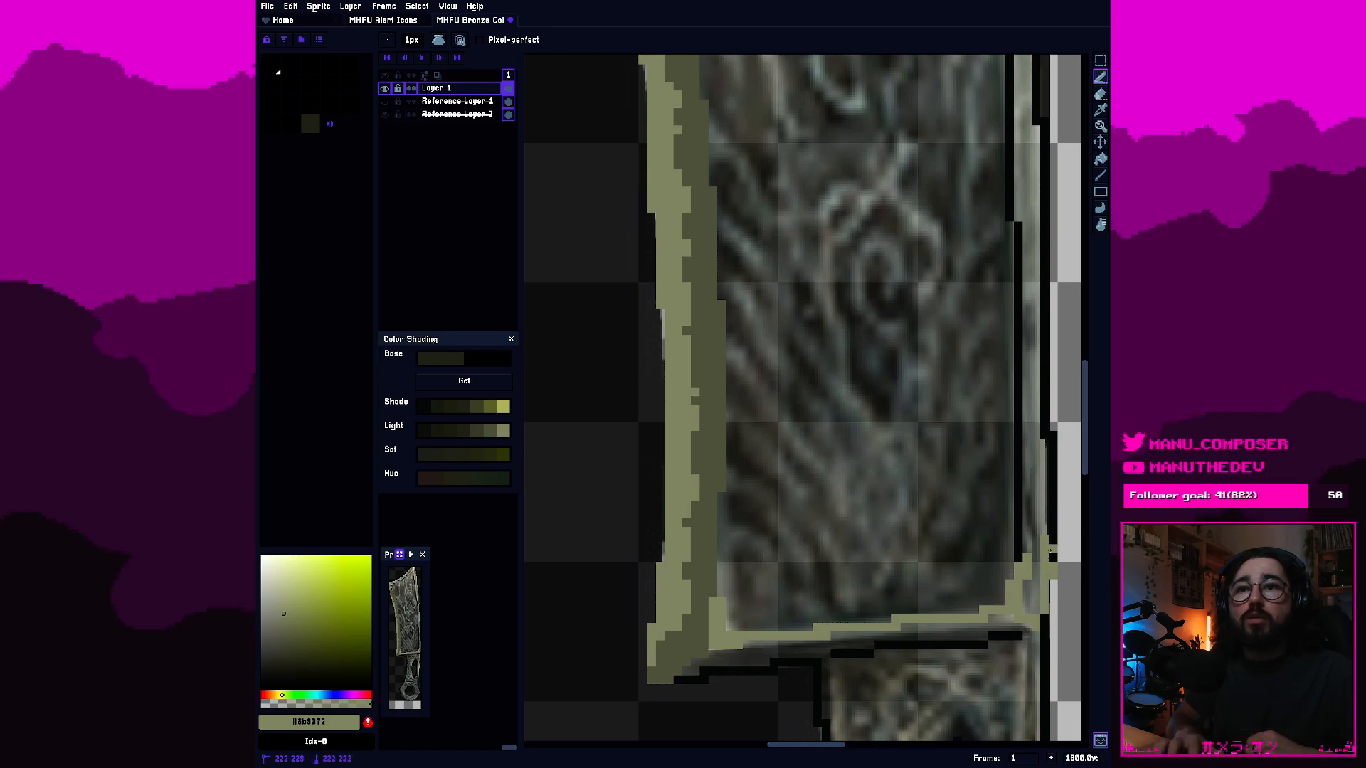
key("ctrl+z")
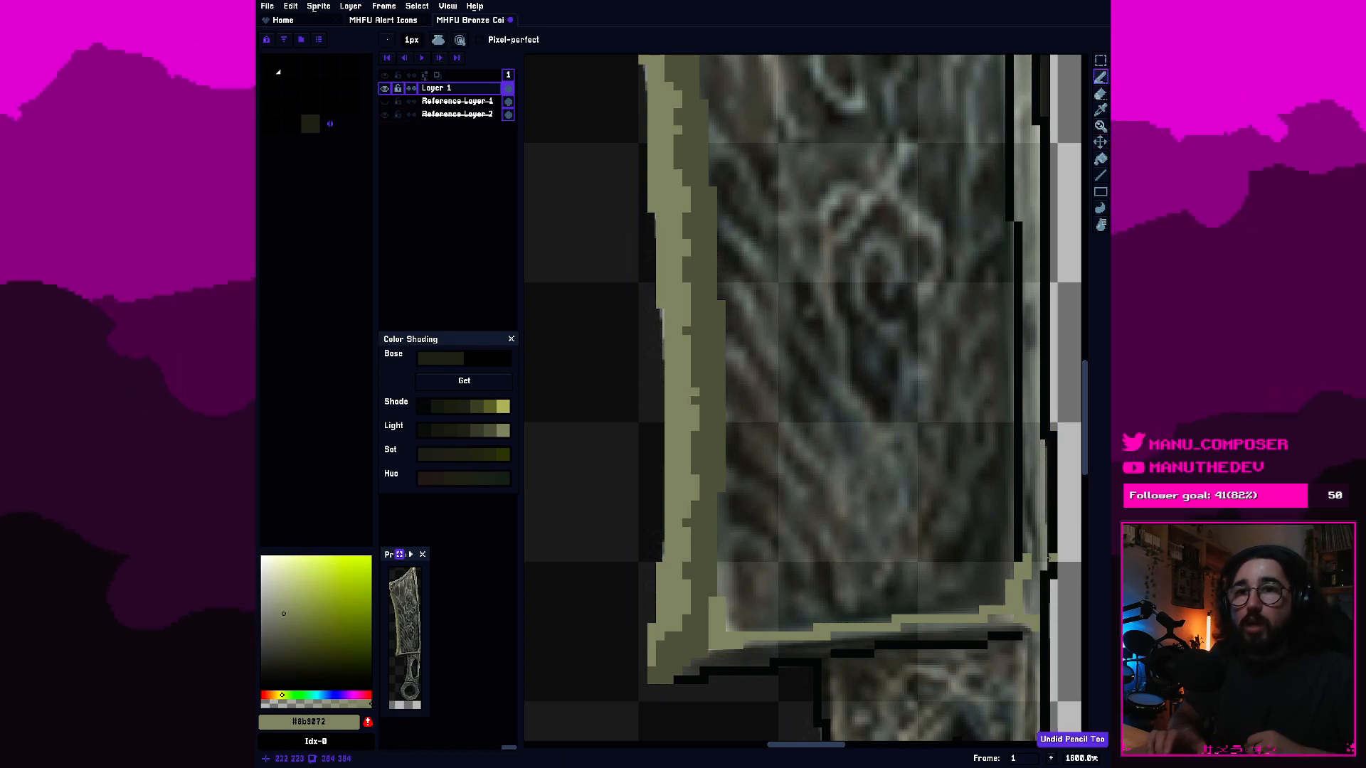
mouse_move(1049, 578)
left_mouse_down()
mouse_move(1047, 591)
mouse_move(1050, 521)
left_mouse_up()
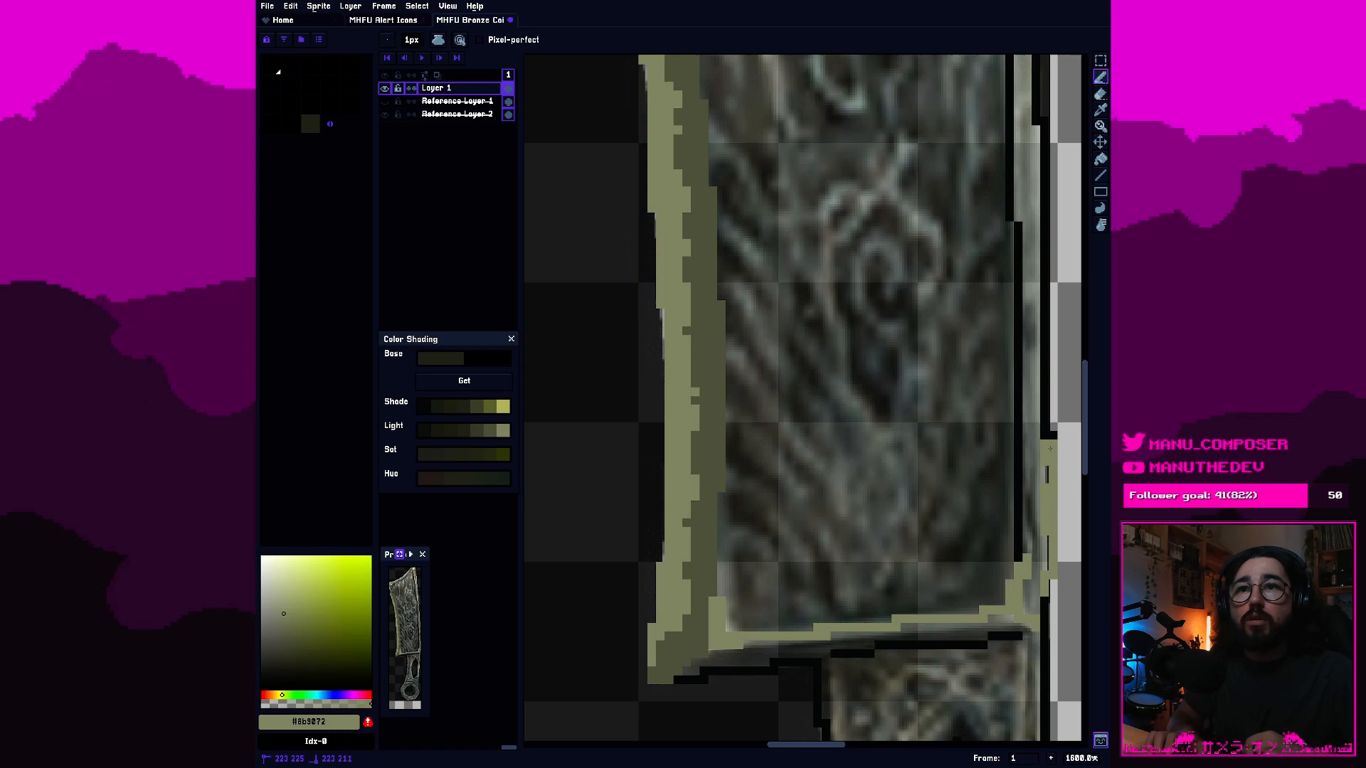
left_click_drag(1050, 450, 1048, 438)
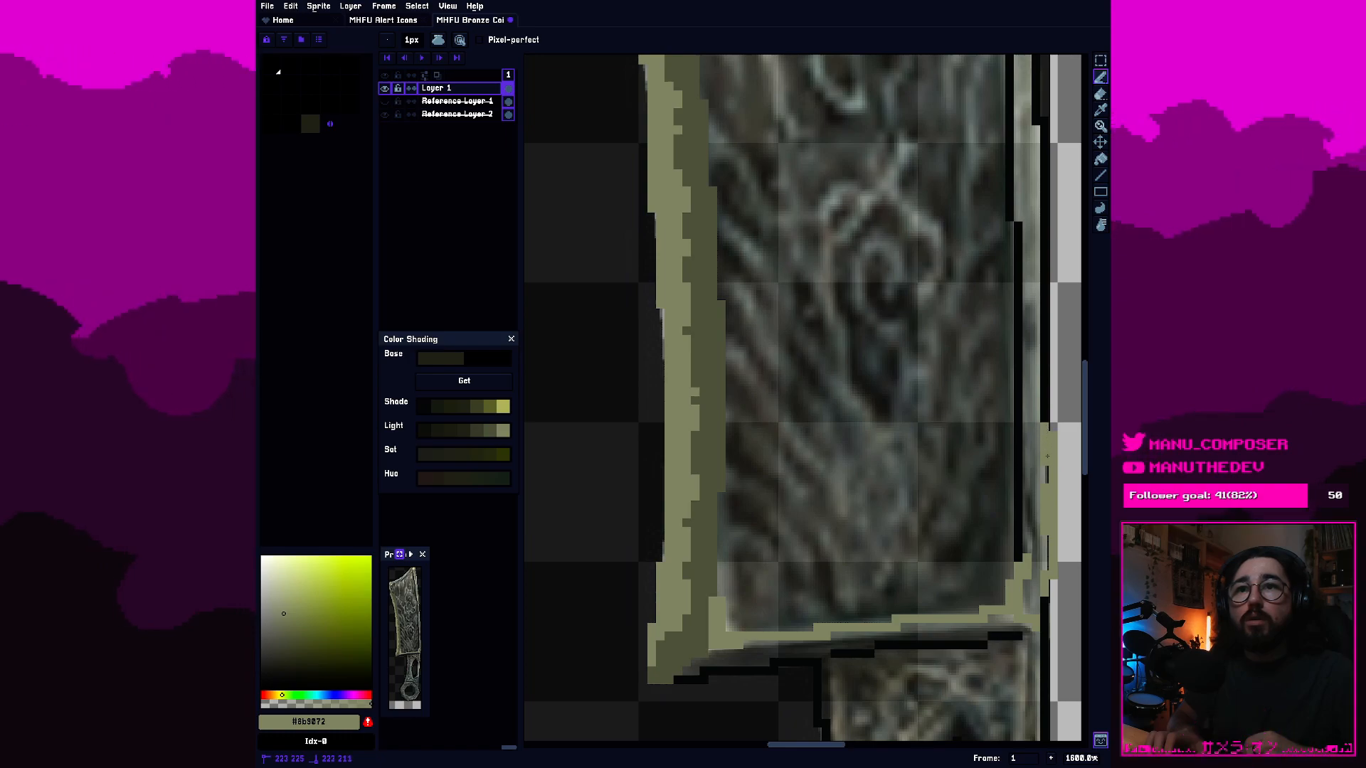
Erase surplus black and olive pixels beside the right bevel's outer edge just above the lower corner.
key("r")
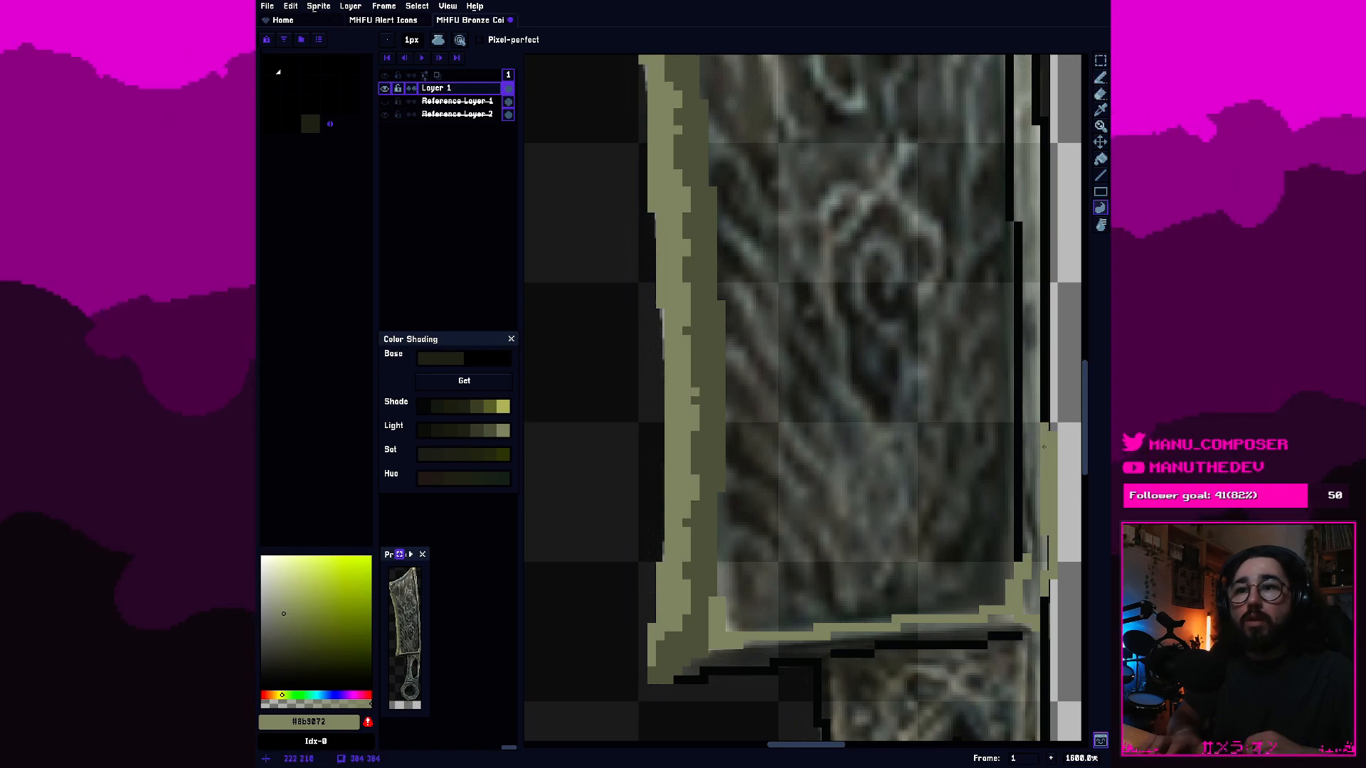
key("e")
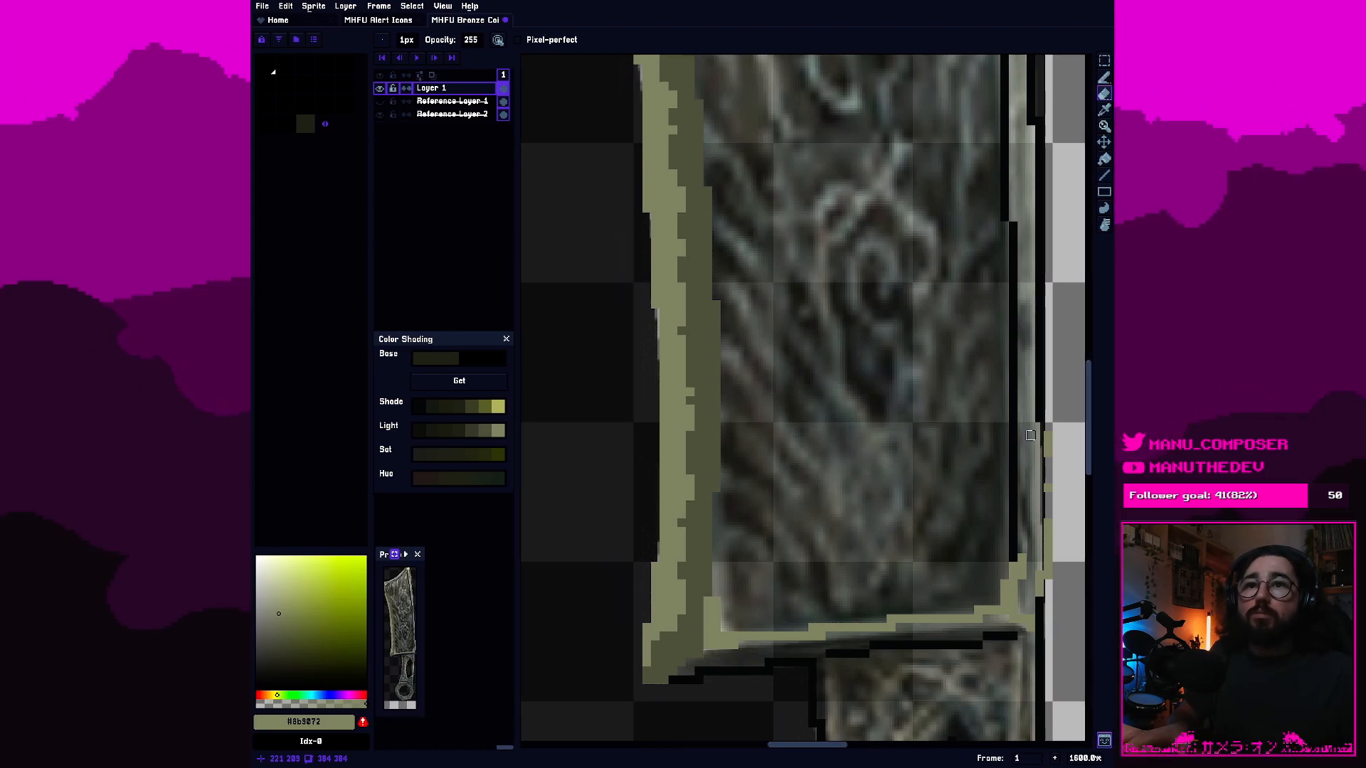
scroll(1018, 488, "up", 2)
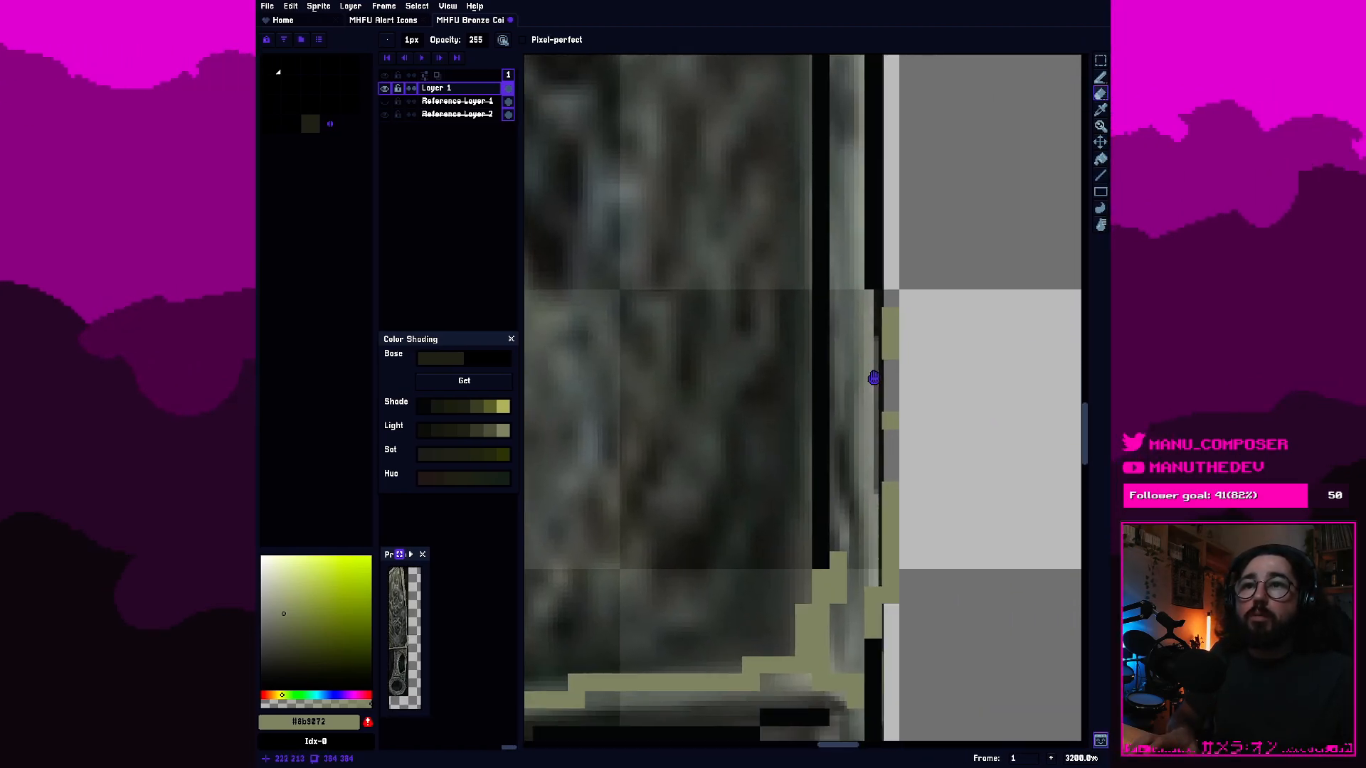
scroll(868, 379, "down", 2)
scroll(869, 379, "up", 2)
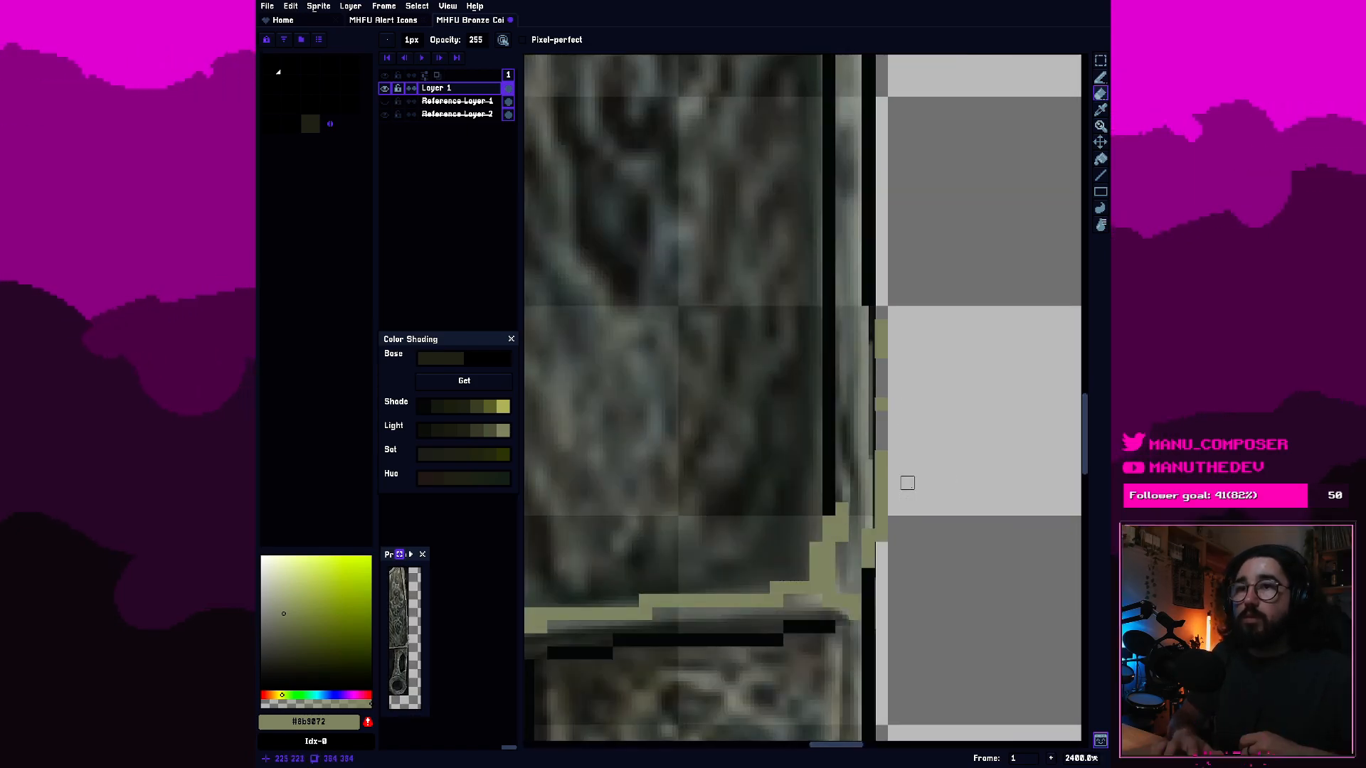
Close the gaps in the right bevel's outer edge and lower corner with light olive grey, and extend the strip further up the black outline.
key("b")
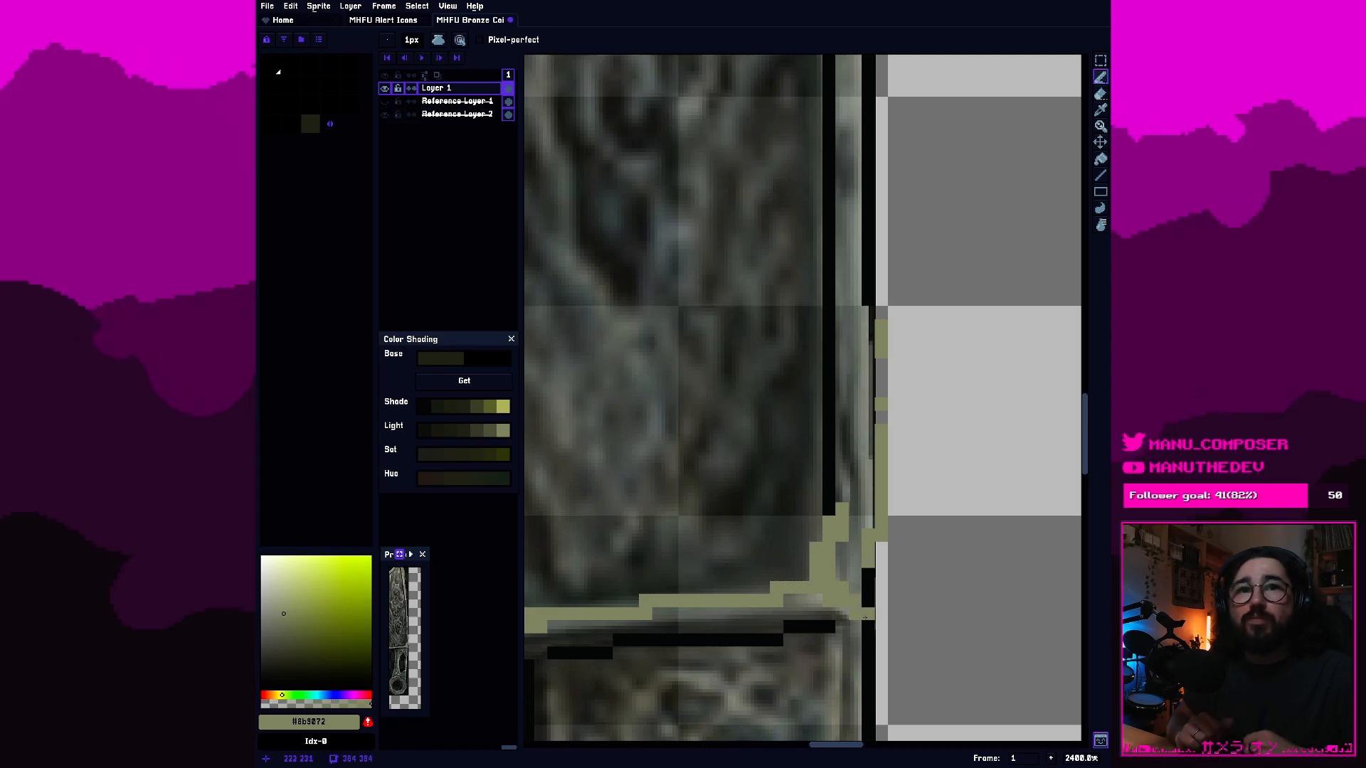
left_click(868, 576)
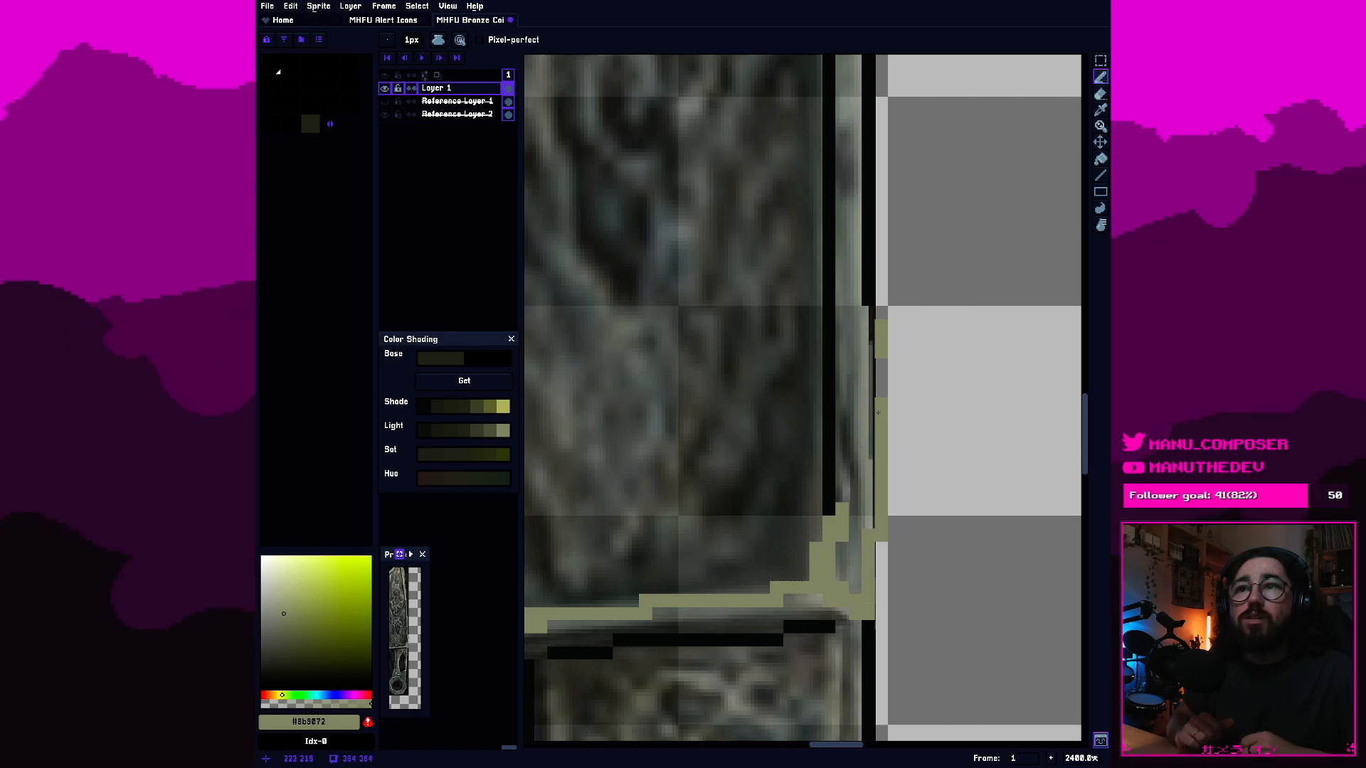
left_click_drag(877, 421, 881, 378)
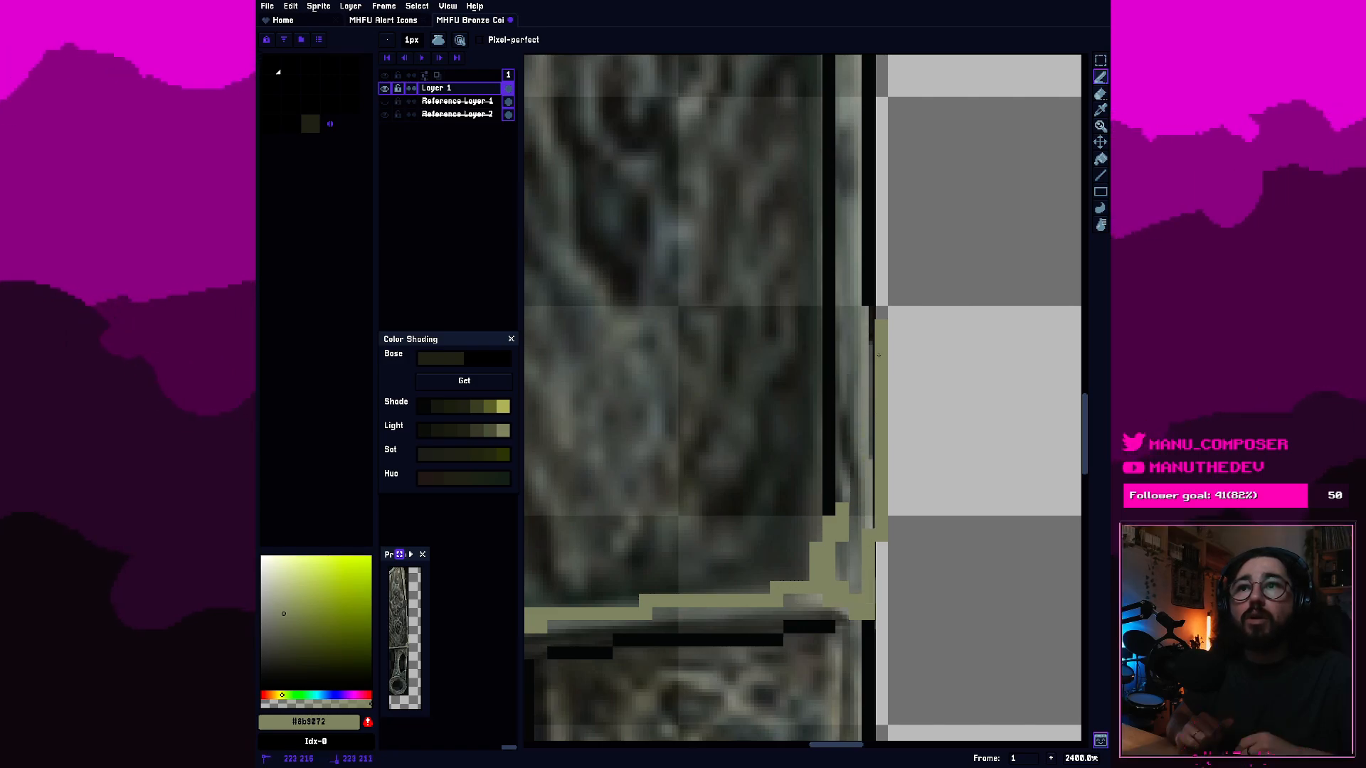
left_click_drag(864, 285, 868, 213)
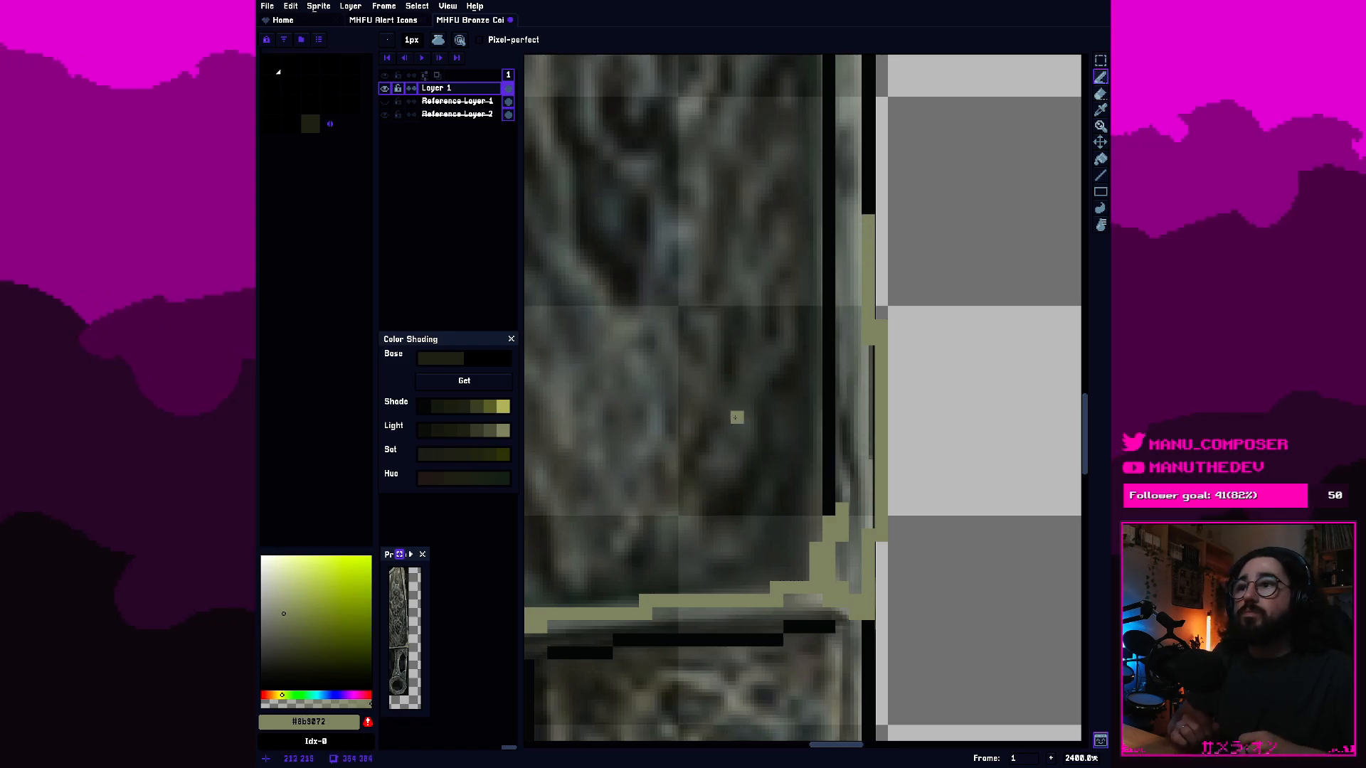
Shade the inside of the lower right bevel with the second-lightest olive grey from the Light shades, just inside its light outer edge.
left_click(490, 431)
left_click_drag(856, 562, 849, 569)
left_click(853, 572)
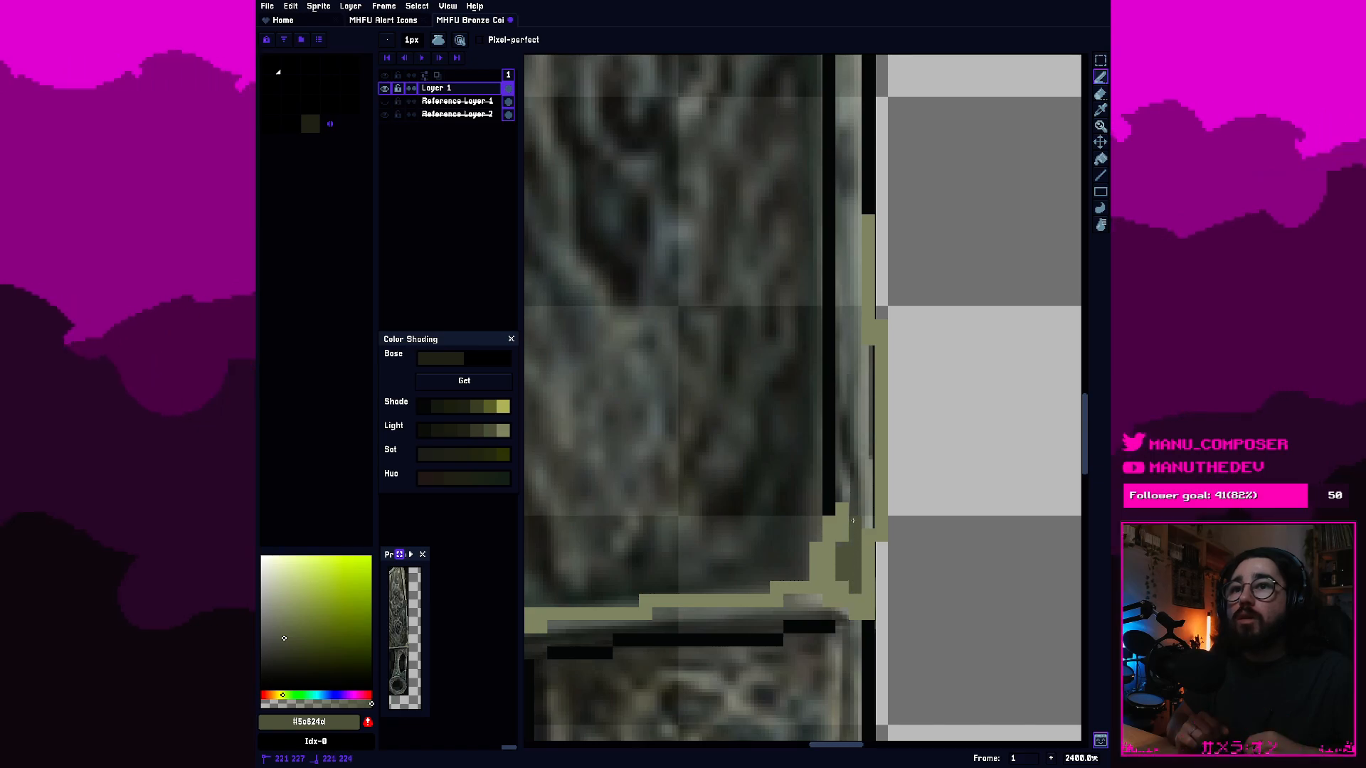
left_click_drag(850, 487, 855, 446)
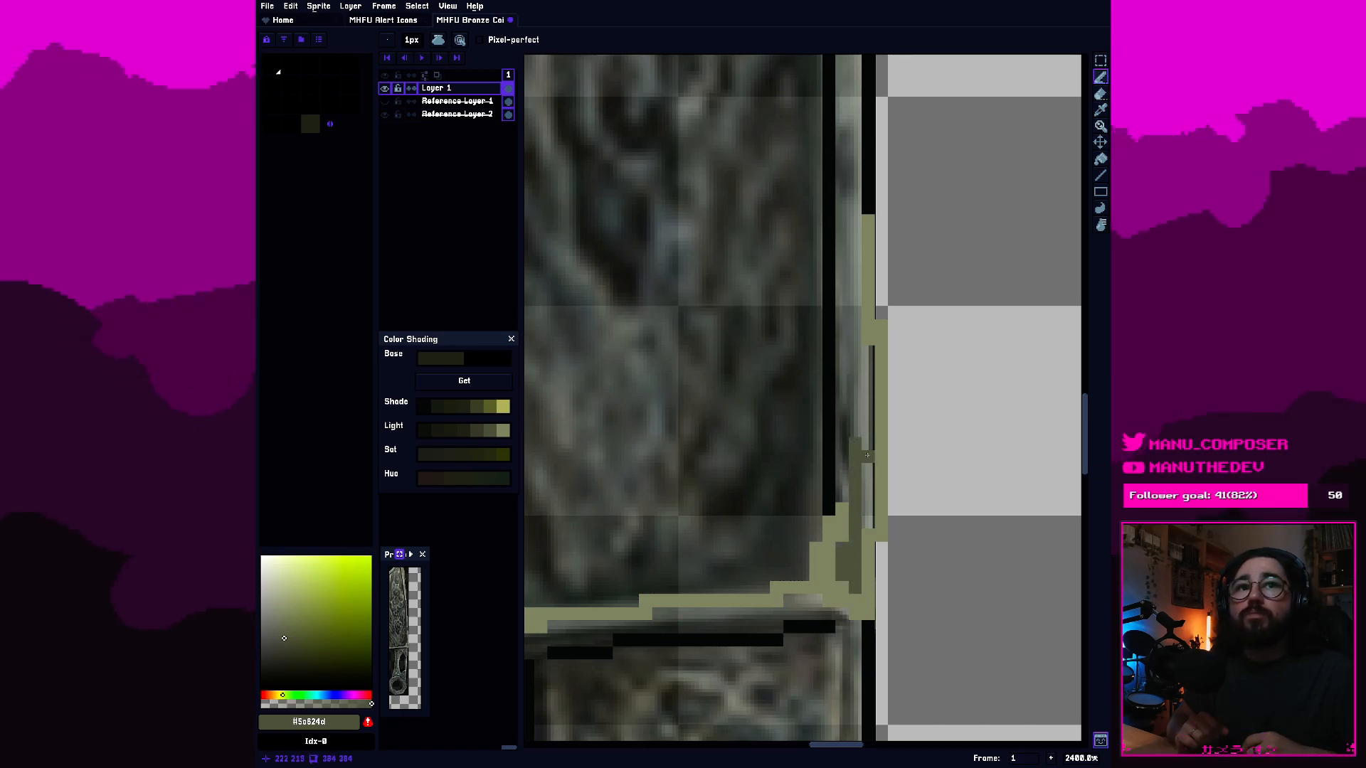
left_click_drag(867, 510, 868, 359)
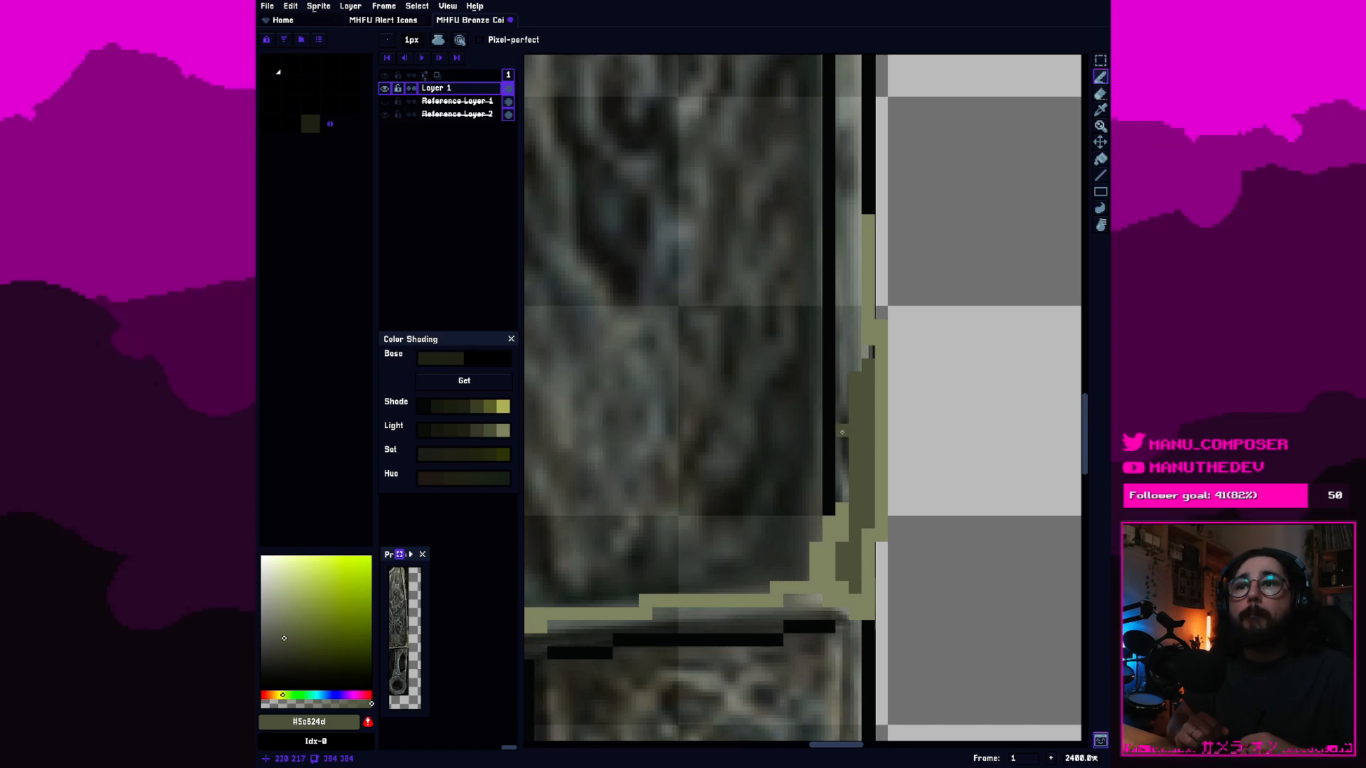
Paint over the black inner line of the lower right bevel with the third-lightest olive grey from the Light shades.
left_click(477, 432)
left_click_drag(825, 508, 820, 381)
mouse_move(828, 330)
left_mouse_down()
mouse_move(847, 282)
mouse_move(826, 266)
left_mouse_up()
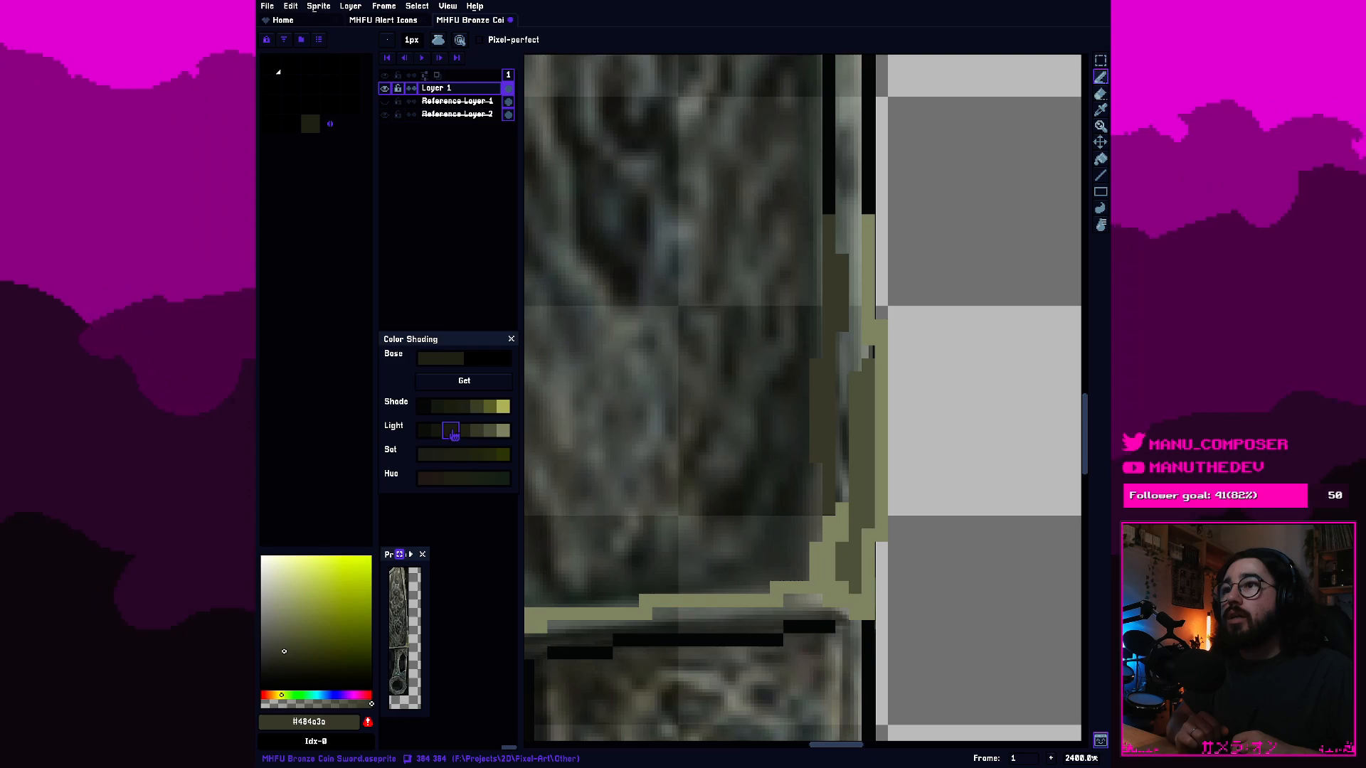
Outline and fill a stepped shadow in the blade face's lower right corner with the dark olive Light shade #2c2e24.
left_click(451, 431)
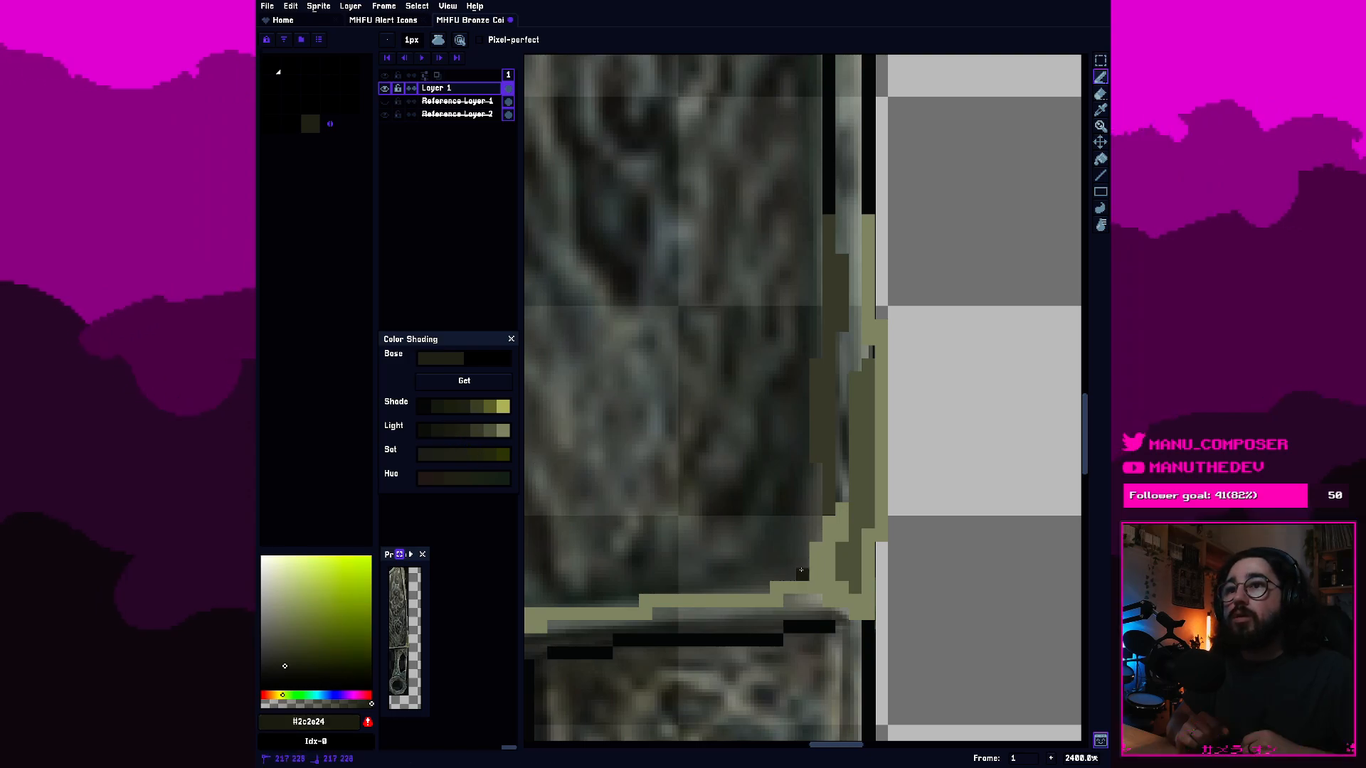
mouse_move(757, 580)
left_mouse_down()
mouse_move(771, 581)
mouse_move(718, 585)
mouse_move(762, 545)
left_mouse_up()
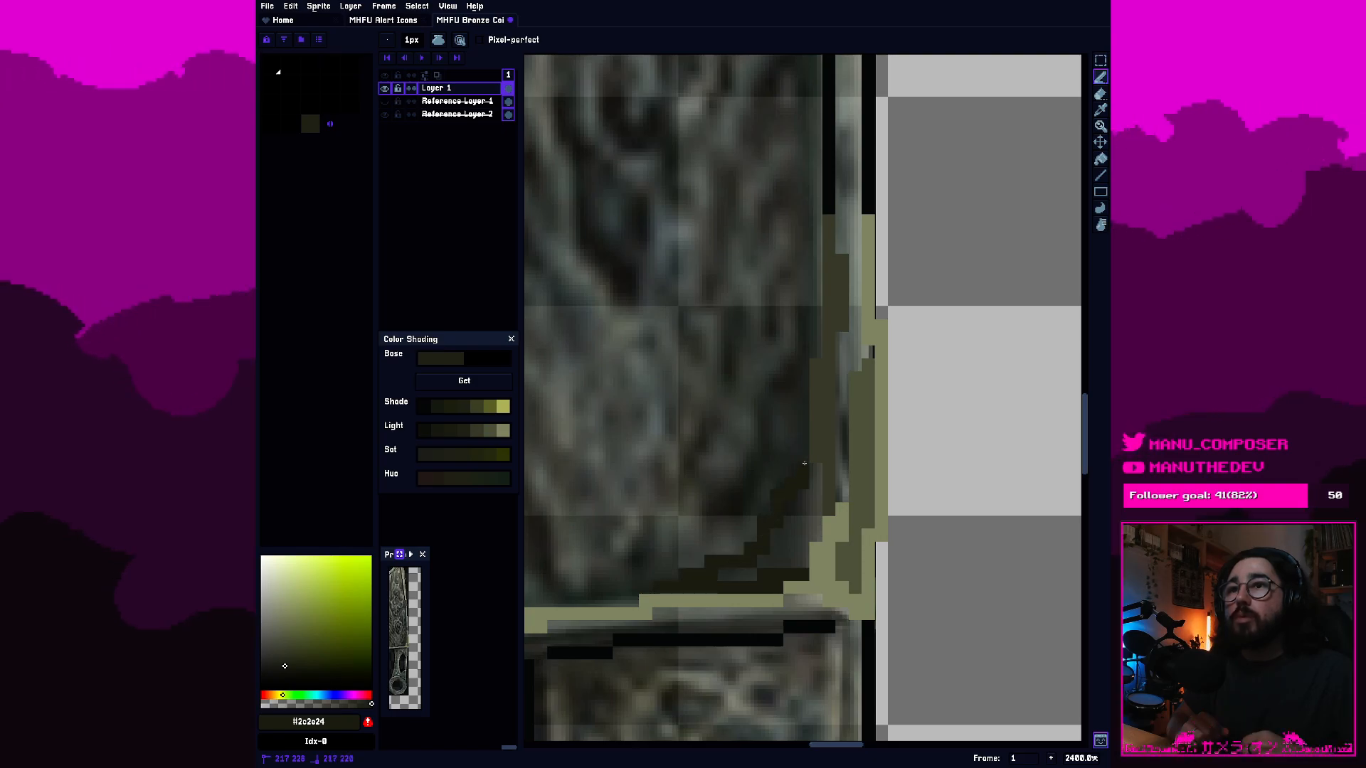
left_click_drag(805, 459, 810, 448)
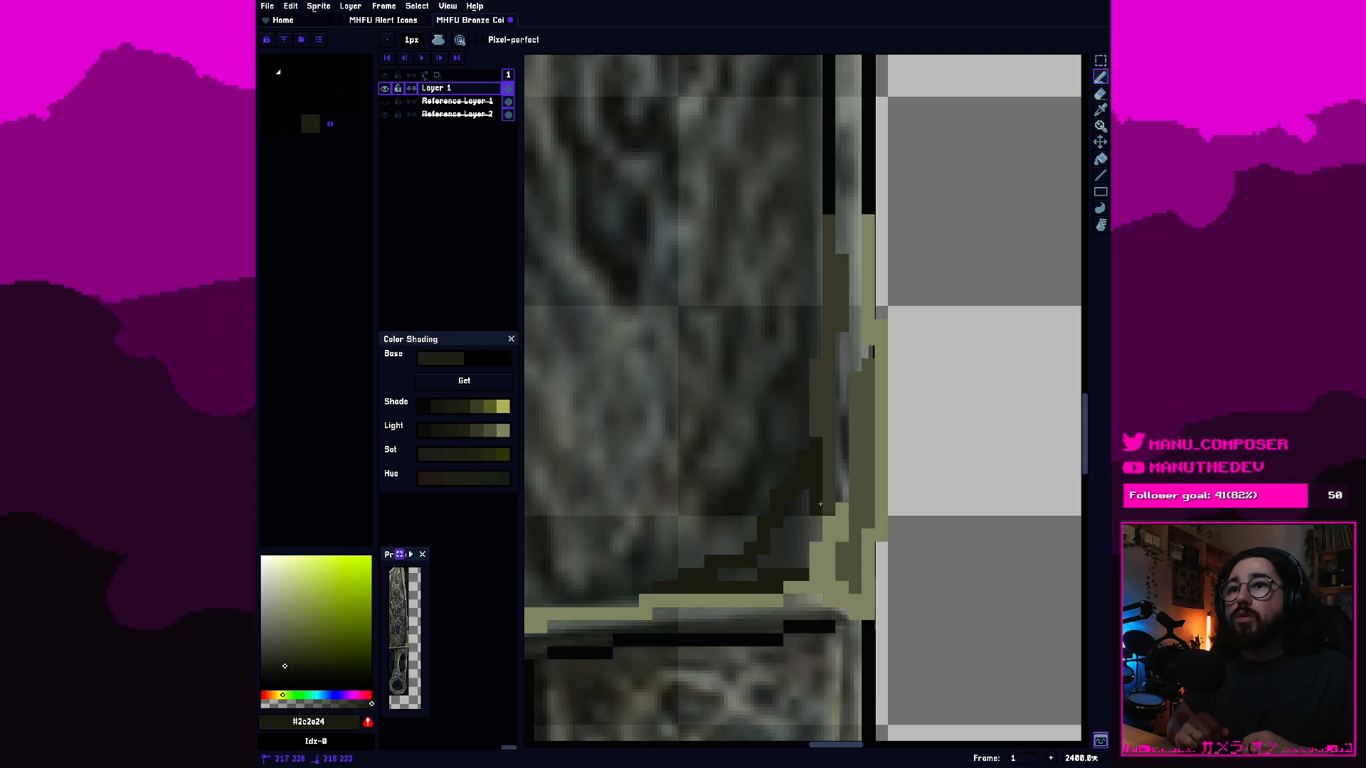
left_click_drag(812, 531, 749, 567)
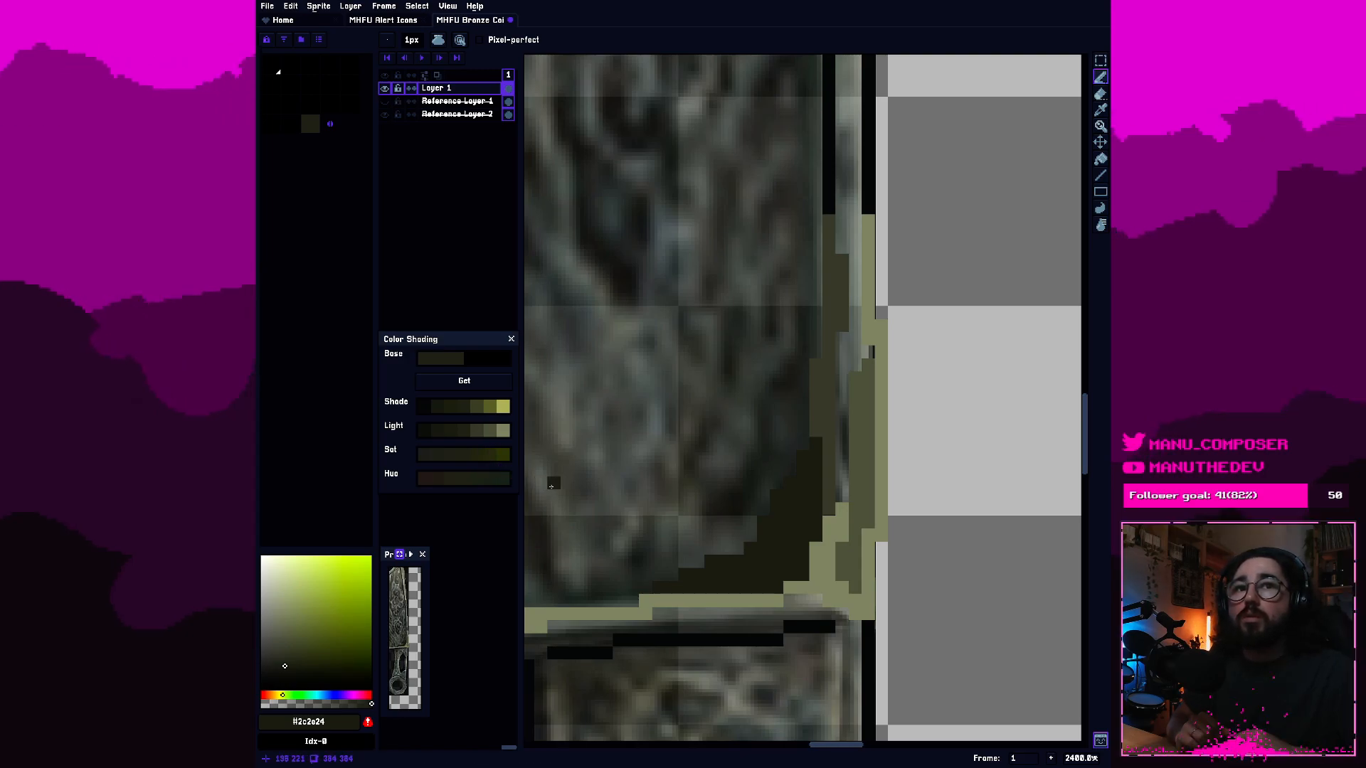
left_click(907, 365)
mouse_move(746, 421)
left_mouse_down()
mouse_move(878, 431)
mouse_move(803, 473)
mouse_move(854, 459)
mouse_move(949, 508)
mouse_move(685, 472)
mouse_move(750, 415)
mouse_move(965, 289)
mouse_move(625, 379)
mouse_move(772, 332)
mouse_move(853, 444)
mouse_move(808, 386)
left_mouse_up()
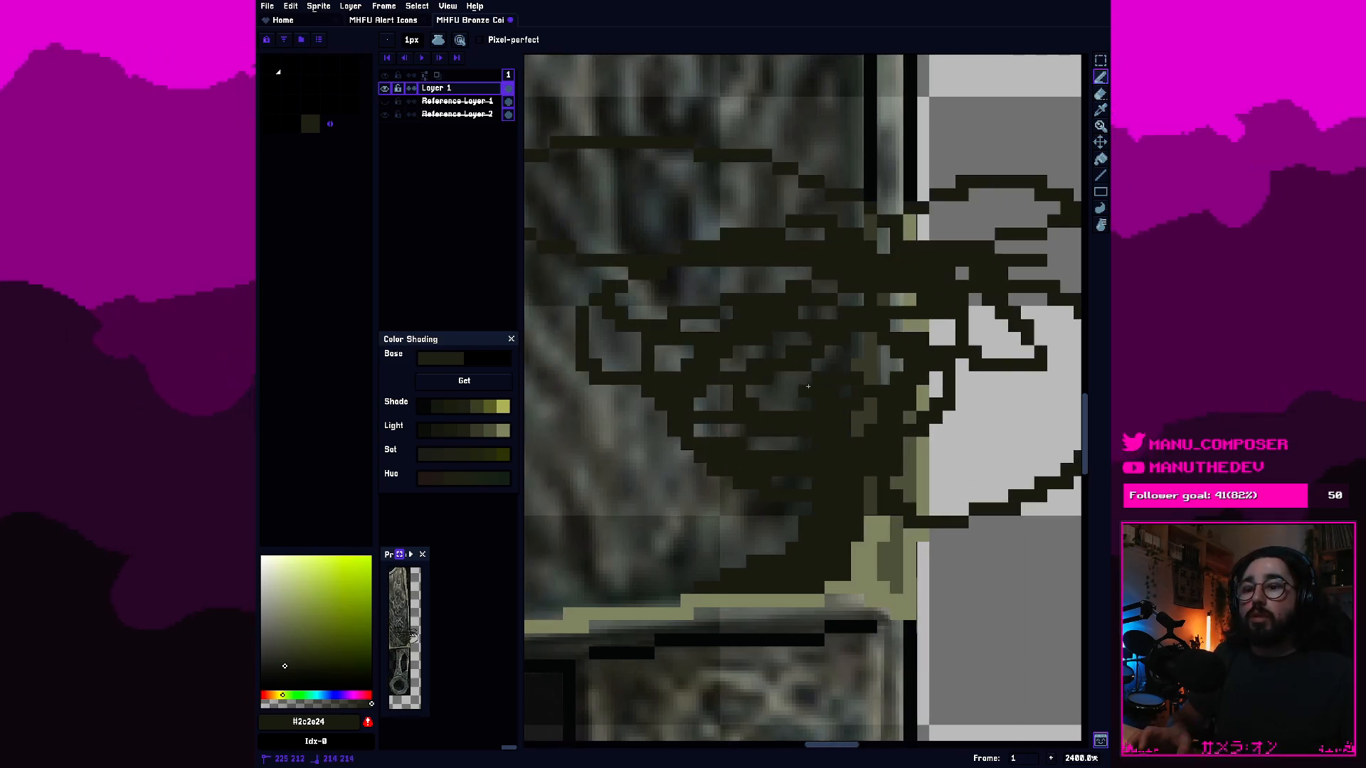
scroll(808, 386, "down", 6)
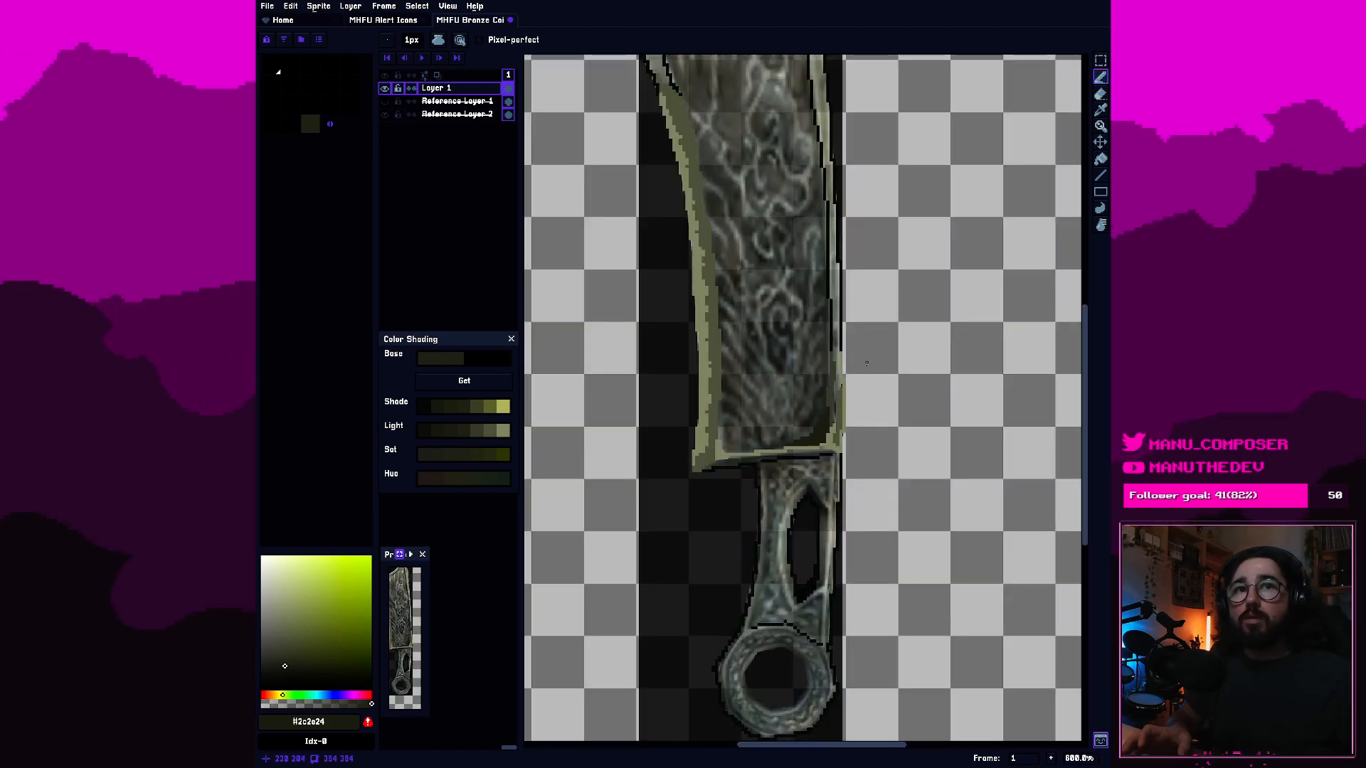
scroll(797, 384, "up", 1)
scroll(785, 473, "up", 2)
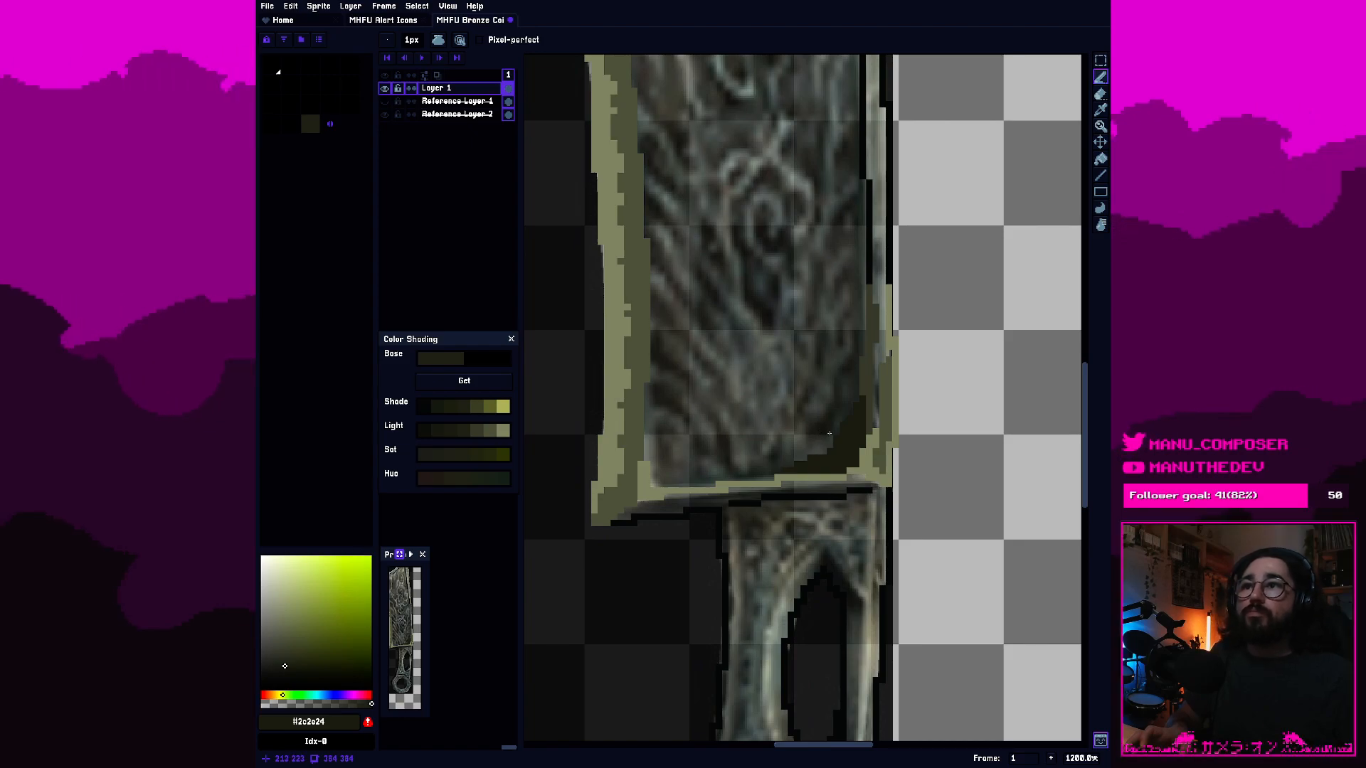
scroll(830, 433, "down", 4)
scroll(826, 431, "up", 2)
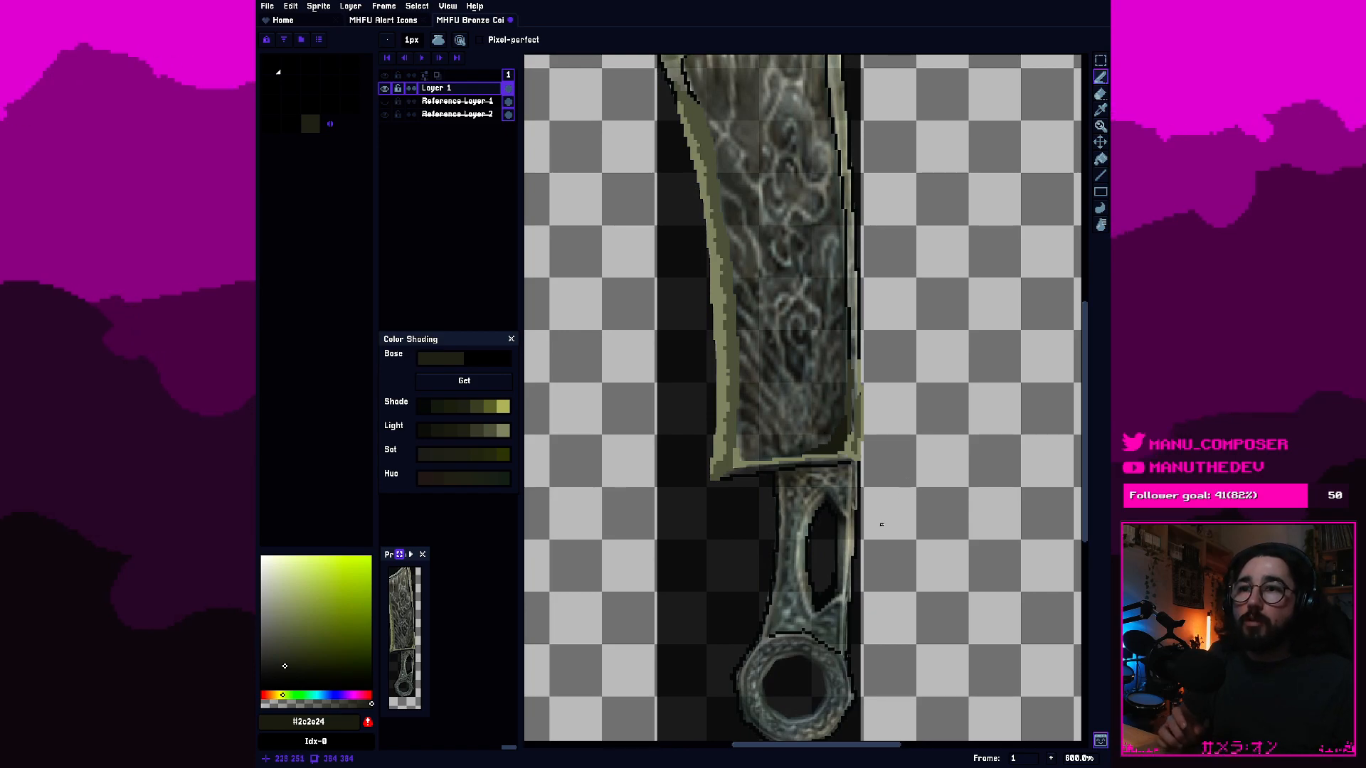
Paint dark olive into the gap between the lower right bevel's strips, add small dark notch pixels along it, and save the file.
scroll(862, 498, "up", 2)
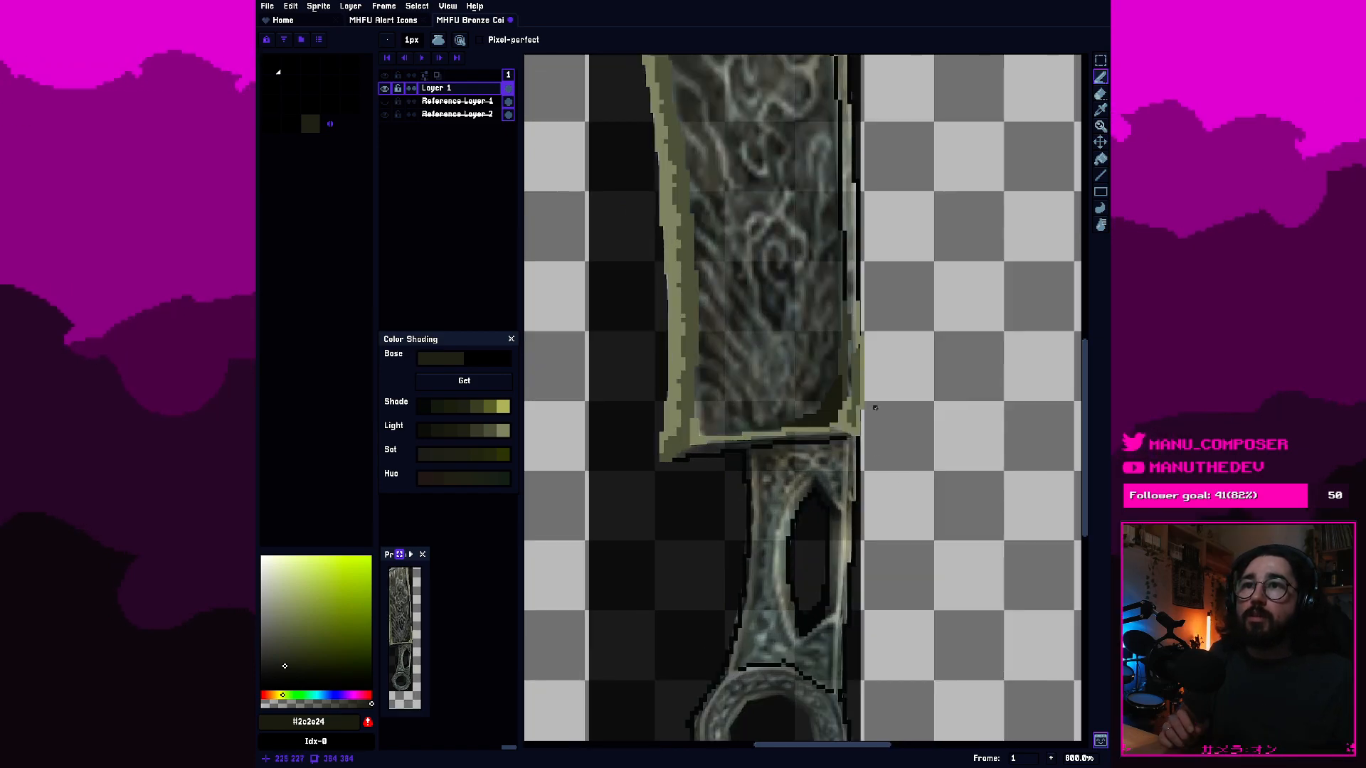
scroll(851, 366, "up", 1)
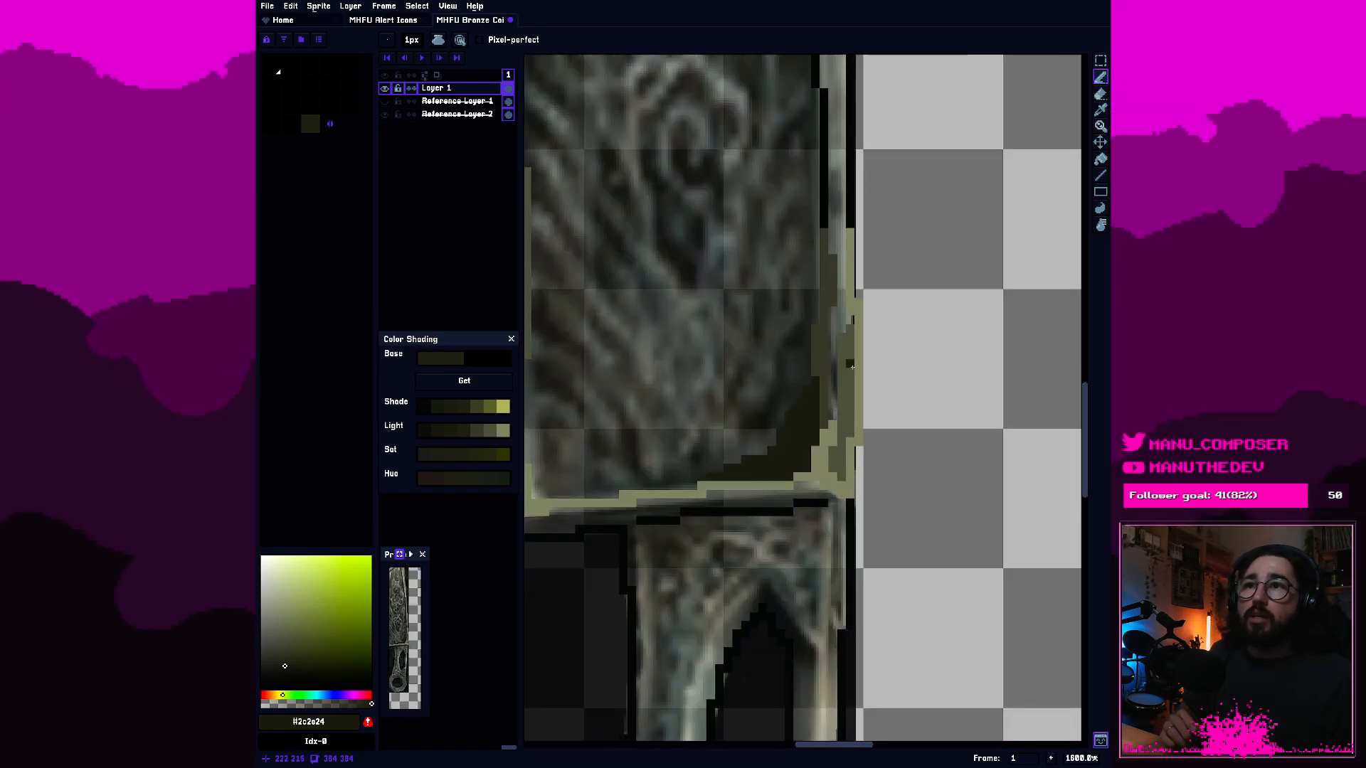
scroll(833, 408, "up", 1)
left_click(834, 403)
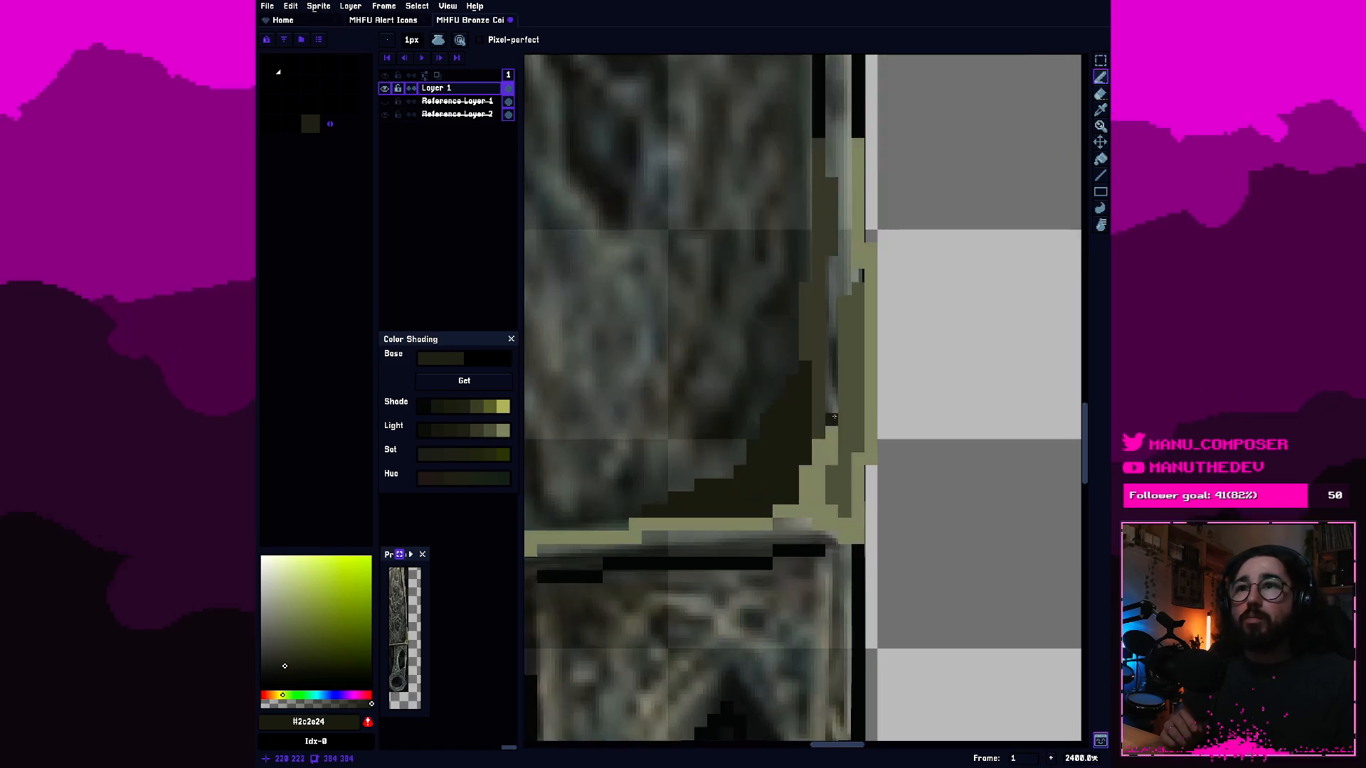
left_click(843, 353)
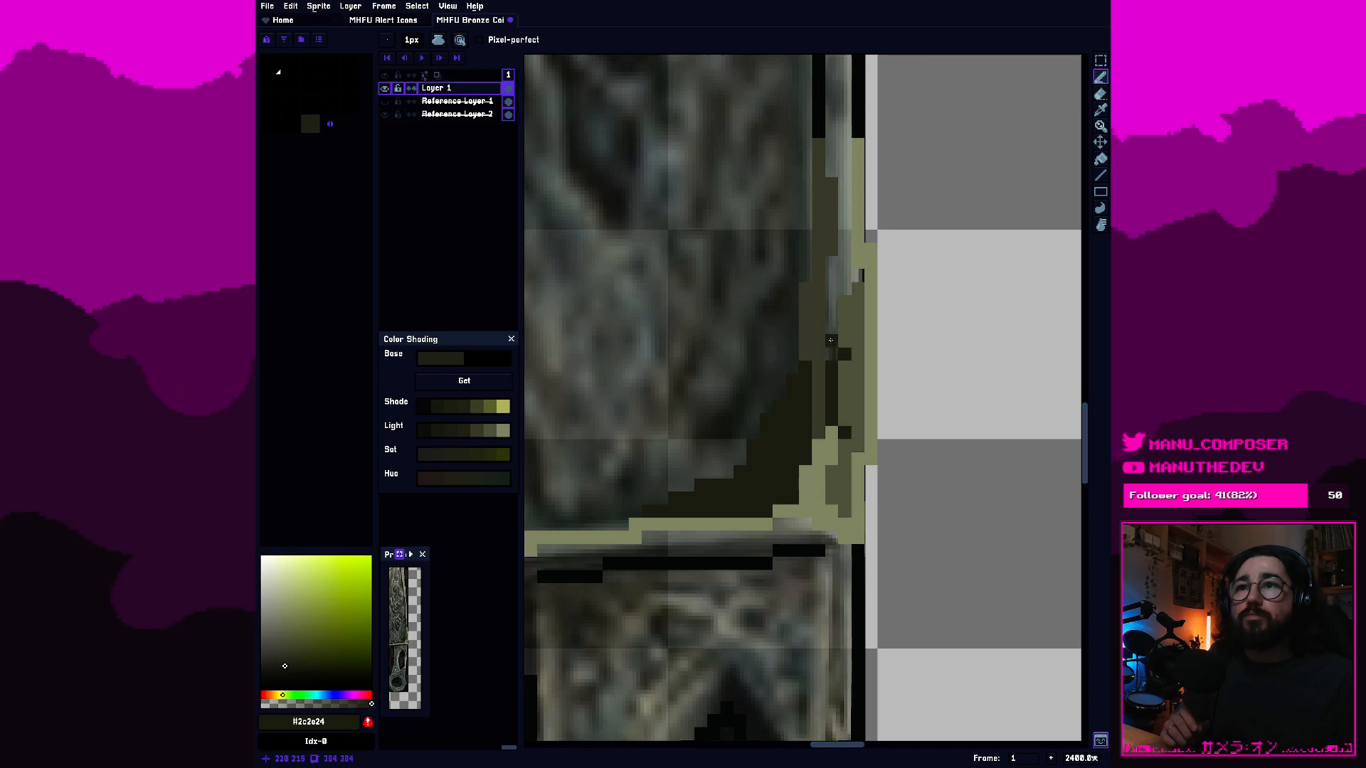
scroll(825, 335, "up", 1)
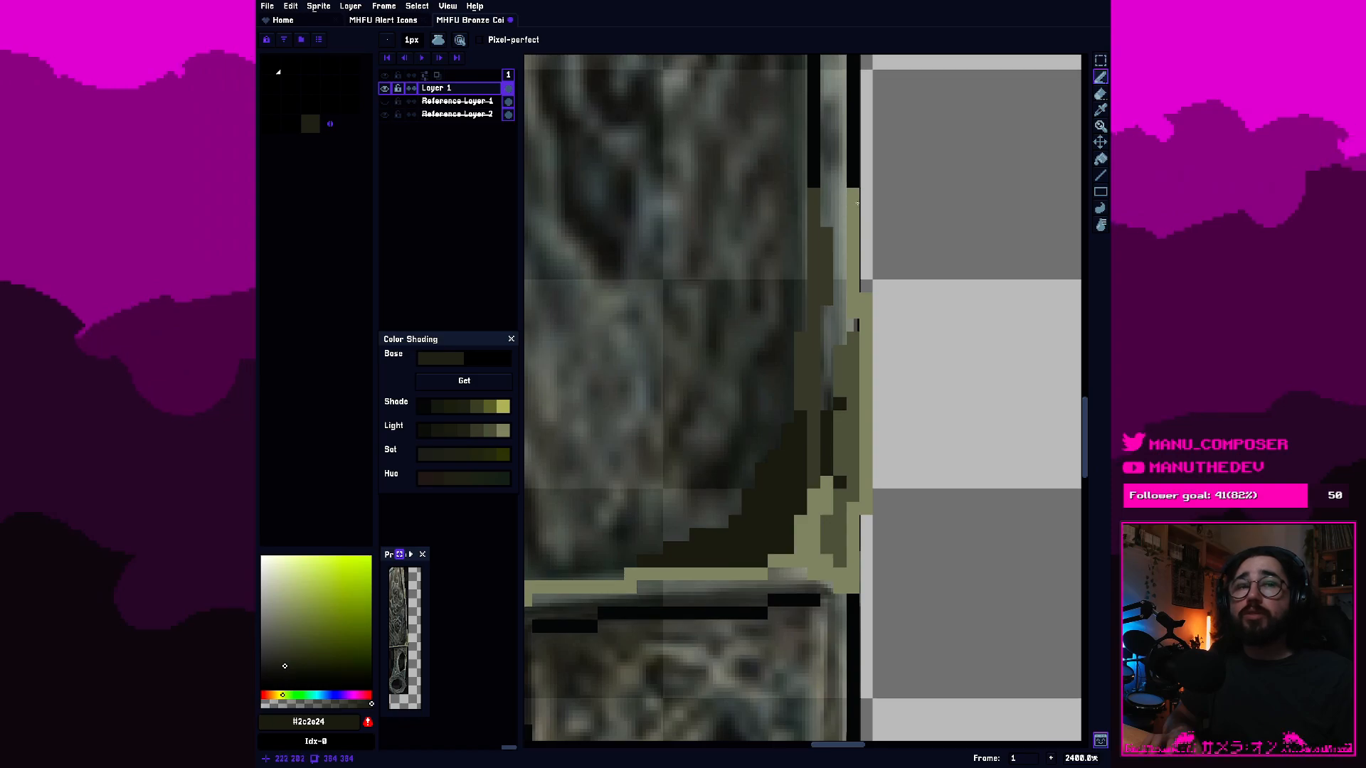
left_click_drag(857, 203, 833, 336)
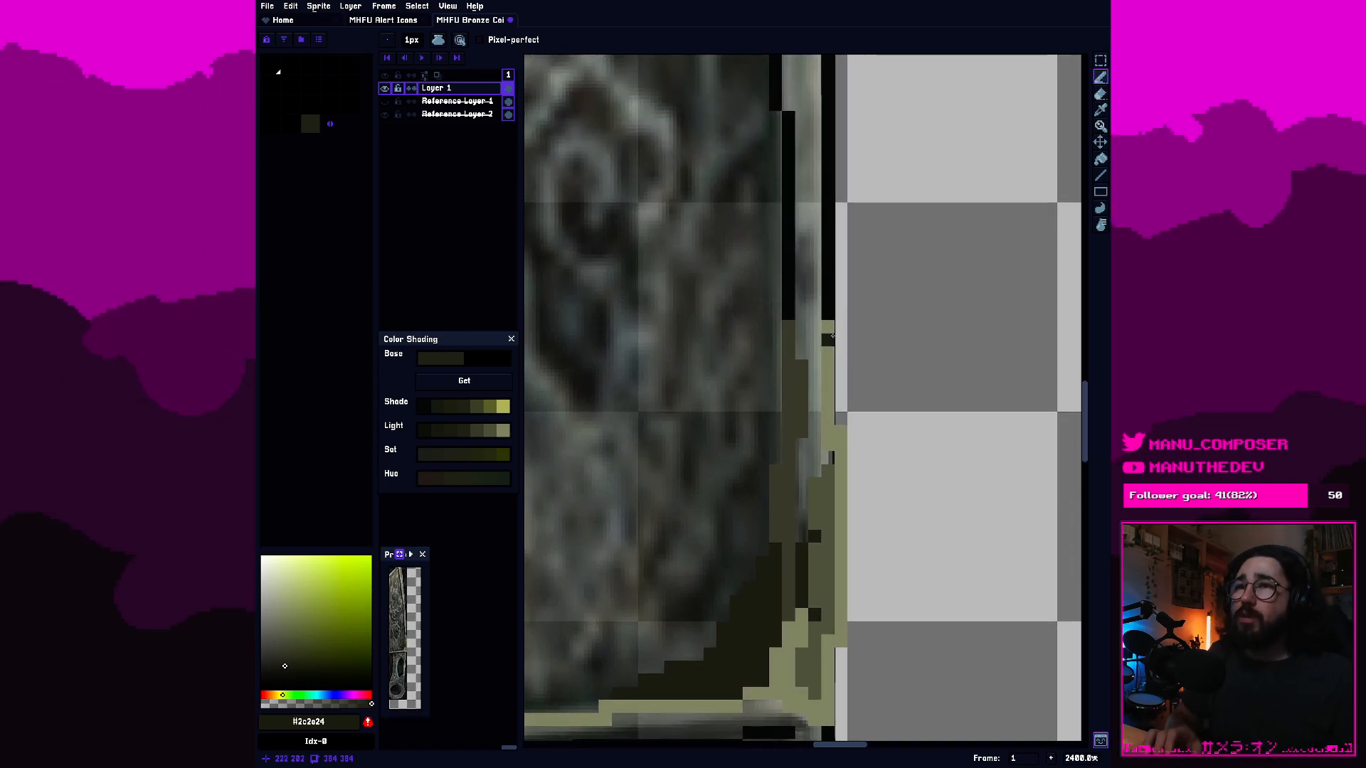
key("ctrl+s")
left_click_drag(816, 236, 829, 291)
scroll(722, 446, "down", 2)
left_click_drag(722, 447, 854, 384)
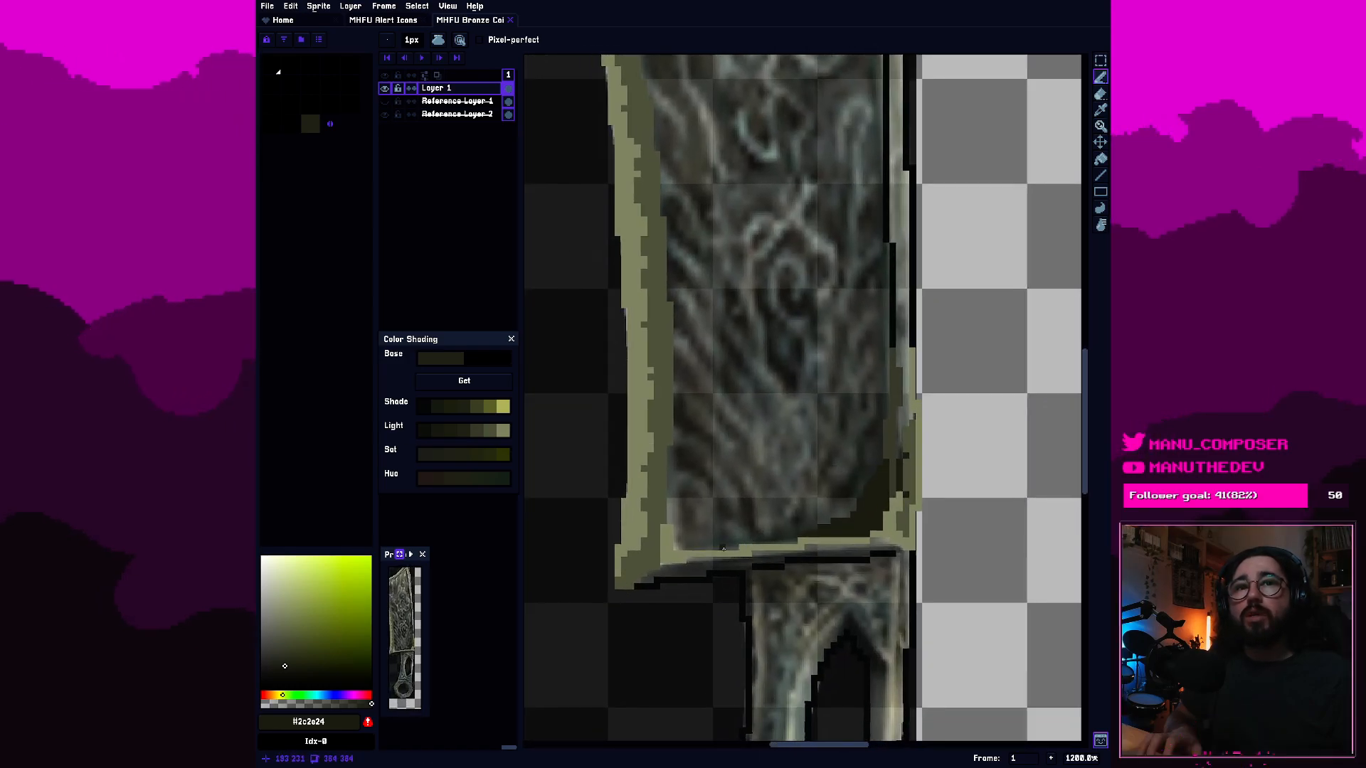
scroll(724, 547, "up", 3)
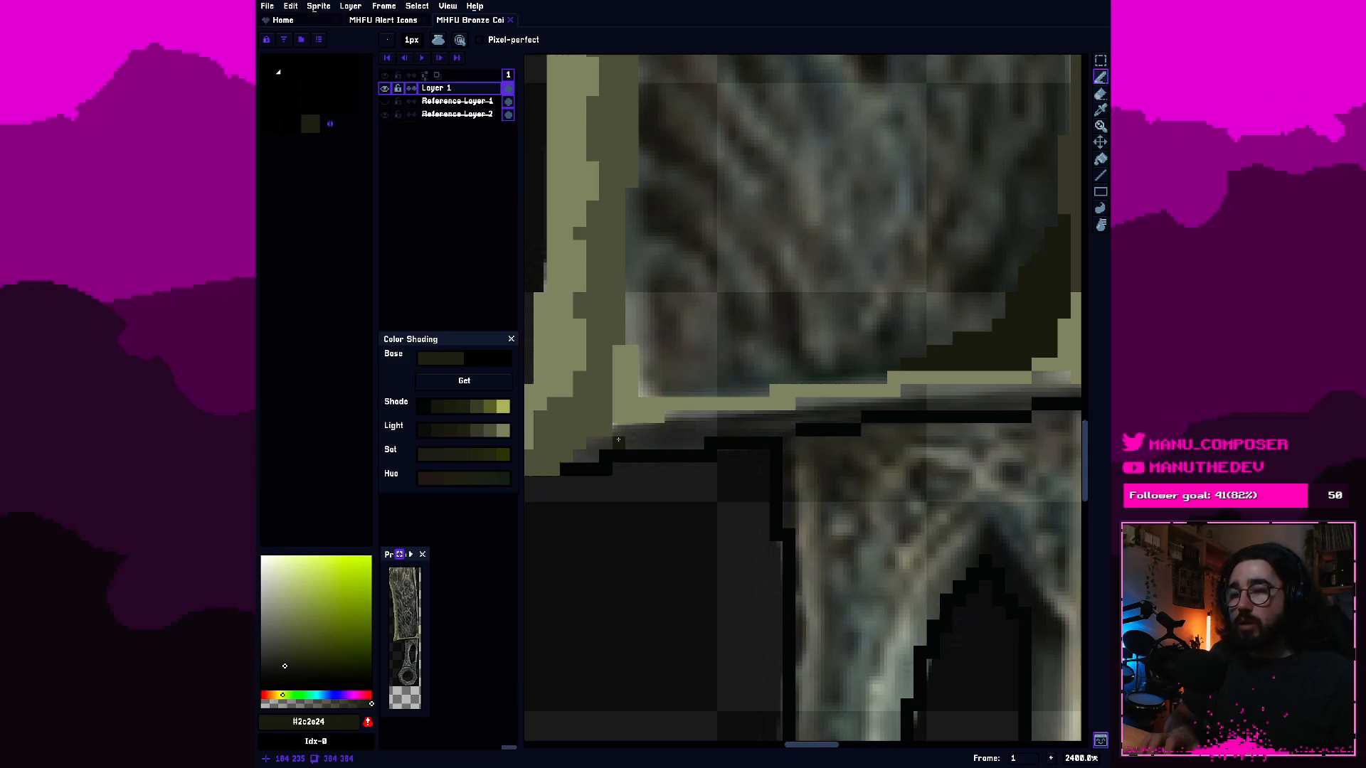
Paint dark olive #2c2e24 over the black outline and grey gap beneath the blade's lower left corner, up to the handle.
mouse_move(568, 468)
left_mouse_down()
mouse_move(606, 444)
mouse_move(622, 450)
left_mouse_up()
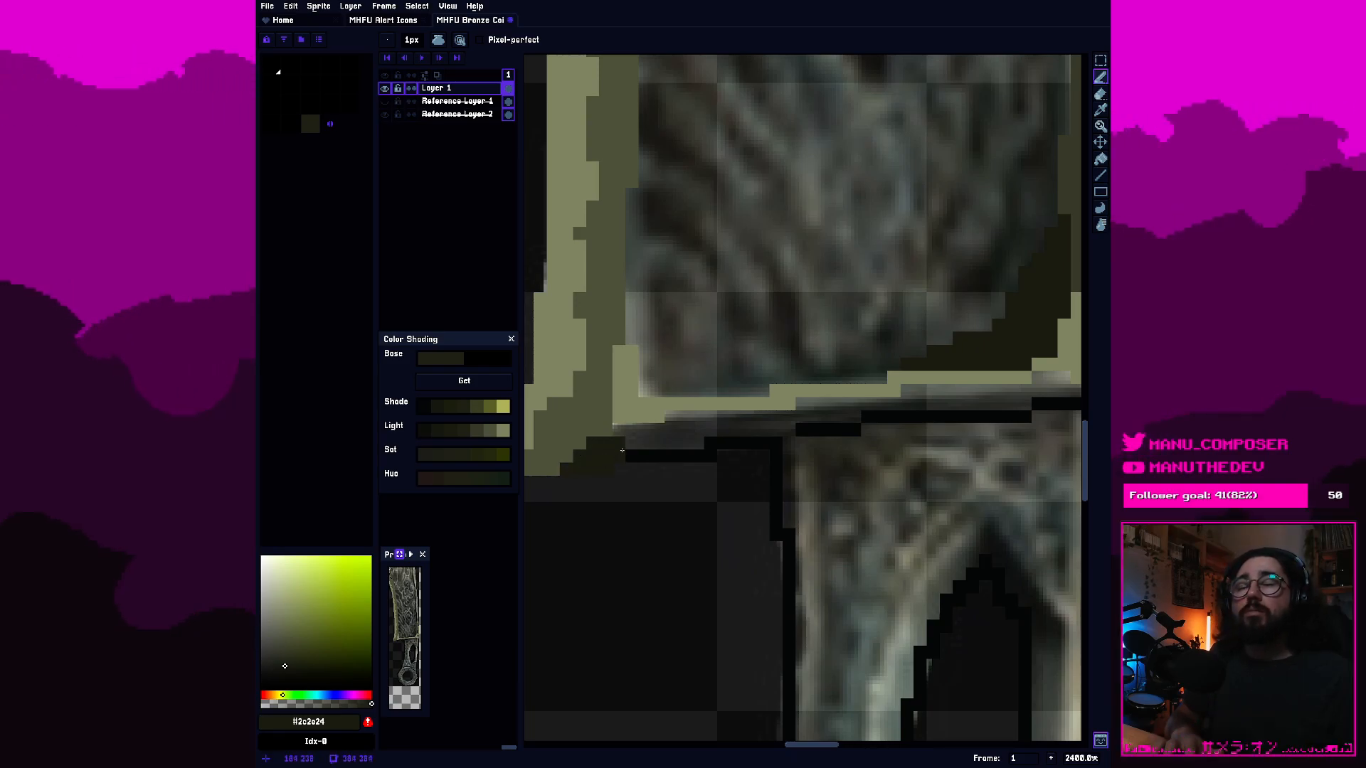
left_click(622, 427)
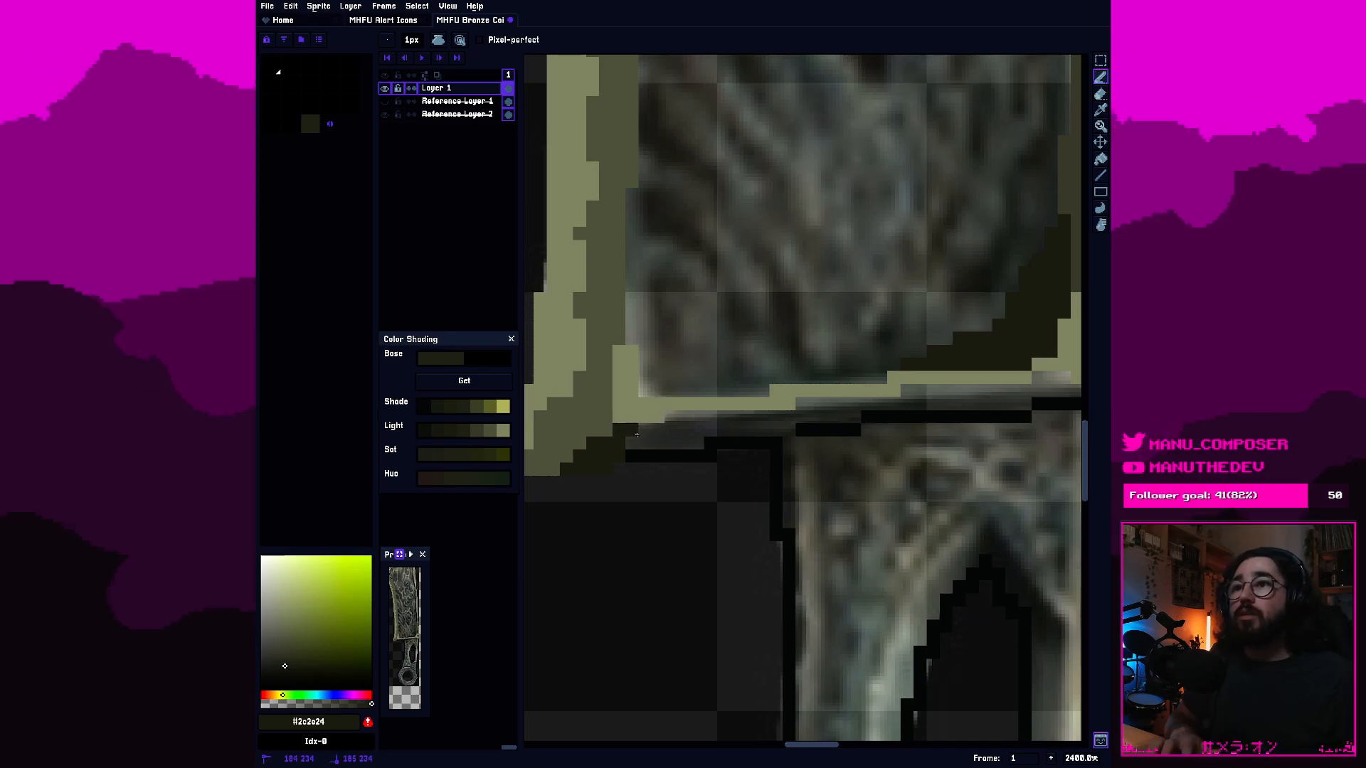
left_click_drag(656, 429, 714, 416)
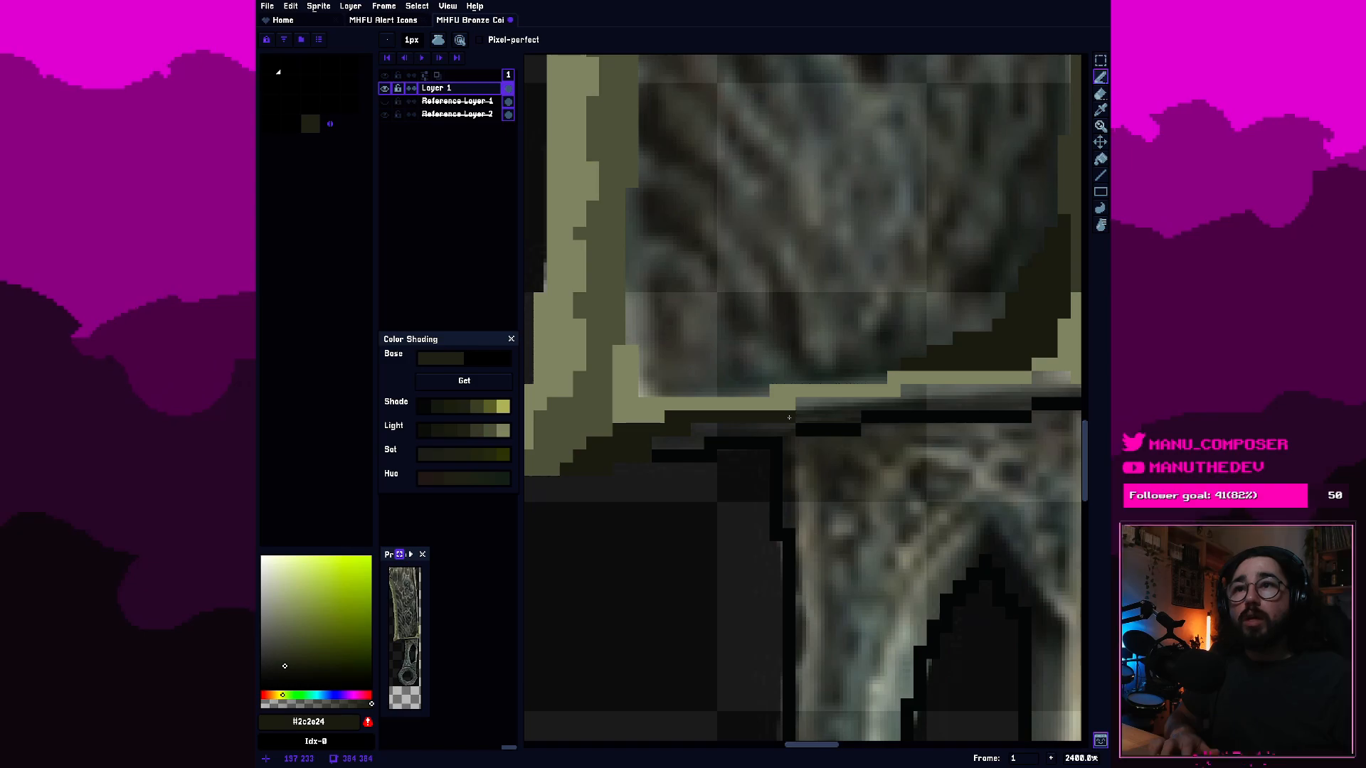
mouse_move(772, 439)
left_mouse_down()
mouse_move(657, 445)
mouse_move(791, 429)
mouse_move(677, 448)
left_mouse_up()
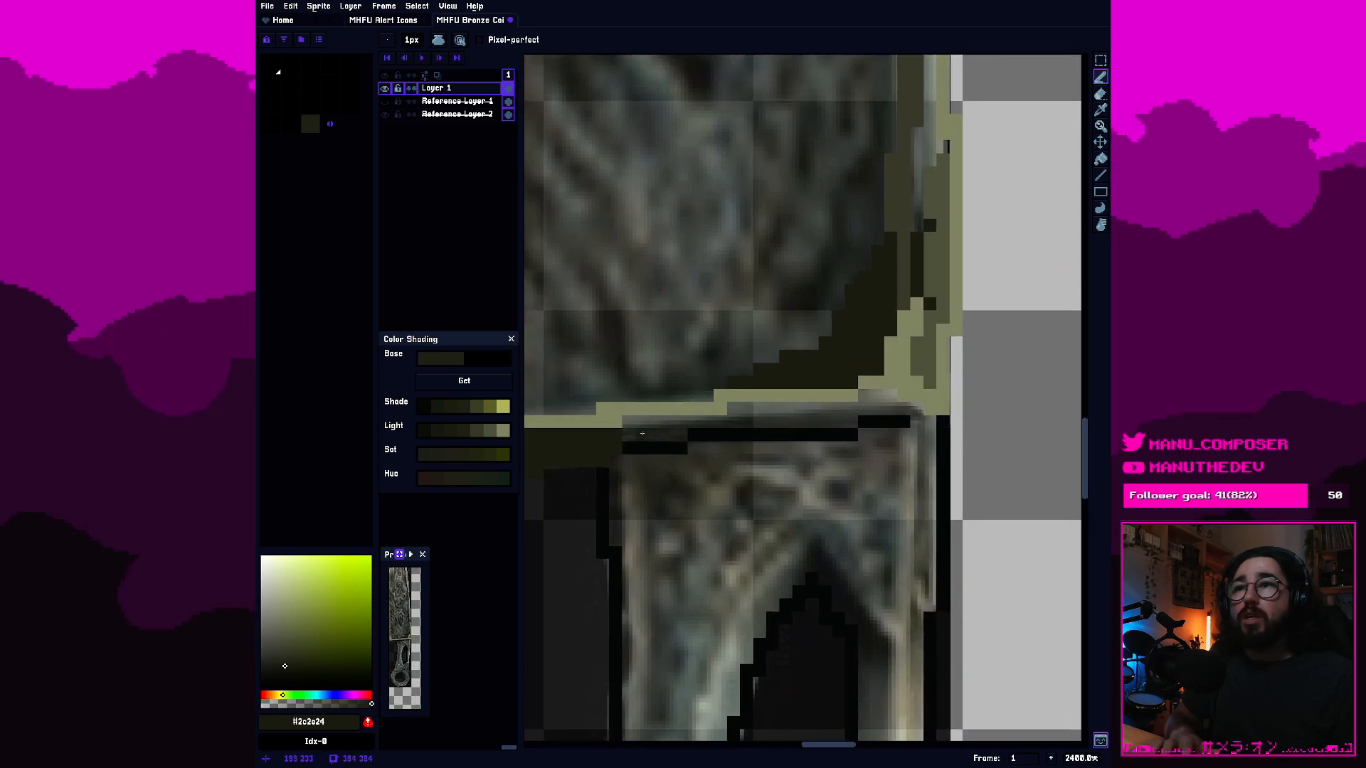
Extend the dark olive strip beneath the blade's light bottom edge, along the top of the handle to the lower right corner.
left_click(617, 422)
left_click(603, 421)
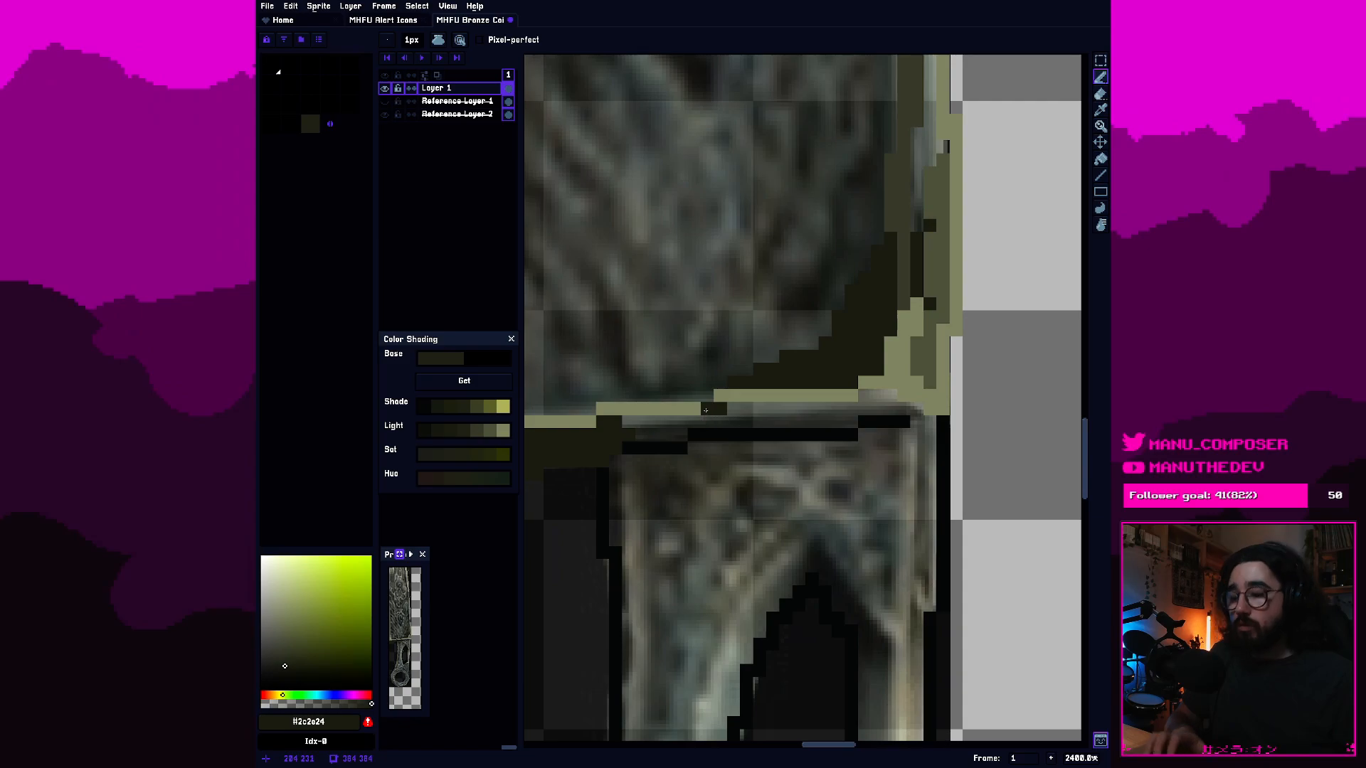
key("ctrl+z")
mouse_move(720, 409)
left_mouse_down()
mouse_move(743, 409)
mouse_move(626, 422)
left_mouse_up()
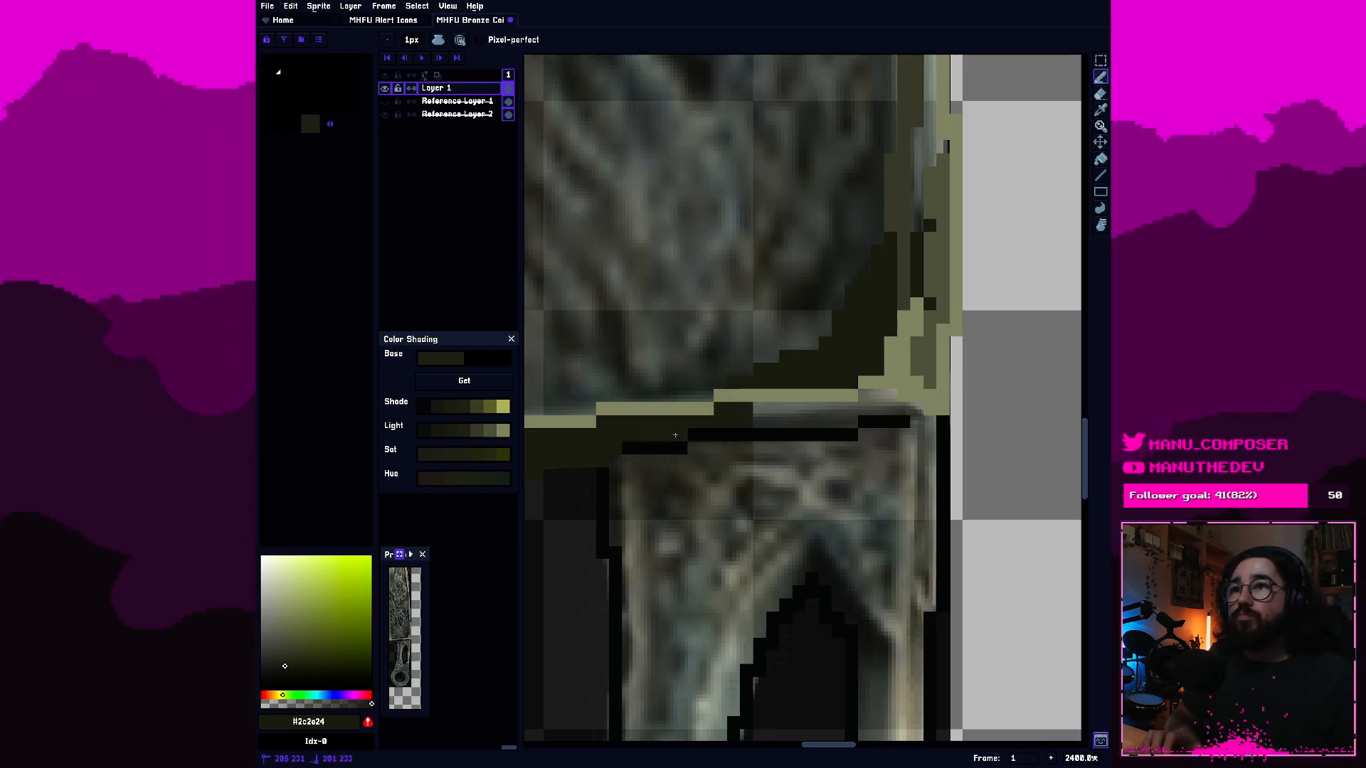
left_click(715, 433)
left_click_drag(769, 410, 887, 398)
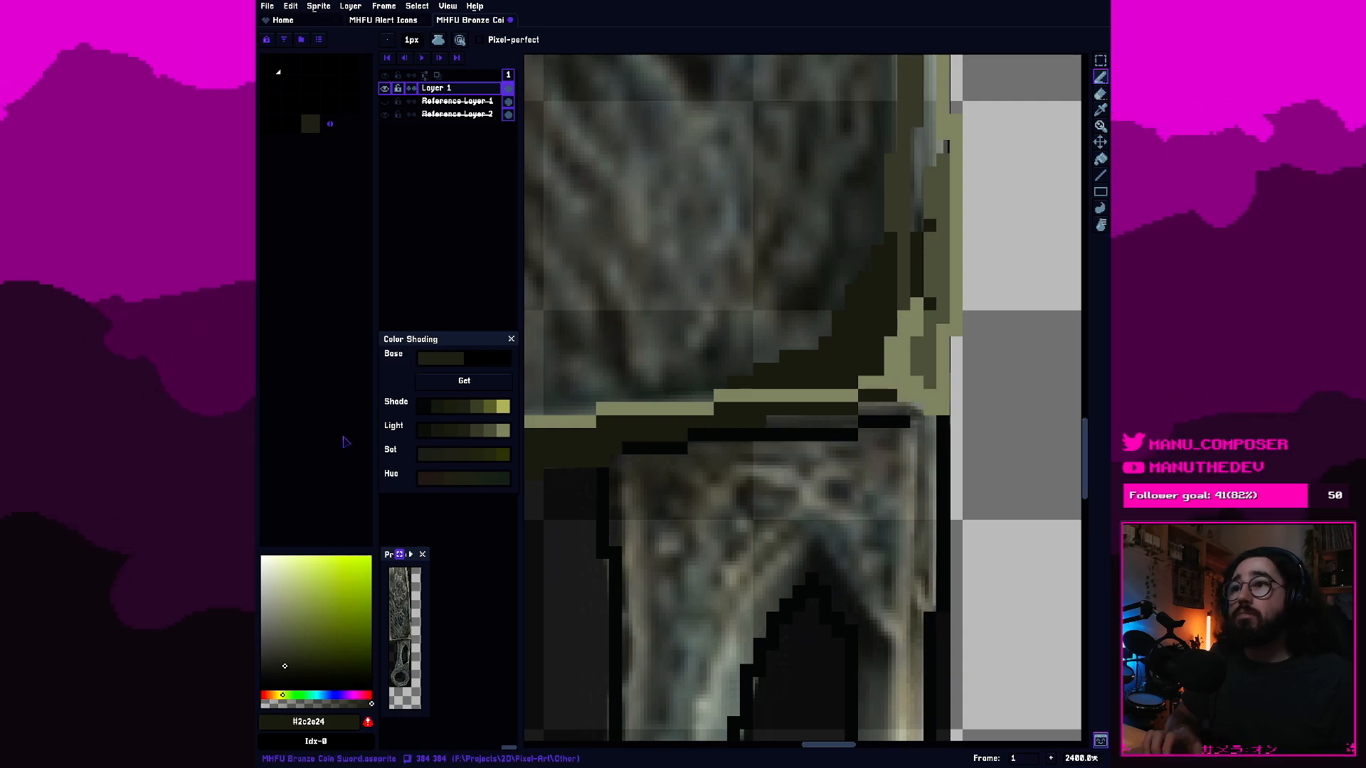
Fill the dark strip beneath the blade's bottom edge with the middle base olive of the Light shades.
left_click(464, 432)
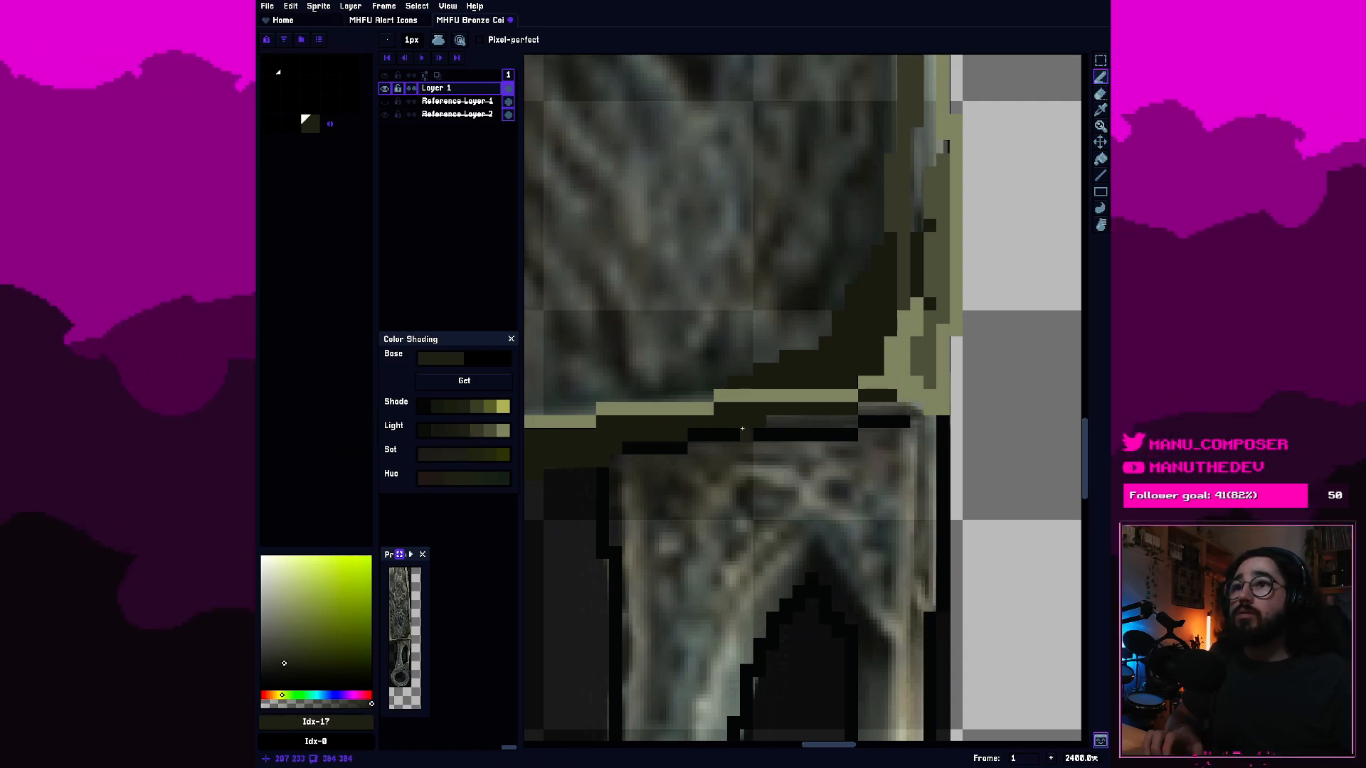
left_click(451, 432)
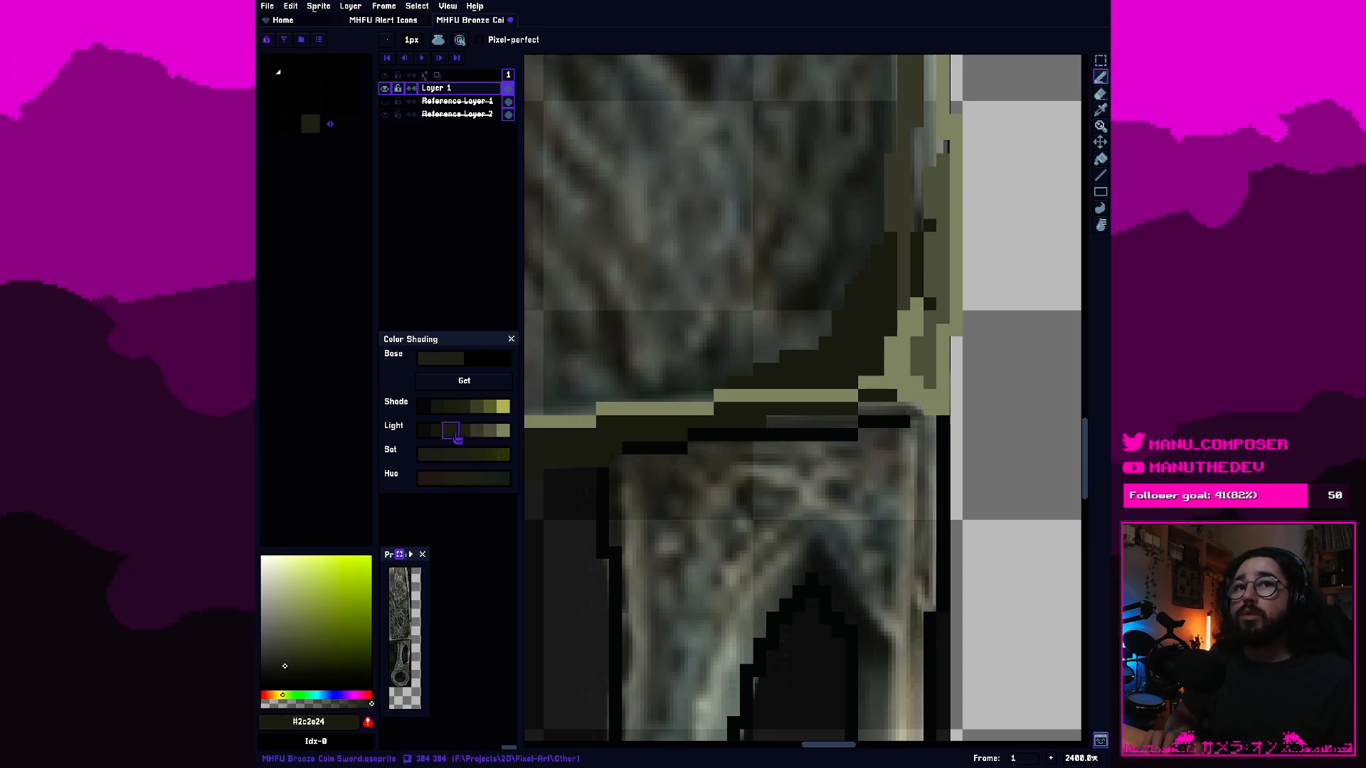
left_click(463, 432)
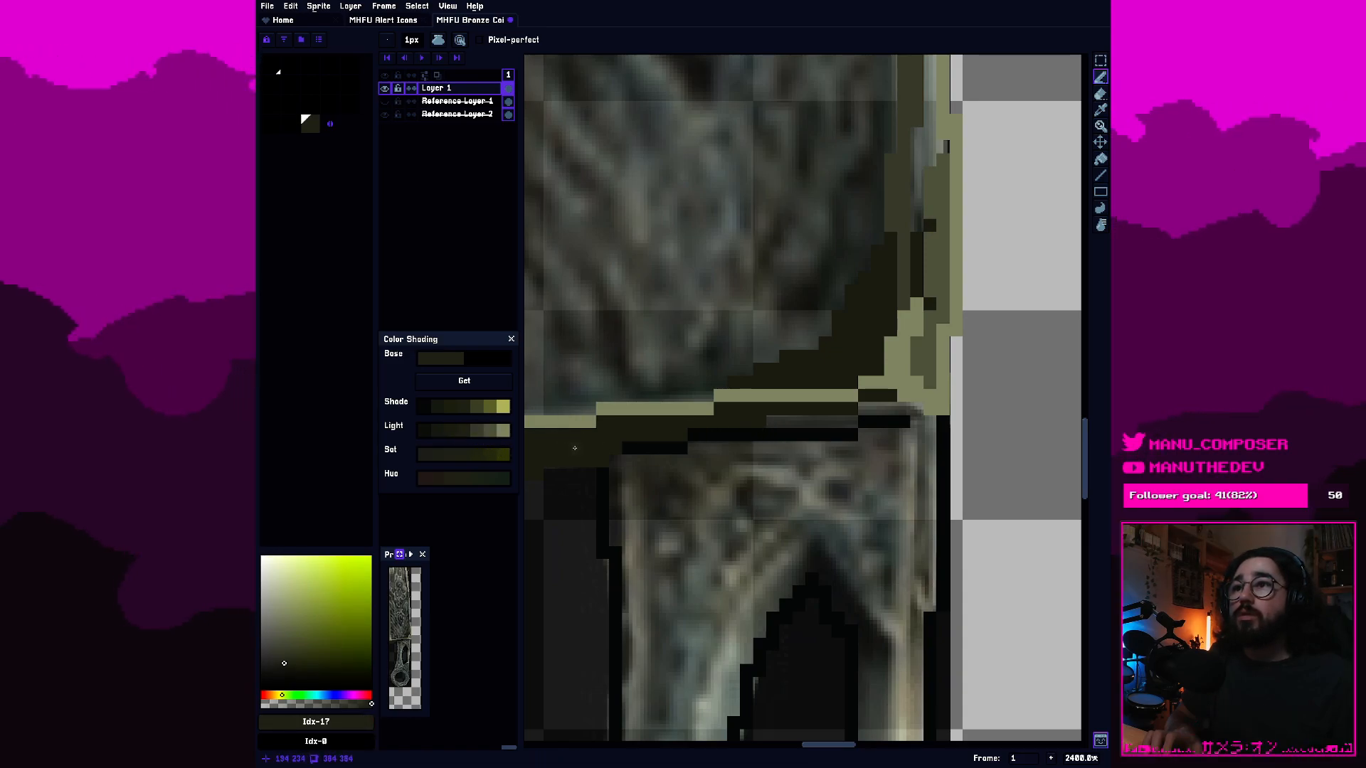
left_click_drag(573, 448, 773, 448)
key("g")
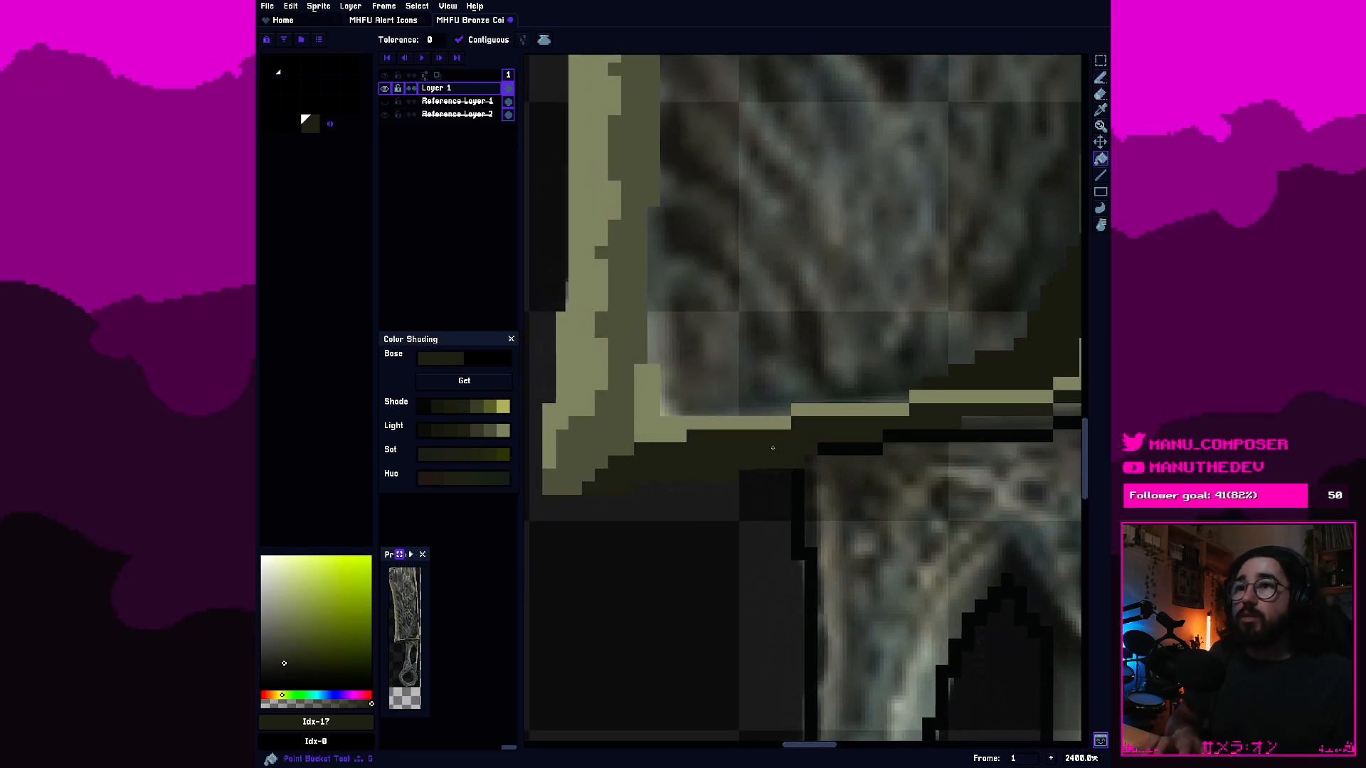
Darken the blade's light bottom edge and the inner lower left corner pixels with the second-lightest olive grey from the Light shades.
scroll(918, 421, "down", 1)
left_click_drag(918, 421, 857, 467)
scroll(707, 473, "up", 1)
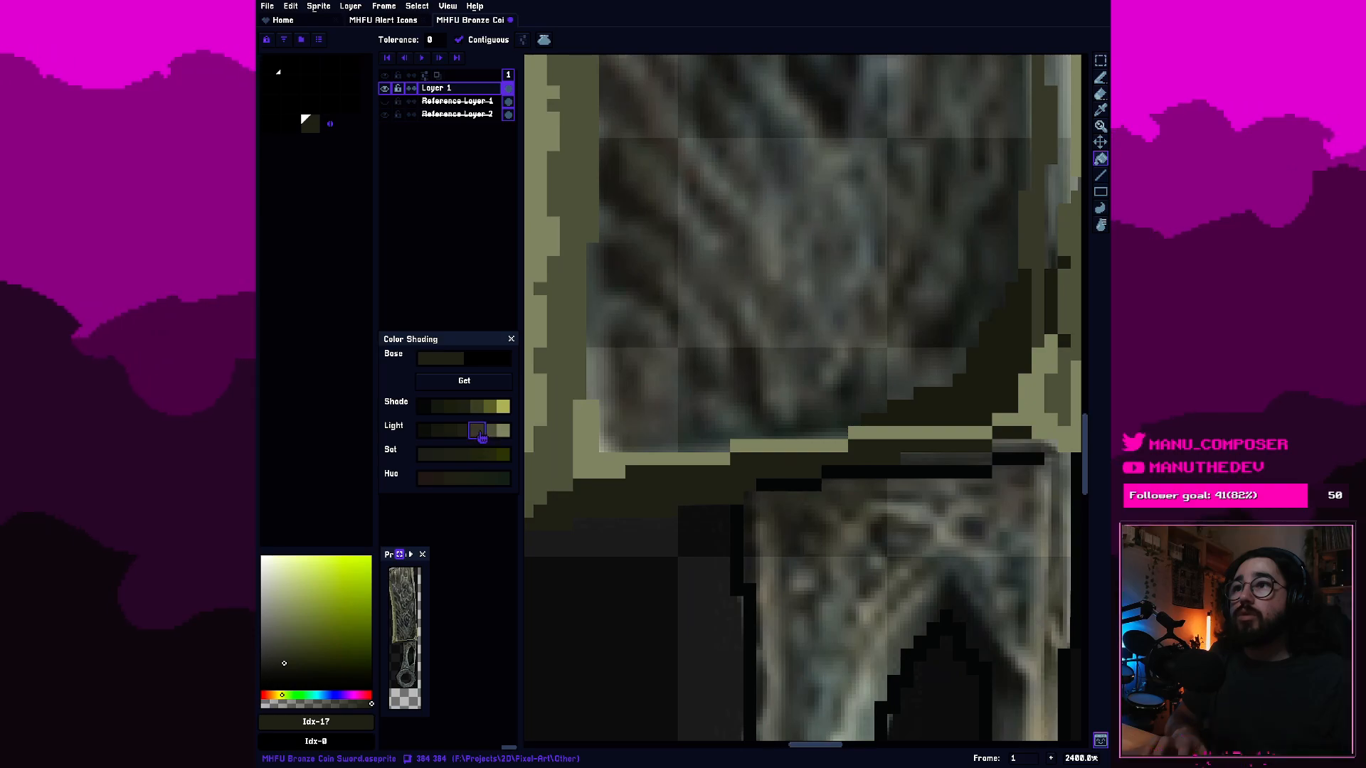
left_click(478, 431)
key("b")
left_click(606, 469)
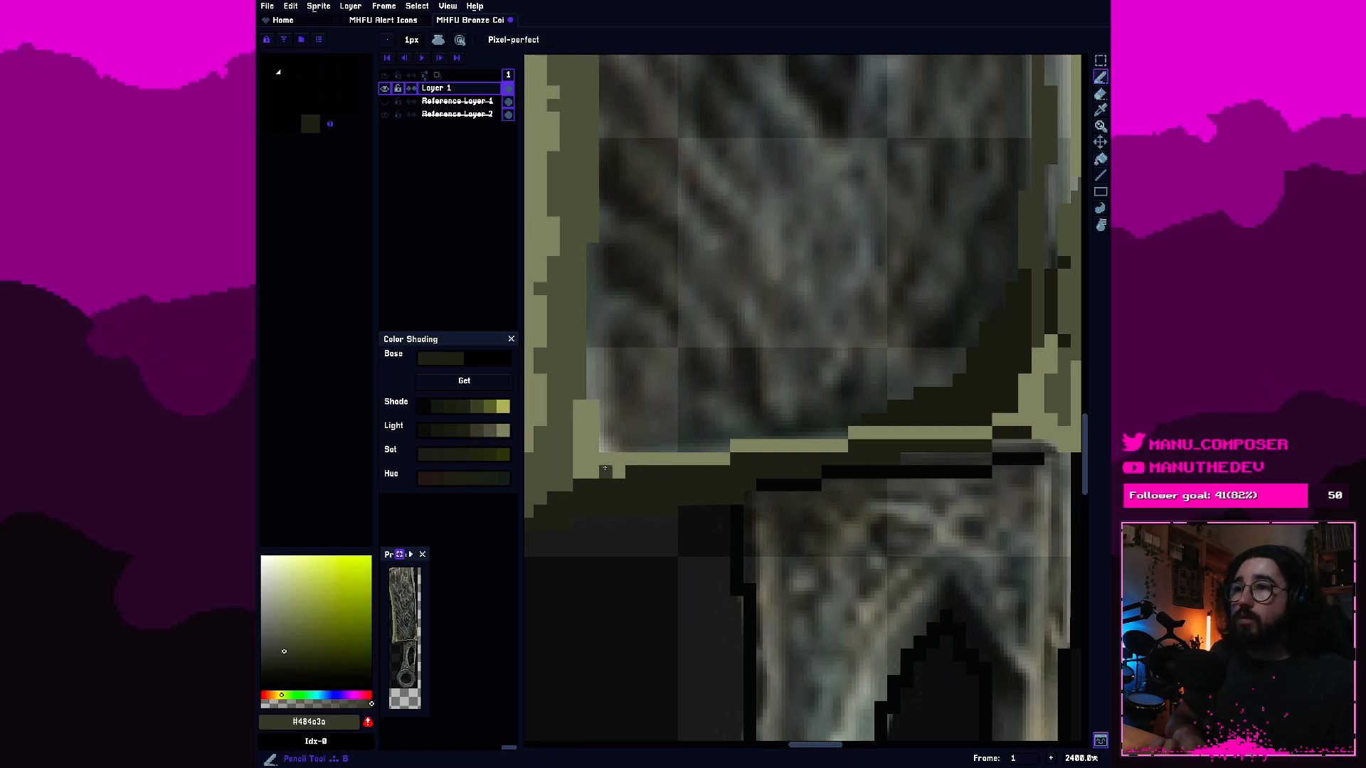
left_click(491, 430)
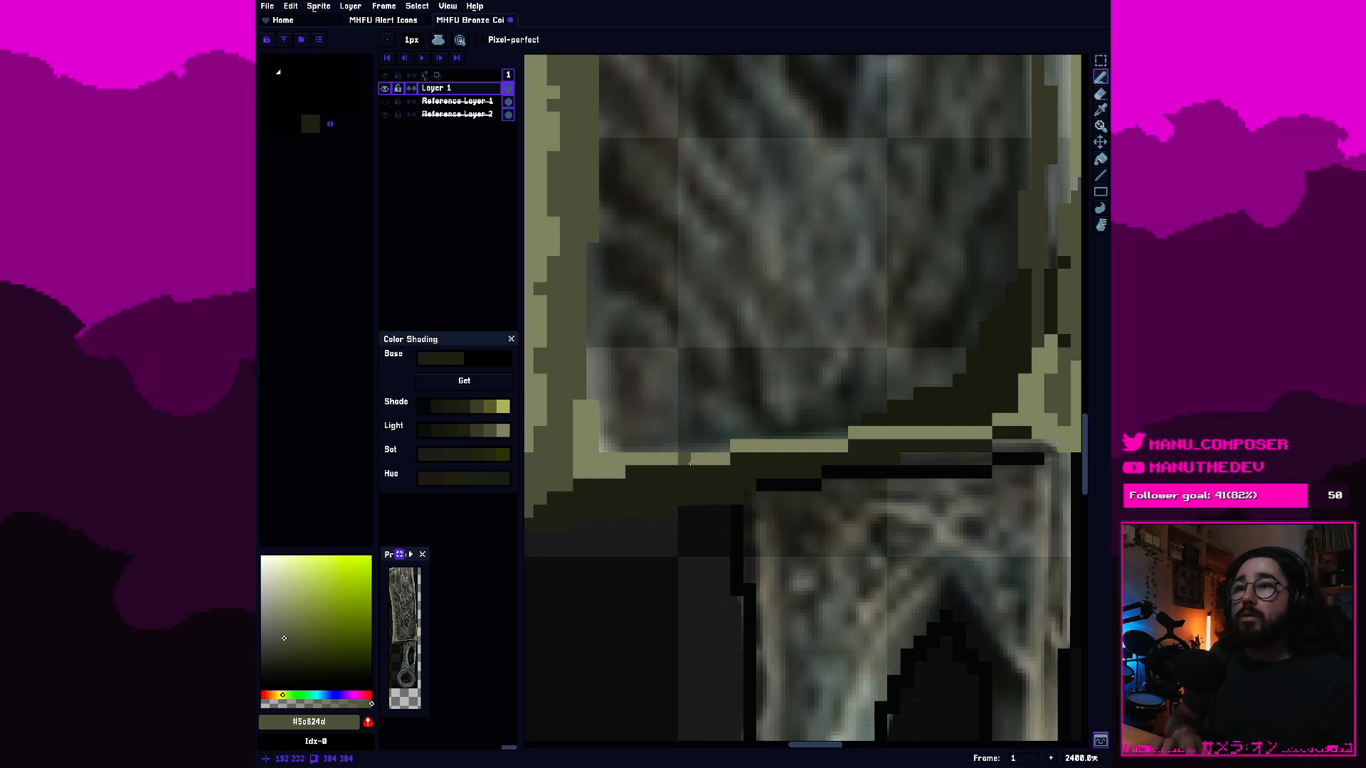
left_click_drag(689, 463, 643, 460)
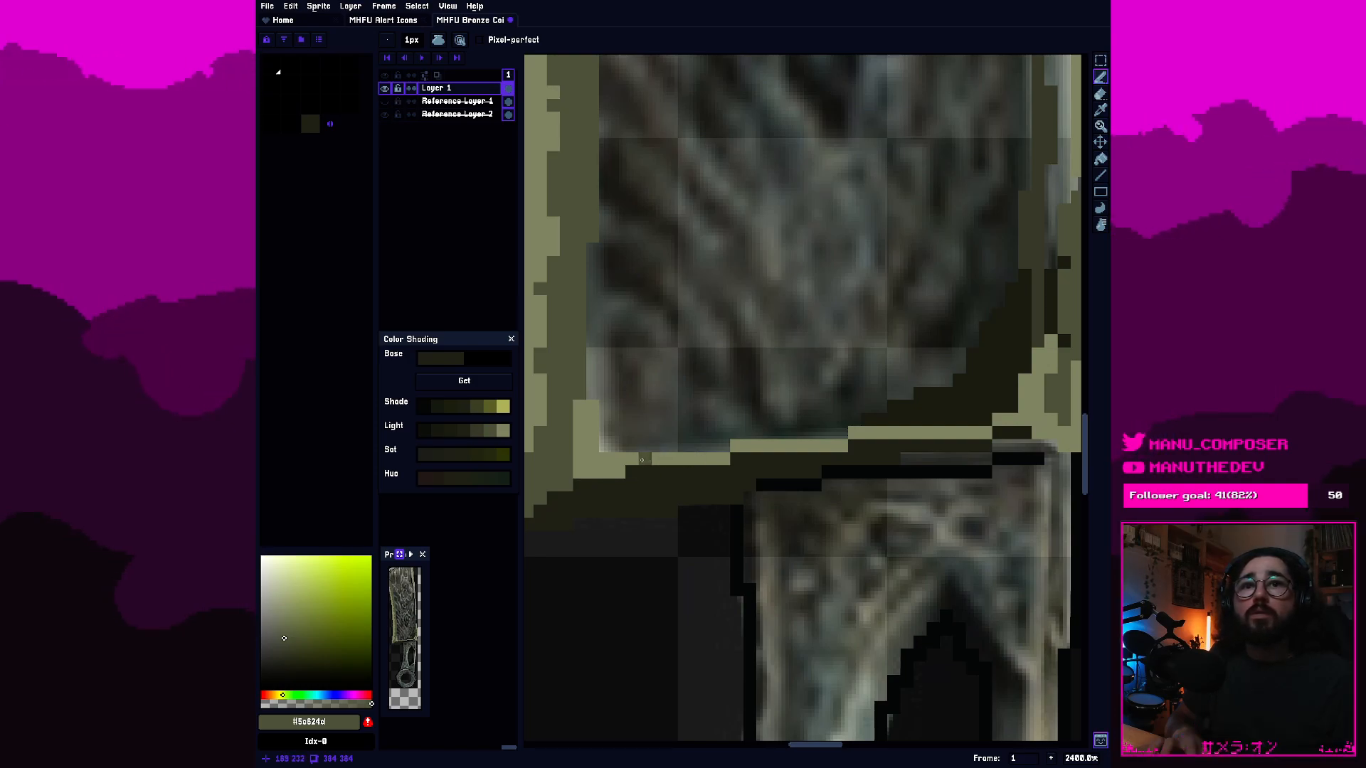
left_click_drag(644, 459, 955, 432)
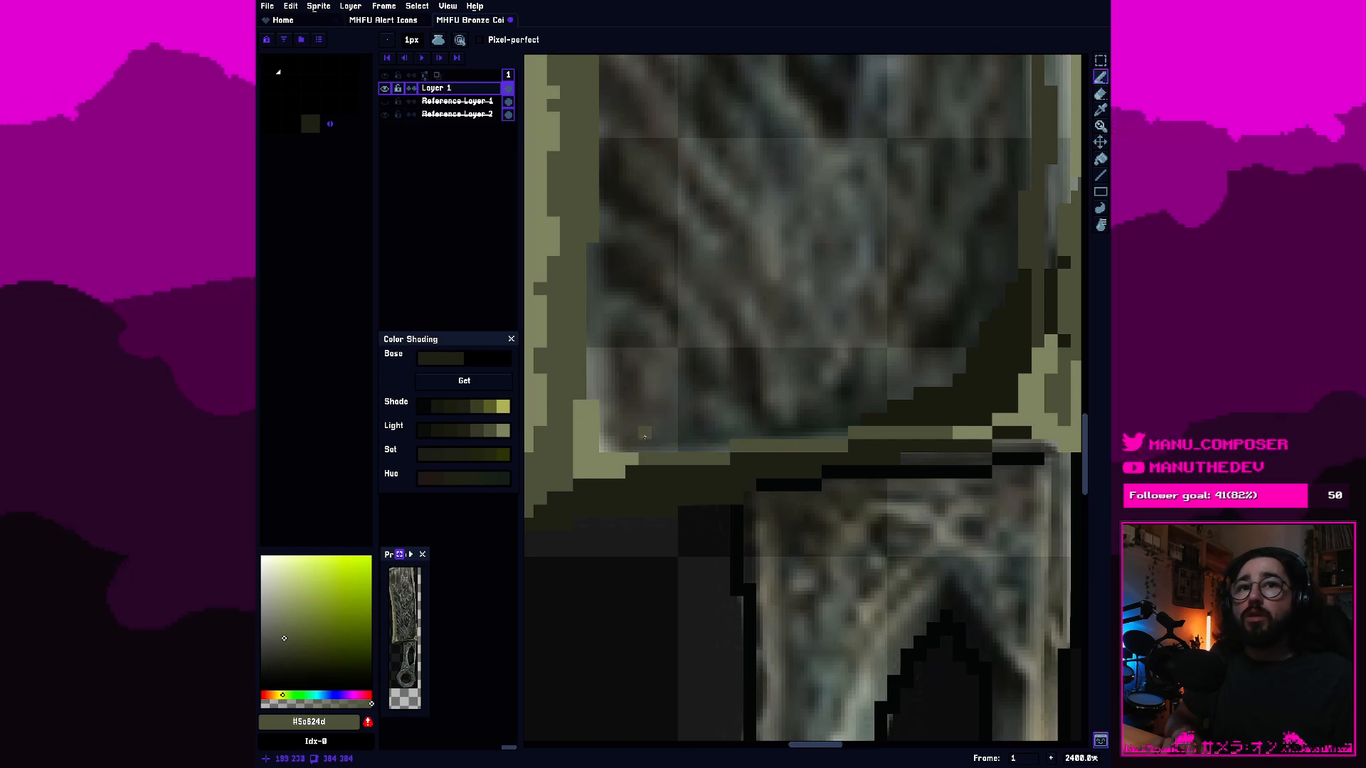
left_click_drag(592, 433, 594, 407)
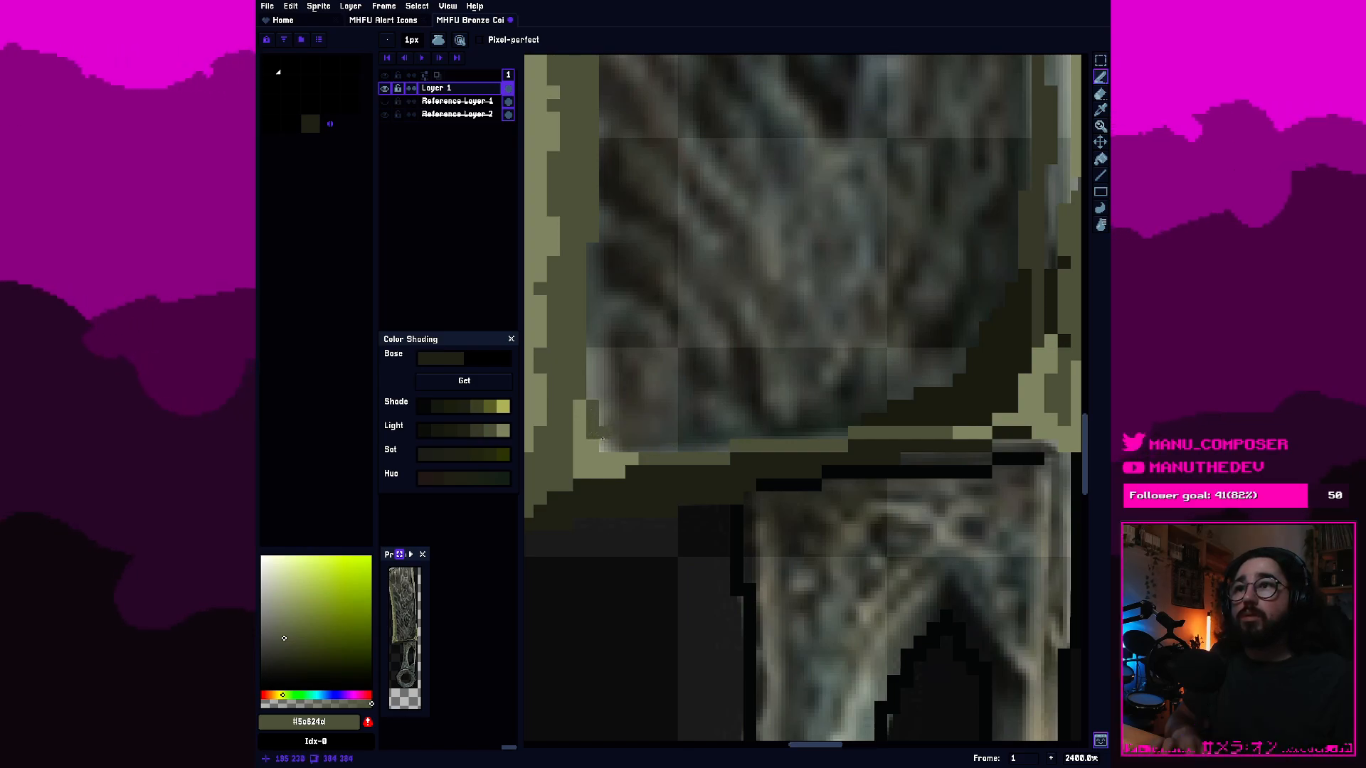
Add the lightest olive grey of the Light shades, #8b9072, to the palette.
scroll(775, 420, "down", 1)
scroll(762, 410, "up", 1)
left_click_drag(698, 395, 710, 421)
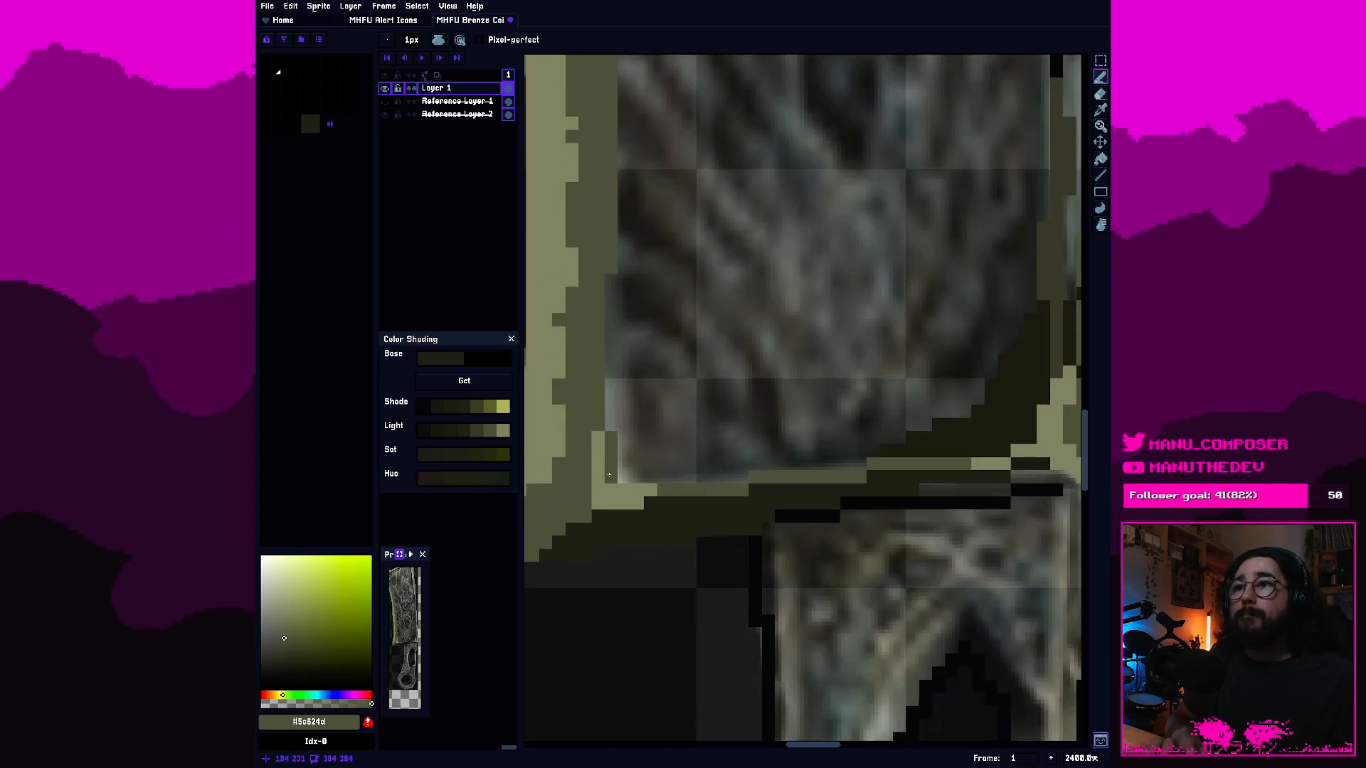
left_click(504, 432)
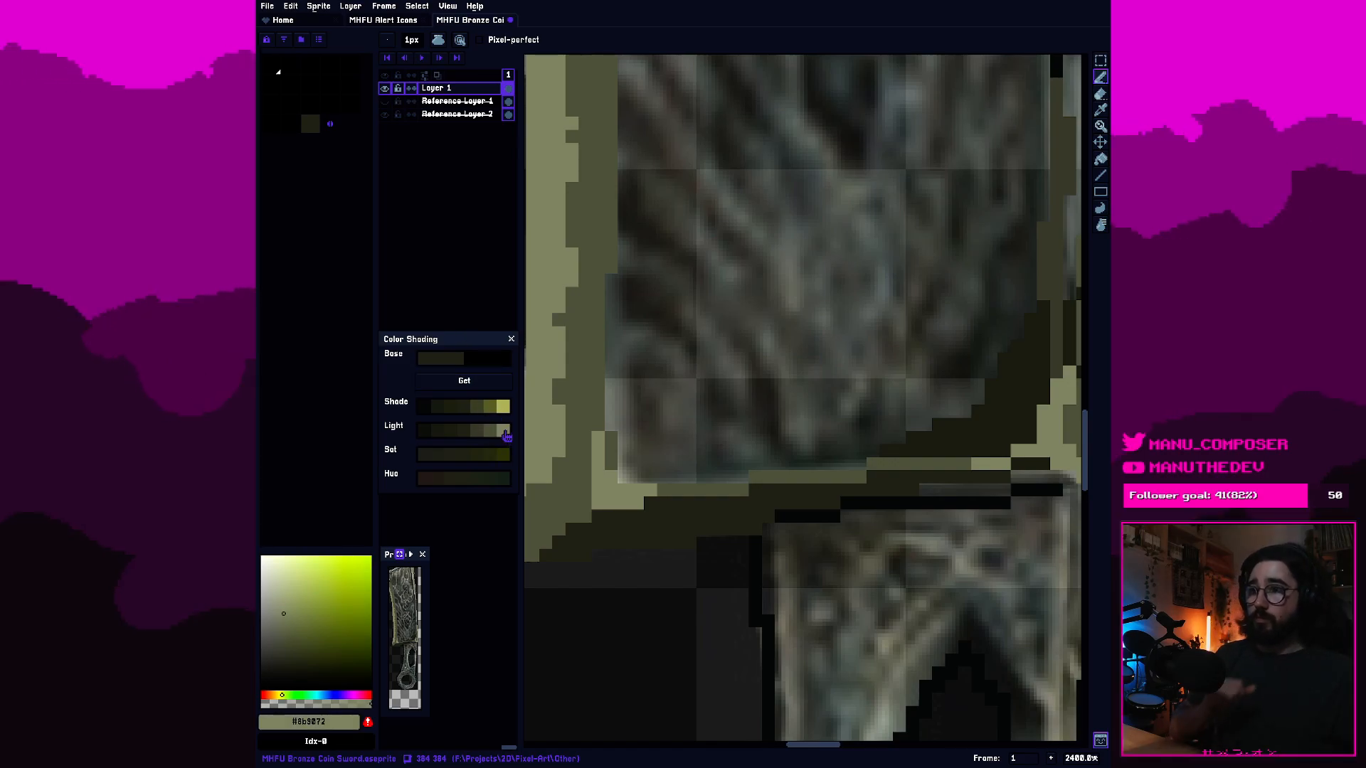
left_click(368, 722)
left_click(310, 125)
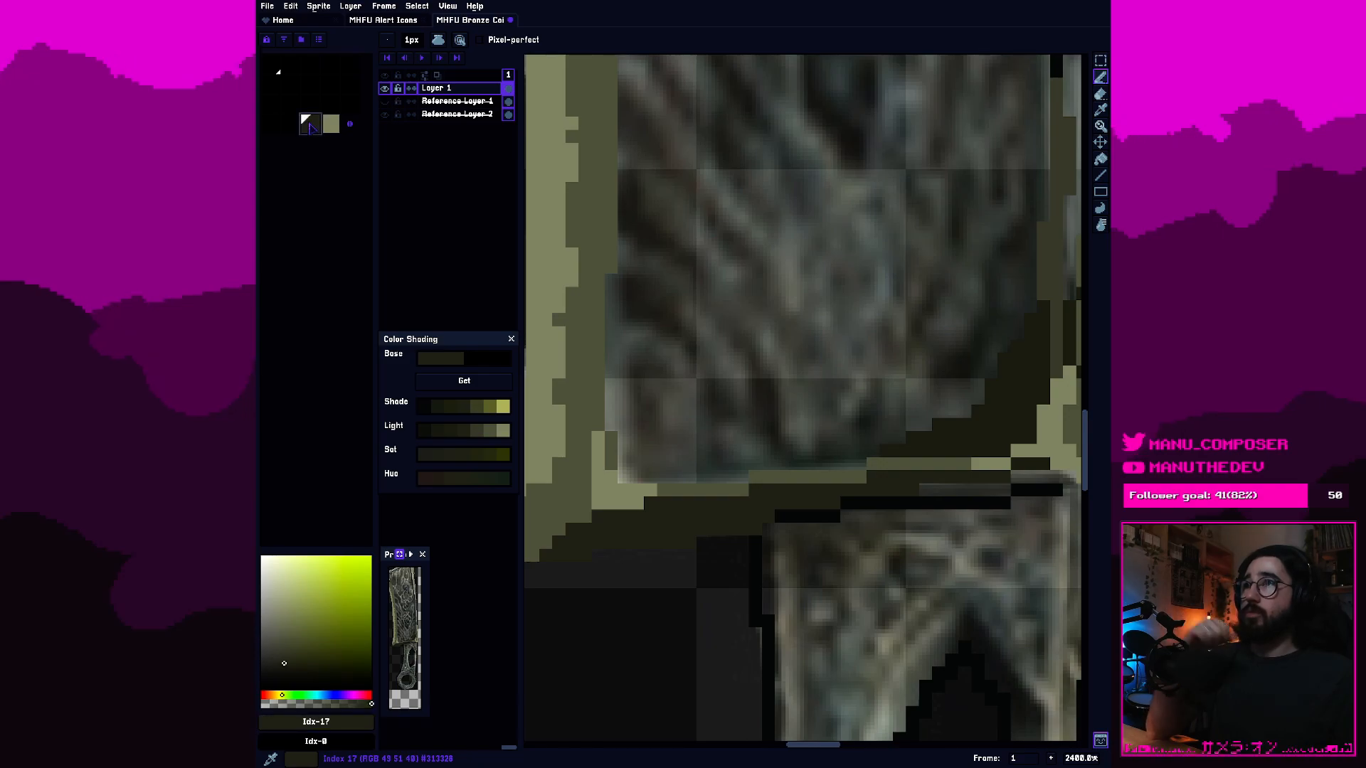
key("Delete")
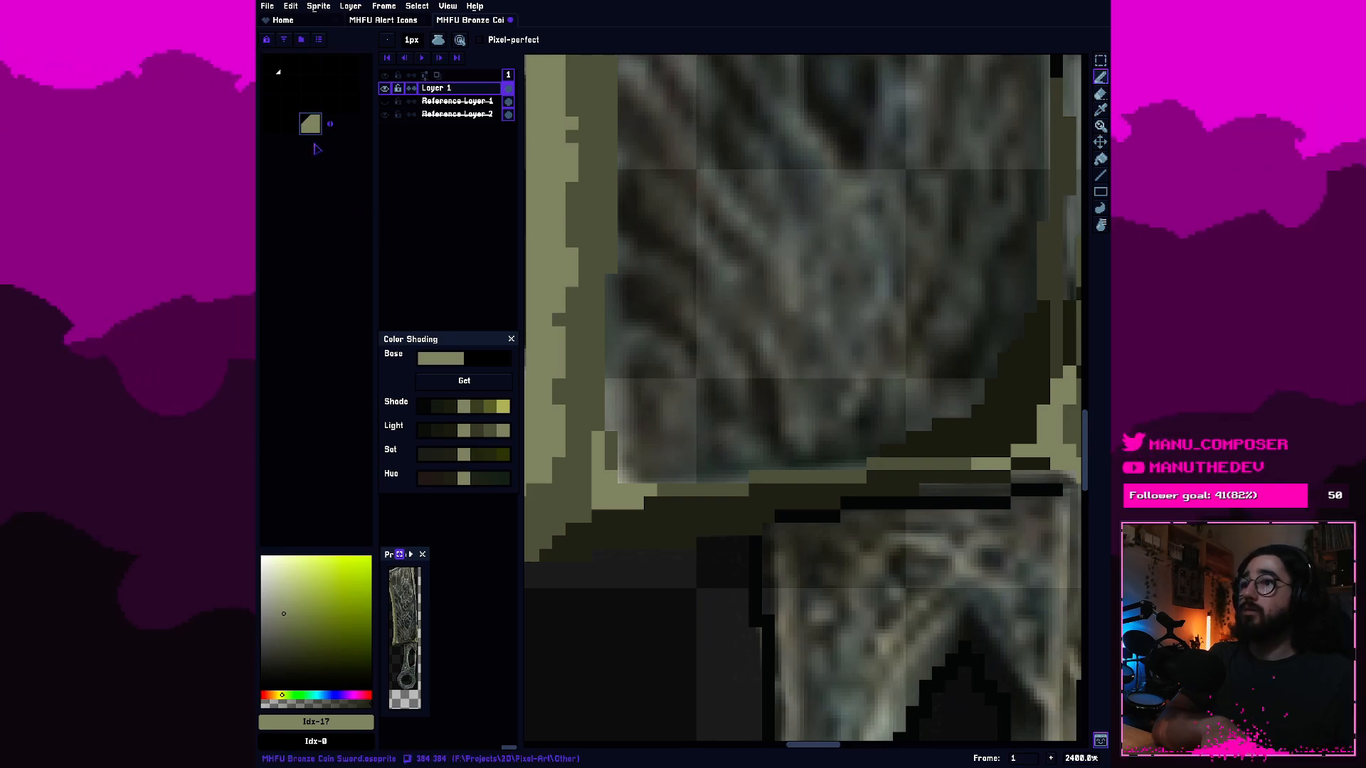
key("ctrl+z")
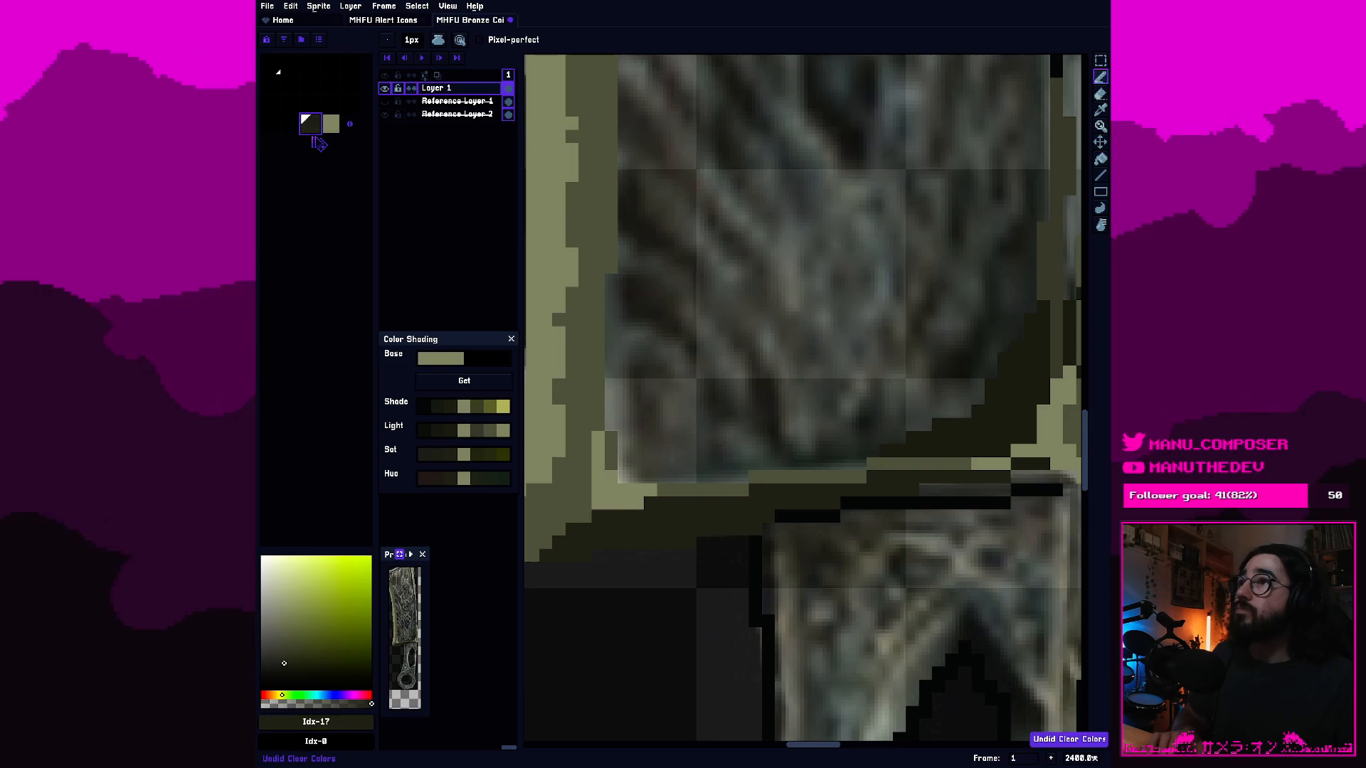
key("]")
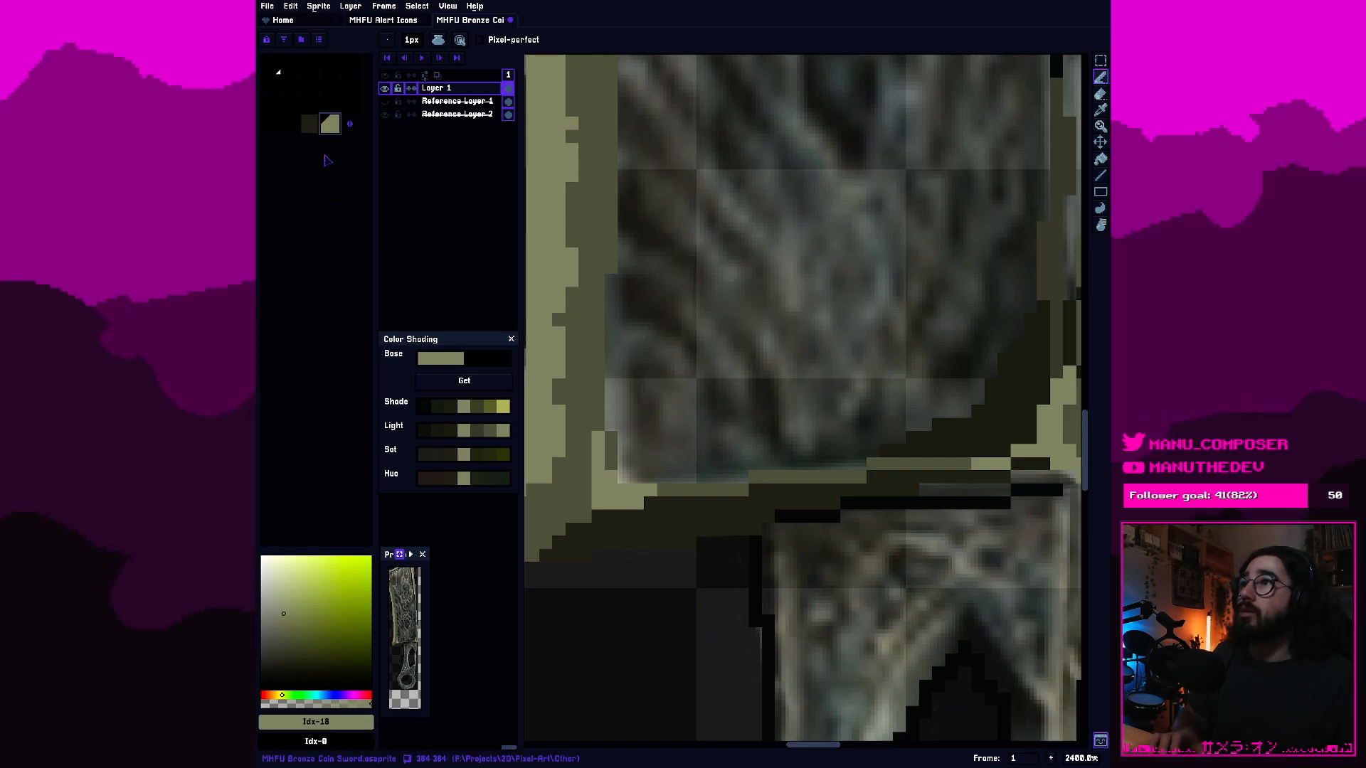
left_click(311, 126)
key("]")
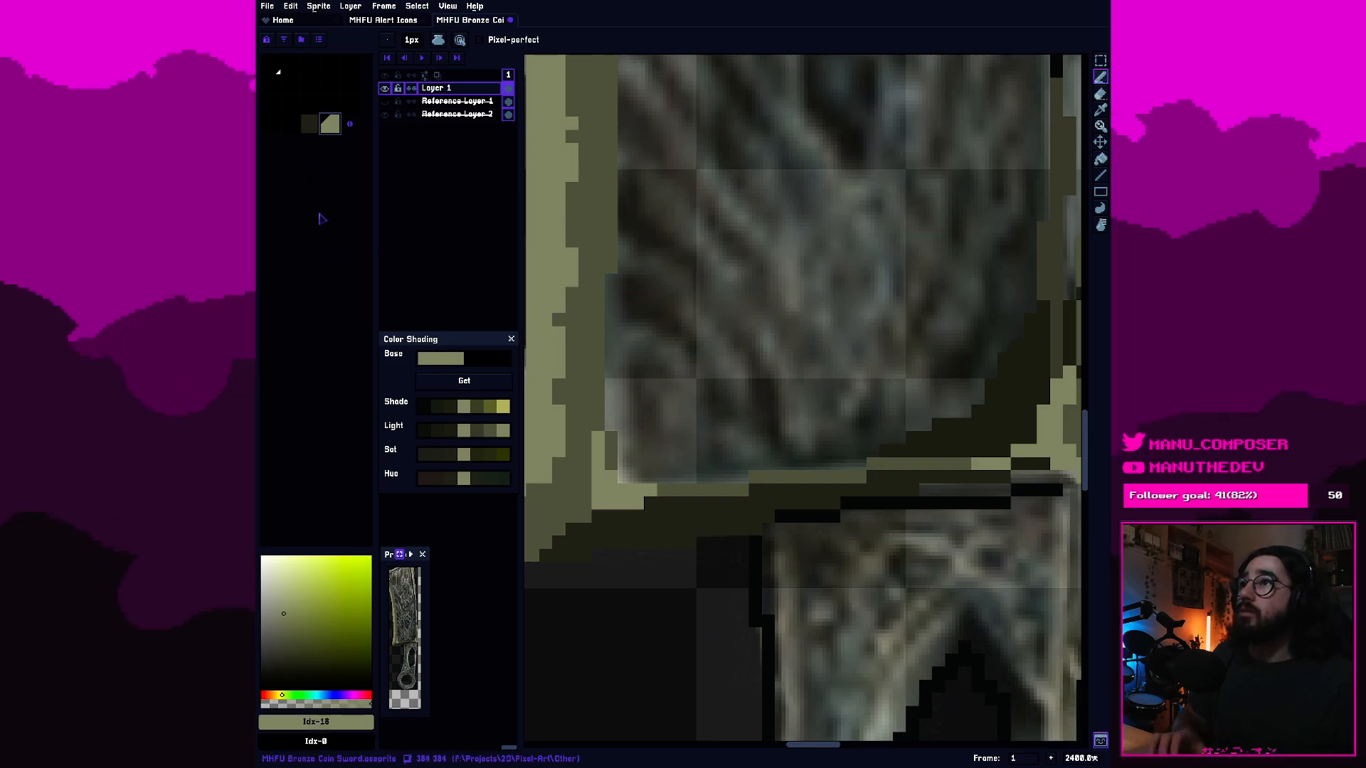
left_click(311, 118)
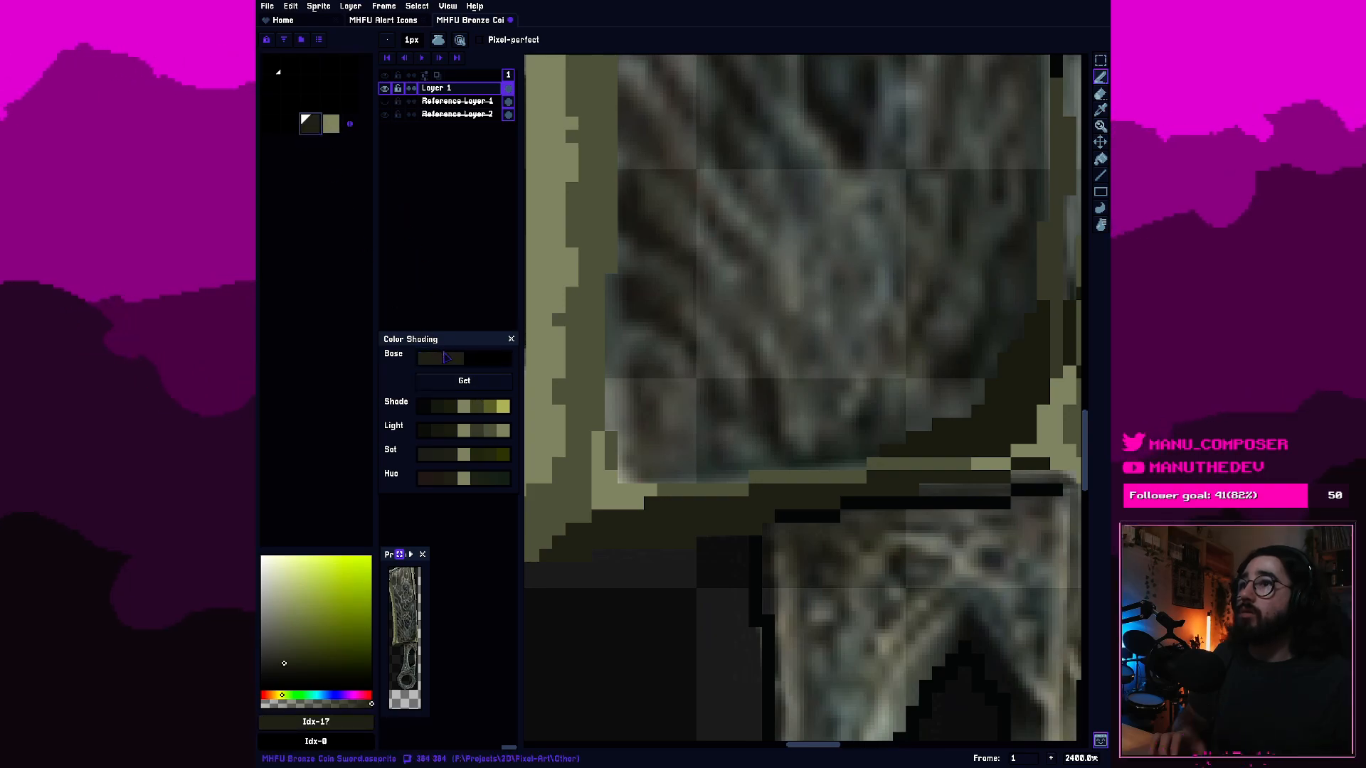
Move the #8b9072 swatch to the palette's first slot and reload the shading base from the dark olive foreground colour.
left_click(335, 139)
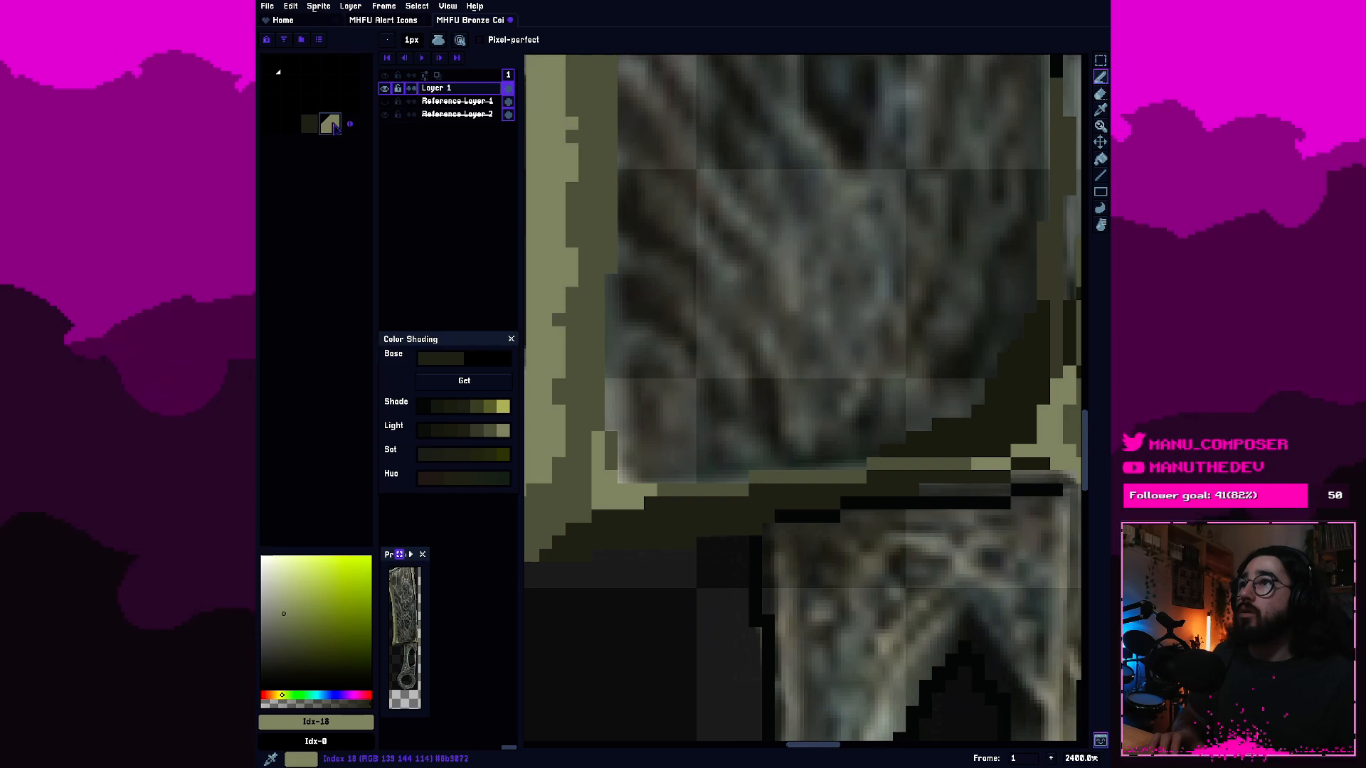
mouse_move(333, 132)
left_mouse_down()
mouse_move(332, 85)
mouse_move(274, 67)
left_mouse_up()
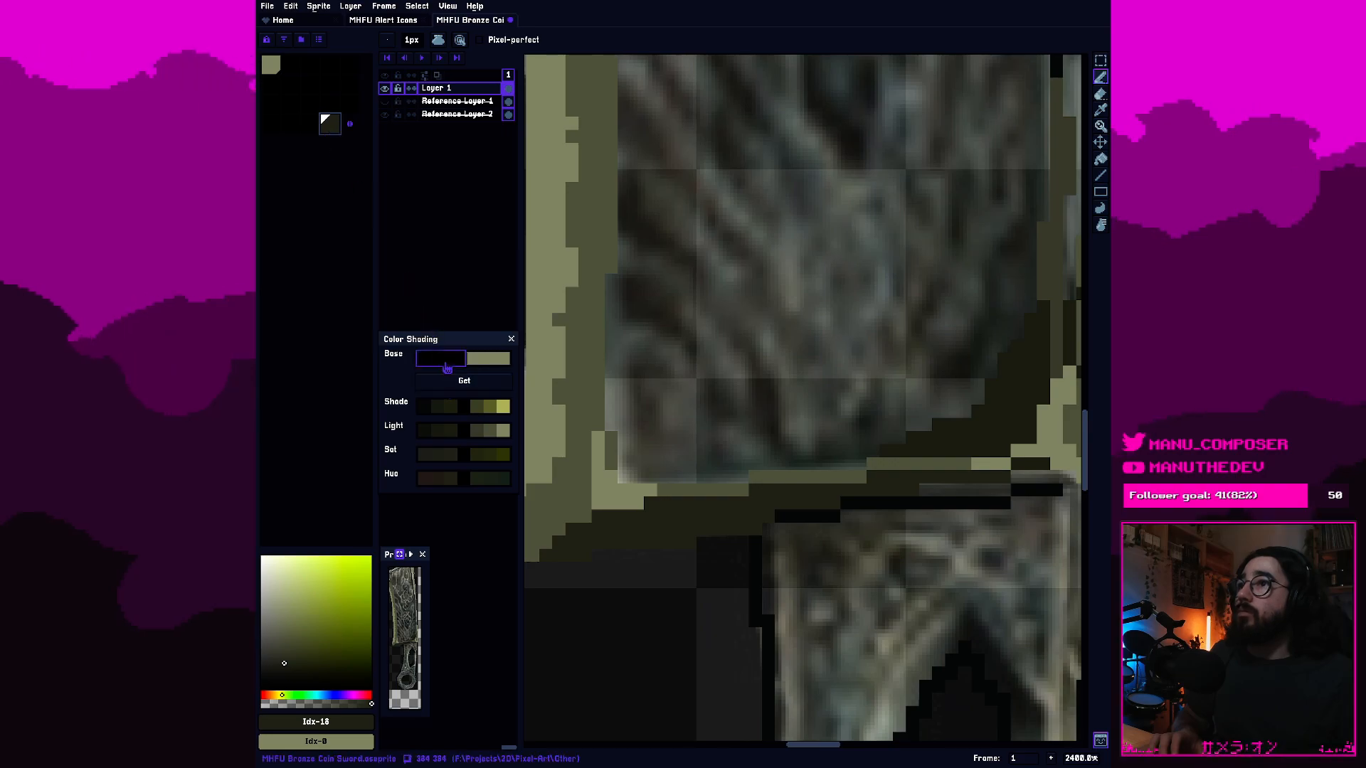
left_click(452, 388)
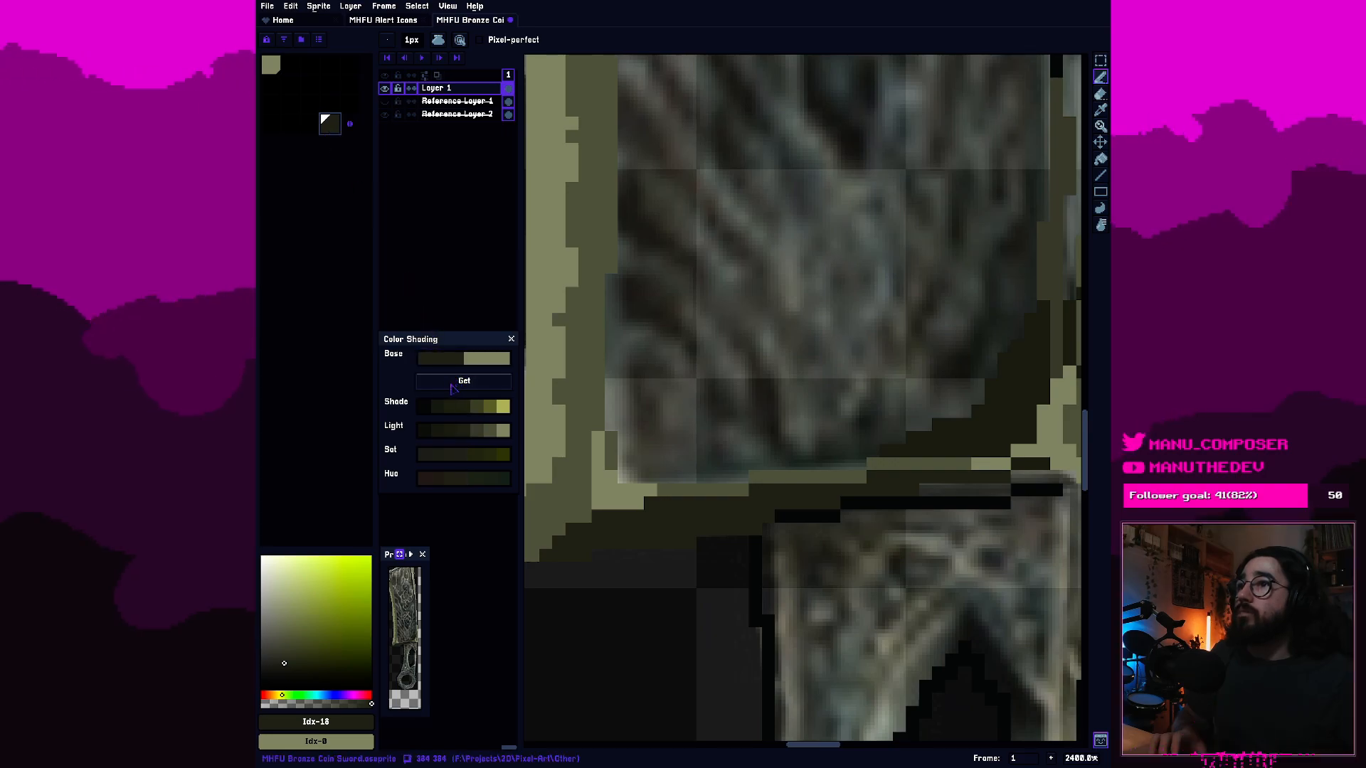
Add the second-lightest and third-lightest olive greys of the Light shades to the palette.
left_click(491, 431)
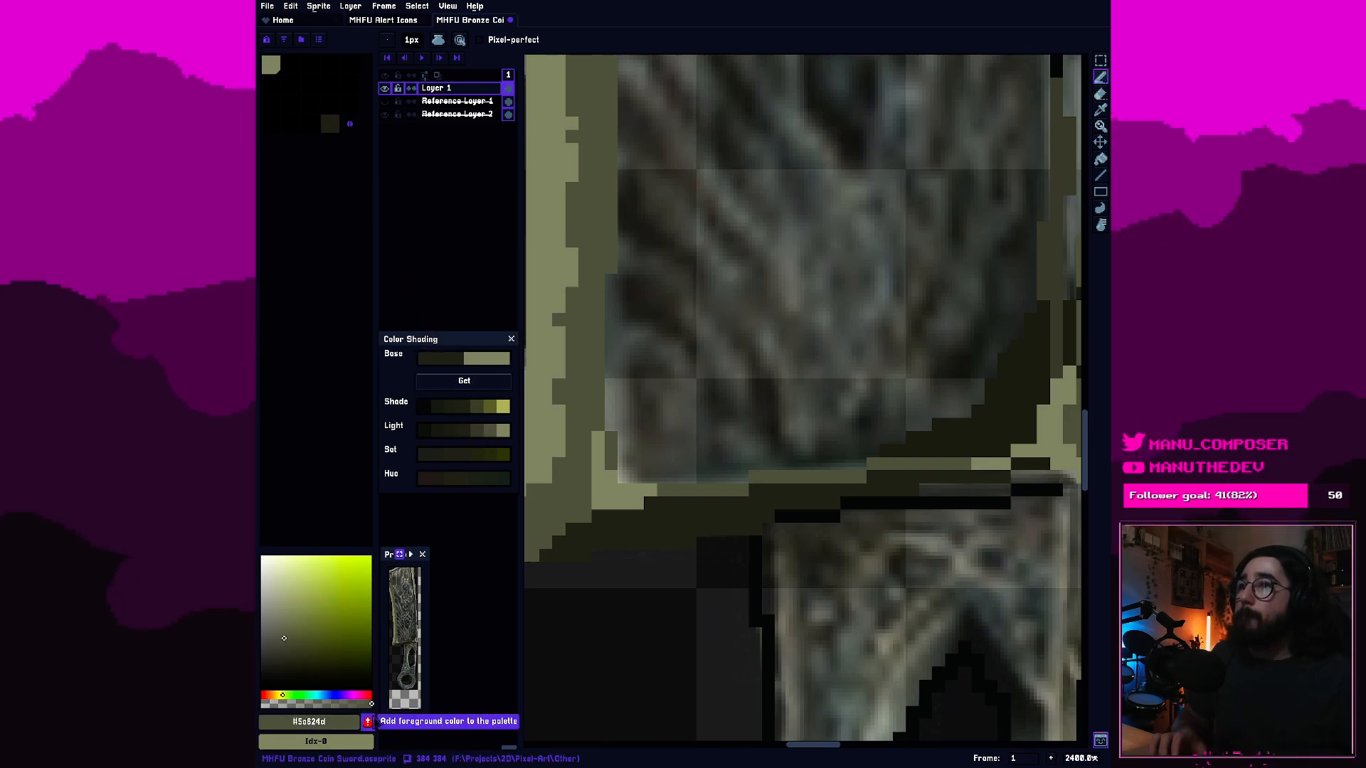
left_click(367, 722)
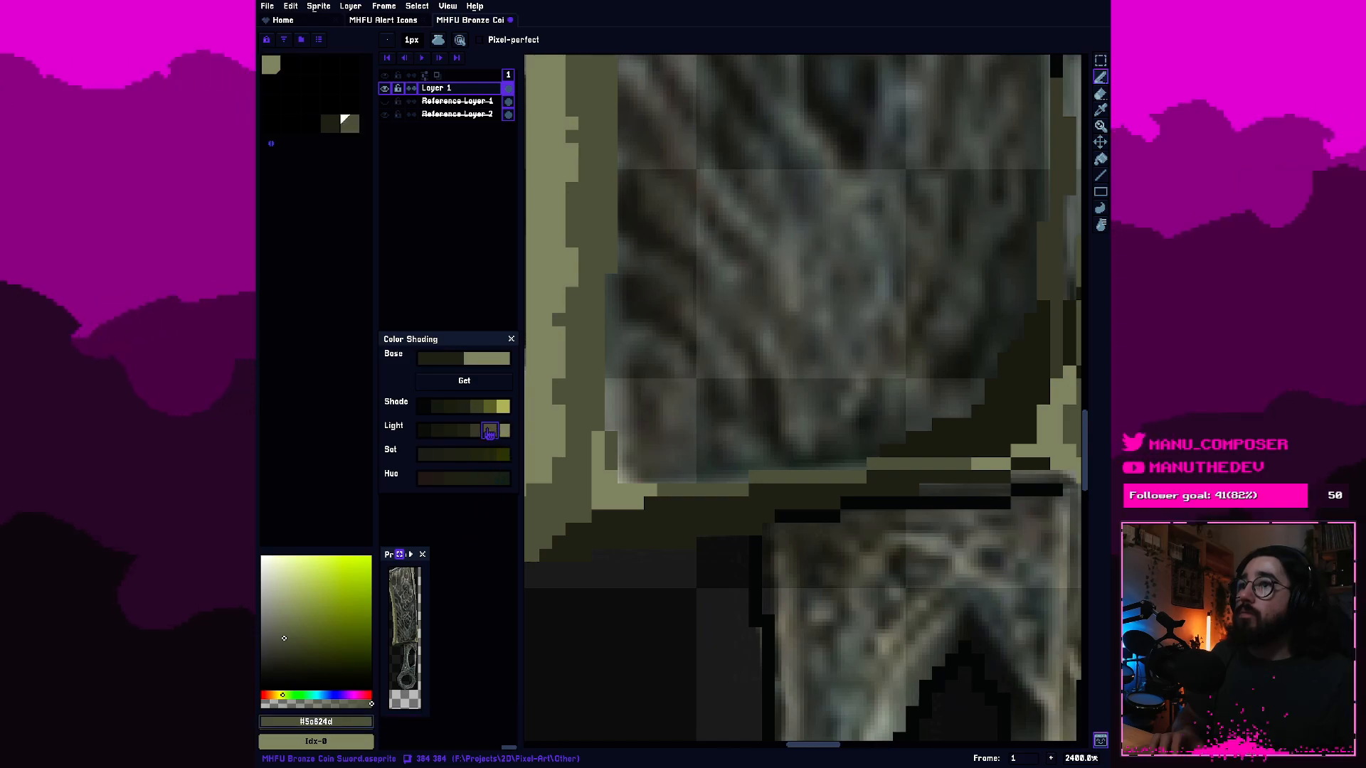
left_click(477, 432)
left_click(367, 721)
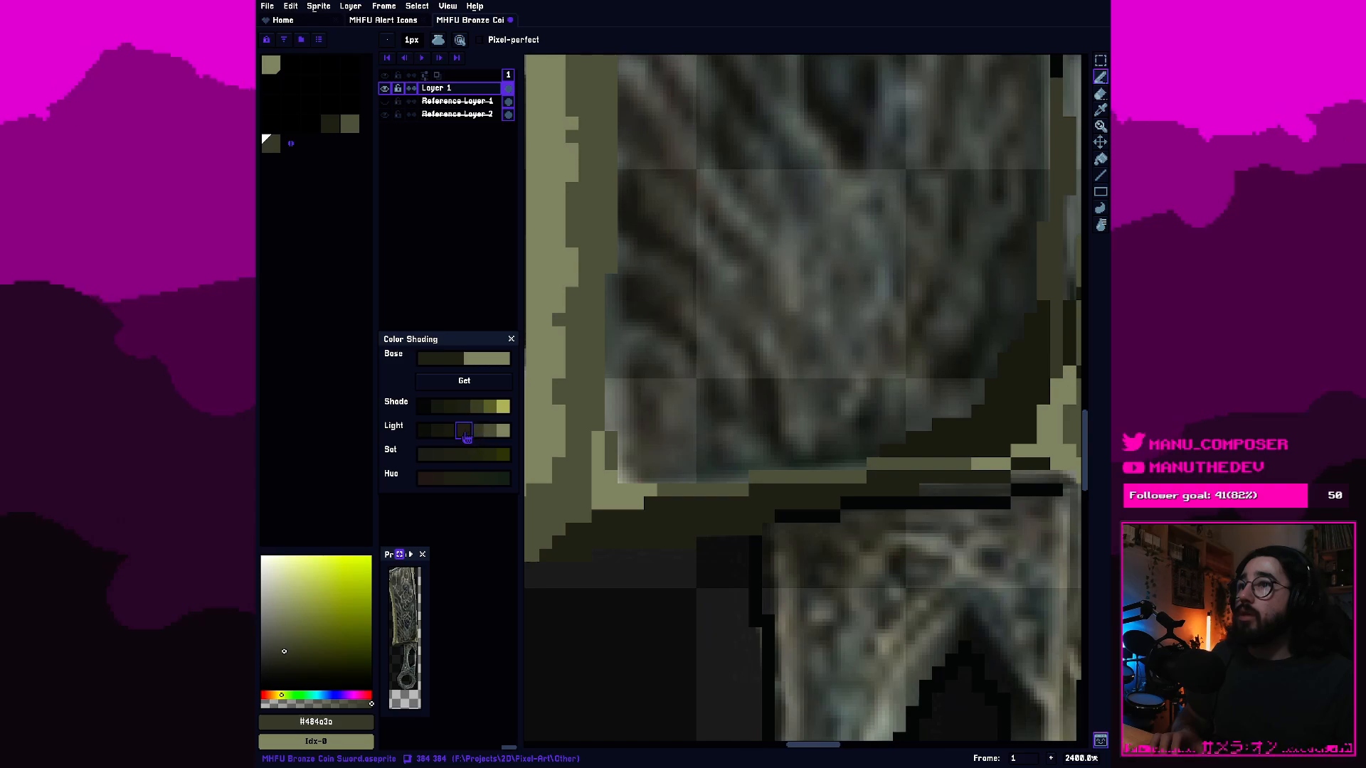
Add the three darkest Light shades to the palette, from #2c2e24 down to #1d1f18.
left_click(438, 481)
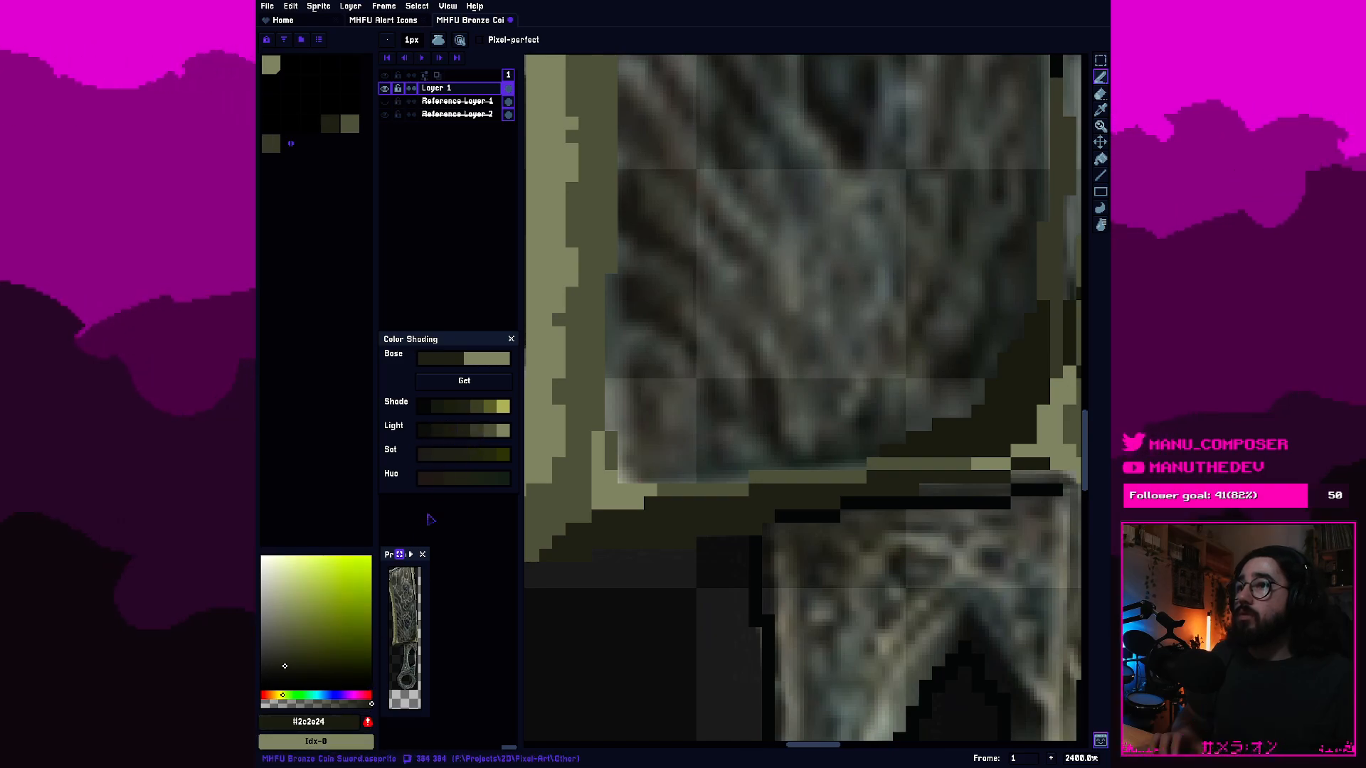
left_click(367, 722)
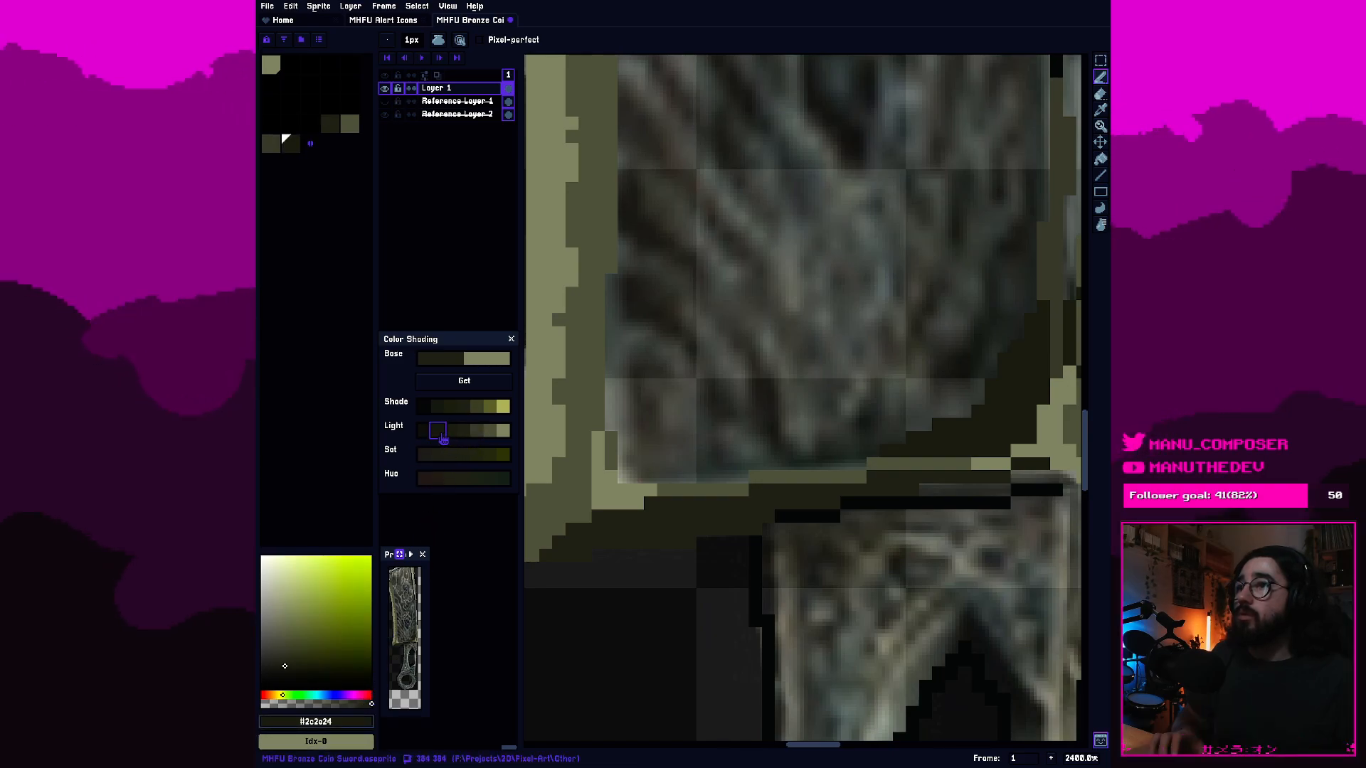
left_click(439, 431)
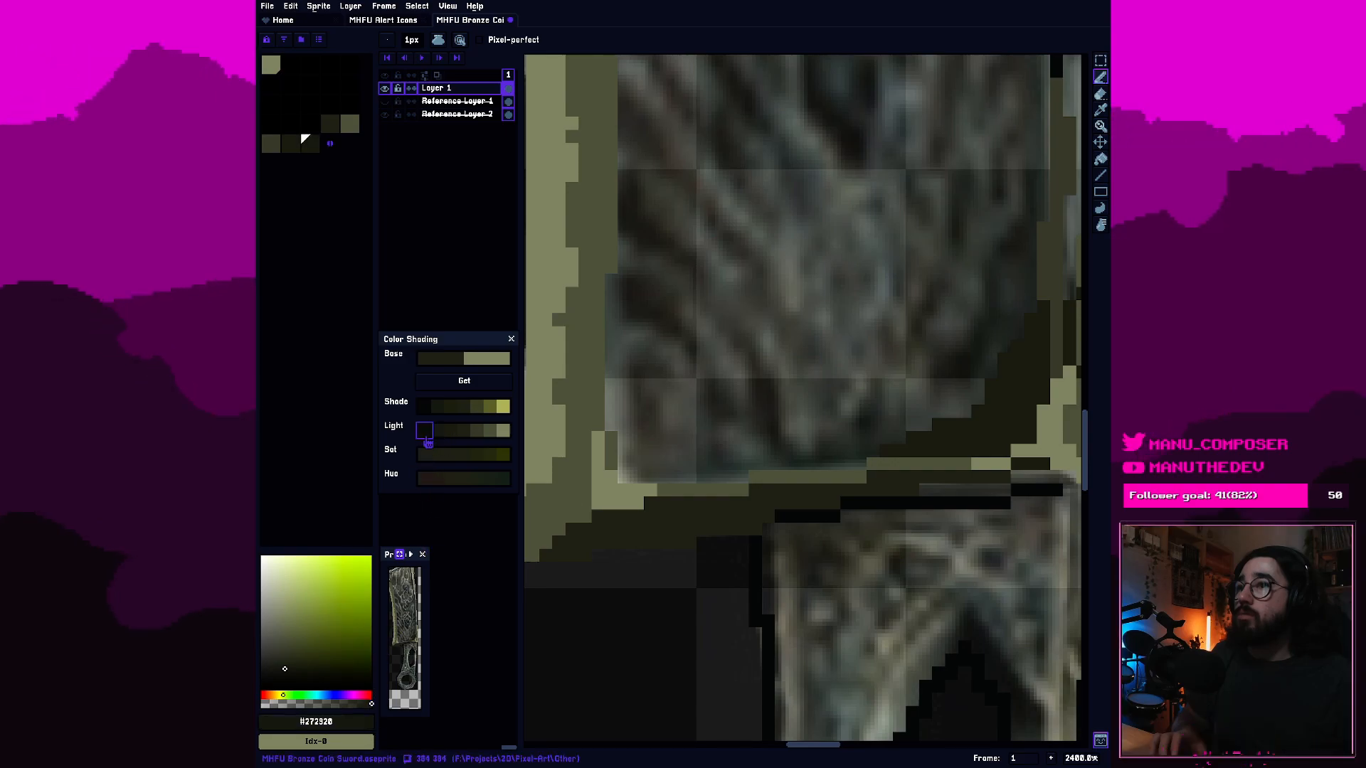
left_click(425, 433)
left_click(367, 722)
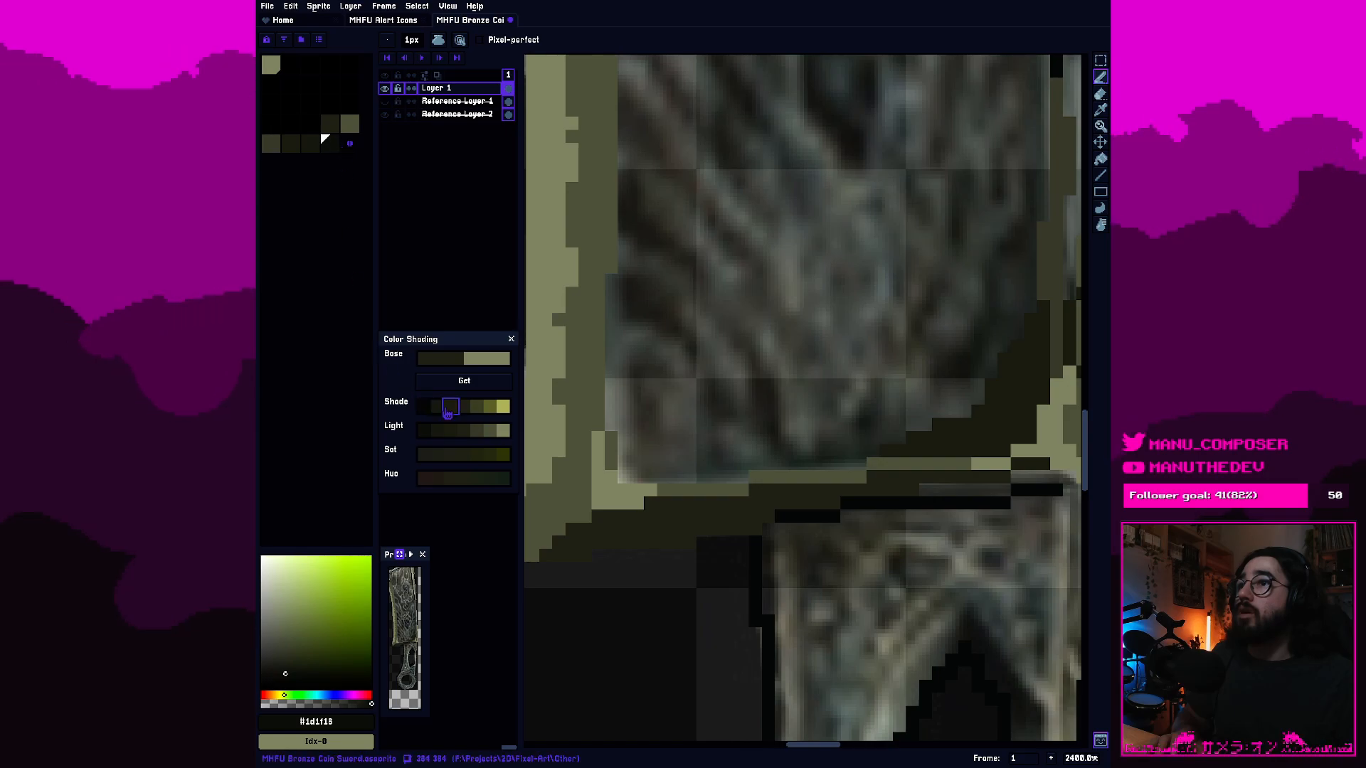
Move the second- and third-lightest olive grey swatches to the palette's second and third slots.
left_click(445, 411)
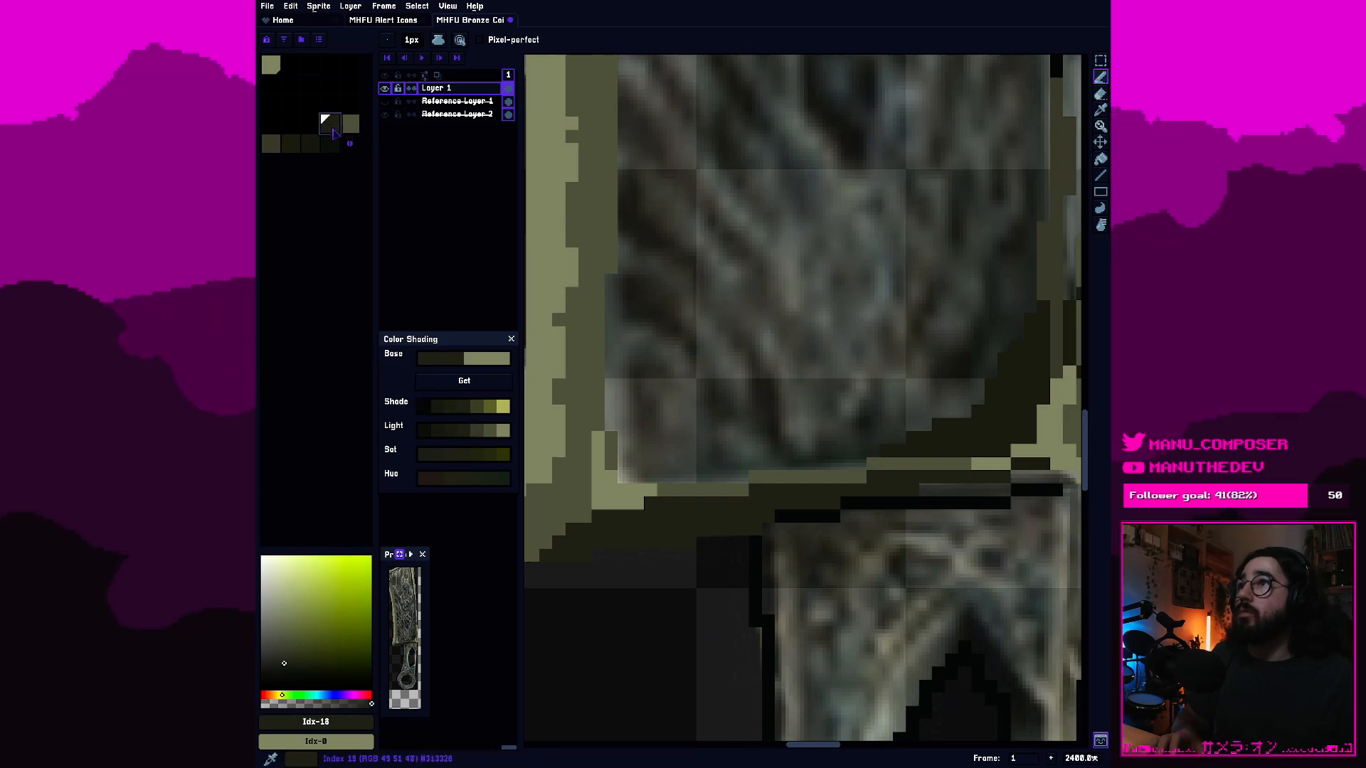
left_click_drag(333, 132, 298, 65)
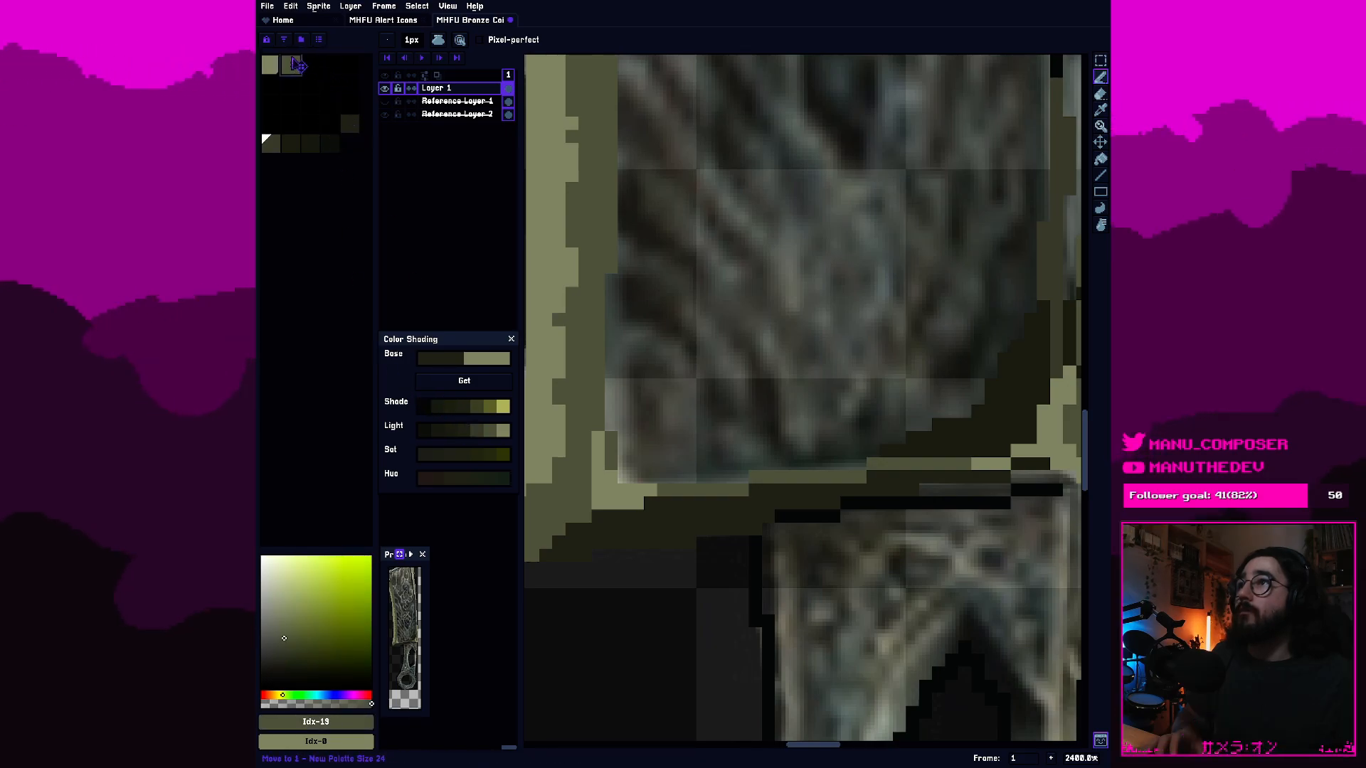
left_click(274, 145)
left_click_drag(275, 152, 321, 89)
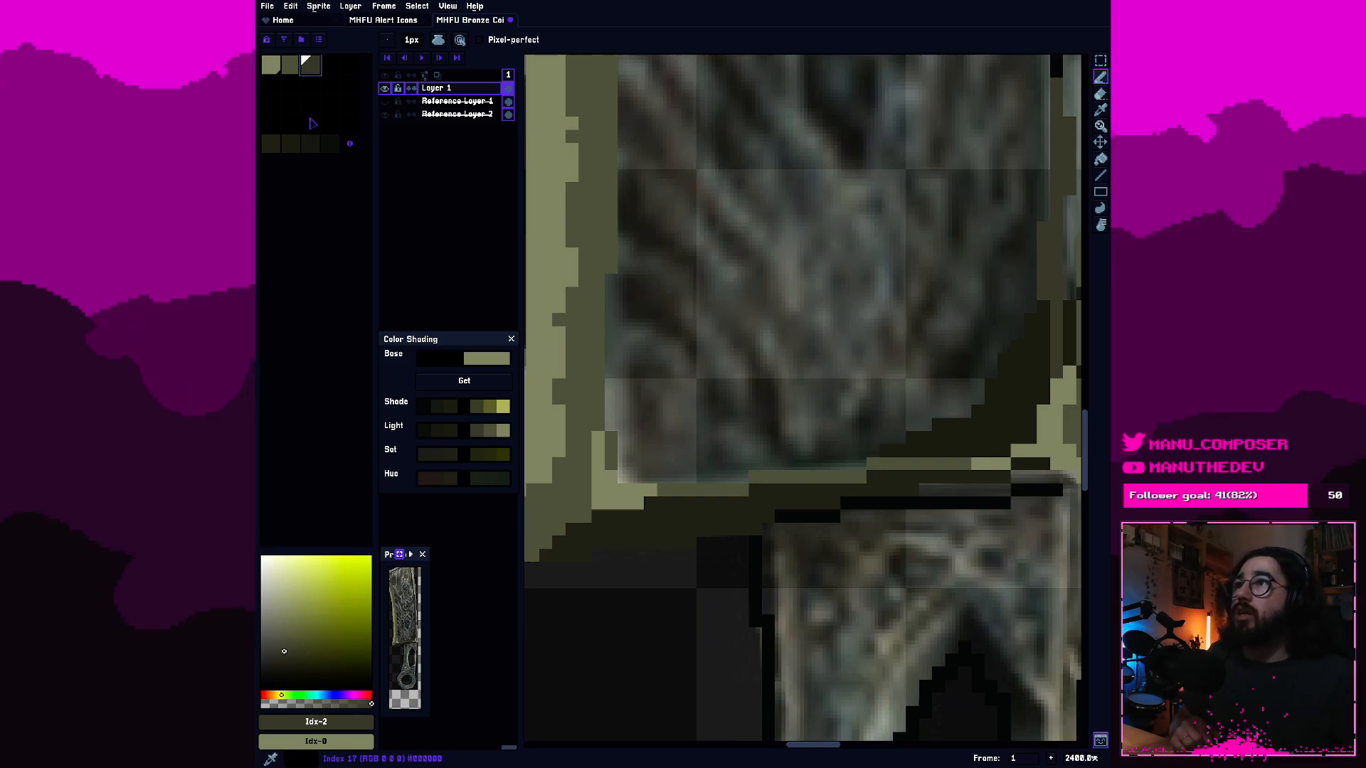
Move the remaining dark olive swatches directly behind the first three in the palette, ordered from lighter to darker.
left_click(276, 149)
left_click_drag(277, 153, 329, 66)
left_click_drag(294, 158, 349, 68)
left_click(309, 149)
left_click_drag(318, 162, 330, 66)
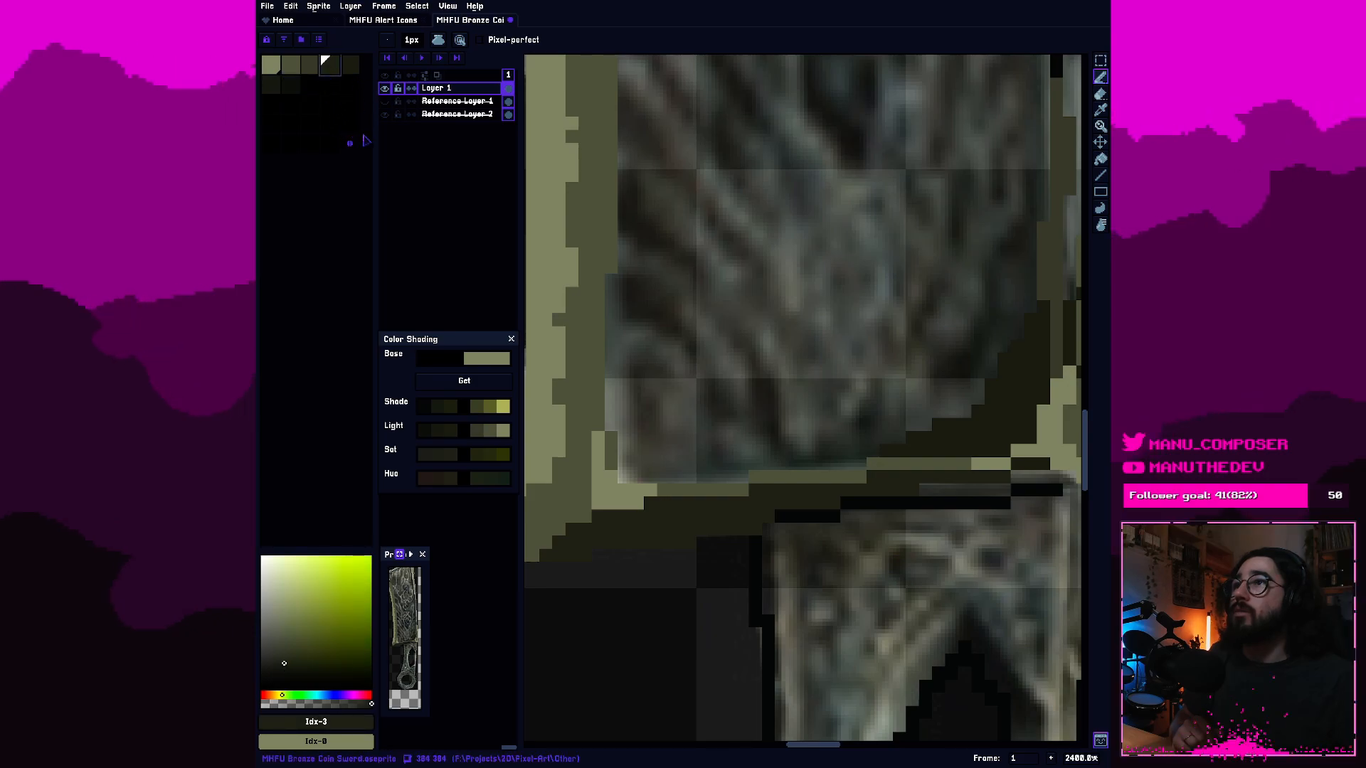
Narrow the palette and layer areas to widen the canvas, and place the Color Shading window below the swatches, clear of the artwork.
left_click_drag(375, 146, 347, 146)
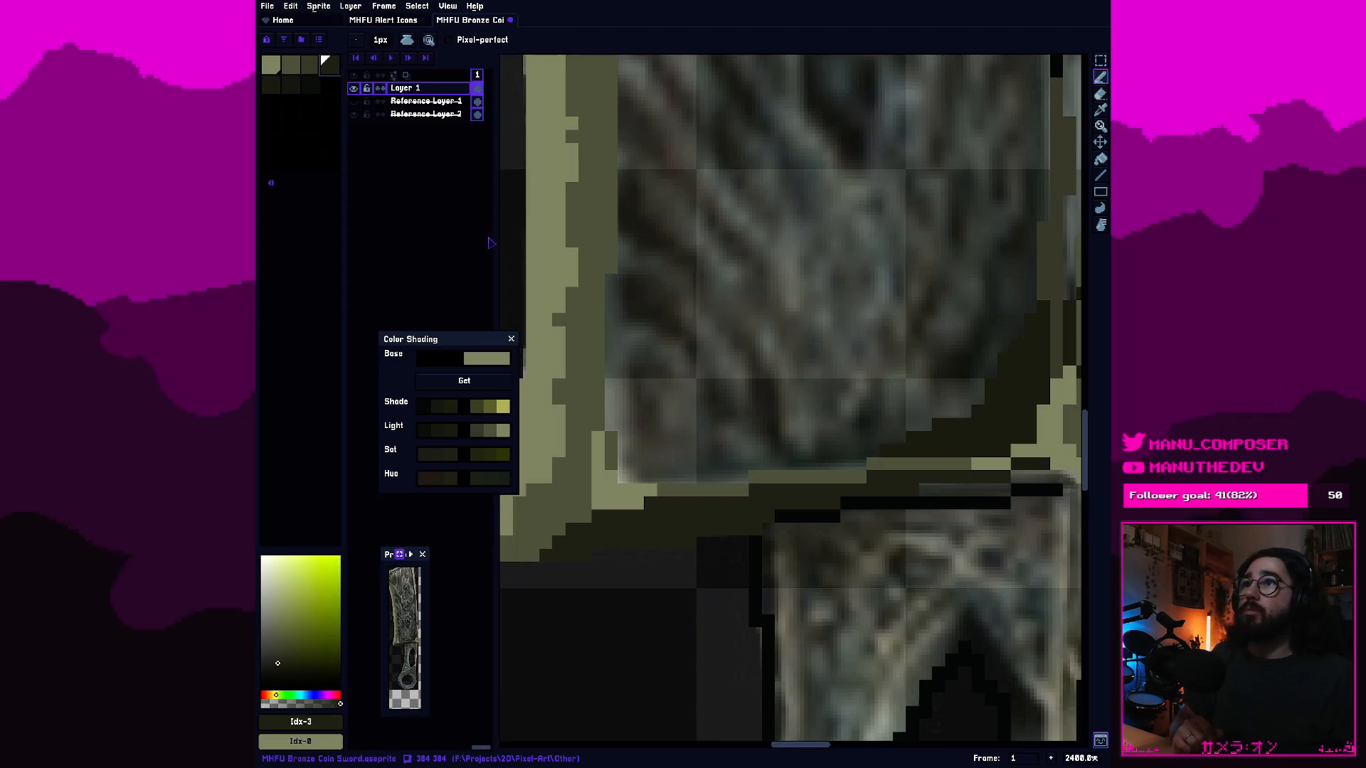
left_click_drag(496, 239, 461, 234)
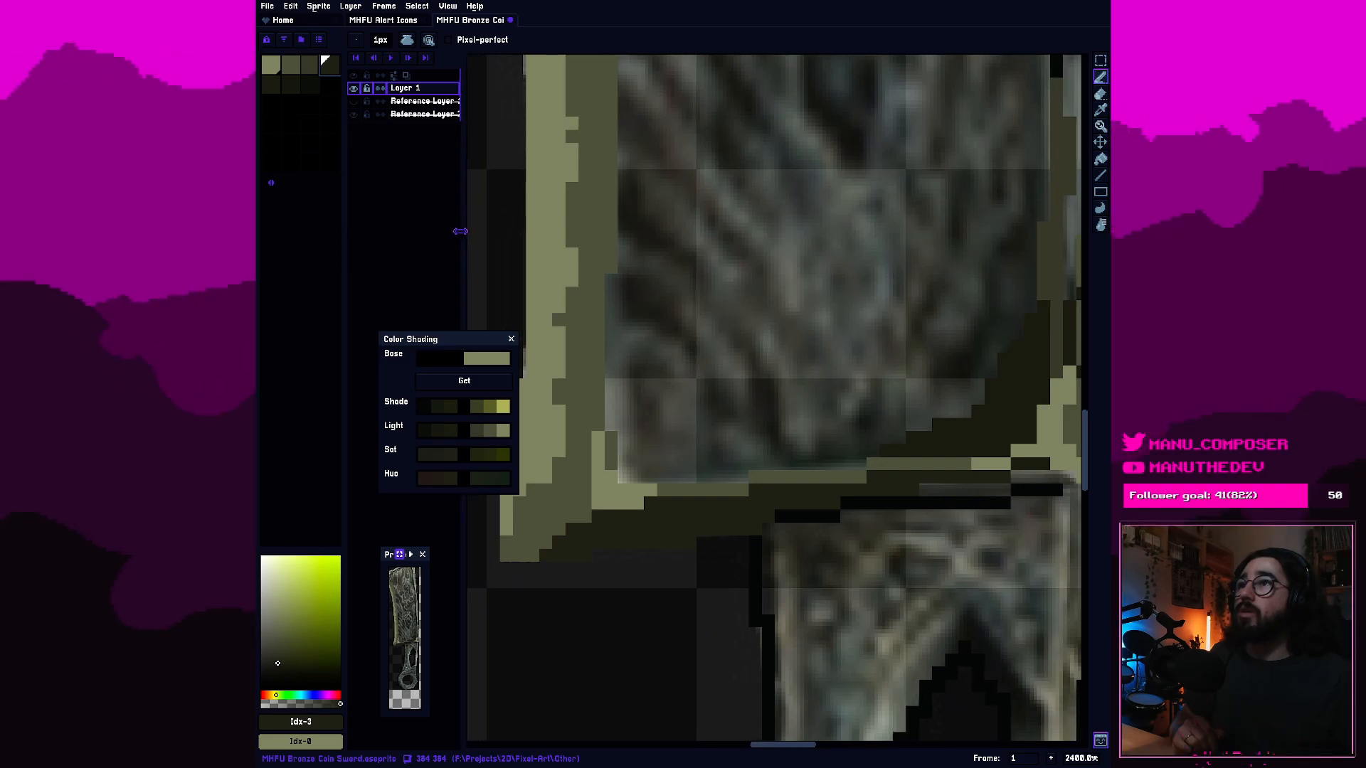
mouse_move(448, 346)
left_mouse_down()
mouse_move(379, 347)
mouse_move(374, 364)
left_mouse_up()
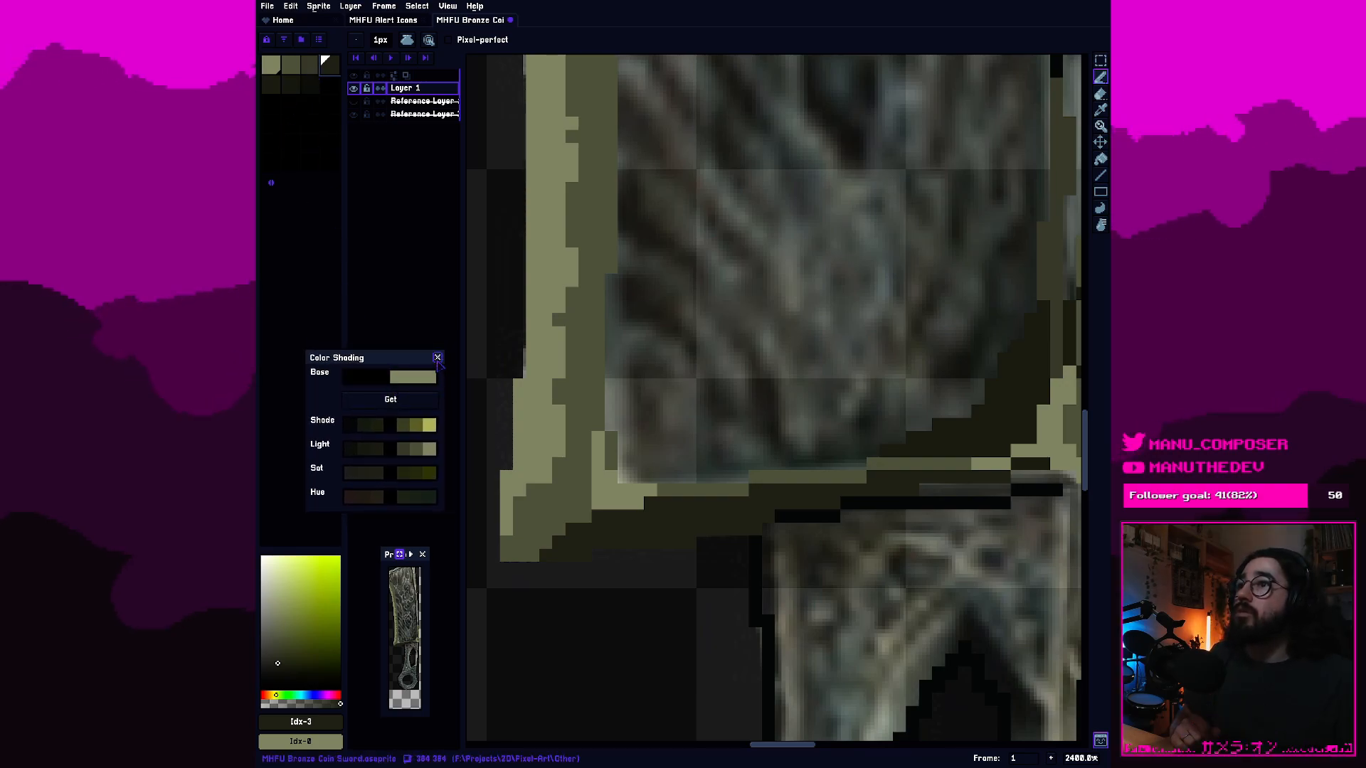
left_click_drag(414, 367, 372, 378)
Make the palette's second olive grey, #5e624d, the foreground colour.
left_click(289, 65)
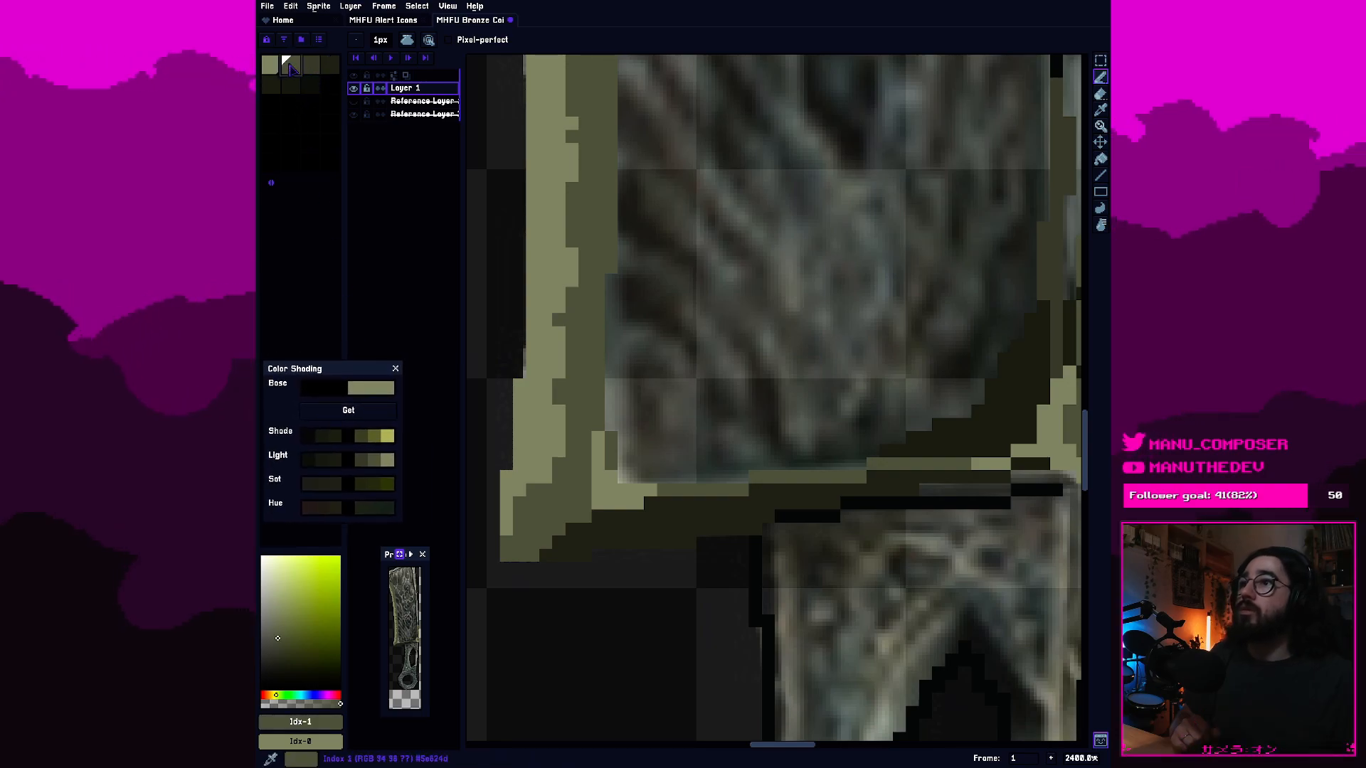
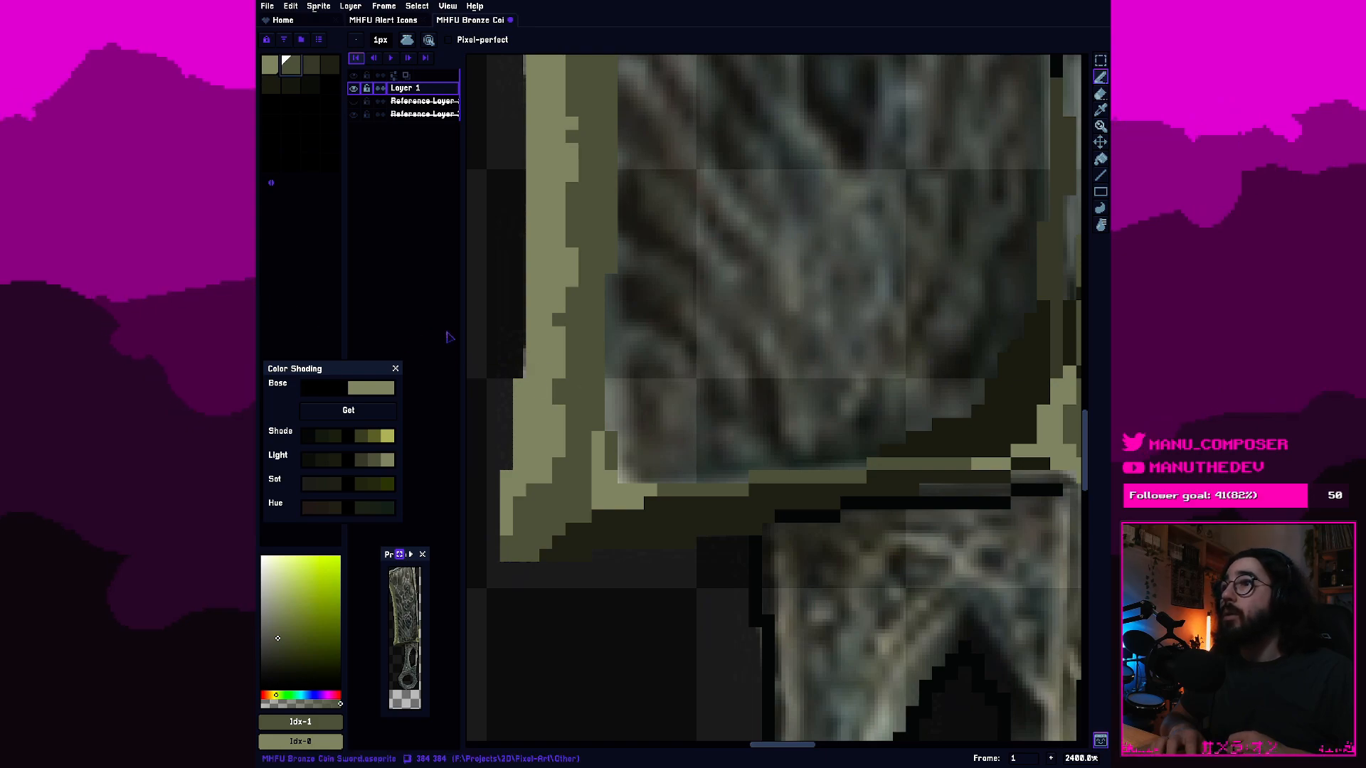
Paint texture patches with the third olive swatch, #484a3a, over the engraving in the blade's lower-left corner and along its bottom edge.
left_click(311, 66)
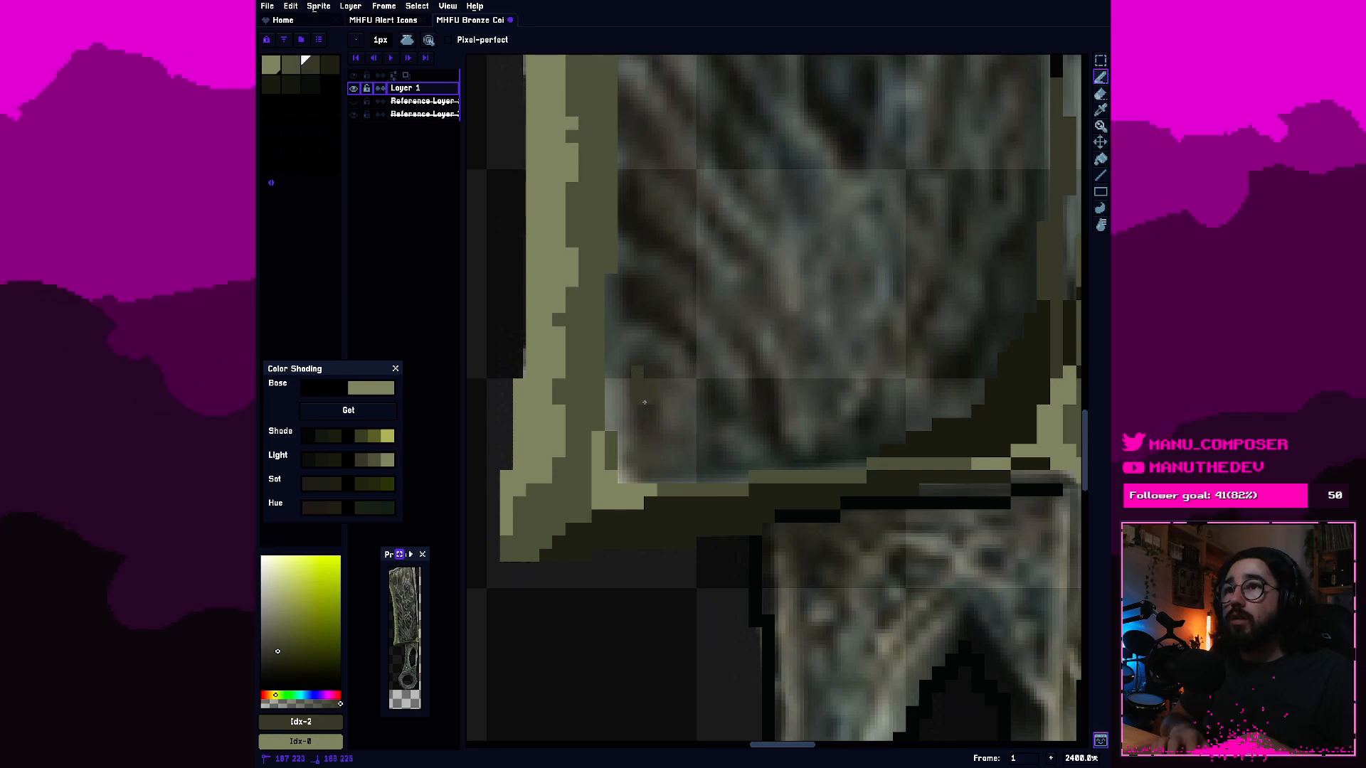
left_click_drag(638, 373, 649, 433)
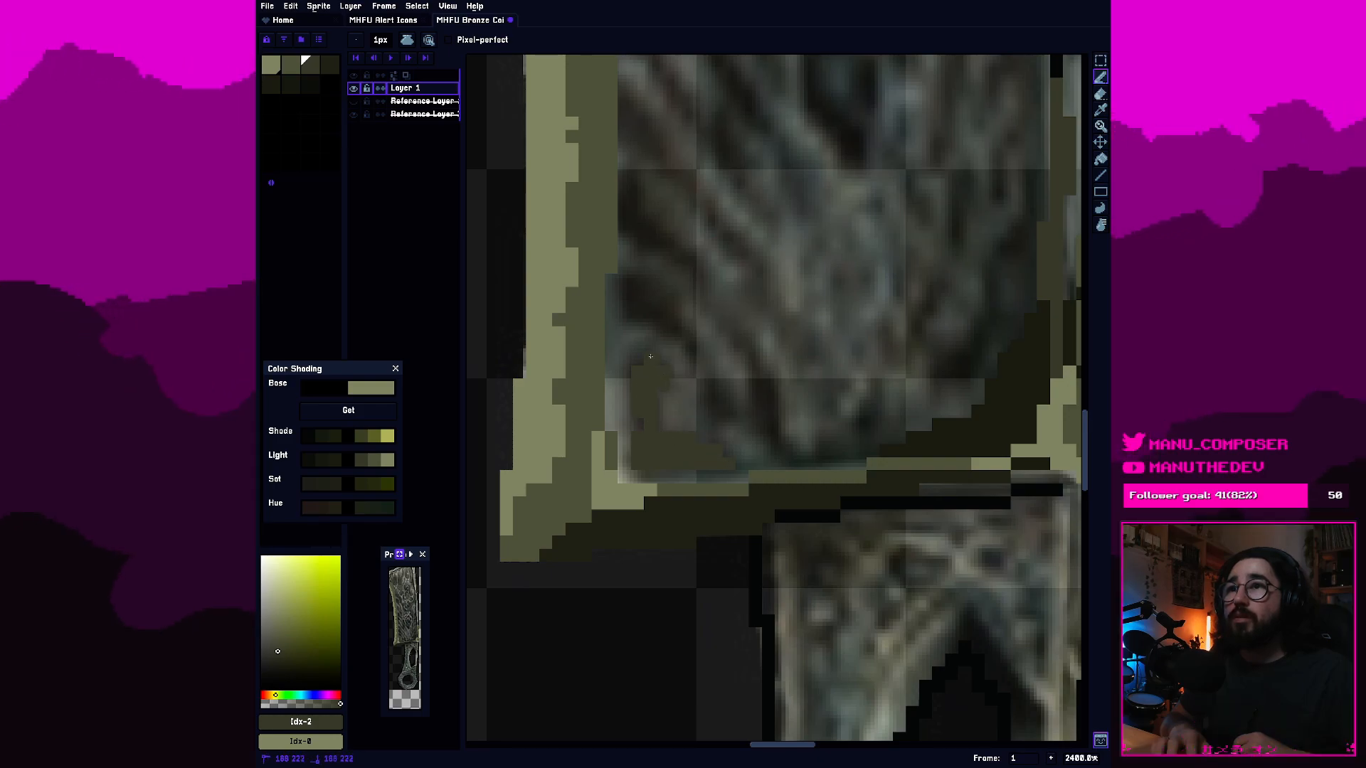
mouse_move(634, 288)
left_mouse_down()
mouse_move(666, 303)
mouse_move(637, 314)
mouse_move(682, 333)
left_mouse_up()
mouse_move(722, 389)
left_mouse_down()
mouse_move(714, 417)
mouse_move(698, 411)
mouse_move(716, 400)
mouse_move(692, 412)
mouse_move(703, 413)
left_mouse_up()
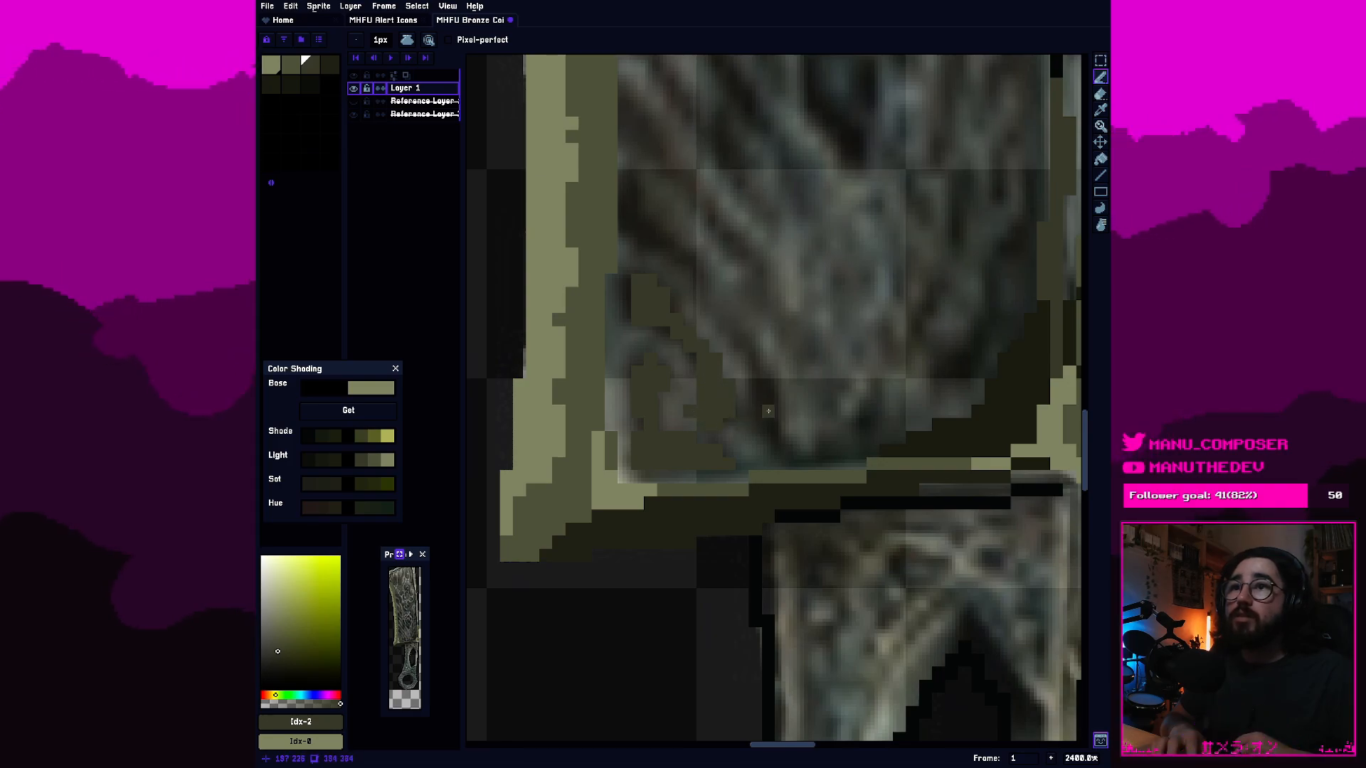
left_click_drag(782, 445, 764, 407)
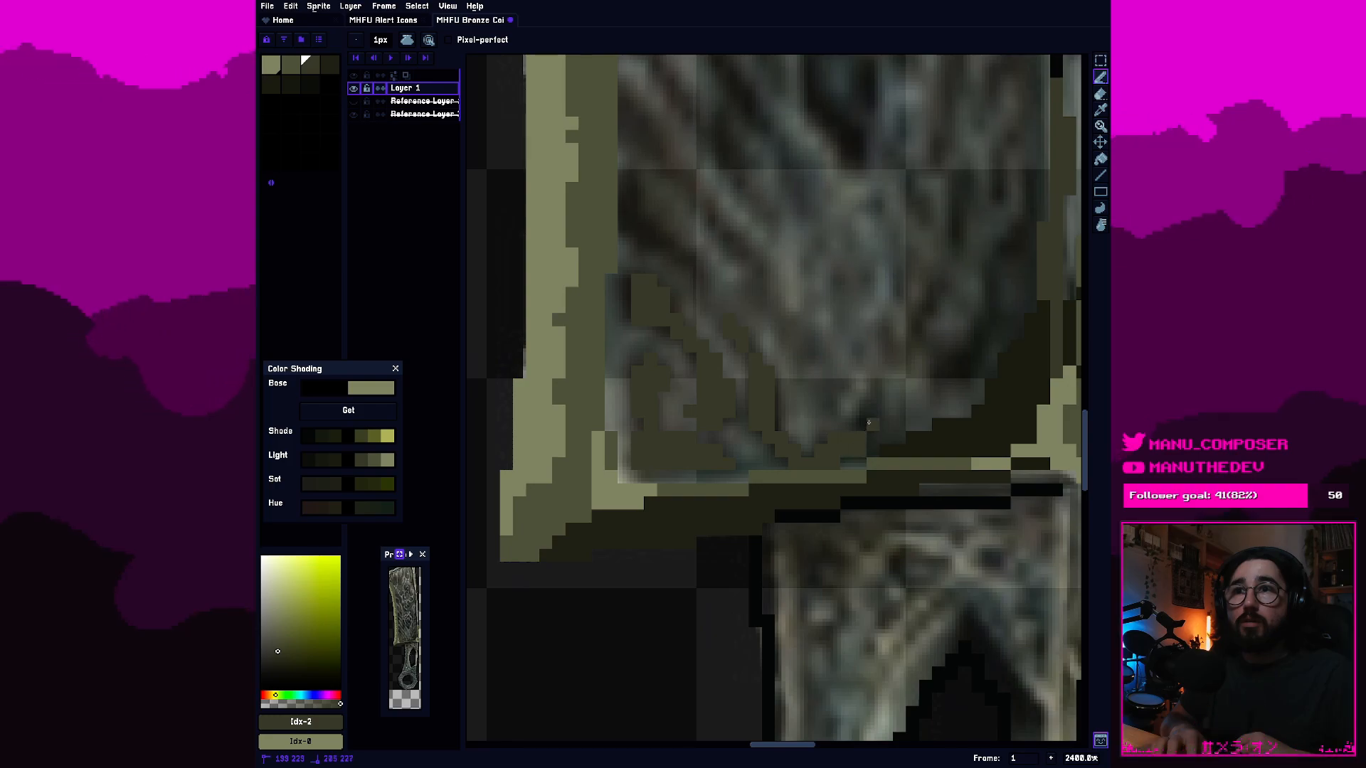
left_click_drag(869, 423, 874, 402)
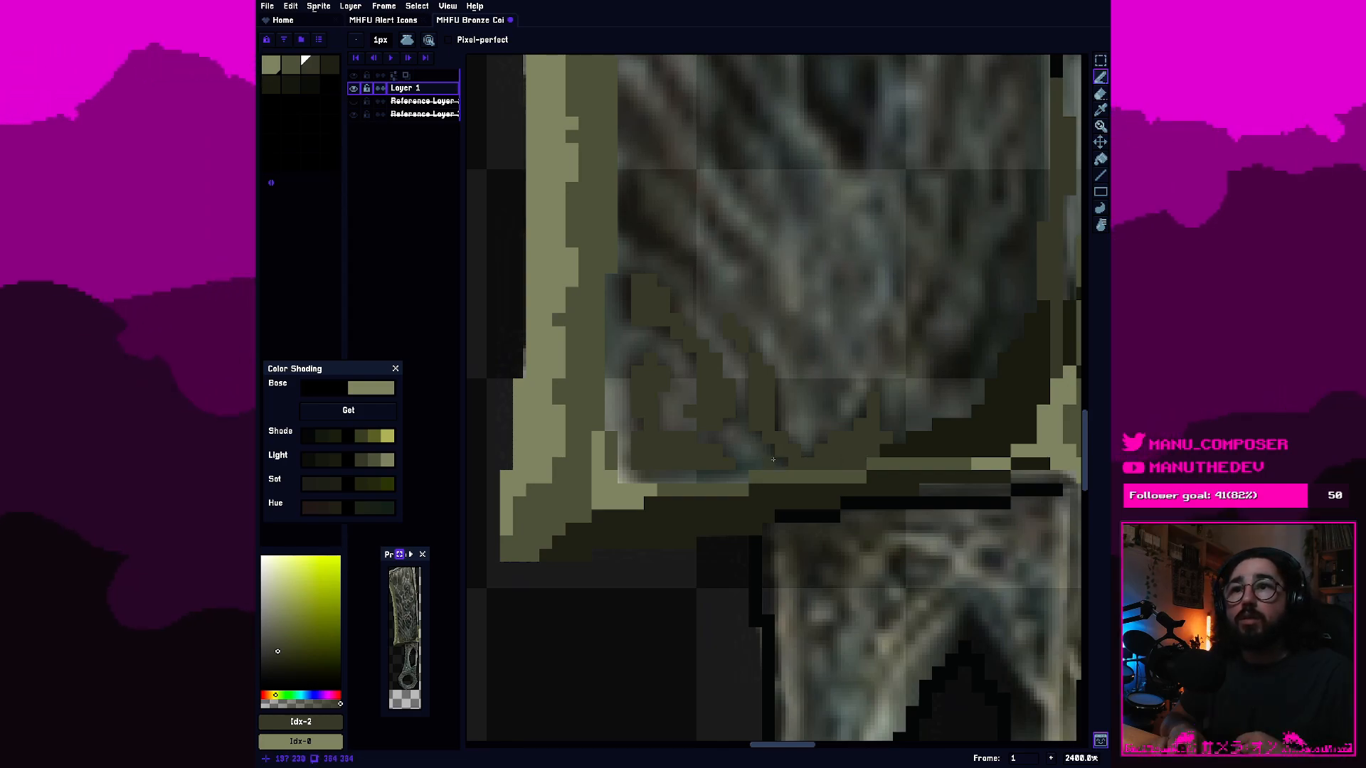
Shade the inner bottom-left corner, bottom edge and diagonal groove of the engraving with the palette's fourth dark olive, #313328.
left_click(967, 438, "alt")
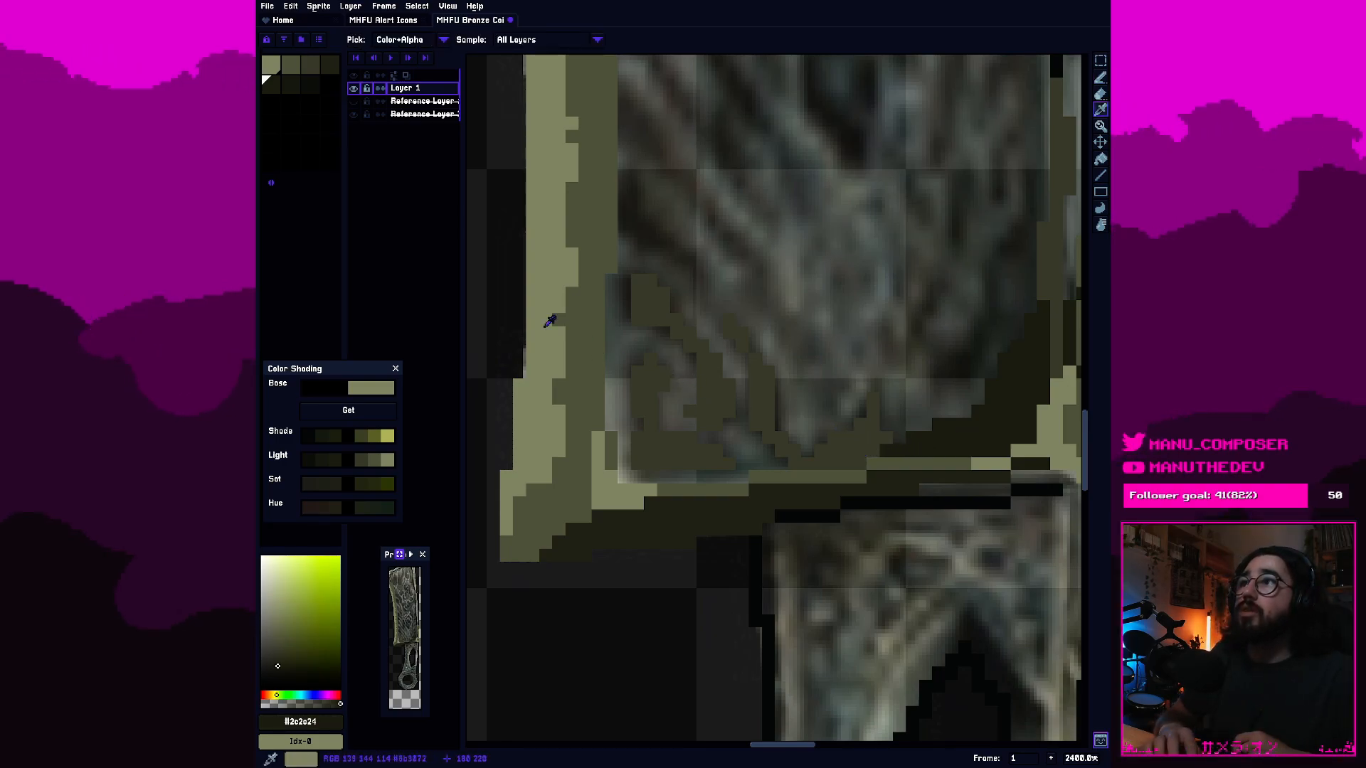
left_click(774, 392)
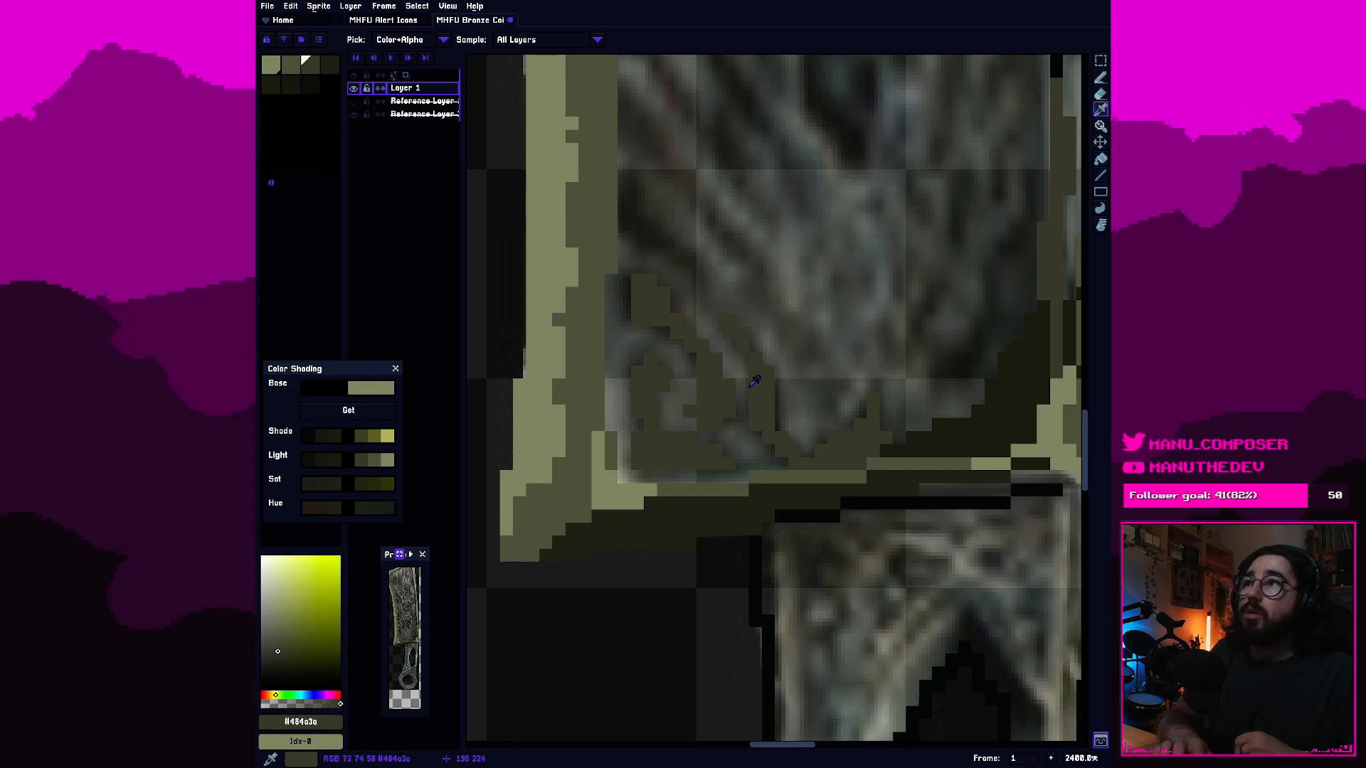
left_click(335, 69)
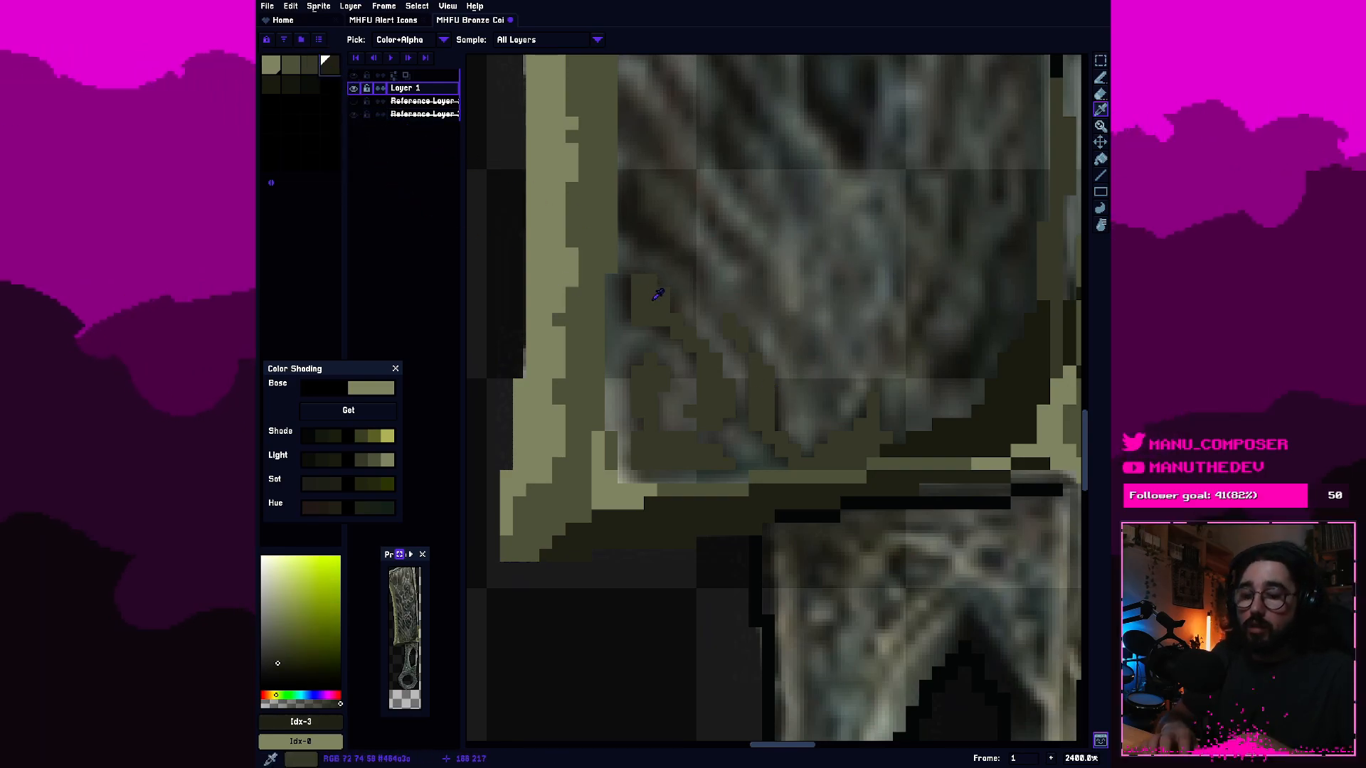
key("b")
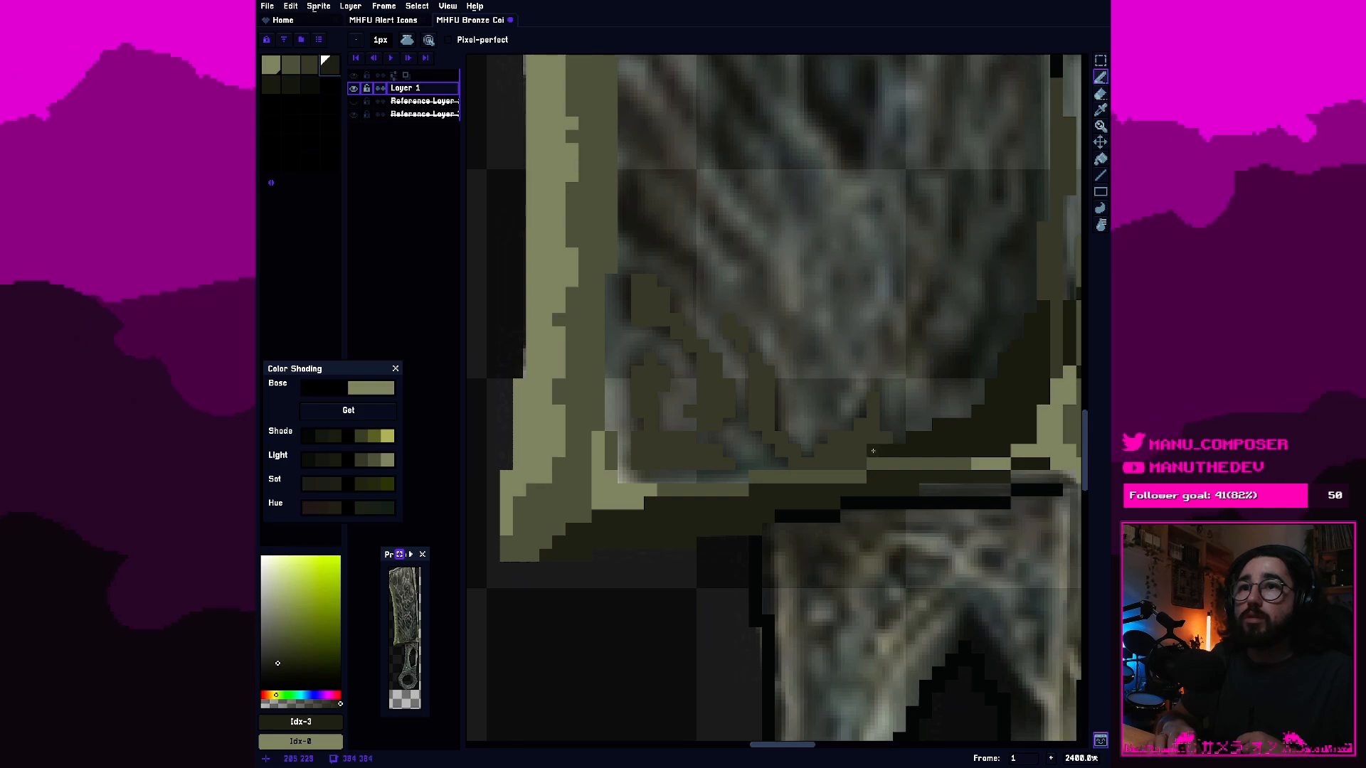
mouse_move(822, 464)
left_mouse_down()
mouse_move(641, 475)
mouse_move(632, 449)
mouse_move(628, 477)
mouse_move(616, 425)
mouse_move(651, 450)
mouse_move(625, 438)
mouse_move(649, 432)
mouse_move(619, 415)
left_mouse_up()
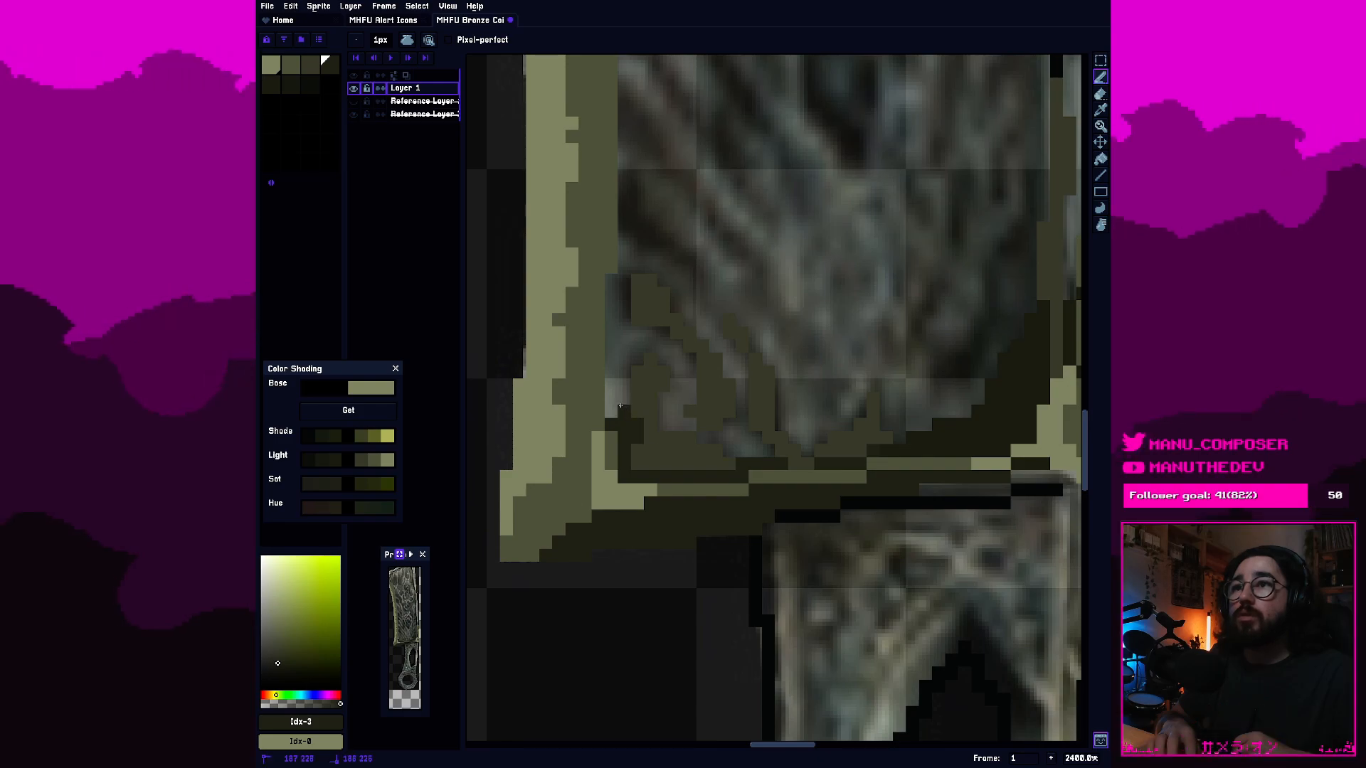
left_click(619, 404)
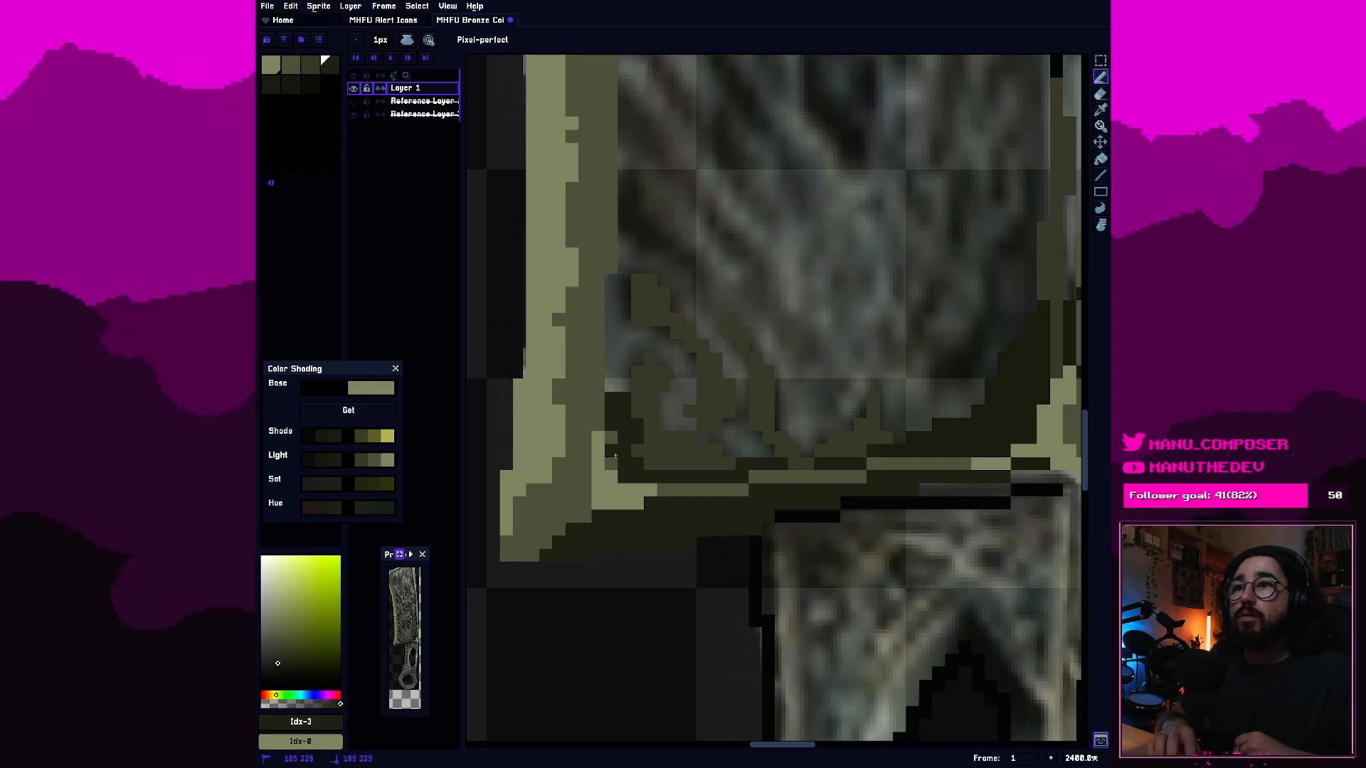
left_click(615, 453)
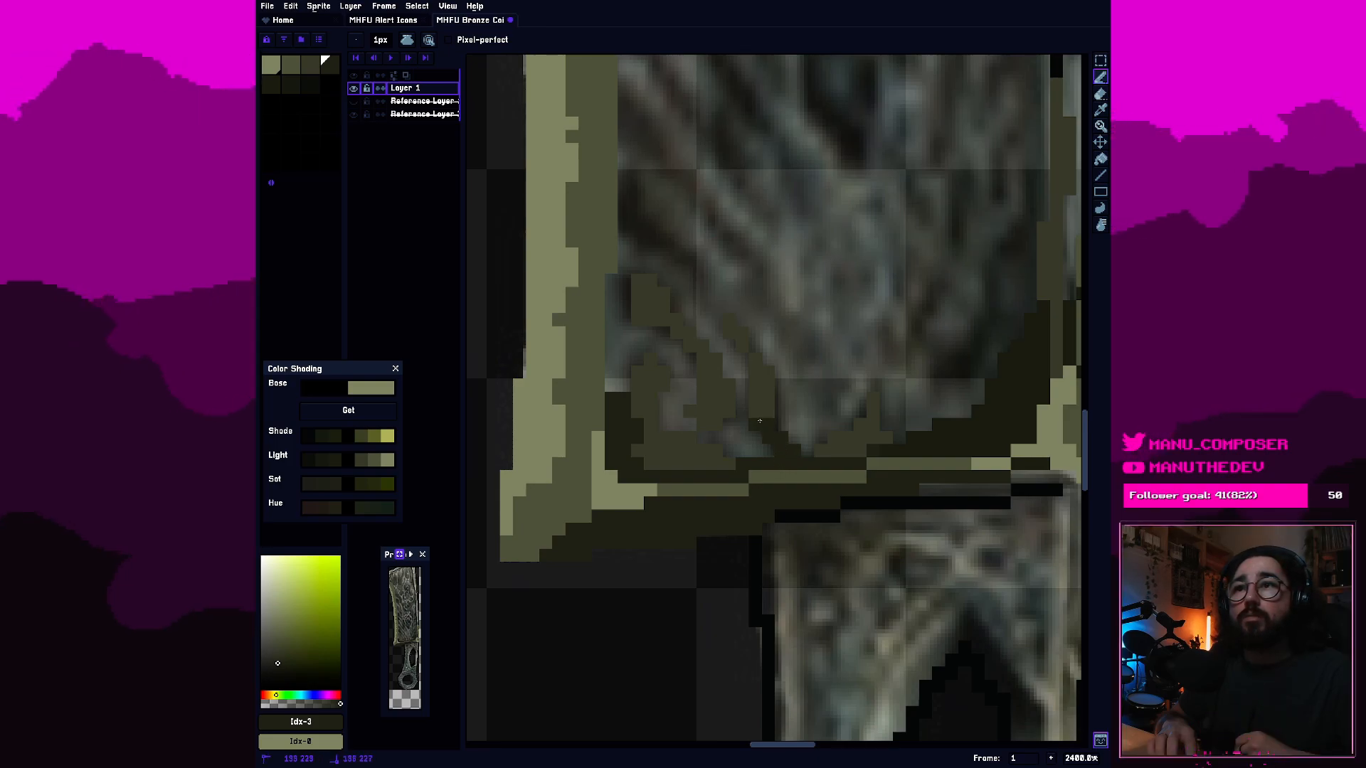
left_click_drag(755, 369, 733, 328)
left_click_drag(768, 372, 771, 382)
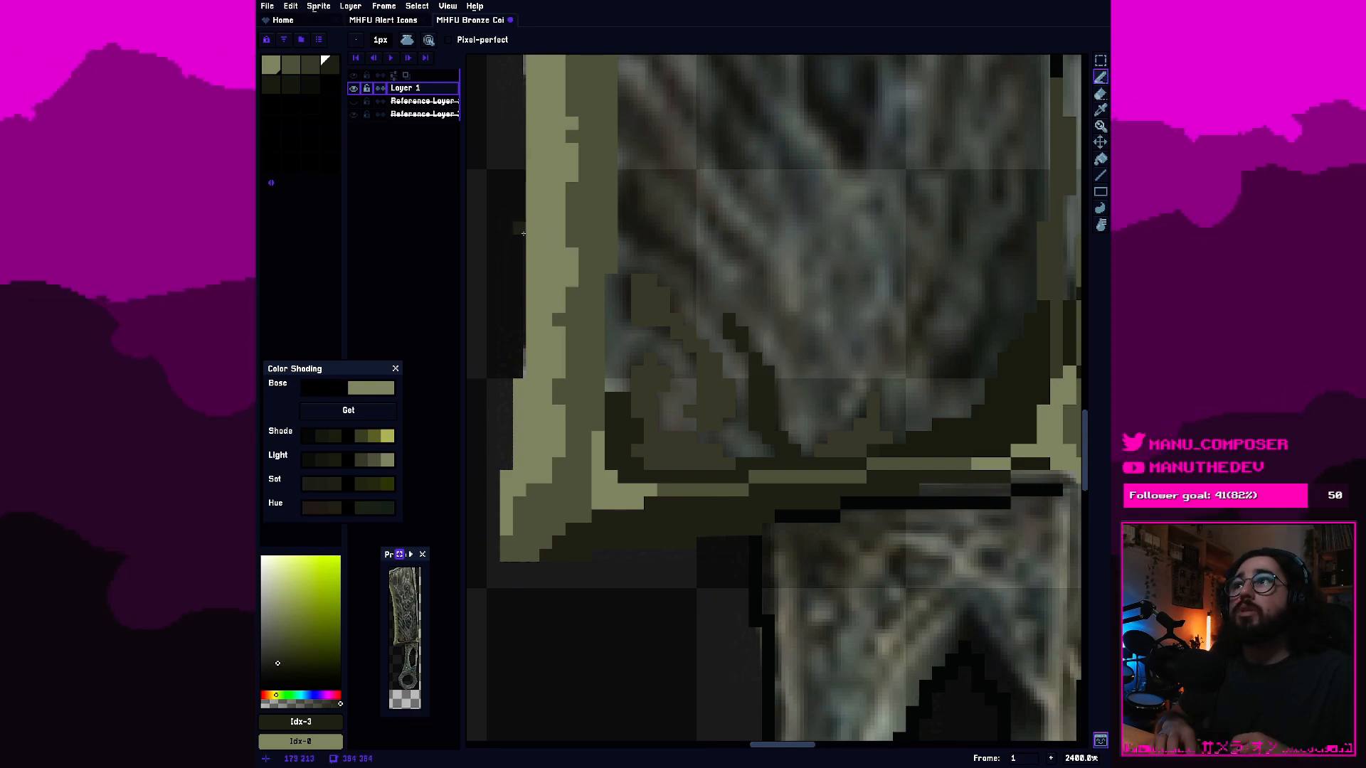
Add another upward spike of engraving texture near the middle of the blade's bottom edge in the third olive swatch.
left_click(315, 68)
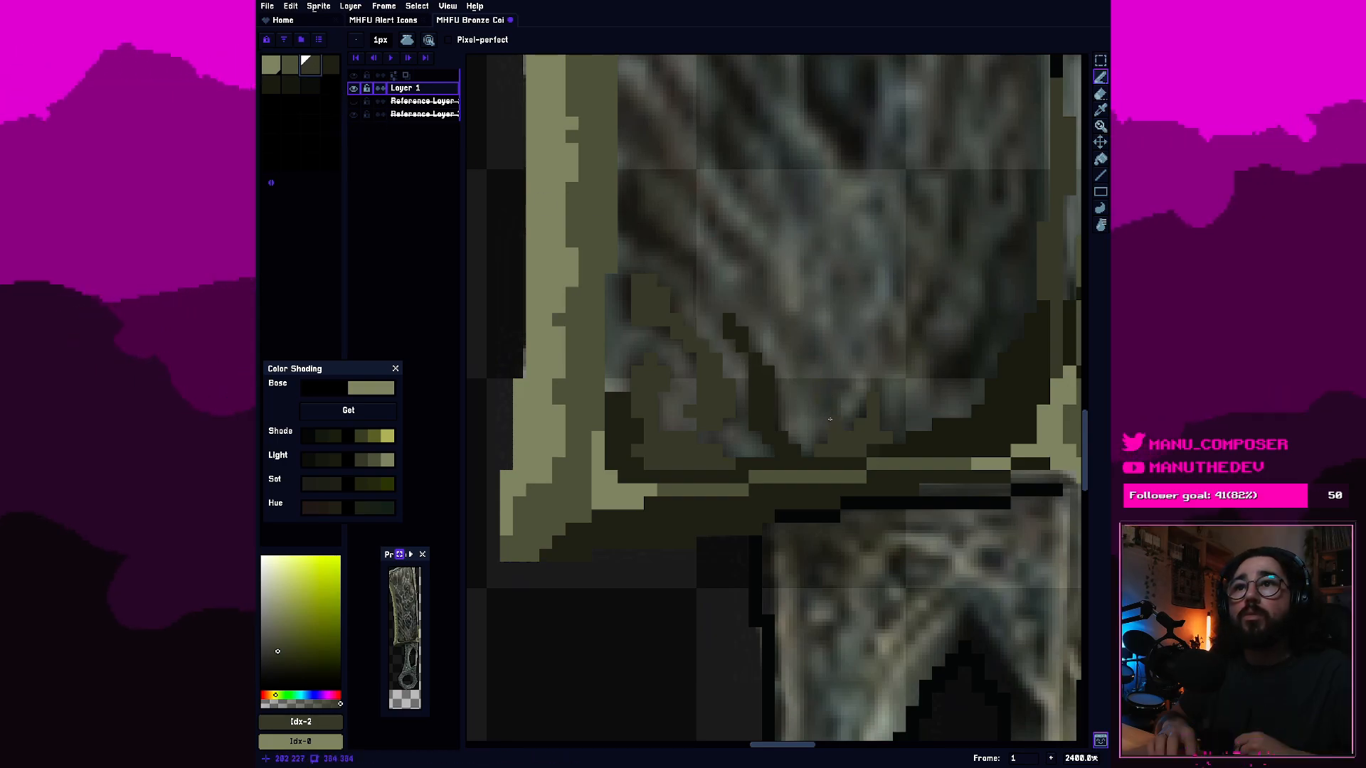
left_click_drag(841, 380, 846, 372)
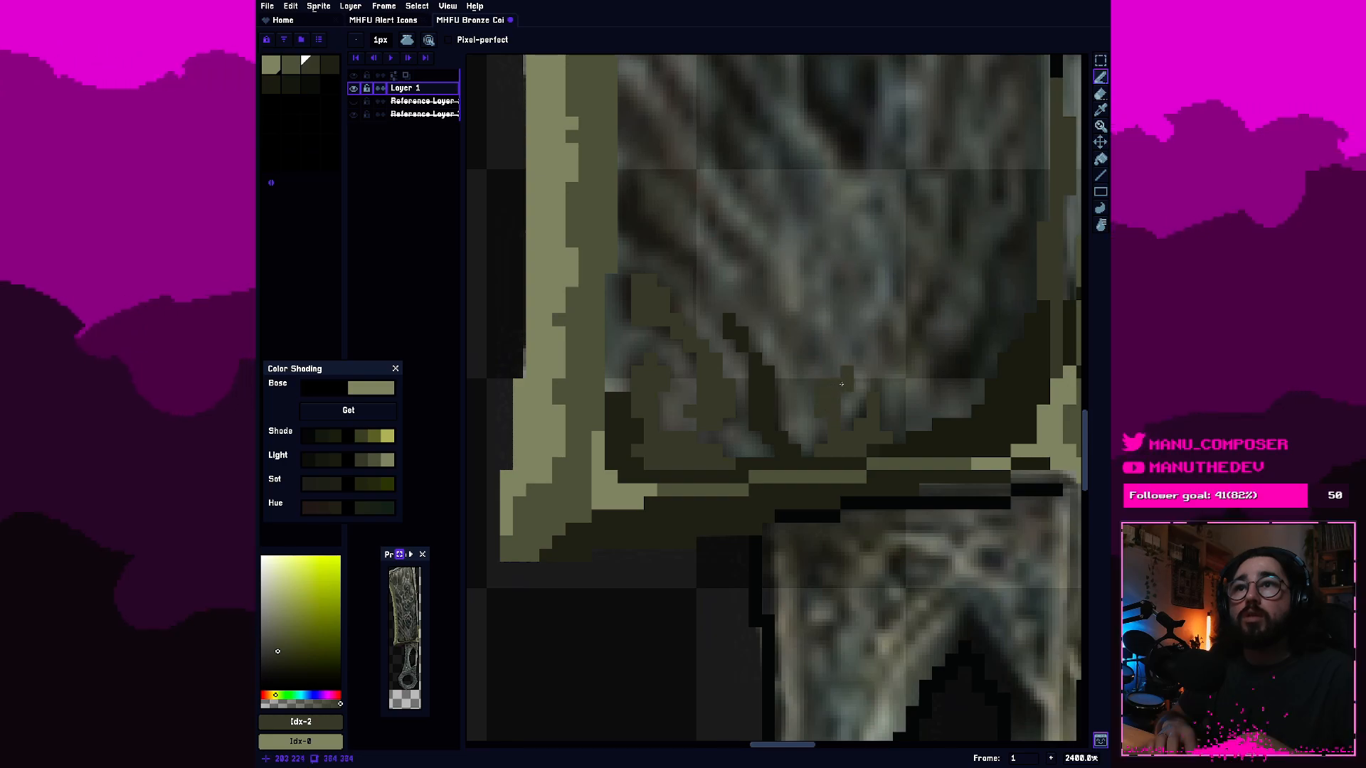
key("e")
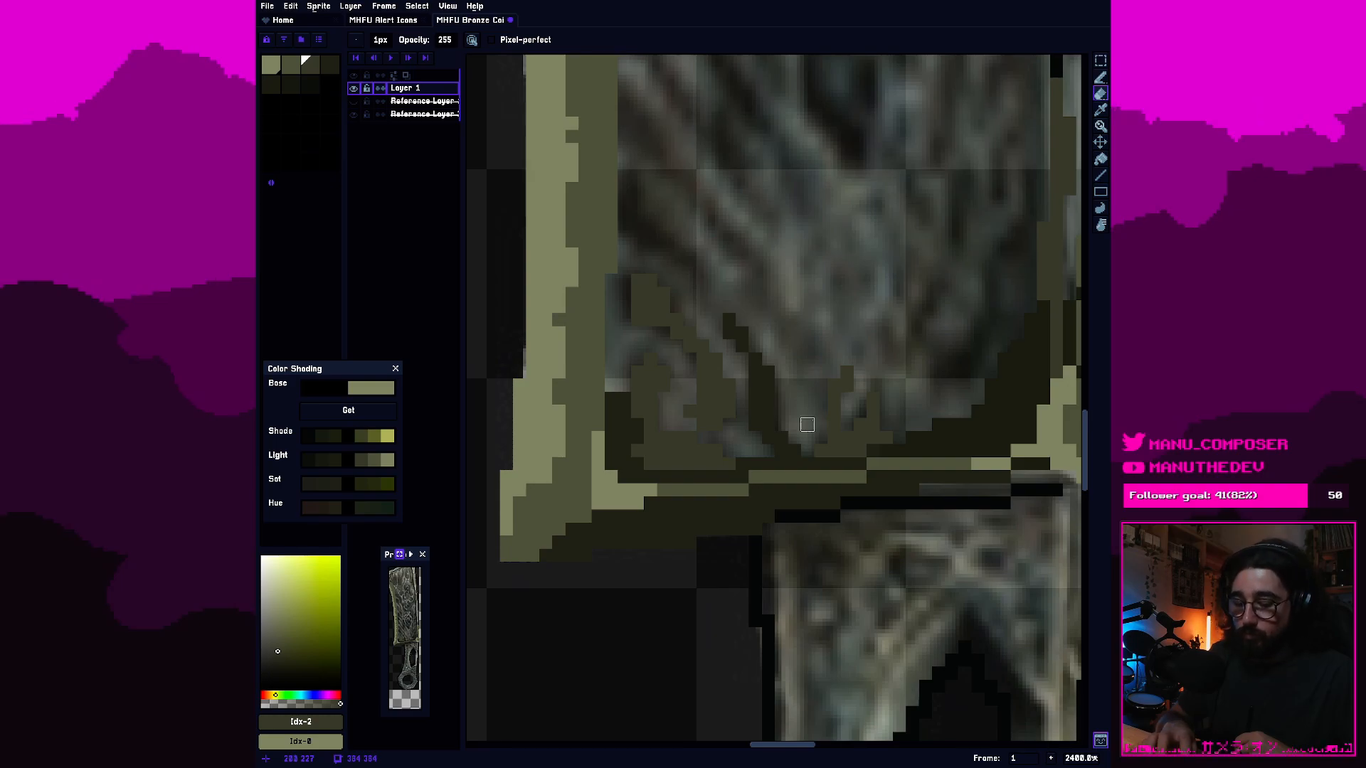
key("b")
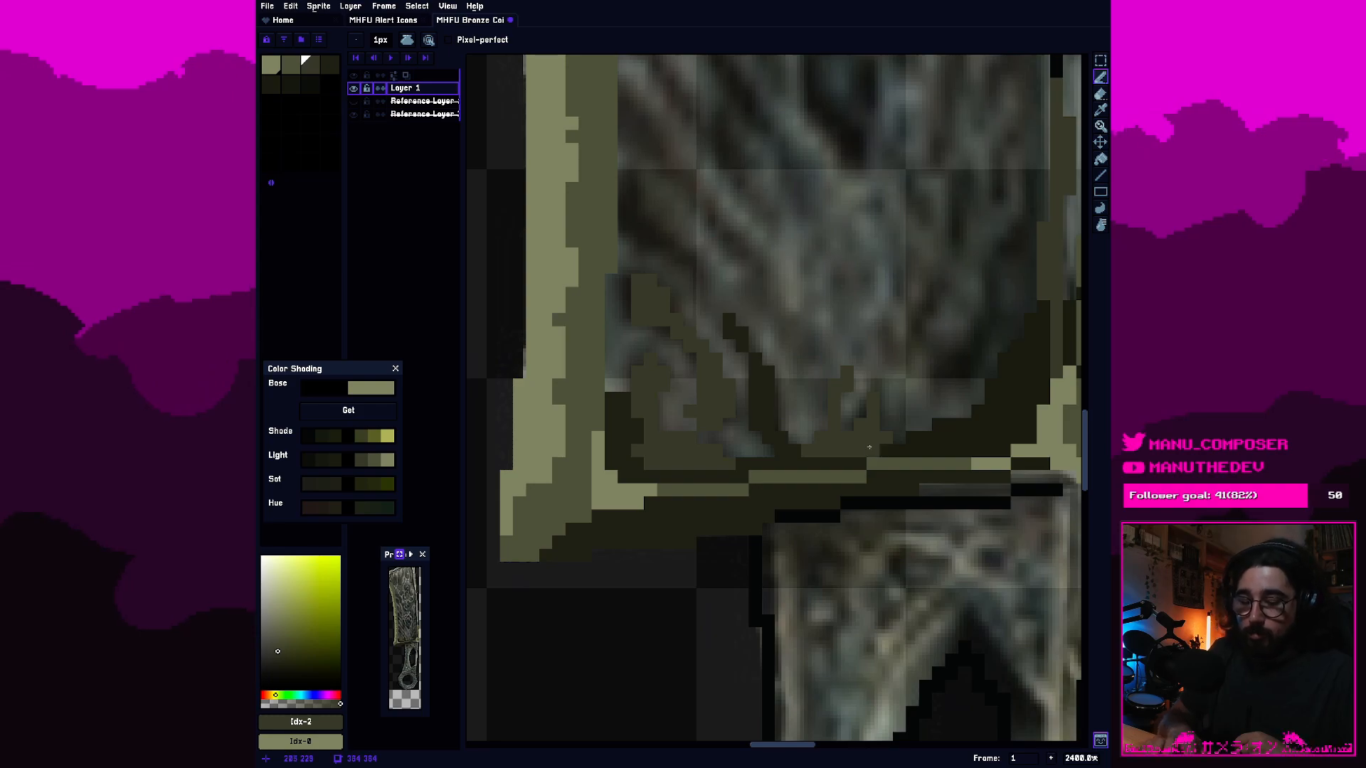
Sample the dark olive #313328 and flood-fill the dark shadow area at the blade's lower-right inner corner with it.
key("i")
left_click(875, 448)
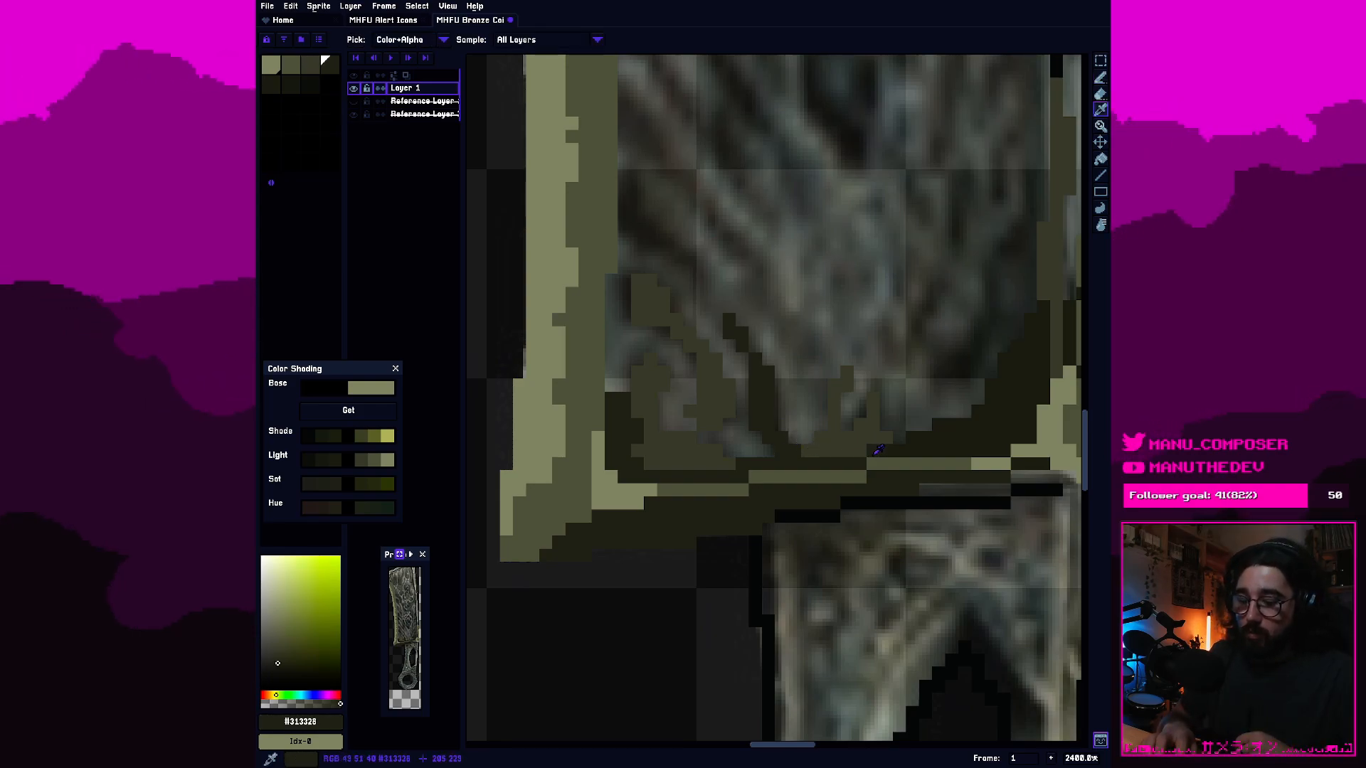
key("g")
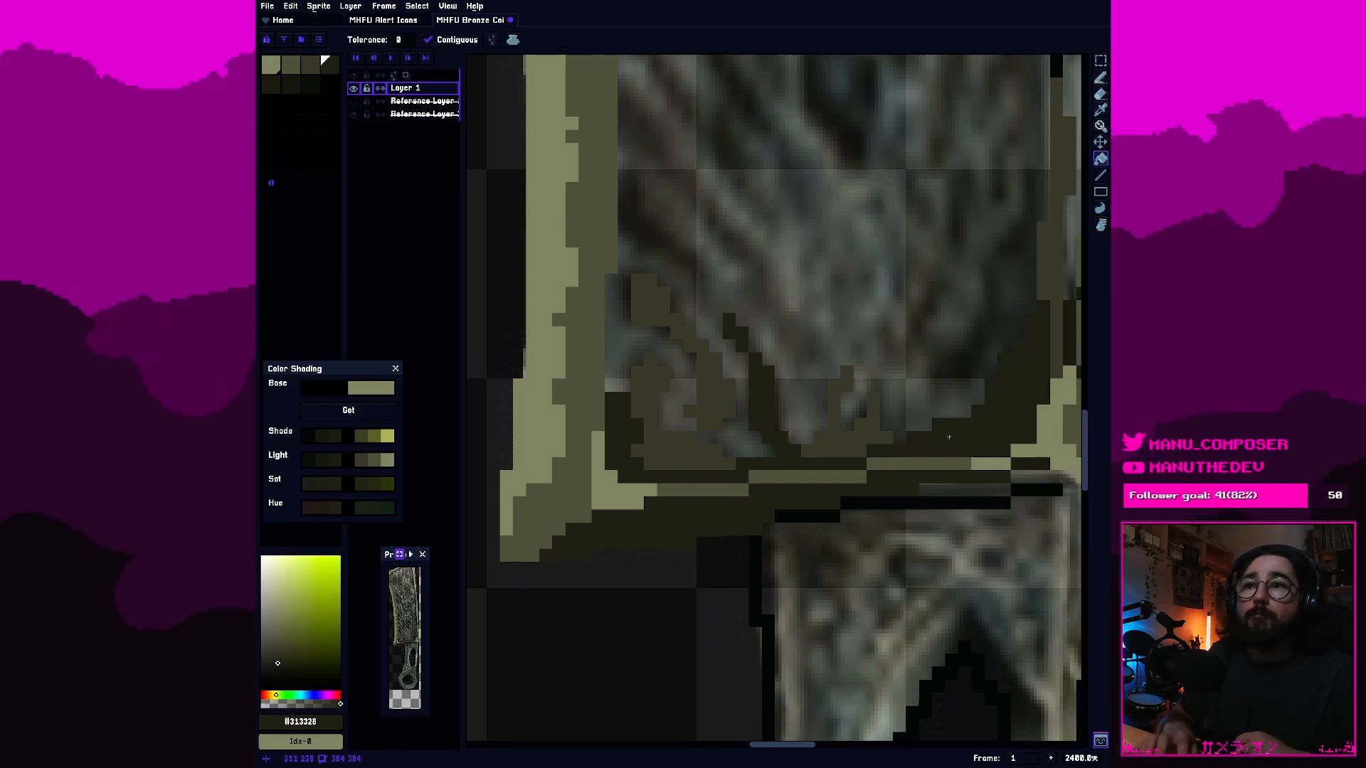
Repaint the black outline beneath the blade's bottom border, above the handle, with the palette's fifth swatch, #2c2c24.
key("b")
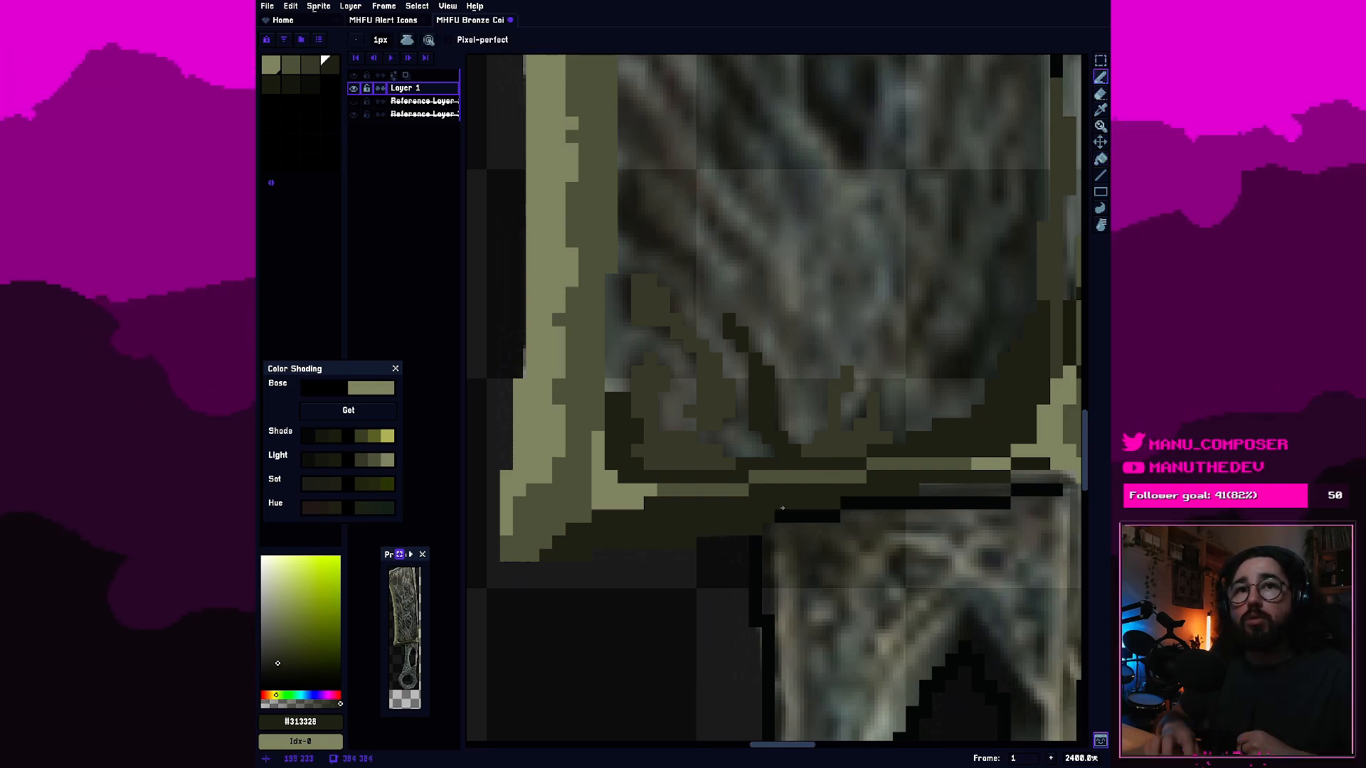
left_click(270, 86)
left_click(785, 516)
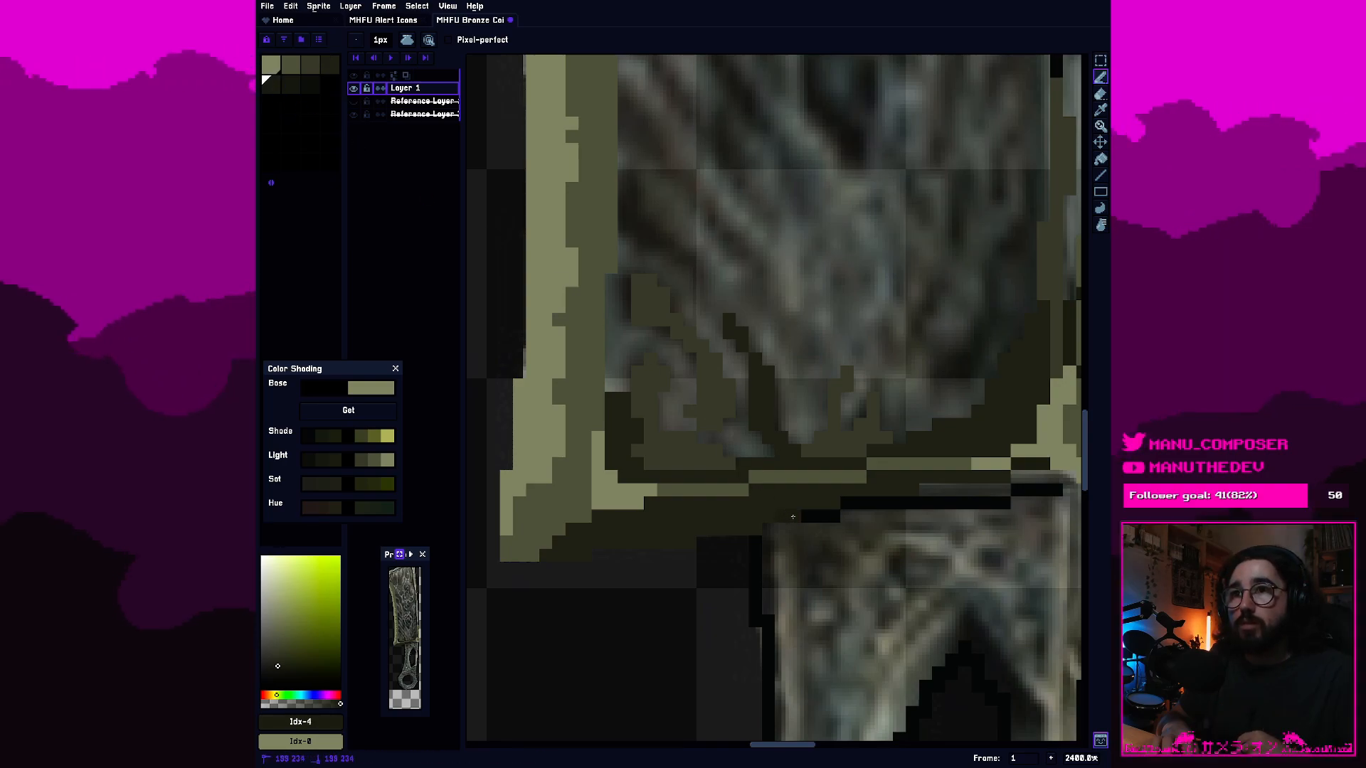
left_click_drag(804, 517, 1056, 491)
left_click(997, 490)
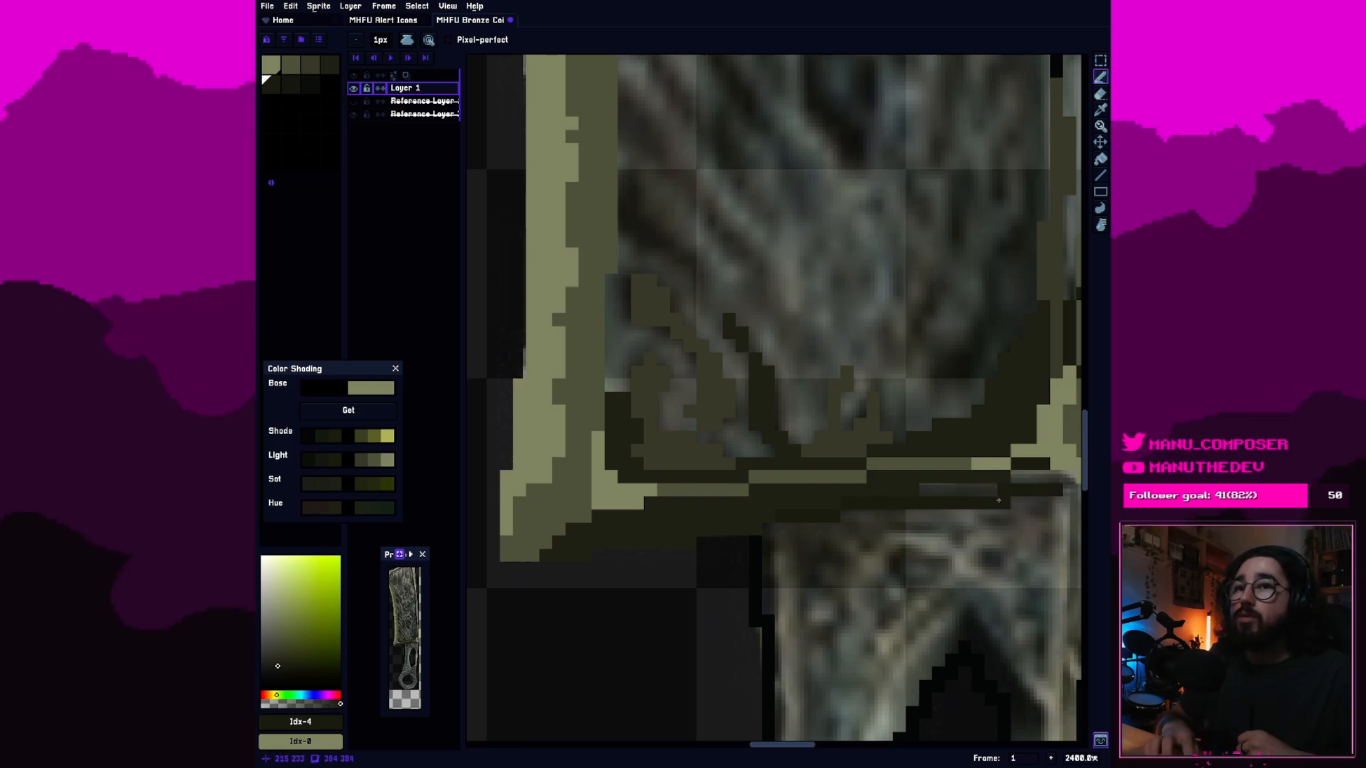
Fill the remaining gap in the blade's bottom border above the handle with dark olive #313328.
key("e")
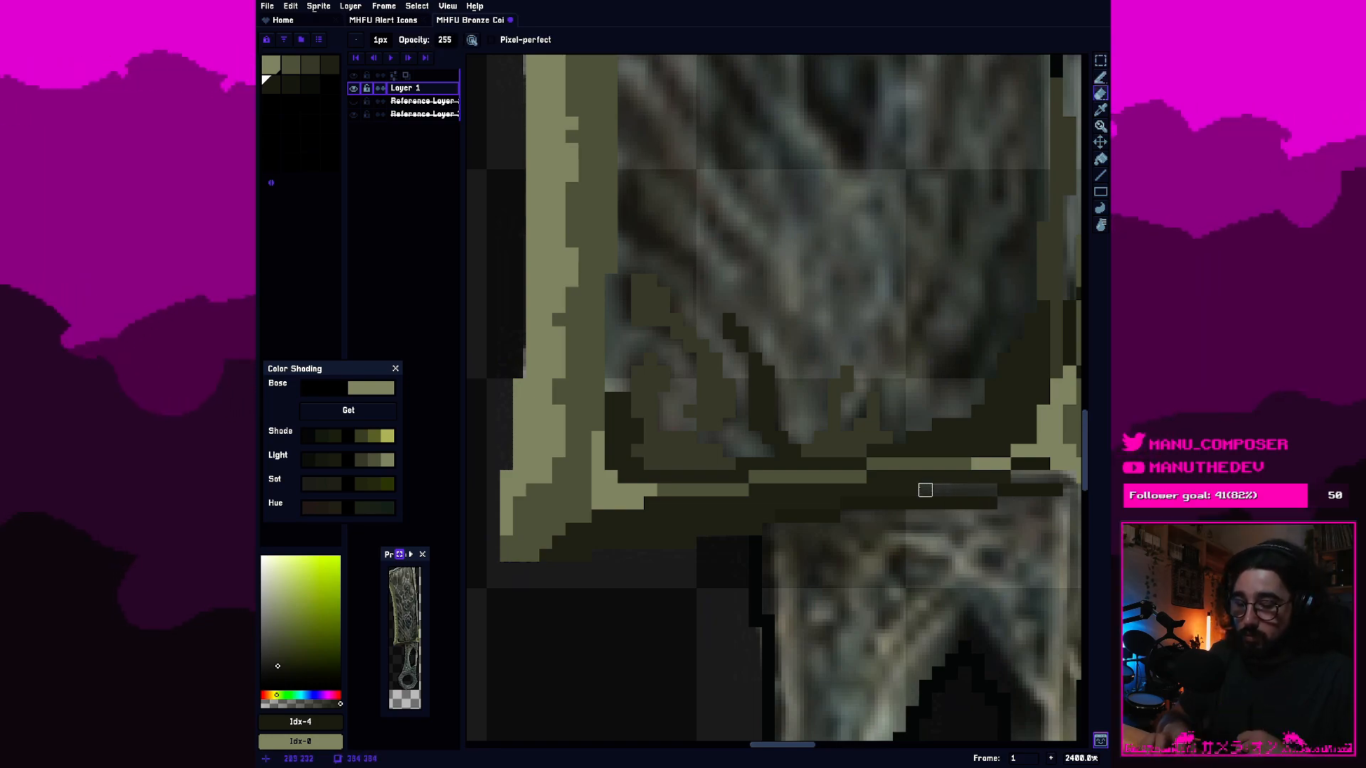
left_click(928, 493, "alt")
key("b")
left_click_drag(933, 497, 1041, 479)
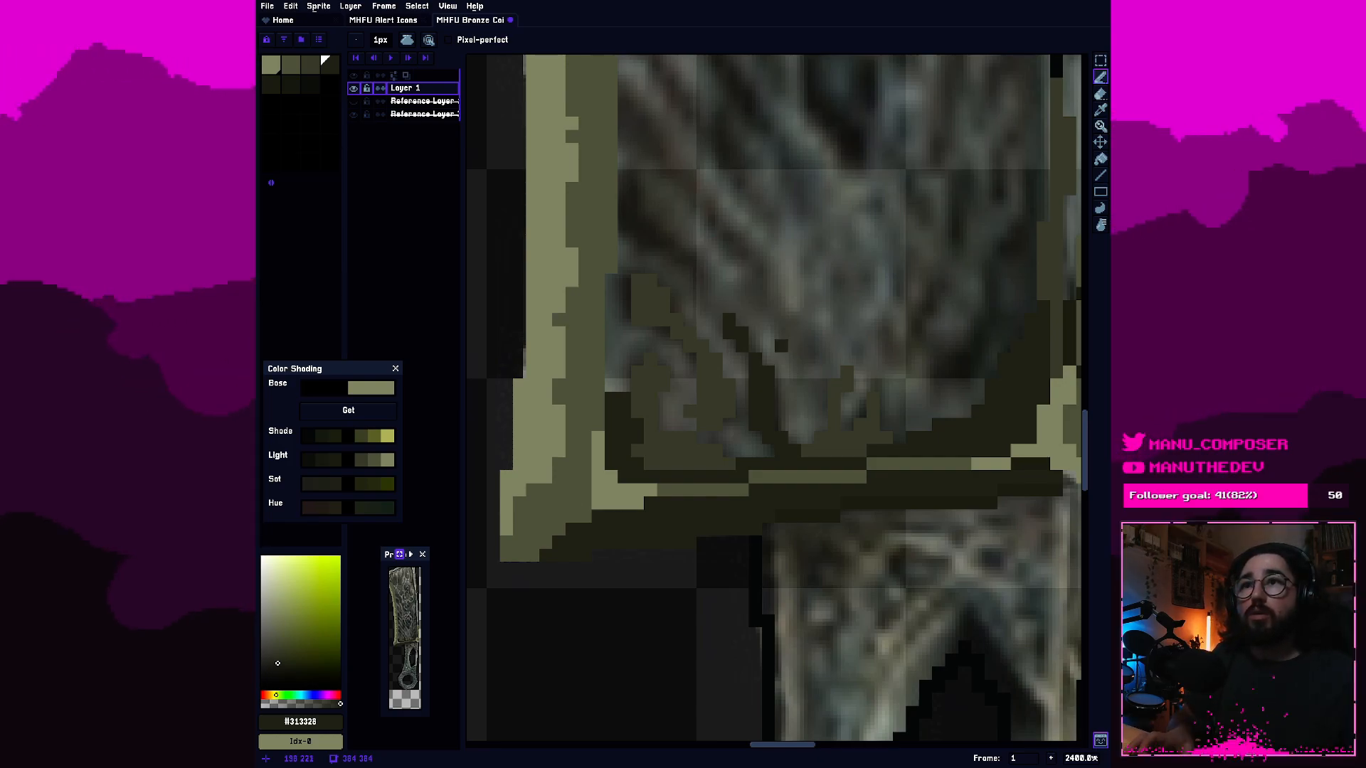
Examine the whole blade from the shaded bottom corner up to the unpainted upper tip.
scroll(772, 306, "down", 2)
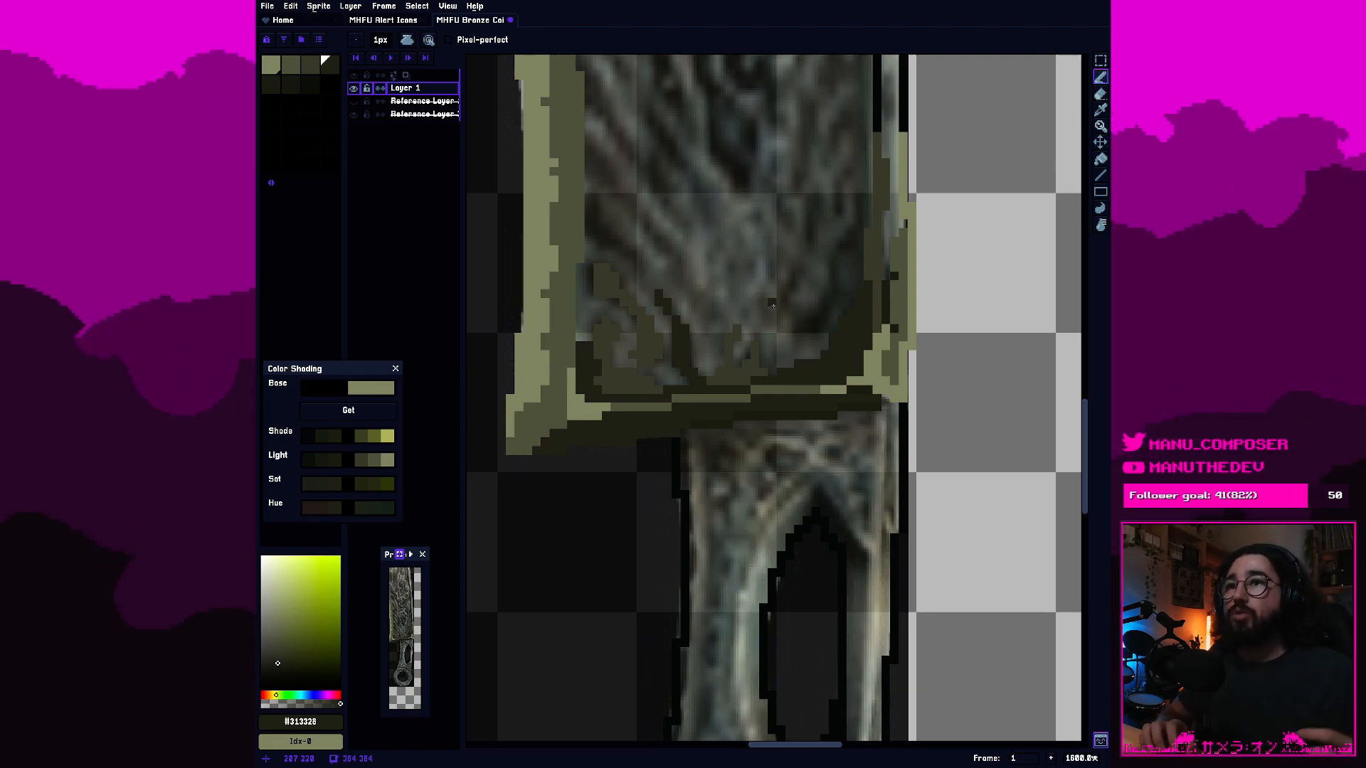
scroll(749, 162, "down", 4)
left_click_drag(752, 165, 774, 427)
scroll(778, 427, "up", 1)
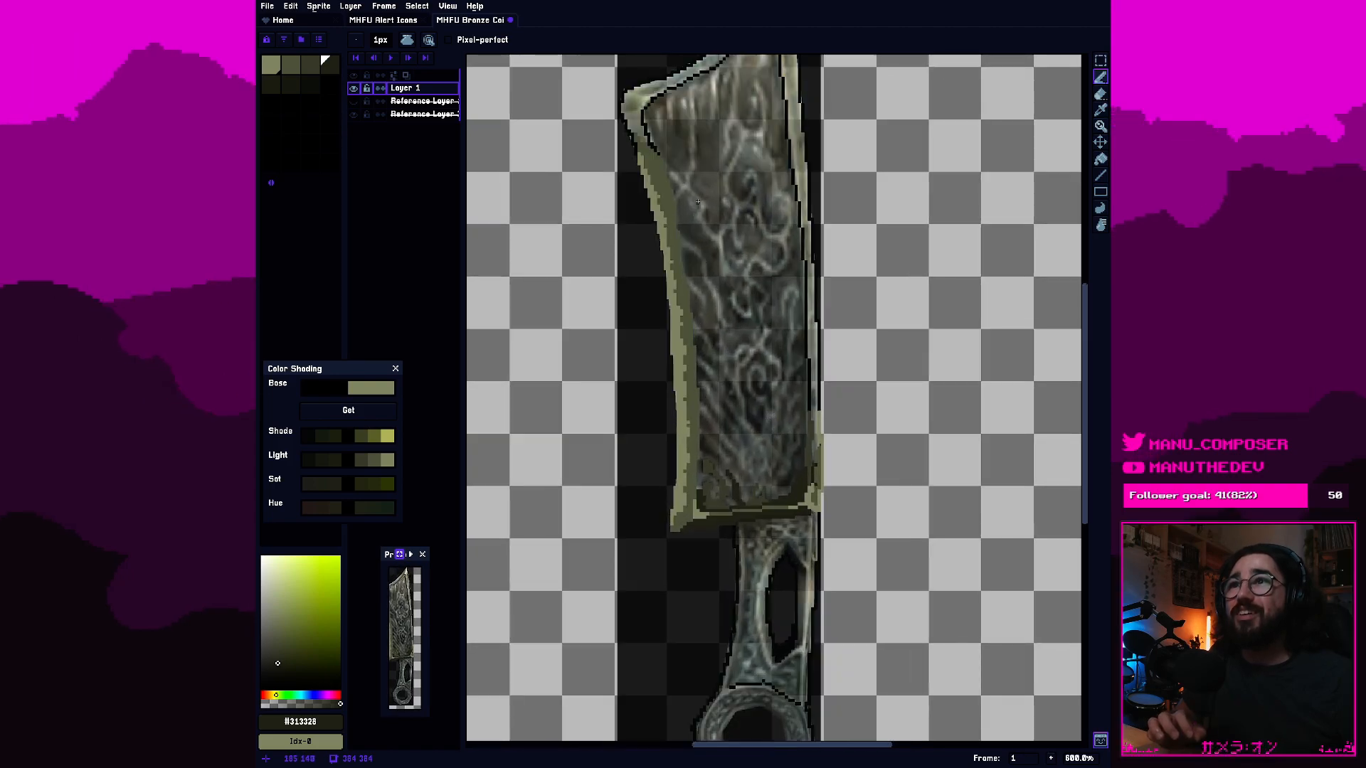
scroll(696, 150, "up", 1)
left_click_drag(698, 164, 697, 238)
scroll(686, 162, "up", 1)
scroll(696, 237, "down", 5)
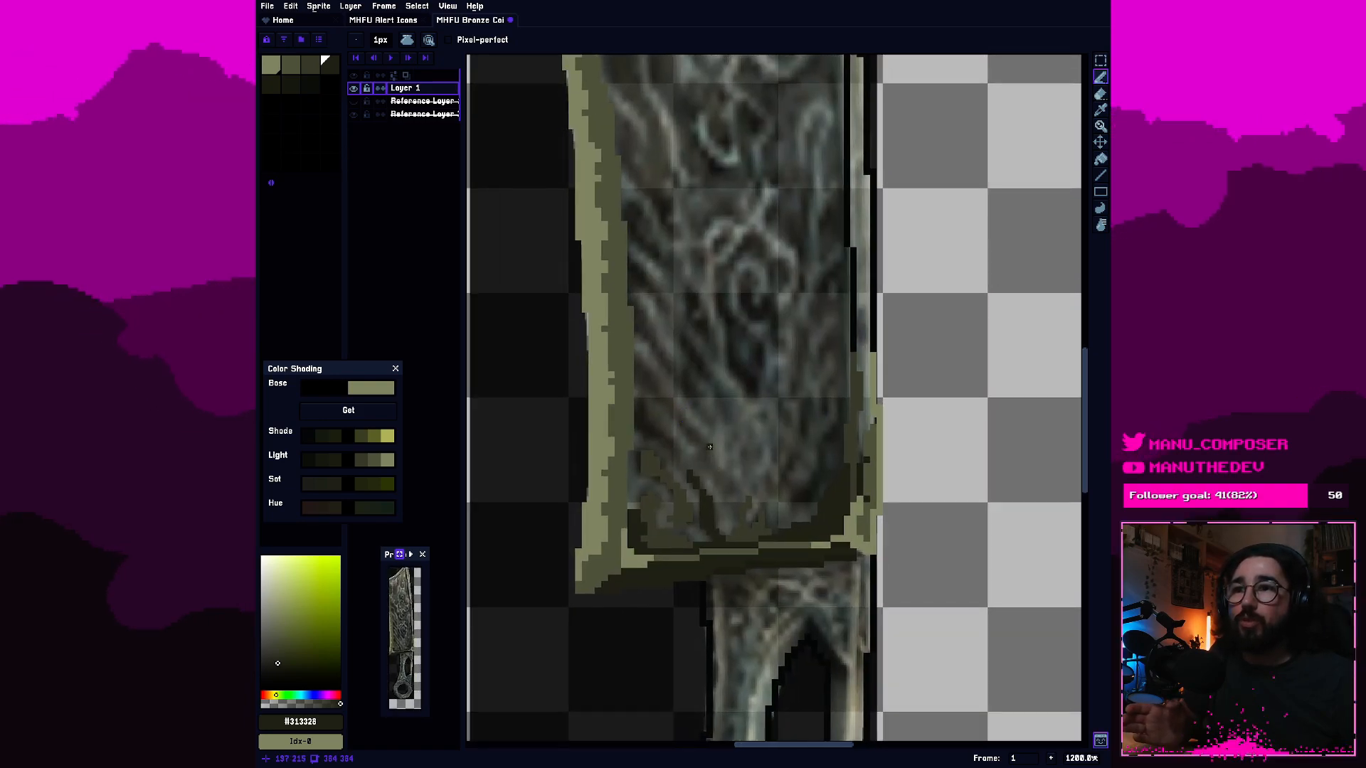
scroll(715, 473, "down", 1)
left_click_drag(709, 308, 794, 605)
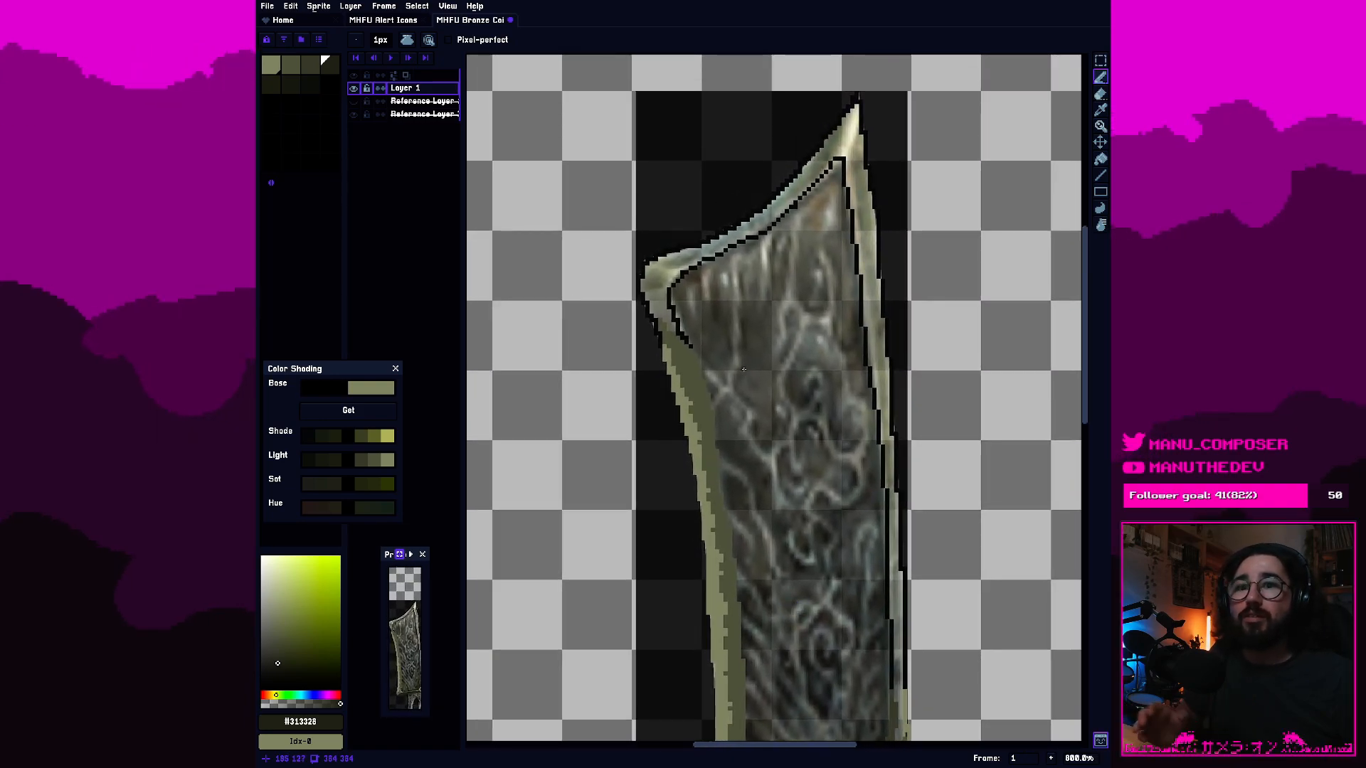
left_click_drag(739, 303, 774, 388)
scroll(719, 395, "up", 4)
scroll(710, 396, "down", 2)
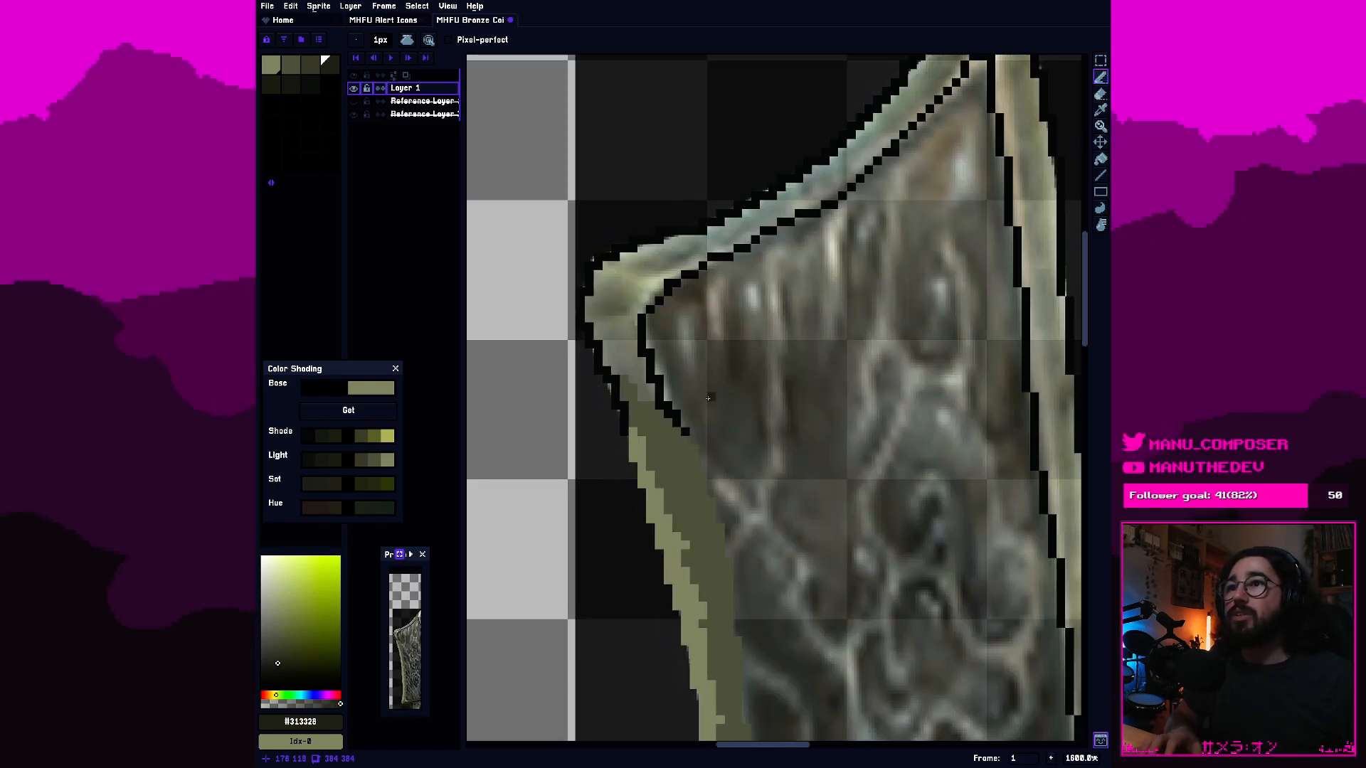
scroll(712, 473, "down", 1)
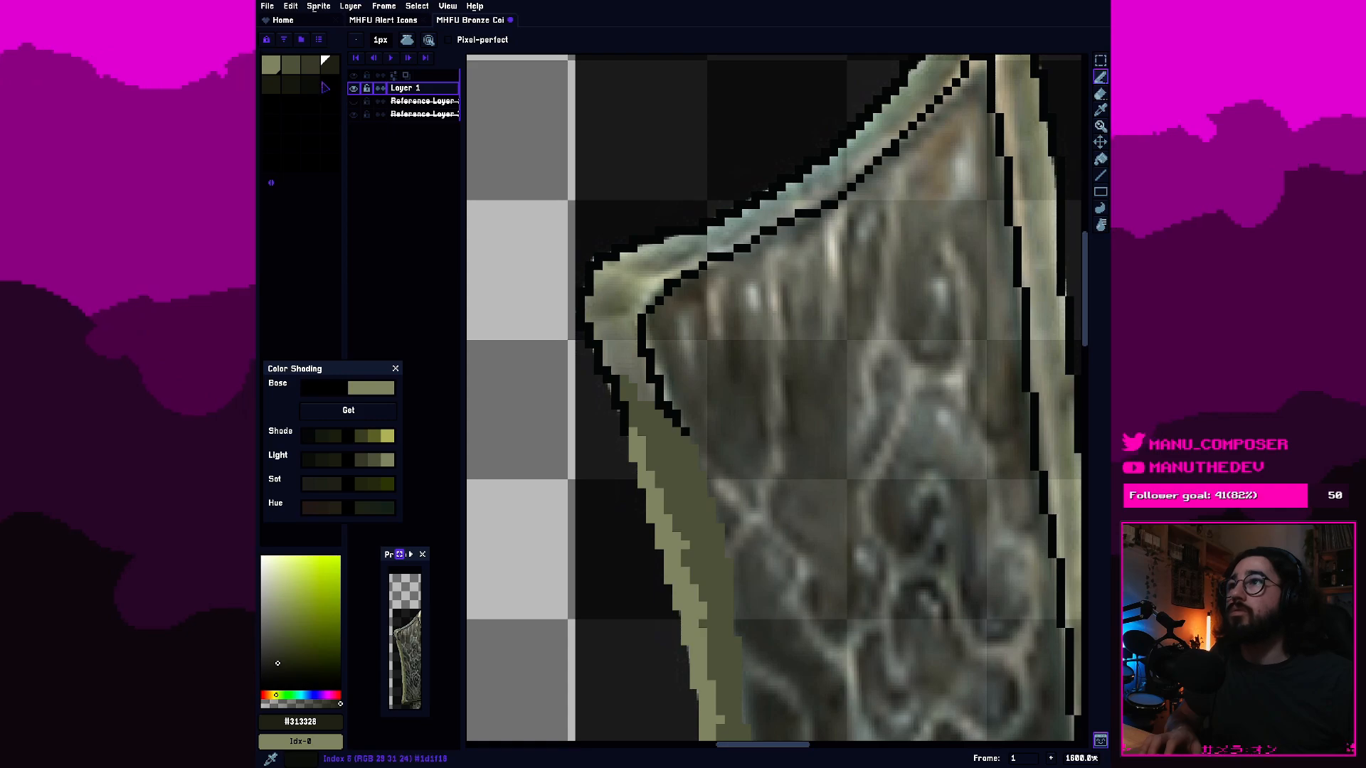
scroll(711, 474, "down", 1)
scroll(712, 473, "down", 2)
scroll(735, 375, "up", 2)
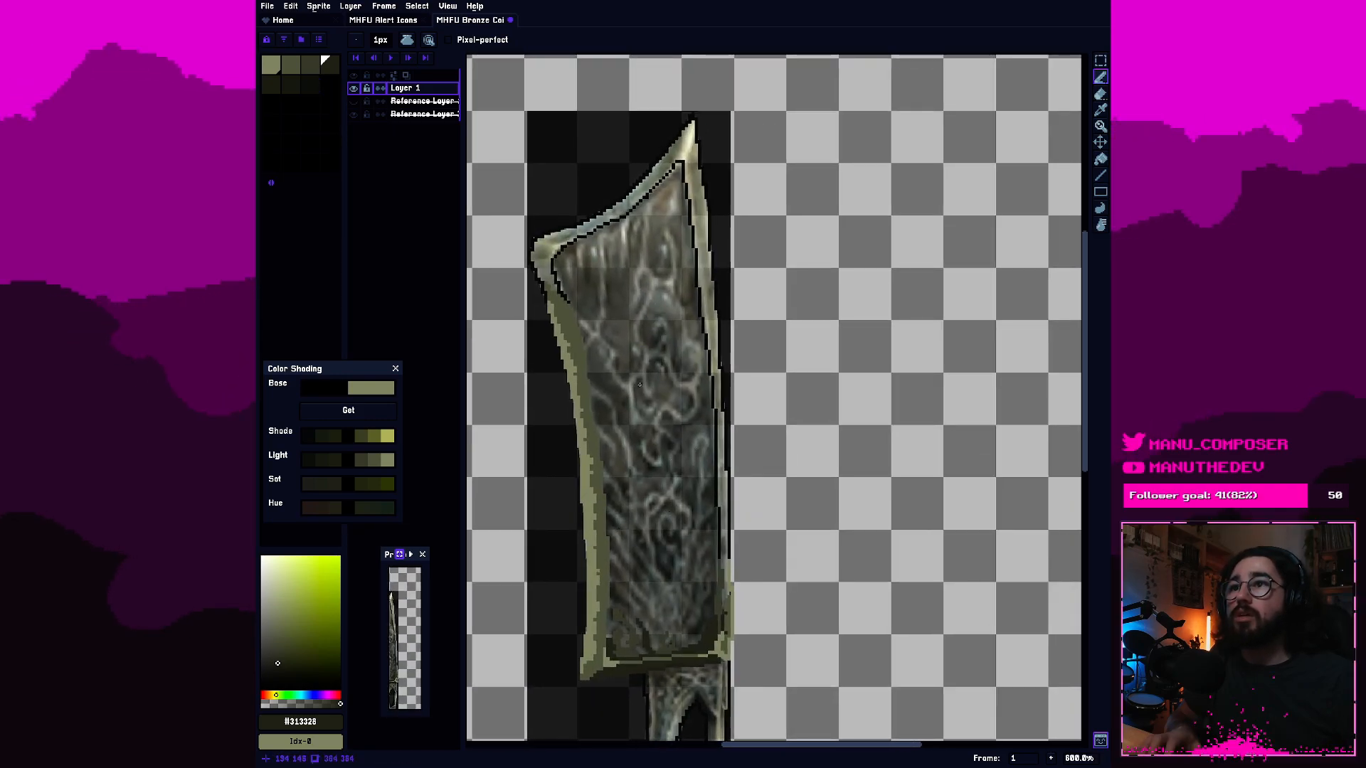
scroll(674, 530, "down", 1)
scroll(688, 574, "up", 1)
scroll(645, 361, "up", 3)
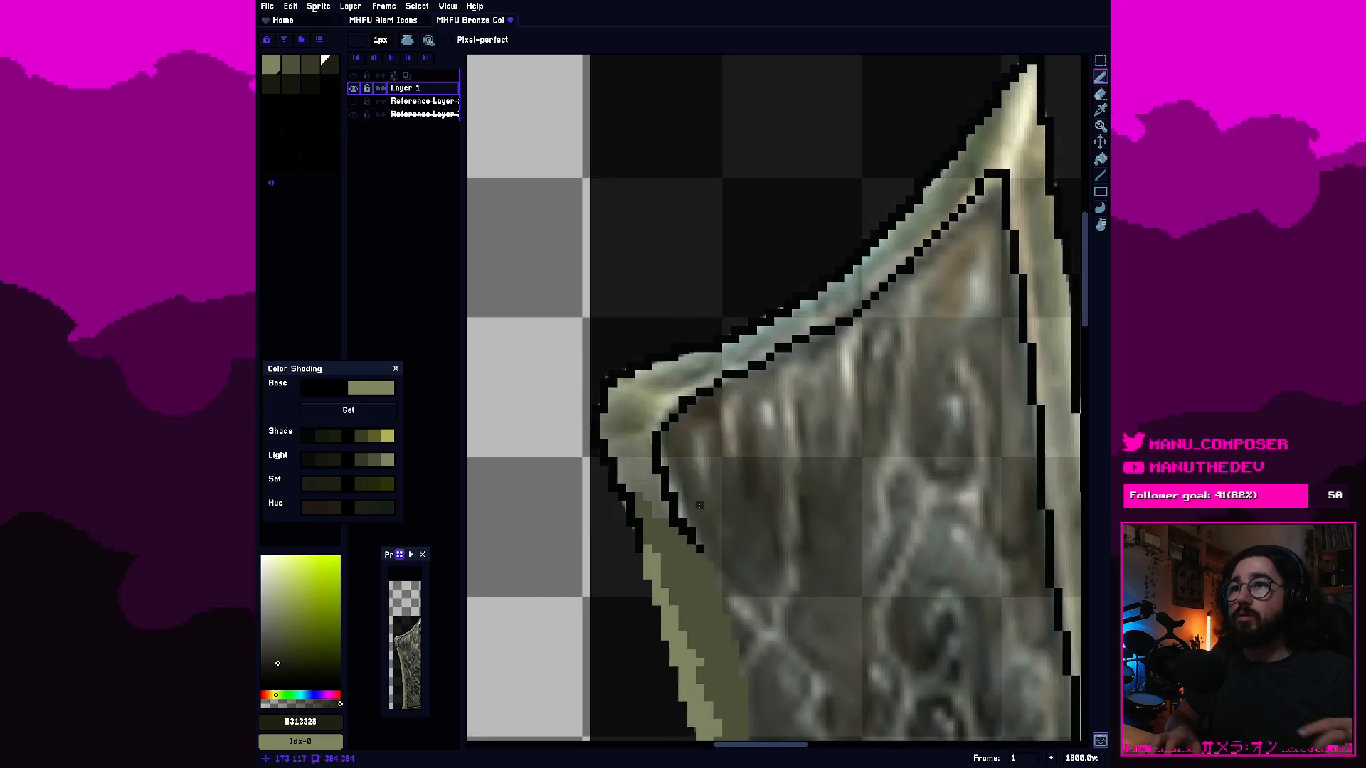
Undo the stray stroke across the blade's upper end and sample the lightest olive from the painted cutting edge.
mouse_move(699, 506)
left_mouse_down()
mouse_move(808, 139)
mouse_move(772, 222)
mouse_move(822, 306)
mouse_move(733, 345)
left_mouse_up()
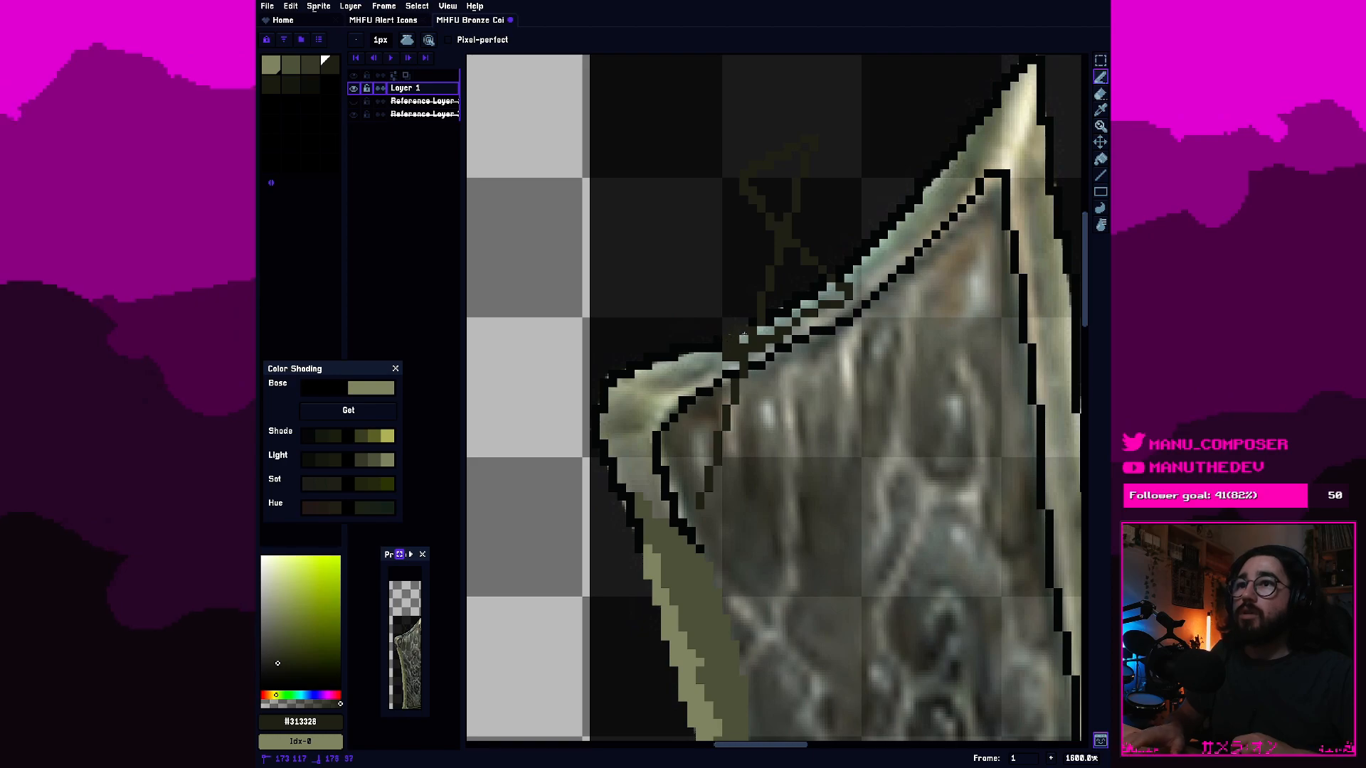
key("ctrl+z")
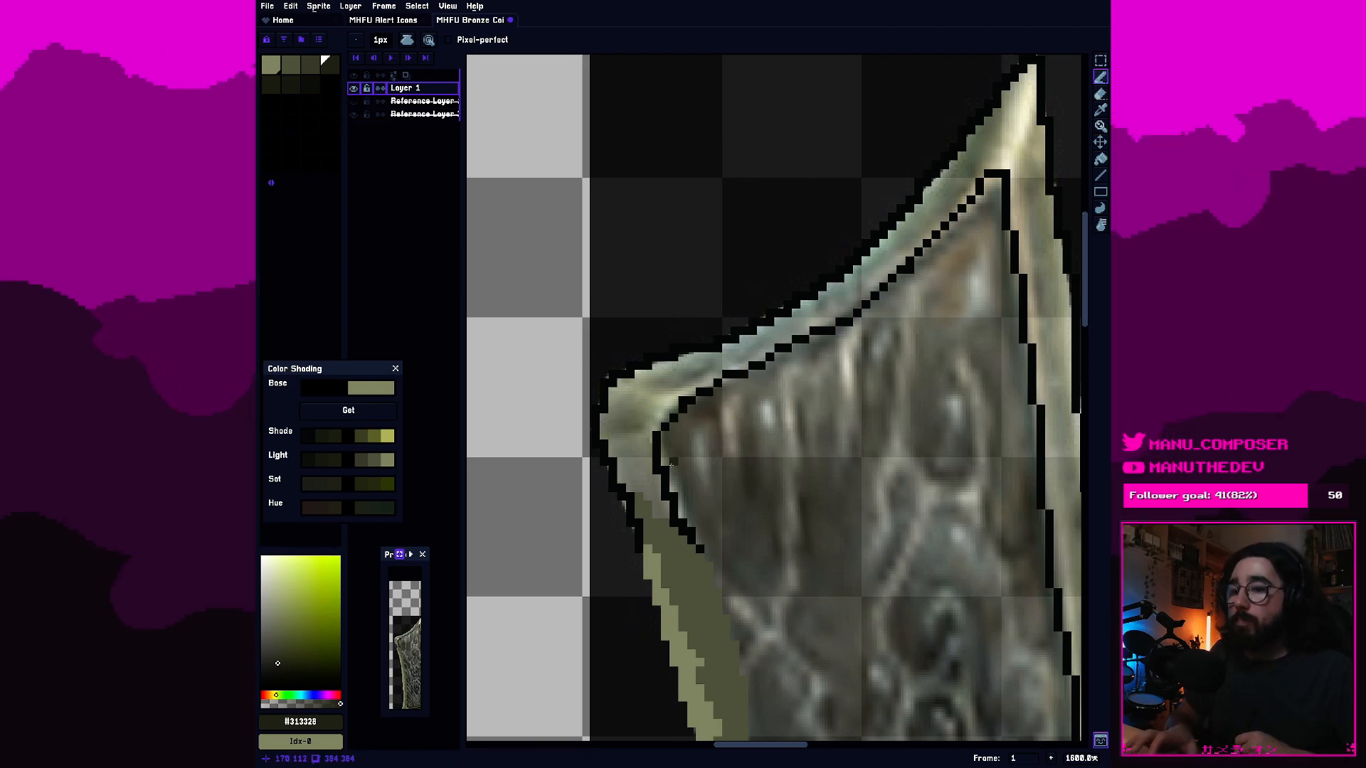
key("i")
left_click(661, 580)
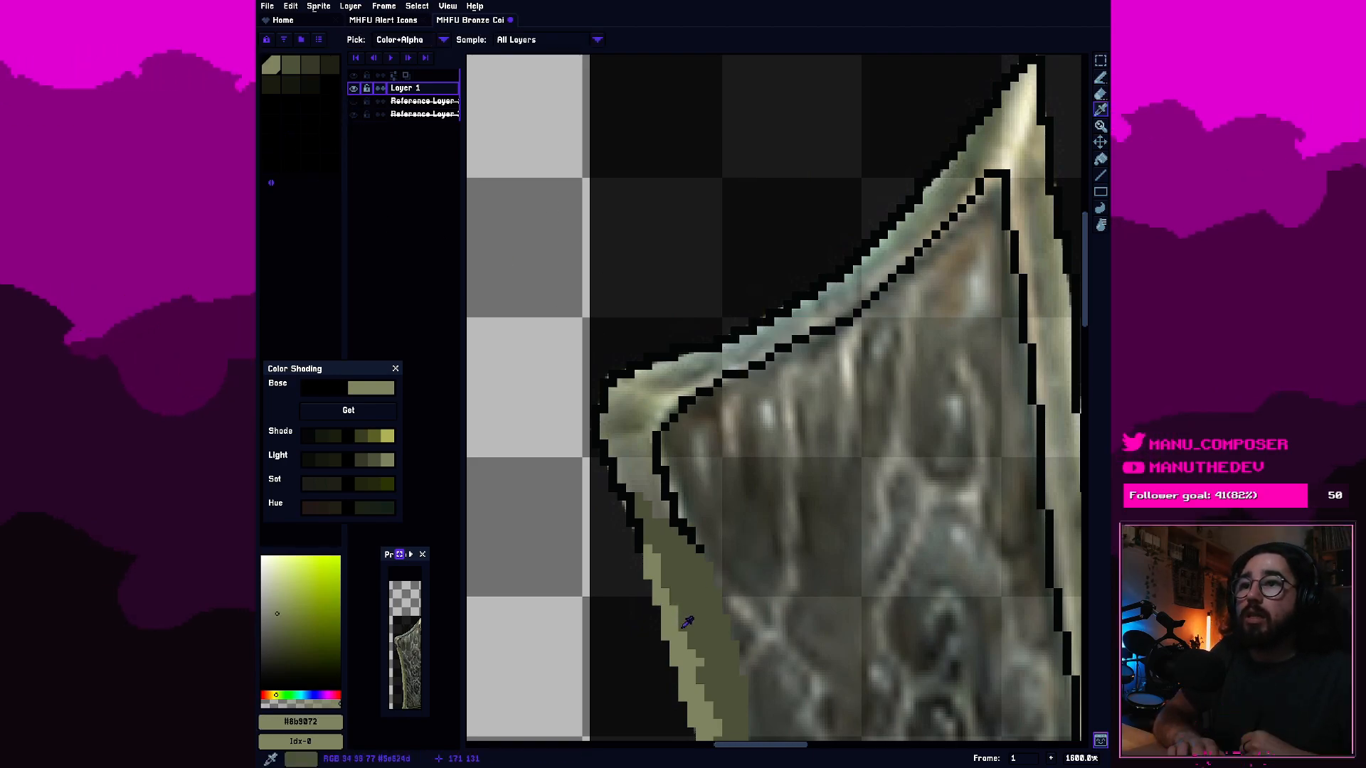
Paint lightest-olive #8b9072 ridges around the blade's upper-left corner, following the inner border outline and crossing to the outer edge.
key("b")
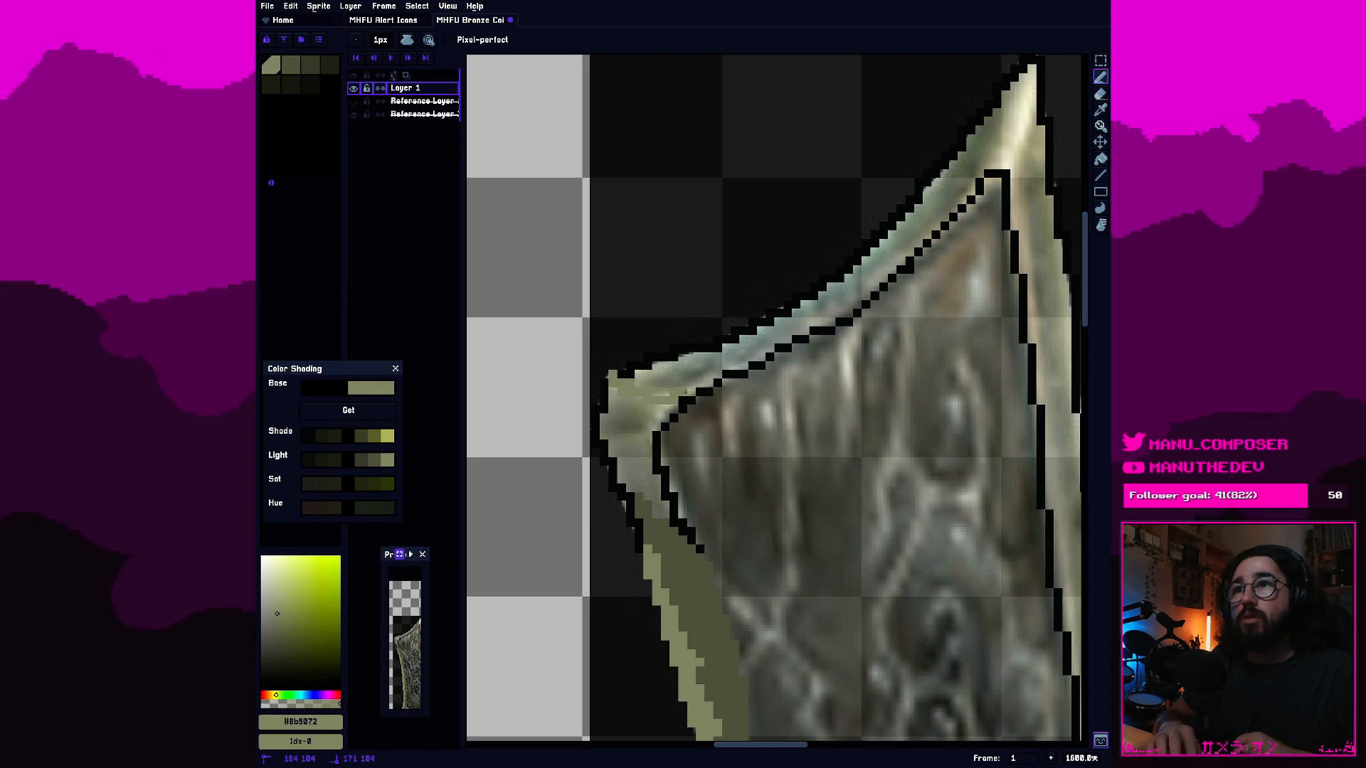
left_click_drag(670, 404, 656, 462)
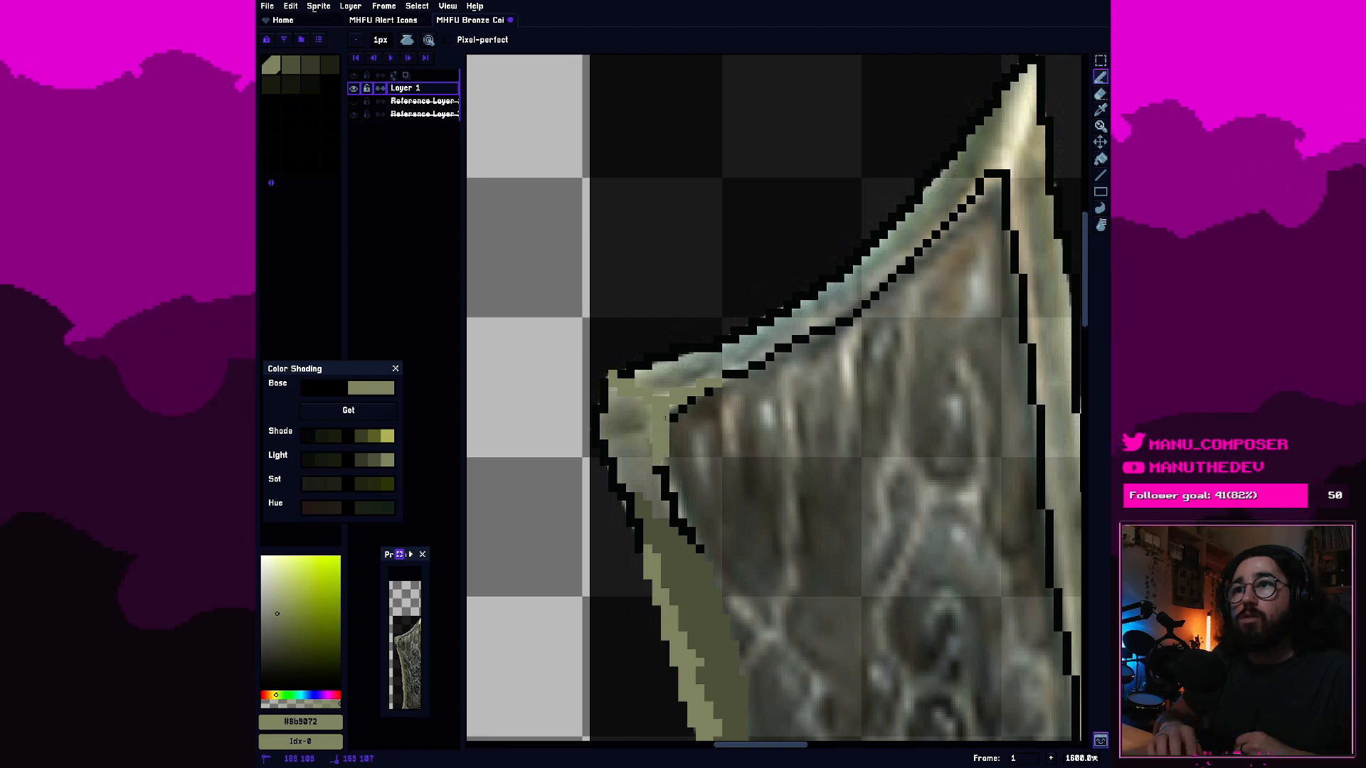
left_click_drag(681, 407, 703, 396)
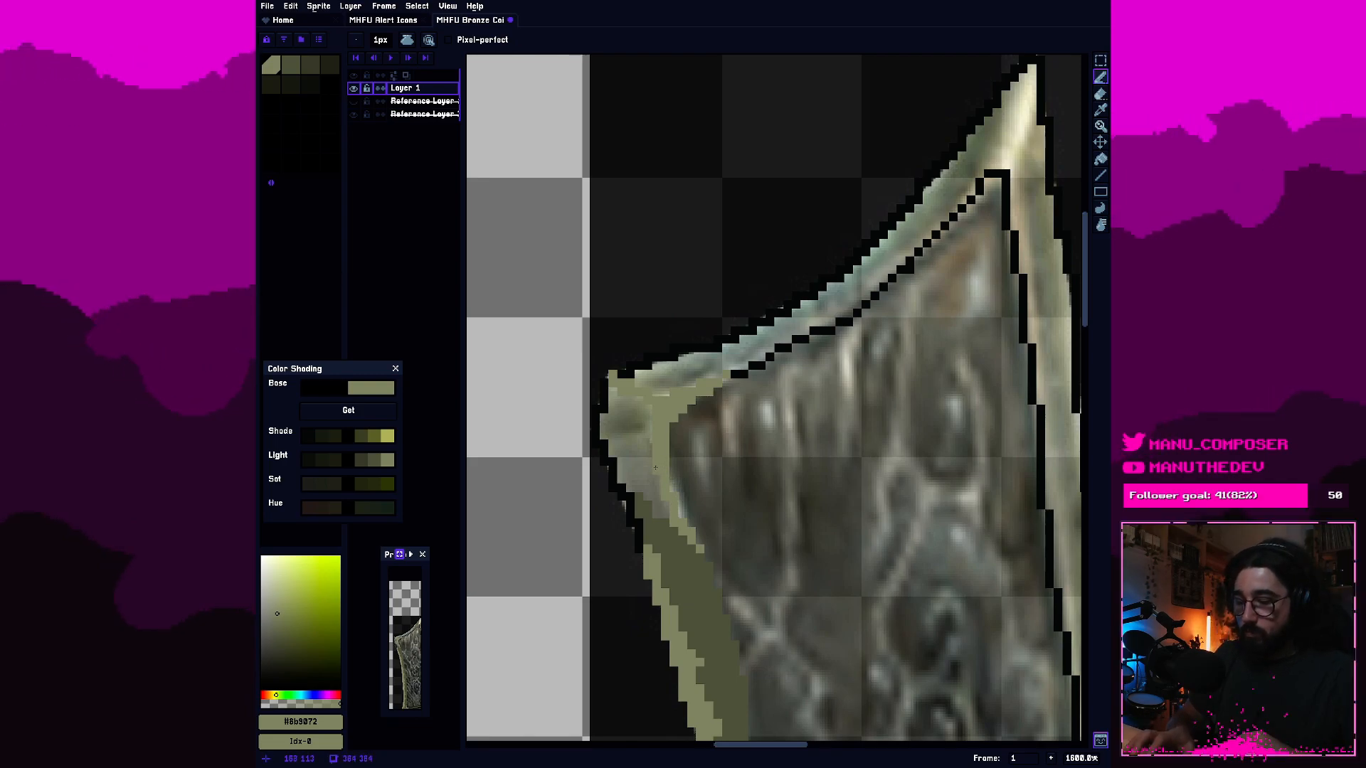
key("e")
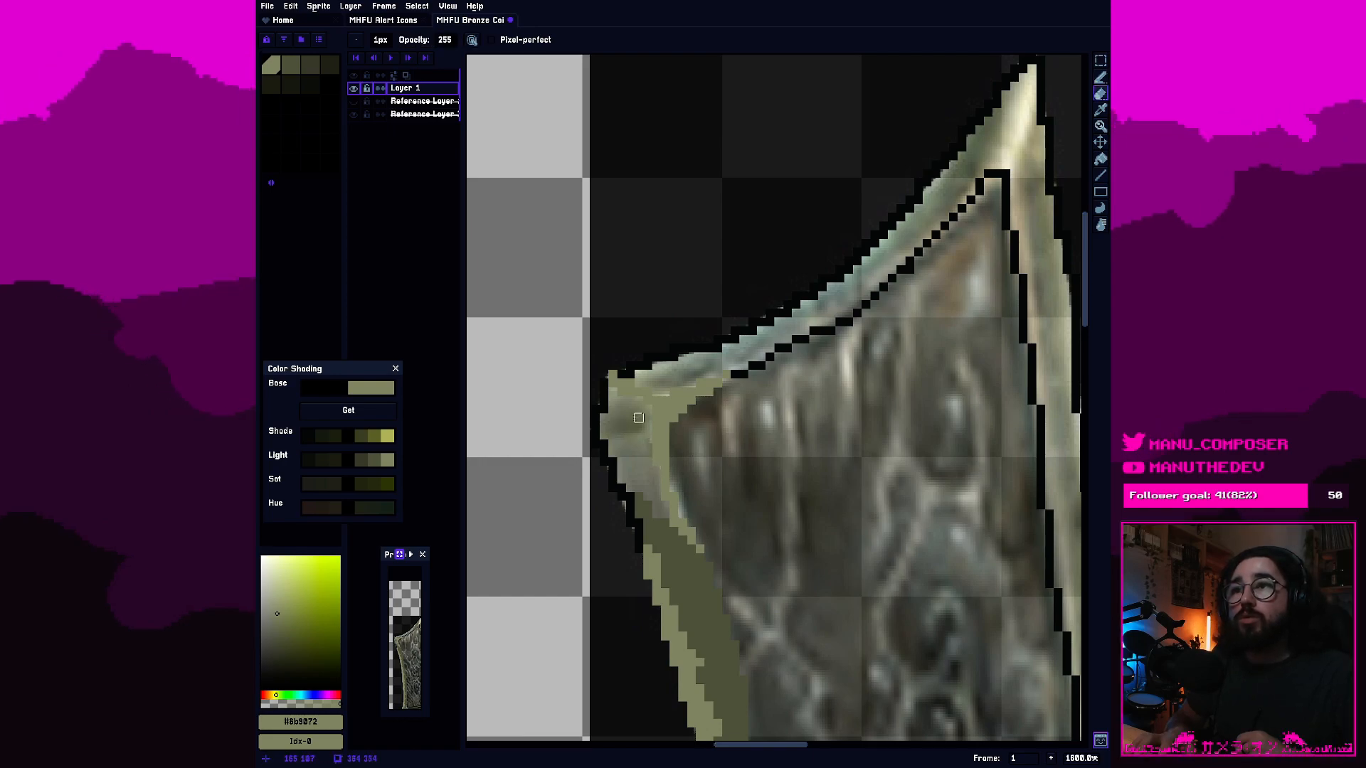
left_click(656, 461)
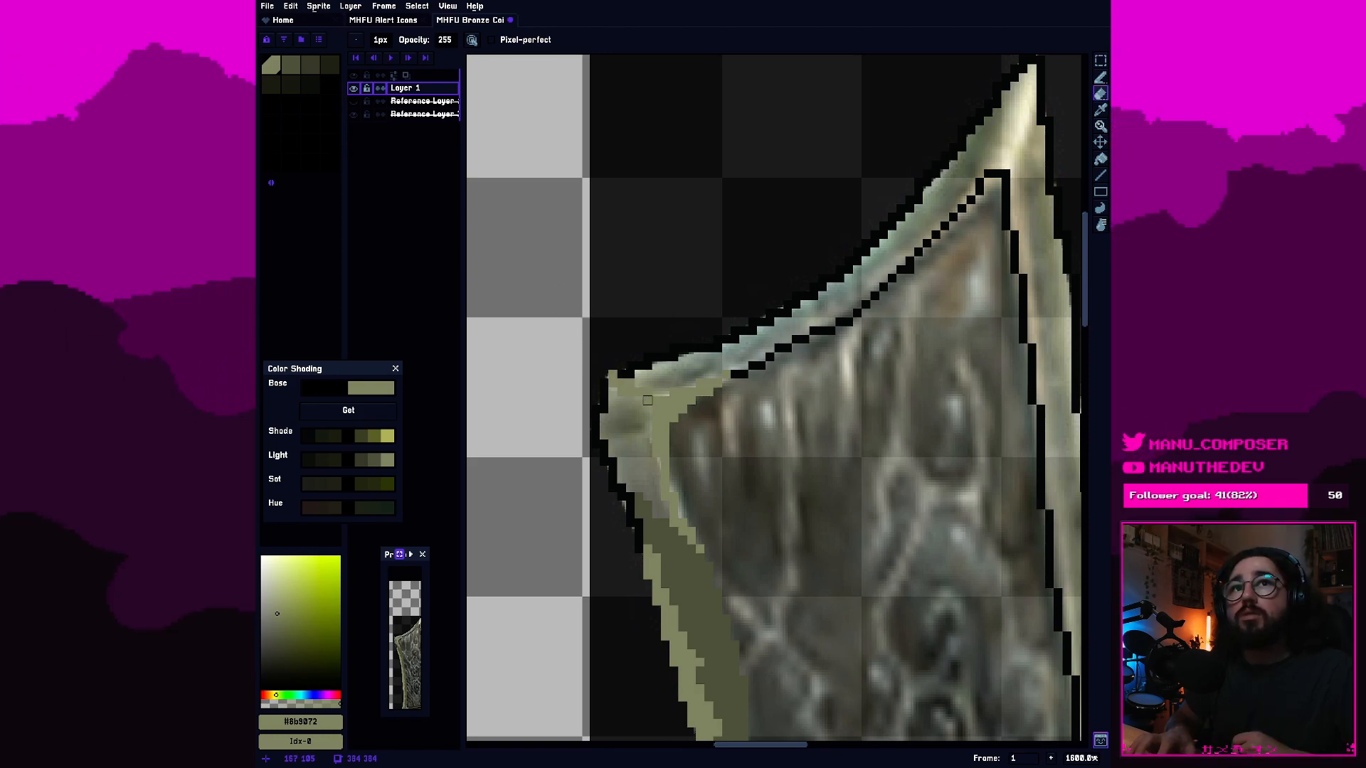
key("b")
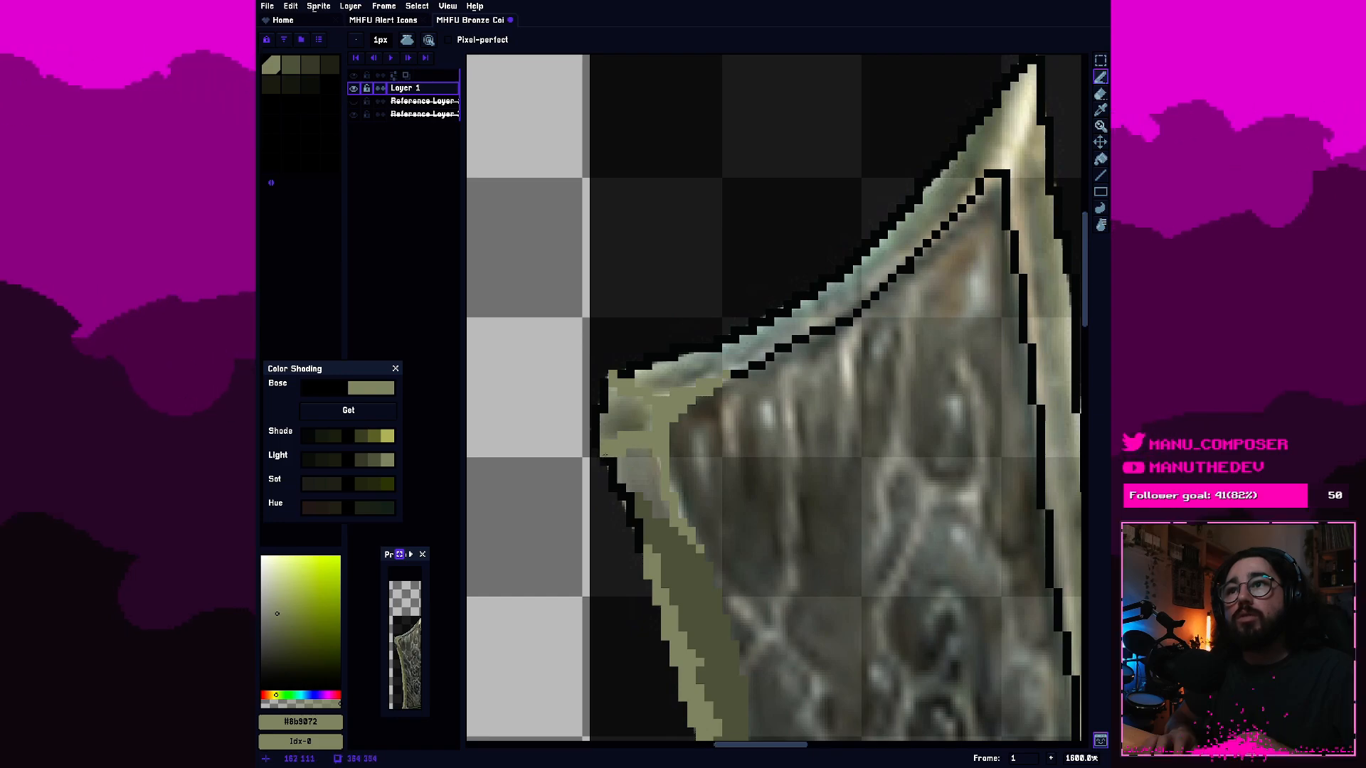
left_click(605, 453)
left_click(601, 435)
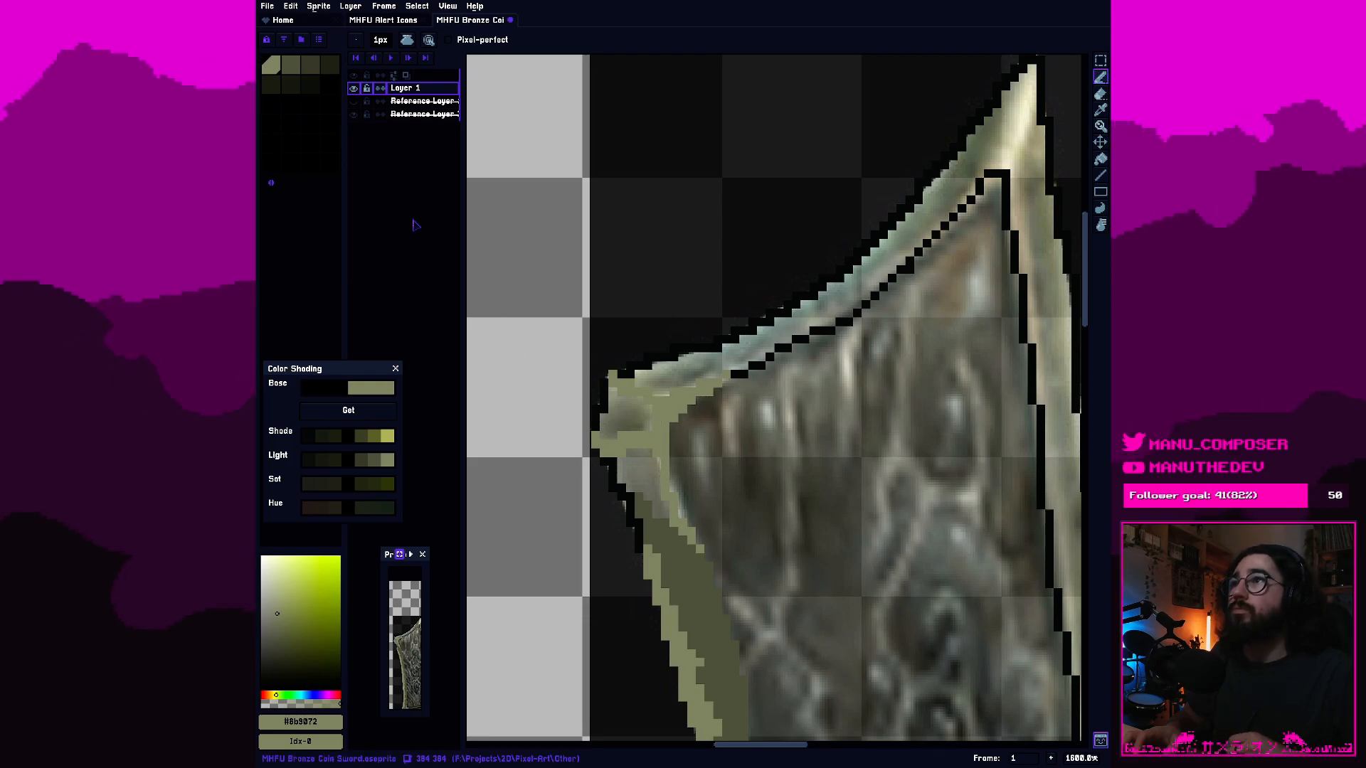
Outline and fill the border area just below the blade's upper-left corner ridge with the palette's second olive swatch.
left_click(292, 68)
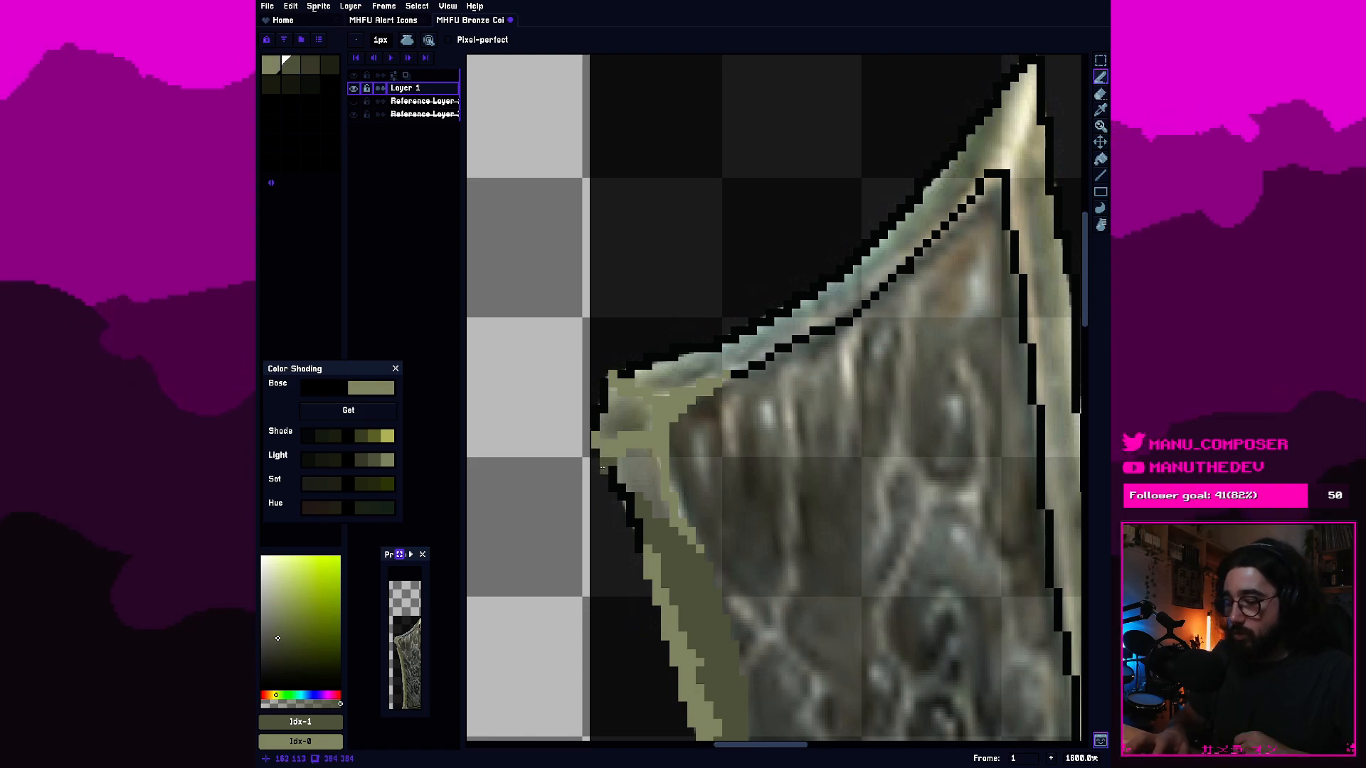
key("e")
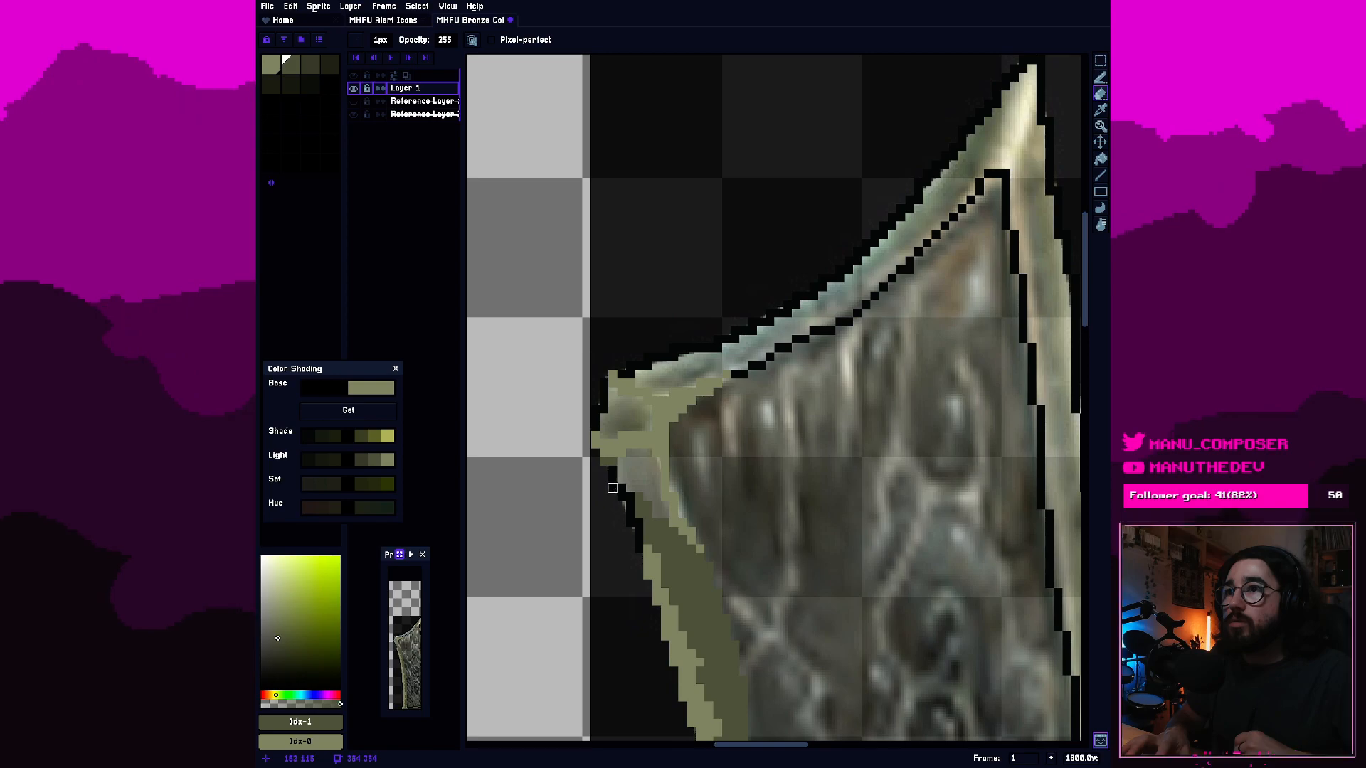
key("b")
left_click_drag(613, 471, 656, 463)
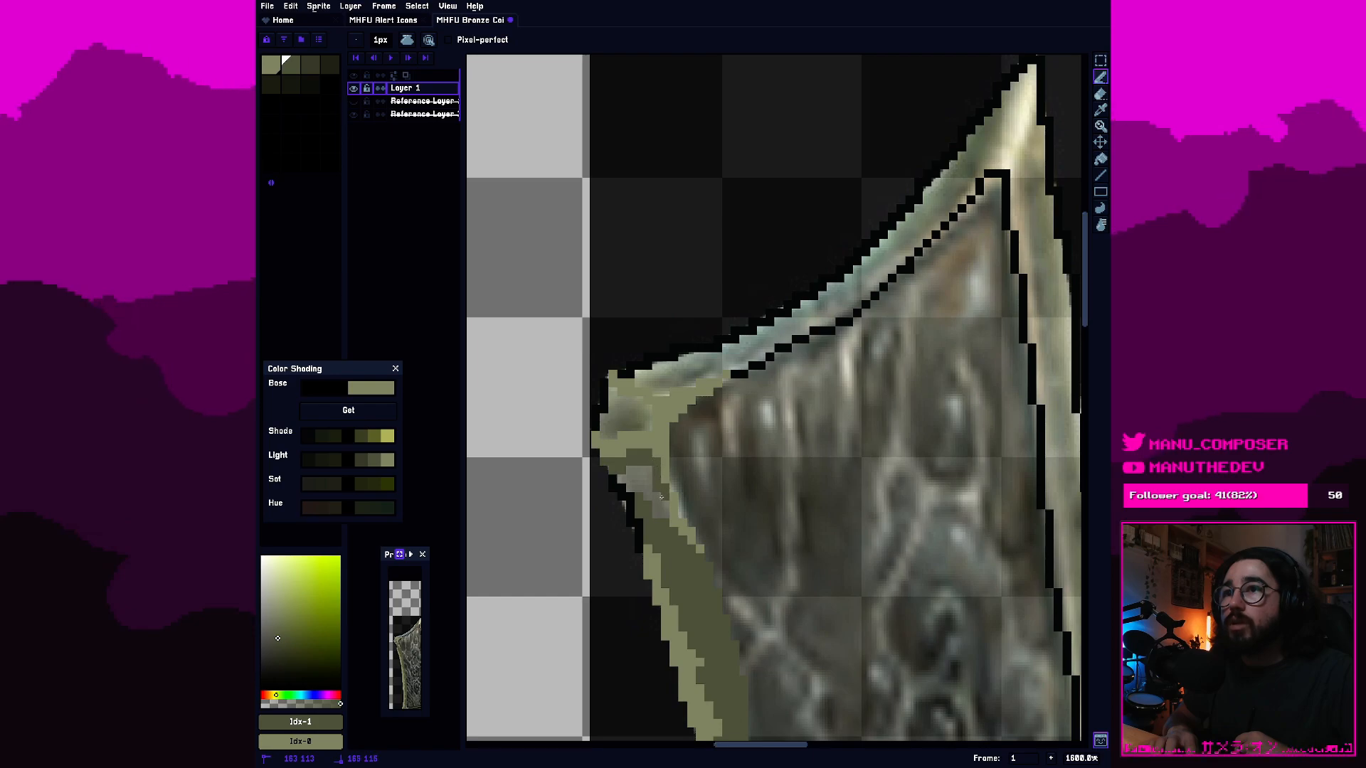
key("ctrl+z")
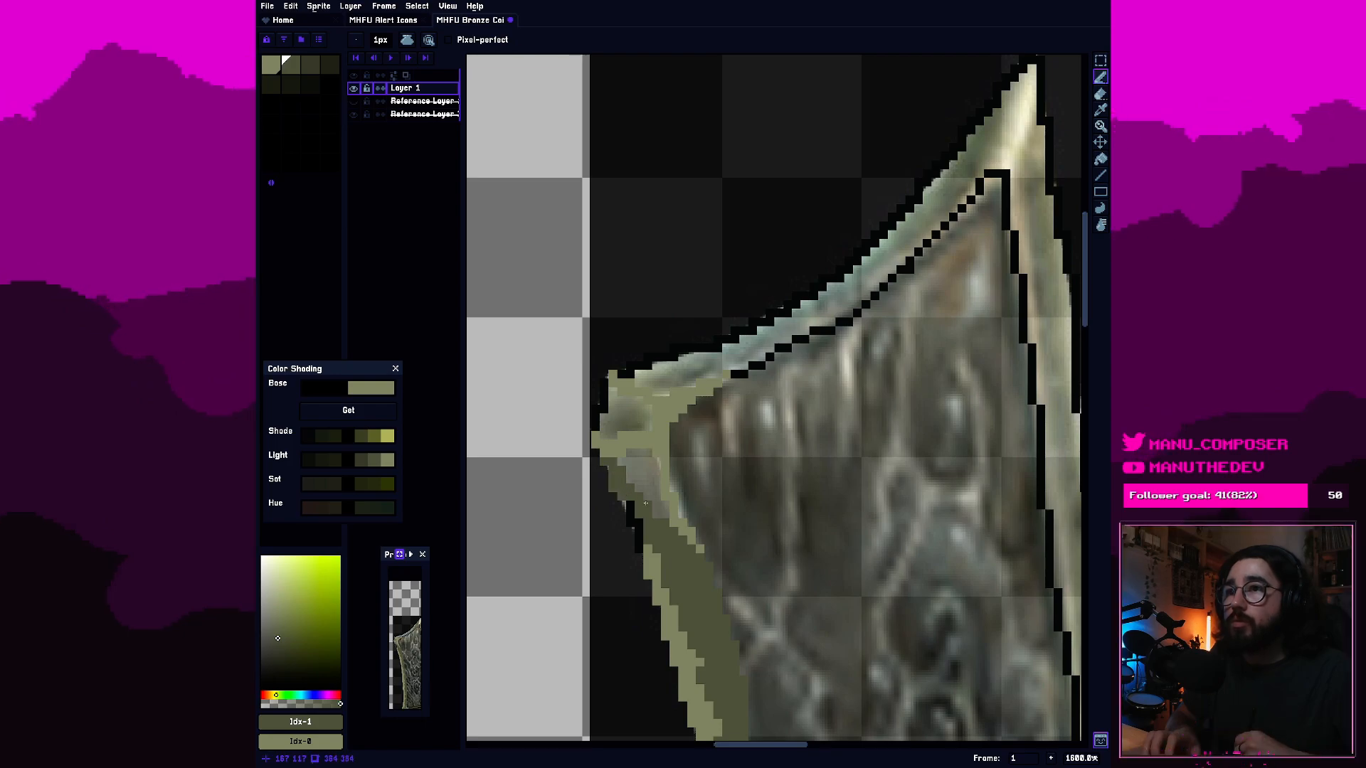
key("g")
left_click(632, 498)
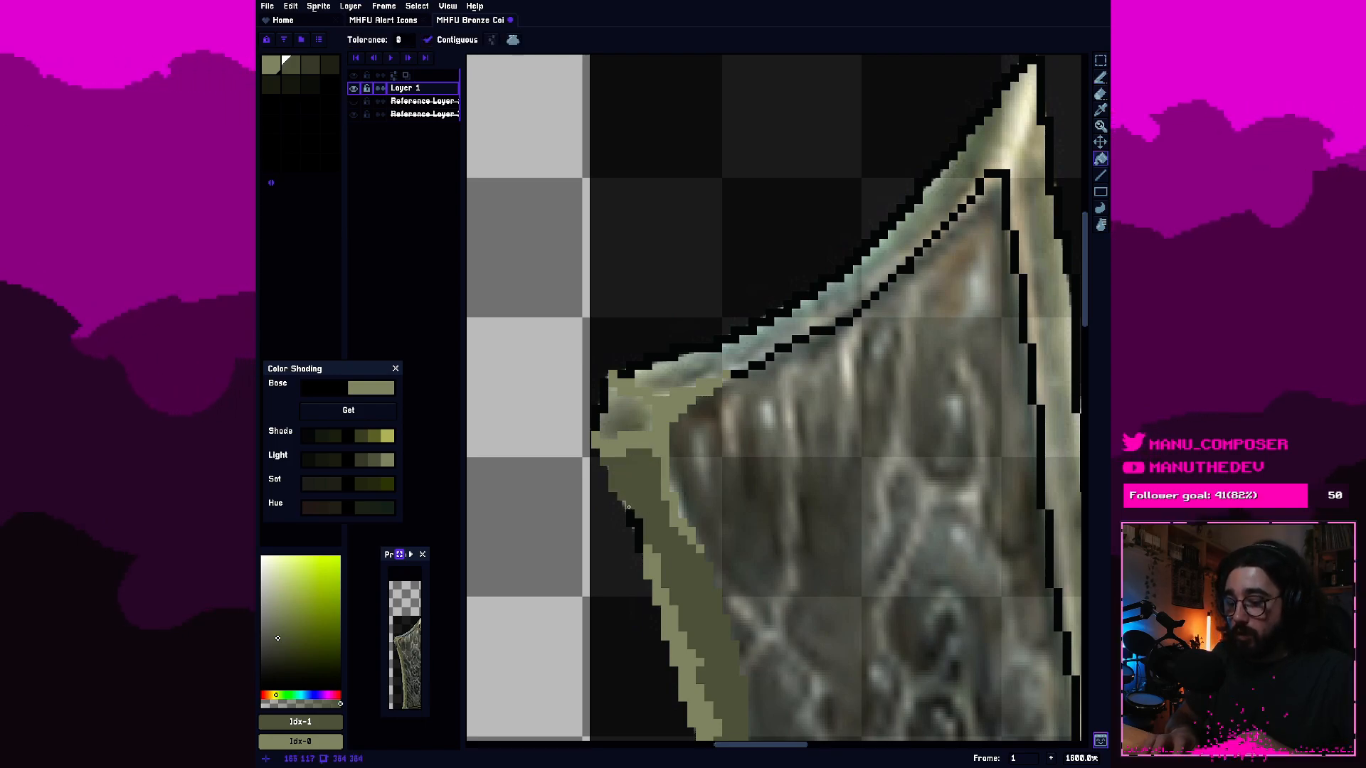
Recolour the outer outline of the blade's upper-left corner tip and fill the tip's interior with the second olive swatch.
key("b")
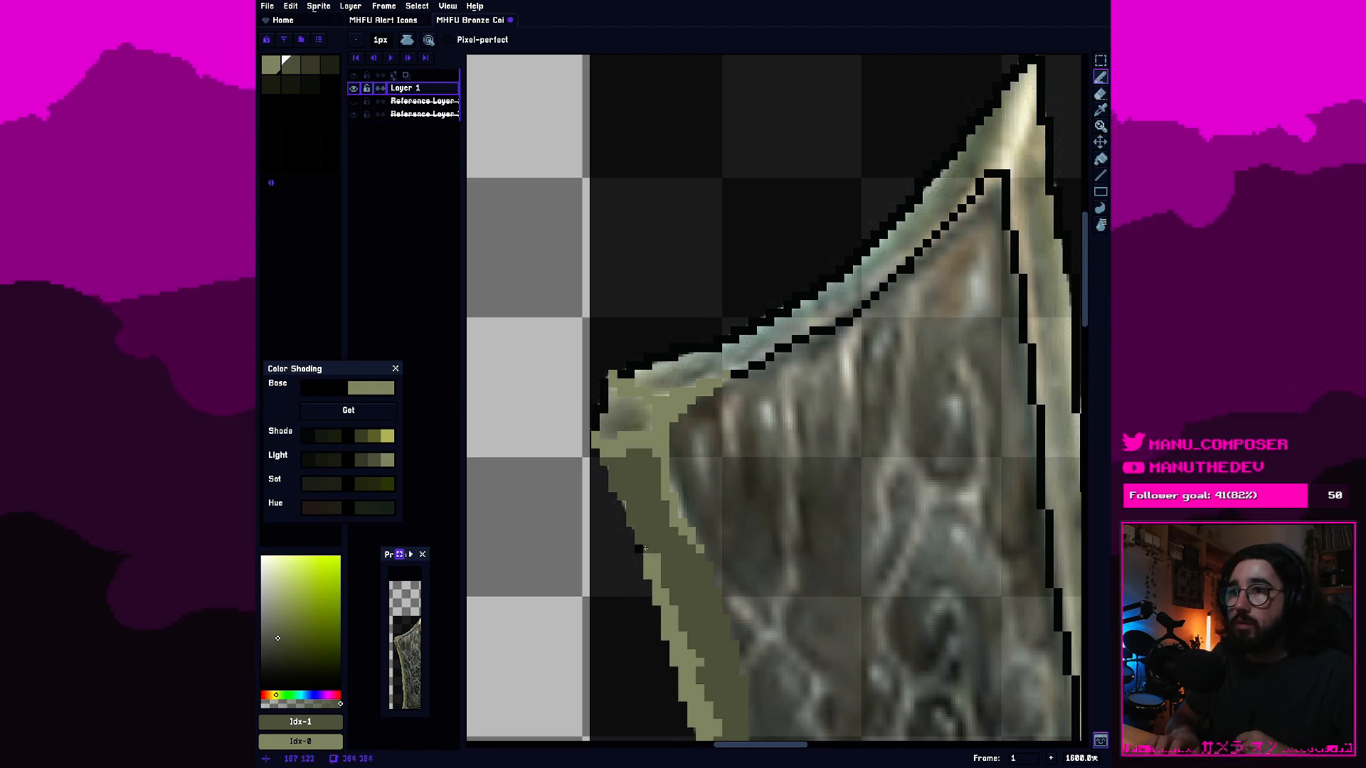
left_click(279, 65)
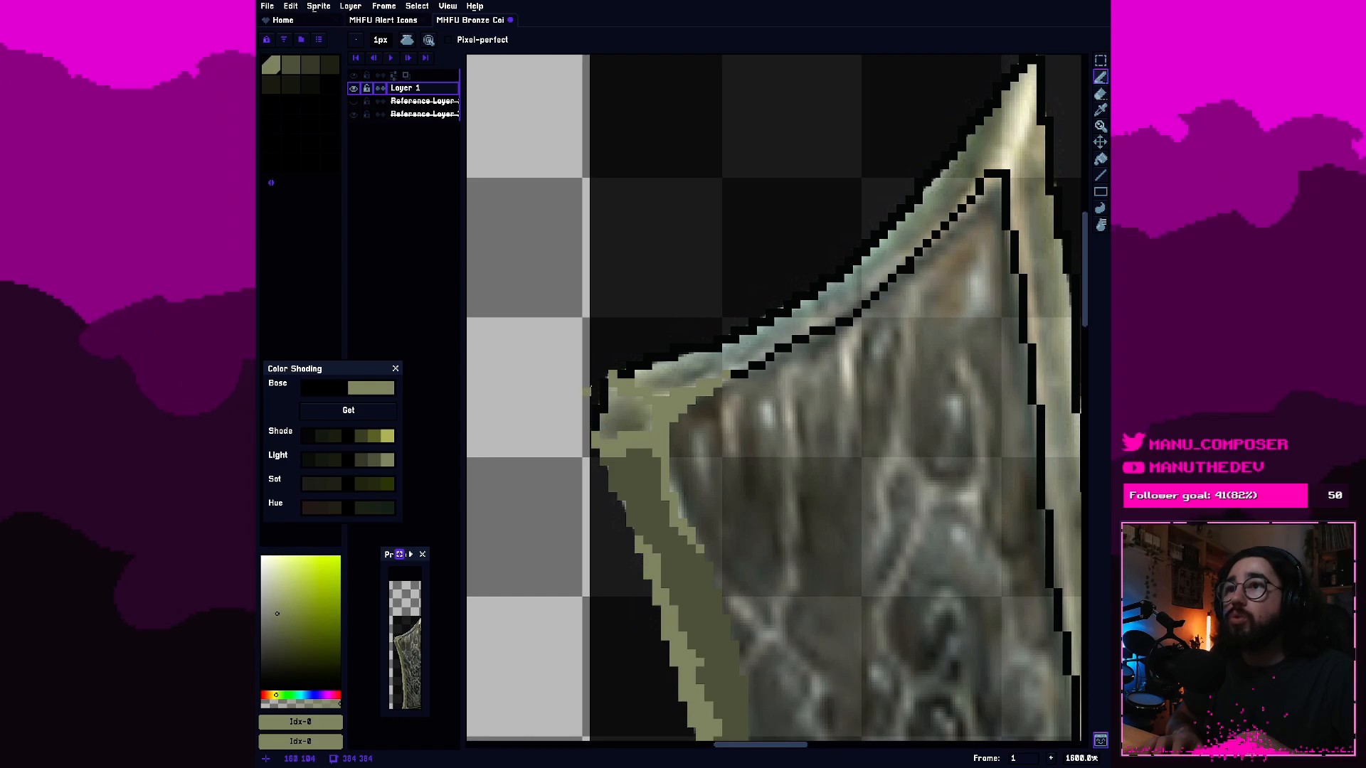
left_click(290, 66)
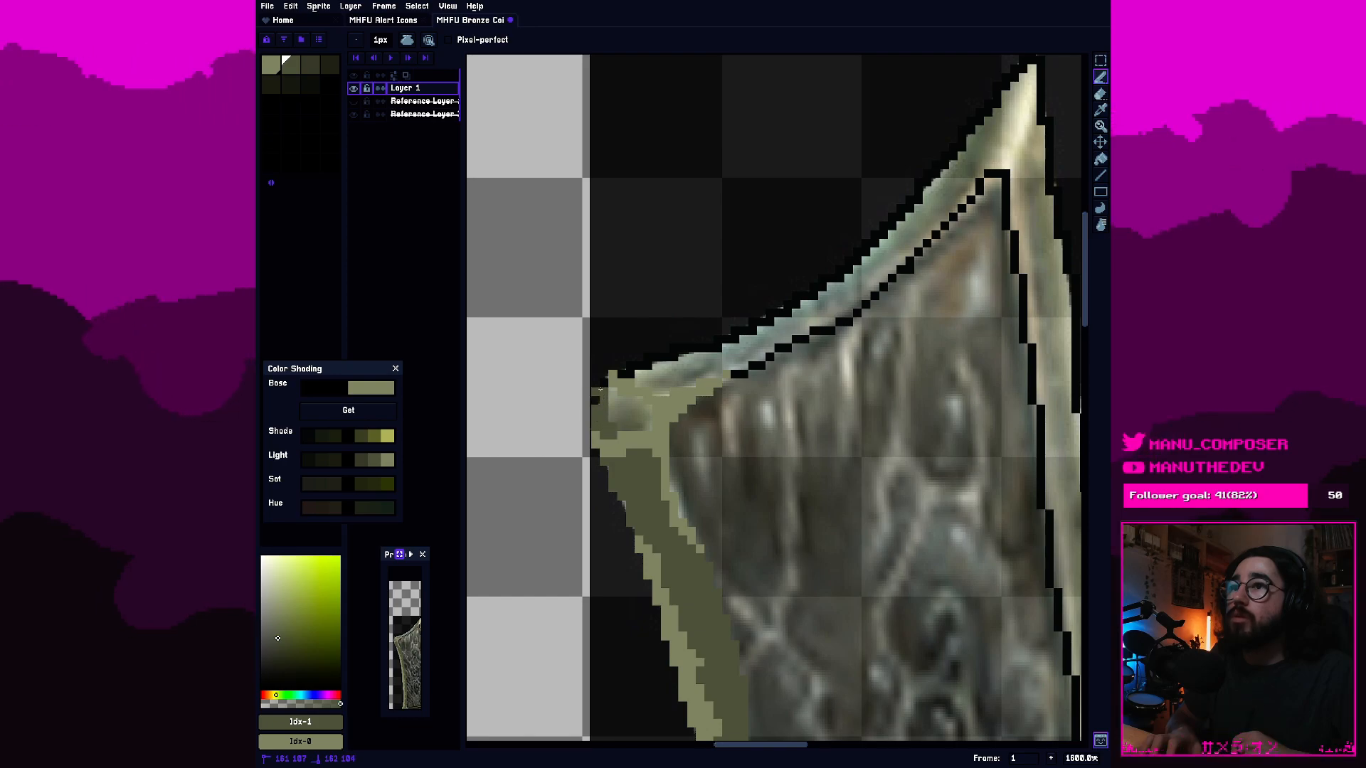
key("e")
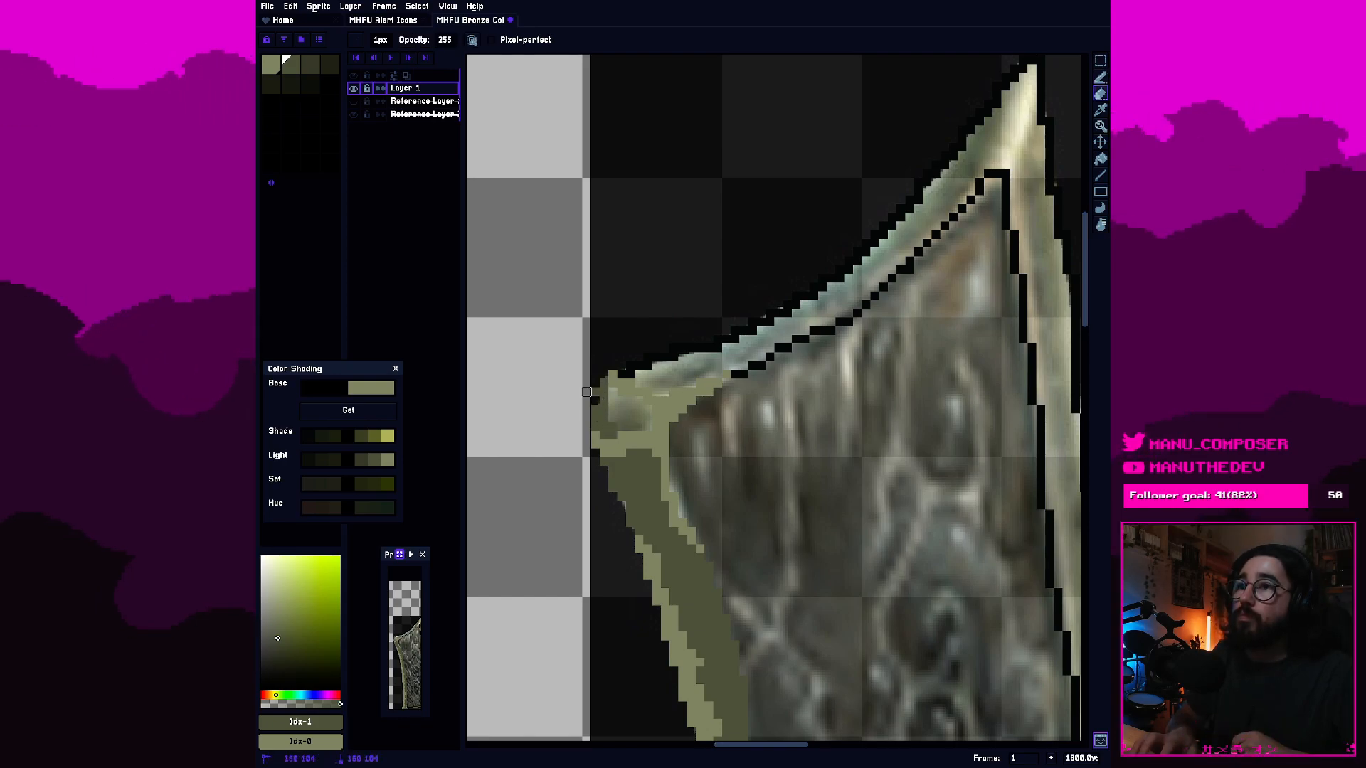
key("g")
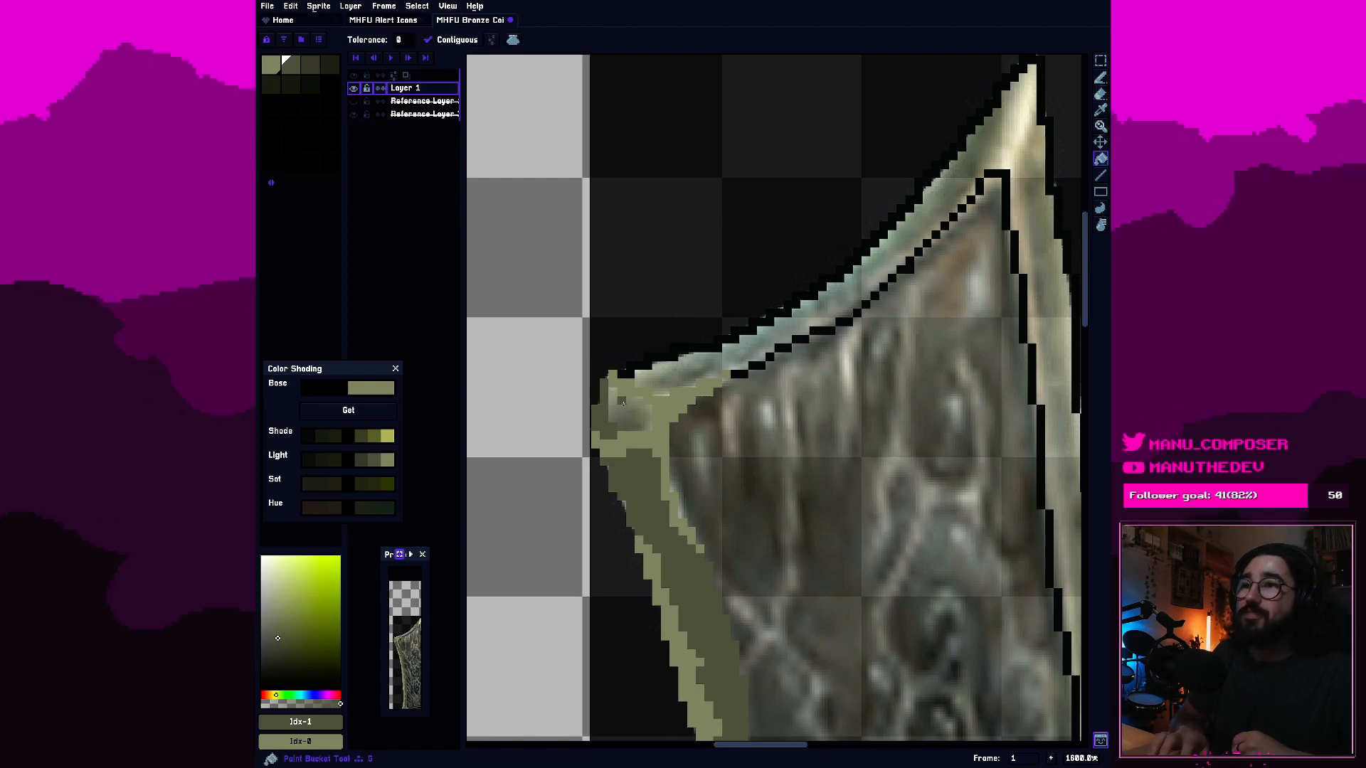
left_click(629, 412)
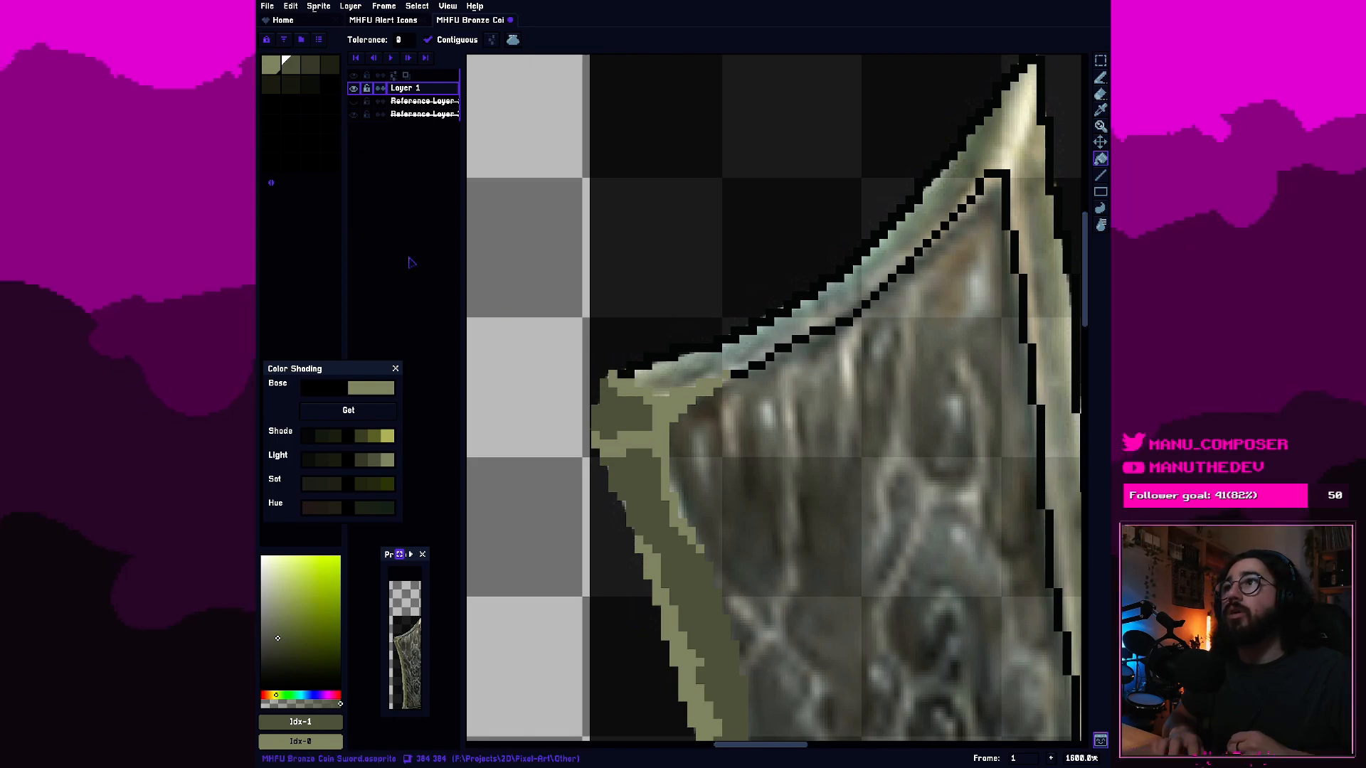
Paint a lightest-olive highlight over the black outline along the top of the blade's upper-left corner.
left_click(274, 67)
key("b")
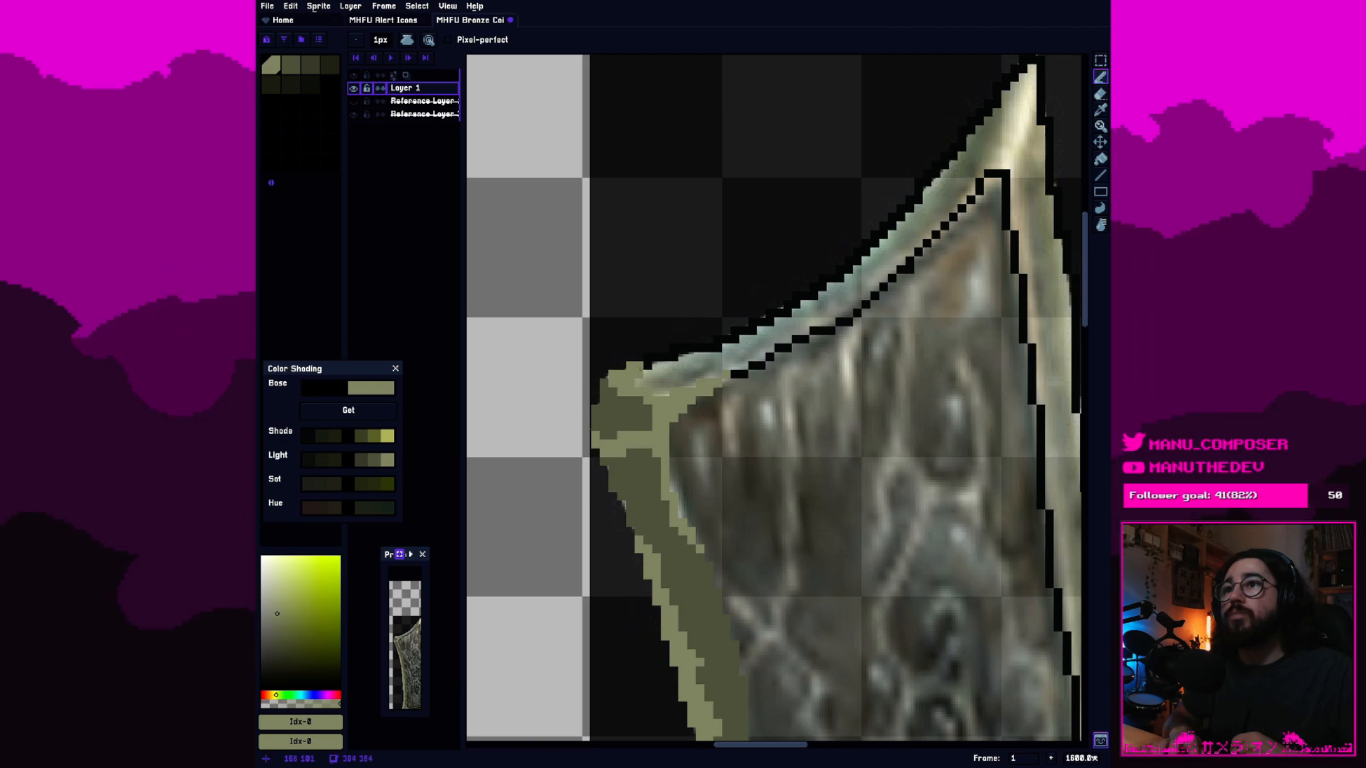
left_click(656, 357)
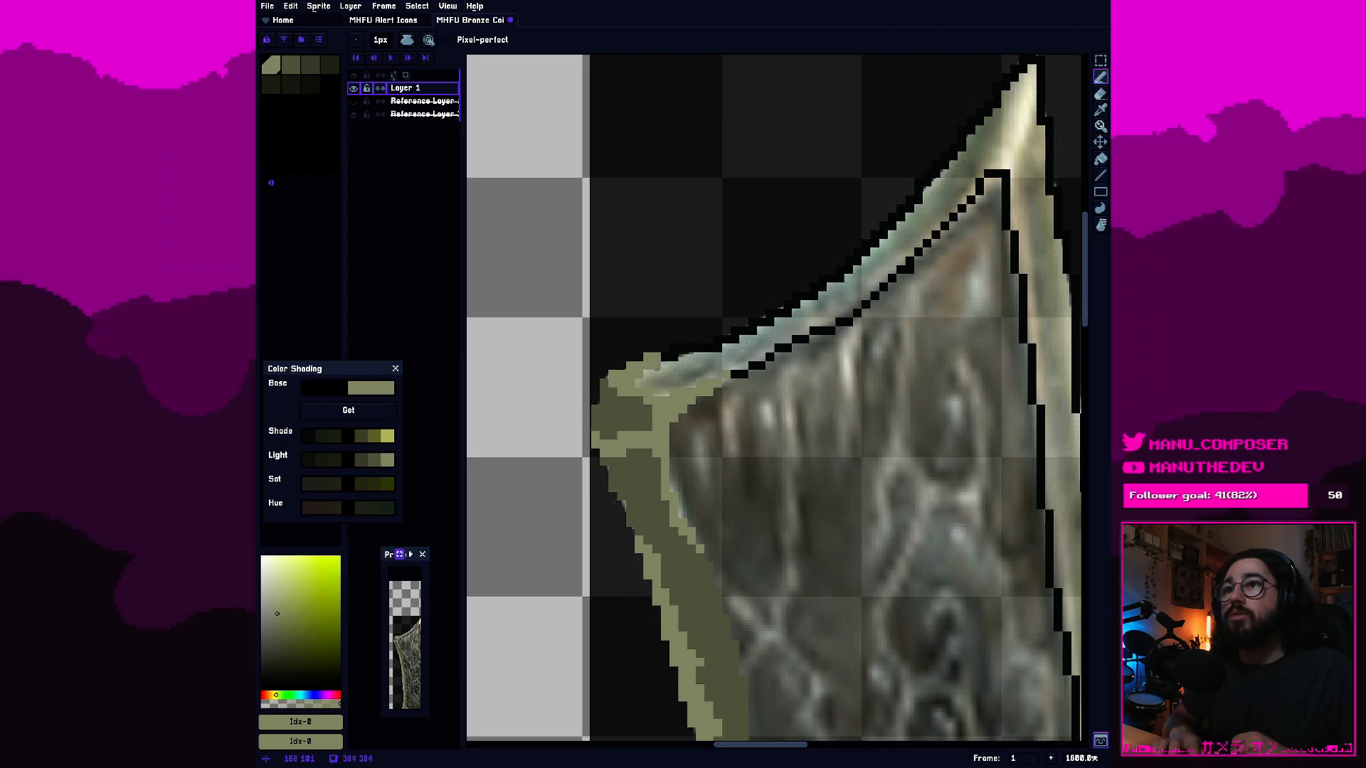
Shade the blade's top border rightward from the corner ridge with the second olive swatch, covering the black inner outline.
left_click_drag(295, 67, 306, 69)
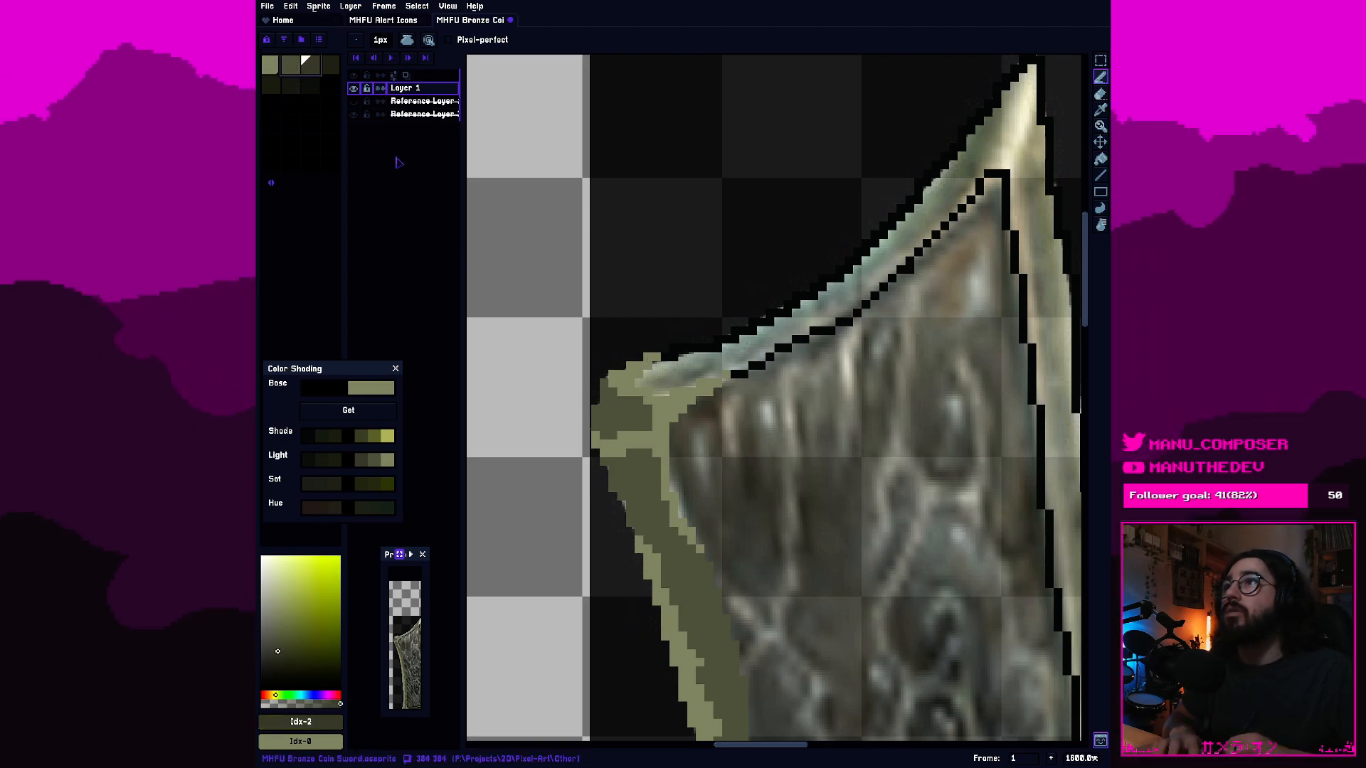
left_click(291, 66)
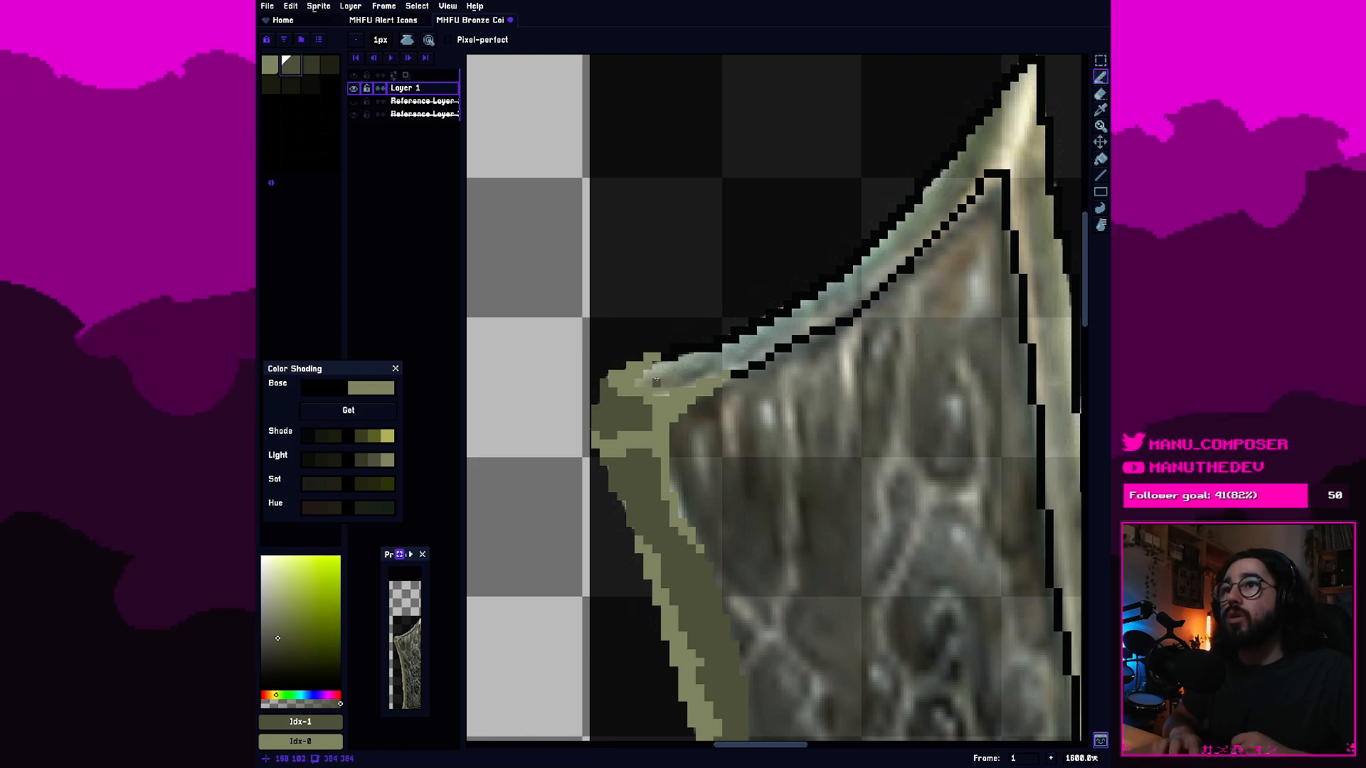
left_click_drag(655, 374, 649, 379)
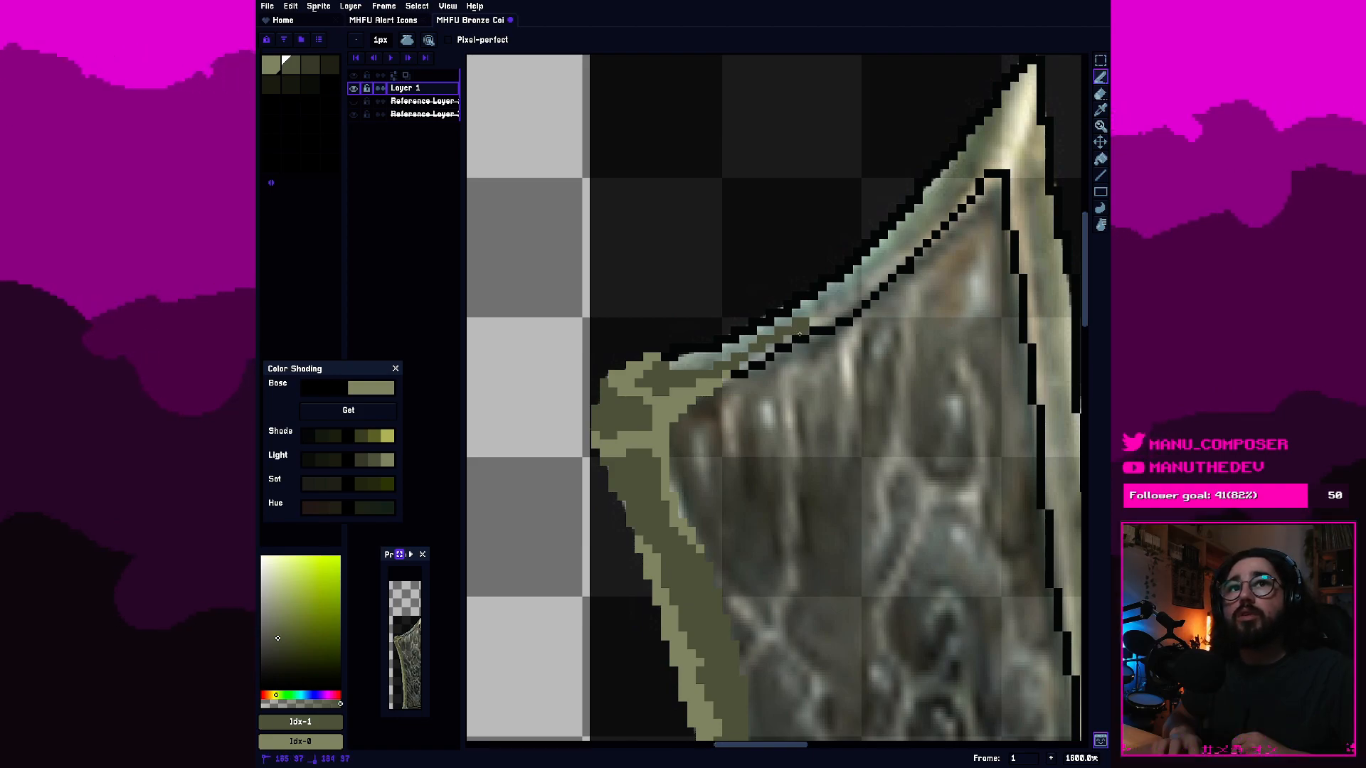
left_click(798, 338)
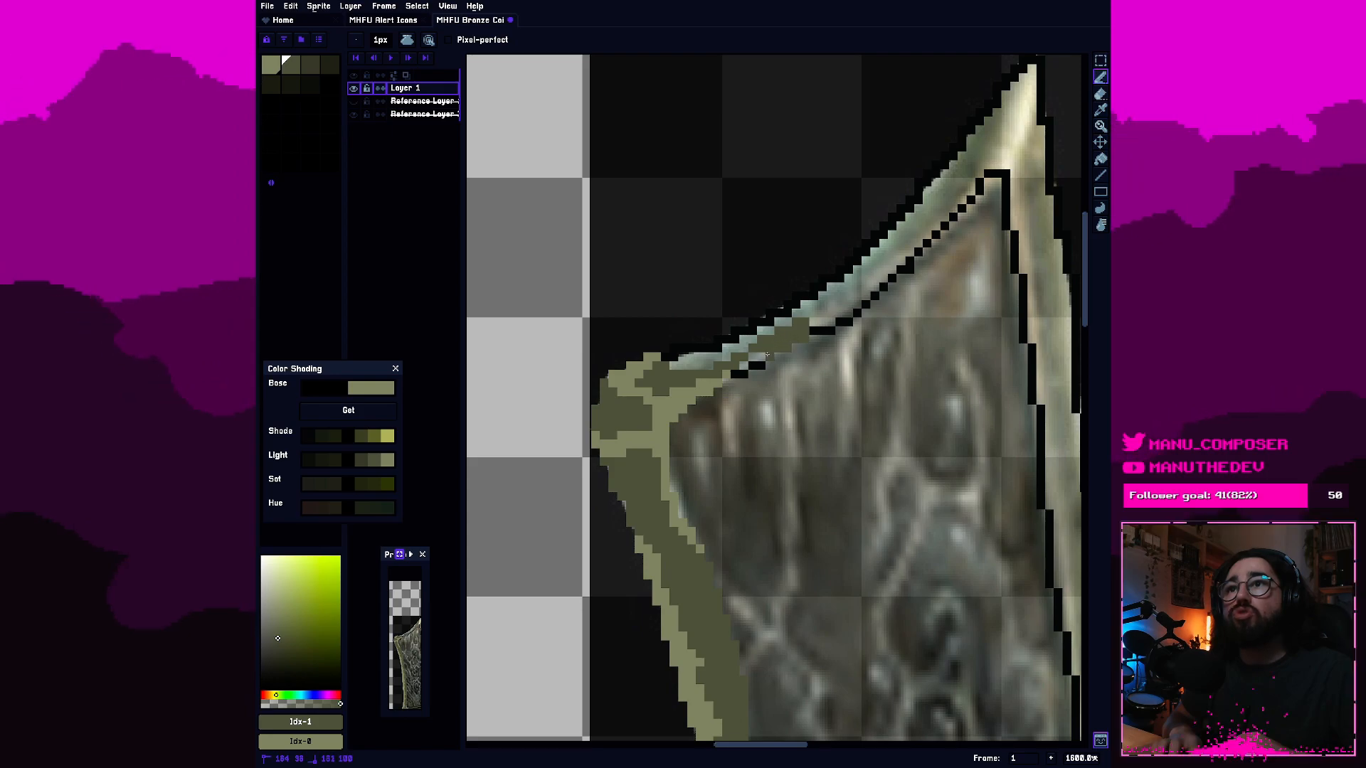
left_click_drag(742, 370, 735, 374)
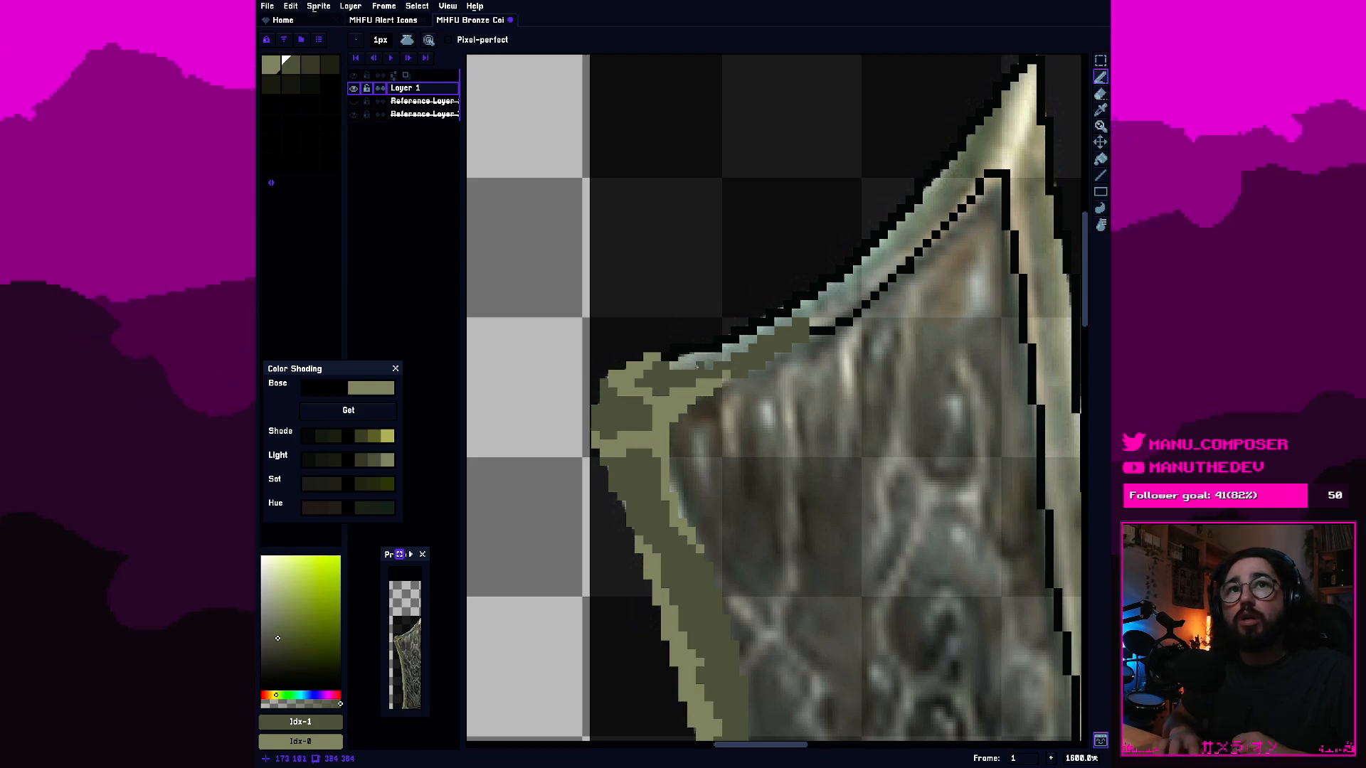
left_click_drag(689, 365, 758, 342)
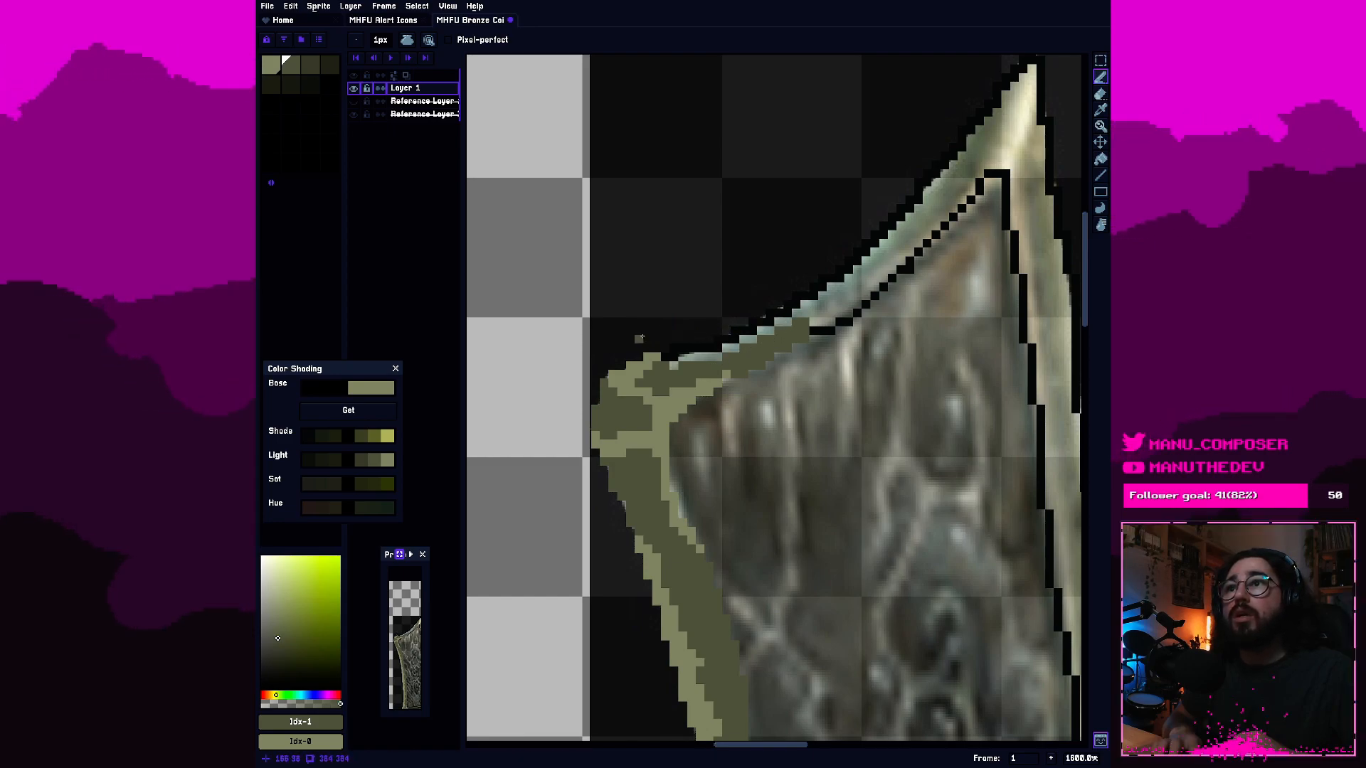
Highlight the top border's outer outline with the lightest olive, and fill the remaining strip toward the tip with the second swatch.
key("9")
left_click_drag(666, 357, 770, 314)
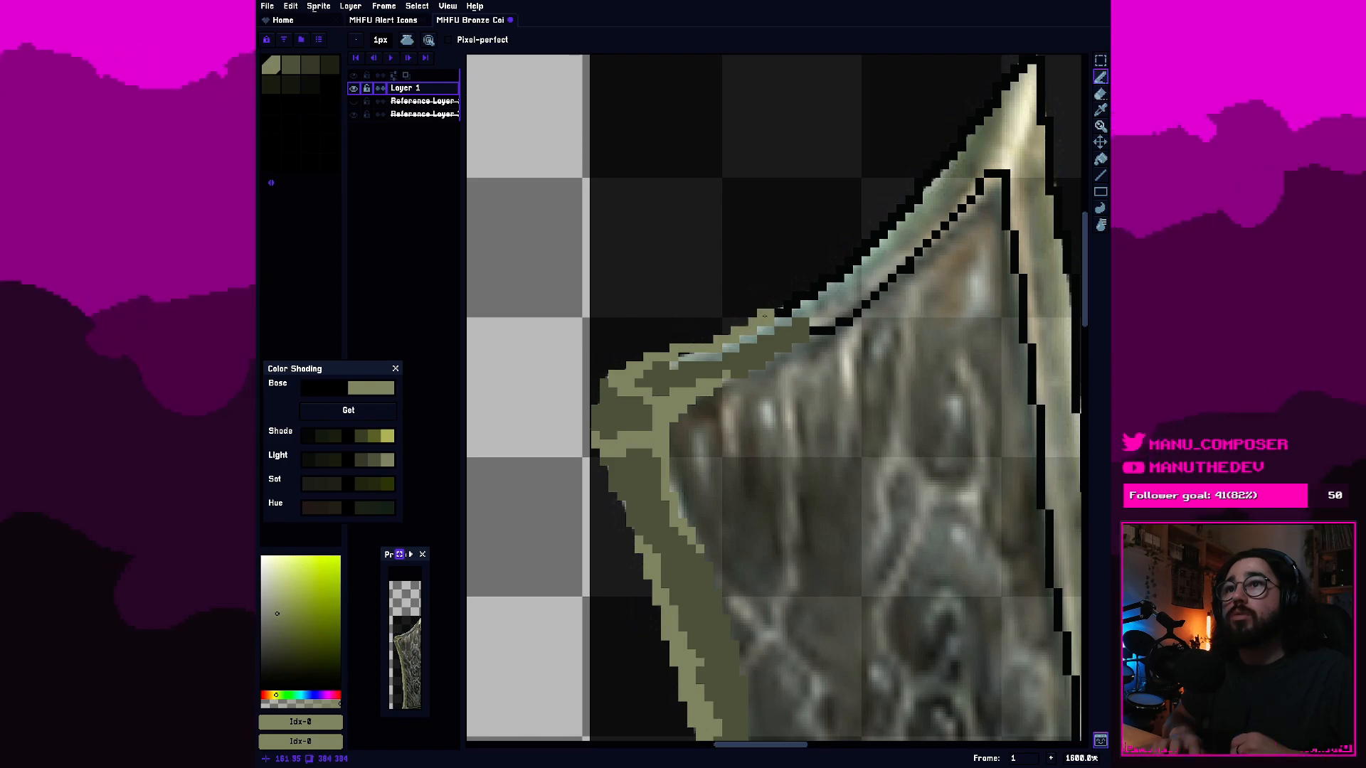
left_click(292, 66)
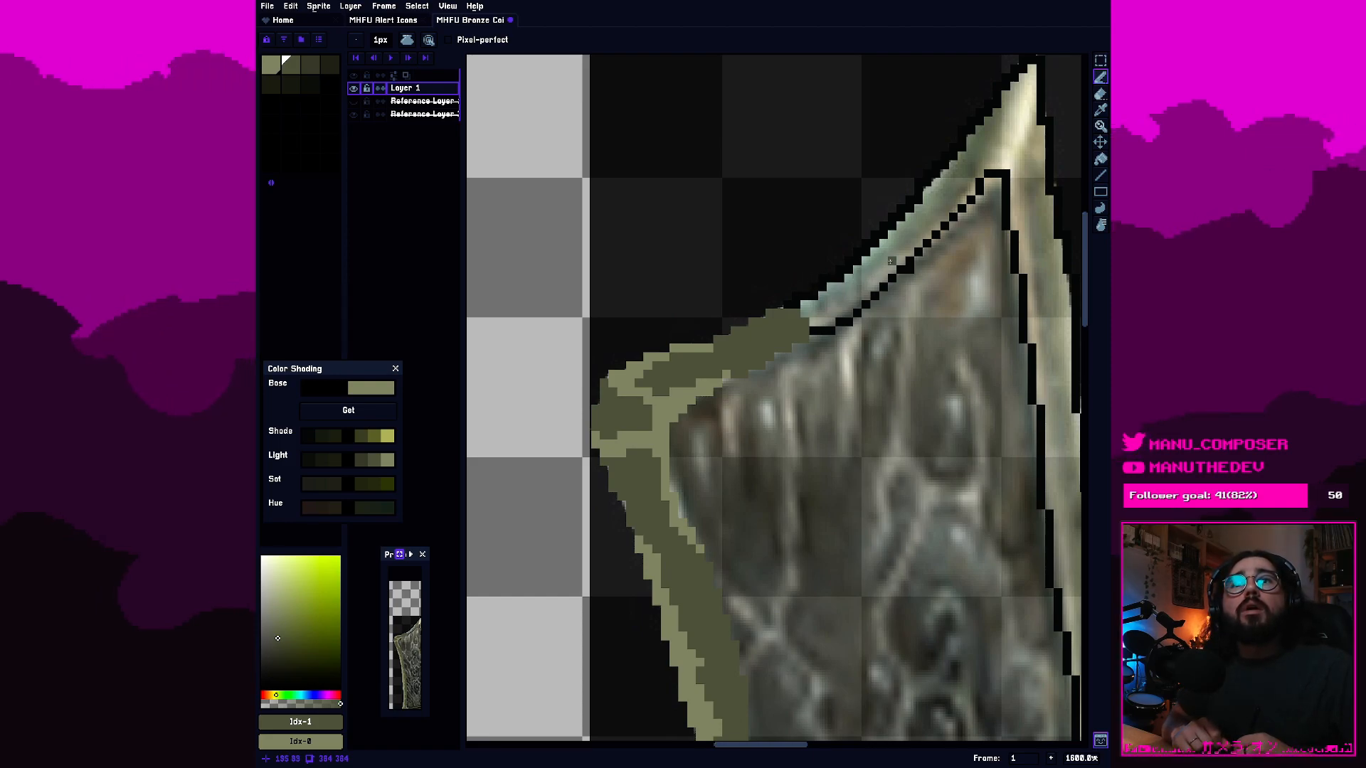
Recolour the black inner outline of the blade's right border upward to the tip with the lightest olive, erasing stray pixels beside it.
left_click(268, 68)
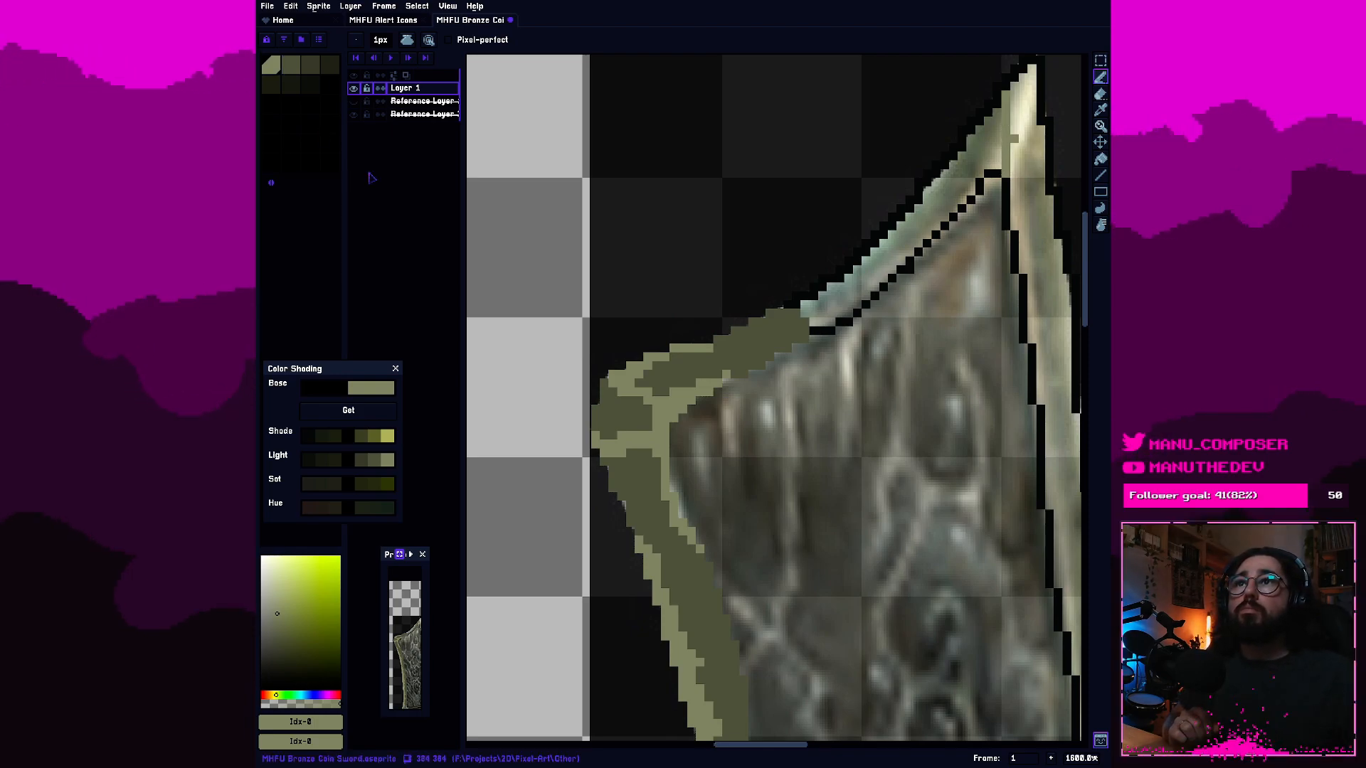
left_click_drag(959, 191, 802, 336)
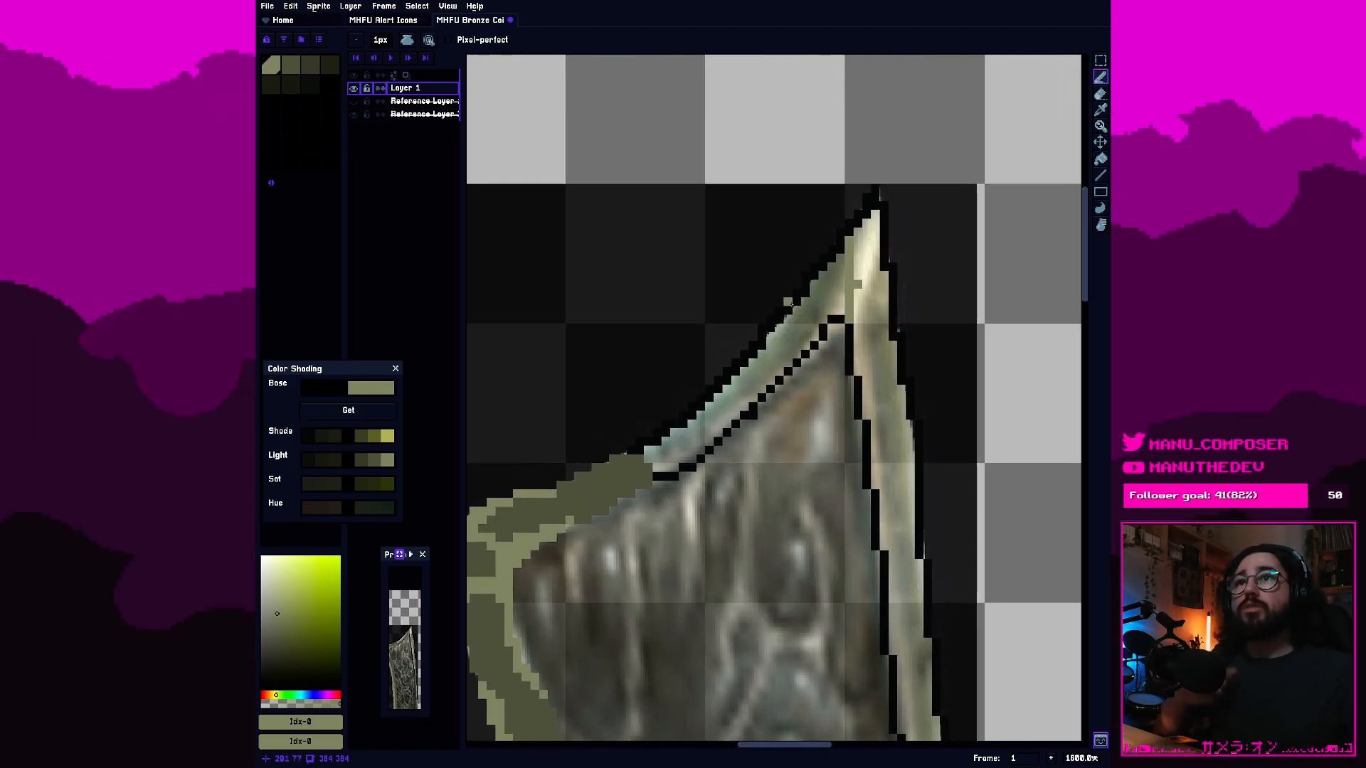
scroll(870, 316, "up", 2)
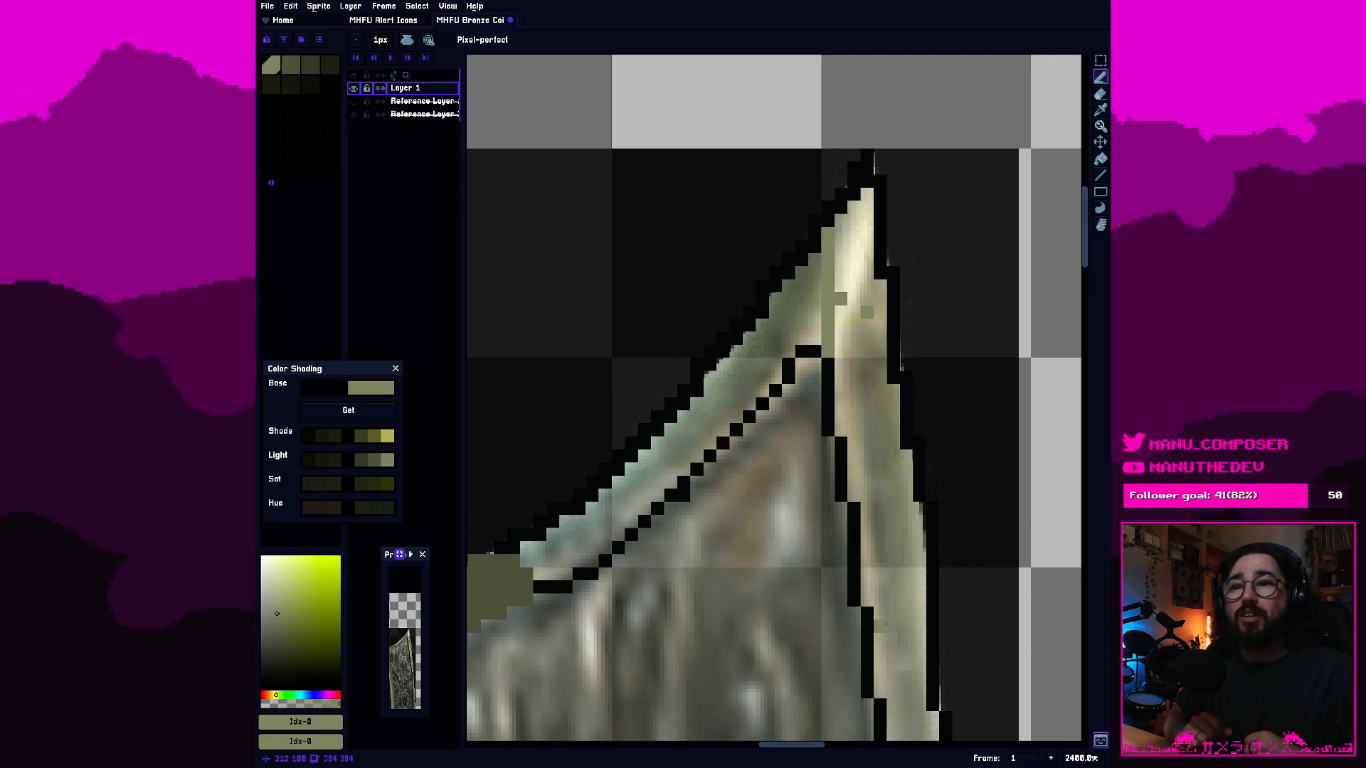
left_click_drag(886, 663, 869, 678)
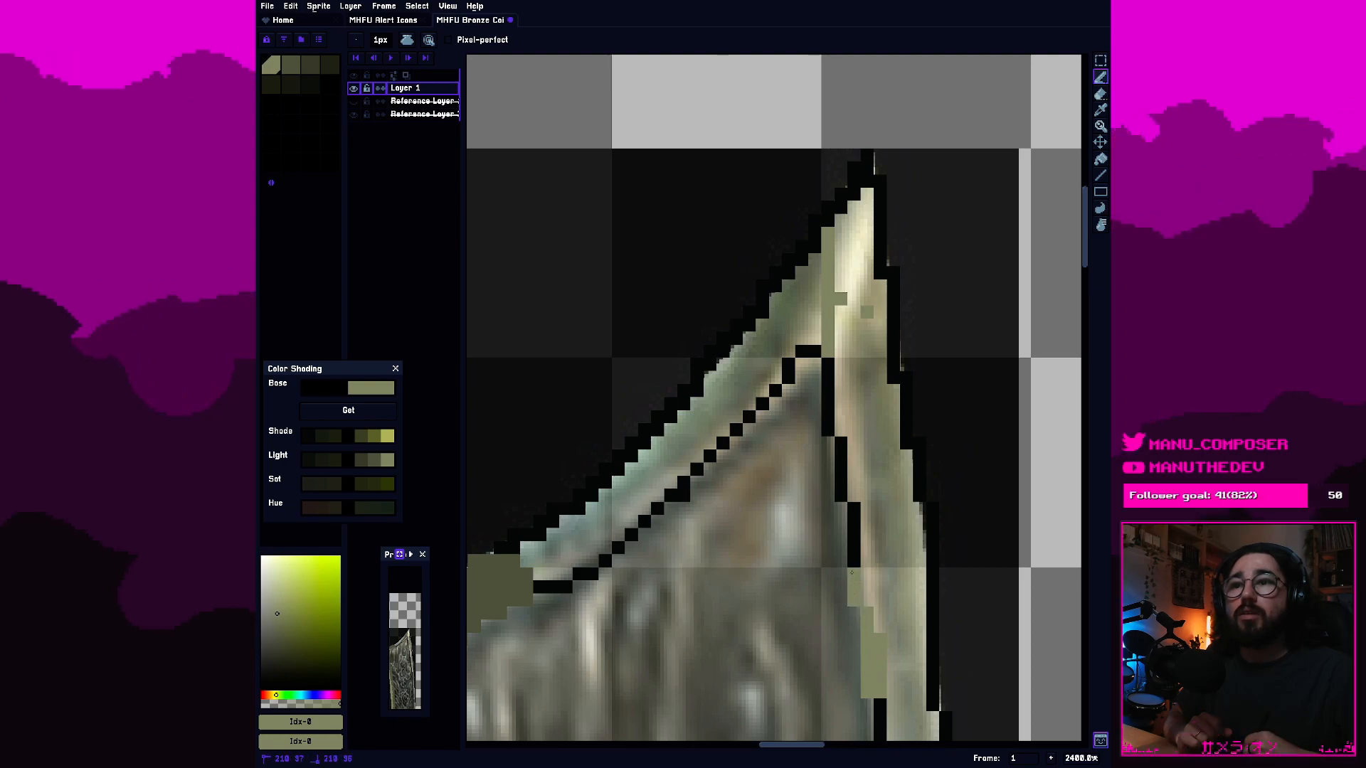
left_click_drag(852, 573, 843, 531)
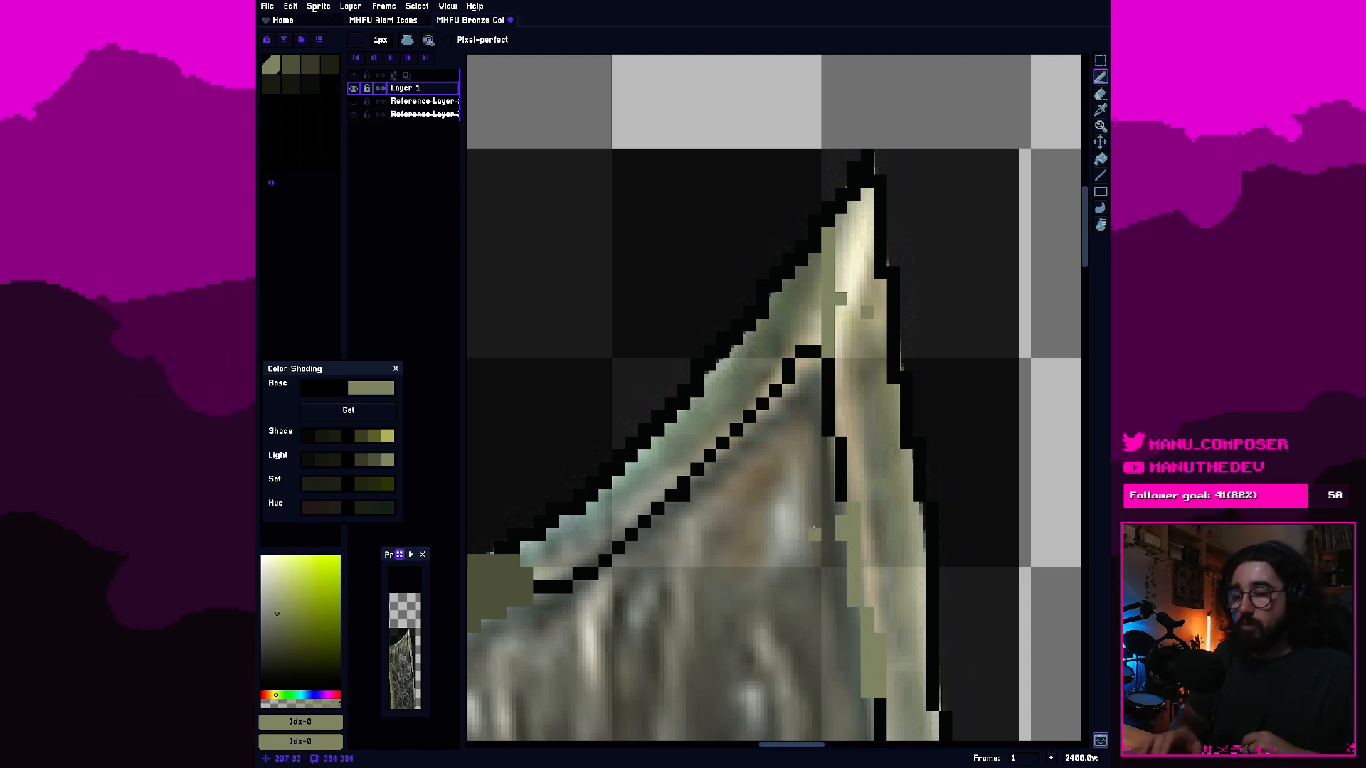
key("e")
left_click_drag(841, 535, 841, 520)
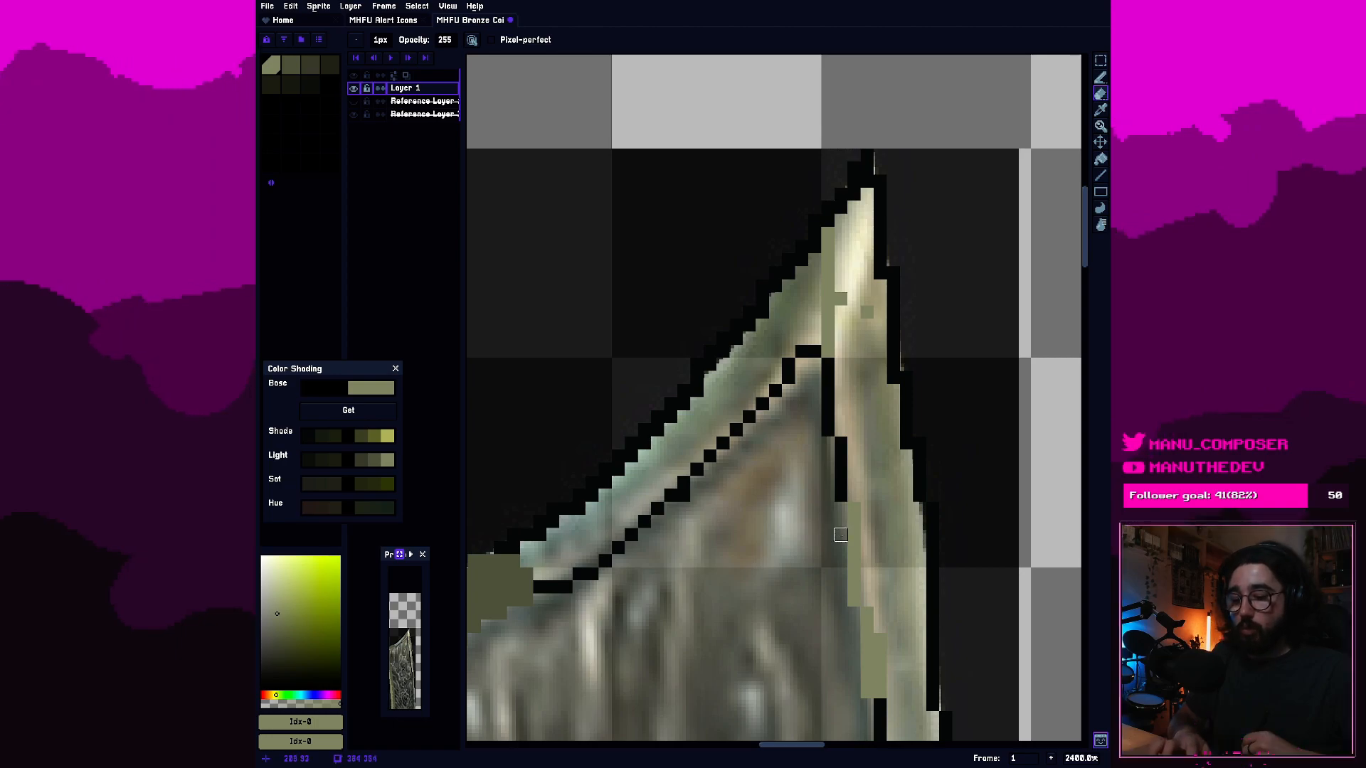
key("b")
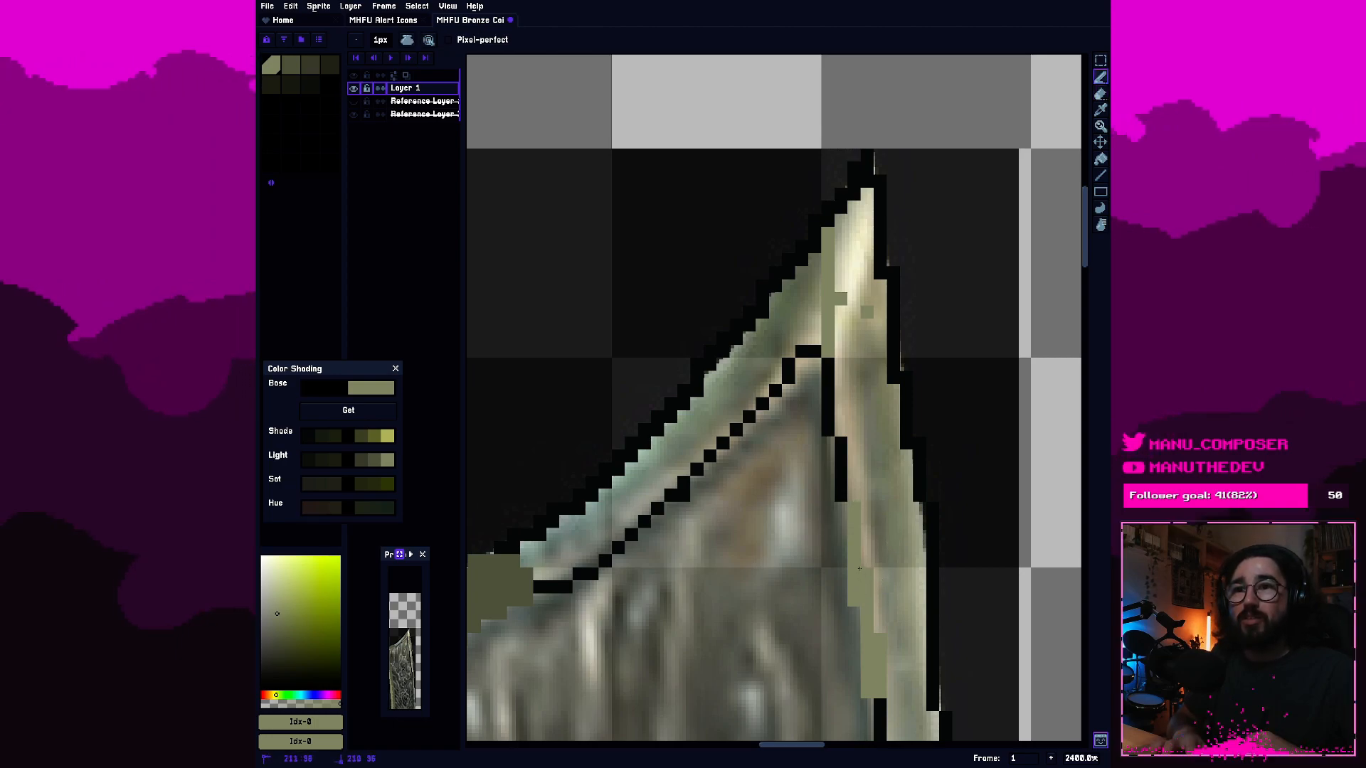
left_click_drag(841, 456, 828, 363)
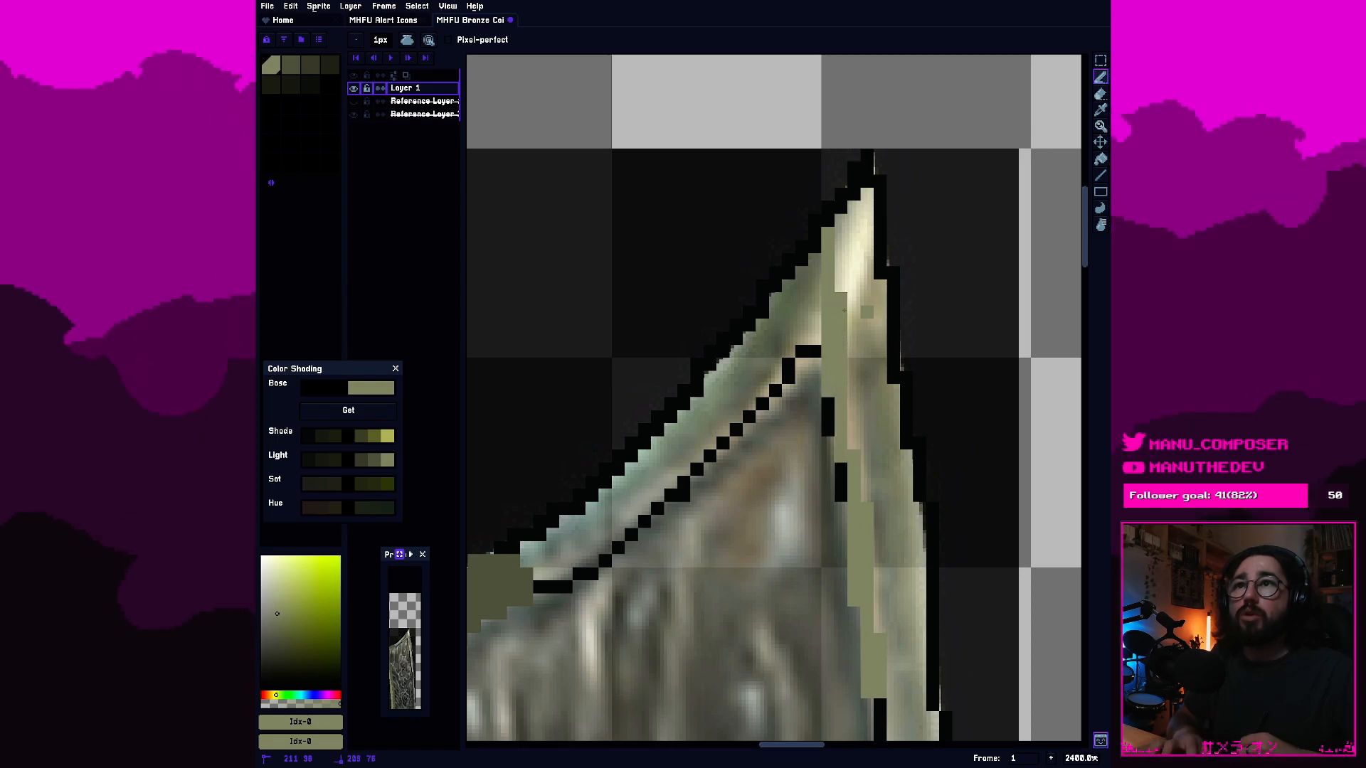
Fill the blade's pointed tip with the lightest olive and cover the remaining black gaps in the right border's inner outline.
mouse_move(842, 324)
left_mouse_down()
mouse_move(854, 329)
mouse_move(879, 194)
left_mouse_up()
left_click(863, 168)
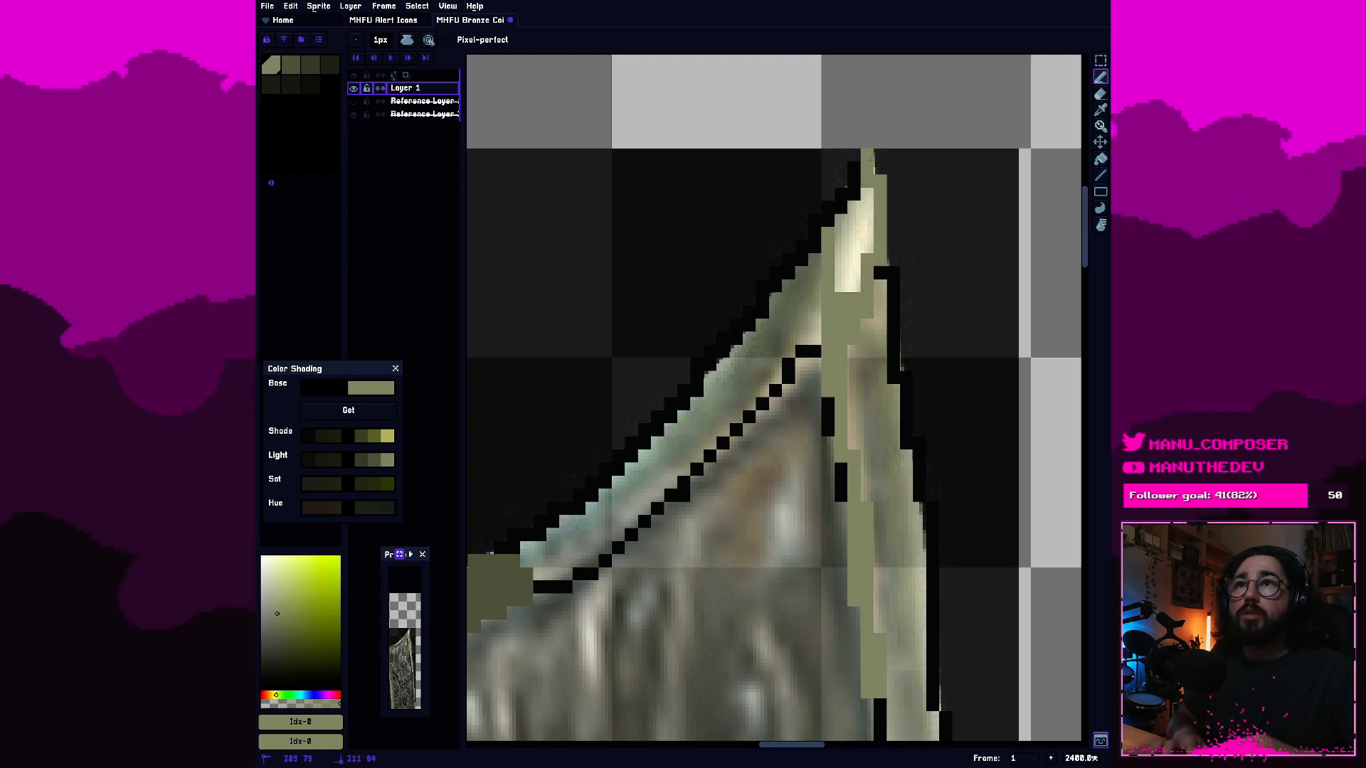
mouse_move(854, 175)
left_mouse_down()
mouse_move(829, 213)
mouse_move(841, 279)
mouse_move(860, 205)
mouse_move(847, 244)
left_mouse_up()
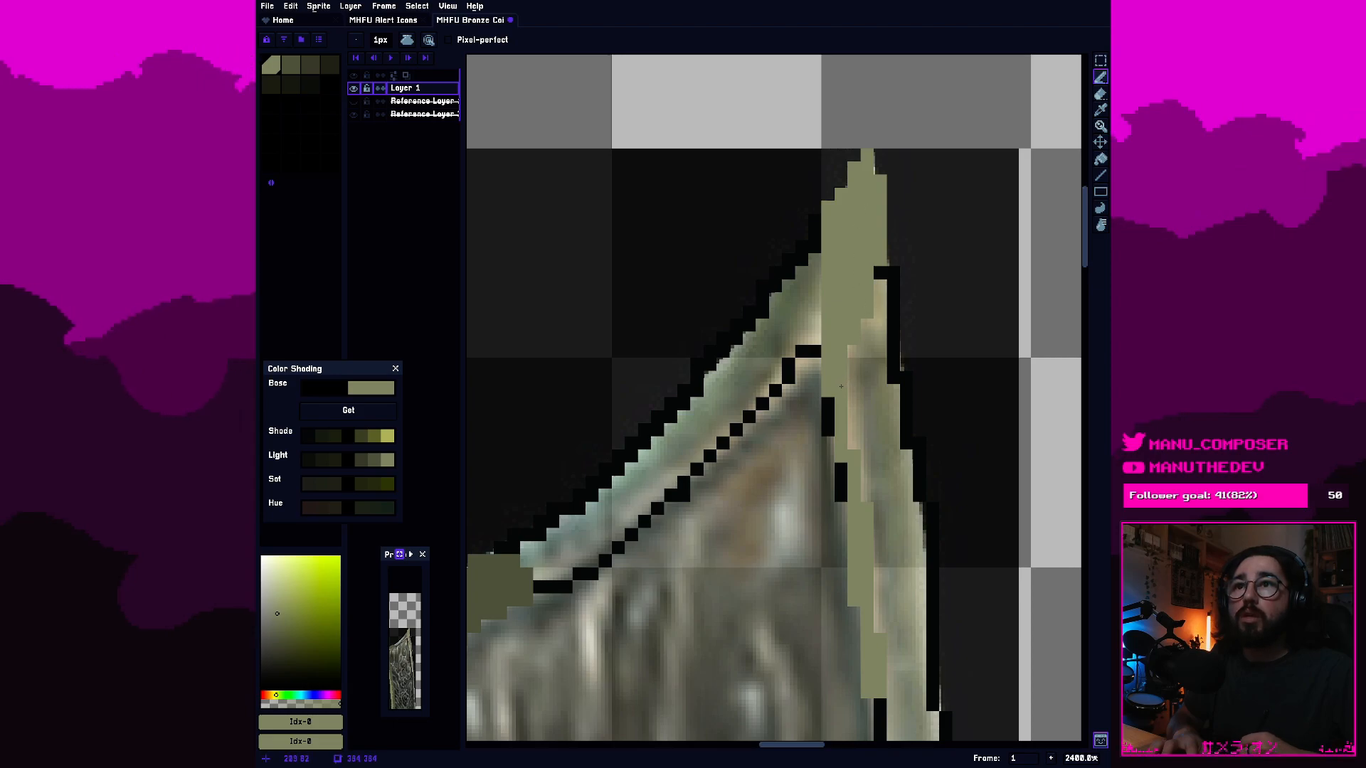
left_click(842, 469)
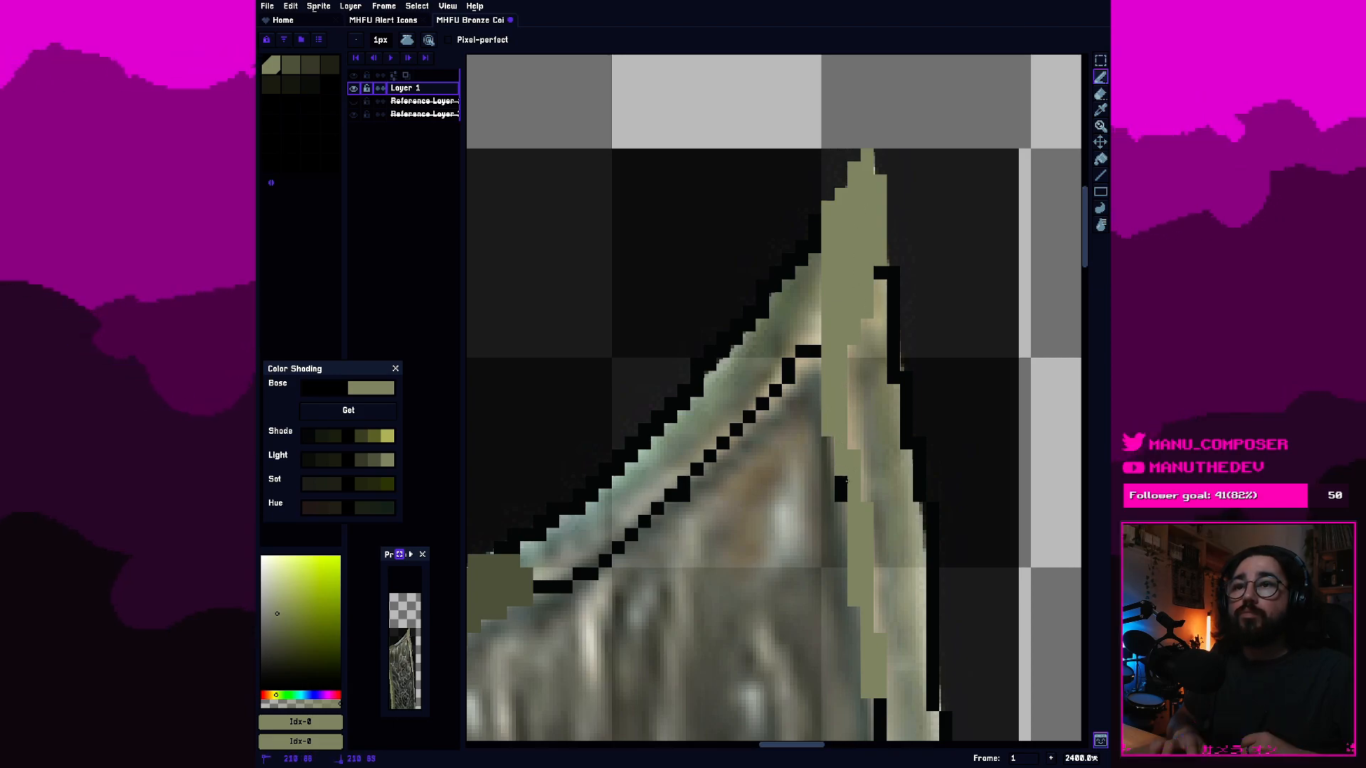
left_click(841, 497)
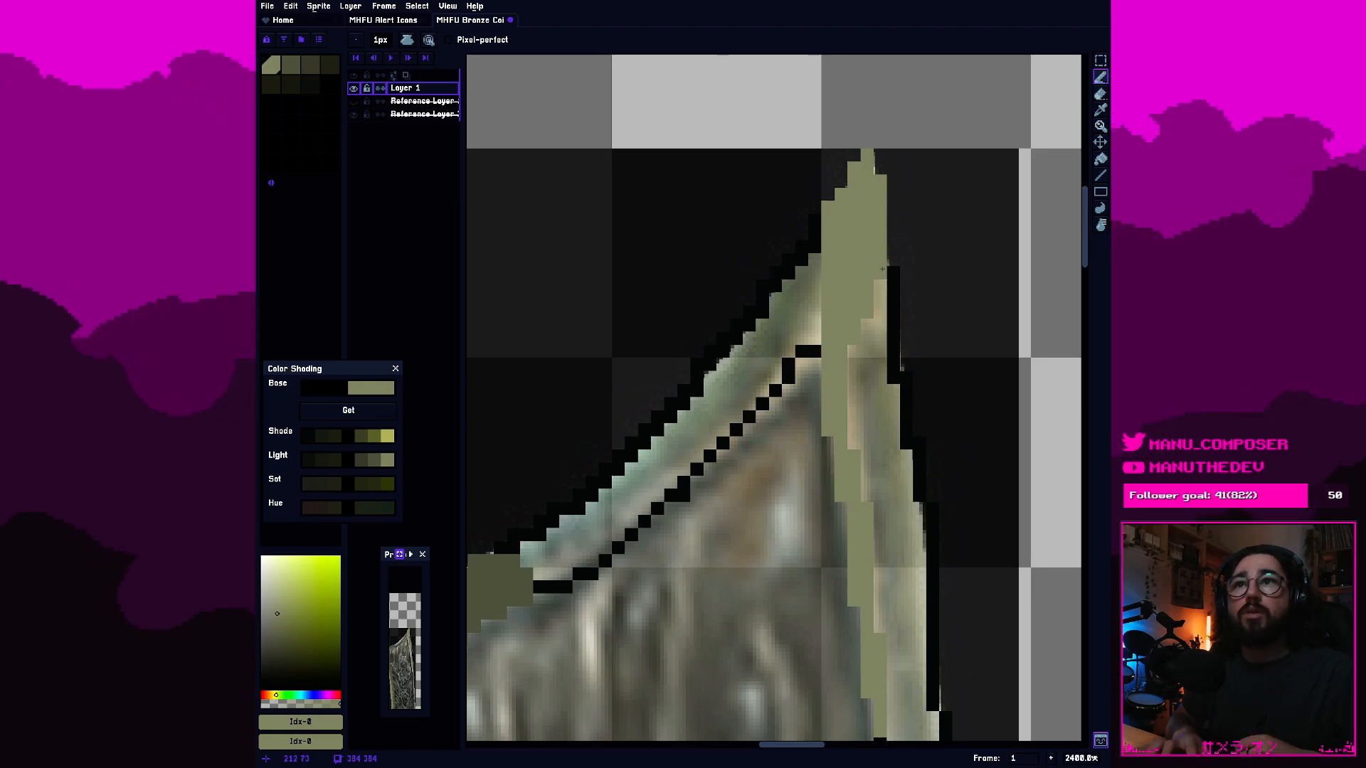
Recolour the black outer outline along the blade's right edge below the tip with the lightest olive.
right_click(883, 271)
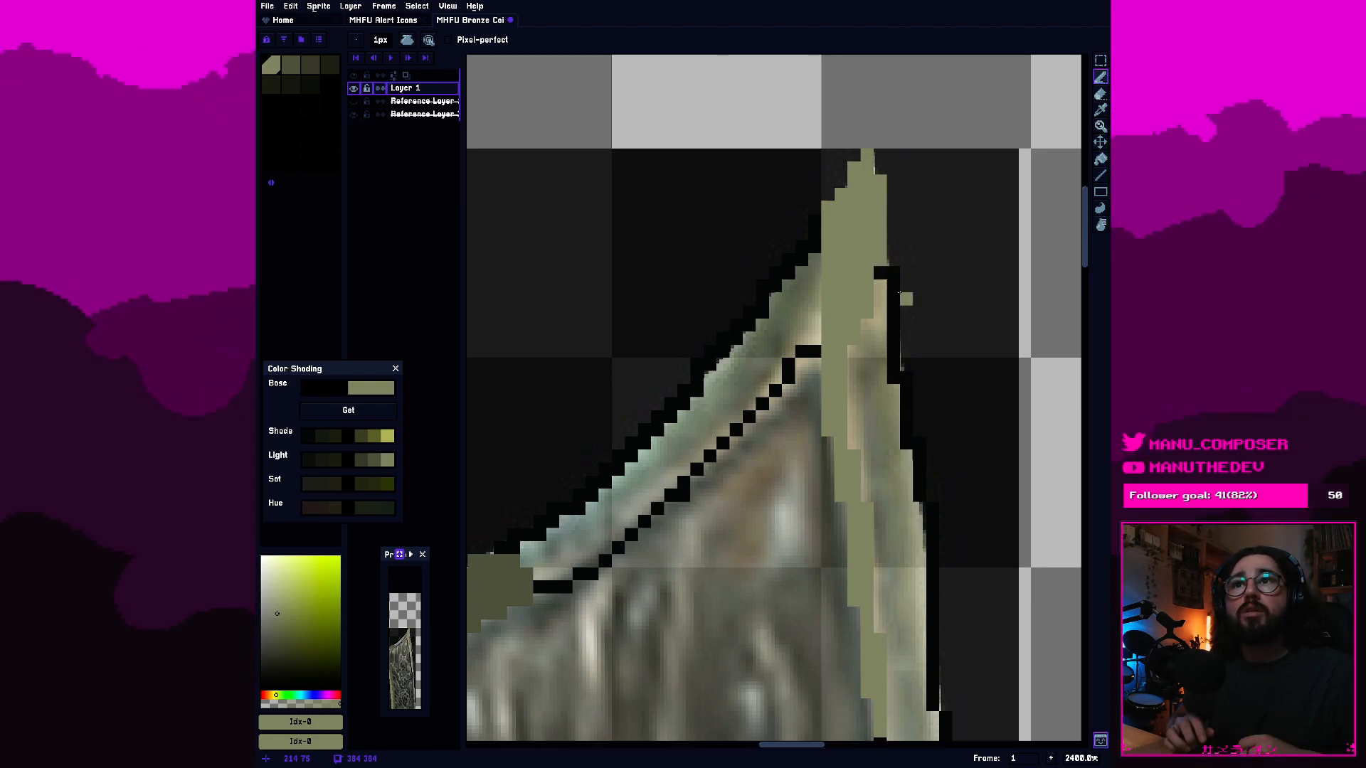
left_click(896, 298)
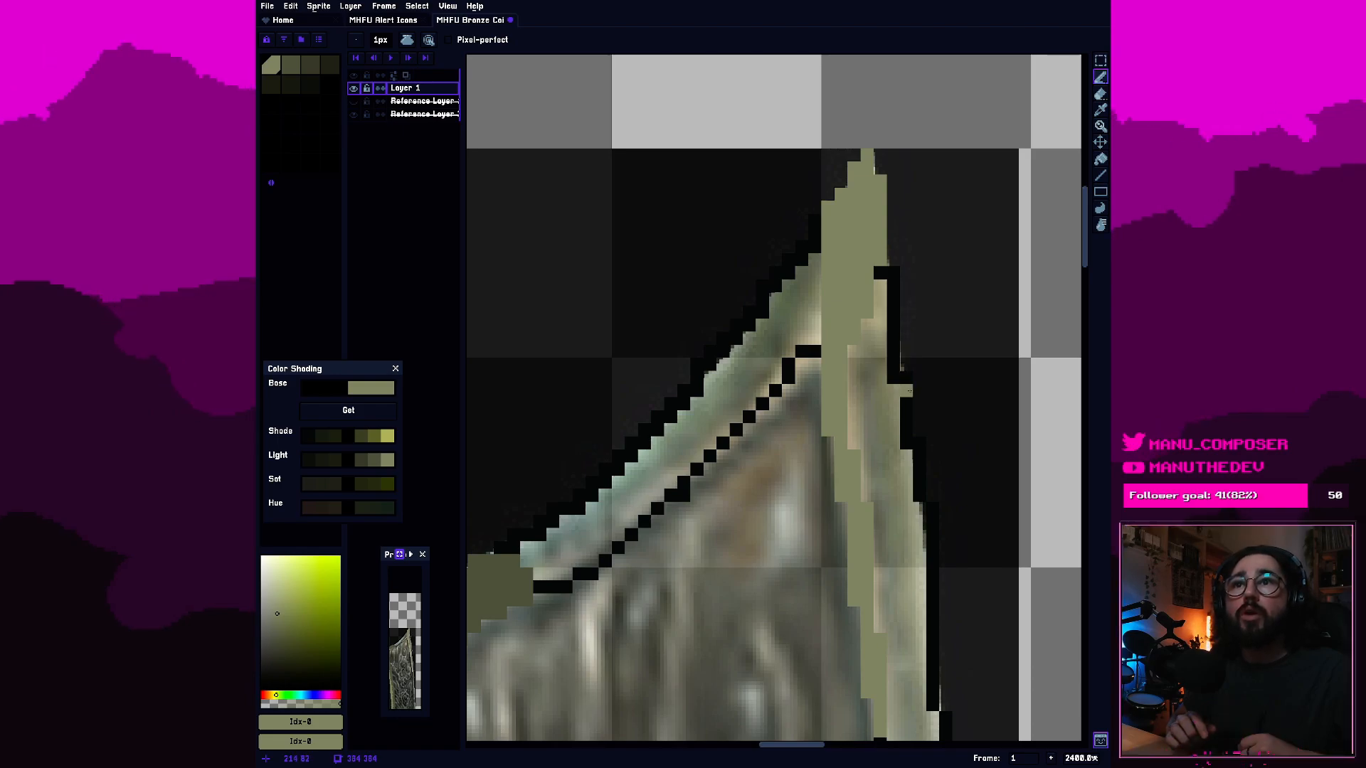
left_click(905, 392)
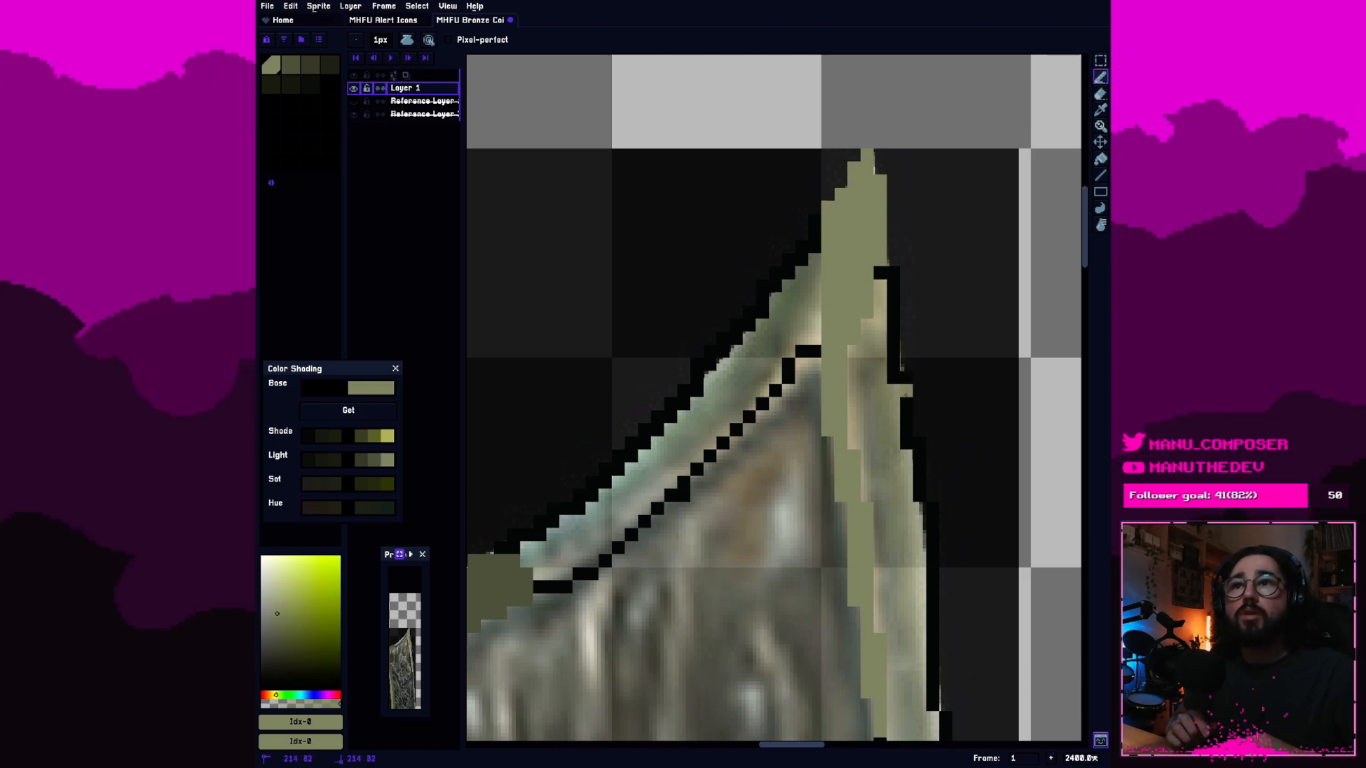
left_click(906, 403)
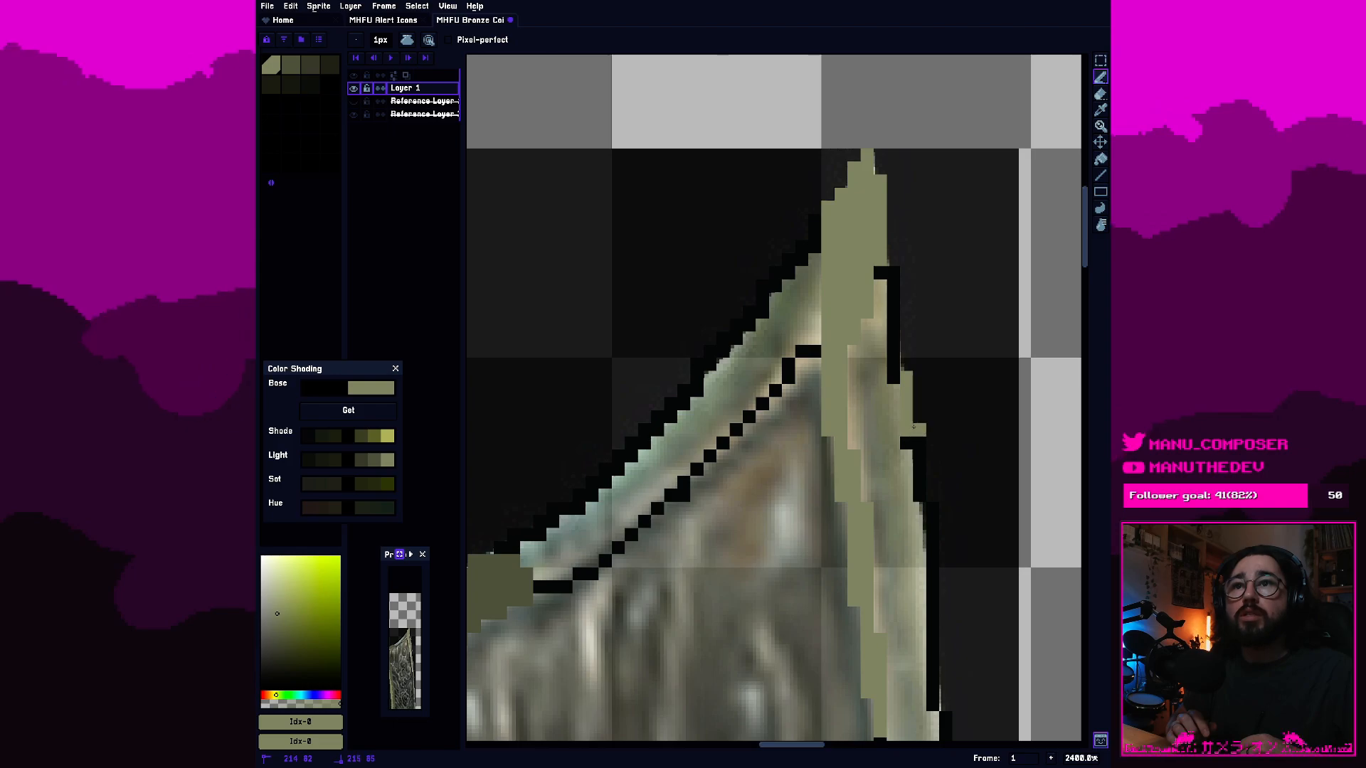
key("e")
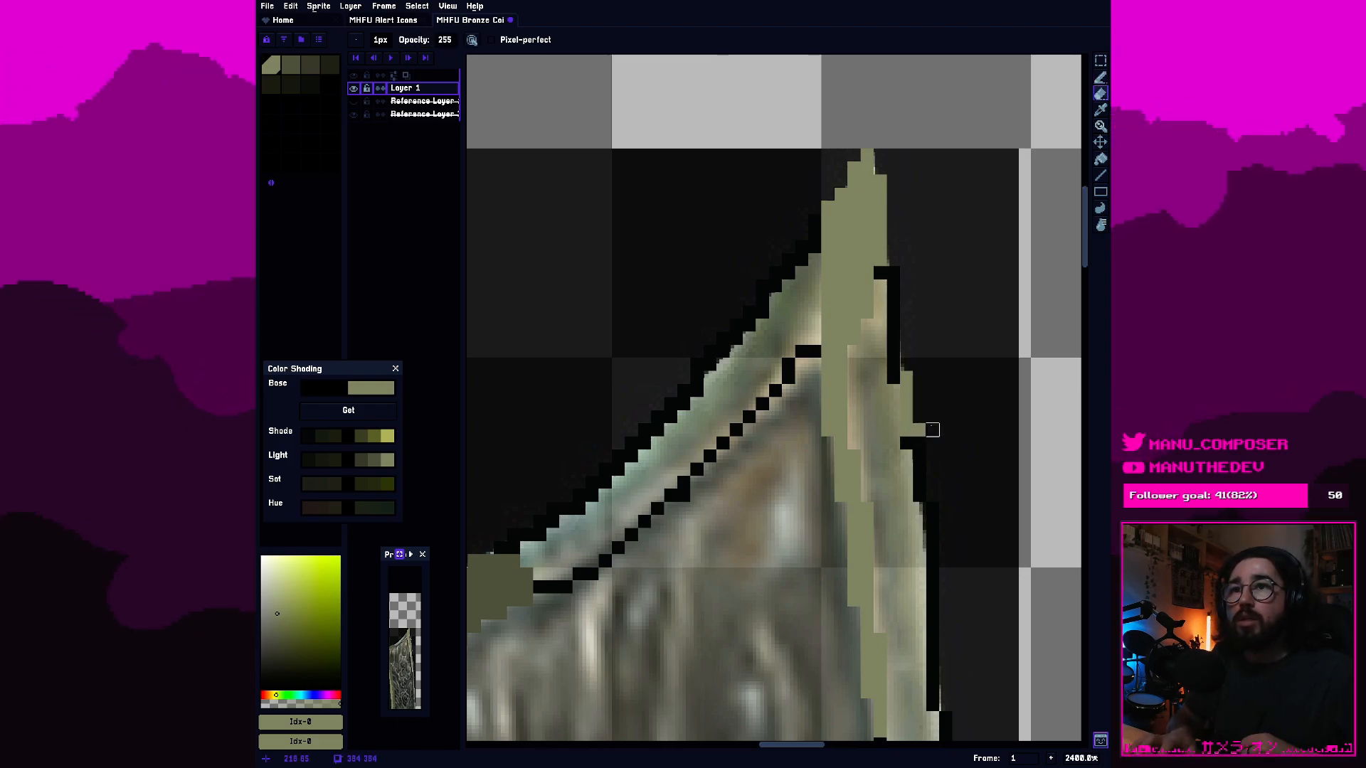
key("b")
left_click(906, 442)
mouse_move(919, 444)
left_mouse_down()
mouse_move(937, 510)
mouse_move(933, 712)
left_mouse_up()
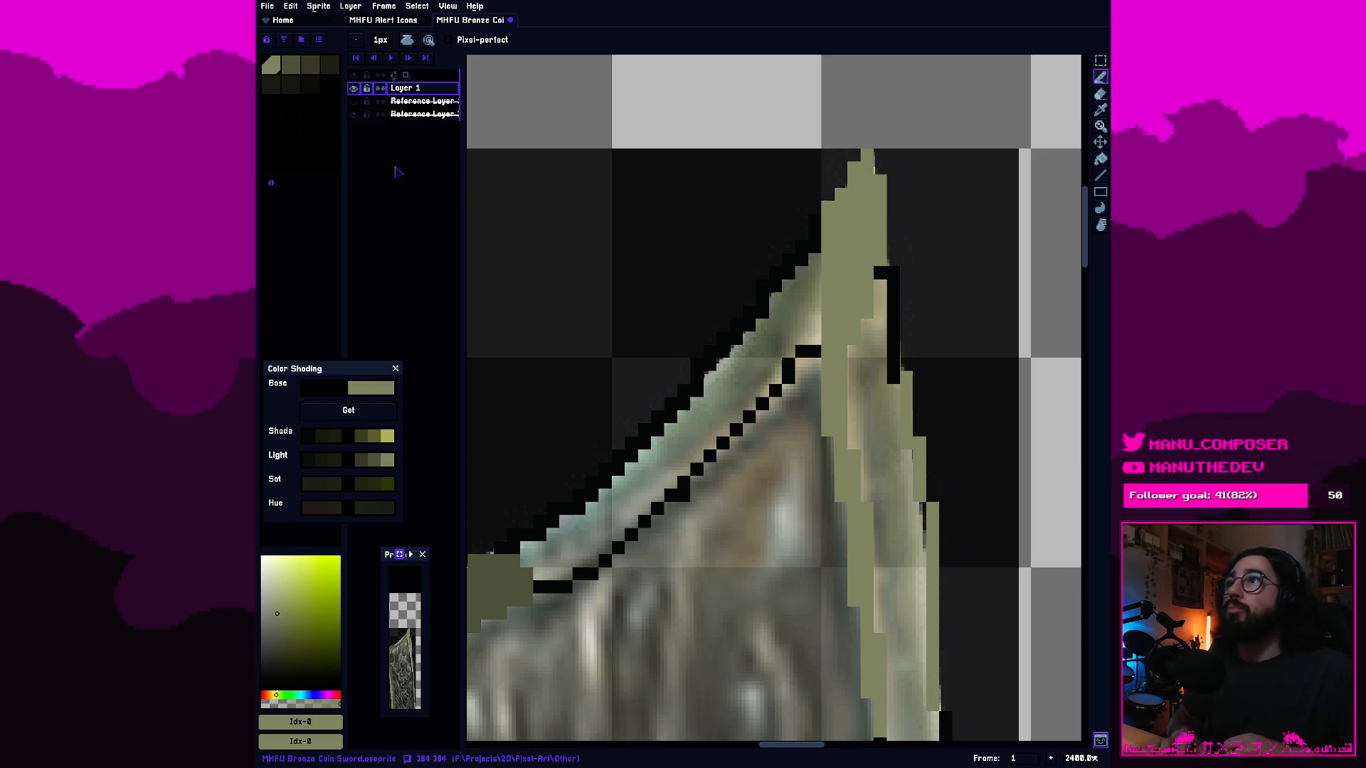
Shade the inside of the right border below the tip with the second olive swatch, covering the black outline left beside the tip.
left_click(291, 66)
left_click(885, 288)
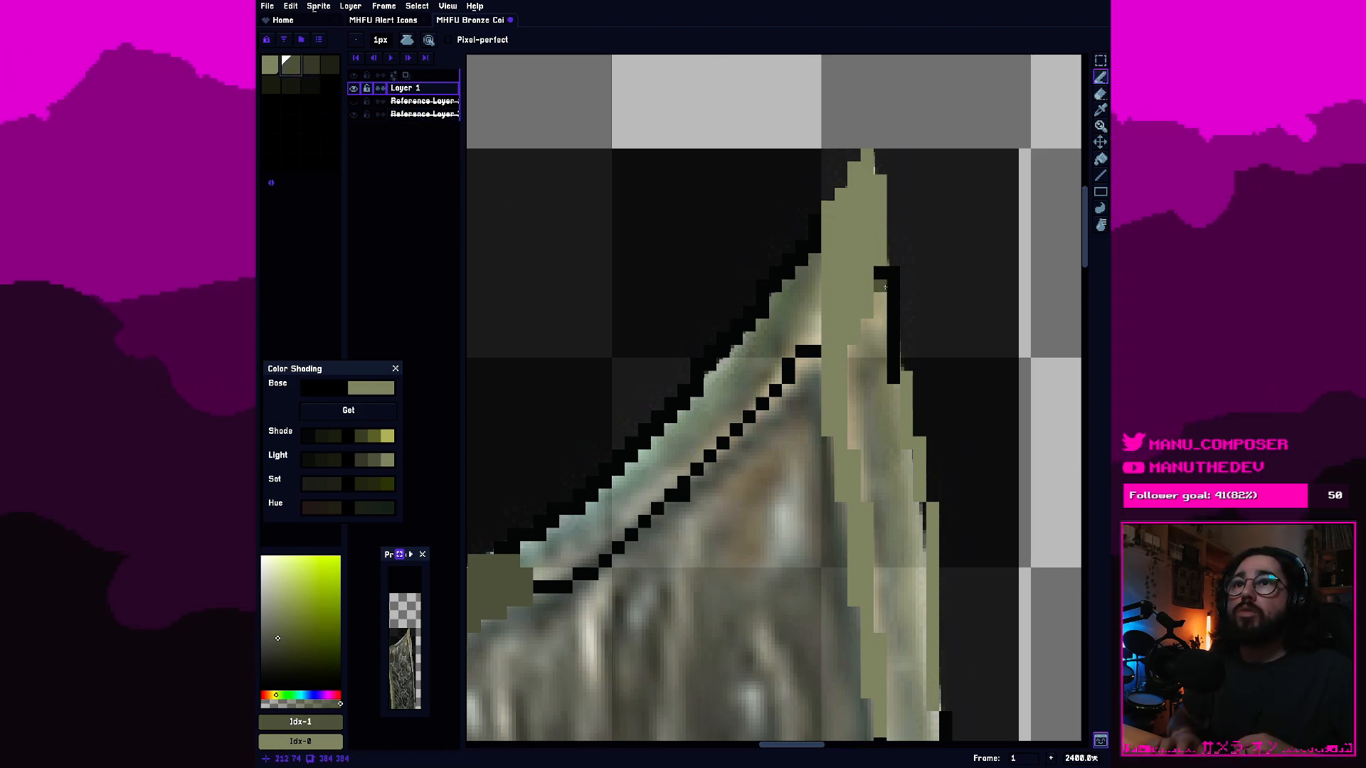
mouse_move(891, 282)
left_mouse_down()
mouse_move(895, 358)
mouse_move(880, 292)
mouse_move(861, 367)
mouse_move(860, 437)
mouse_move(880, 348)
mouse_move(889, 439)
mouse_move(869, 491)
mouse_move(886, 461)
mouse_move(902, 464)
mouse_move(883, 508)
mouse_move(893, 548)
mouse_move(958, 523)
left_mouse_up()
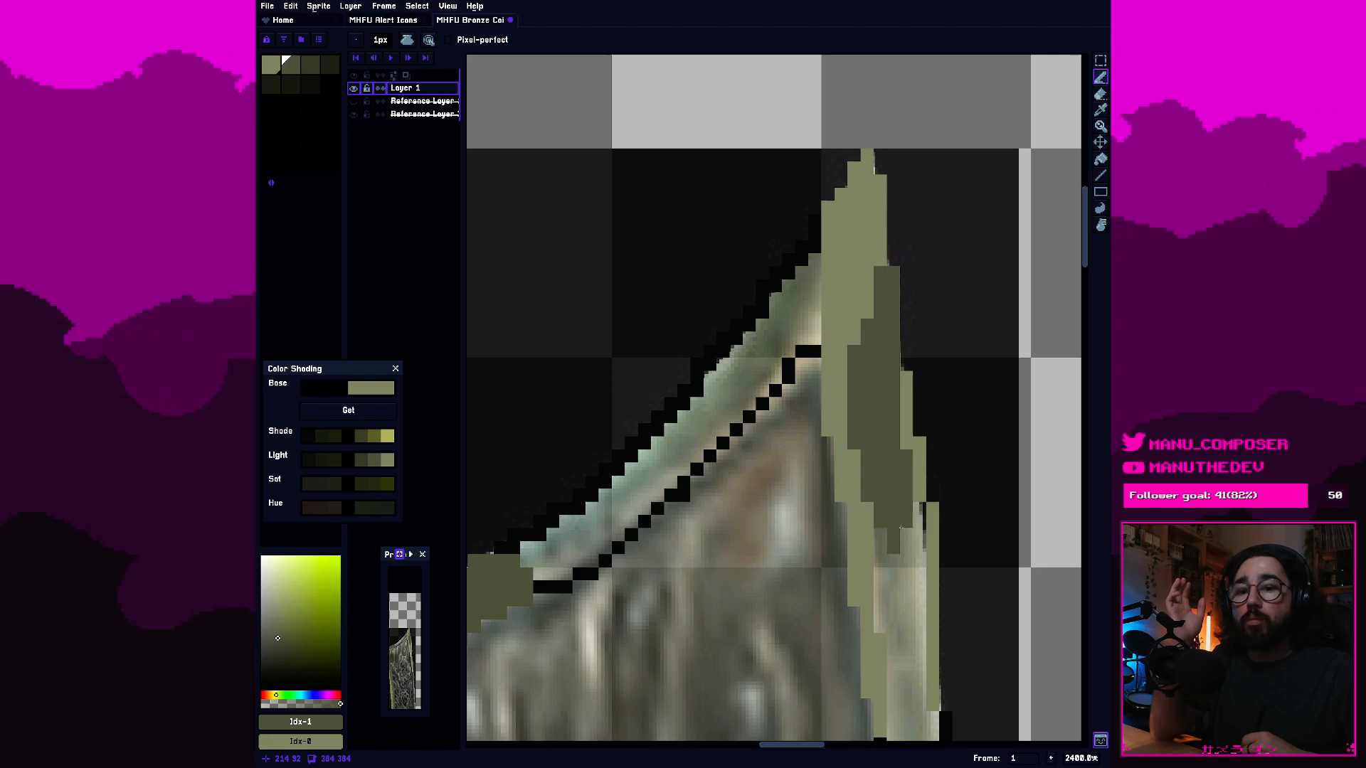
mouse_move(911, 514)
left_mouse_down()
mouse_move(915, 573)
mouse_move(881, 535)
mouse_move(893, 569)
mouse_move(884, 624)
mouse_move(908, 565)
mouse_move(906, 521)
left_mouse_up()
left_click(868, 312)
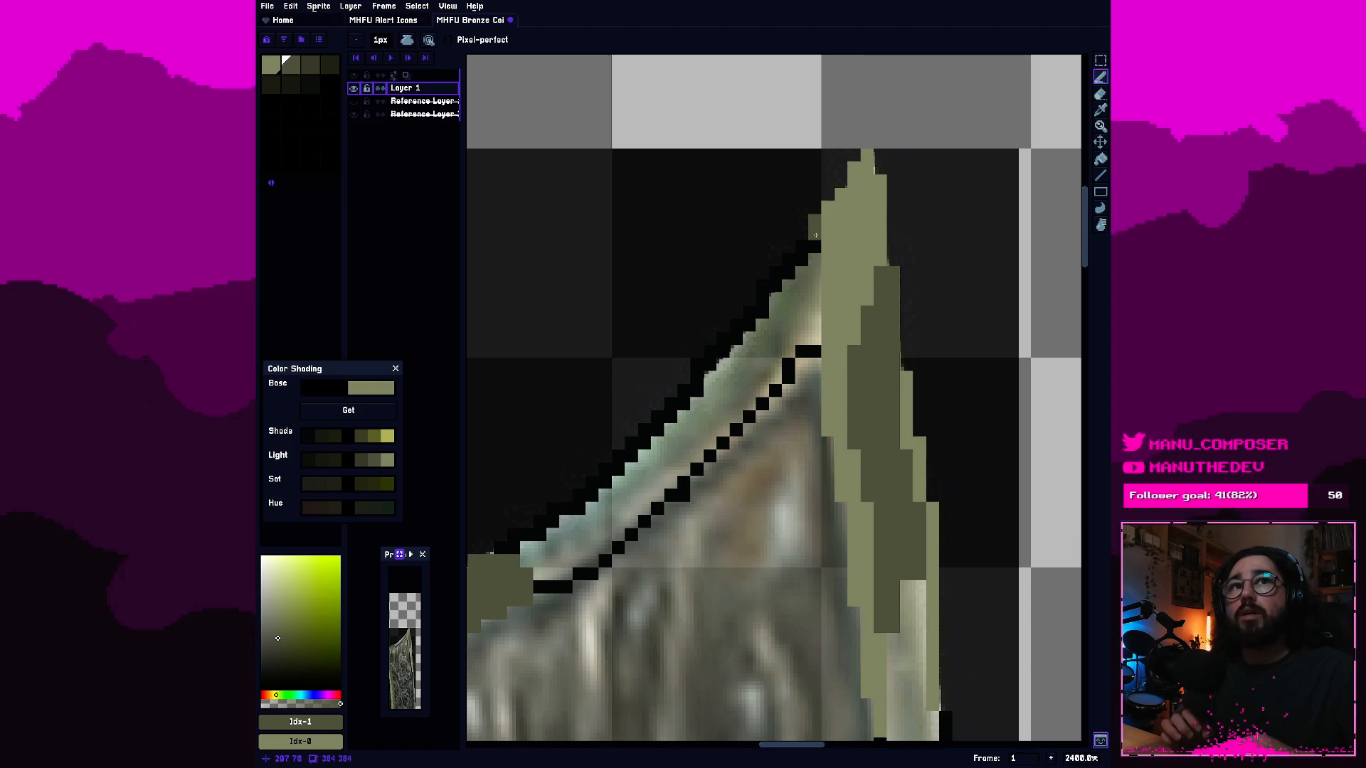
Highlight the upper end of the top border's inner outline, where it meets the tip, with the lightest olive.
left_click(273, 66)
left_click_drag(817, 327, 815, 317)
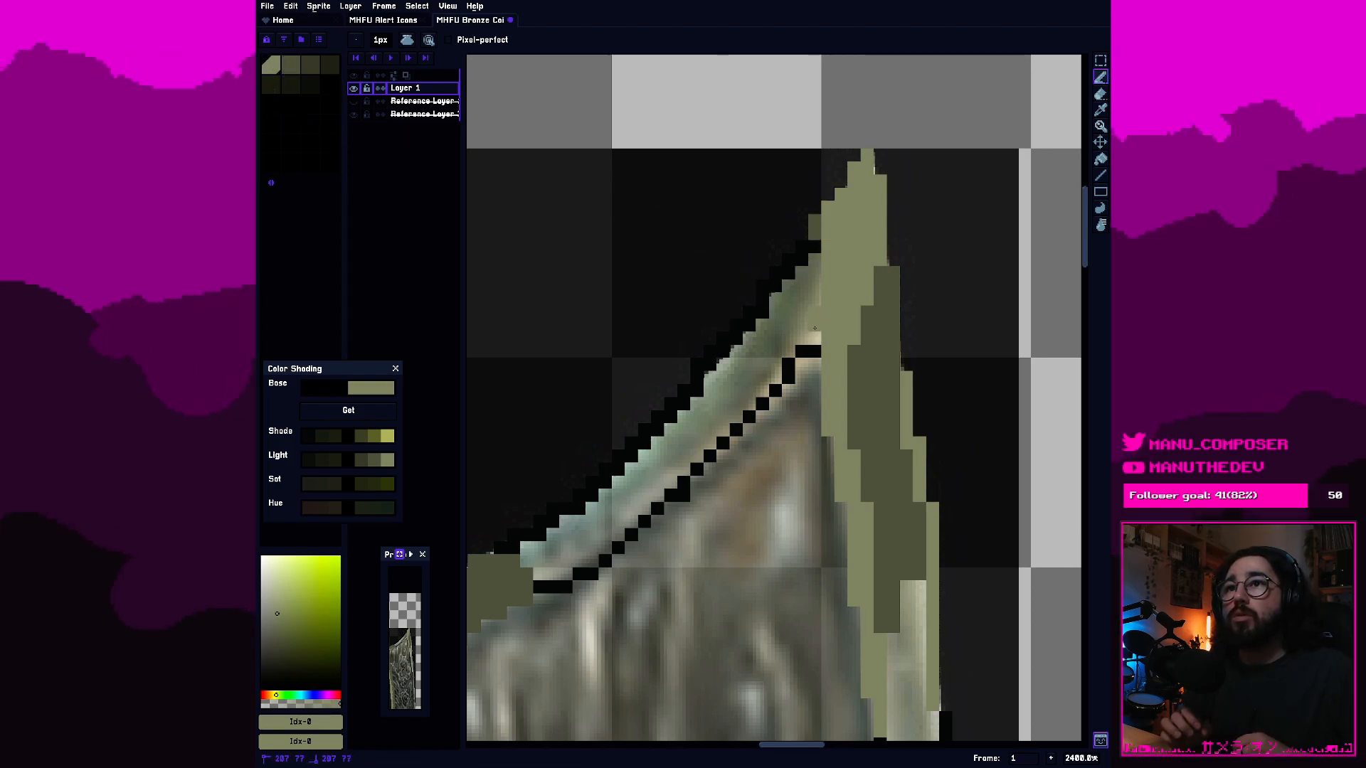
left_click(806, 355)
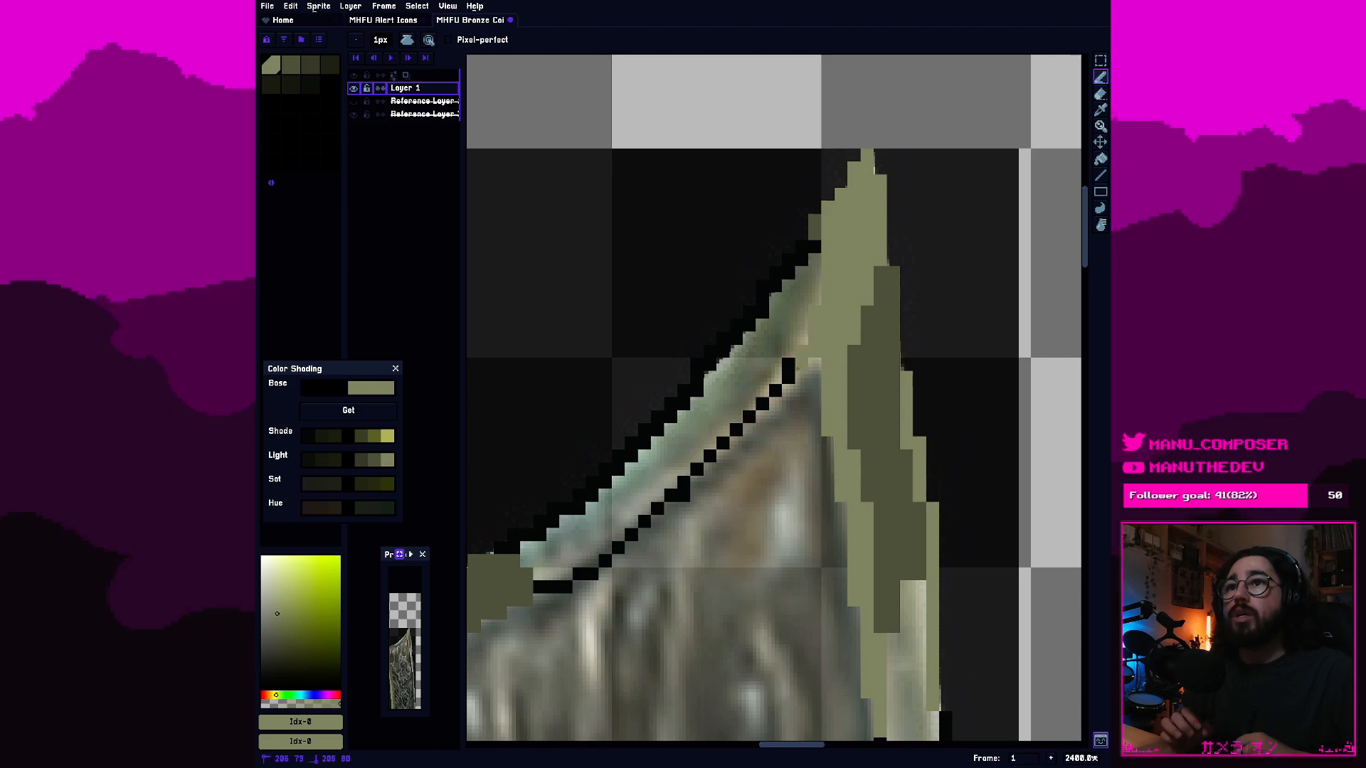
left_click_drag(762, 403, 750, 416)
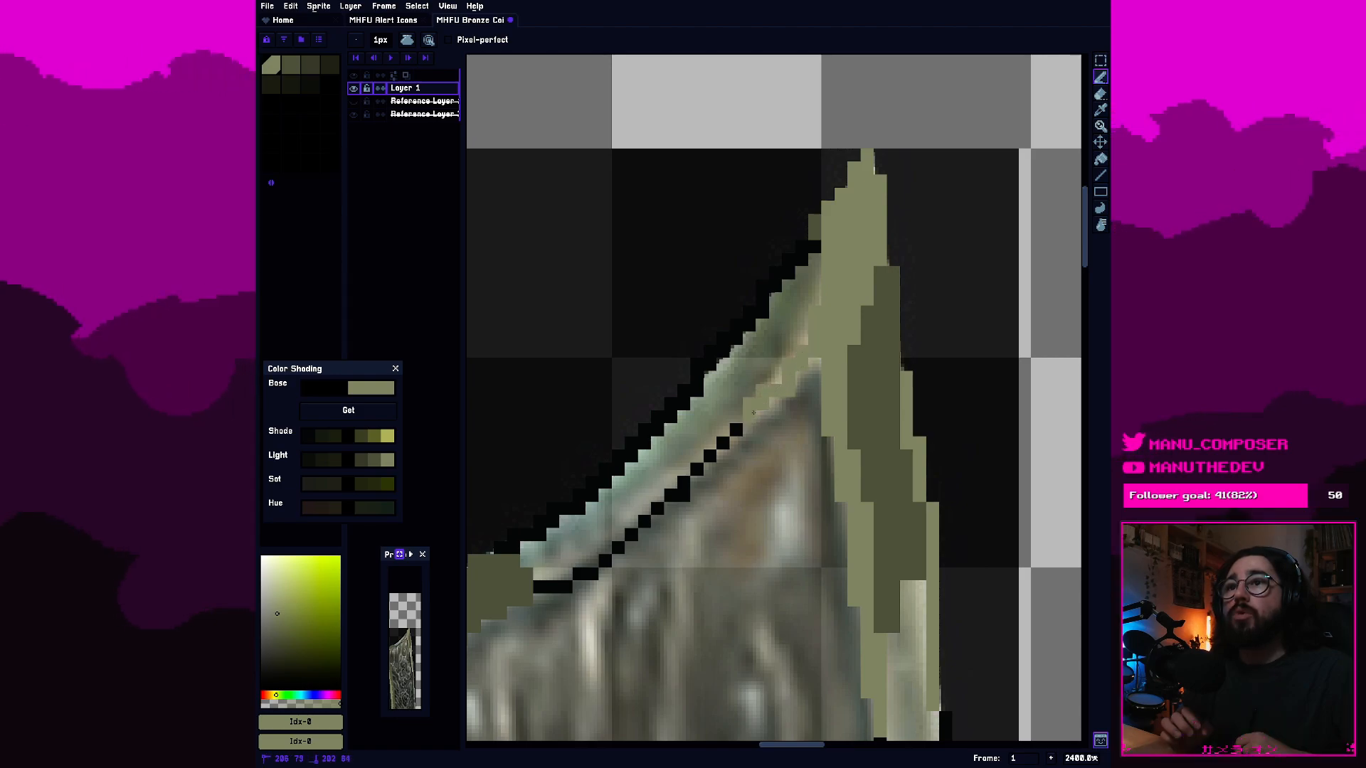
key("e")
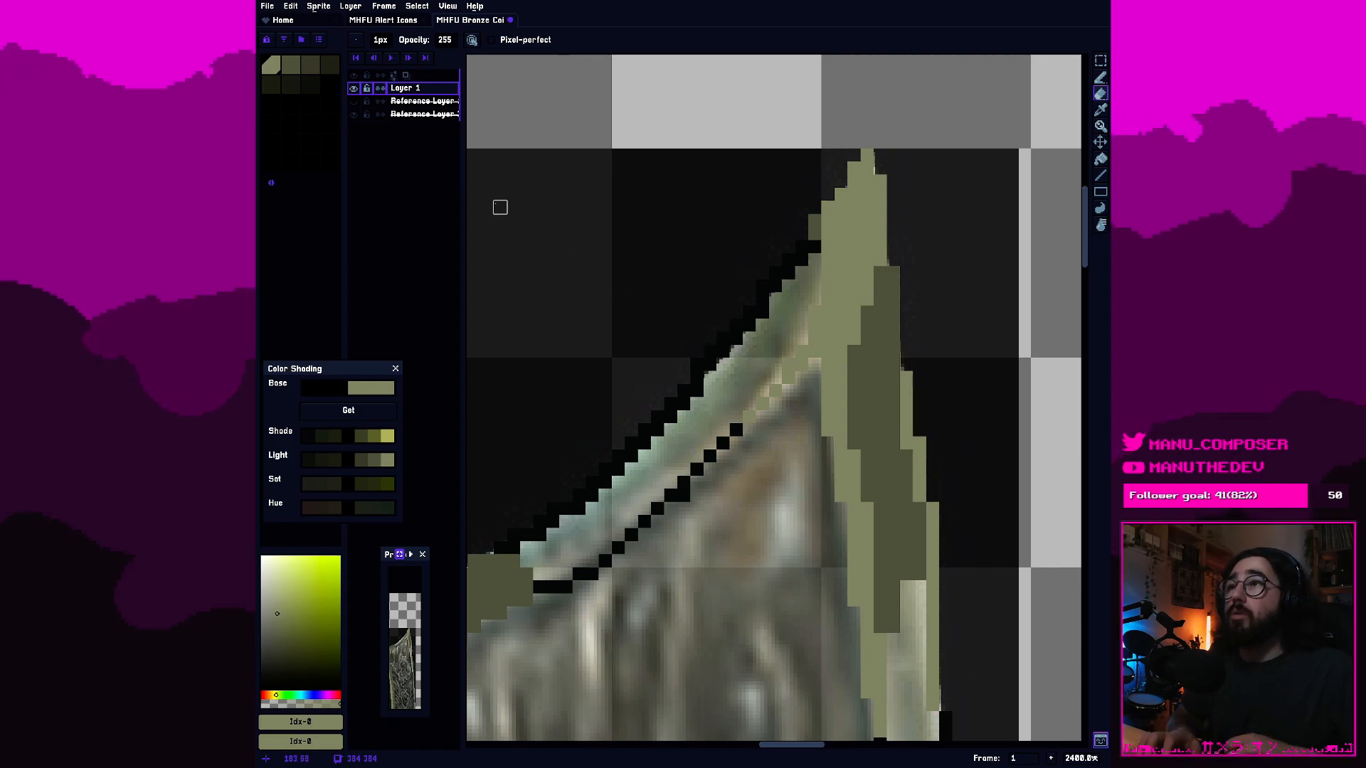
Fill the top border up to the tip with the second olive swatch, covering its black outer outline and remaining inner outline.
left_click(291, 66)
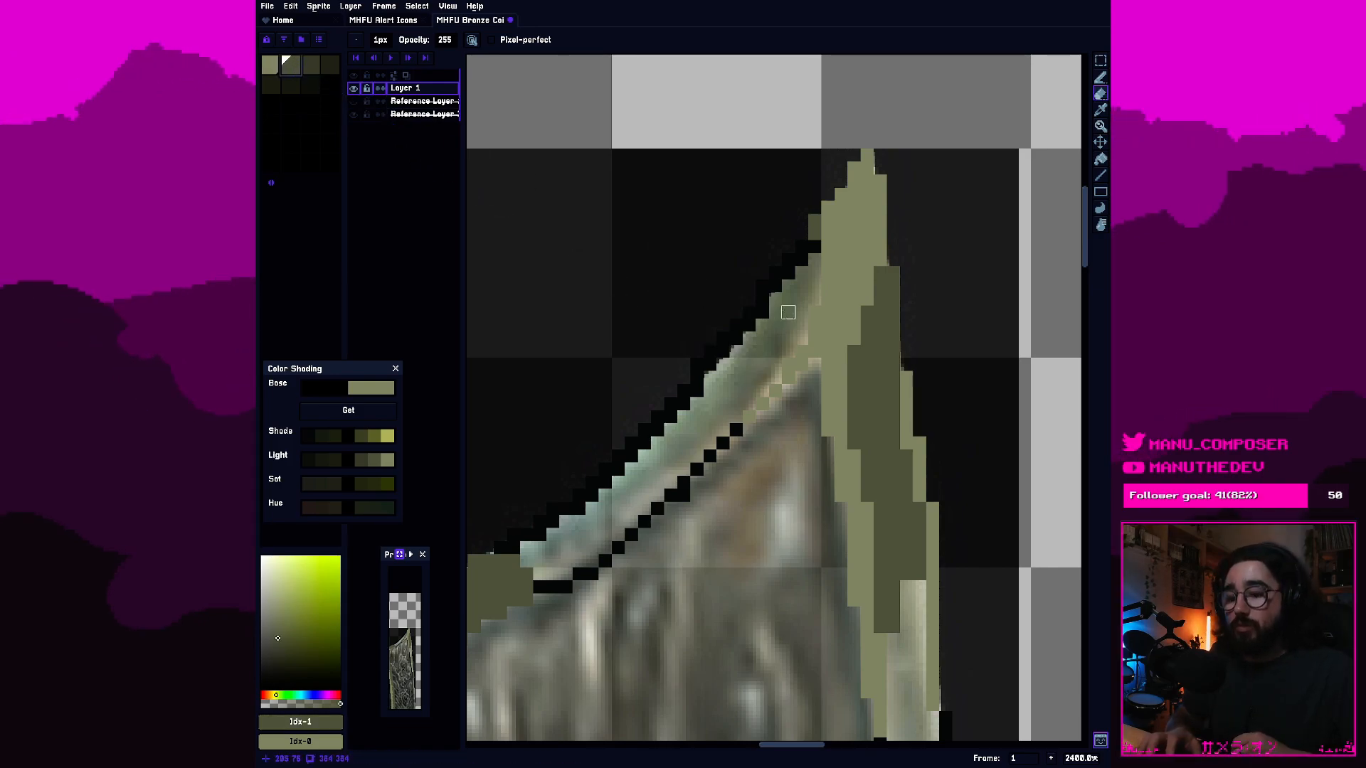
key("b")
left_click_drag(815, 247, 785, 302)
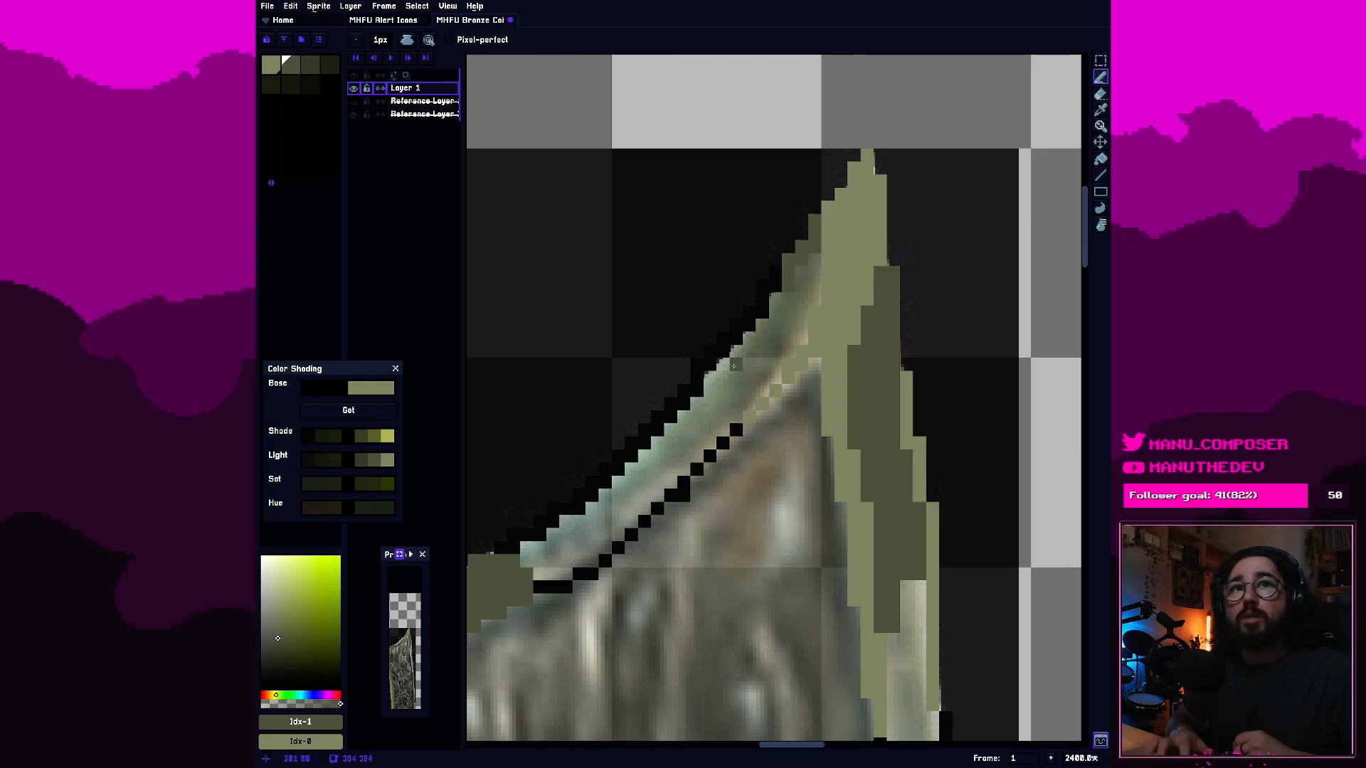
left_click(637, 486)
left_click(617, 522)
key("g")
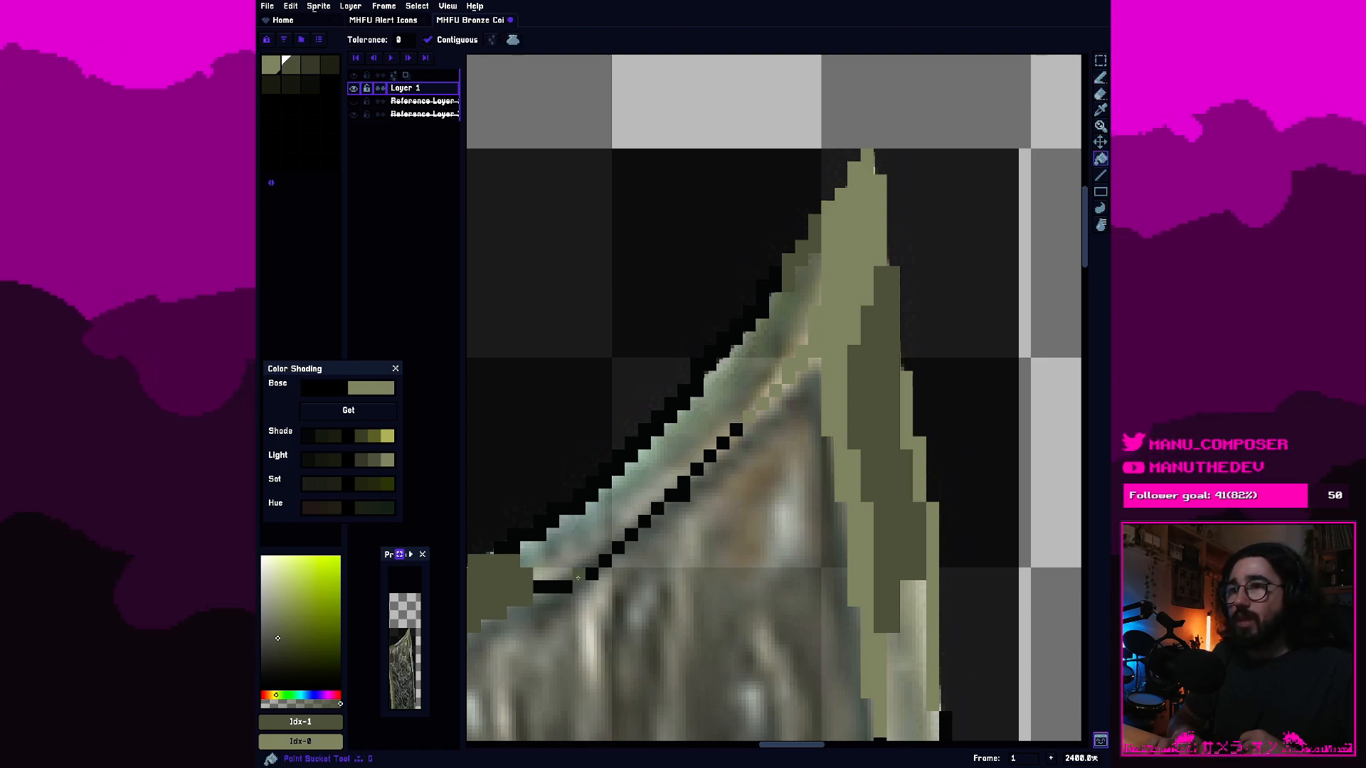
left_click(552, 553)
left_click(548, 517)
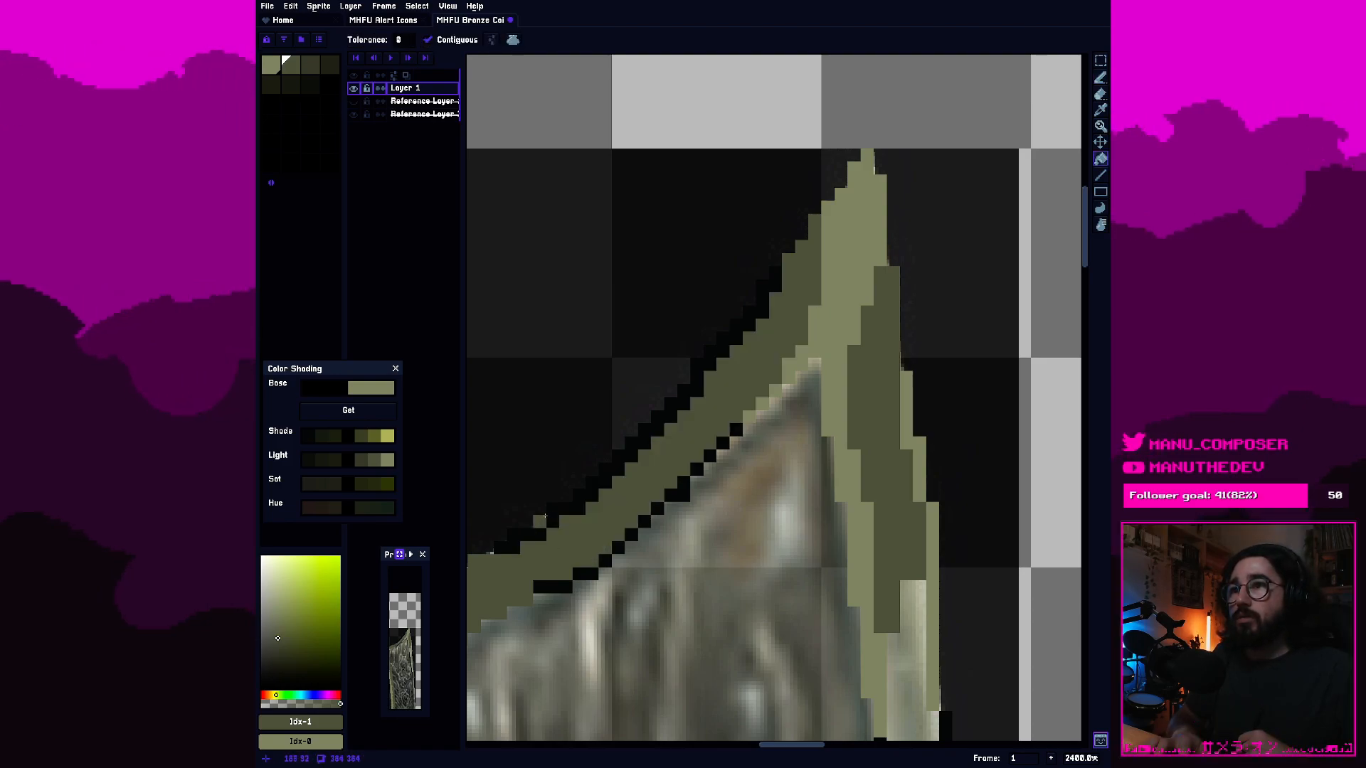
left_click(546, 521)
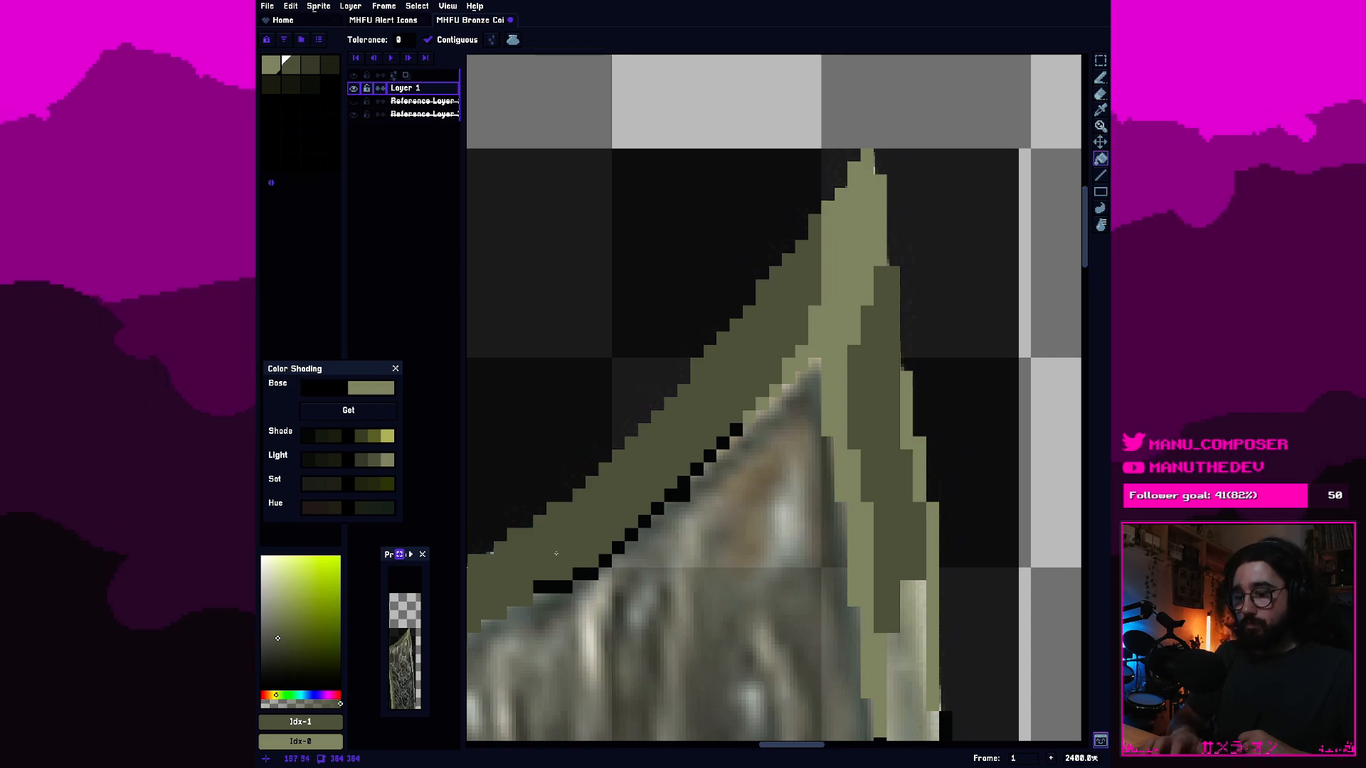
key("b")
left_click_drag(578, 575, 732, 432)
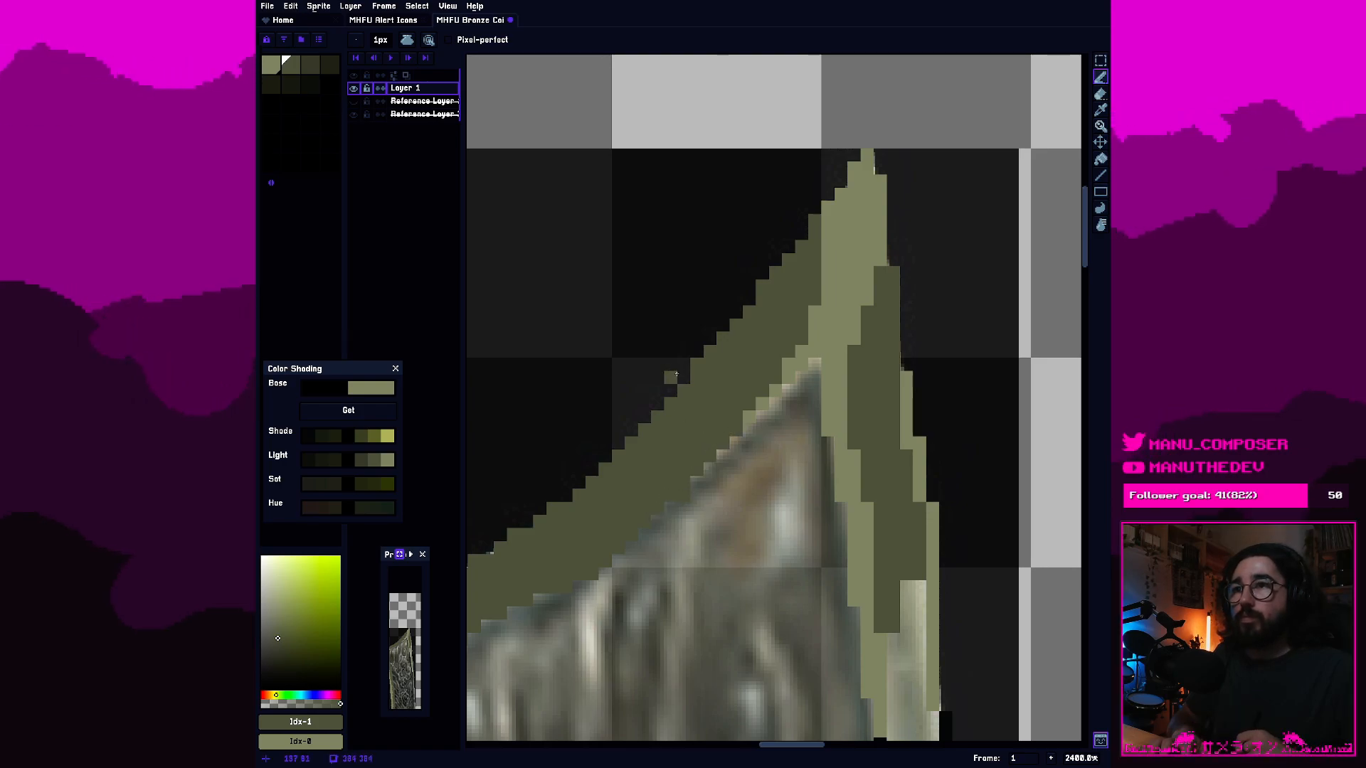
Highlight the outer edge of the top border below the tip with the lightest olive, undoing the misplaced stroke.
left_click(683, 352)
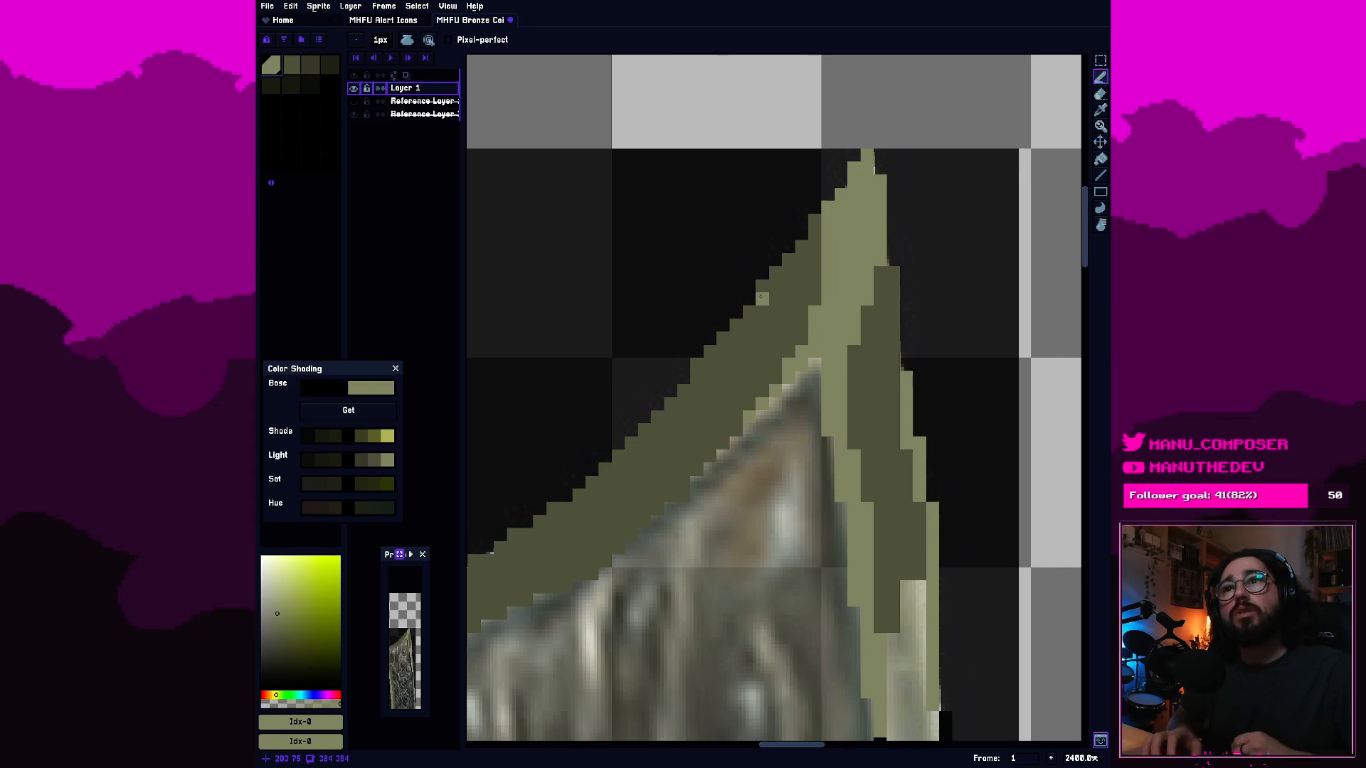
left_click(764, 289)
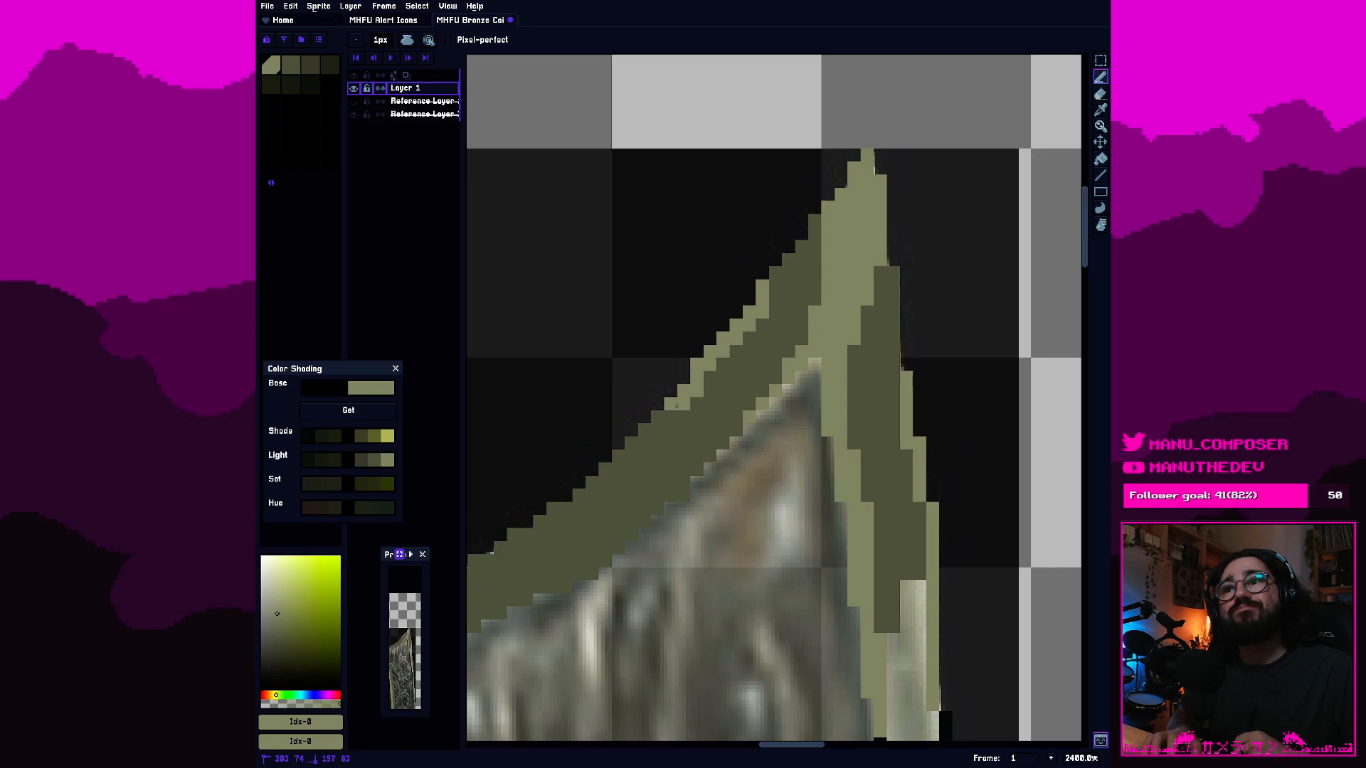
left_click_drag(627, 440, 656, 418)
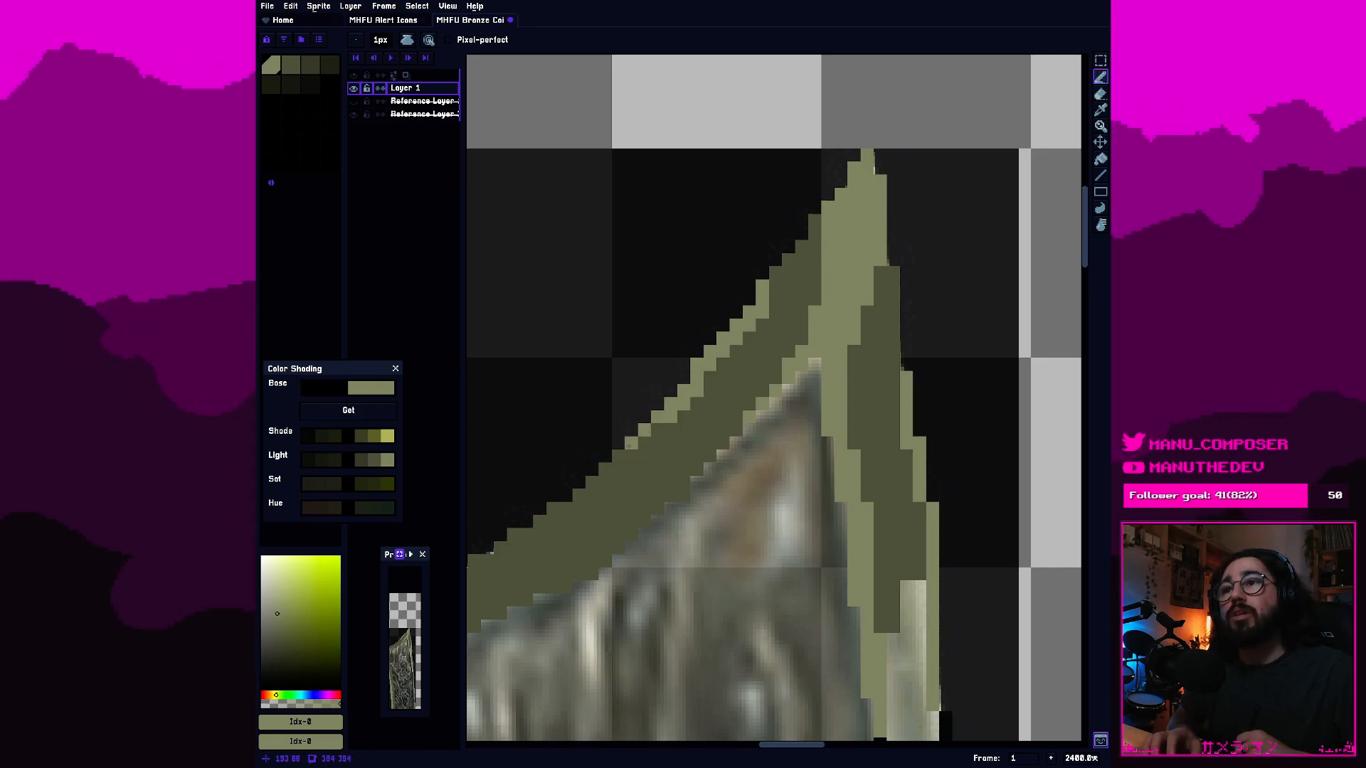
left_click(605, 469)
left_click(592, 483)
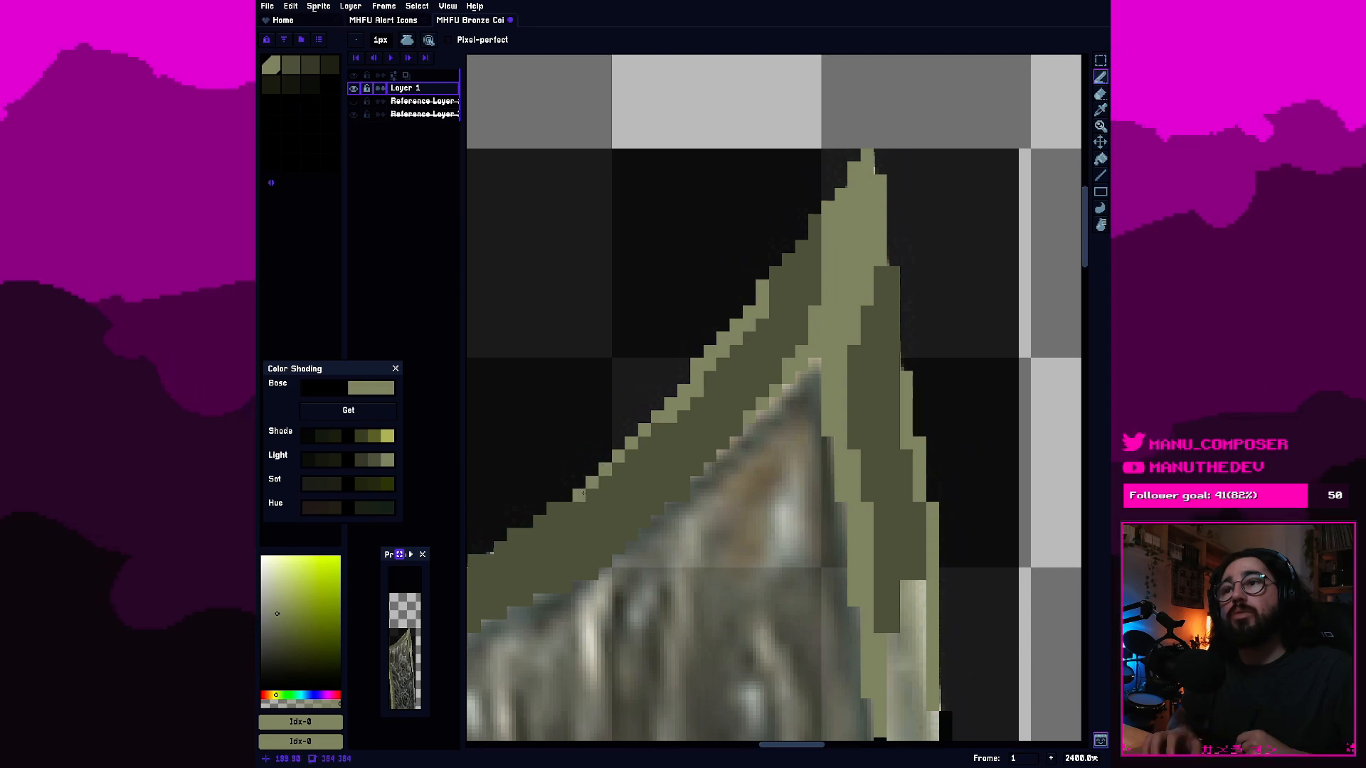
left_click(579, 495)
left_click(545, 507)
left_click_drag(546, 507, 567, 513)
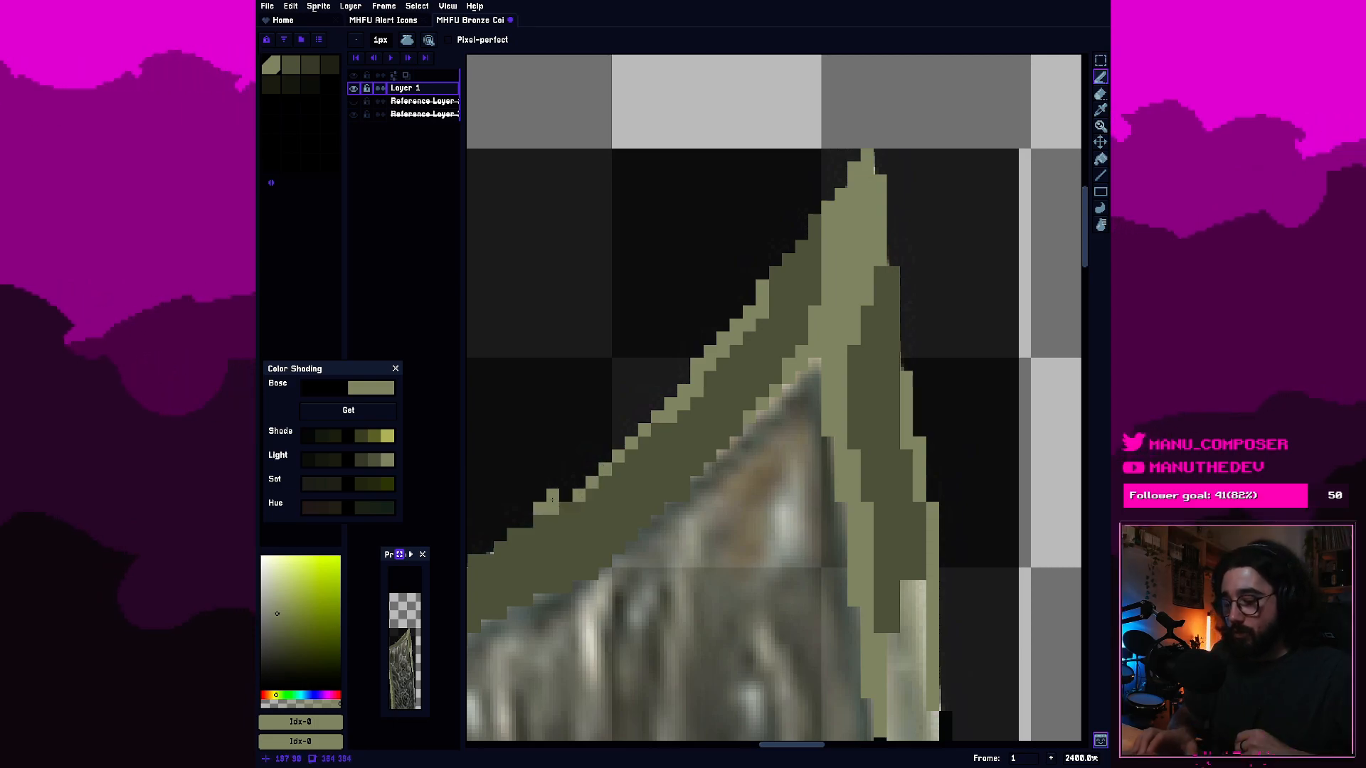
key("ctrl+z")
left_click(554, 509)
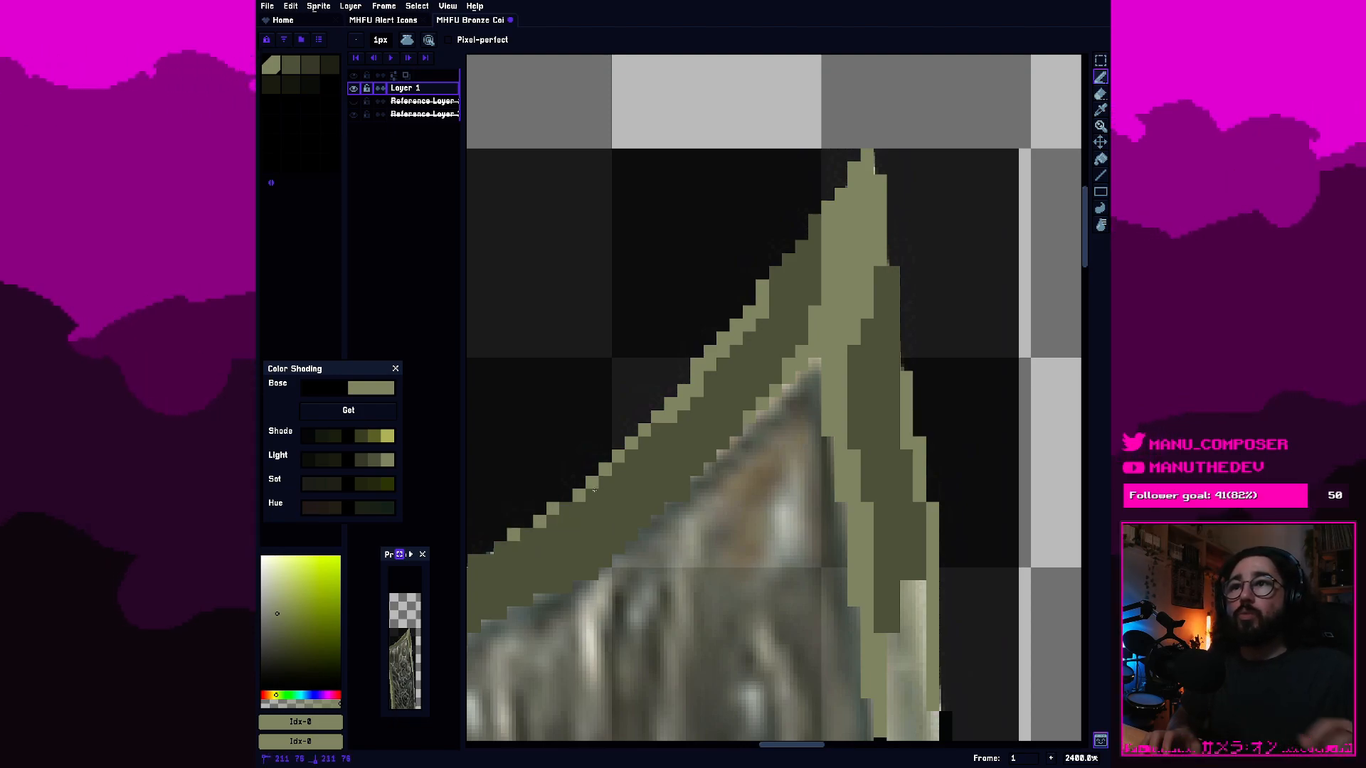
Examine the highlighted top border, tip and corner shading at different zoom levels, with the second olive swatch selected.
left_click_drag(593, 424, 848, 351)
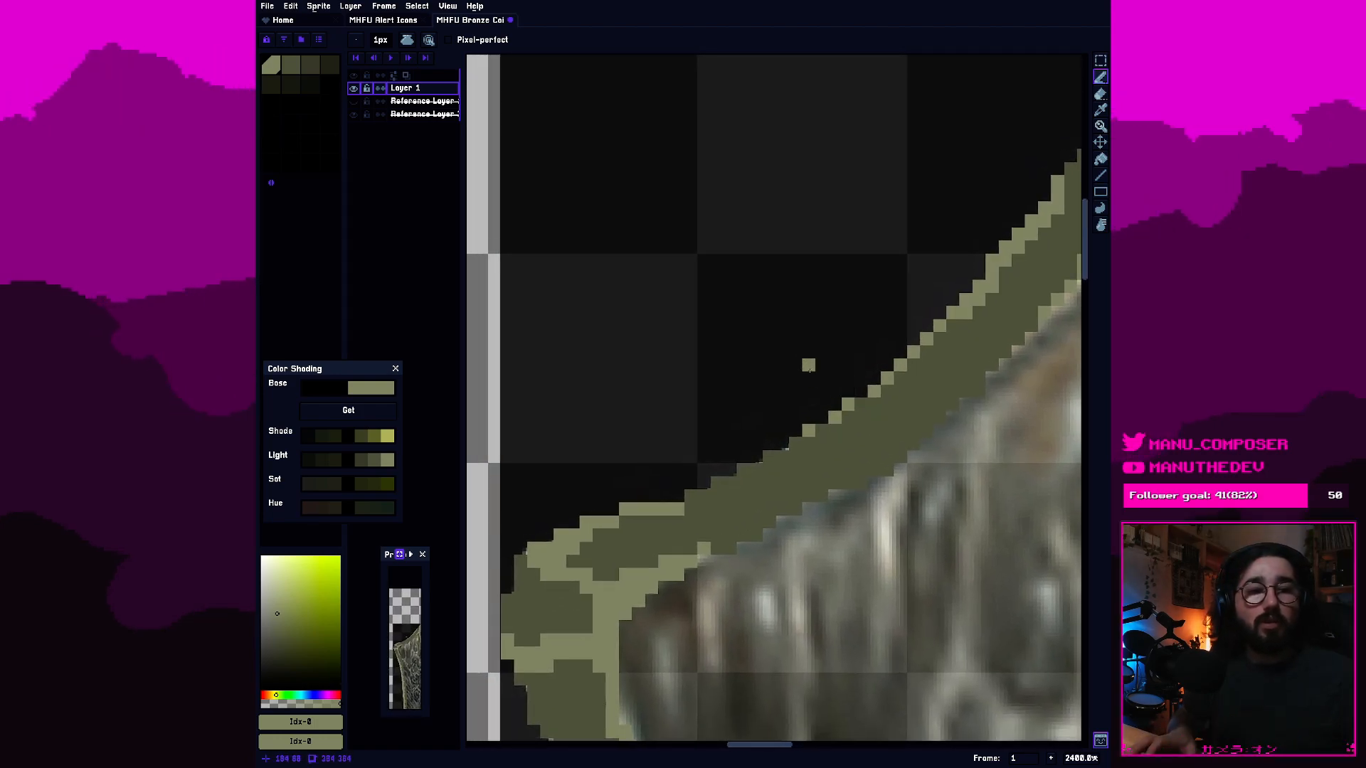
left_click_drag(936, 327, 658, 461)
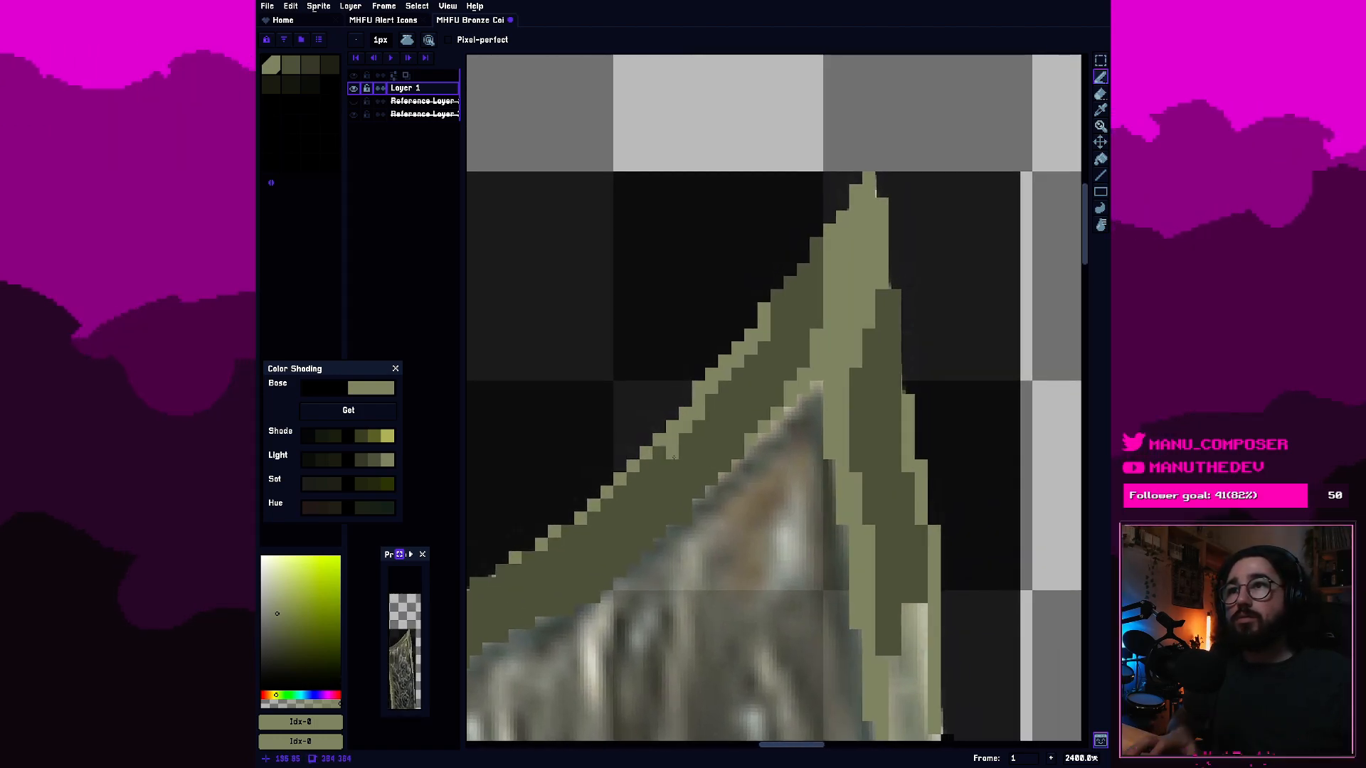
left_click(290, 66)
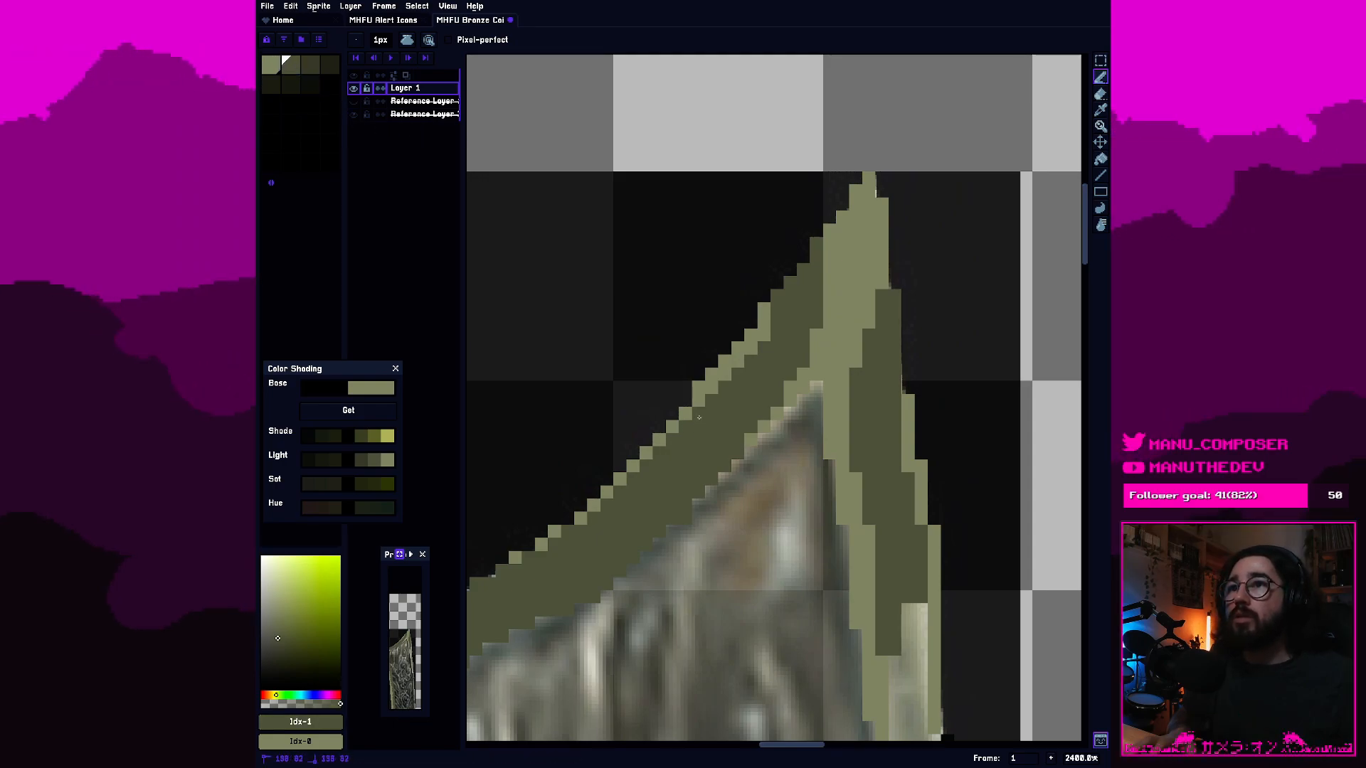
scroll(699, 418, "down", 5)
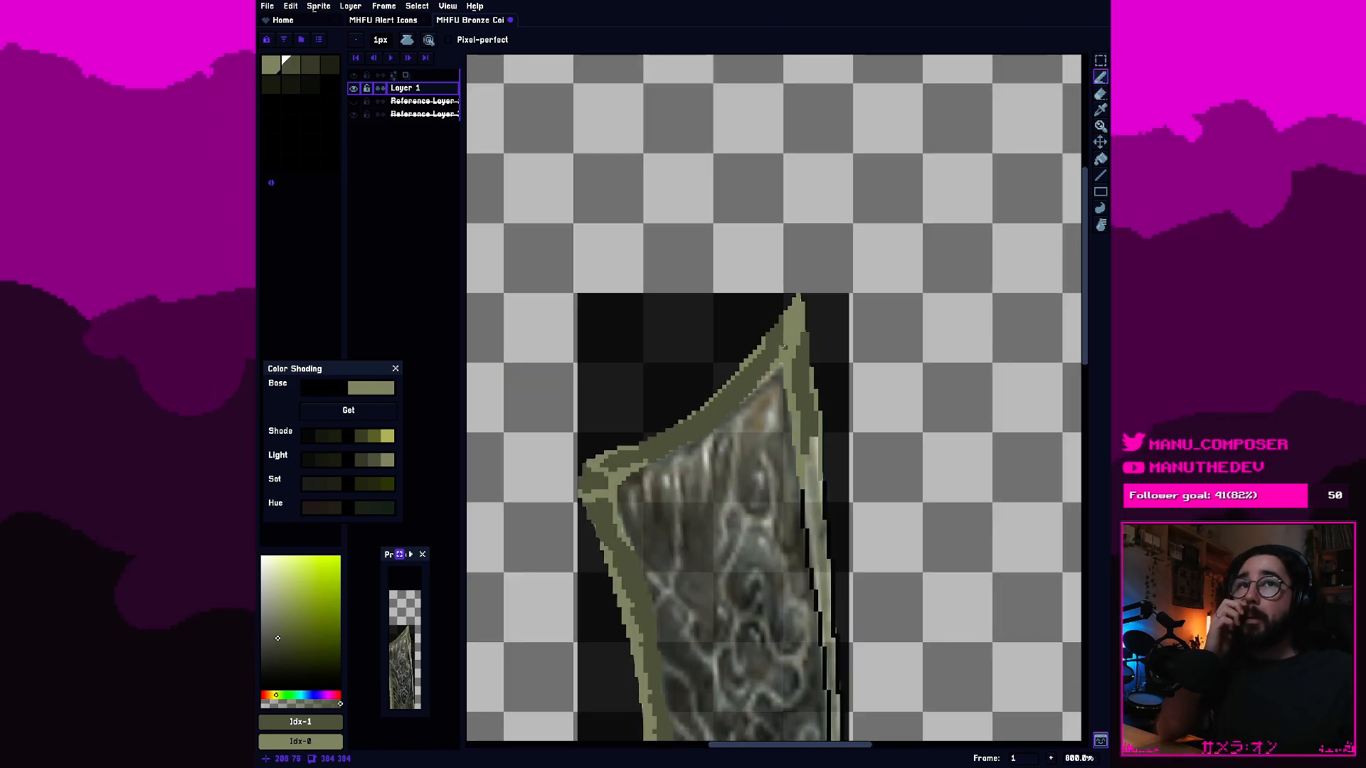
scroll(752, 376, "up", 1)
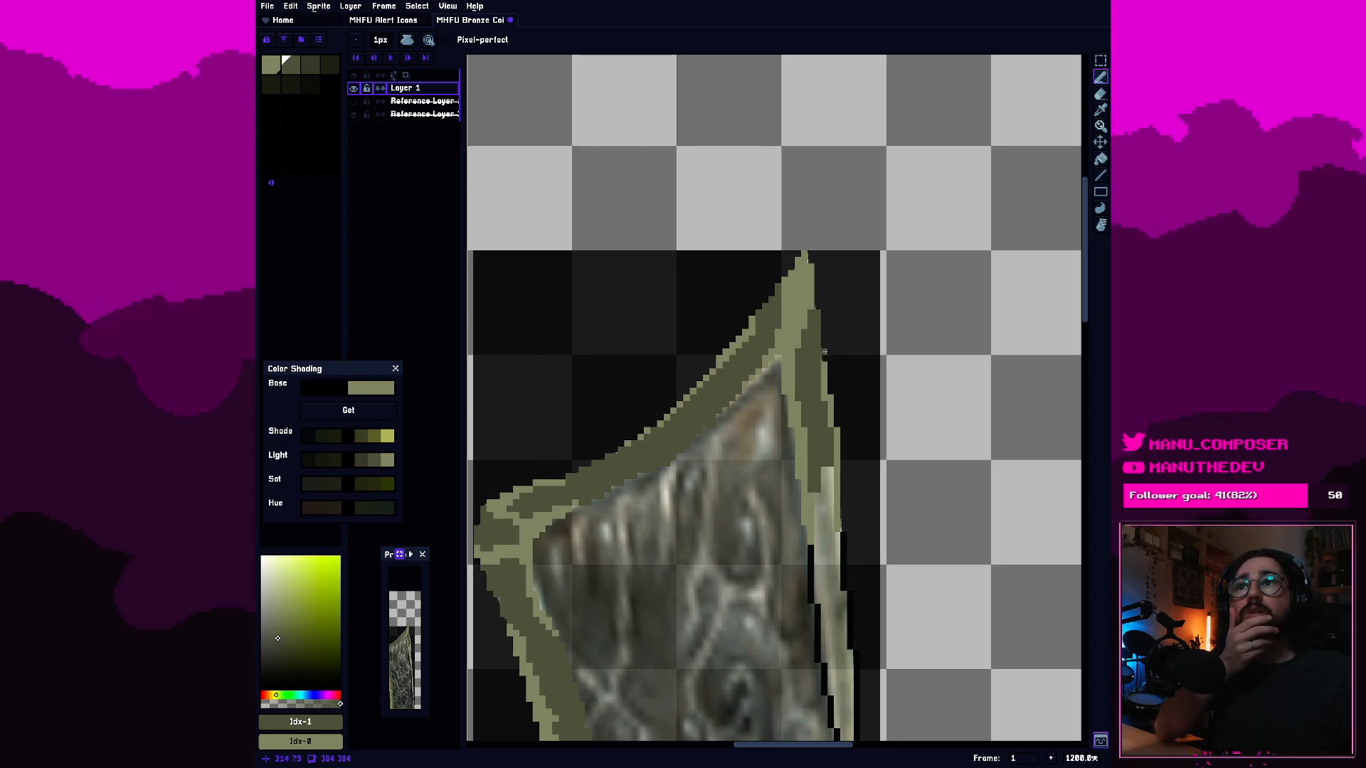
scroll(824, 352, "up", 1)
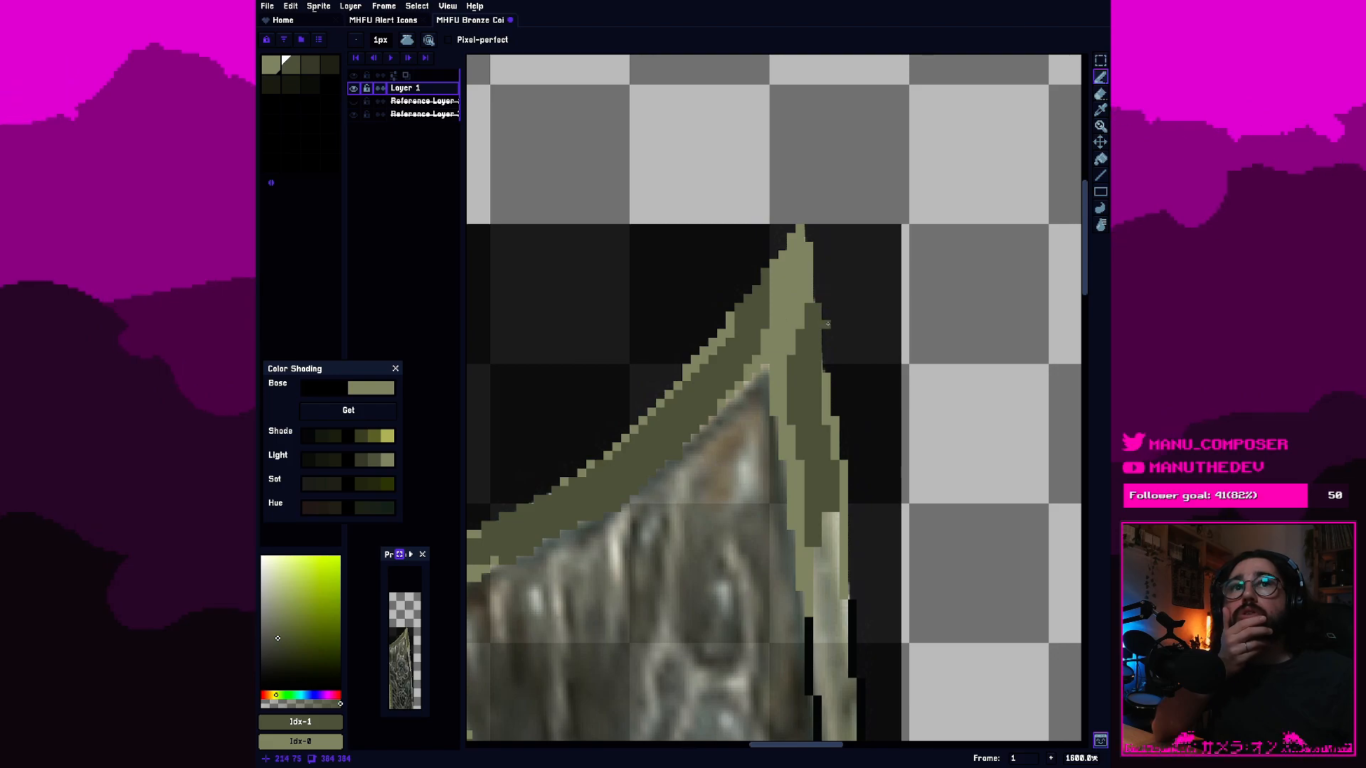
scroll(826, 307, "up", 1)
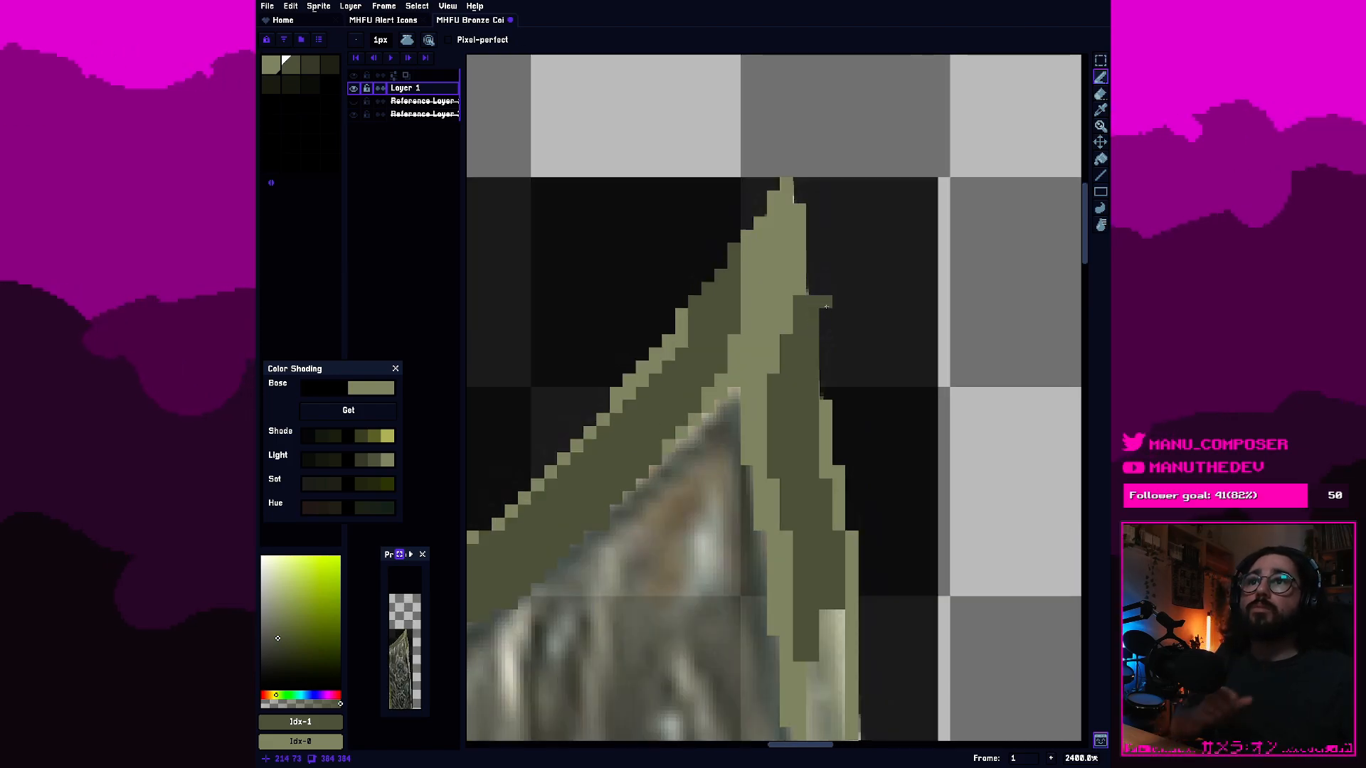
scroll(826, 307, "down", 3)
scroll(905, 369, "up", 1)
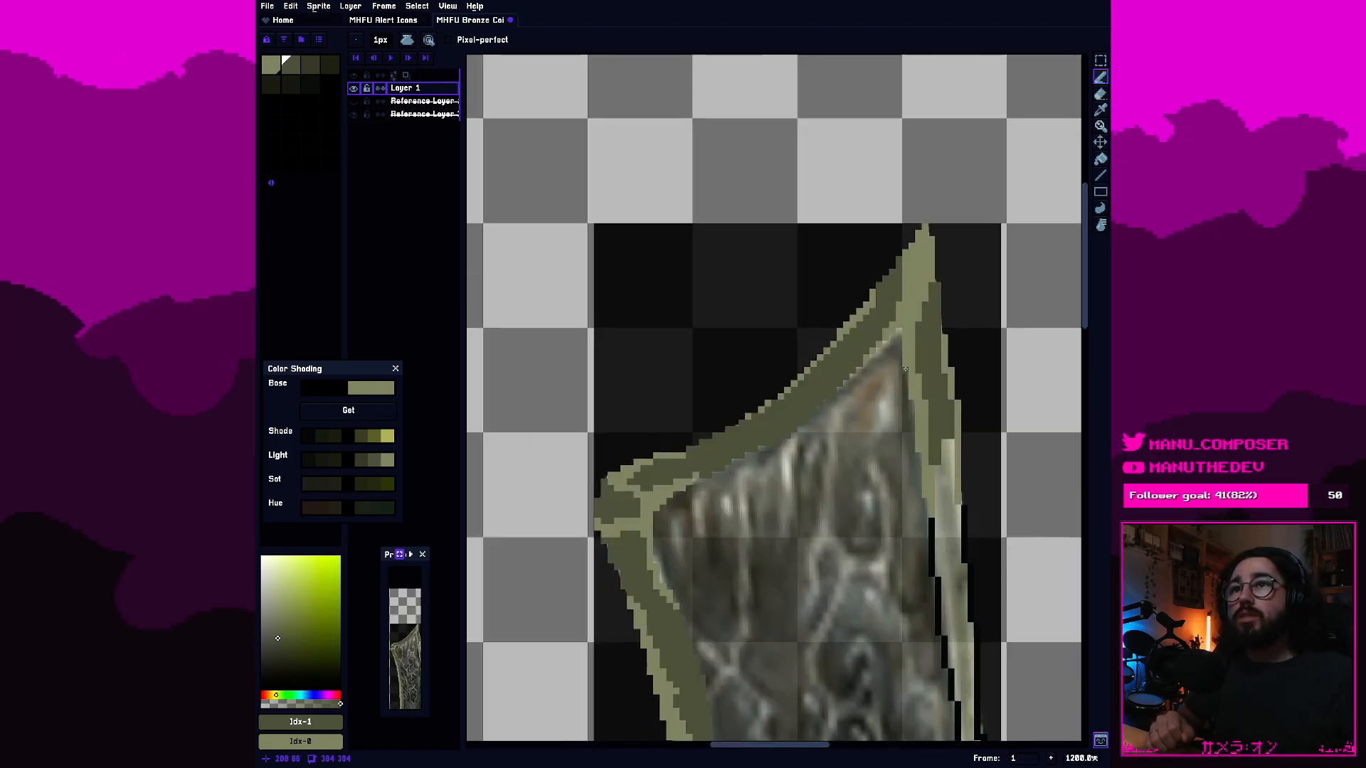
scroll(905, 369, "up", 1)
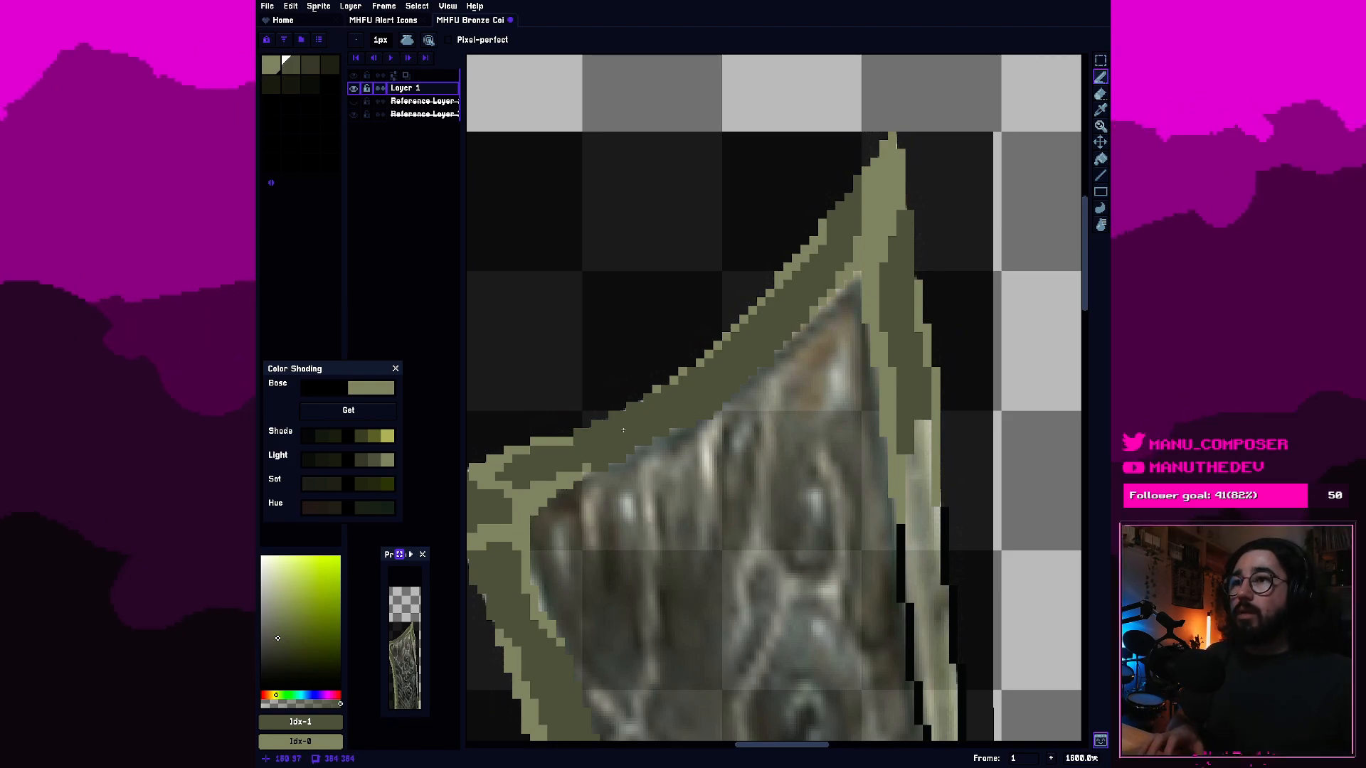
scroll(621, 425, "up", 2)
scroll(600, 400, "up", 1)
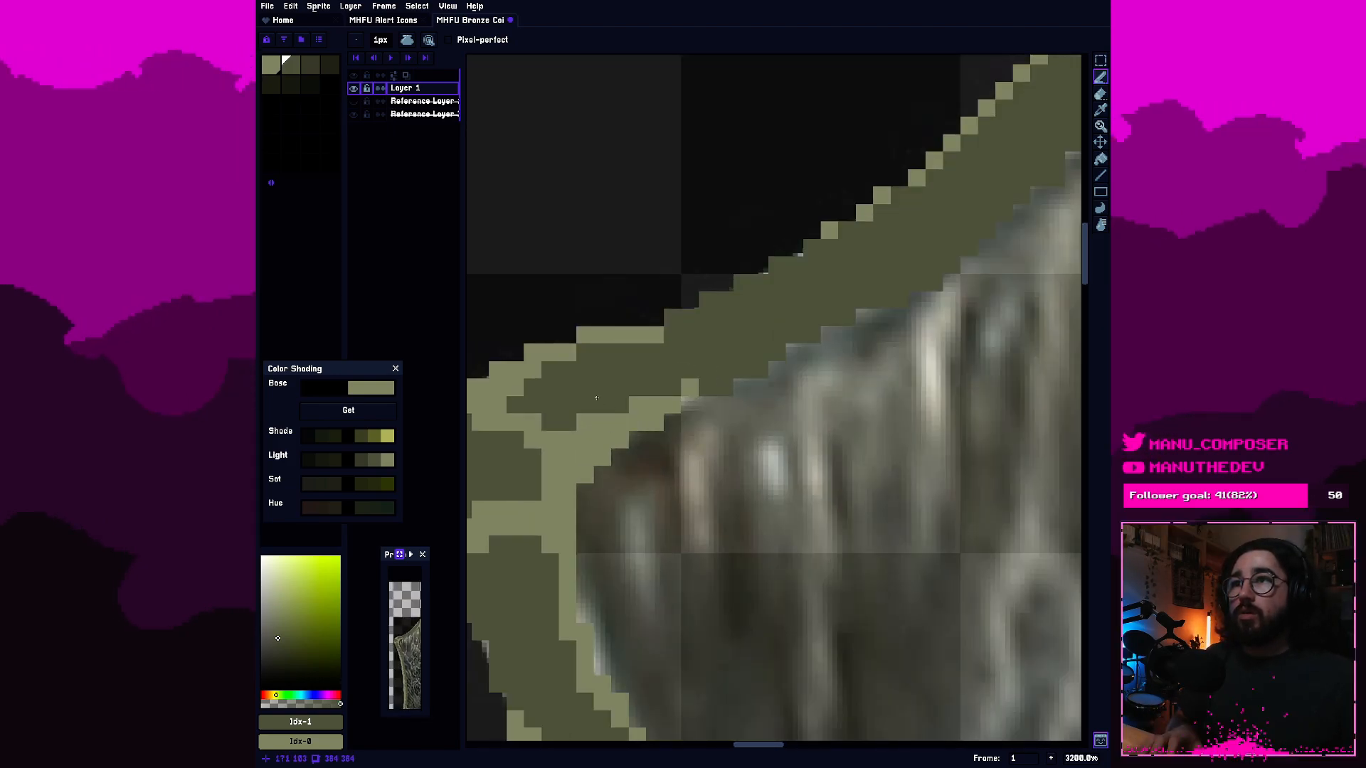
scroll(600, 401, "down", 1)
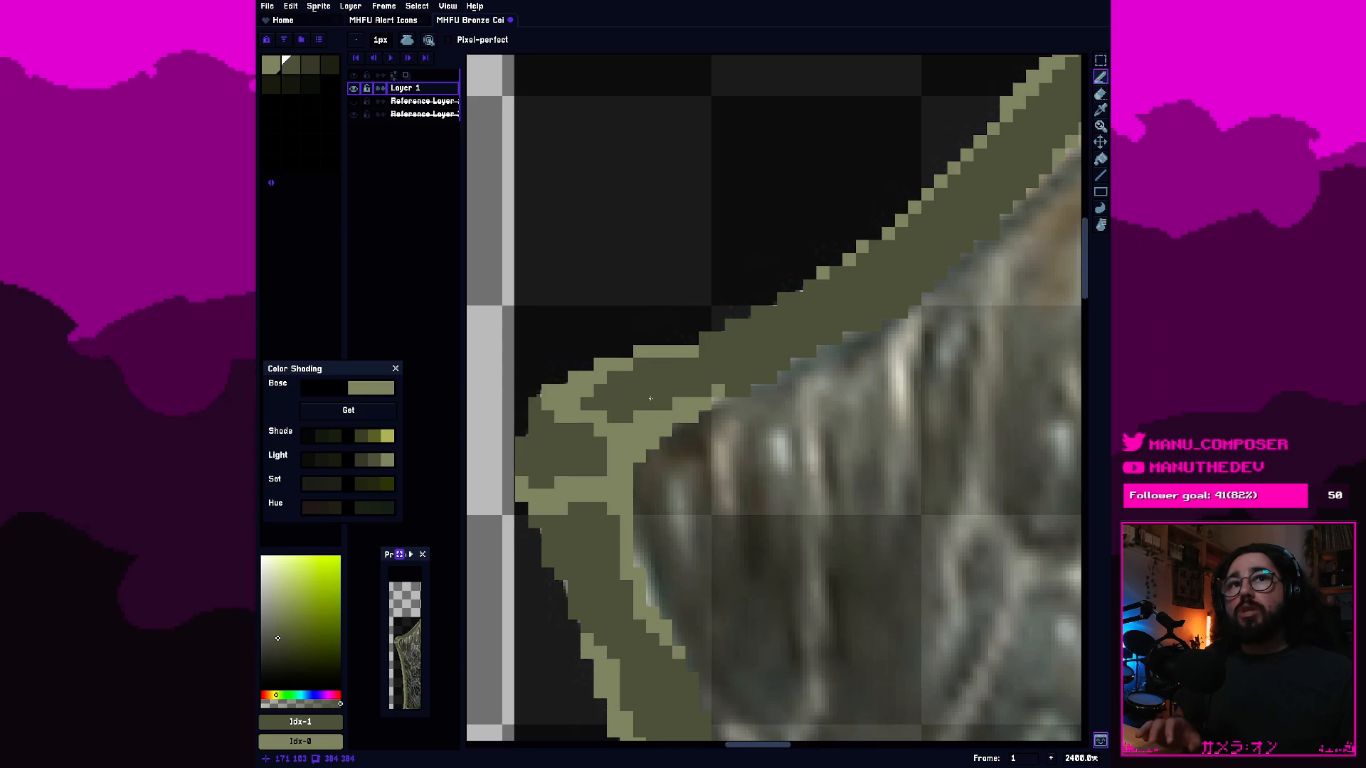
scroll(650, 398, "down", 8)
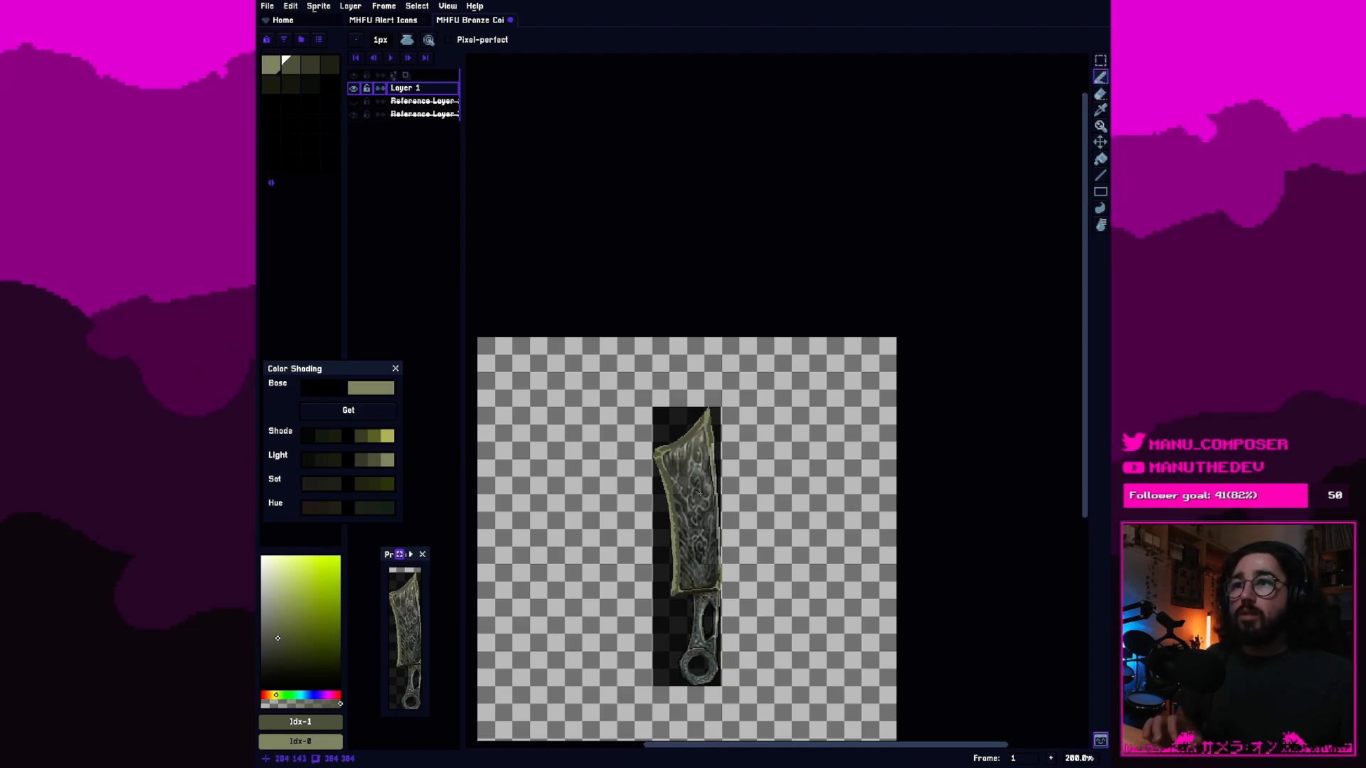
scroll(700, 494, "up", 8)
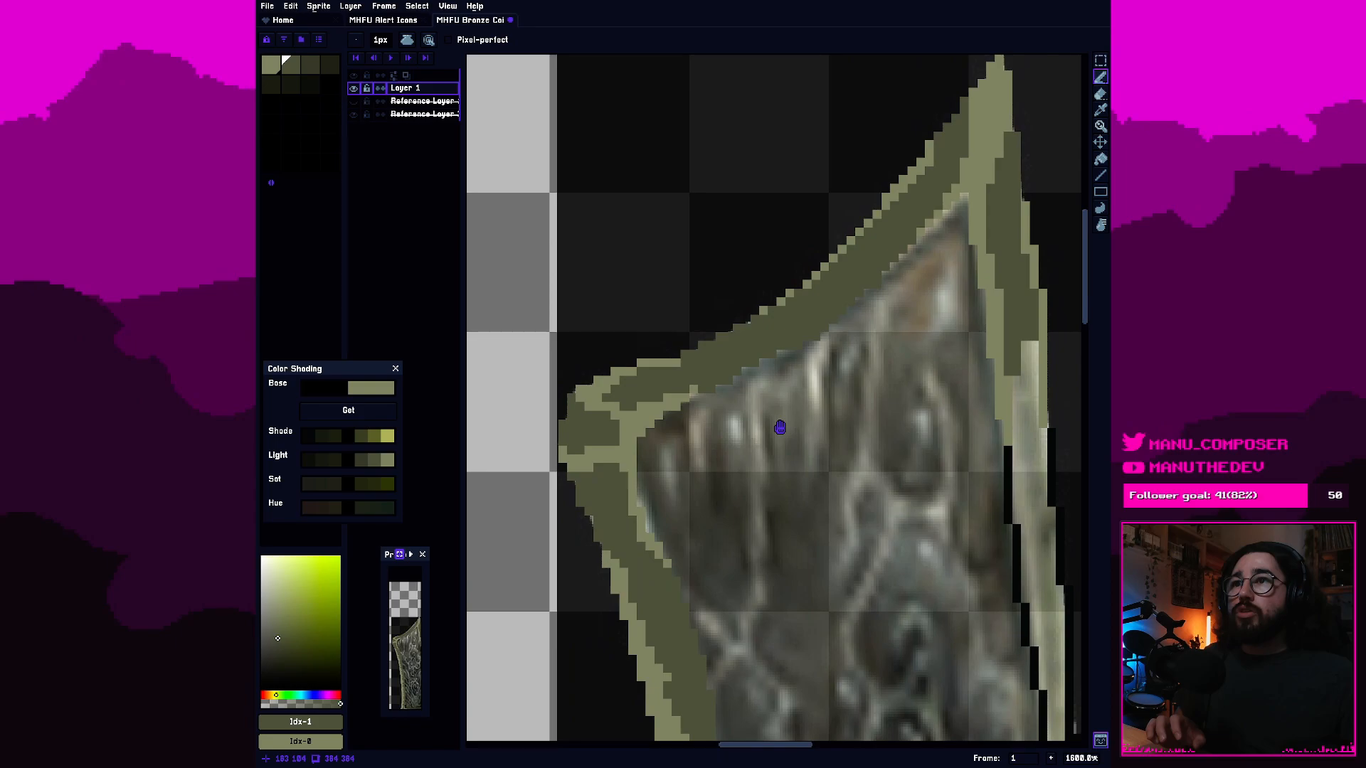
left_click_drag(781, 426, 792, 439)
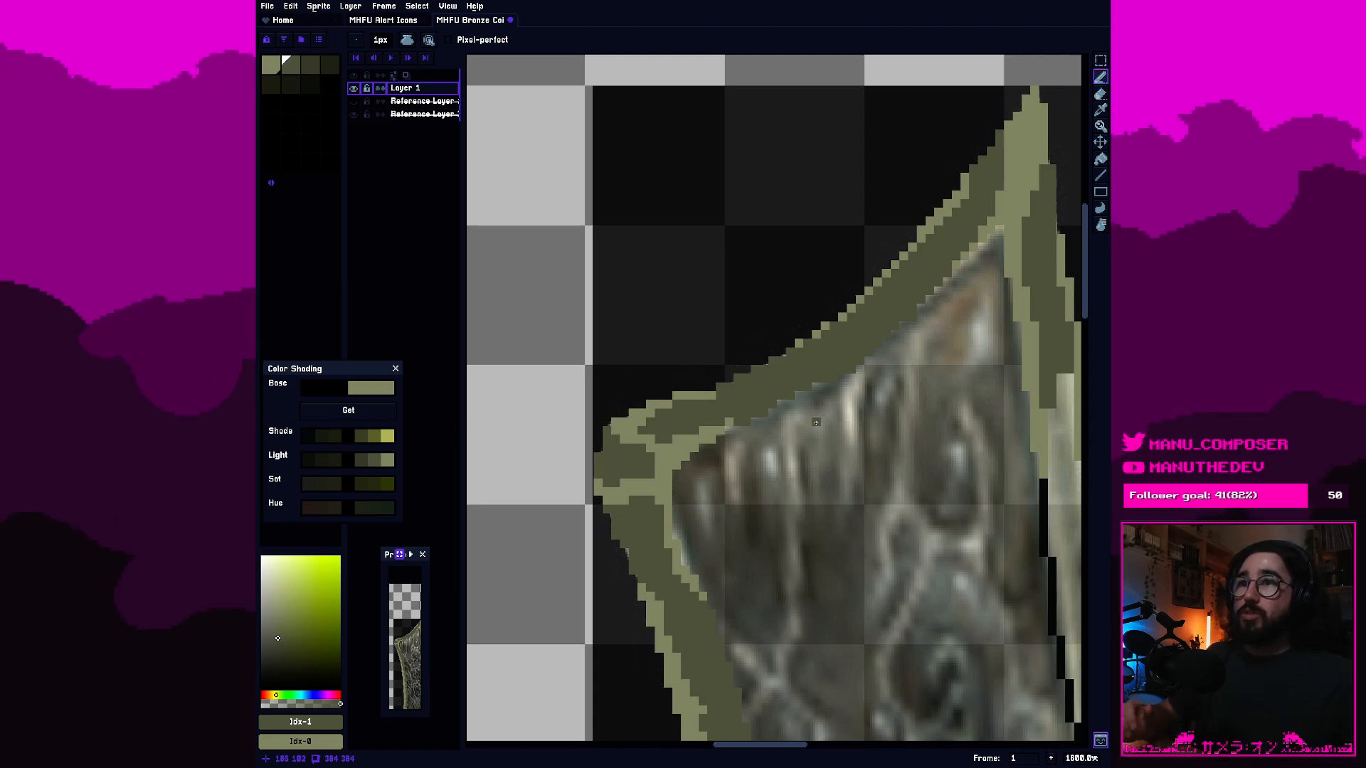
Extend the lightest-olive highlight along the top border's outer edge towards the left corner and thin its end with the second olive swatch.
scroll(757, 381, "up", 2)
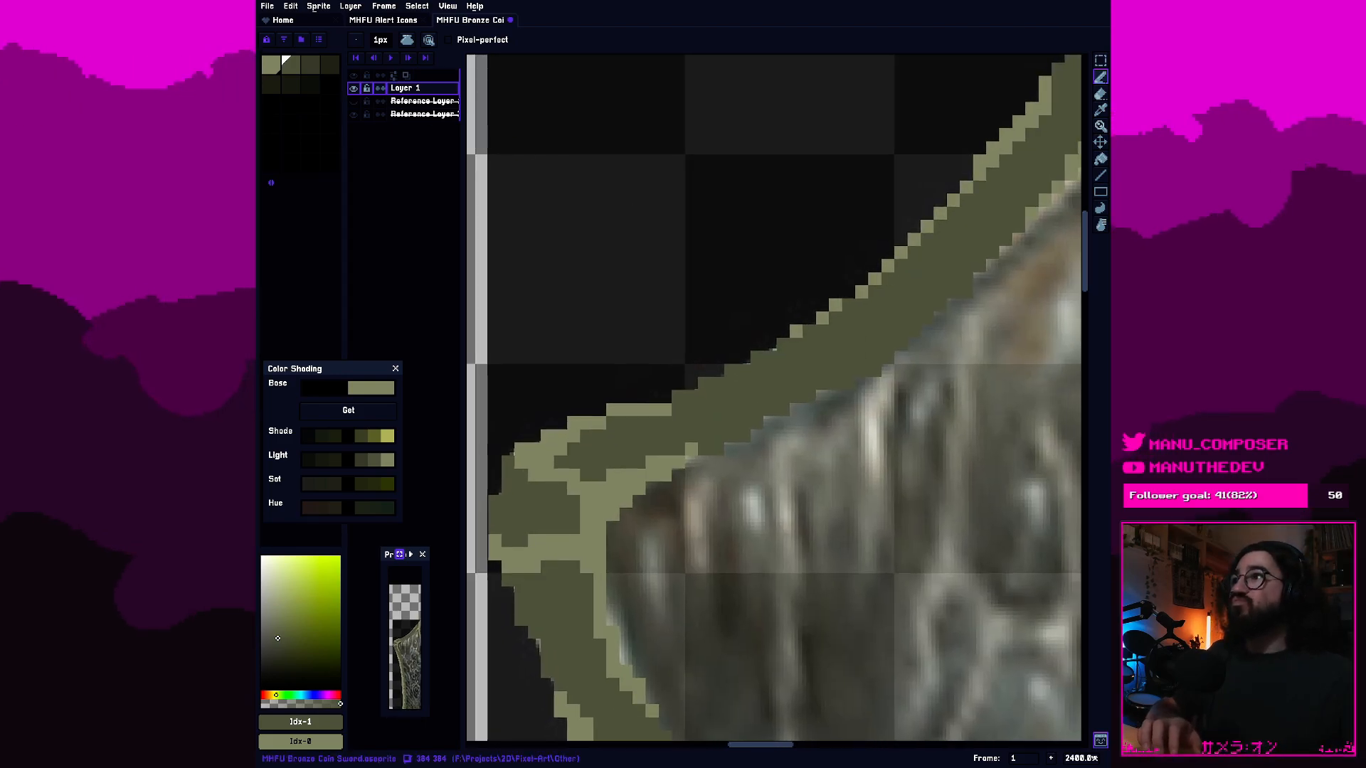
left_click(272, 64)
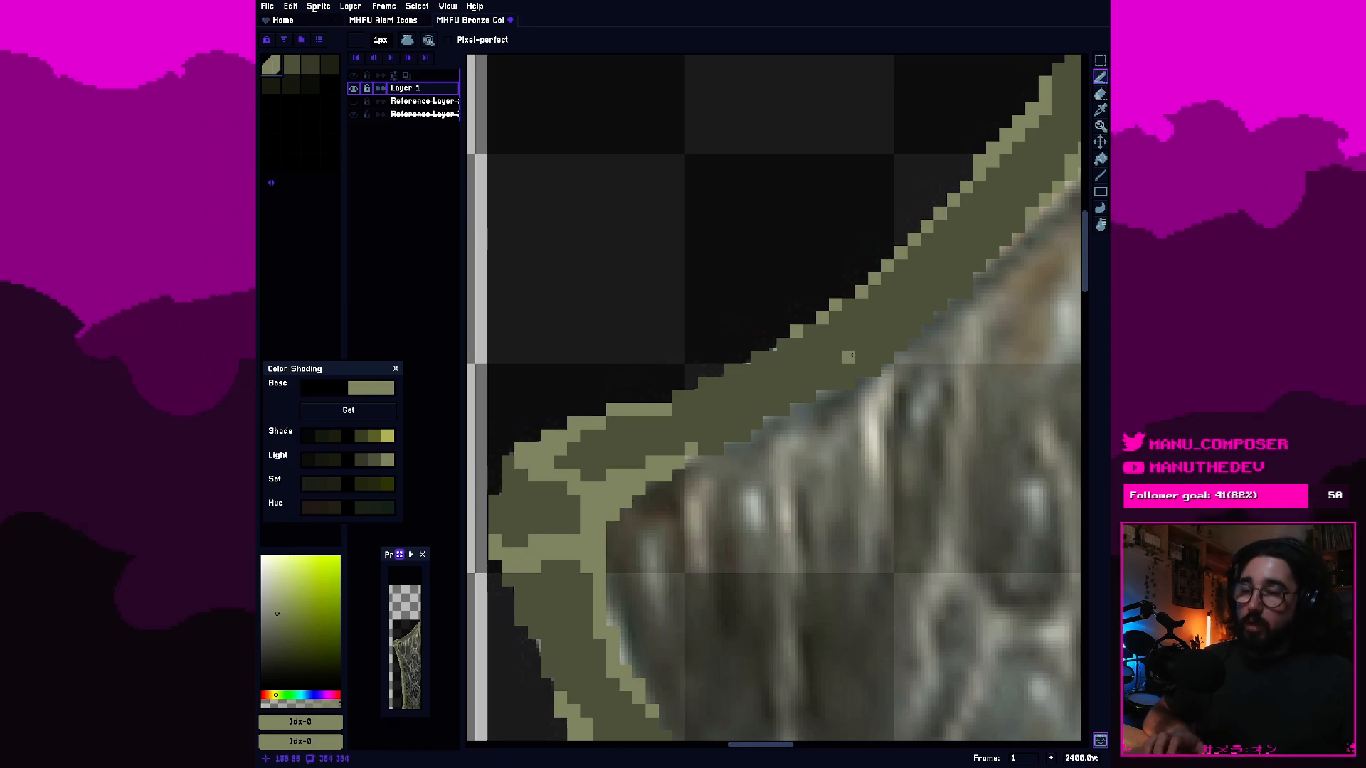
left_click(782, 334)
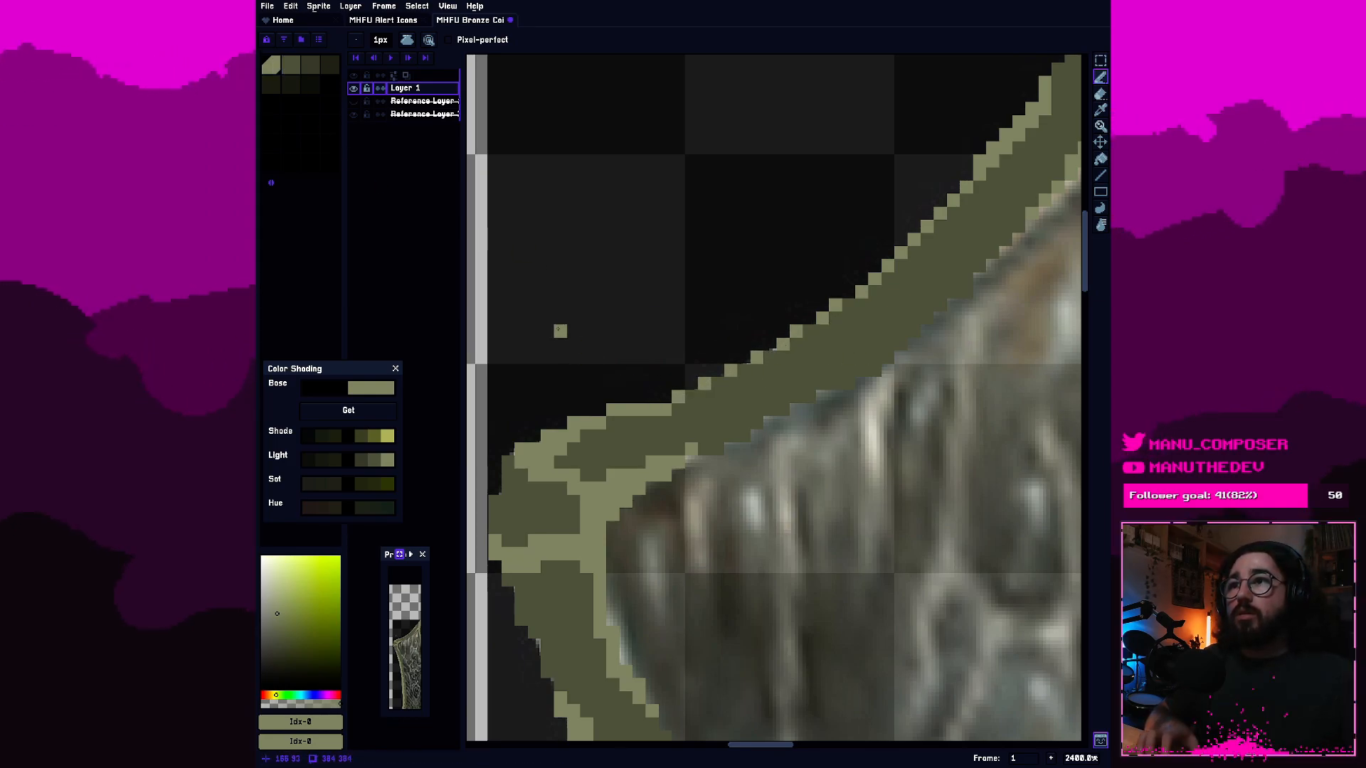
left_click(291, 65)
left_click_drag(665, 410, 597, 429)
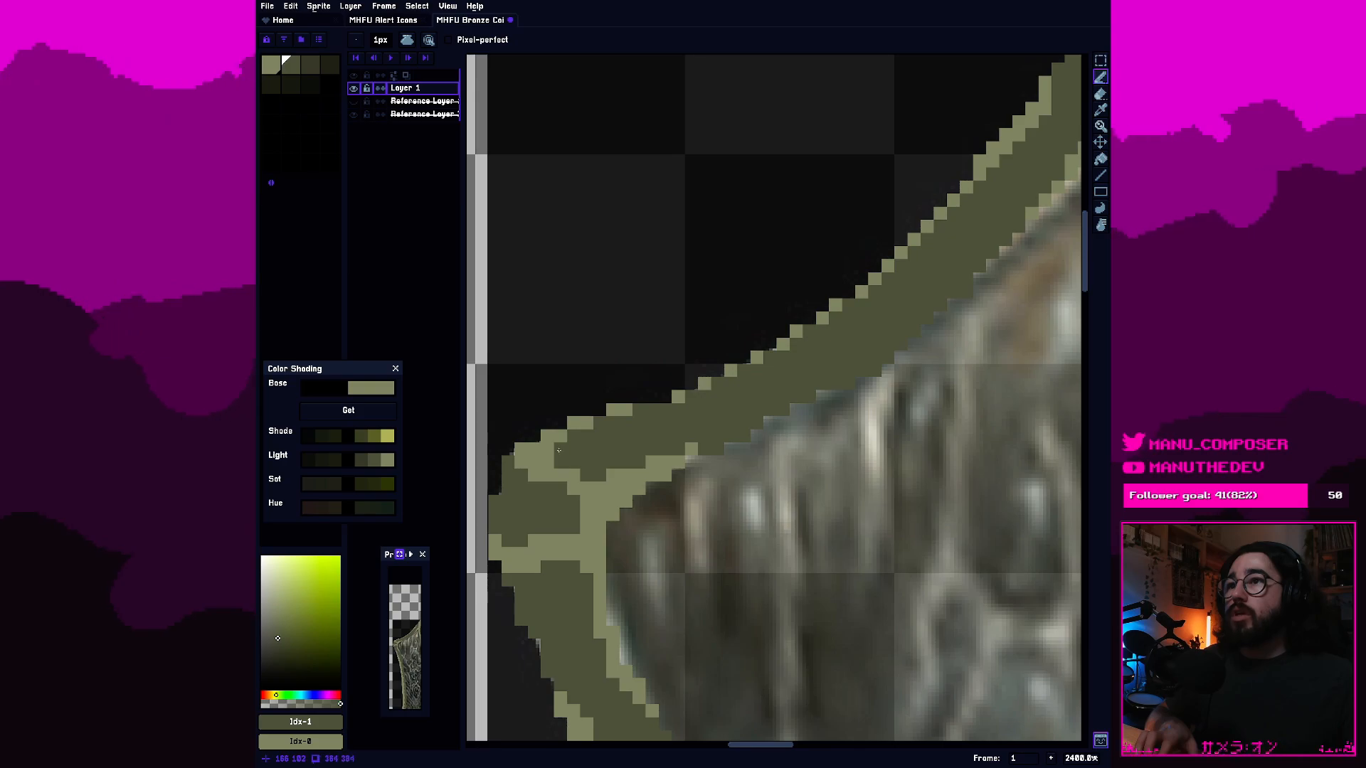
Thin the light inner outline of the left border just below the corner with the second olive swatch.
scroll(549, 446, "down", 2)
scroll(689, 420, "up", 2)
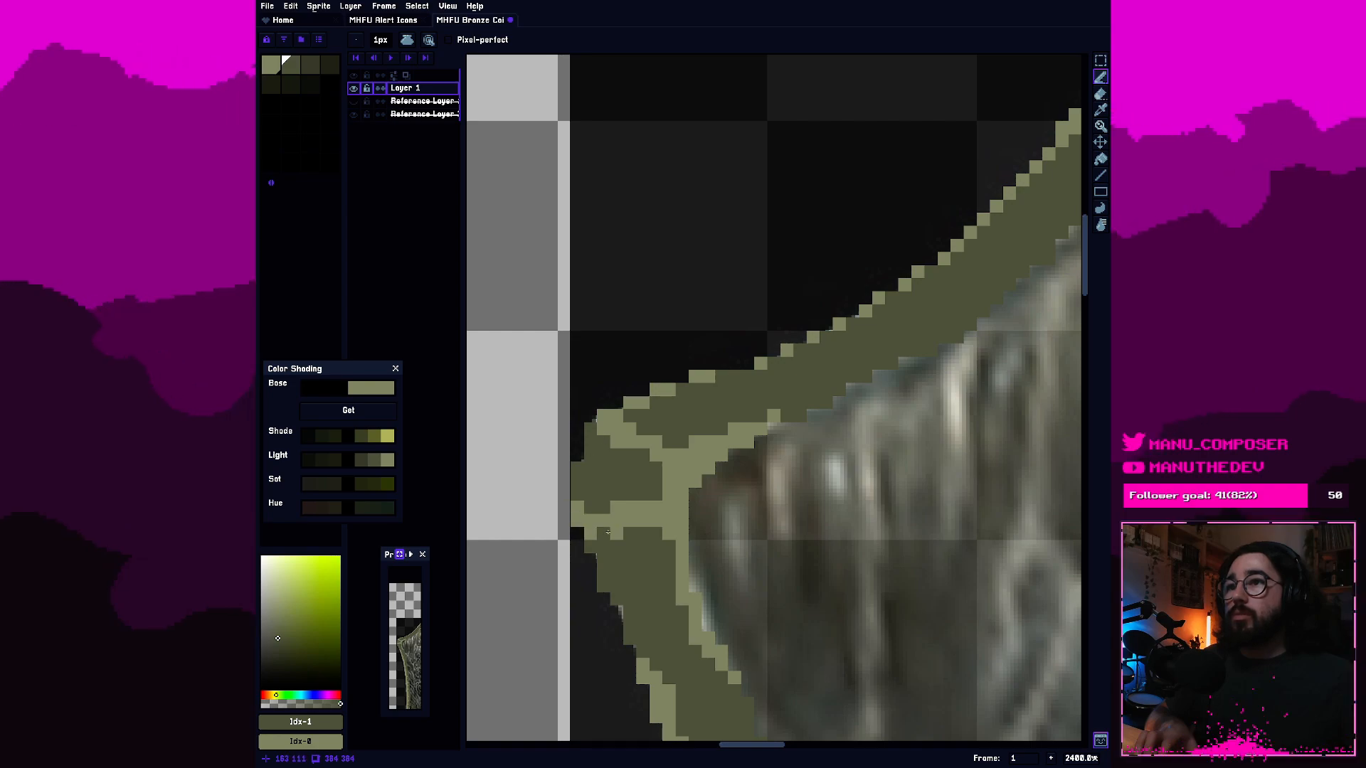
left_click_drag(656, 546, 617, 471)
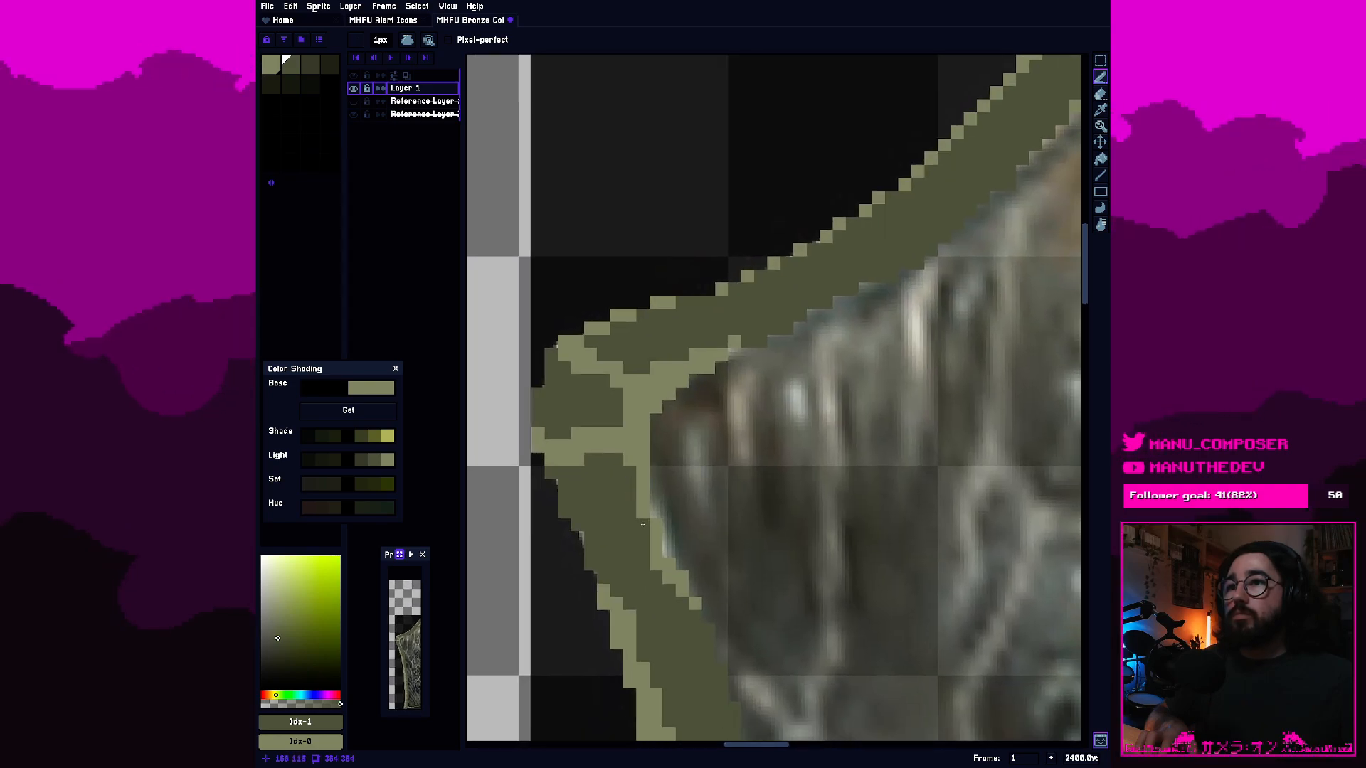
left_click(643, 513)
left_click(656, 564)
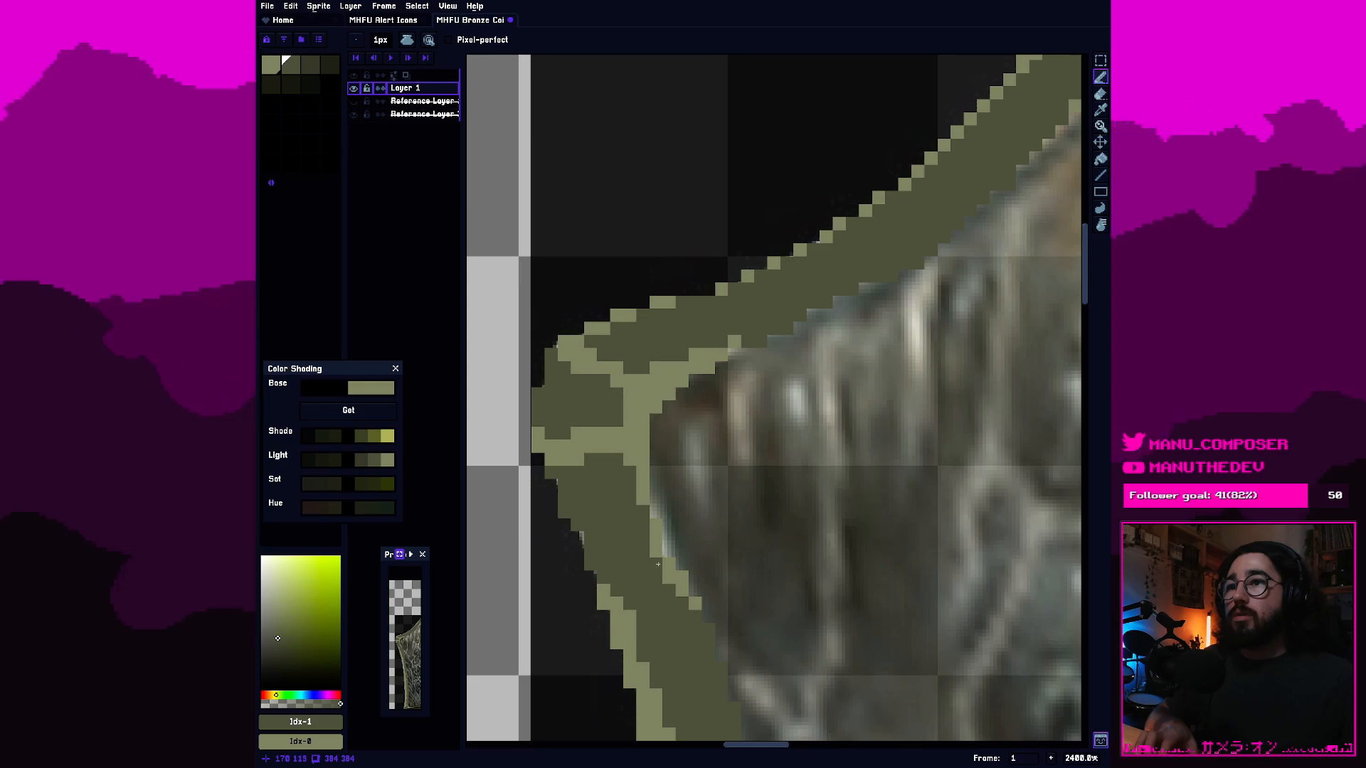
left_click(681, 590)
left_click(669, 579)
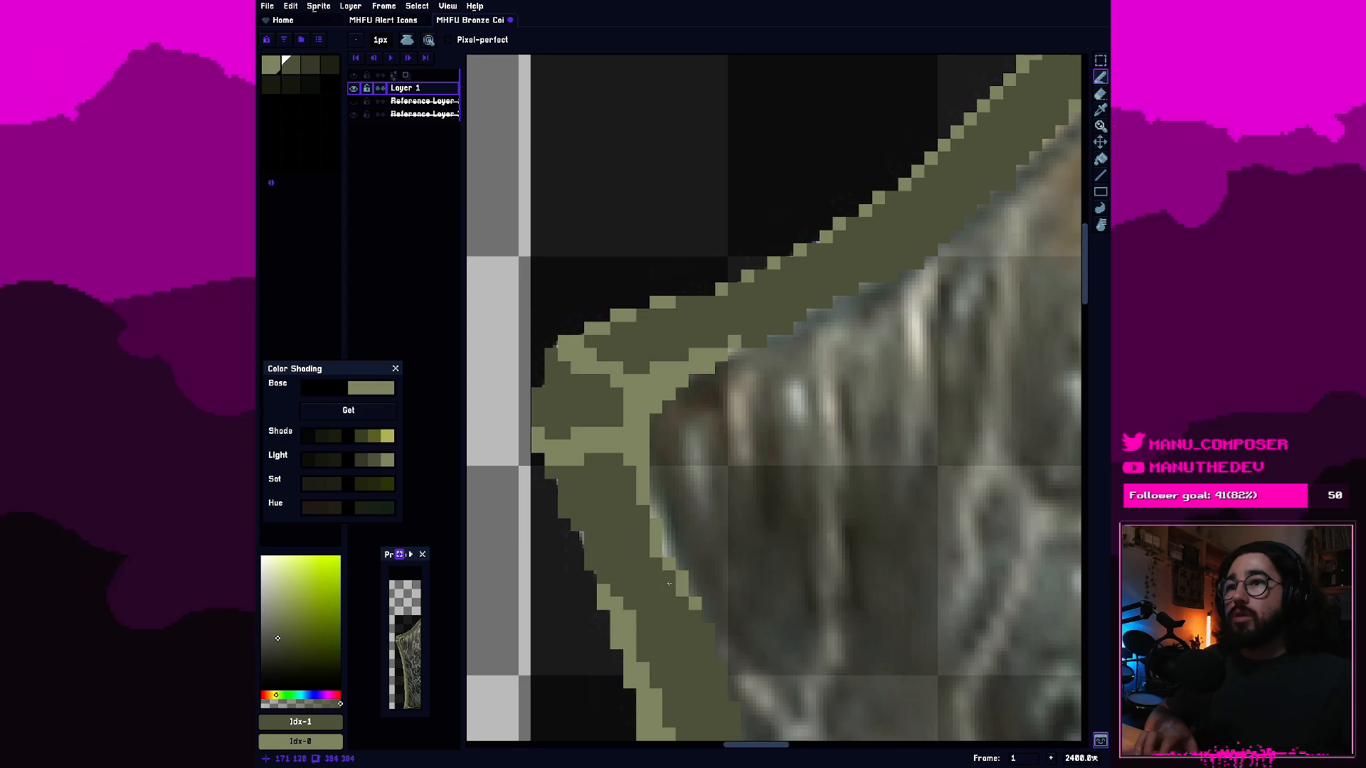
Trim the light ridges where the borders meet at the left corner with the second olive swatch, restoring stray pixels in the lightest olive.
left_click(679, 372)
left_click(656, 369)
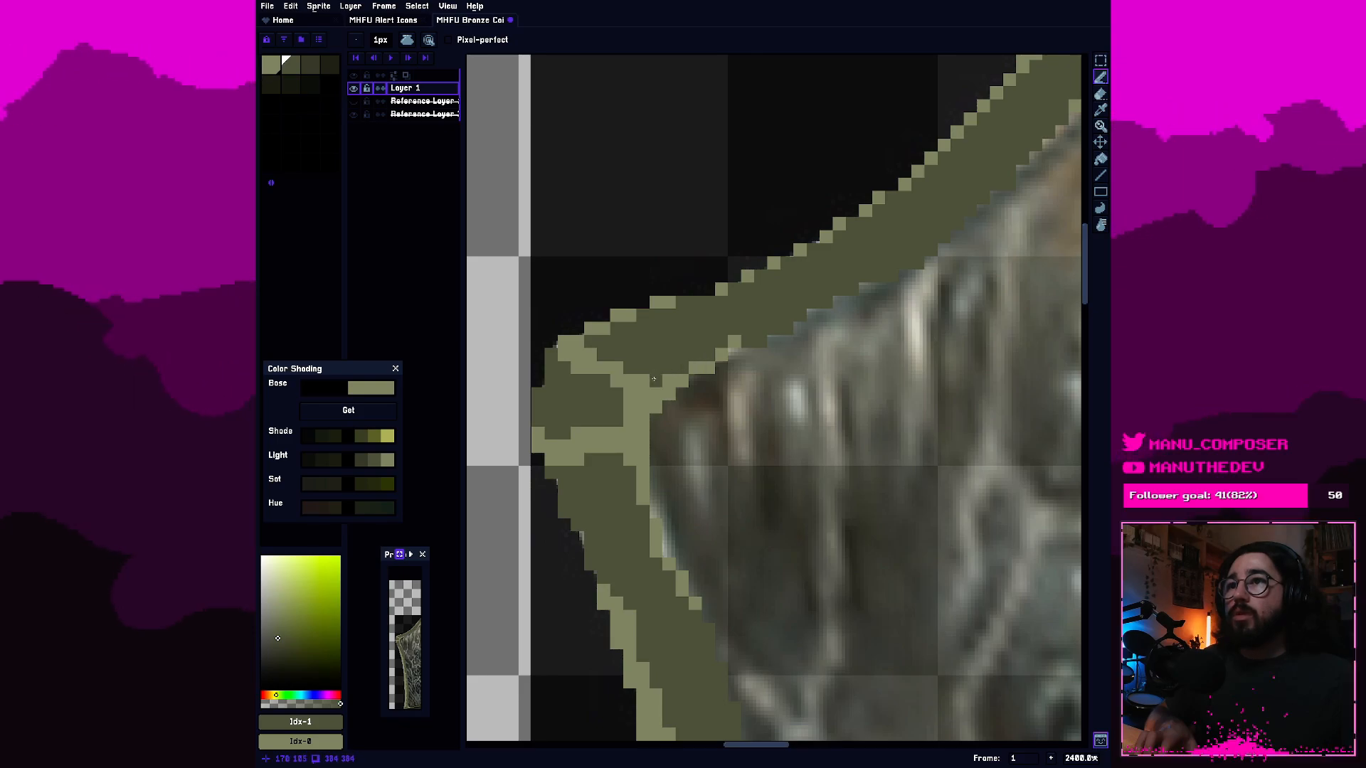
left_click(654, 379)
scroll(648, 377, "down", 4)
scroll(590, 413, "up", 4)
left_click(590, 413)
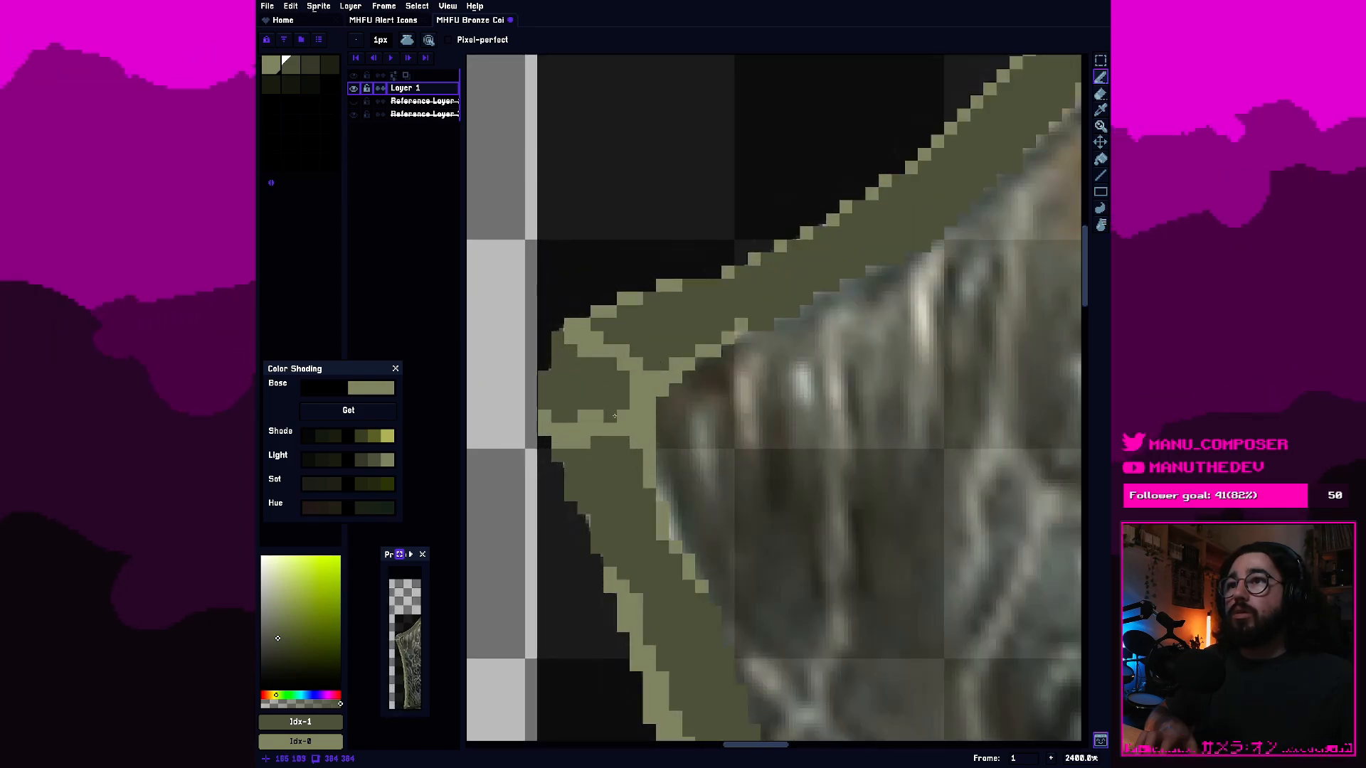
right_click(614, 416)
left_click_drag(599, 430, 611, 431)
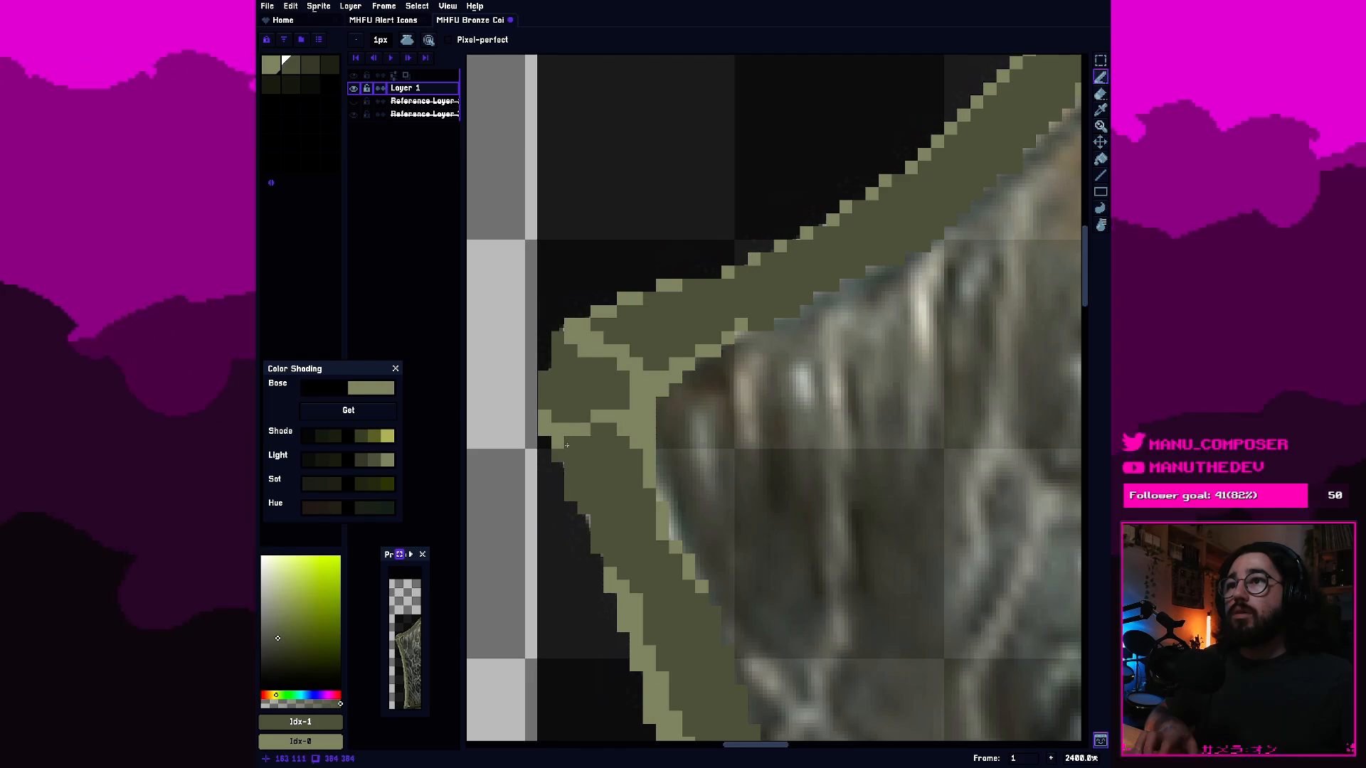
Check the shaded blade borders from a distance and save the sprite file.
scroll(560, 445, "down", 5)
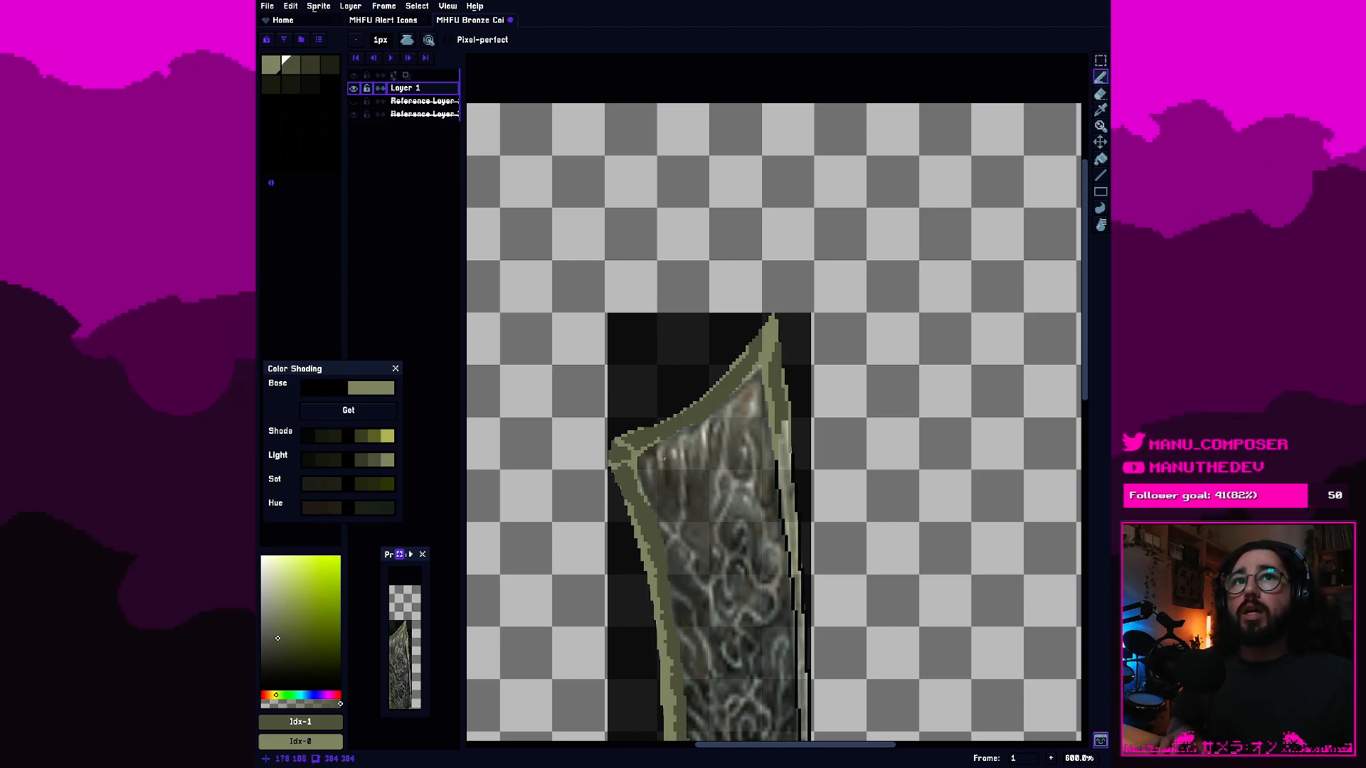
scroll(621, 459, "up", 3)
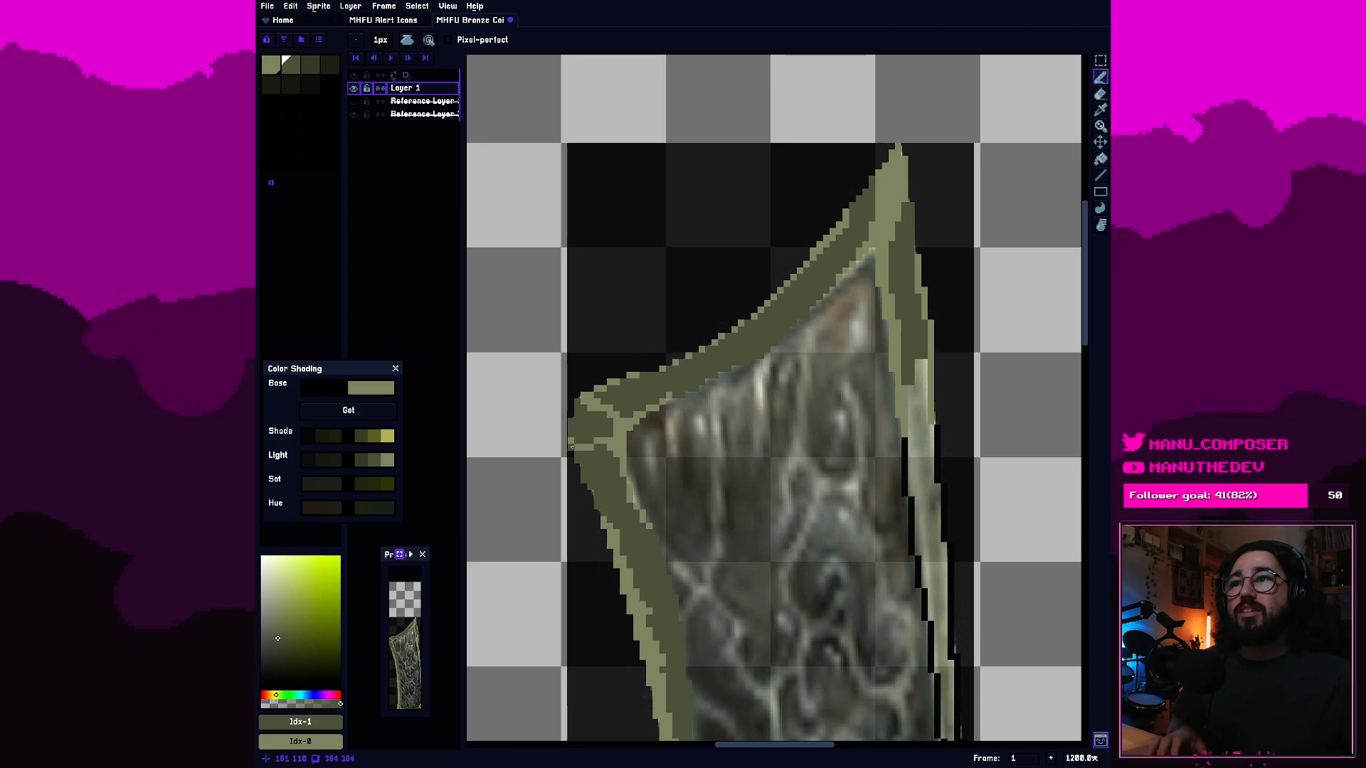
scroll(571, 446, "down", 3)
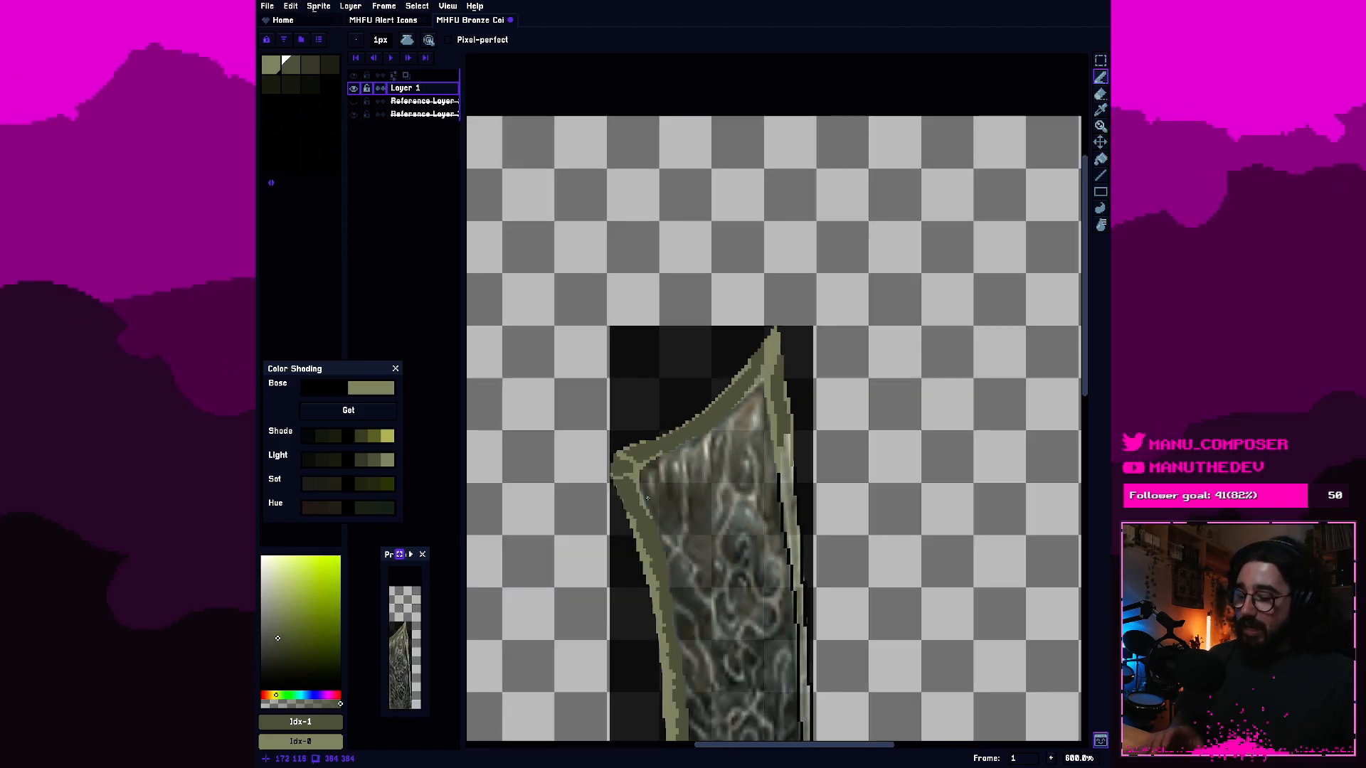
key("ctrl+s")
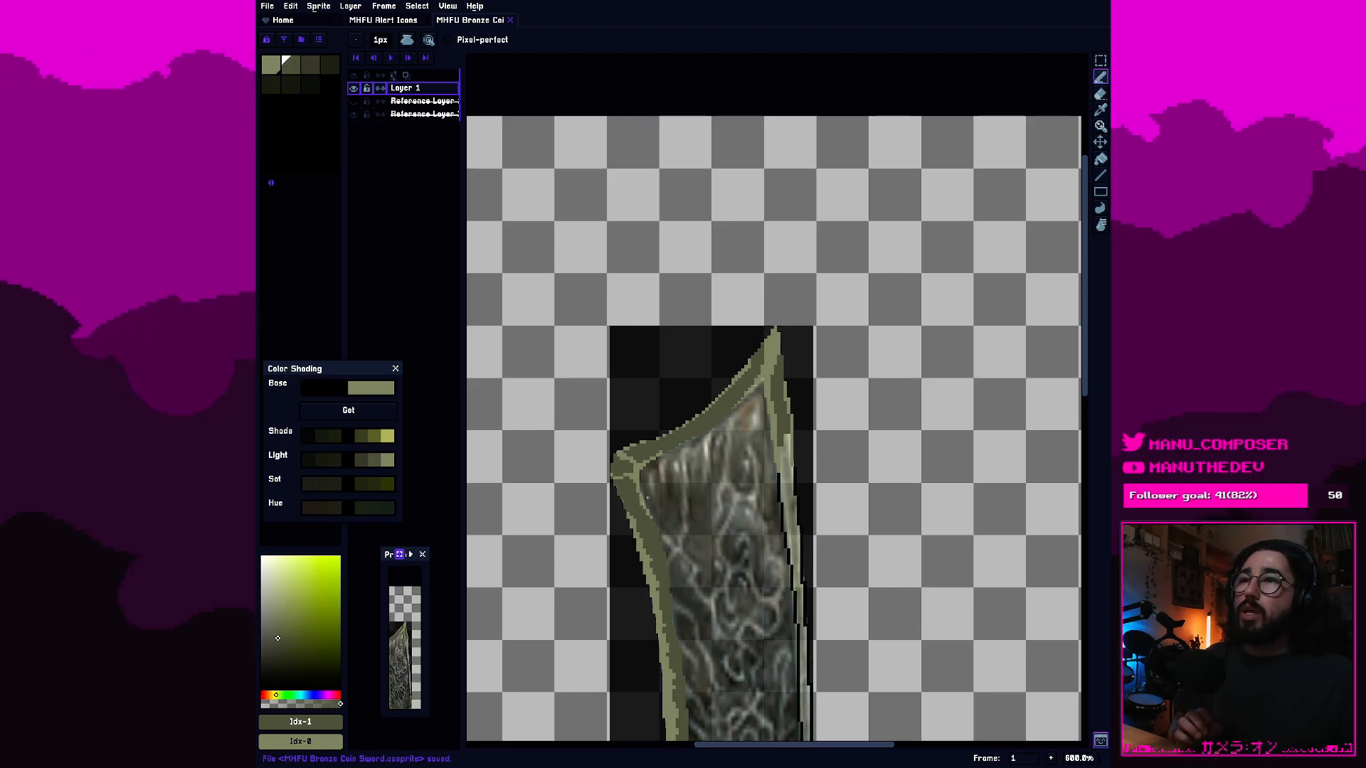
Examine the top border's olive shading and highlights up close between the left corner and the blade tip.
scroll(648, 498, "up", 4)
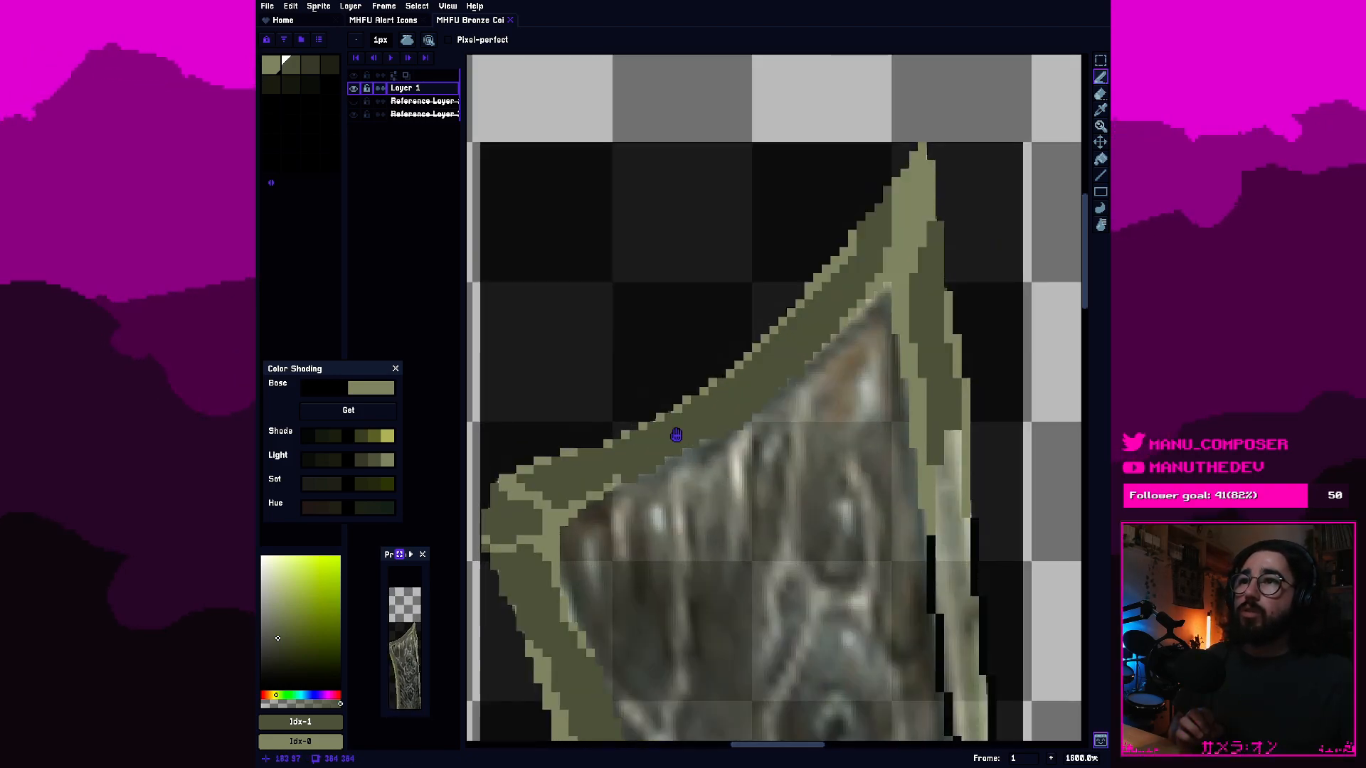
left_click_drag(676, 434, 780, 381)
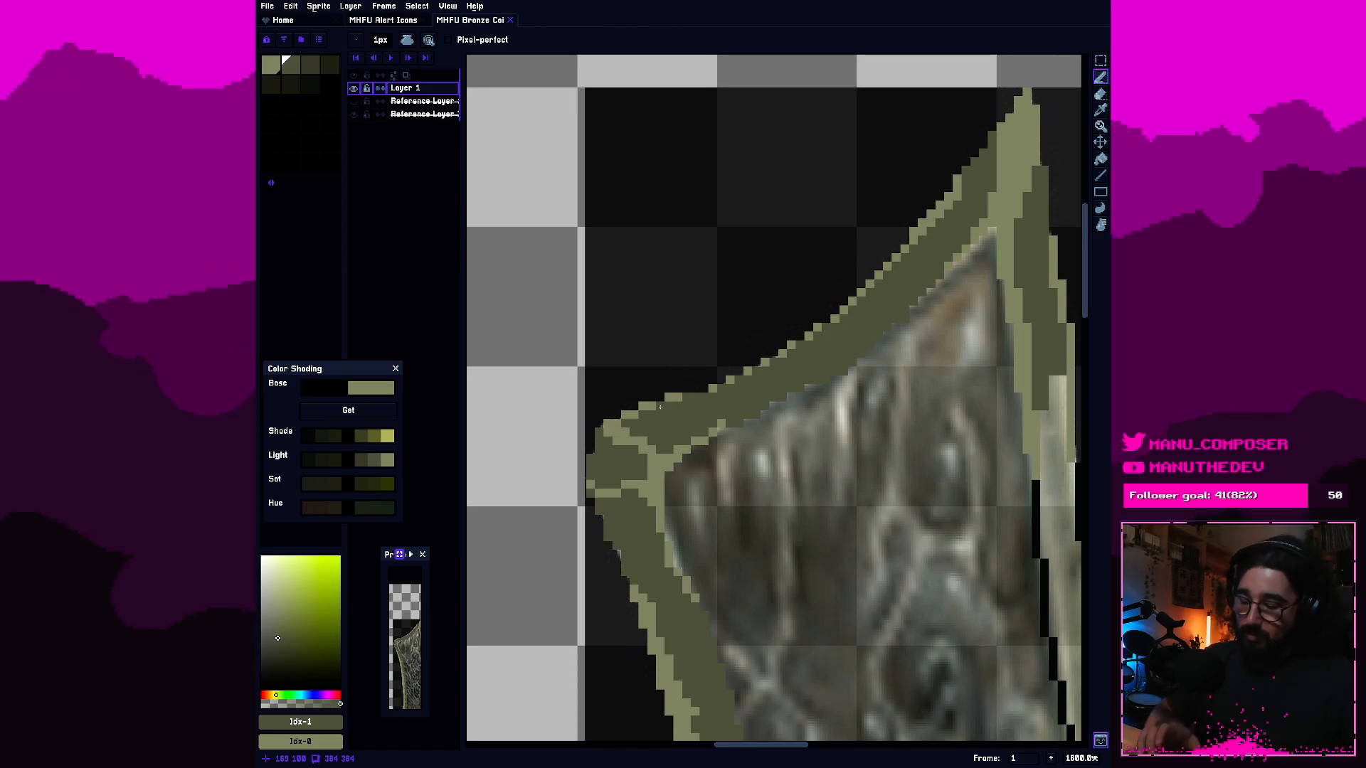
scroll(879, 266, "up", 2)
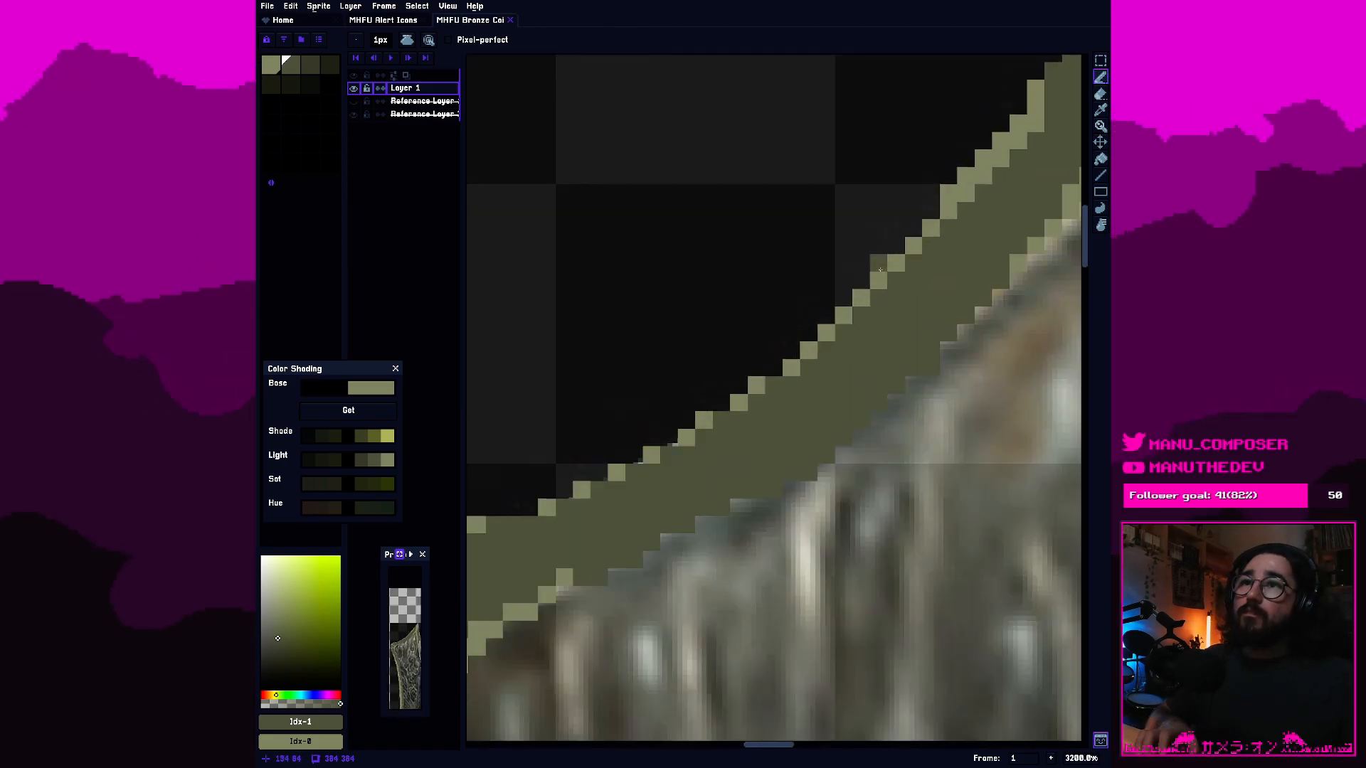
scroll(902, 307, "down", 1)
left_click_drag(903, 307, 715, 423)
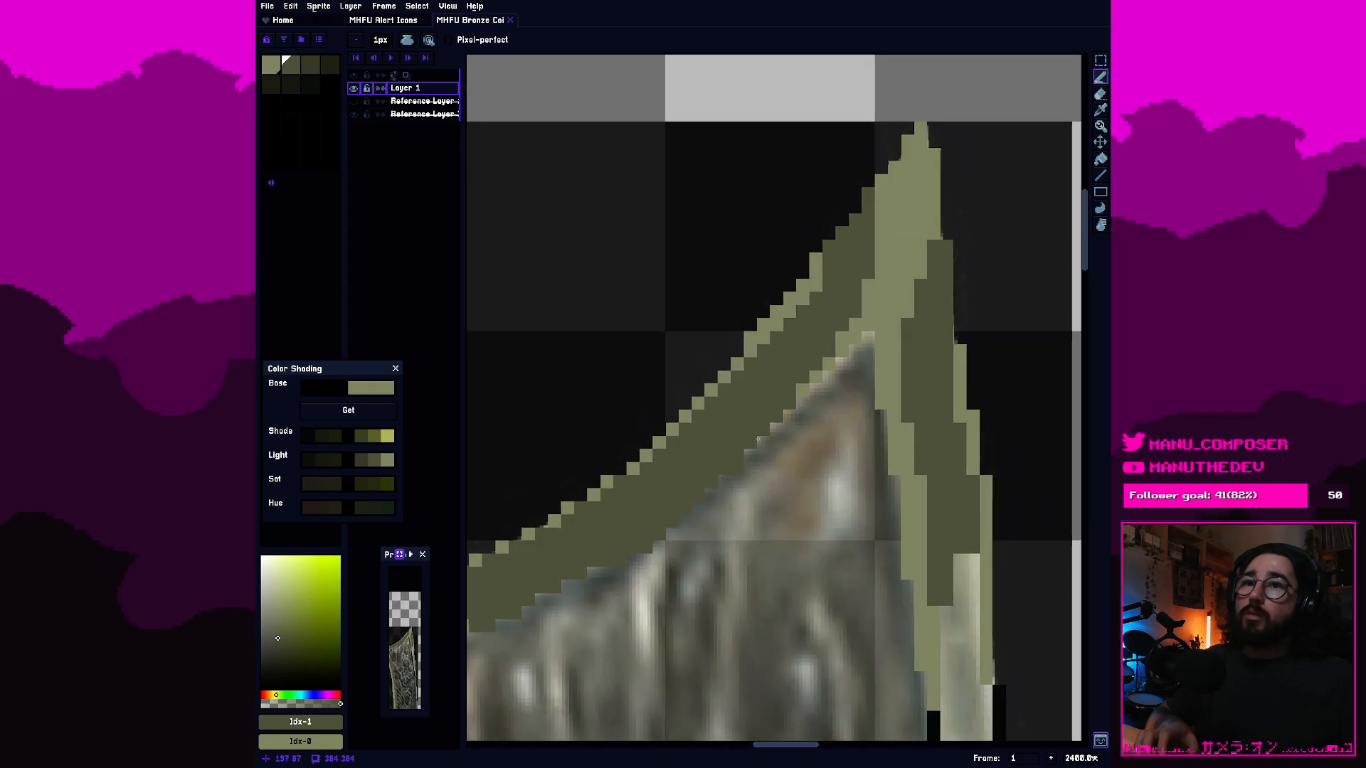
left_click_drag(958, 482, 927, 480)
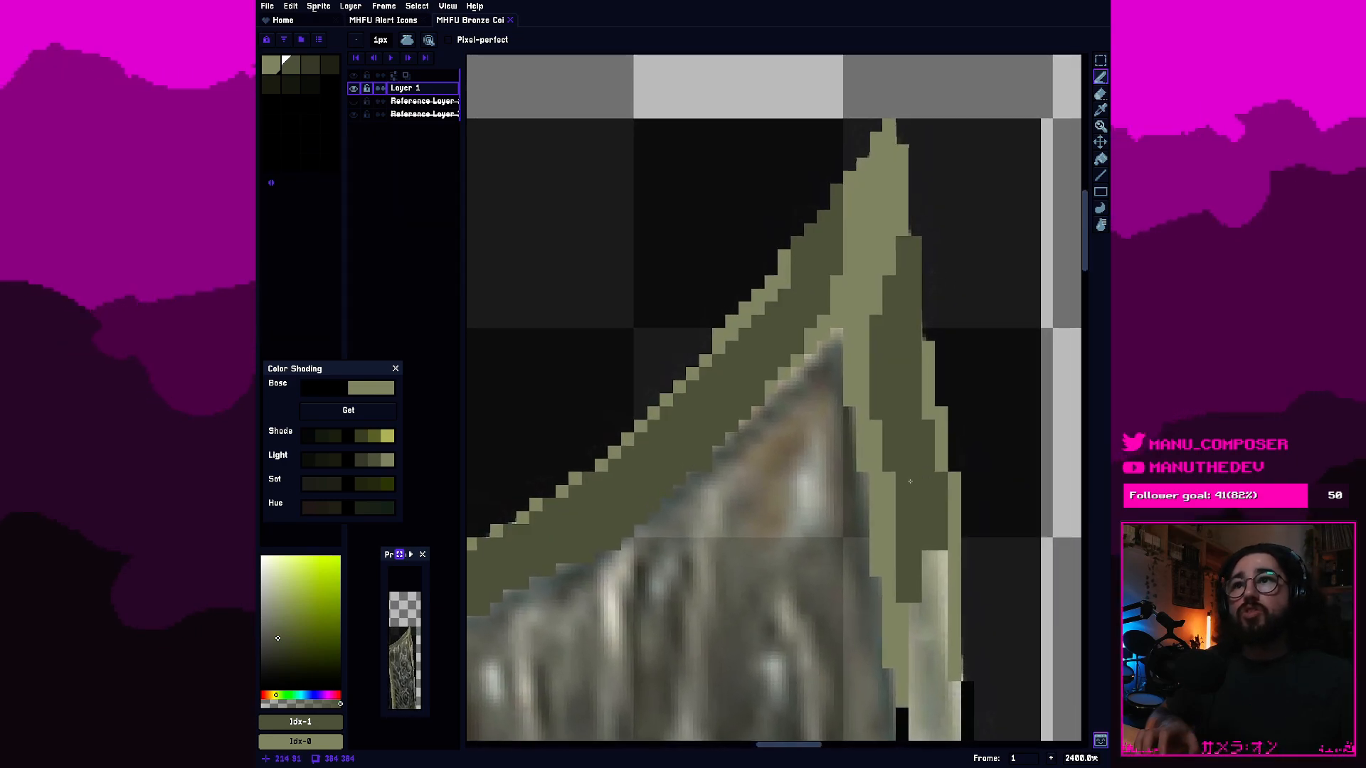
left_click_drag(767, 420, 938, 468)
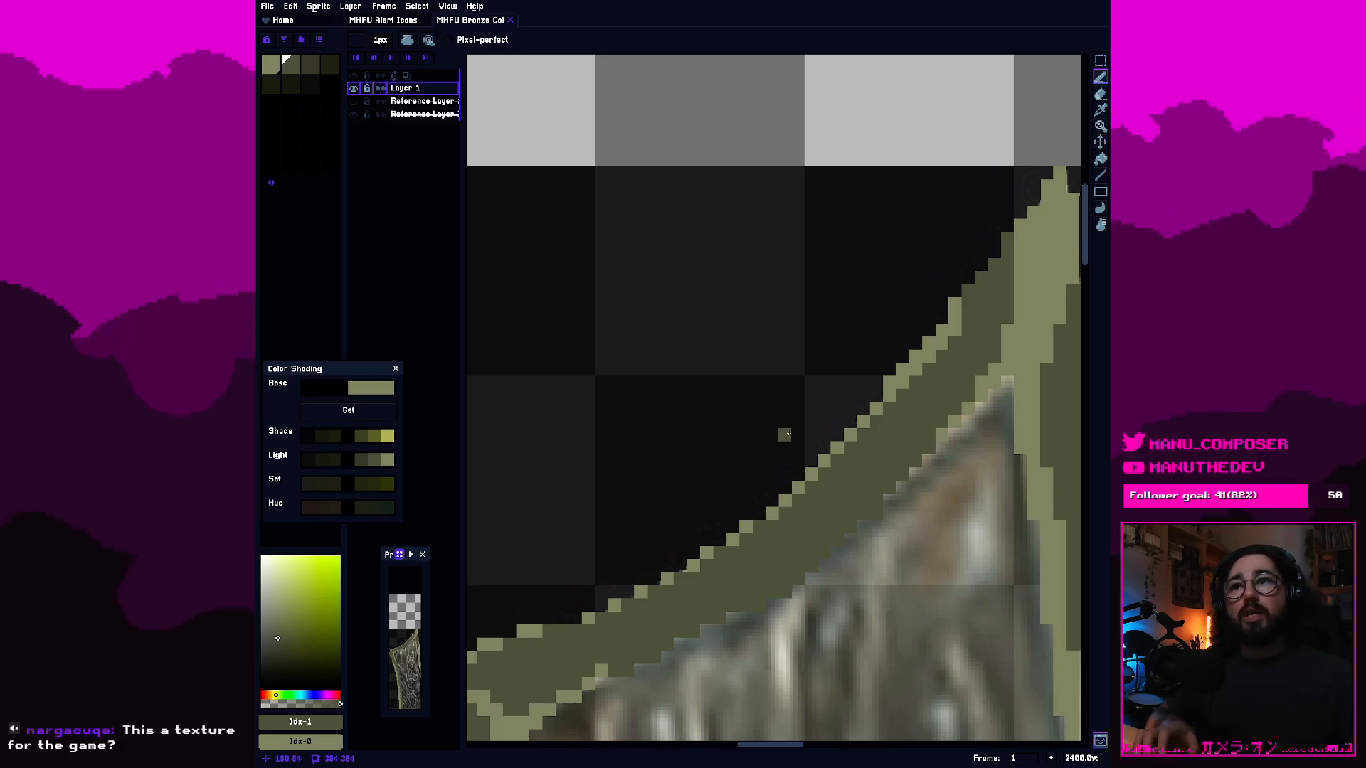
scroll(788, 433, "down", 3)
scroll(804, 463, "up", 3)
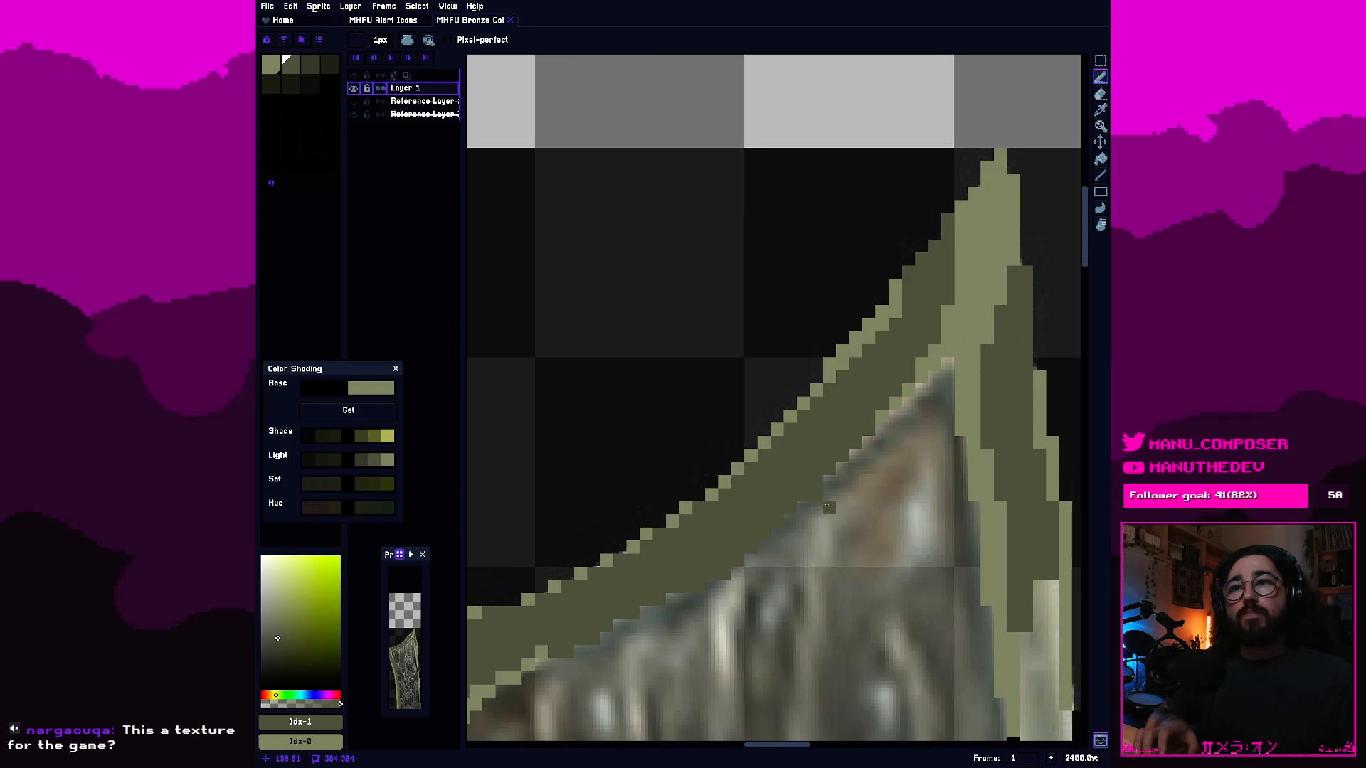
Erase stray pixels along the top border's inner edge and check the blade's silhouette from a distance.
key("e")
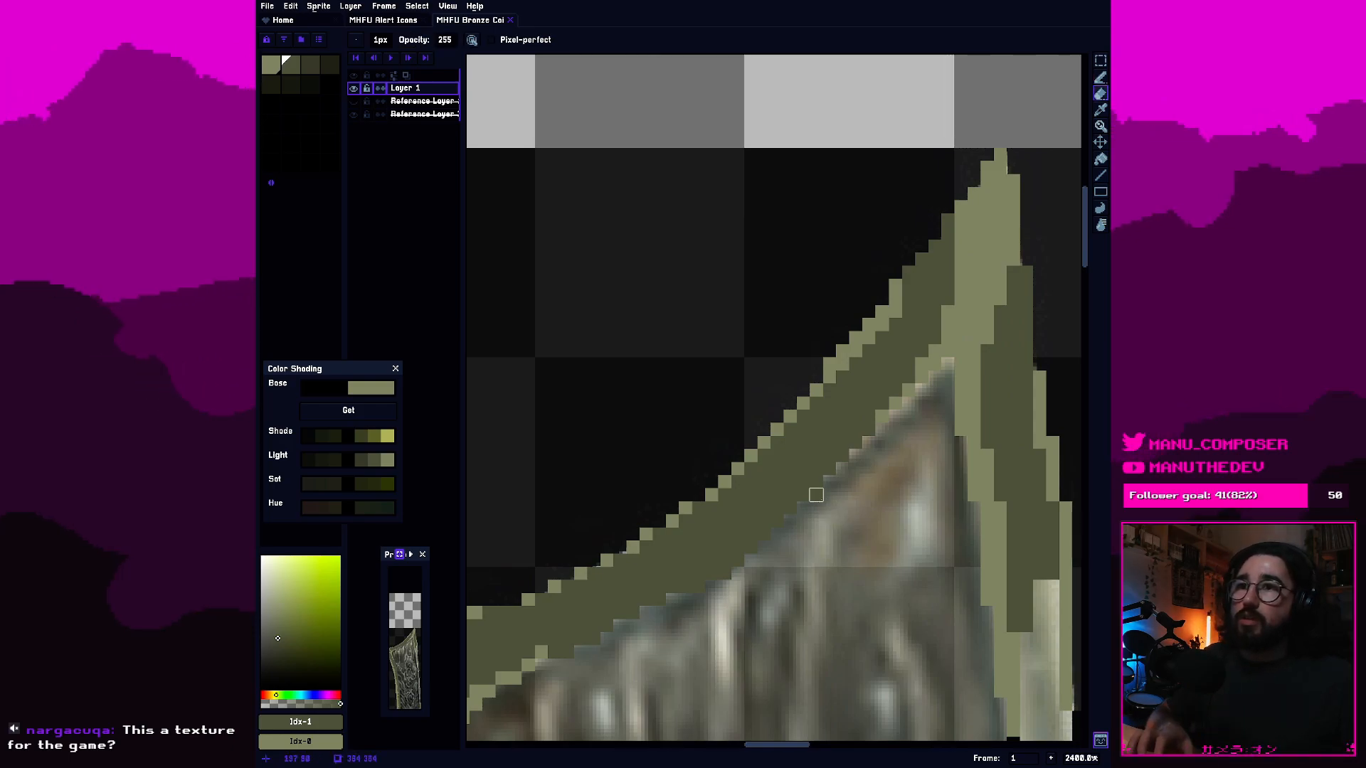
scroll(869, 482, "down", 2)
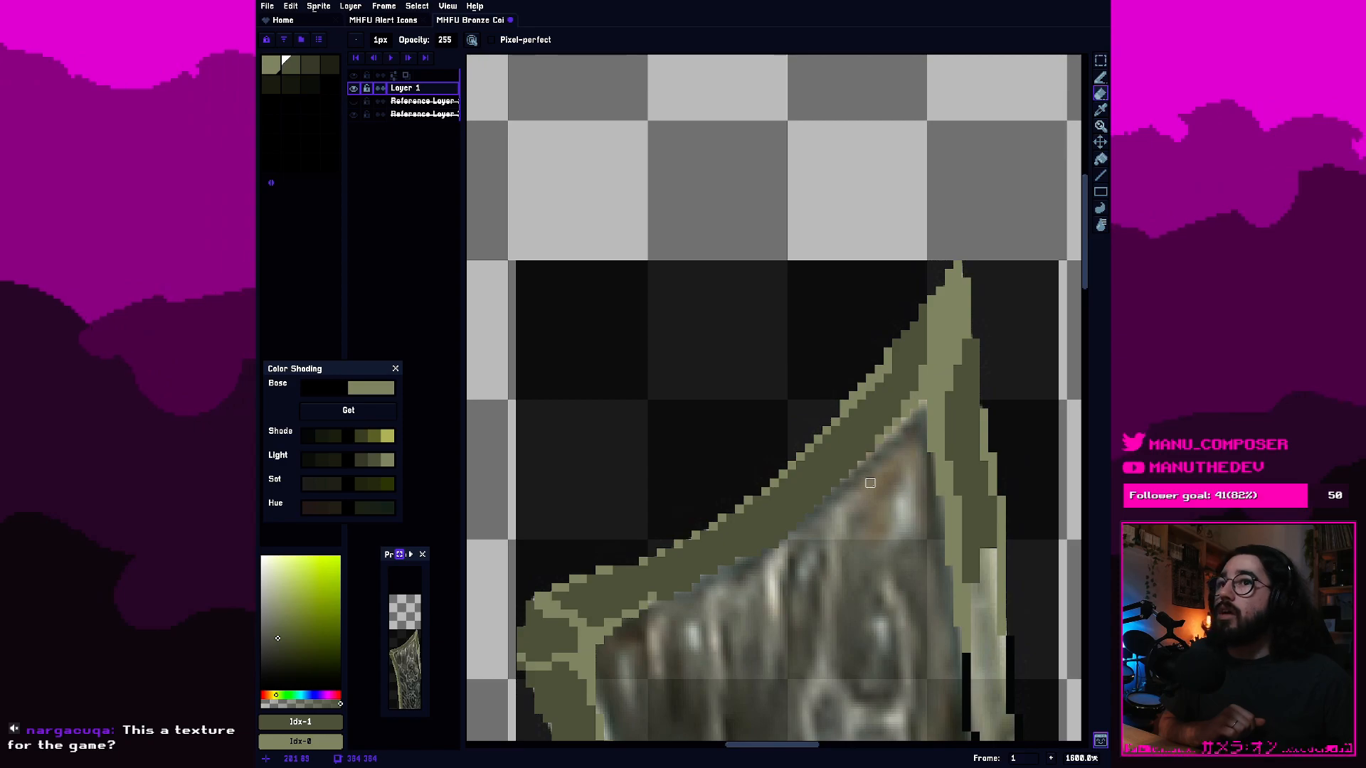
scroll(870, 484, "down", 4)
scroll(867, 512, "down", 1)
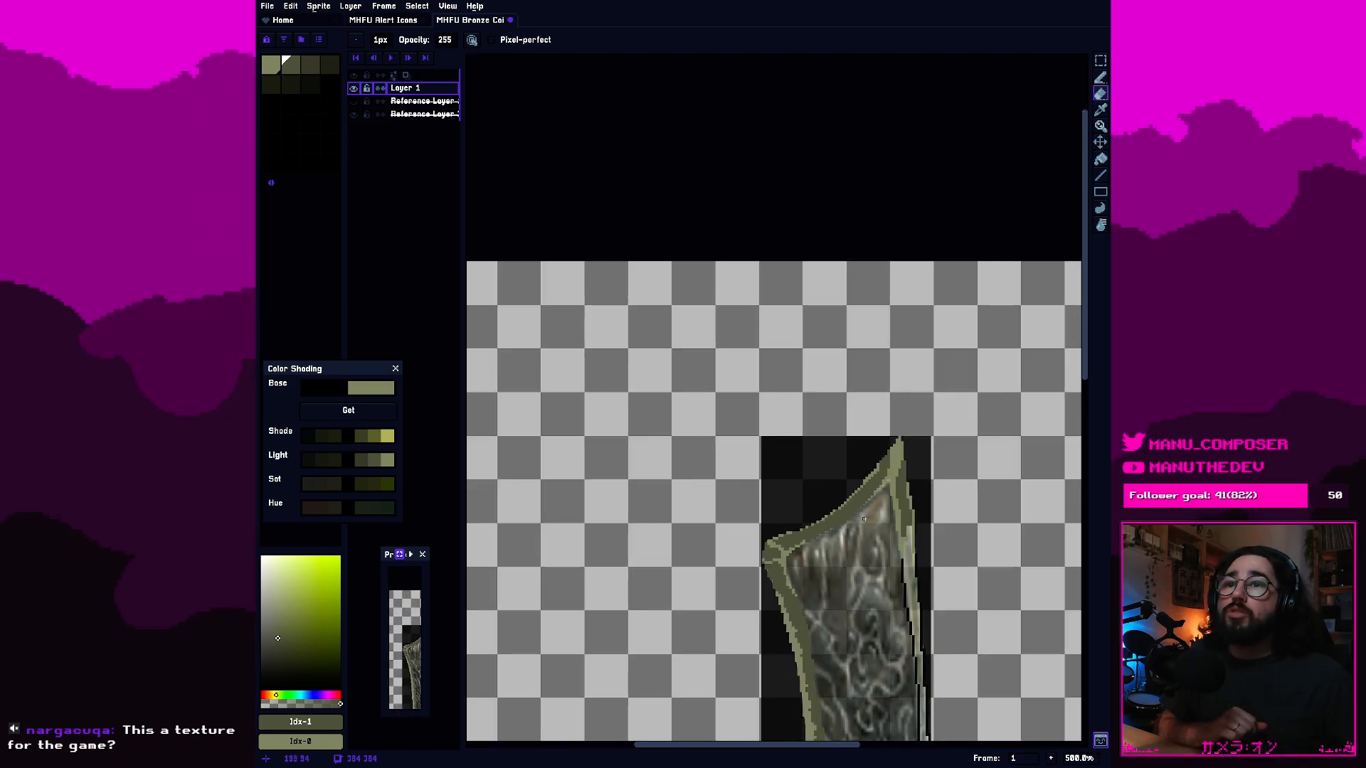
left_click_drag(876, 533, 788, 373)
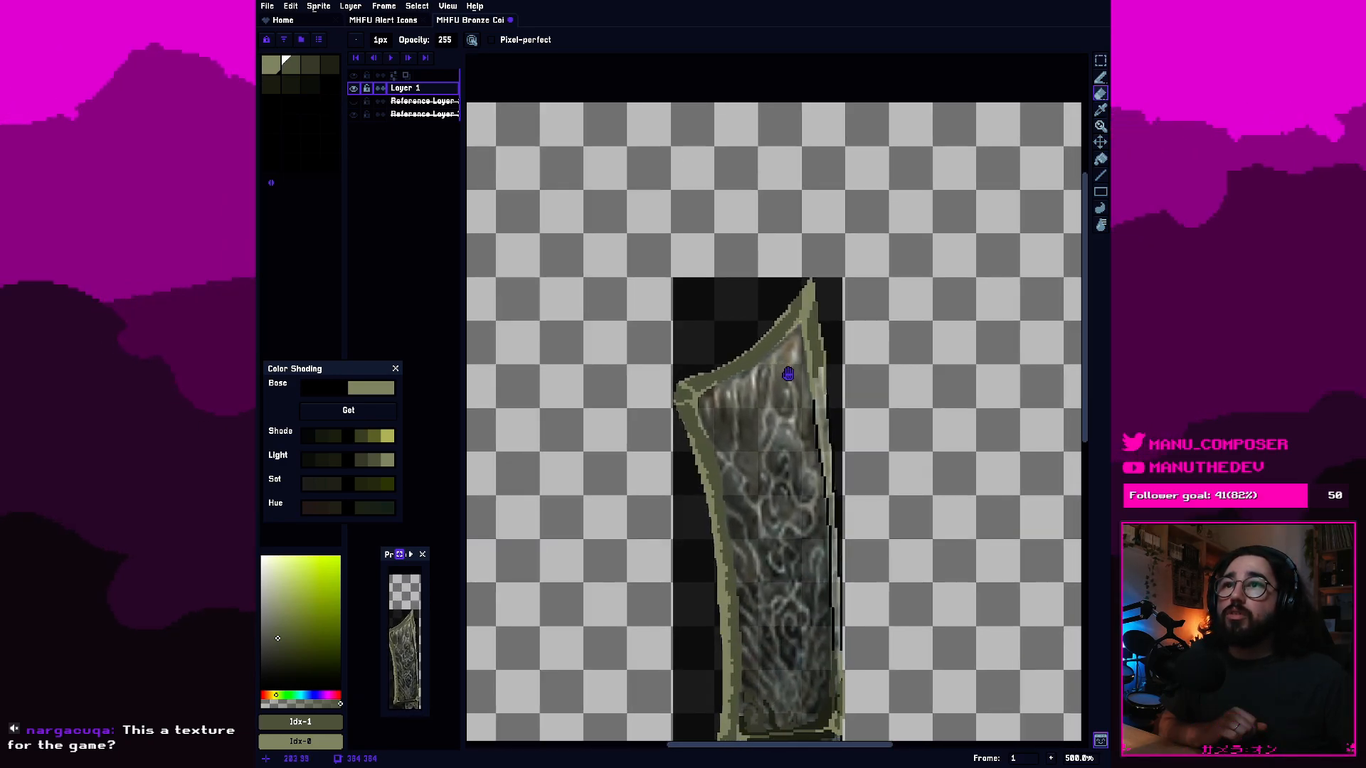
scroll(788, 373, "up", 2)
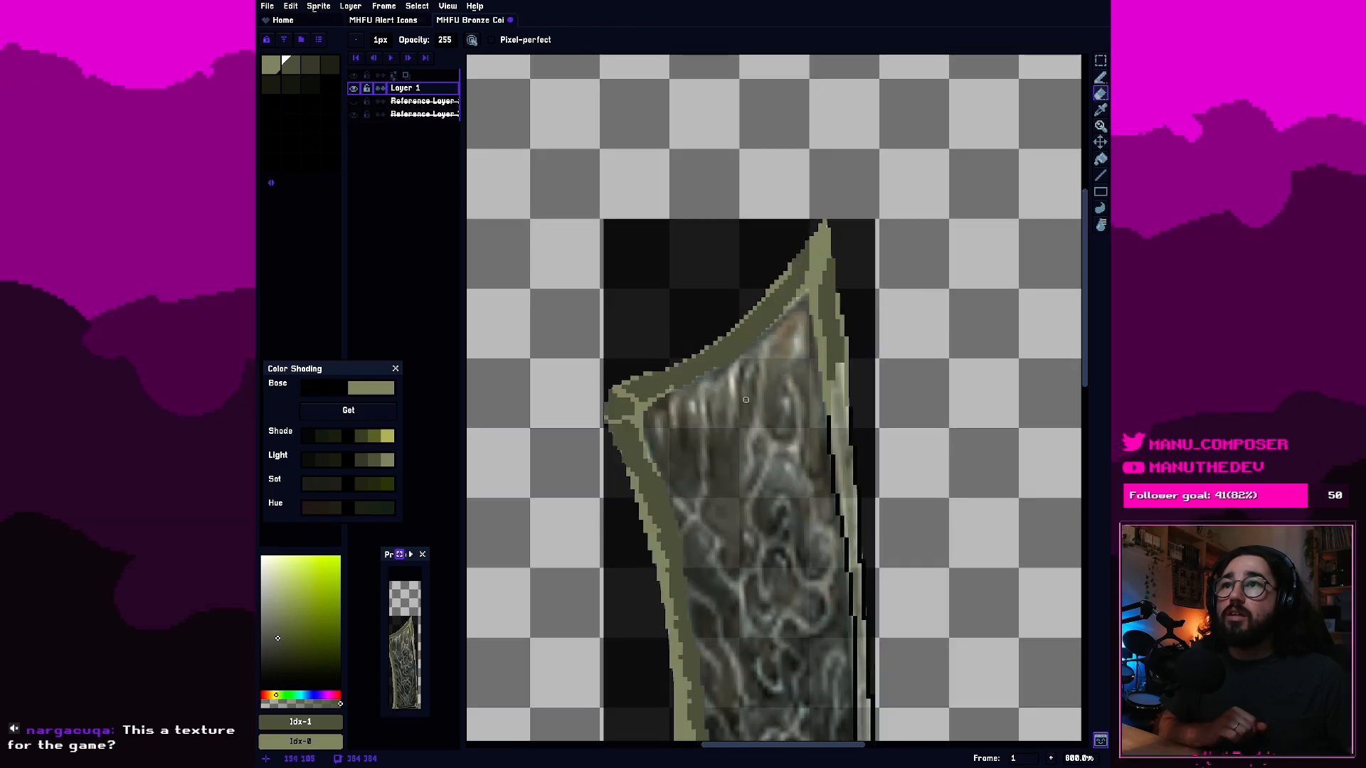
scroll(739, 373, "up", 3)
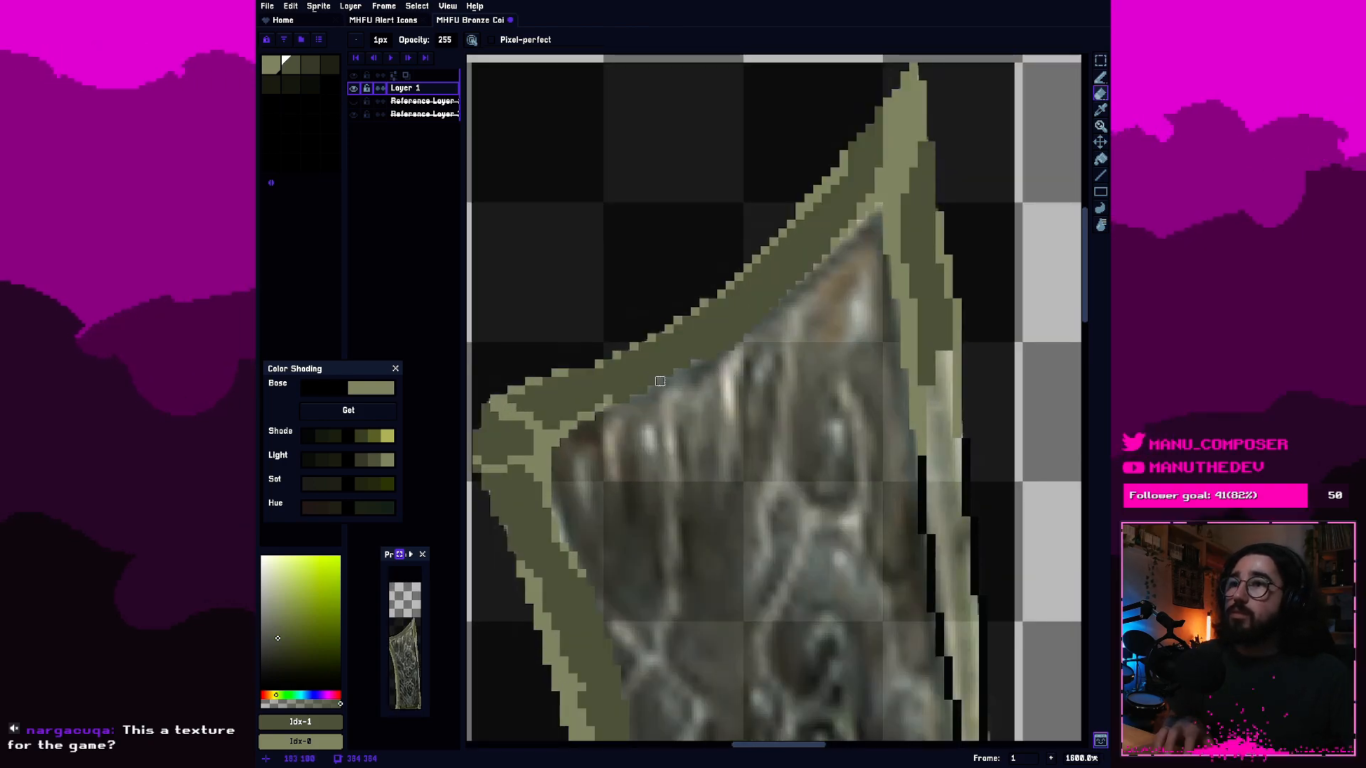
Compare the drawn borders with the cleaver reference, both close up at the tip and across the whole weapon.
left_click(272, 67)
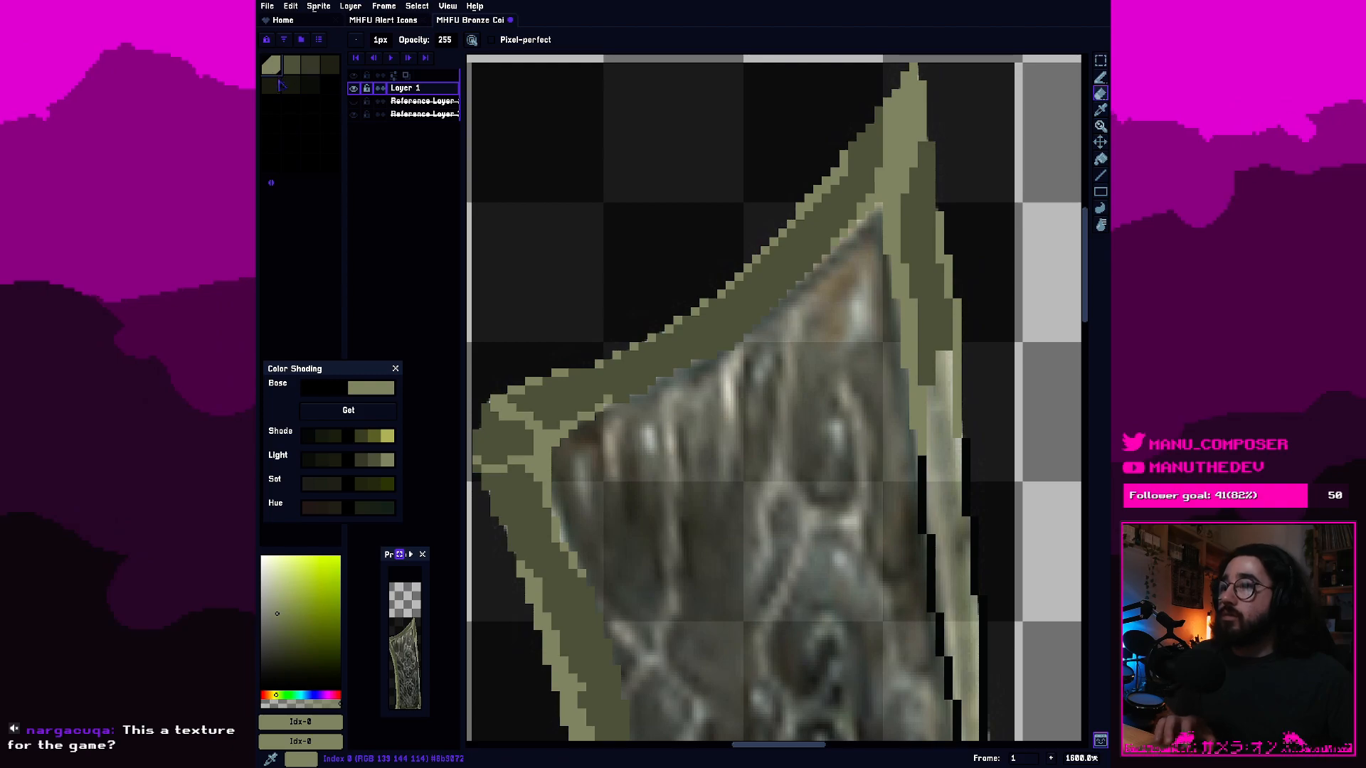
key("b")
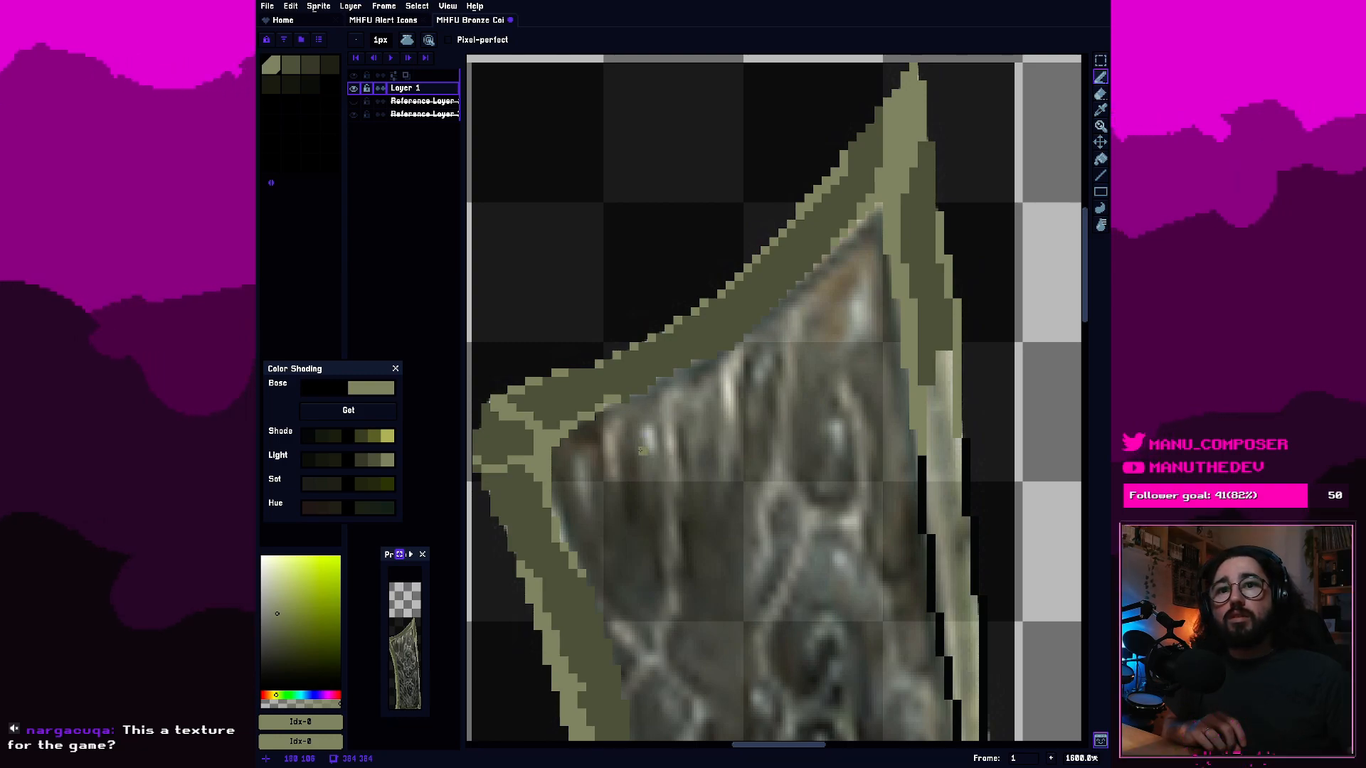
scroll(640, 450, "down", 4)
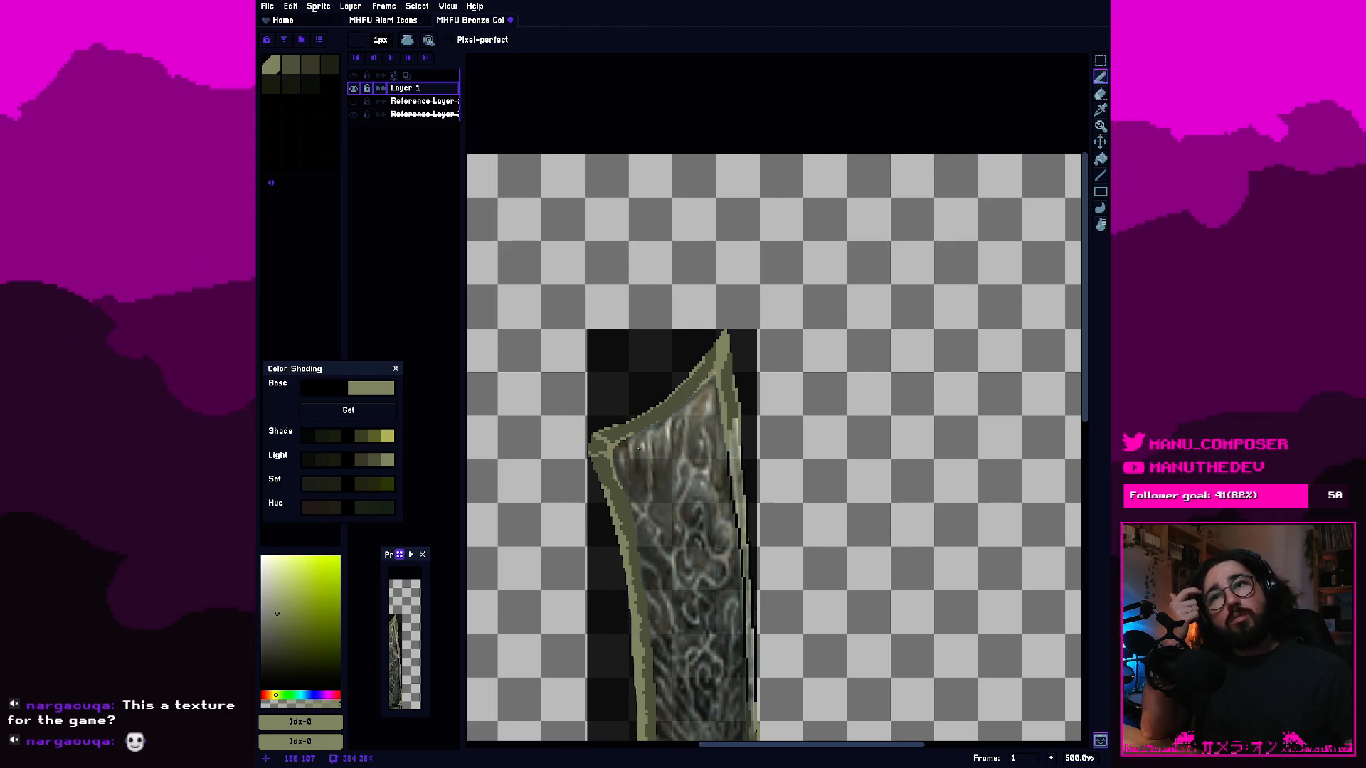
scroll(638, 448, "up", 2)
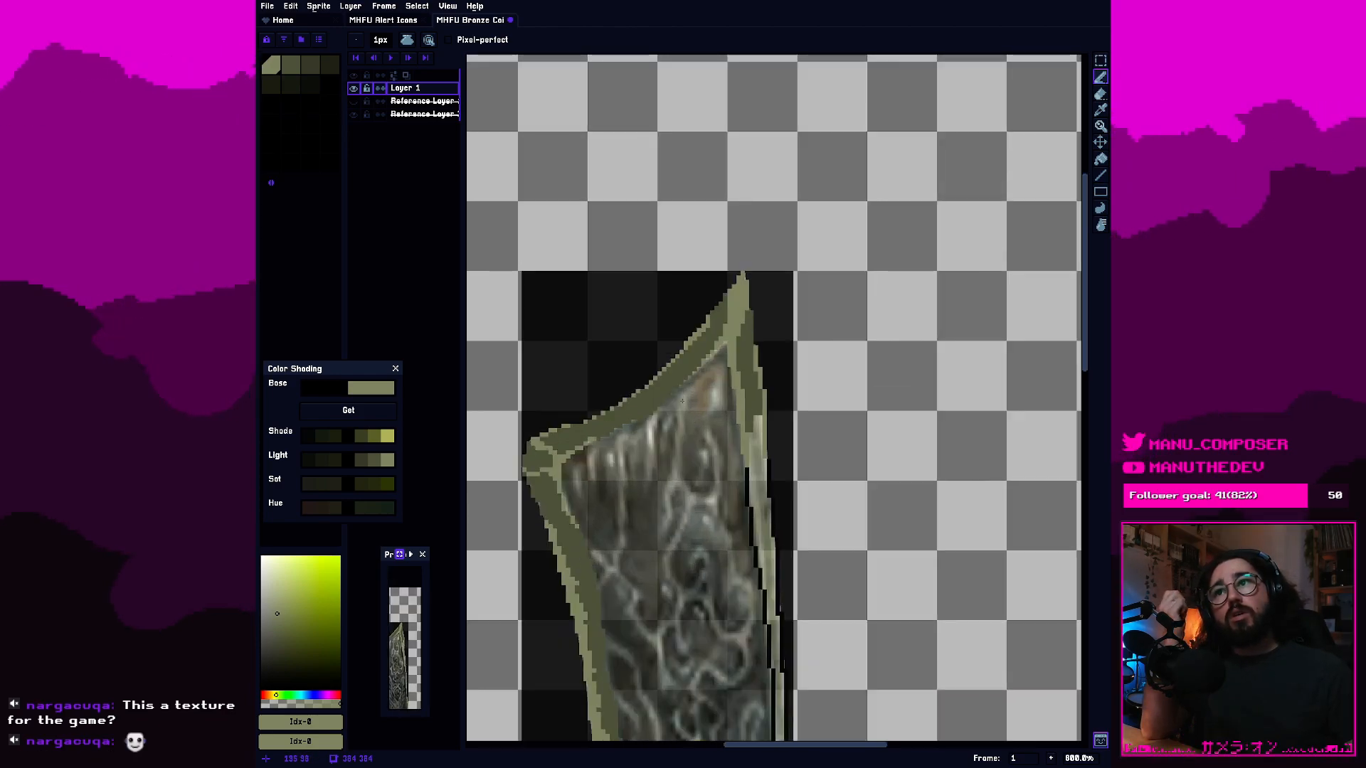
scroll(673, 413, "up", 5)
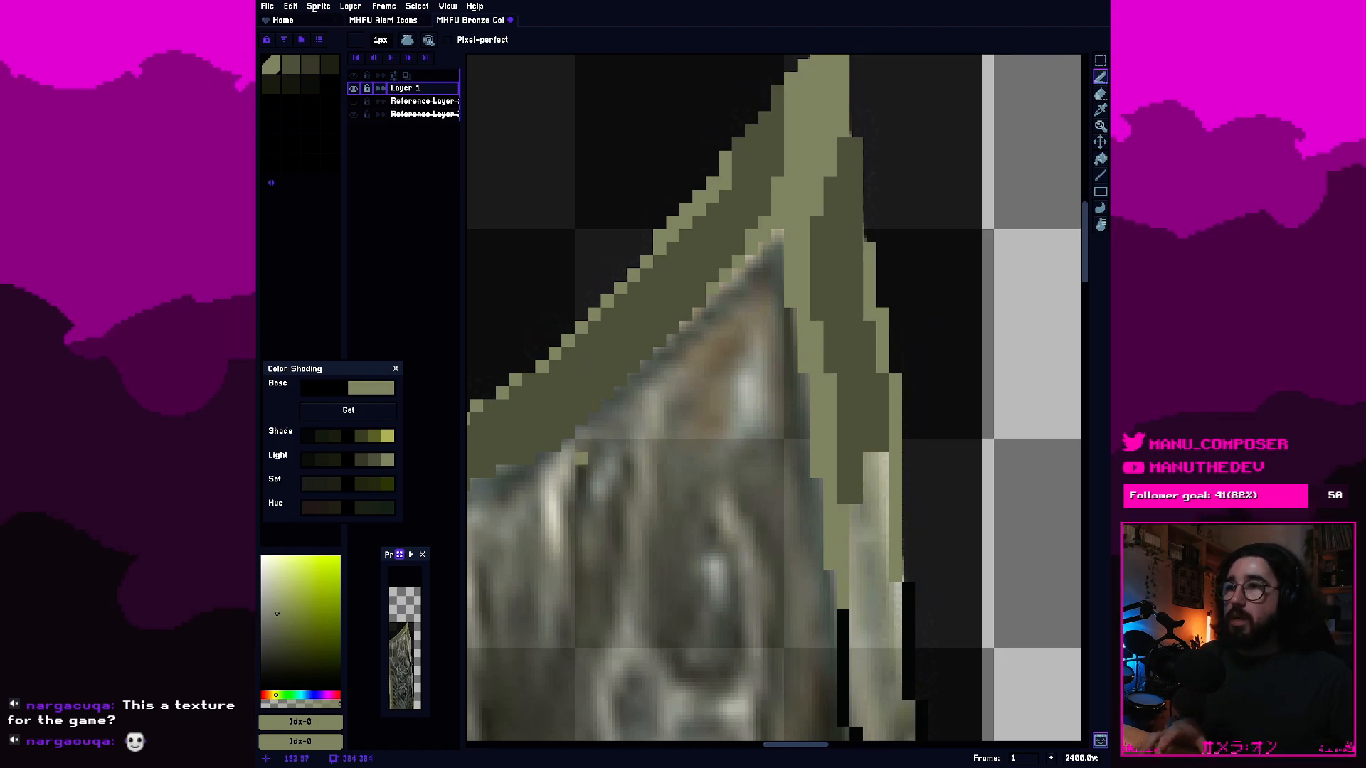
key("e")
scroll(600, 435, "down", 5)
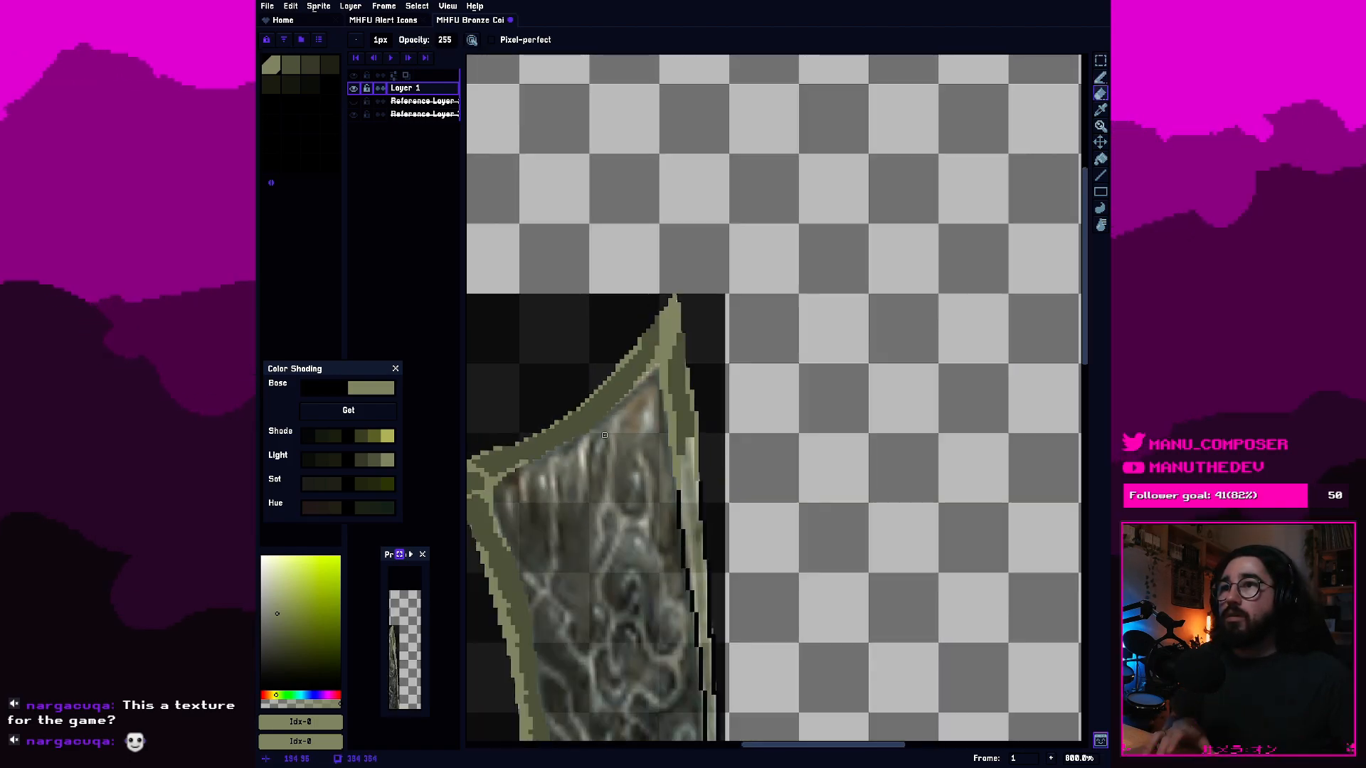
scroll(600, 435, "down", 5)
left_click_drag(677, 396, 740, 340)
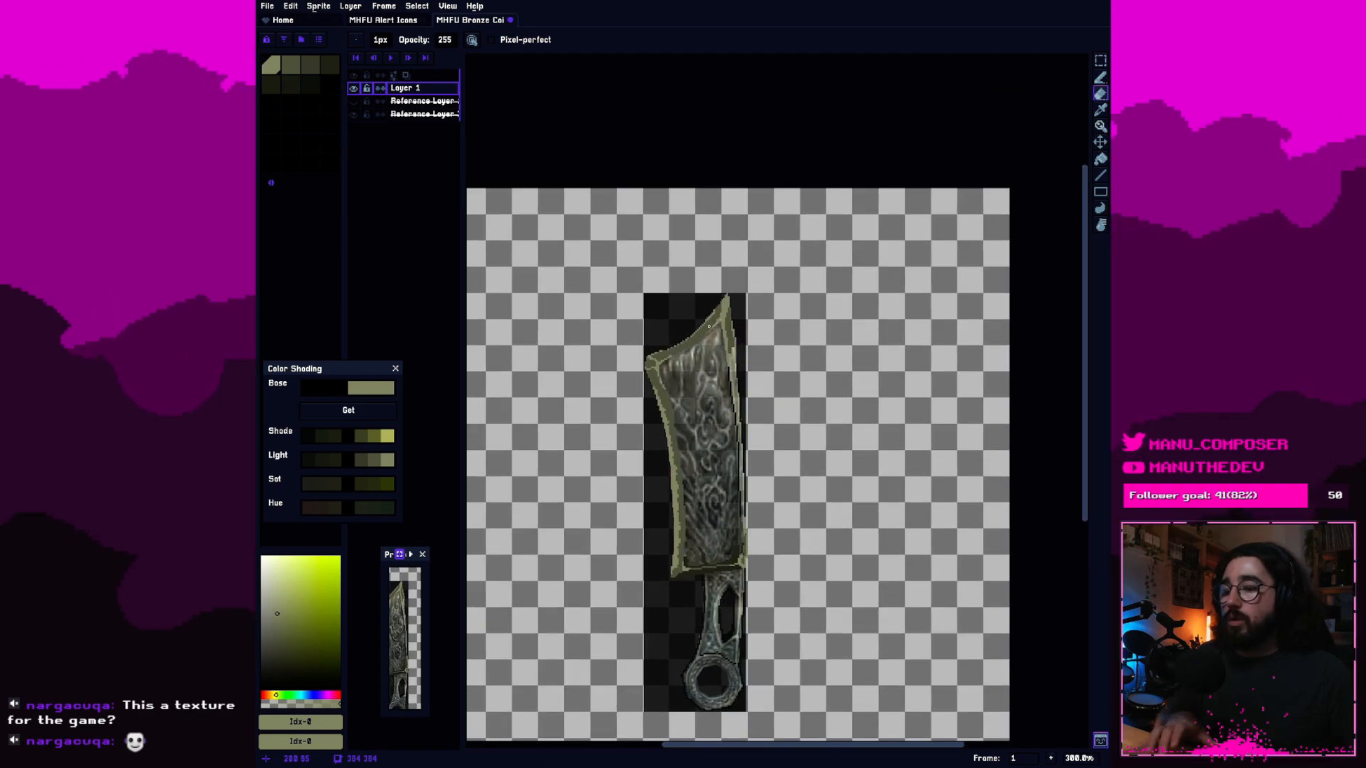
scroll(737, 438, "up", 7)
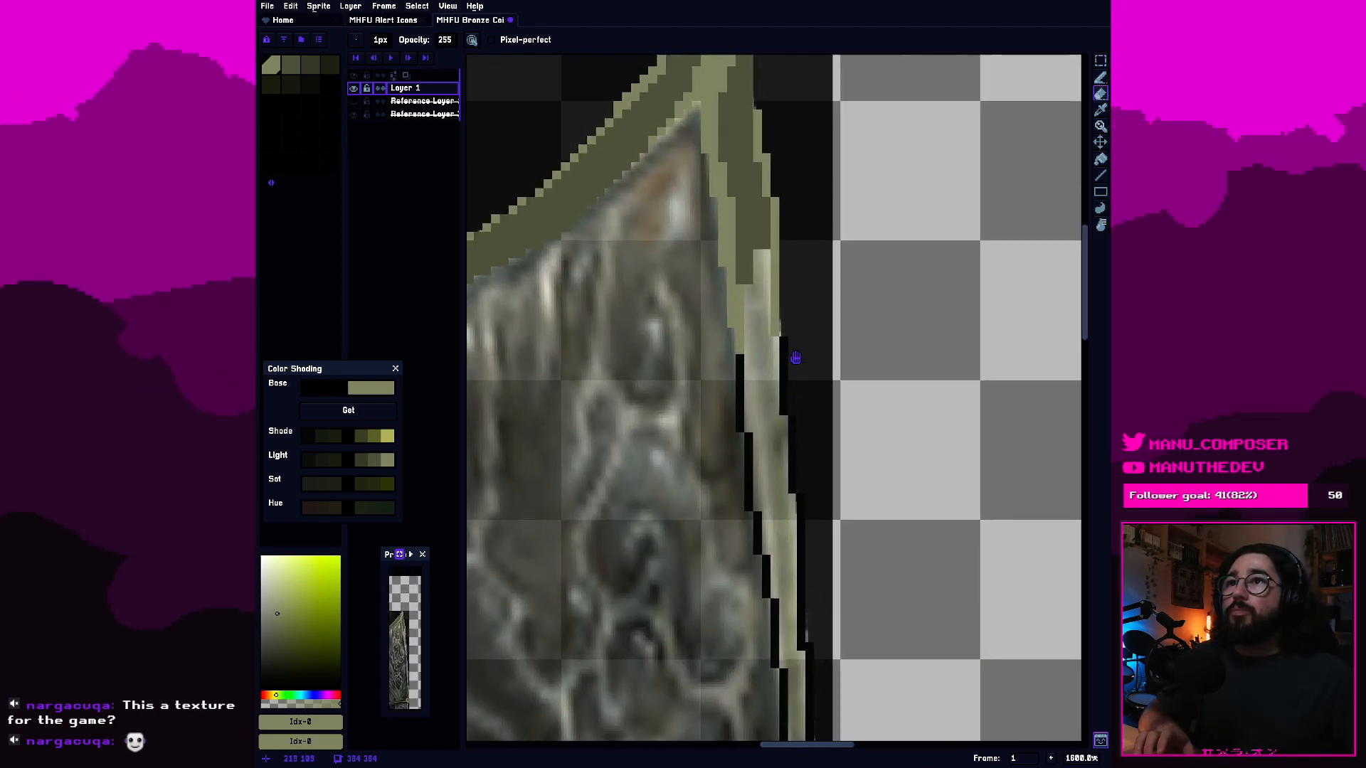
Fill the pale strip of the right border below the tip with the second olive swatch, using the 1px Pencil.
left_click_drag(796, 358, 811, 427)
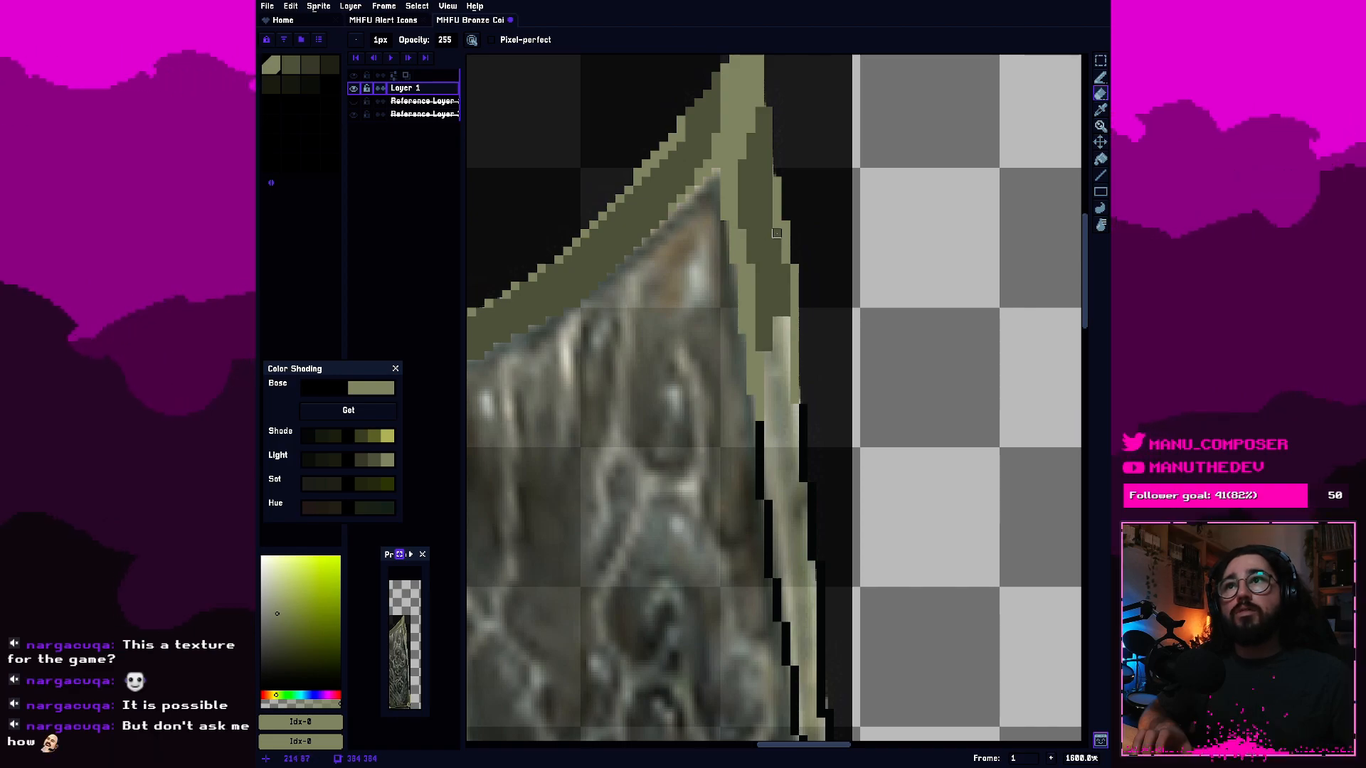
left_click(290, 65)
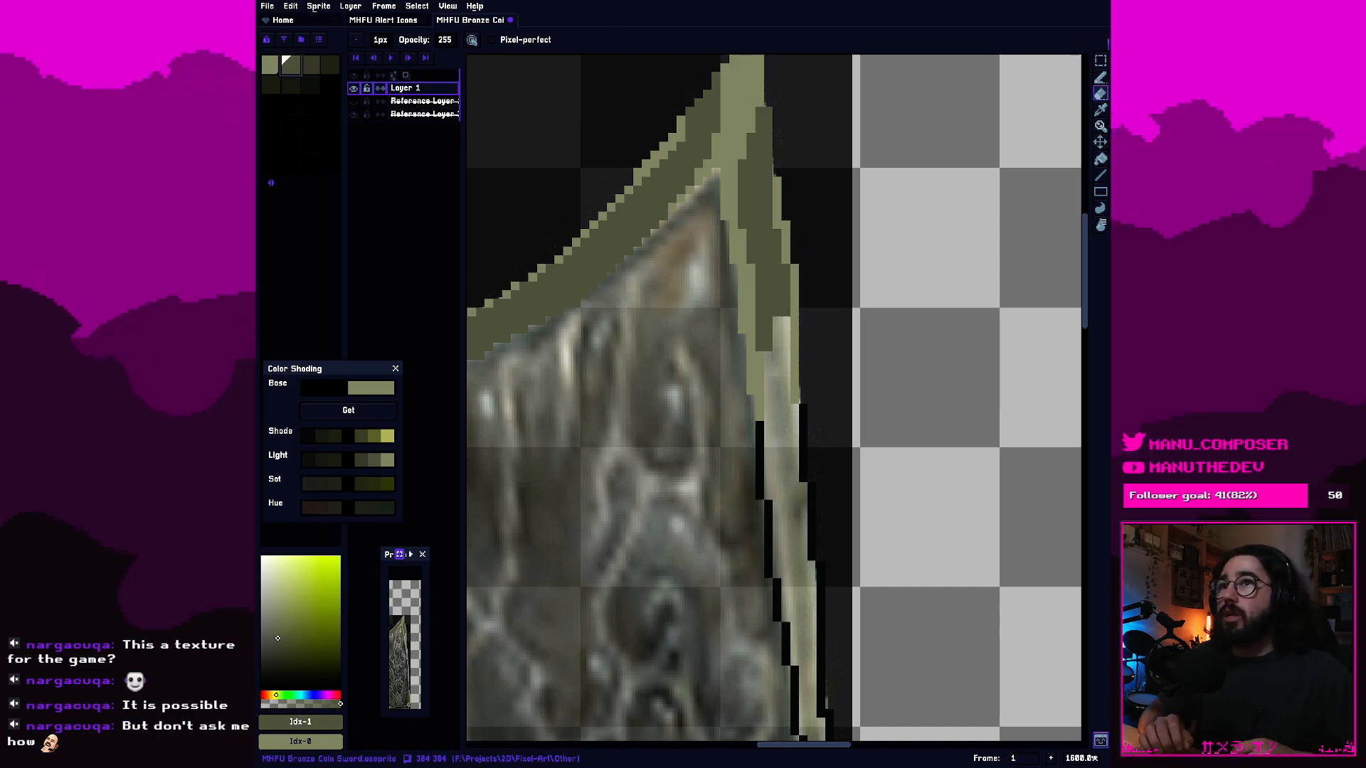
left_click(1101, 76)
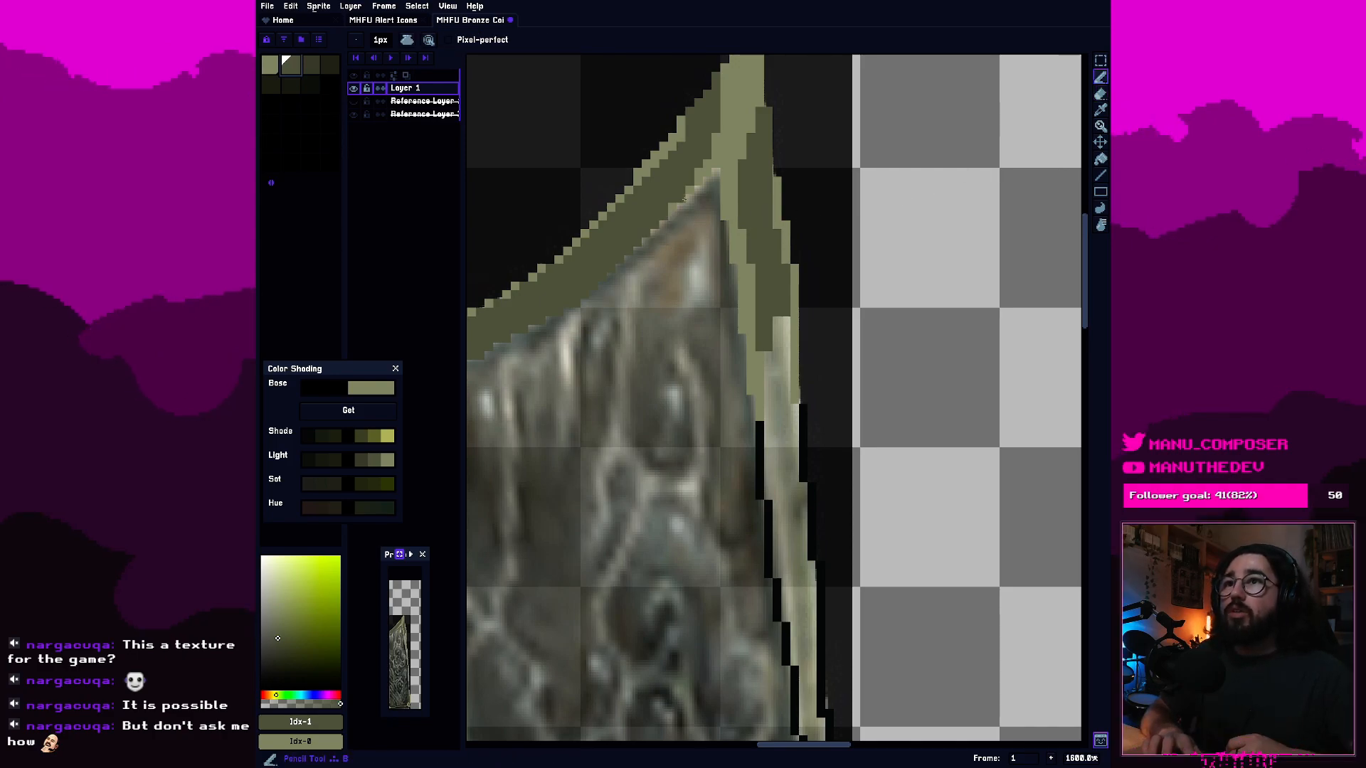
left_click(777, 224)
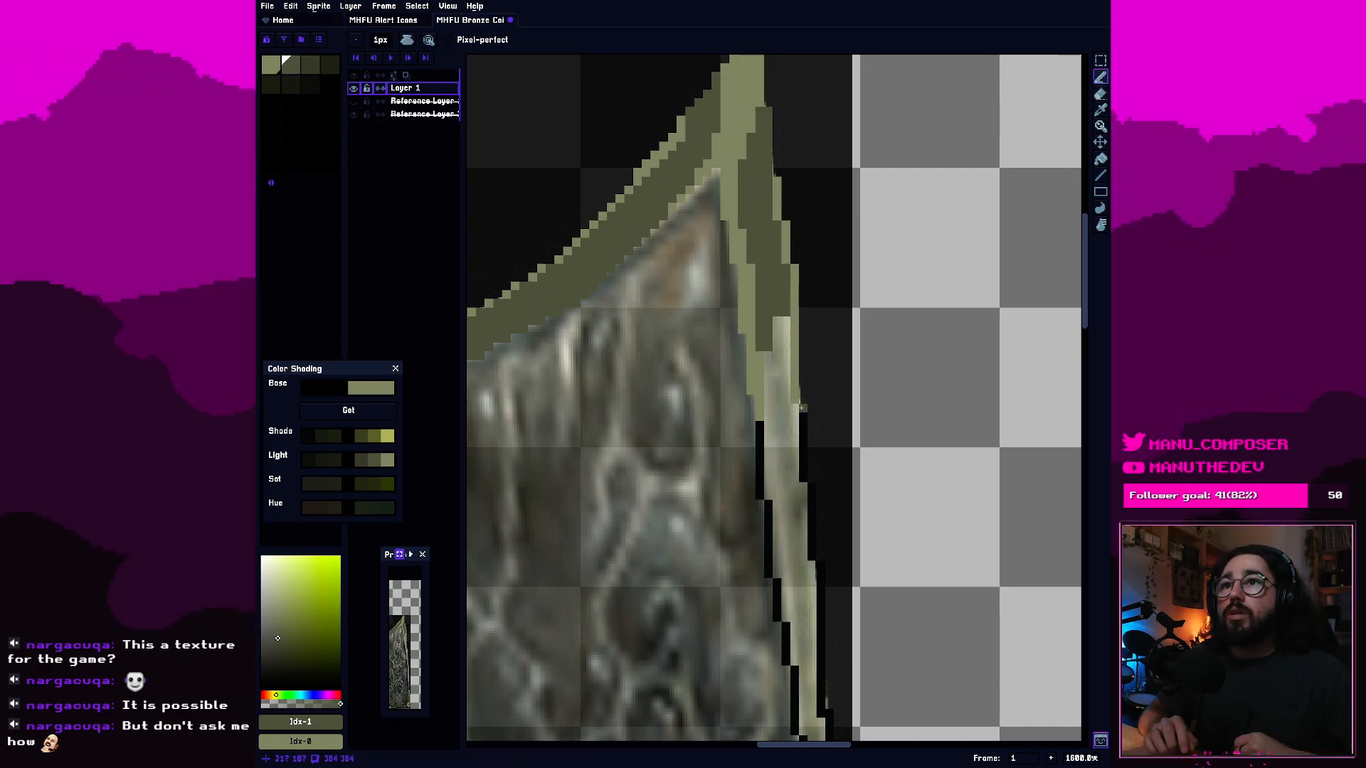
left_click_drag(792, 410, 780, 331)
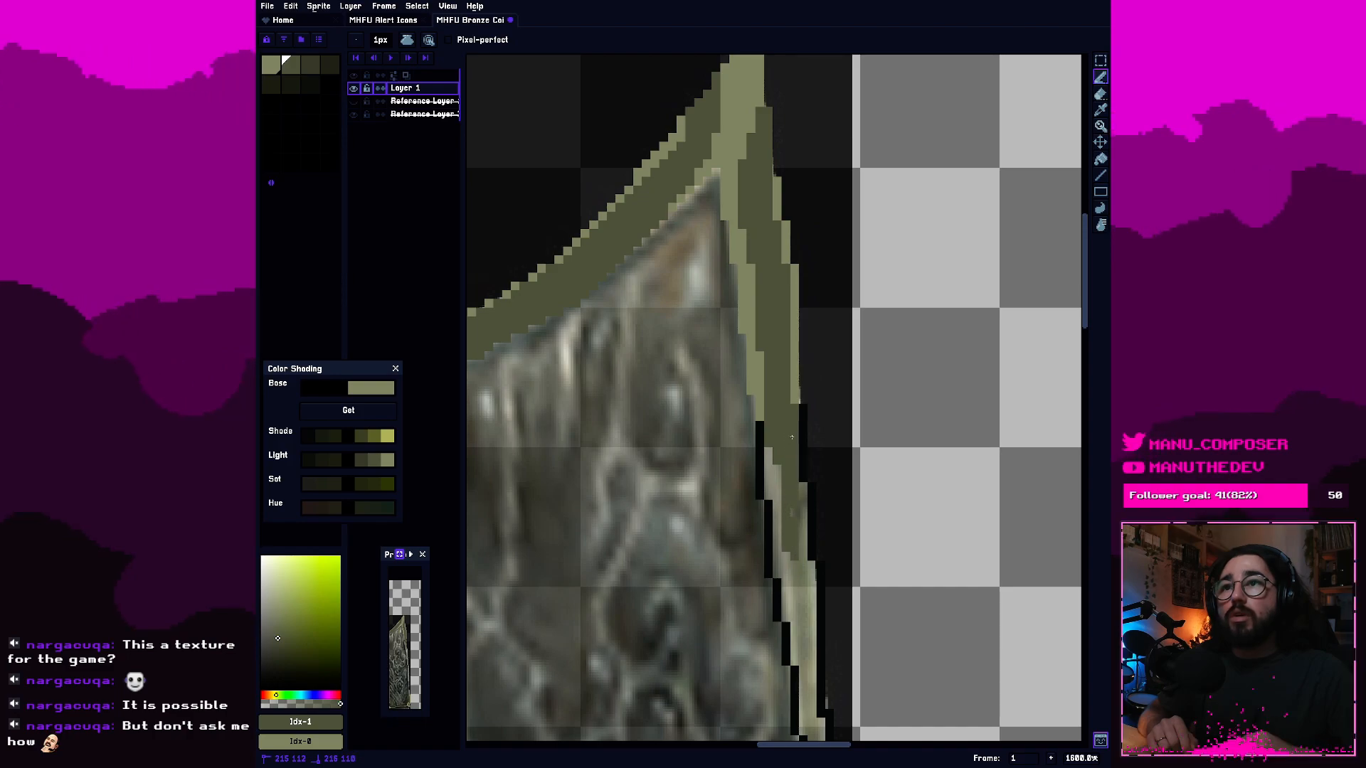
left_click_drag(802, 497, 803, 546)
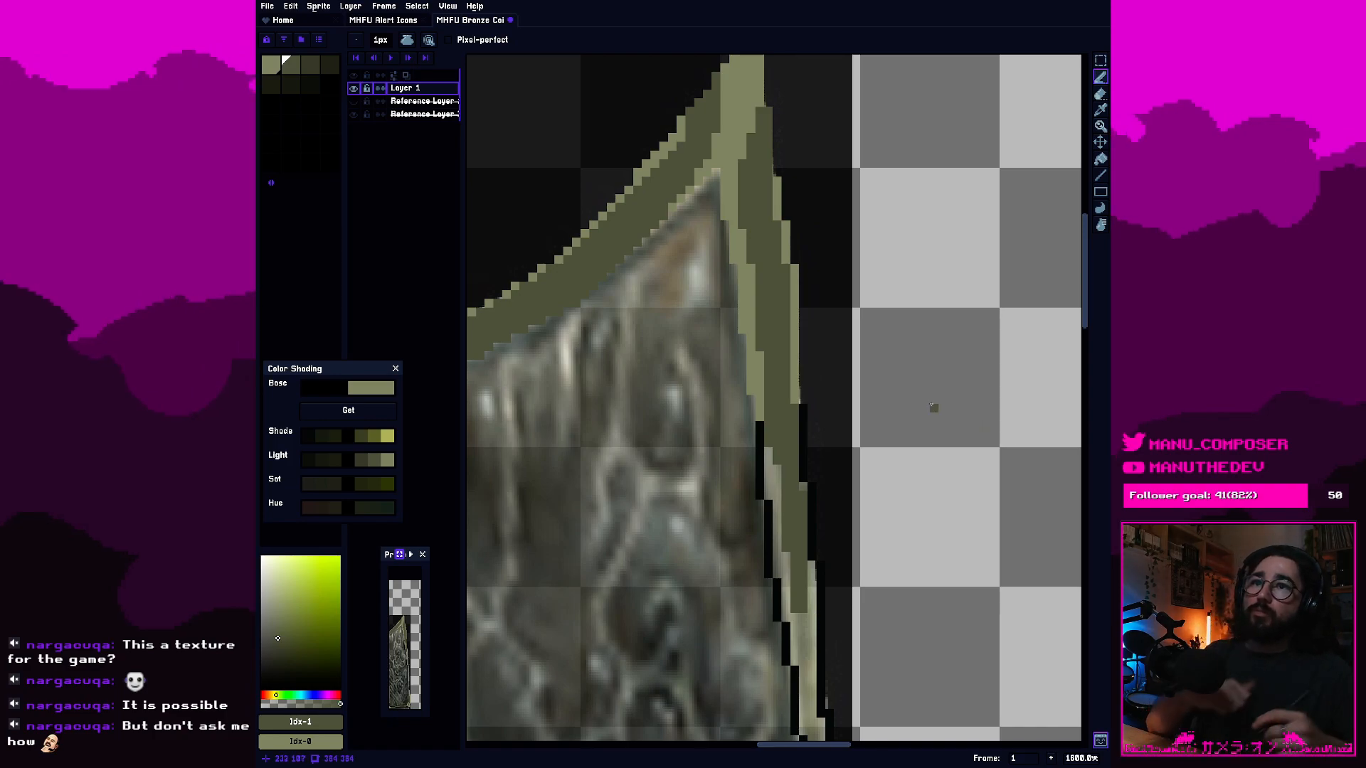
Continue the second olive fill further down the right border as a narrow stepped strip between the black outlines.
left_click_drag(896, 570, 847, 329)
scroll(797, 313, "up", 2)
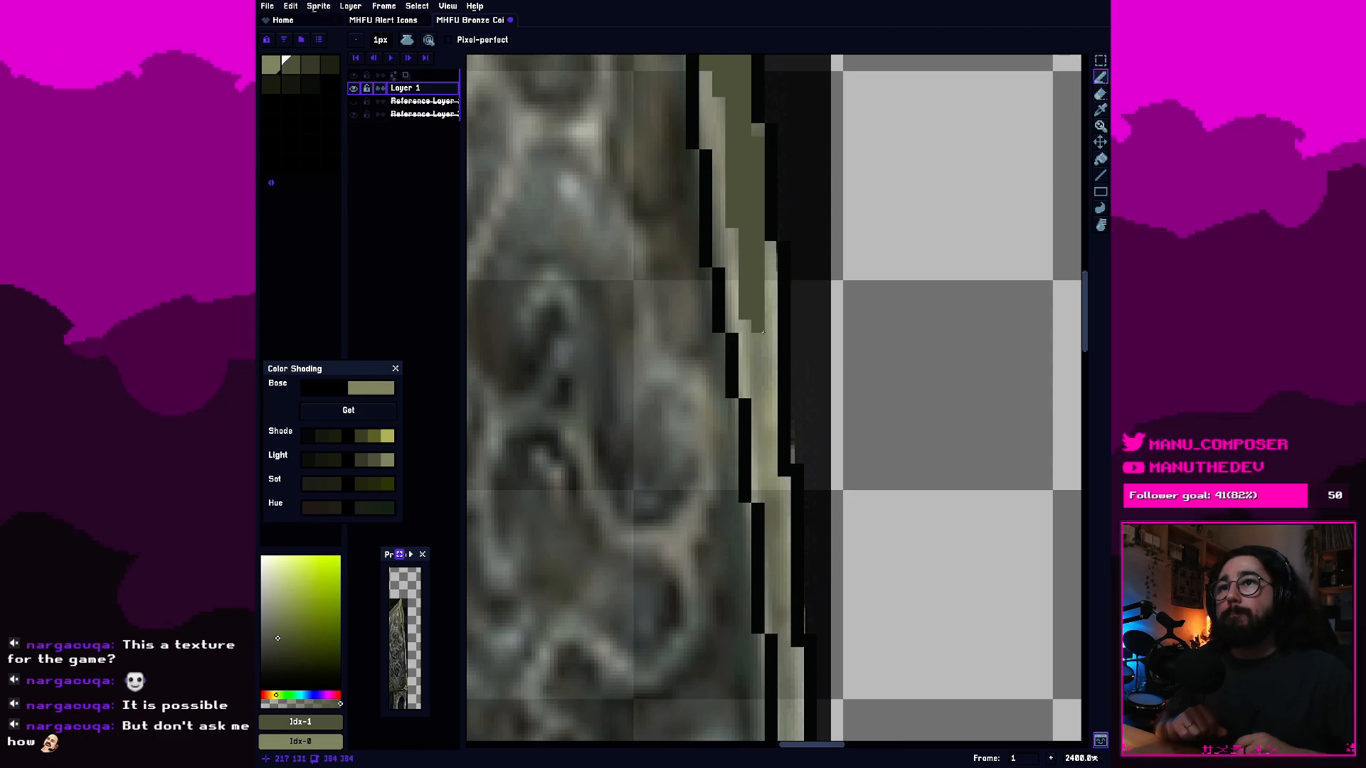
left_click(759, 328)
left_click_drag(756, 361, 774, 491)
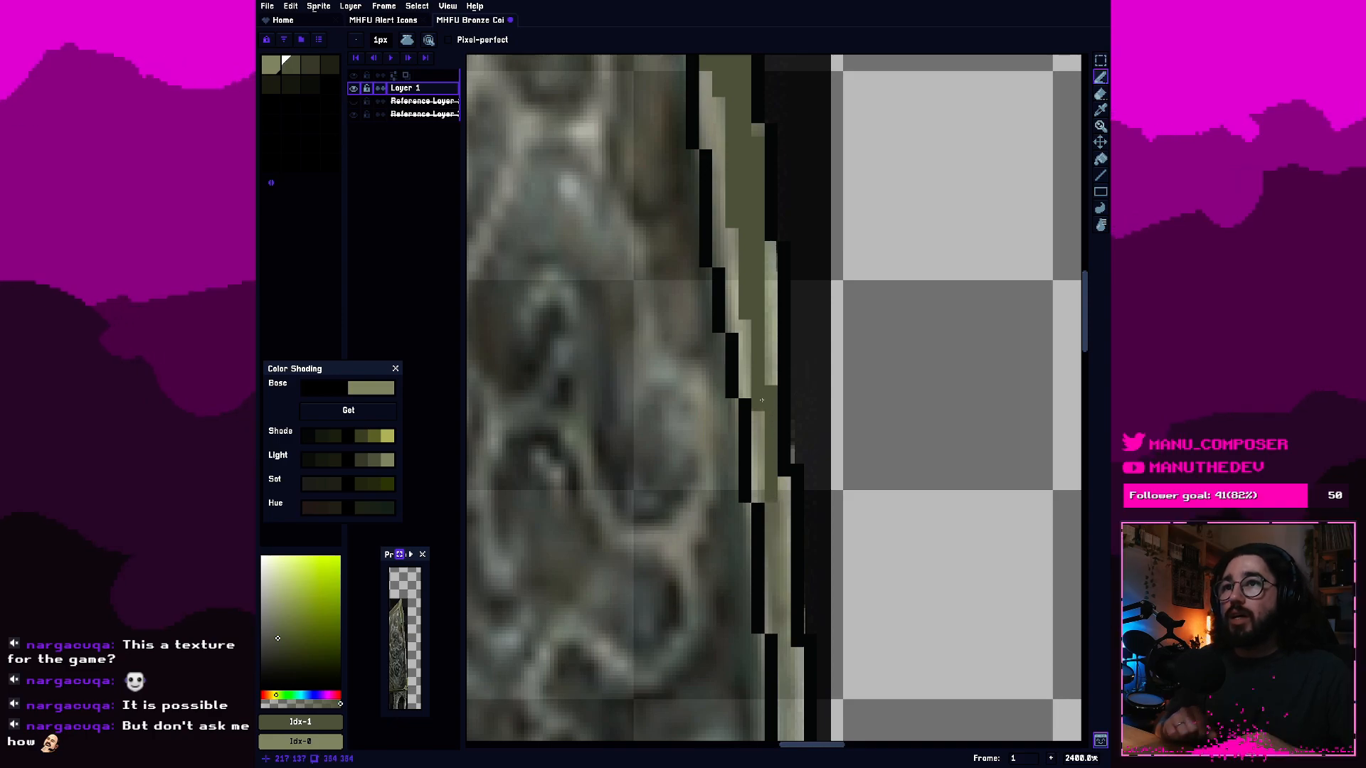
Fill the middle strip of the right border below the tip with the third olive swatch, using the Paint Bucket.
key("e")
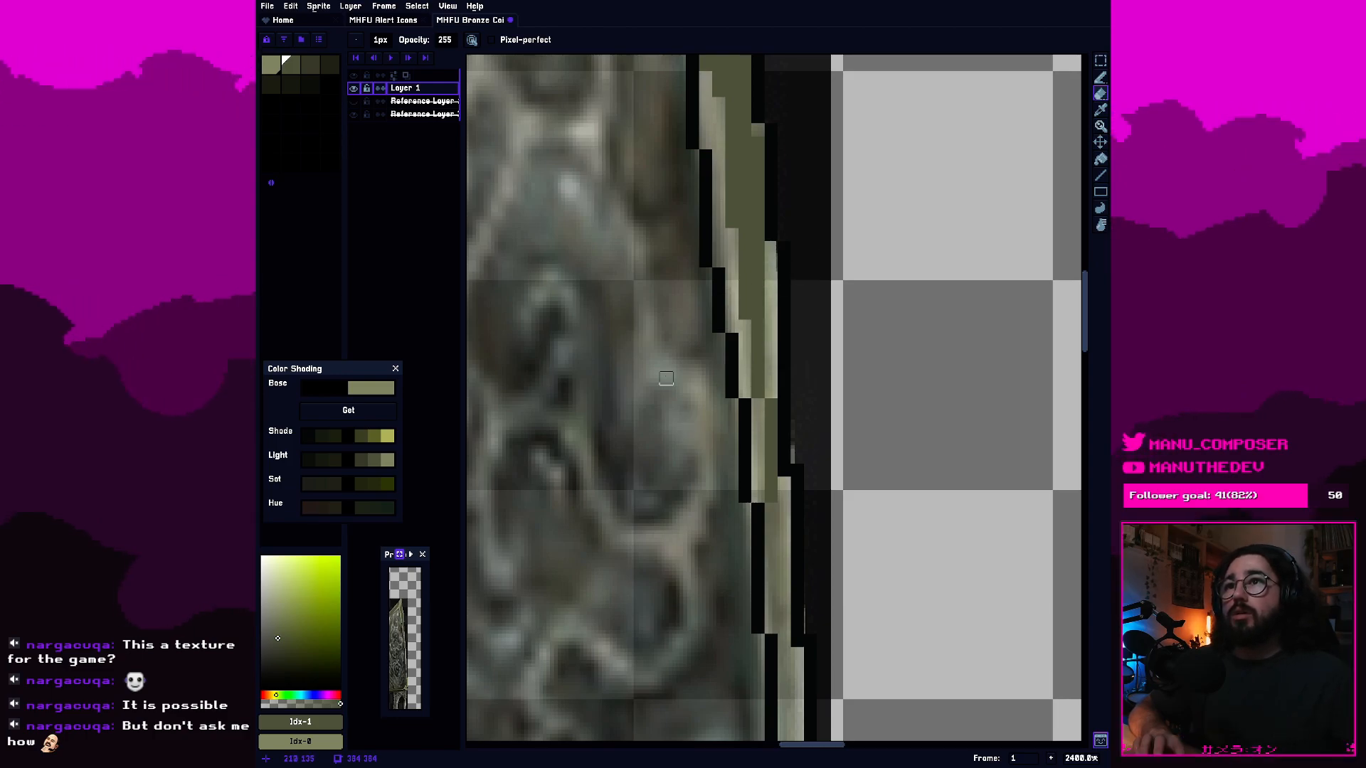
scroll(782, 320, "up", 5)
scroll(878, 570, "down", 3)
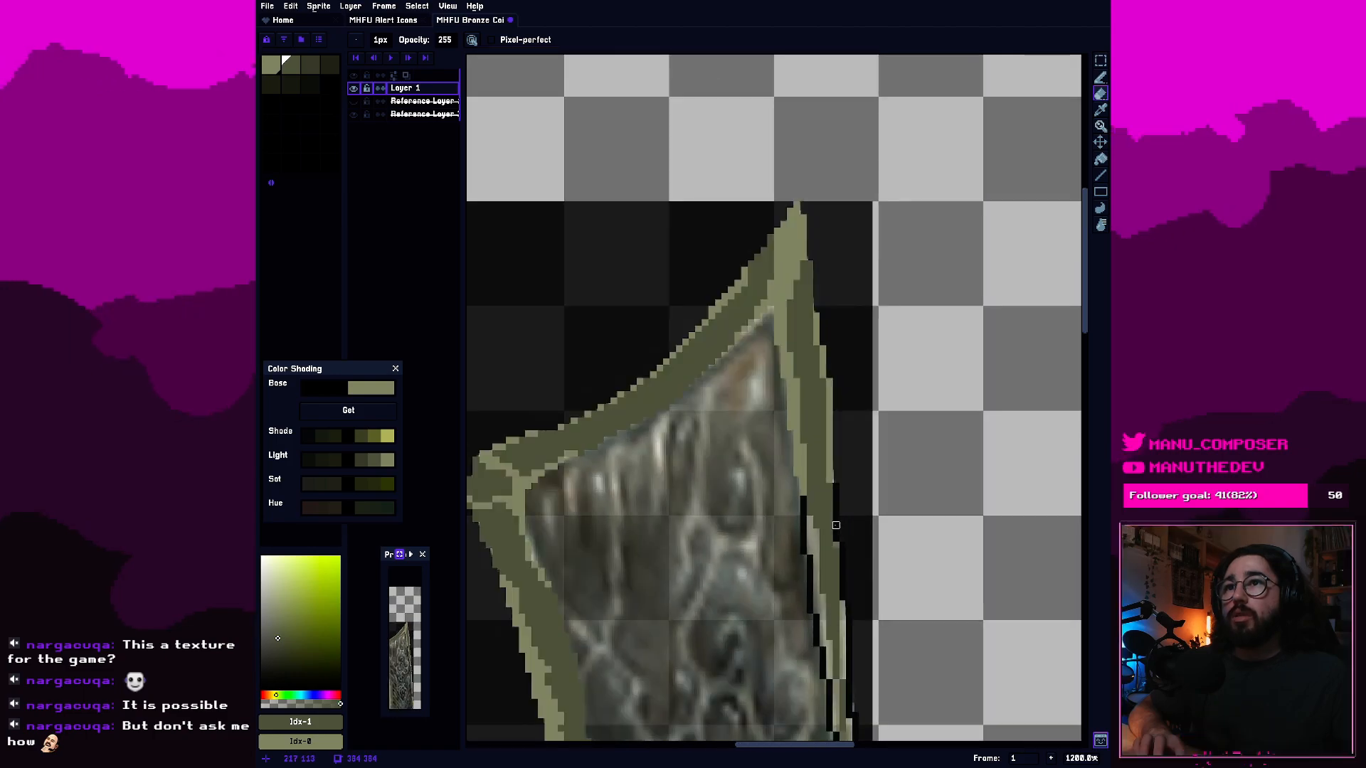
scroll(933, 488, "up", 2)
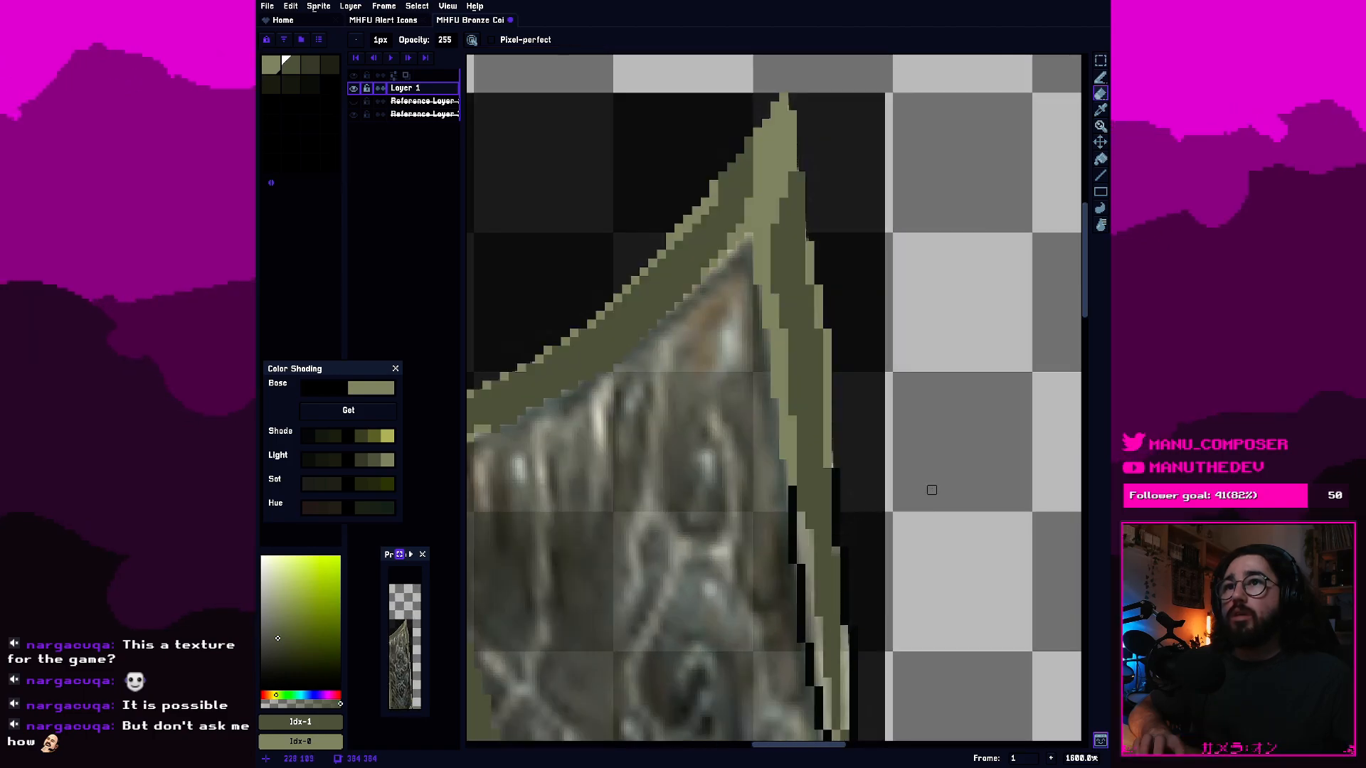
left_click(287, 71)
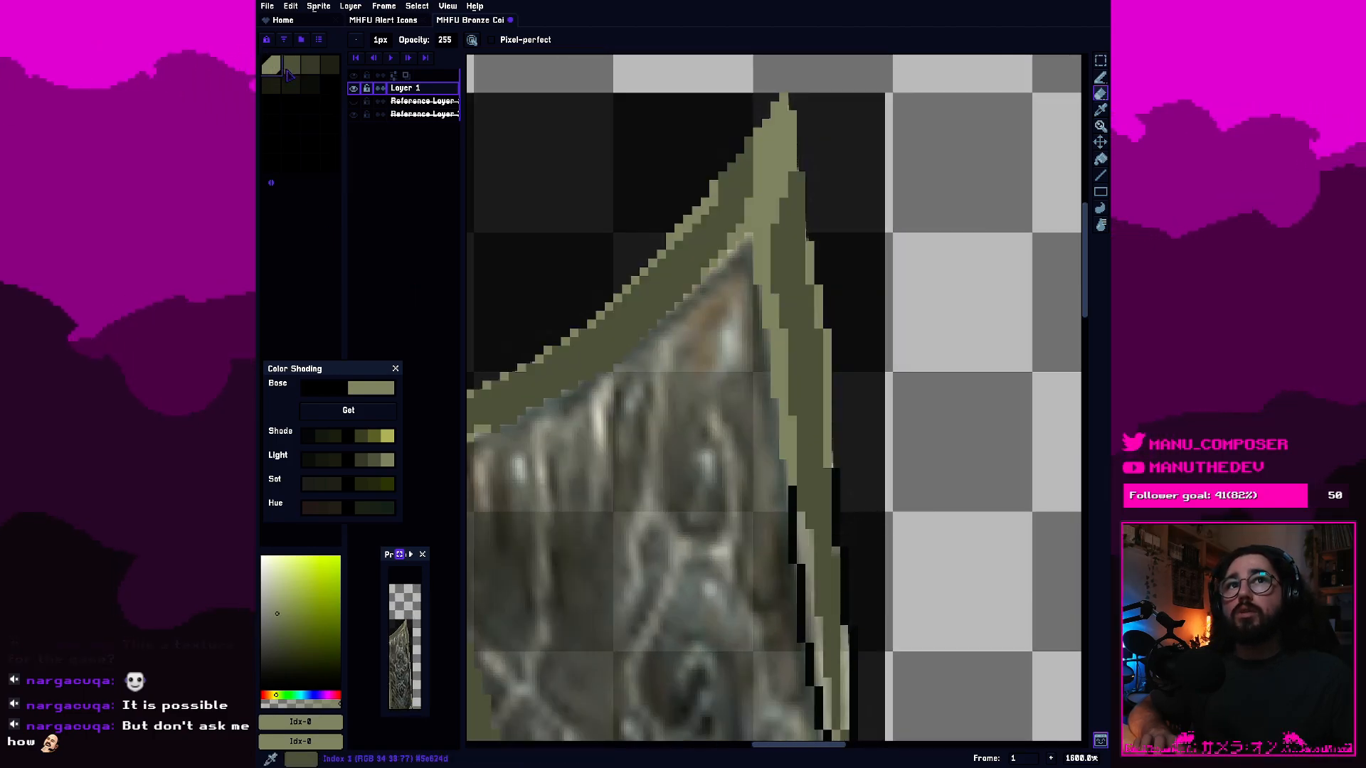
left_click(288, 68)
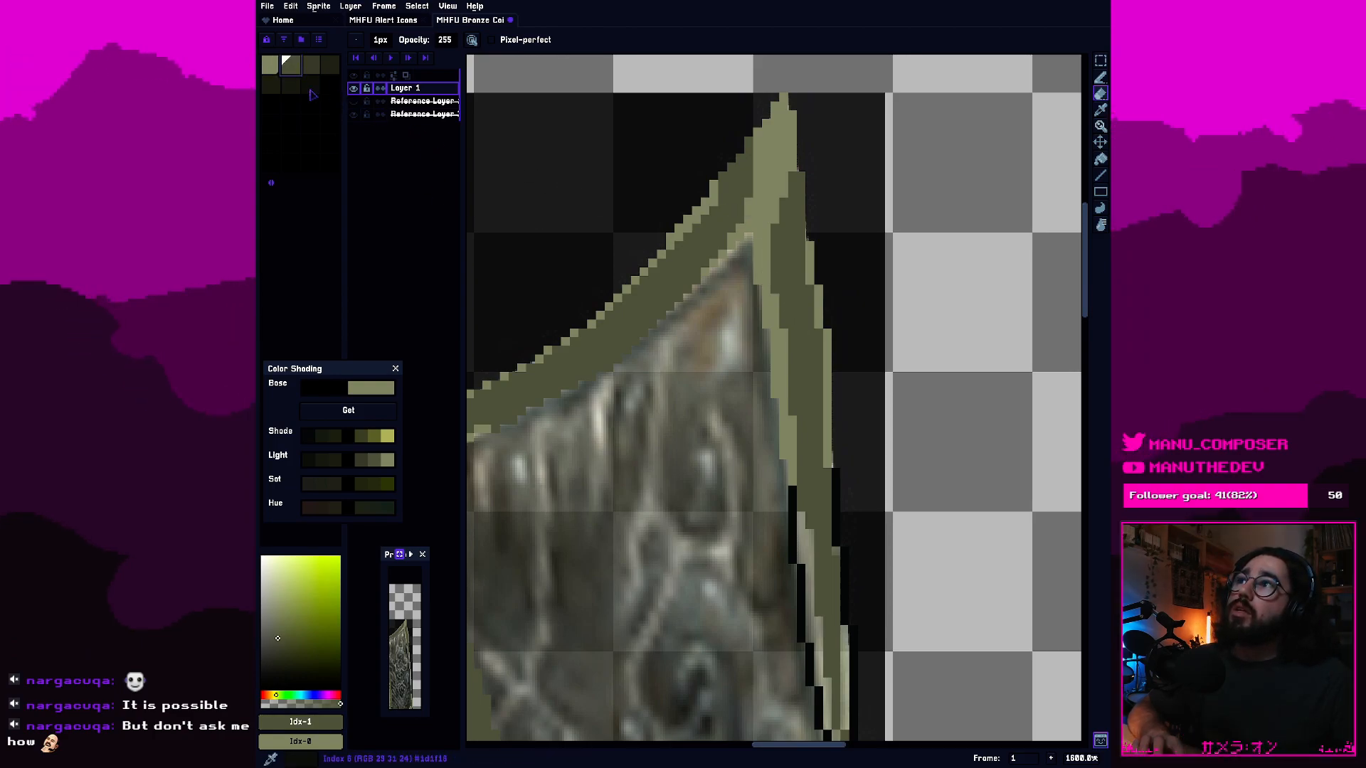
key("0")
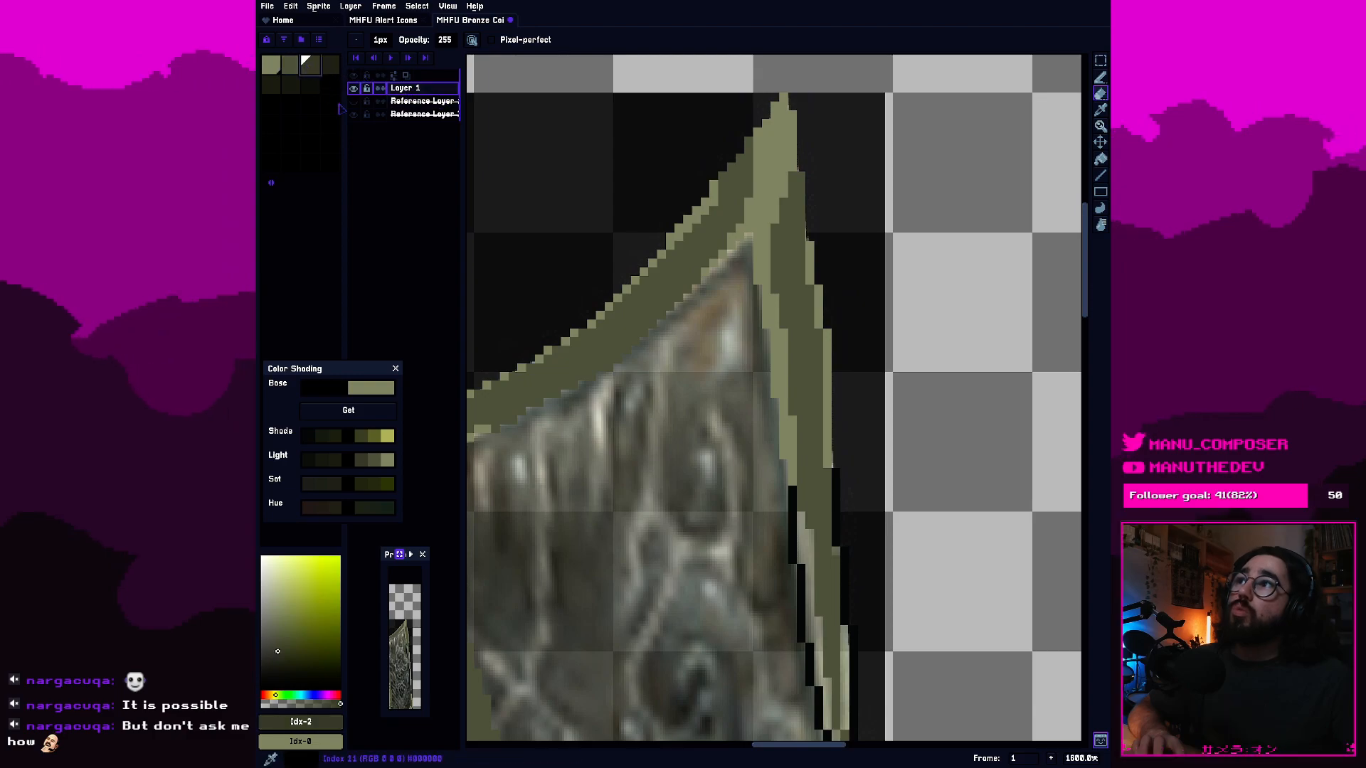
key("g")
left_click(818, 427)
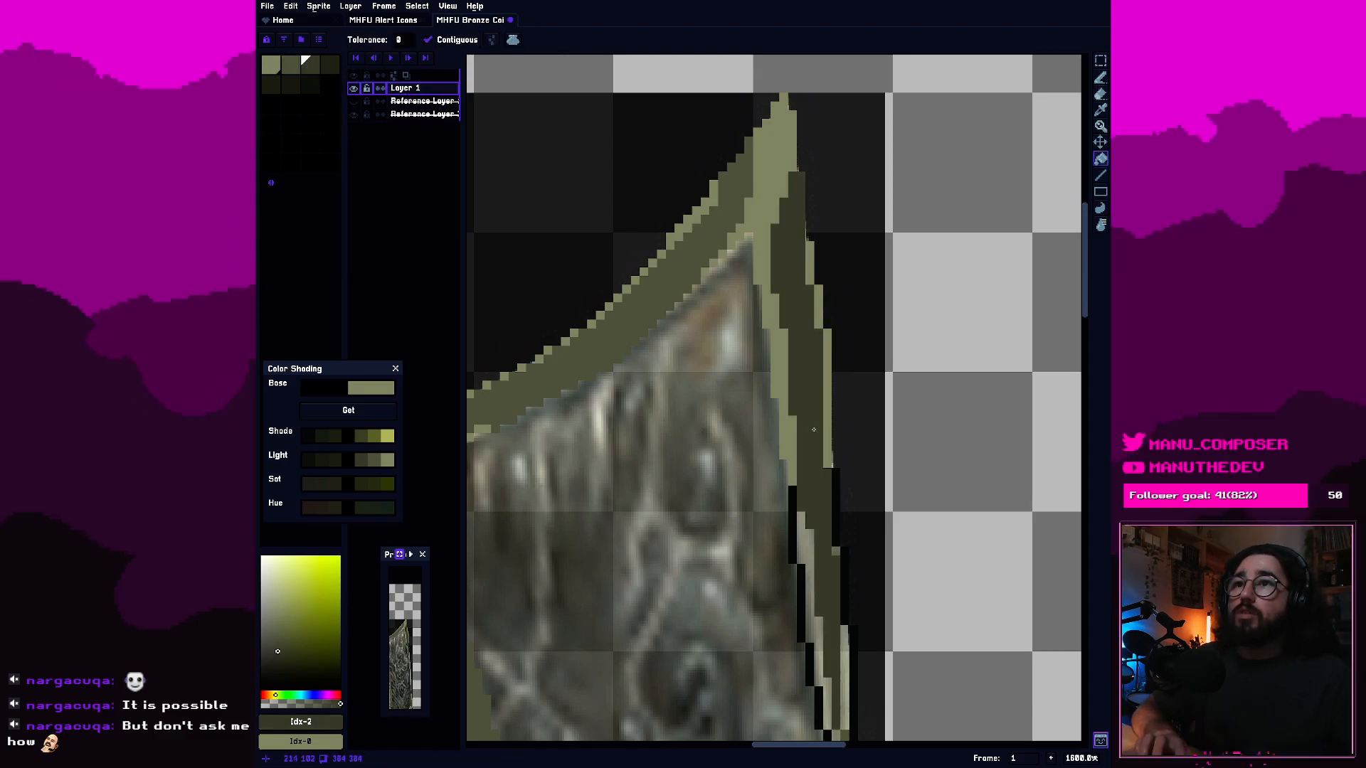
Recolor the outer edge segments of the right border with the second olive swatch, including the black outline further down, using the Paint Bucket.
scroll(816, 419, "down", 1)
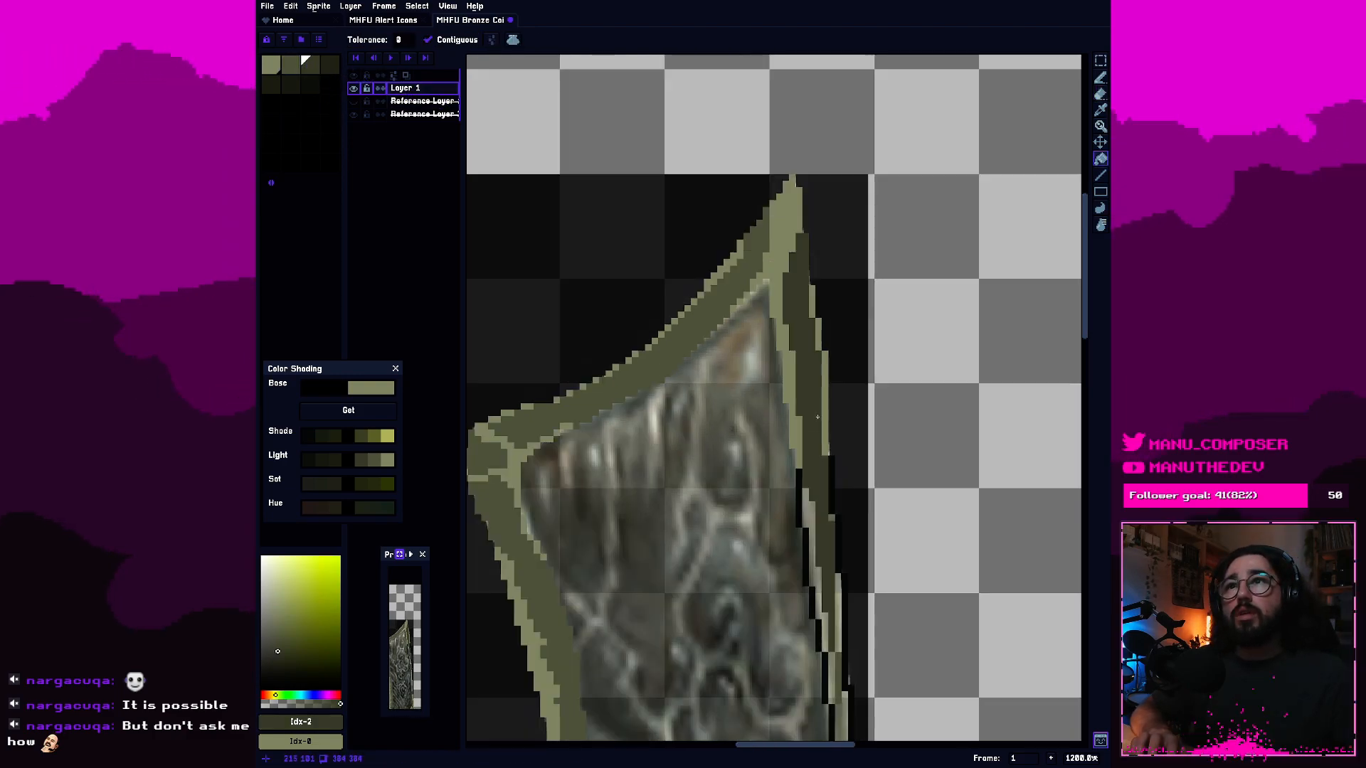
scroll(822, 406, "up", 1)
scroll(824, 402, "down", 1)
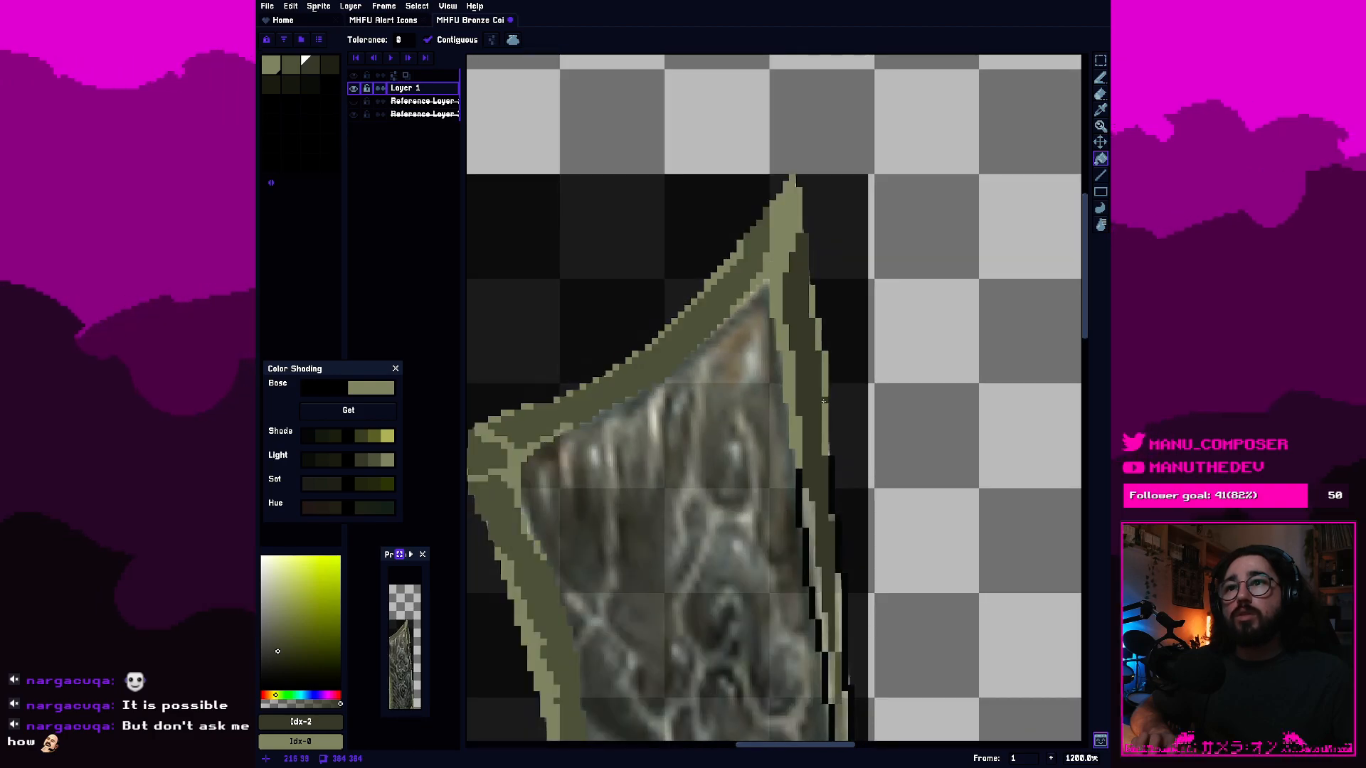
scroll(823, 402, "up", 1)
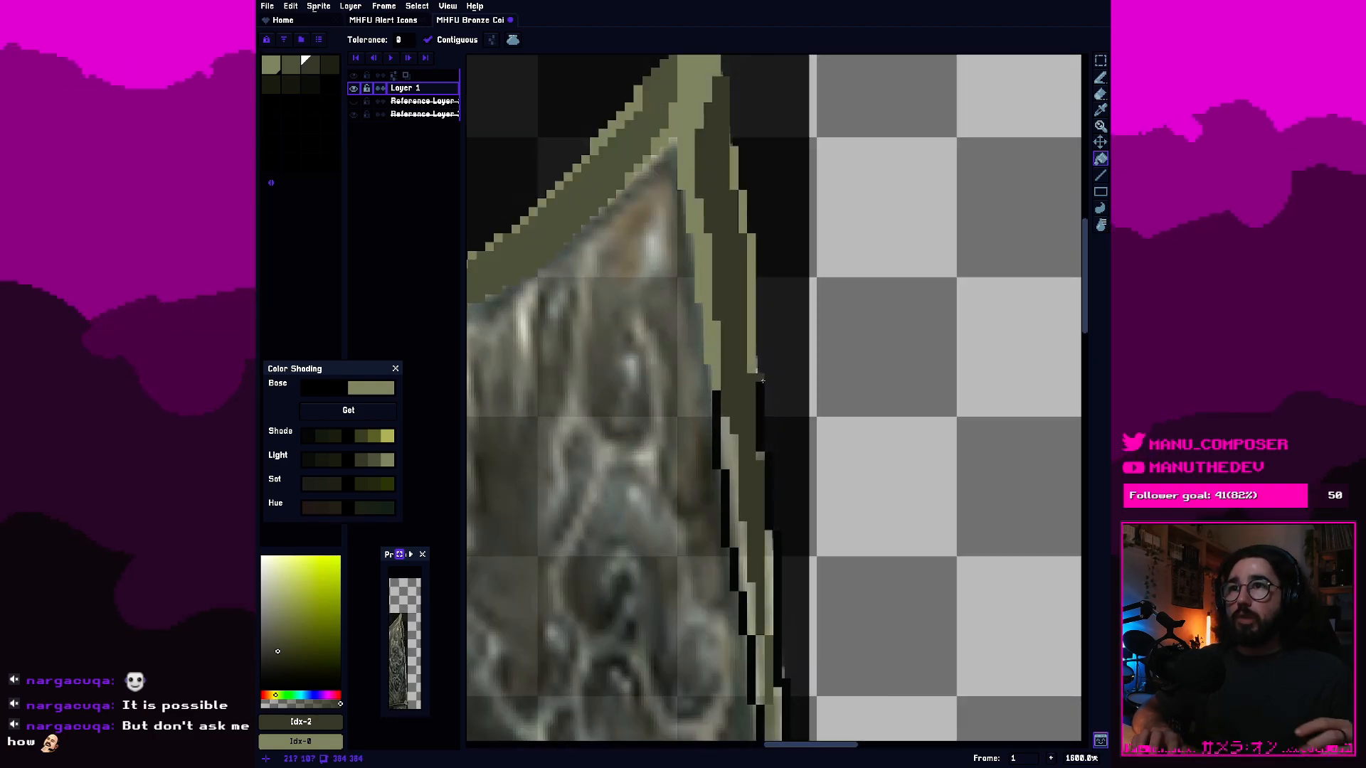
left_click(762, 381)
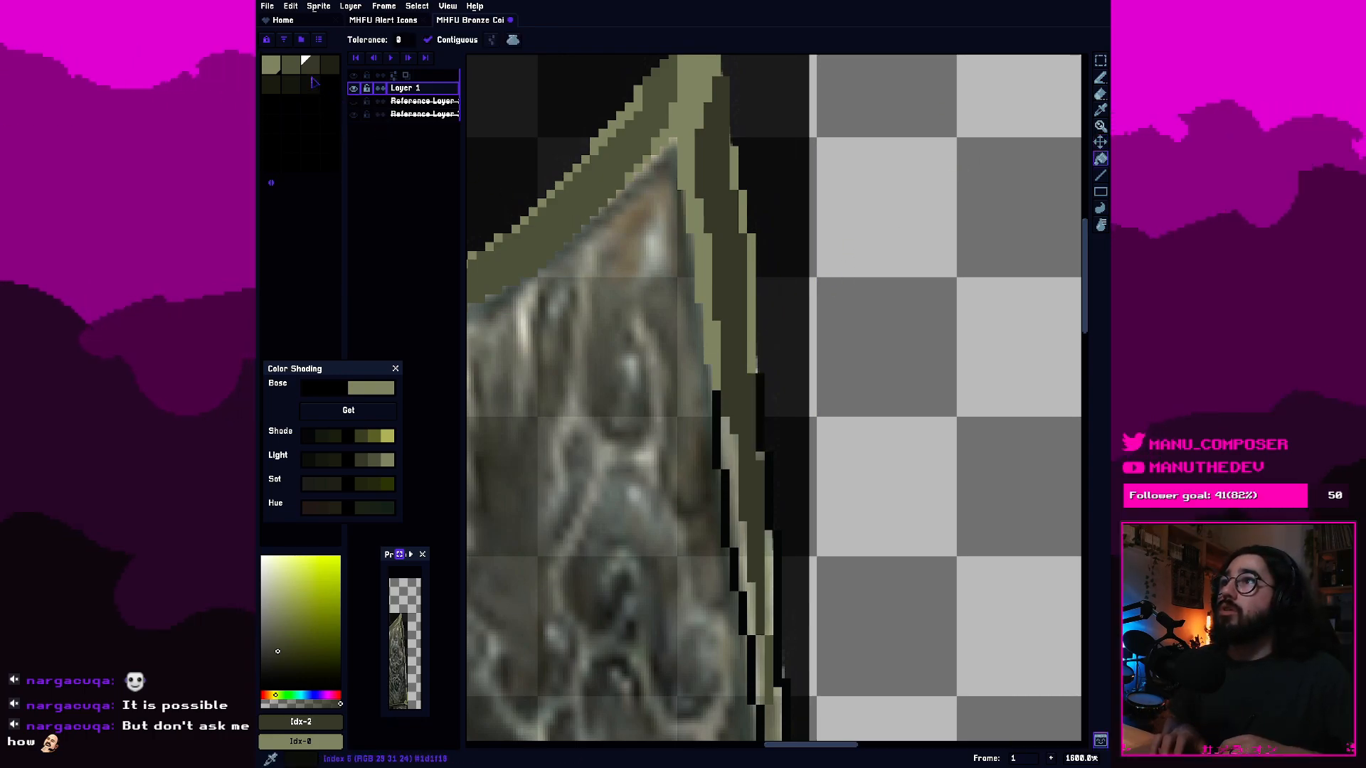
left_click(290, 64)
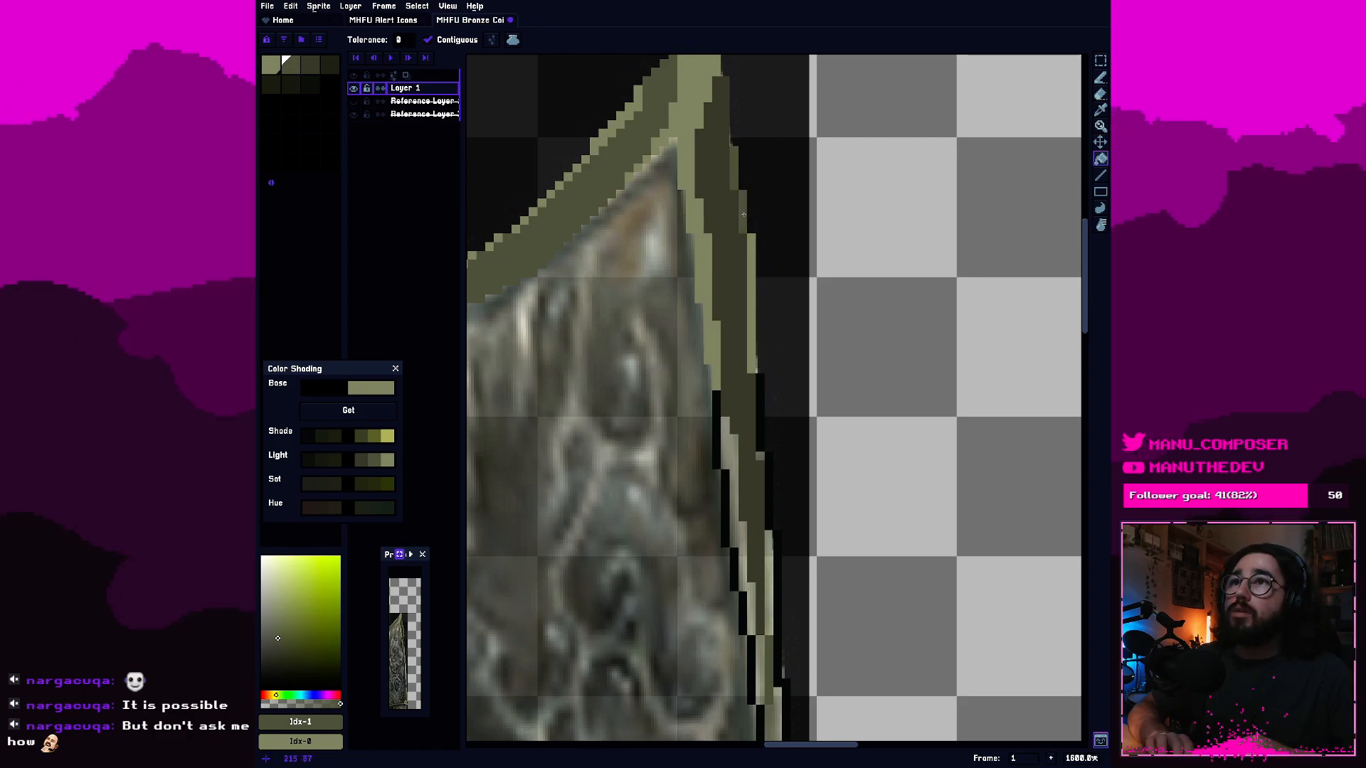
left_click(751, 321)
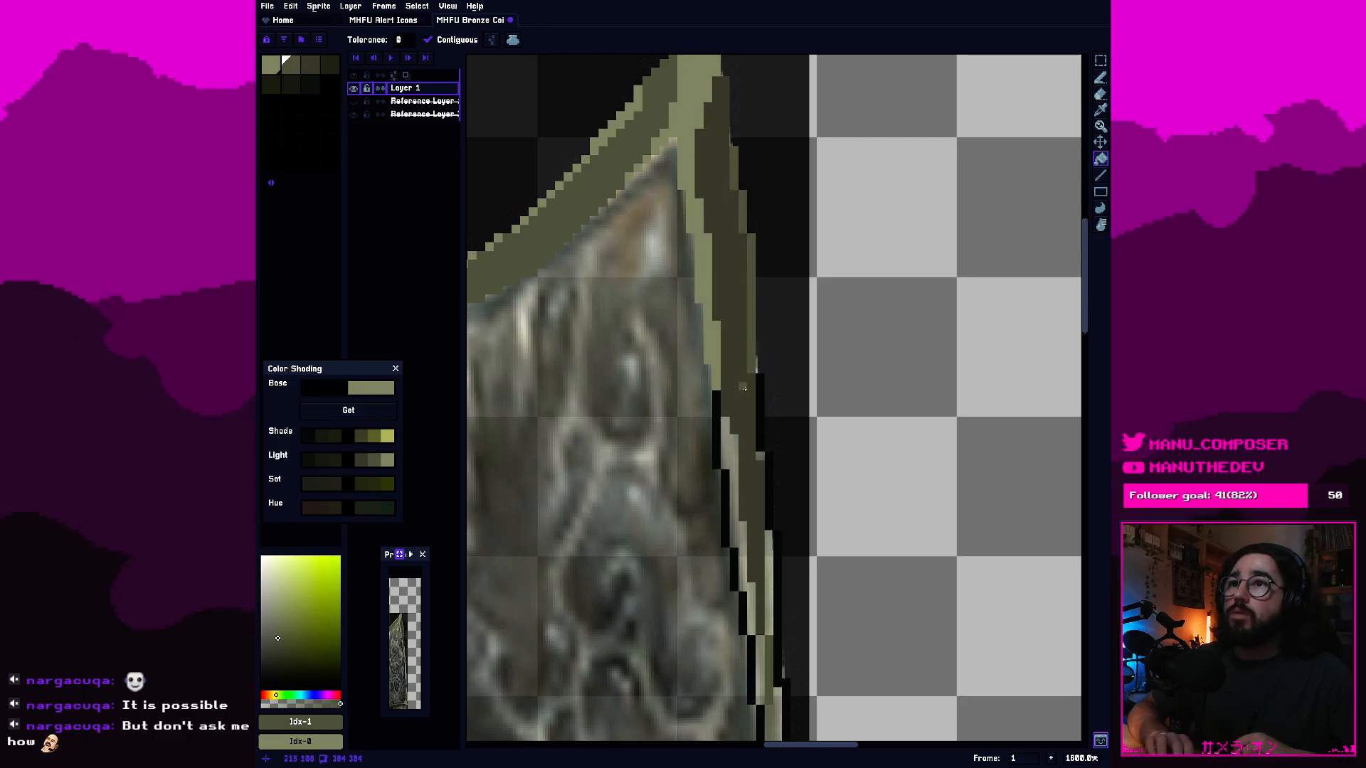
left_click(772, 457)
key("ctrl+z")
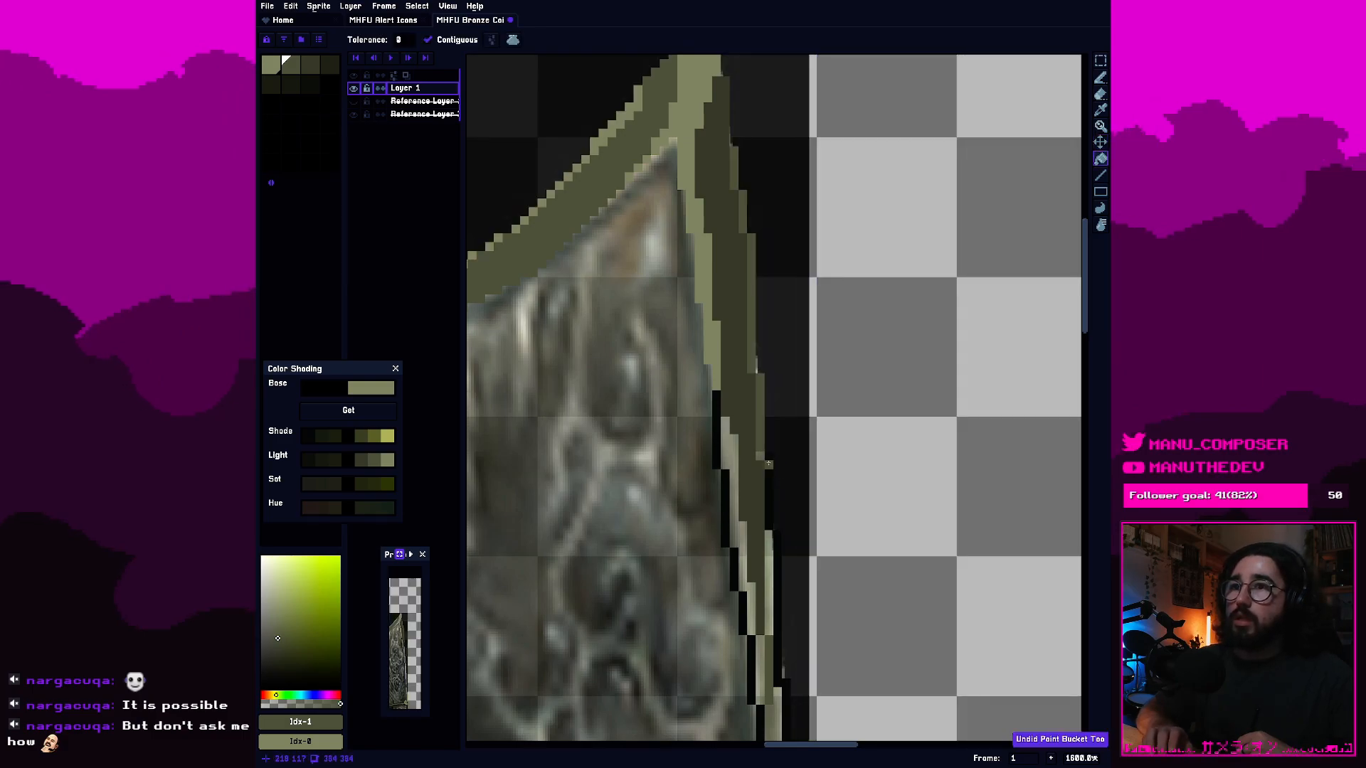
left_click(780, 554)
key("ctrl+z")
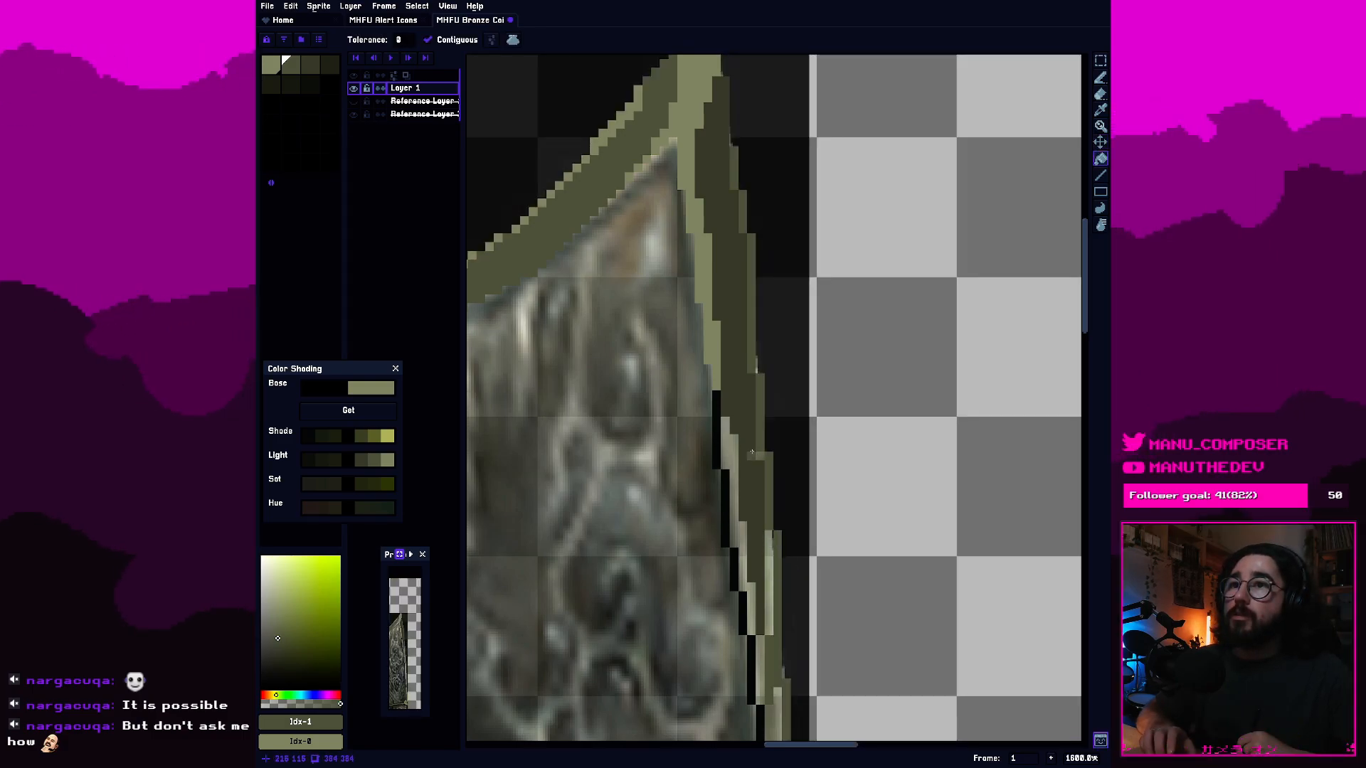
Paint part of the right border's black inner outline in light olive #8b9072 as a stepped strip, using the 1px Pencil.
left_click(745, 458, "alt")
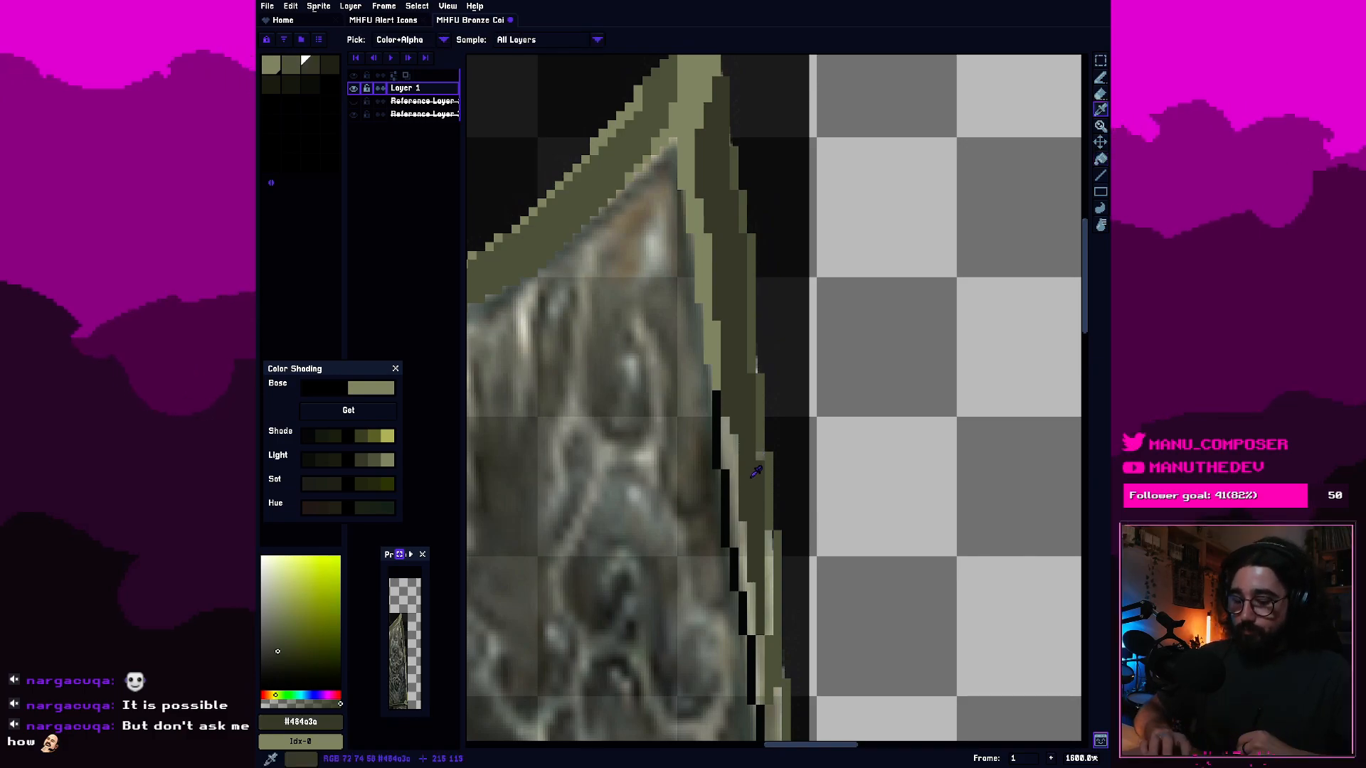
key("b")
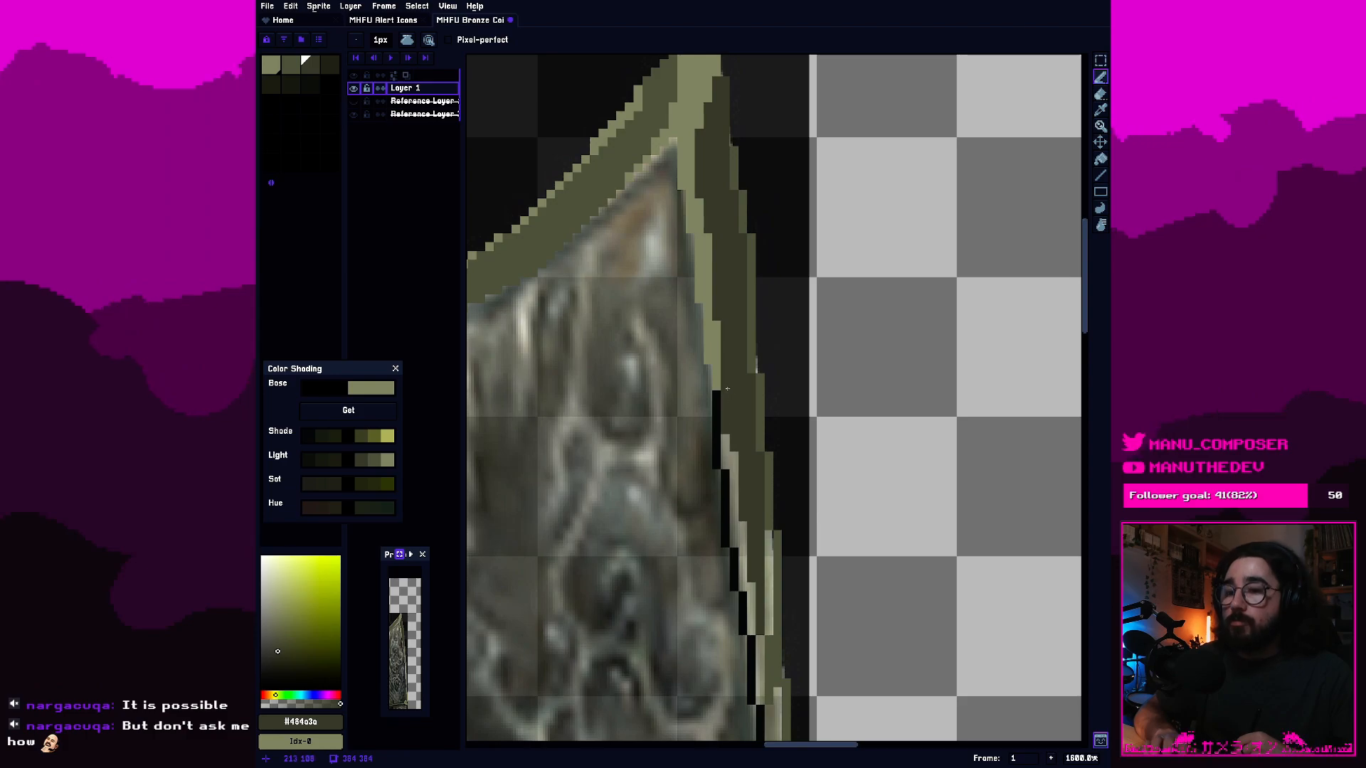
key("alt")
left_click(722, 364, "alt")
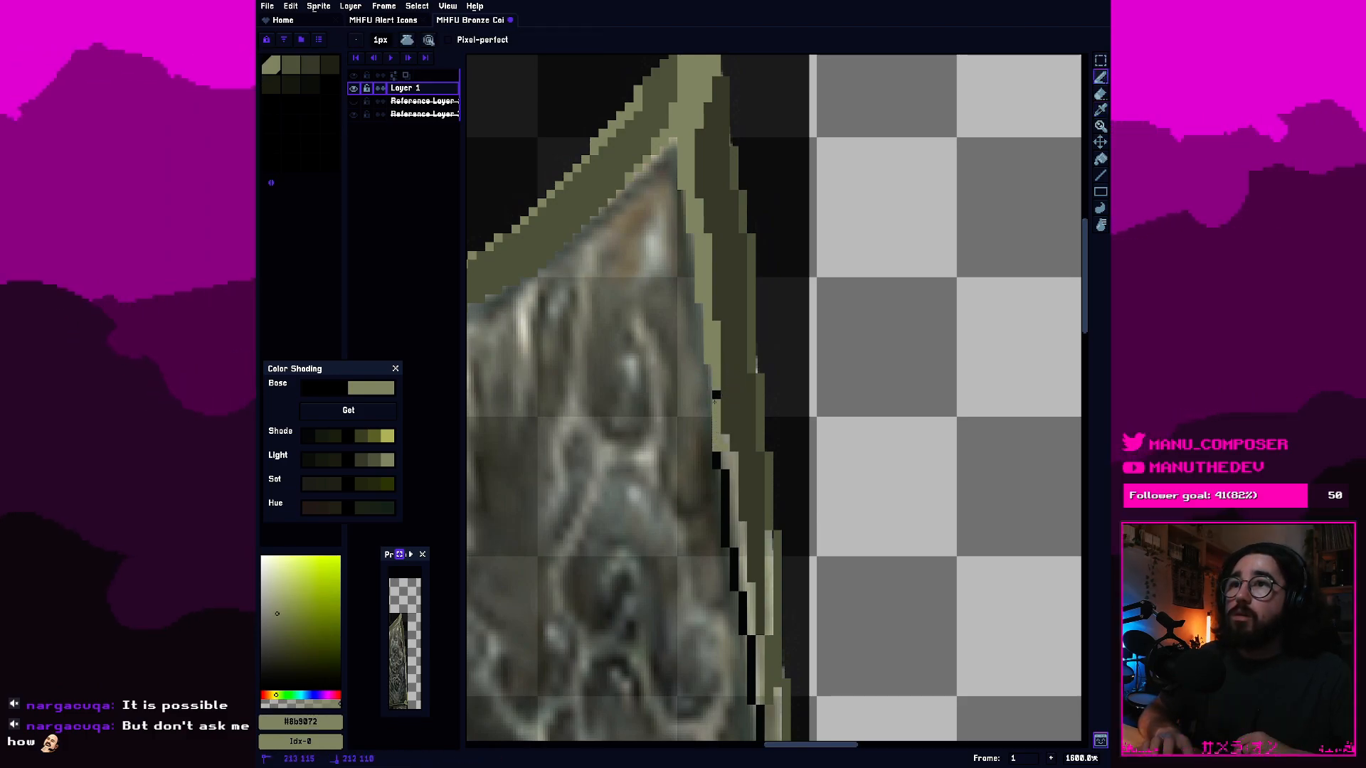
left_click_drag(724, 442, 729, 462)
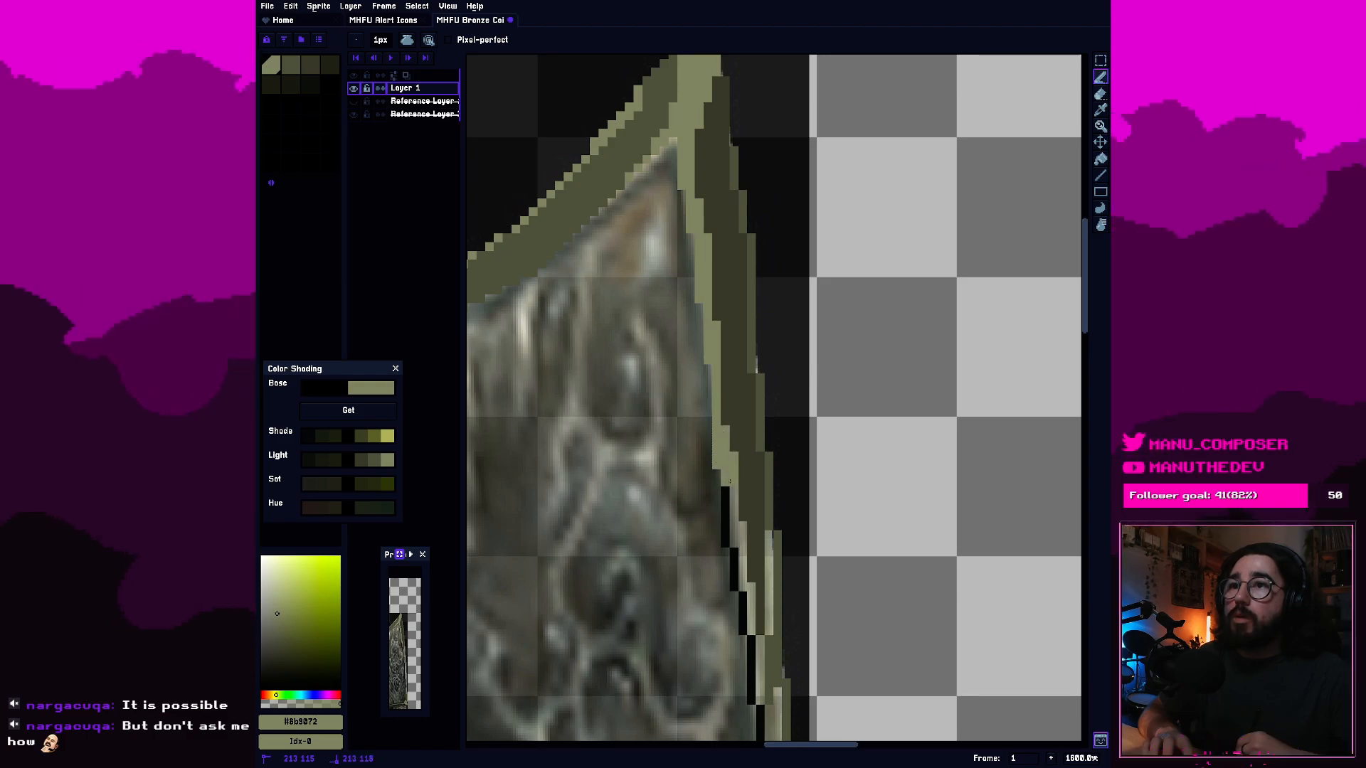
key("ctrl+z")
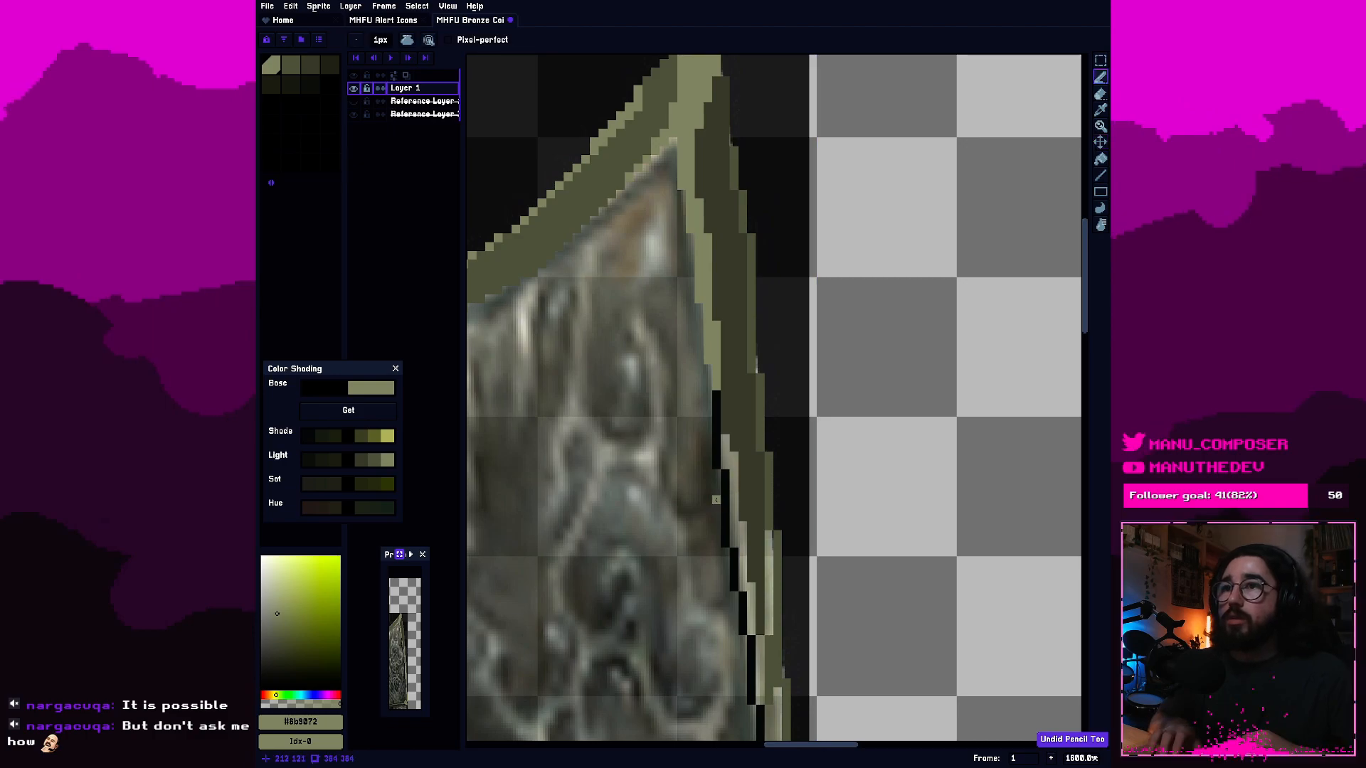
left_click_drag(723, 507, 725, 526)
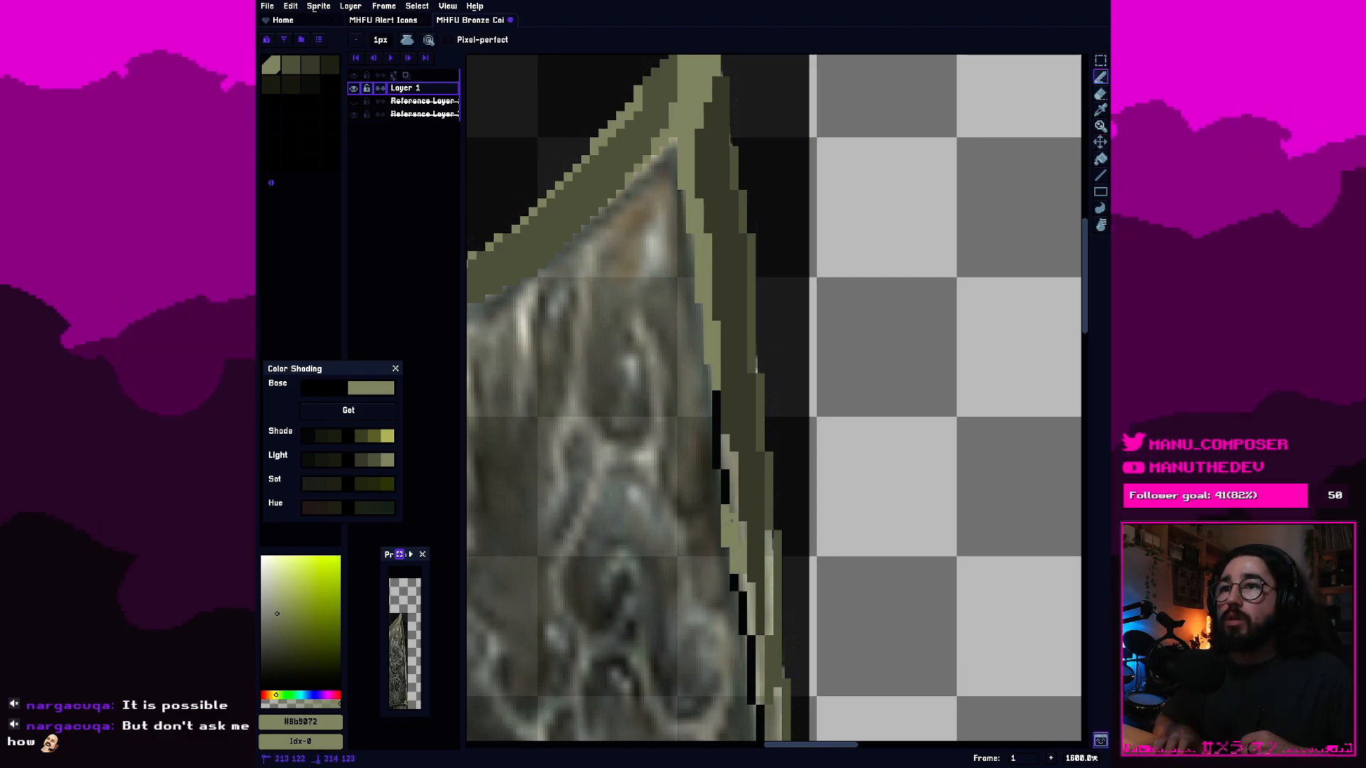
left_click_drag(733, 583, 741, 583)
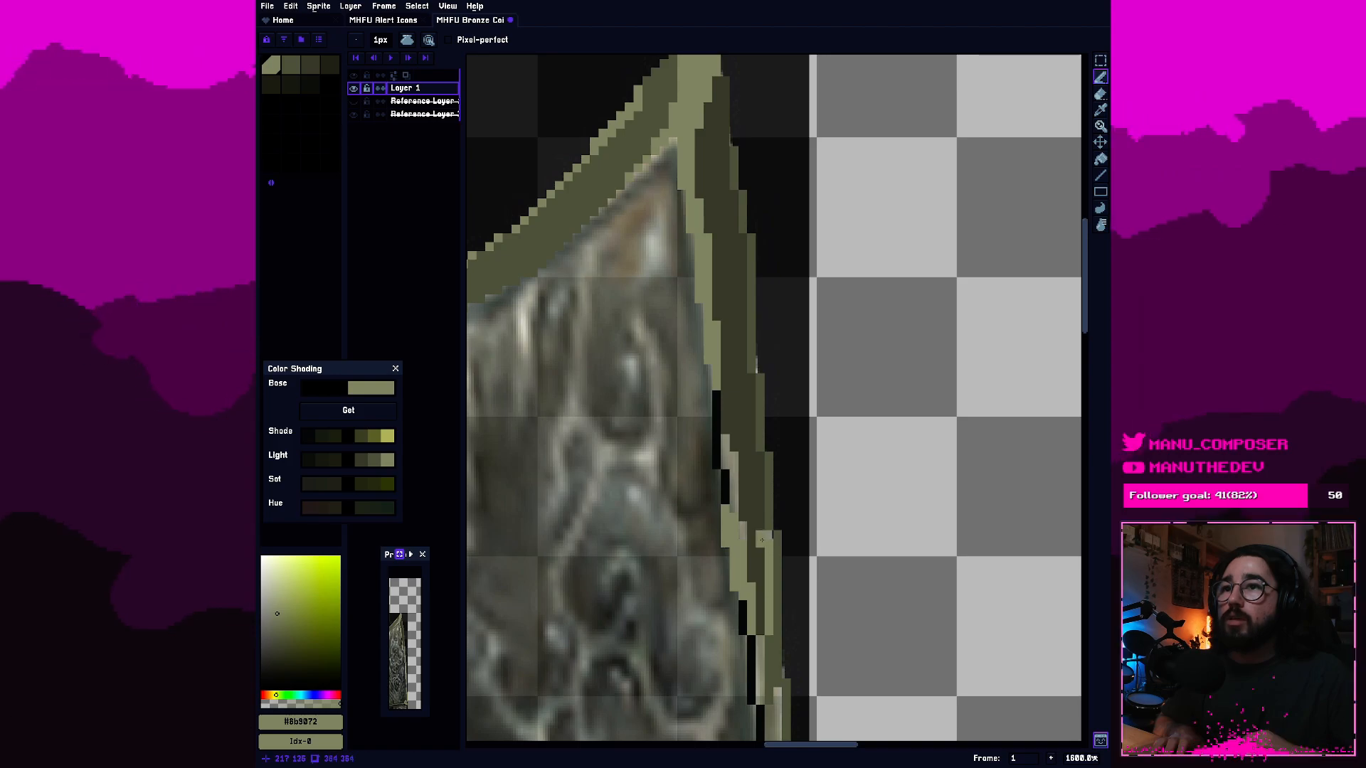
Touch up the pixels beside the light inner edge with dark olive #484a3a sampled from the right border.
key("i")
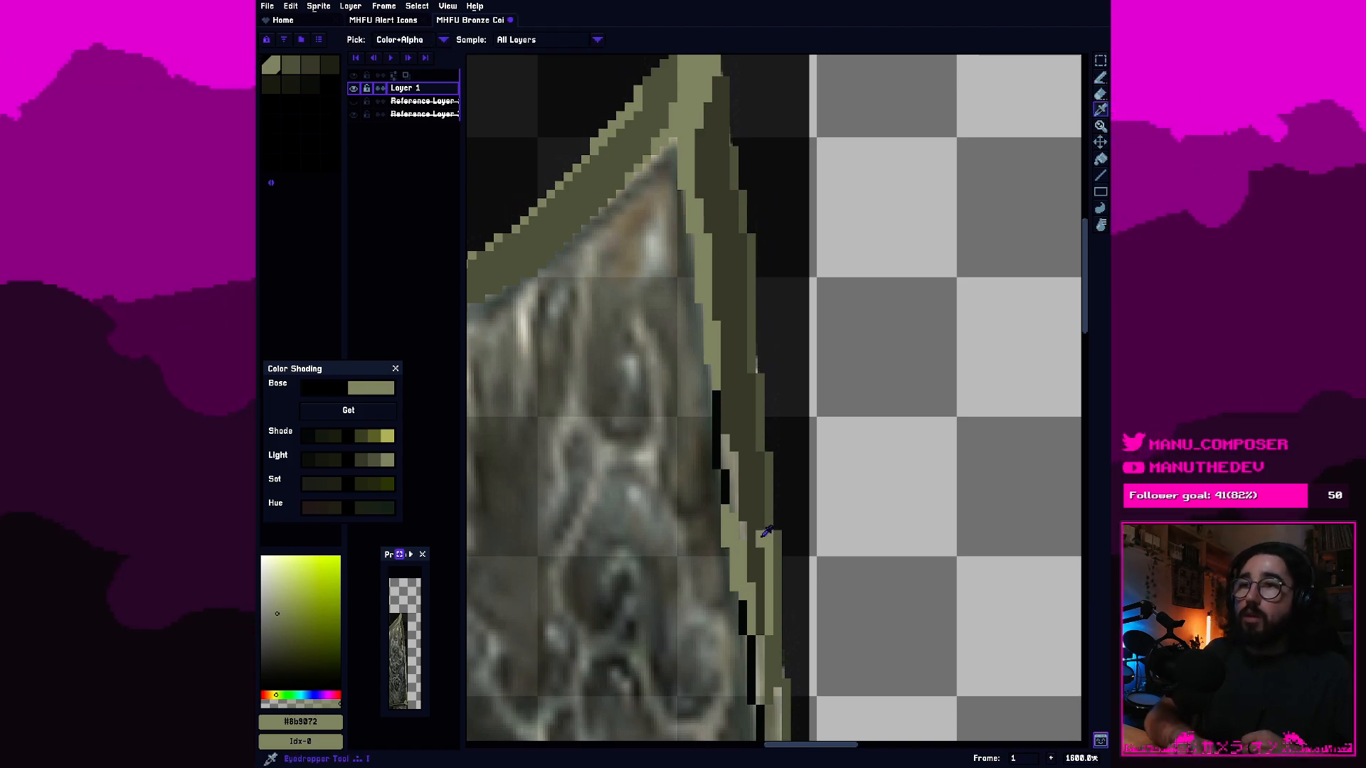
left_click(759, 545)
key("b")
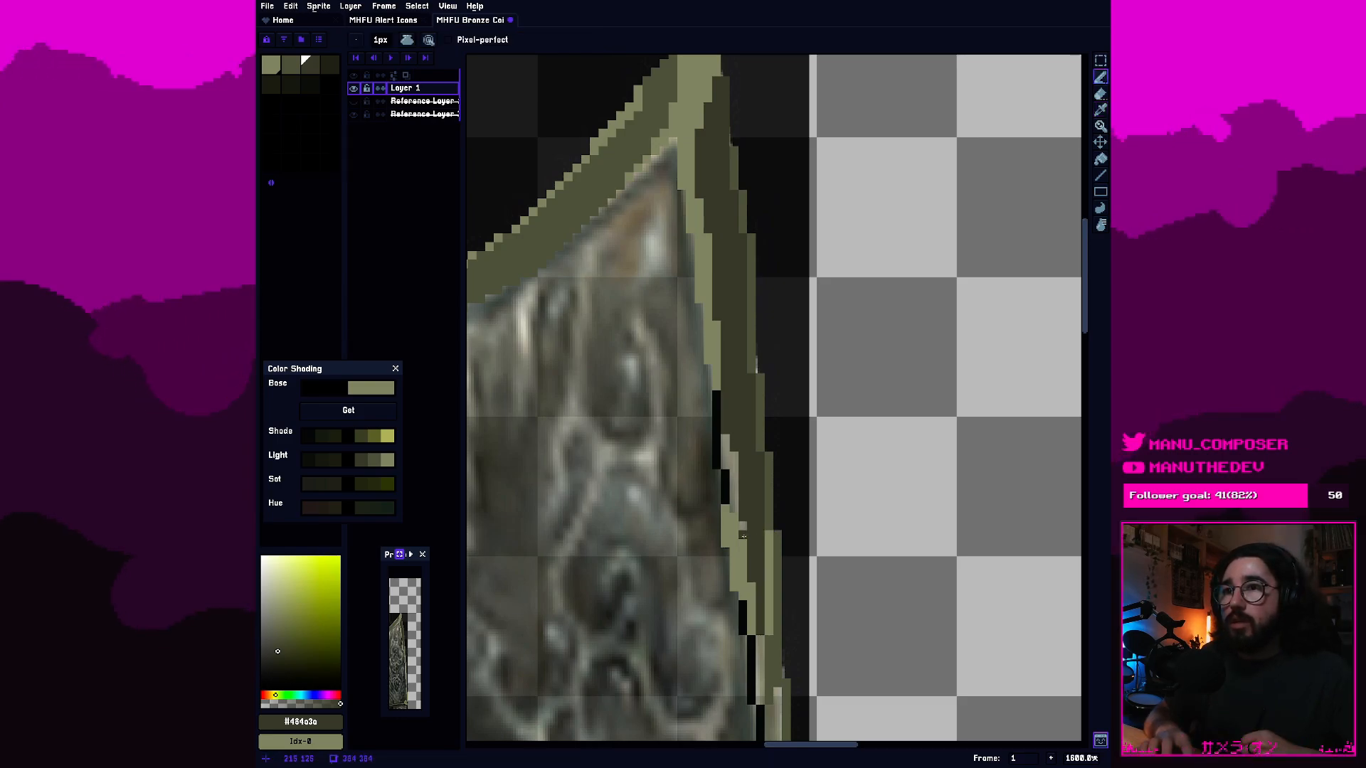
left_click_drag(744, 536, 742, 529)
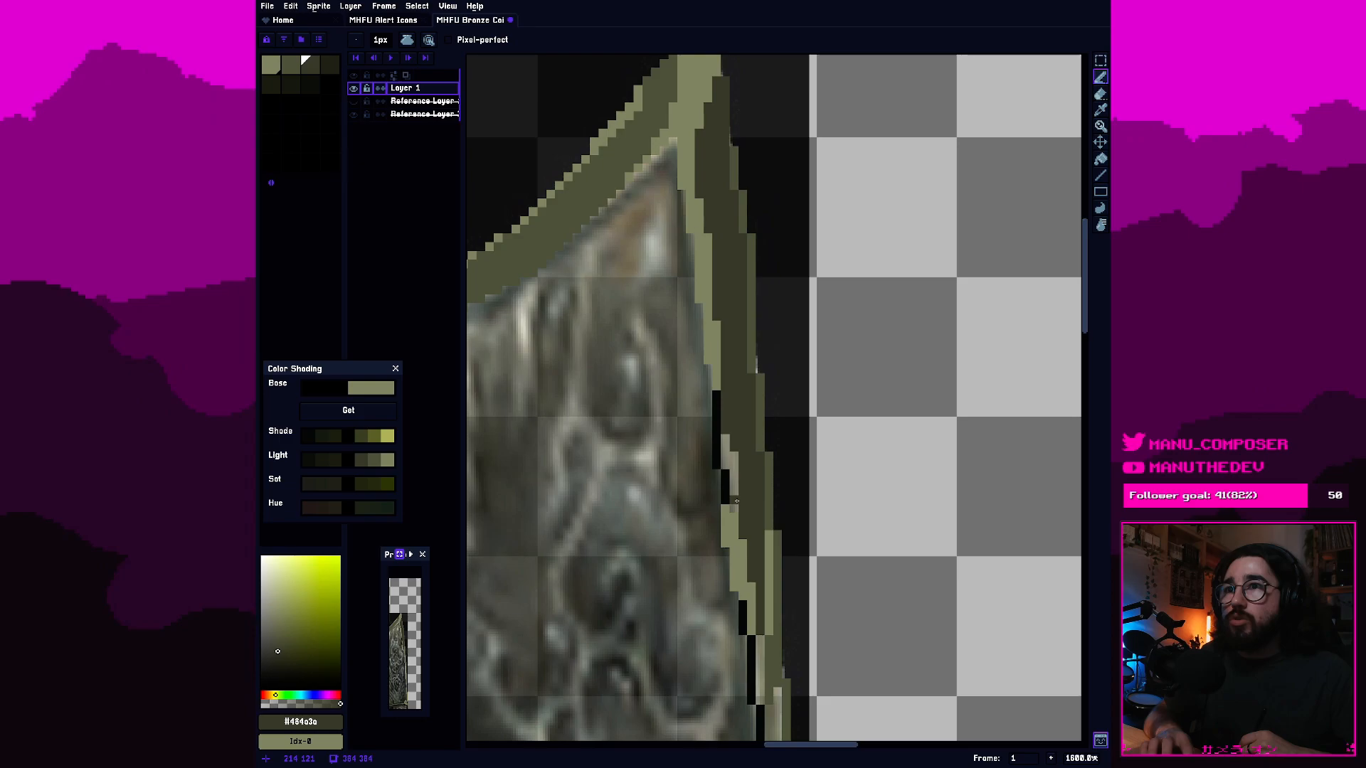
Fill the remaining black and grey gaps along the upper inner edge of the right border with light olive #8b9072.
key("i")
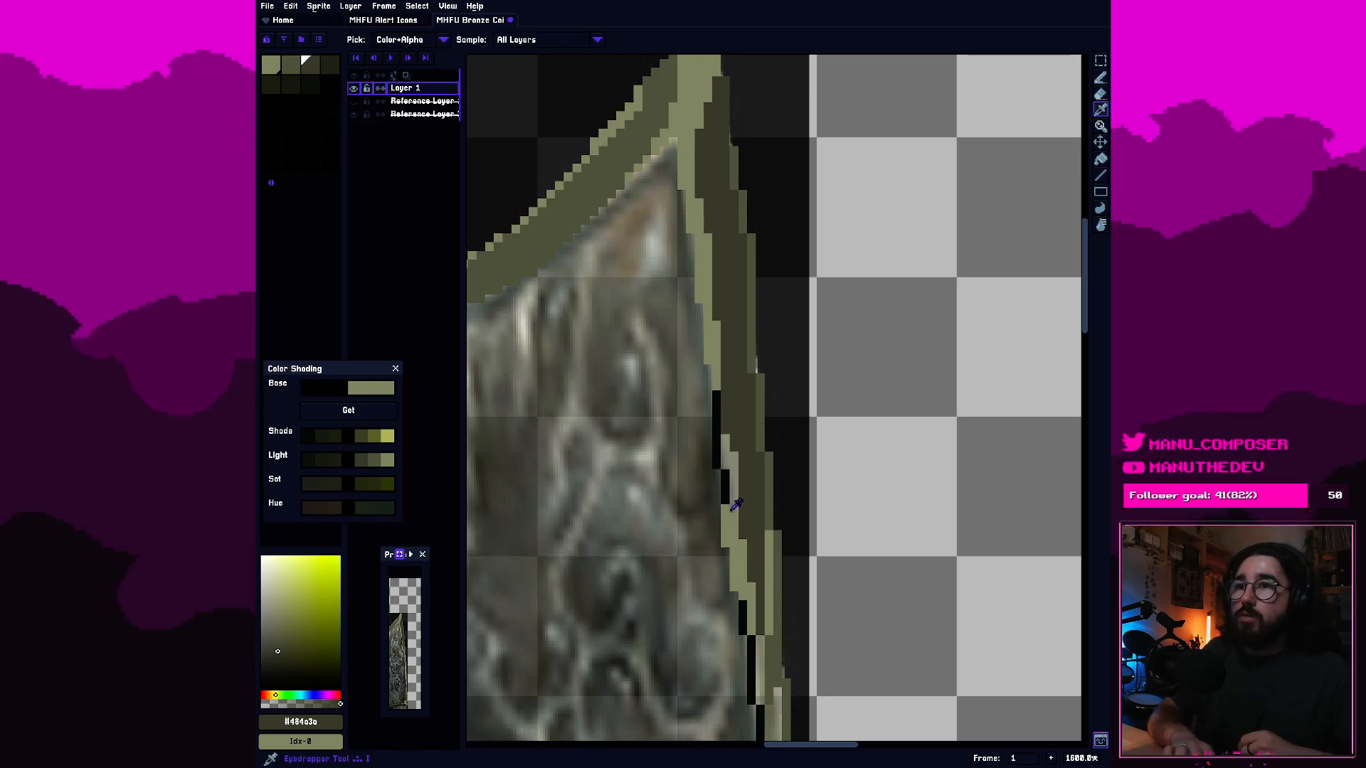
left_click(724, 524)
key("b")
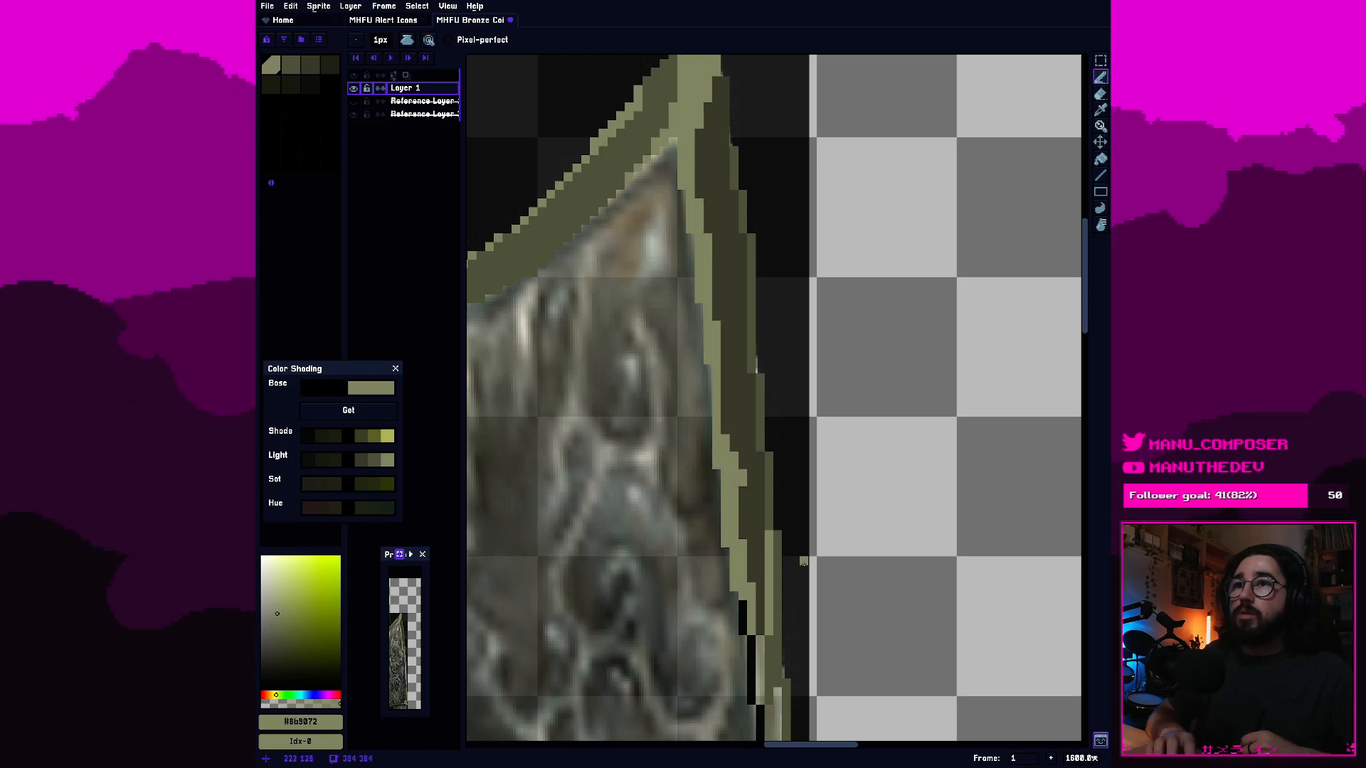
Paint the next stretch of the right border's black inner outline in light olive #8b9072, continuing down from the finished inner edge.
scroll(925, 386, "down", 4)
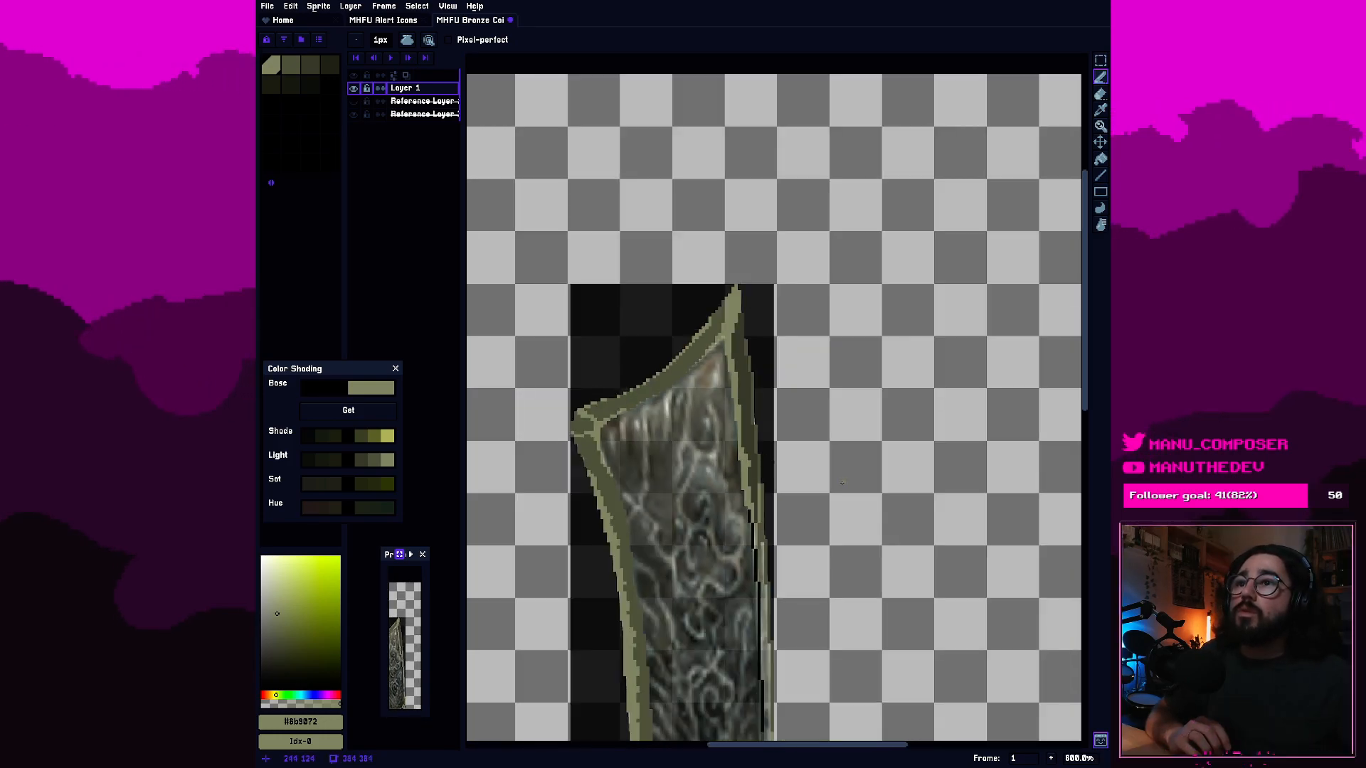
scroll(712, 483, "up", 3)
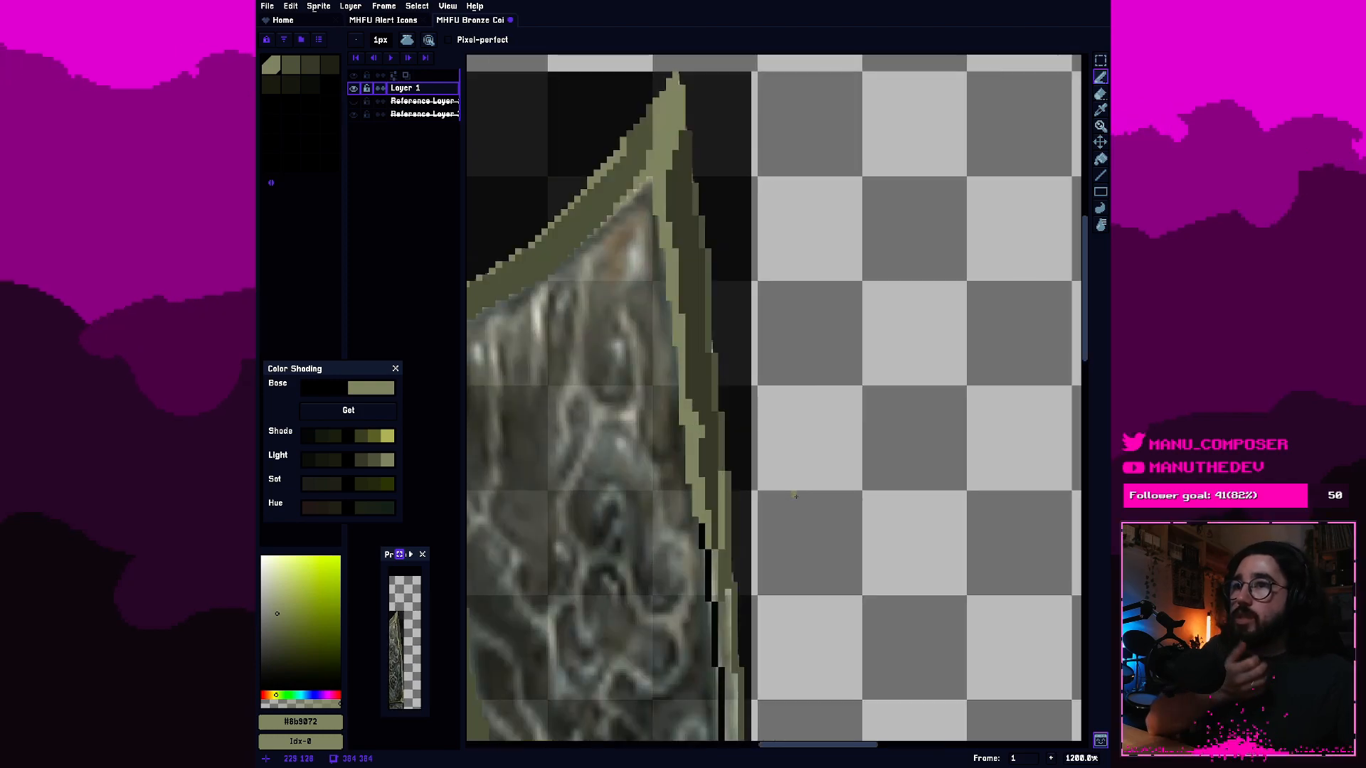
left_click_drag(787, 498, 867, 337)
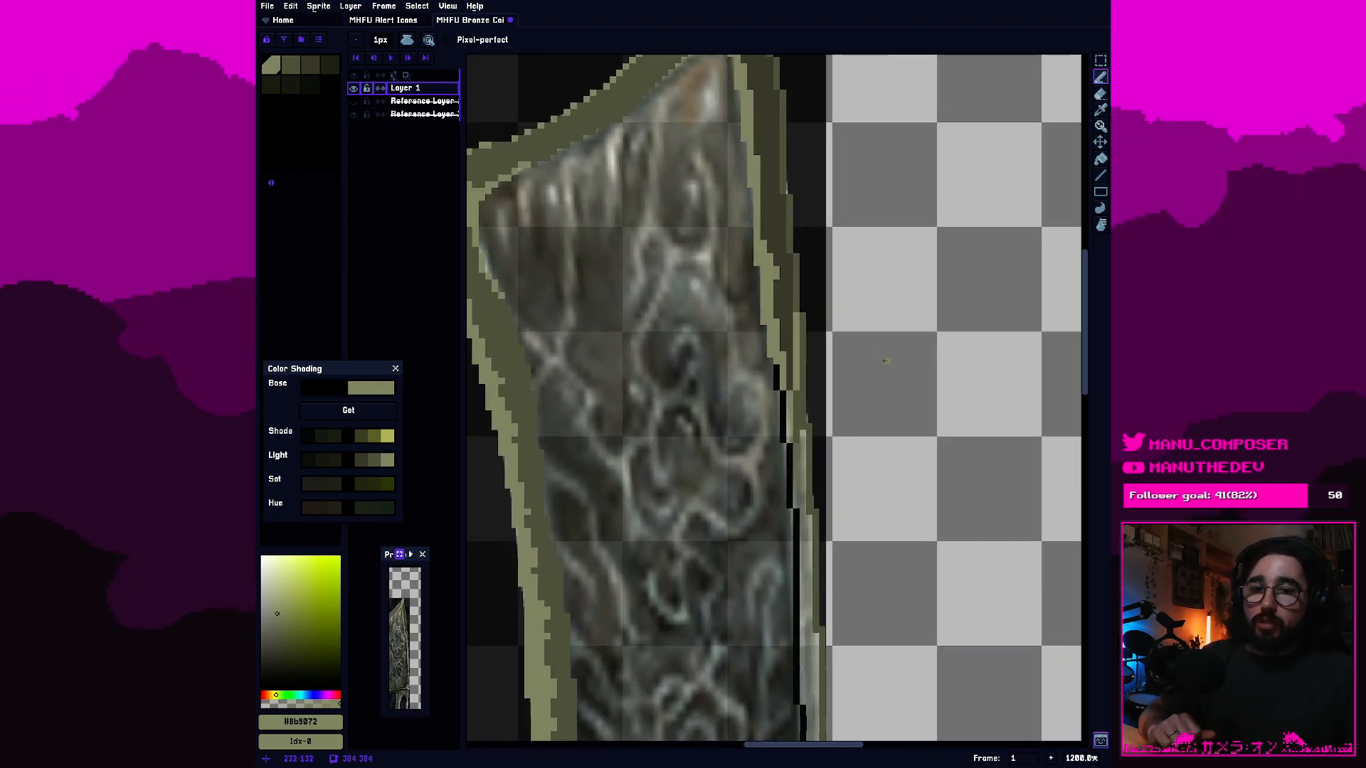
left_click_drag(780, 458, 745, 404)
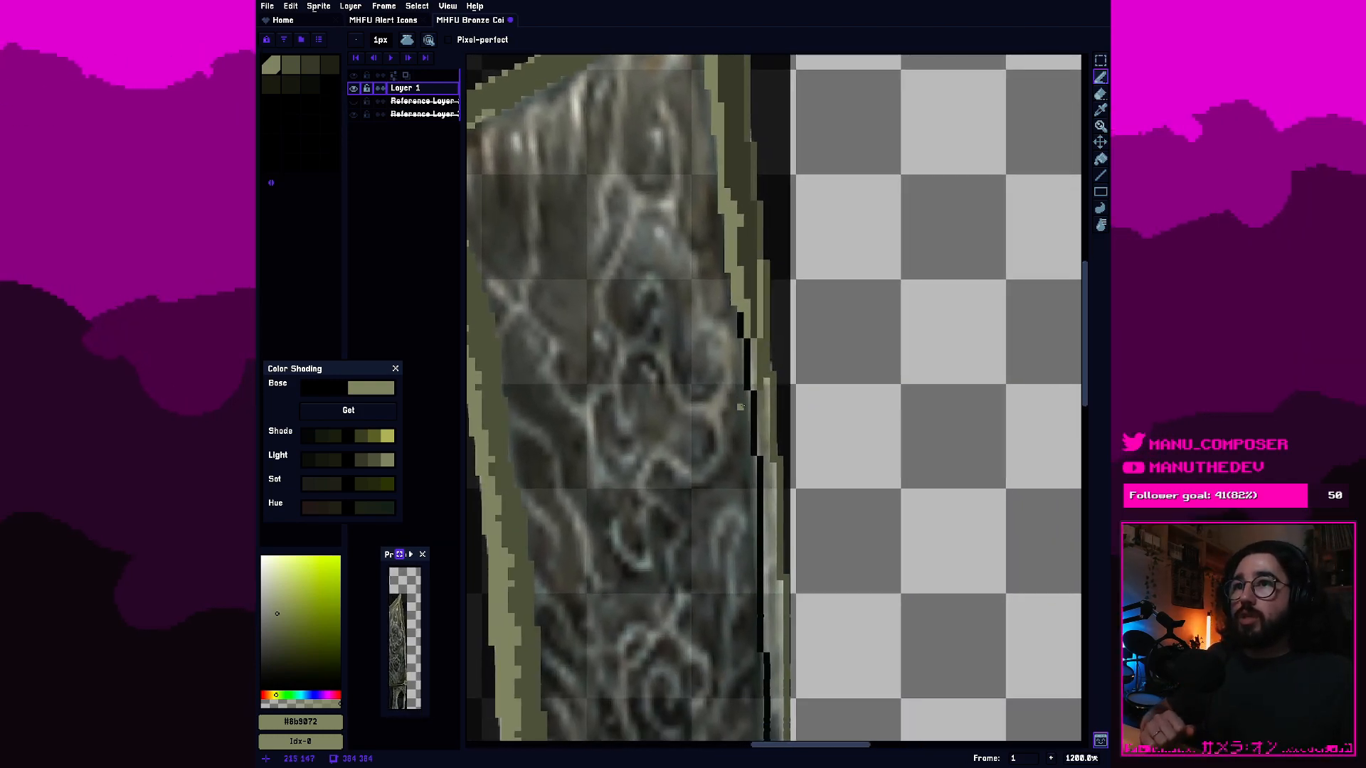
scroll(741, 406, "up", 1)
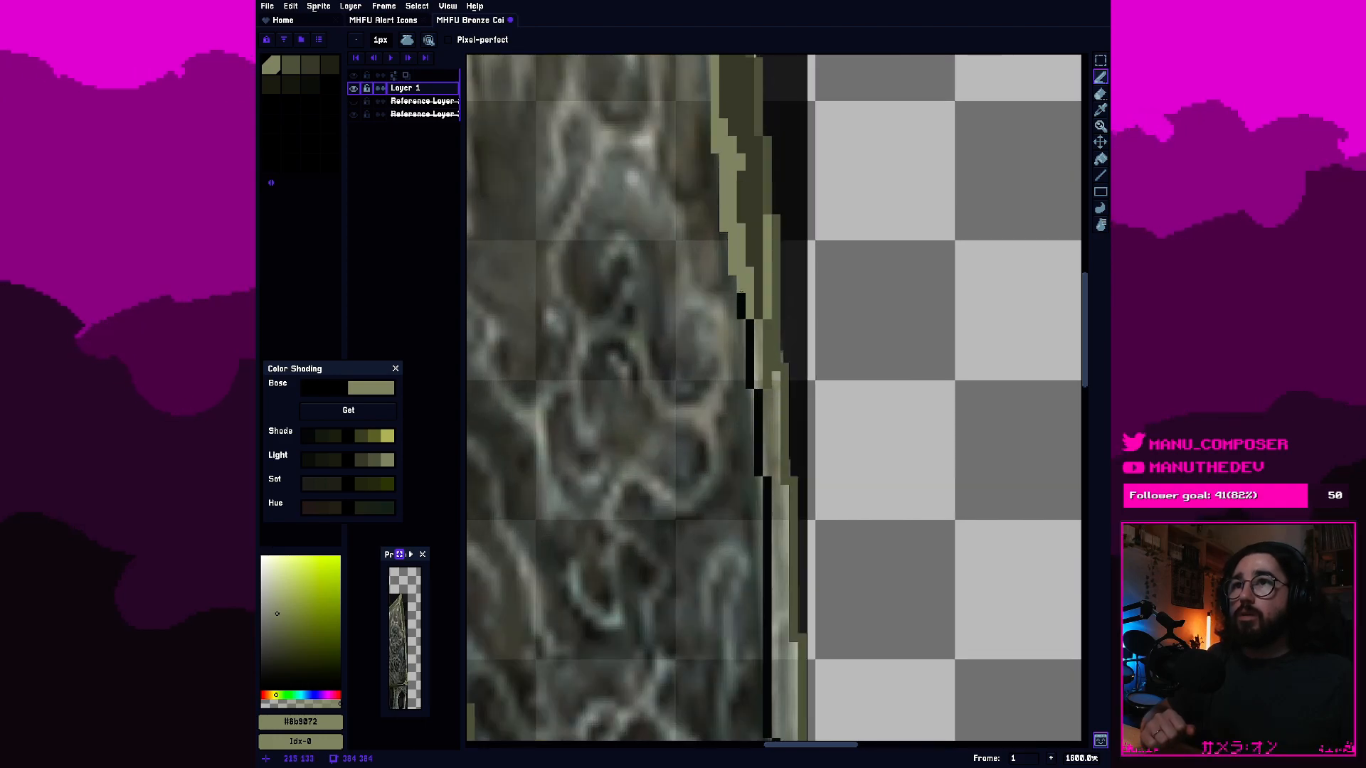
mouse_move(740, 295)
left_mouse_down()
mouse_move(767, 489)
mouse_move(726, 132)
left_mouse_up()
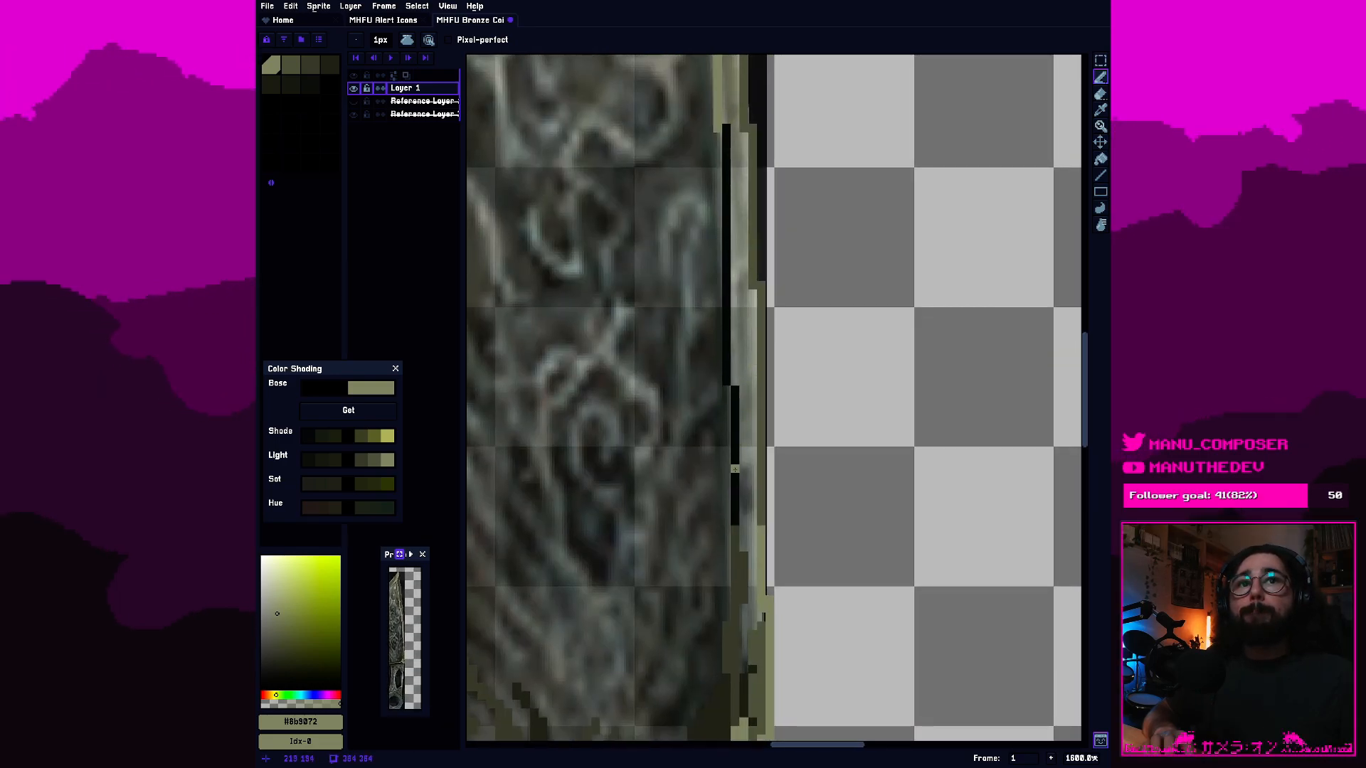
mouse_move(737, 481)
left_mouse_down()
mouse_move(732, 418)
mouse_move(734, 477)
left_mouse_up()
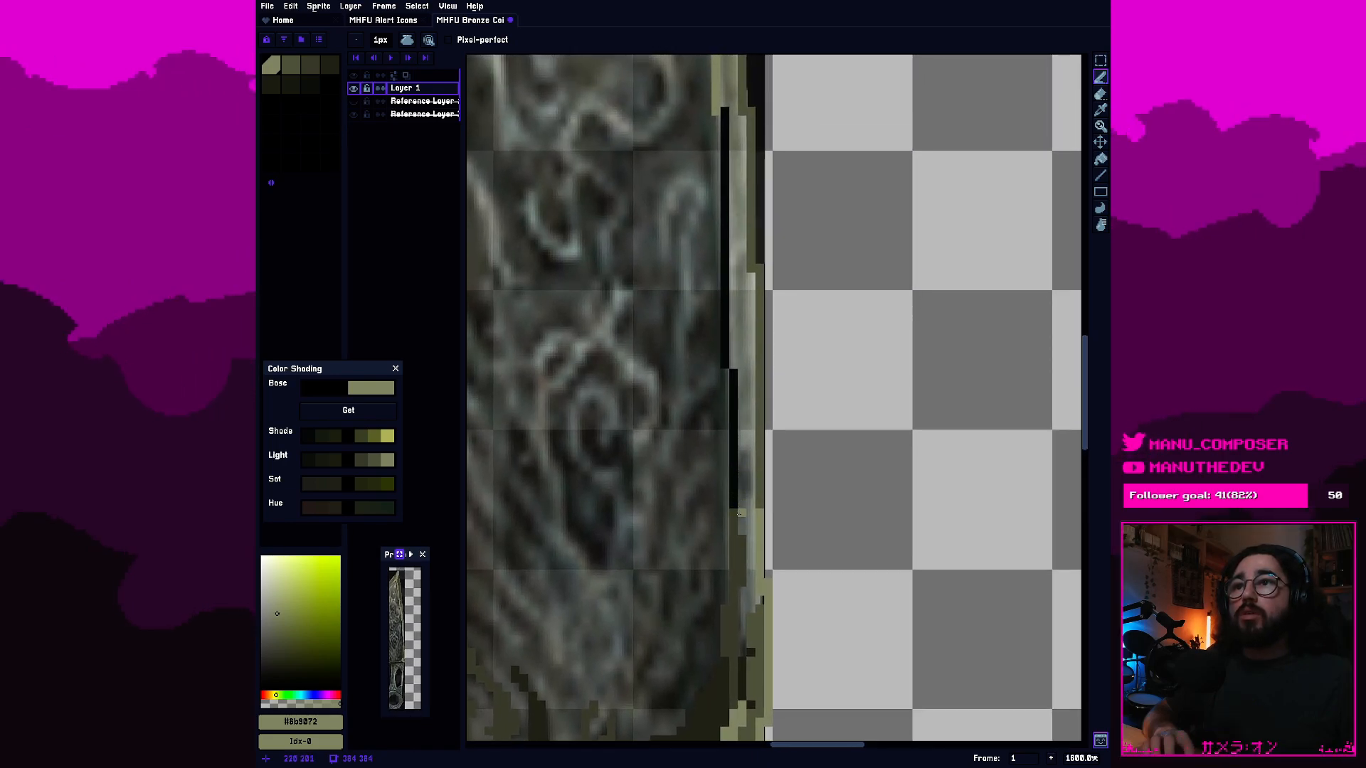
Paint over the lower end of the remaining black inner outline with dark olive #484a3a sampled from the right border.
key("i")
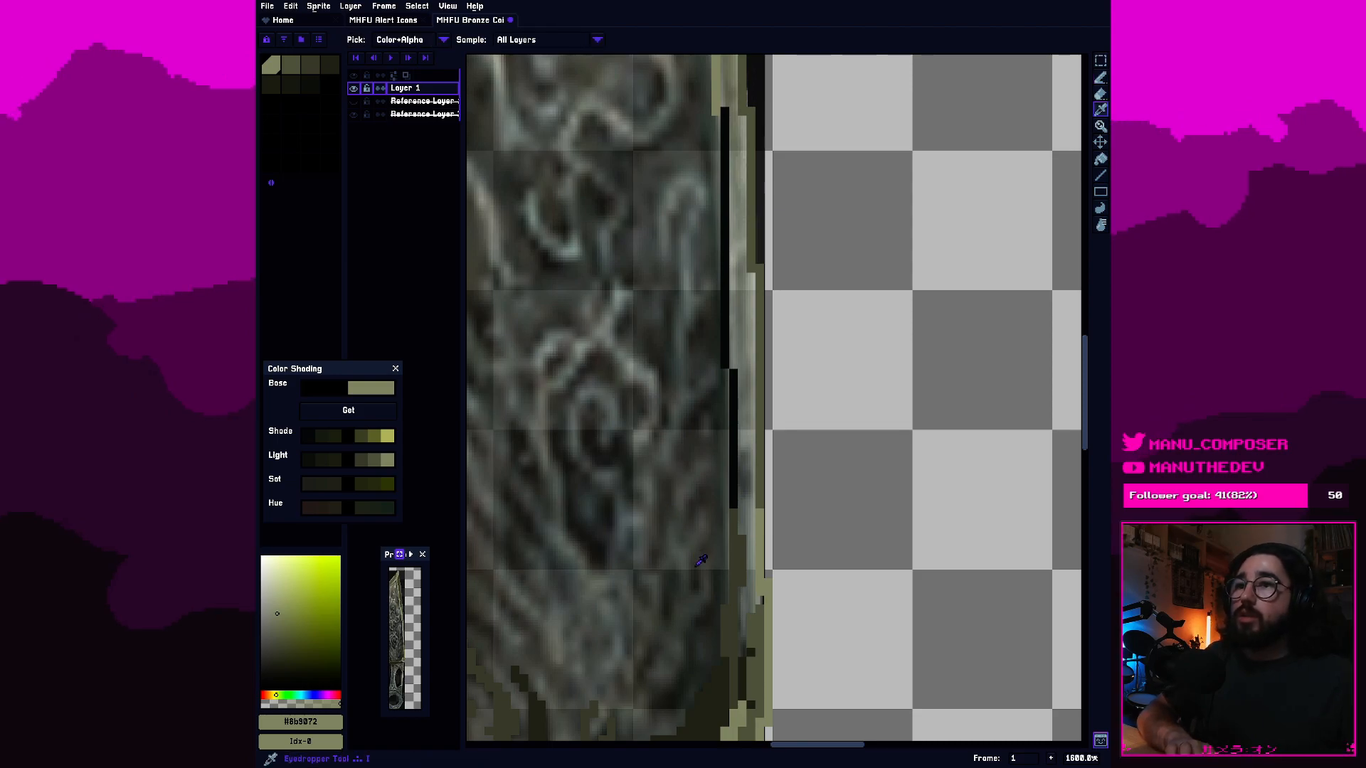
left_click(748, 556)
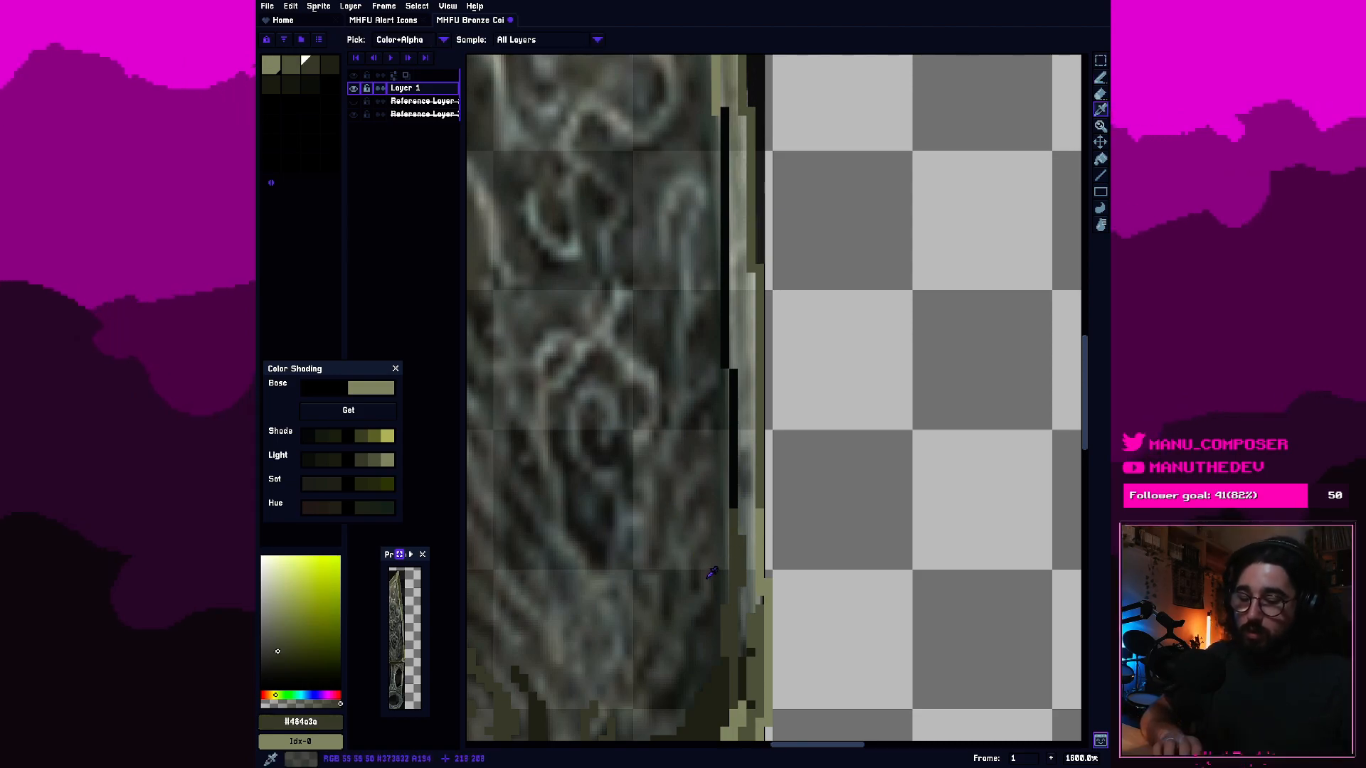
key("b")
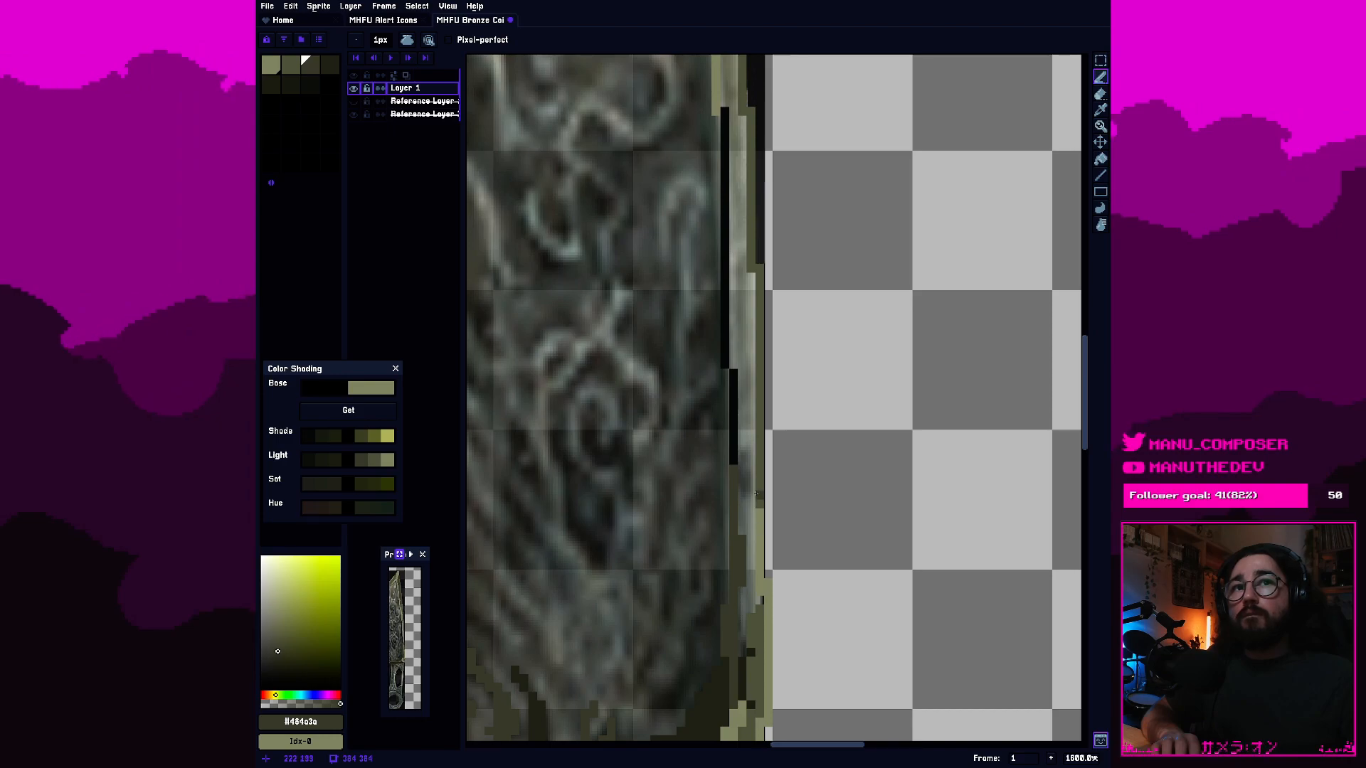
scroll(735, 354, "down", 4)
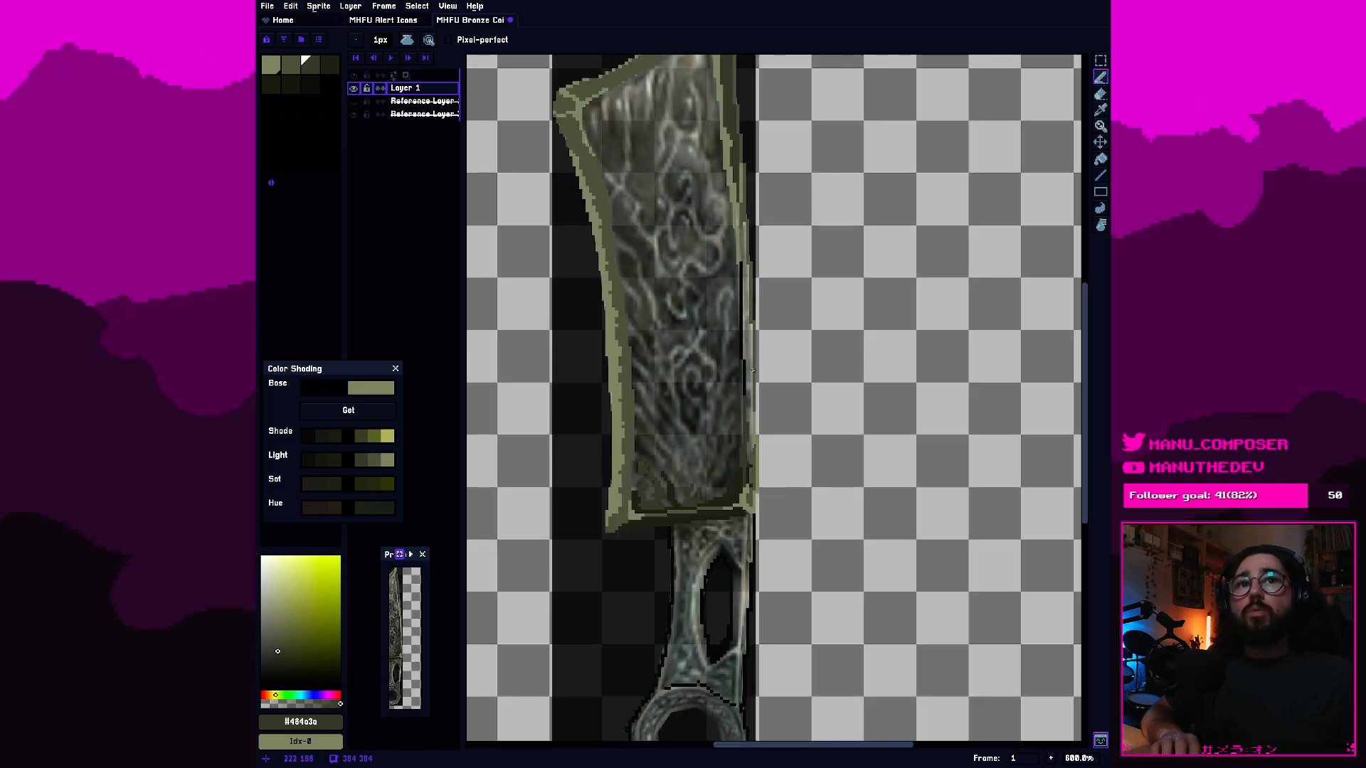
scroll(760, 410, "up", 1)
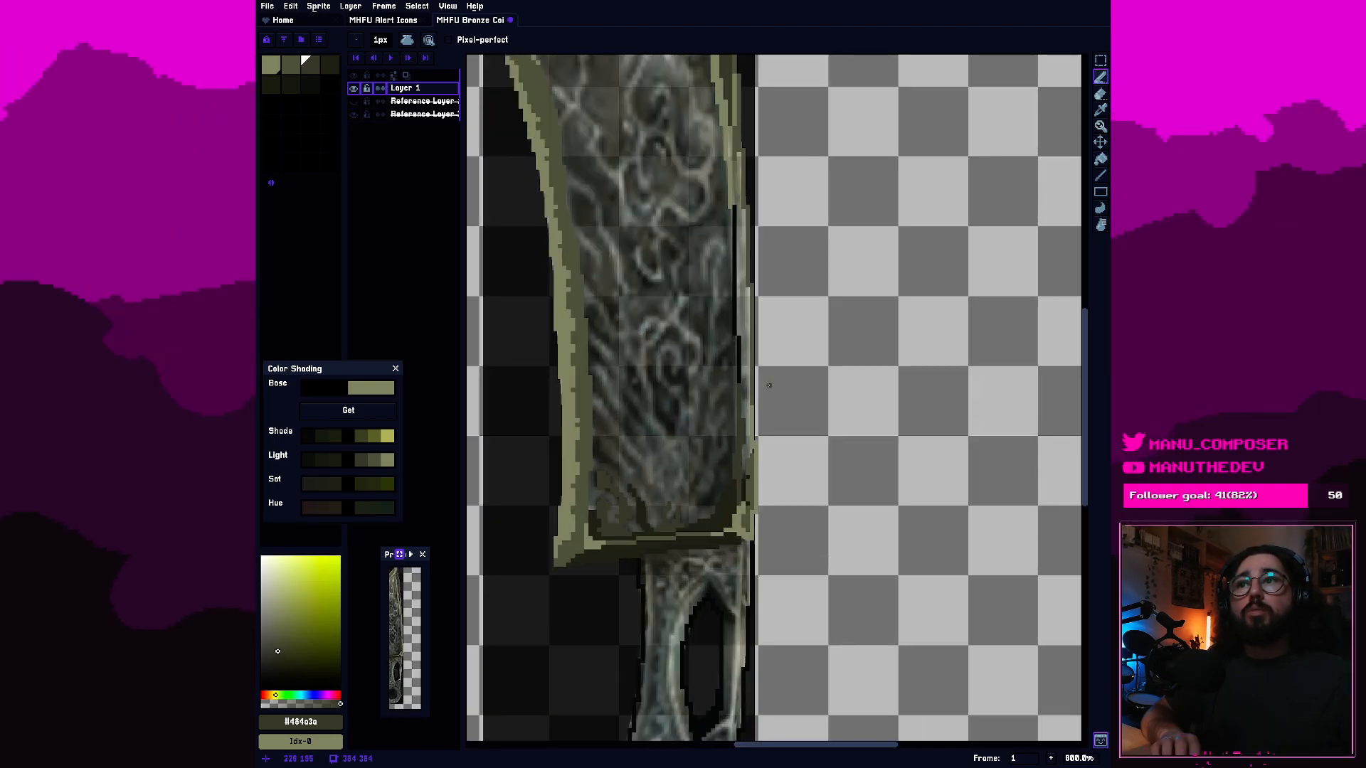
scroll(765, 382, "up", 3)
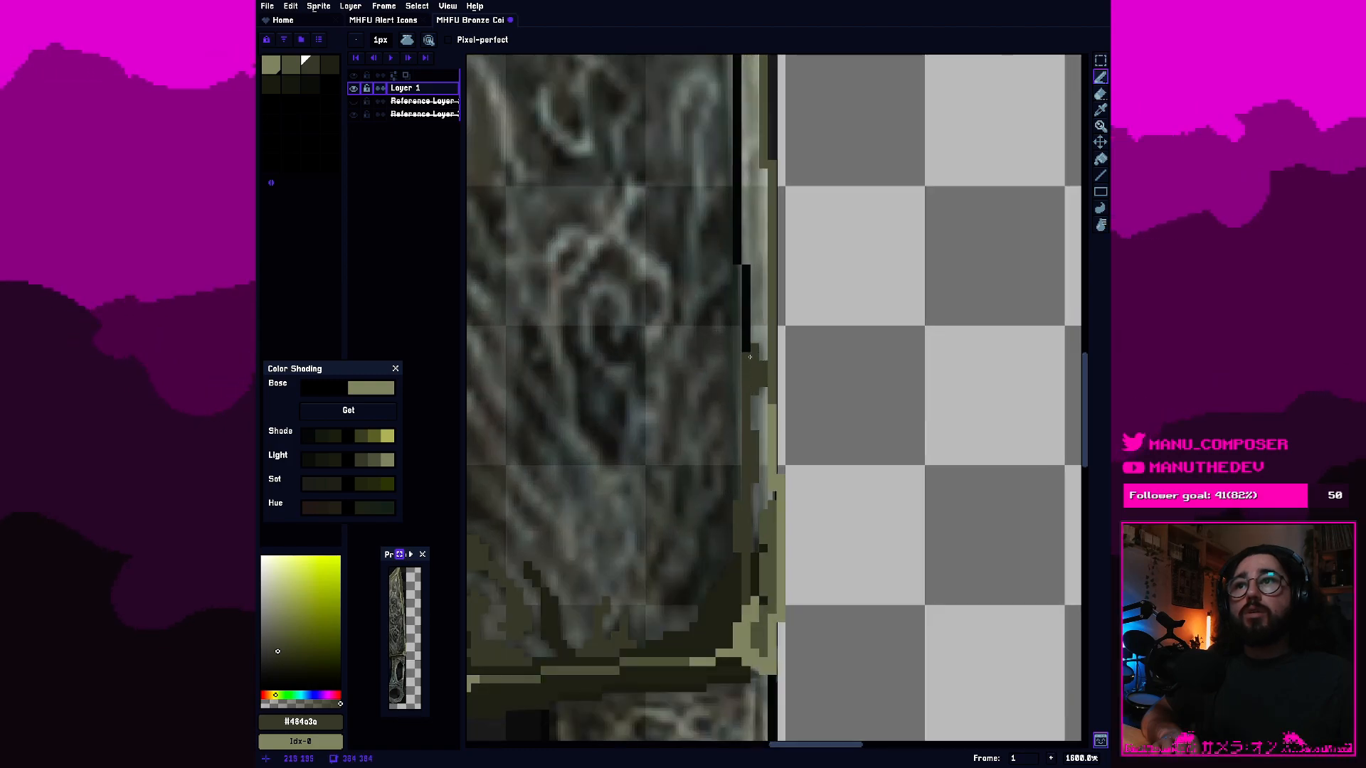
scroll(747, 325, "up", 3)
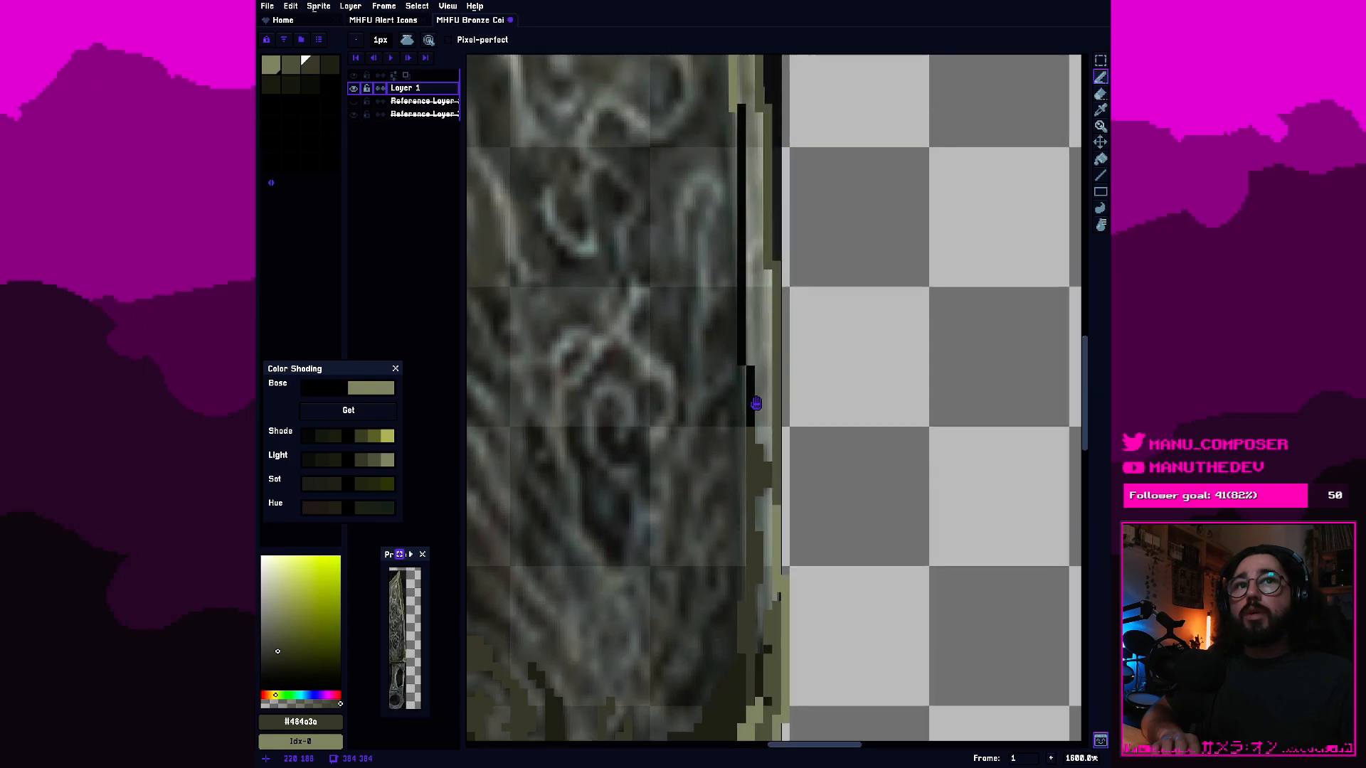
Recolor the two remaining black segments of the right border's inner outline with the second olive swatch, using the Paint Bucket.
scroll(718, 414, "down", 3)
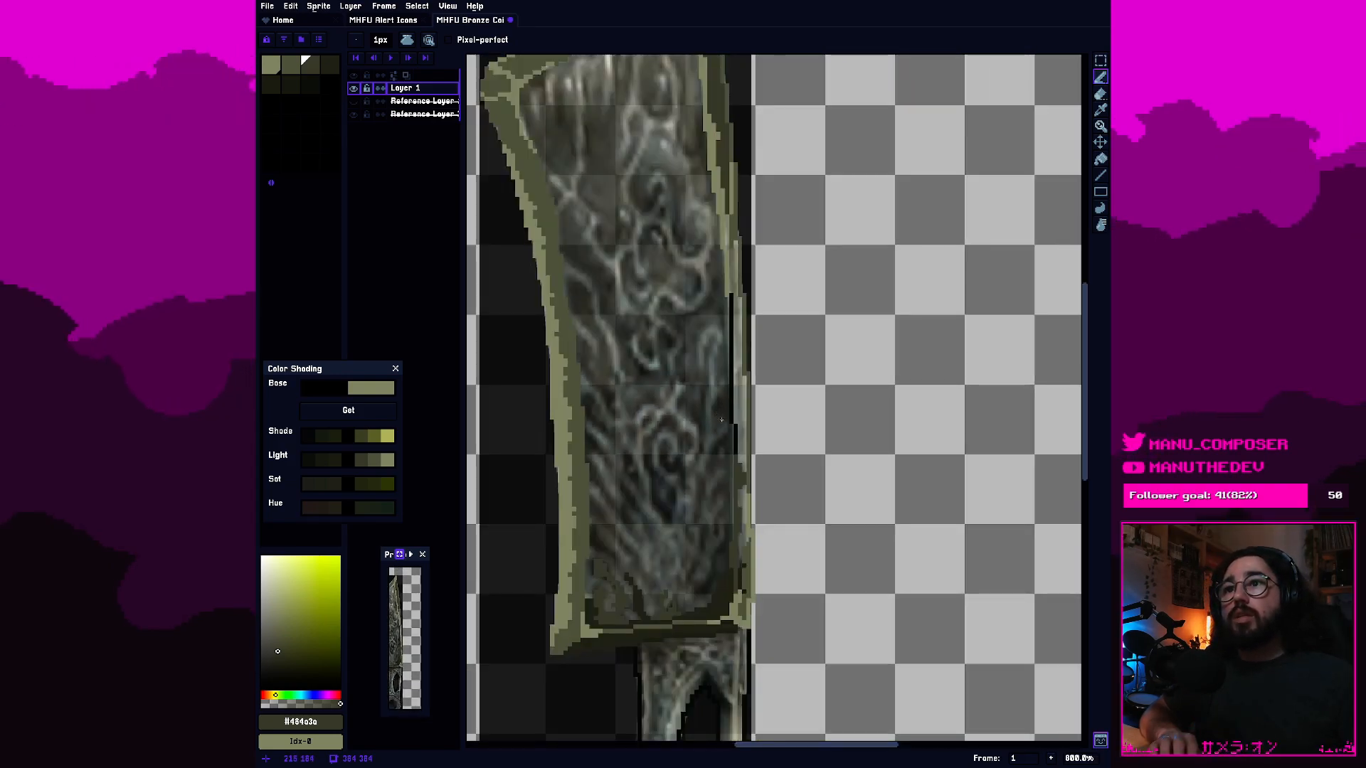
scroll(721, 420, "down", 2)
scroll(742, 471, "up", 4)
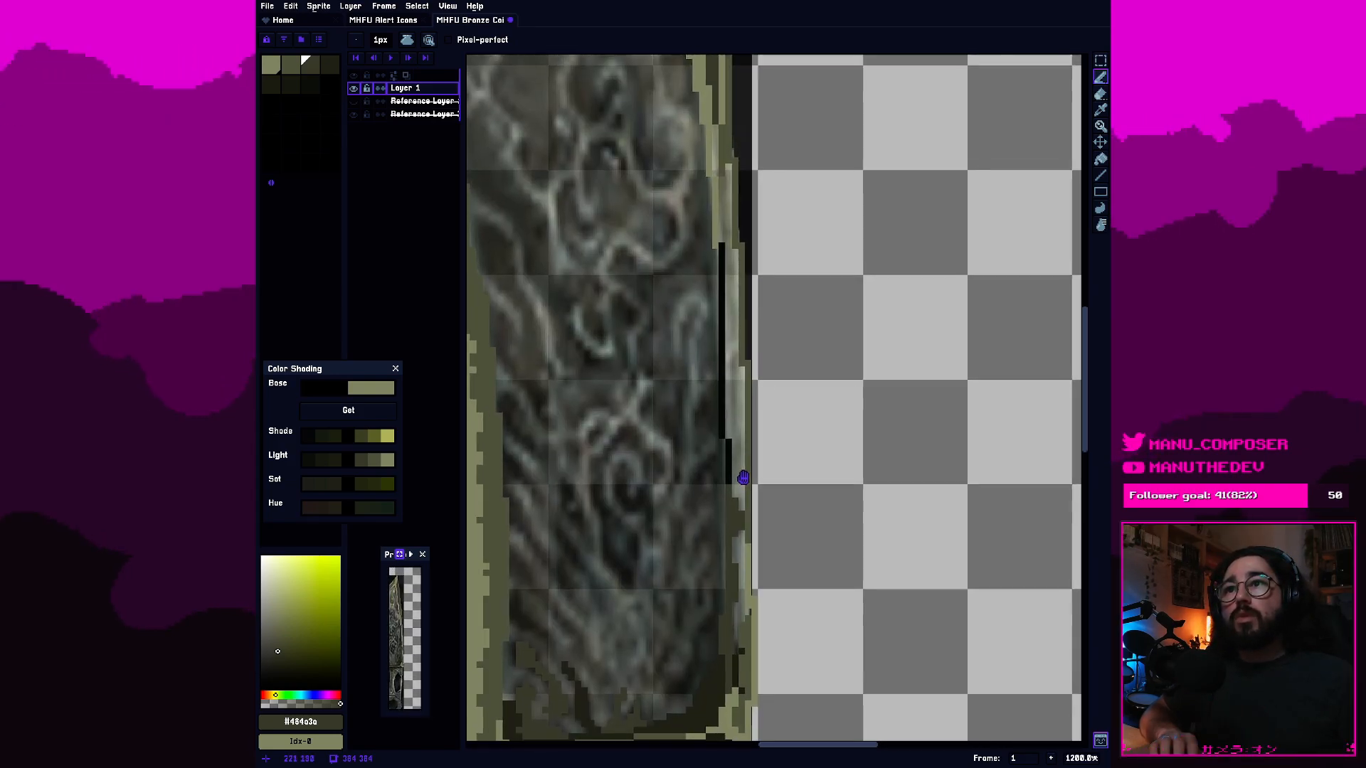
scroll(742, 471, "up", 1)
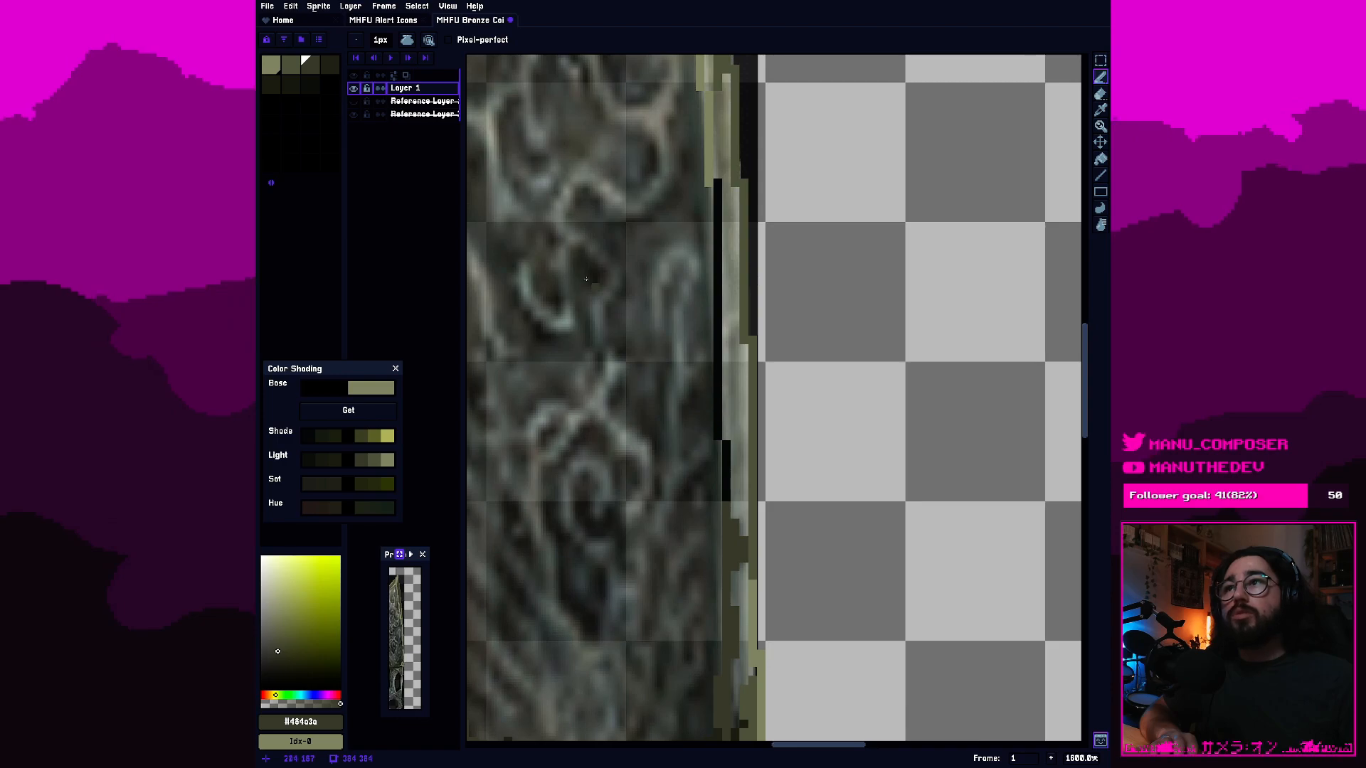
left_click(294, 67)
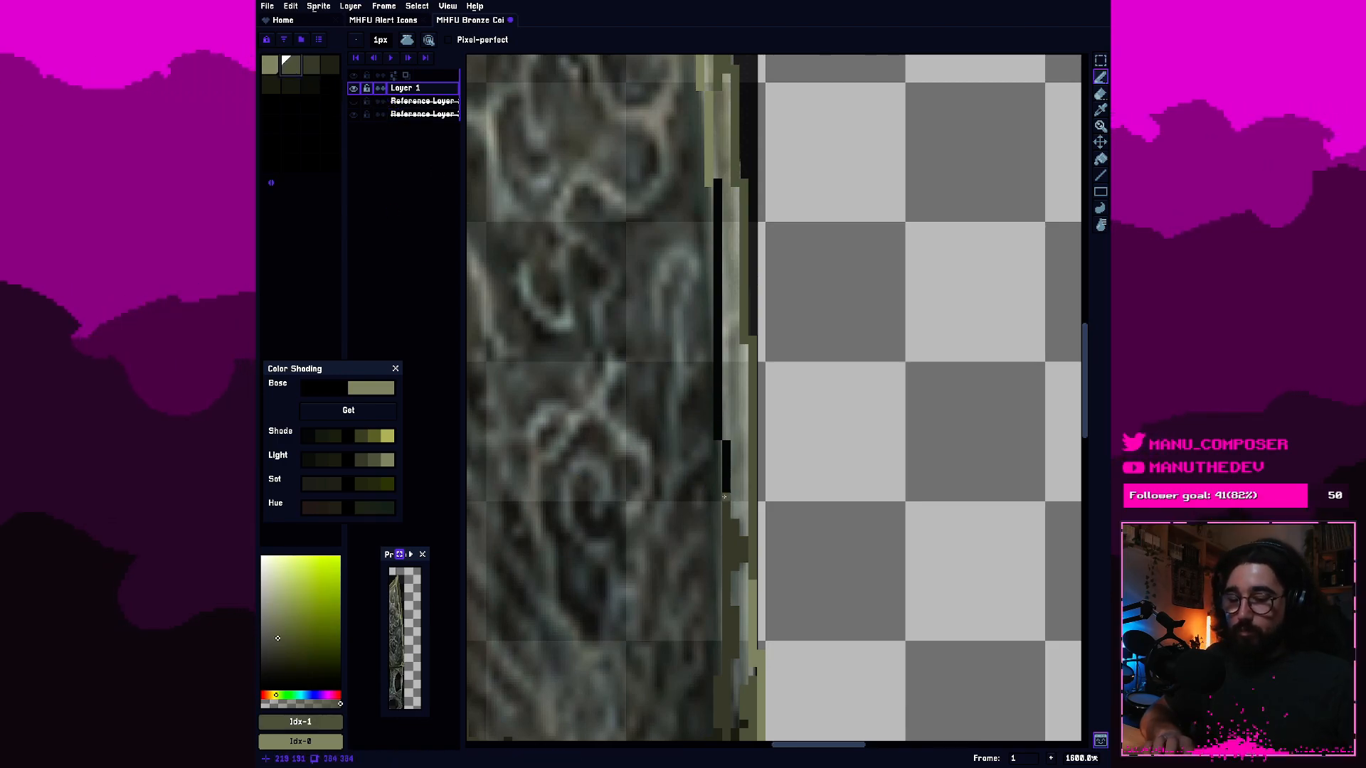
key("g")
left_click(726, 473)
left_click(717, 414)
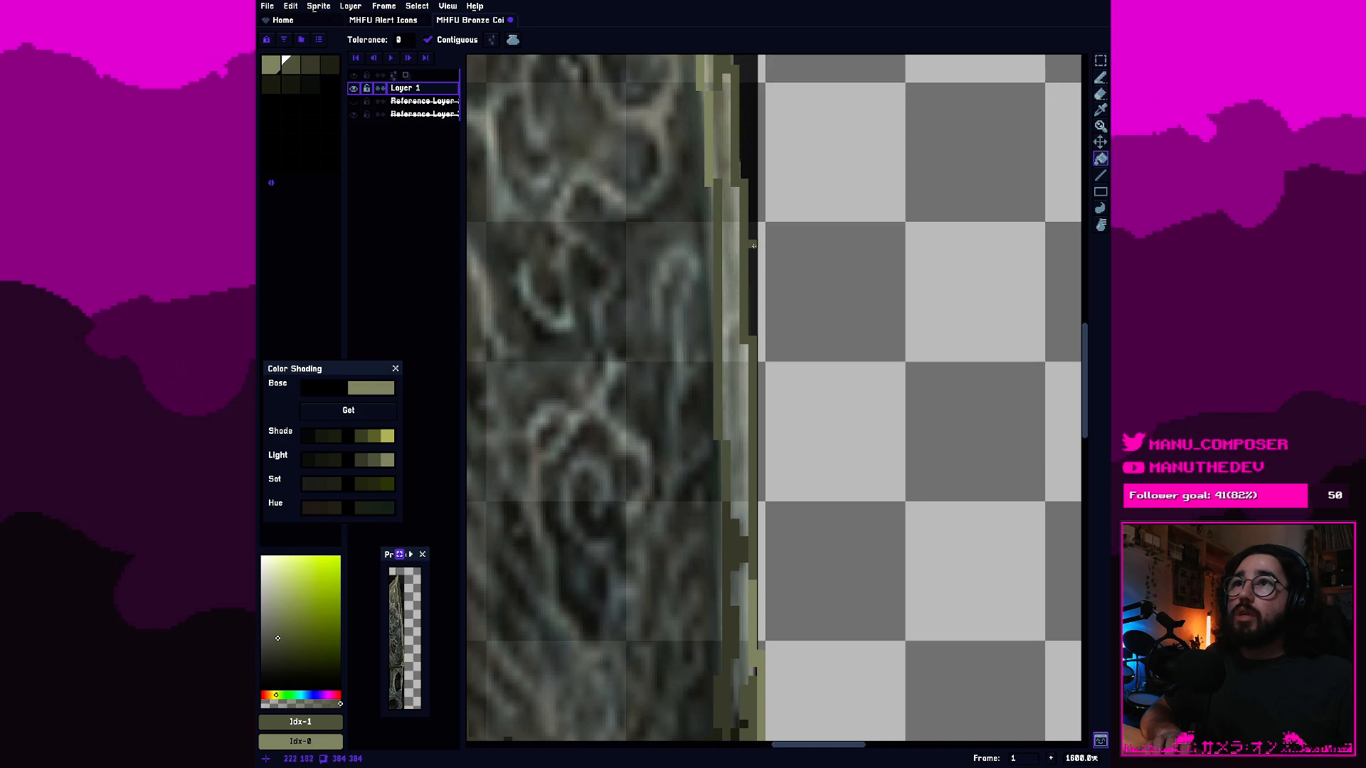
Fill the grey gap between the inner and outer edges of the right border's middle stretch with the second olive swatch.
scroll(752, 244, "down", 2)
scroll(752, 307, "up", 1)
left_click_drag(752, 306, 773, 526)
scroll(773, 526, "down", 1)
scroll(774, 526, "down", 1)
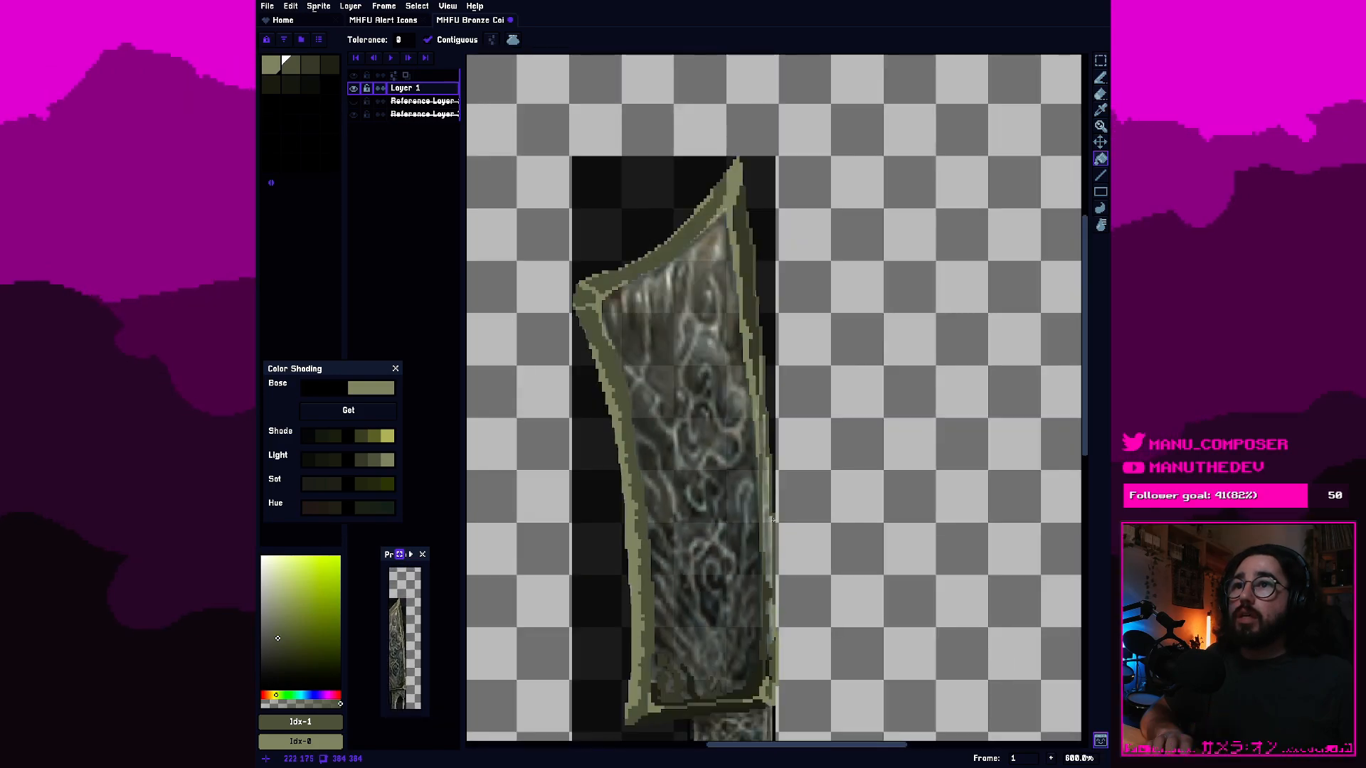
scroll(768, 498, "up", 2)
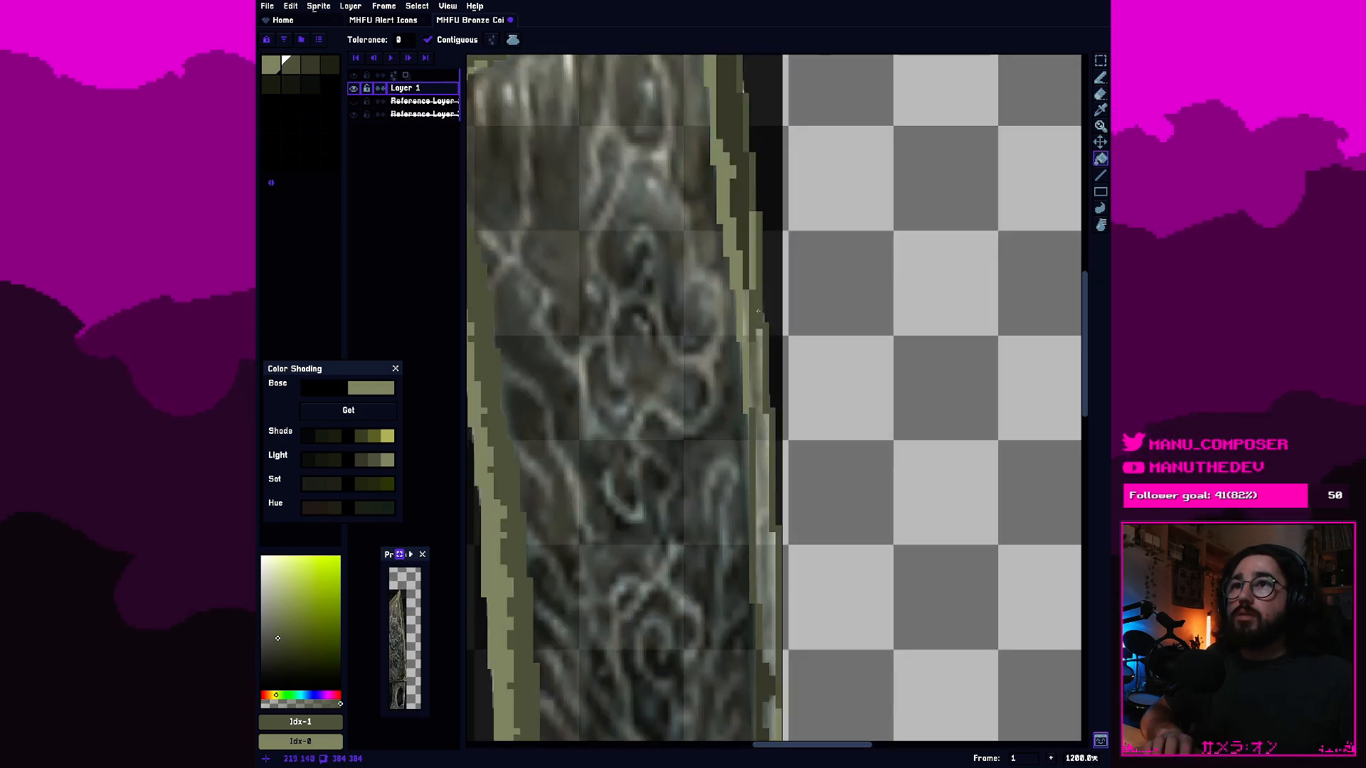
key("b")
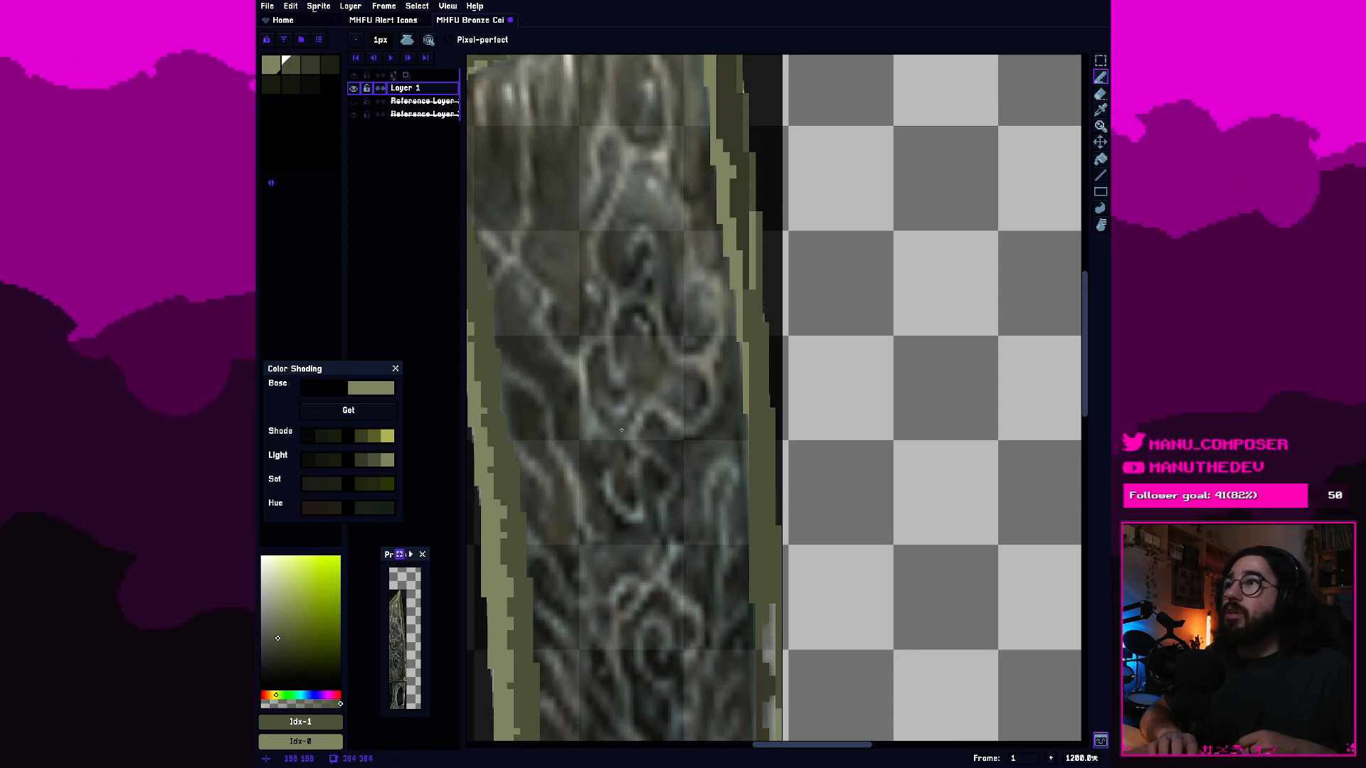
Fill the remaining grey gaps in the right border's lower part with the third and second olive swatches, using the Paint Bucket.
left_click(311, 66)
left_click(312, 84)
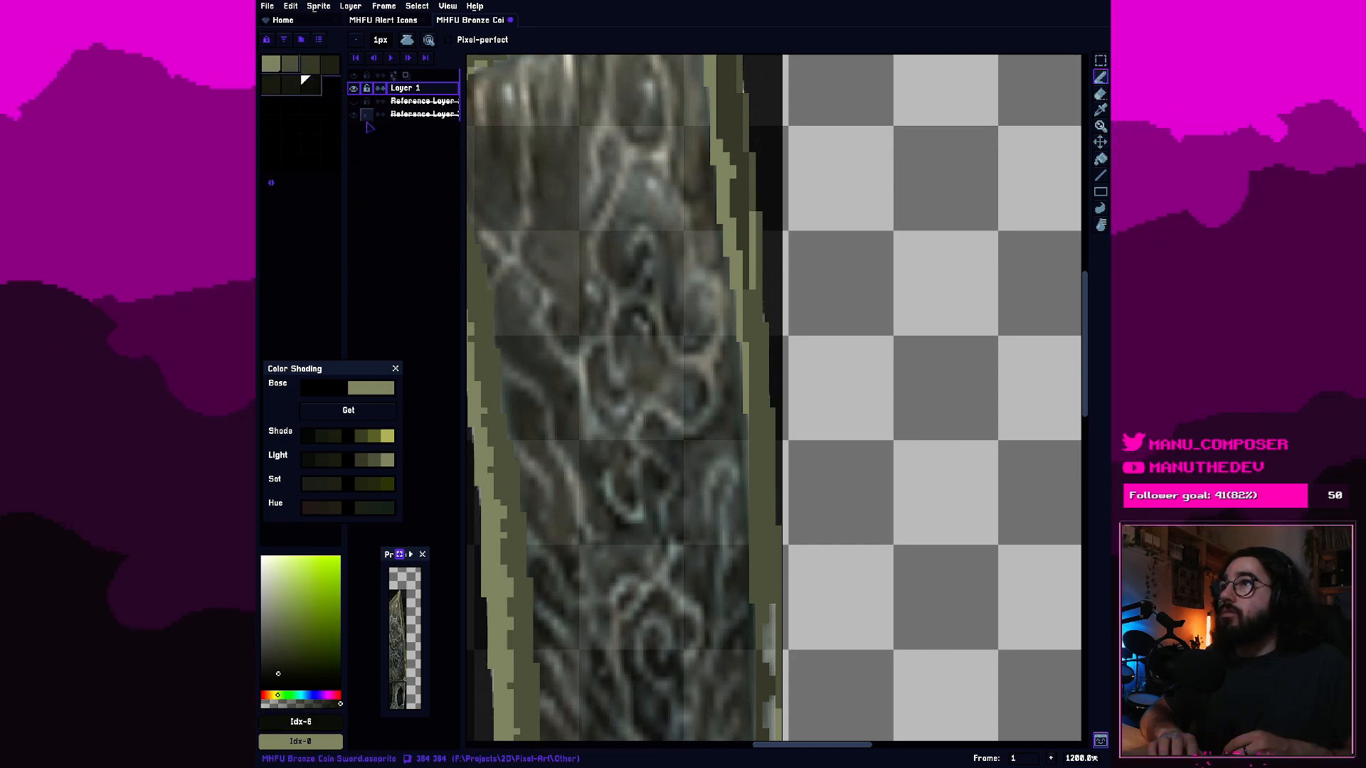
left_click(312, 68)
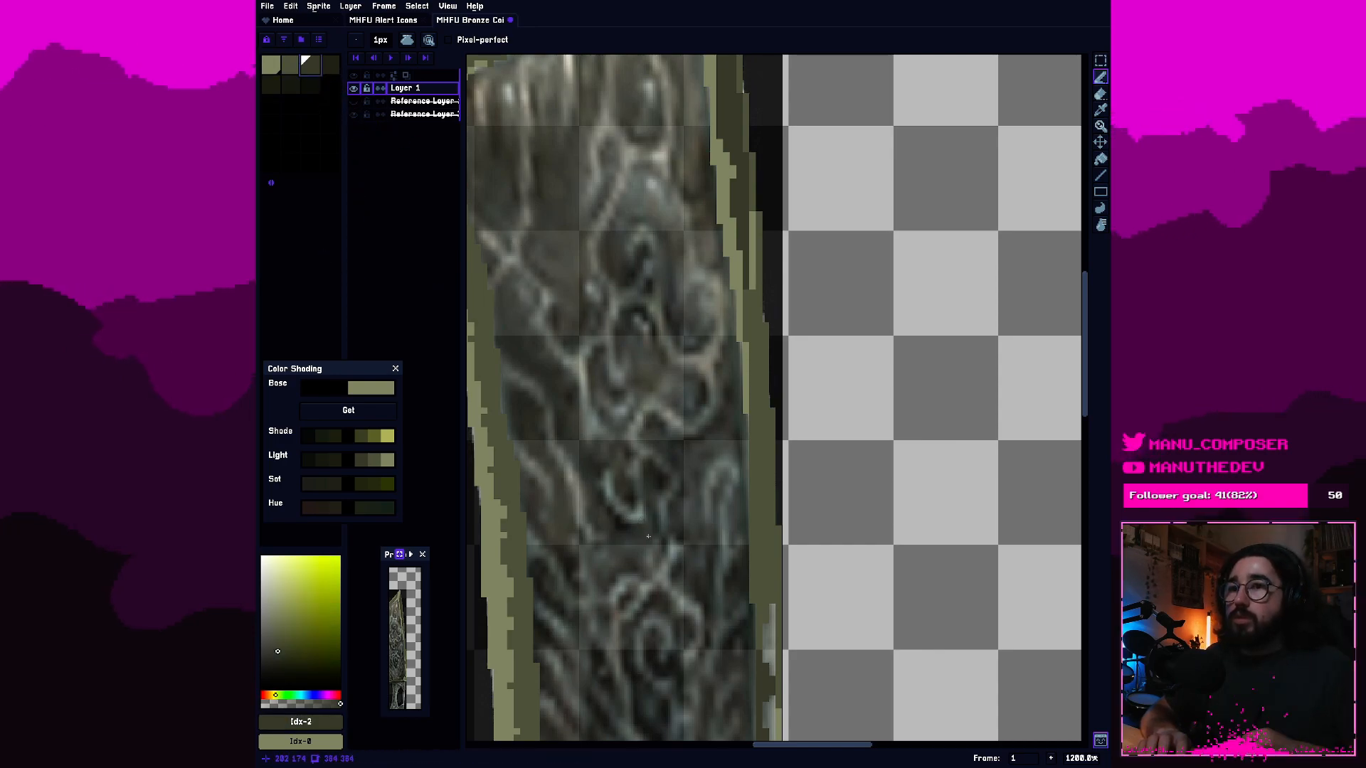
key("g")
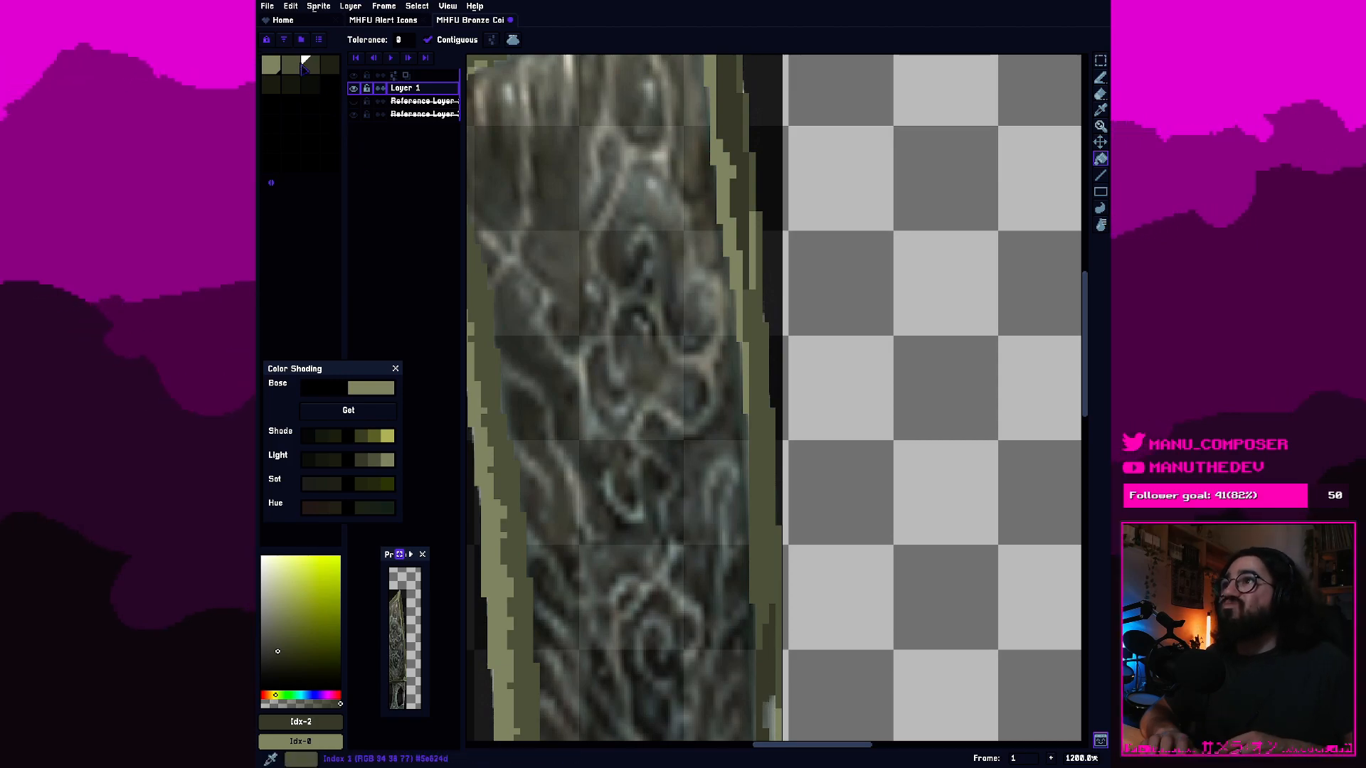
key("[")
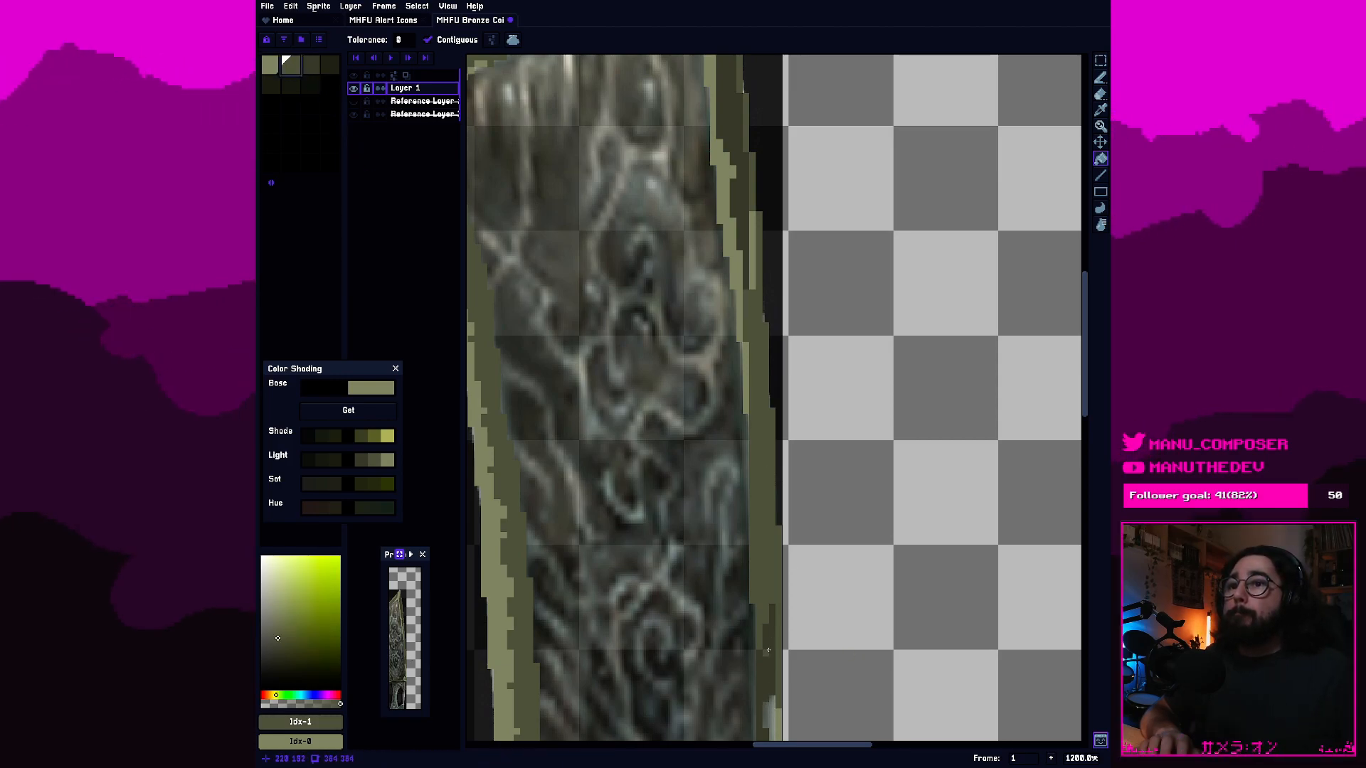
left_click_drag(766, 716, 756, 350)
scroll(755, 350, "up", 1)
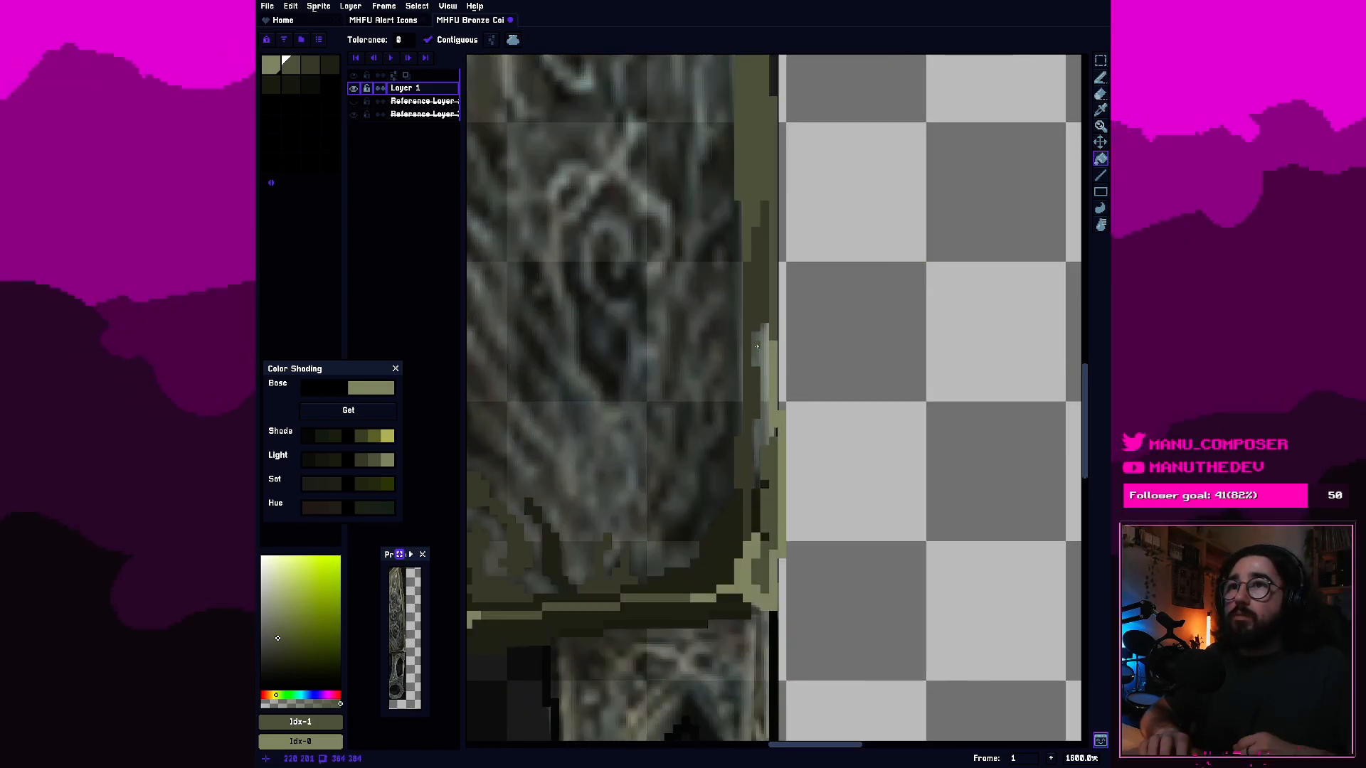
left_click(762, 350)
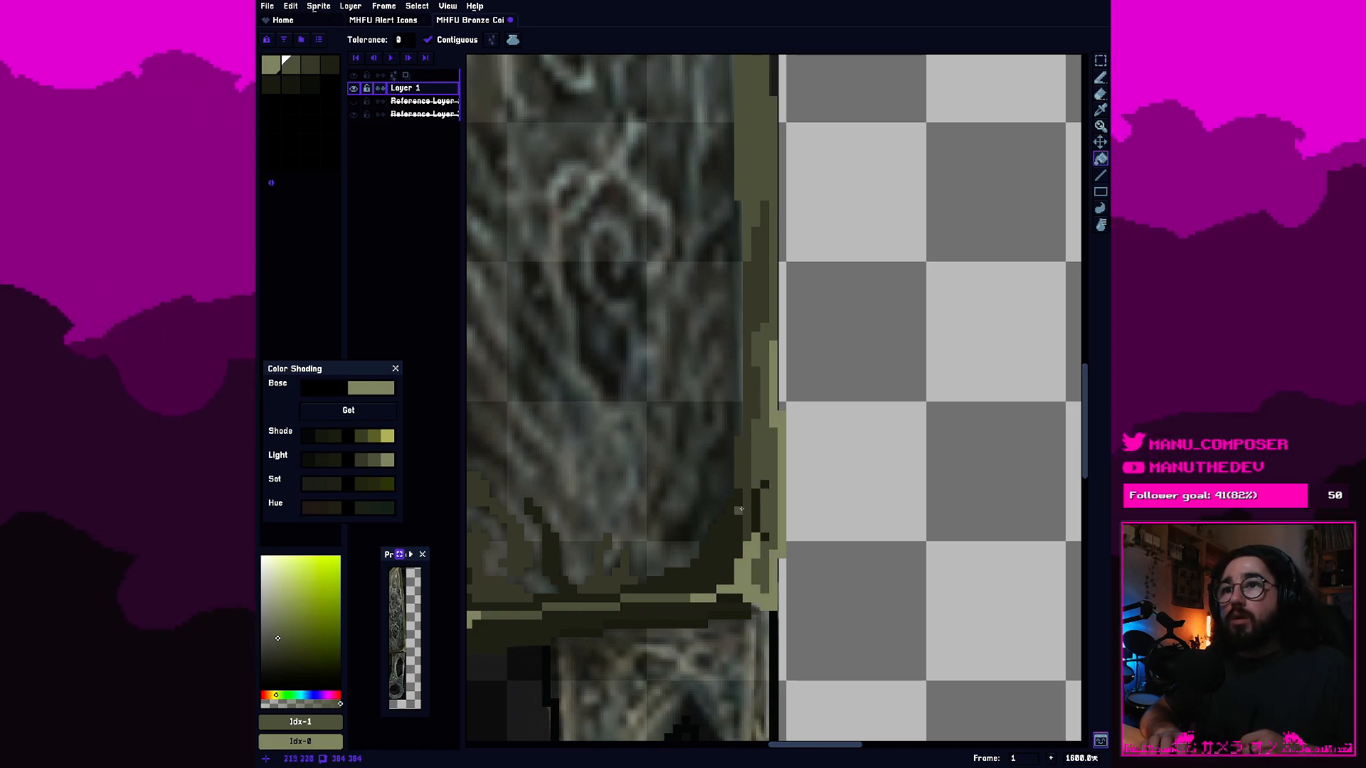
Touch up the blade's lower right corner with the fourth olive swatch and extend the border down beside the handle in sampled olive #5e624d.
key("0")
key("0")
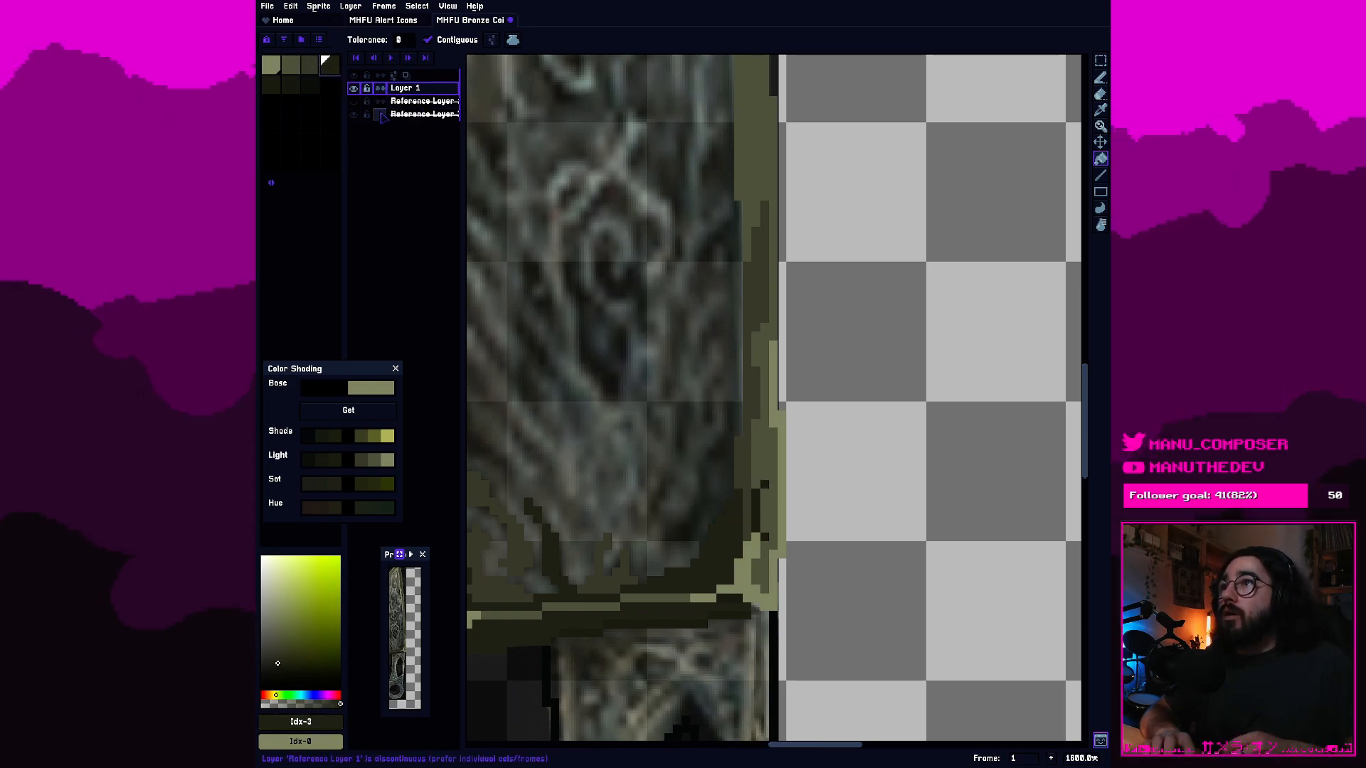
key("b")
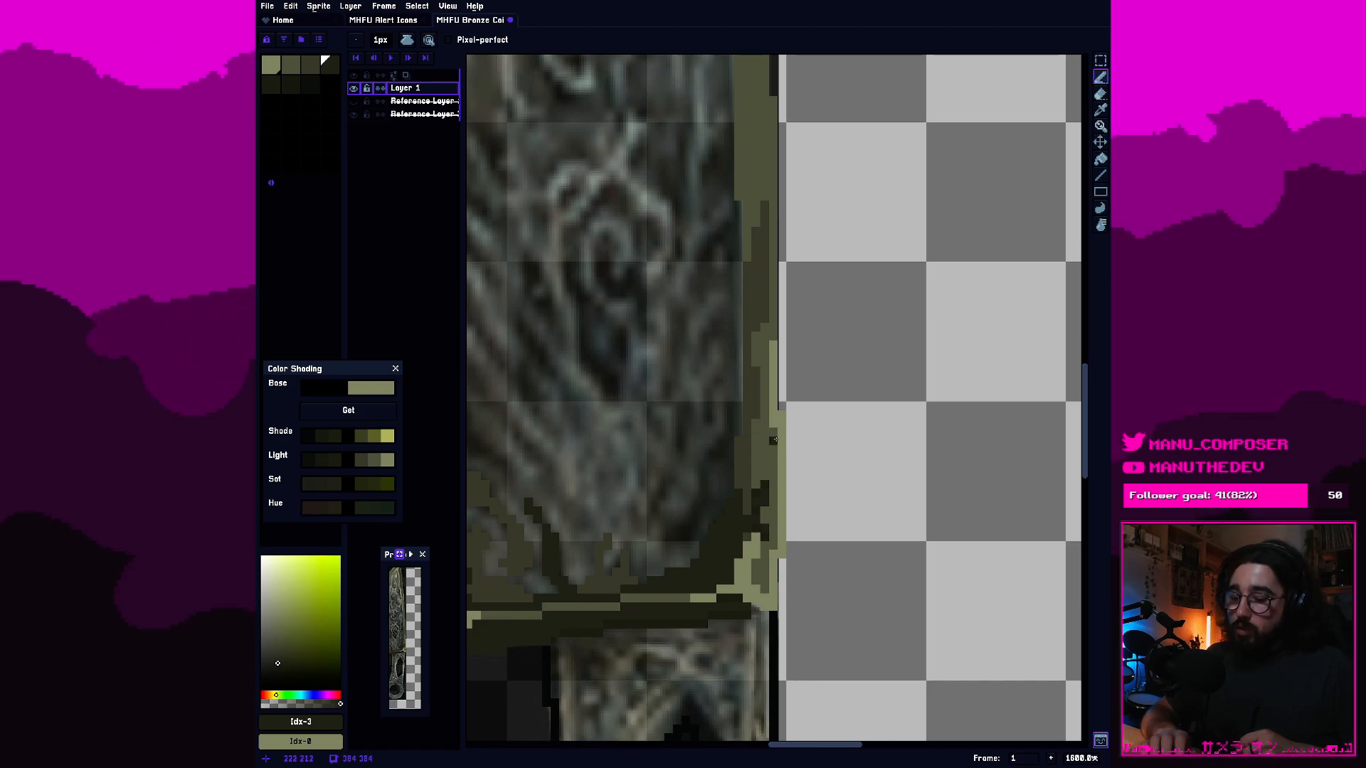
key("i")
left_click(772, 457)
key("b")
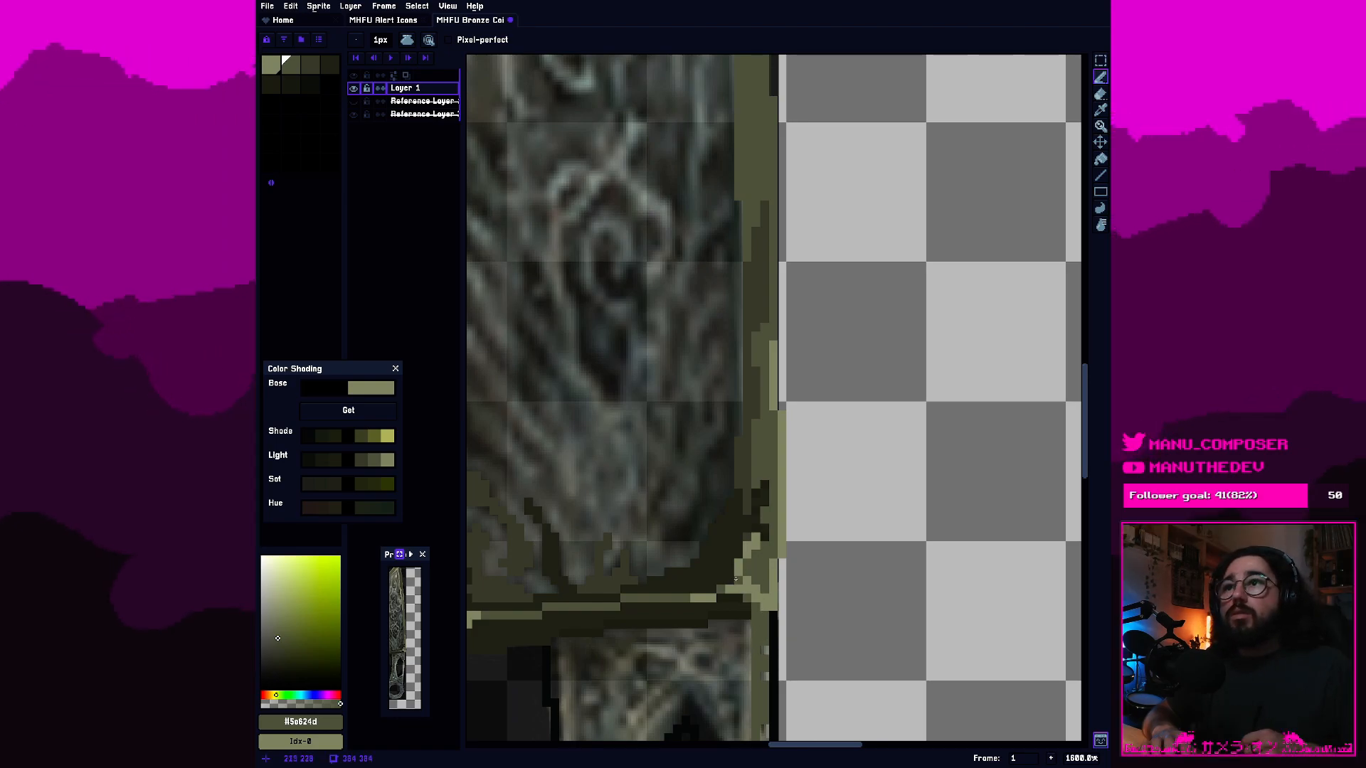
Add light olive highlight pixels from the first swatch along the border strip beside the top of the handle.
left_click(273, 65)
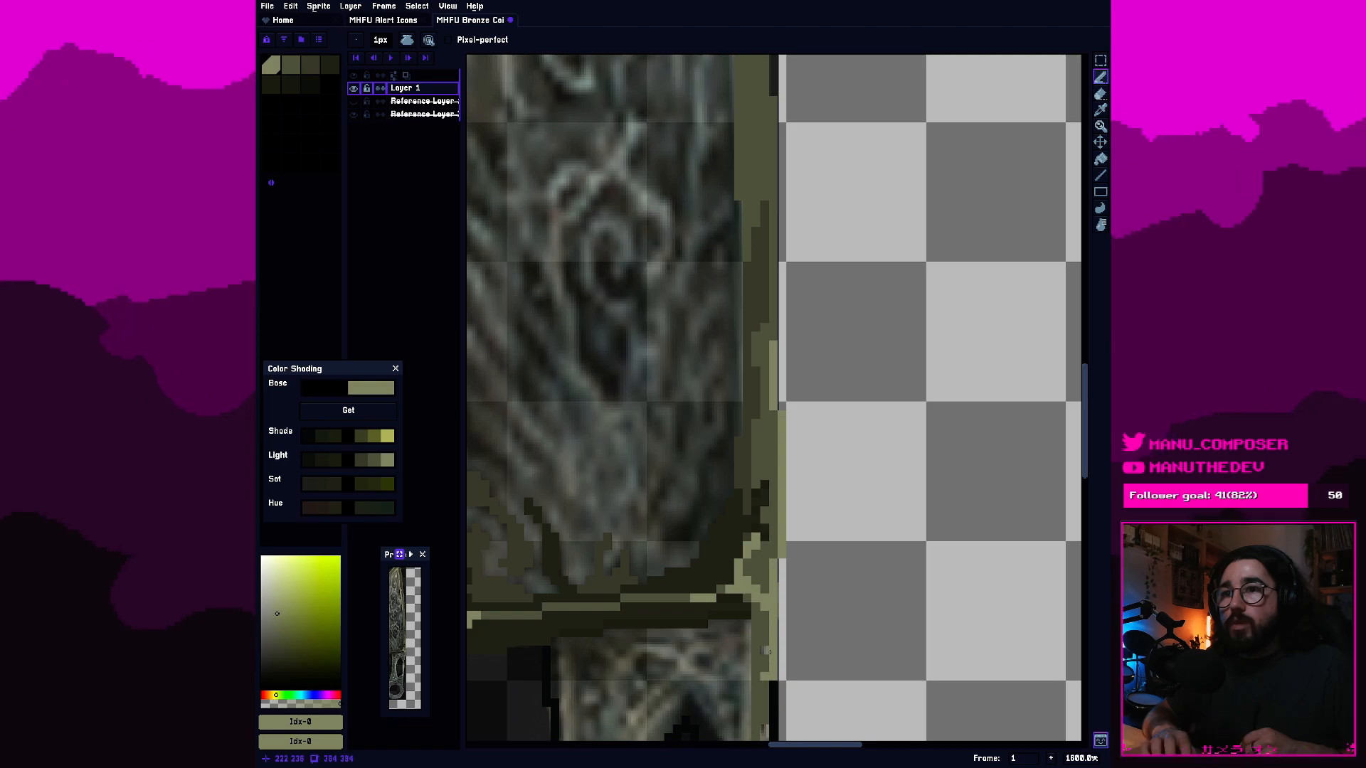
left_click_drag(774, 687, 767, 730)
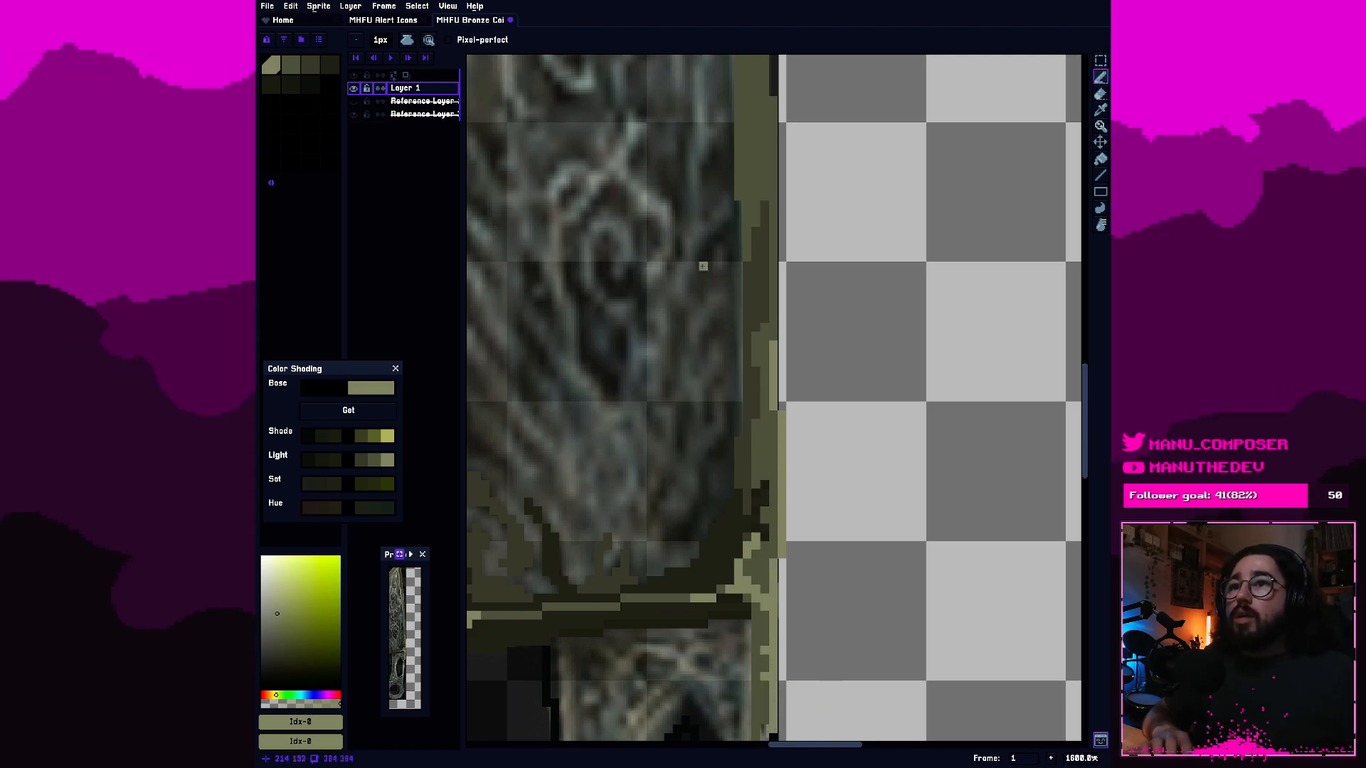
scroll(832, 415, "down", 5)
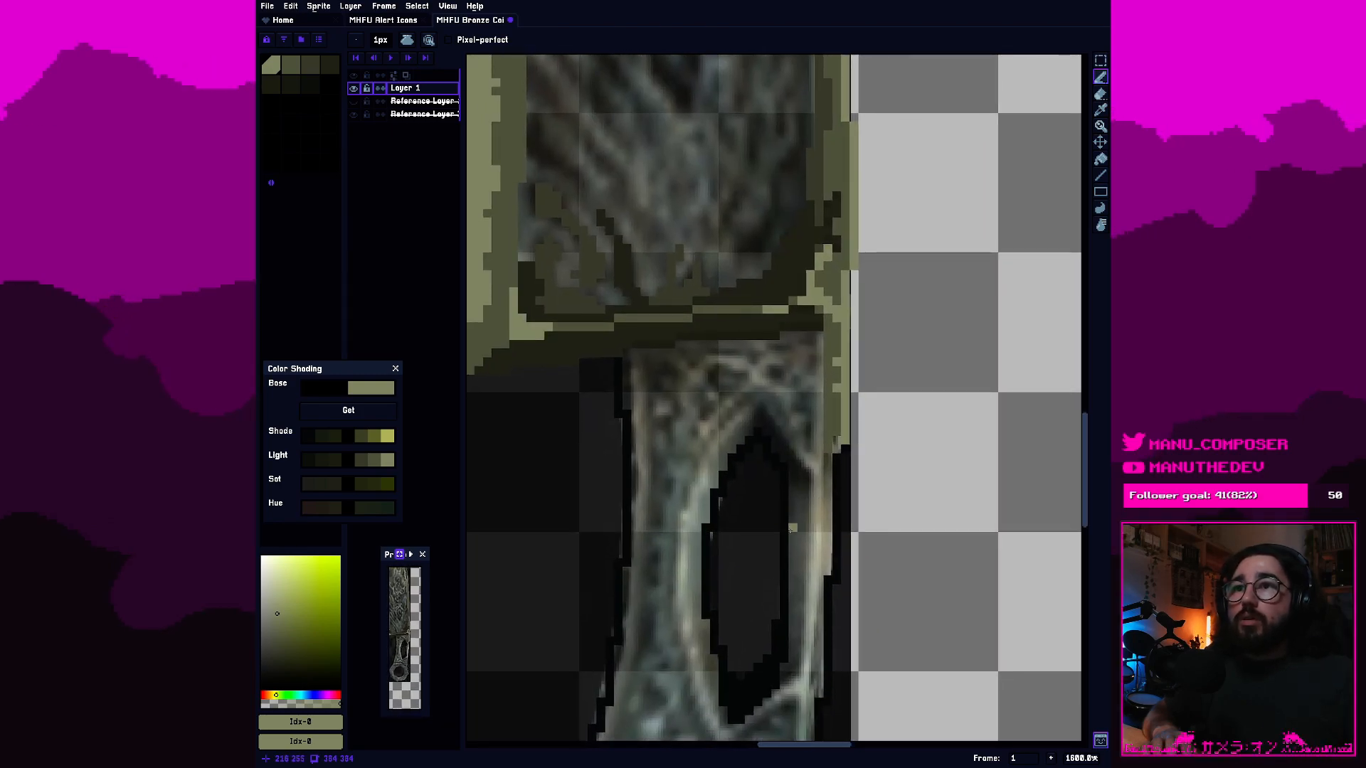
scroll(795, 528, "up", 1)
scroll(803, 512, "down", 2)
scroll(819, 501, "up", 1)
left_click_drag(838, 496, 803, 485)
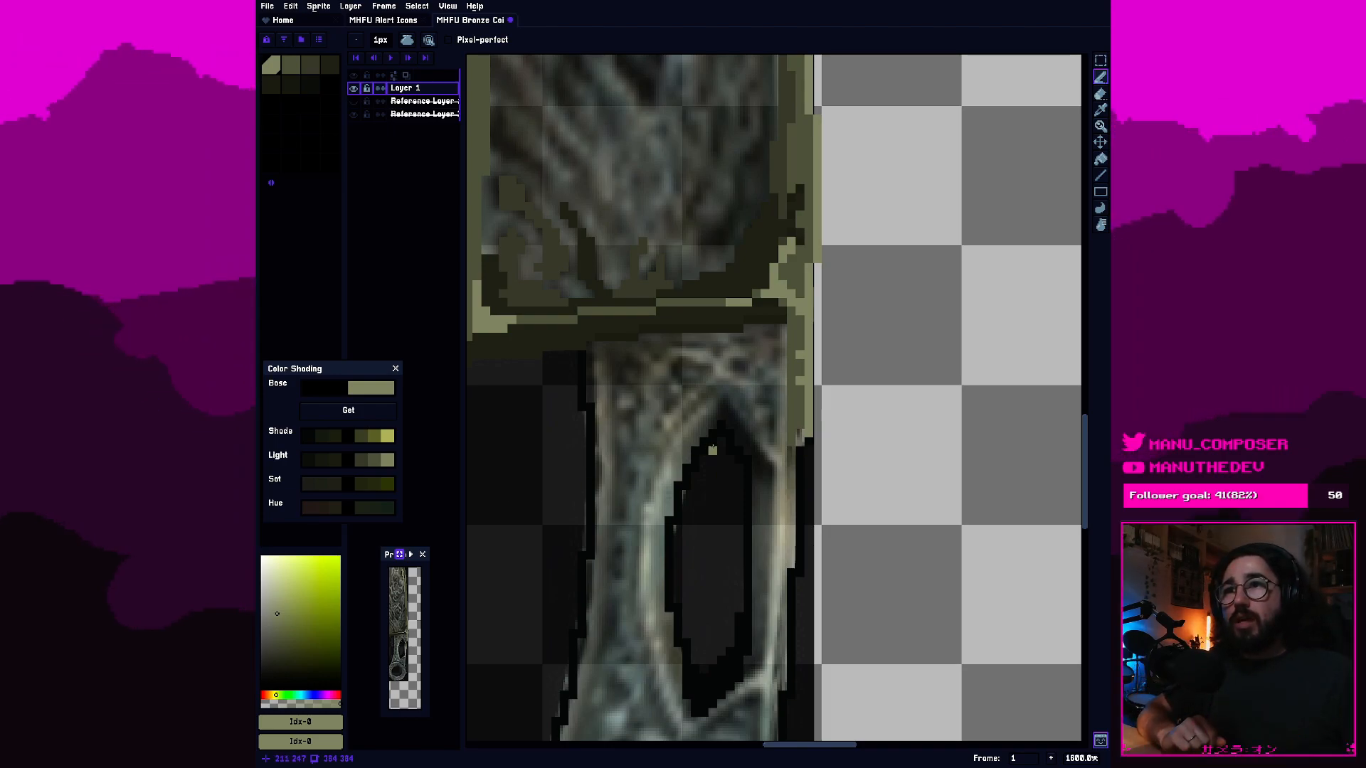
Extend the light olive border from the first swatch down the handle's right rim beside the upper and middle part of the hole.
left_click_drag(712, 447, 683, 437)
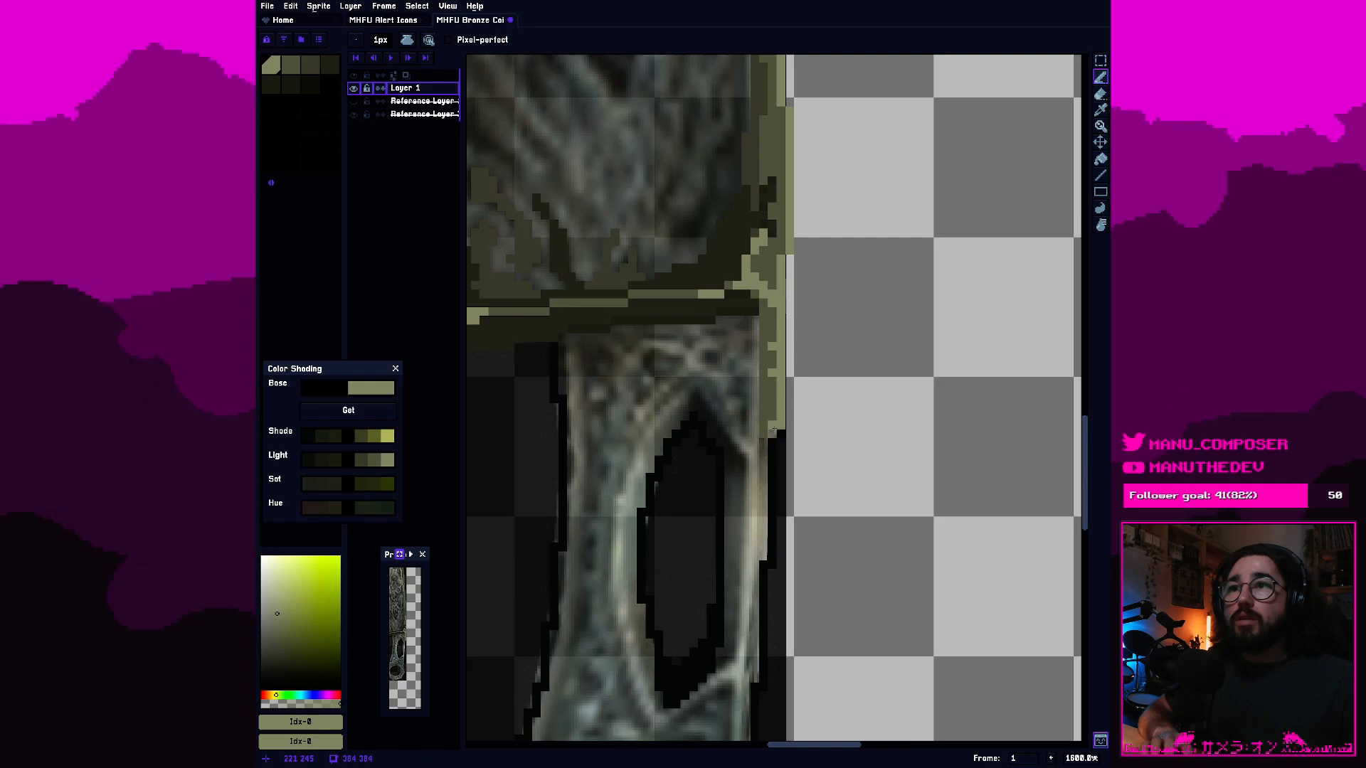
left_click(781, 435)
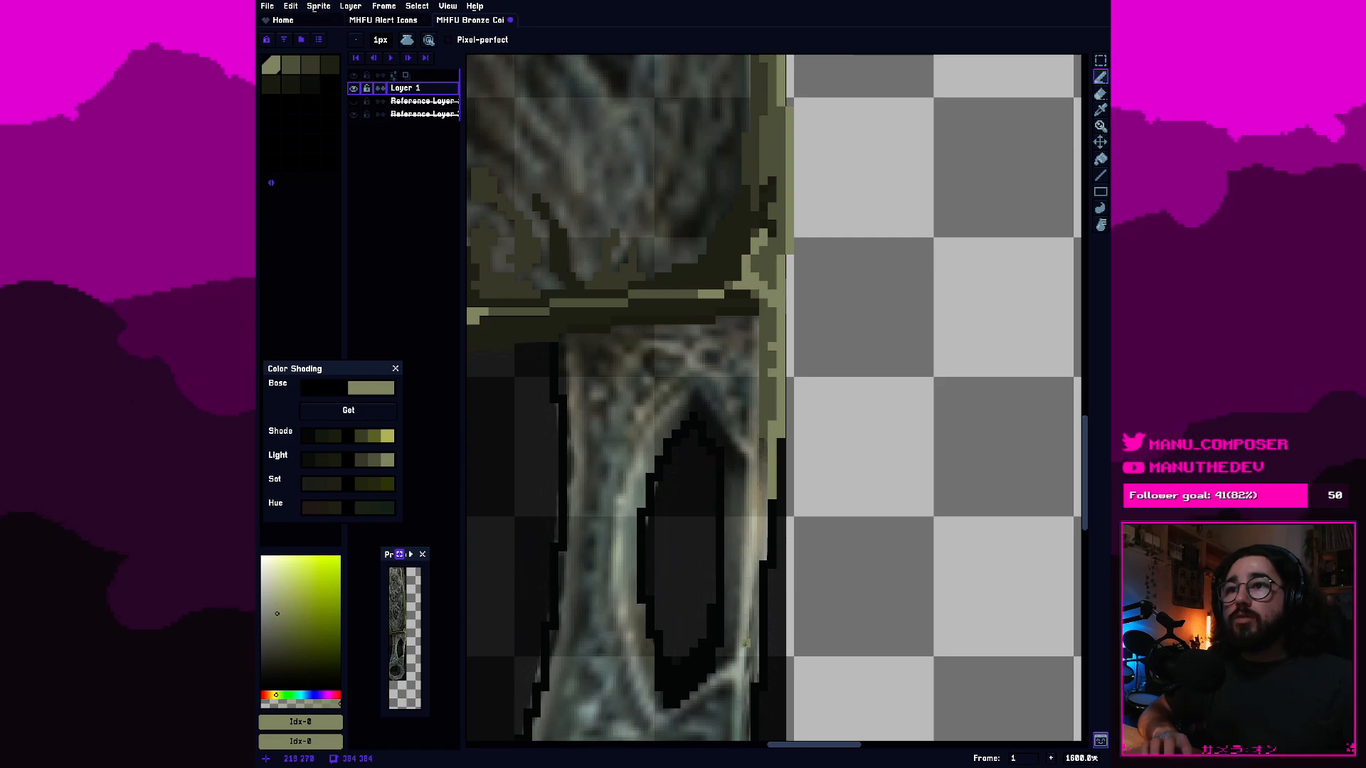
mouse_move(748, 614)
left_mouse_down()
mouse_move(754, 547)
mouse_move(749, 605)
mouse_move(751, 449)
left_mouse_up()
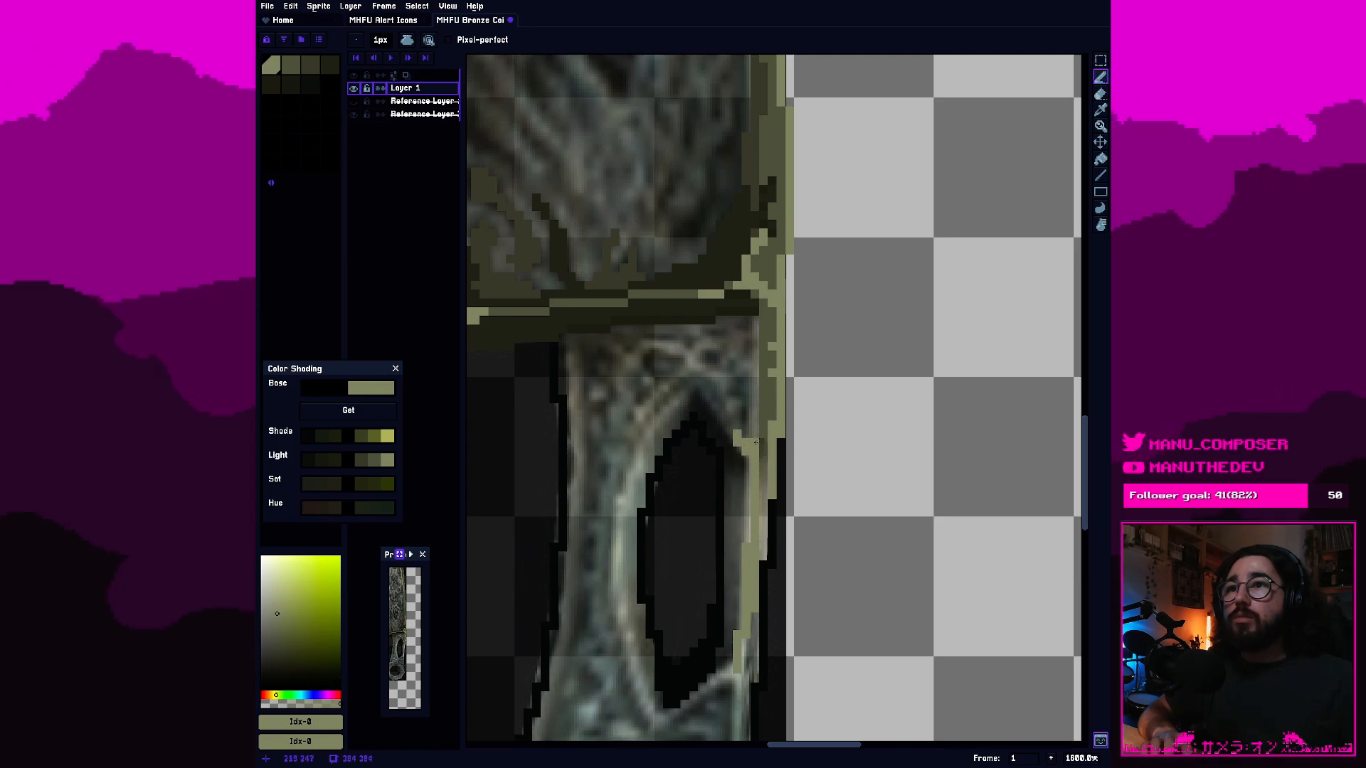
mouse_move(756, 442)
left_mouse_down()
mouse_move(762, 518)
mouse_move(786, 425)
mouse_move(762, 574)
mouse_move(755, 453)
left_mouse_up()
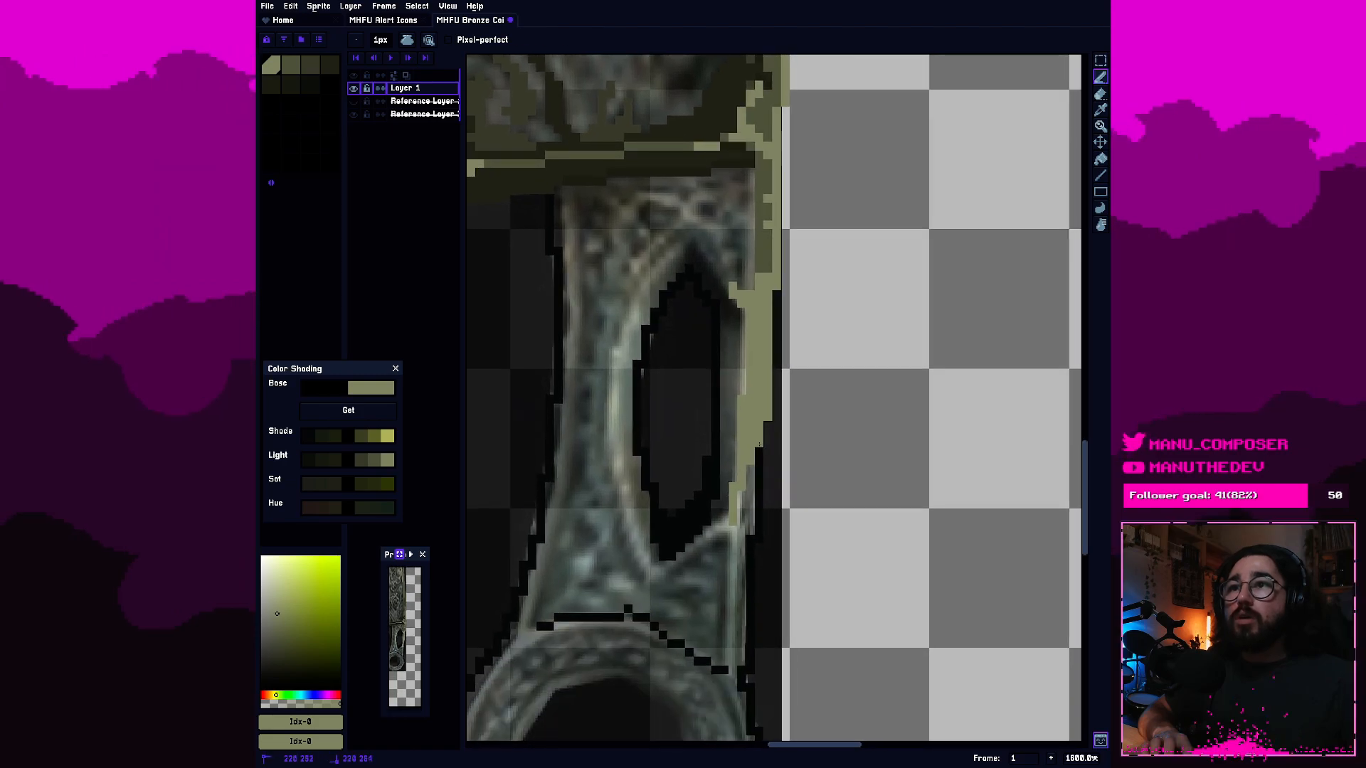
Continue the light olive rim past the hole's lower right corner and add a short diagonal branch along the hole's bottom edge.
scroll(745, 525, "up", 2)
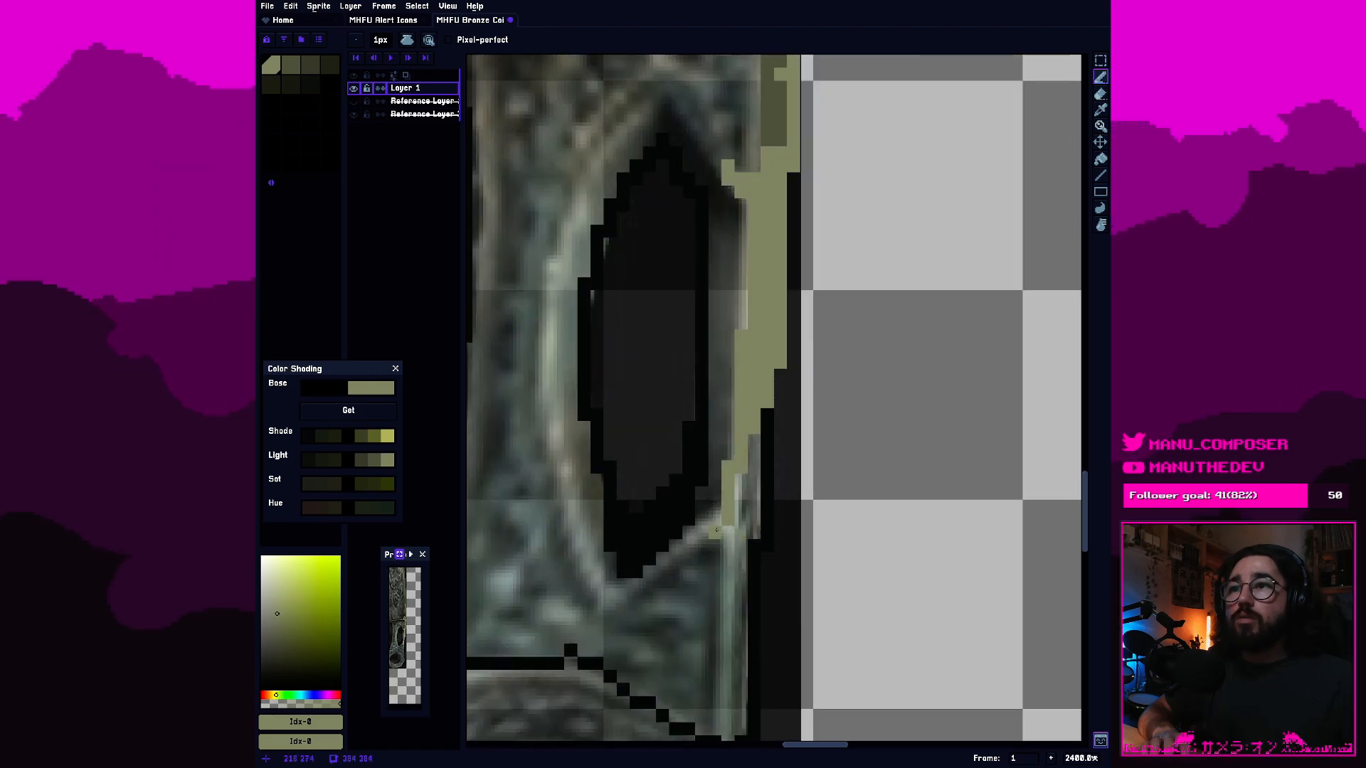
mouse_move(713, 521)
left_mouse_down()
mouse_move(732, 532)
mouse_move(734, 590)
left_mouse_up()
left_click(689, 545)
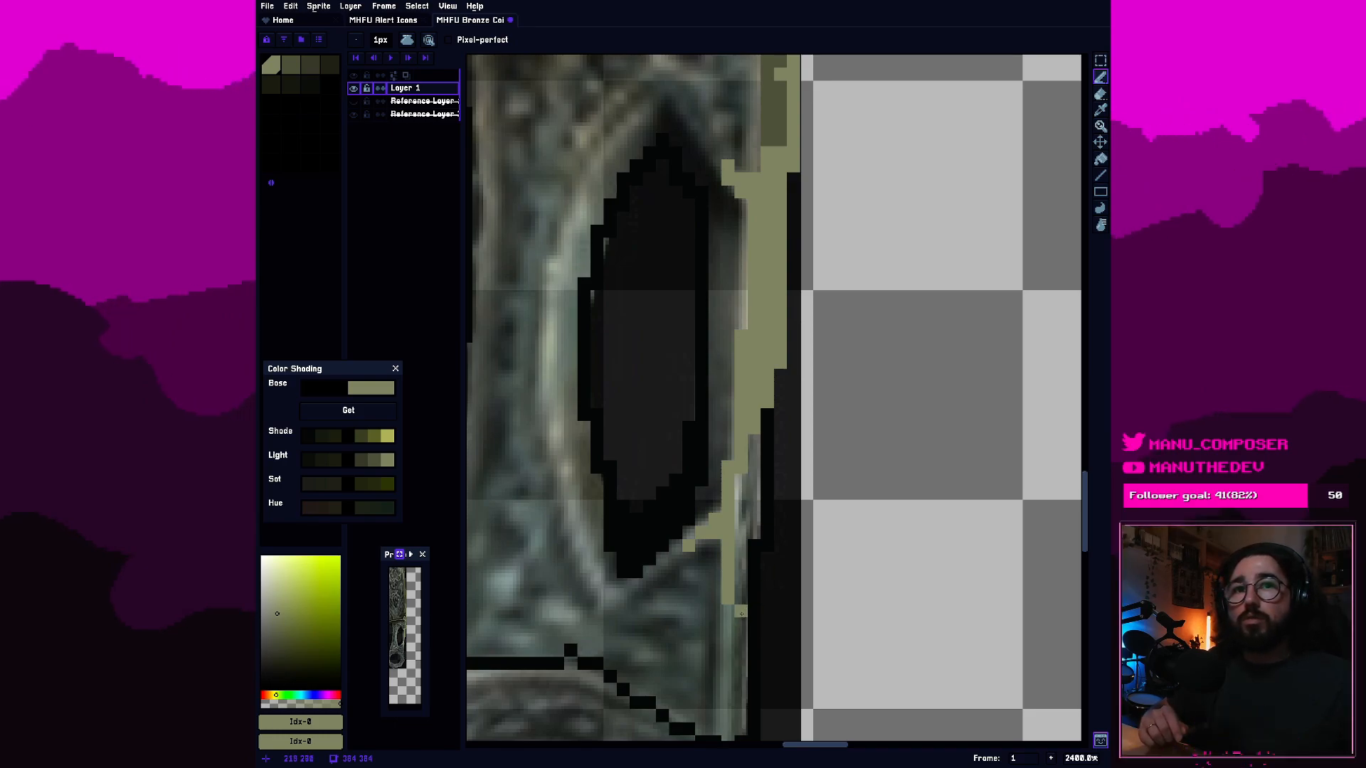
Erase the black outline on the hole's lower left edge and trace the reference's left rim in light olive.
scroll(720, 592, "down", 2)
scroll(659, 516, "up", 2)
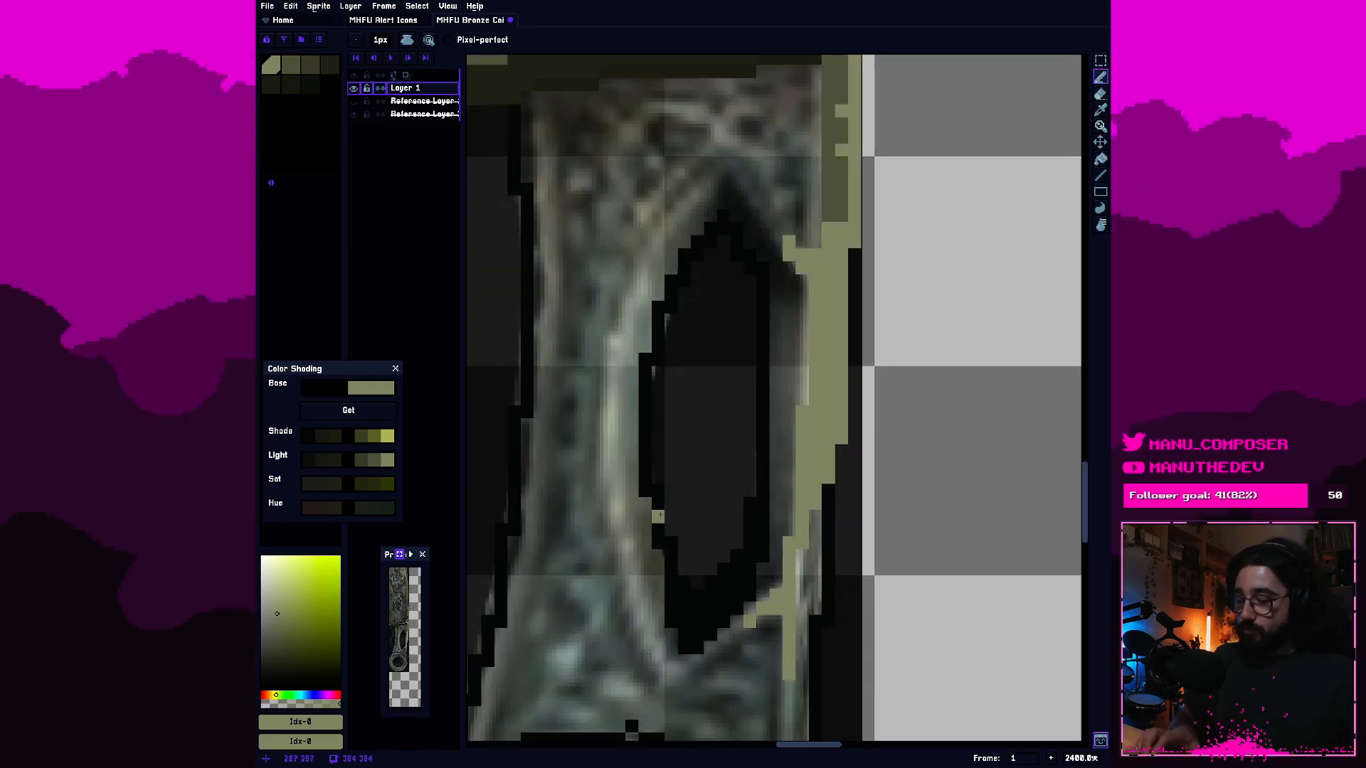
key("e")
mouse_move(671, 595)
left_mouse_down()
mouse_move(671, 635)
mouse_move(671, 583)
mouse_move(658, 543)
mouse_move(645, 543)
mouse_move(658, 556)
mouse_move(645, 412)
left_mouse_up()
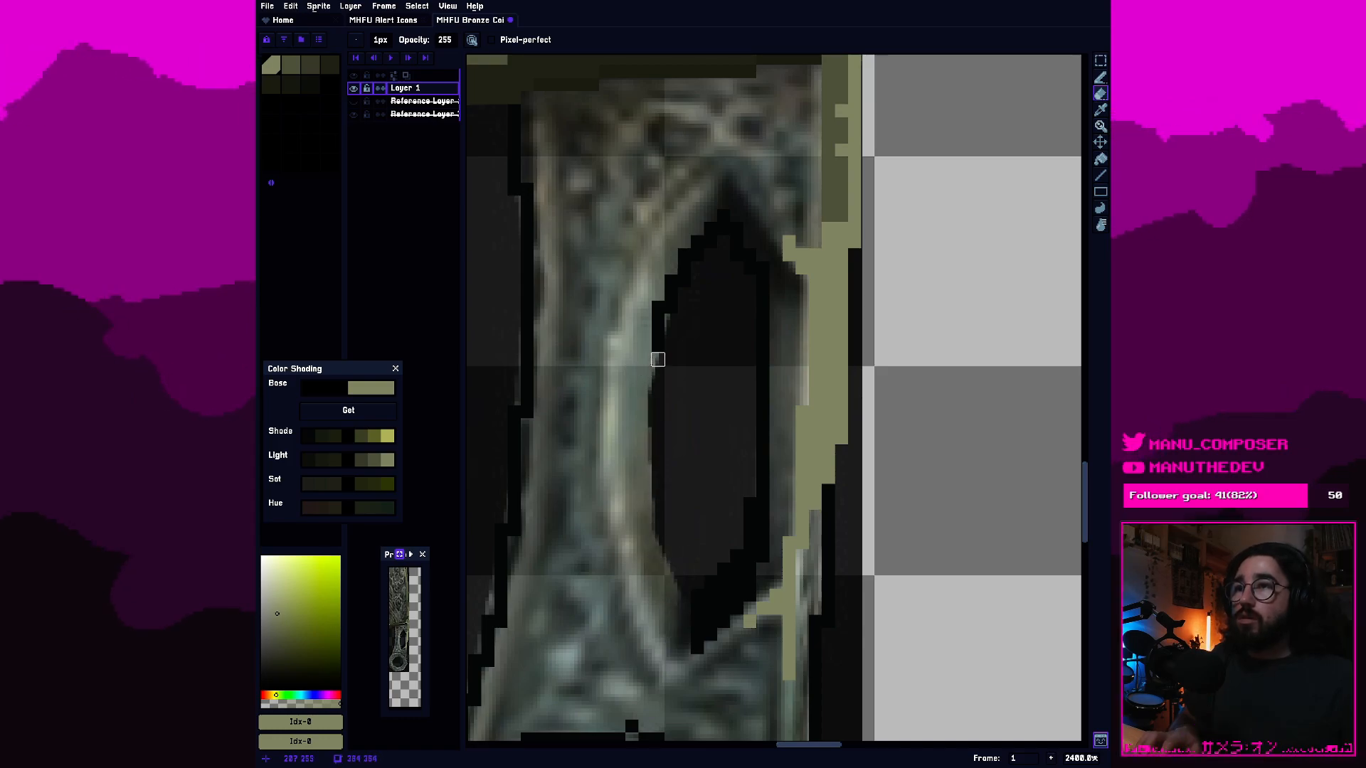
key("b")
left_click_drag(661, 658, 620, 503)
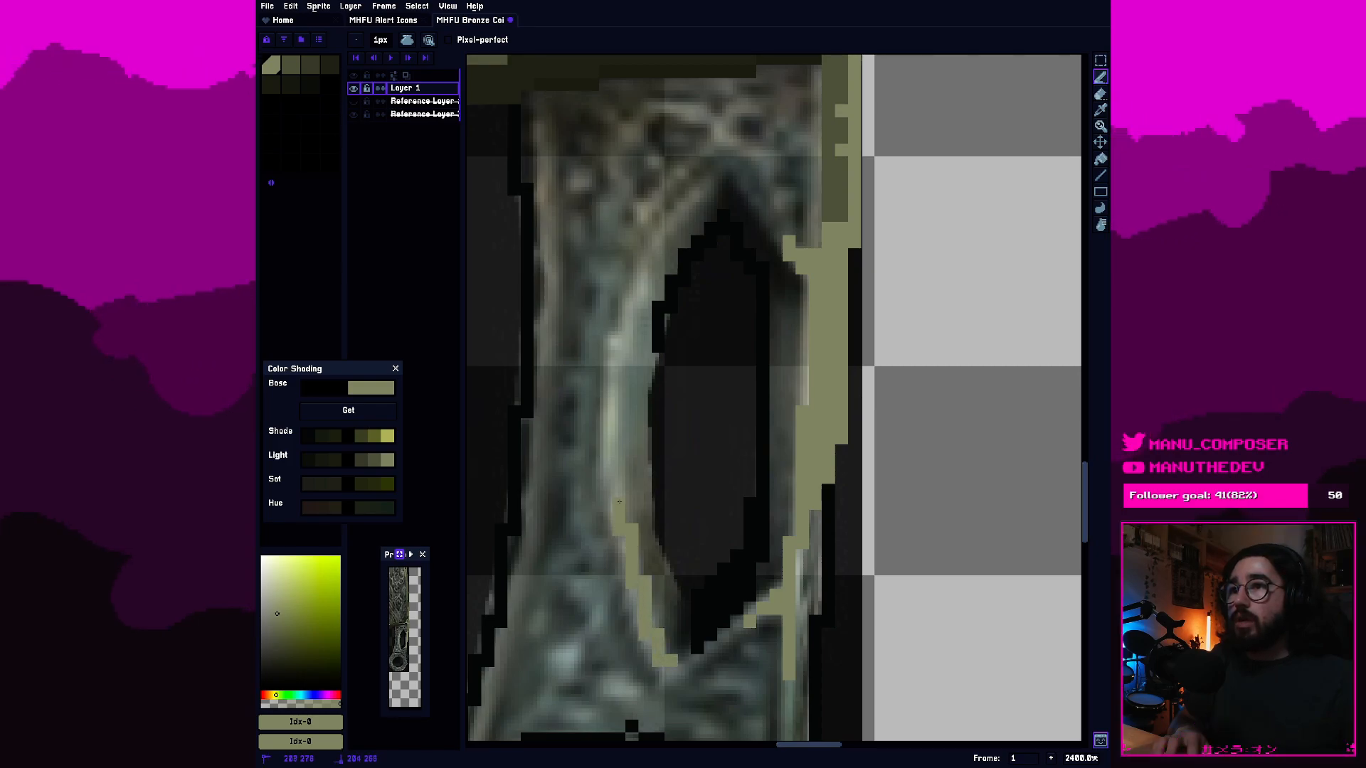
left_click_drag(610, 411, 616, 348)
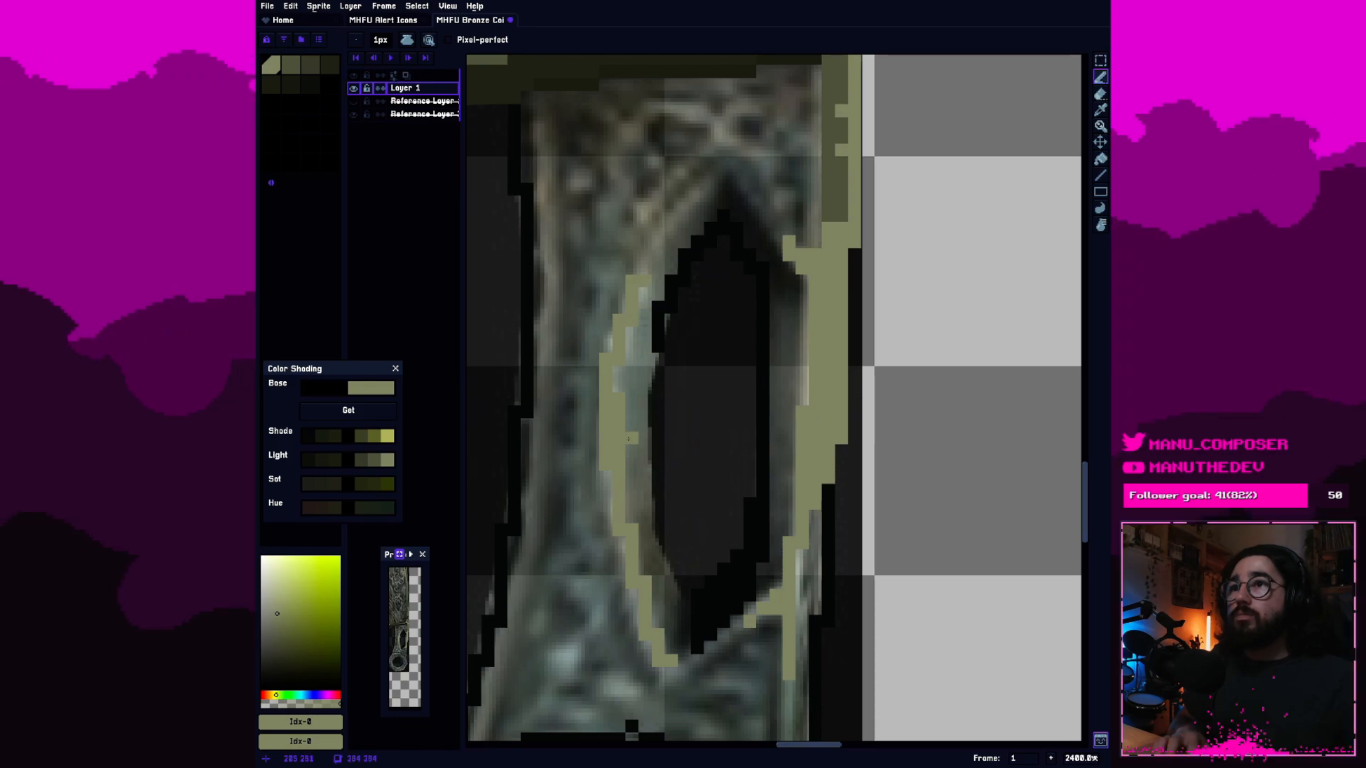
Thin the light olive line along the hole's left rim and lower right corner by erasing excess pixels.
scroll(675, 598, "down", 2)
scroll(680, 643, "up", 2)
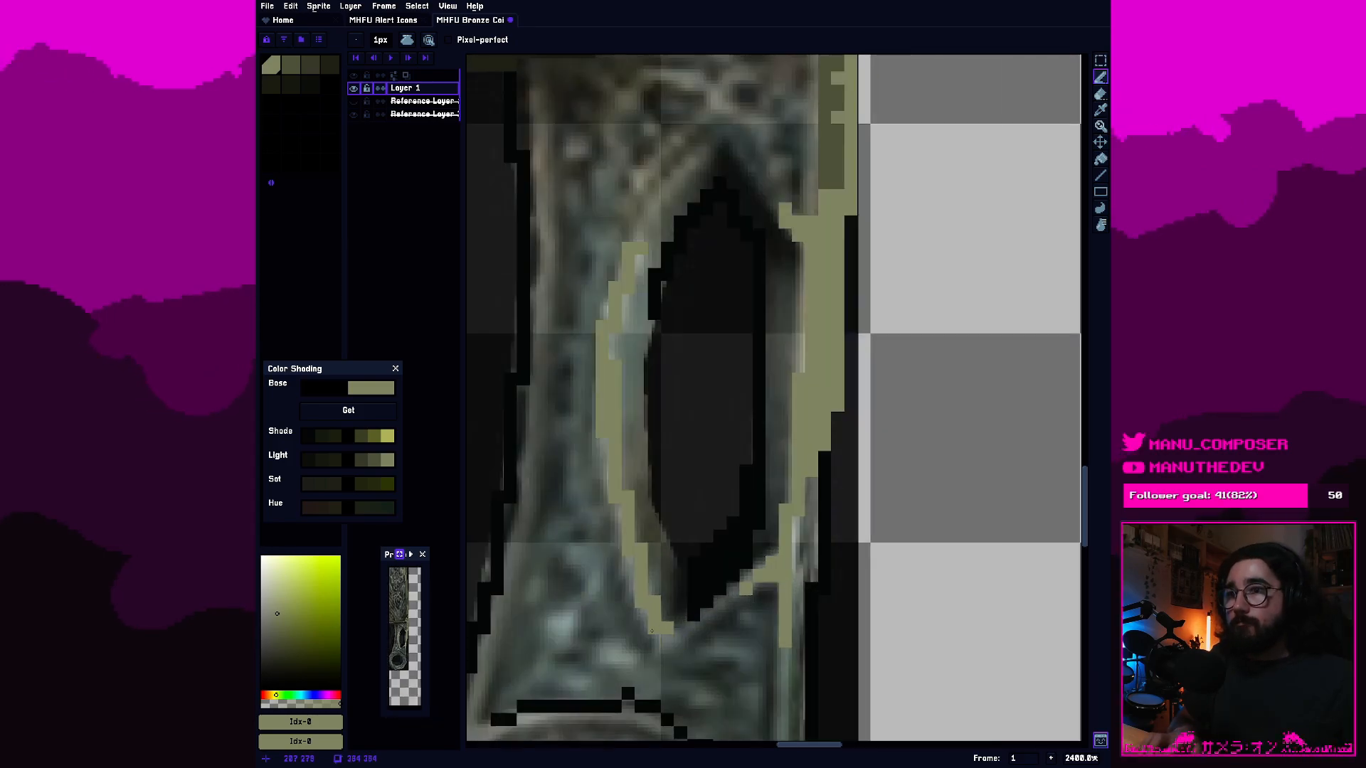
key("e")
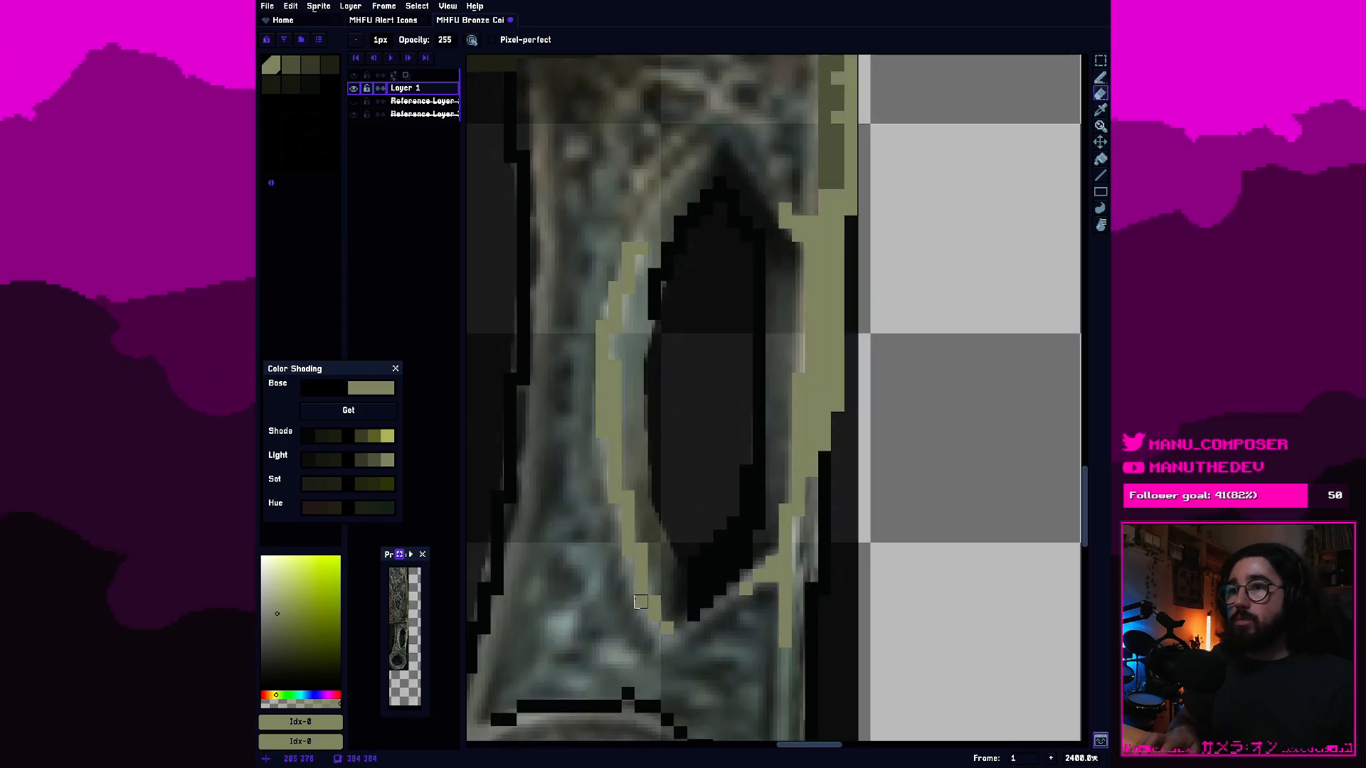
left_click(628, 549)
left_click(615, 497)
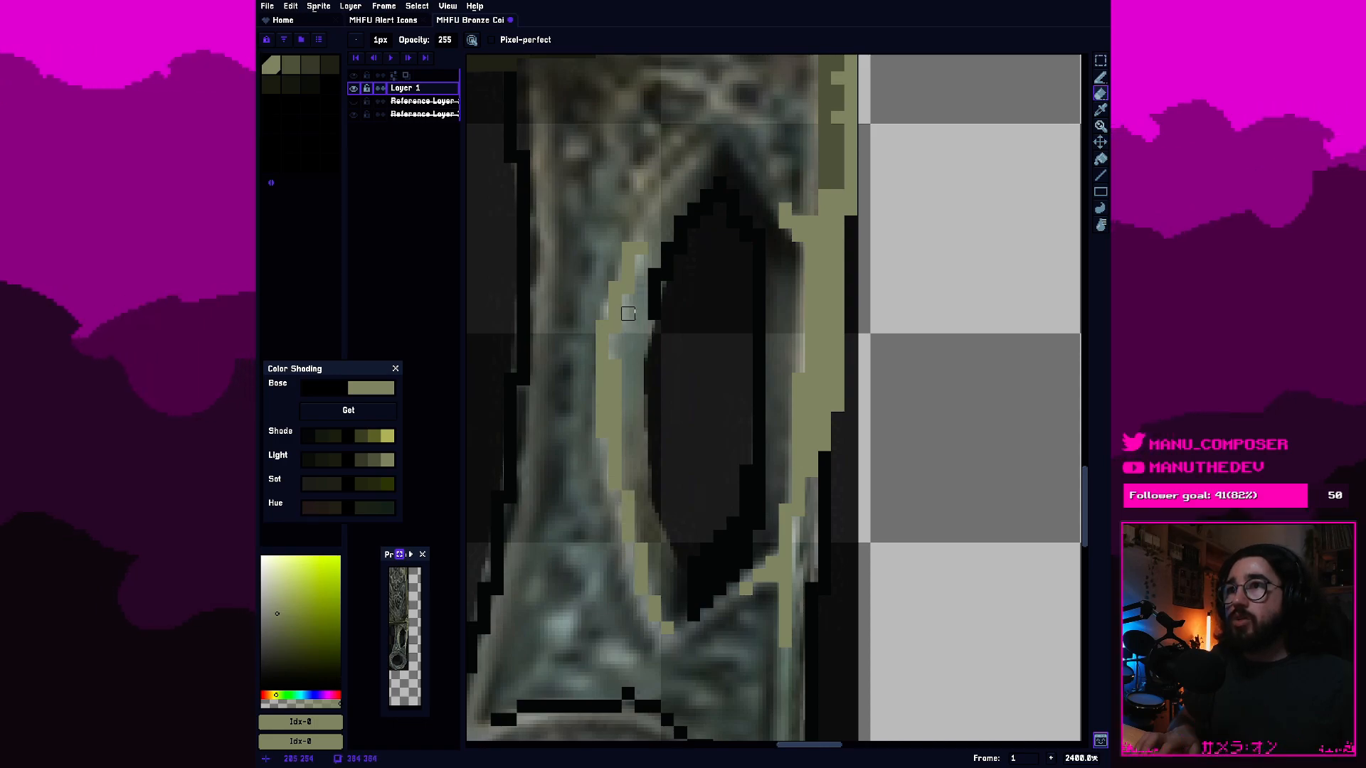
left_click(629, 288)
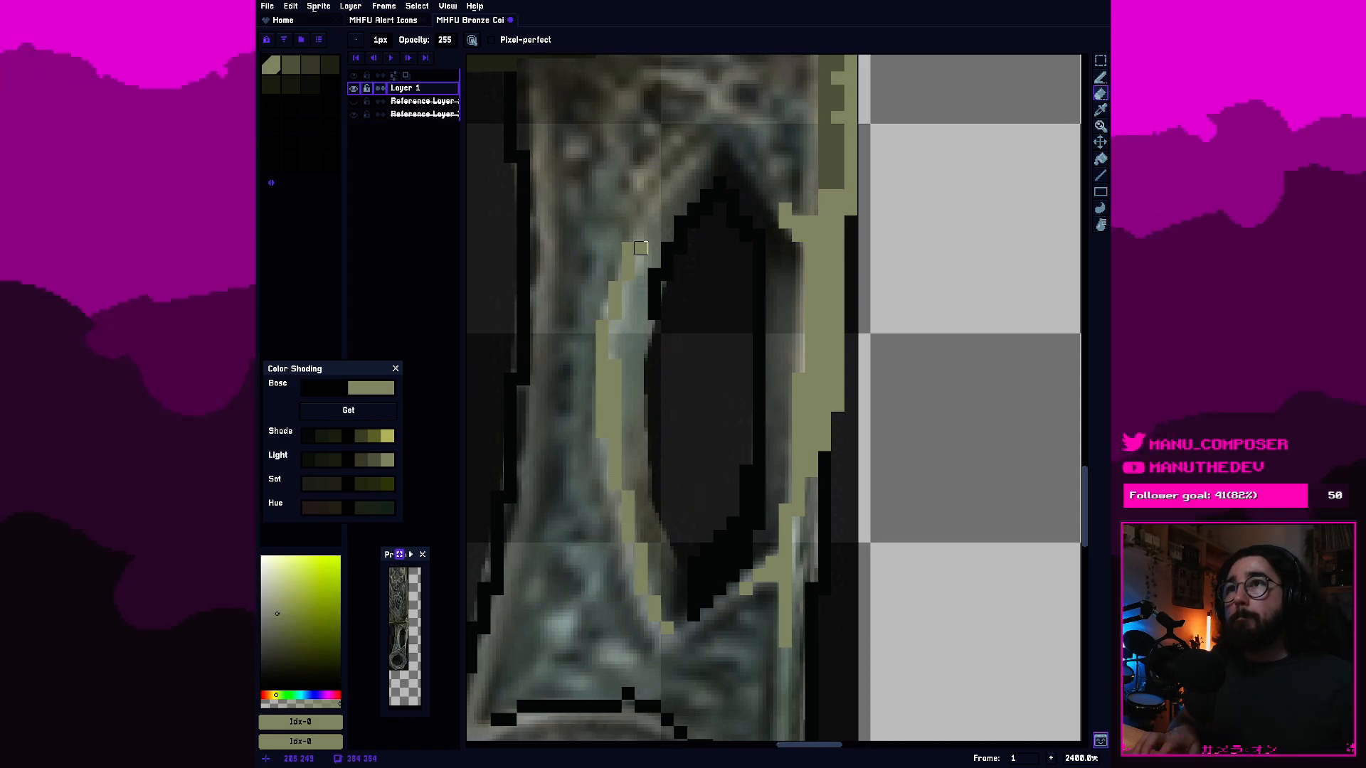
left_click_drag(732, 471, 709, 458)
left_click(748, 562)
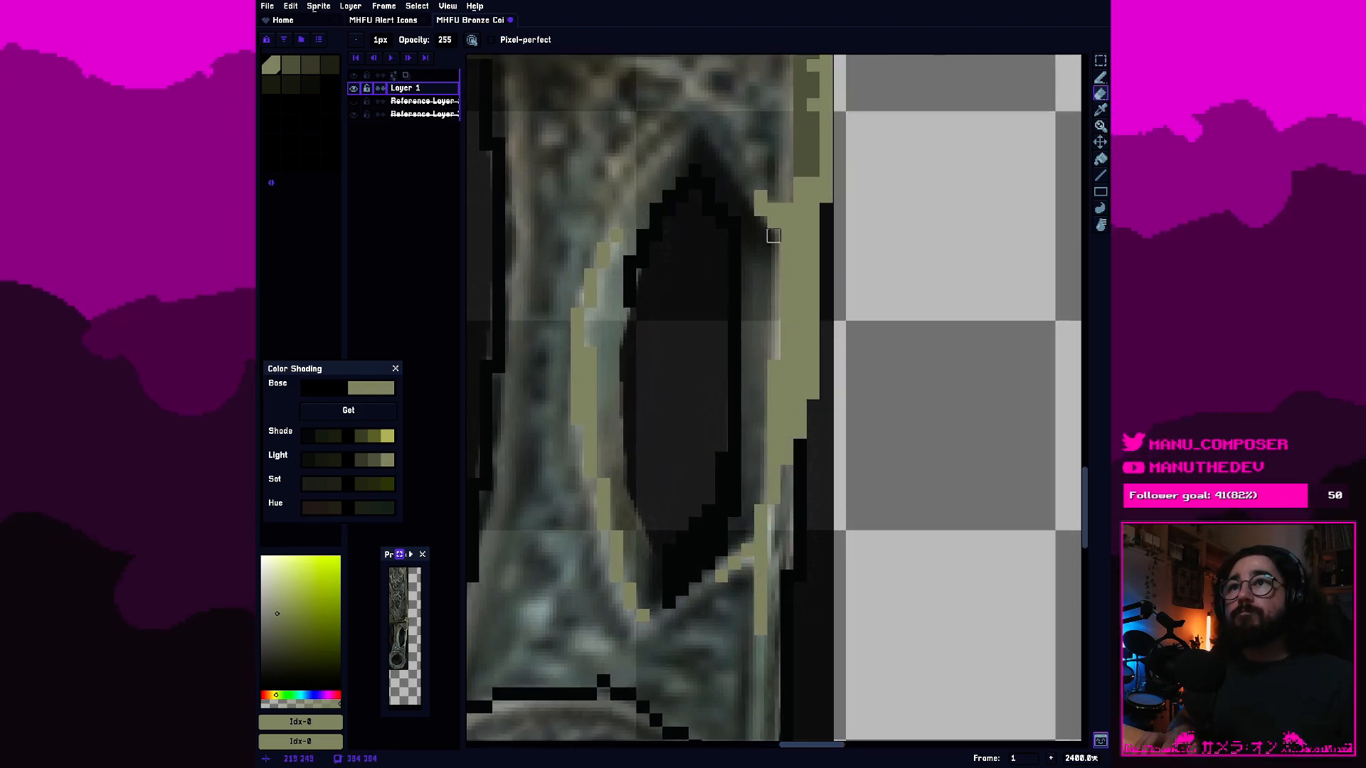
Extend the light olive diagonal at the hole's upper right corner and add highlight pixels across the handle above the hole.
key("b")
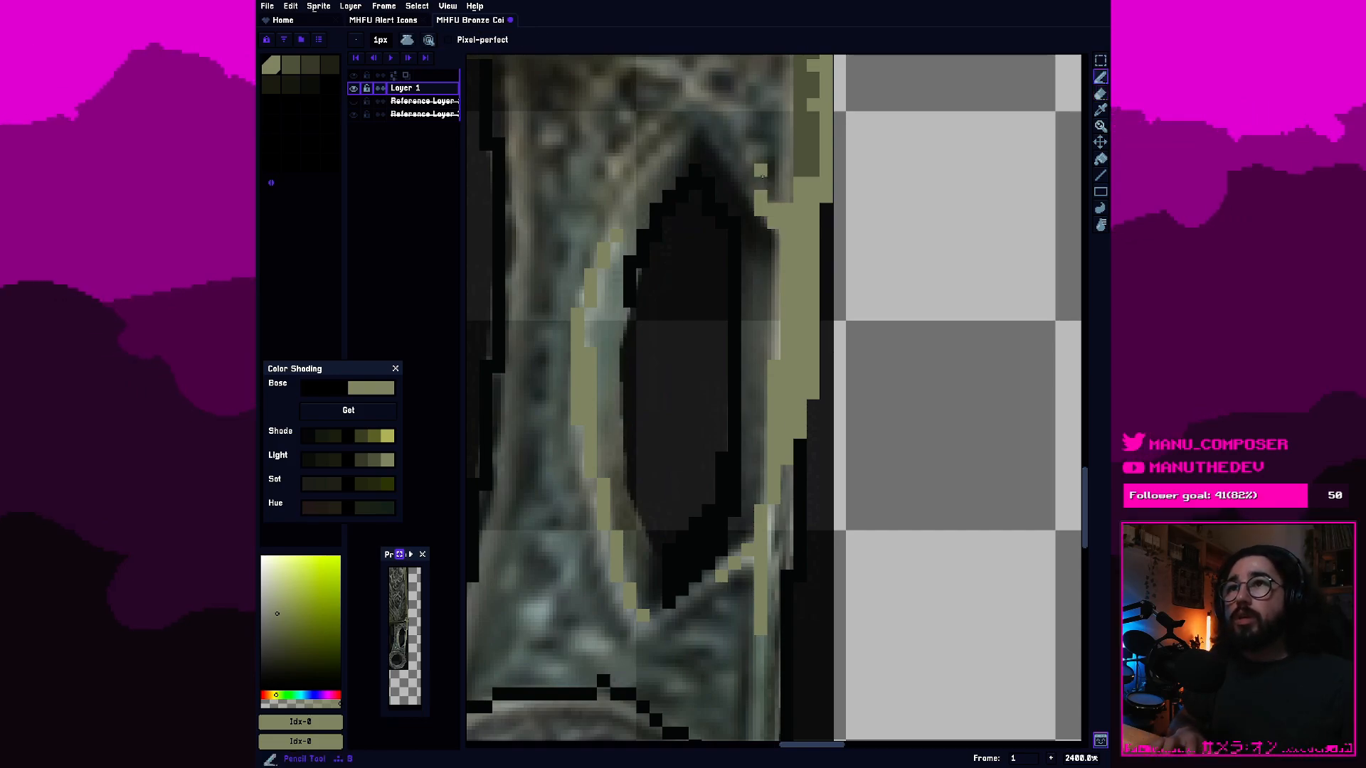
left_click(748, 183)
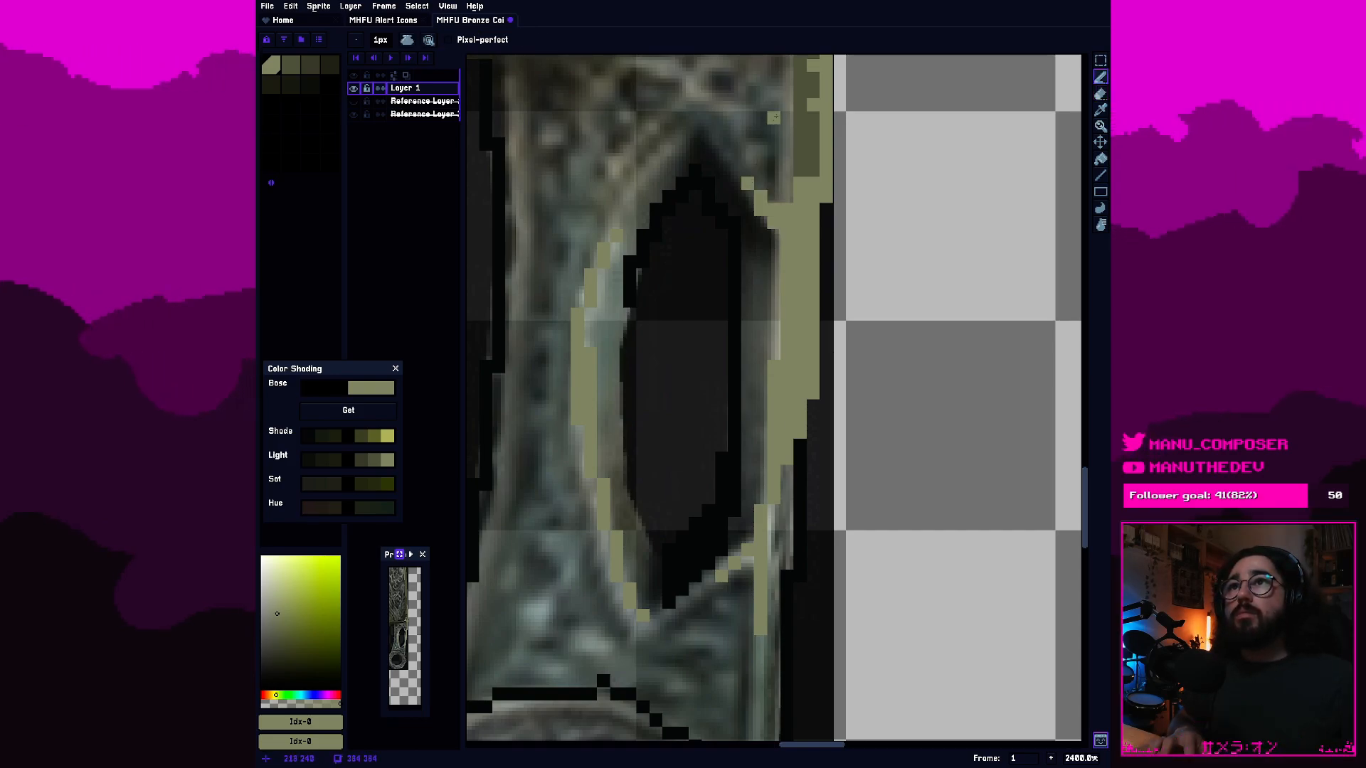
left_click_drag(774, 123, 761, 333)
mouse_move(704, 292)
left_mouse_down()
mouse_move(662, 270)
mouse_move(634, 280)
left_mouse_up()
left_click(618, 296)
left_click(643, 326)
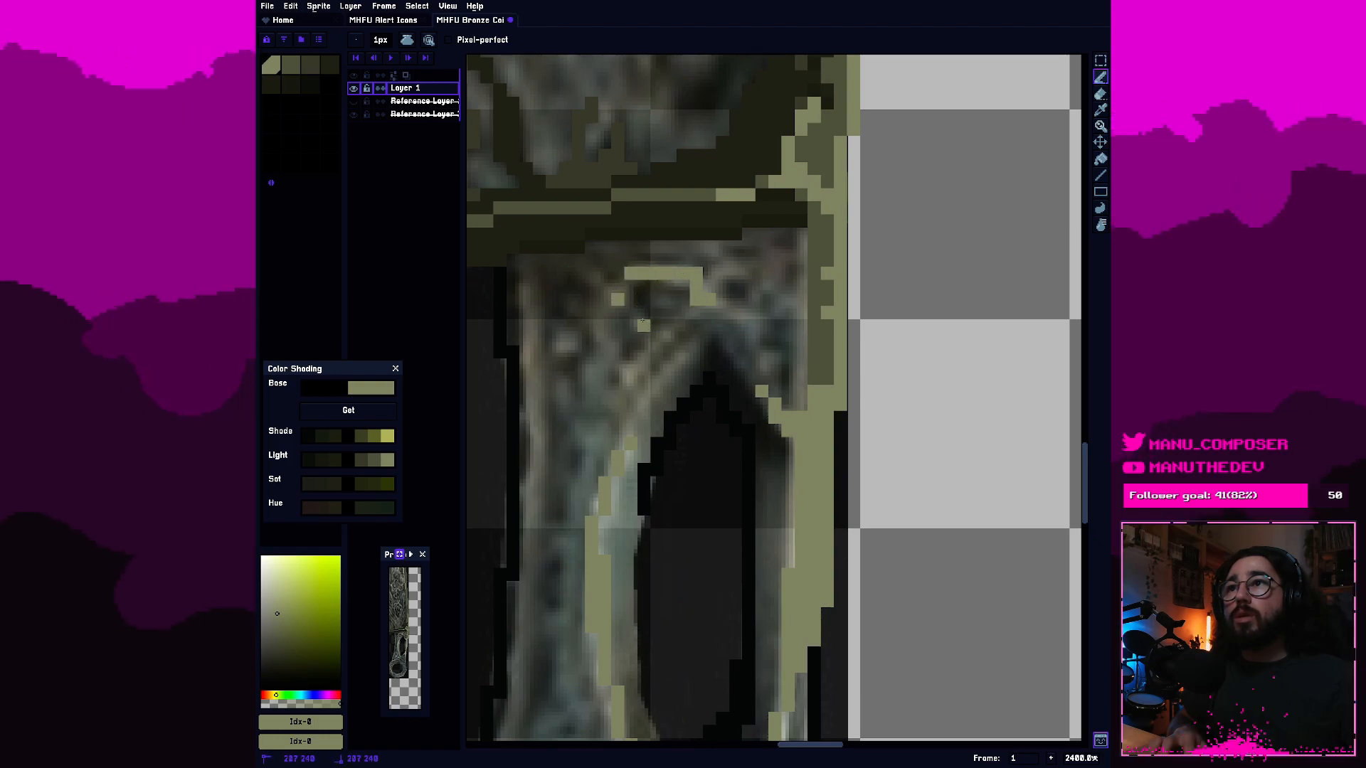
left_click(656, 339)
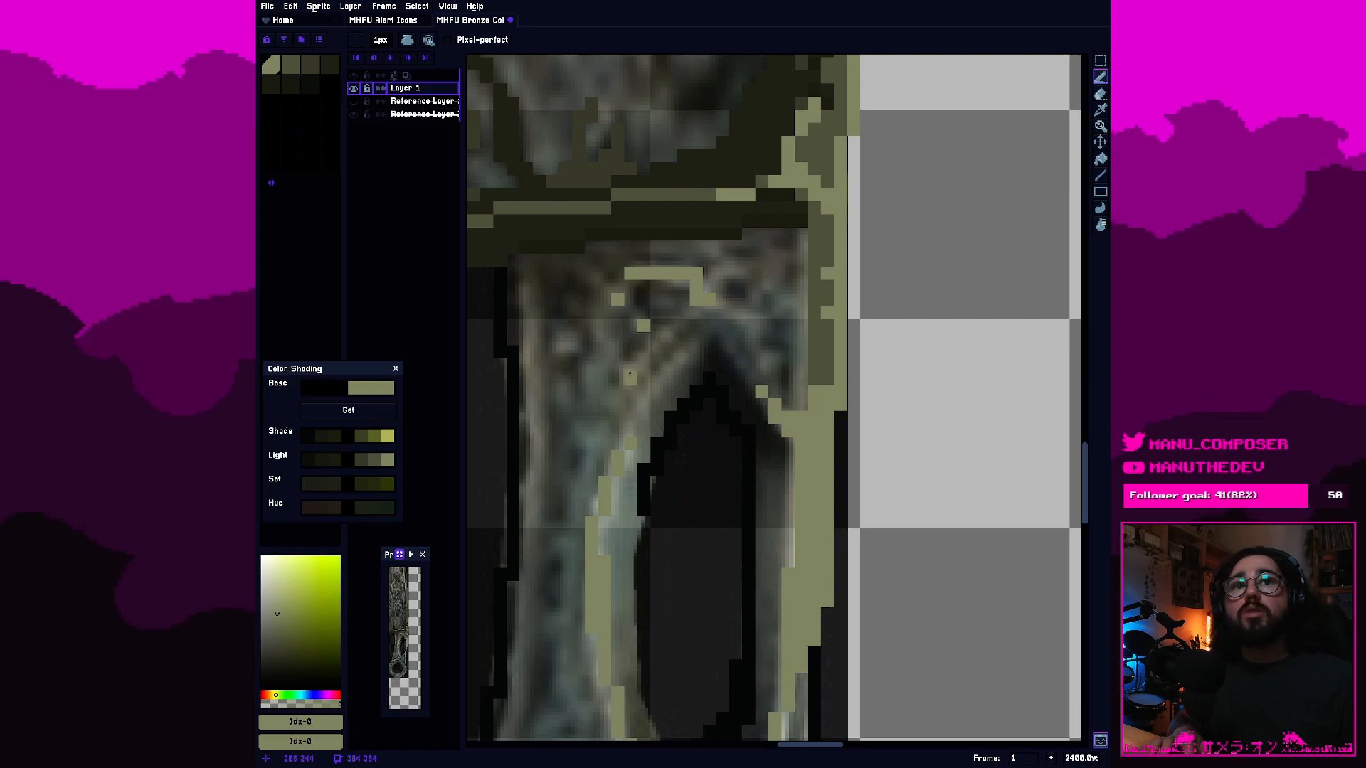
scroll(774, 298, "up", 1)
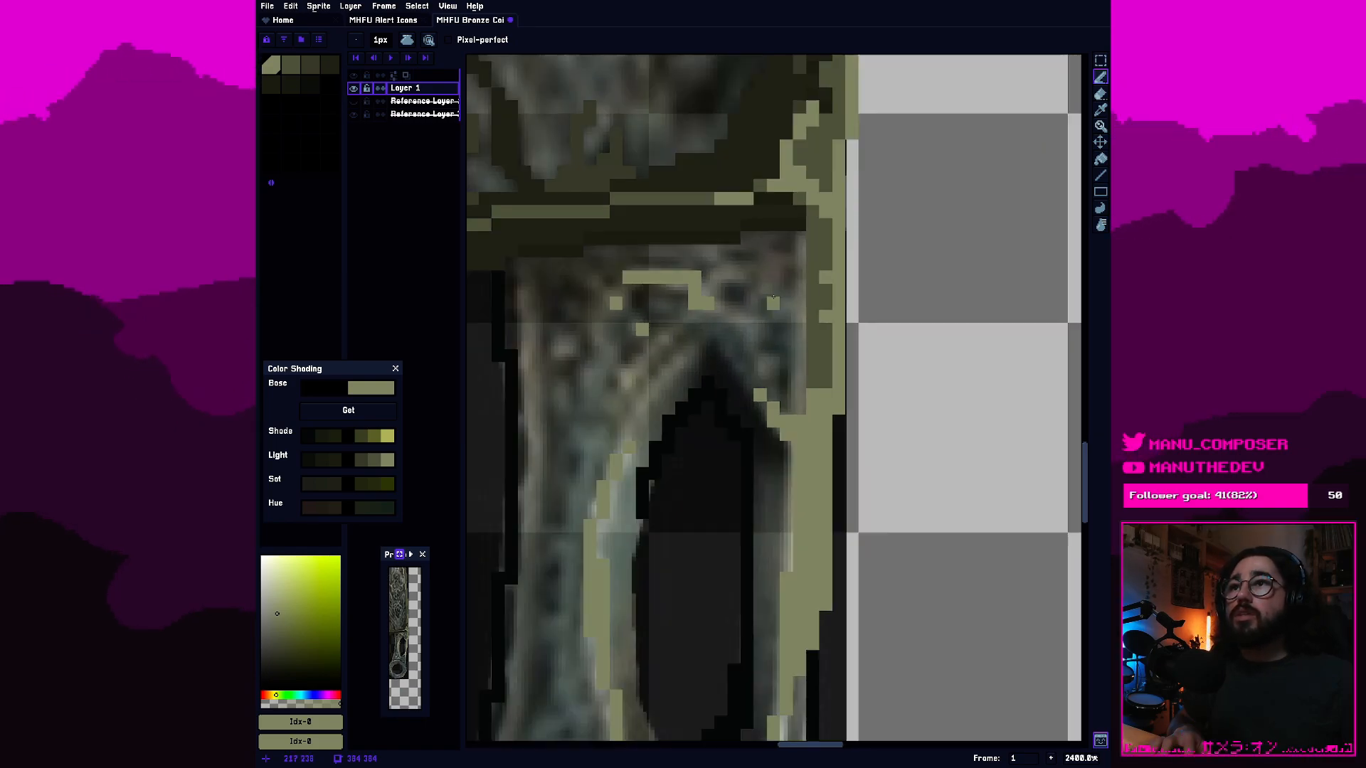
scroll(773, 297, "down", 3)
scroll(708, 321, "up", 2)
scroll(745, 447, "down", 1)
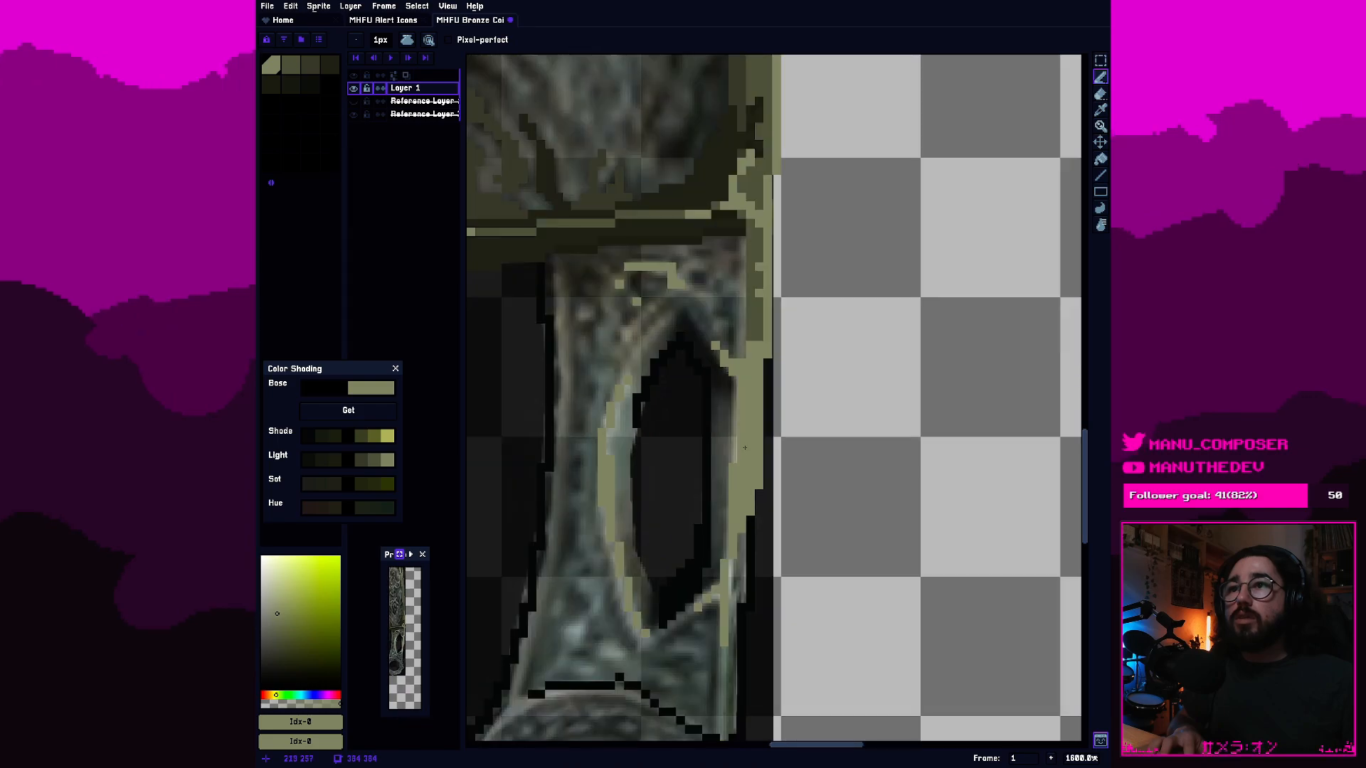
scroll(643, 430, "up", 1)
left_click_drag(674, 501, 635, 359)
mouse_move(660, 437)
left_mouse_down()
mouse_move(706, 322)
mouse_move(696, 406)
left_mouse_up()
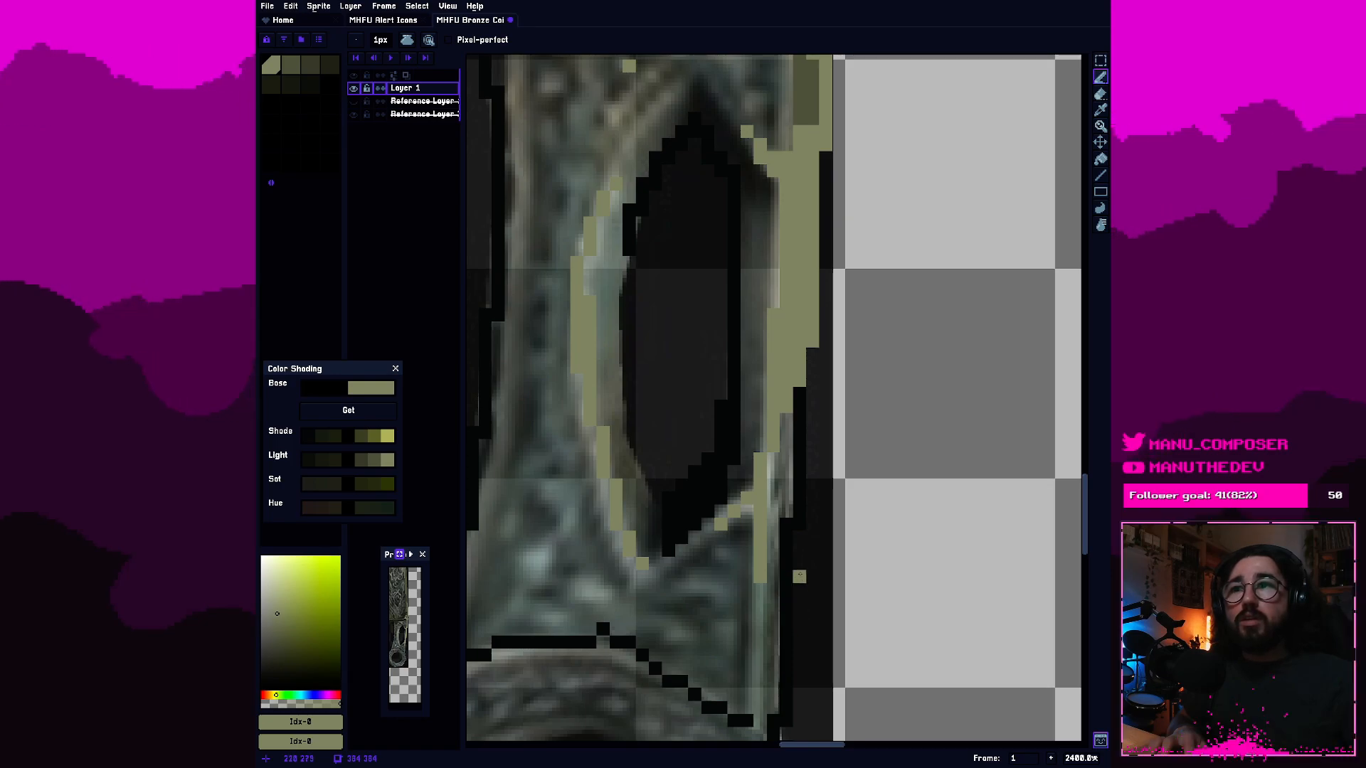
Erase the remaining black outline along the hole's right, upper and upper left edges.
scroll(770, 385, "up", 5)
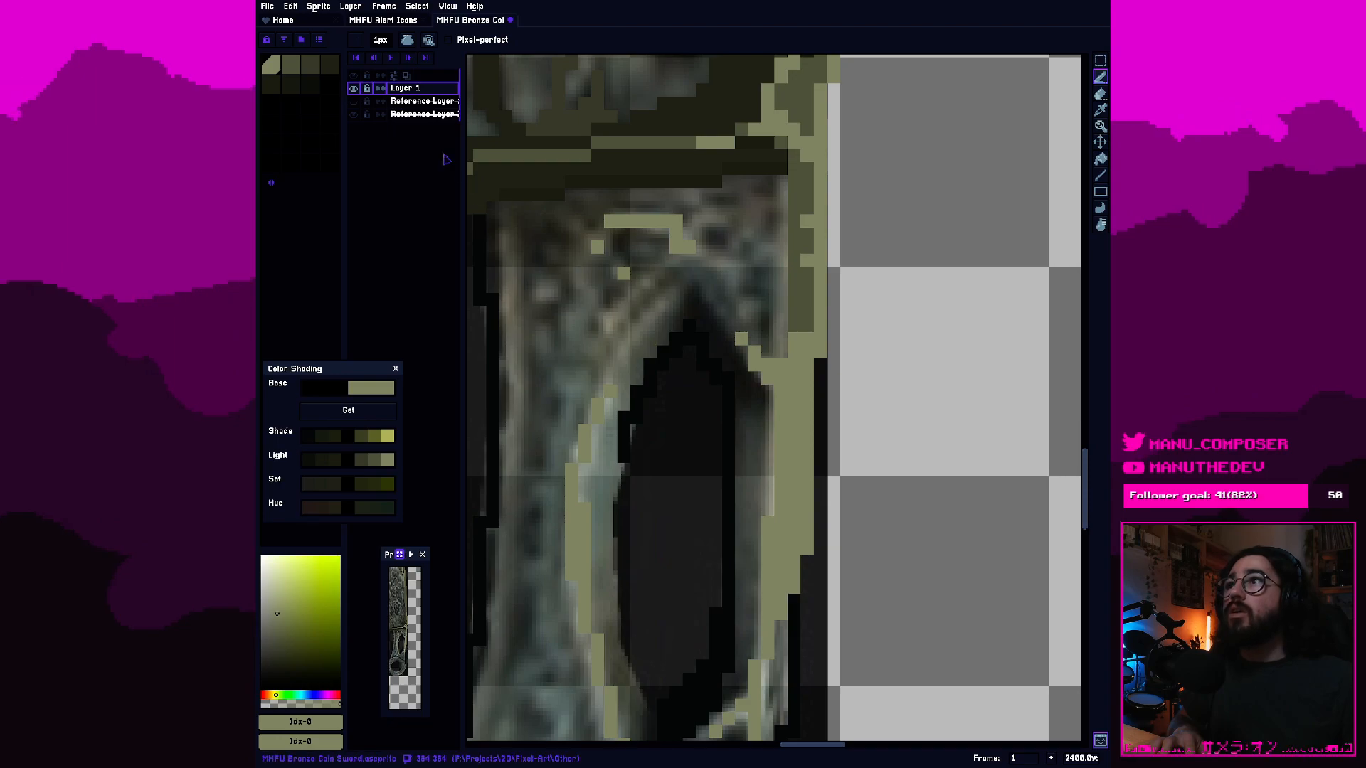
left_click(295, 68)
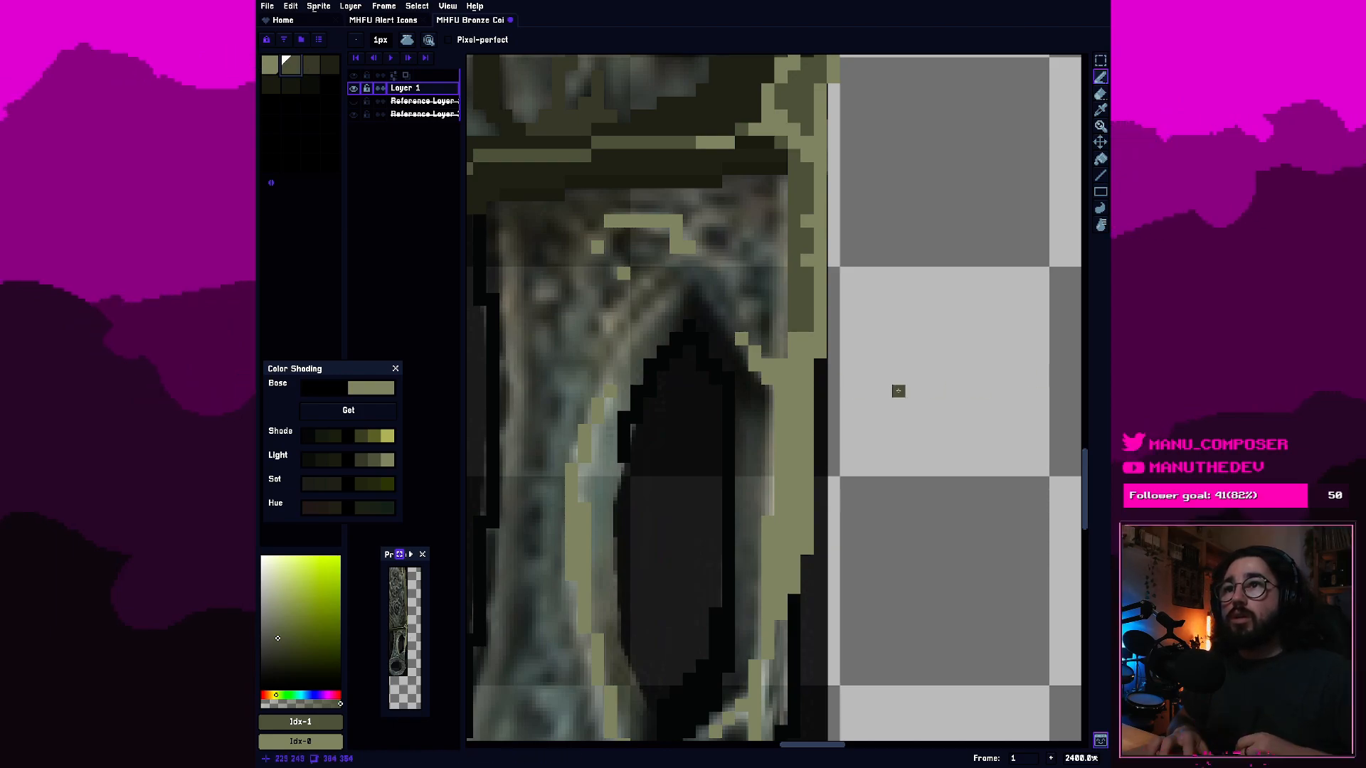
key("e")
mouse_move(740, 586)
left_mouse_down()
mouse_move(703, 639)
mouse_move(715, 680)
left_mouse_up()
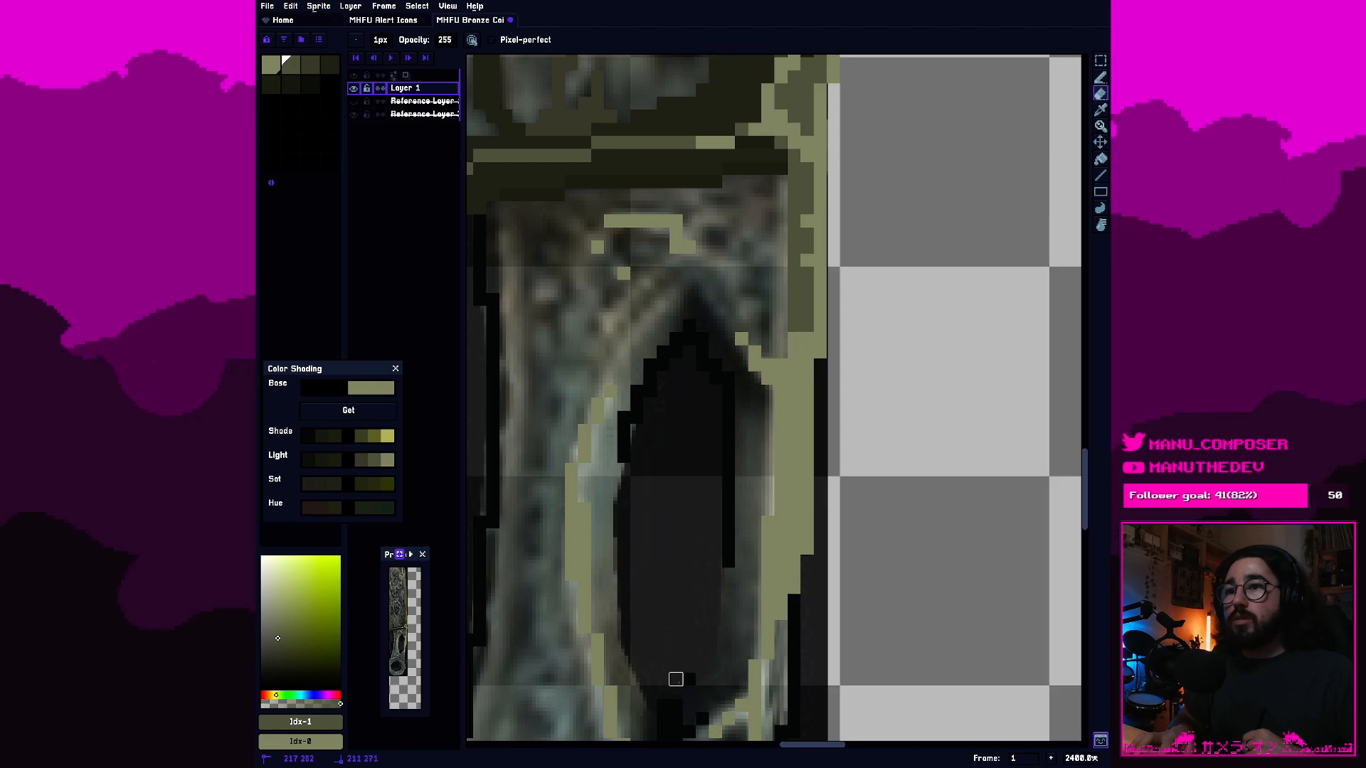
mouse_move(728, 483)
left_mouse_down()
mouse_move(728, 379)
mouse_move(690, 326)
mouse_move(637, 378)
mouse_move(637, 431)
left_mouse_up()
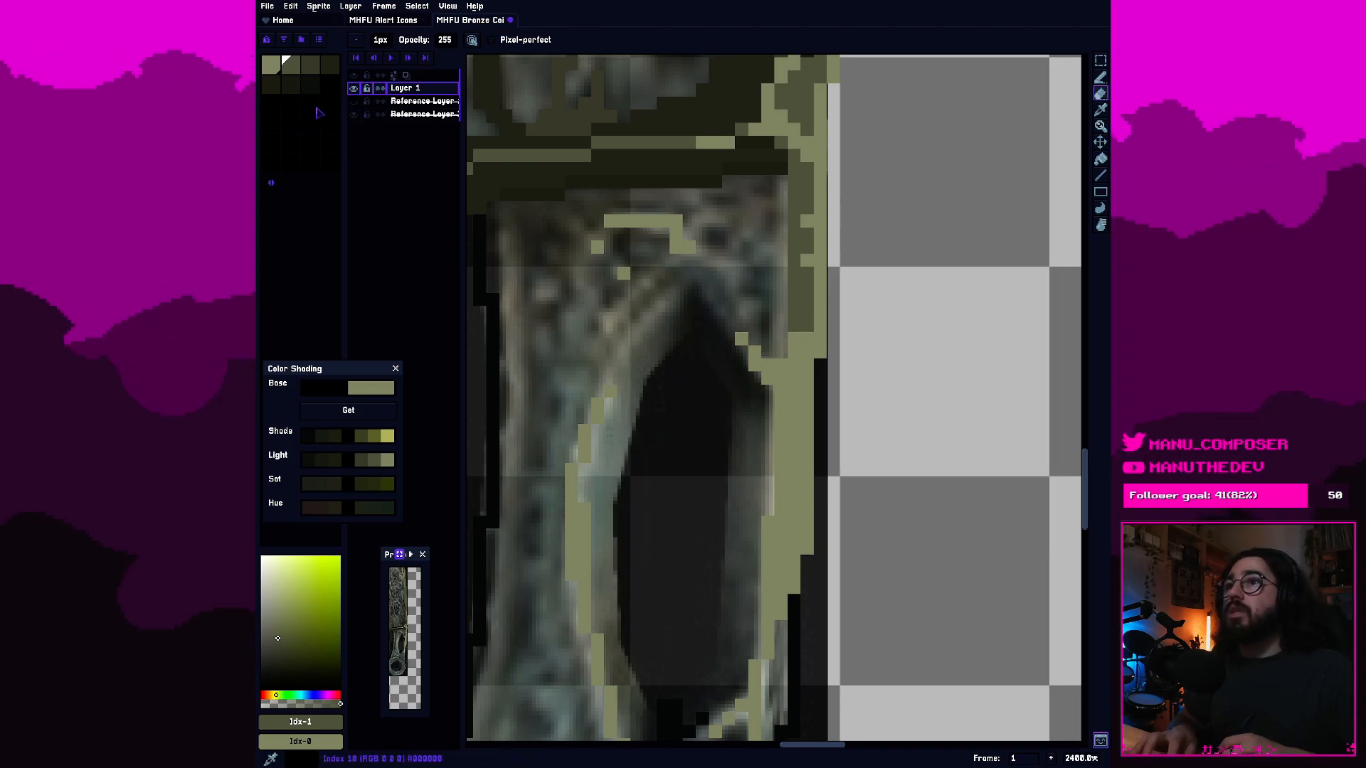
Paint the upper part of the hole's right inner wall with the second olive swatch, using the Pencil.
left_click(299, 66)
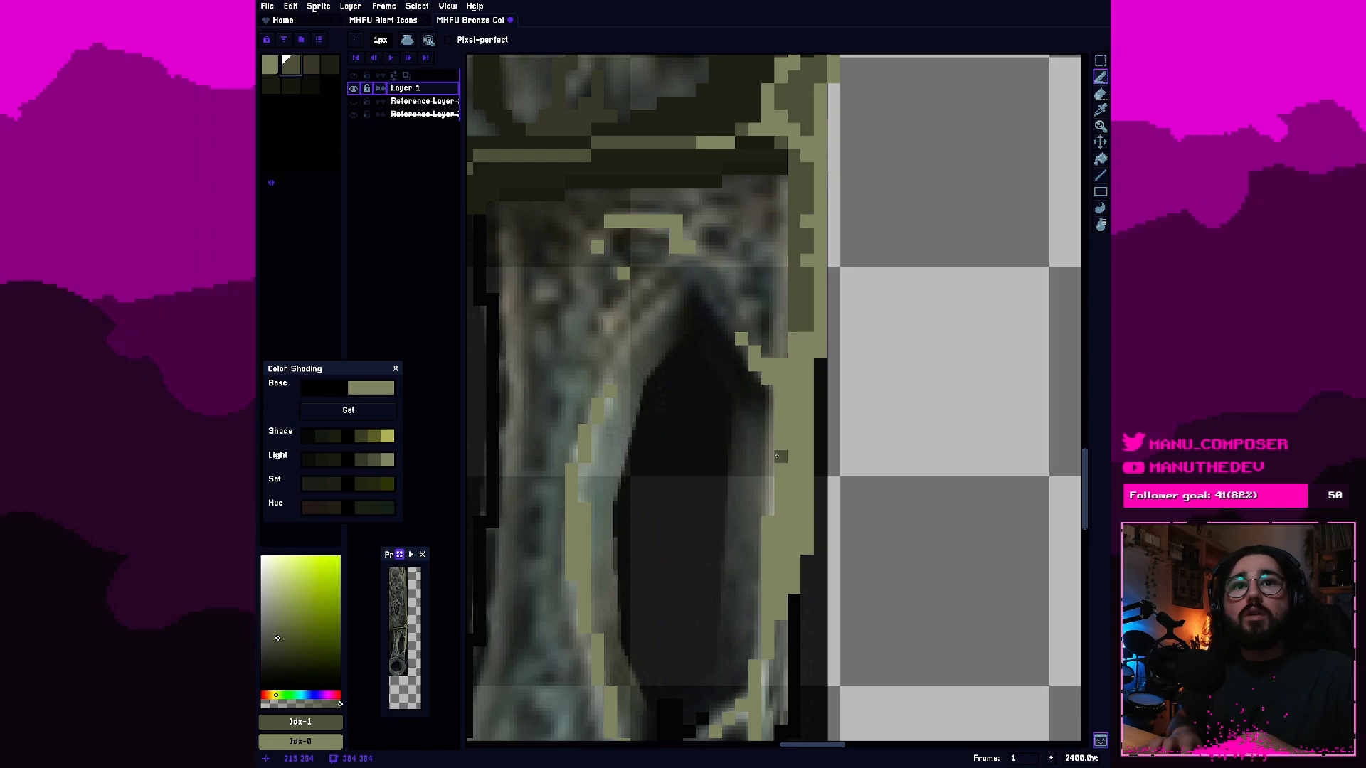
mouse_move(771, 506)
left_mouse_down()
mouse_move(766, 430)
mouse_move(742, 417)
left_mouse_up()
left_click(755, 431)
mouse_move(757, 484)
left_mouse_down()
mouse_move(758, 512)
mouse_move(740, 438)
left_mouse_up()
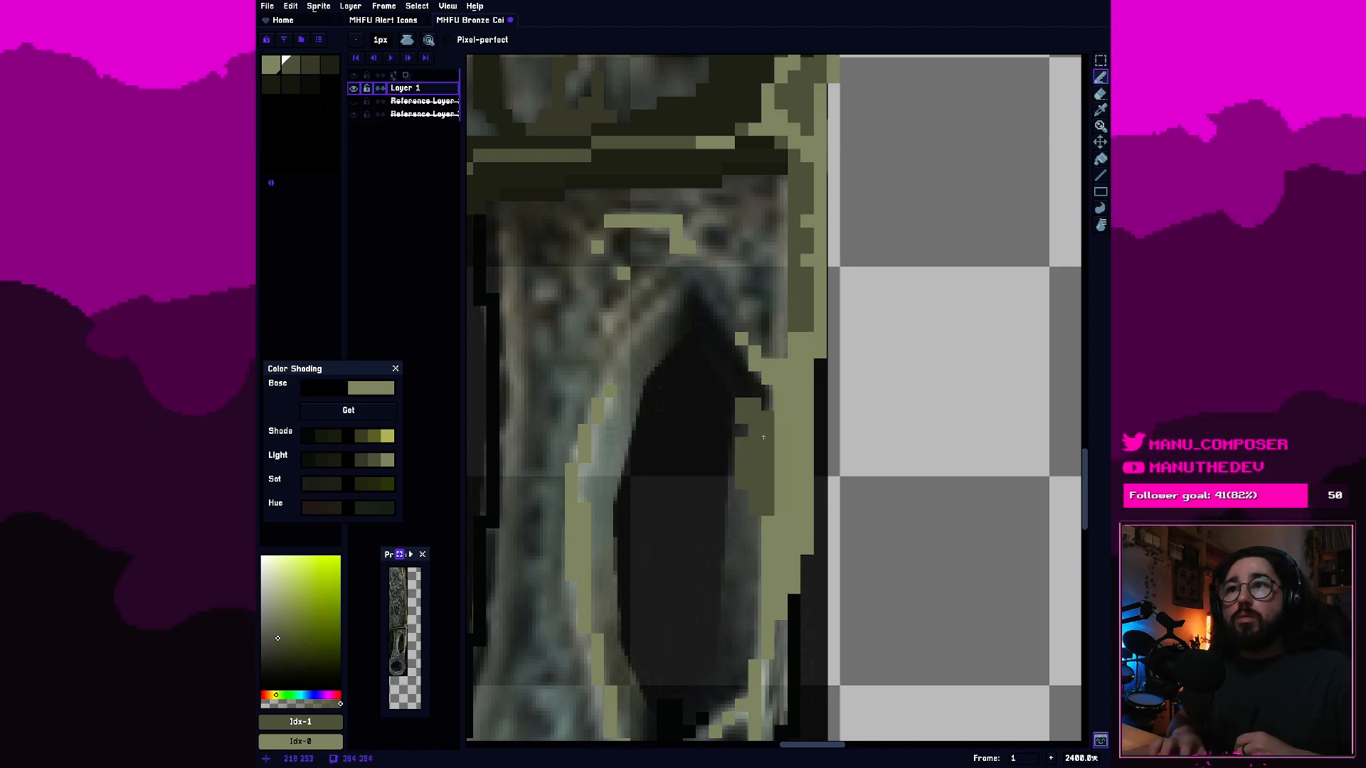
left_click(768, 522)
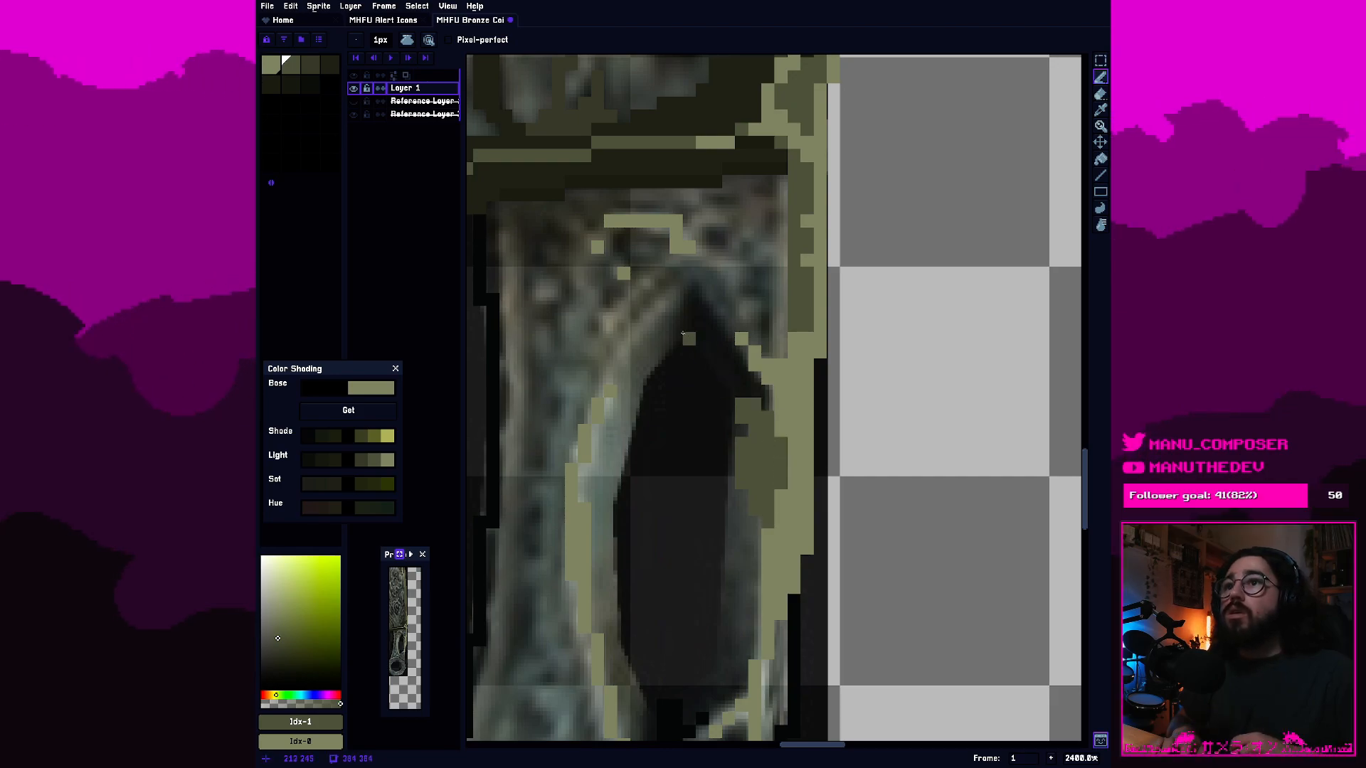
Shade the hole's right inner wall with the third olive swatch and its upper right edge with the dark fourth and fifth swatches.
left_click(310, 67)
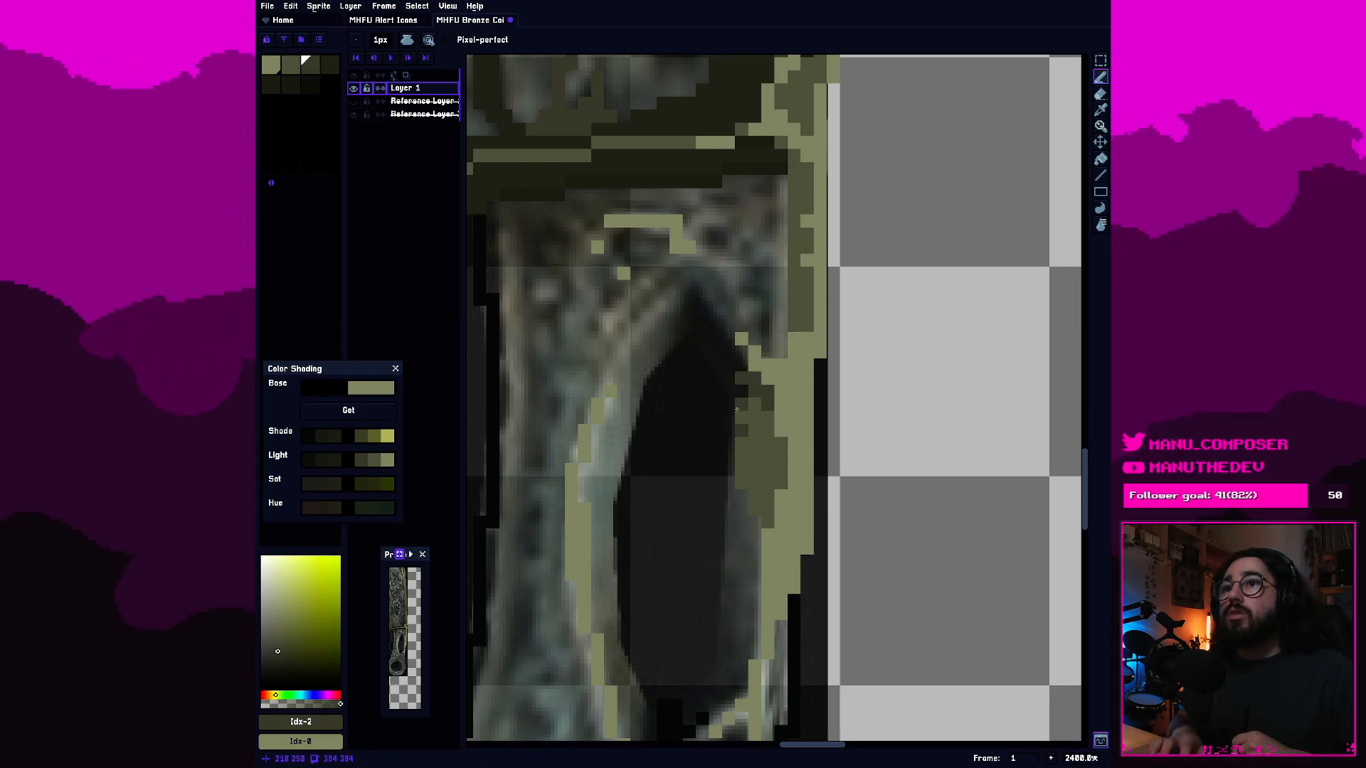
left_click_drag(736, 501, 733, 496)
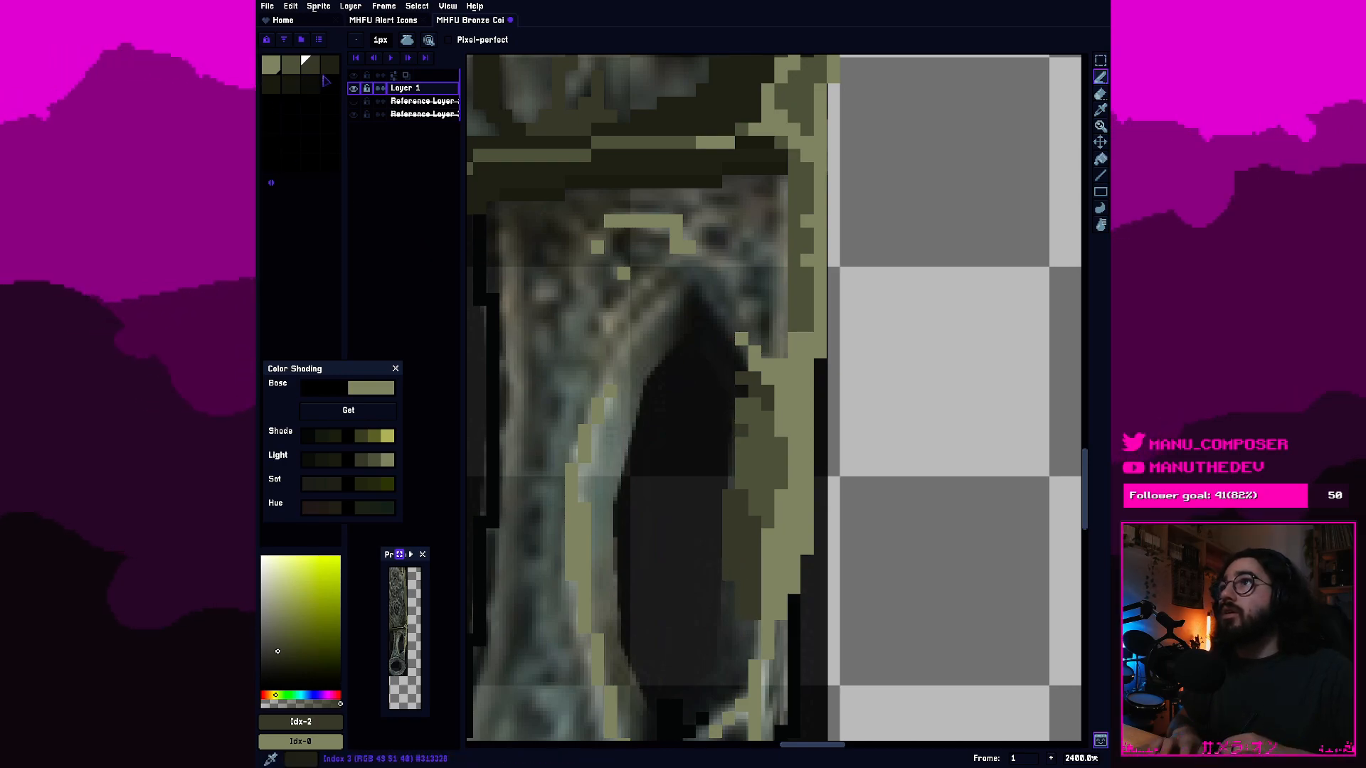
left_click(328, 64)
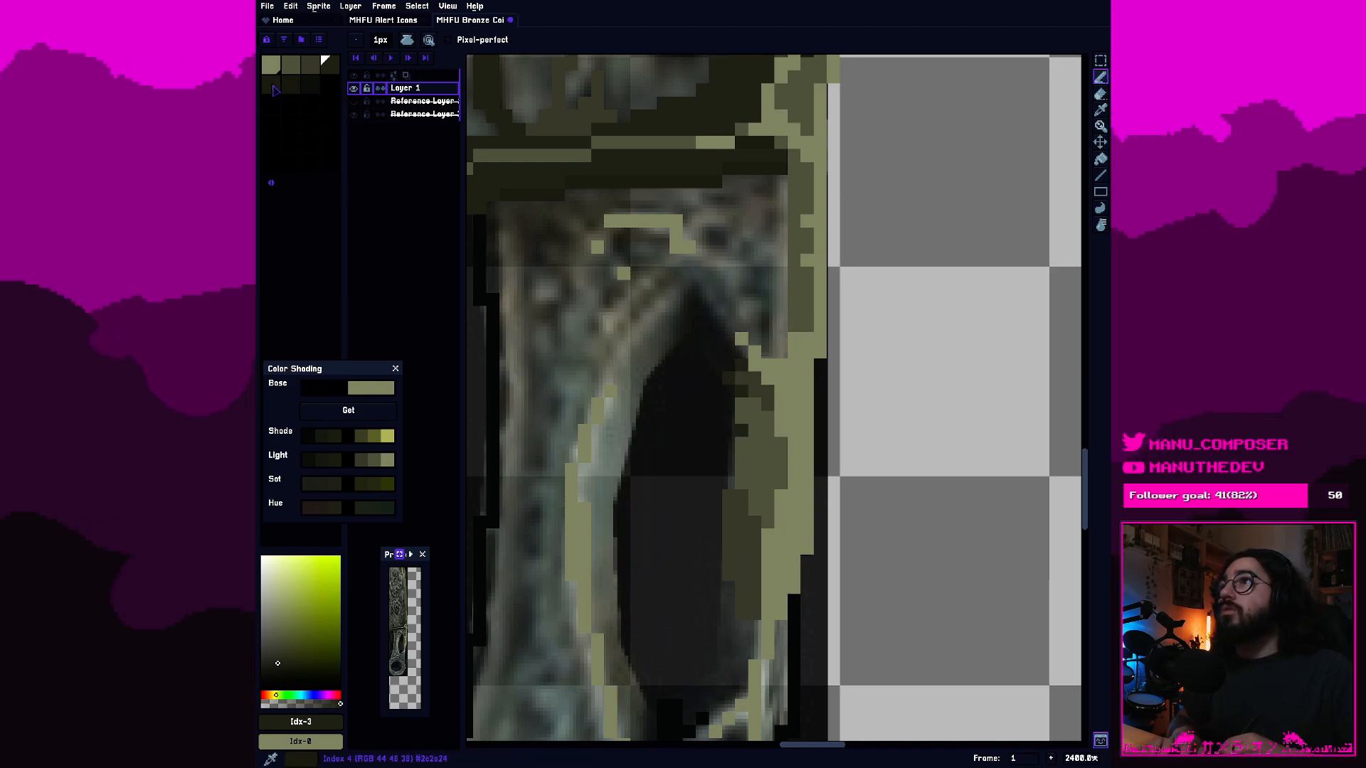
left_click(272, 84)
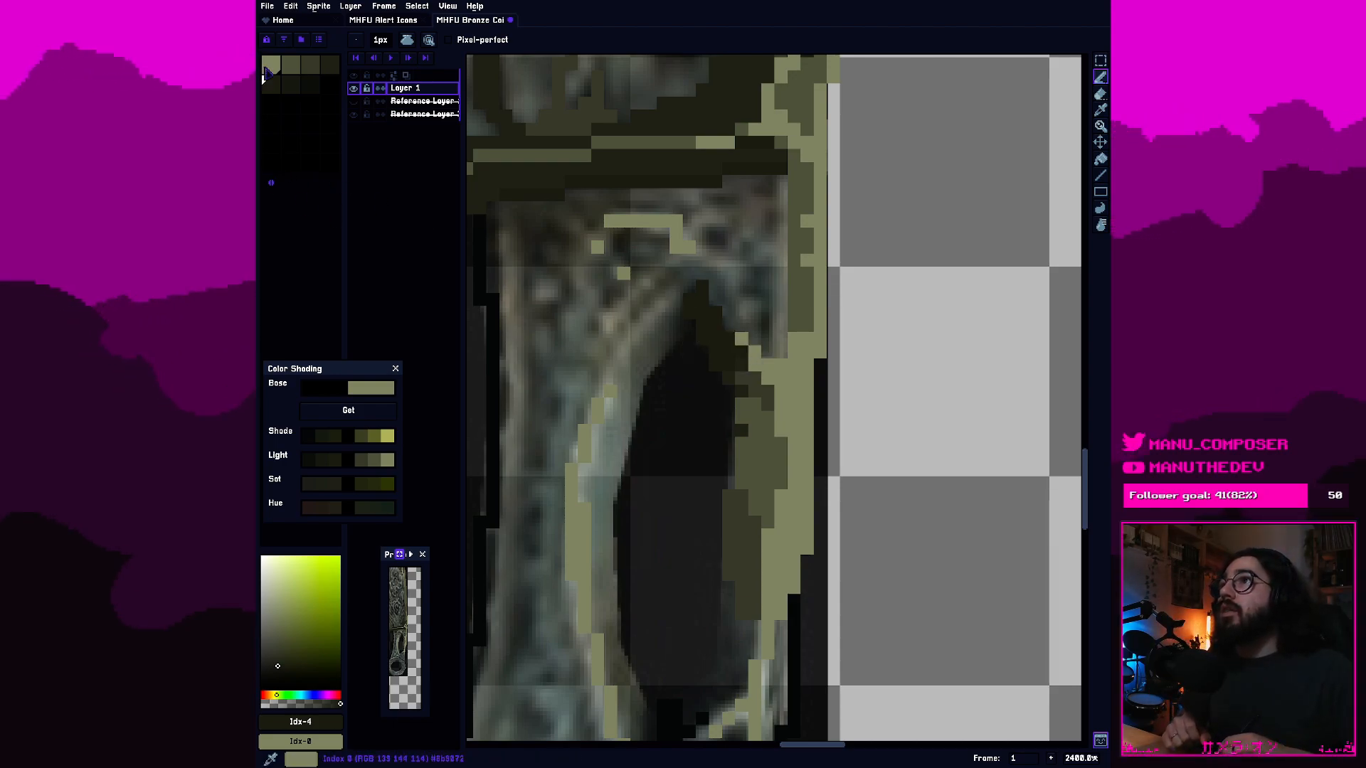
Shade around the hole's pointed top and down its upper left rim with the fourth, third and second olive swatches.
left_click(328, 65)
left_click(312, 67)
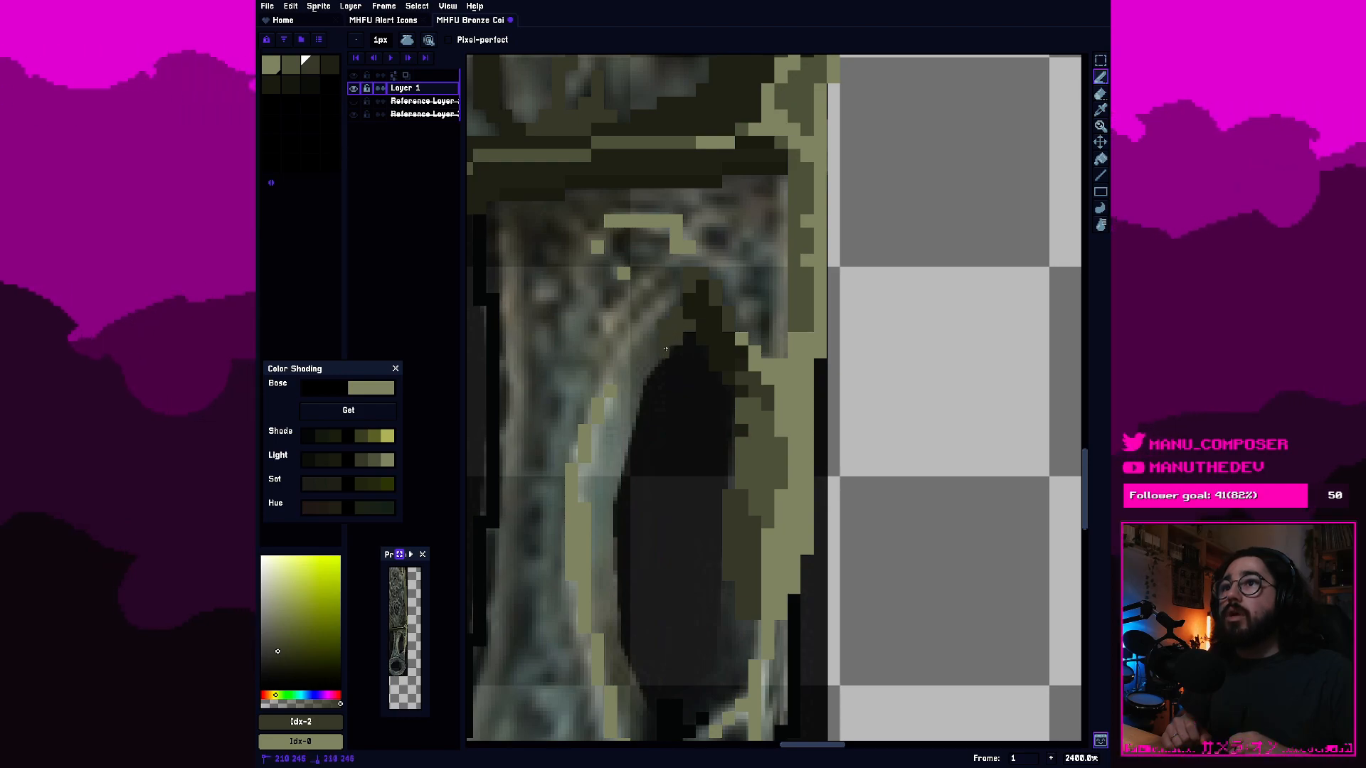
left_click(291, 66)
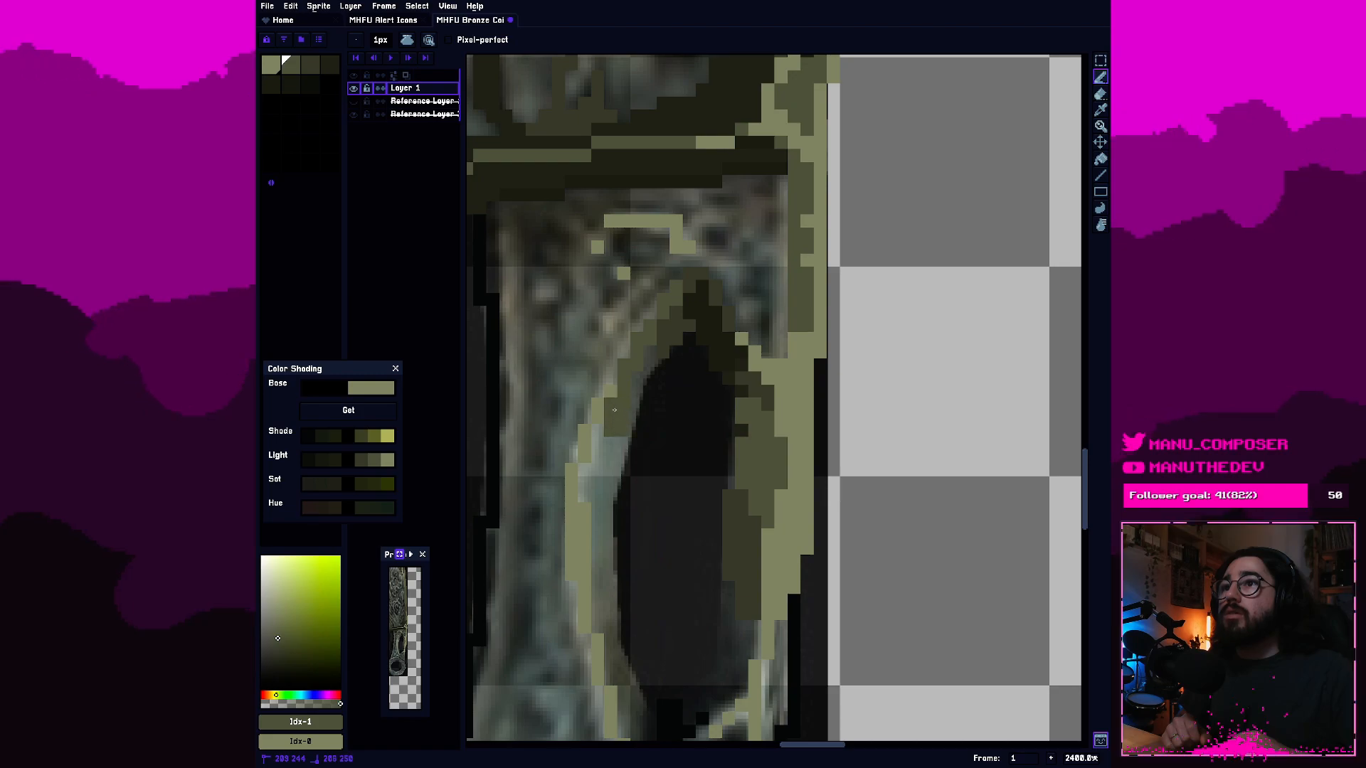
Paint the hole's left inner wall down to its lower end with the second olive swatch.
left_click_drag(595, 488, 611, 458)
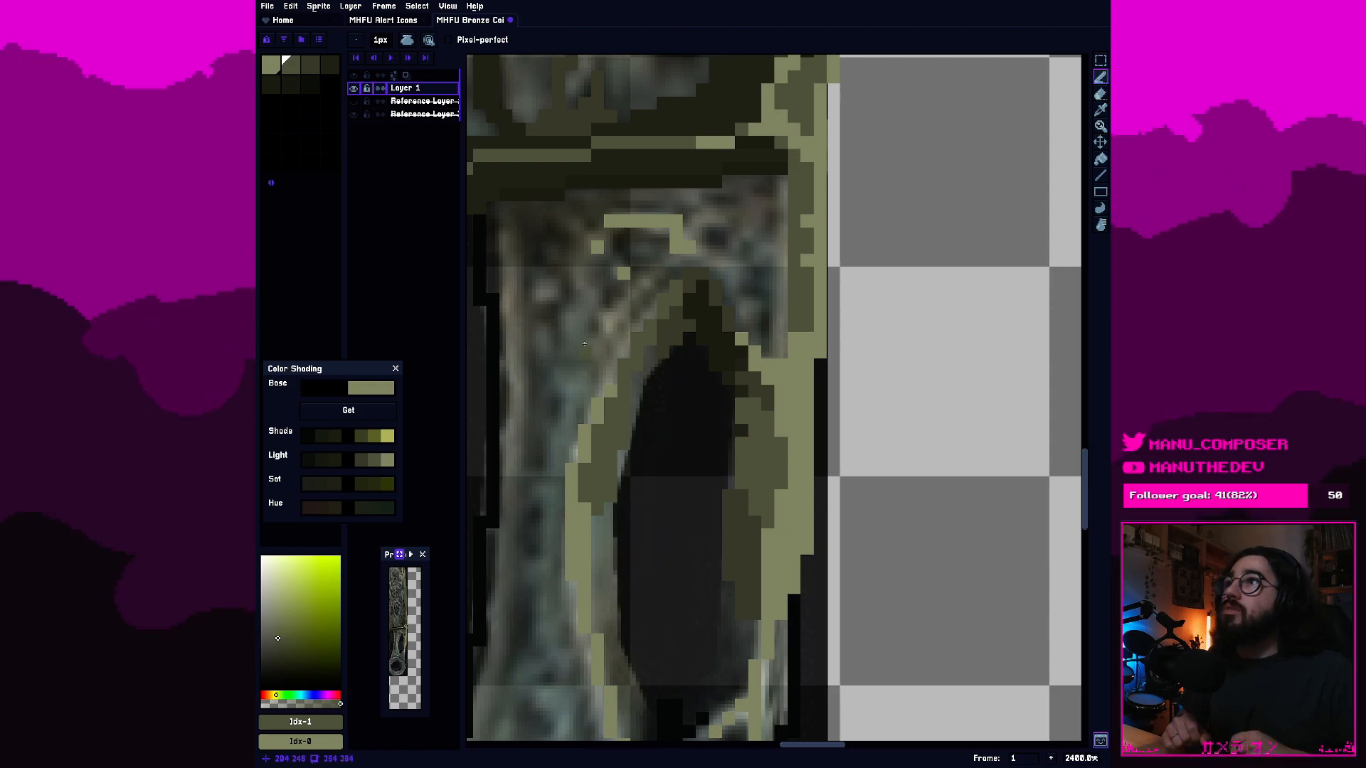
left_click(270, 68)
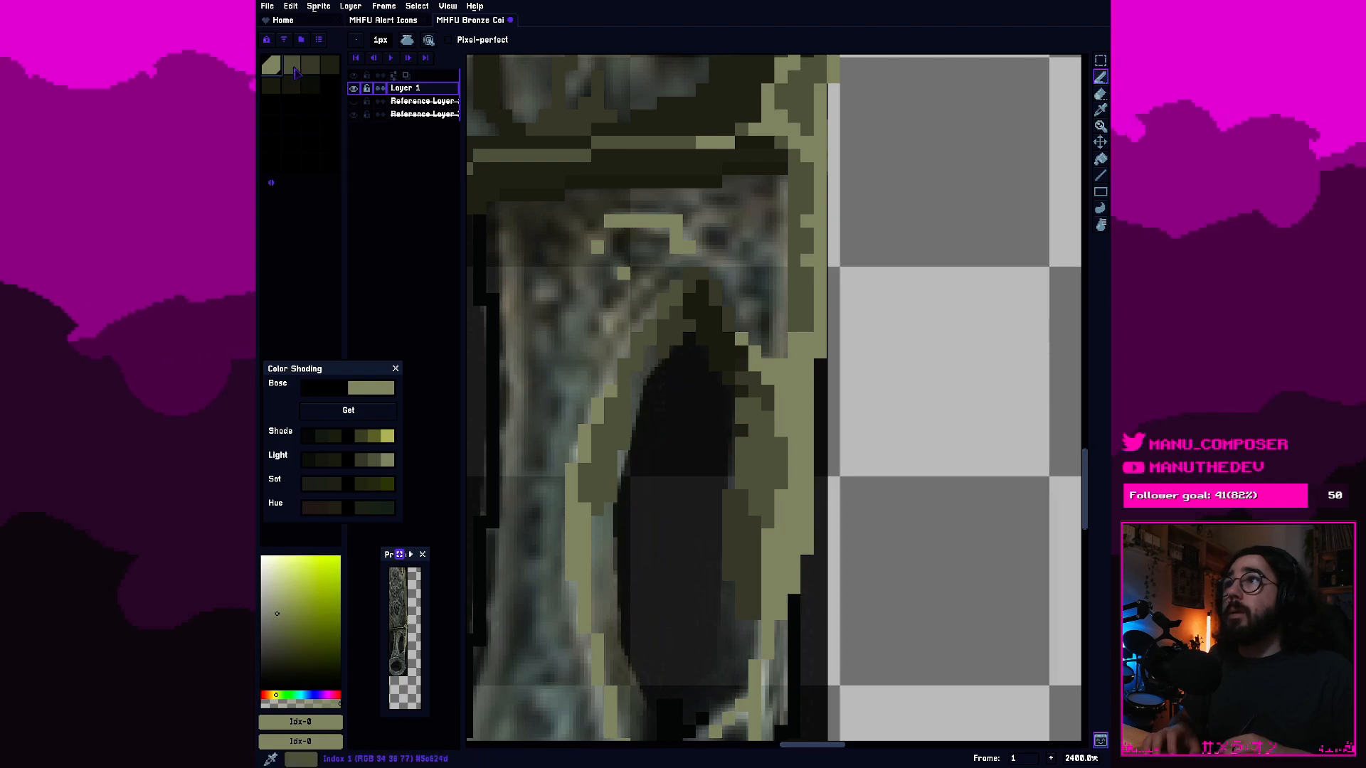
left_click(291, 64)
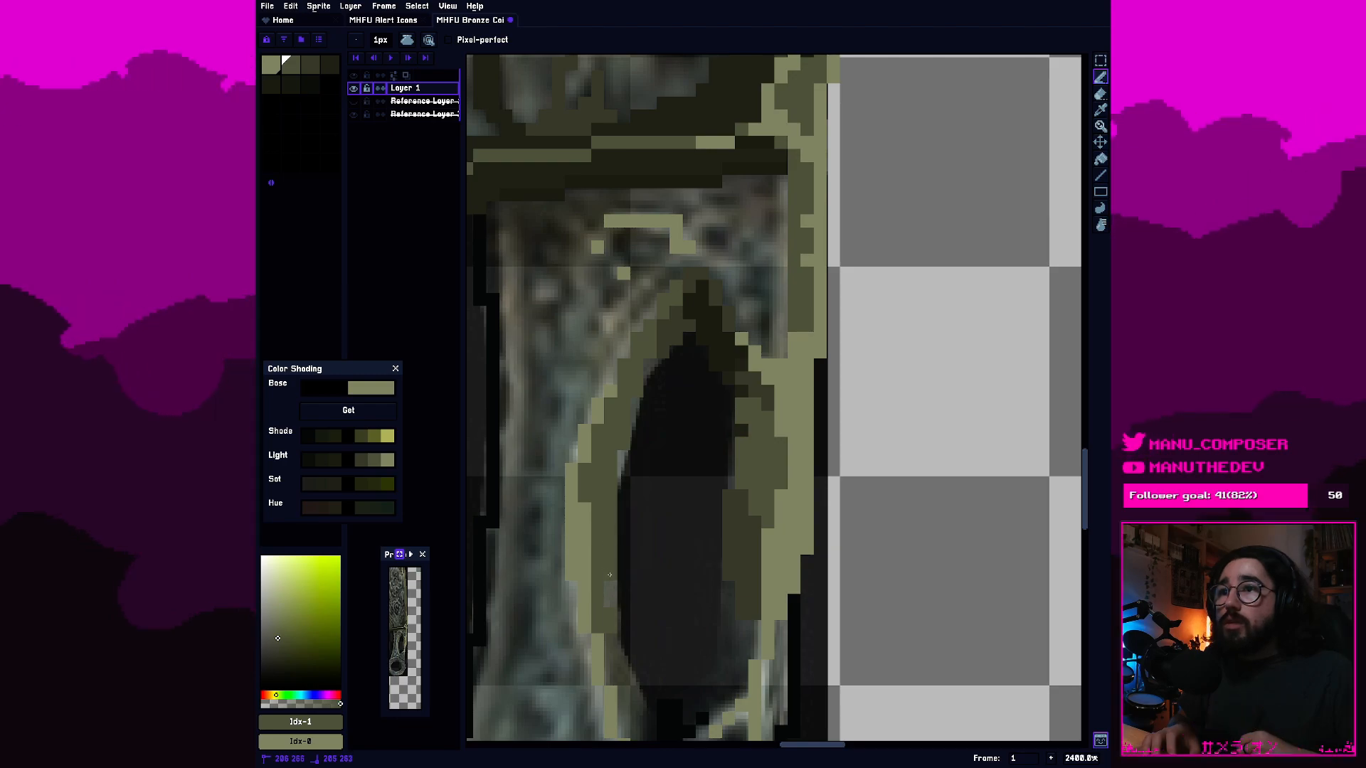
left_click_drag(613, 641, 622, 664)
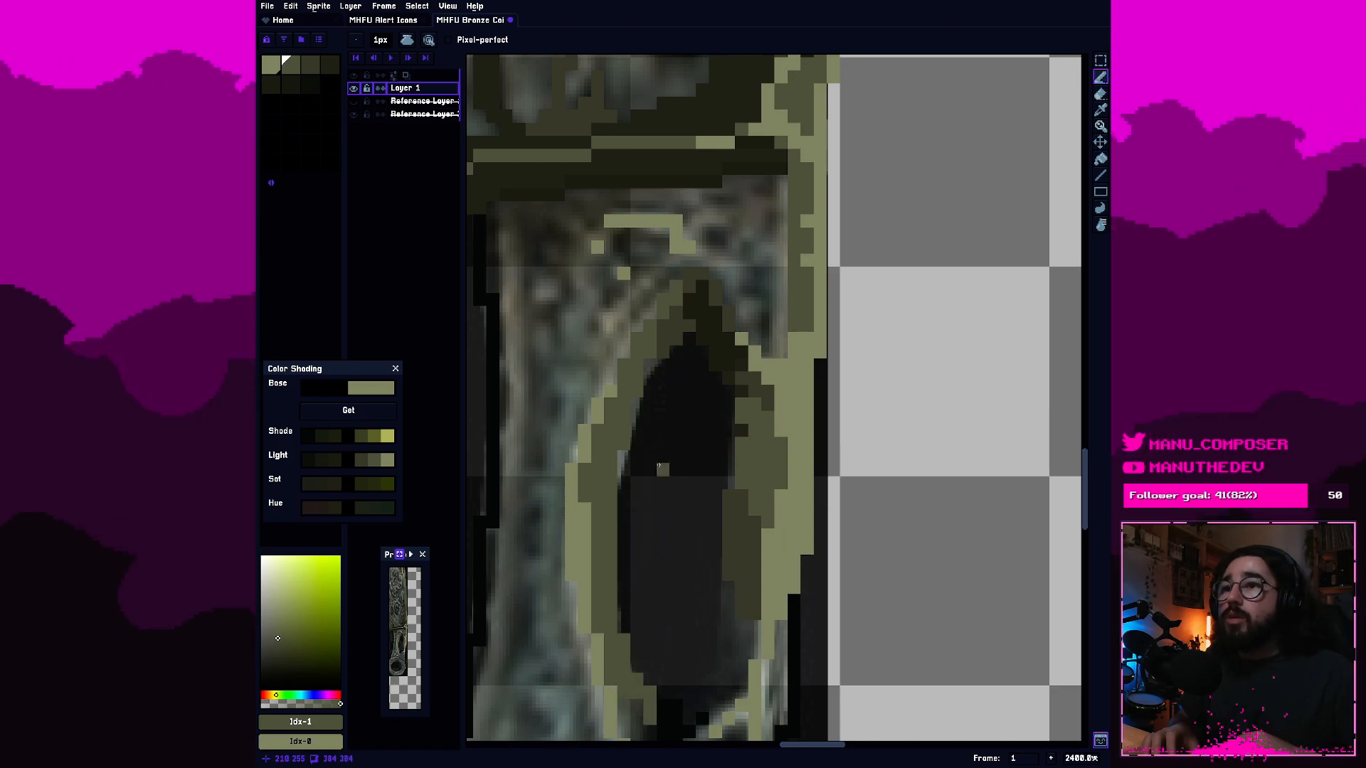
Shade the lower part of the hole's right inner wall with the dark fourth swatch.
left_click(292, 87)
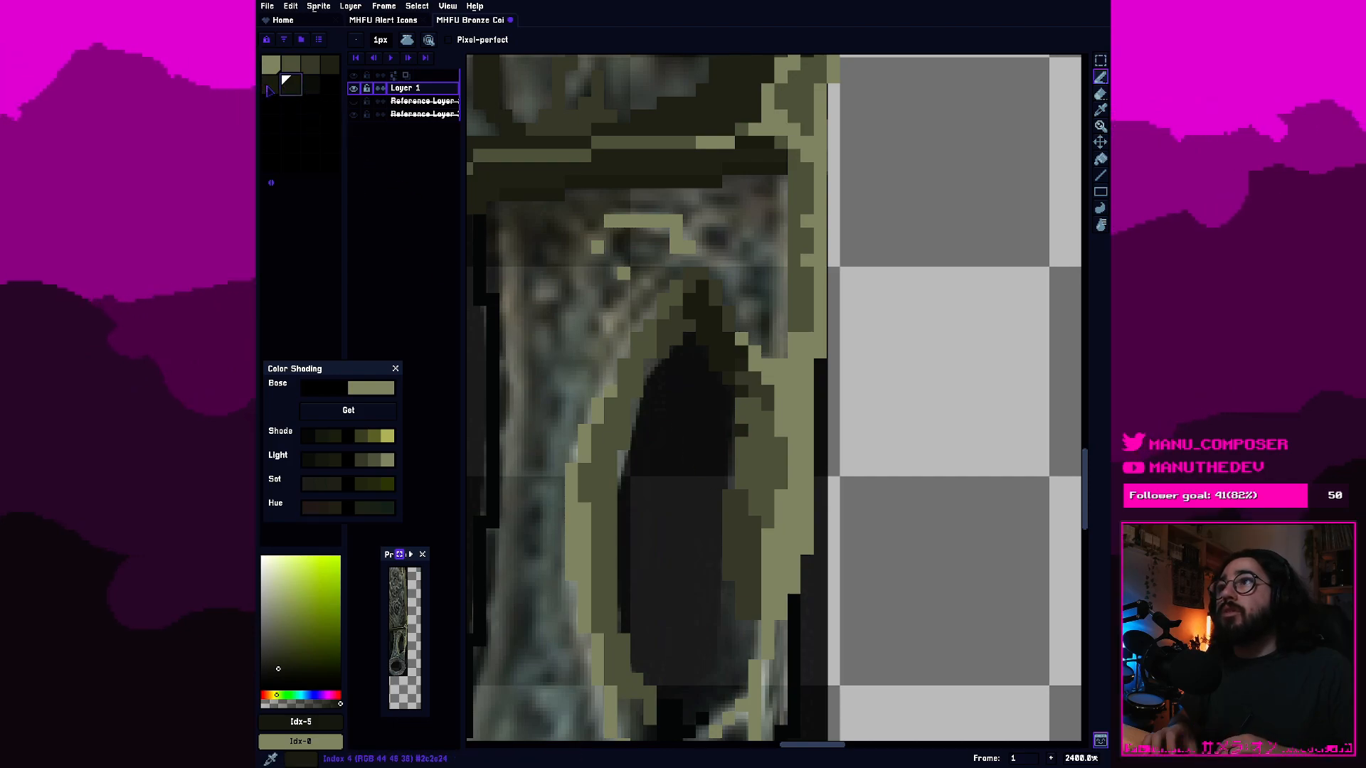
left_click(268, 87)
left_click(329, 65)
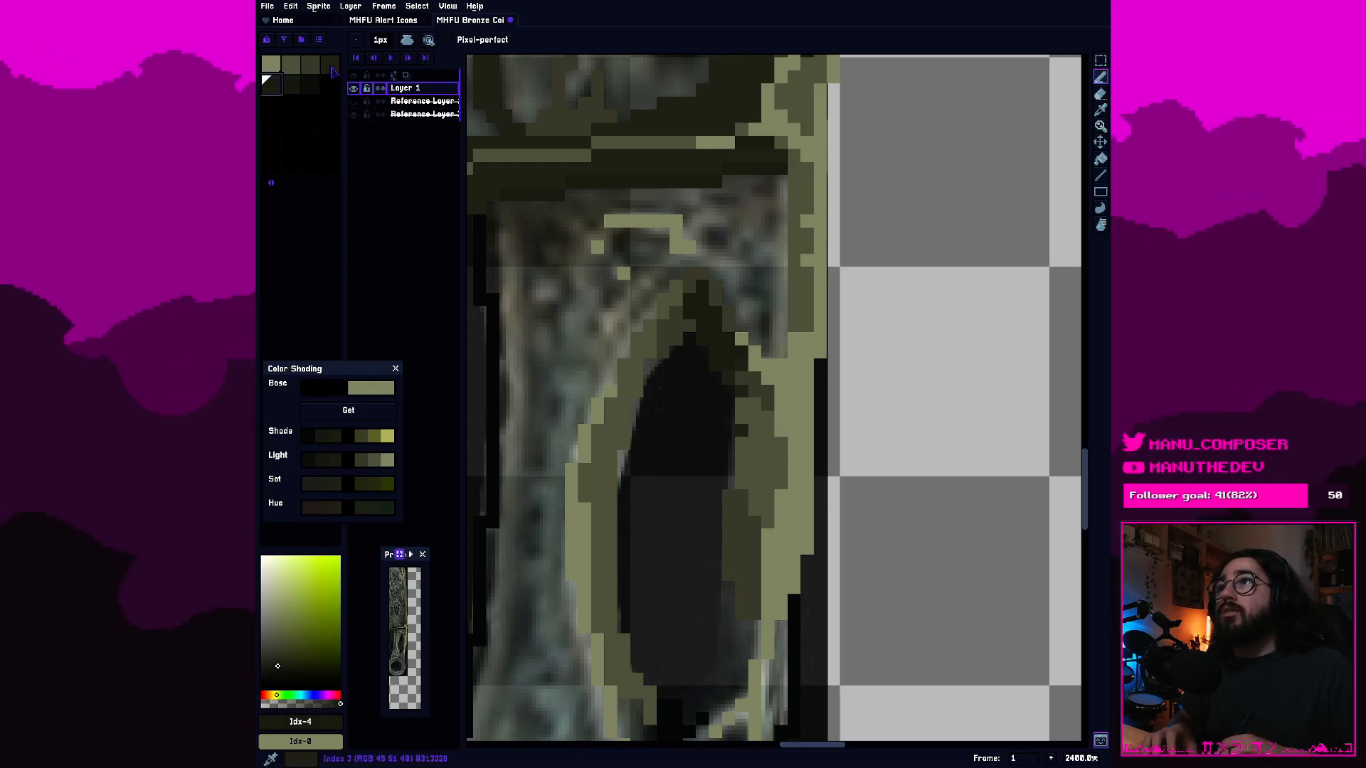
left_click(728, 597)
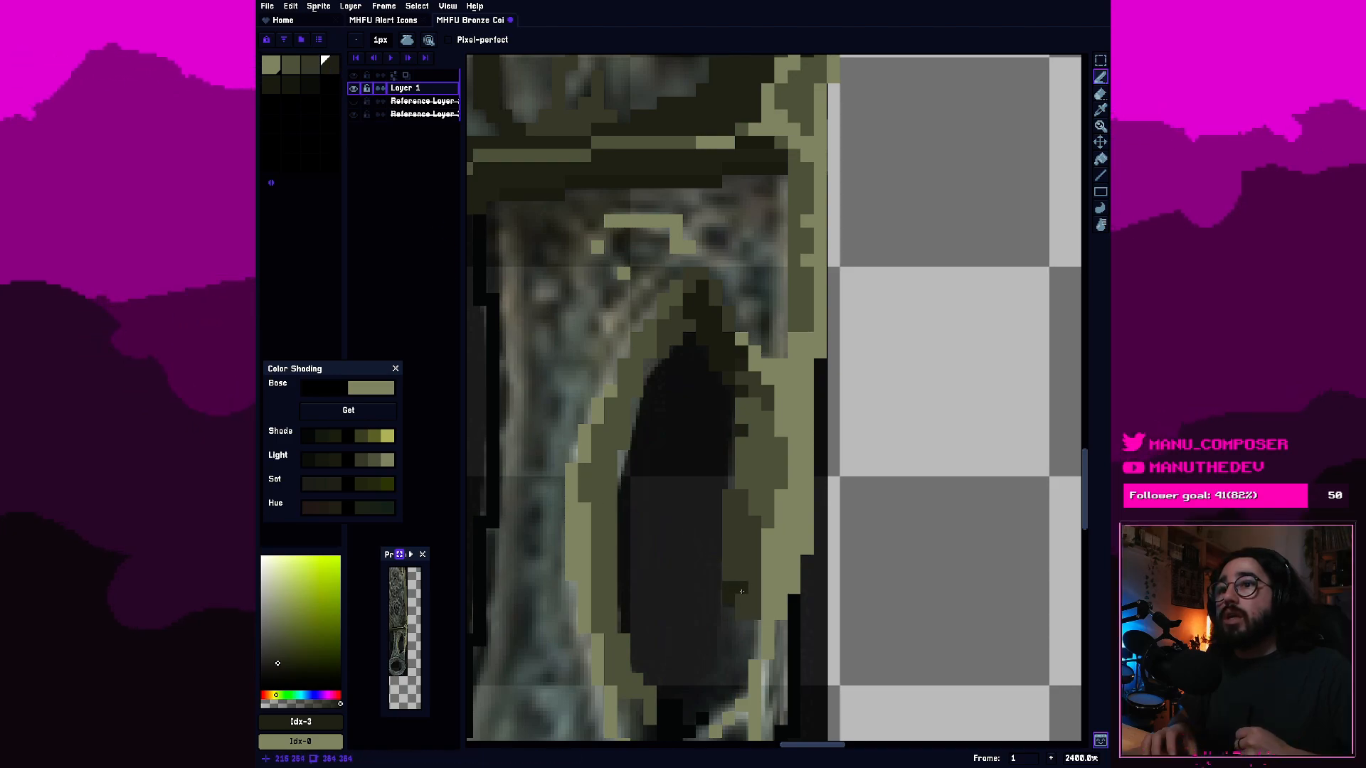
left_click_drag(737, 628, 751, 642)
mouse_move(725, 693)
left_mouse_down()
mouse_move(717, 703)
mouse_move(721, 666)
mouse_move(702, 693)
left_mouse_up()
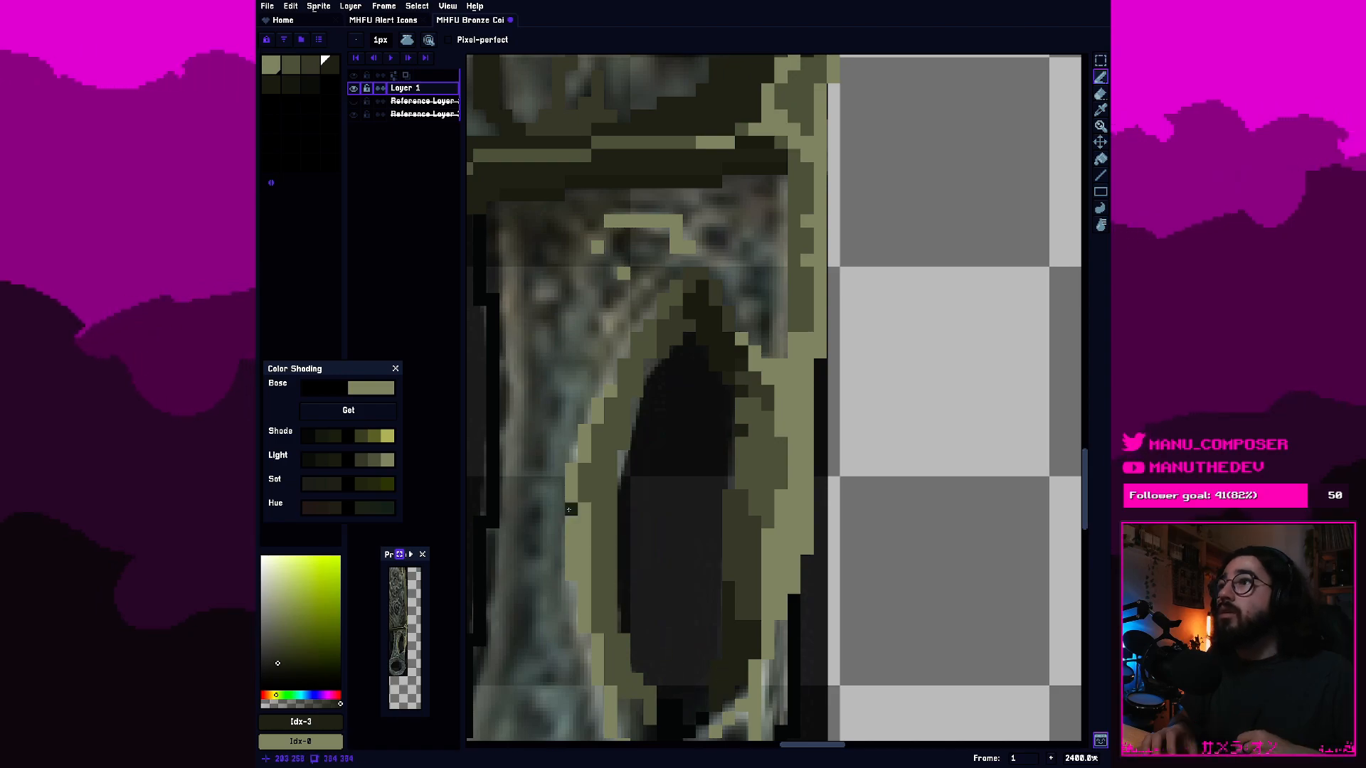
Fill the hole's pointed bottom with the dark fifth swatch and erase the leftover black outline pixels just above it.
left_click(272, 83)
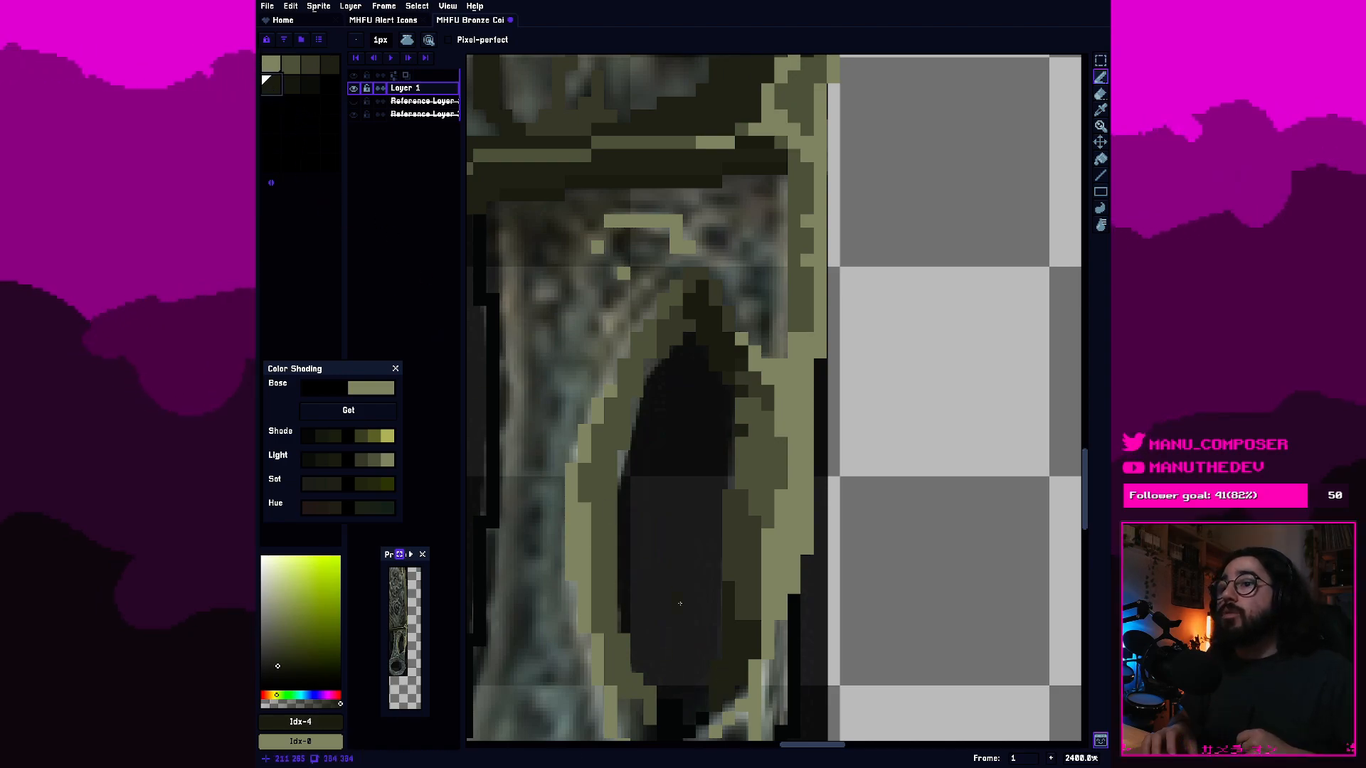
mouse_move(257, 232)
left_mouse_down()
mouse_move(150, 233)
mouse_move(464, 233)
mouse_move(259, 233)
left_mouse_up()
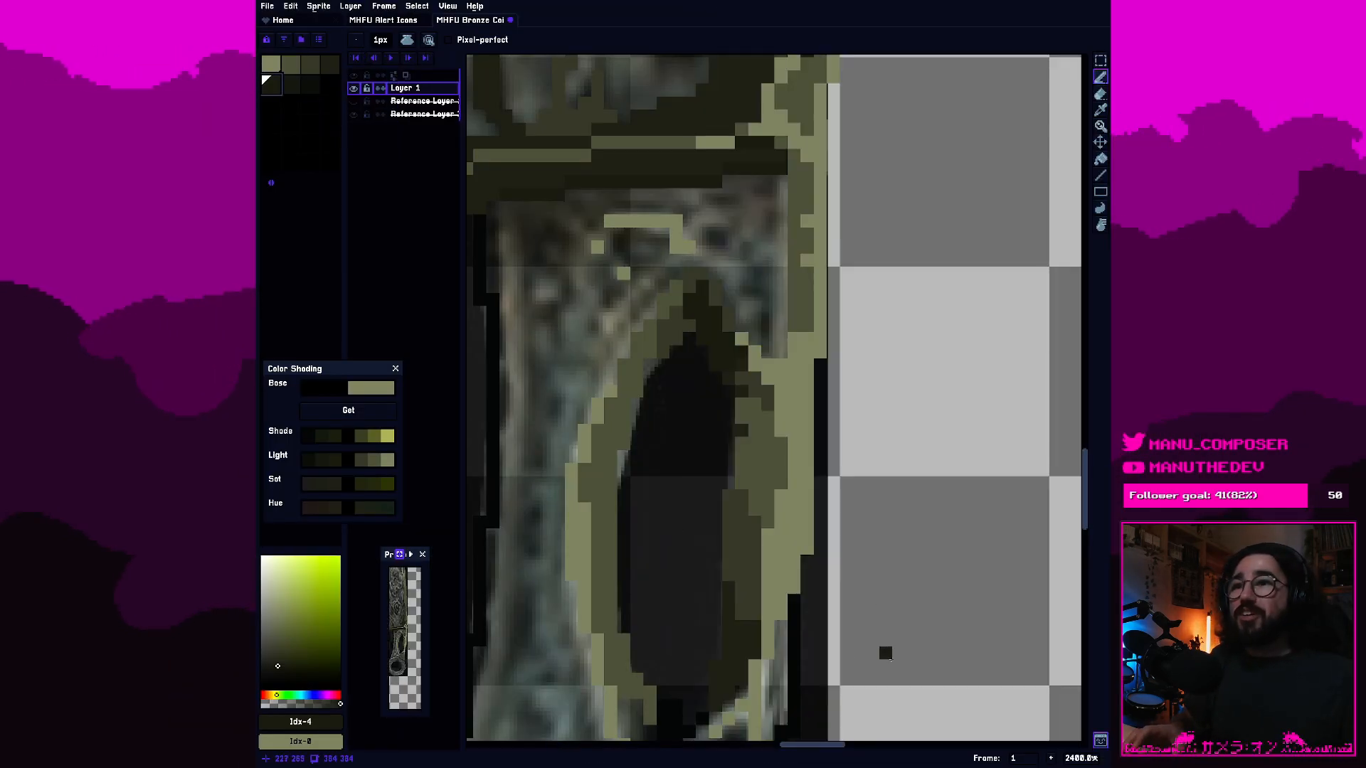
left_click_drag(770, 600, 844, 419)
scroll(824, 550, "up", 1)
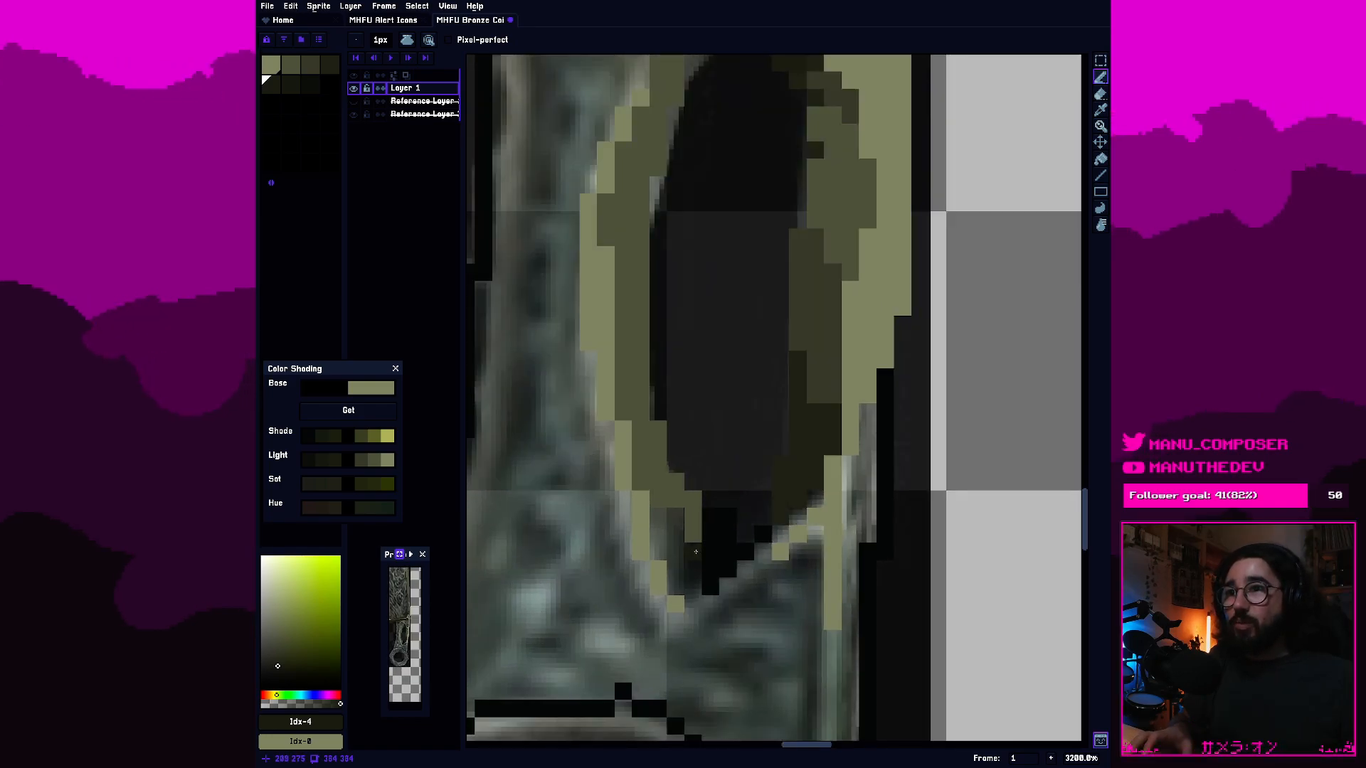
mouse_move(693, 587)
left_mouse_down()
mouse_move(694, 600)
mouse_move(660, 552)
mouse_move(659, 517)
mouse_move(711, 587)
mouse_move(718, 563)
left_mouse_up()
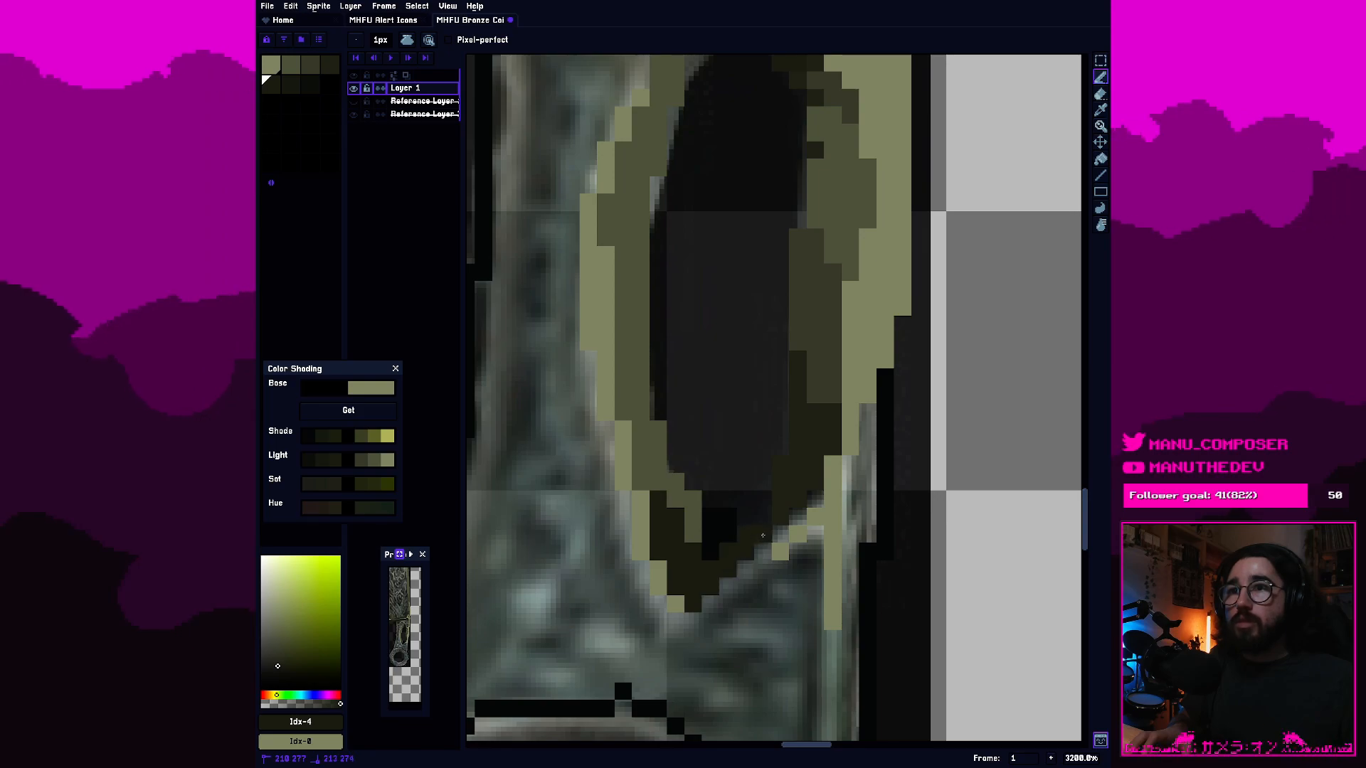
key("e")
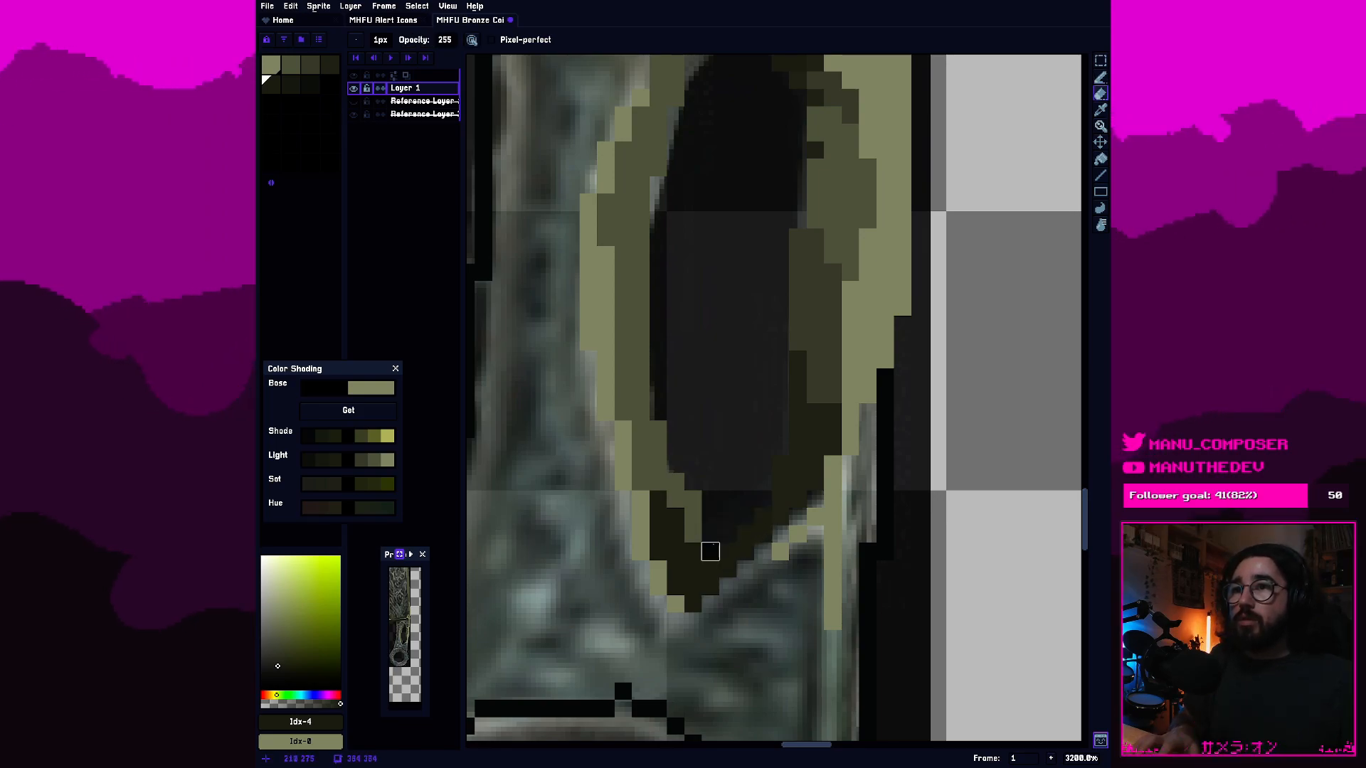
Choose the sixth swatch as the Pencil colour for shading the hole's bottom.
left_click(291, 84)
key("b")
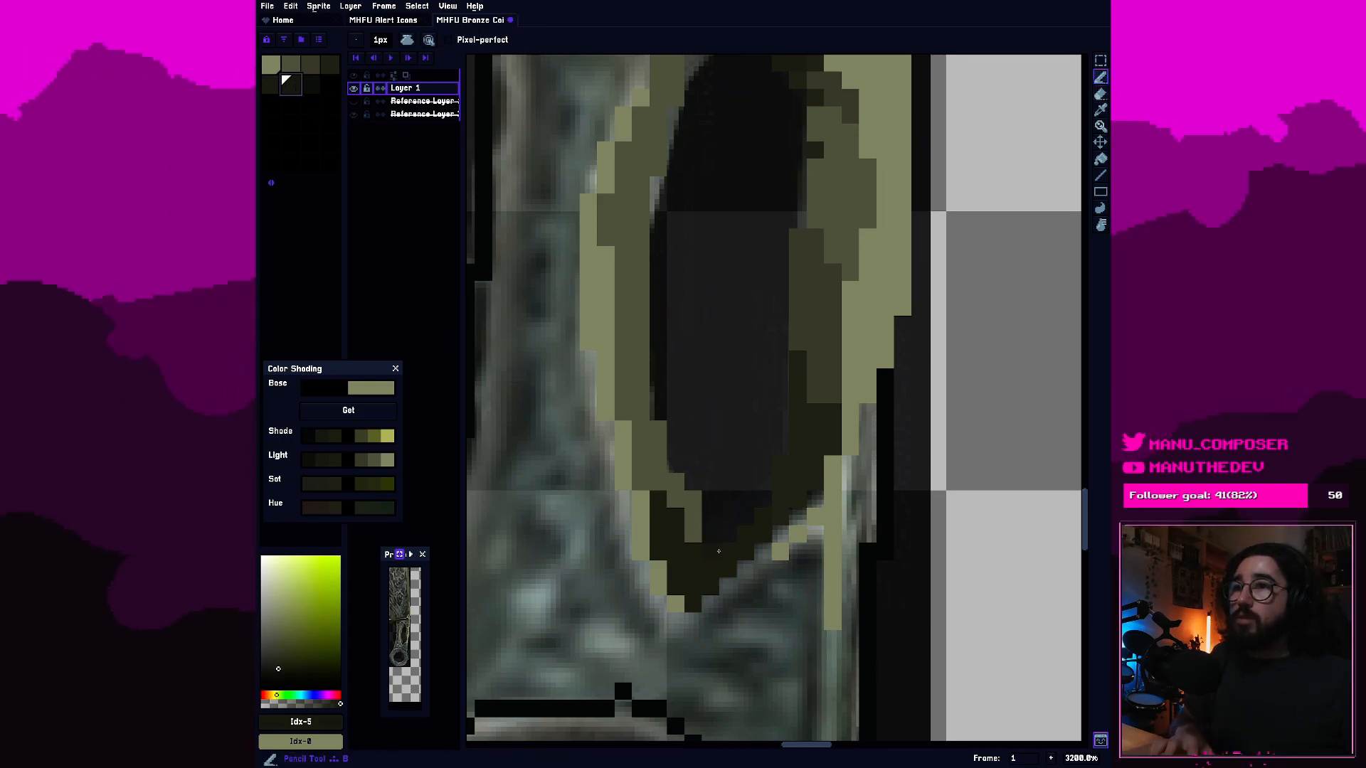
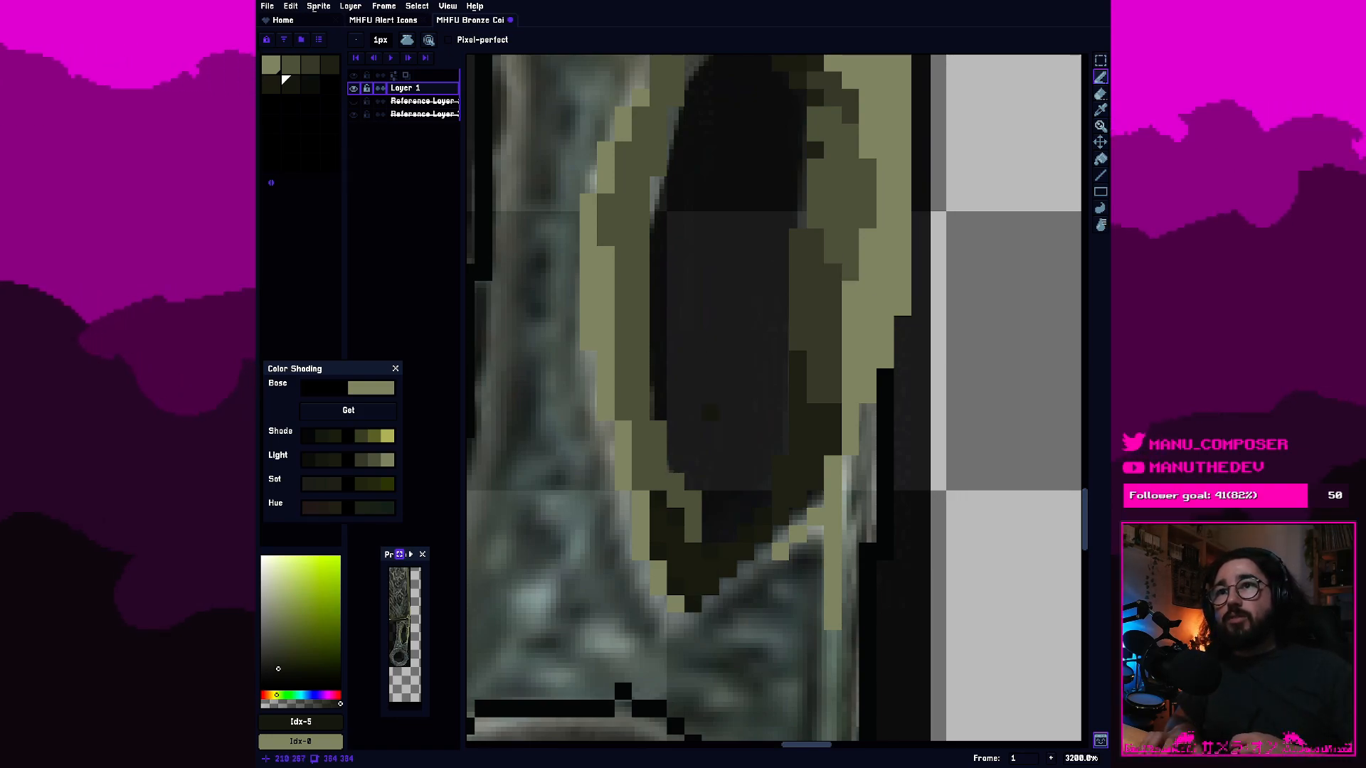
Refine the stepped edge of the dark shading on the hole's lower right inner wall with the fourth olive swatch.
left_click(834, 377)
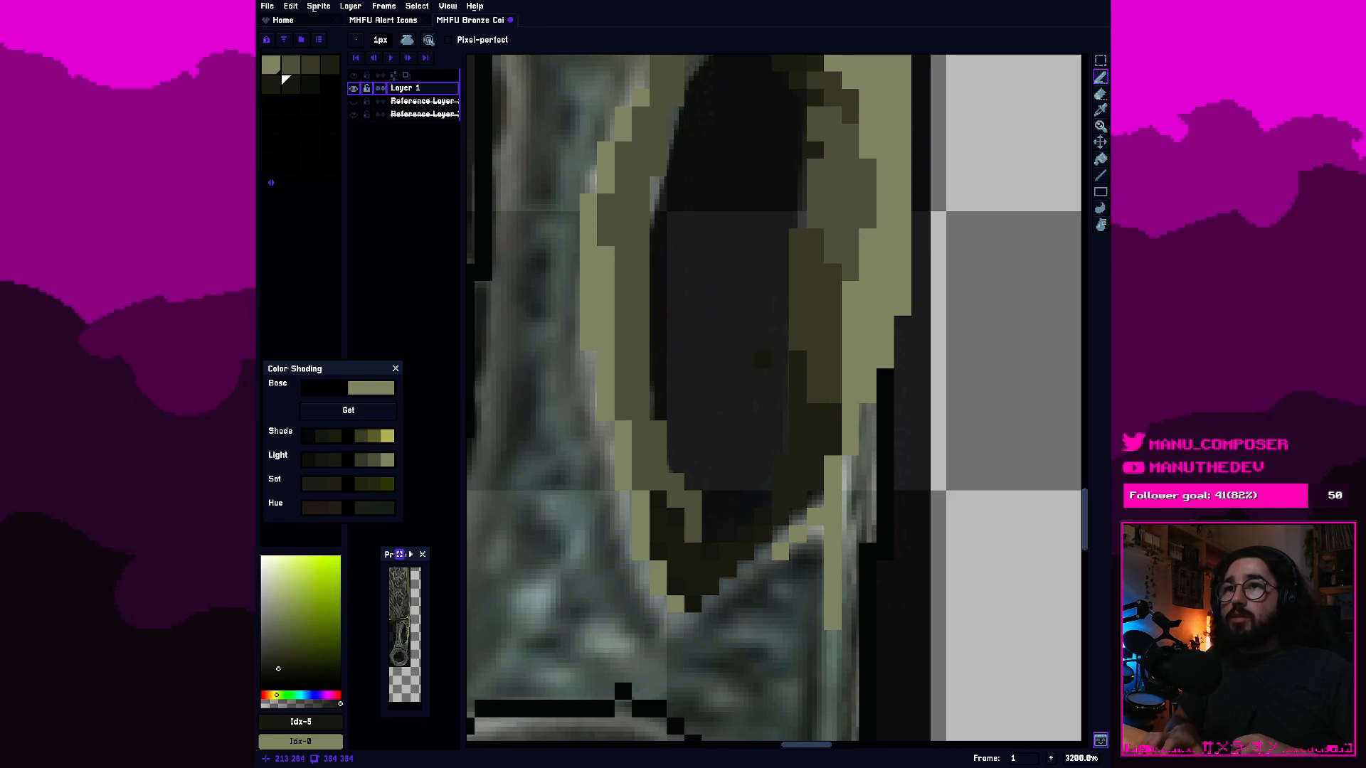
left_click(271, 85)
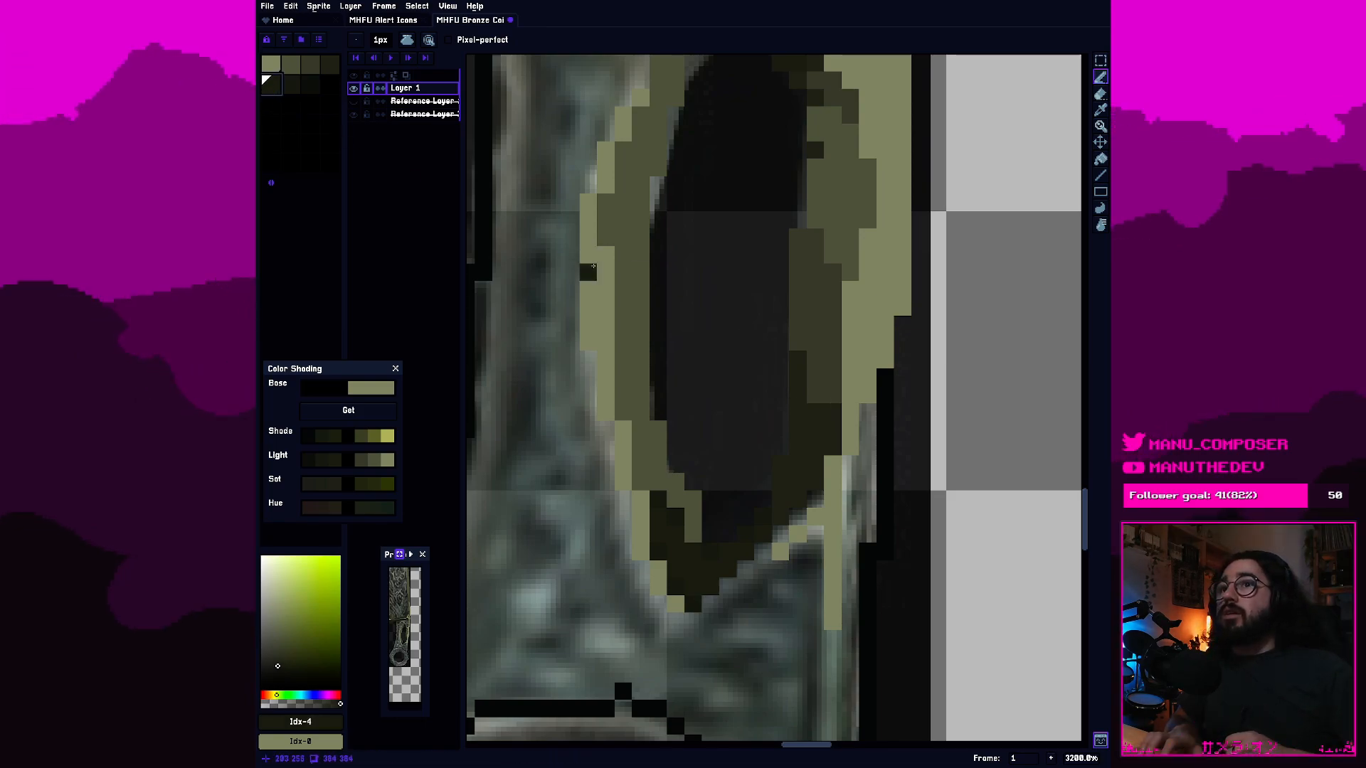
left_click(326, 62)
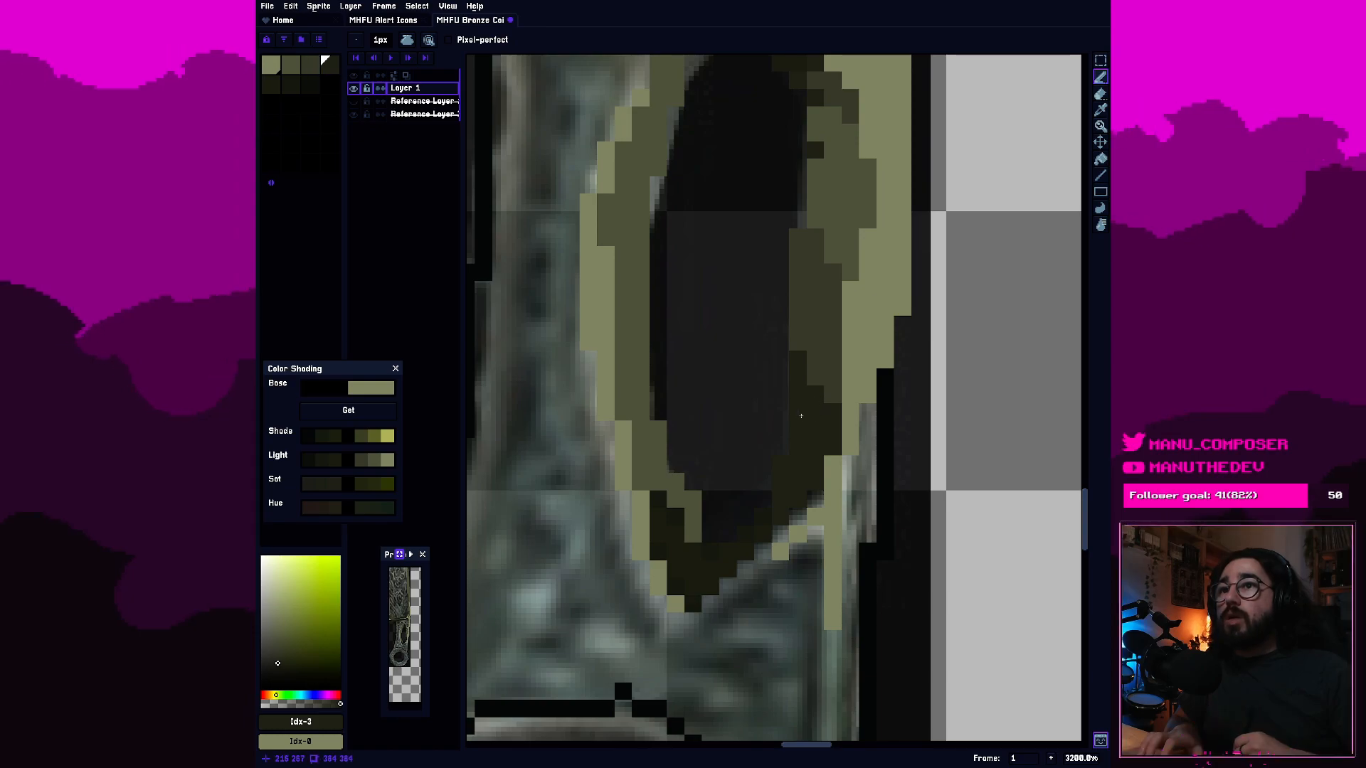
key("bracketright")
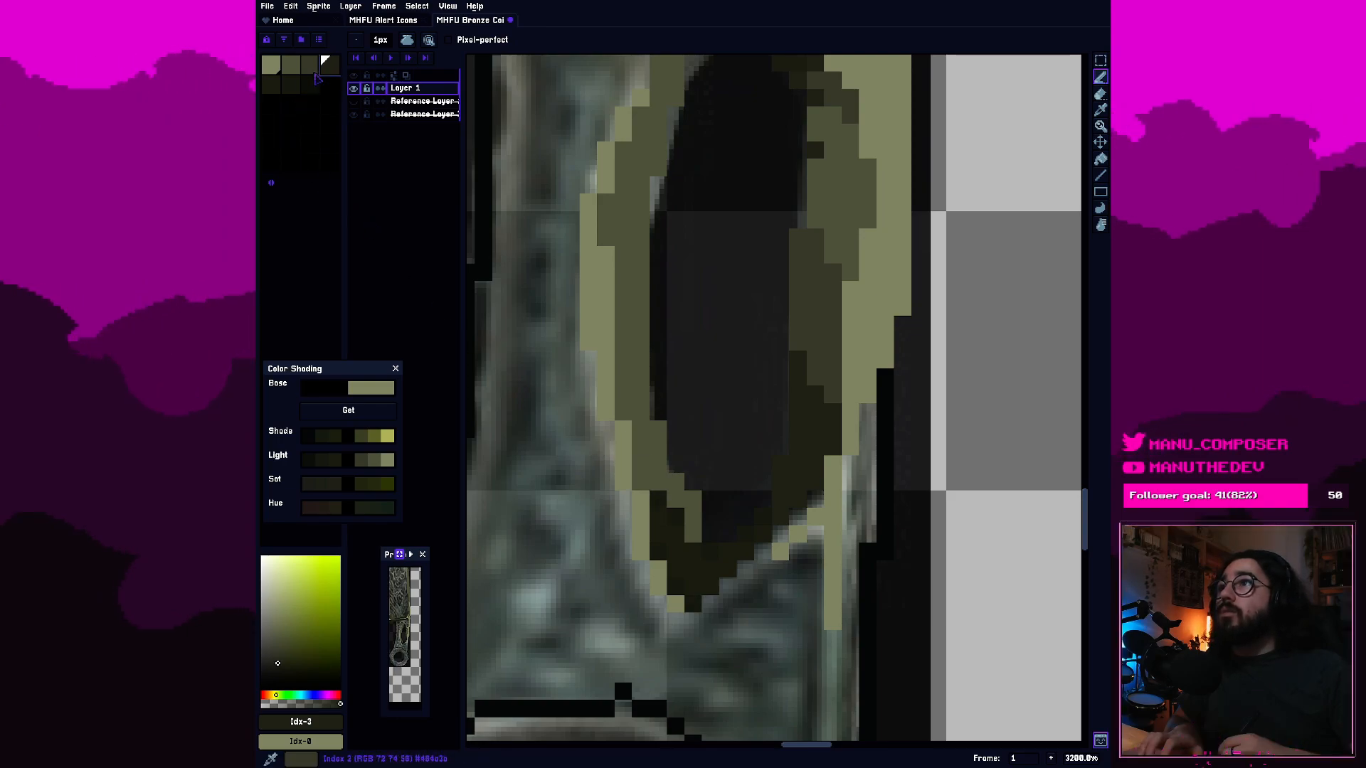
Shade the lower part of the hole's left inner wall with the third swatch, adding single accent pixels along its inner edge.
key("bracketleft")
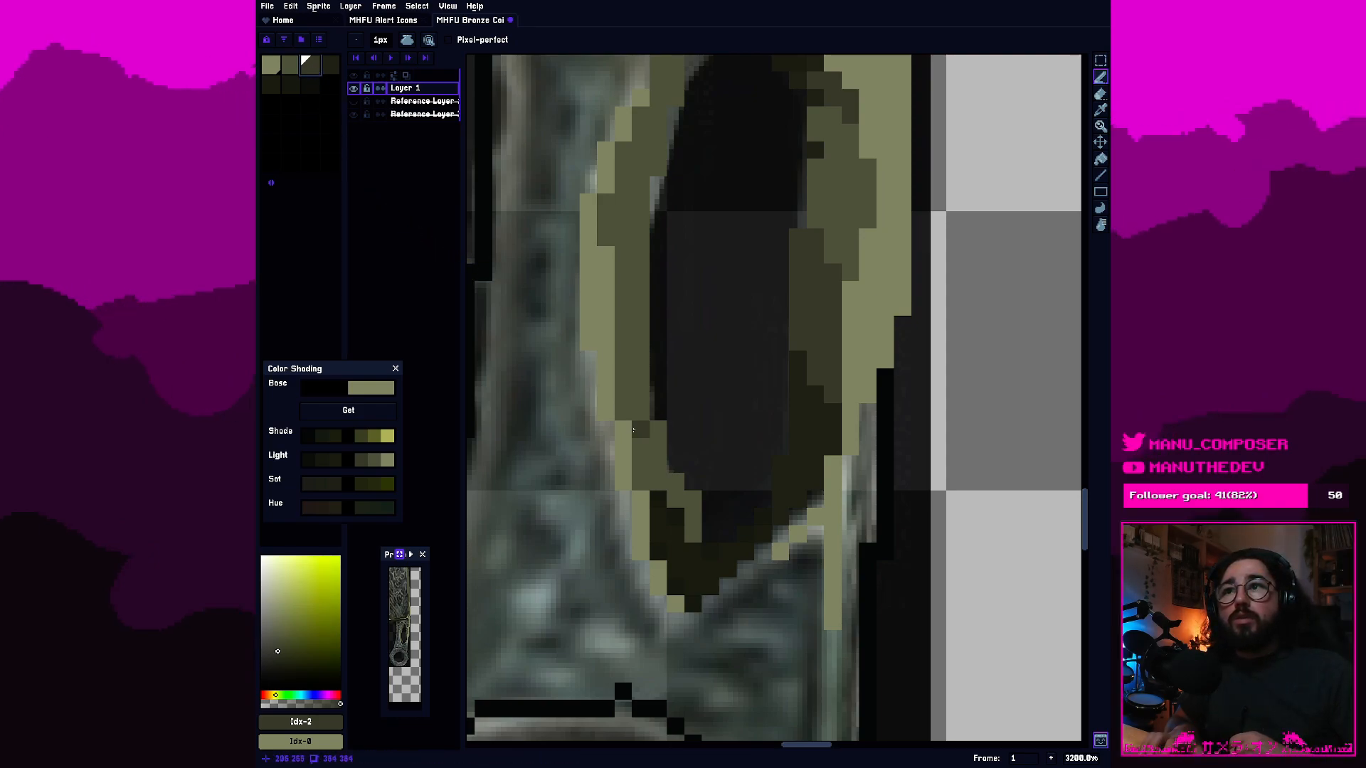
mouse_move(693, 534)
left_mouse_down()
mouse_move(674, 481)
mouse_move(644, 473)
left_mouse_up()
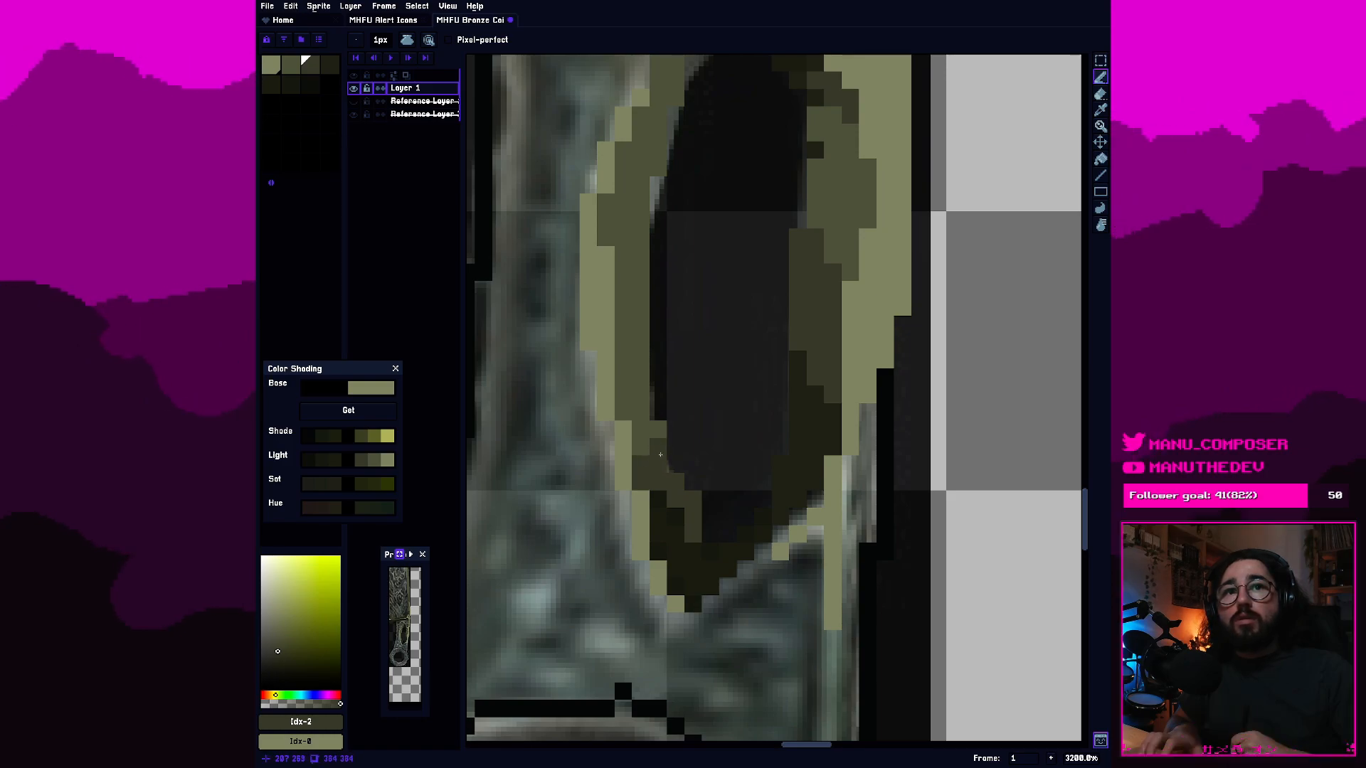
left_click(645, 434)
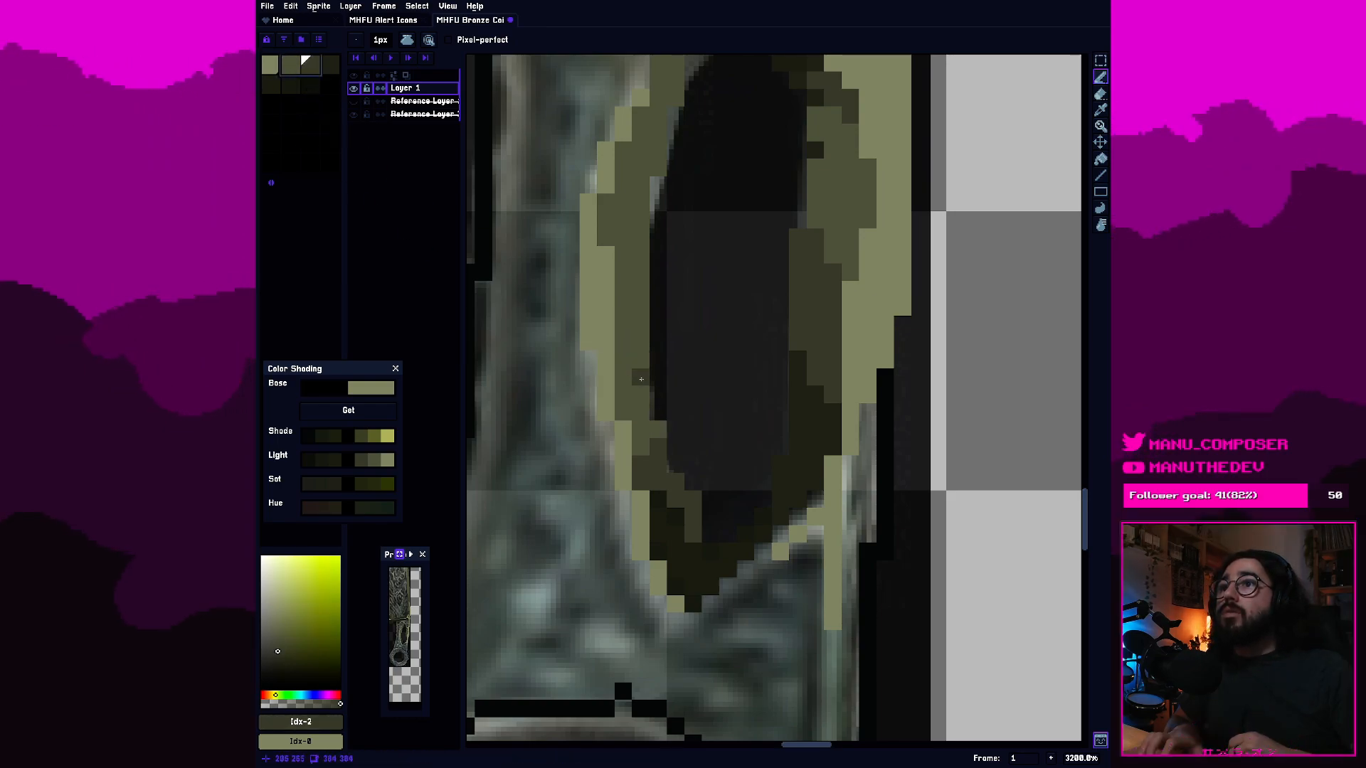
left_click(291, 66)
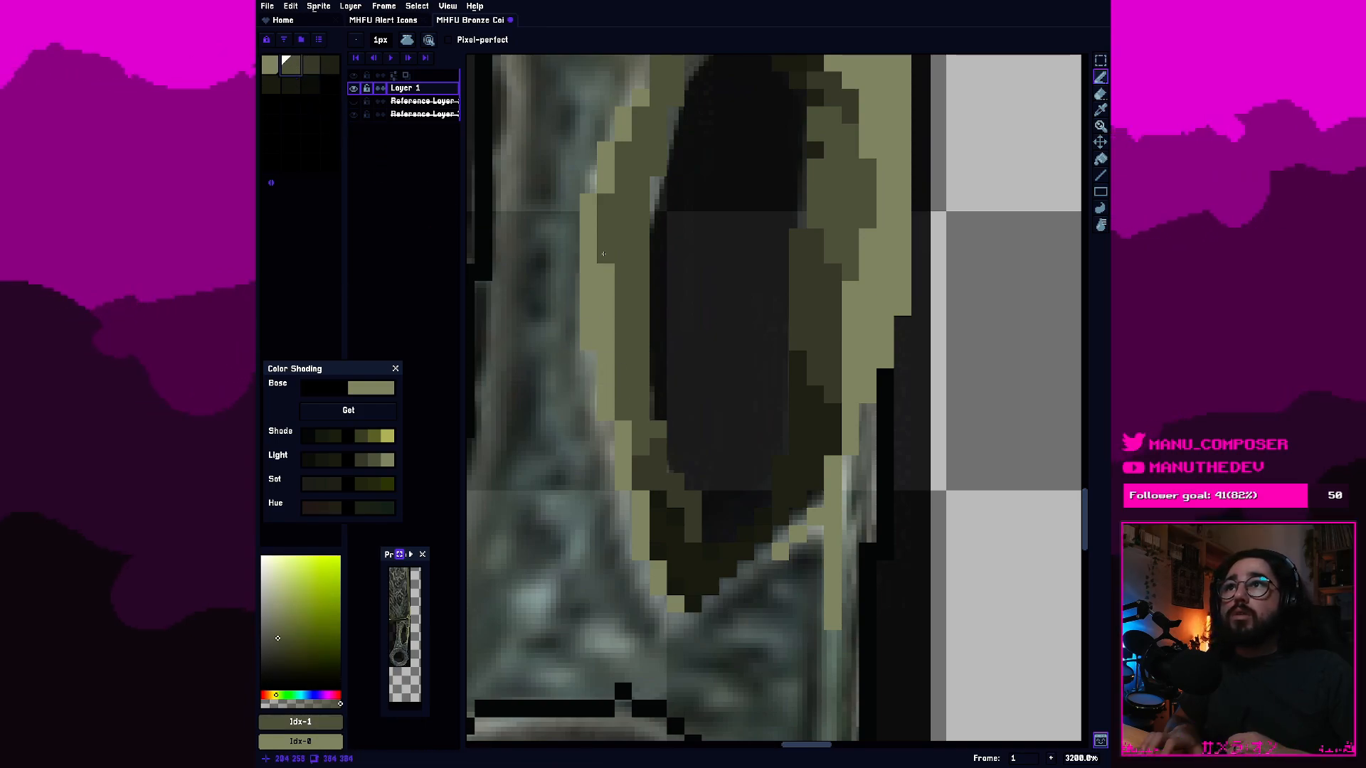
key("]")
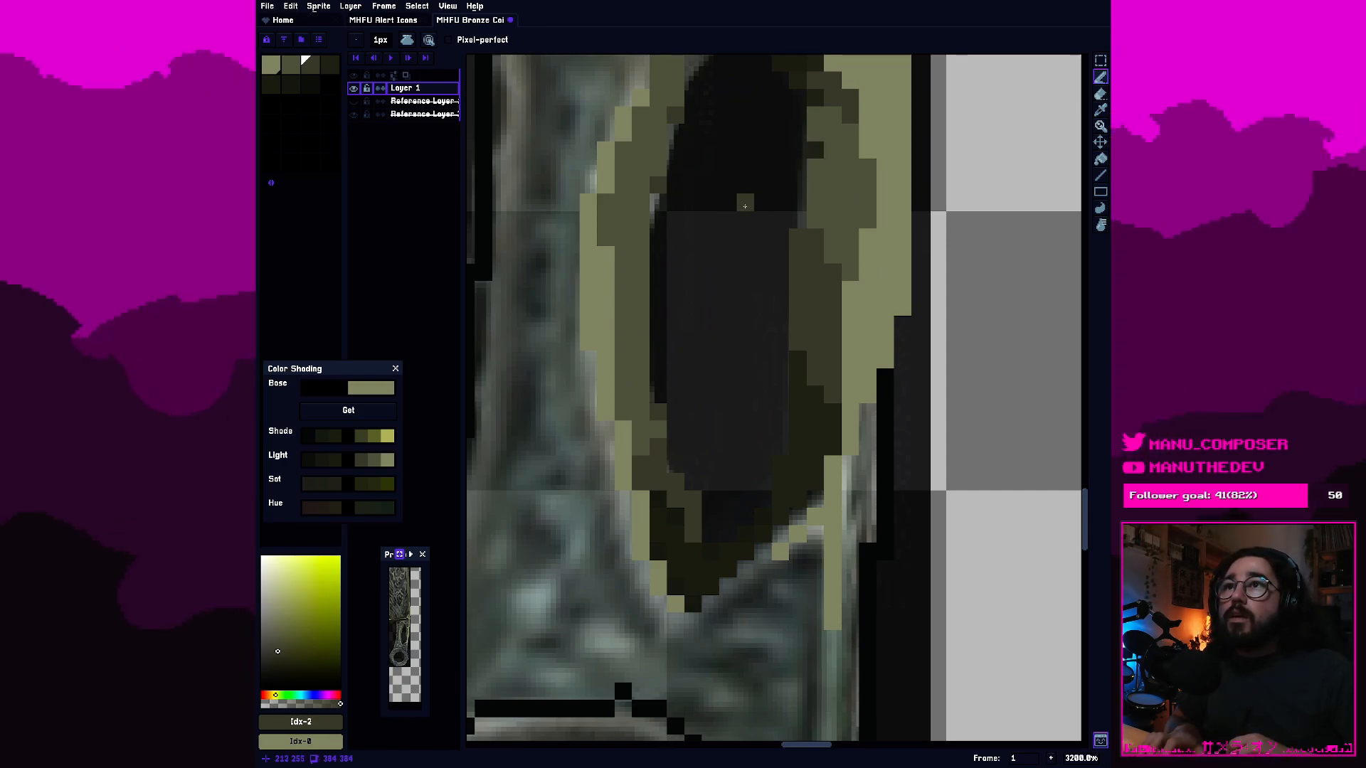
key("v")
left_click(722, 246)
mouse_move(722, 246)
left_mouse_down()
mouse_move(716, 259)
mouse_move(747, 260)
left_mouse_up()
key("b")
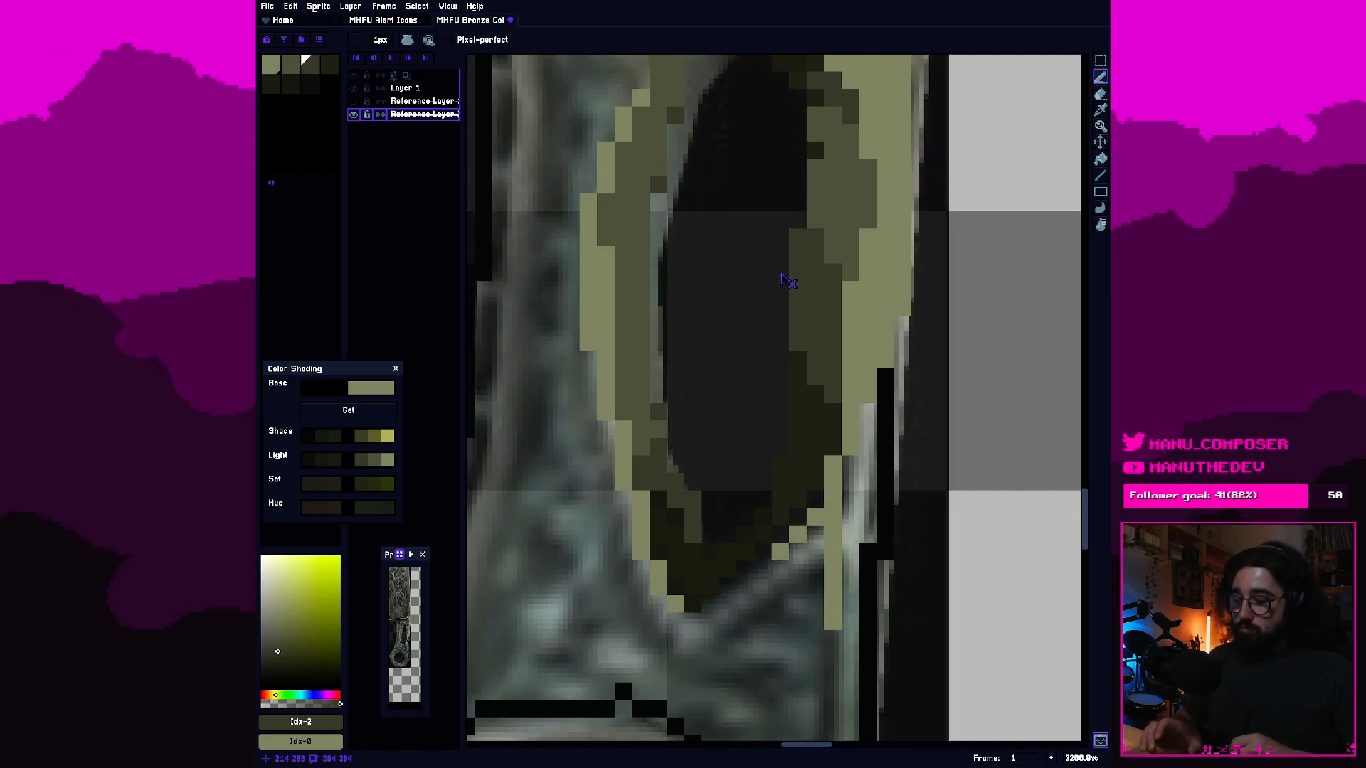
key("ctrl+z")
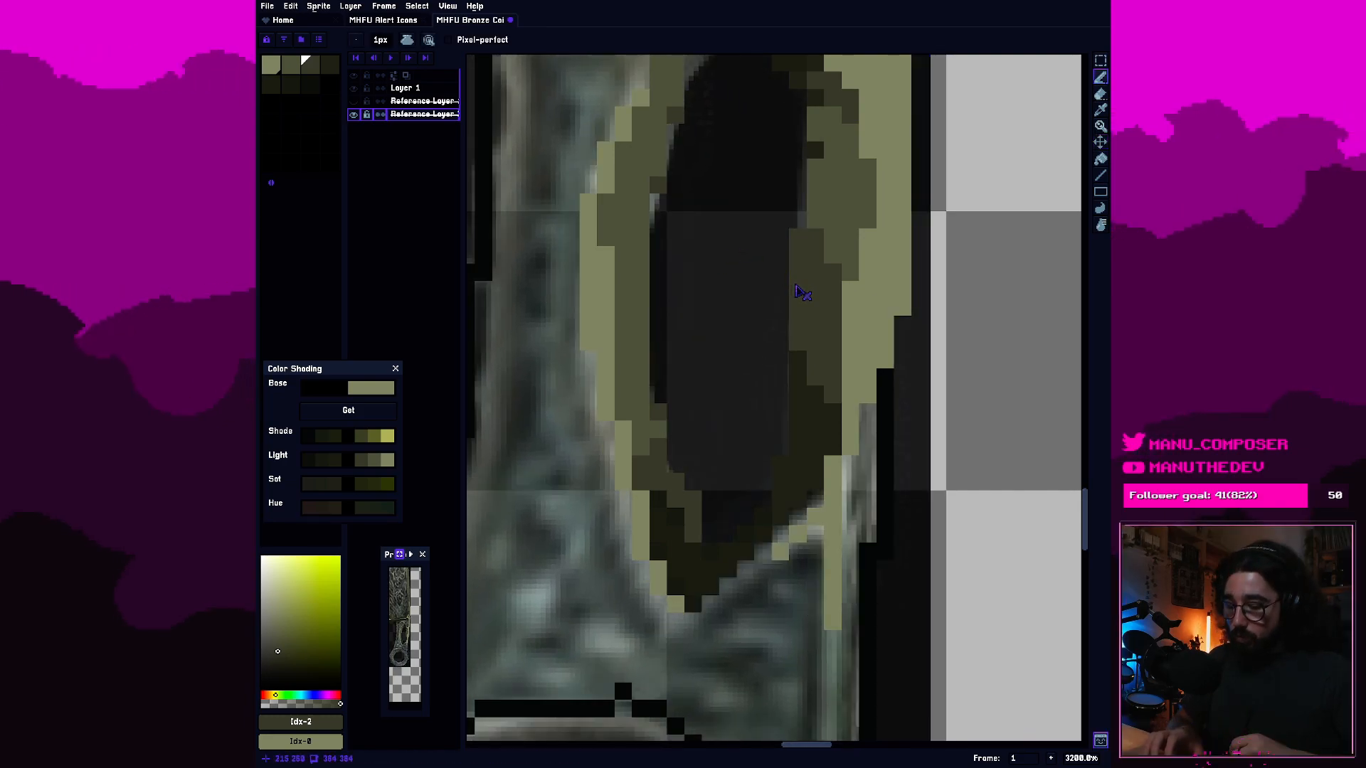
key("i")
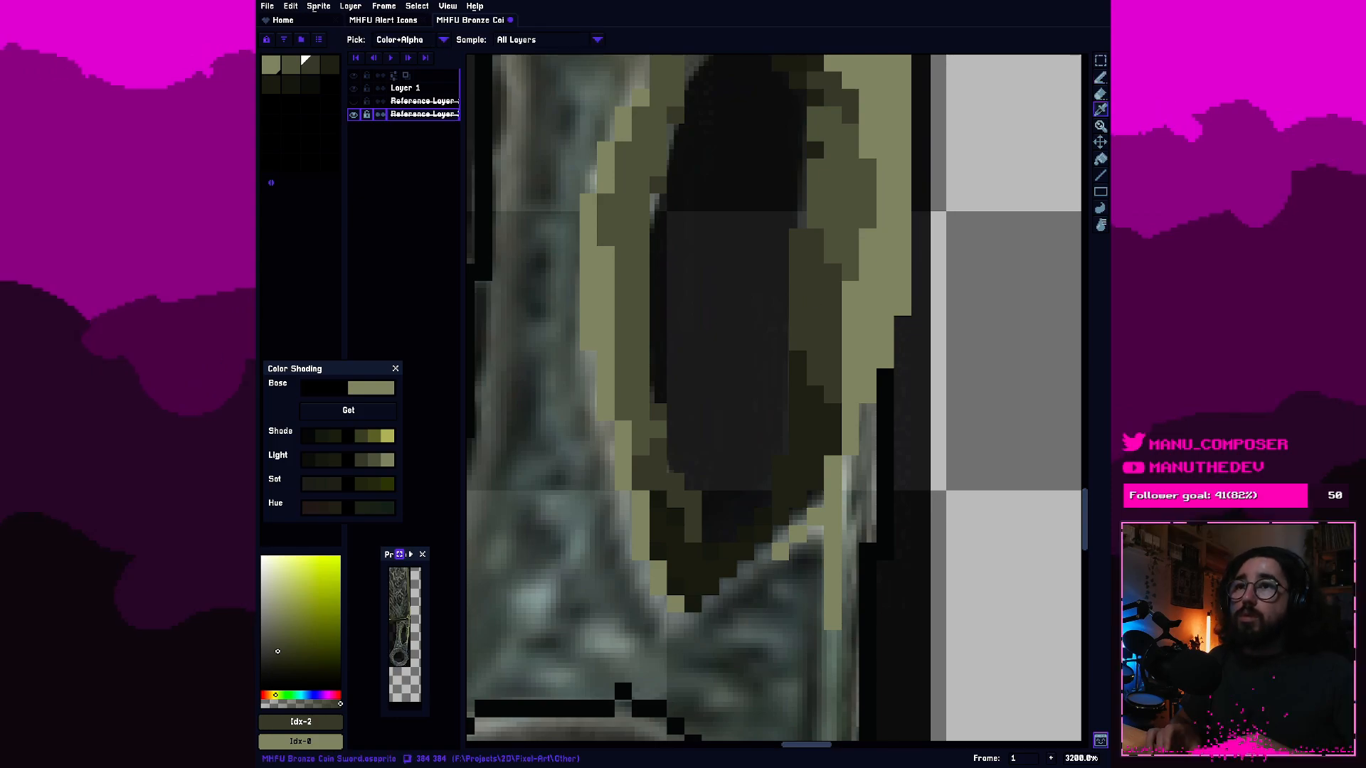
left_click(960, 269)
key("b")
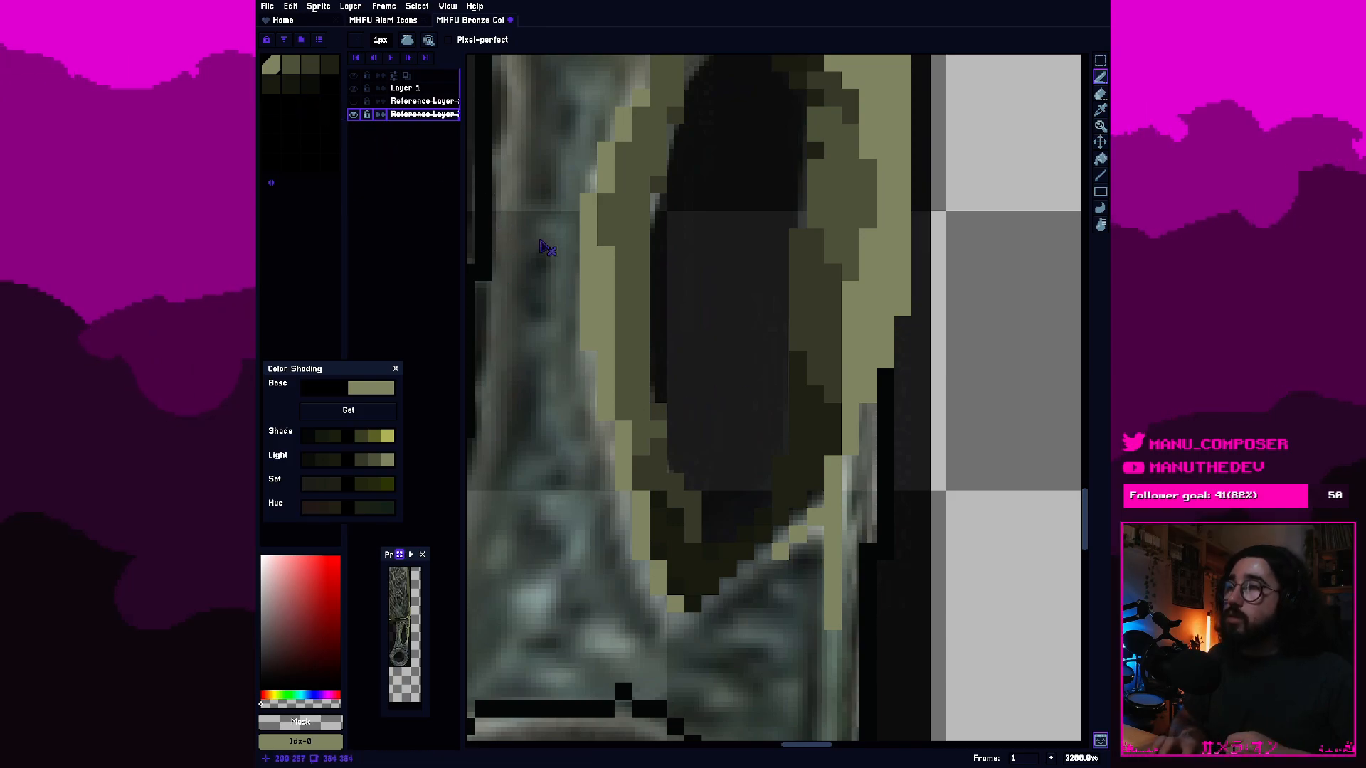
left_click(707, 270)
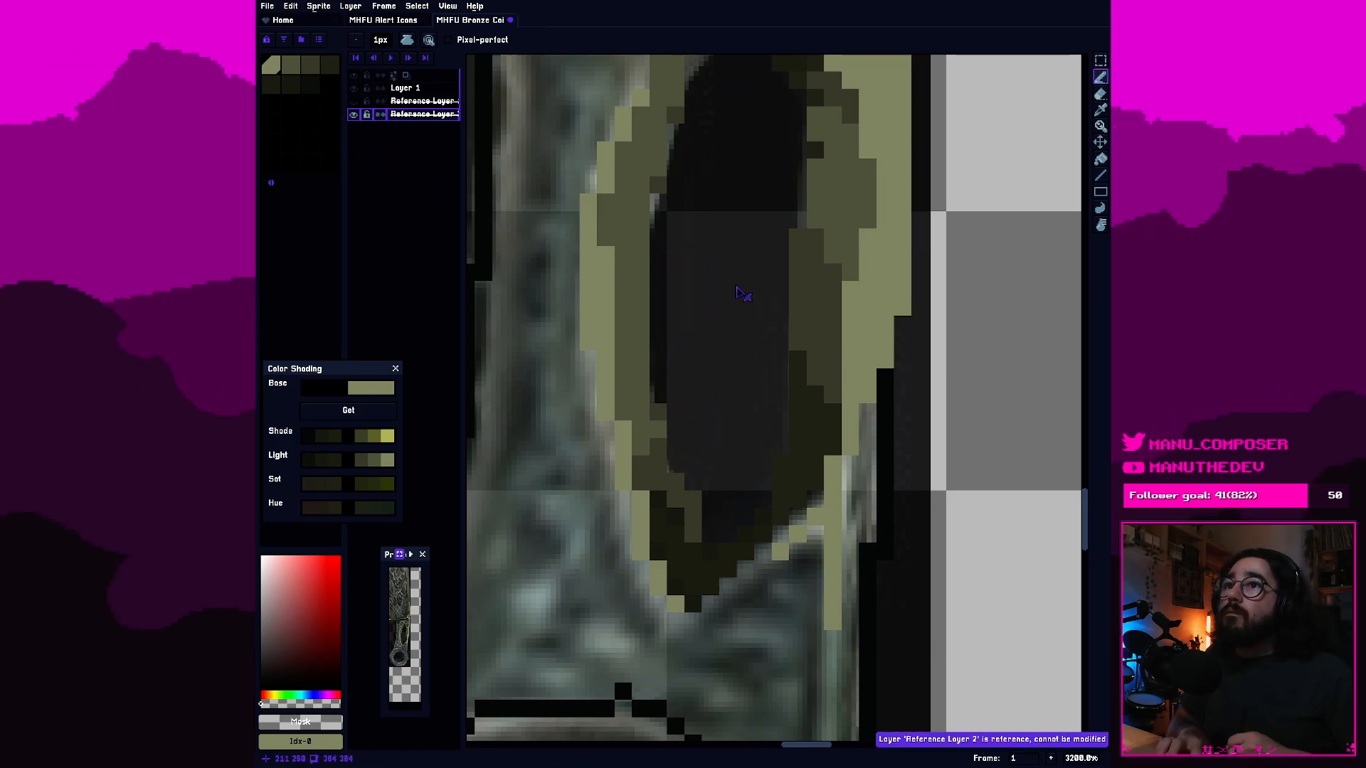
key("Up")
key("Up")
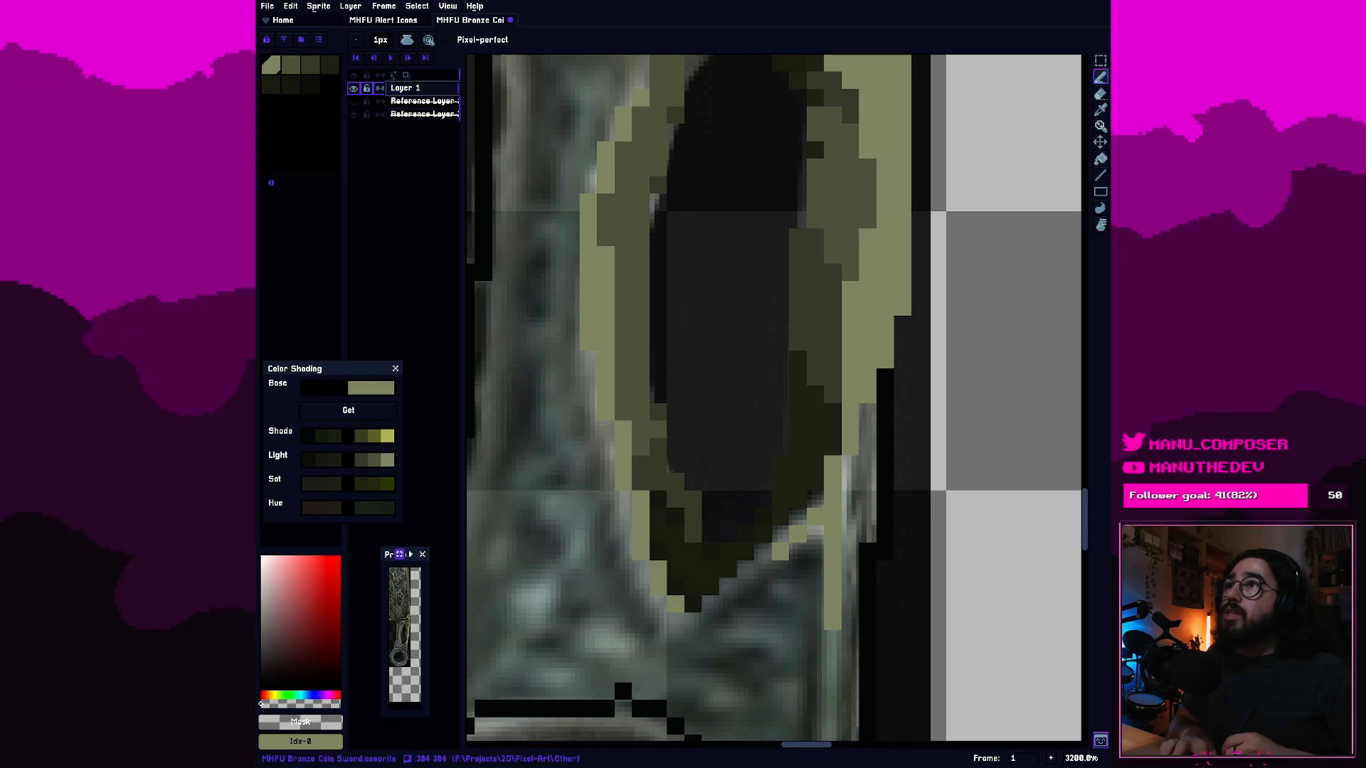
Dither single fourth-swatch pixels into the third-swatch shading low on the hole's right inner wall.
left_click(310, 64)
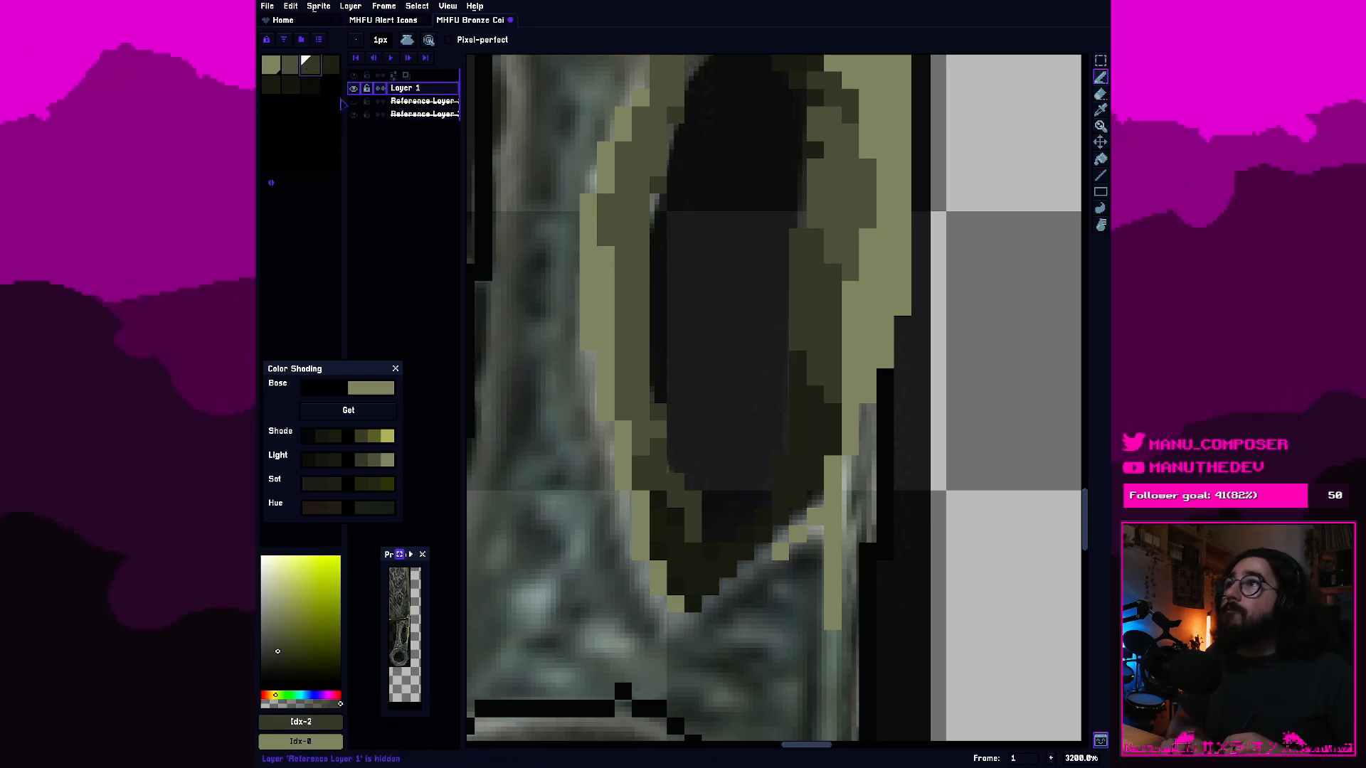
left_click(330, 65)
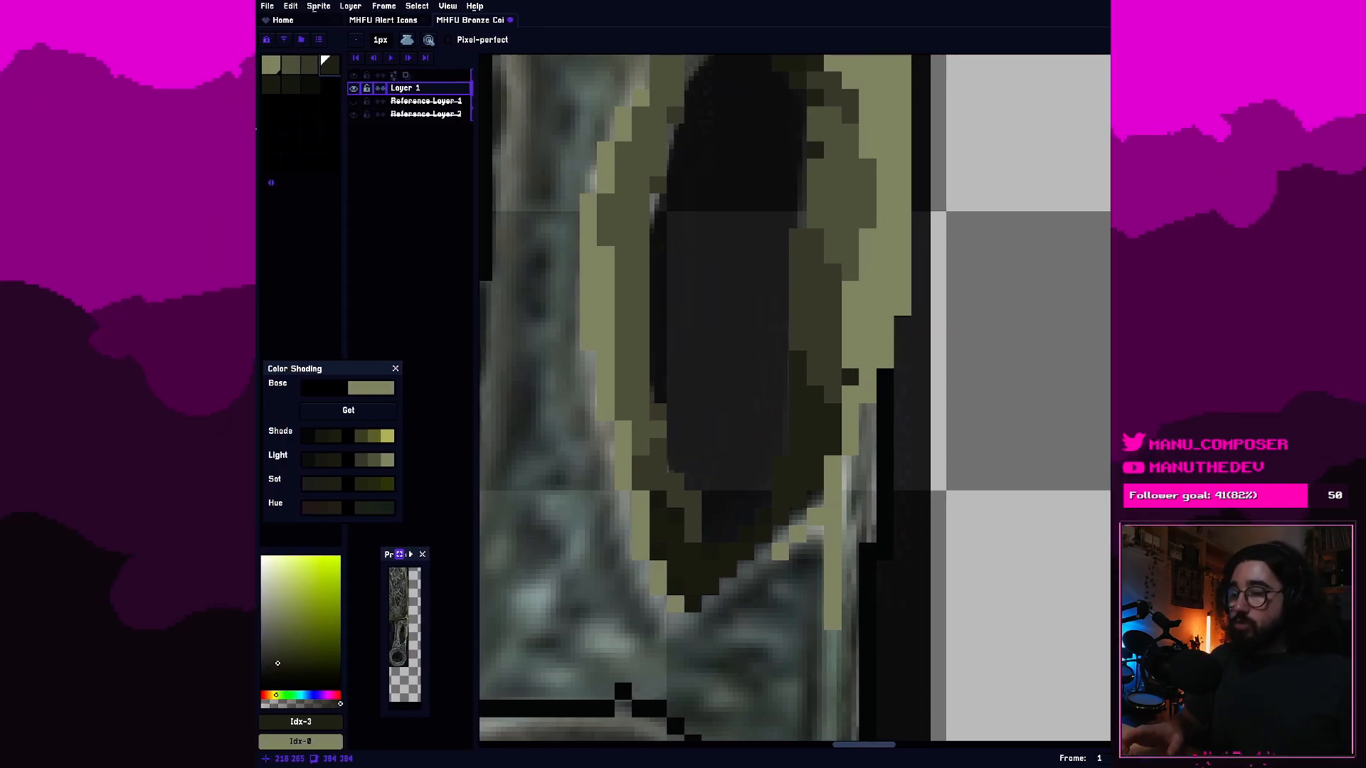
scroll(576, 268, "down", 2)
scroll(633, 281, "down", 2)
left_click_drag(687, 246, 803, 458)
scroll(803, 461, "down", 2)
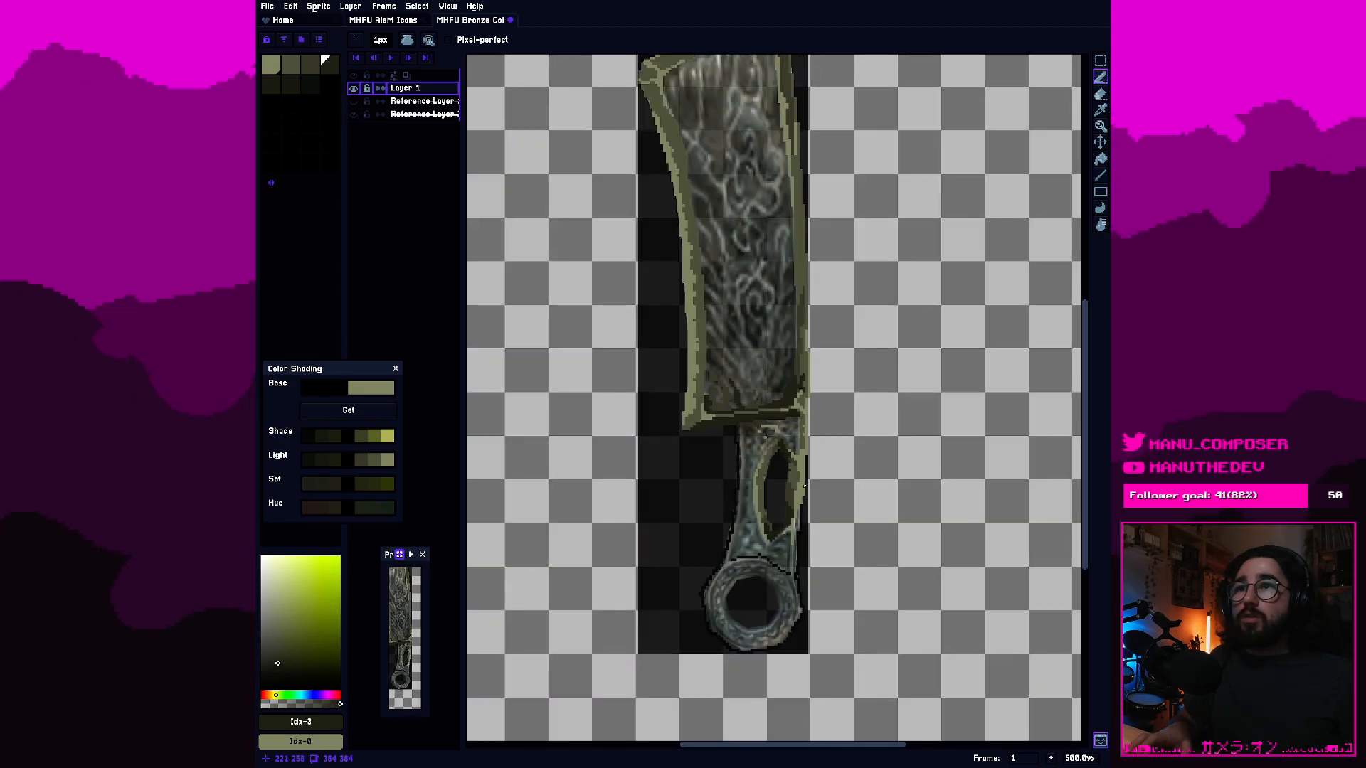
scroll(804, 485, "up", 4)
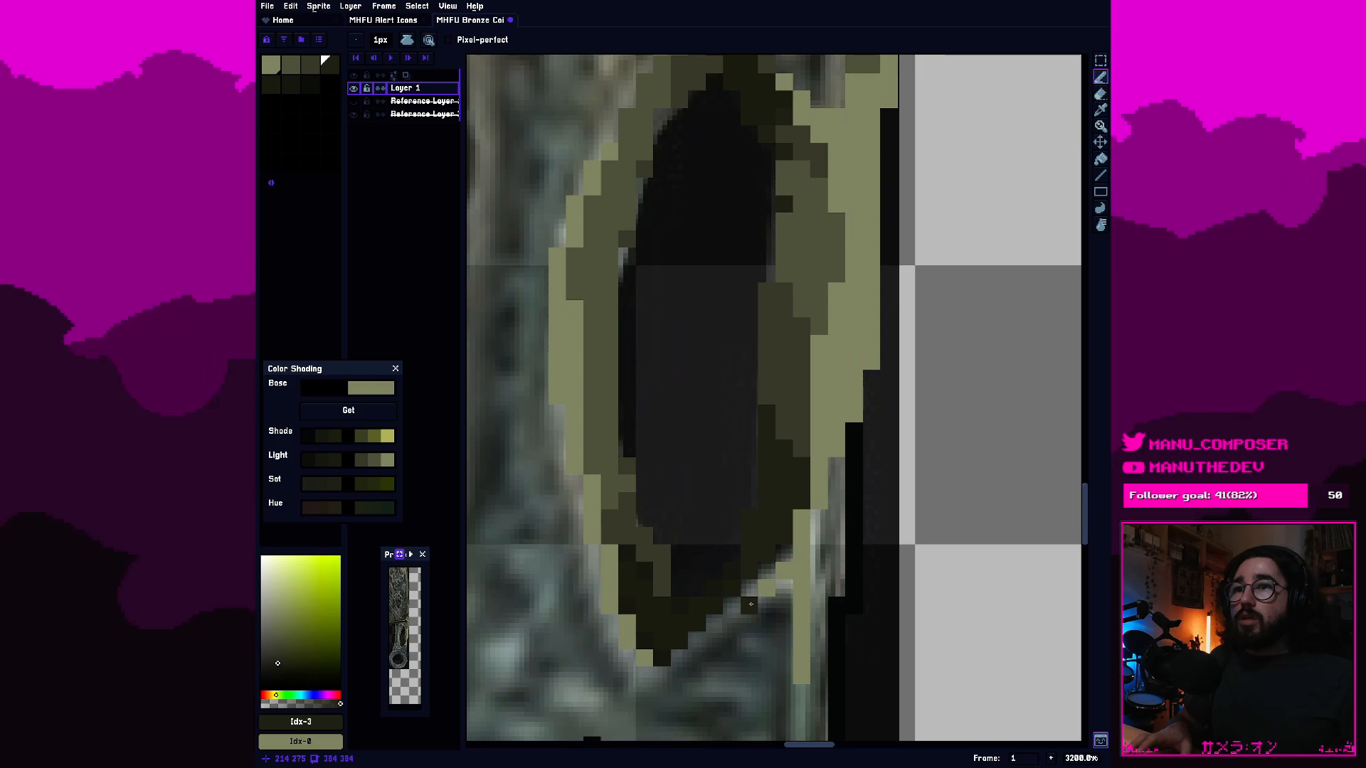
scroll(750, 604, "up", 4)
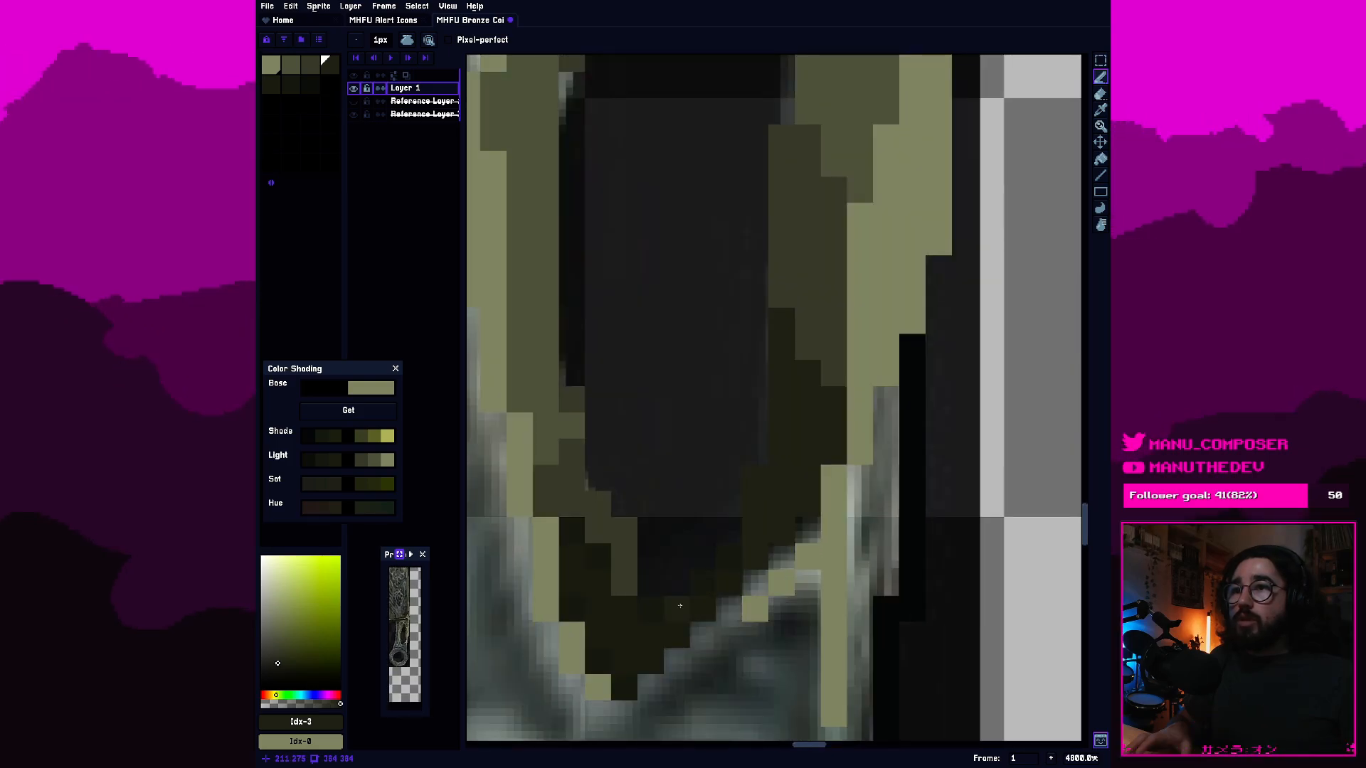
left_click_drag(755, 583, 759, 605)
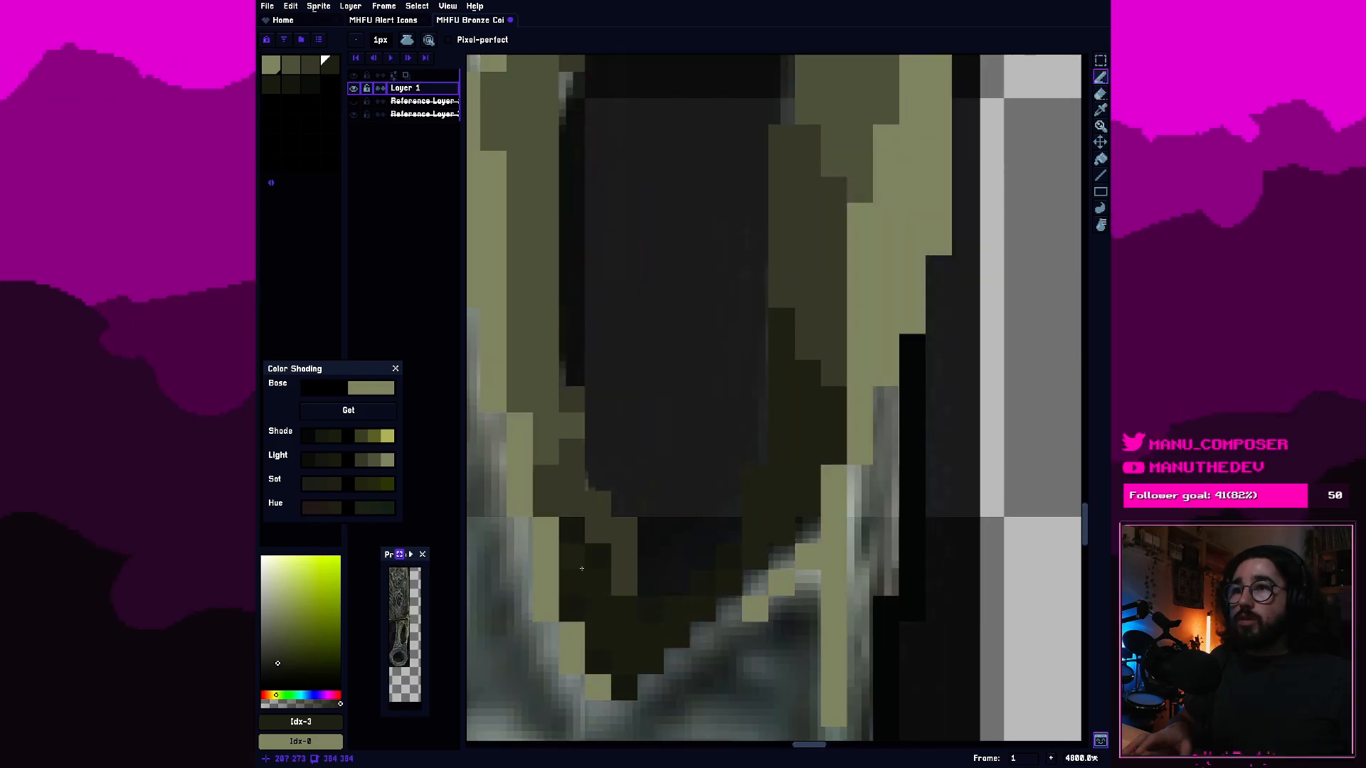
scroll(677, 604, "down", 4)
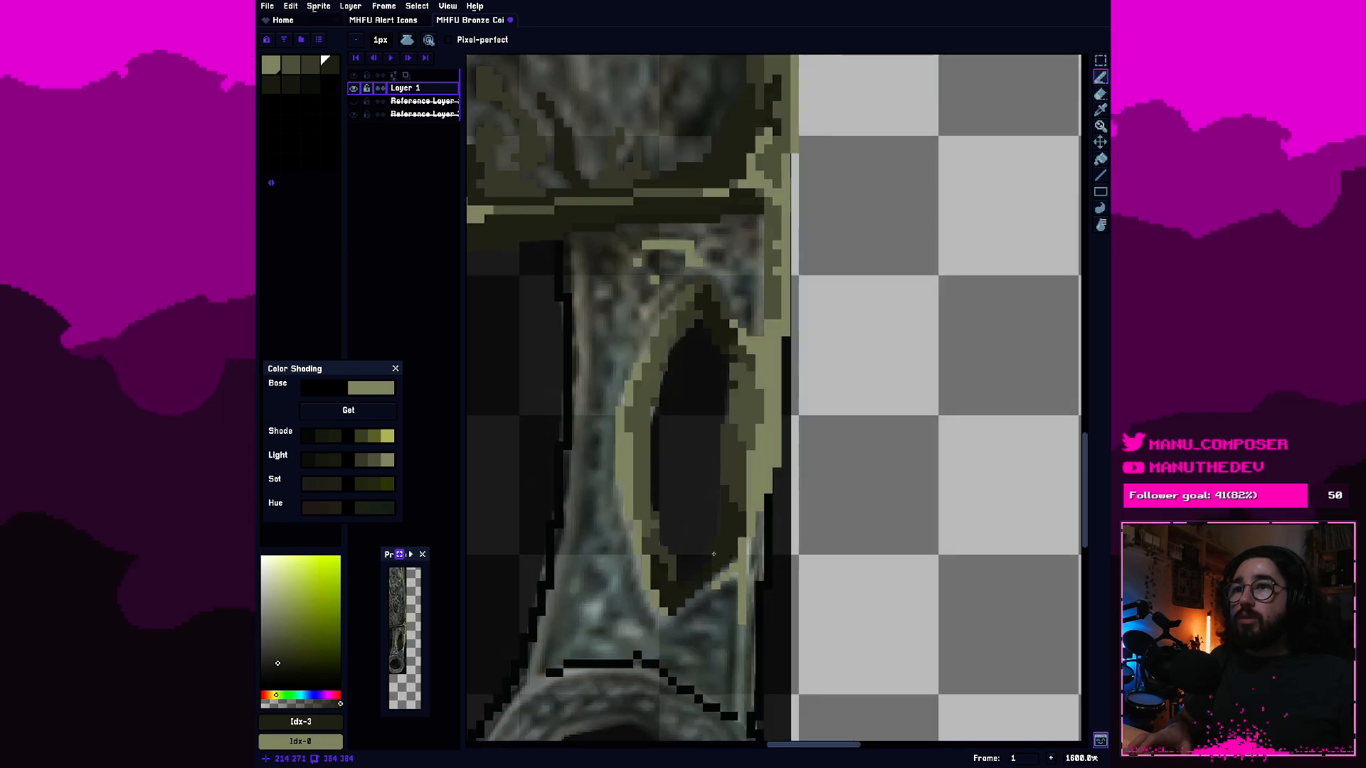
scroll(729, 481, "up", 3)
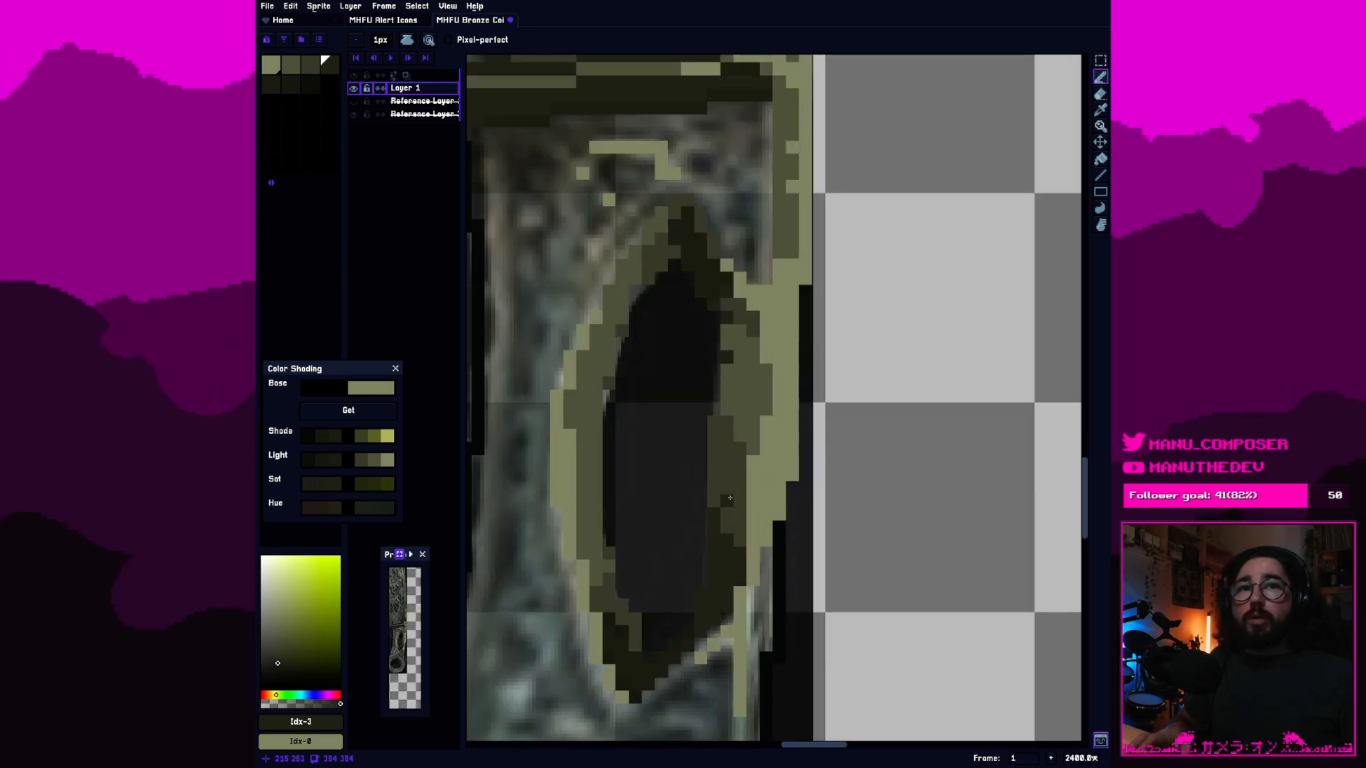
scroll(726, 551, "up", 1)
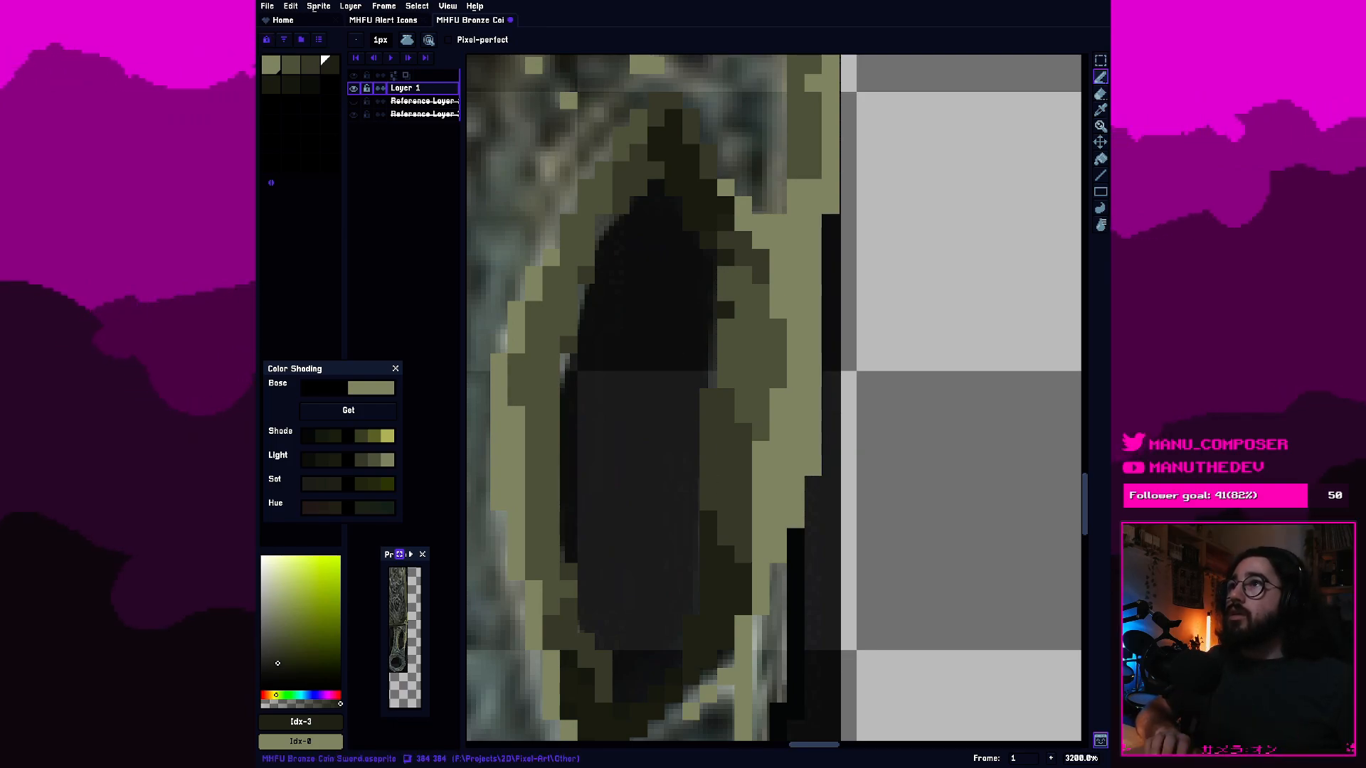
Place third-swatch pixels inside the dark shading at the lower right inner wall to finish the dithered transition.
key("bracketleft")
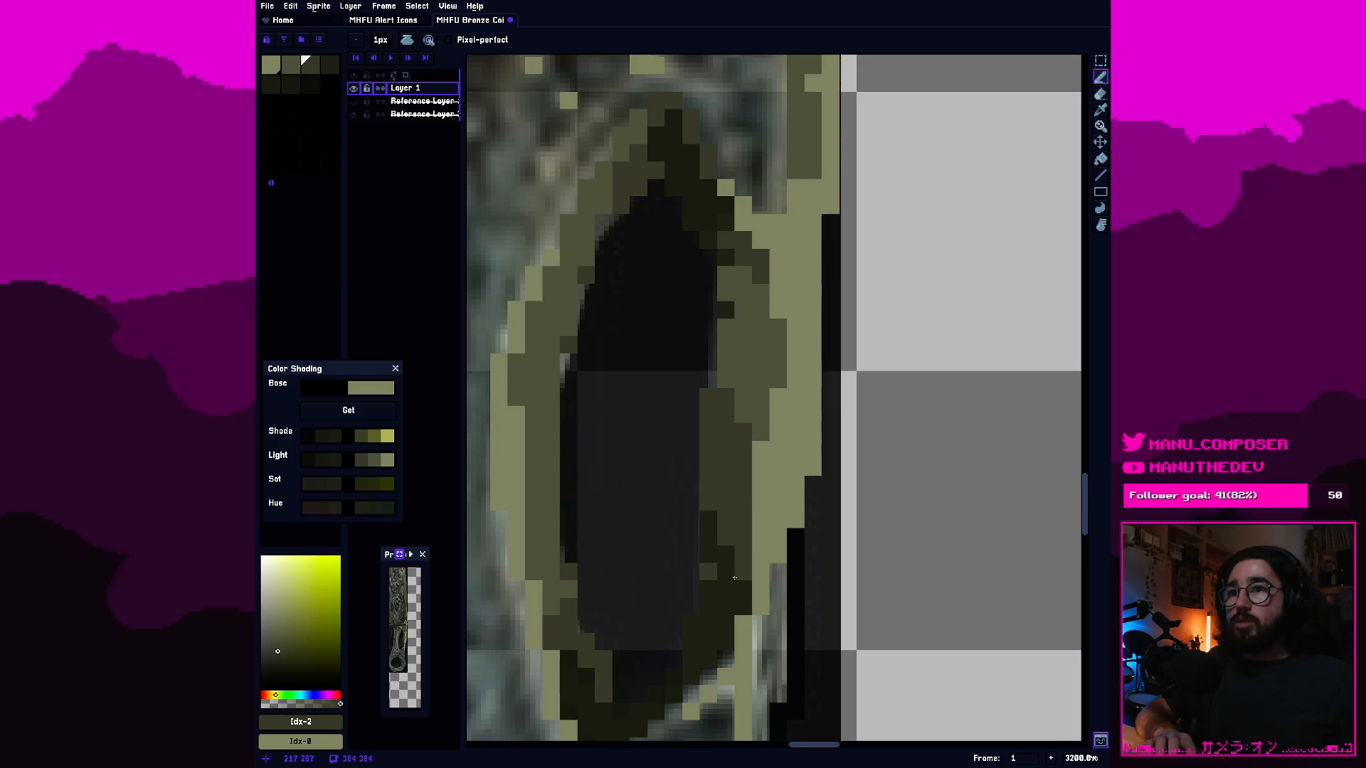
left_click(735, 589)
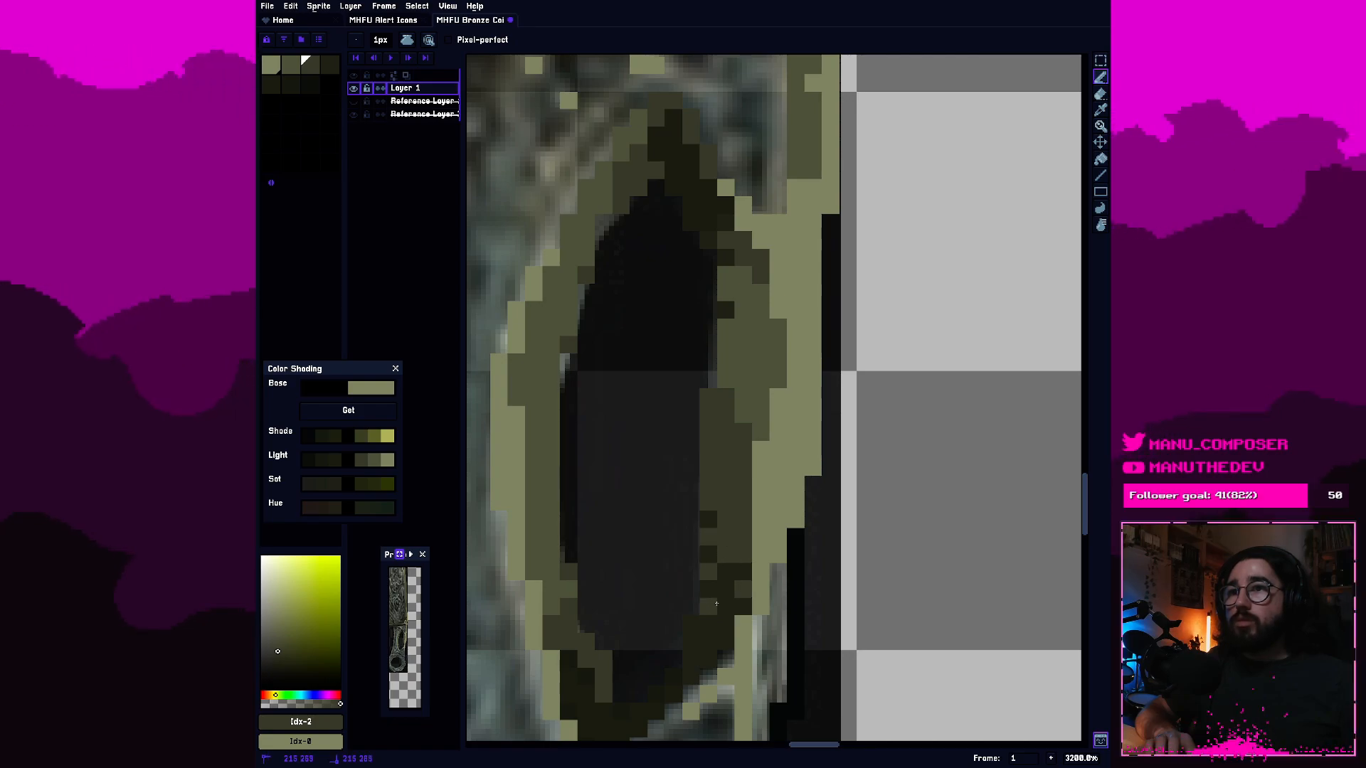
scroll(716, 603, "down", 3)
scroll(741, 545, "up", 5)
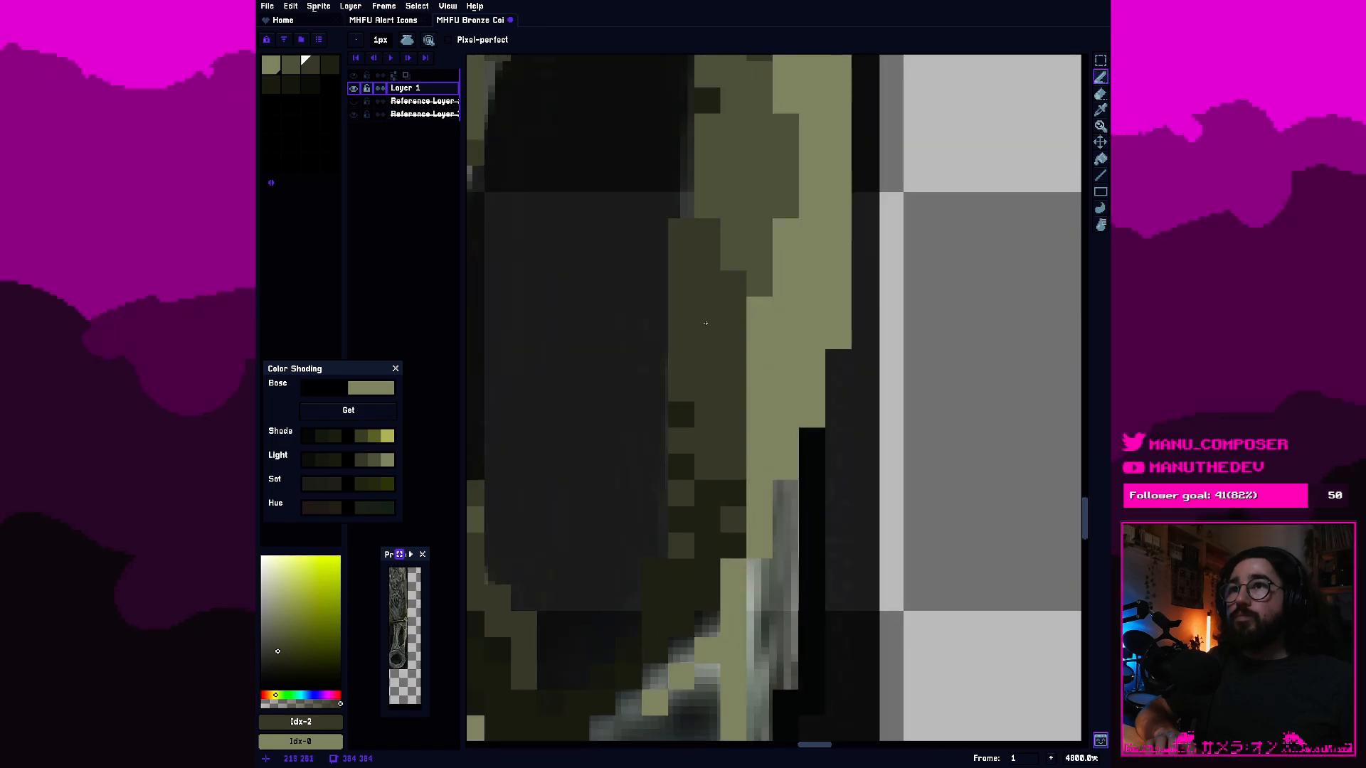
Dither second-swatch pixels into the third-swatch shading midway down the hole's right inner wall.
scroll(707, 334, "up", 3)
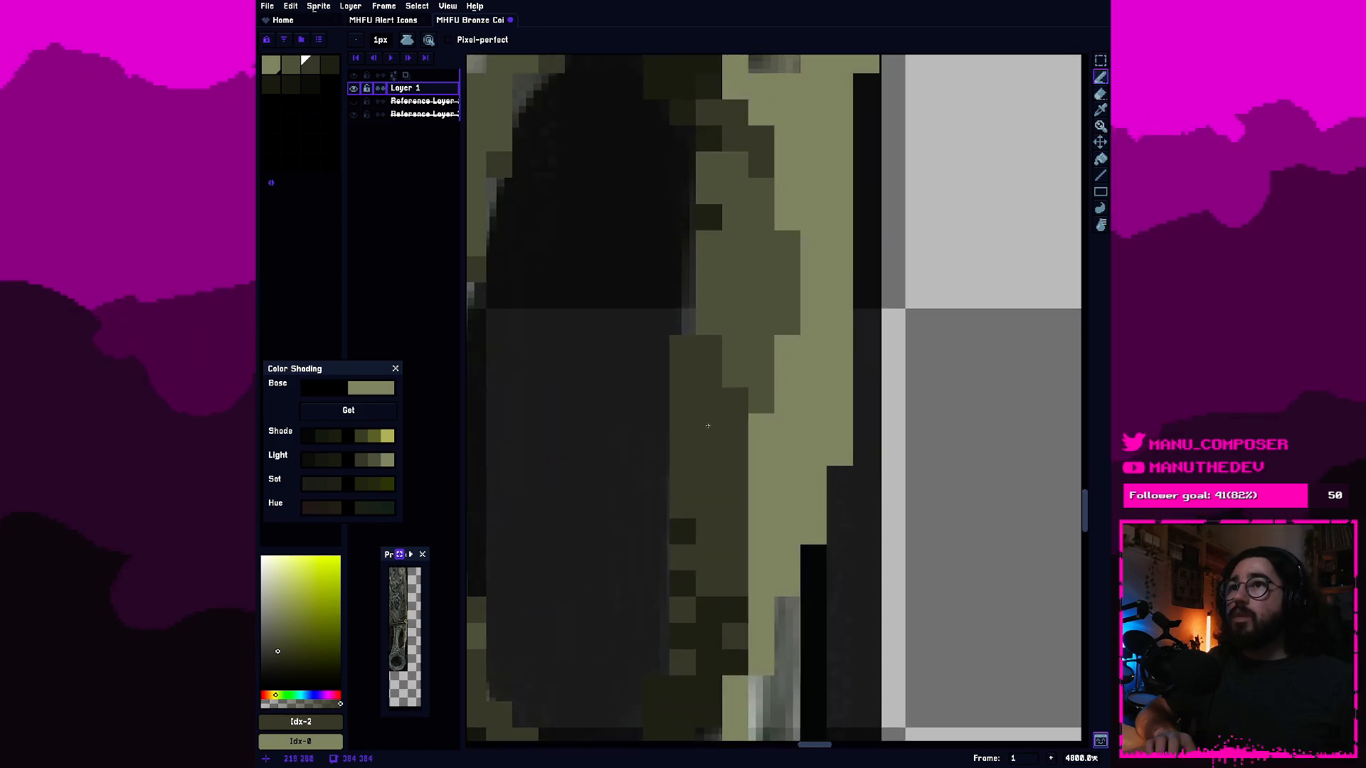
left_click(739, 301, "alt")
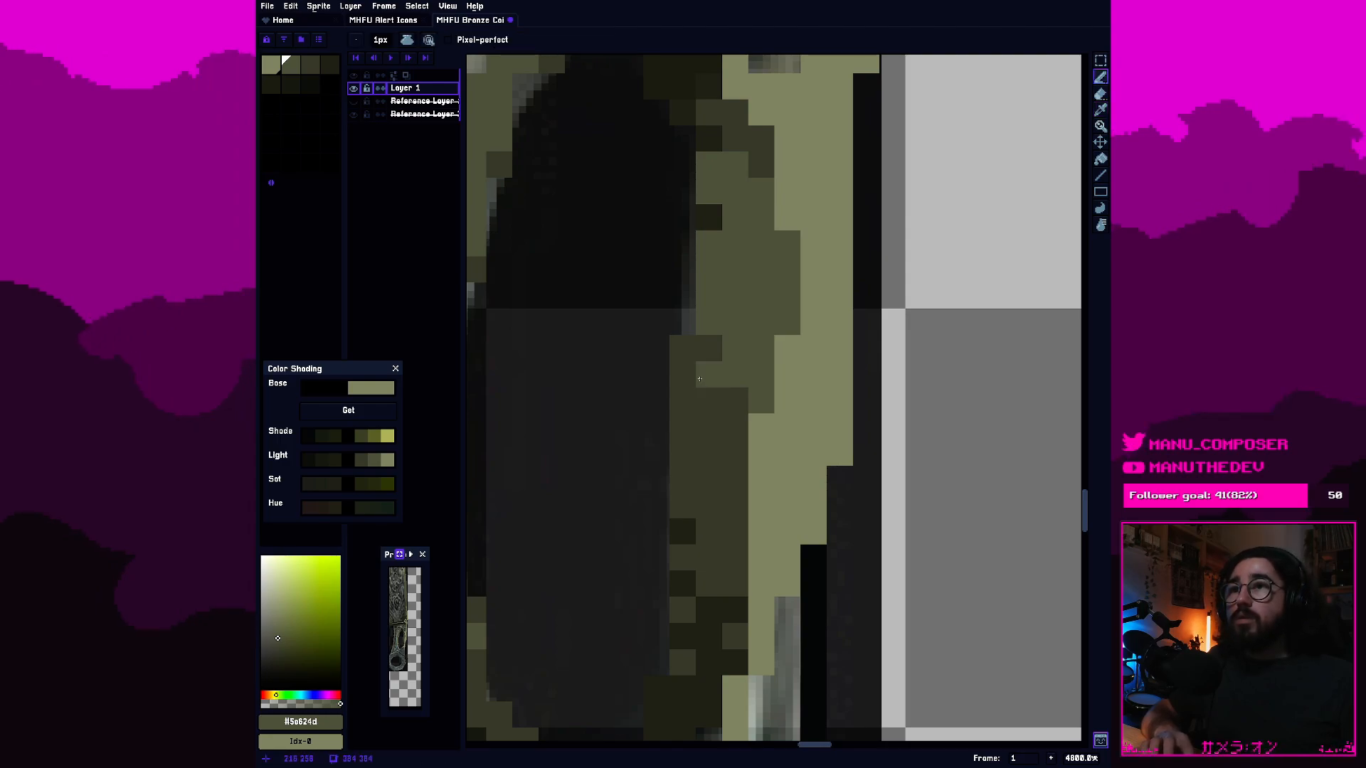
left_click(708, 401)
left_click(683, 375)
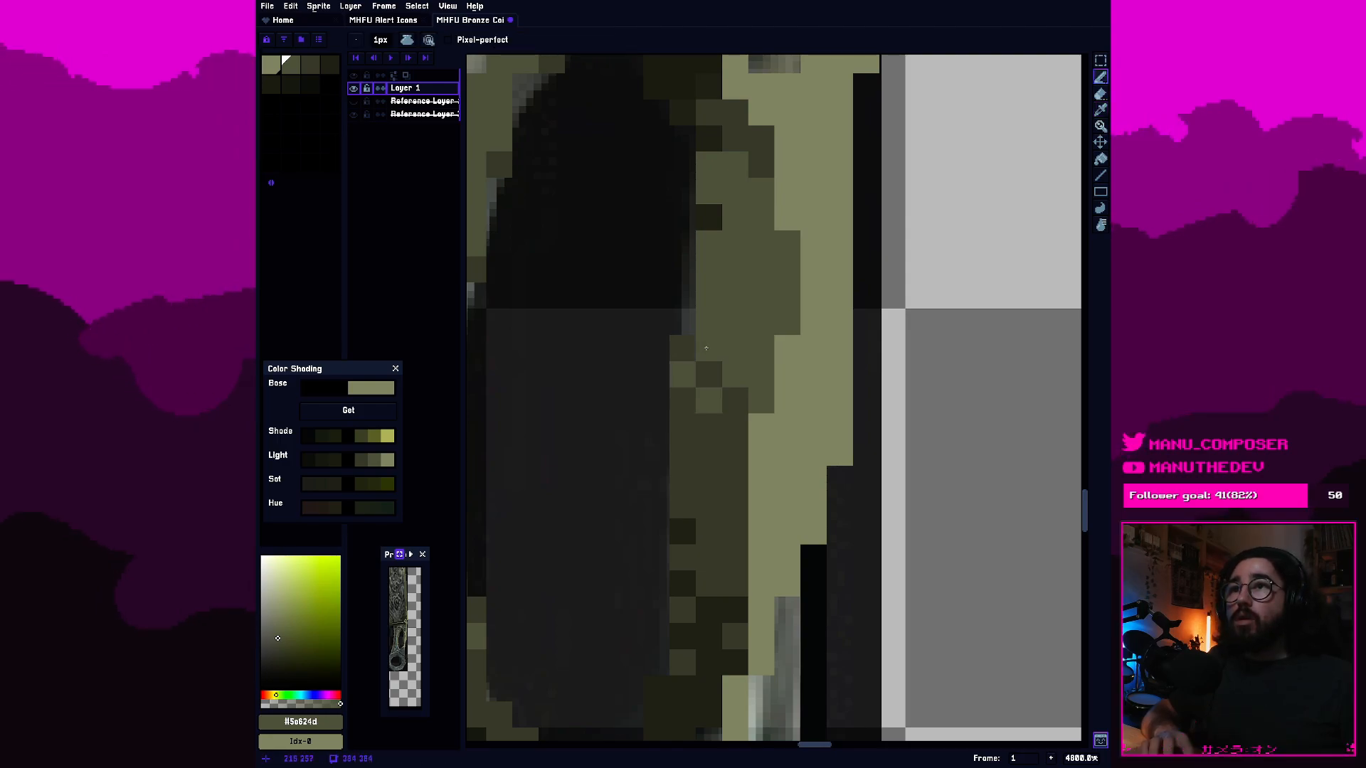
left_click(683, 452)
scroll(724, 484, "down", 8)
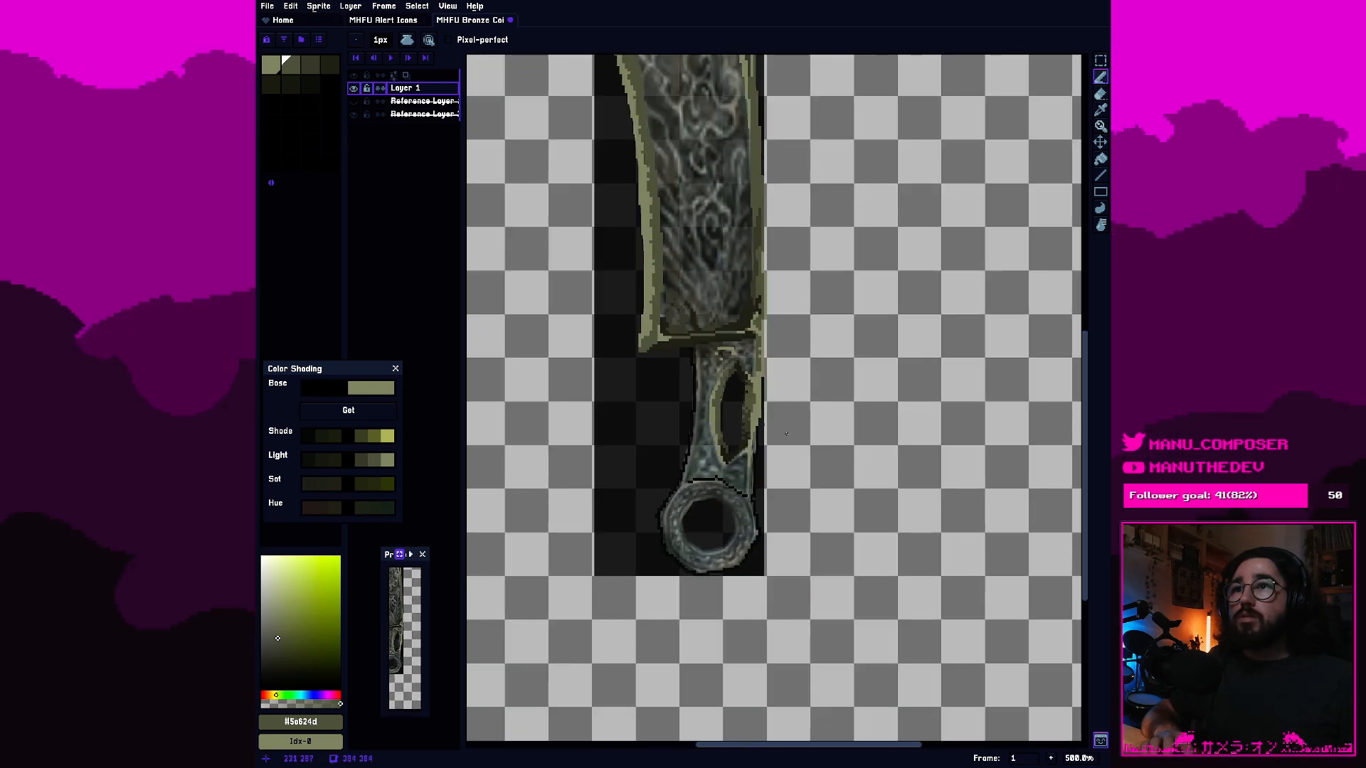
Sample the third-swatch olive and dither single pixels of it into the lighter shading low on the hole's left inner wall.
scroll(691, 454, "up", 5)
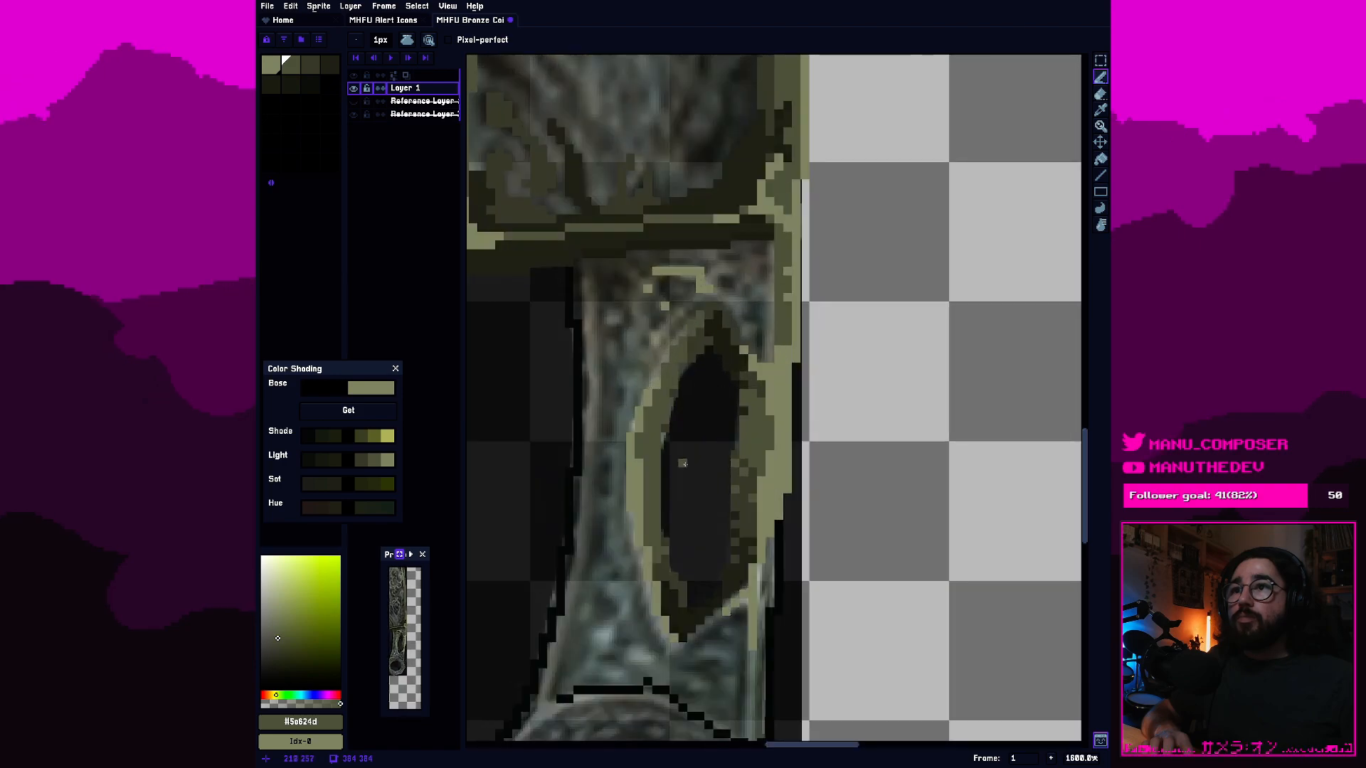
scroll(690, 455, "up", 4)
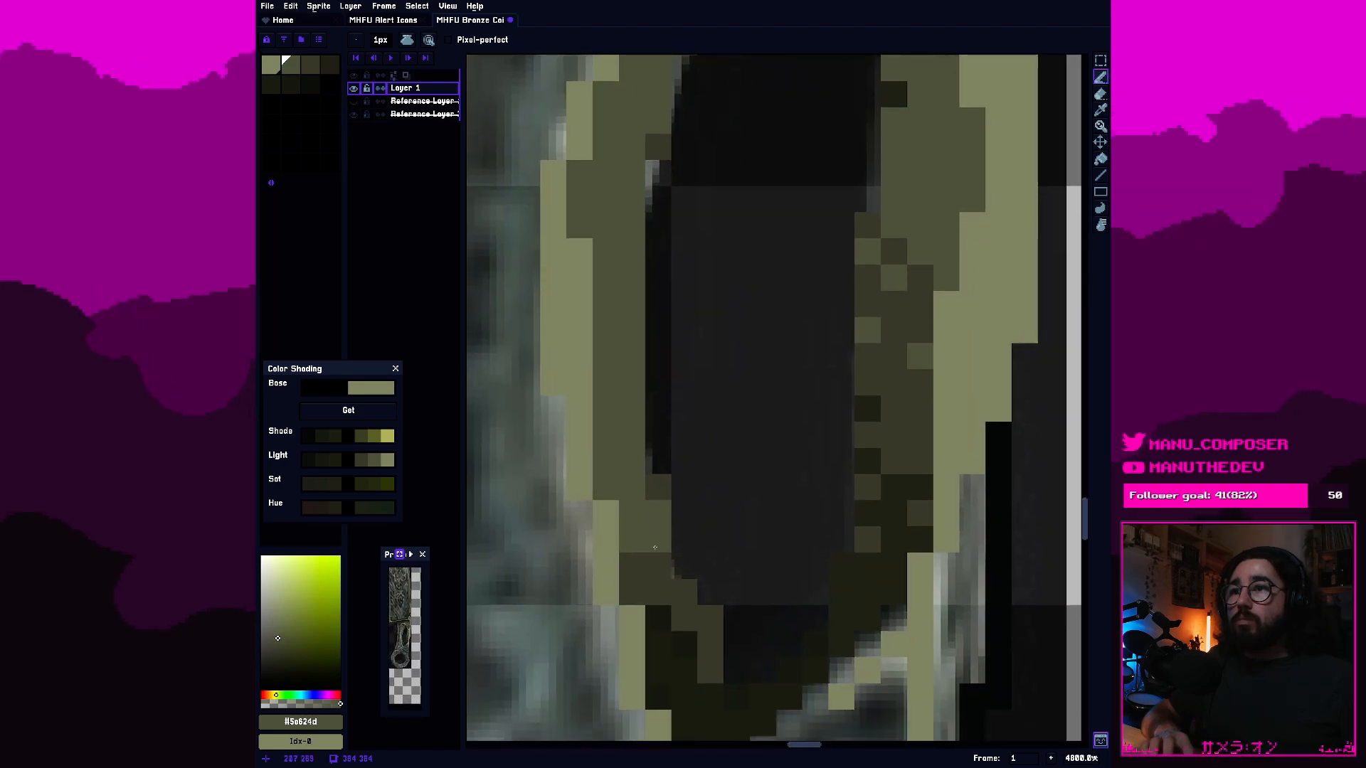
key("i")
left_click(666, 544)
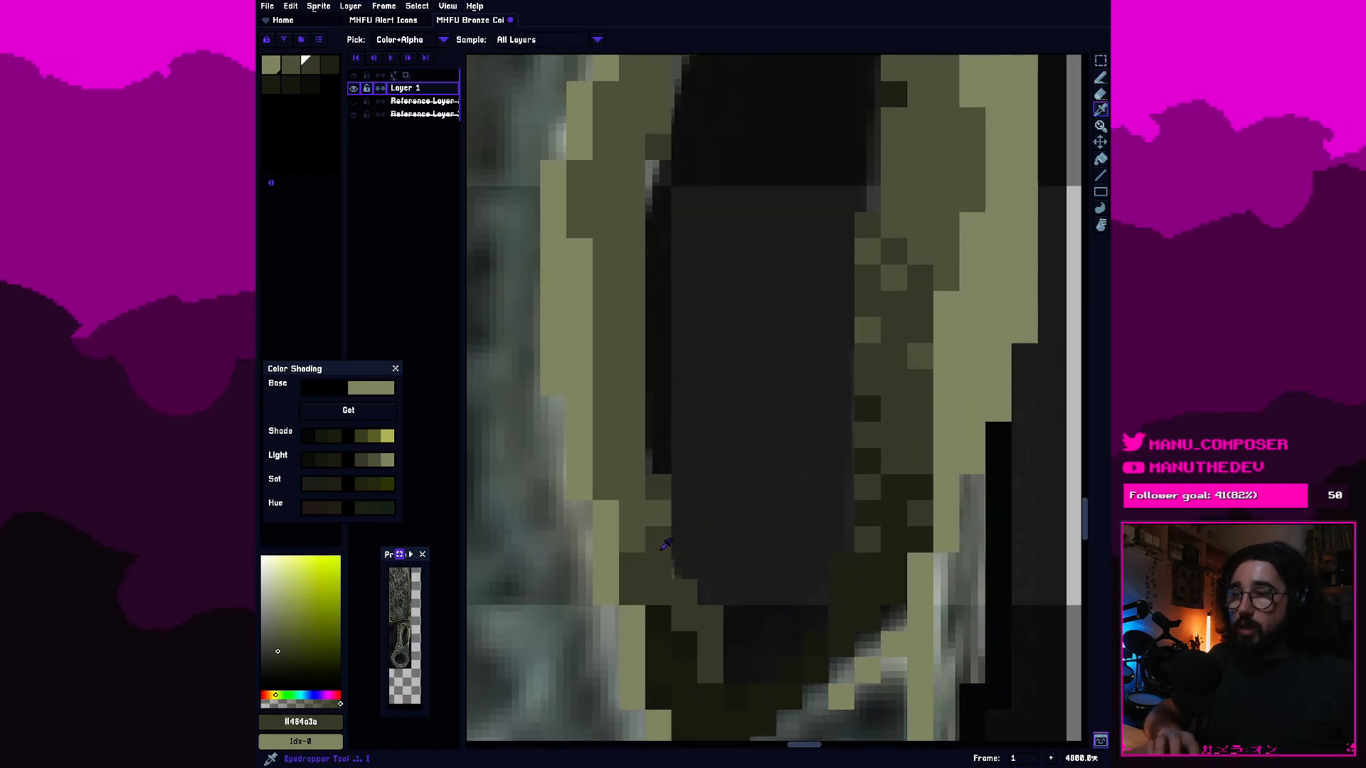
key("b")
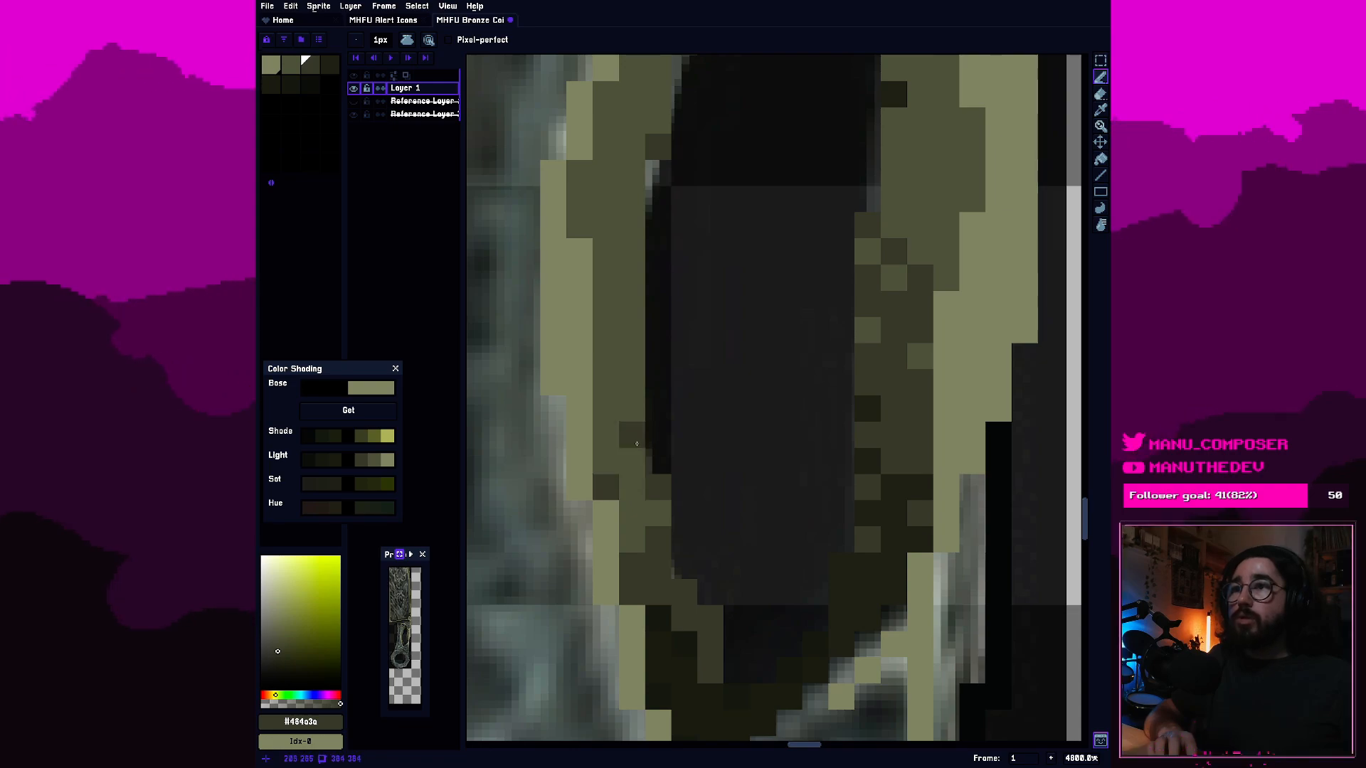
left_click(633, 437)
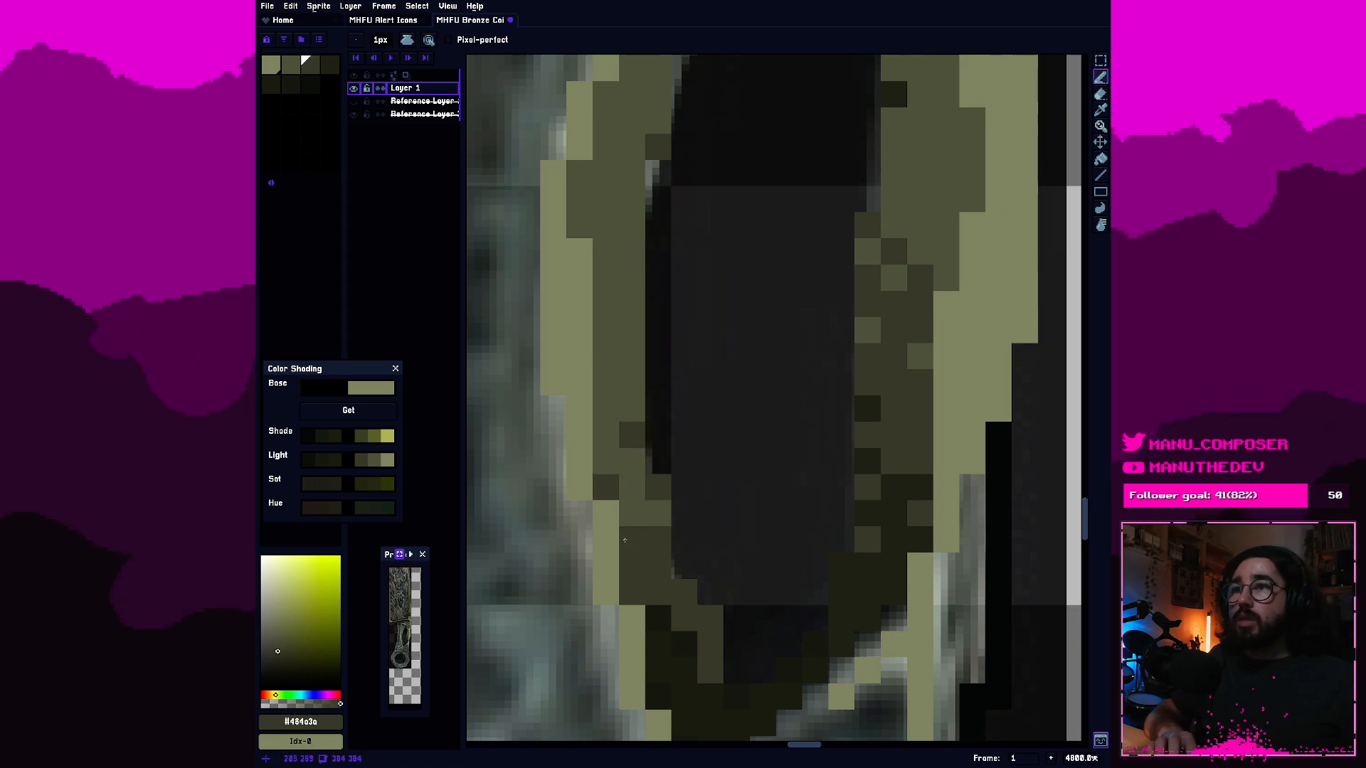
Scatter third-swatch pixels along the upper part of the hole's left inner wall, up to the shading near its tip.
scroll(624, 541, "down", 3)
scroll(651, 416, "up", 5)
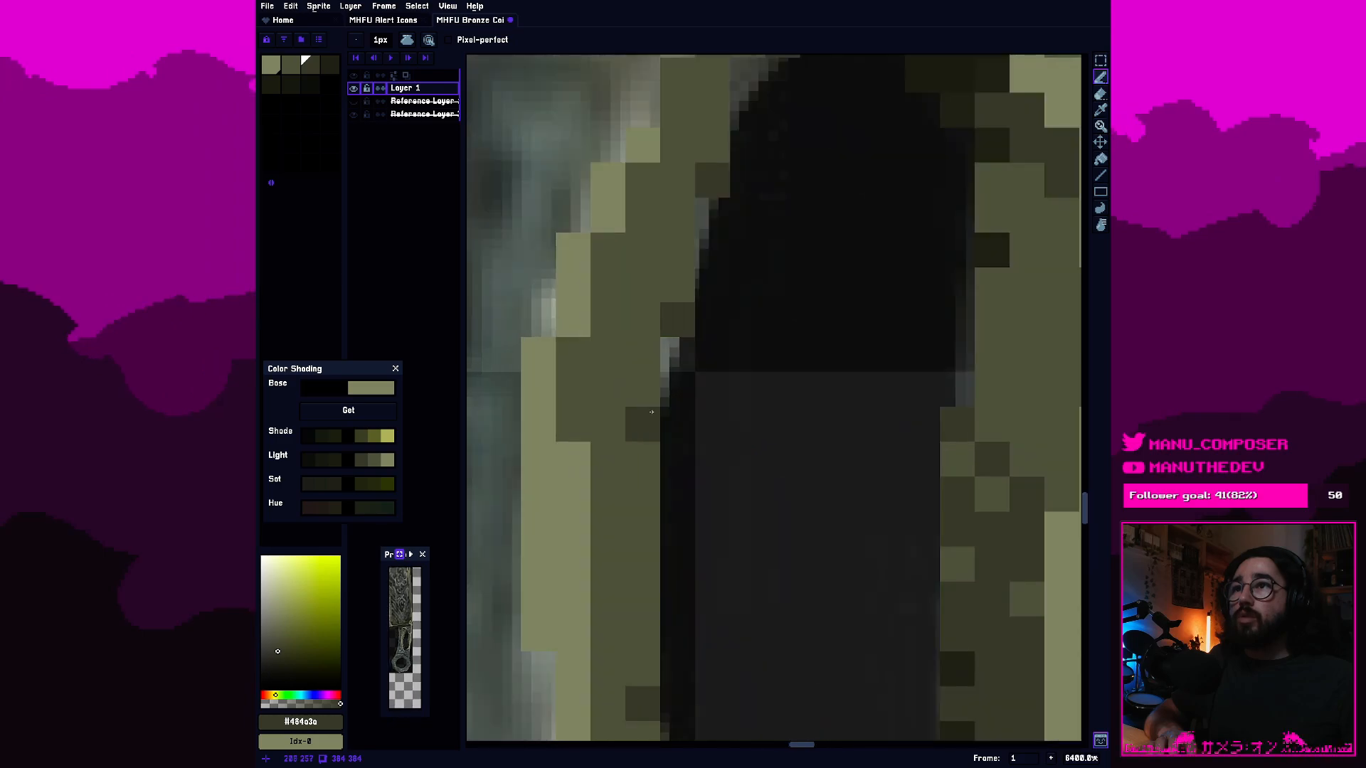
left_click(580, 412)
left_click(609, 260)
left_click_drag(675, 75, 657, 440)
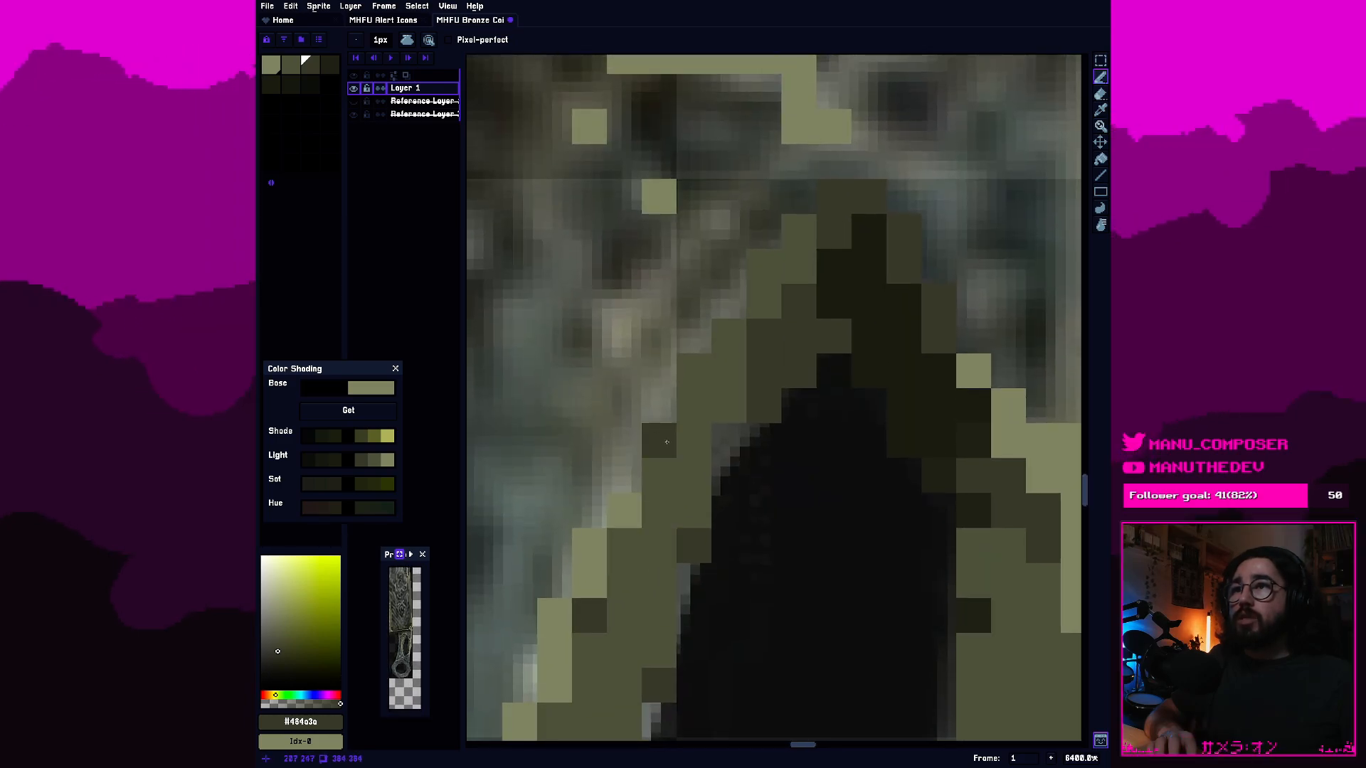
left_click(729, 371)
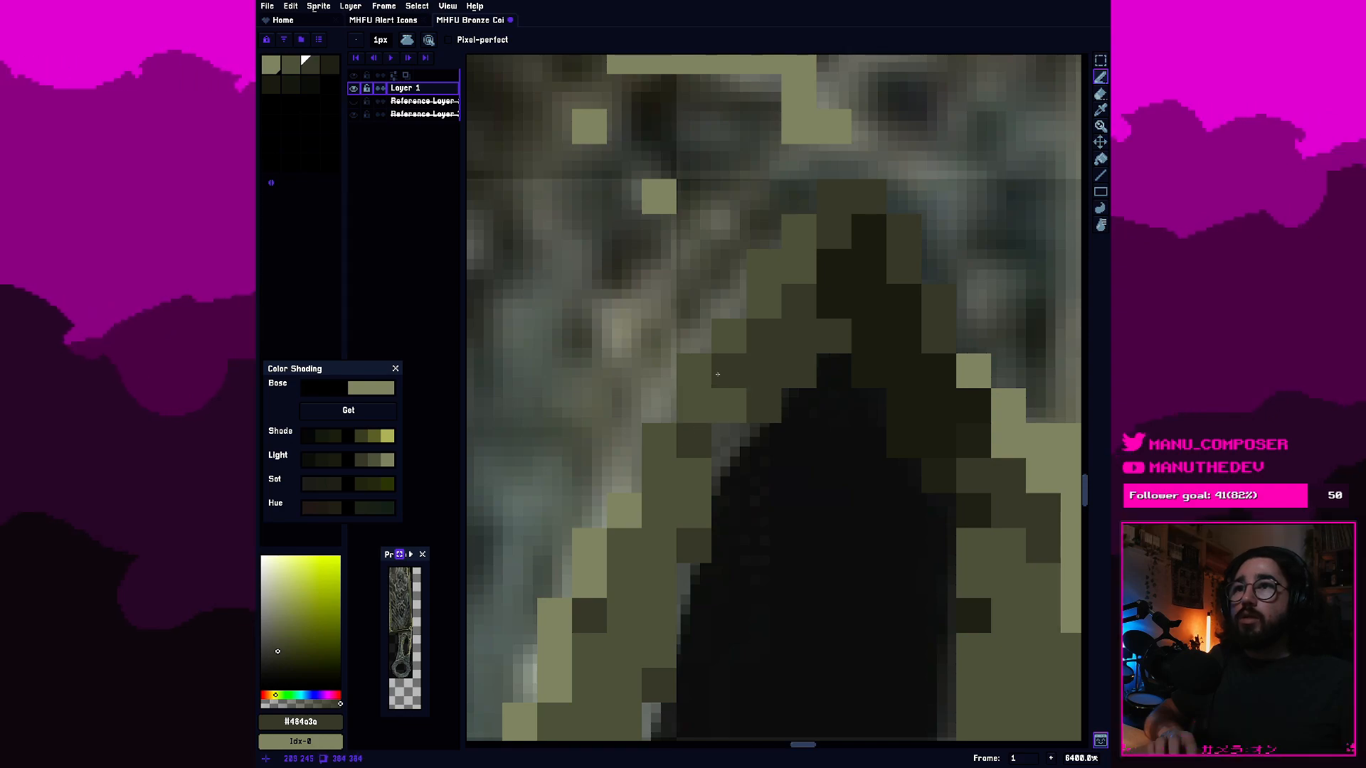
Dither third-swatch pixels into the second-swatch shading on the upper part of the hole's right inner wall.
scroll(666, 472, "down", 10)
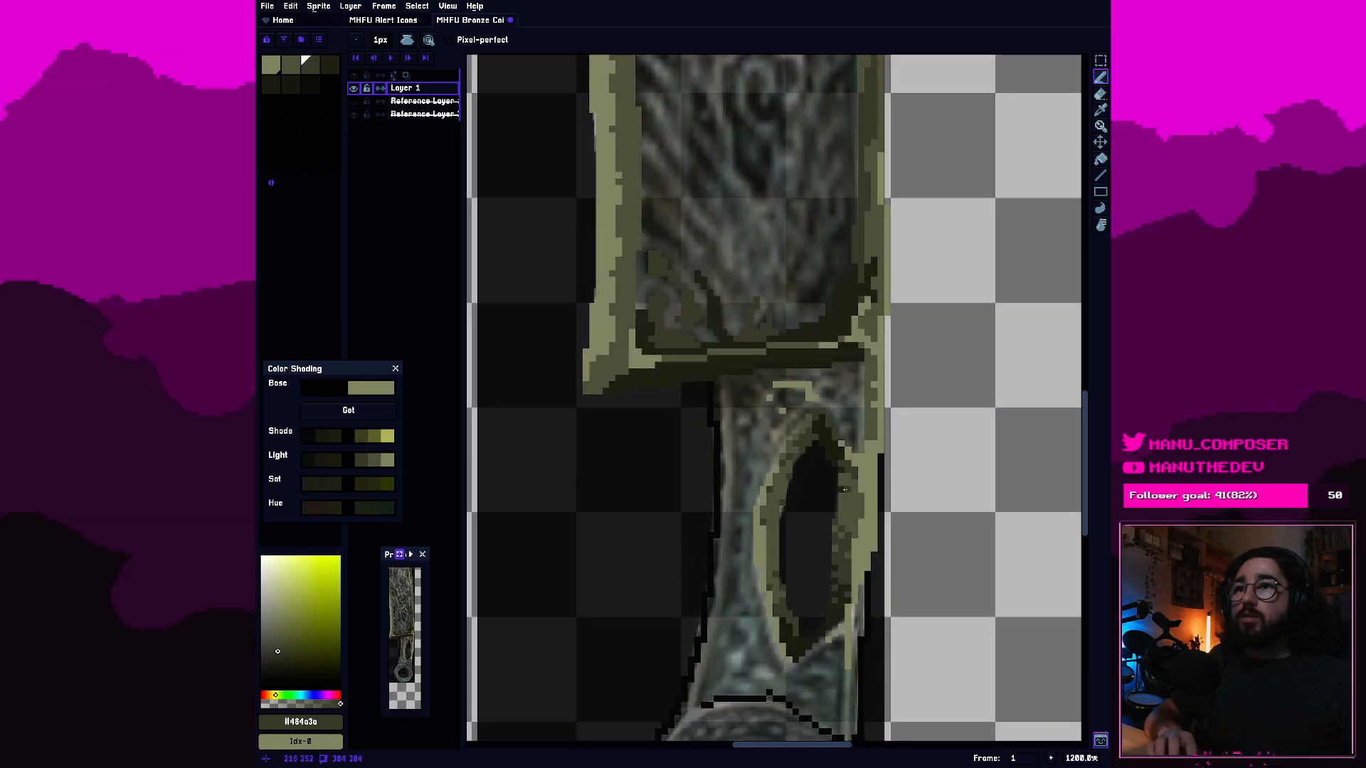
scroll(866, 511, "down", 1)
scroll(861, 507, "up", 6)
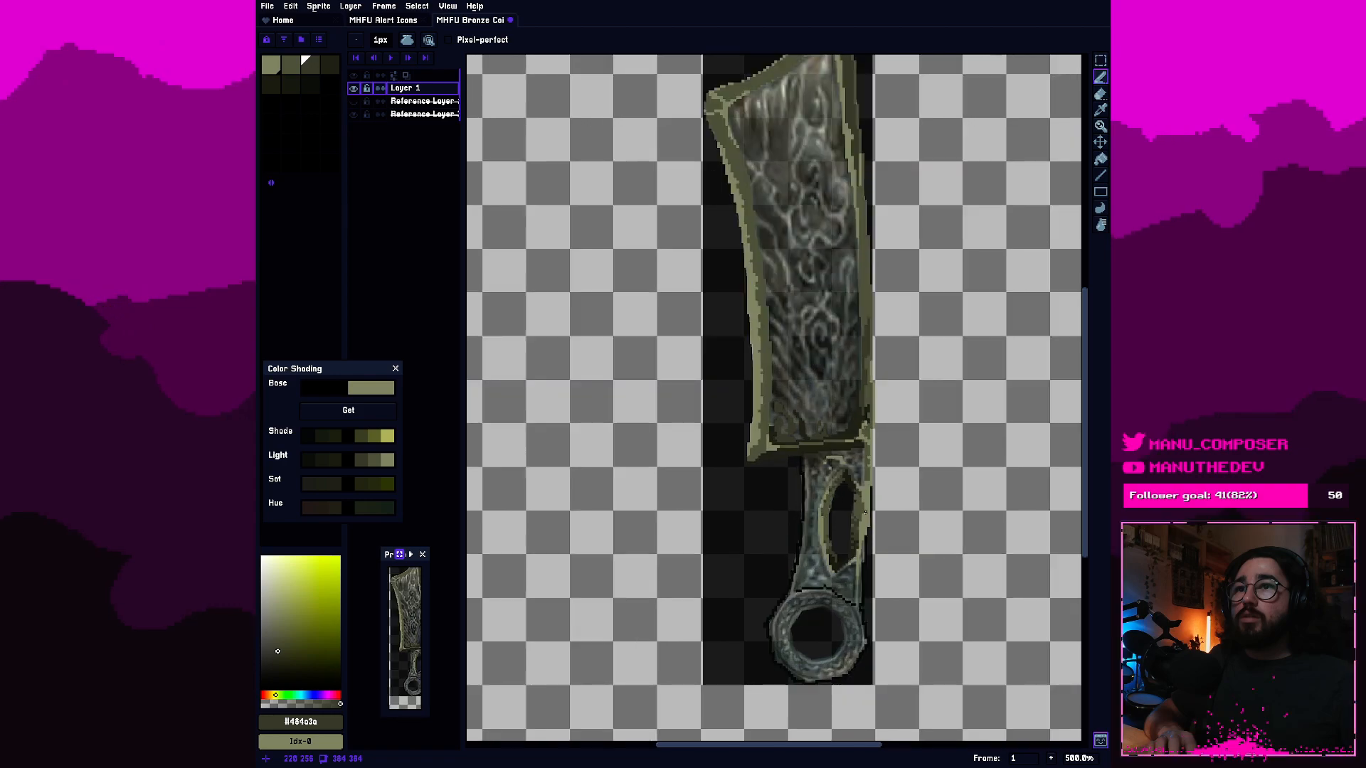
scroll(832, 512, "up", 1)
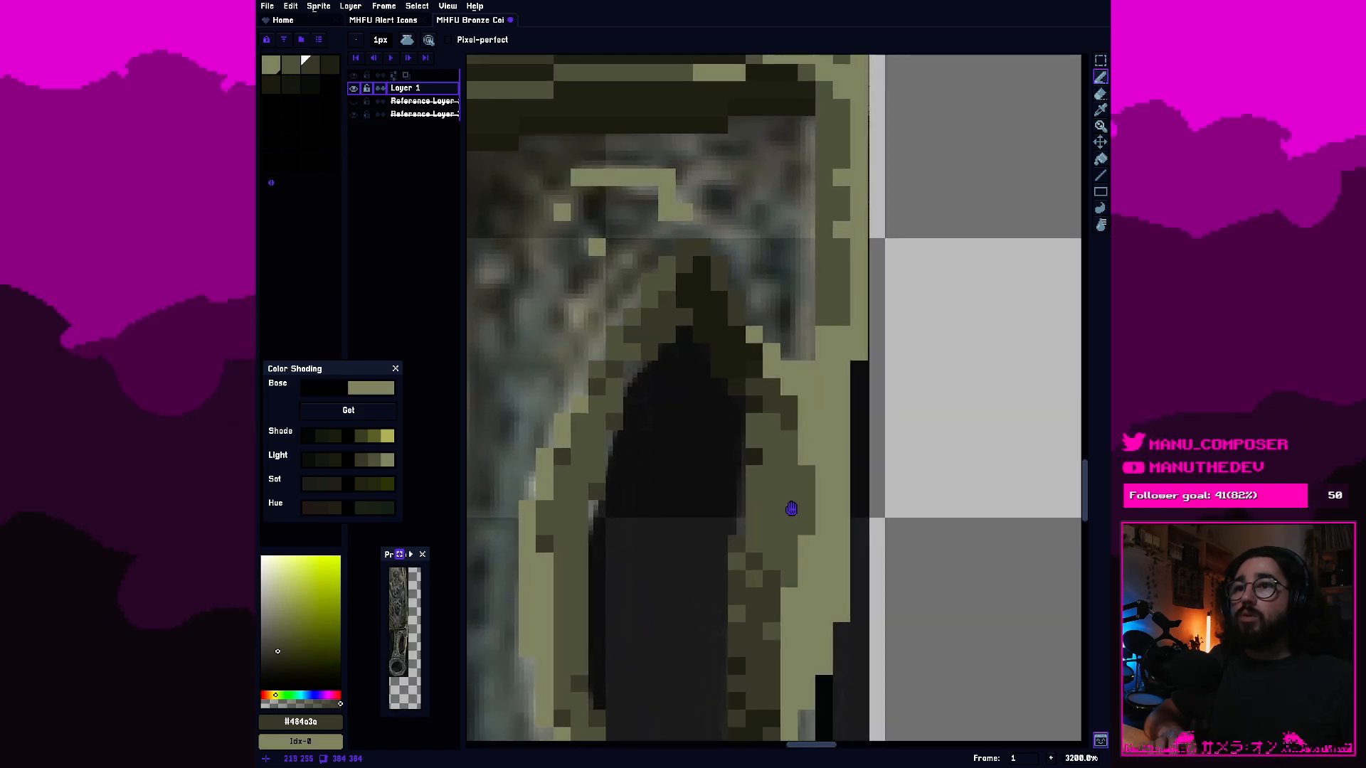
left_click_drag(779, 478, 779, 450)
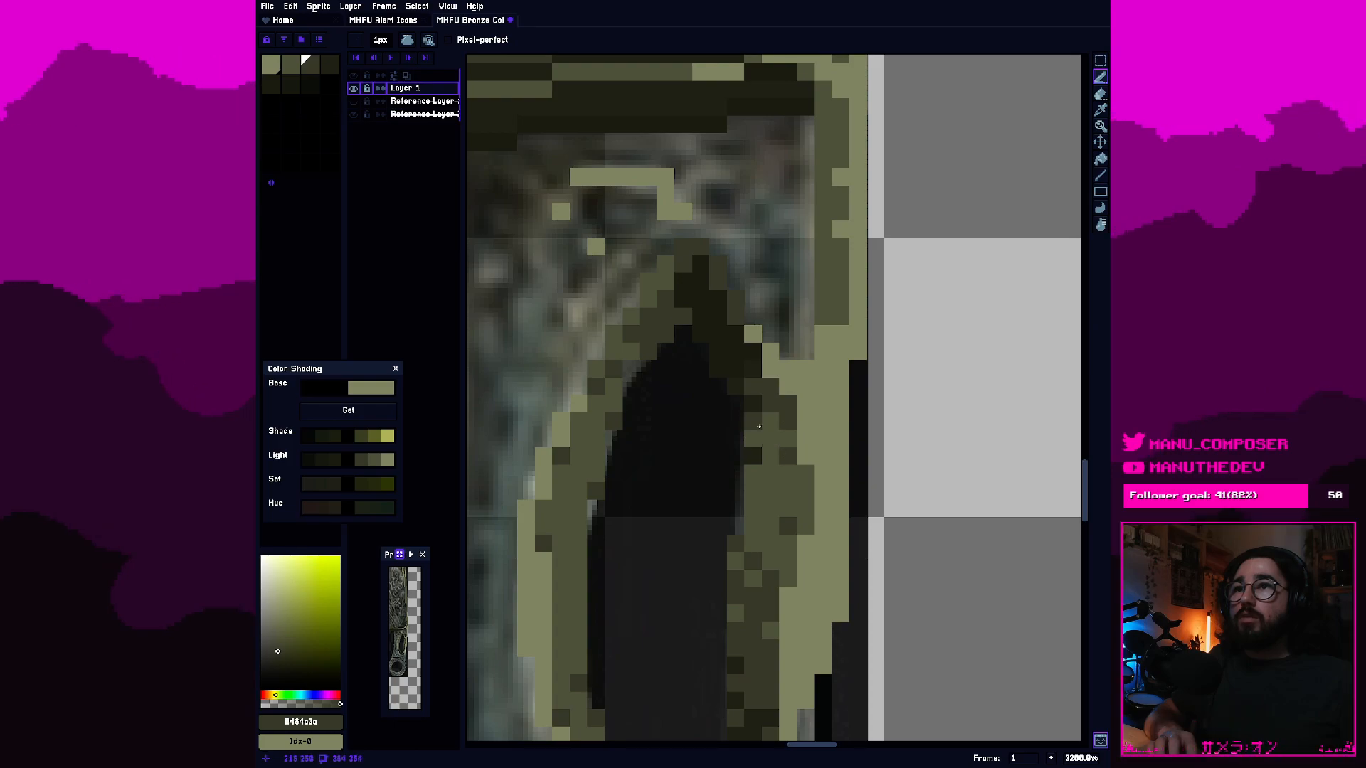
left_click(768, 435)
left_click_drag(762, 357, 765, 446)
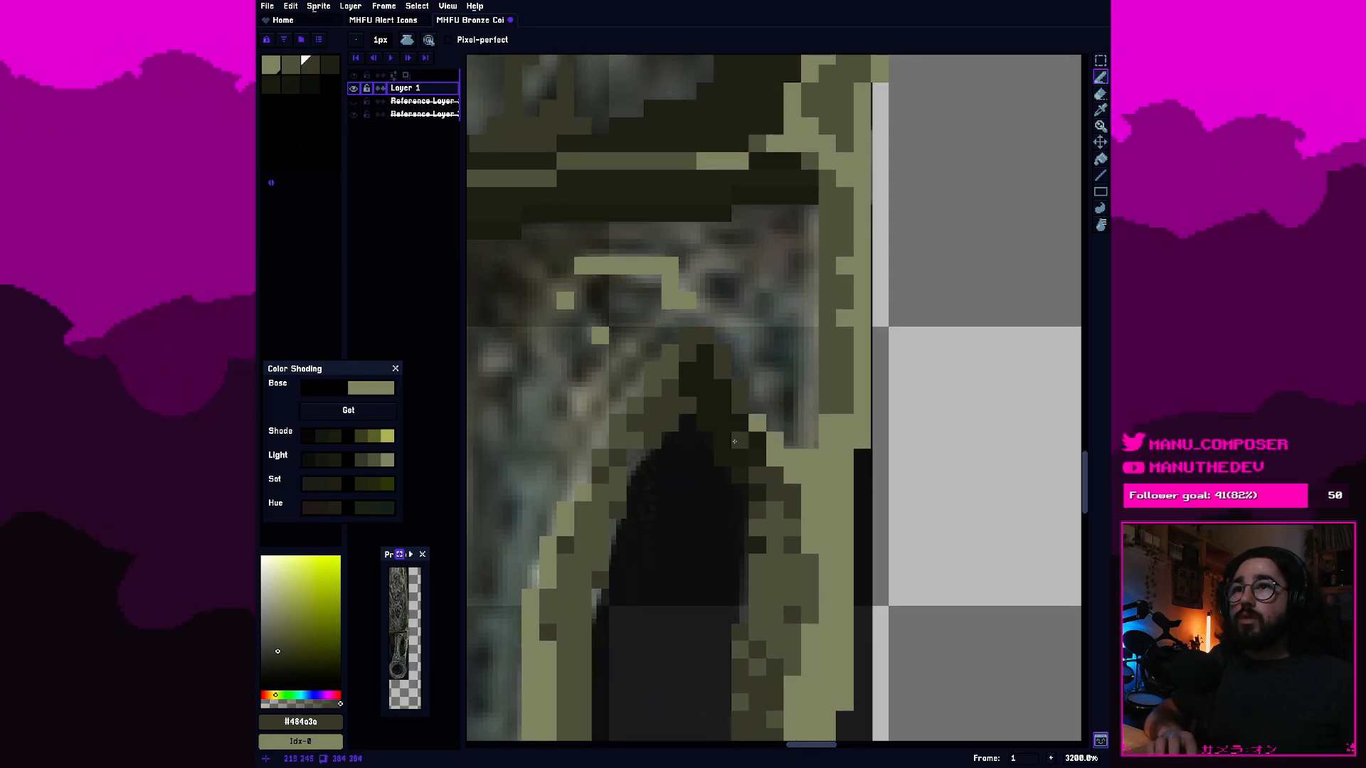
Break up the dark shading at the hole's upper right inner wall with single pixels, alternating between neighbouring olive swatches.
scroll(734, 443, "up", 1)
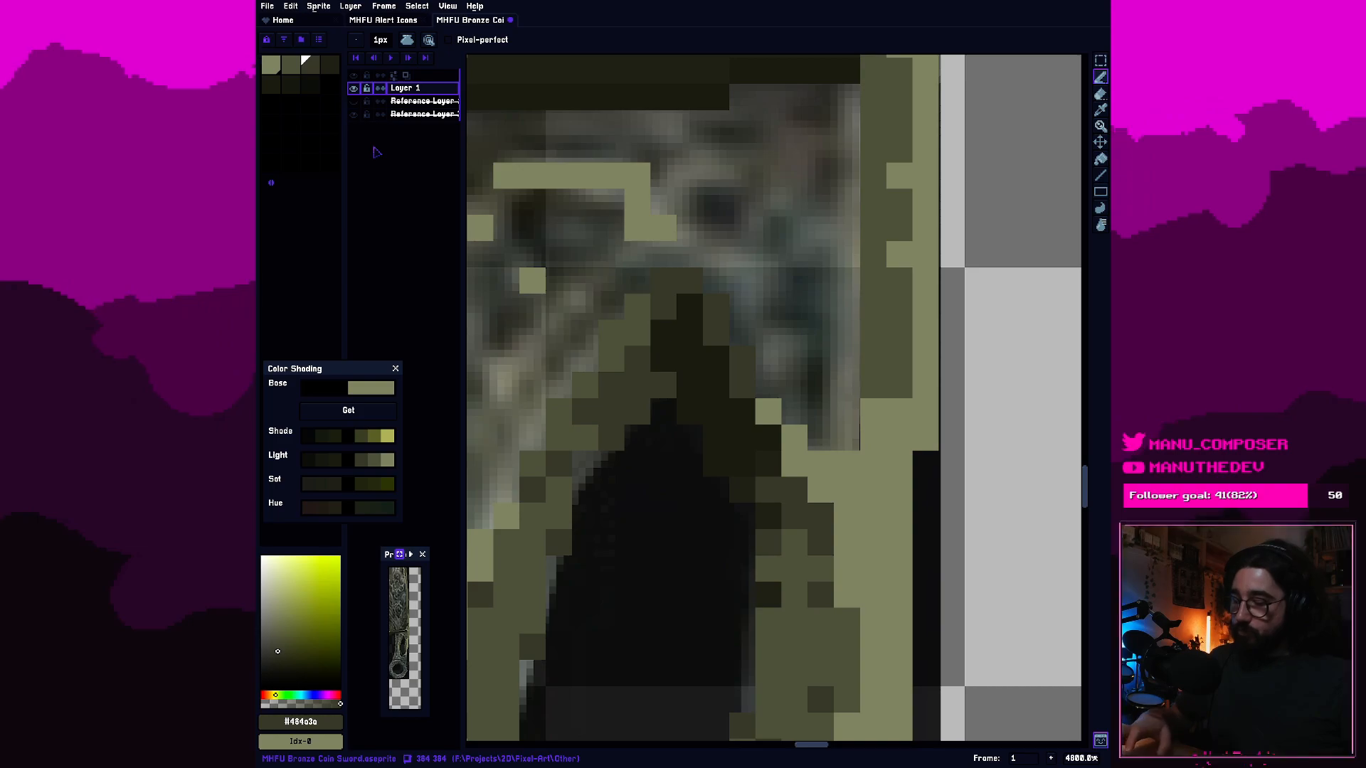
left_click(329, 65)
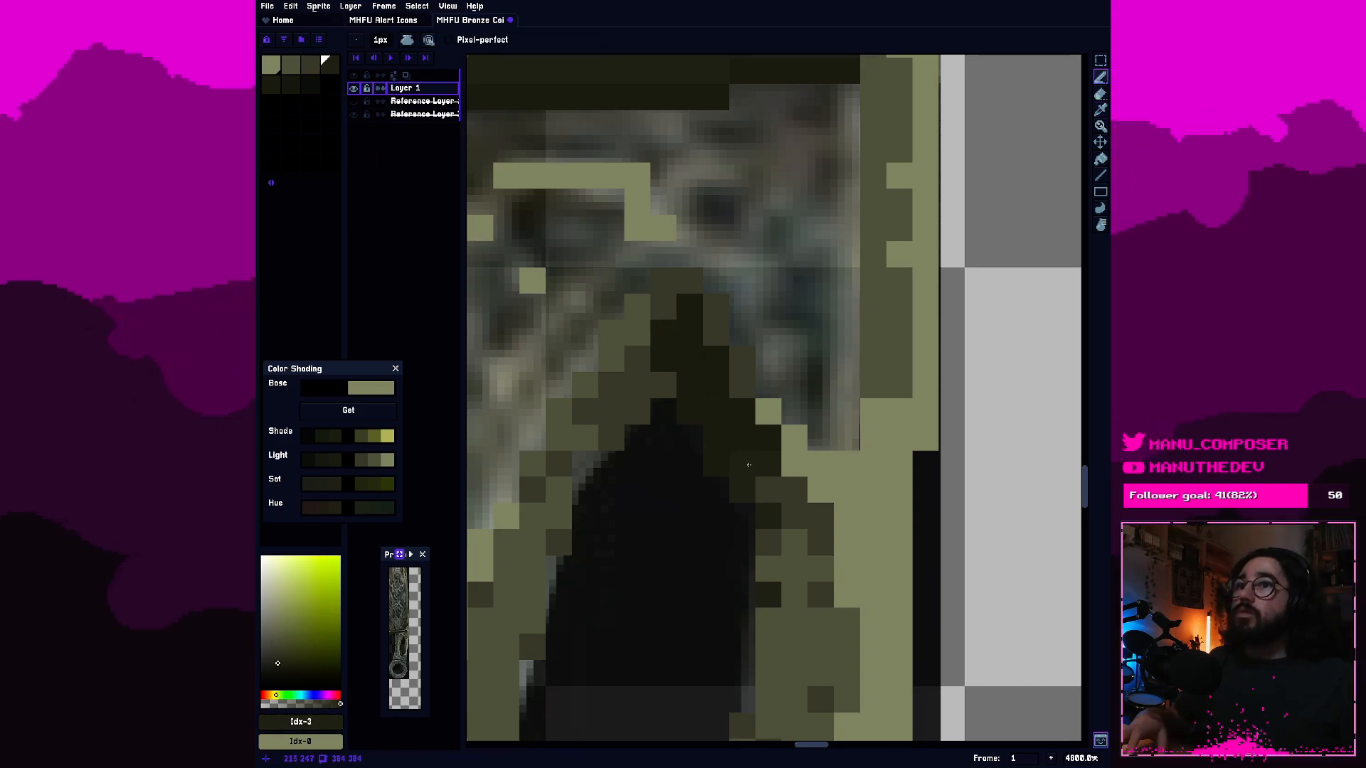
left_click(789, 509, "alt")
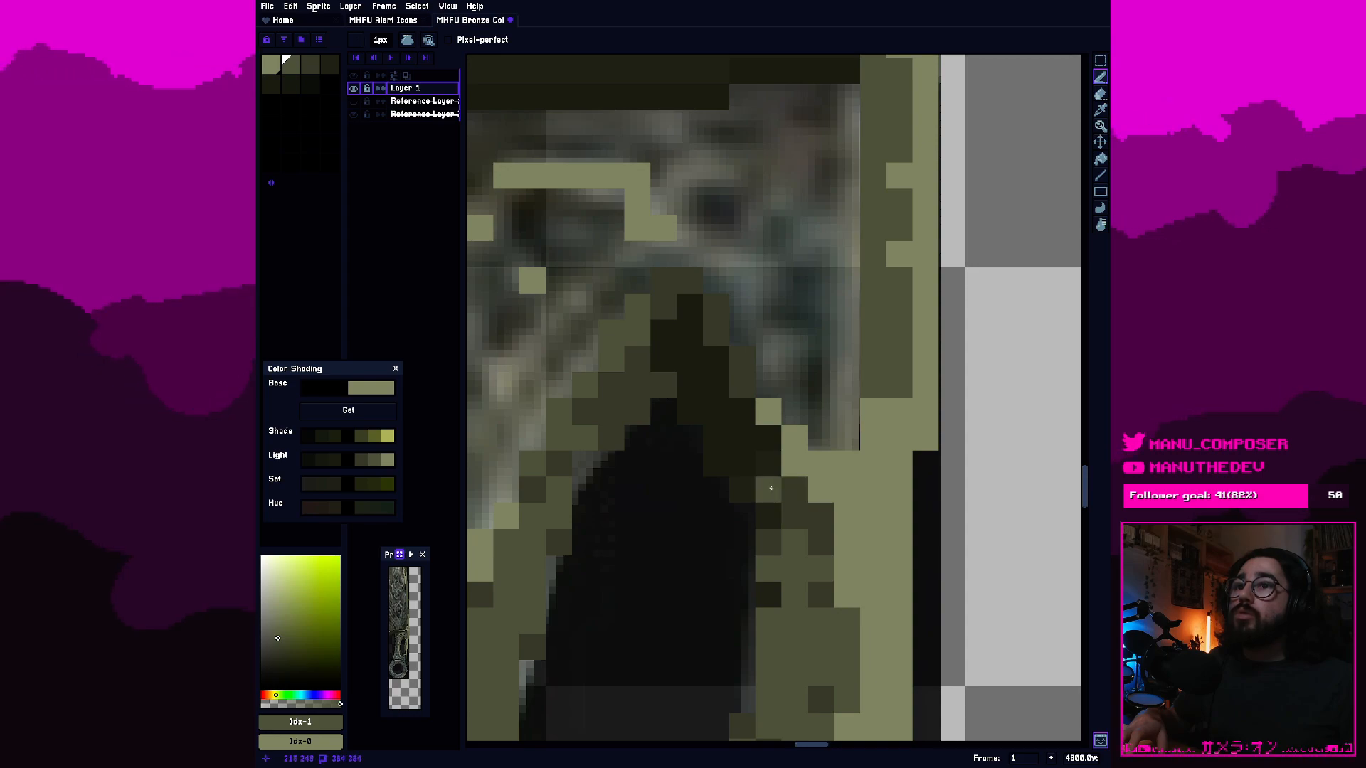
scroll(741, 458, "down", 5)
left_click(796, 514, "alt")
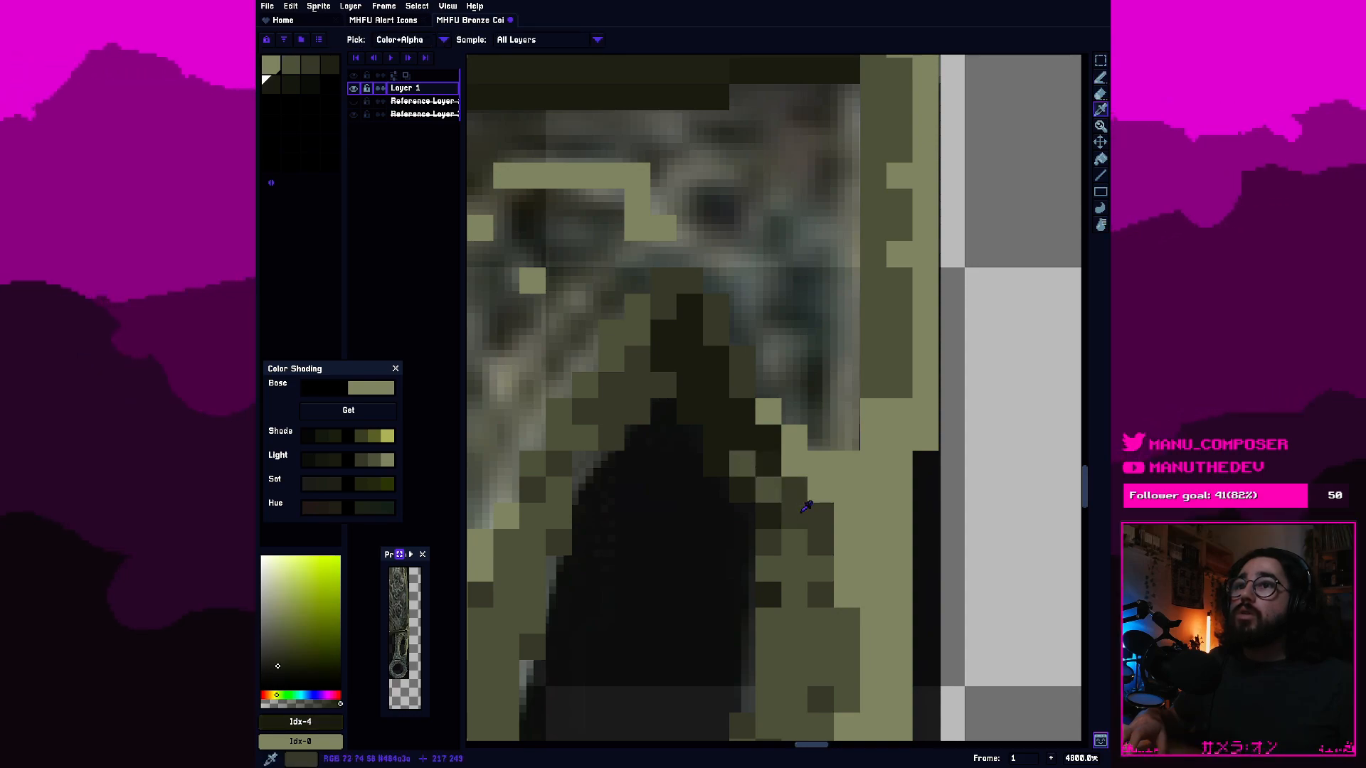
scroll(811, 511, "up", 3)
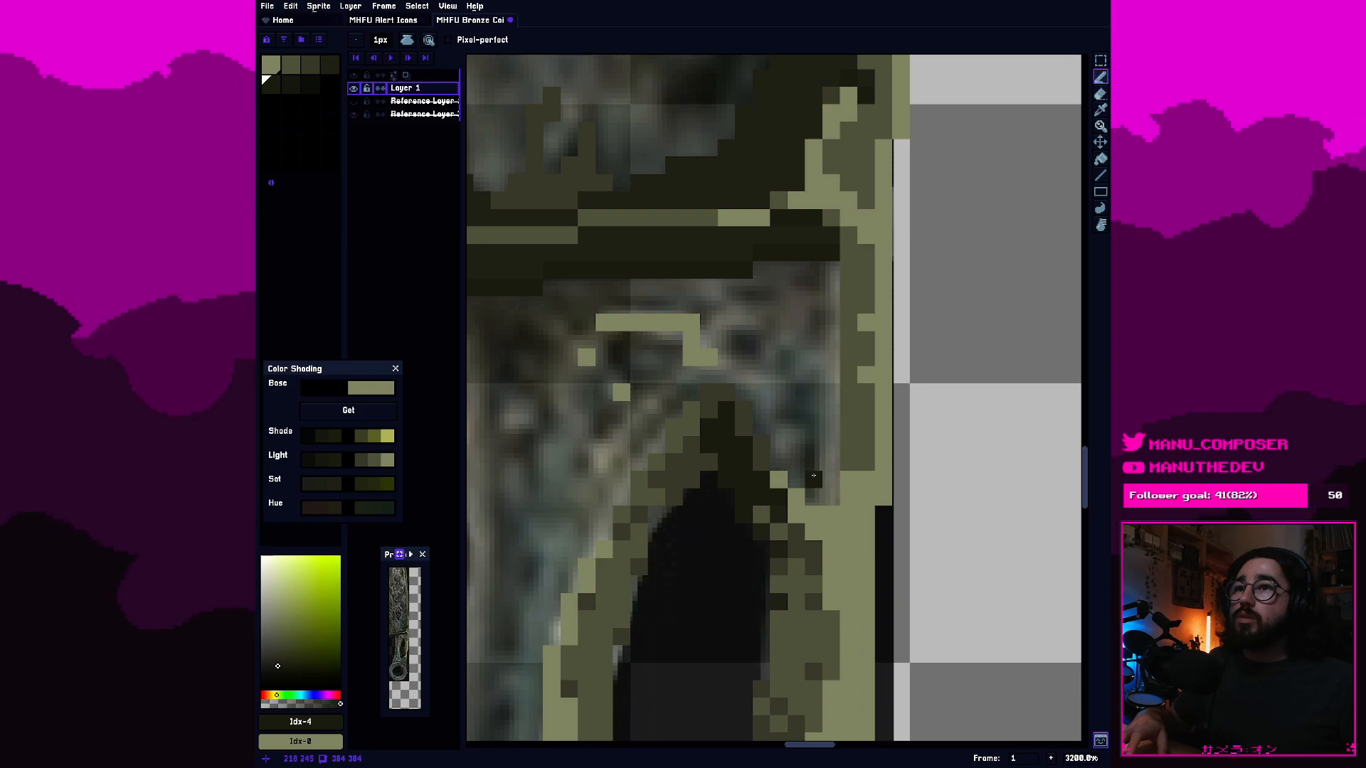
Widen the second-swatch shading along the handle's right edge above the hole, leaving single light accent pixels.
scroll(785, 448, "down", 7)
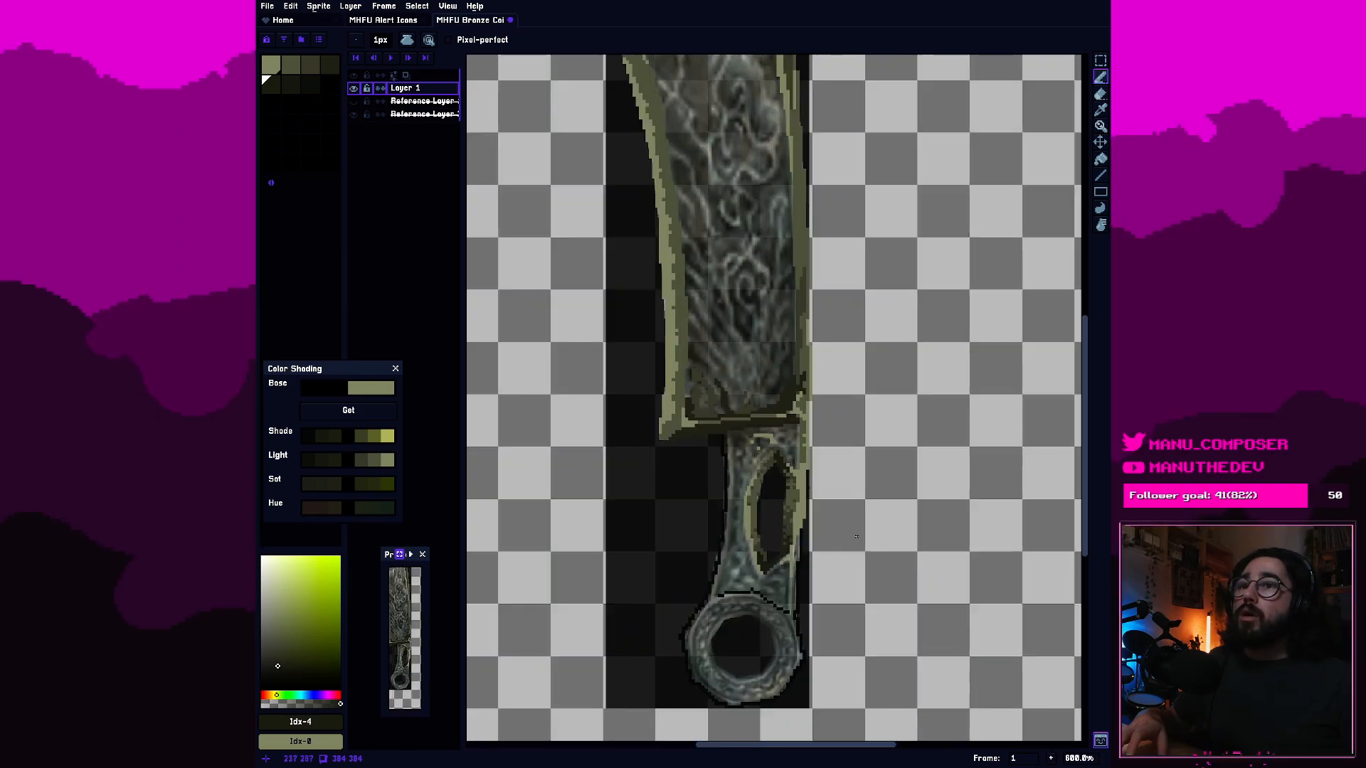
scroll(855, 536, "up", 3)
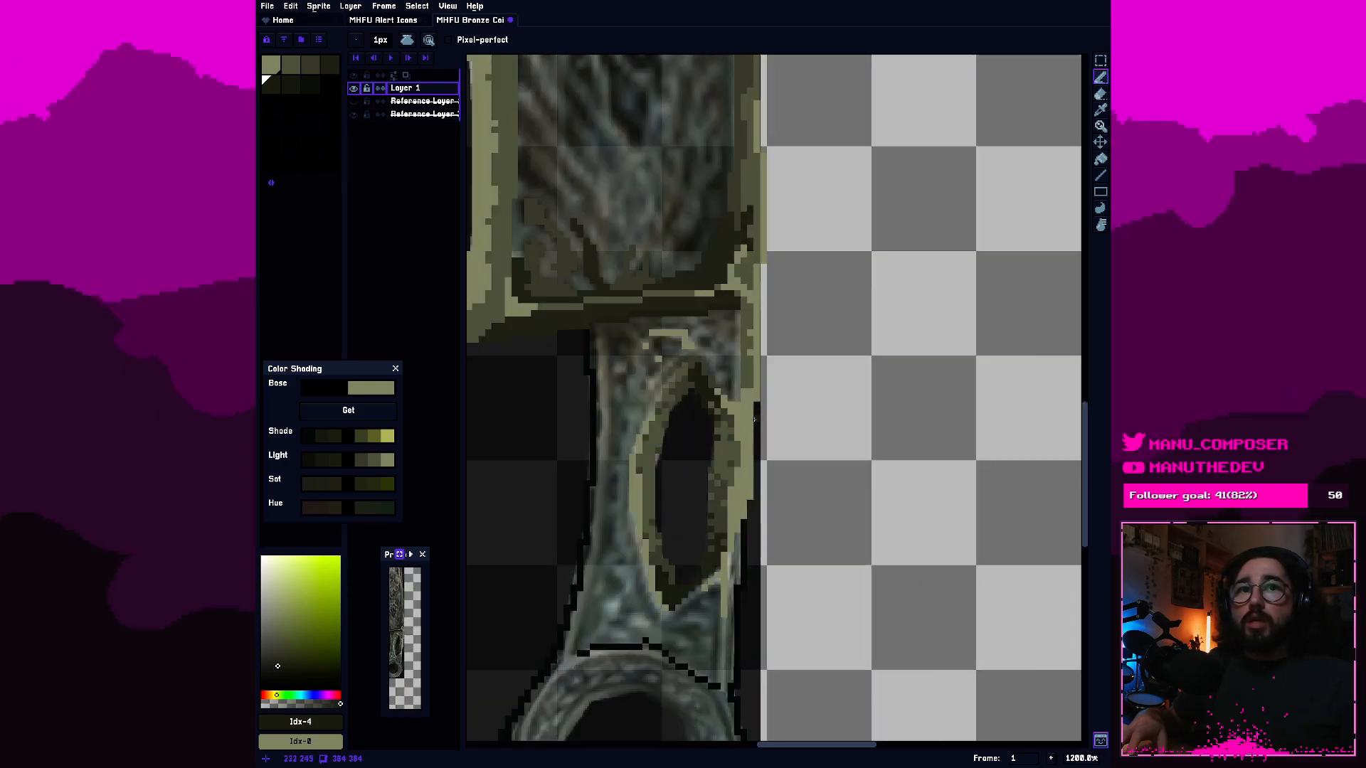
scroll(759, 441, "up", 1)
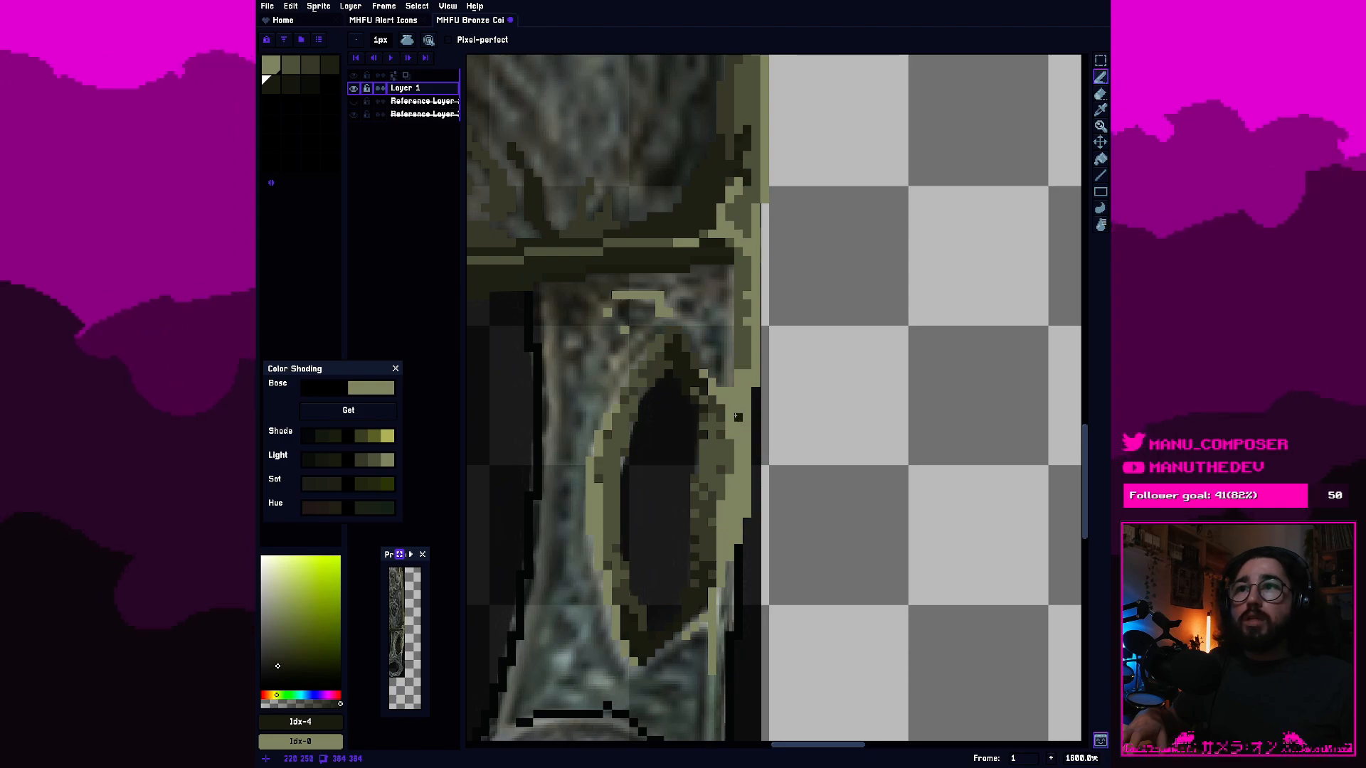
scroll(738, 418, "up", 2)
left_click(663, 339, "alt")
left_click(664, 336, "alt")
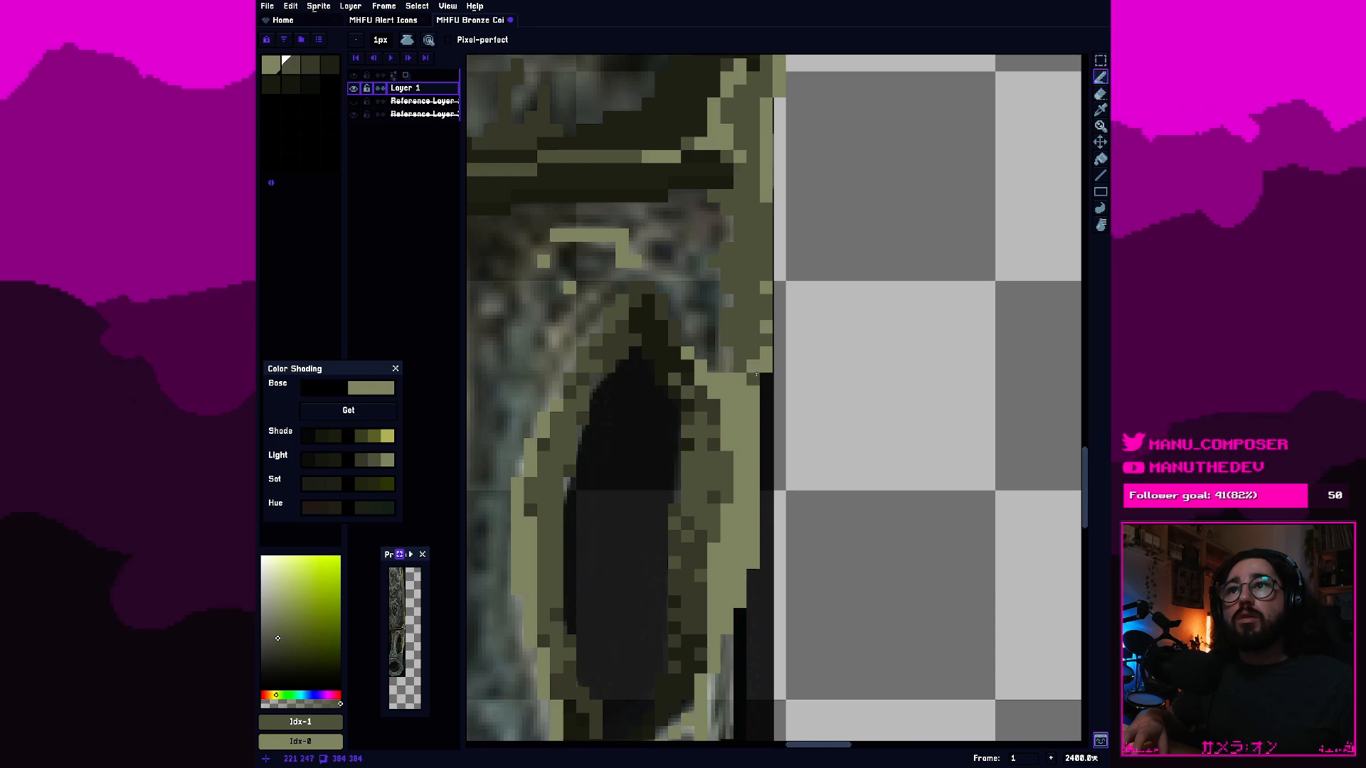
Dither second-swatch pixels into the light rim along the right side of the hole.
scroll(802, 464, "down", 5)
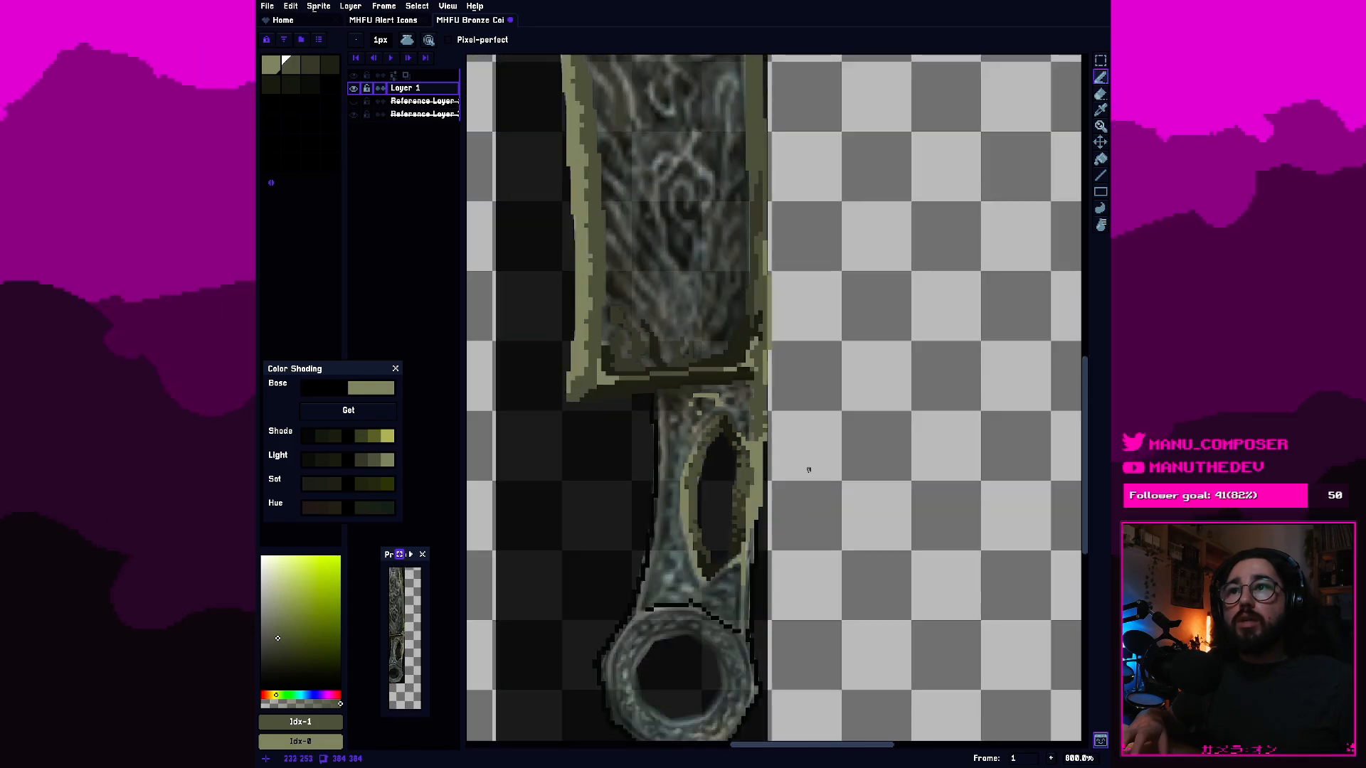
scroll(811, 497, "up", 3)
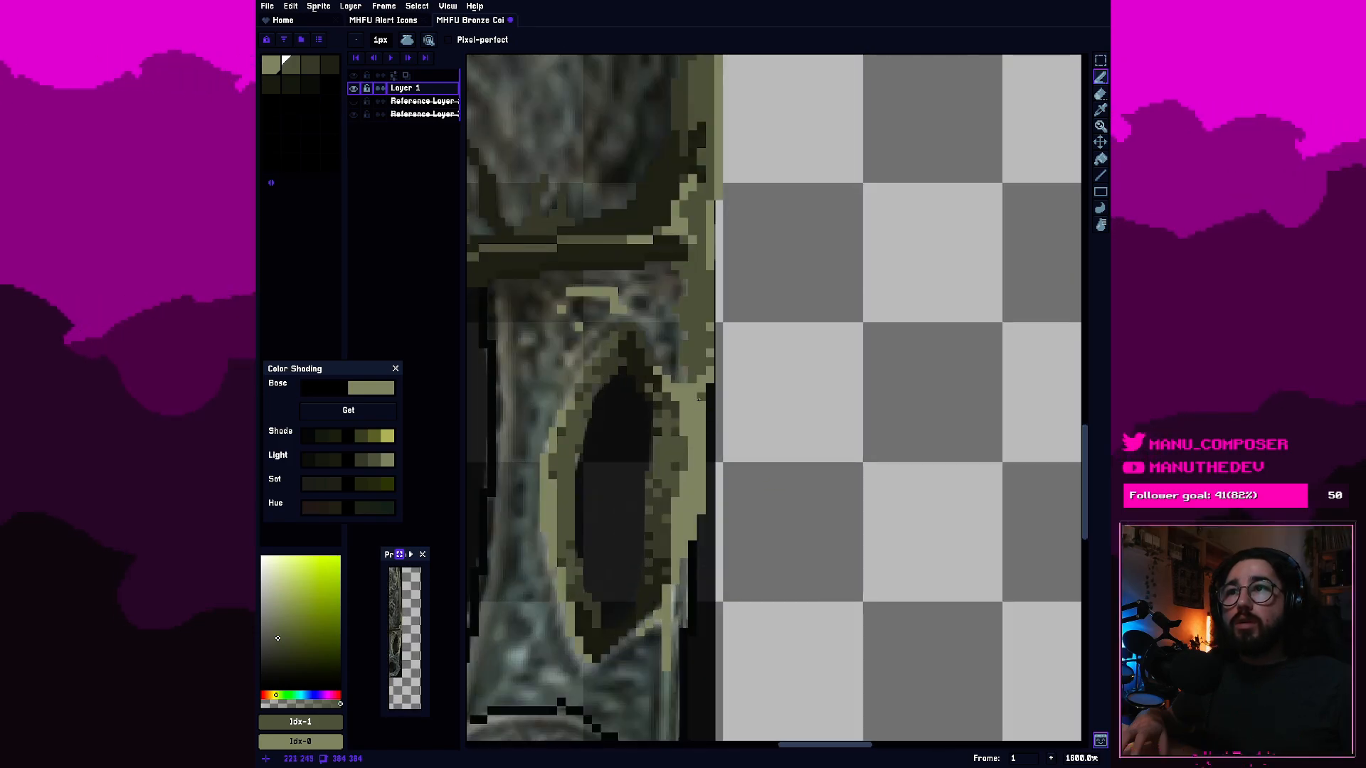
scroll(698, 400, "down", 4)
scroll(779, 493, "up", 5)
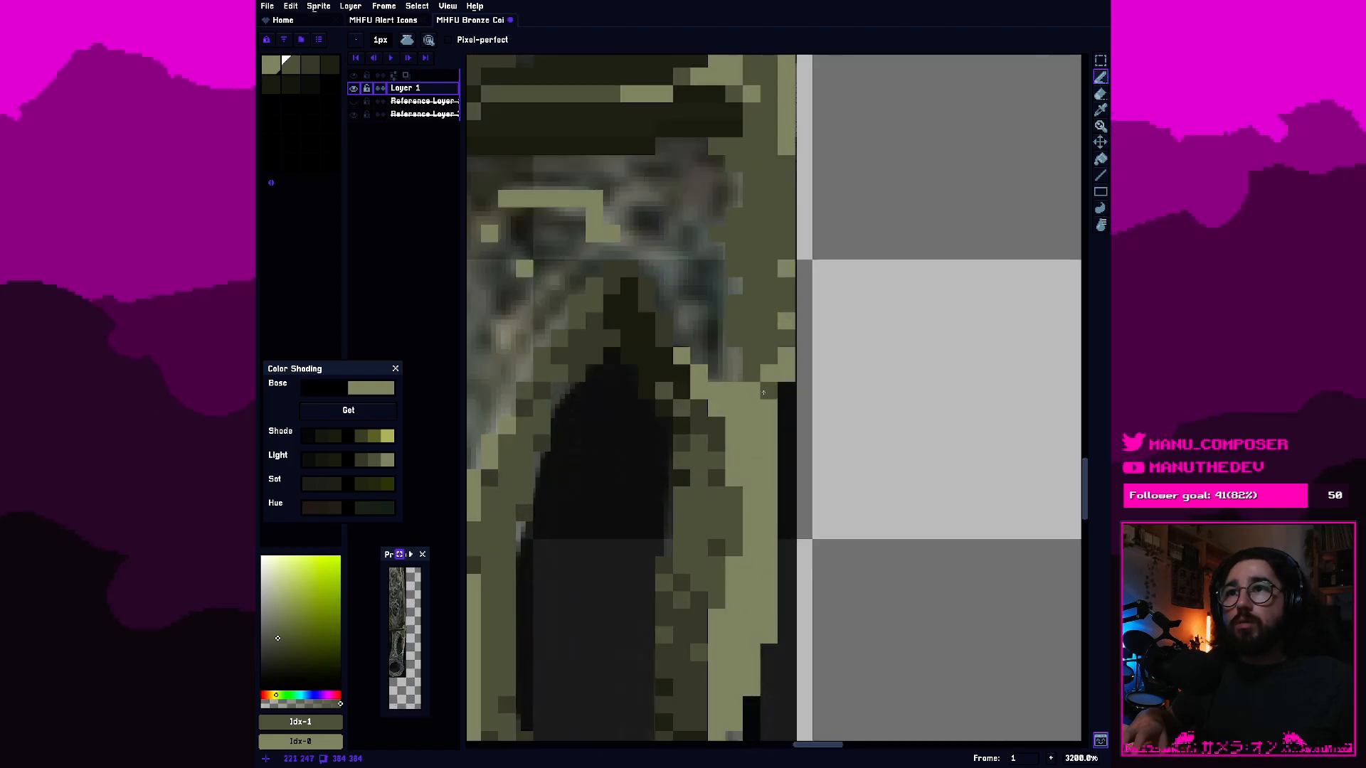
left_click(757, 437)
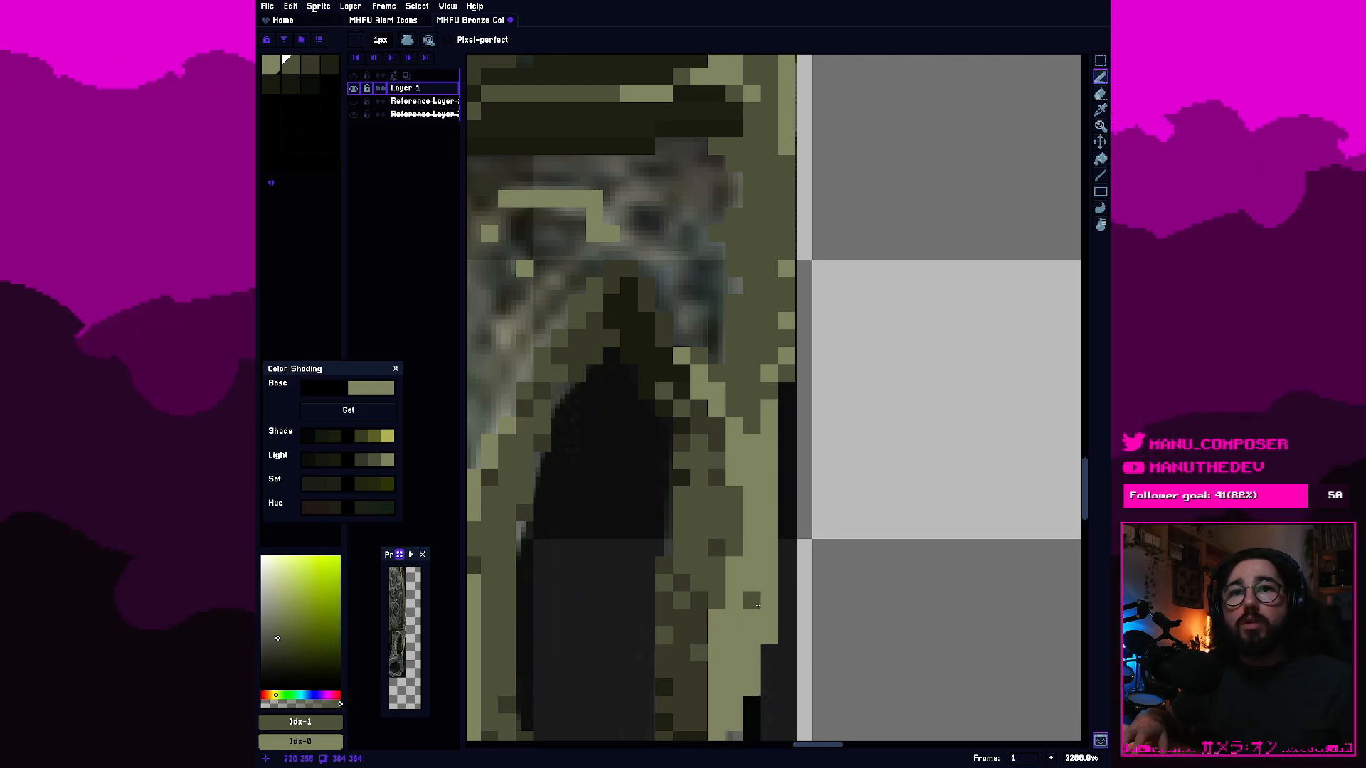
Paint the handle's right edge beside the lower part of the hole with the second swatch, covering the black outline there.
scroll(758, 605, "down", 2)
scroll(723, 457, "up", 1)
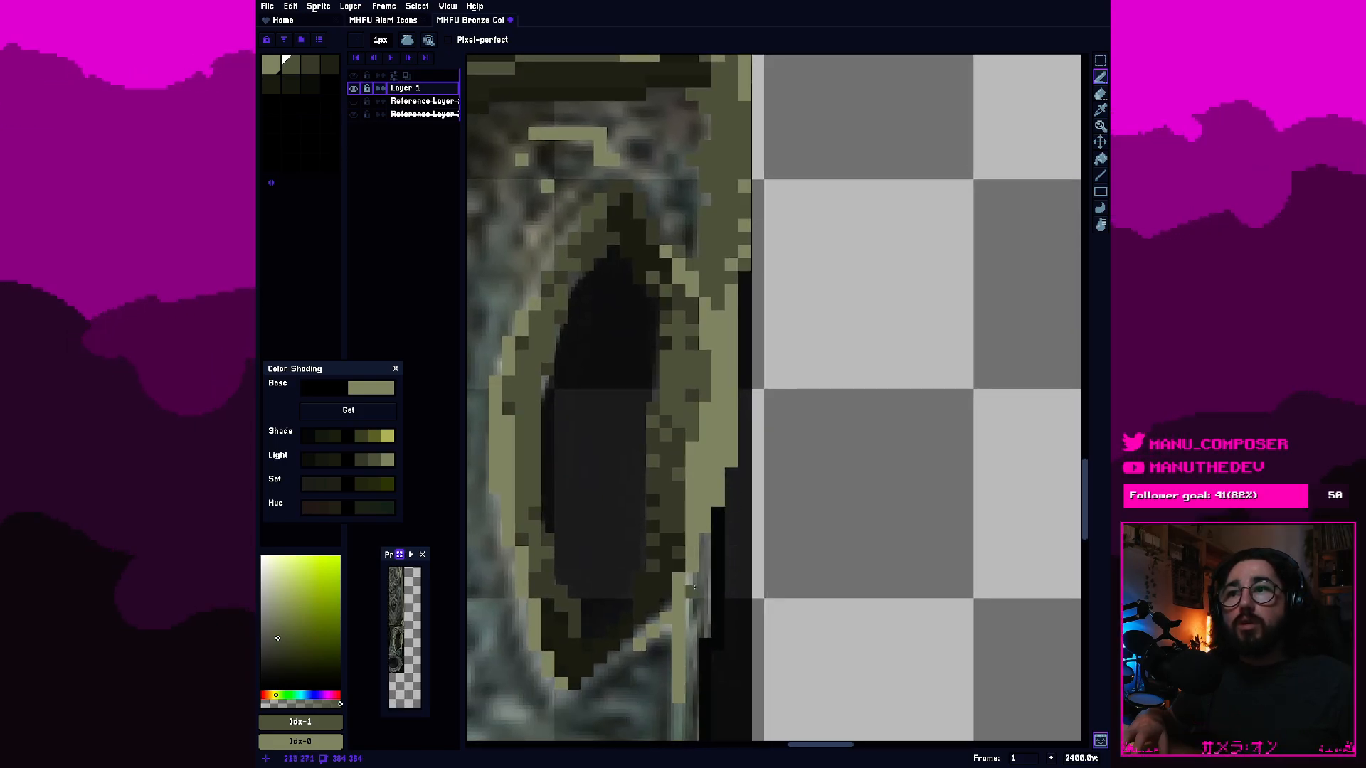
left_click_drag(717, 535, 717, 513)
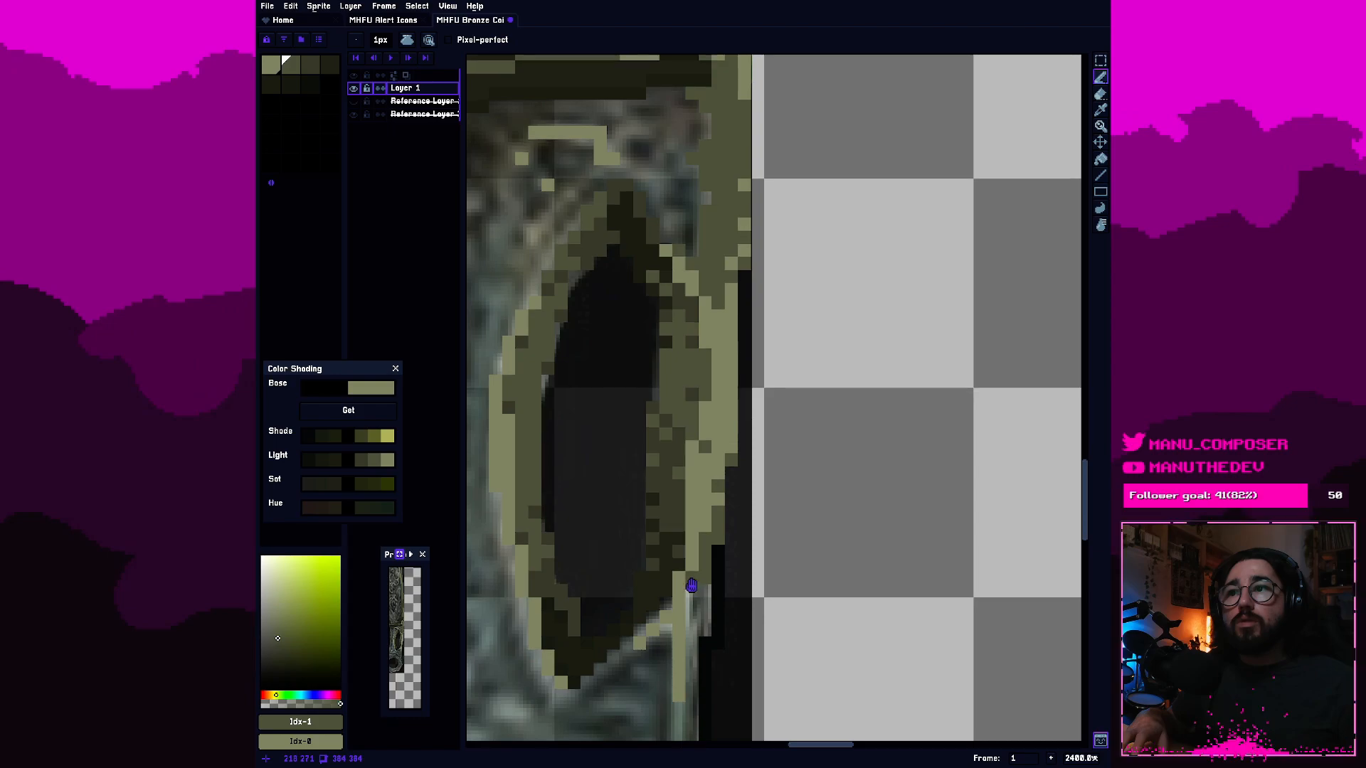
scroll(694, 512, "down", 2)
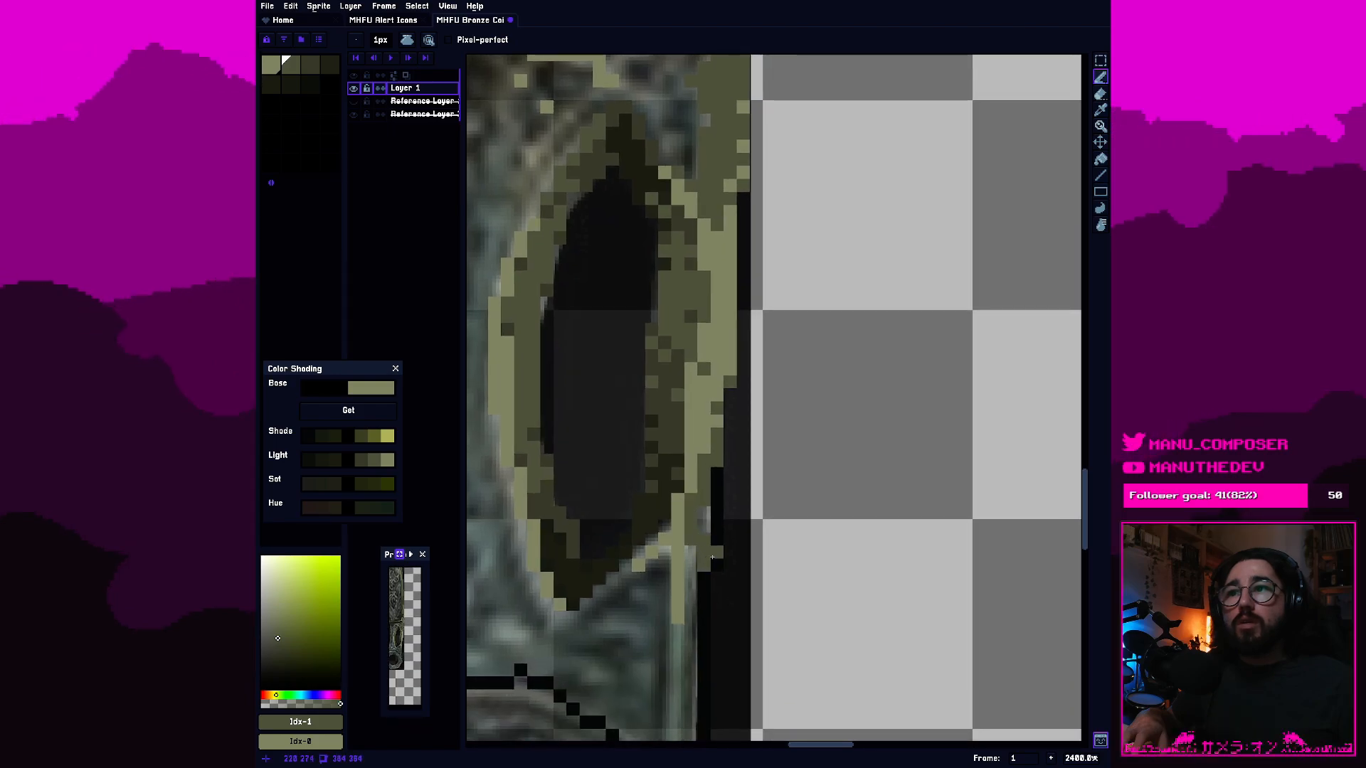
left_click_drag(717, 568, 717, 477)
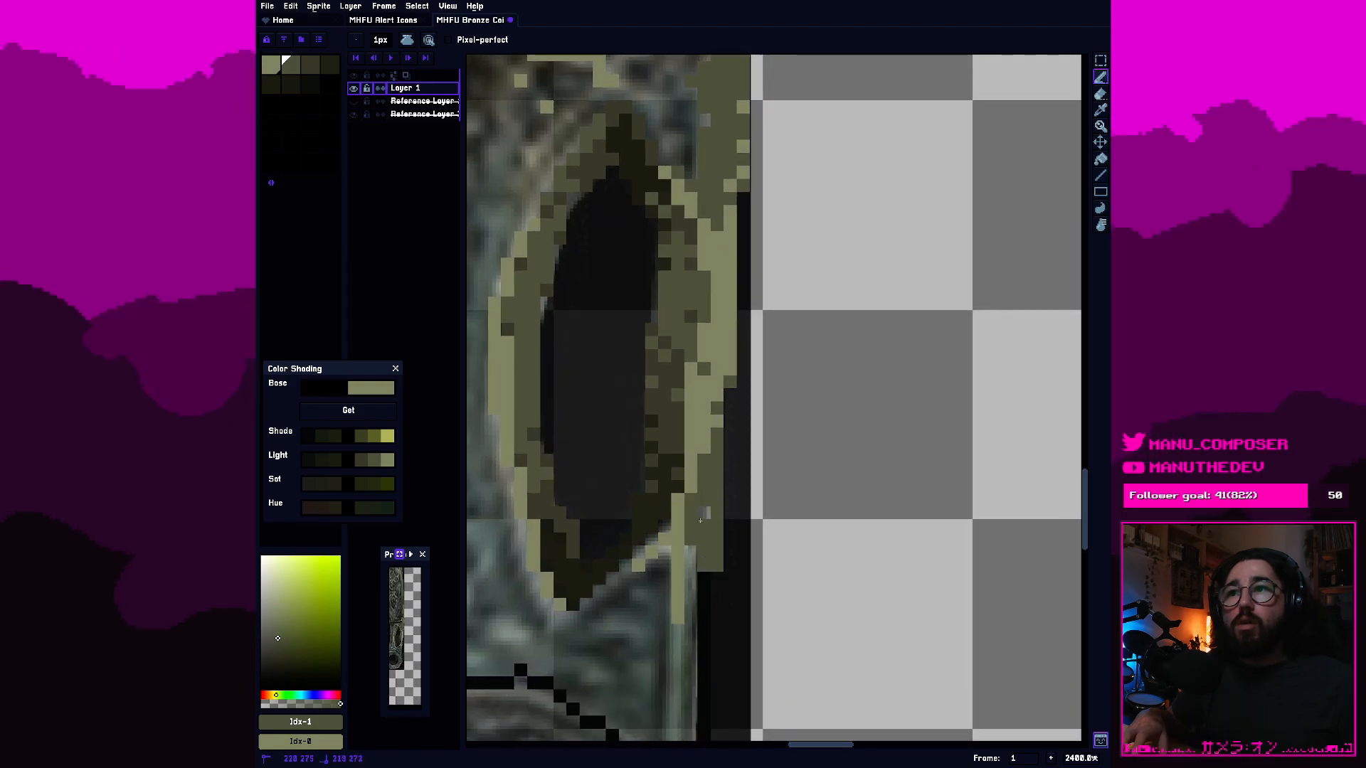
left_click_drag(700, 530, 704, 514)
Extend the second-swatch strip down the handle's right edge from below the hole to the ring's outline.
mouse_move(704, 579)
left_mouse_down()
mouse_move(704, 604)
mouse_move(710, 427)
left_mouse_up()
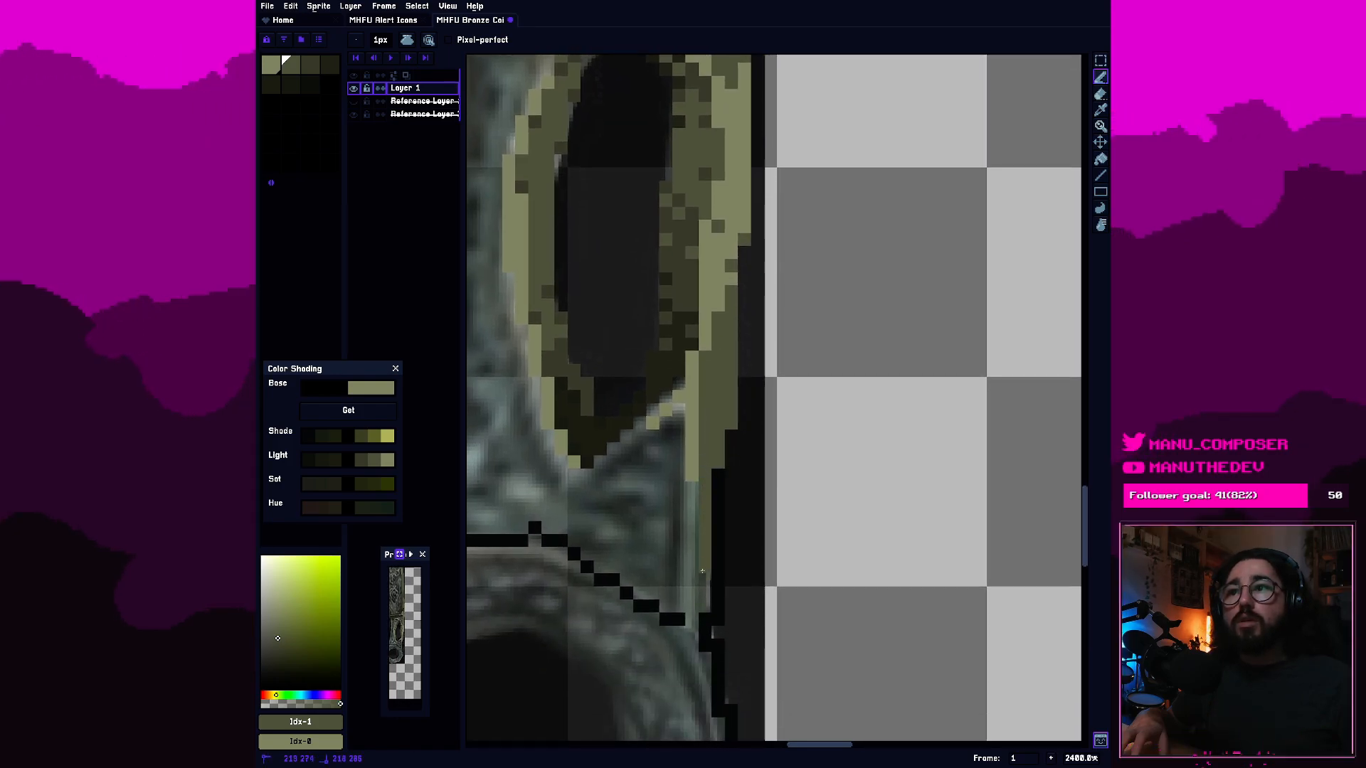
scroll(715, 518, "up", 1)
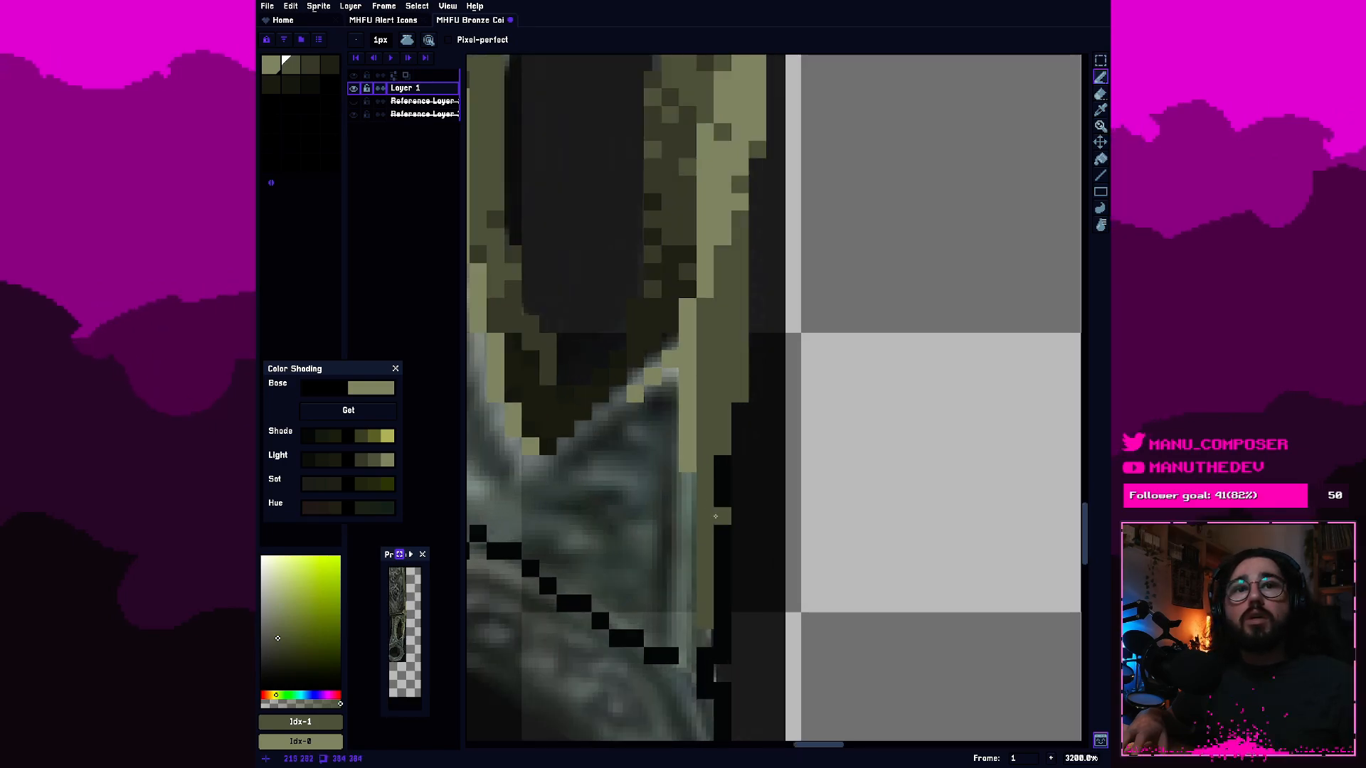
left_click_drag(727, 547, 763, 496)
left_click_drag(718, 448, 722, 581)
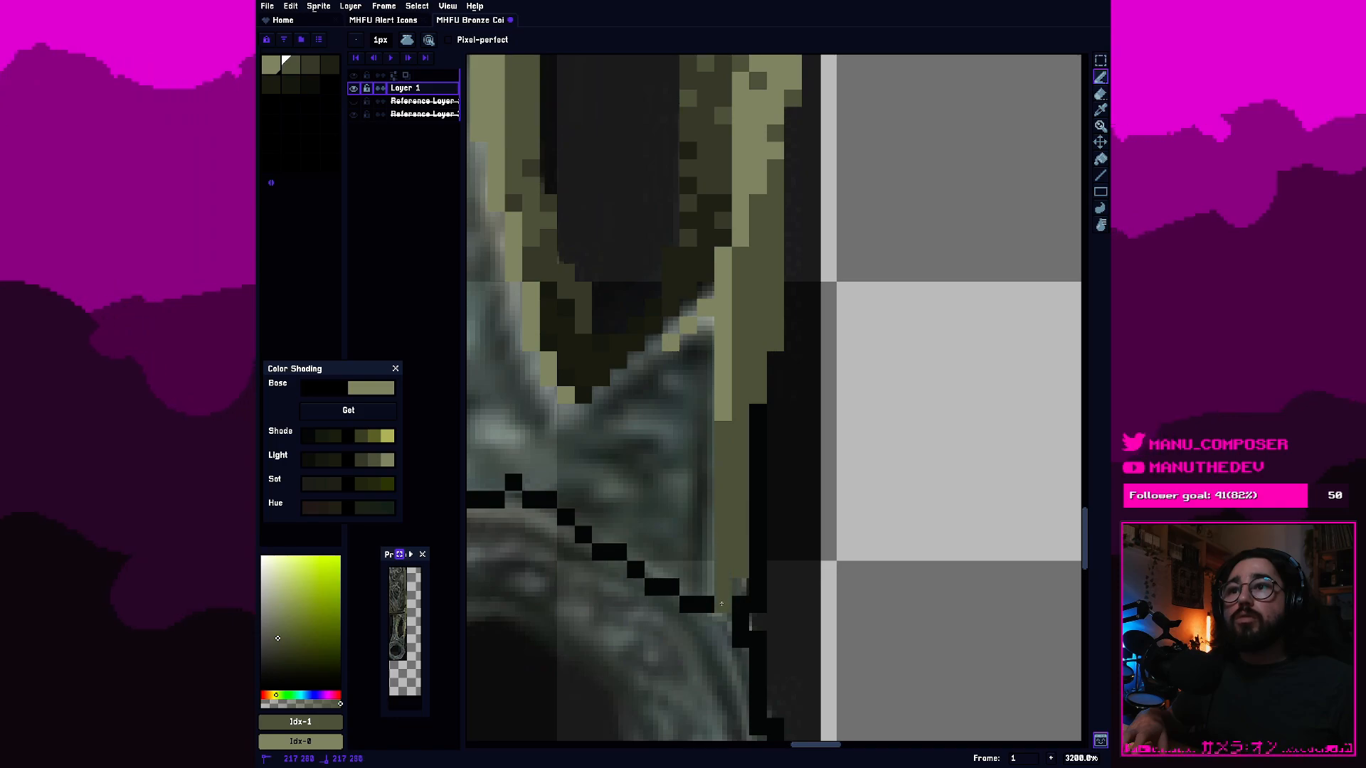
Paint a fourth-swatch shadow strip inside the handle's right edge from the hole's lower rim to the ring, adding dither pixels beneath the rim.
left_click(310, 66)
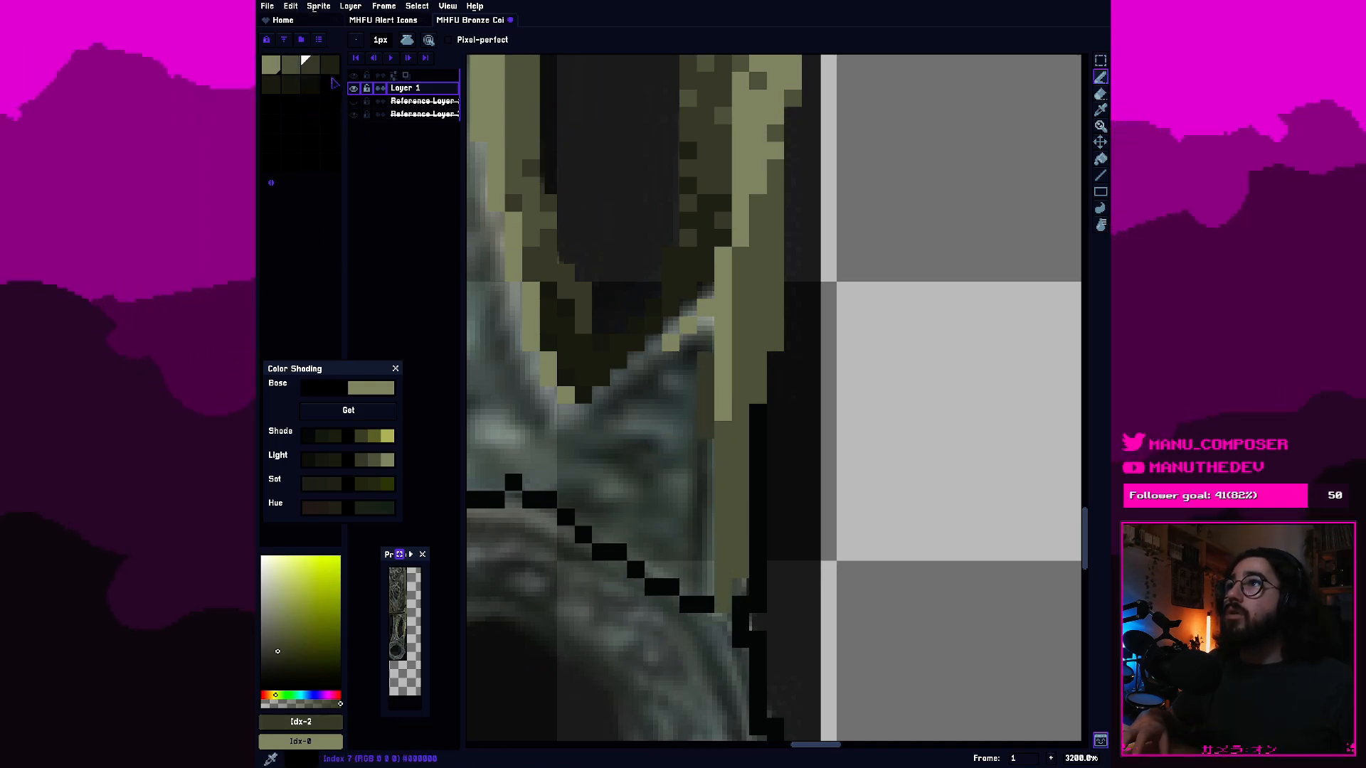
key("bracketright")
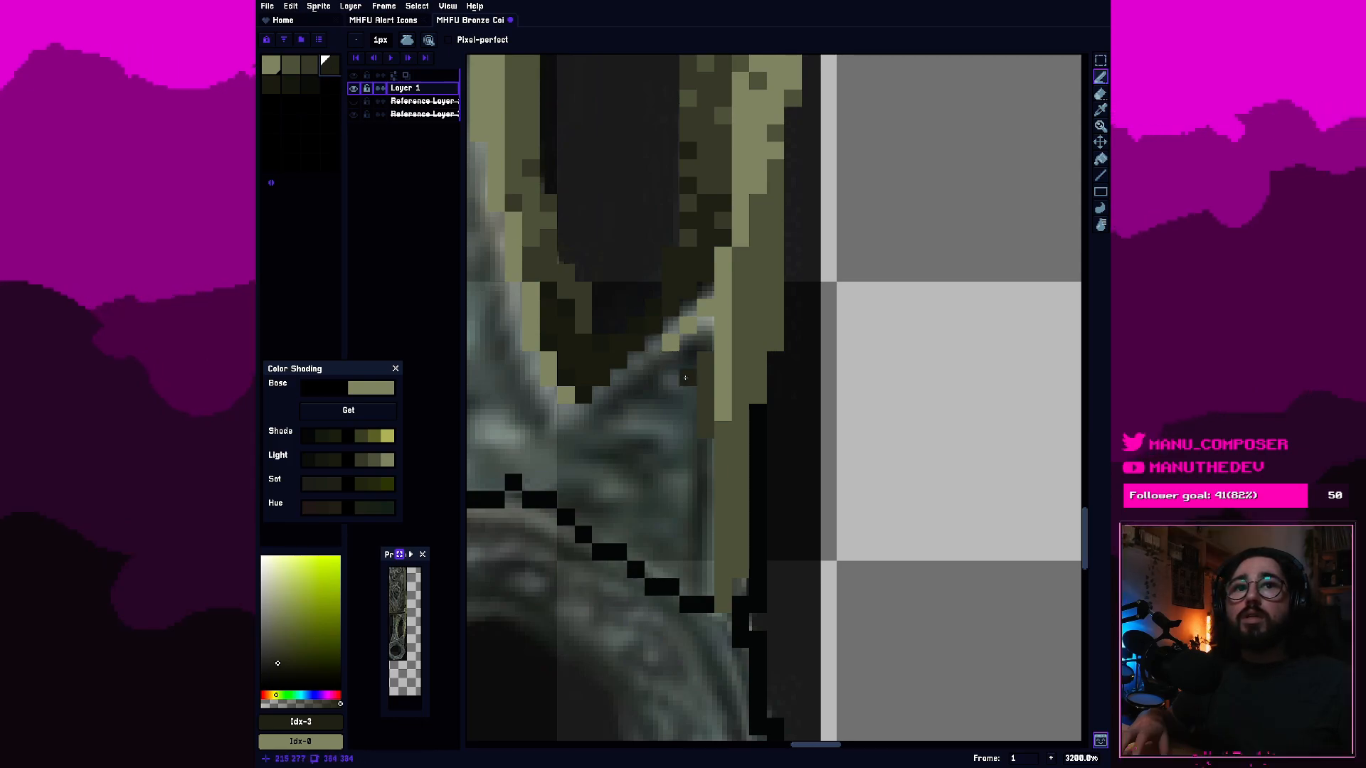
left_click(642, 378)
left_click(655, 361)
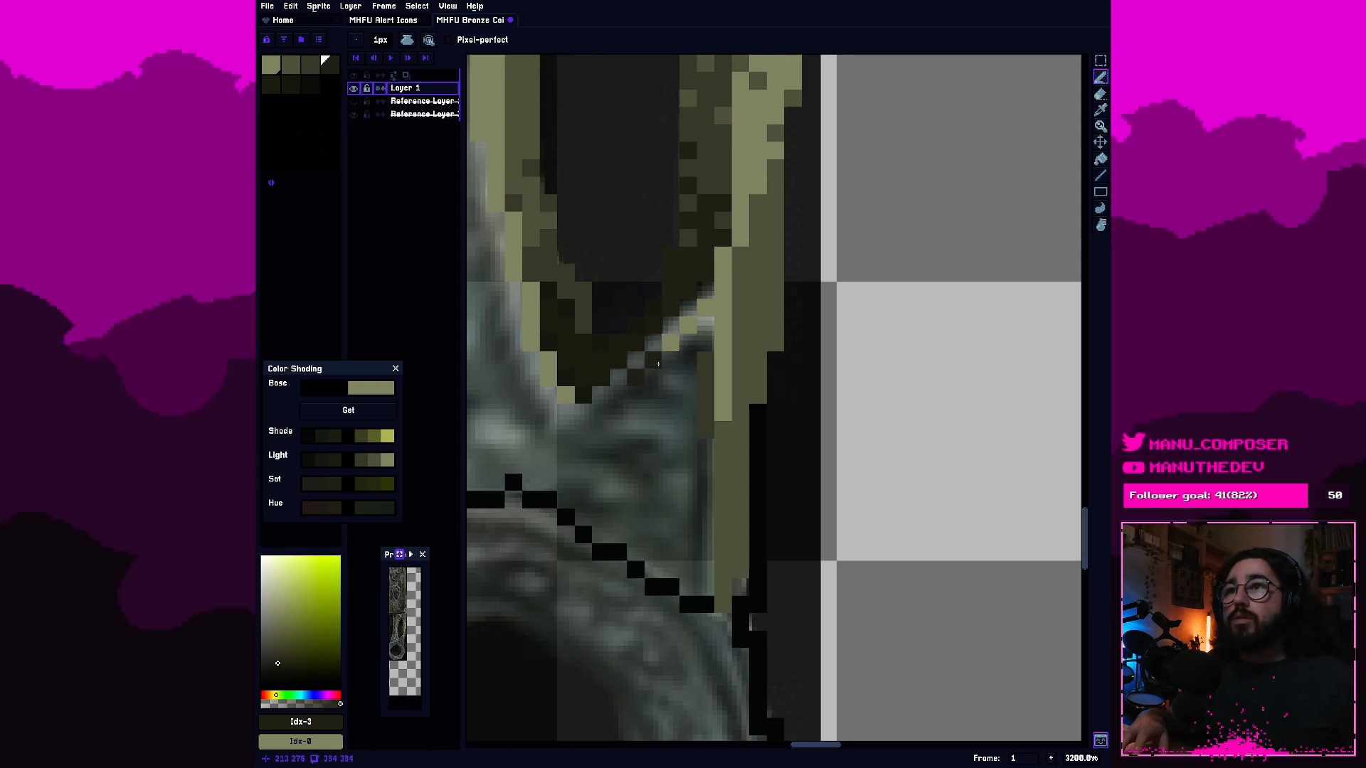
left_click(669, 360)
mouse_move(692, 344)
left_mouse_down()
mouse_move(703, 334)
mouse_move(696, 573)
left_mouse_up()
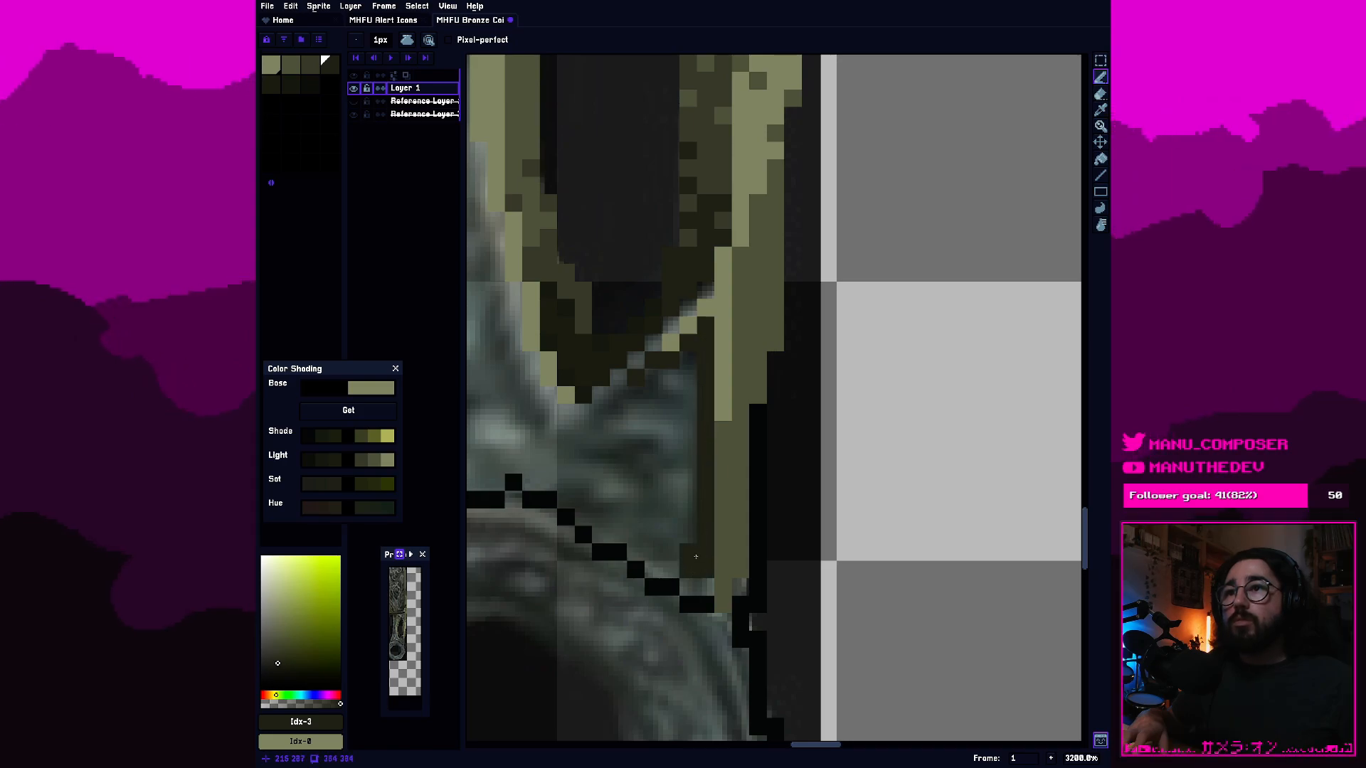
left_click(705, 586)
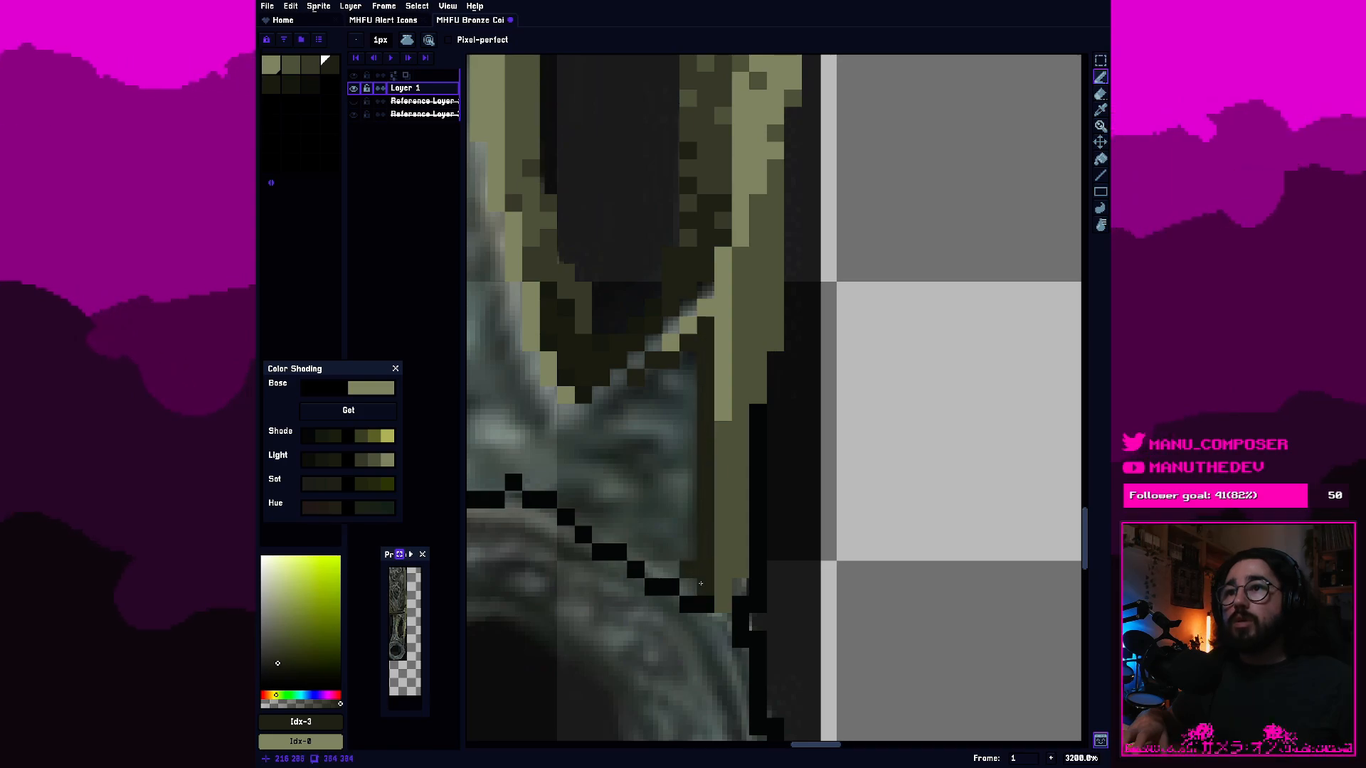
left_click(659, 547)
Erase the black outline across the top of the ring where it meets the handle.
left_click_drag(627, 478, 764, 495)
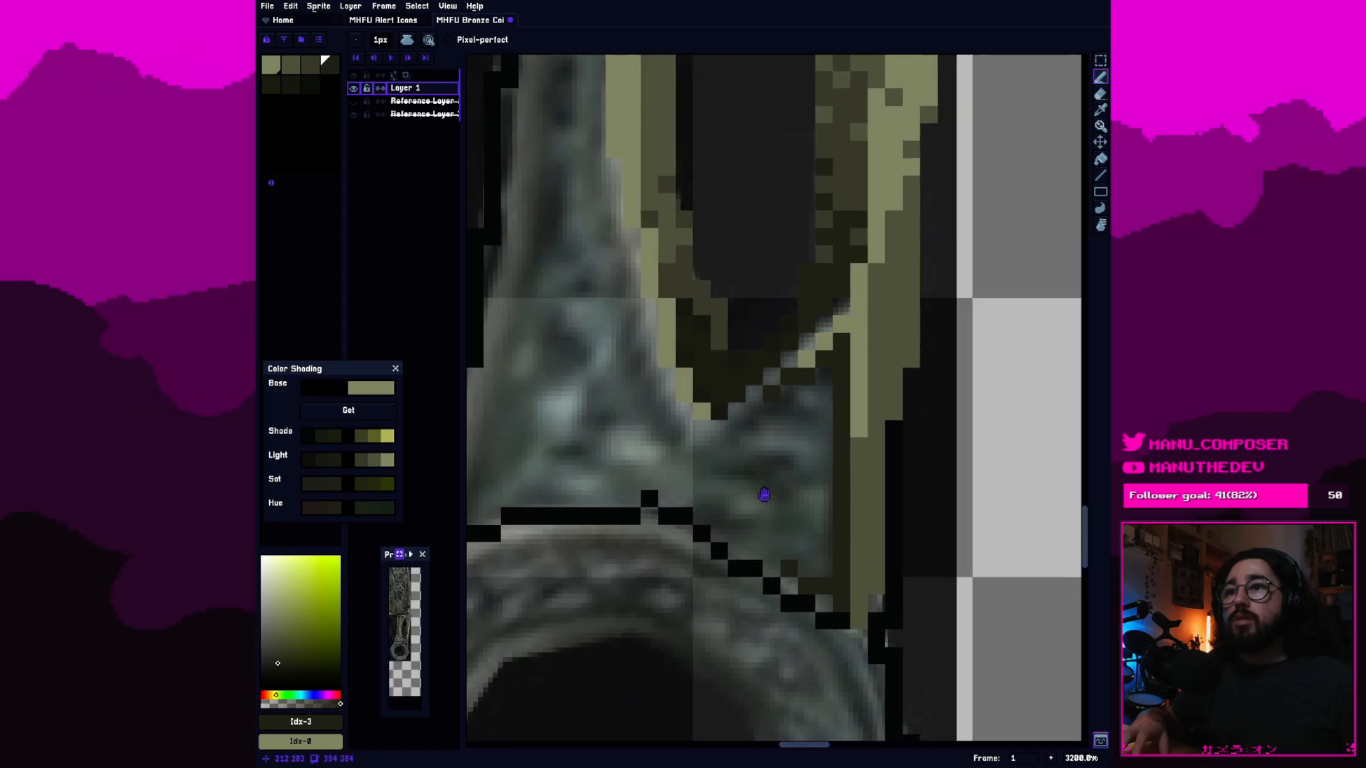
key("e")
scroll(754, 491, "down", 1)
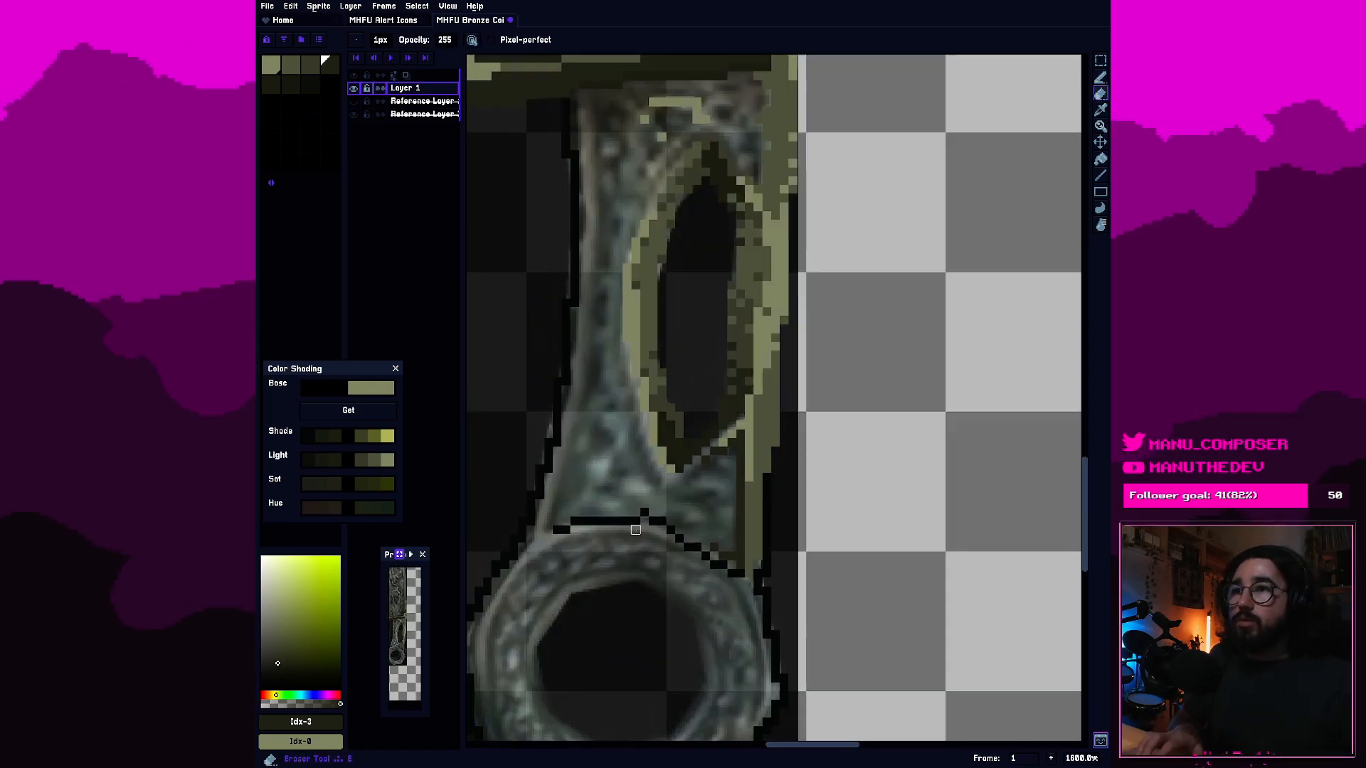
mouse_move(640, 492)
left_mouse_down()
mouse_move(727, 474)
mouse_move(815, 545)
left_mouse_up()
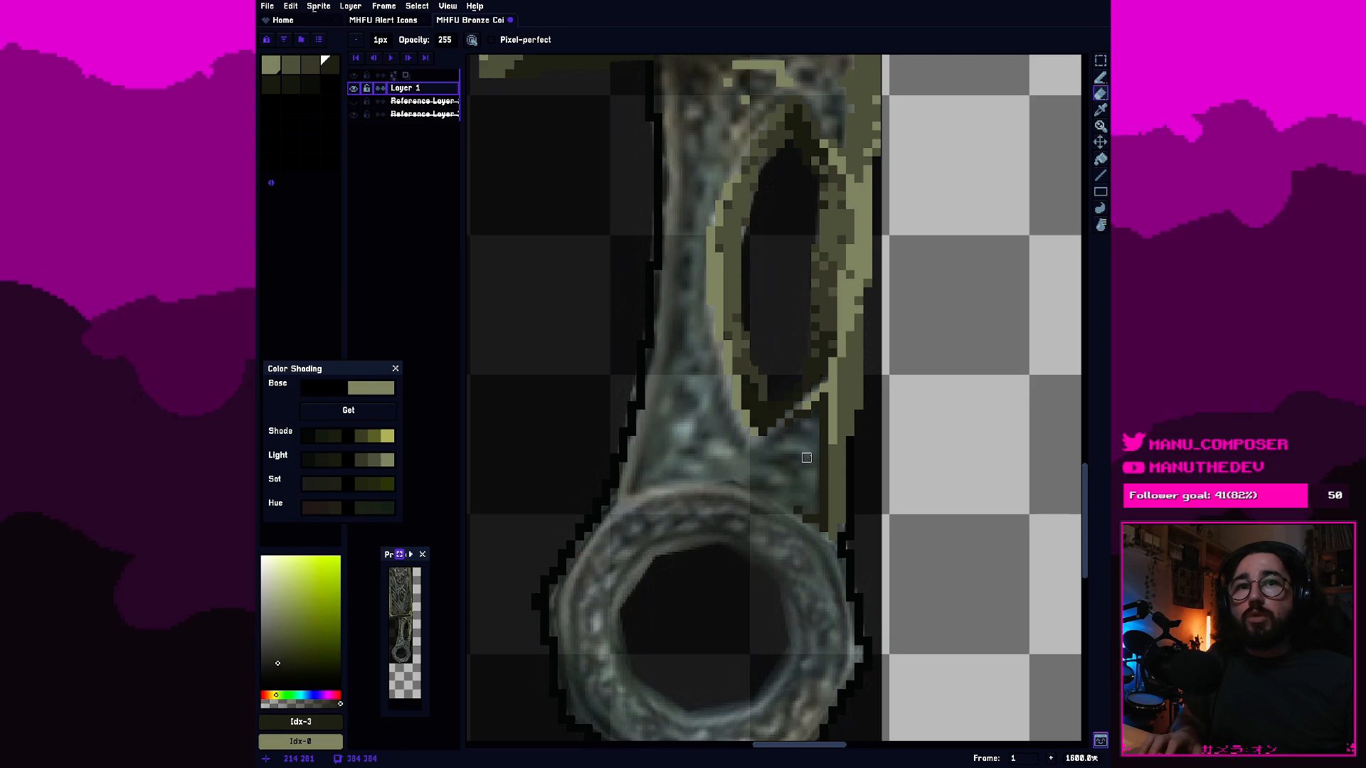
Fill the gaps in the hole's lower rim with second-swatch pixels and add a third-swatch pixel at its bottom tip.
scroll(806, 440, "up", 1)
scroll(811, 427, "up", 1)
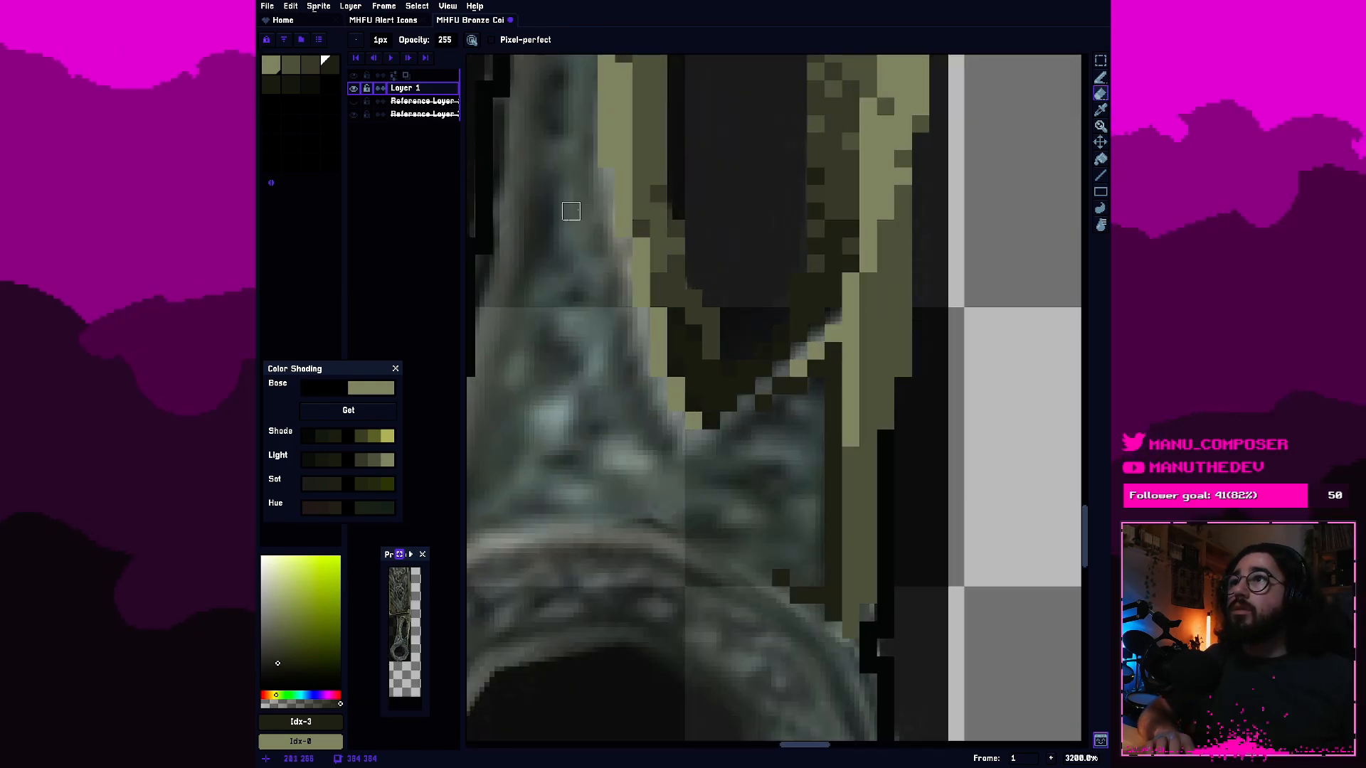
key("b")
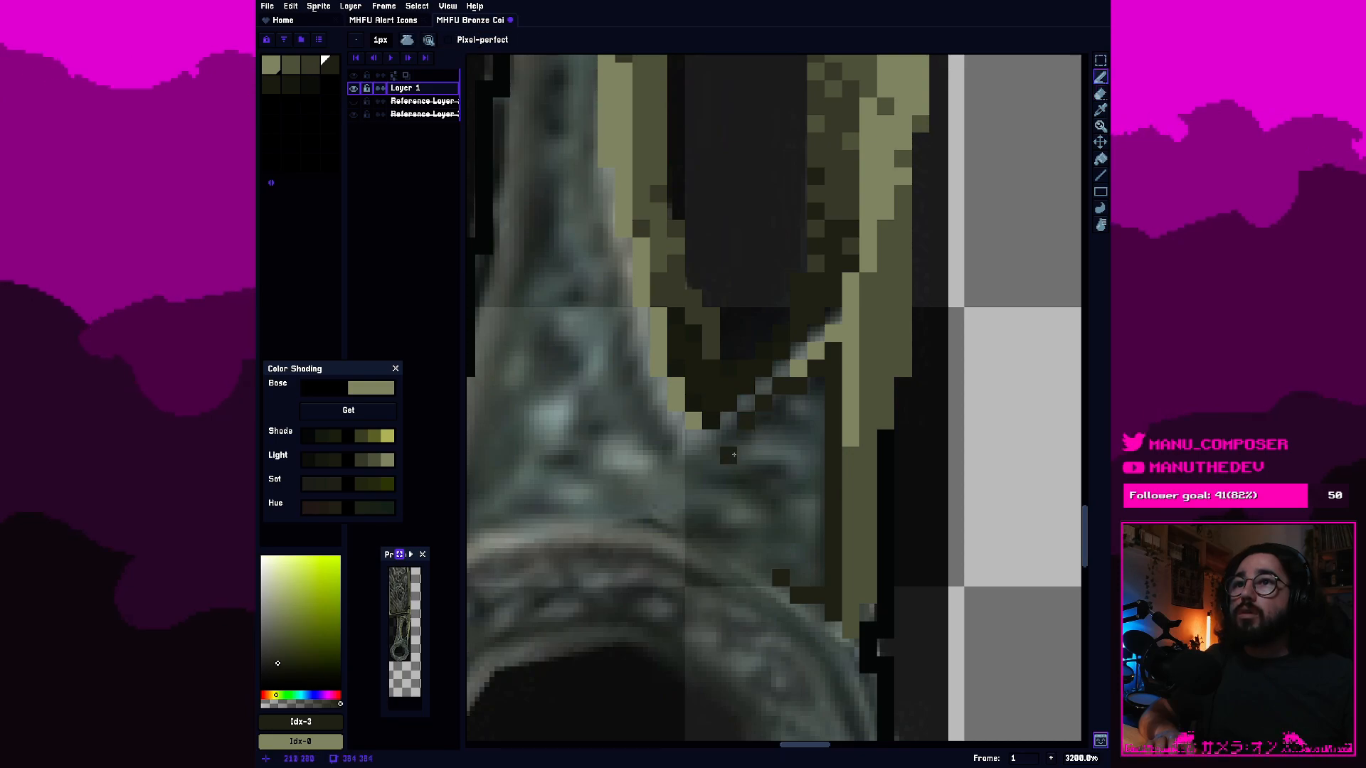
left_click(291, 65)
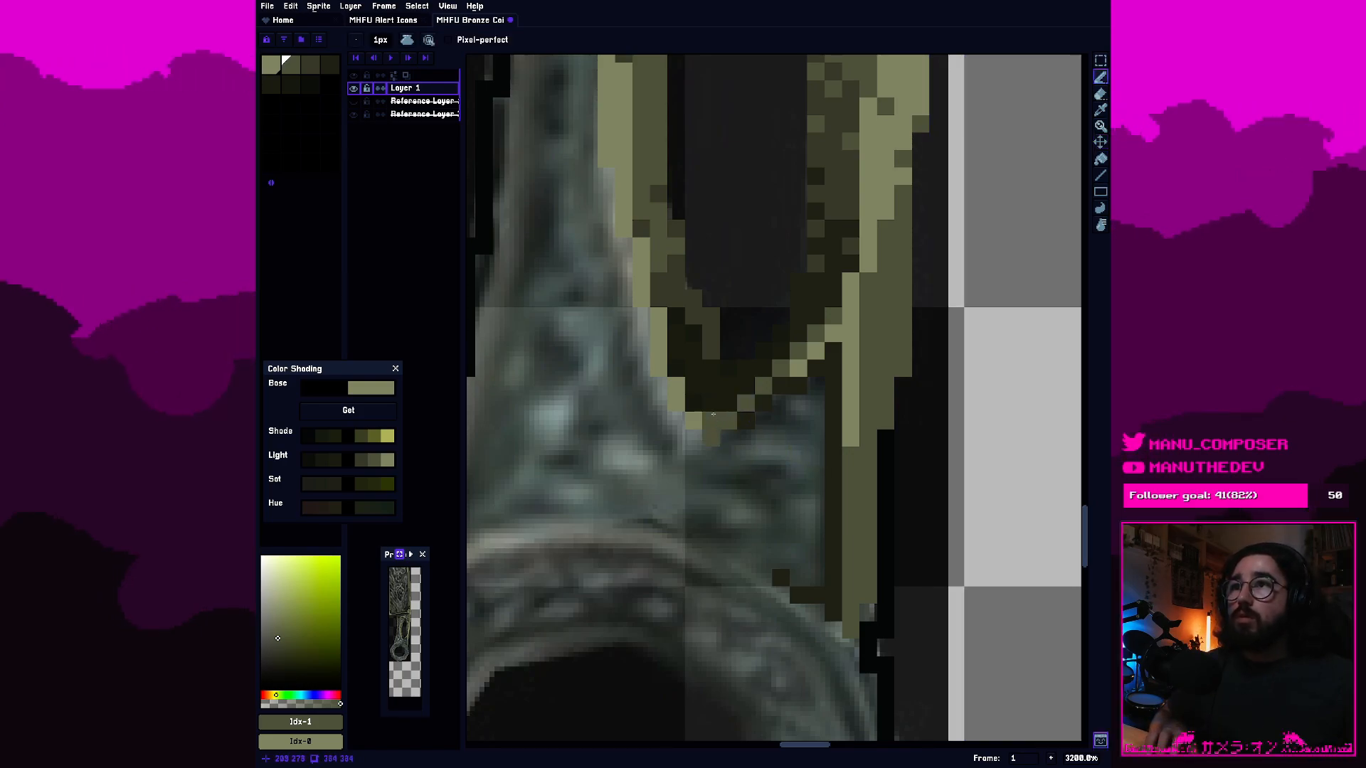
left_click(330, 66)
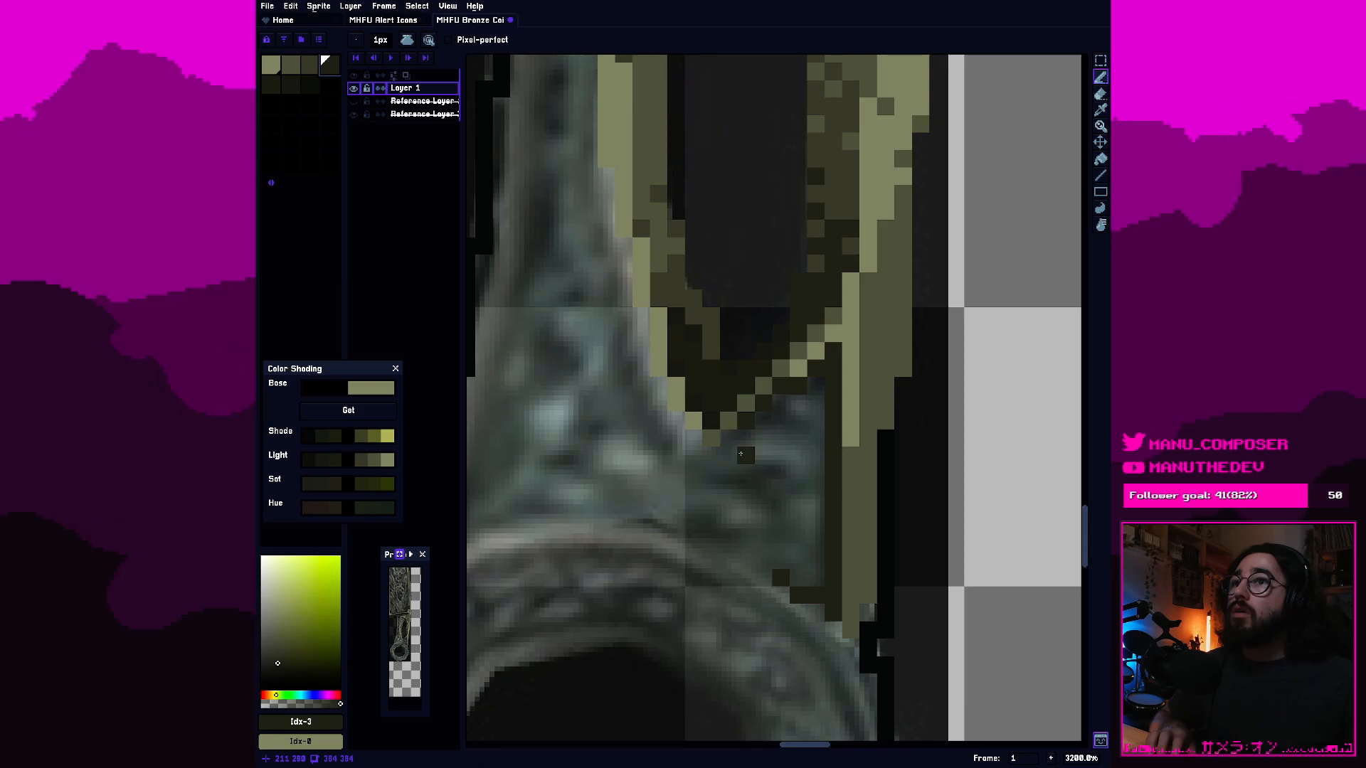
key("bracketleft")
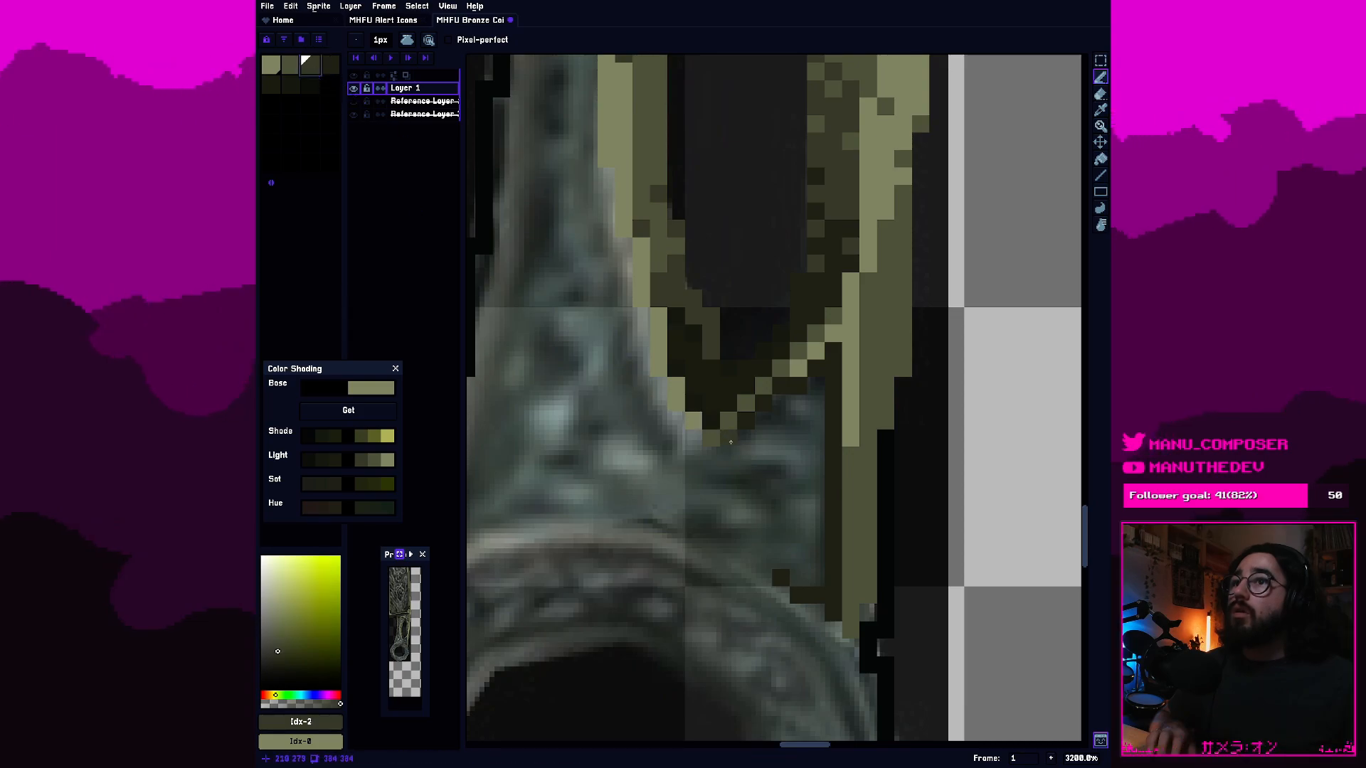
left_click(731, 442)
Paint third-swatch pixels along the ring's upper curve at the foot of the dark shadow strip.
left_click_drag(864, 610, 756, 526)
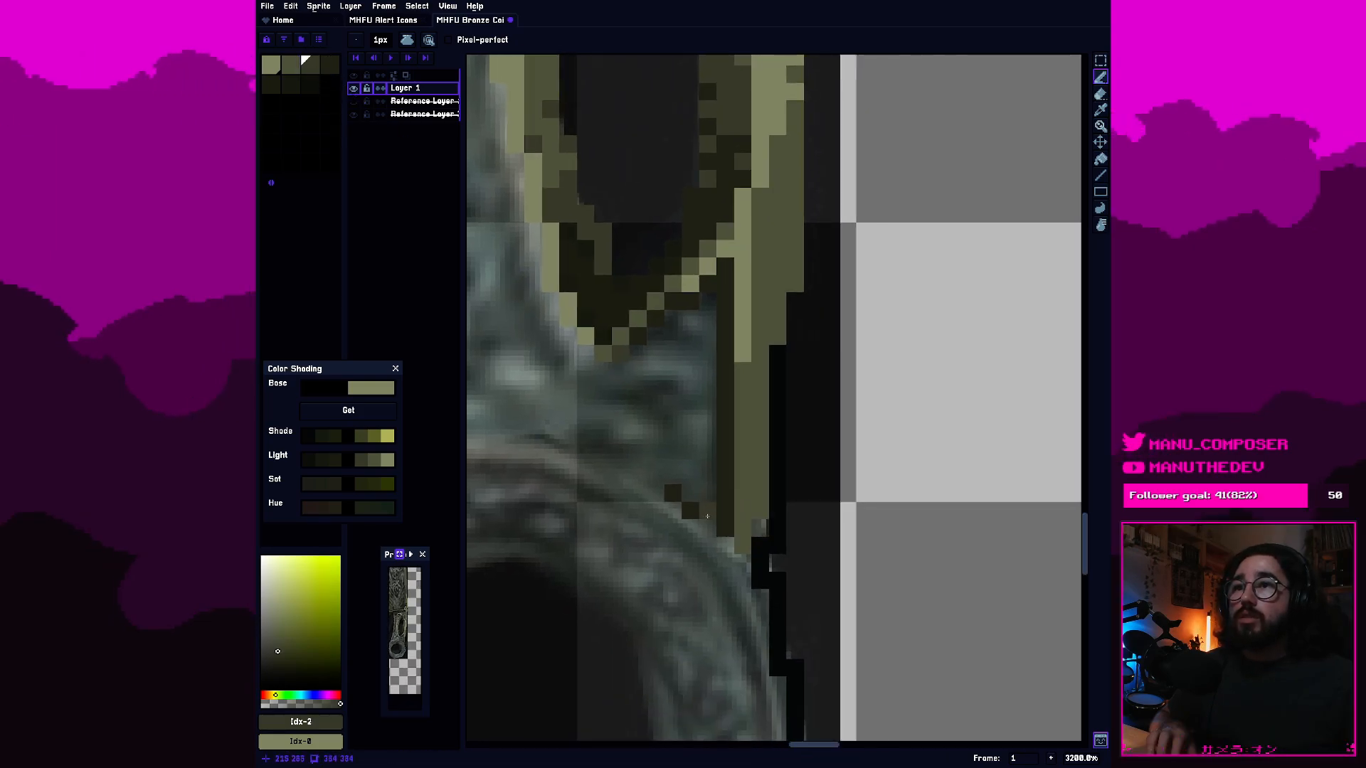
left_click(642, 474)
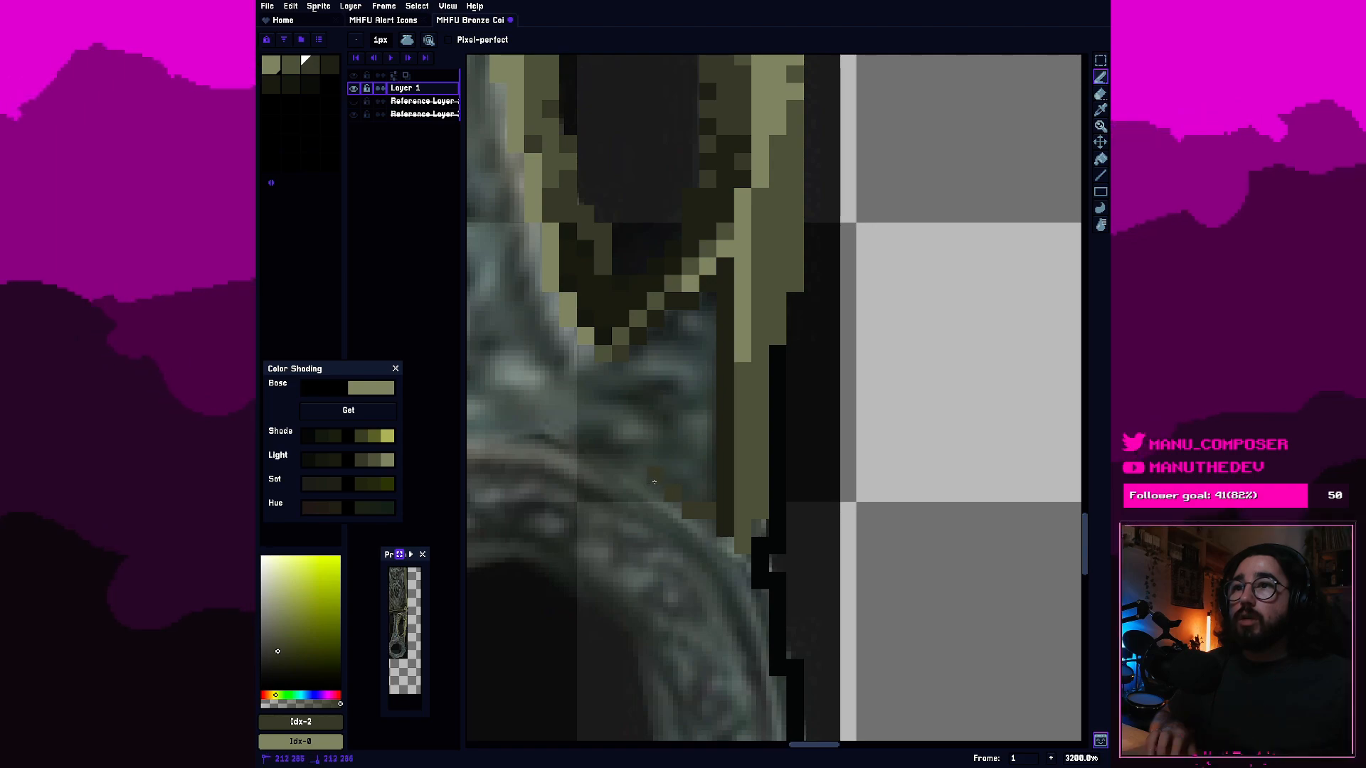
left_click(711, 526)
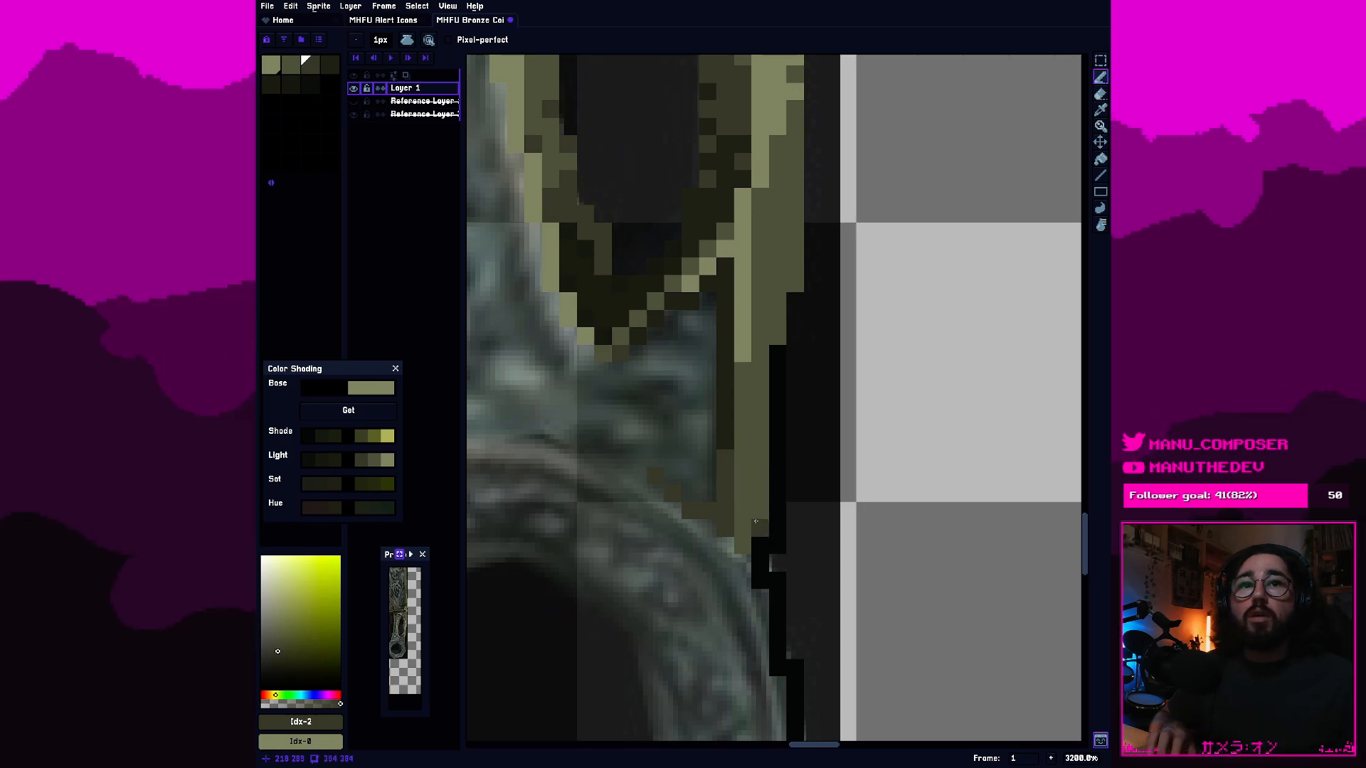
Cover the black outline on the handle's right edge with the third swatch, continuing down beside the ring's upper part, and save the sprite.
left_click_drag(777, 511, 778, 352)
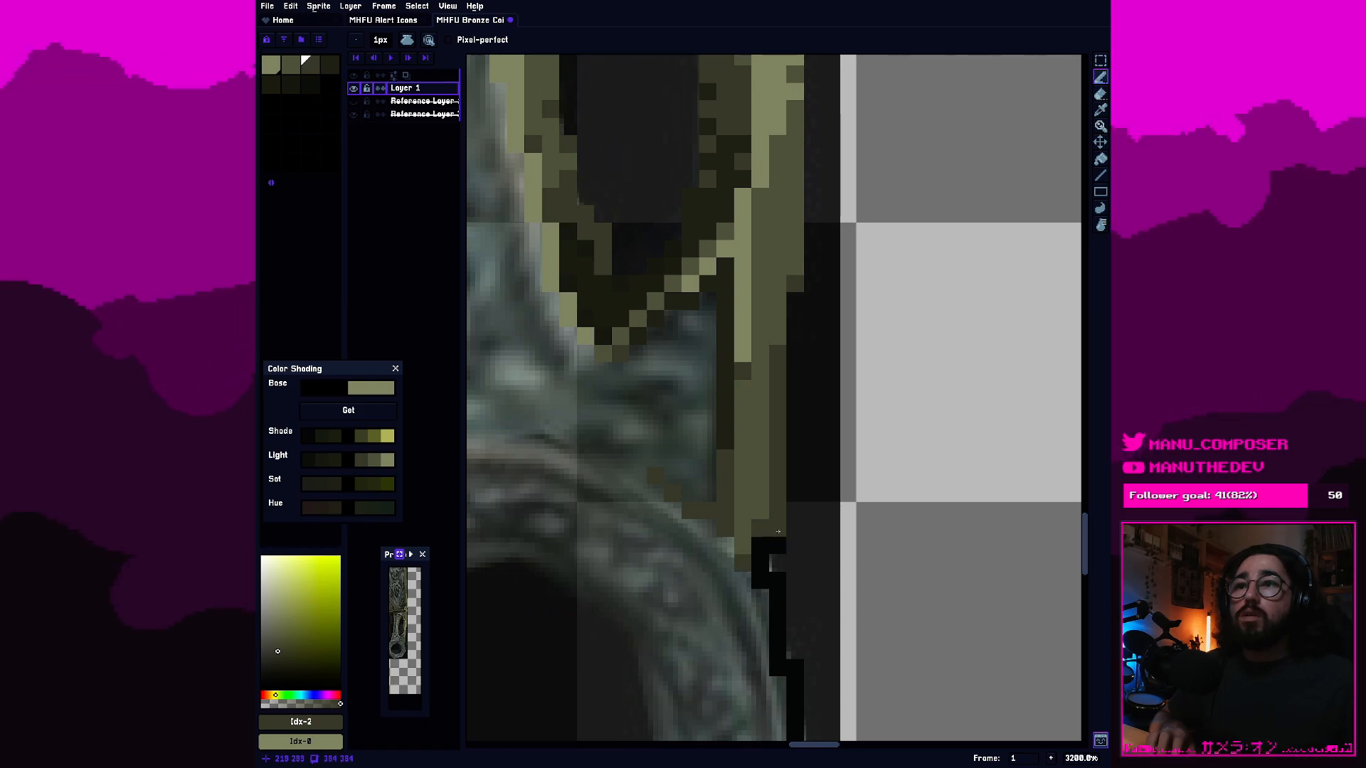
left_click(778, 531)
mouse_move(777, 546)
left_mouse_down()
mouse_move(766, 562)
mouse_move(778, 651)
left_mouse_up()
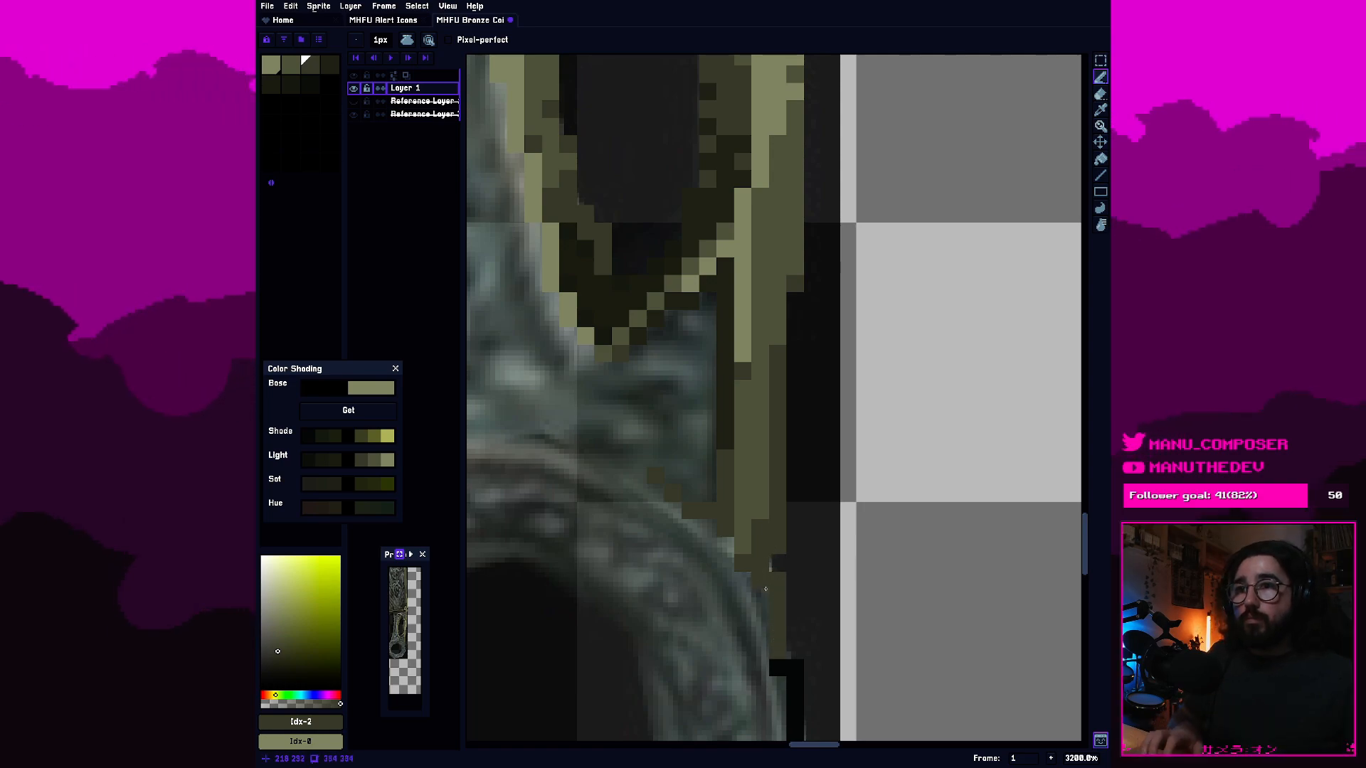
scroll(761, 532, "down", 6)
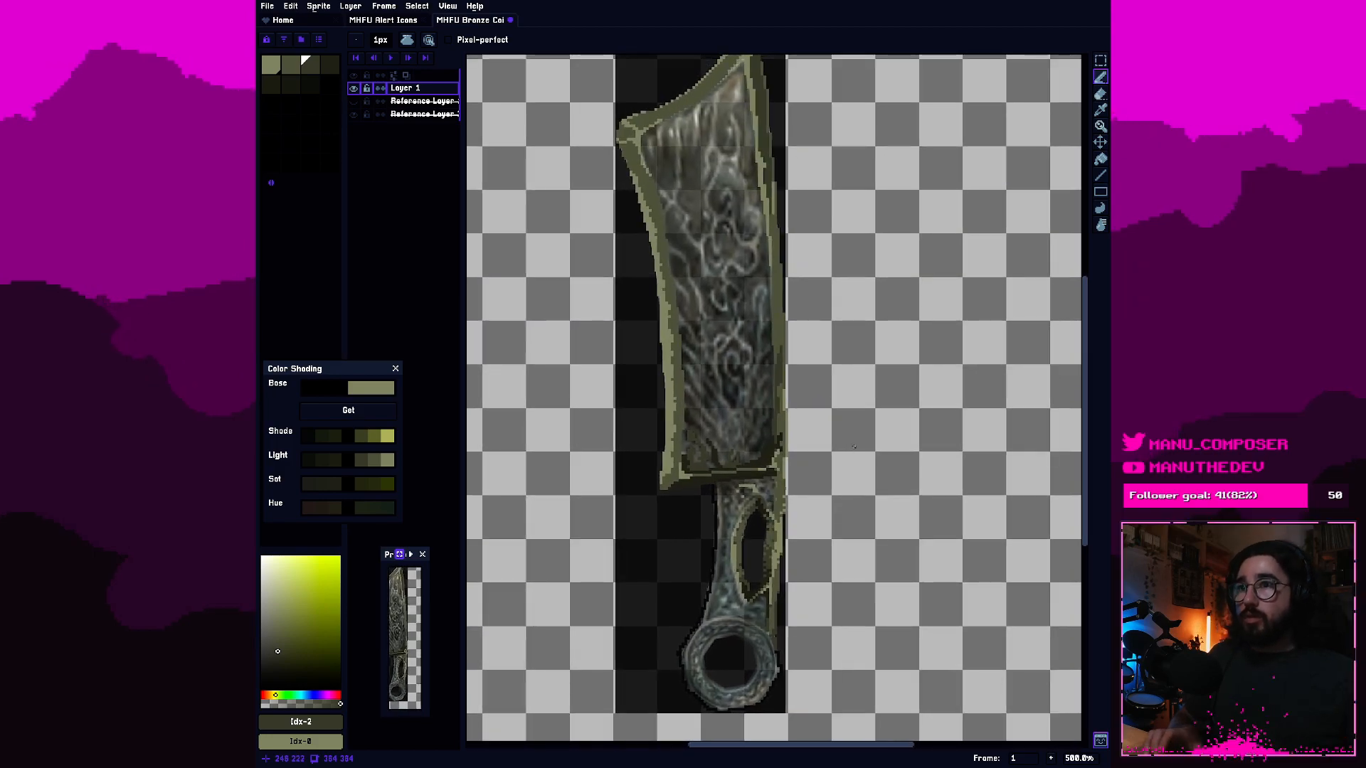
key("ctrl+s")
Dither second-swatch pixels into the light rim along the middle of the blade's left edge.
left_click_drag(767, 339, 799, 412)
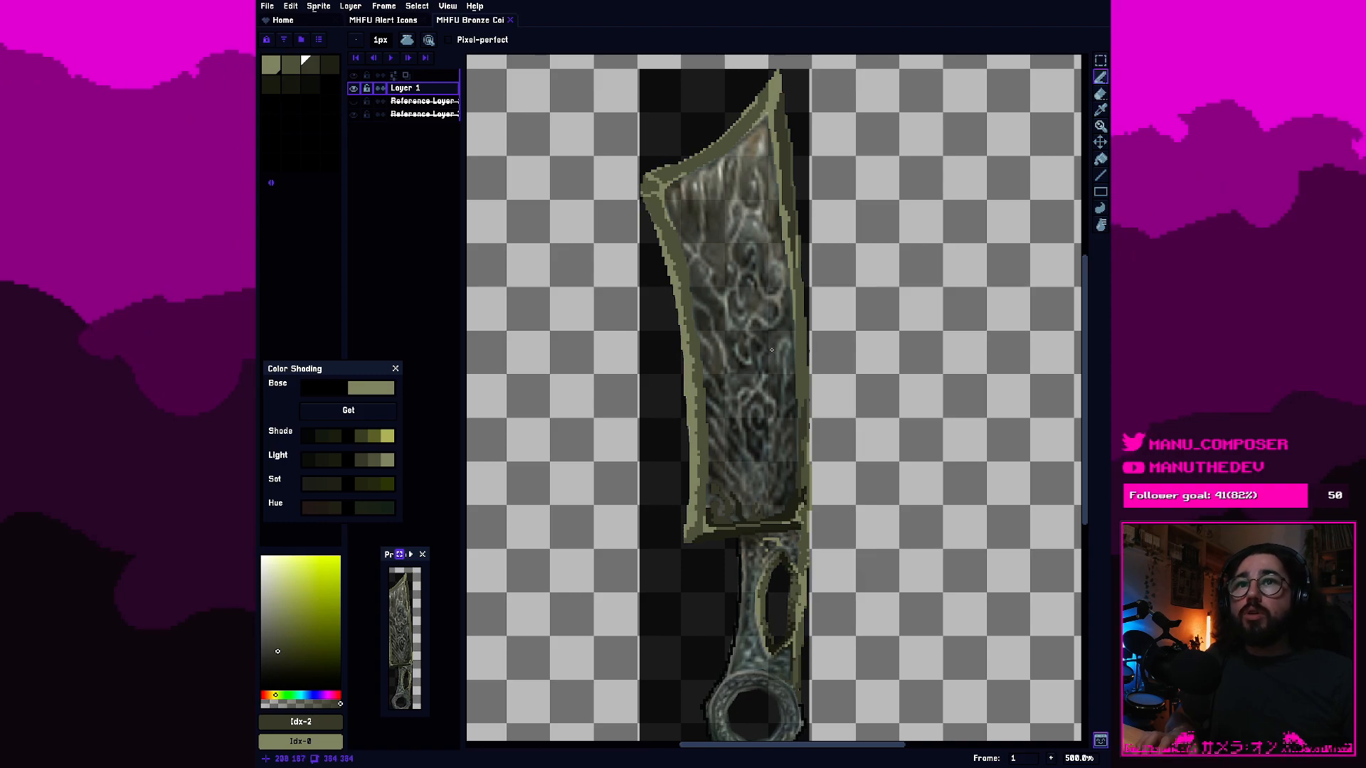
scroll(789, 349, "up", 5)
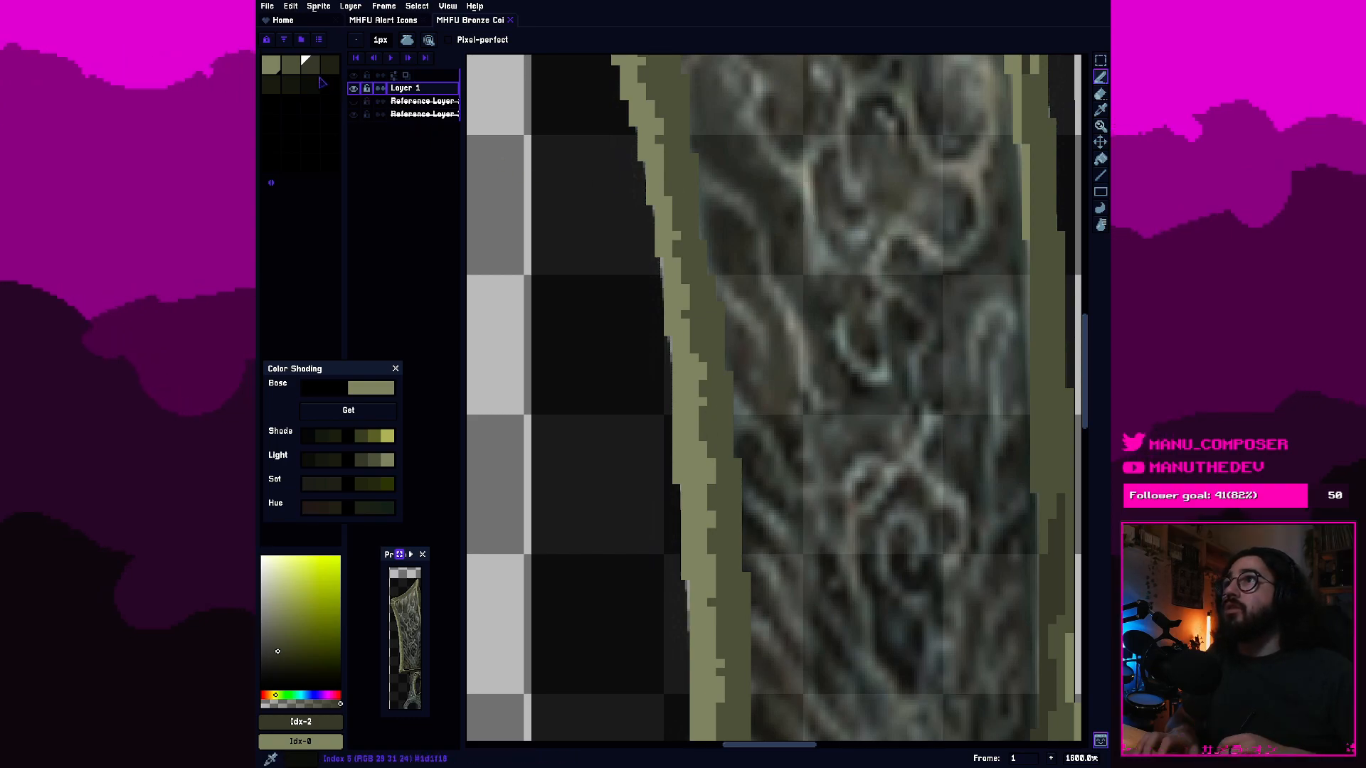
left_click(291, 65)
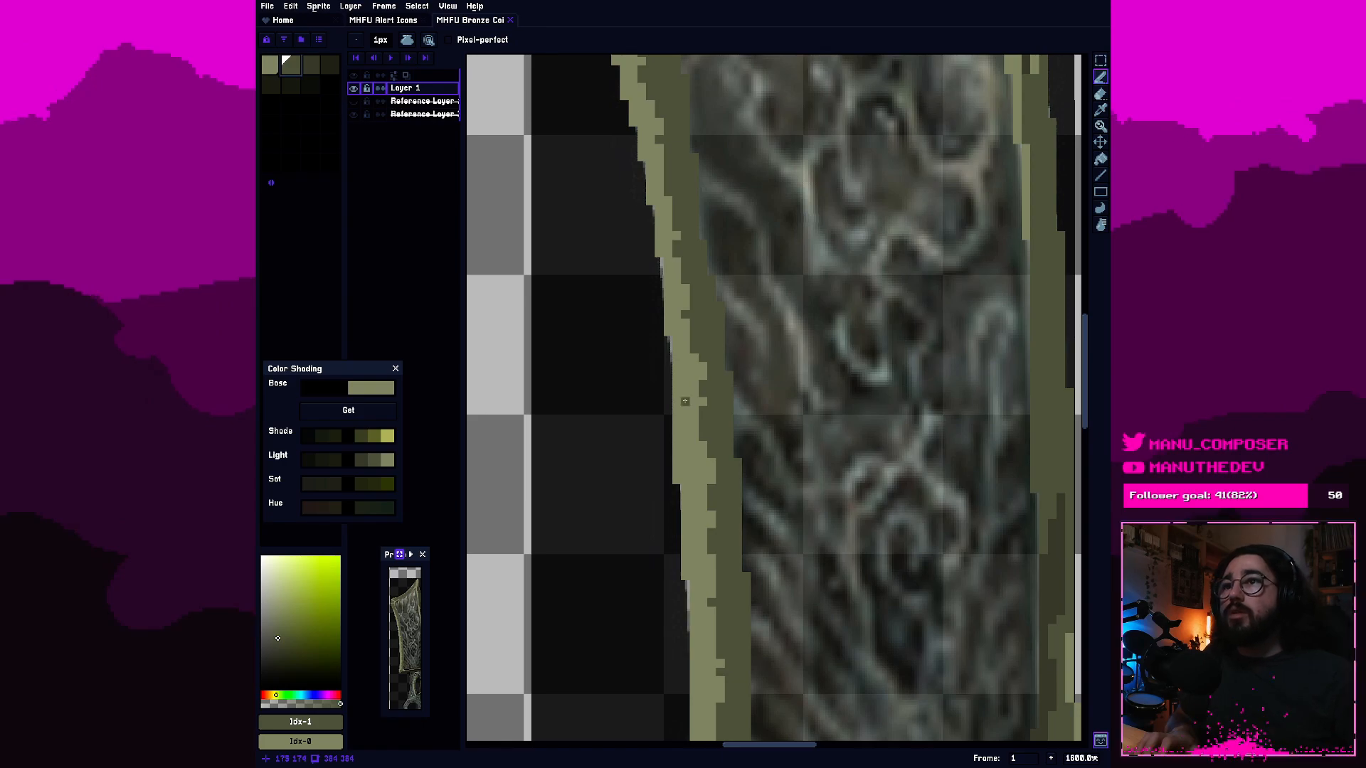
scroll(502, 327, "up", 3)
left_click(554, 258)
mouse_move(577, 304)
left_mouse_down()
mouse_move(597, 326)
mouse_move(707, 246)
left_mouse_up()
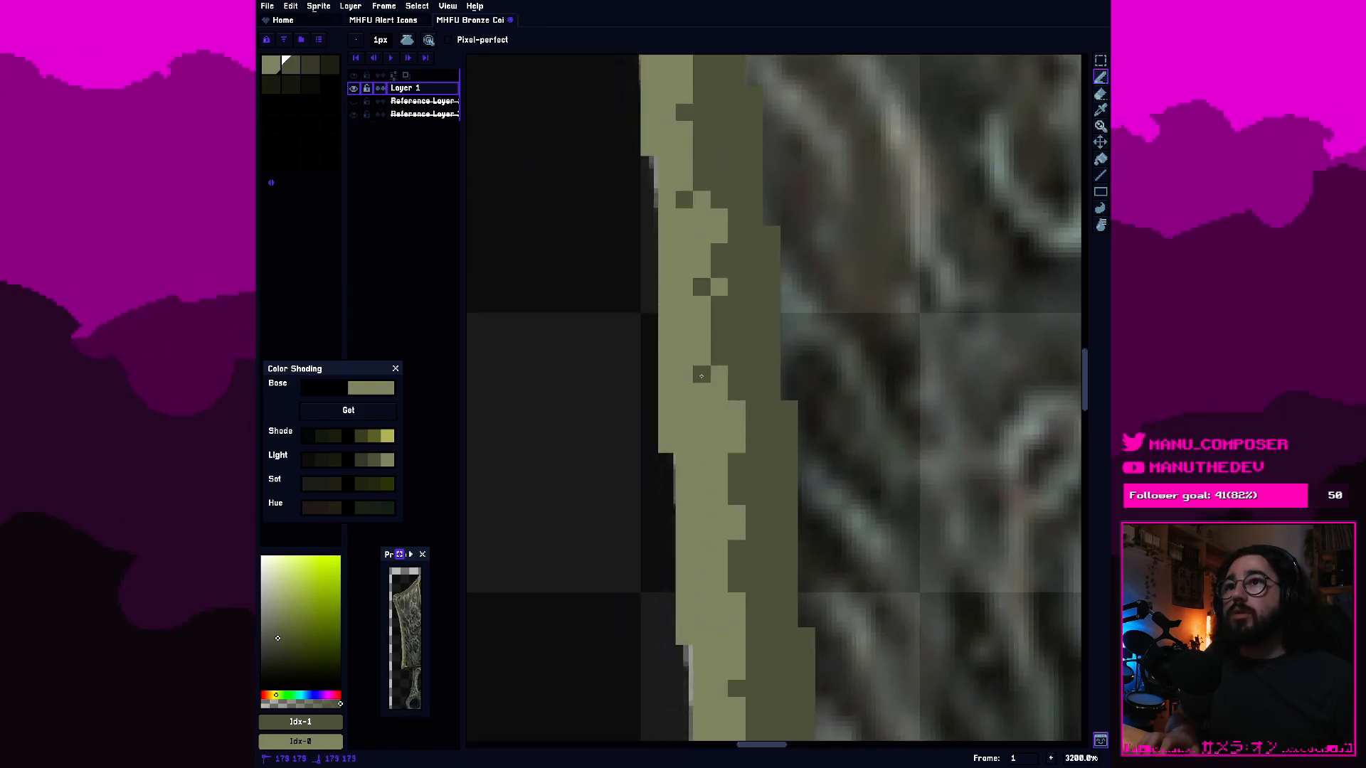
left_click(720, 444)
Continue the second-swatch dithering down the blade's left rim to its lower corner.
scroll(720, 445, "down", 6)
scroll(724, 500, "up", 3)
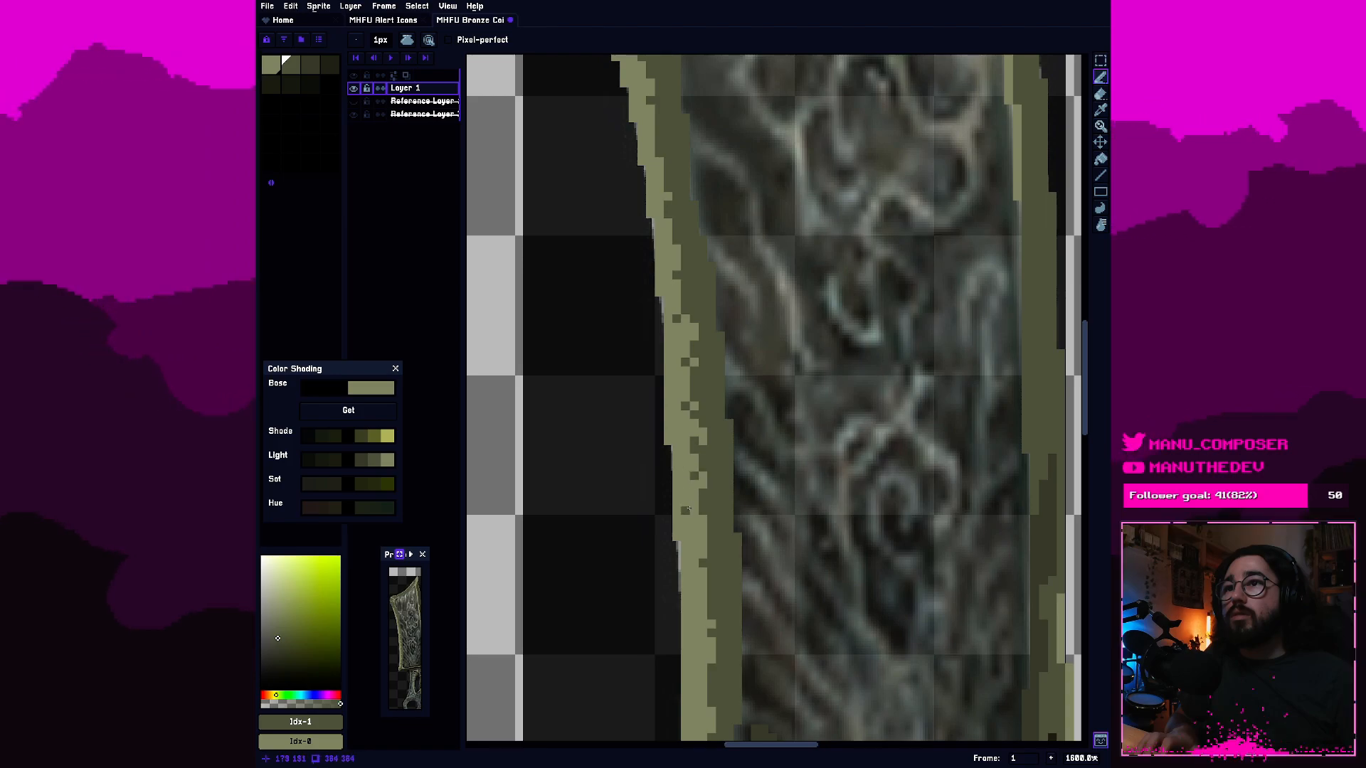
left_click(691, 509)
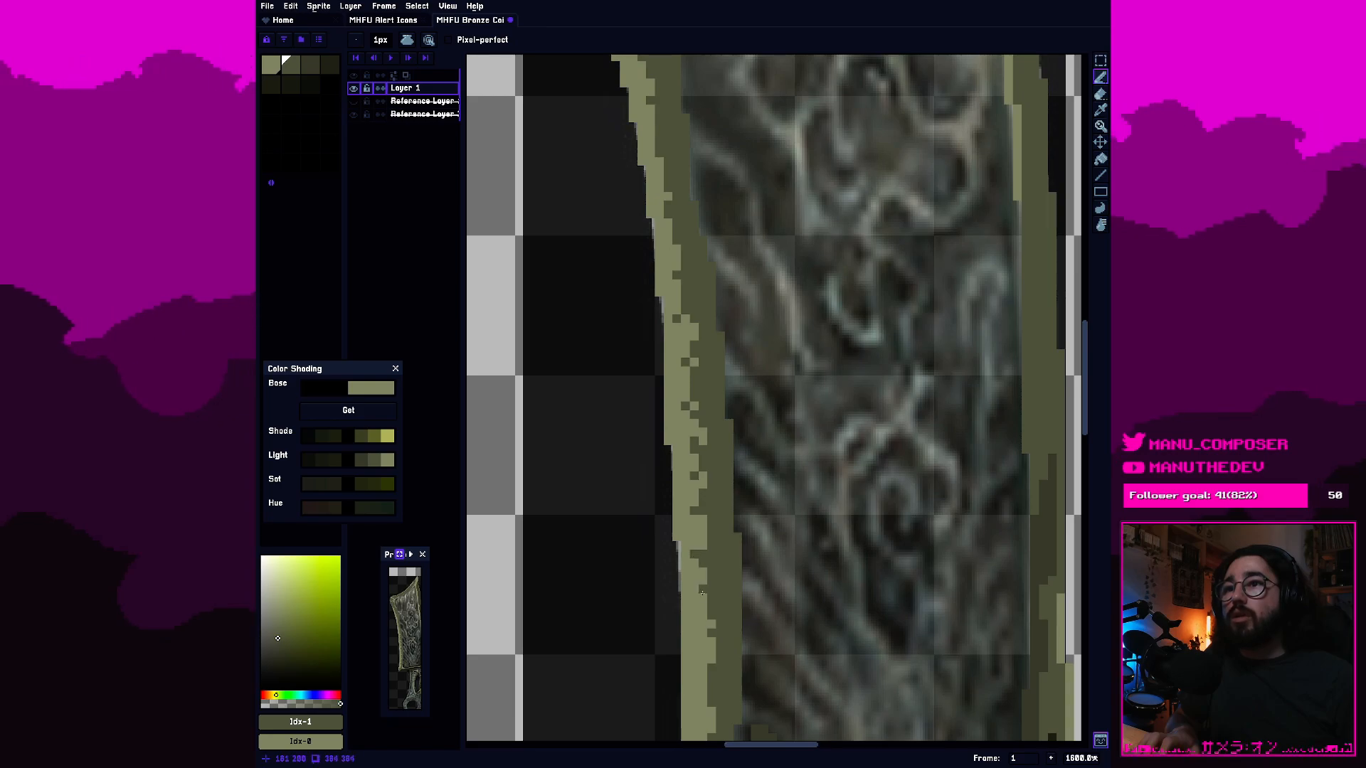
scroll(700, 588, "down", 3)
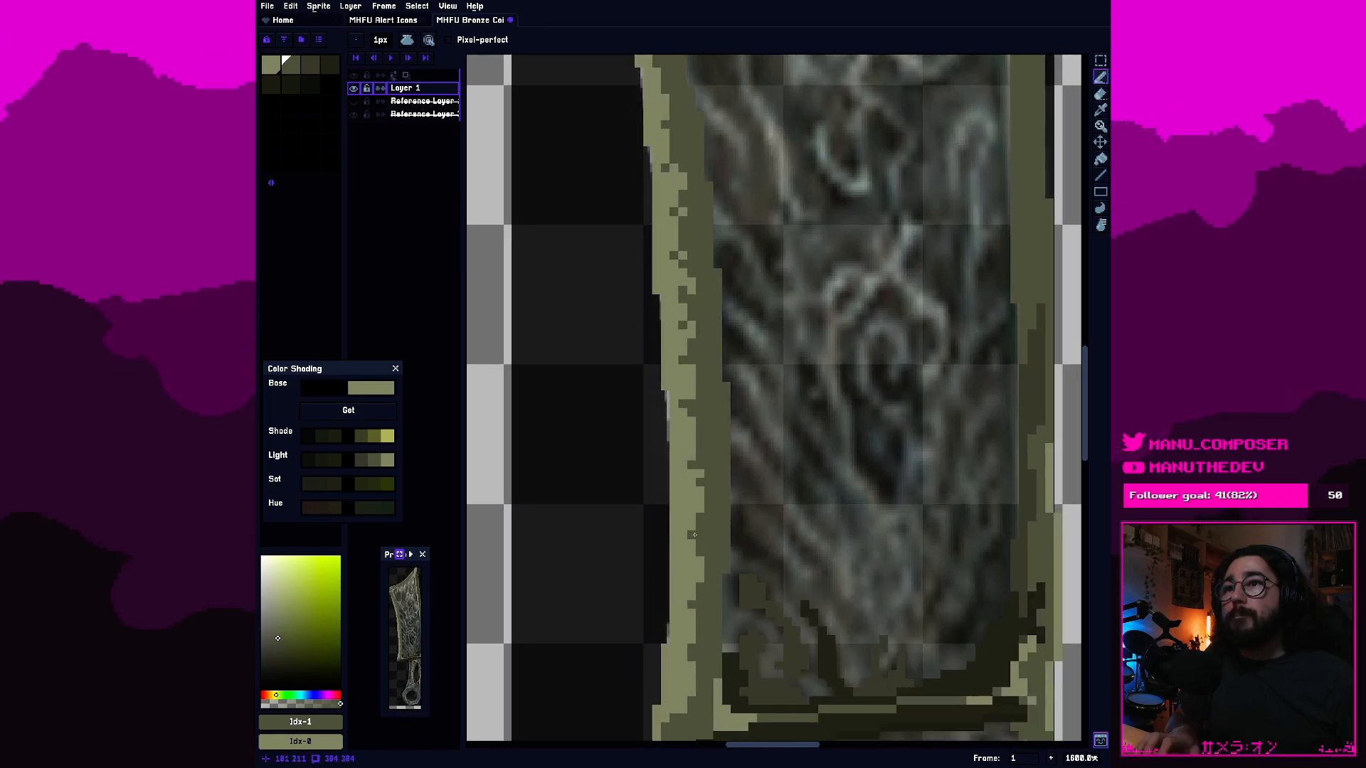
scroll(696, 484, "down", 2)
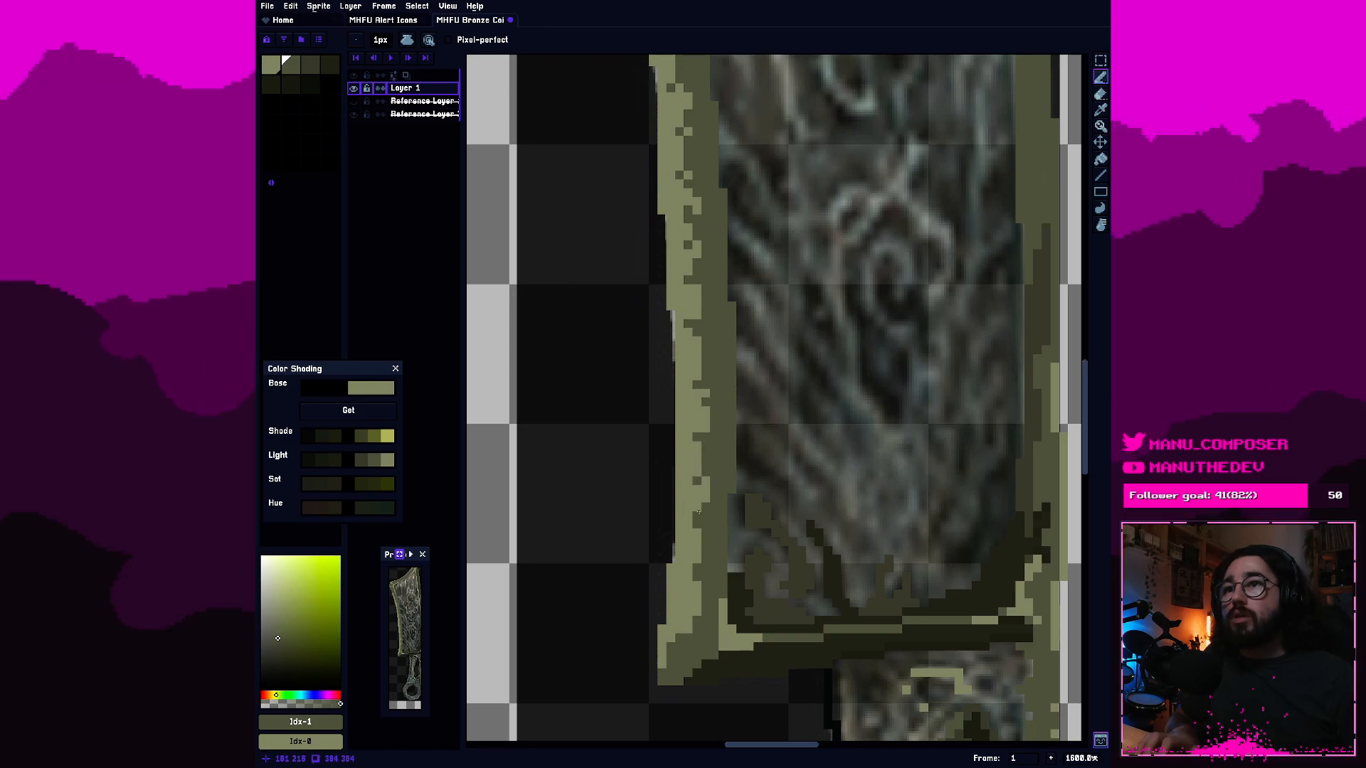
scroll(695, 484, "up", 2)
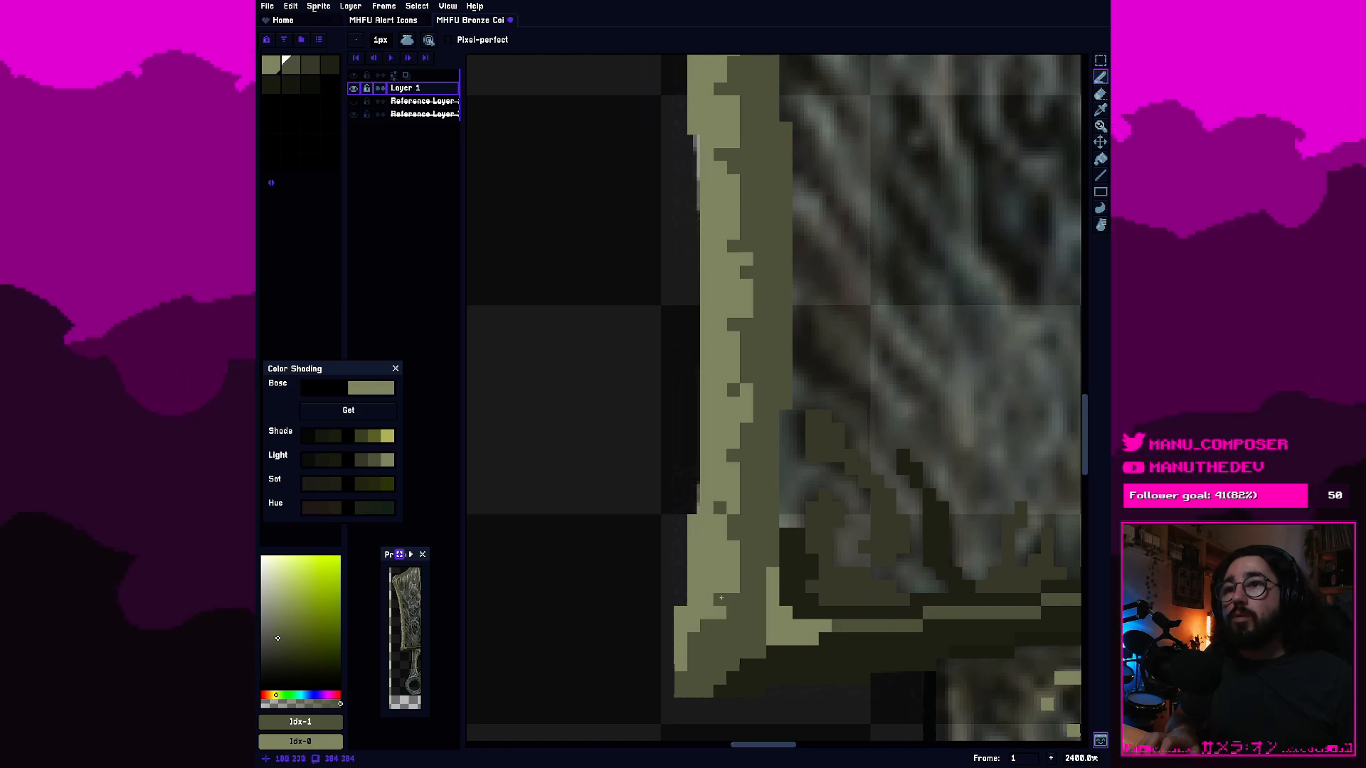
scroll(758, 335, "down", 5)
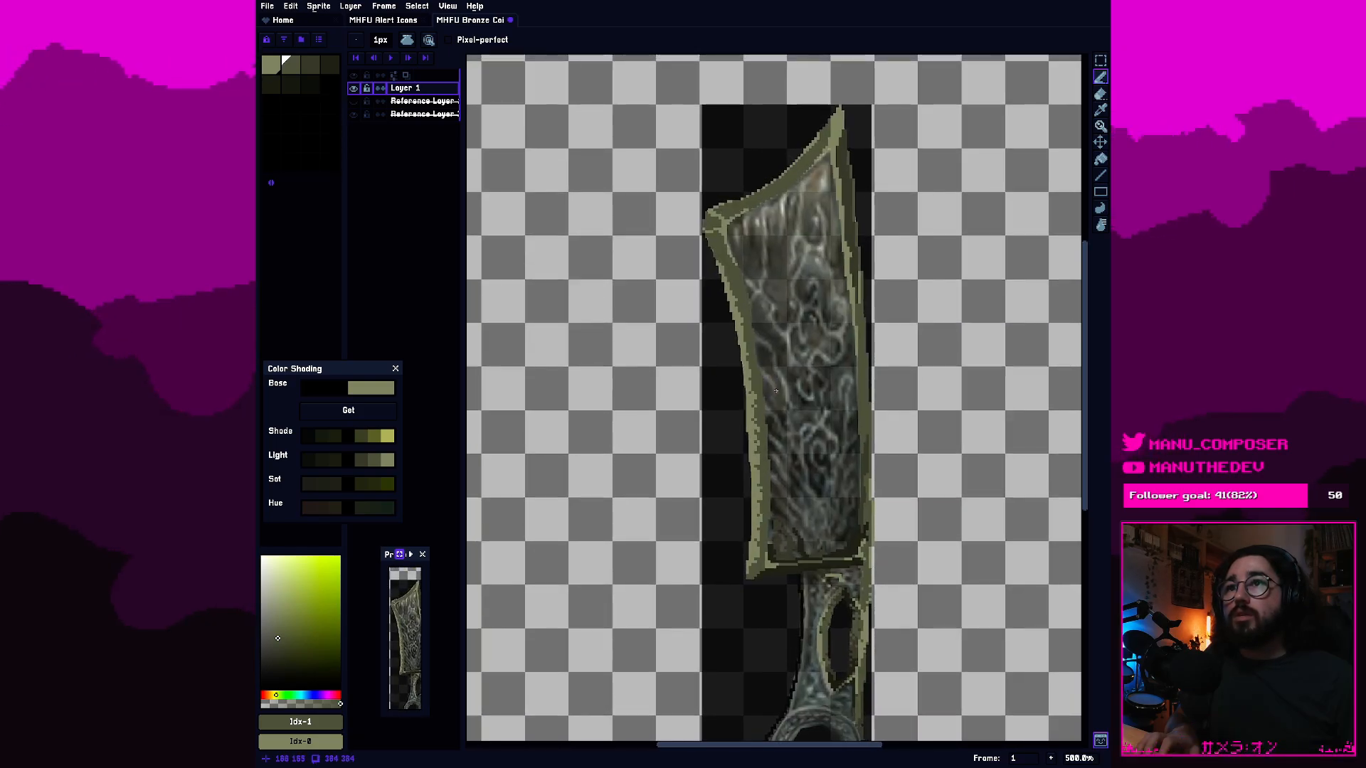
Dither second-swatch pixels into the upper part of the blade's left rim, working up toward the upper-left corner.
scroll(760, 301, "up", 5)
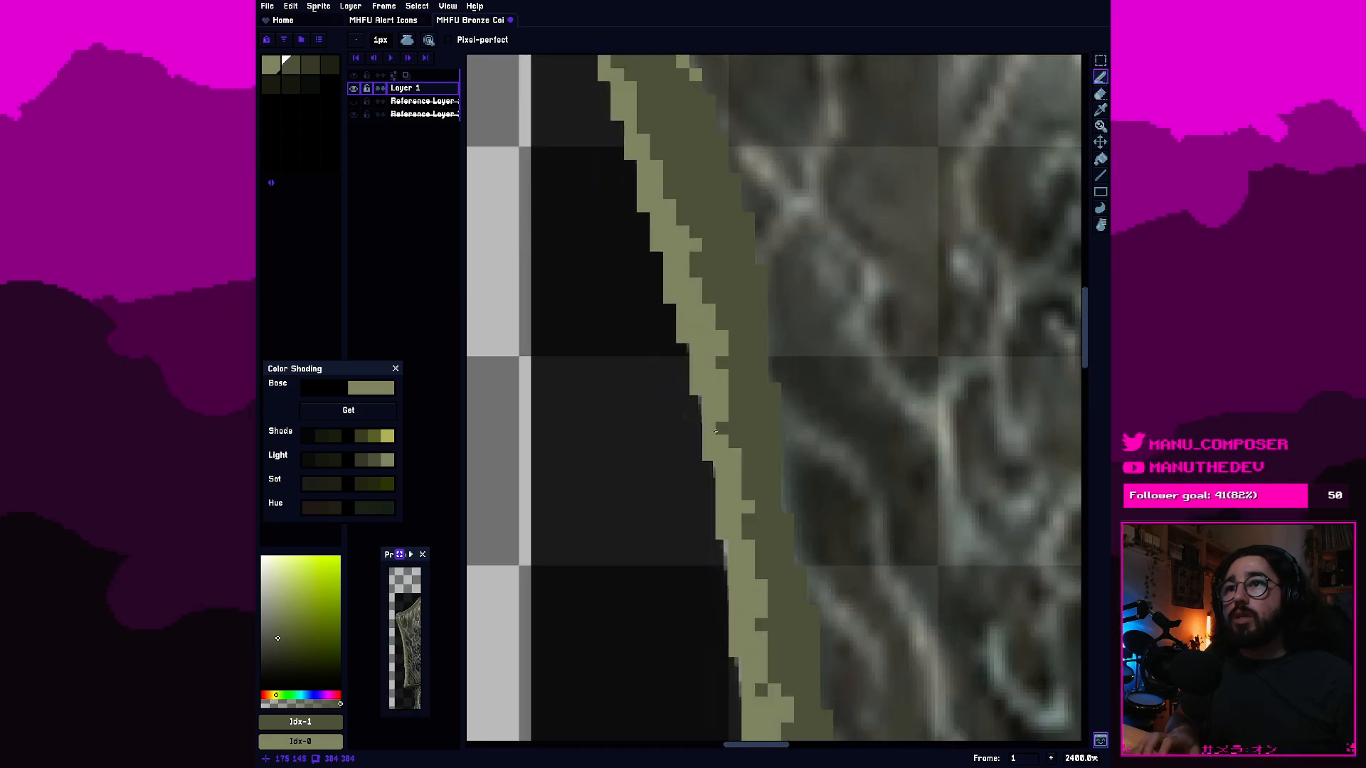
left_click_drag(706, 288, 747, 402)
left_click(724, 358)
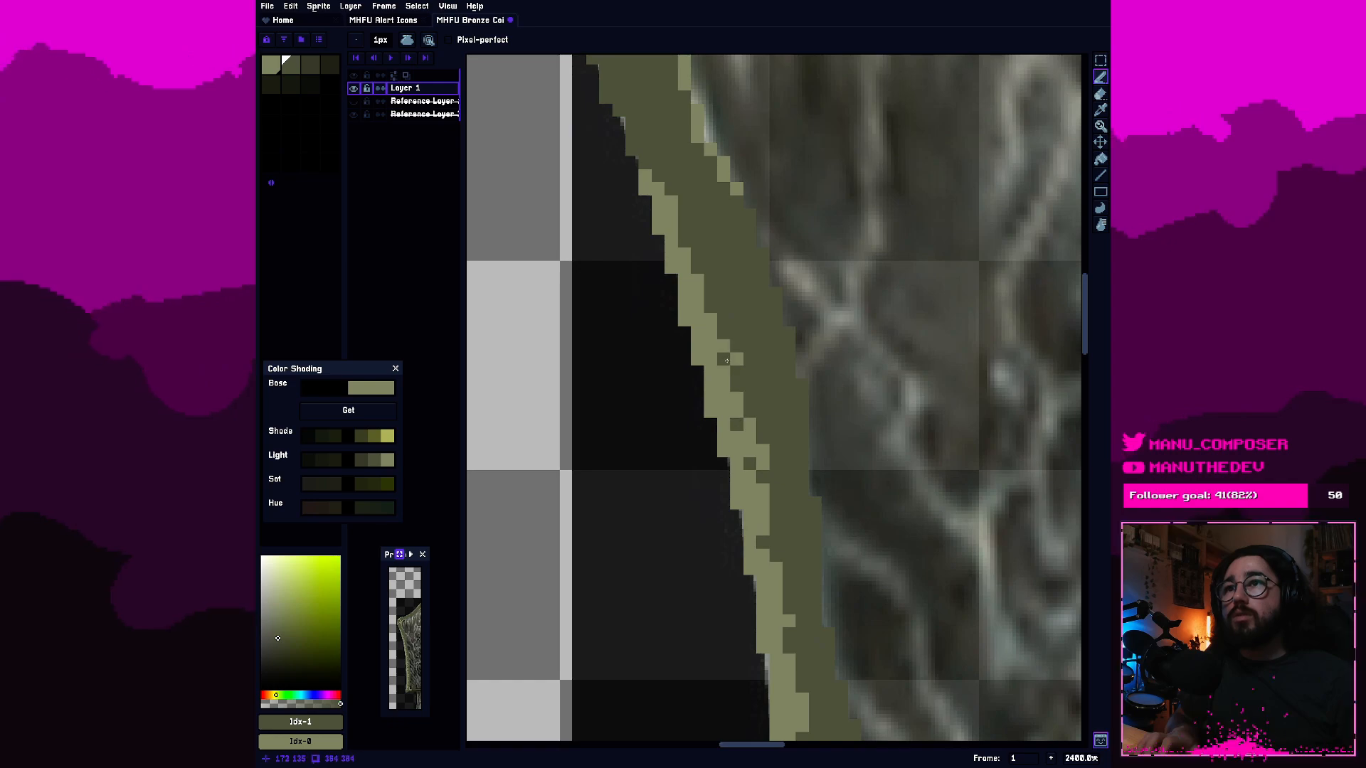
left_click_drag(698, 294, 758, 426)
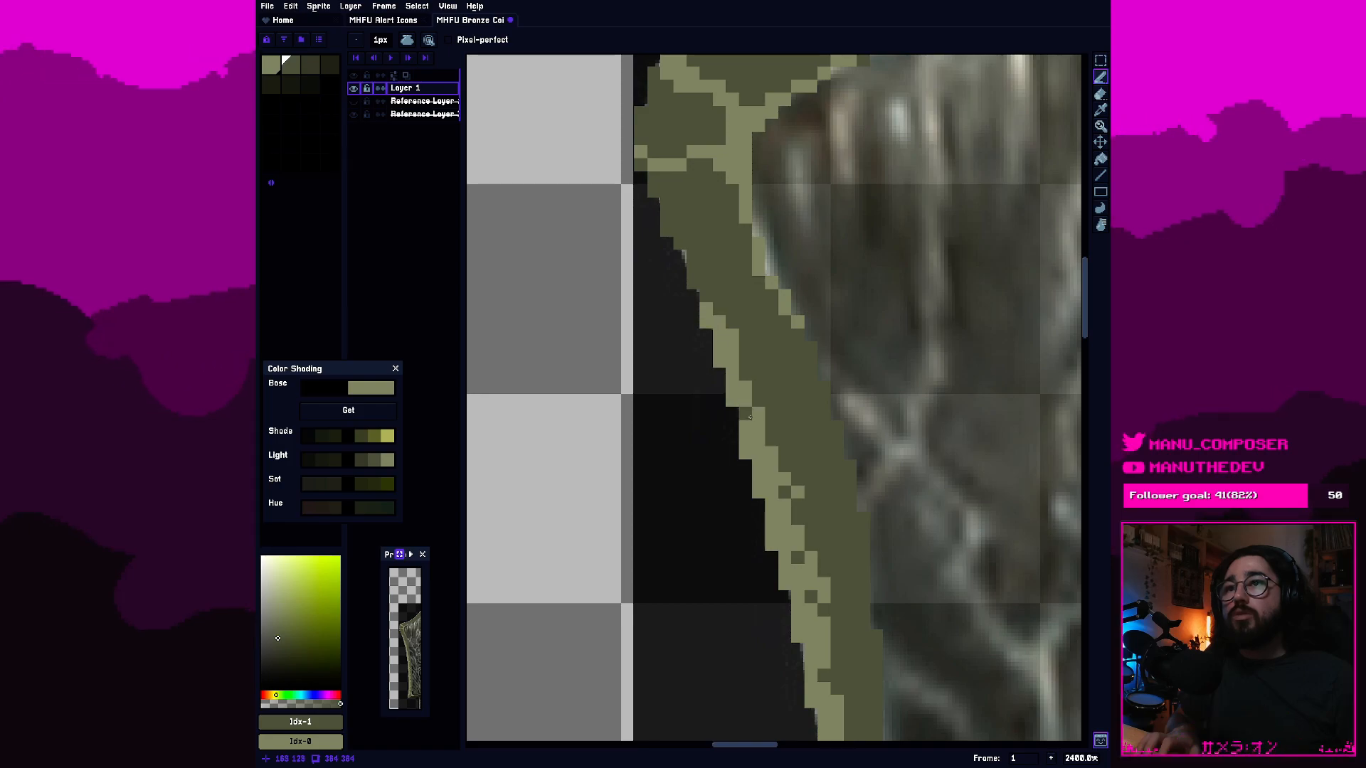
scroll(741, 264, "down", 5)
left_click_drag(739, 280, 700, 362)
scroll(700, 362, "up", 5)
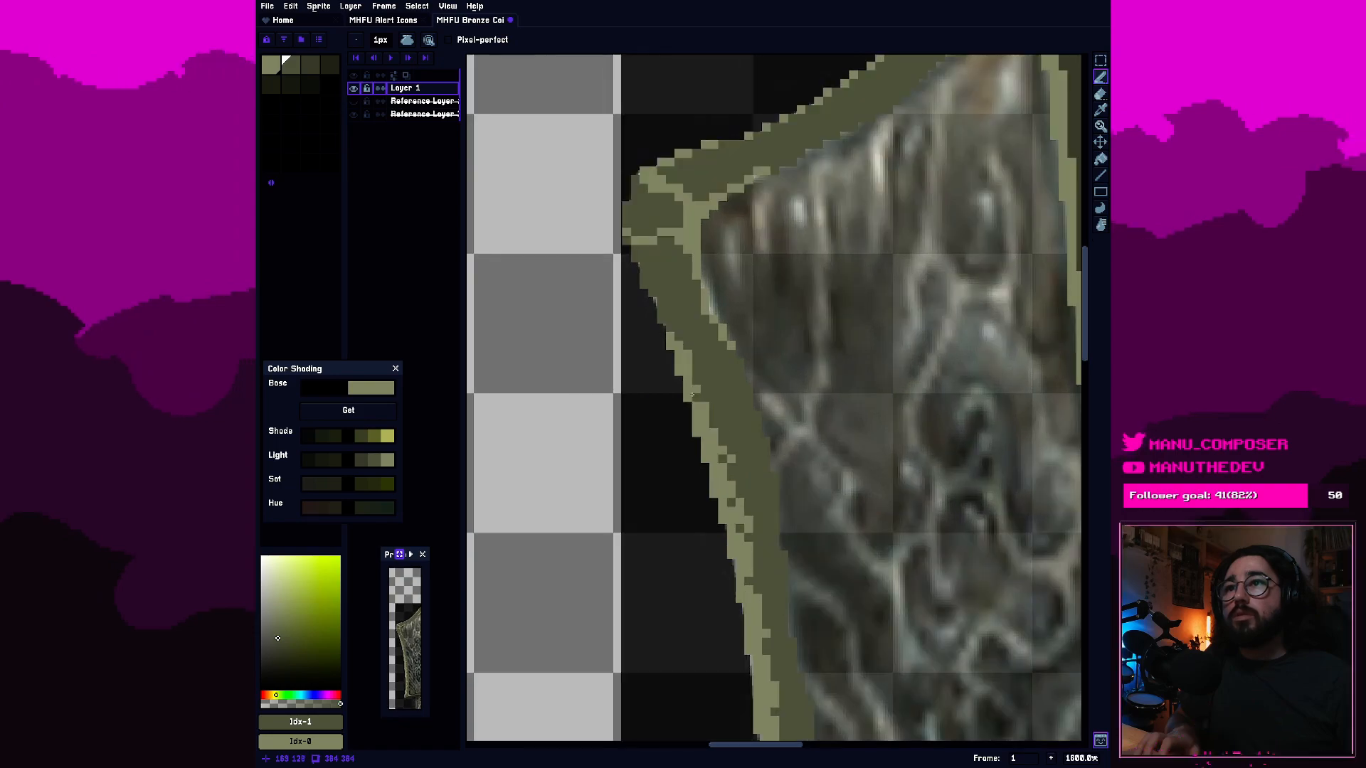
scroll(744, 492, "down", 5)
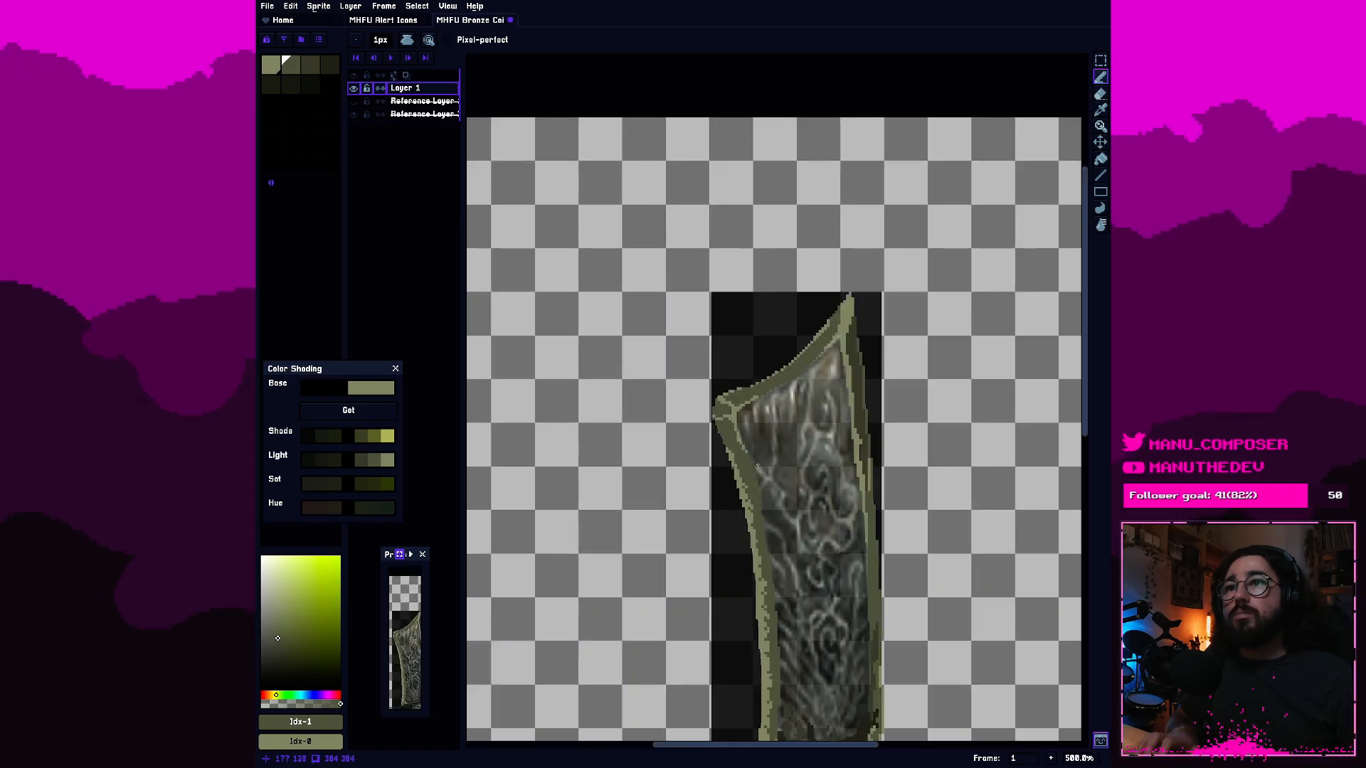
scroll(748, 457, "up", 5)
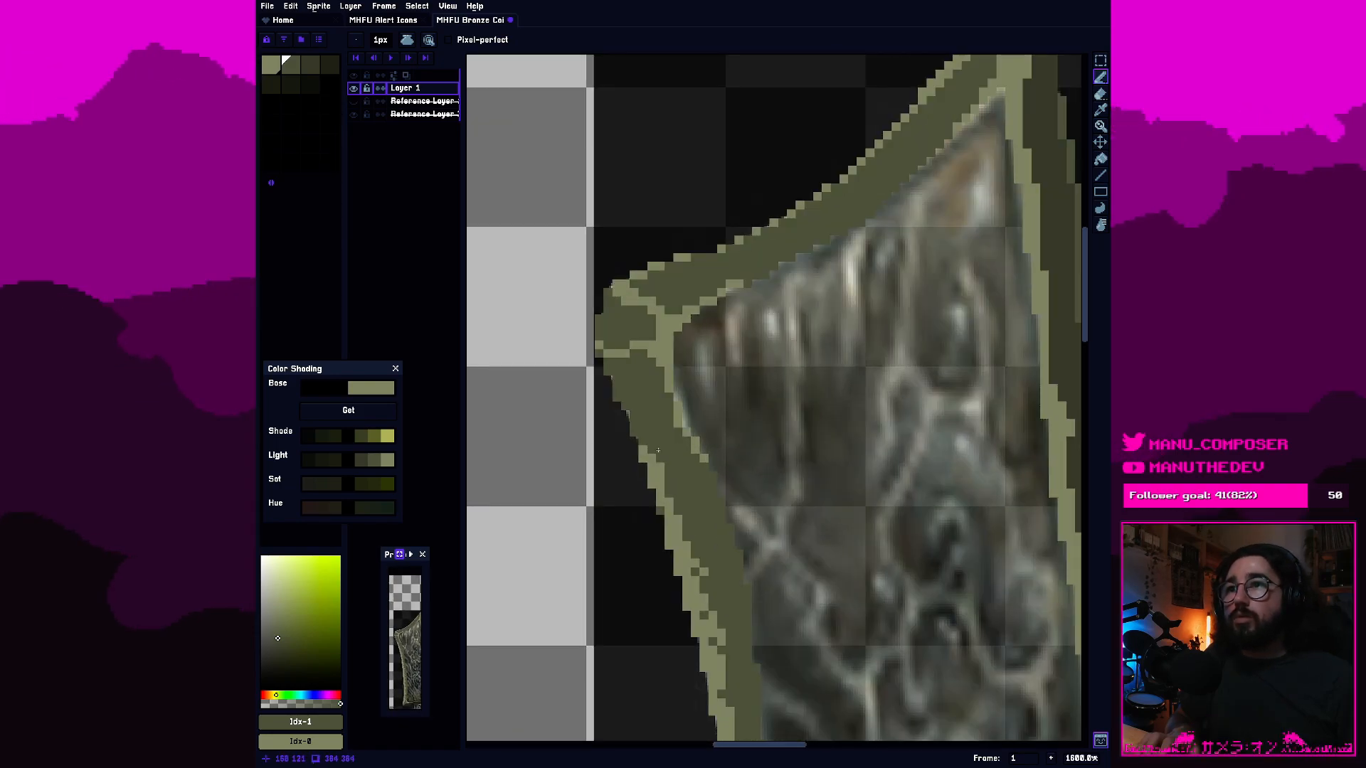
Shade the lower-left corner of the blade's rim with the third swatch, undoing a stray stroke.
scroll(697, 523, "down", 6)
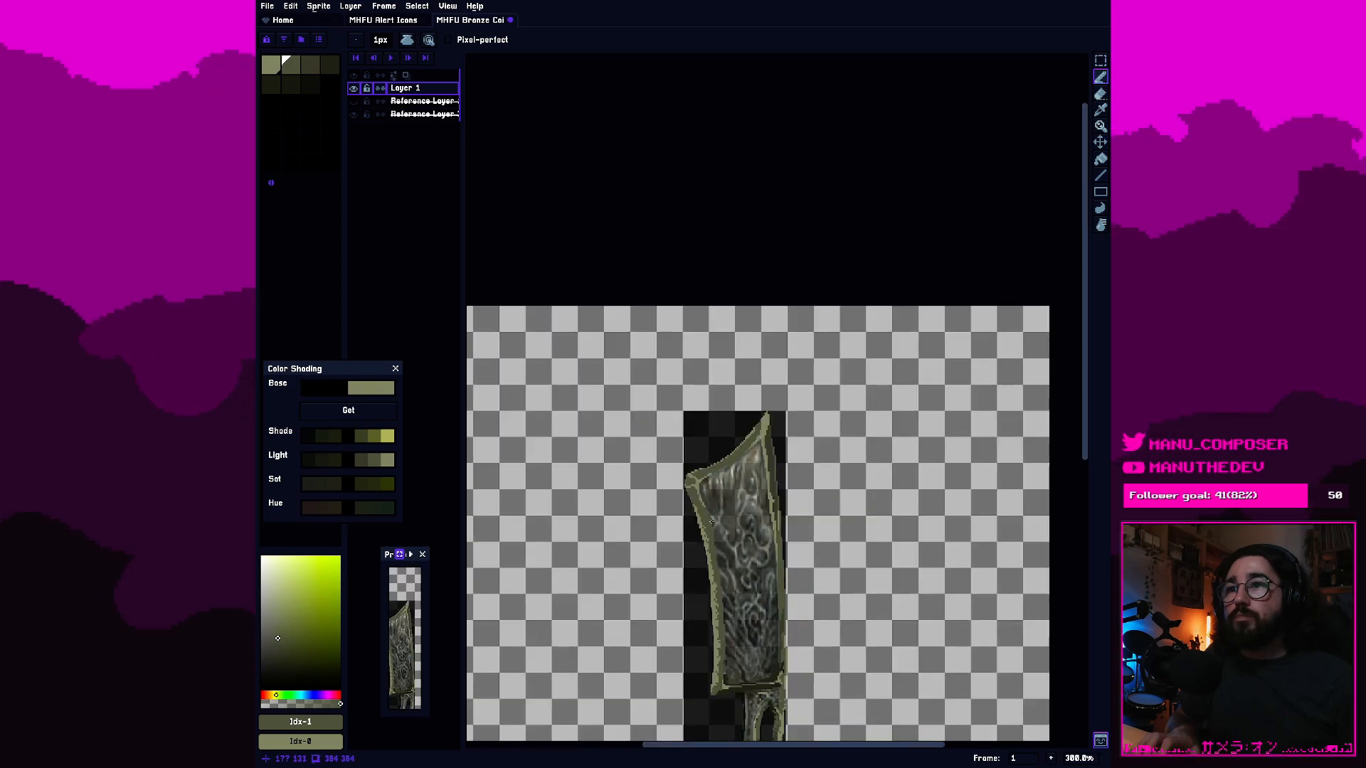
scroll(710, 519, "up", 4)
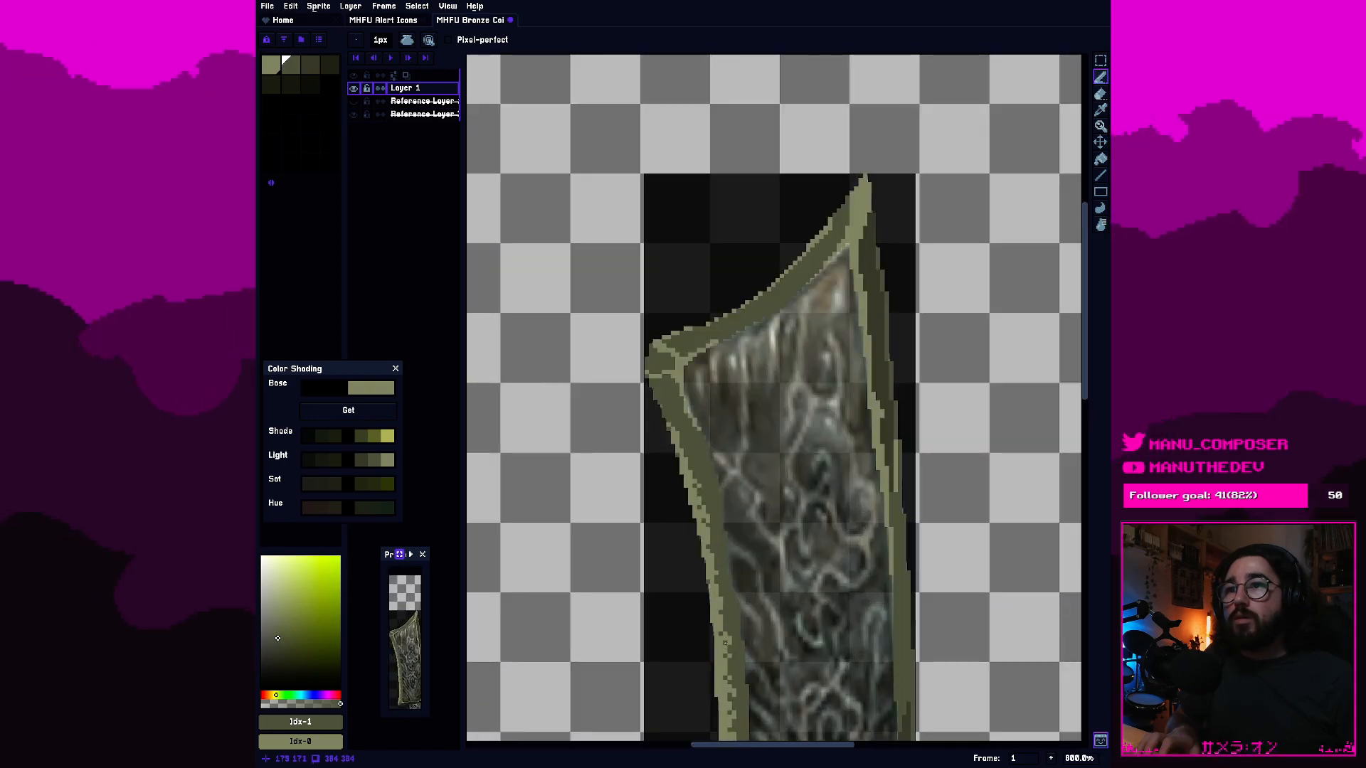
left_click_drag(725, 695, 731, 496)
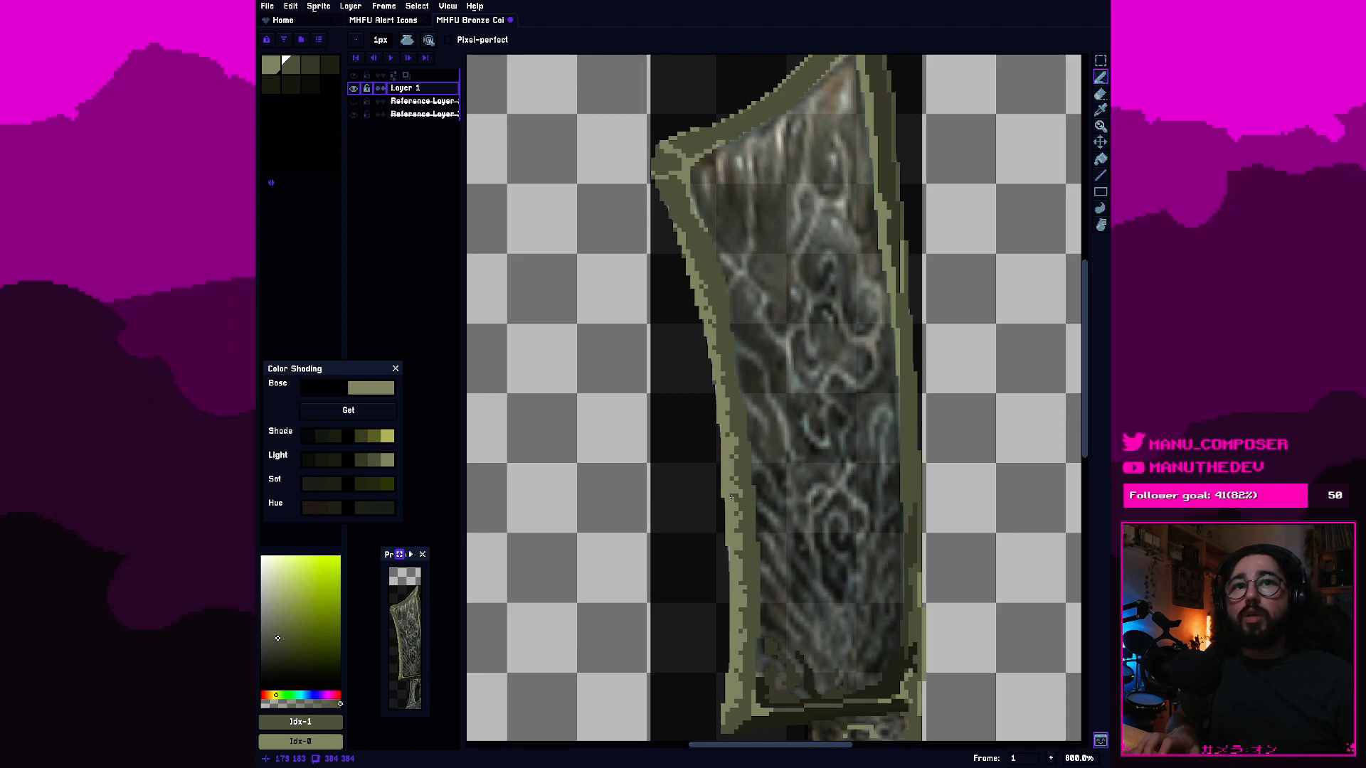
scroll(737, 507, "up", 2)
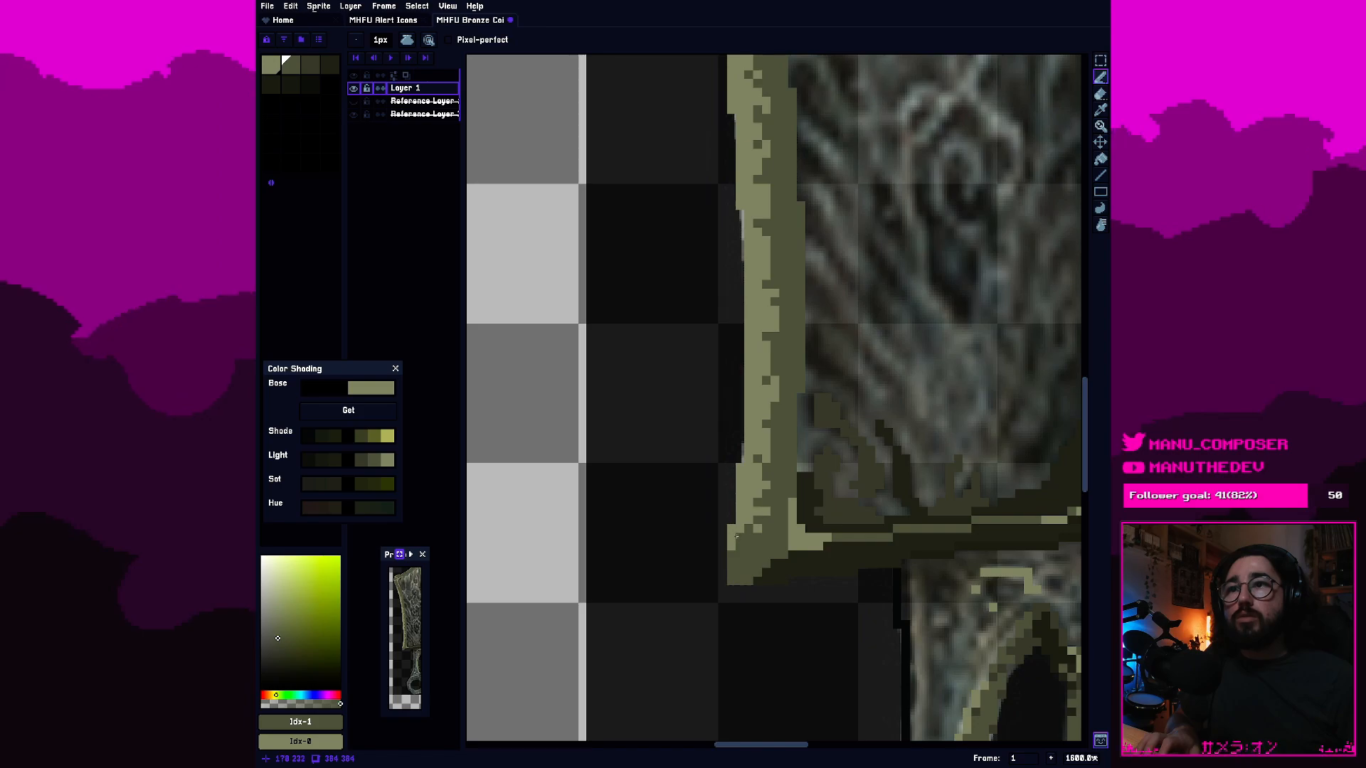
left_click(310, 65)
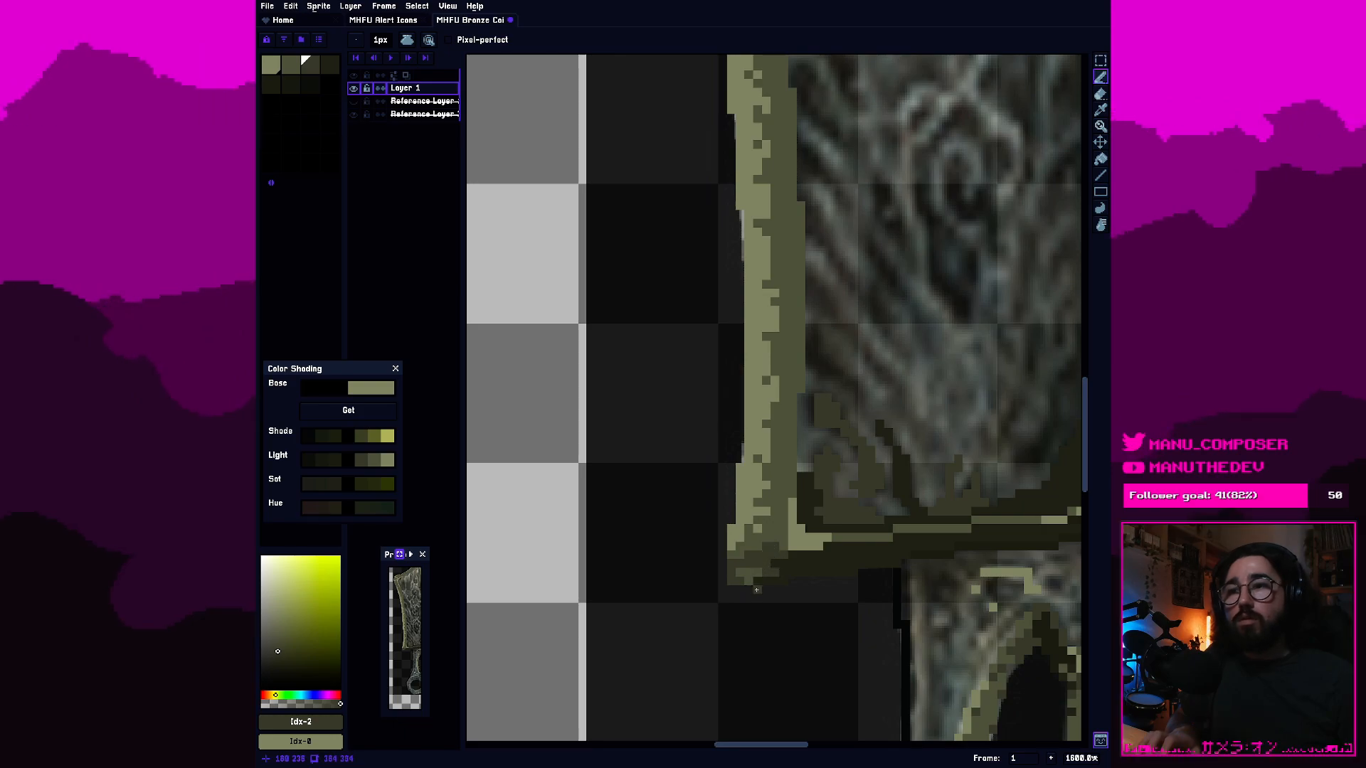
key("ctrl+z")
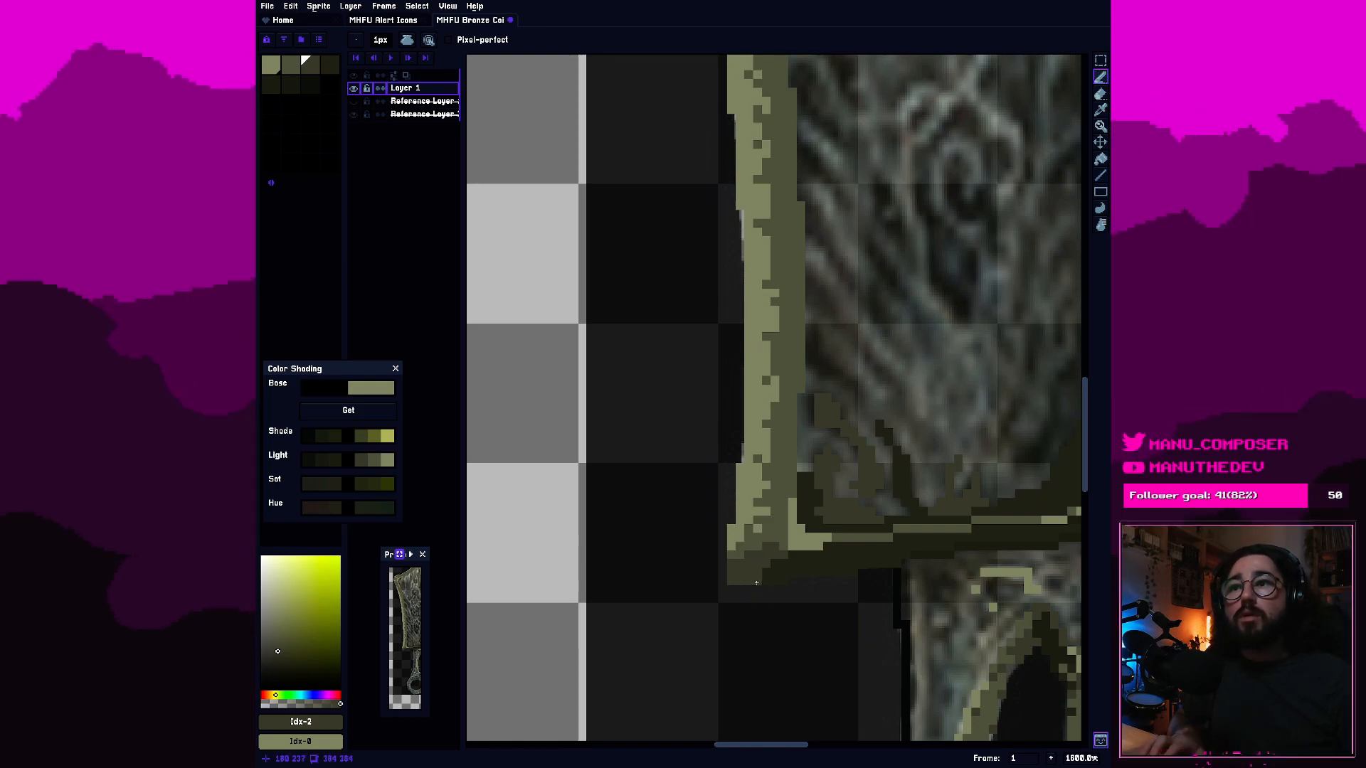
Dither third-swatch pixels between the shaded lower-left corner and the adjoining dark bottom rim and second-swatch rim.
scroll(756, 583, "down", 2)
scroll(826, 560, "up", 1)
scroll(826, 560, "up", 2)
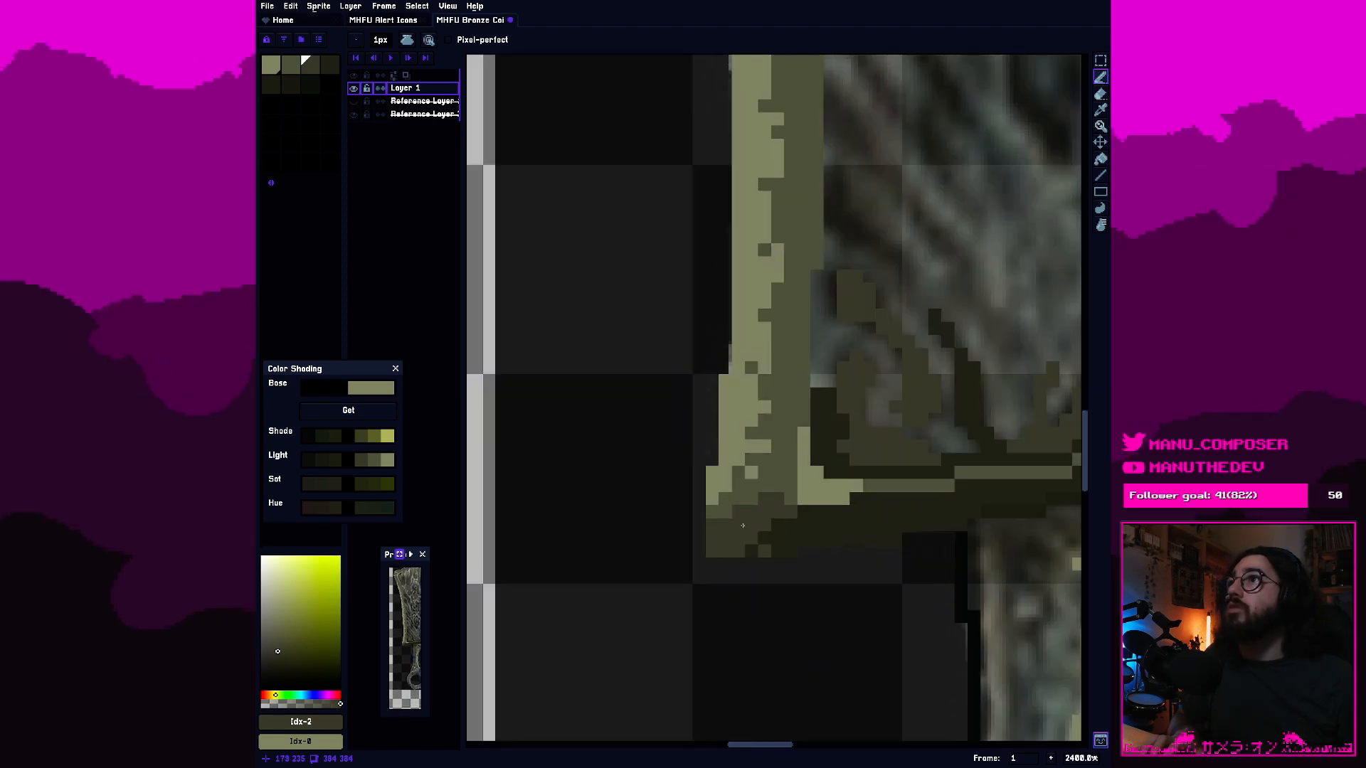
left_click(799, 545, "alt")
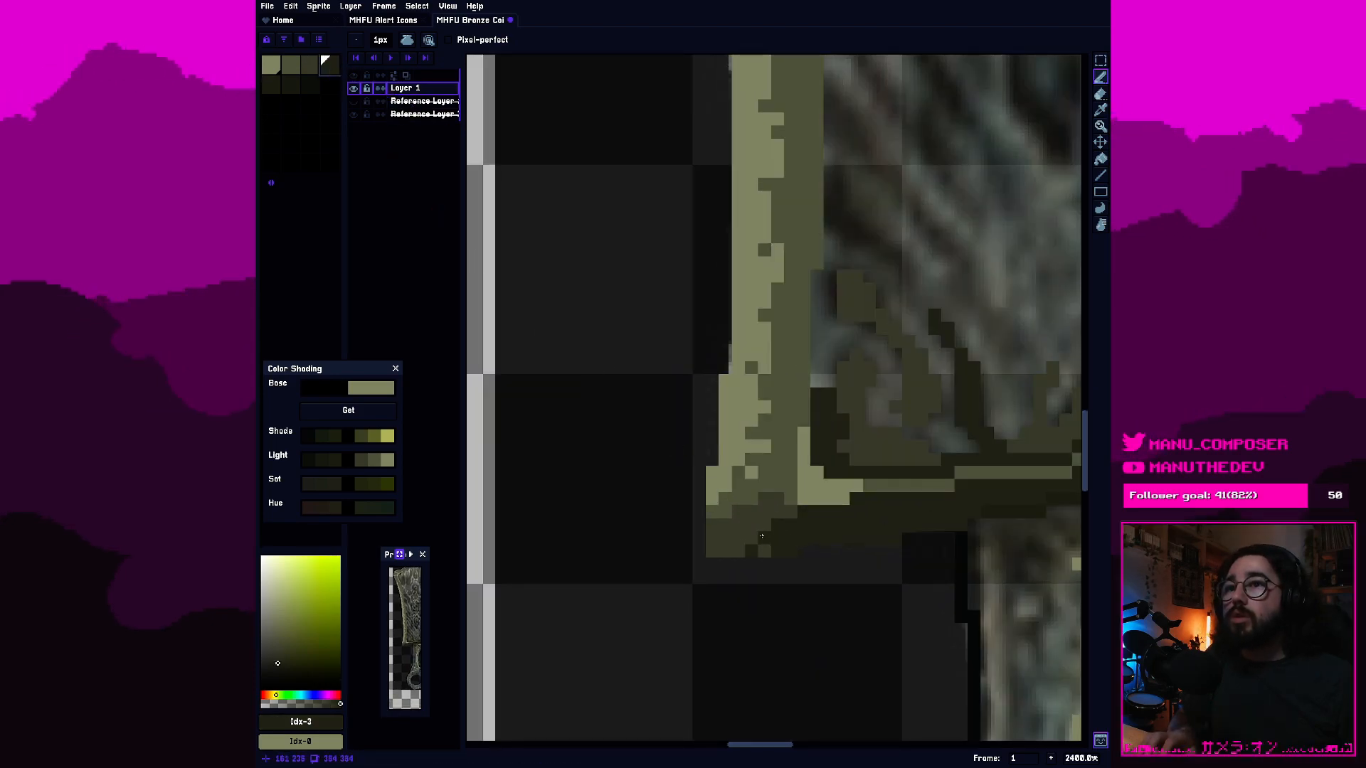
left_click(310, 67)
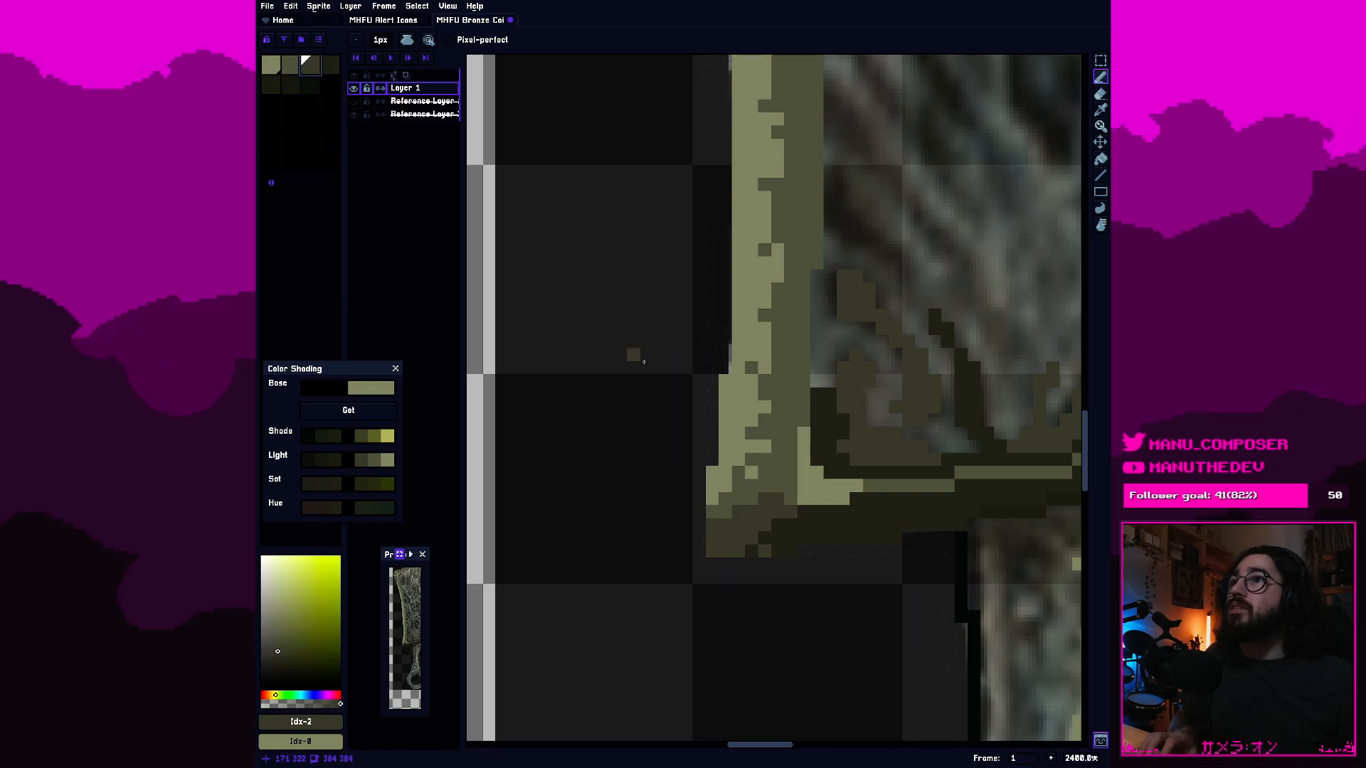
left_click_drag(777, 535, 792, 543)
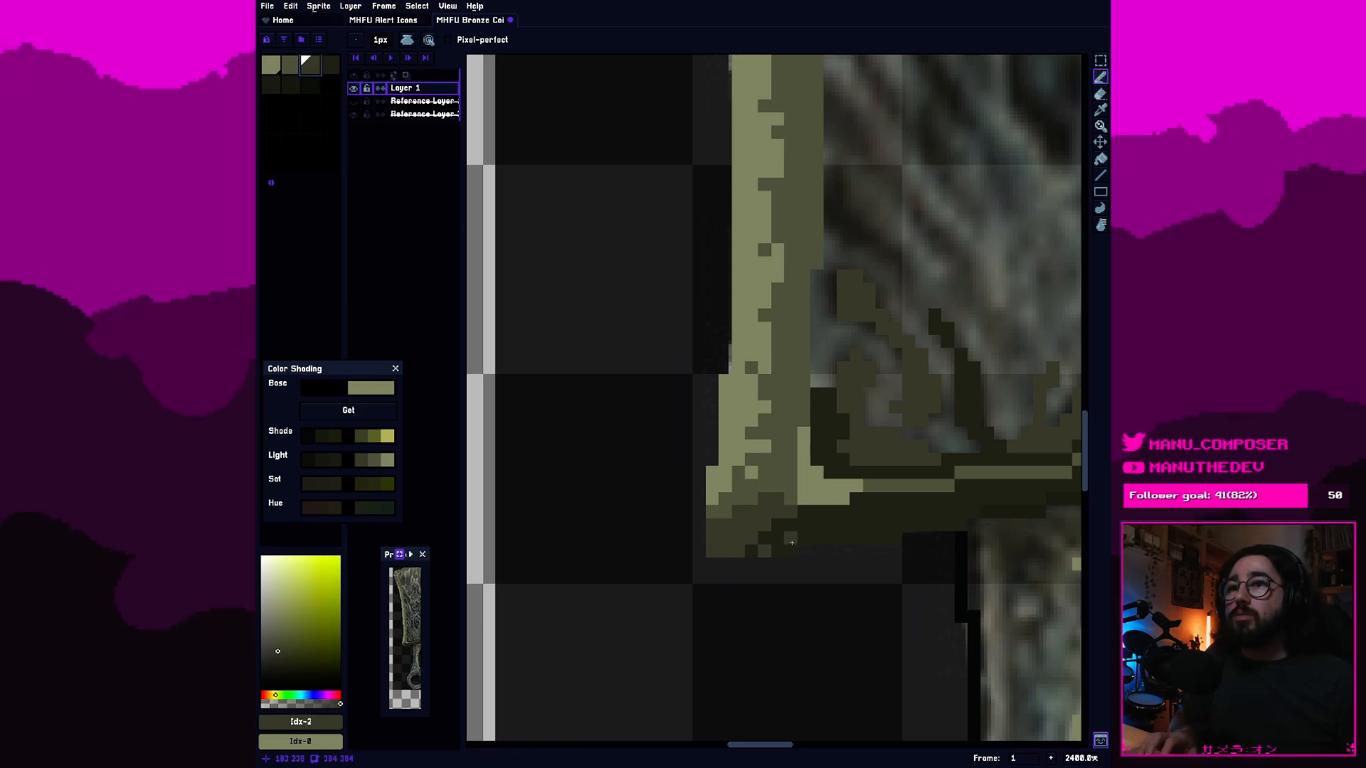
scroll(789, 544, "up", 5)
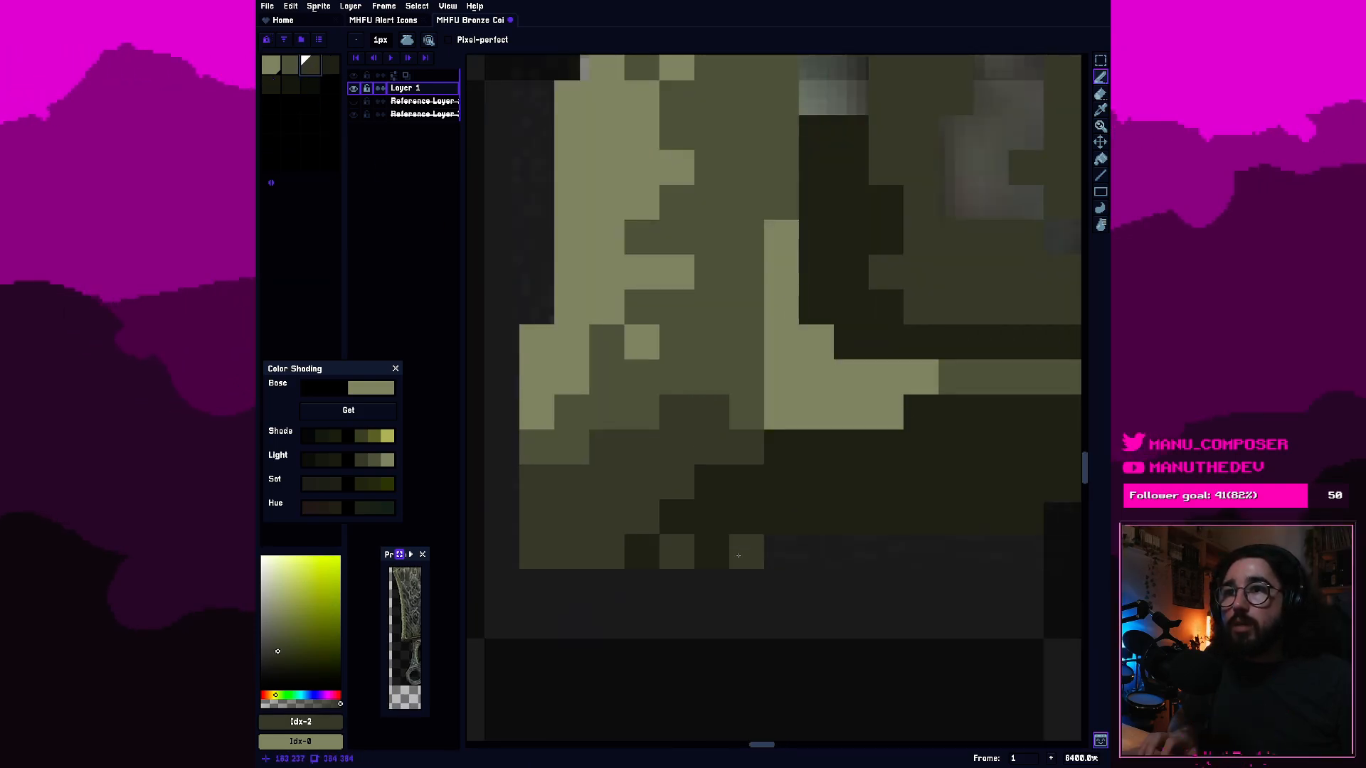
left_click(781, 481)
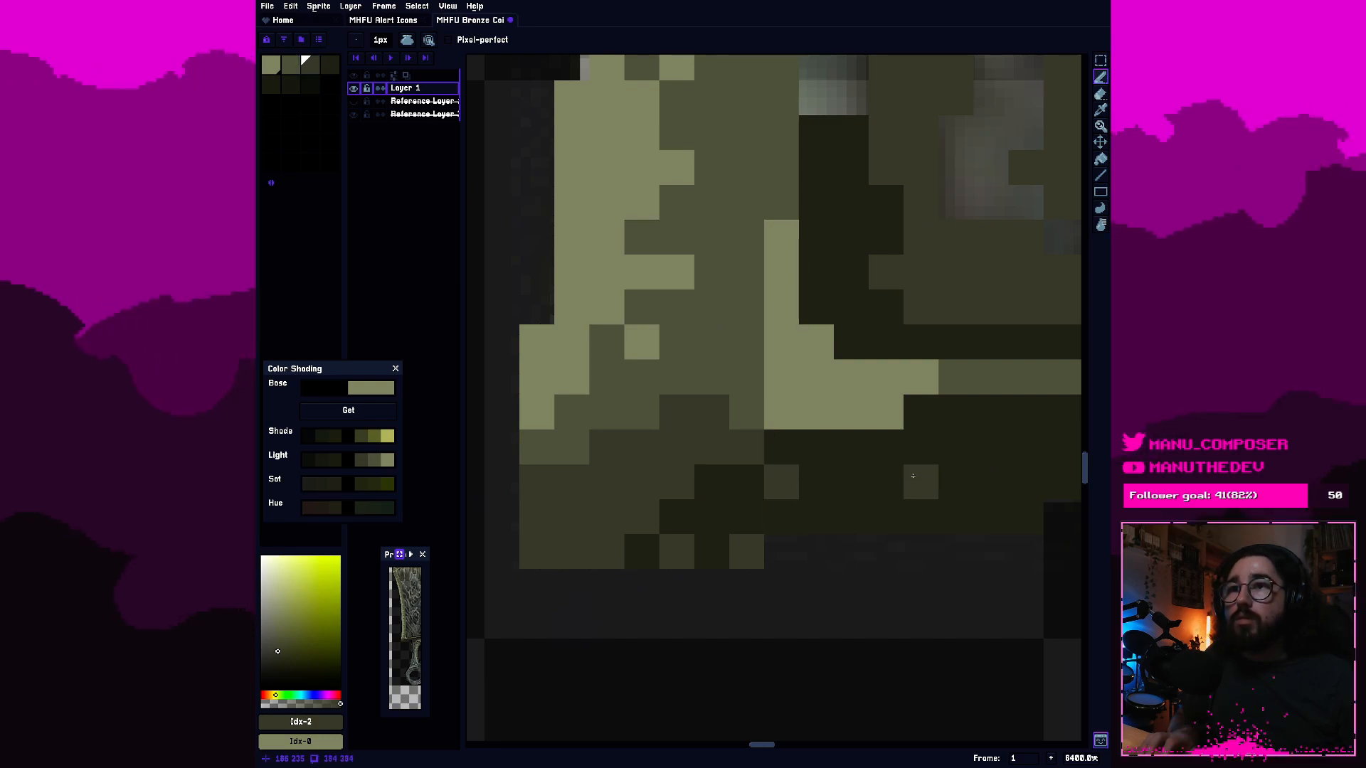
scroll(915, 480, "down", 2)
scroll(884, 462, "up", 4)
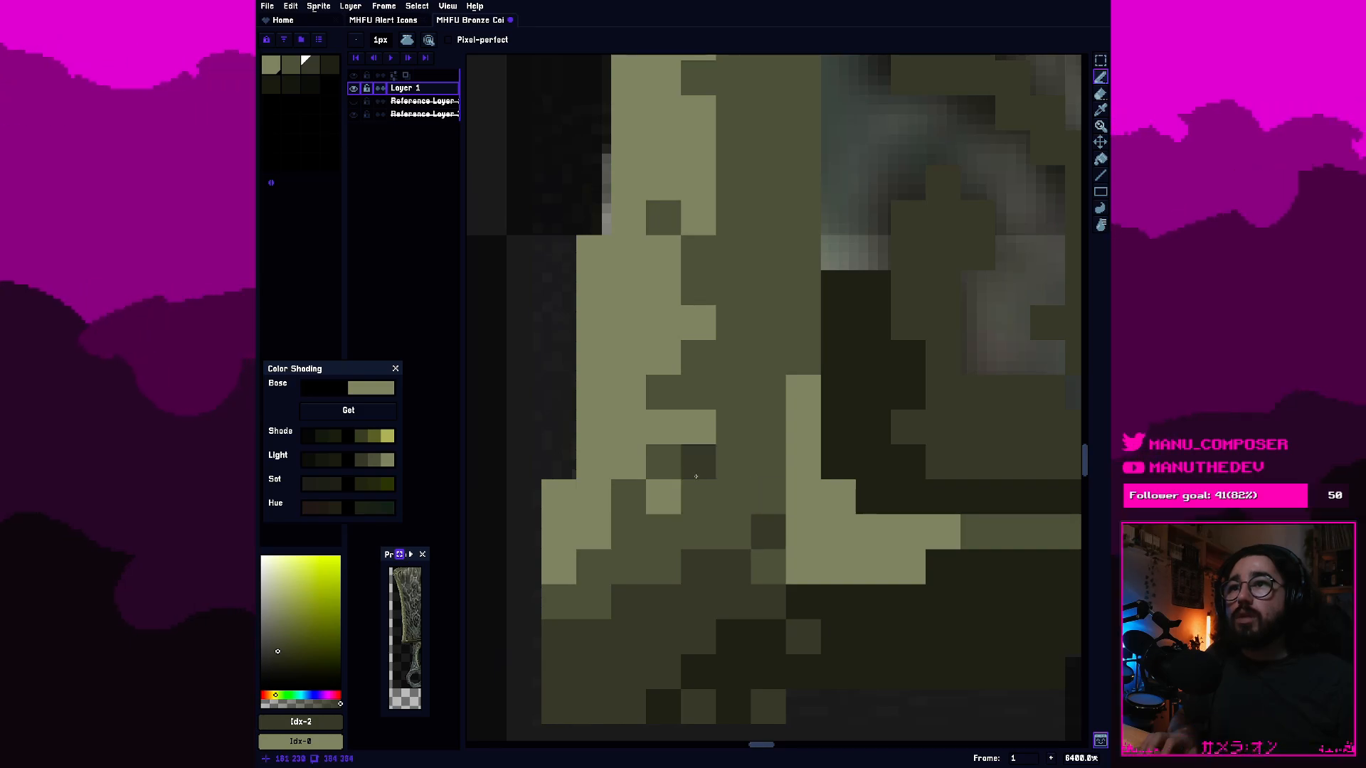
Soften the light highlight at the rim's inner lower-left corner with second-swatch pixels and save the sprite.
scroll(696, 476, "down", 10)
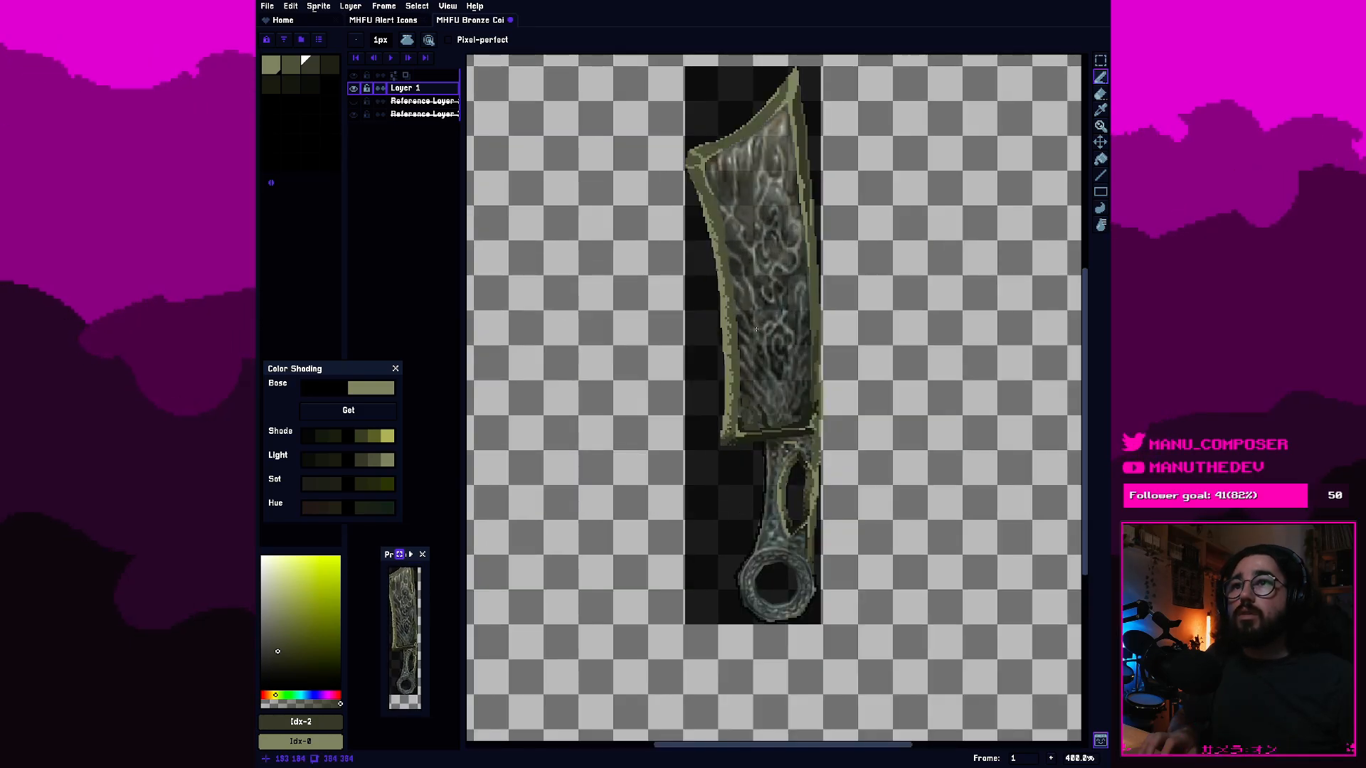
scroll(732, 498, "up", 6)
scroll(731, 548, "up", 1)
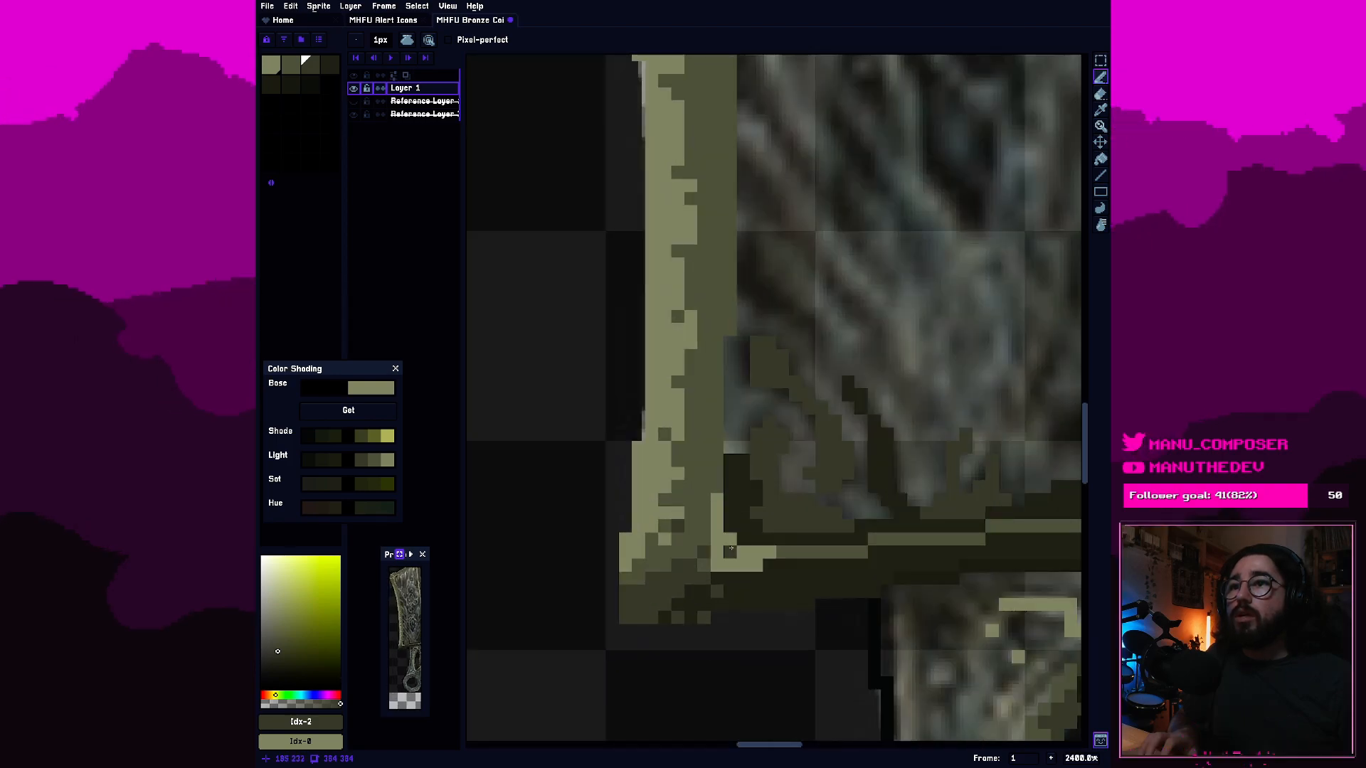
scroll(731, 548, "up", 1)
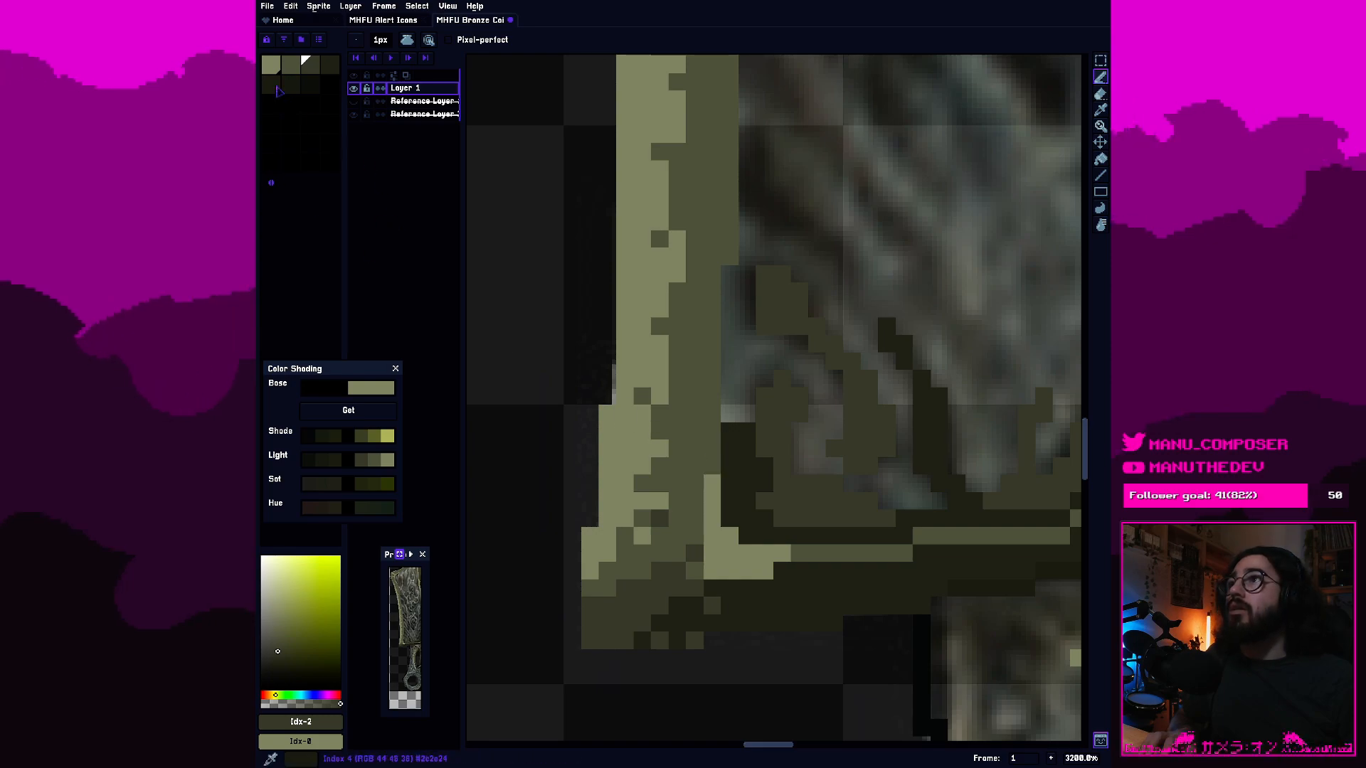
left_click(290, 65)
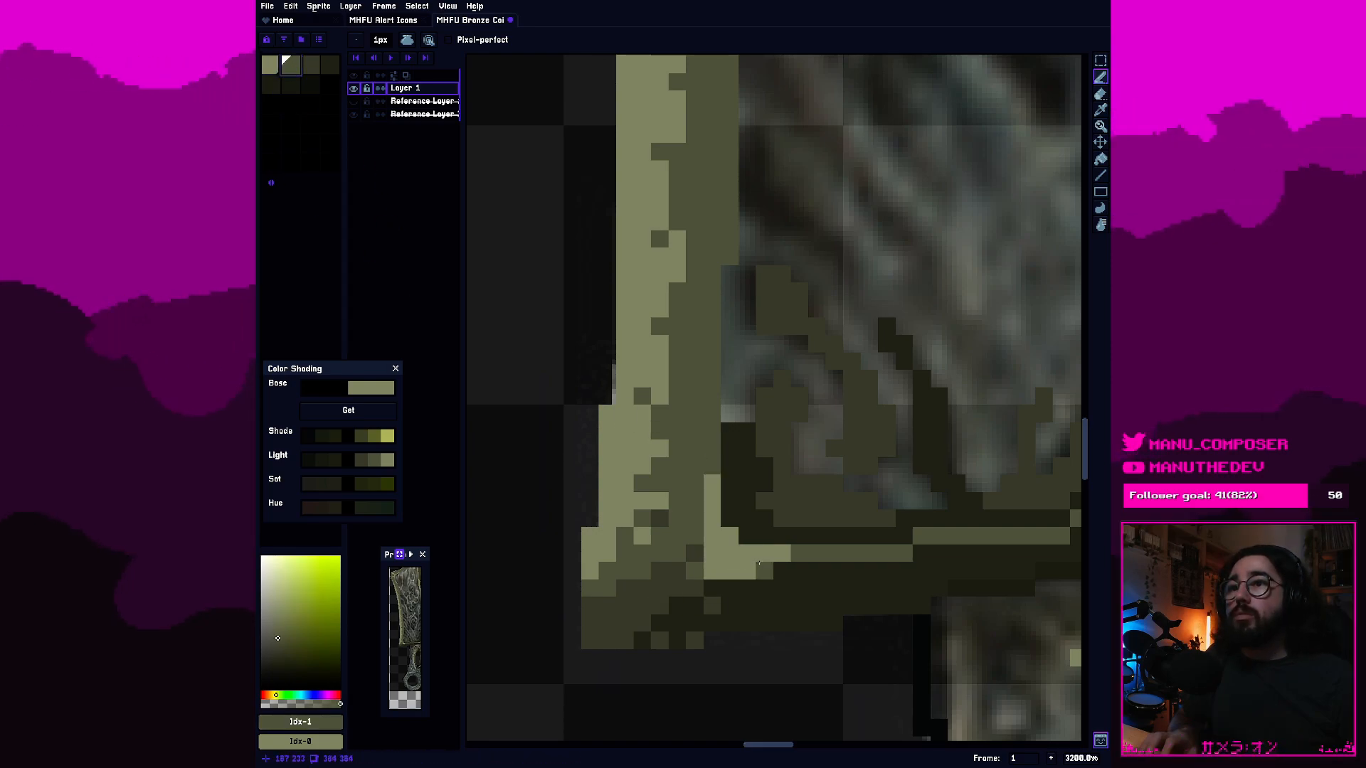
left_click(713, 570)
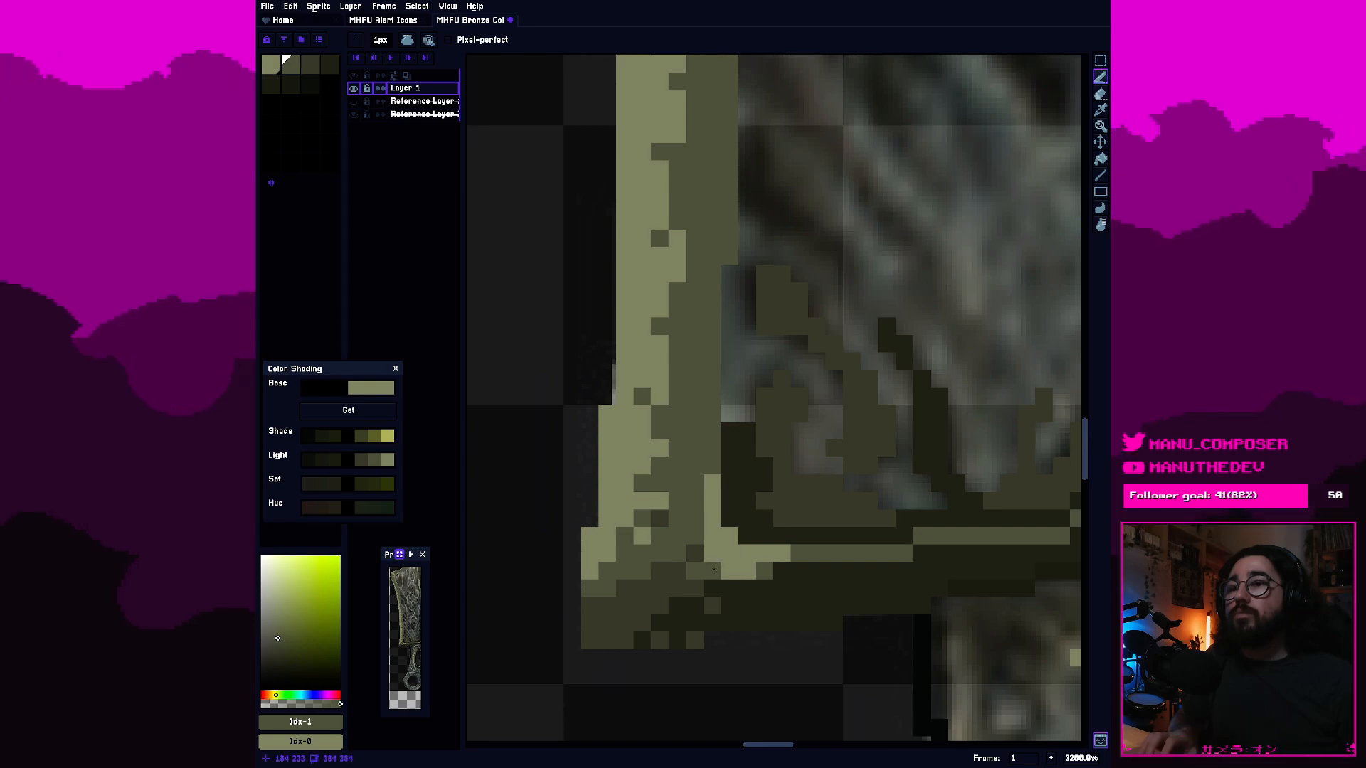
left_click(716, 490)
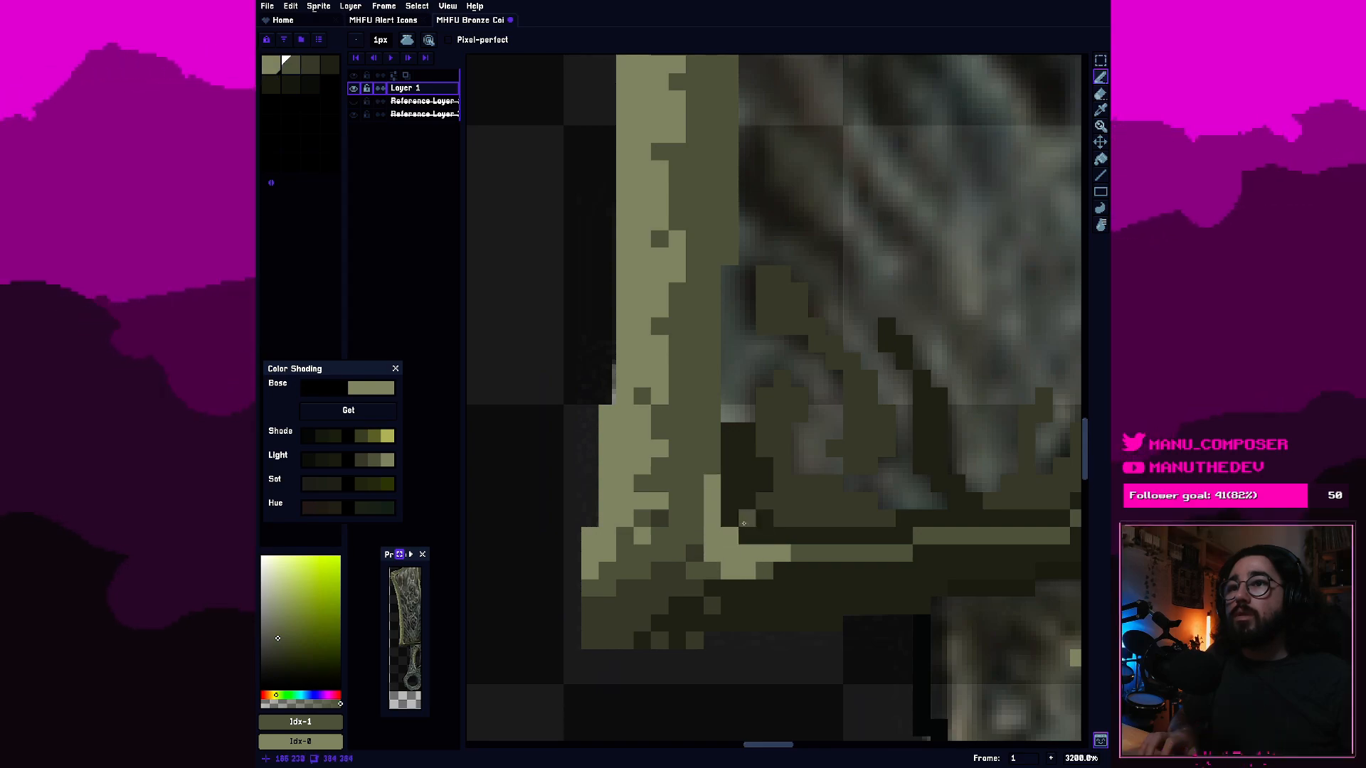
scroll(730, 513, "down", 5)
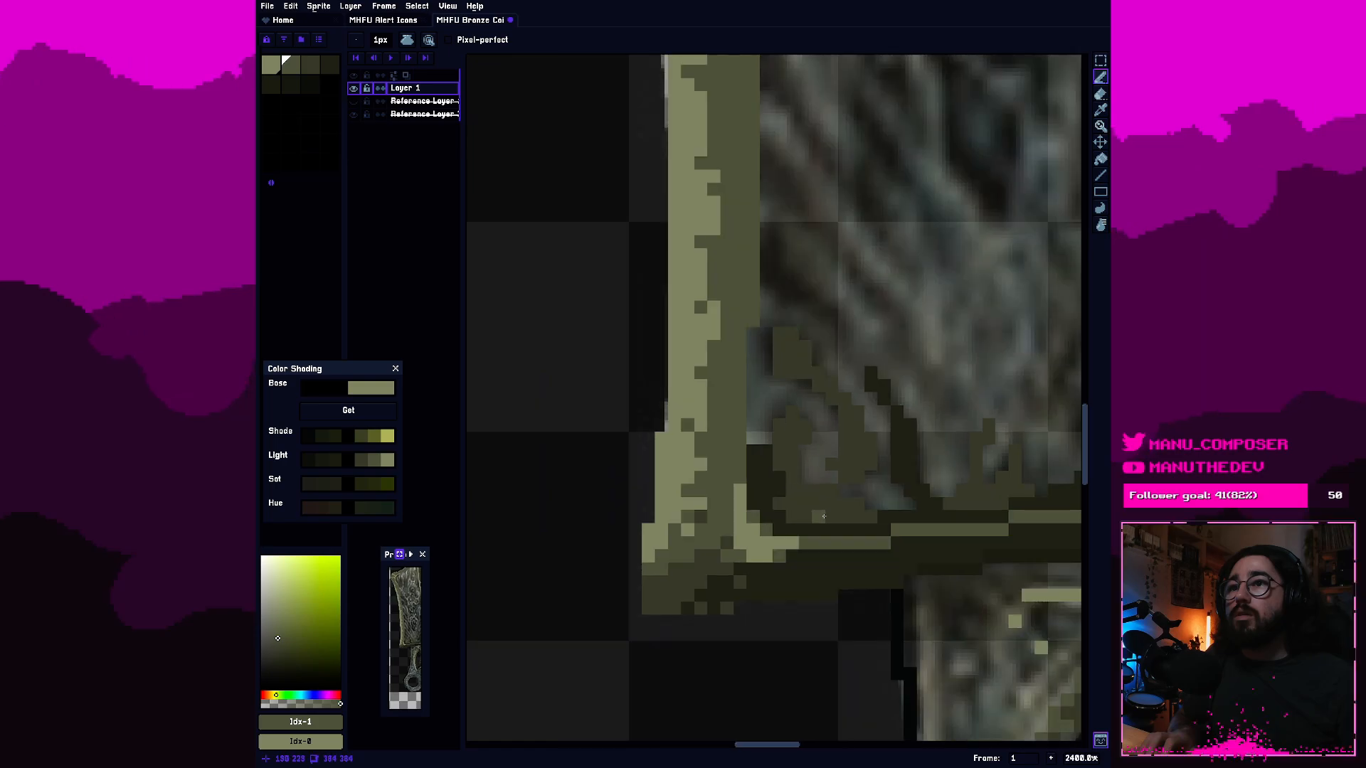
scroll(870, 515, "up", 5)
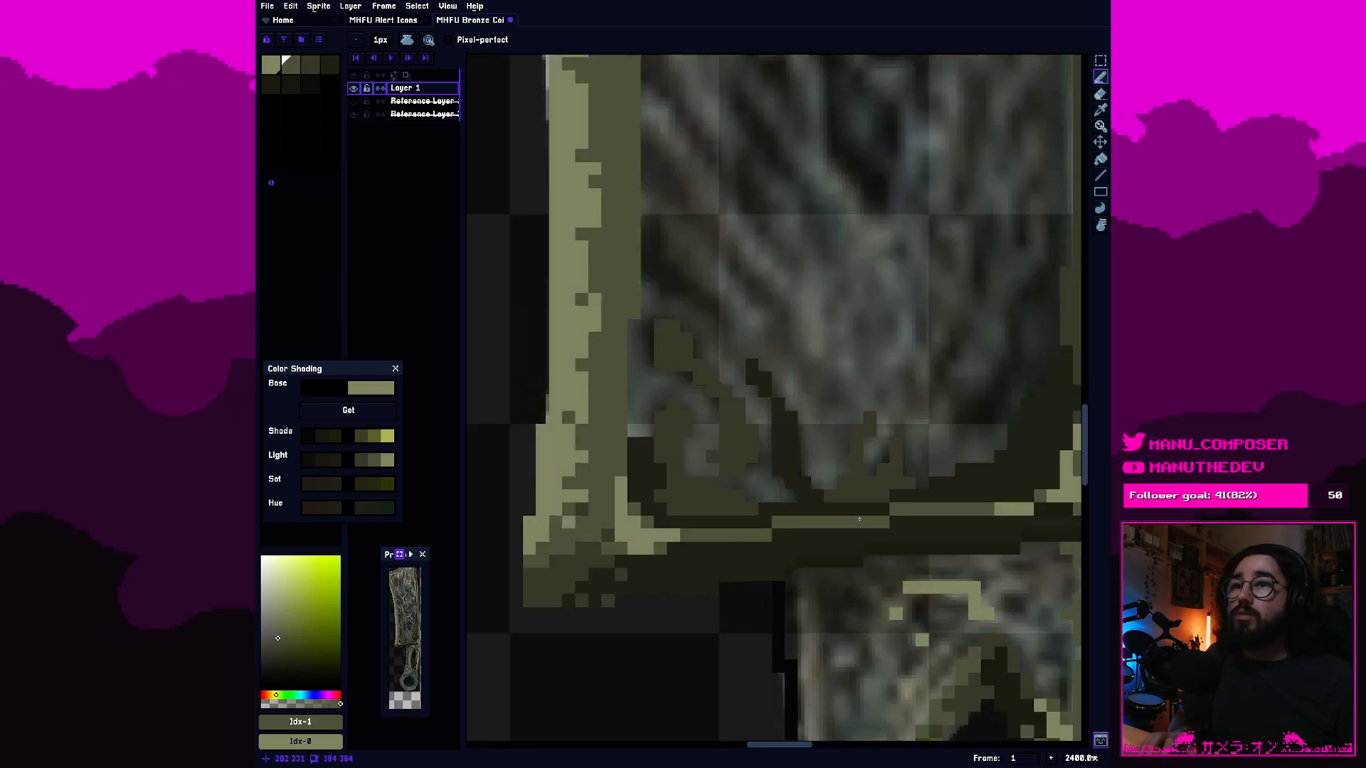
scroll(689, 512, "up", 1)
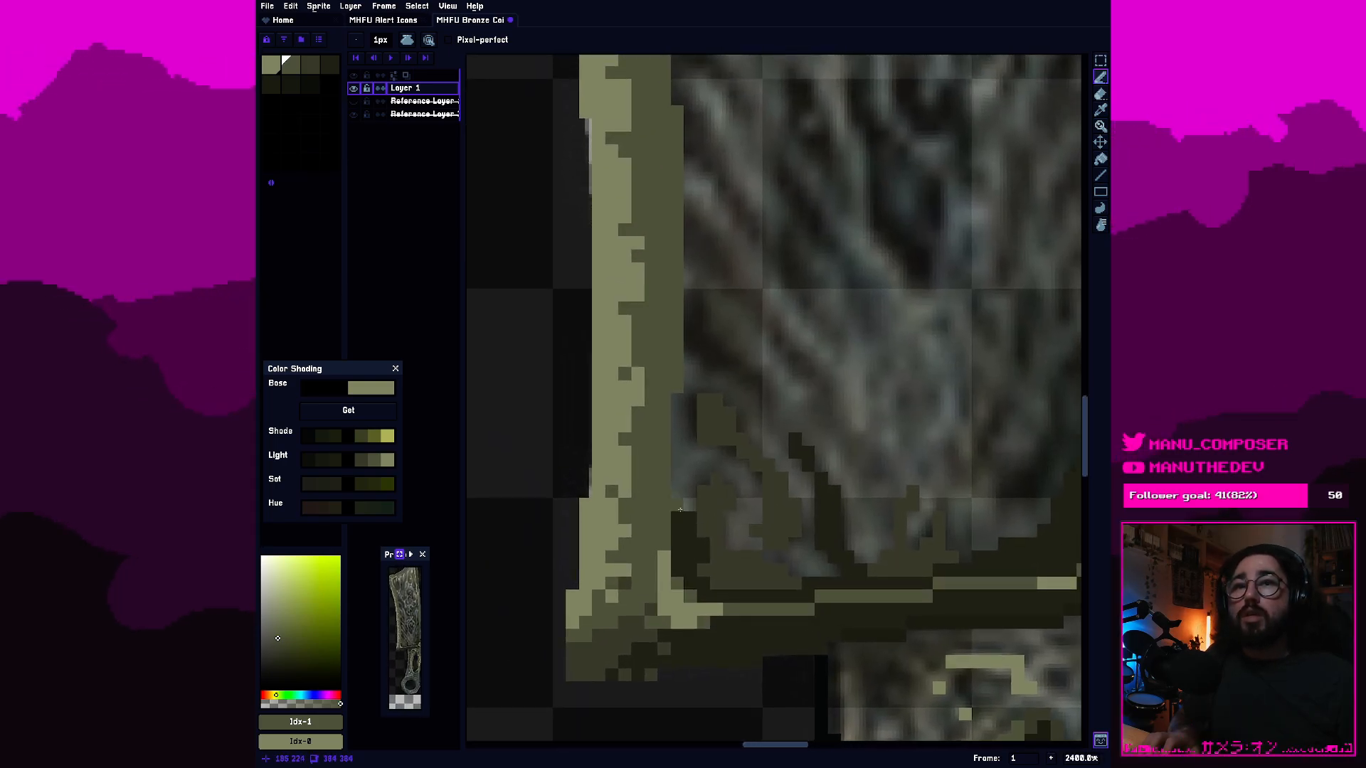
left_click_drag(680, 509, 690, 579)
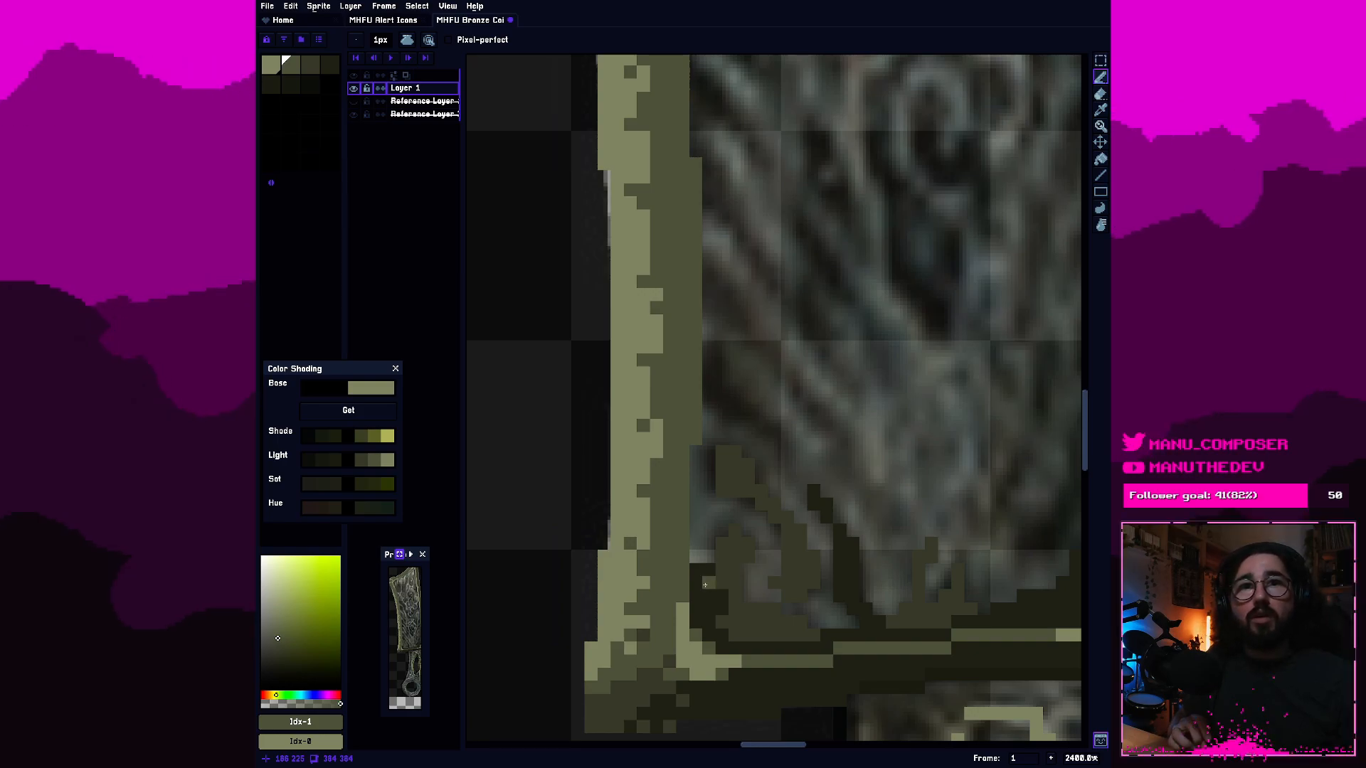
key("ctrl+s")
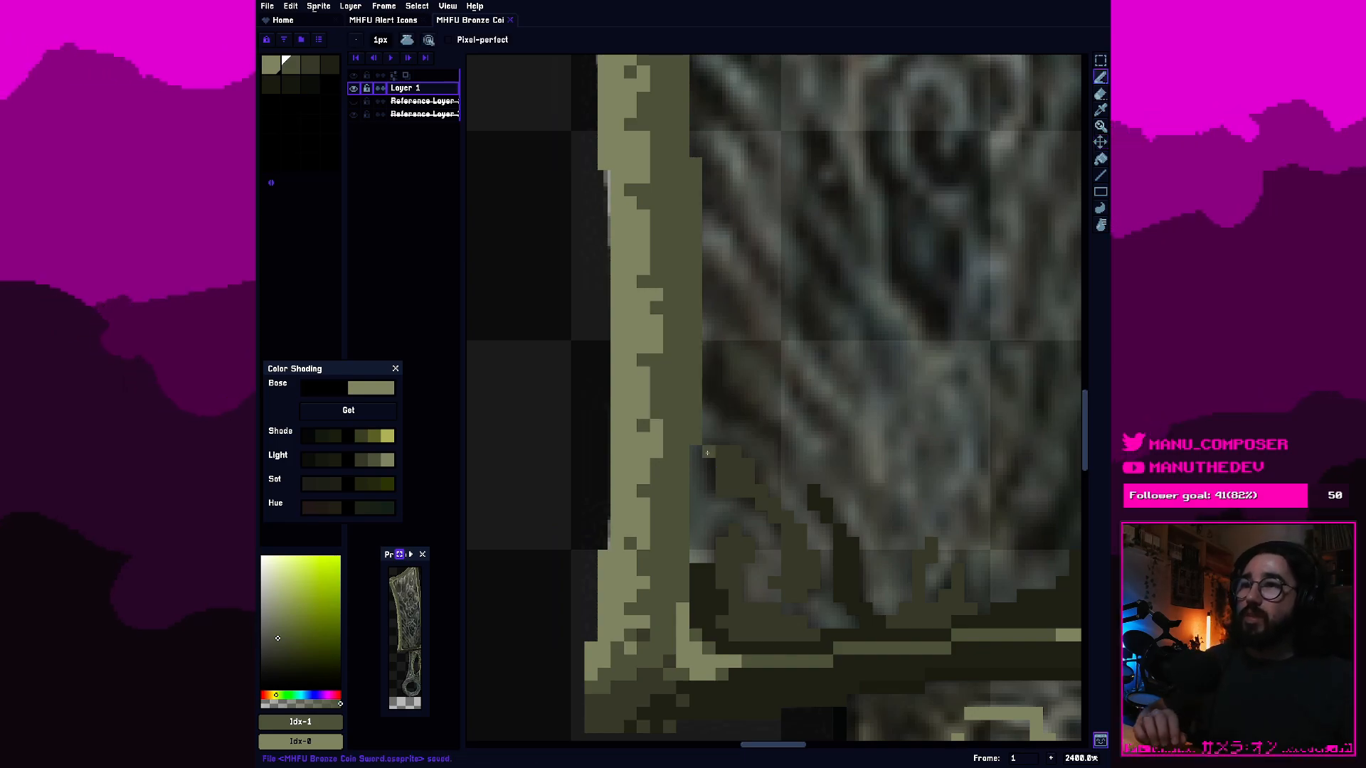
Add third-swatch pixels along the underside of the blade's dark bottom rim, just right of the lower-left corner.
scroll(761, 469, "down", 5)
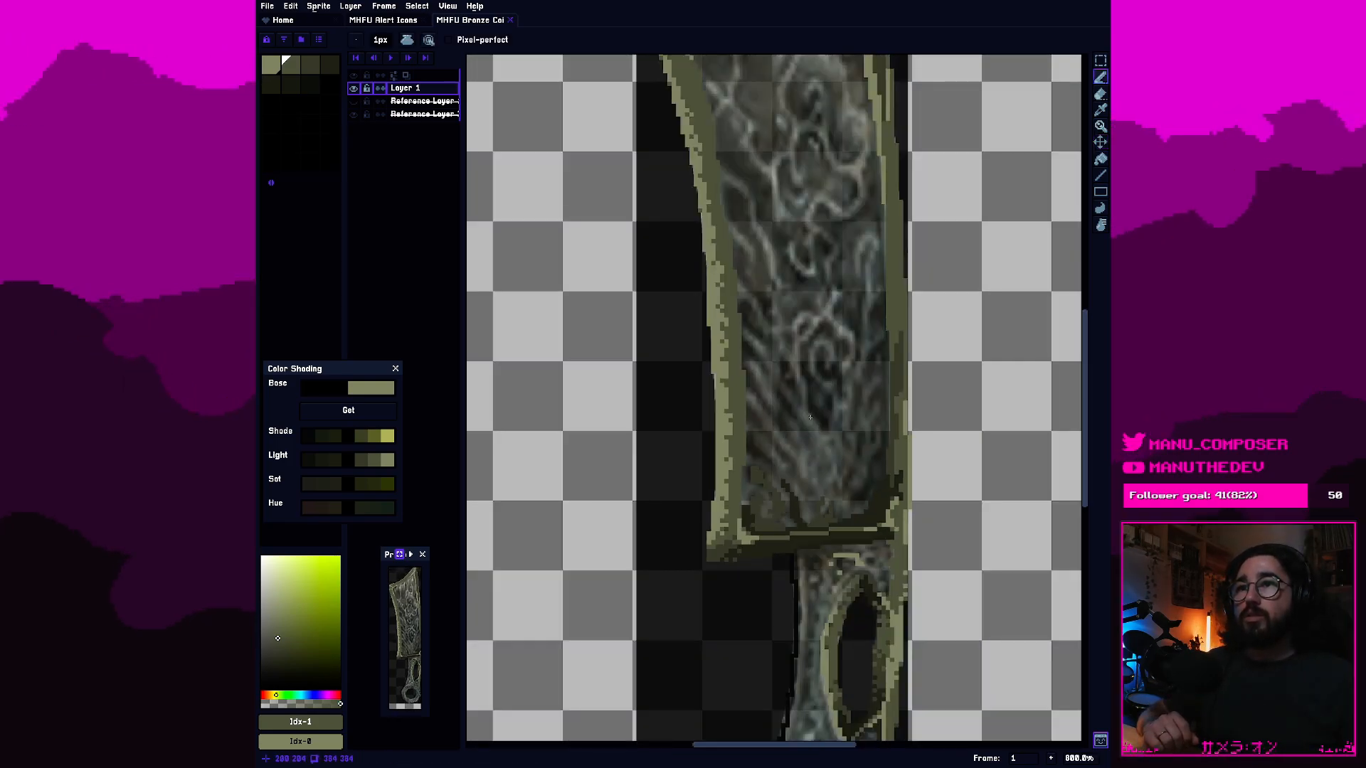
left_click_drag(813, 415, 785, 451)
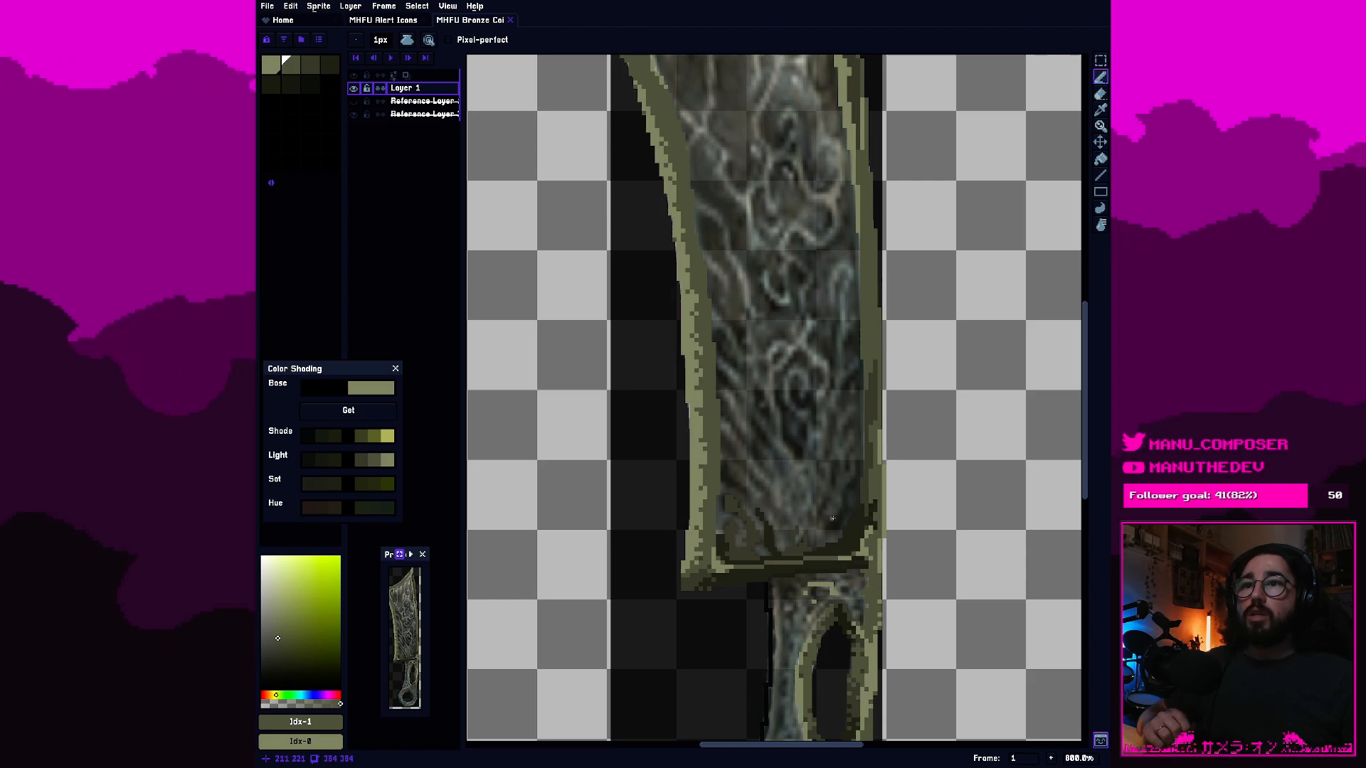
scroll(832, 519, "up", 2)
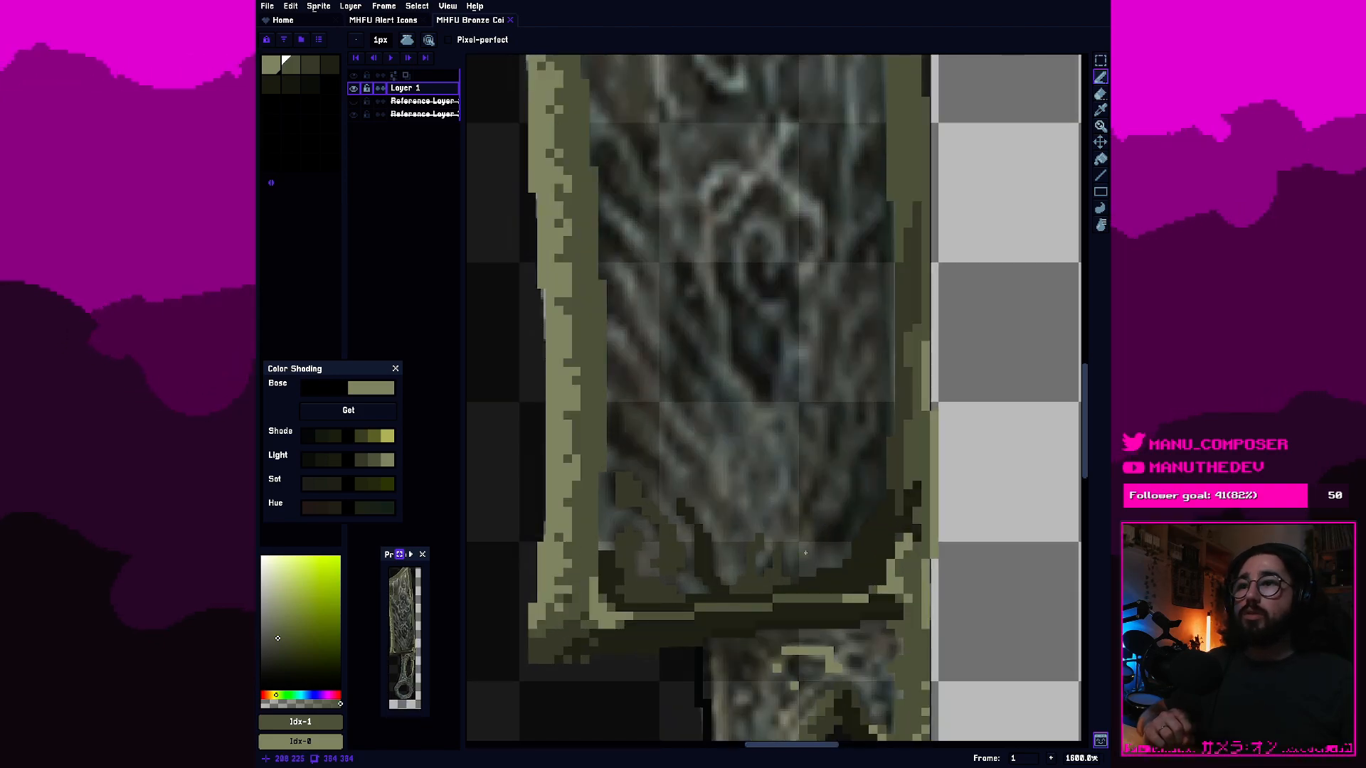
left_click_drag(809, 554, 766, 481)
scroll(701, 530, "up", 1)
left_click_drag(700, 530, 782, 520)
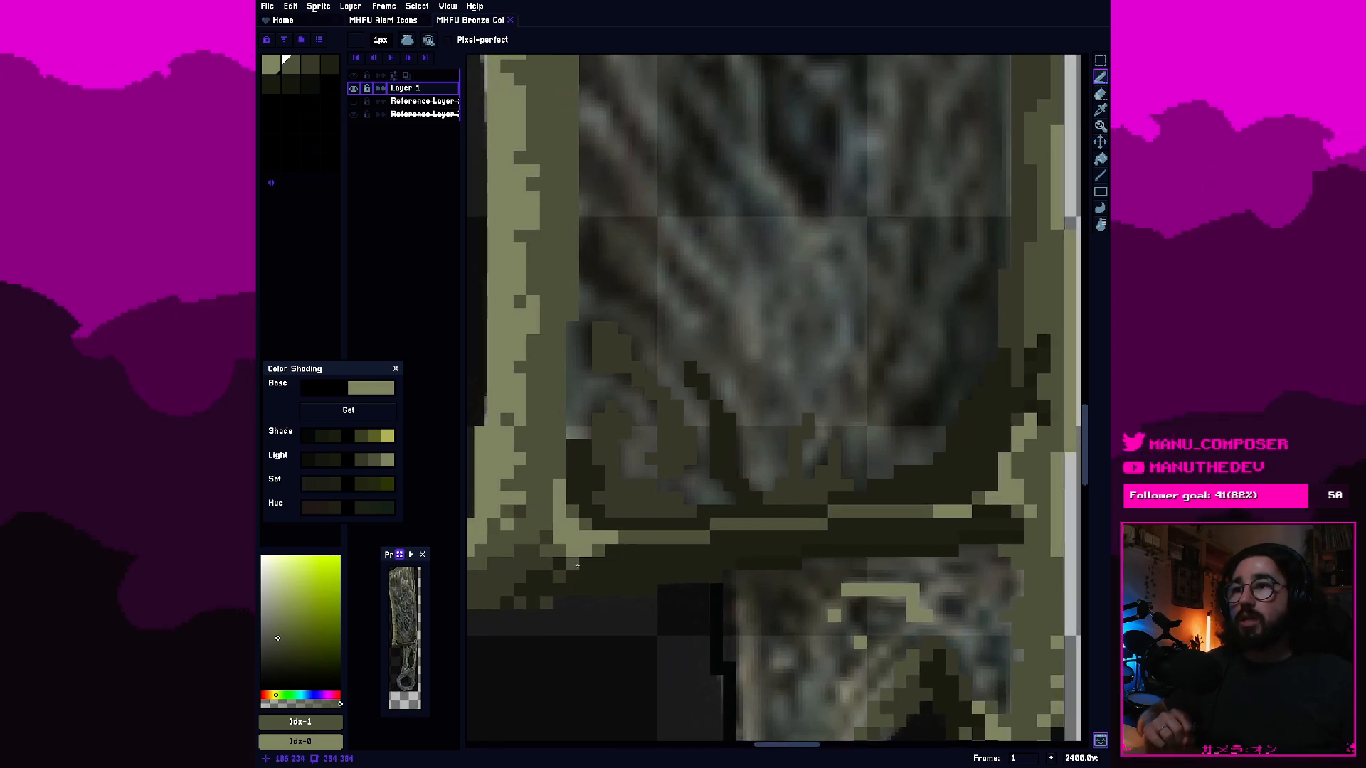
left_click(308, 69)
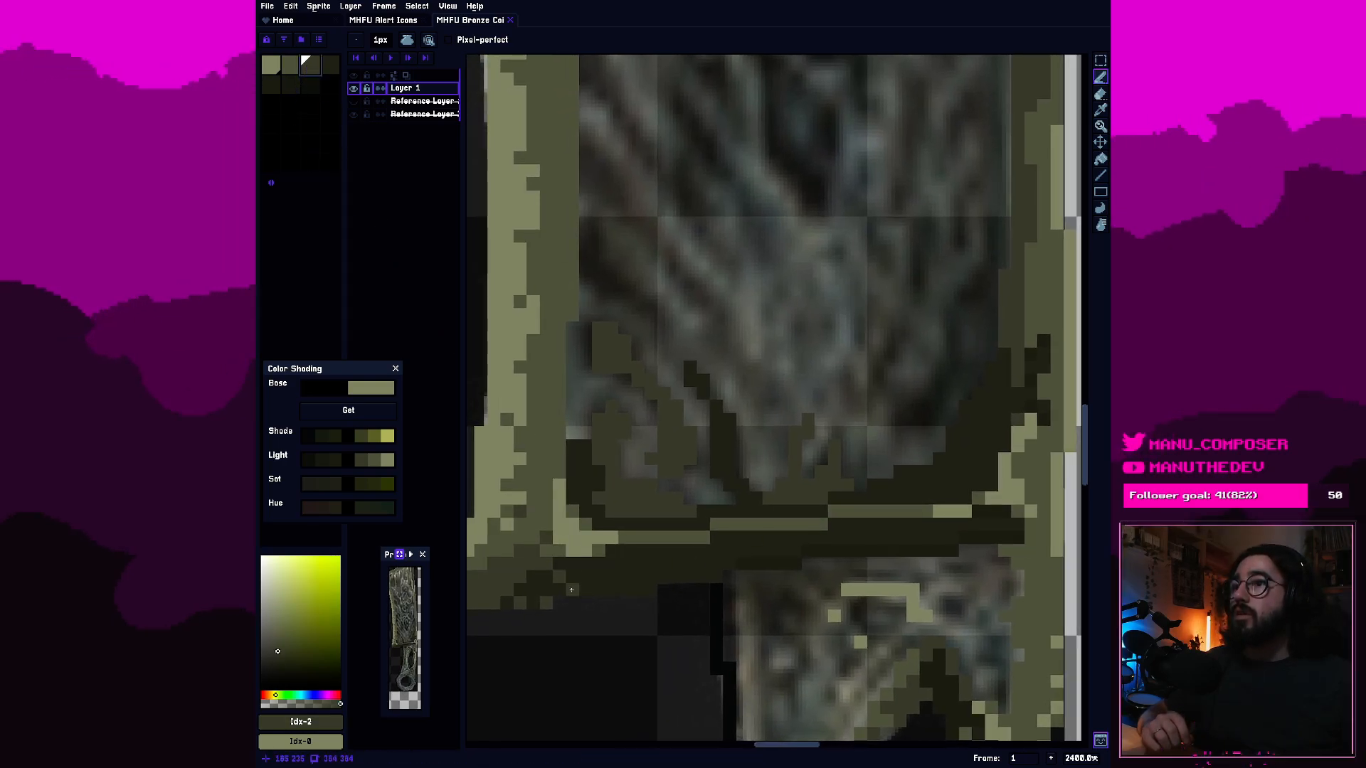
left_click(646, 586)
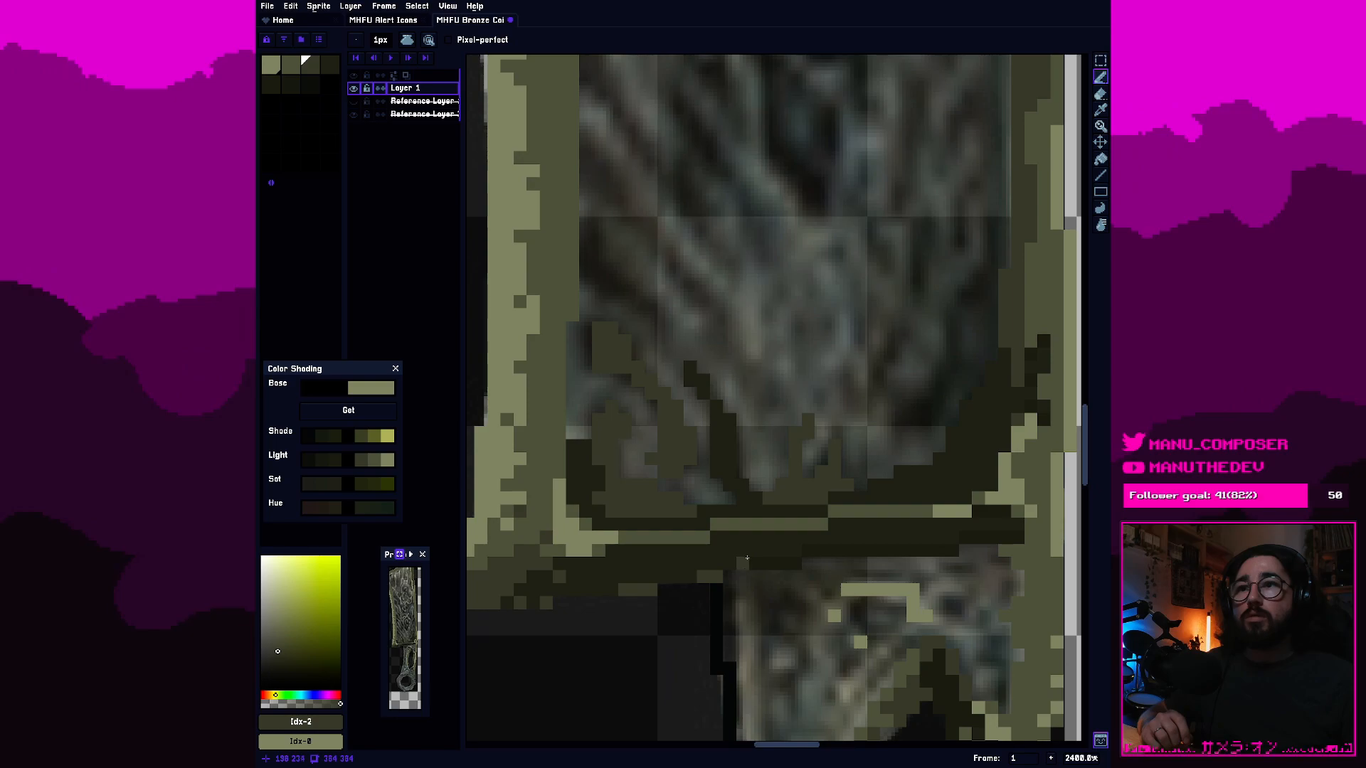
Recolor the second-swatch line along the blade's bottom rim with the third swatch, working right from the corner highlight.
scroll(795, 538, "up", 1)
left_click_drag(688, 519, 837, 535)
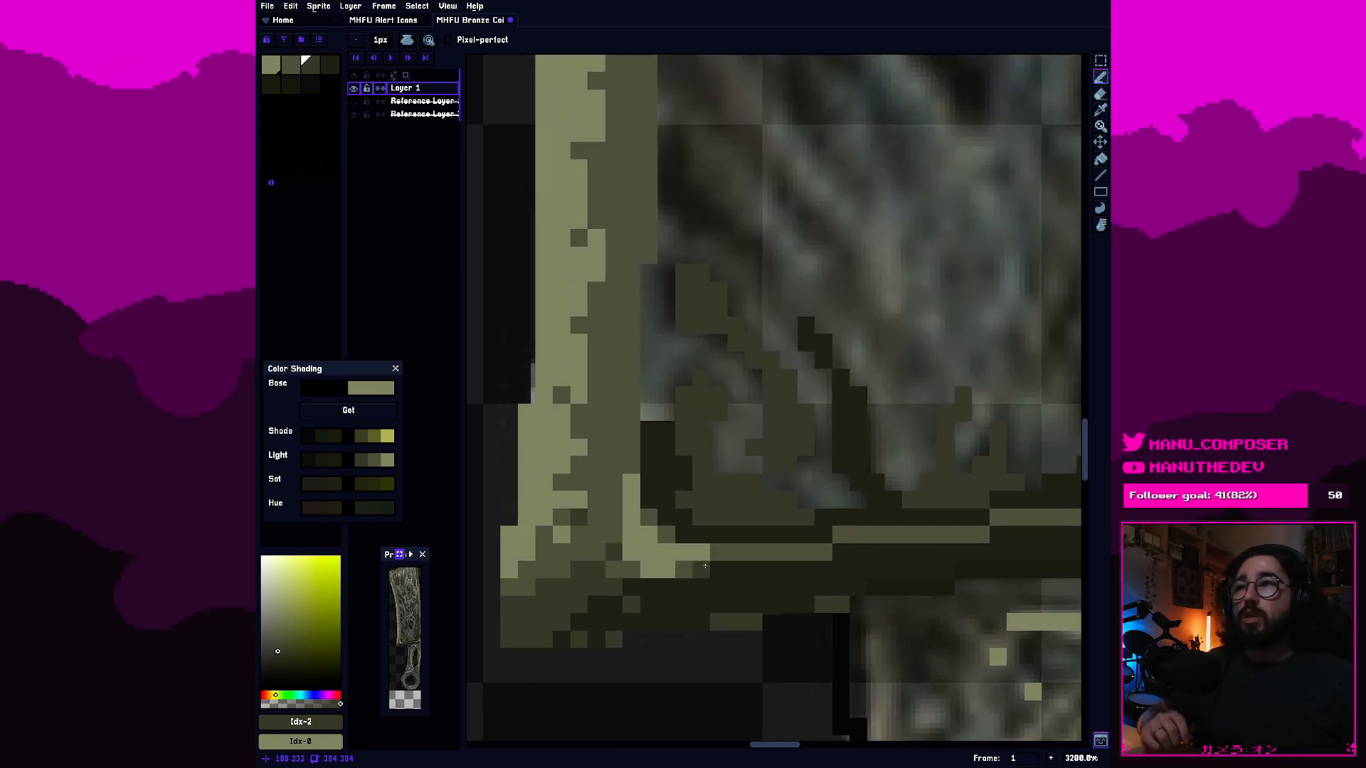
key("0")
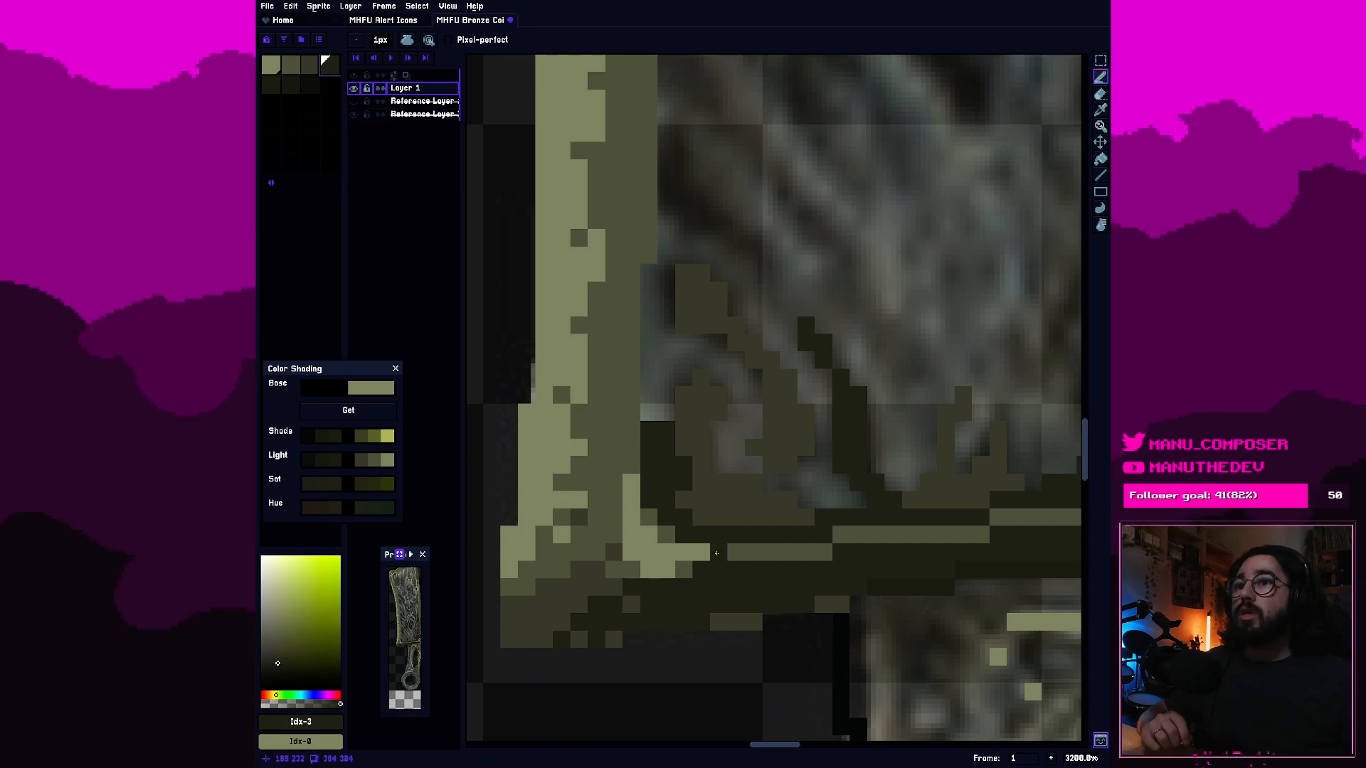
key("9")
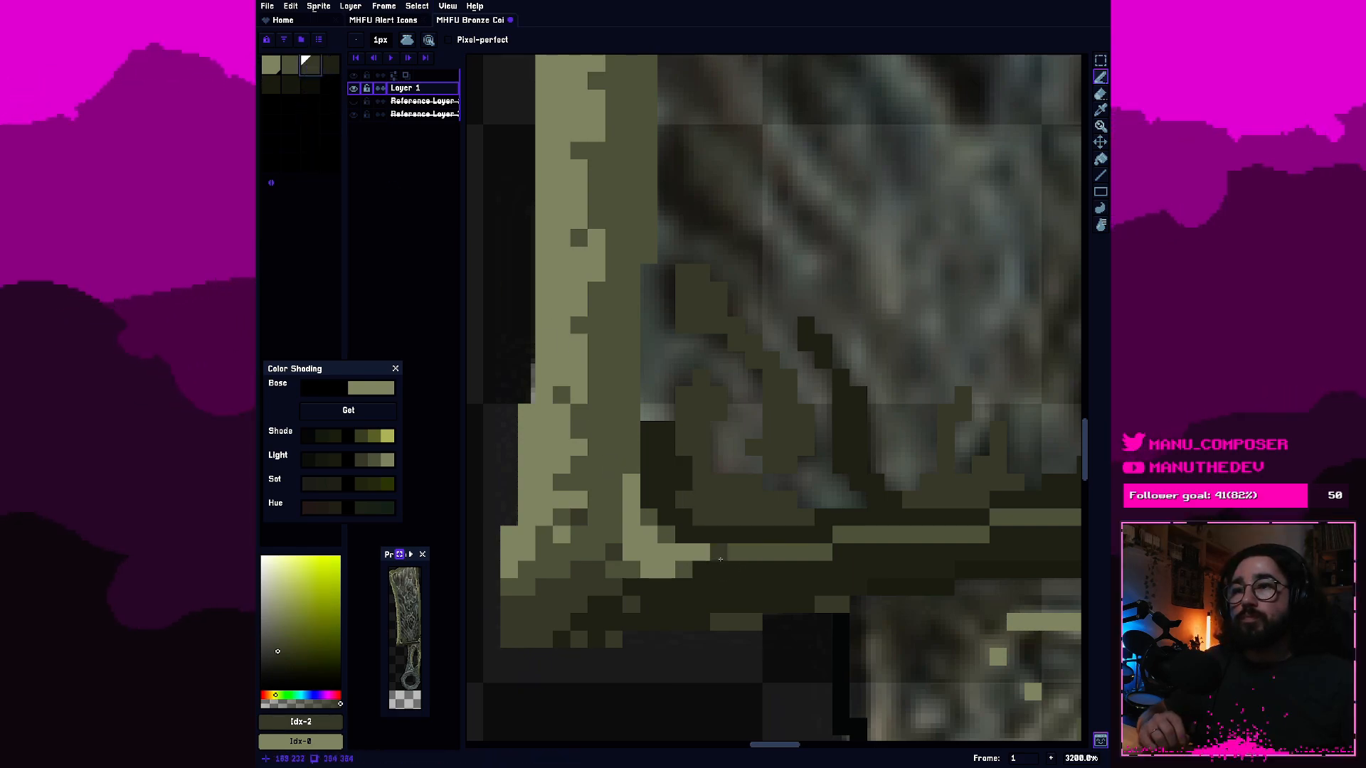
mouse_move(732, 552)
left_mouse_down()
mouse_move(927, 535)
mouse_move(698, 538)
left_mouse_up()
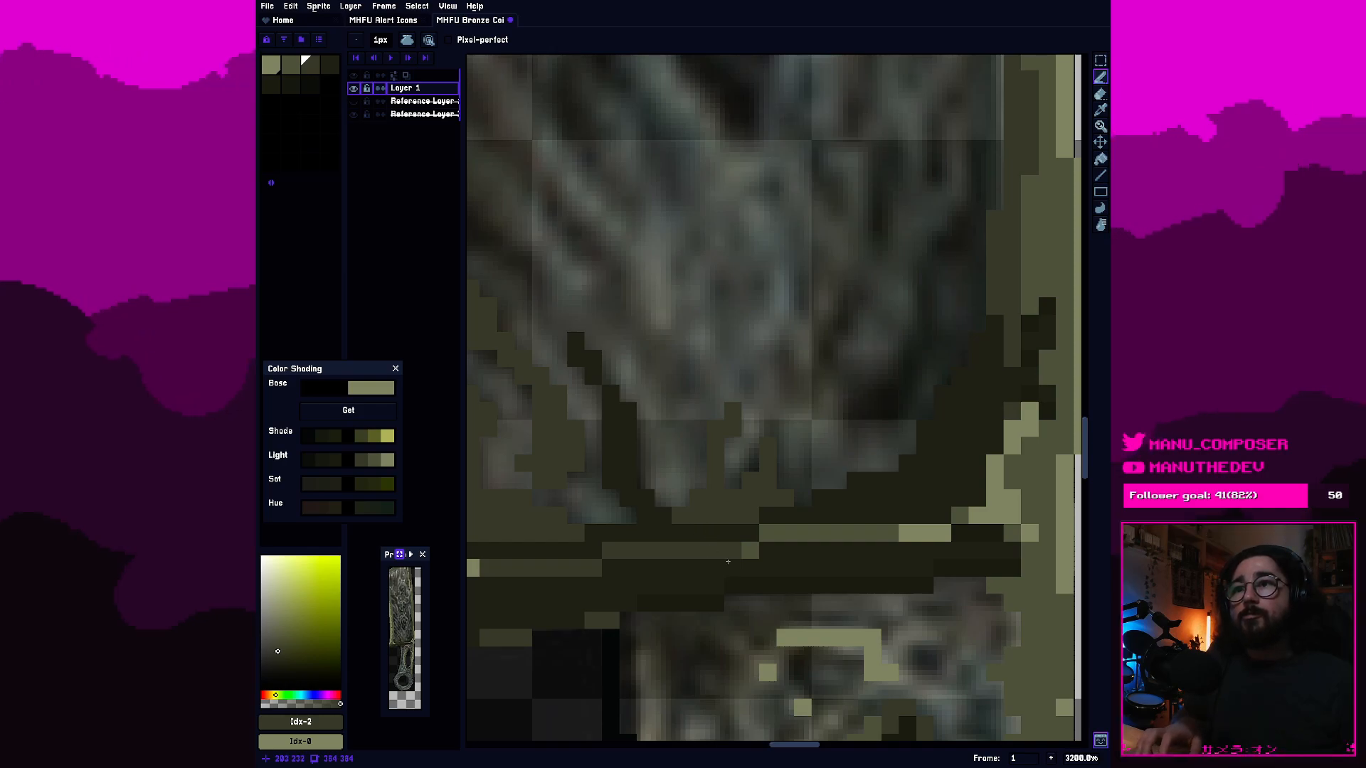
left_click(745, 544)
mouse_move(745, 563)
left_mouse_down()
mouse_move(804, 537)
mouse_move(718, 531)
mouse_move(984, 507)
mouse_move(703, 567)
left_mouse_up()
scroll(895, 487, "down", 6)
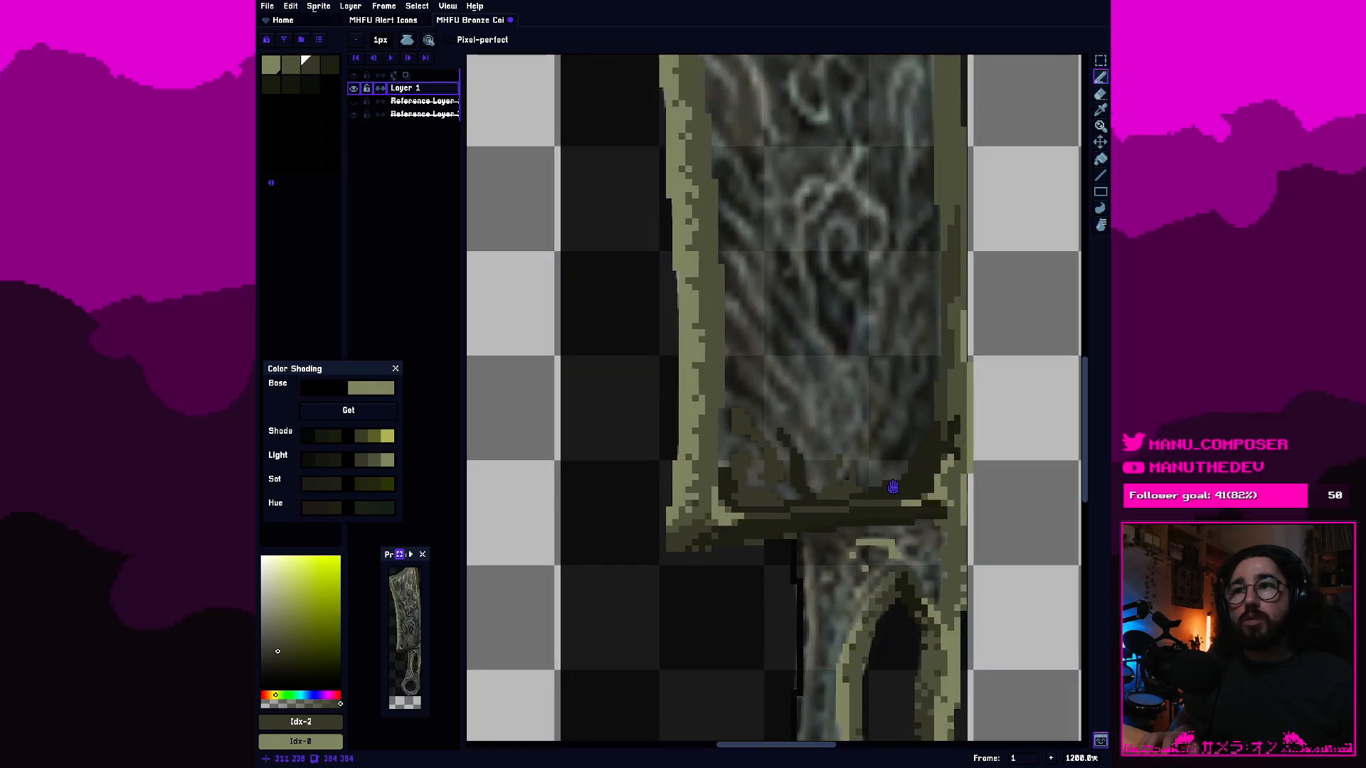
Examine the blade's dark bottom rim and both lower corners close up and against the whole sword.
scroll(895, 487, "up", 5)
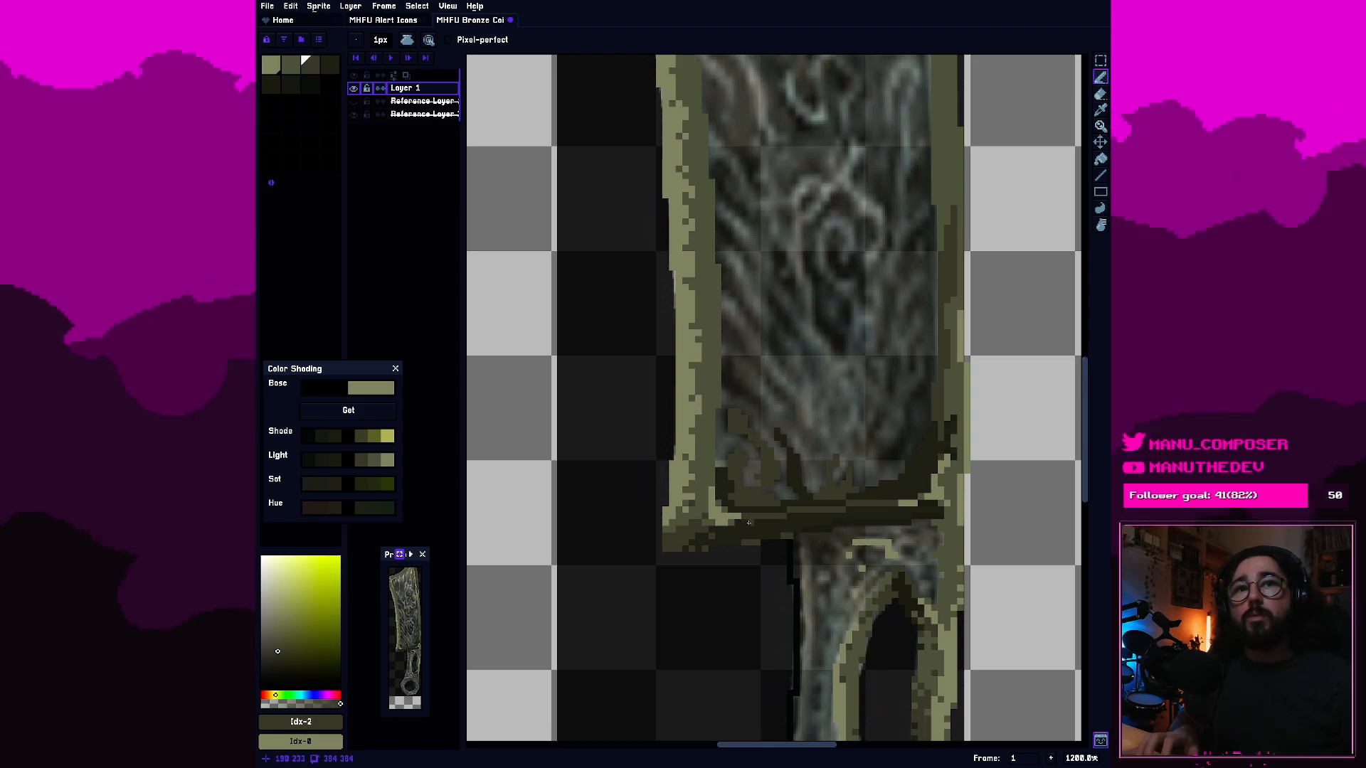
scroll(749, 523, "up", 3)
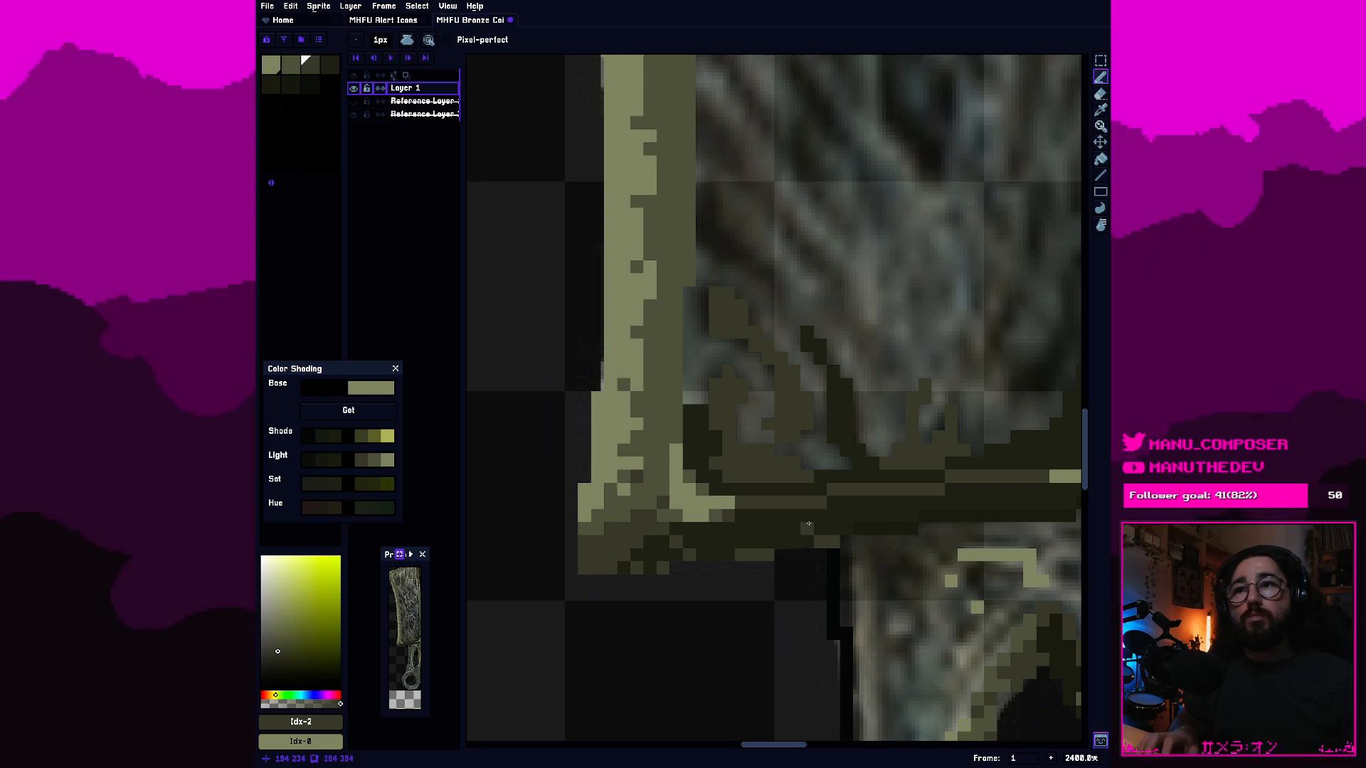
scroll(911, 503, "up", 1)
left_click_drag(911, 503, 592, 580)
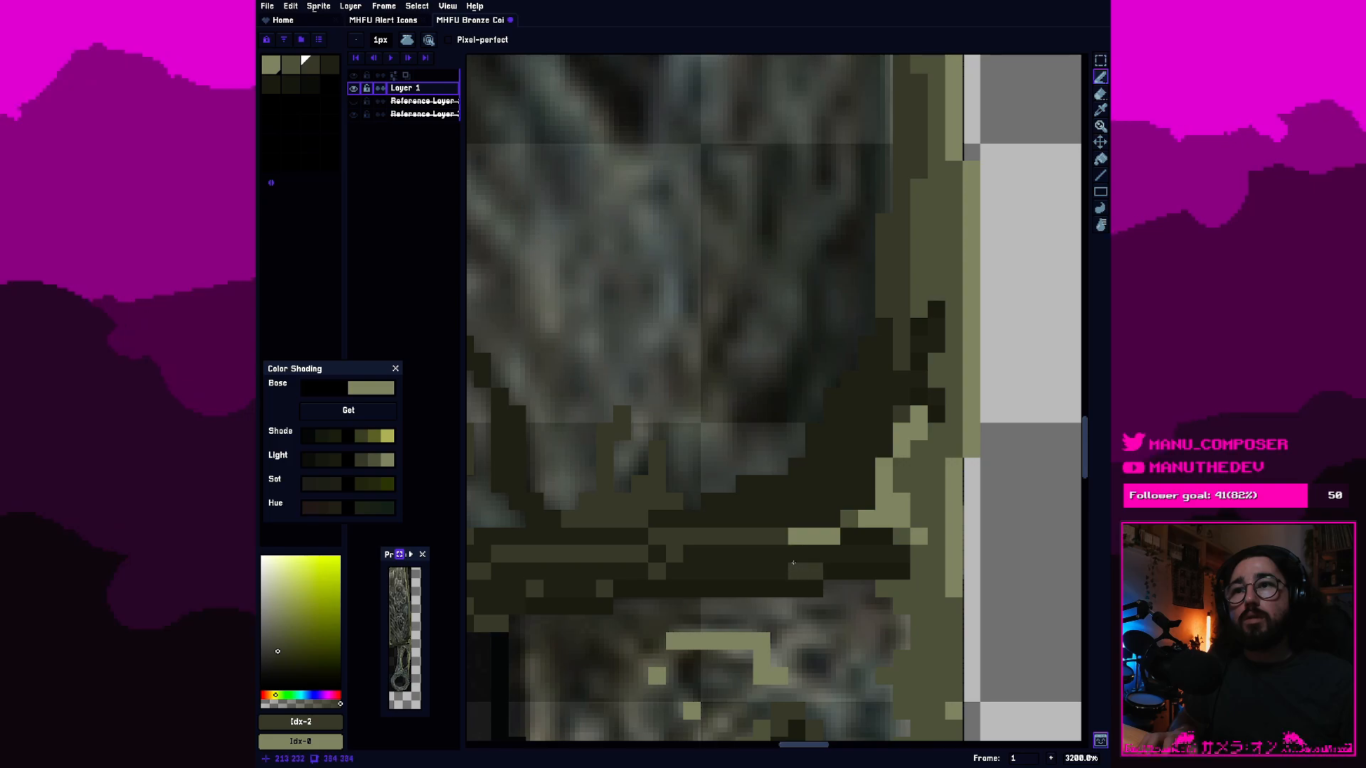
scroll(794, 564, "down", 8)
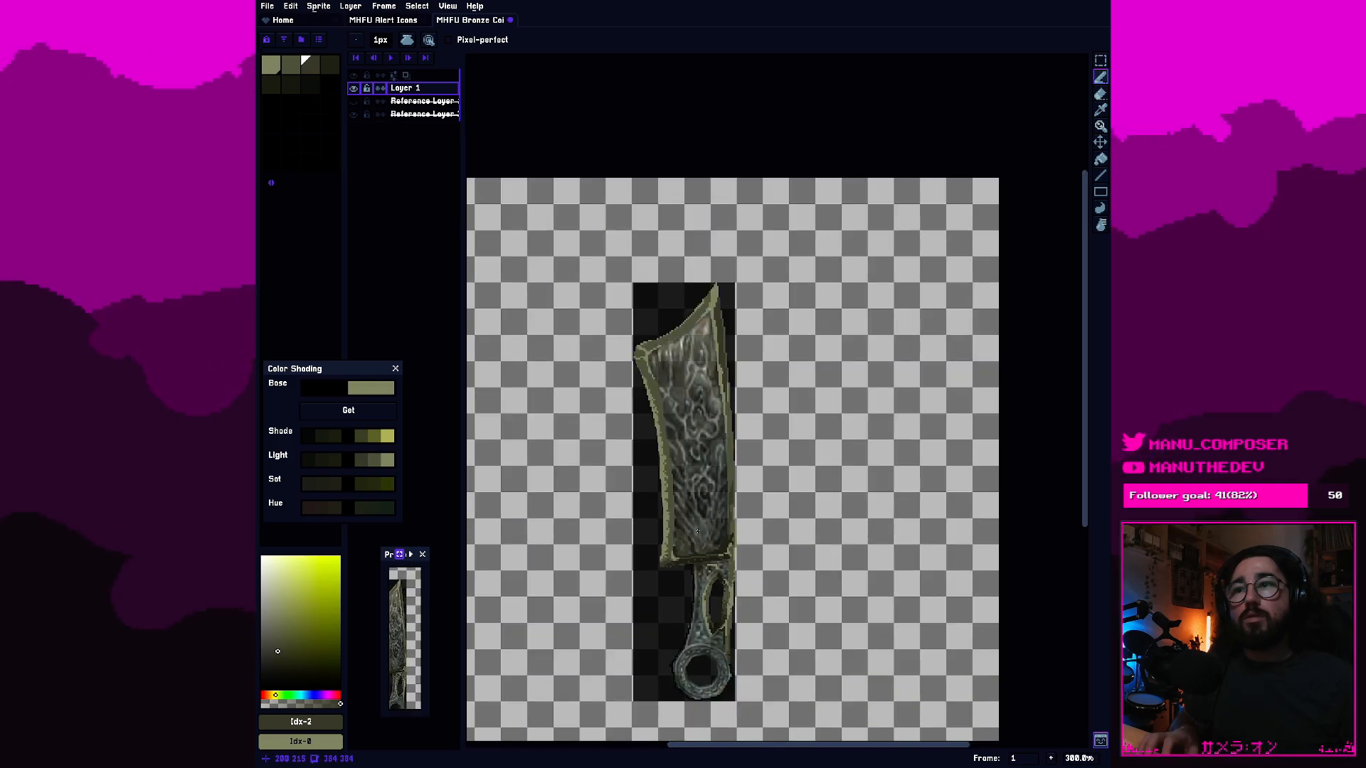
scroll(697, 541, "up", 8)
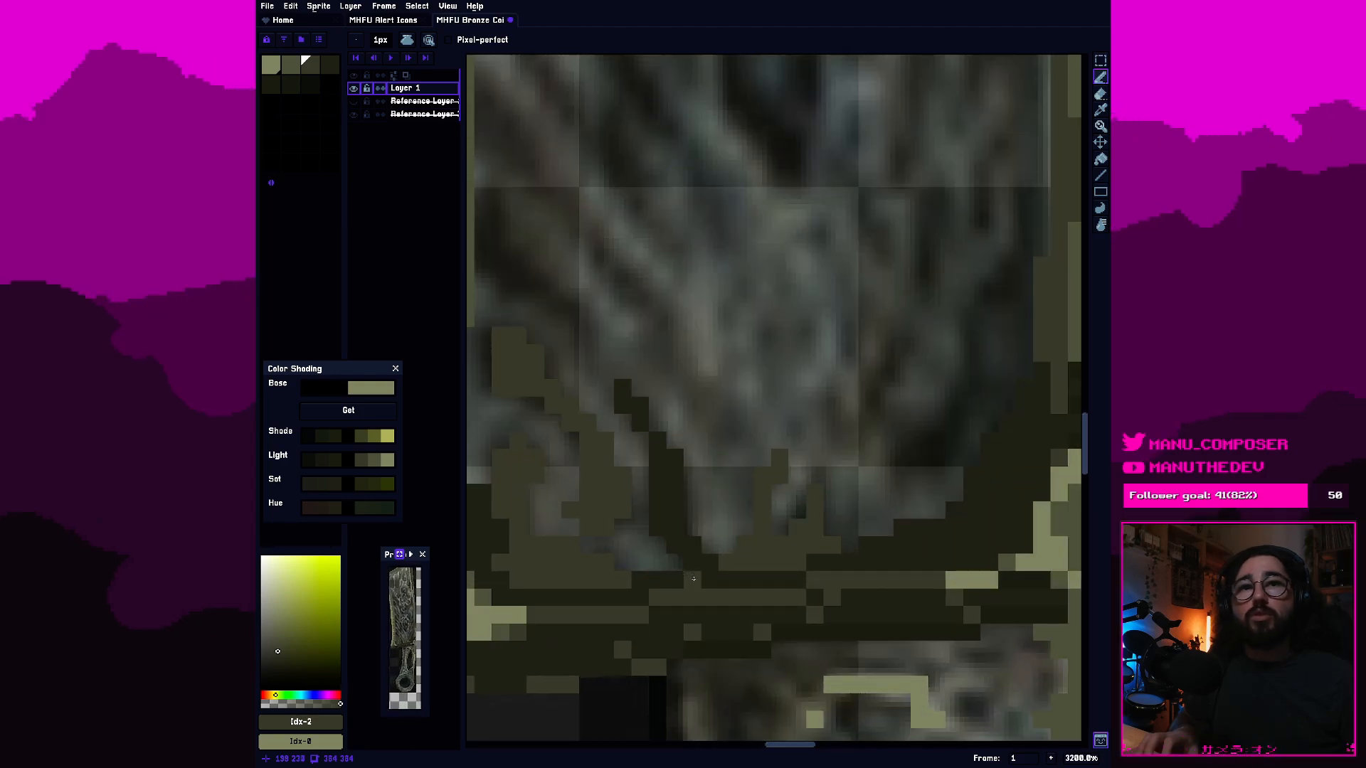
scroll(694, 580, "down", 3)
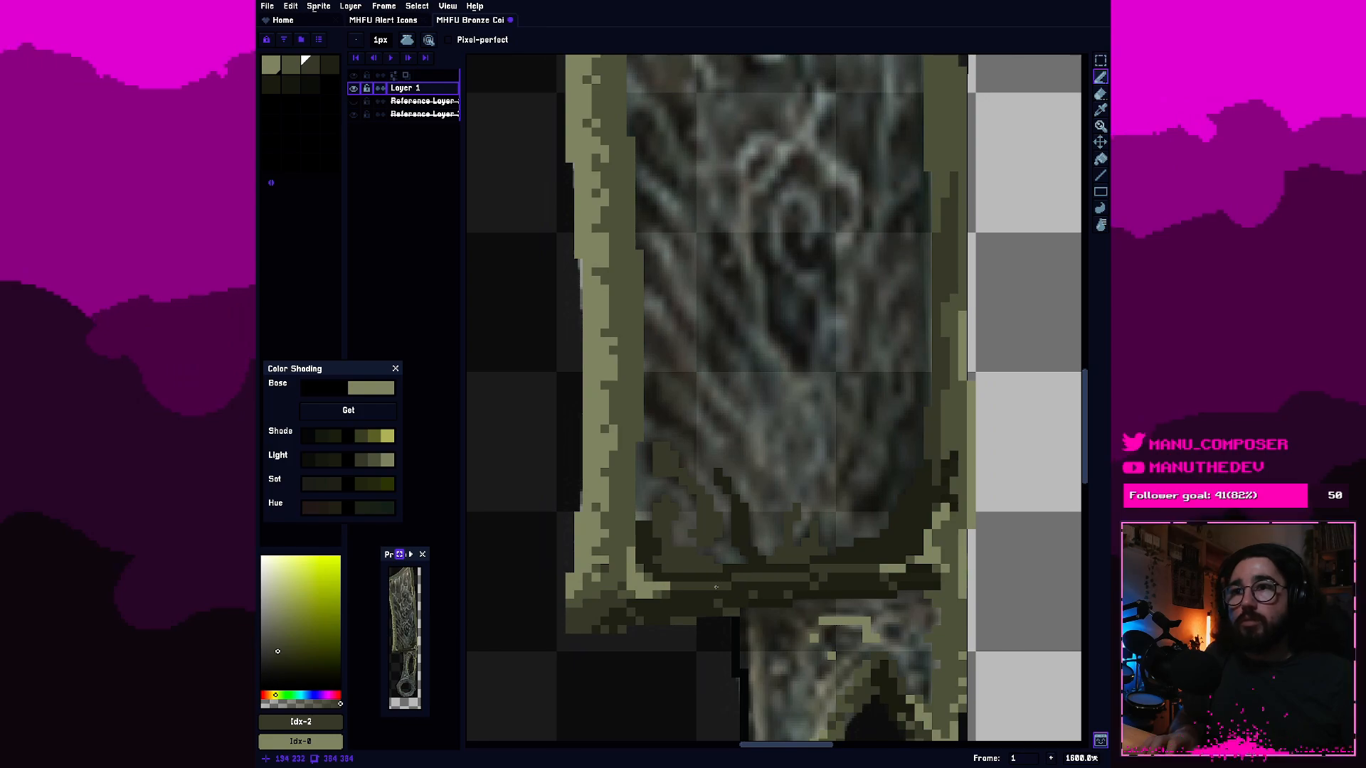
scroll(708, 585, "up", 1)
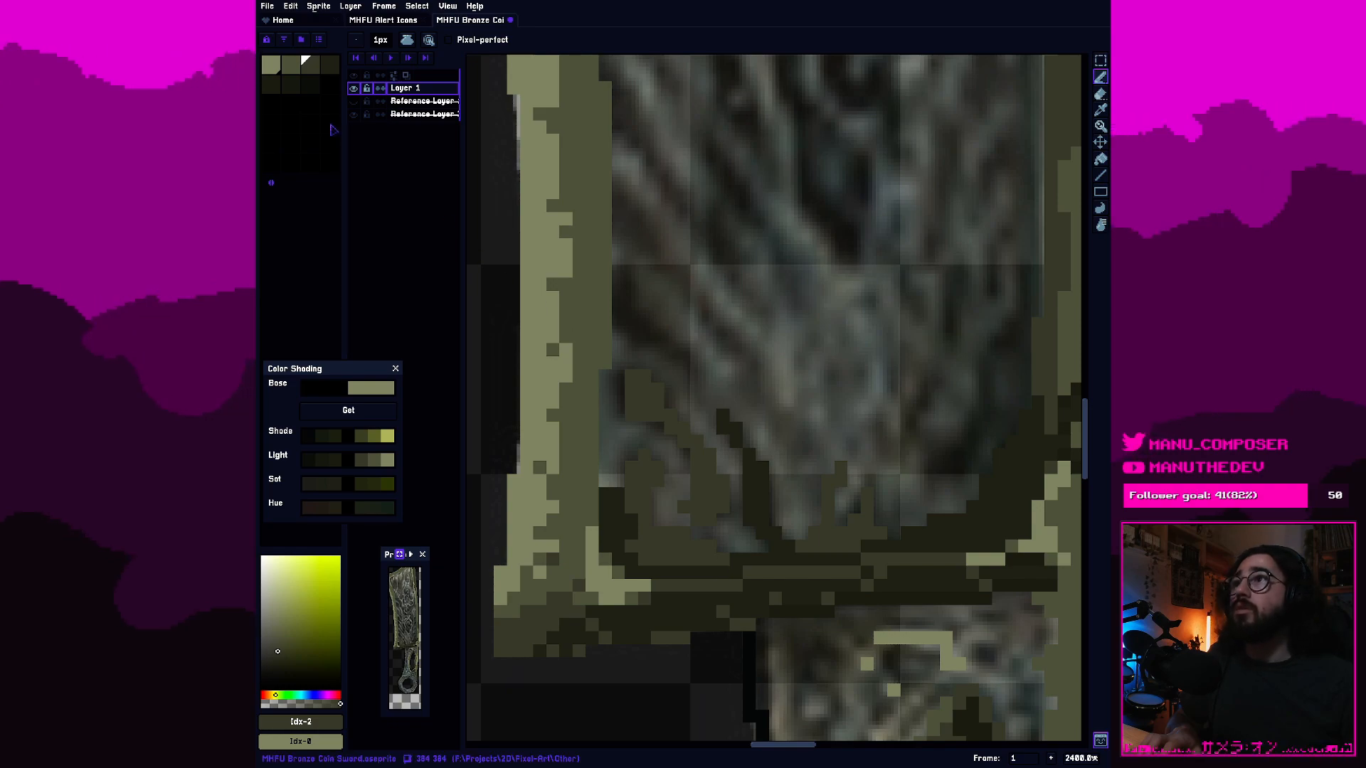
Add second-swatch pixels along the blade's bottom rim line beside the lower-left corner and sample the neighbouring dark rim color.
left_click(291, 66)
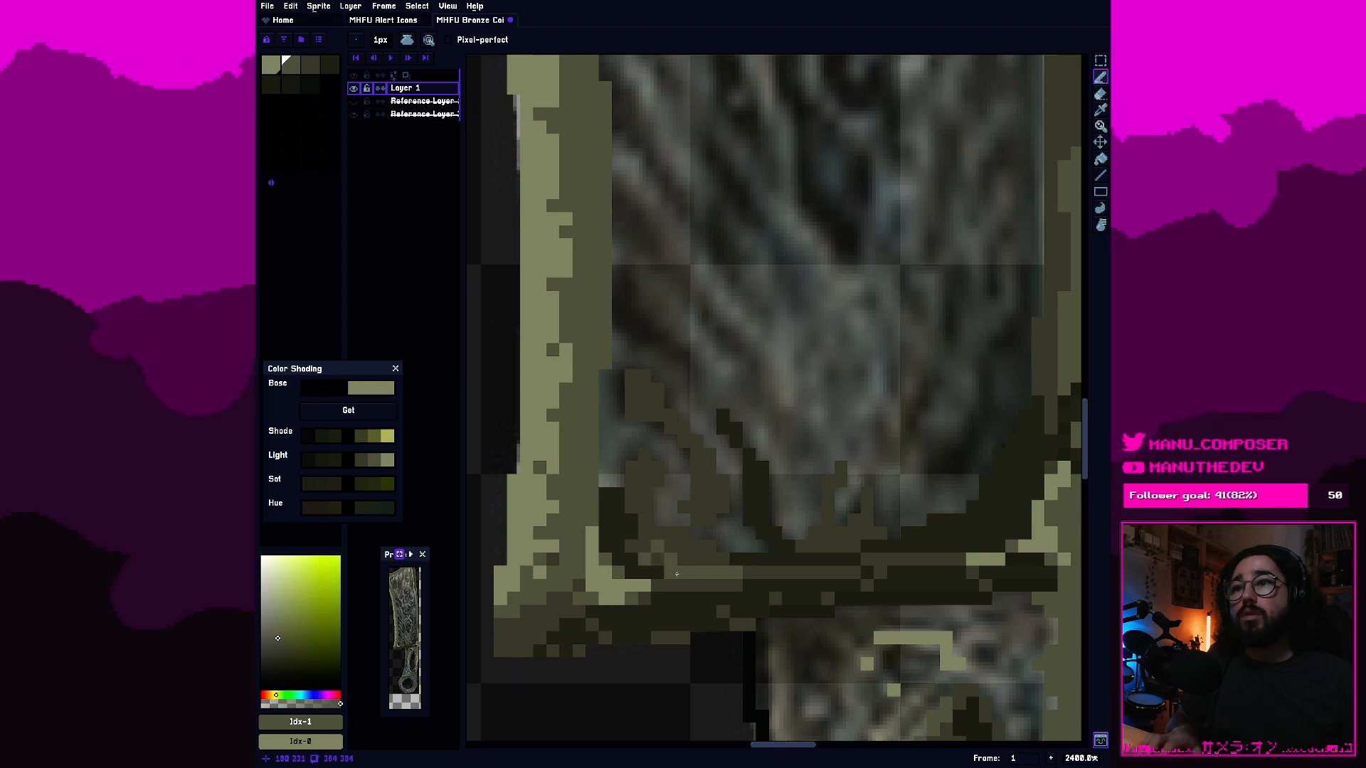
key("i")
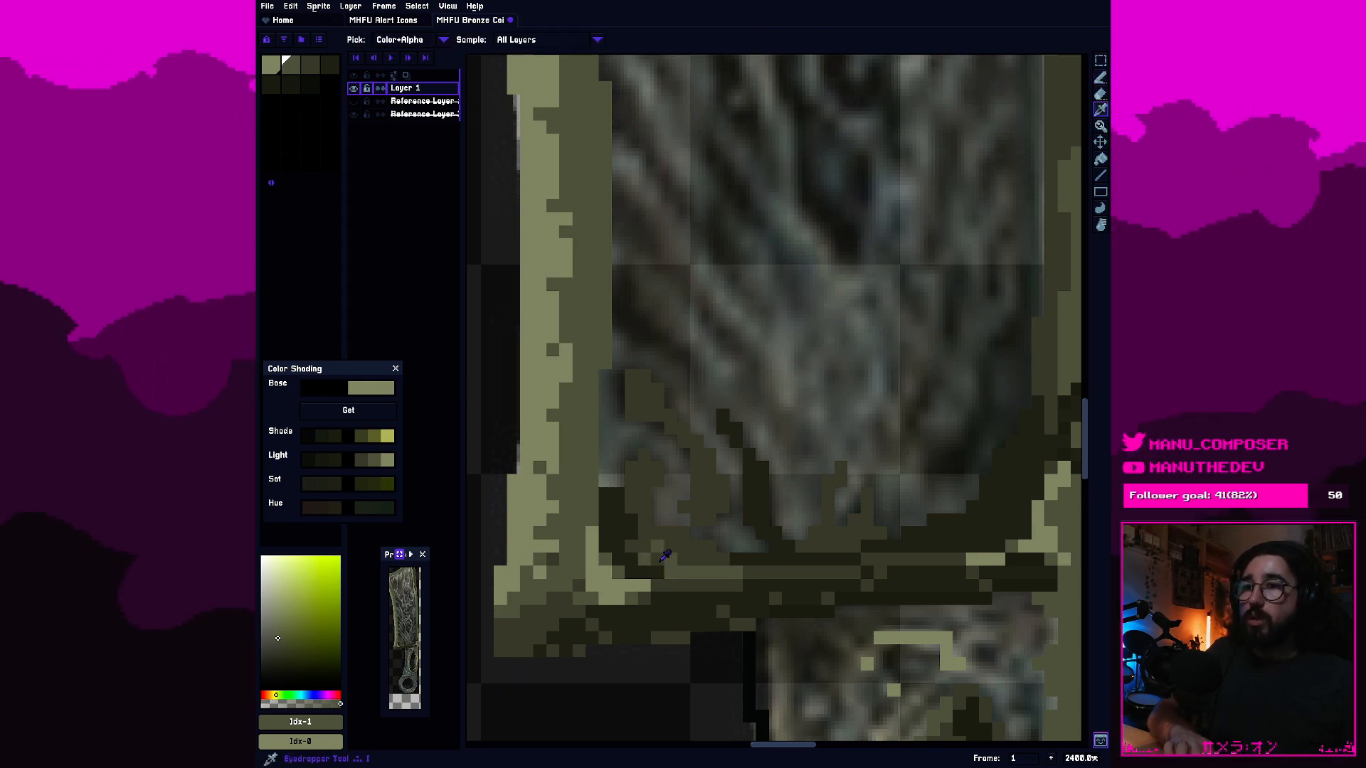
left_click(662, 574)
key("b")
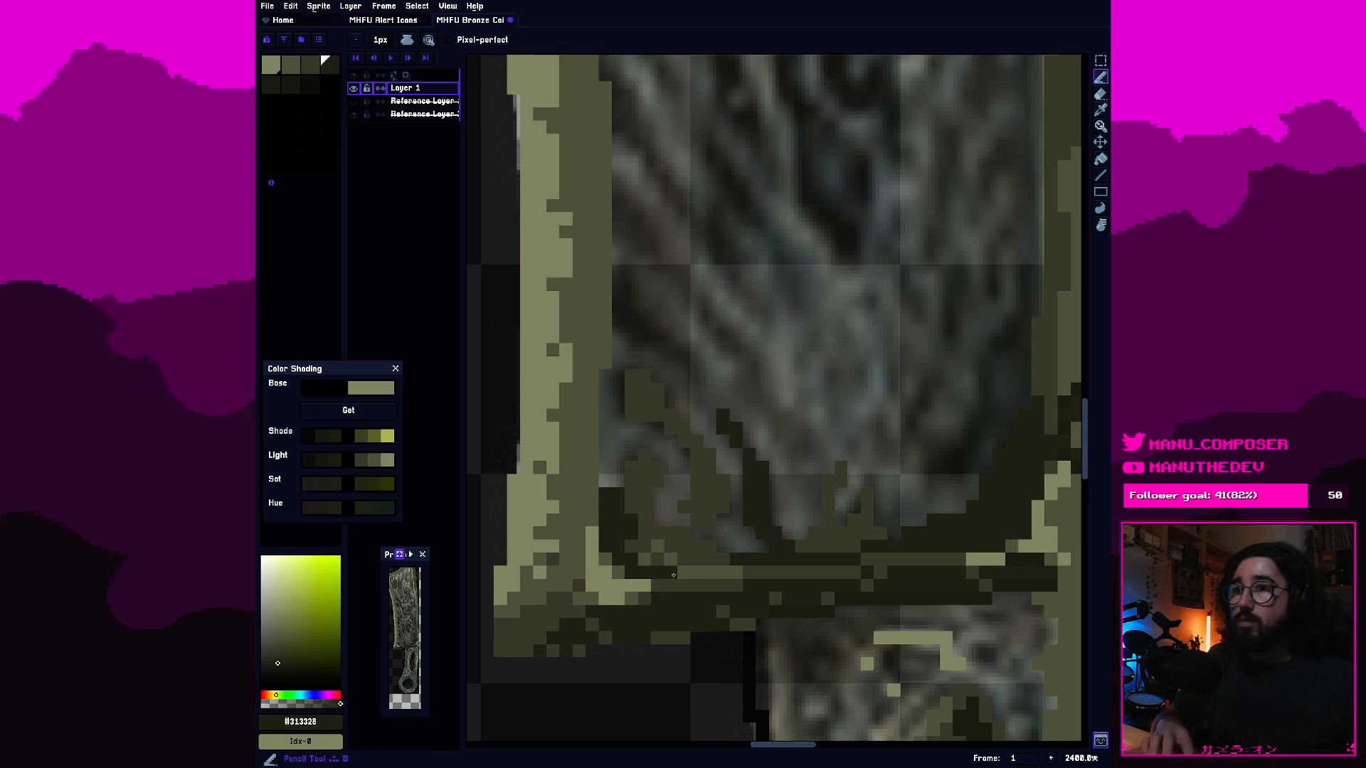
scroll(785, 560, "down", 8)
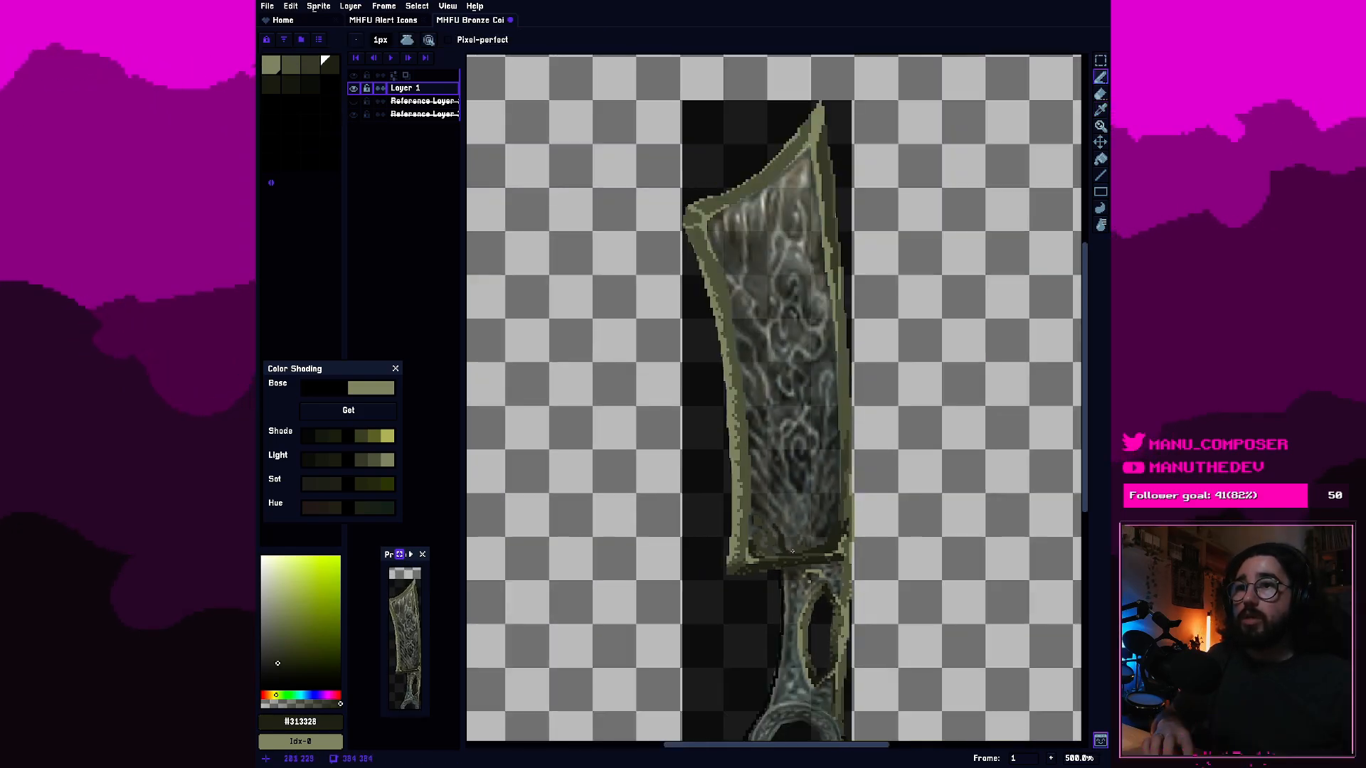
scroll(829, 564, "up", 8)
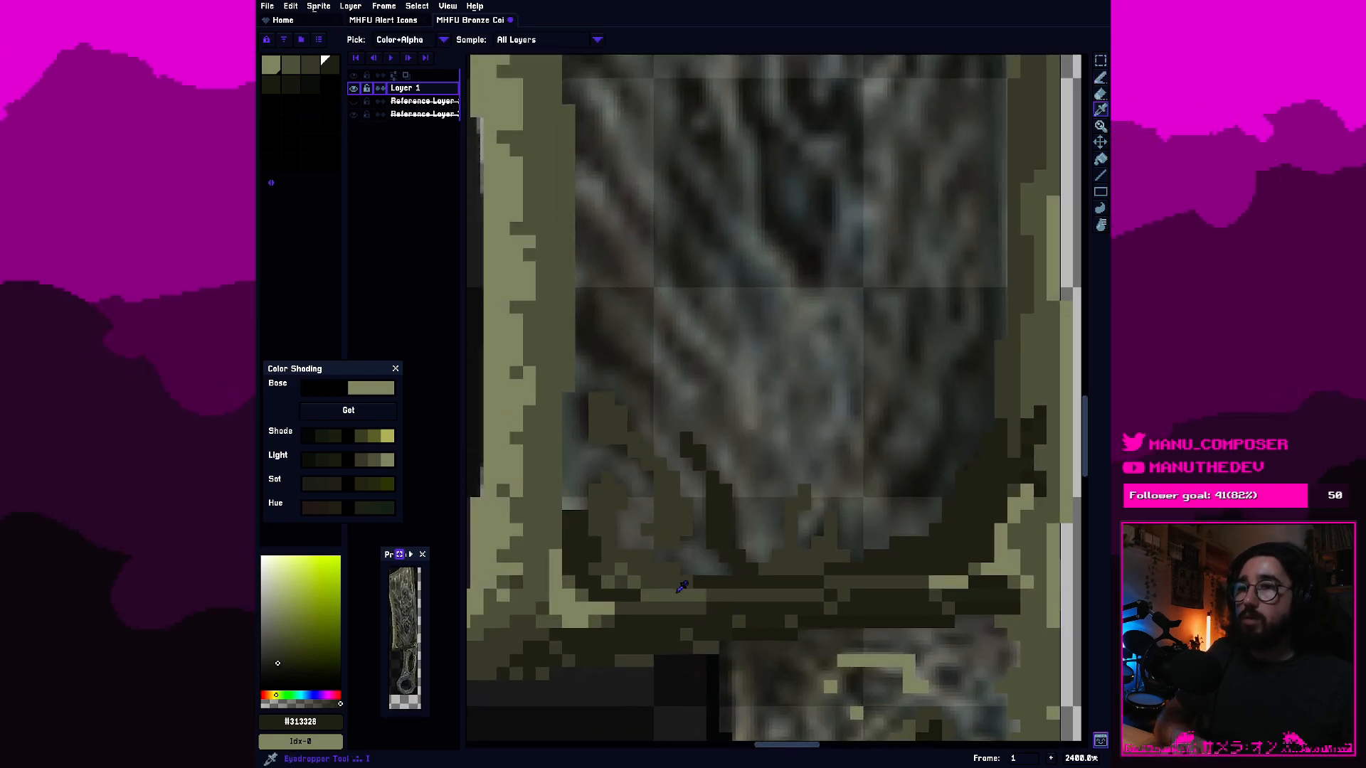
Sample the second-swatch olive and extend it in short segments along the bottom rim line, blending into the lower-right corner highlight.
left_click(676, 593, "alt")
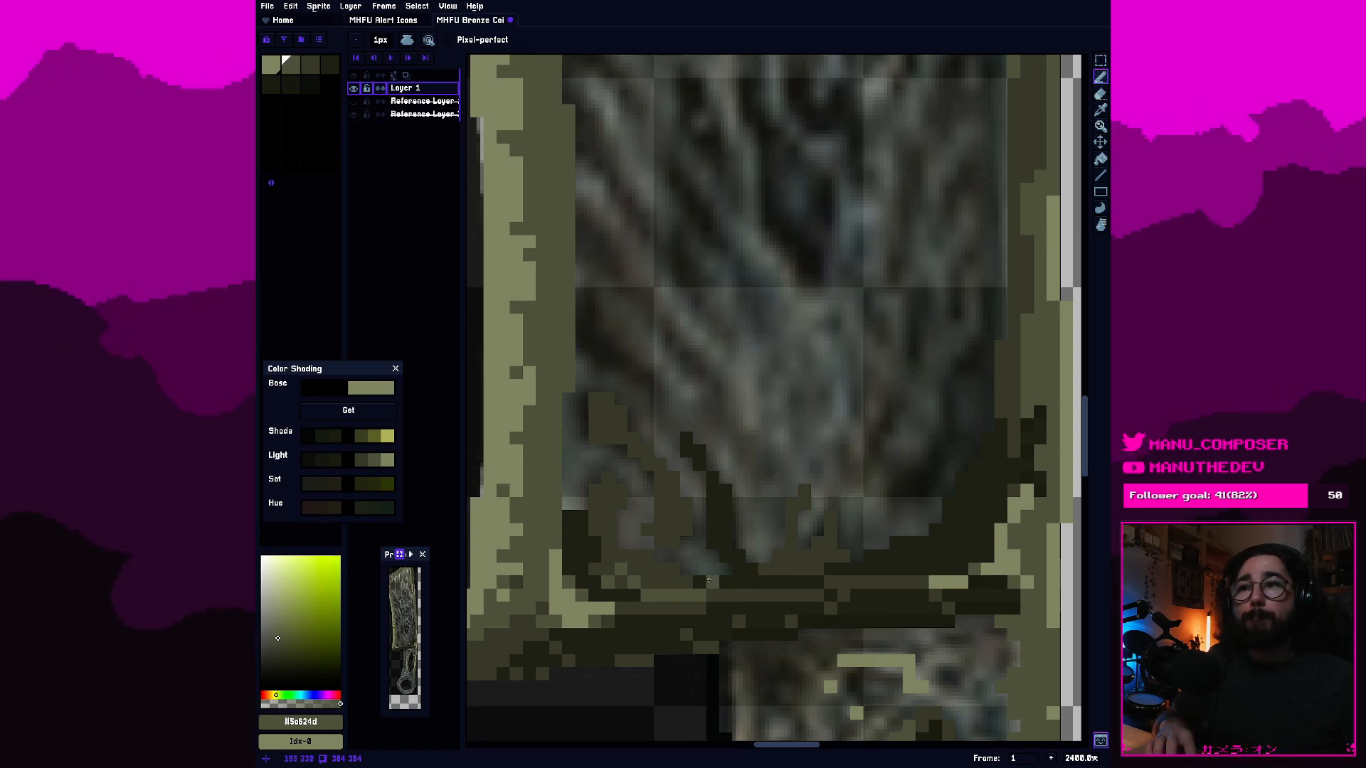
left_click_drag(825, 599, 720, 595)
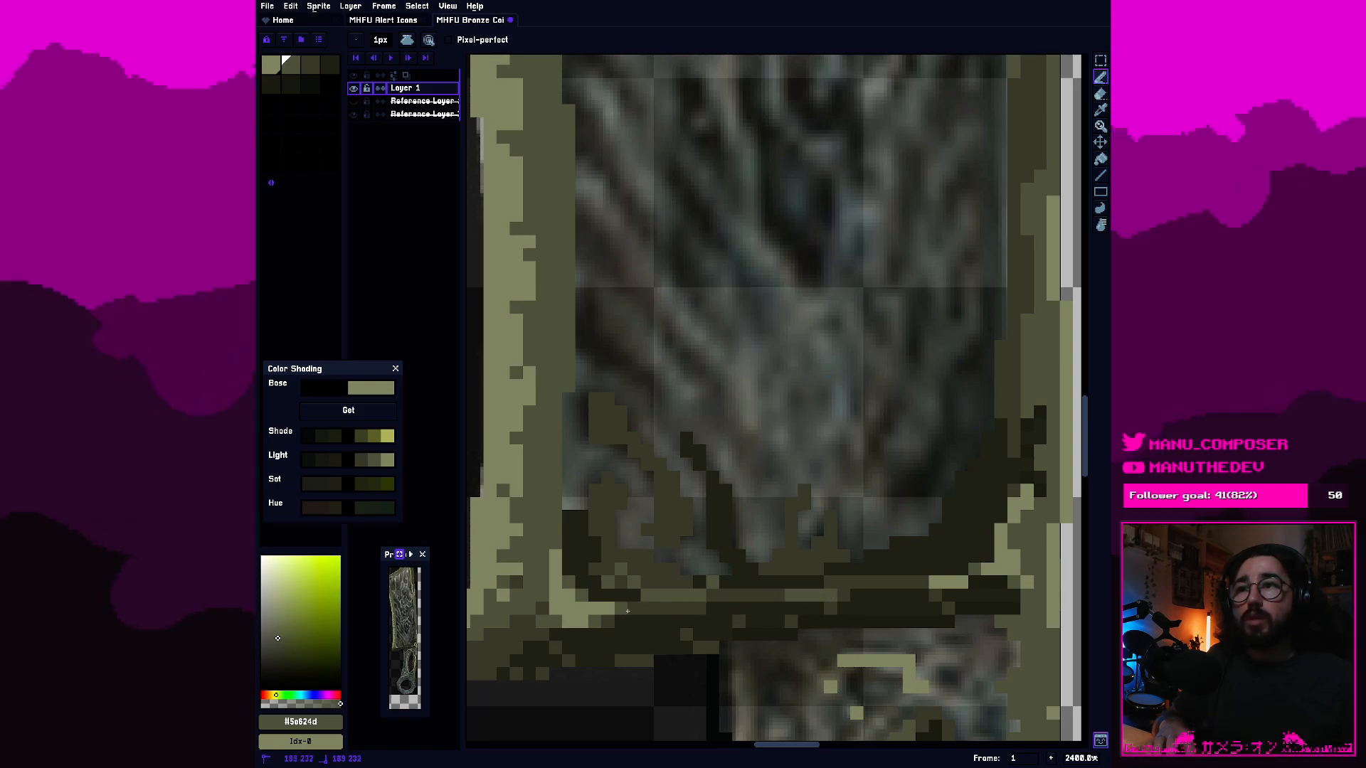
left_click(627, 610)
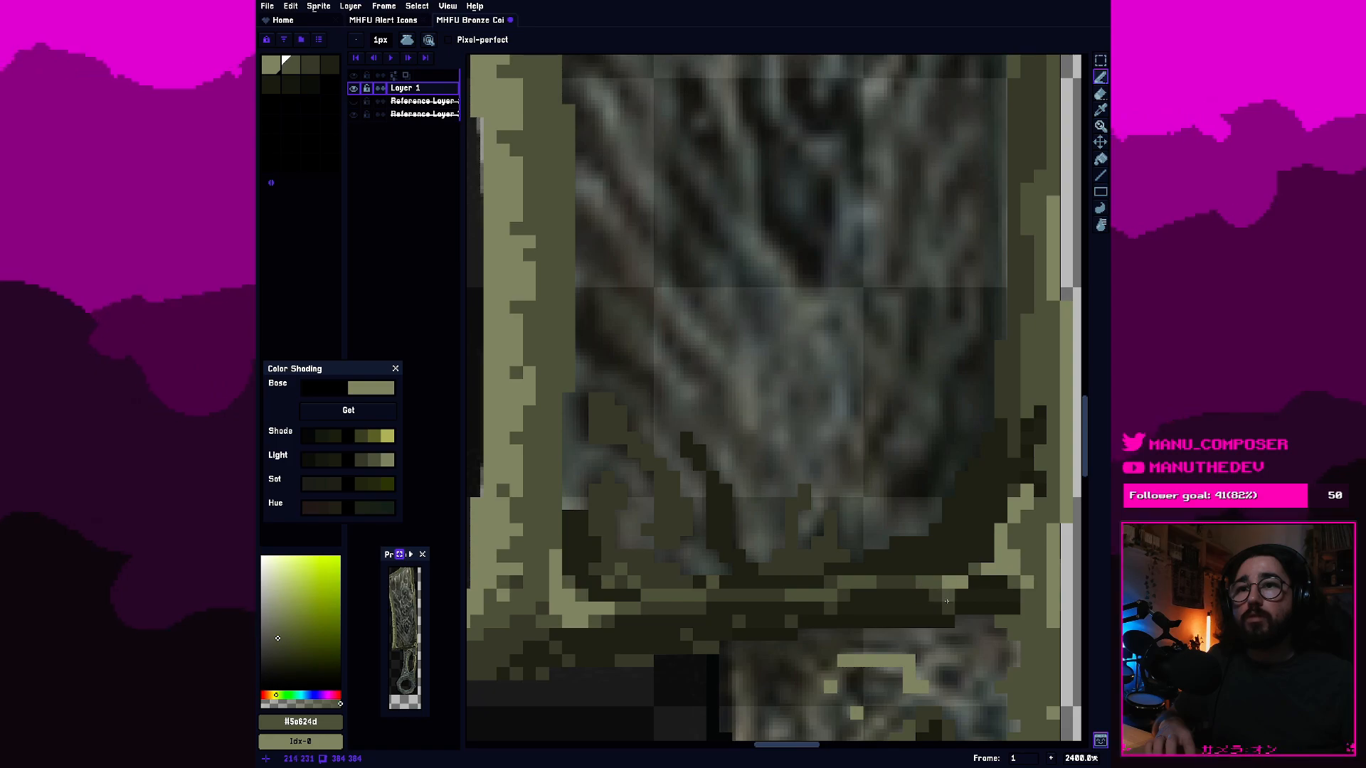
left_click(966, 588)
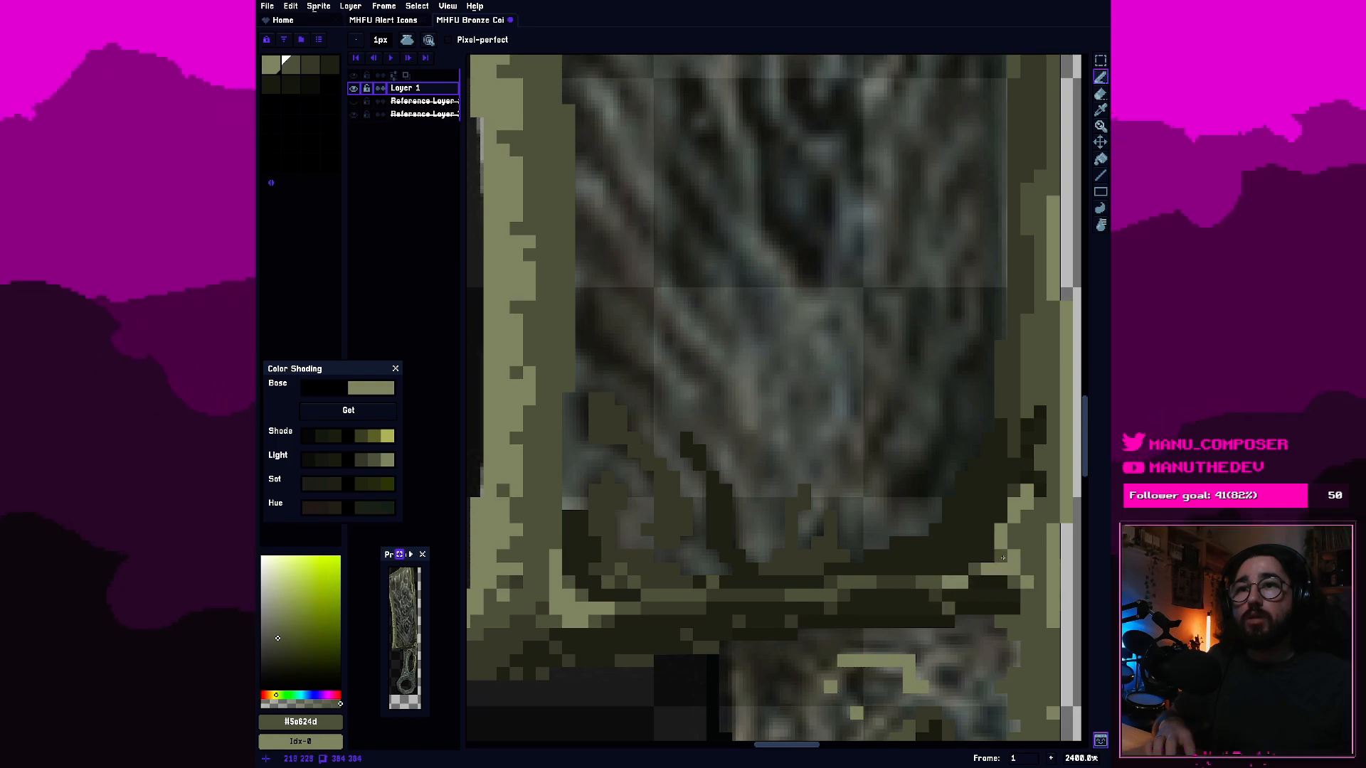
Review the shaded rim across the whole sword, from blade tip to handle ring, and save the sprite.
scroll(1012, 543, "down", 9)
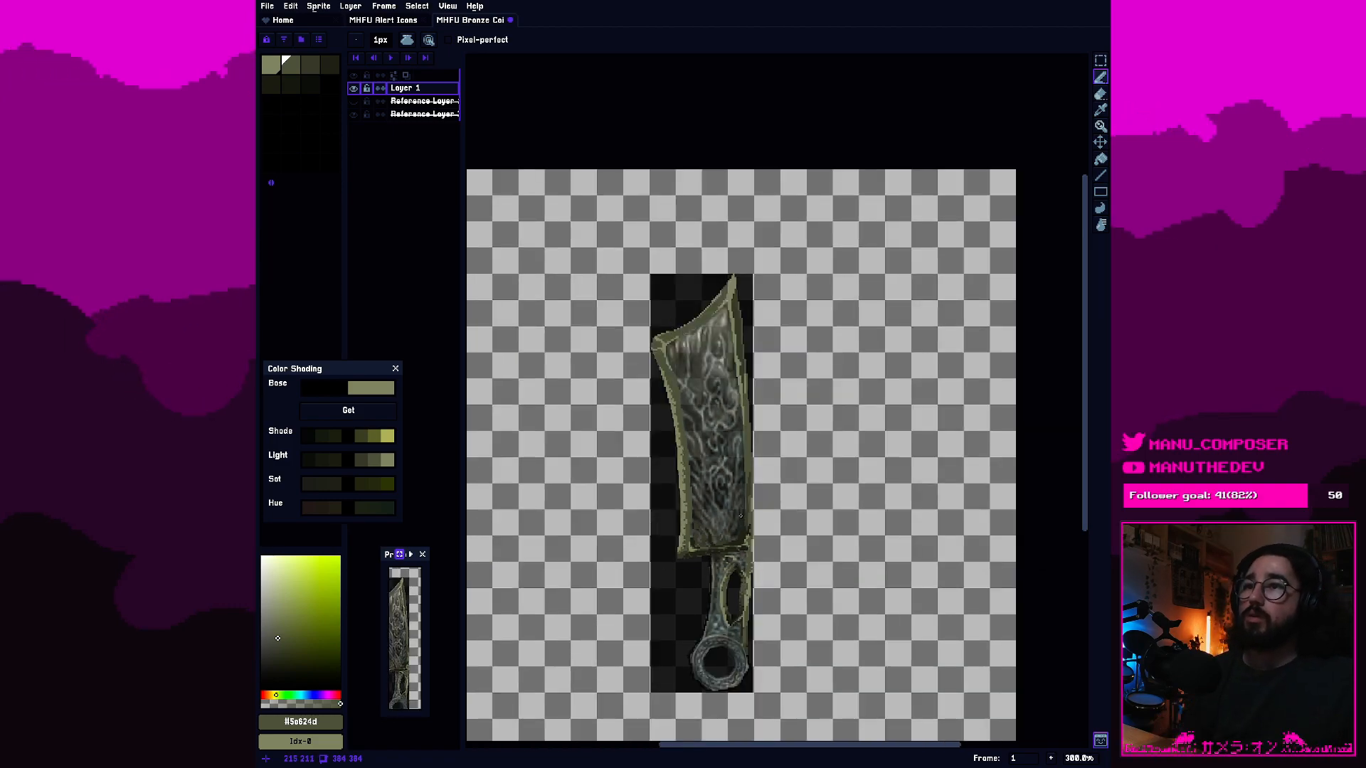
scroll(710, 539, "up", 4)
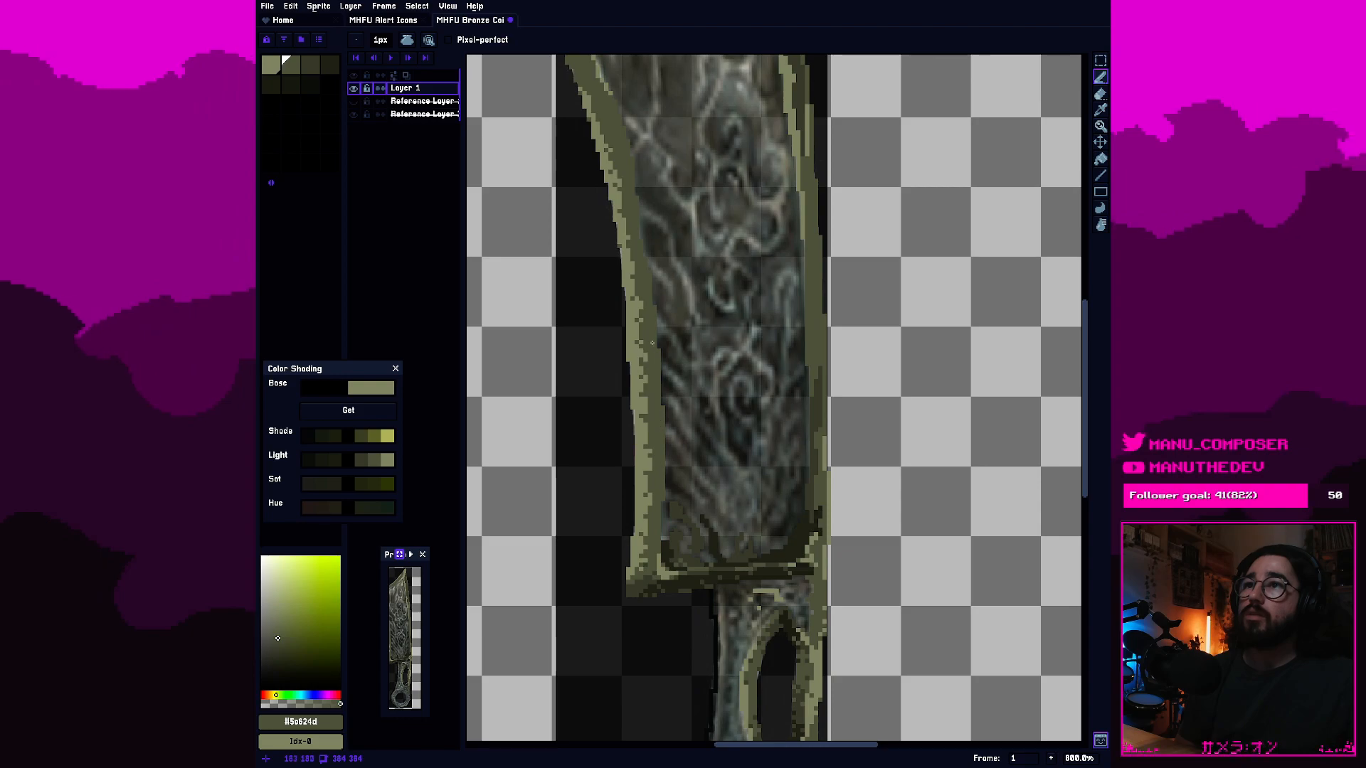
left_click_drag(620, 212, 687, 374)
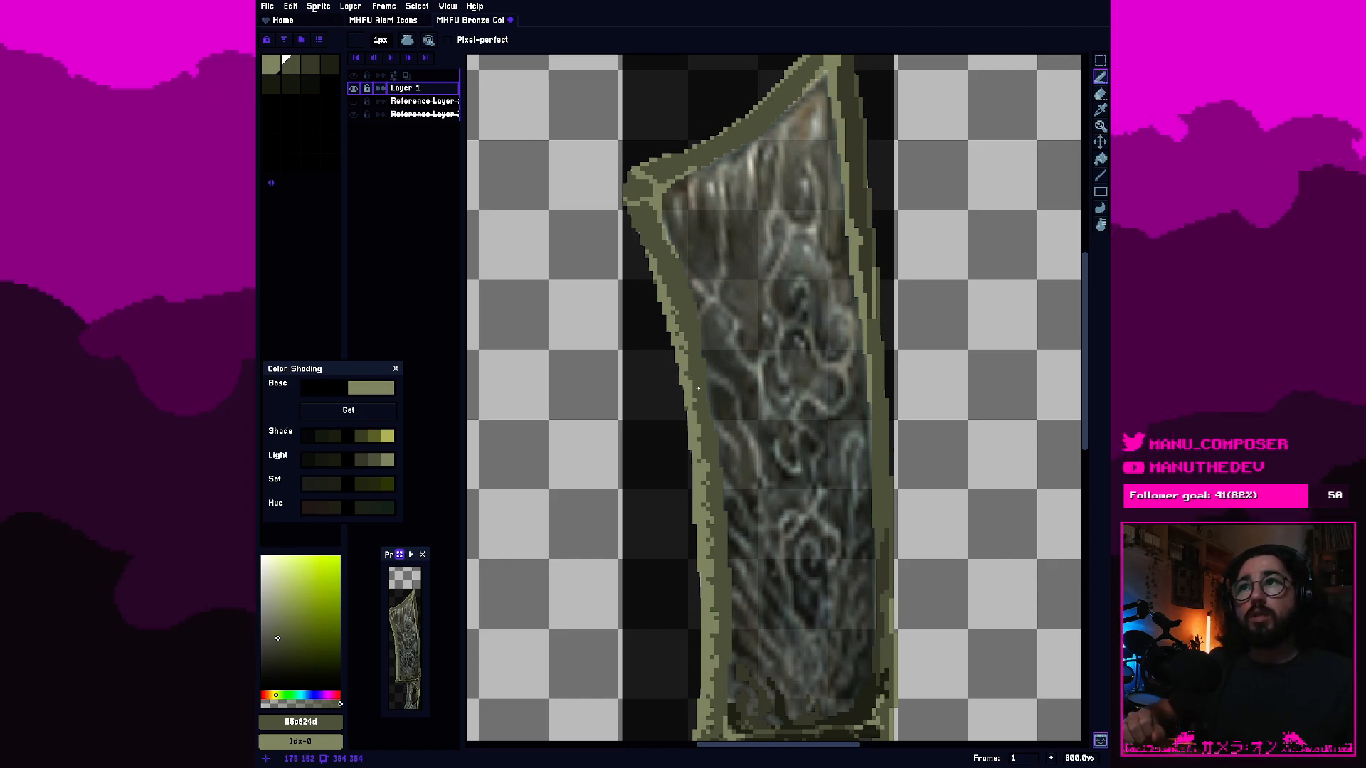
scroll(698, 389, "down", 2)
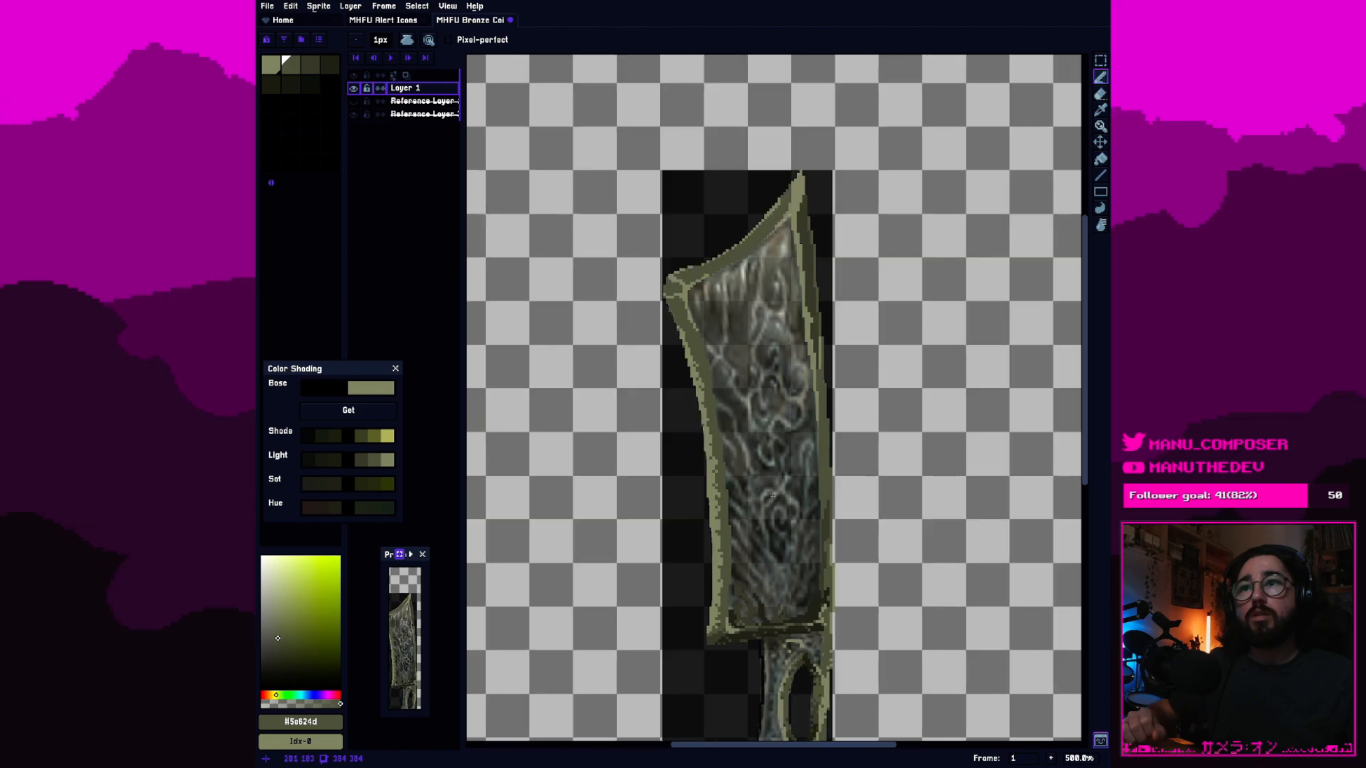
left_click_drag(799, 521, 764, 304)
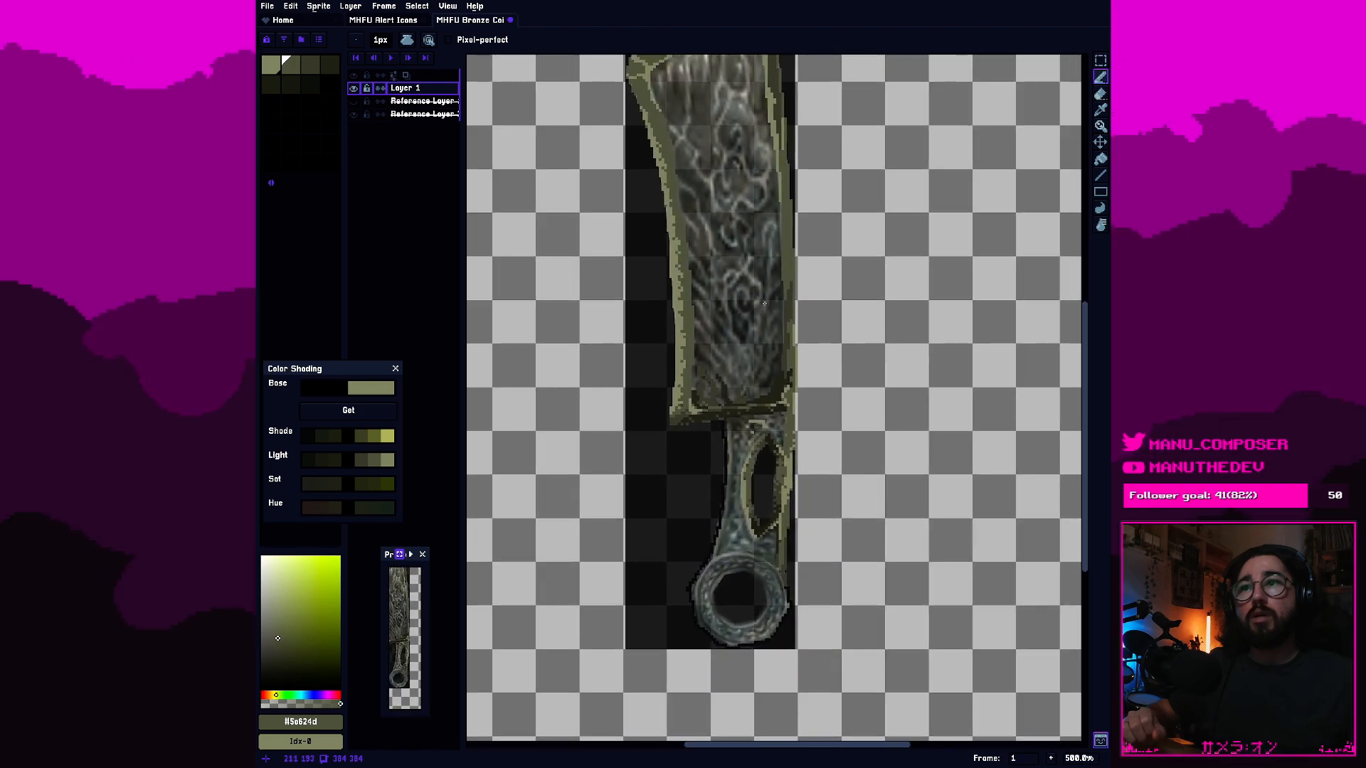
scroll(764, 326, "up", 2)
scroll(763, 419, "down", 2)
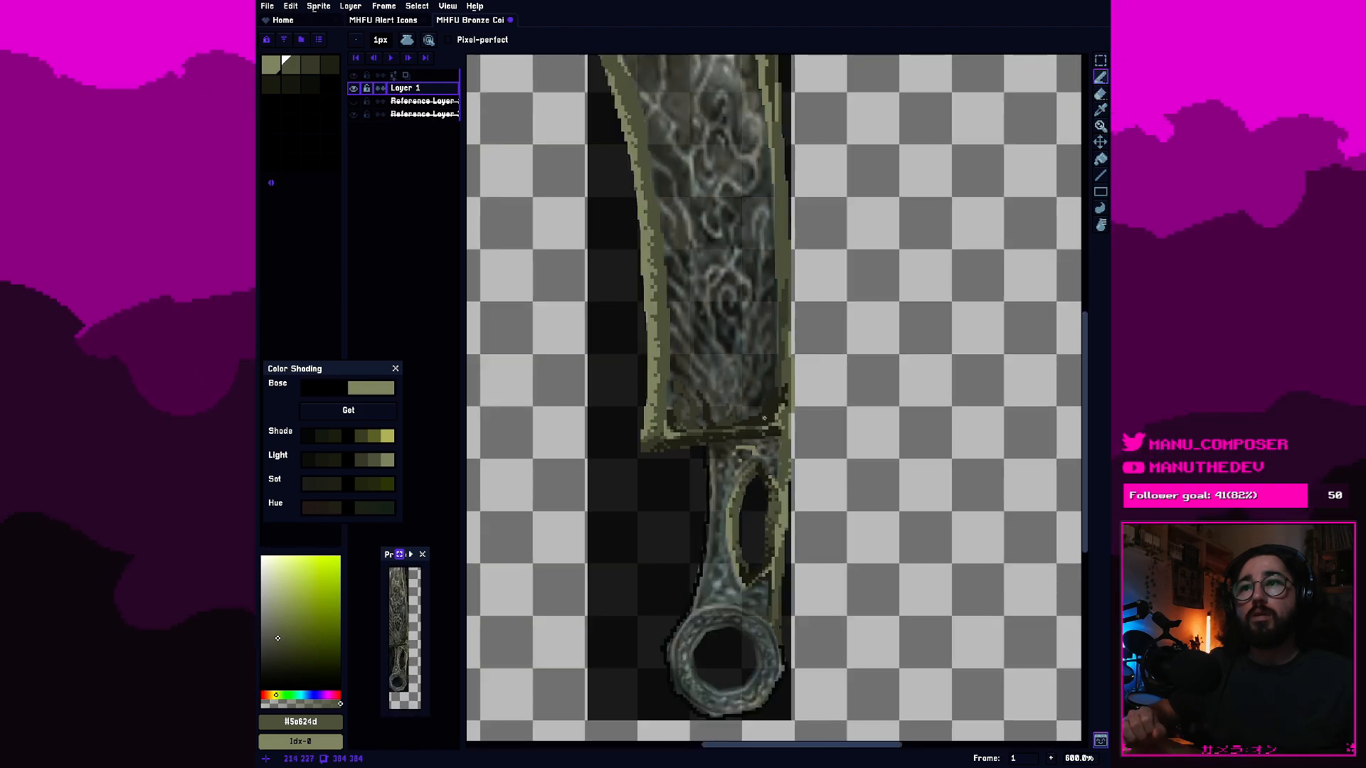
scroll(764, 418, "up", 2)
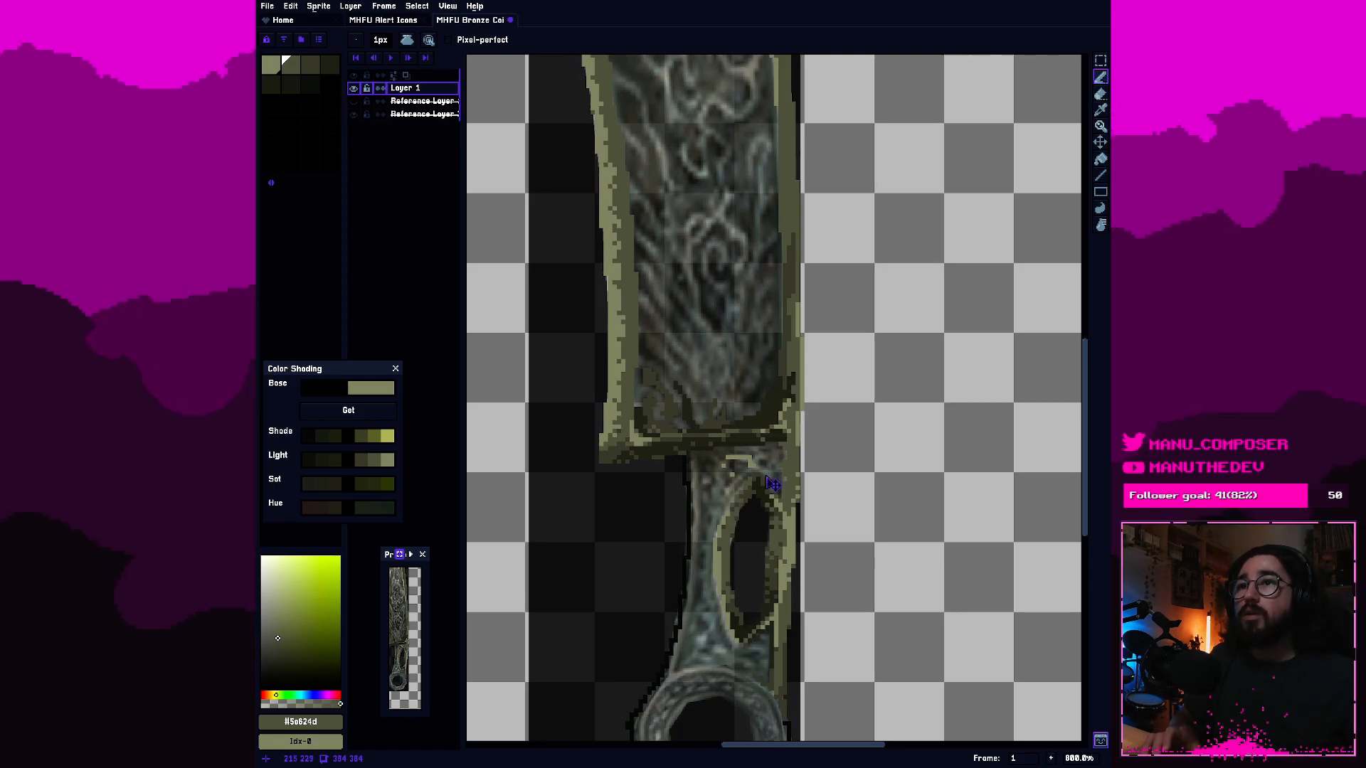
key("ctrl+s")
Examine the handle's black outline and slot rim, from the junction with the blade down to the ring.
scroll(770, 483, "up", 5)
scroll(779, 411, "down", 4)
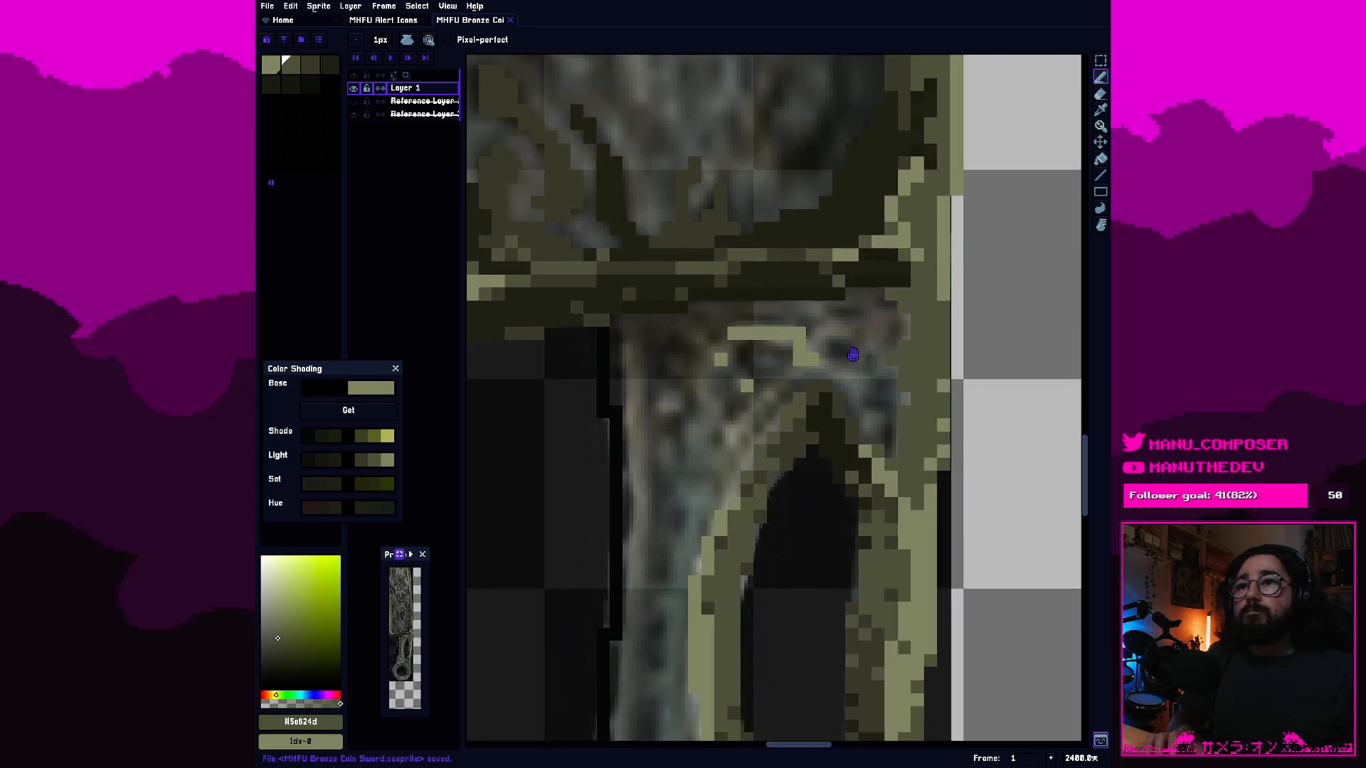
scroll(765, 328, "up", 3)
scroll(765, 328, "up", 2)
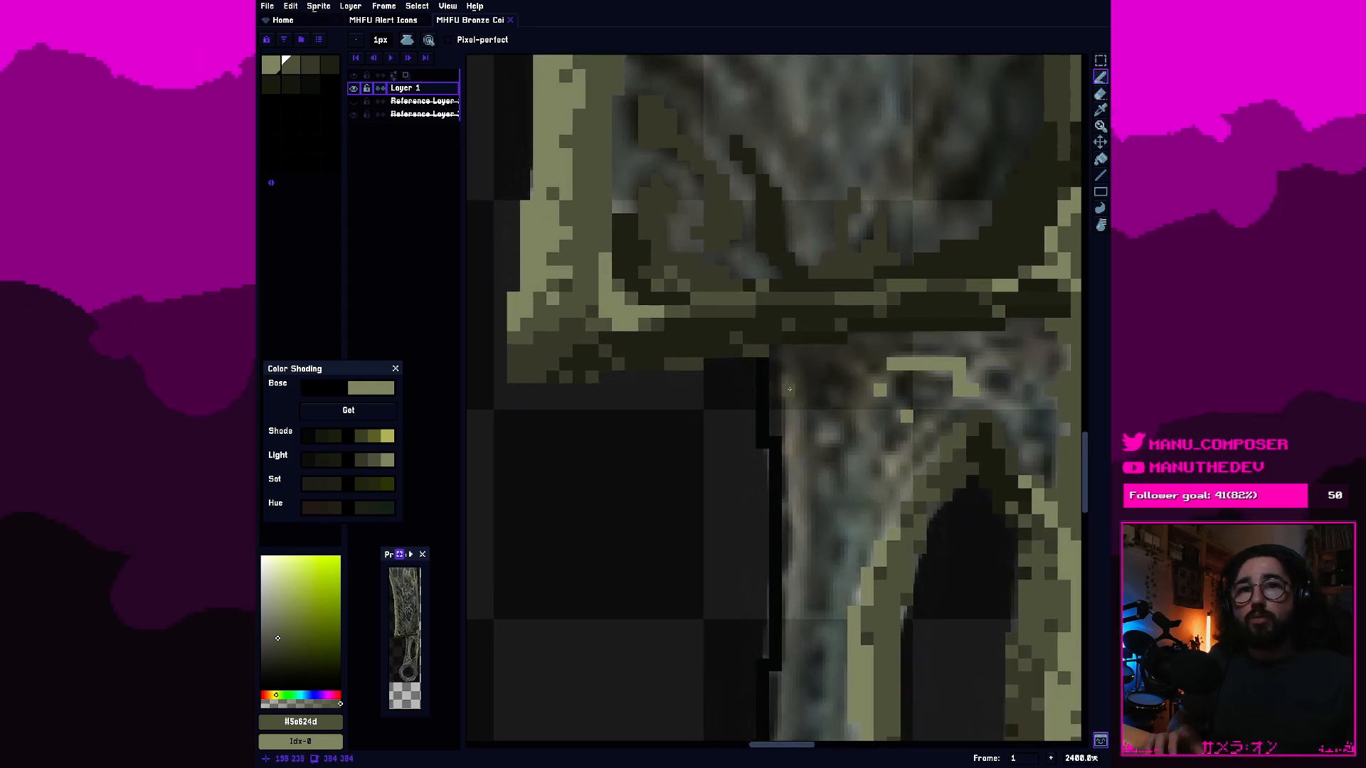
left_click_drag(831, 481, 774, 239)
left_click_drag(781, 405, 778, 453)
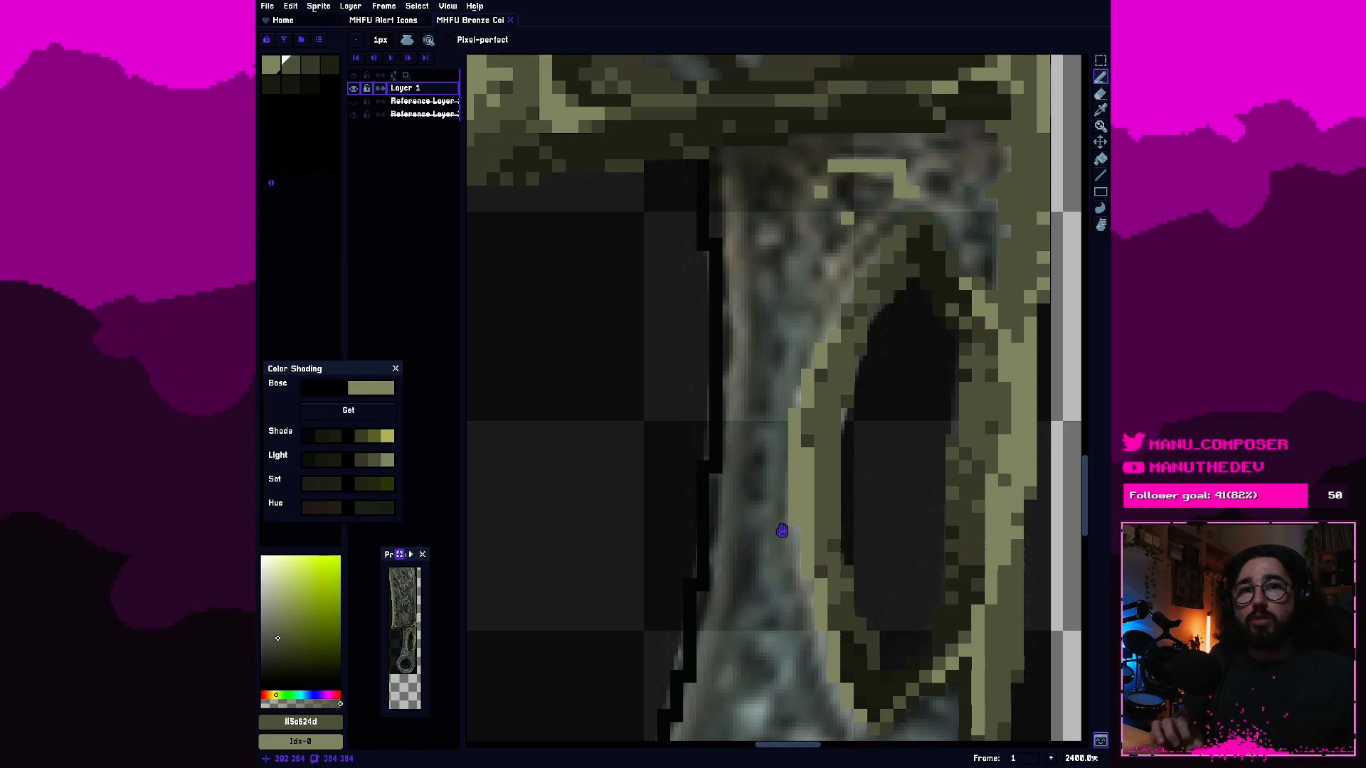
scroll(778, 452, "down", 5)
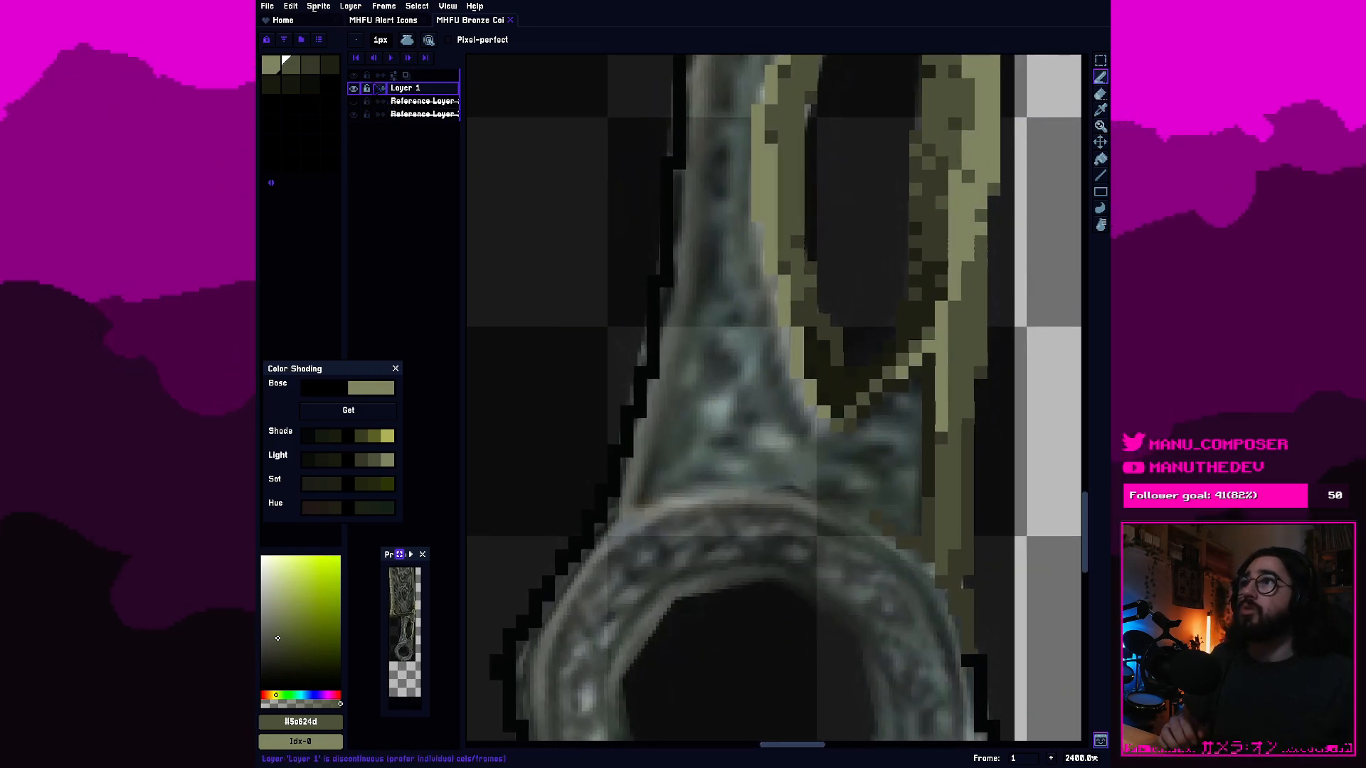
left_click(275, 65)
mouse_move(743, 199)
left_mouse_down()
mouse_move(826, 604)
mouse_move(825, 684)
left_mouse_up()
scroll(828, 402, "up", 1)
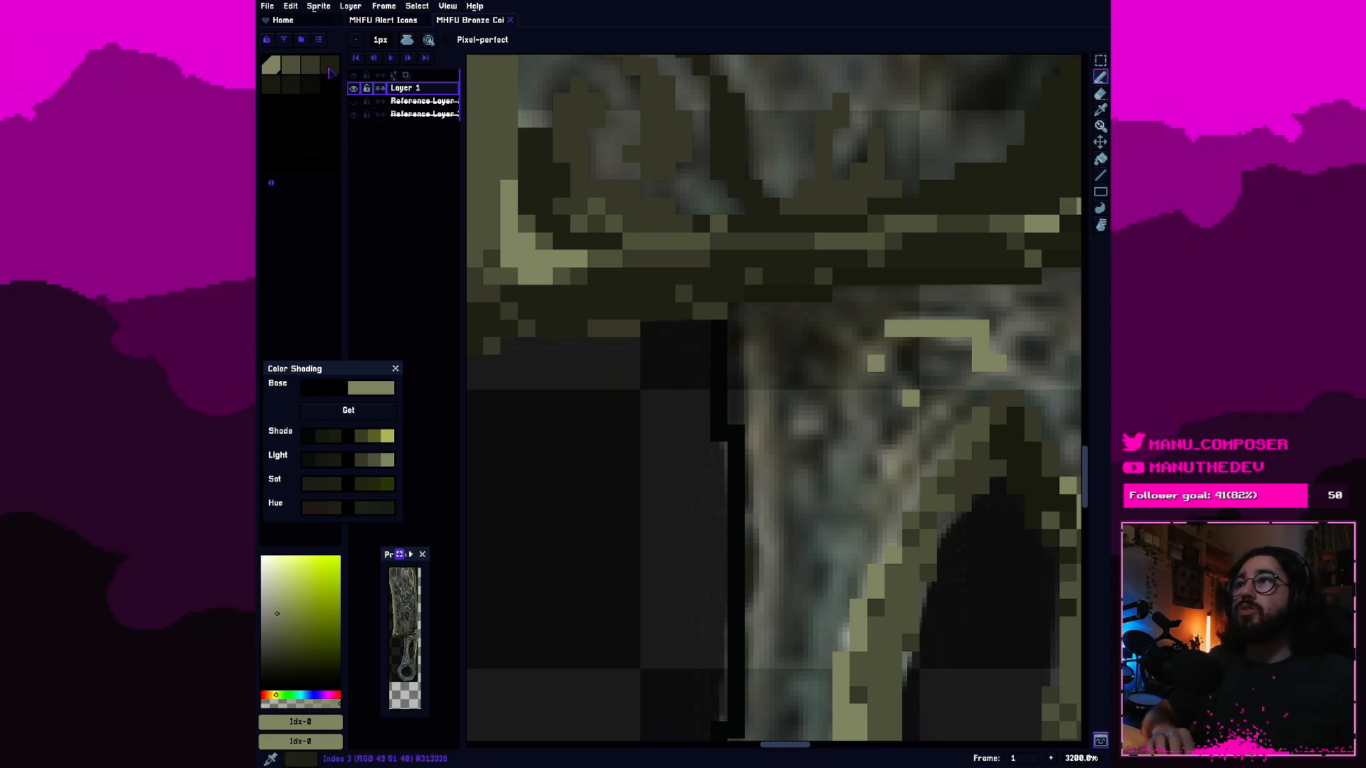
Recolor the upper stretch of the handle's left black outline with the fifth swatch, starting just beneath the blade.
left_click(330, 70)
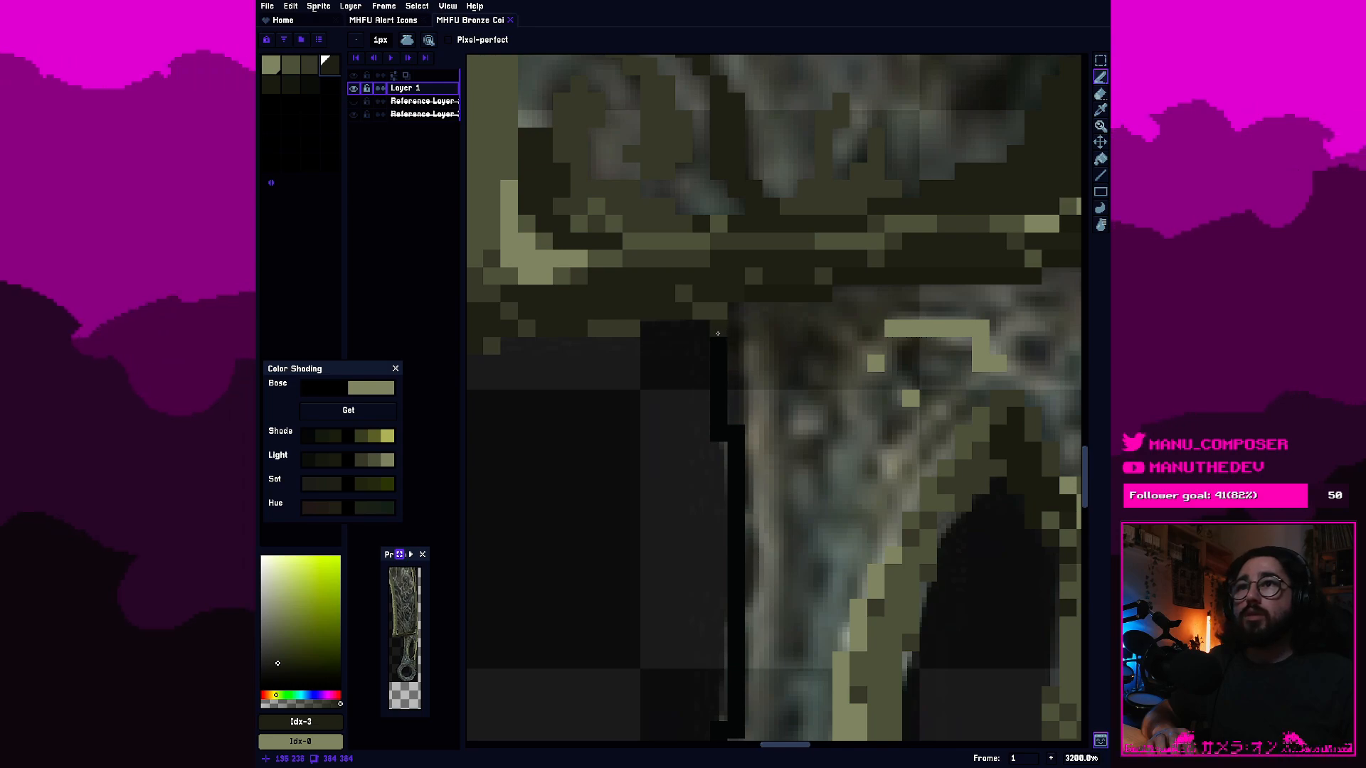
key("]")
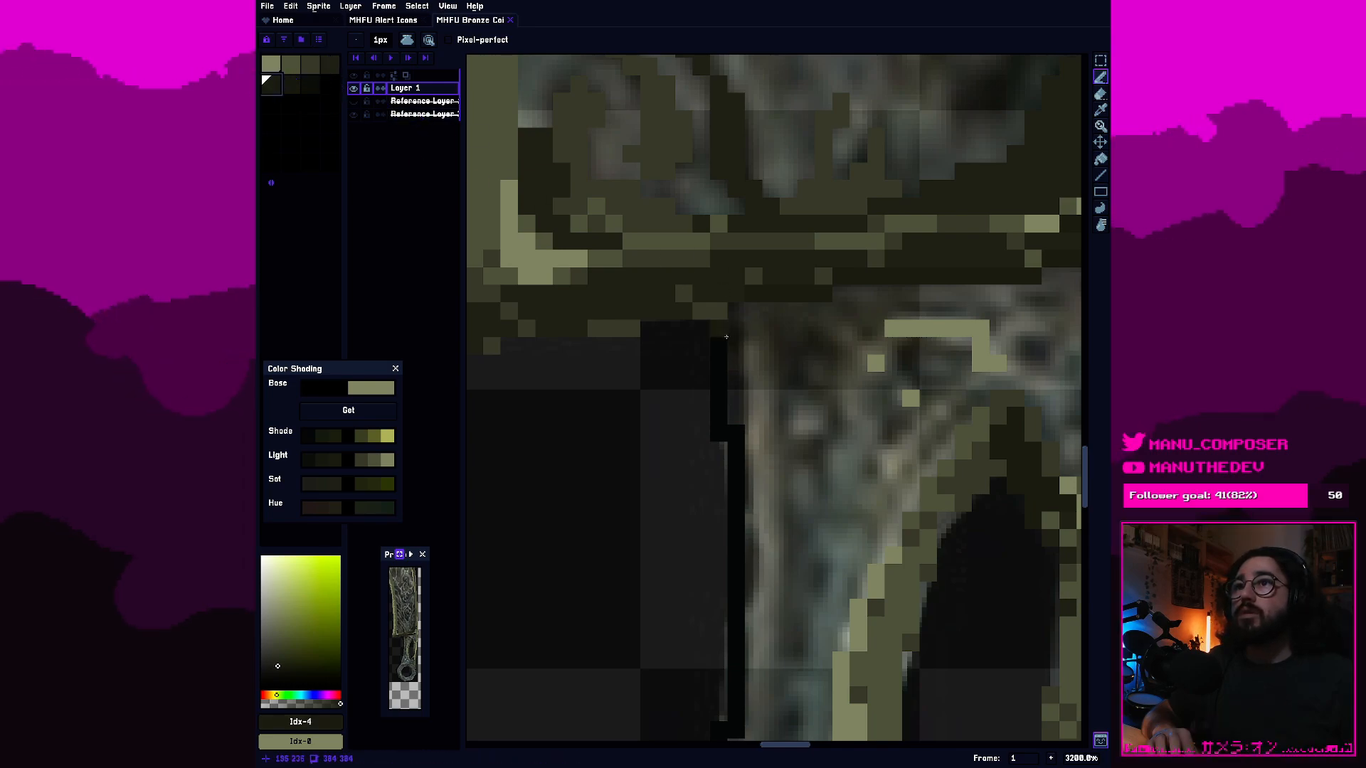
key("b")
left_click(727, 339)
left_click_drag(727, 341, 735, 520)
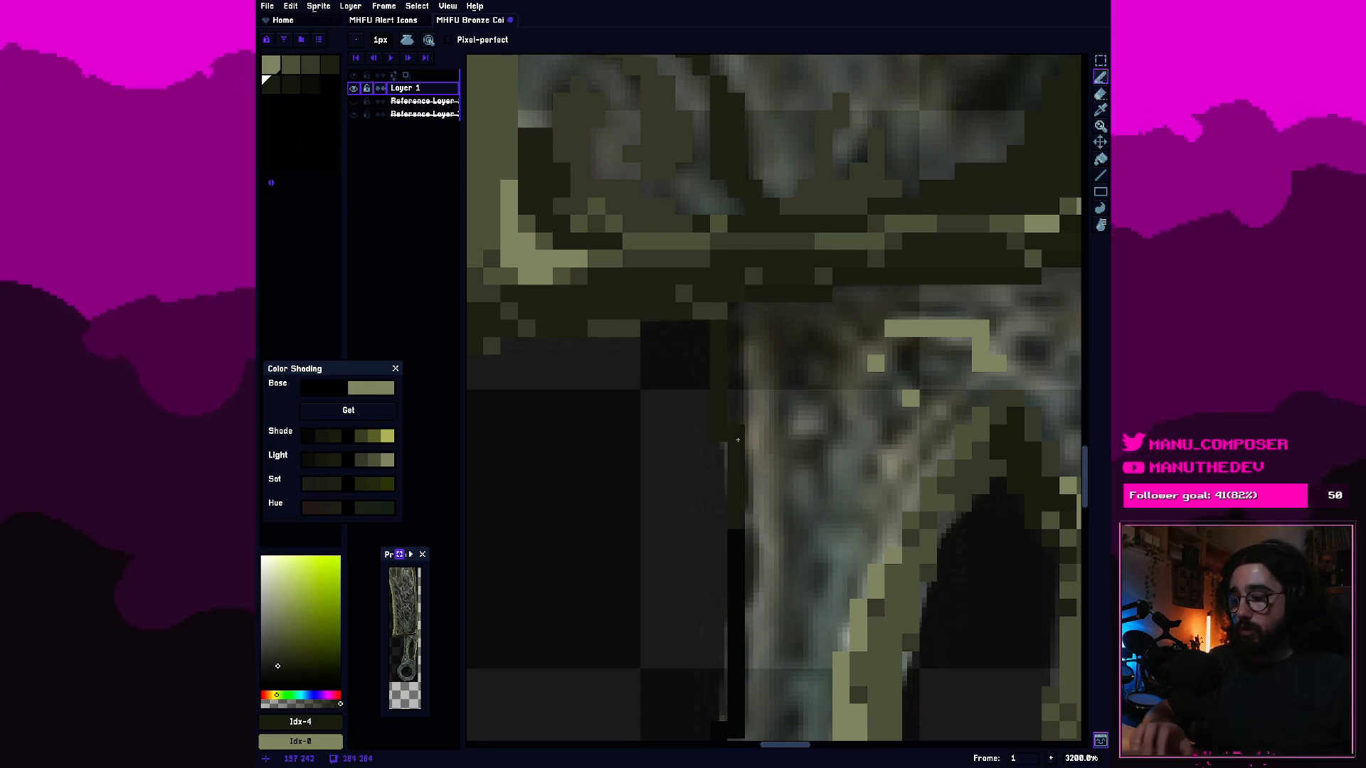
Erase the doubled corner pixels along the handle's left black outline, from beside the slot down to the ring.
key("e")
scroll(736, 435, "down", 3)
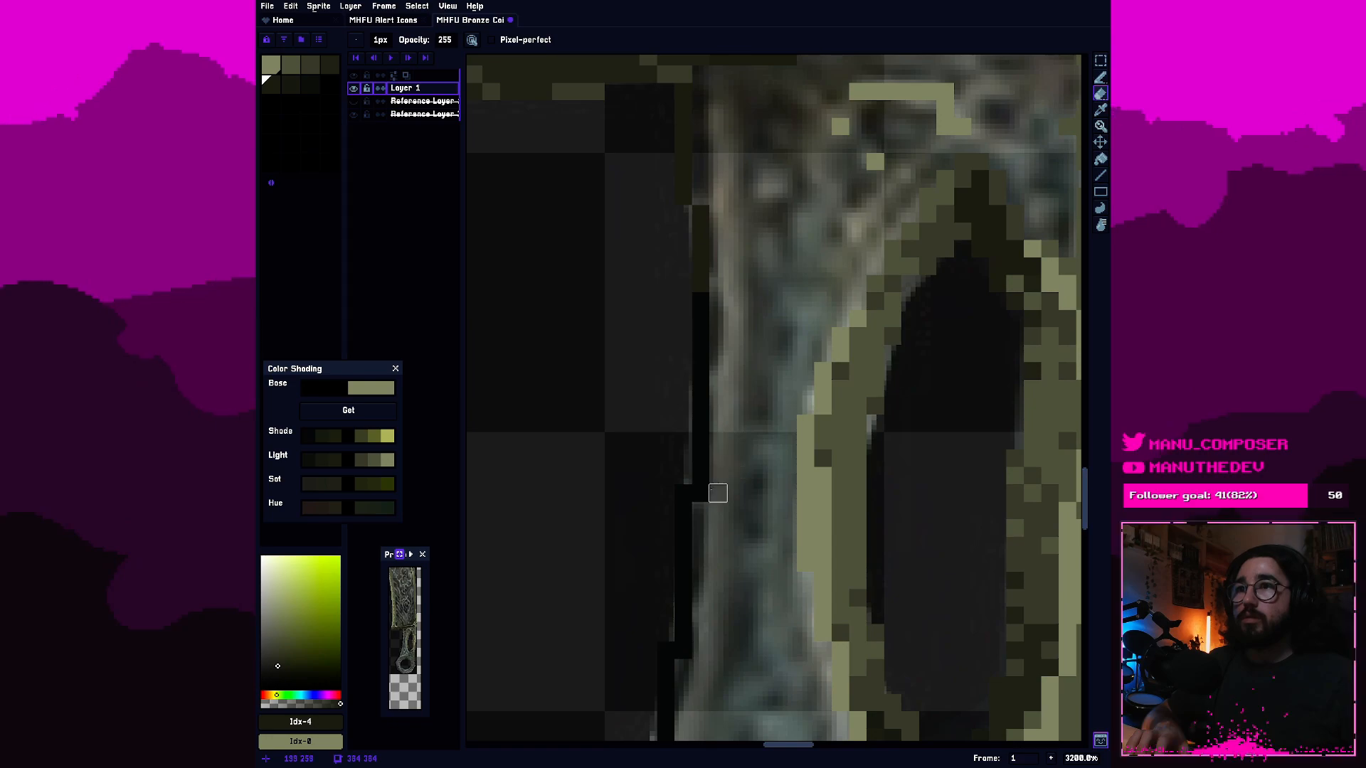
scroll(704, 541, "down", 8)
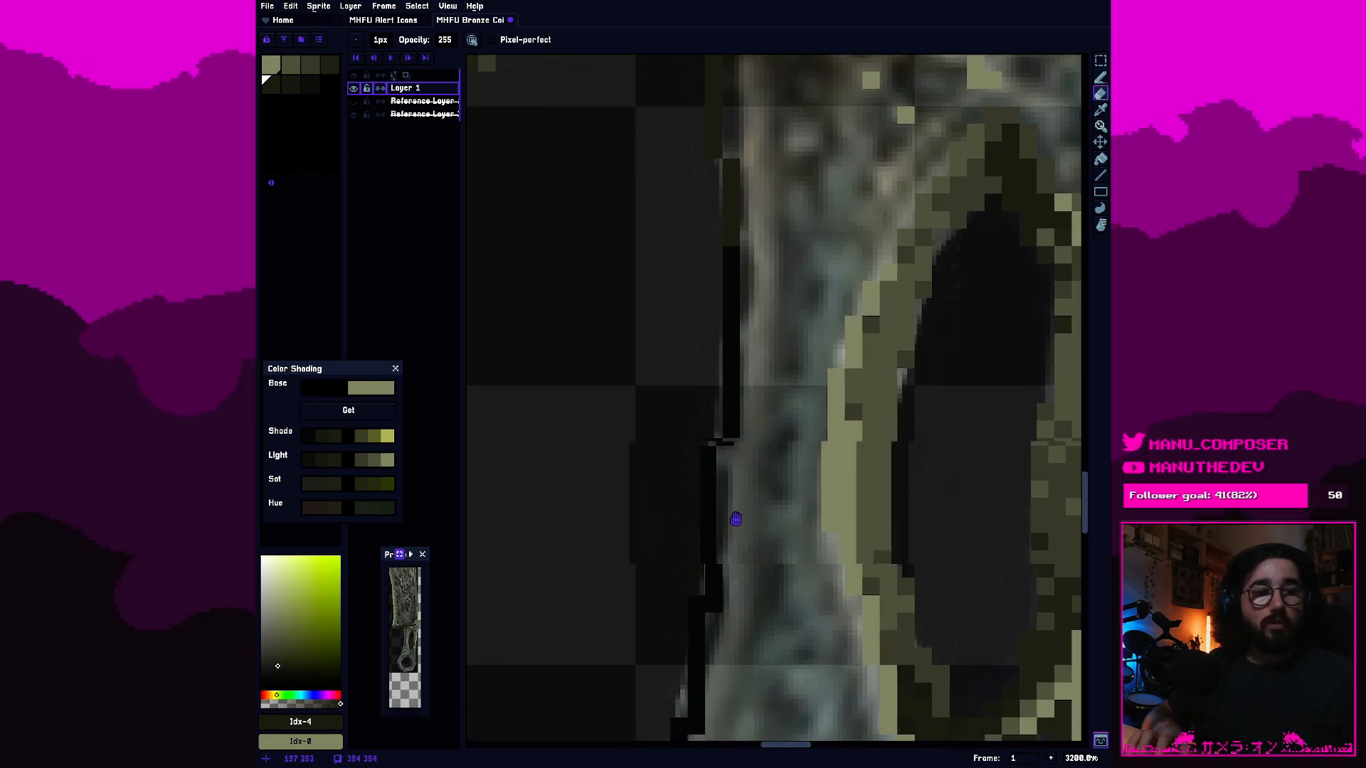
left_click(867, 498)
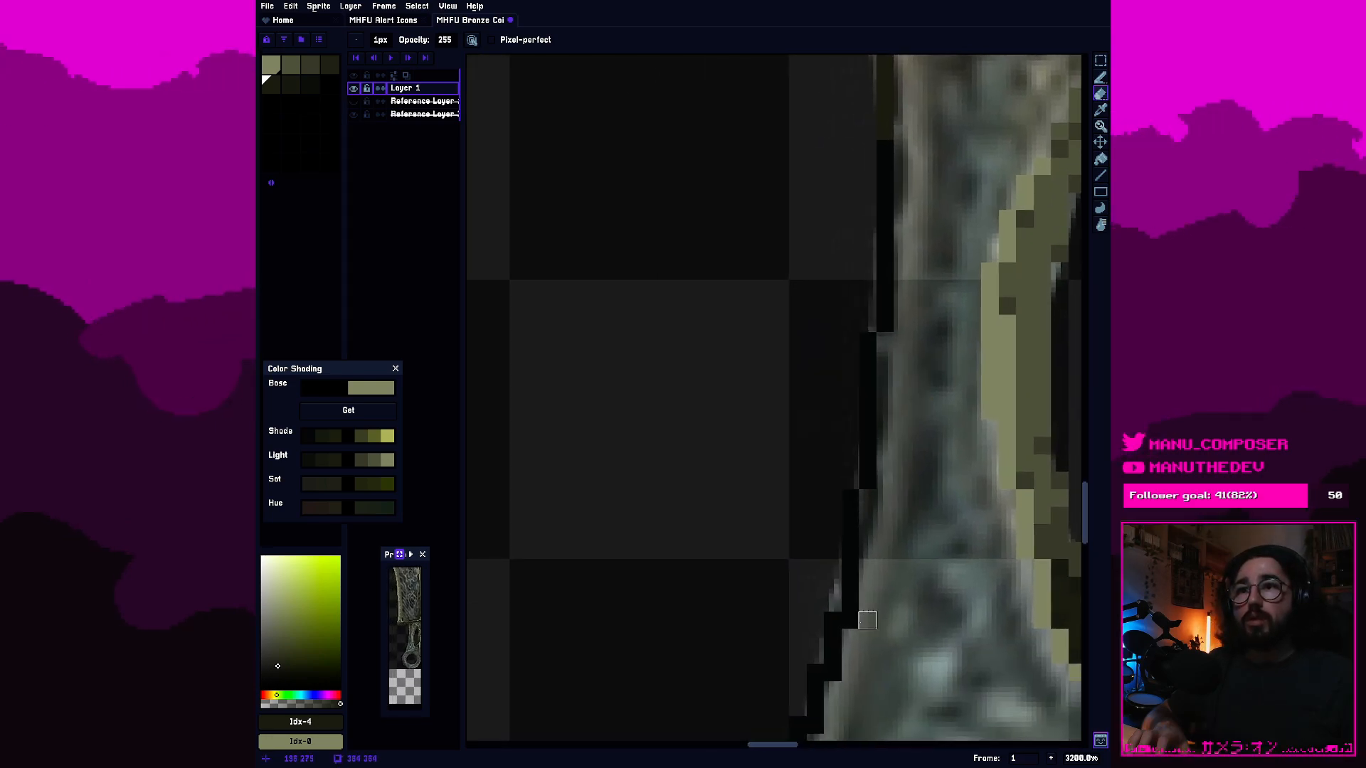
scroll(833, 569, "down", 2)
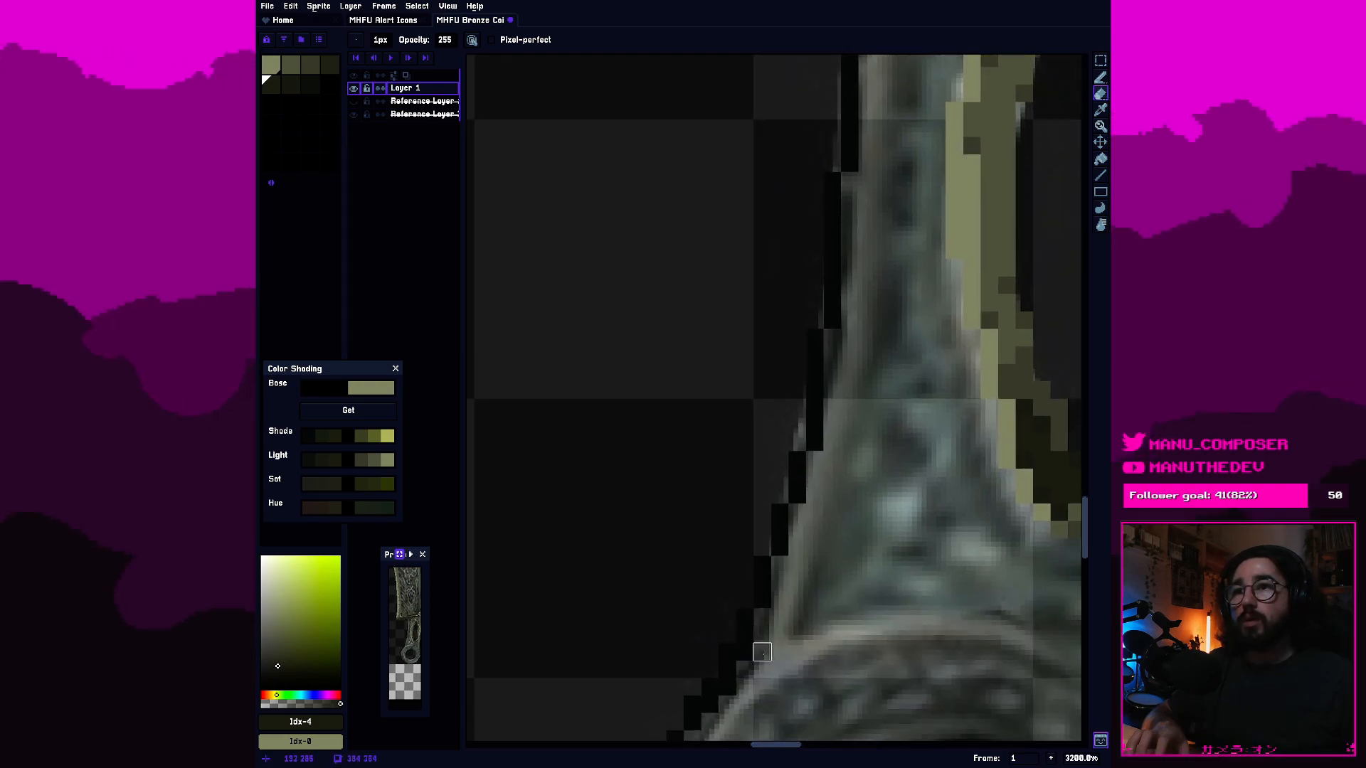
left_click(727, 686)
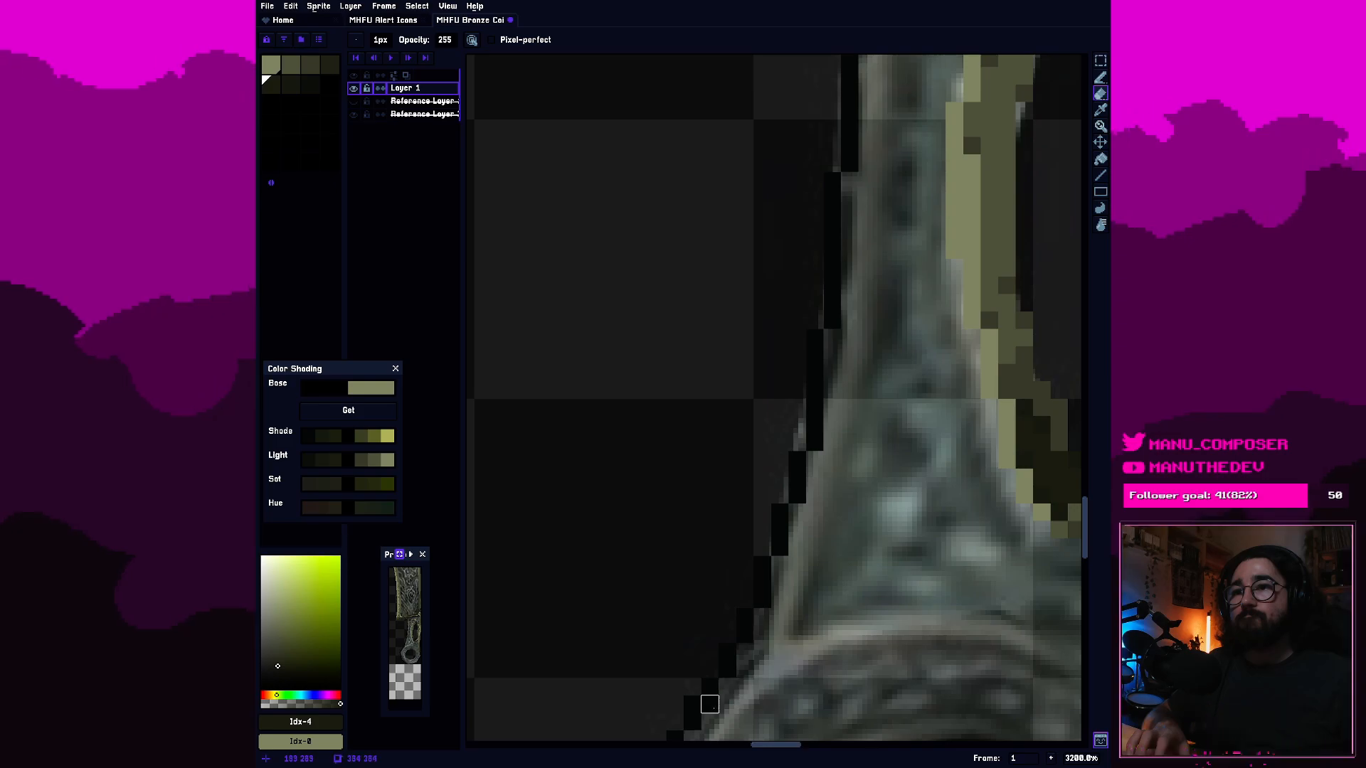
scroll(728, 705, "down", 2)
scroll(770, 451, "up", 1)
left_click_drag(772, 449, 708, 590)
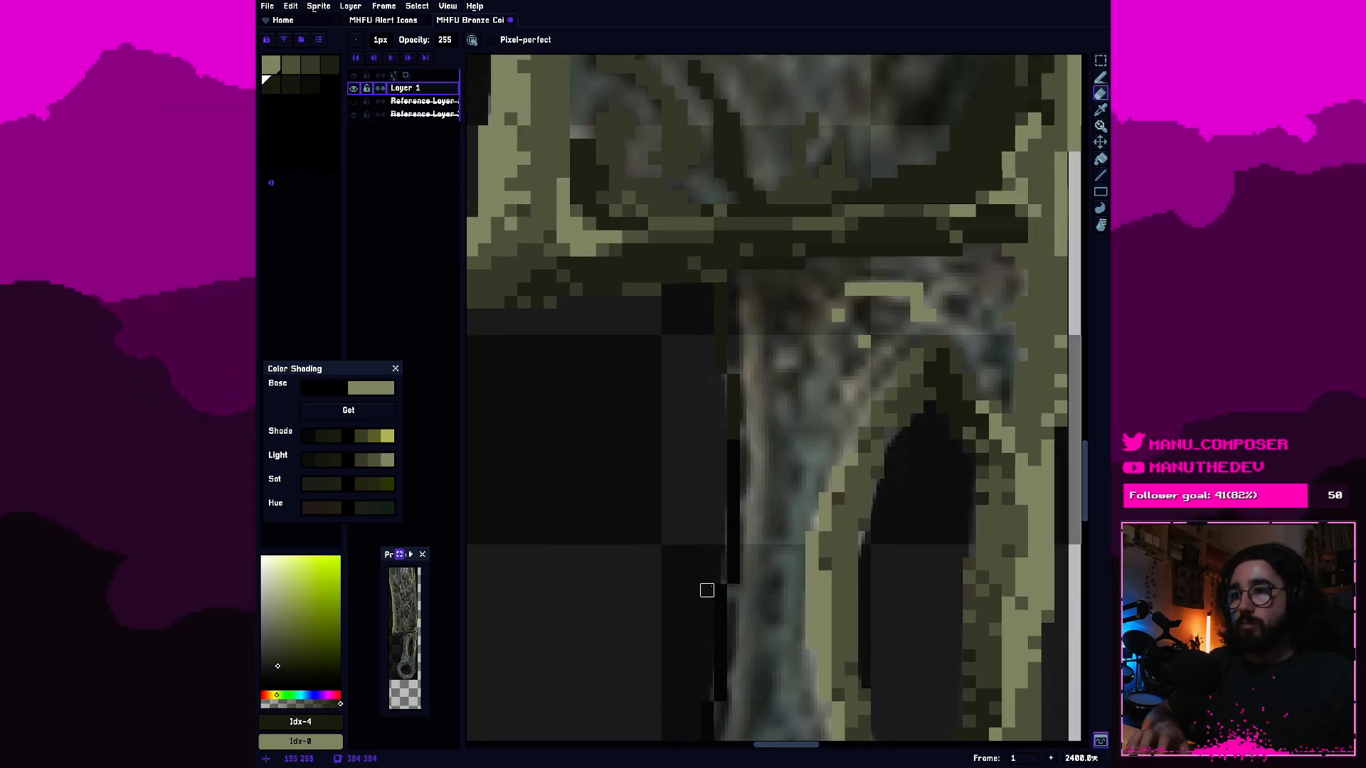
Fill the remaining black segments of the handle's left outline alongside the slot with the fifth-swatch dark olive.
key("b")
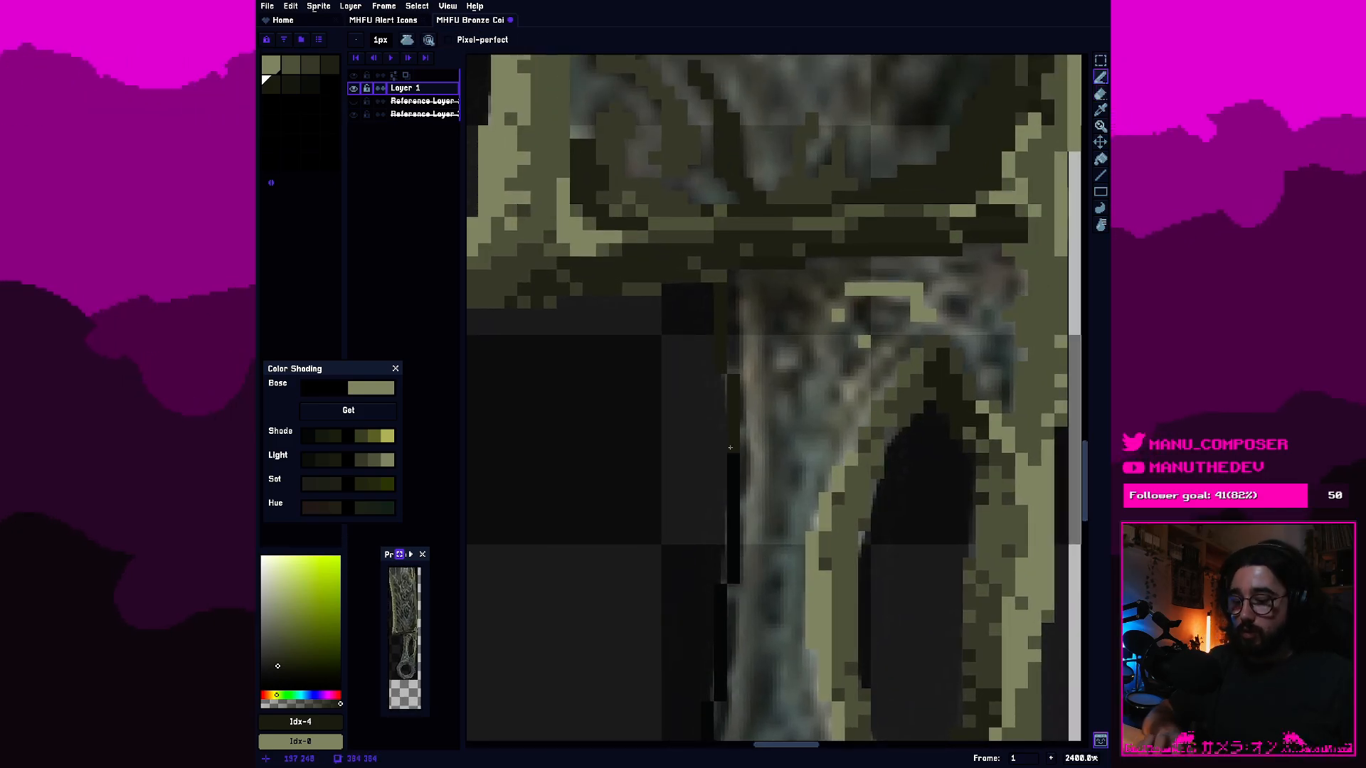
key("g")
left_click(732, 501)
left_click(722, 601)
left_click_drag(724, 676, 783, 437)
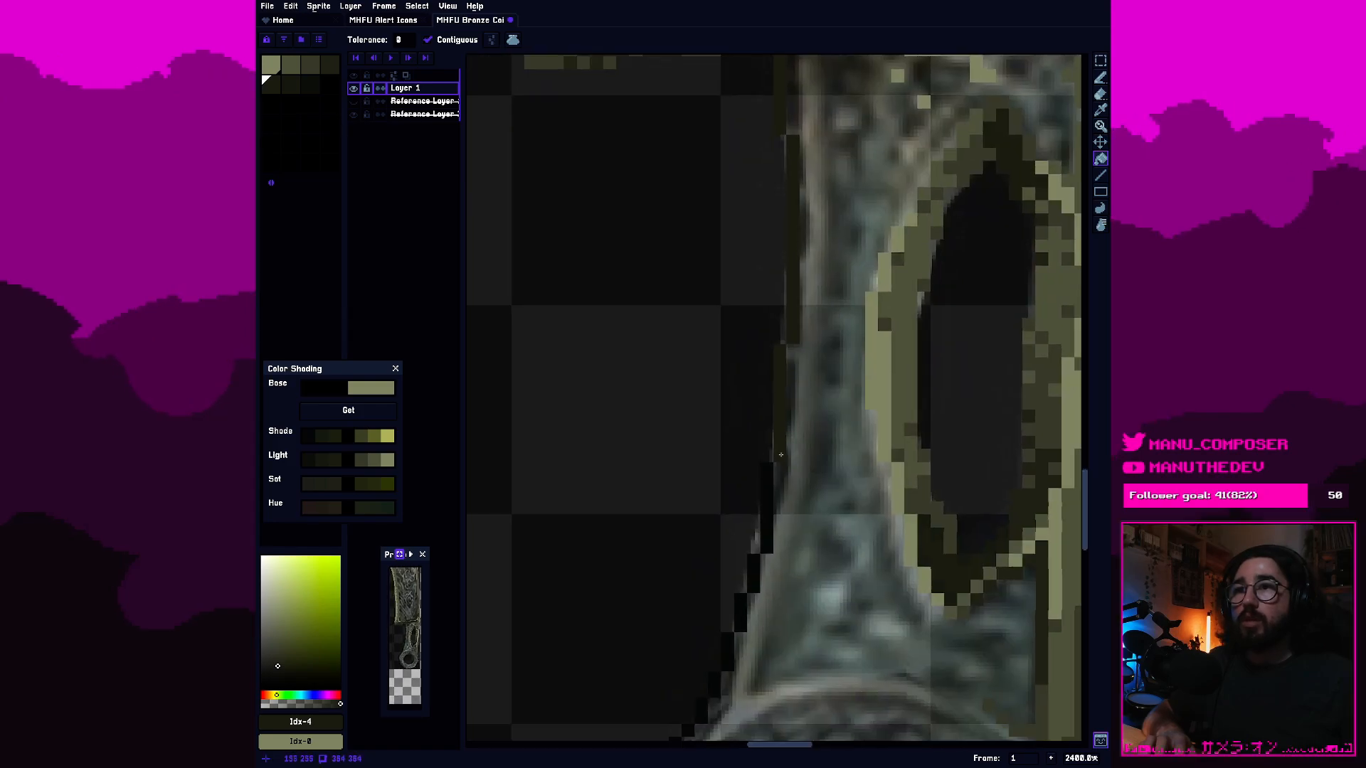
left_click(767, 495)
left_click(773, 476)
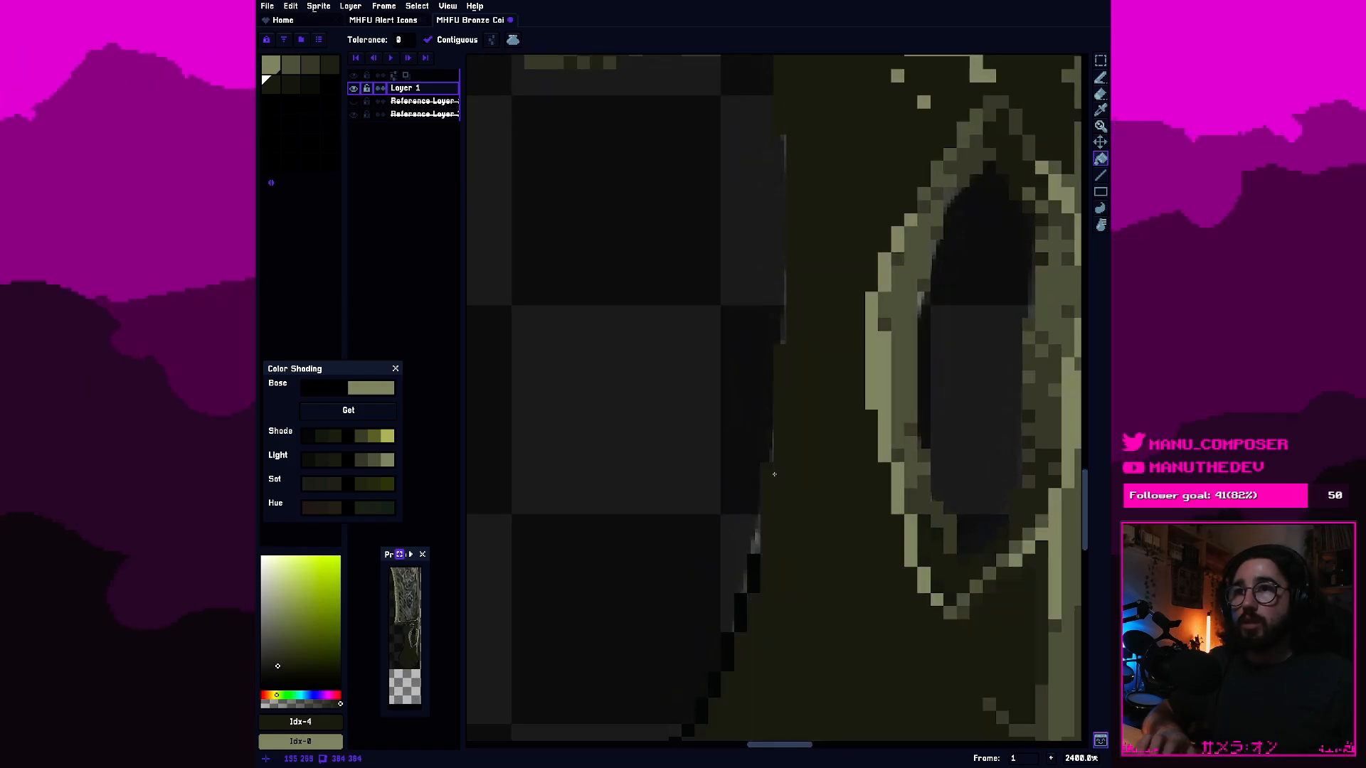
key("b")
key("ctrl+z")
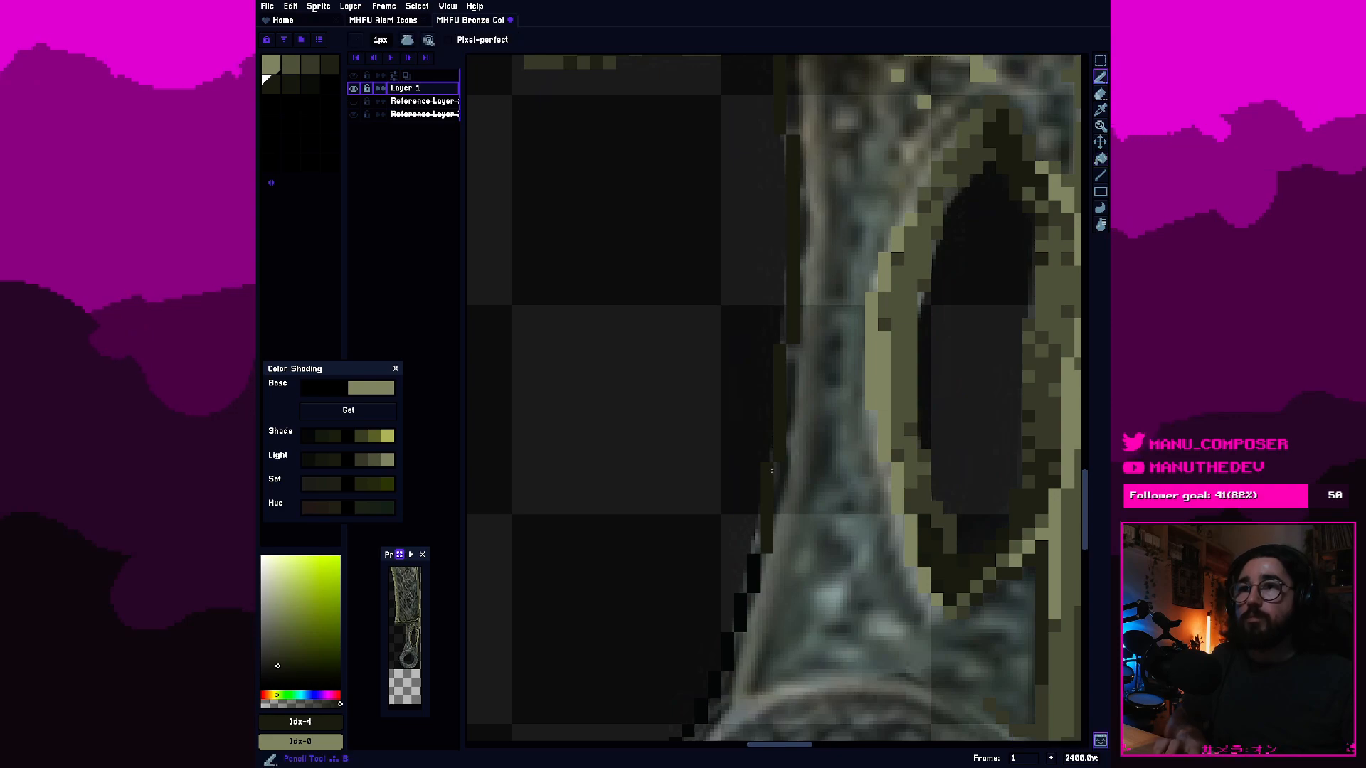
Redraw the lower steps of the handle's left outline in the fifth-swatch dark olive, smoothing the staircase toward the ring.
key("e")
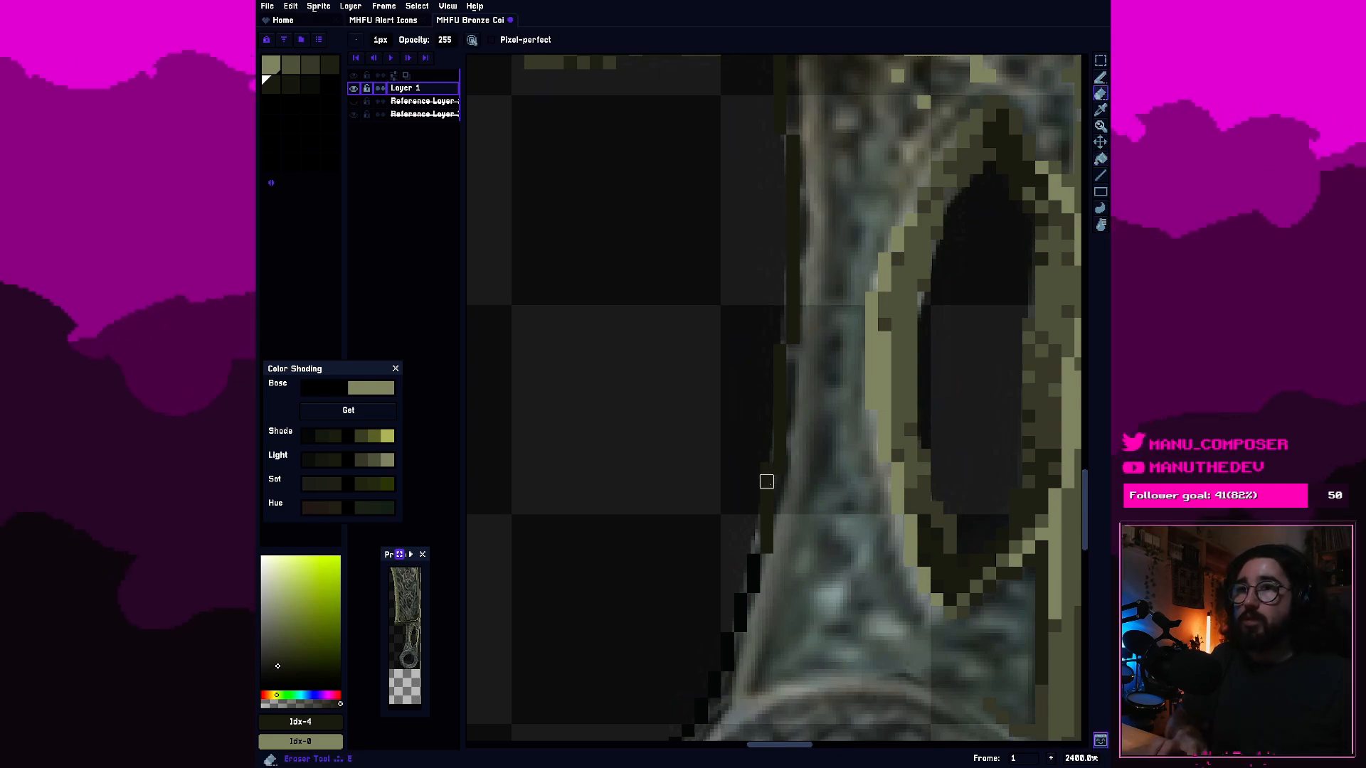
key("b")
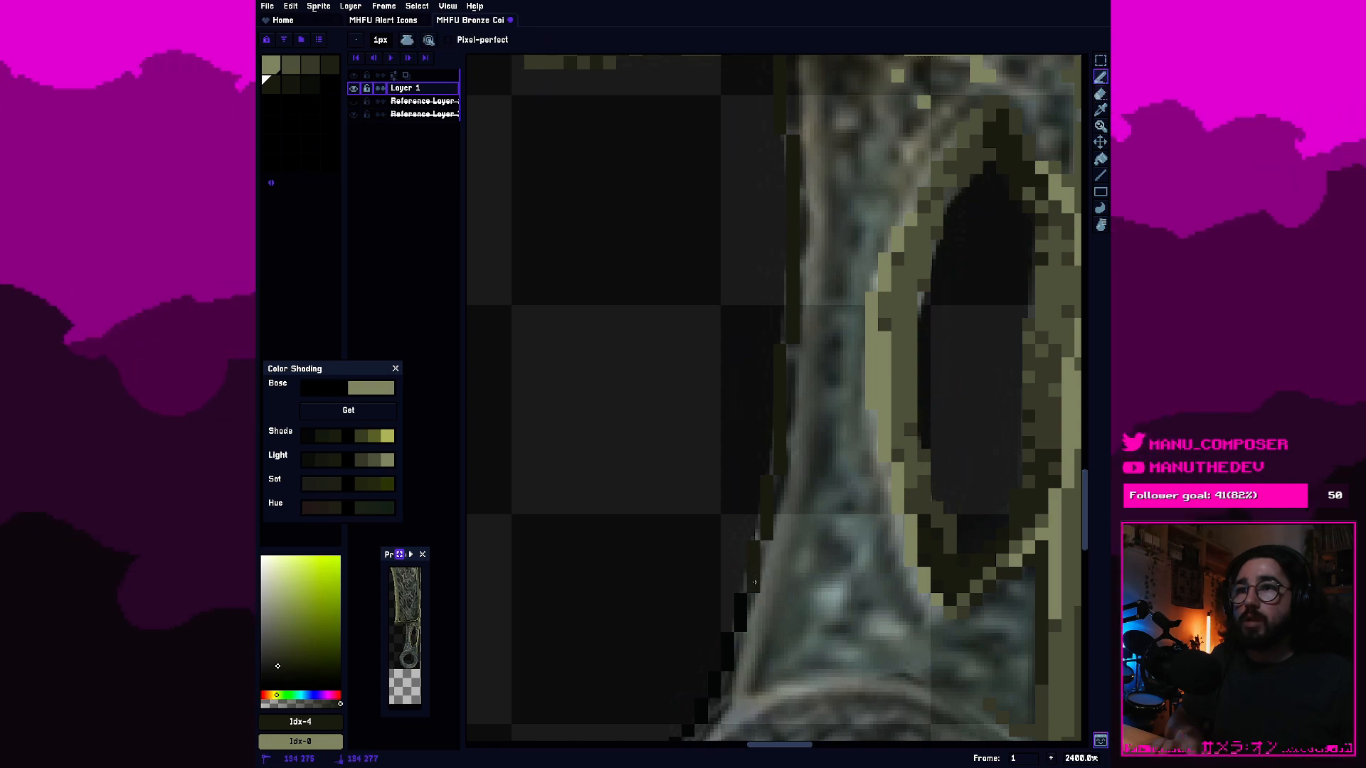
left_click_drag(742, 603, 740, 620)
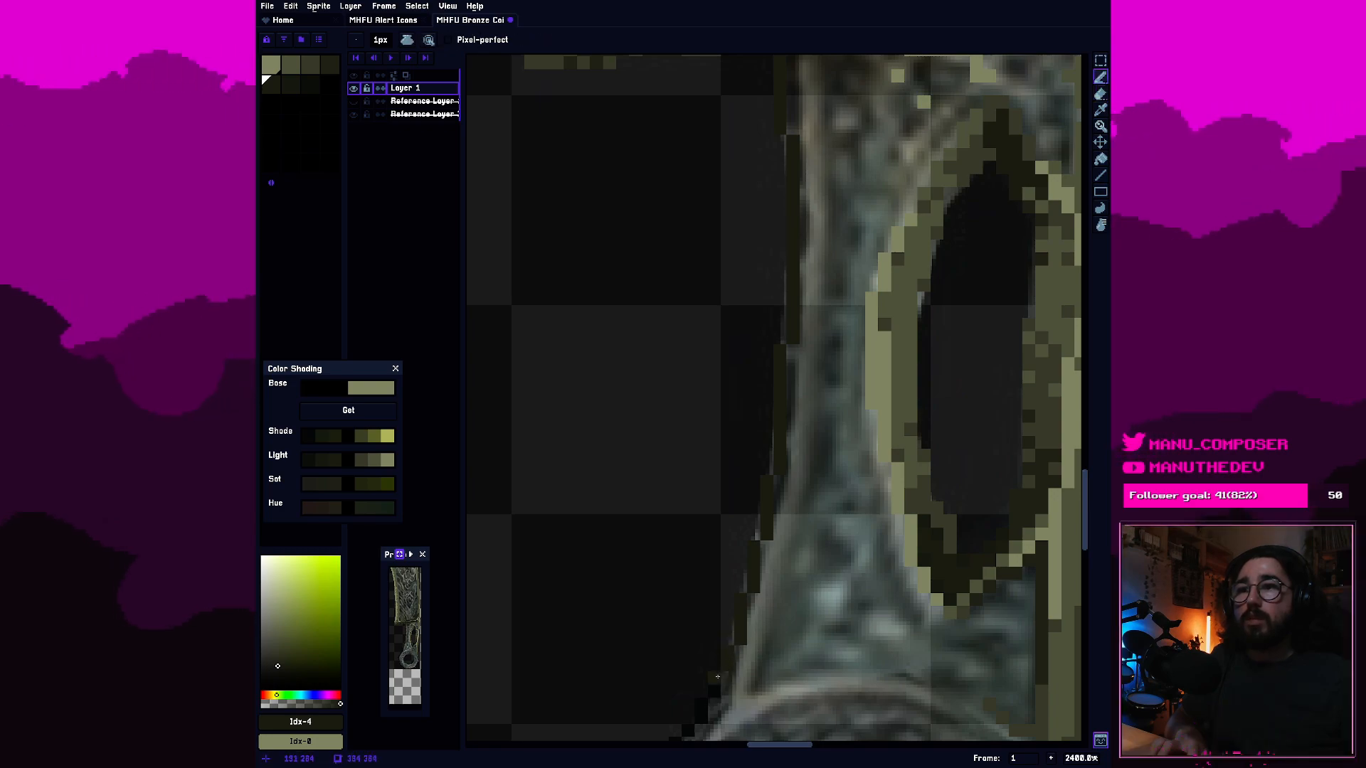
key("e")
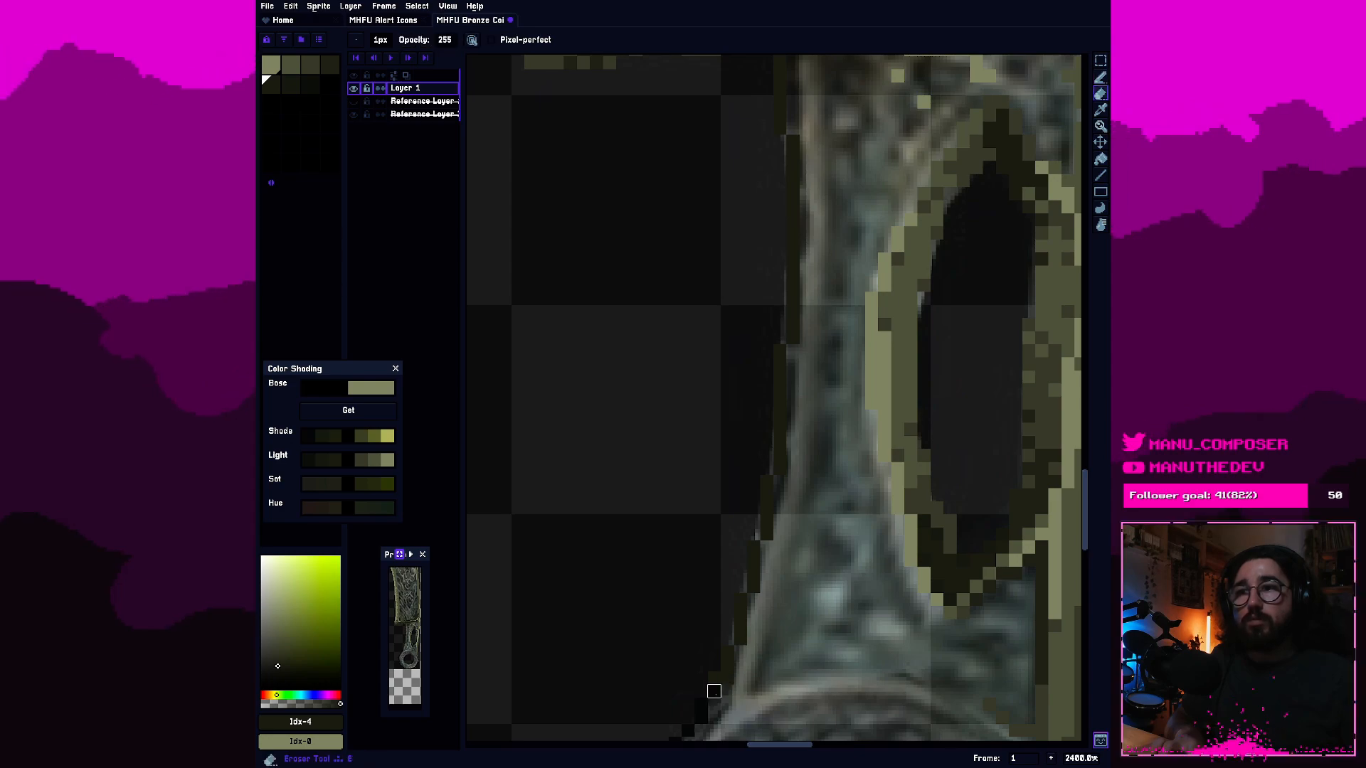
left_click(715, 691)
key("b")
left_click(716, 695)
Erase the leftover black corner pixel where the handle's left outline meets the ring, and save the sprite.
scroll(740, 665, "down", 2)
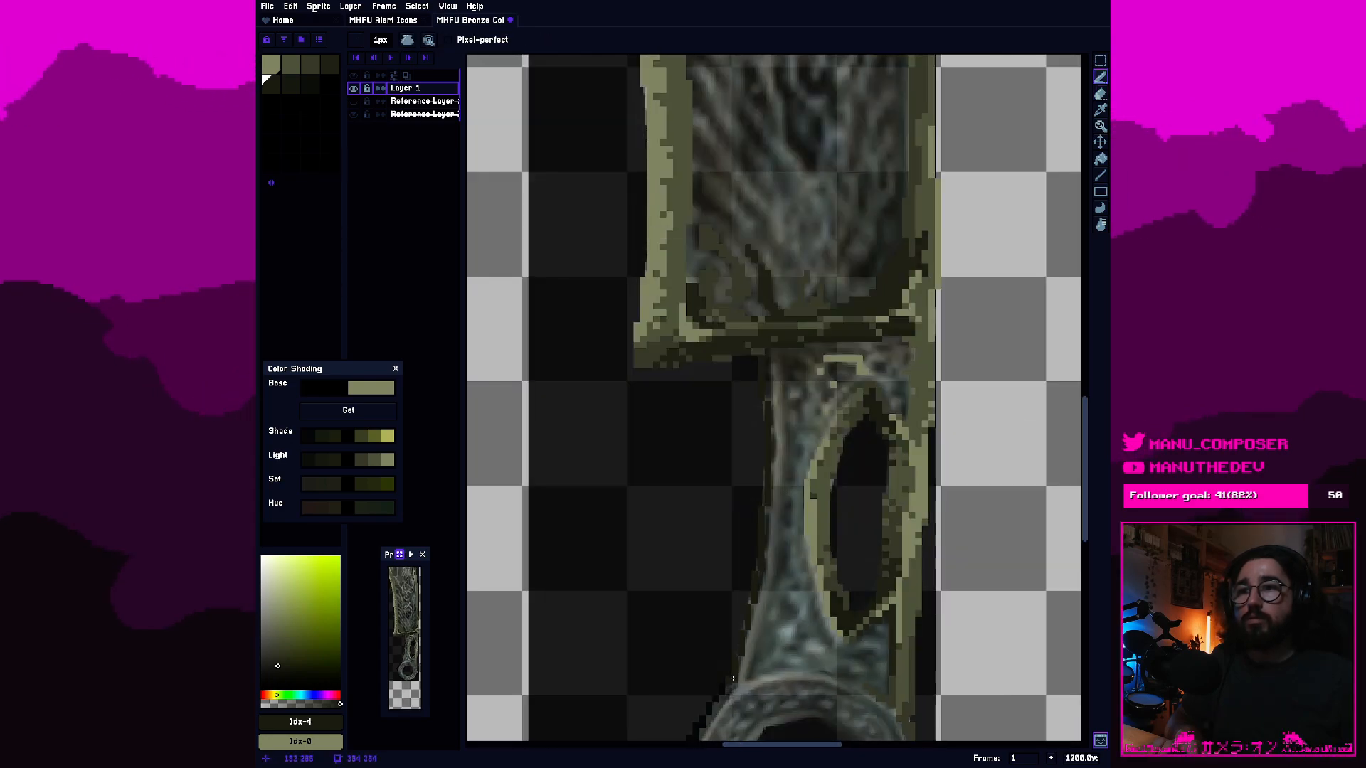
left_click_drag(741, 664, 774, 492)
scroll(772, 520, "up", 4)
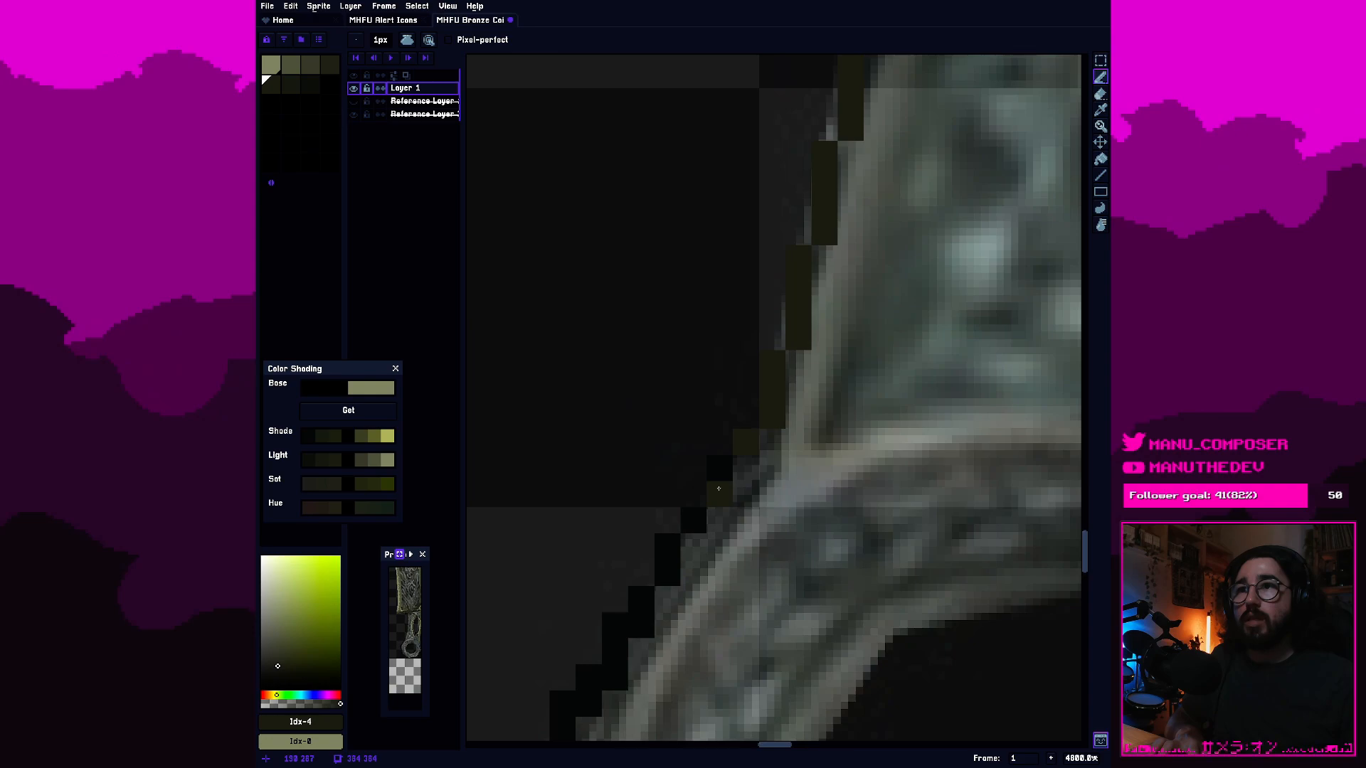
key("e")
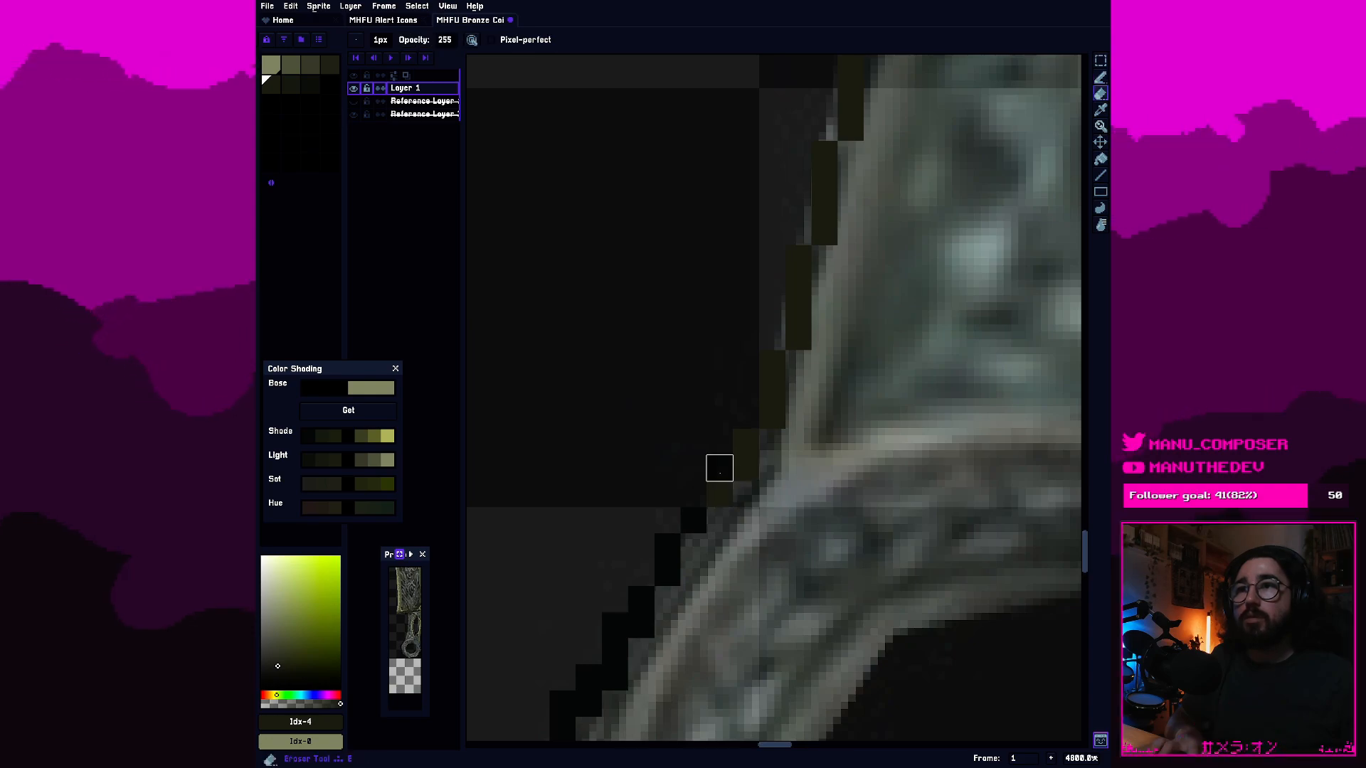
left_click(720, 472)
scroll(772, 417, "down", 1)
left_click_drag(828, 277, 798, 544)
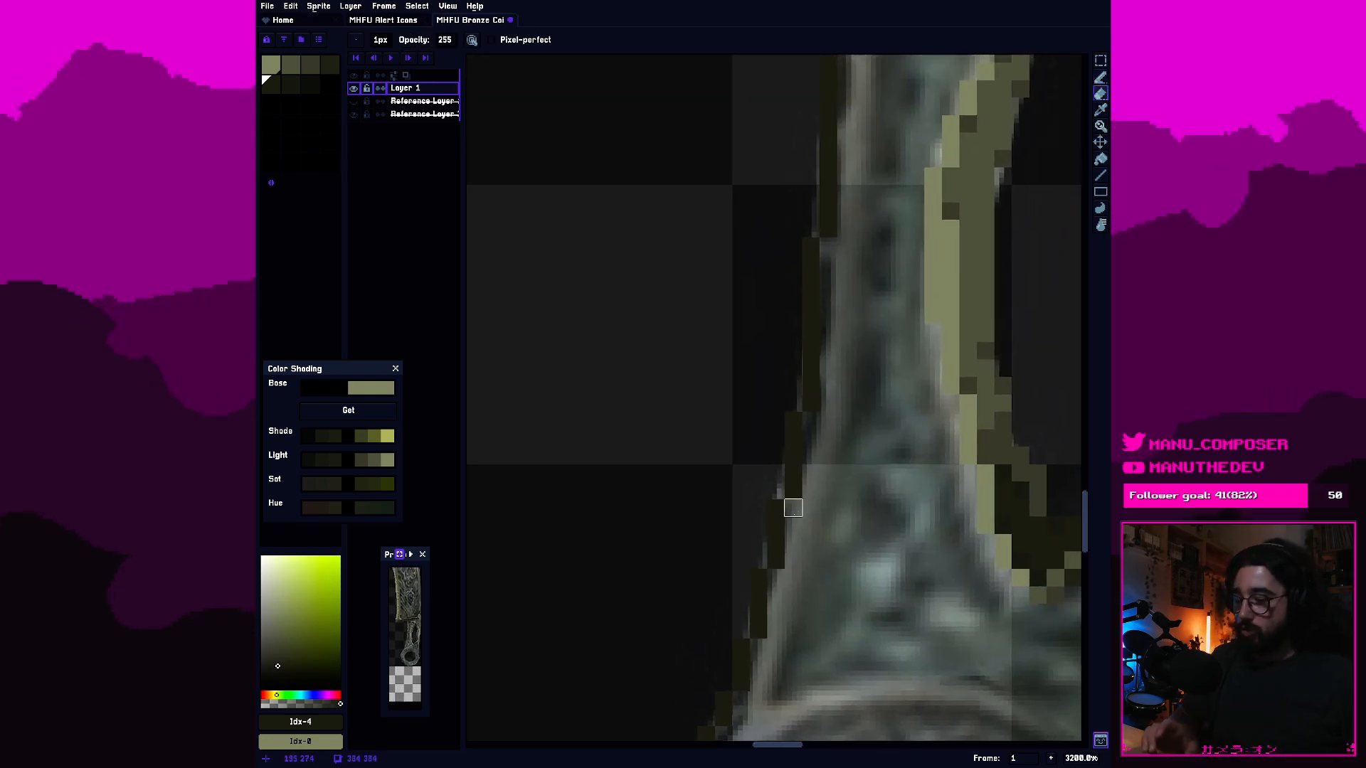
key("ctrl+s")
Thicken the top of the handle's left outline with a second dark olive column just beneath the blade.
left_click_drag(878, 280, 731, 661)
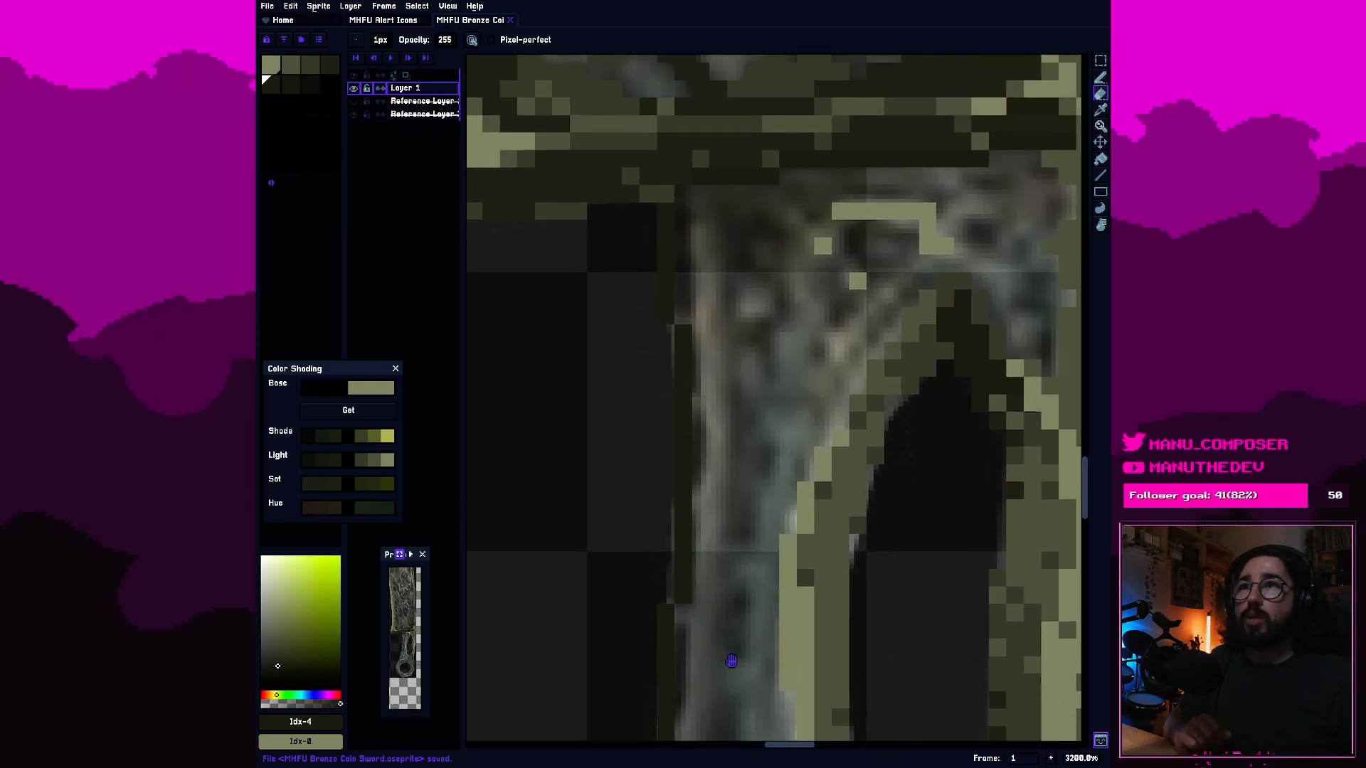
left_click_drag(732, 320, 740, 488)
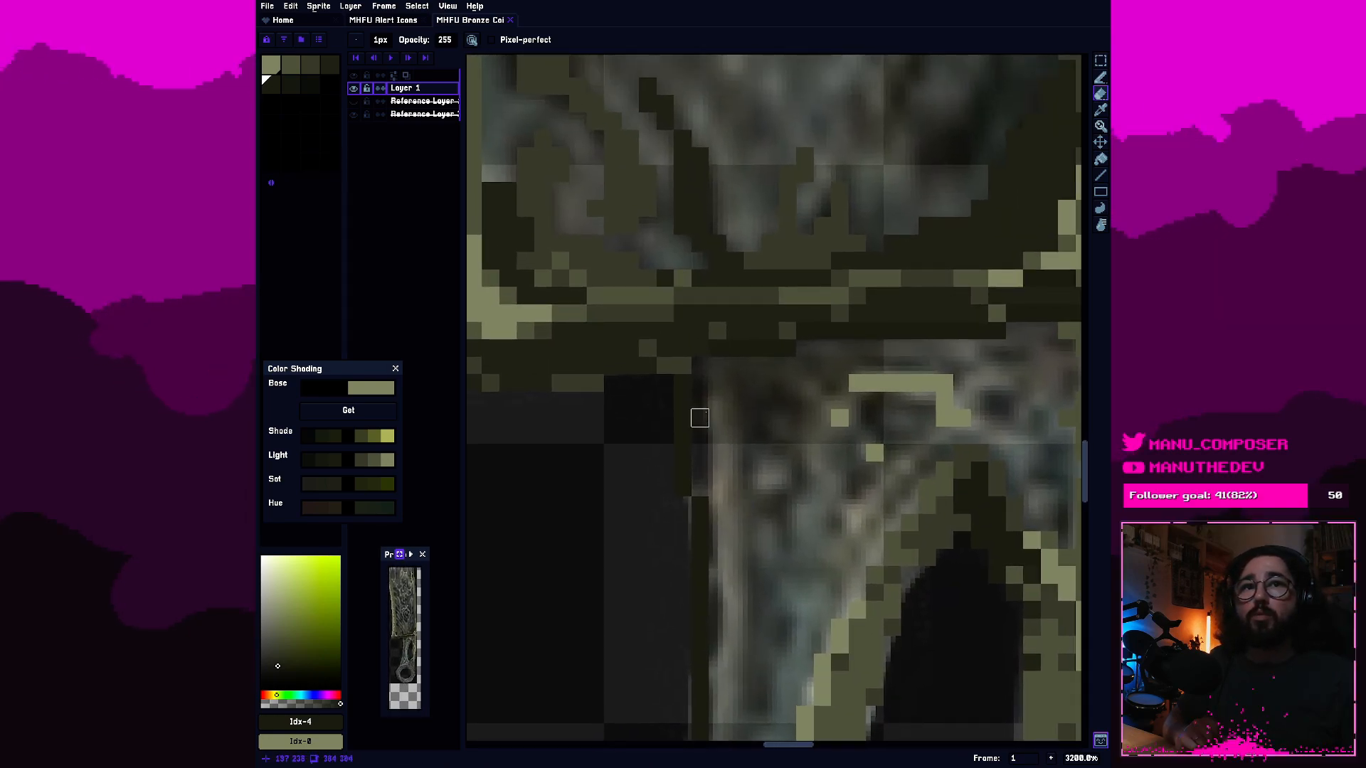
scroll(717, 417, "up", 1)
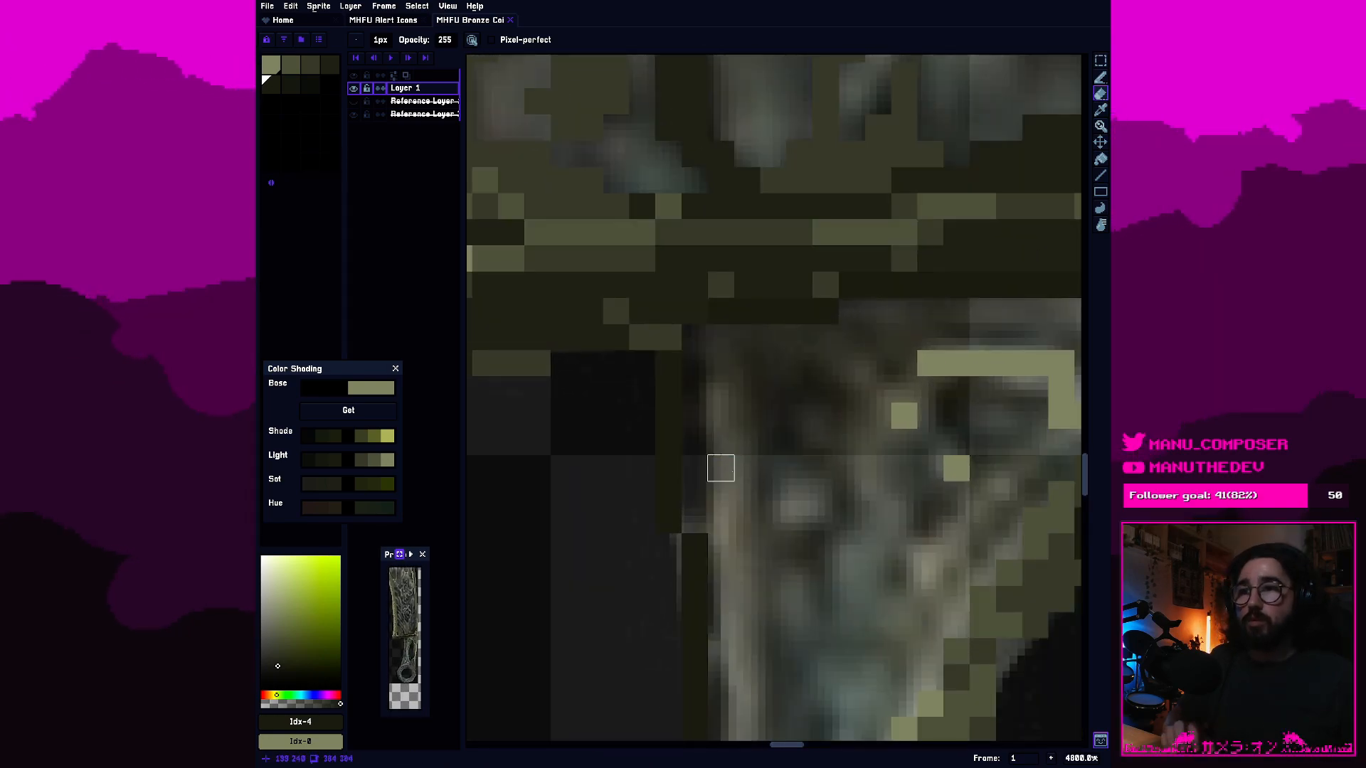
key("b")
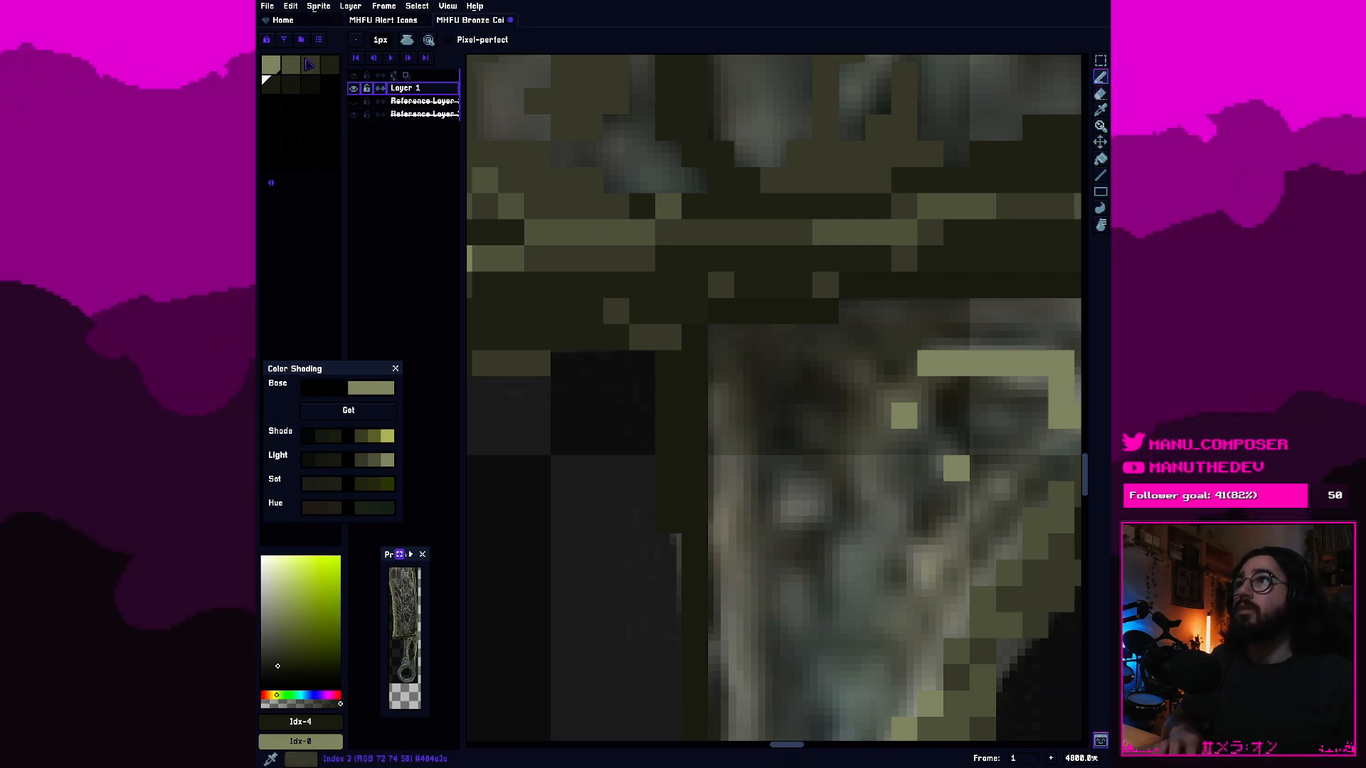
Compare the second and third swatches, and draw a second-swatch olive line down the inside of the handle's left outline from the blade.
left_click(296, 70)
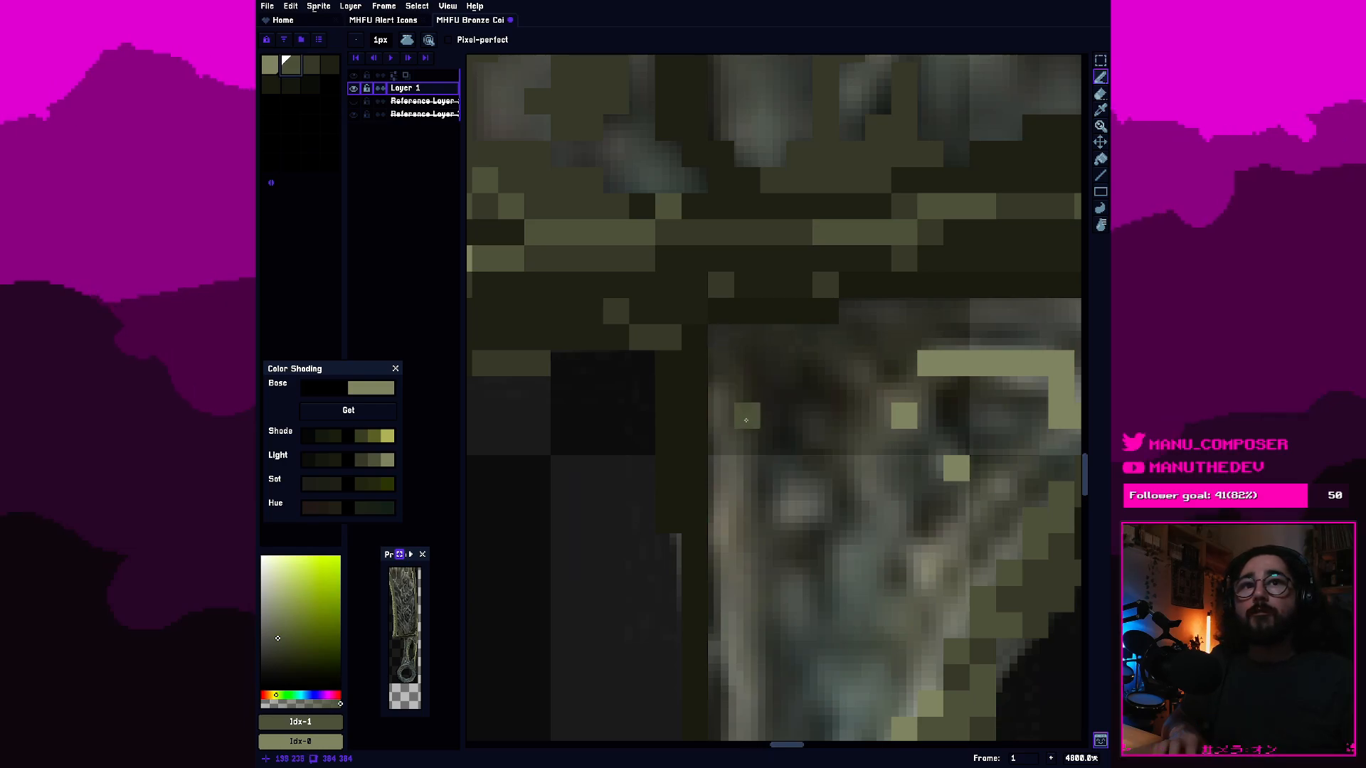
key("]")
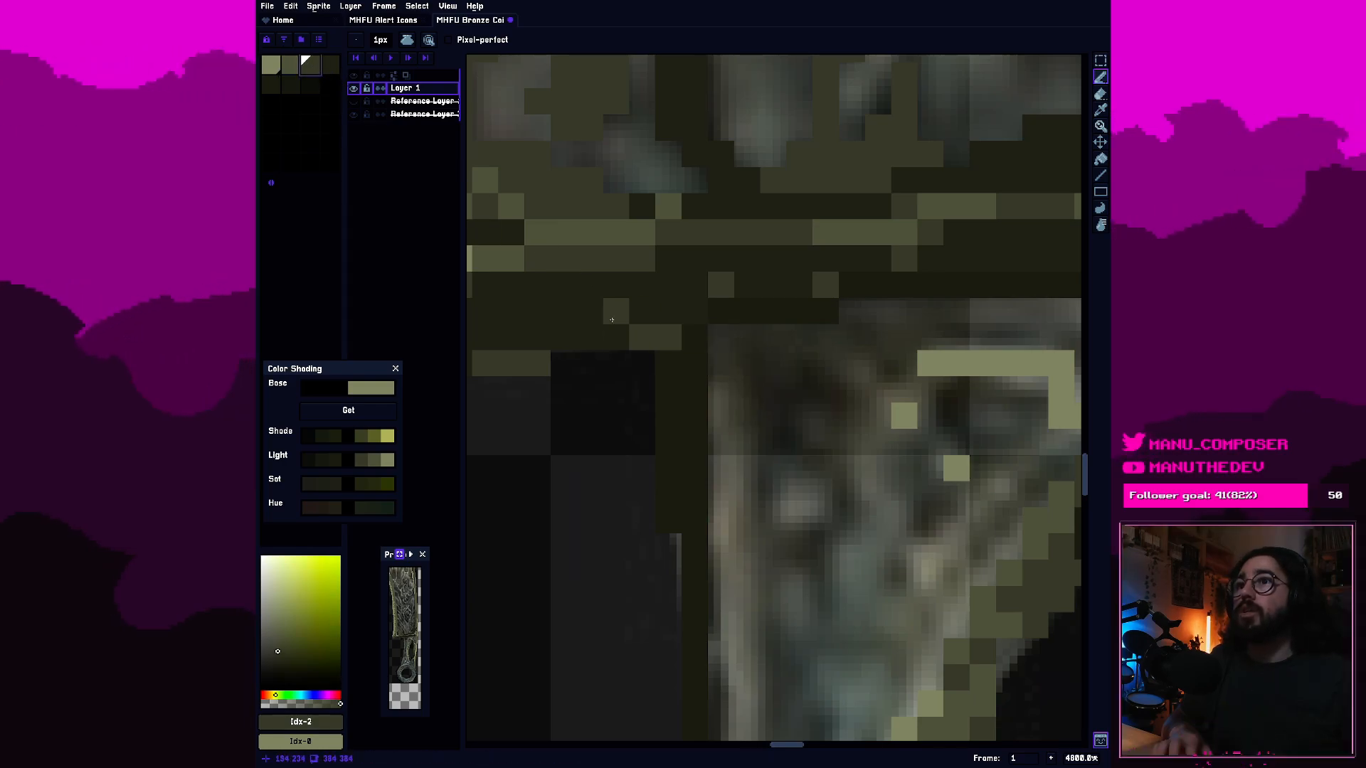
scroll(743, 426, "down", 1)
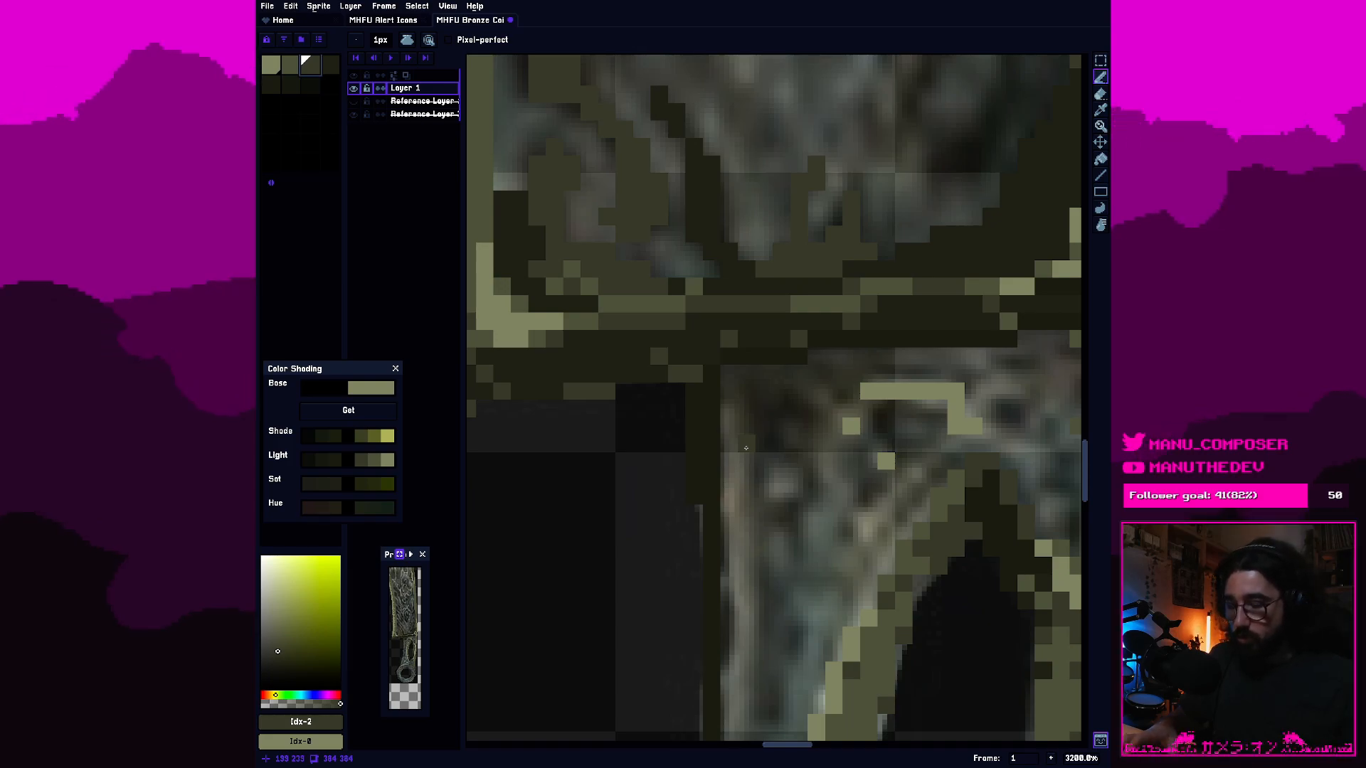
scroll(748, 484, "down", 2)
left_click_drag(766, 523, 721, 459)
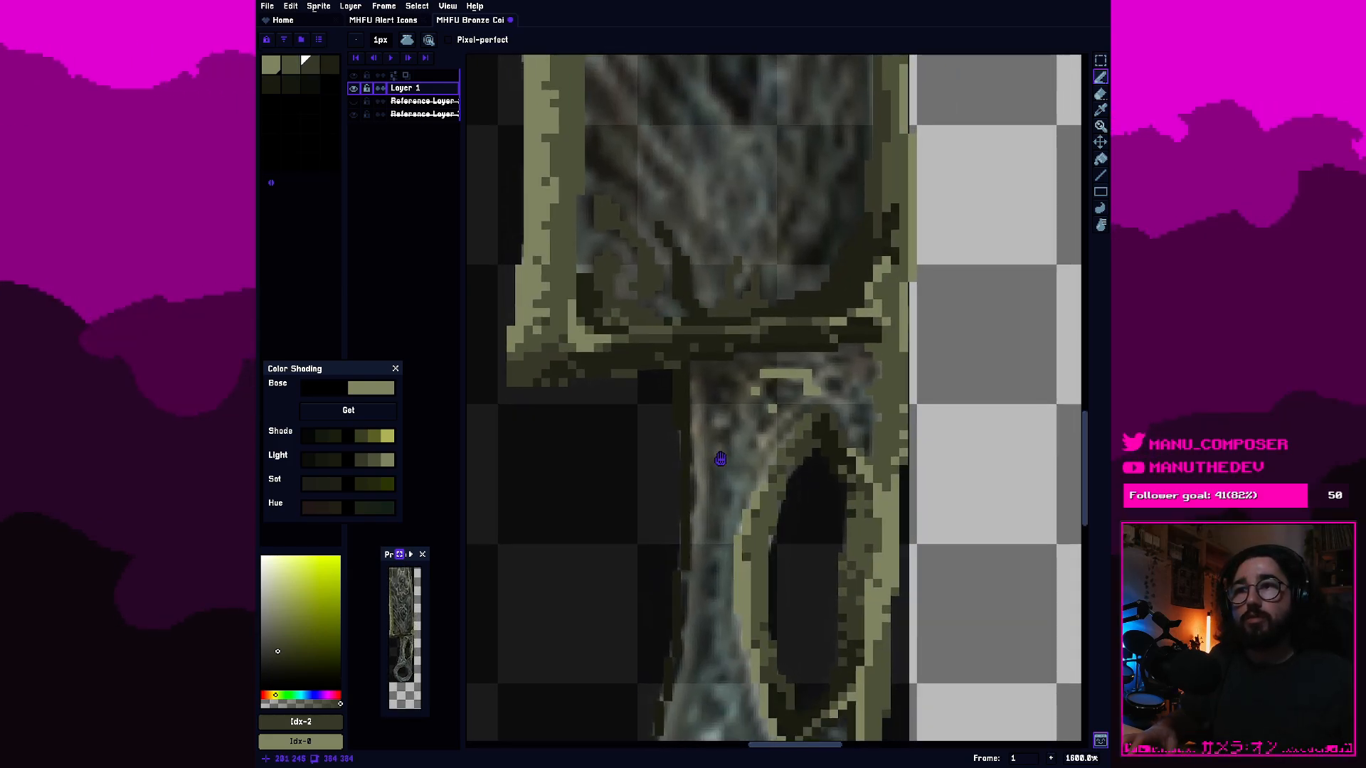
scroll(721, 459, "up", 2)
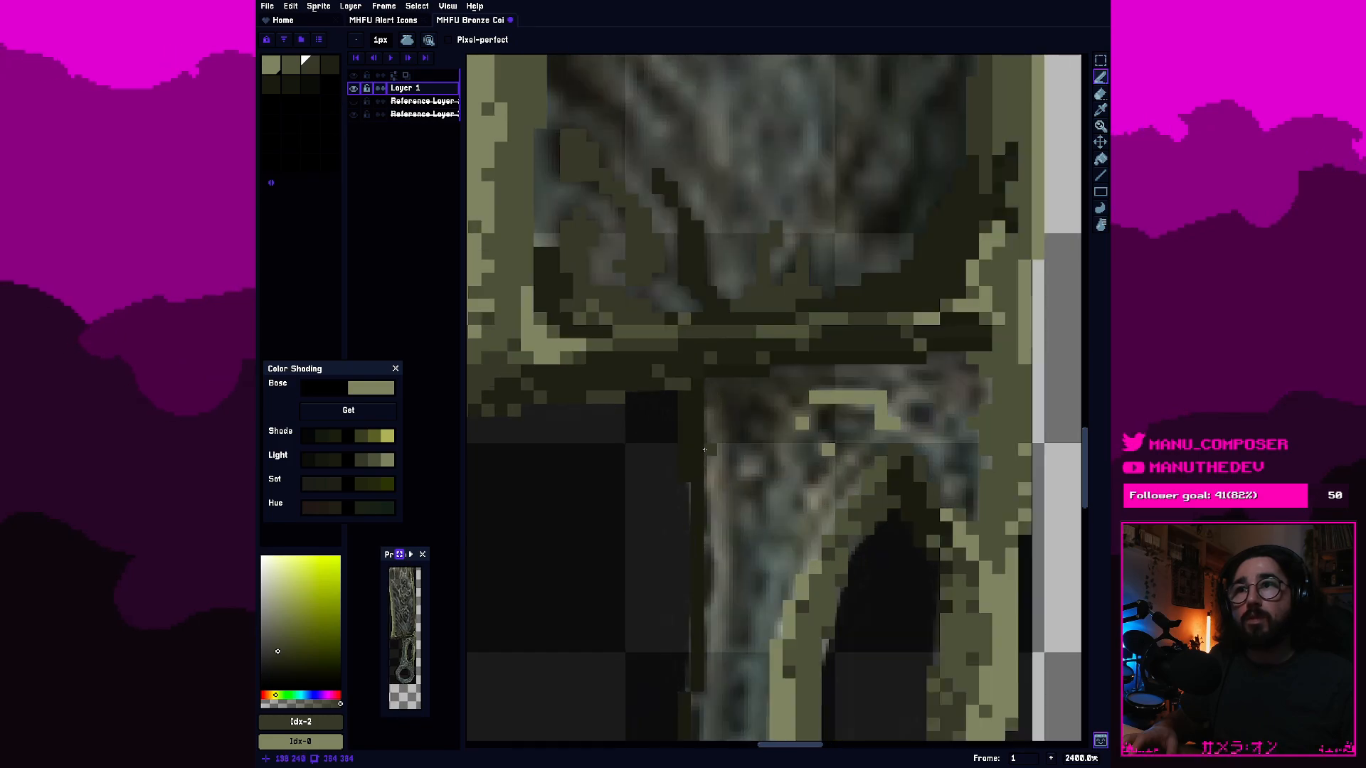
scroll(704, 451, "up", 1)
key("bracketleft")
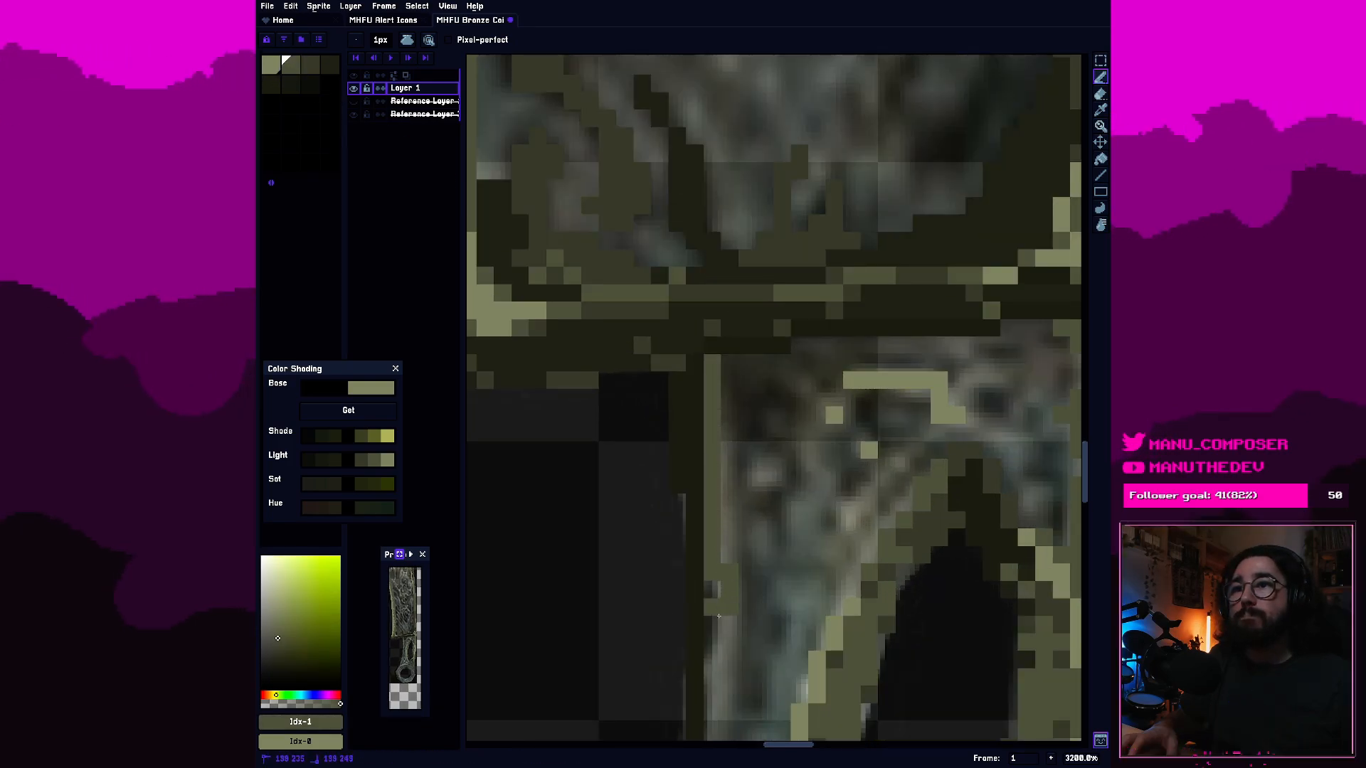
Widen the olive inner line and extend it down the handle's left edge beside the slot, following the outline's steps.
left_click_drag(747, 619, 782, 373)
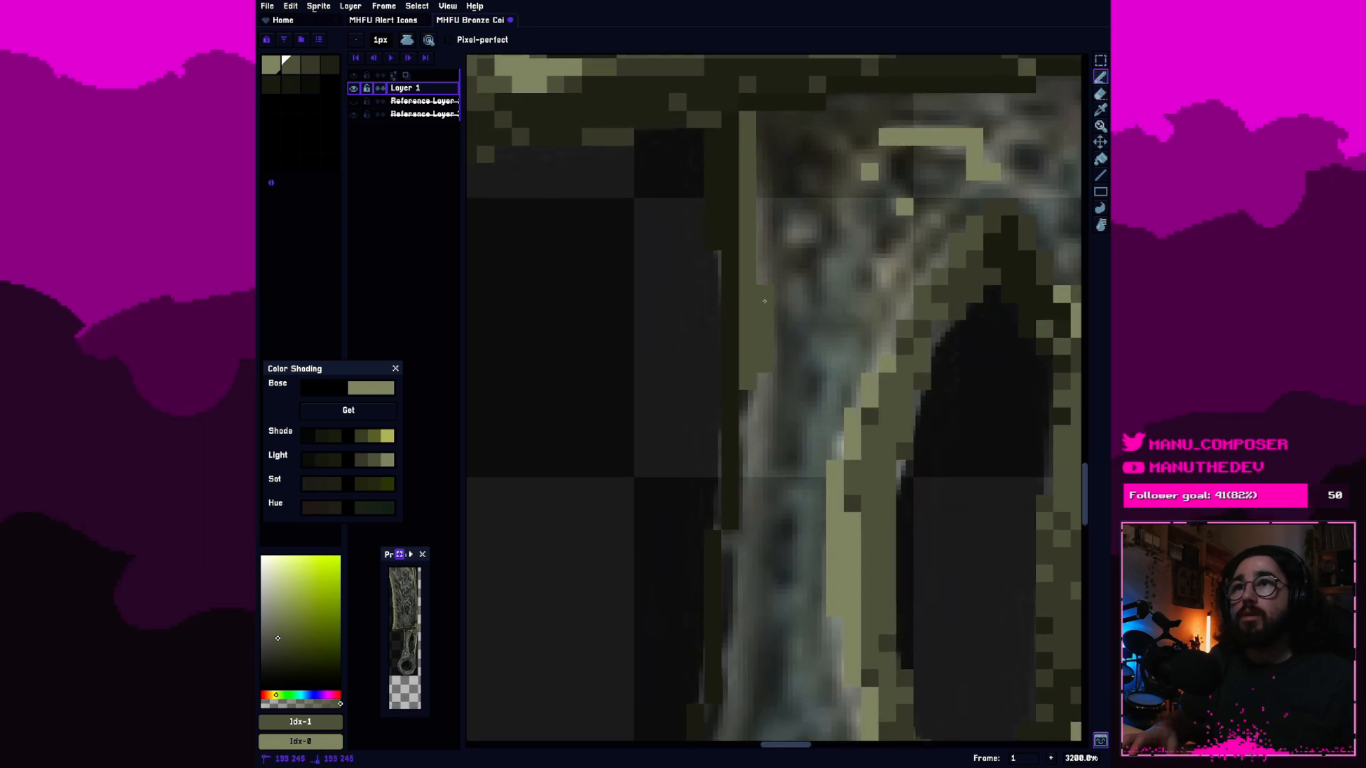
left_click_drag(749, 429, 763, 419)
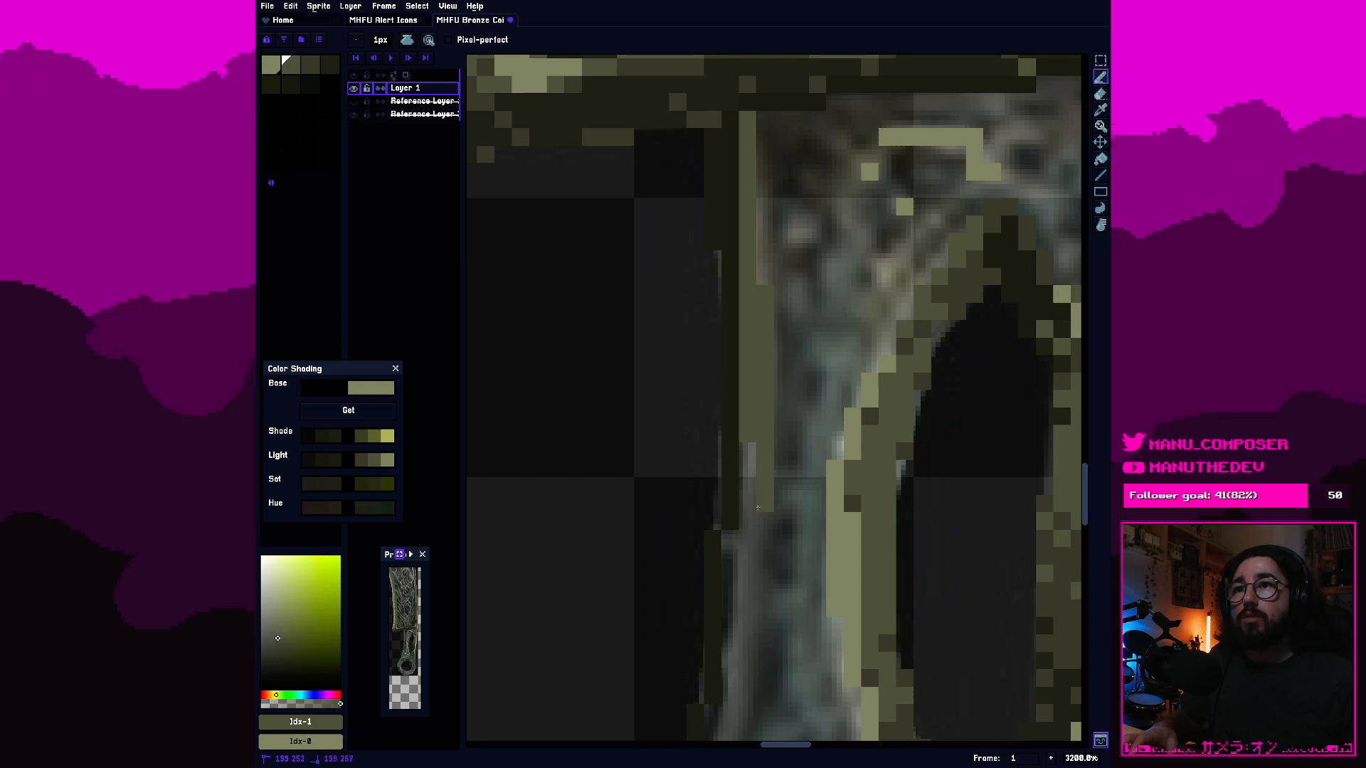
mouse_move(740, 543)
left_mouse_down()
mouse_move(770, 440)
mouse_move(770, 531)
mouse_move(701, 347)
mouse_move(691, 345)
mouse_move(684, 394)
left_mouse_up()
scroll(772, 448, "down", 2)
scroll(774, 459, "up", 2)
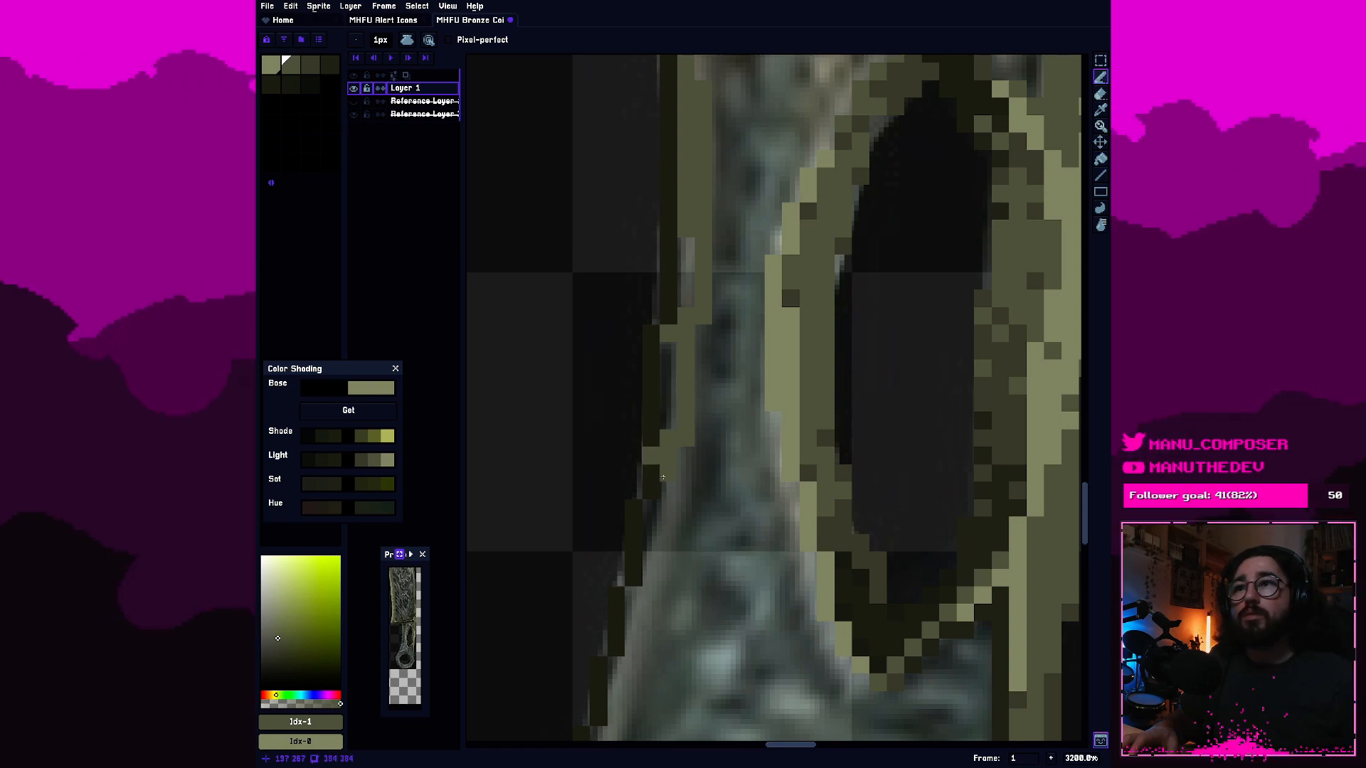
Continue the second-swatch olive inner line down the handle's left edge below the slot, following the outline's steps.
mouse_move(684, 468)
left_mouse_down()
mouse_move(735, 387)
mouse_move(708, 484)
left_mouse_up()
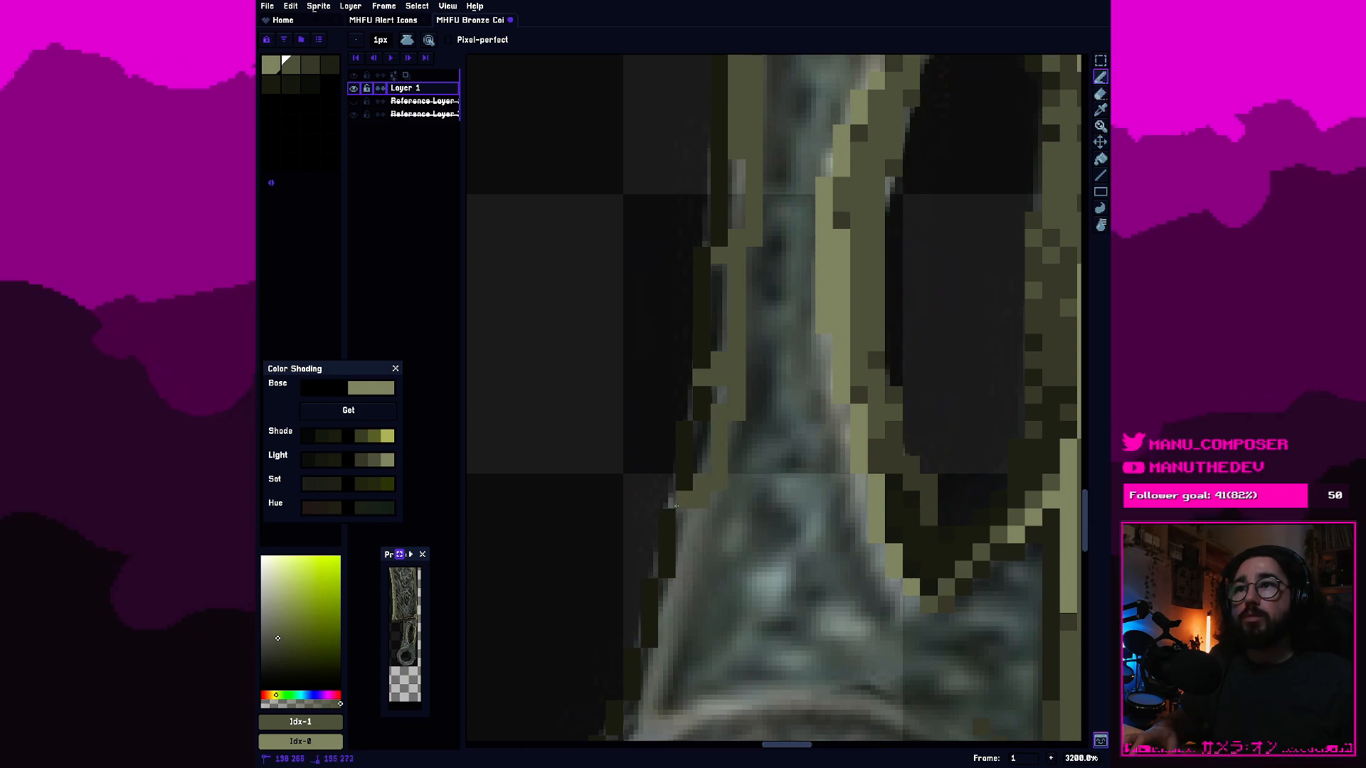
left_click_drag(671, 508, 759, 405)
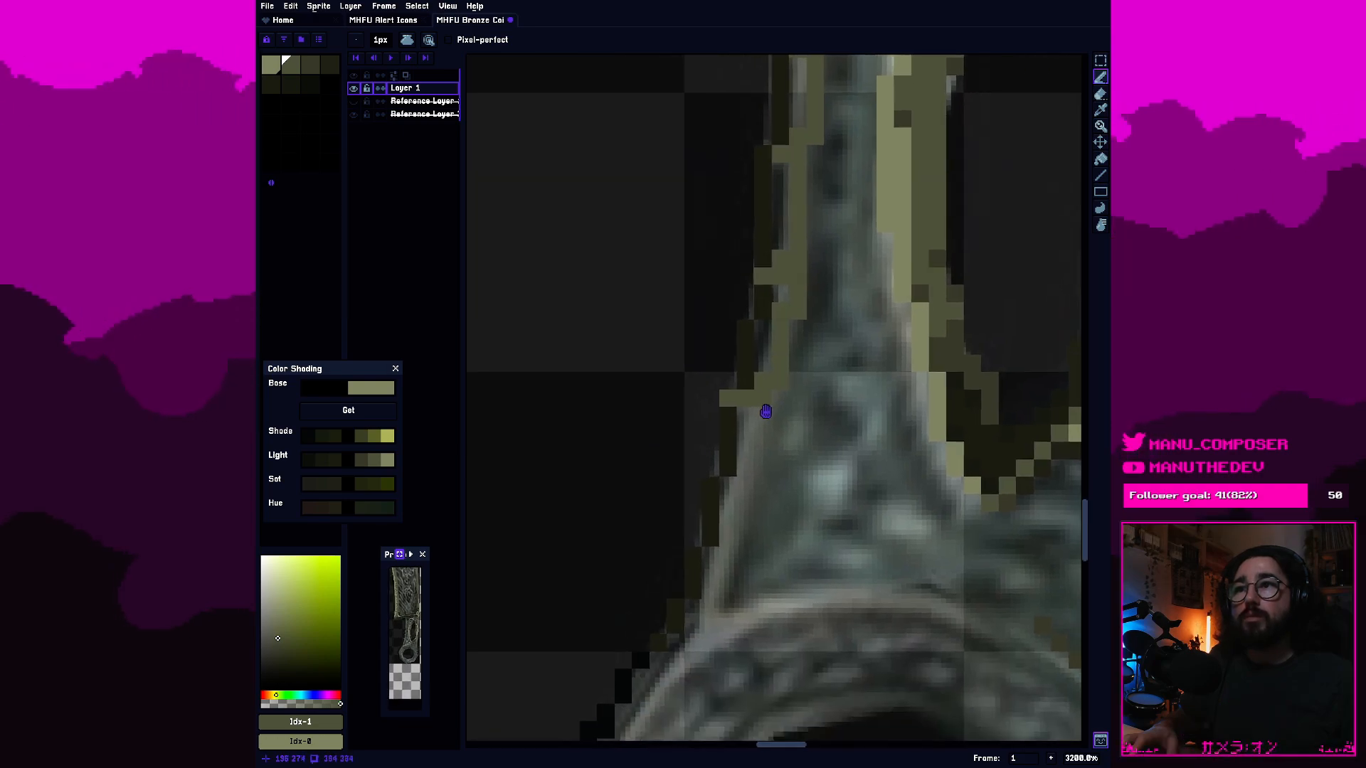
left_click_drag(742, 454, 725, 514)
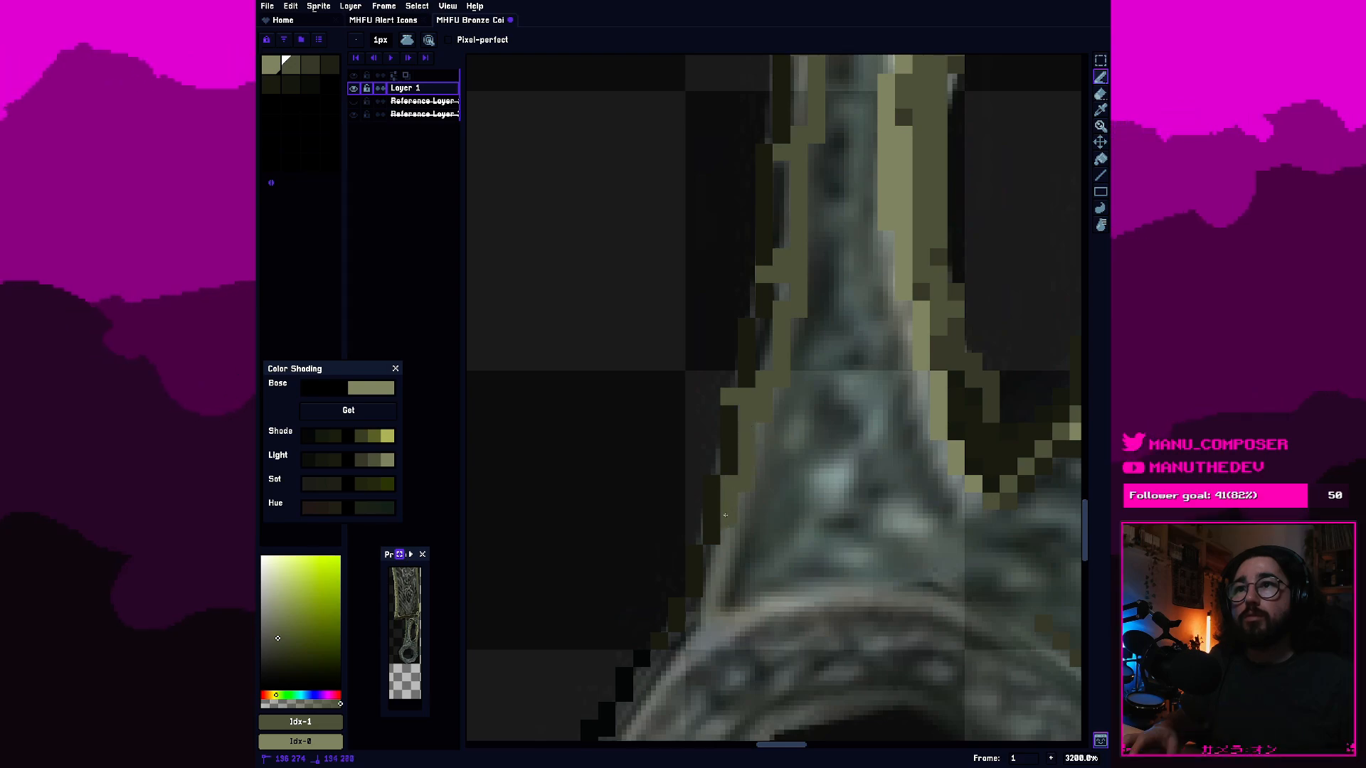
left_click(698, 538)
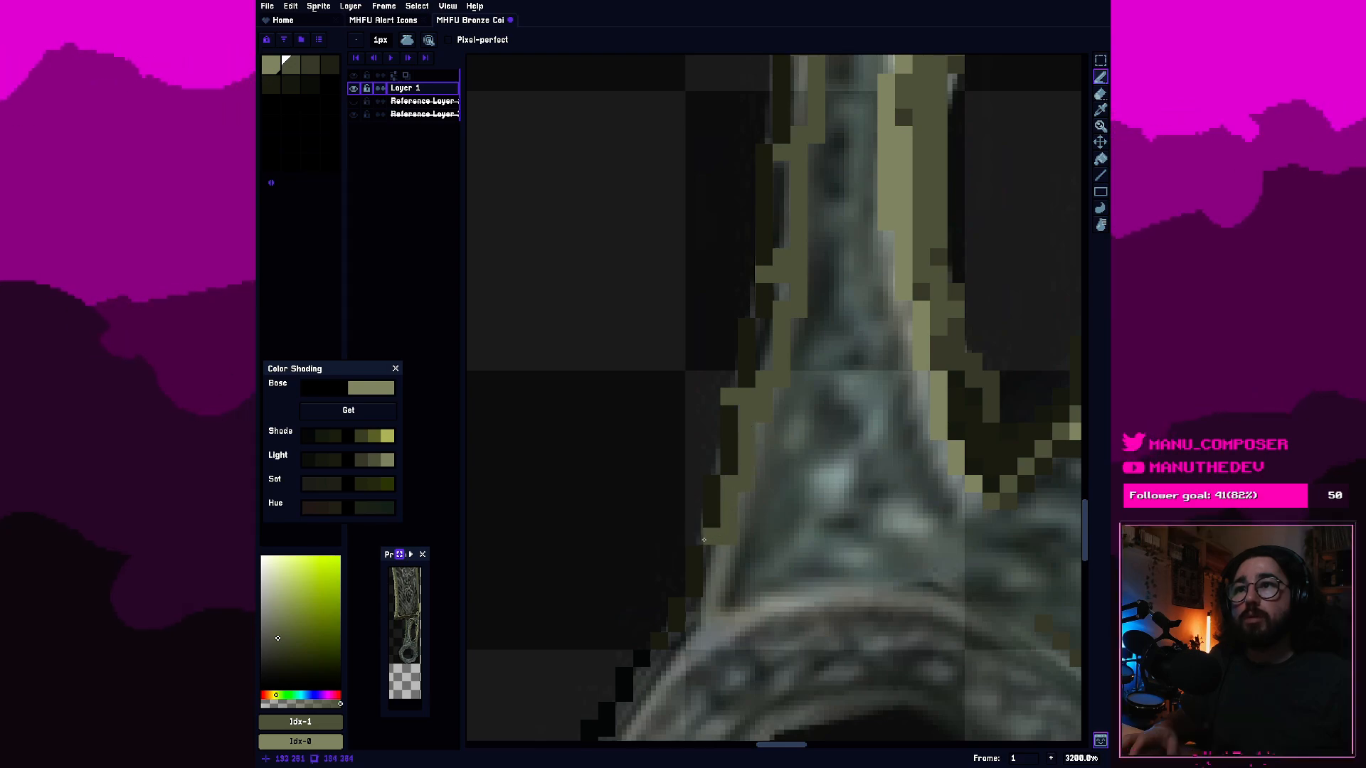
left_click(700, 541)
Extend the olive inner line down to the ring, adding a short branch along its top rim and a stepped line around its upper-left edge.
mouse_move(733, 559)
left_mouse_down()
mouse_move(702, 656)
mouse_move(665, 702)
left_mouse_up()
mouse_move(728, 640)
left_mouse_down()
mouse_move(736, 611)
mouse_move(781, 606)
left_mouse_up()
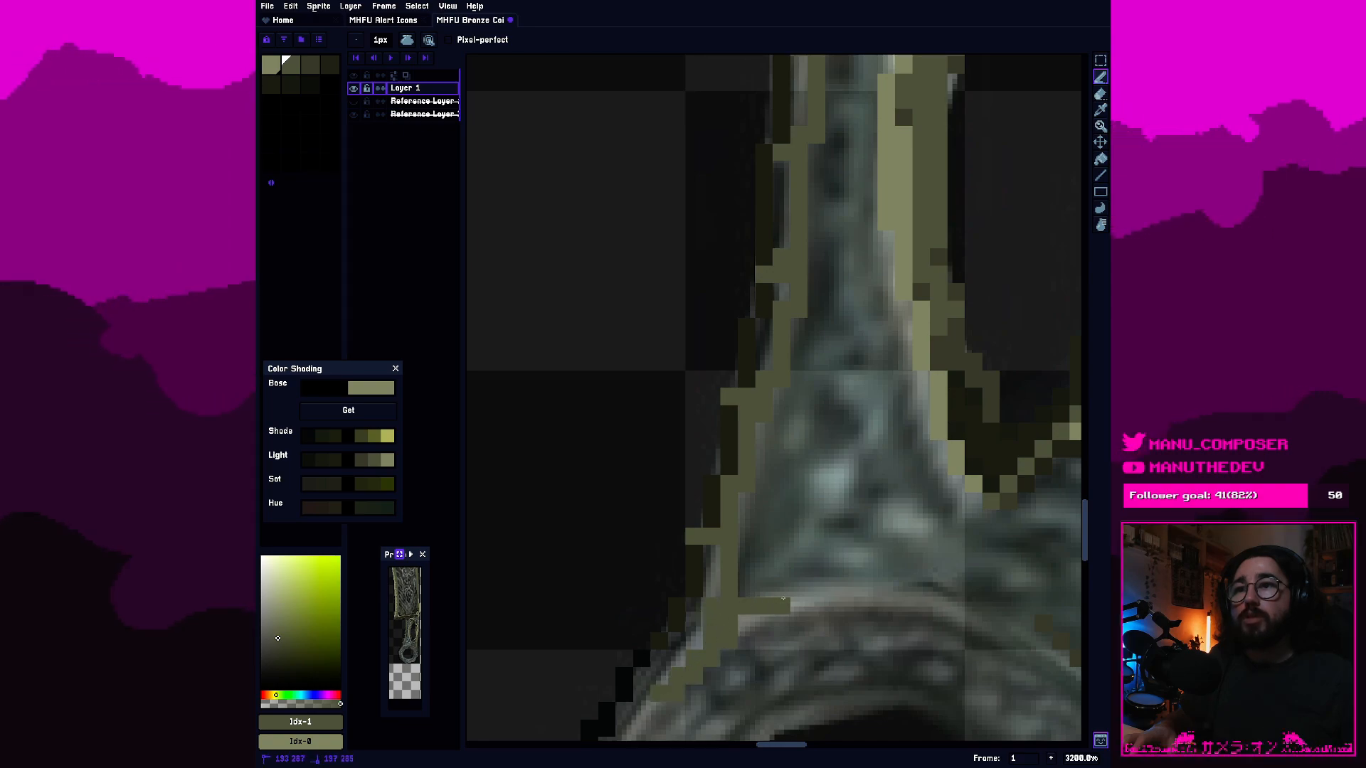
left_click(747, 623)
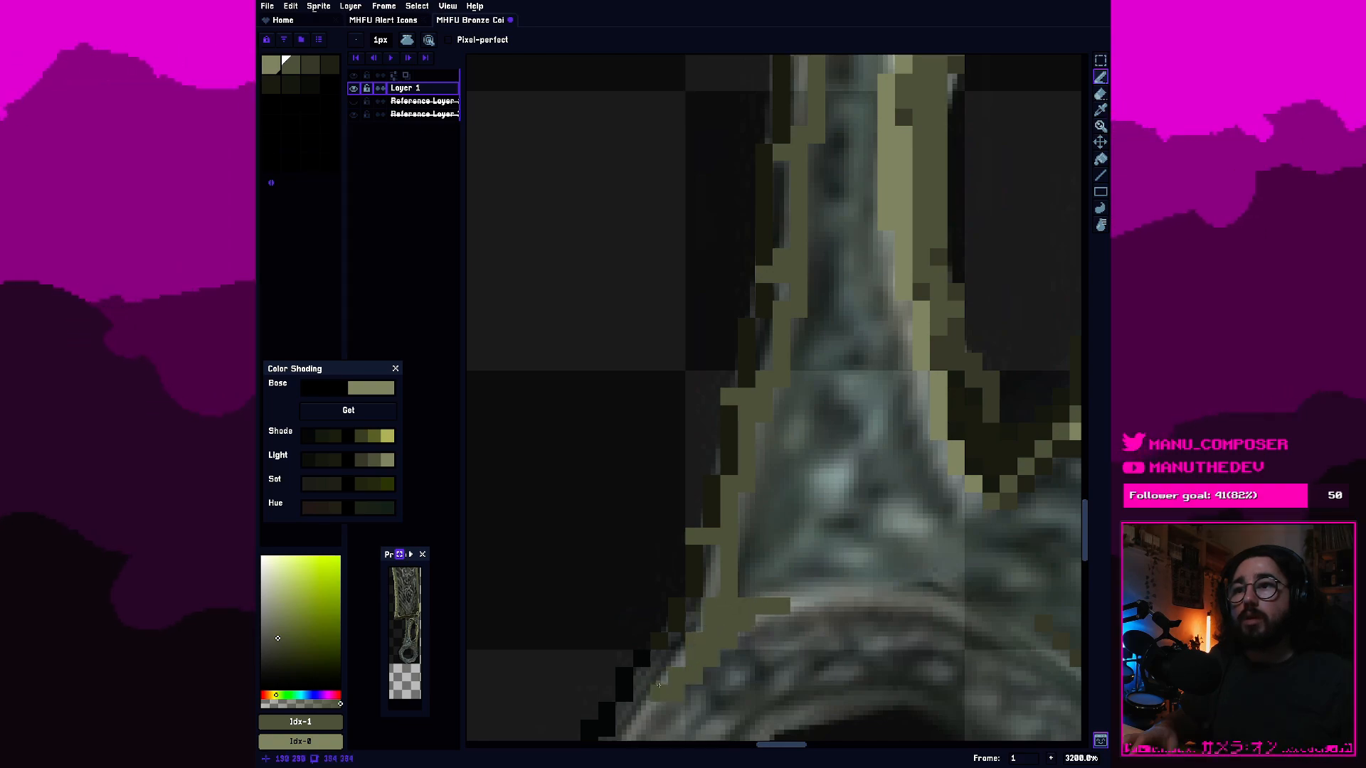
left_click_drag(647, 708, 720, 492)
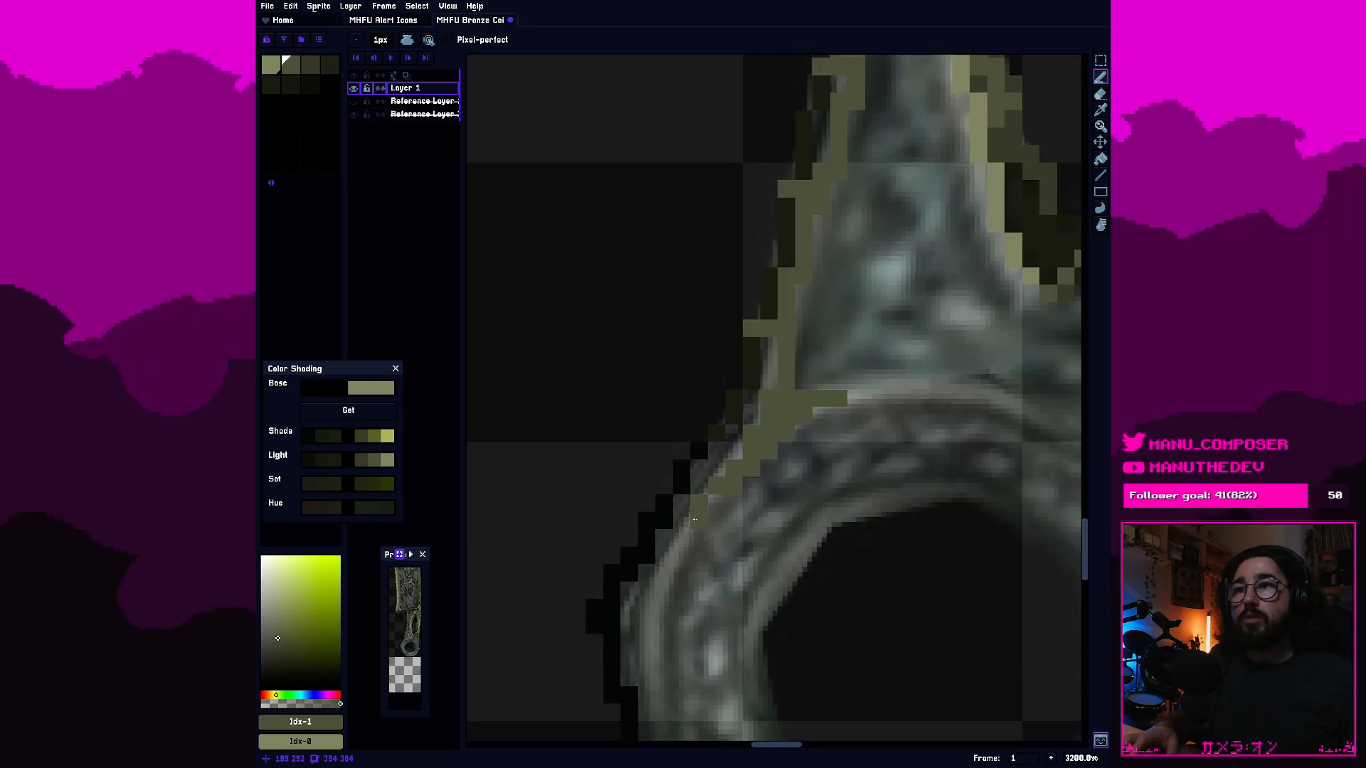
left_click(665, 573)
left_click_drag(824, 318, 775, 481)
mouse_move(669, 590)
left_mouse_down()
mouse_move(762, 225)
mouse_move(671, 376)
left_mouse_up()
Erase the black outline pixels along the upper-left and left side of the ring.
key("e")
left_click_drag(671, 429, 654, 498)
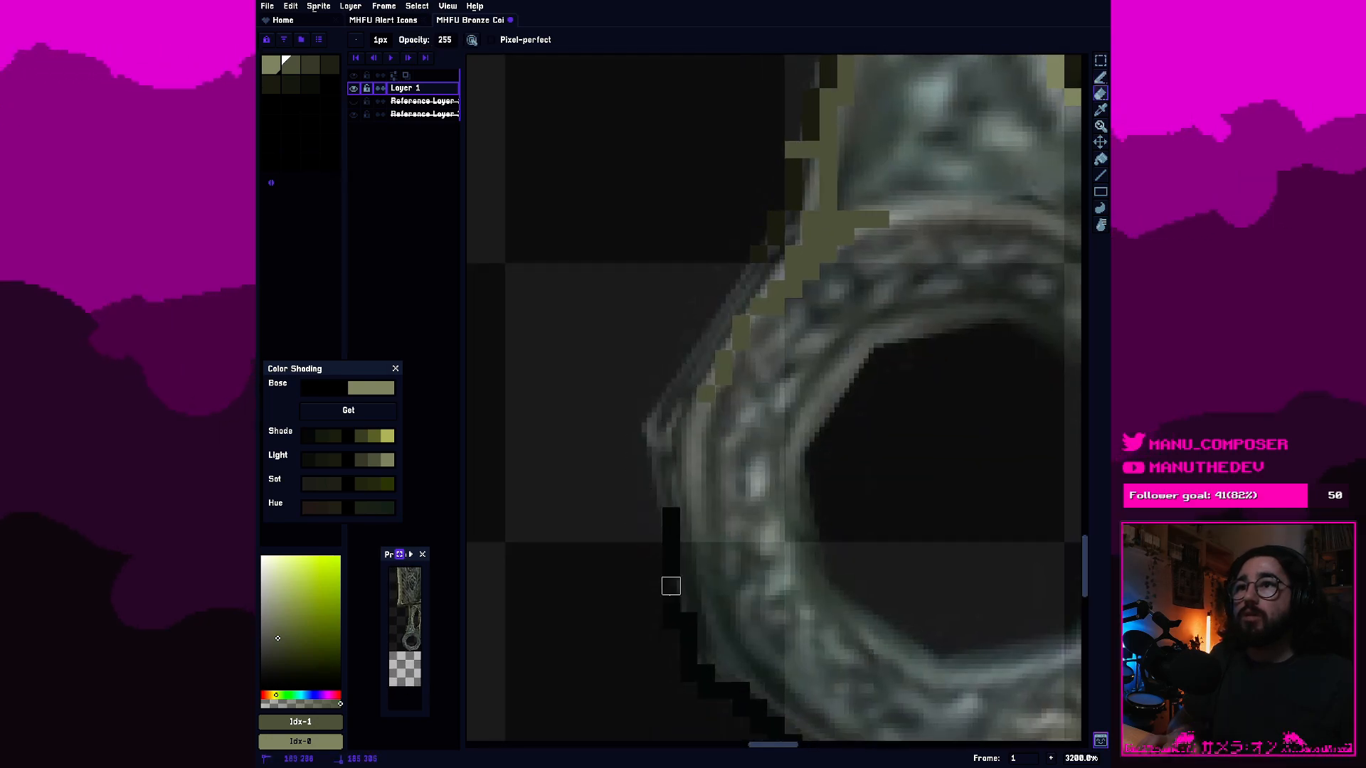
left_click_drag(654, 568, 671, 515)
left_click_drag(707, 376, 547, 729)
scroll(549, 718, "down", 1)
scroll(622, 533, "down", 1)
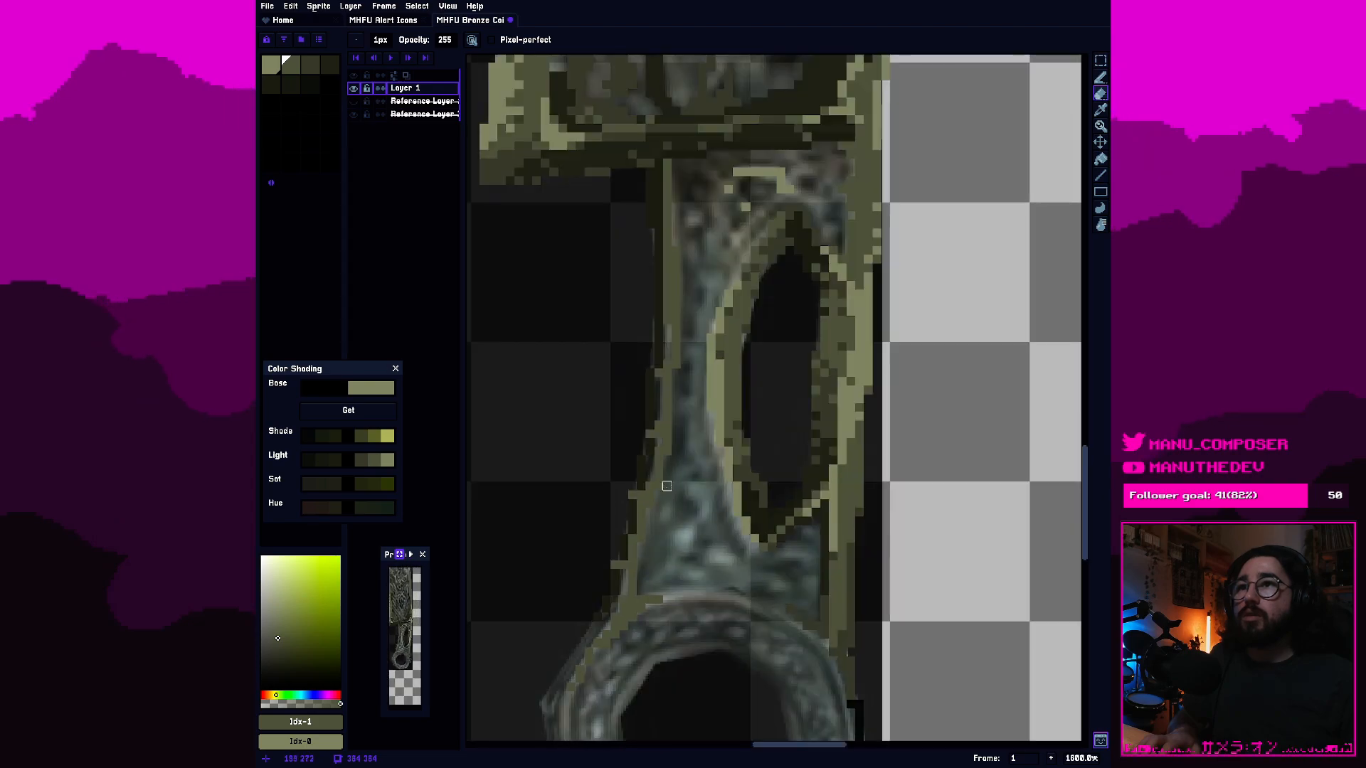
Draw a second-swatch olive band along the outer left side of the slot's light rim, following its curve.
scroll(659, 495, "up", 1)
scroll(762, 538, "up", 1)
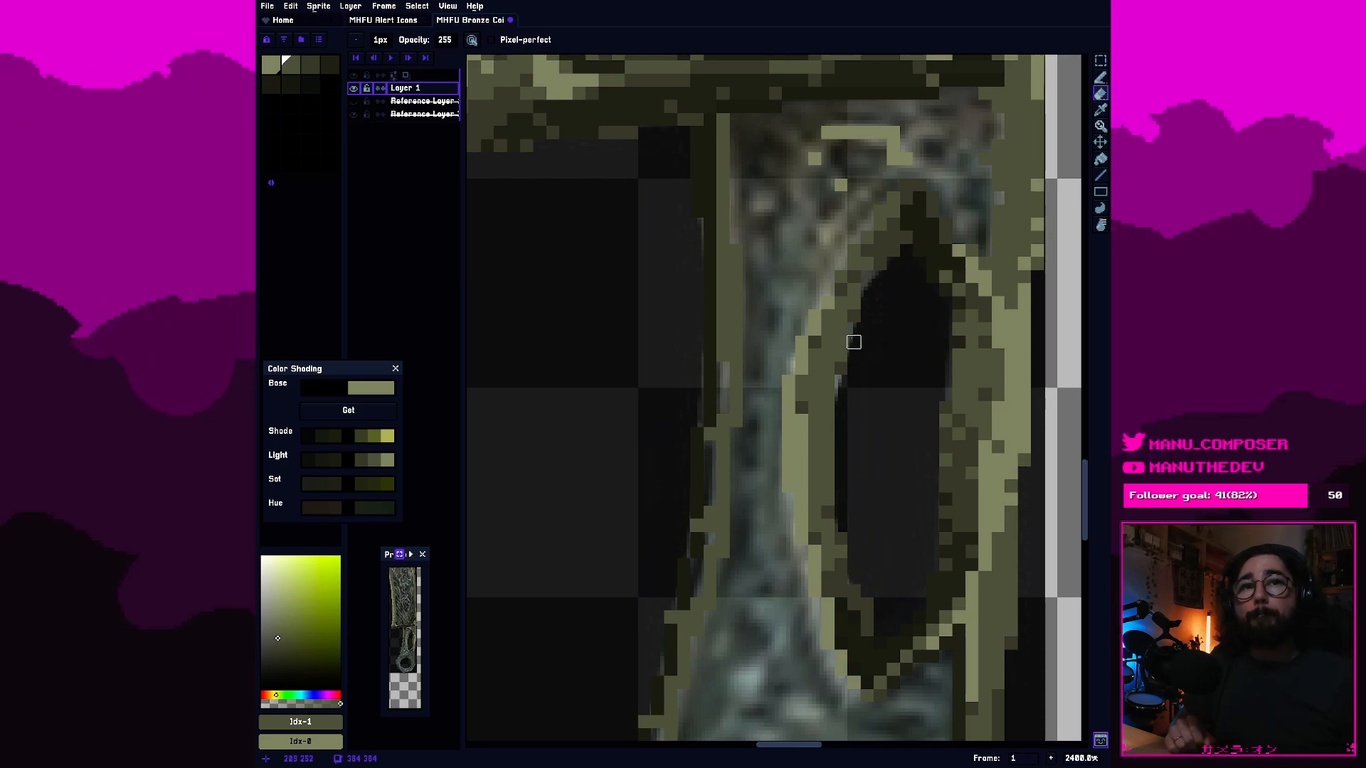
scroll(812, 345, "down", 3)
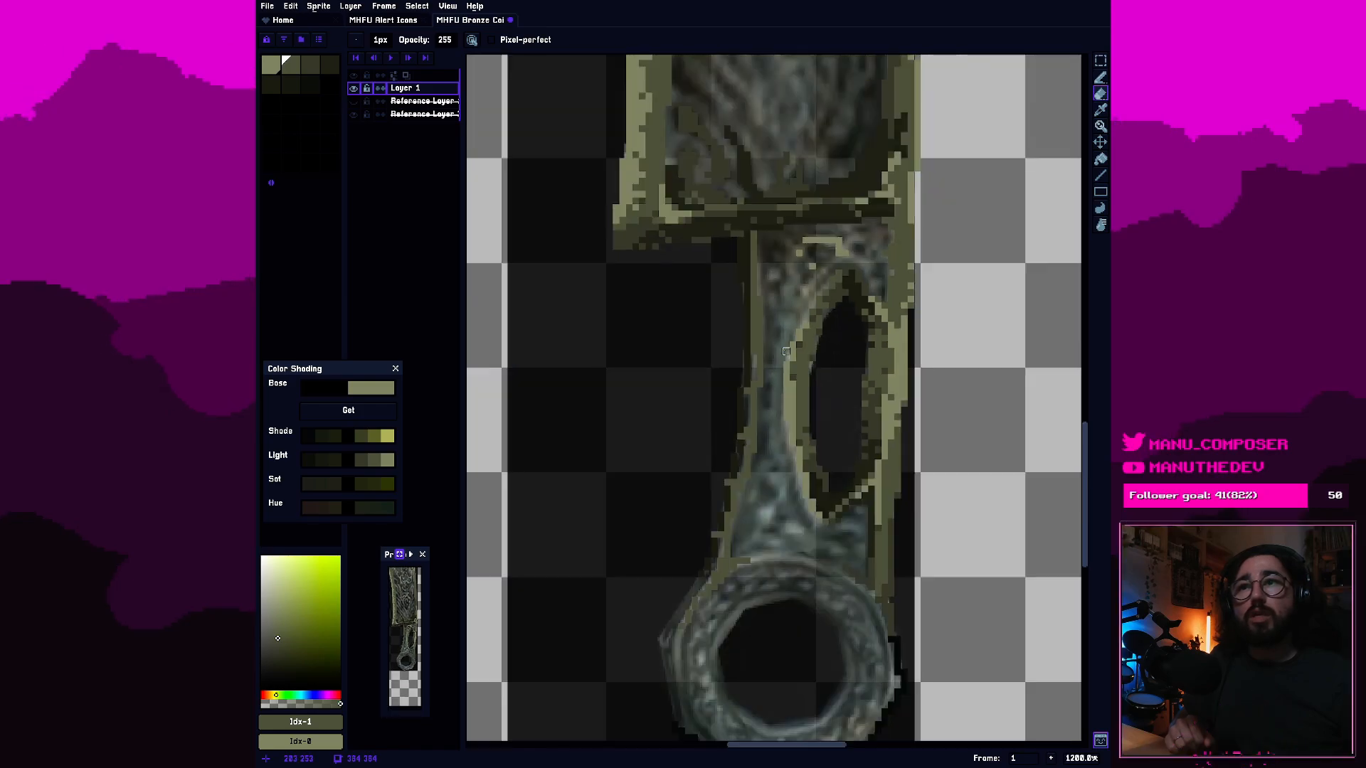
scroll(787, 350, "up", 1)
scroll(786, 350, "up", 2)
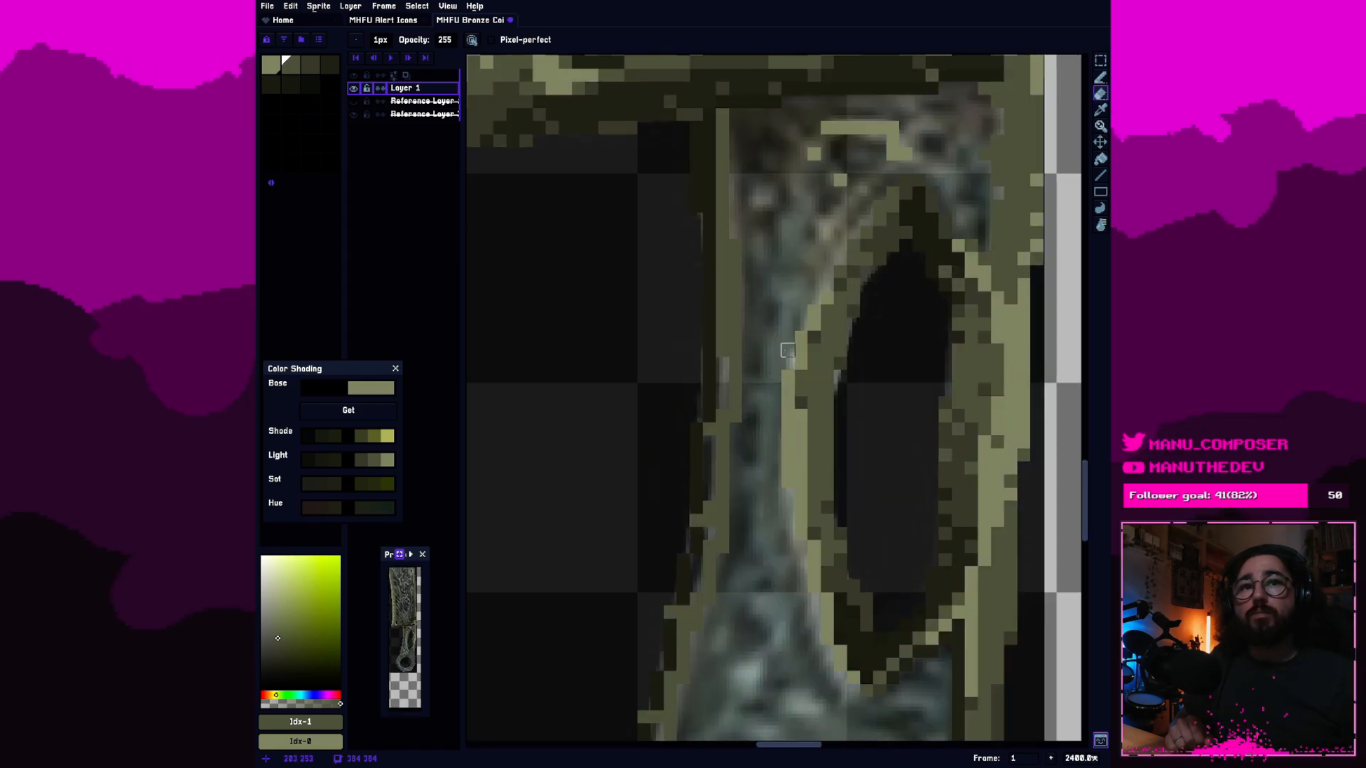
scroll(826, 376, "up", 2)
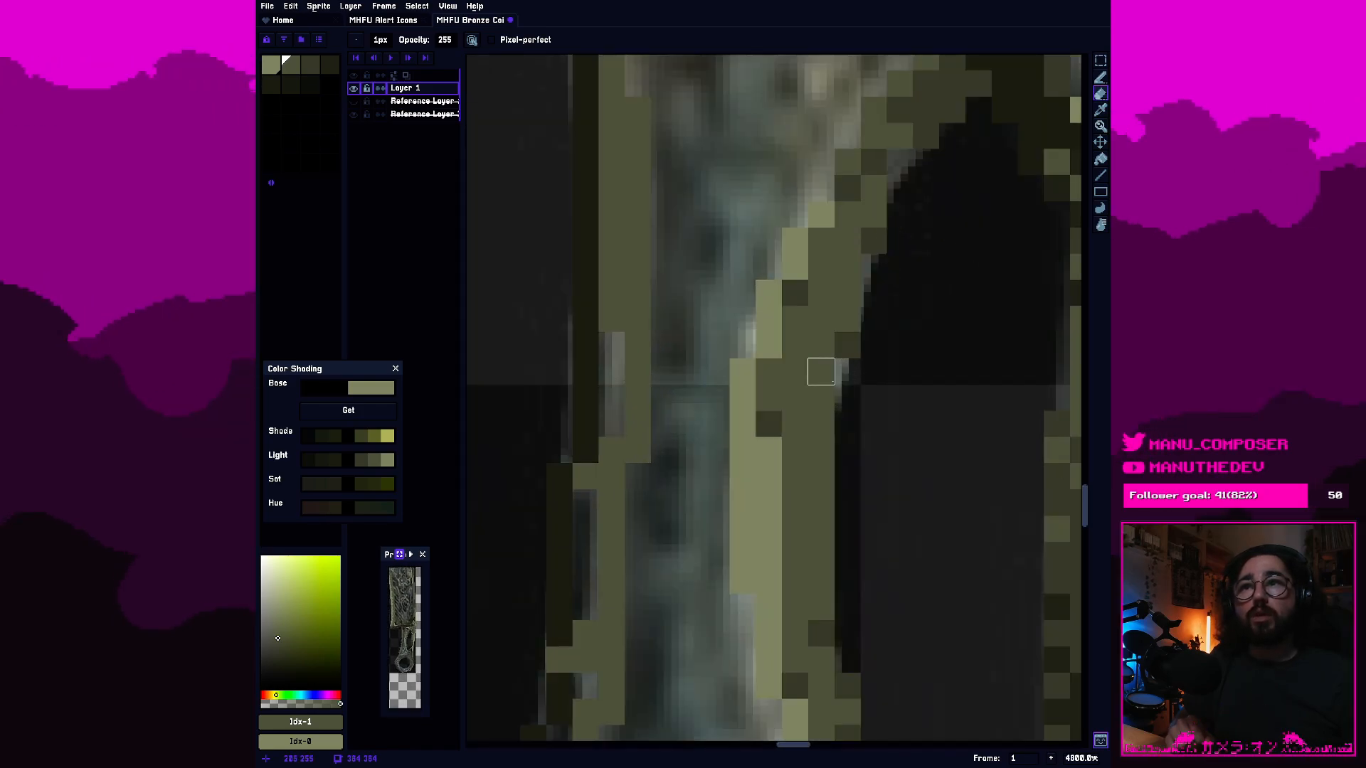
scroll(827, 377, "down", 2)
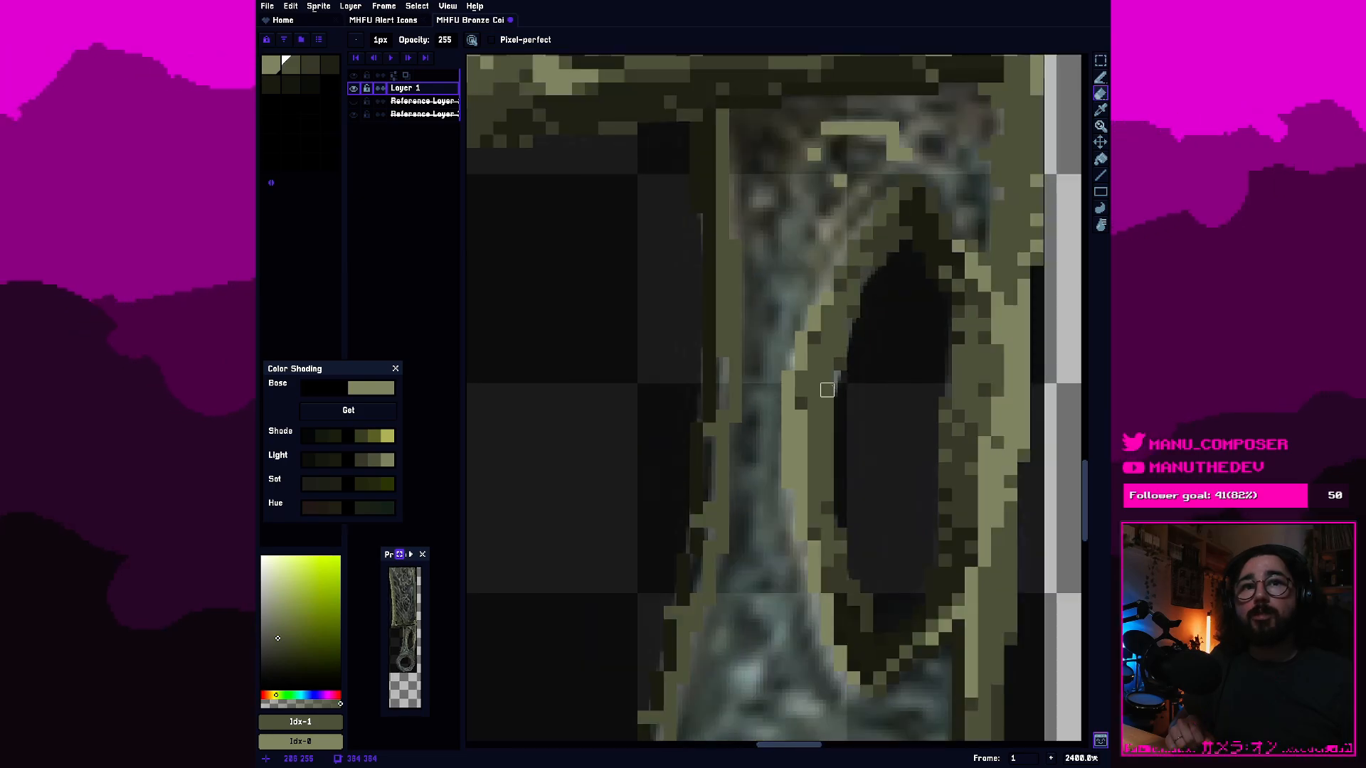
scroll(774, 417, "up", 1)
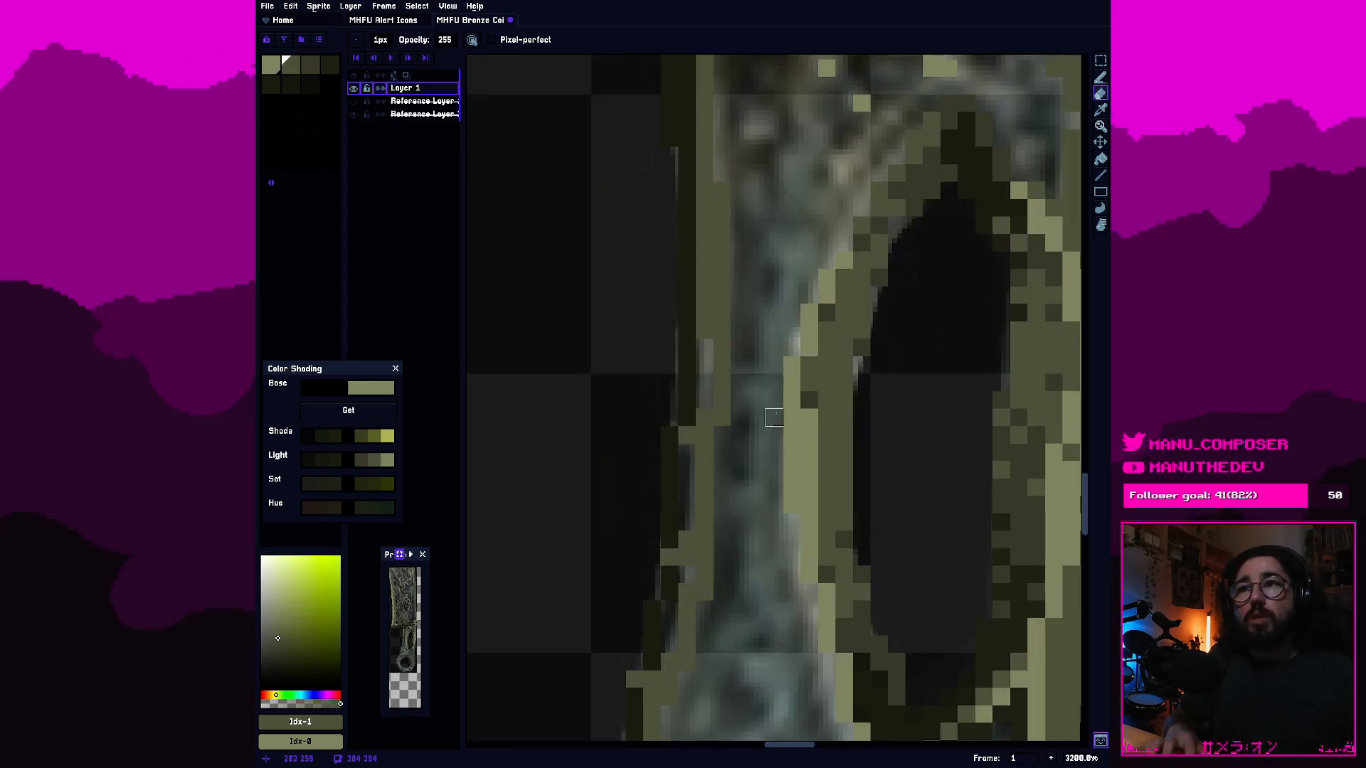
key("b")
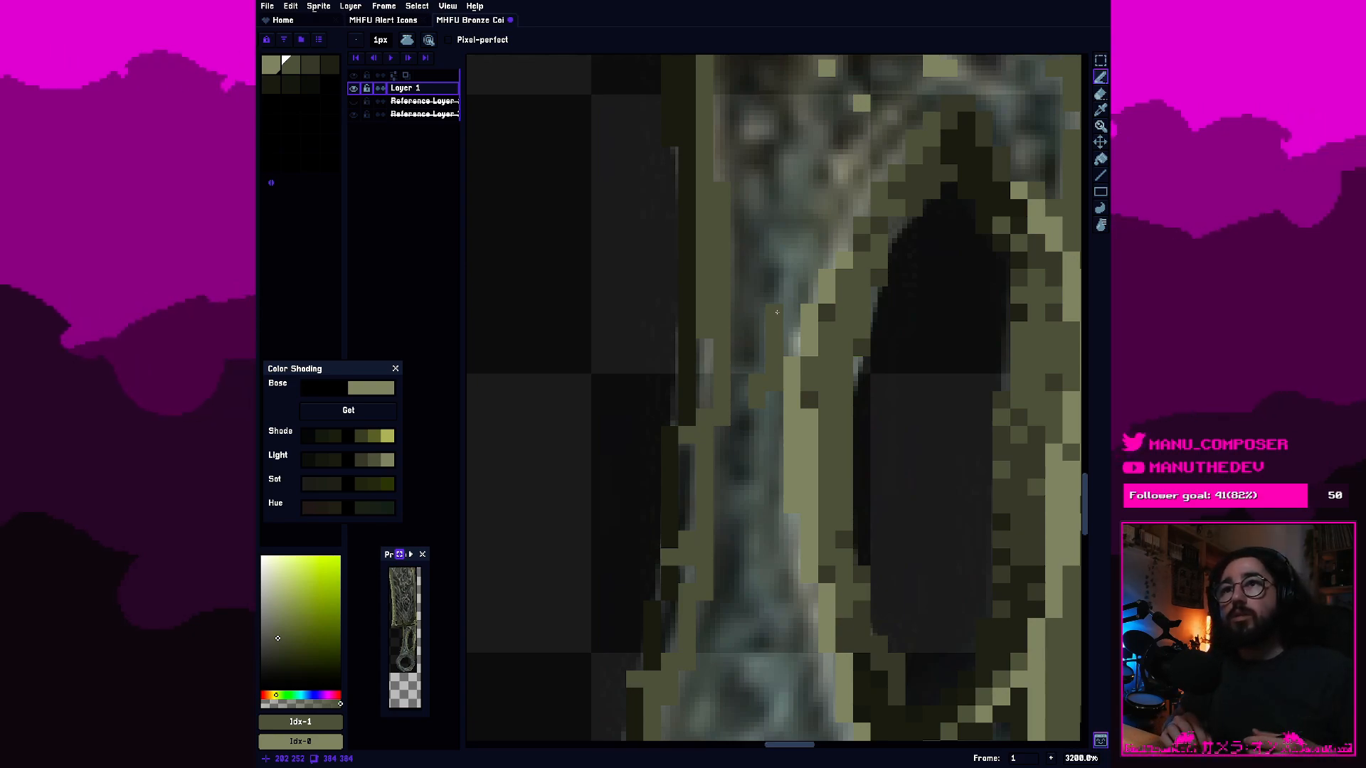
mouse_move(786, 342)
left_mouse_down()
mouse_move(792, 278)
mouse_move(809, 265)
left_mouse_up()
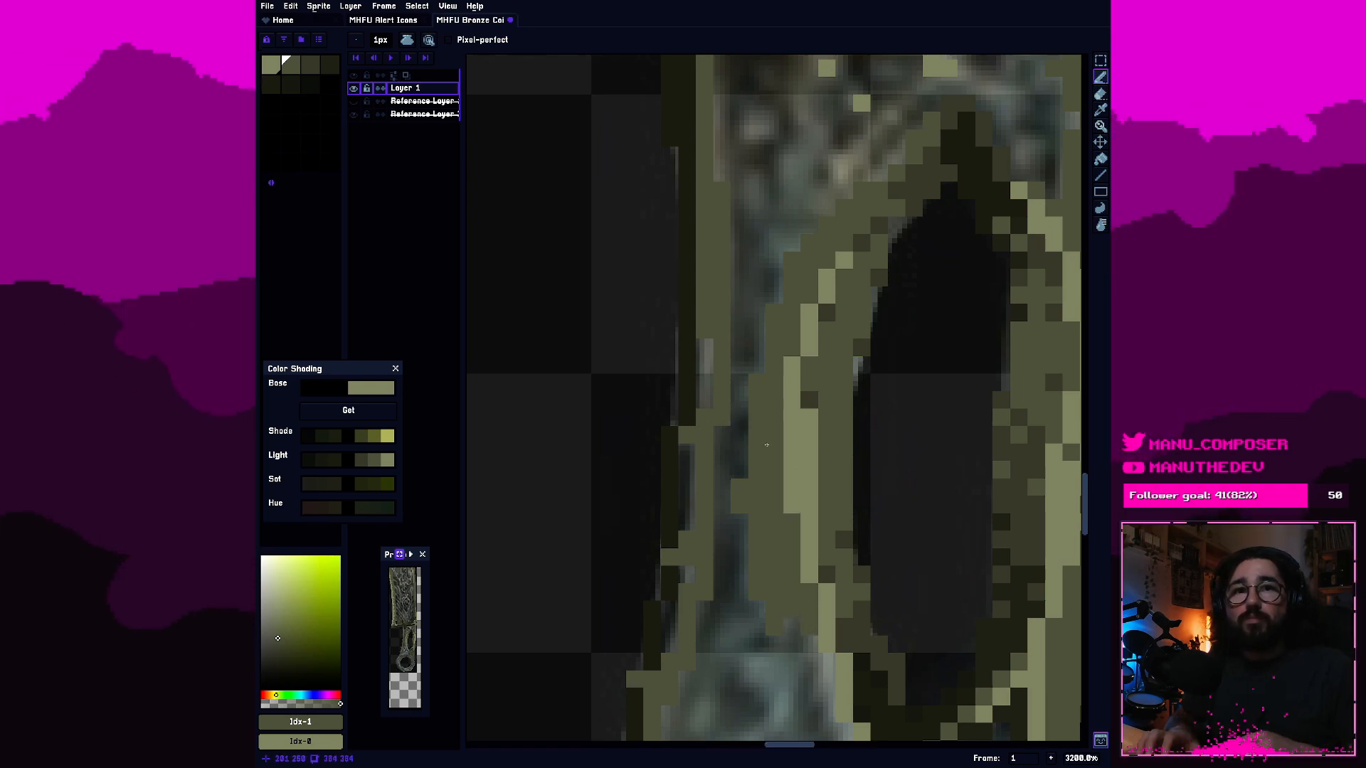
Select the third swatch, add darker olive pixels along the handle's left outline beside the slot, and undo the last pencil stroke.
left_click(310, 65)
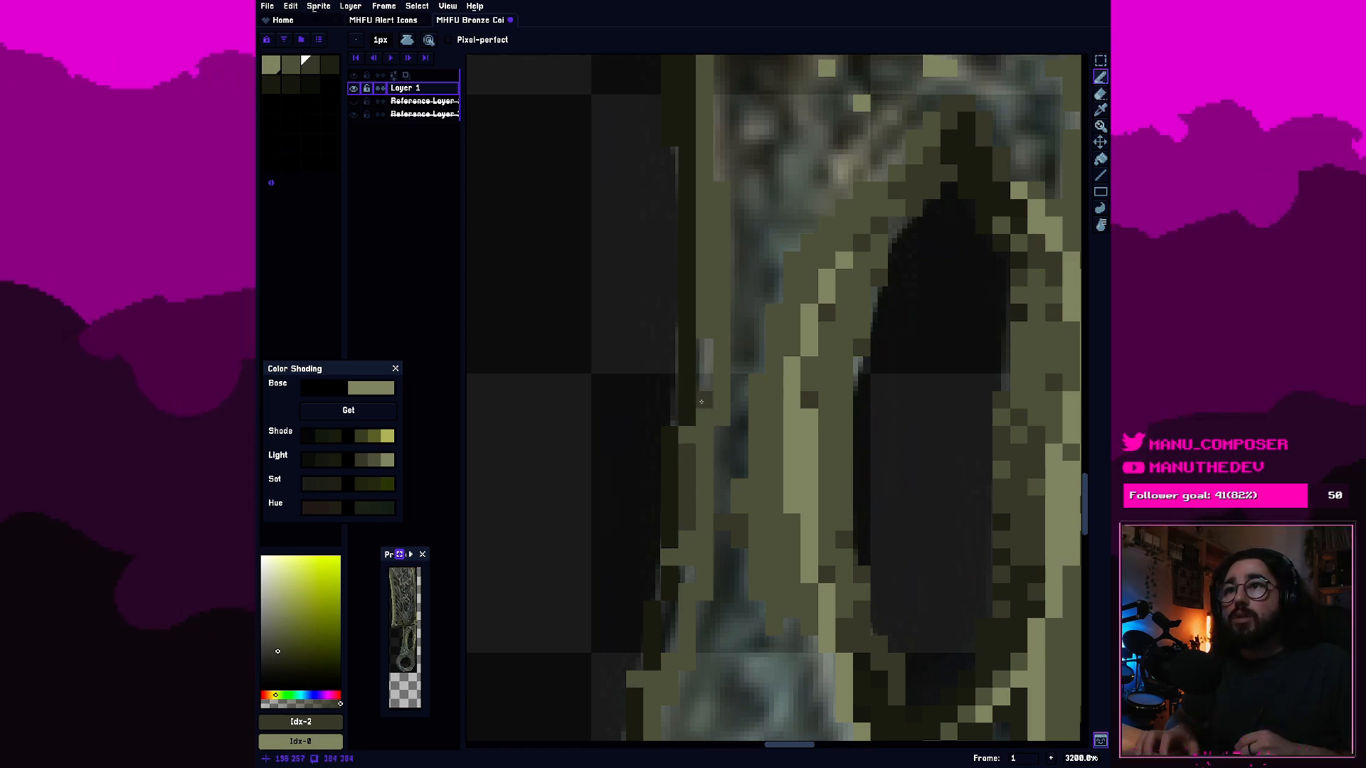
left_click_drag(701, 402, 707, 369)
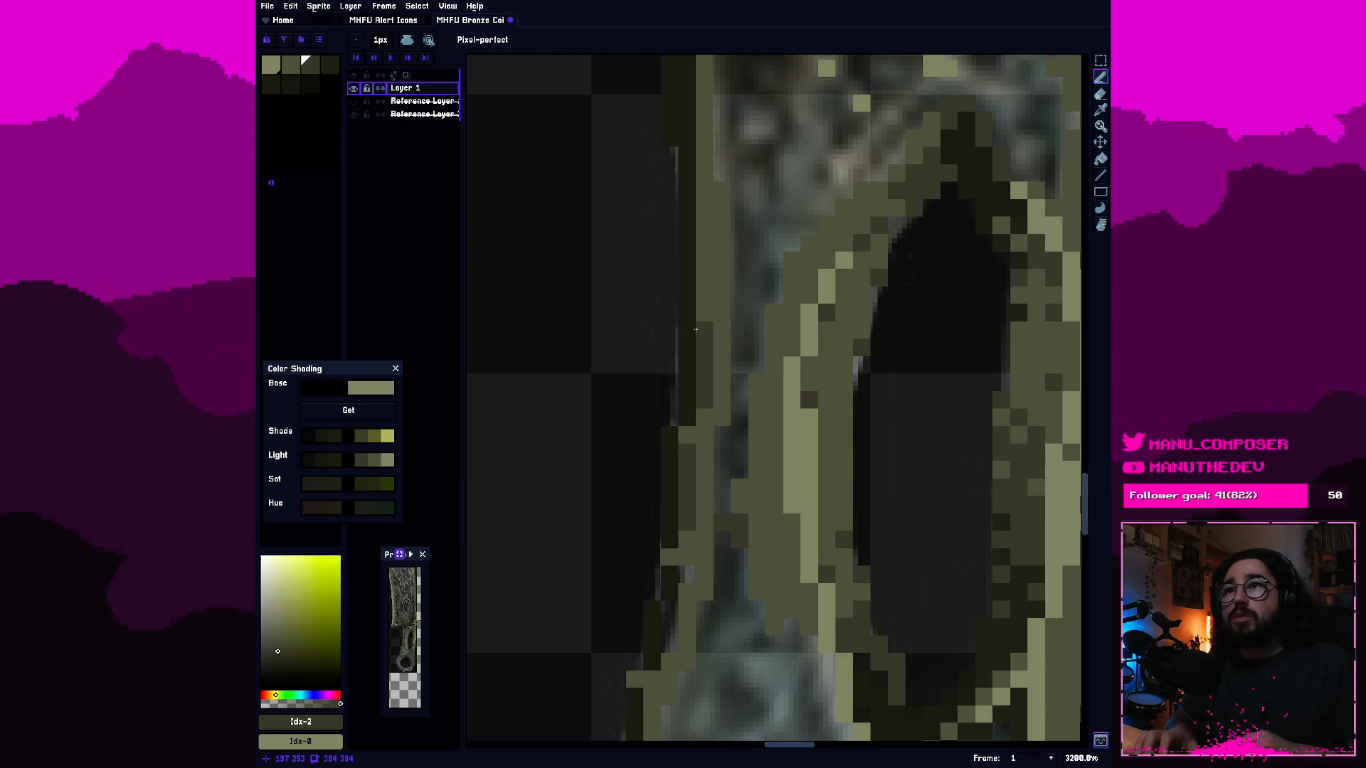
left_click(690, 321)
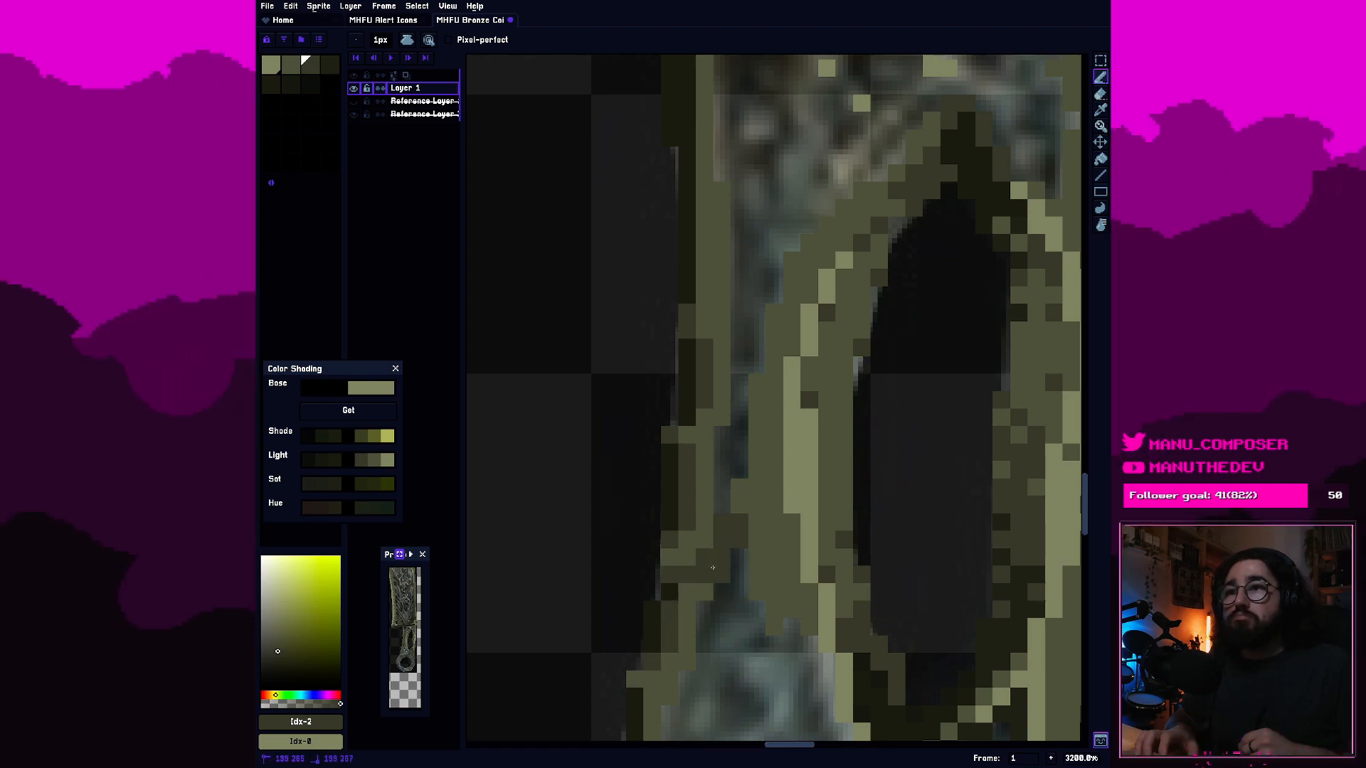
key("ctrl+z")
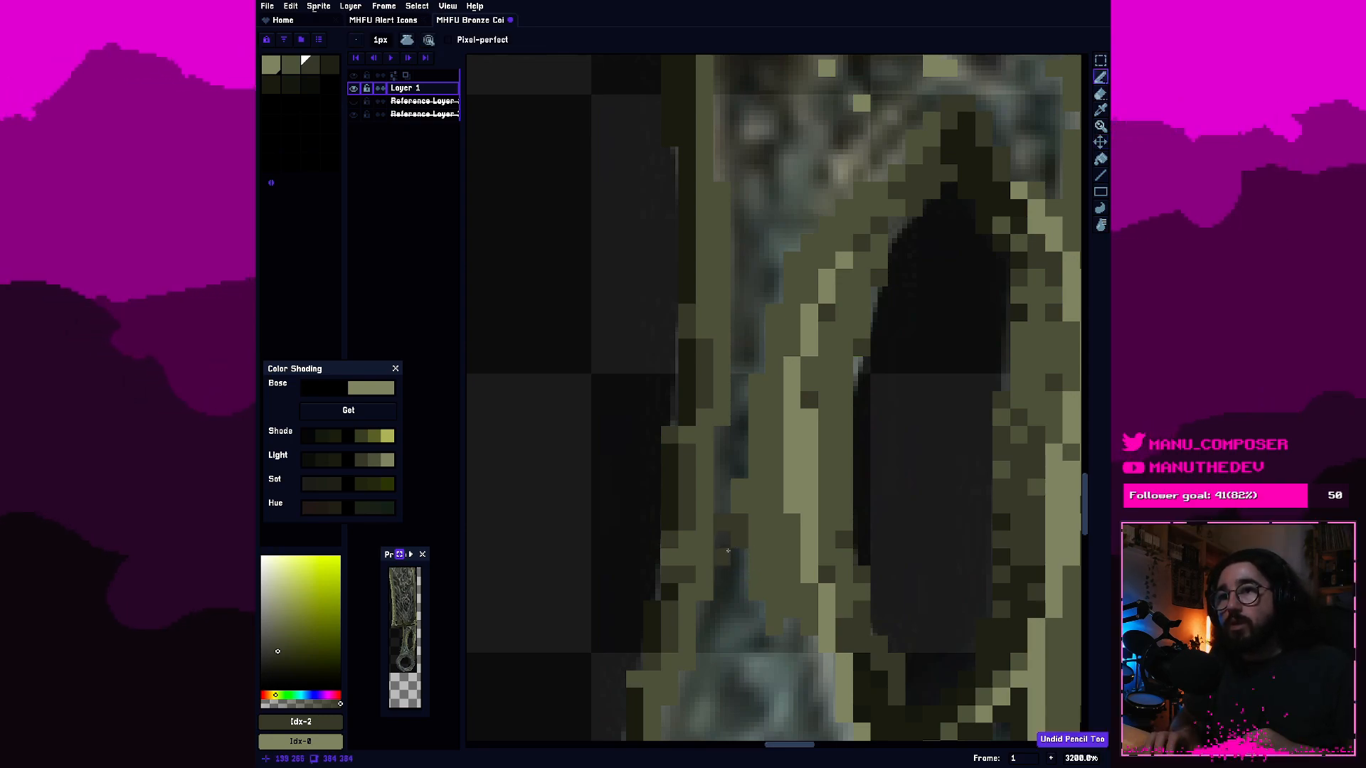
Fill the gap between the handle's left edge and the slot's olive band with third-swatch dark olive, undoing unwanted strokes.
left_click_drag(728, 551, 723, 556)
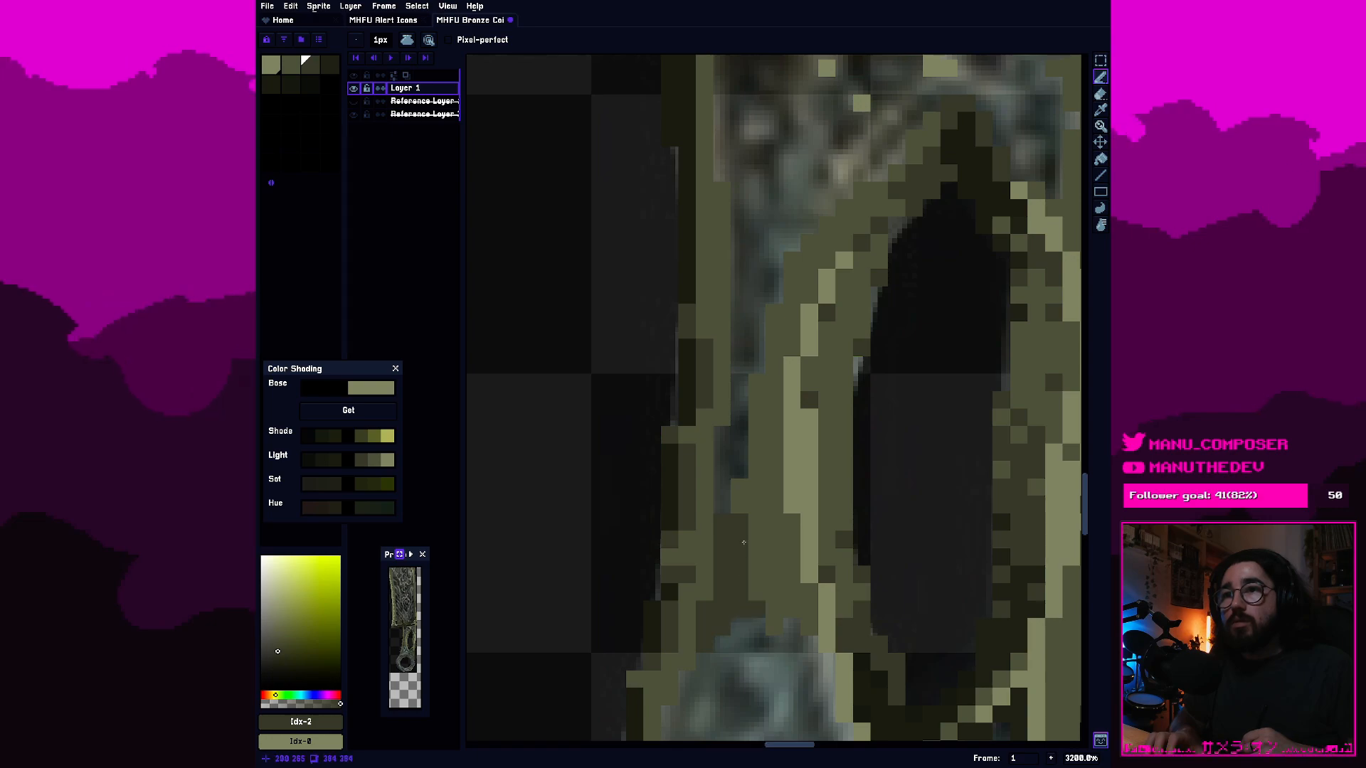
left_click_drag(794, 636, 794, 649)
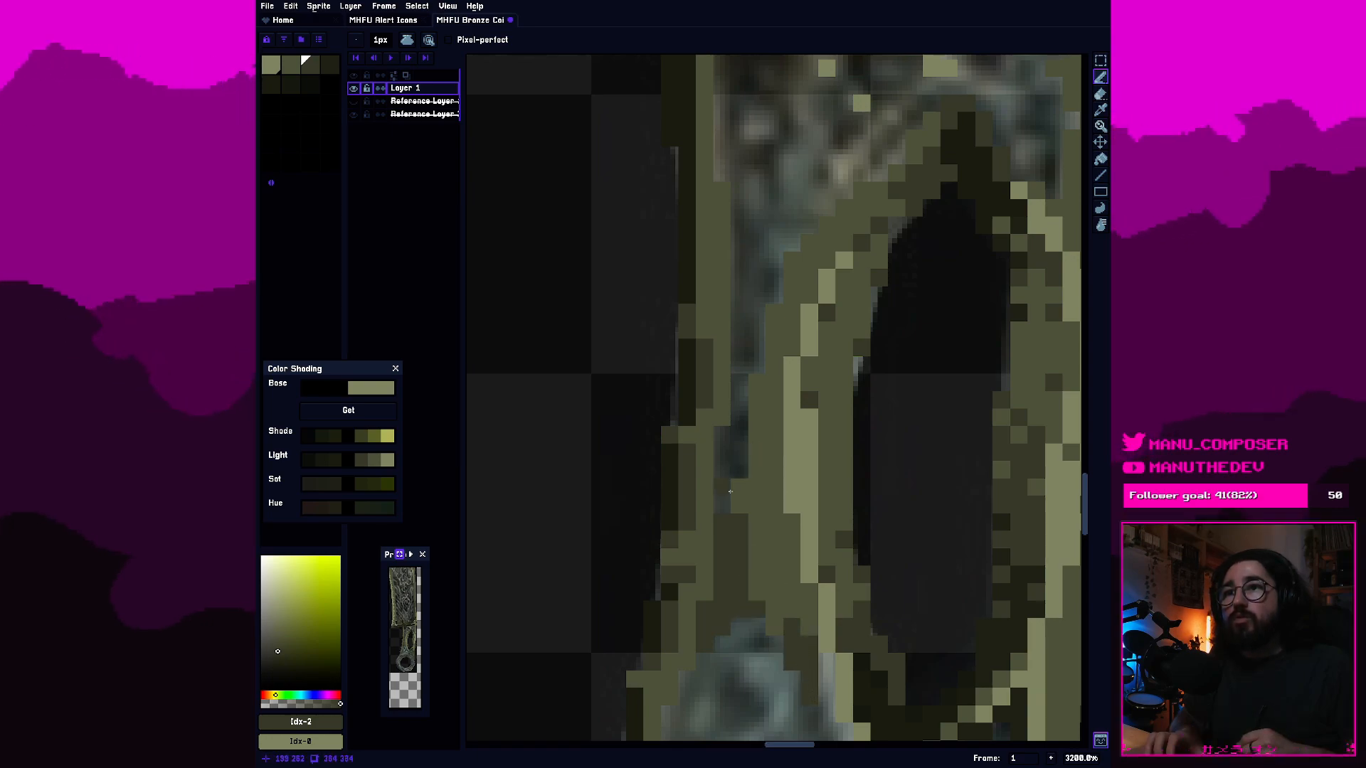
mouse_move(737, 462)
left_mouse_down()
mouse_move(756, 419)
mouse_move(741, 423)
left_mouse_up()
key("ctrl+z")
left_click(735, 432)
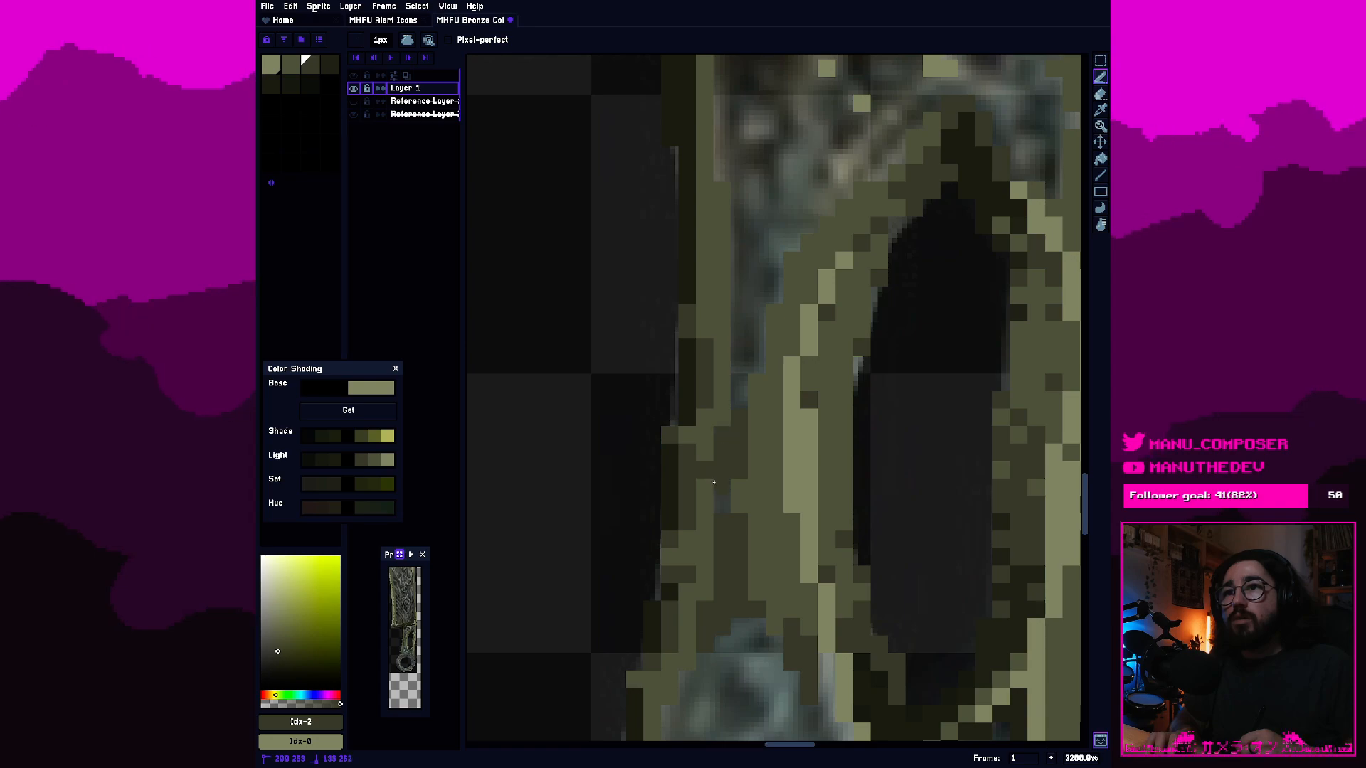
key("ctrl+z")
left_click(721, 497)
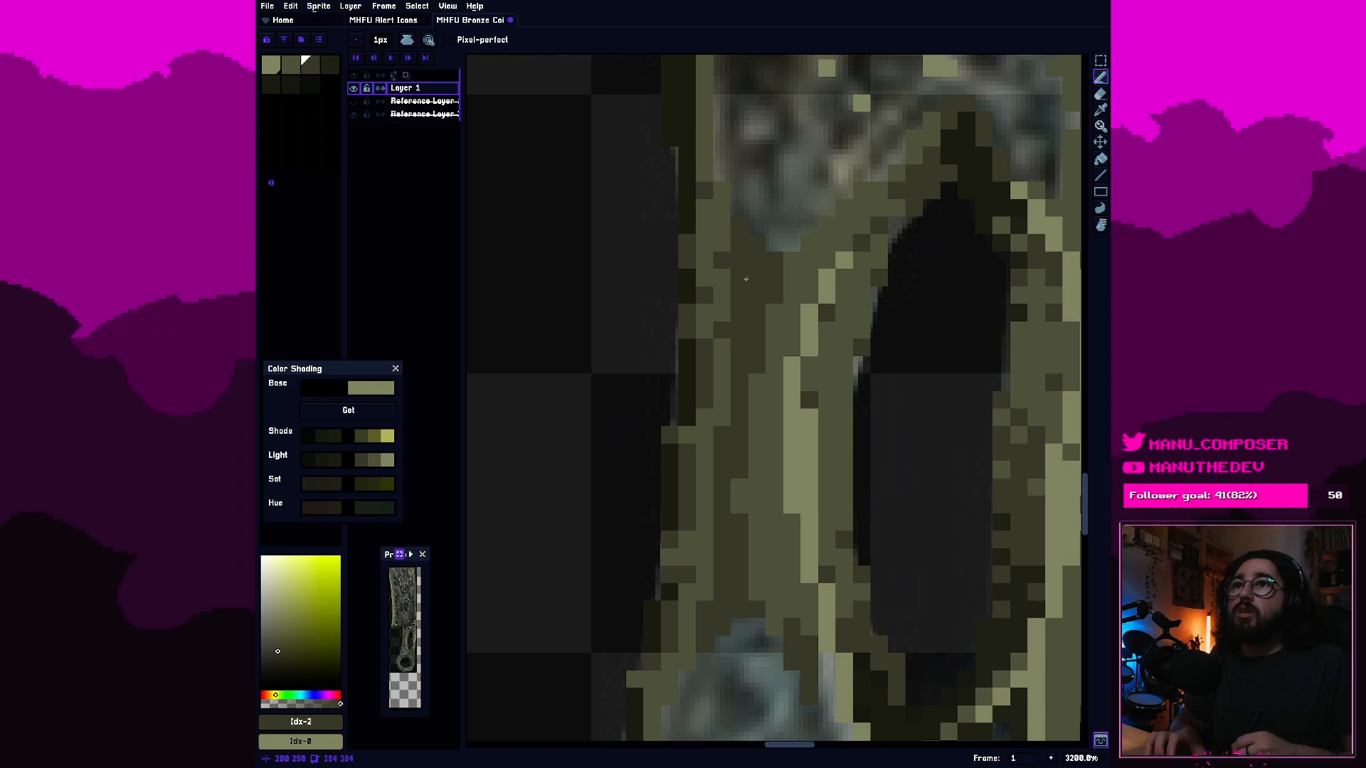
Recolor the handle's left outline with the third swatch, from just beneath the blade down beside the slot.
scroll(802, 320, "down", 1)
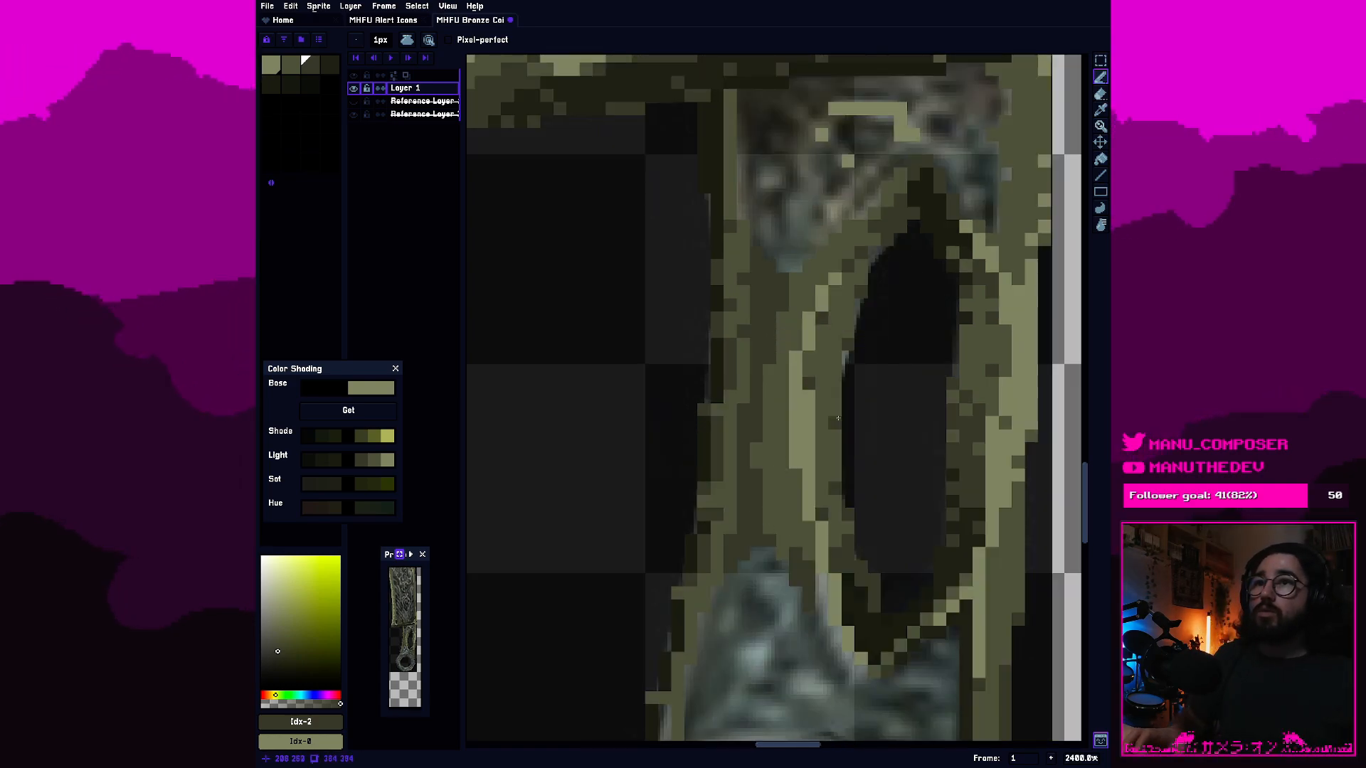
scroll(818, 431, "down", 6)
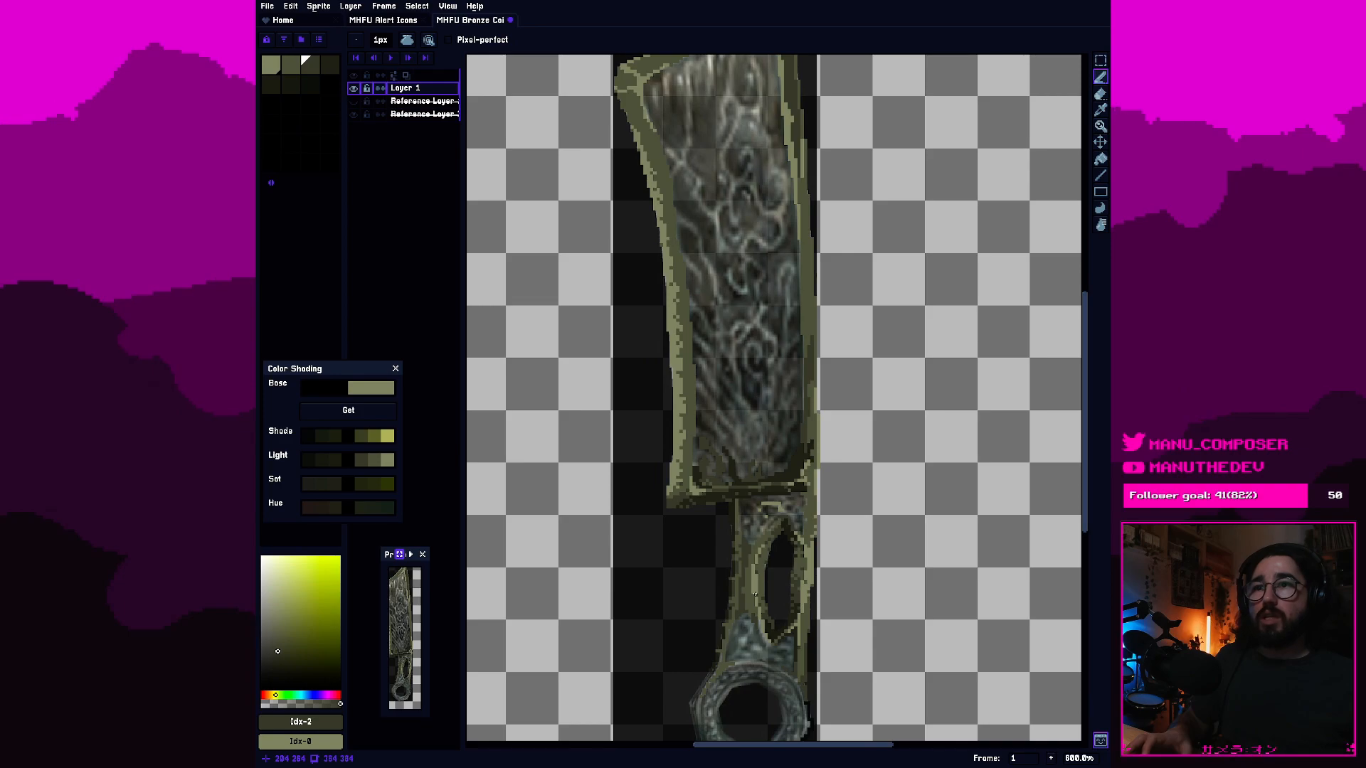
scroll(759, 557, "up", 1)
scroll(756, 590, "down", 1)
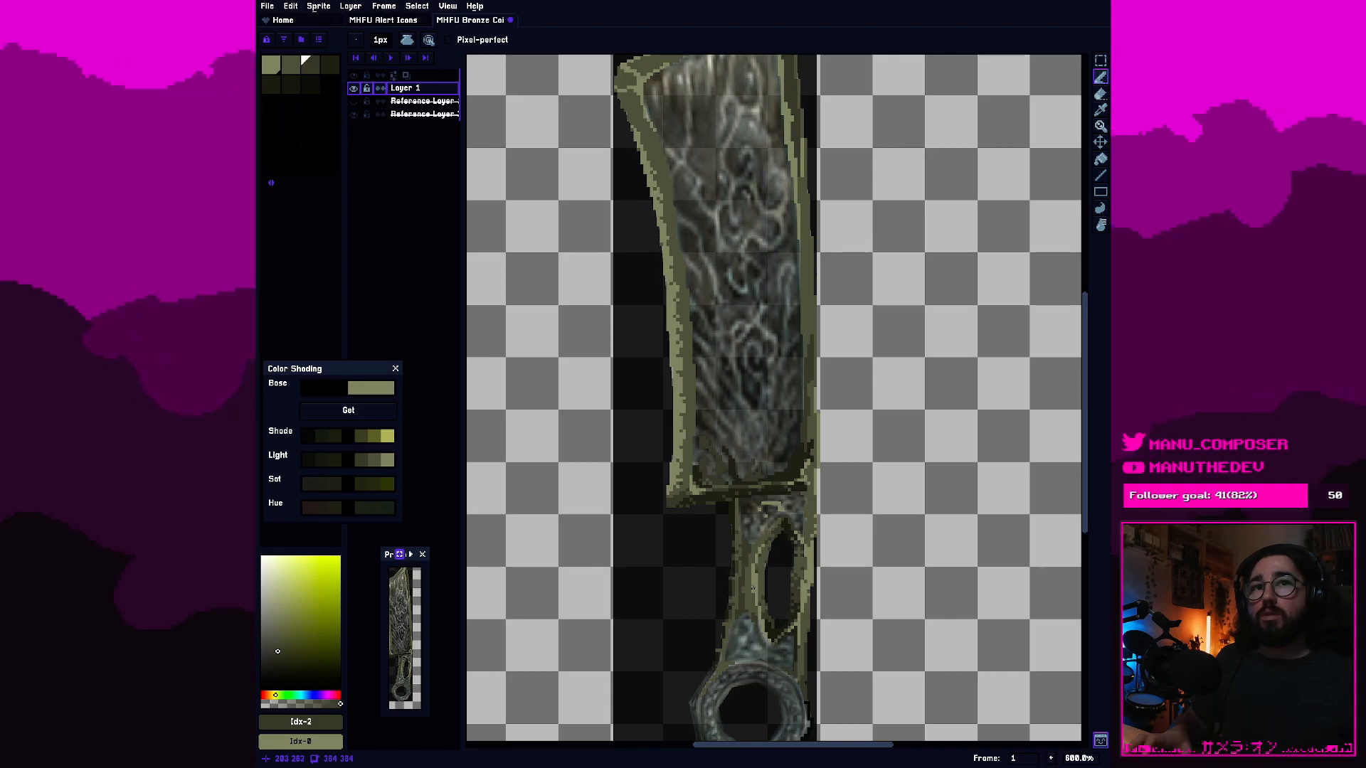
scroll(752, 588, "up", 5)
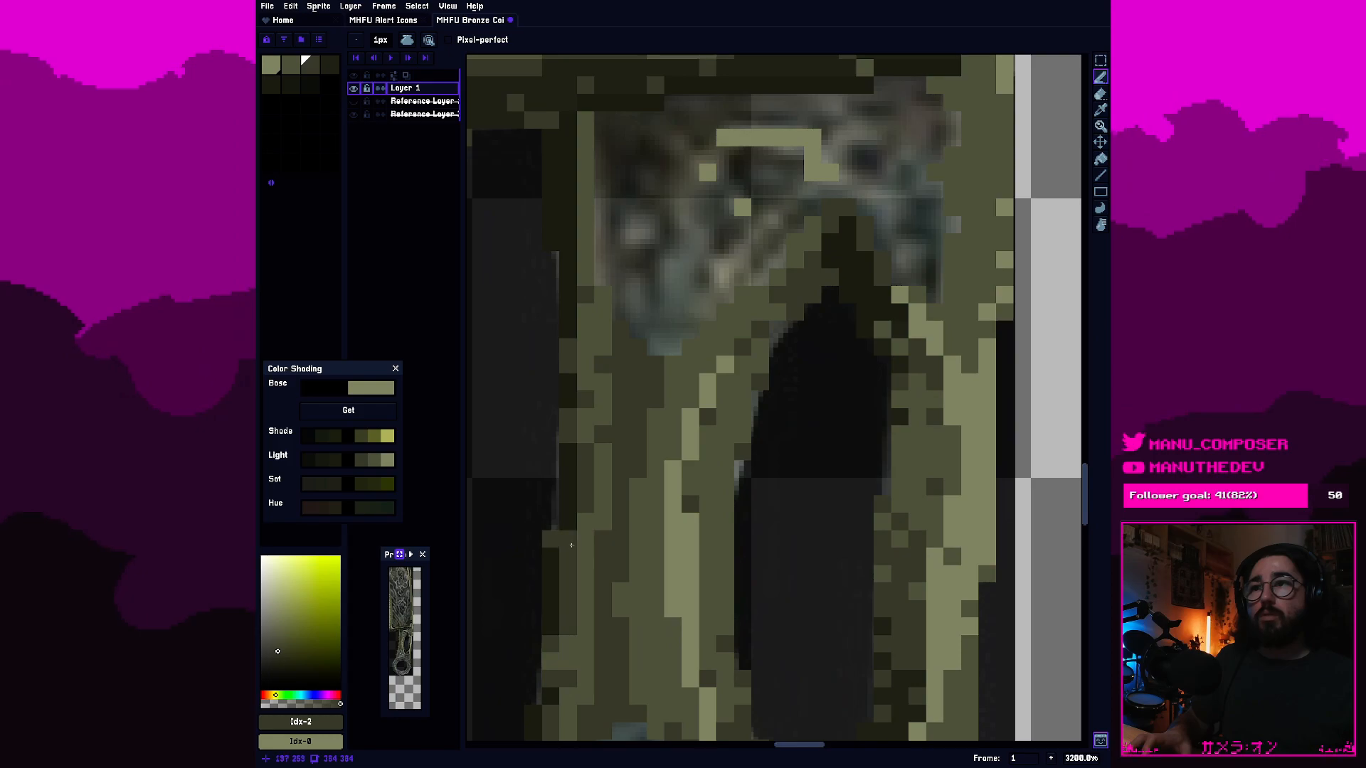
left_click_drag(664, 422, 898, 449)
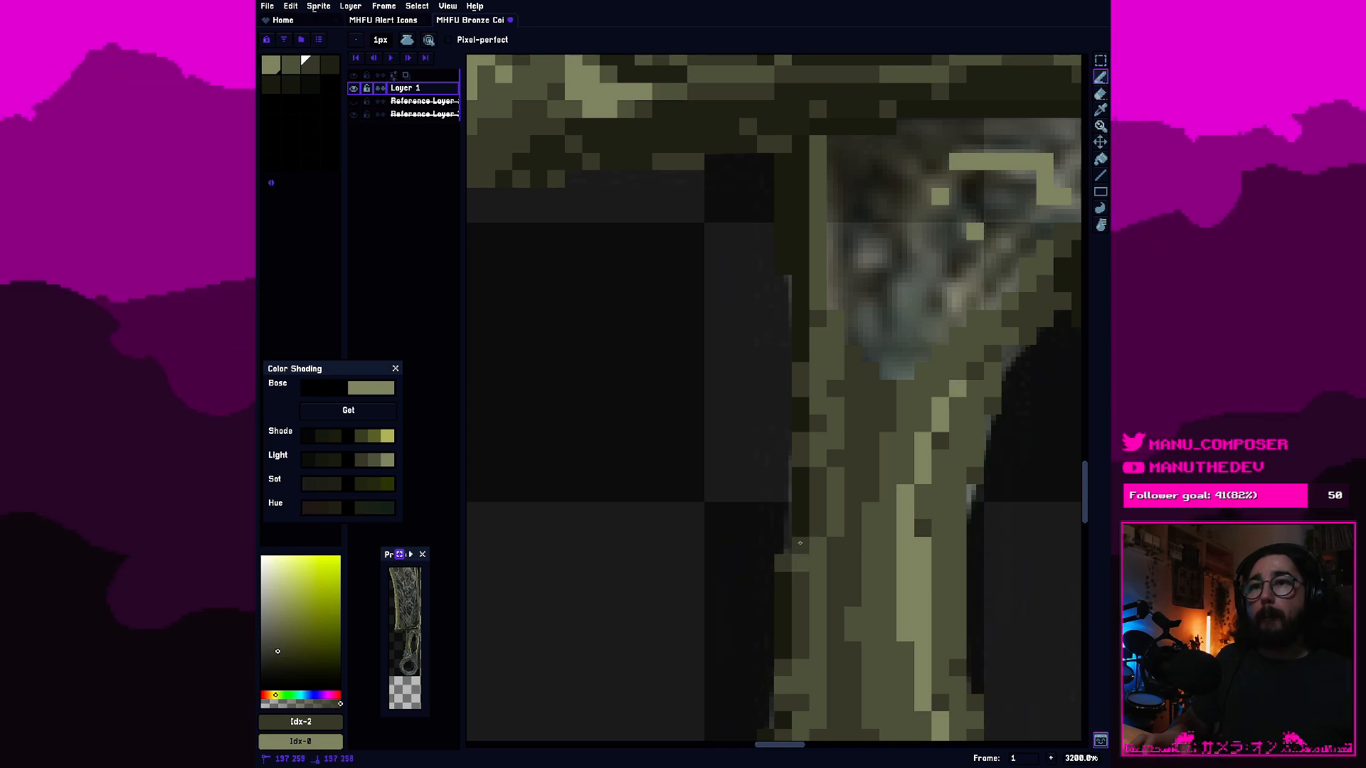
mouse_move(802, 344)
left_mouse_down()
mouse_move(788, 169)
mouse_move(789, 212)
mouse_move(799, 153)
left_mouse_up()
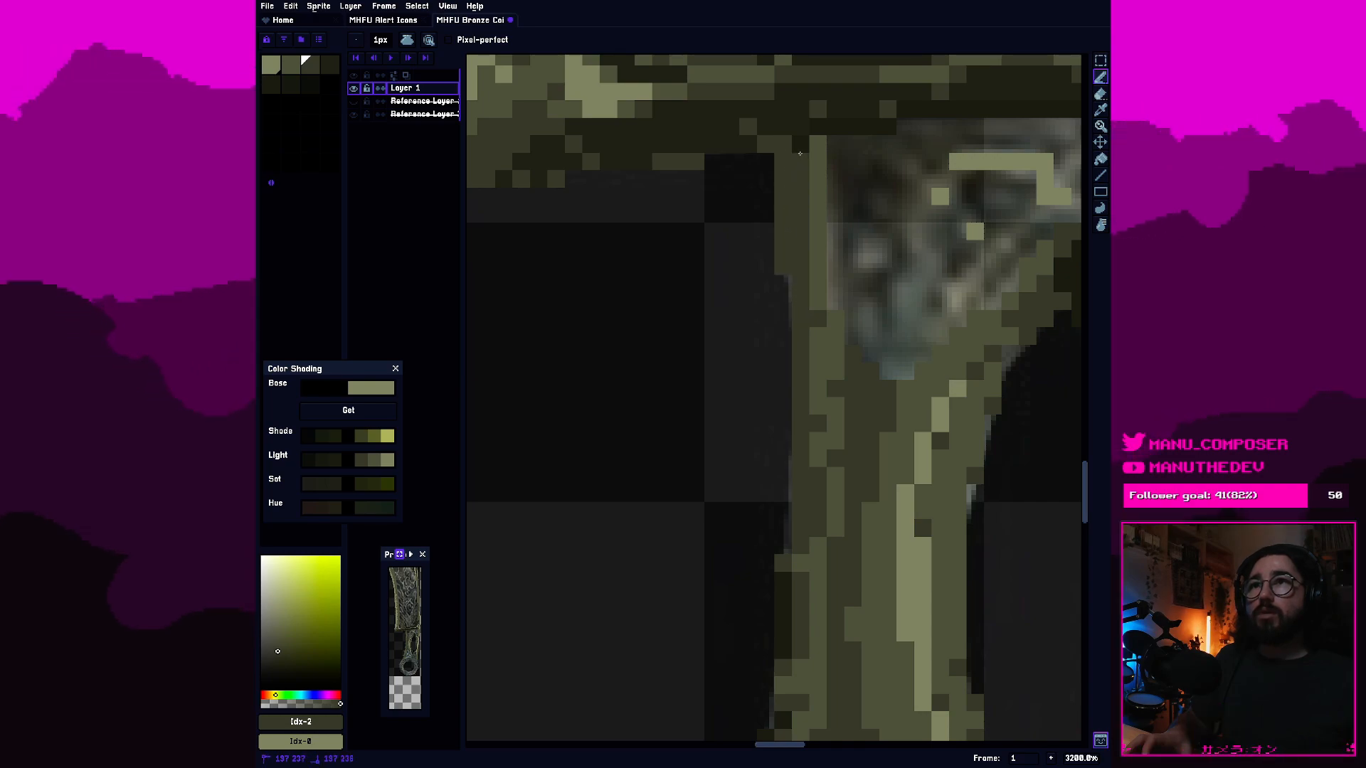
left_click_drag(783, 555, 790, 649)
scroll(767, 672, "down", 5)
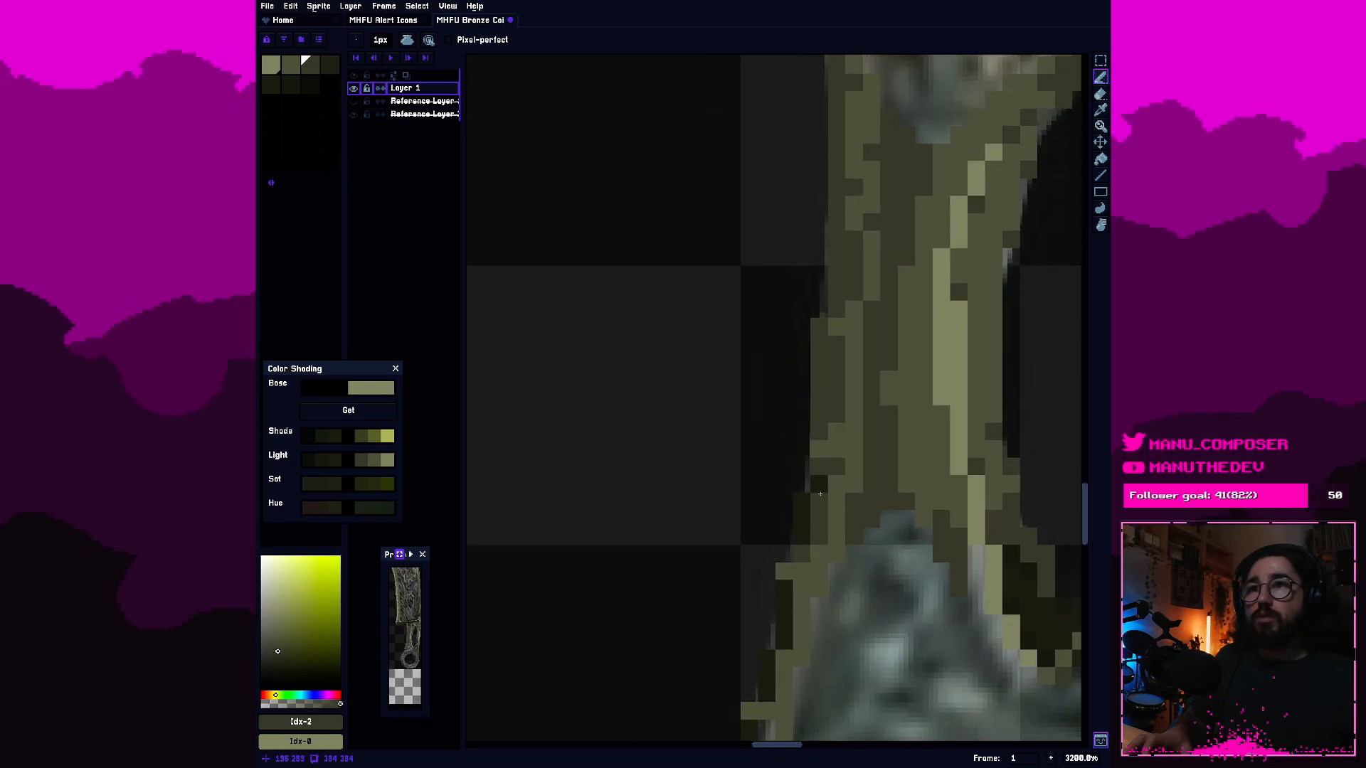
scroll(820, 416, "down", 4)
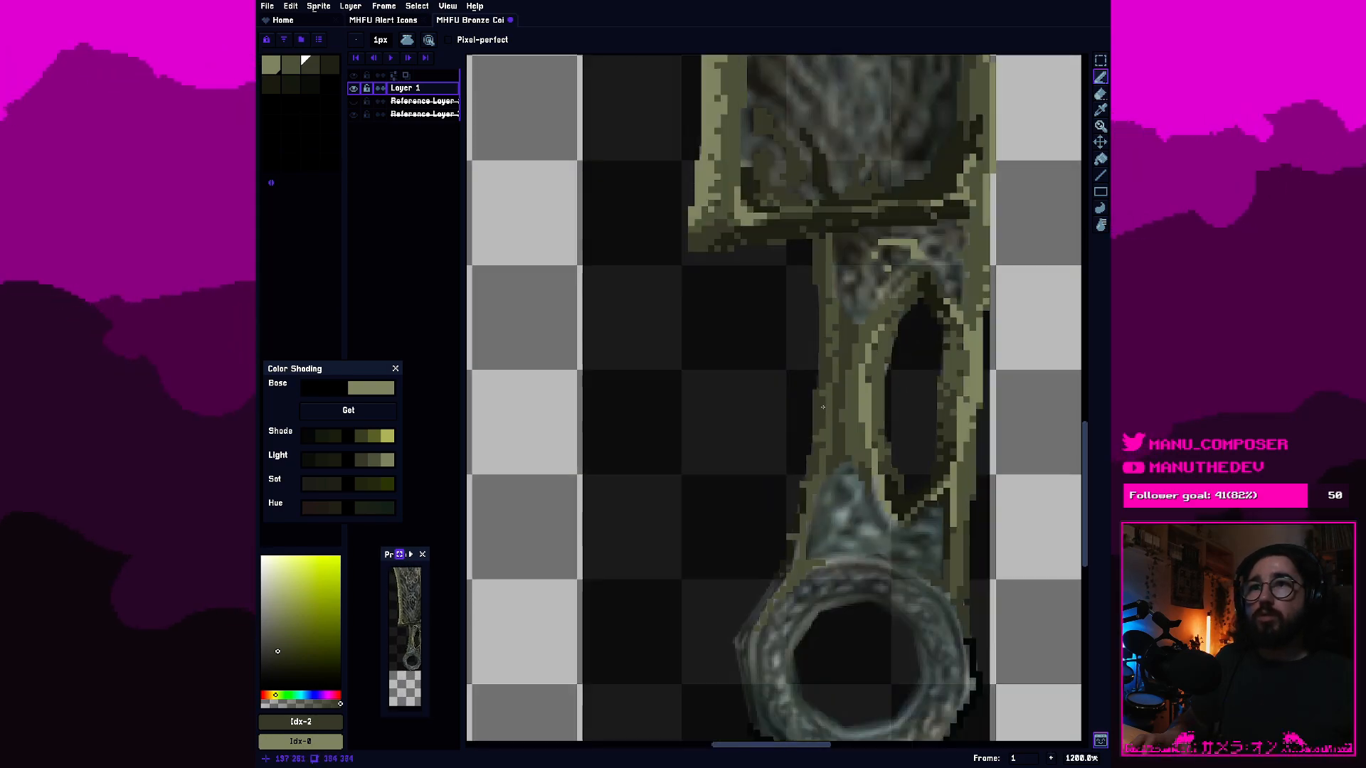
Sample the second-swatch olive and extend the olive strip down the handle's left side beneath the blade with the pencil.
scroll(747, 549, "up", 2)
scroll(720, 589, "up", 1)
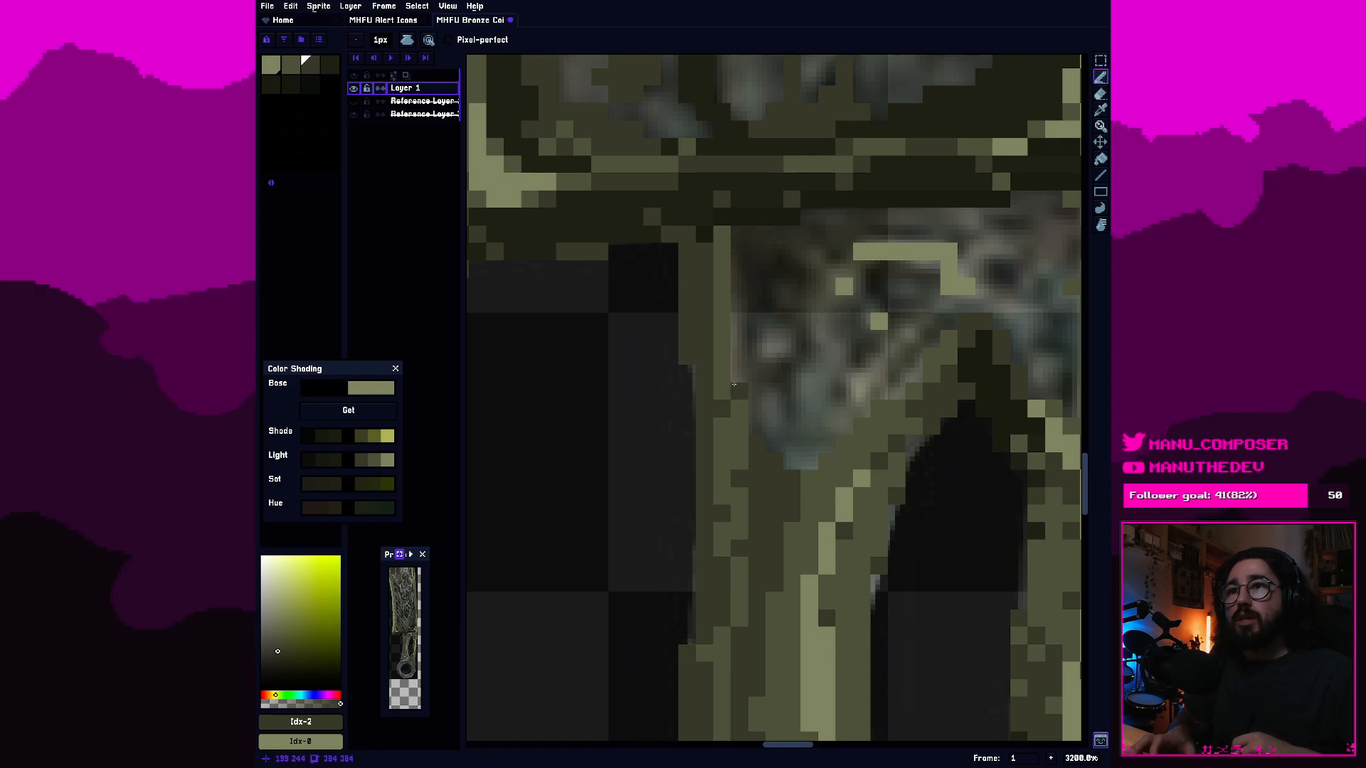
key("i")
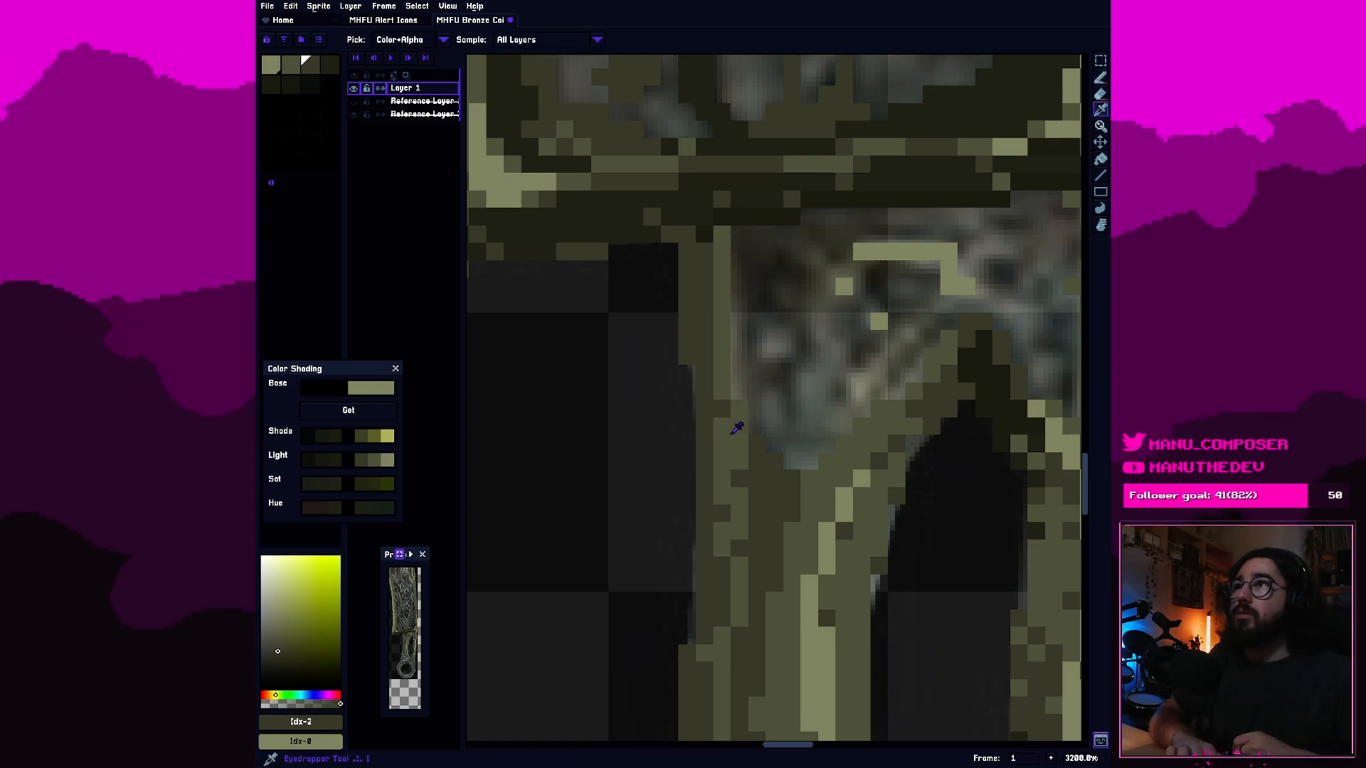
left_click(742, 437)
key("b")
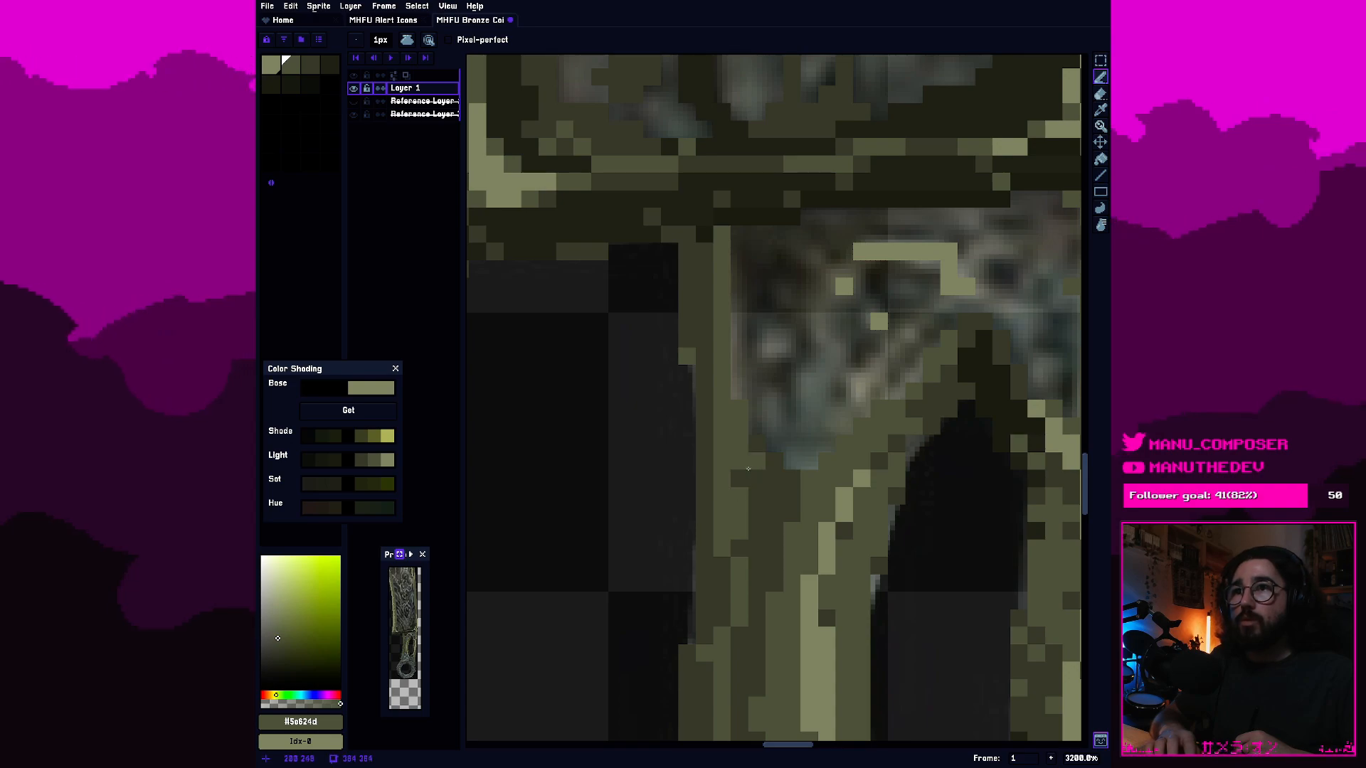
Erase two small patches of the handle's left olive strip beside the slot's upper end, and undo a pencil stroke.
key("e")
mouse_move(736, 460)
left_mouse_down()
mouse_move(723, 463)
mouse_move(738, 410)
left_mouse_up()
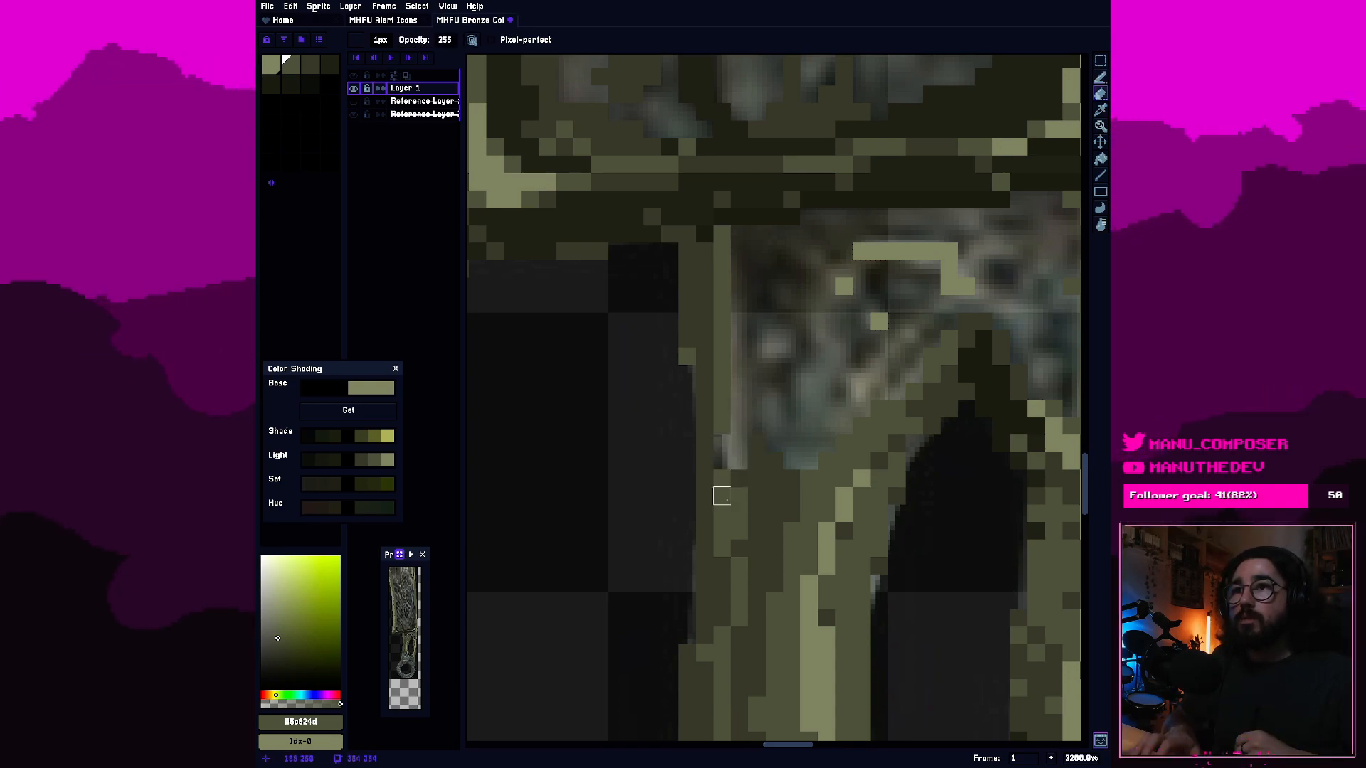
left_click_drag(722, 496, 740, 513)
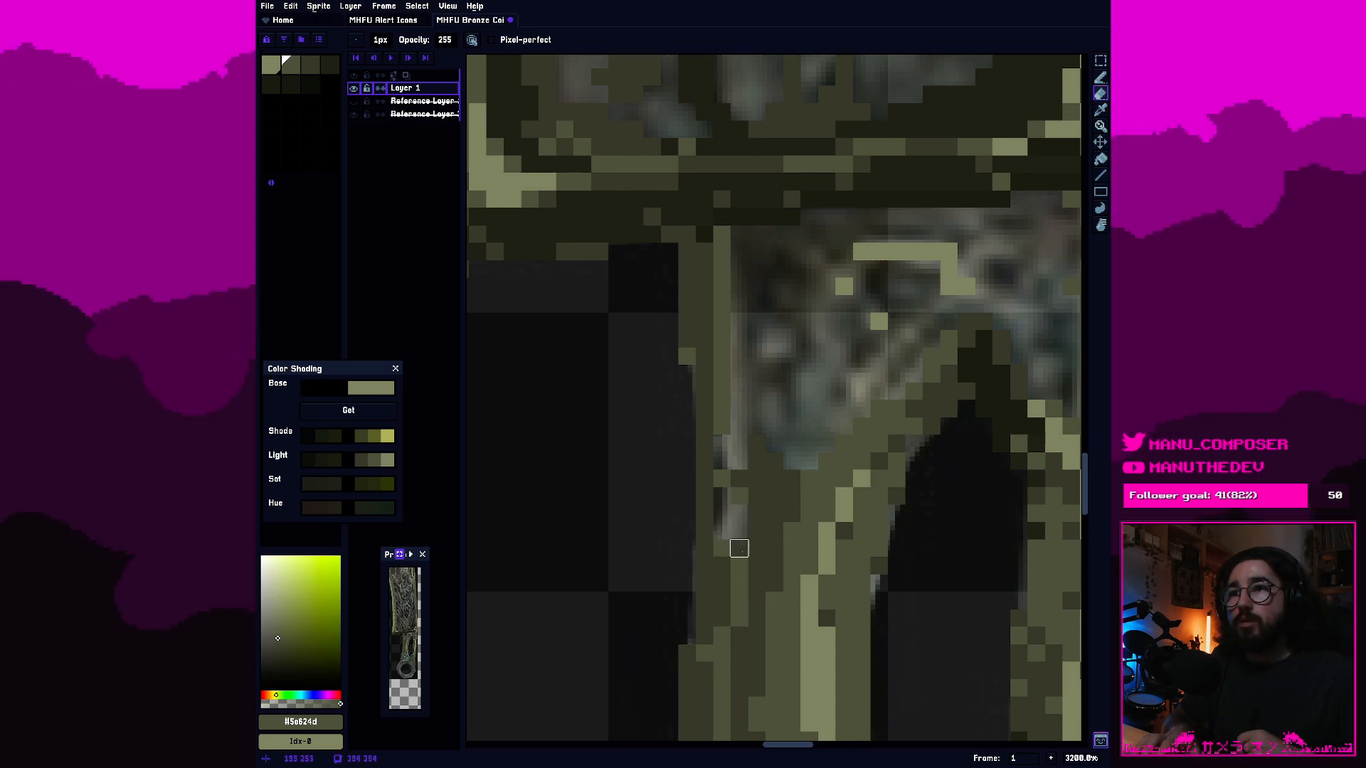
key("b")
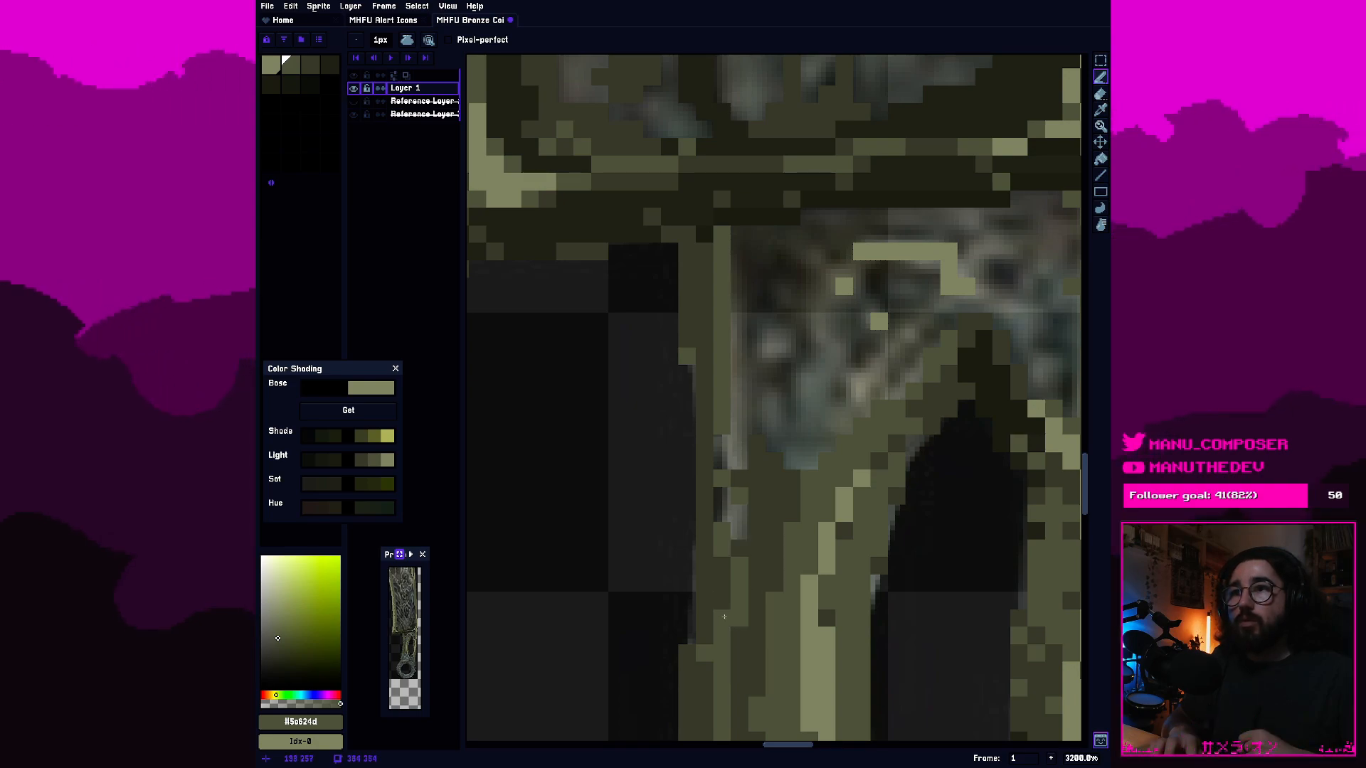
mouse_move(744, 530)
left_mouse_down()
mouse_move(615, 524)
mouse_move(601, 503)
mouse_move(545, 459)
left_mouse_up()
key("ctrl+z")
Fill in the handle's lower left edge just above the ring with second-swatch olive pixels.
scroll(718, 539, "down", 2)
mouse_move(718, 540)
left_mouse_down()
mouse_move(690, 416)
mouse_move(762, 375)
mouse_move(828, 244)
left_mouse_up()
scroll(690, 416, "up", 2)
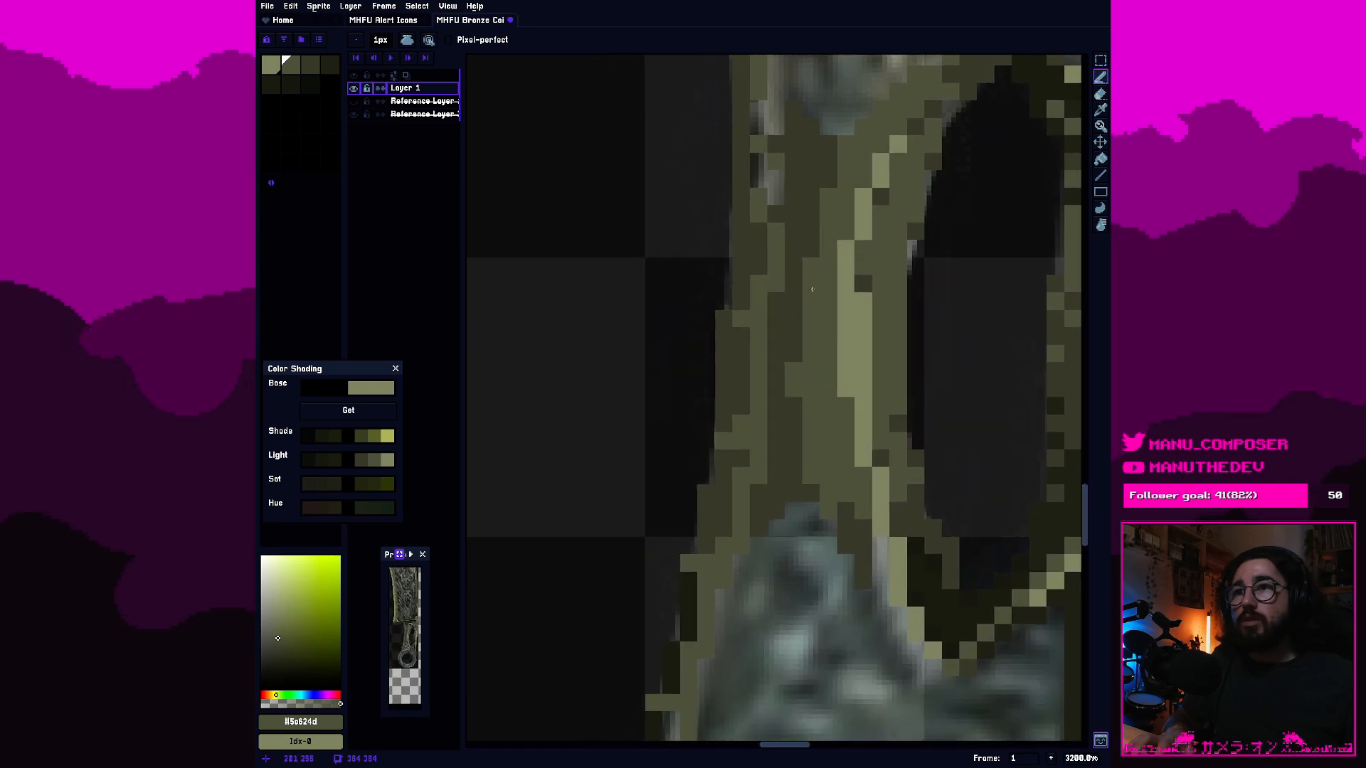
scroll(702, 548, "down", 2)
scroll(701, 547, "up", 4)
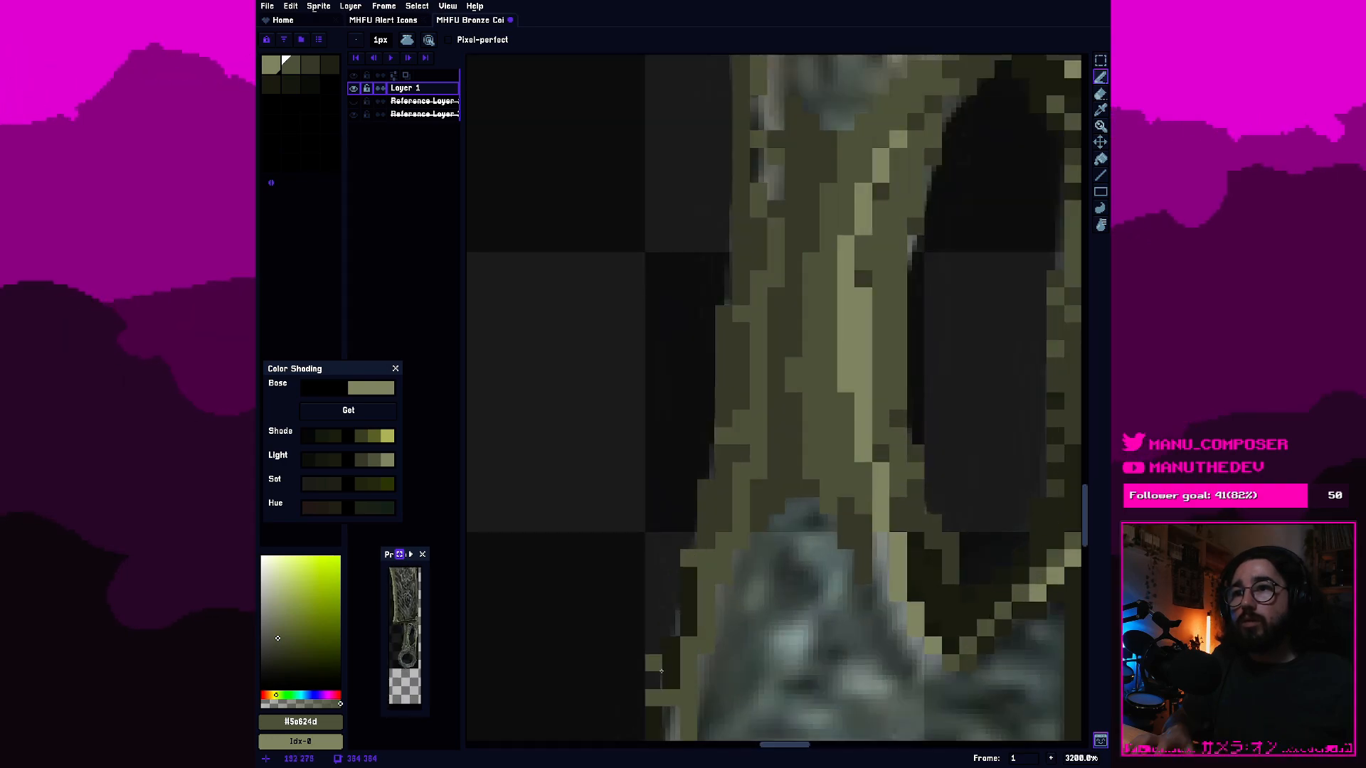
left_click_drag(670, 680, 695, 594)
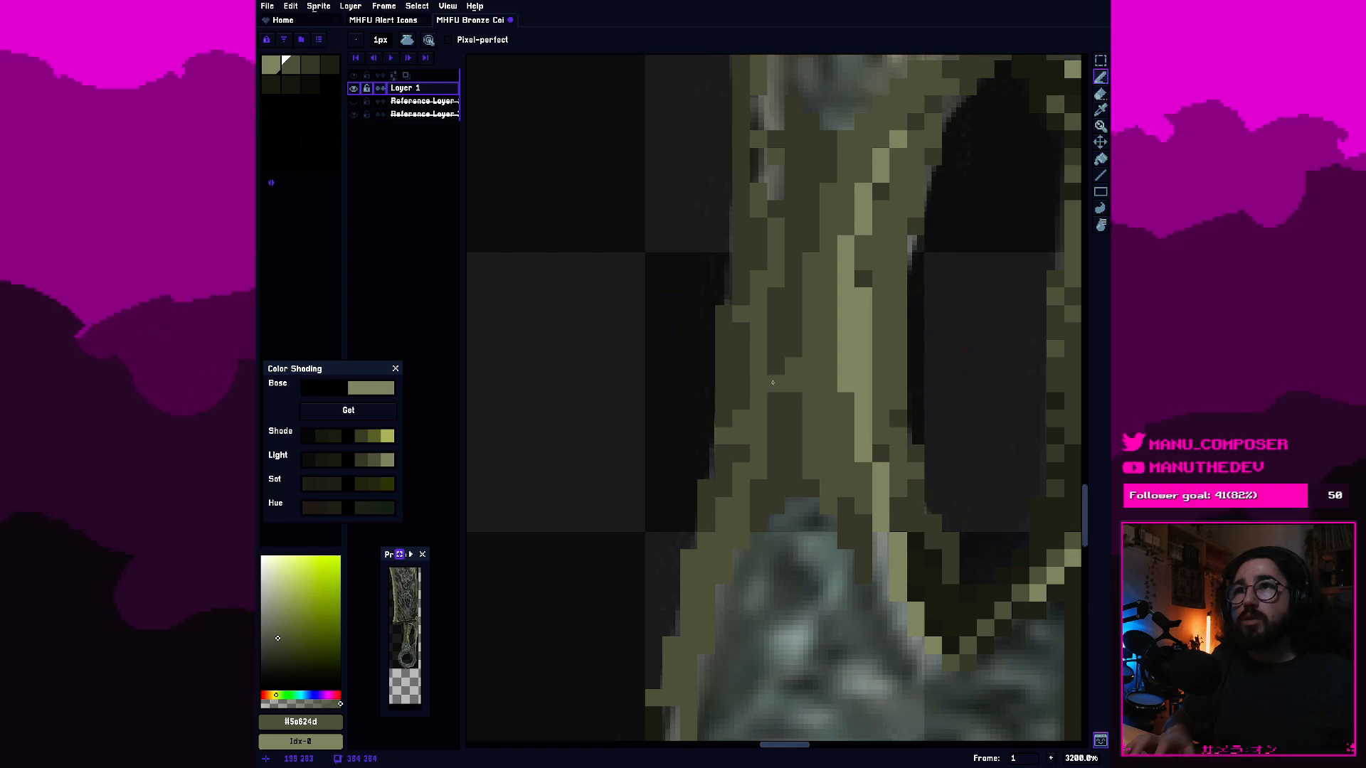
Touch up the handle's left outline beside the slot's lower half with third-swatch dark olive and second-swatch olive.
scroll(709, 541, "down", 3)
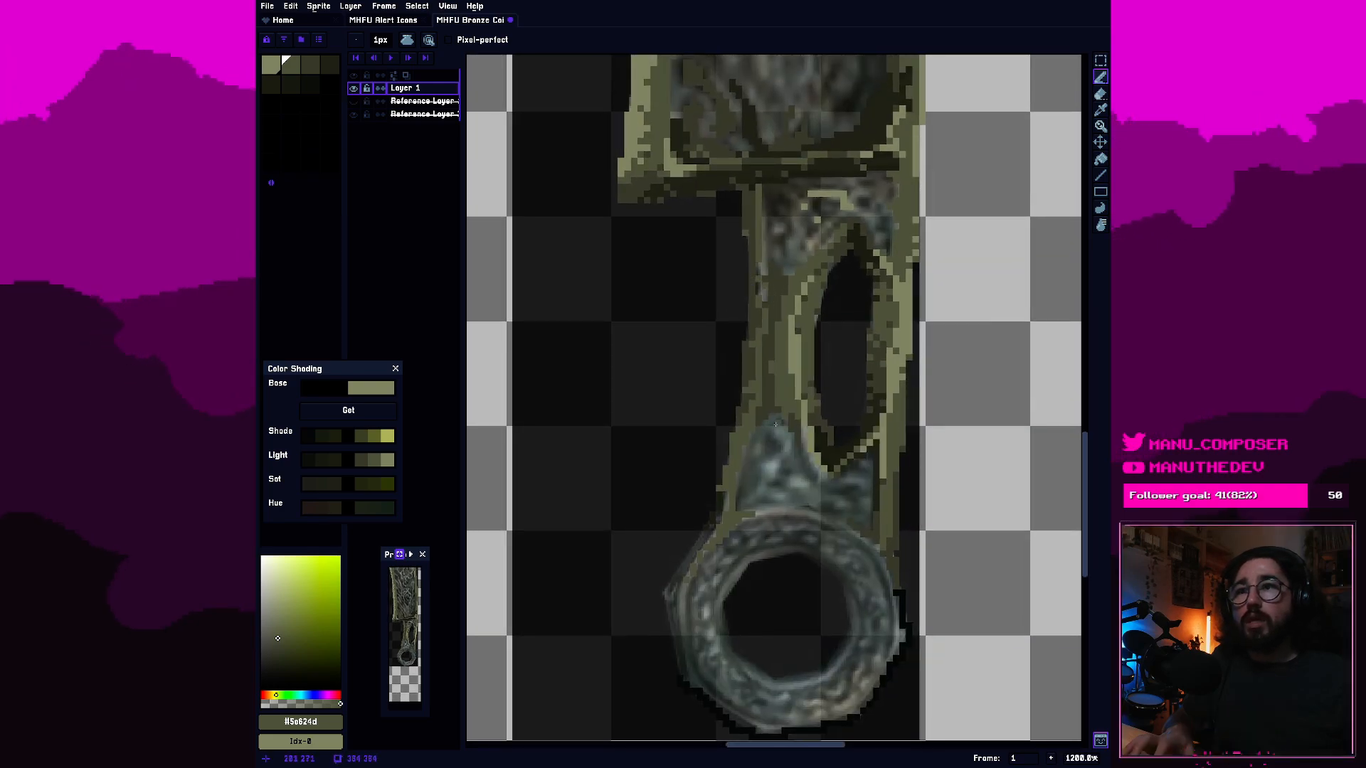
scroll(776, 421, "up", 3)
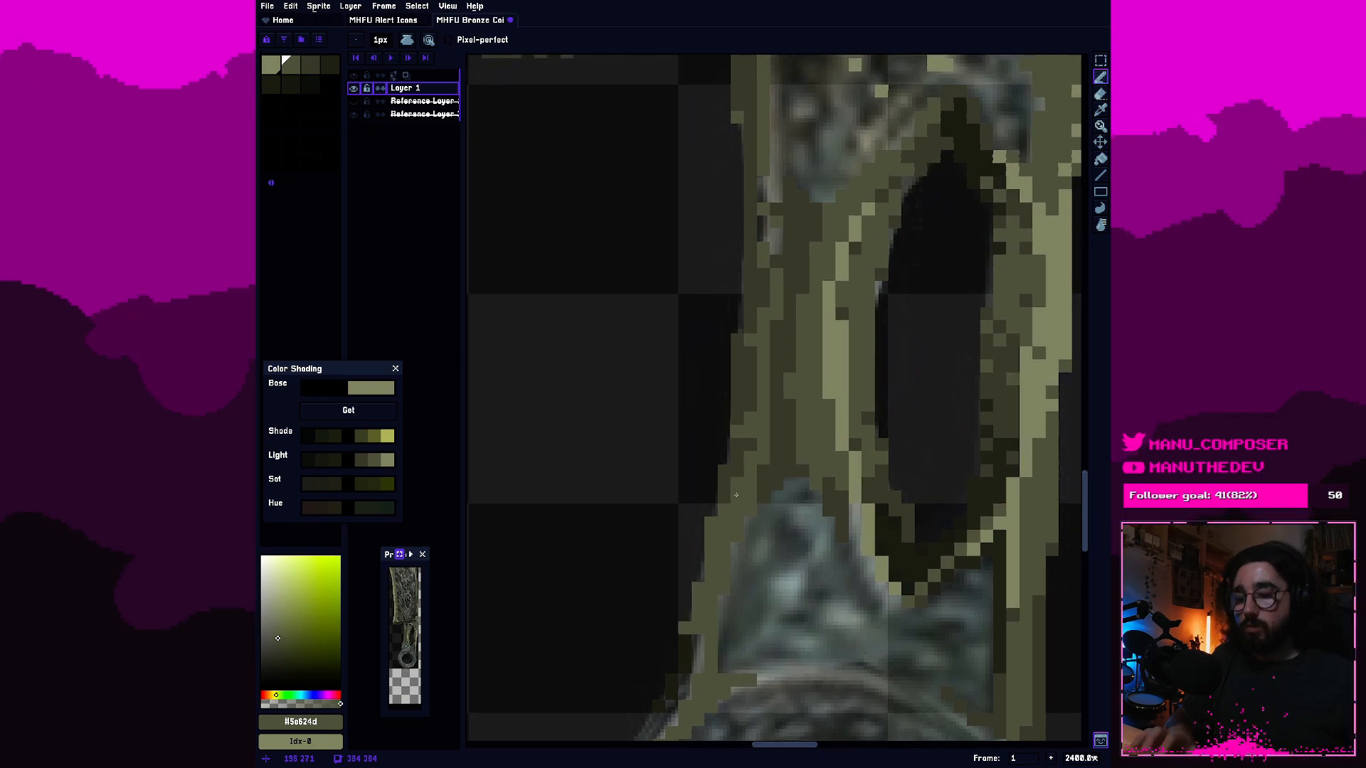
left_click(733, 493, "alt")
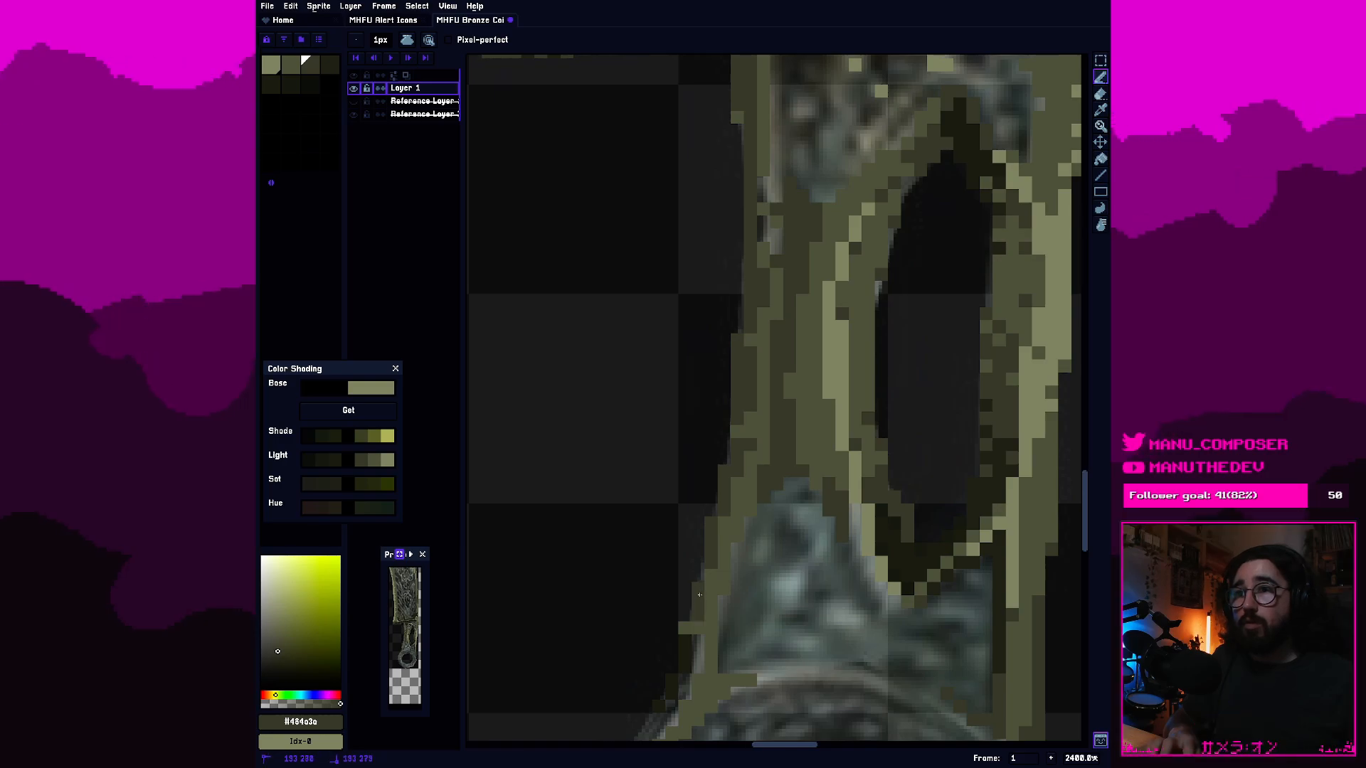
scroll(699, 550, "up", 1)
left_click_drag(741, 418, 694, 584)
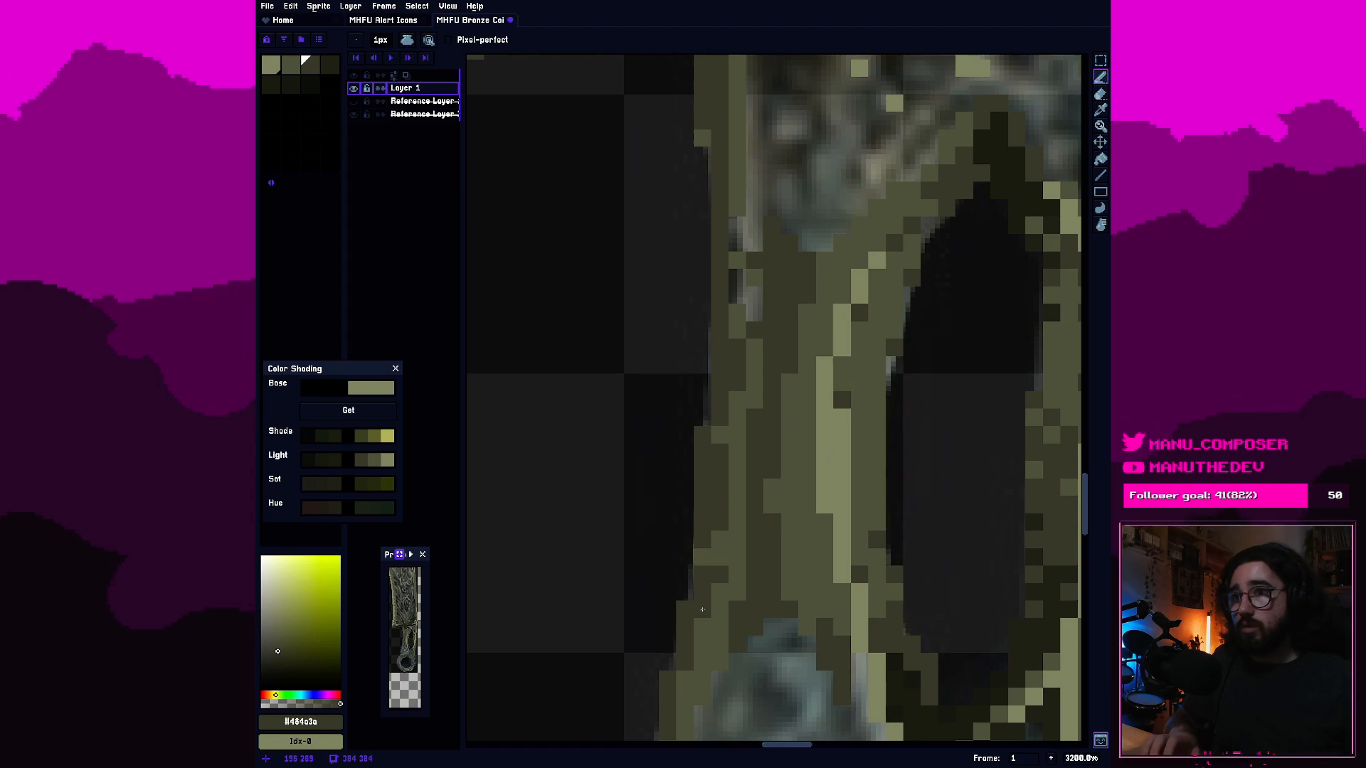
left_click(291, 66)
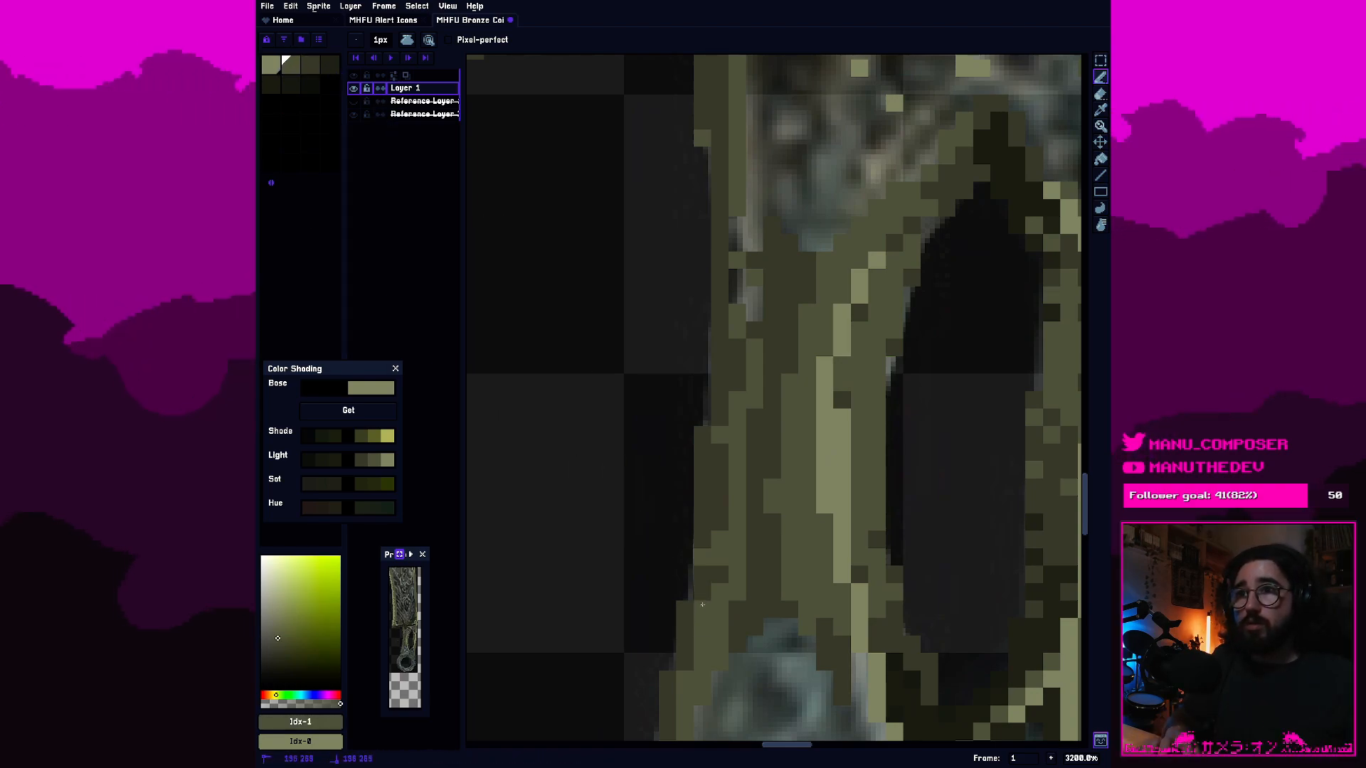
left_click_drag(724, 439, 730, 468)
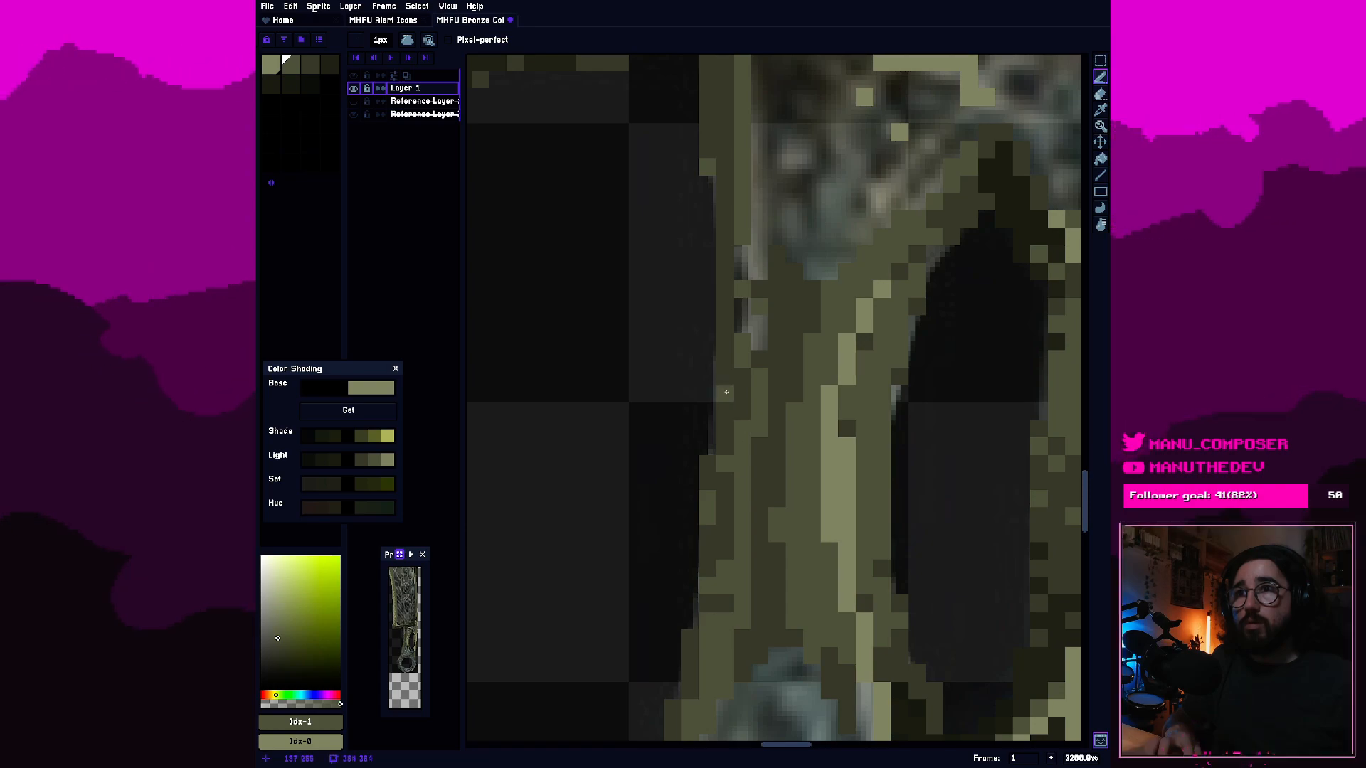
Erase a column of outline pixels from the handle's left edge beside the slot's upper end.
scroll(730, 398, "up", 3)
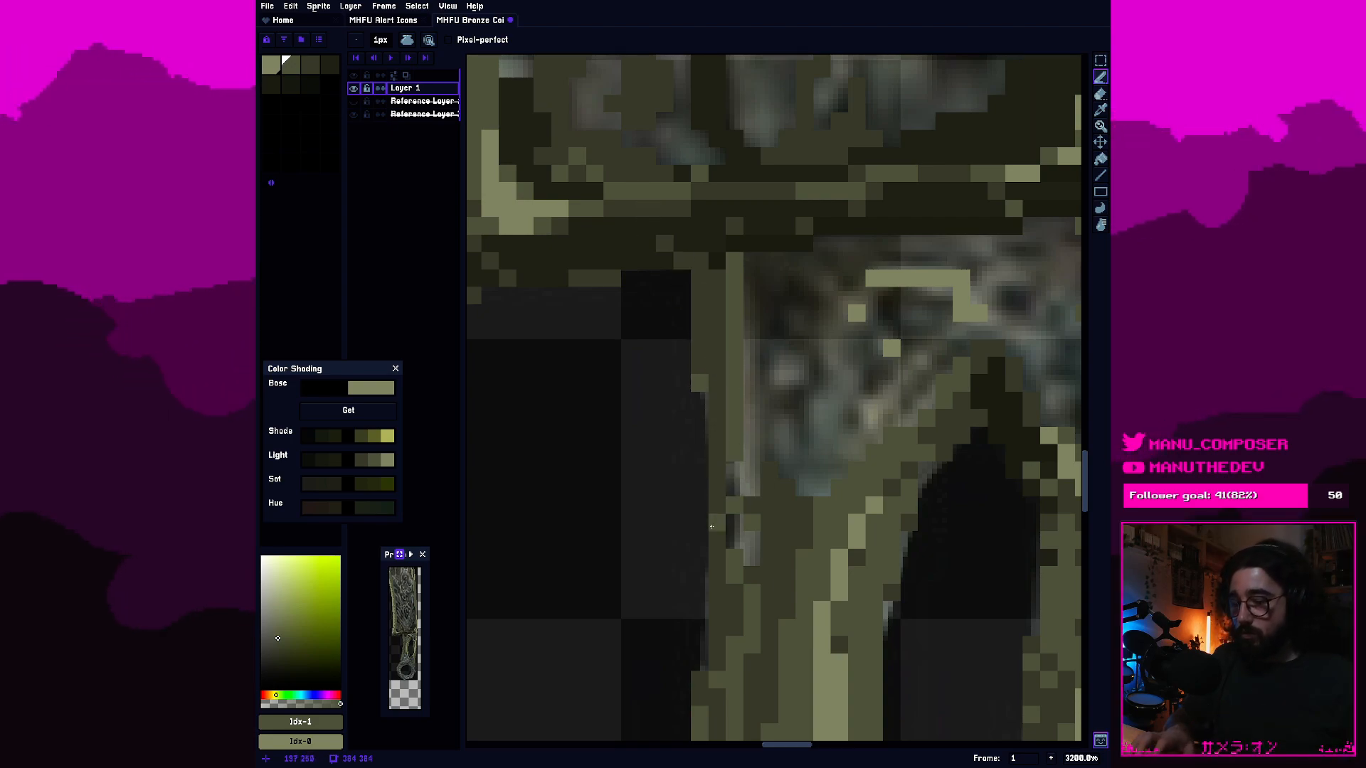
key("e")
left_click_drag(717, 592, 717, 453)
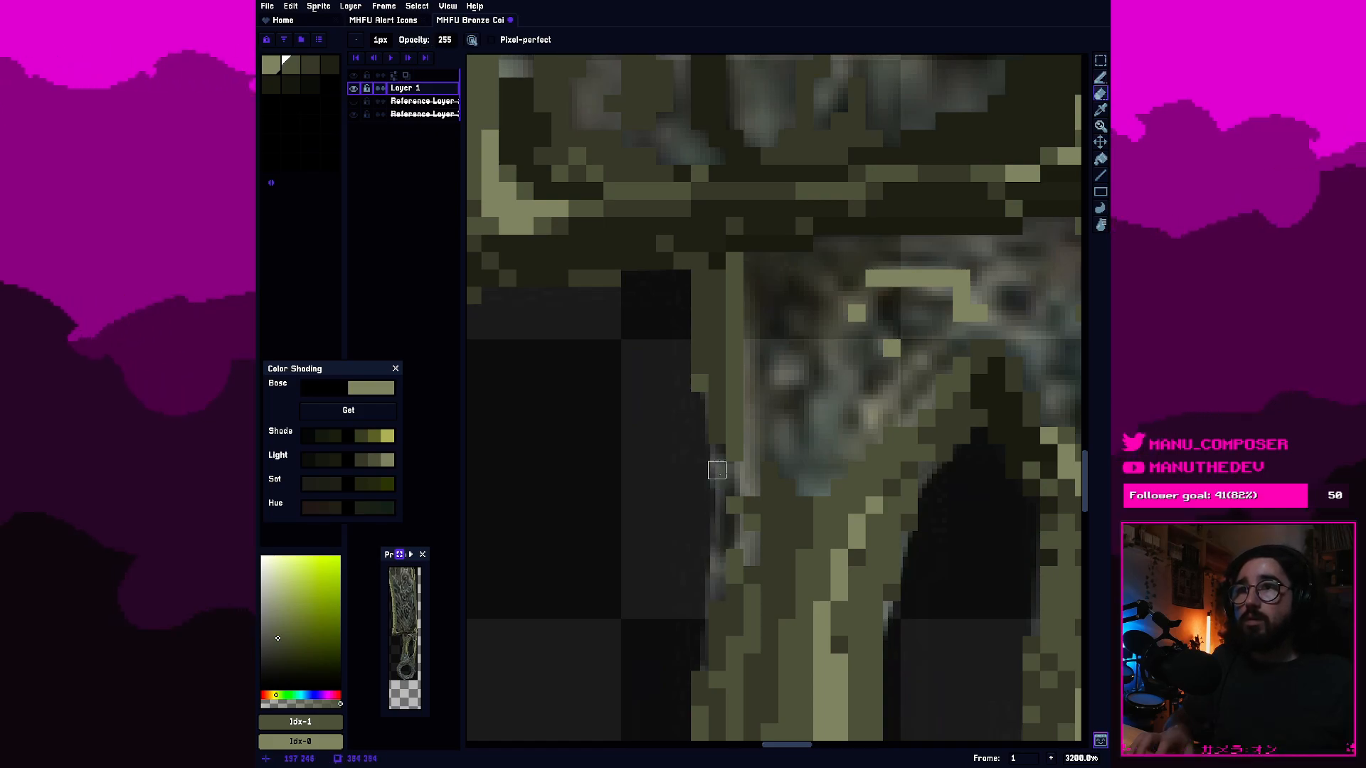
scroll(719, 492, "down", 4)
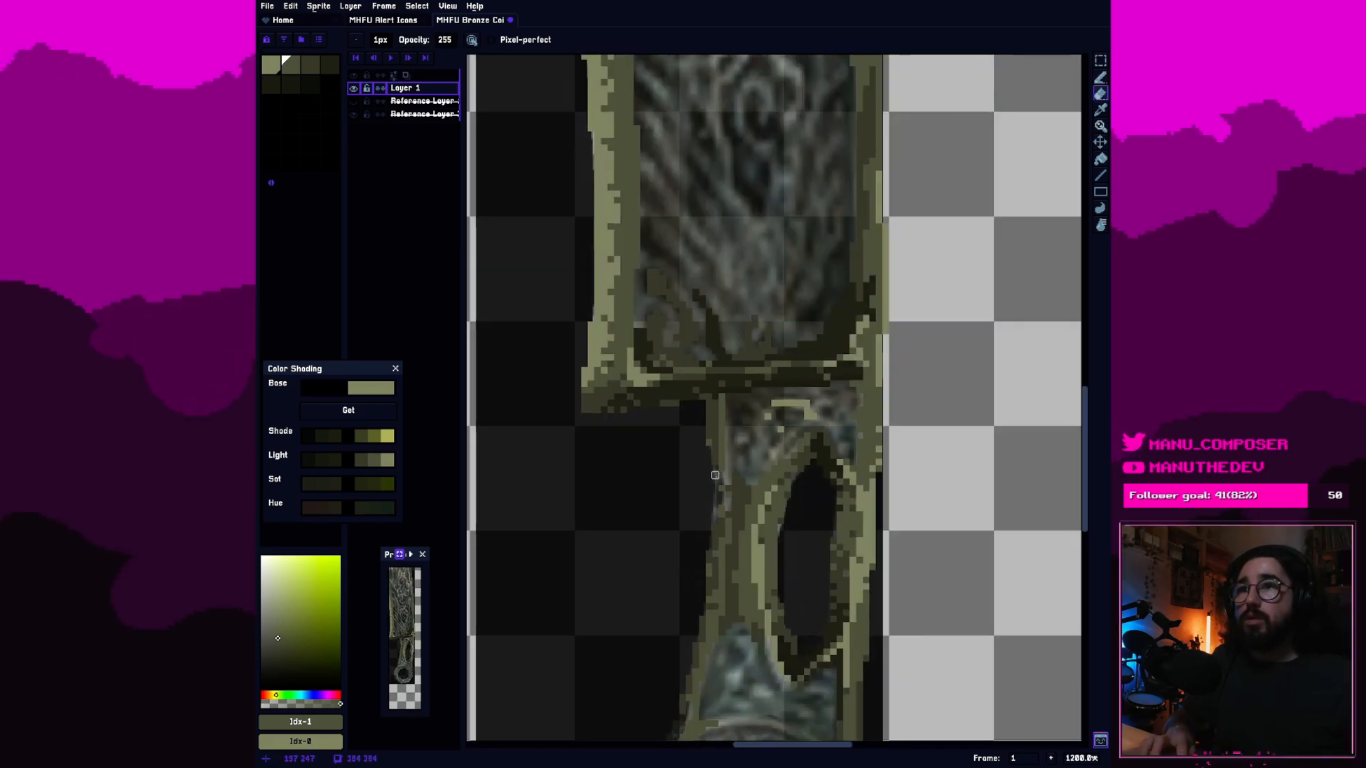
scroll(711, 493, "up", 1)
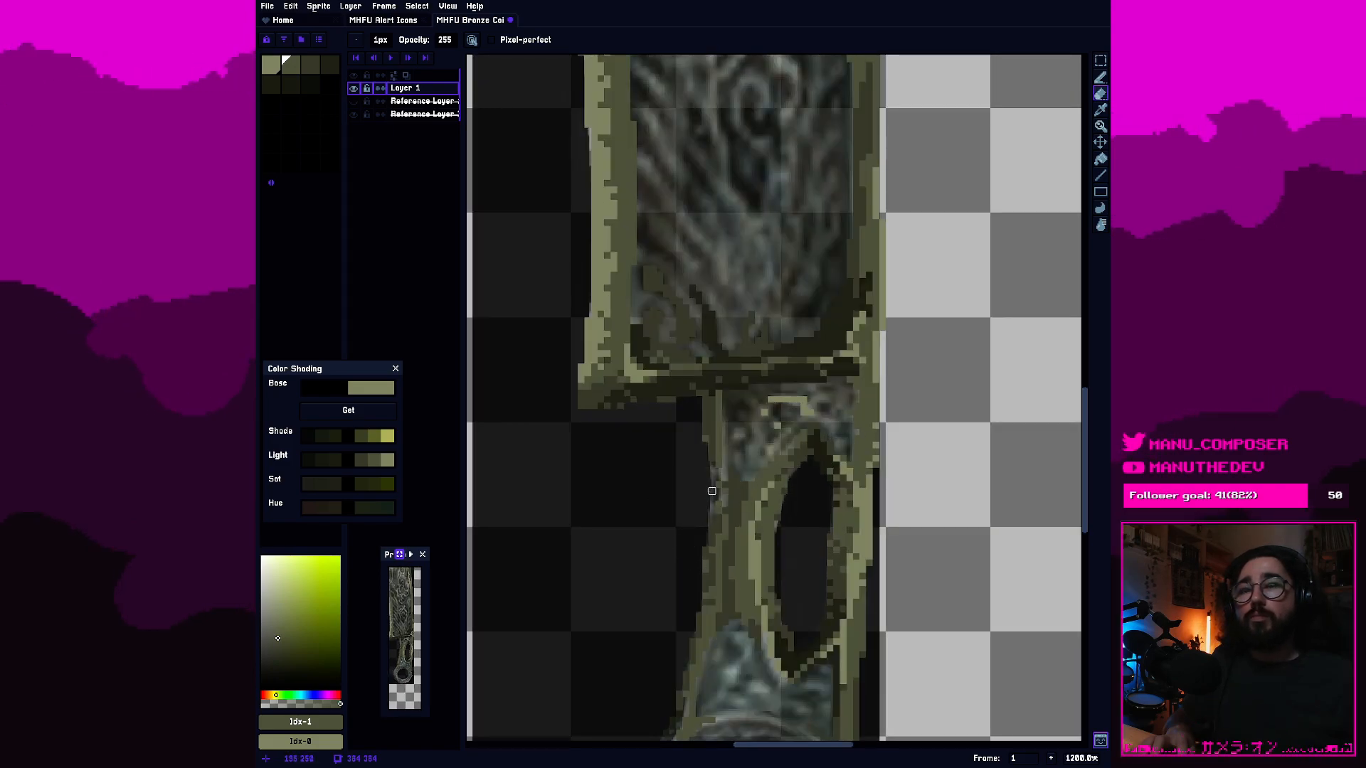
scroll(705, 490, "up", 3)
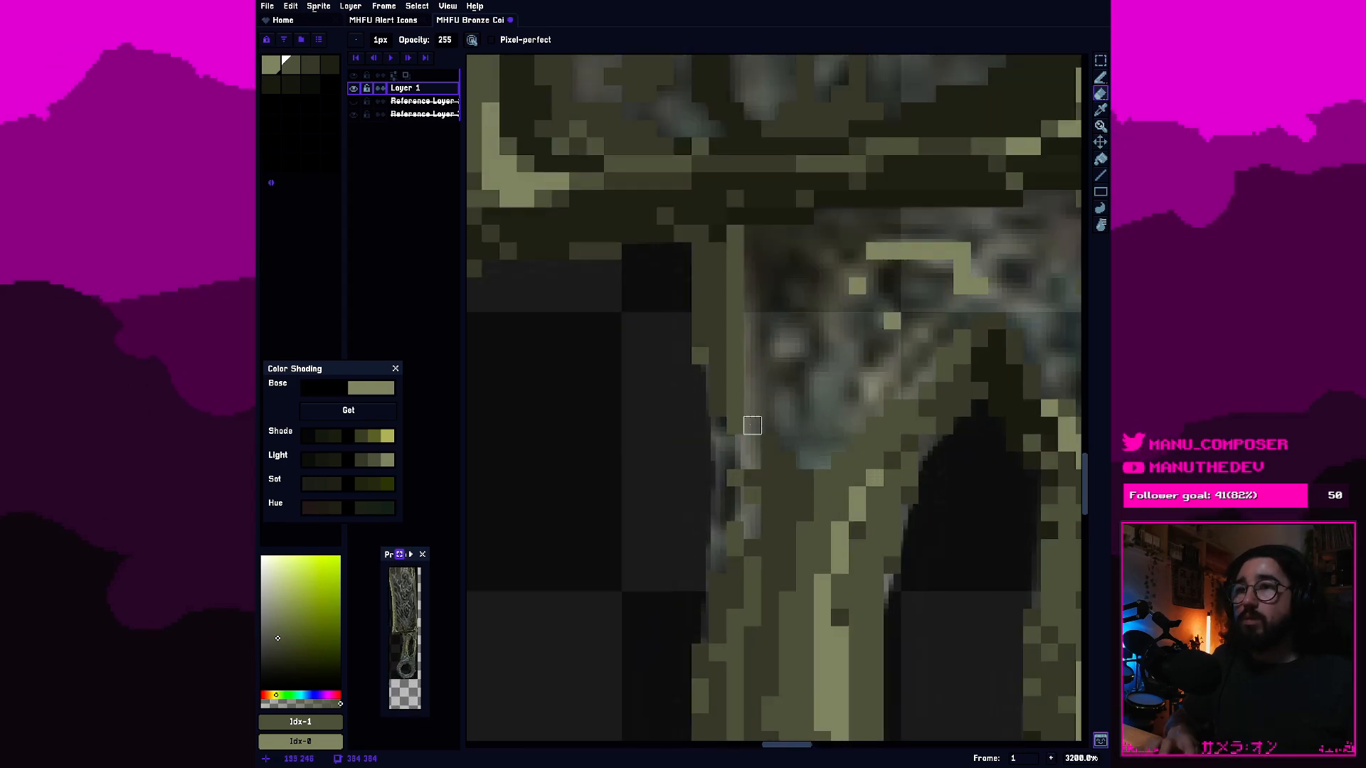
Redraw the erased part of the handle's left edge with the pencil, filling the gaps with third-swatch dark olive.
key("b")
left_click(730, 442)
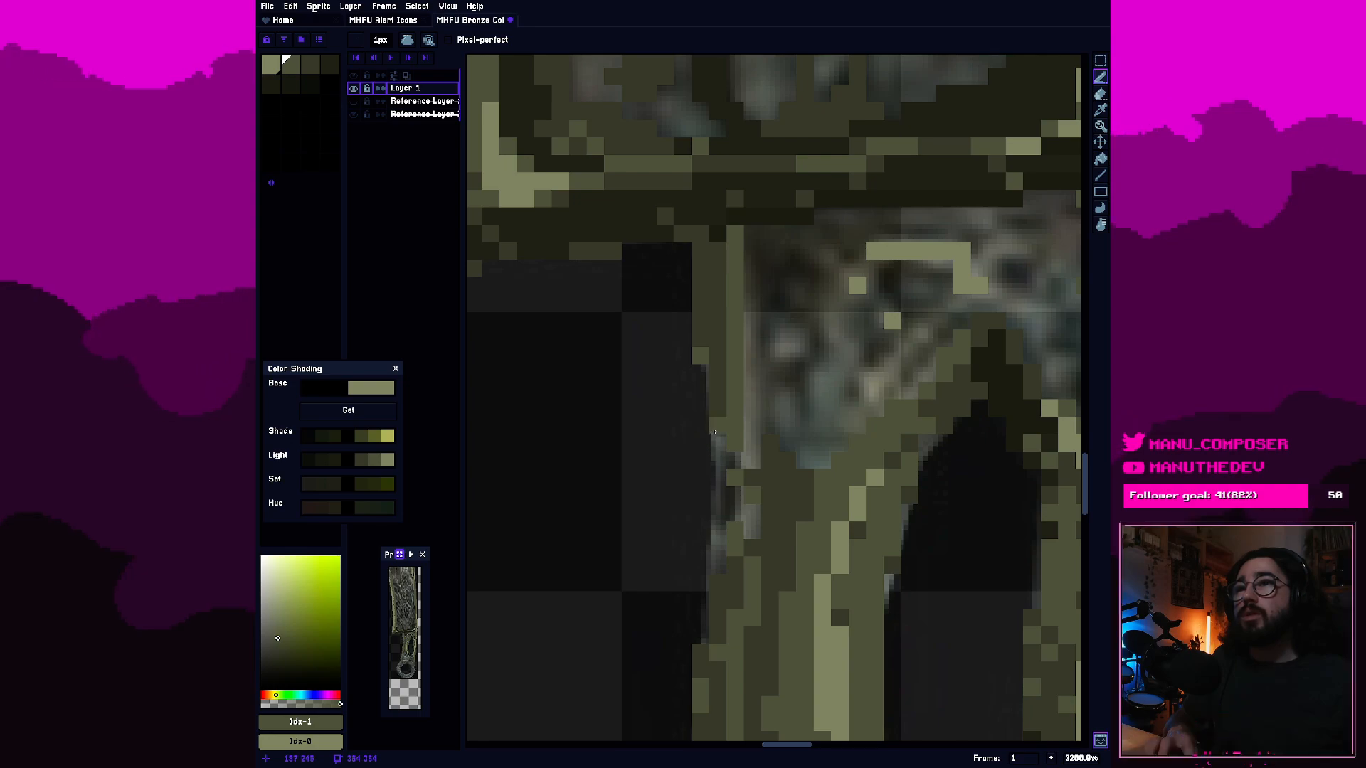
left_click(307, 71)
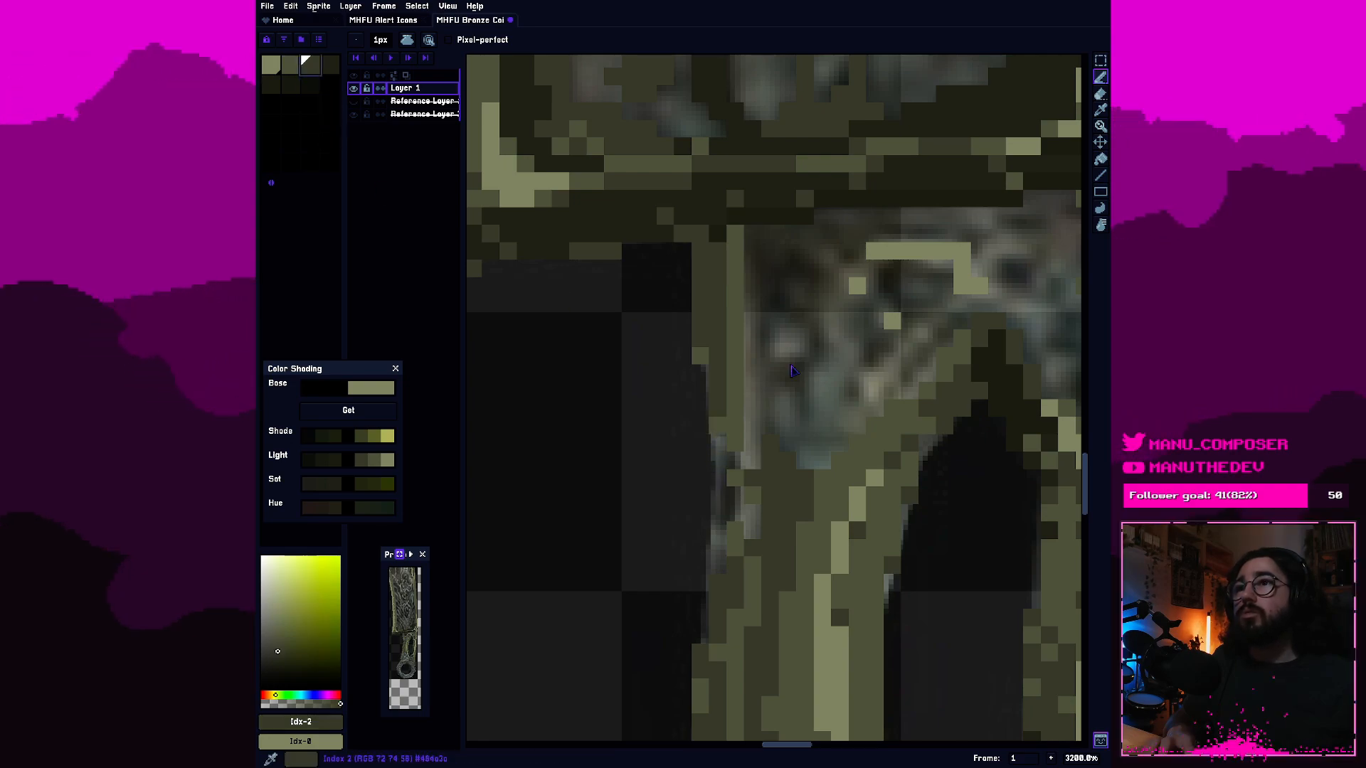
left_click_drag(719, 473, 725, 491)
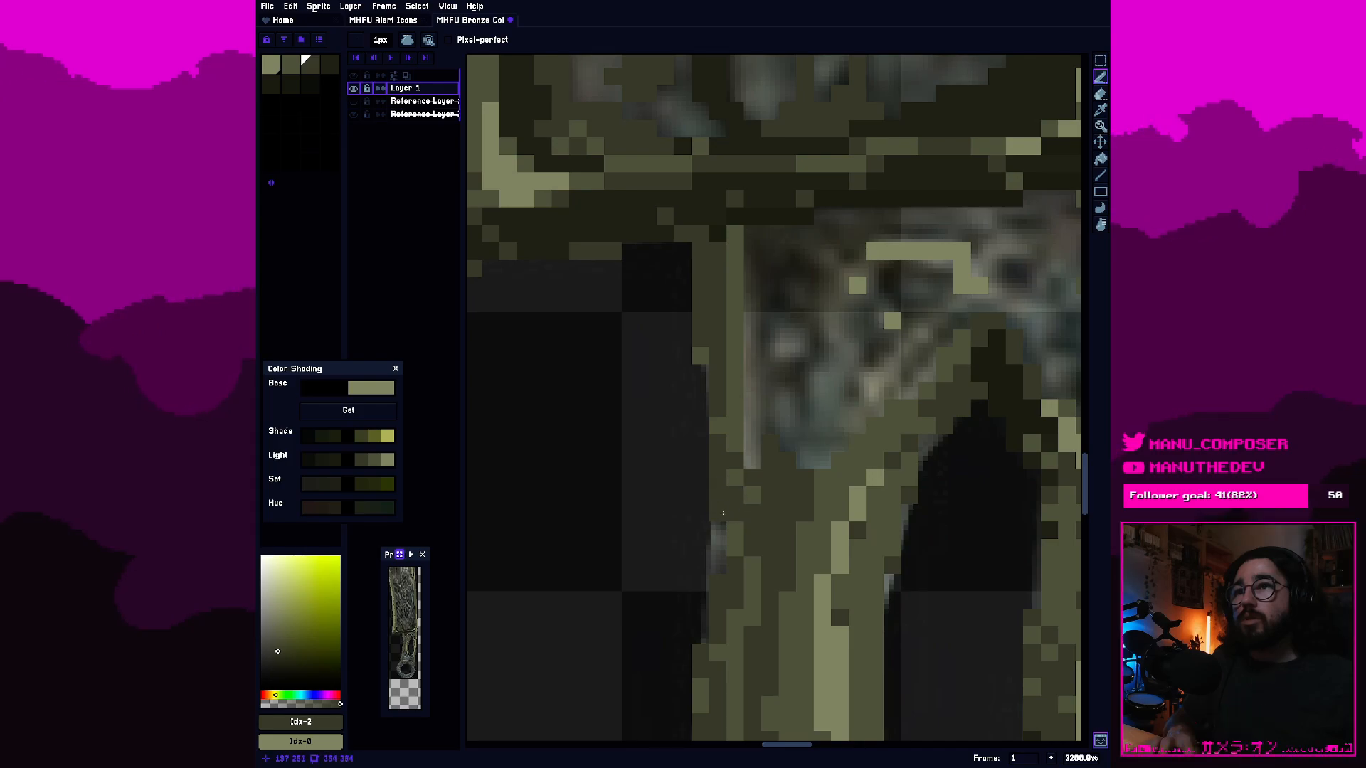
scroll(719, 549, "down", 7)
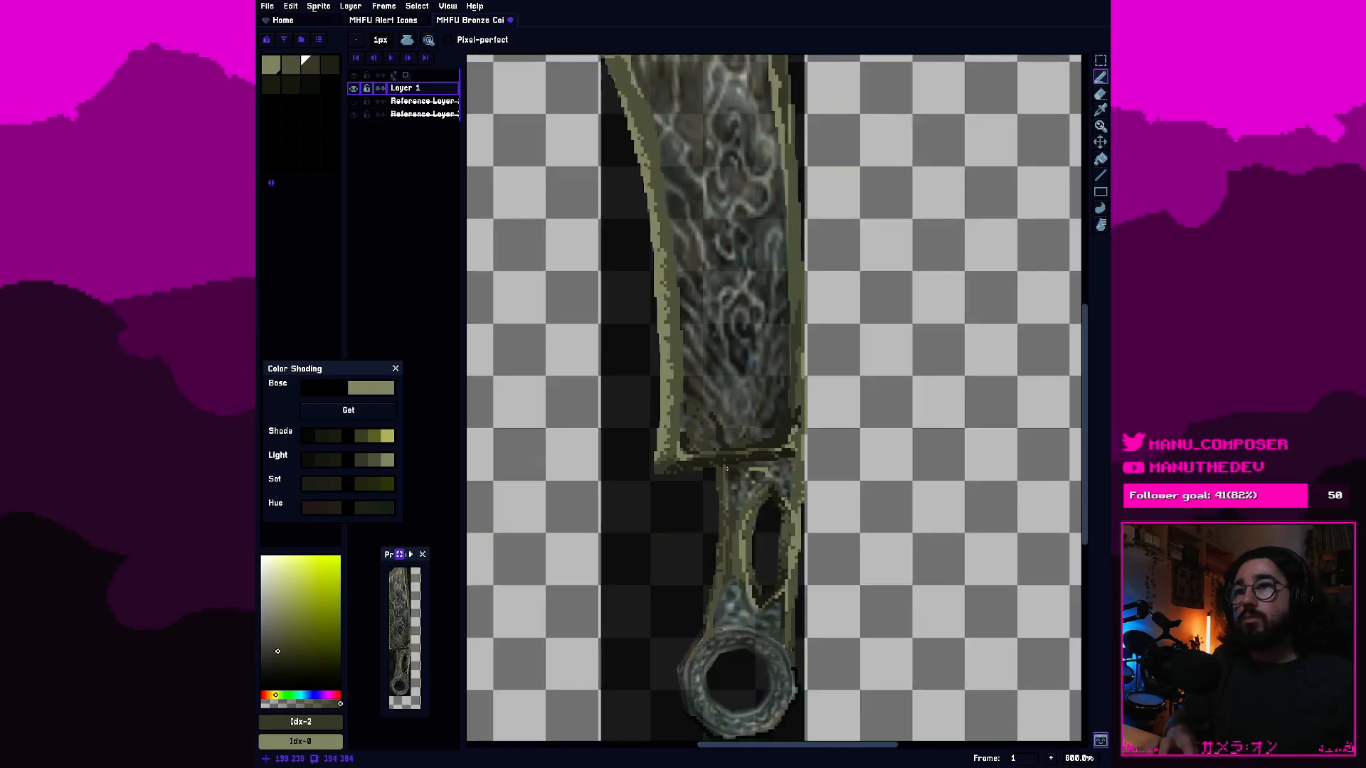
scroll(727, 467, "down", 3)
scroll(705, 517, "up", 8)
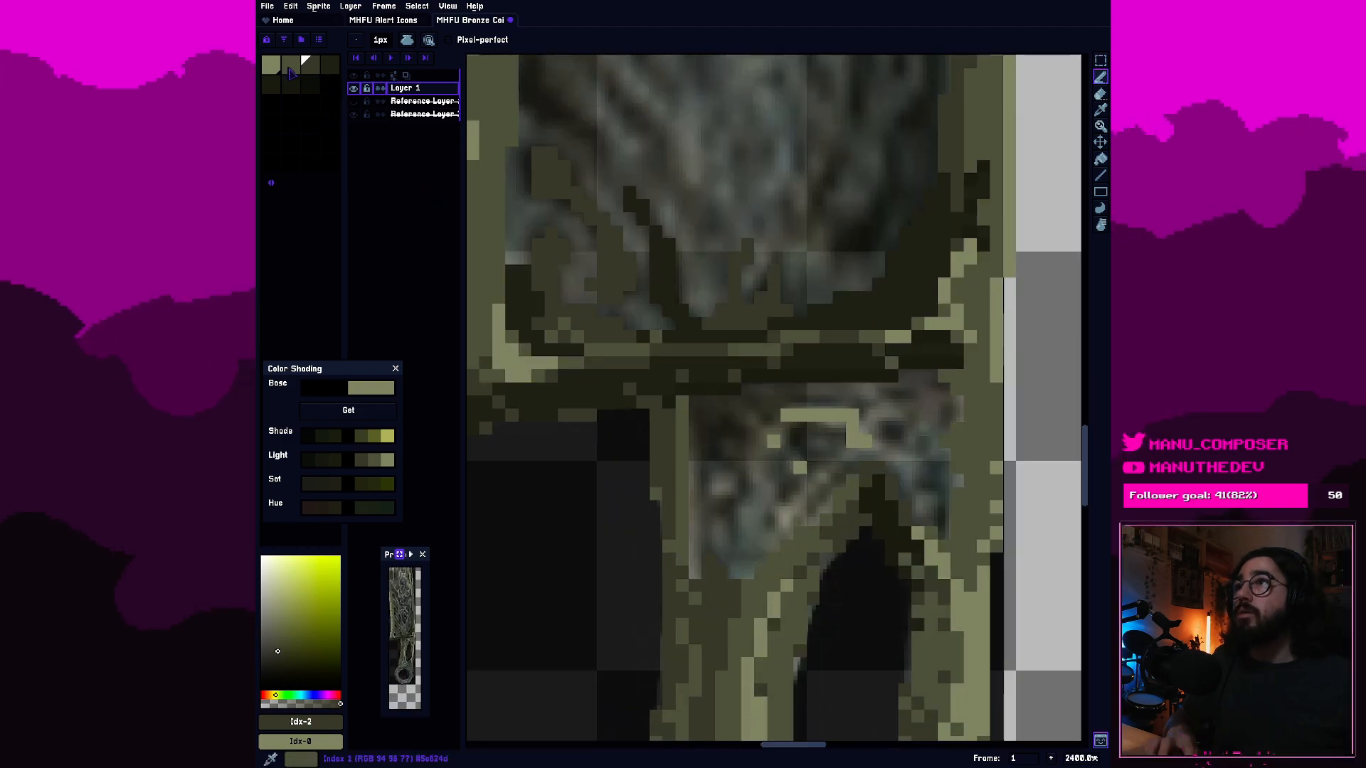
left_click(291, 65)
scroll(657, 469, "up", 2)
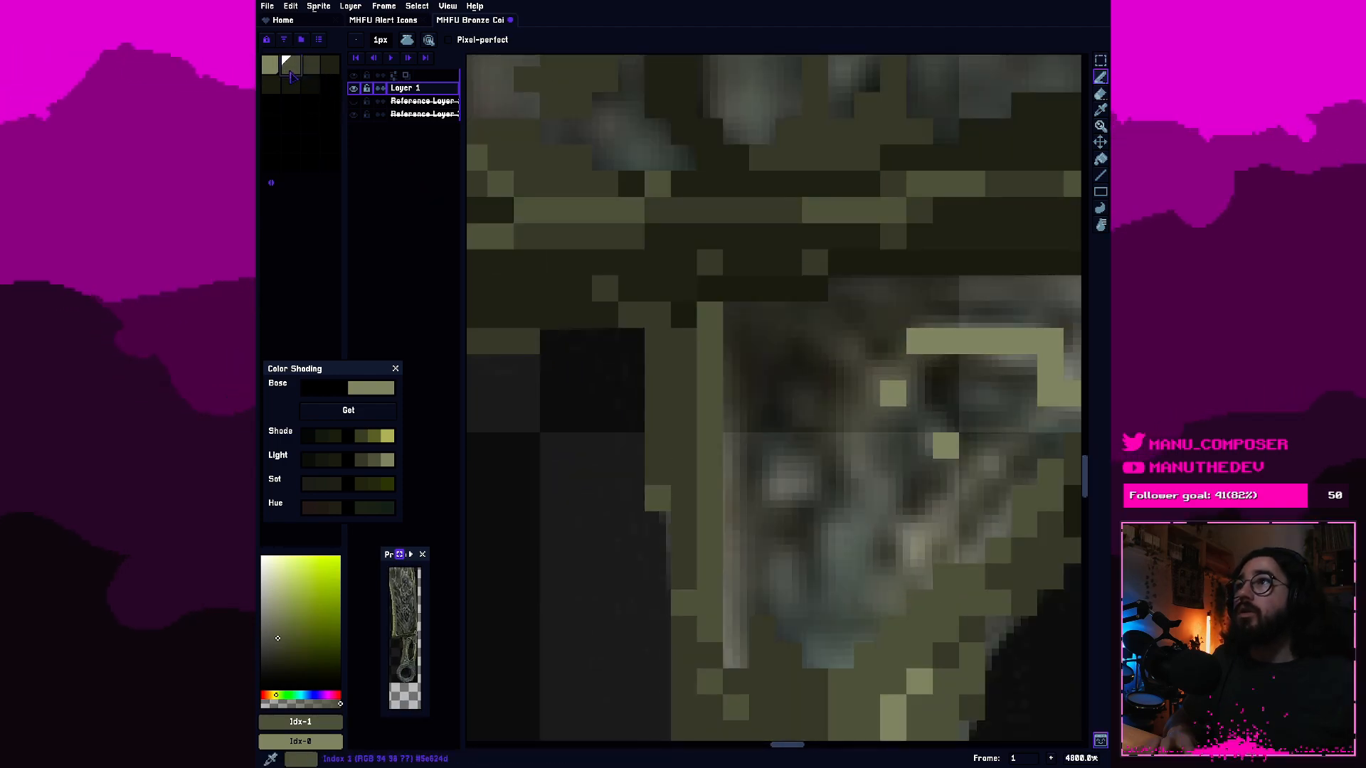
key("[")
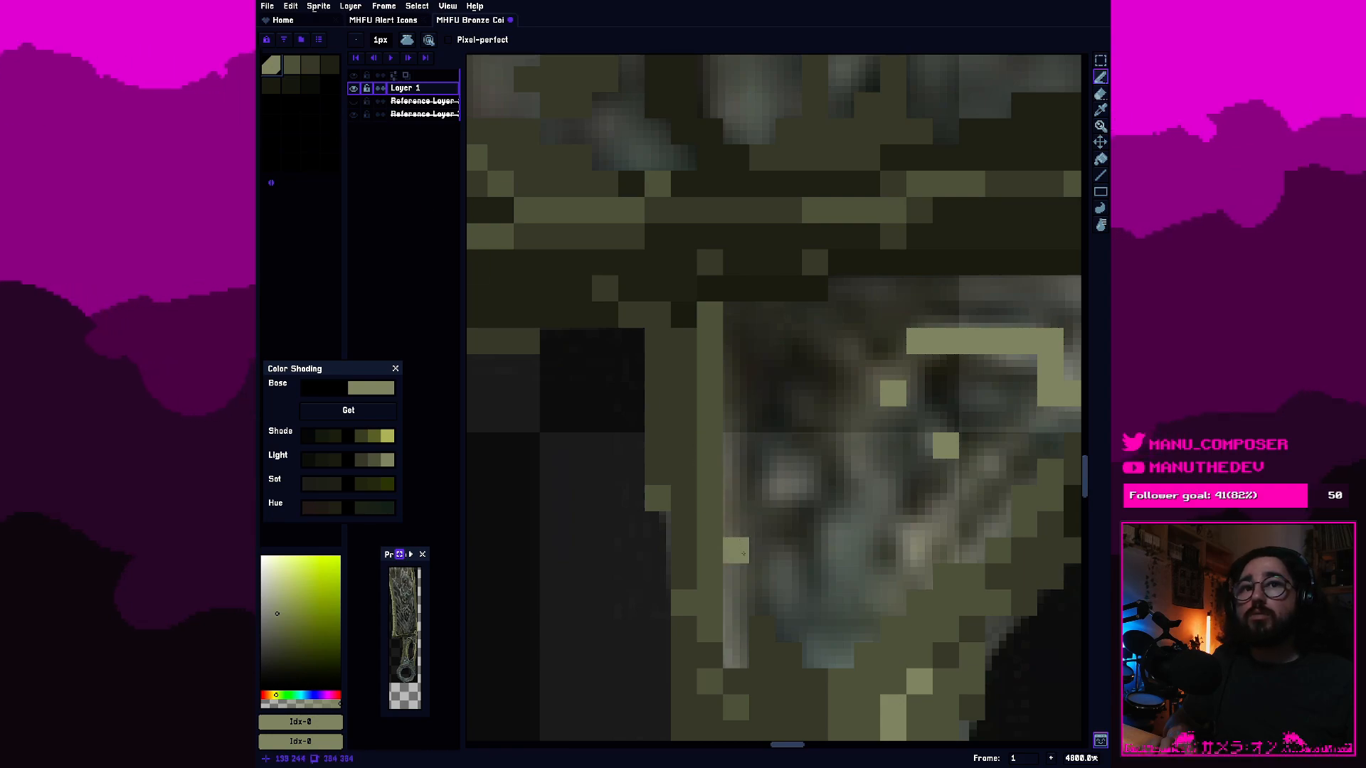
scroll(736, 551, "down", 4)
left_click_drag(774, 575, 781, 444)
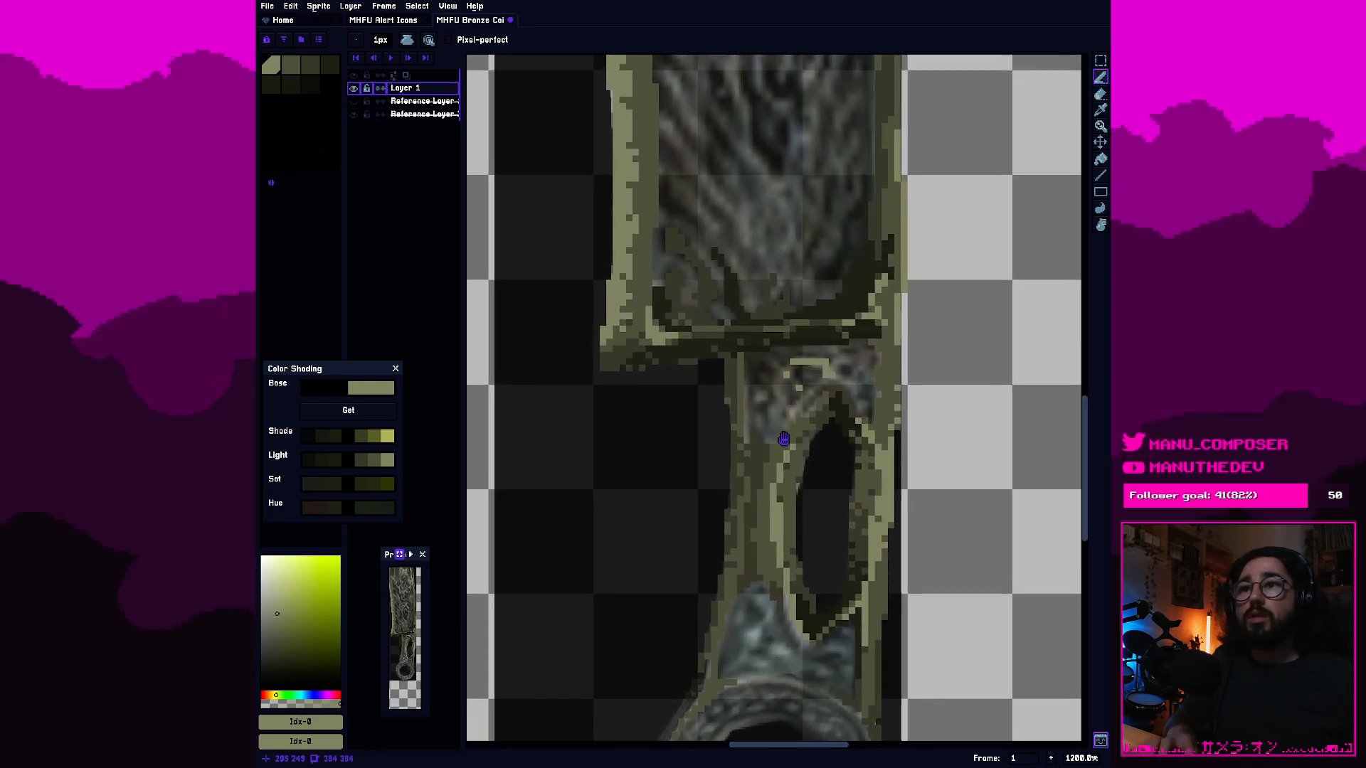
scroll(781, 440, "up", 1)
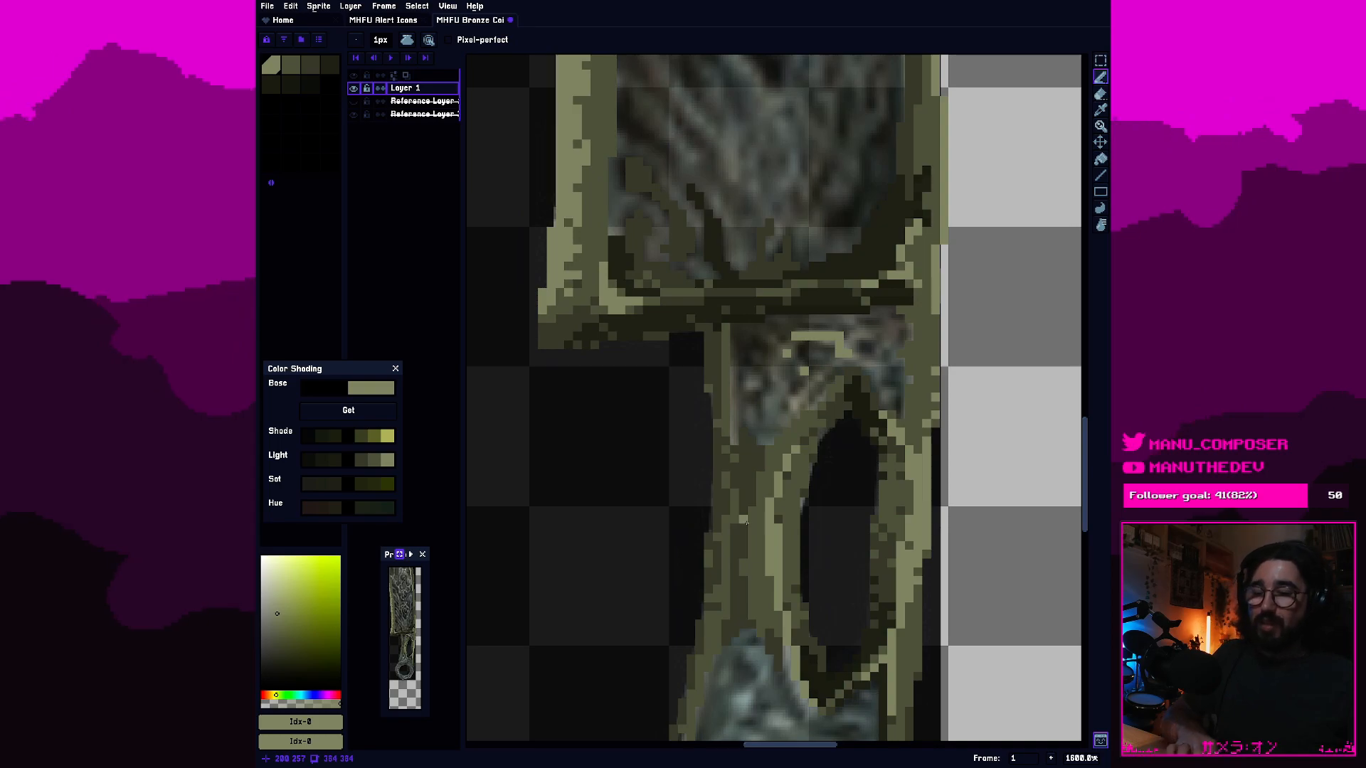
left_click(739, 531, "alt")
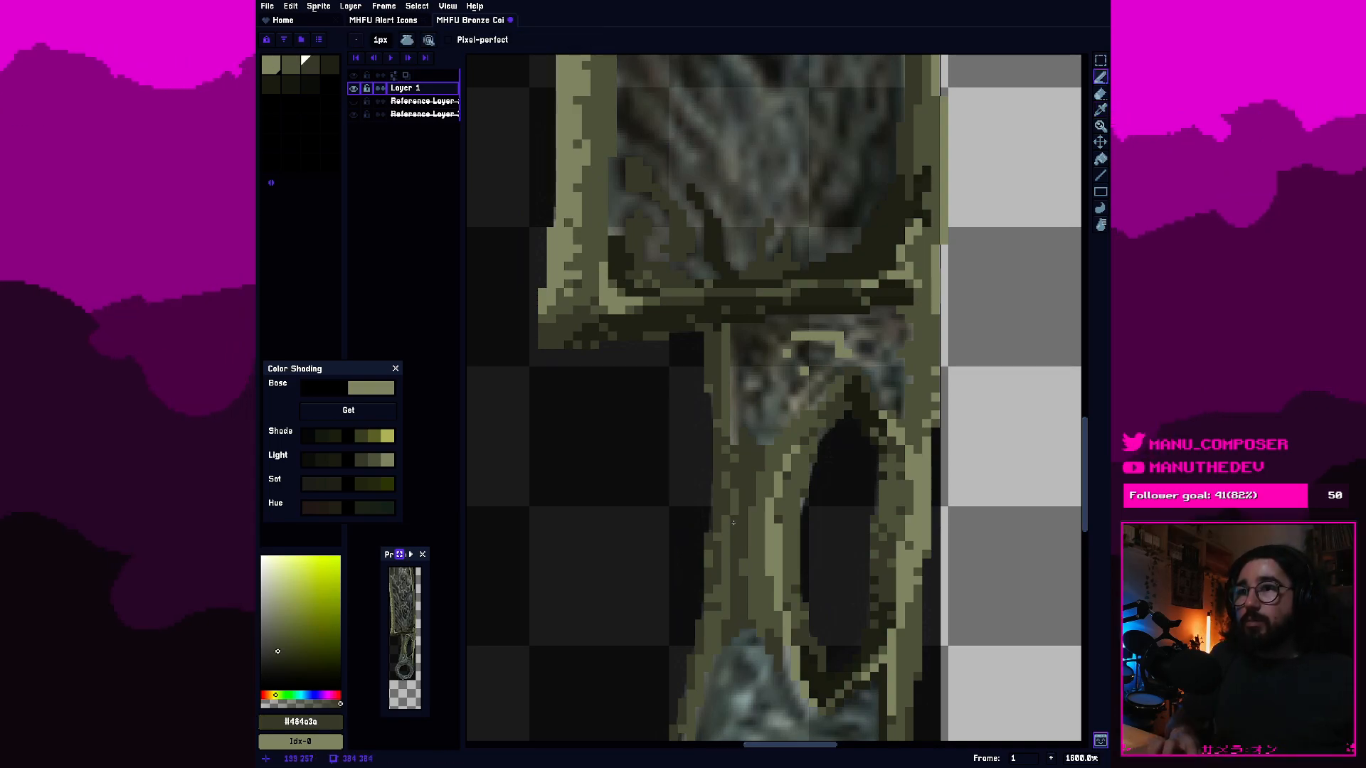
Scatter fourth-swatch dark pixels along the handle's left side beside the slot as texture, working down toward the ring.
scroll(740, 513, "up", 3)
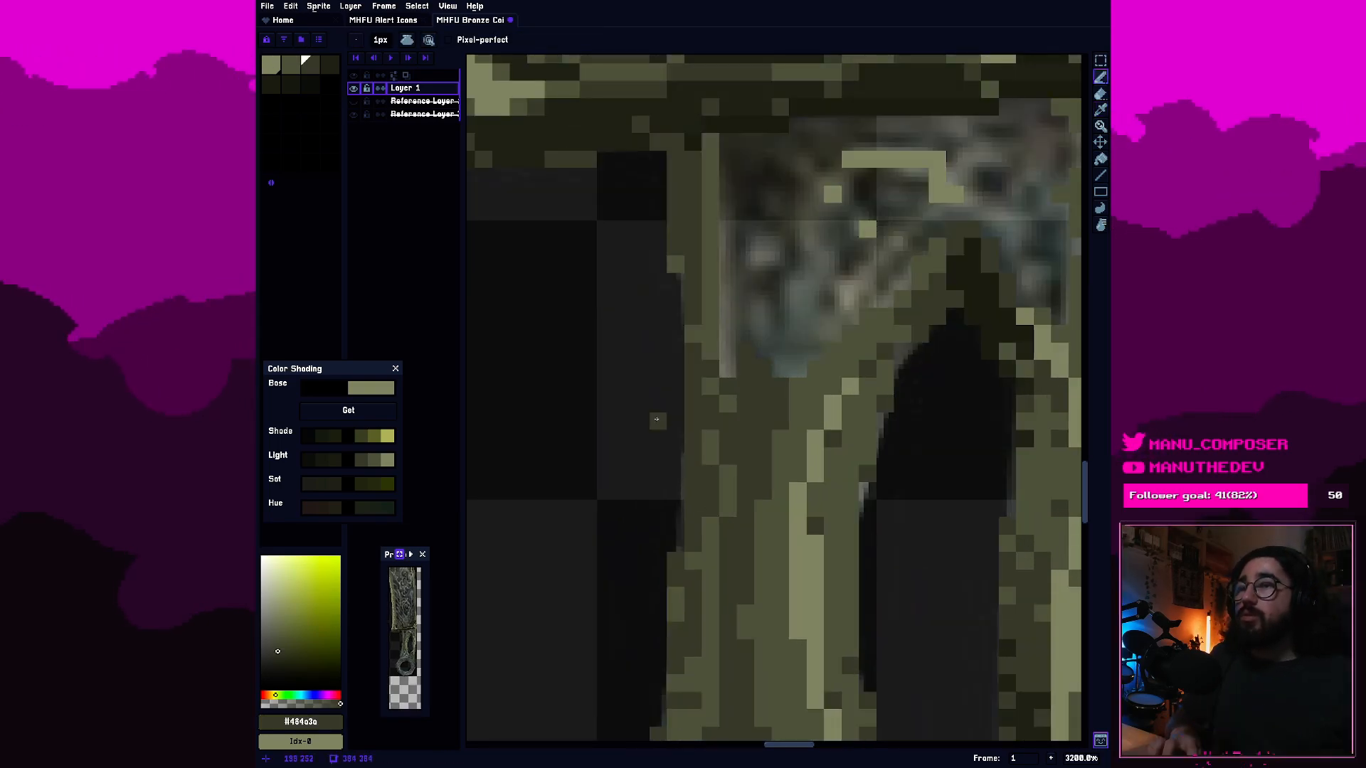
left_click(328, 67)
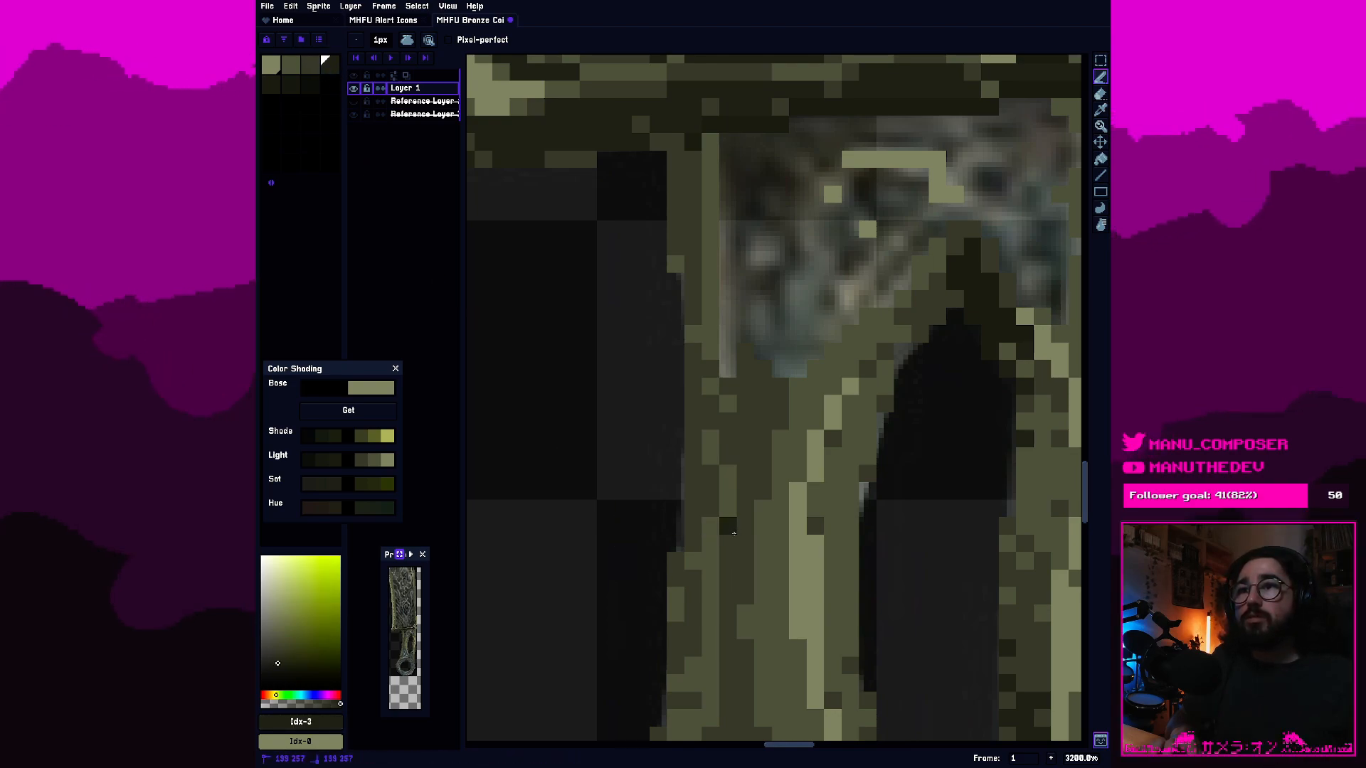
left_click(733, 536)
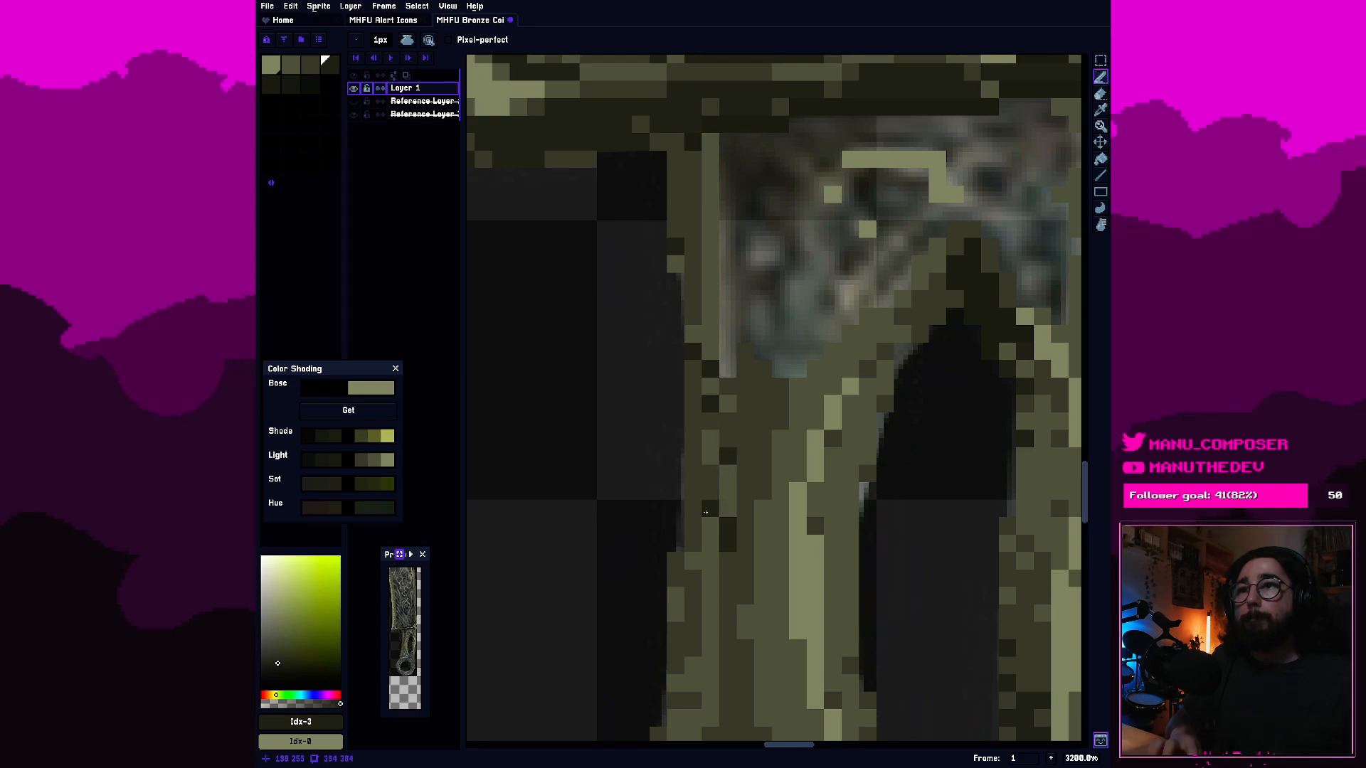
scroll(716, 312, "down", 3)
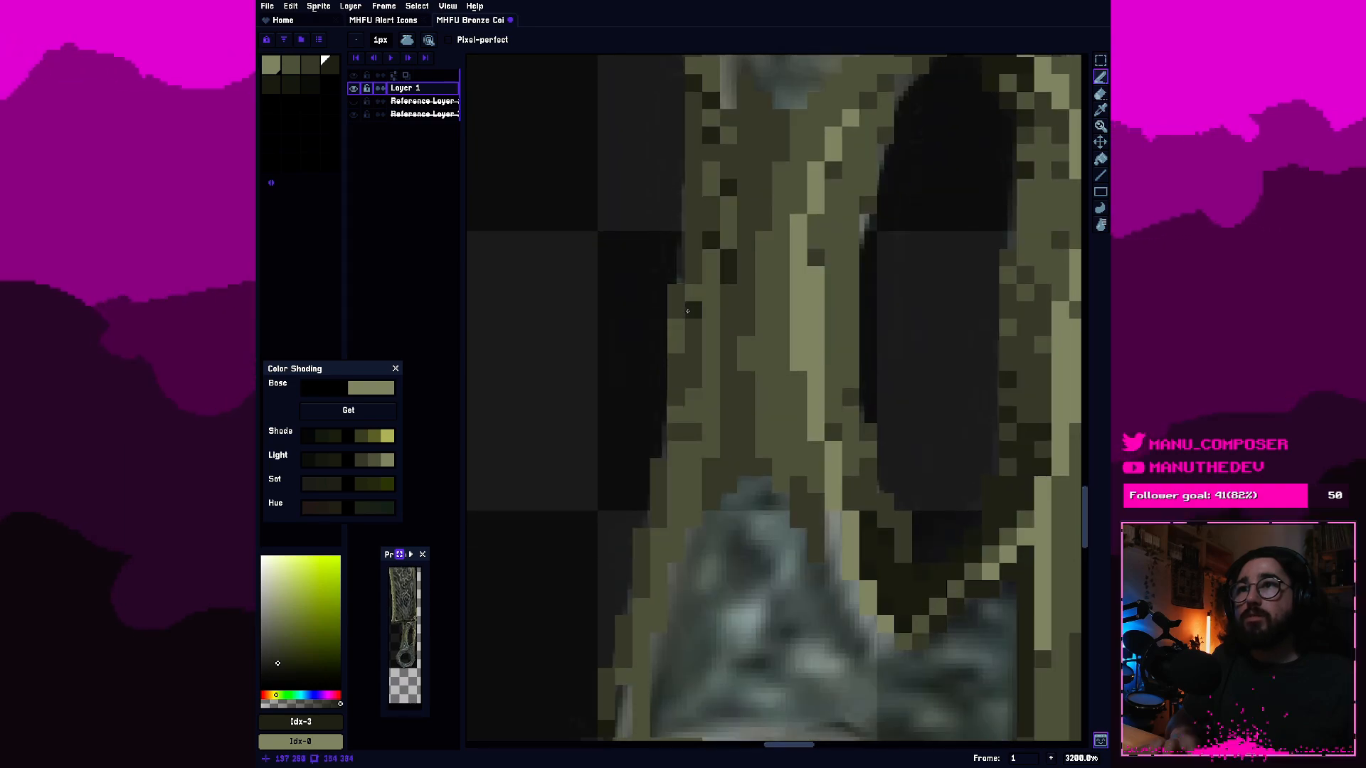
left_click(694, 311)
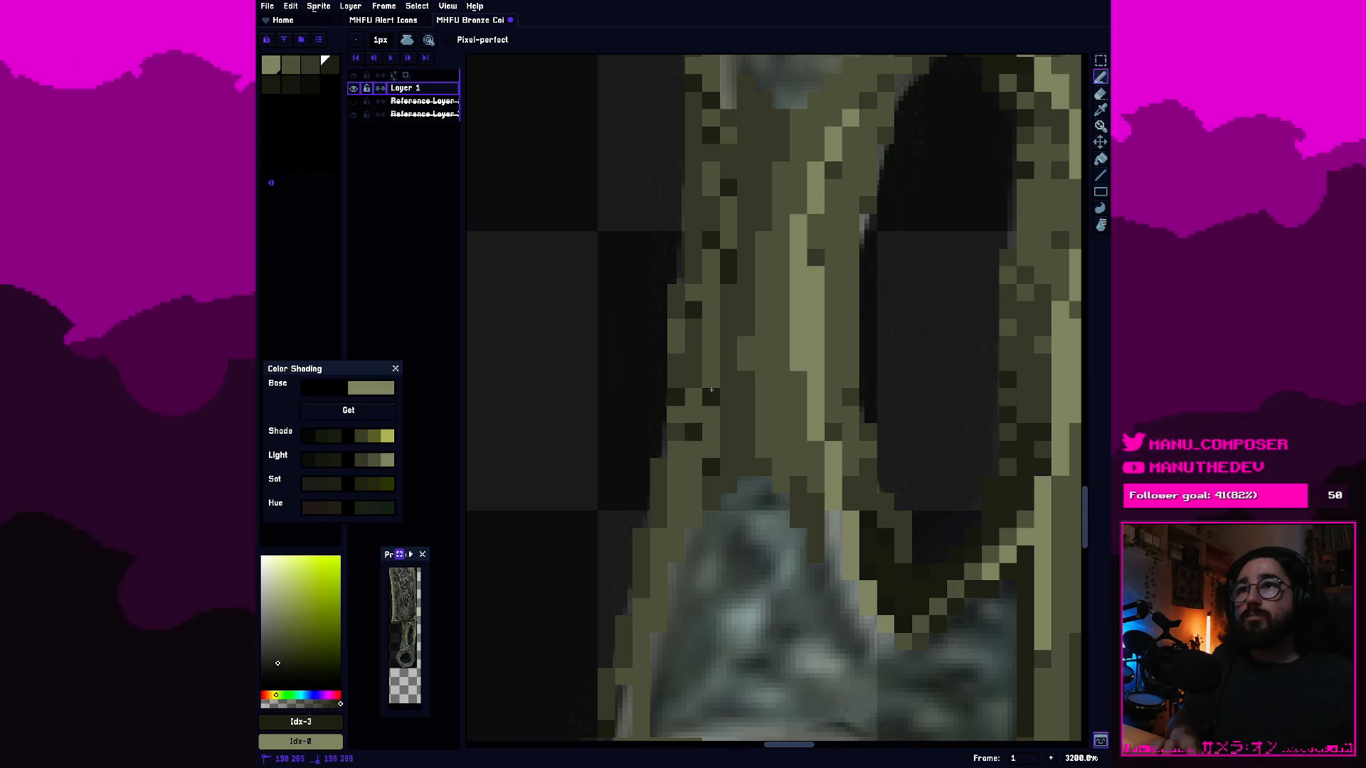
Undo the dark texture pixels scattered along the handle's left side beside the slot.
scroll(745, 425, "down", 8)
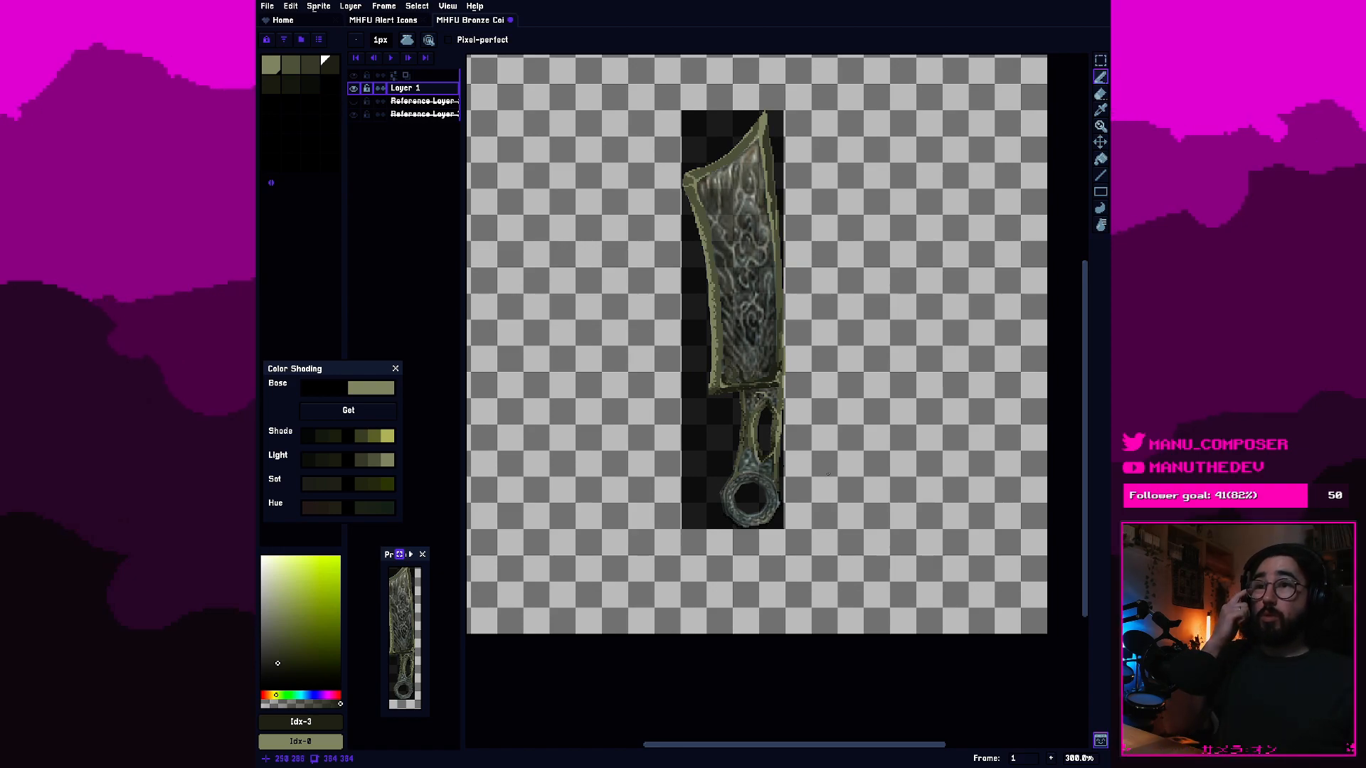
scroll(828, 474, "up", 5)
left_click_drag(618, 279, 889, 481)
key("ctrl+z")
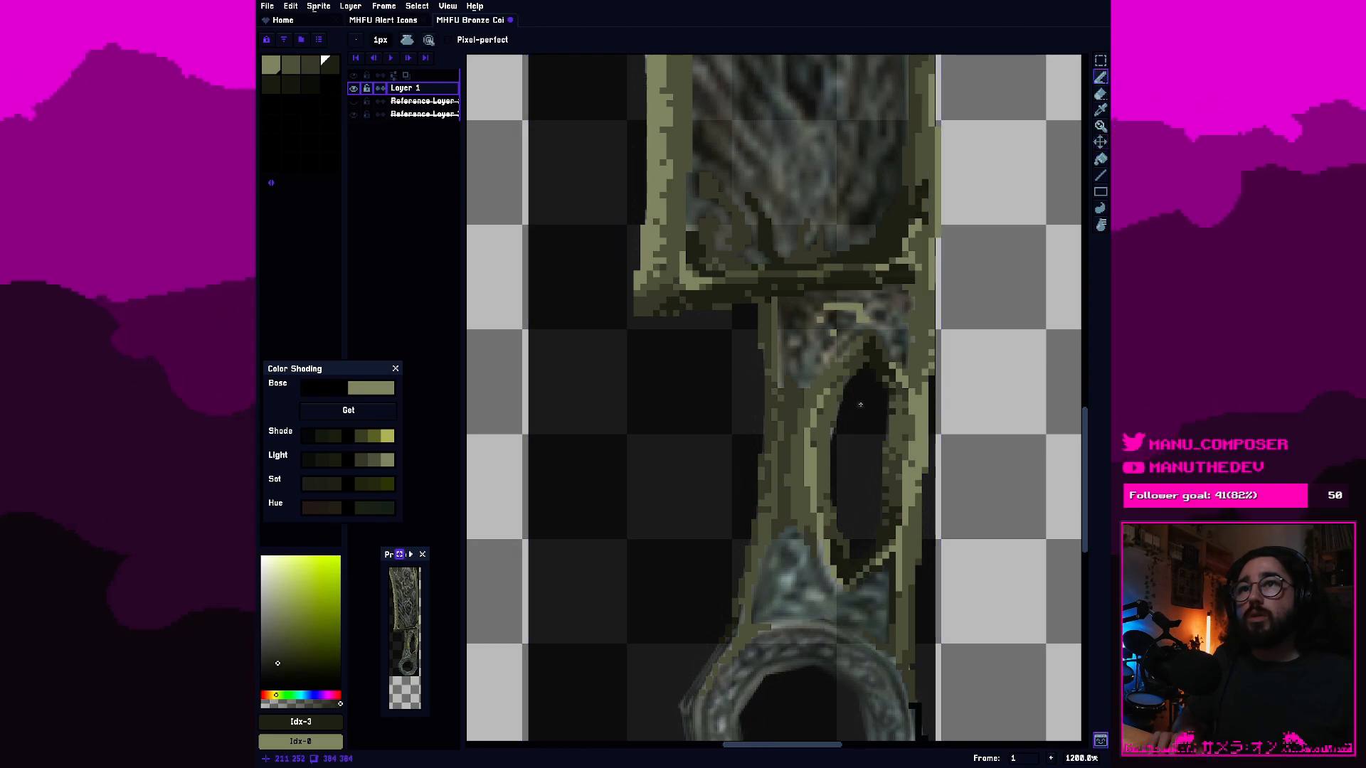
scroll(860, 411, "up", 2)
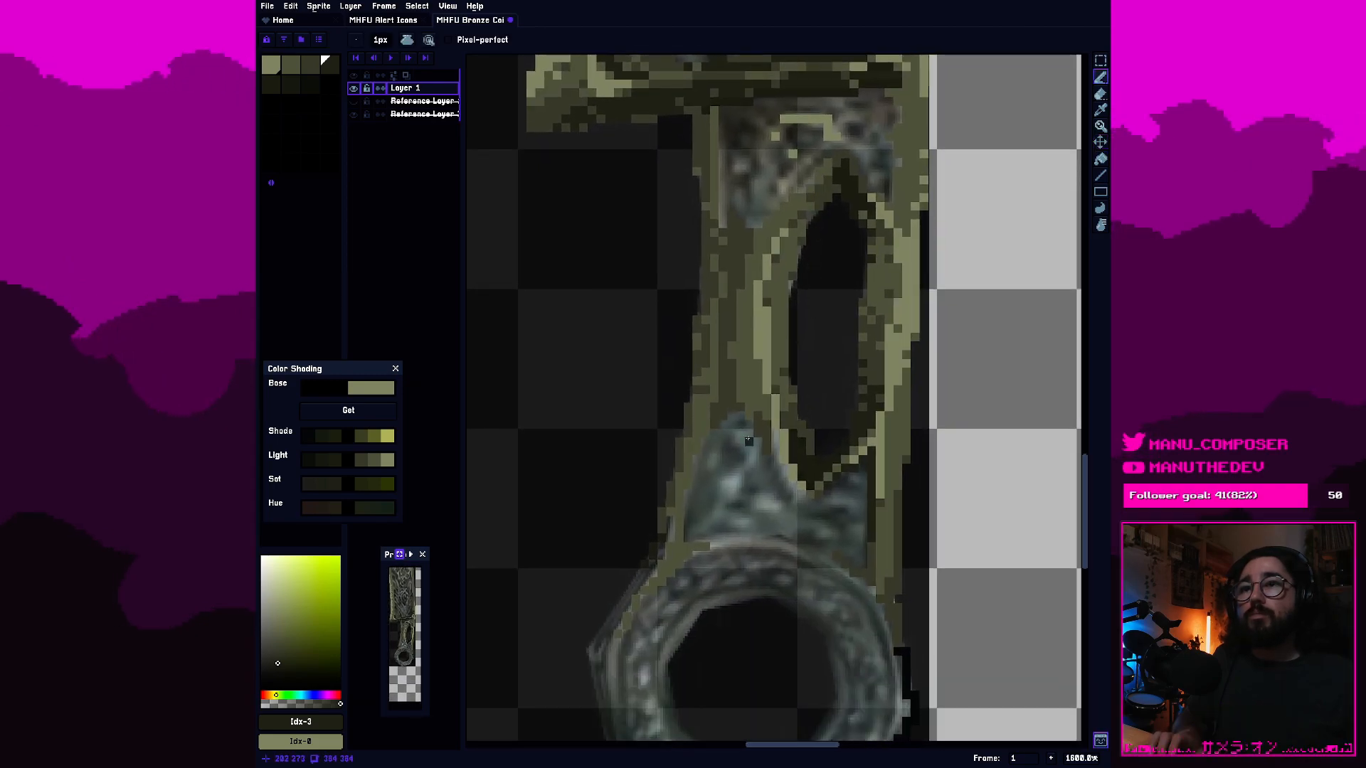
scroll(750, 441, "up", 3)
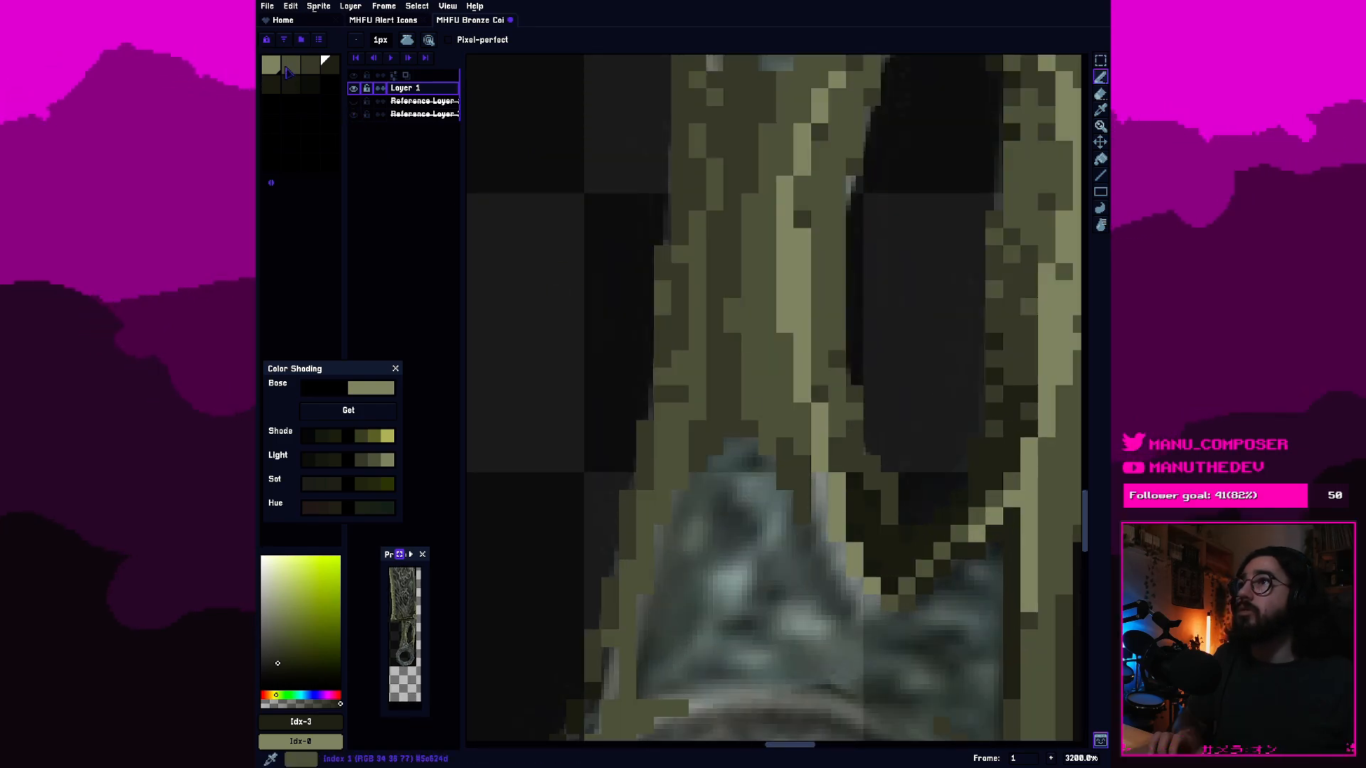
Add second-swatch olive pixels beneath the slot's lower tip, bordering the unpainted area above the ring.
left_click(291, 66)
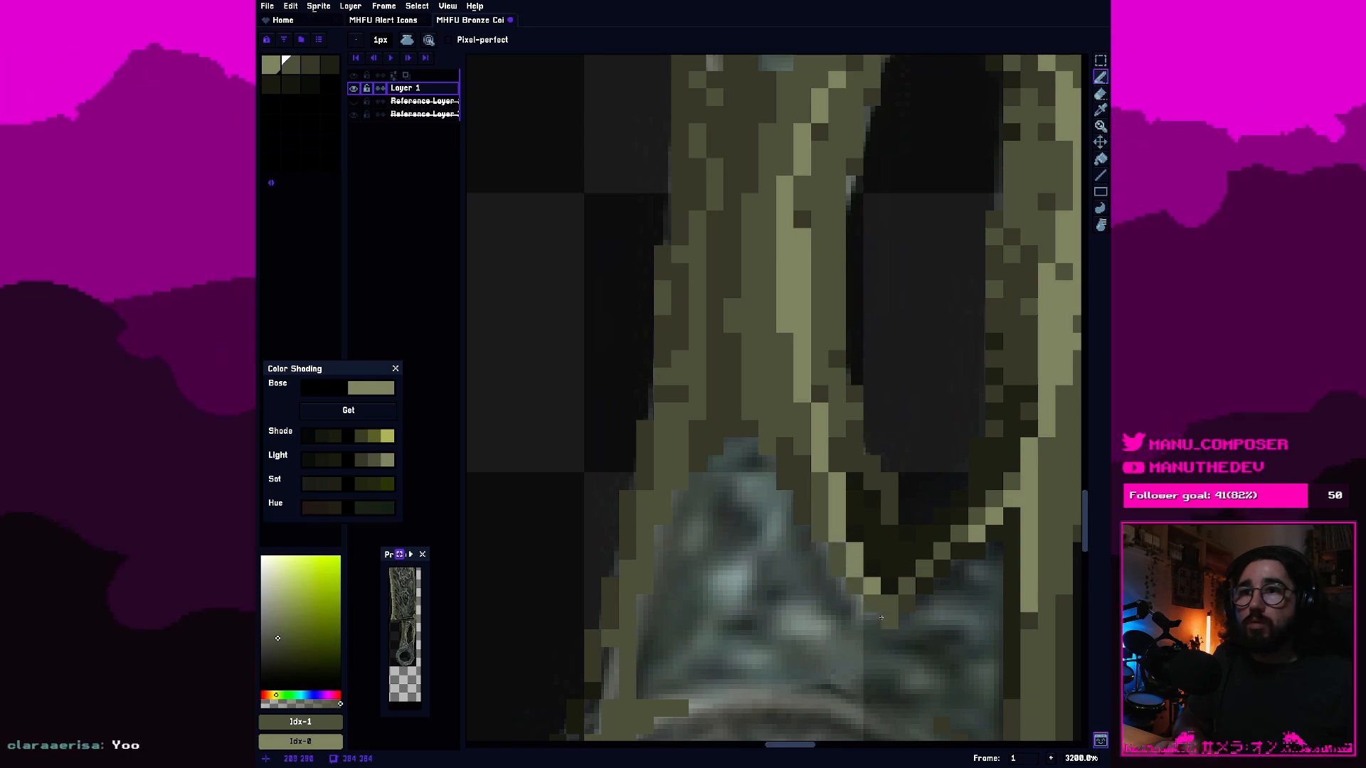
left_click_drag(692, 457, 718, 471)
mouse_move(755, 545)
left_mouse_down()
mouse_move(780, 399)
mouse_move(824, 344)
left_mouse_up()
left_click_drag(774, 393, 769, 449)
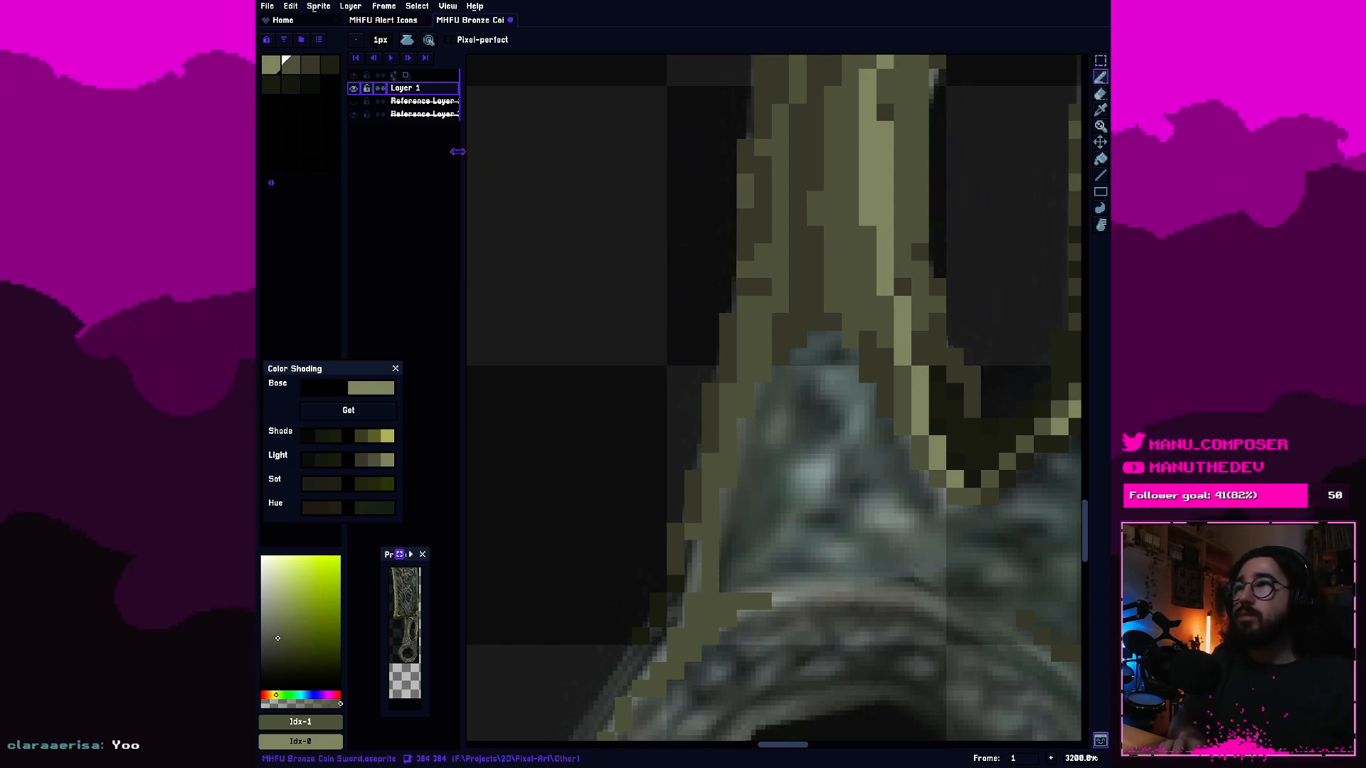
Paint third-swatch dark olive shading inside the handle's left edge and up into the triangular area above the ring.
left_click(305, 68)
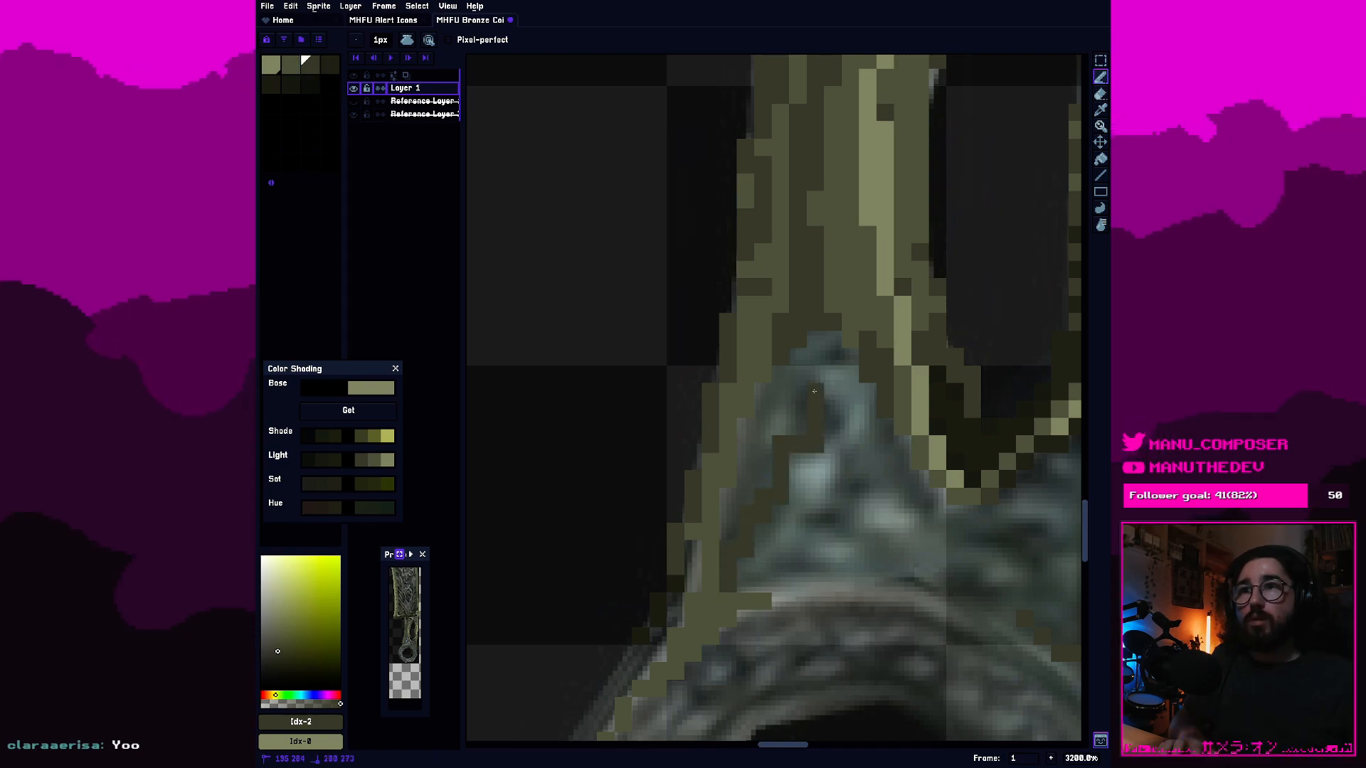
left_click(834, 411)
left_click(793, 425)
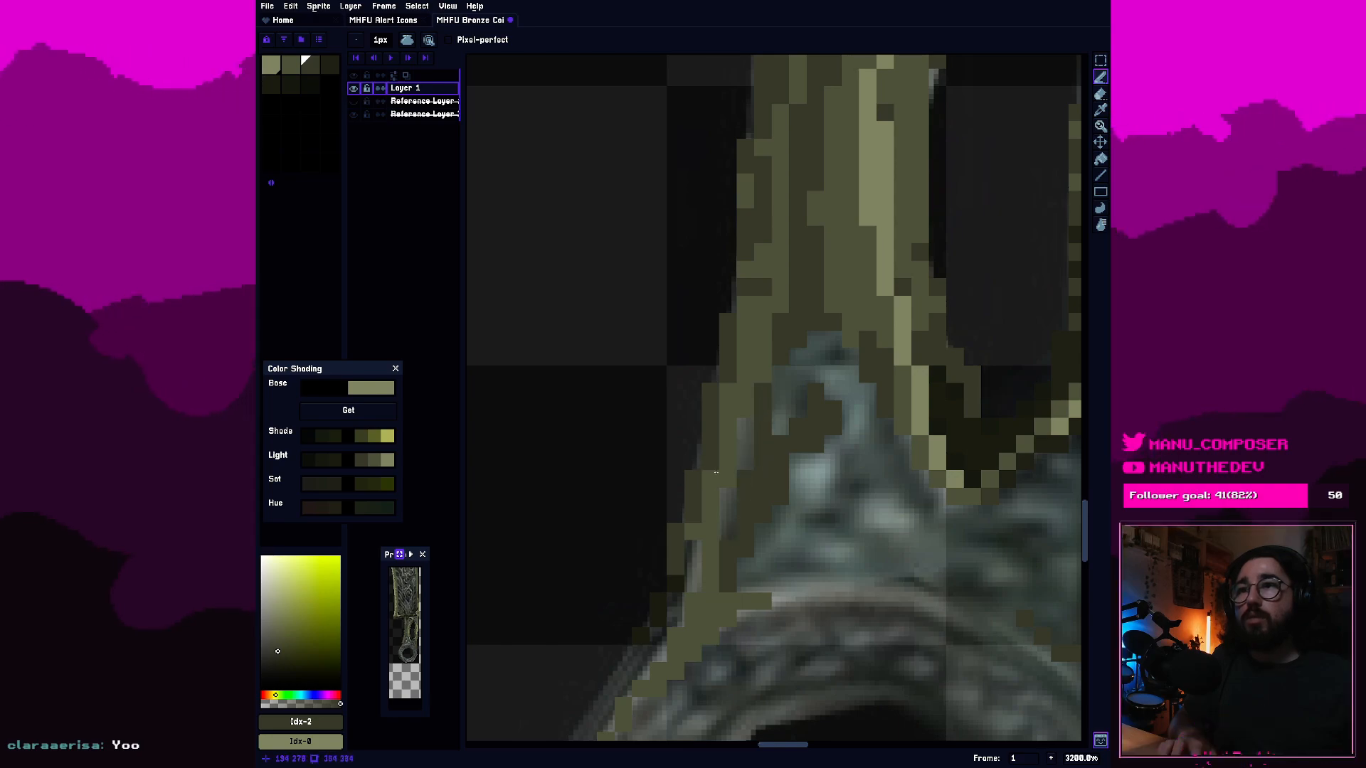
Fill the gap inside the handle's left edge just above the ring with second-swatch olive pixels.
left_click(291, 65)
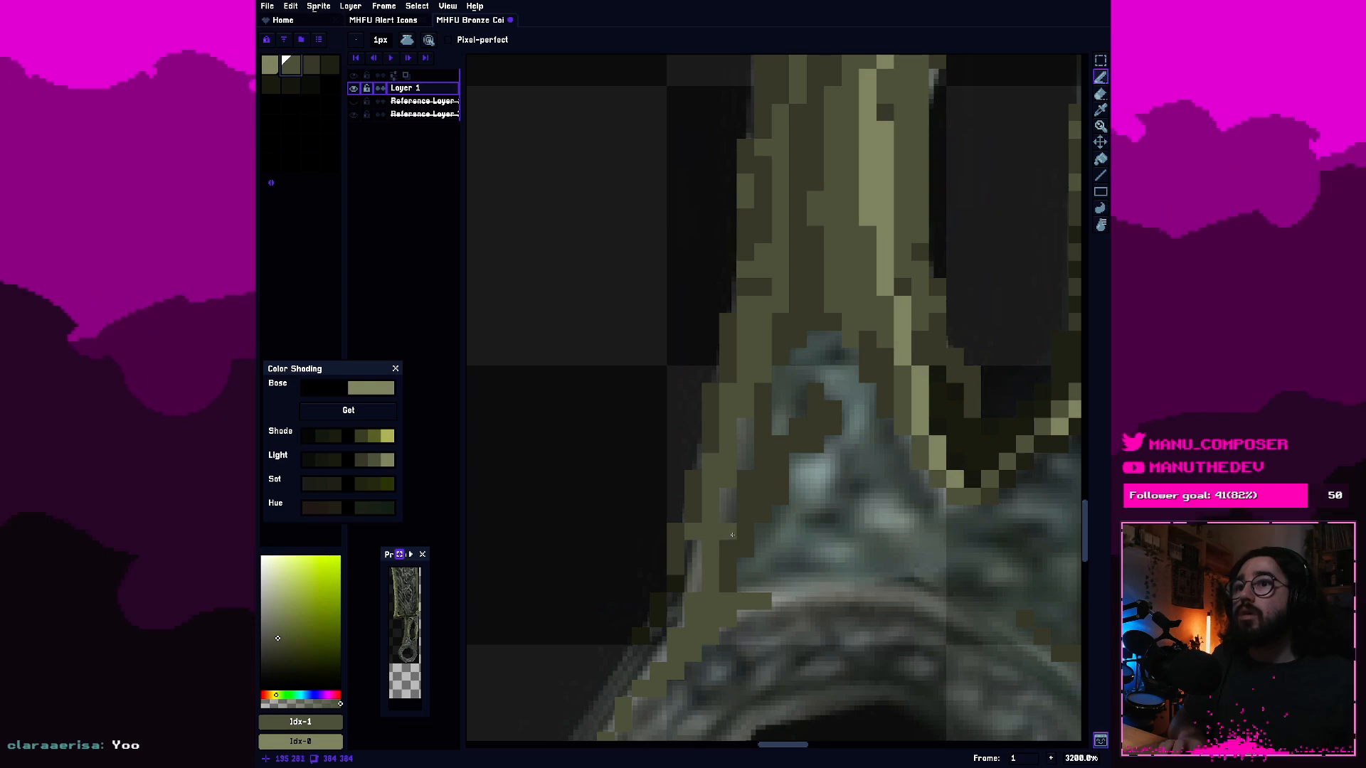
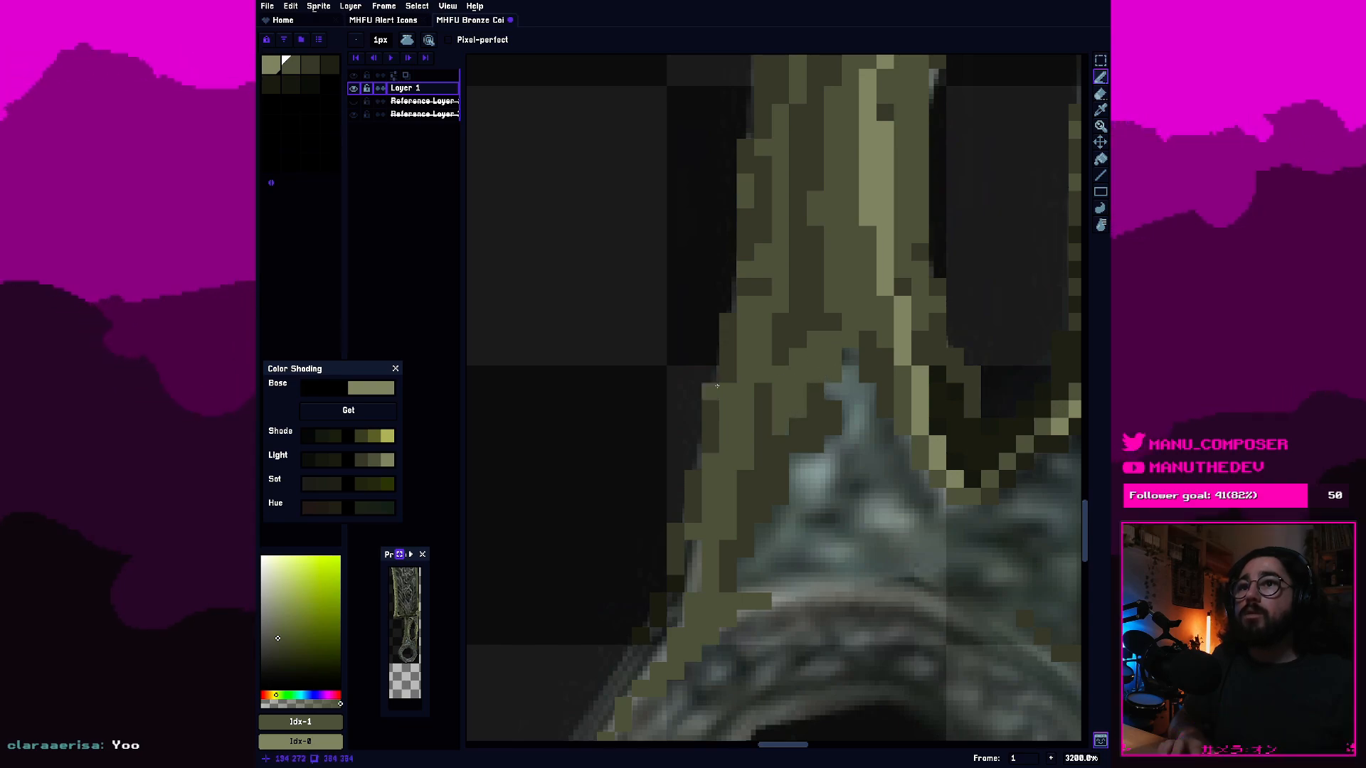
Paint first-swatch light olive pixels down from the tip of the unpainted triangular area above the ring.
left_click(272, 66)
left_click(851, 375)
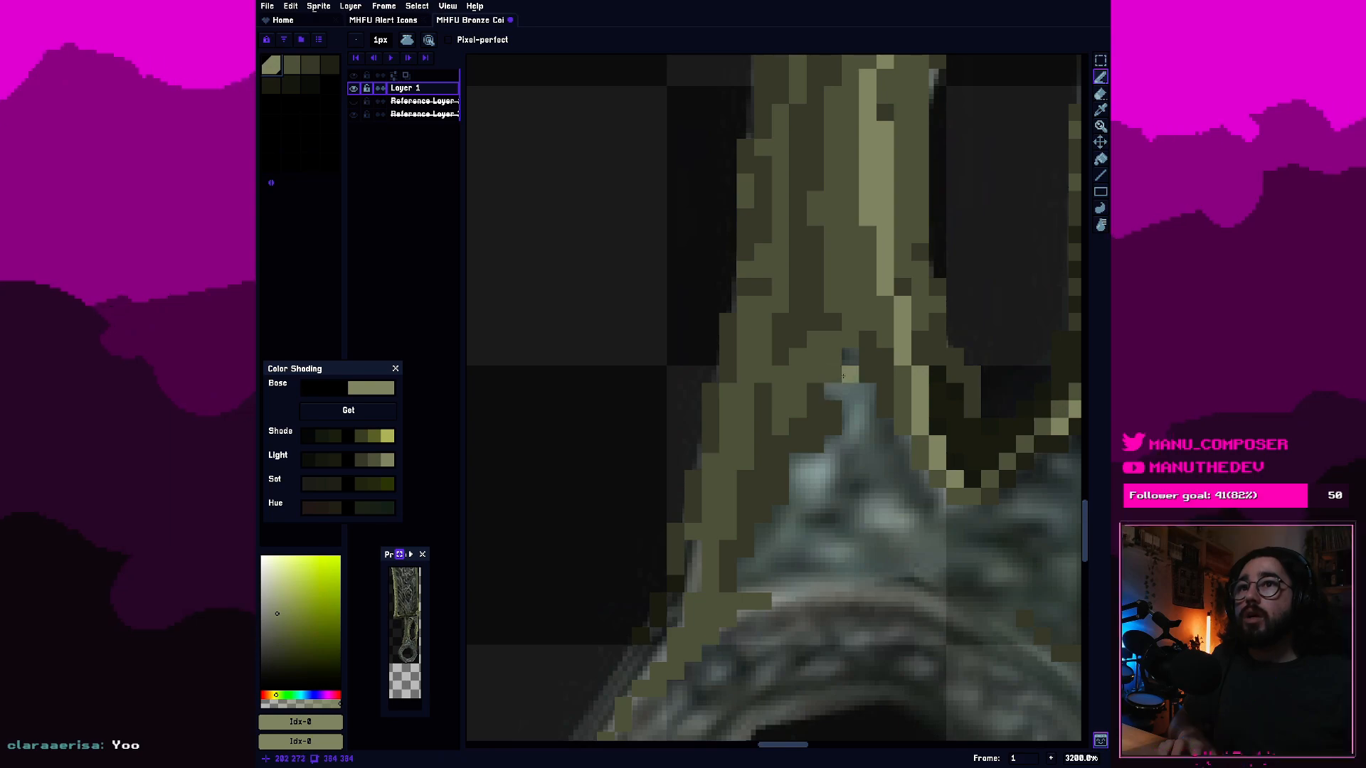
left_click(864, 392)
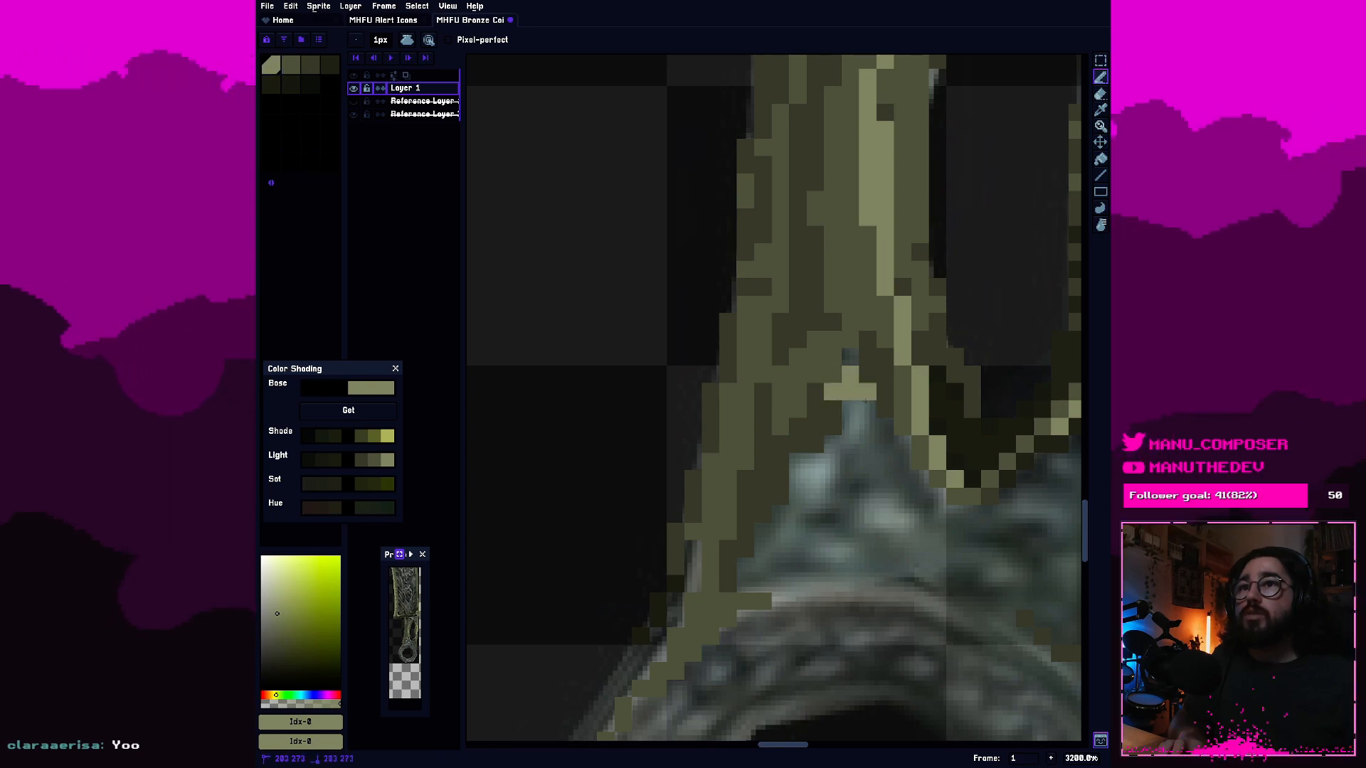
left_click(864, 408)
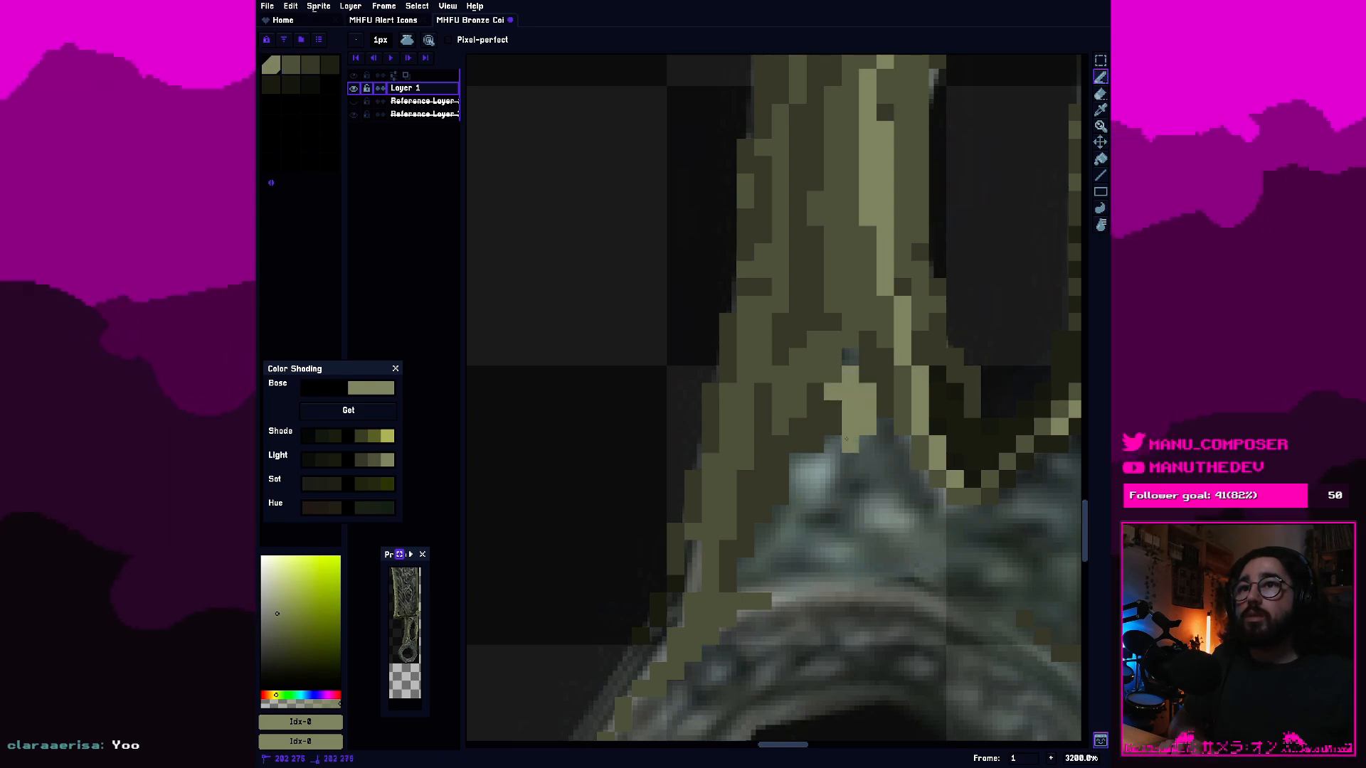
Mix an in-between olive (HSV 71°, 22, 46), add it to the palette and place it as the second swatch.
left_click(291, 66)
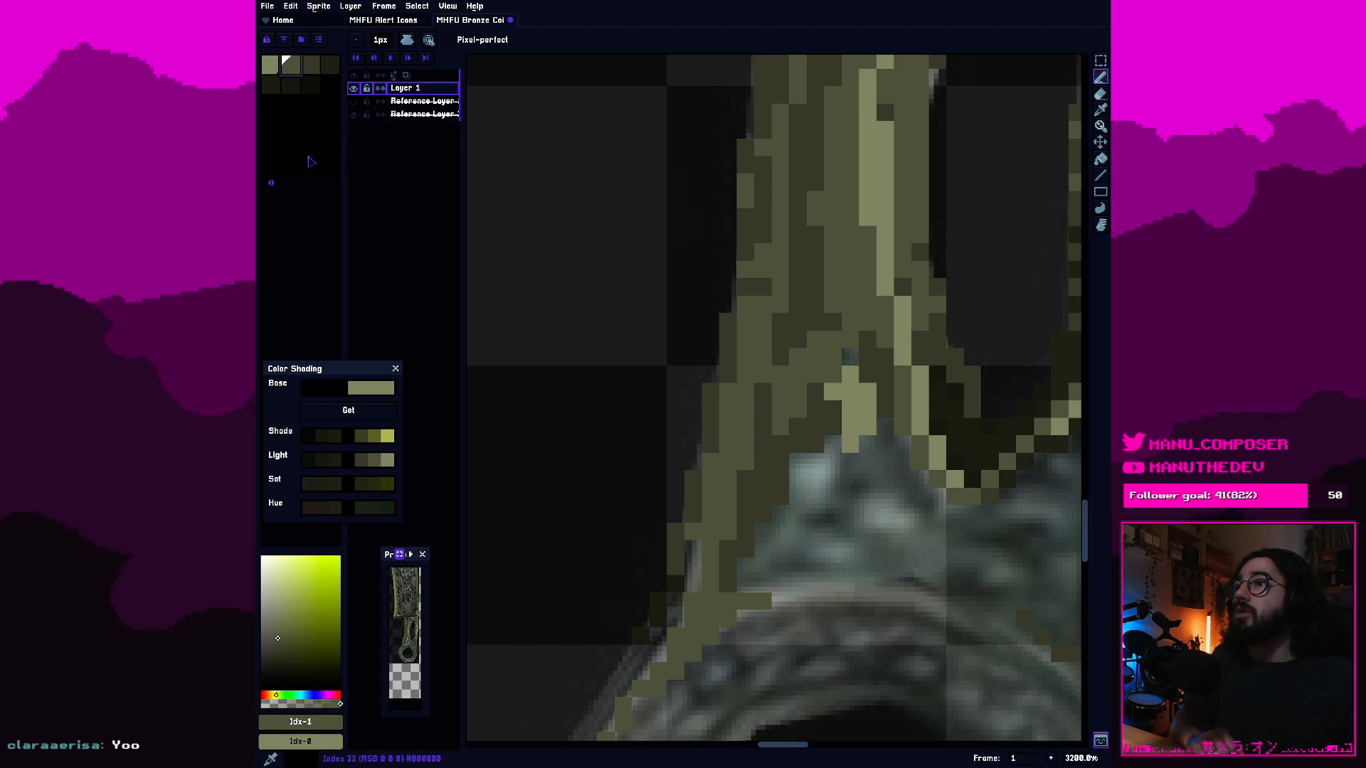
left_click(272, 66)
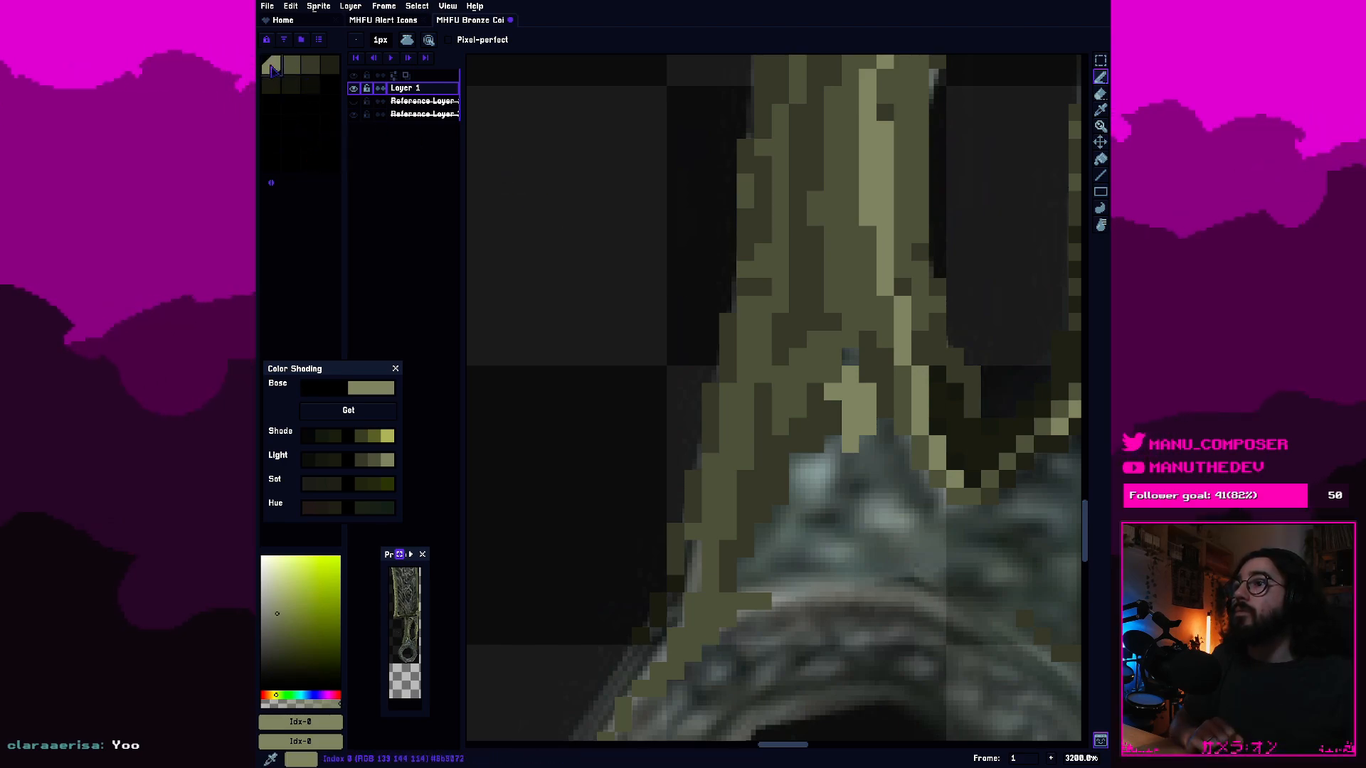
left_click(291, 68)
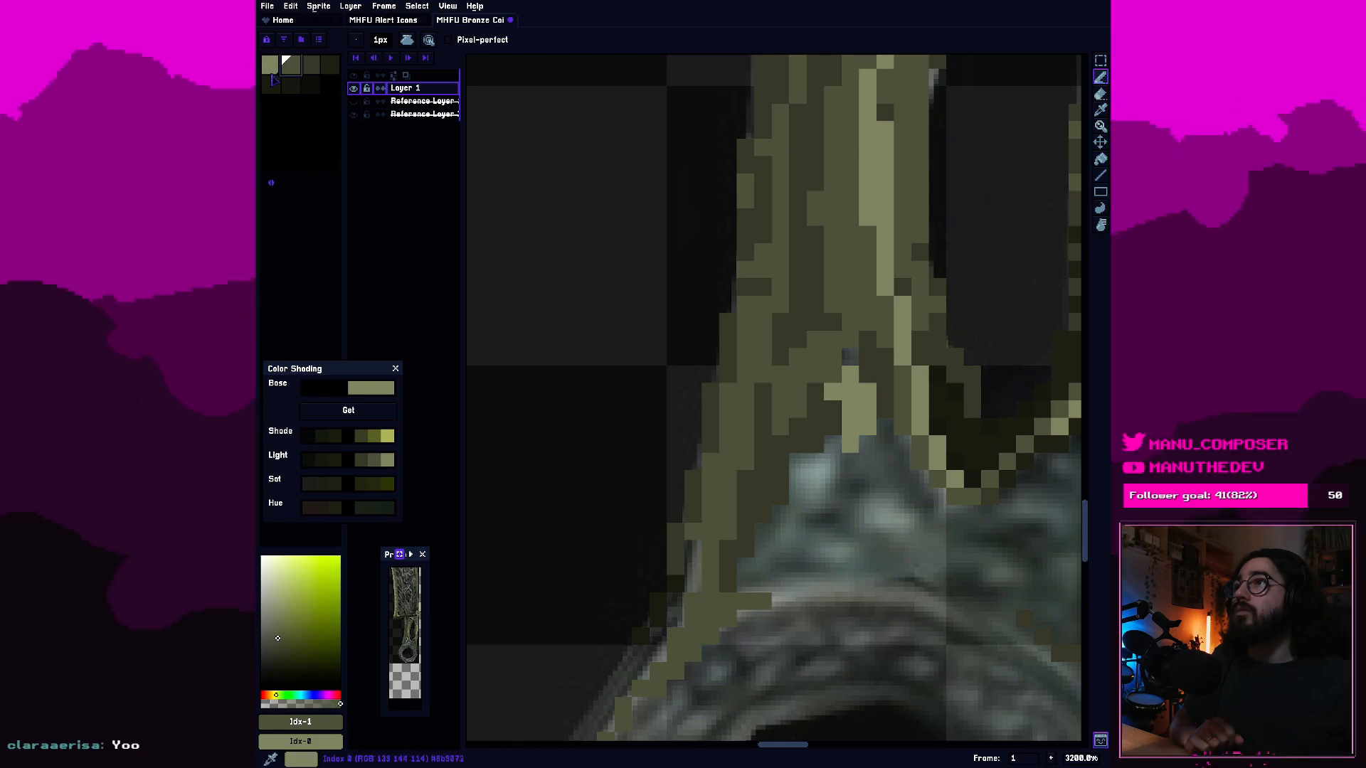
left_click(271, 71)
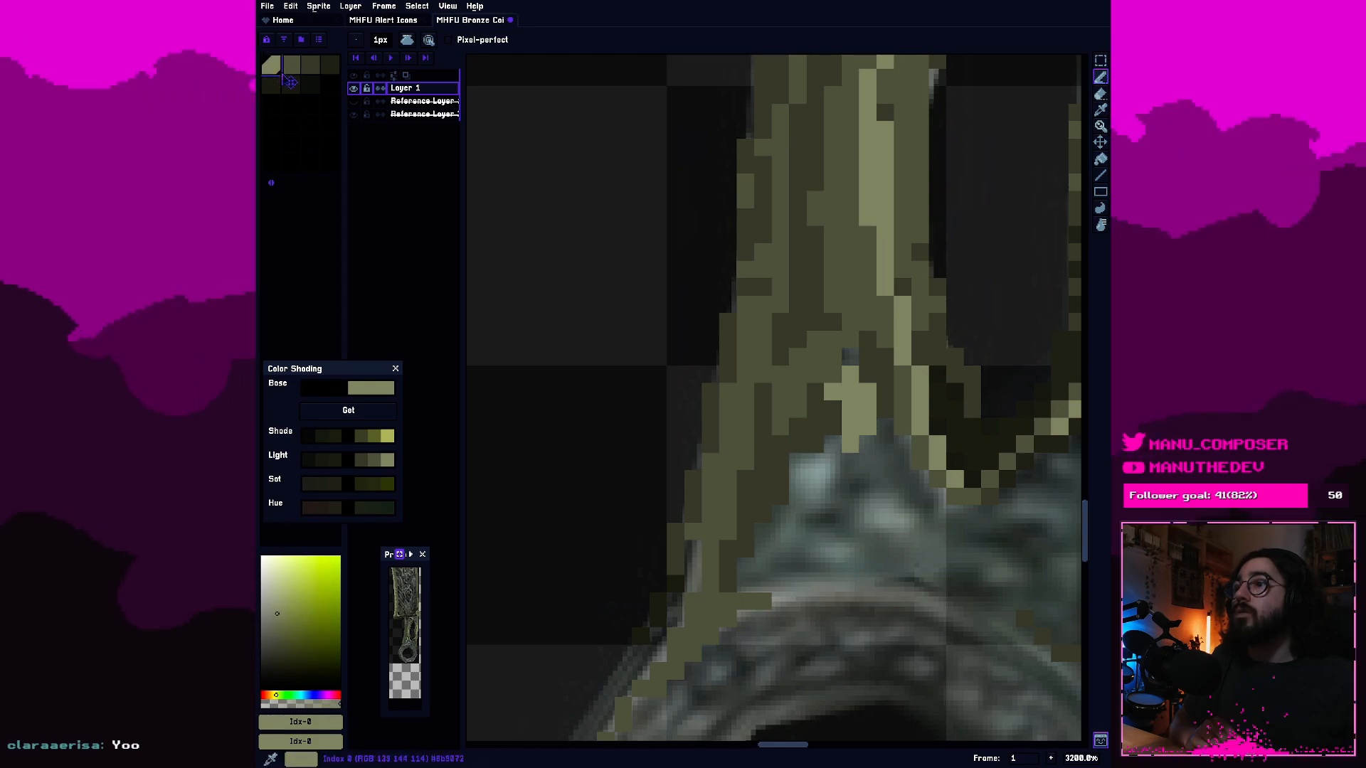
left_click(289, 74)
left_click(277, 82)
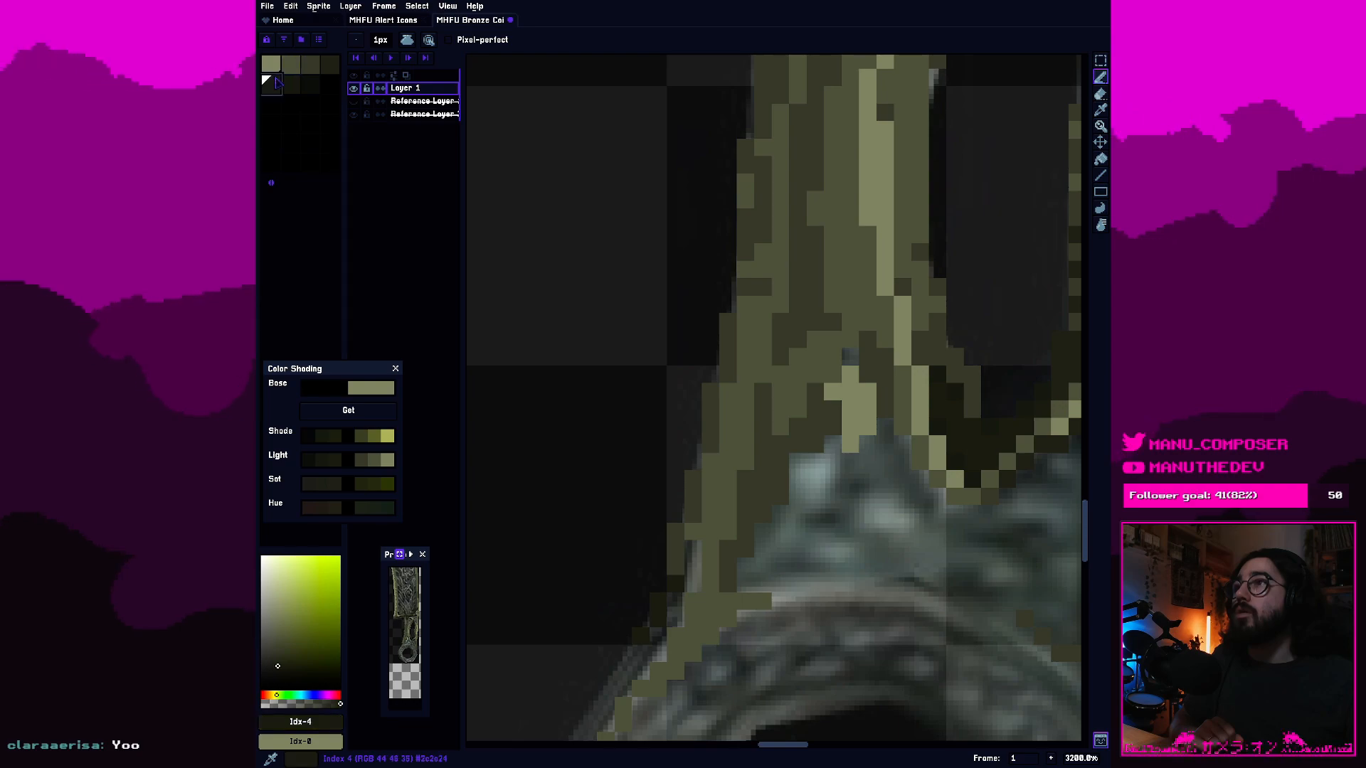
left_click(281, 71)
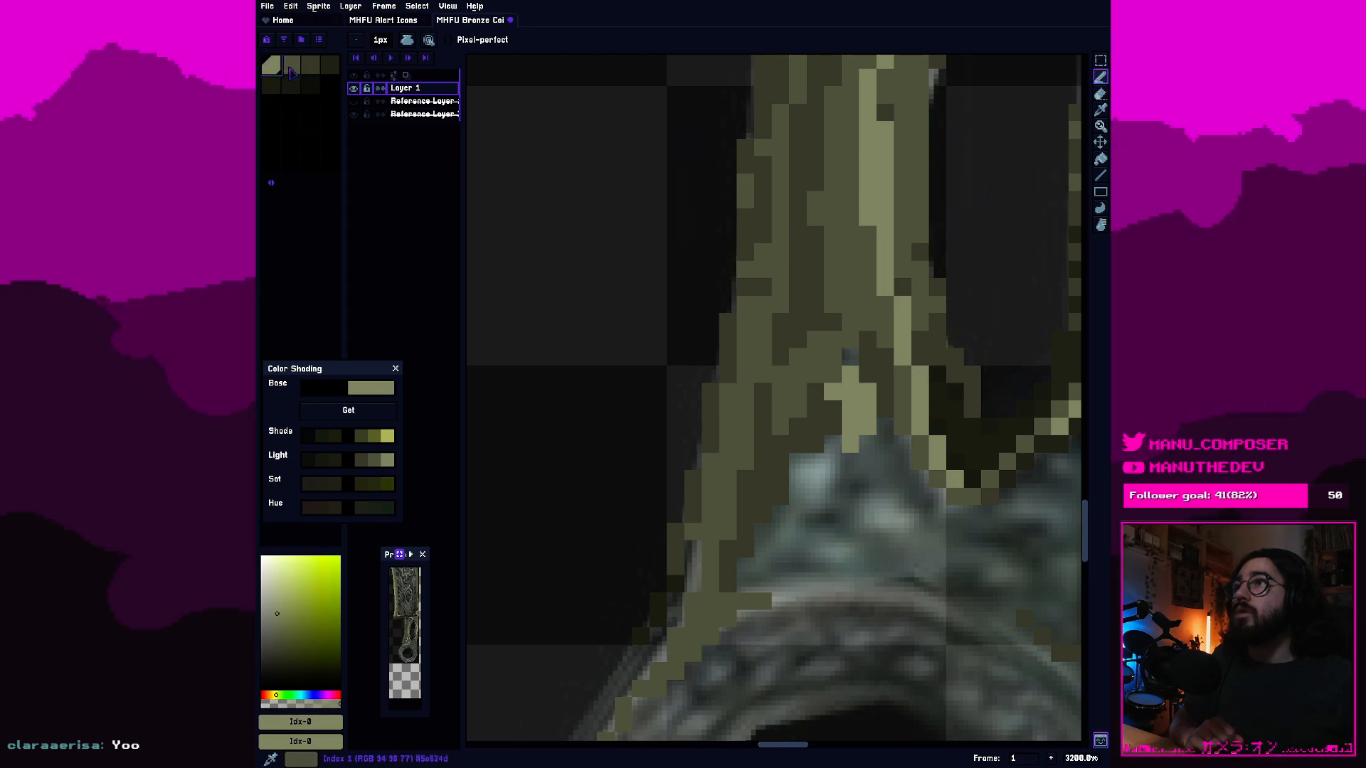
left_click(291, 70)
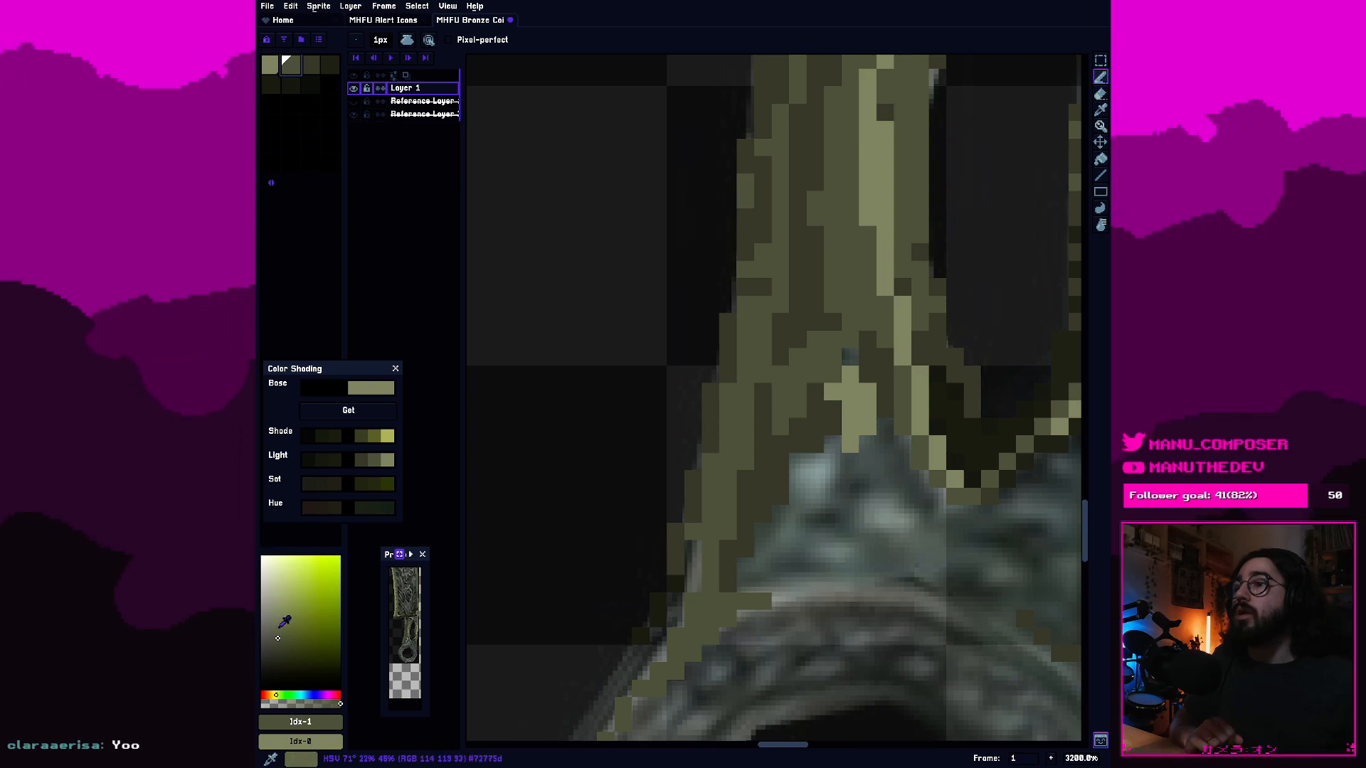
left_click(278, 627)
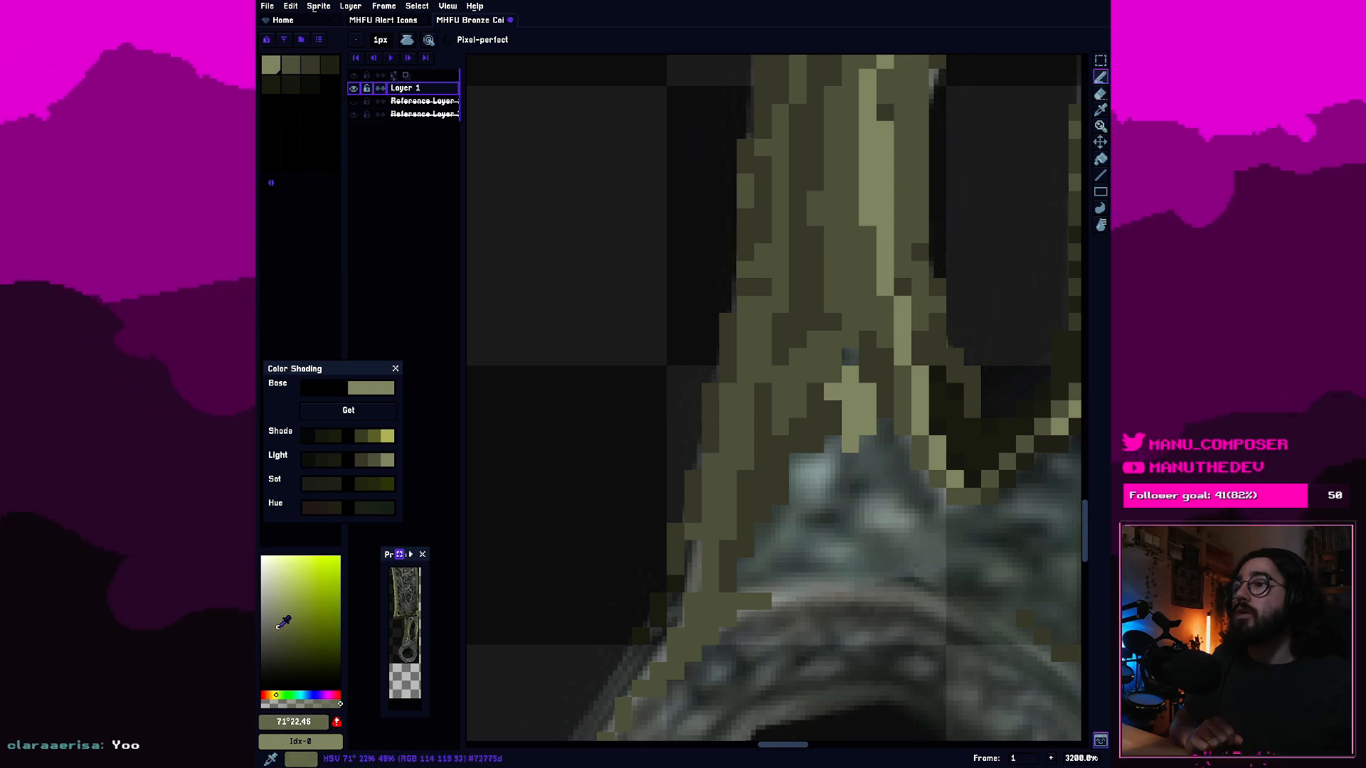
left_click(337, 722)
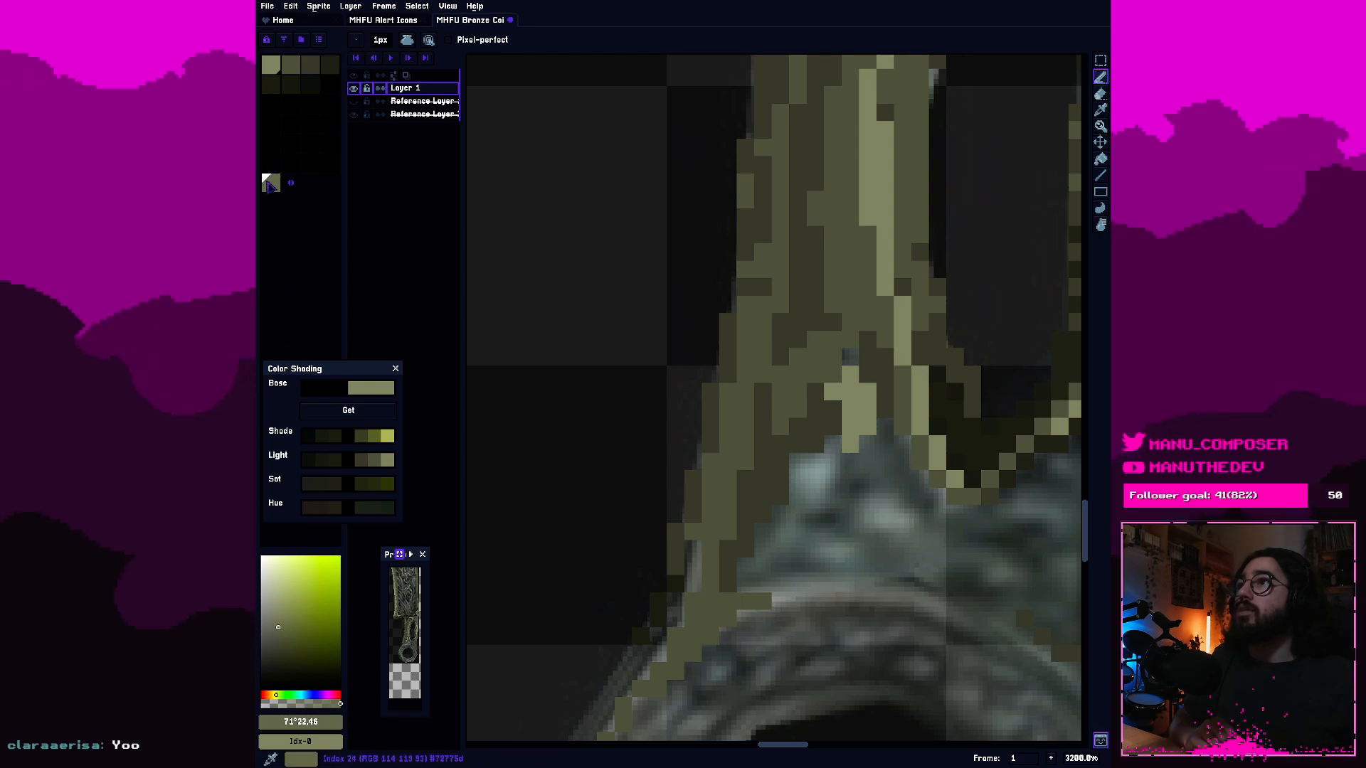
left_click_drag(271, 185, 292, 66)
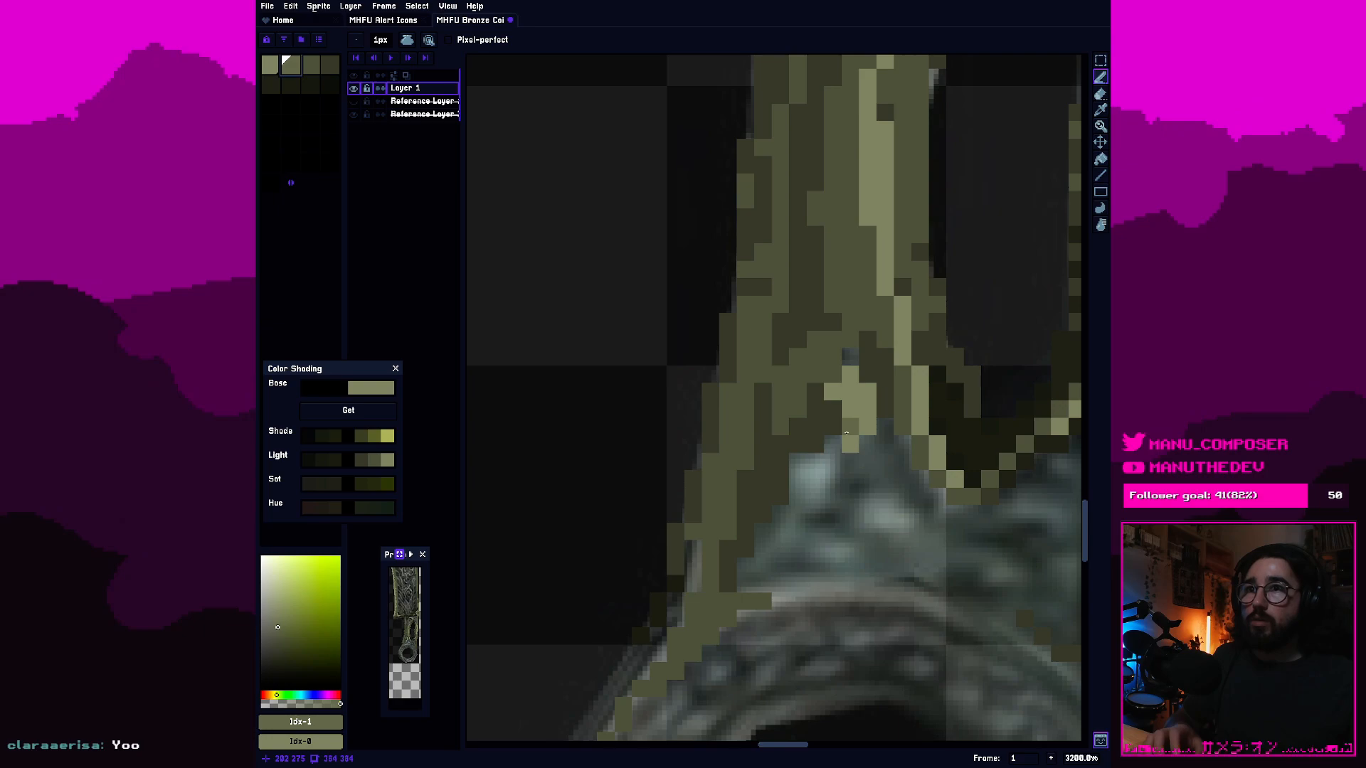
Recolour the light pixels at the triangular area's tip with the new second-swatch olive and extend them down toward the handle's left side.
key("g")
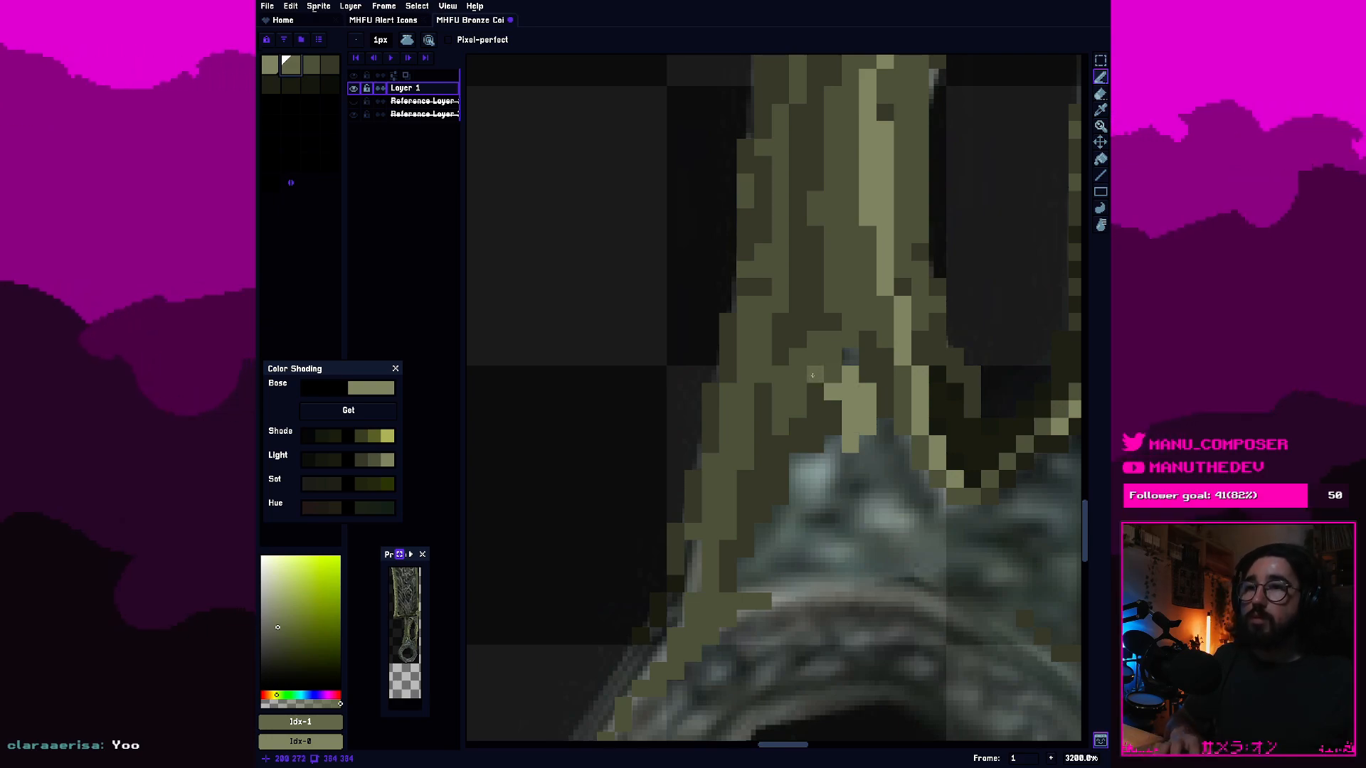
left_click(846, 401)
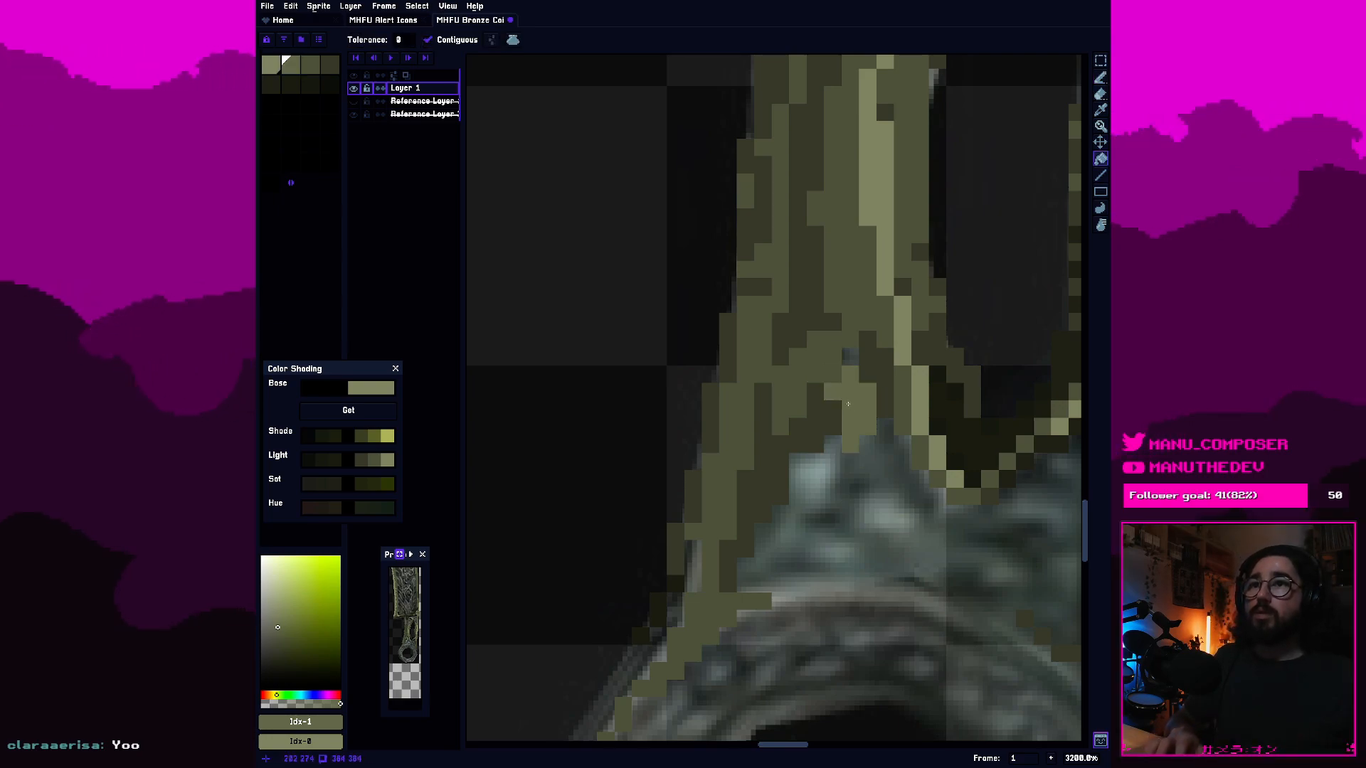
key("b")
left_click(820, 474)
left_click(802, 473)
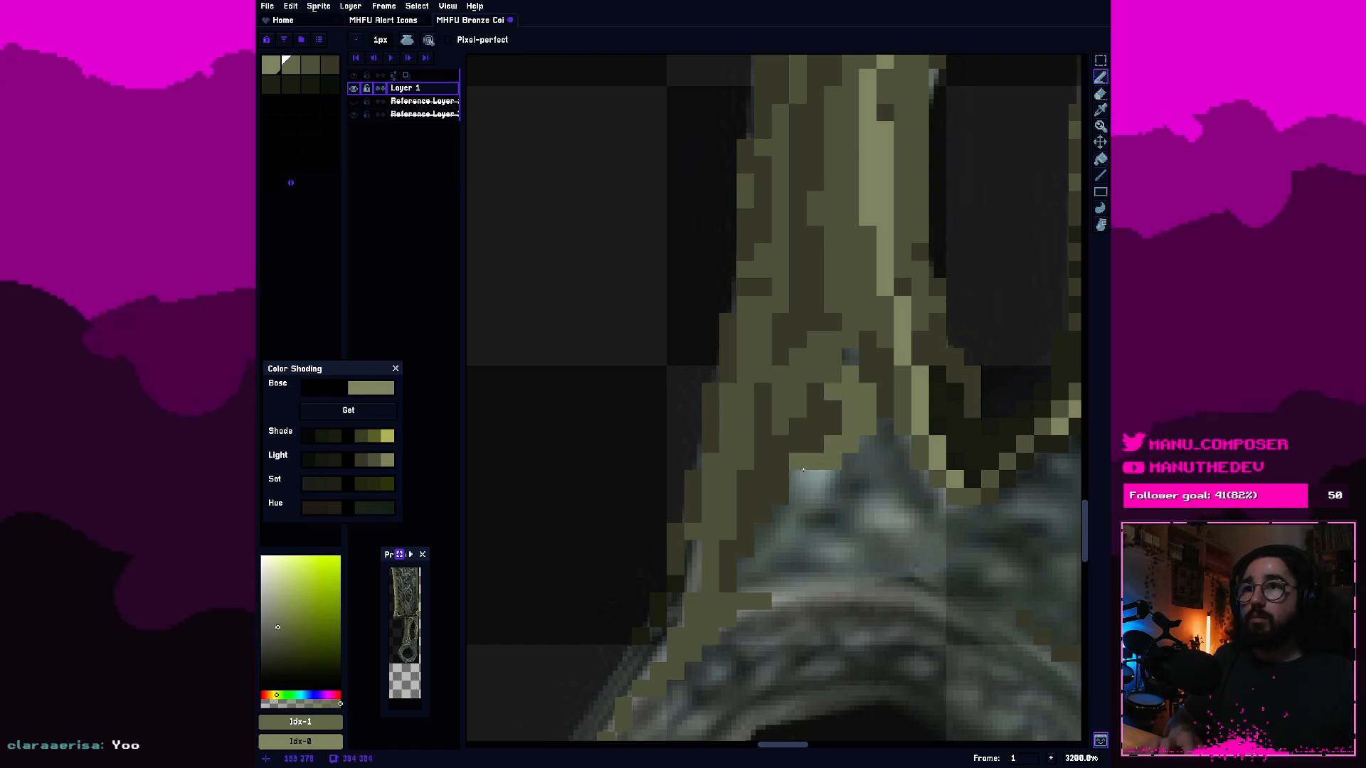
Paint second-swatch olive patches in the middle of the unpainted triangular area and along the ring's upper-left rim.
mouse_move(819, 480)
left_mouse_down()
mouse_move(798, 520)
mouse_move(877, 520)
left_mouse_up()
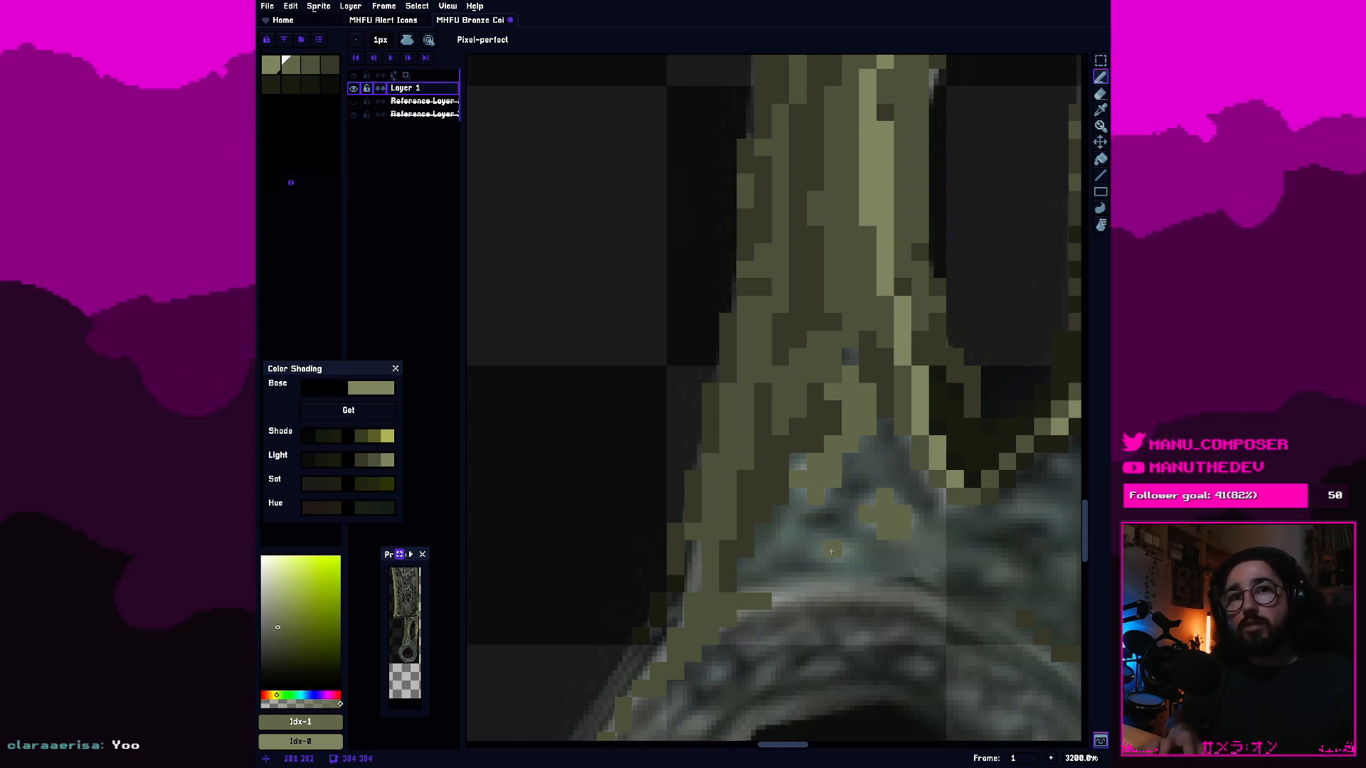
left_click_drag(853, 549, 812, 550)
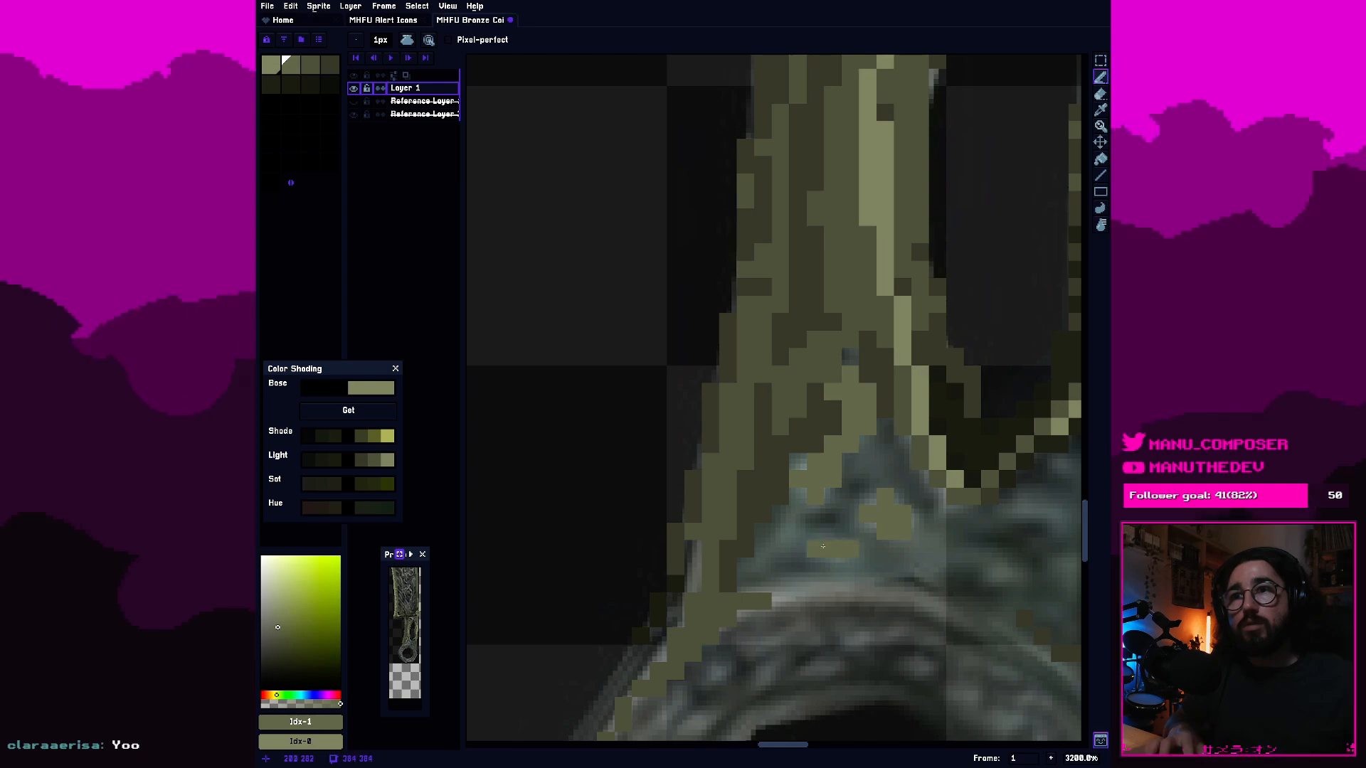
left_click(780, 602)
mouse_move(756, 604)
left_mouse_down()
mouse_move(833, 588)
mouse_move(824, 594)
left_mouse_up()
Examine the handle's new shading around the slot and against the whole sword at several zoom levels.
scroll(740, 607, "down", 5)
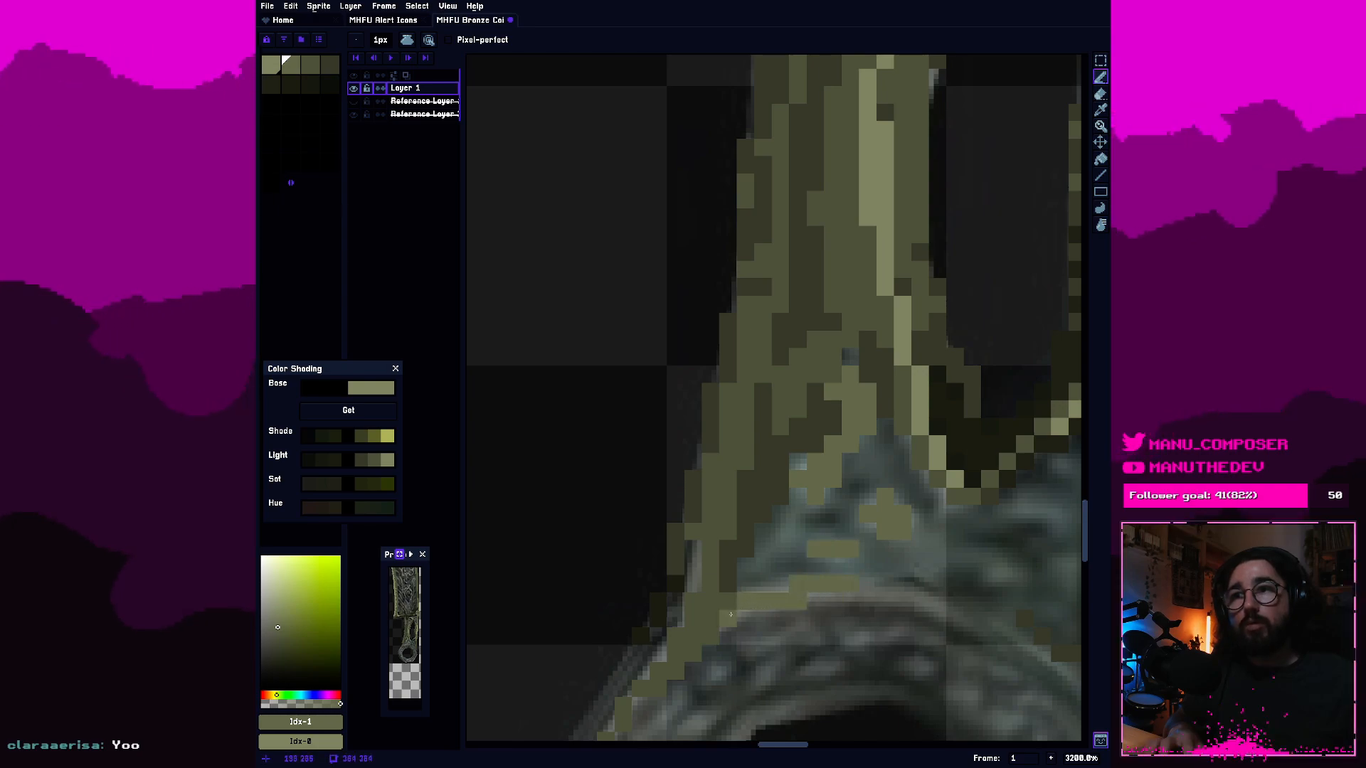
scroll(755, 606, "up", 4)
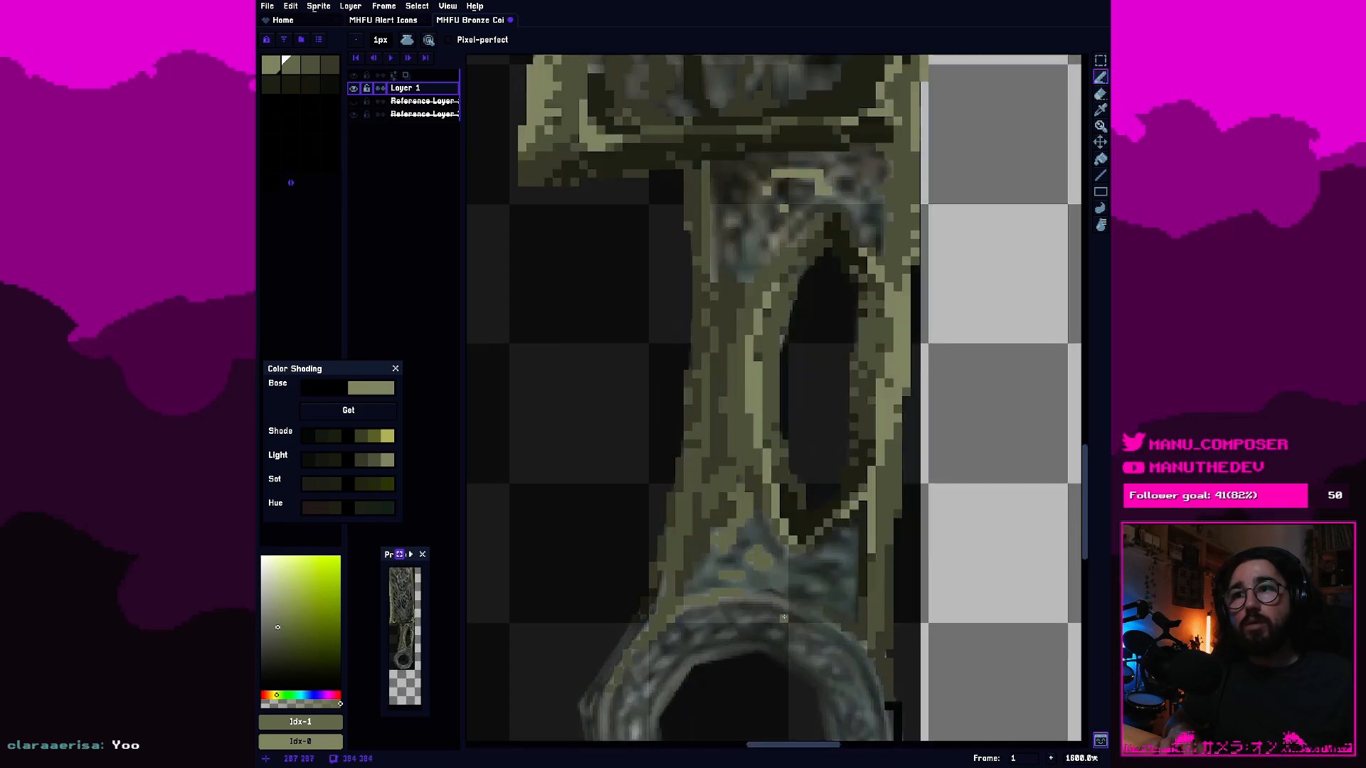
scroll(781, 439, "down", 6)
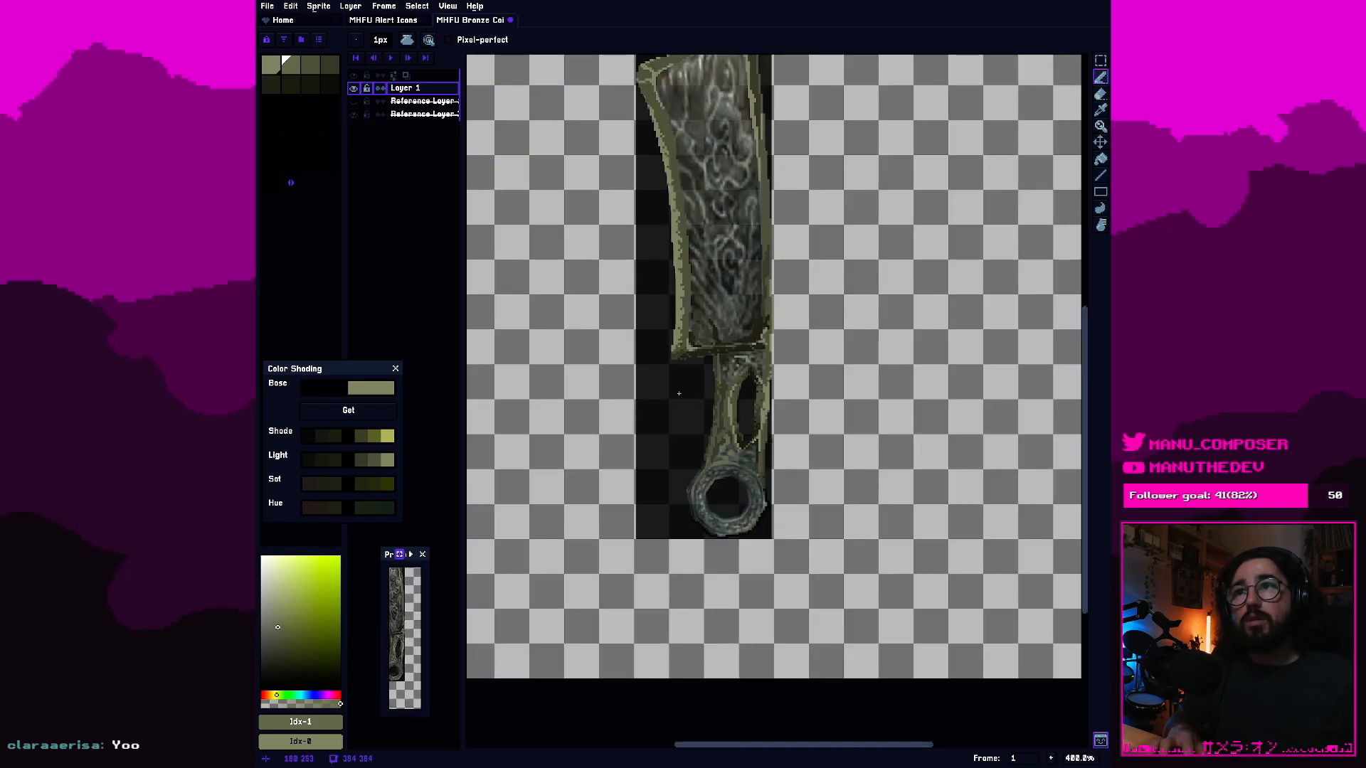
scroll(746, 419, "up", 4)
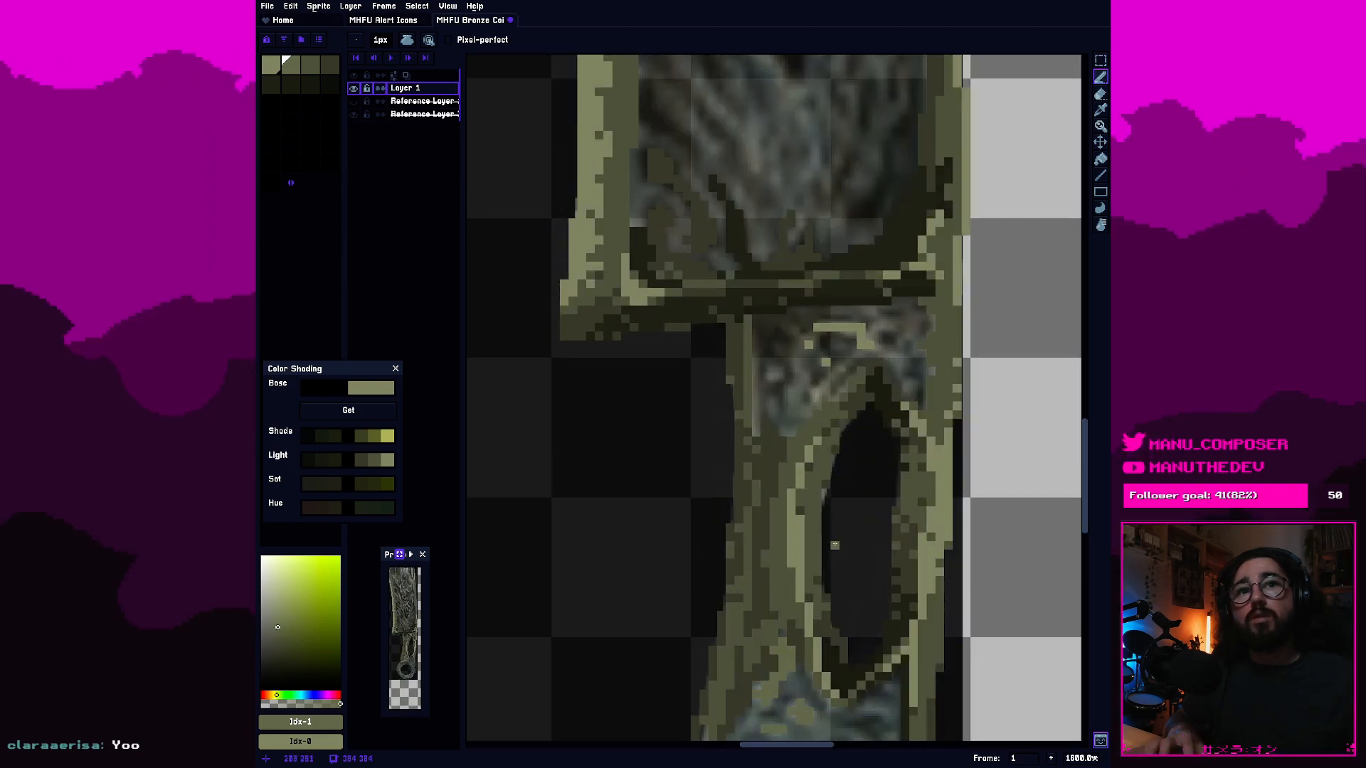
scroll(834, 543, "up", 1)
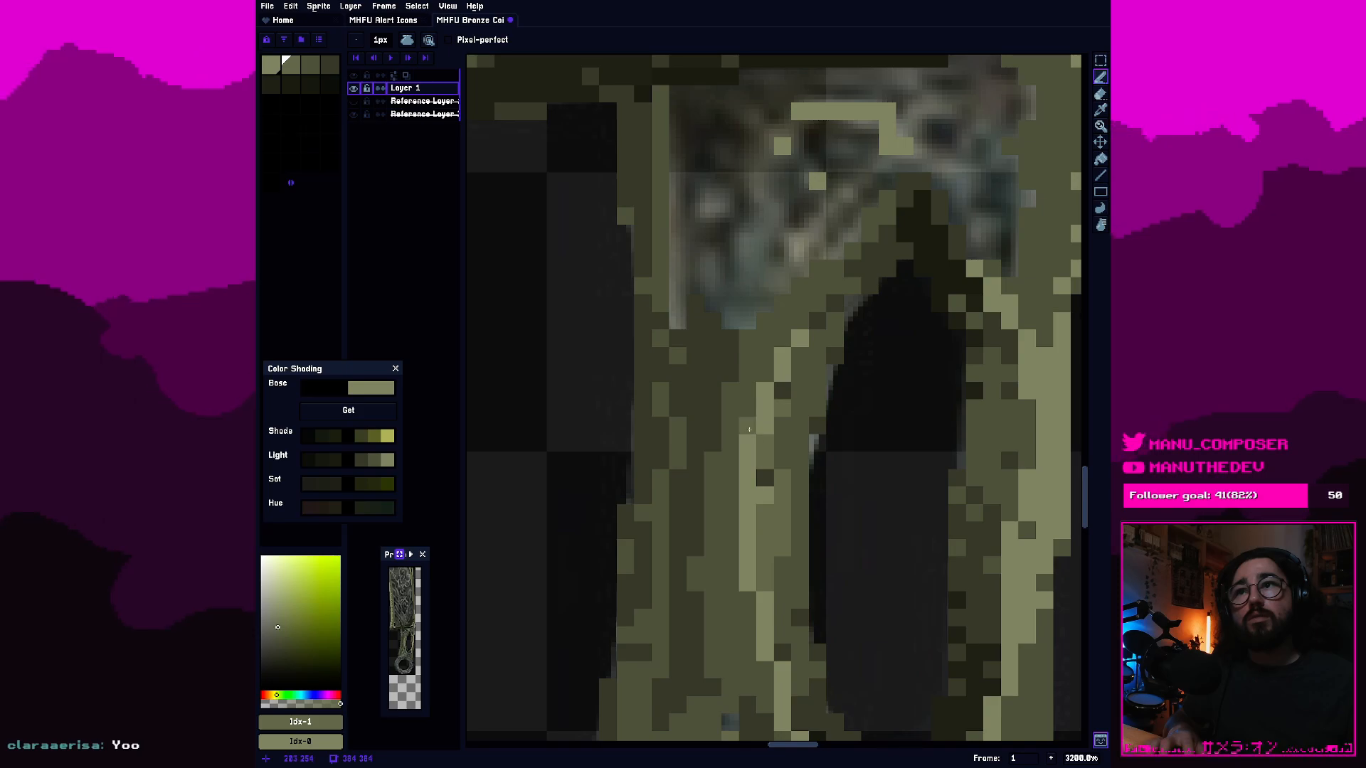
scroll(751, 569, "down", 3)
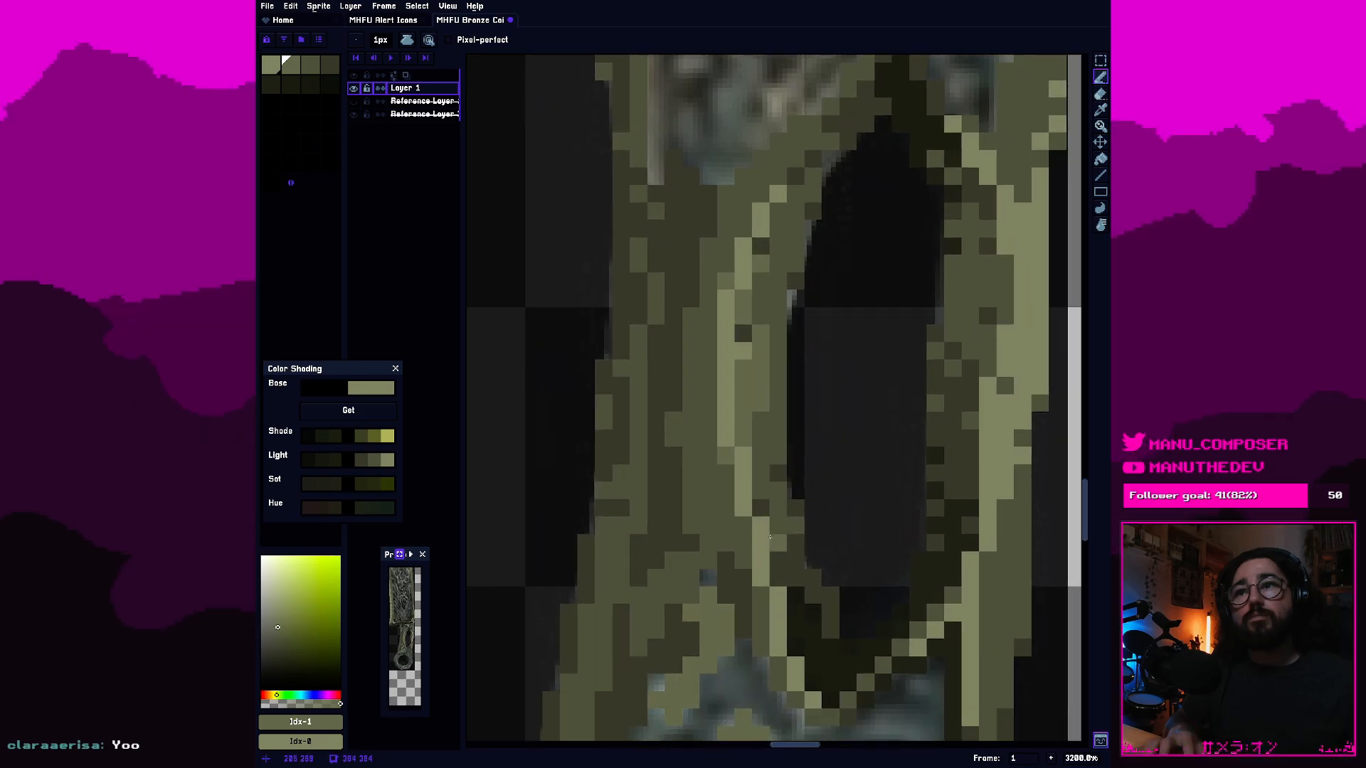
scroll(780, 583, "down", 6)
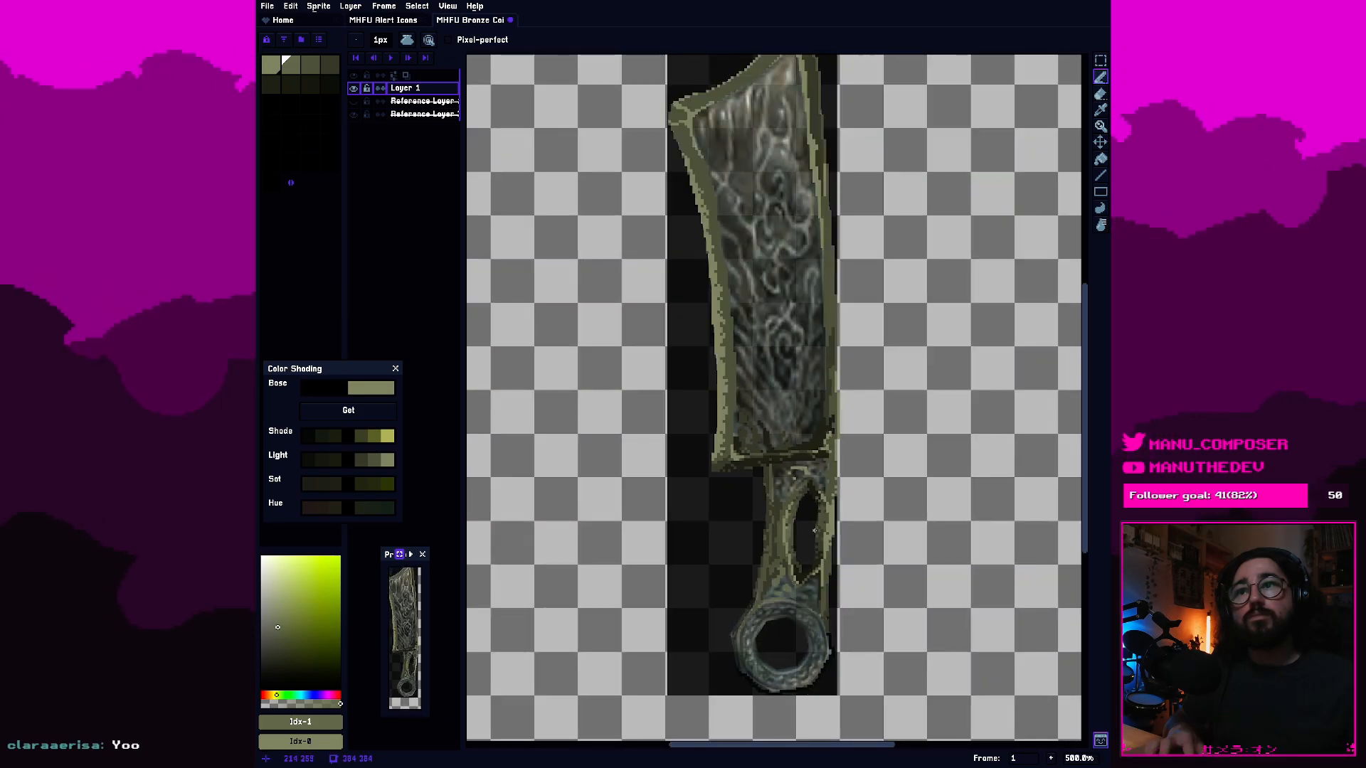
scroll(814, 542, "up", 5)
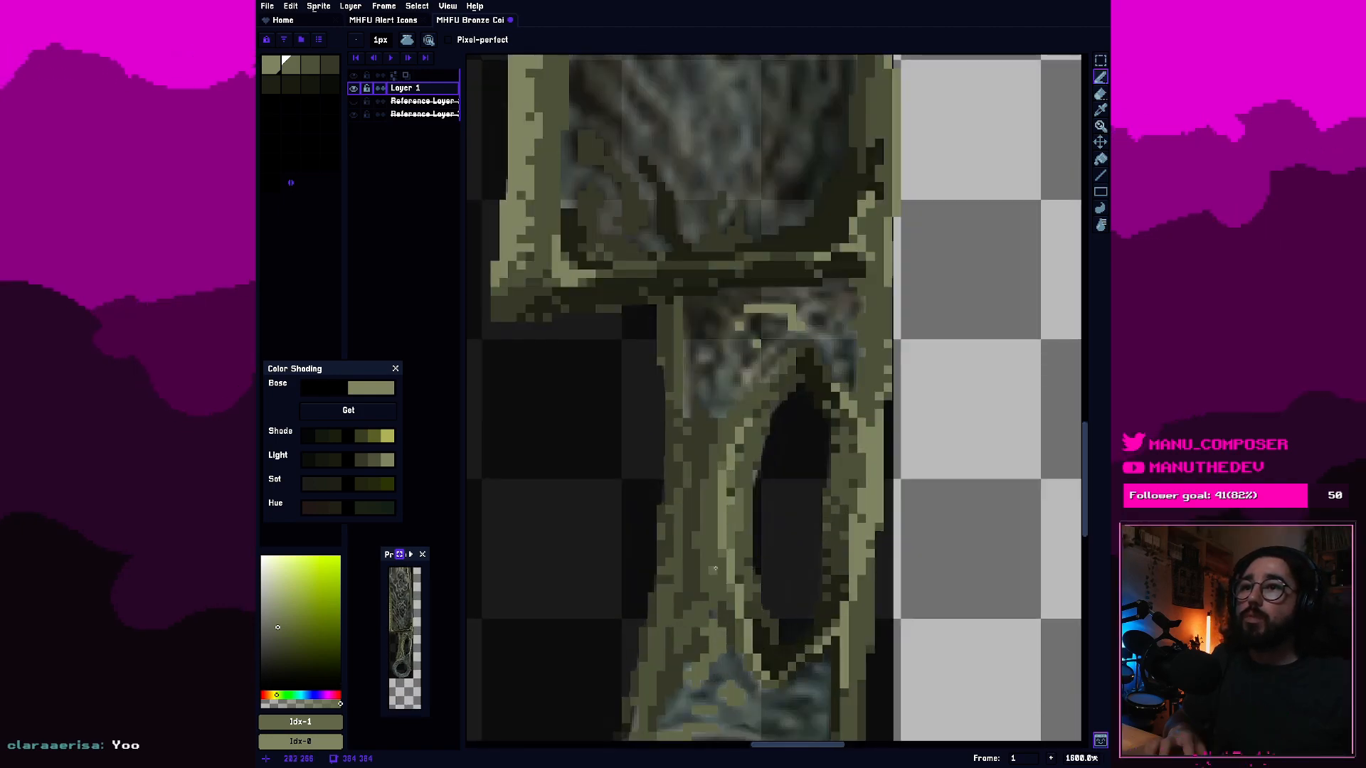
scroll(733, 527, "up", 2)
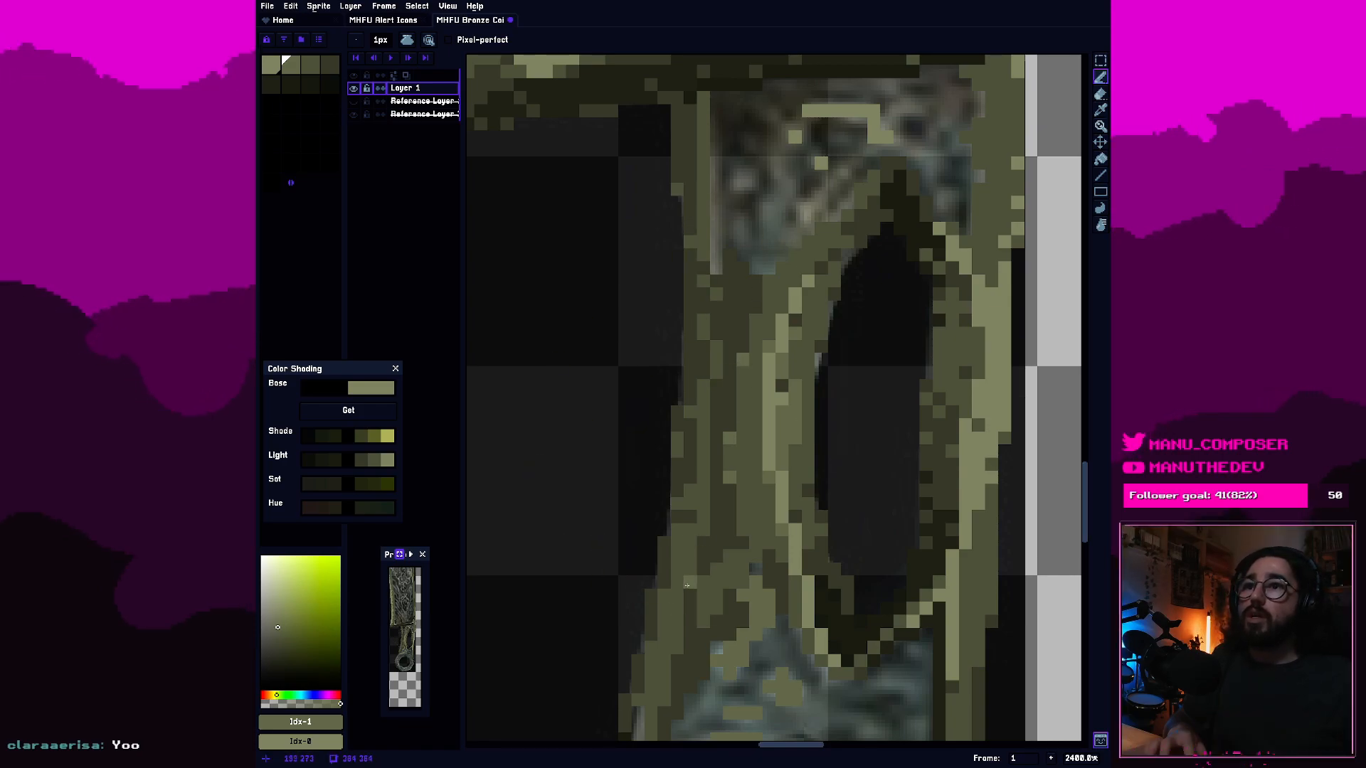
Paint third-swatch olive around the lighter patches above the ring, from the handle's left side toward the middle.
scroll(674, 591, "down", 3)
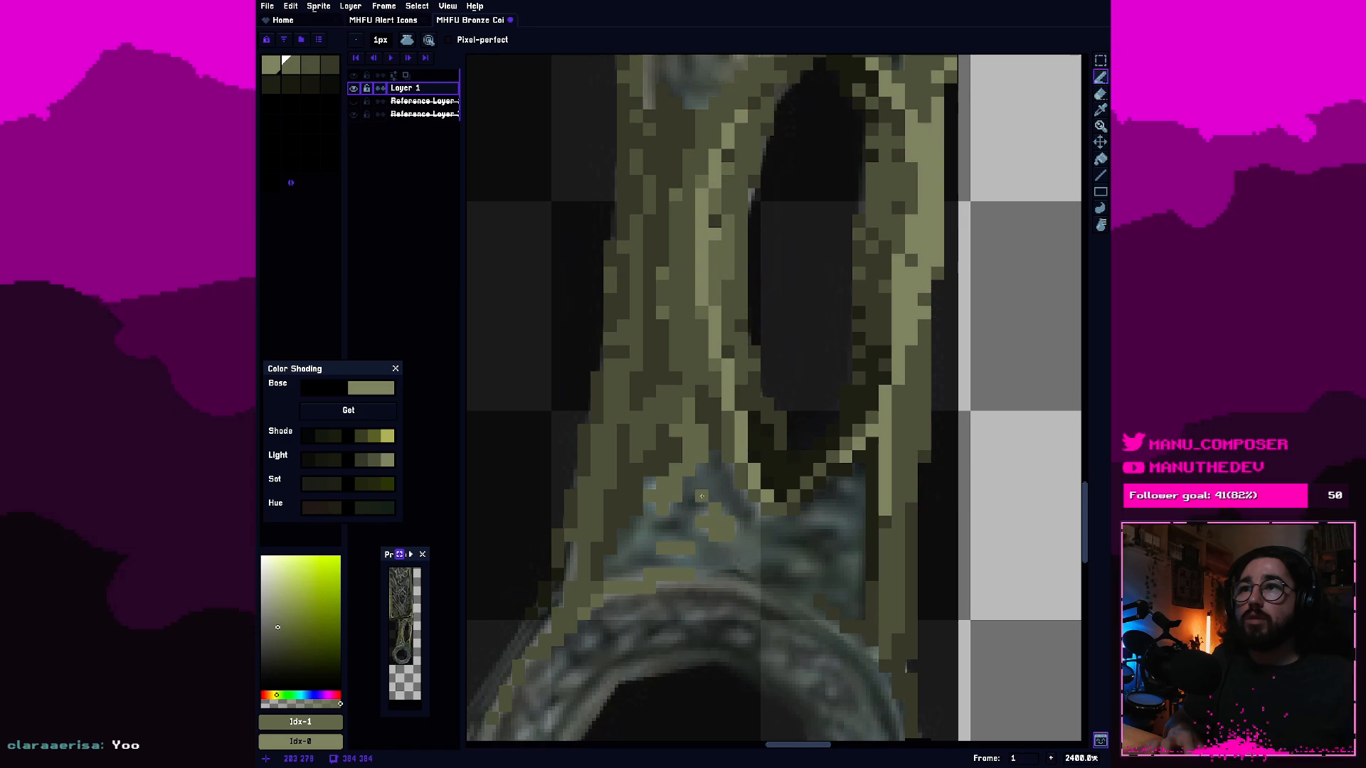
scroll(702, 499, "up", 1)
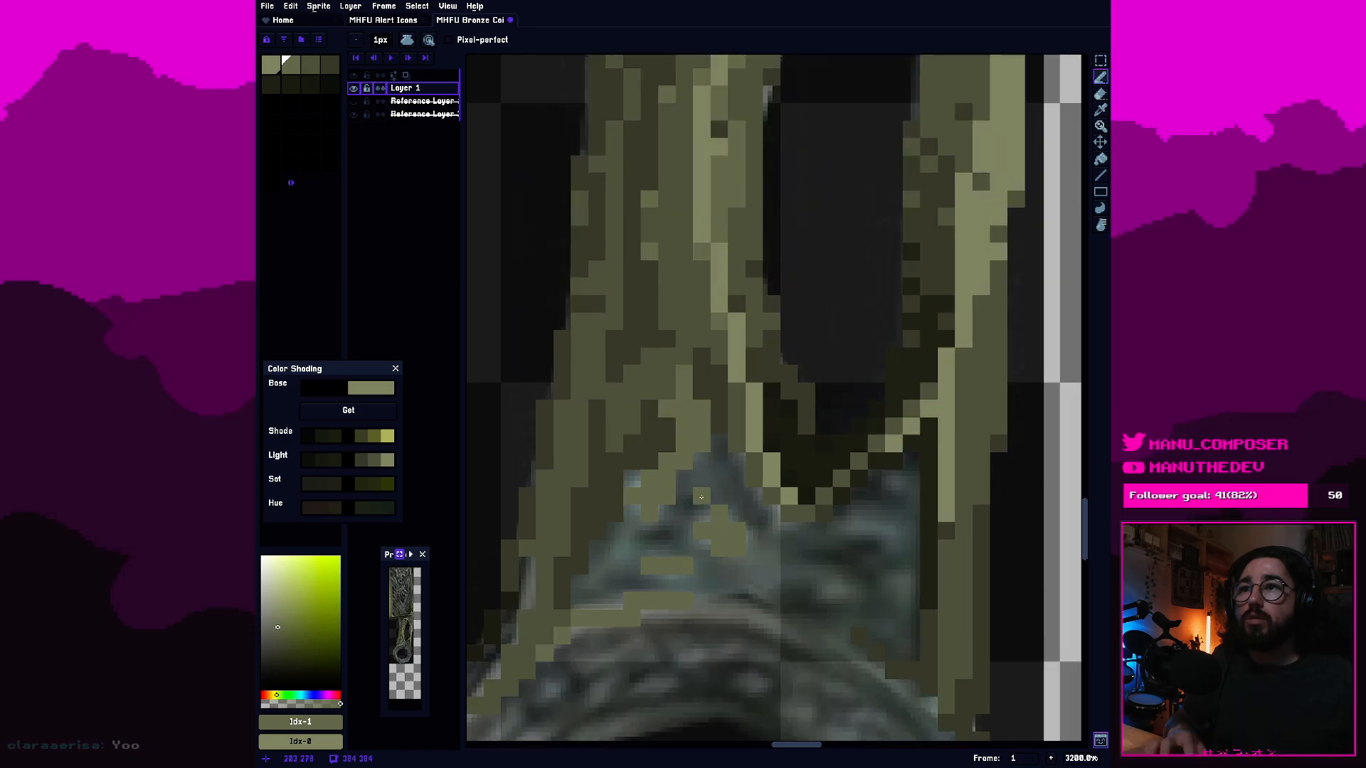
left_click(311, 66)
left_click_drag(631, 518, 602, 558)
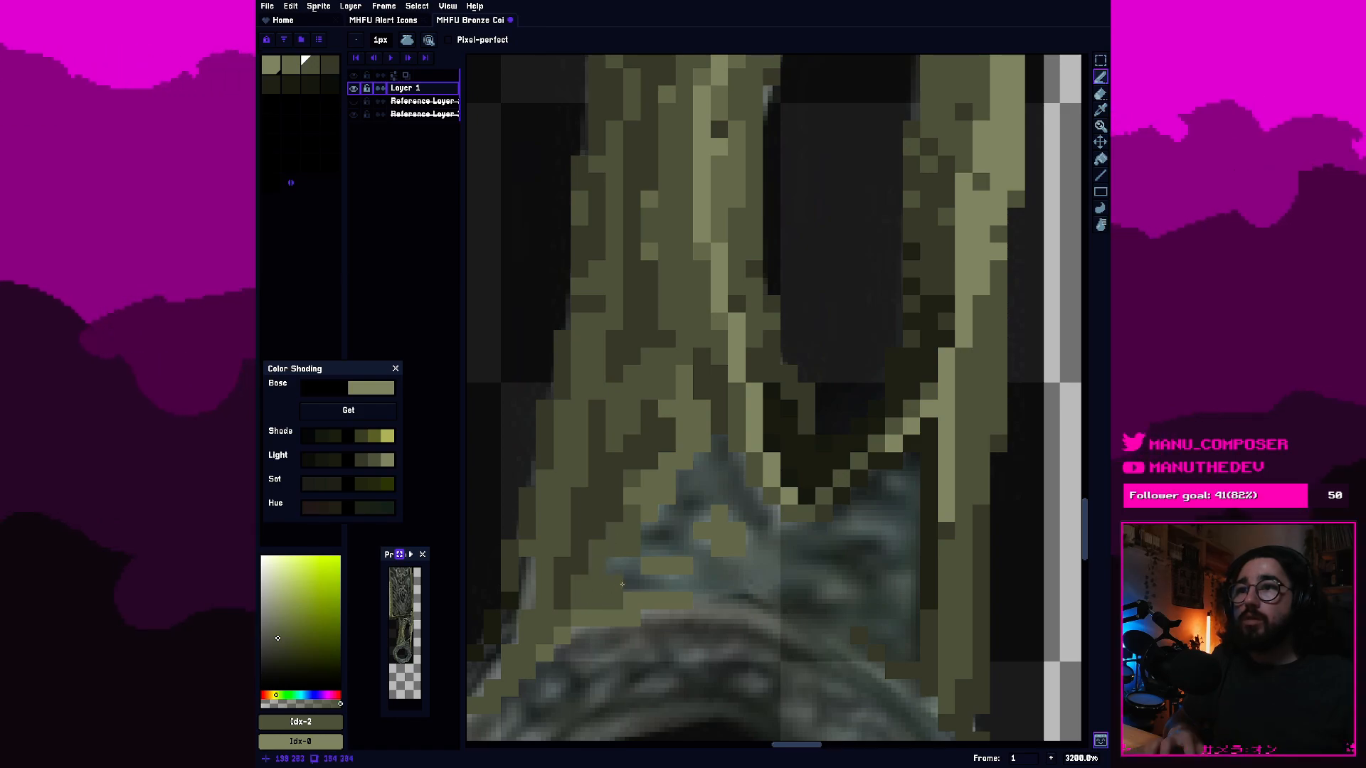
left_click(681, 583)
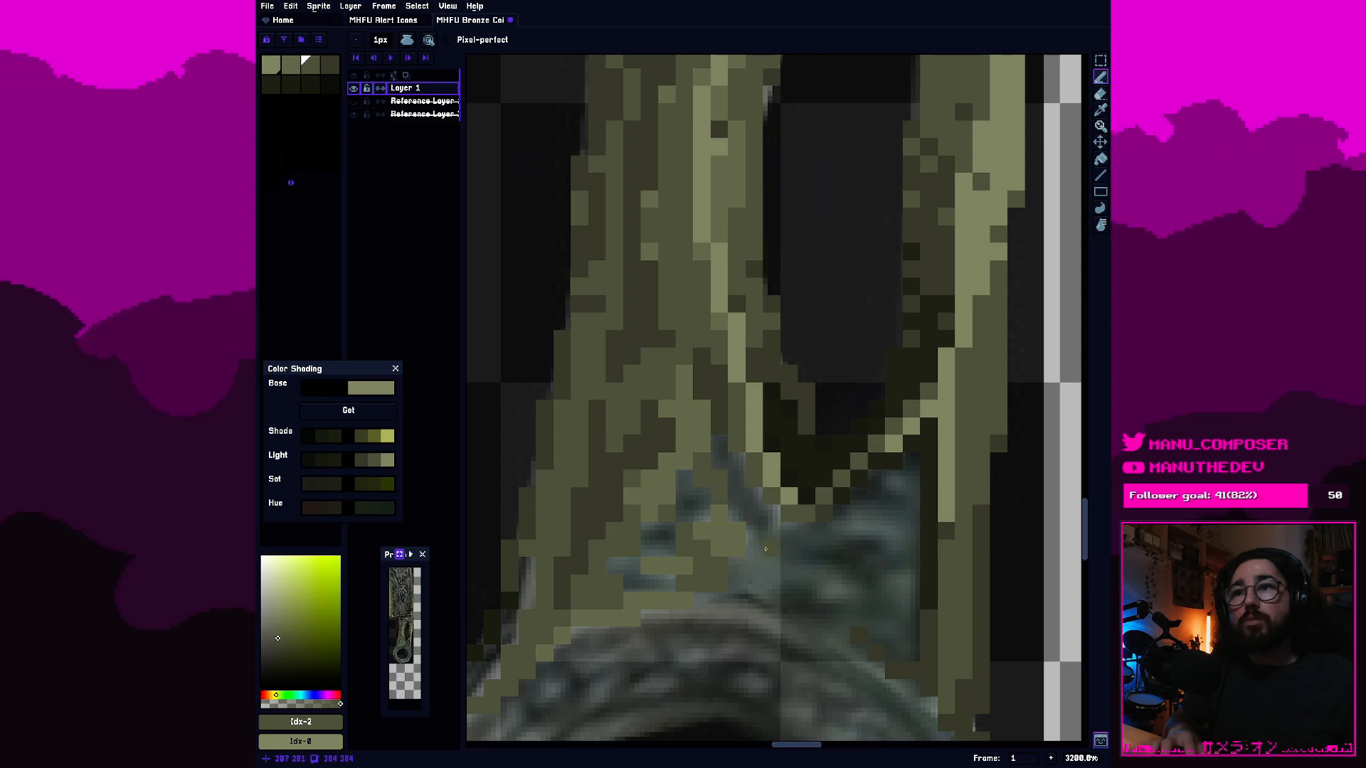
Fill the remaining gaps around the lighter patches between the ring and the slot's lower tip with fourth-swatch dark olive.
left_click_drag(754, 546, 714, 513)
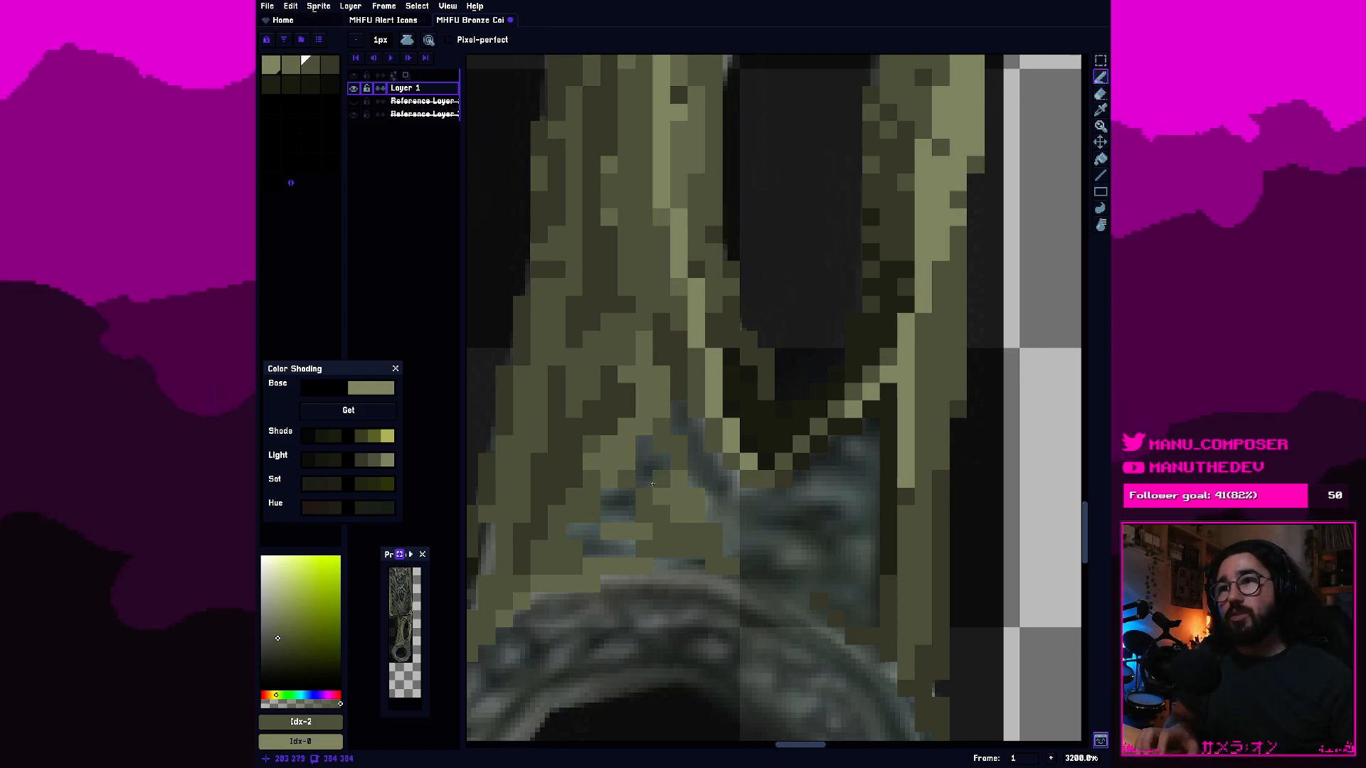
left_click_drag(632, 501, 725, 466)
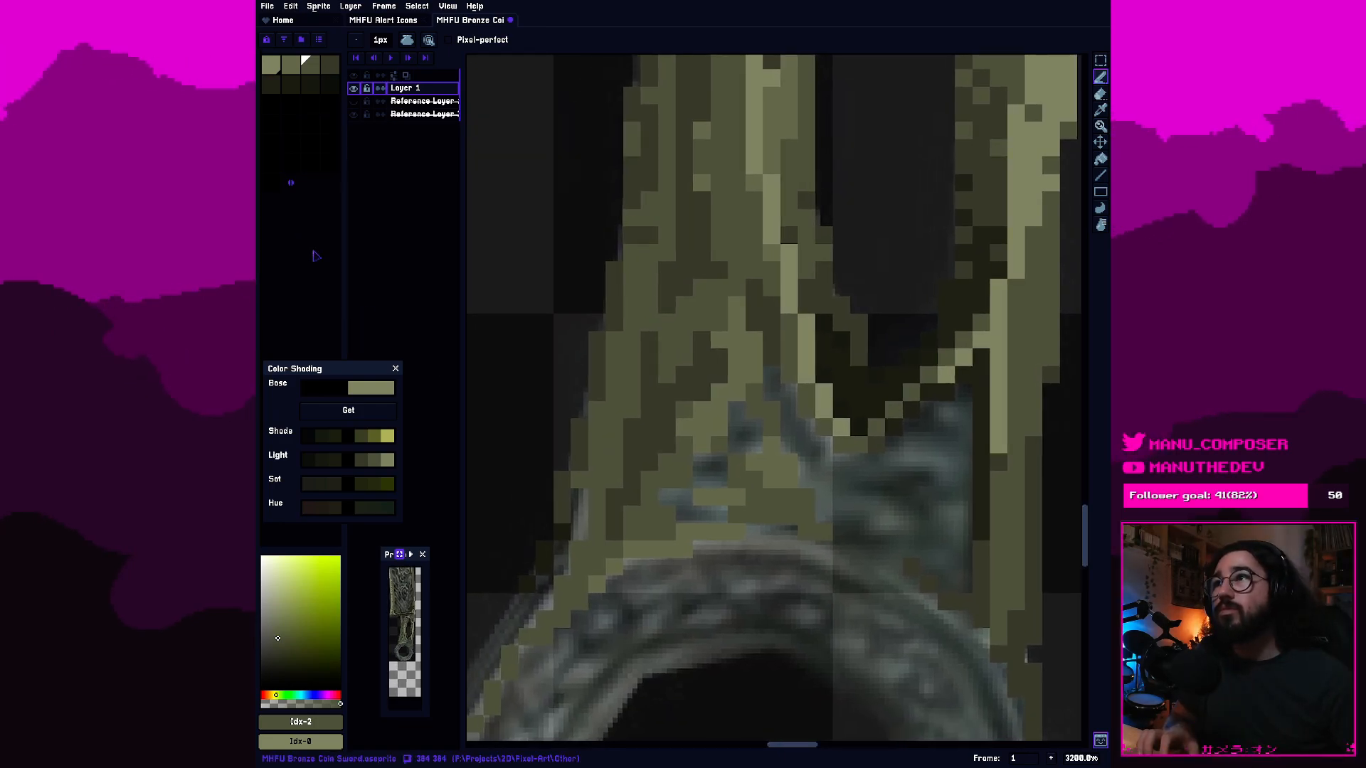
left_click(329, 65)
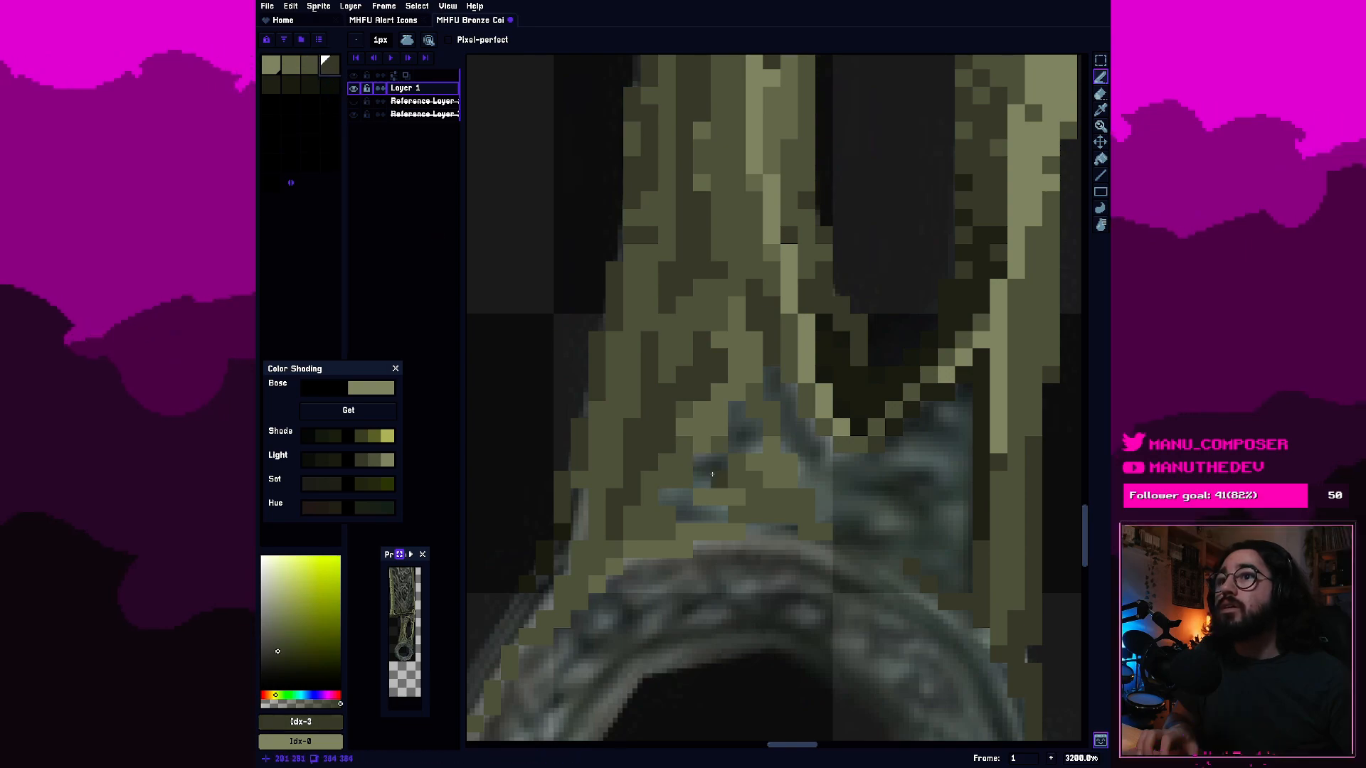
left_click_drag(708, 473, 722, 475)
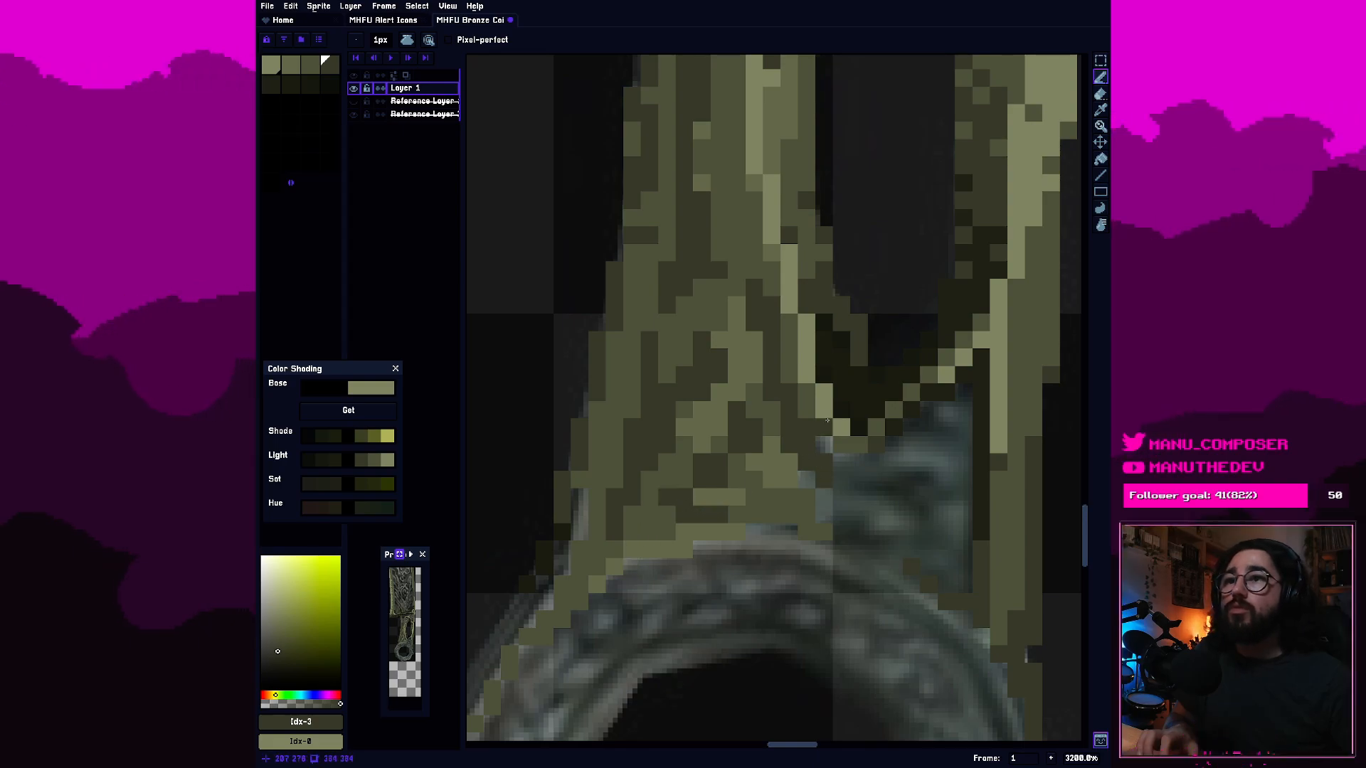
Paint a short row of fourth-swatch dark olive pixels just above the ring's top rim.
scroll(828, 421, "down", 7)
scroll(845, 426, "up", 1)
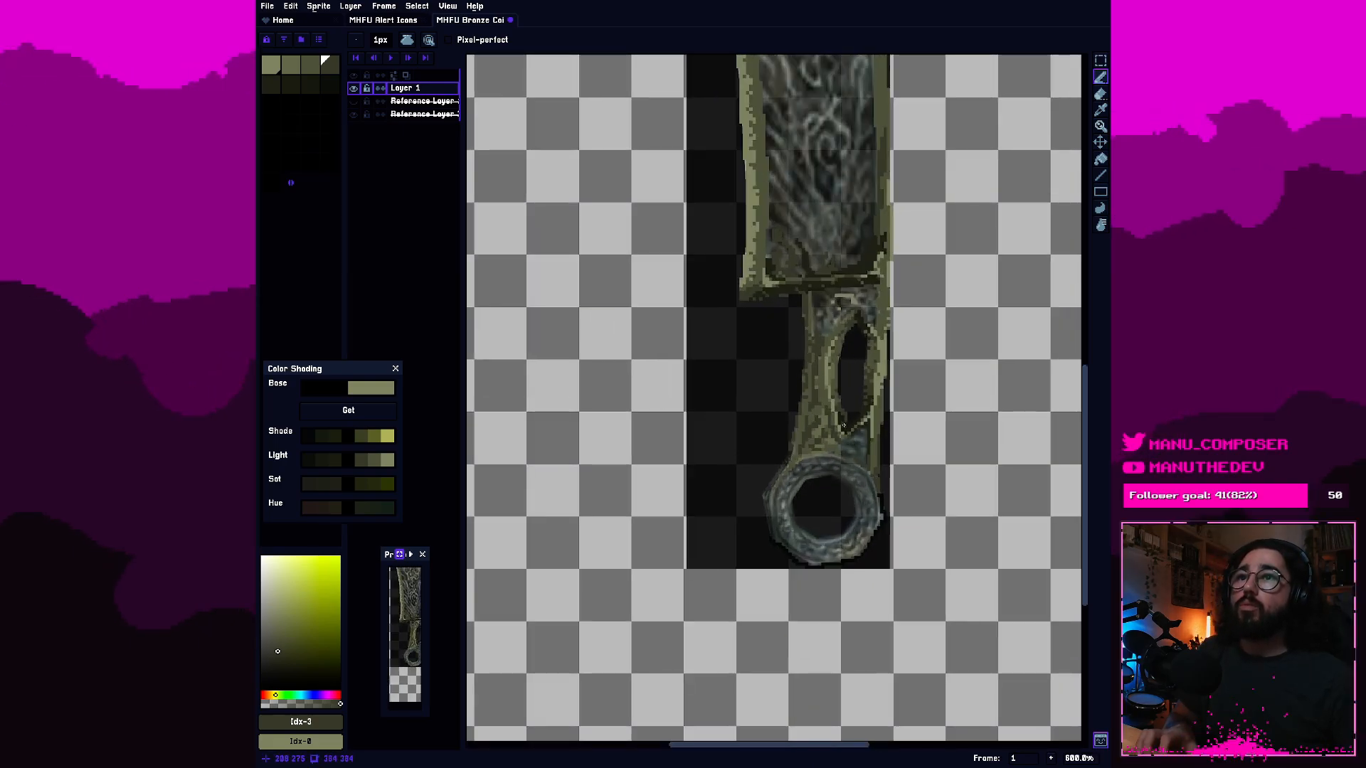
scroll(845, 426, "up", 1)
scroll(838, 435, "up", 2)
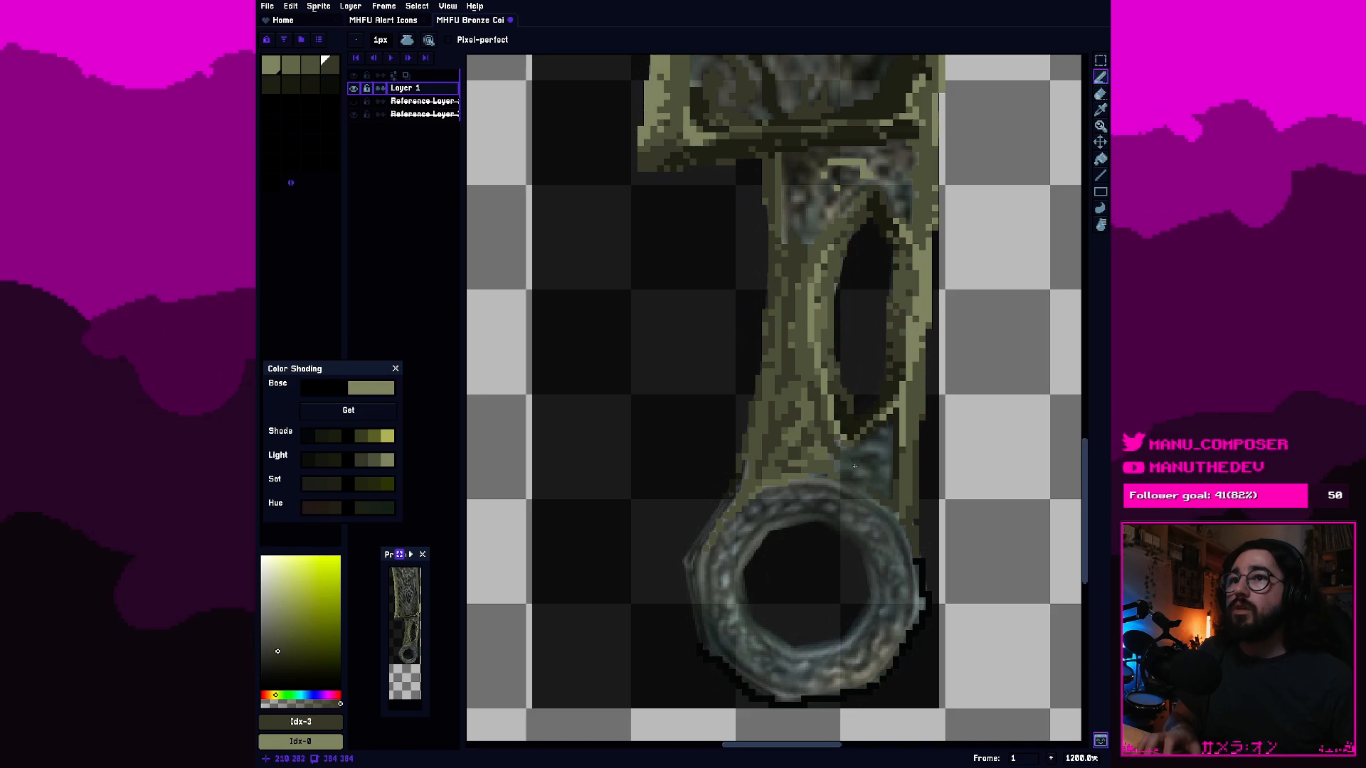
scroll(649, 454, "up", 4)
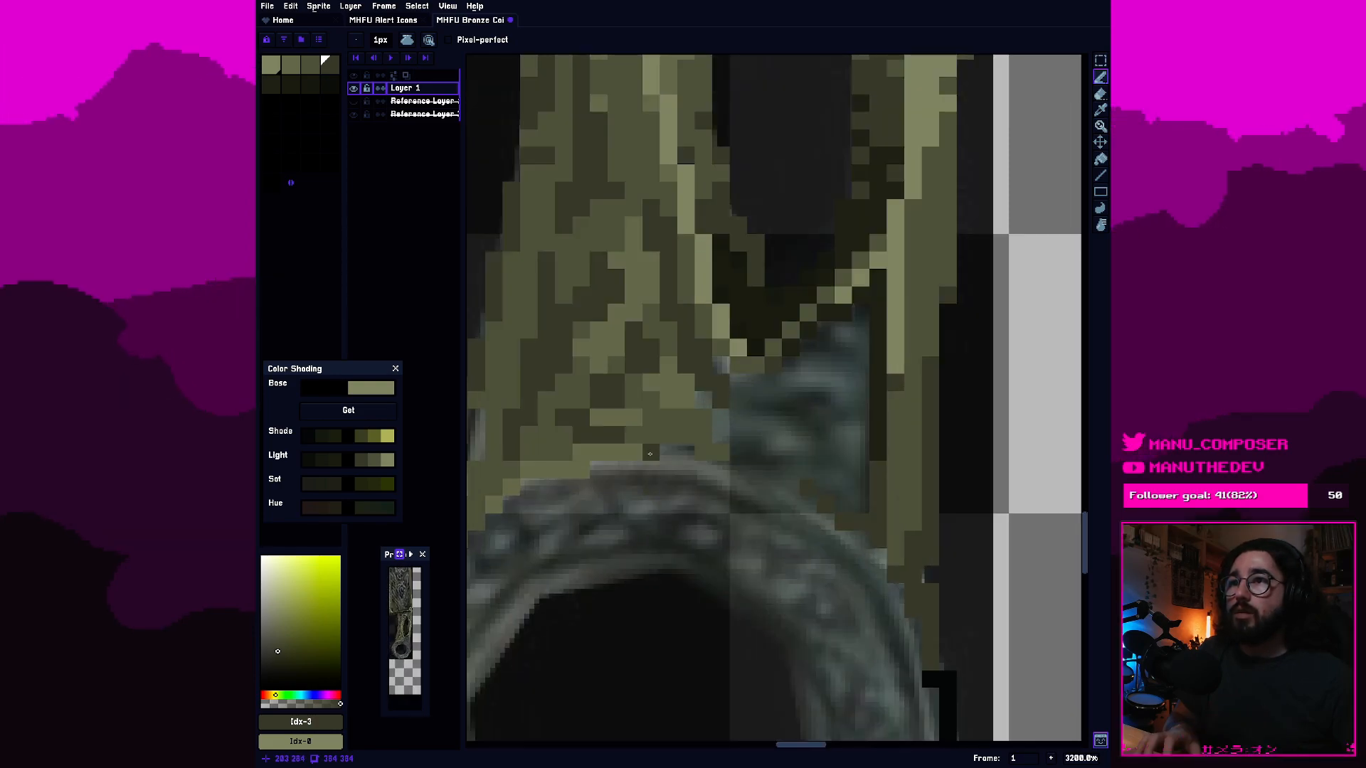
left_click_drag(649, 454, 681, 452)
Examine the handle's shading around the slot and ring against the whole sword at several zoom levels.
scroll(642, 350, "down", 3)
left_click_drag(643, 353, 690, 512)
scroll(646, 403, "up", 1)
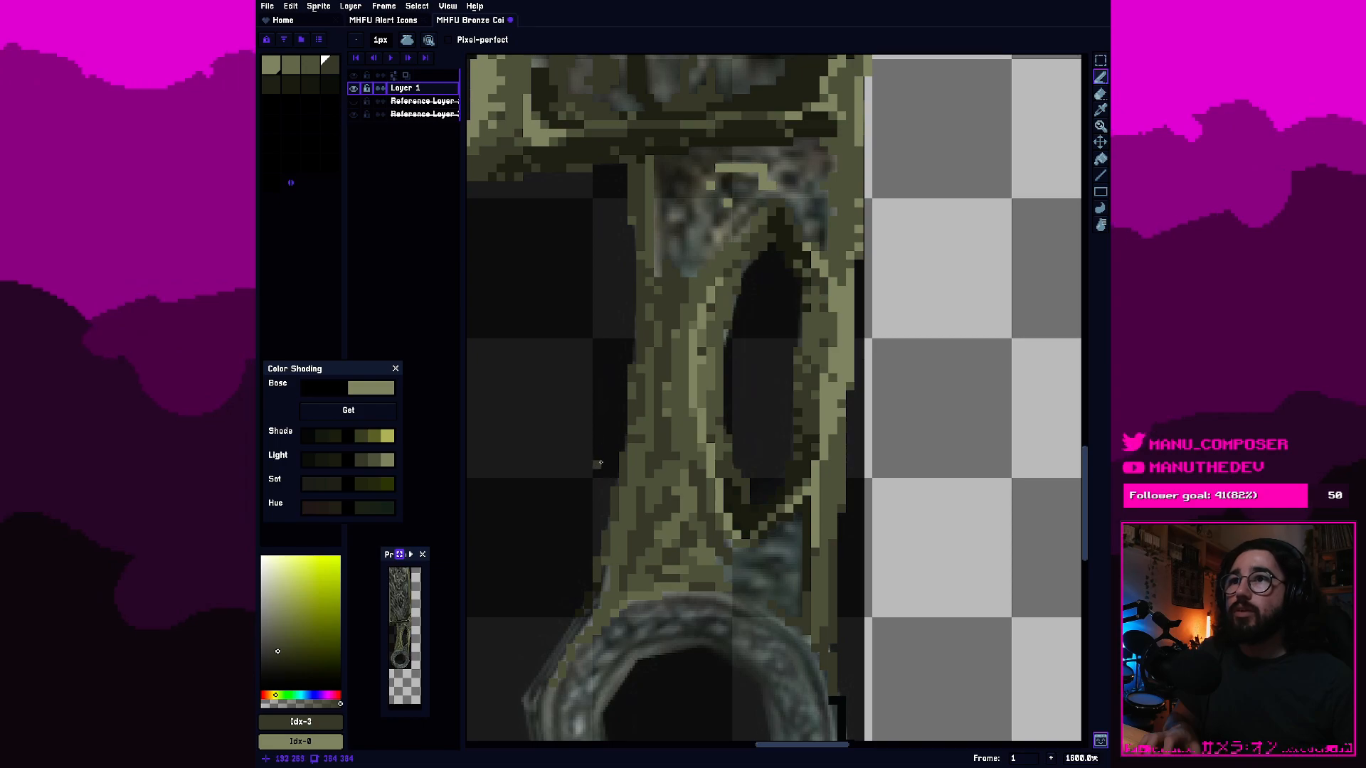
scroll(696, 454, "down", 4)
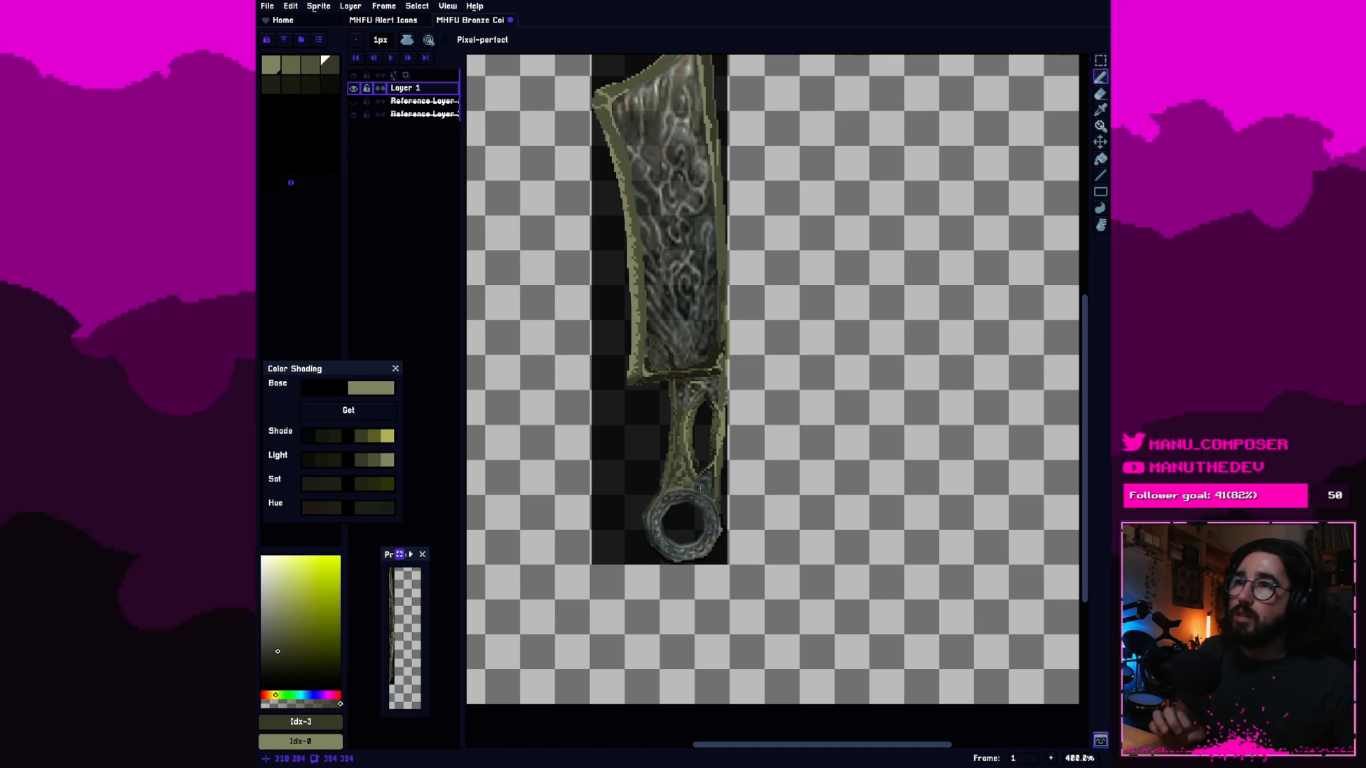
scroll(710, 460, "up", 8)
scroll(660, 409, "down", 8)
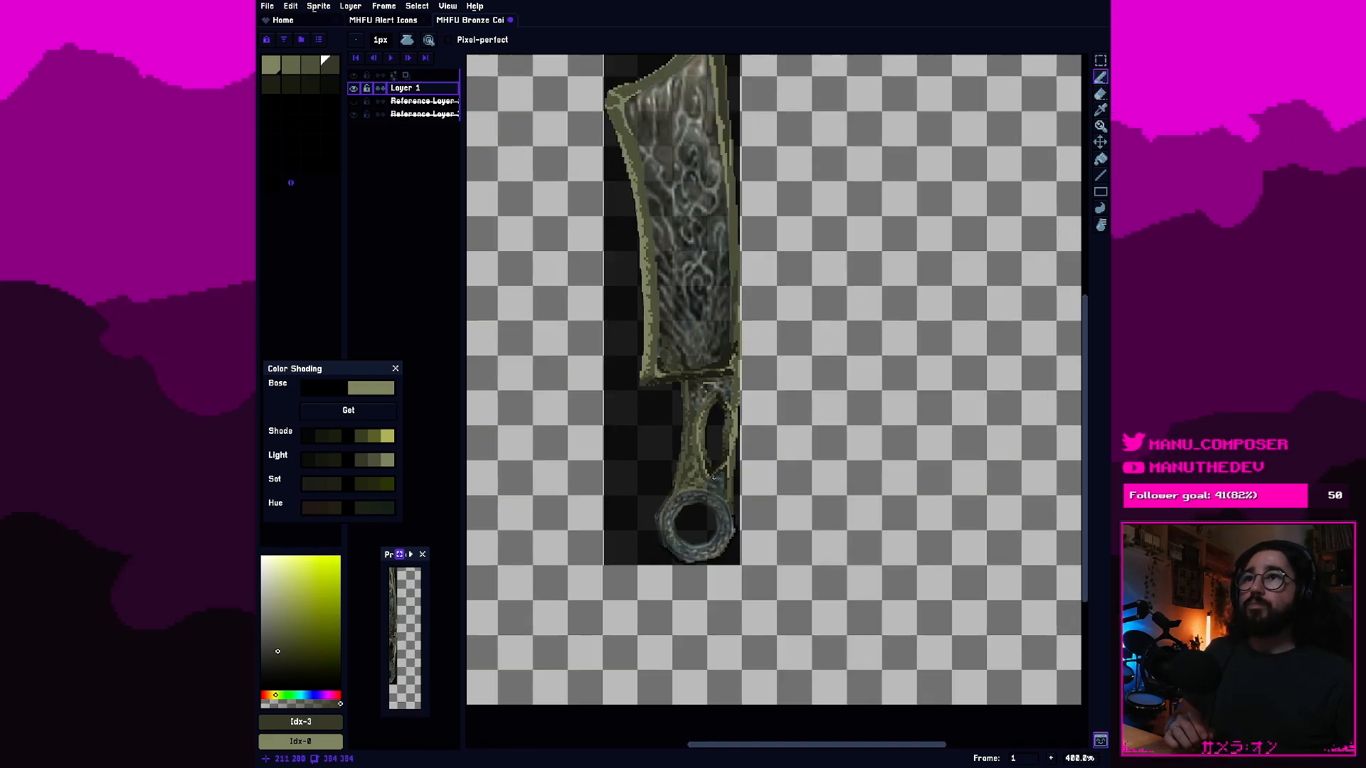
left_click_drag(725, 318, 750, 407)
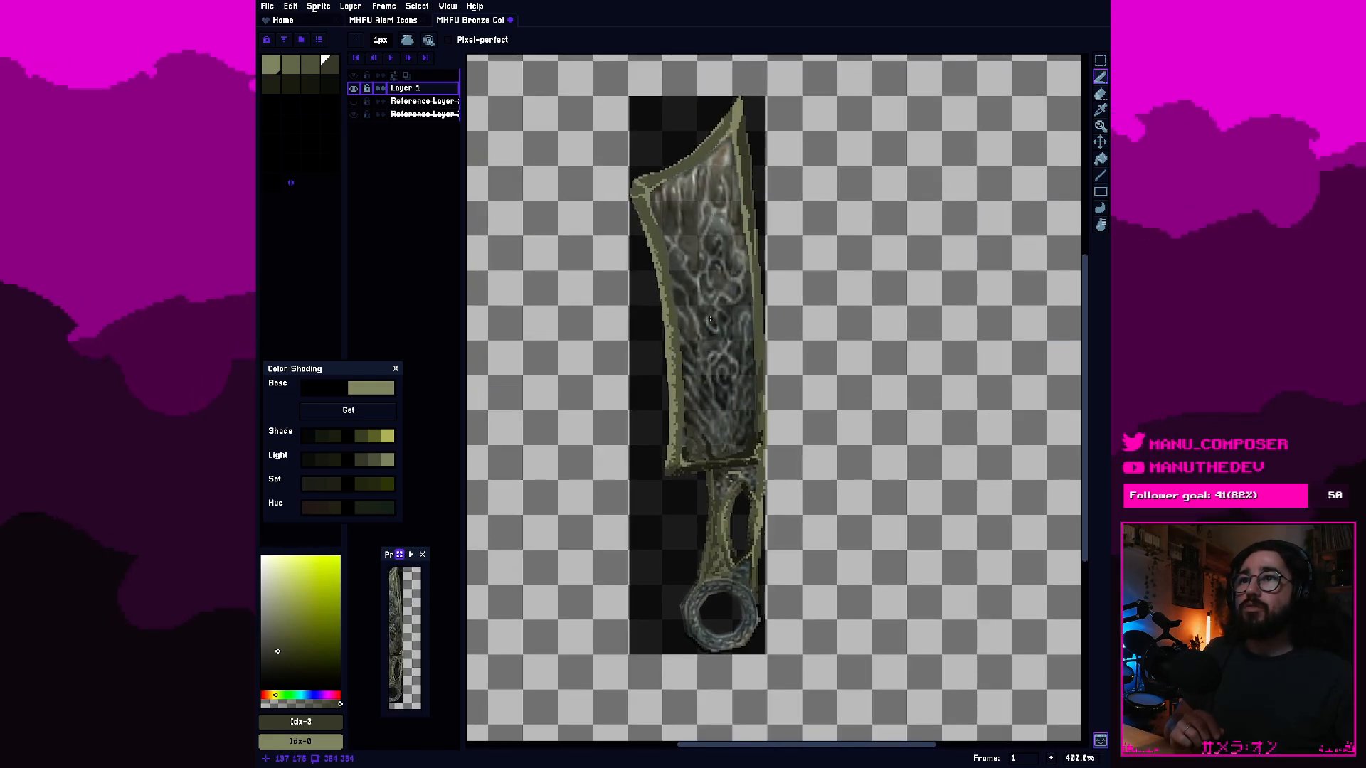
scroll(717, 354, "up", 2)
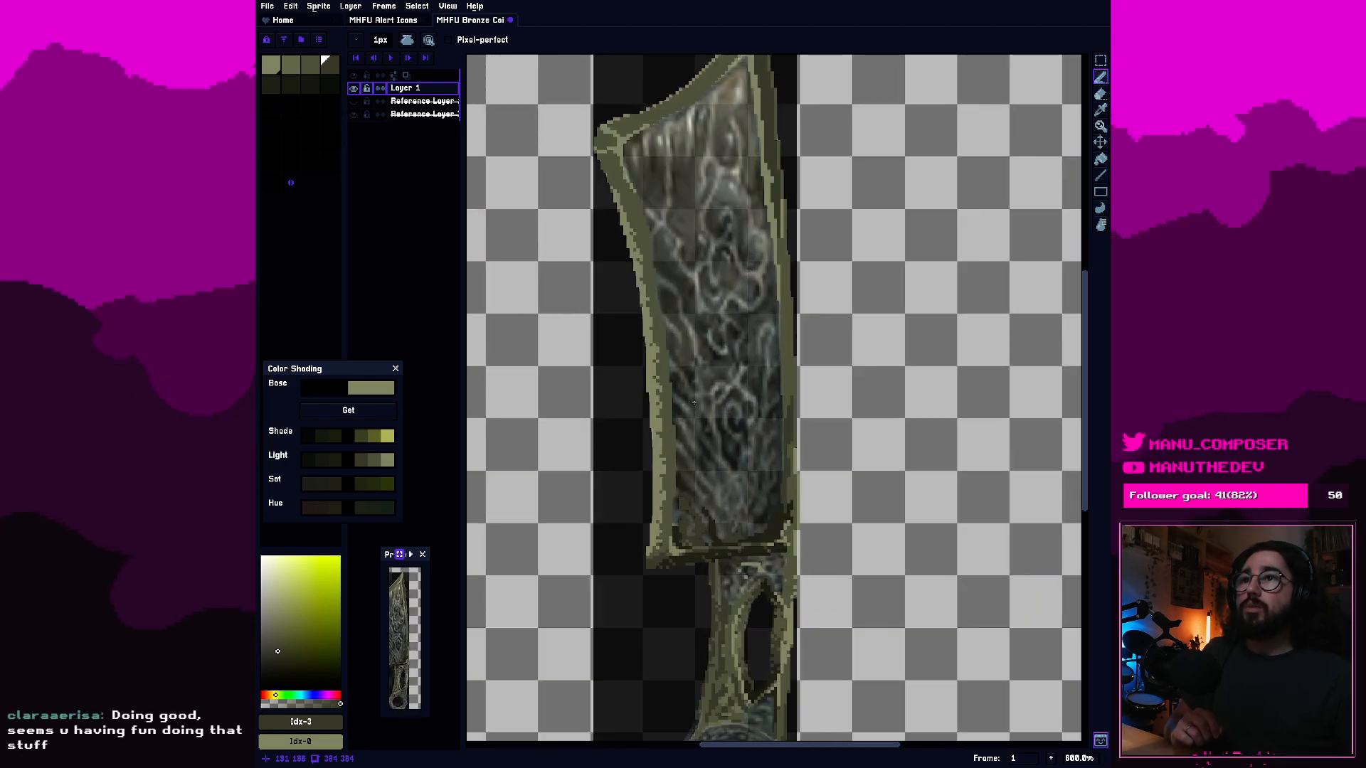
scroll(707, 541, "down", 3)
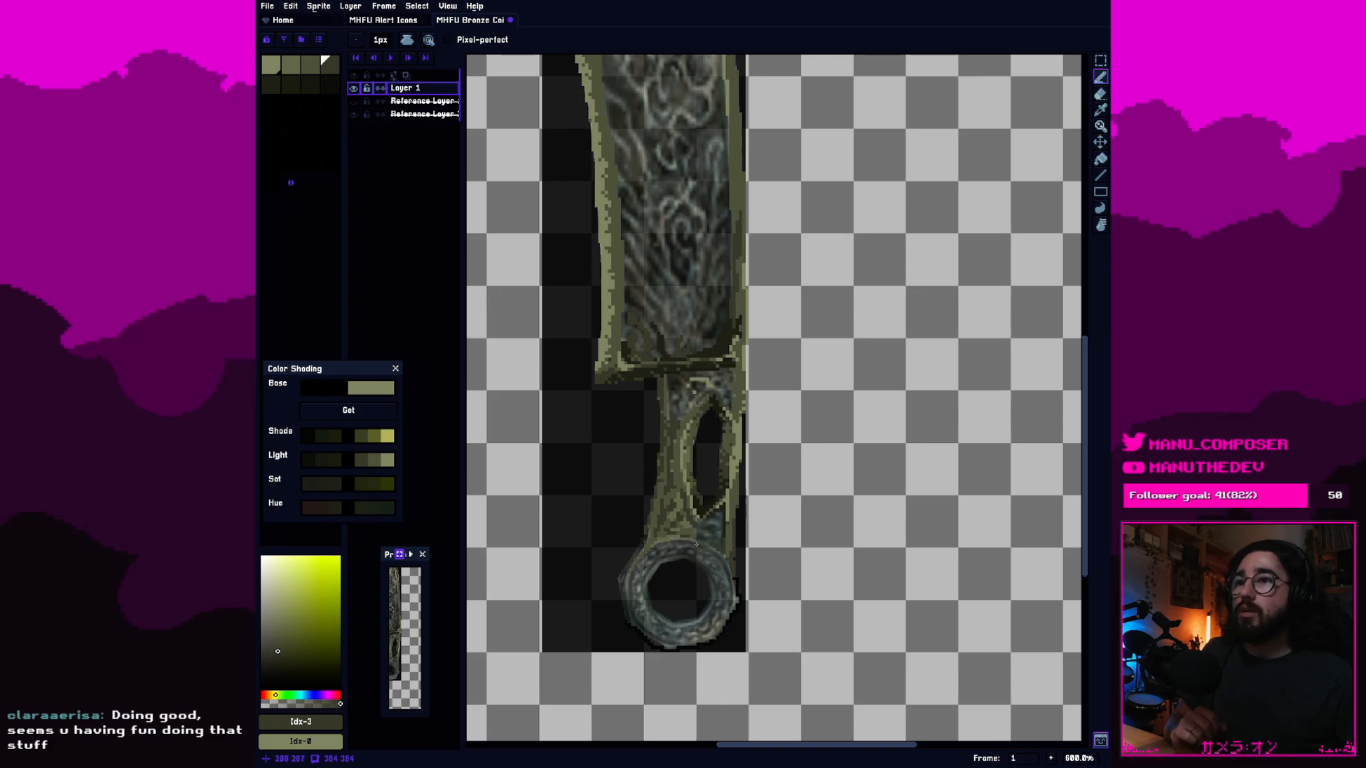
scroll(695, 497, "up", 3)
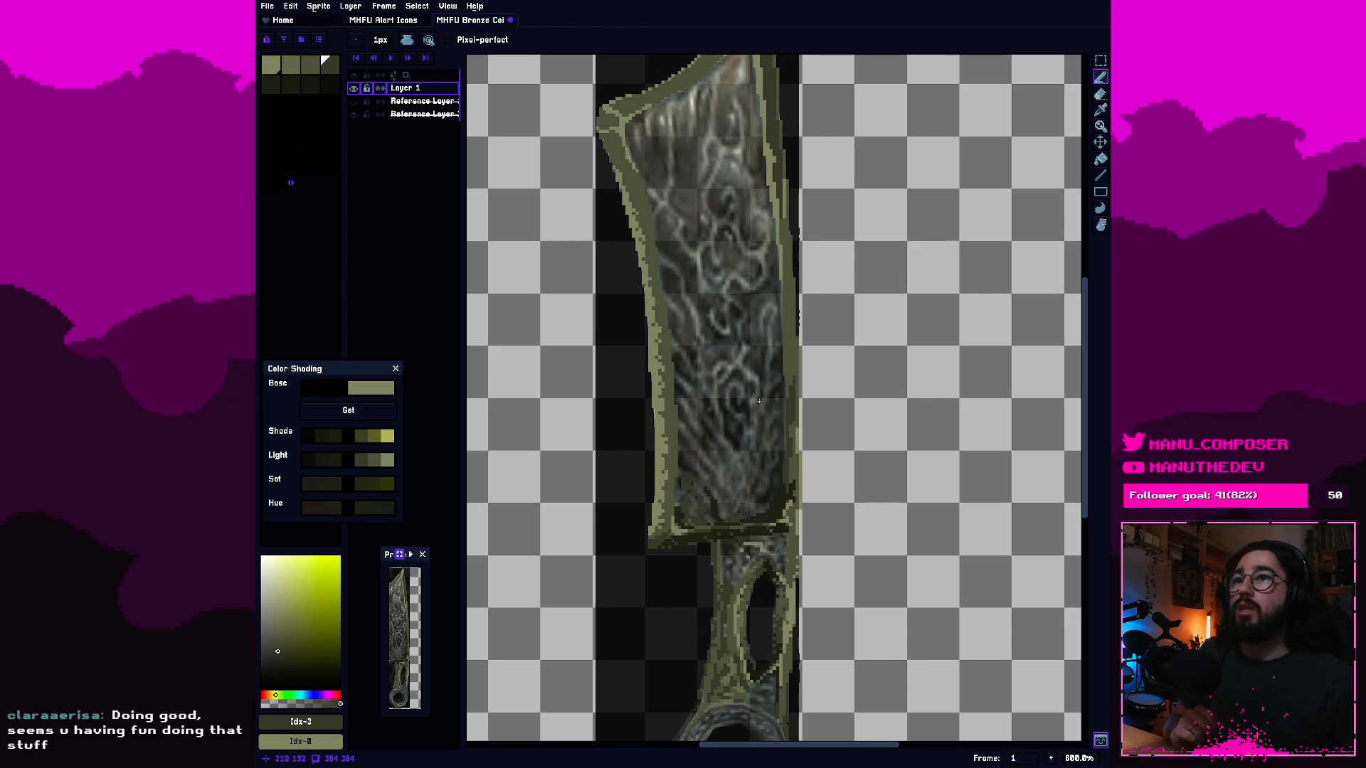
left_click_drag(721, 579, 694, 403)
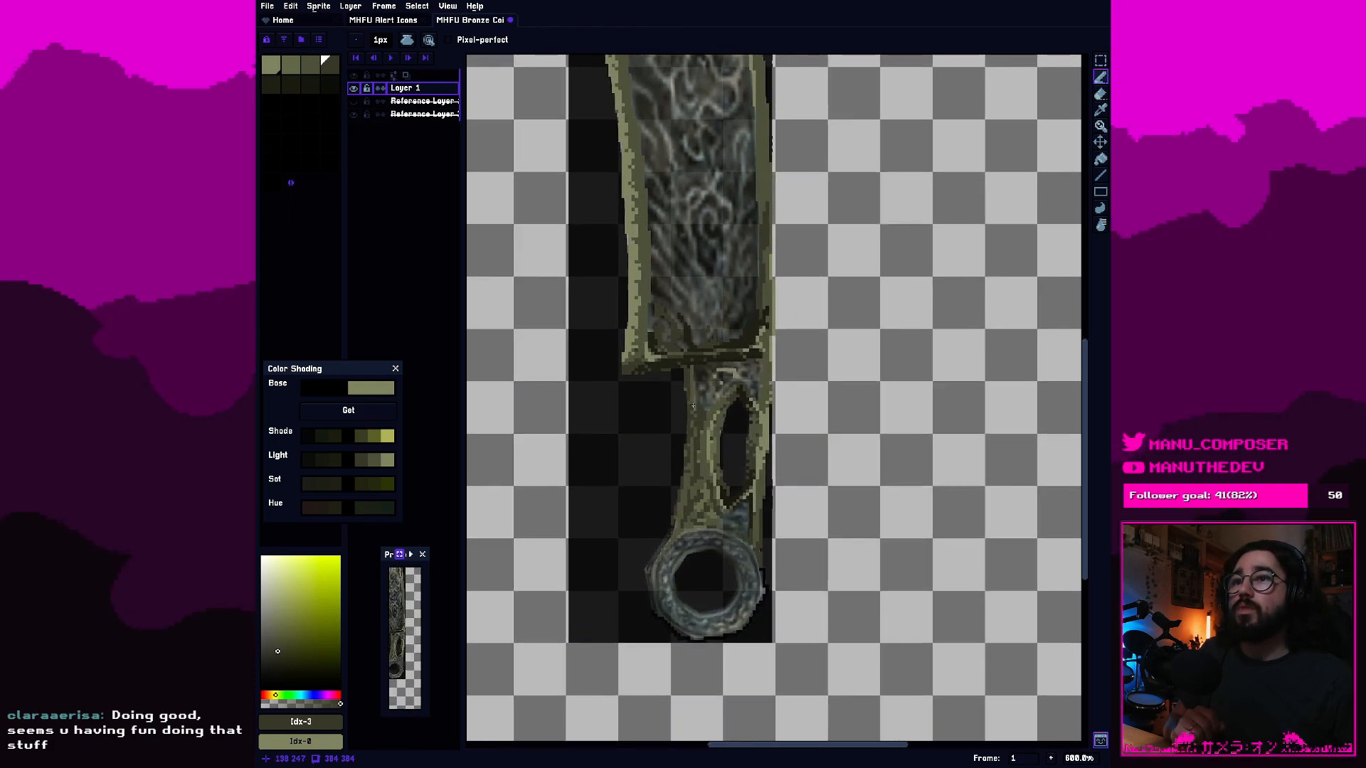
scroll(722, 487, "up", 1)
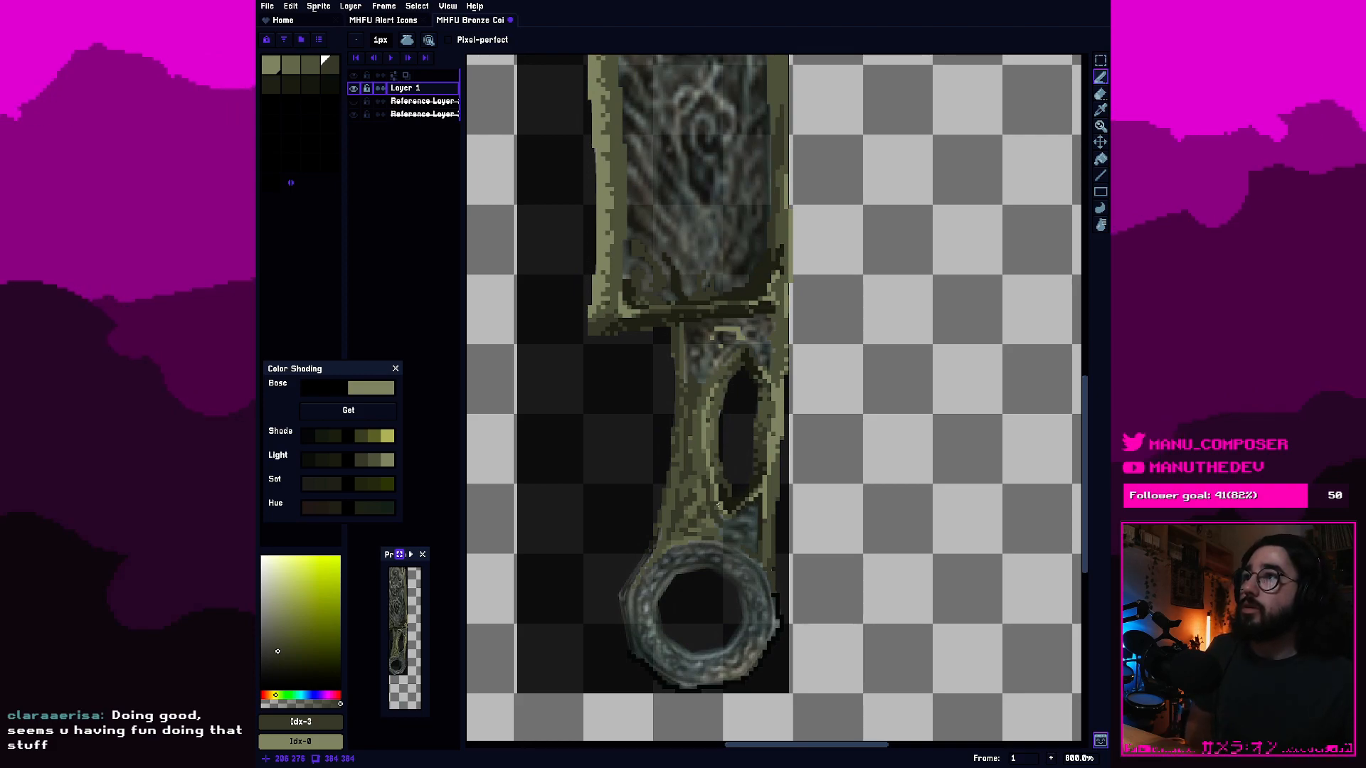
Paint fourth-swatch dark olive patches in the unpainted gap between the slot's lower tip, the ring and the handle's right edge.
scroll(718, 506, "up", 3)
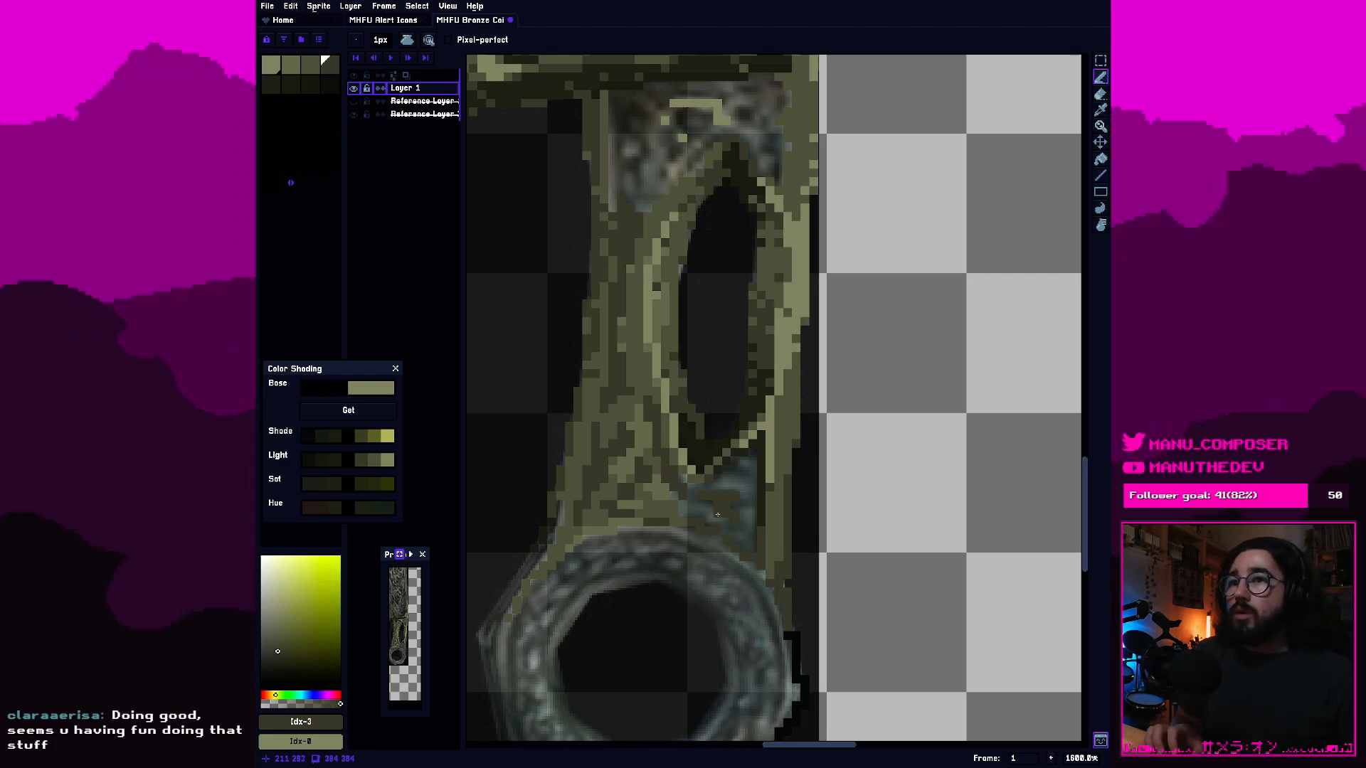
scroll(765, 529, "up", 3)
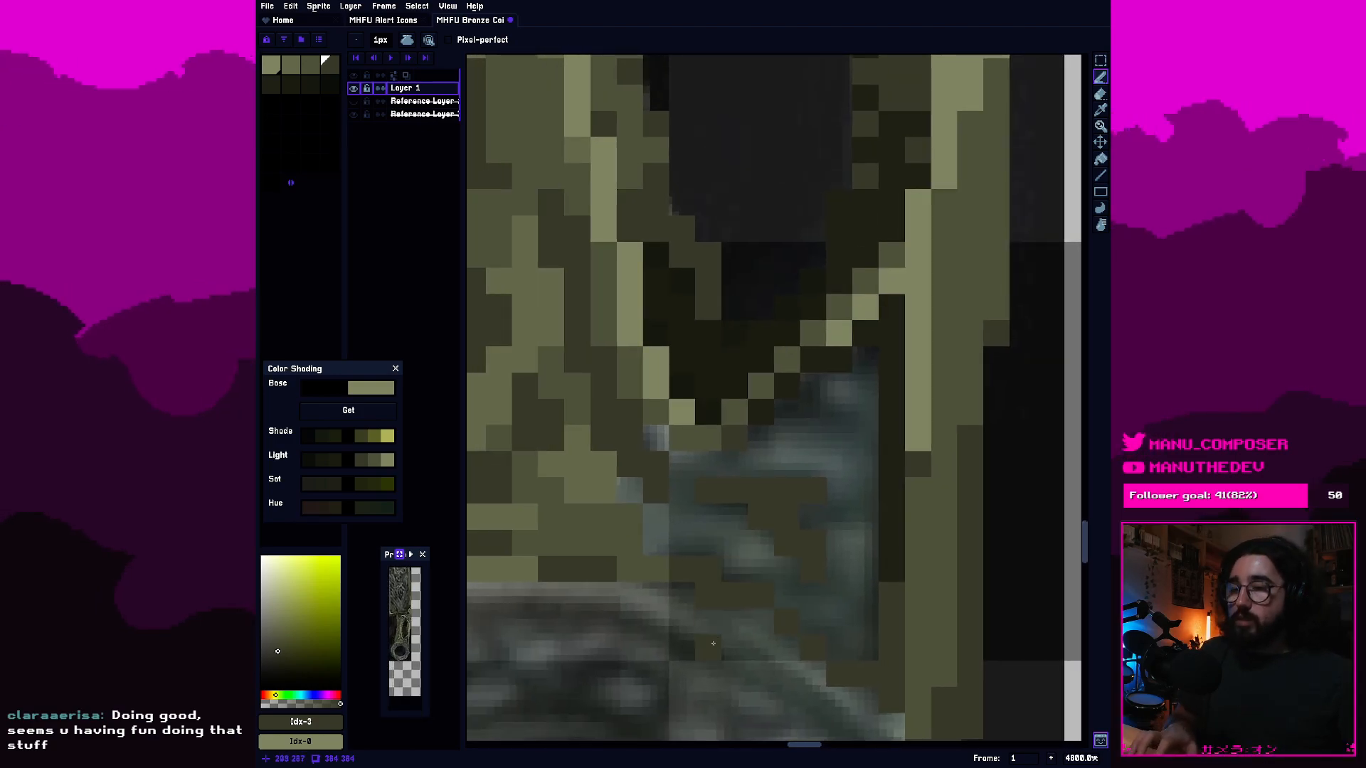
key("e")
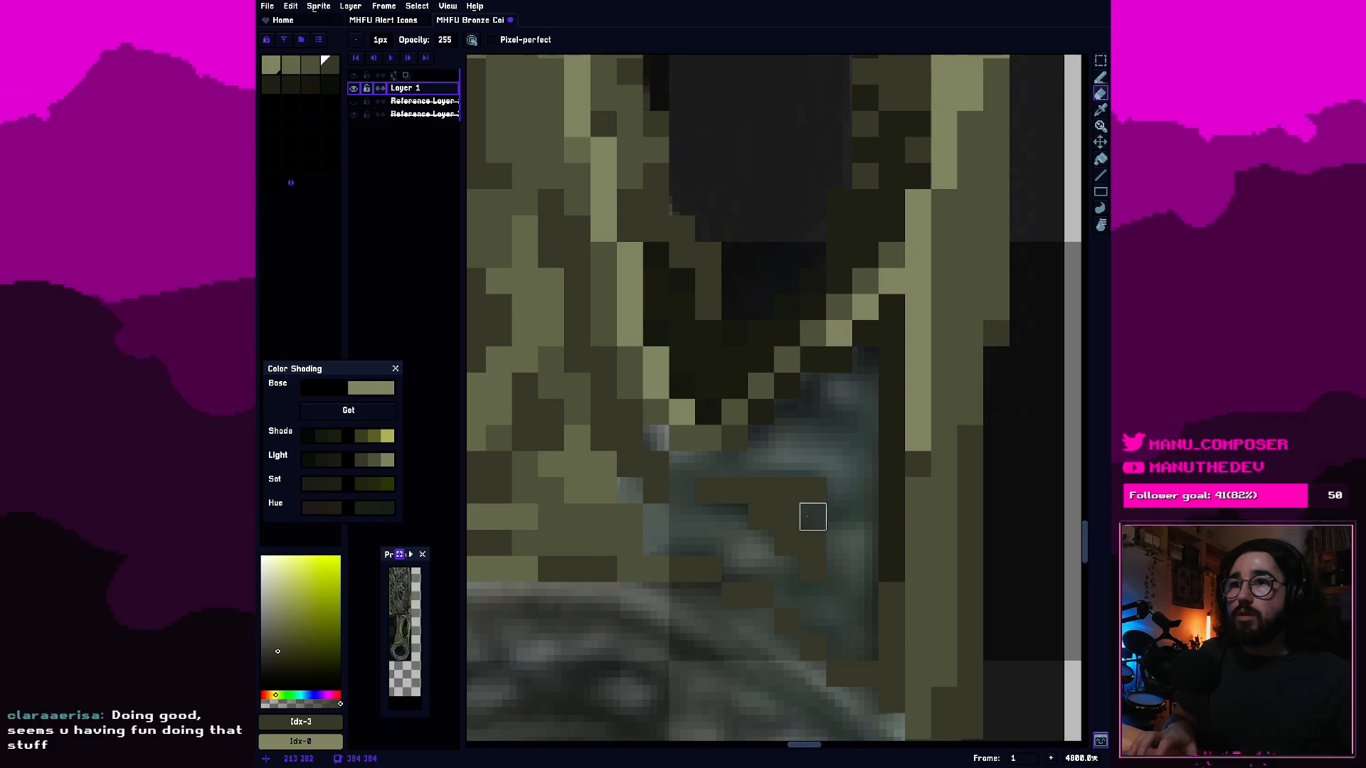
left_click_drag(683, 515, 756, 515)
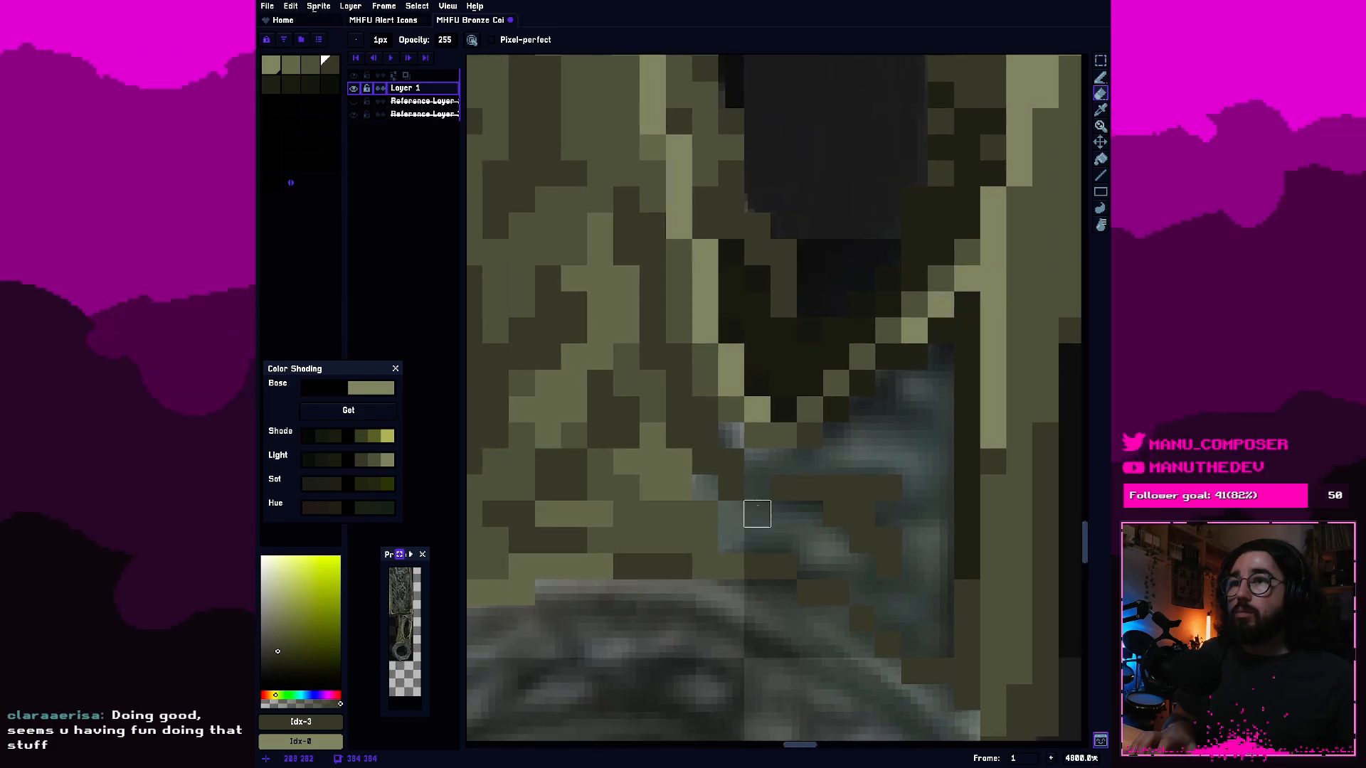
Fill the gap's left edge with a bit of third-swatch olive and line the ring's upper-right rim with second-swatch olive.
left_click(310, 73)
key("b")
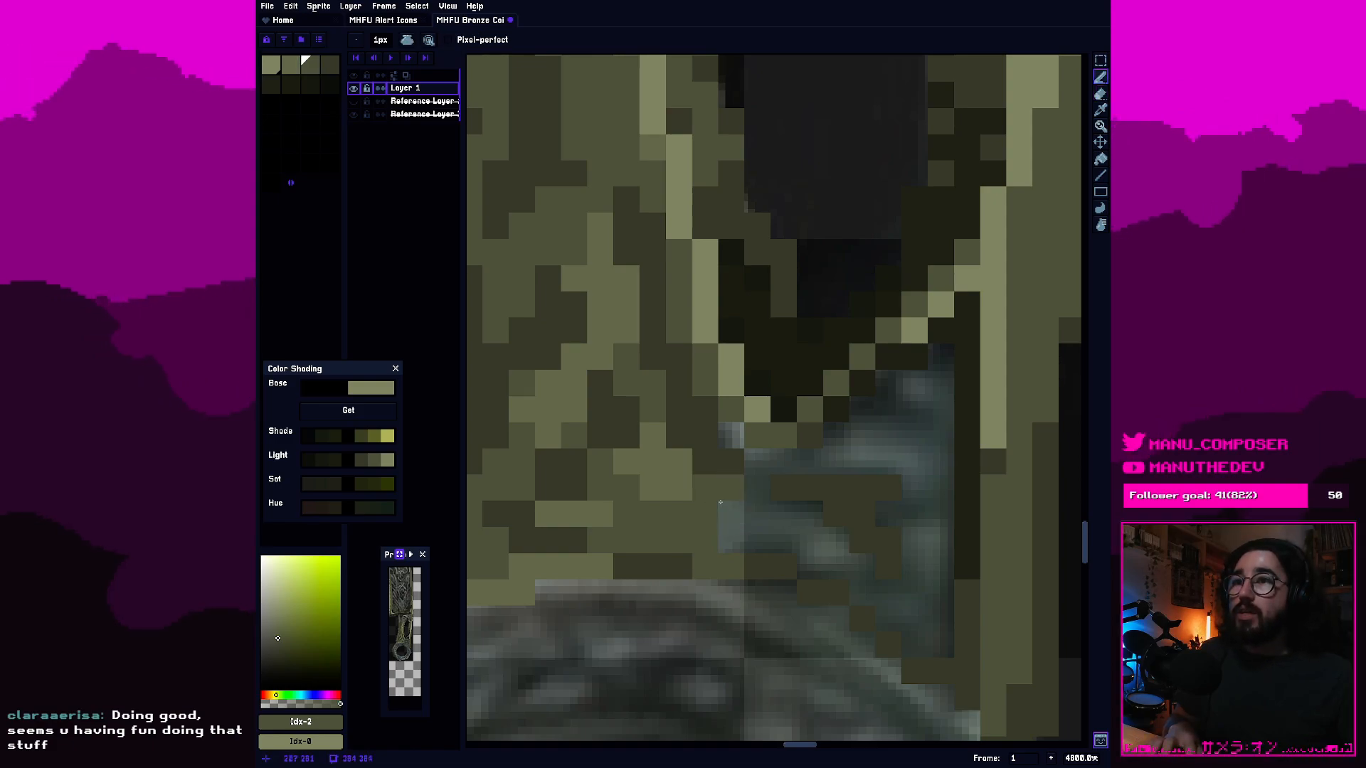
scroll(671, 466, "down", 2)
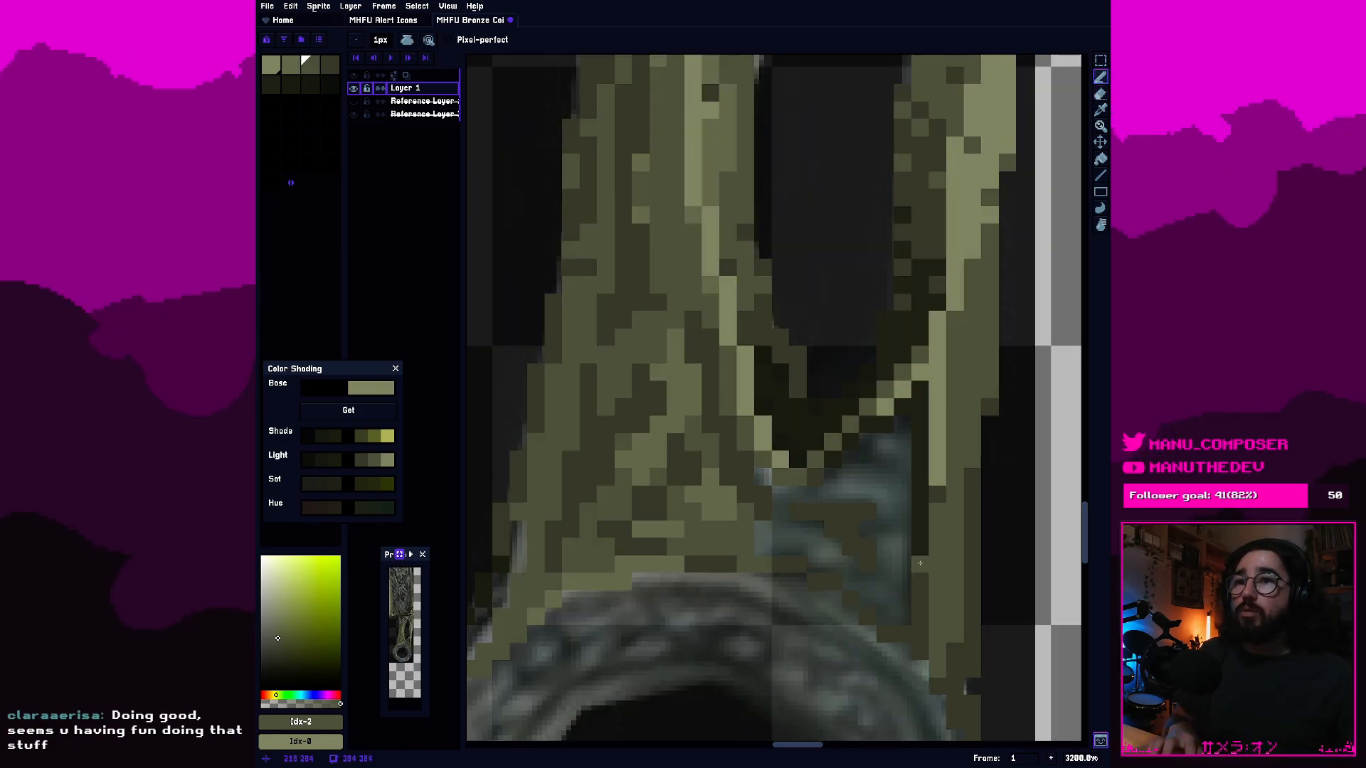
key("[")
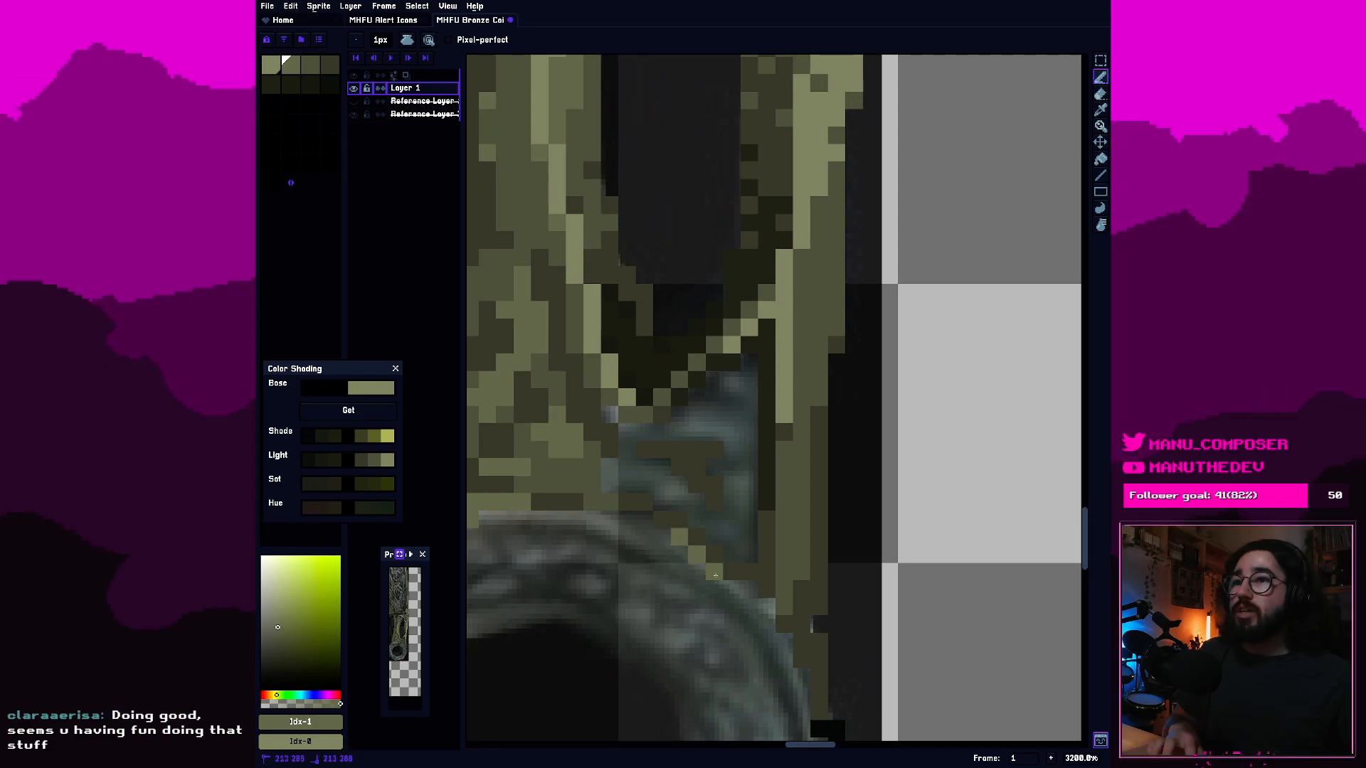
left_click(743, 592)
left_click(760, 610)
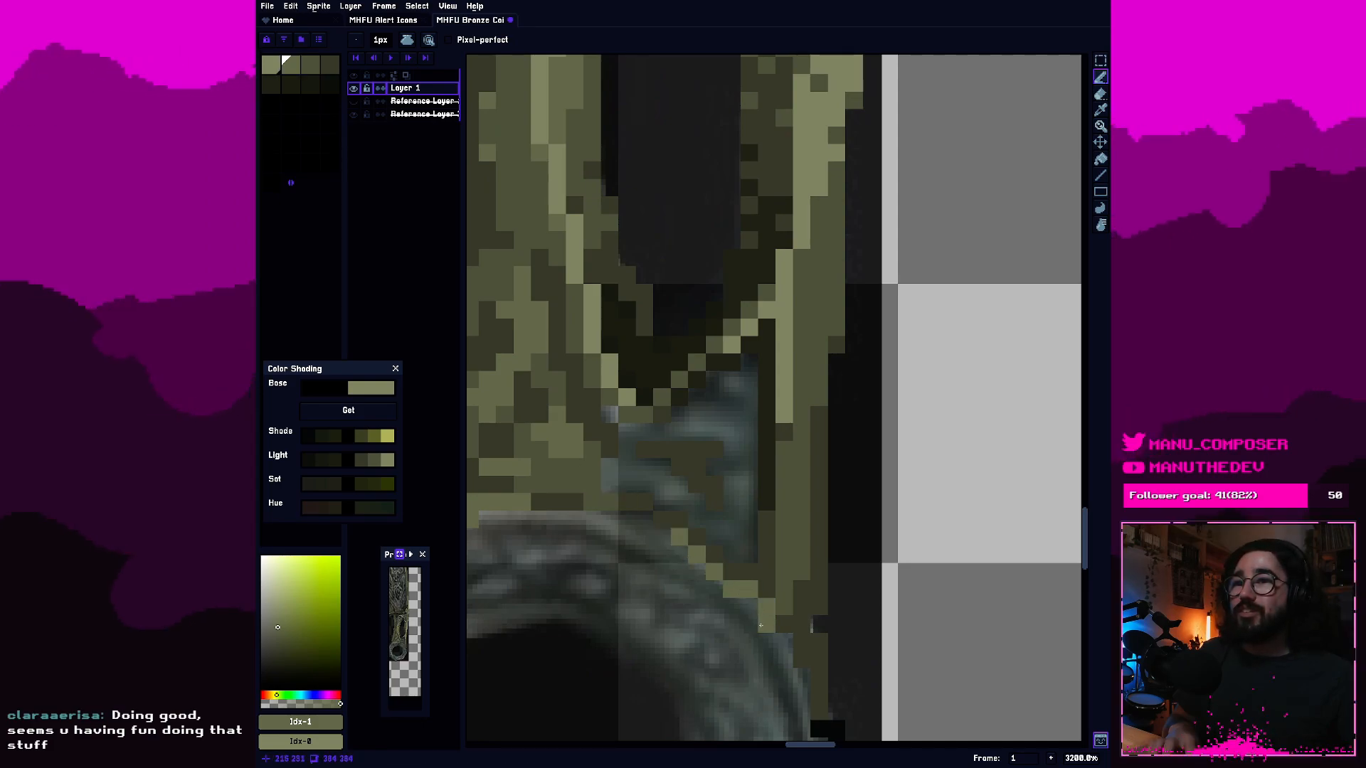
left_click(767, 635)
left_click_drag(750, 556, 801, 612)
Fill the area around the dark patches, from the gap's left edge up along the slot's lower tip, with third-swatch olive.
left_click(310, 66)
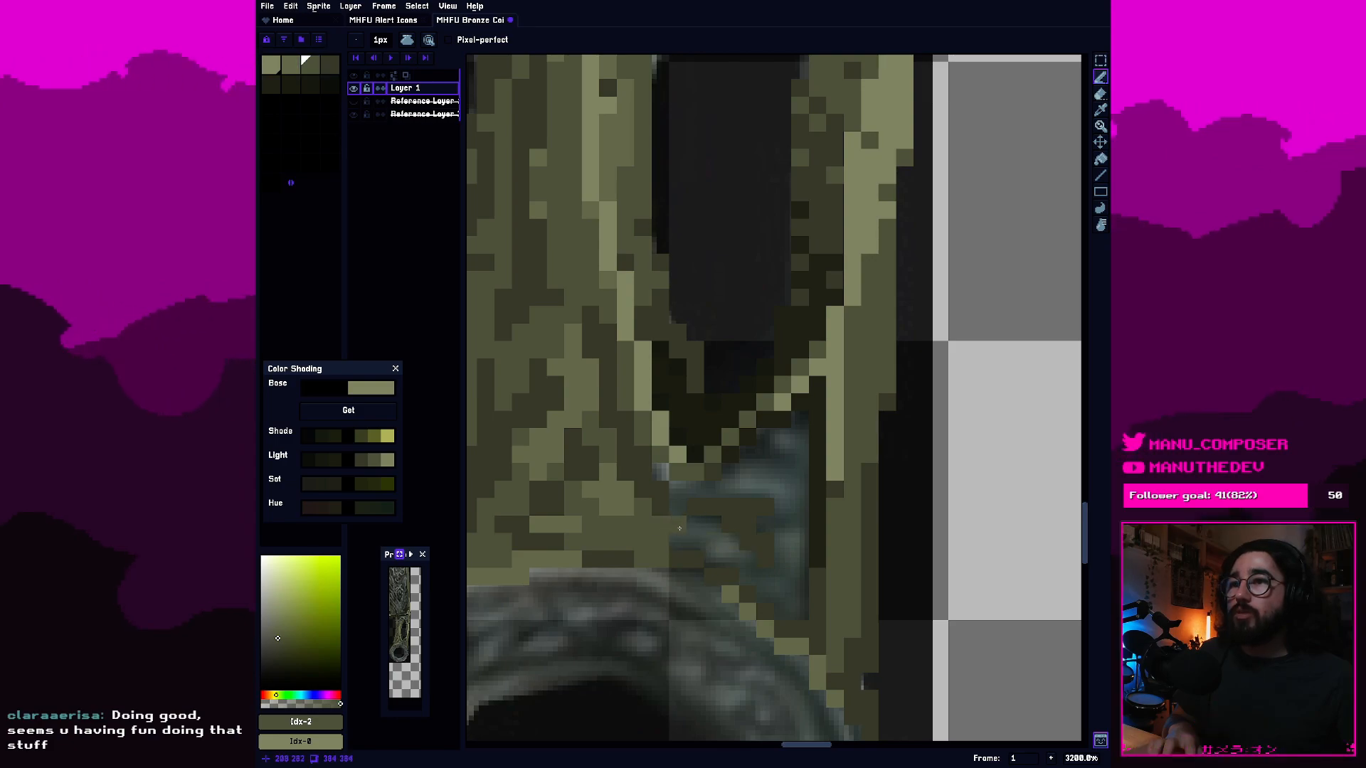
mouse_move(691, 534)
left_mouse_down()
mouse_move(726, 556)
mouse_move(677, 517)
mouse_move(659, 478)
mouse_move(713, 491)
mouse_move(764, 456)
left_mouse_up()
left_click(713, 559)
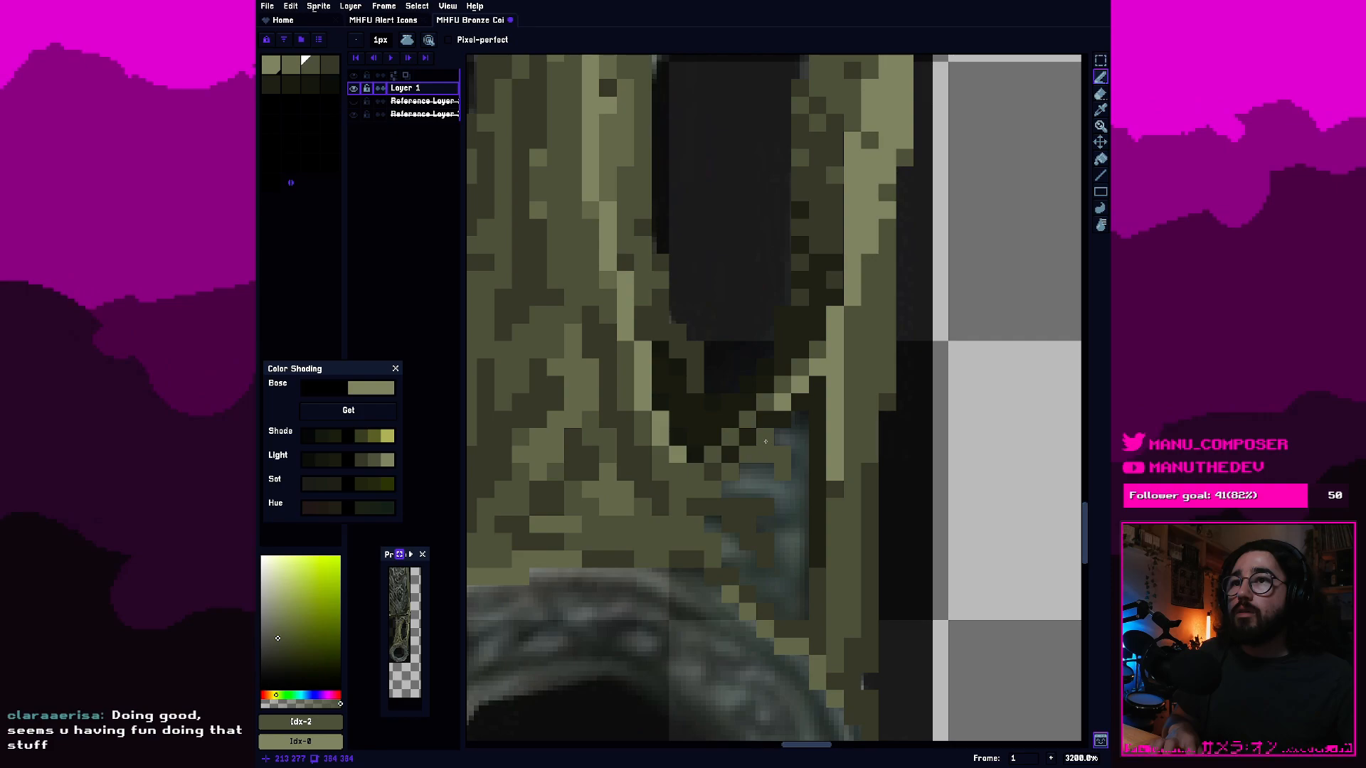
scroll(766, 442, "down", 1)
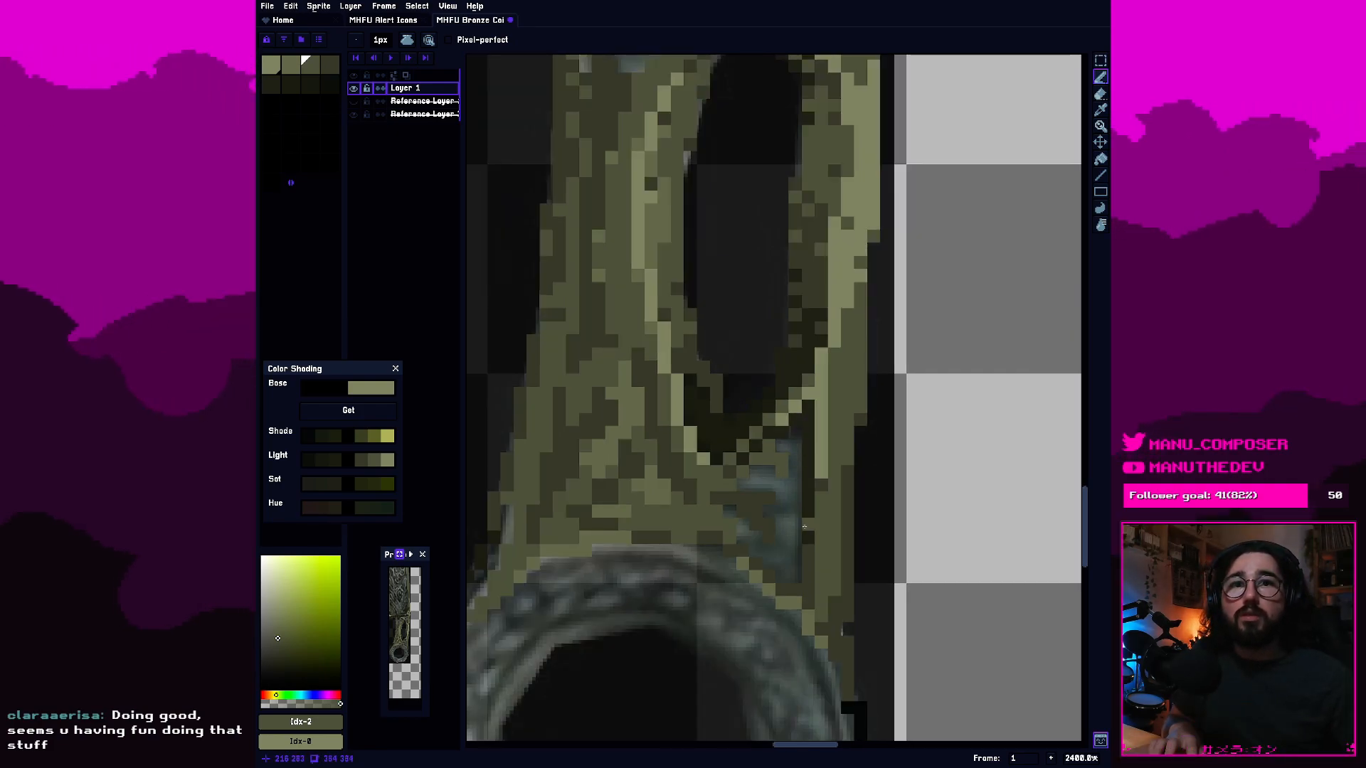
Fill the reference-colored spots in the middle and right of the gap below the slot with second-swatch olive.
scroll(798, 545, "up", 1)
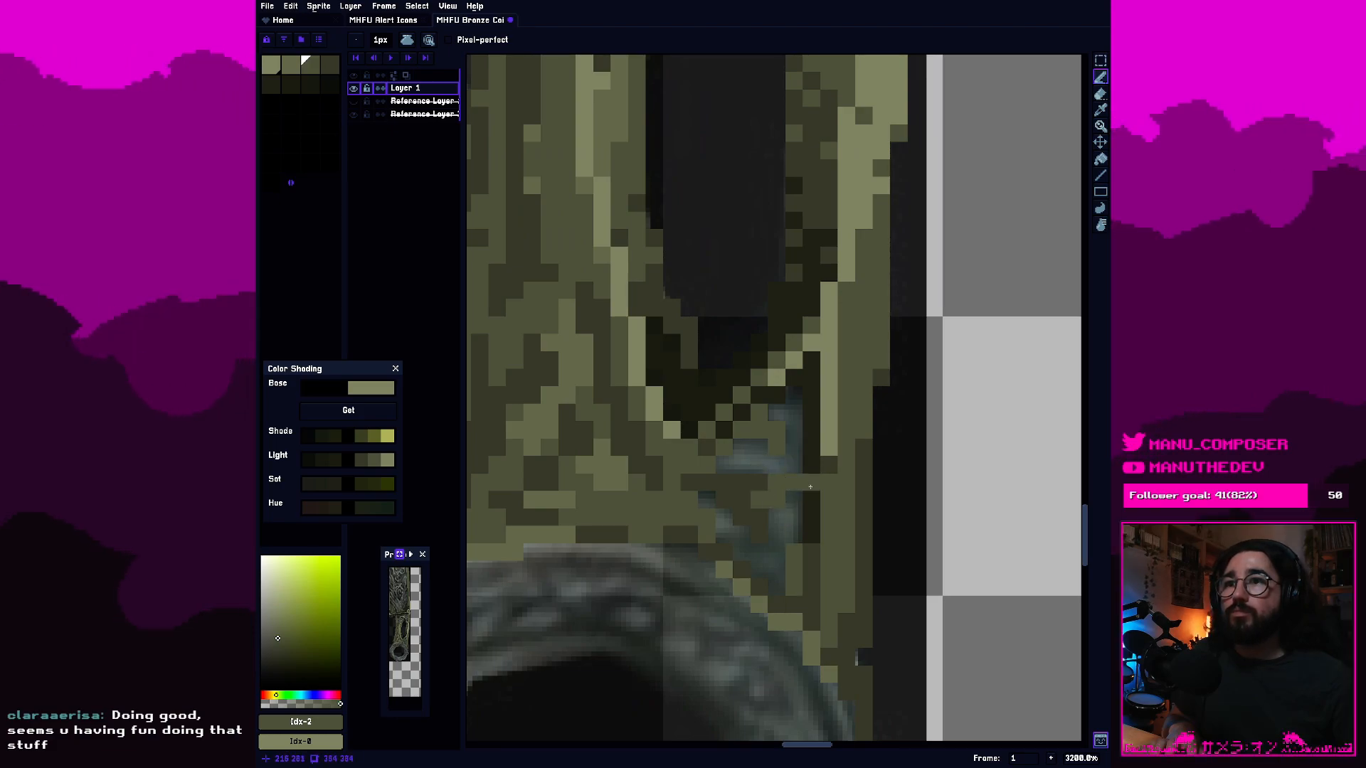
left_click(299, 69)
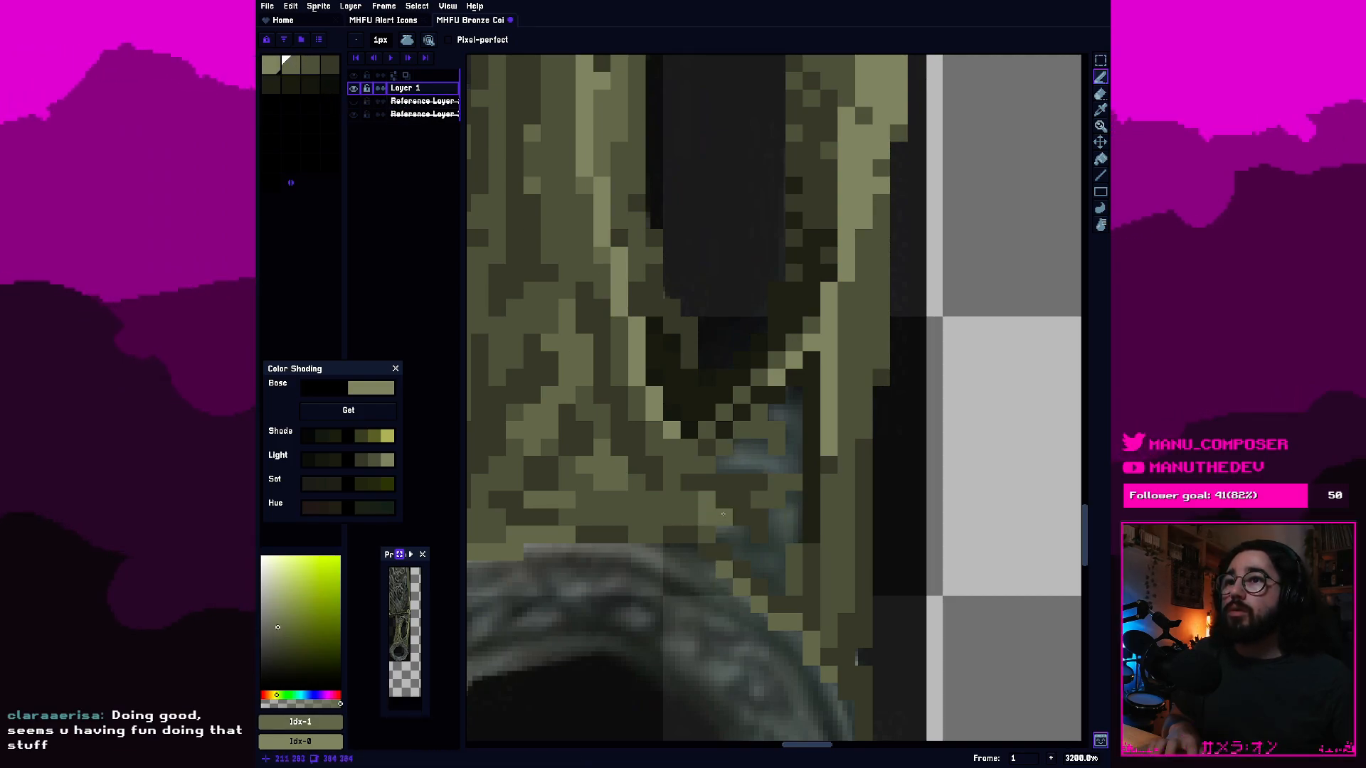
key("ctrl+z")
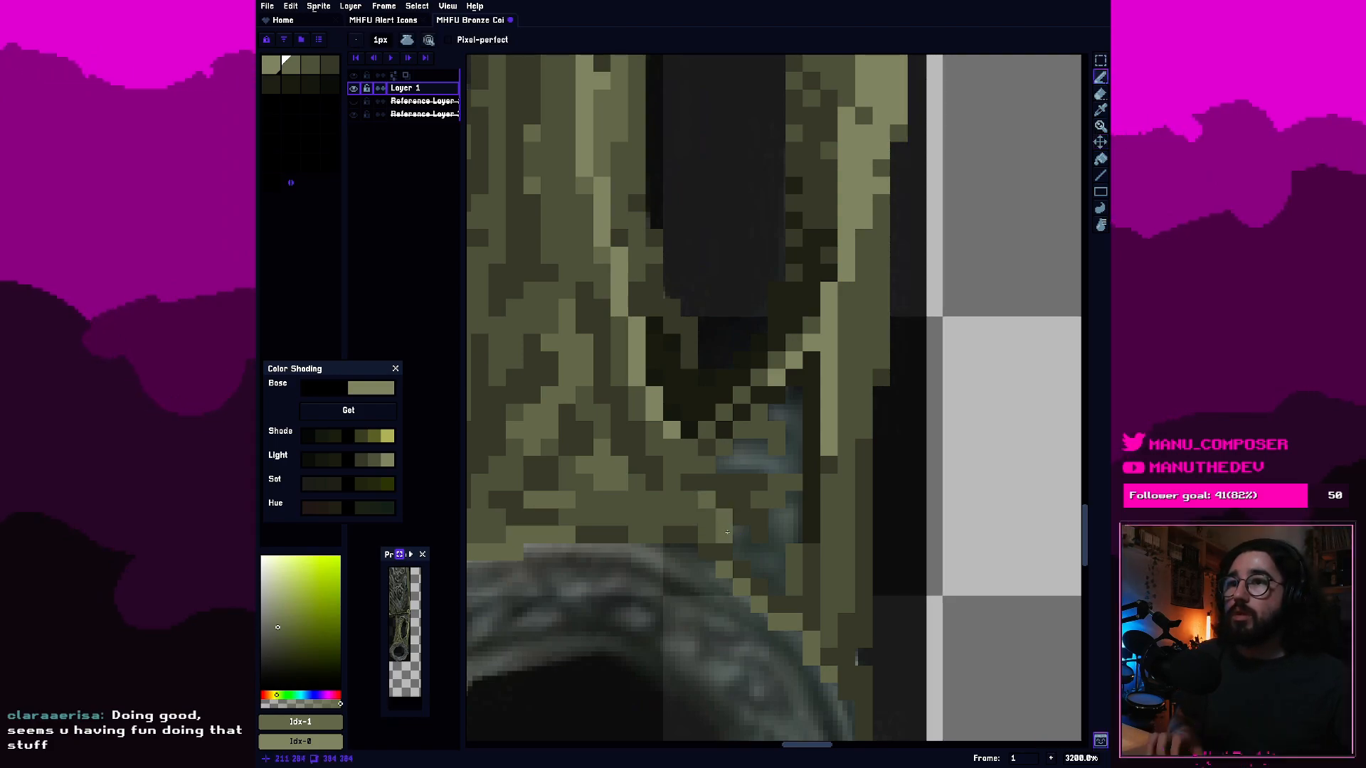
left_click_drag(779, 518, 793, 534)
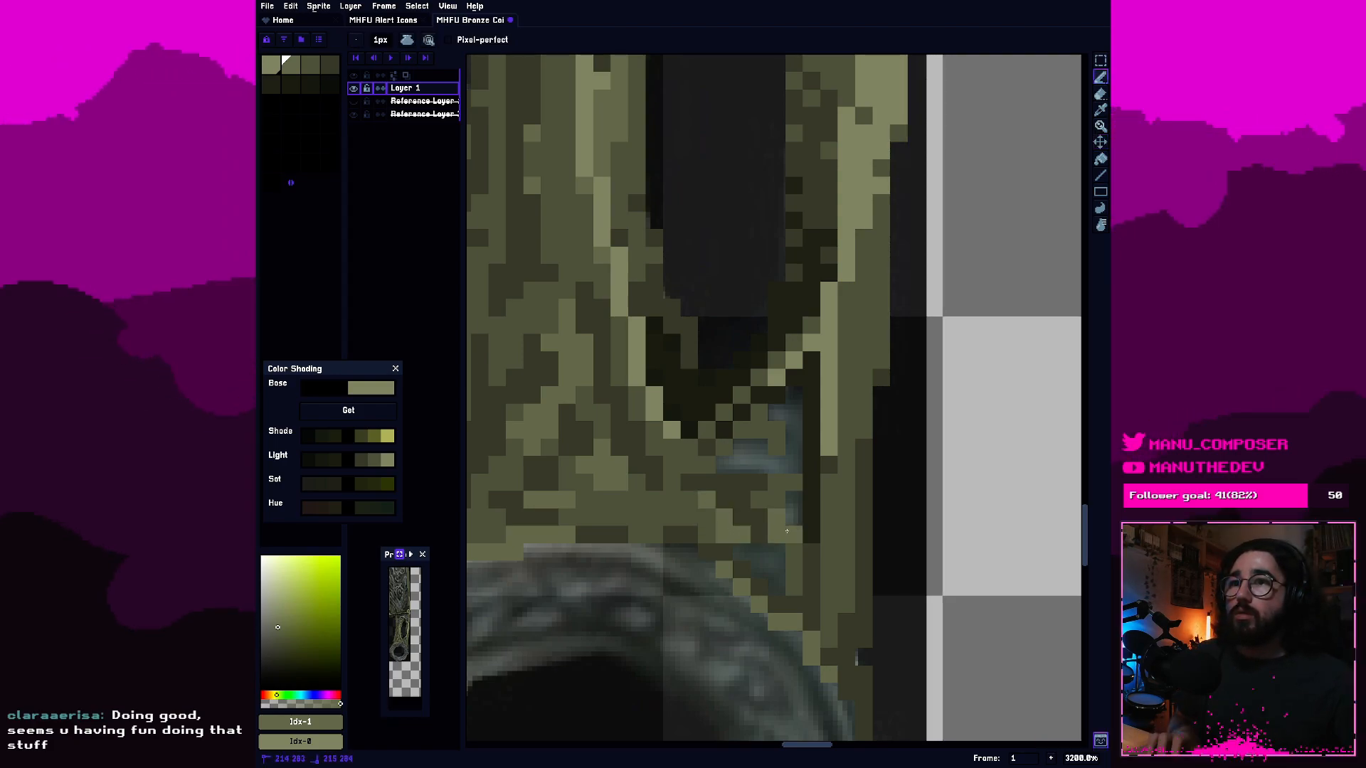
left_click(794, 517)
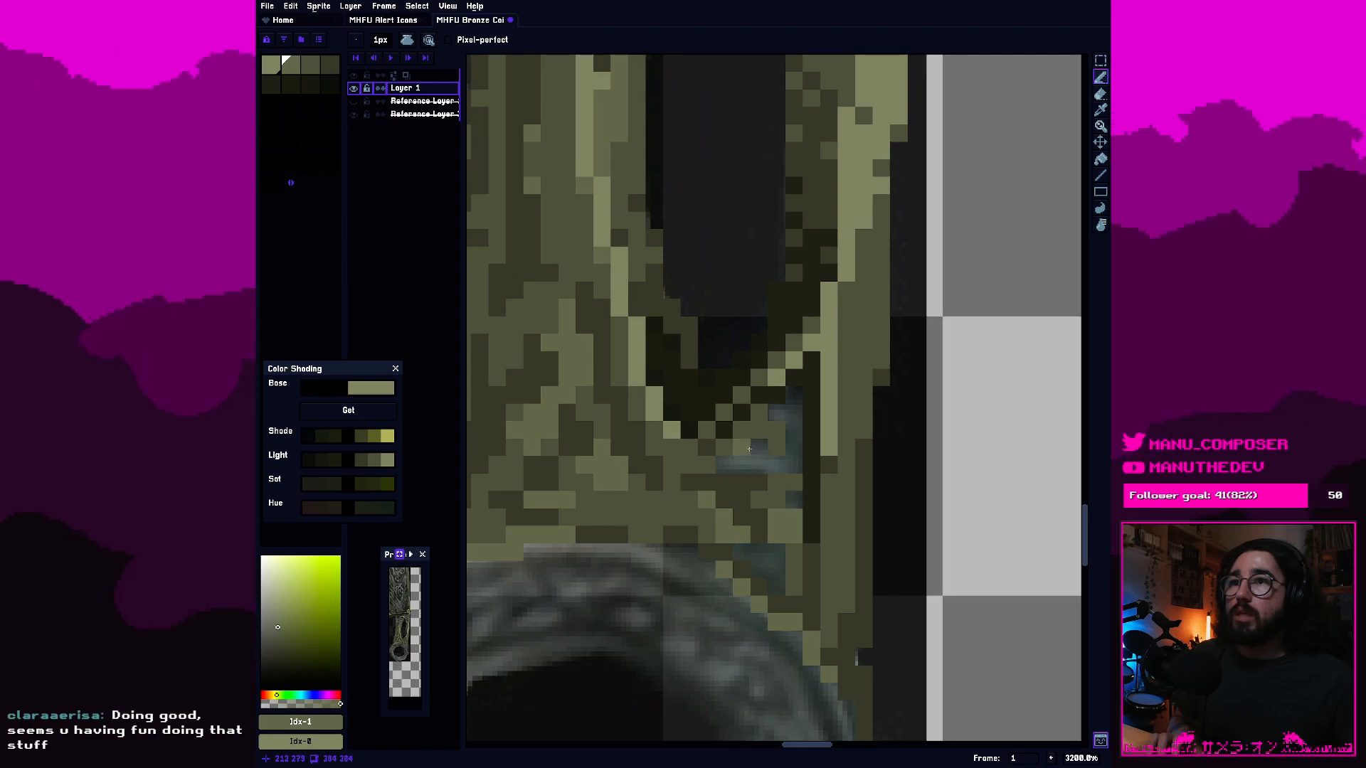
mouse_move(725, 465)
left_mouse_down()
mouse_move(769, 466)
mouse_move(748, 442)
mouse_move(794, 428)
left_mouse_up()
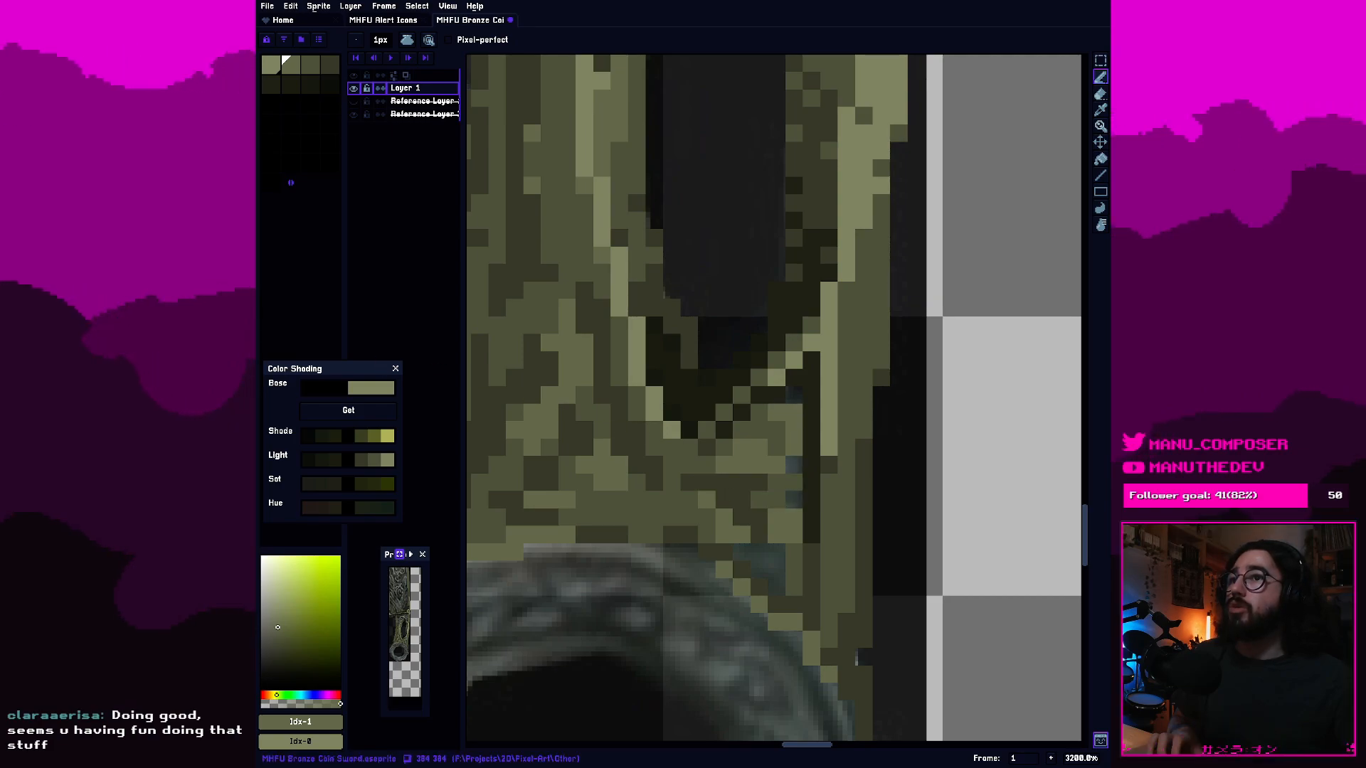
Add first-swatch highlight pixels along the gap's right edge, in its middle and on the ring's upper-right rim.
left_click(271, 65)
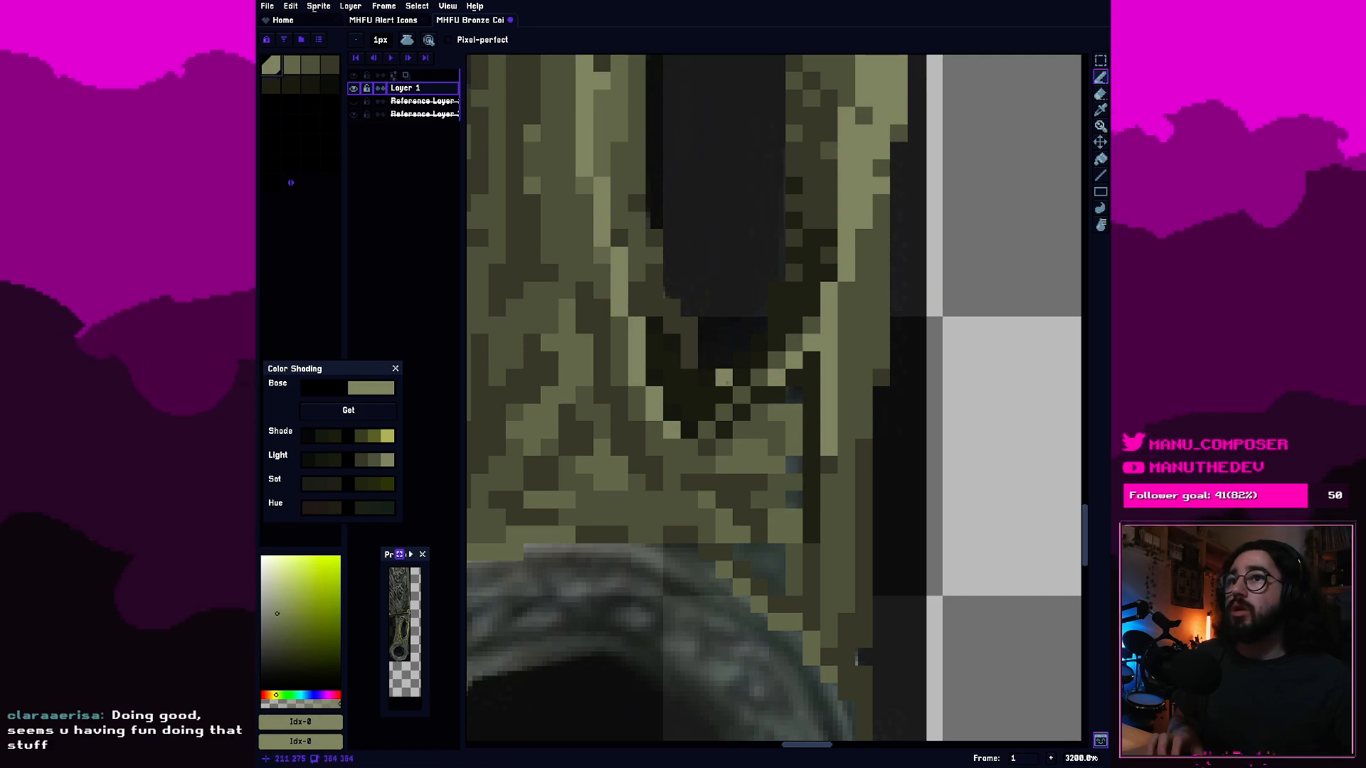
left_click(794, 464)
left_click(794, 498)
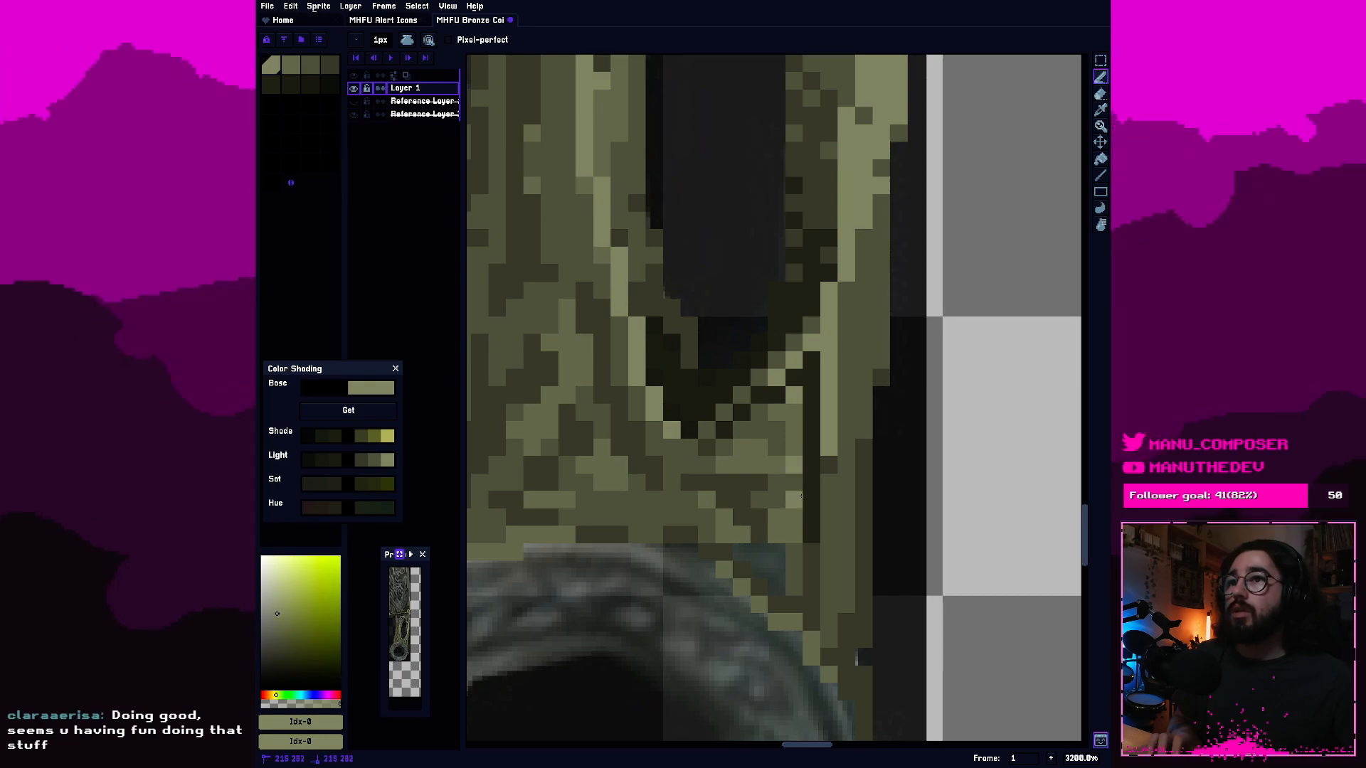
left_click(723, 516)
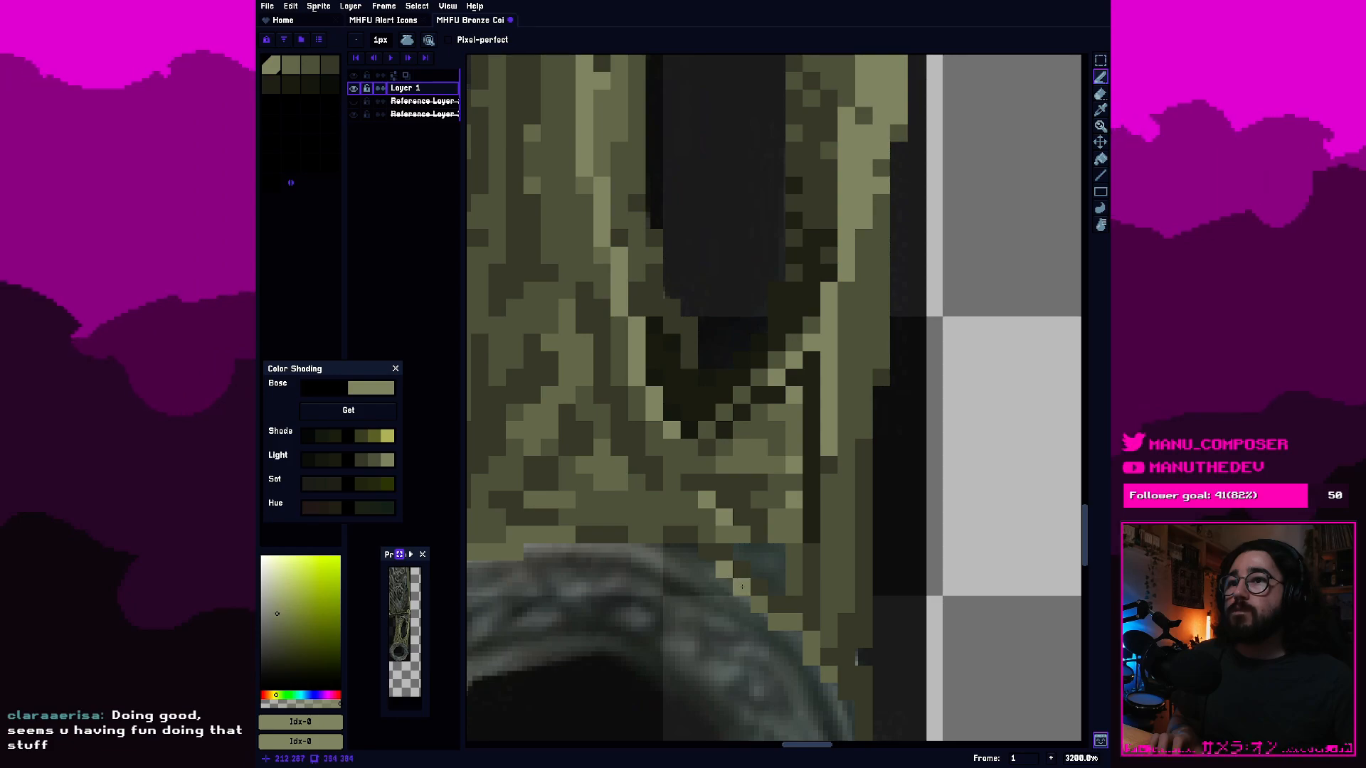
left_click(742, 587)
left_click(688, 553)
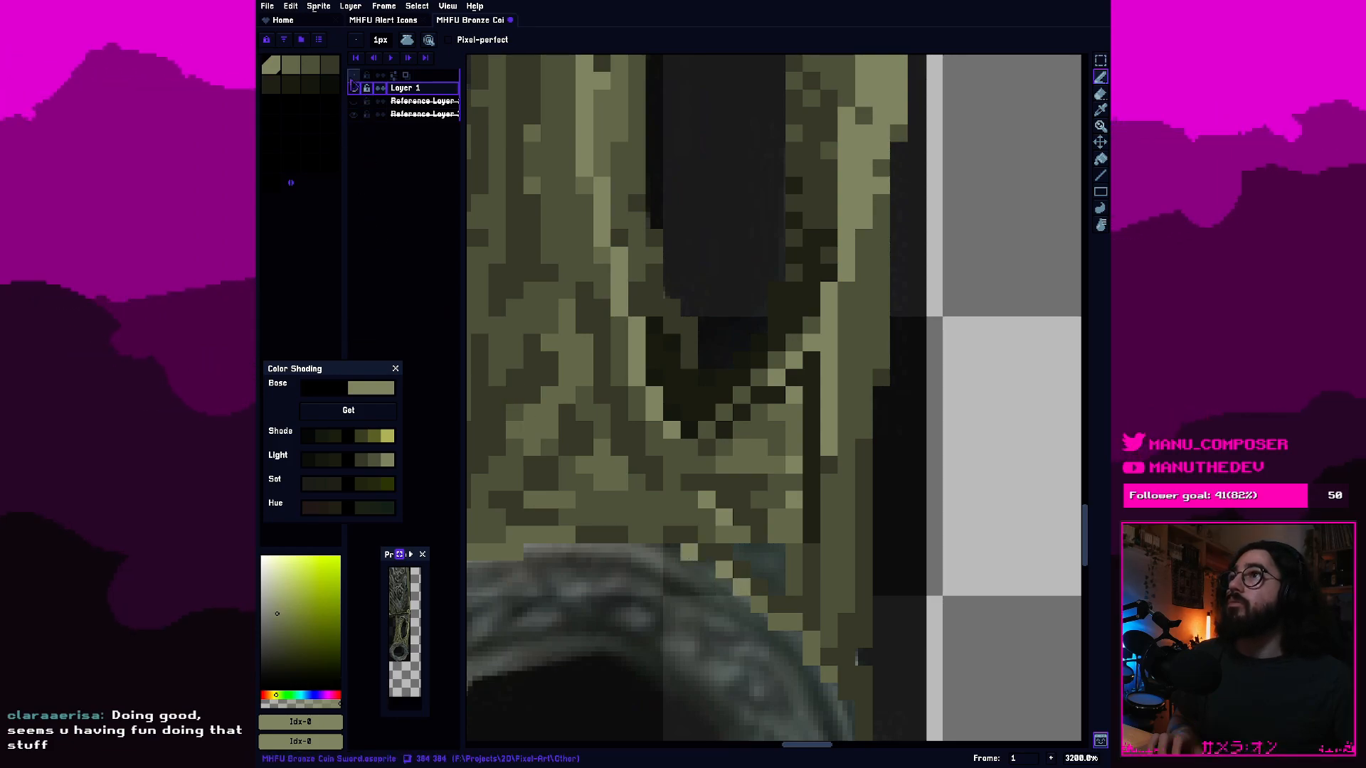
Try second-swatch olive in the remaining gap just above the ring's upper-right rim, and undo the stroke.
left_click(290, 64)
left_click(741, 553)
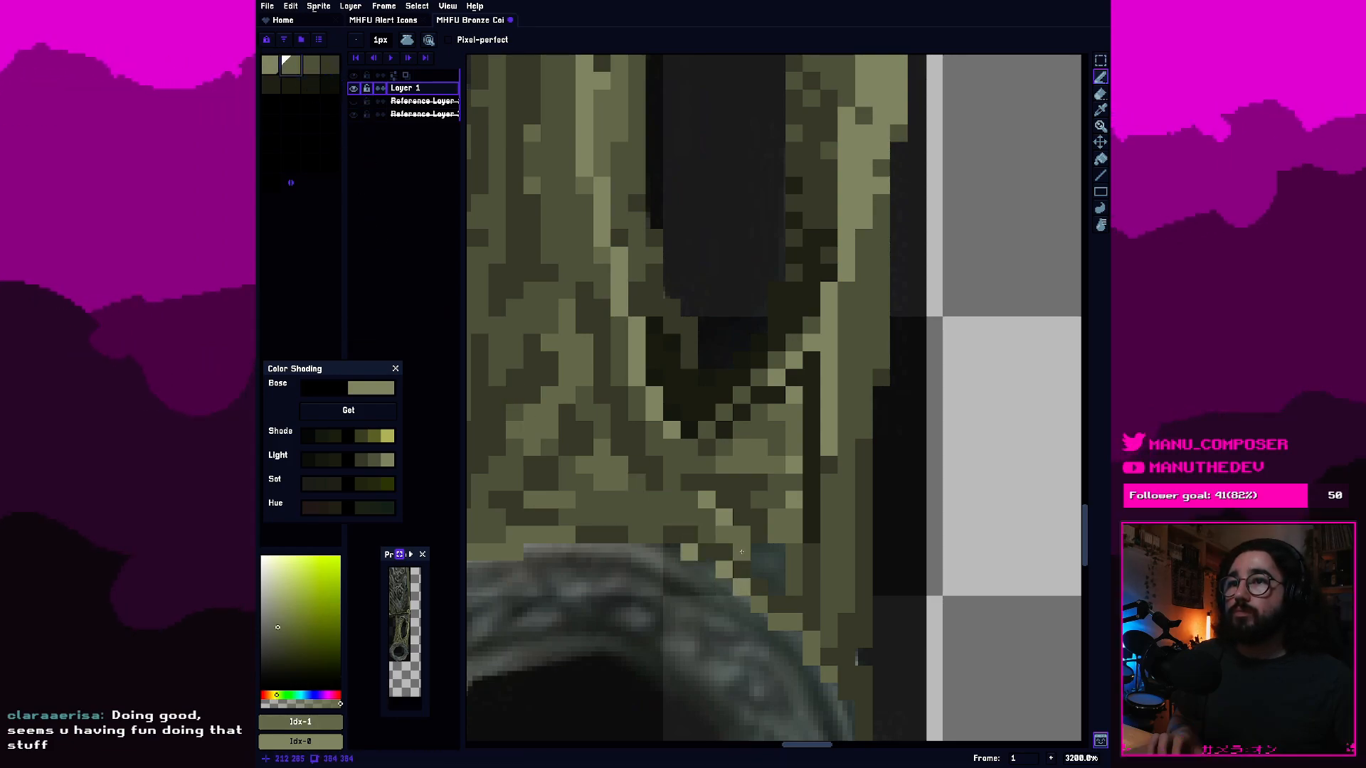
left_click_drag(741, 552, 761, 565)
key("ctrl+z")
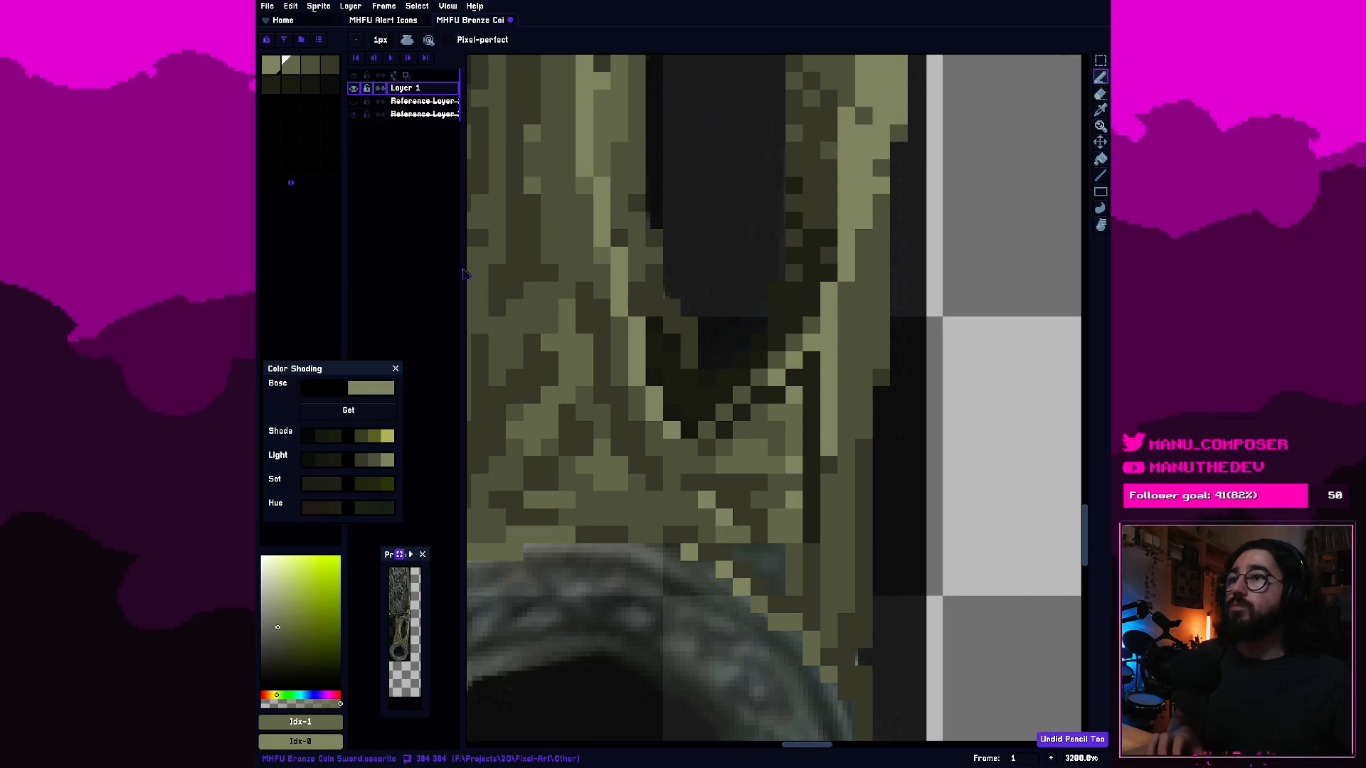
Fill the remaining gap just above the ring's upper-right rim with third-swatch olive.
left_click(310, 65)
left_click_drag(741, 552, 776, 565)
scroll(777, 563, "down", 4)
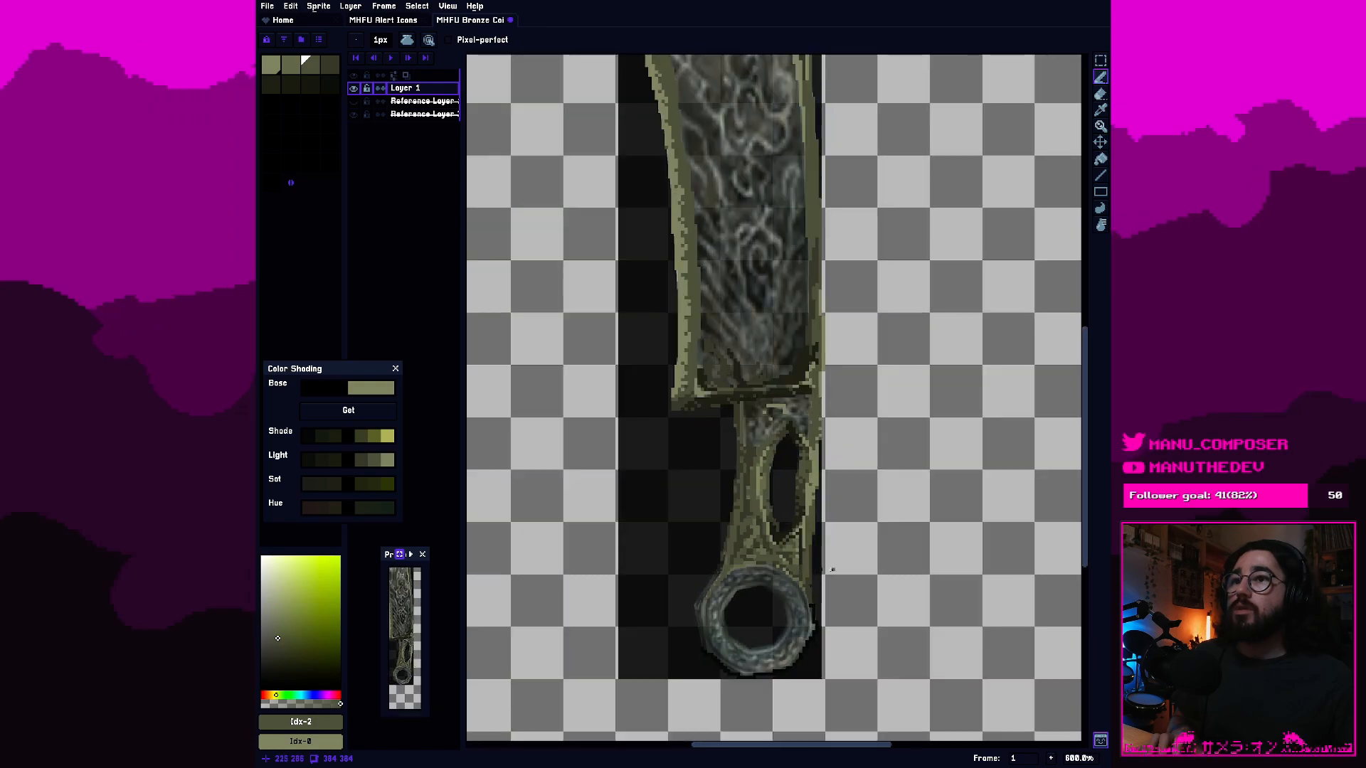
scroll(673, 508, "up", 3)
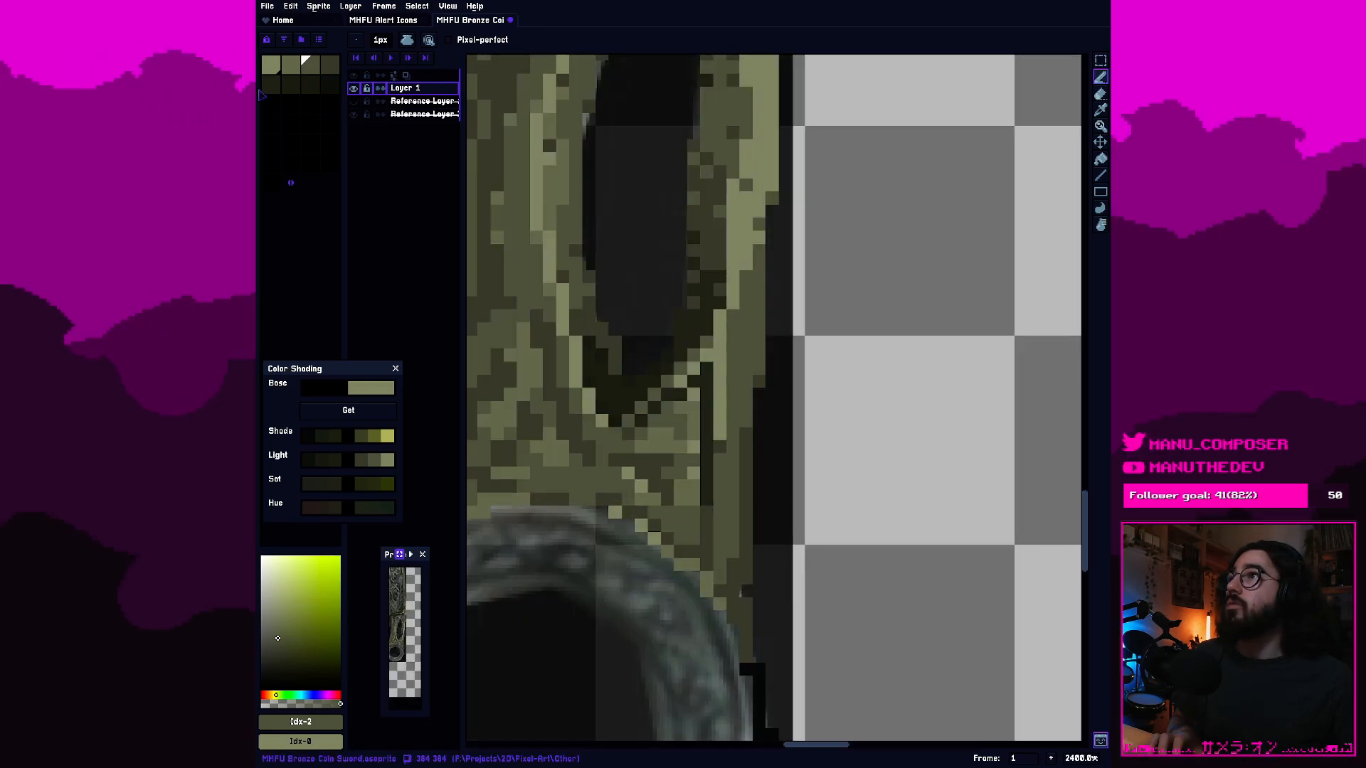
Shade the newly filled patch above the ring's upper-right rim with fourth-swatch shadow pixels and second-swatch highlights.
left_click(291, 64)
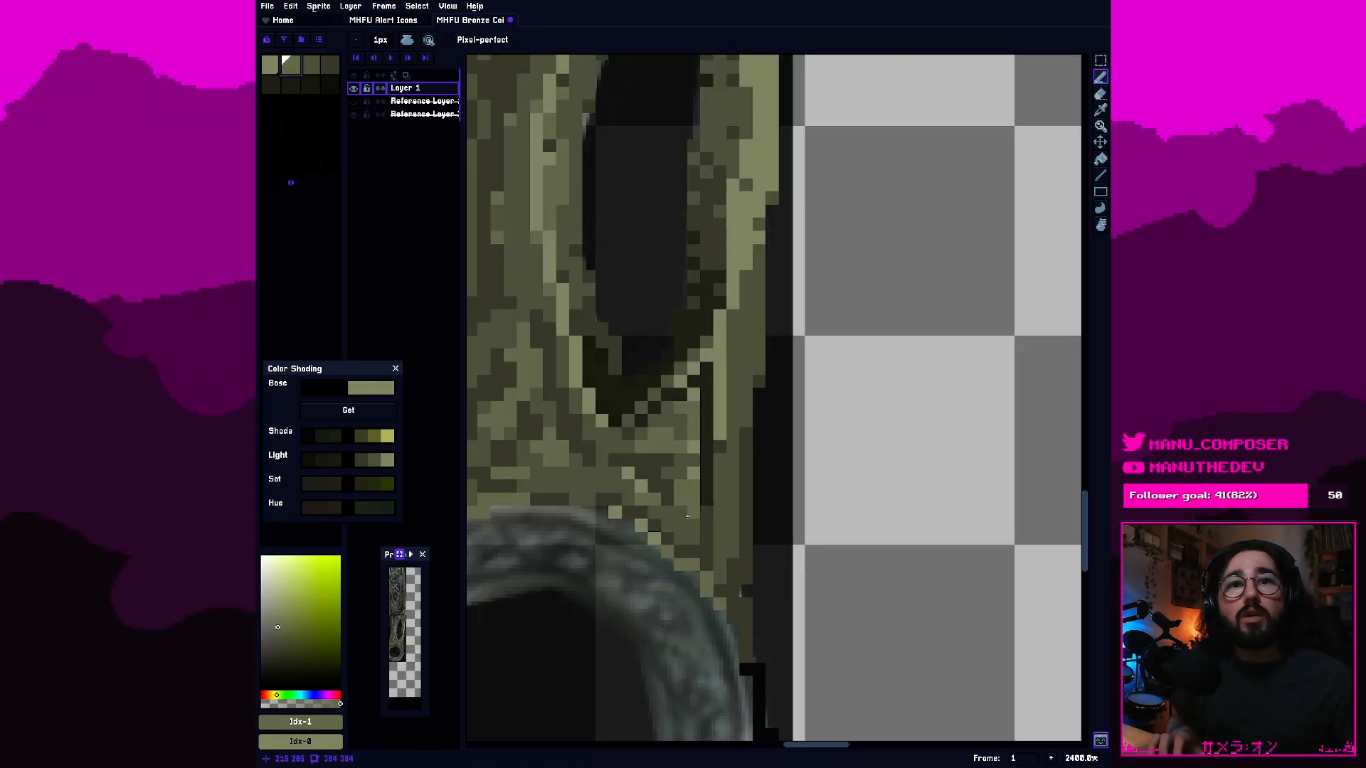
scroll(686, 523, "up", 1)
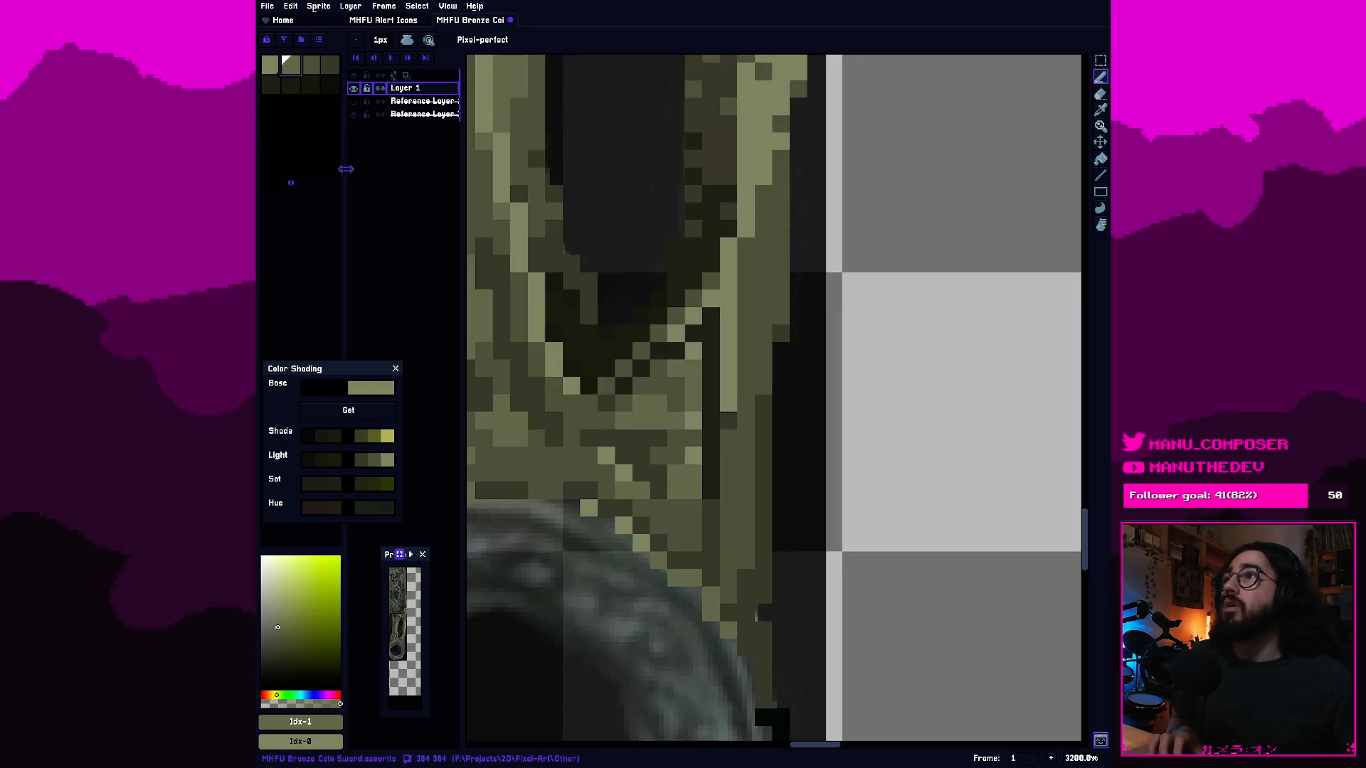
left_click(311, 65)
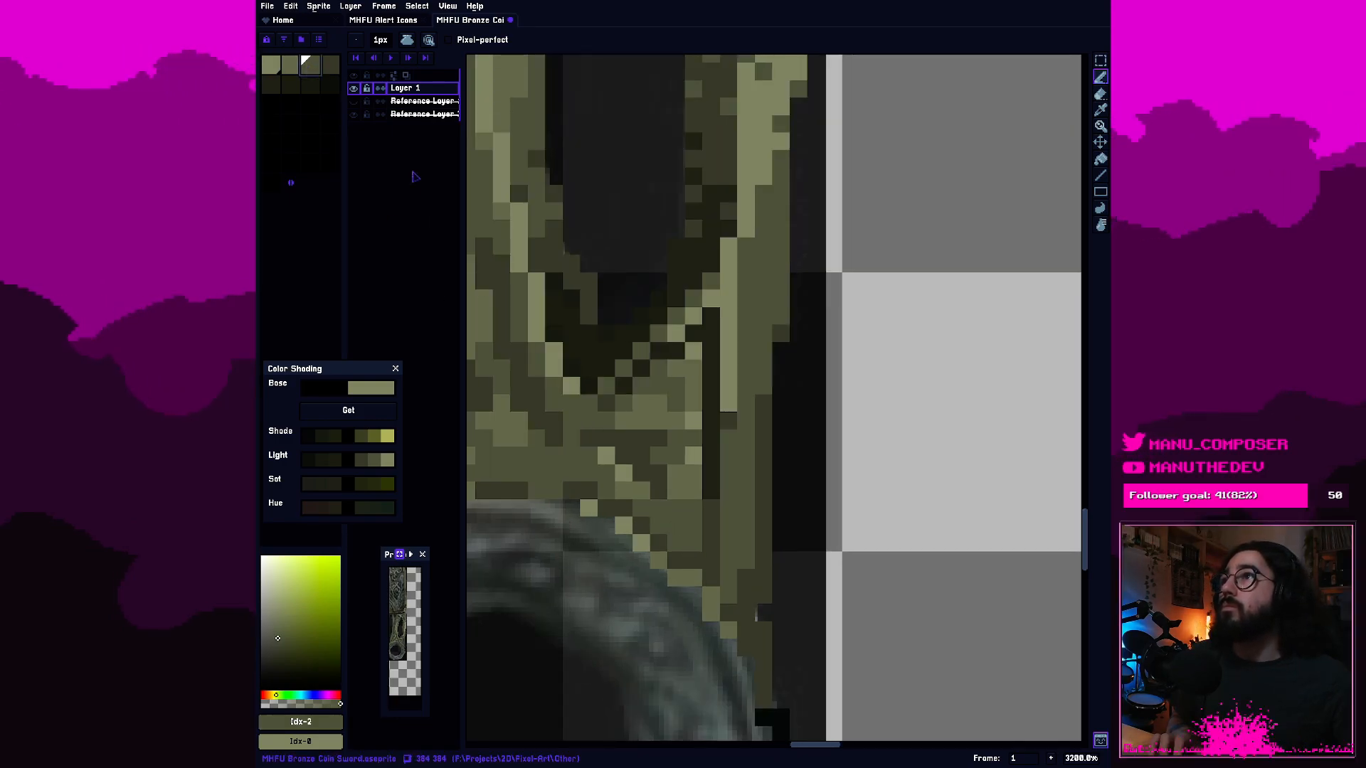
left_click(330, 64)
left_click(677, 524)
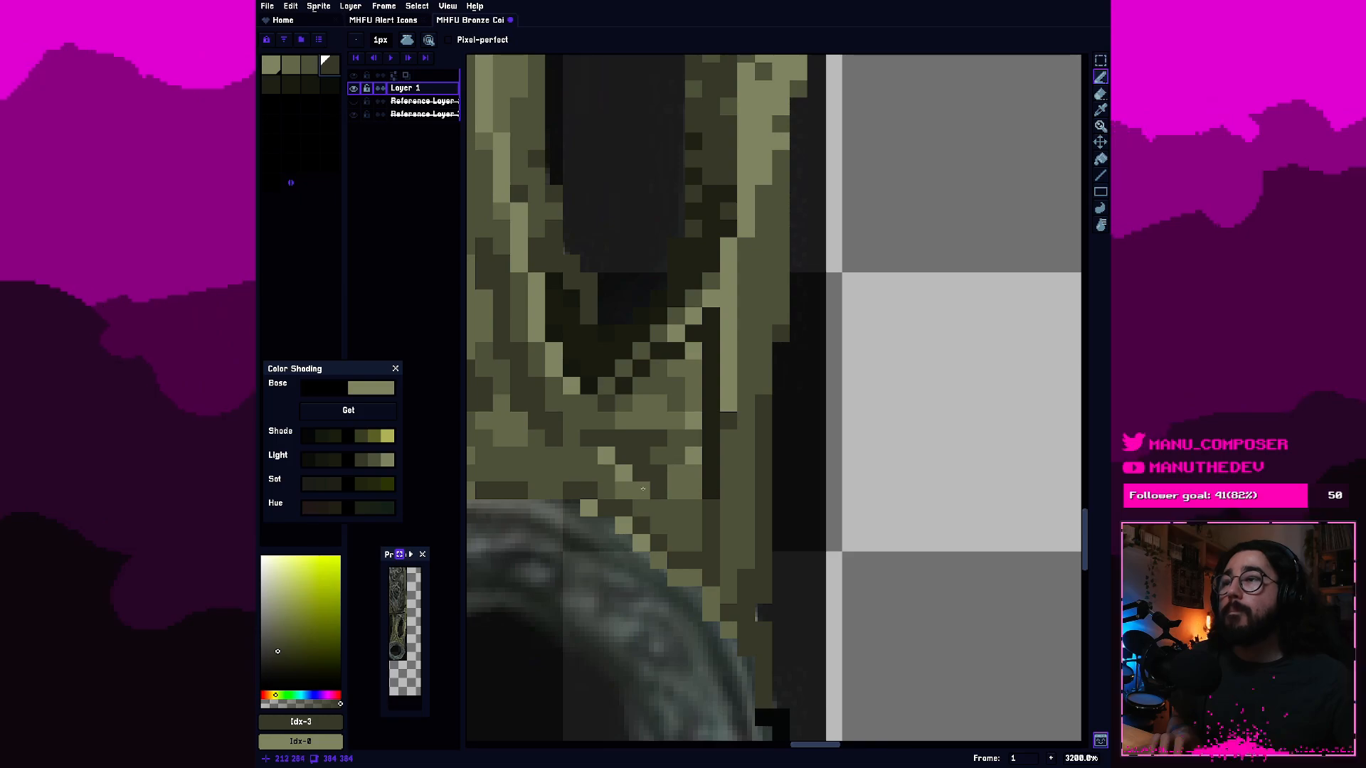
left_click(310, 65)
left_click(291, 64)
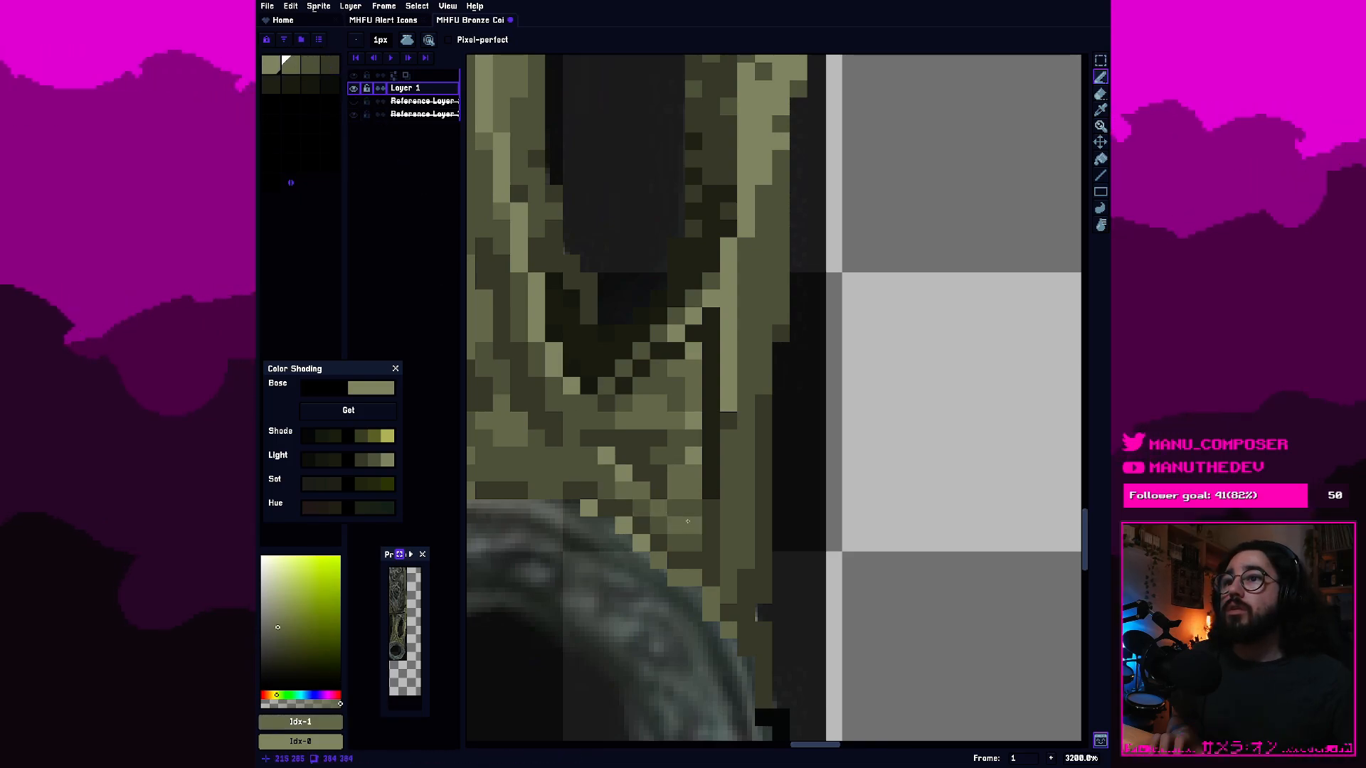
scroll(683, 520, "down", 5)
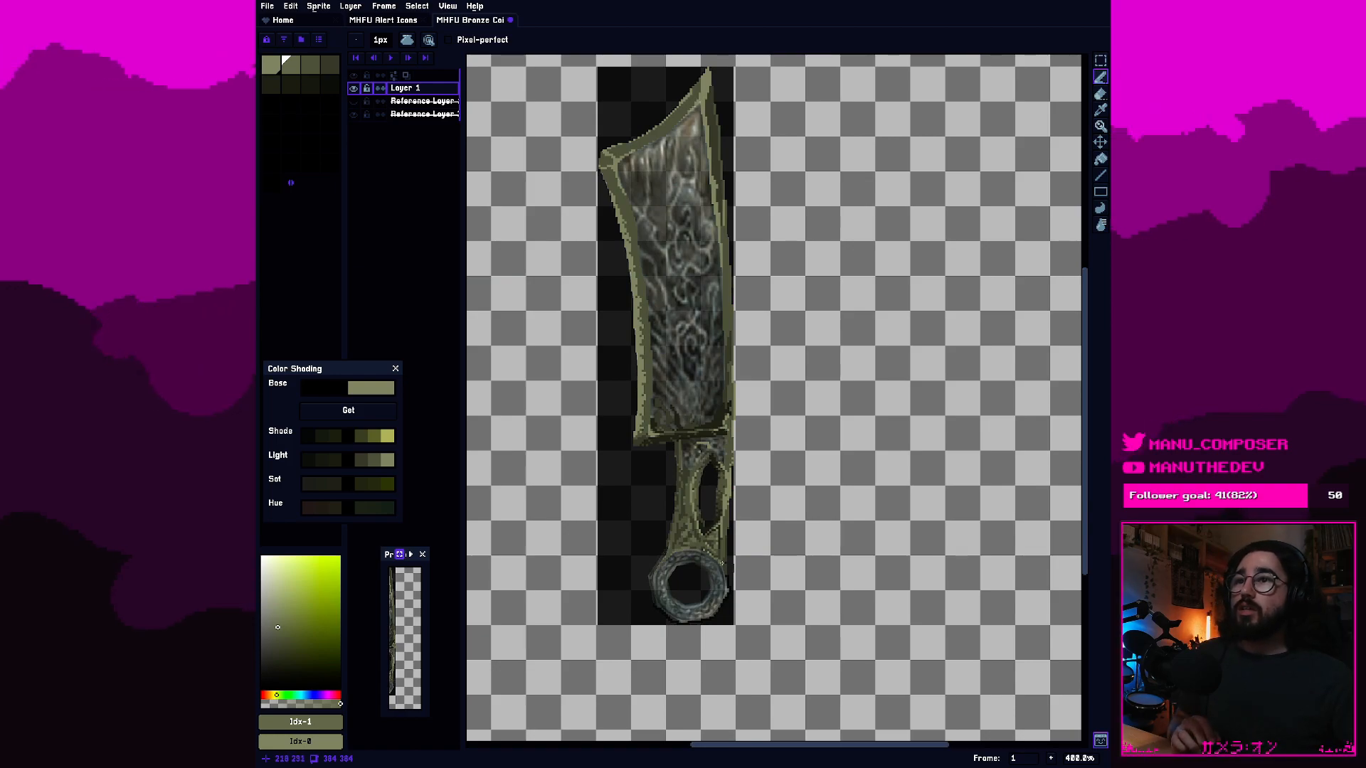
scroll(720, 562, "up", 3)
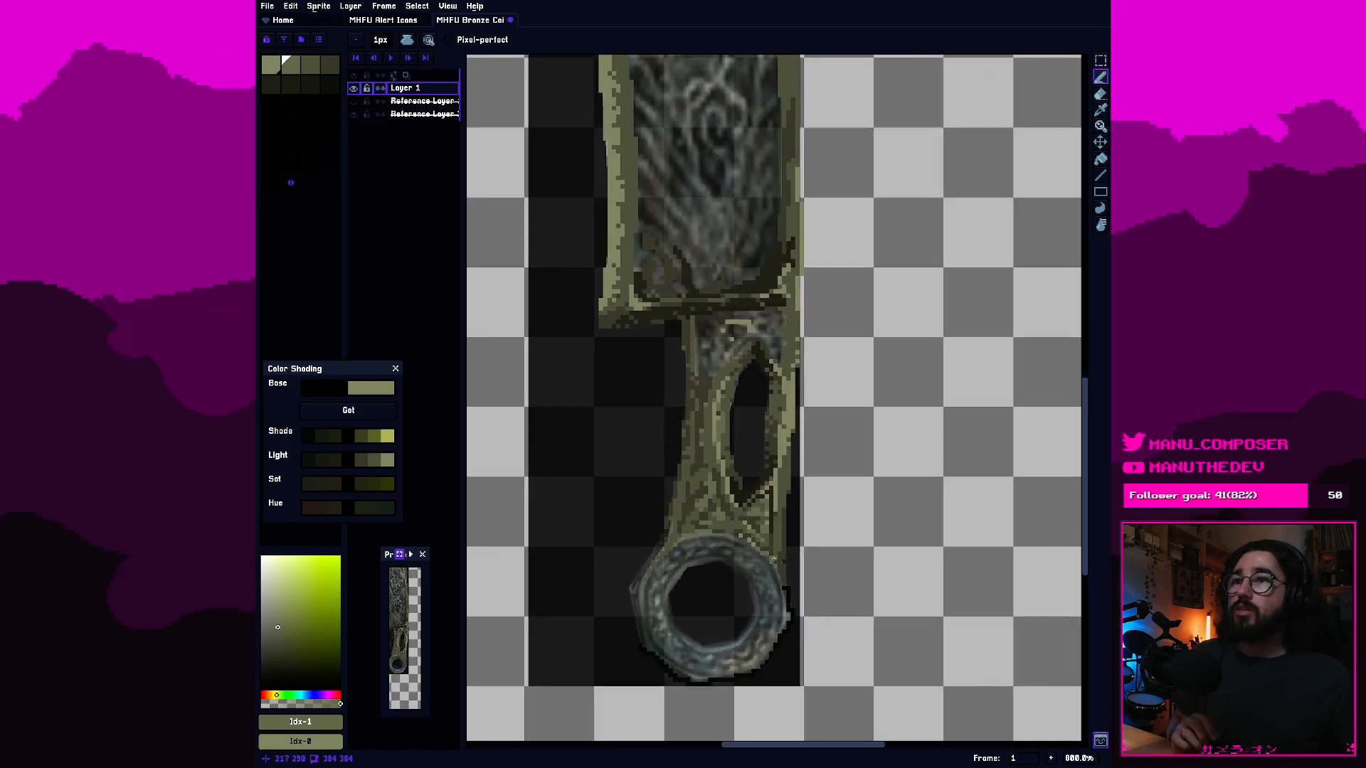
scroll(783, 523, "up", 1)
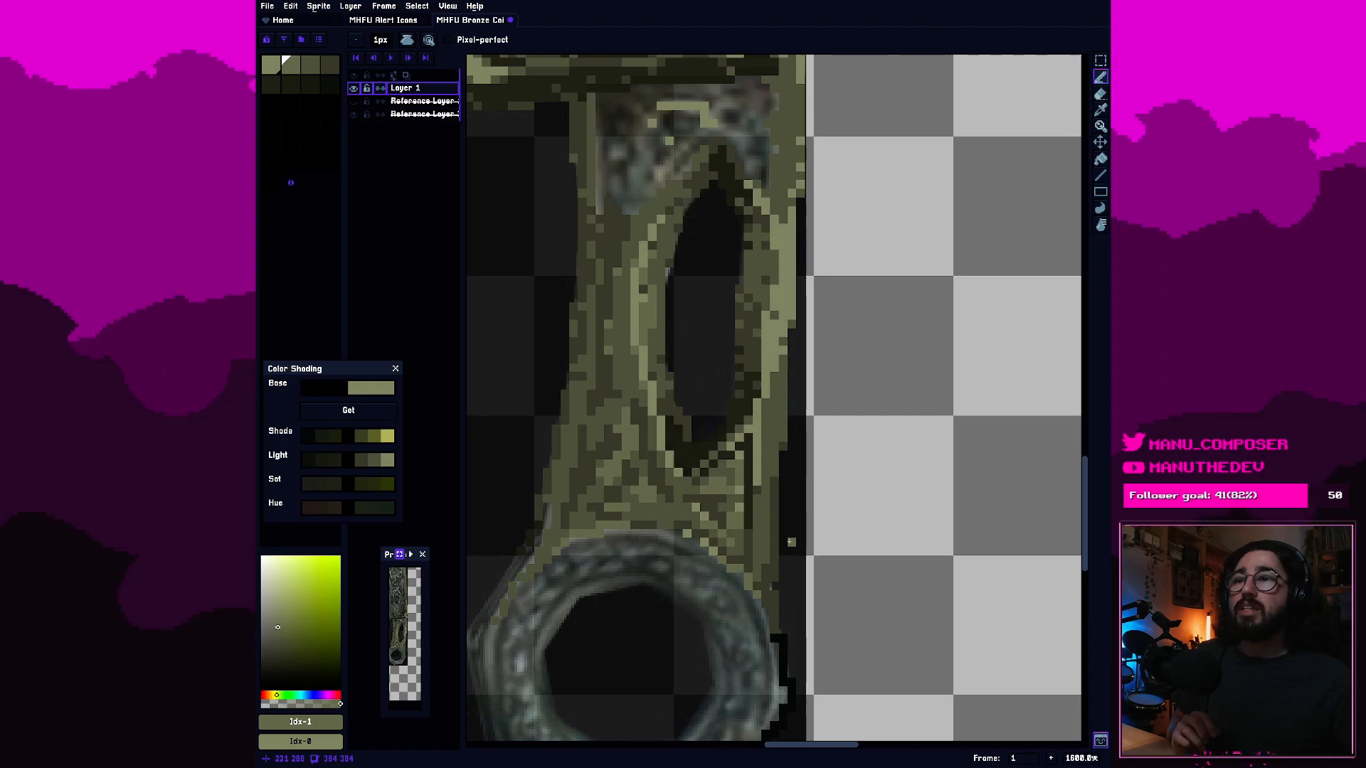
Extend the ring's upper-right rim down to the handle's right edge with second- and third-swatch olive pixels.
left_click(330, 65)
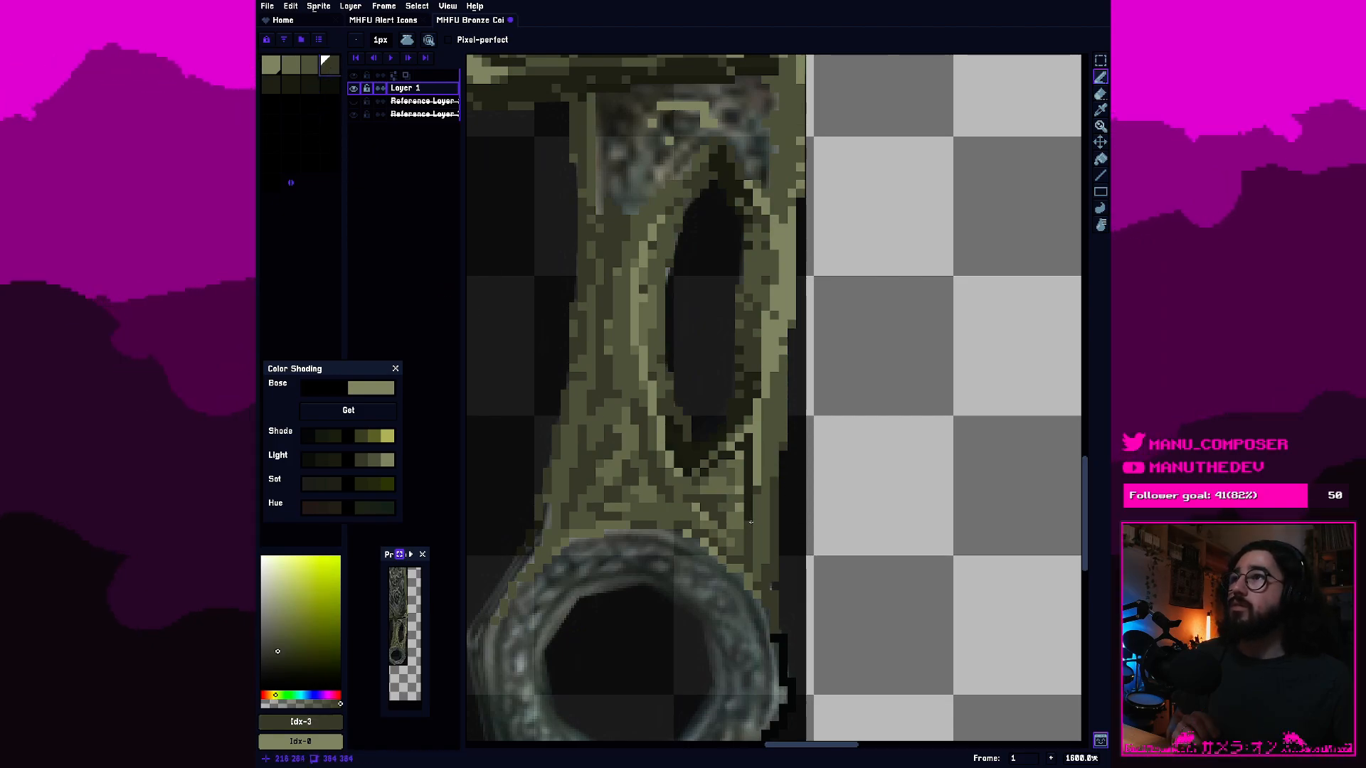
left_click(311, 71)
key("plus")
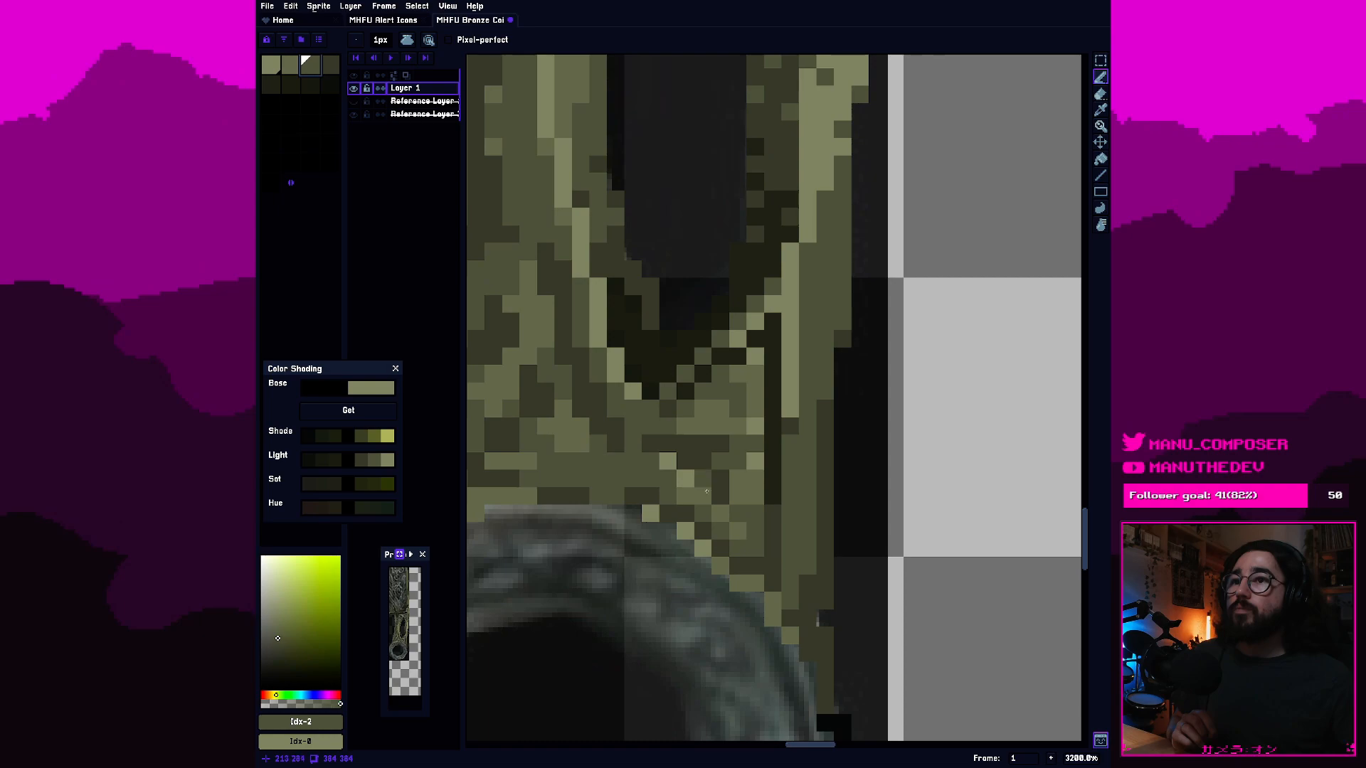
left_click(283, 74)
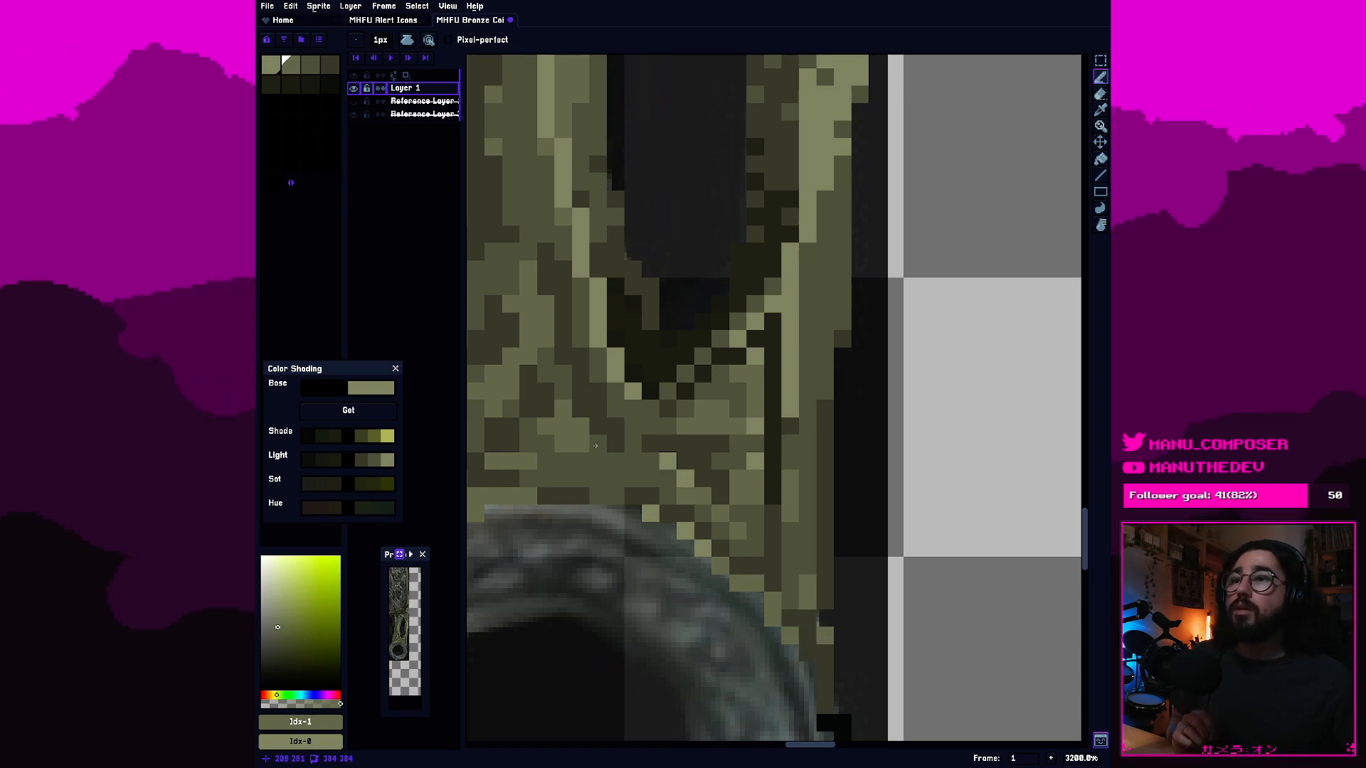
left_click(310, 65)
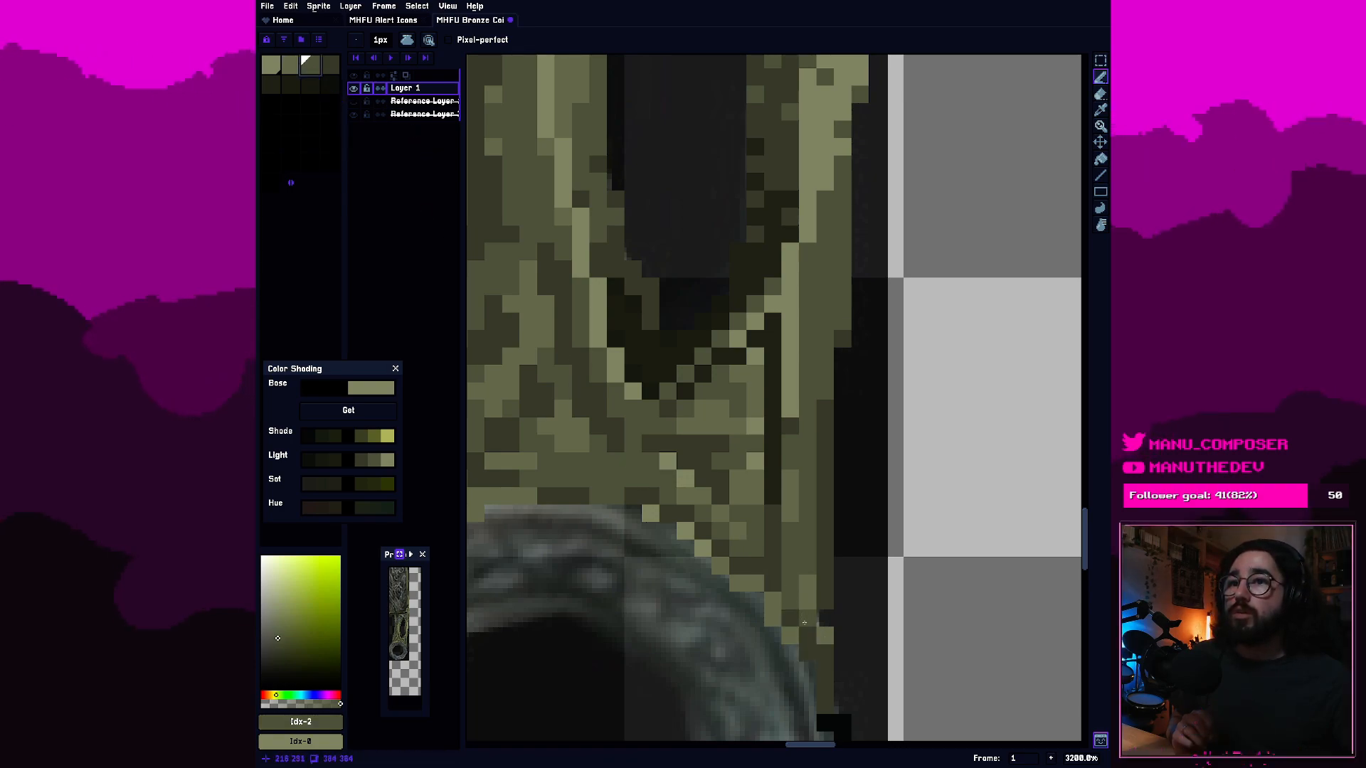
left_click(811, 655)
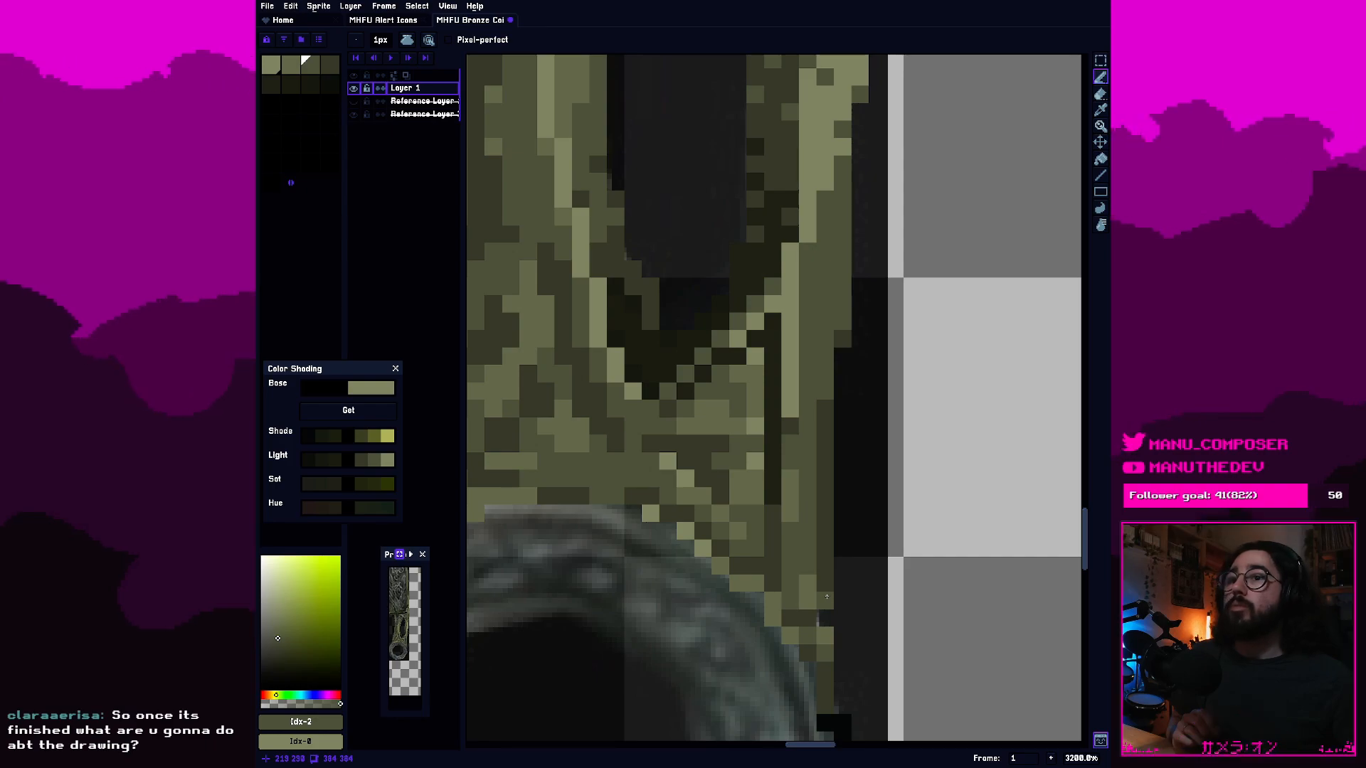
Recolor the lower part of the dark vertical line beside the slot's lower tip with fourth-swatch olive.
scroll(827, 596, "down", 2)
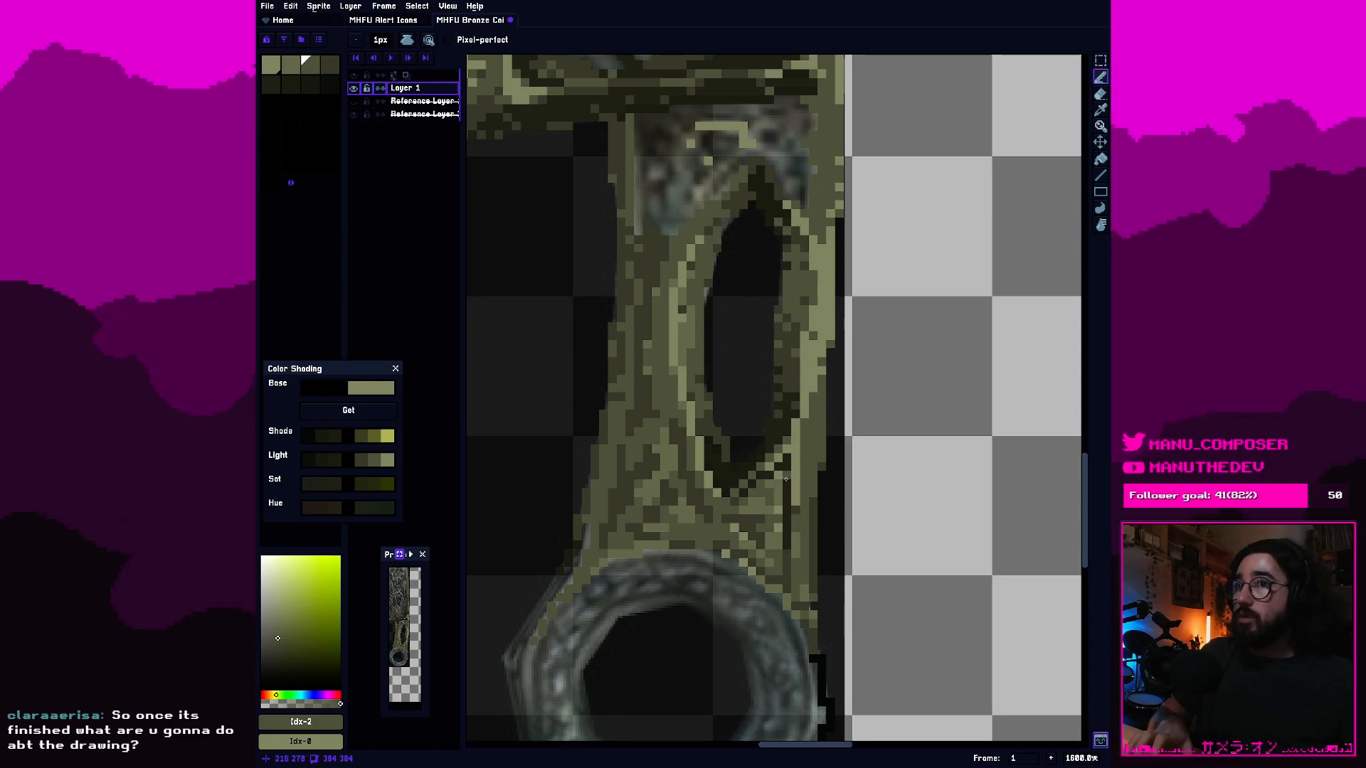
key("bracketright")
scroll(804, 471, "up", 3)
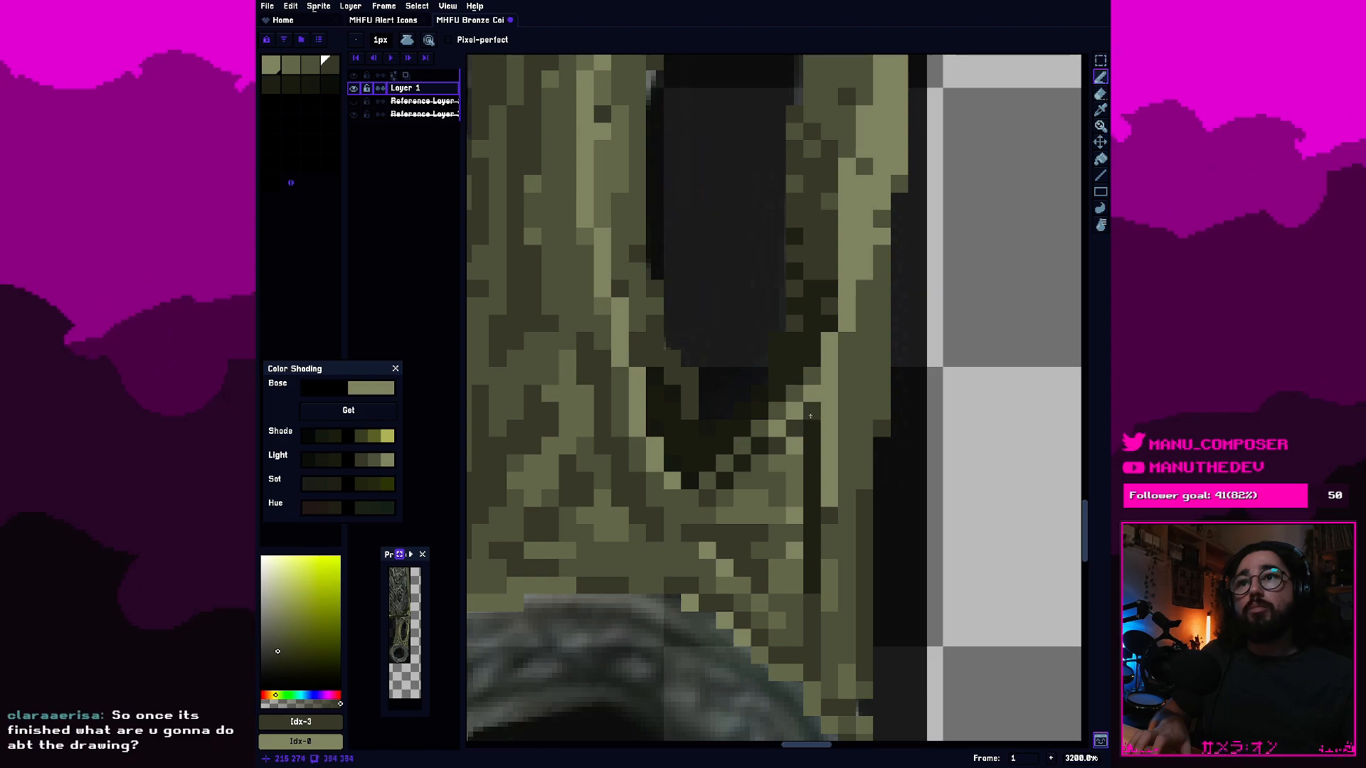
scroll(811, 416, "down", 6)
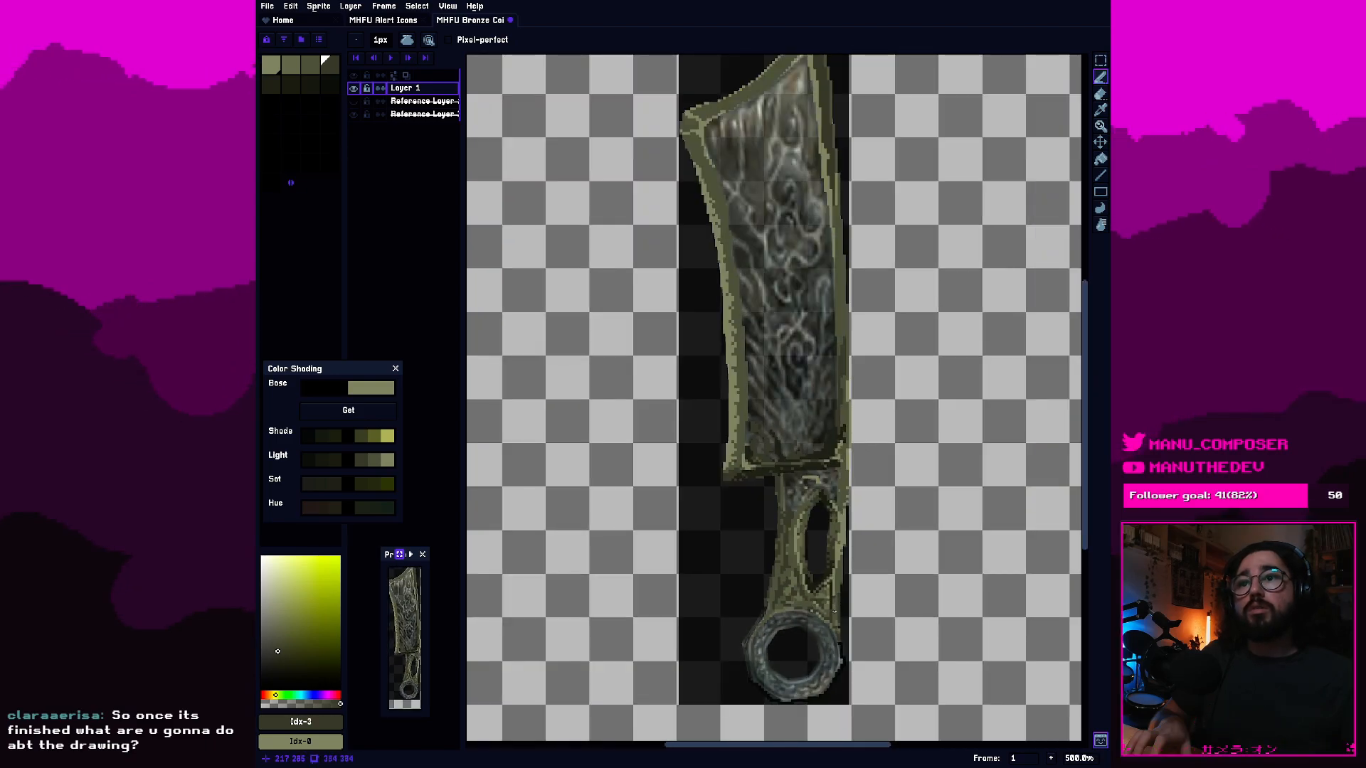
scroll(806, 575, "up", 4)
left_click_drag(821, 598, 823, 539)
Examine the handle's shading below the slot and the ring's upper rim on both sides, from overview and up close.
scroll(846, 550, "down", 8)
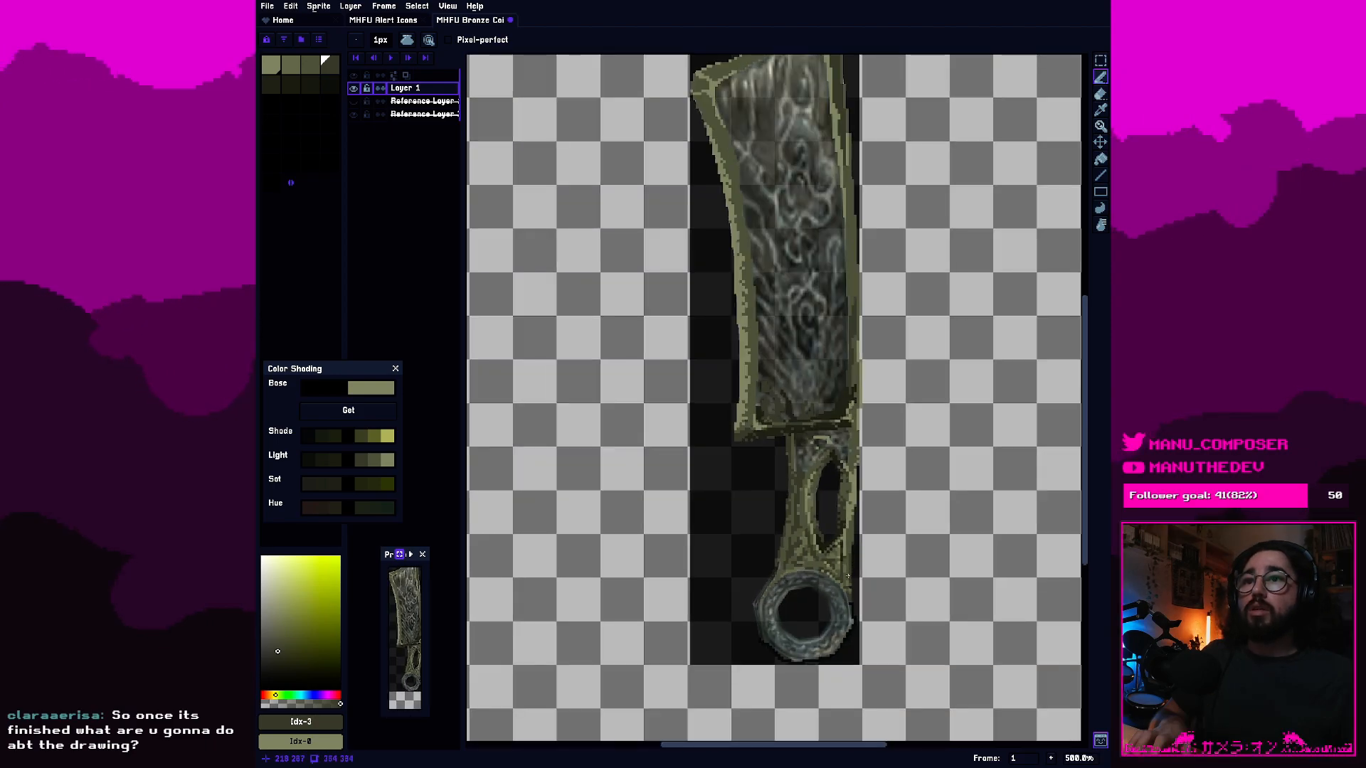
scroll(846, 576, "up", 7)
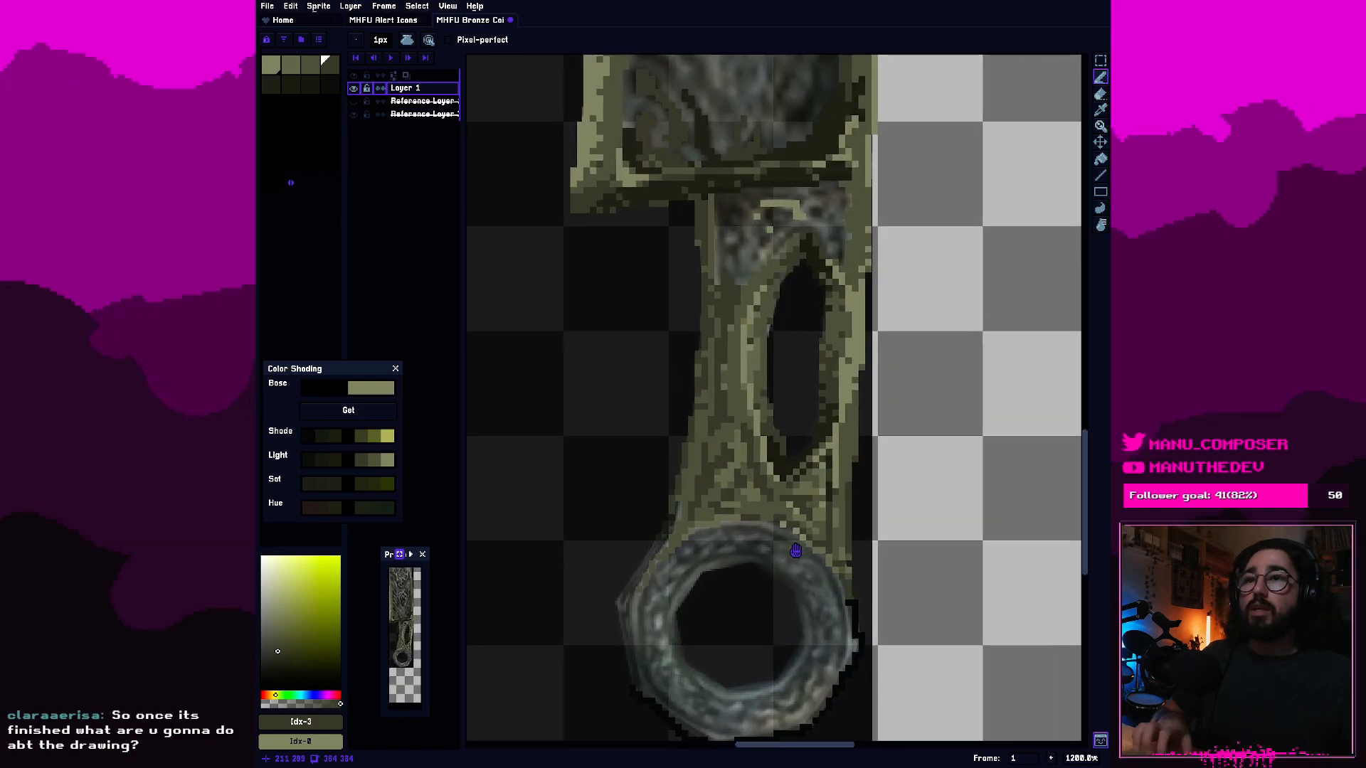
left_click_drag(795, 551, 793, 551)
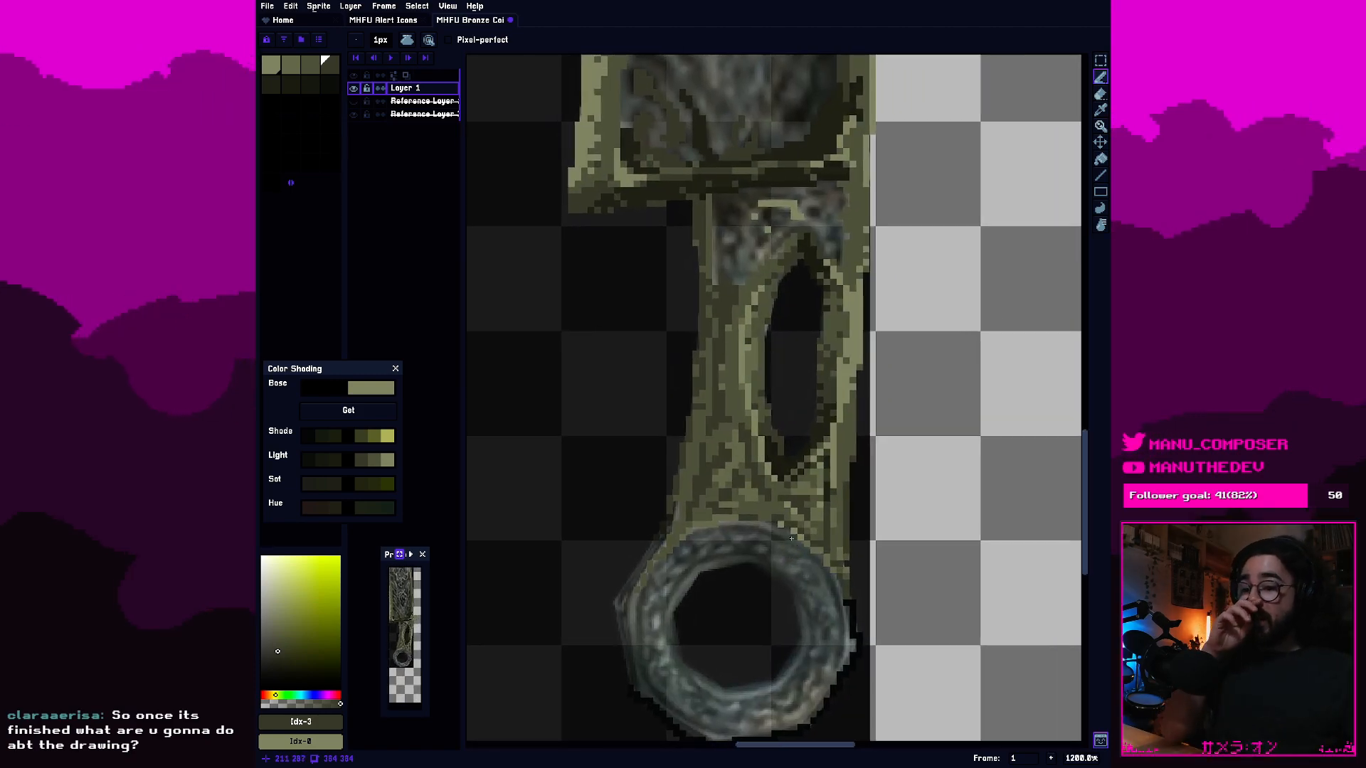
left_click_drag(809, 455, 785, 479)
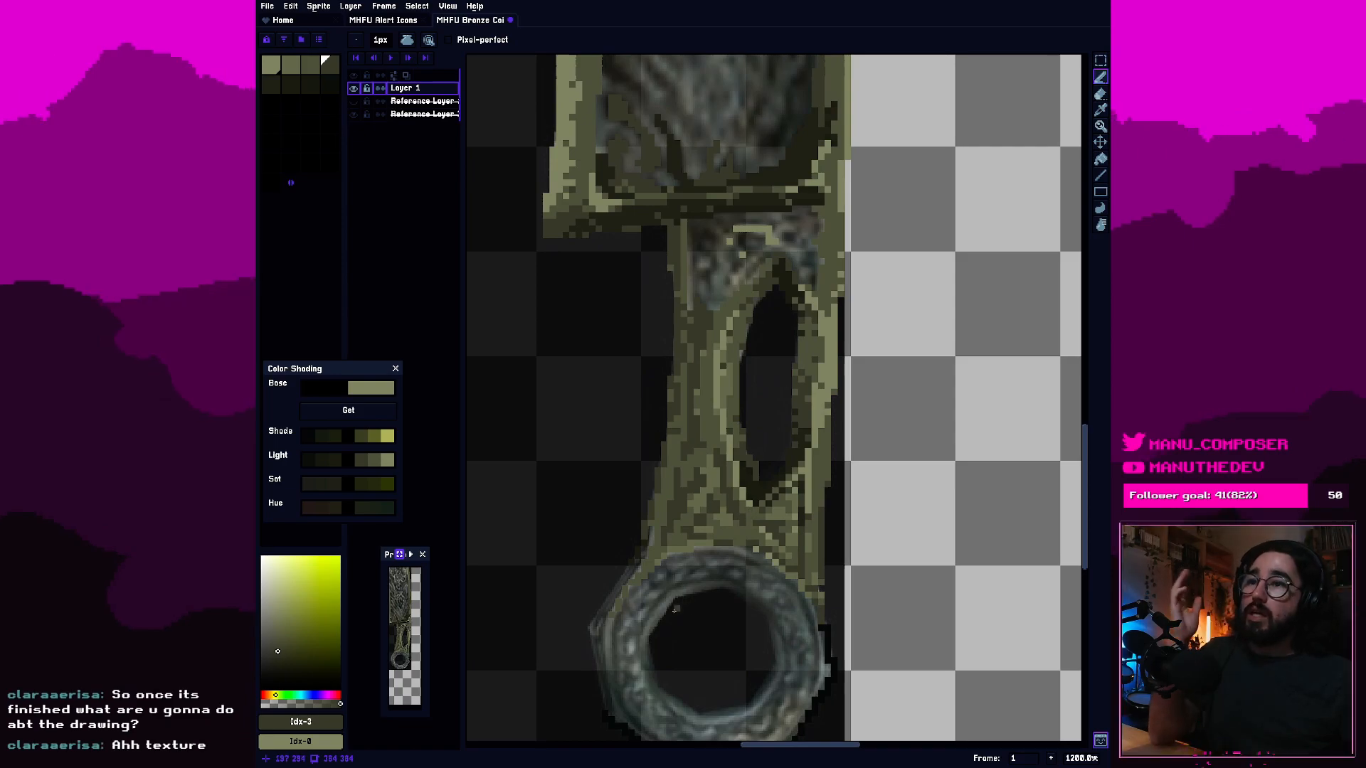
scroll(637, 614, "up", 3)
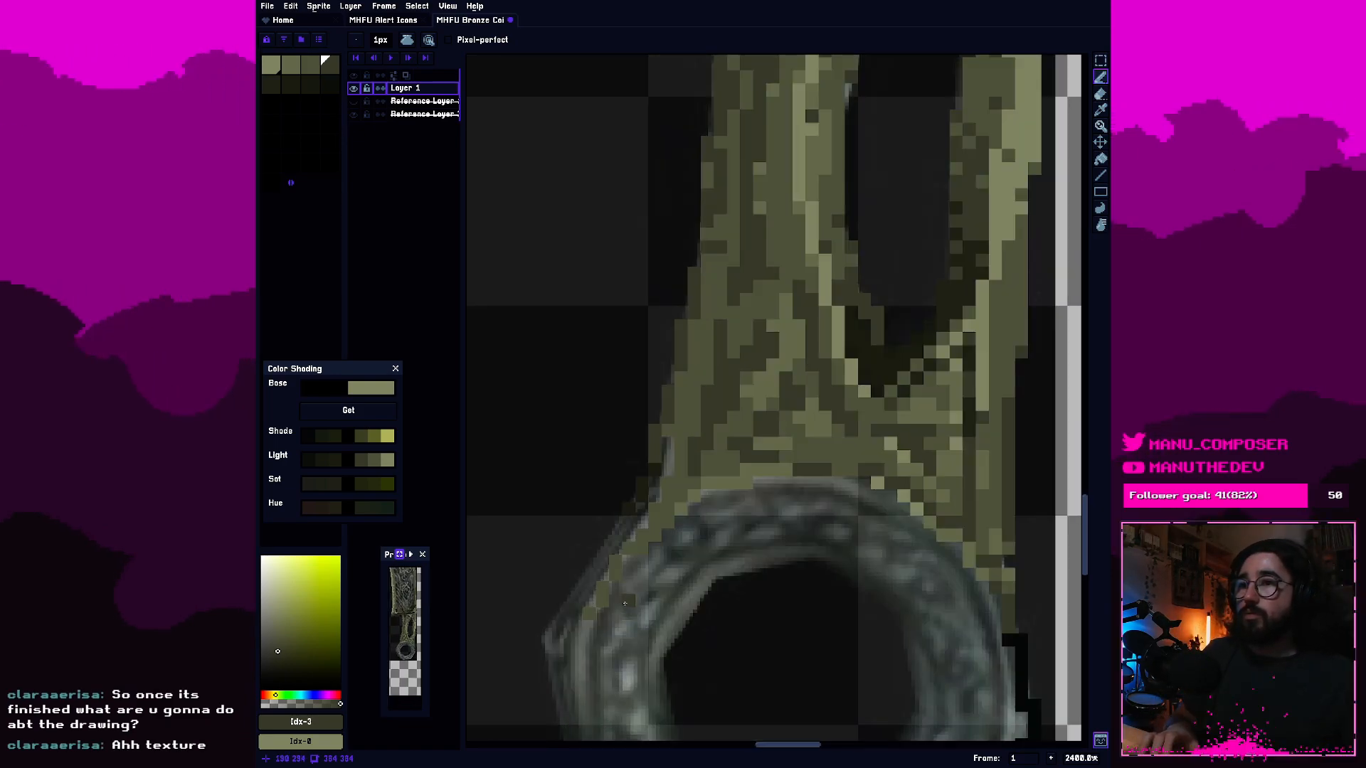
key("e")
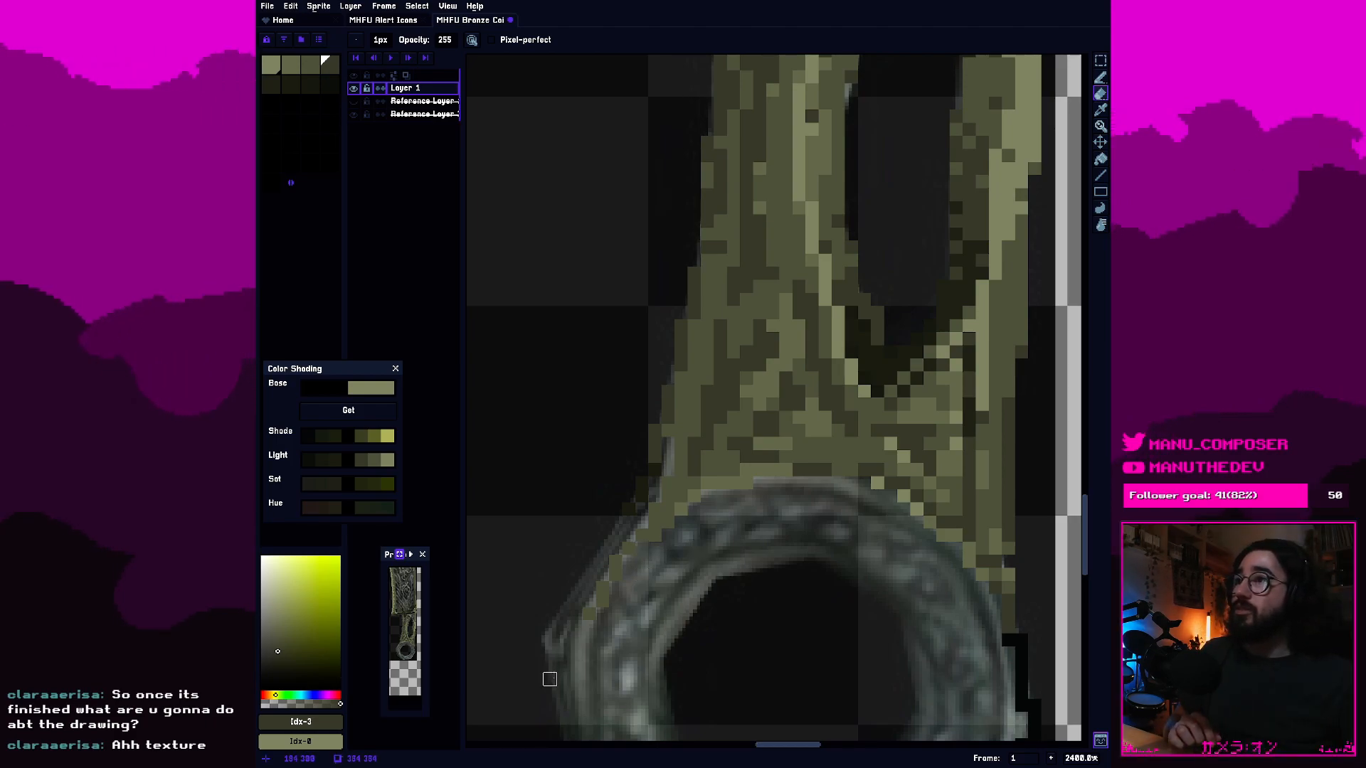
left_click_drag(720, 627, 676, 615)
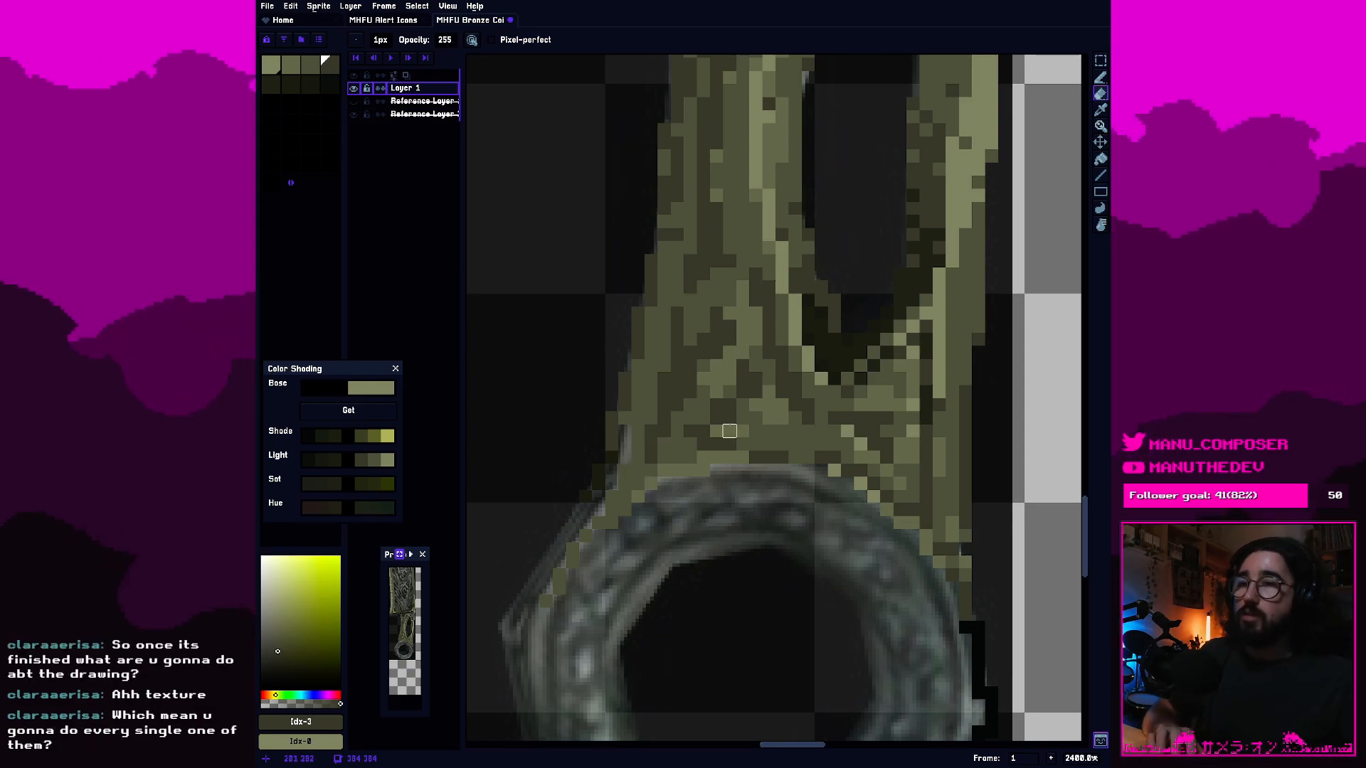
left_click_drag(873, 562, 792, 546)
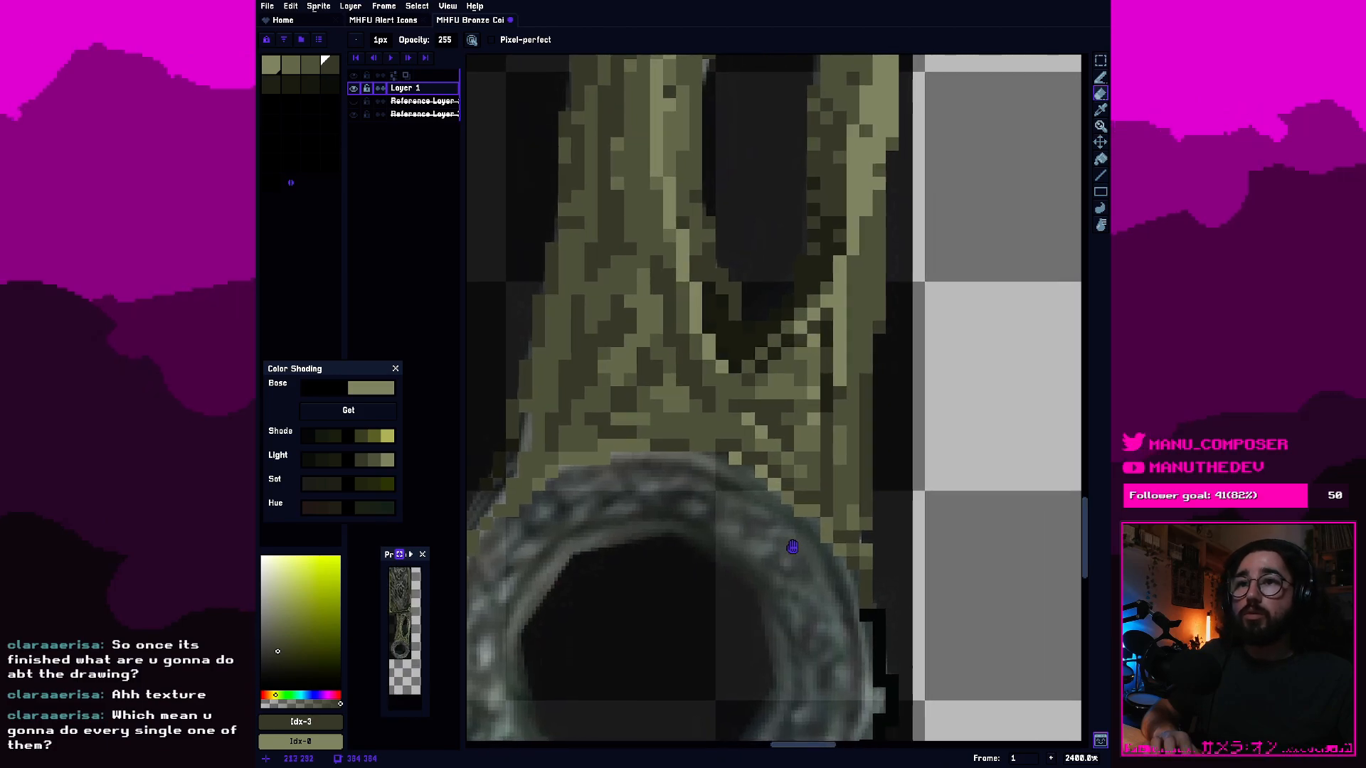
scroll(853, 576, "up", 1)
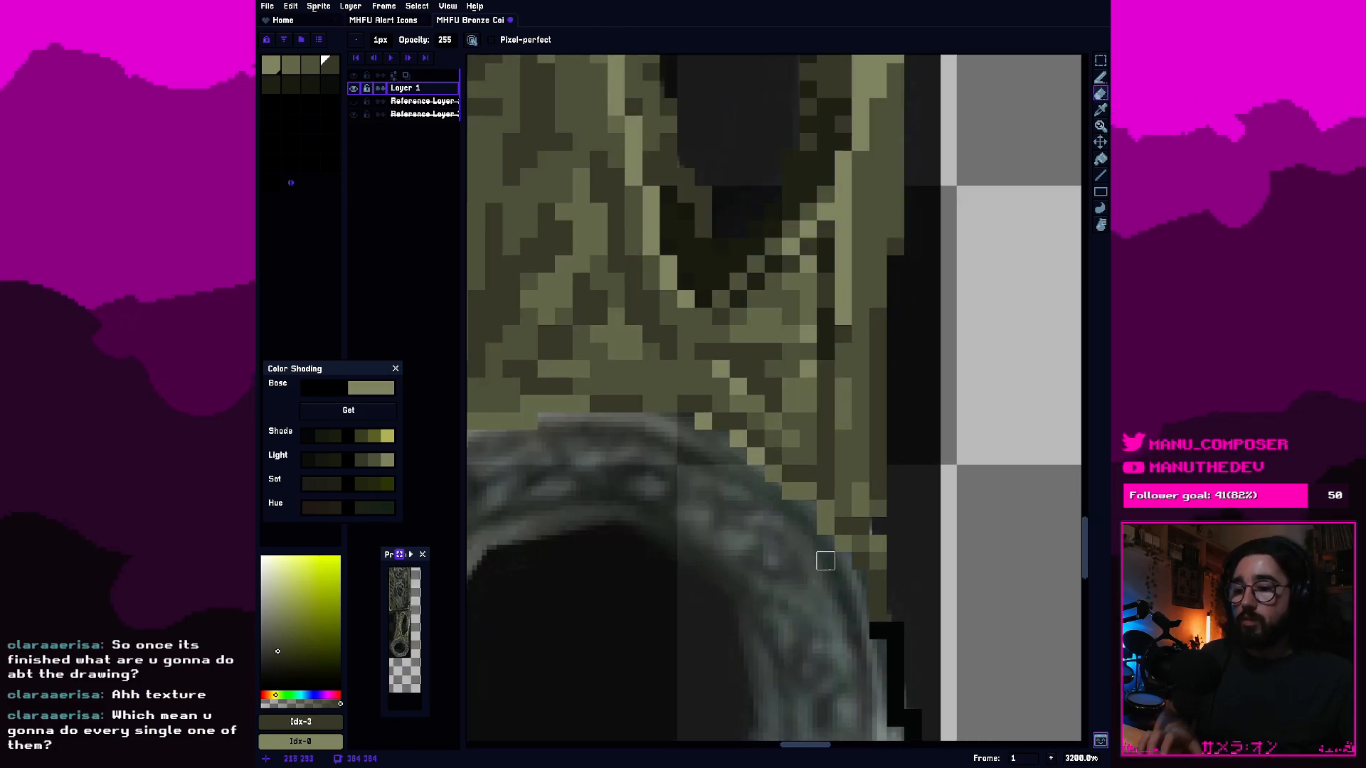
scroll(825, 561, "down", 1)
left_click_drag(695, 512, 762, 578)
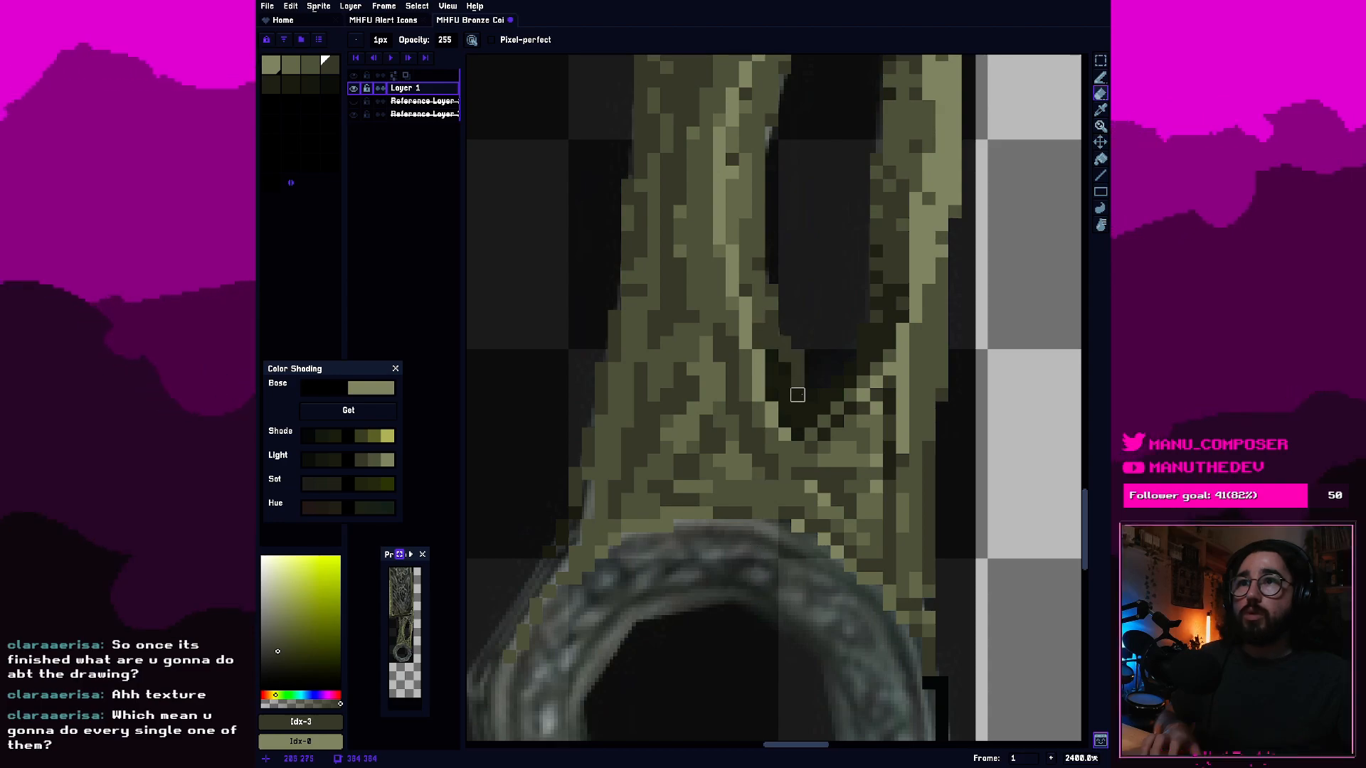
left_click_drag(863, 631, 784, 506)
left_click_drag(809, 374, 814, 410)
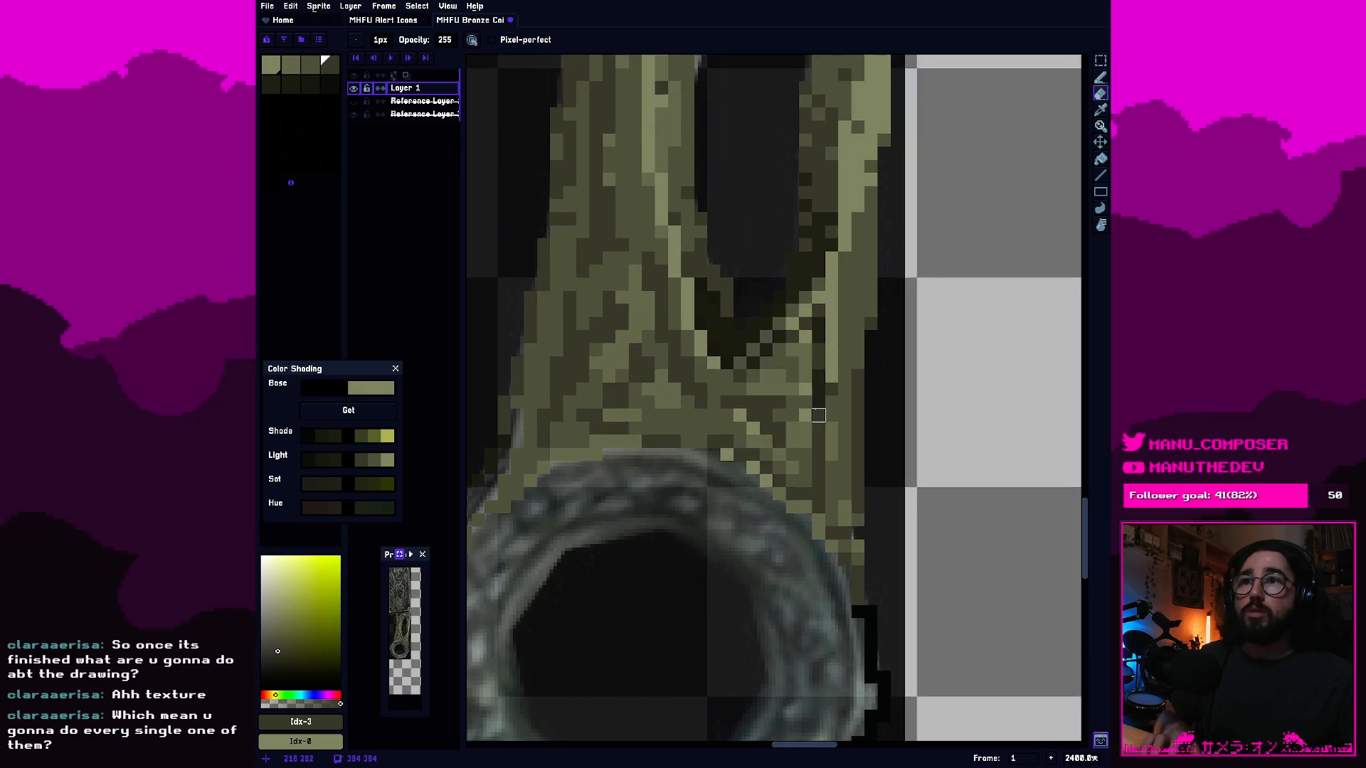
scroll(818, 414, "up", 5)
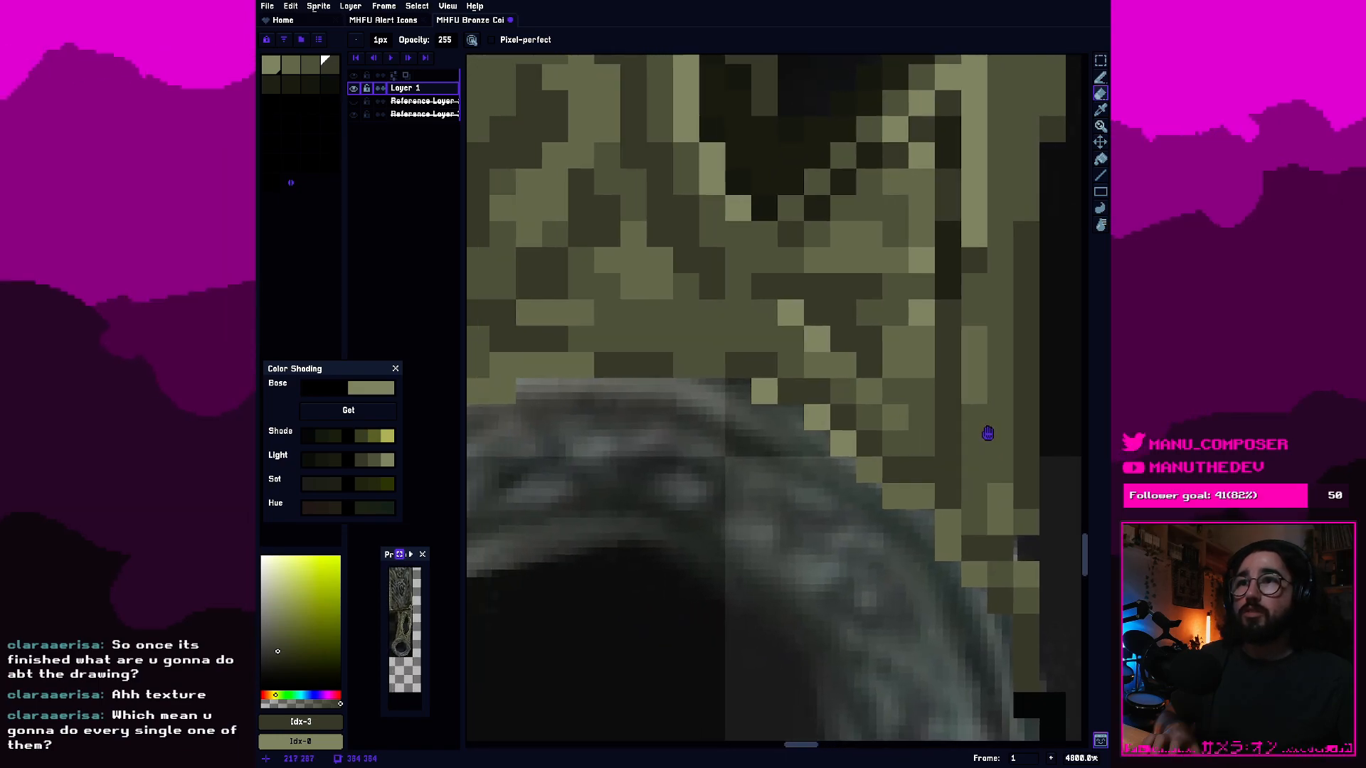
scroll(805, 387, "down", 2)
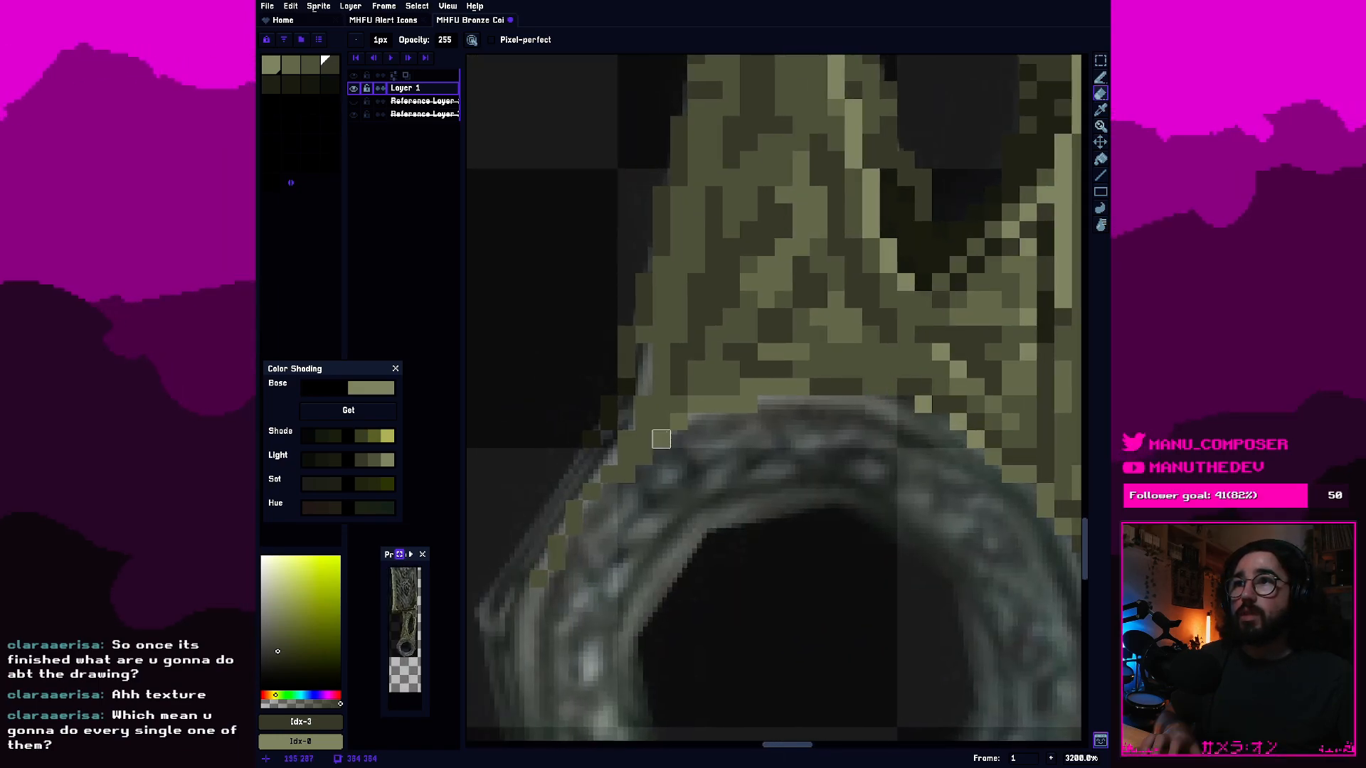
scroll(678, 439, "up", 1)
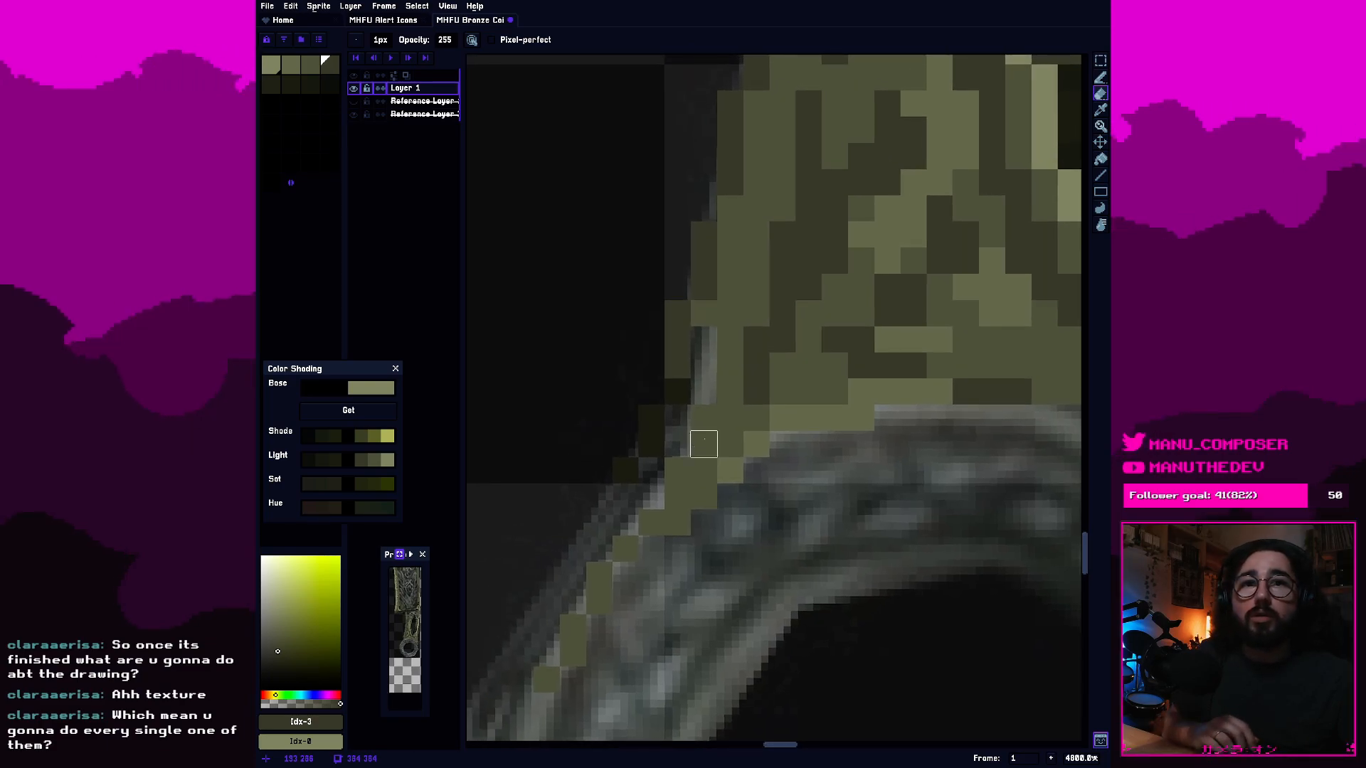
mouse_move(687, 540)
left_mouse_down()
mouse_move(828, 362)
mouse_move(754, 325)
left_mouse_up()
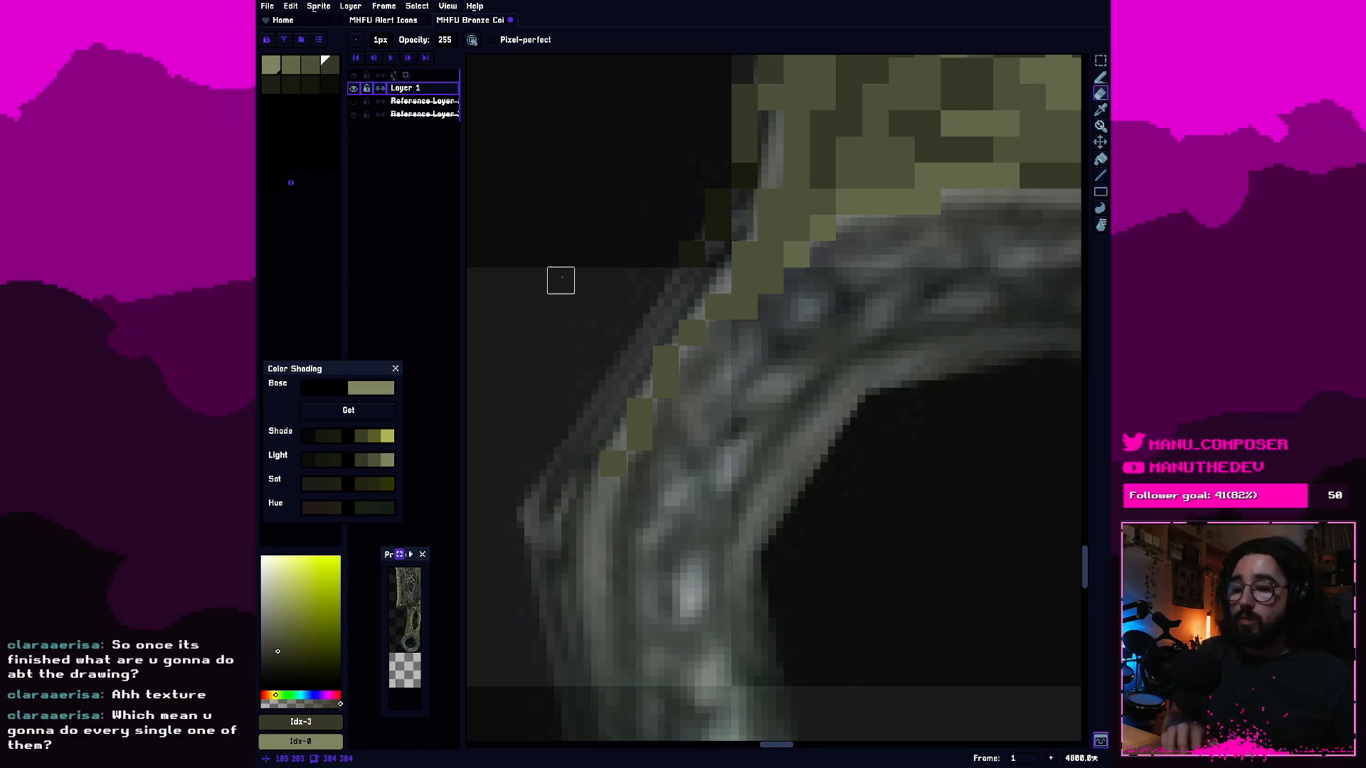
Extend the ring's left outer rim with second-swatch olive pixels and place the first highlight patches on its left band.
key("i")
left_click(671, 357)
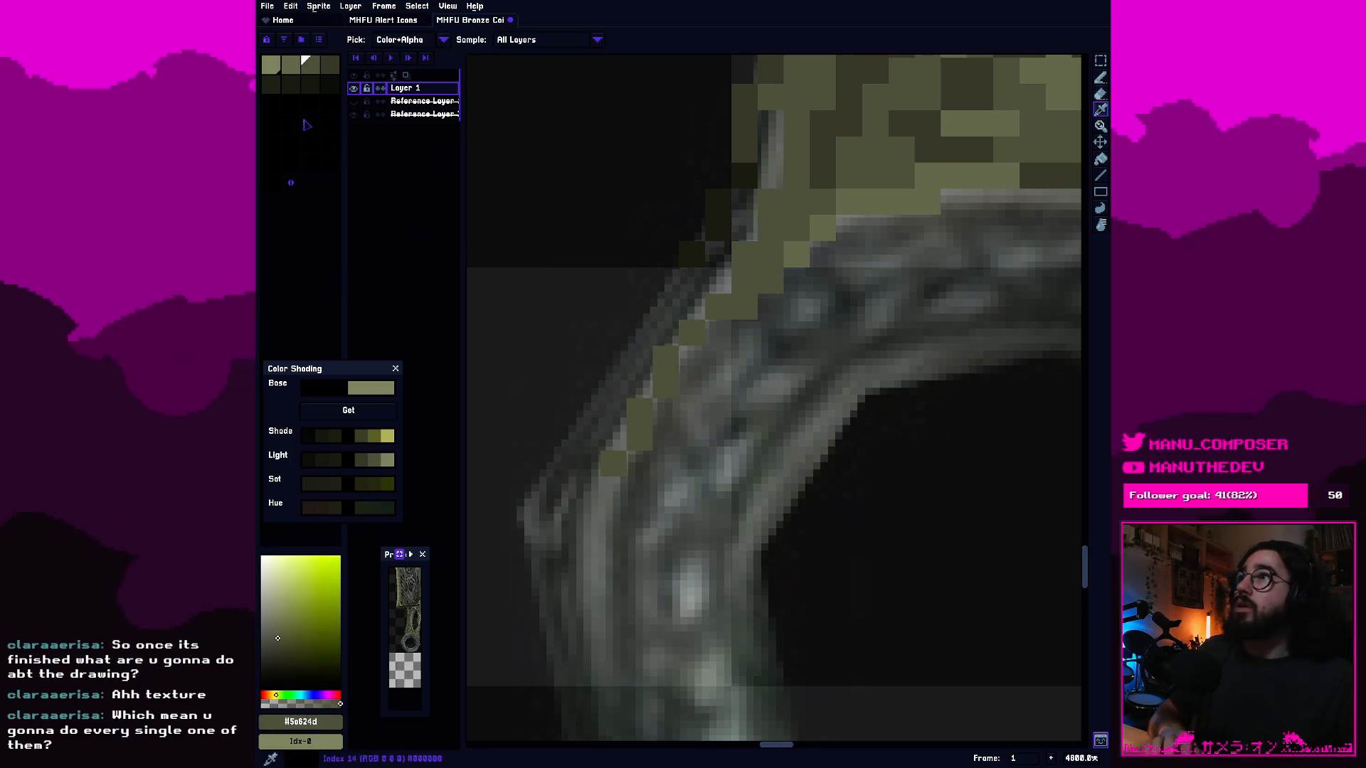
key("b")
left_click(616, 491)
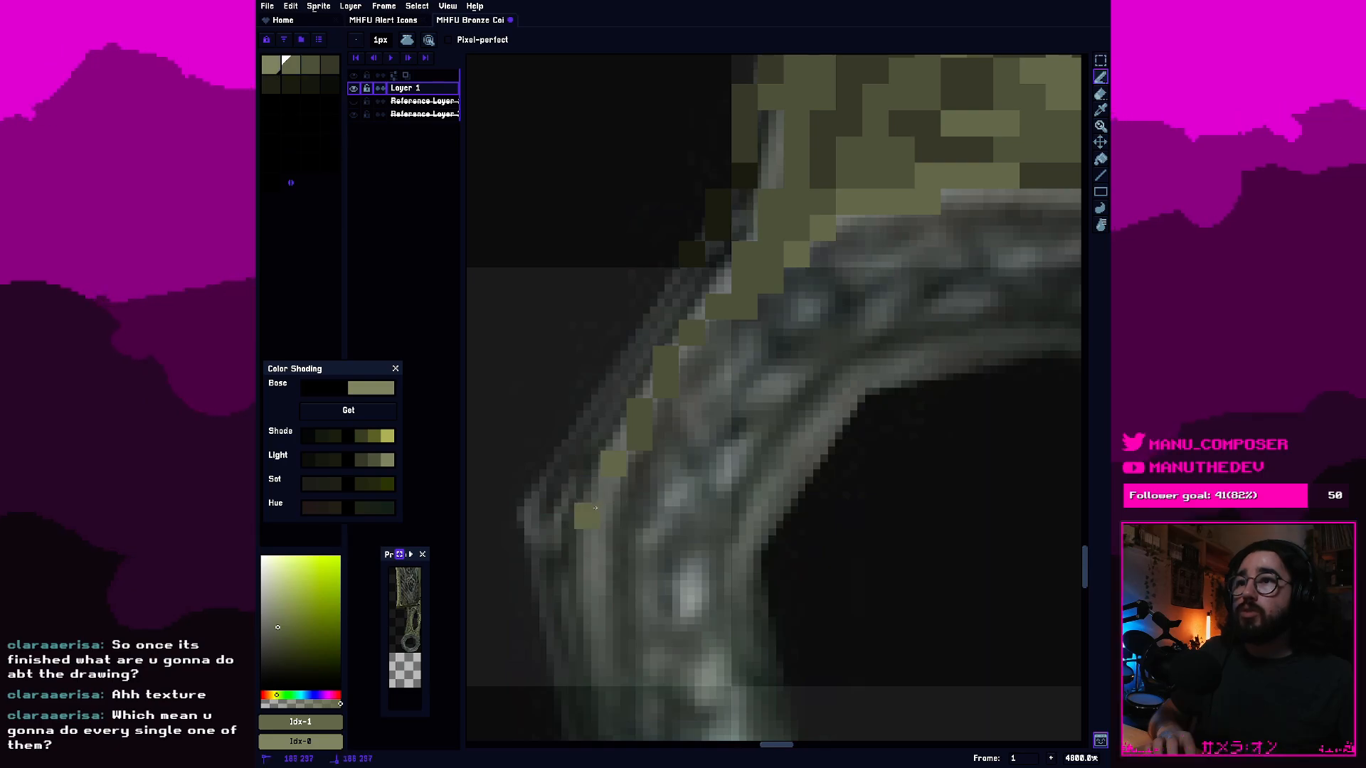
left_click_drag(691, 595, 692, 571)
mouse_move(724, 640)
left_mouse_down()
mouse_move(667, 390)
mouse_move(647, 441)
left_mouse_up()
scroll(662, 425, "down", 2)
scroll(662, 425, "up", 2)
scroll(651, 428, "down", 3)
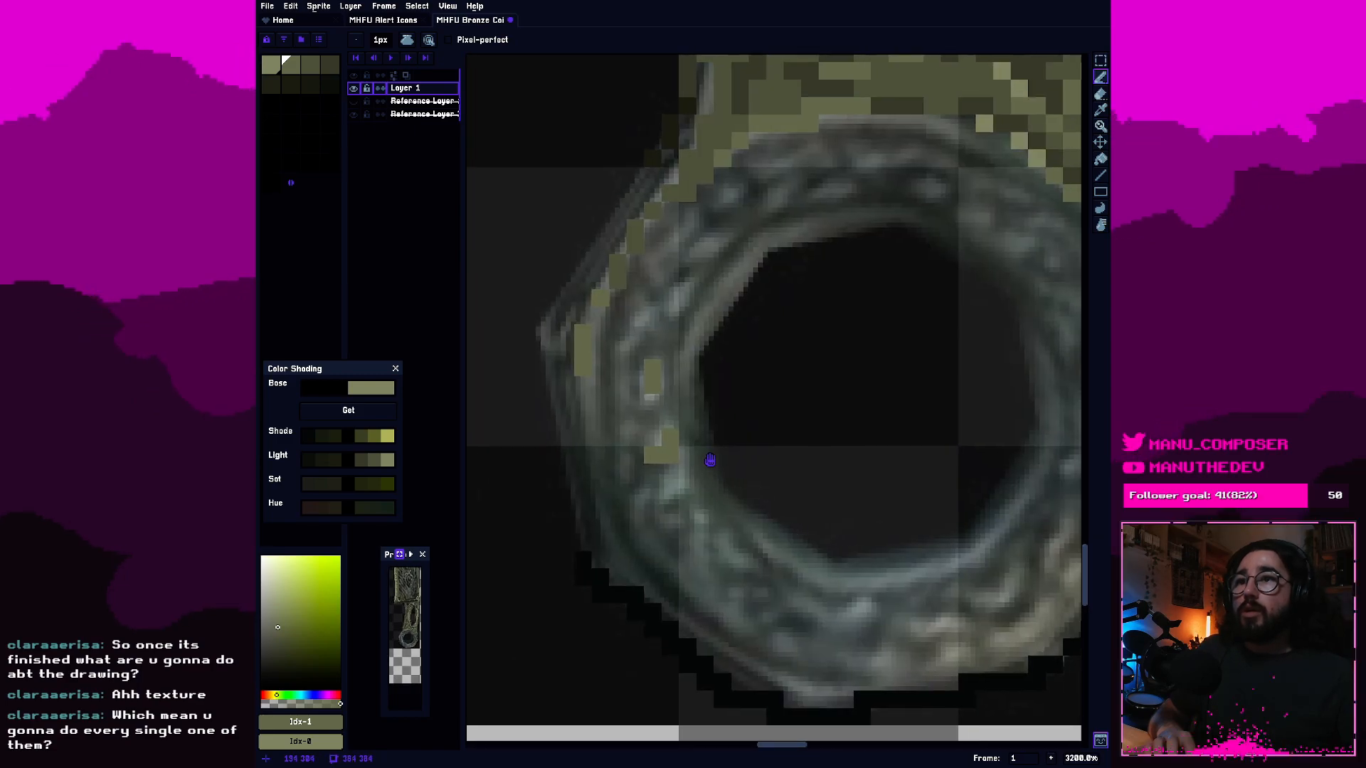
scroll(620, 419, "up", 1)
key("ctrl+z")
Erase the black outline around the ring's bottom and lower-right side up to the handle's right edge.
key("e")
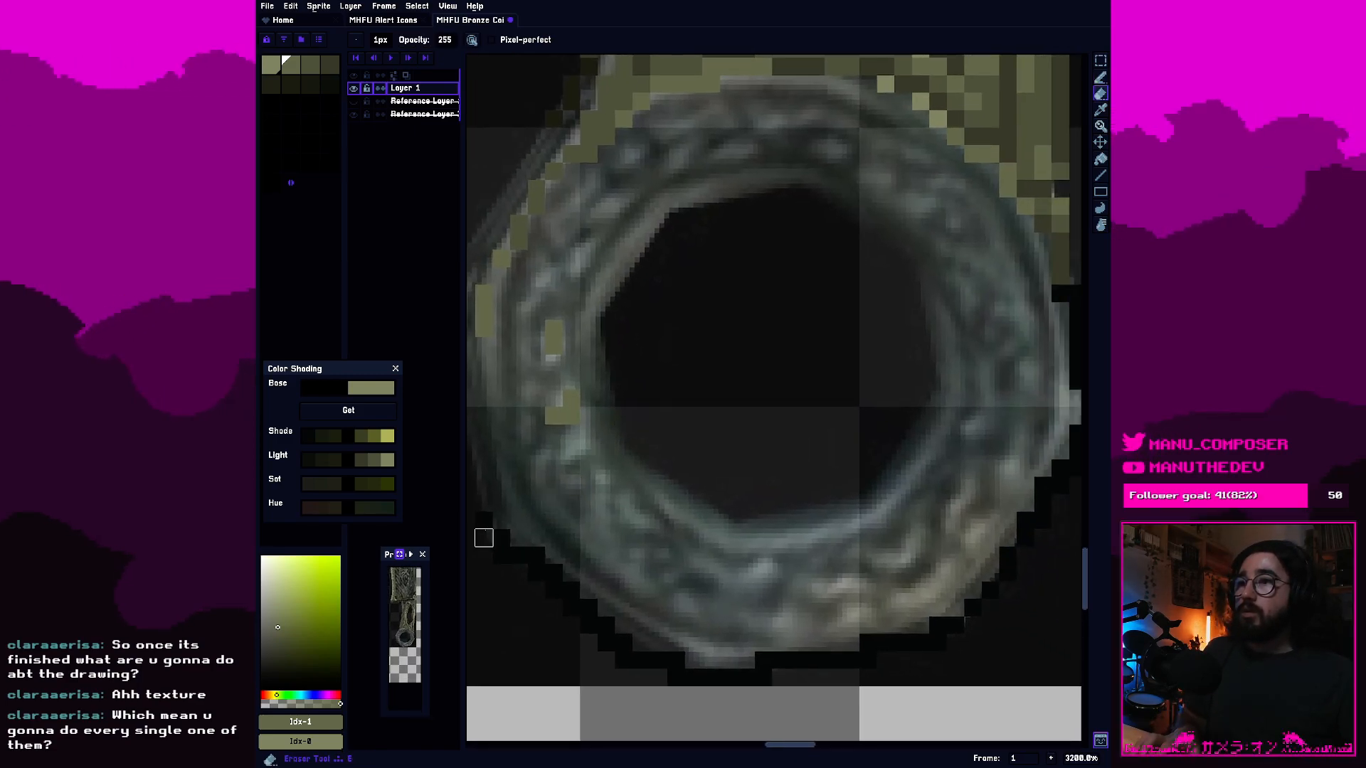
mouse_move(554, 626)
left_mouse_down()
mouse_move(589, 660)
mouse_move(623, 661)
mouse_move(606, 607)
mouse_move(693, 677)
mouse_move(641, 678)
mouse_move(676, 660)
mouse_move(711, 677)
mouse_move(658, 677)
mouse_move(728, 678)
mouse_move(746, 695)
mouse_move(955, 625)
left_mouse_up()
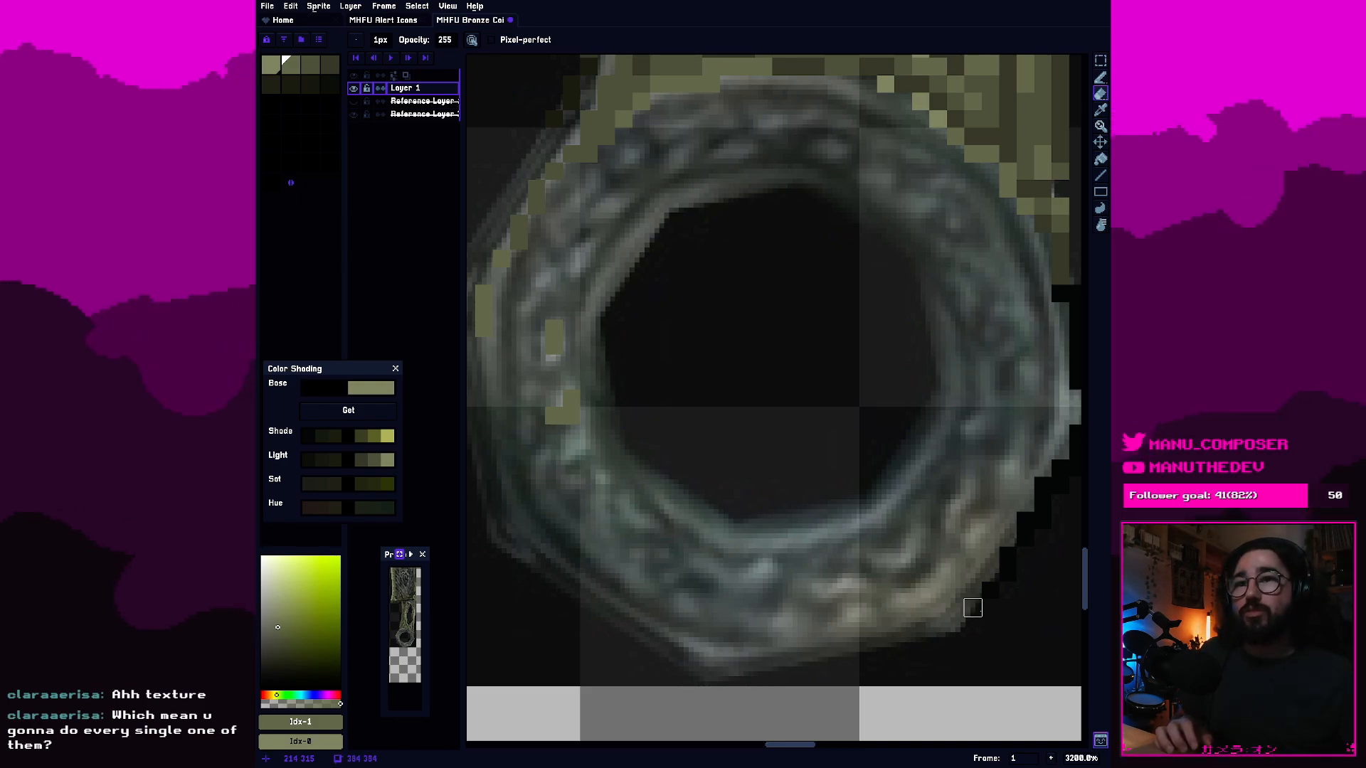
left_click_drag(1006, 555, 817, 634)
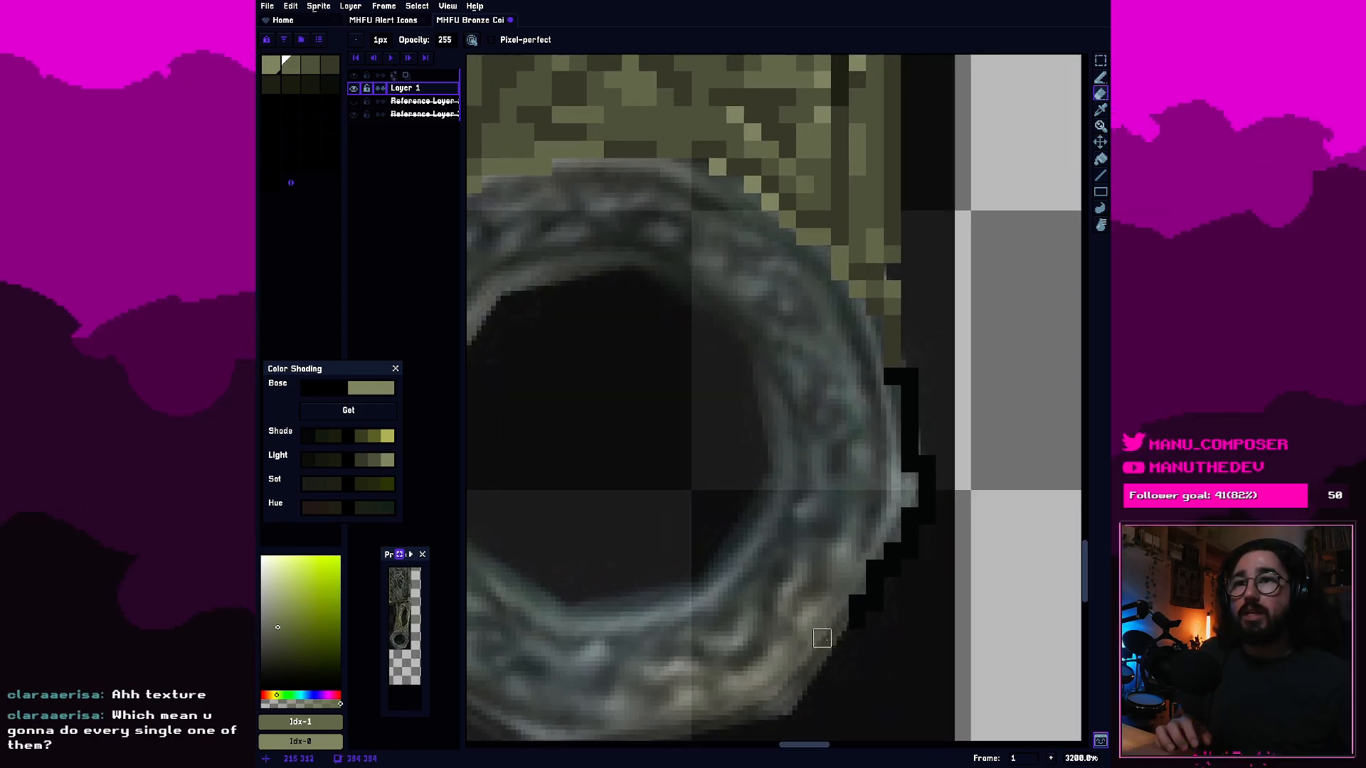
mouse_move(893, 569)
left_mouse_down()
mouse_move(910, 515)
mouse_move(926, 533)
mouse_move(892, 376)
left_mouse_up()
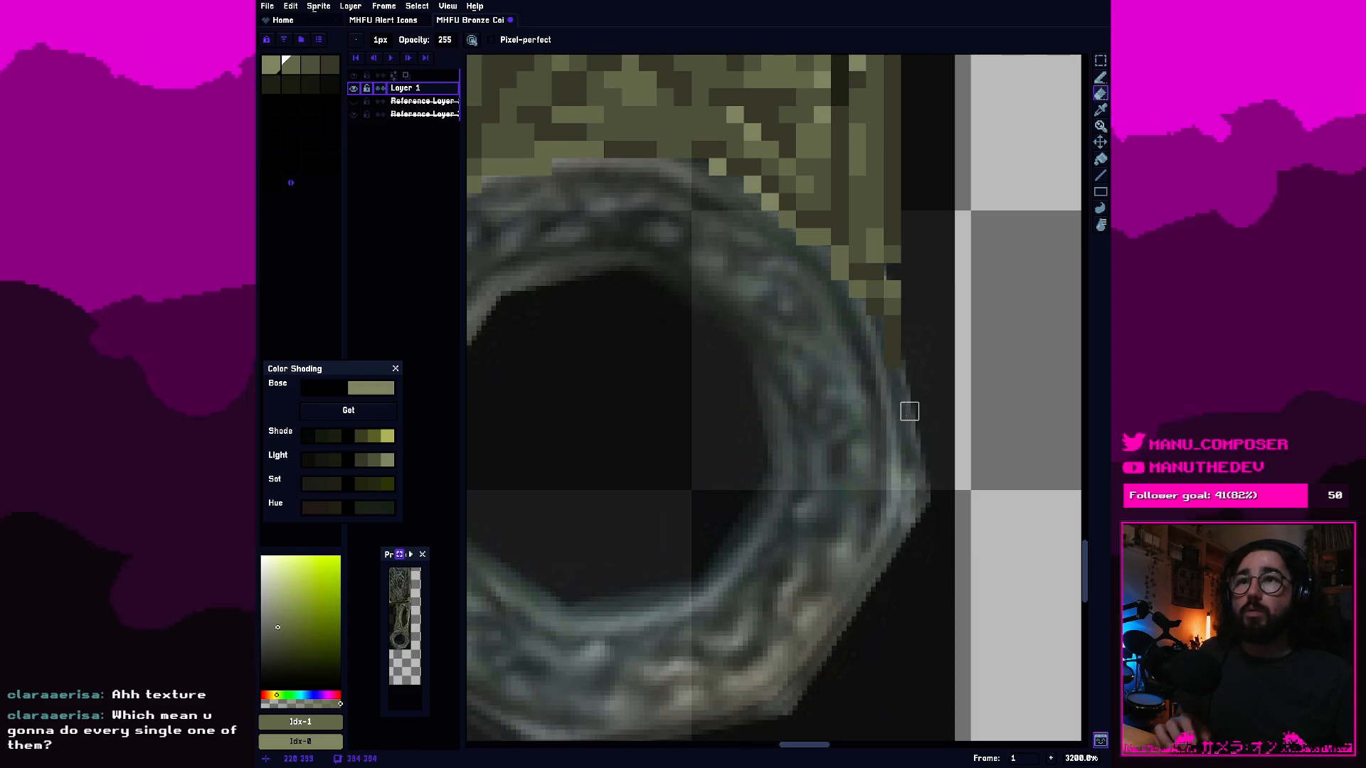
scroll(783, 299, "down", 5)
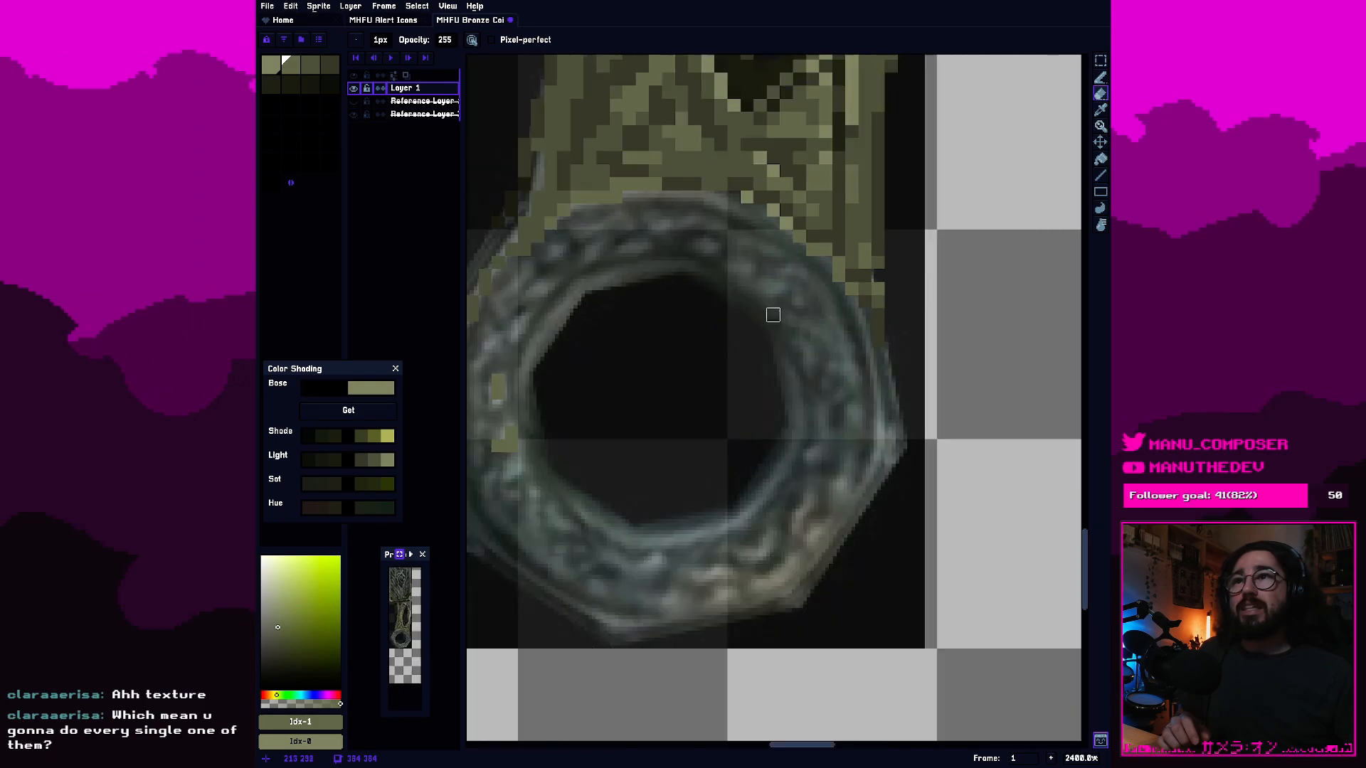
scroll(808, 451, "up", 3)
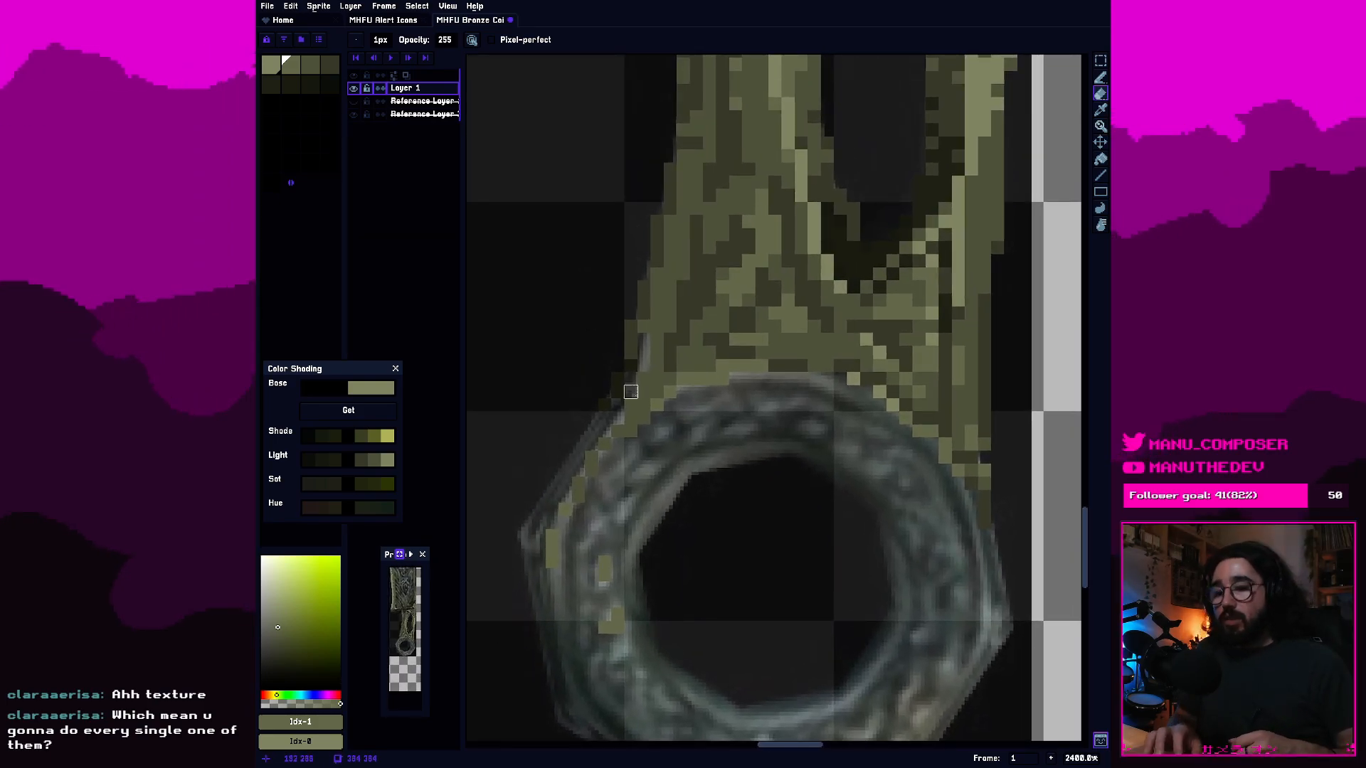
Add second-swatch olive highlight patches to the ring's lower-left band, right corner and lower-right band.
key("b")
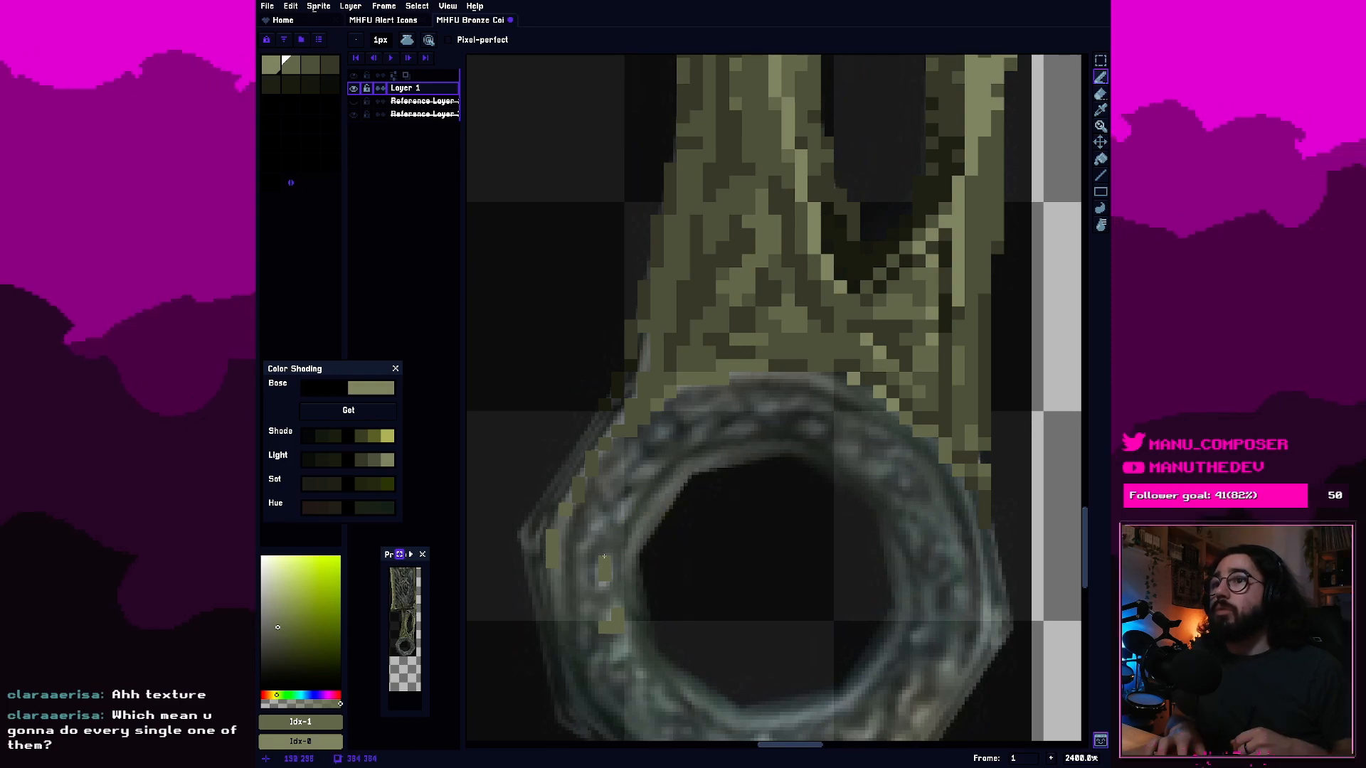
left_click(629, 642)
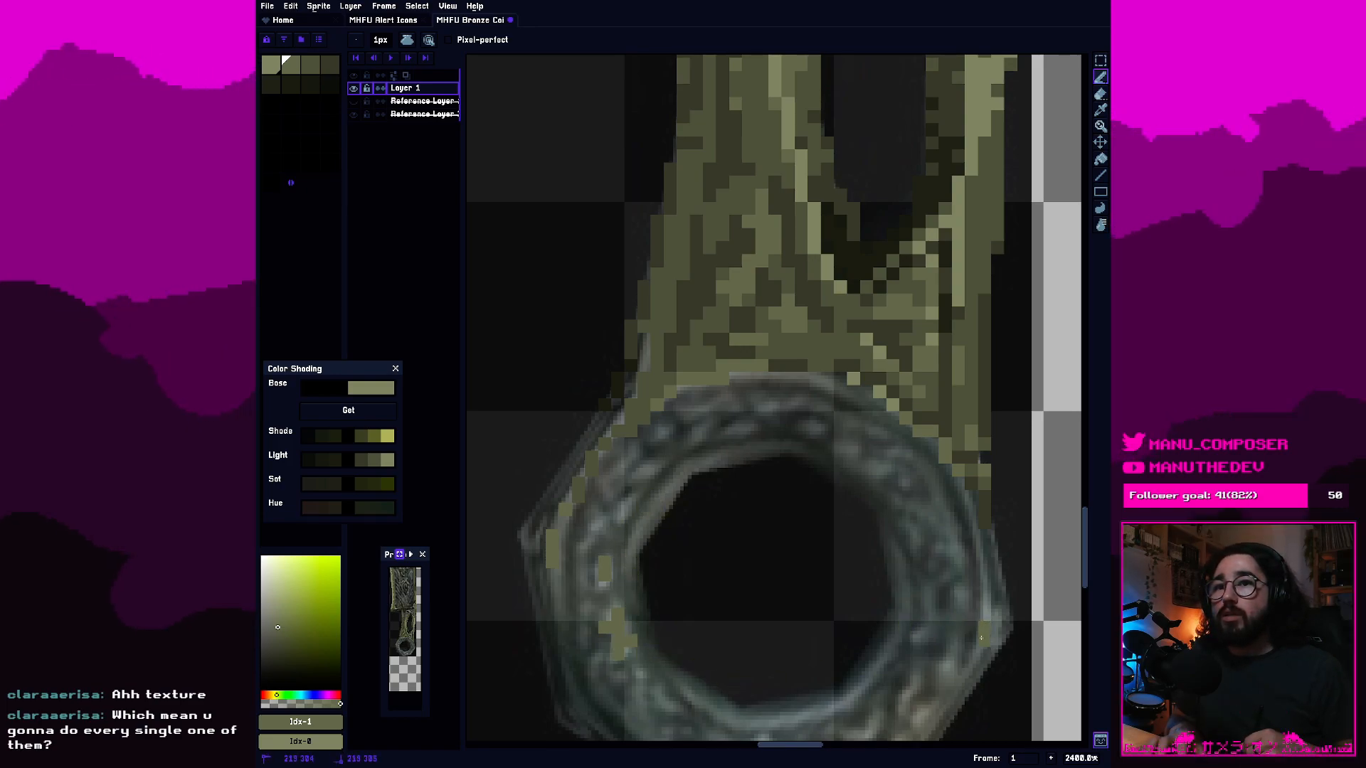
left_click(986, 589)
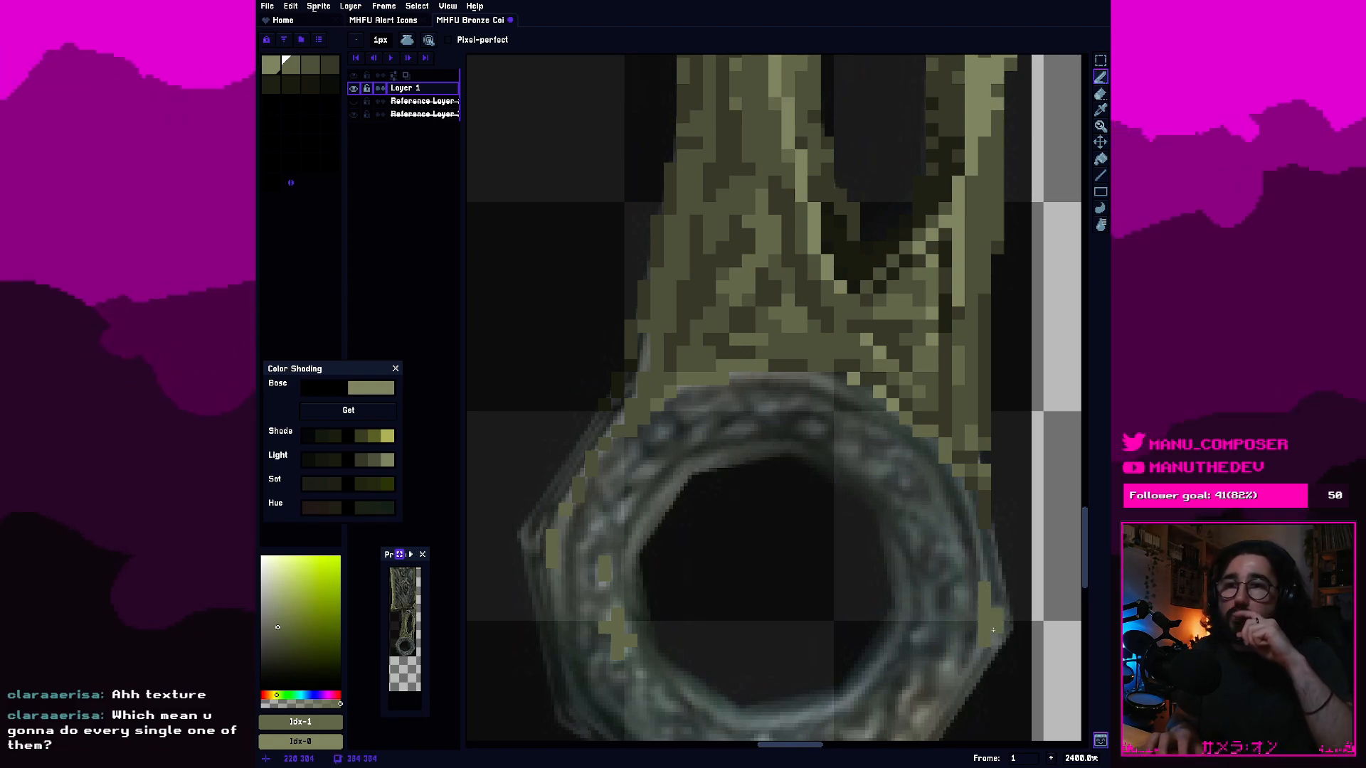
mouse_move(805, 637)
left_mouse_down()
mouse_move(757, 583)
mouse_move(782, 531)
left_mouse_up()
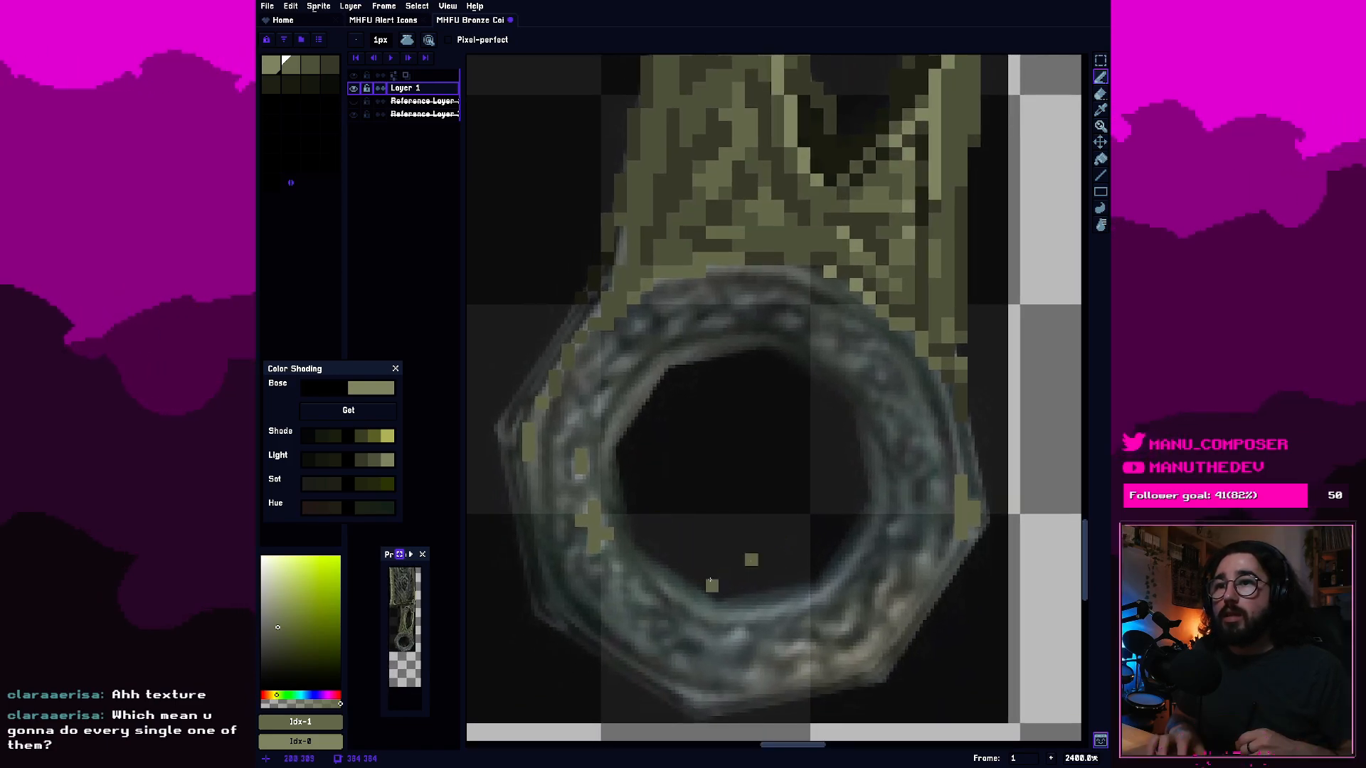
key("ctrl+z")
mouse_move(790, 650)
left_mouse_down()
mouse_move(849, 668)
mouse_move(806, 665)
mouse_move(794, 680)
mouse_move(877, 641)
left_mouse_up()
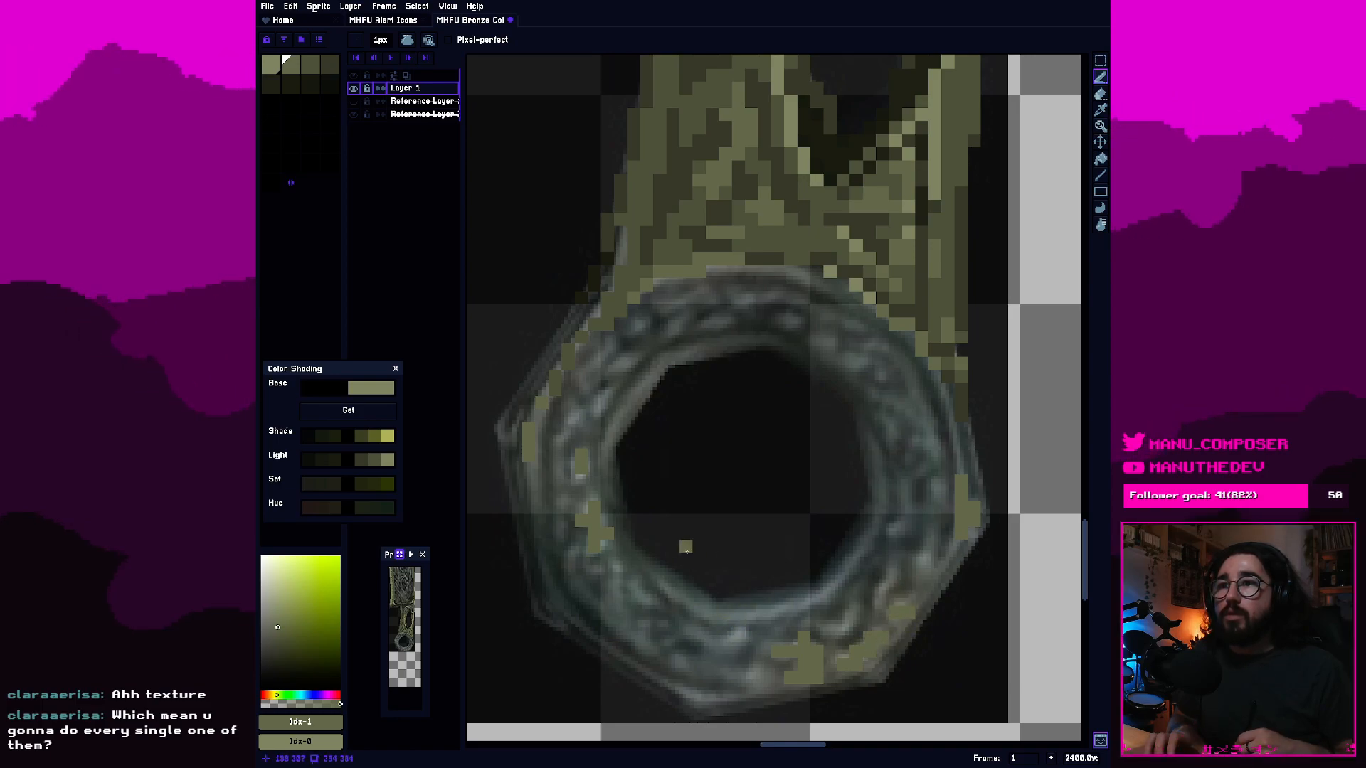
Place small second-swatch olive highlights along the ring's band from the upper left across the top to the upper right.
left_click(557, 429)
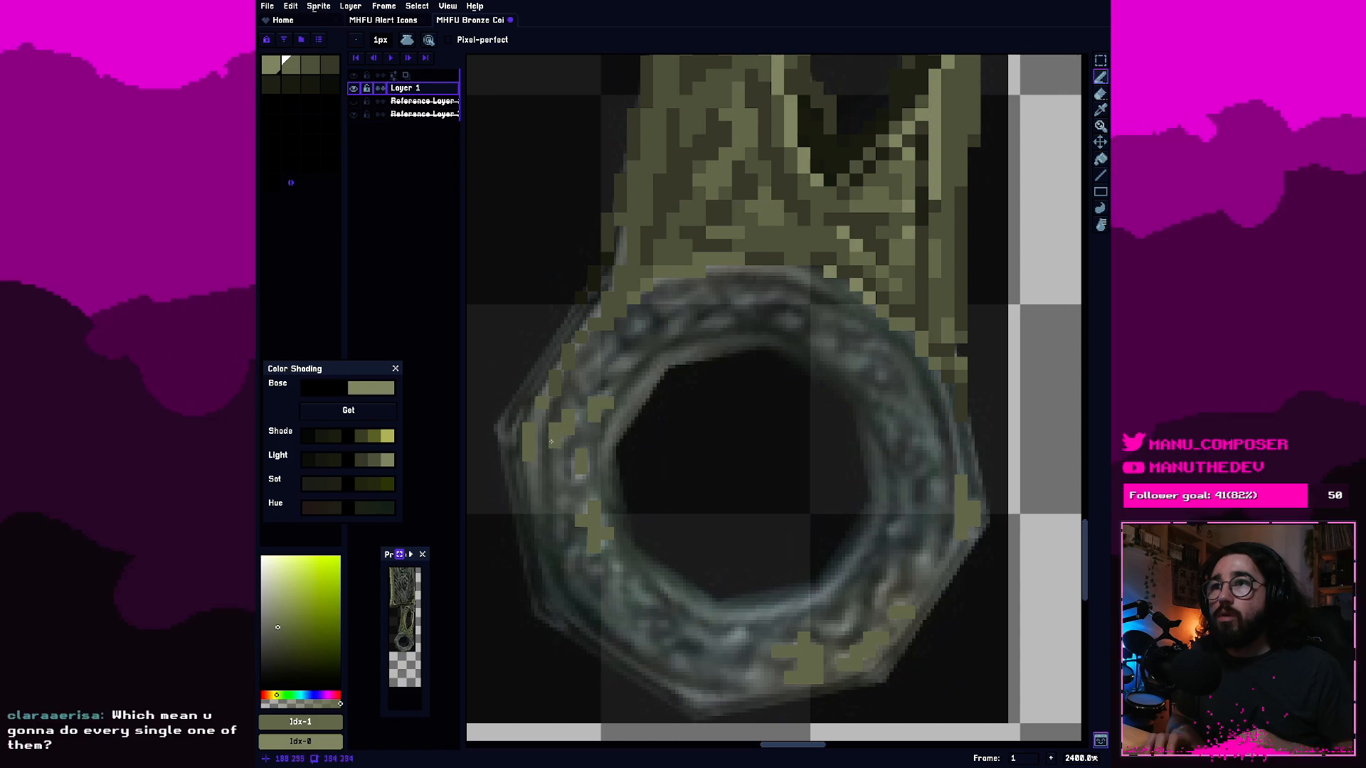
left_click(632, 365)
left_click(673, 324)
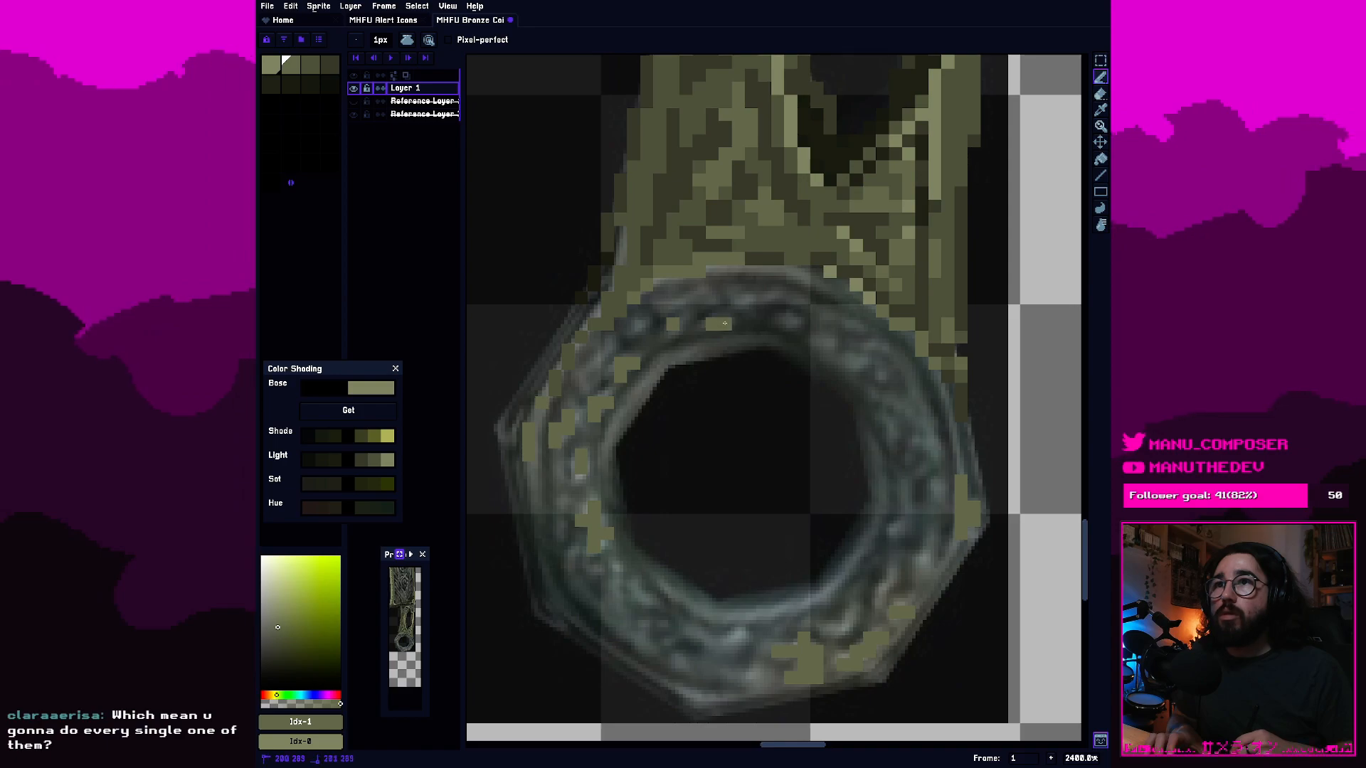
left_click(747, 298)
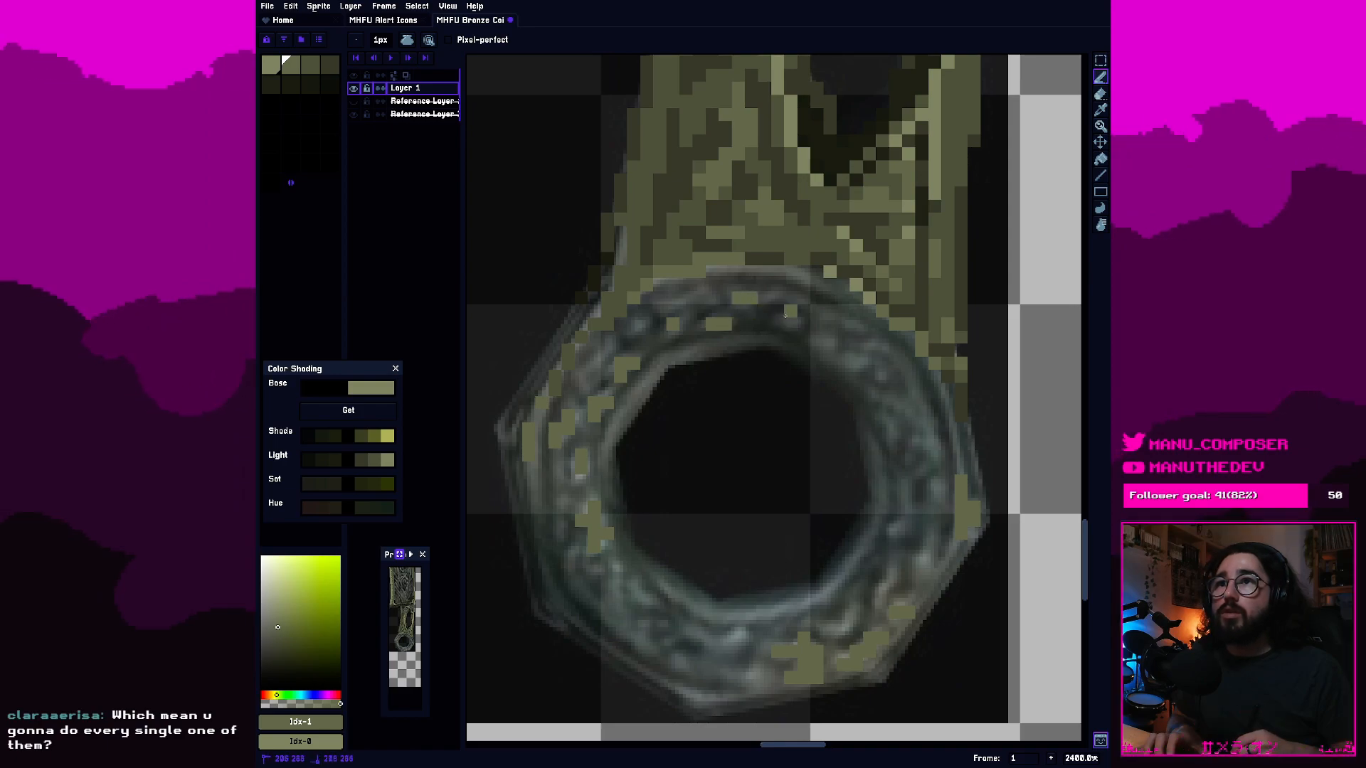
left_click(816, 337)
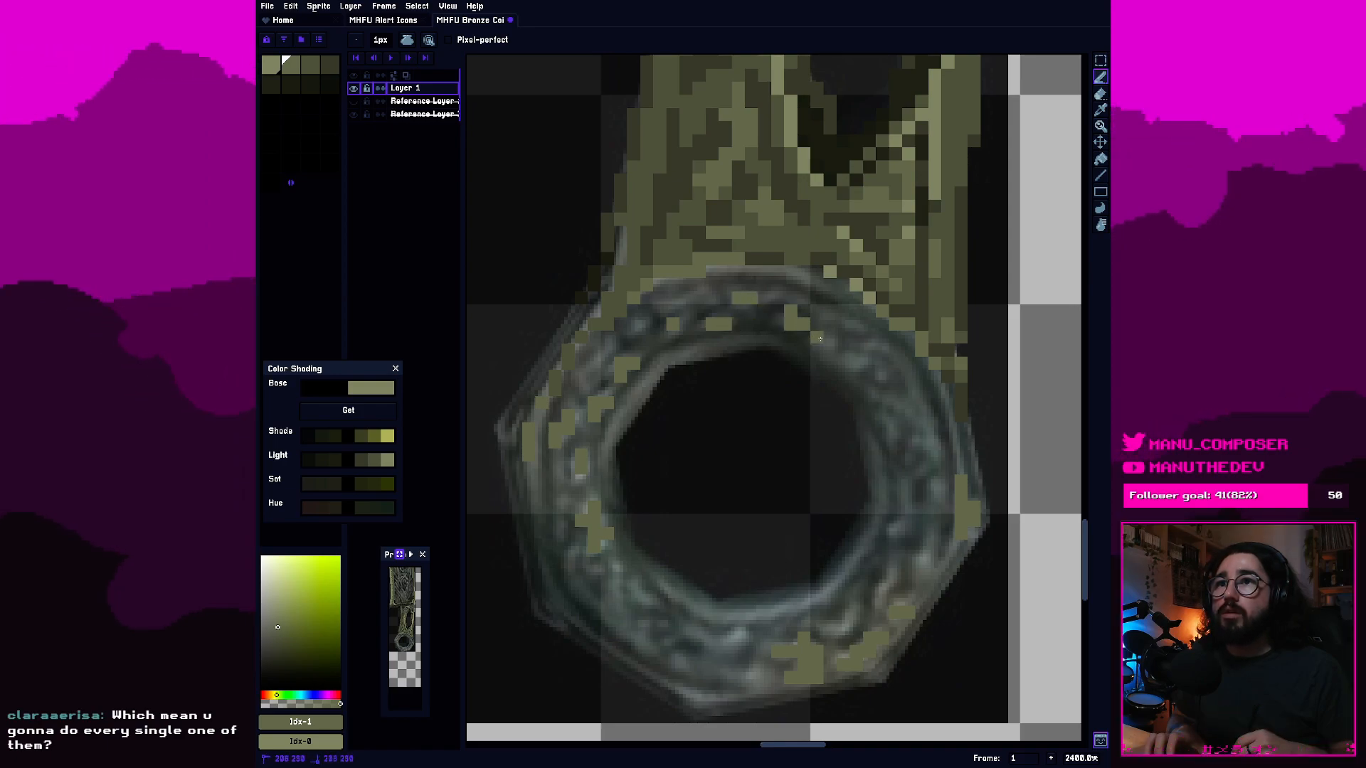
left_click(828, 349)
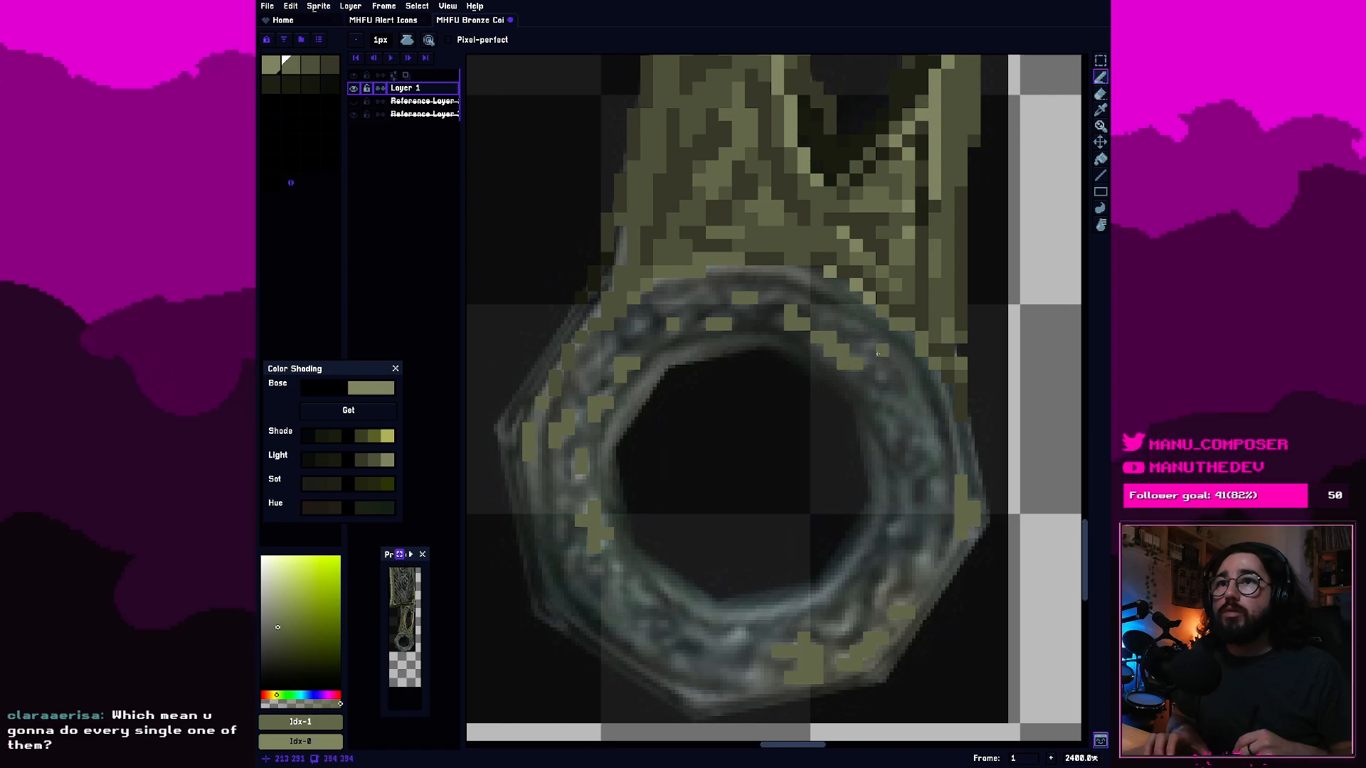
Continue the second-swatch olive highlights down the ring's right band and around to its lower right.
left_click_drag(871, 396, 915, 418)
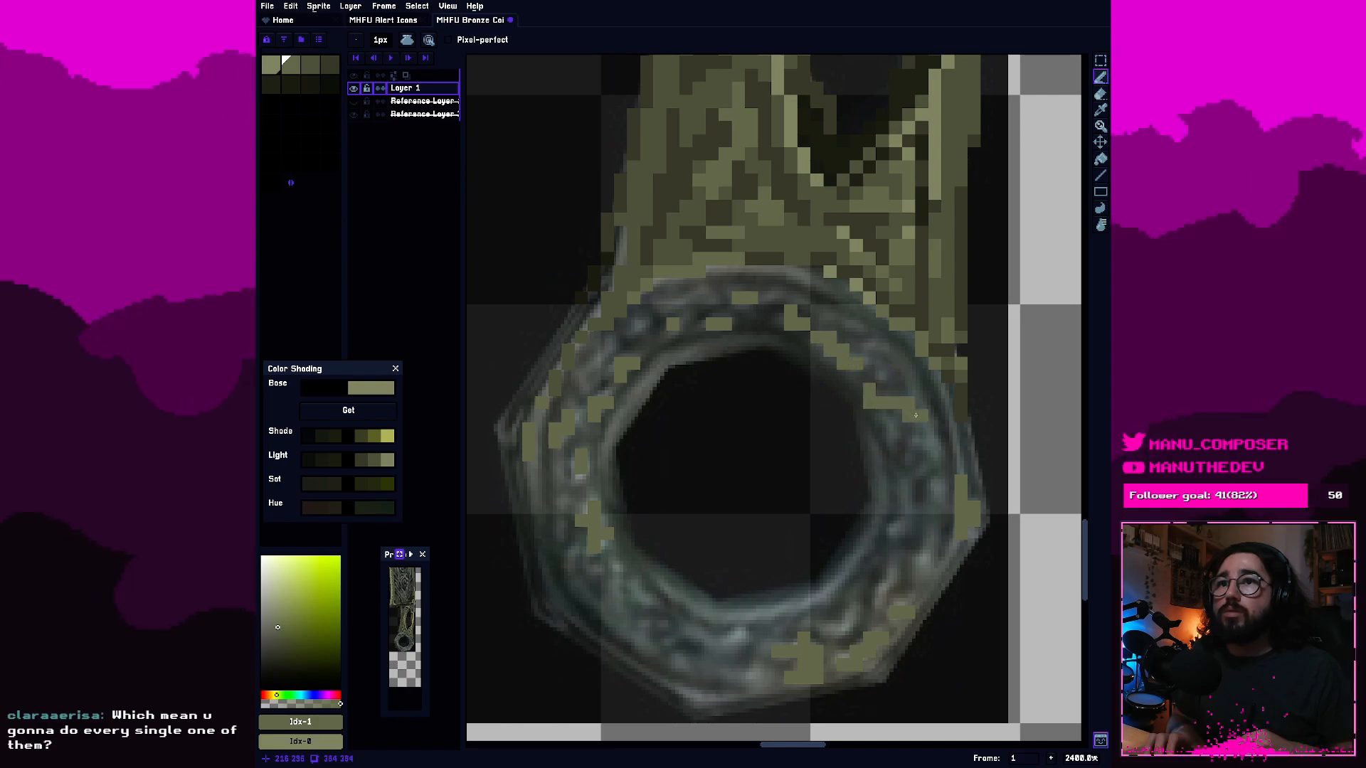
mouse_move(895, 481)
left_mouse_down()
mouse_move(909, 508)
mouse_move(894, 522)
left_mouse_up()
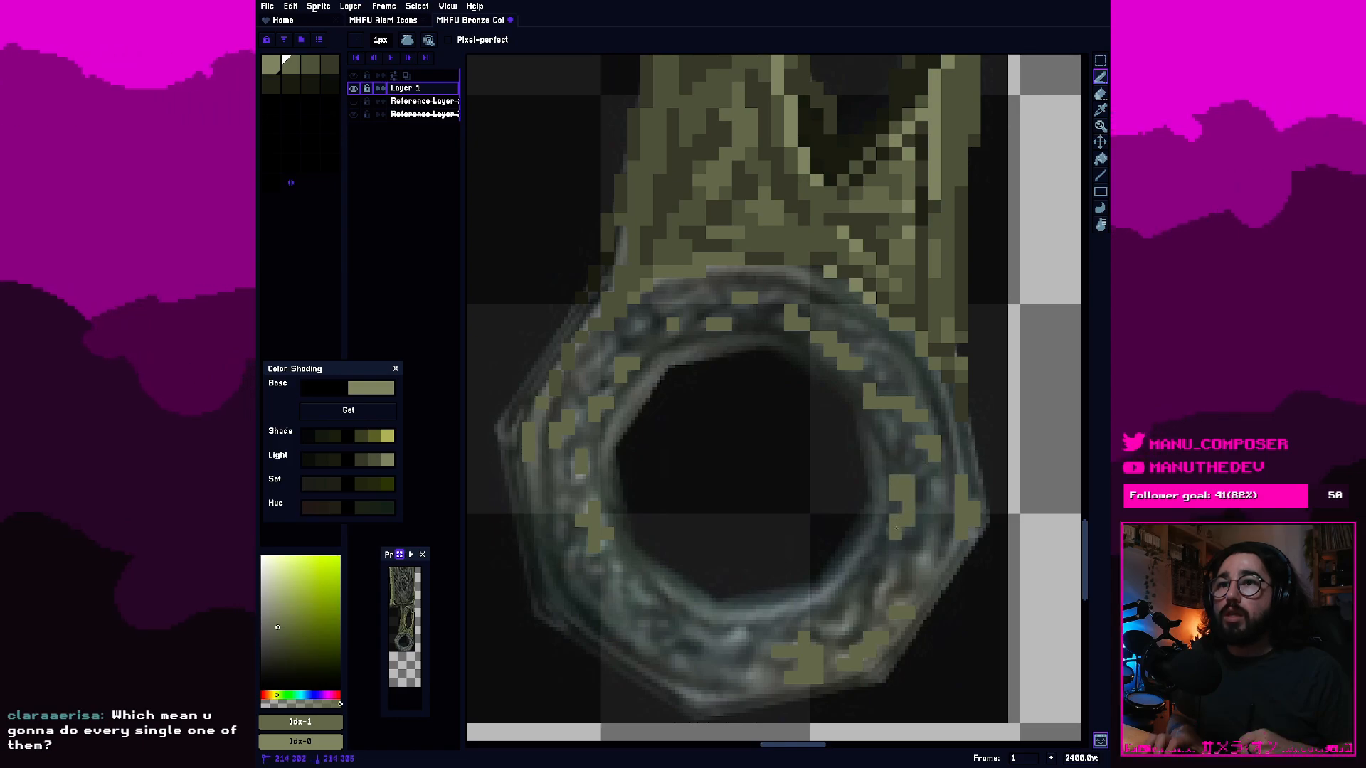
key("e")
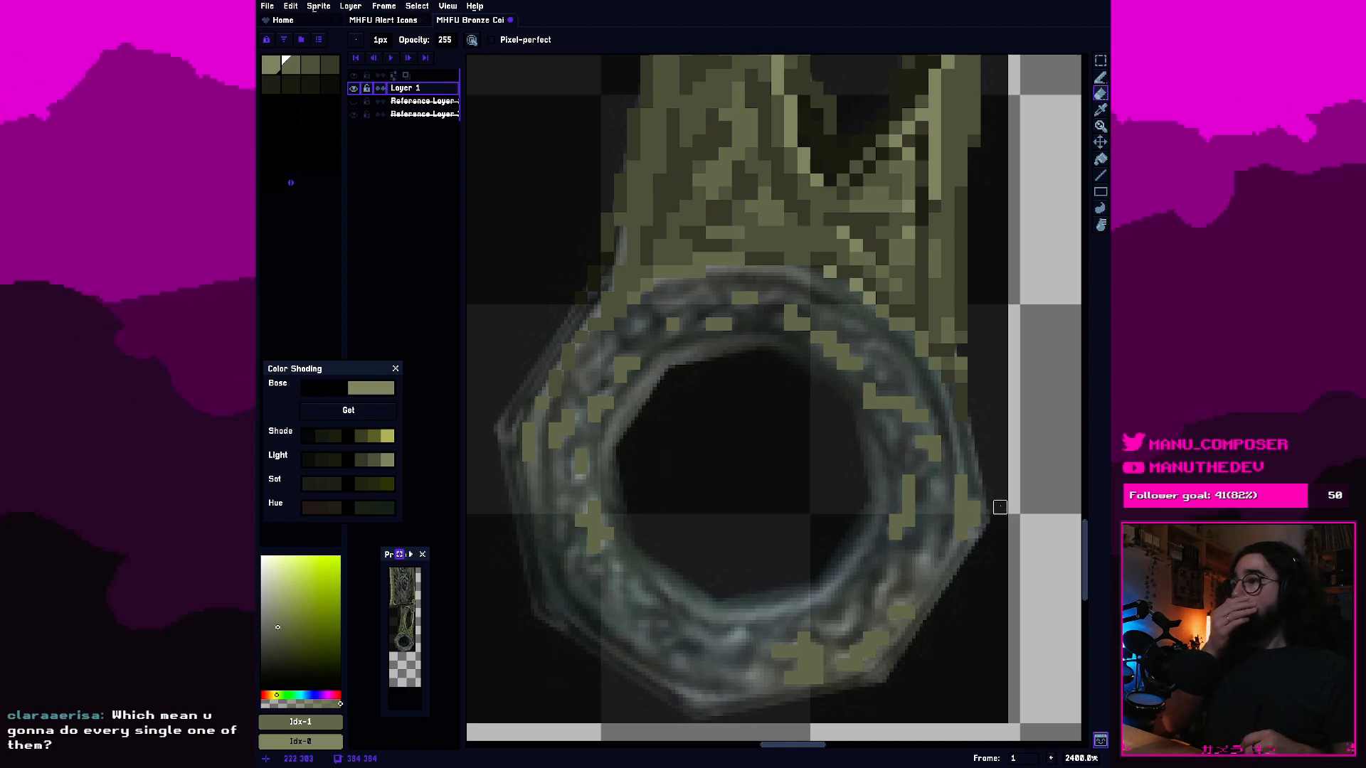
key("b")
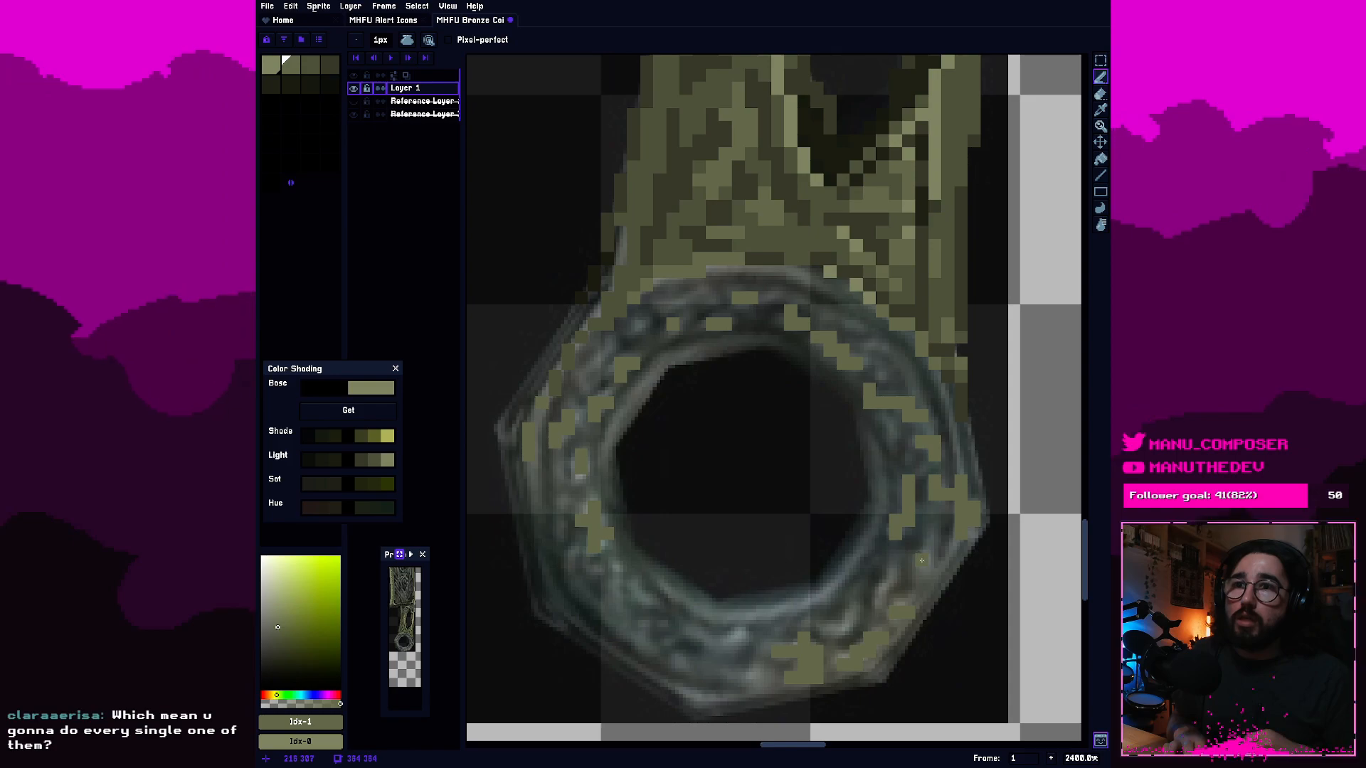
mouse_move(922, 587)
left_mouse_down()
mouse_move(931, 549)
mouse_move(940, 573)
mouse_move(951, 557)
mouse_move(896, 577)
left_mouse_up()
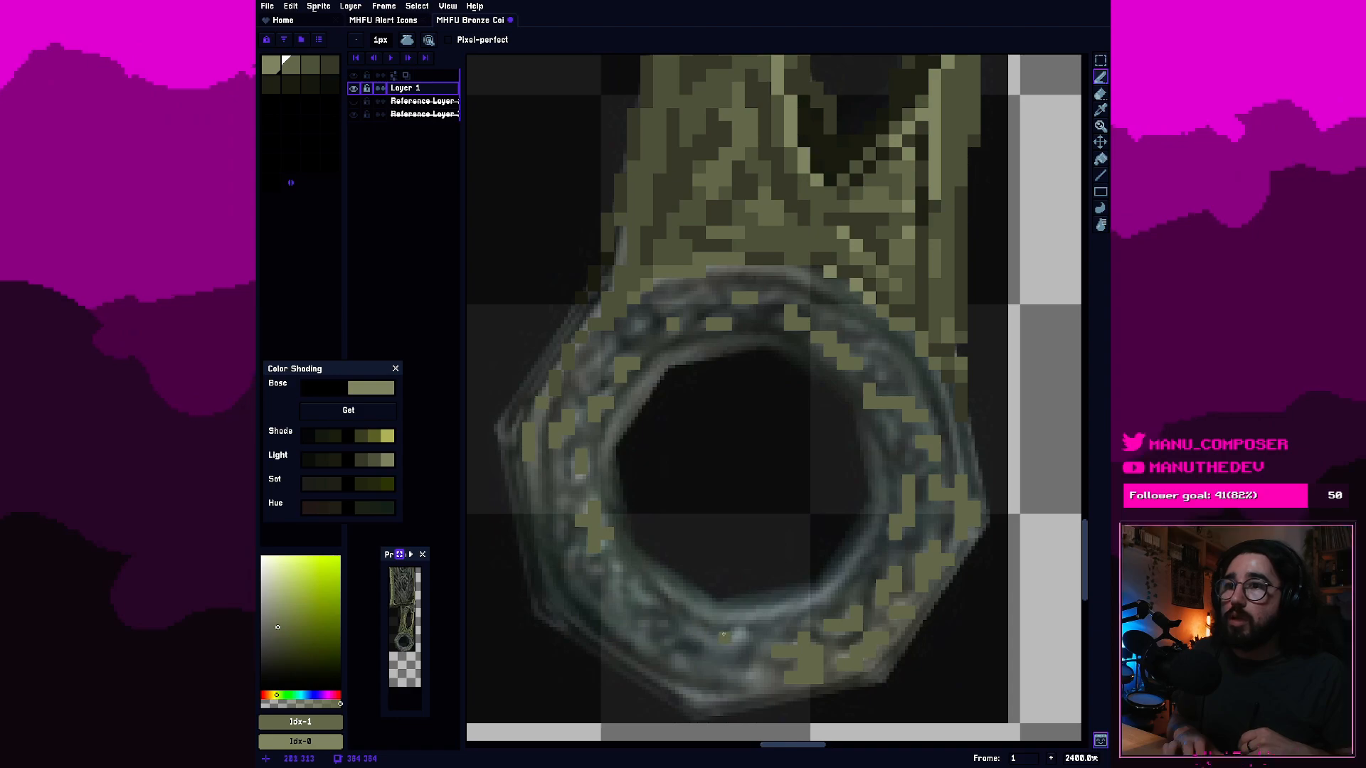
Draw second-swatch olive highlights along the ring's bottom band and bottom corner, continuing into the lower-left band.
left_click_drag(715, 636, 733, 636)
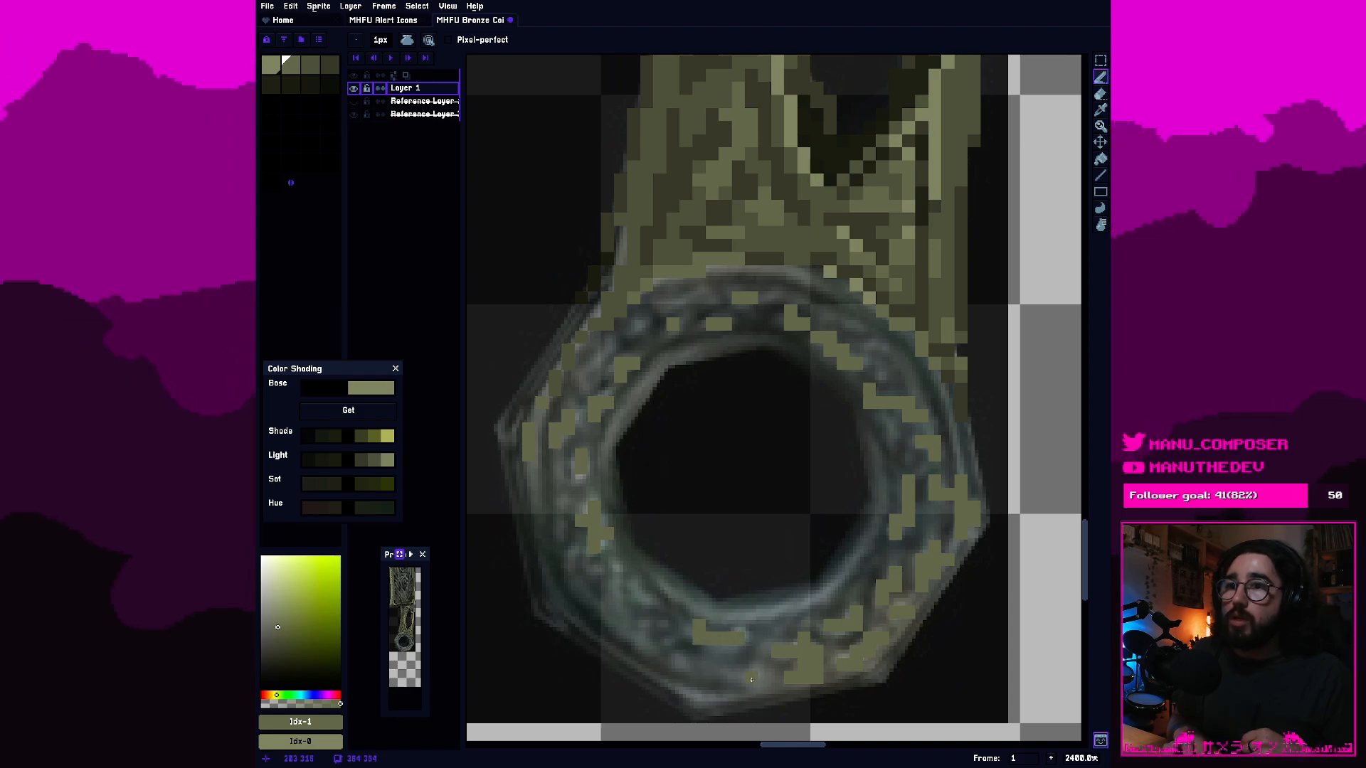
left_click(676, 685)
left_click_drag(705, 699, 755, 676)
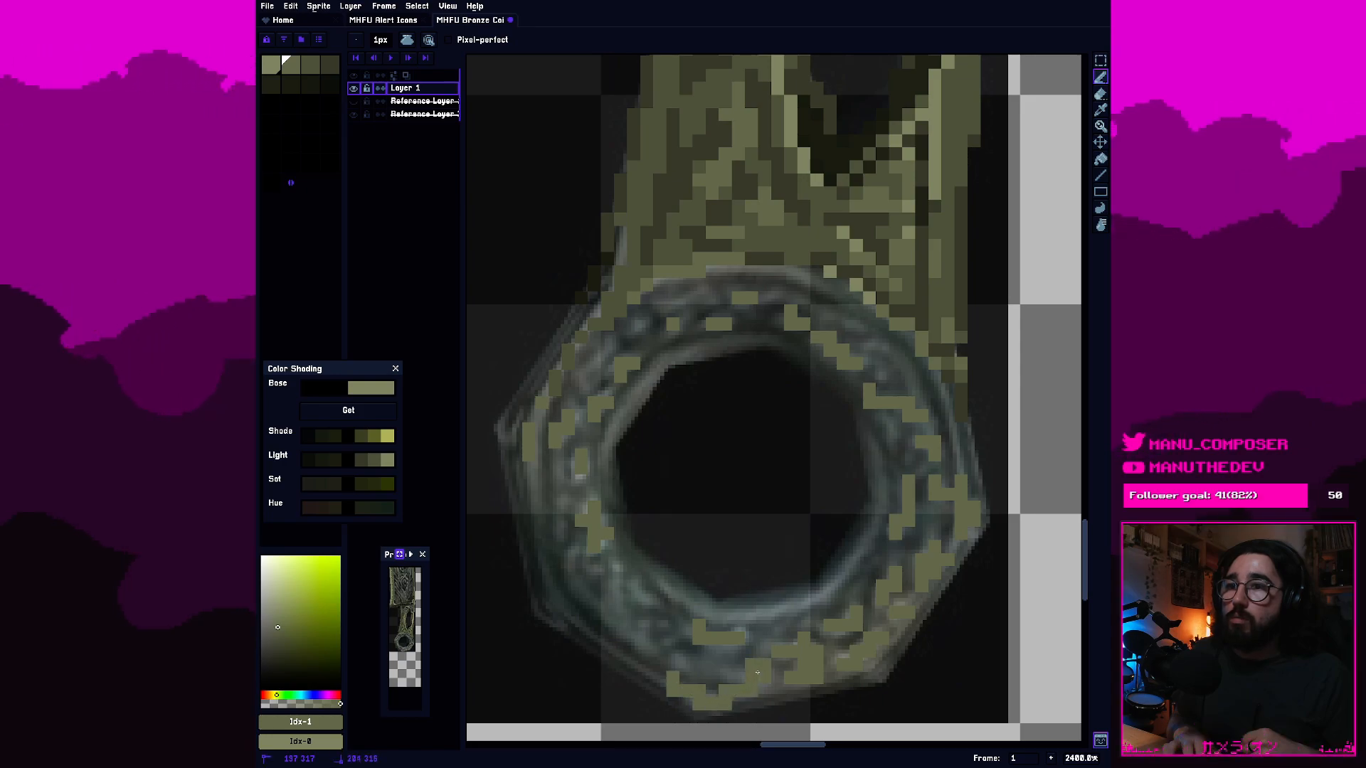
key("e")
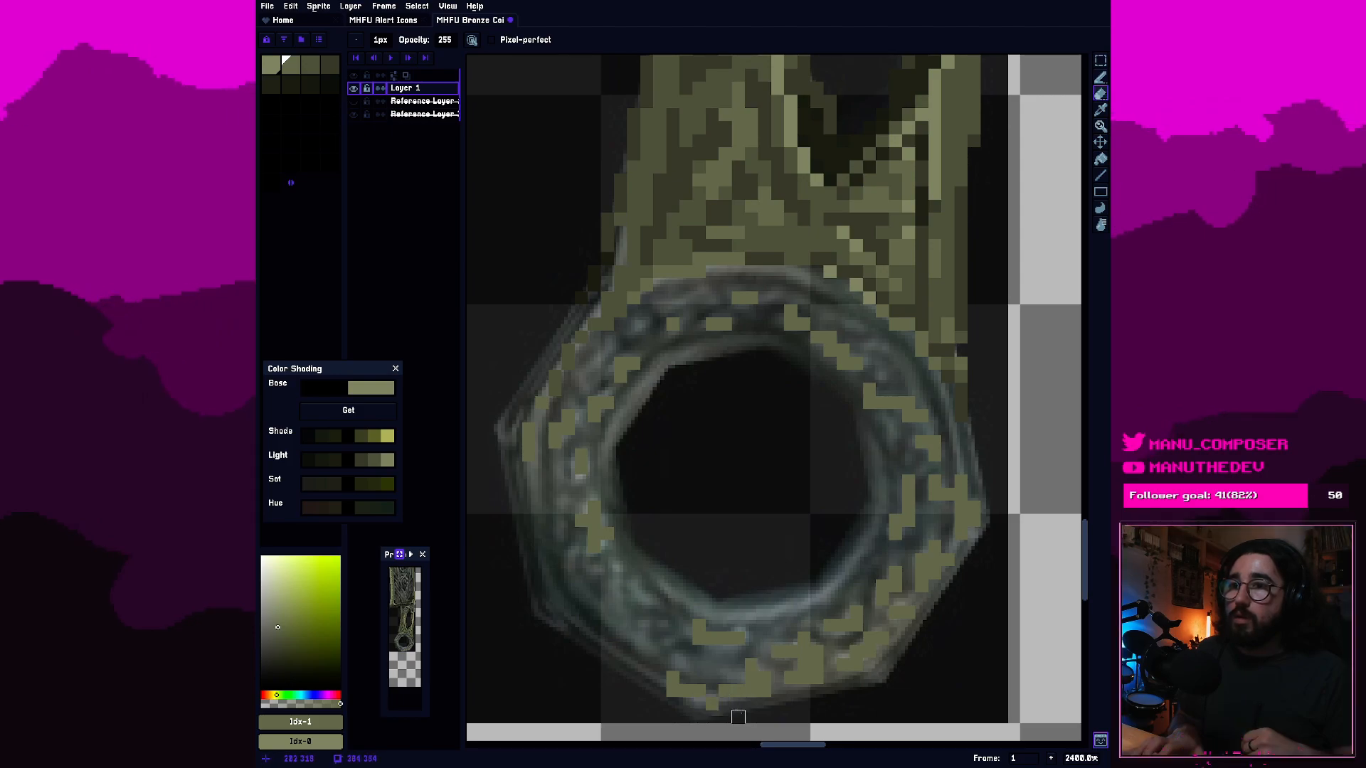
key("b")
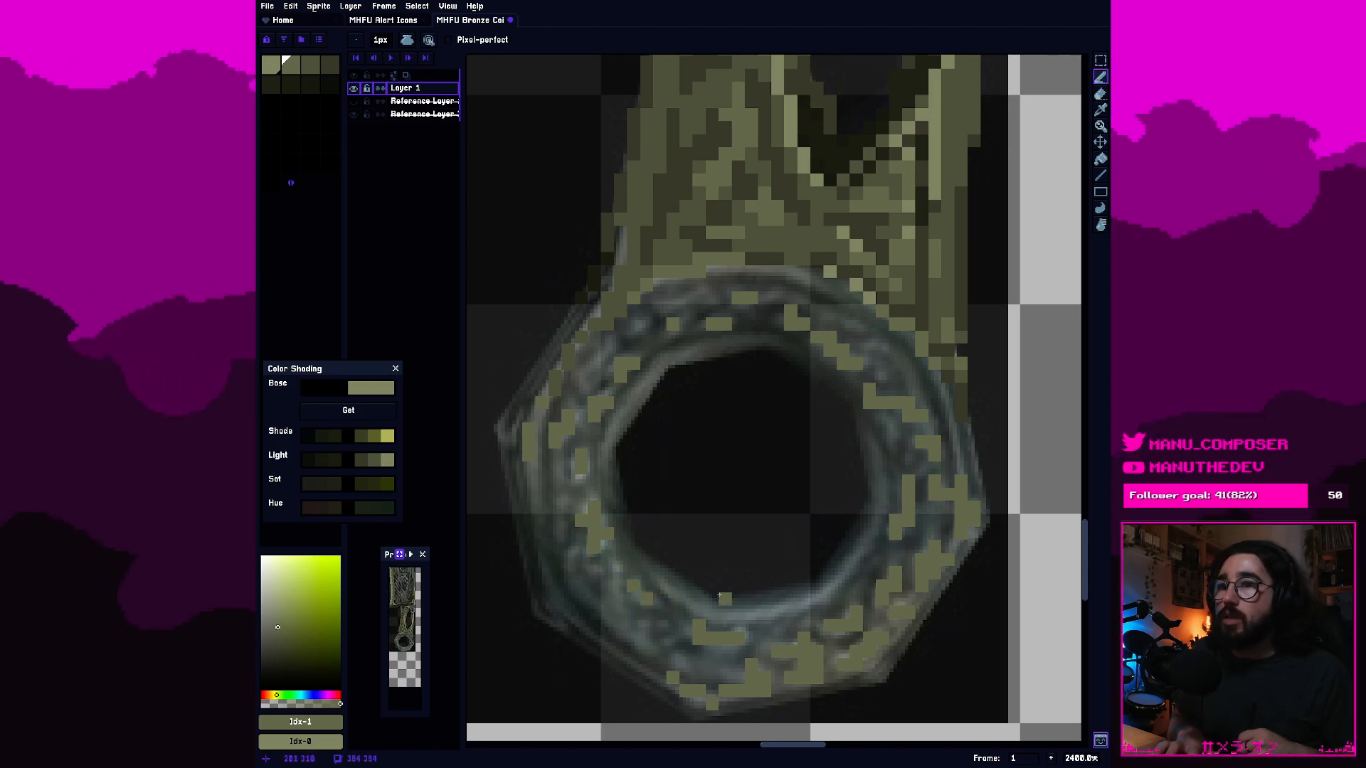
Add third-swatch olive pixels to the ring's left side and fill the upper-left edge of its inner rim.
left_click(315, 69)
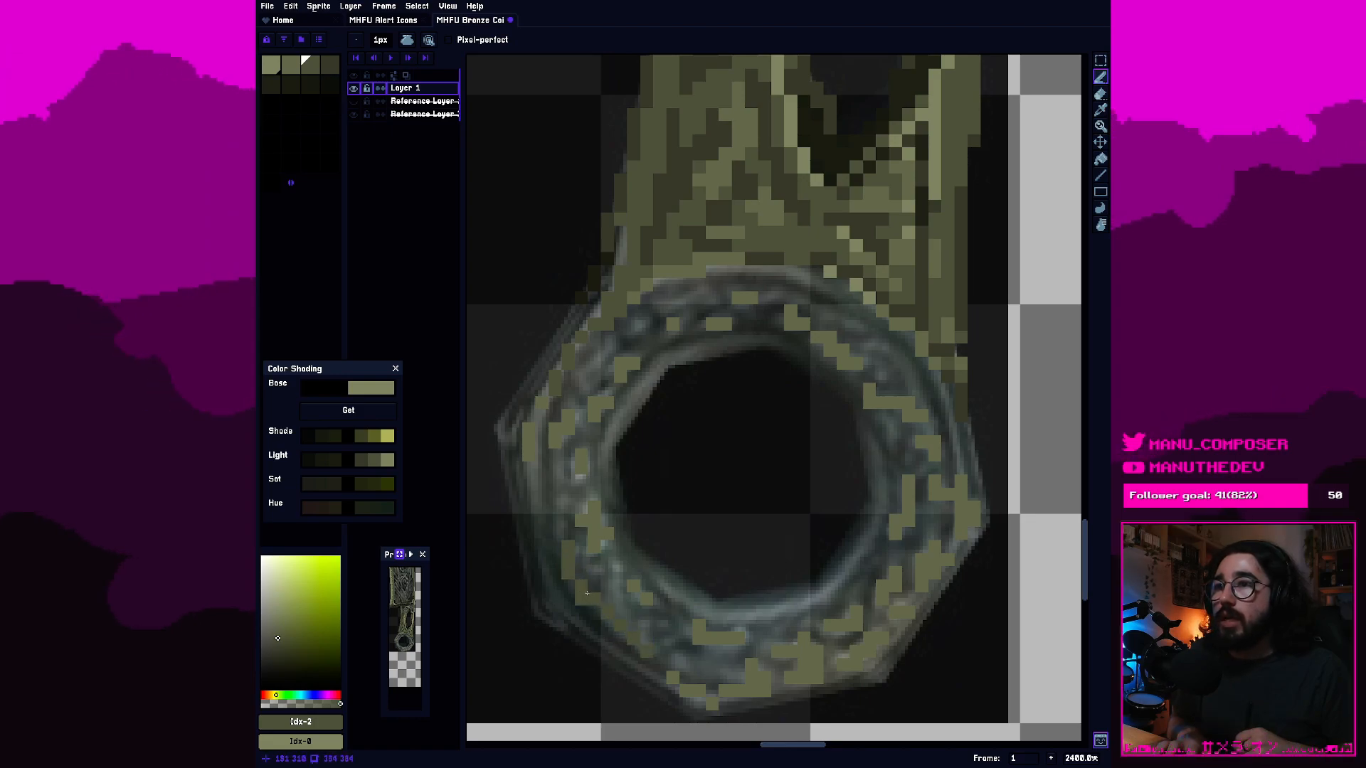
key("e")
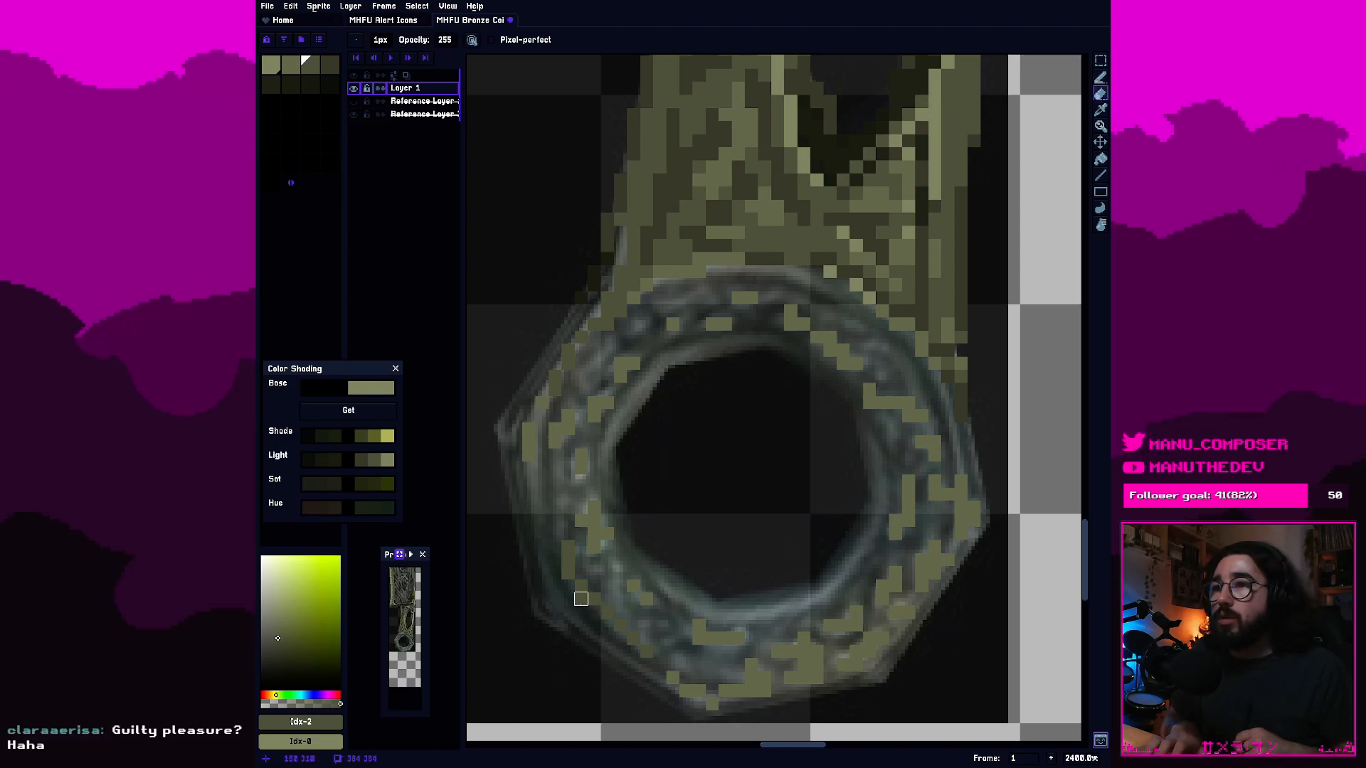
key("b")
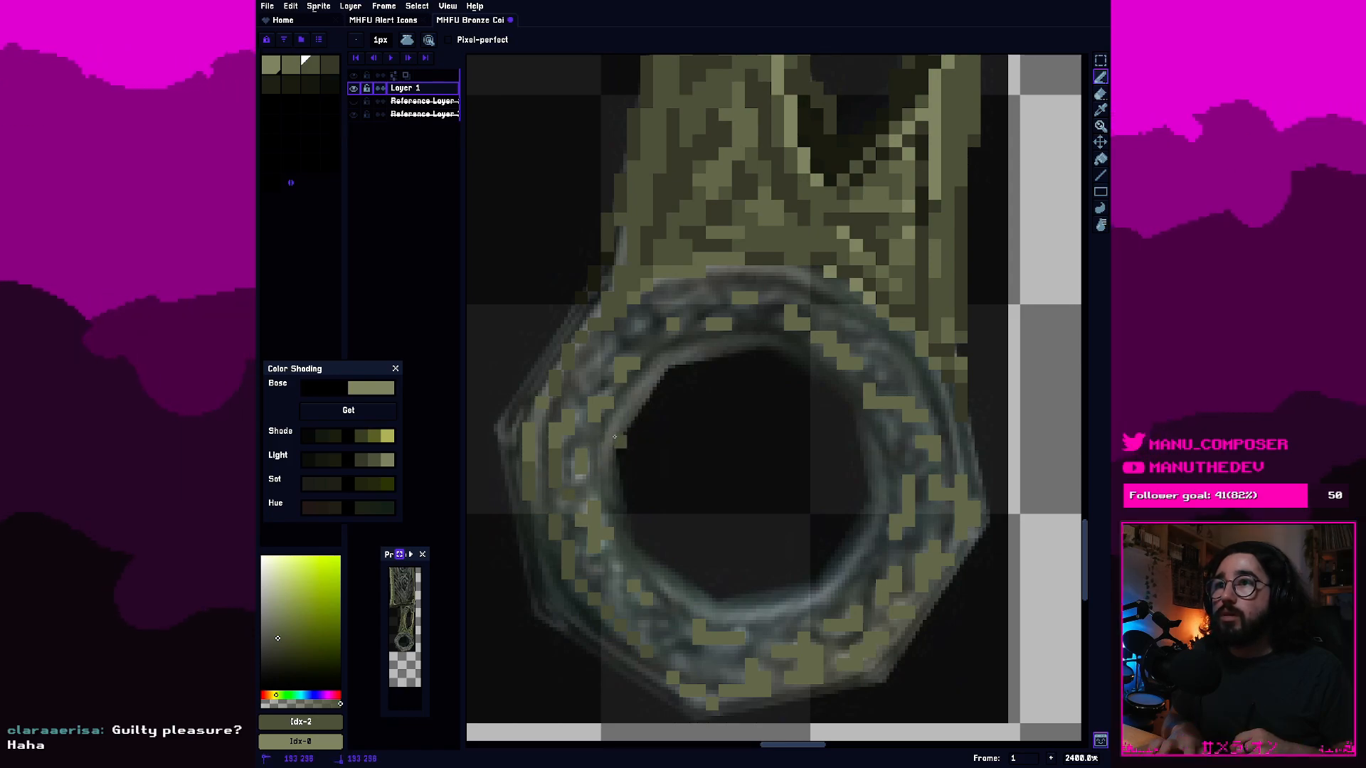
left_click_drag(624, 420, 667, 367)
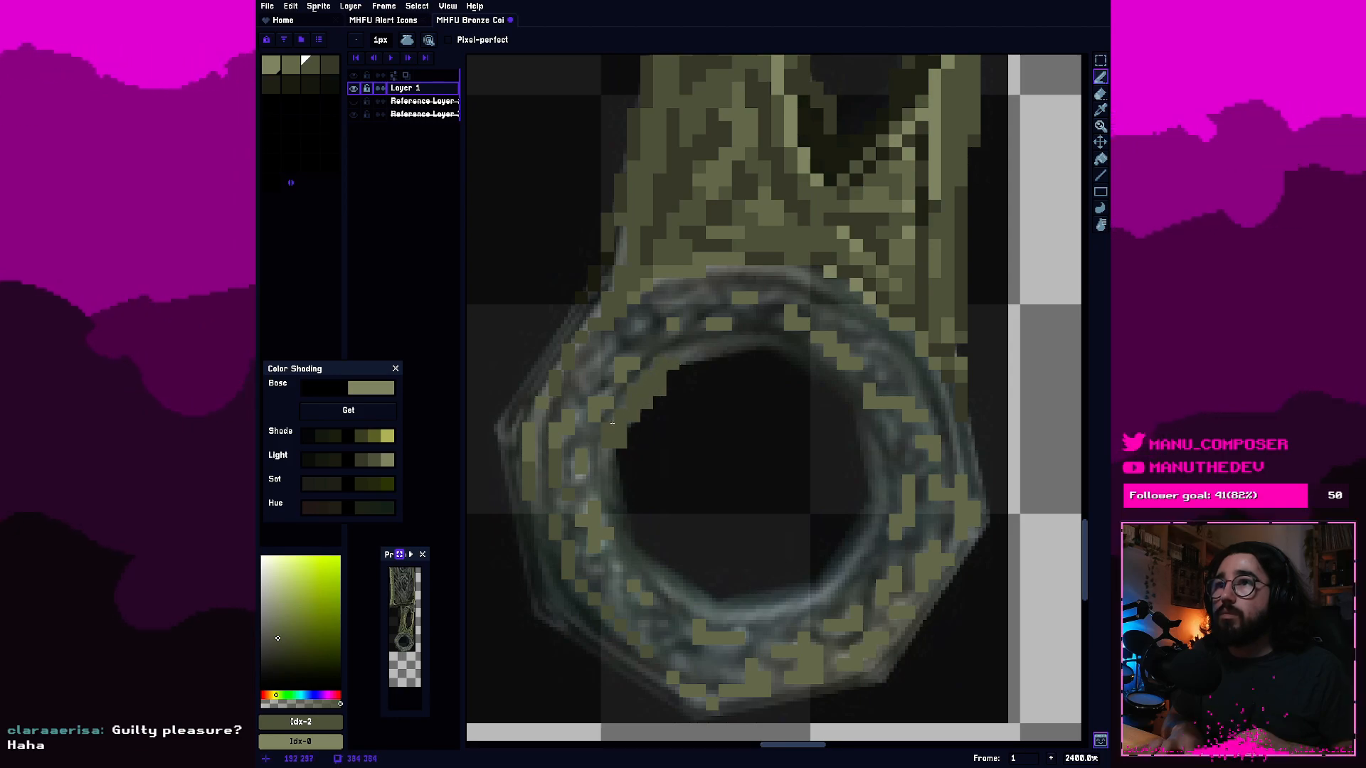
Shade the inner rim's upper-left edge with fourth-swatch olive pixels and extend it down the hole's left edge.
left_click(330, 65)
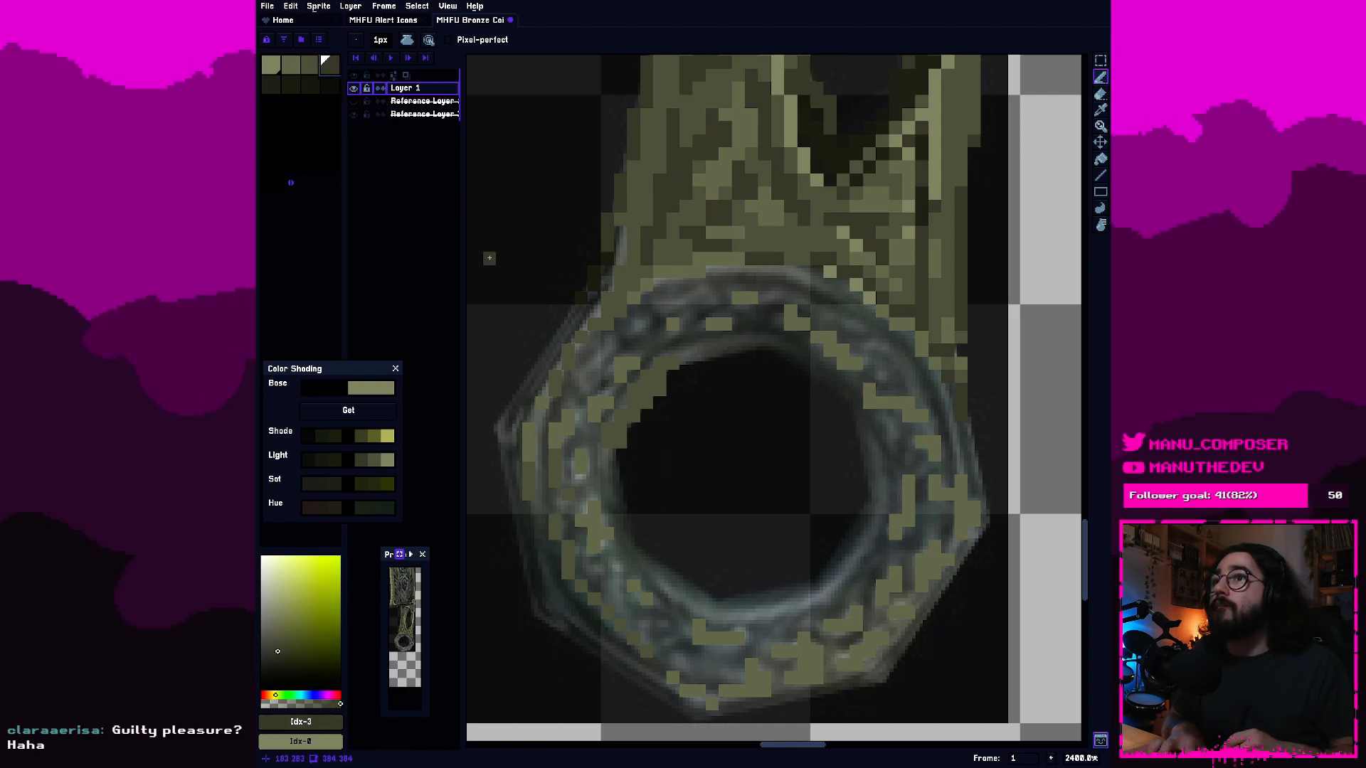
left_click(624, 393)
left_click(648, 364)
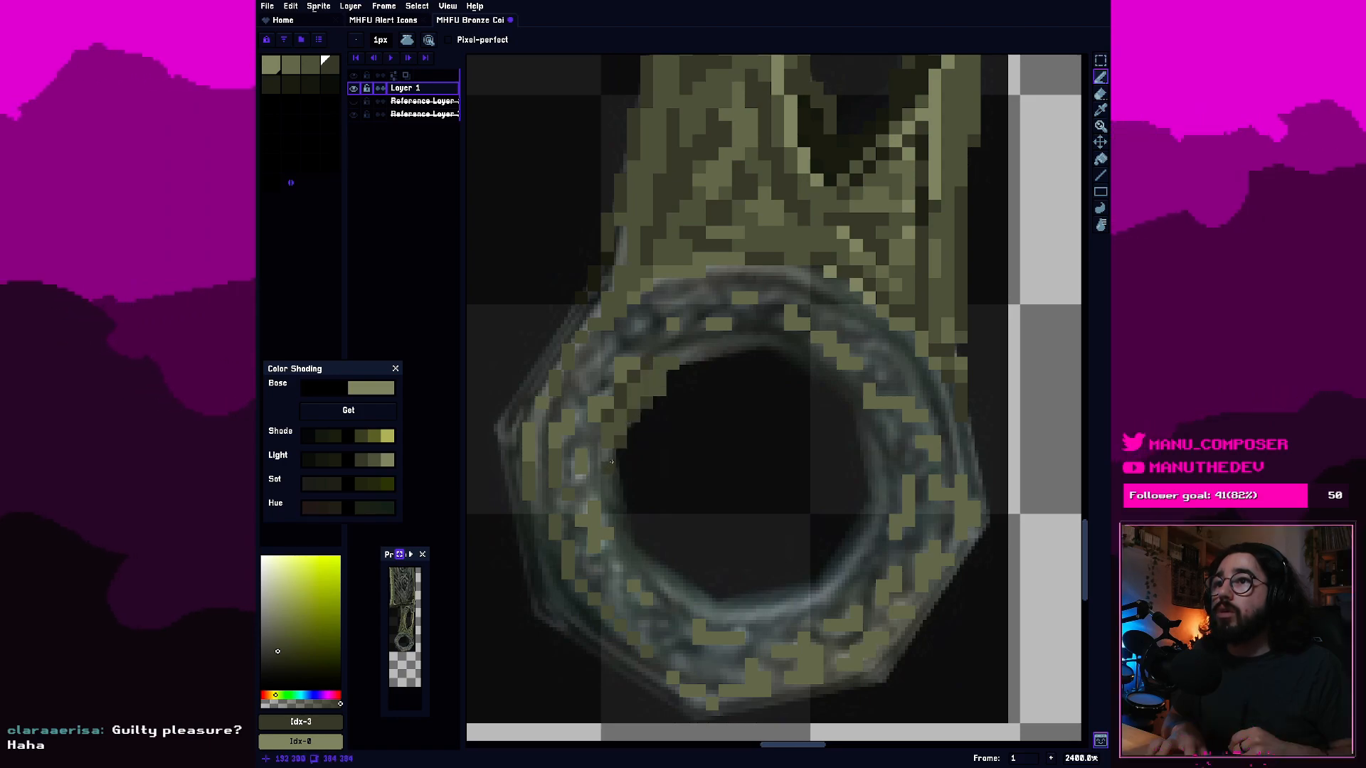
left_click(620, 497)
left_click_drag(623, 495, 638, 561)
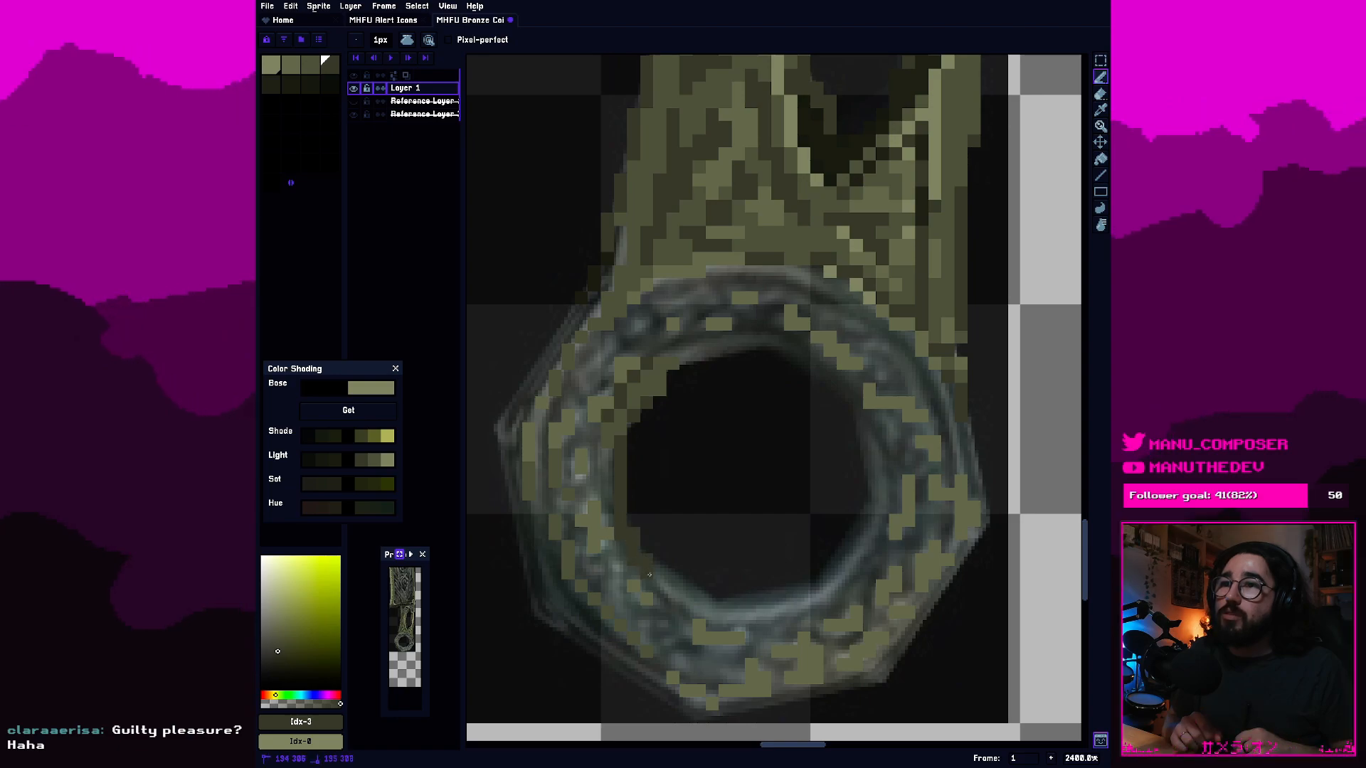
Shade the inner rim's lower-left edge with fourth-swatch olive pixels and erase the excess pixel at the hole's left edge.
left_click(620, 556)
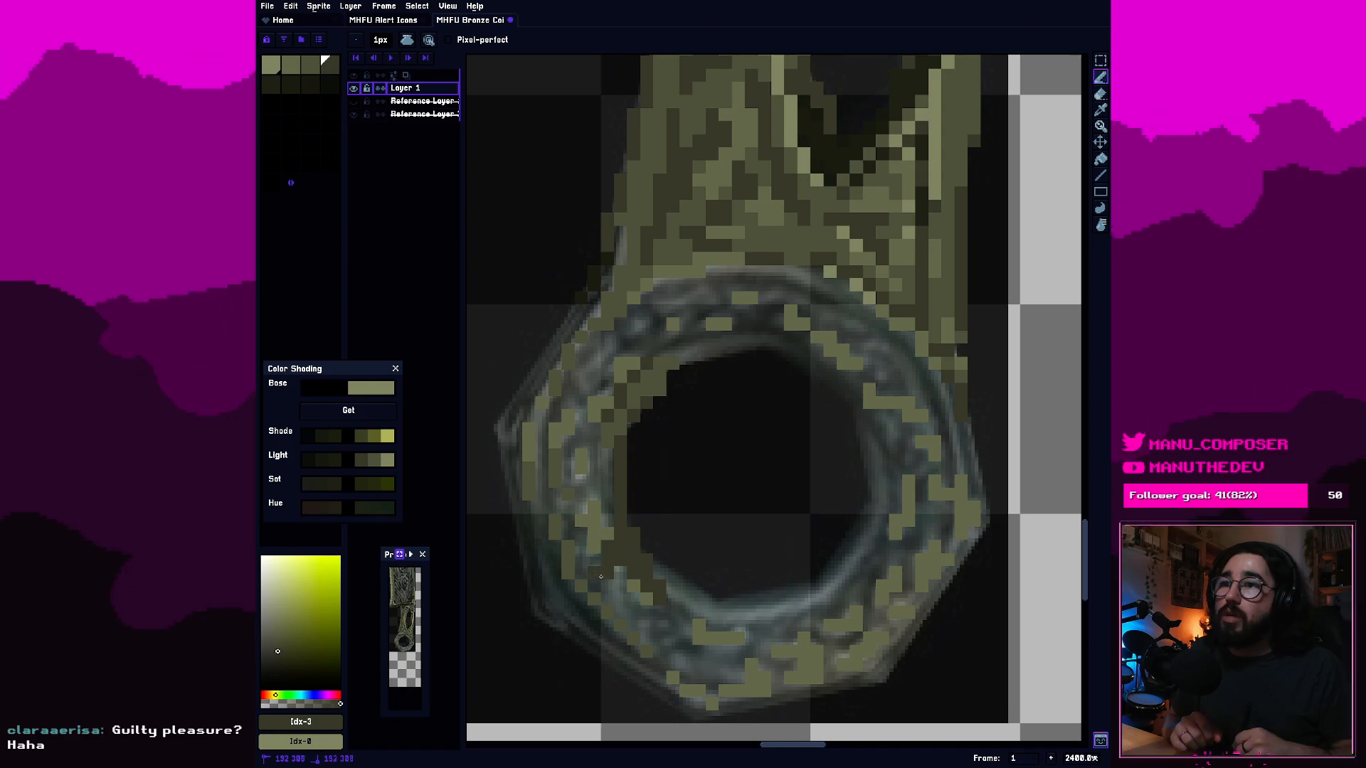
left_click(569, 524)
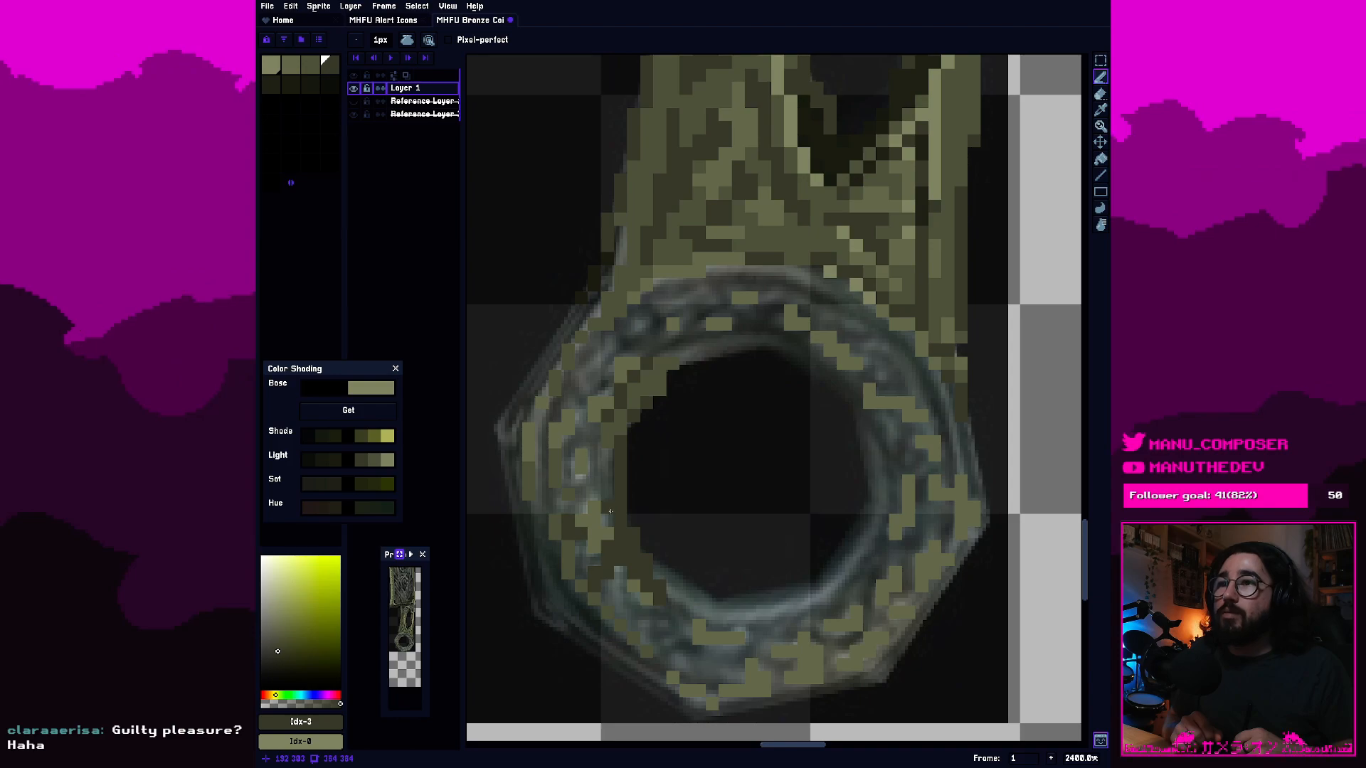
left_click_drag(610, 511, 610, 496)
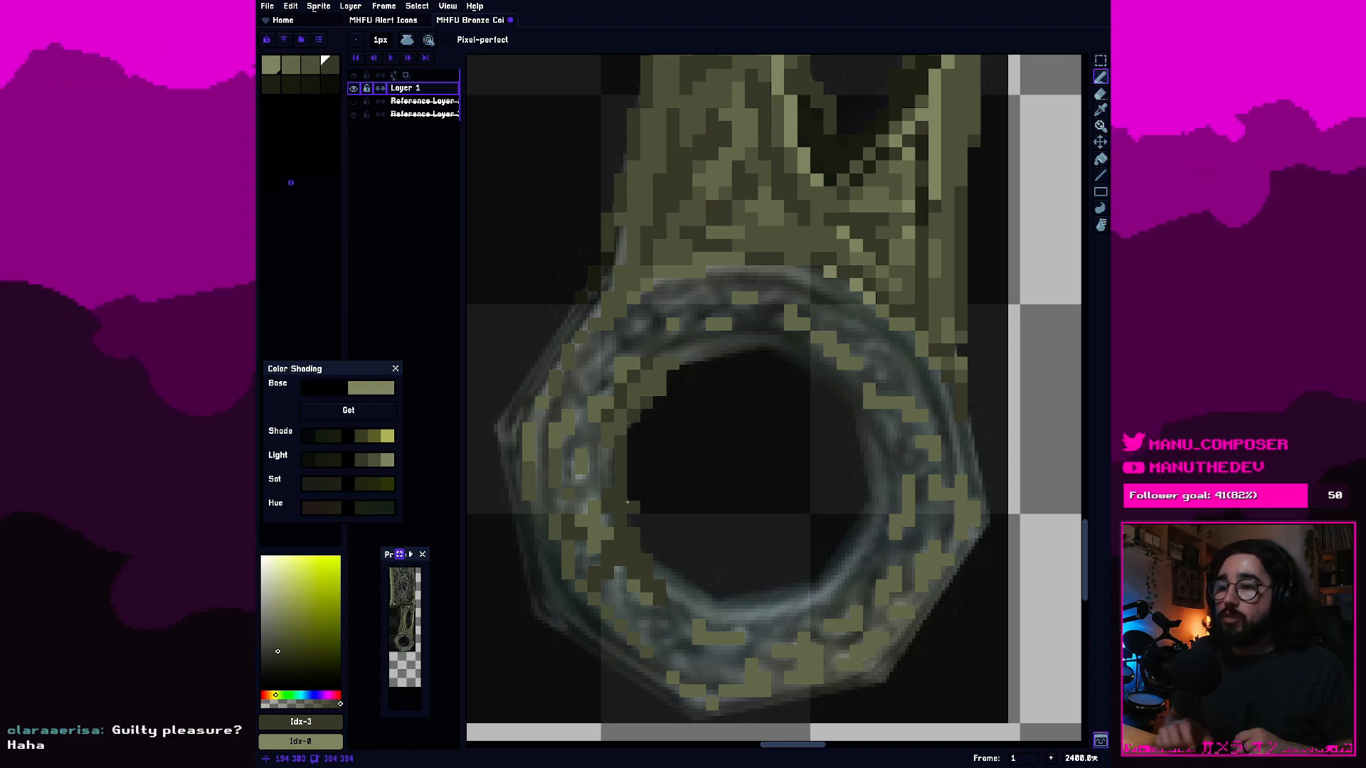
key("e")
left_click(620, 494)
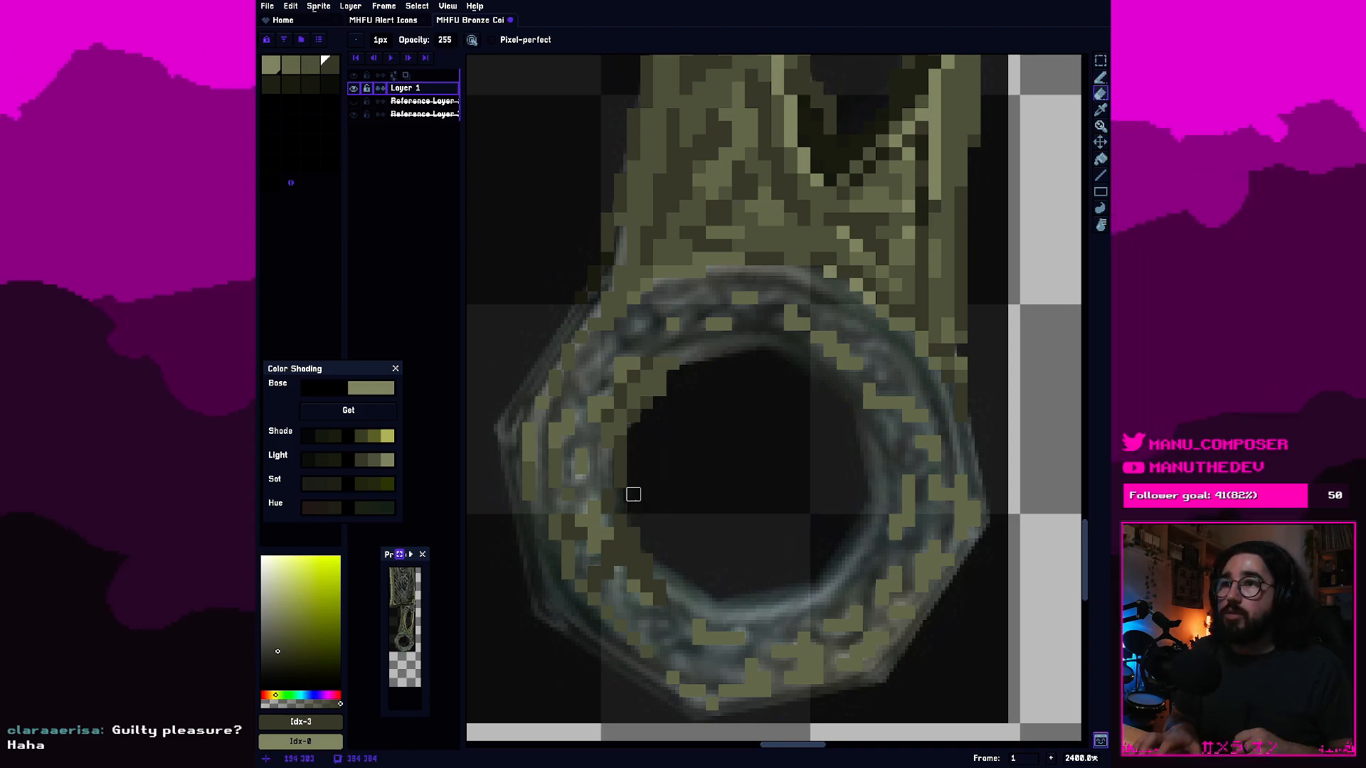
key("b")
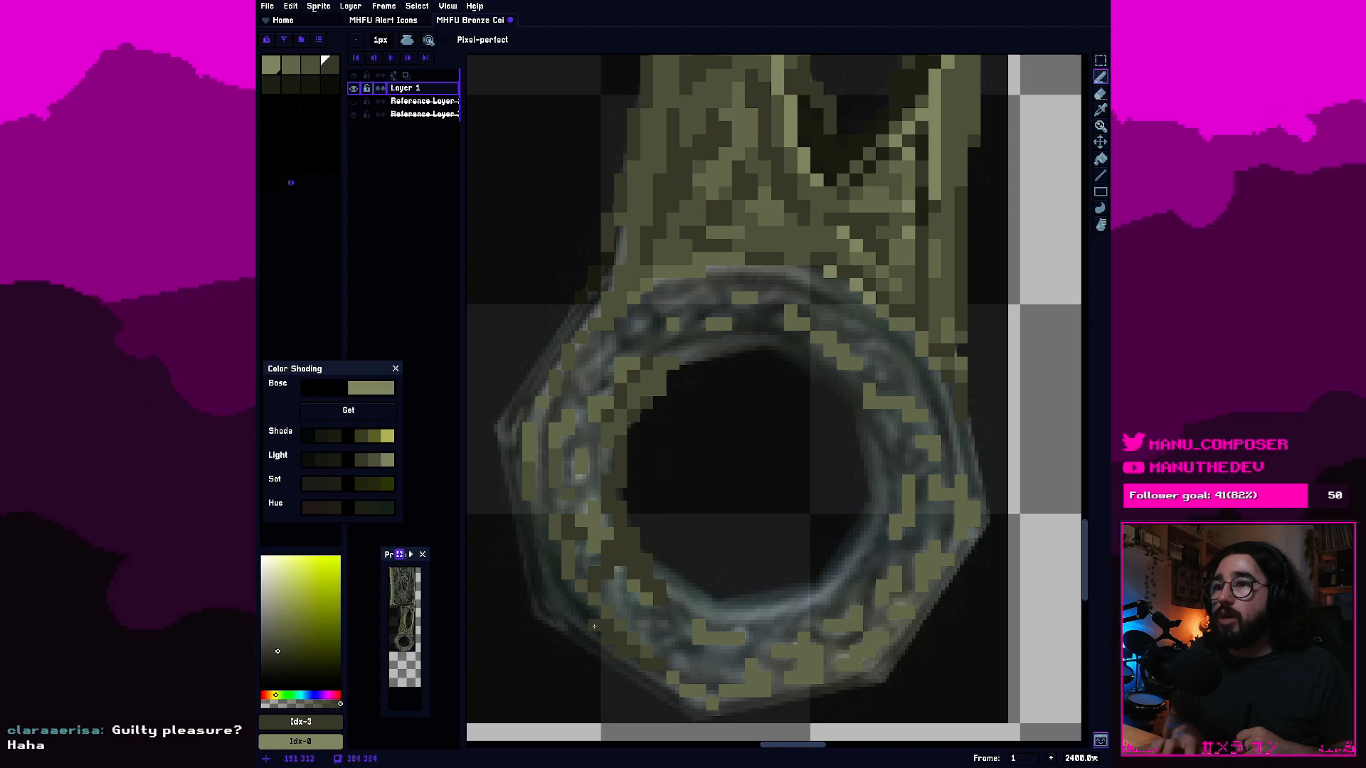
Fill the ring's lower-left outer band with fourth-swatch olive pixels.
left_click(581, 601)
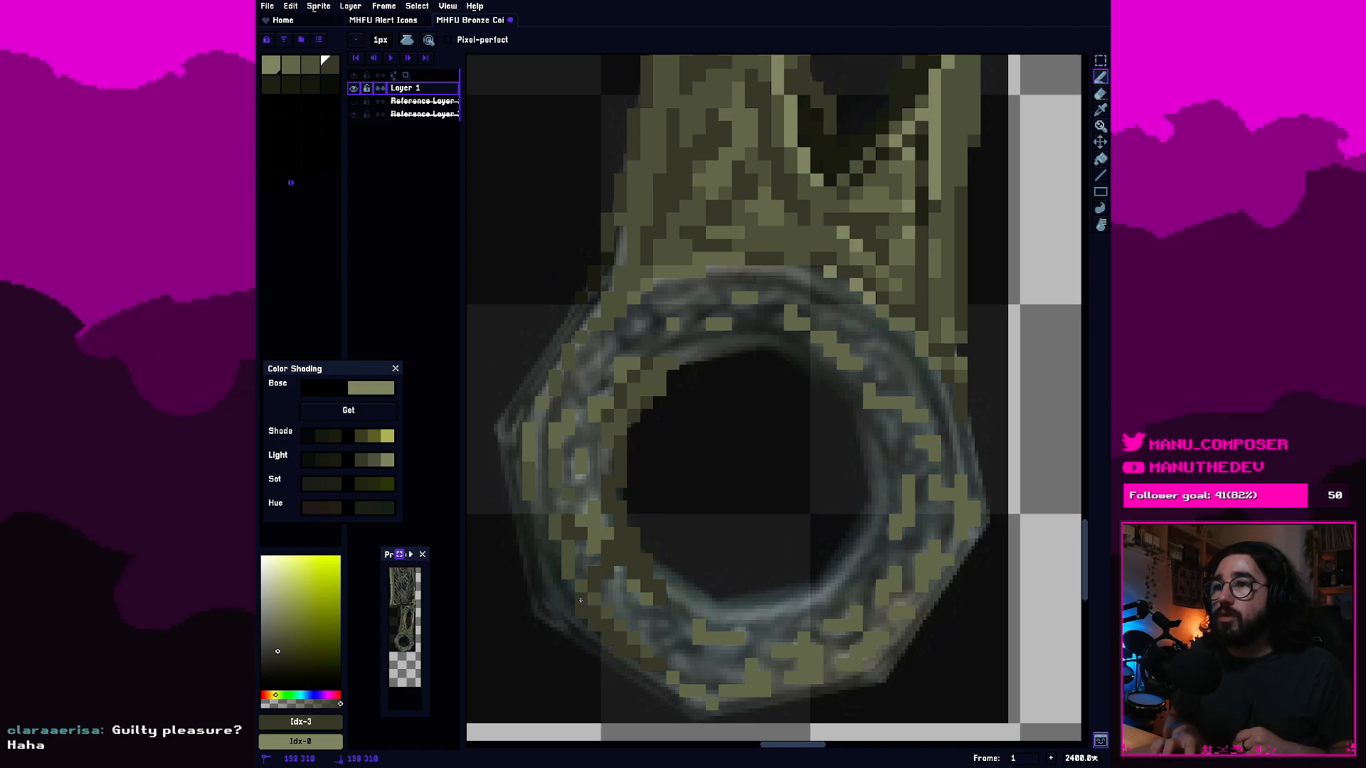
left_click(556, 575)
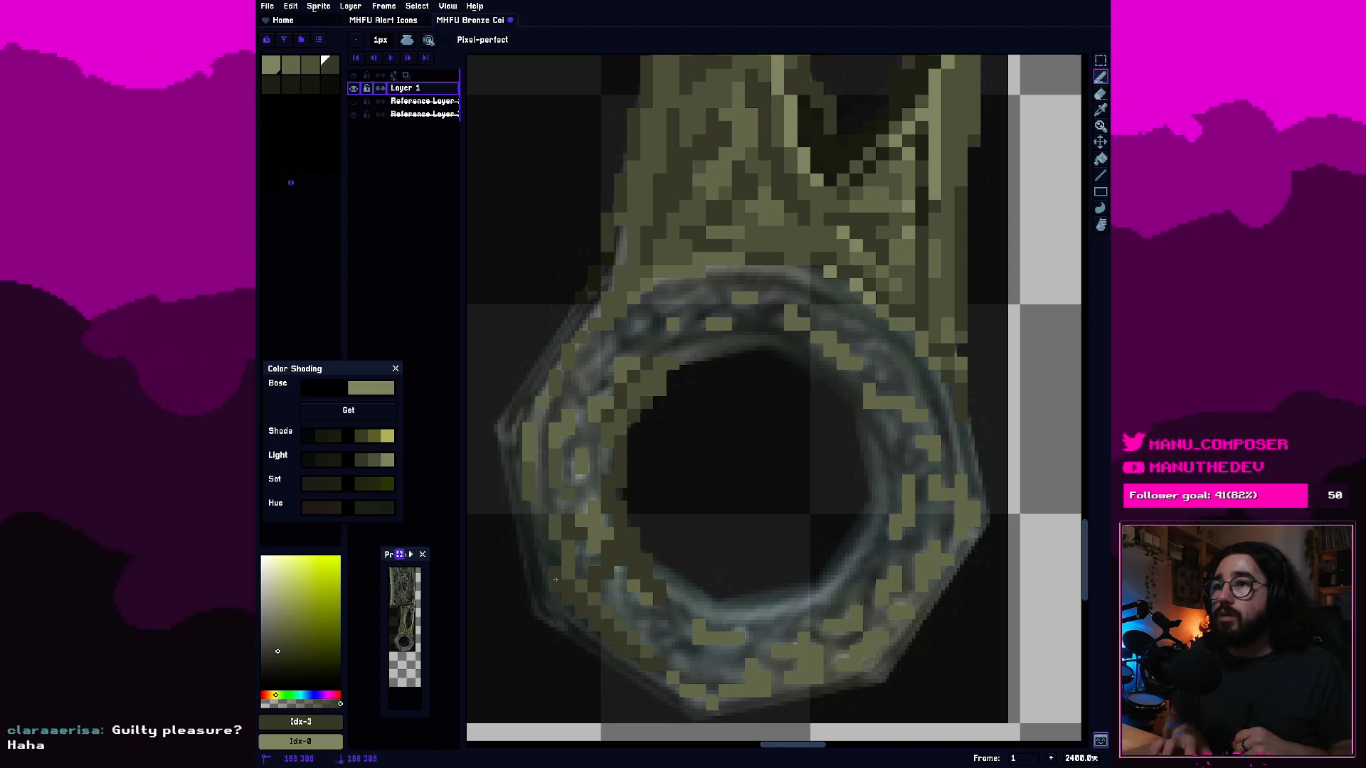
left_click(555, 559)
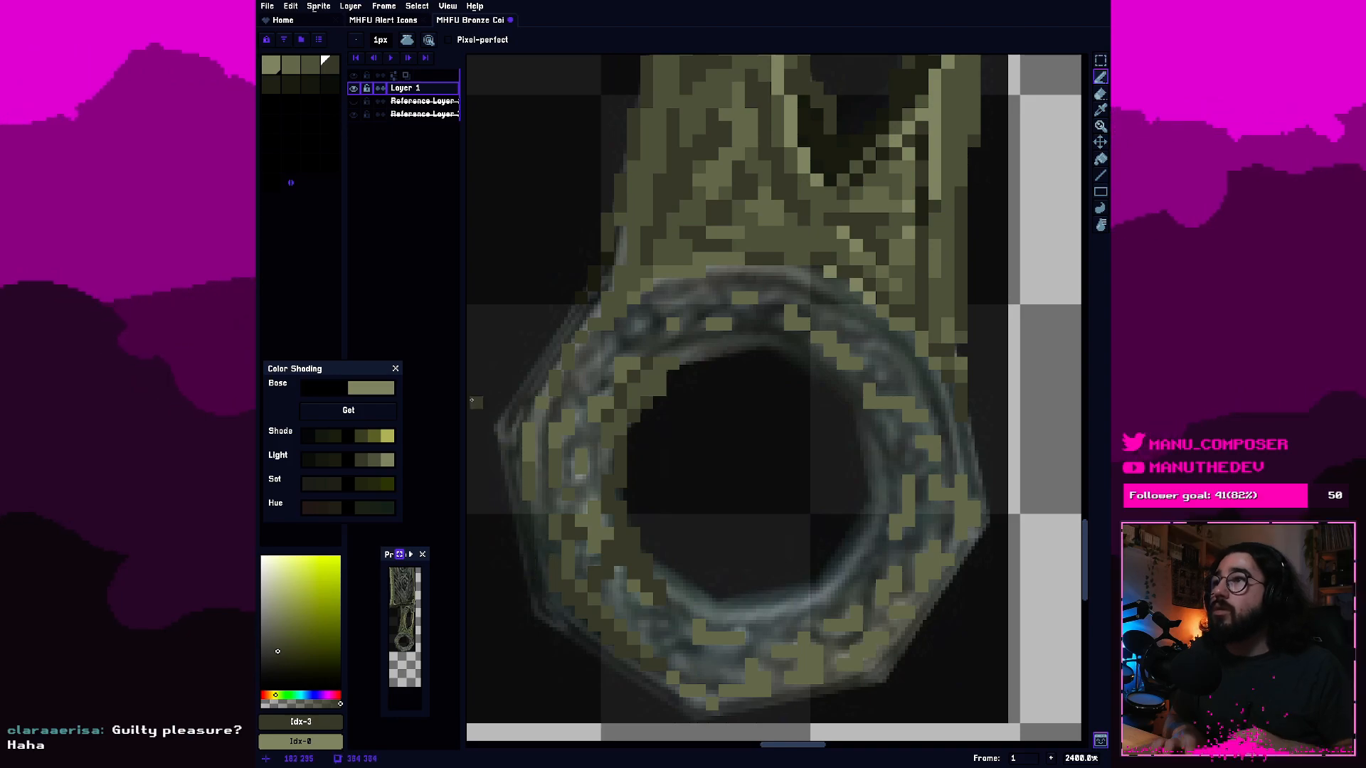
Outline the ring's outer edge from its lower-left corner up to its left corner in fifth-swatch dark olive, erasing stray corner pixels.
left_click(271, 84)
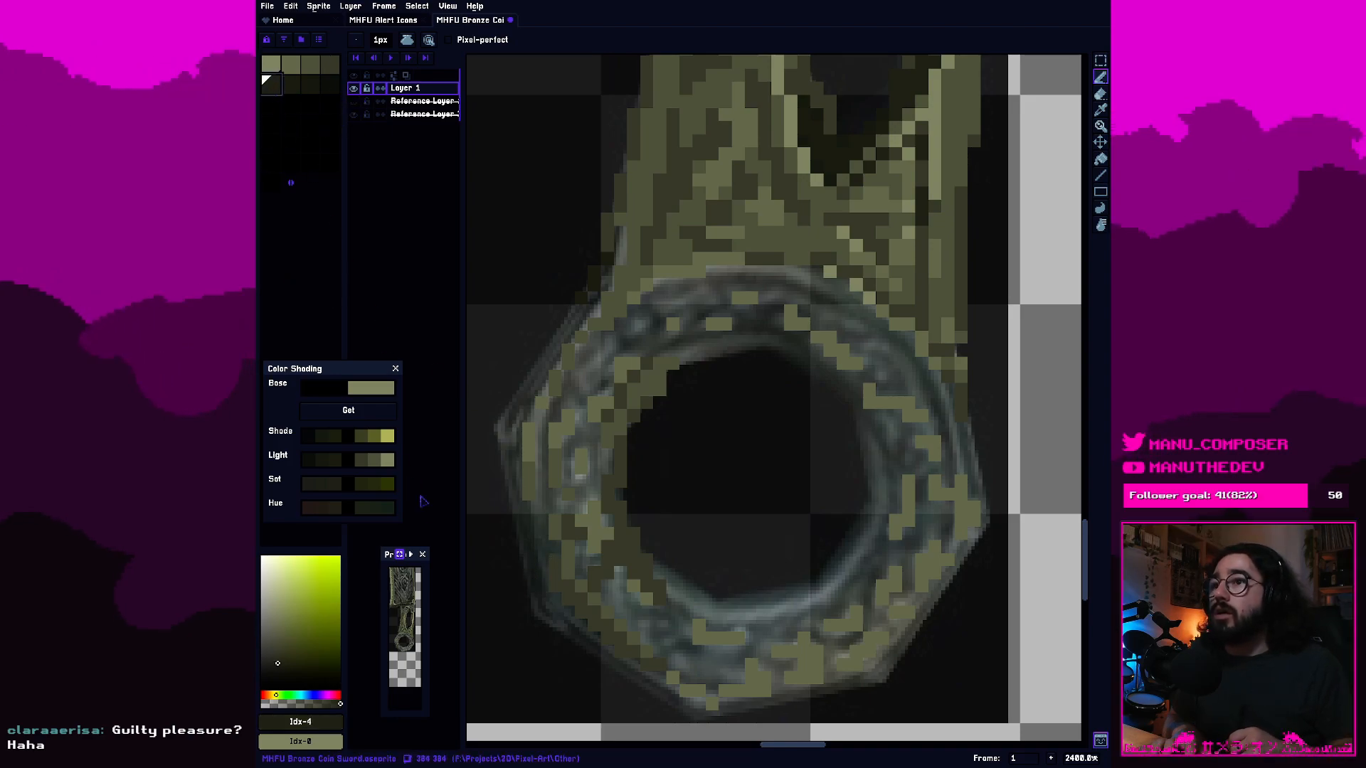
left_click(547, 612)
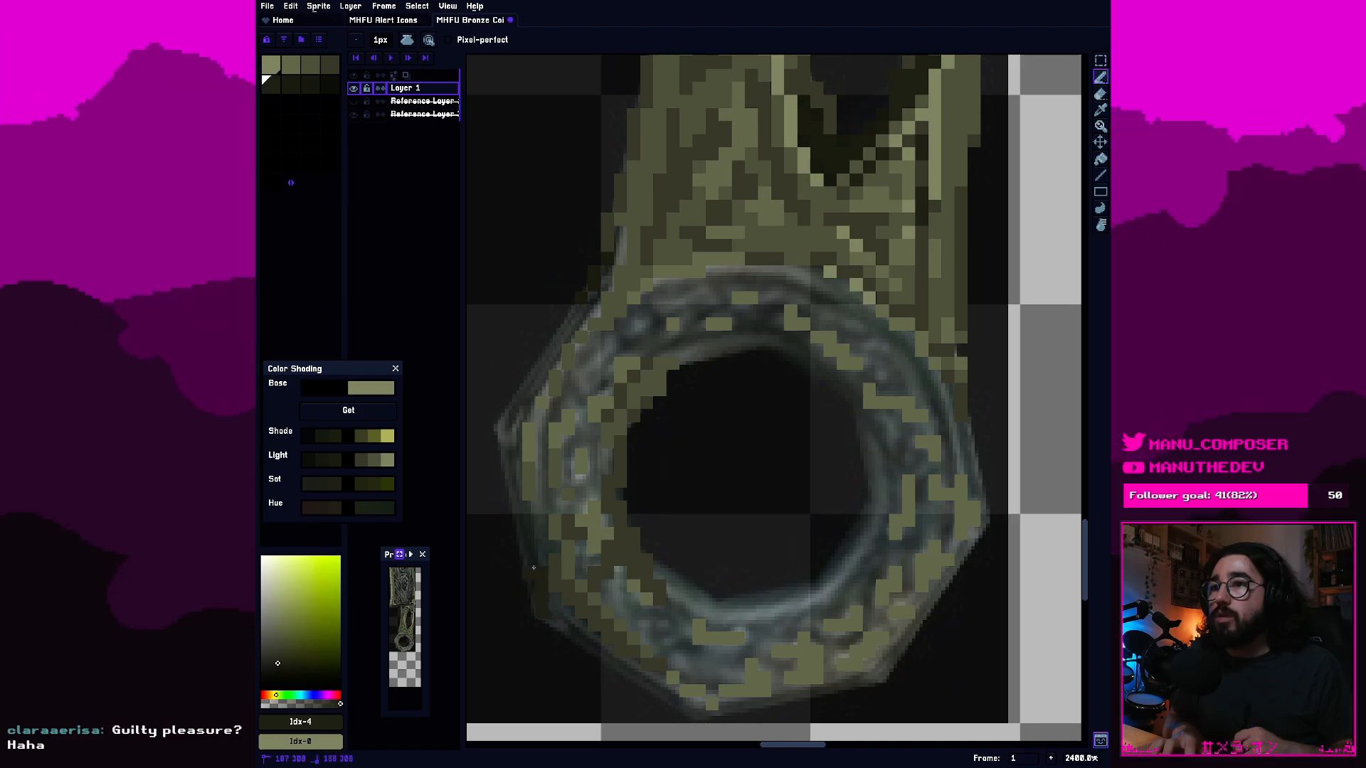
left_click(520, 507)
left_click_drag(517, 493, 518, 484)
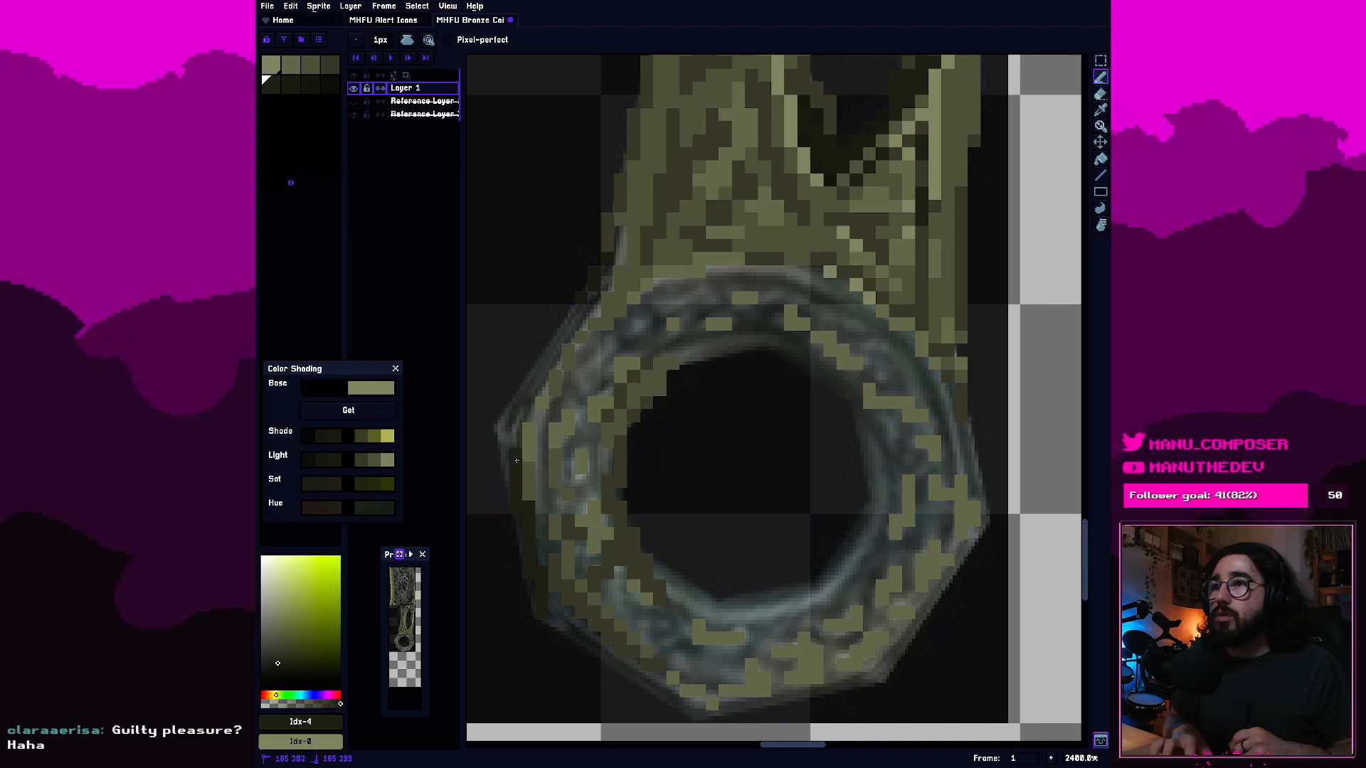
left_click(528, 439)
left_click_drag(504, 417, 528, 407)
left_click(508, 427)
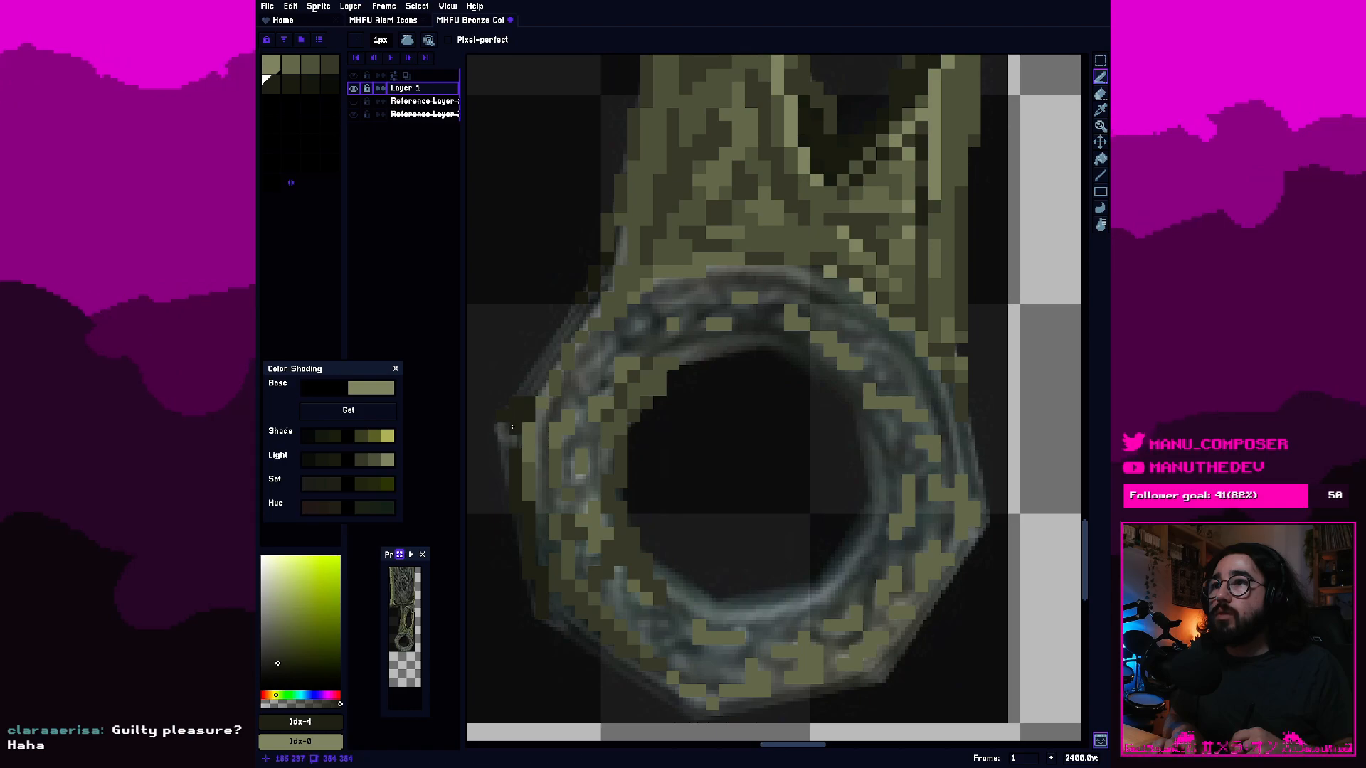
left_click(638, 310)
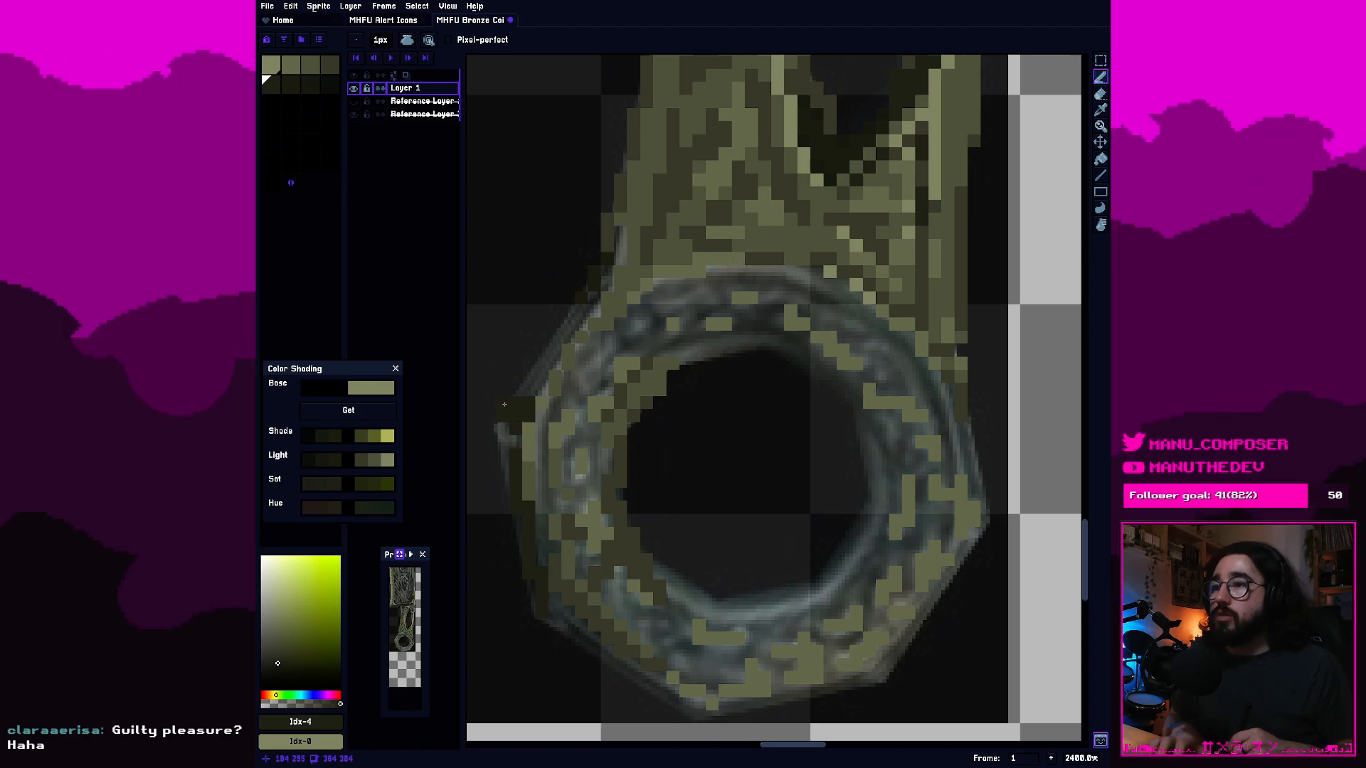
key("e")
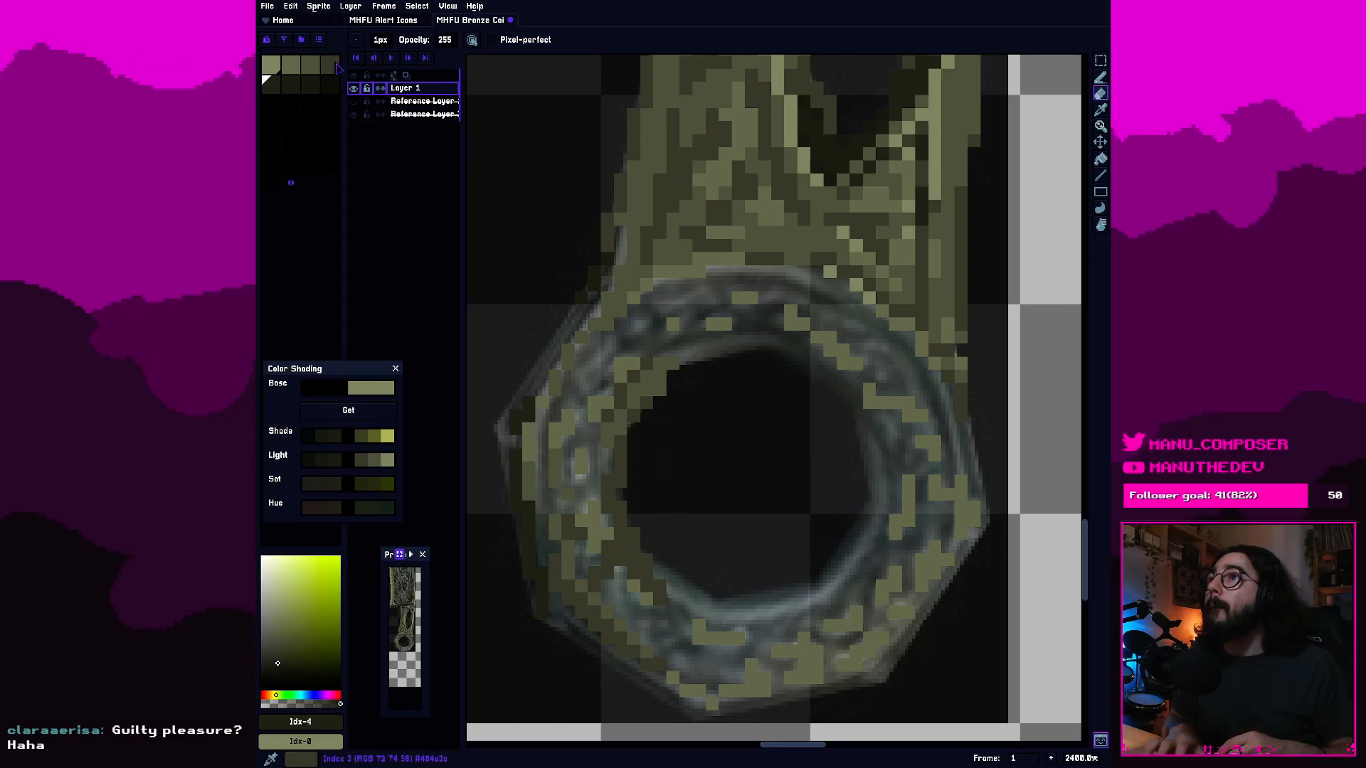
Build the ring's upper-left outer edge up to the blade in fourth-swatch olive, adding third- and second-swatch lighter pixels.
left_click(334, 66)
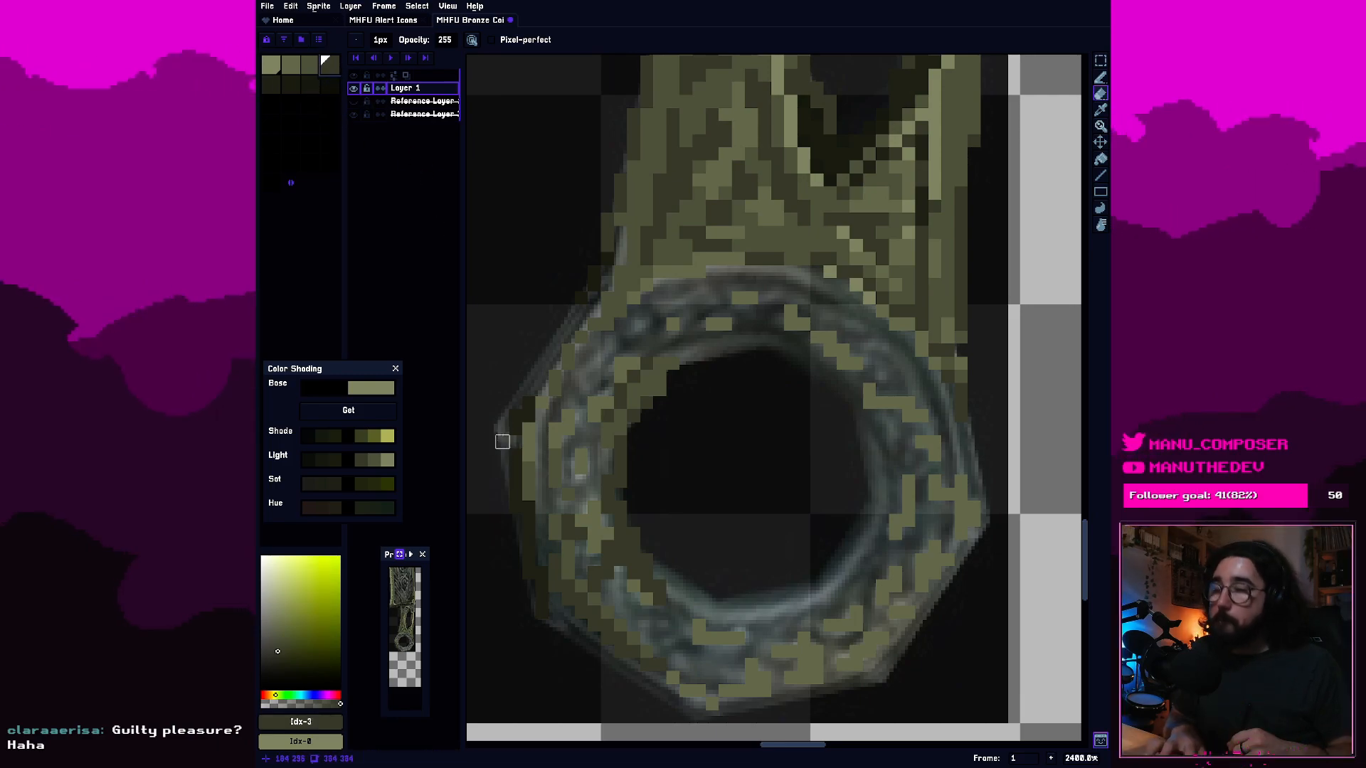
key("b")
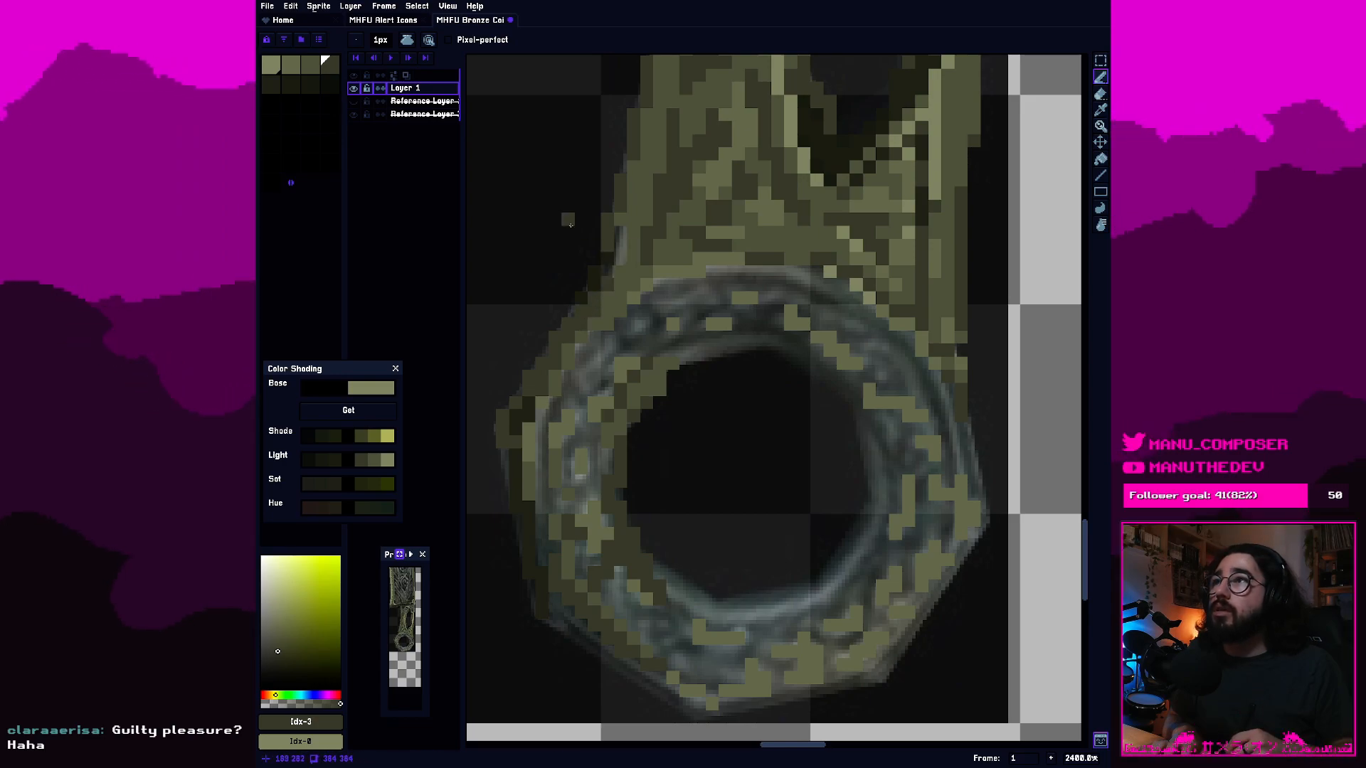
left_click(315, 64)
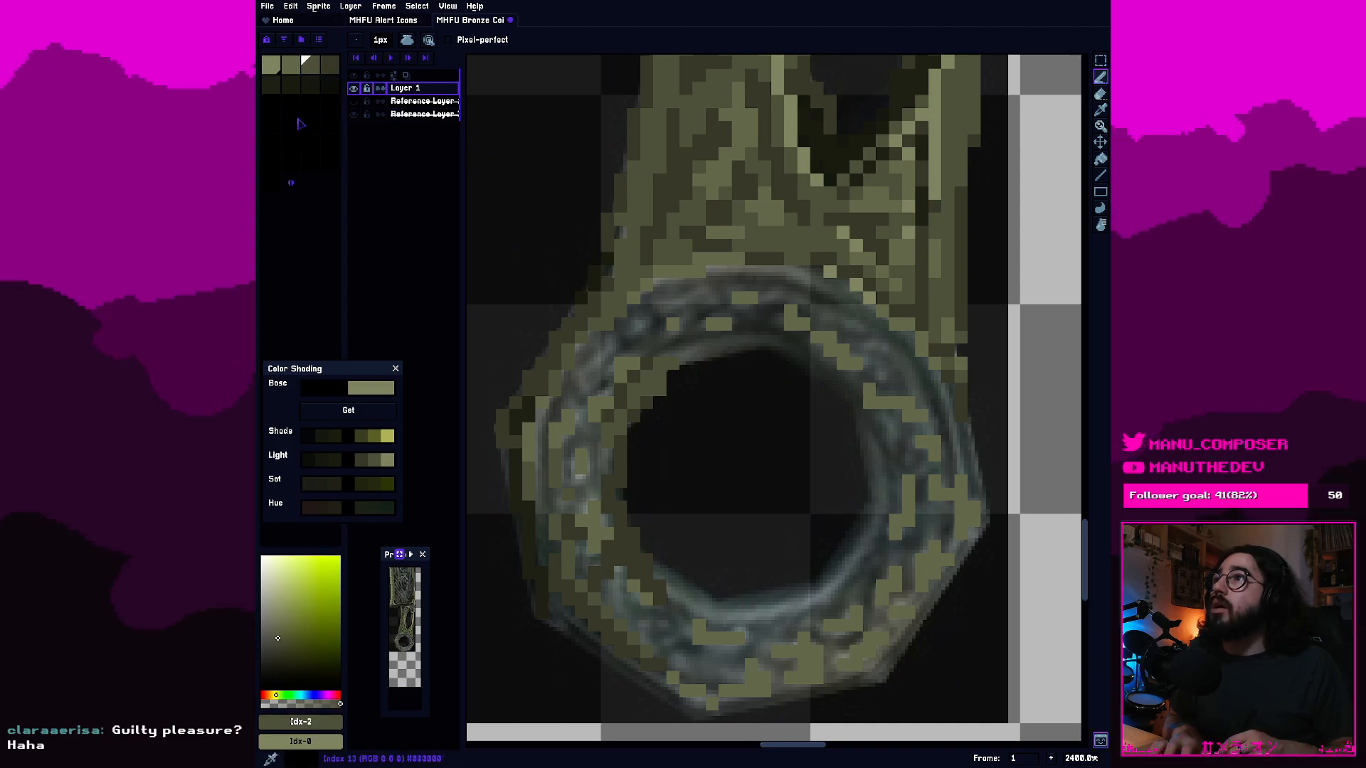
key("bracketleft")
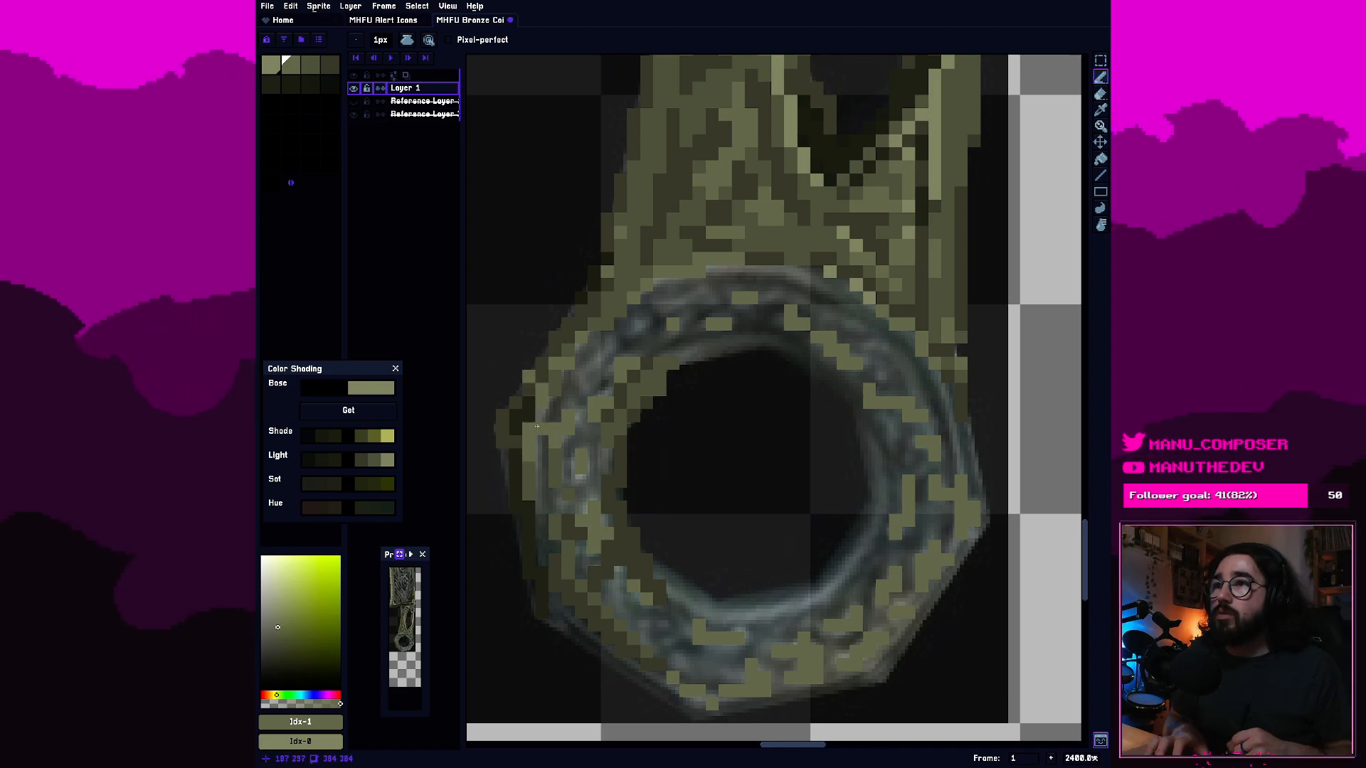
Shade the ring's upper-left band and the top of its inner rim with fourth-swatch olive pixels.
left_click(329, 65)
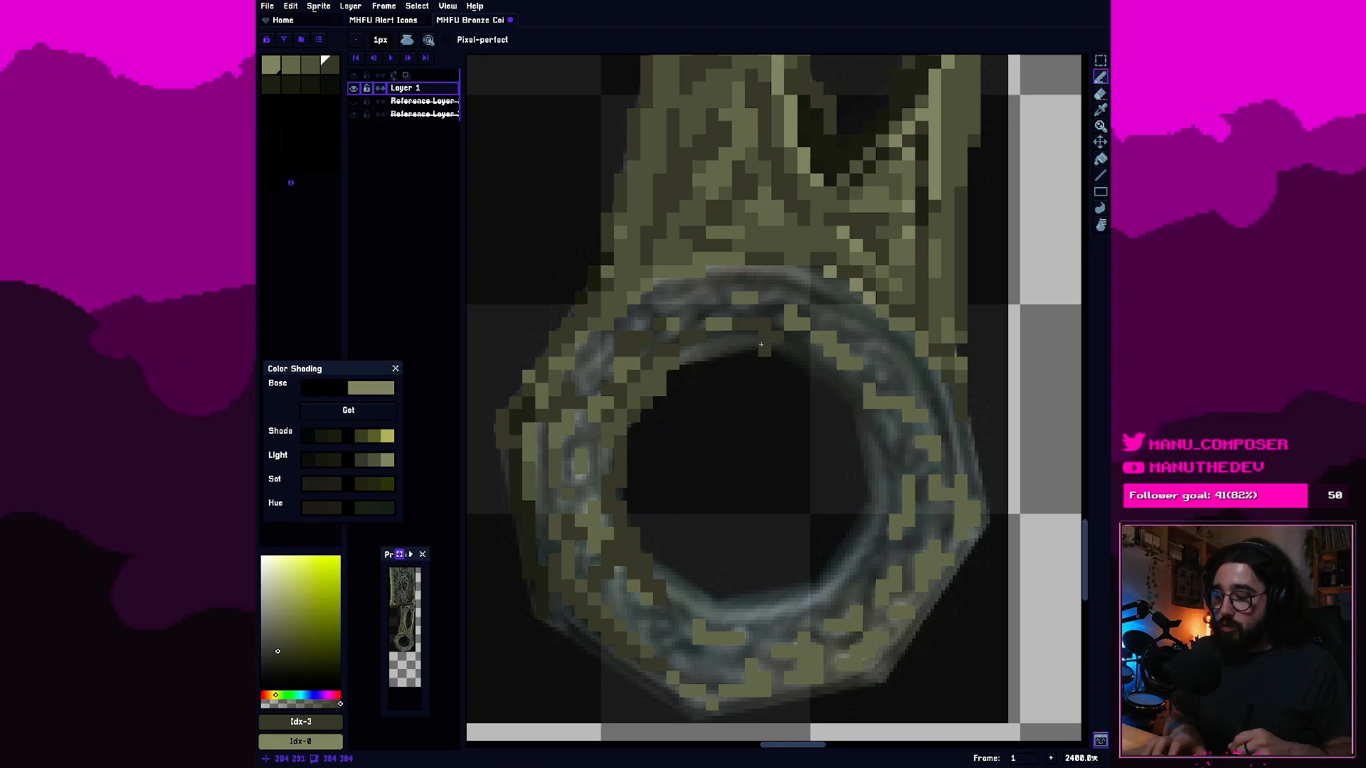
key("e")
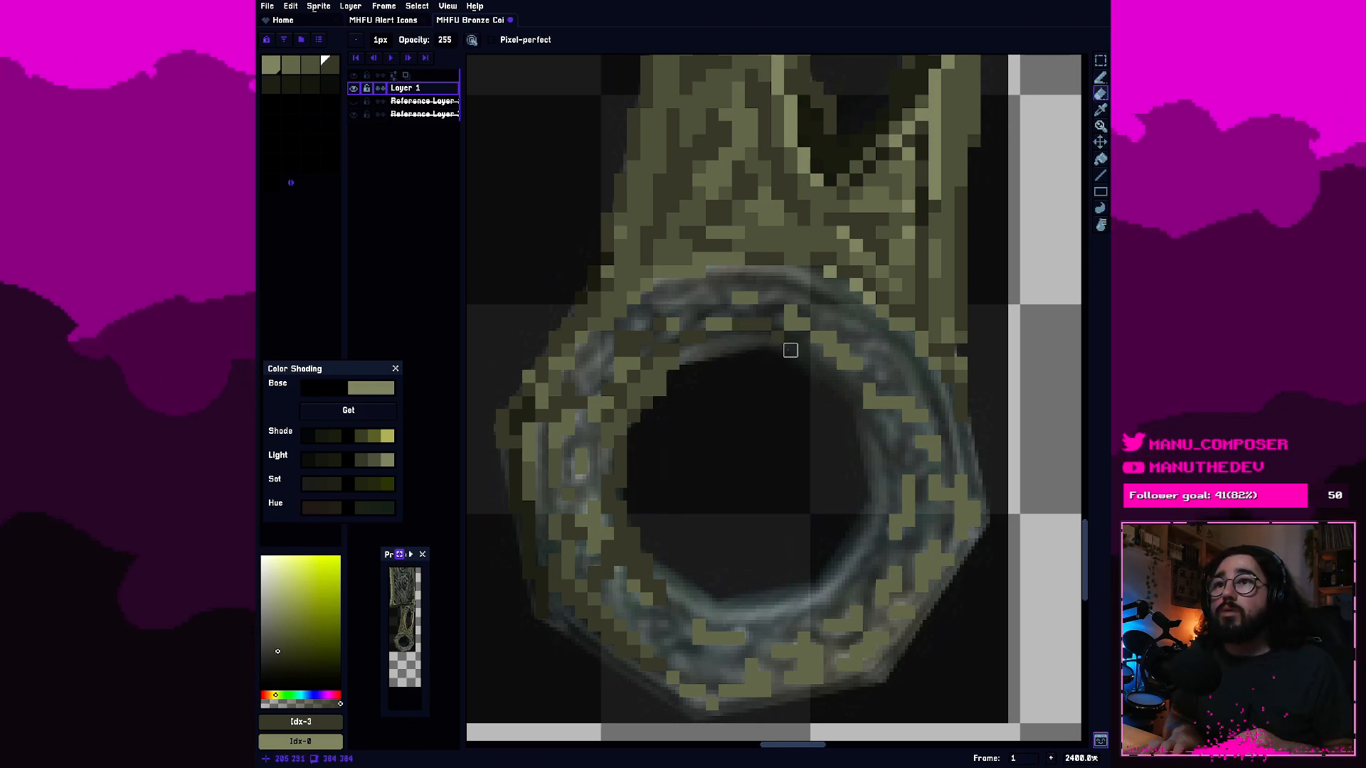
key("b")
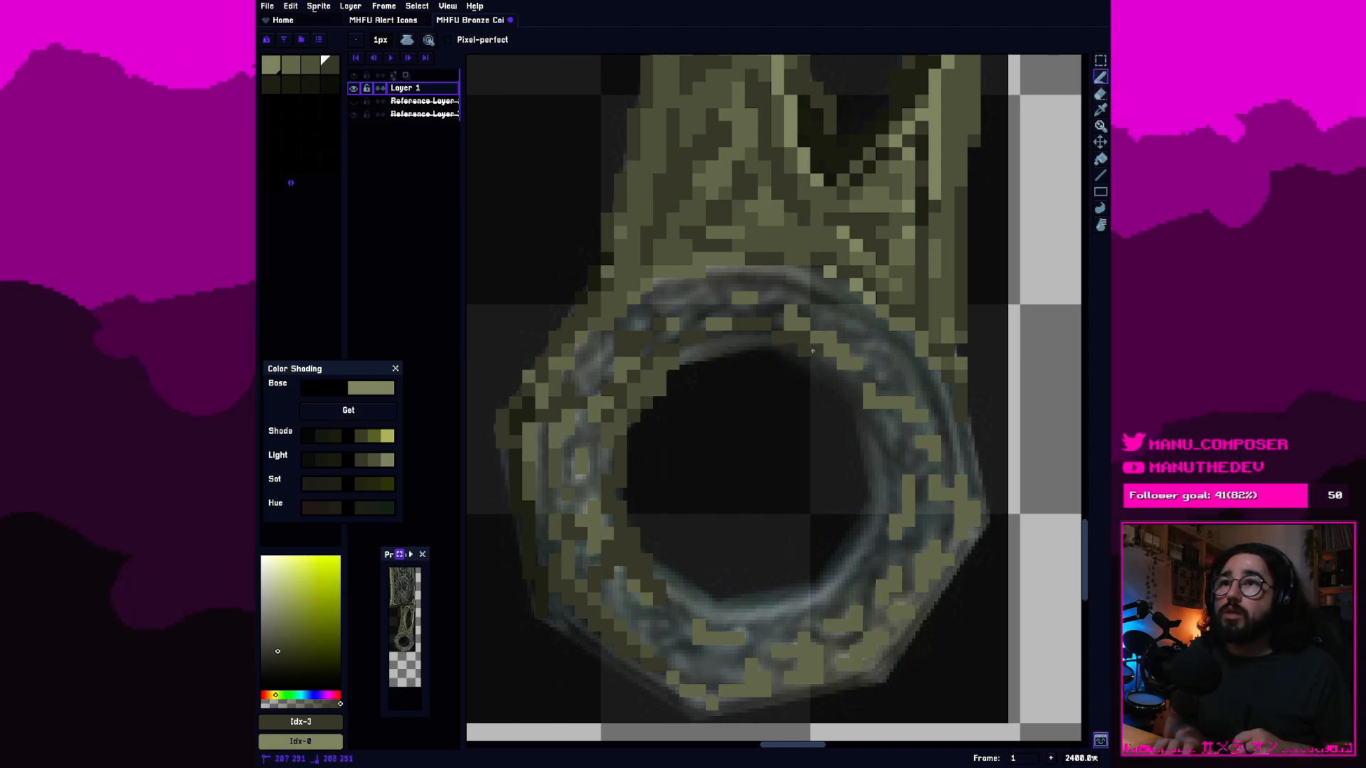
left_click(803, 358)
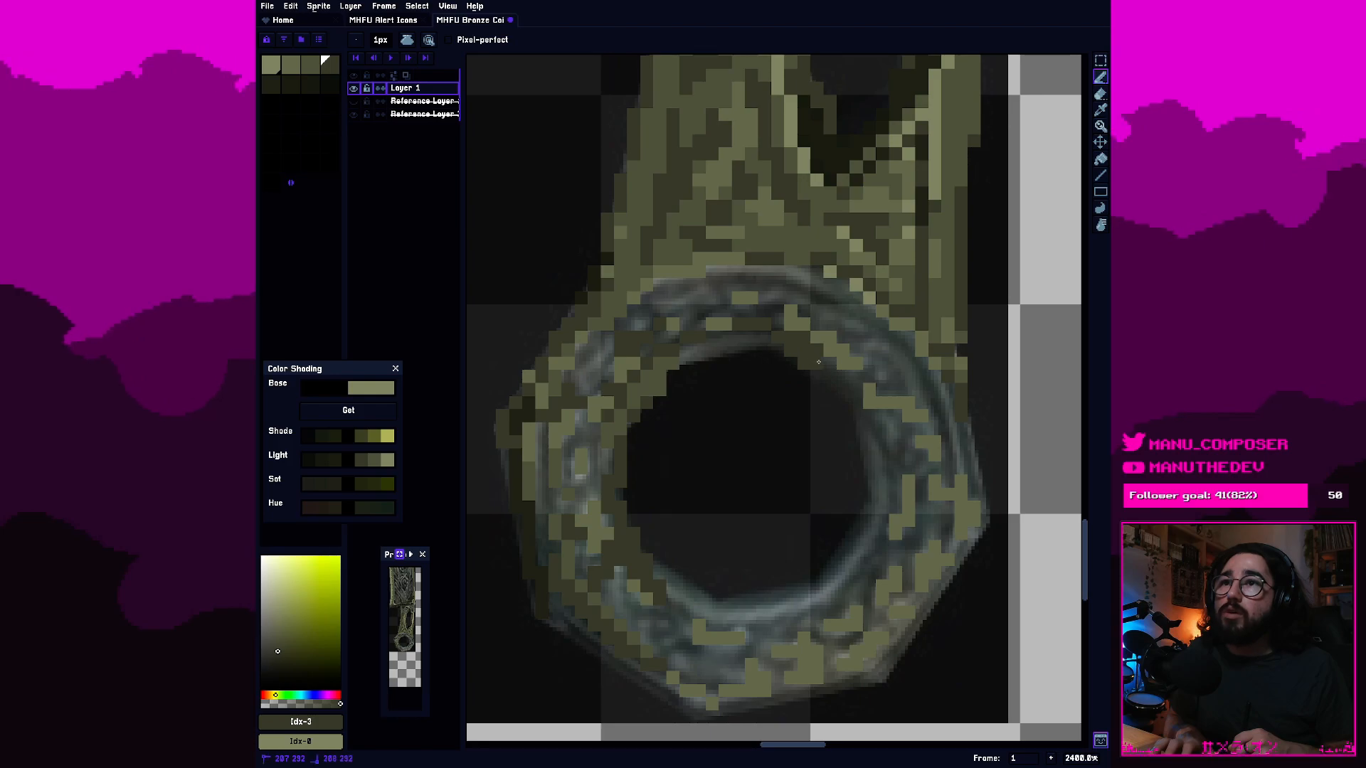
Shade the inner rim from the hole's upper-right edge down its right side with fifth-swatch dark olive.
left_click(270, 91)
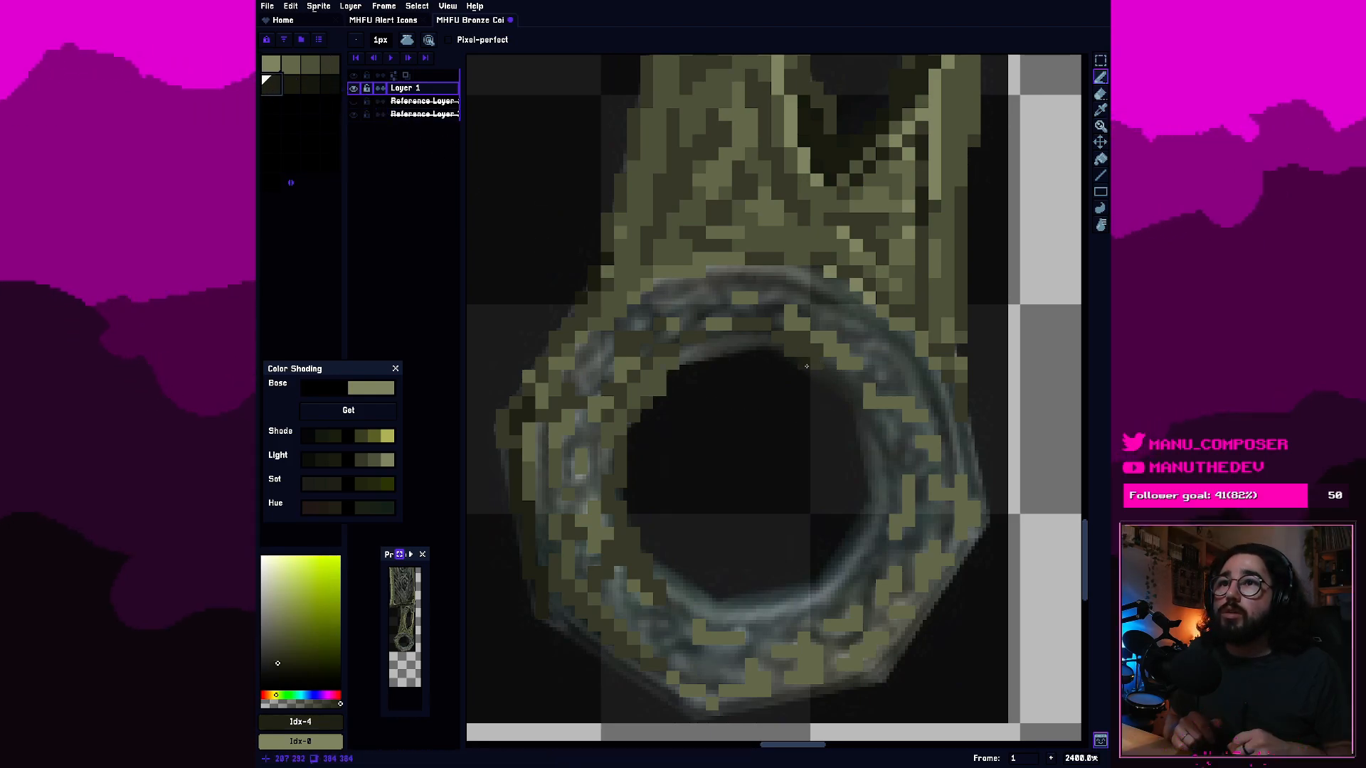
left_click_drag(806, 366, 829, 372)
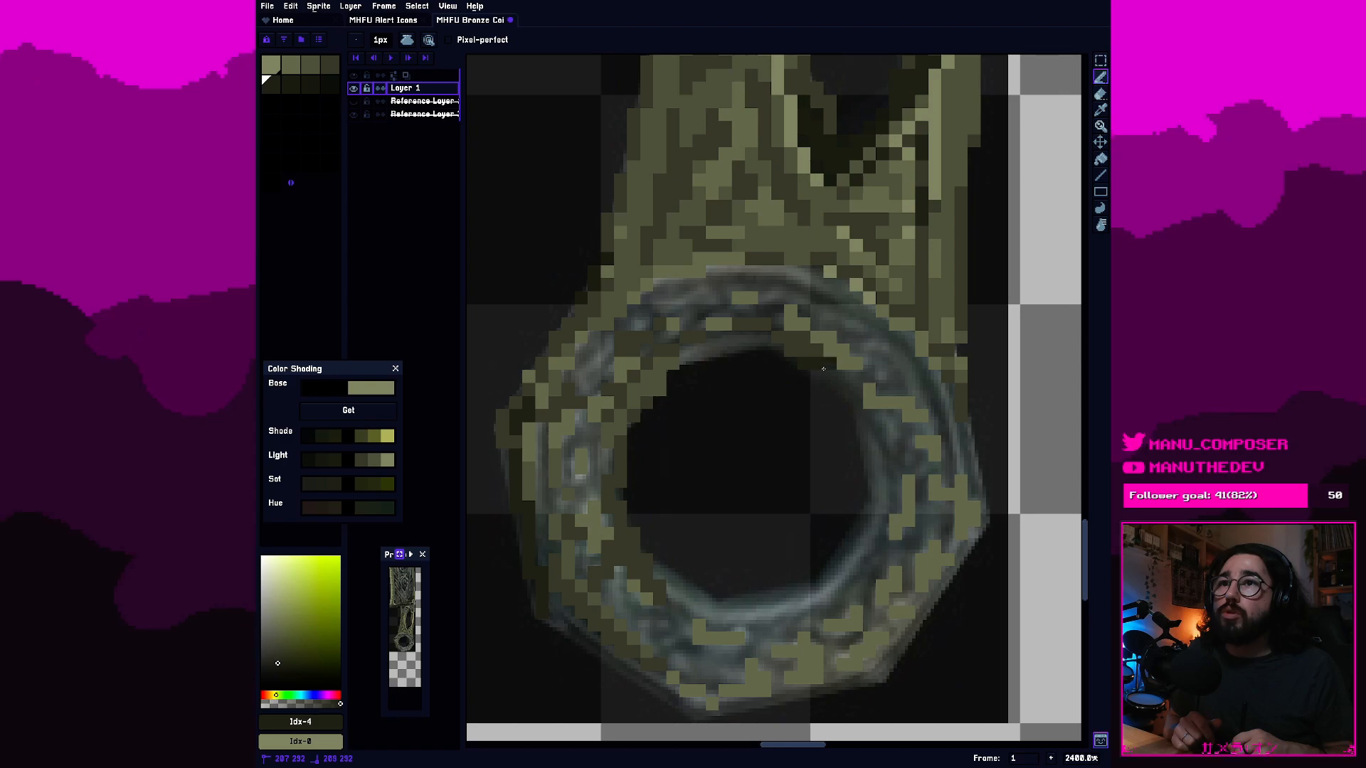
left_click(860, 378)
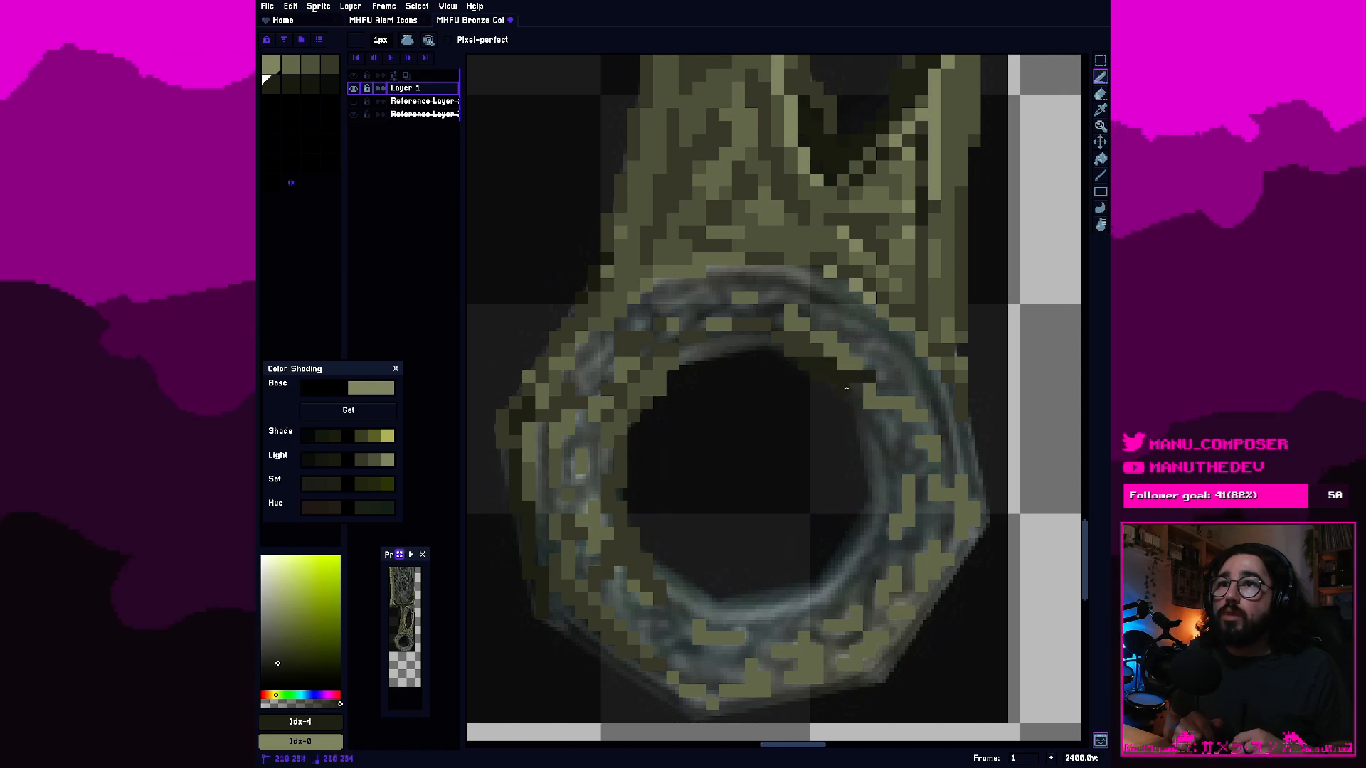
left_click(846, 389)
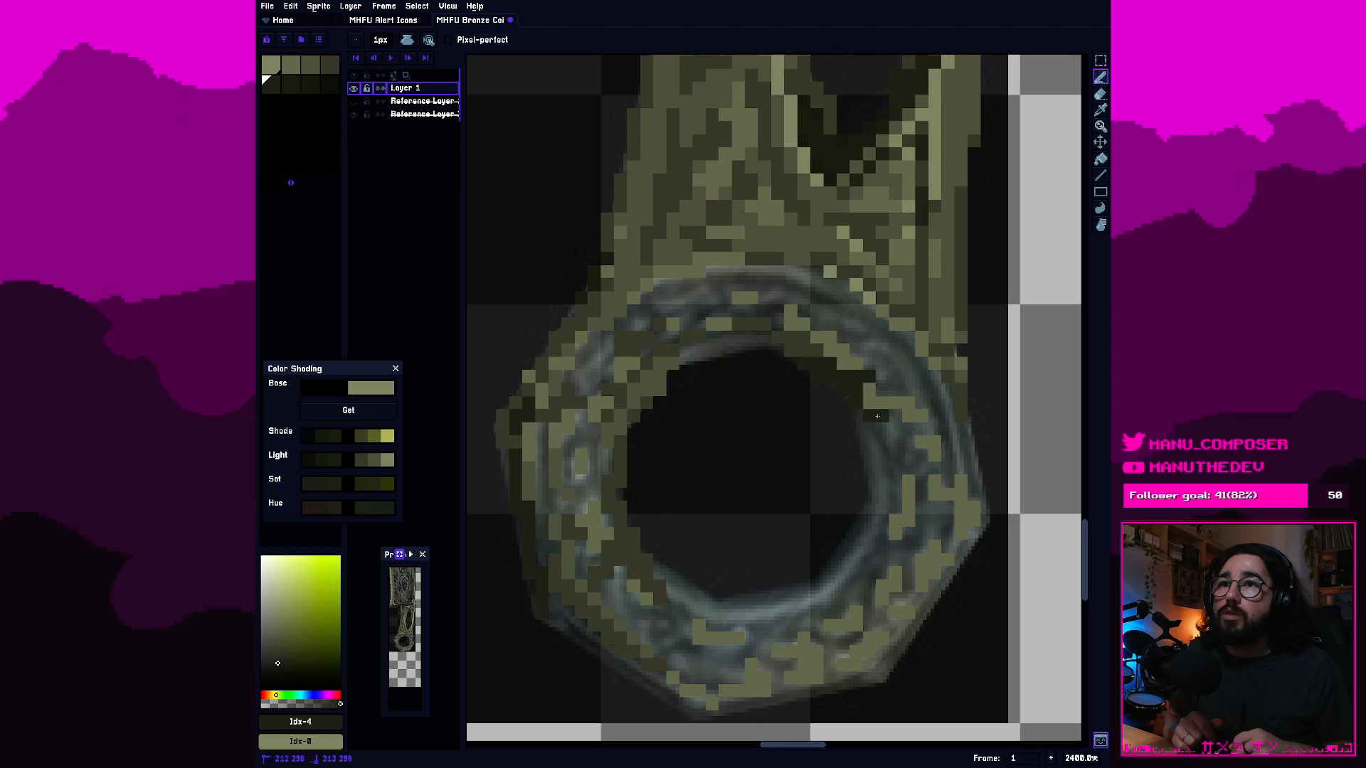
left_click_drag(877, 416, 881, 428)
left_click(891, 457)
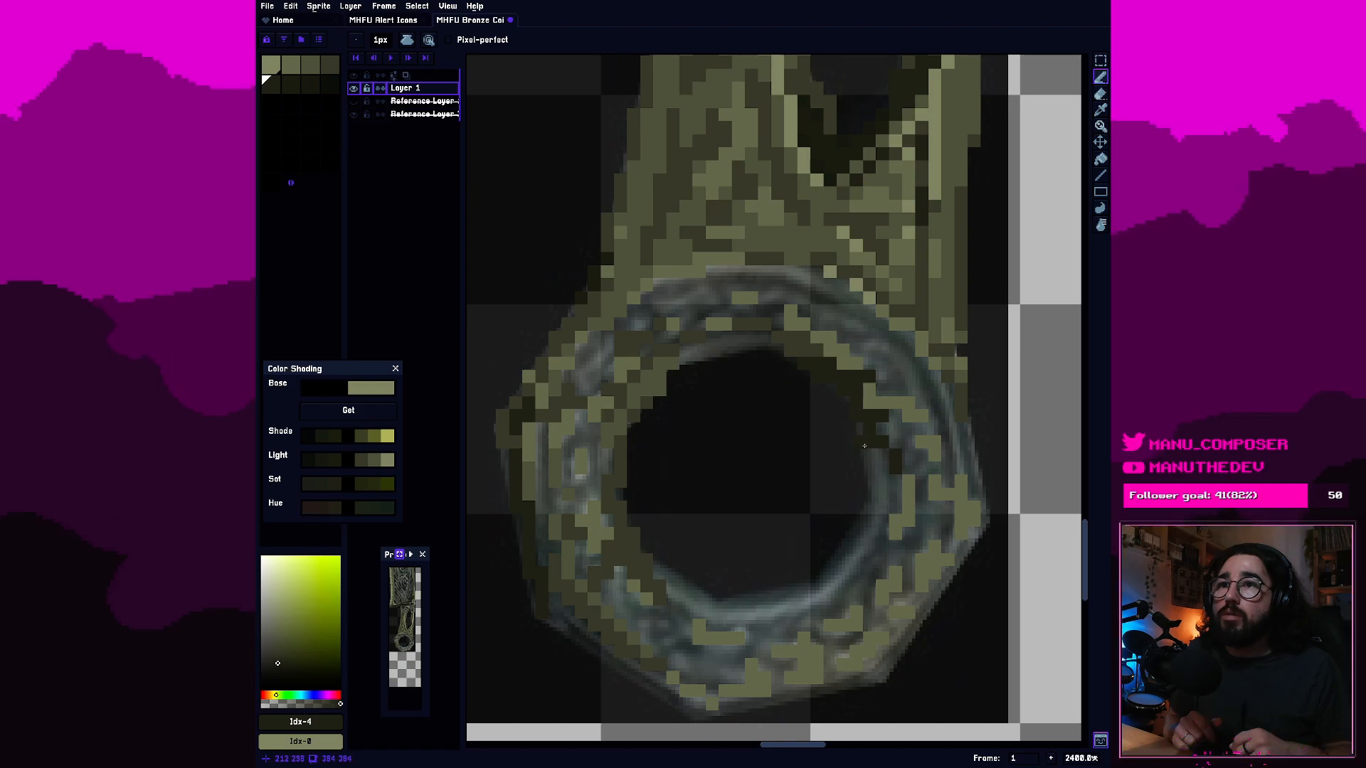
key("e")
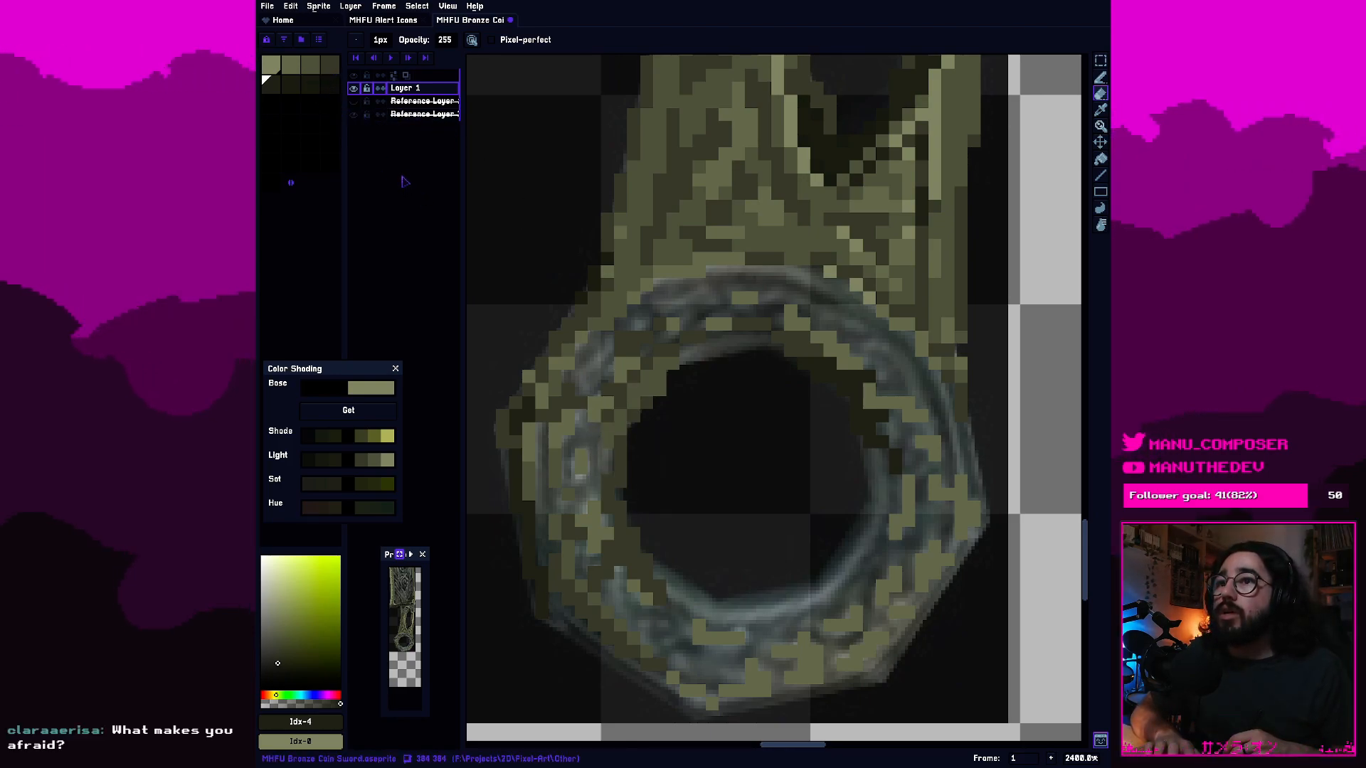
Shade between the highlights on the ring's left band with fourth-swatch olive and add fifth-swatch dark pixels beside the inner rim.
left_click(328, 67)
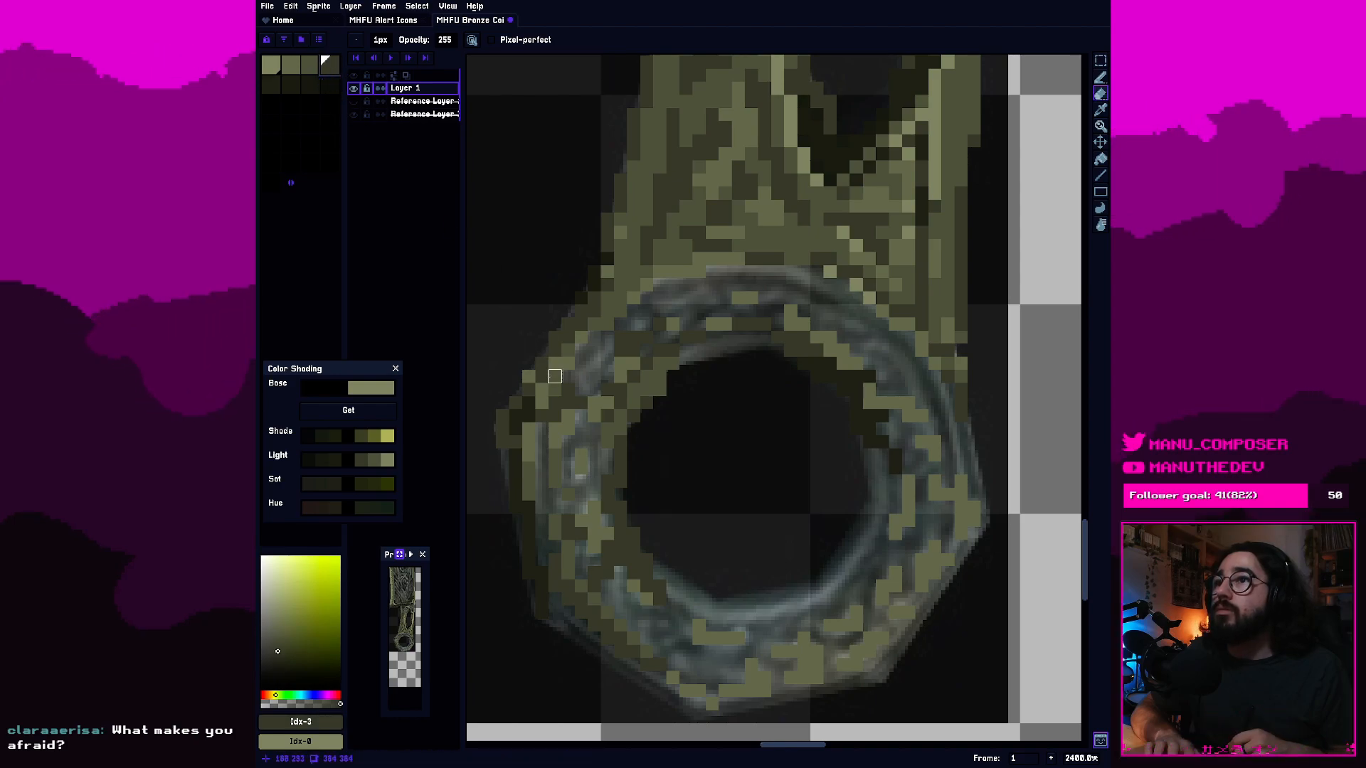
key("b")
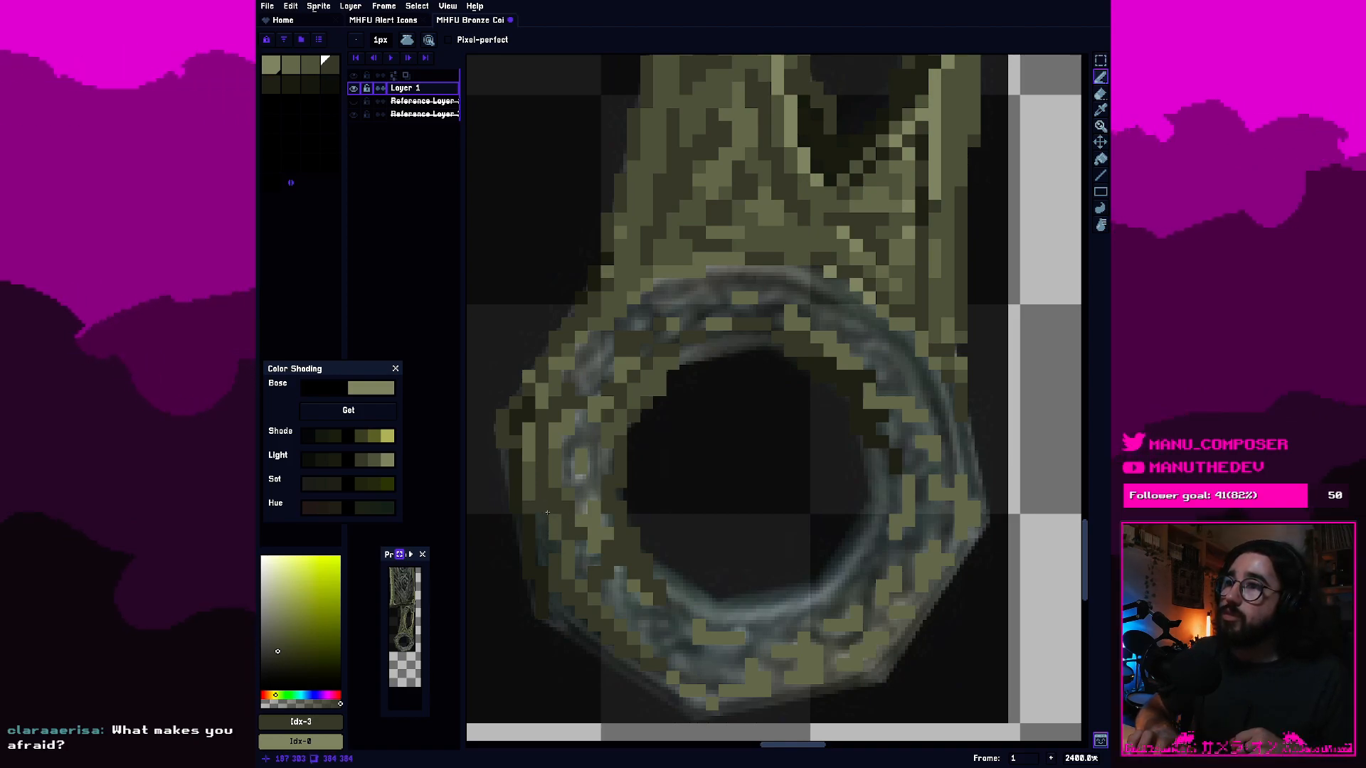
left_click(270, 86)
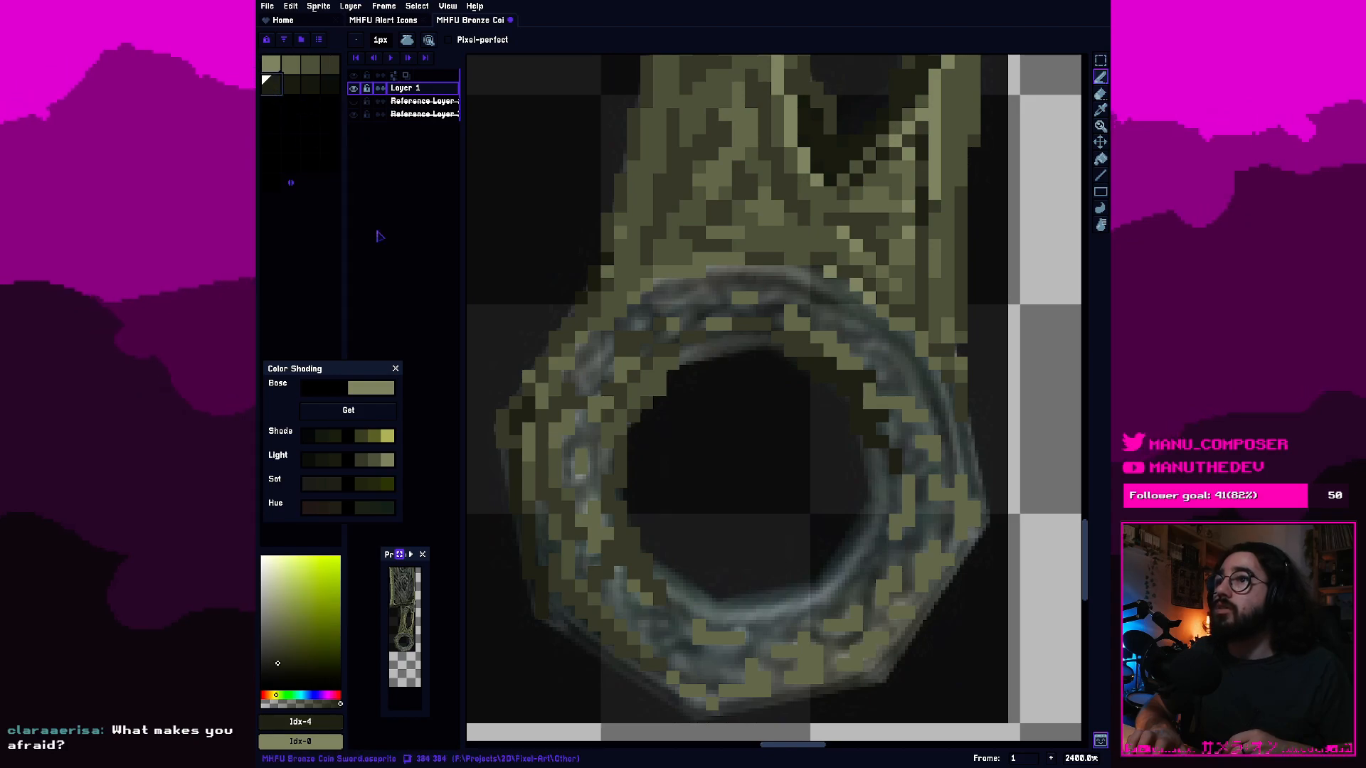
left_click(555, 546)
left_click_drag(582, 547, 578, 567)
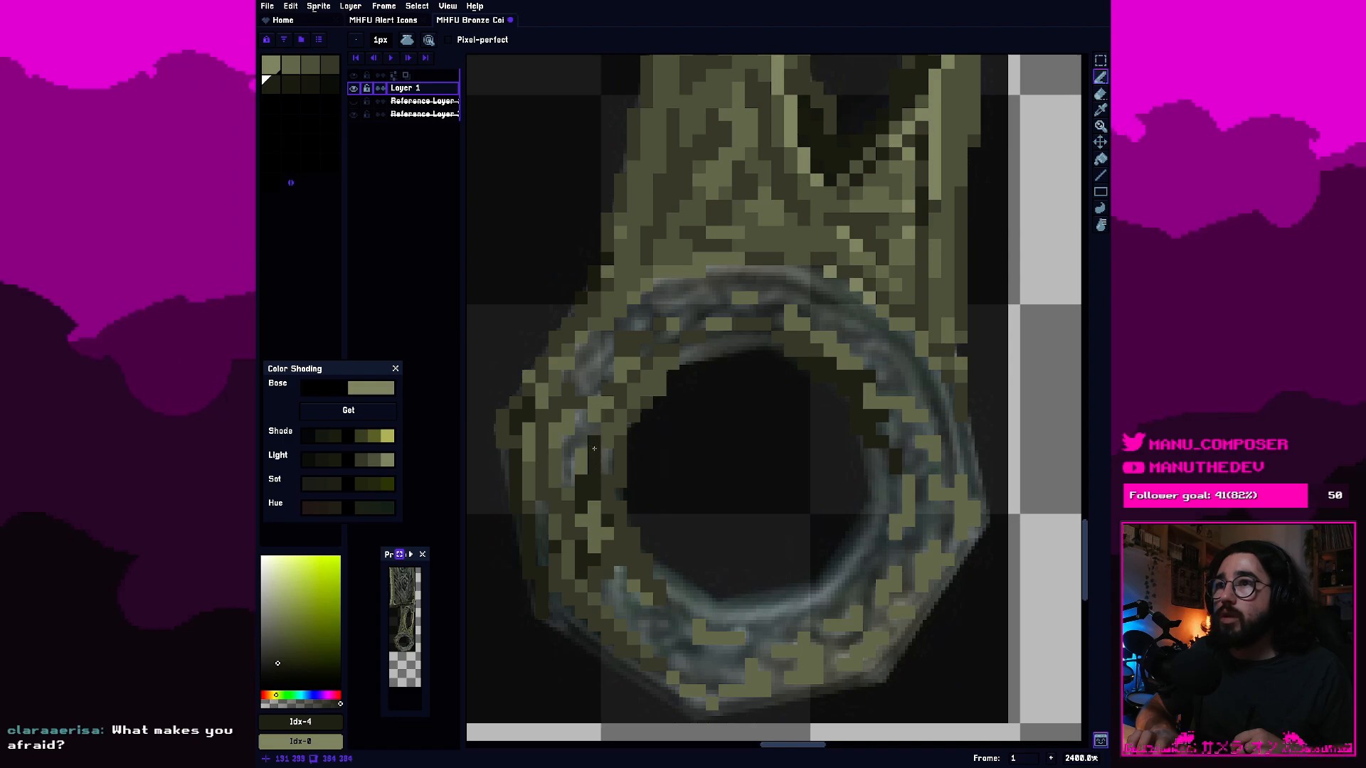
Fill the remaining gaps in the ring's left band and left corner with fourth- and third-swatch olive pixels.
left_click(330, 66)
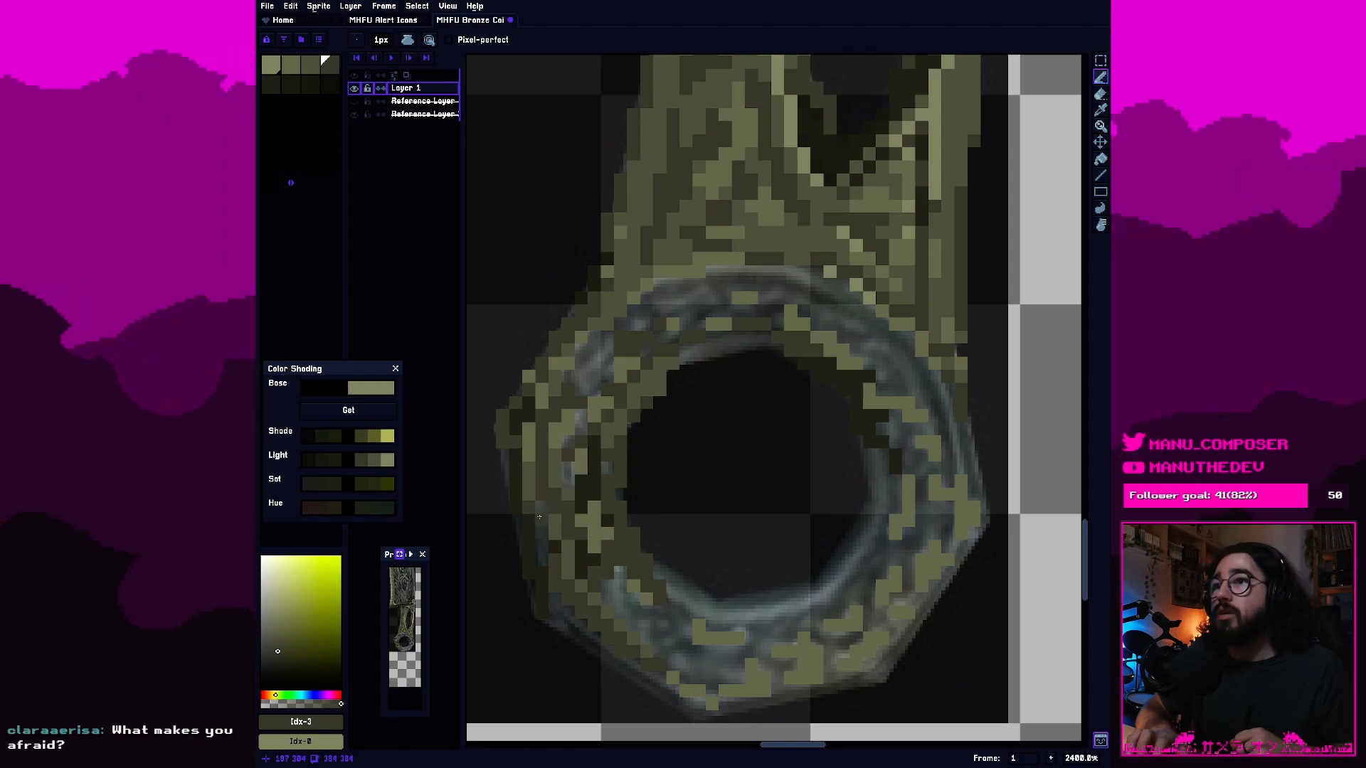
left_click(312, 67)
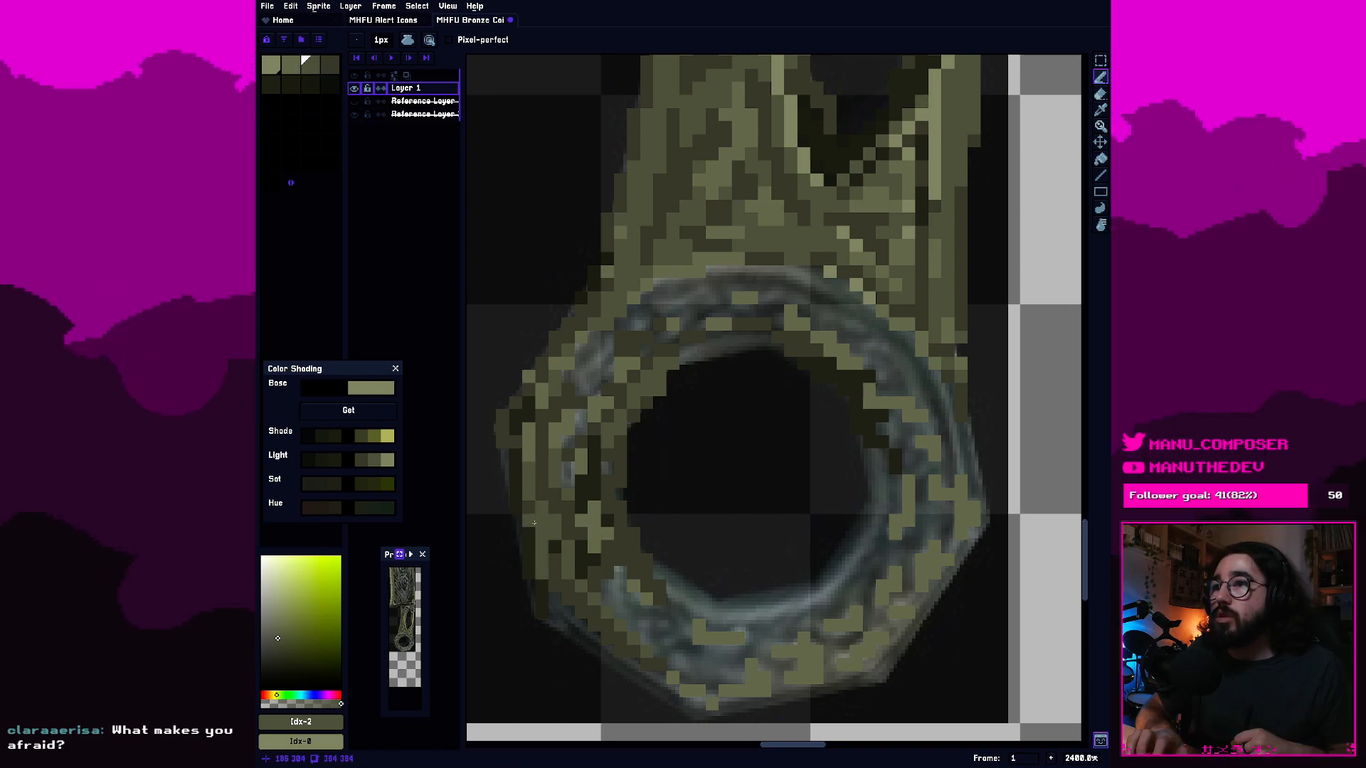
left_click(515, 443)
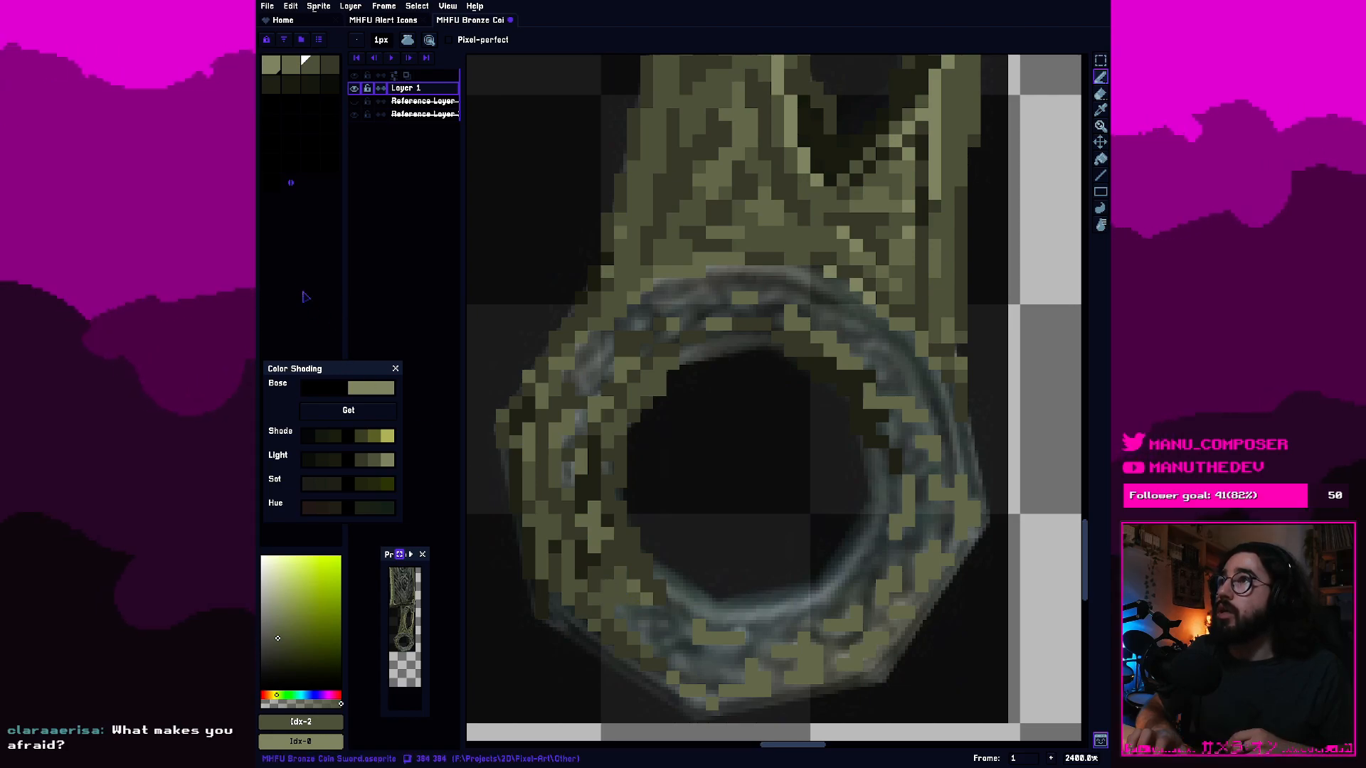
Paint the inner rim along the hole's lower-left and bottom edges with fifth-, fourth- and second-swatch olive pixels.
left_click(293, 69)
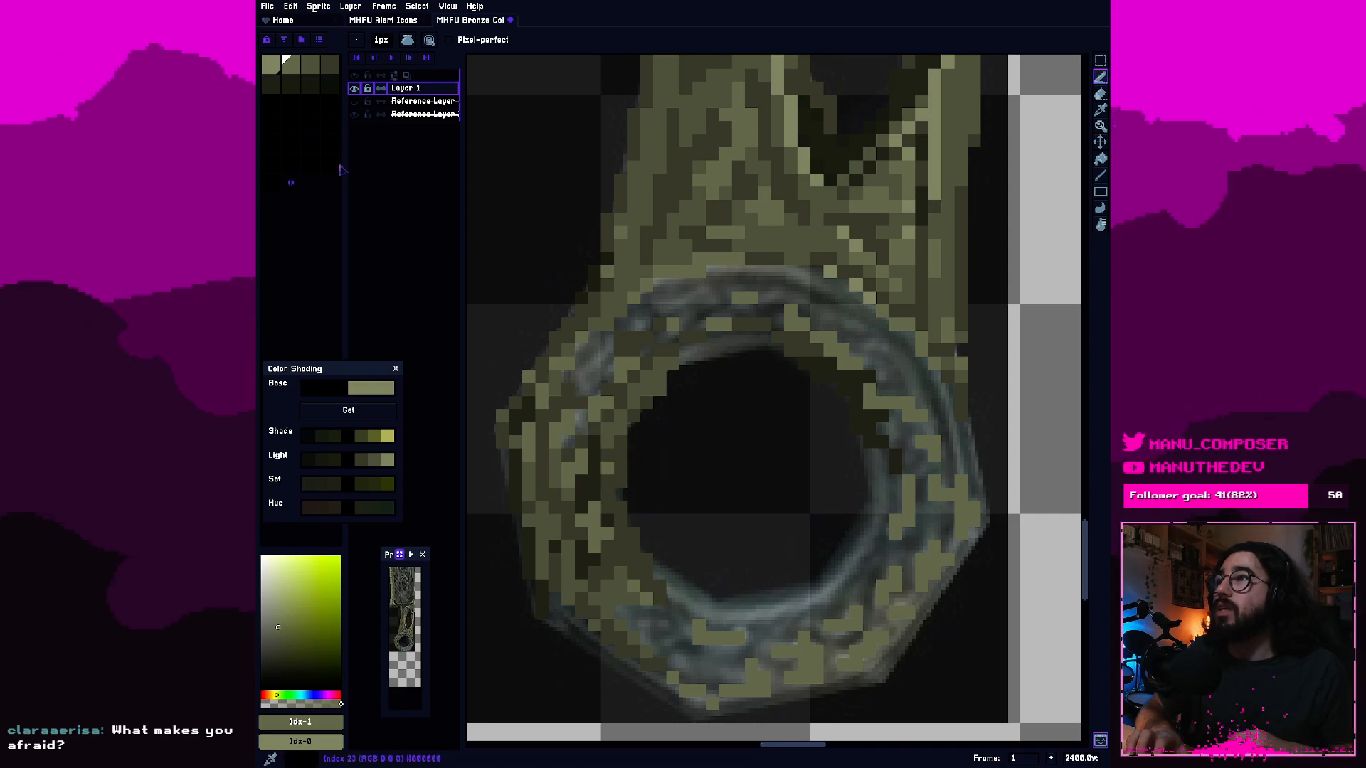
left_click(271, 84)
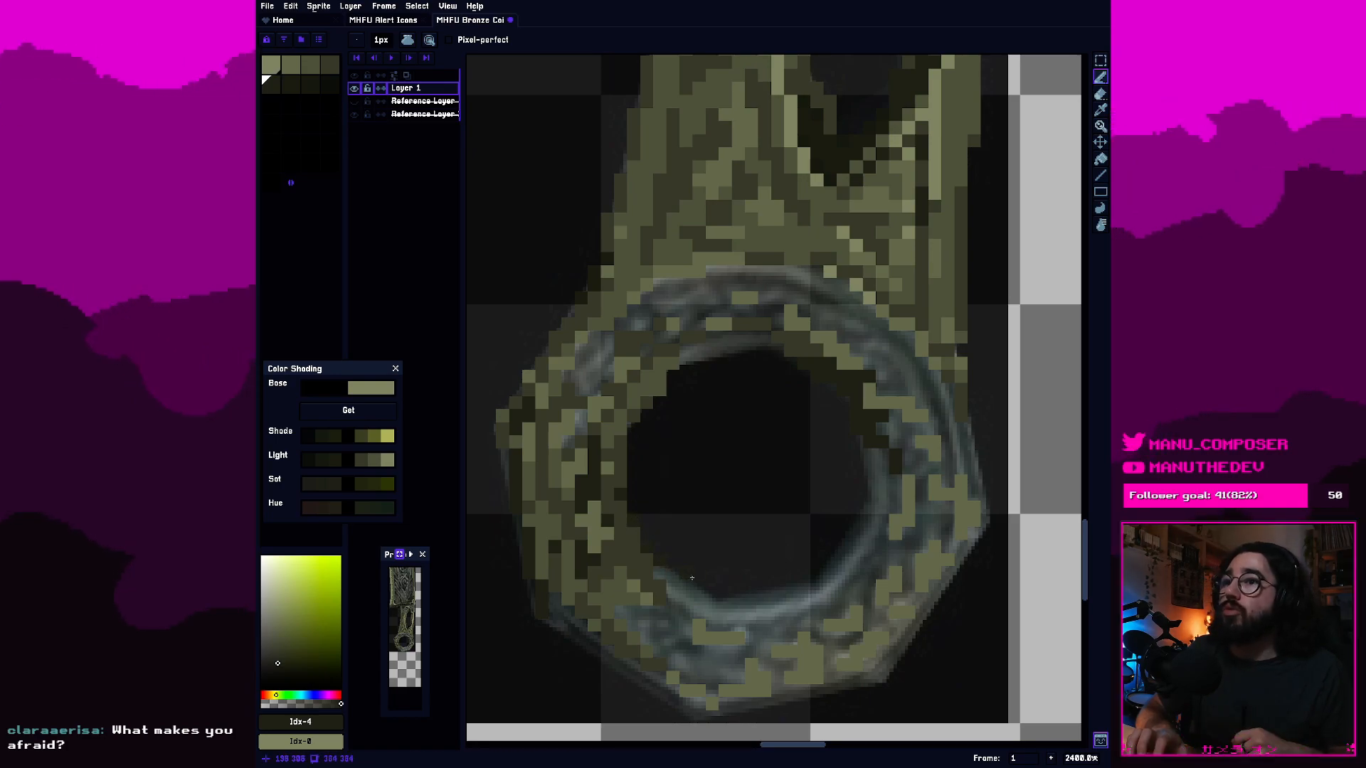
left_click(676, 573)
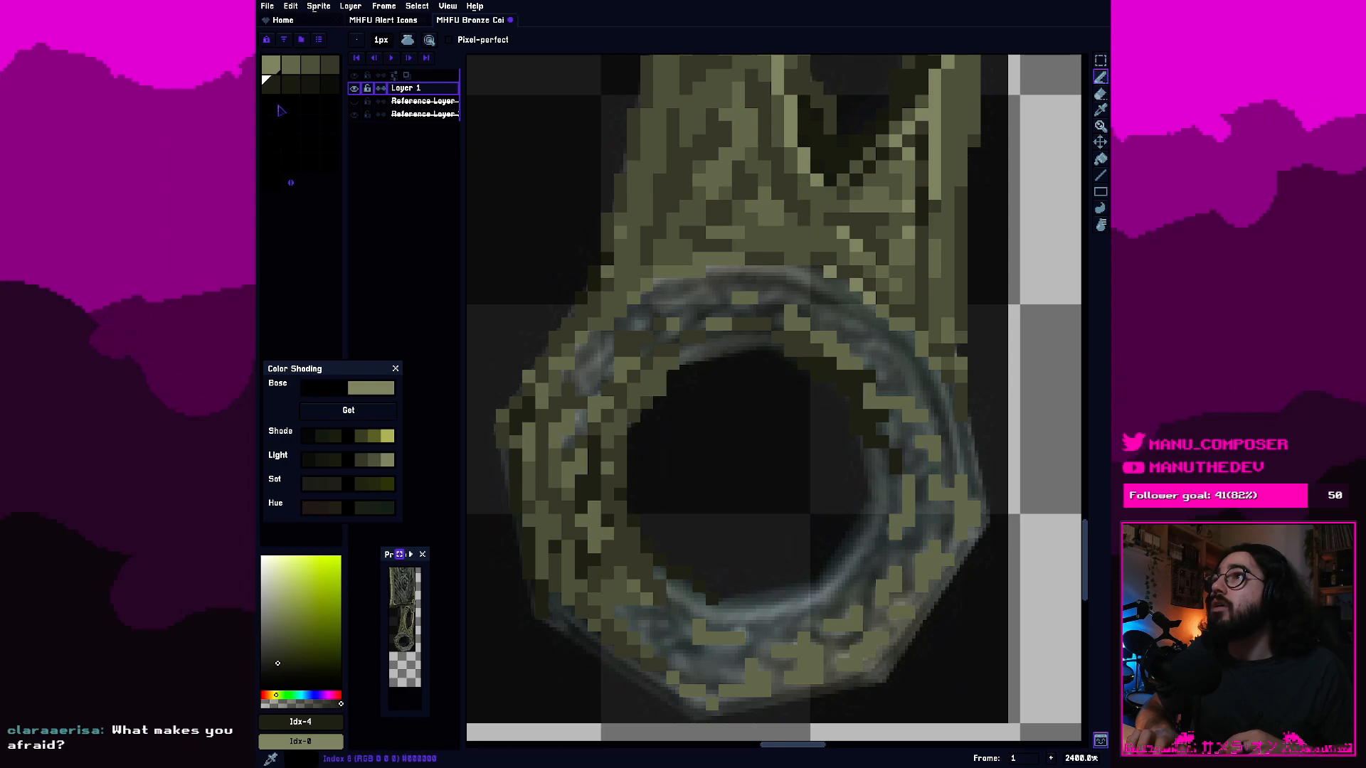
left_click(333, 65)
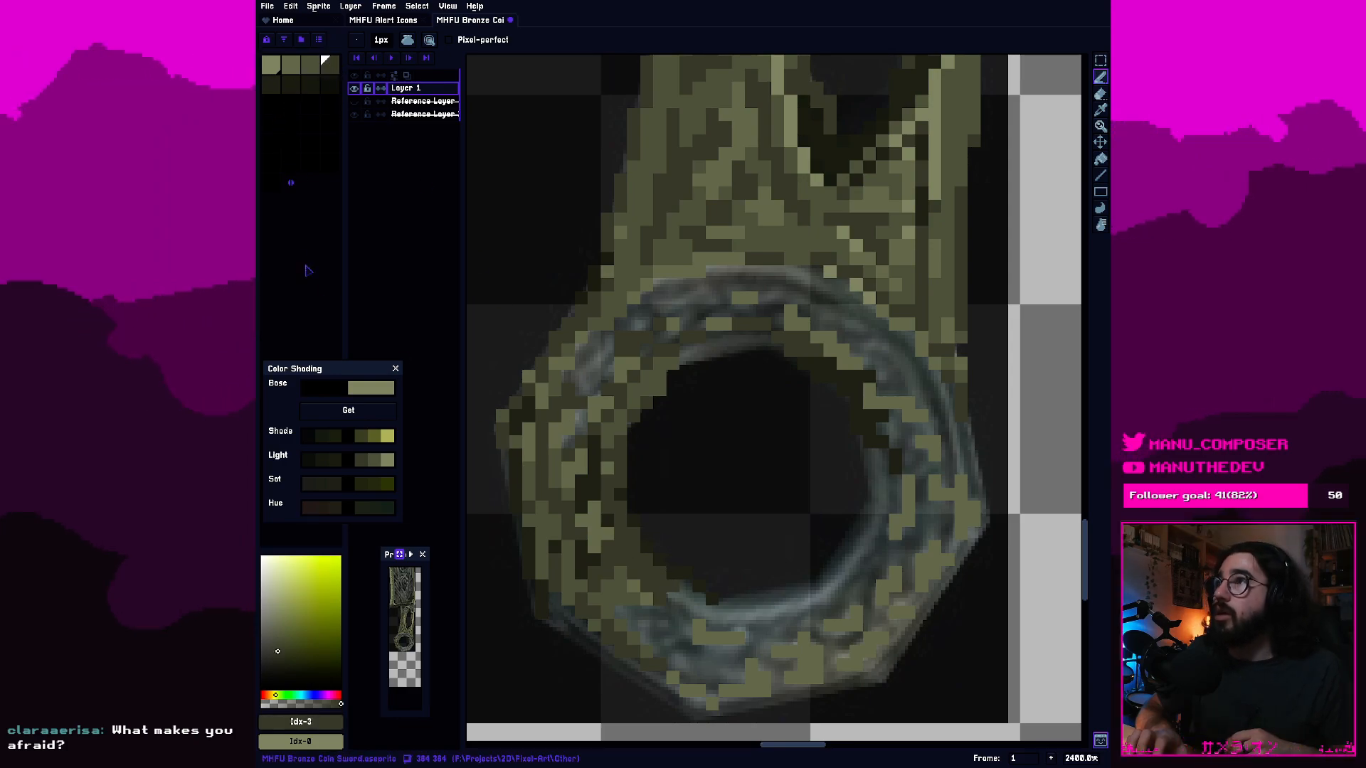
left_click(291, 65)
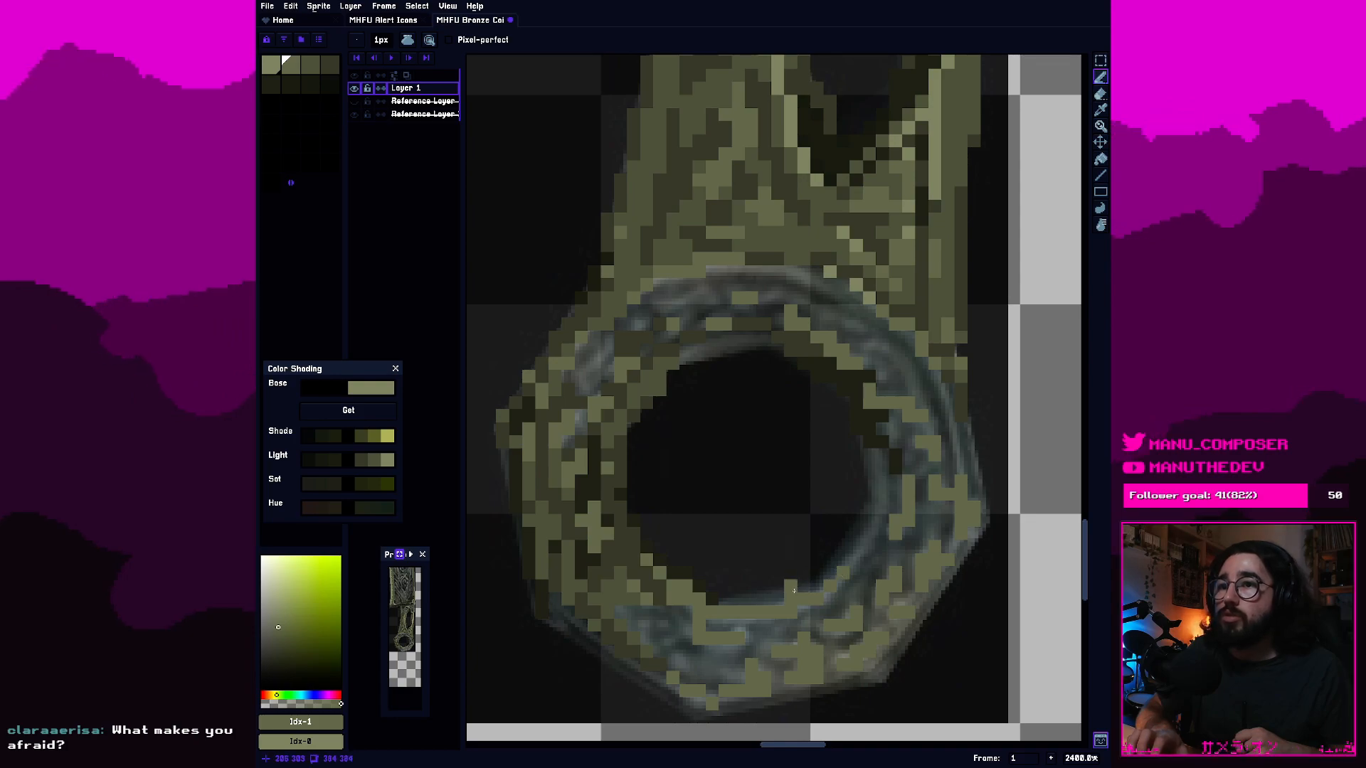
key("e")
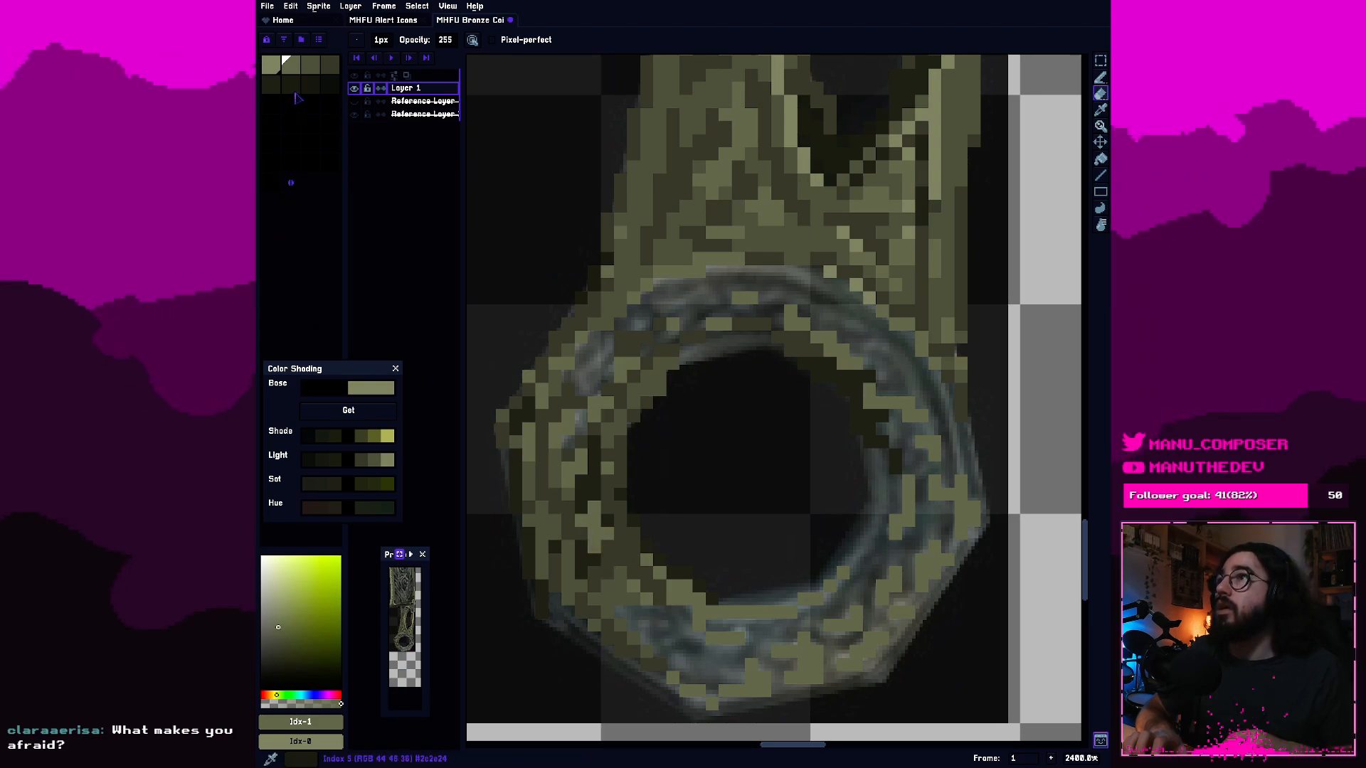
Fill the gaps in the ring's upper-left band with third-, fourth- and second-swatch olive pixels.
left_click(312, 70)
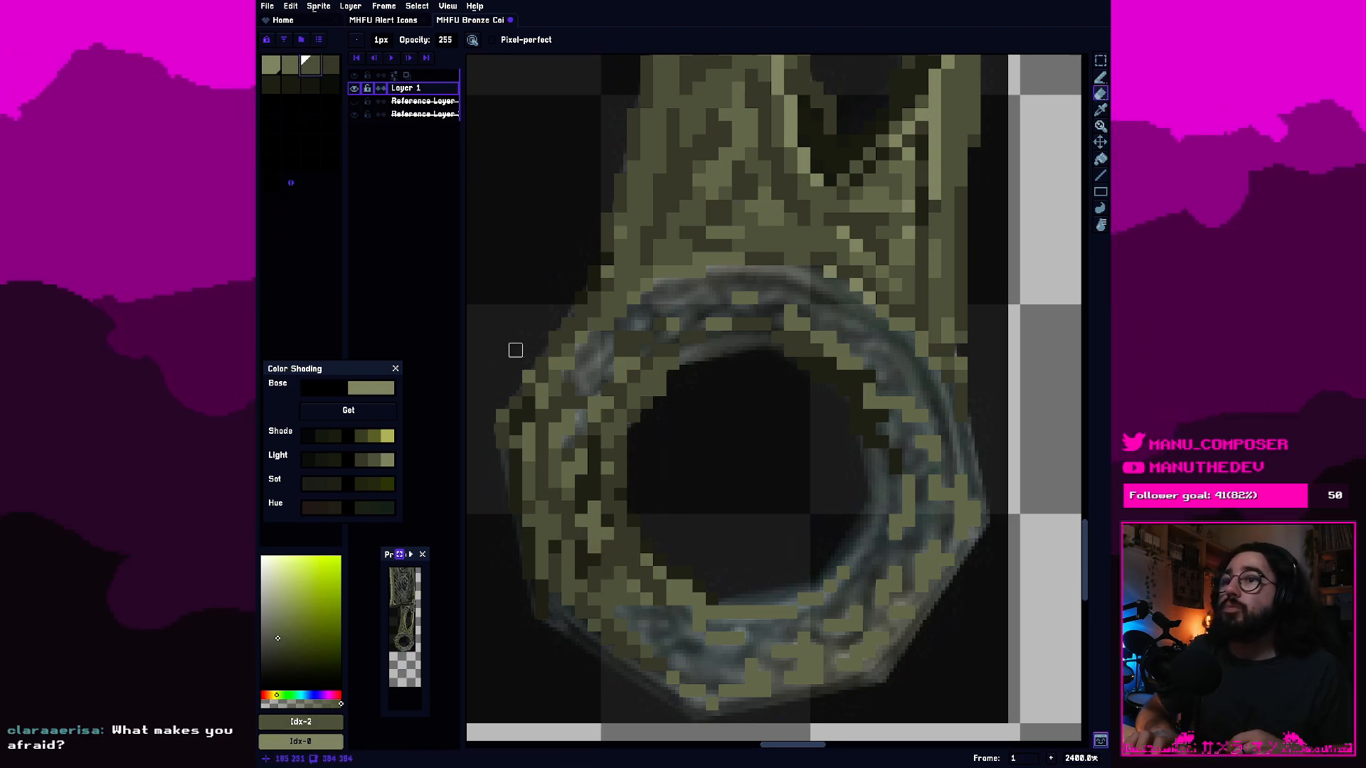
key("b")
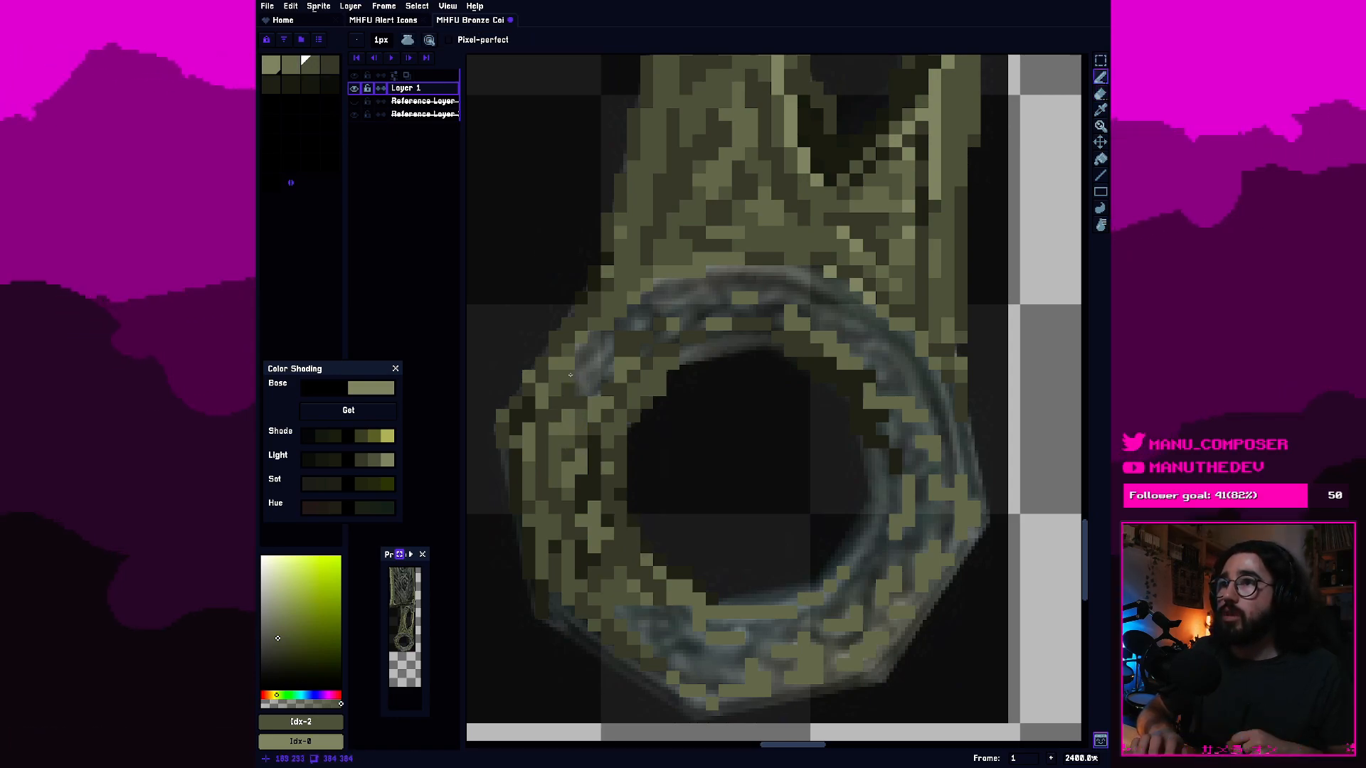
left_click_drag(580, 386, 587, 388)
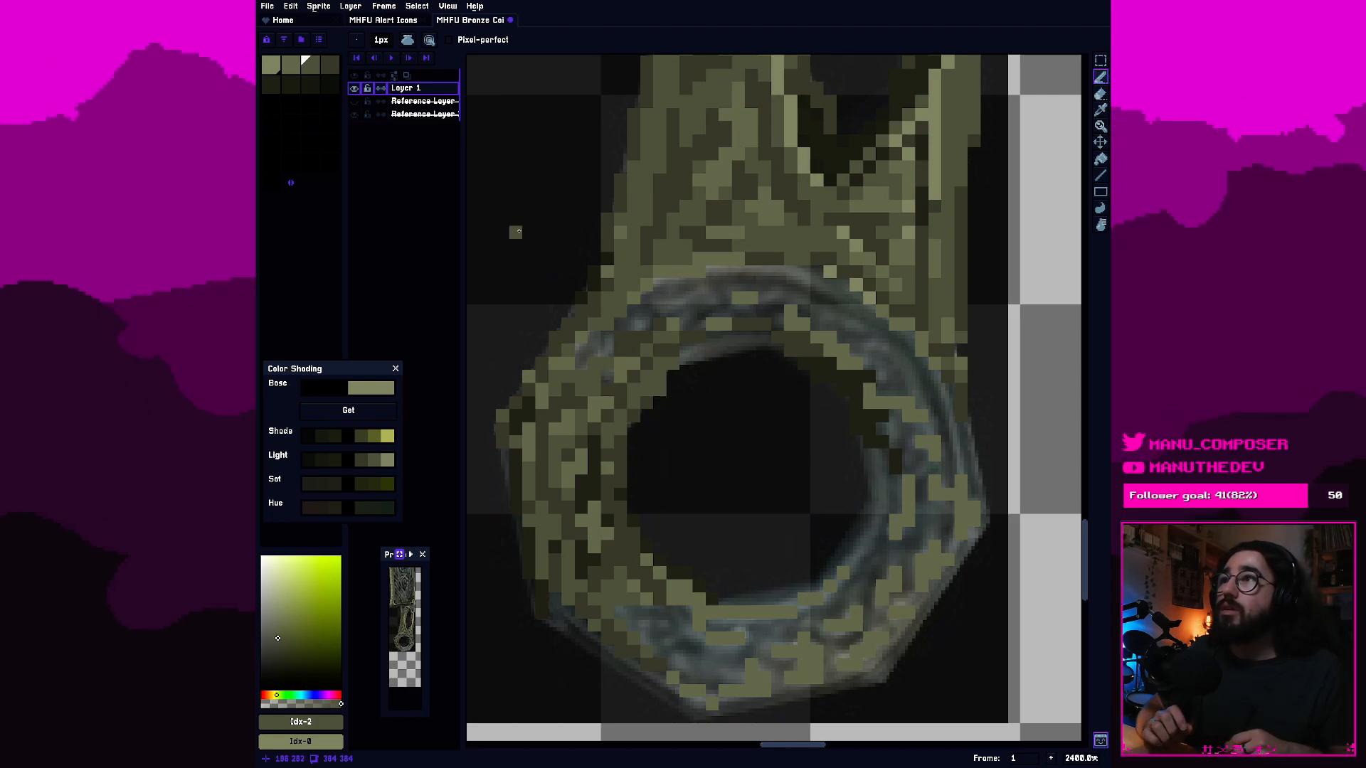
left_click(328, 67)
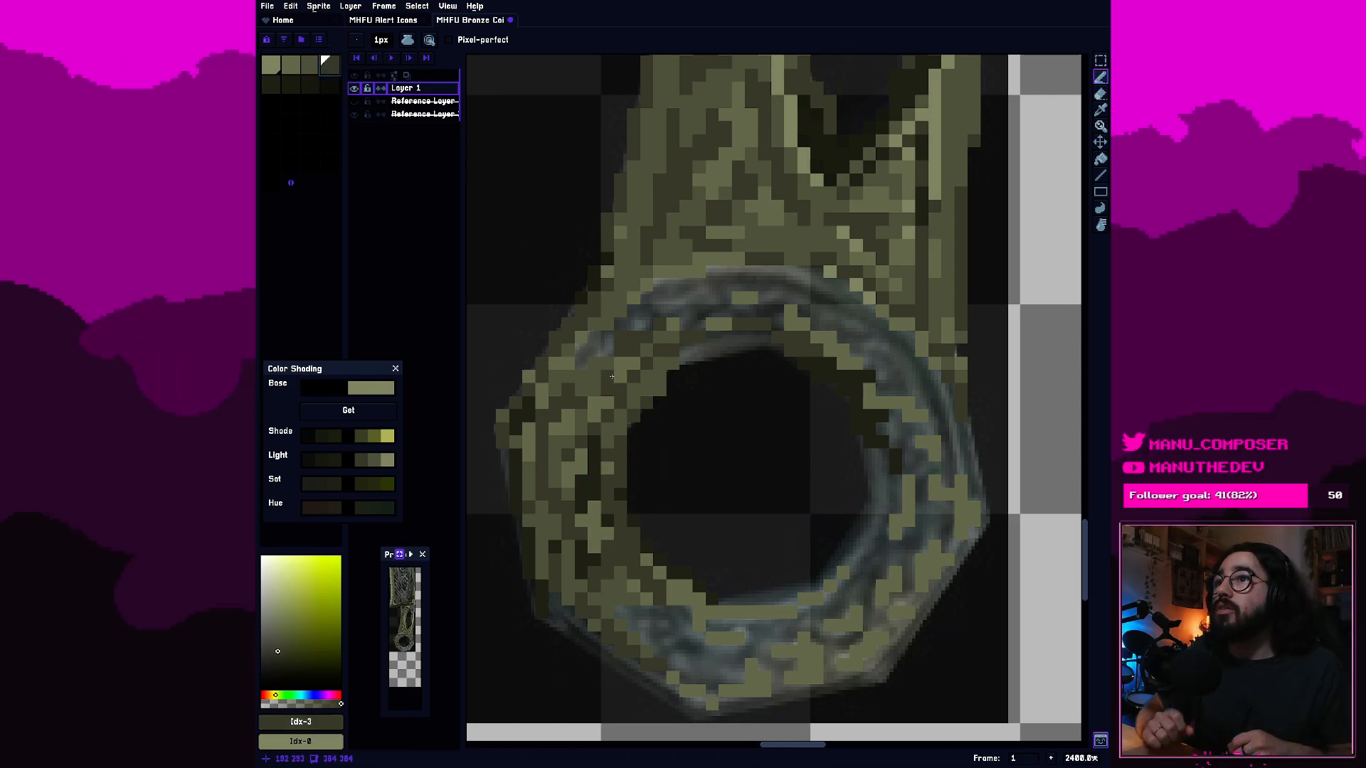
left_click(290, 66)
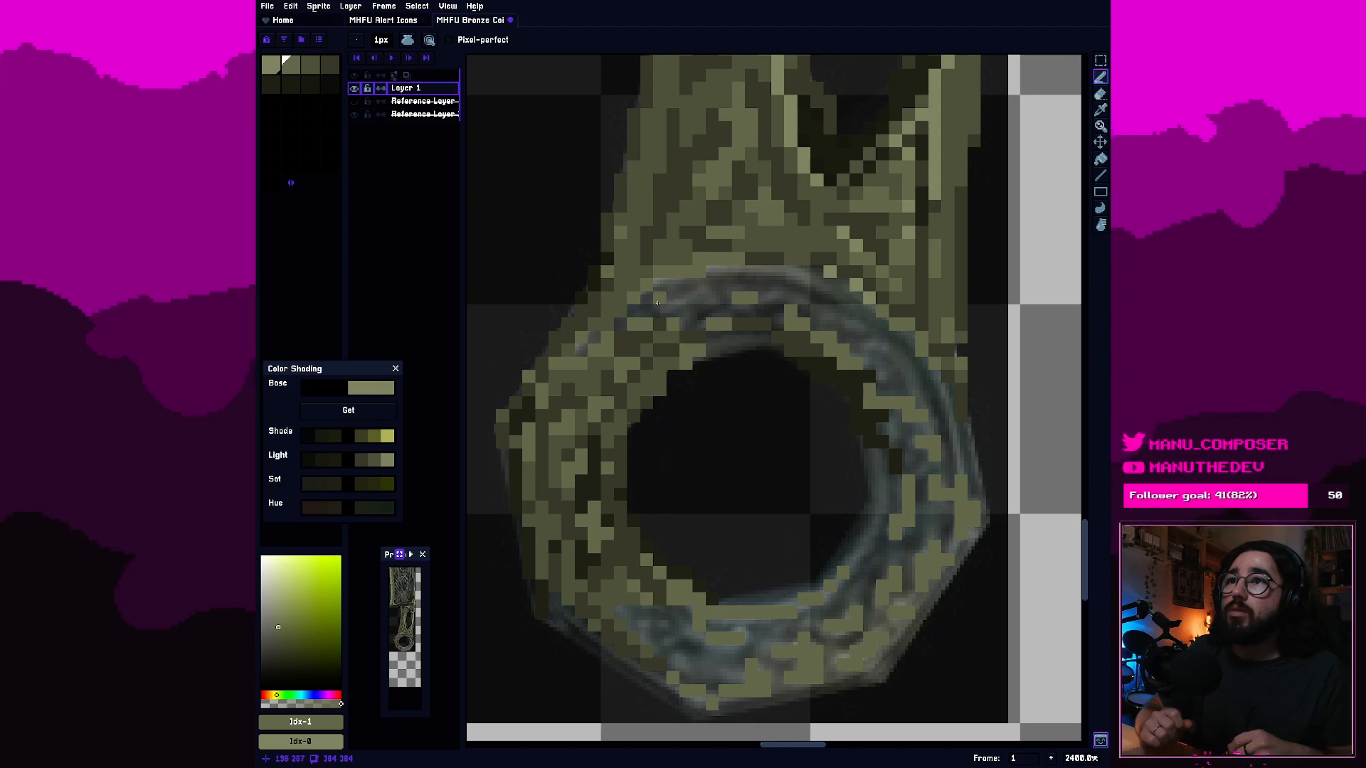
key("ctrl+z")
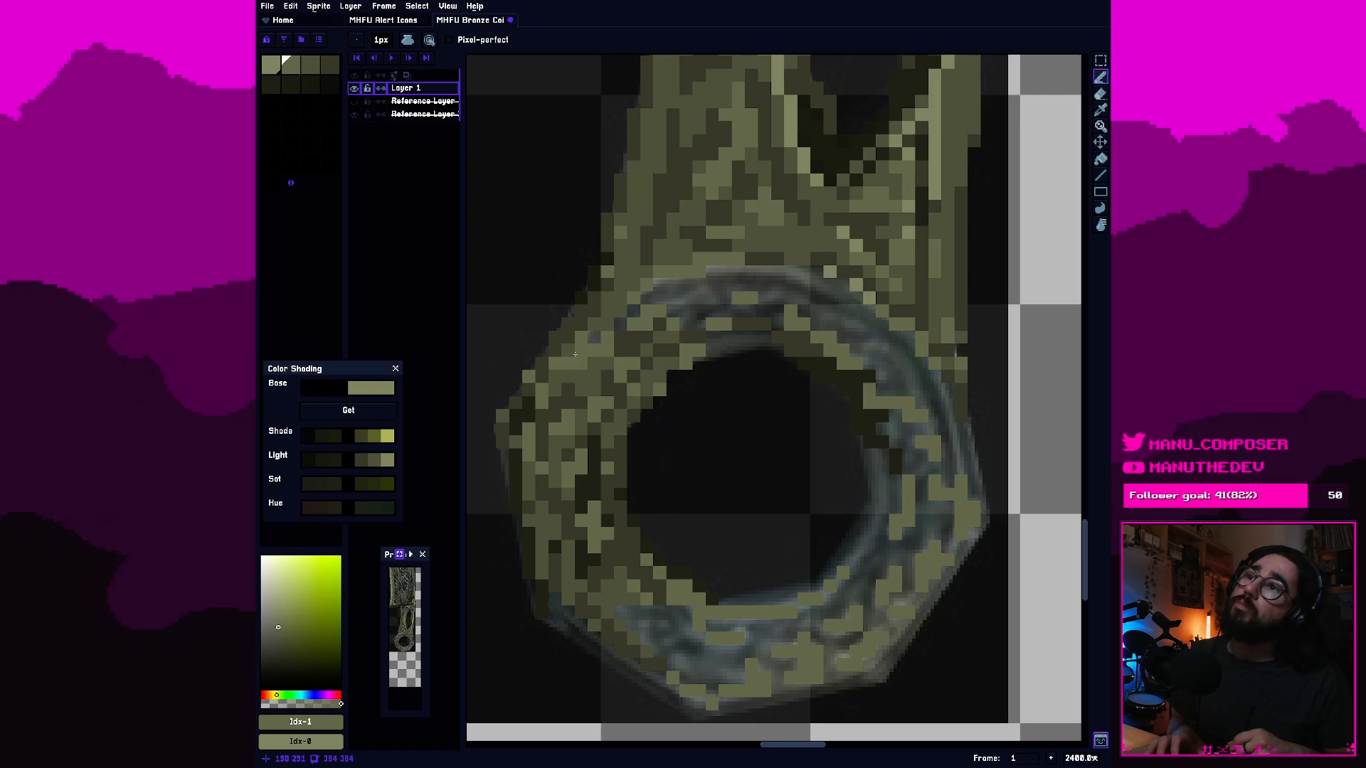
key("bracketright")
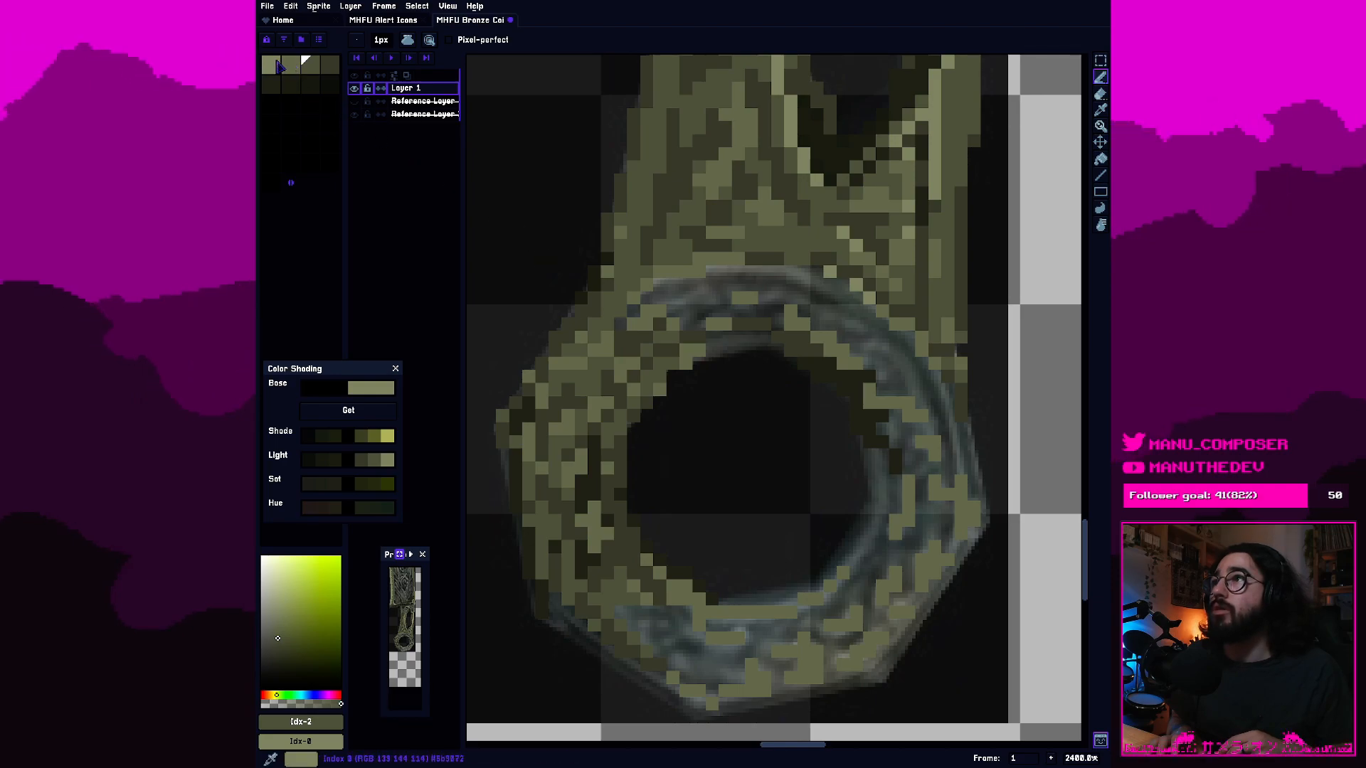
left_click(329, 68)
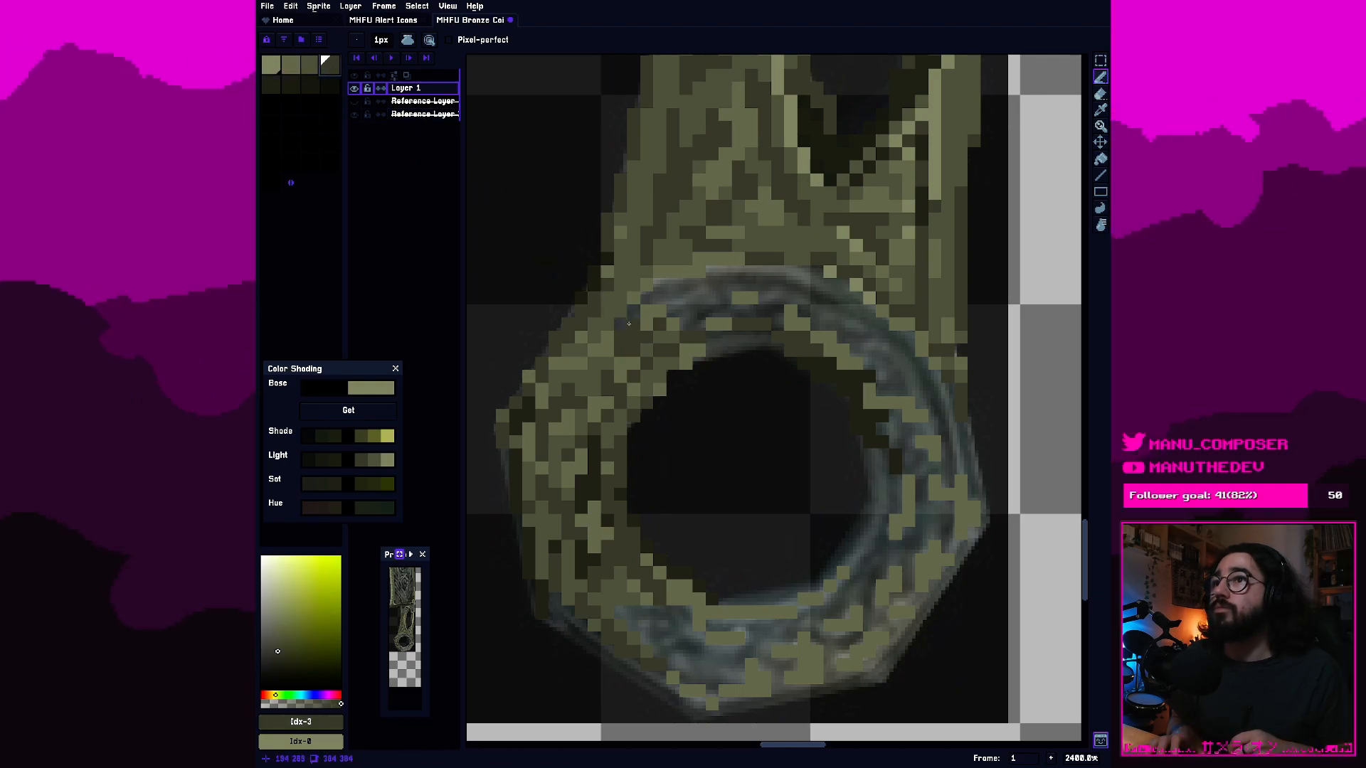
Add first-swatch light highlights to the ring's left band and along its upper-left band and inner rim.
key("bracketleft")
key("bracketleft")
key("bracketleft")
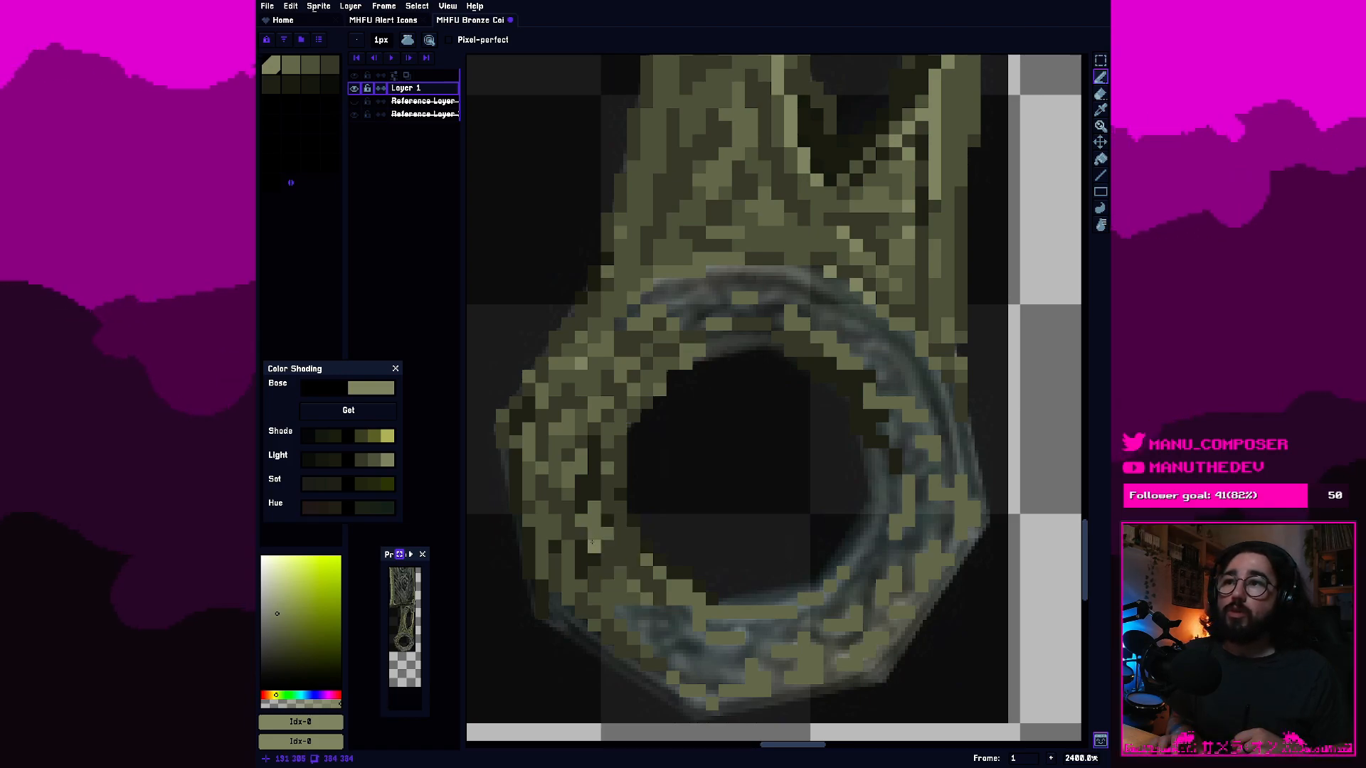
left_click_drag(592, 543, 594, 525)
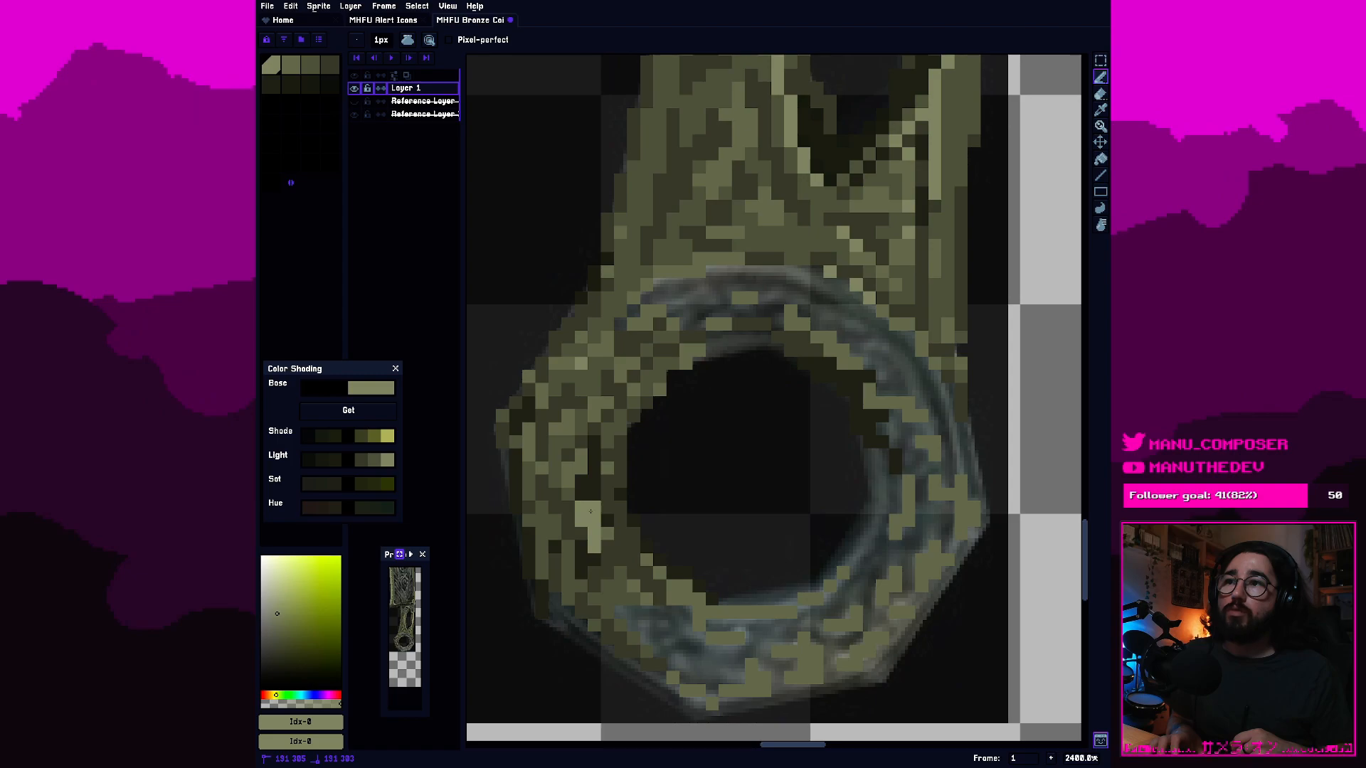
key("ctrl+z")
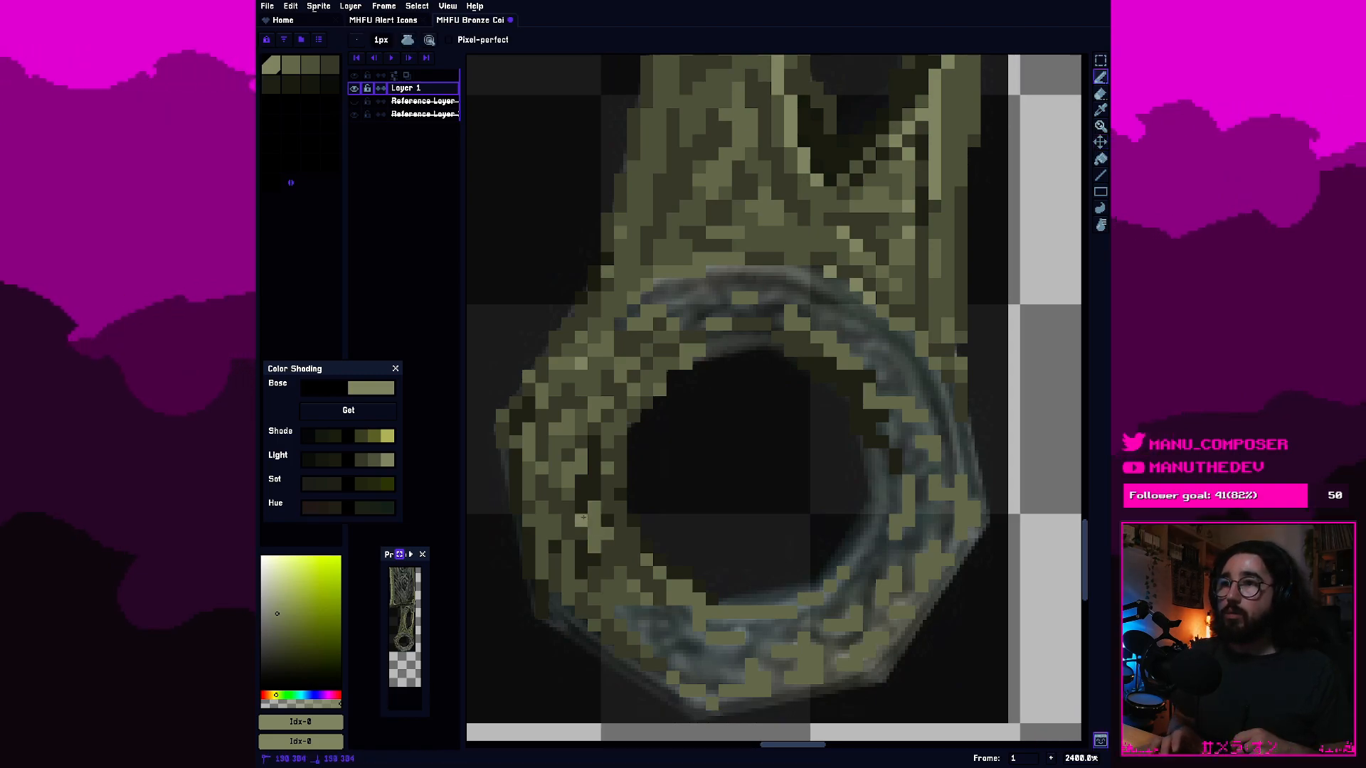
left_click_drag(590, 524, 594, 546)
left_click(607, 534)
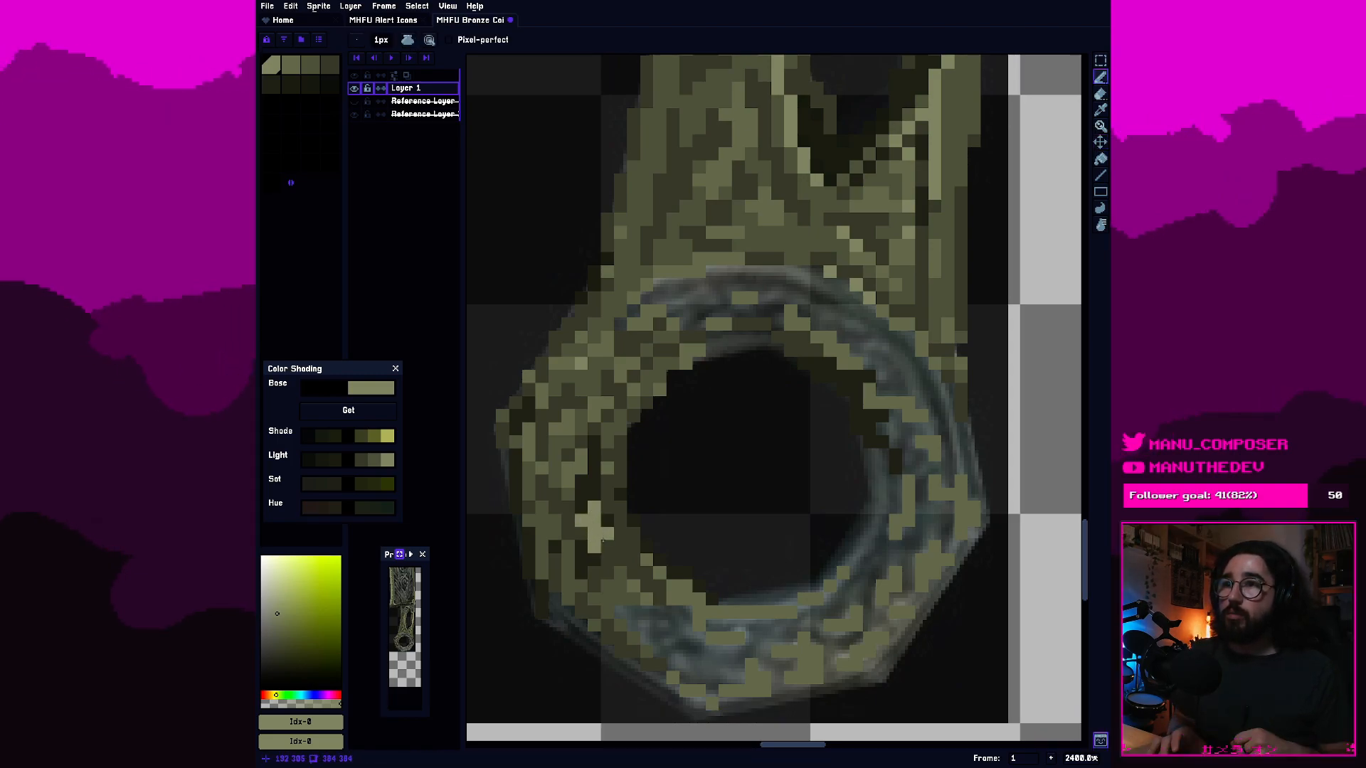
left_click(568, 468)
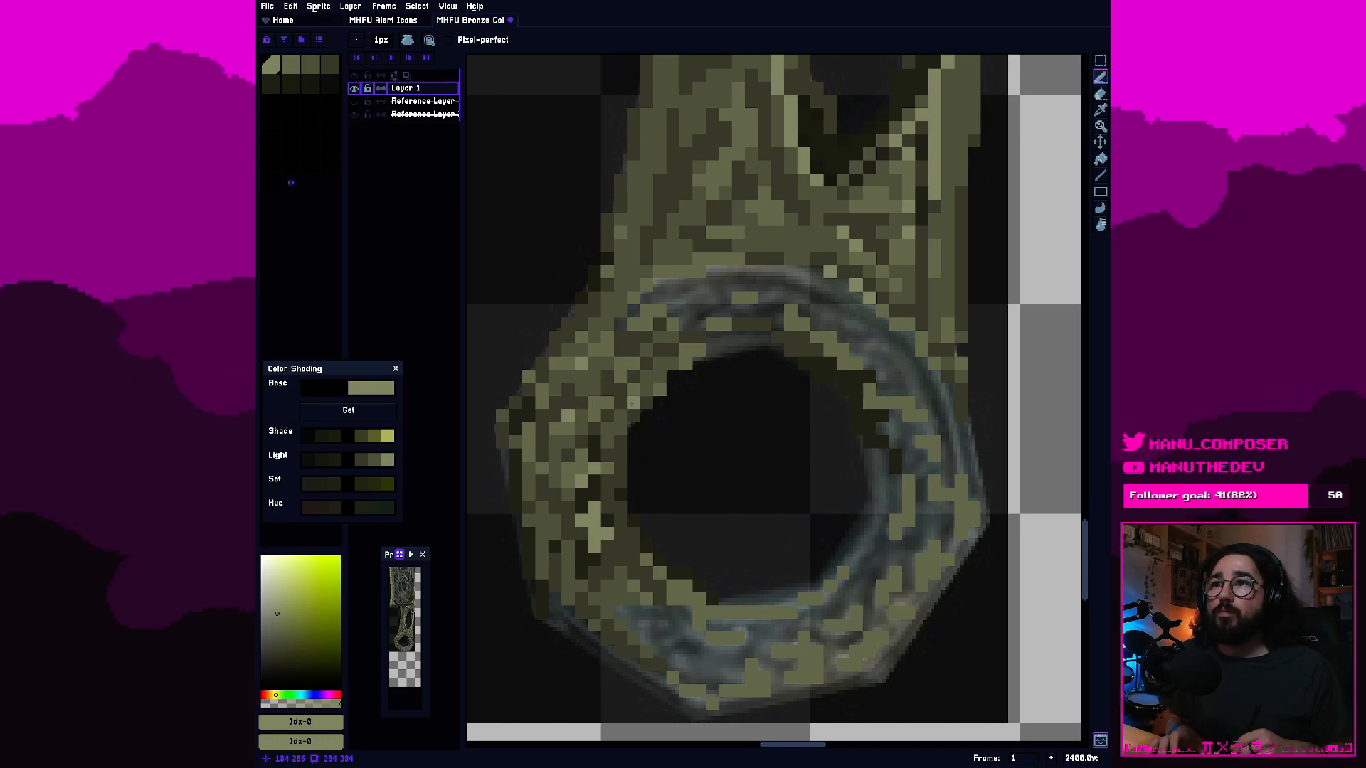
left_click_drag(645, 396, 676, 376)
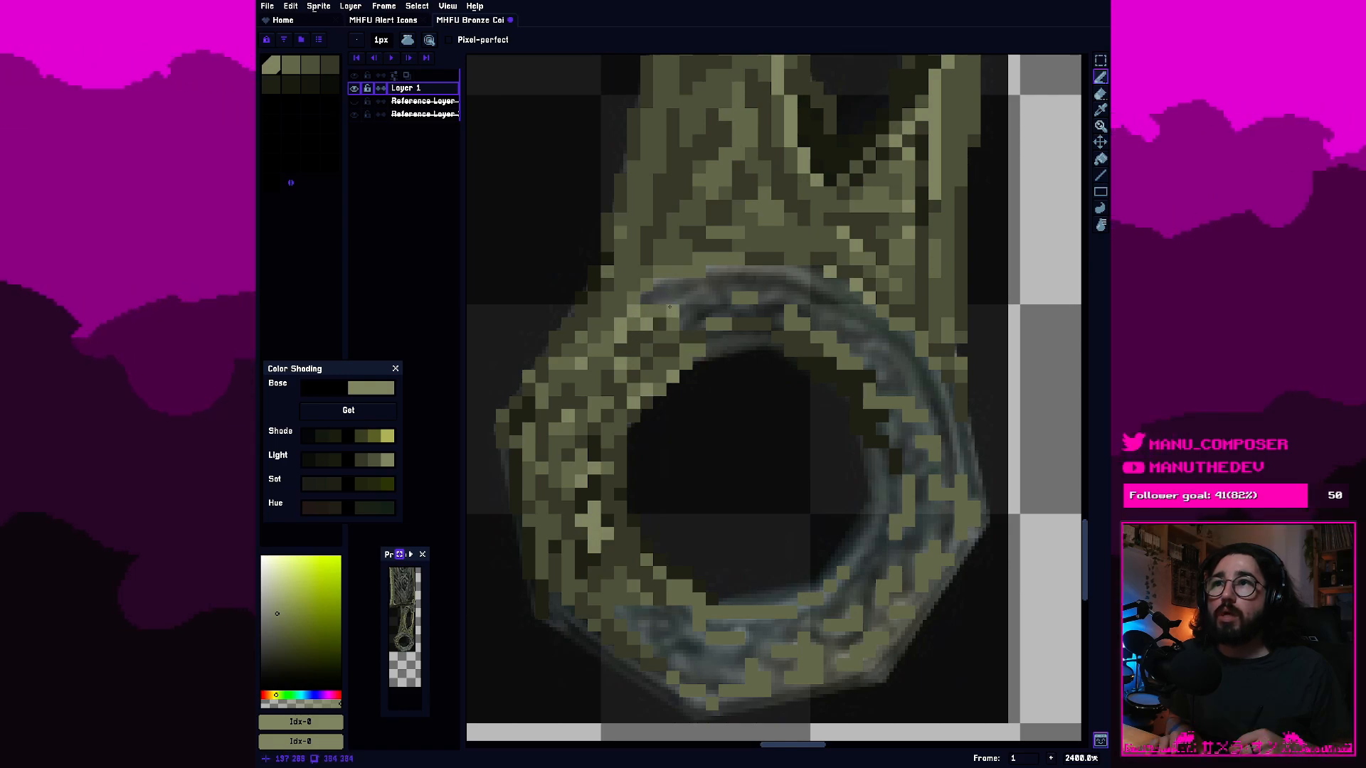
Shade the ring's upper outline and top band with third- and fourth-swatch olive pixels.
left_click(330, 65)
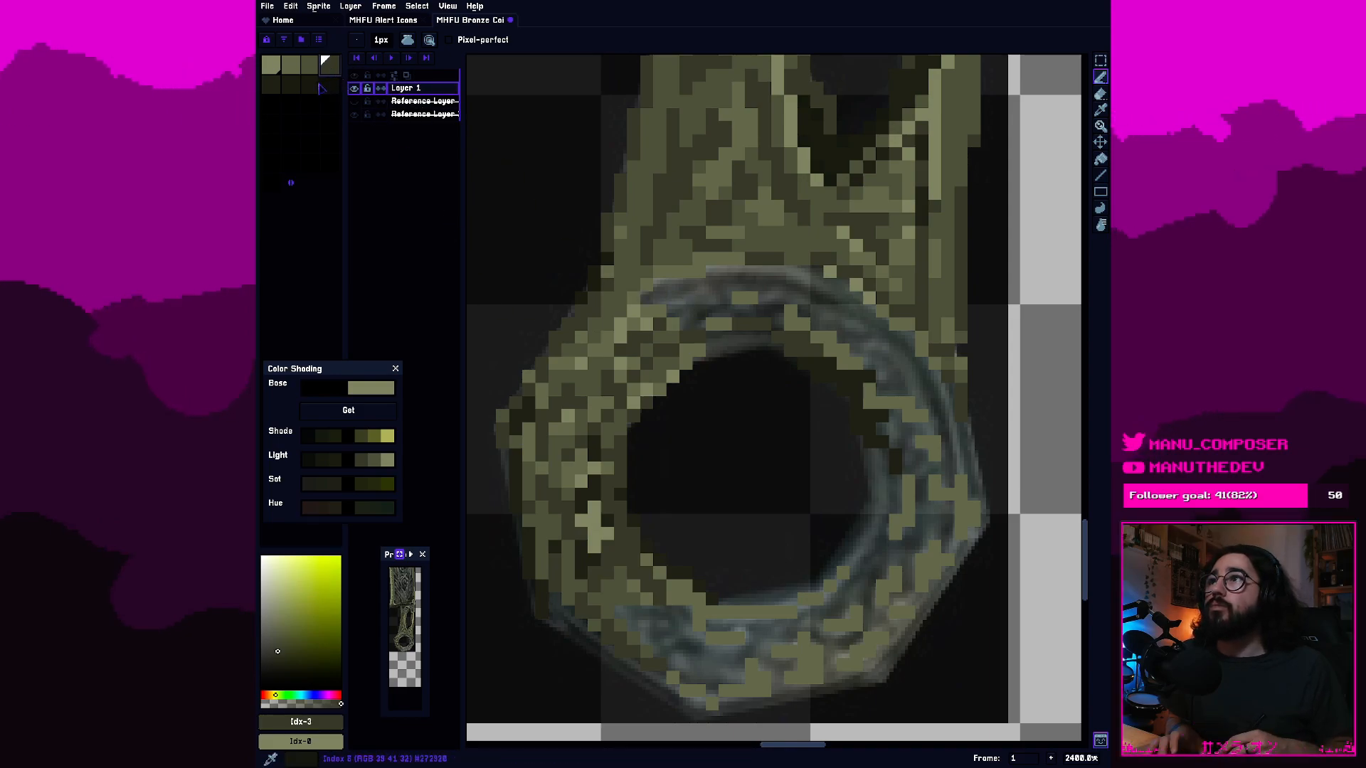
left_click(309, 65)
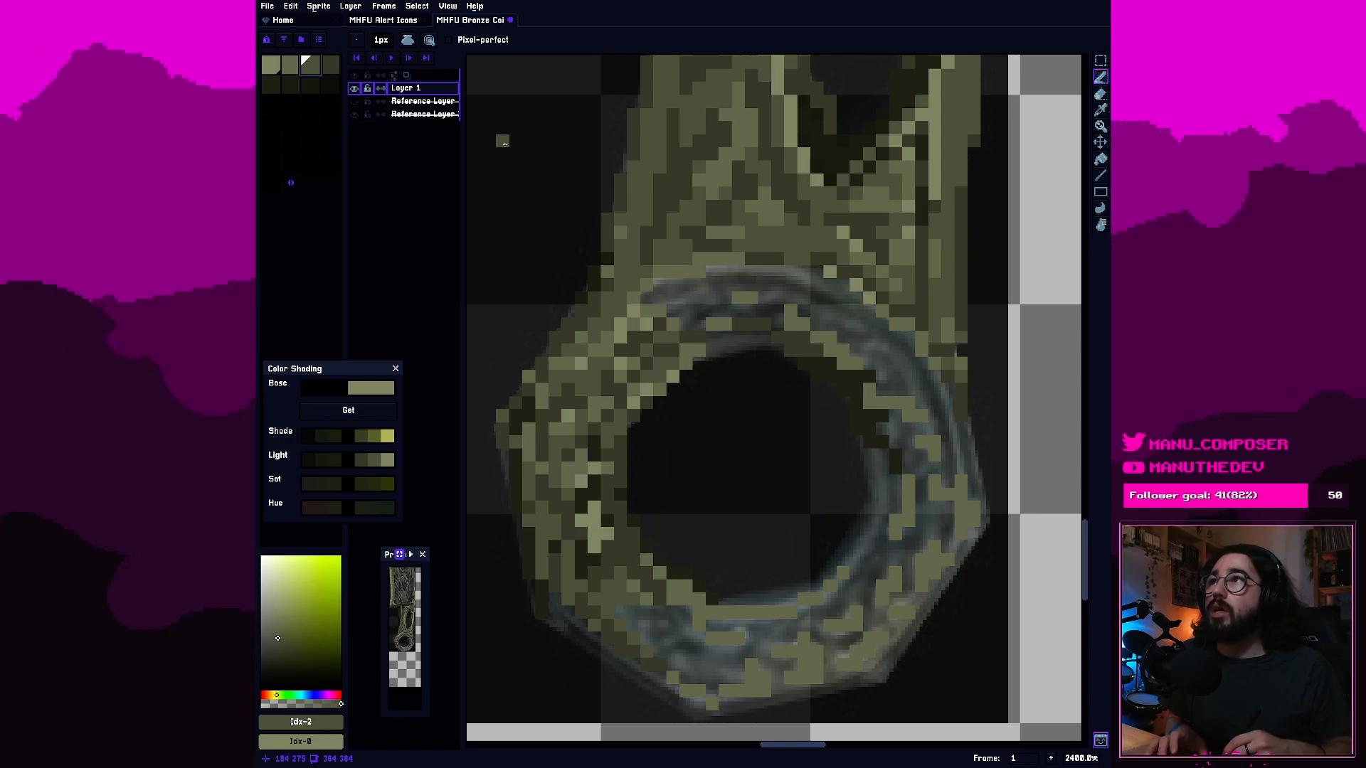
left_click(337, 68)
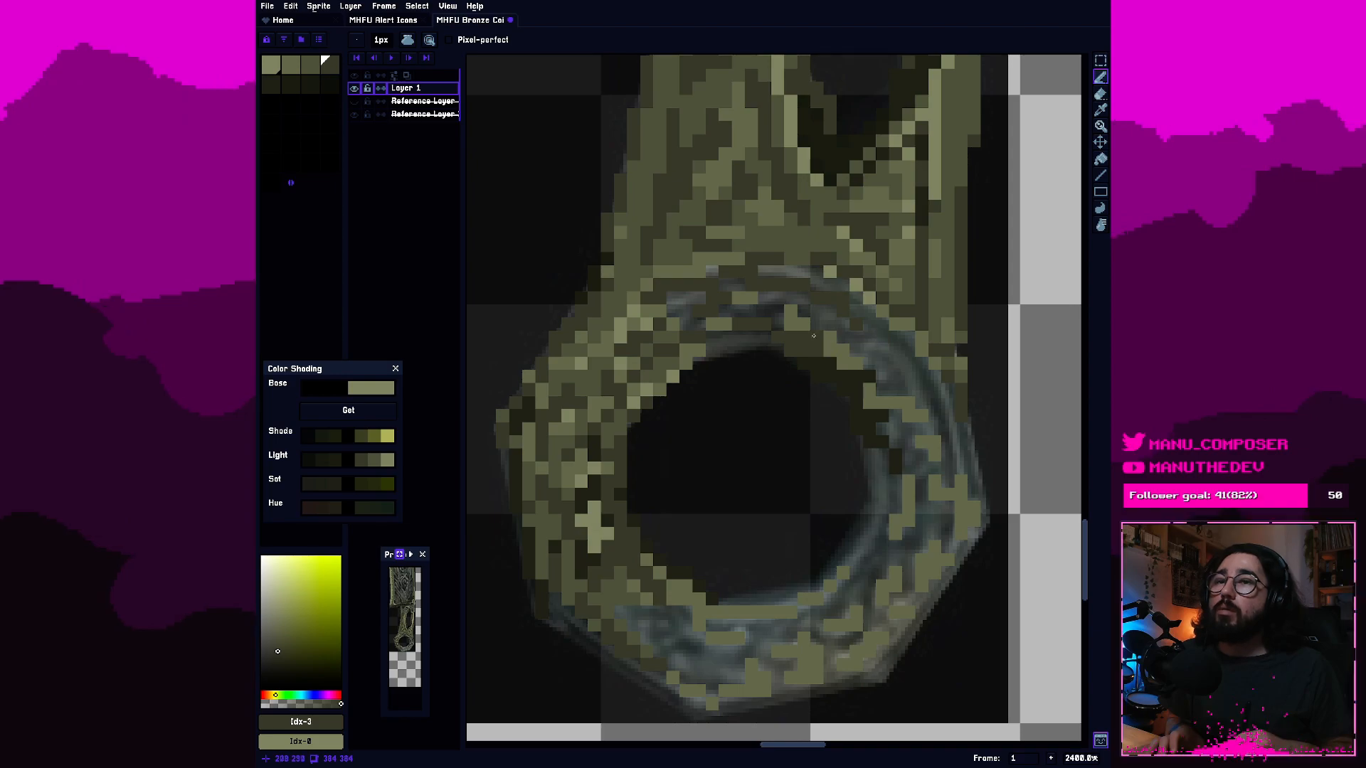
key("e")
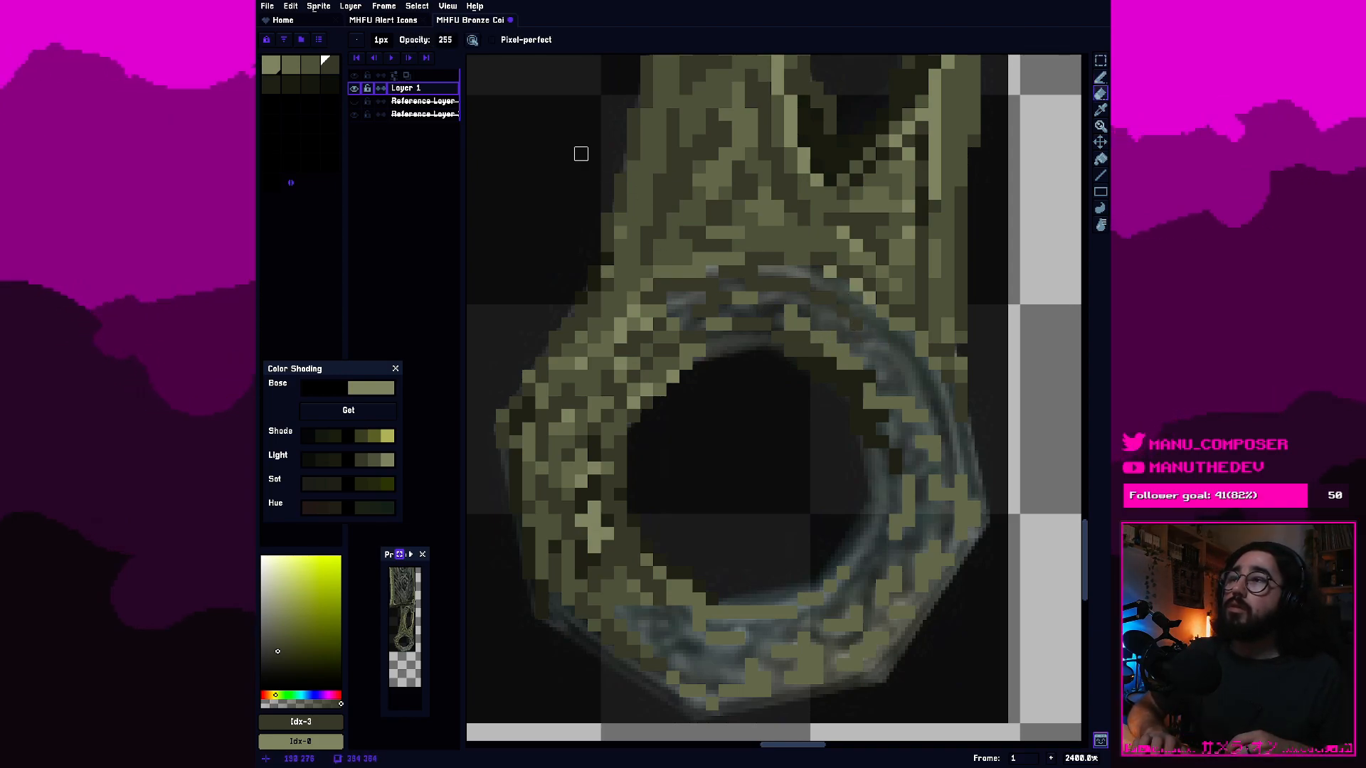
Fill between the dark pixels of the ring's top band with third-swatch olive and add second-swatch lighter pixels toward the upper right.
left_click(271, 83)
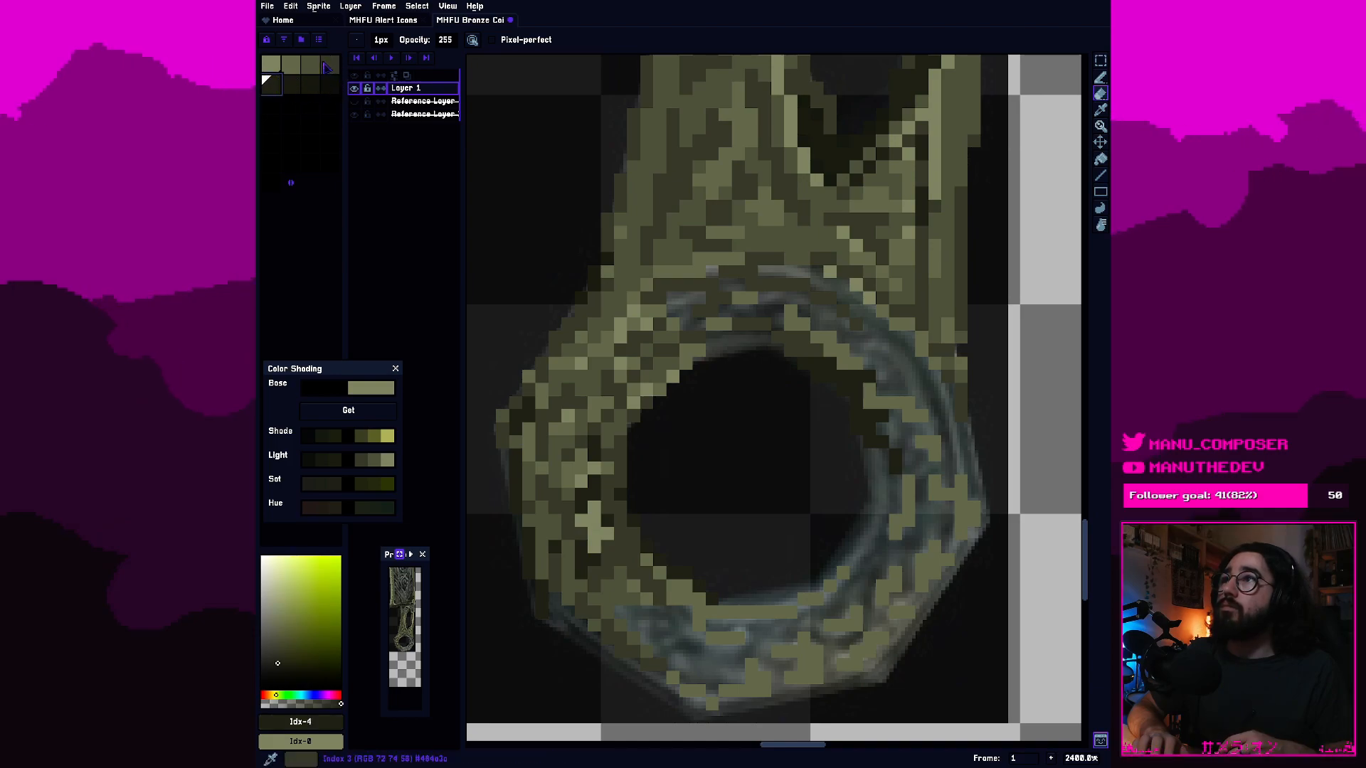
left_click(311, 64)
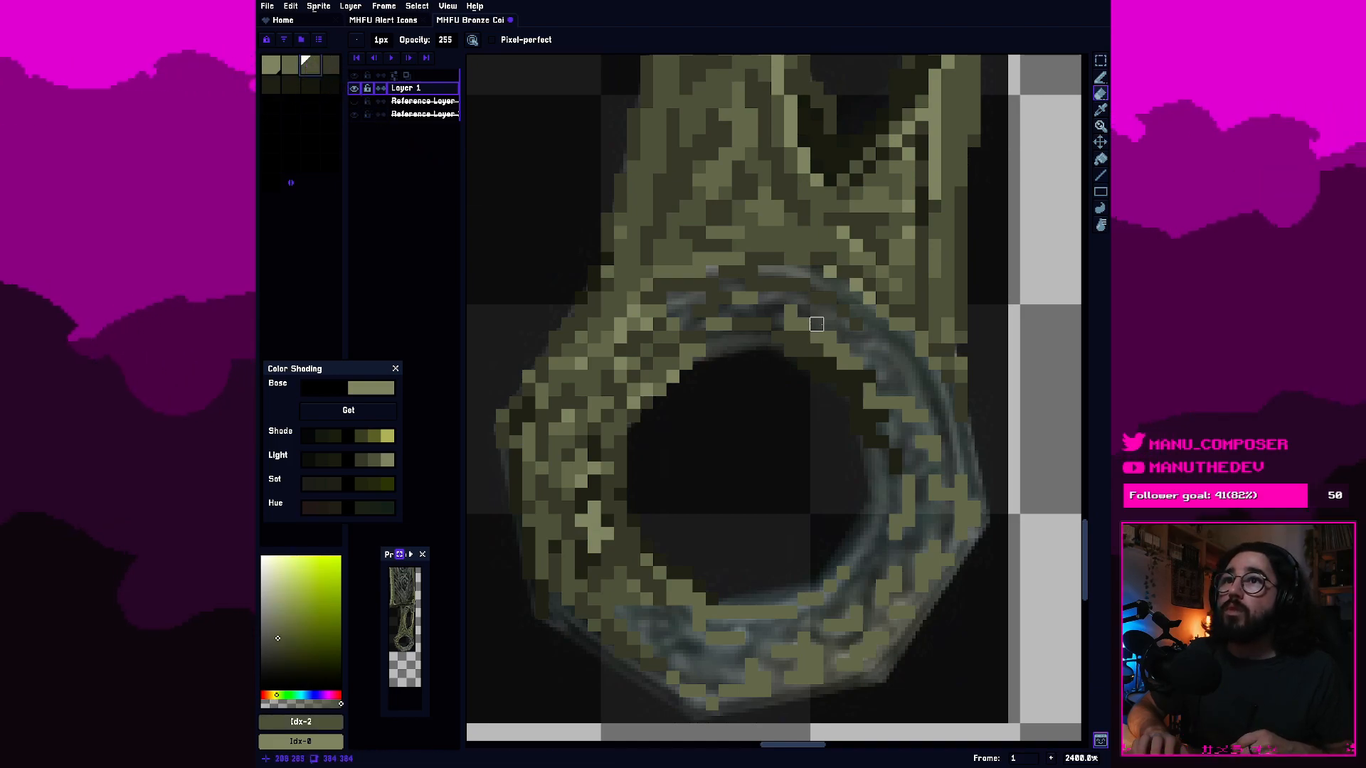
key("b")
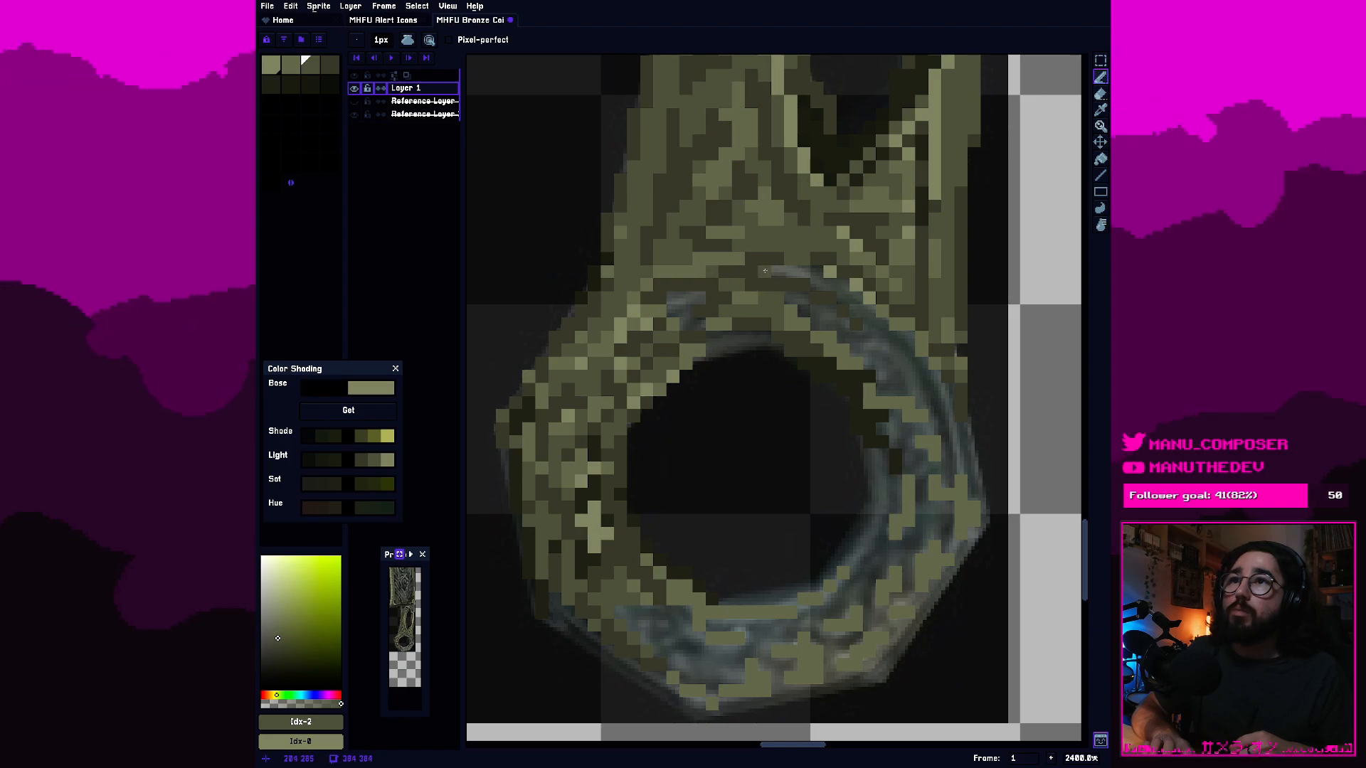
left_click(292, 66)
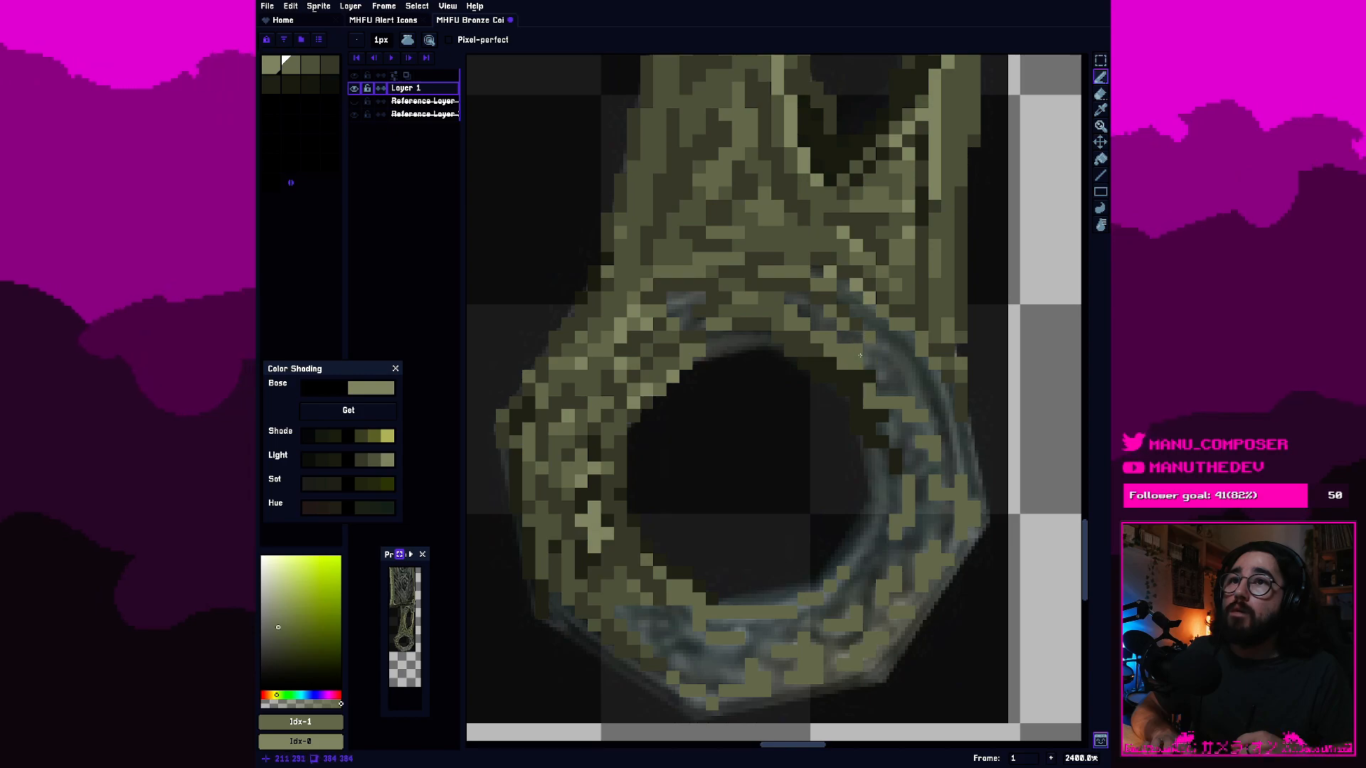
Paint the top edge of the hole's inner rim with third- and fourth-swatch olive pixels.
left_click(311, 65)
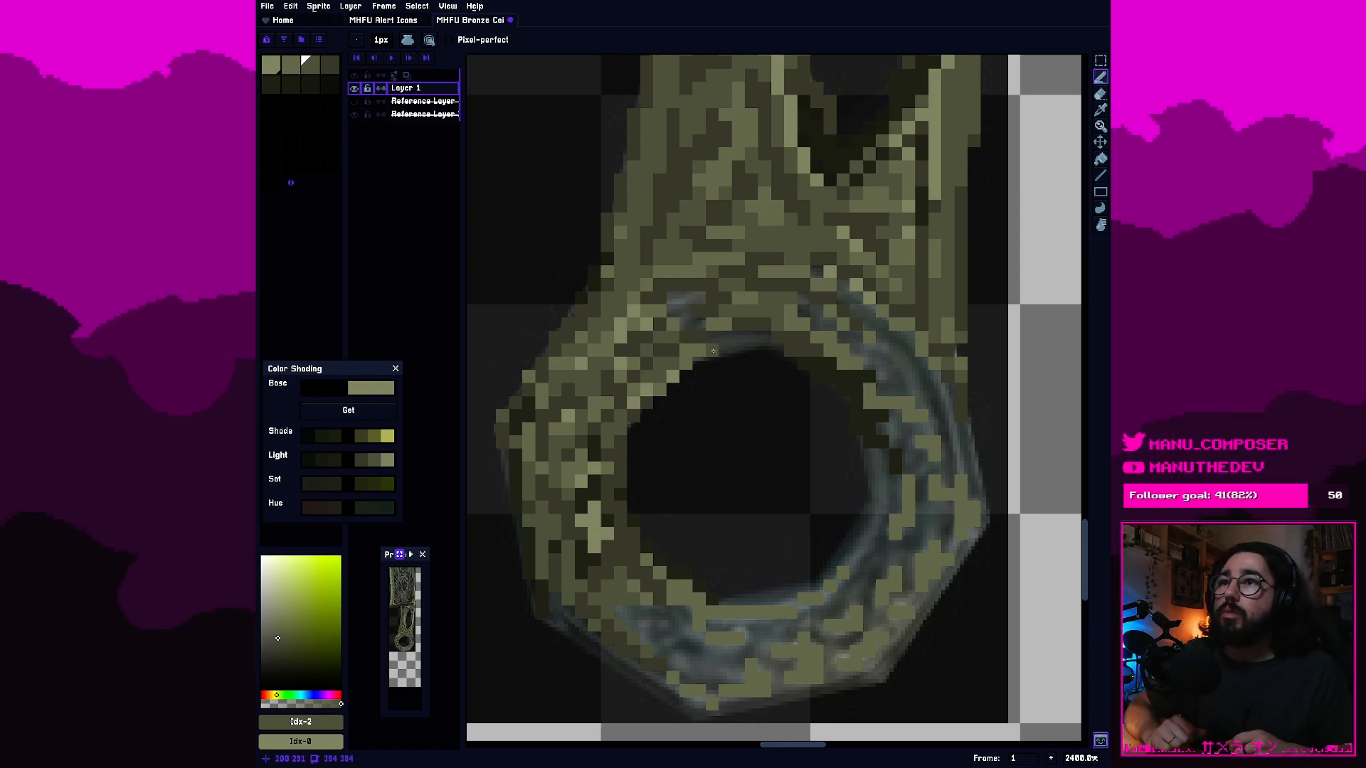
left_click_drag(708, 349, 728, 348)
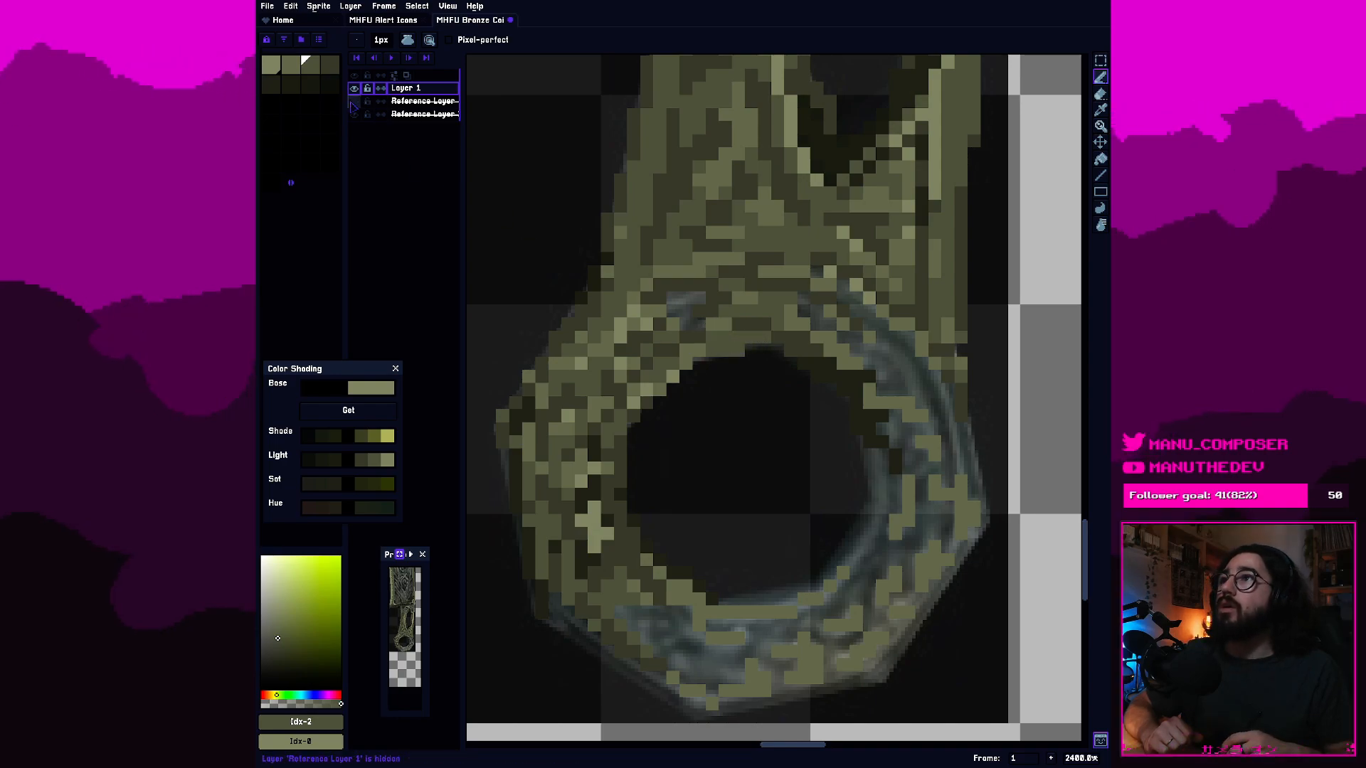
key("bracketright")
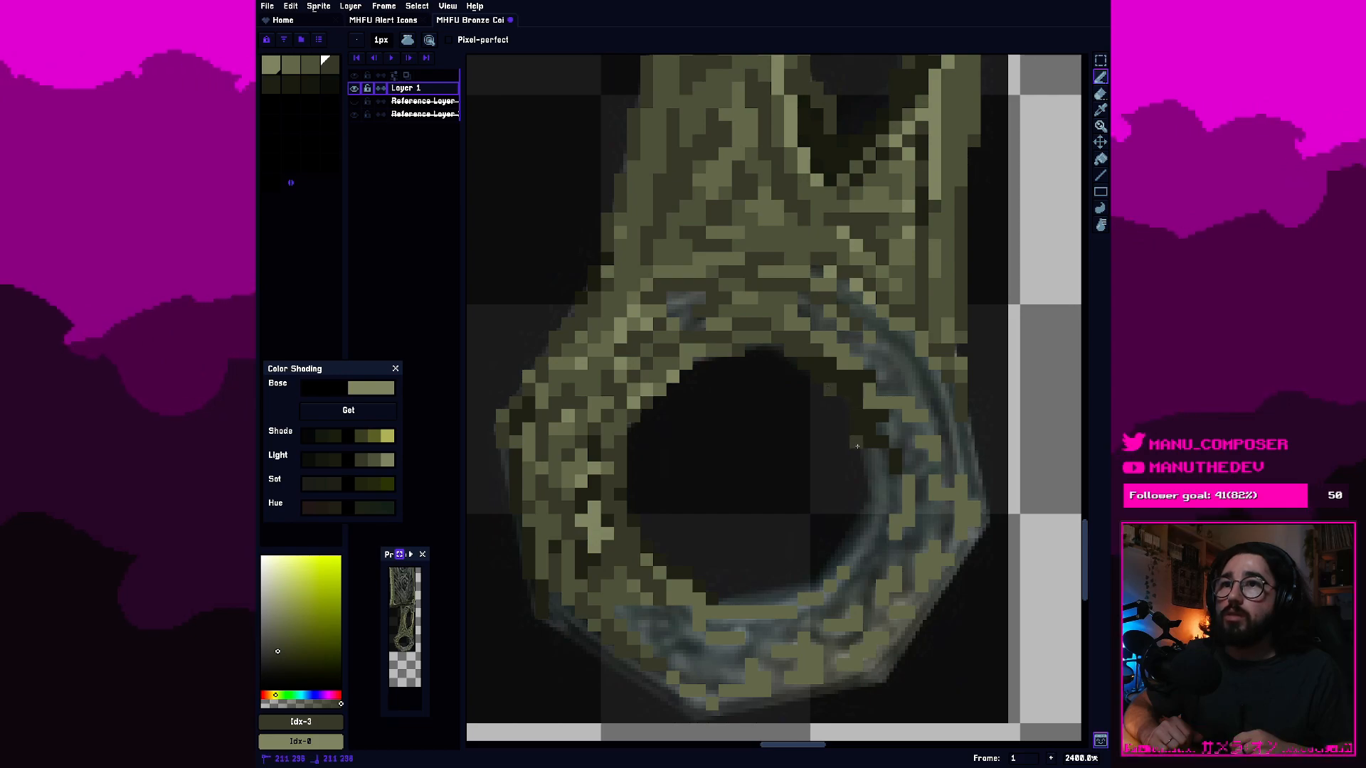
key("v")
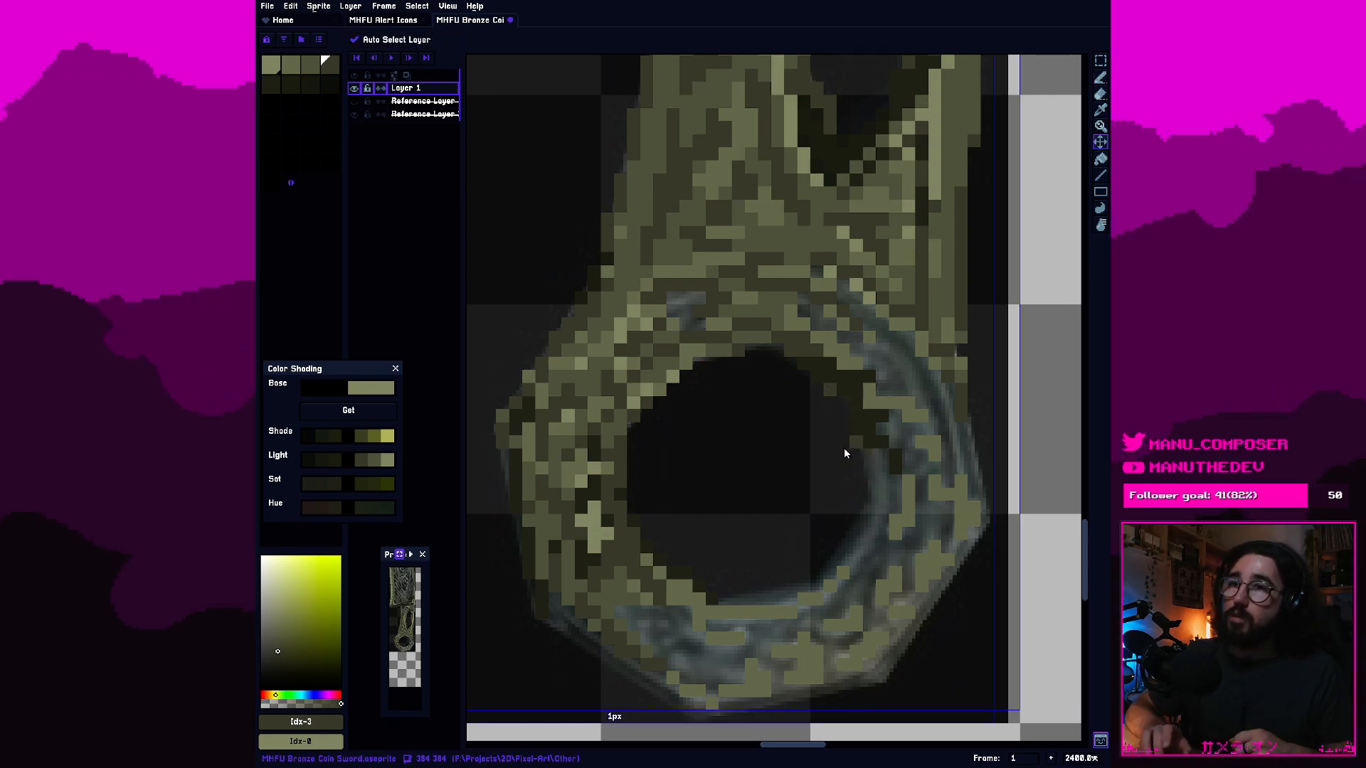
key("b")
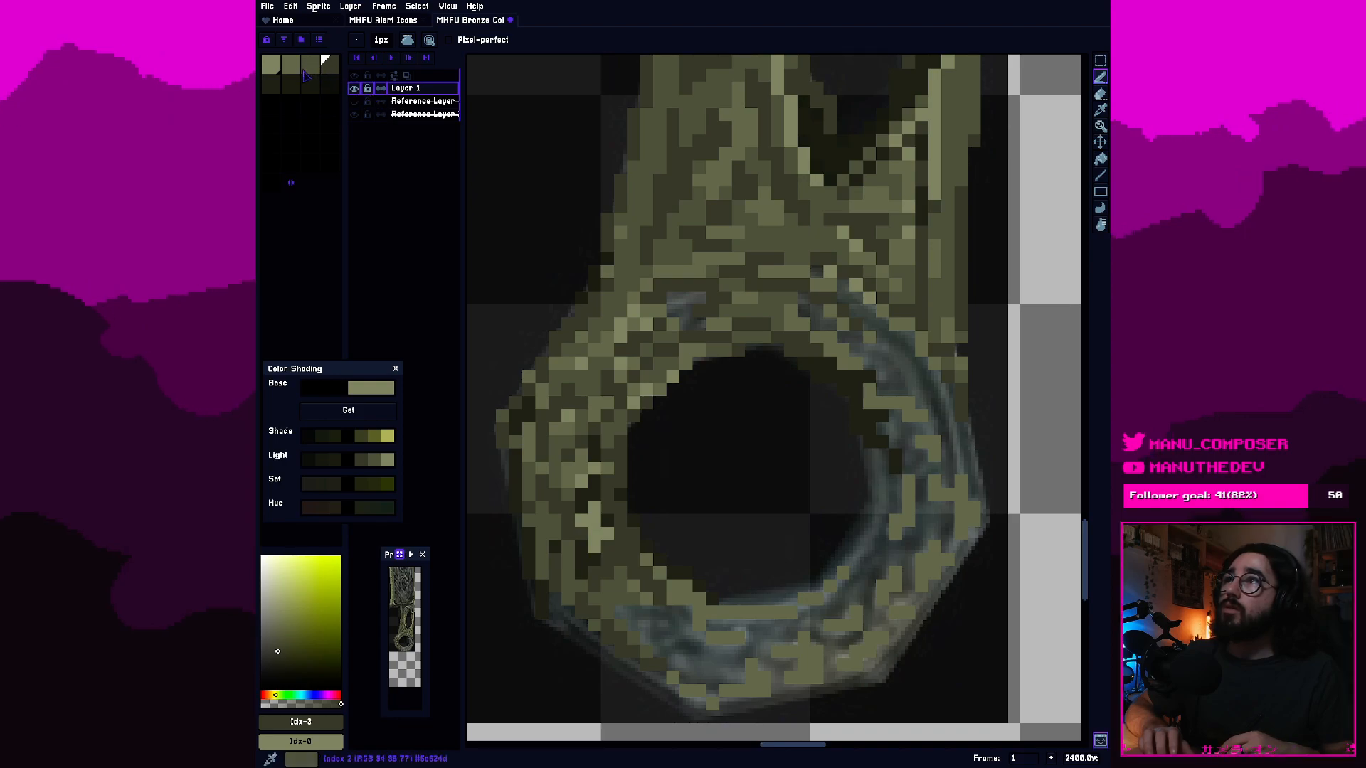
Fill the remaining gap in the ring's top band, left of center, with second- and third-swatch olive pixels.
left_click(291, 65)
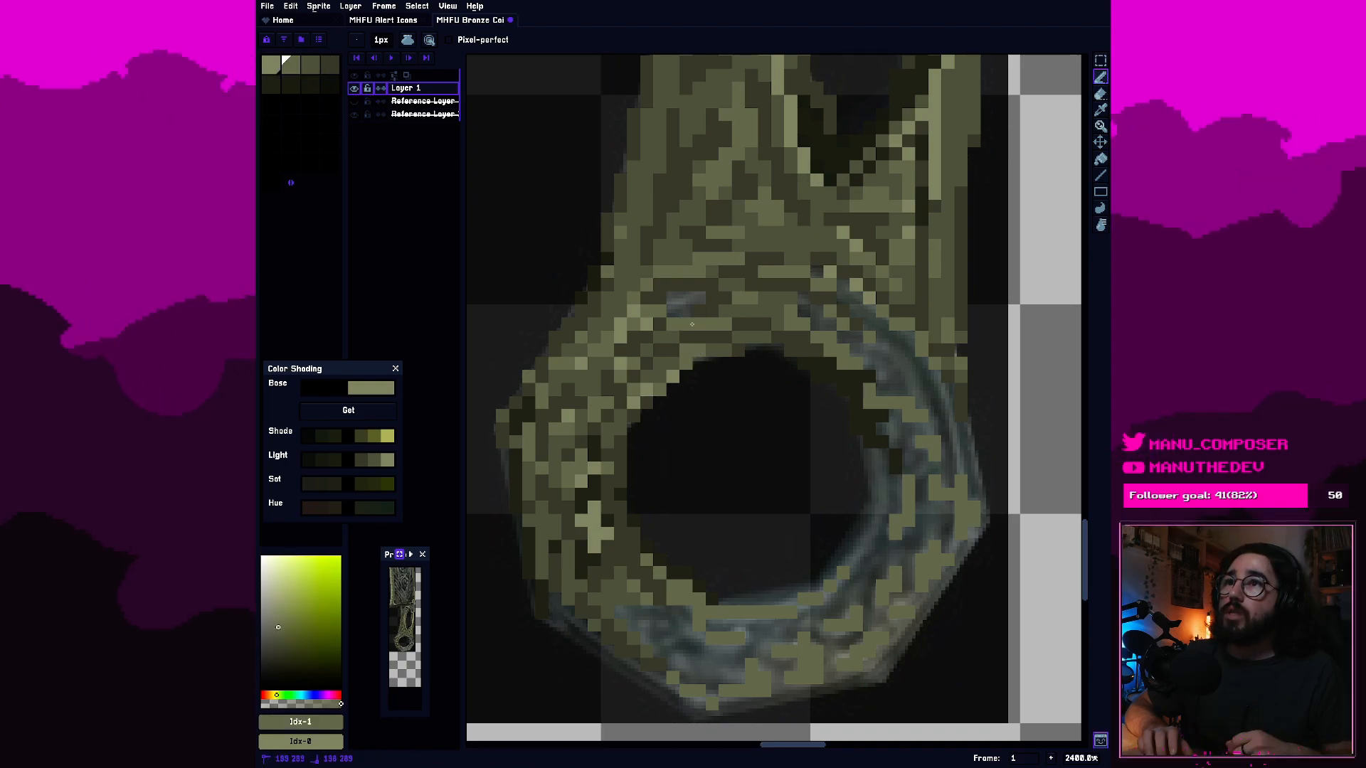
left_click(309, 70)
left_click(682, 308)
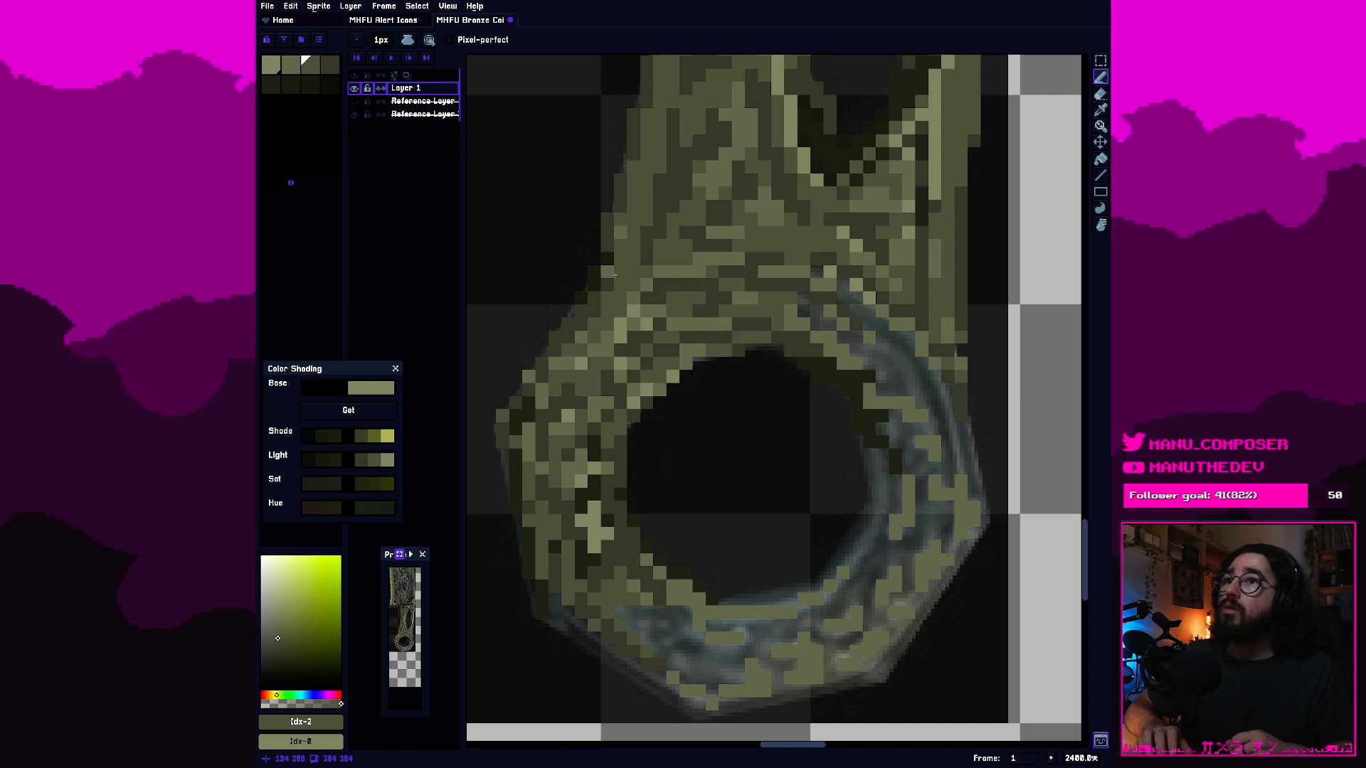
Brighten the ring's left band beside the hole with first- and second-swatch highlight pixels.
left_click(291, 68)
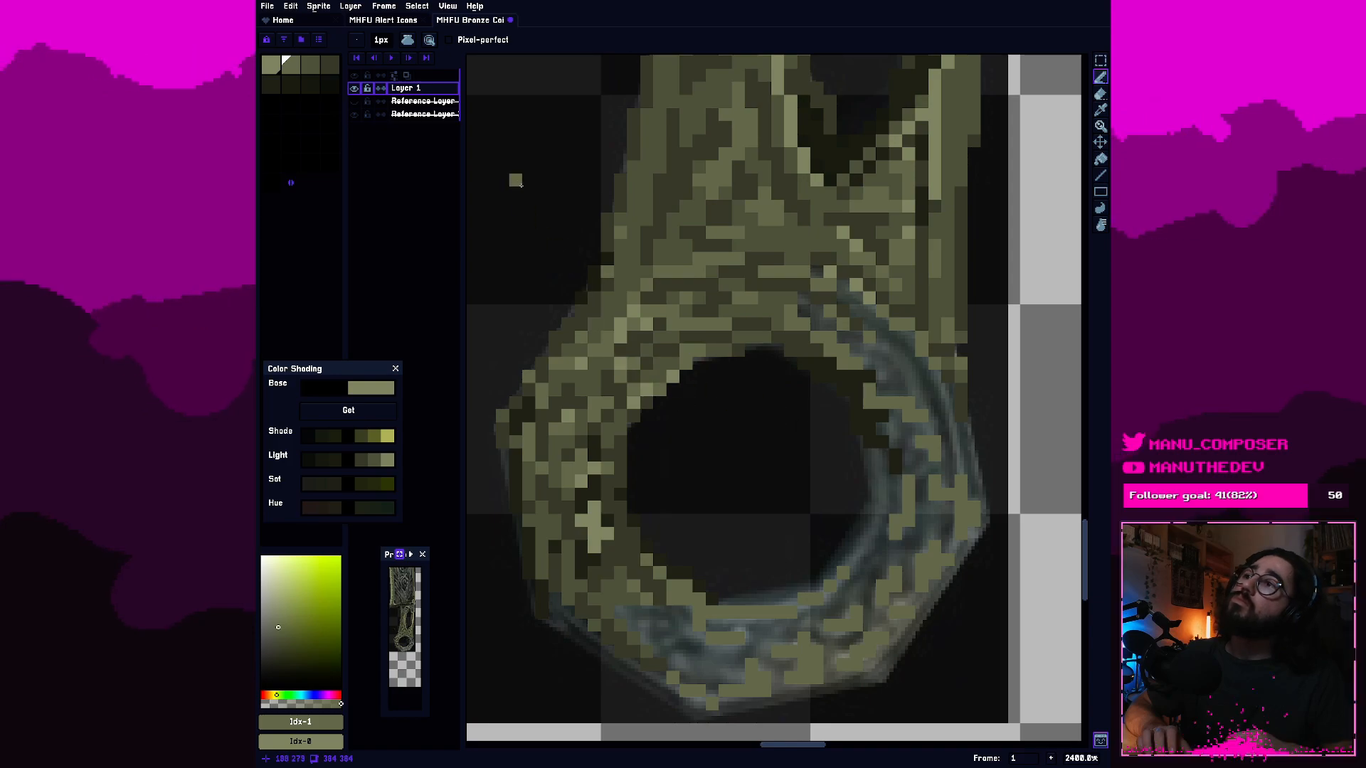
left_click(275, 68)
left_click(751, 442)
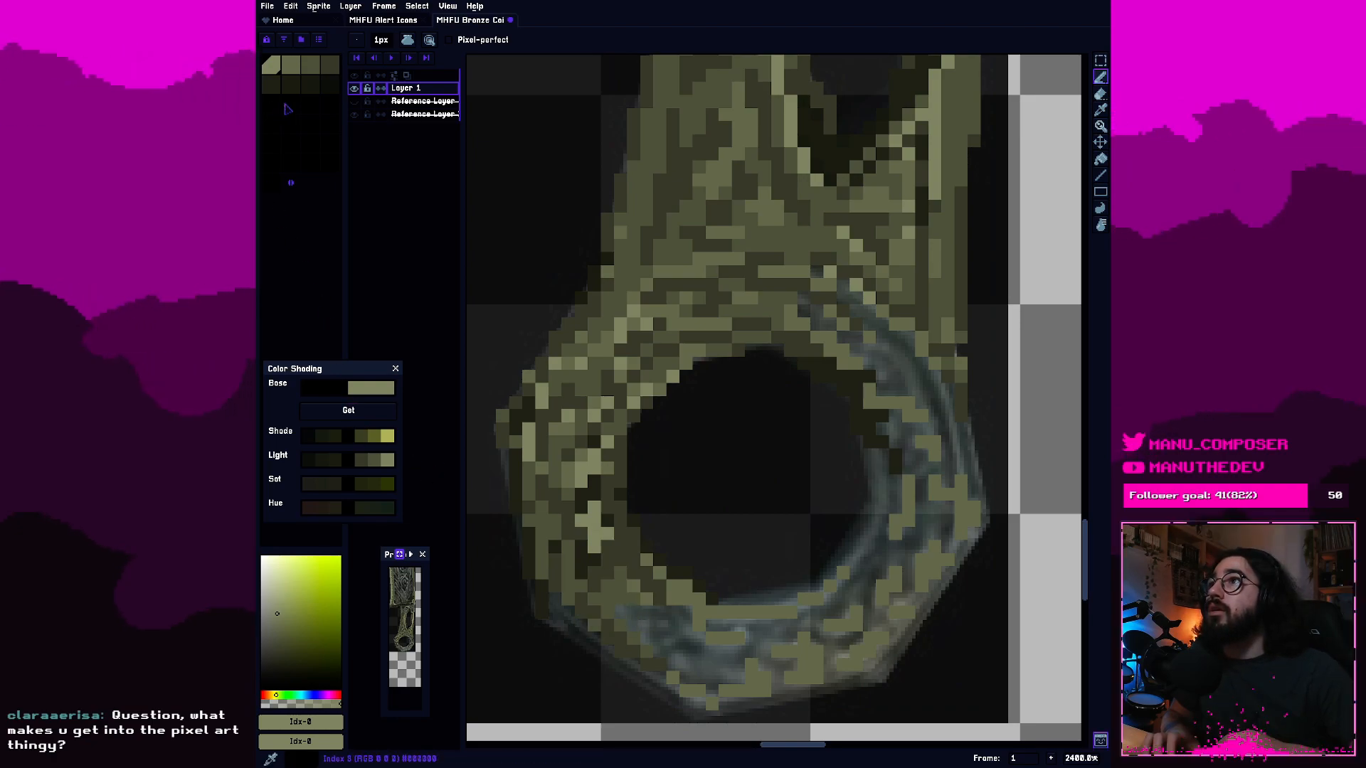
Shade the ring's lower-left outline and adjoining band with third-, fourth- and fifth-swatch olive pixels.
left_click(311, 68)
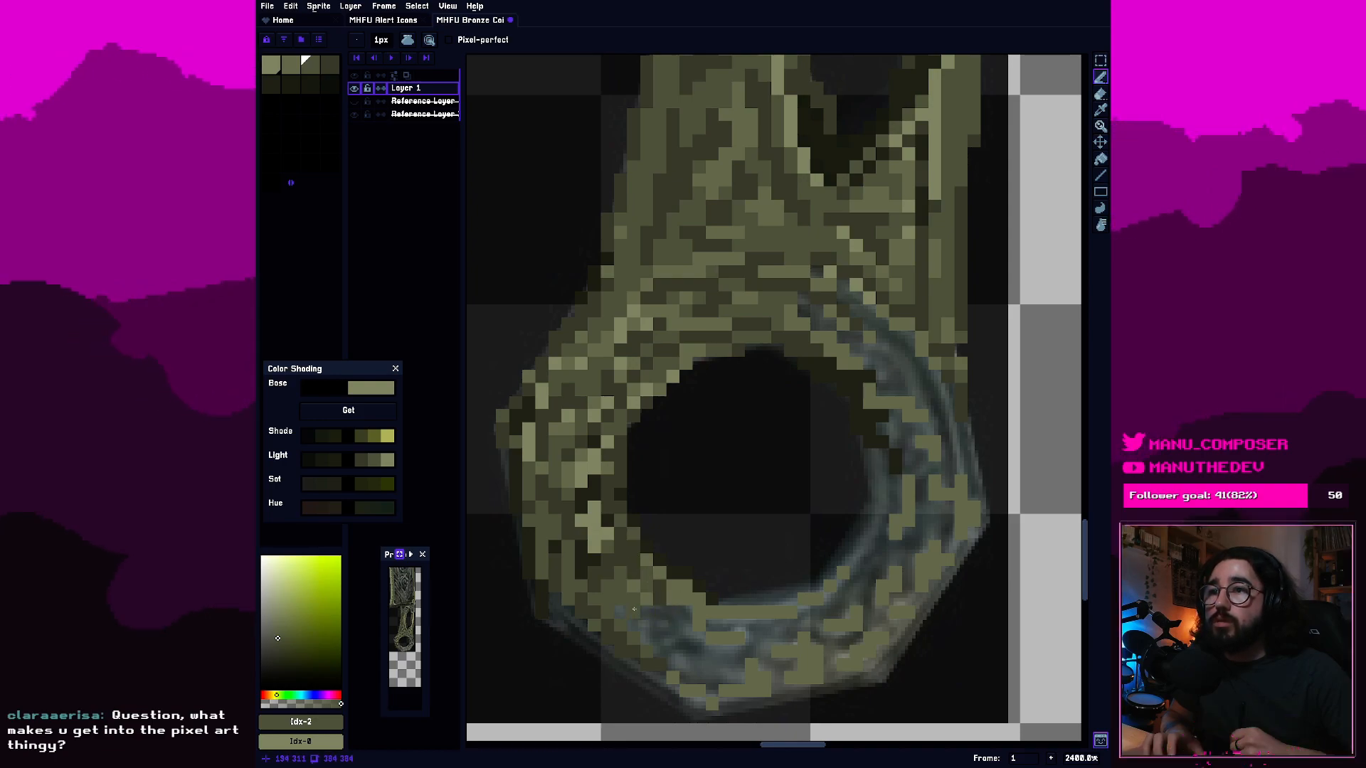
left_click(329, 66)
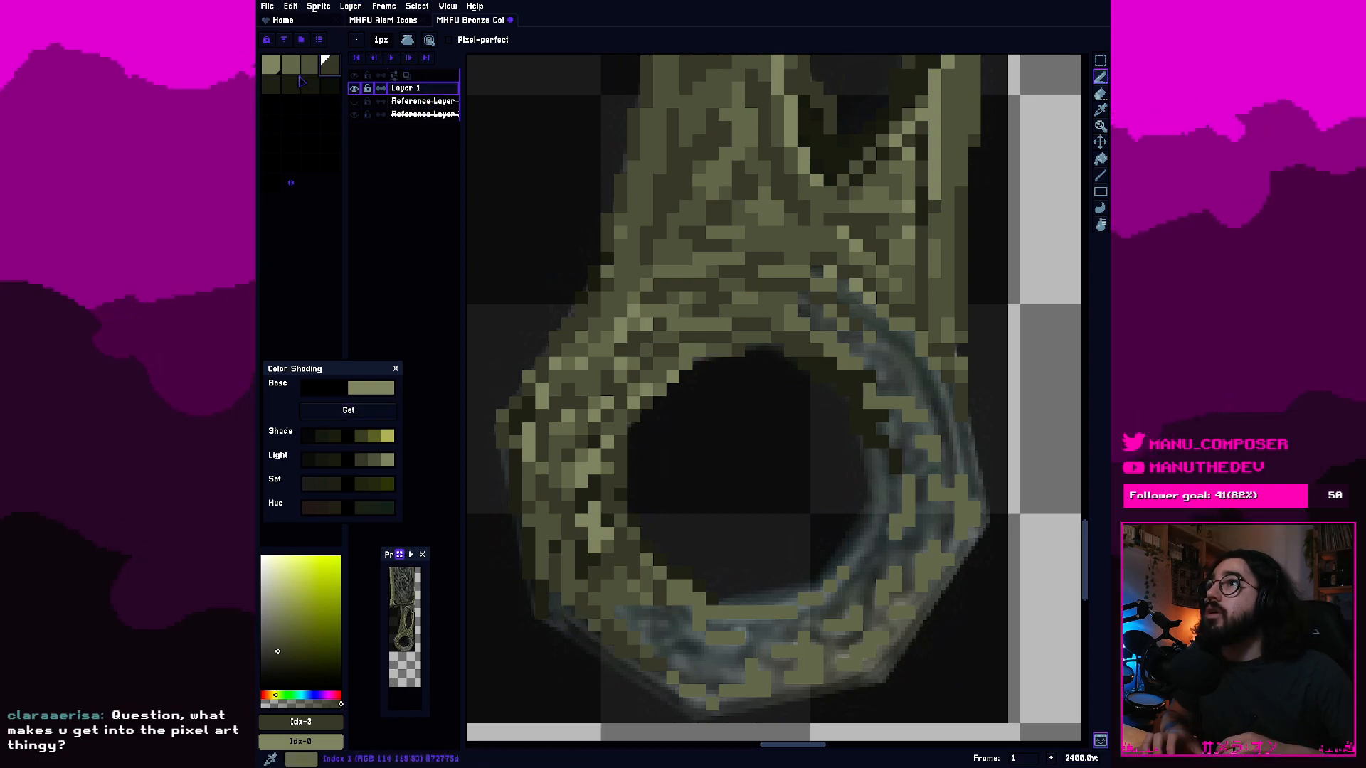
left_click(273, 84)
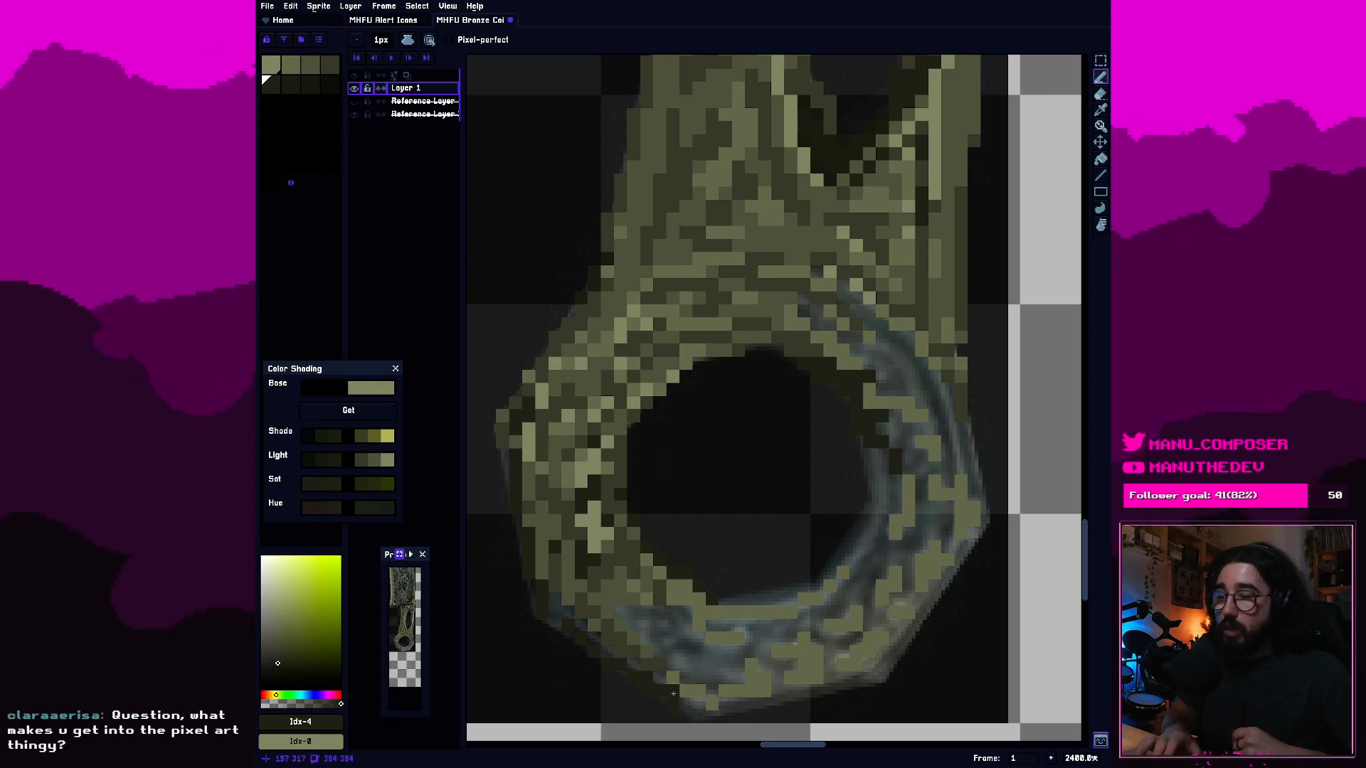
key("e")
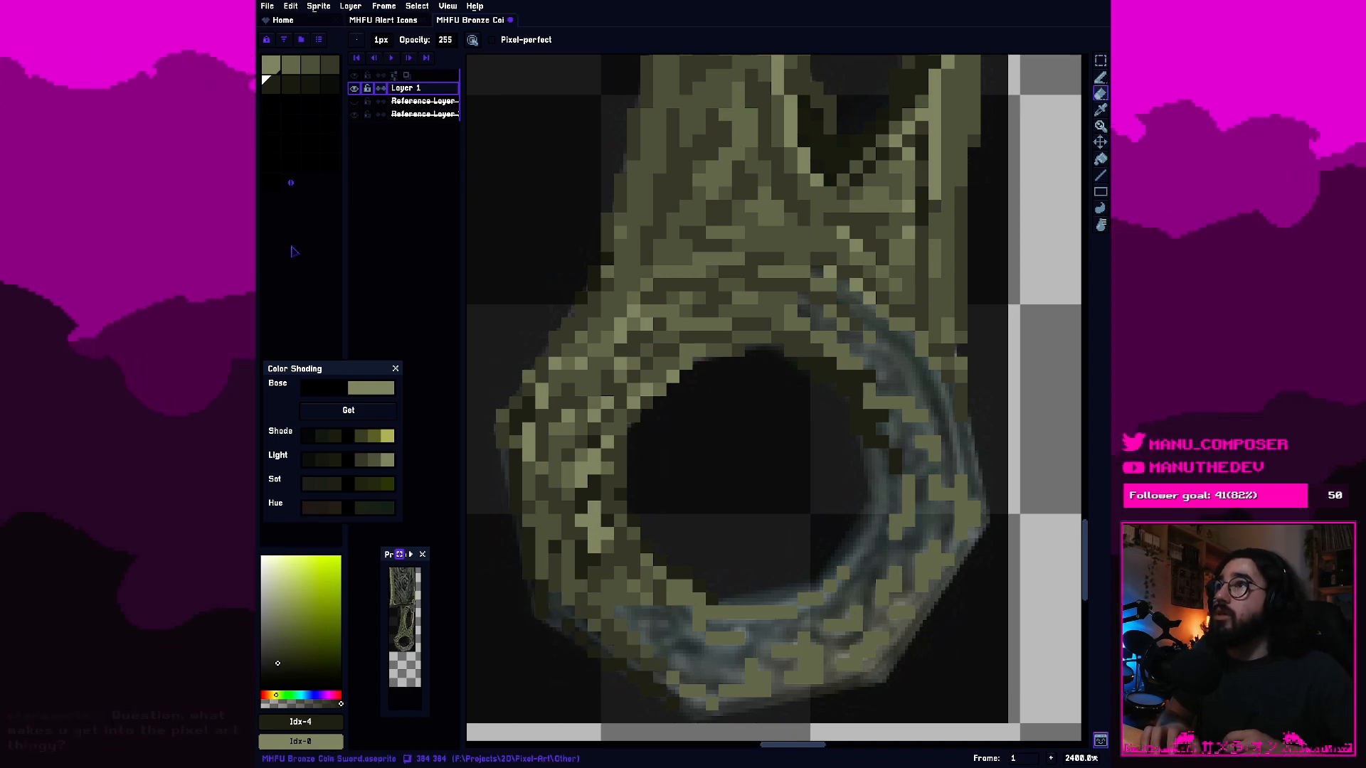
left_click(327, 71)
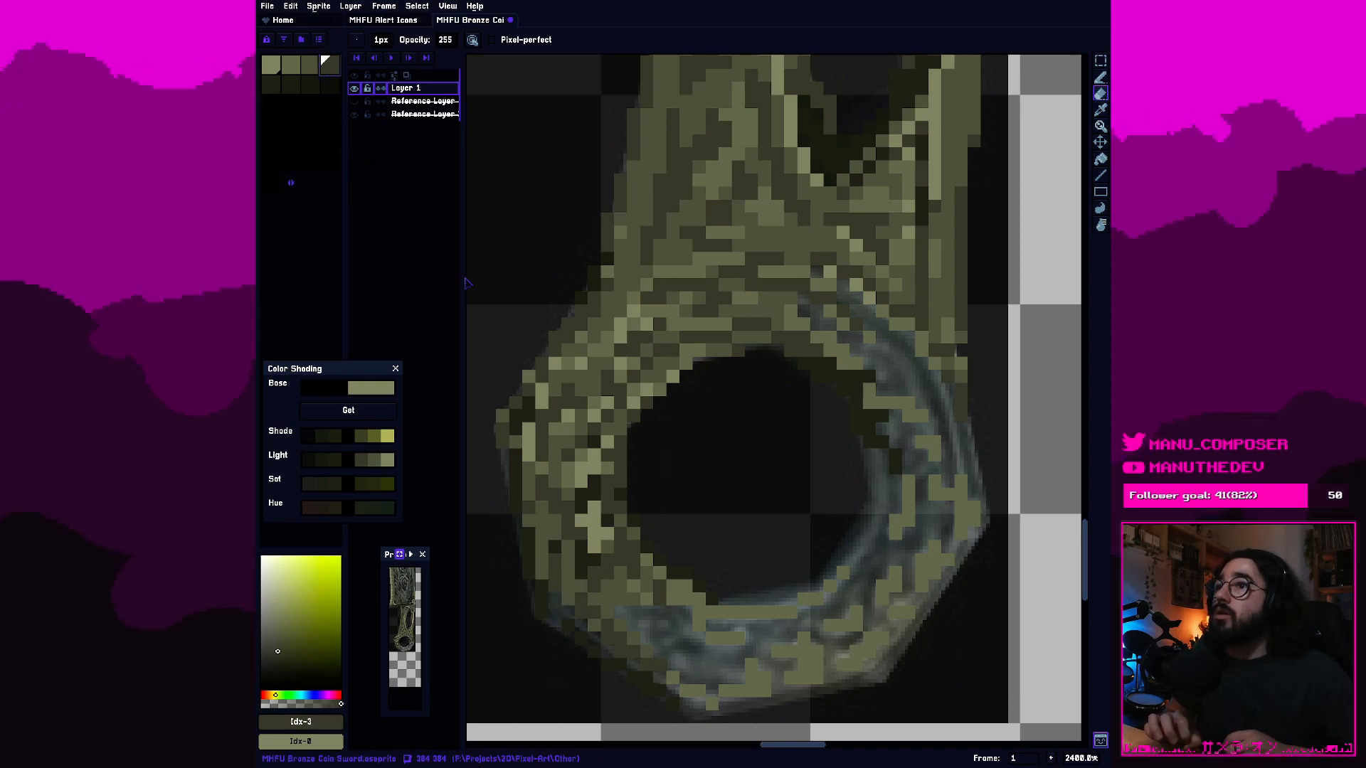
key("b")
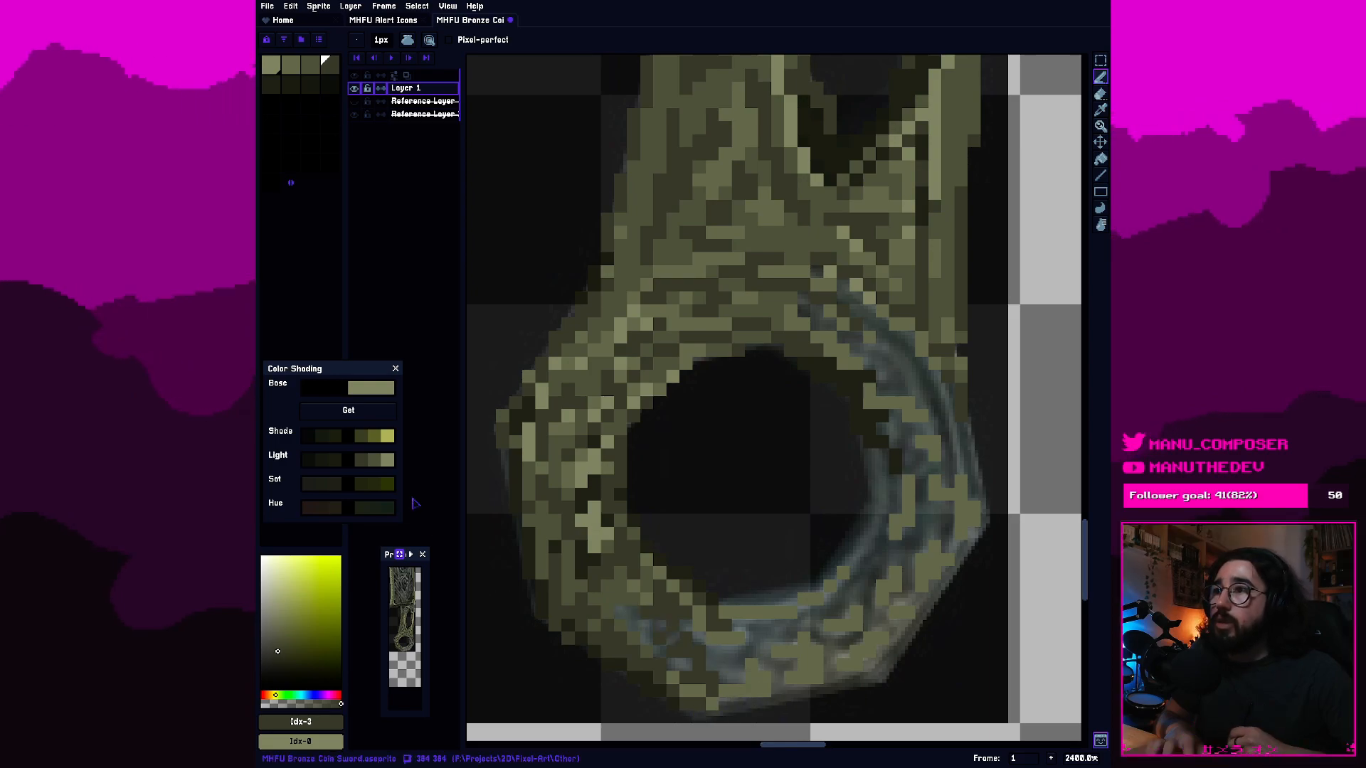
Paint the dark texture of the ring's bottom band with fourth-swatch pixels, touching up with third-swatch olive.
left_click(271, 84)
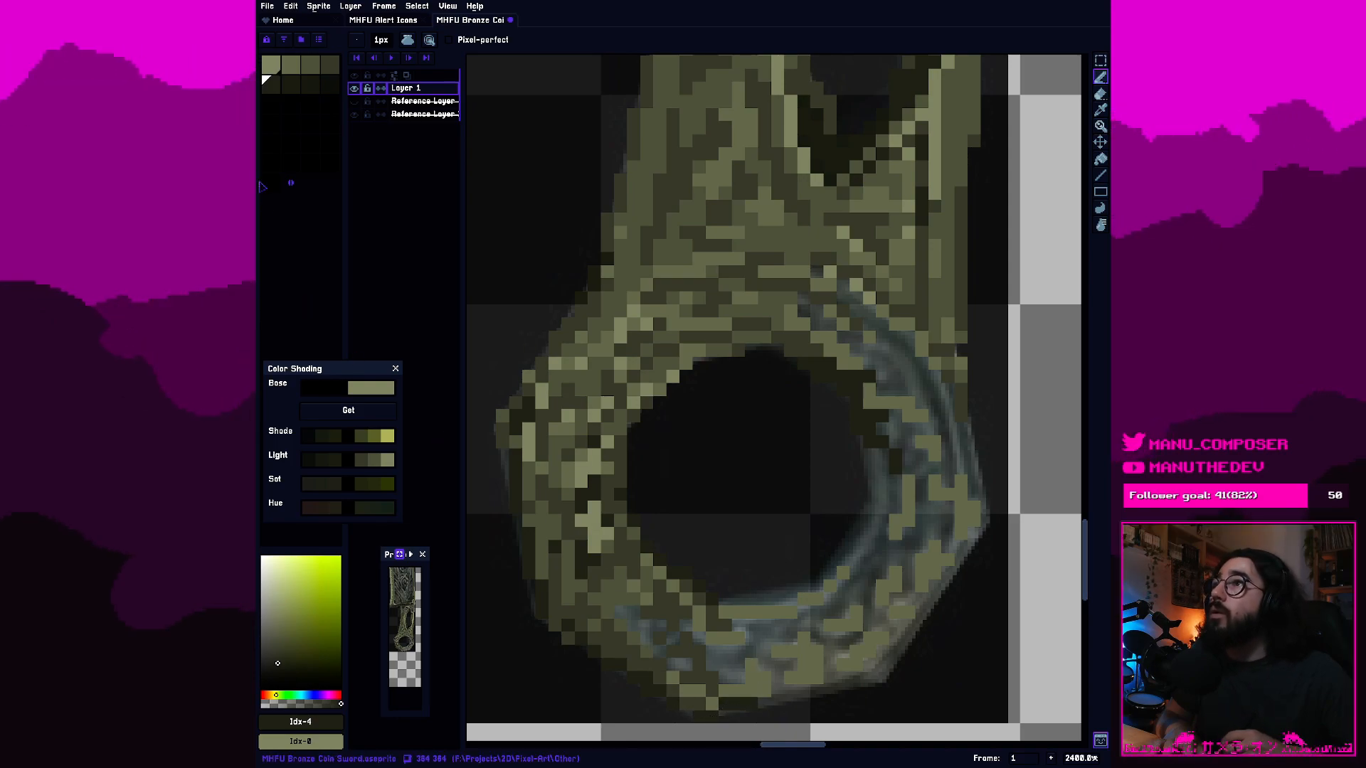
left_click(328, 70)
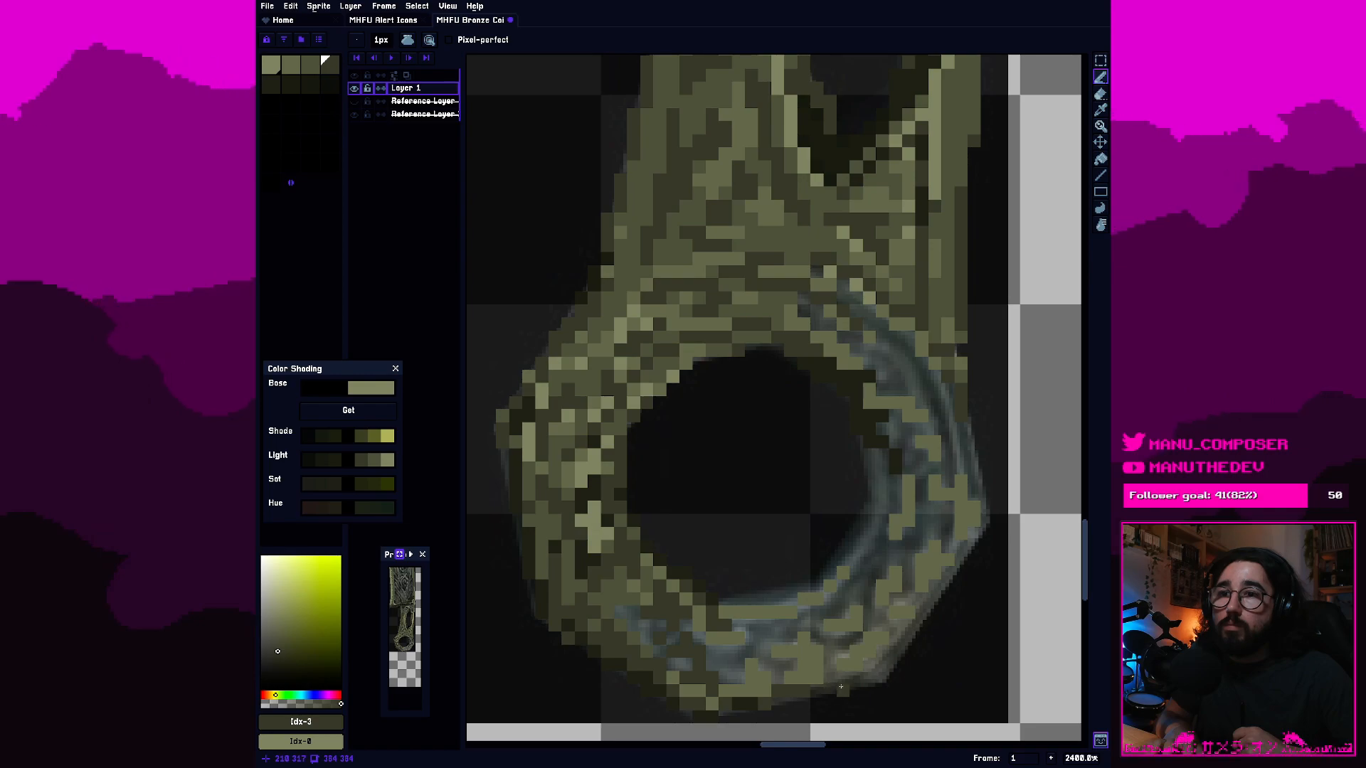
left_click_drag(829, 676, 825, 658)
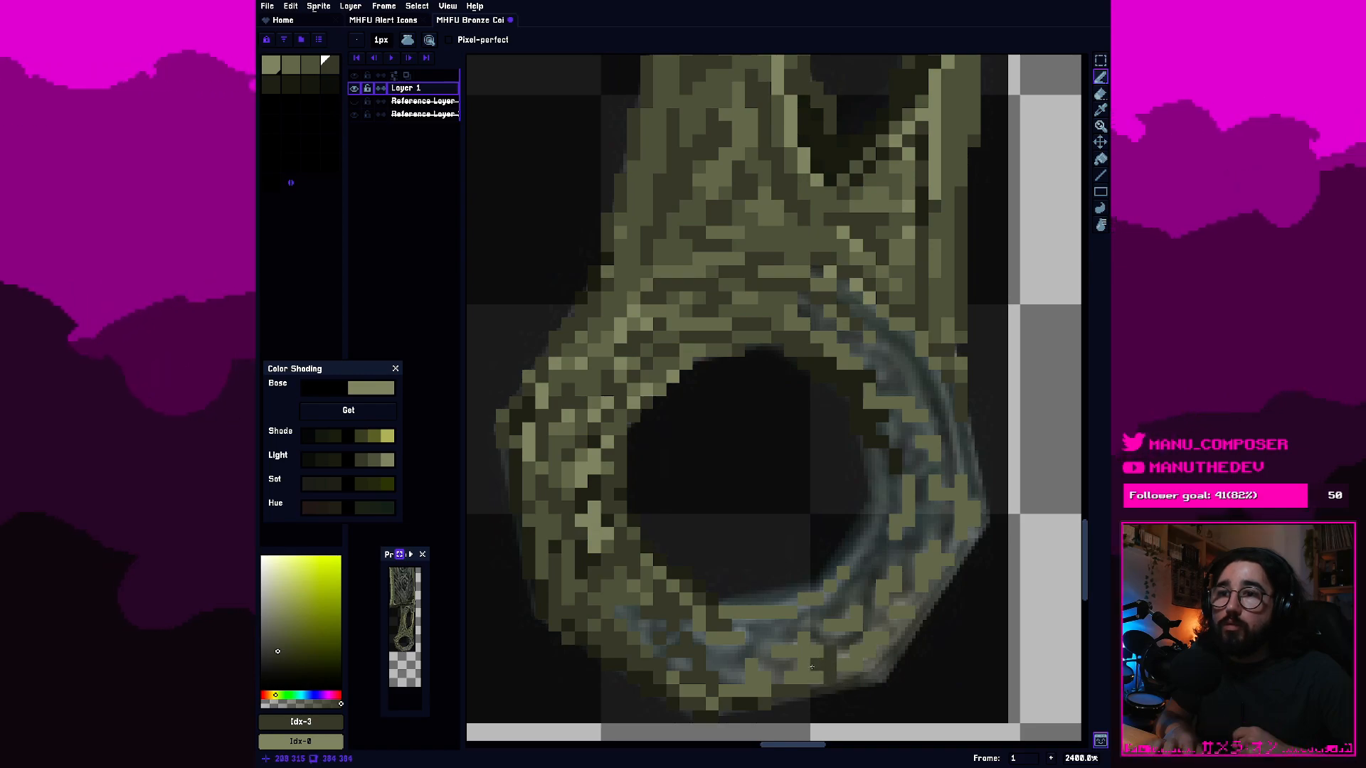
left_click(311, 64)
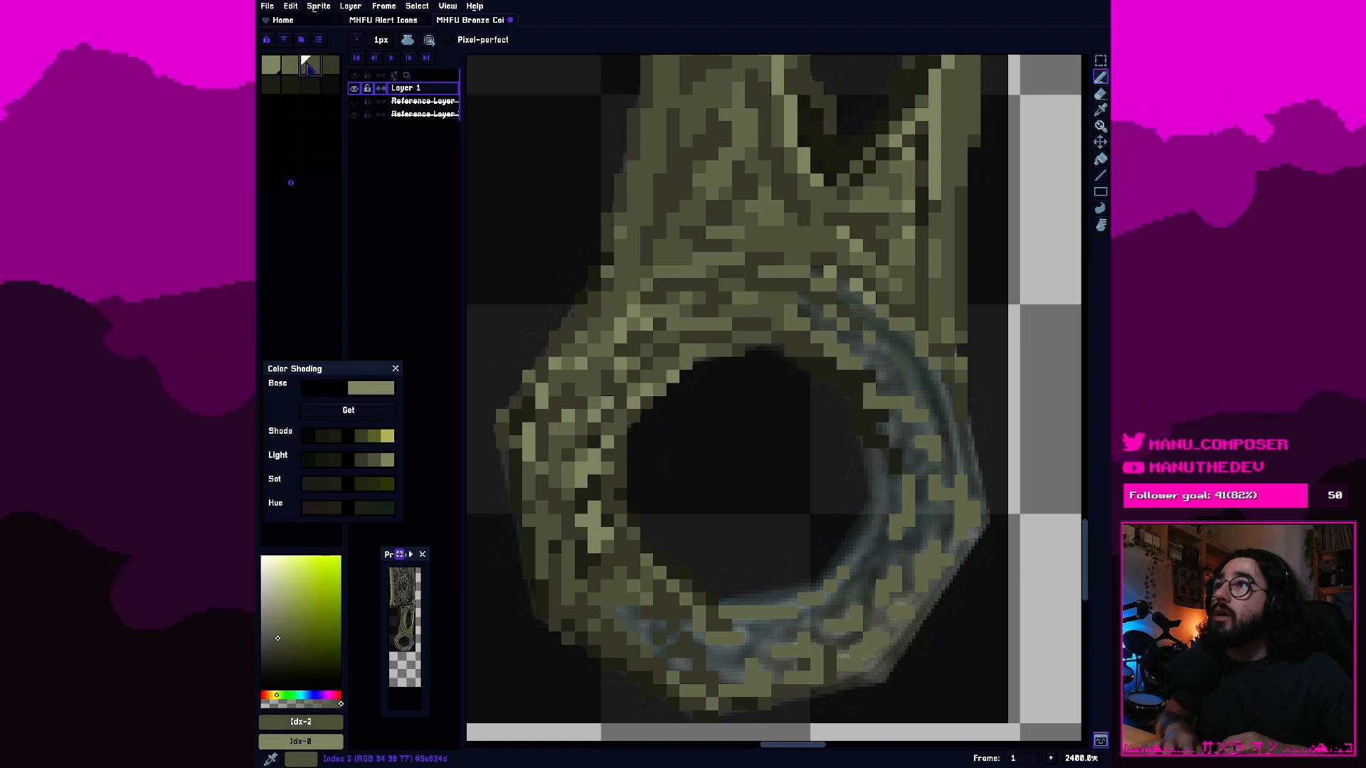
left_click(818, 675)
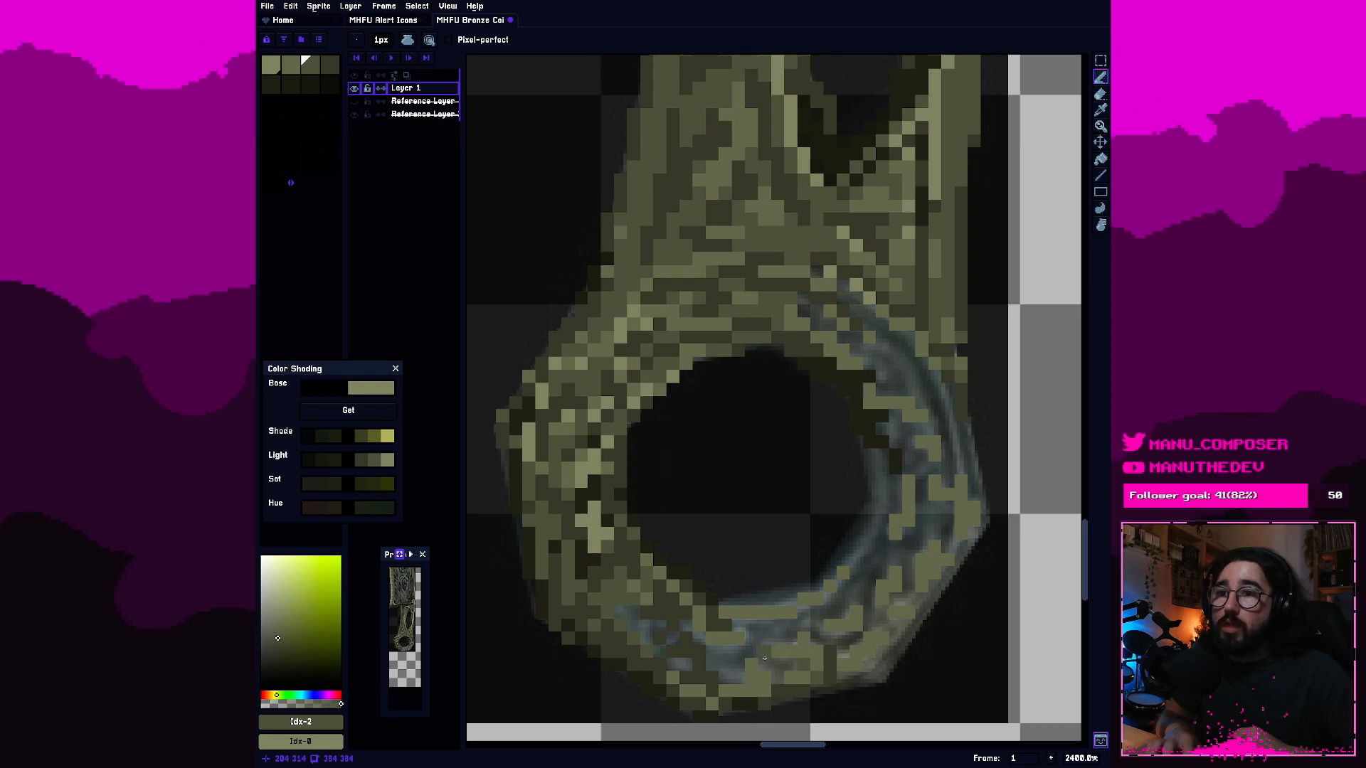
left_click(330, 66)
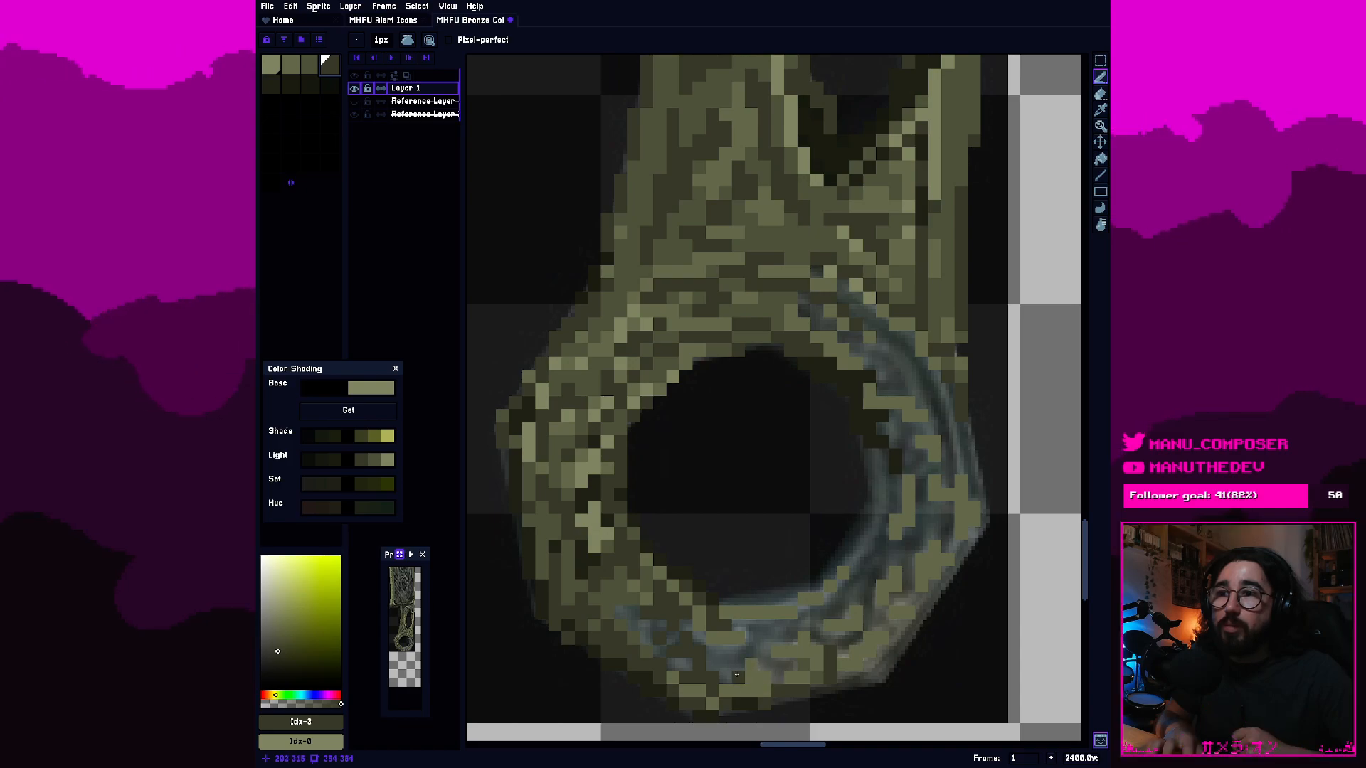
left_click_drag(752, 651, 761, 632)
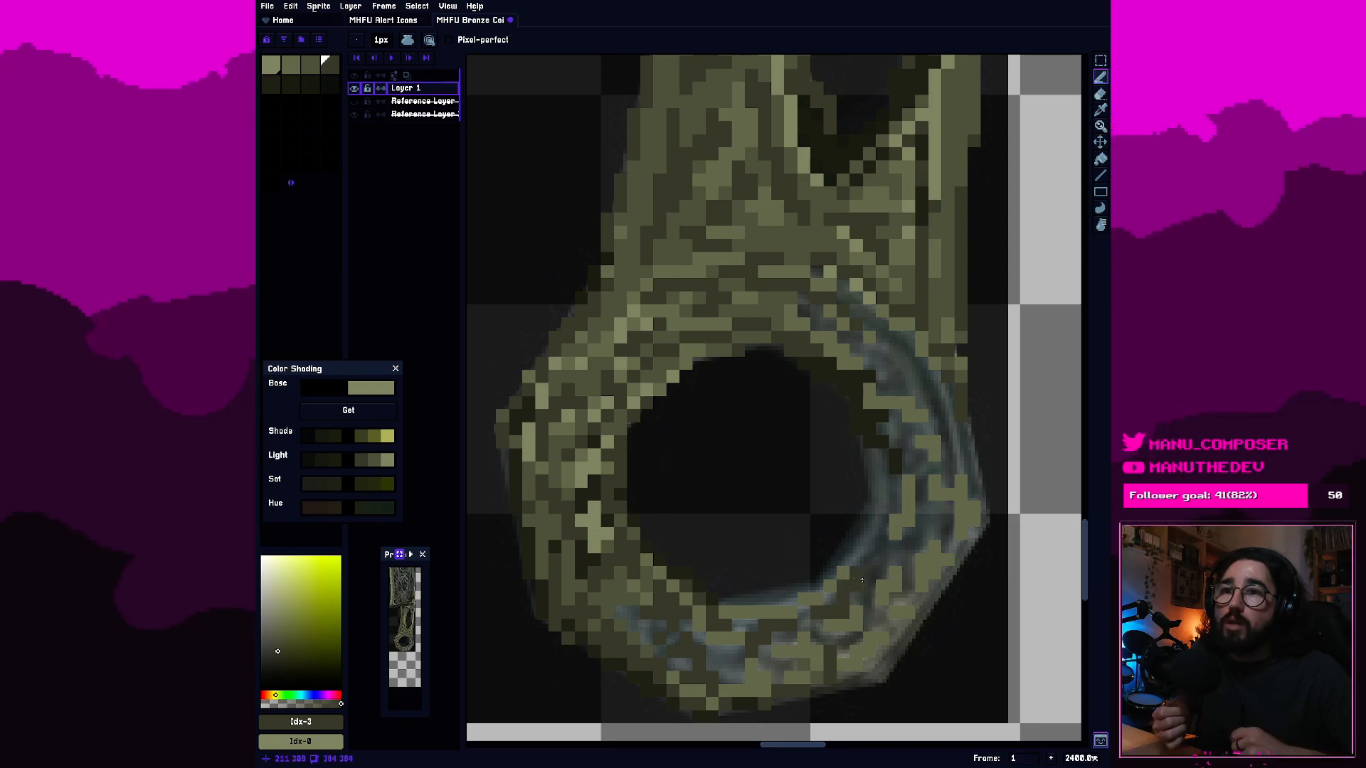
Extend the fourth-swatch dark pixels along the lower-right part of the ring's bottom band and its lower edge.
key("e")
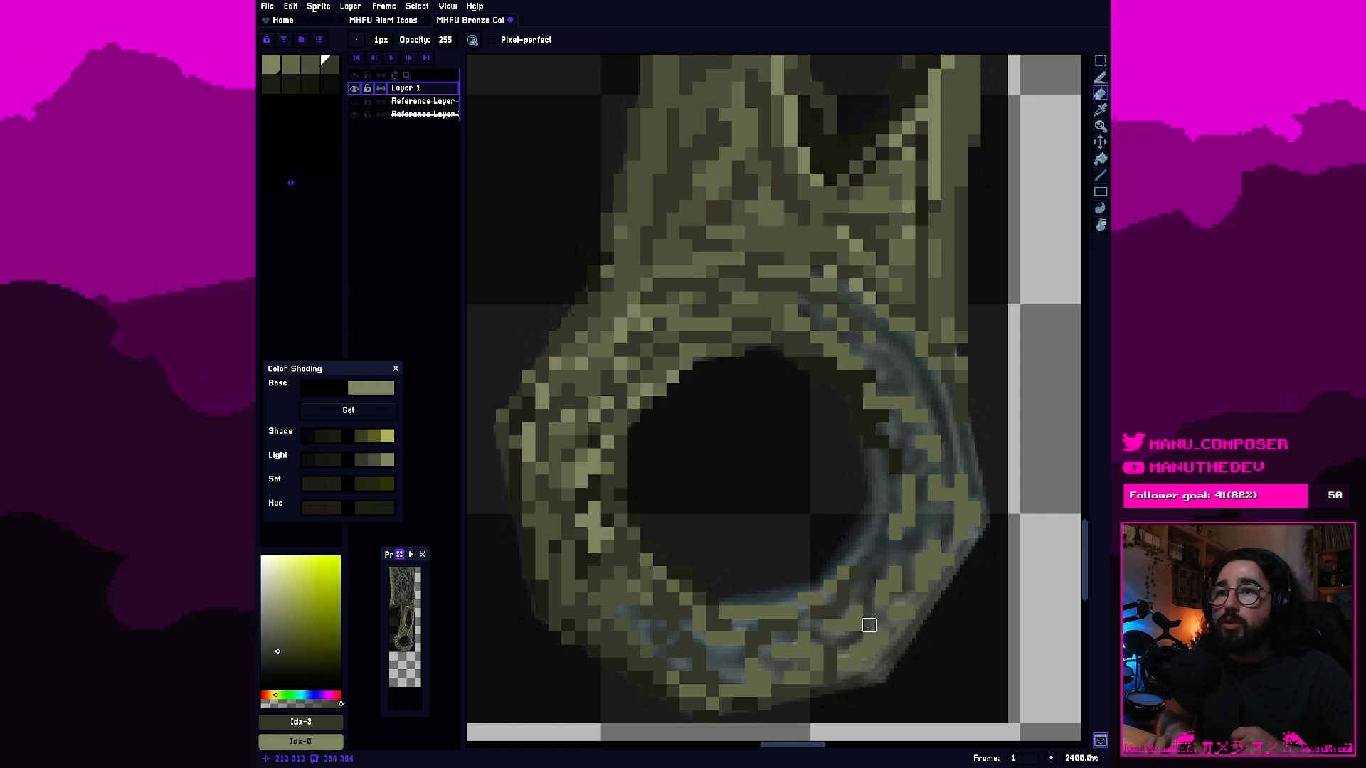
key("b")
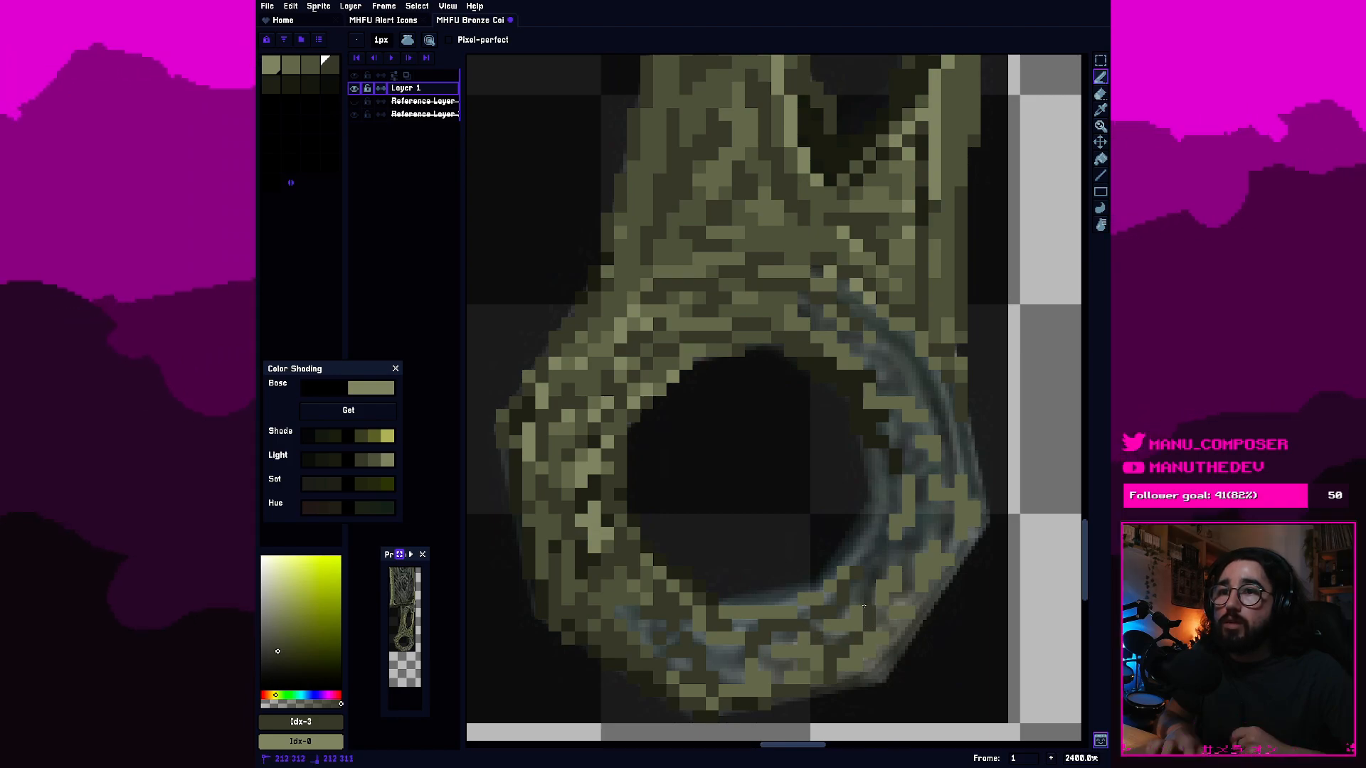
left_click(869, 582)
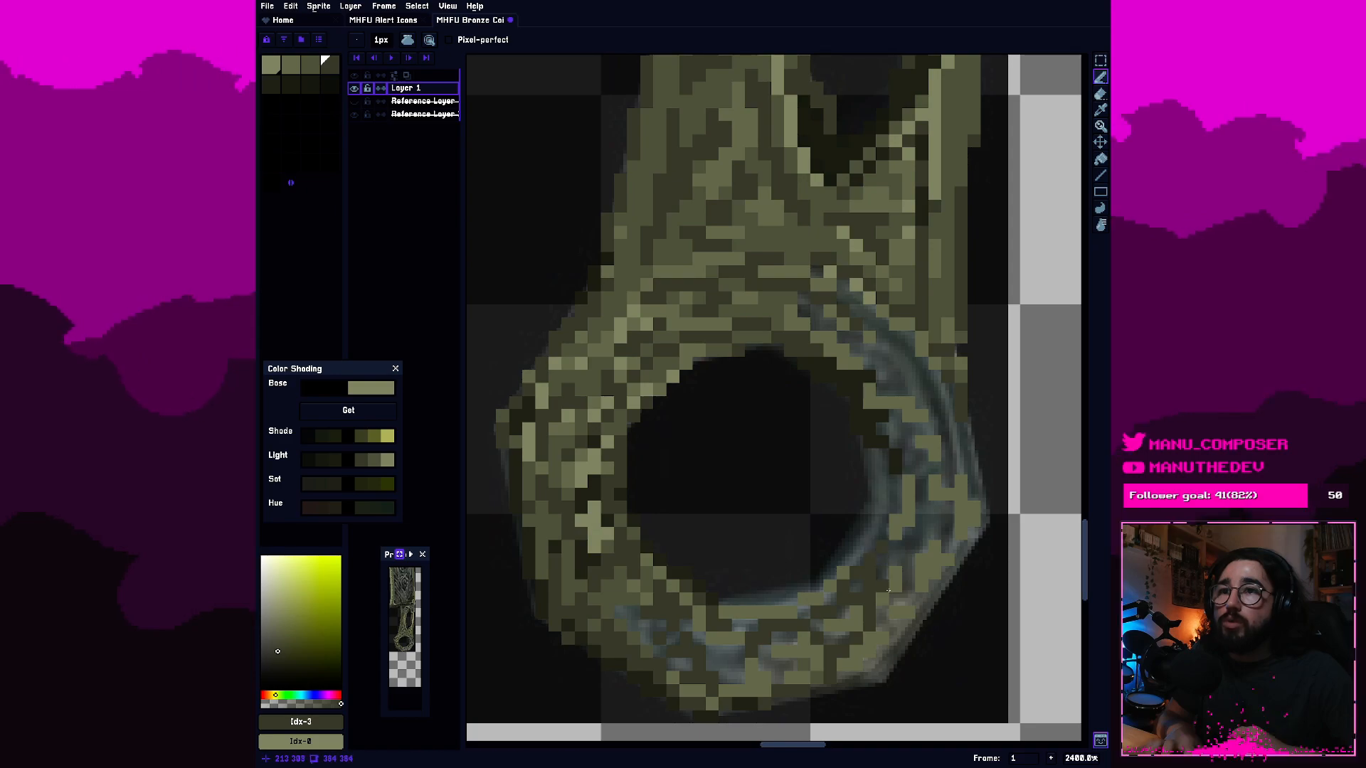
left_click(844, 685)
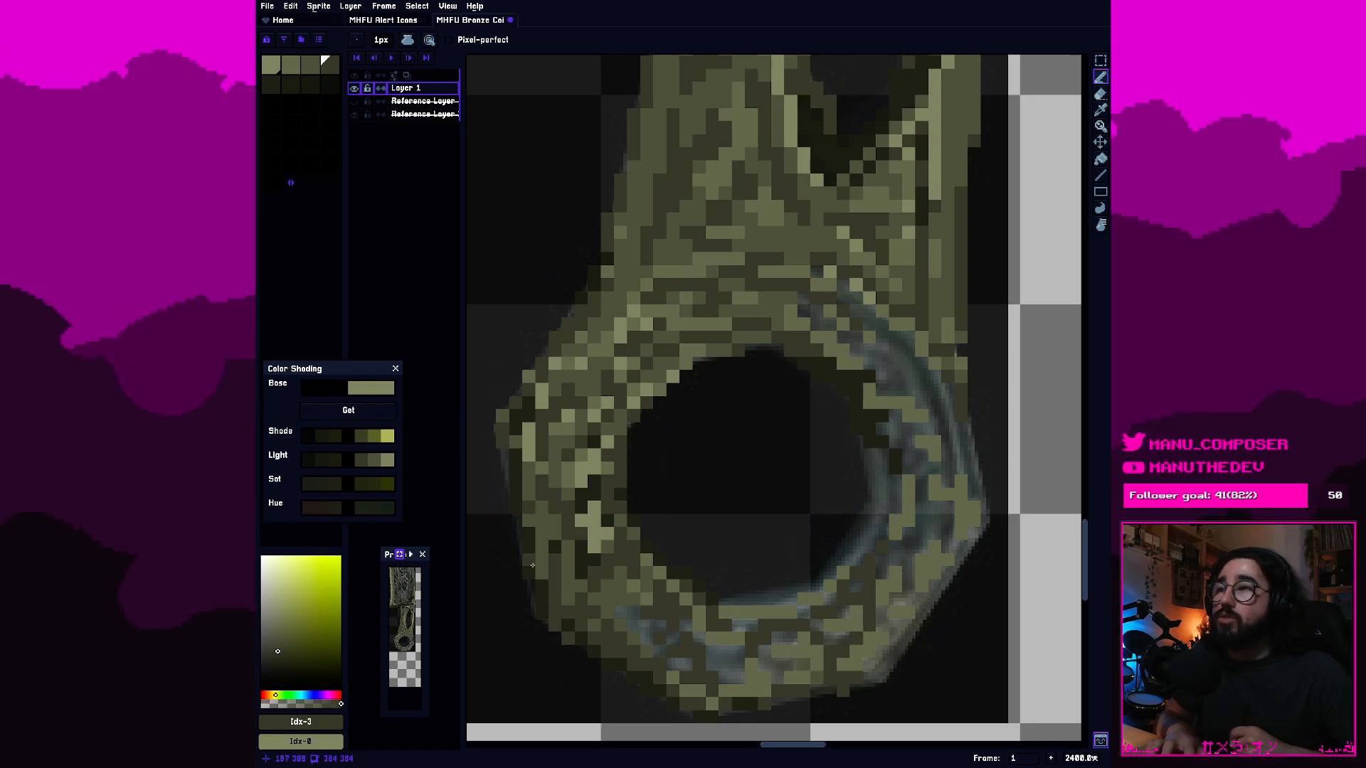
Fill the gaps in the ring's lower-left band with third-swatch olive and scatter second-swatch lighter pixels over it.
left_click(310, 66)
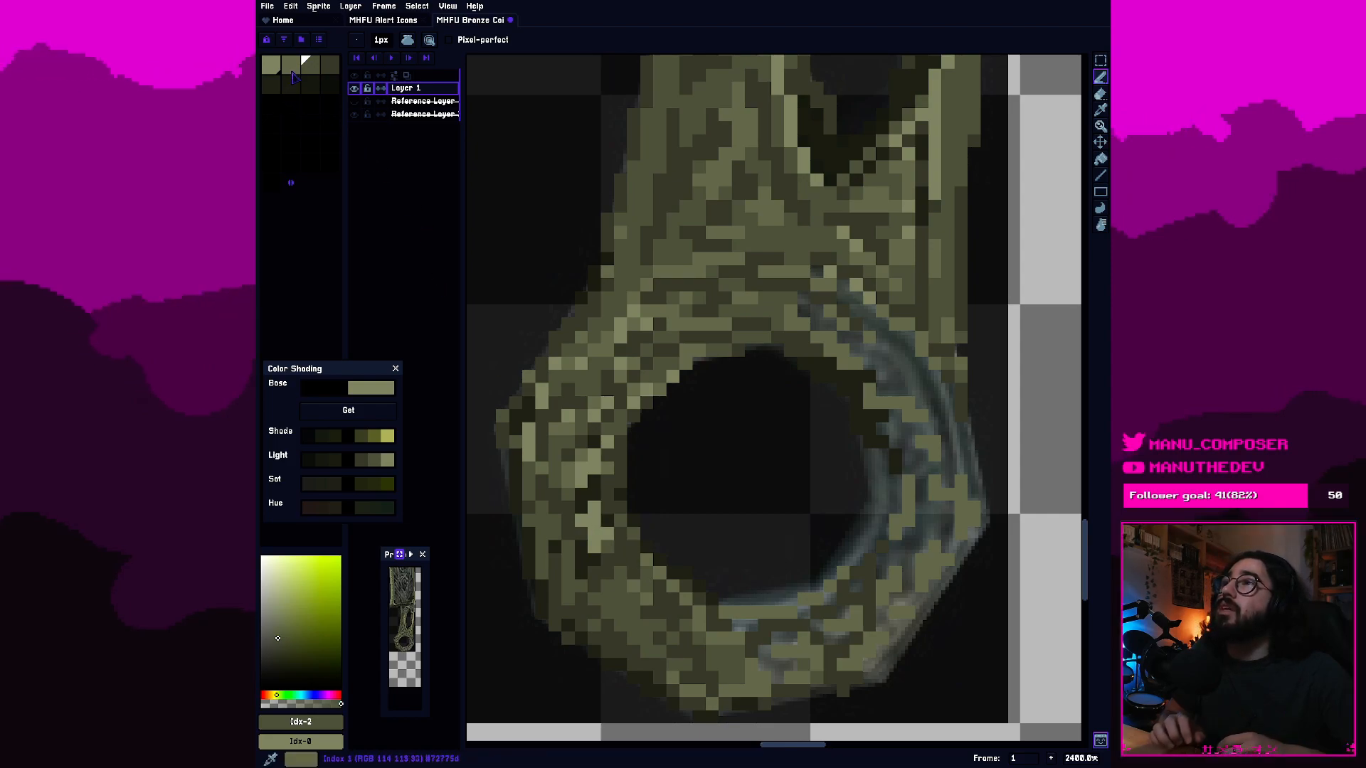
key("bracketleft")
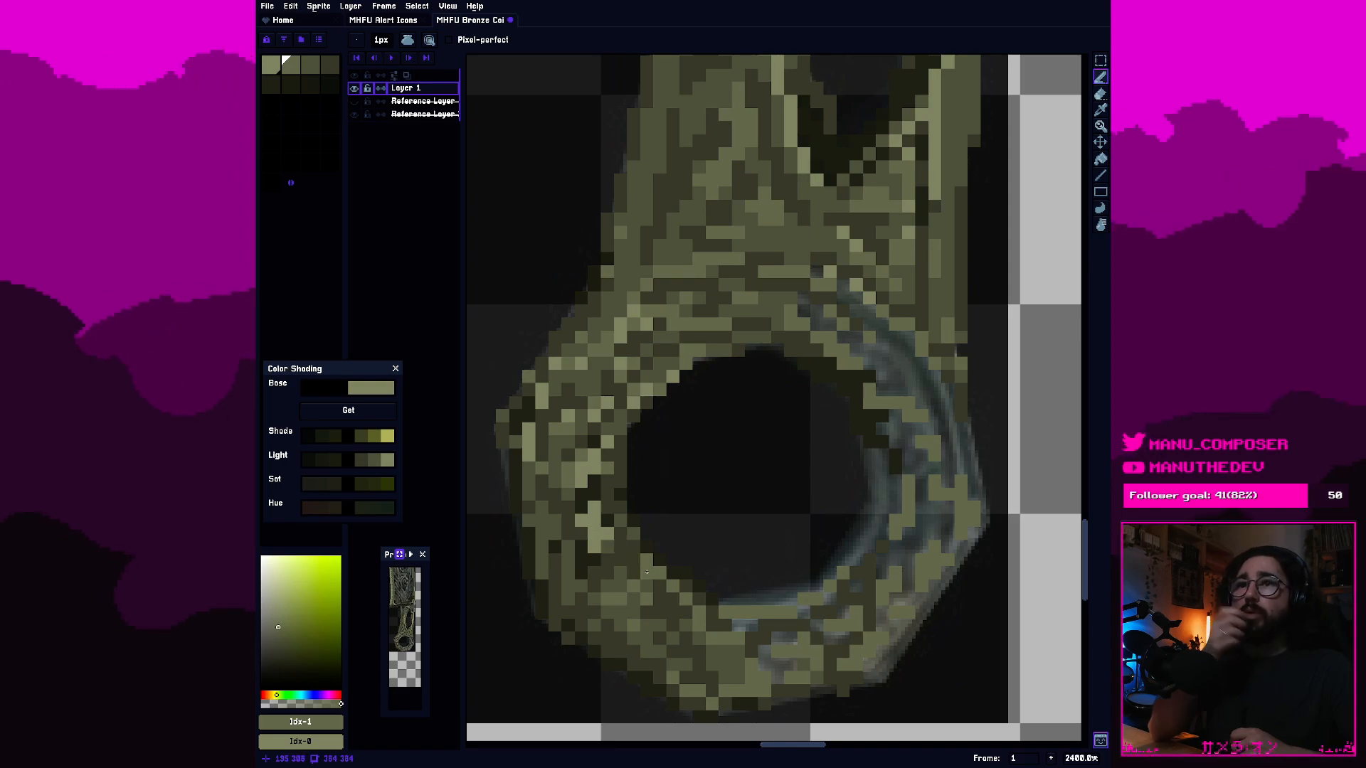
left_click(673, 506)
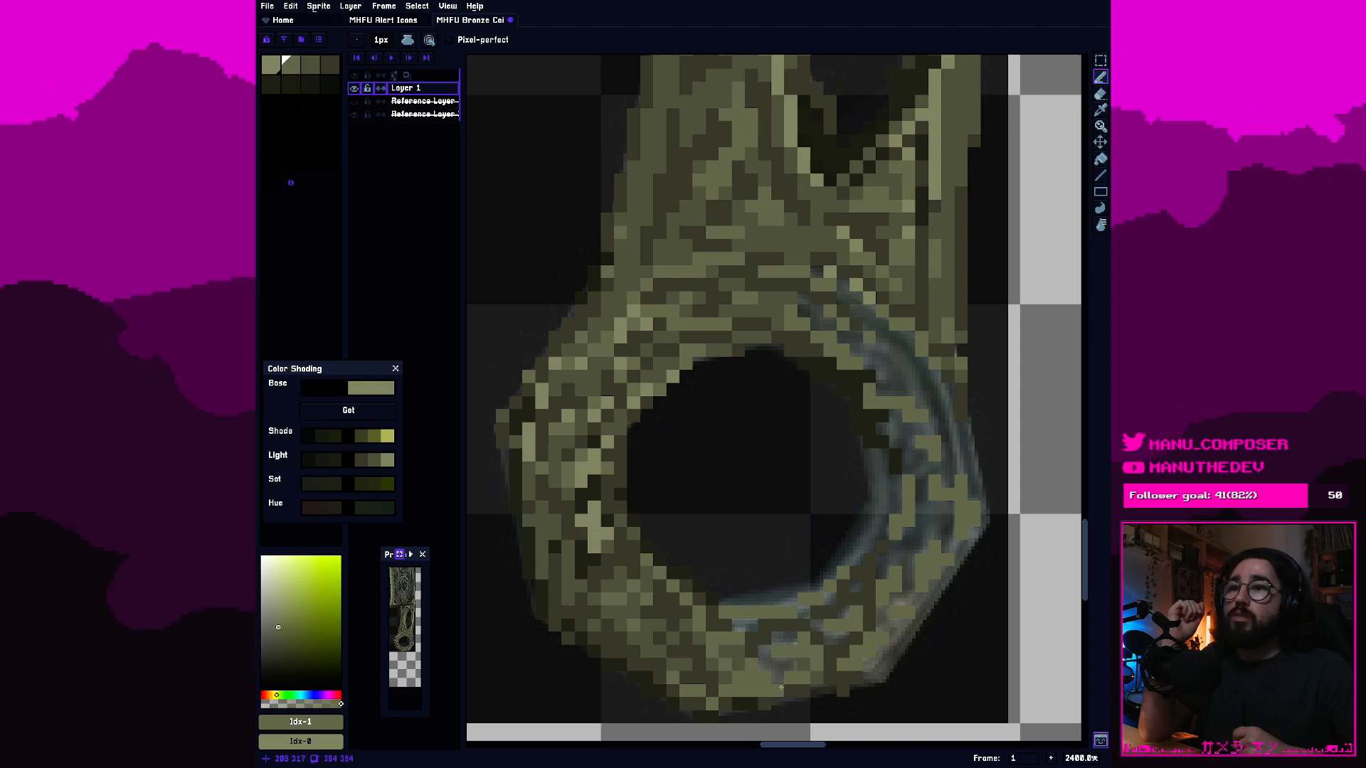
left_click(687, 656)
left_click(638, 660)
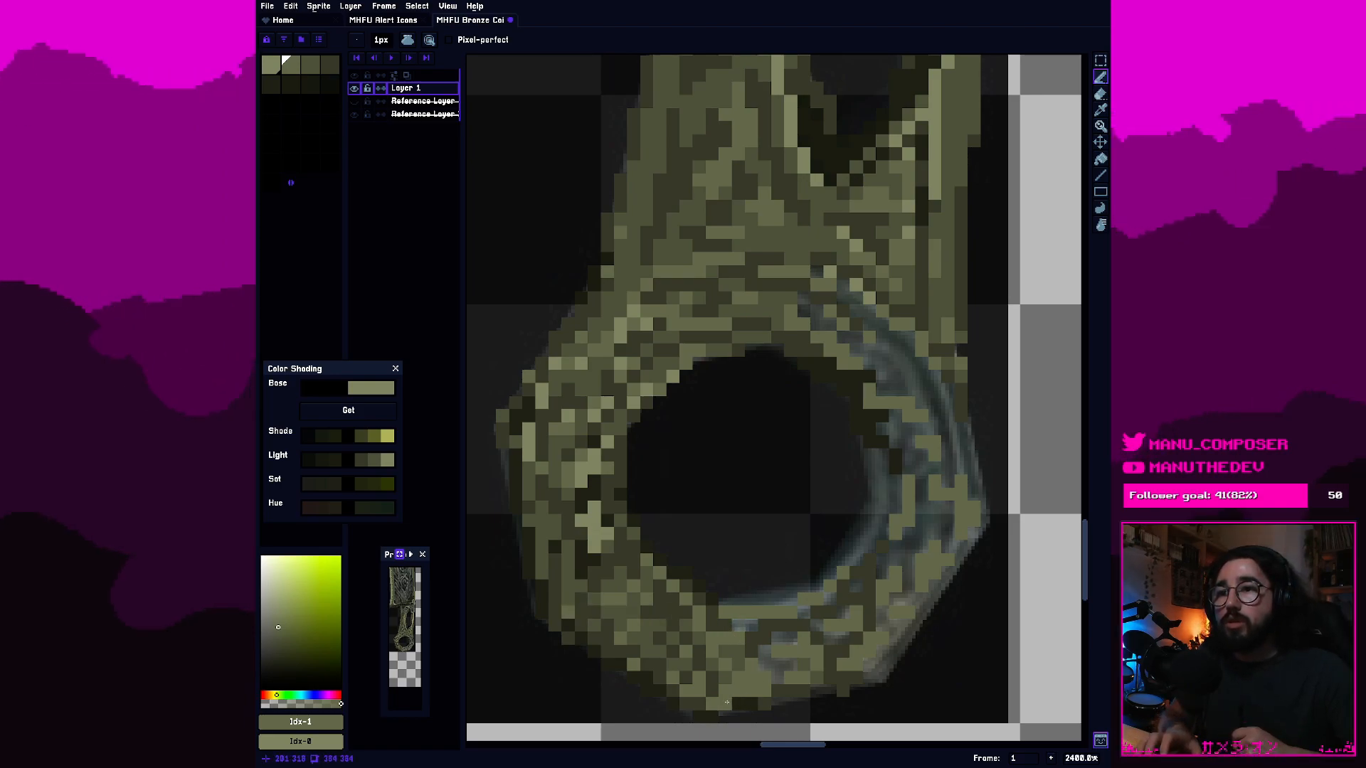
Fill the remaining gaps in the ring's bottom band, center to lower right, with third-swatch olive.
left_click(311, 66)
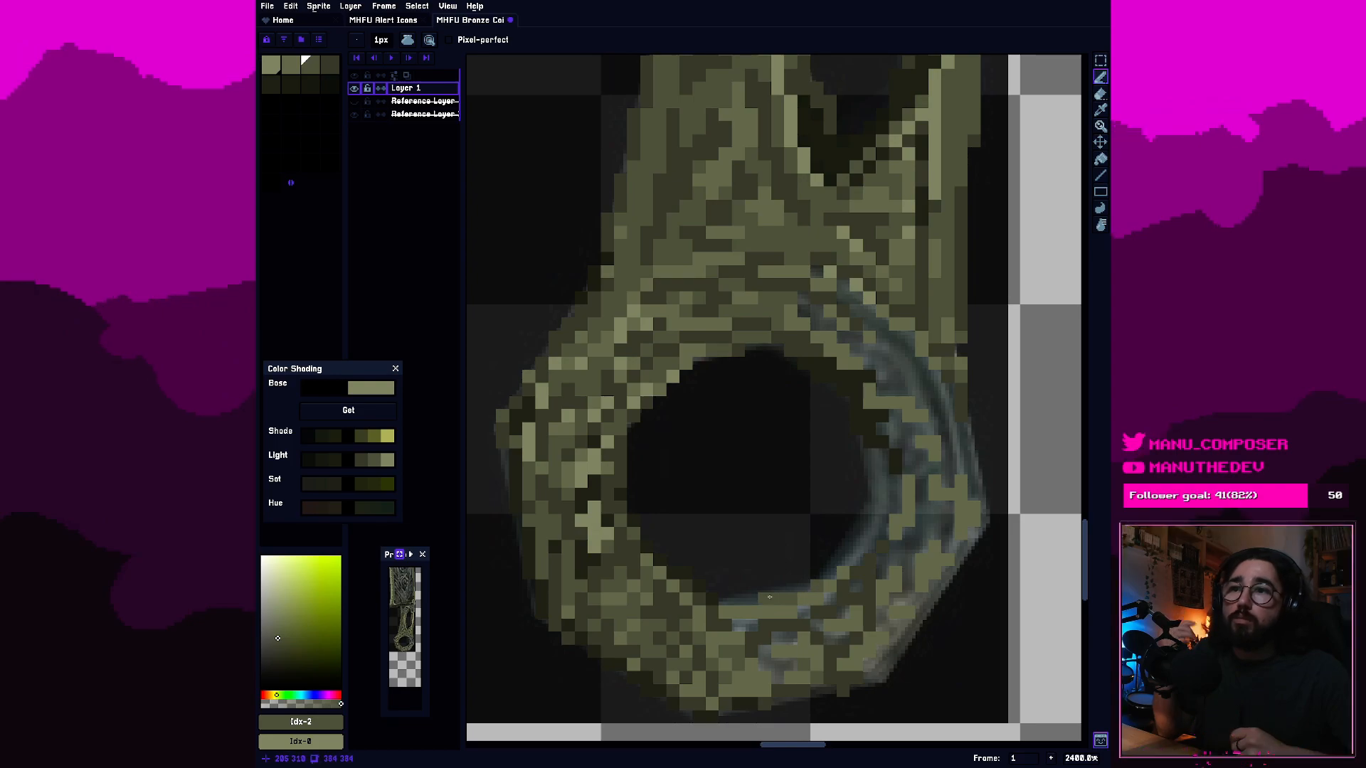
left_click(804, 613)
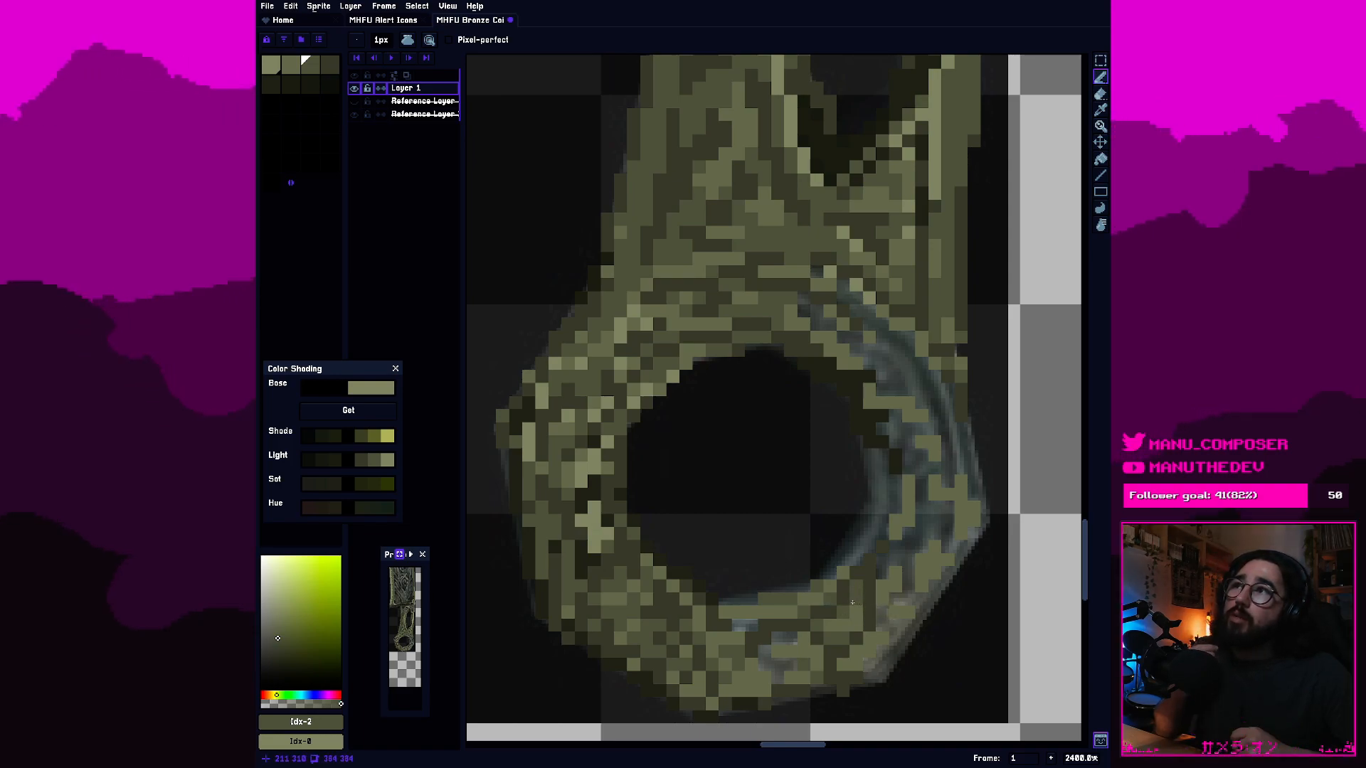
left_click(787, 635)
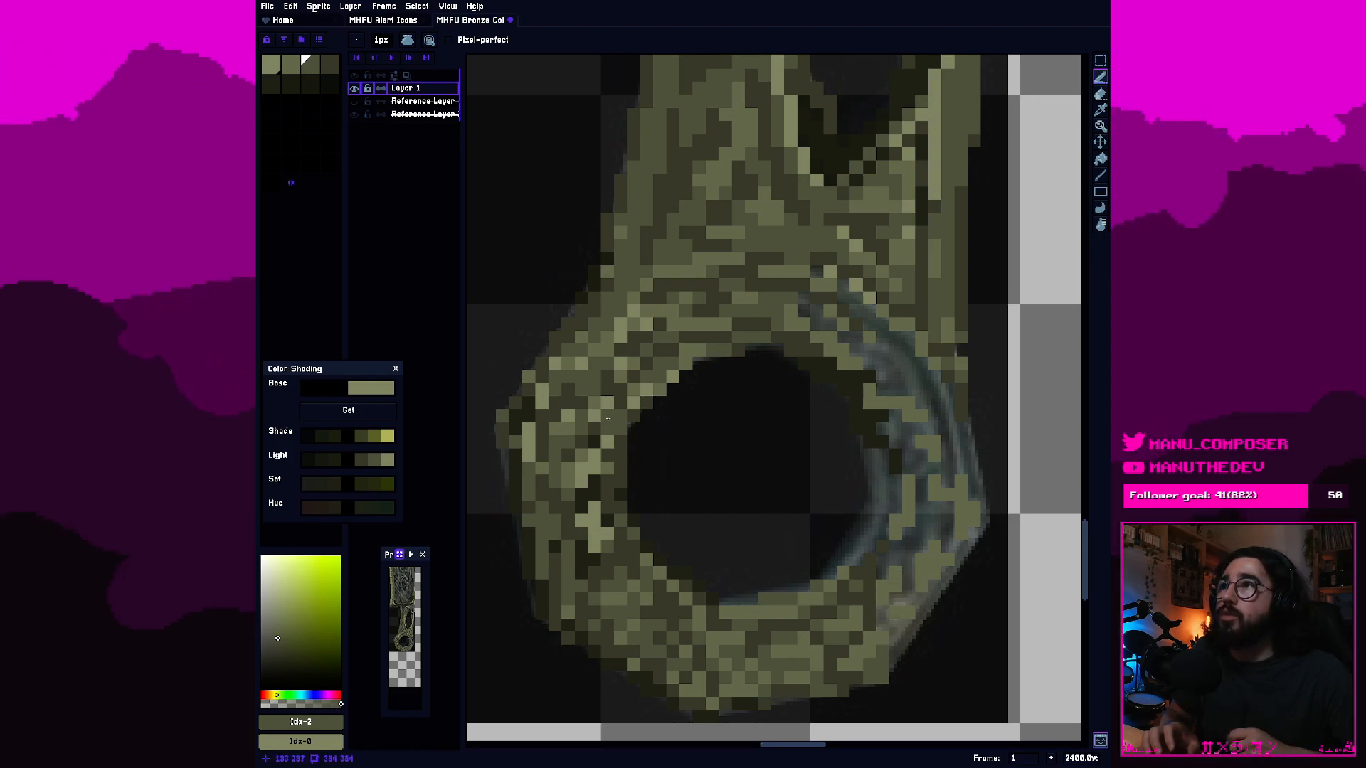
Shade the ring's lower-right band and right outline with fourth-swatch pixels, undoing the stray test pixels outside the ring.
left_click(328, 70)
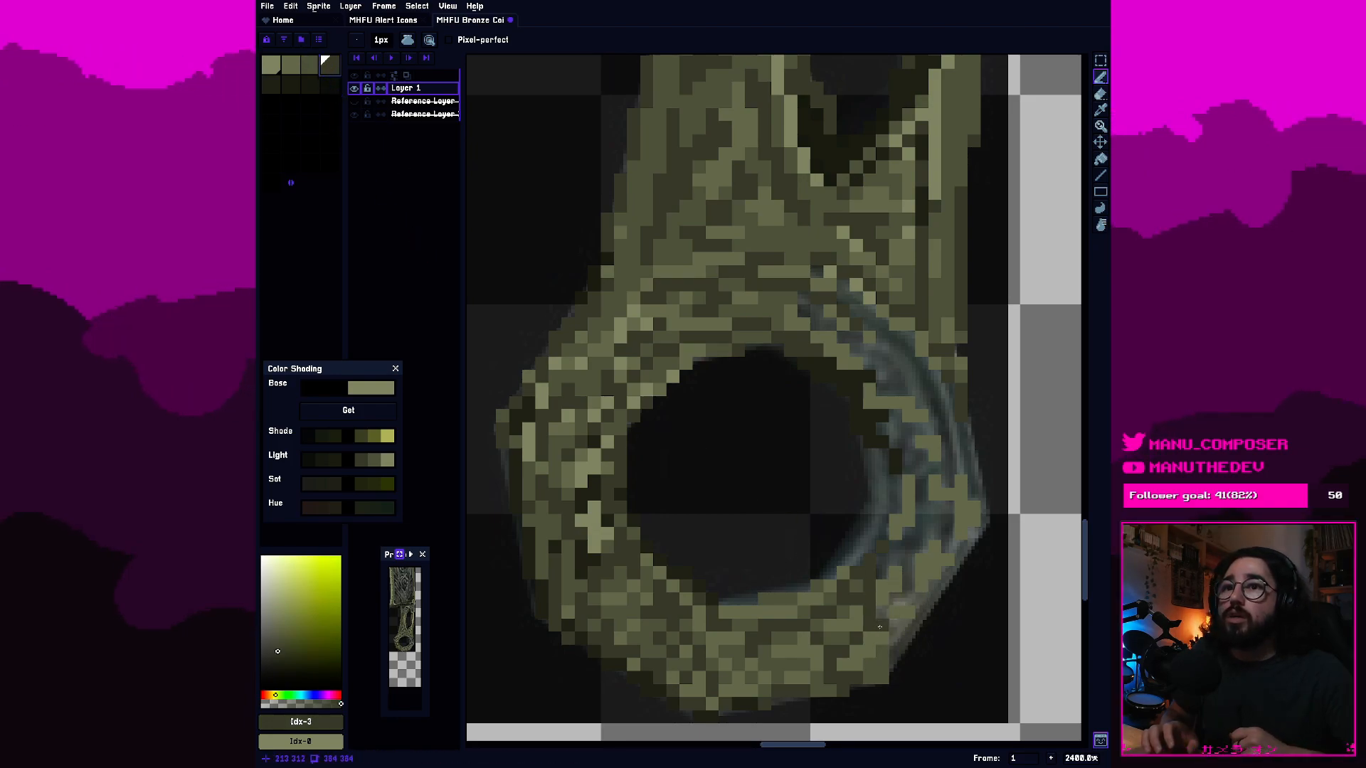
mouse_move(885, 614)
left_mouse_down()
mouse_move(900, 654)
mouse_move(919, 626)
left_mouse_up()
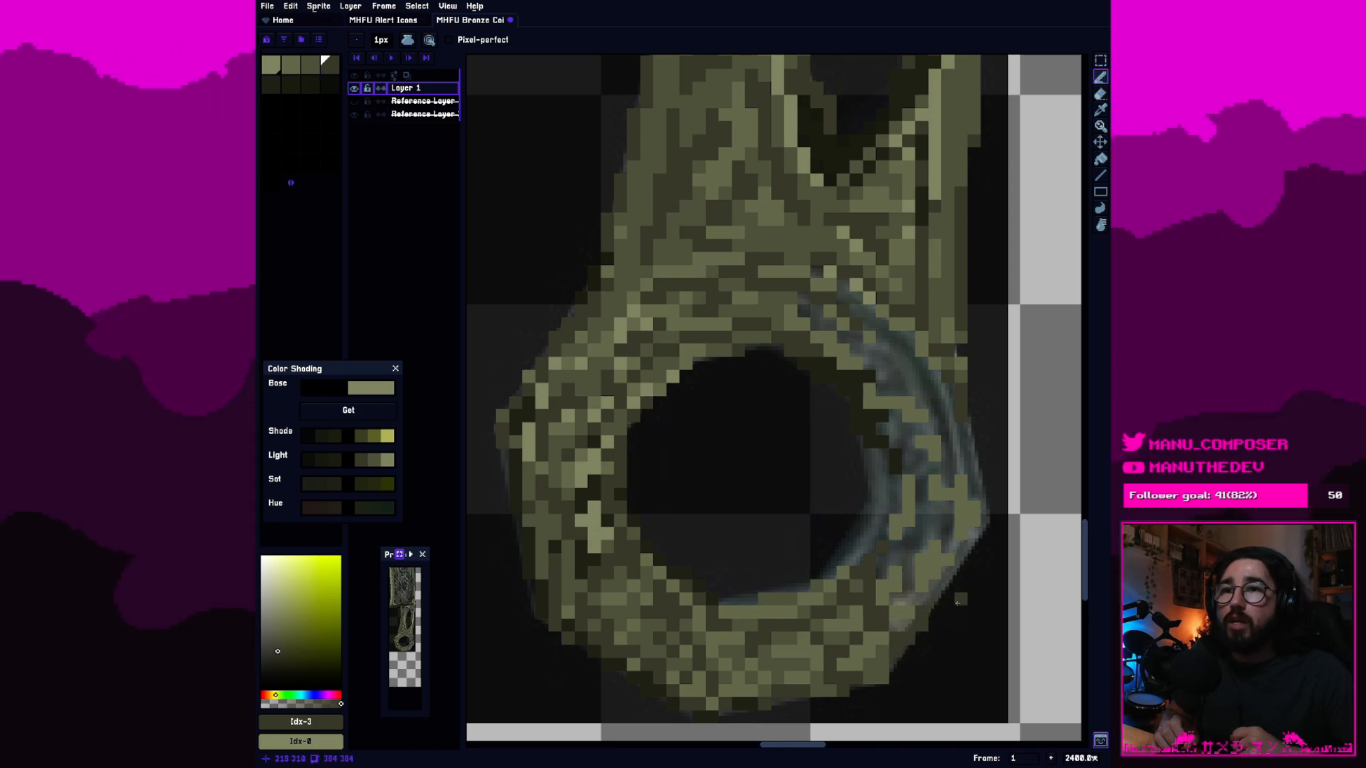
left_click(1056, 405)
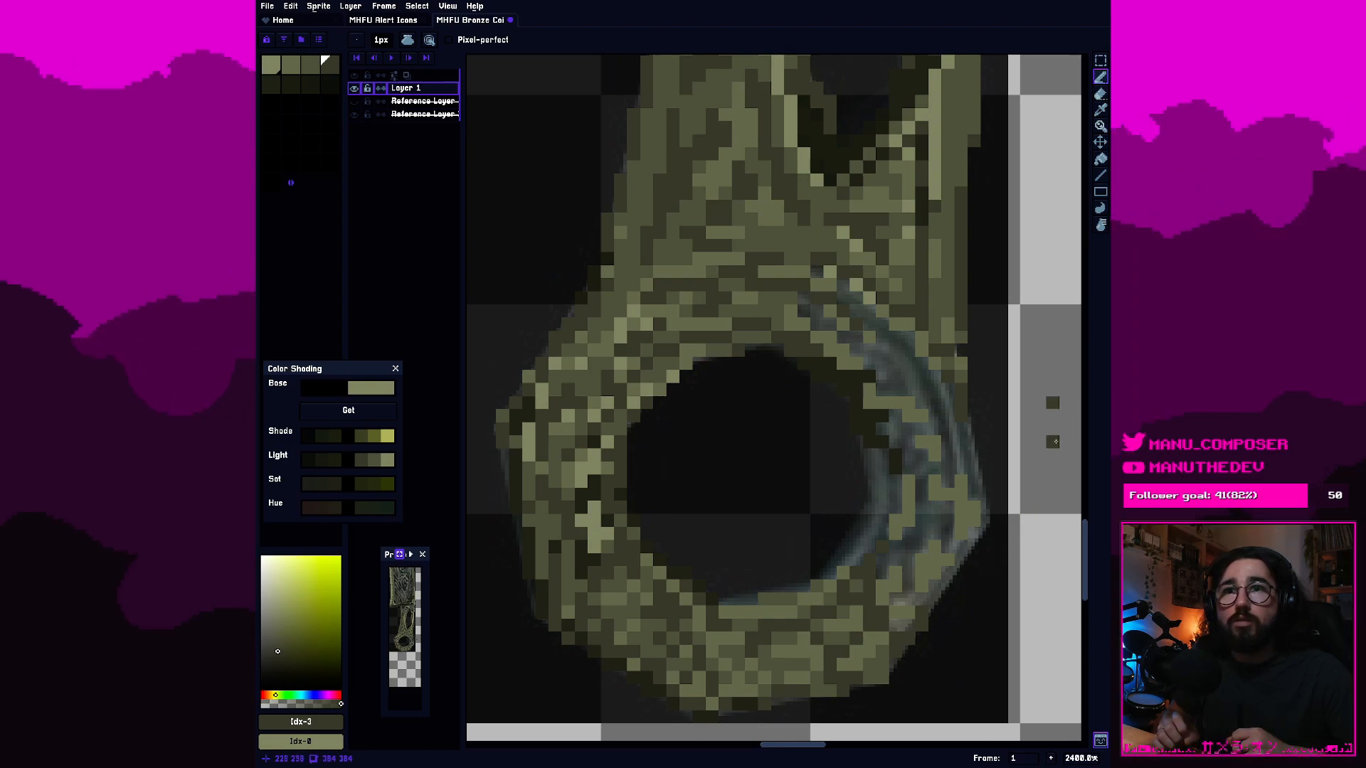
key("ctrl+z")
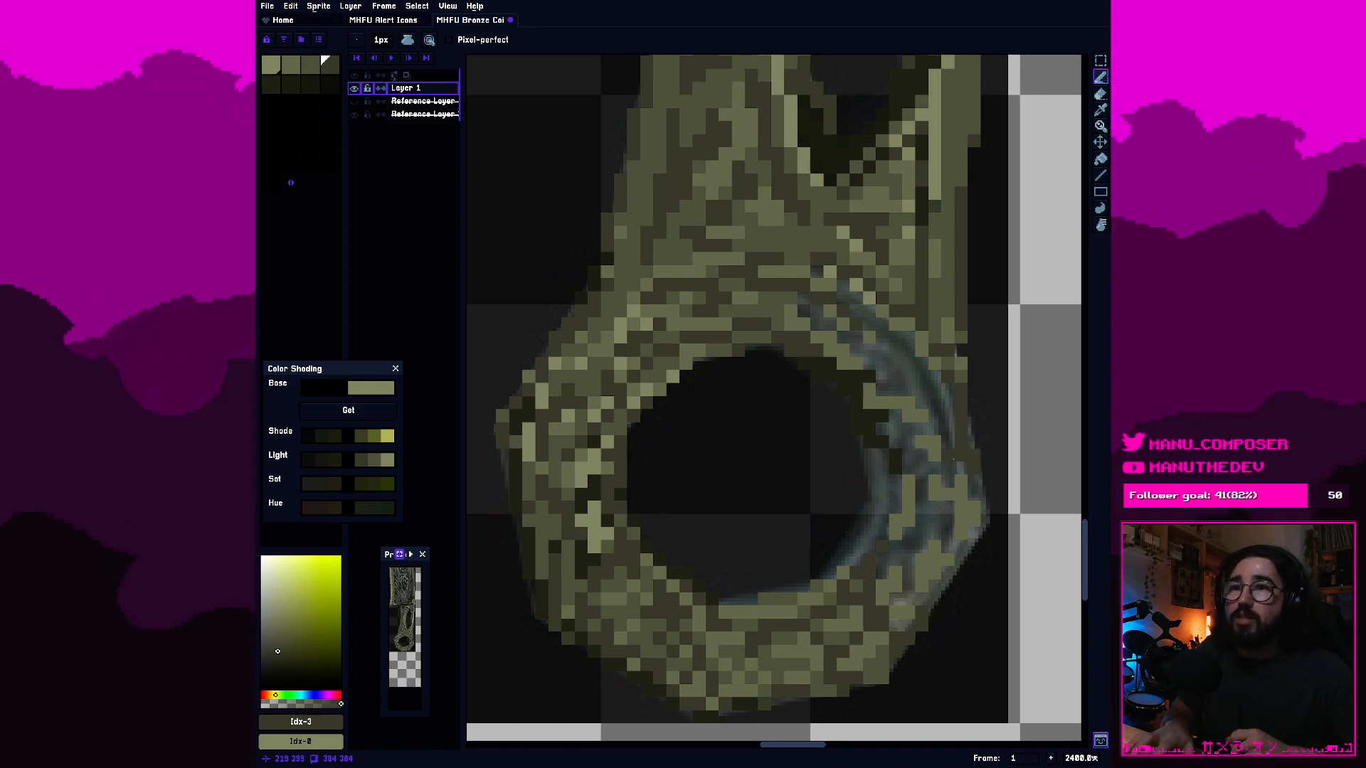
key("e")
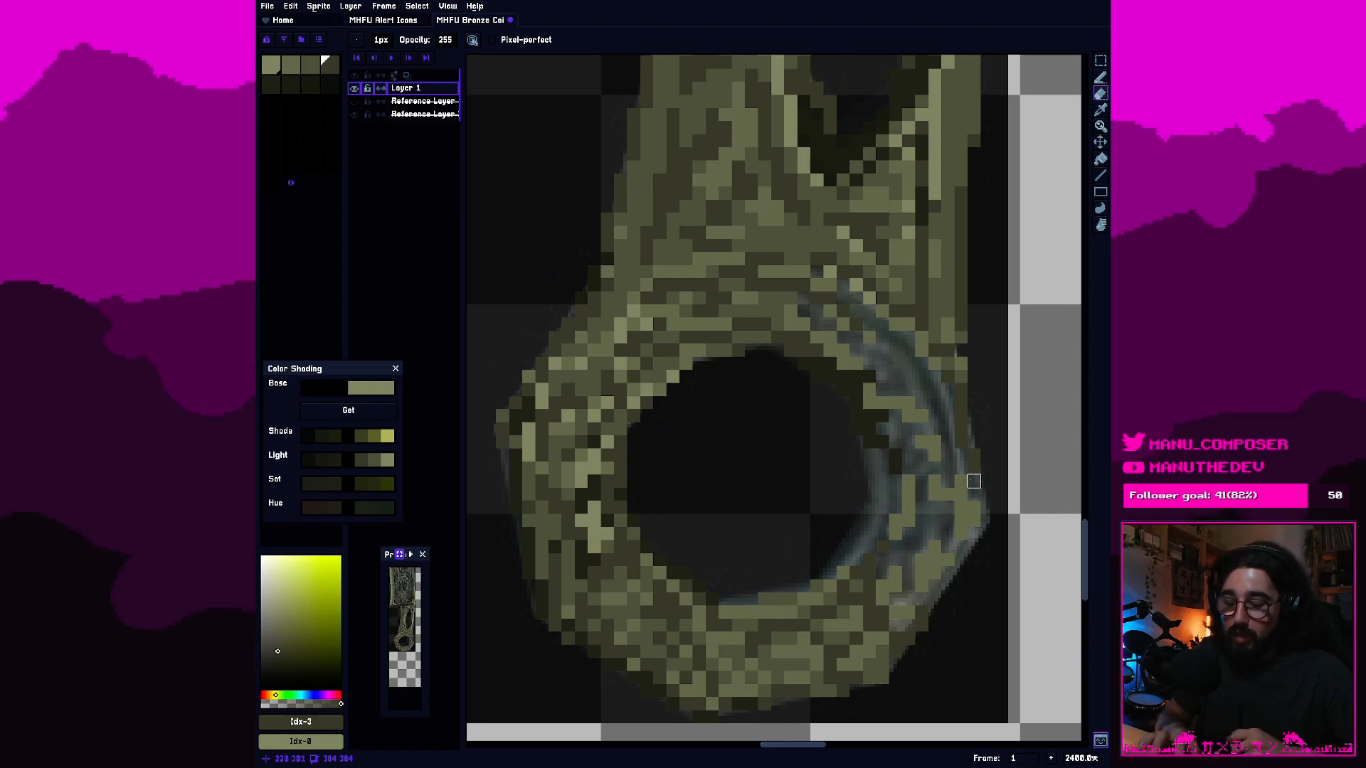
key("b")
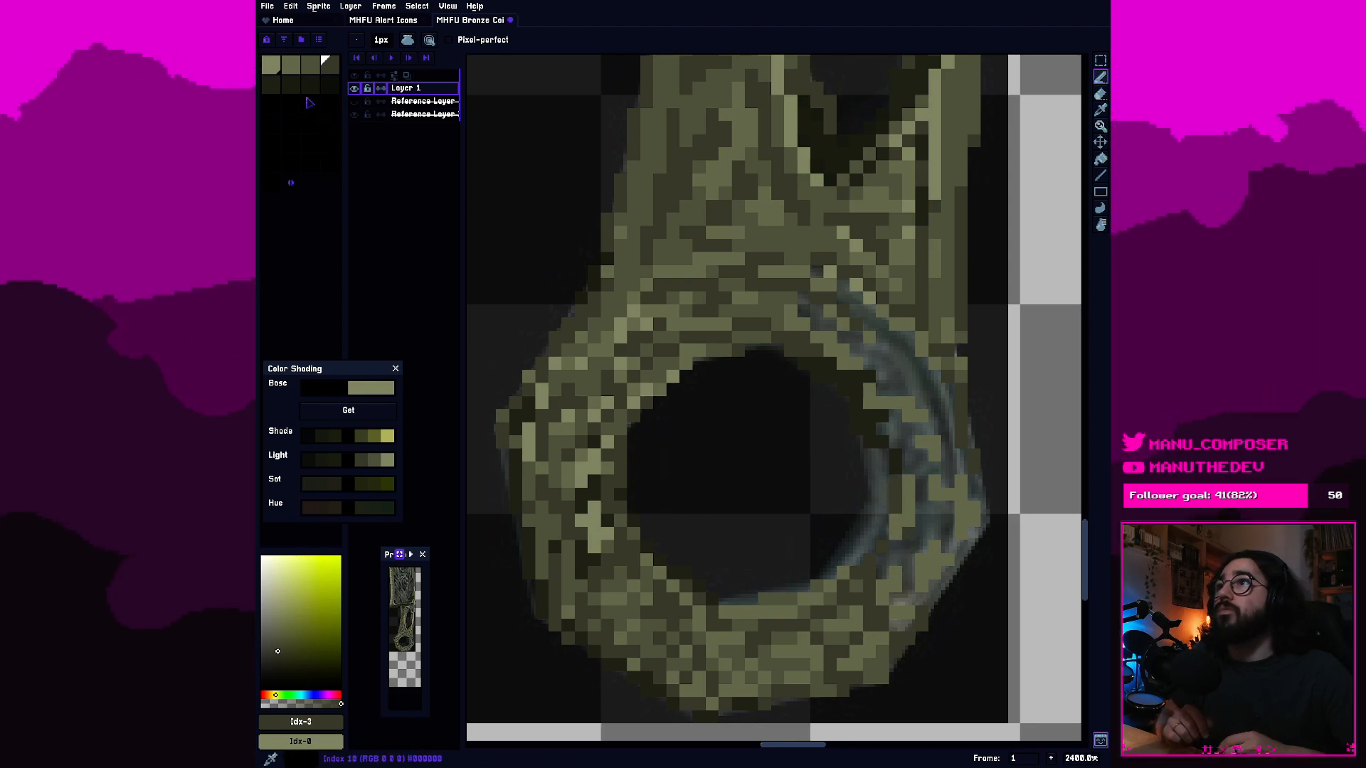
Fill the gaps along the hole's lower-right rim with fifth-, third- and fourth-swatch pixels.
left_click(272, 85)
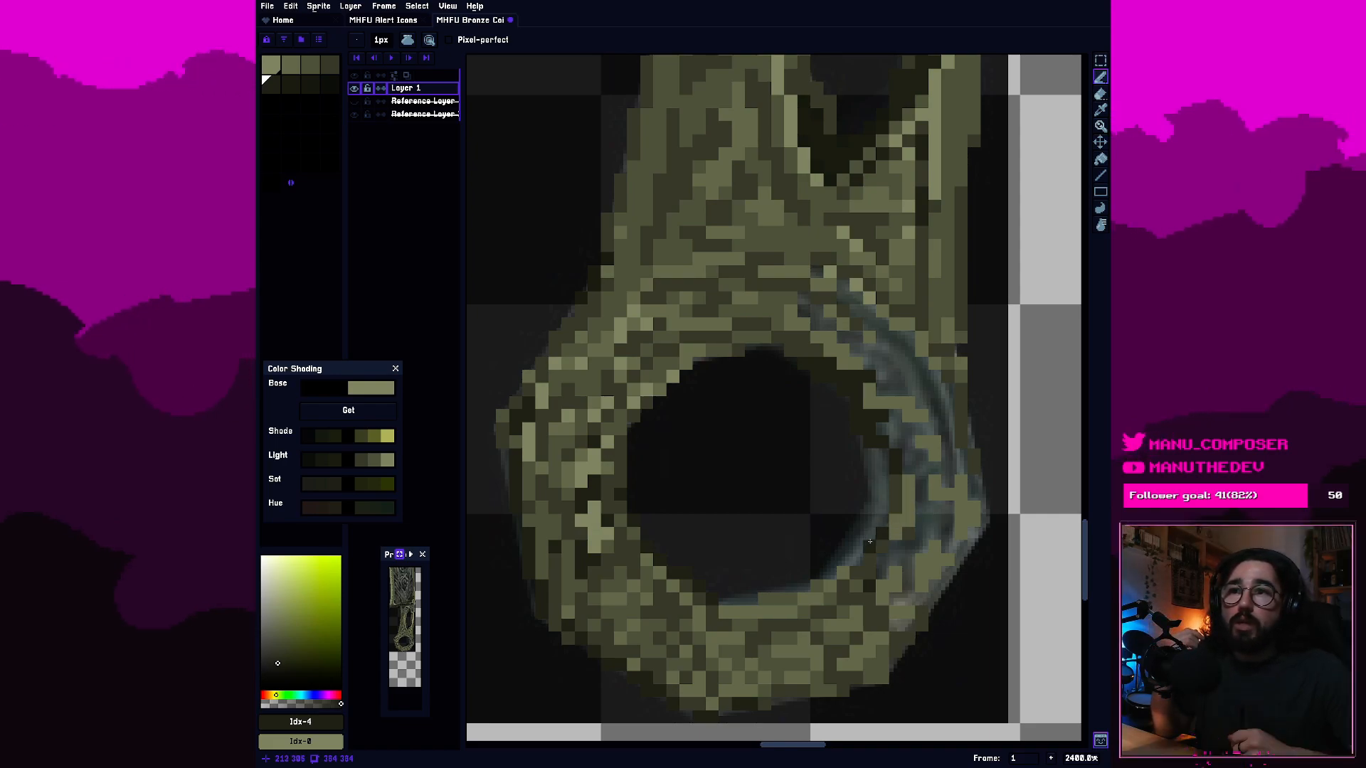
left_click(311, 66)
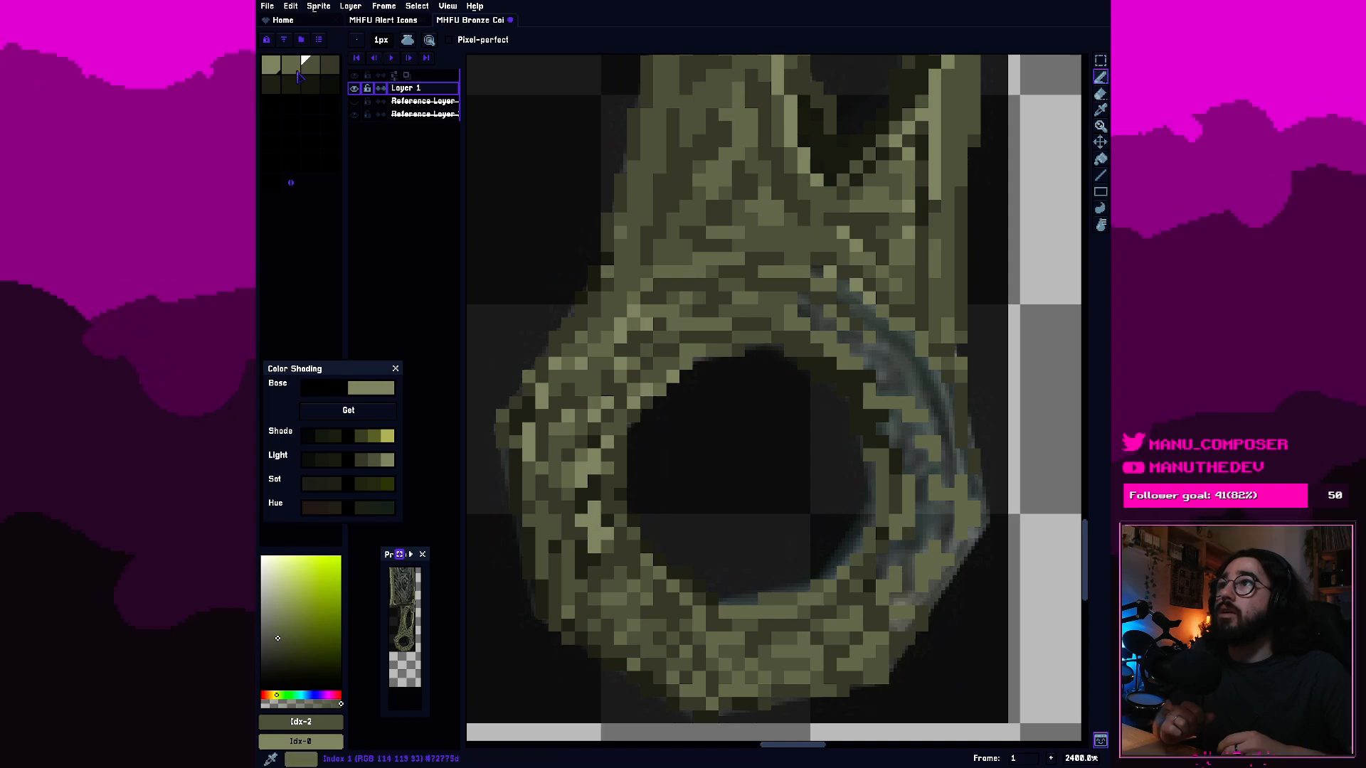
left_click(329, 67)
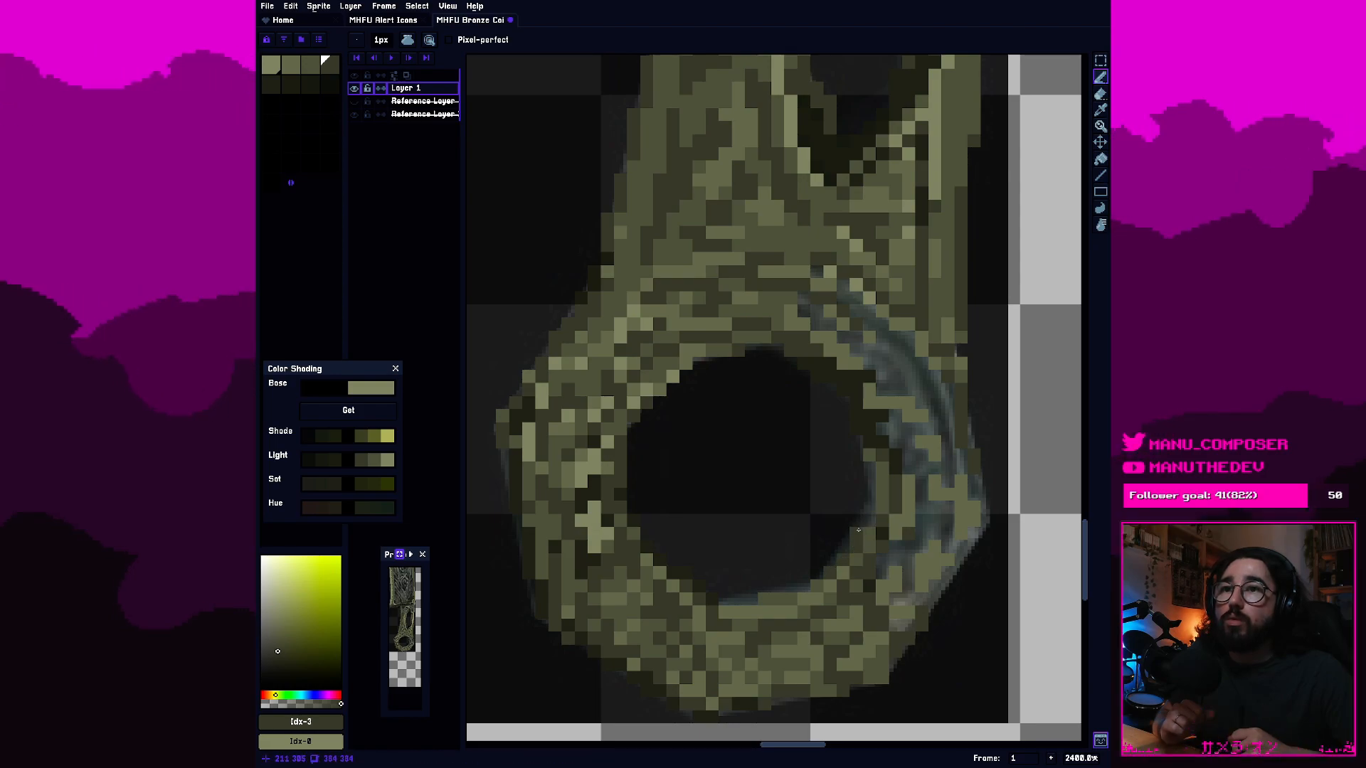
key("e")
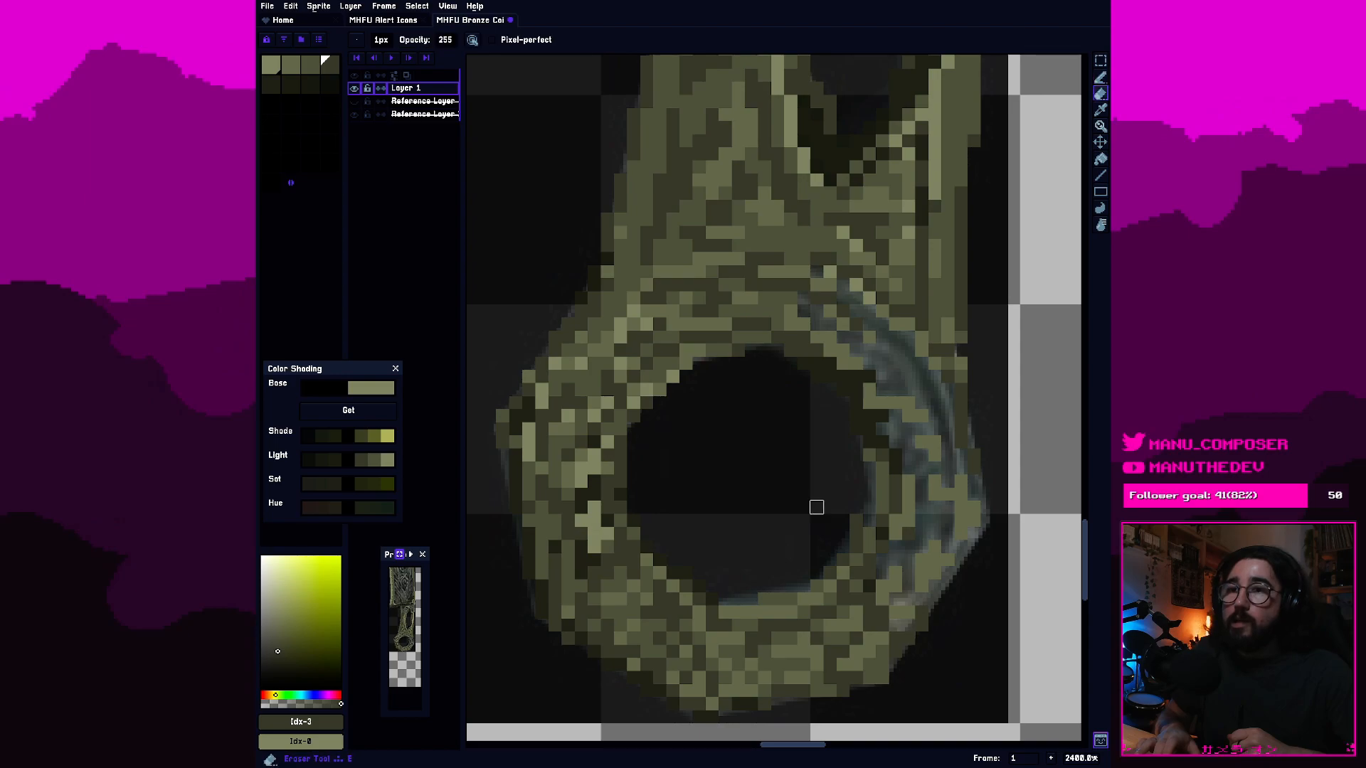
key("b")
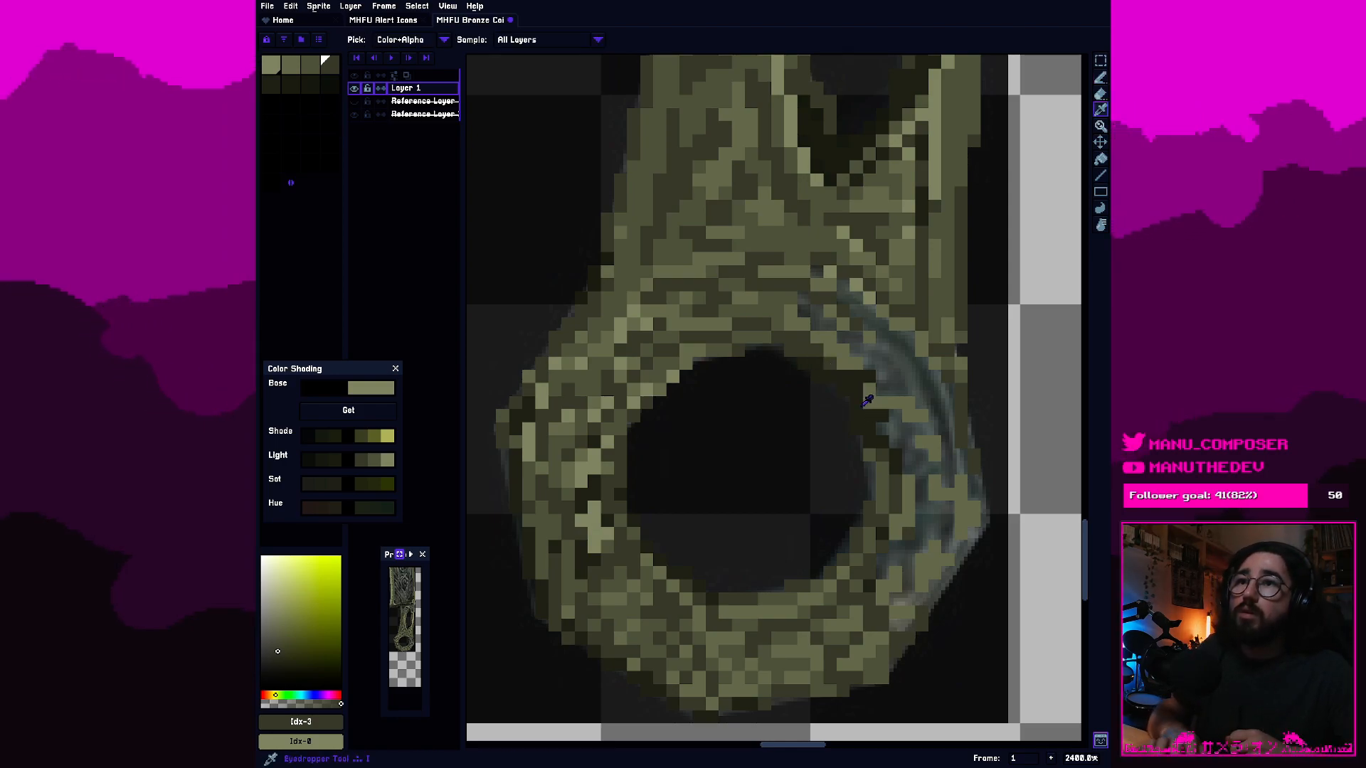
Sample the dark olive at the hole's upper-right rim and shade the ring's lower-right band with it and fourth-swatch pixels.
left_click(858, 386, "alt")
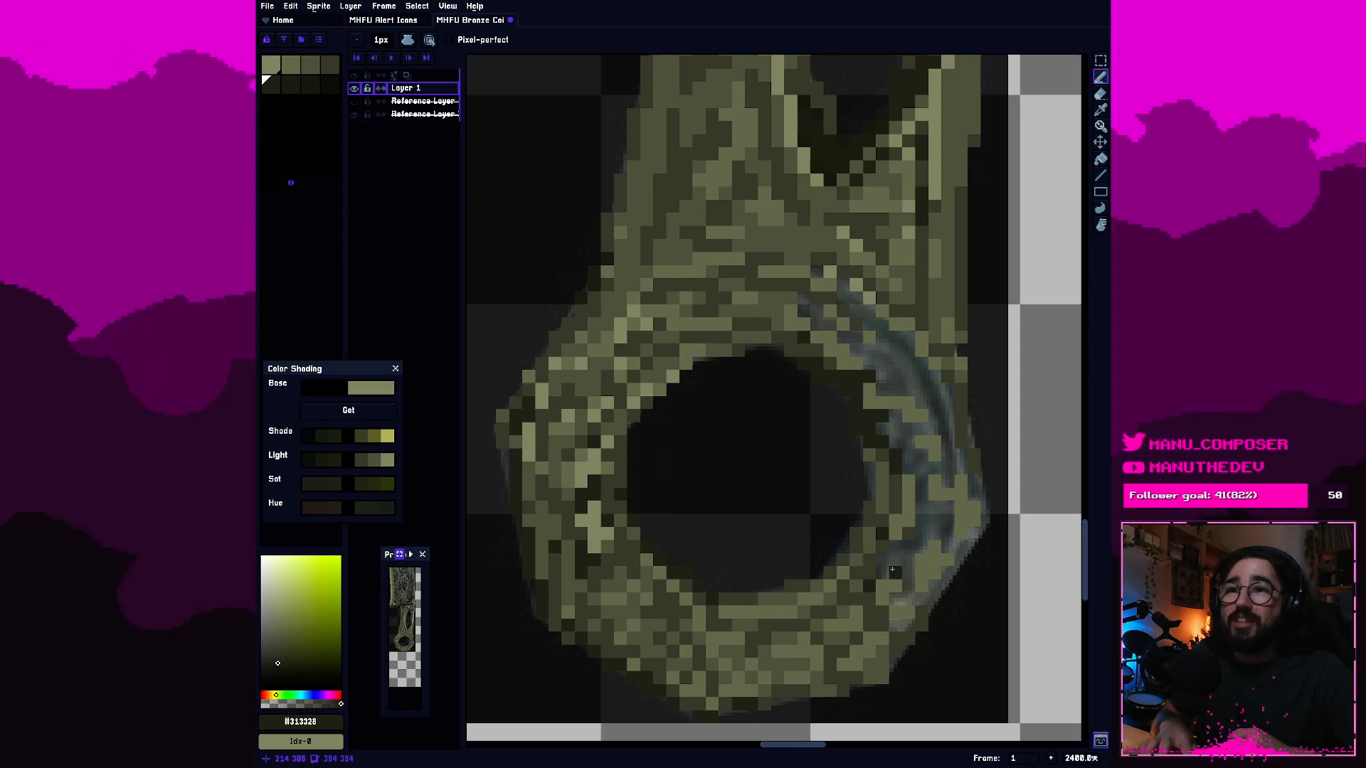
left_click_drag(880, 568, 882, 560)
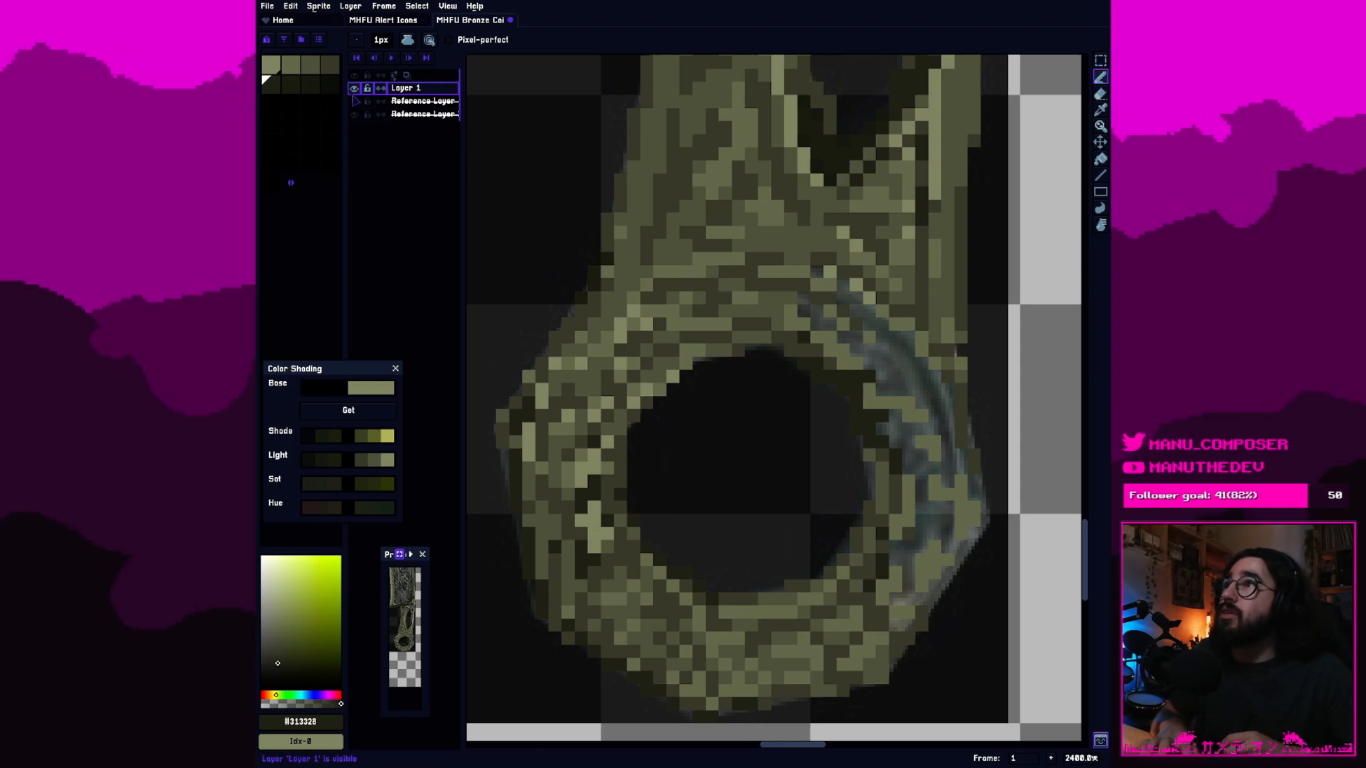
left_click(329, 65)
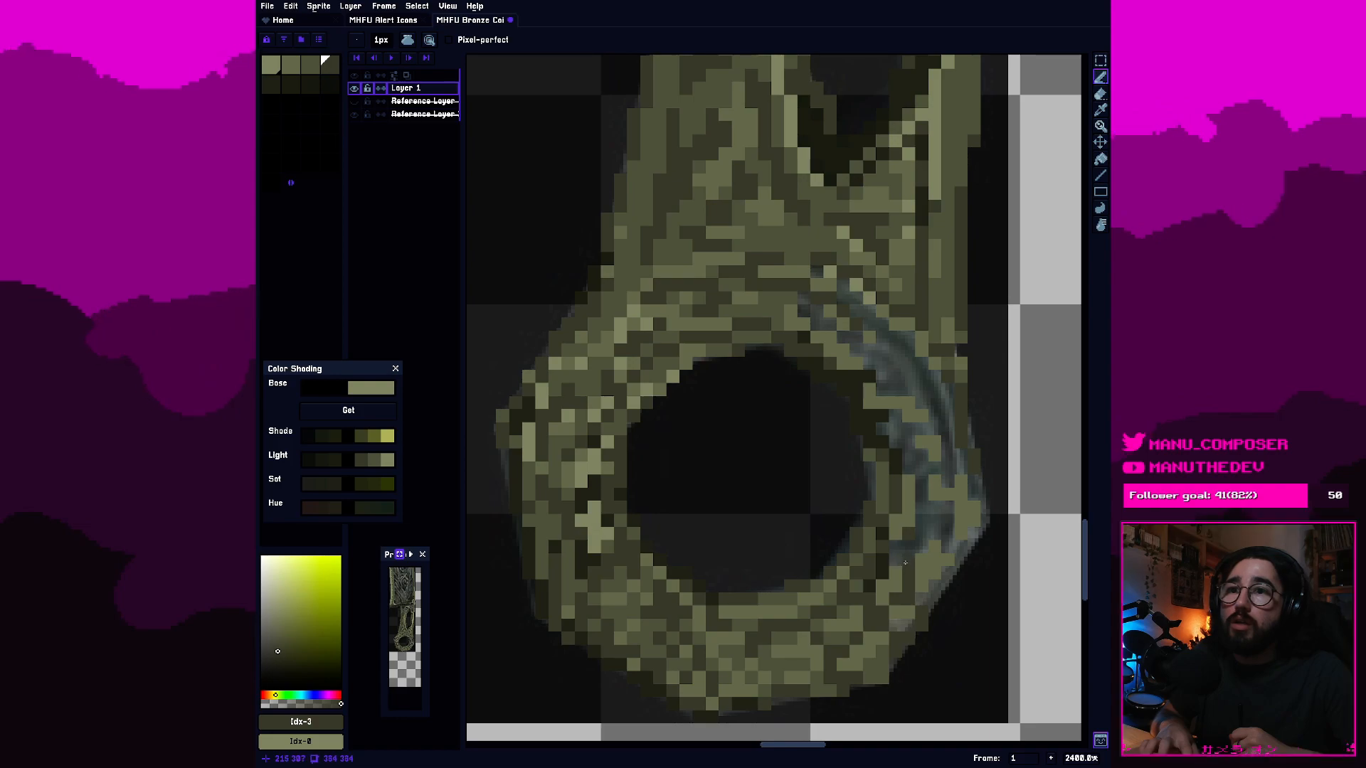
left_click(869, 650)
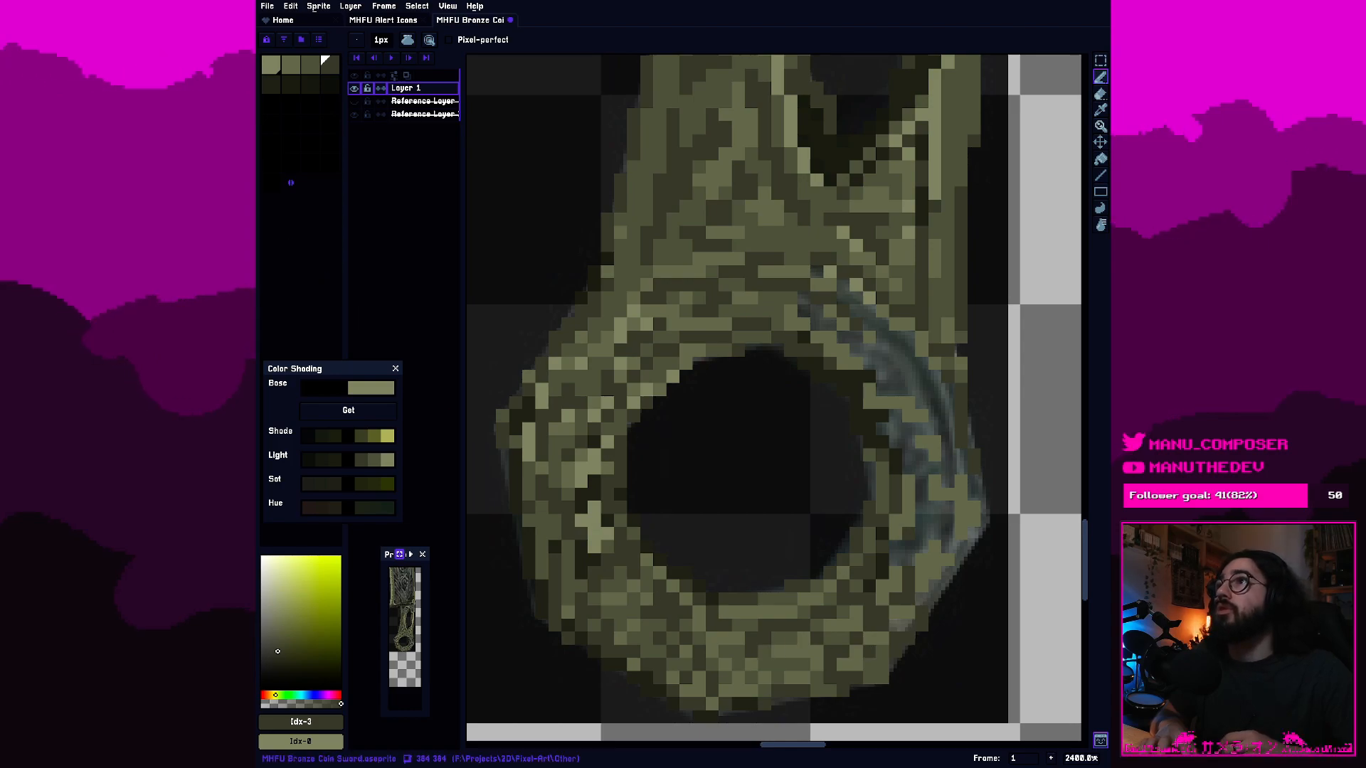
Darken the outer side of the ring's right band with fifth-swatch pixels.
left_click(270, 84)
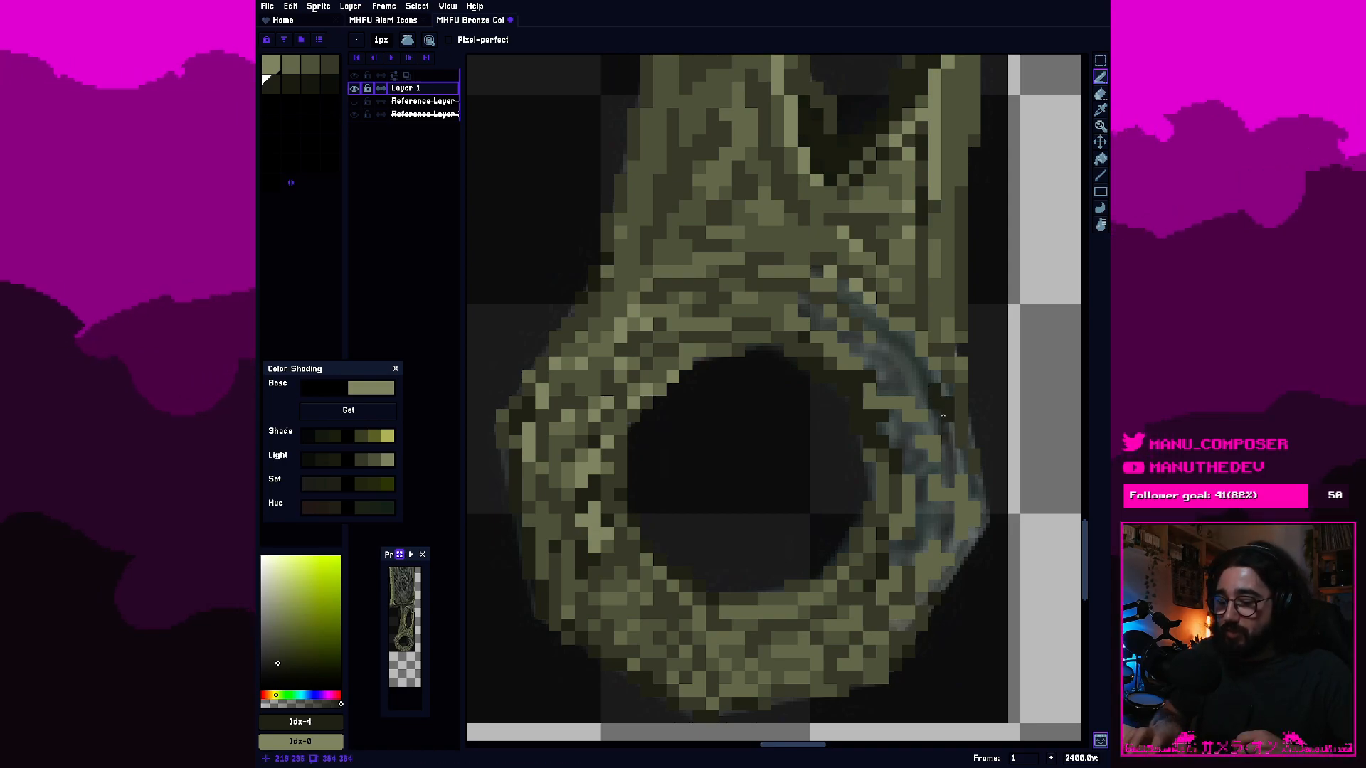
key("e")
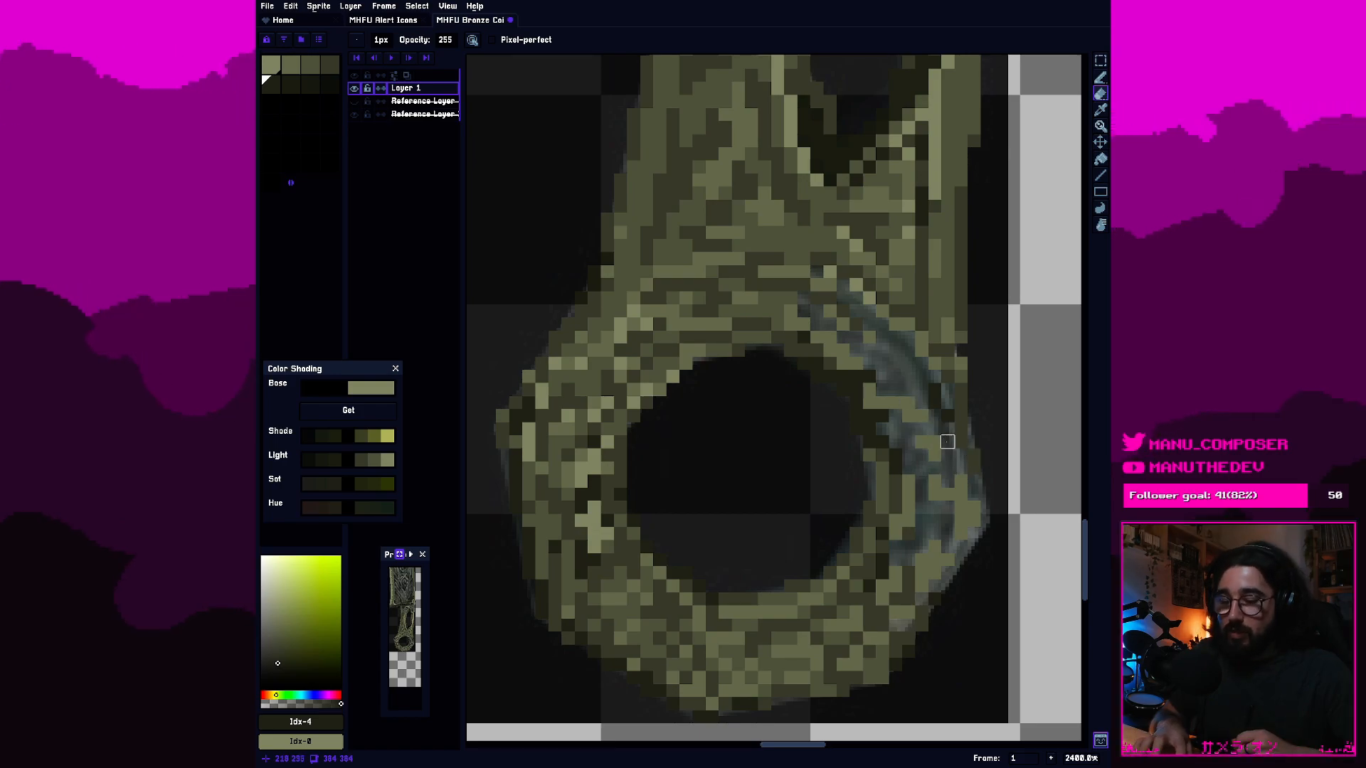
key("b")
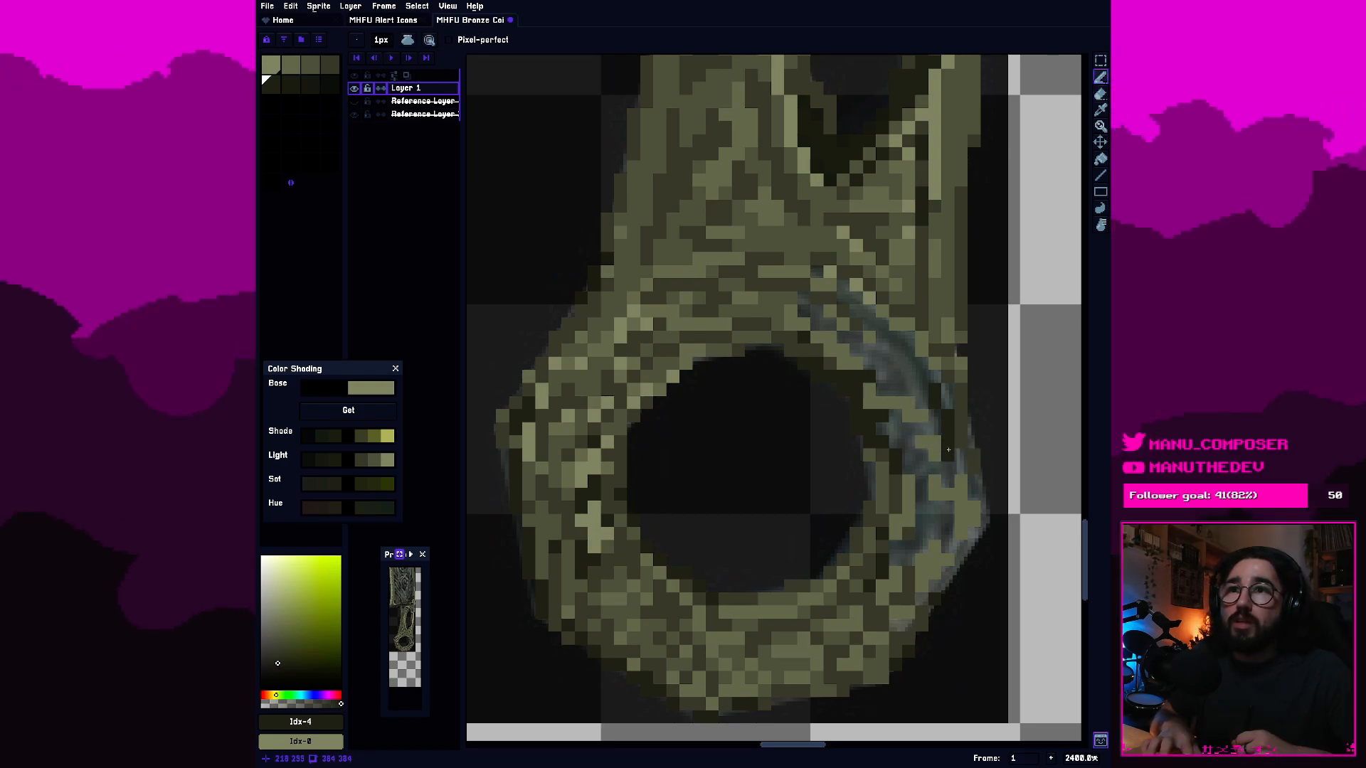
left_click(925, 375)
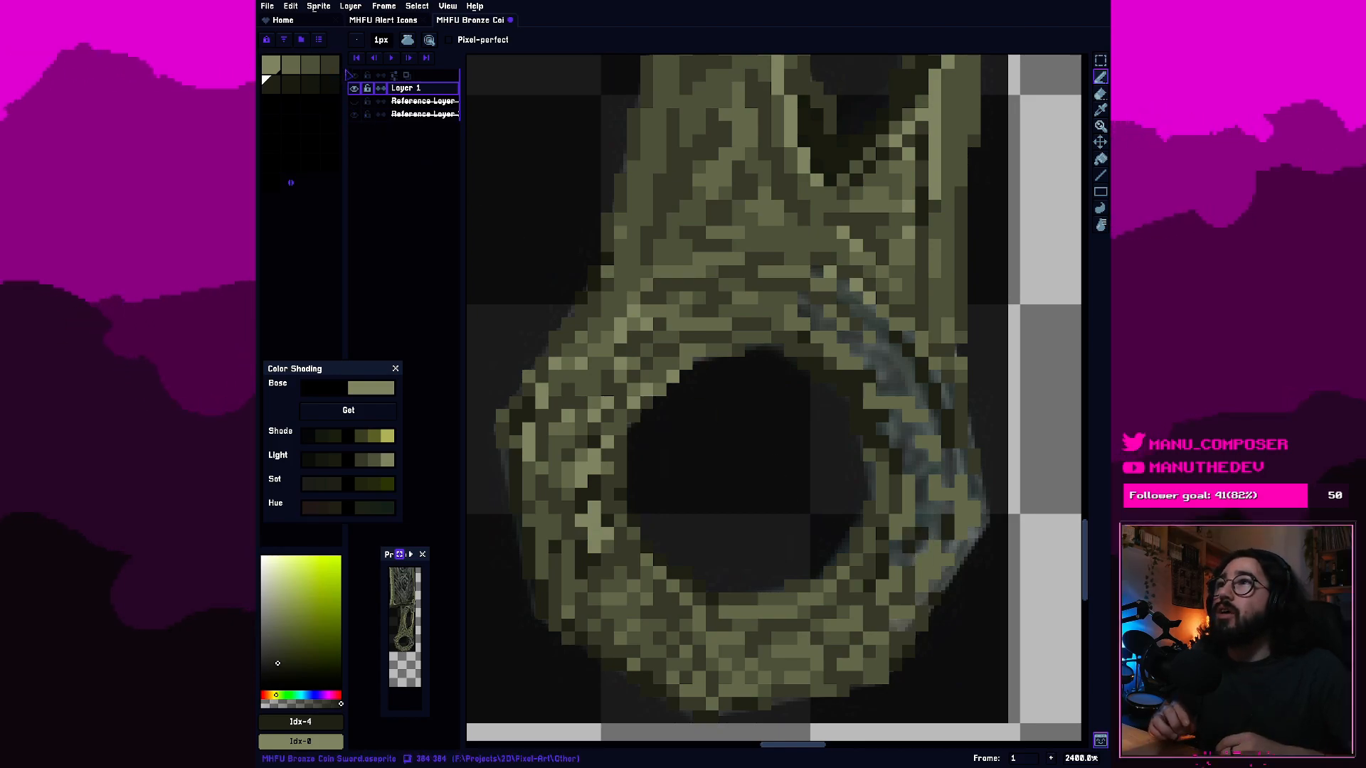
Texture the ring's right and lower-right bands with fourth-, second- and third-swatch pixels.
left_click(330, 66)
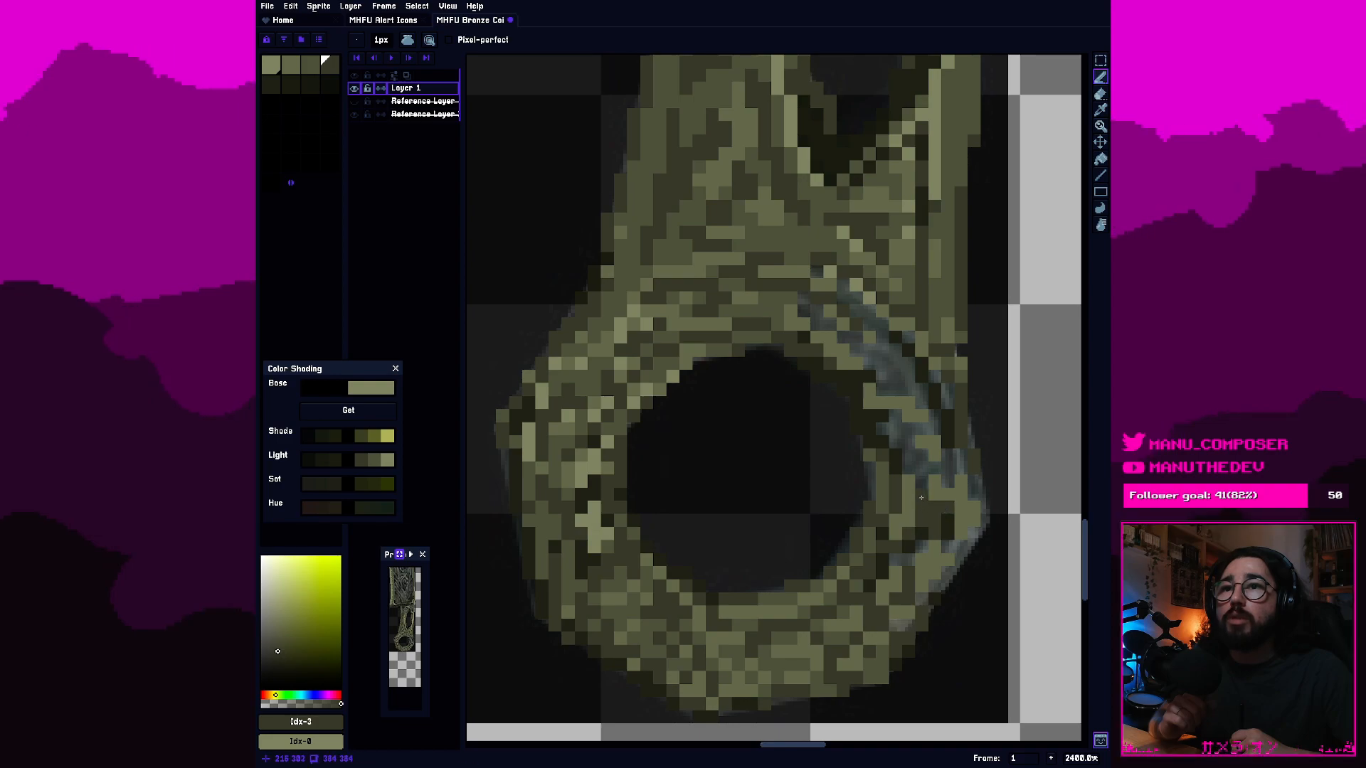
left_click(290, 66)
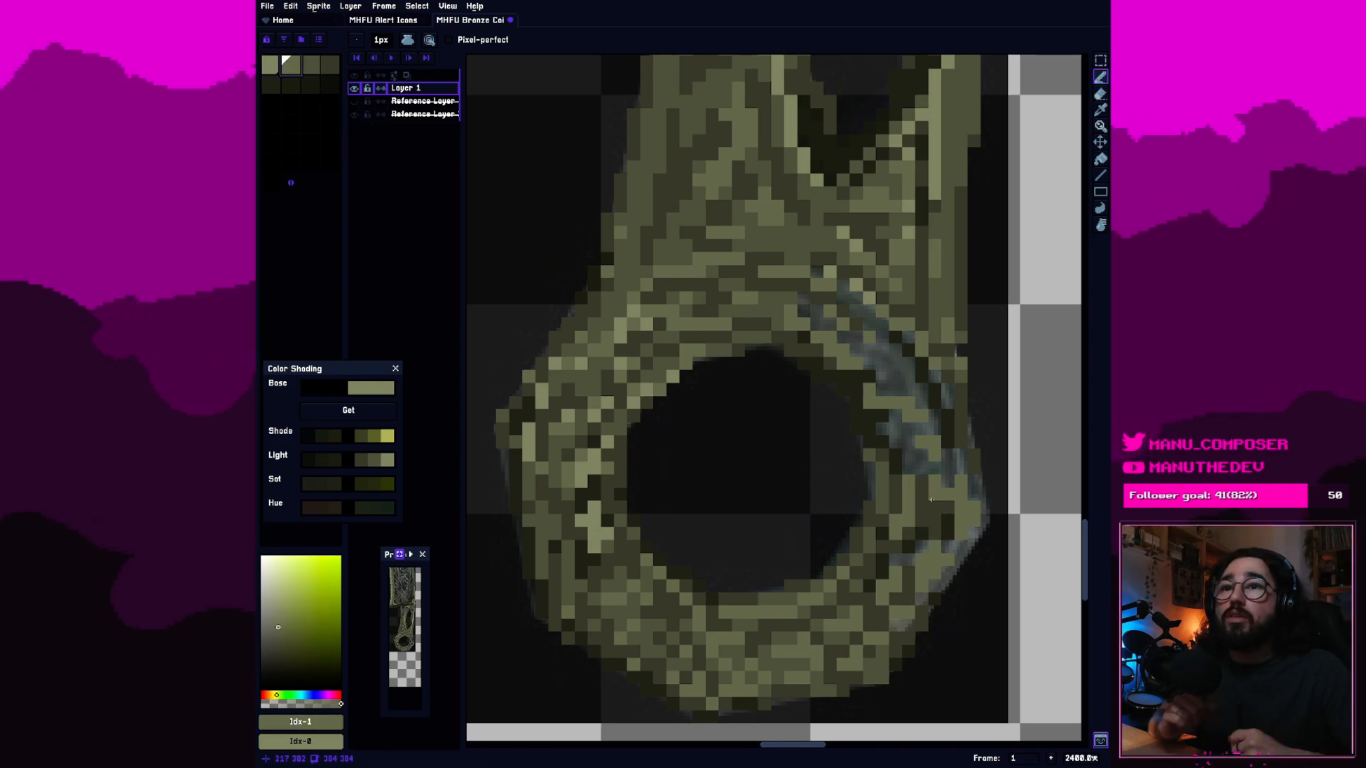
left_click(311, 68)
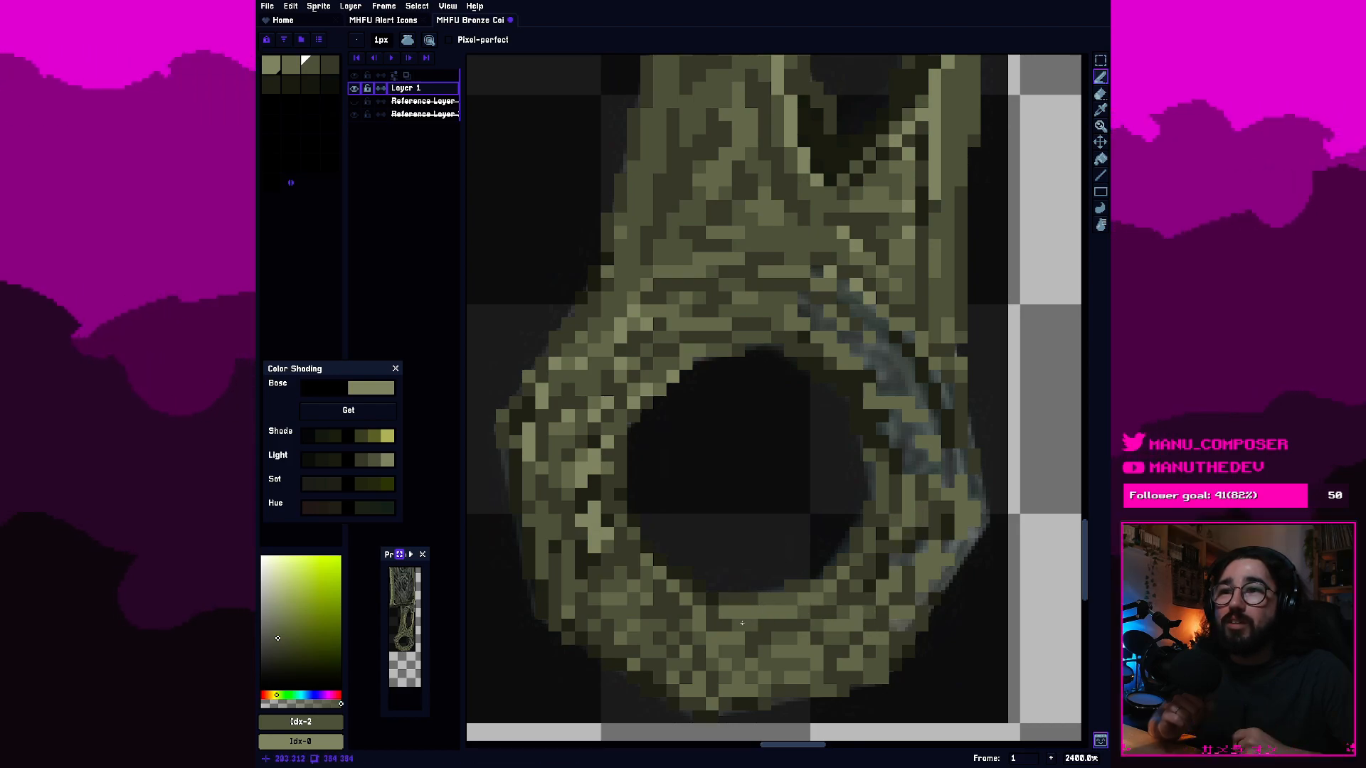
left_click(895, 633)
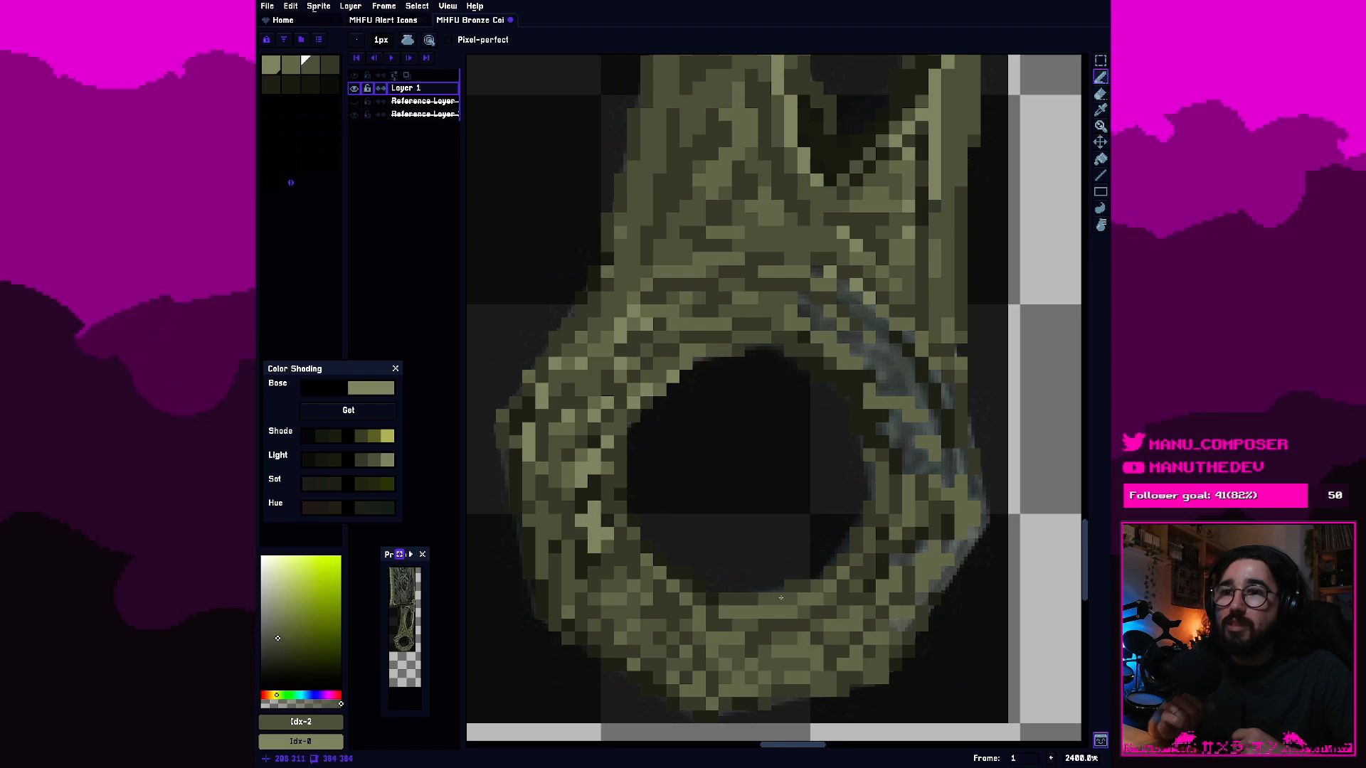
Fill more gaps in the ring's lower-right and right bands with third- and fourth-swatch olive.
left_click(329, 66)
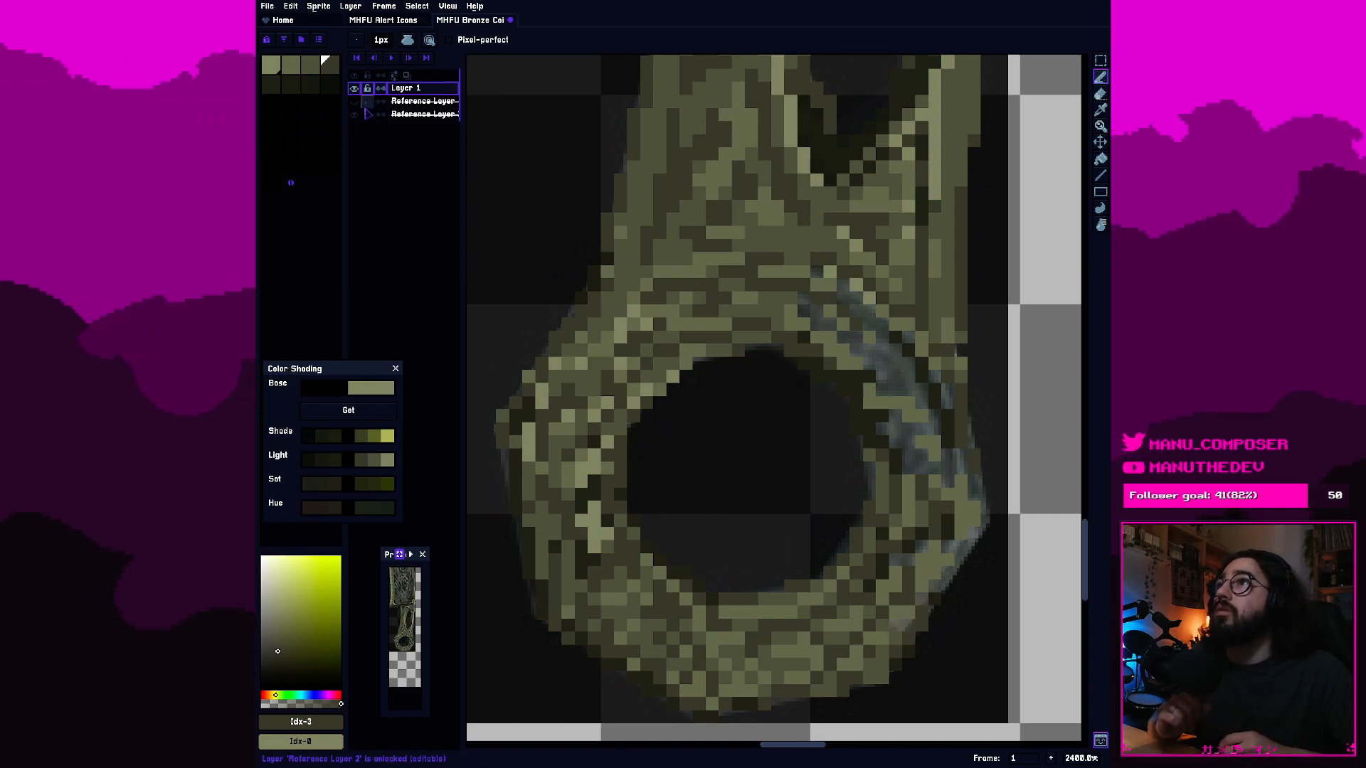
left_click(310, 66)
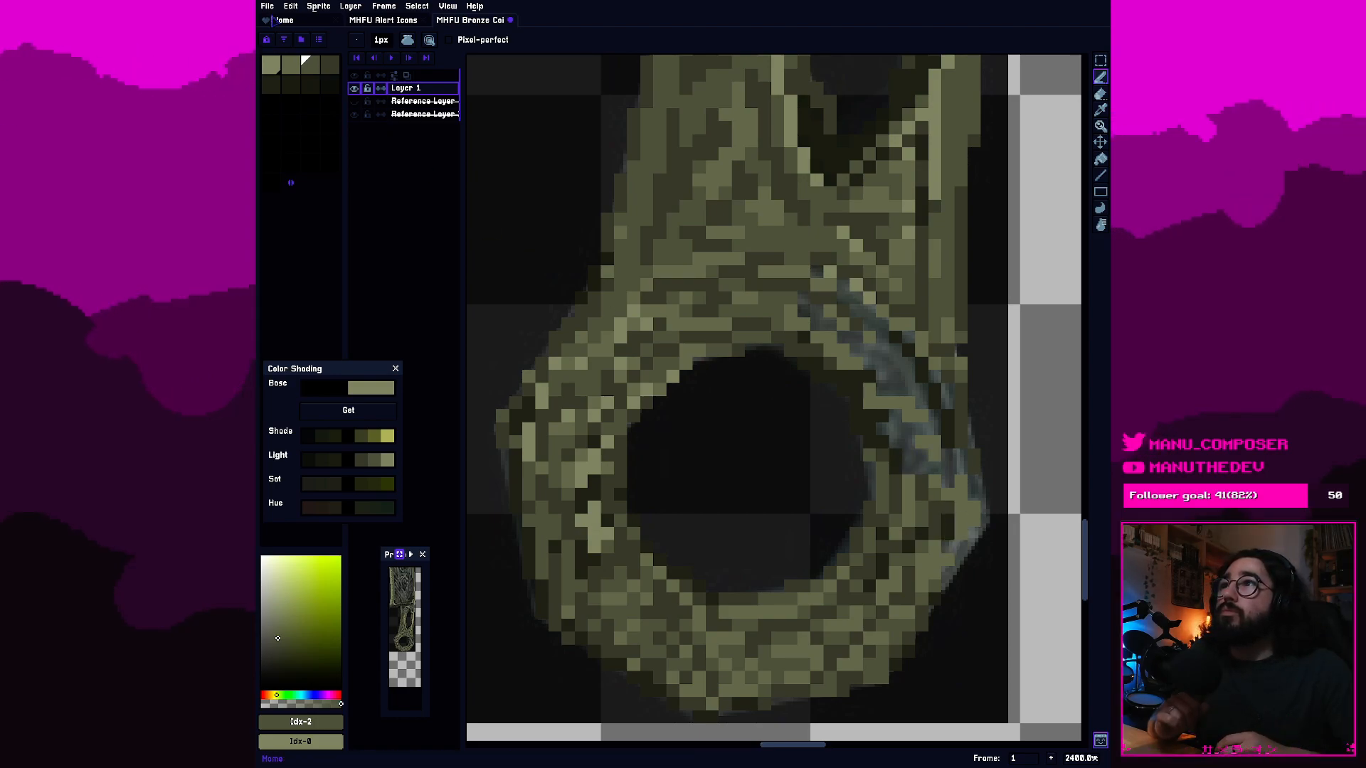
left_click(330, 67)
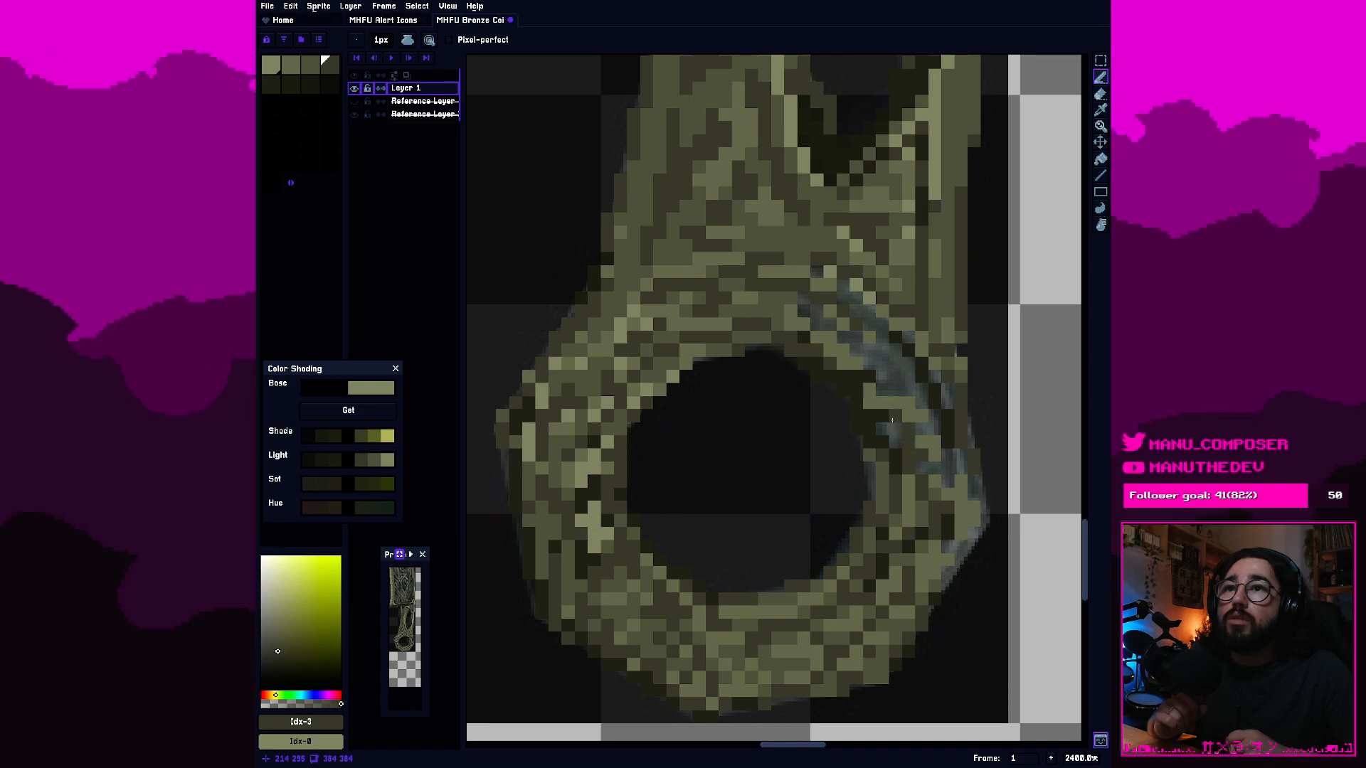
left_click_drag(895, 390, 898, 376)
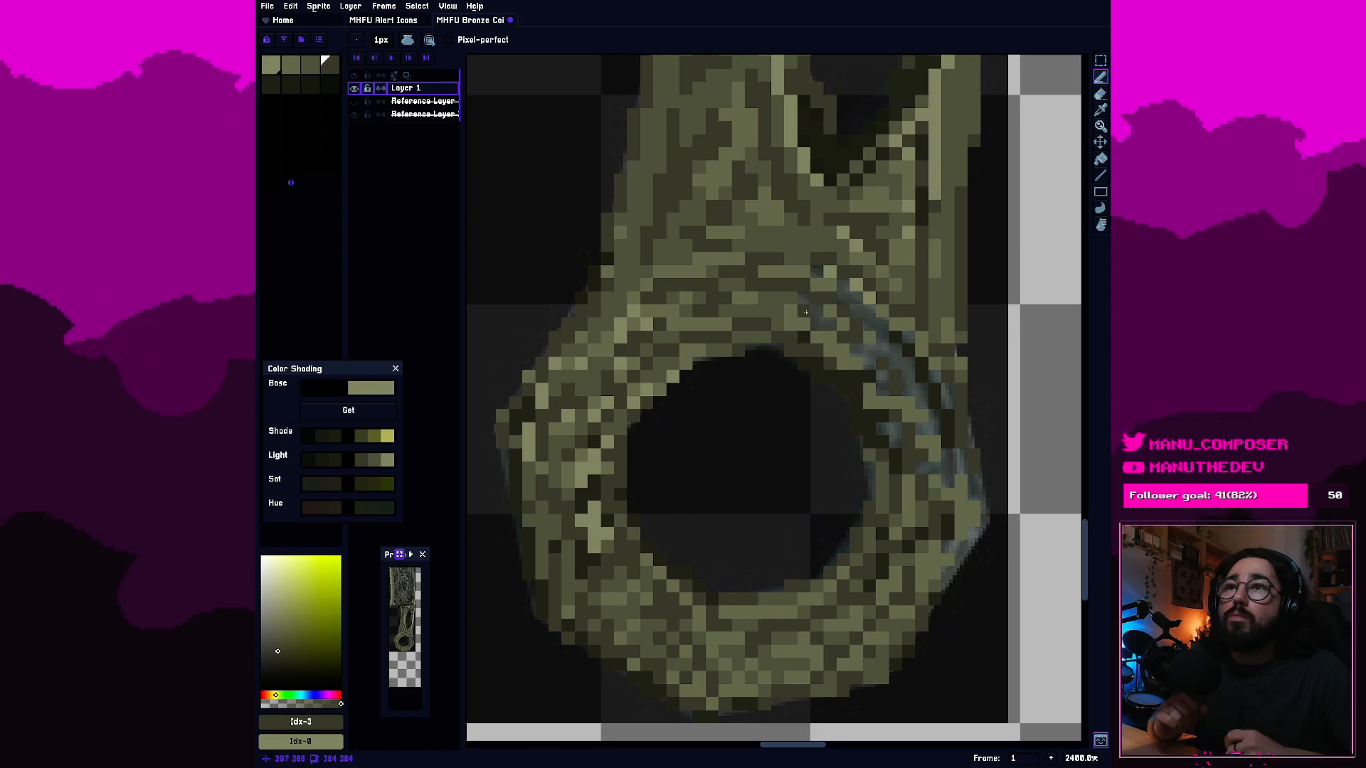
Add fifth-swatch dark pixels to the ring's upper-right band, diagonally above the hole's rim.
left_click(279, 81)
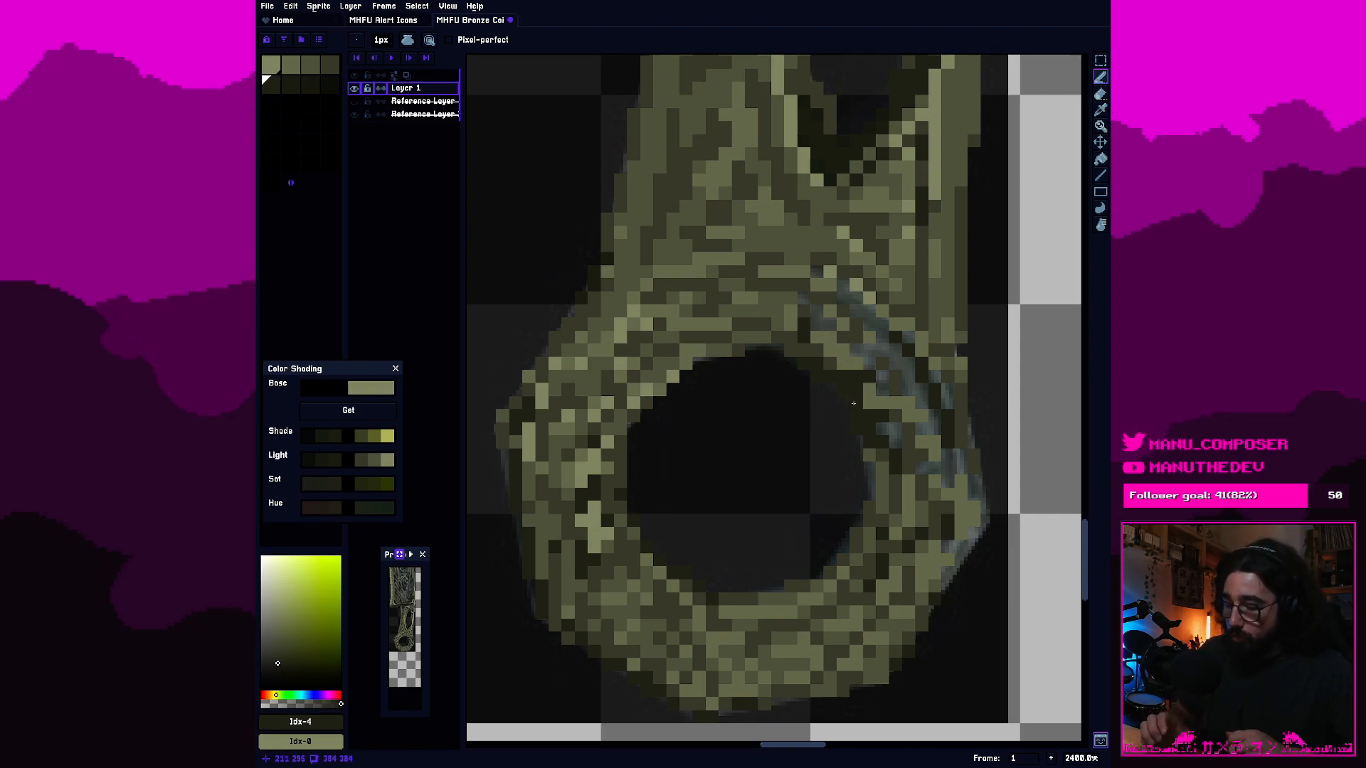
left_click_drag(801, 300, 817, 312)
left_click(830, 327)
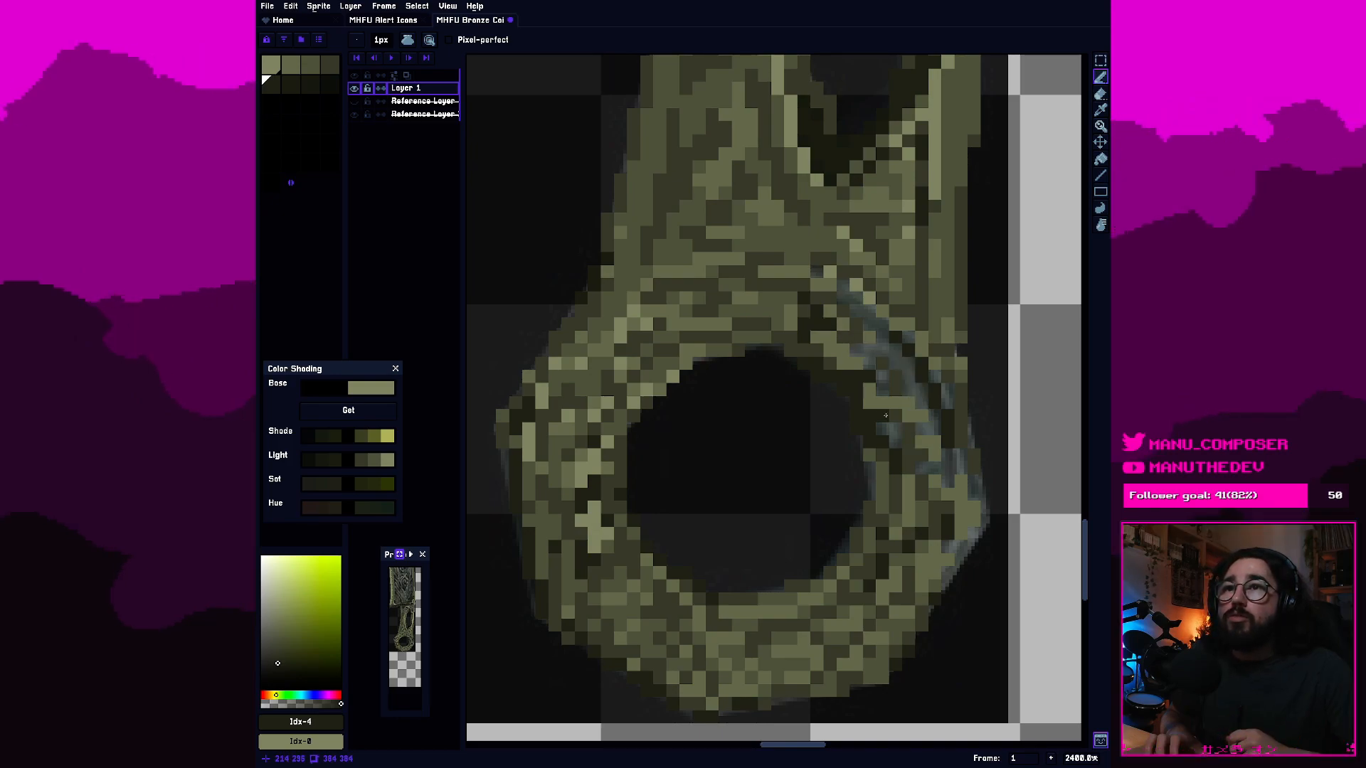
Shade the ring's right corner and its lower-right outer edge with fourth- and fifth-swatch pixels.
left_click(329, 64)
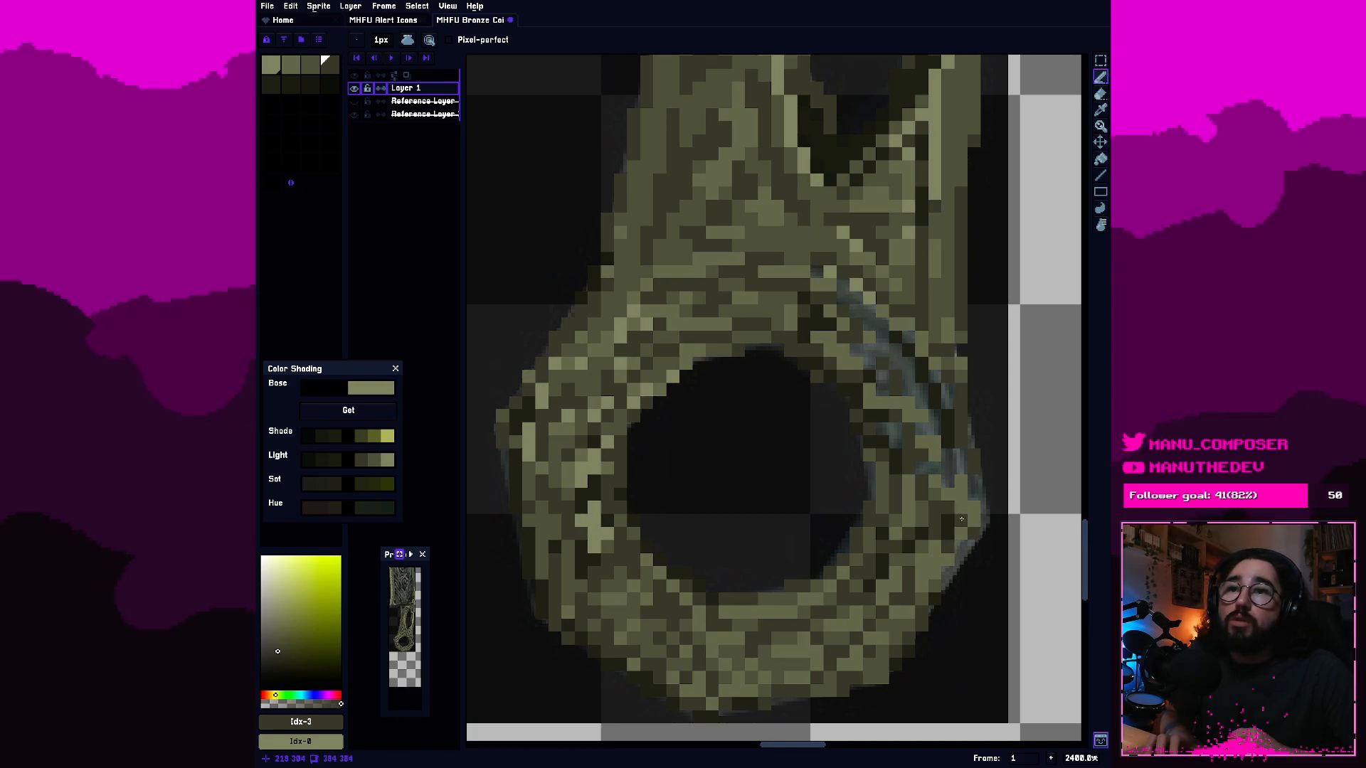
left_click(271, 85)
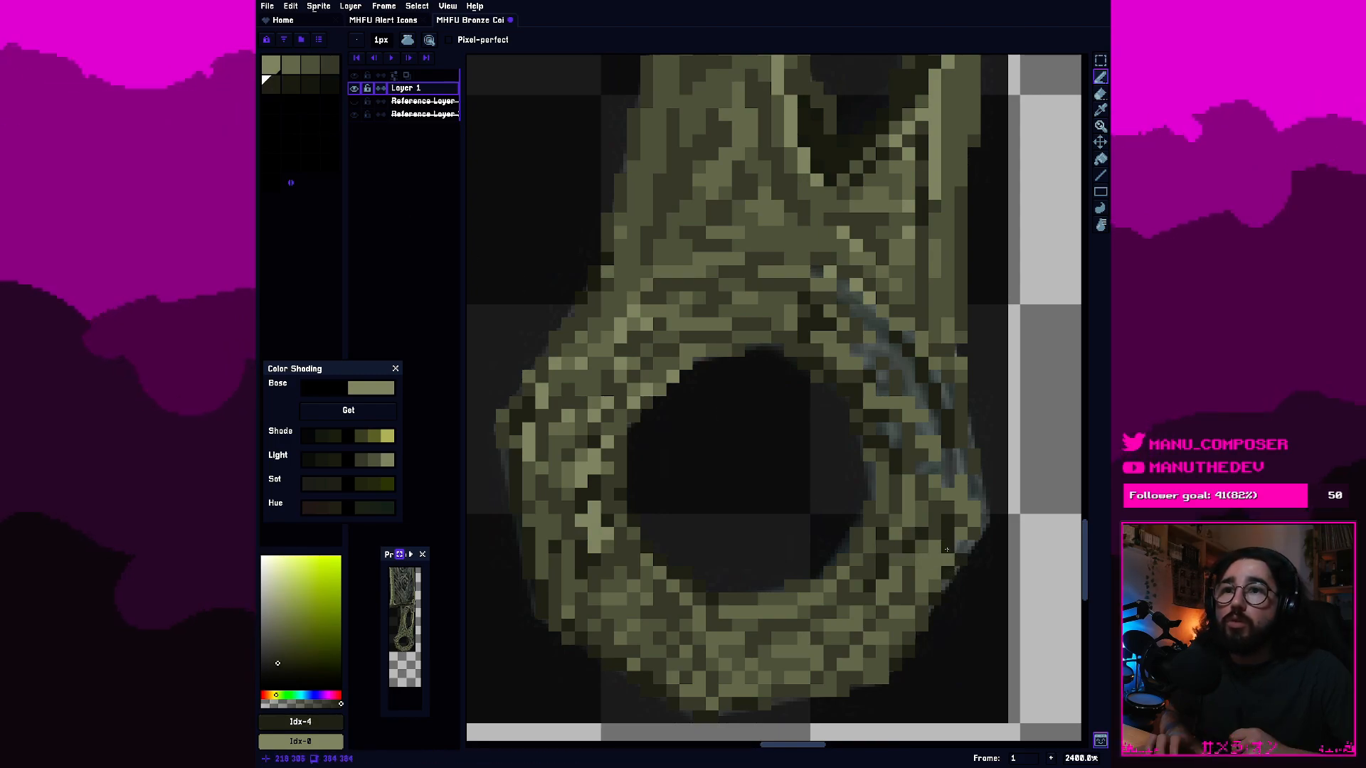
left_click(948, 528, "alt")
left_click(961, 535)
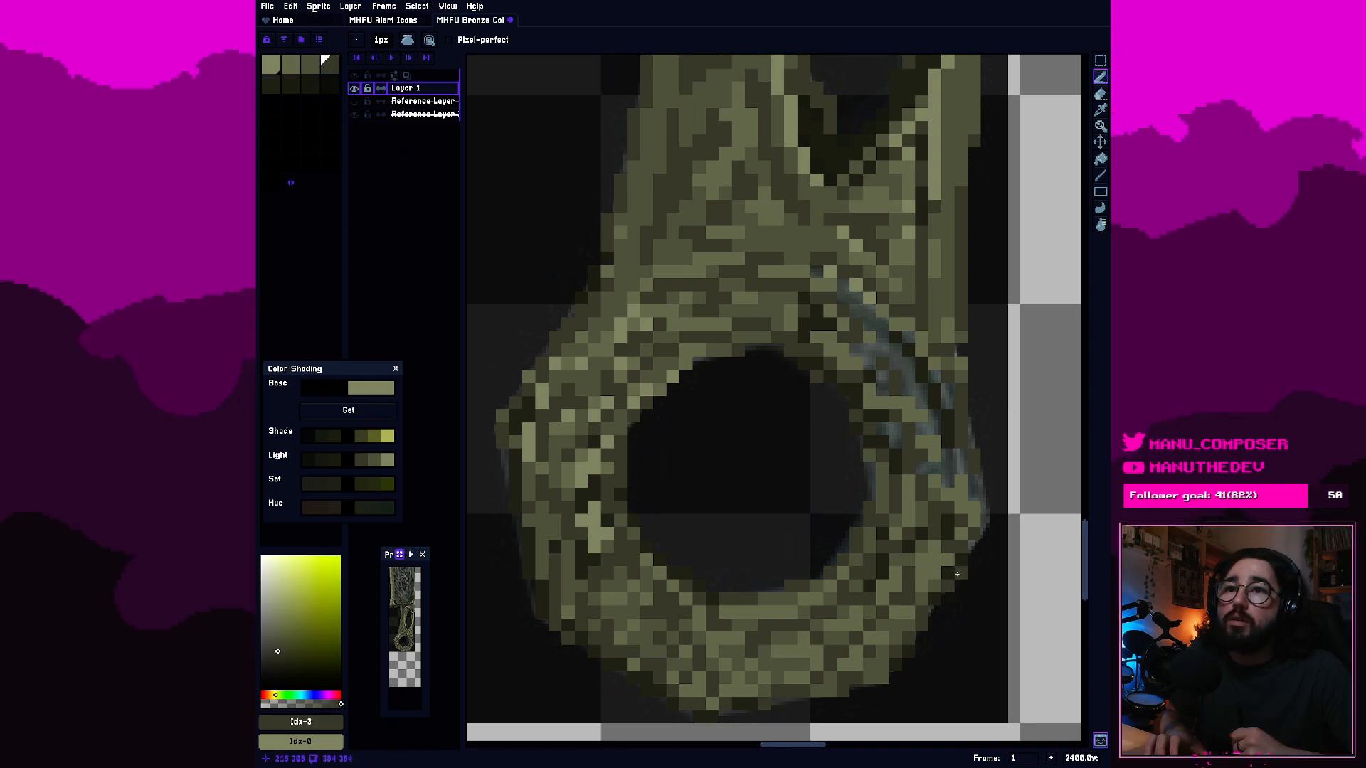
left_click(988, 520)
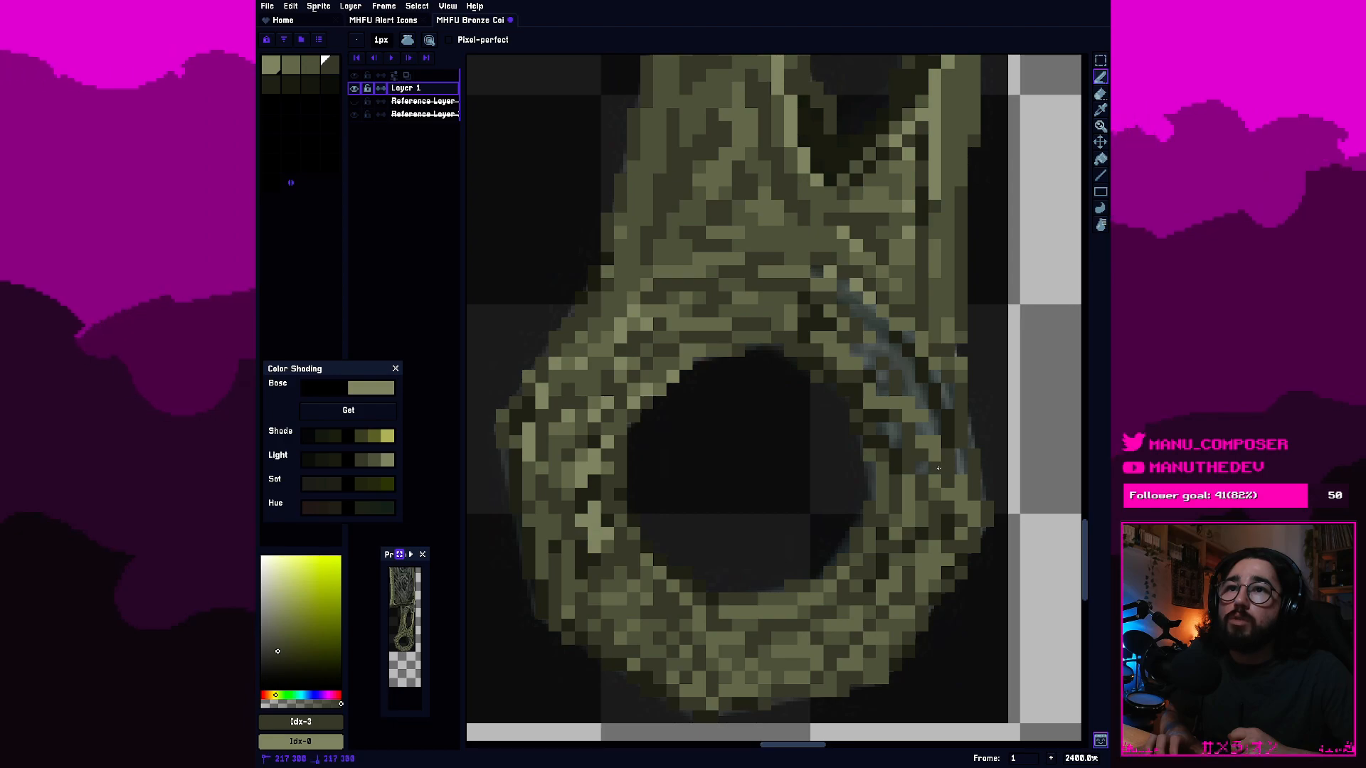
Place fifth-swatch dark pixels across the ring's right band, just above the right corner.
left_click(290, 83)
left_click(271, 84)
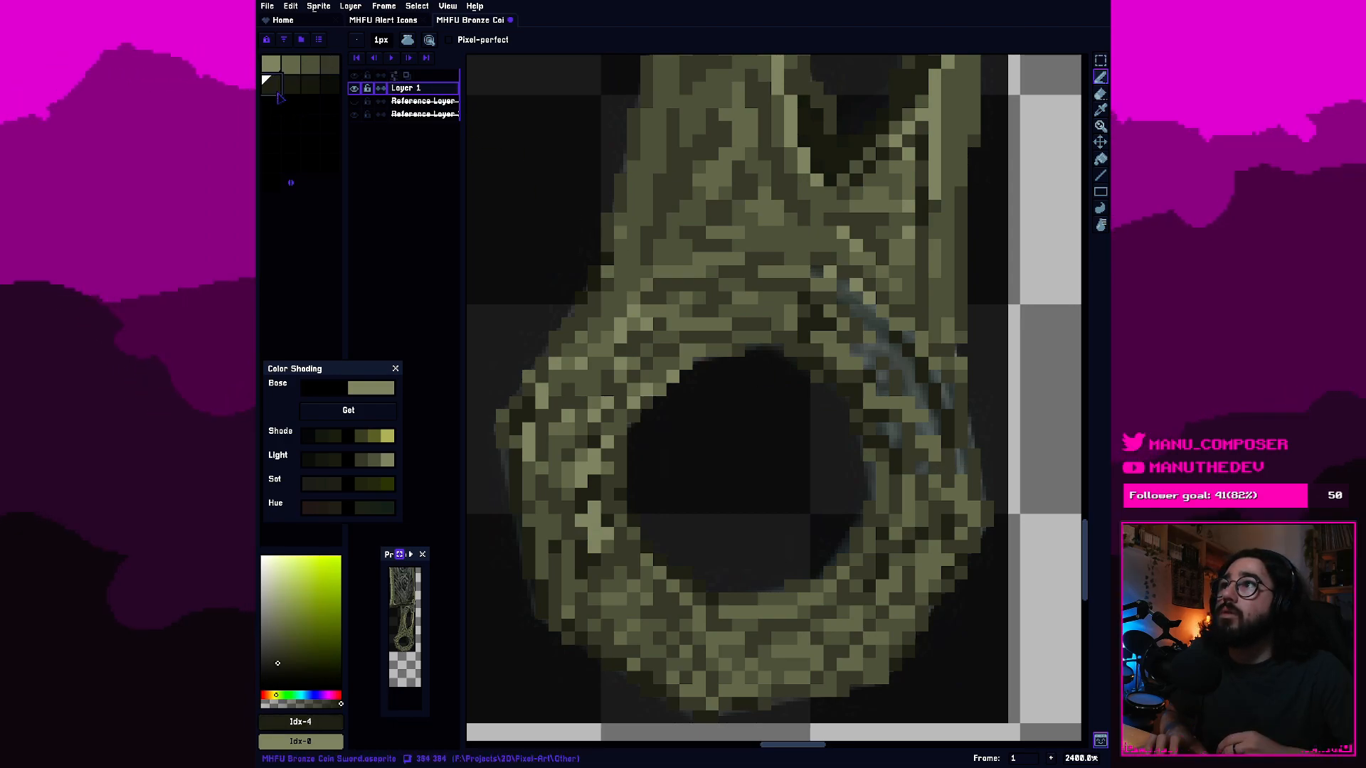
left_click(959, 466)
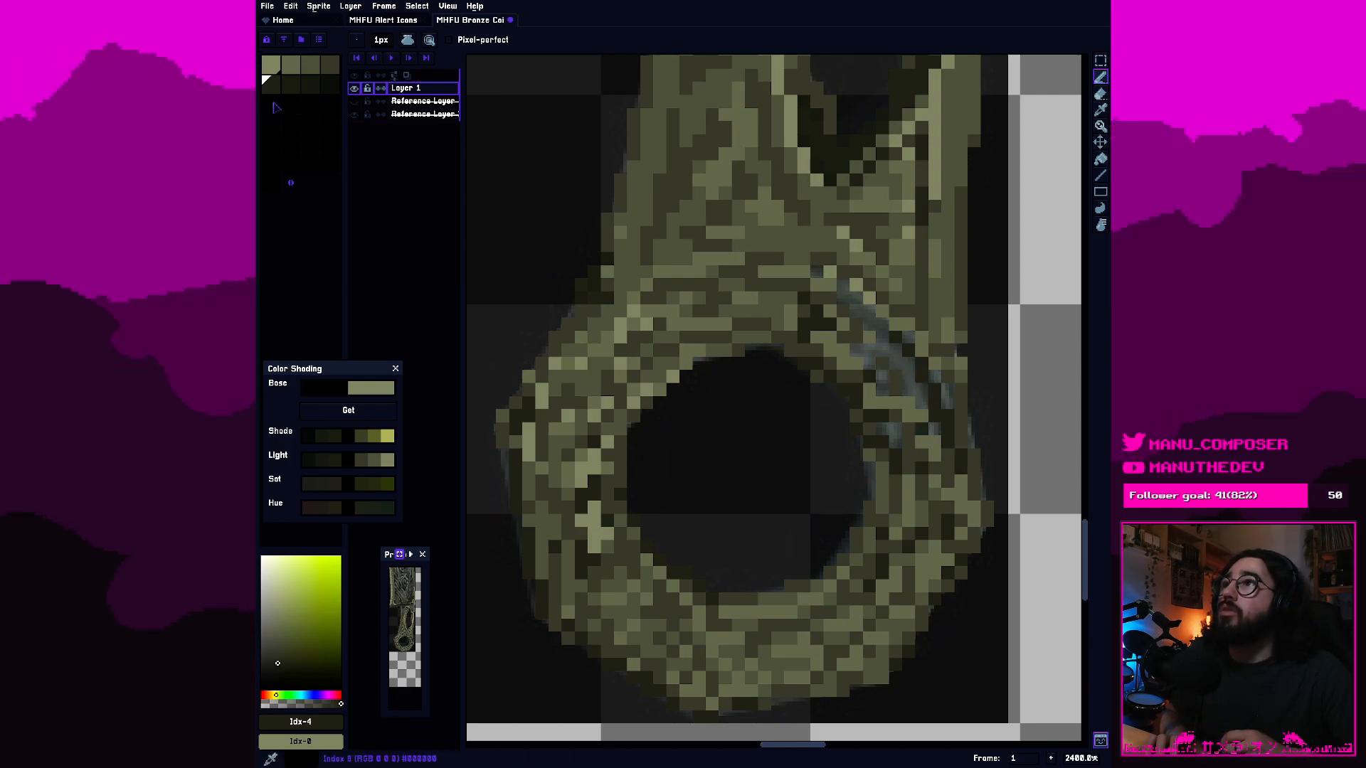
Fill the outer gap in the ring's upper-right band with fourth-swatch olive pixels.
key("e")
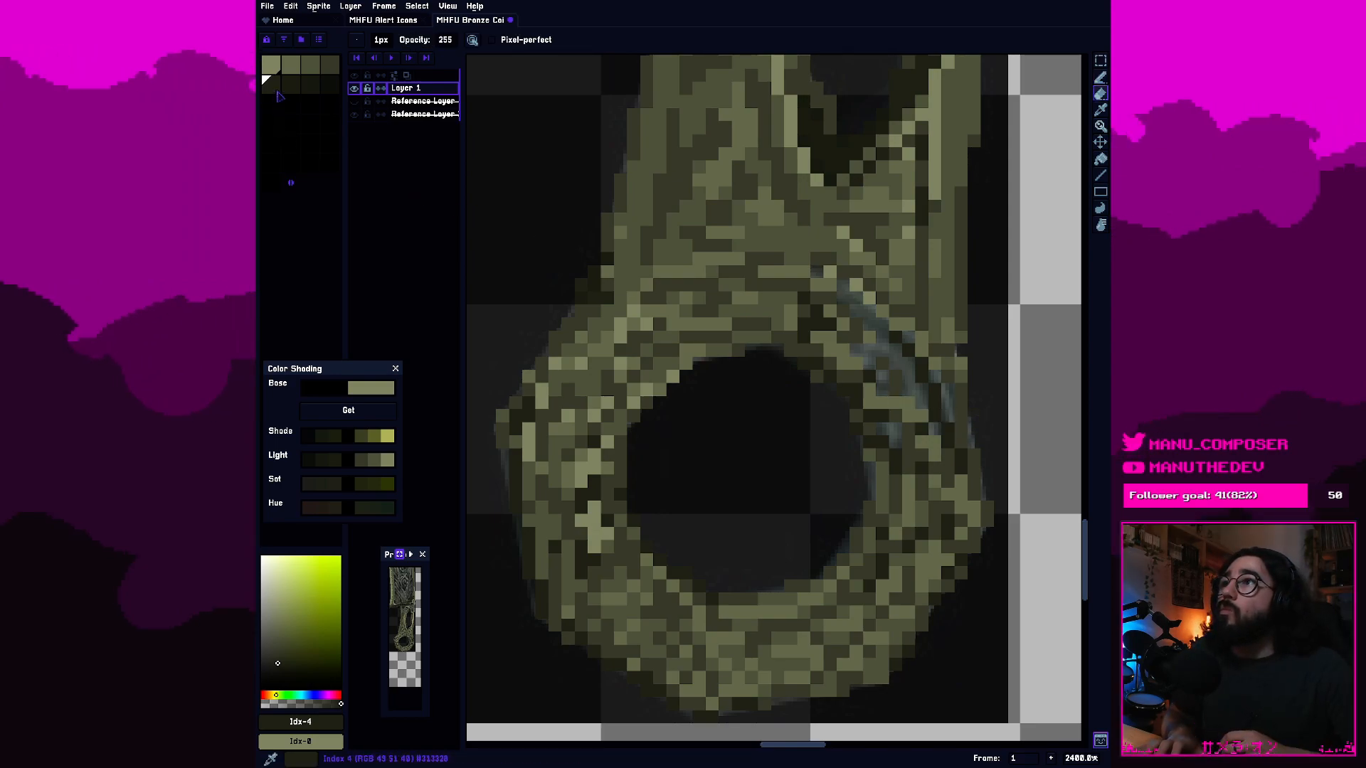
left_click(329, 65)
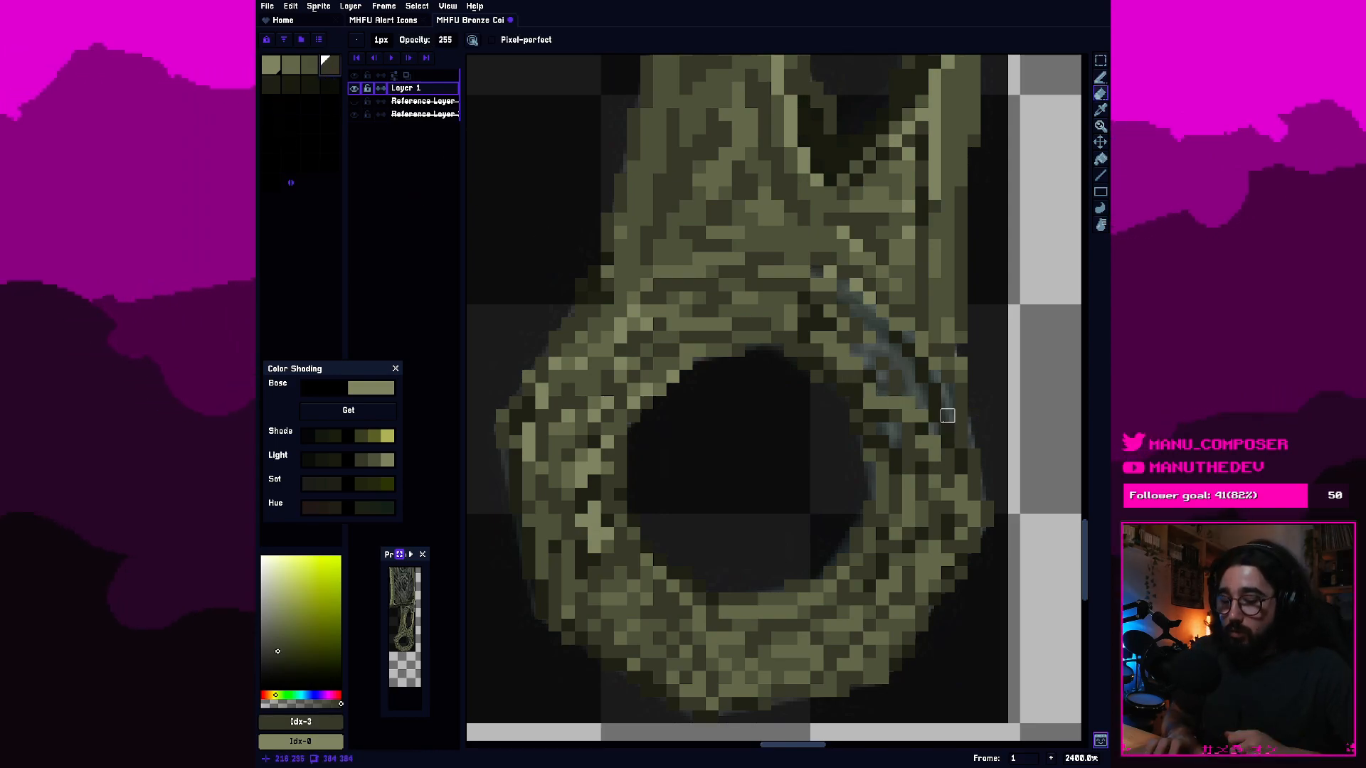
key("b")
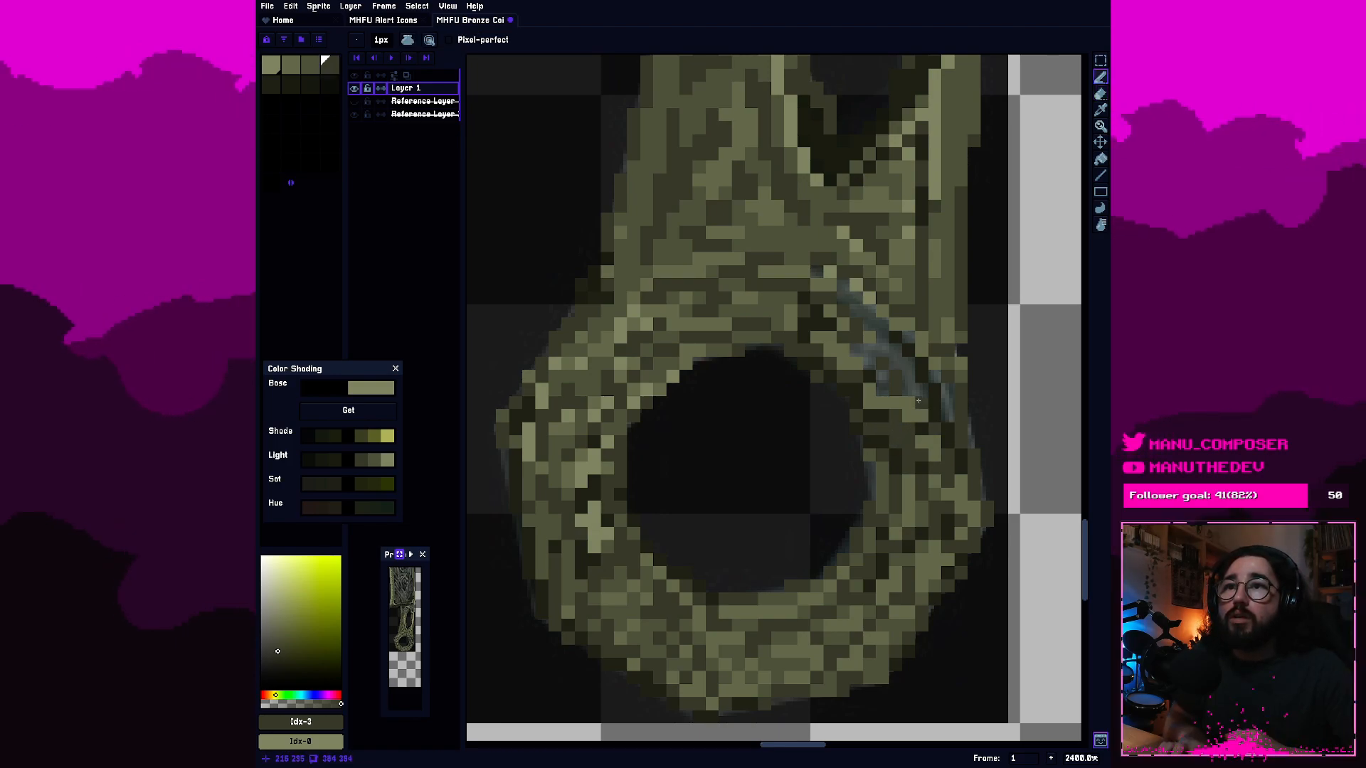
left_click_drag(947, 391, 948, 417)
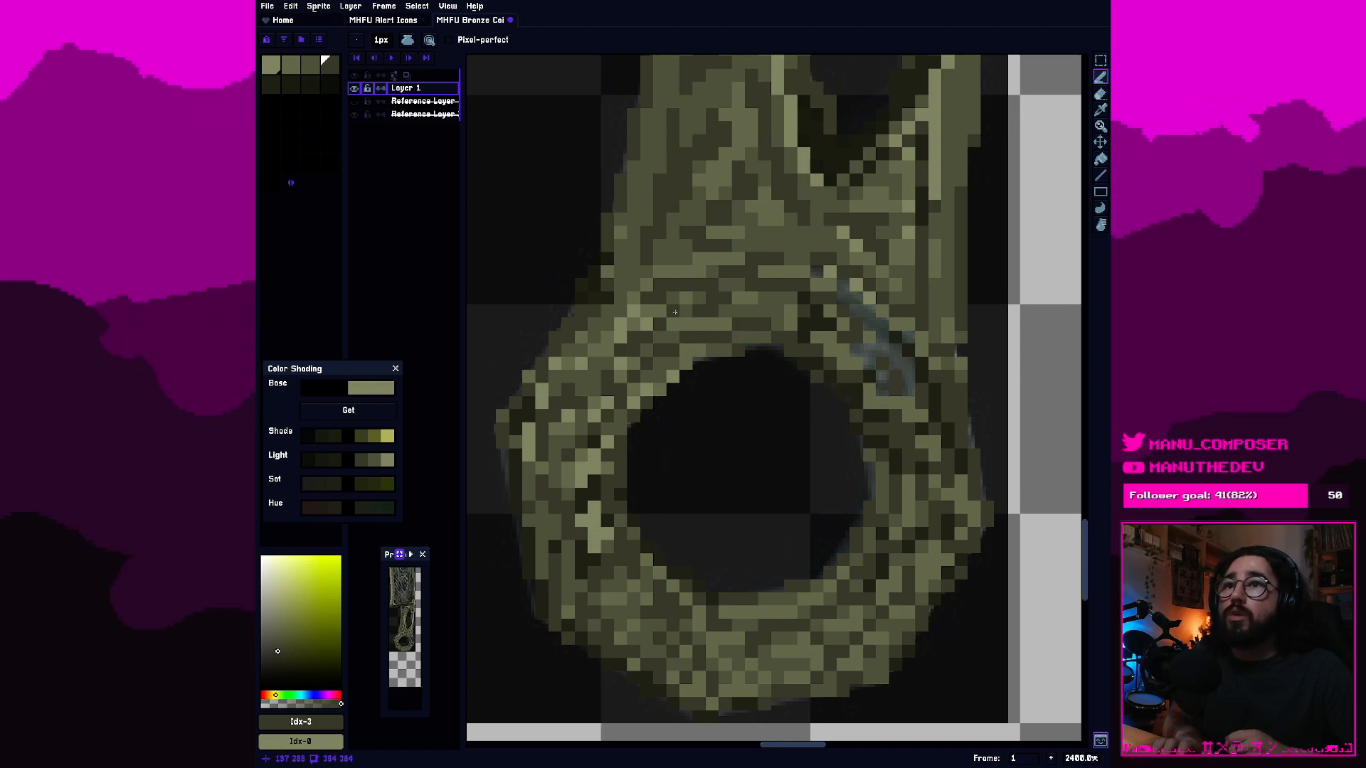
Fill the remaining gaps in the ring's upper-right band, outside the hole's rim, with third- and fourth-swatch olive pixels.
left_click(307, 68)
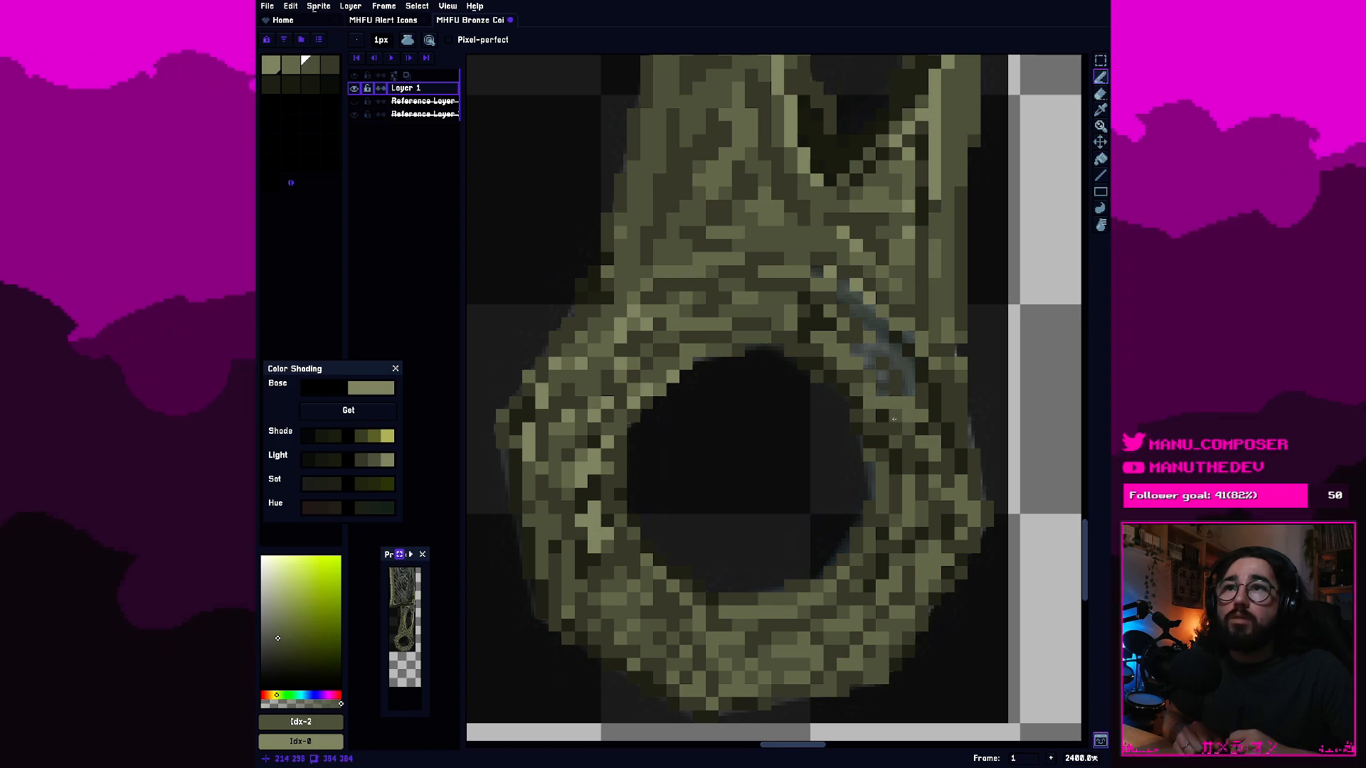
left_click(329, 65)
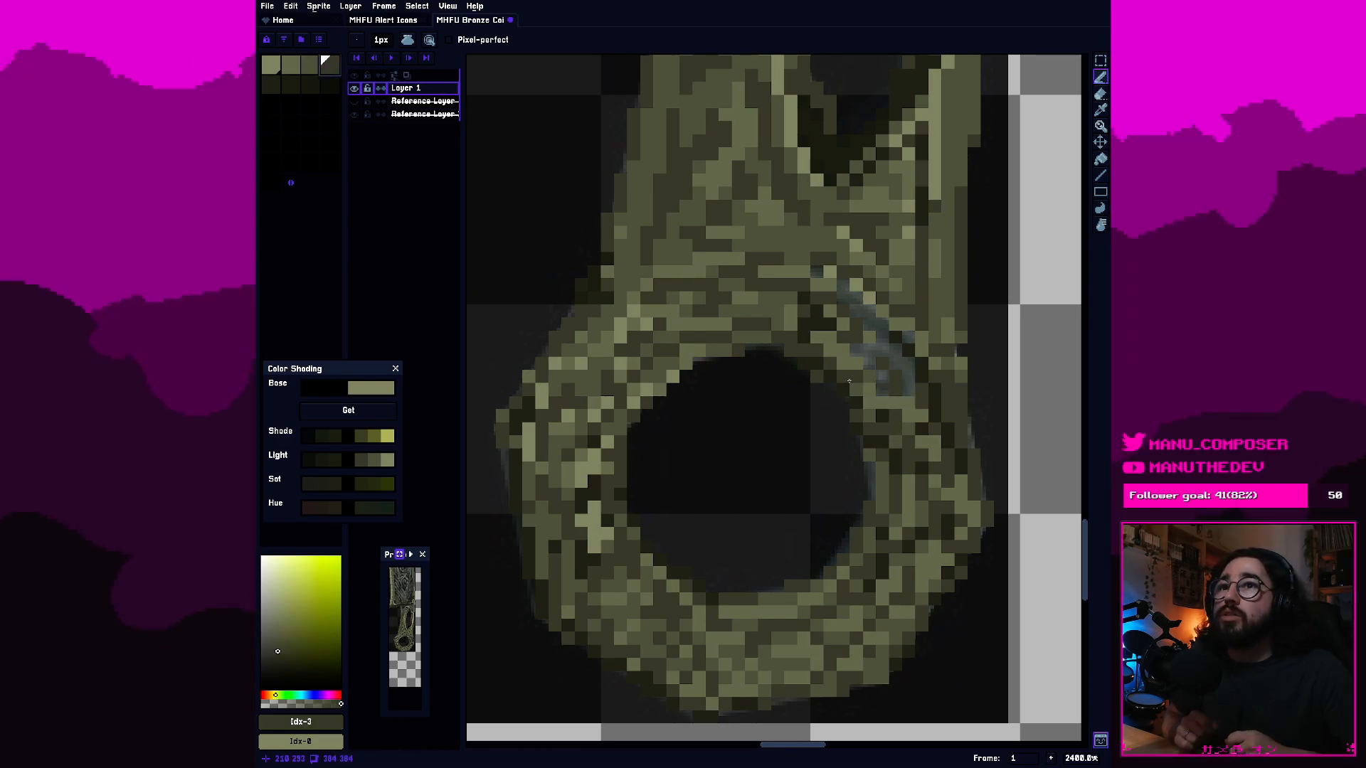
key("bracketleft")
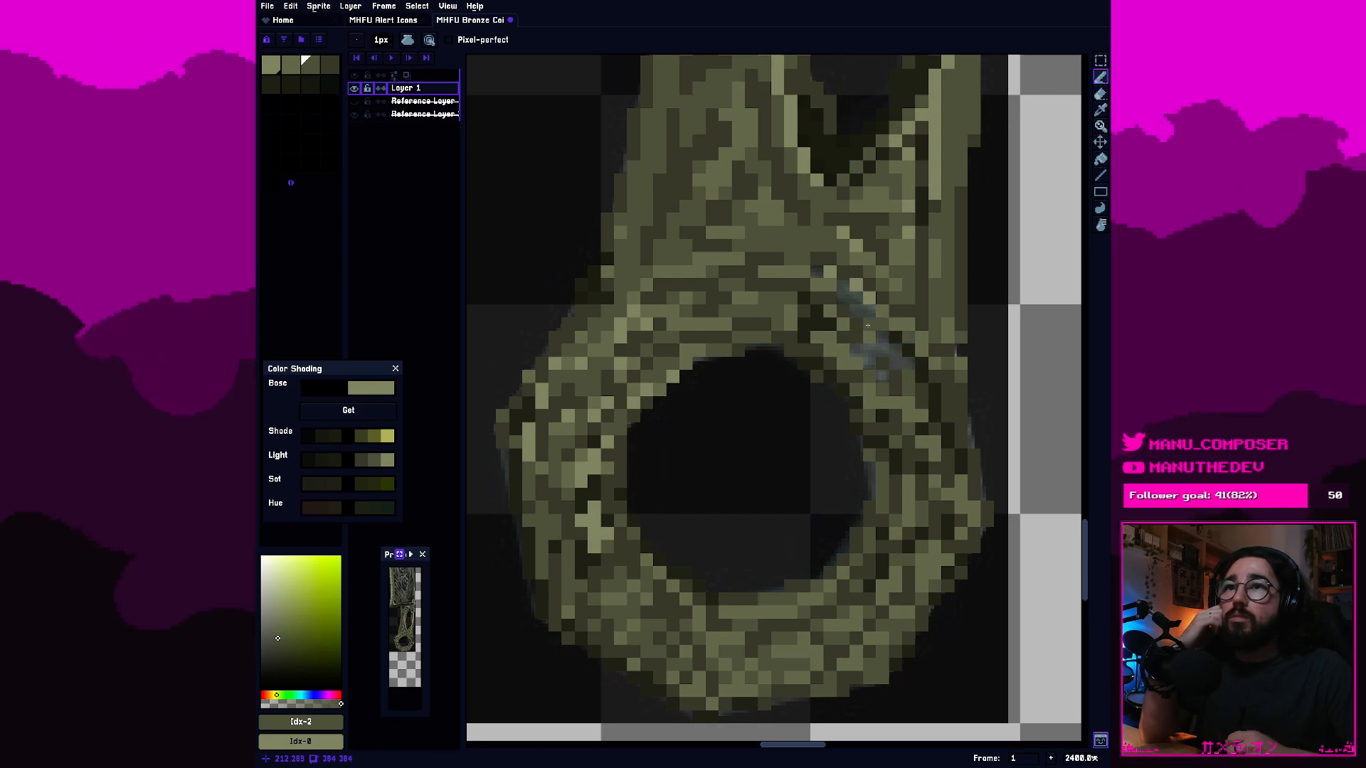
left_click(330, 66)
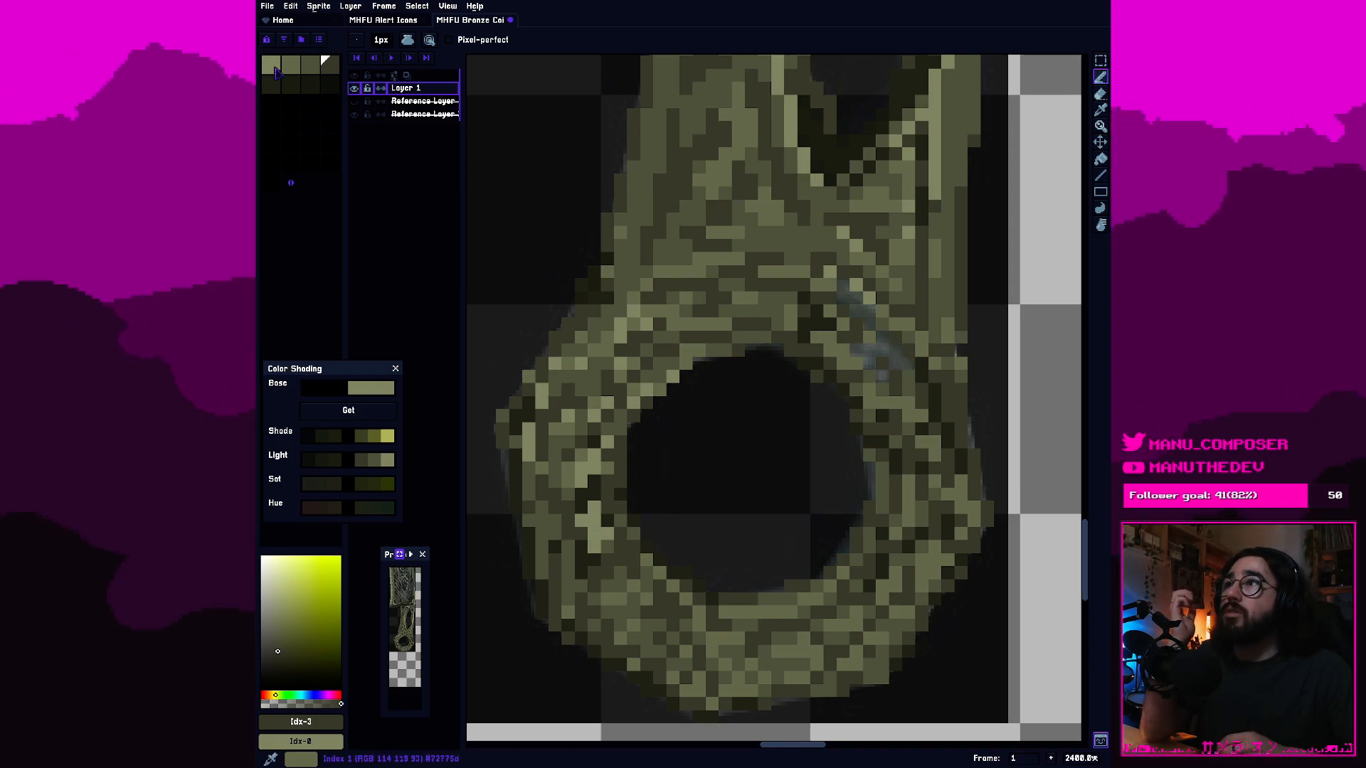
left_click(310, 65)
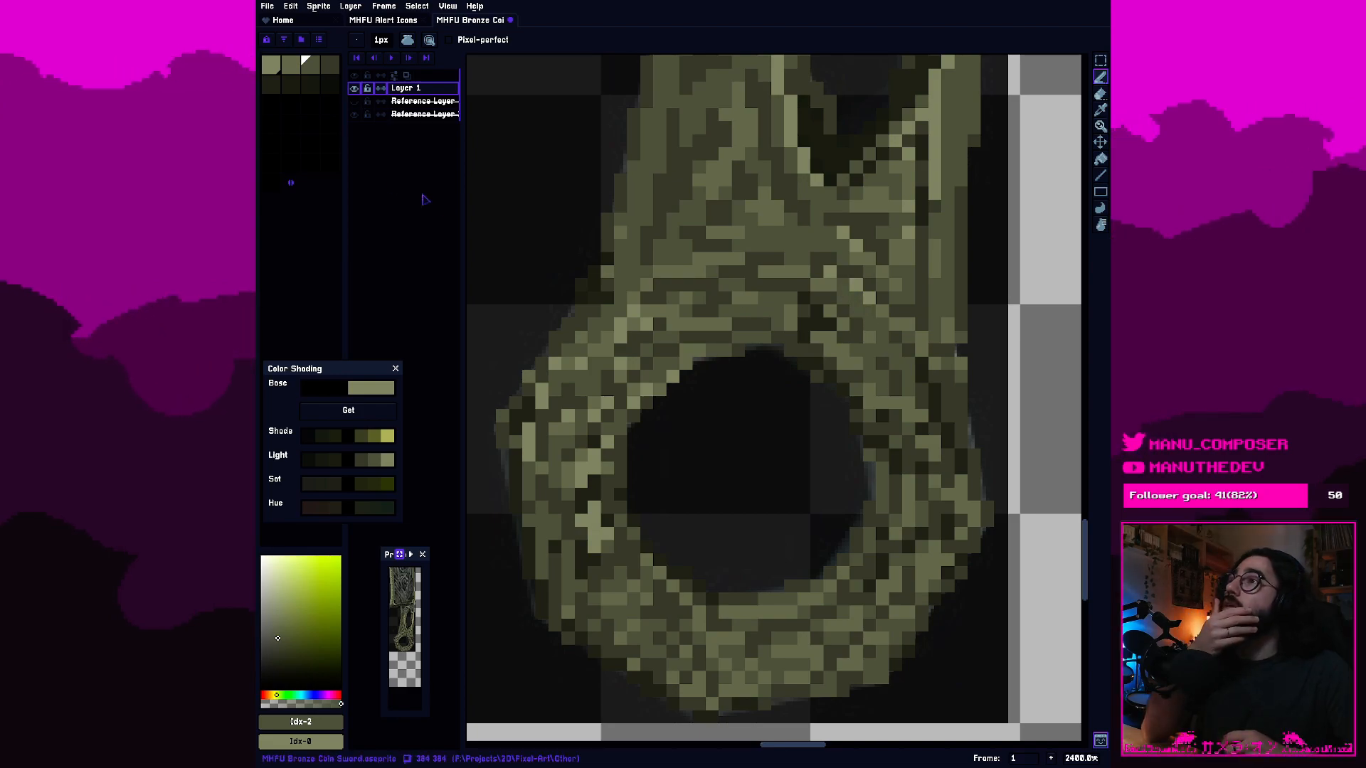
left_click(331, 69)
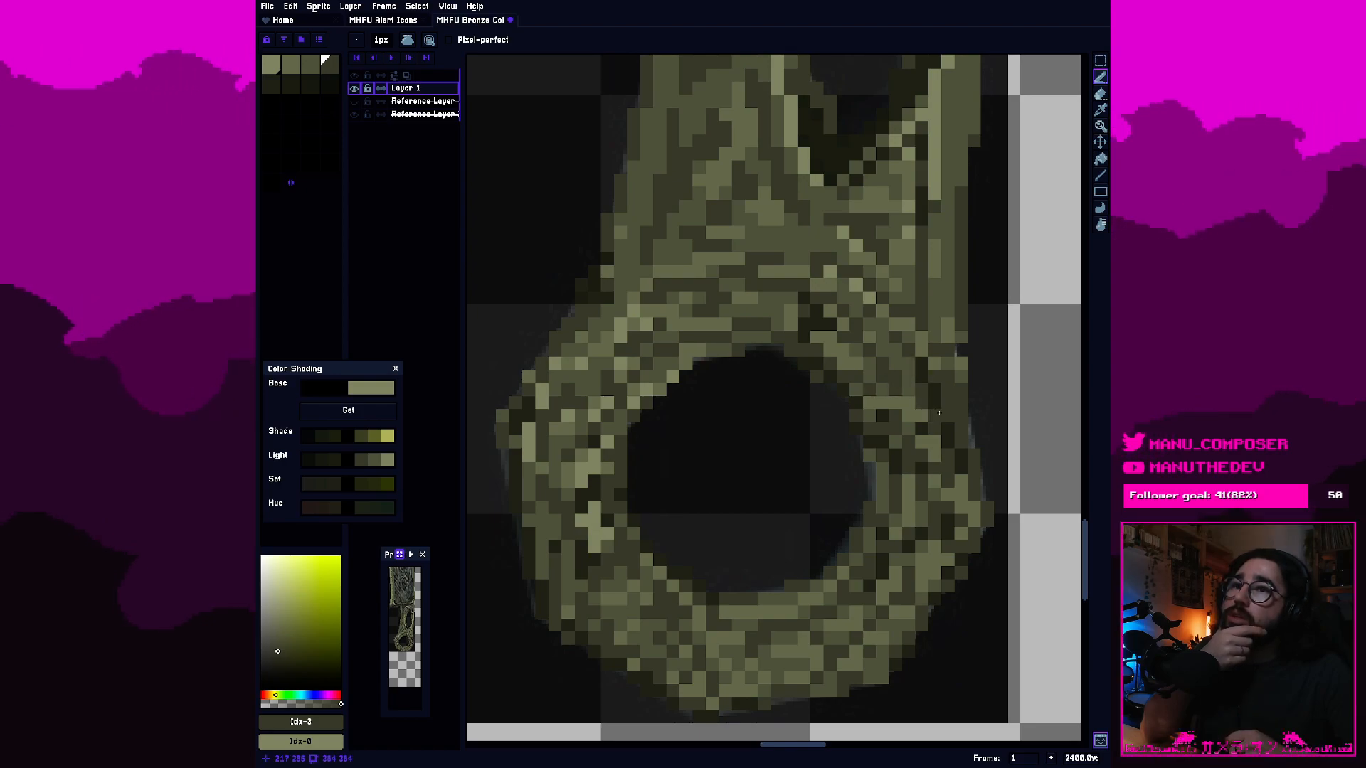
Add first-swatch highlight pixels along the ring's left band, between the left corner and the hole's rim.
left_click(312, 70)
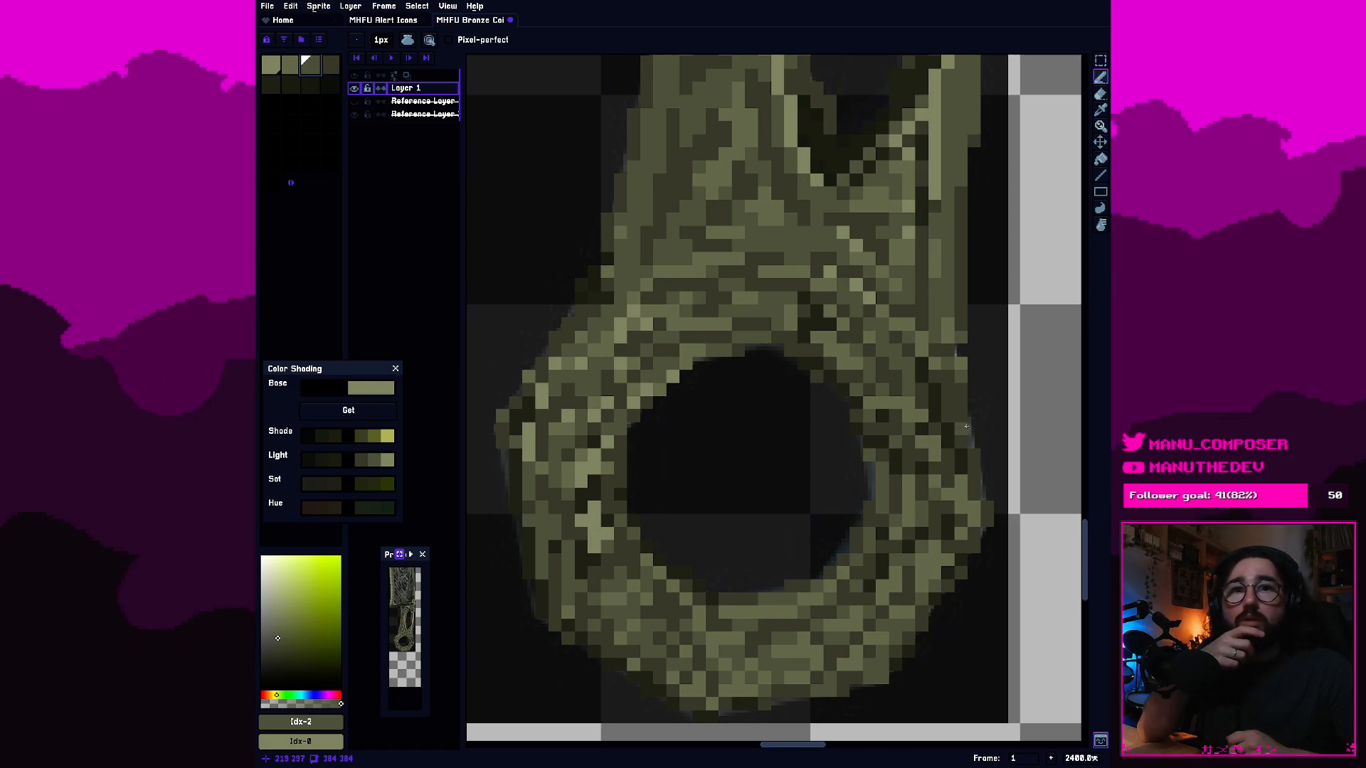
left_click(292, 68)
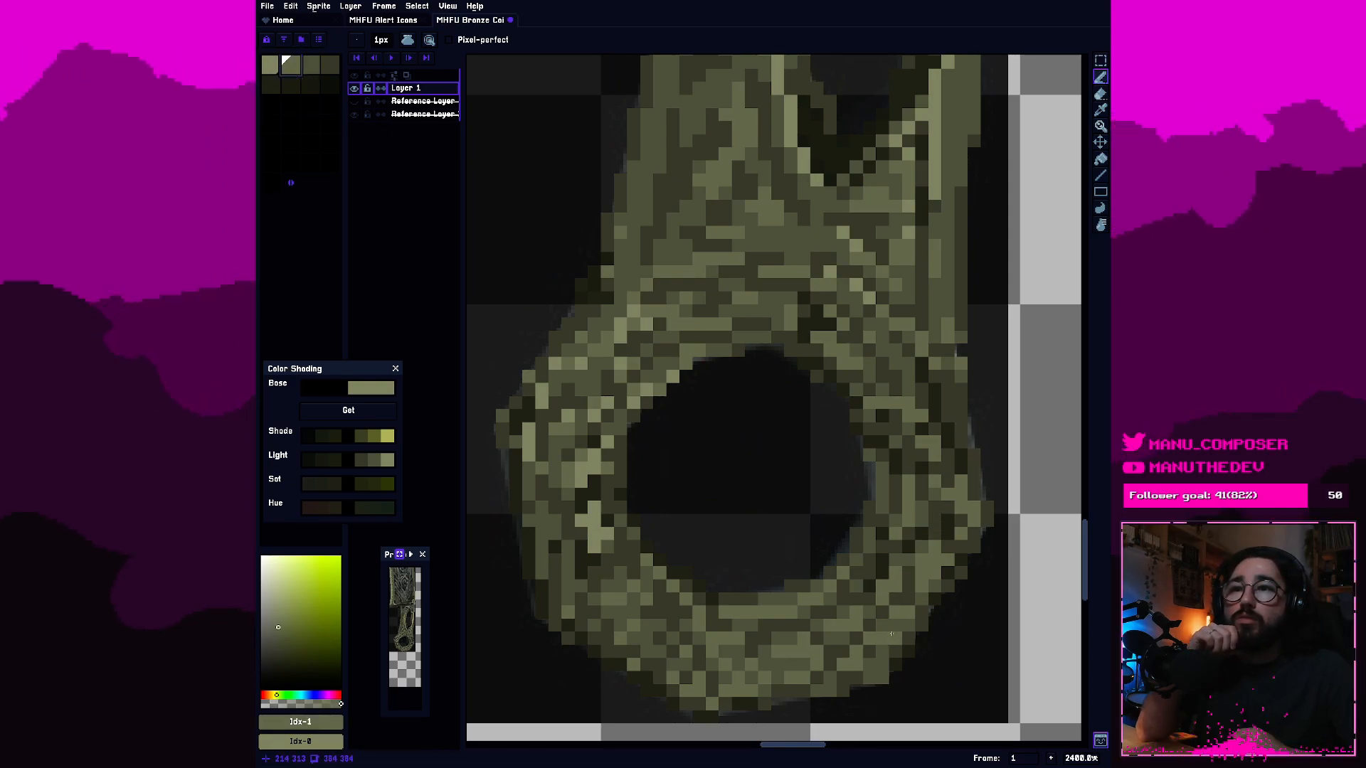
left_click(269, 69)
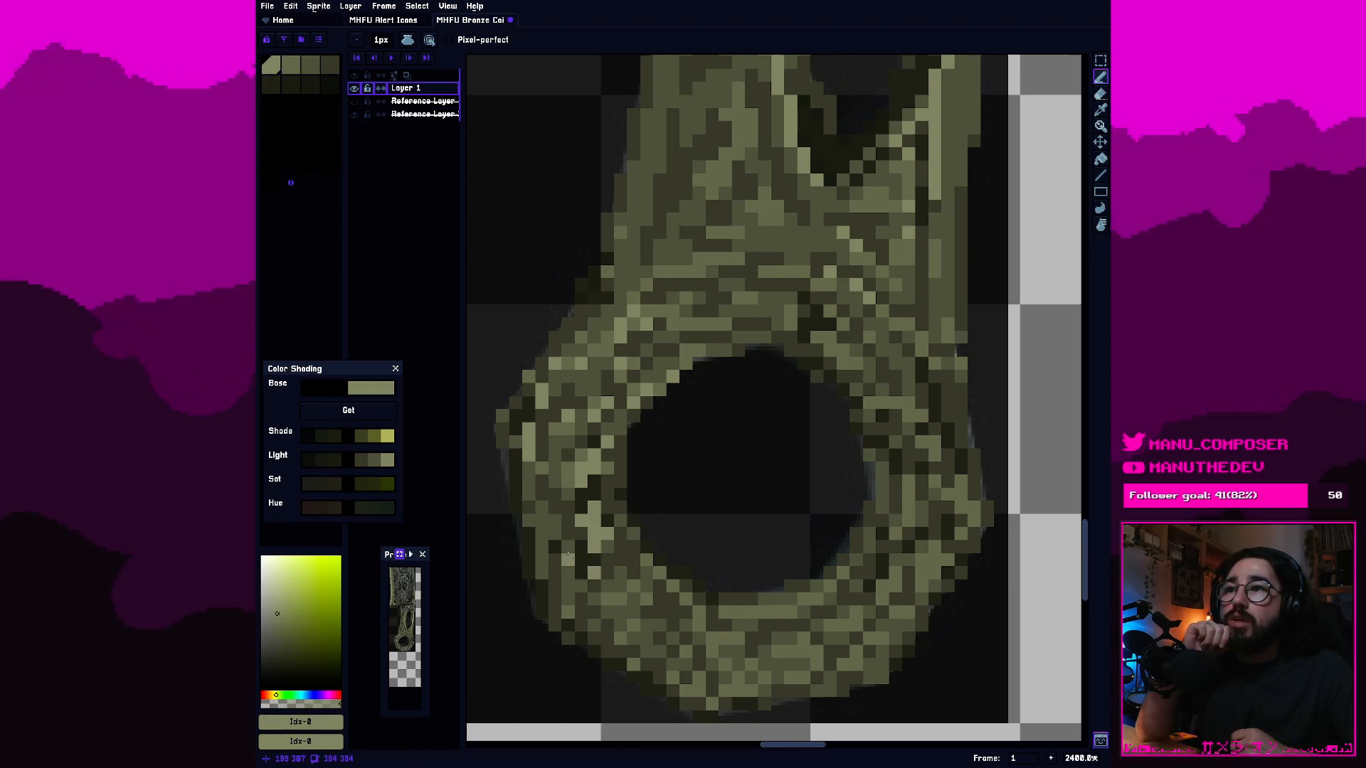
left_click(619, 484)
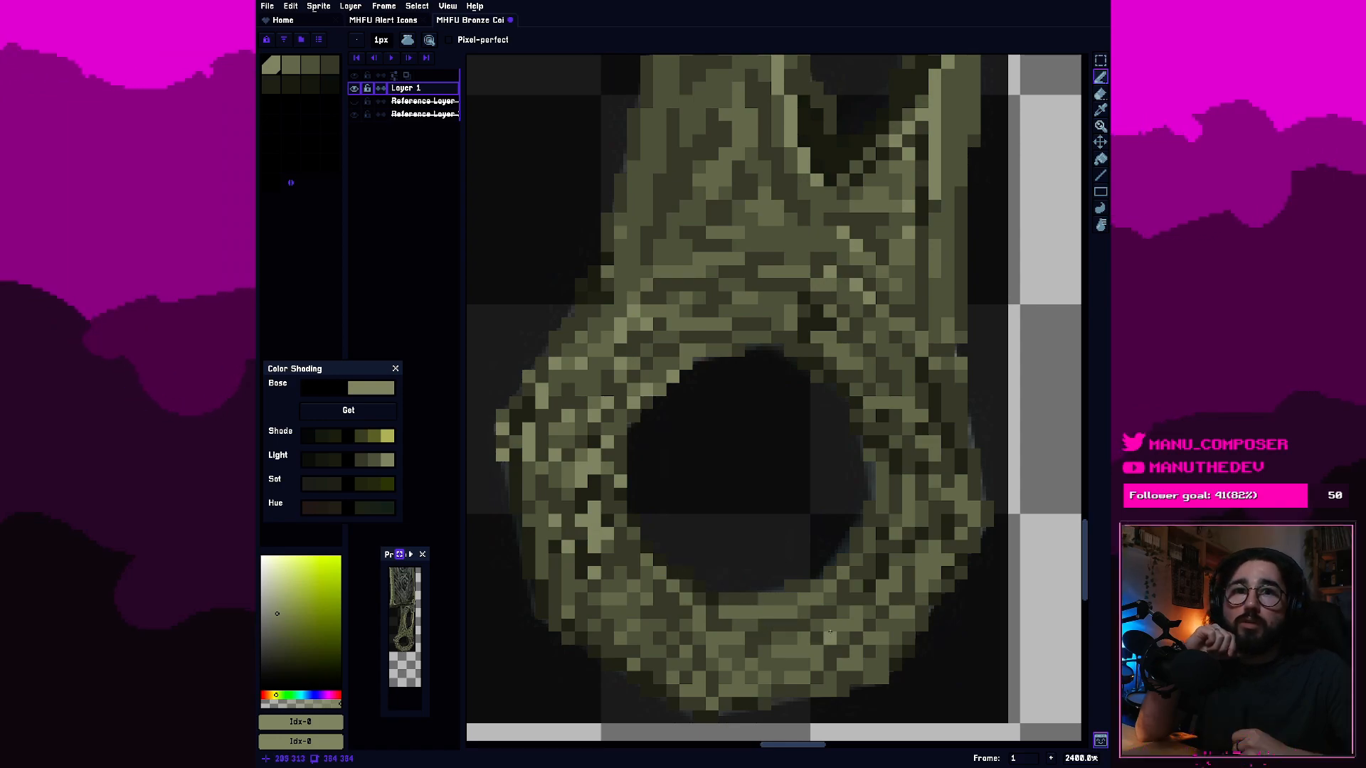
Scatter first-swatch highlight pixels across the ring's bottom and lower-right bands, undoing a stray one near the lower-right edge.
left_click(820, 689)
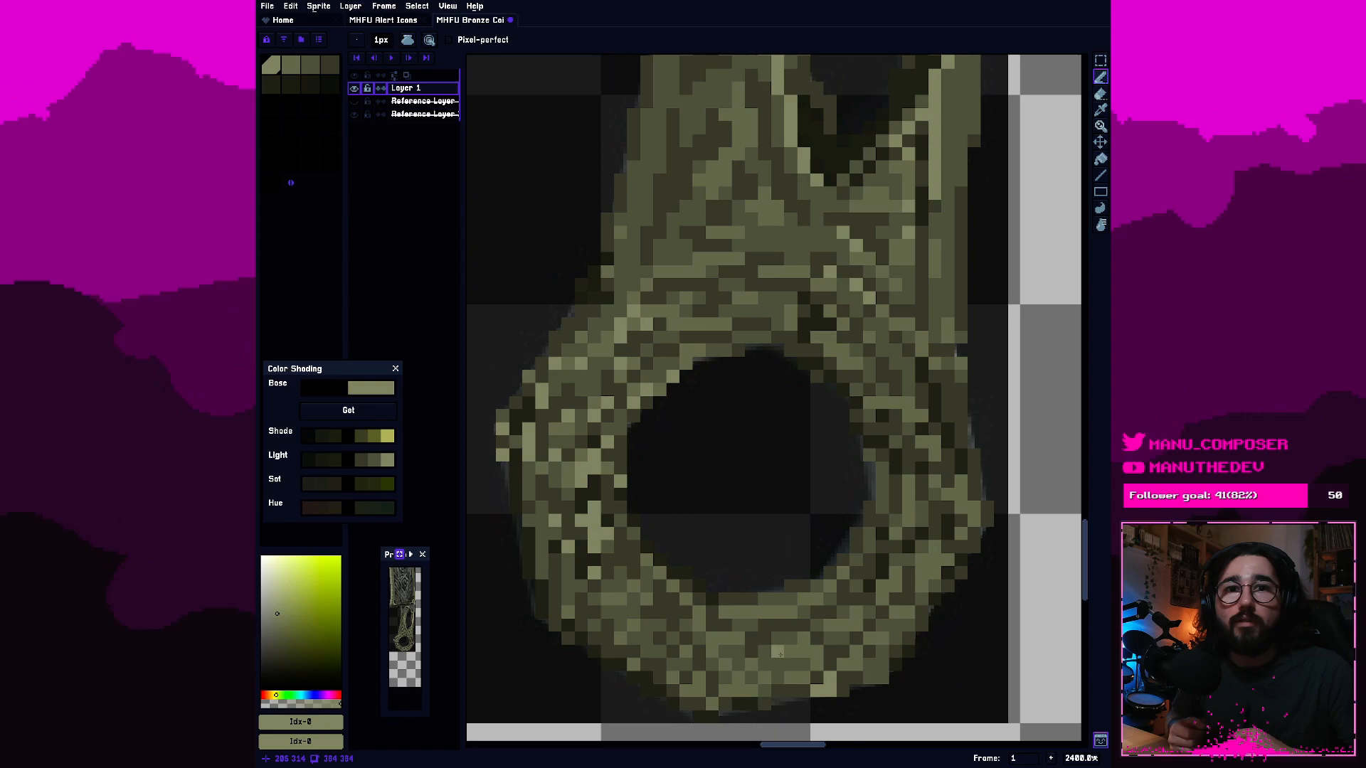
left_click_drag(853, 664, 842, 664)
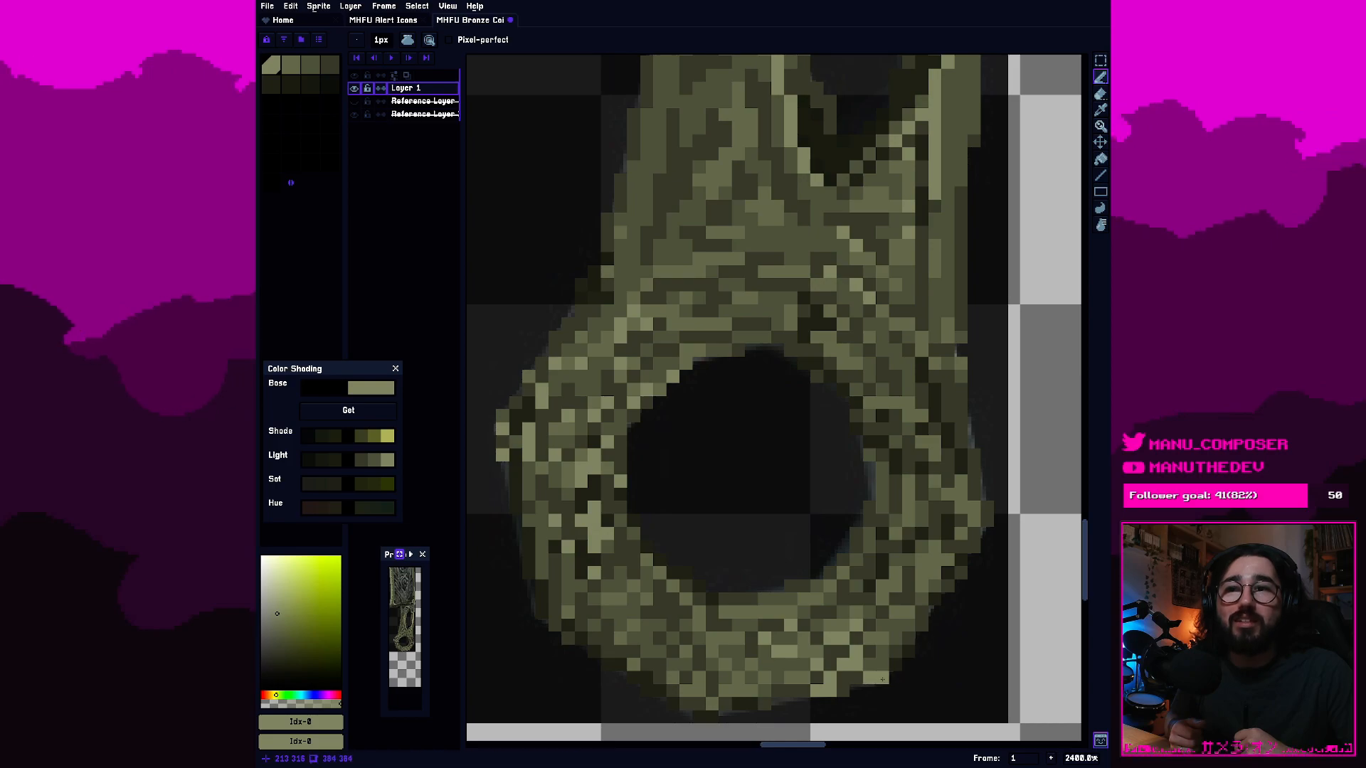
key("ctrl+z")
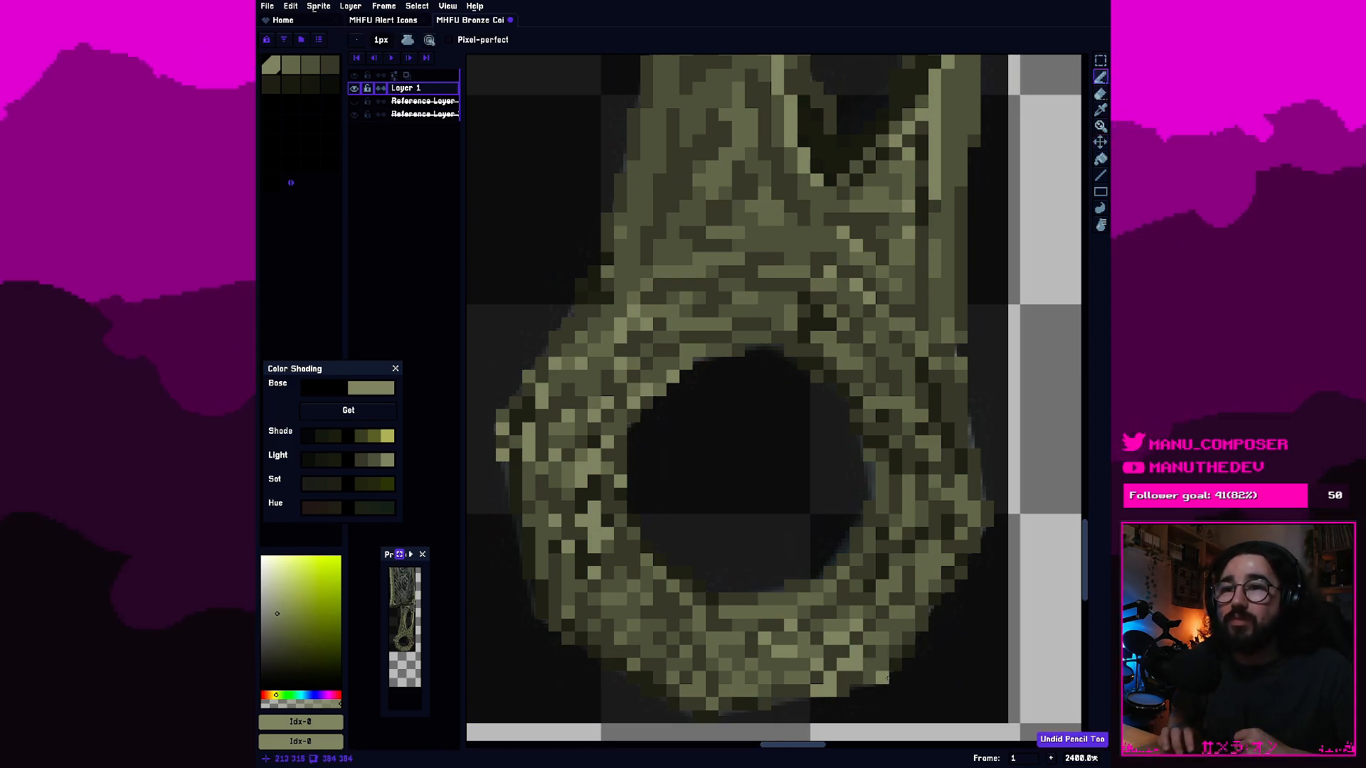
left_click(880, 677)
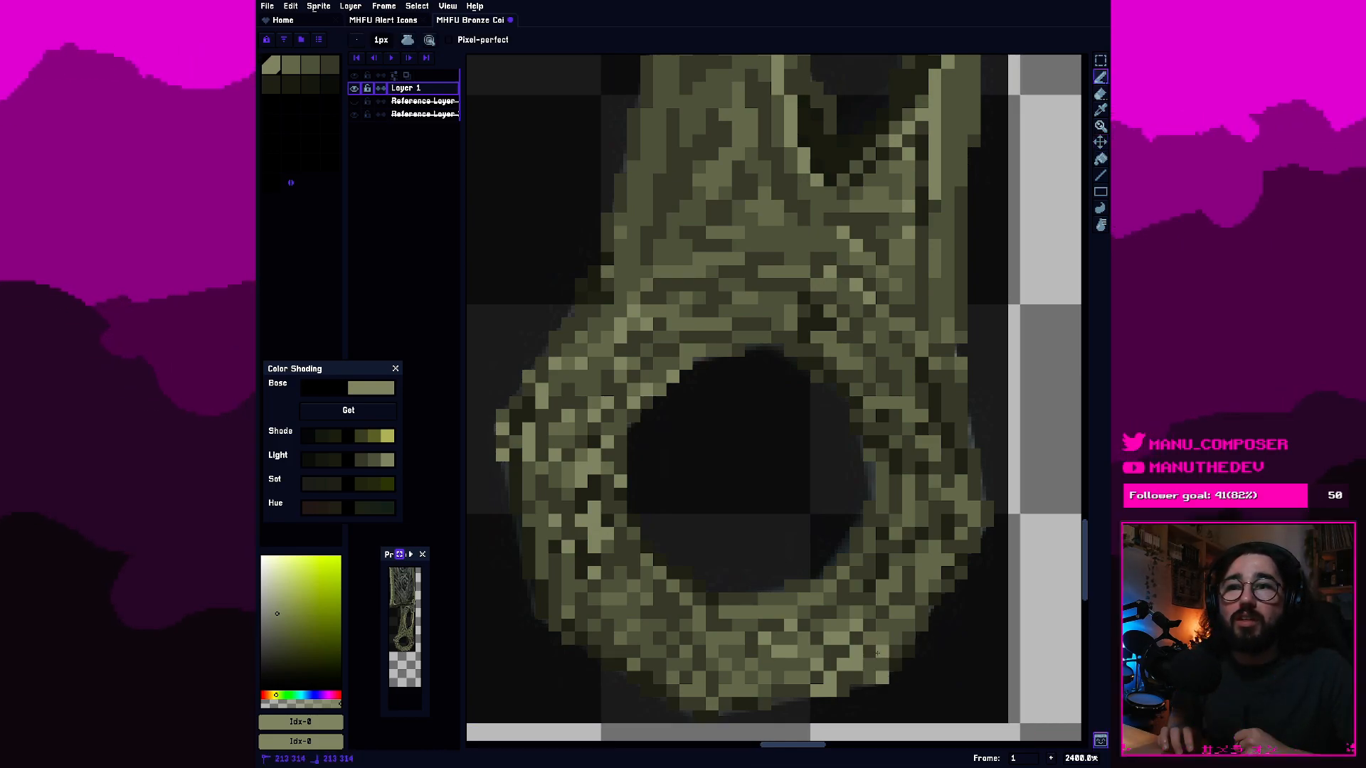
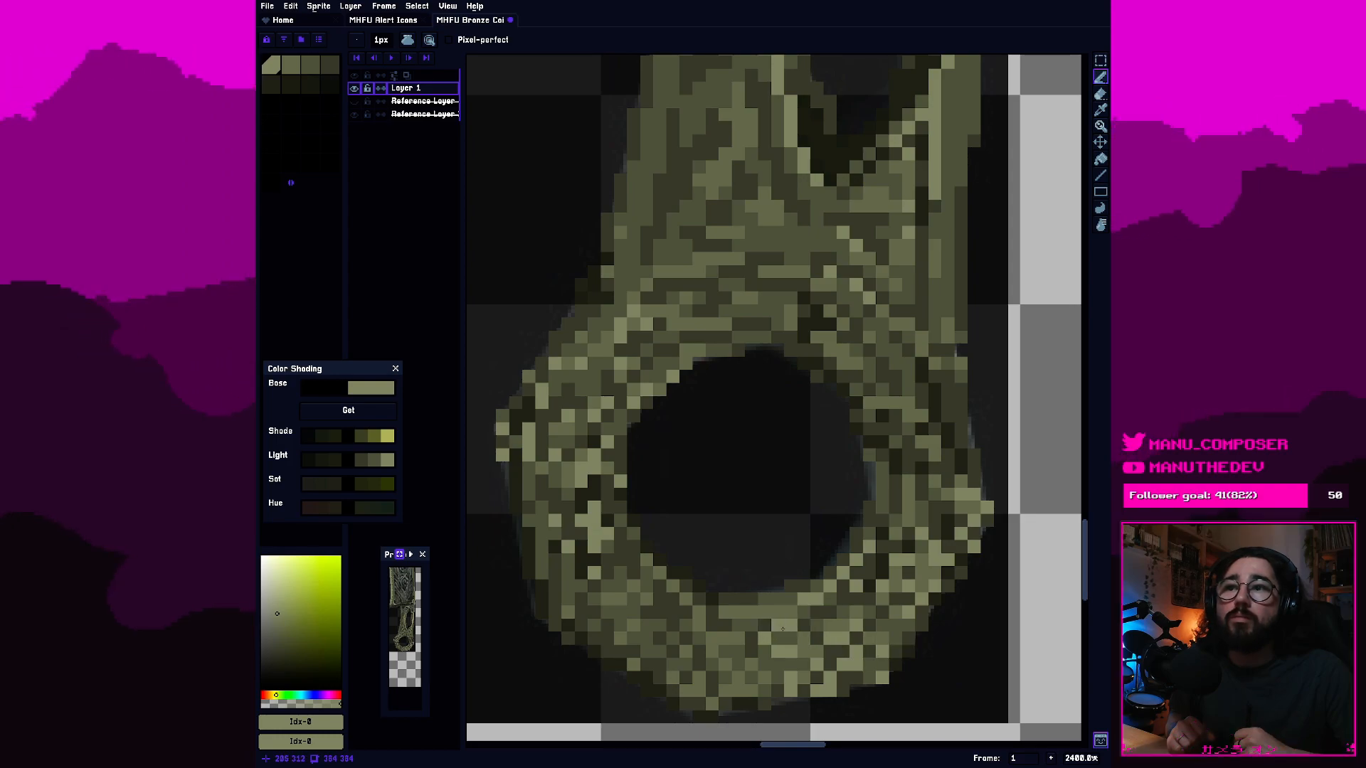
Inspect the pixel shading of the sword's handle ring up close and against the whole sword.
left_click(290, 66)
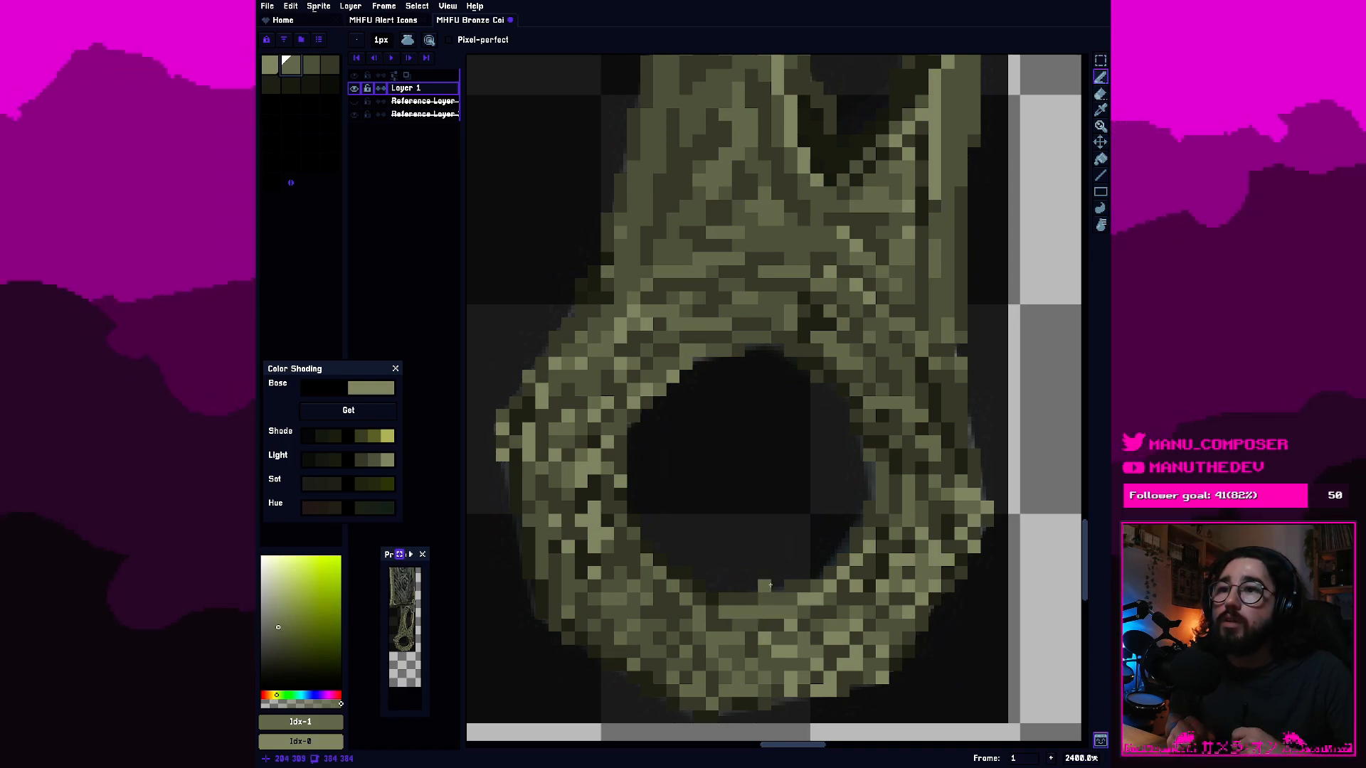
left_click(271, 66)
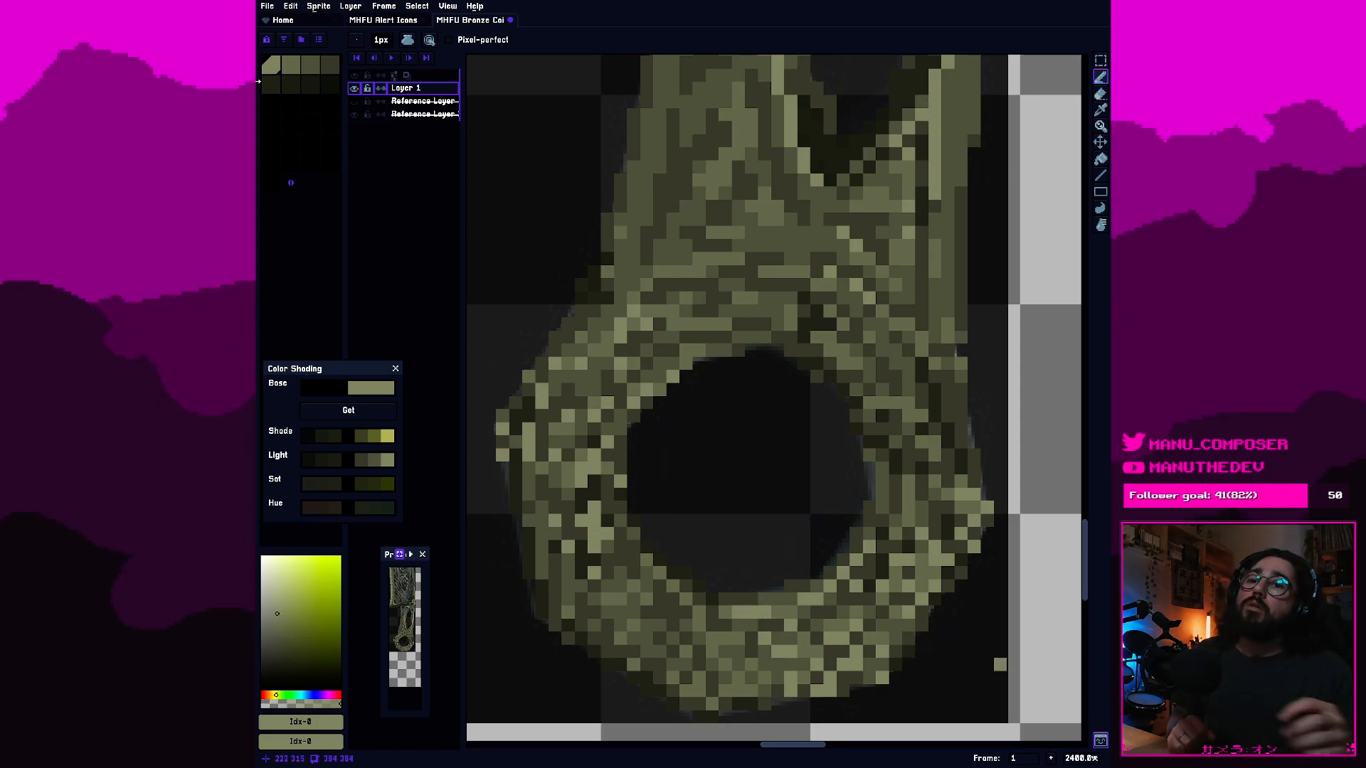
mouse_move(257, 82)
left_mouse_down()
mouse_move(211, 82)
mouse_move(257, 81)
left_mouse_up()
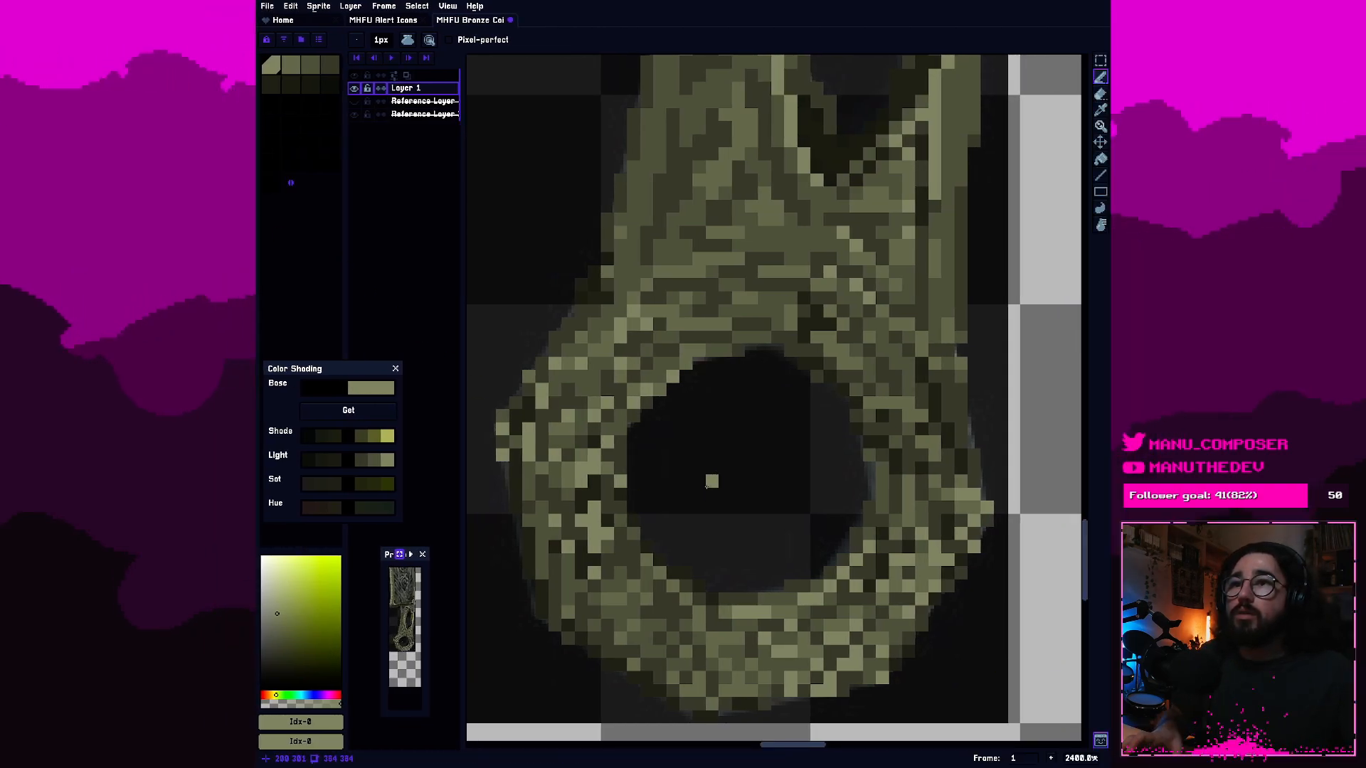
scroll(711, 479, "down", 8)
left_click_drag(926, 375, 873, 414)
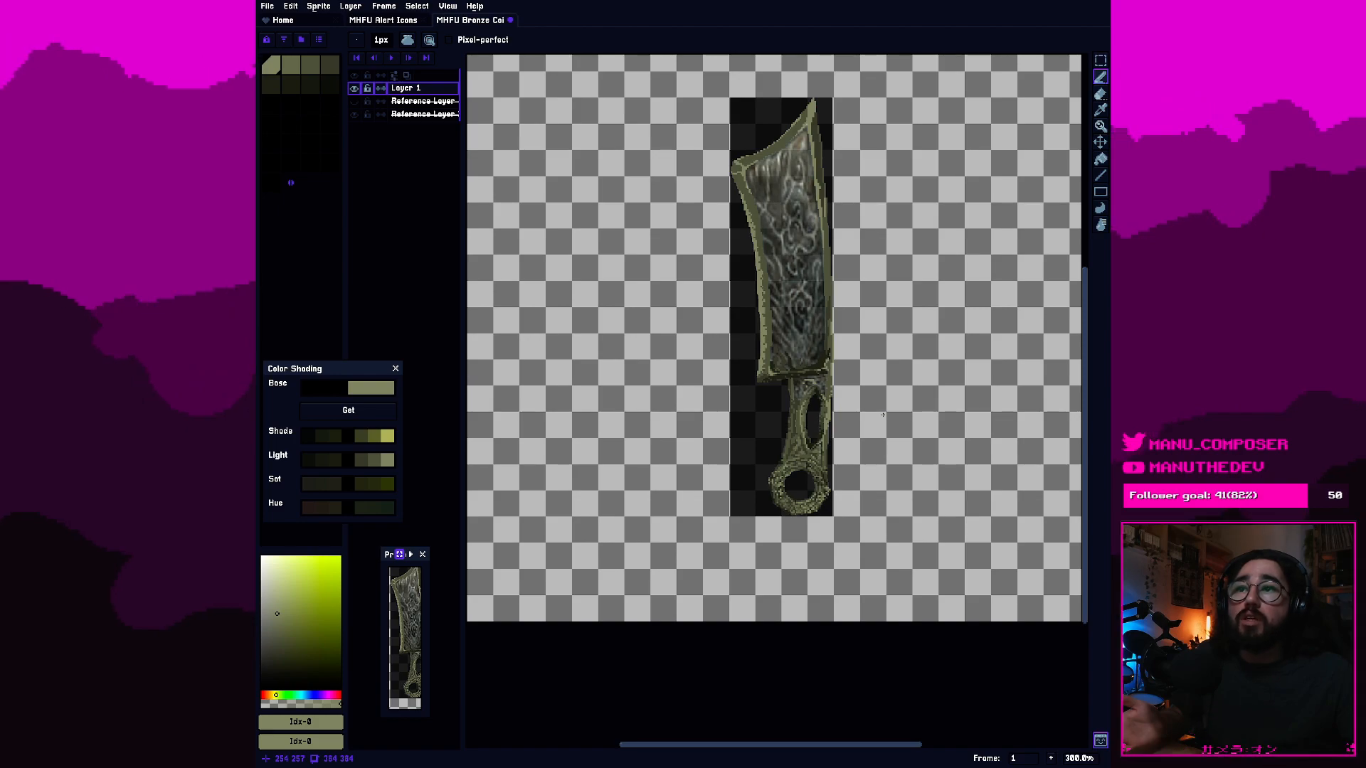
scroll(861, 449, "up", 3)
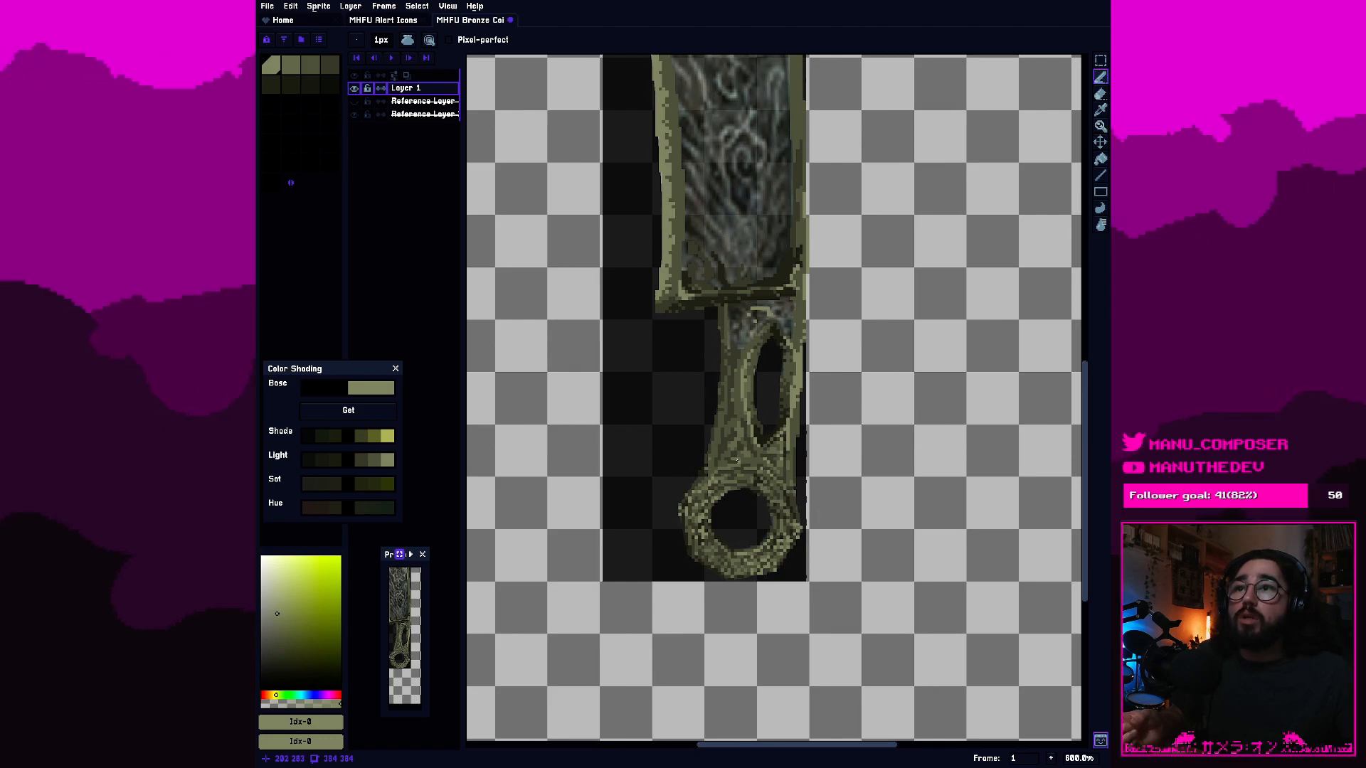
scroll(737, 461, "down", 1)
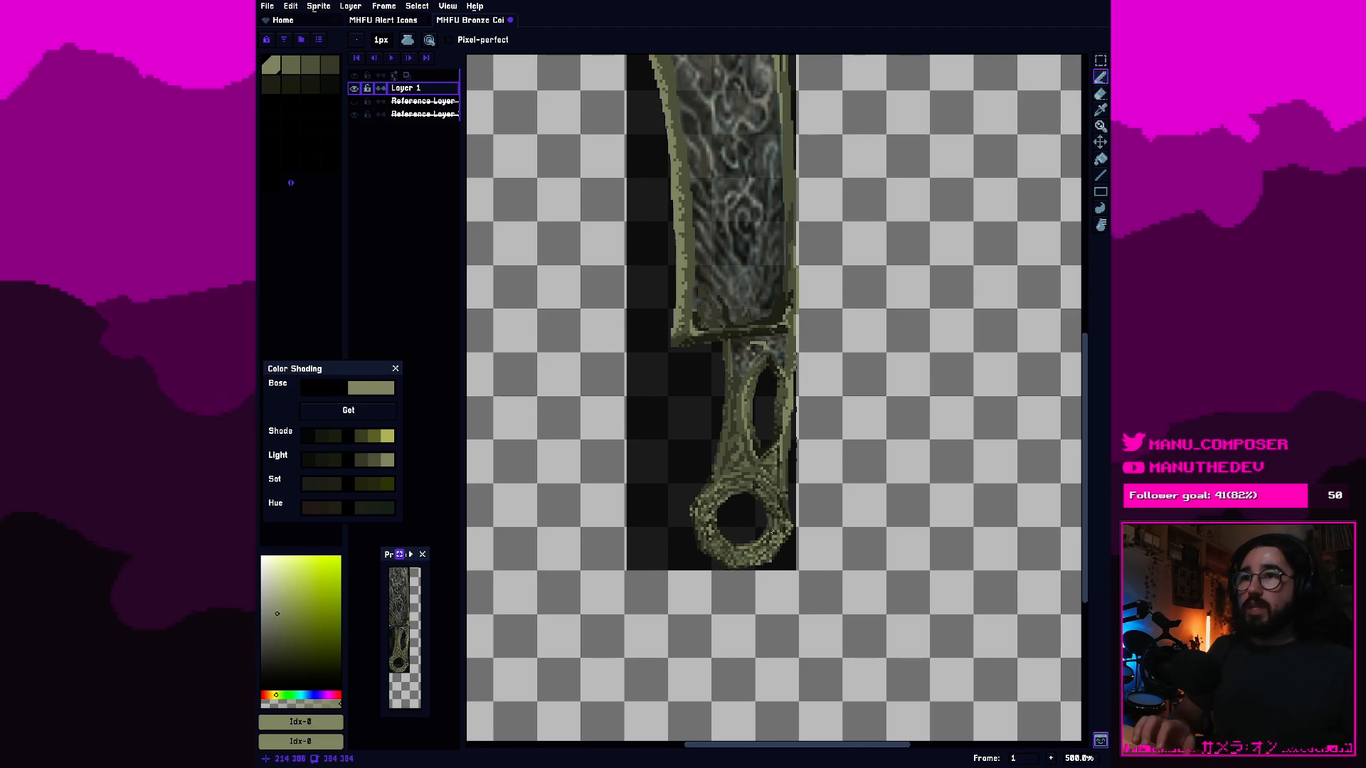
scroll(750, 463, "up", 5)
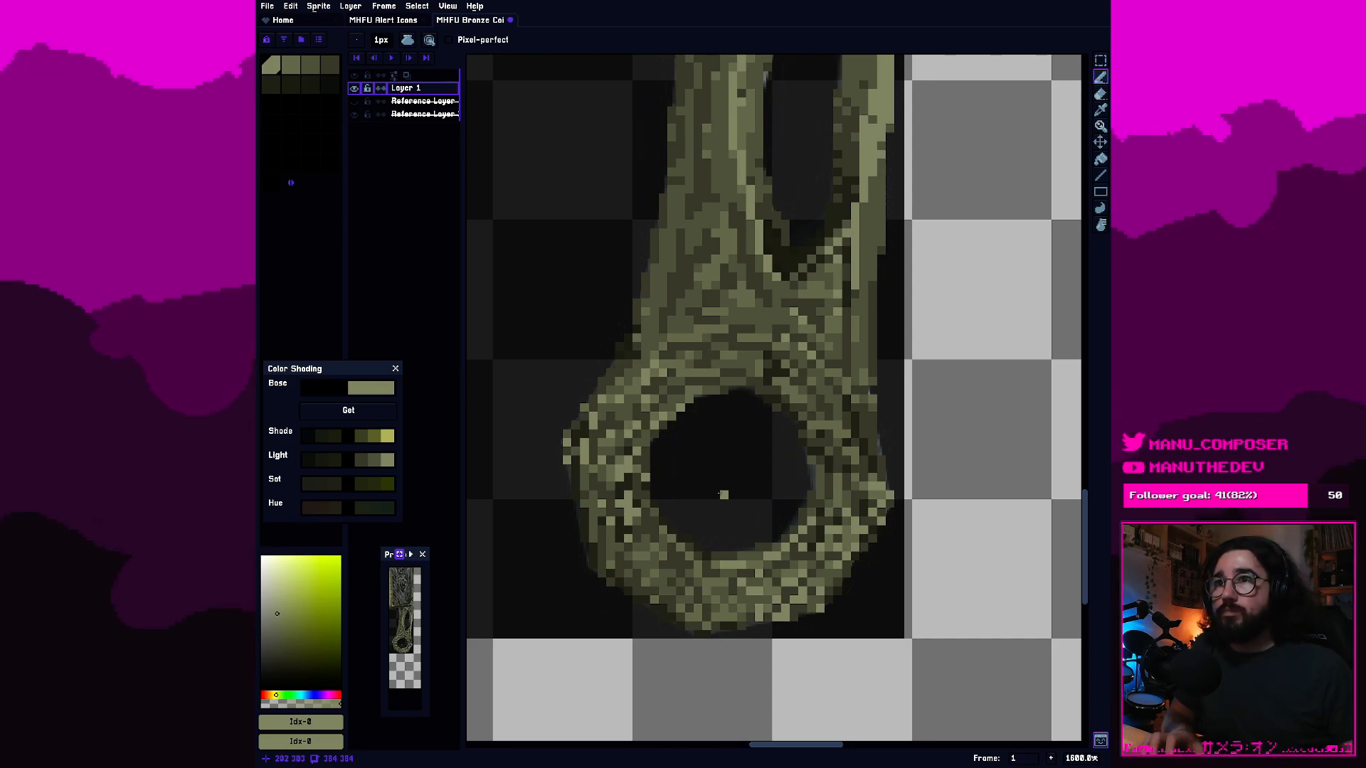
scroll(707, 496, "up", 2)
left_click_drag(707, 497, 752, 528)
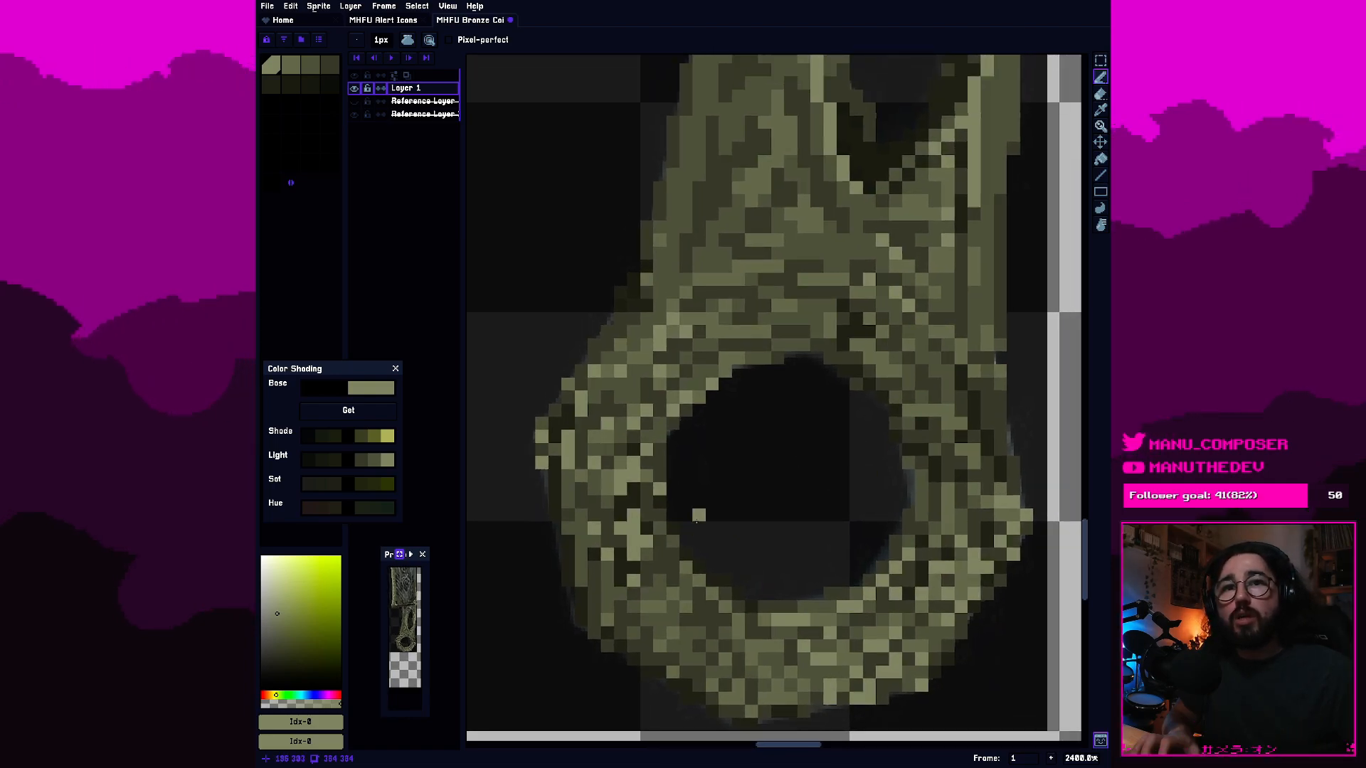
scroll(691, 570, "down", 1)
scroll(692, 570, "up", 1)
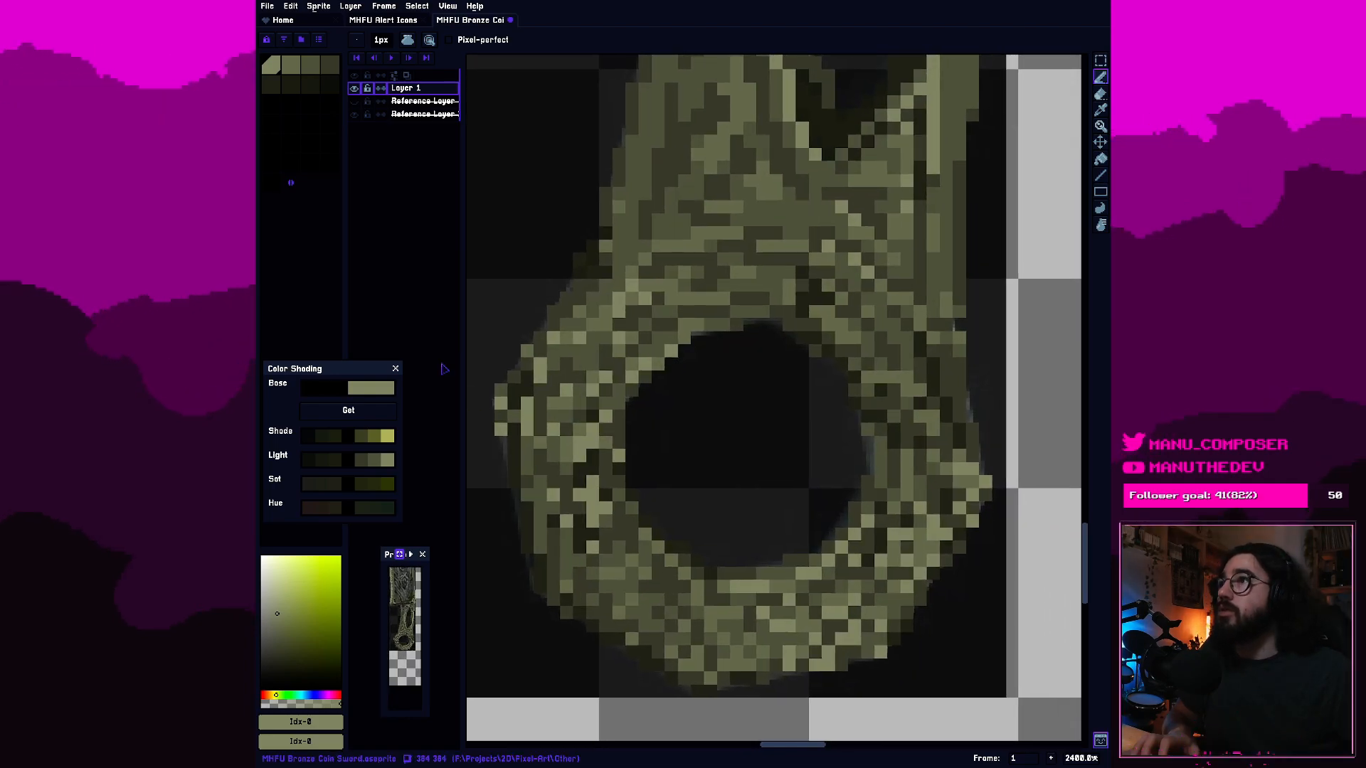
Darken pixels along the lower-left outer edge of the handle's ring with palette colour 5.
left_click(311, 87)
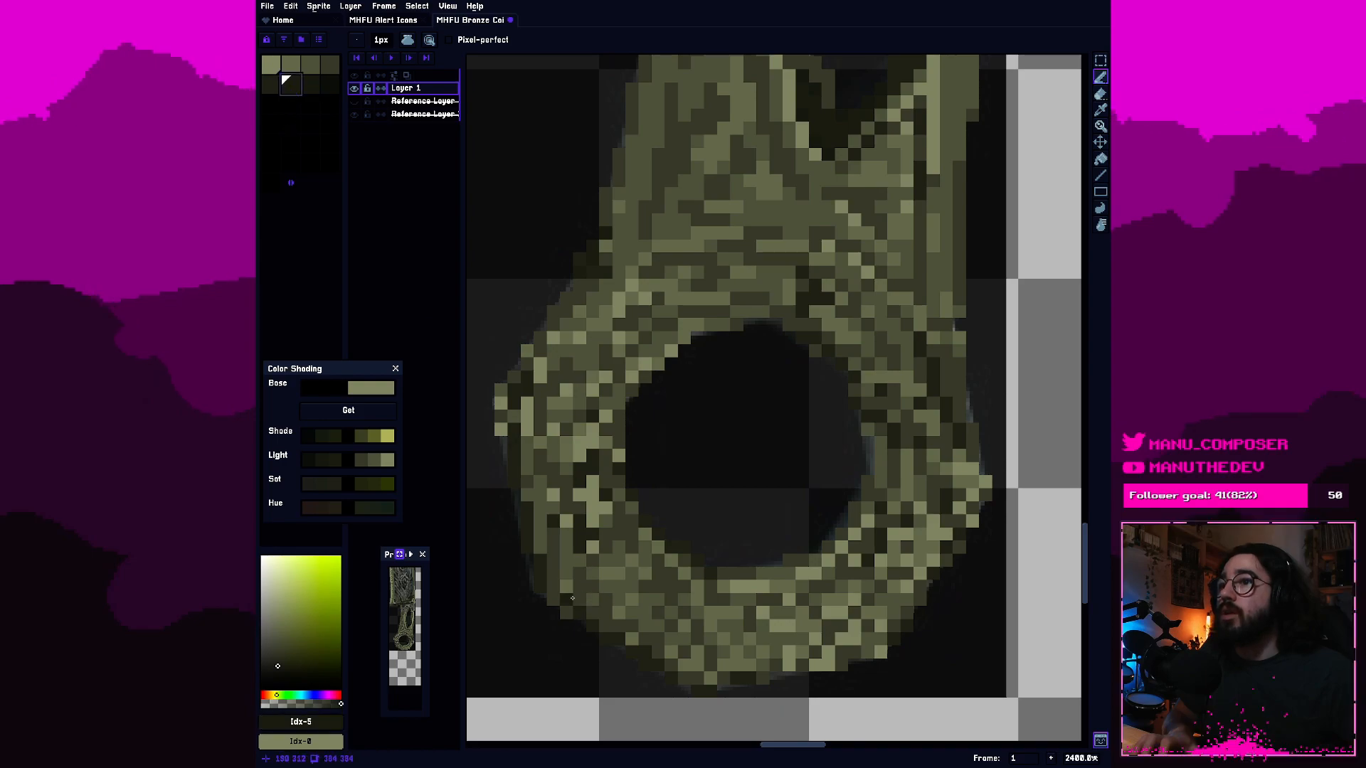
scroll(587, 600, "up", 1)
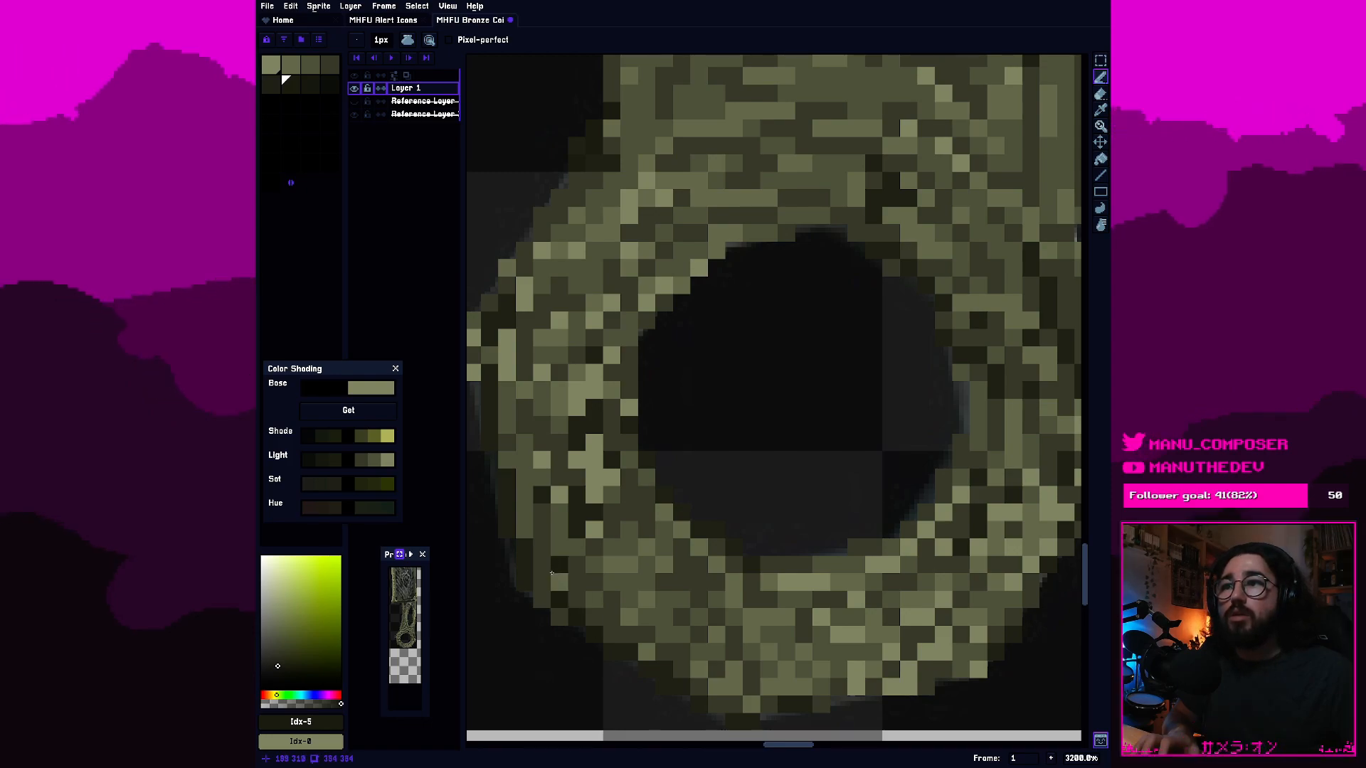
left_click(595, 632)
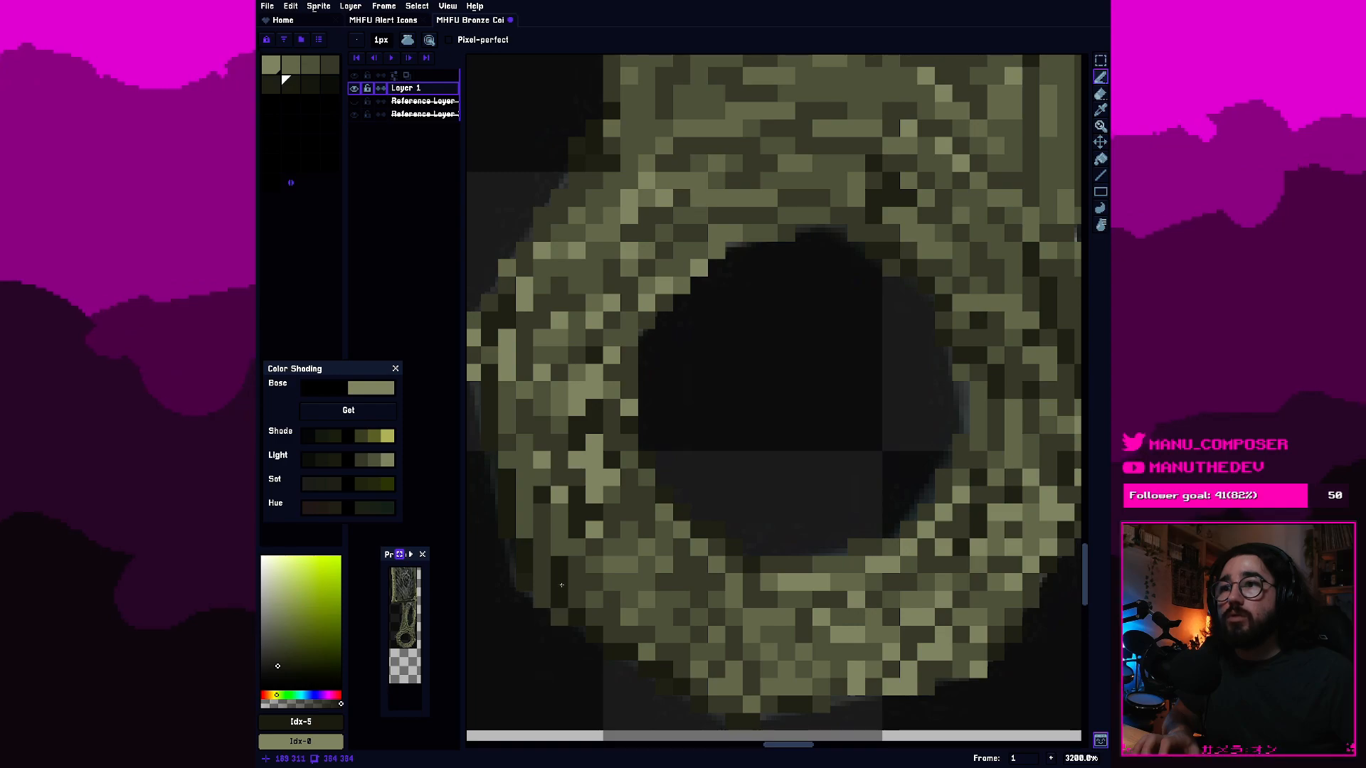
scroll(644, 630, "down", 5)
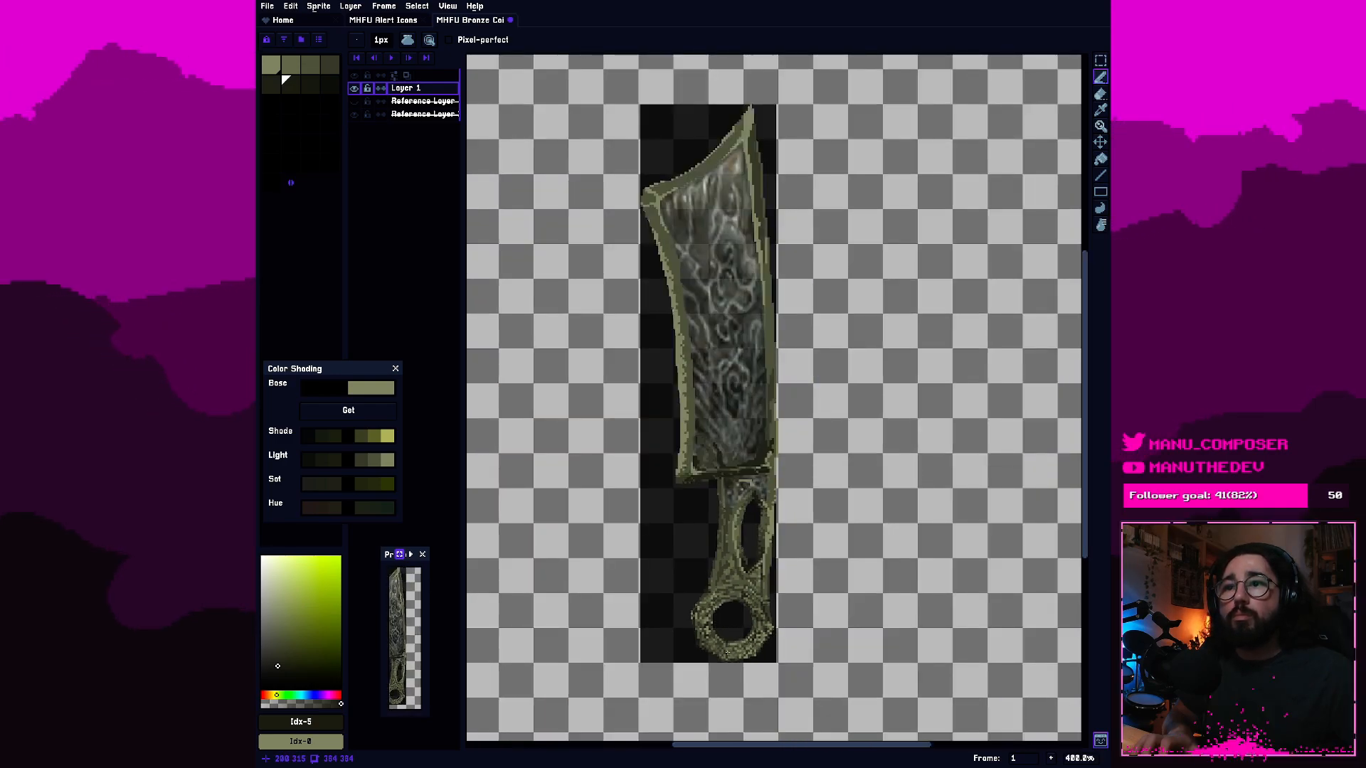
Shade the ring's lower-left outer edge with the slightly lighter dark olive, palette colour 4.
scroll(699, 650, "up", 4)
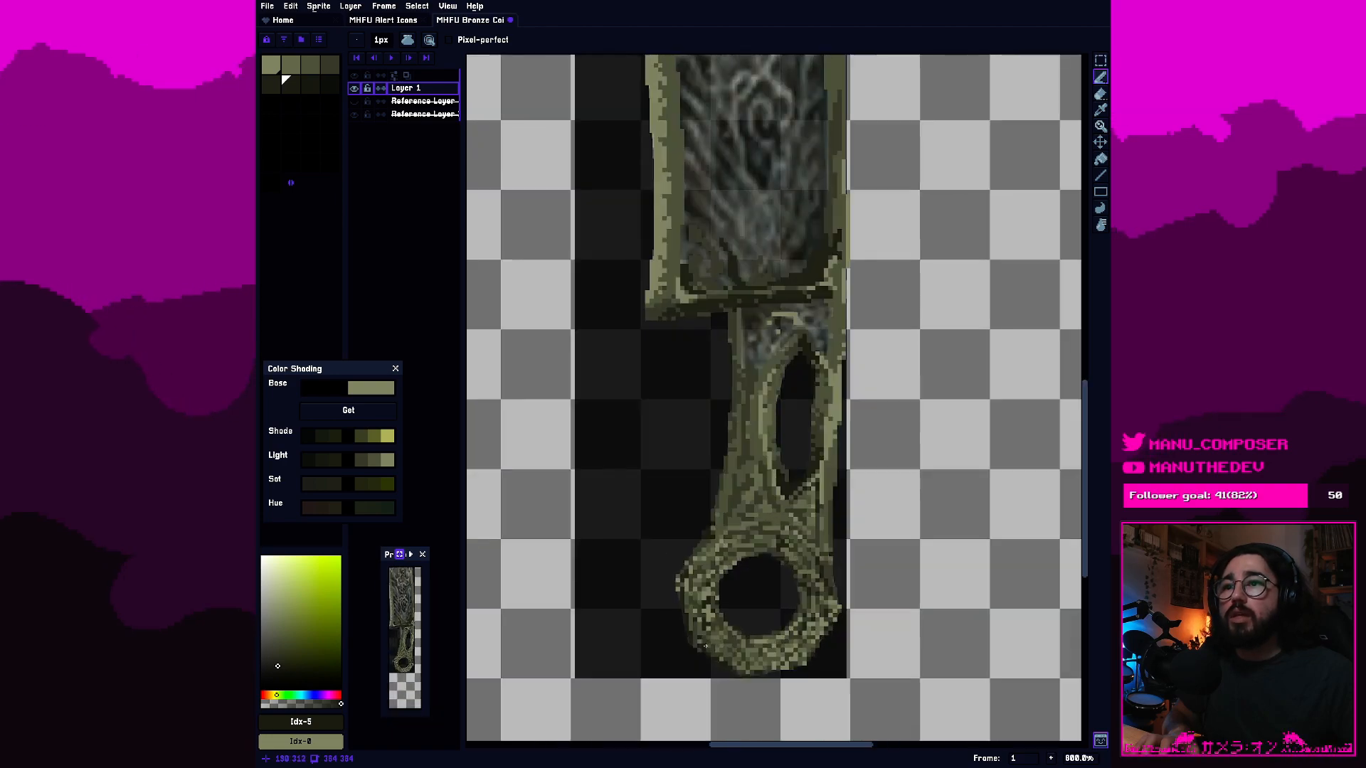
scroll(700, 632, "up", 1)
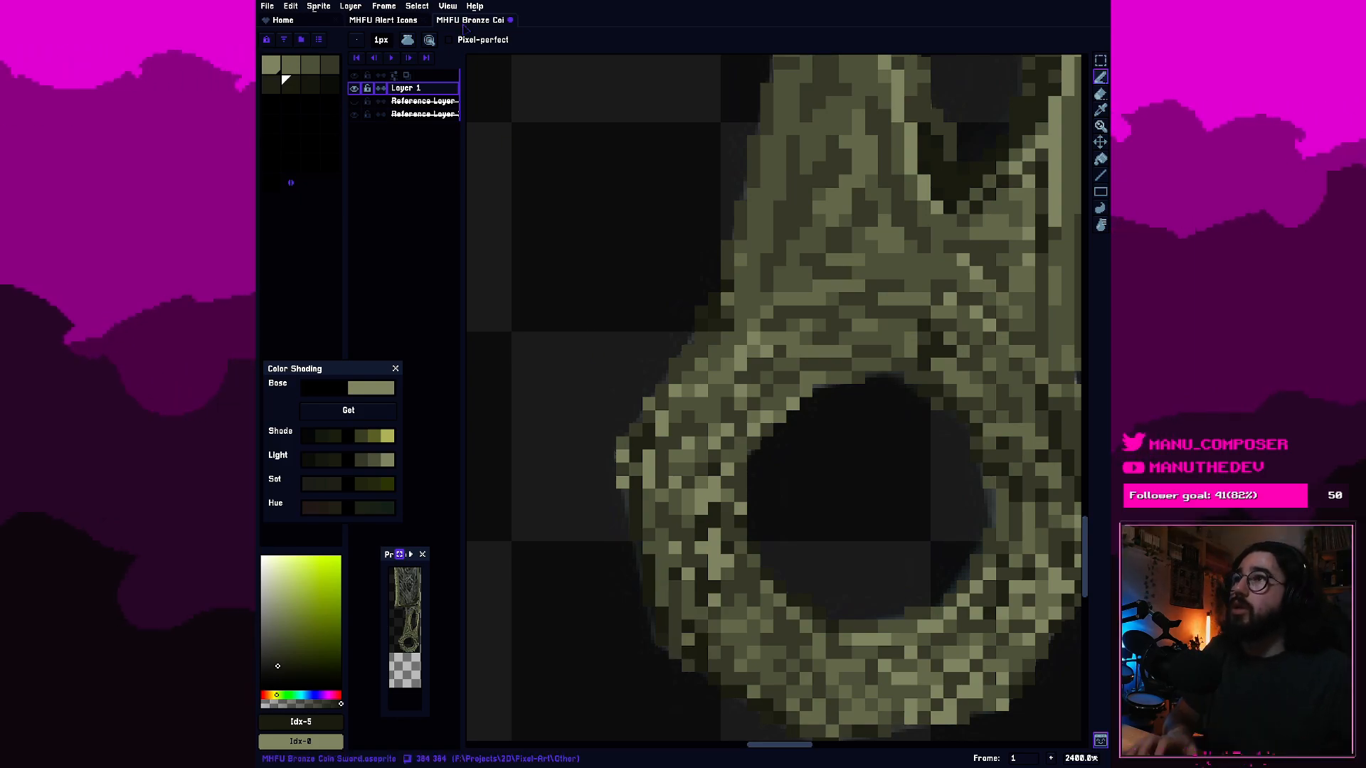
left_click(328, 65)
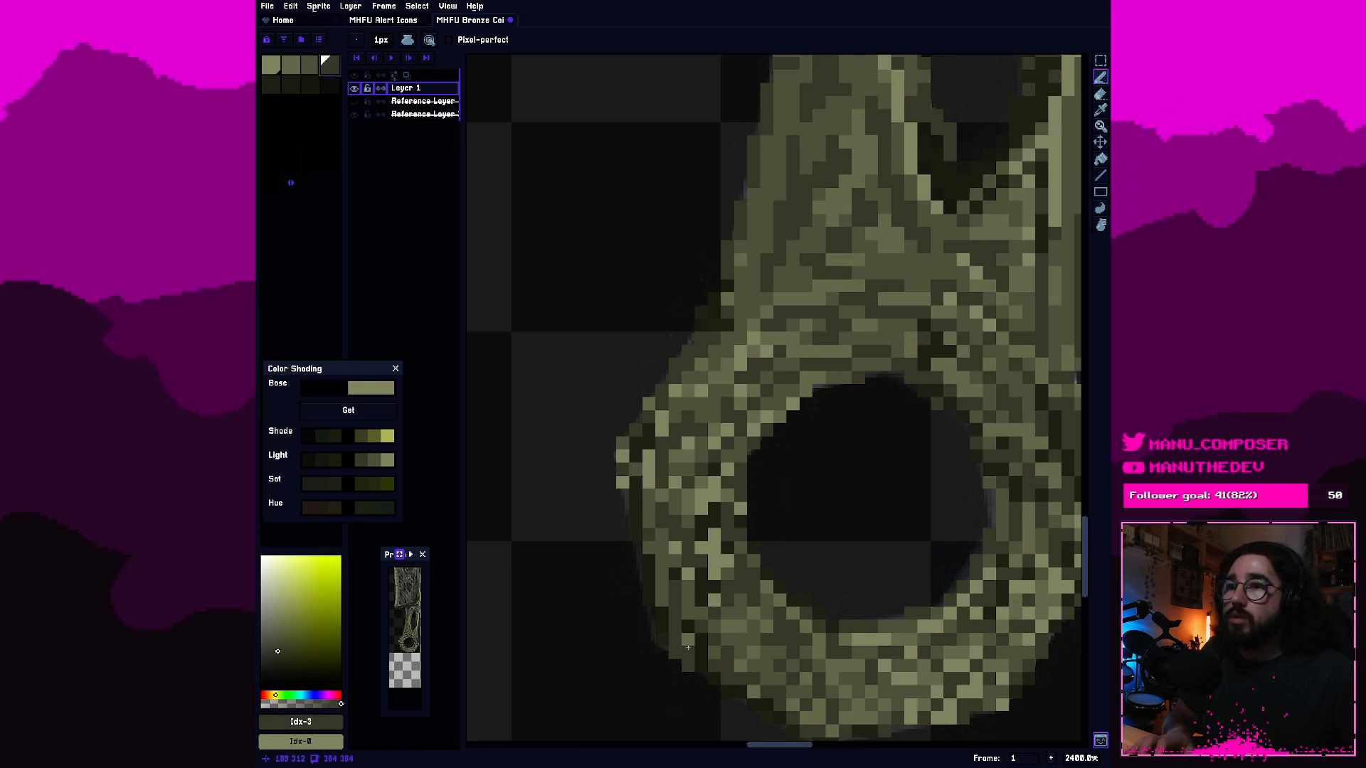
key("bracketright")
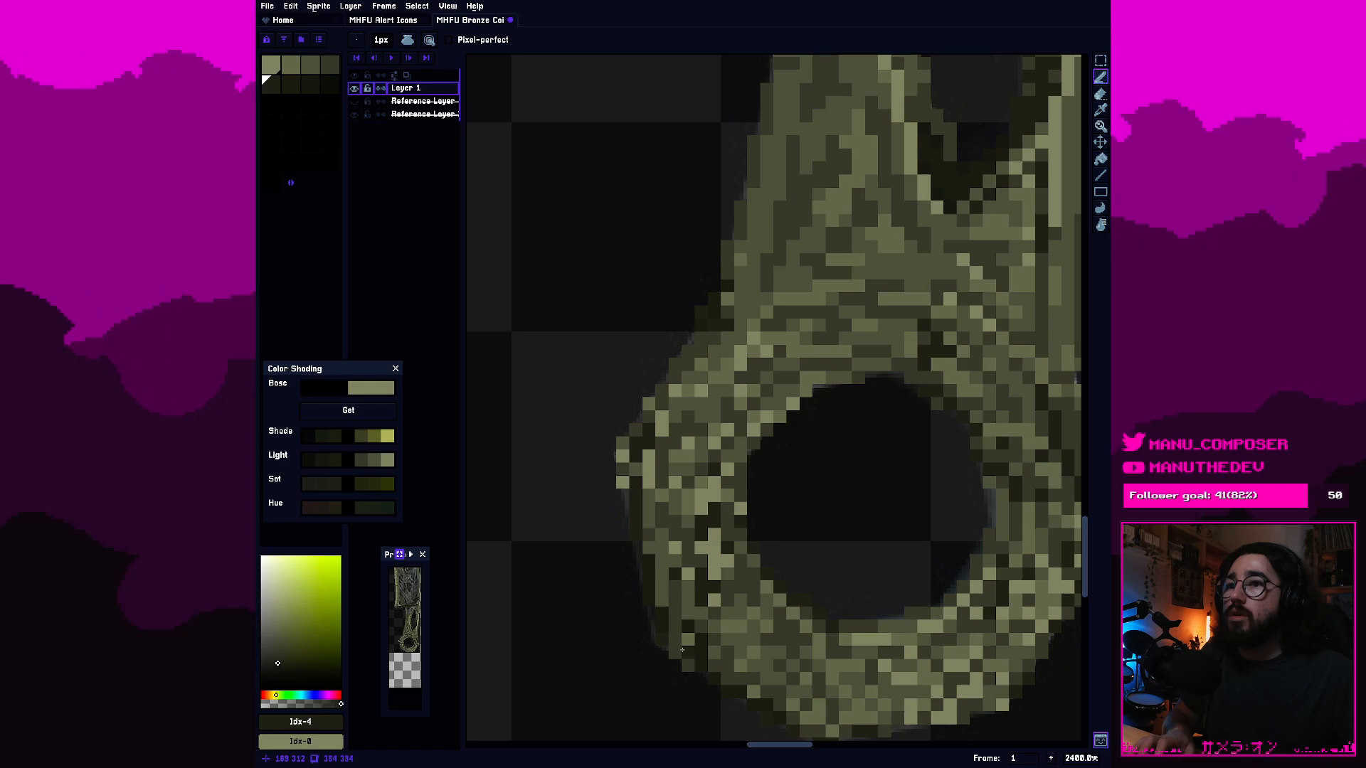
left_click(685, 641)
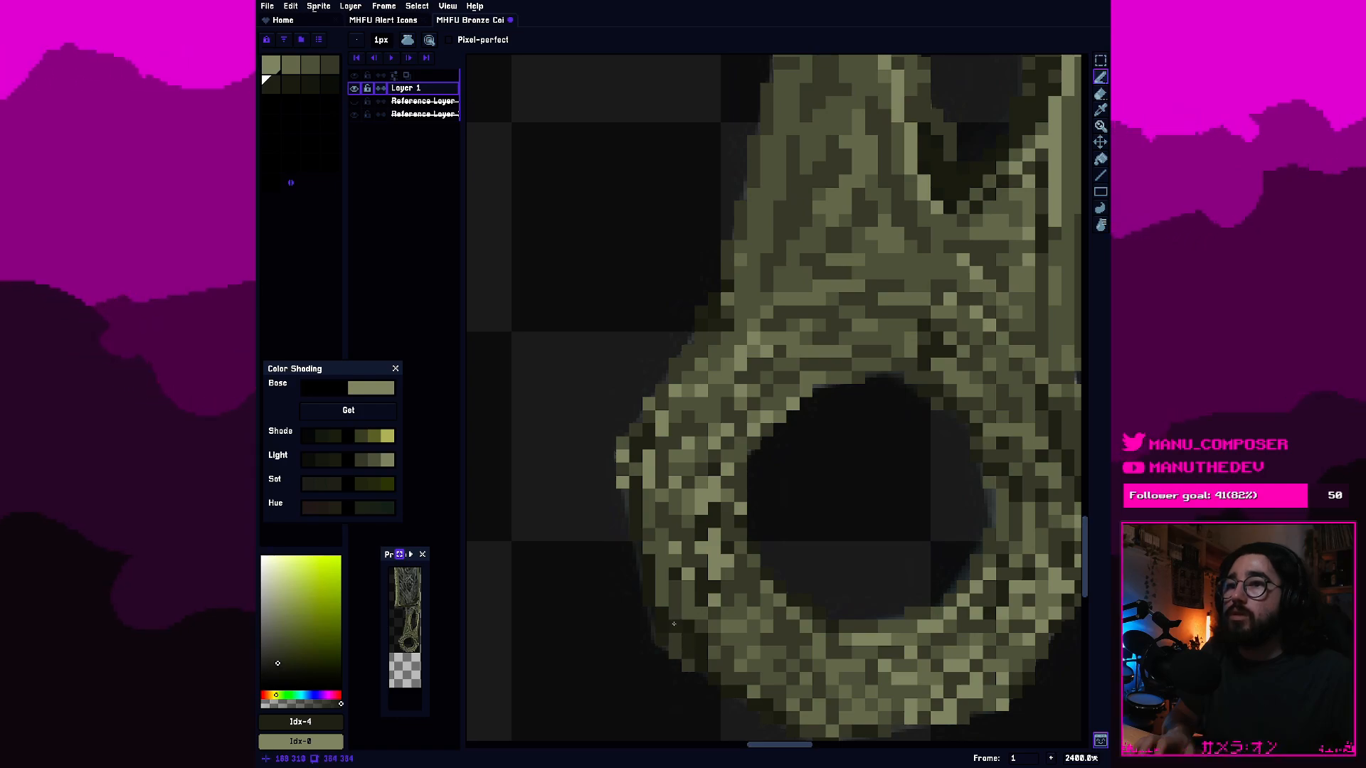
scroll(673, 624, "down", 7)
scroll(726, 610, "right", 3)
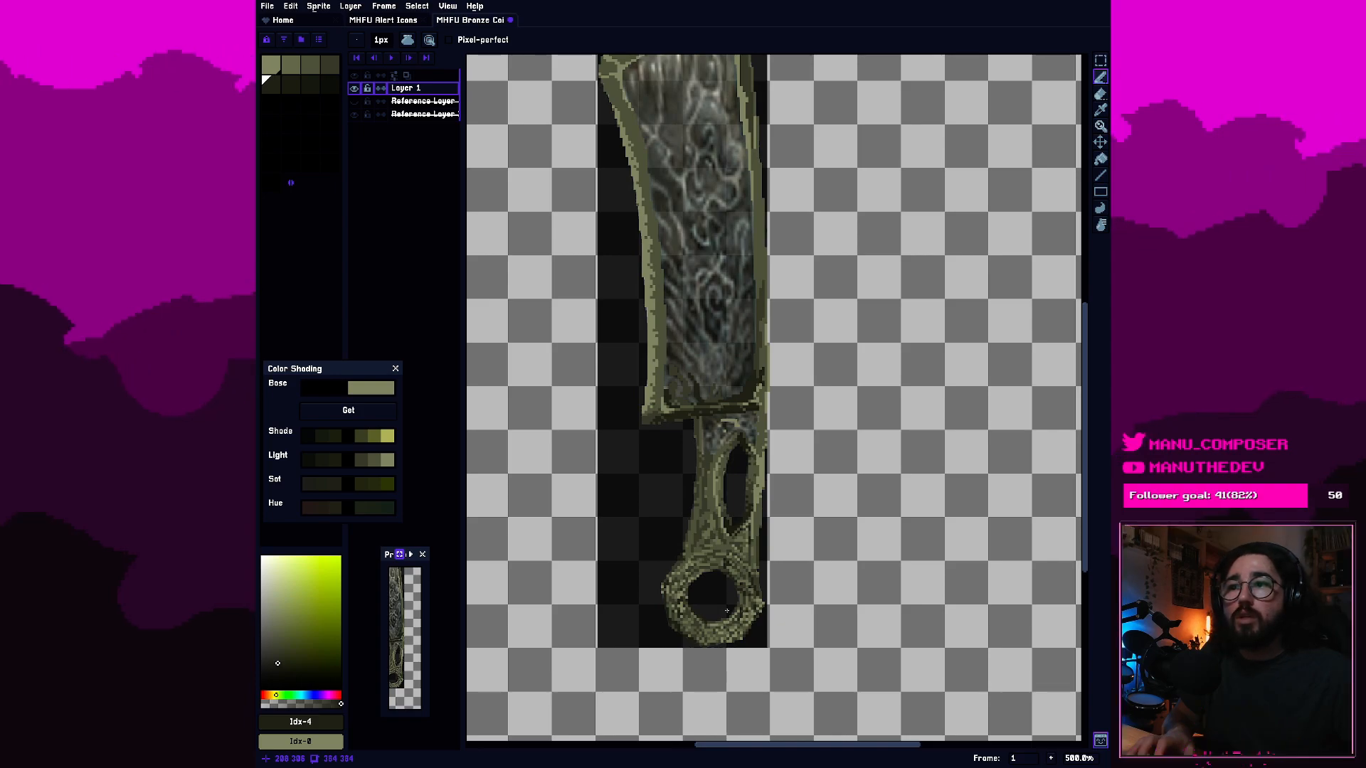
Blend the ring's lower-left rim with the mid-olive palette colour 2 and check it against the handle.
scroll(727, 610, "up", 8)
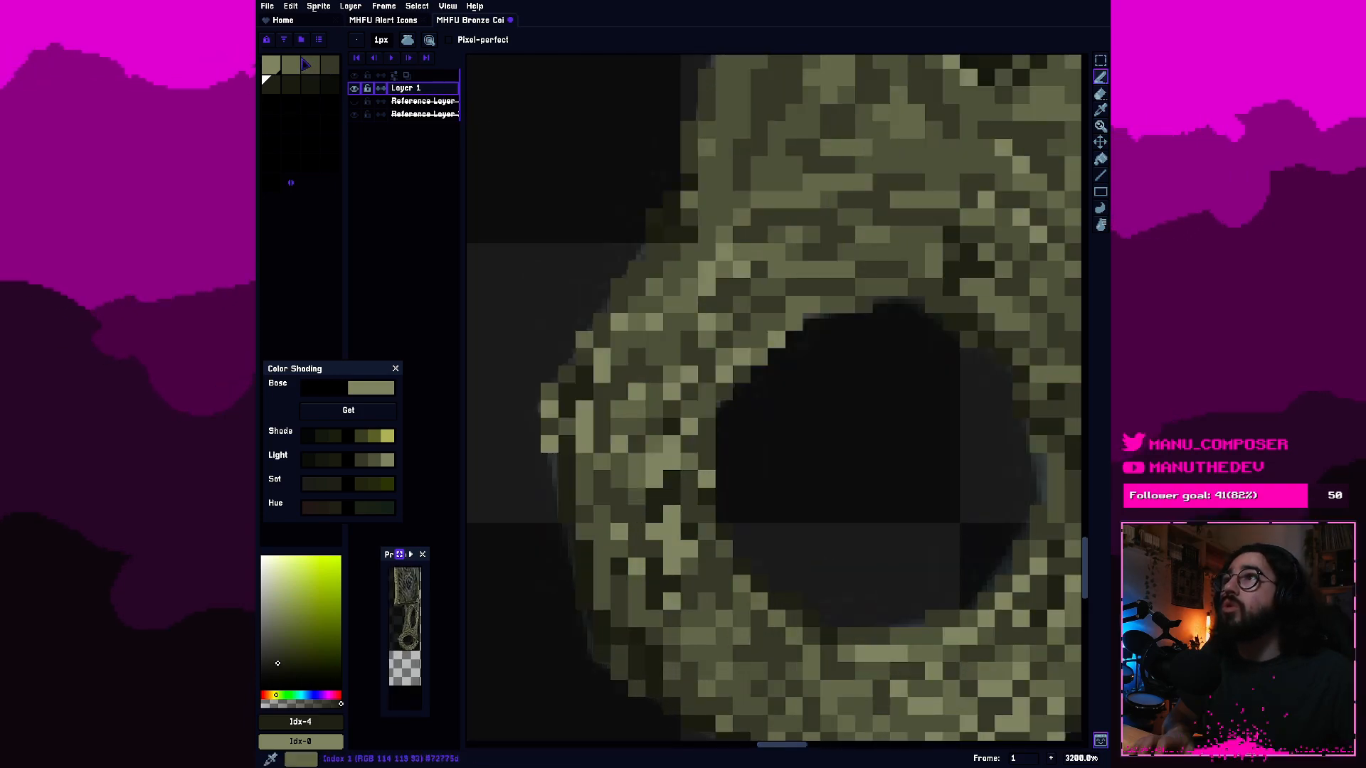
left_click(307, 65)
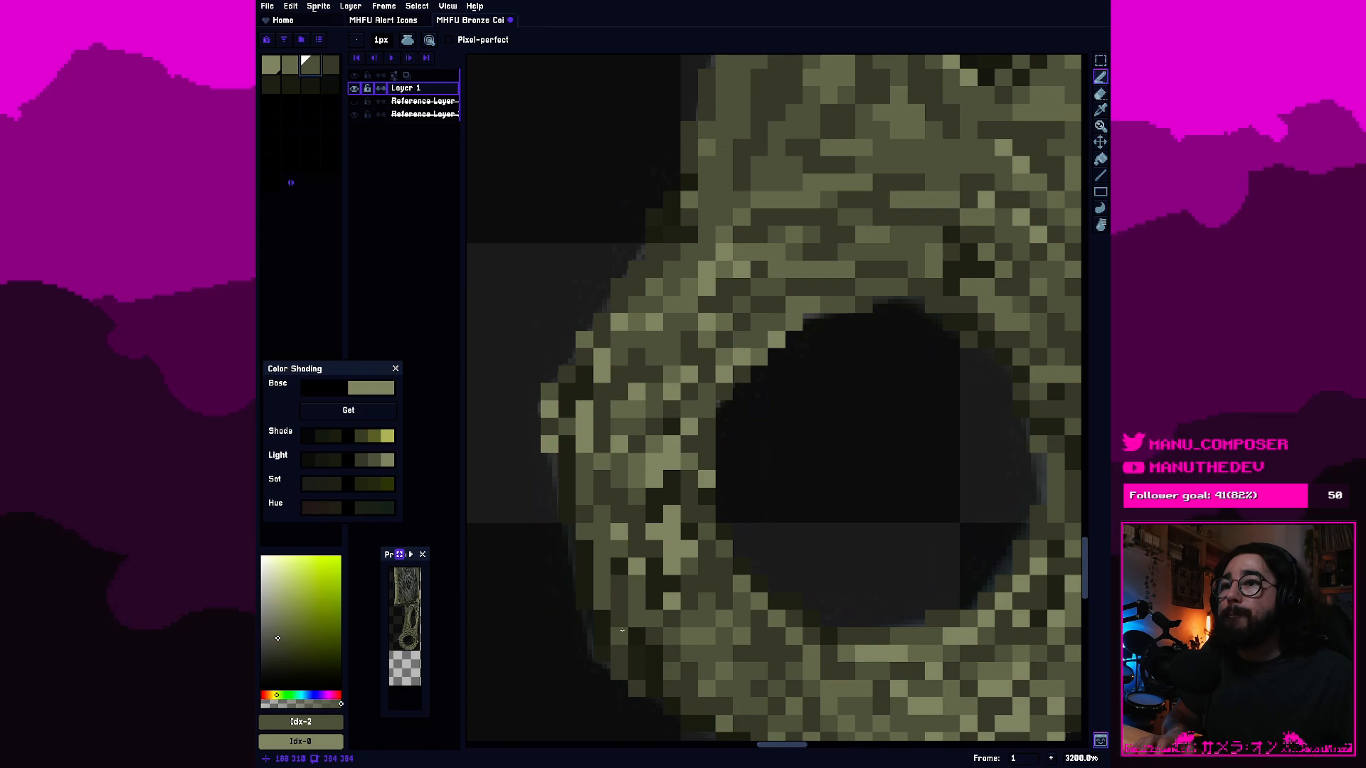
scroll(900, 651, "down", 8)
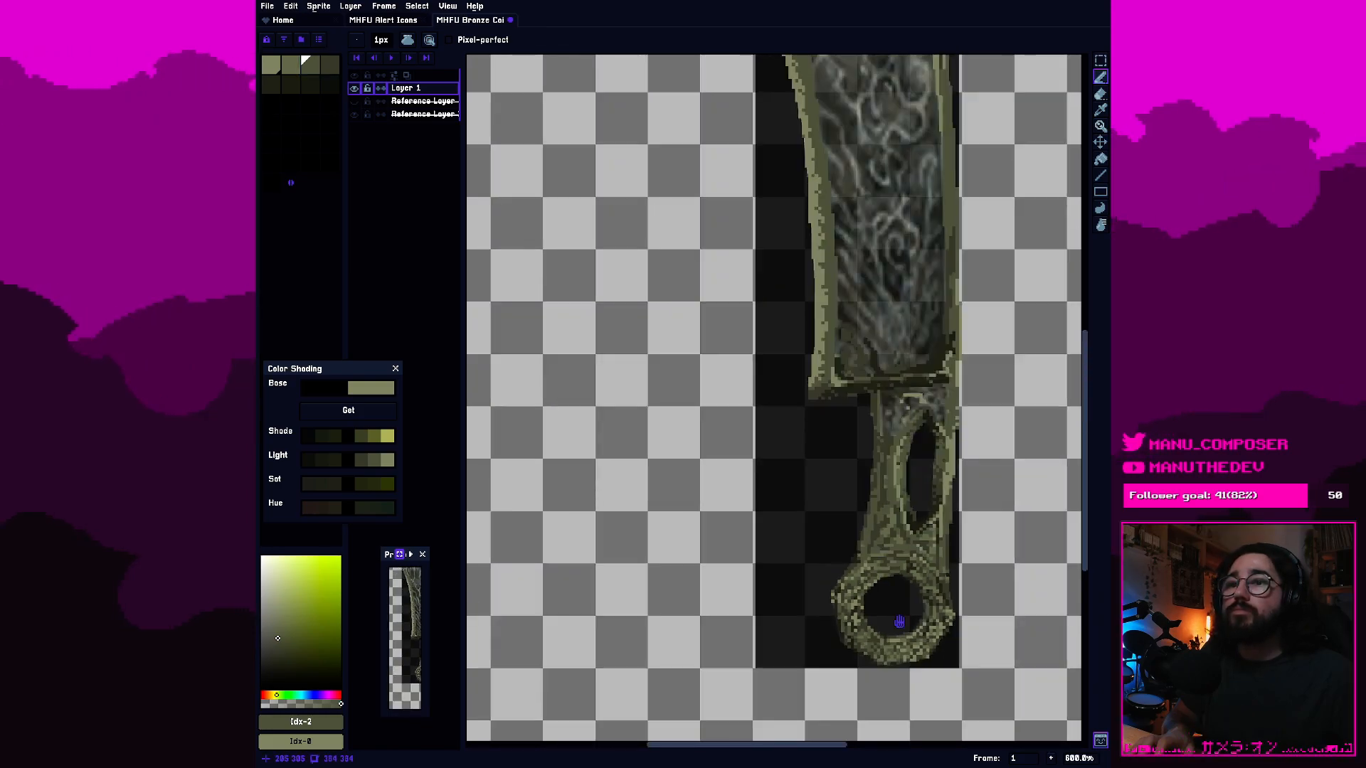
left_click_drag(901, 621, 699, 607)
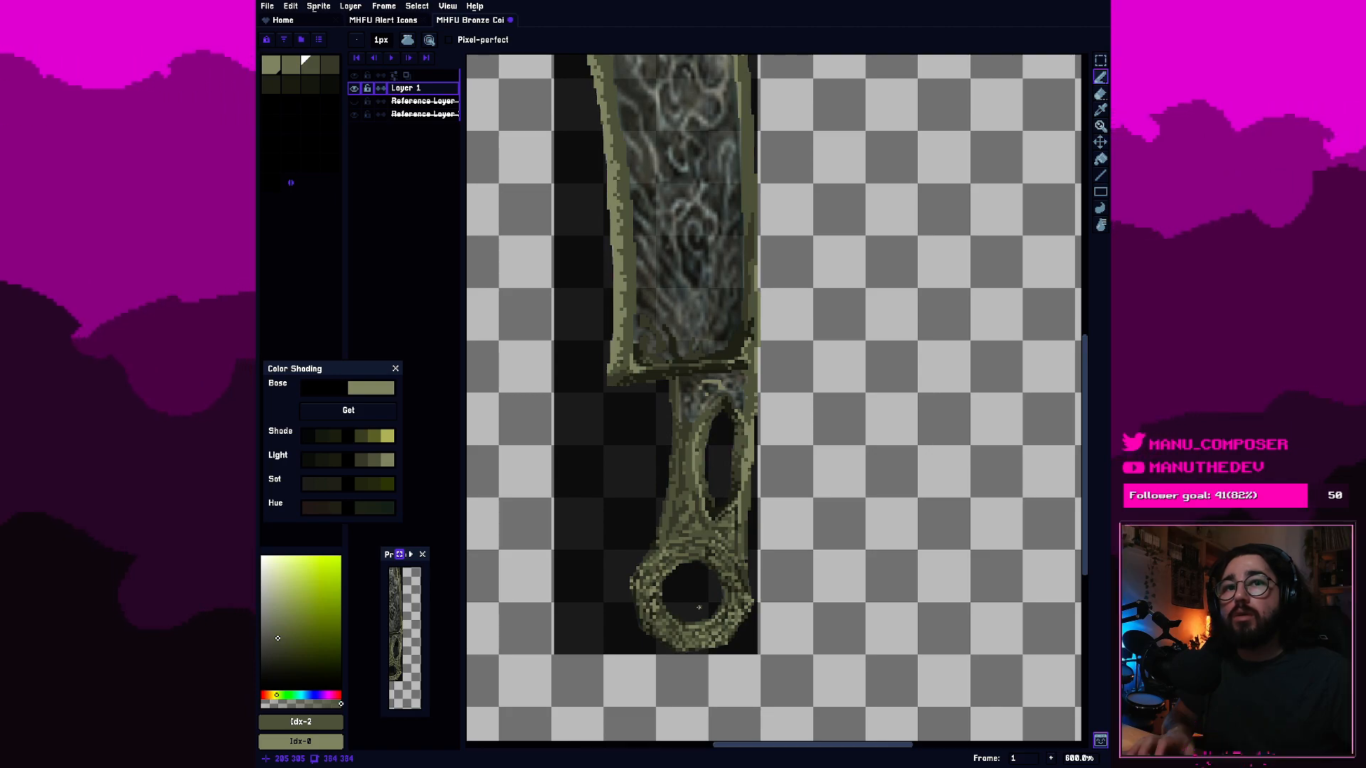
scroll(701, 619, "up", 4)
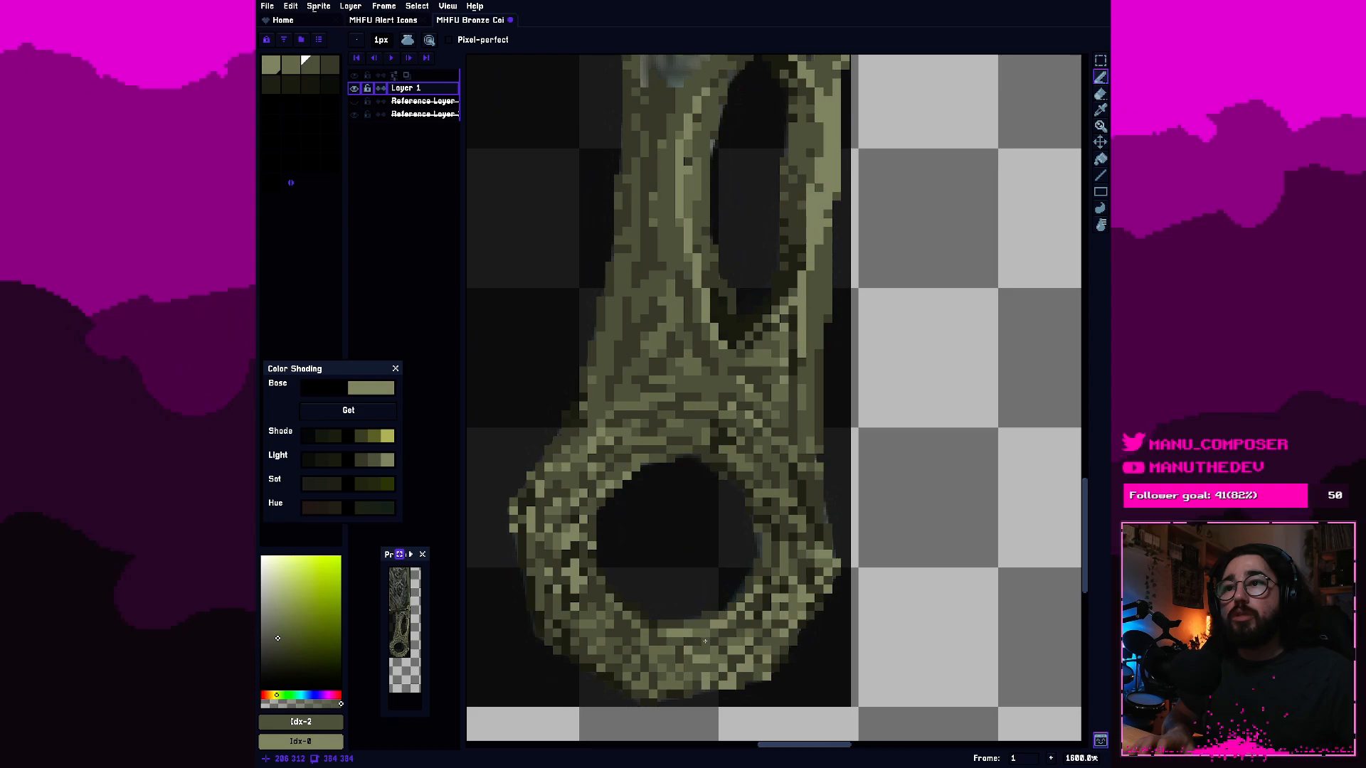
Add highlight pixels along the bottom of the handle's ring with palette colours 1 and 0, and undo the last change.
left_click(289, 72)
scroll(800, 554, "up", 3)
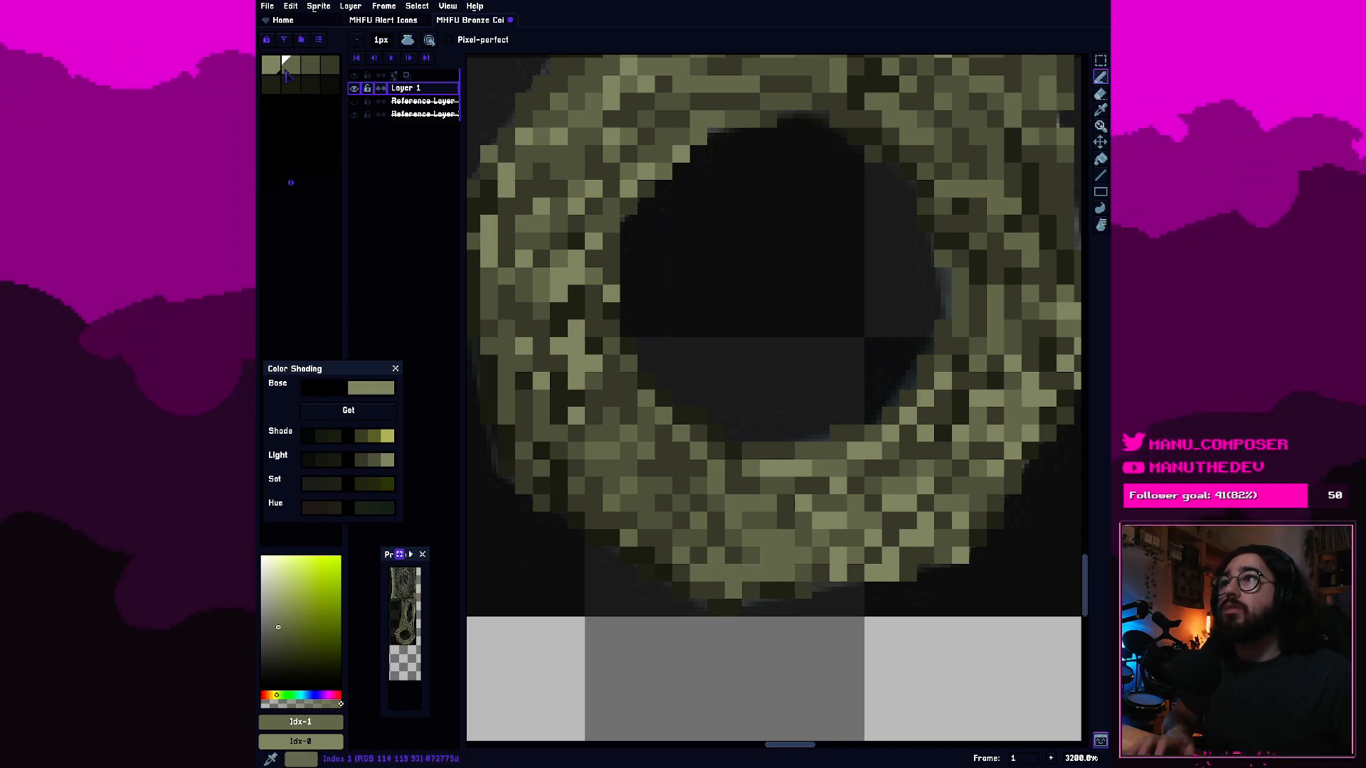
left_click(771, 469, "alt")
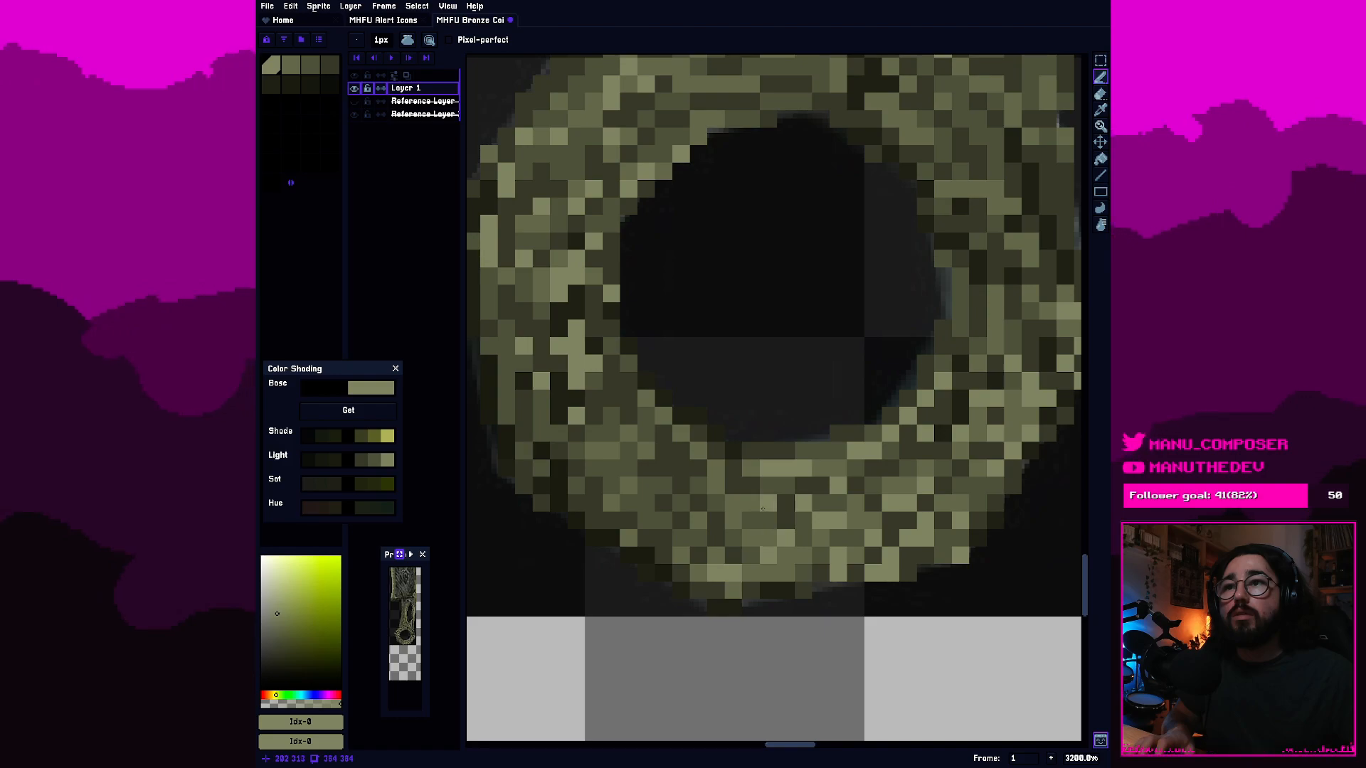
scroll(763, 509, "down", 9)
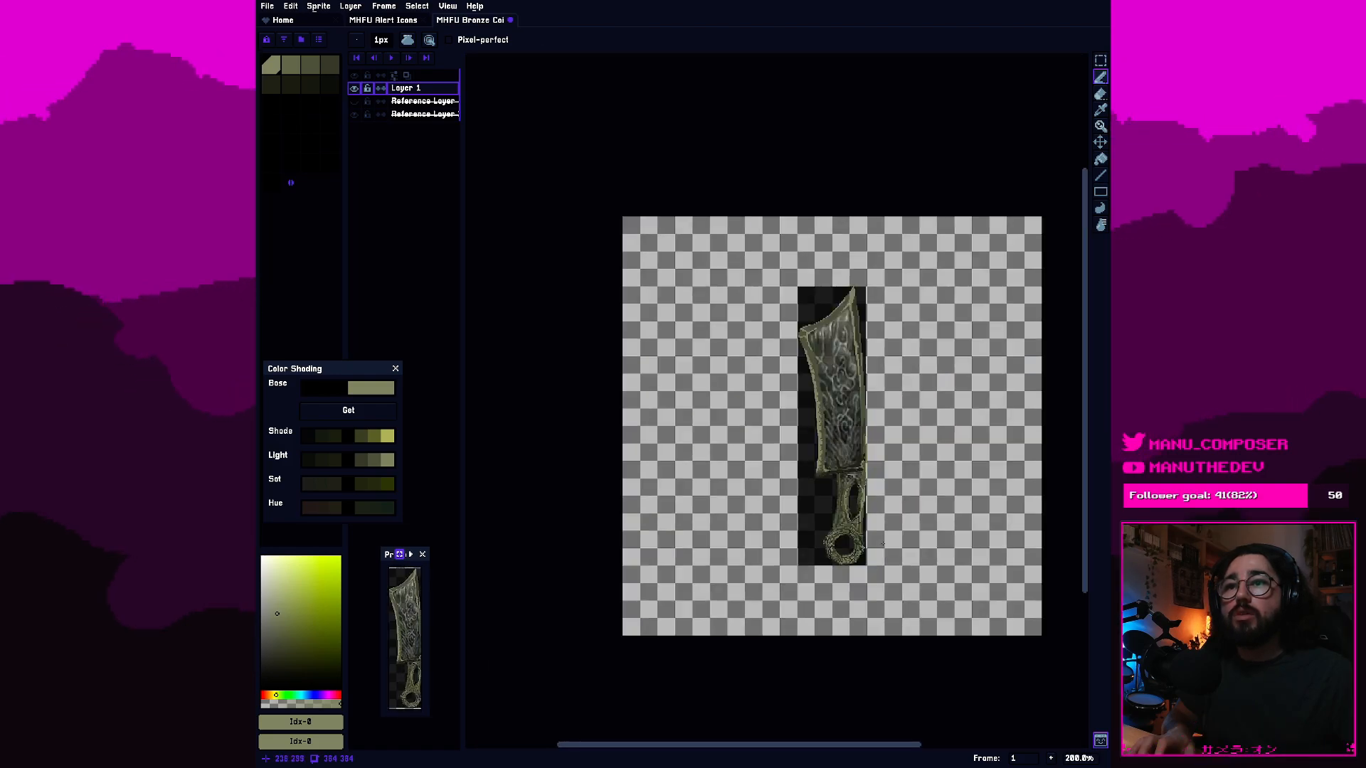
scroll(883, 544, "up", 3)
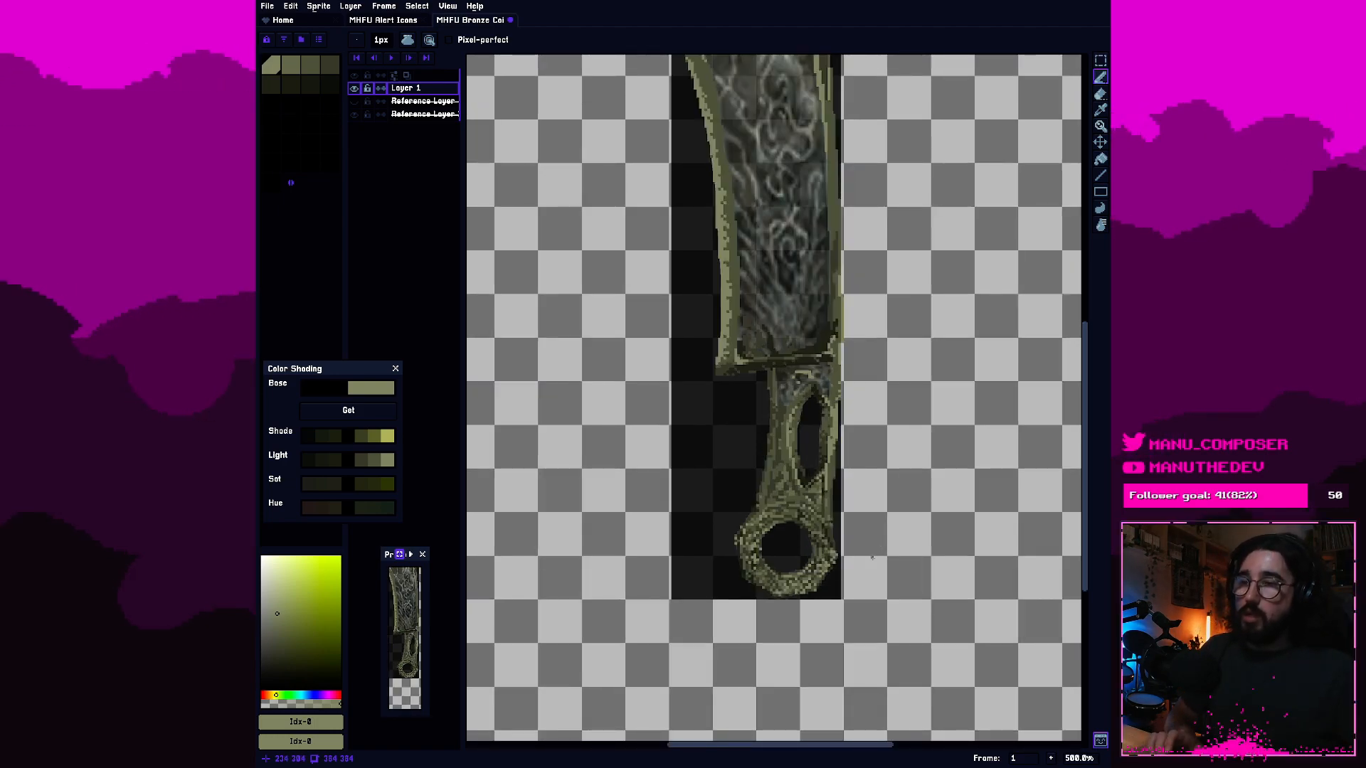
key("ctrl+z")
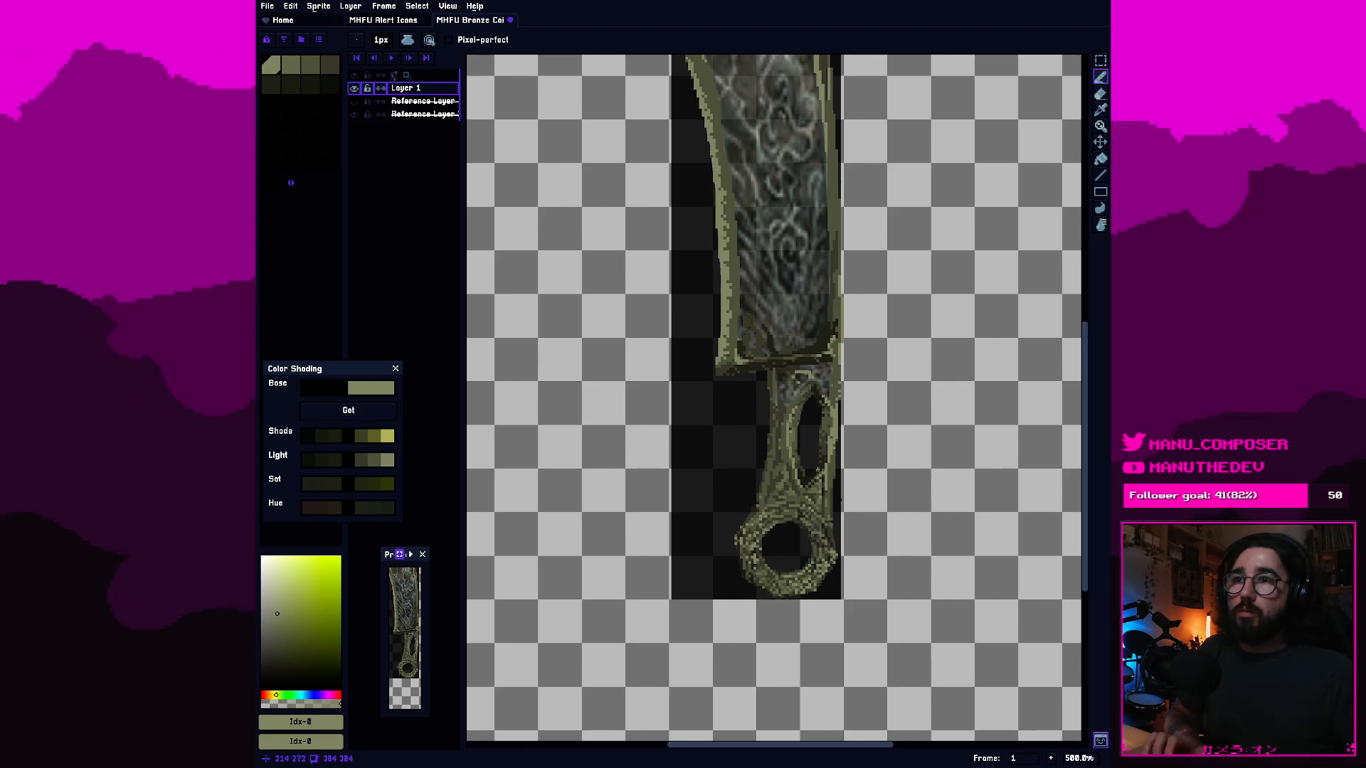
Examine the handle's oval cutout, the unfinished area between handle and blade, and the whole blade.
scroll(818, 475, "up", 1)
left_click_drag(817, 476, 802, 511)
scroll(734, 466, "up", 1)
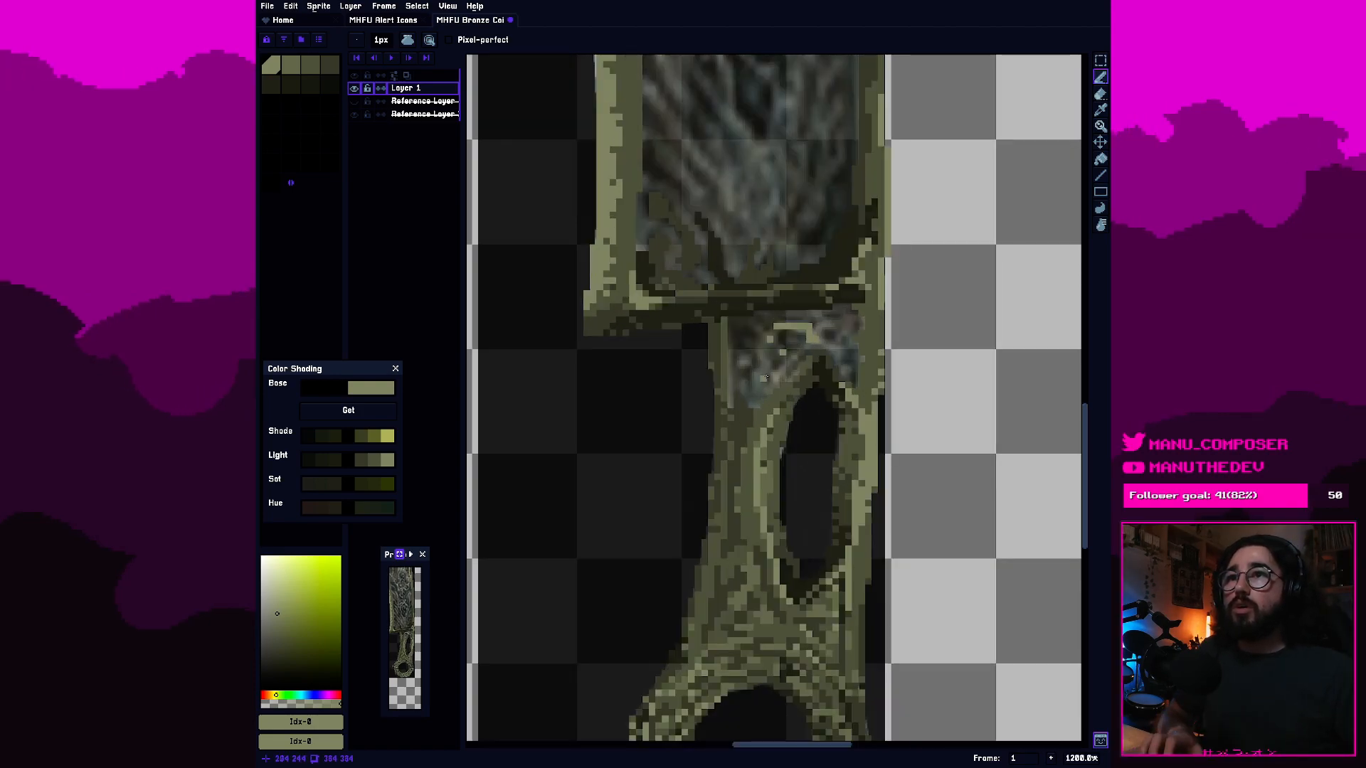
scroll(734, 467, "up", 2)
left_click_drag(812, 575, 754, 452)
scroll(744, 535, "up", 2)
left_click_drag(743, 535, 832, 551)
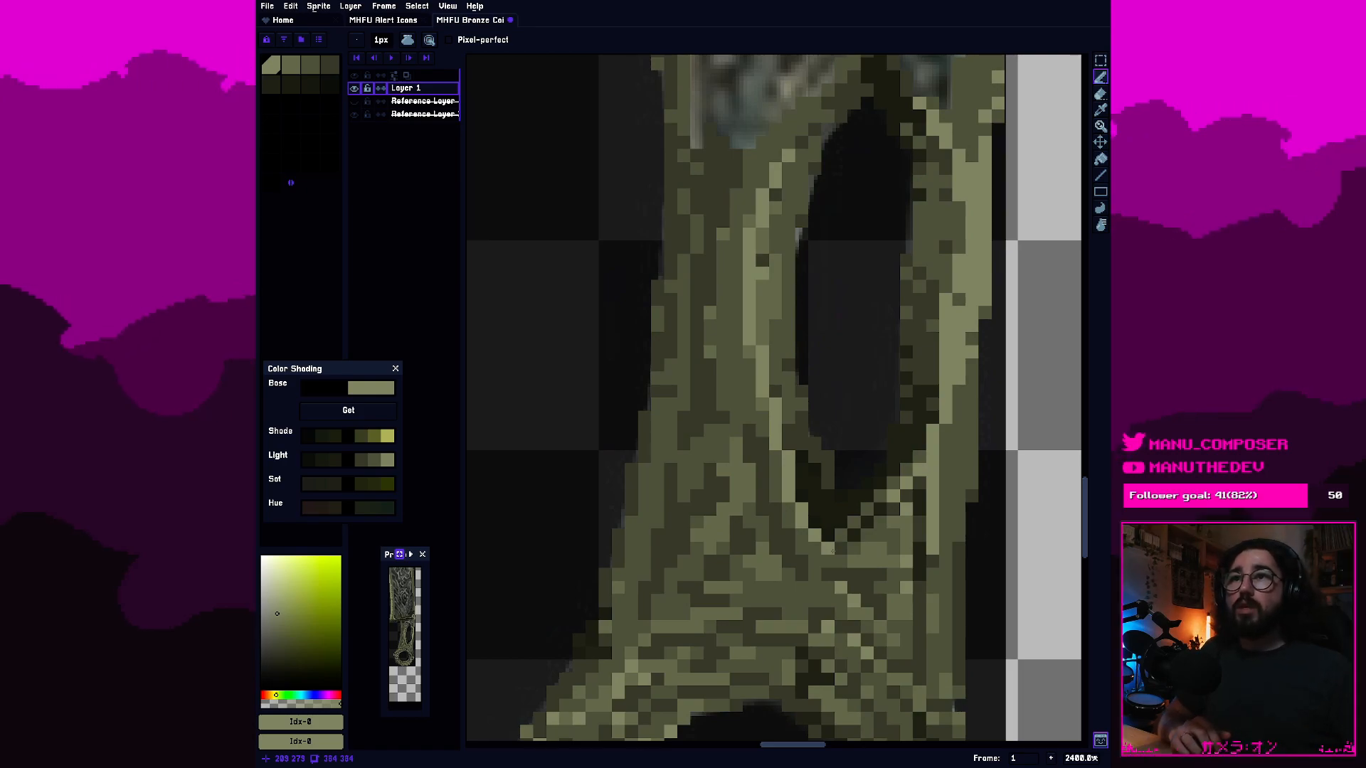
scroll(683, 503, "down", 3)
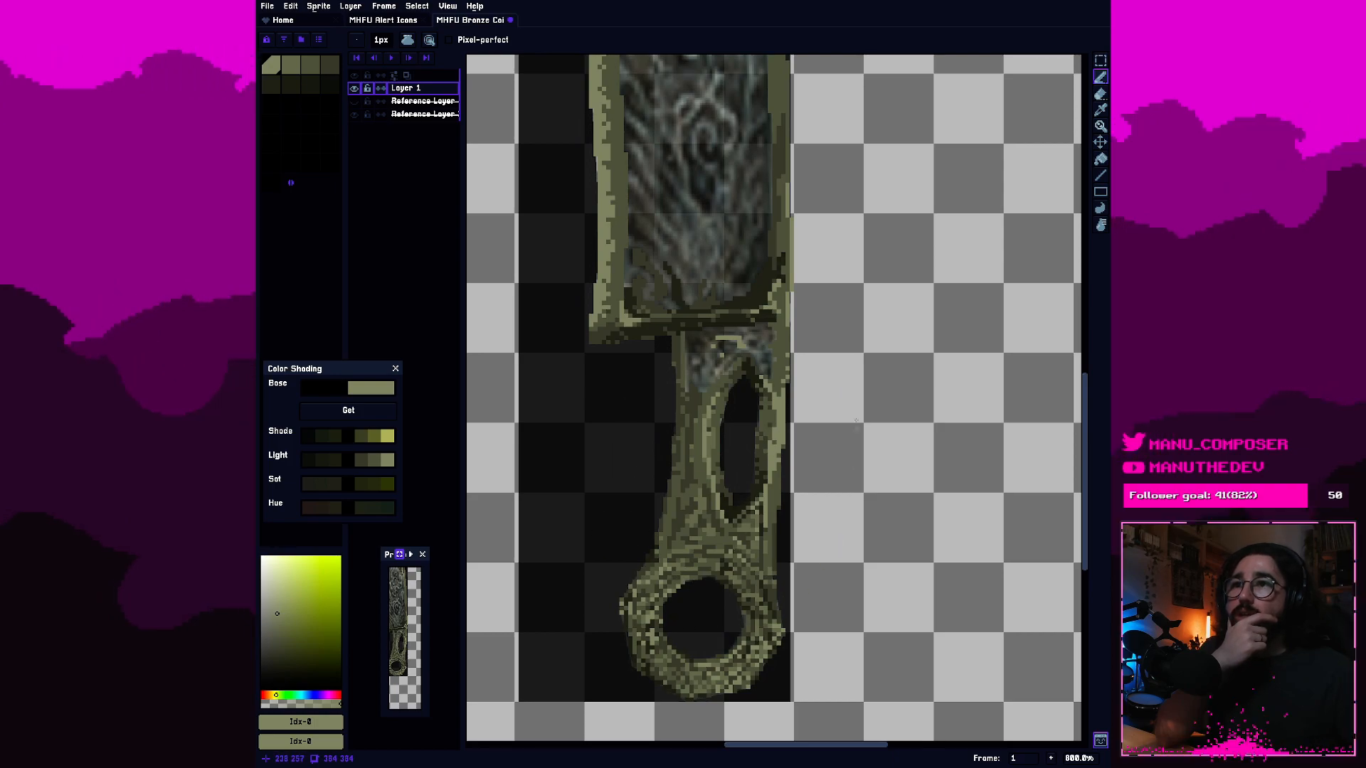
left_click_drag(733, 339, 765, 510)
left_click_drag(769, 565, 765, 472)
scroll(740, 430, "up", 2)
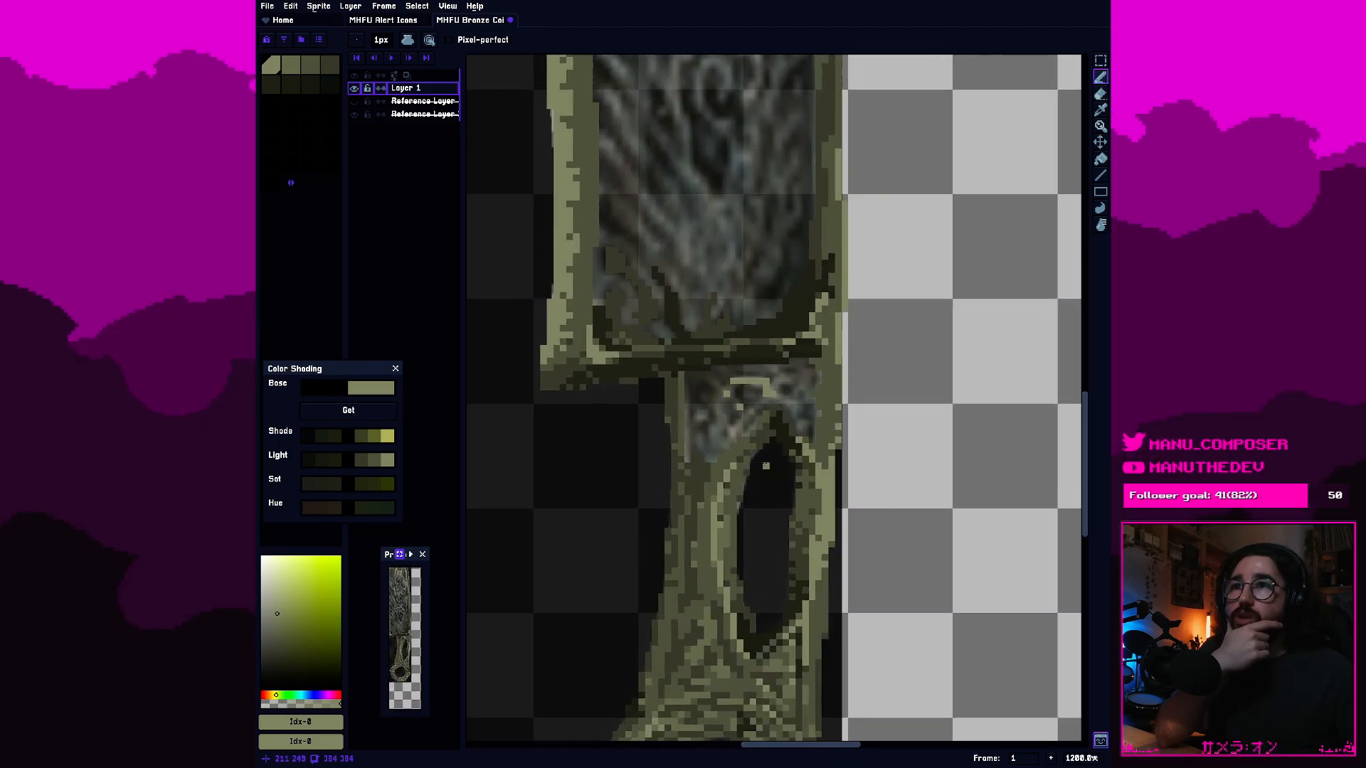
left_click_drag(727, 432, 741, 395)
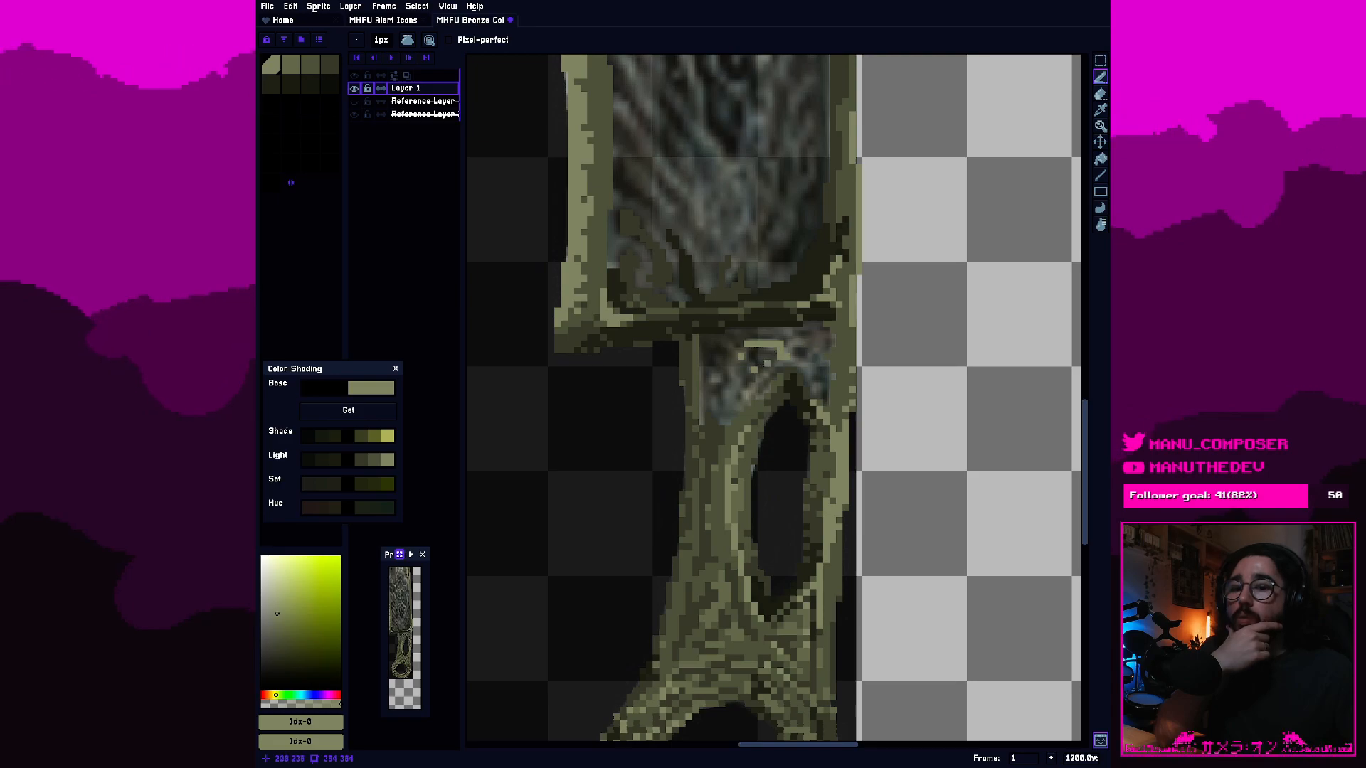
scroll(741, 383, "down", 4)
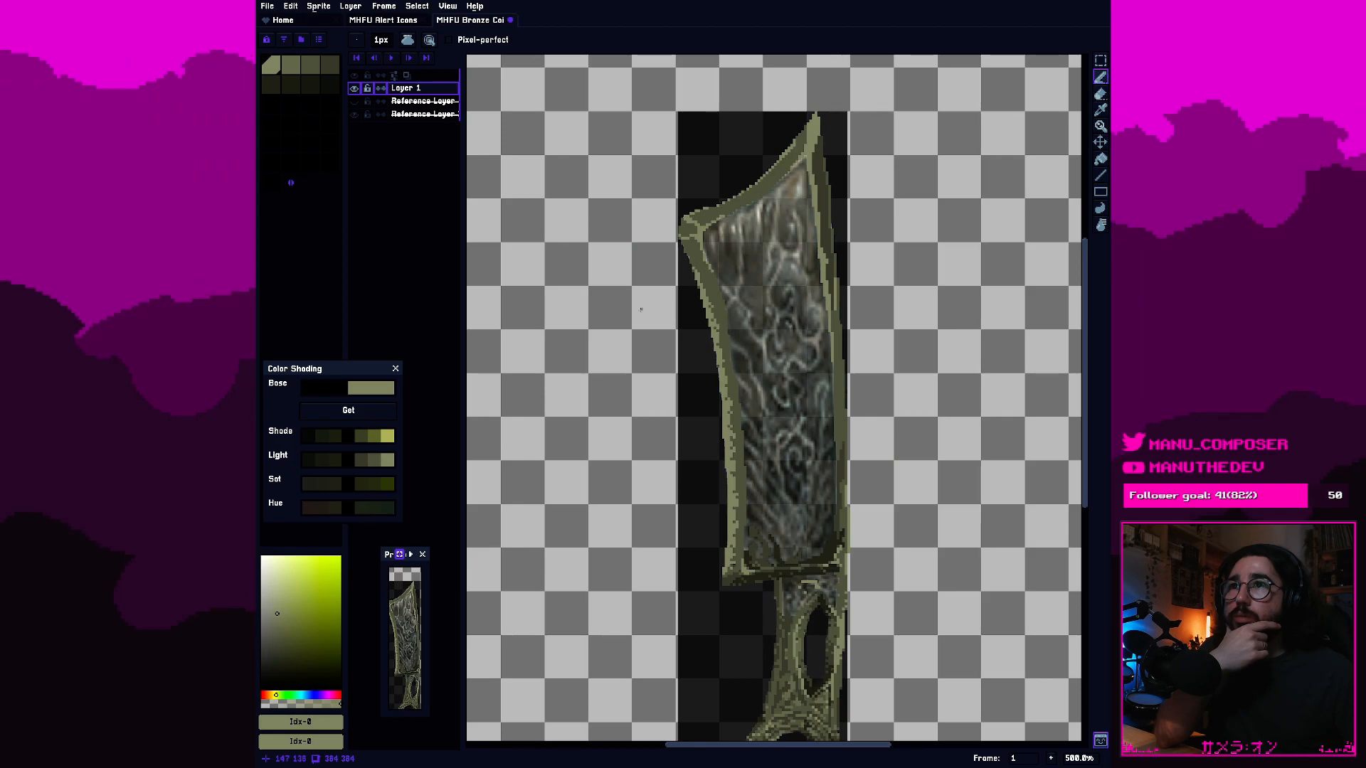
Examine the blade's frame, the handle and its ring close up and across the whole sword.
scroll(720, 333, "up", 1)
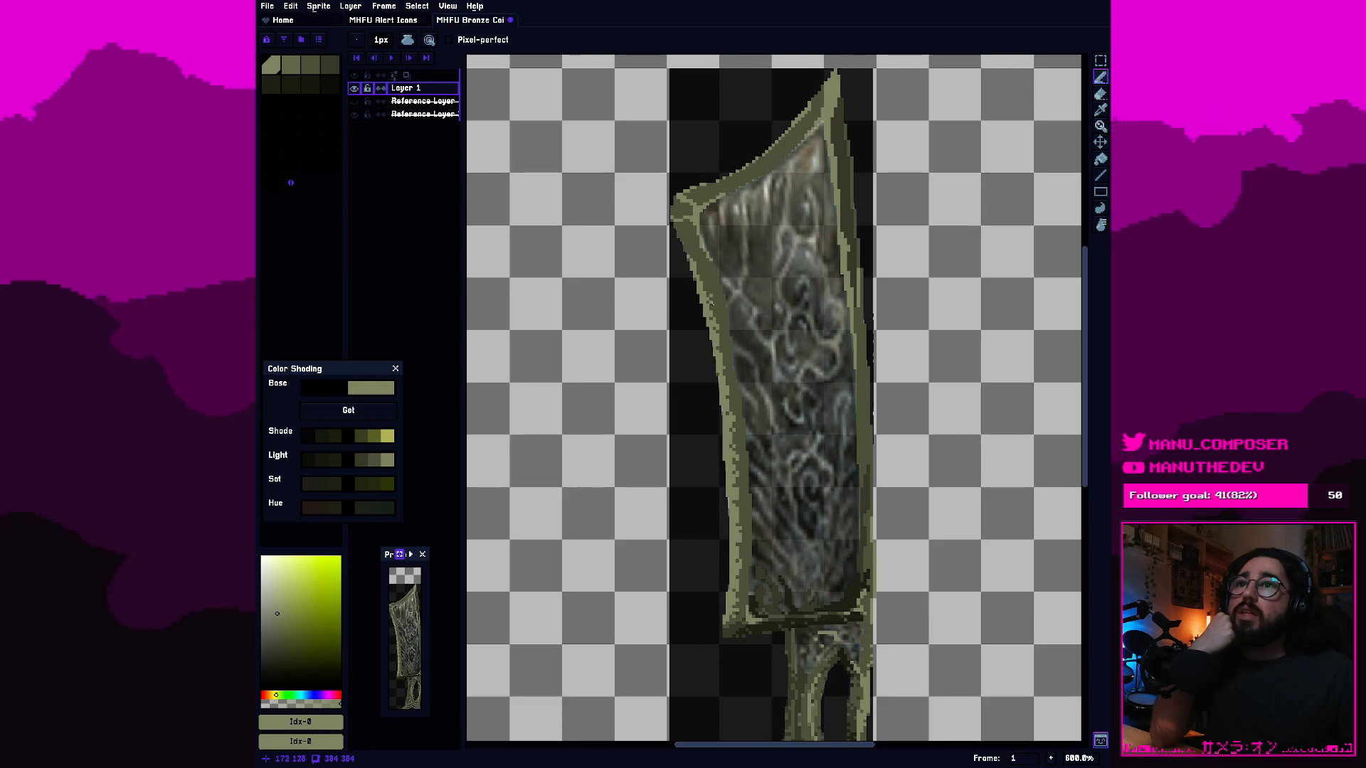
scroll(825, 306, "down", 2)
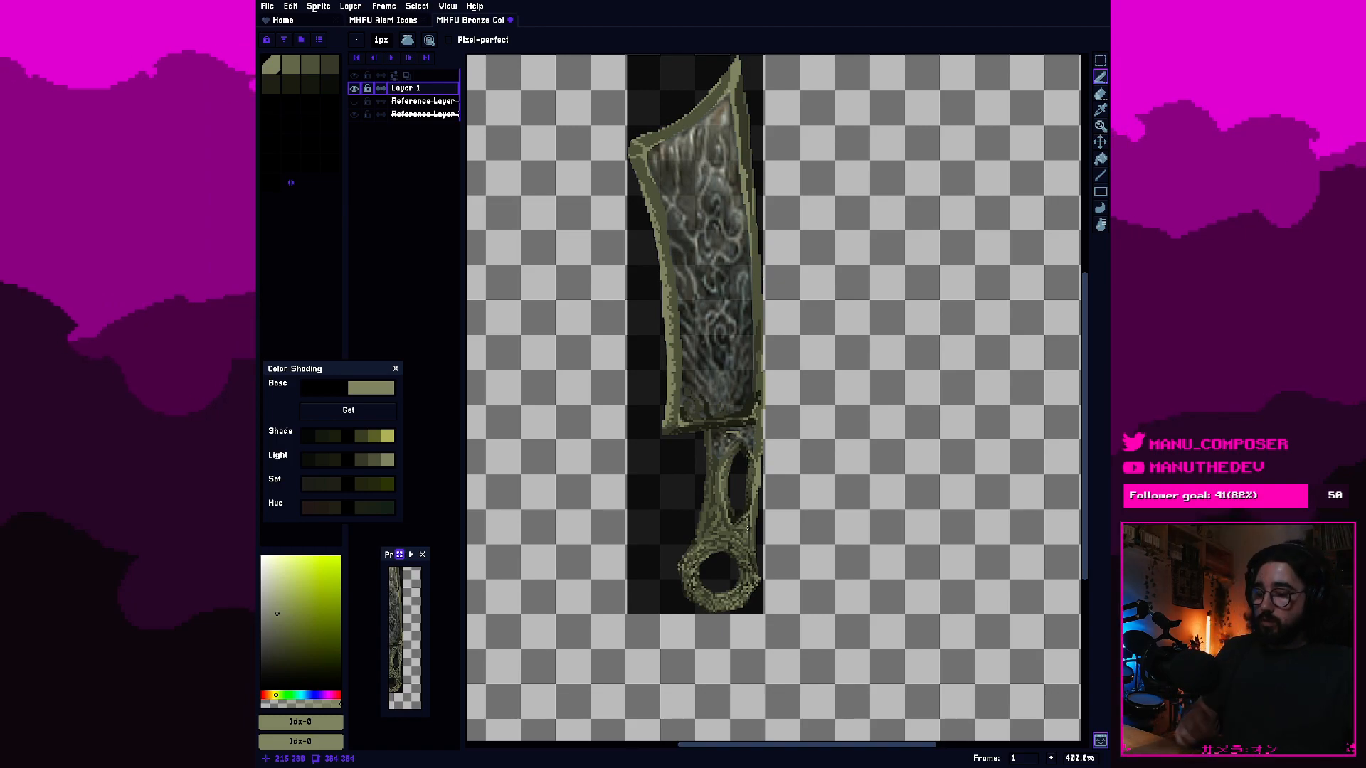
scroll(753, 539, "up", 1)
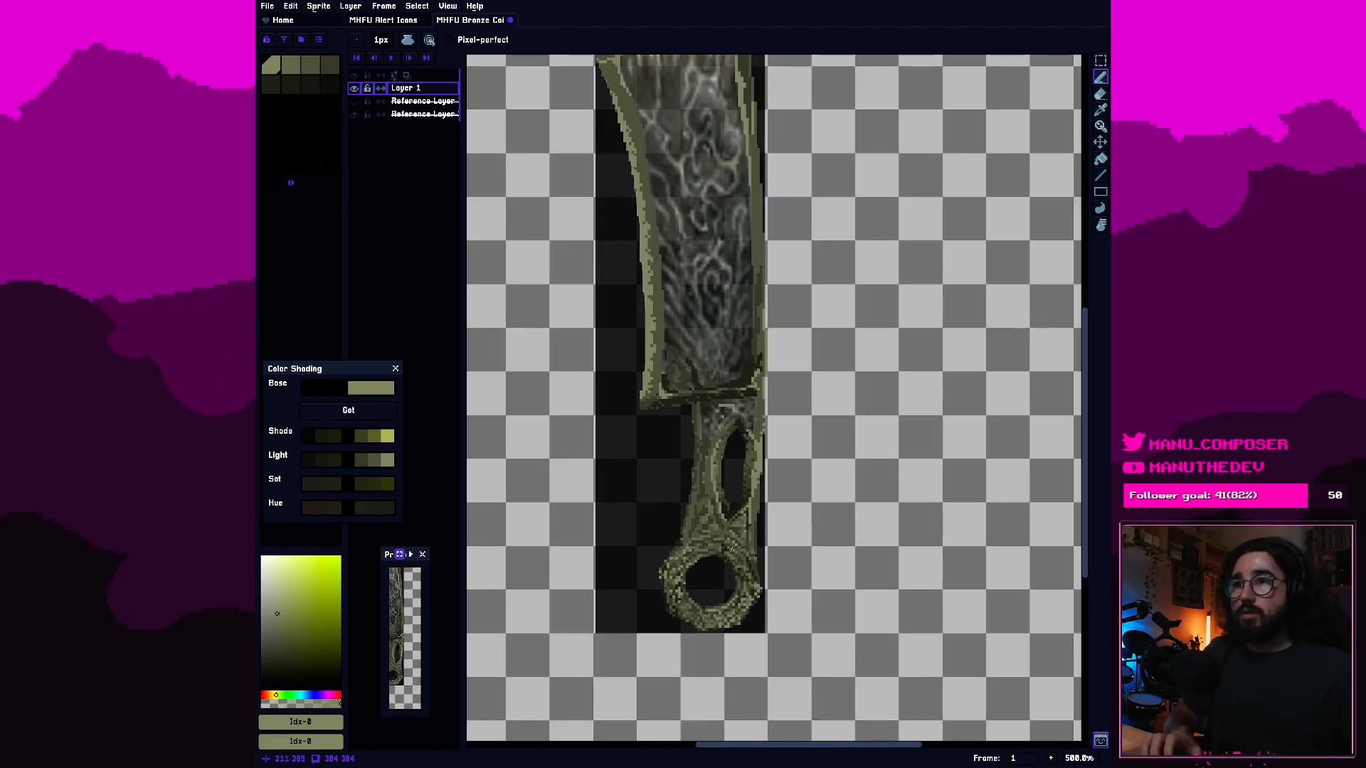
scroll(719, 569, "up", 2)
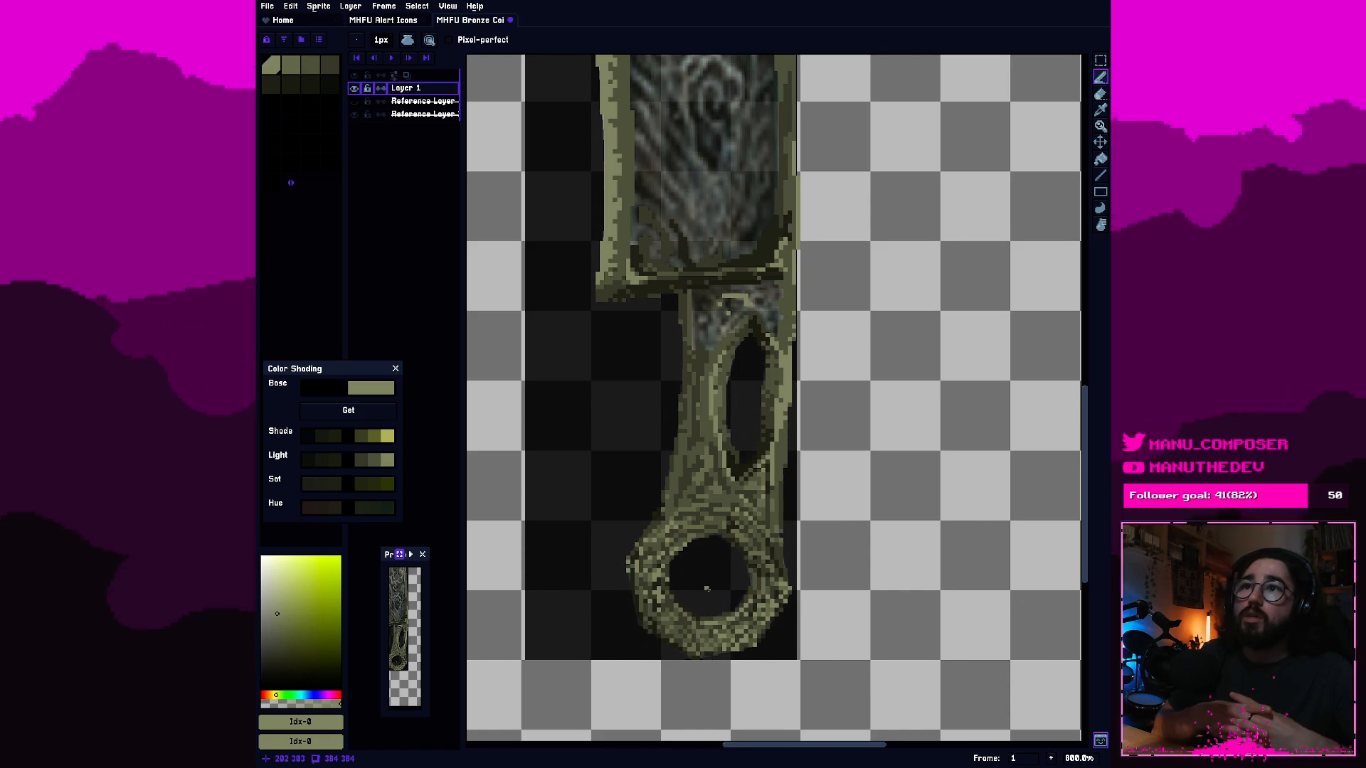
scroll(706, 589, "down", 2)
scroll(737, 535, "down", 2)
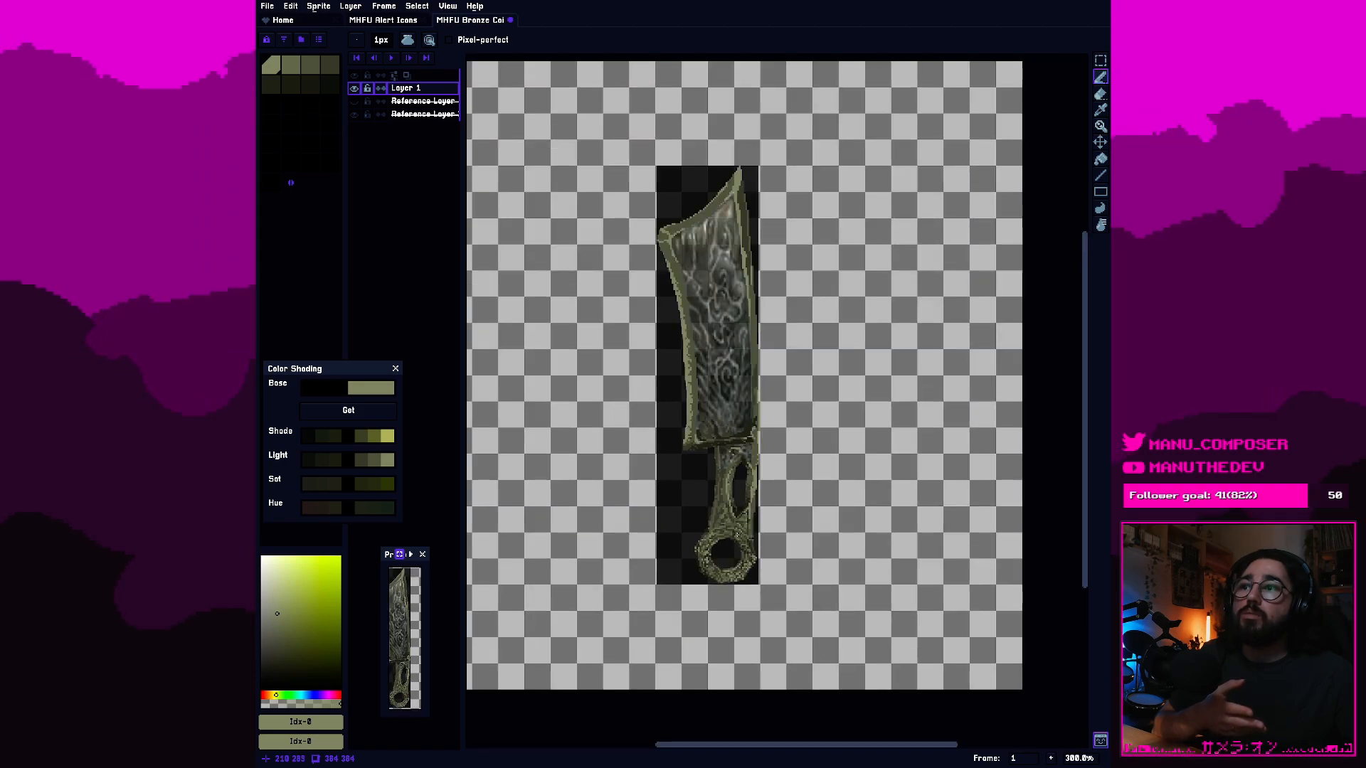
left_click_drag(736, 535, 789, 552)
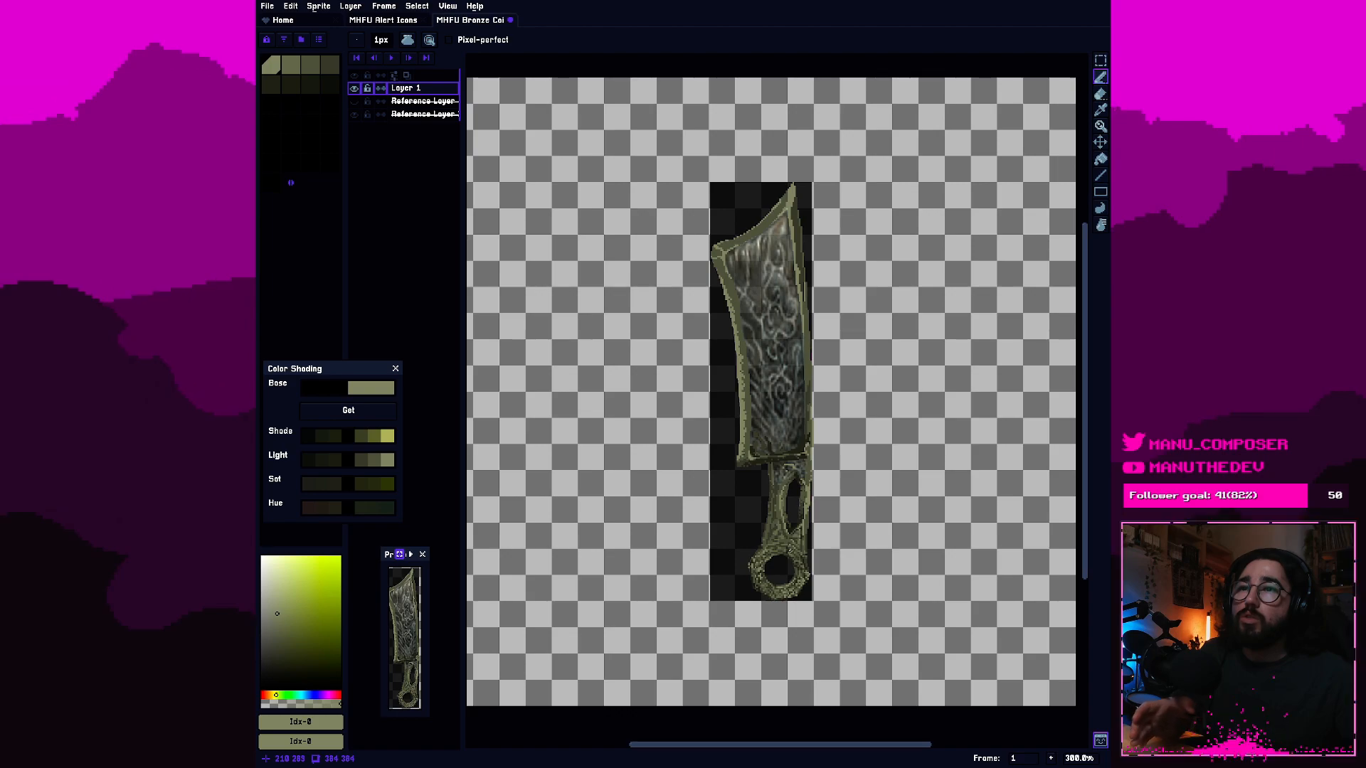
scroll(789, 550, "up", 6)
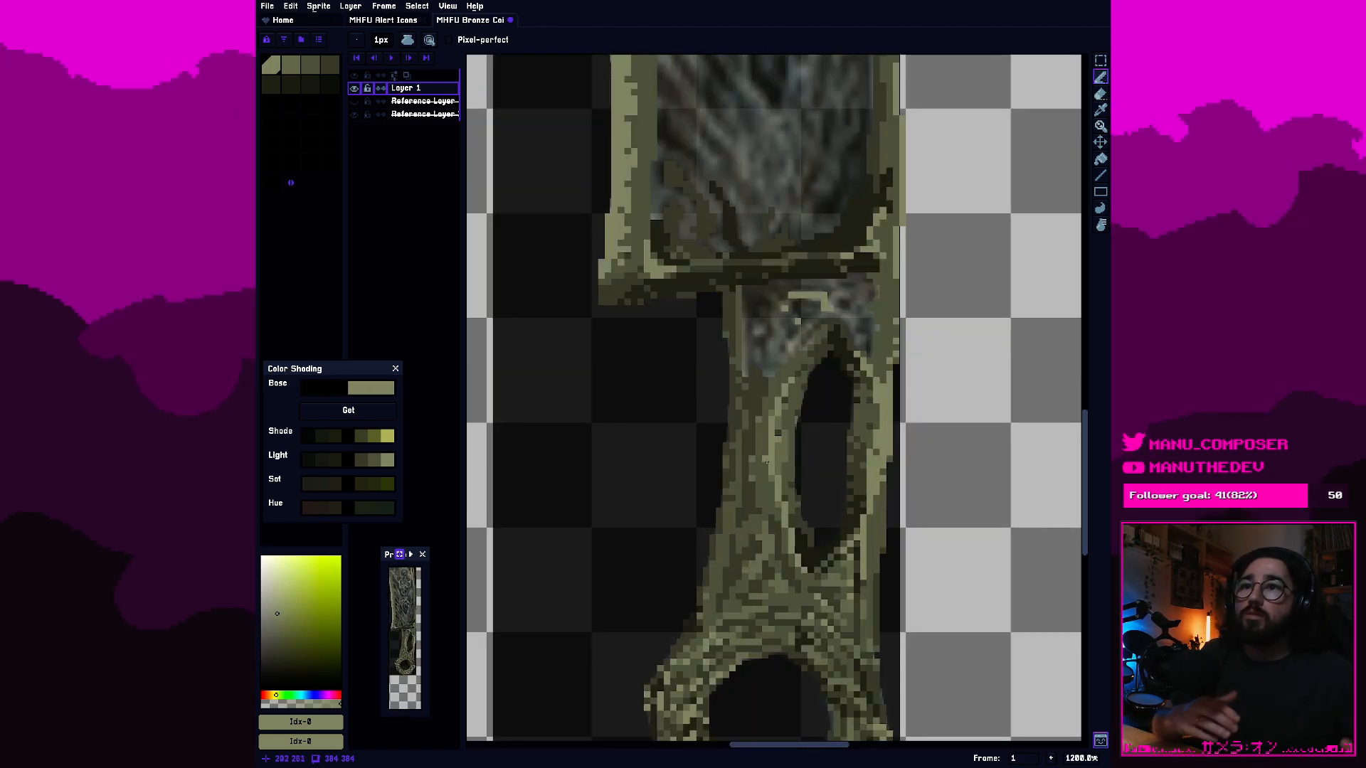
Touch up the lower-left inner edge of the handle's oval cutout with the mid-olive palette colour 2, and undo the last change.
scroll(761, 478, "up", 3)
left_click_drag(902, 562, 785, 565)
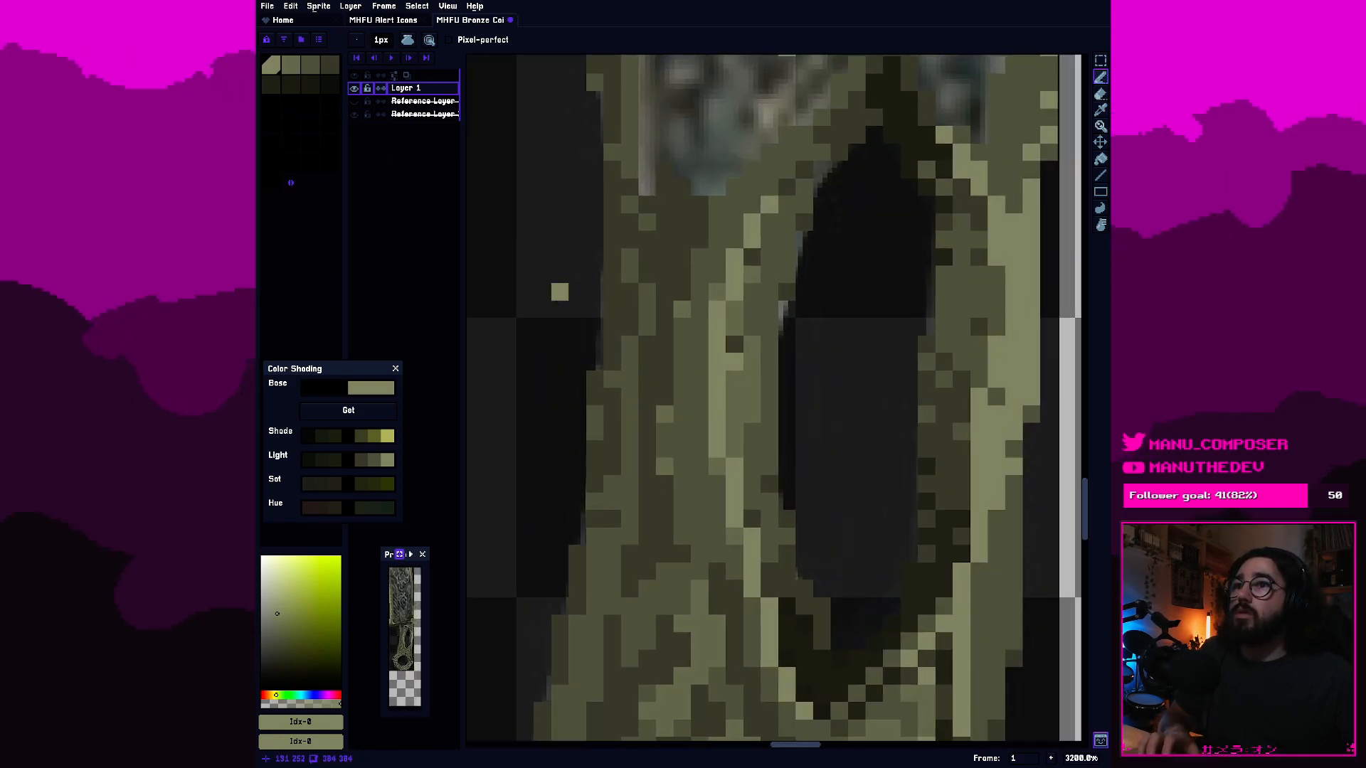
key("i")
left_click(789, 560)
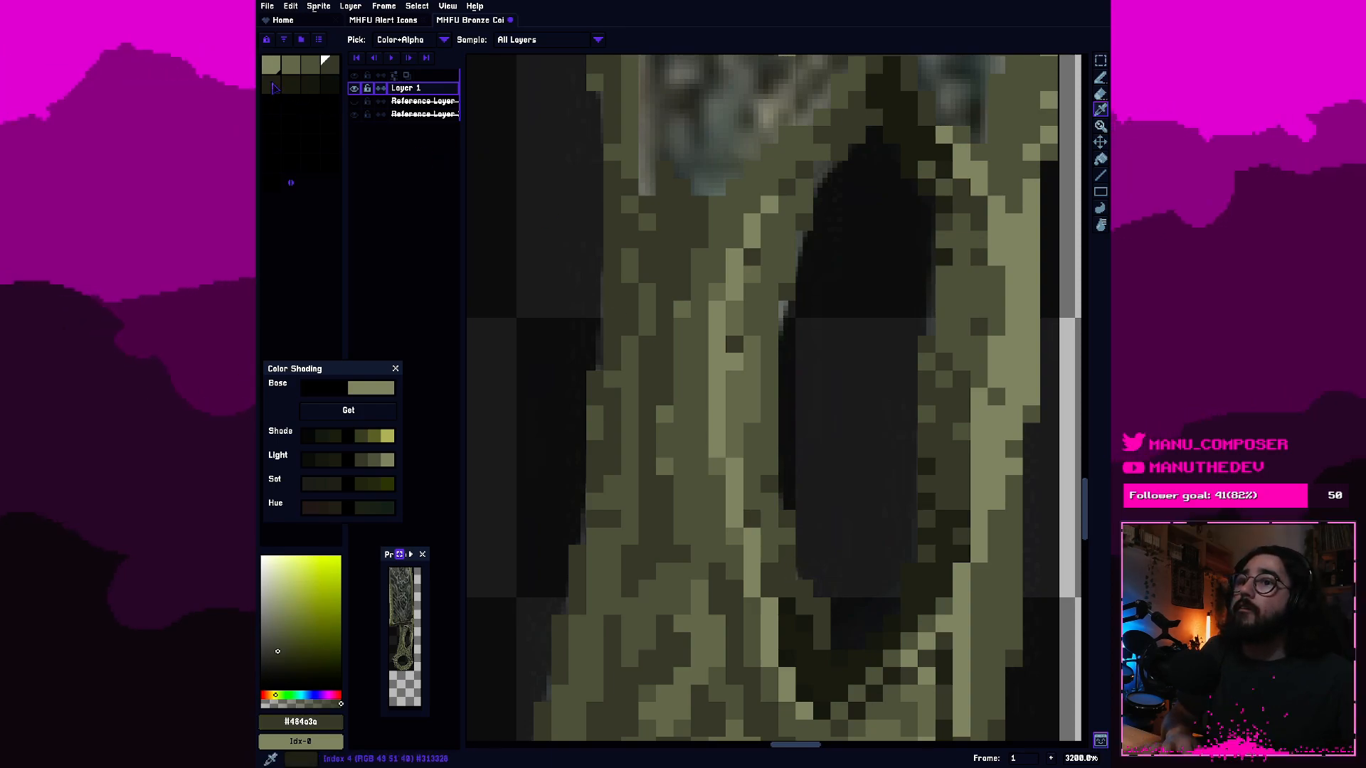
left_click(311, 65)
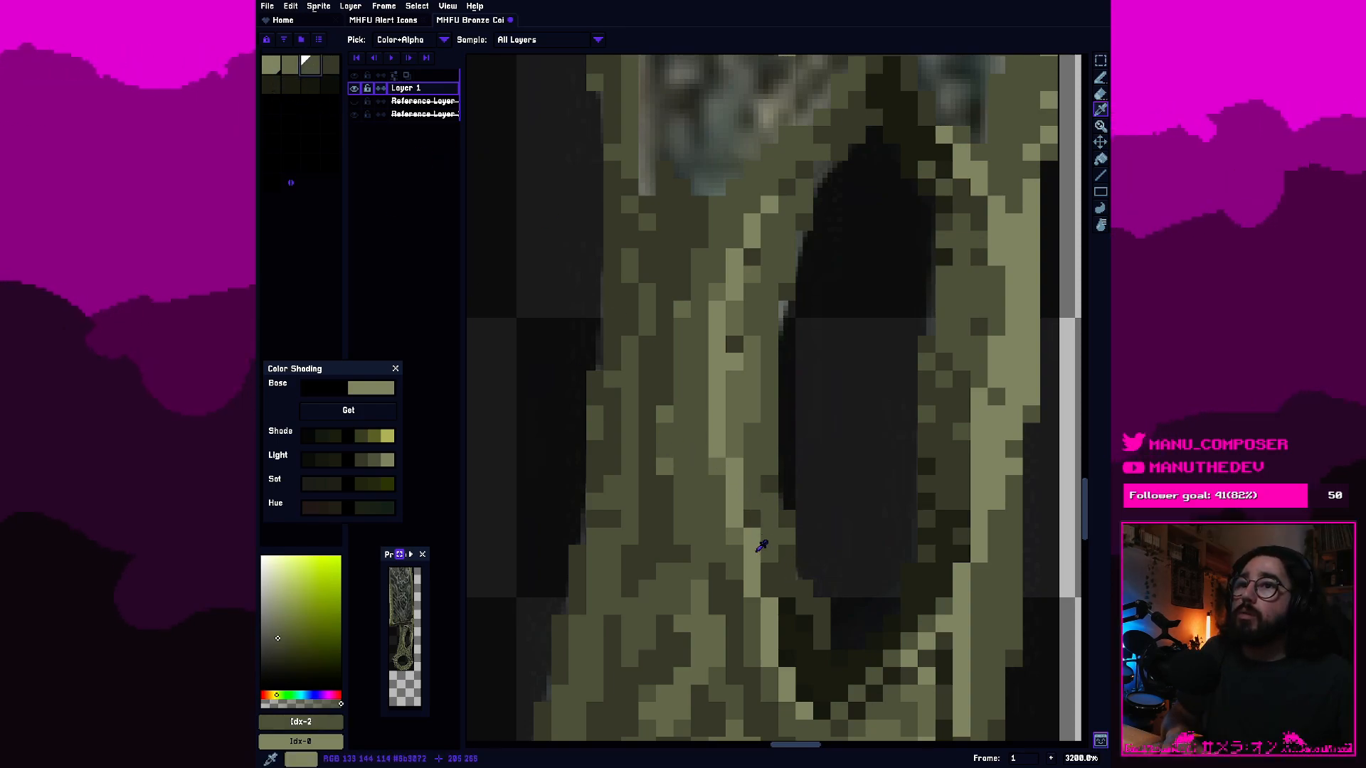
key("b")
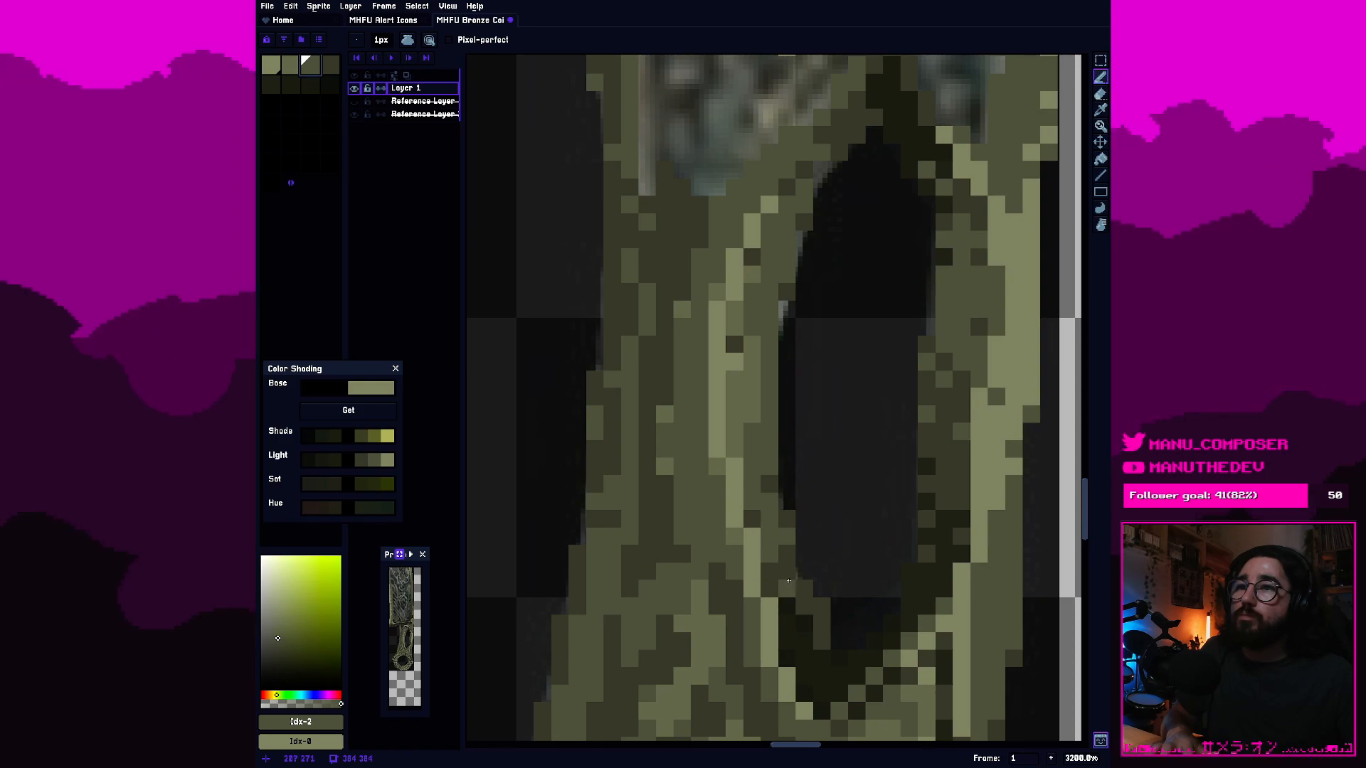
scroll(835, 492, "down", 1)
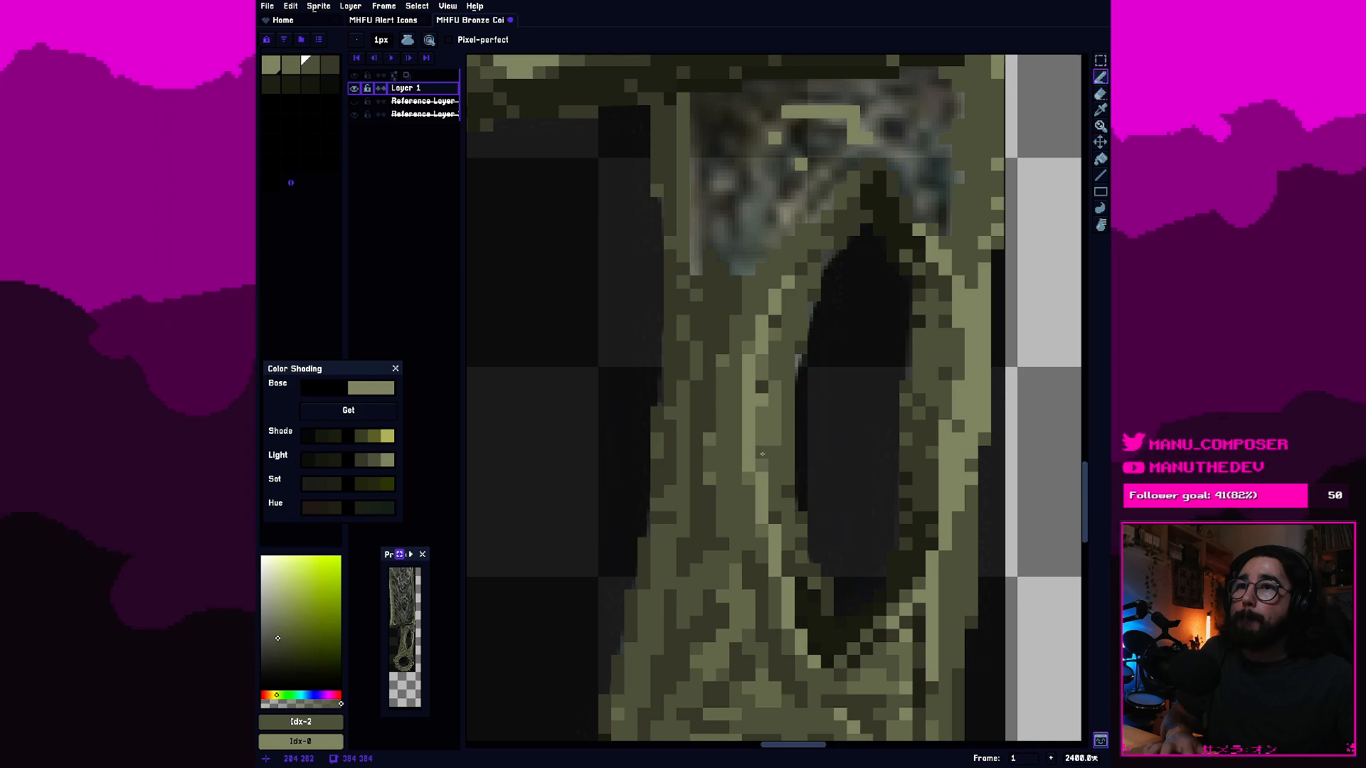
scroll(762, 437, "down", 7)
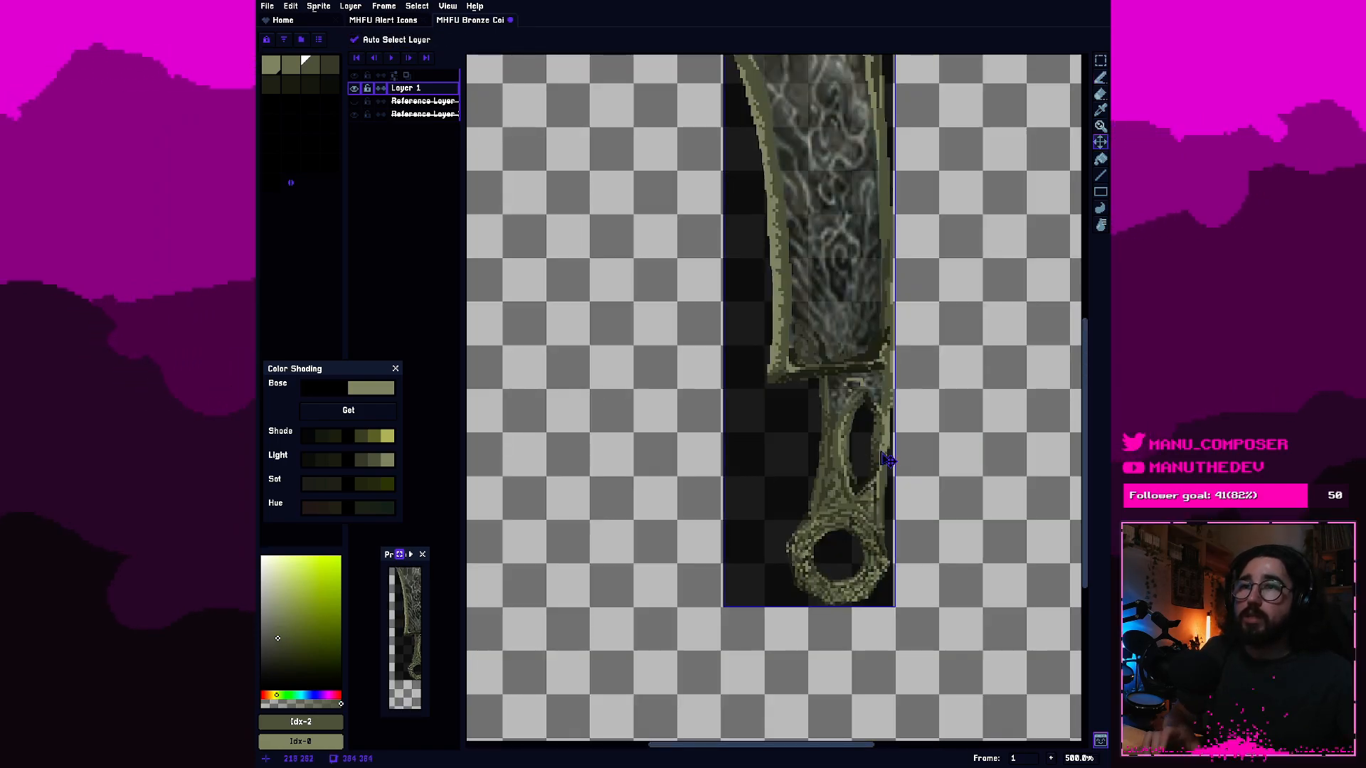
key("ctrl+z")
scroll(878, 452, "up", 7)
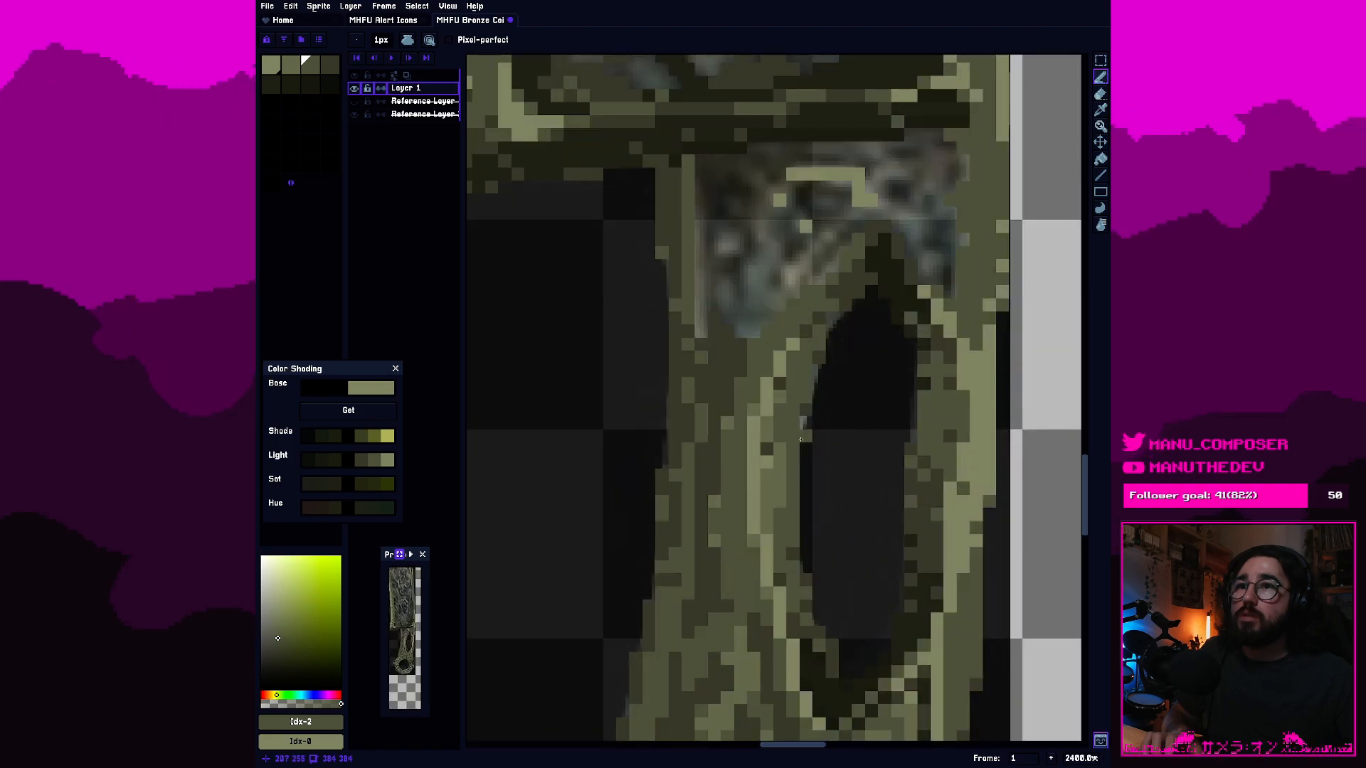
Examine the oval cutout's rim against the area below the blade, the rest of the handle and the ring.
scroll(799, 510, "down", 2)
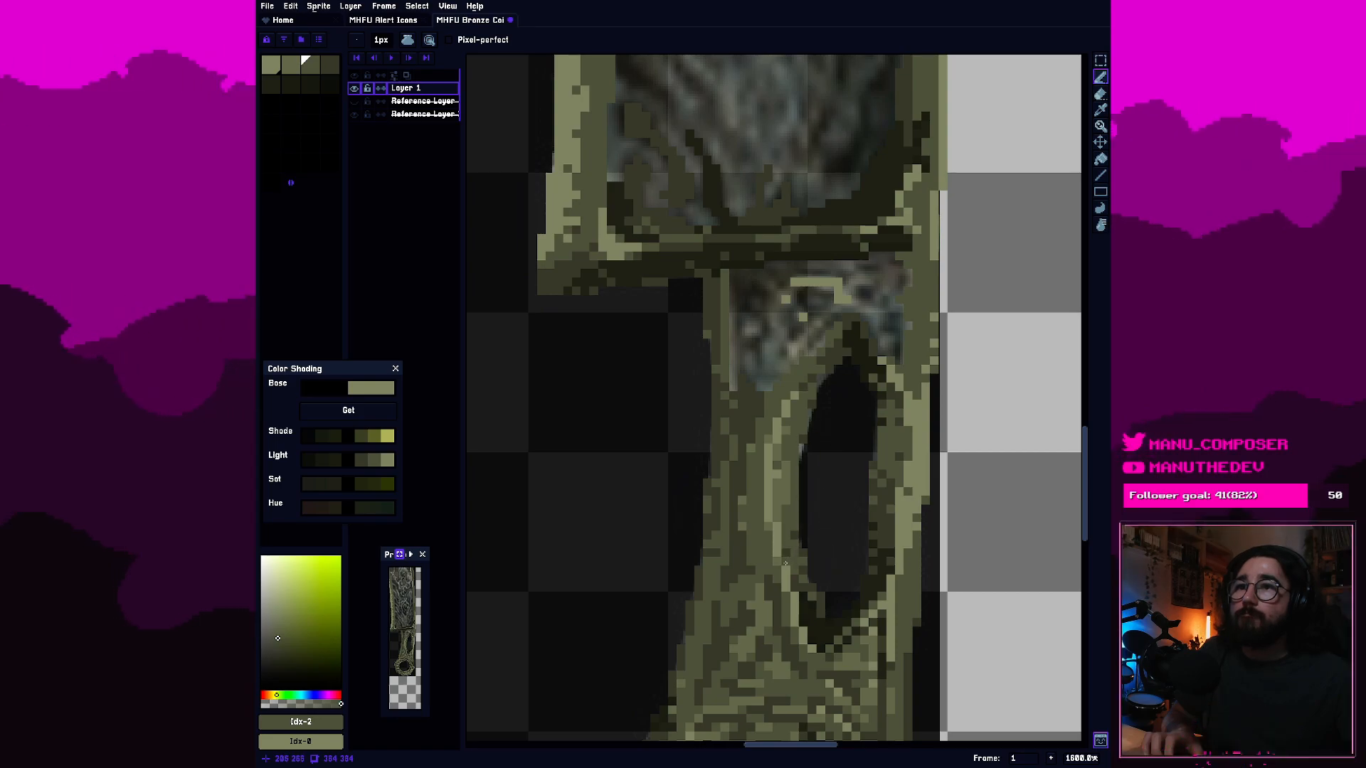
scroll(767, 548, "up", 2)
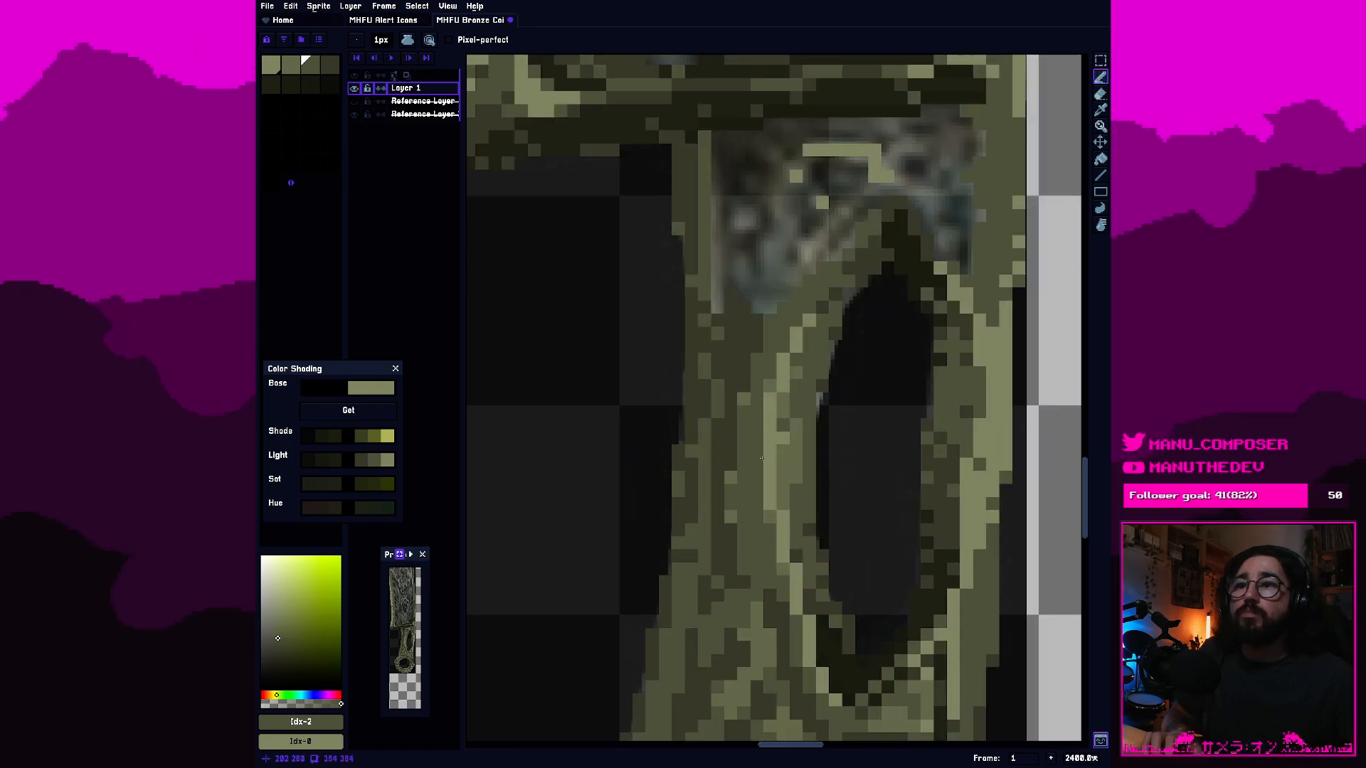
scroll(725, 416, "down", 2)
left_click_drag(725, 416, 738, 390)
scroll(737, 306, "down", 1)
scroll(737, 306, "down", 2)
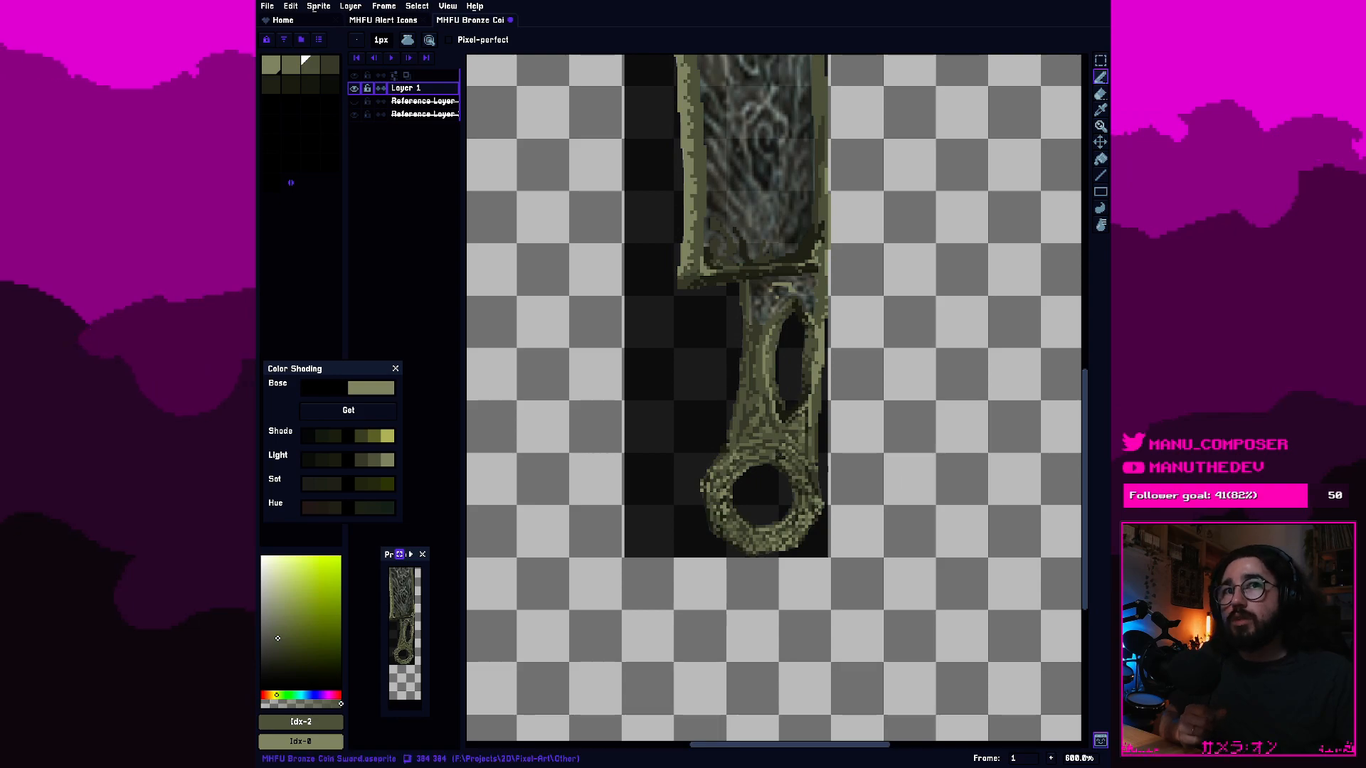
left_click_drag(860, 310, 888, 366)
scroll(878, 441, "up", 7)
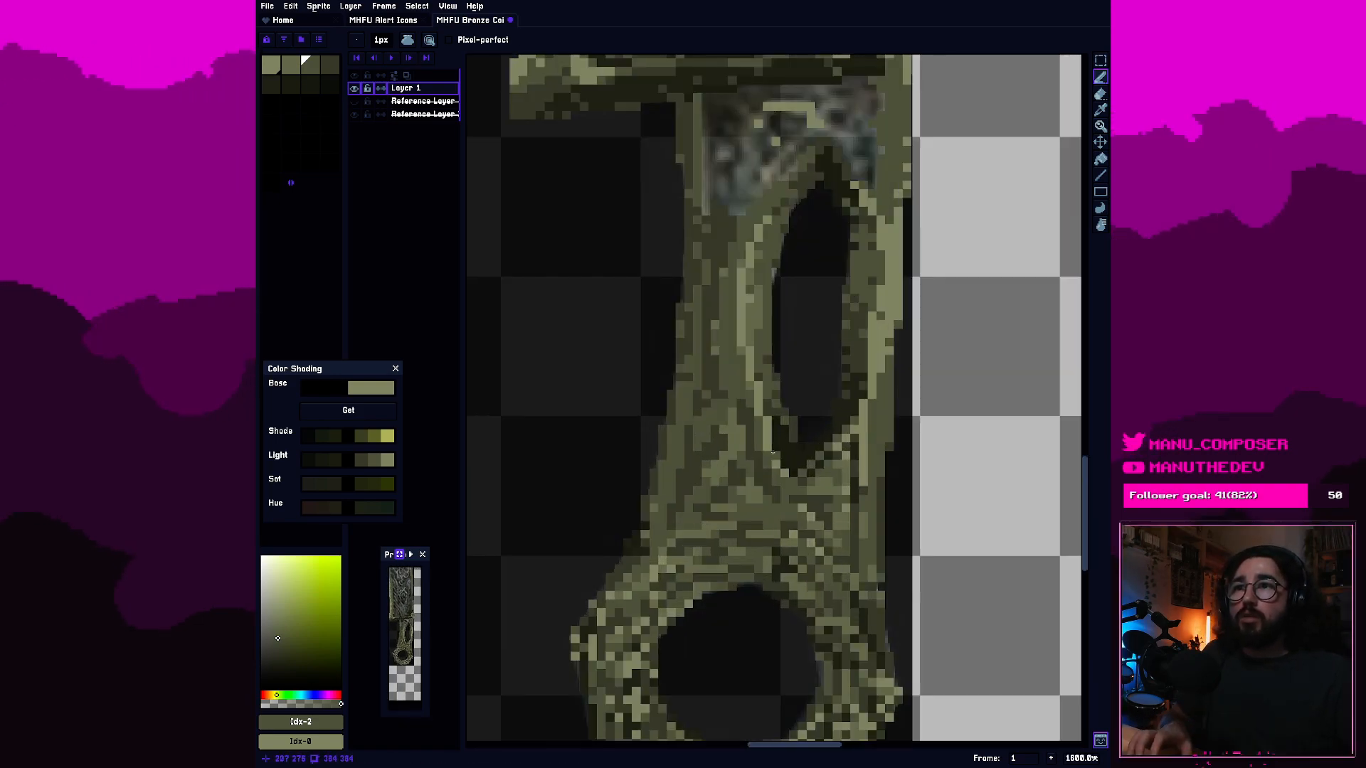
Shade the bottom of the handle's oval cutout with the dark olive palette colour 4.
left_click(855, 432, "alt")
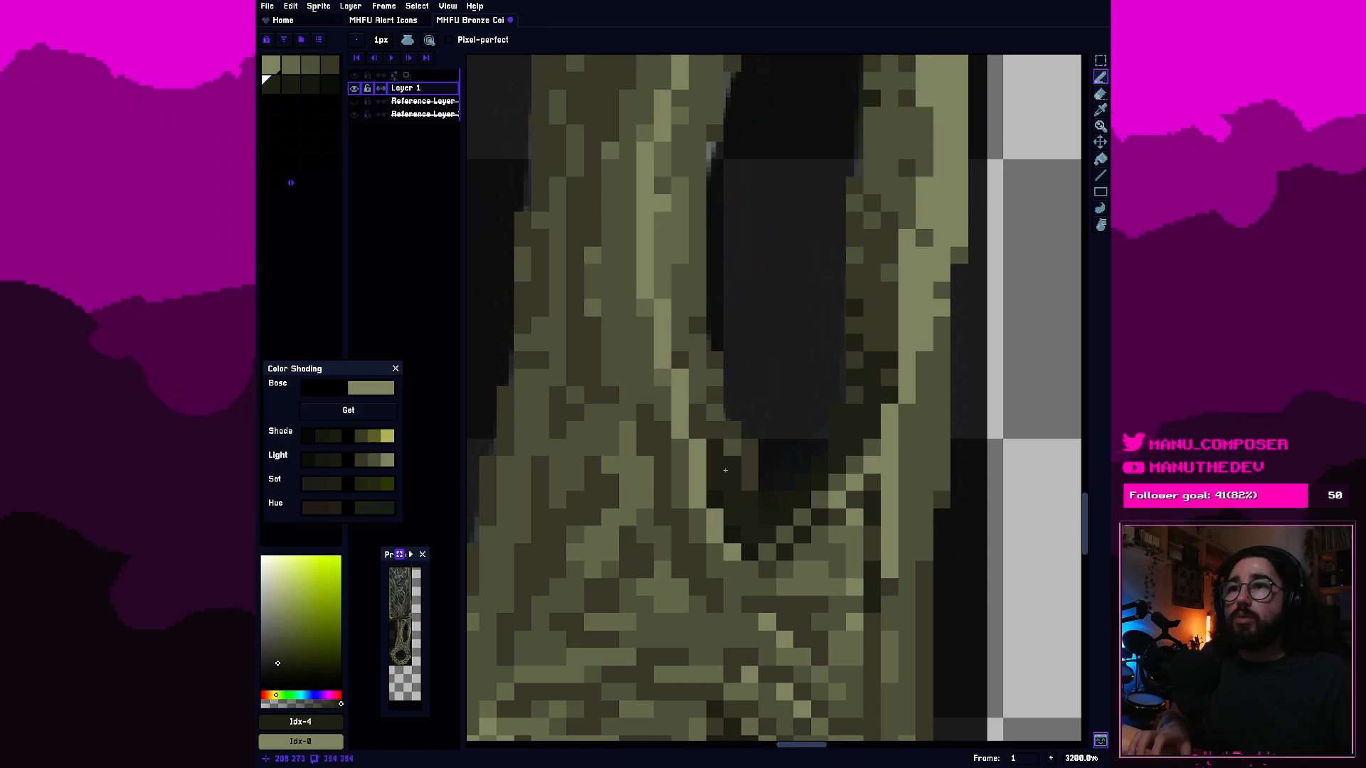
scroll(811, 438, "down", 3)
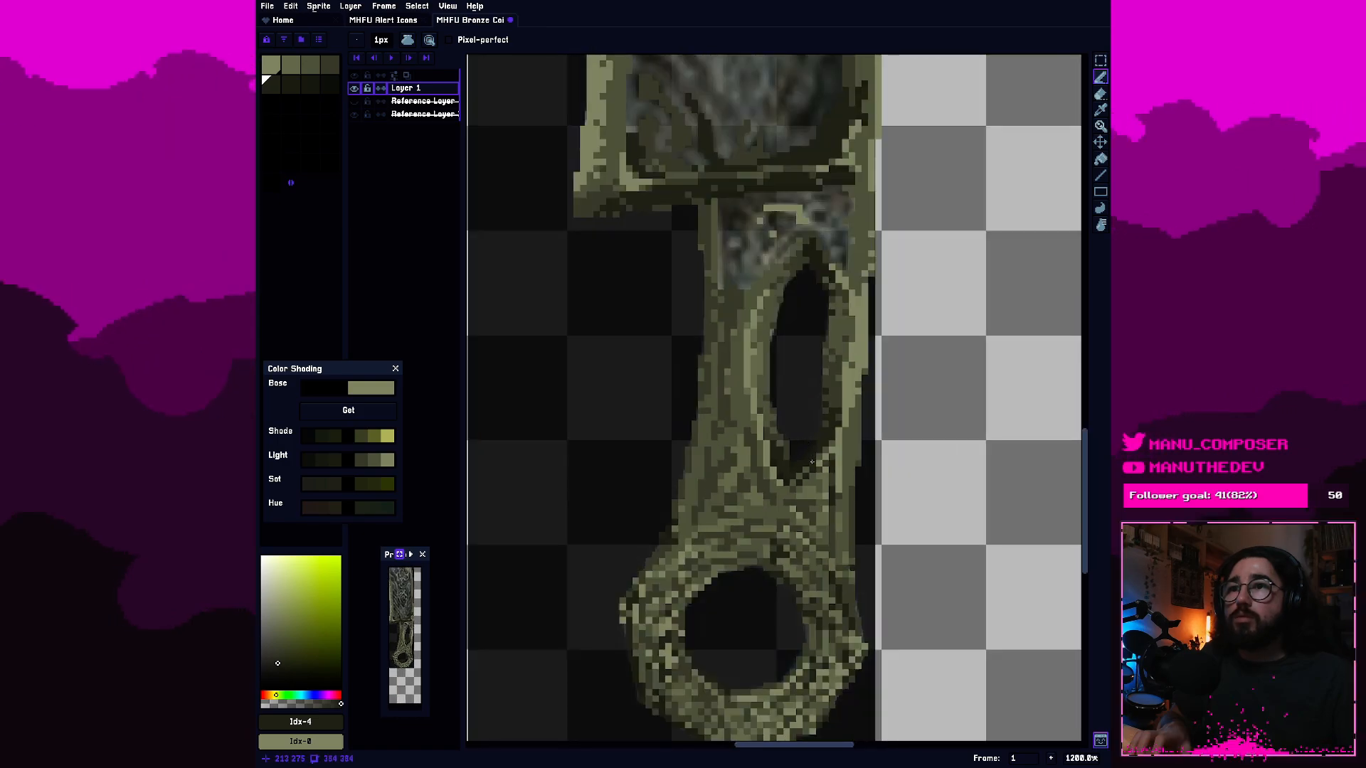
scroll(755, 486, "up", 3)
scroll(756, 486, "down", 3)
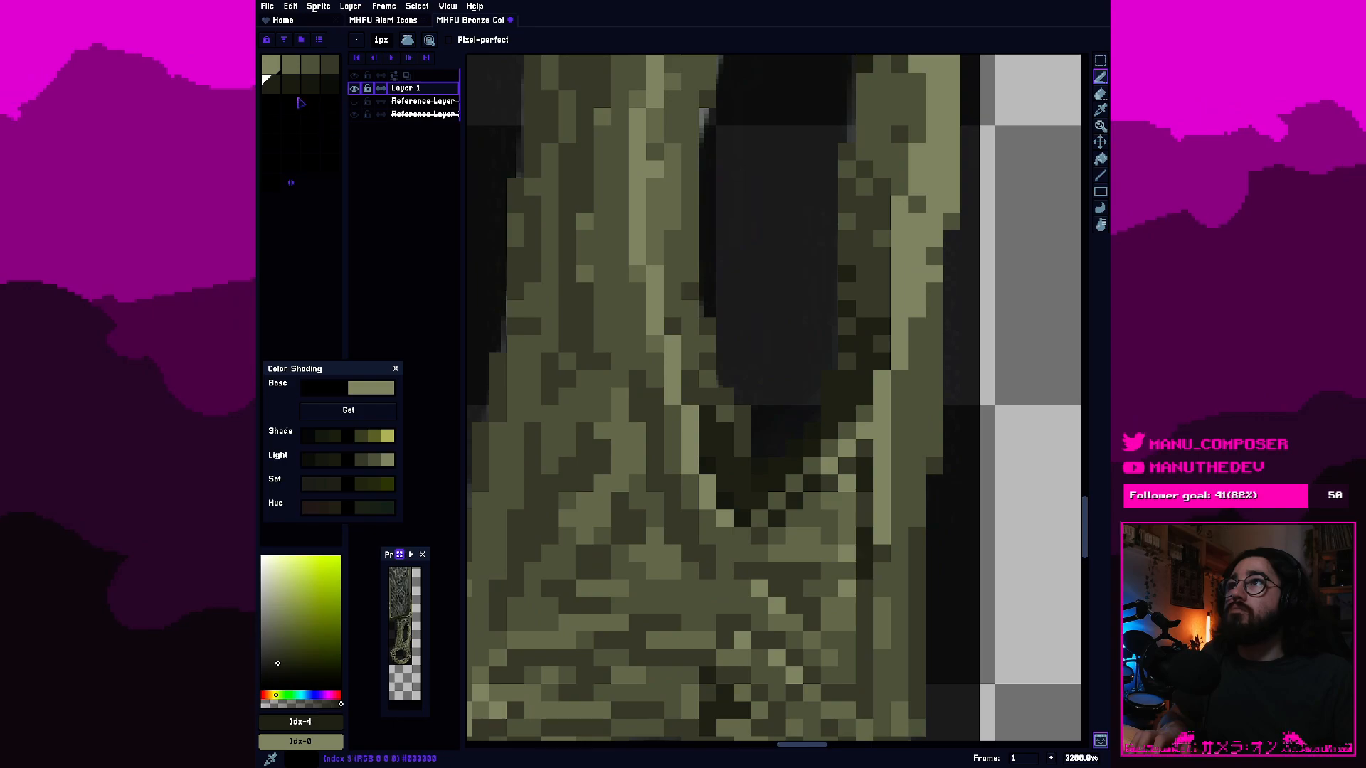
Darken the shadow pixels at the cutout's bottom tip with palette colour 5.
key("]")
scroll(700, 463, "up", 3)
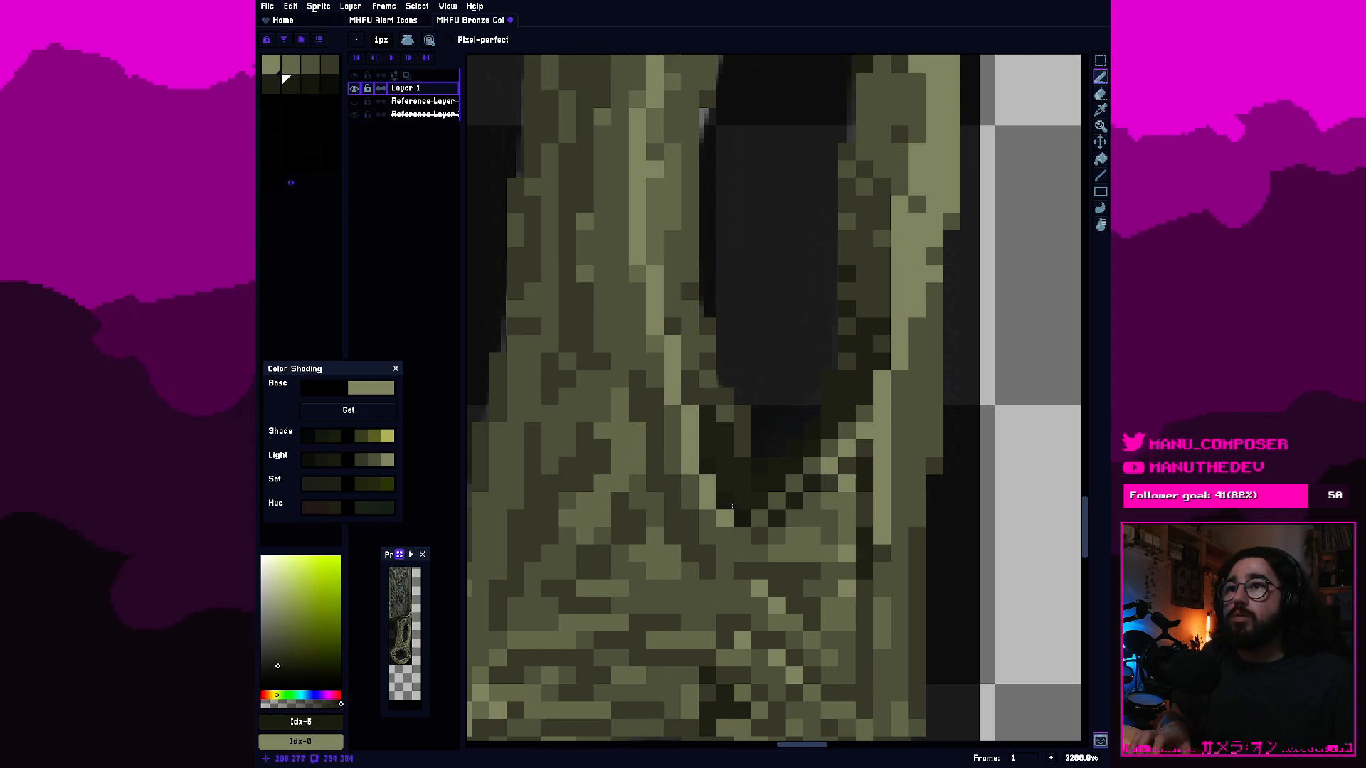
scroll(739, 510, "down", 3)
scroll(759, 503, "up", 3)
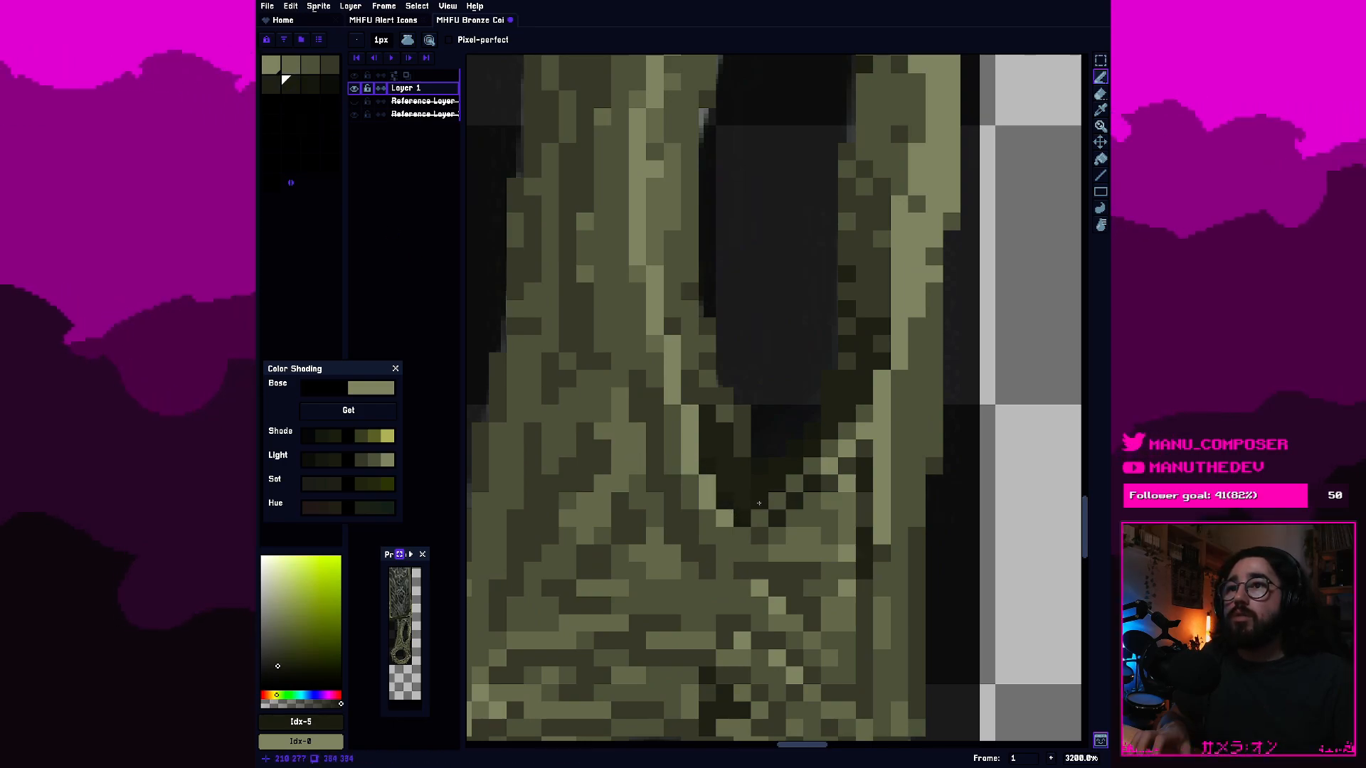
scroll(830, 407, "down", 3)
scroll(830, 407, "up", 2)
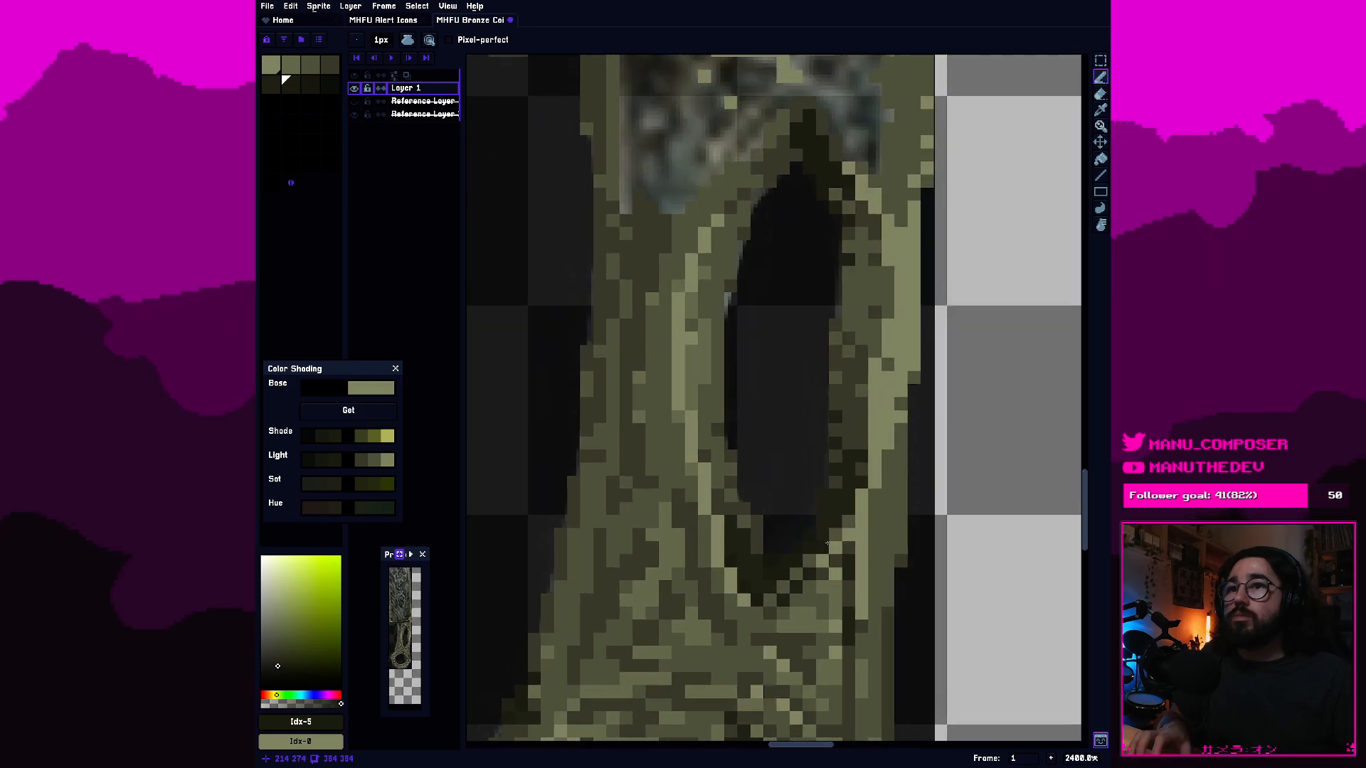
Deepen the darkest part of the cutout's bottom tip with palette colour 6.
left_click(310, 84)
scroll(787, 592, "up", 2)
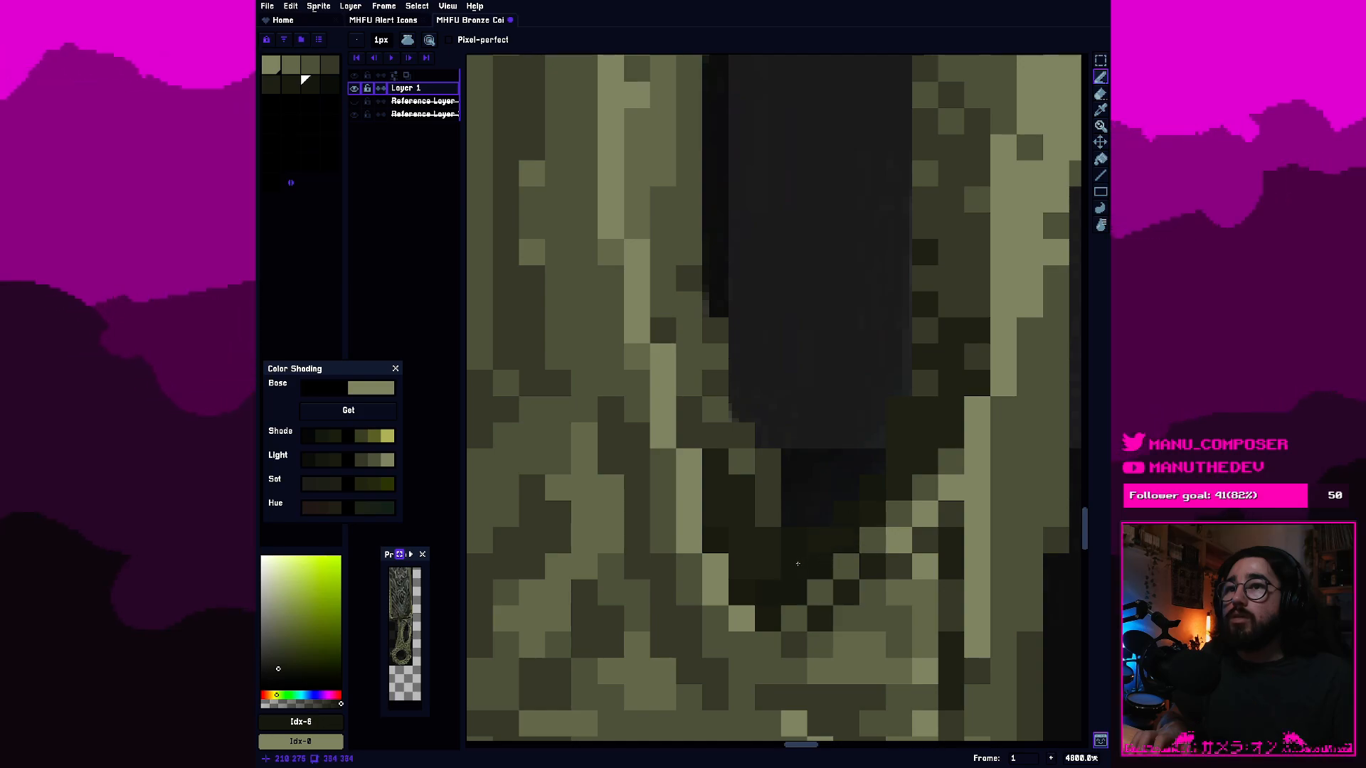
scroll(781, 545, "down", 3)
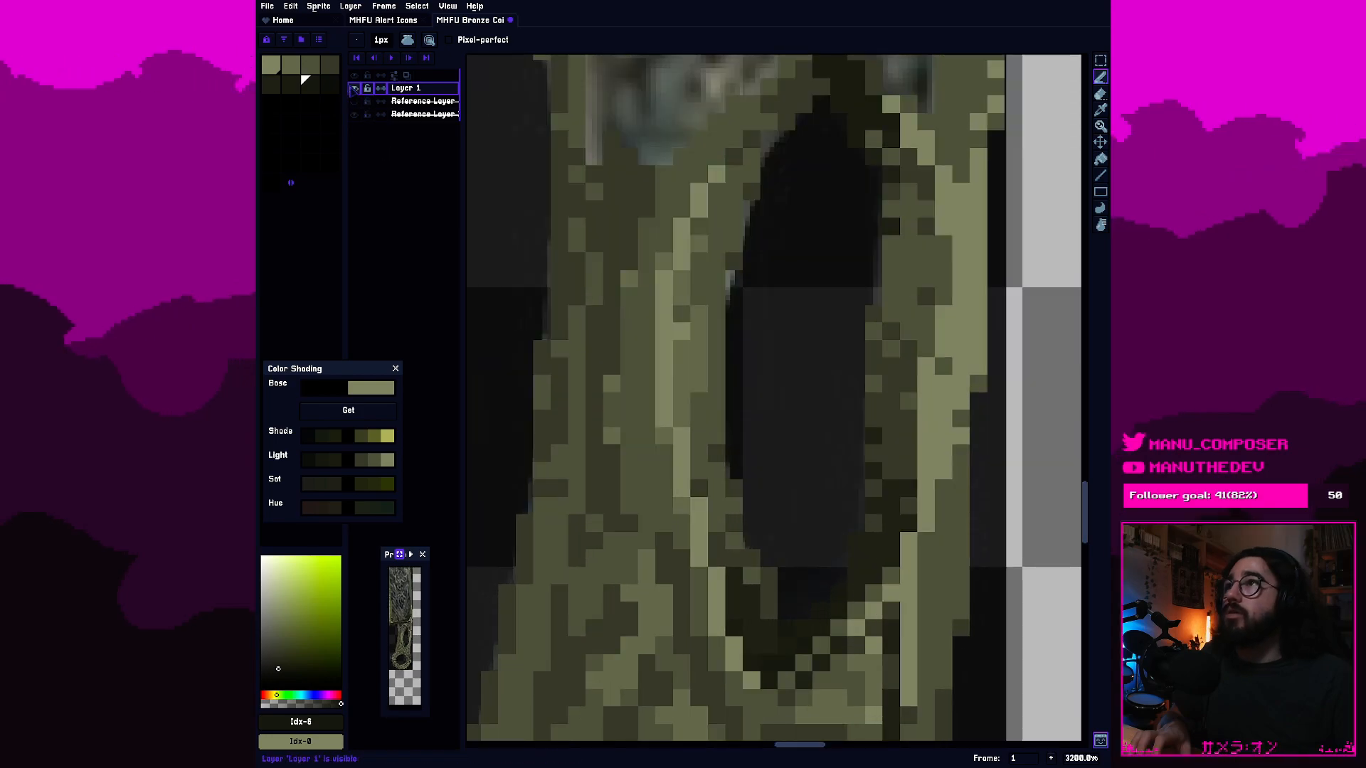
Darken pixels on the cutout's lower-left inner edge with palette colour 4.
left_click(329, 65)
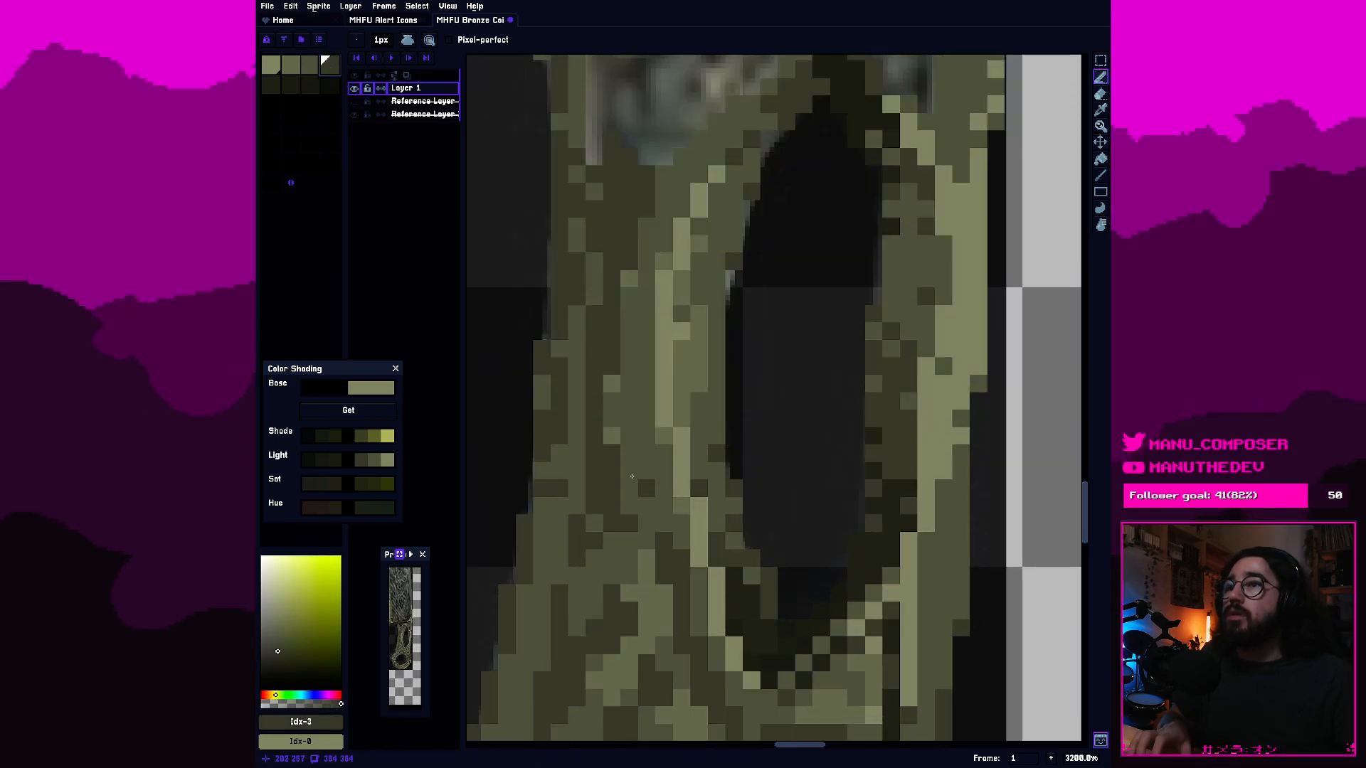
key("bracketright")
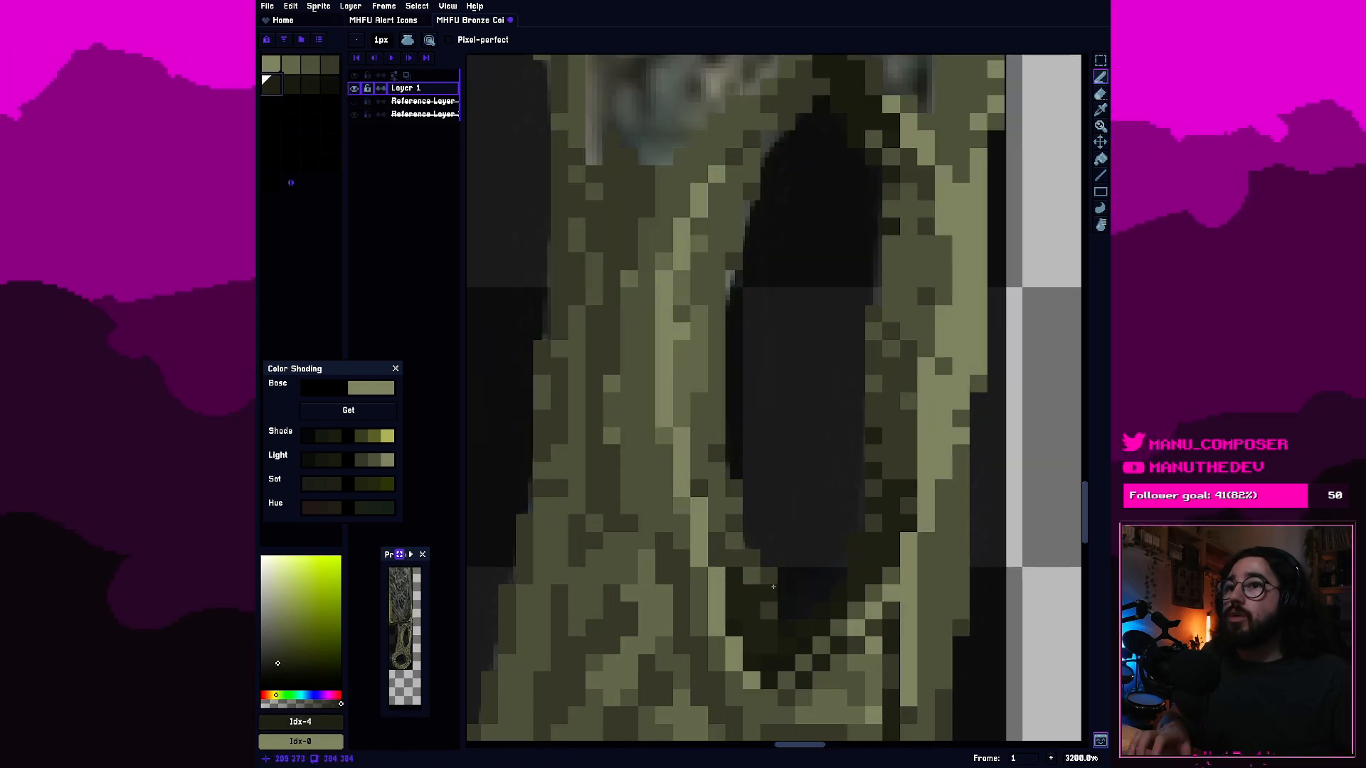
left_click(772, 578)
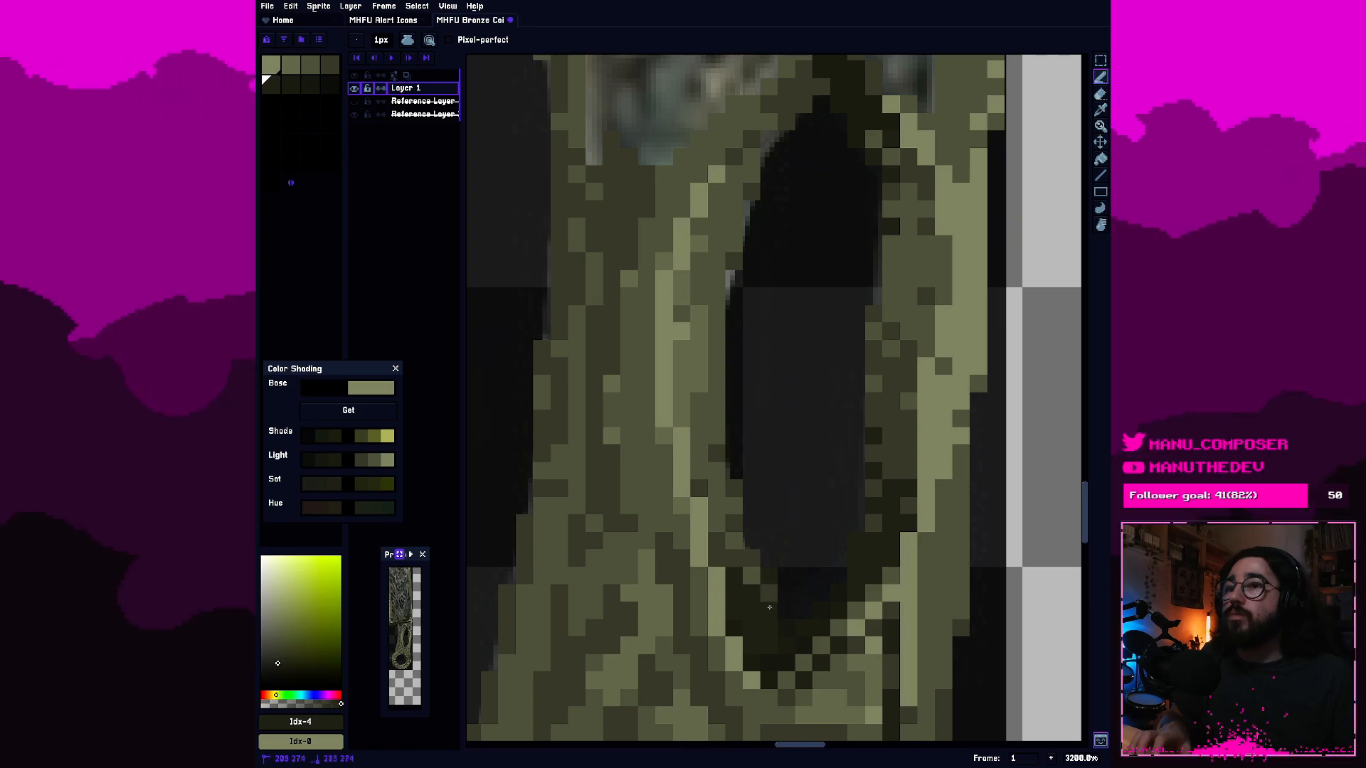
scroll(762, 601, "up", 1)
Refine the shadow along the cutout's lower-left inner edge with palette colour 5.
left_click(297, 91)
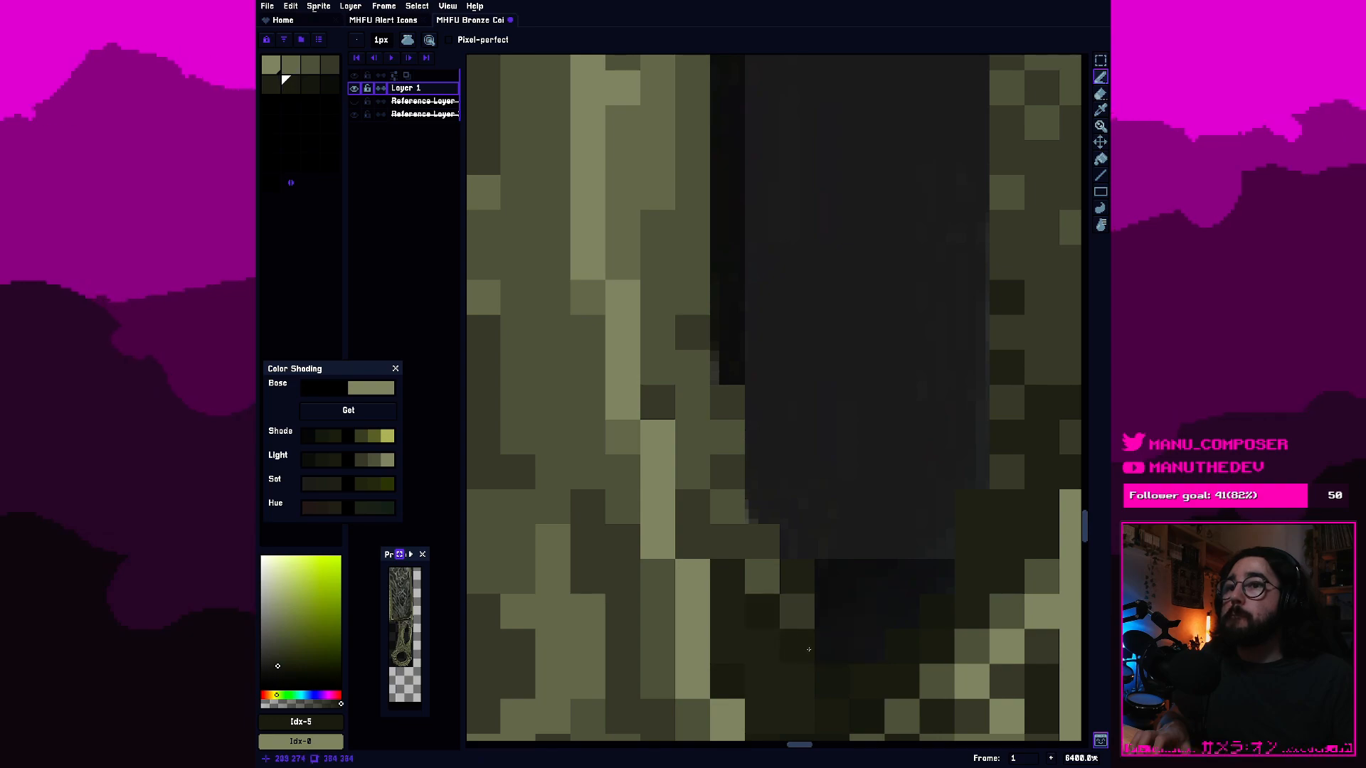
scroll(831, 675, "down", 1)
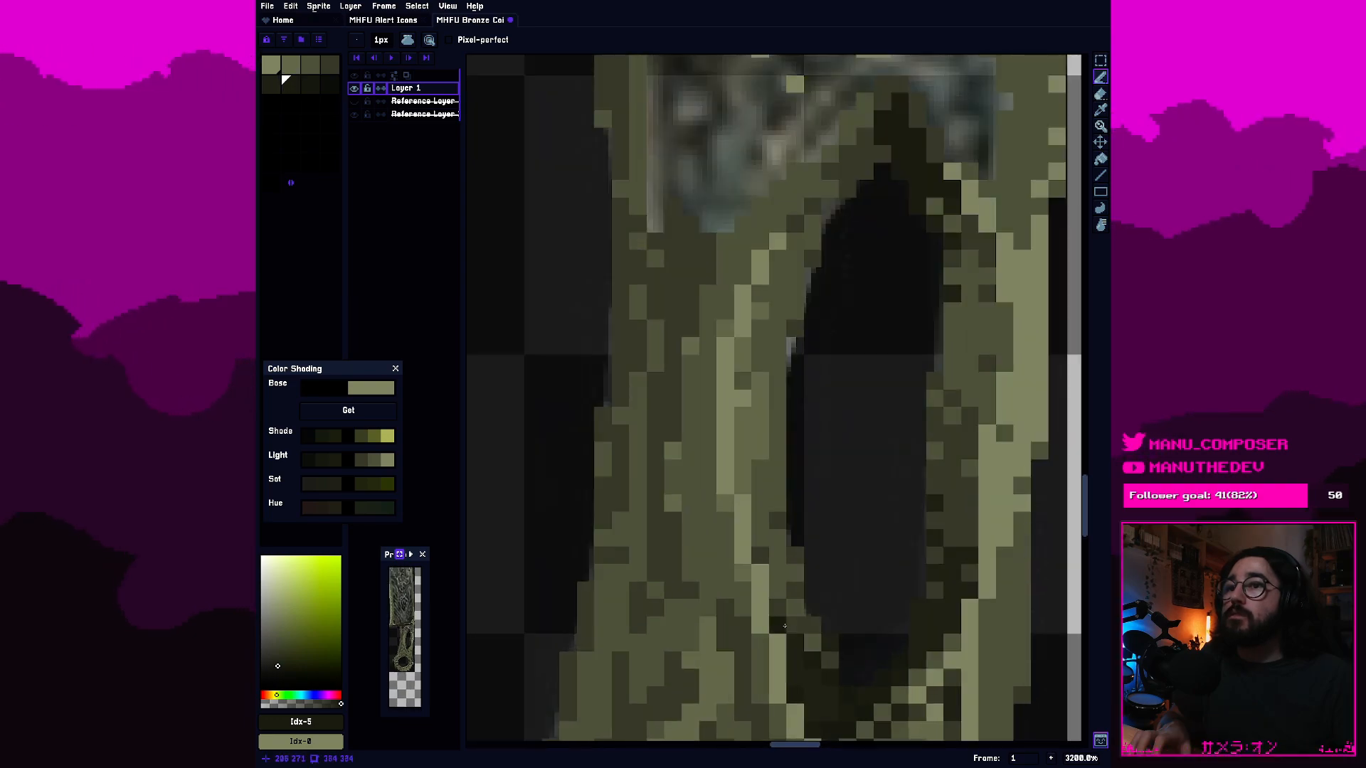
scroll(779, 643, "up", 1)
left_click_drag(779, 643, 715, 557)
scroll(669, 450, "down", 1)
Lighten pixels along the left inner rim of the handle's oval cutout with palette colour 1.
left_click(290, 64)
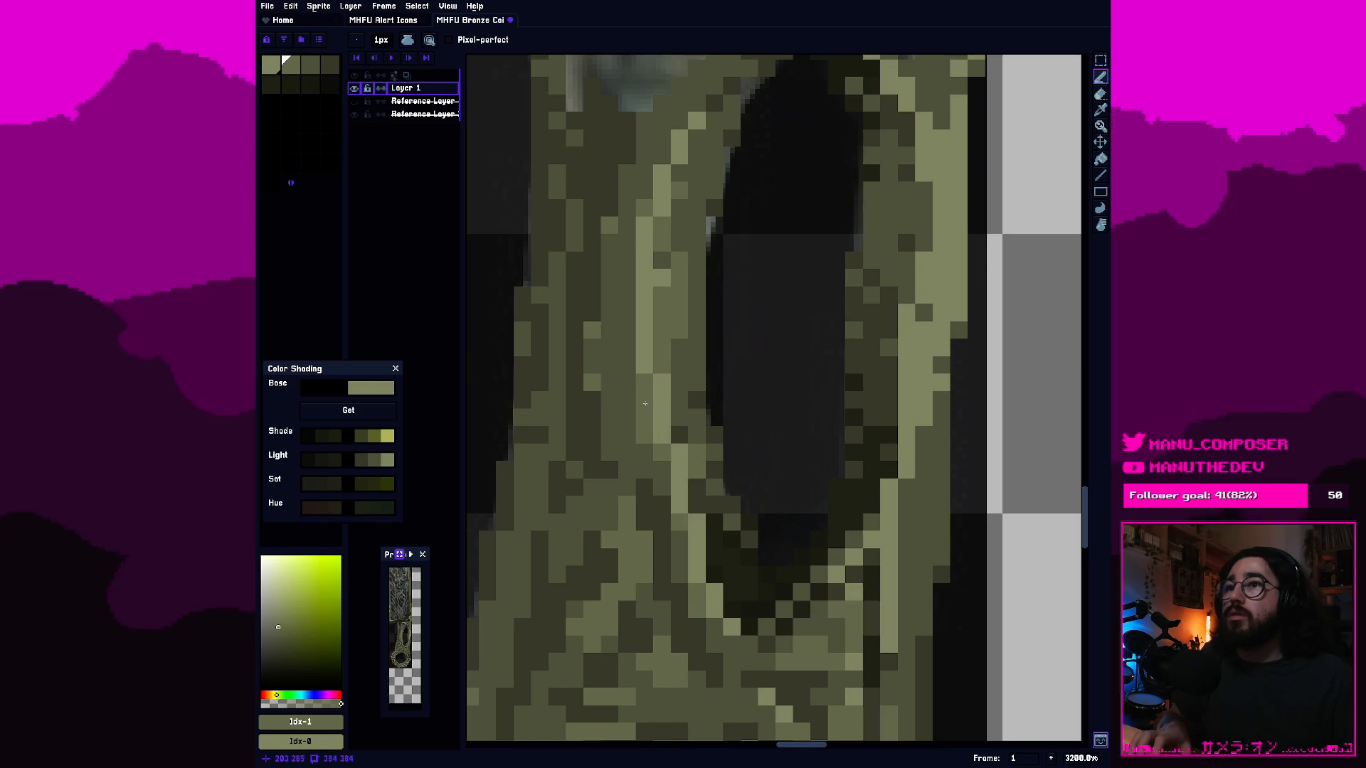
scroll(673, 327, "down", 2)
scroll(700, 286, "down", 3)
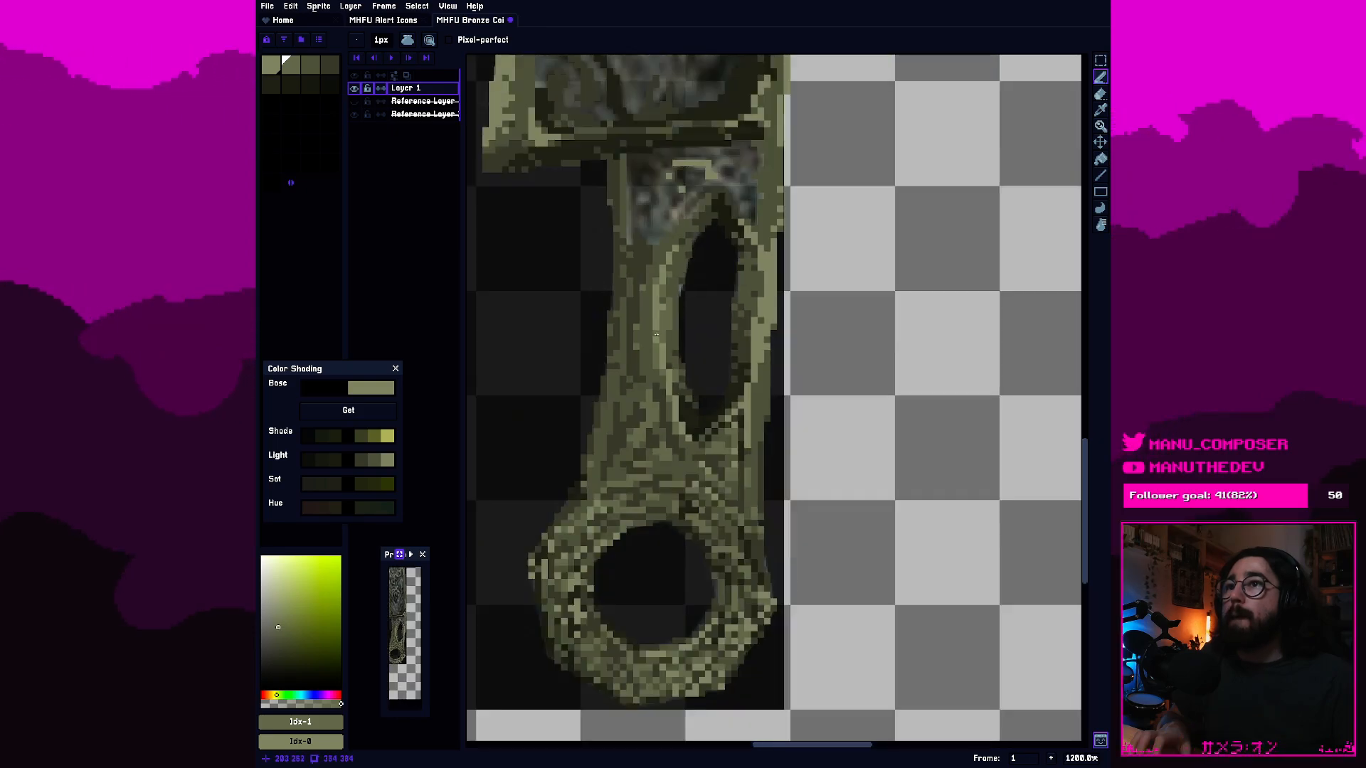
scroll(705, 299, "up", 3)
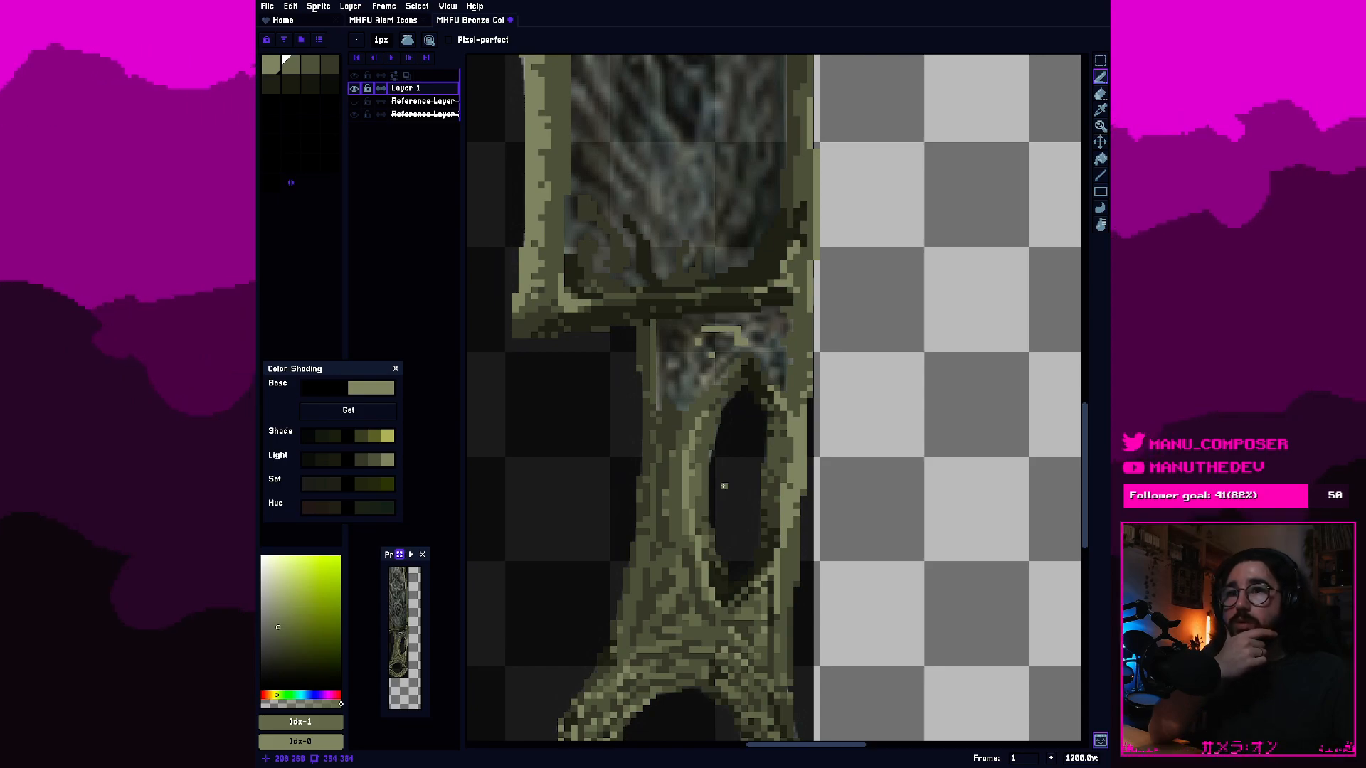
scroll(724, 486, "down", 2)
scroll(723, 479, "up", 3)
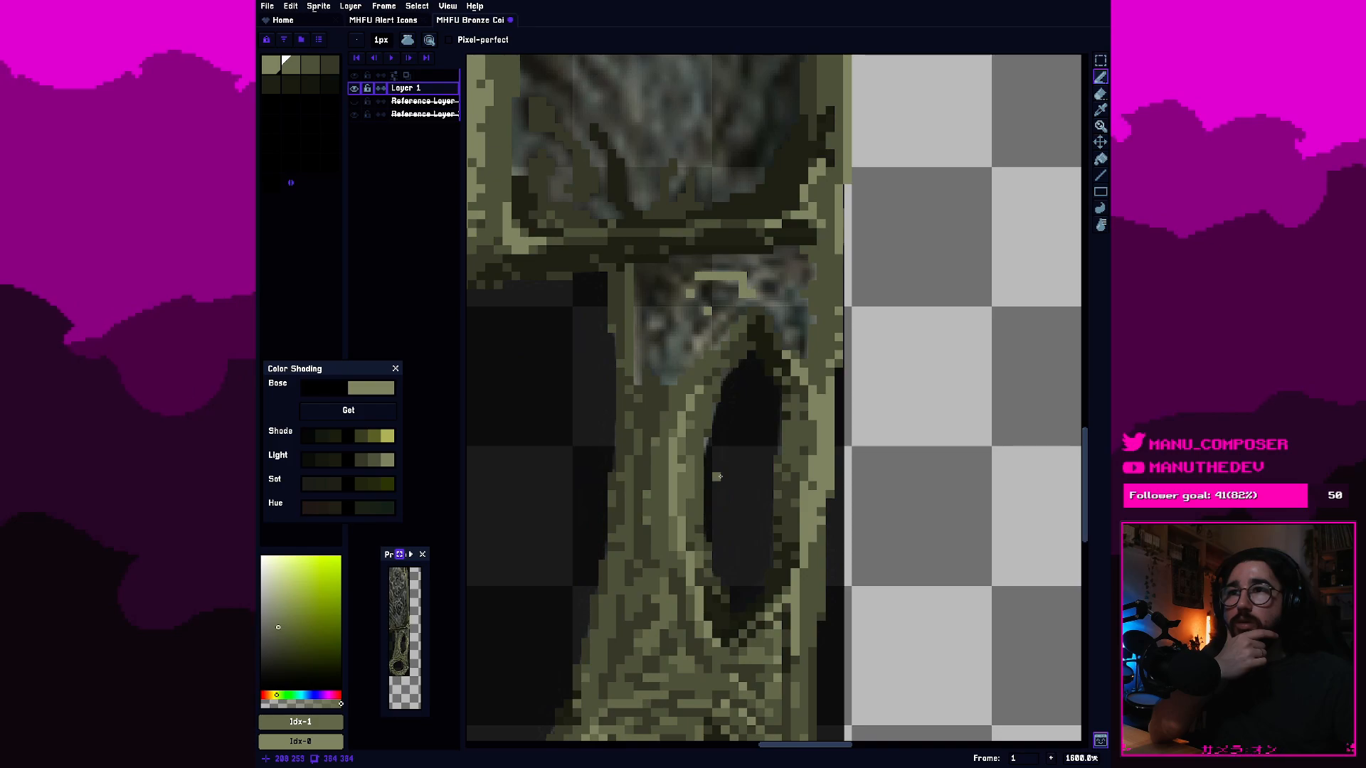
scroll(711, 473, "up", 2)
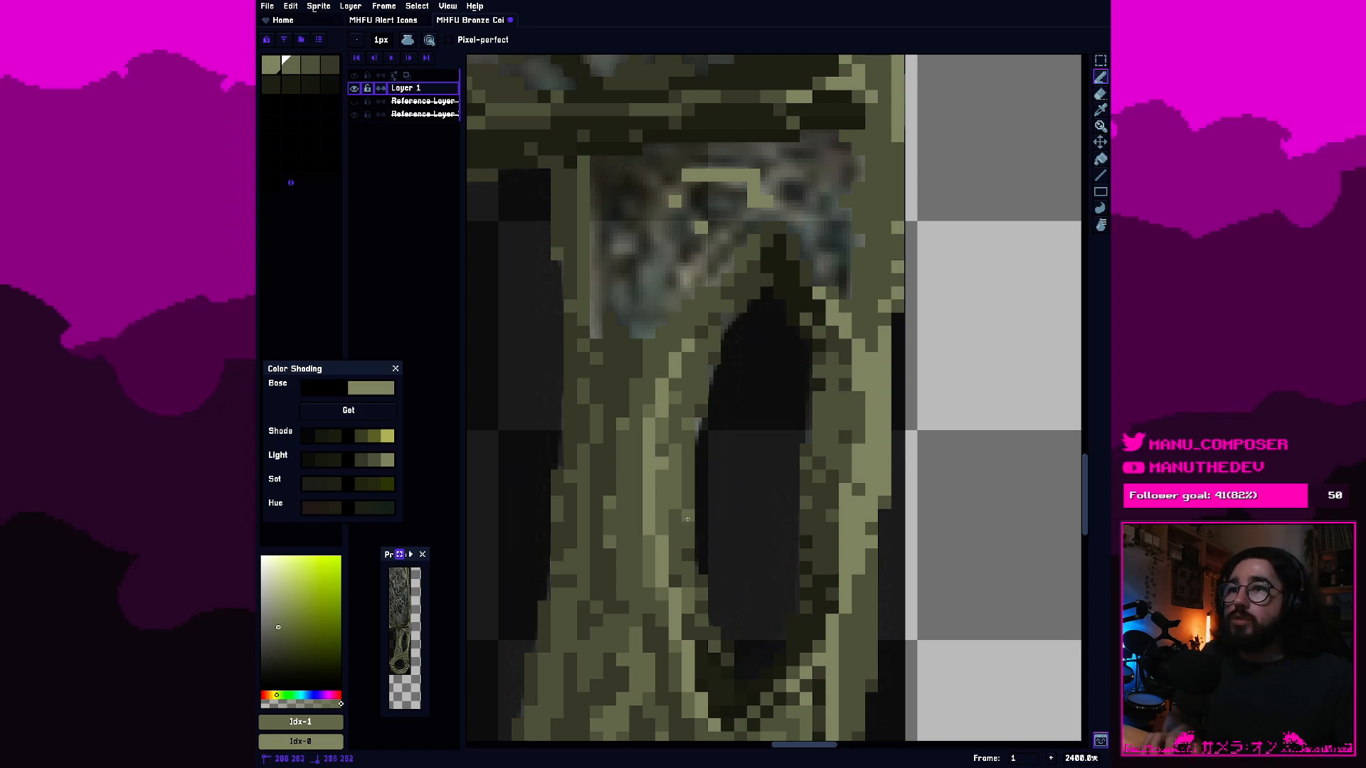
scroll(687, 519, "up", 1)
Touch up the mid-tones on the cutout's left rim with palette colour 2, and return to palette colour 1.
left_click(312, 70)
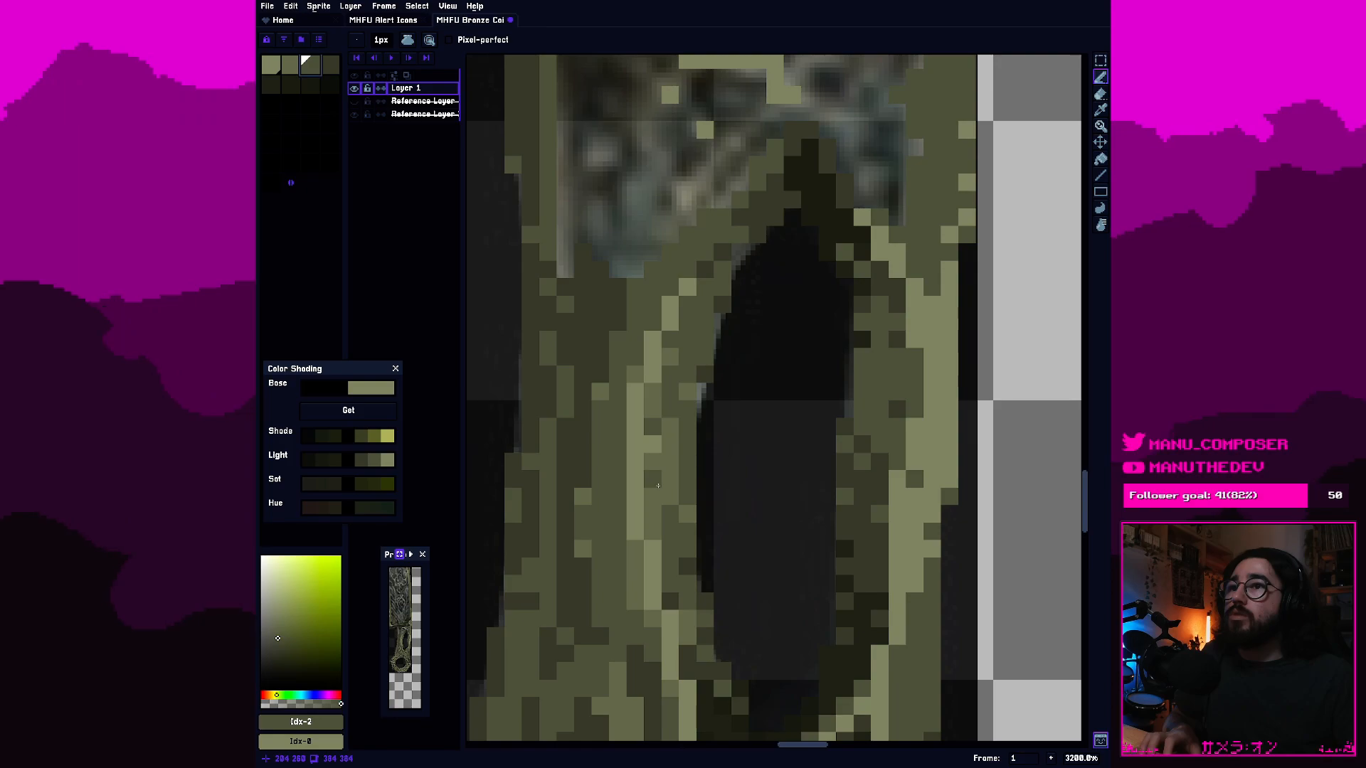
scroll(663, 486, "down", 4)
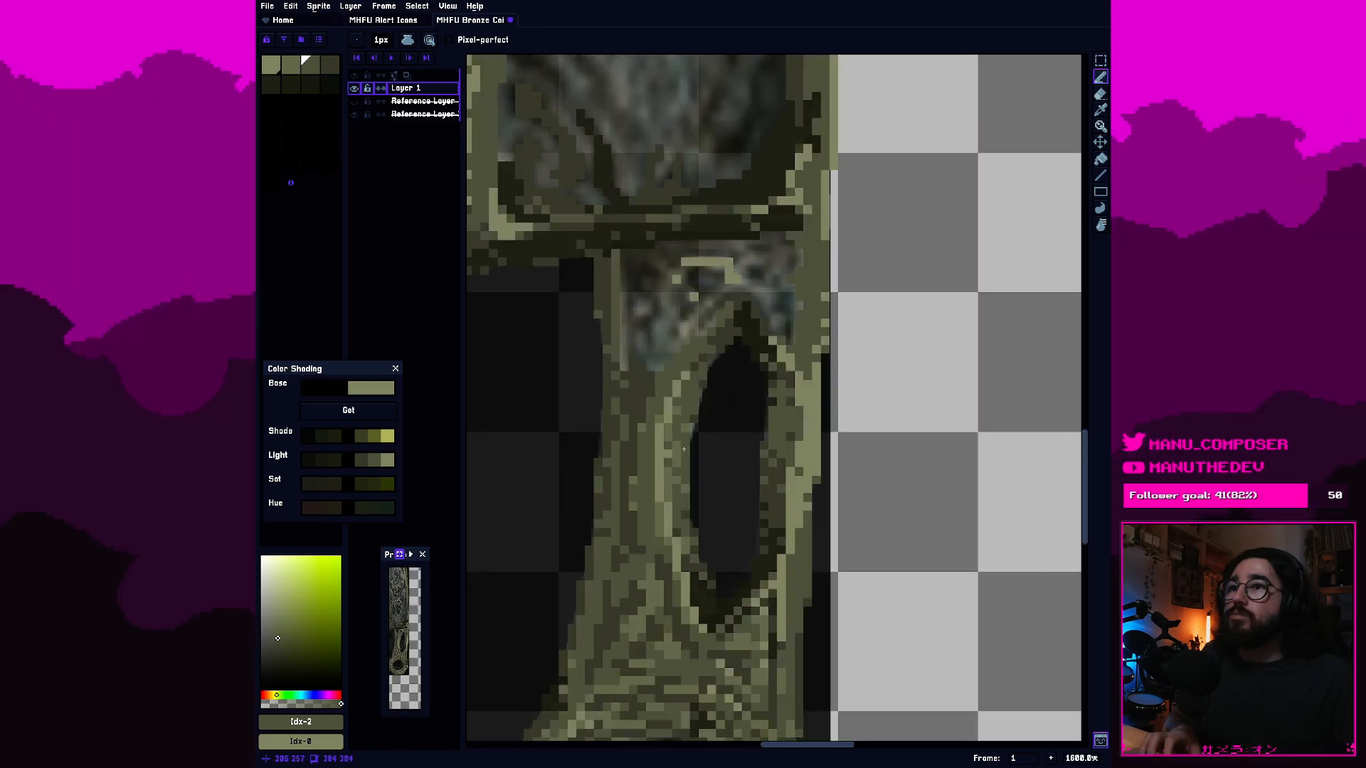
scroll(690, 423, "up", 4)
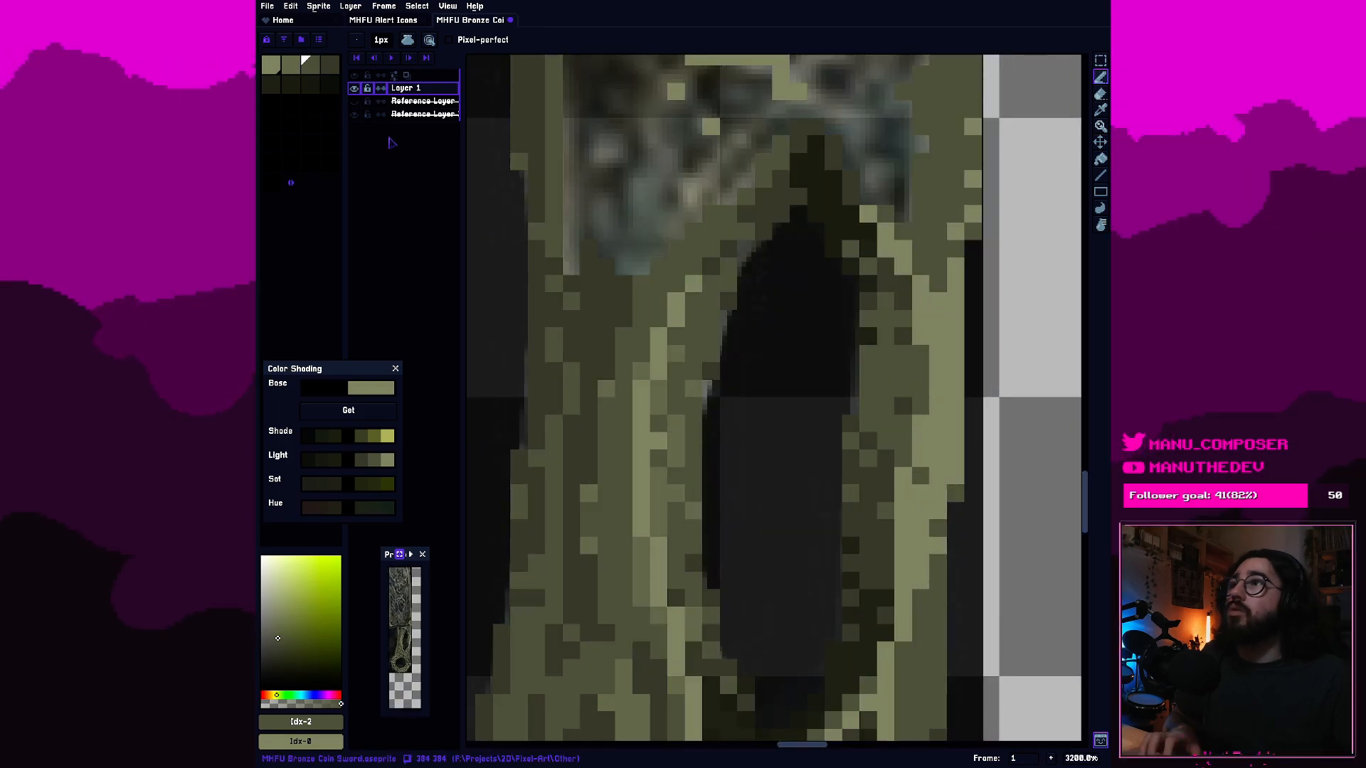
left_click(598, 505, "alt")
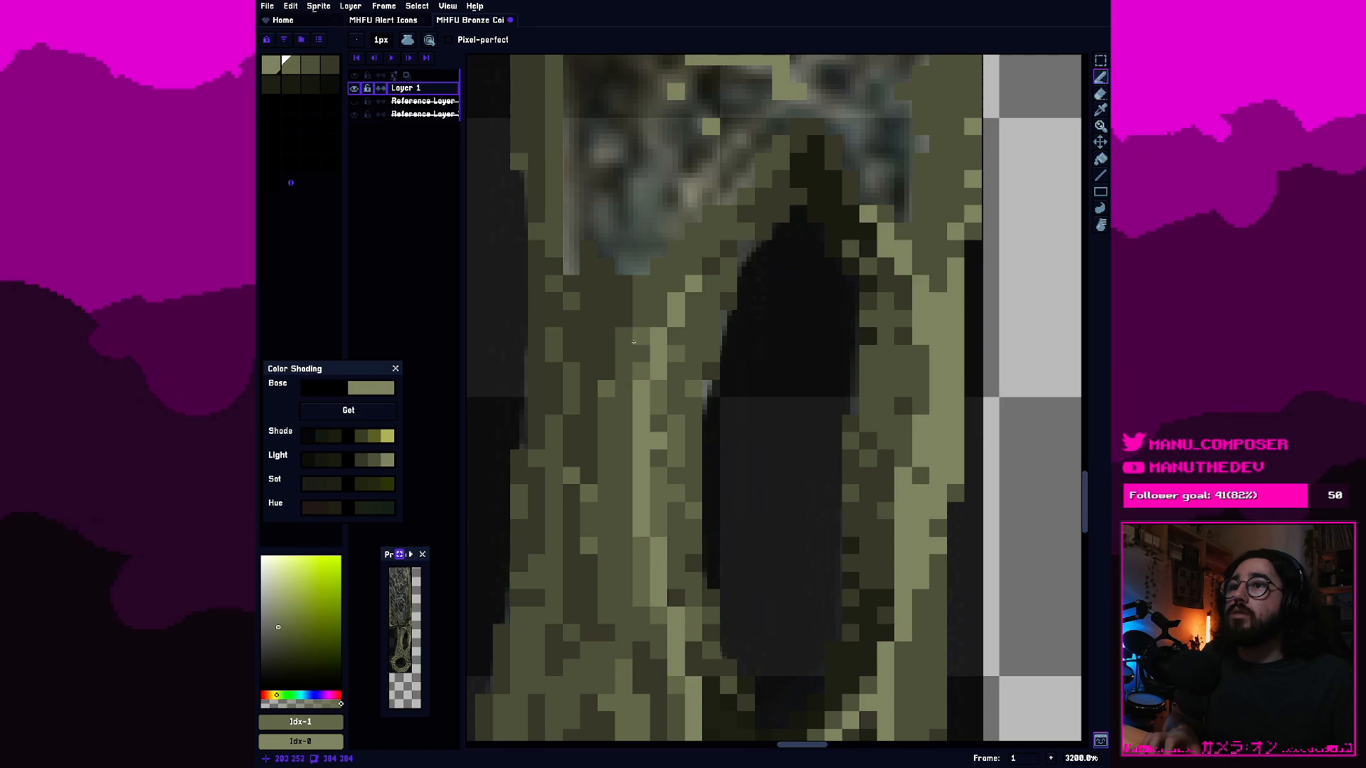
Examine the shading around the cutout's upper end and the unpainted patch between it and the guard.
left_click_drag(633, 343, 675, 453)
scroll(672, 485, "down", 1)
scroll(681, 496, "up", 1)
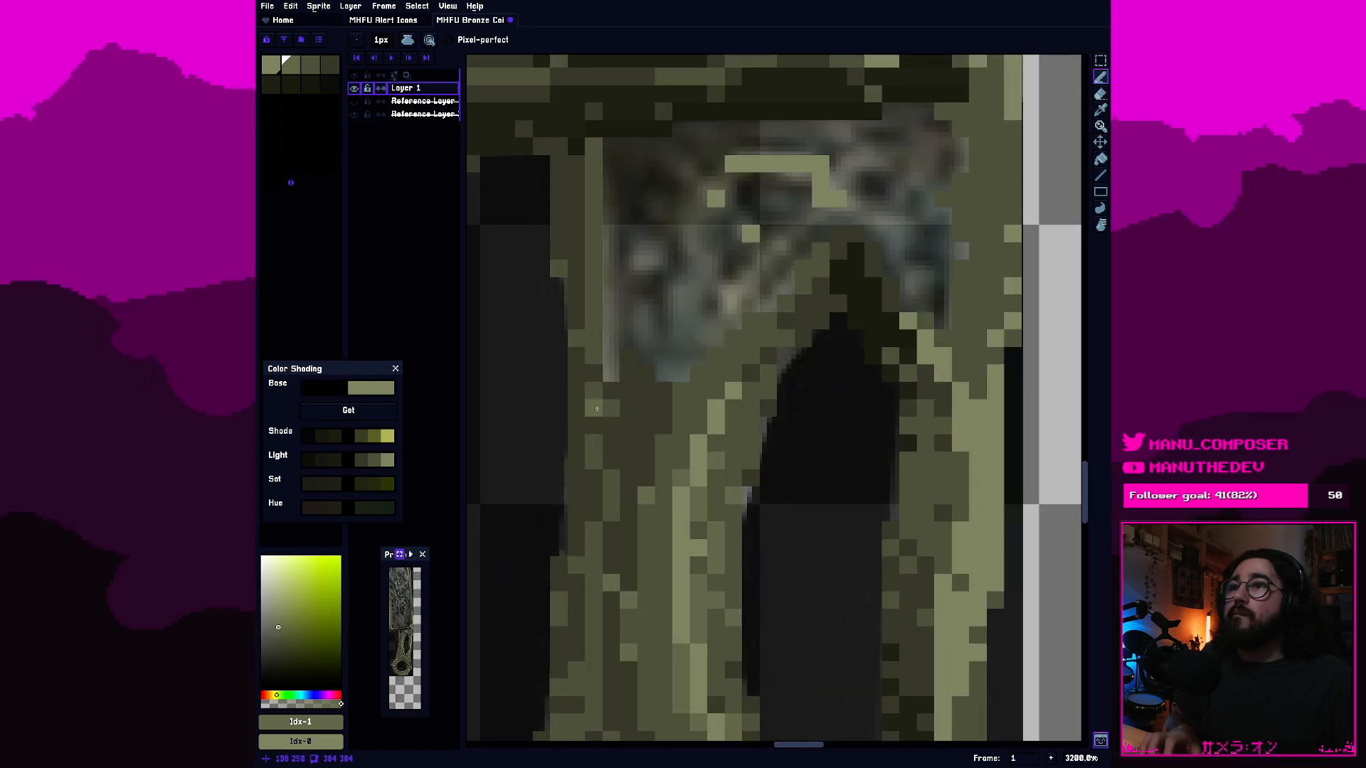
scroll(701, 442, "down", 5)
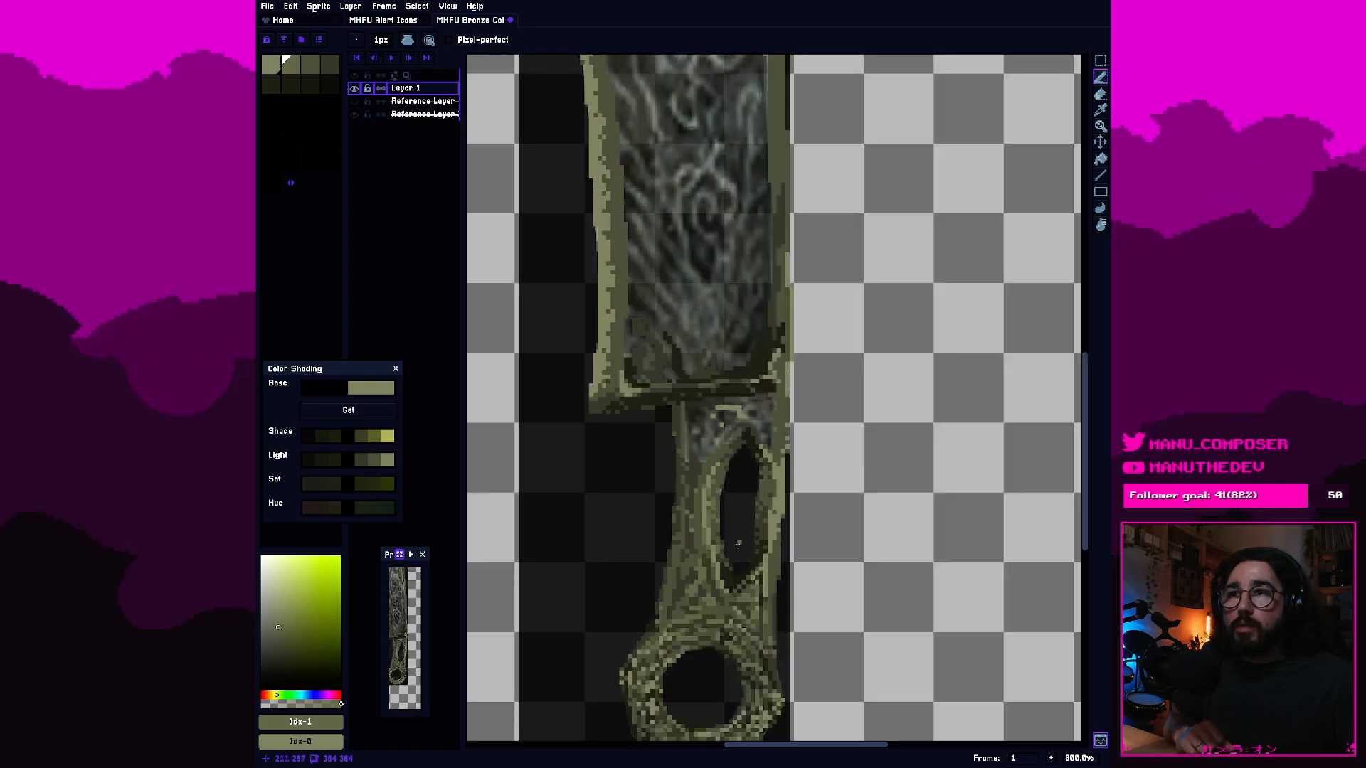
scroll(710, 404, "up", 2)
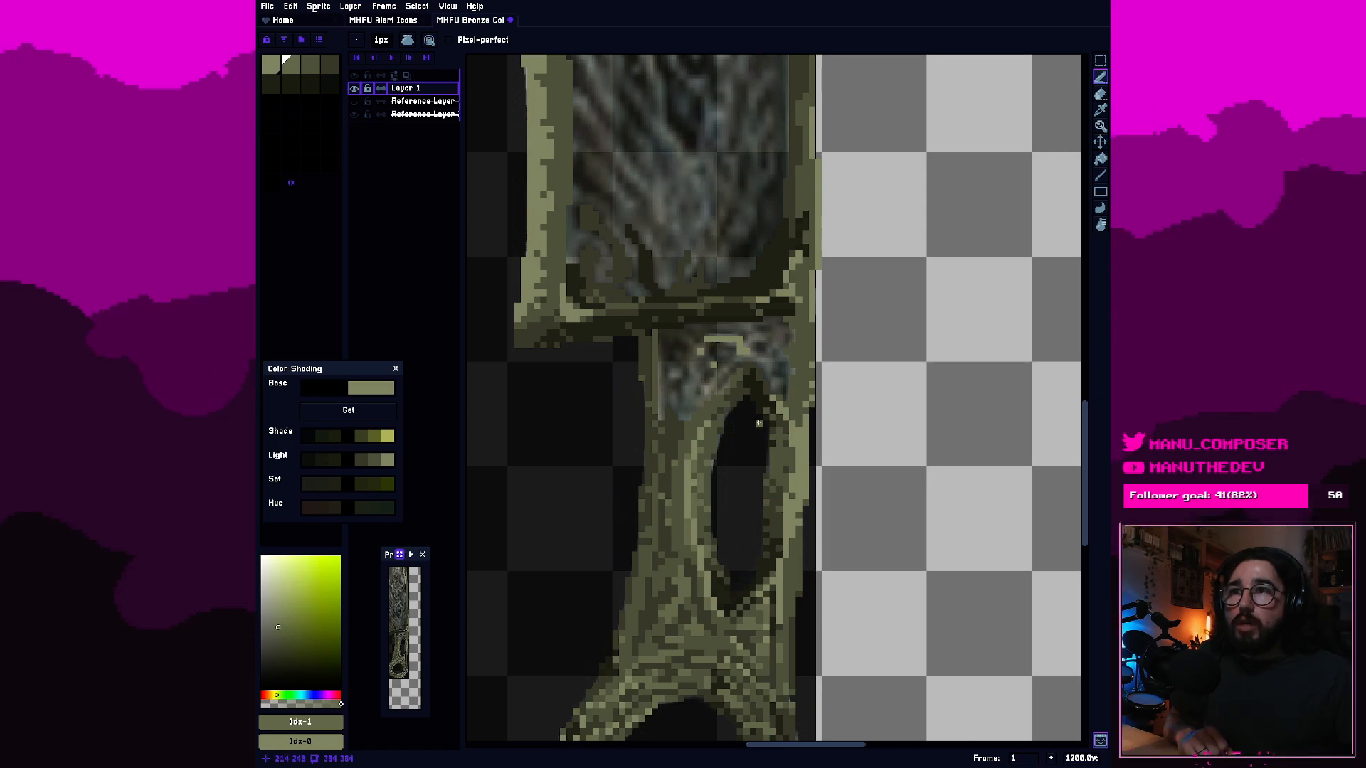
scroll(711, 434, "up", 2)
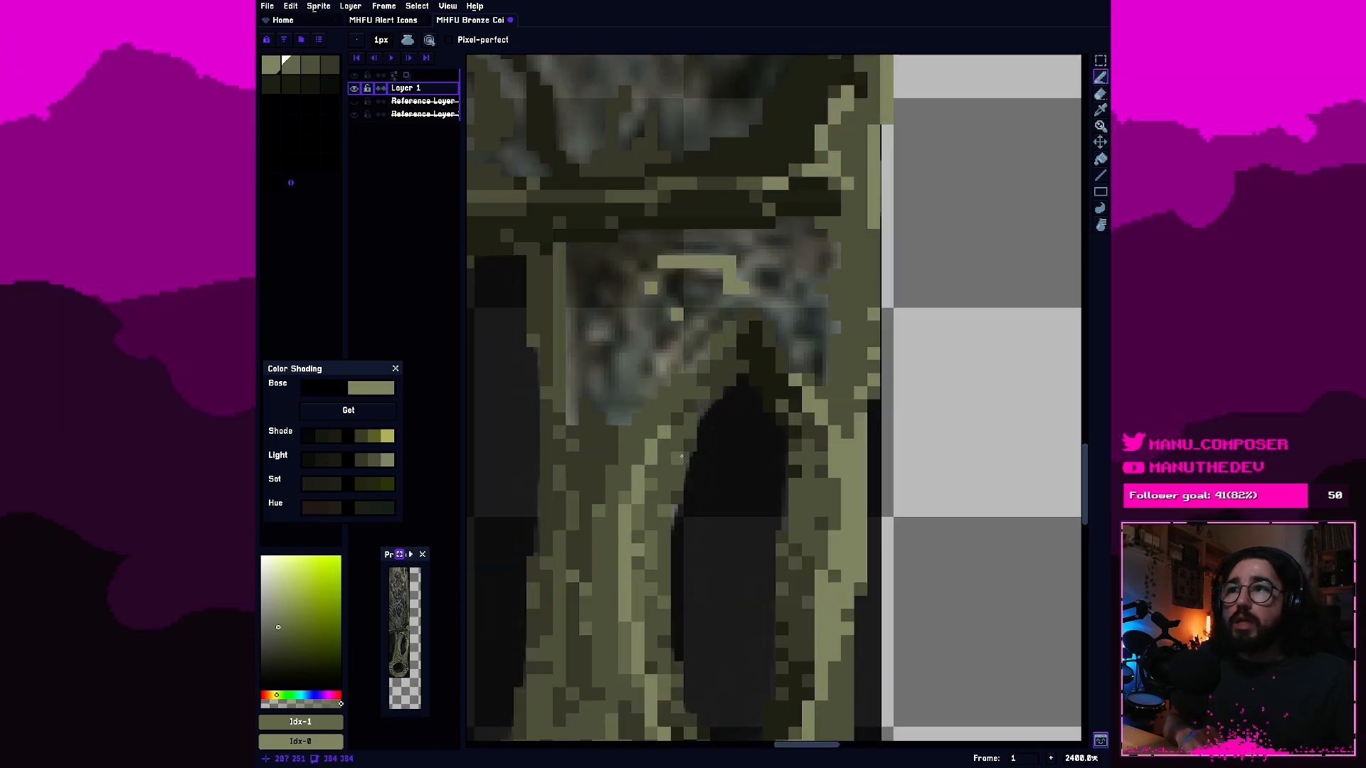
scroll(683, 454, "down", 2)
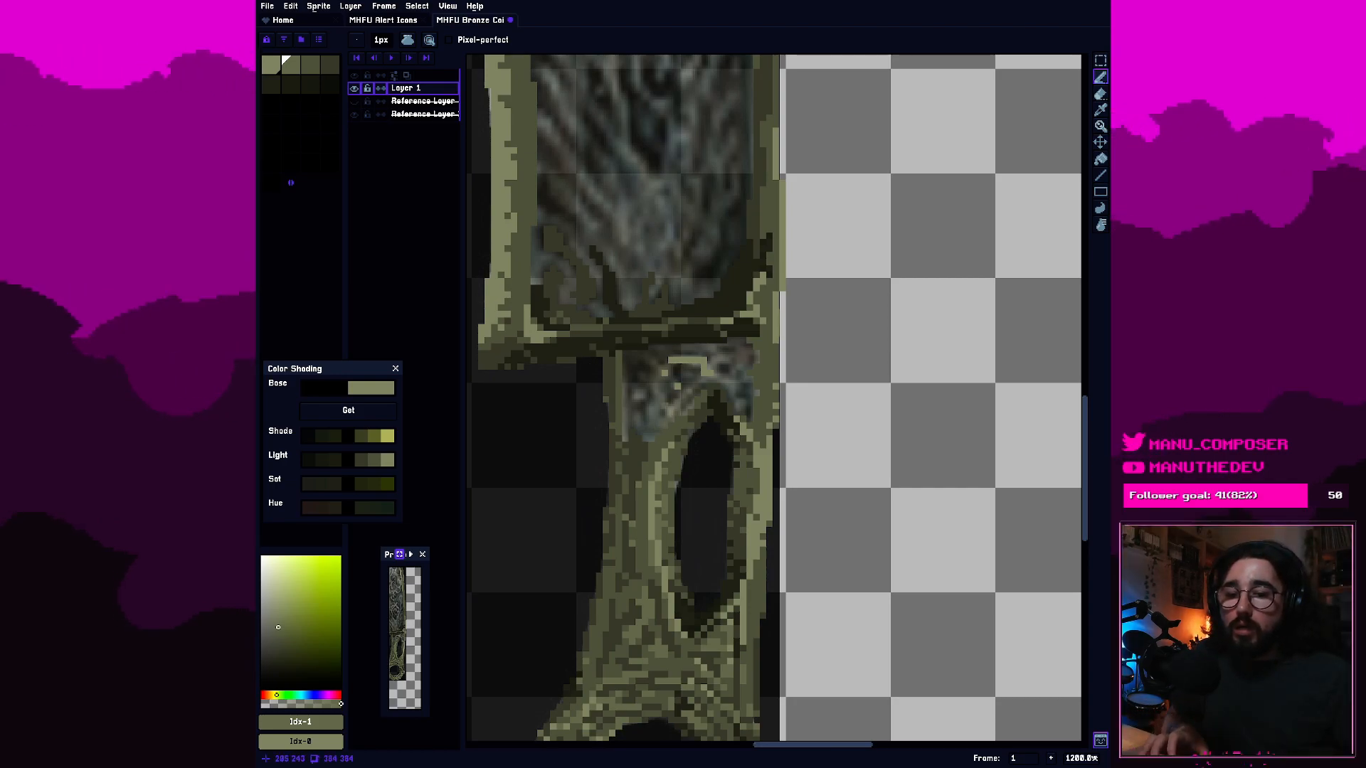
scroll(657, 402, "up", 1)
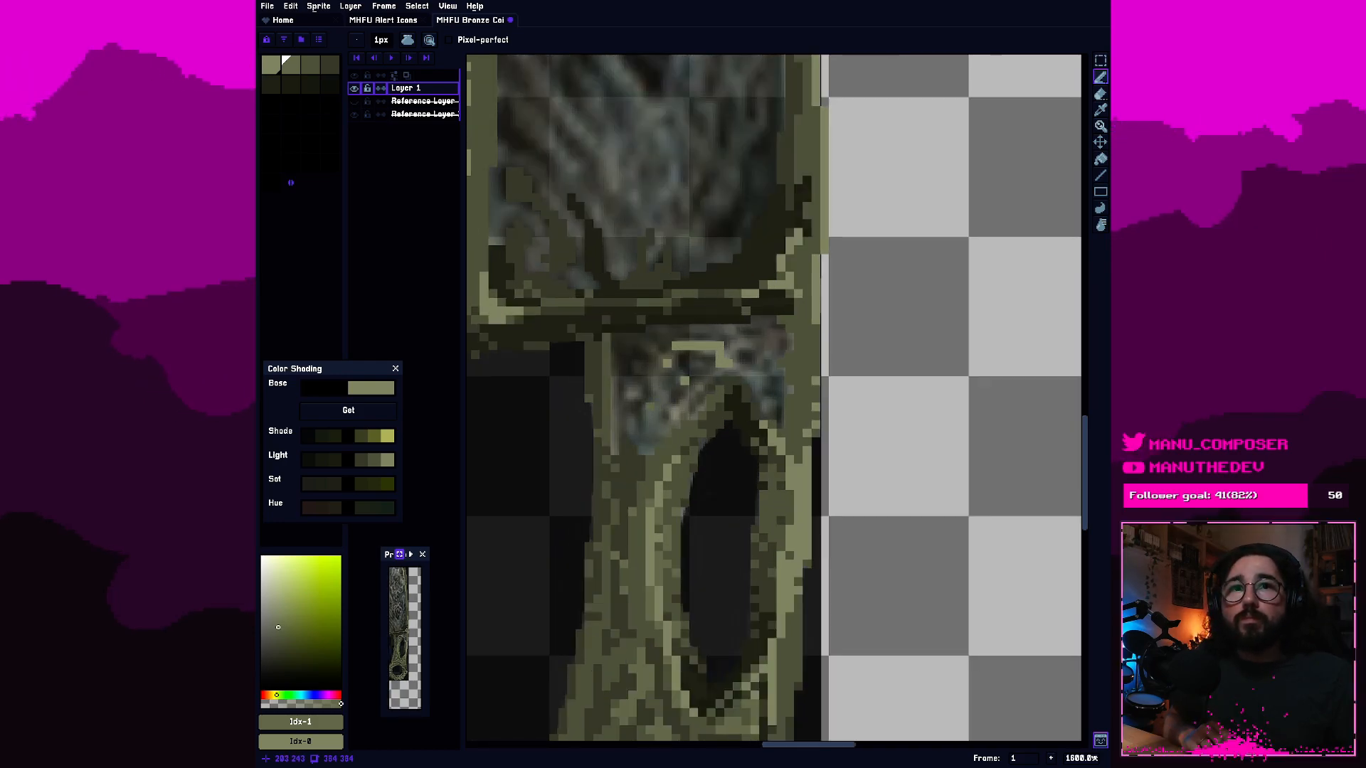
scroll(656, 402, "up", 2)
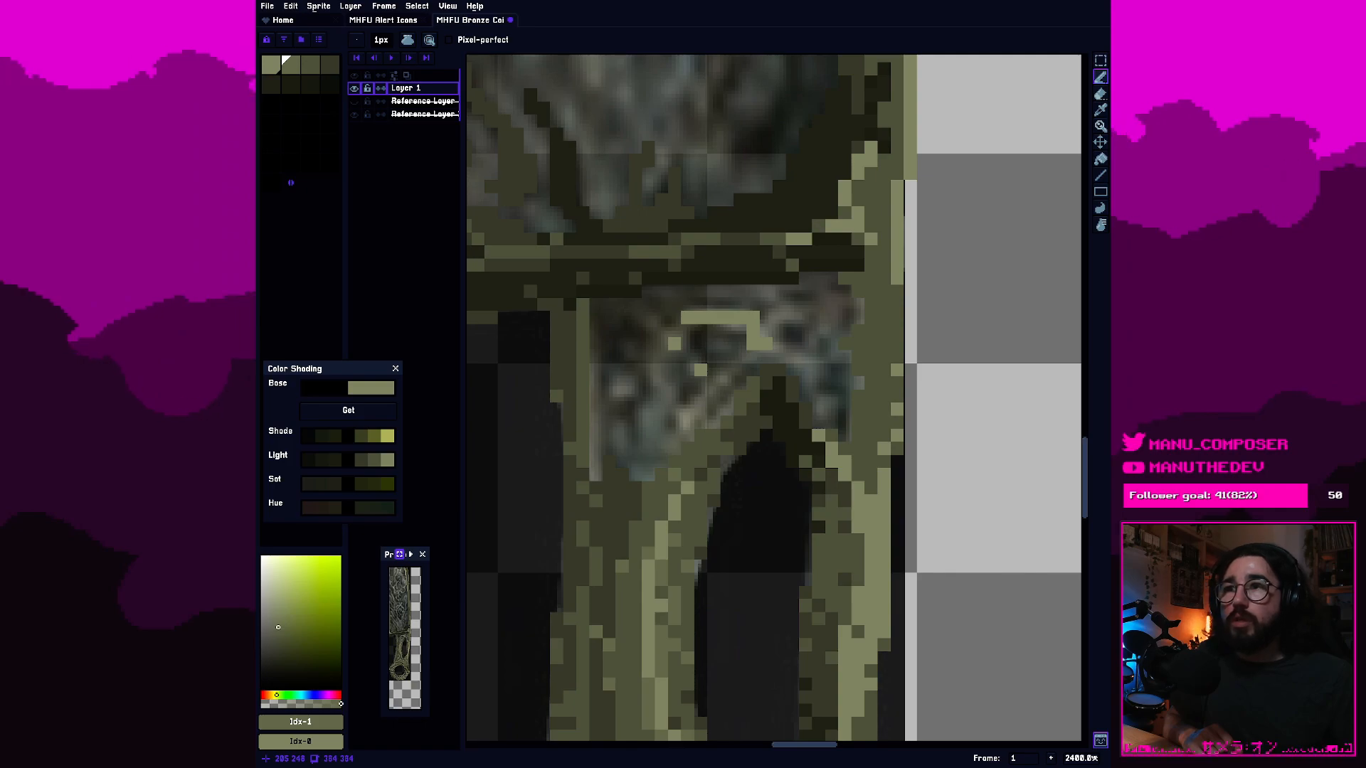
scroll(662, 463, "up", 1)
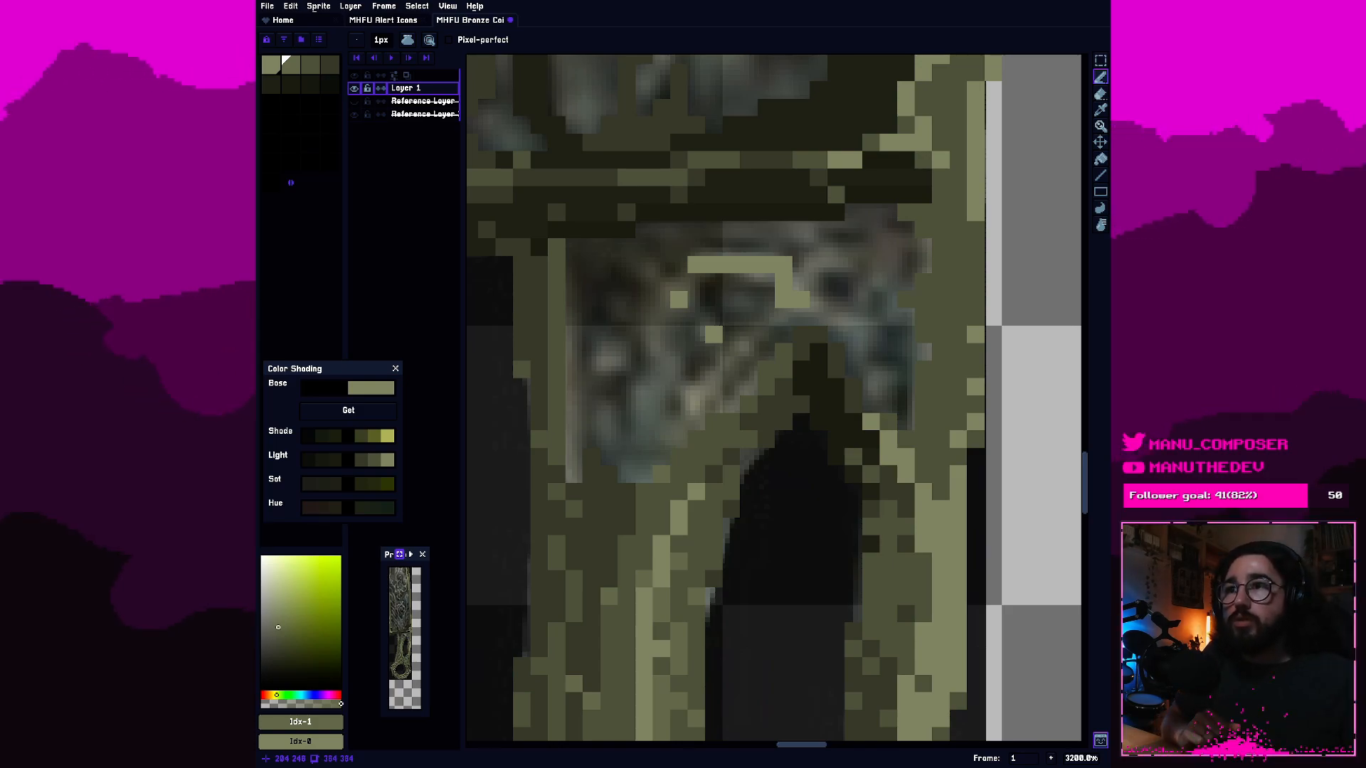
key("minus")
key("minus")
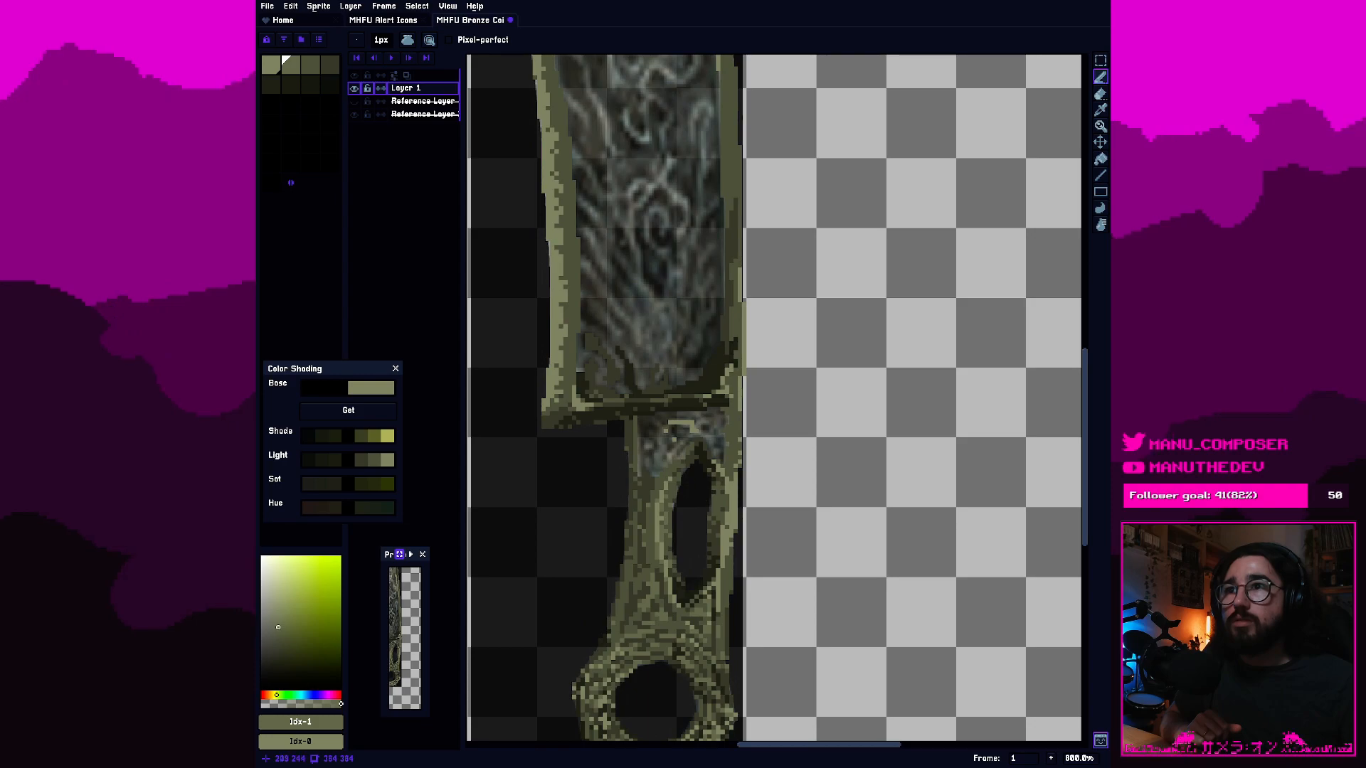
Review the whole sword from blade tip to ring pommel, checking how the handle shading reads at a distance.
scroll(711, 452, "down", 1)
left_click_drag(712, 452, 726, 439)
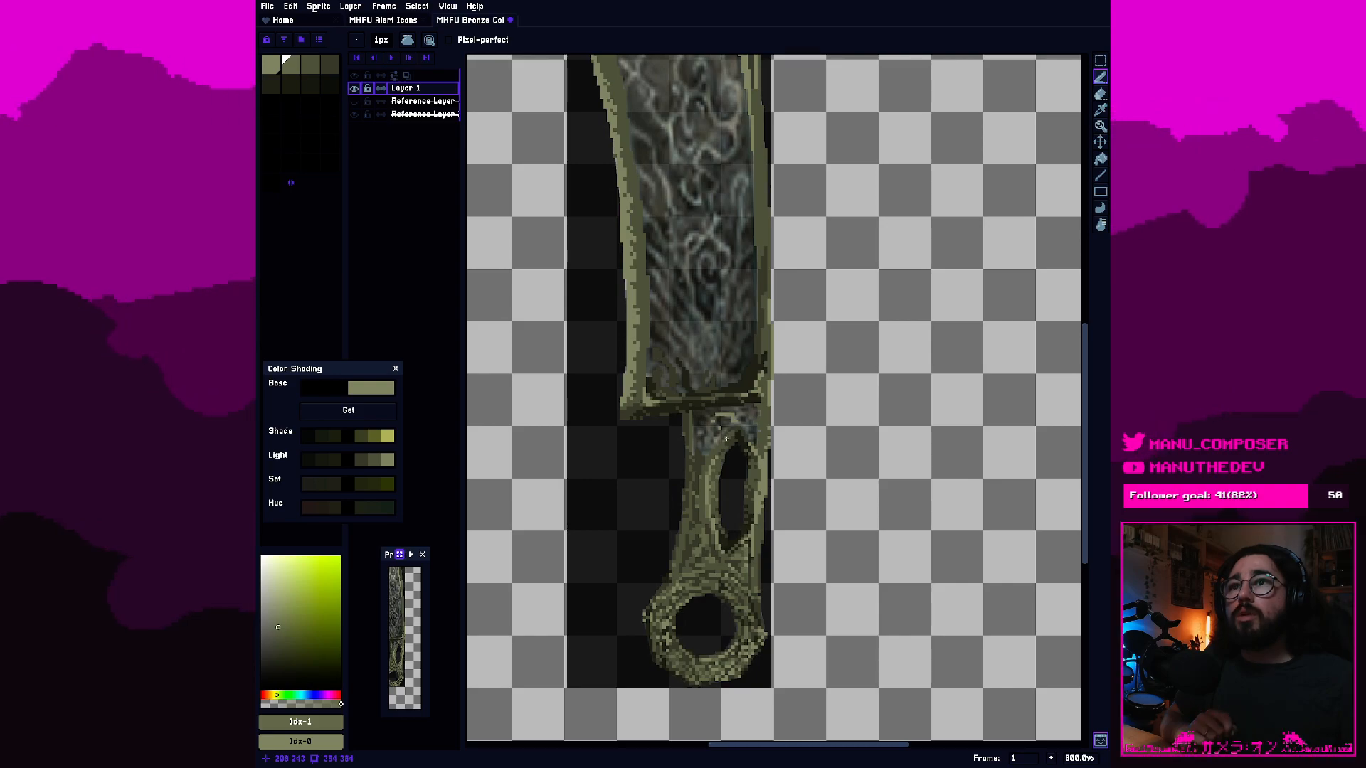
scroll(727, 440, "down", 2)
left_click_drag(705, 442, 722, 487)
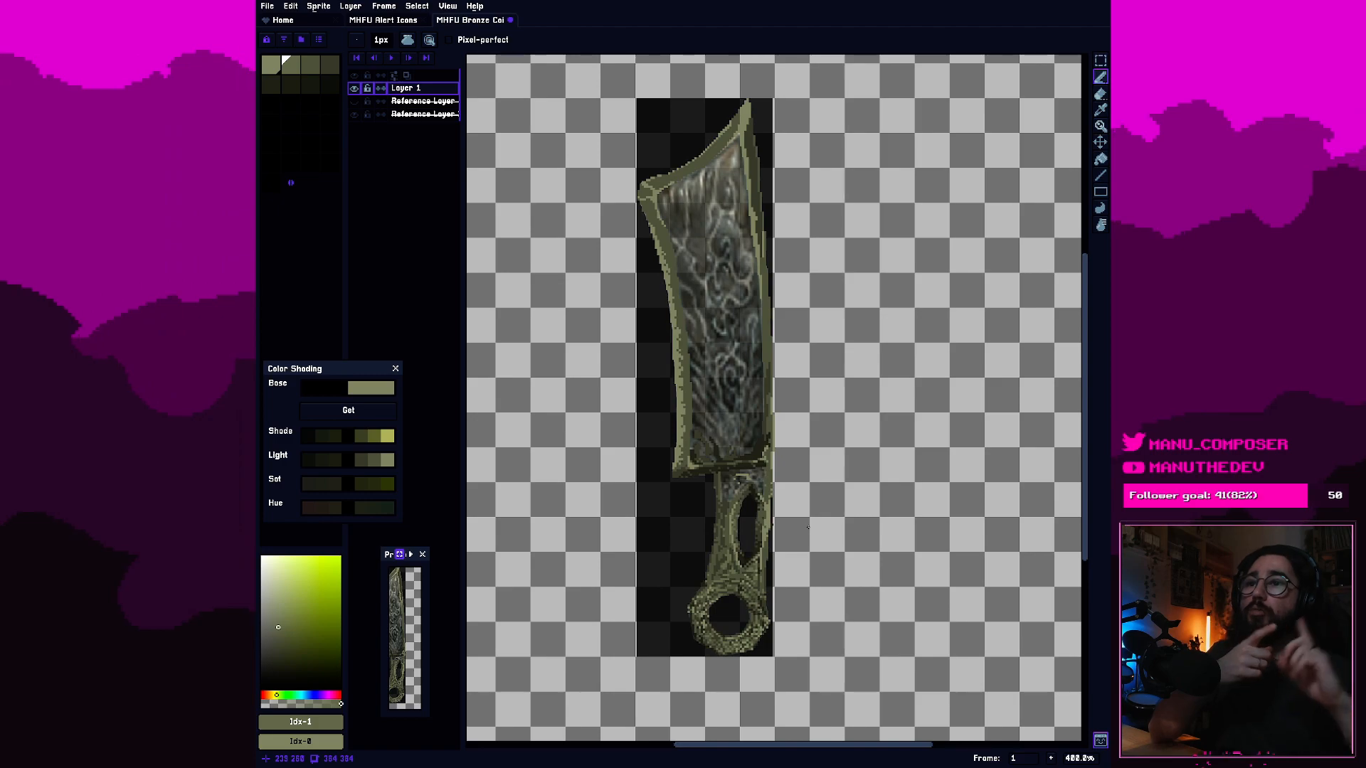
scroll(808, 527, "up", 3)
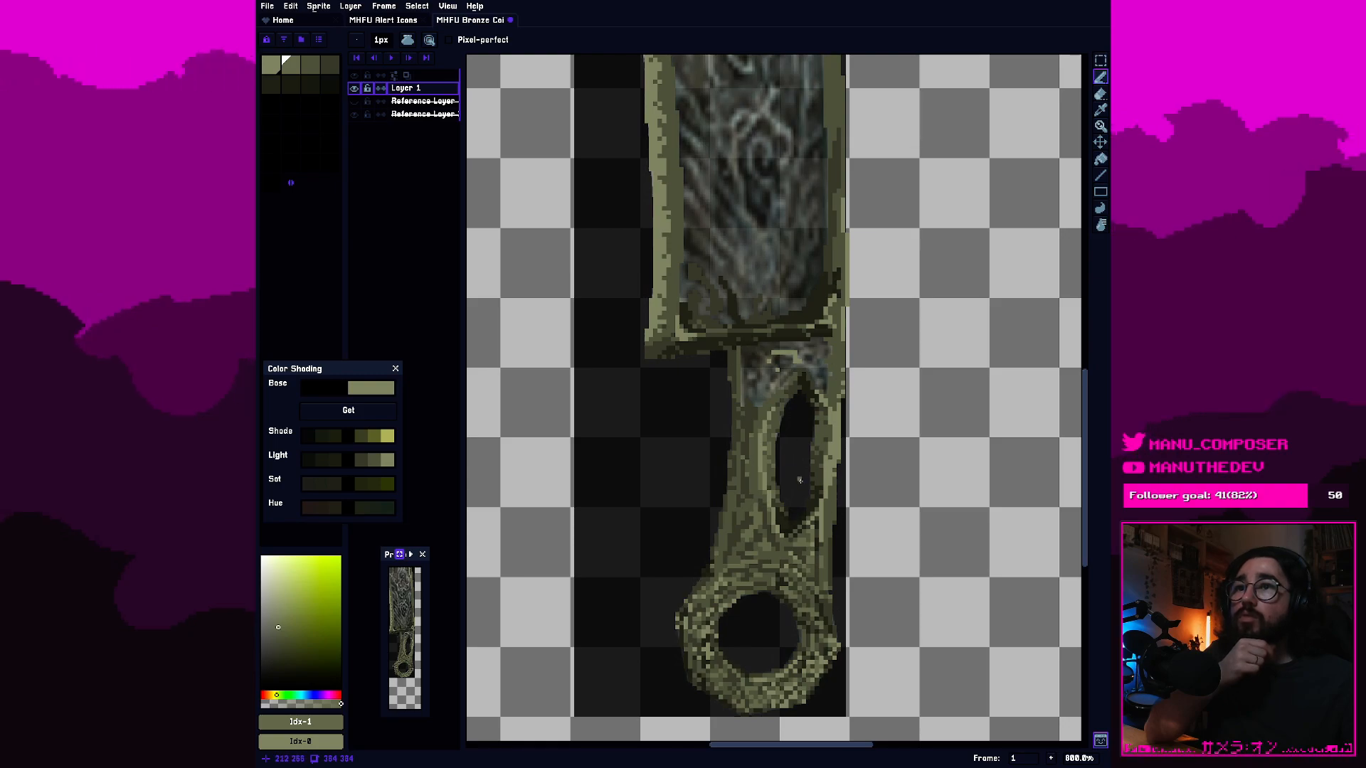
scroll(803, 475, "up", 1)
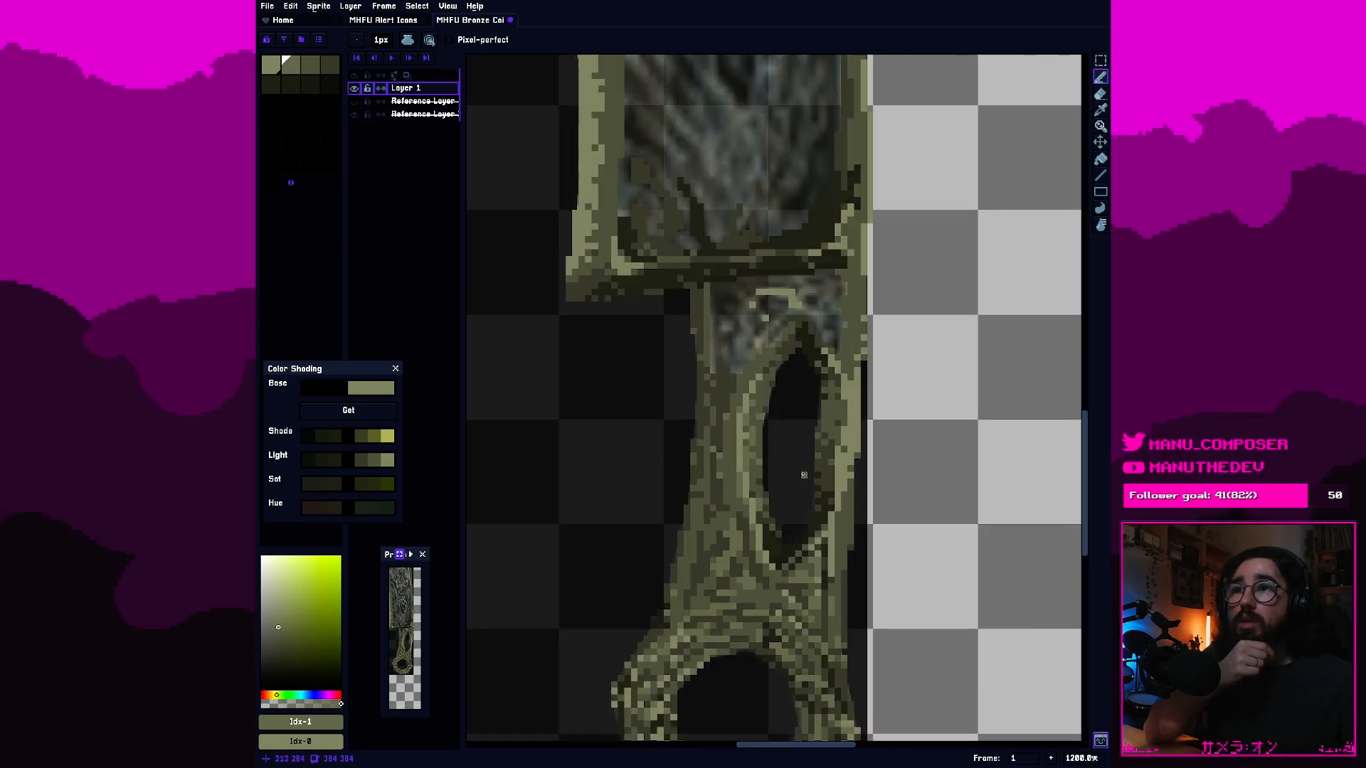
scroll(803, 475, "down", 1)
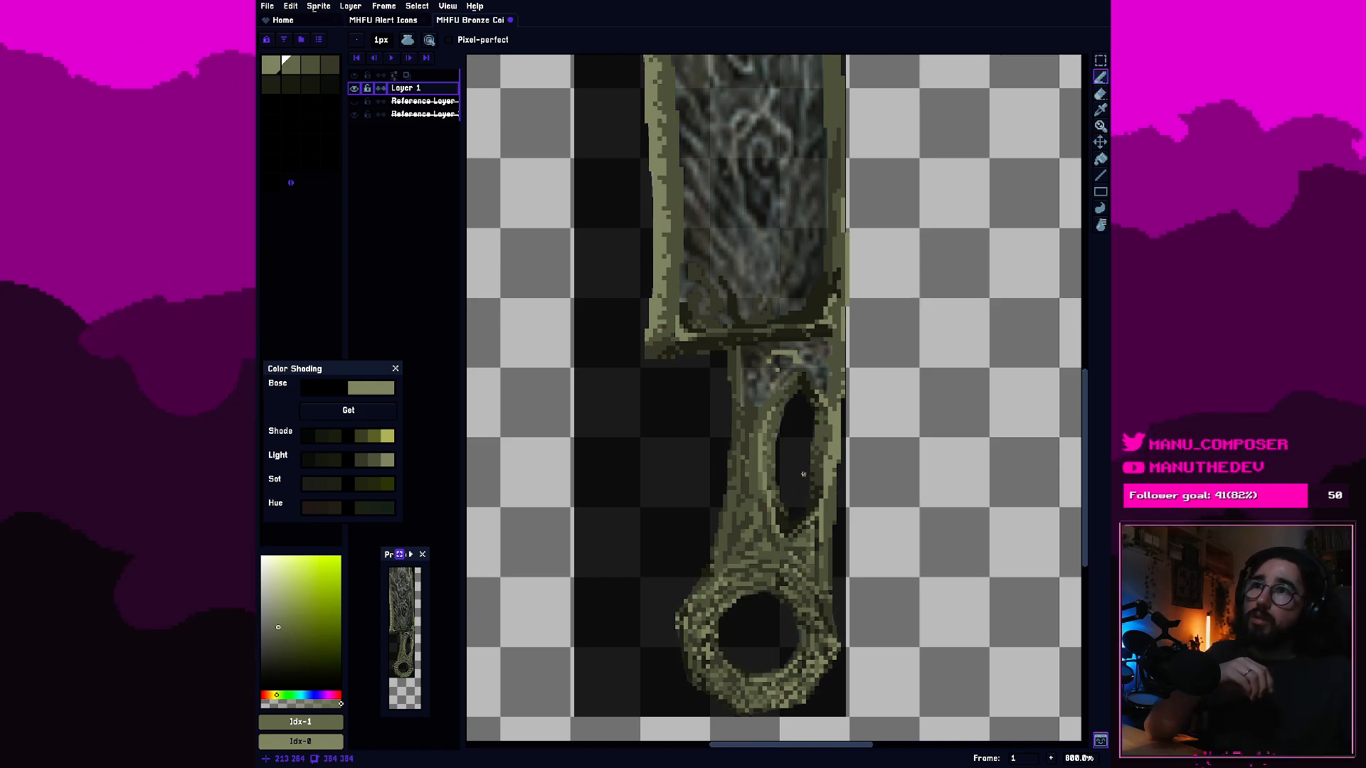
left_click_drag(807, 271, 826, 570)
scroll(850, 612, "down", 1)
scroll(850, 612, "down", 1)
scroll(850, 612, "up", 1)
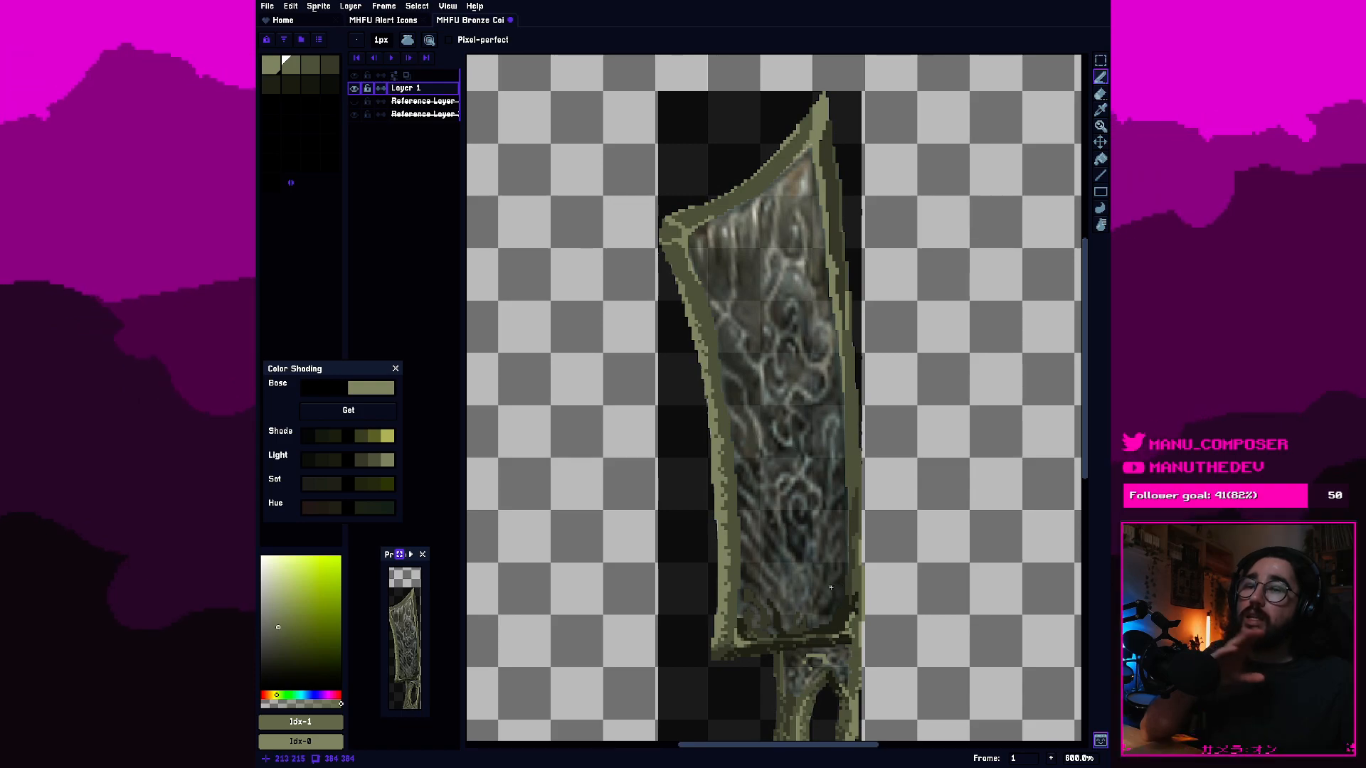
left_click_drag(814, 617, 780, 579)
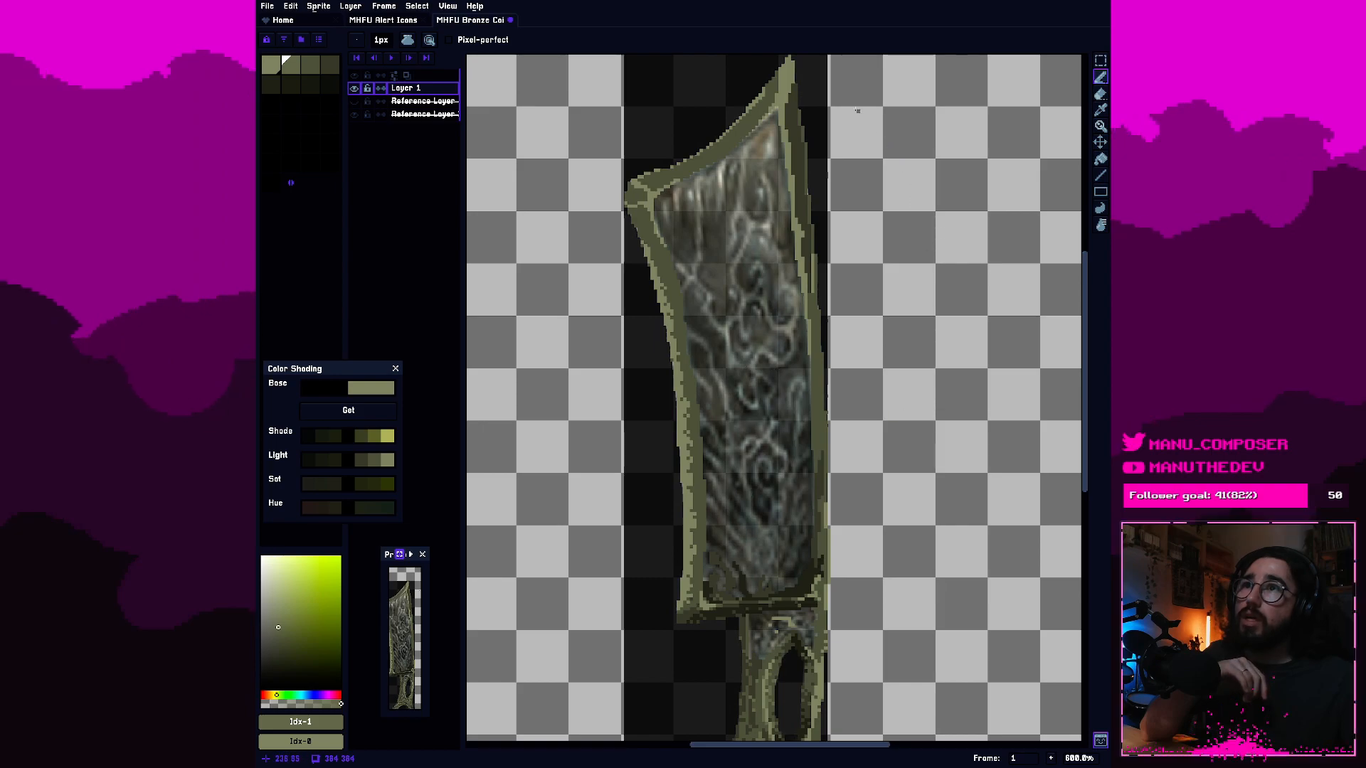
left_click_drag(795, 583, 743, 410)
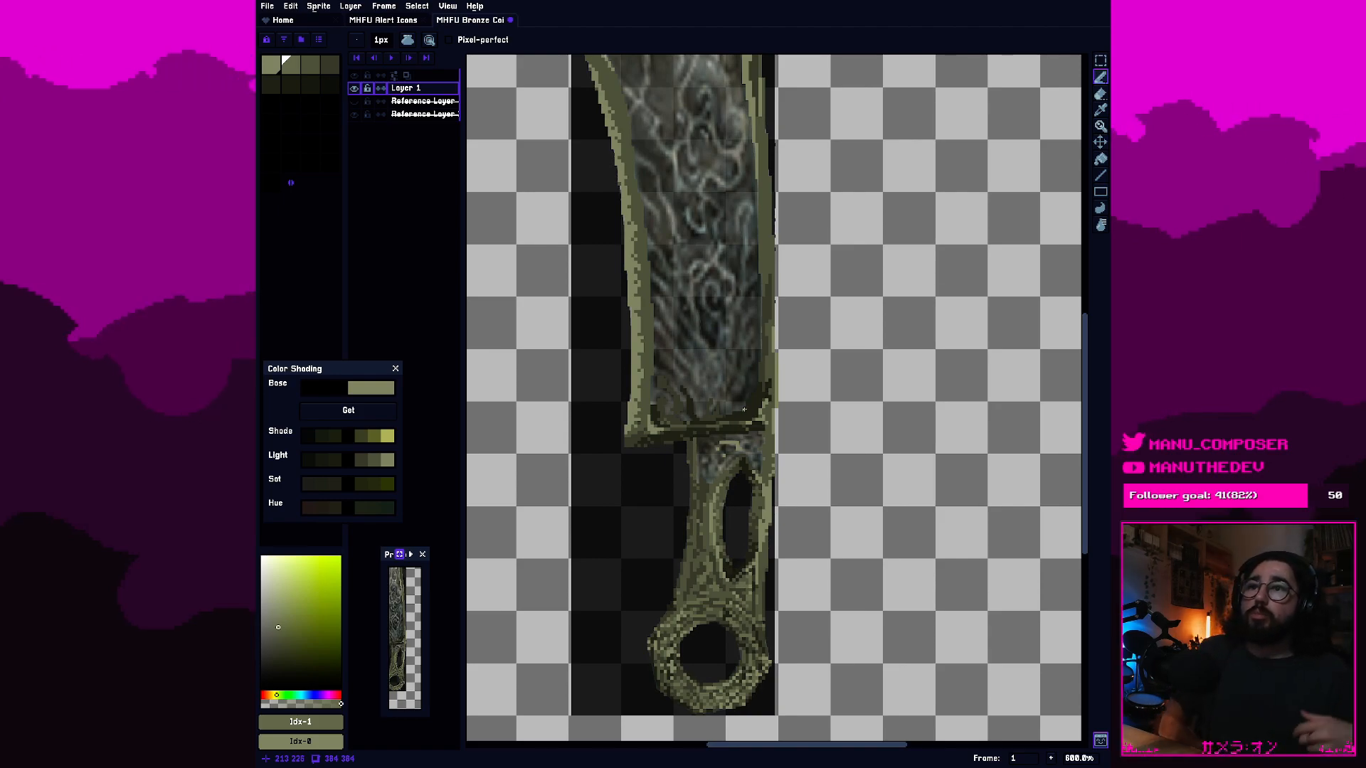
scroll(744, 410, "down", 1)
left_click_drag(744, 410, 805, 512)
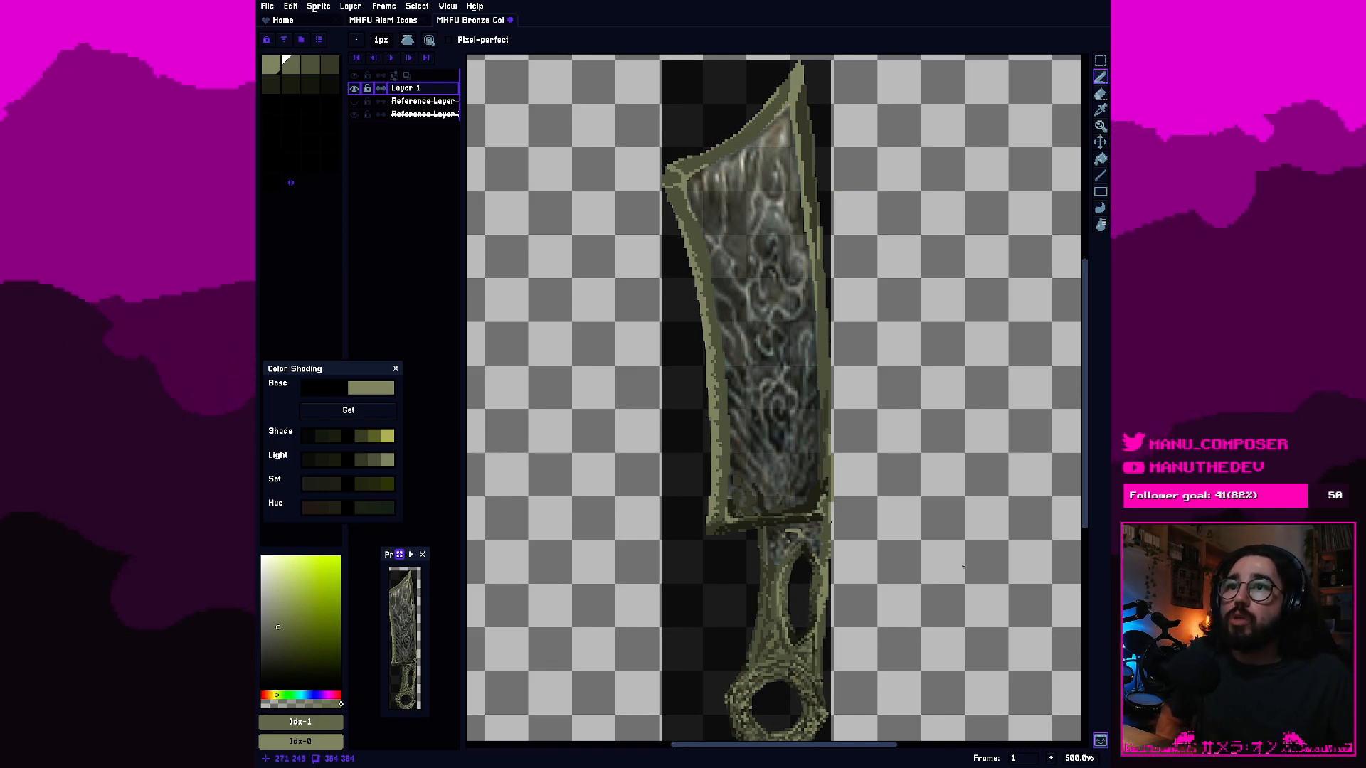
scroll(791, 604, "up", 2)
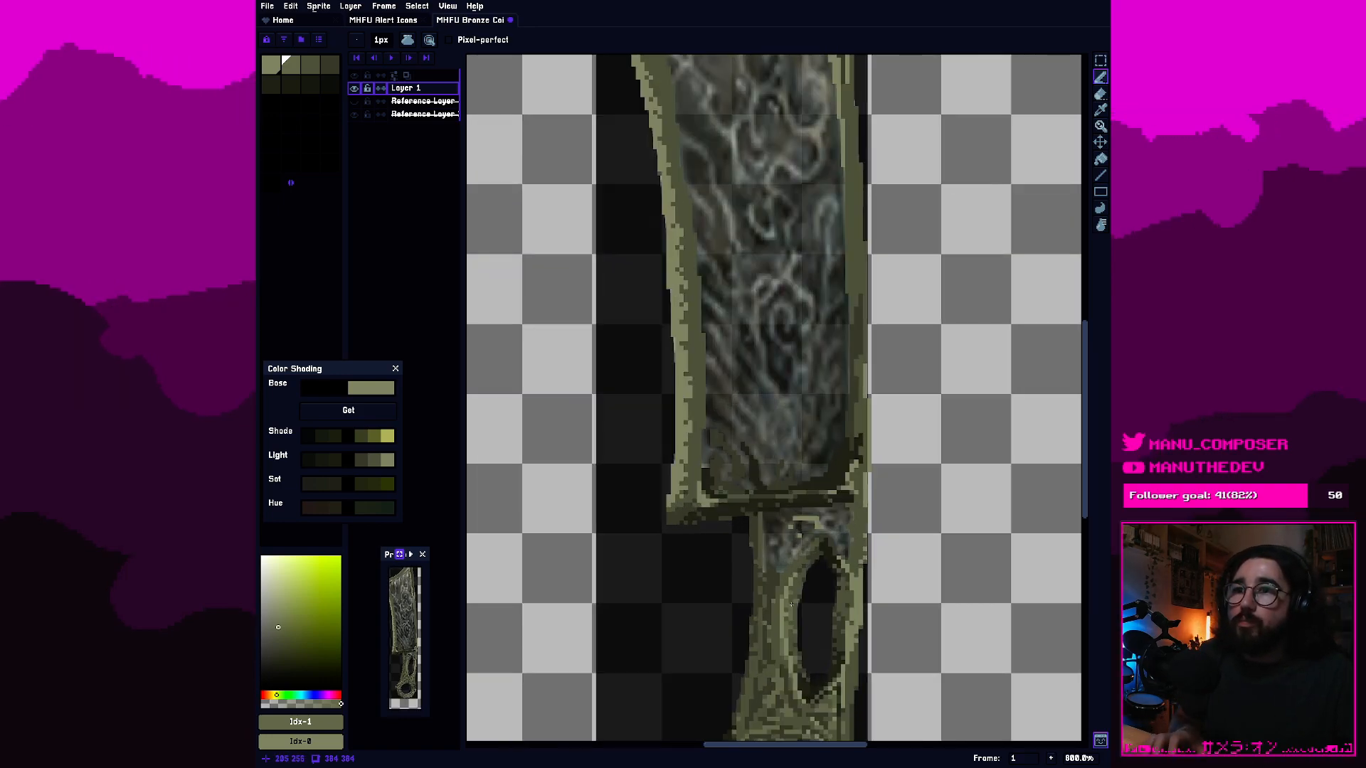
scroll(791, 604, "up", 2)
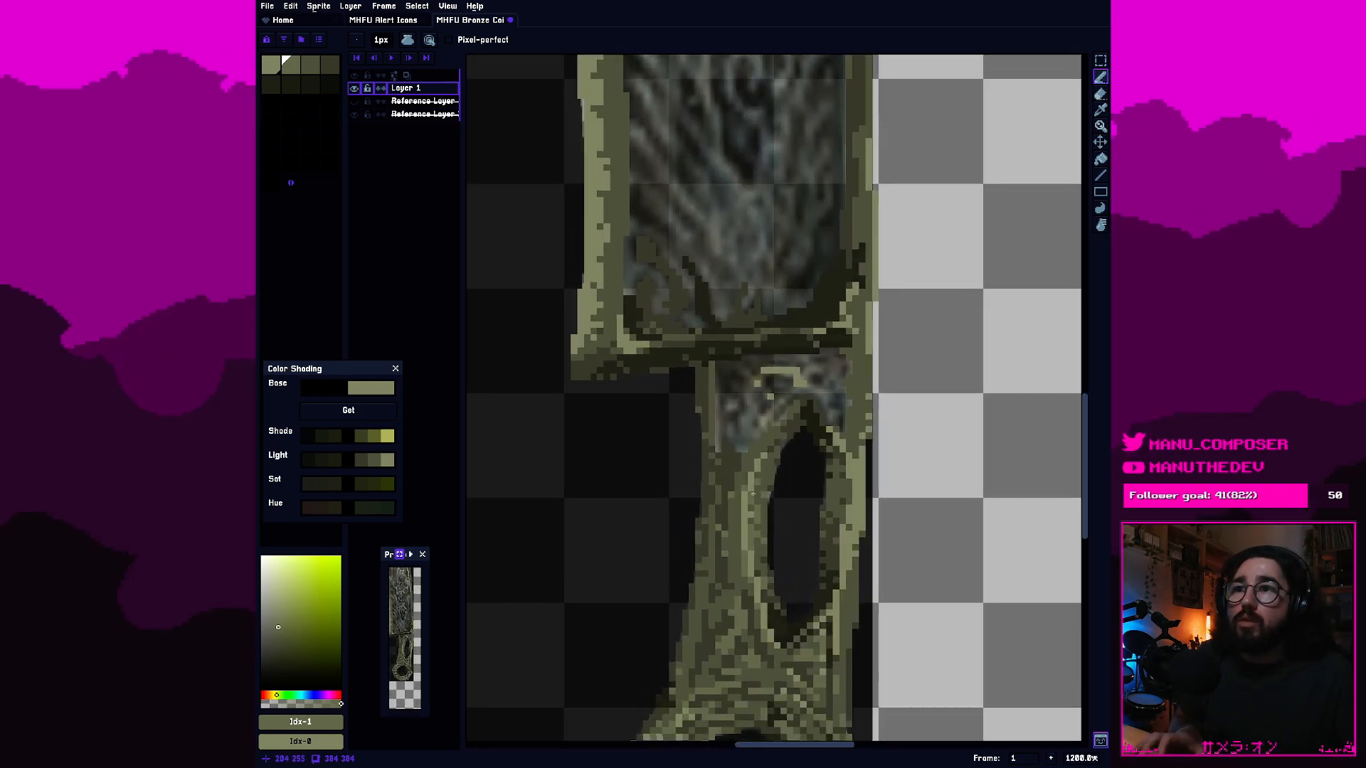
scroll(741, 483, "up", 1)
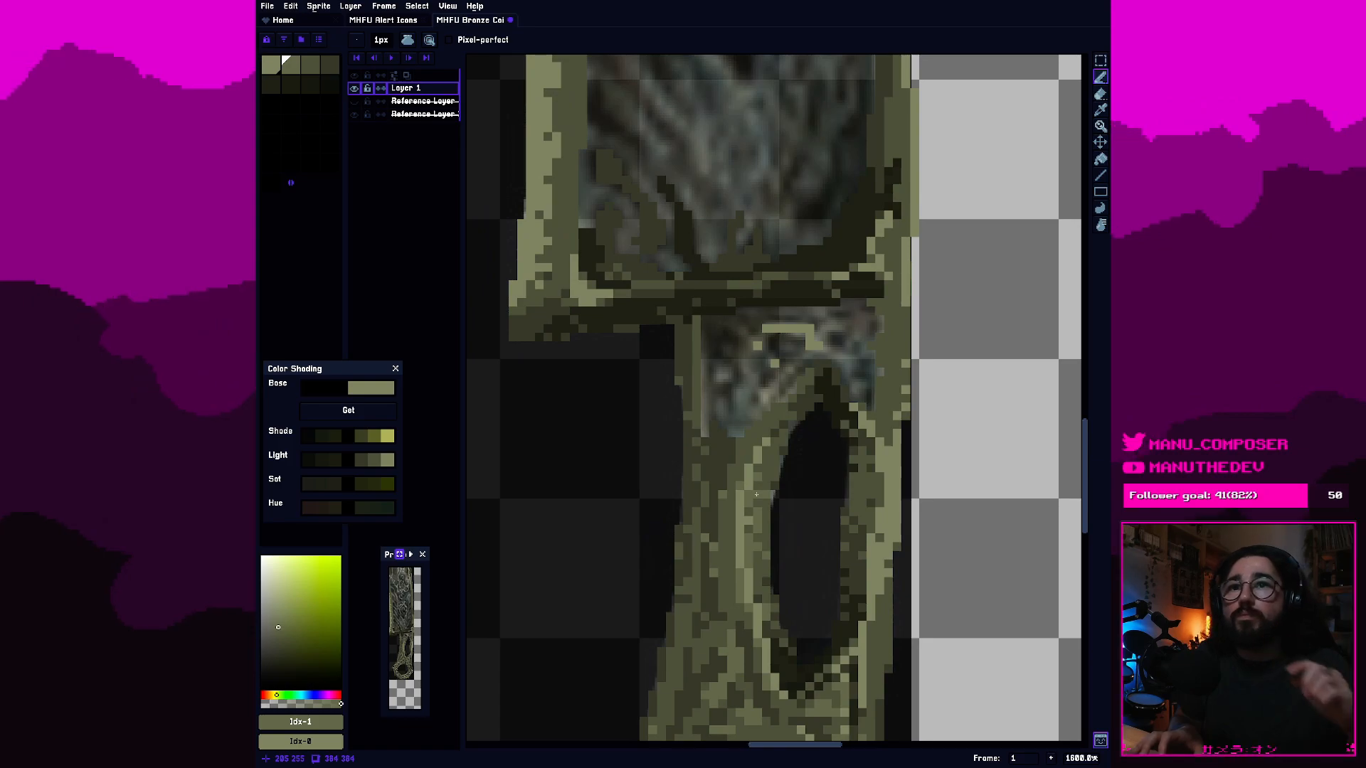
scroll(756, 494, "up", 1)
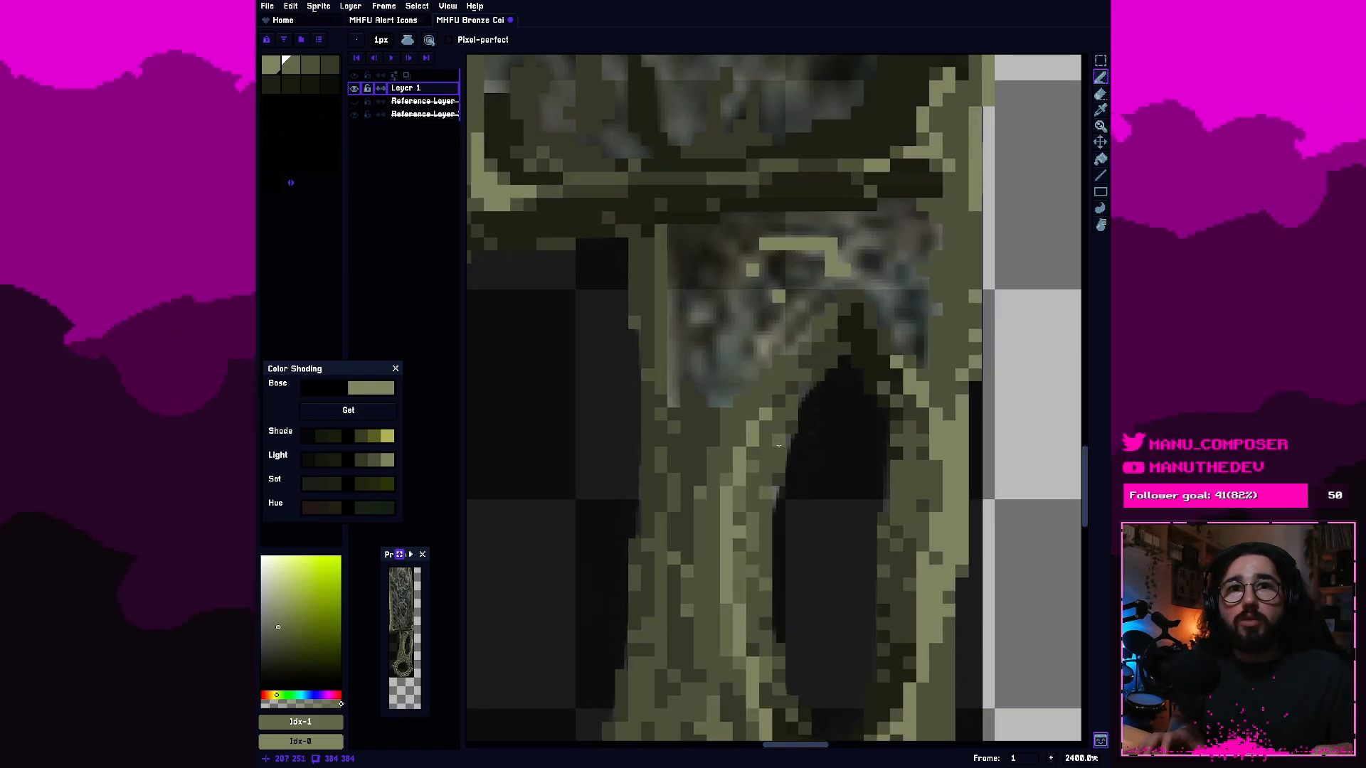
mouse_move(779, 446)
left_mouse_down()
mouse_move(968, 177)
mouse_move(962, 191)
left_mouse_up()
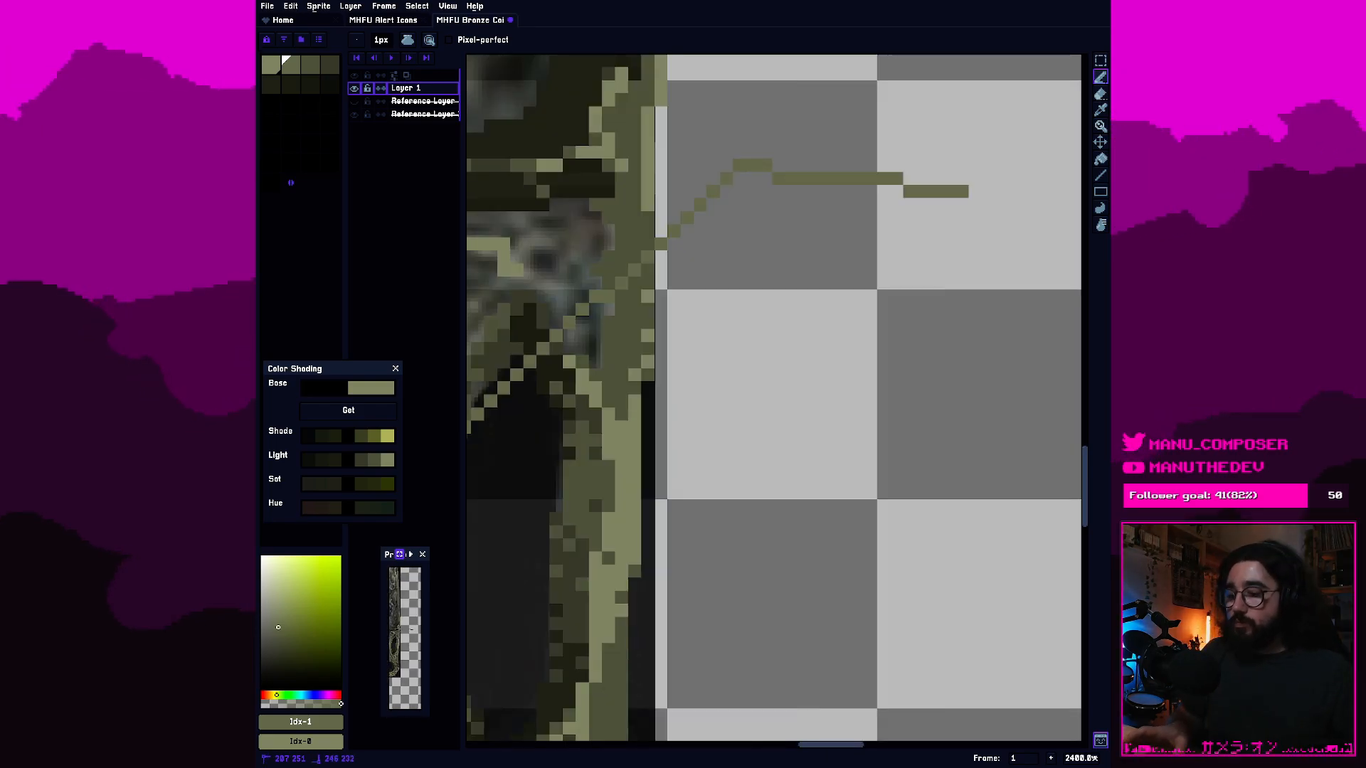
key("ctrl+z")
Paint dark shading into the unpainted area just right of the oval cutout's upper tip with palette colours 4 and 3.
left_click_drag(689, 350, 811, 370)
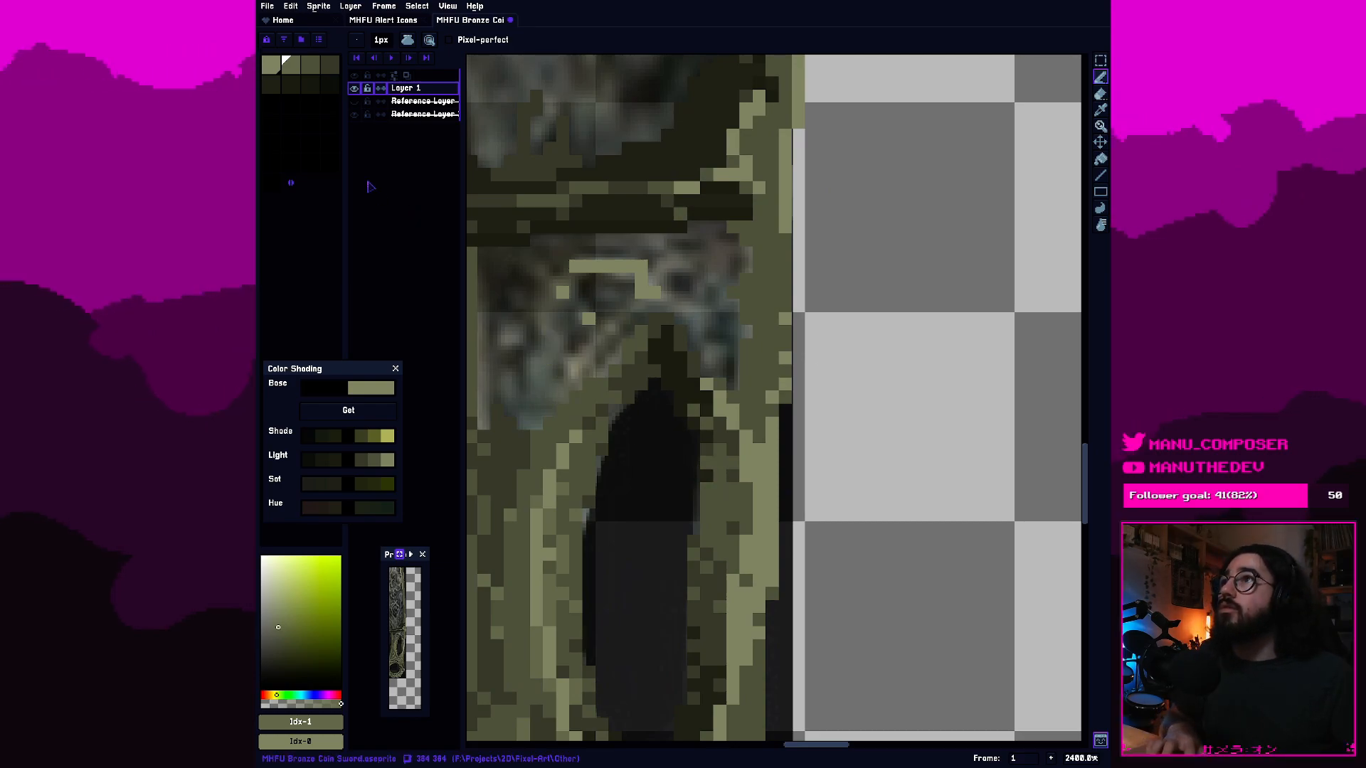
left_click(271, 85)
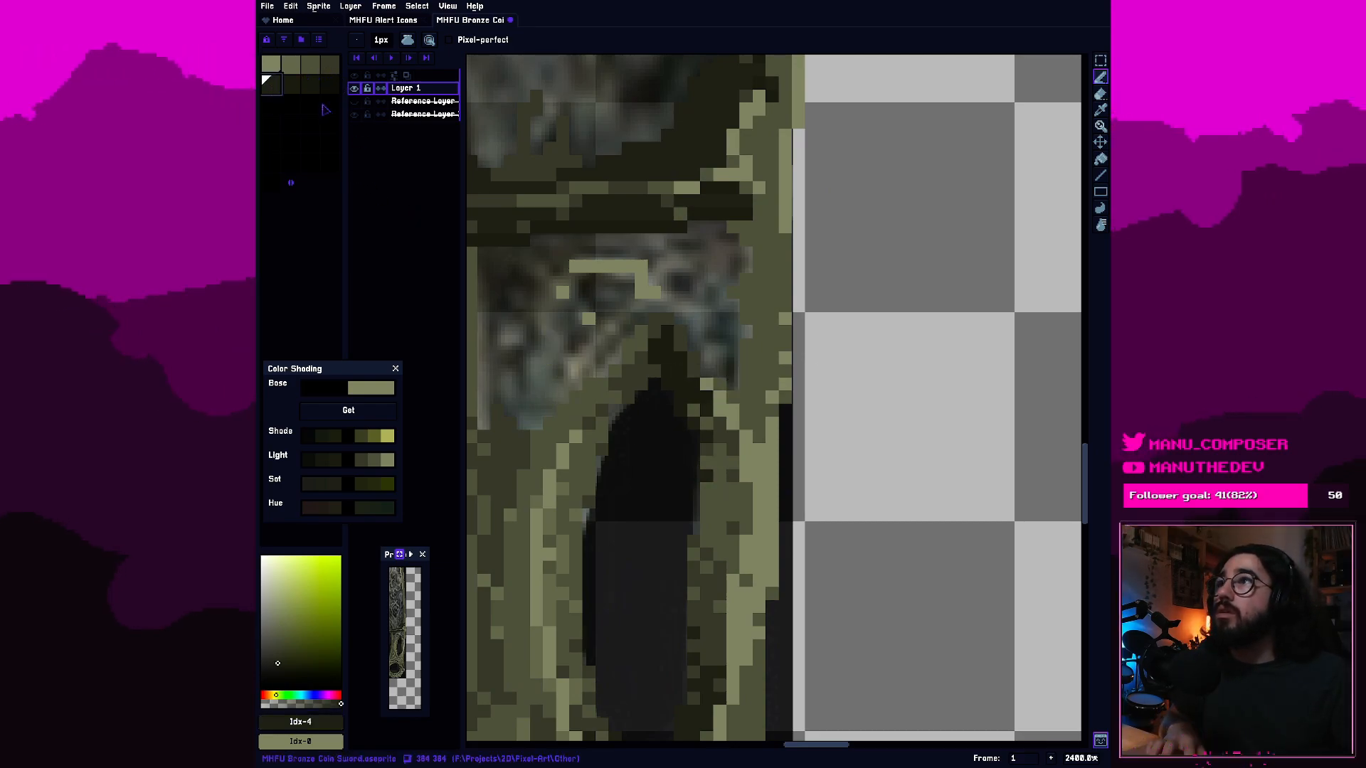
key("bracketleft")
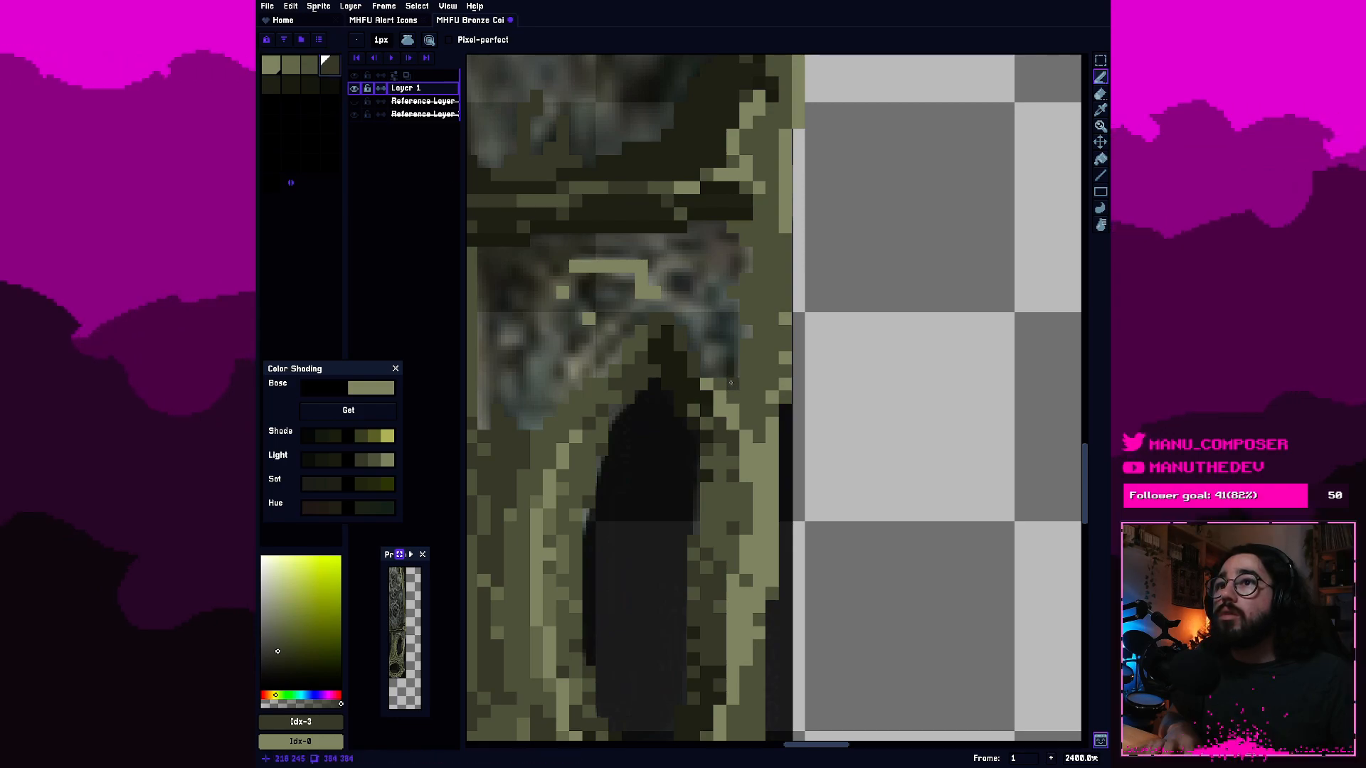
key("]")
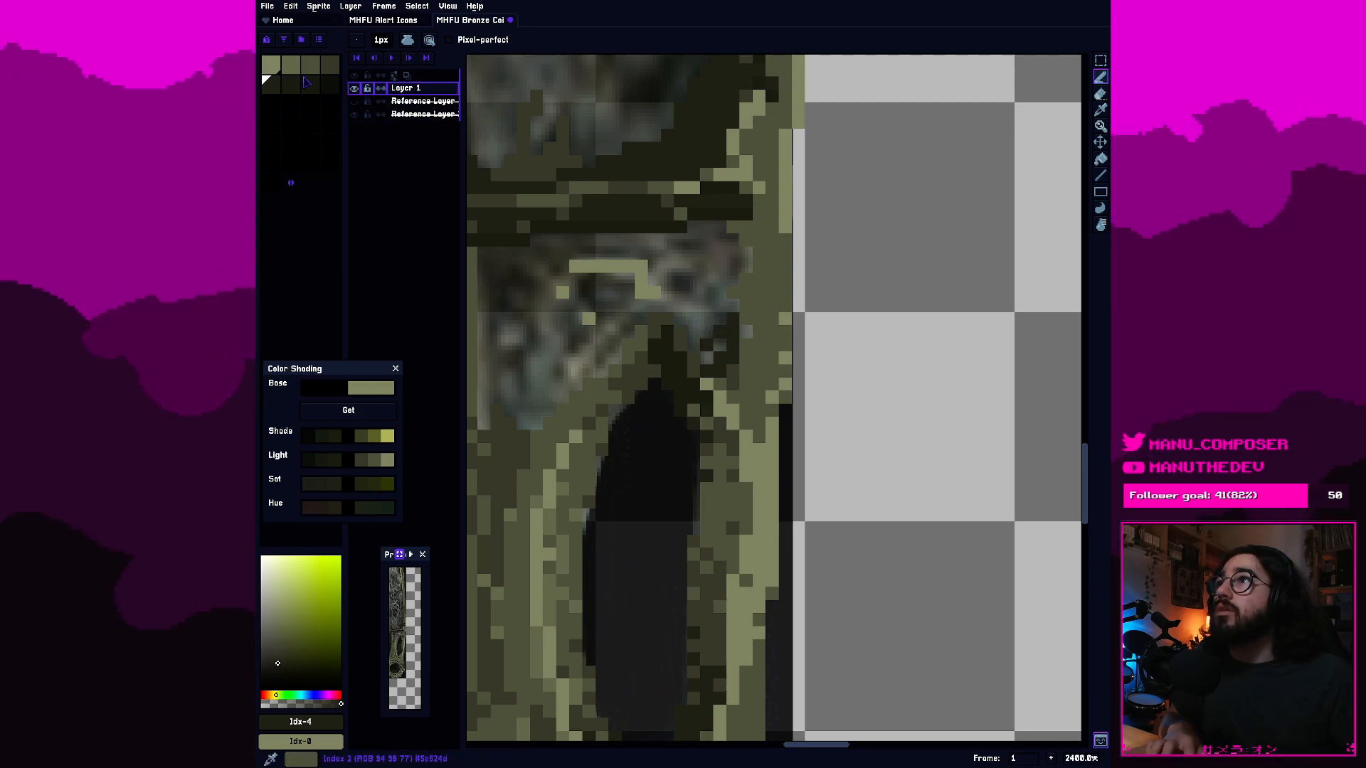
key("[")
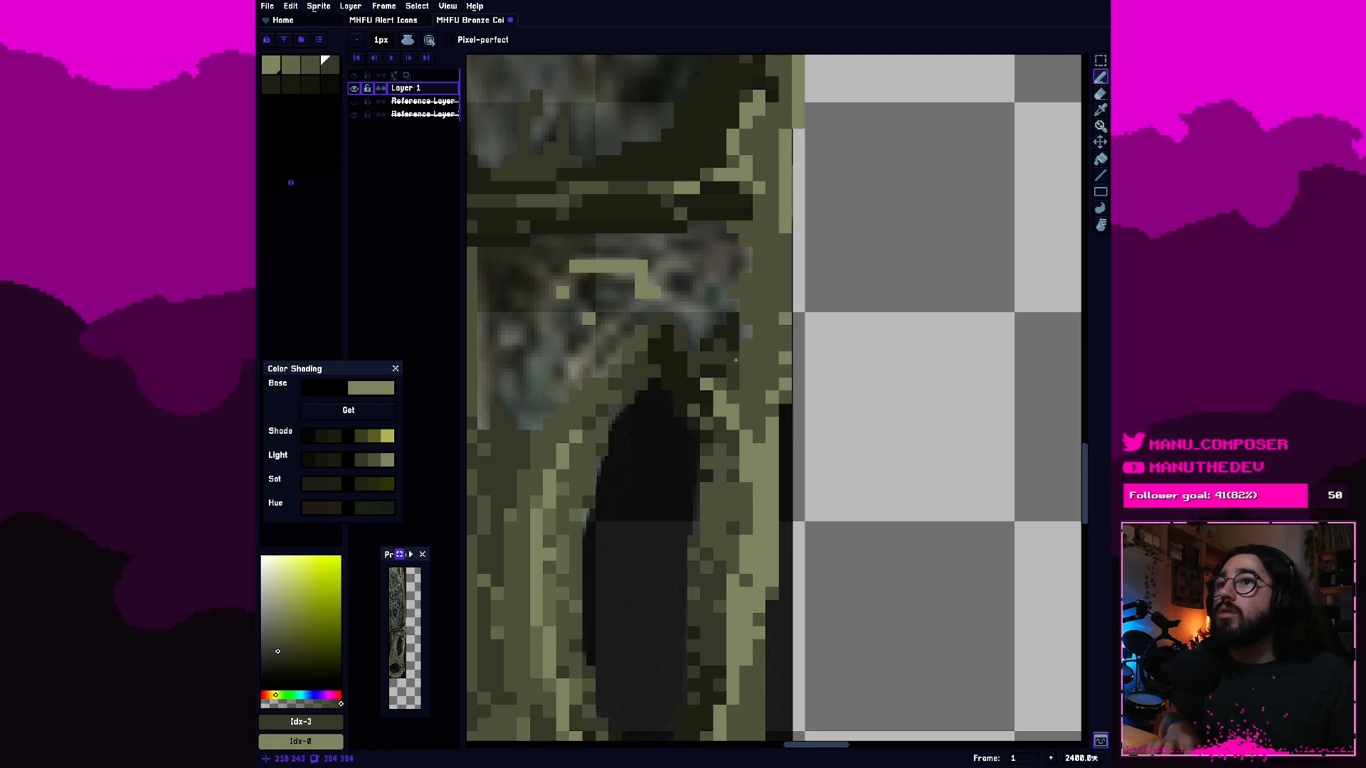
Darken pixels along the cutout's upper right rim and around its pointed tip with palette colours 3 and 4.
scroll(730, 427, "down", 4)
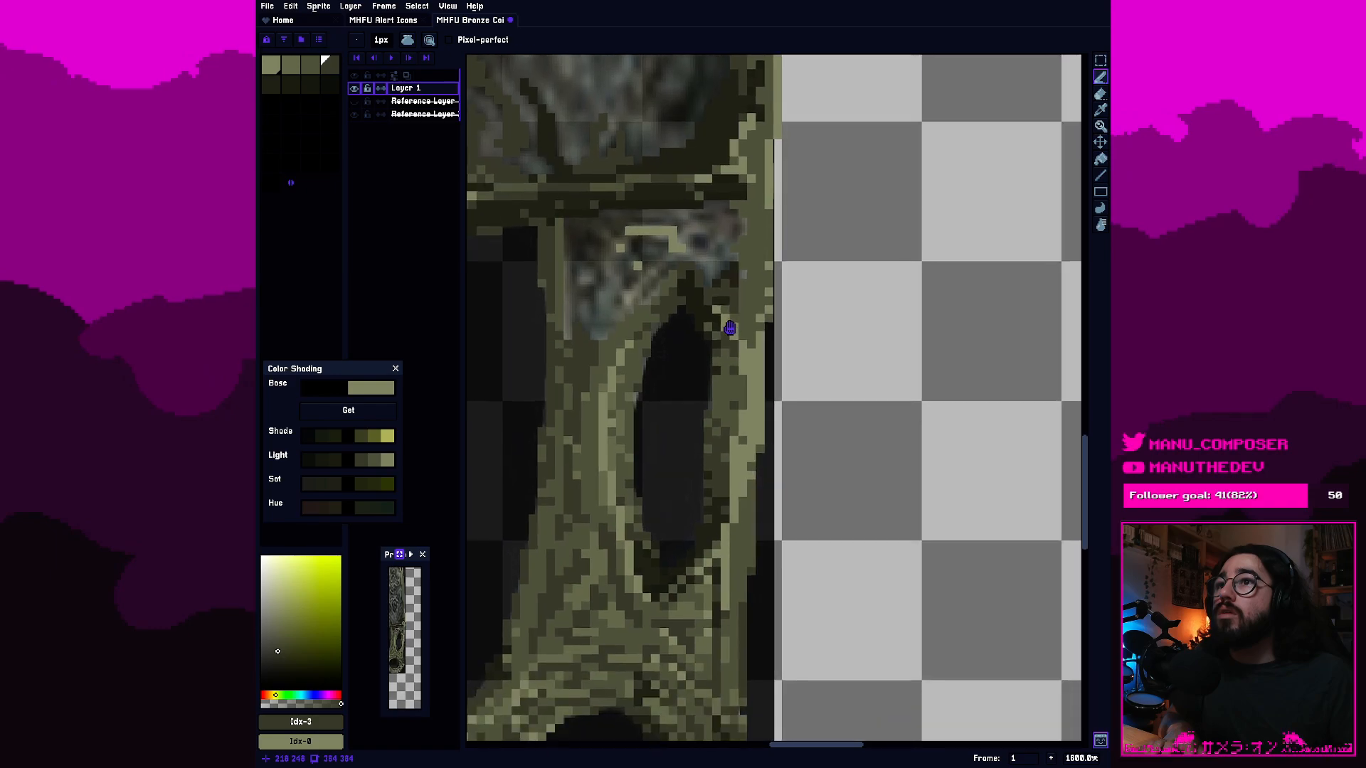
scroll(730, 427, "up", 6)
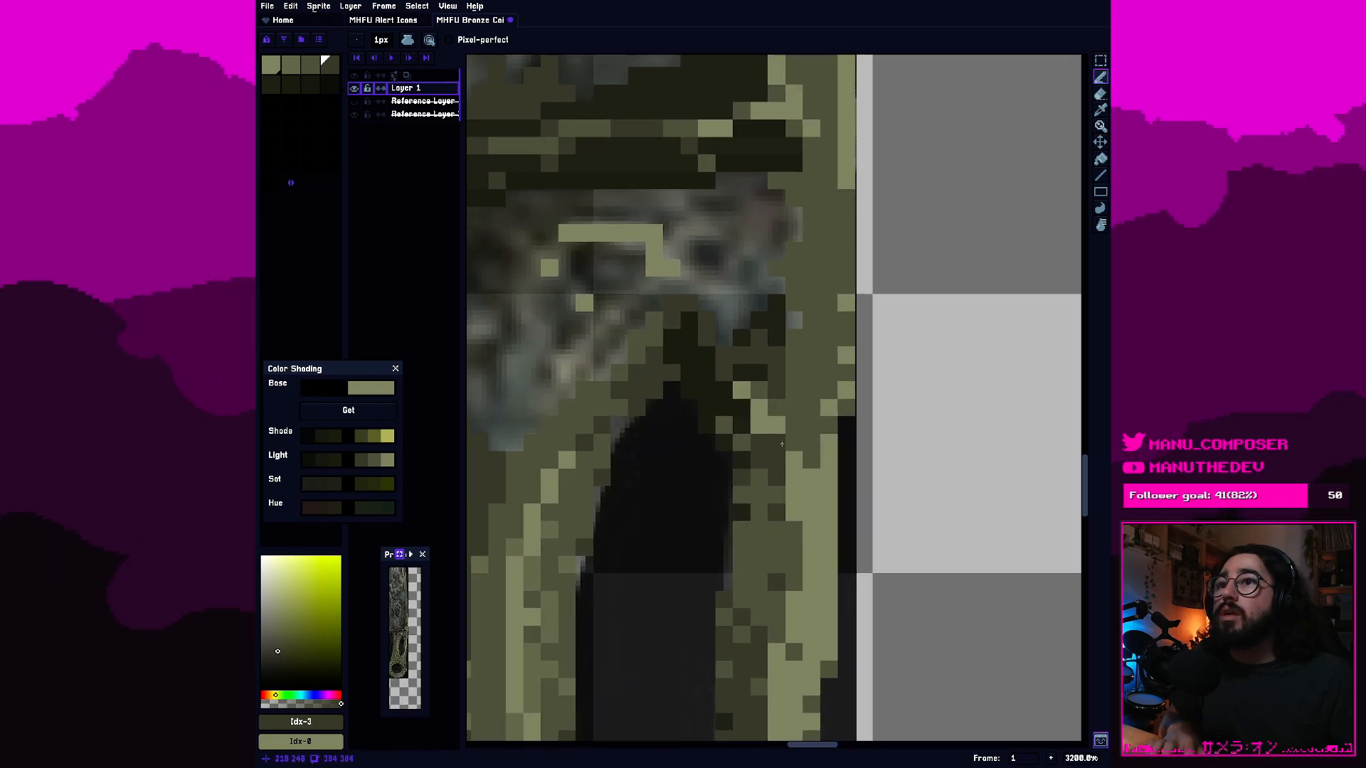
scroll(807, 357, "up", 2)
scroll(826, 325, "down", 4)
left_click_drag(826, 325, 818, 386)
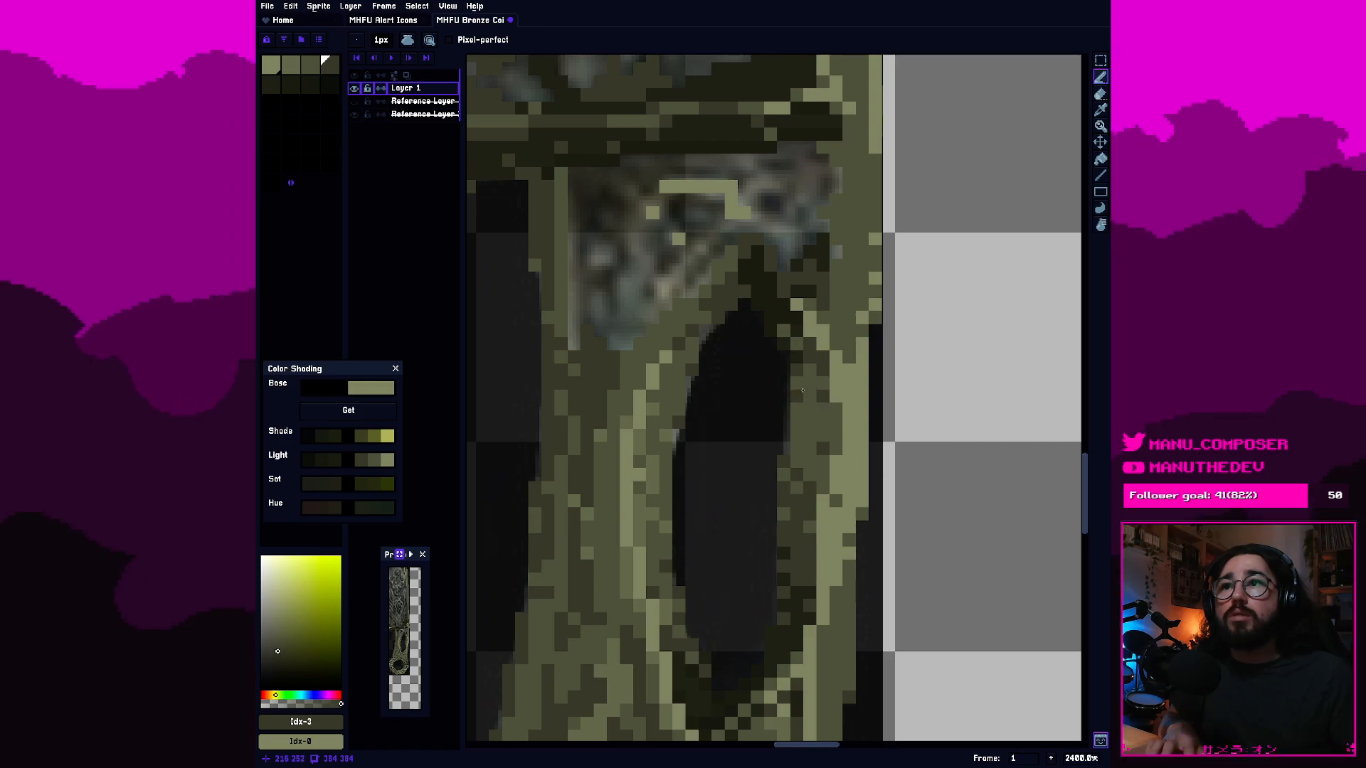
left_click(271, 85)
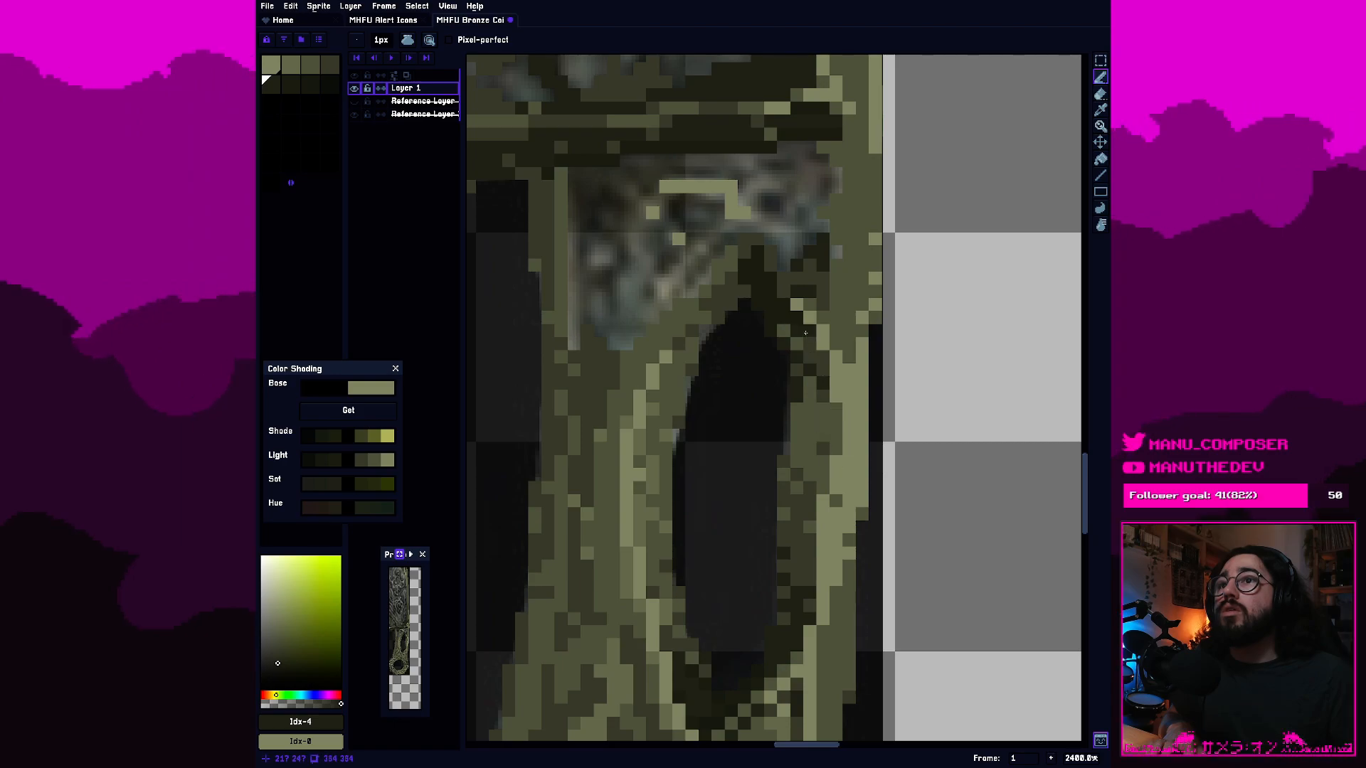
scroll(806, 333, "up", 2)
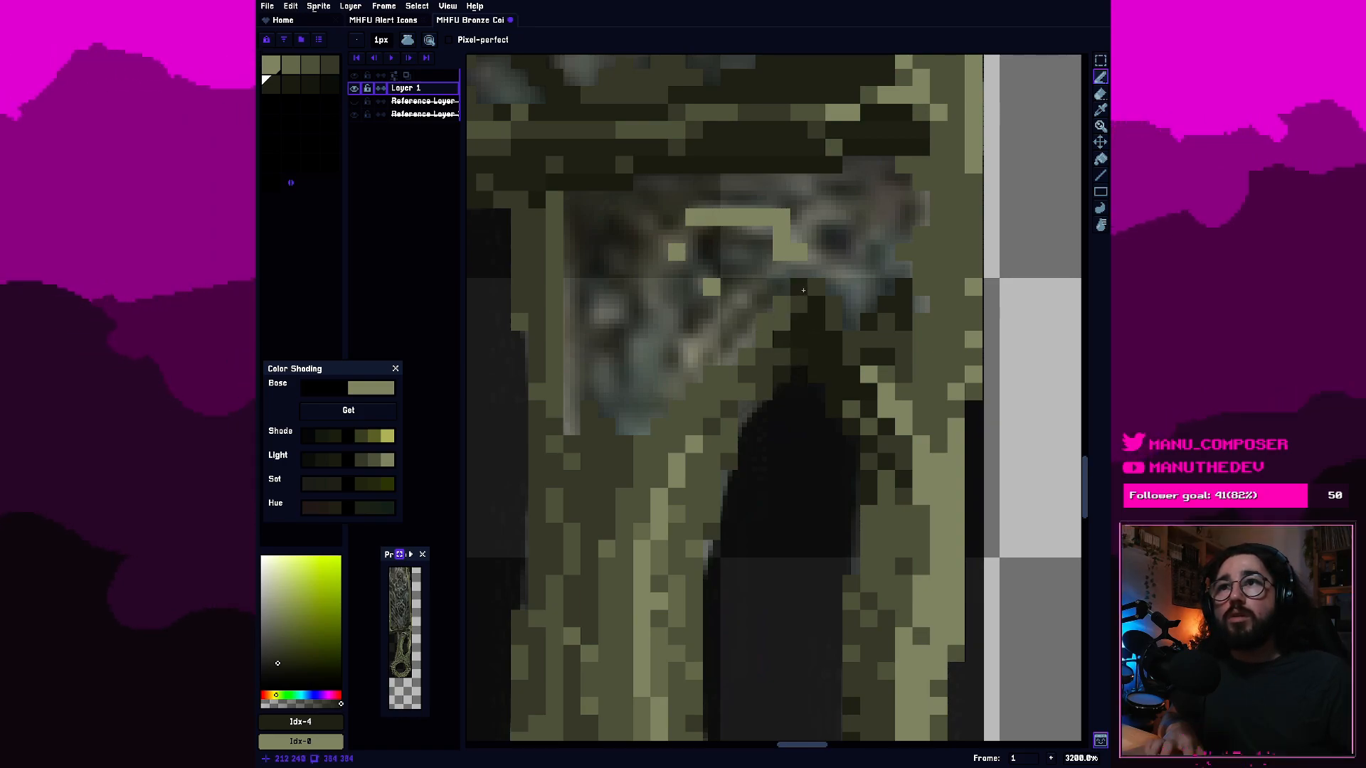
scroll(804, 290, "down", 4)
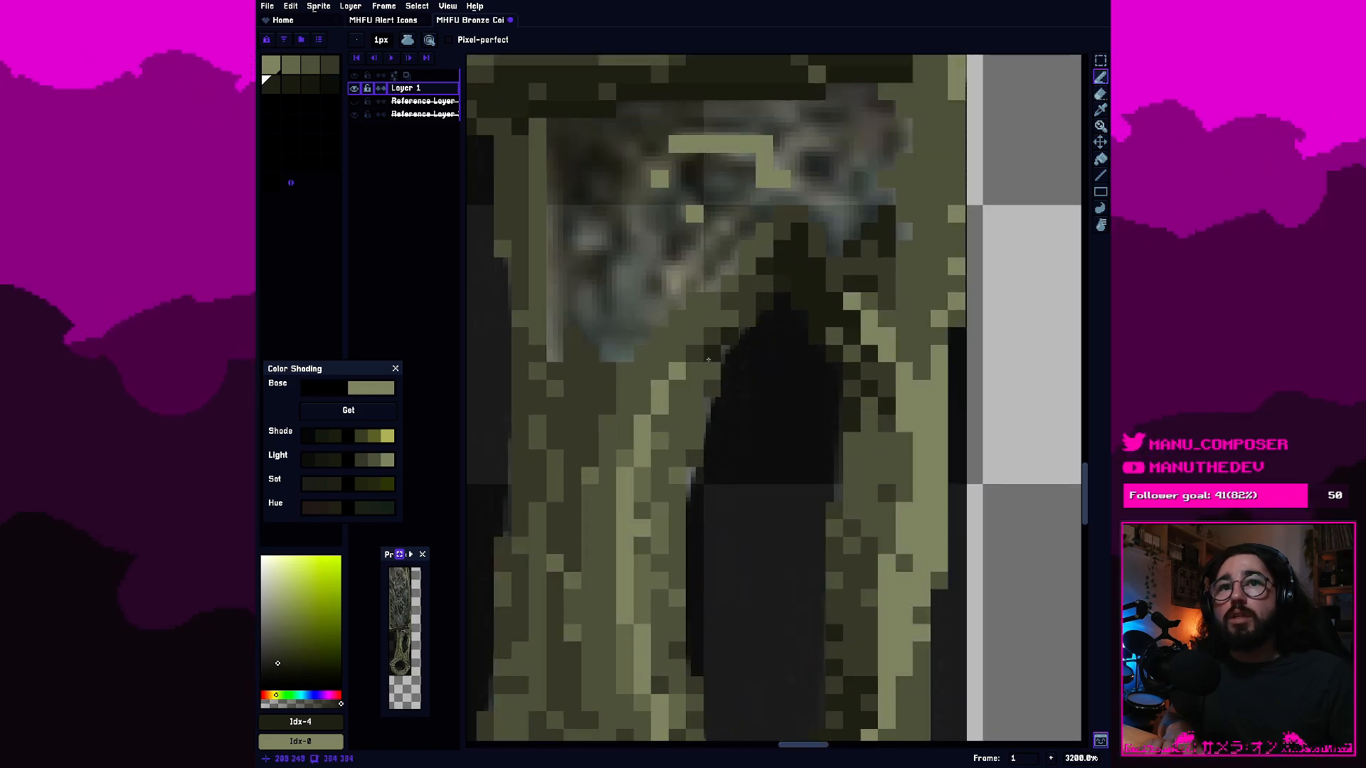
Review the handle shading close up and against the whole sword, especially around the cutout and guard.
scroll(761, 361, "down", 3)
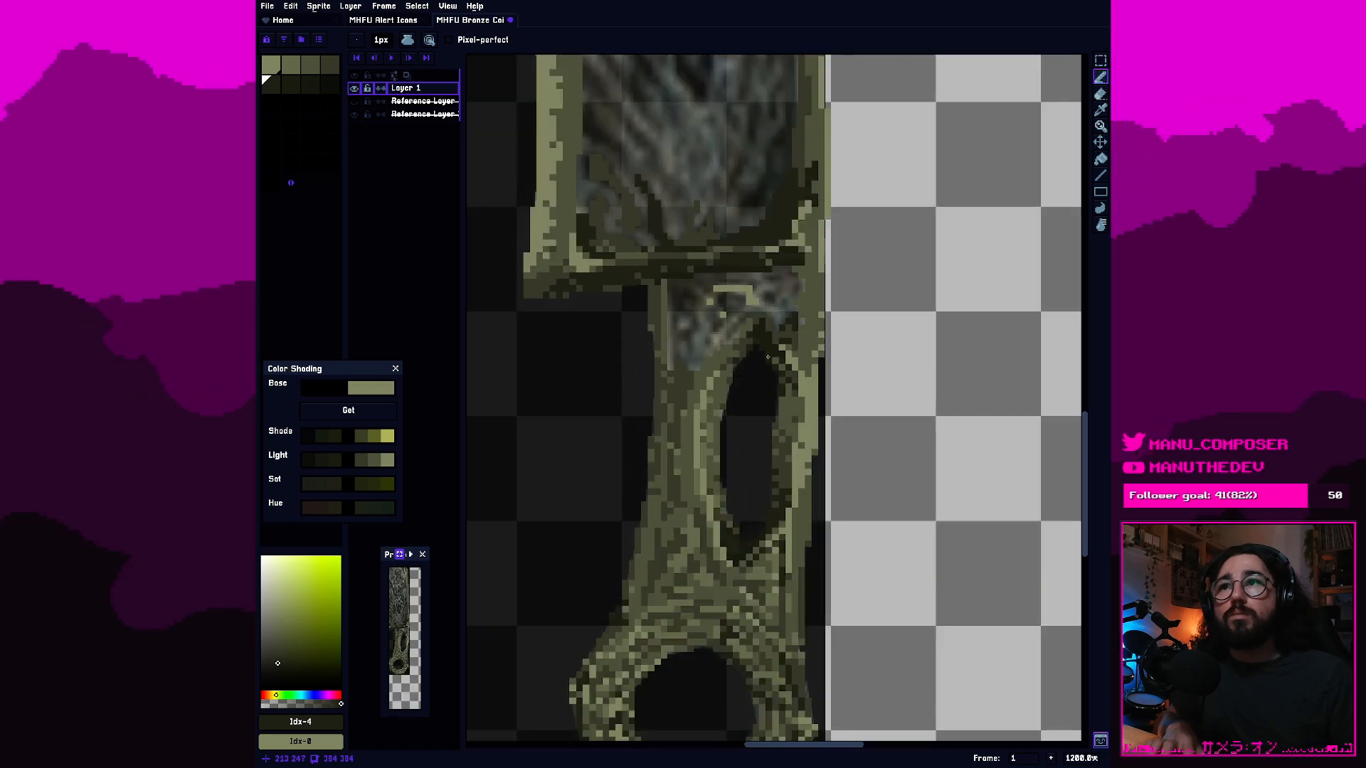
scroll(761, 361, "down", 5)
scroll(783, 351, "up", 5)
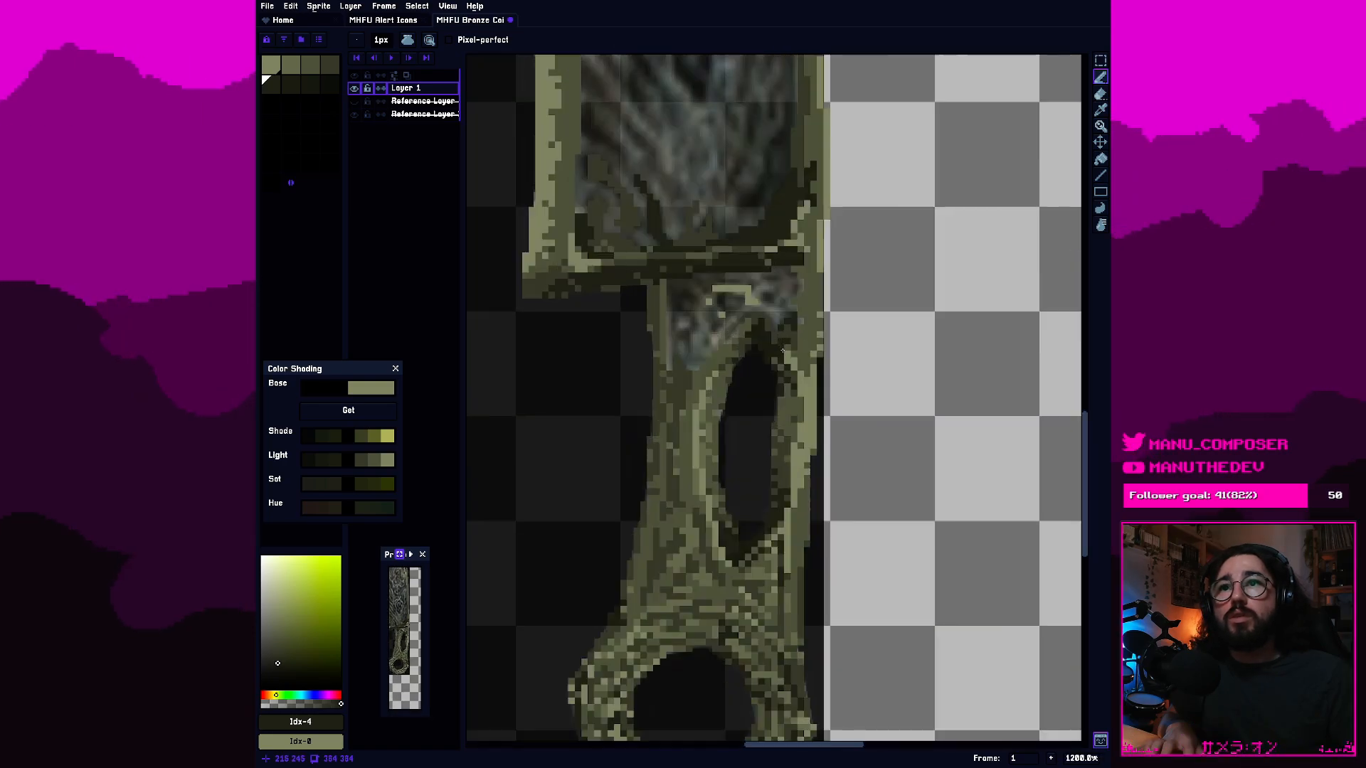
scroll(782, 350, "up", 1)
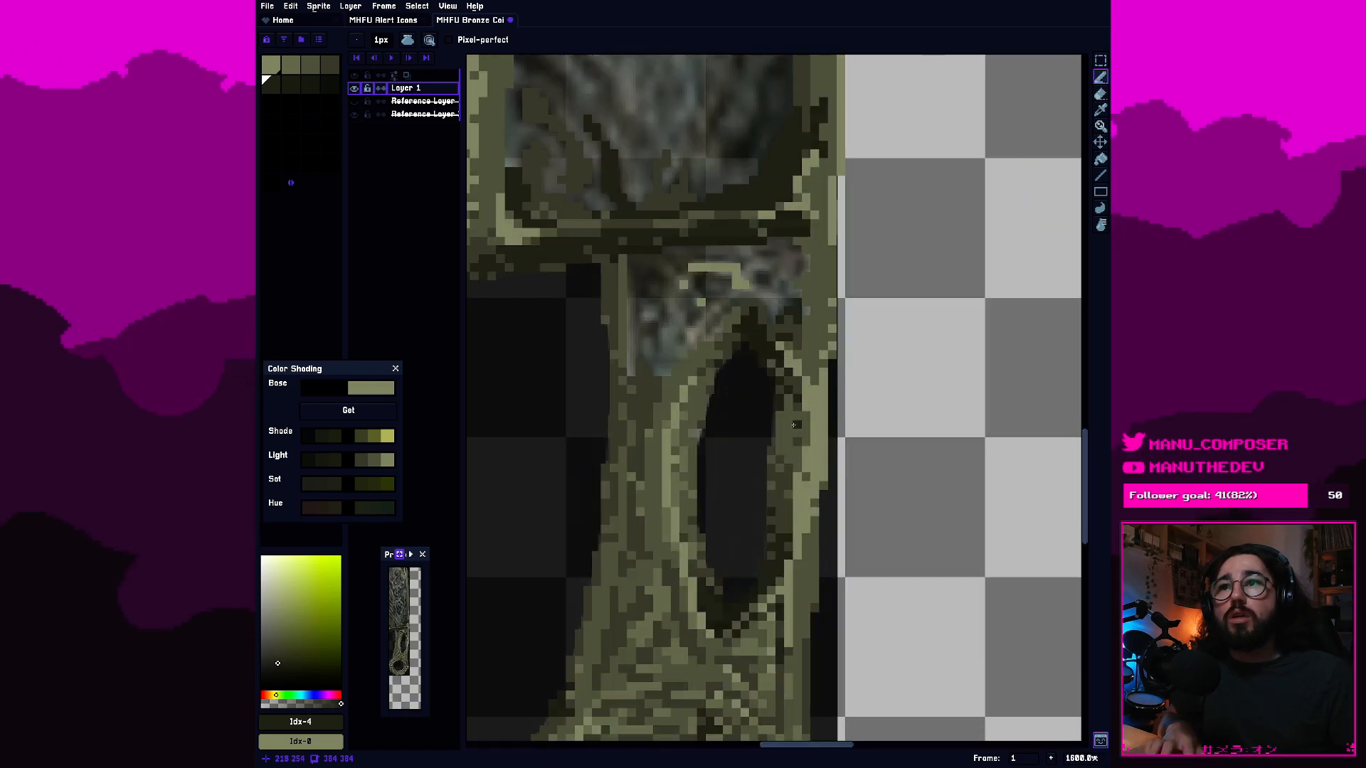
scroll(808, 443, "down", 4)
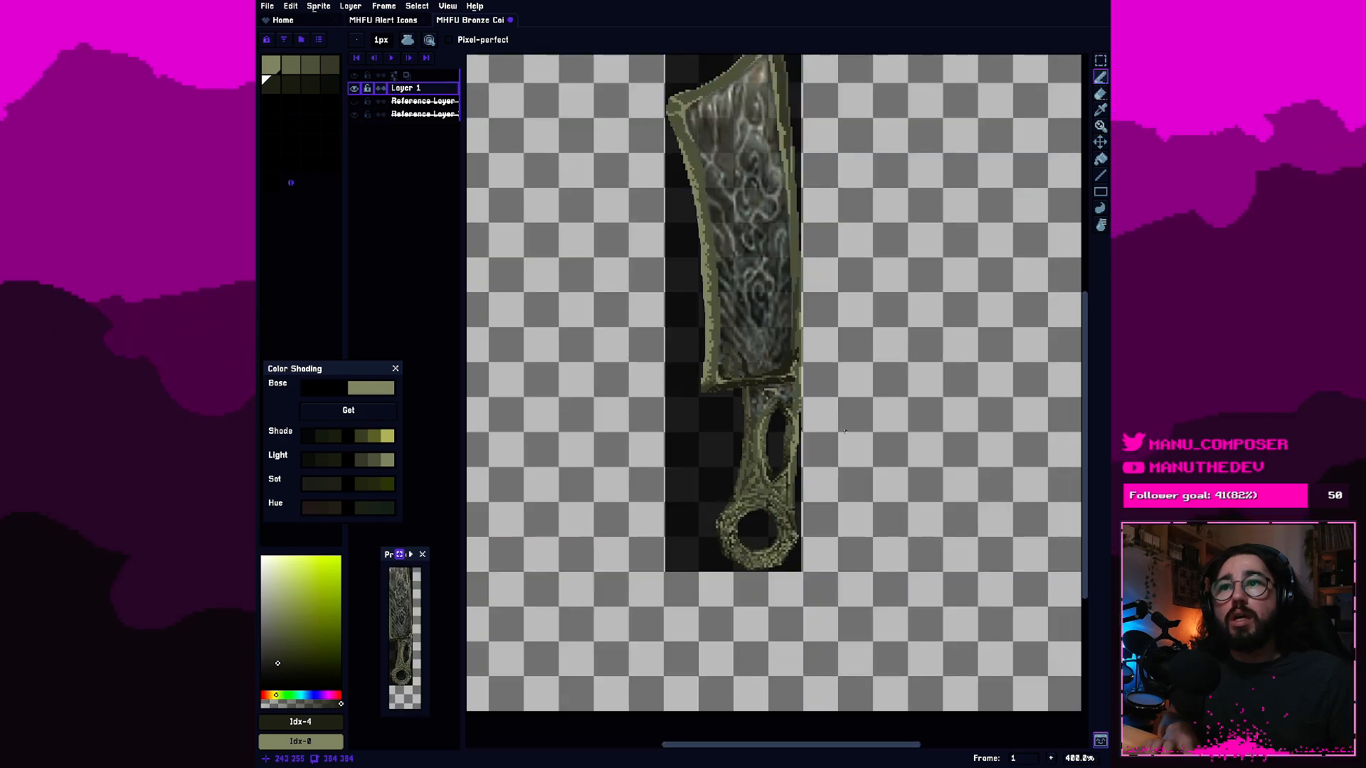
scroll(839, 446, "up", 5)
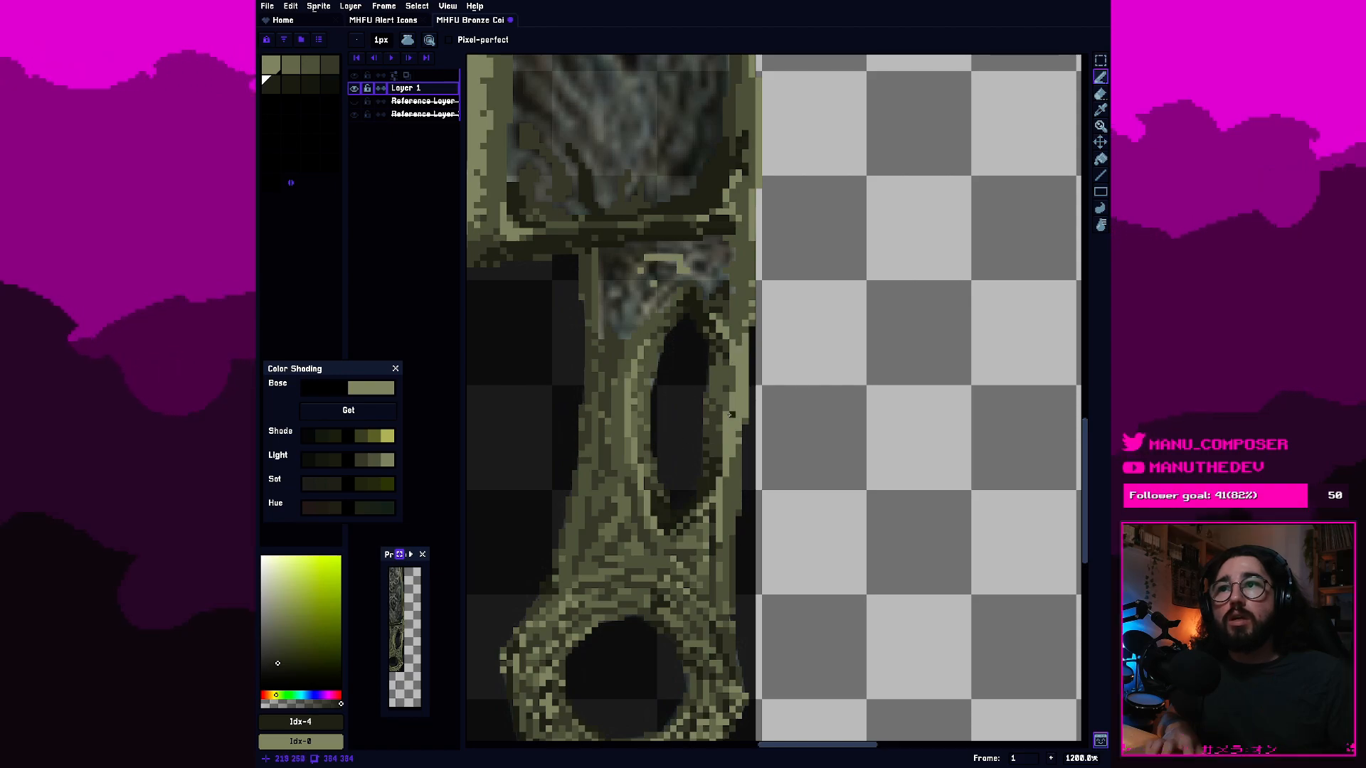
scroll(713, 401, "up", 1)
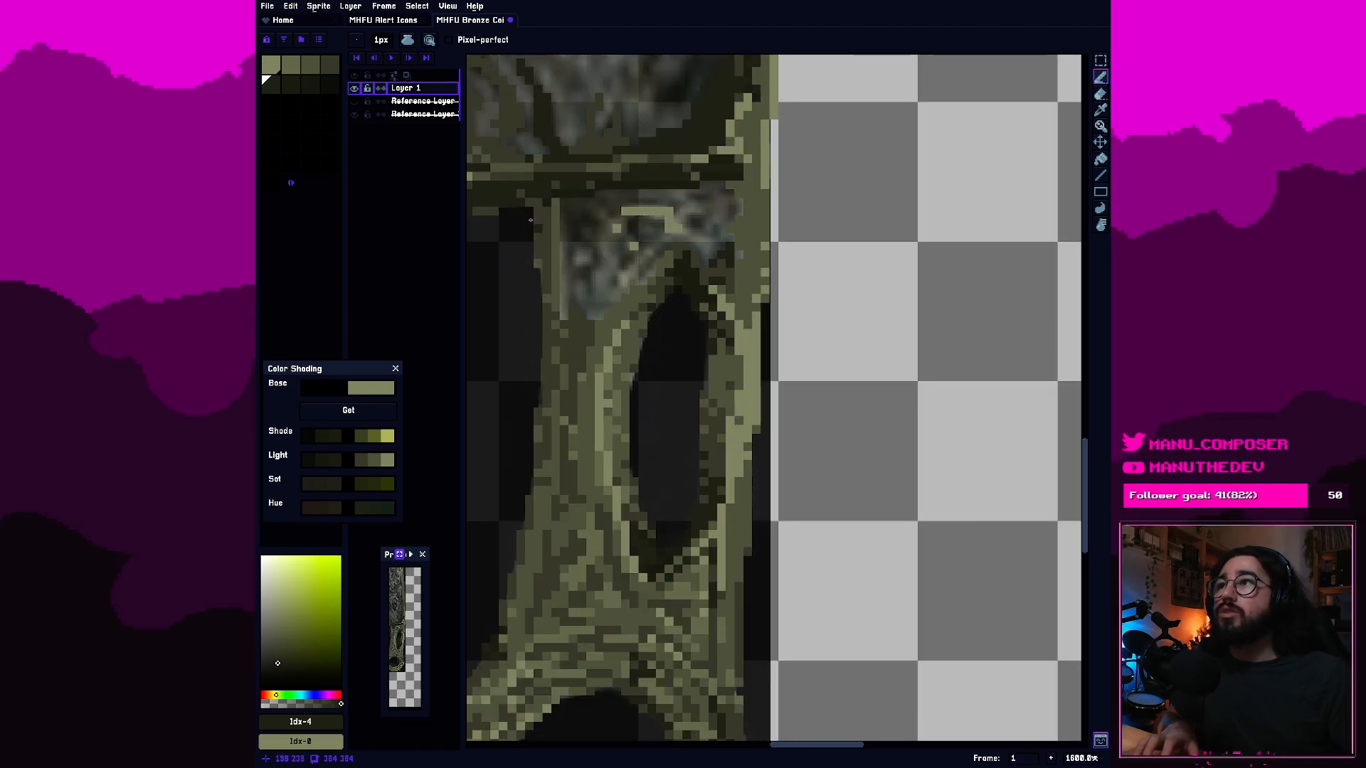
Lighten pixels along the handle's right outer edge beside the cutout with palette colours 1 and 0.
left_click(291, 66)
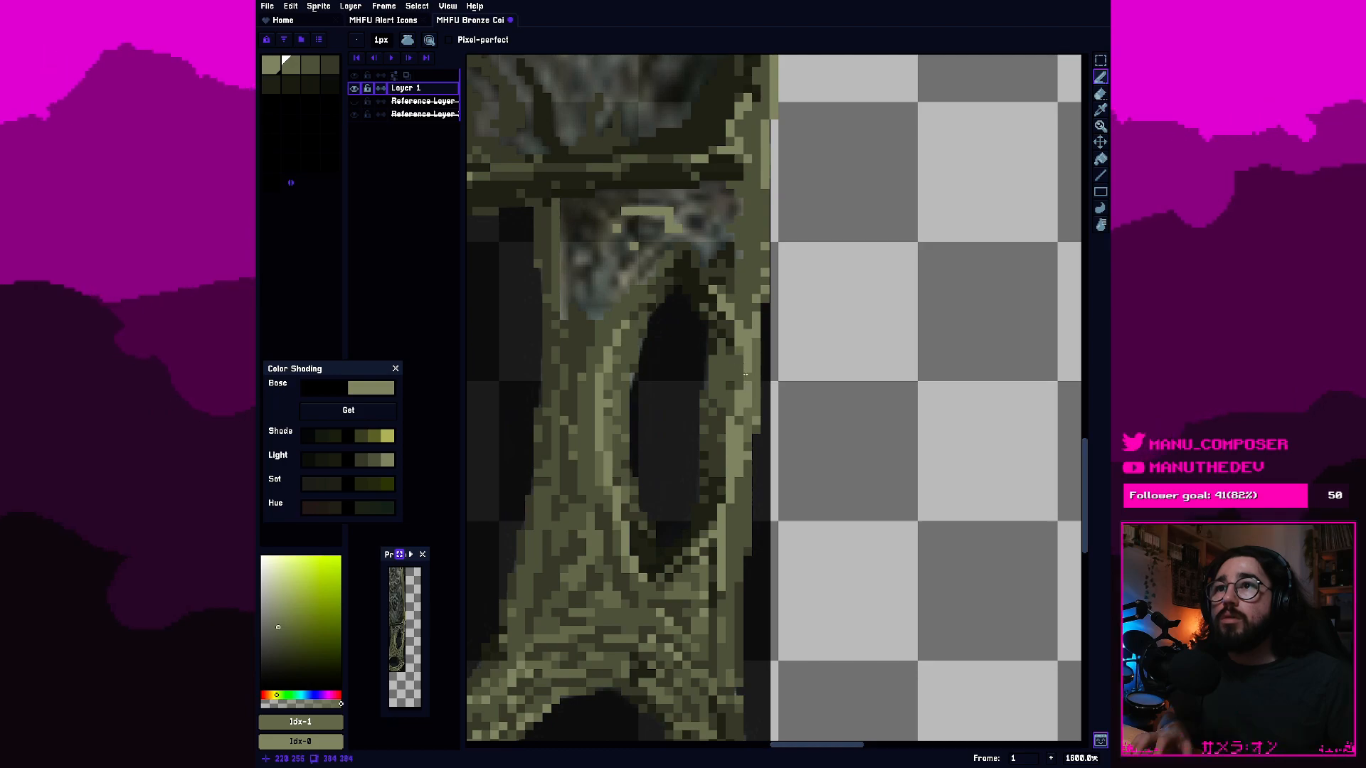
scroll(749, 379, "up", 3)
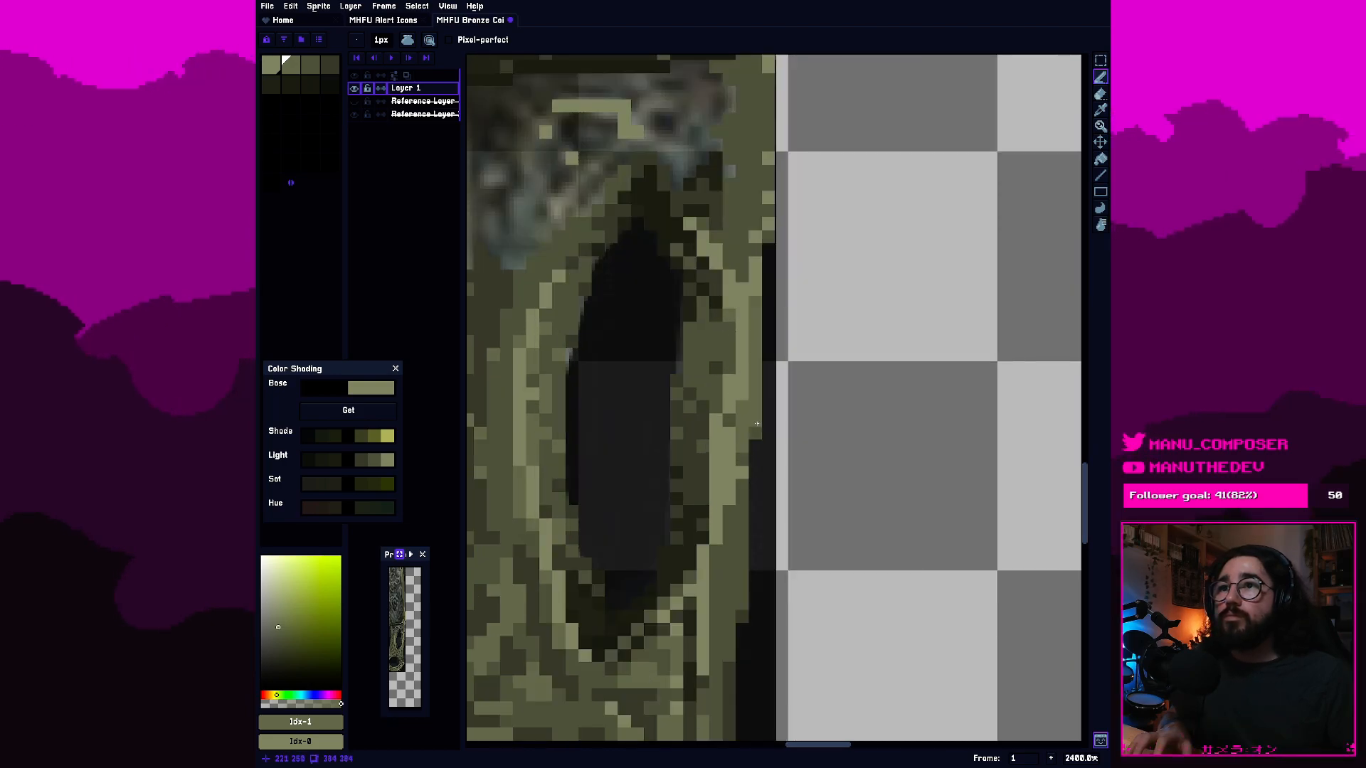
left_click(753, 413, "alt")
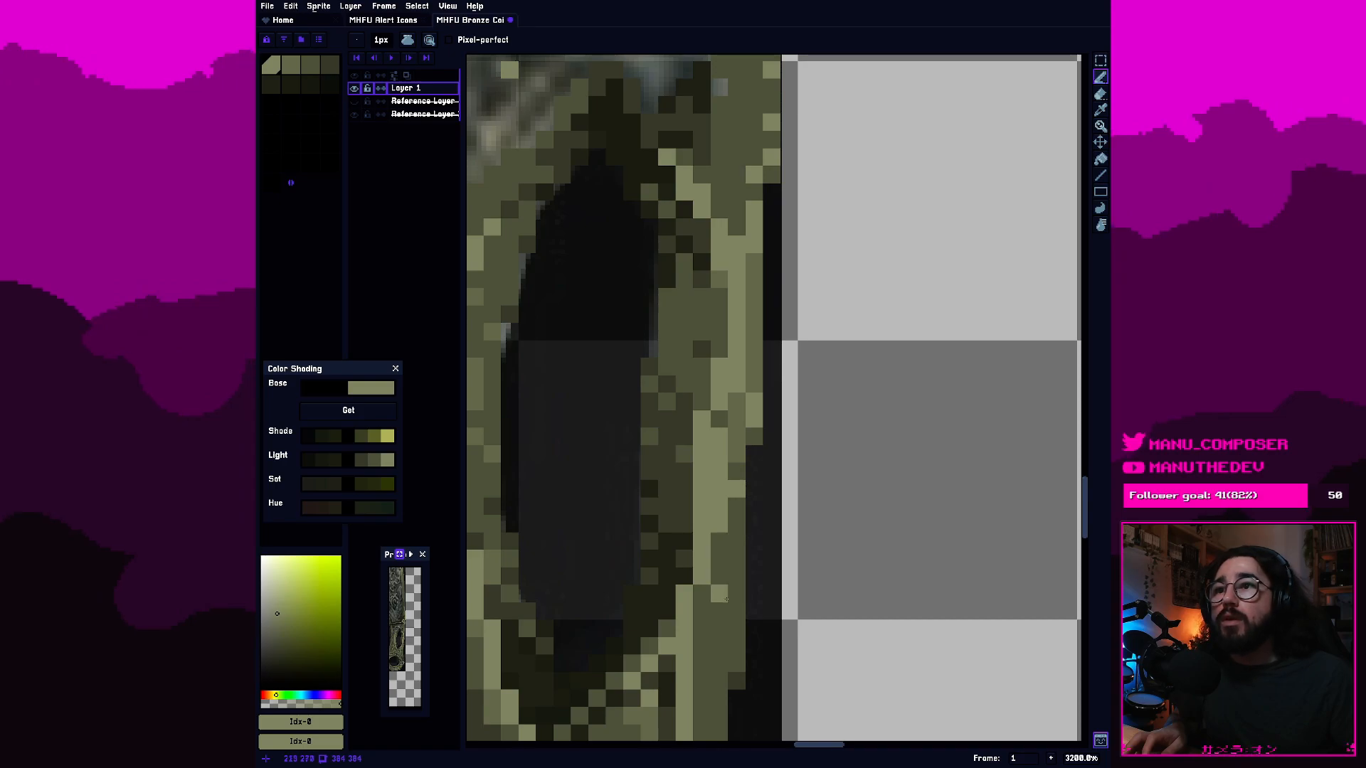
scroll(746, 515, "down", 2)
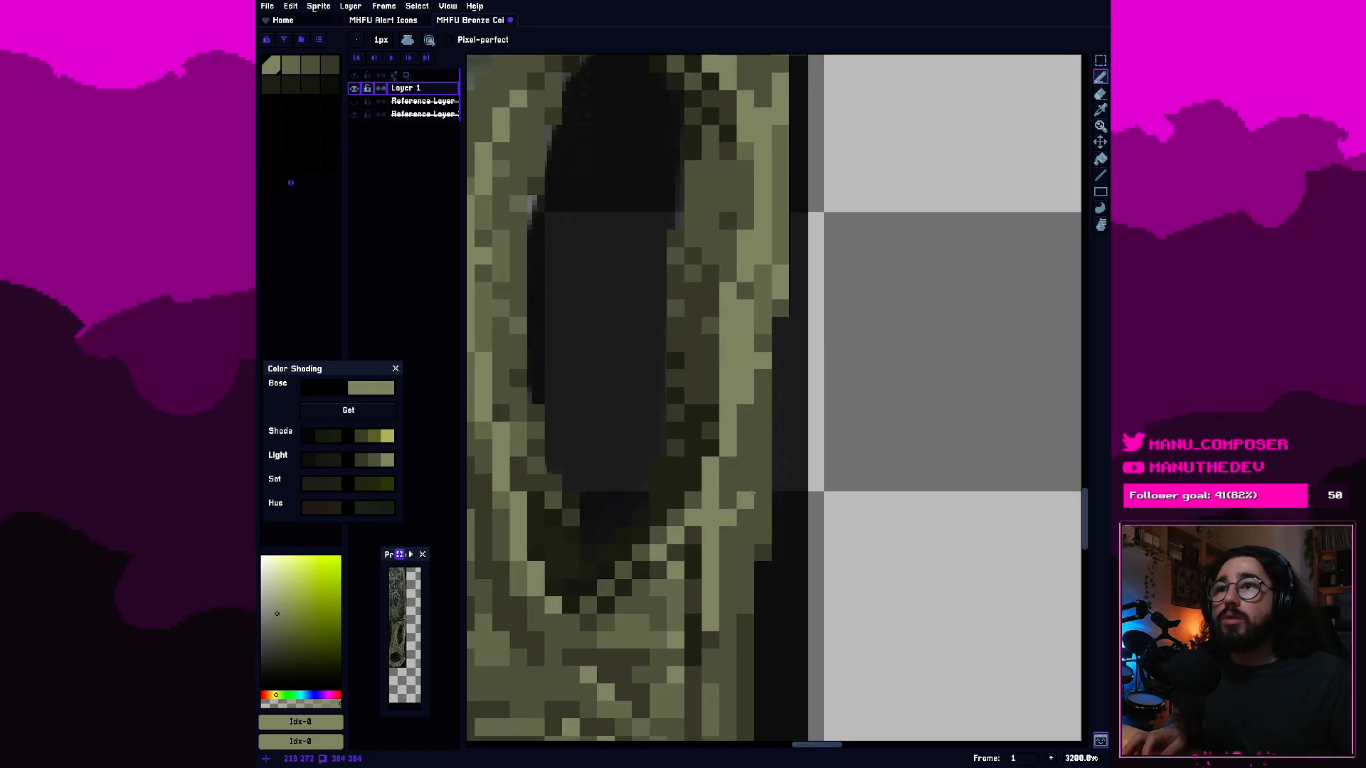
left_click(693, 367, "alt")
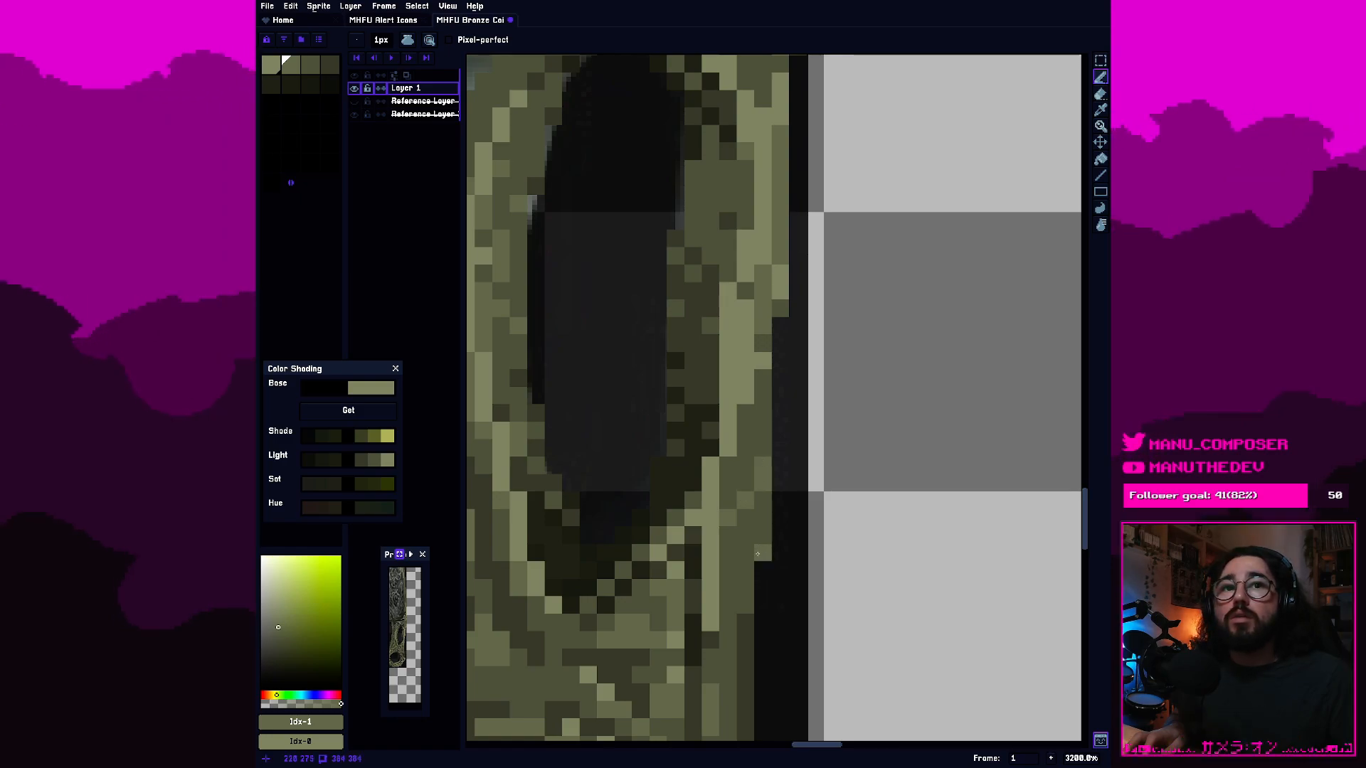
scroll(732, 543, "down", 3)
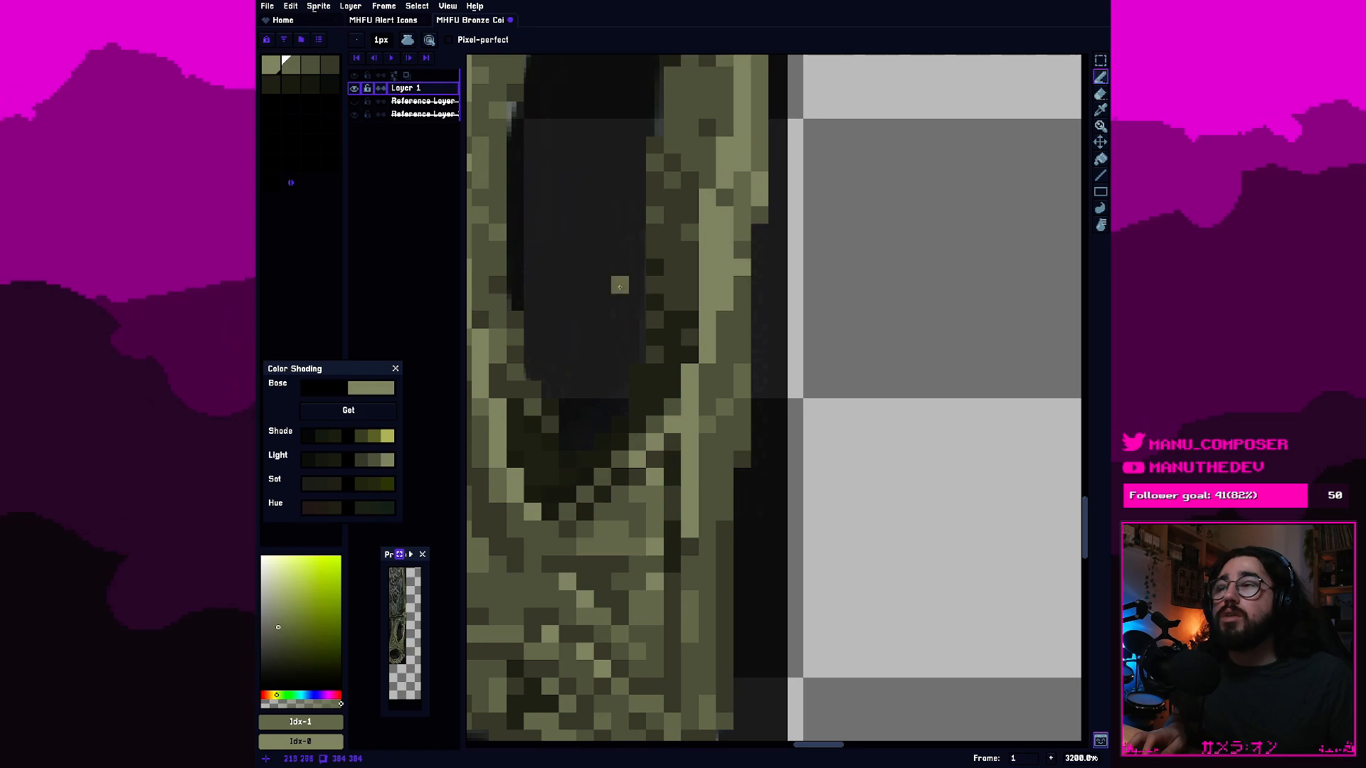
Darken pixels on the handle's right edge near the cutout's lower end with darker palette colours, and undo the last stroke.
left_click(480, 238, "alt")
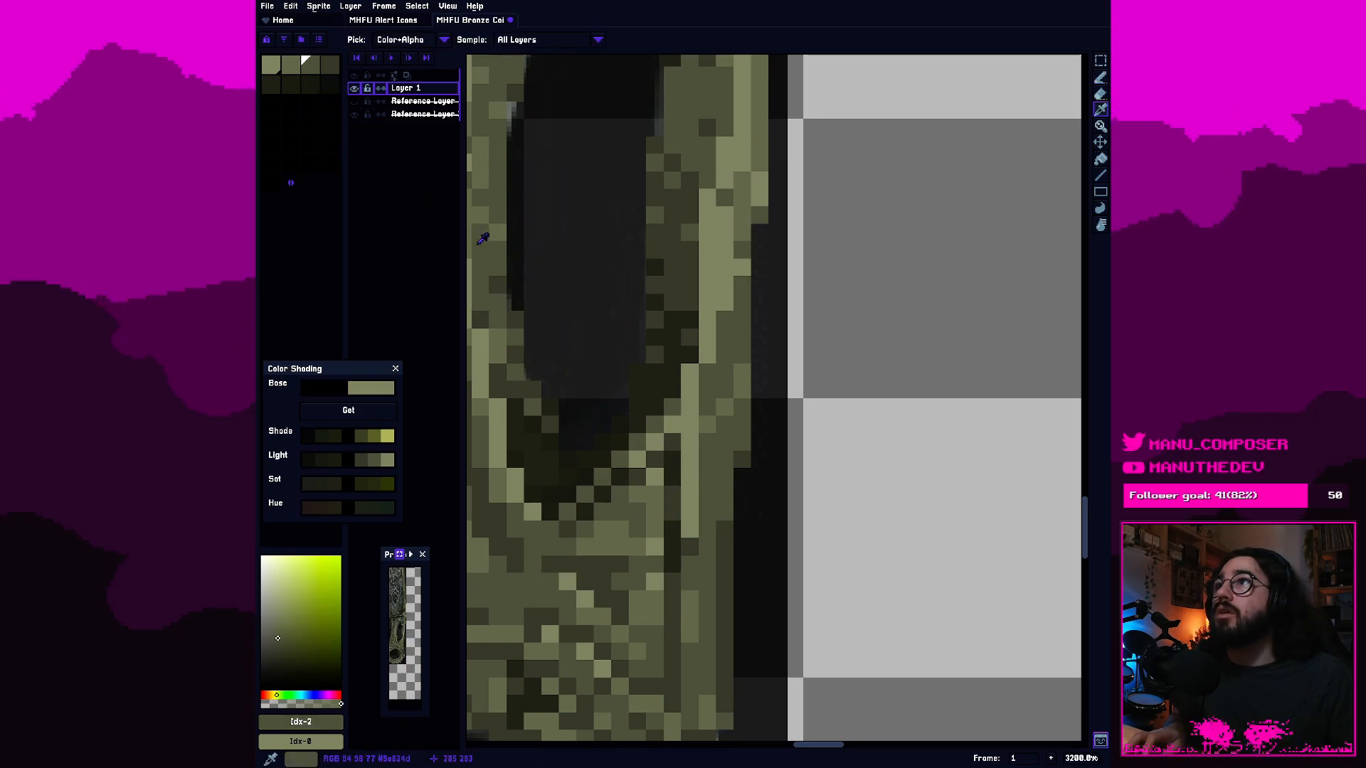
left_click(726, 532, "alt")
scroll(729, 539, "up", 1)
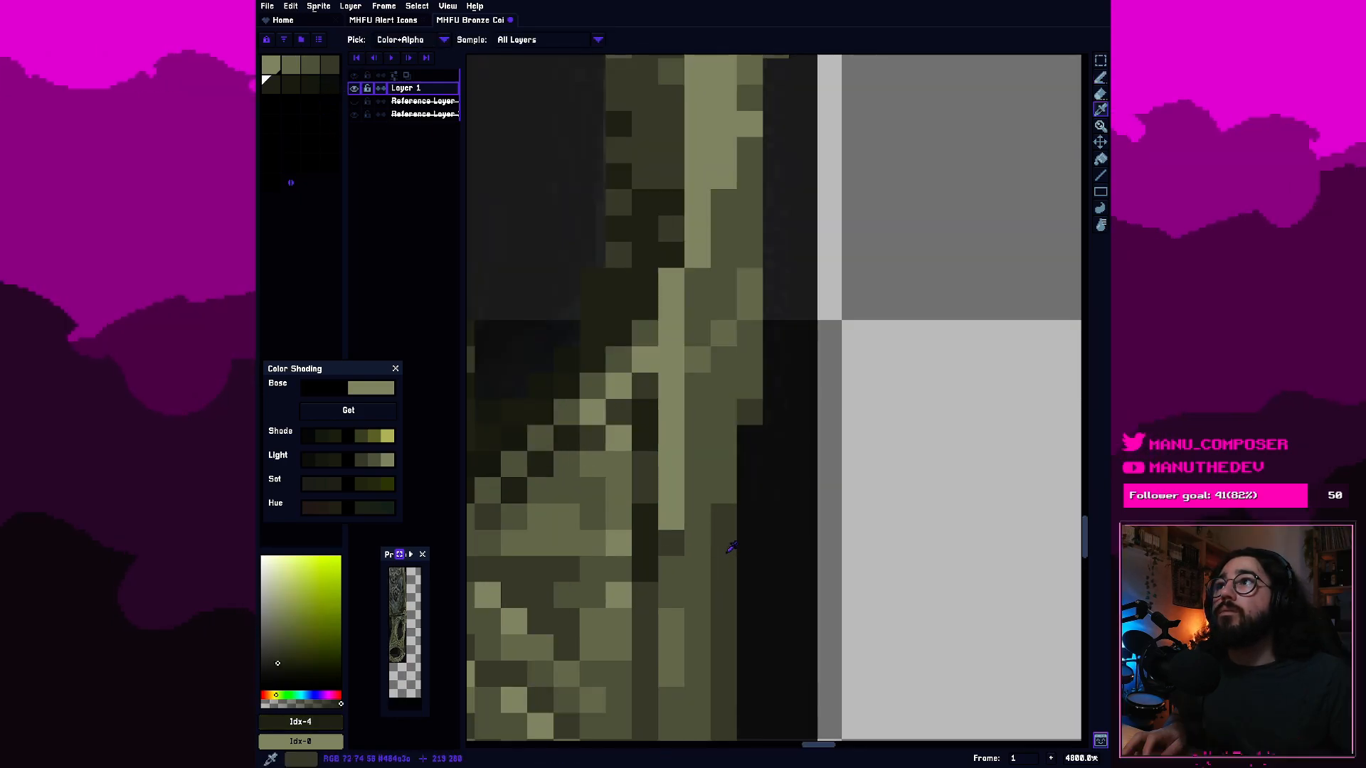
scroll(731, 542, "down", 1)
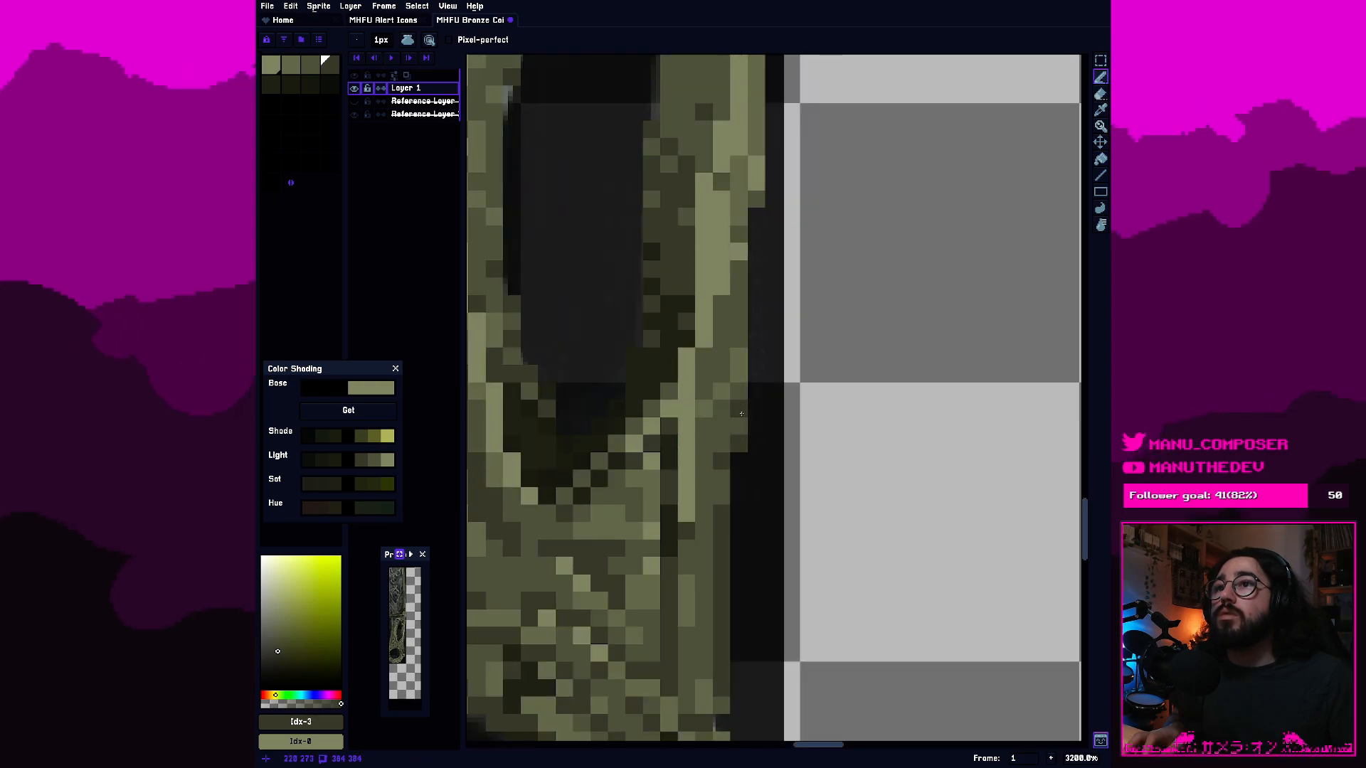
left_click(694, 467)
key("ctrl+z")
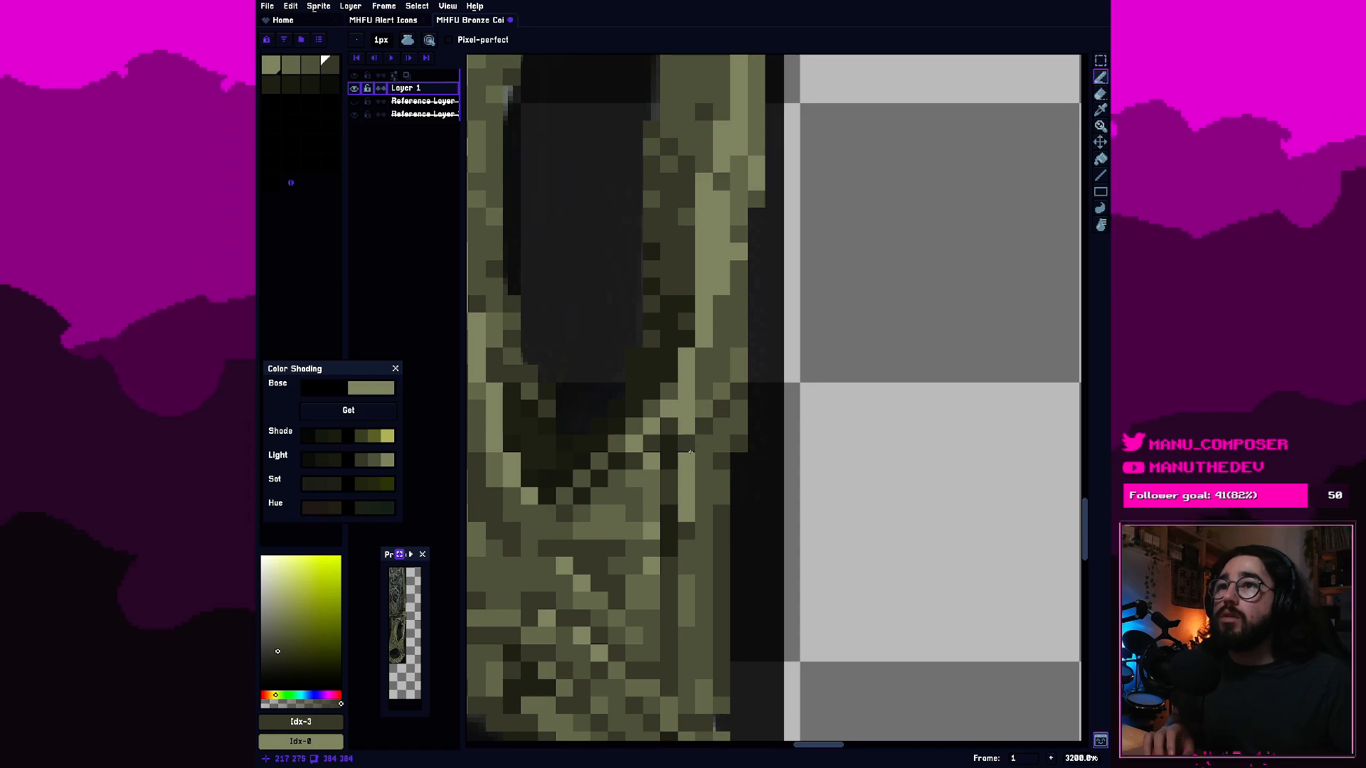
Soften the highlight line at the cutout's lower right corner with pixels in palette colours 2 and 1.
scroll(690, 449, "down", 1)
left_click(696, 431, "alt")
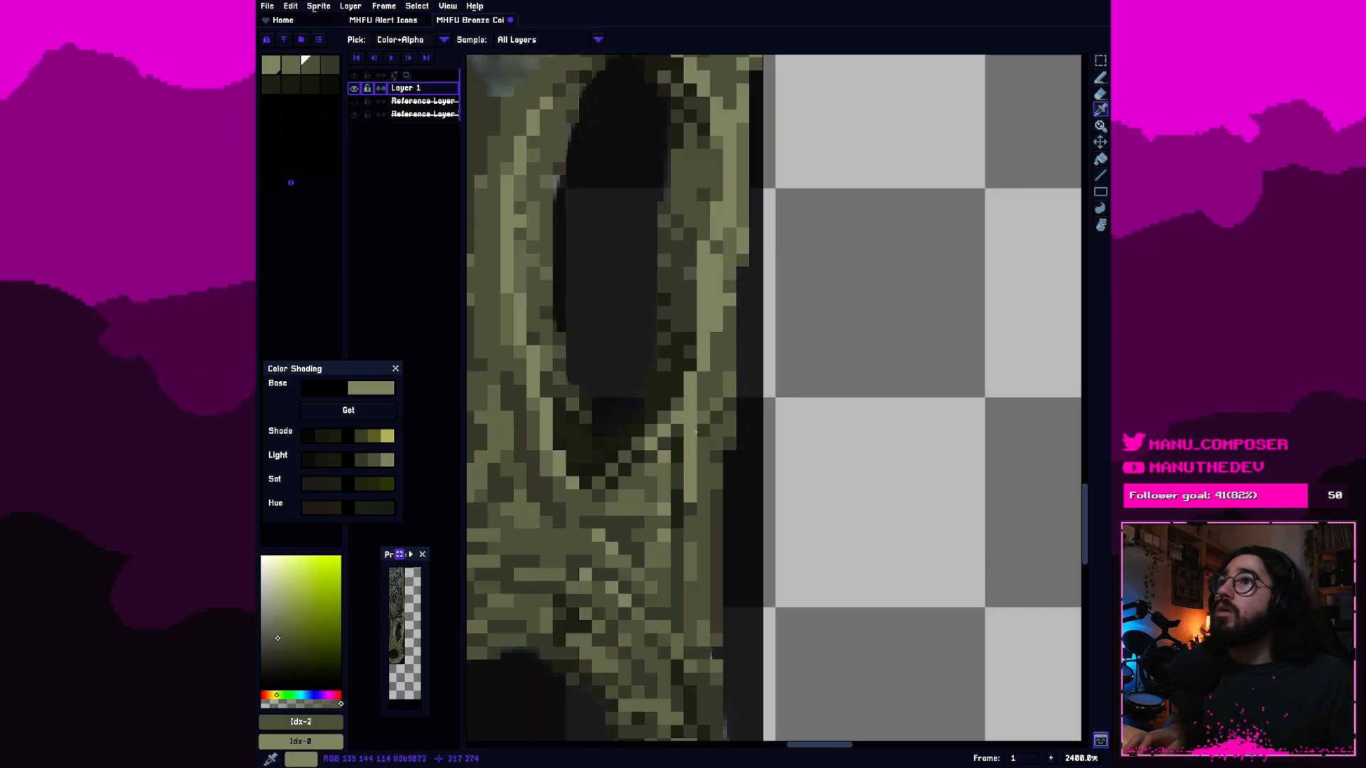
left_click(696, 432, "alt")
scroll(696, 420, "up", 2)
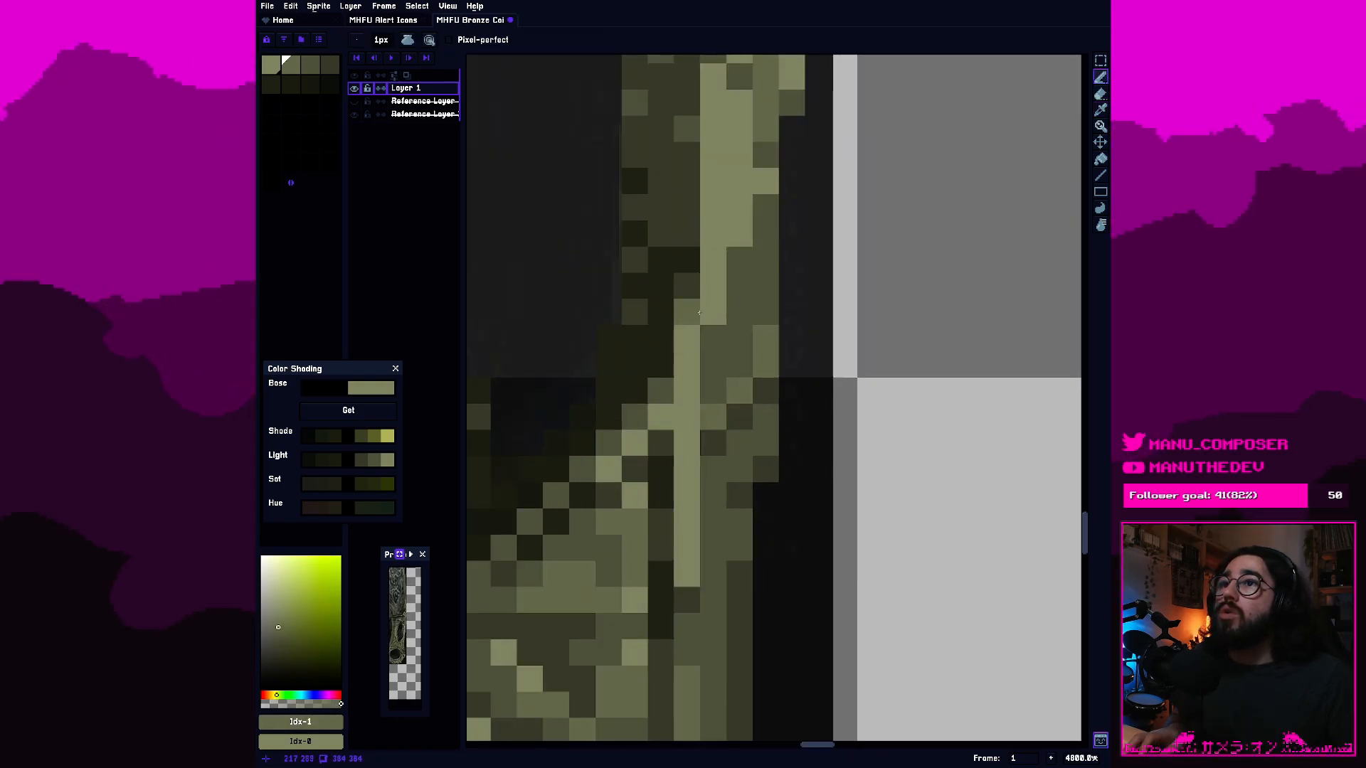
scroll(699, 313, "down", 2)
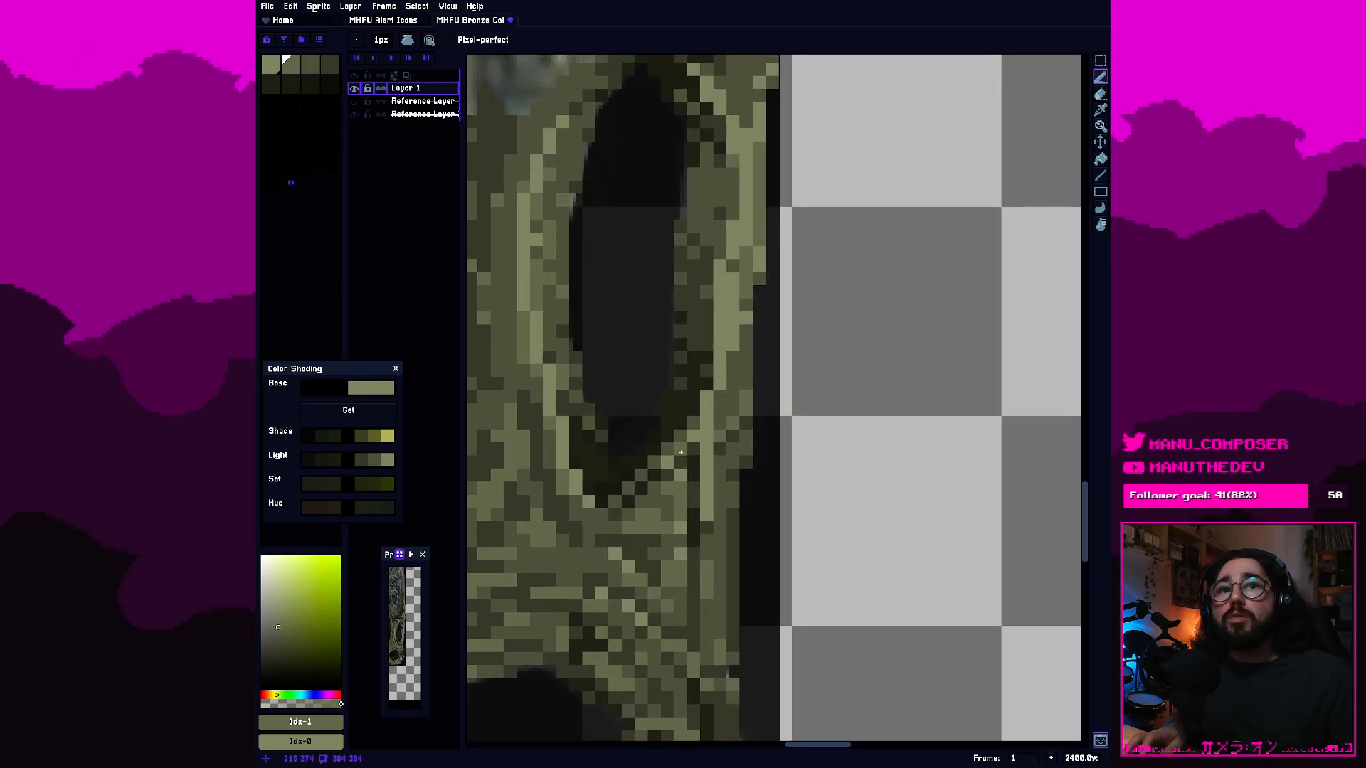
scroll(687, 466, "up", 1)
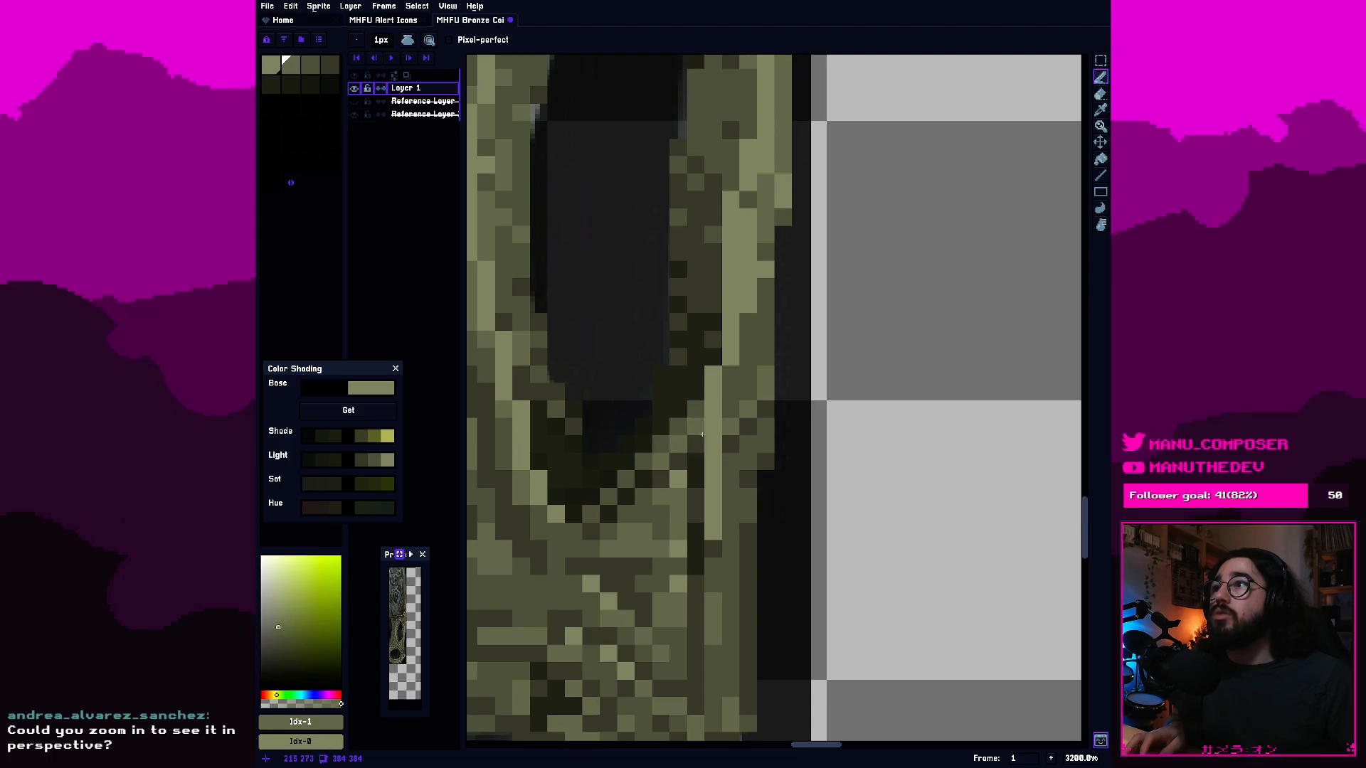
left_click_drag(702, 427, 758, 459)
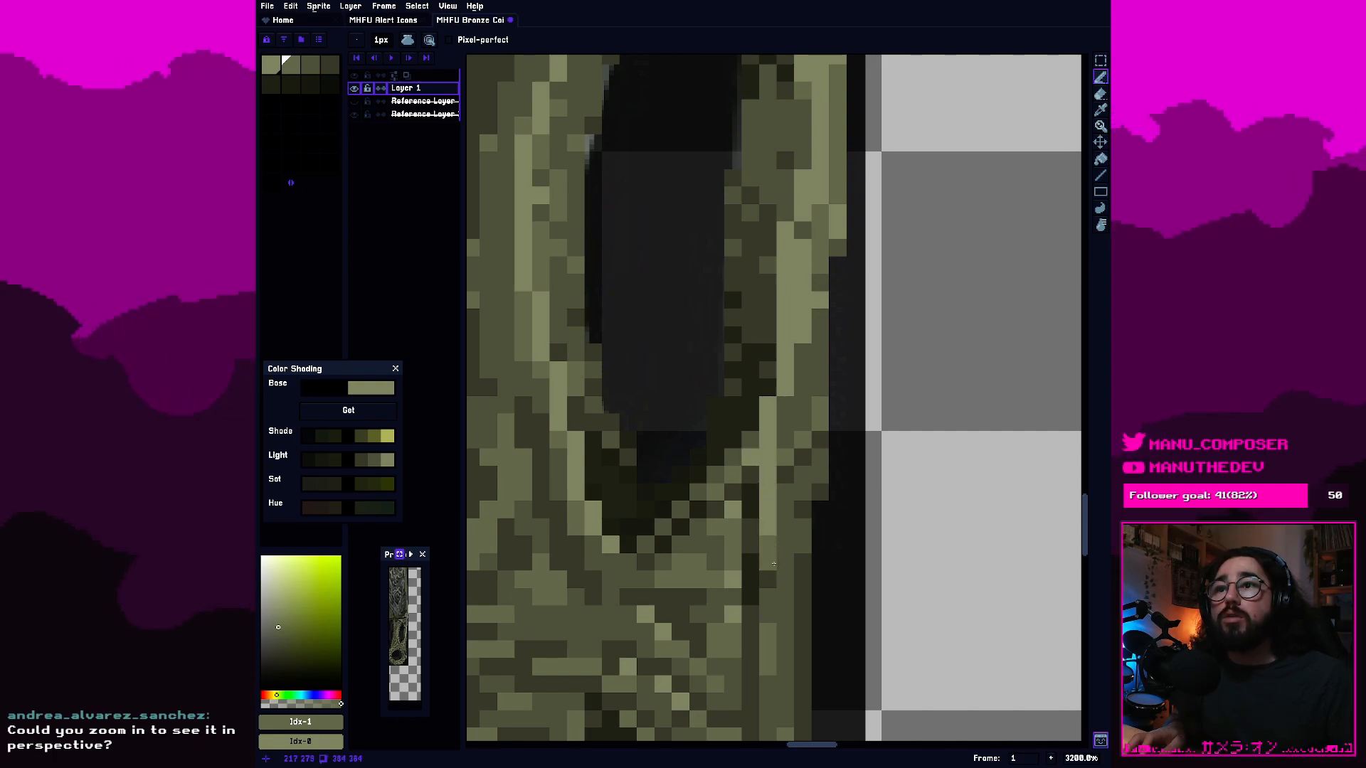
Touch up pixels just below the cutout's lower right corner with palette colours 2, 1 and 0.
left_click_drag(803, 668, 769, 576)
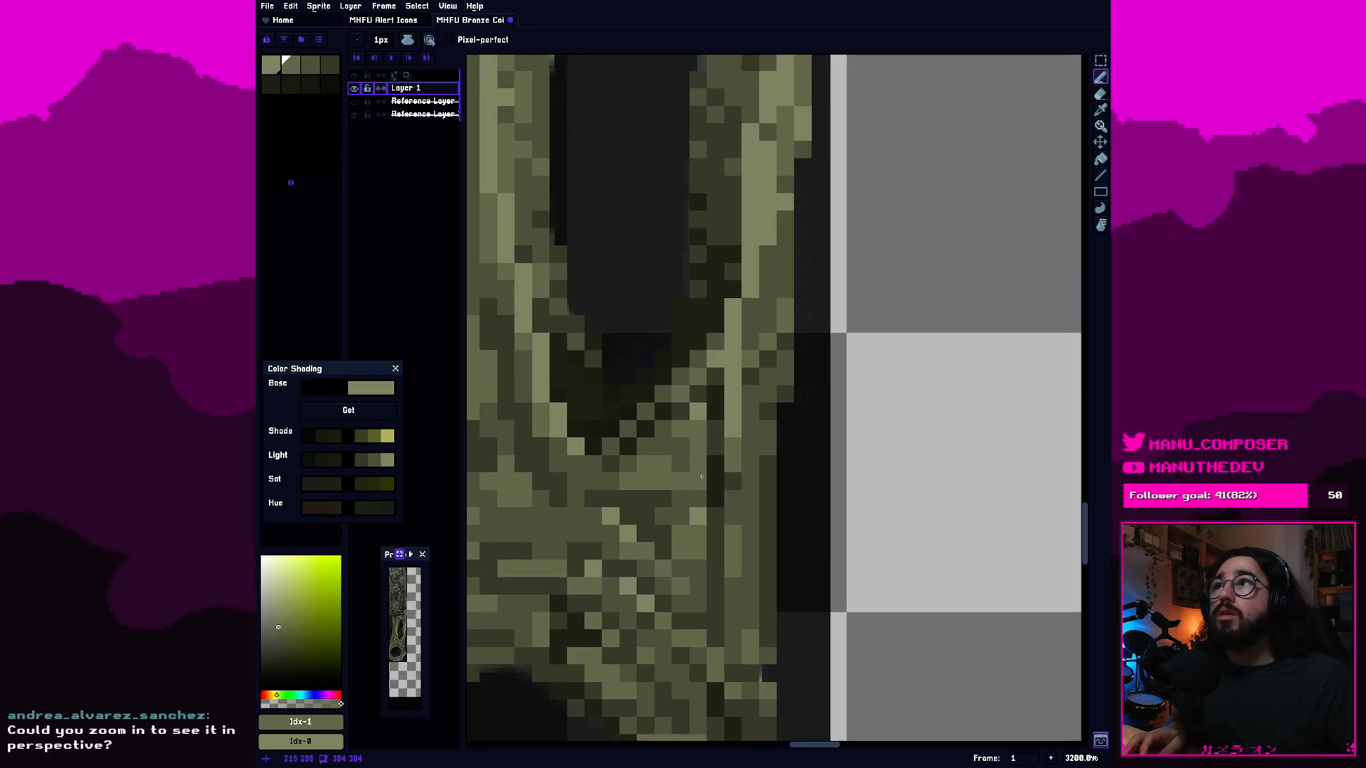
left_click(702, 501, "alt")
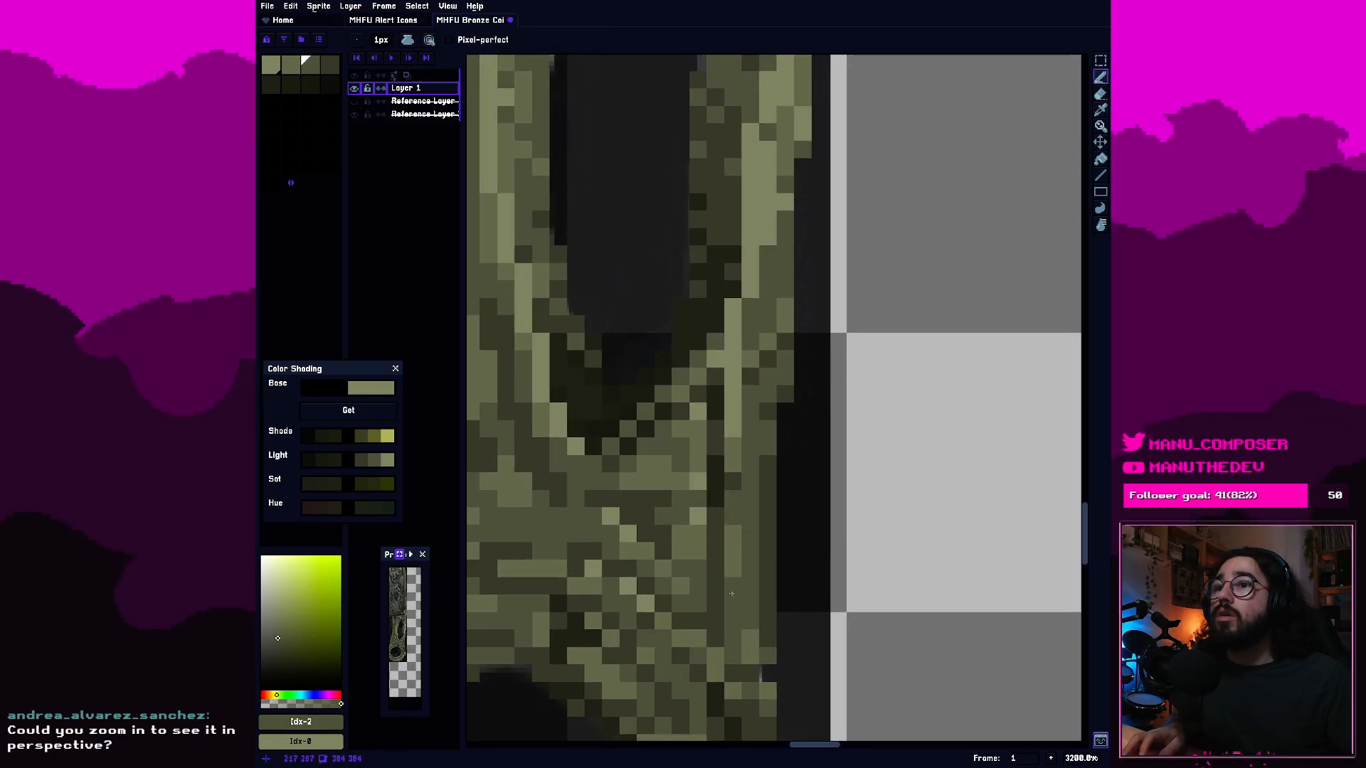
left_click(703, 544, "alt")
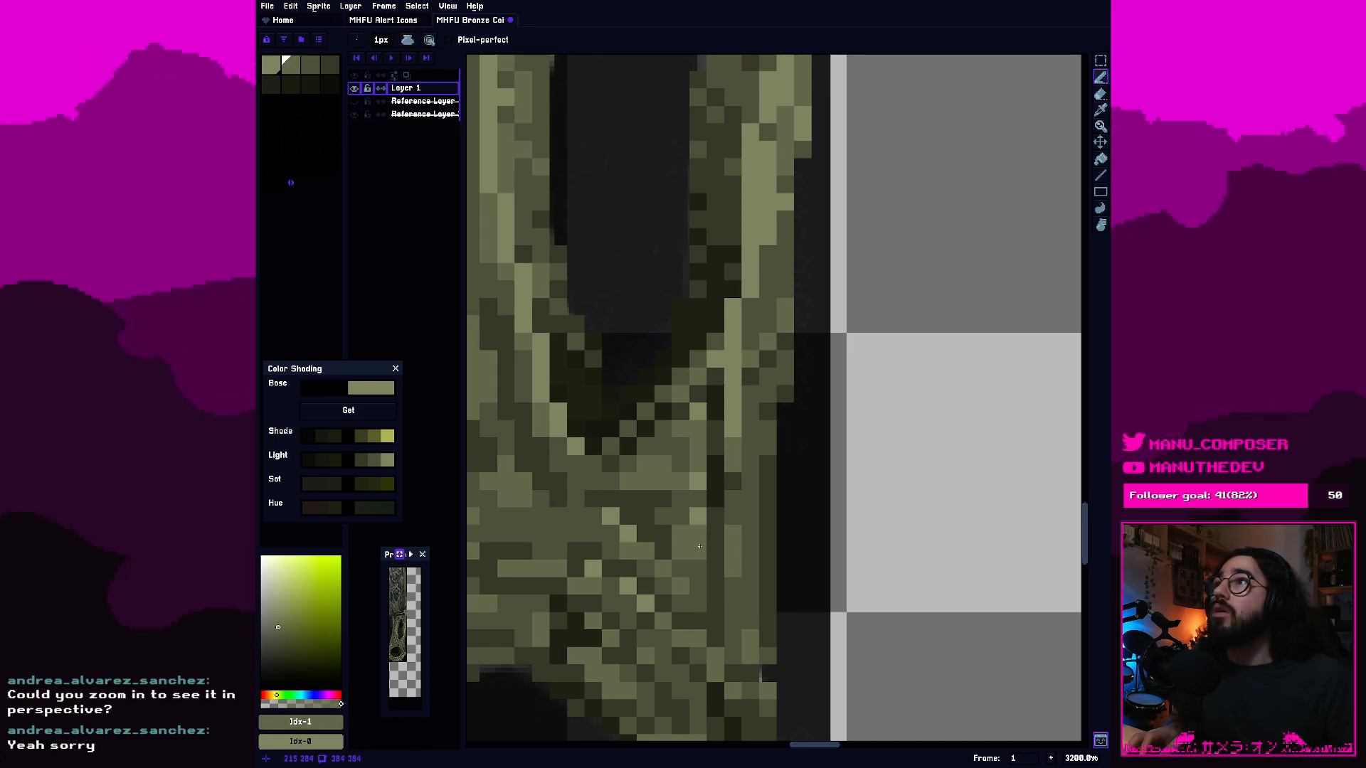
left_click(699, 546, "alt")
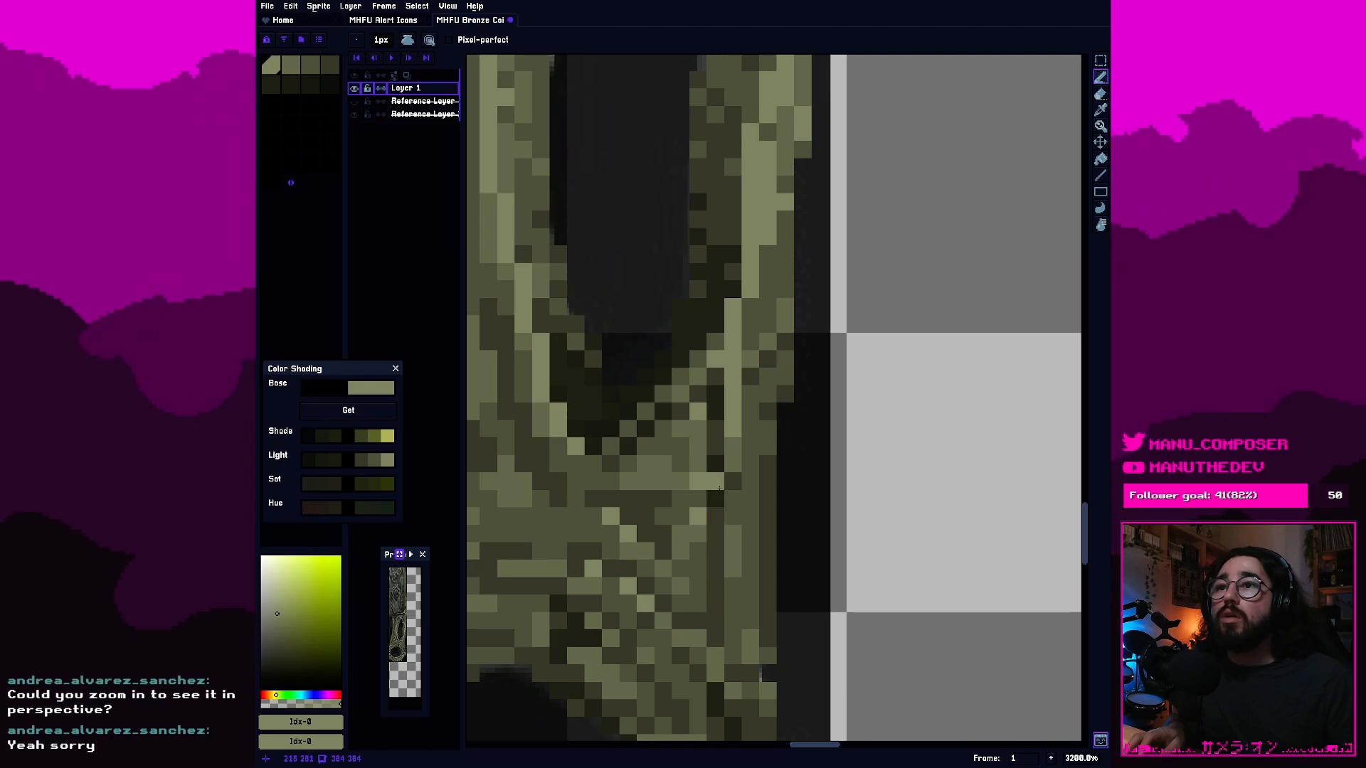
Check the whole sword against the reference and hide Layer 1 to view the reference alone.
scroll(719, 491, "down", 6)
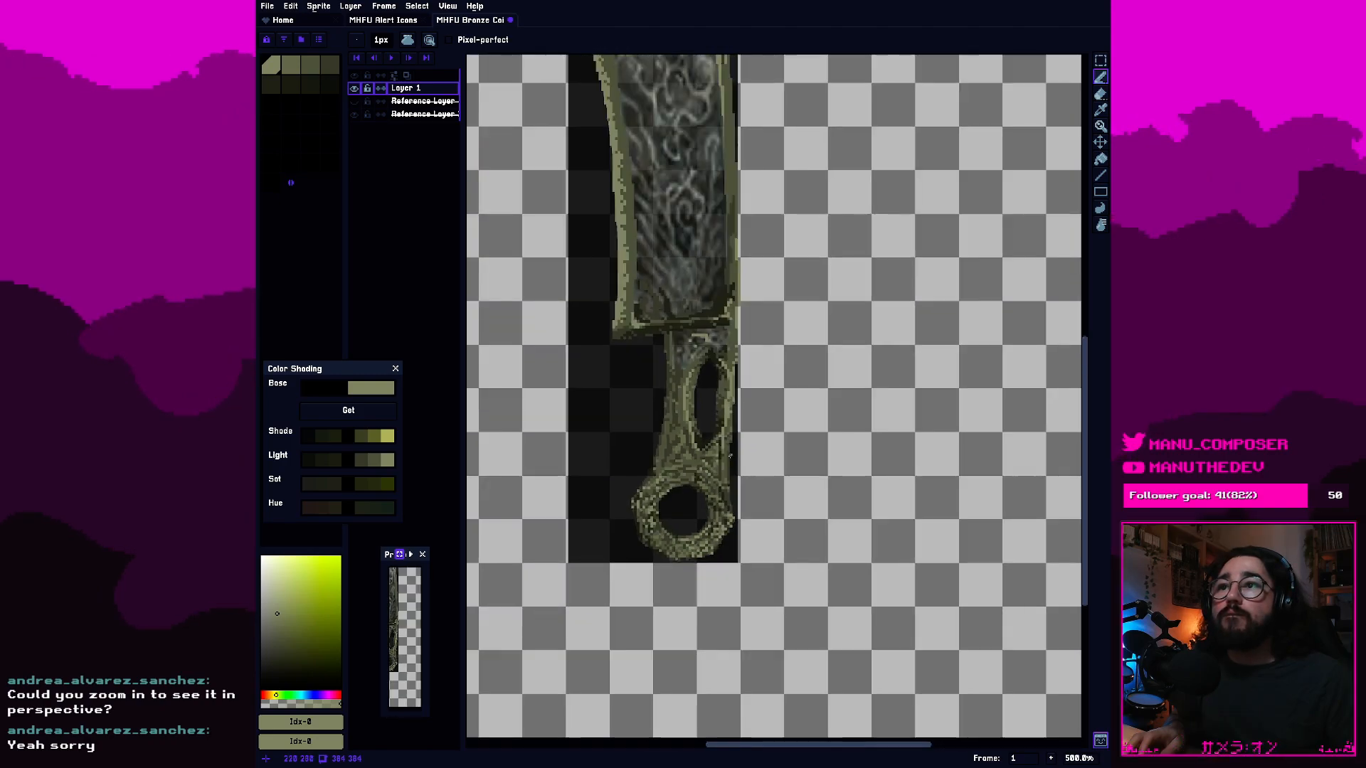
left_click_drag(742, 420, 799, 540)
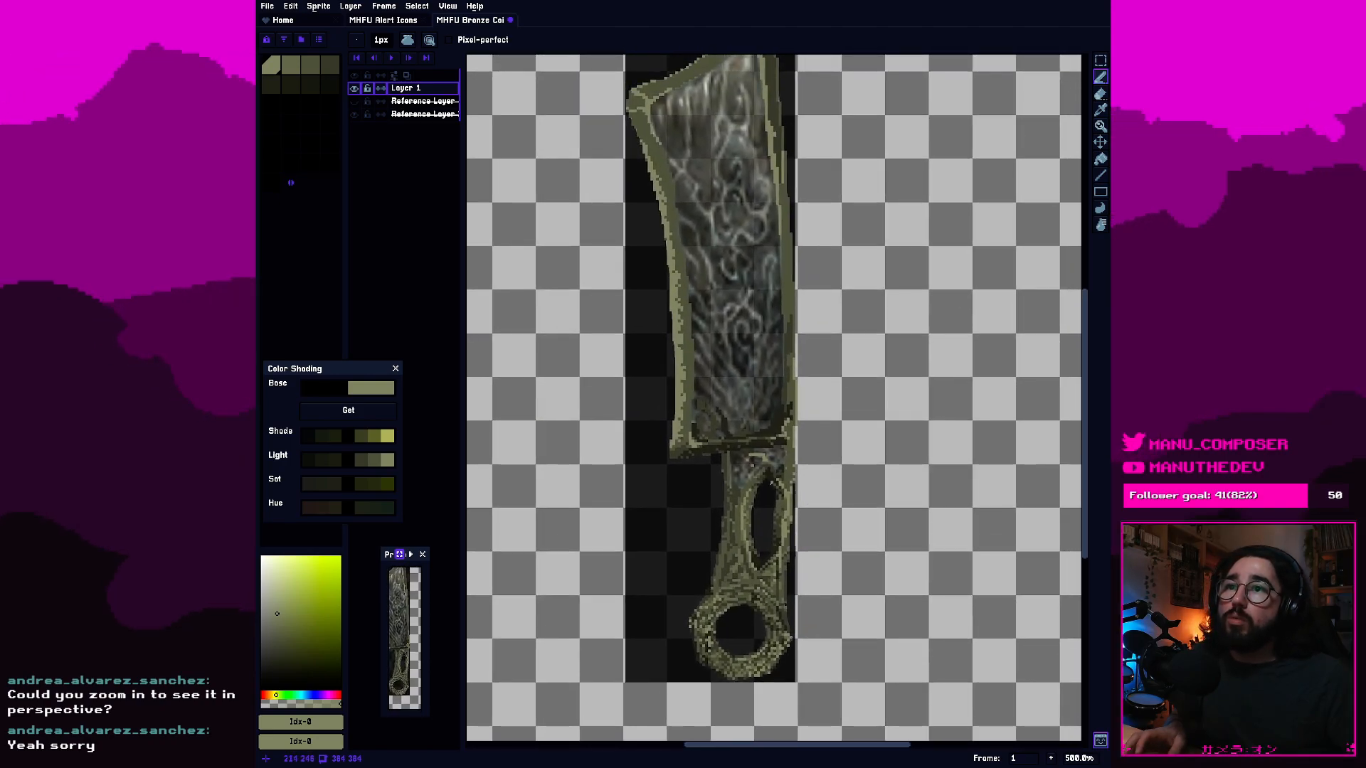
mouse_move(753, 486)
left_mouse_down()
mouse_move(738, 483)
mouse_move(769, 469)
left_mouse_up()
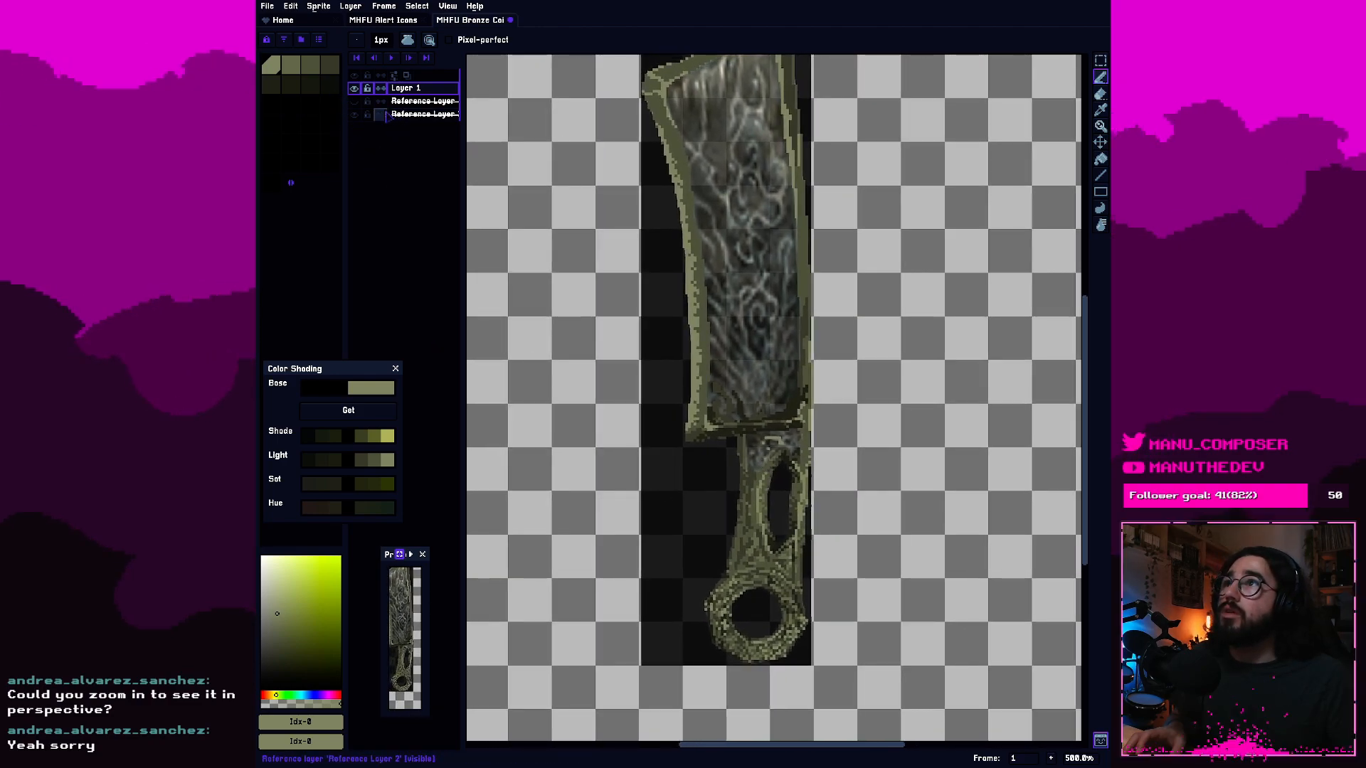
left_click(356, 102)
key("minus")
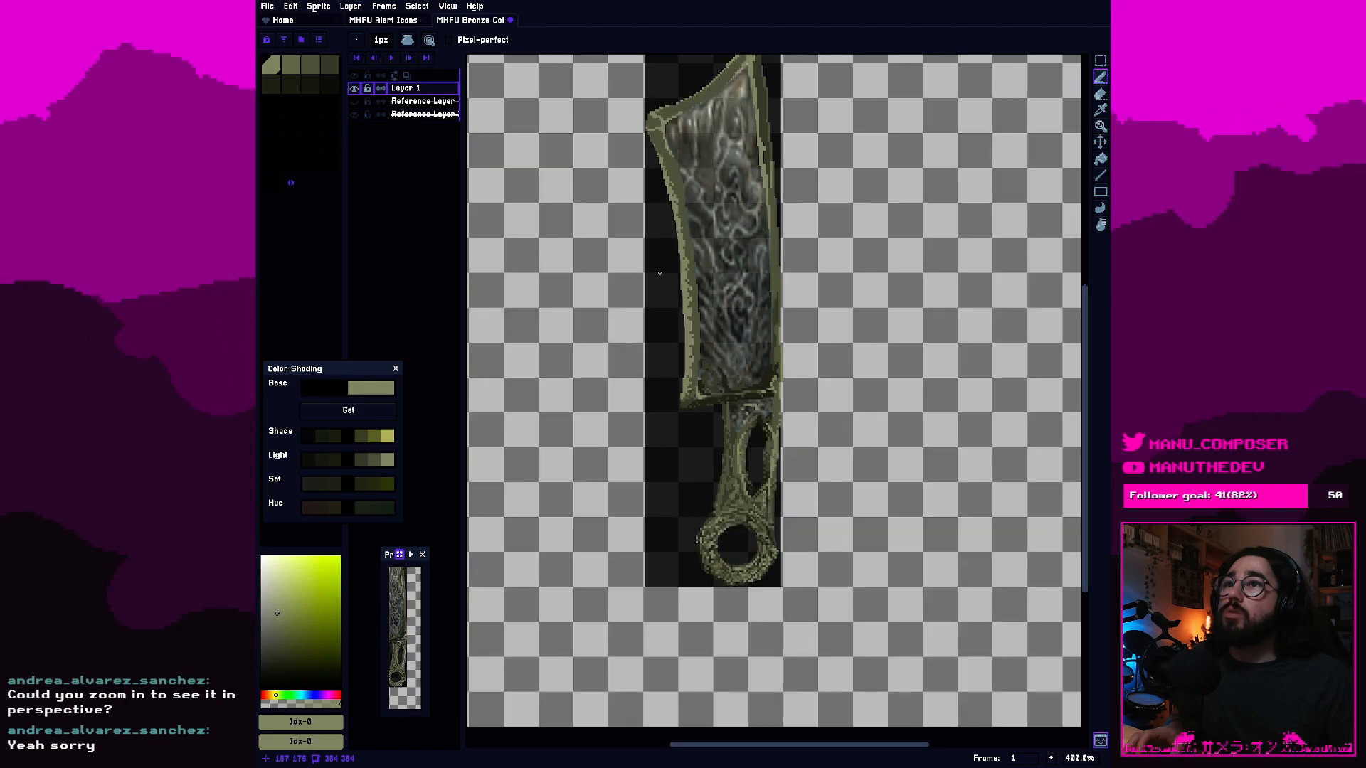
left_click(354, 87)
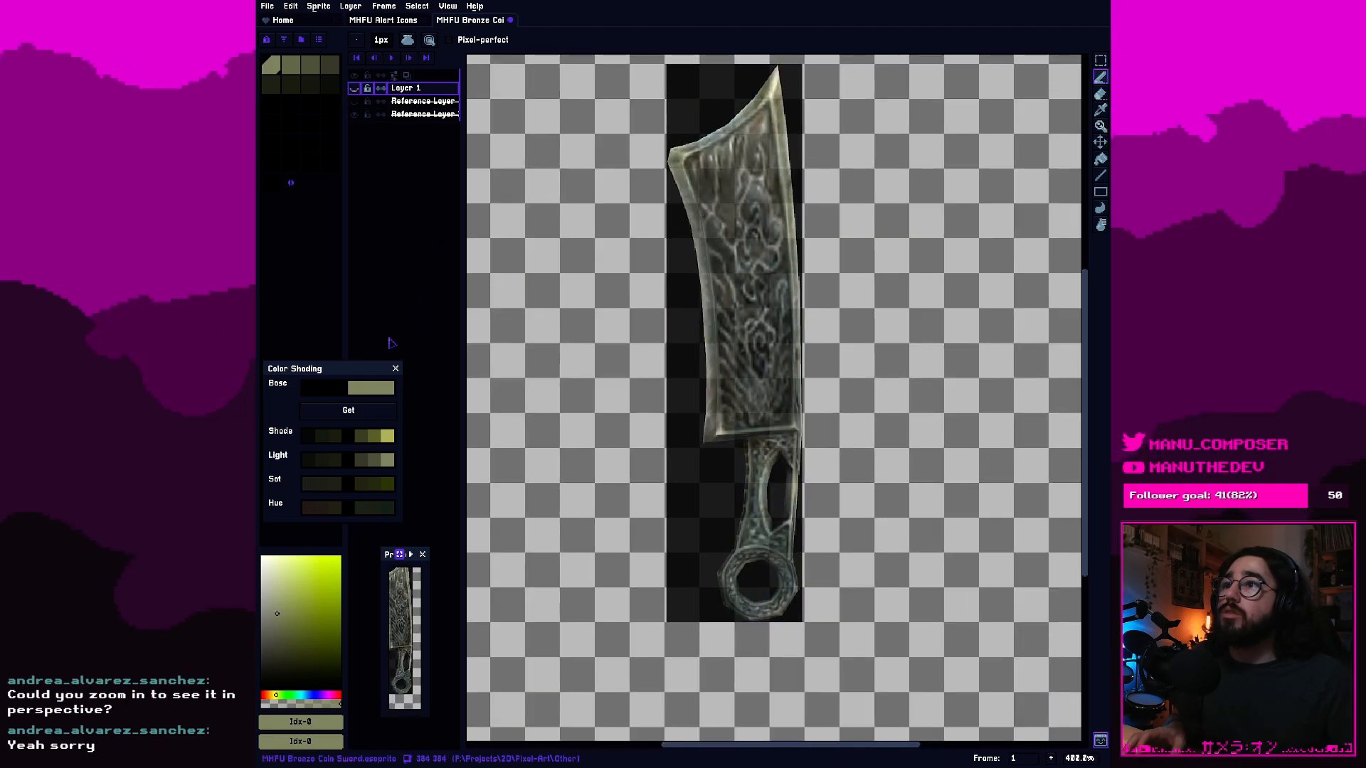
Raise the opacity of Reference Layer 2 to 255 and examine the reference sword's blade and handle.
right_click(424, 114)
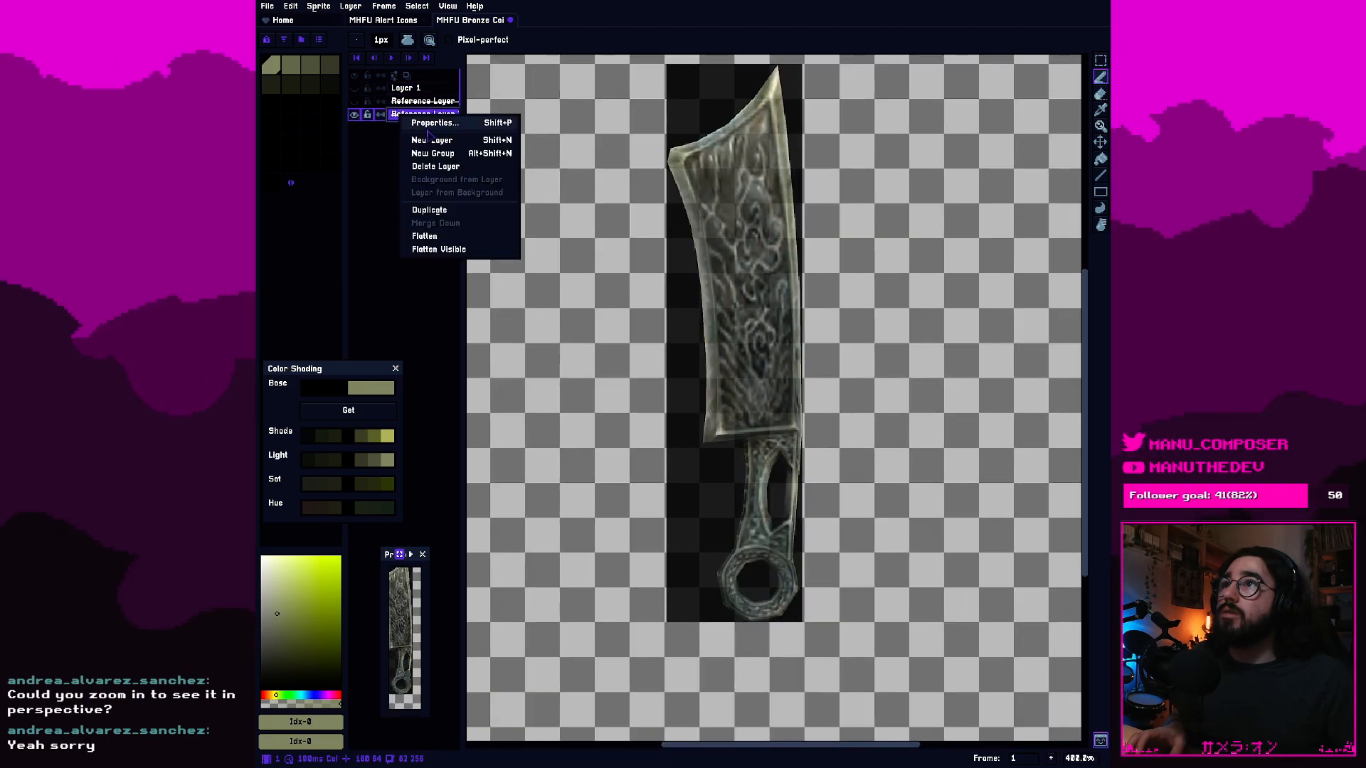
left_click(429, 121)
left_click_drag(597, 199, 683, 200)
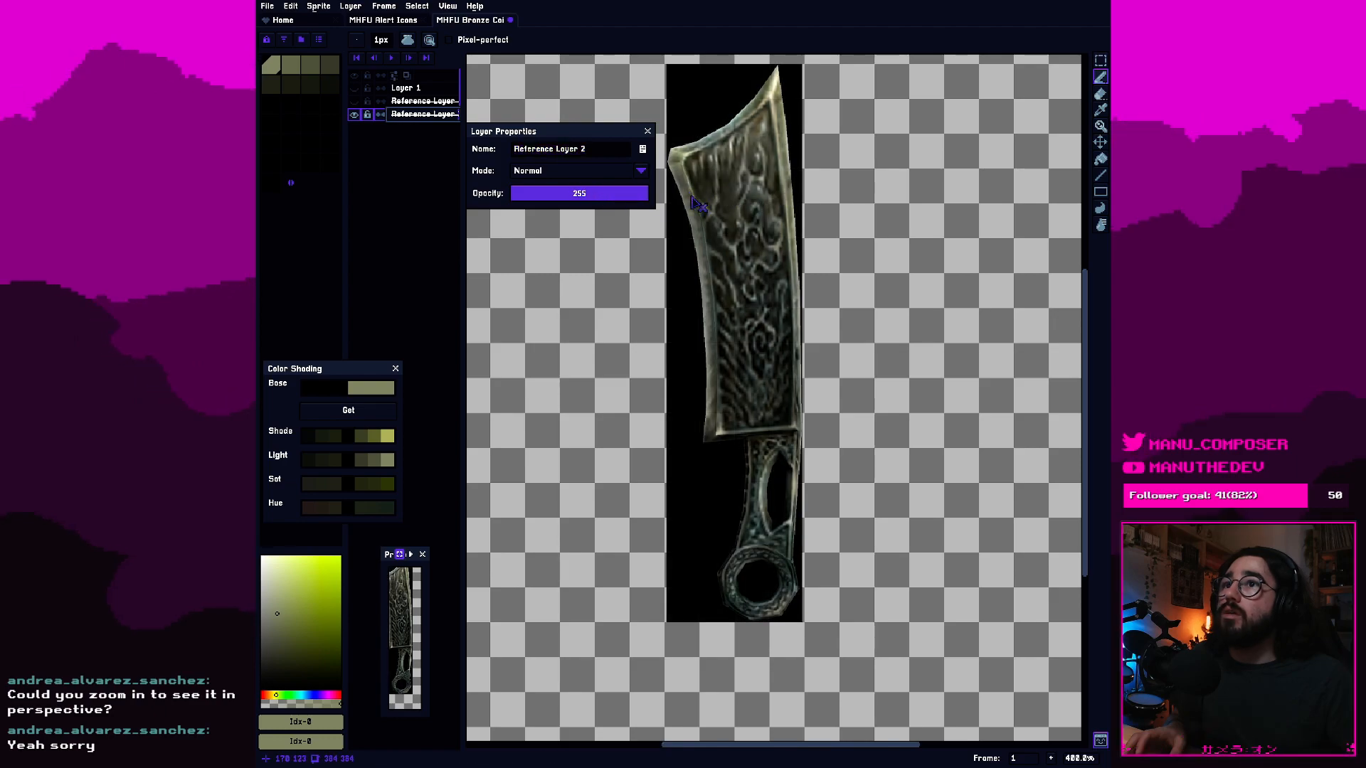
left_click(916, 261)
scroll(861, 491, "up", 1)
scroll(836, 503, "down", 1)
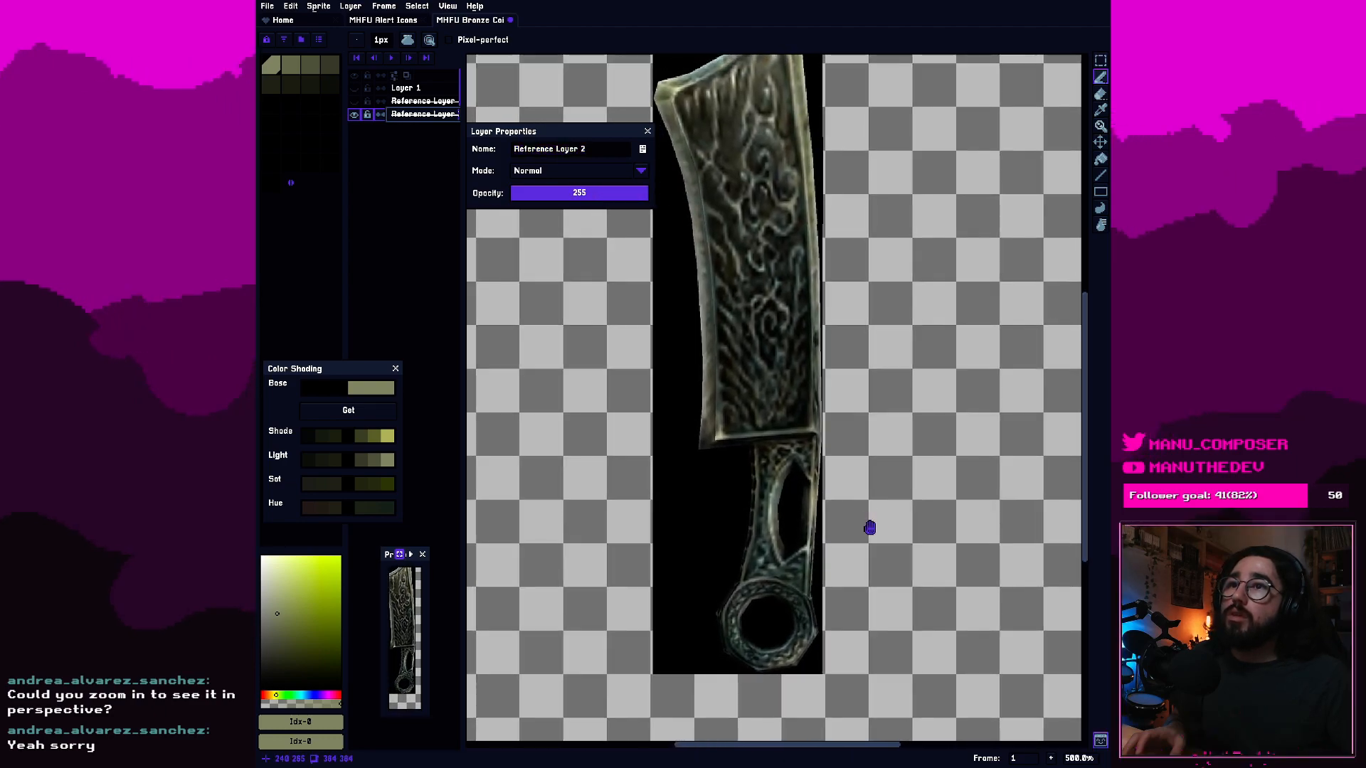
scroll(825, 596, "up", 1)
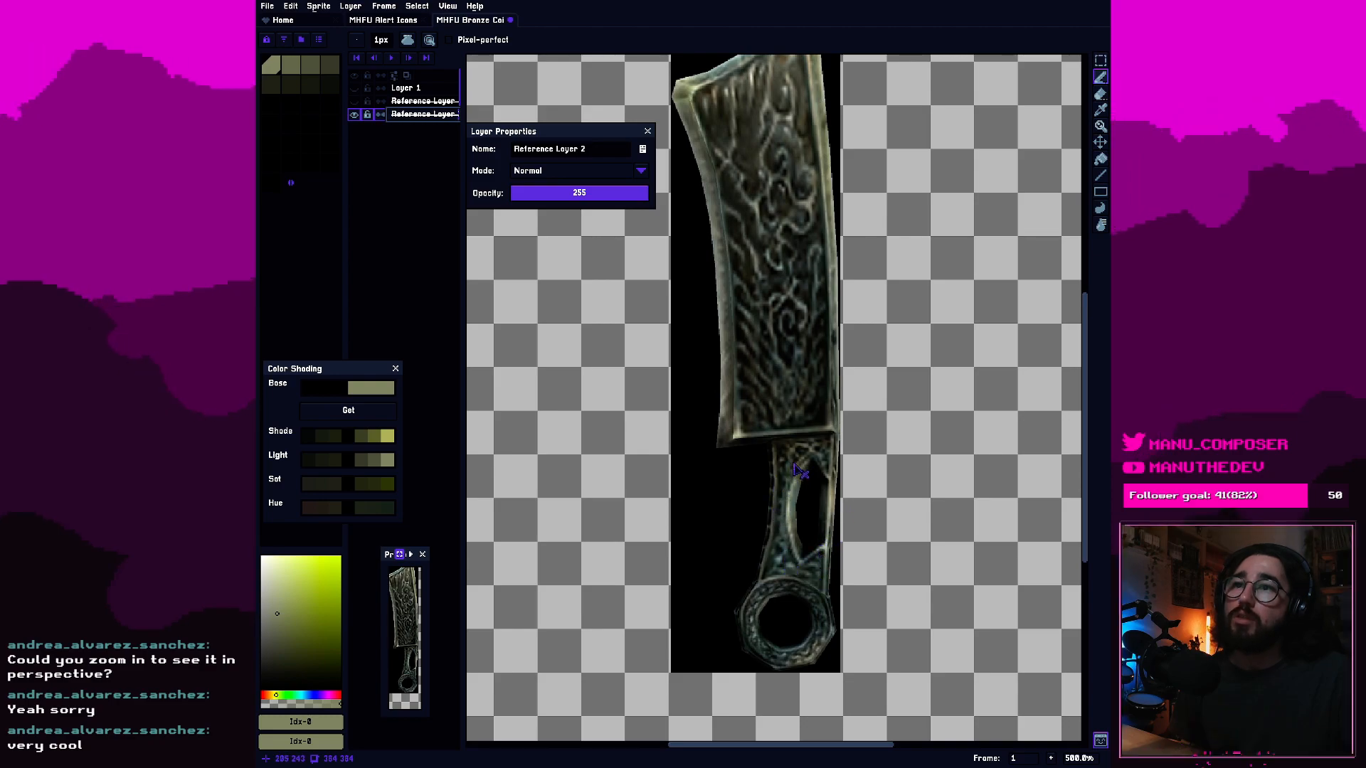
left_click_drag(784, 318, 855, 483)
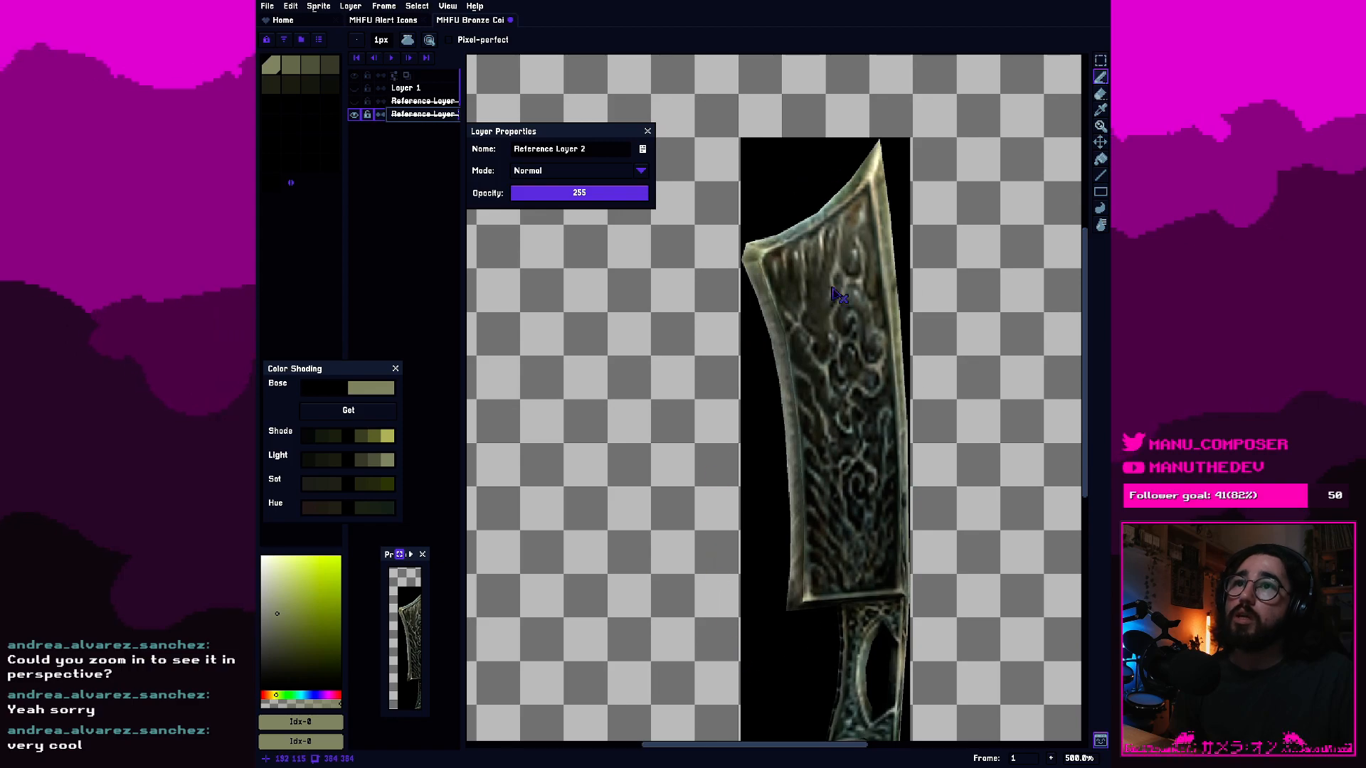
left_click_drag(869, 380, 812, 339)
left_click(648, 132)
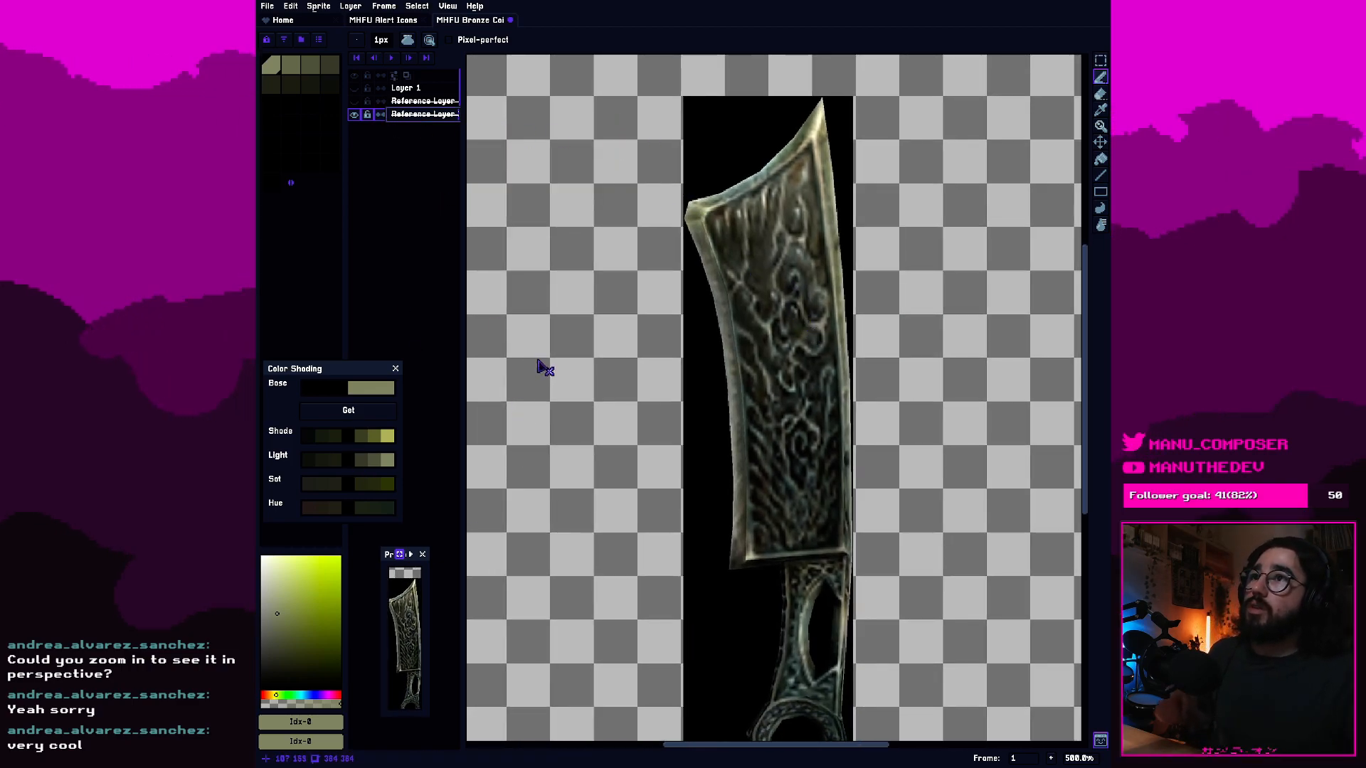
Set the opacity of Reference Layer 2 to 192 and show Layer 1 again.
right_click(427, 119)
left_click(492, 130)
left_click_drag(610, 192, 591, 204)
left_click_drag(757, 447, 696, 375)
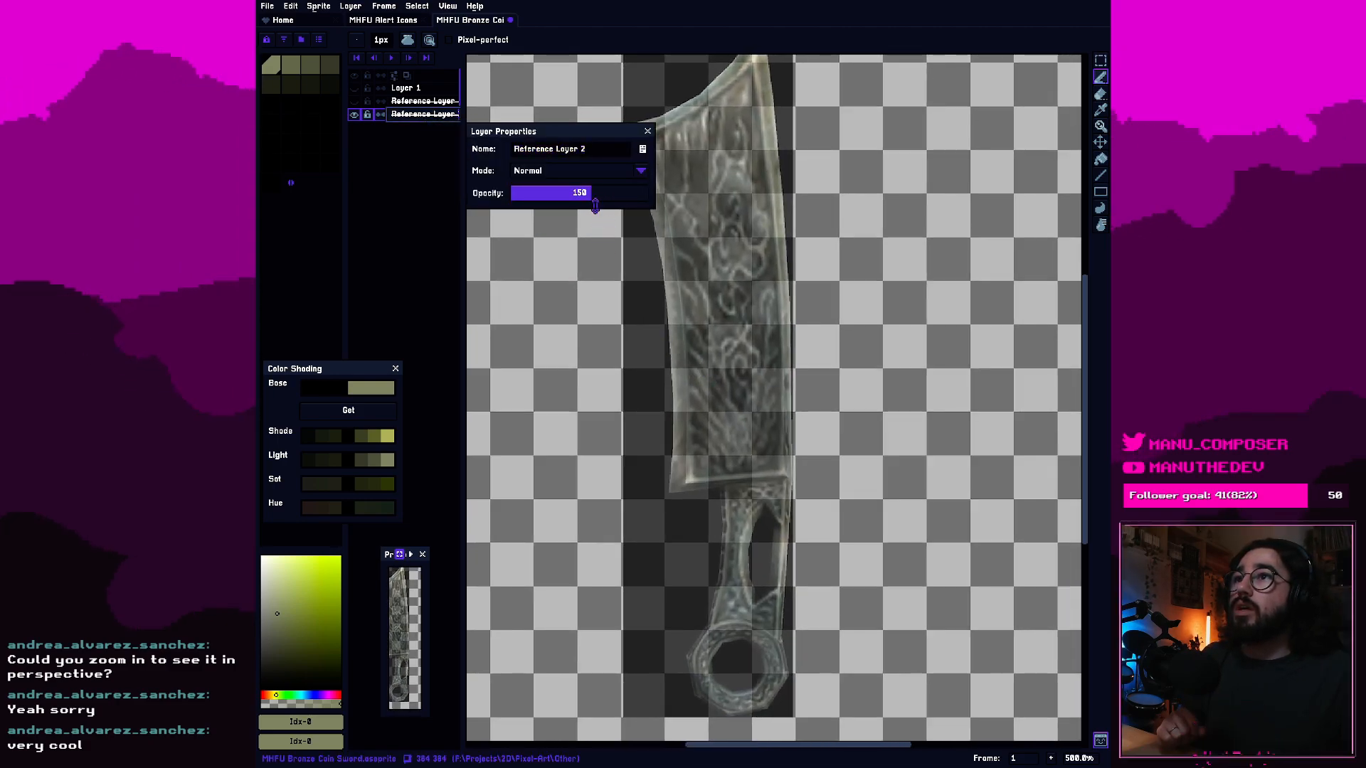
left_click_drag(598, 193, 613, 202)
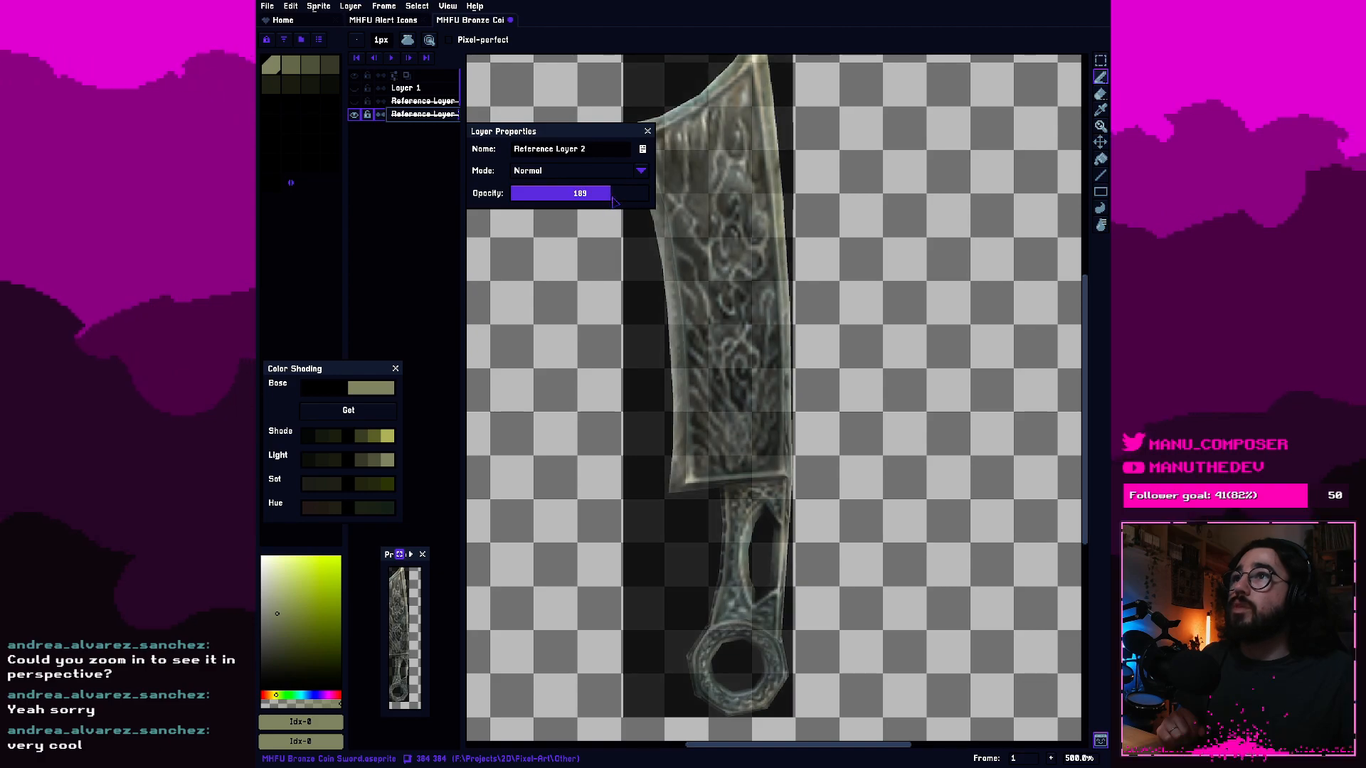
left_click(354, 88)
scroll(824, 485, "up", 4)
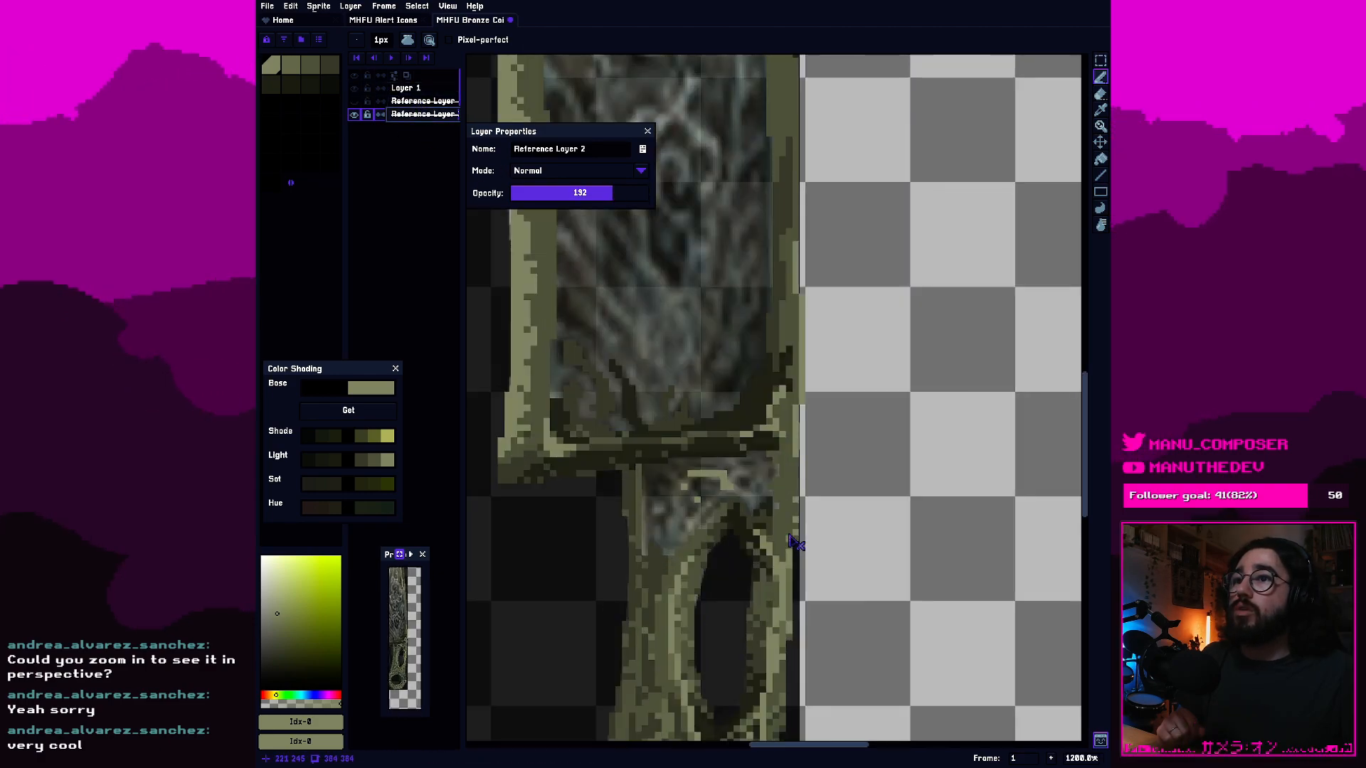
left_click(648, 131)
Make Layer 1 active and lighten pixels on the handle's right outer edge beside the cutout's upper end with palette colour 1.
left_click_drag(702, 272, 818, 600)
scroll(818, 600, "down", 1)
left_click_drag(814, 473, 661, 290)
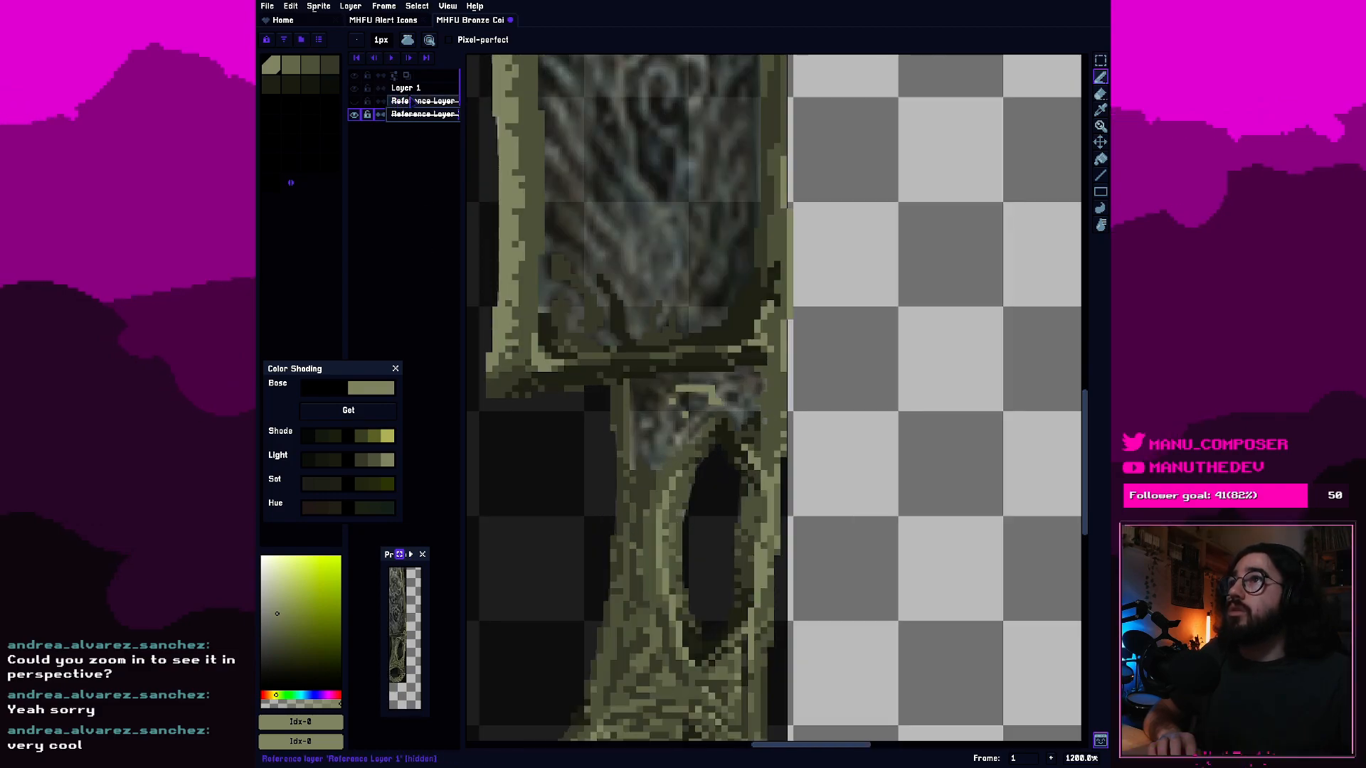
left_click(413, 87)
scroll(784, 601, "up", 1)
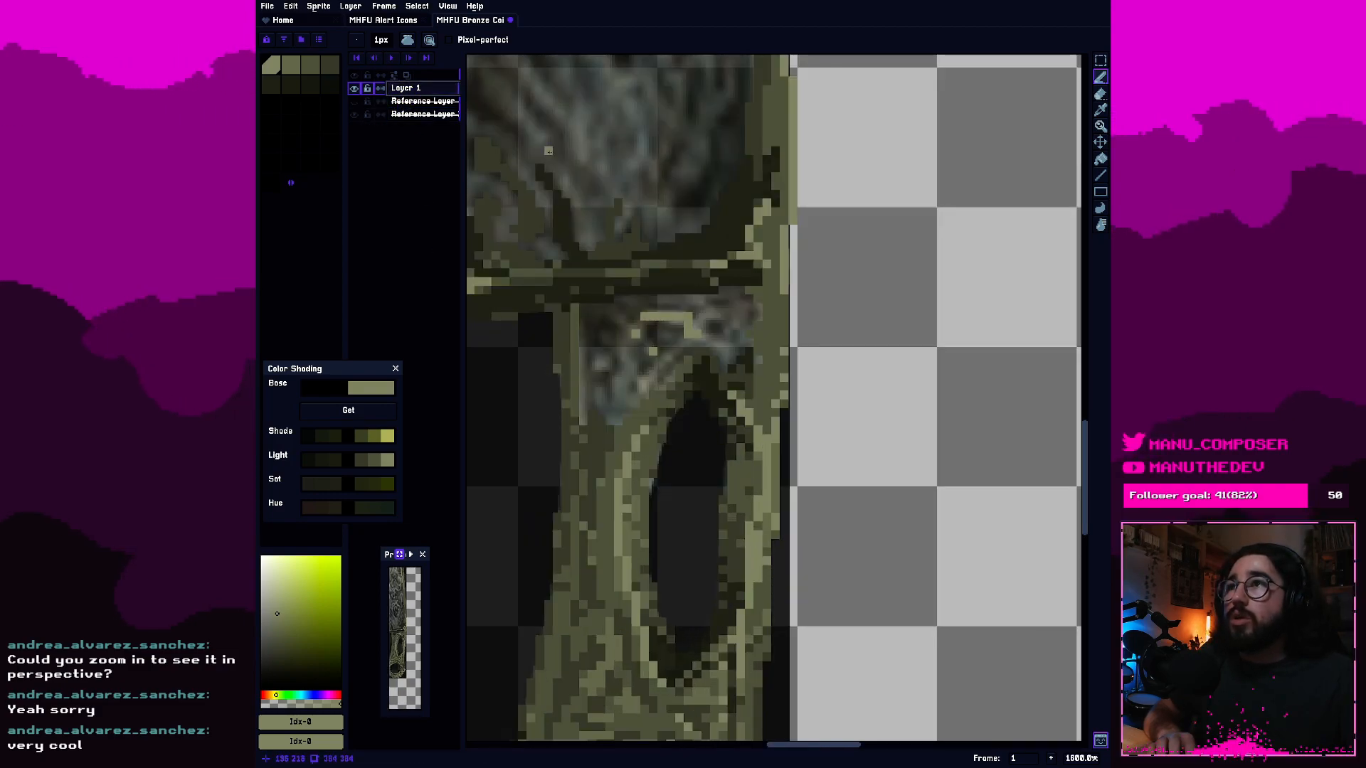
left_click(310, 64)
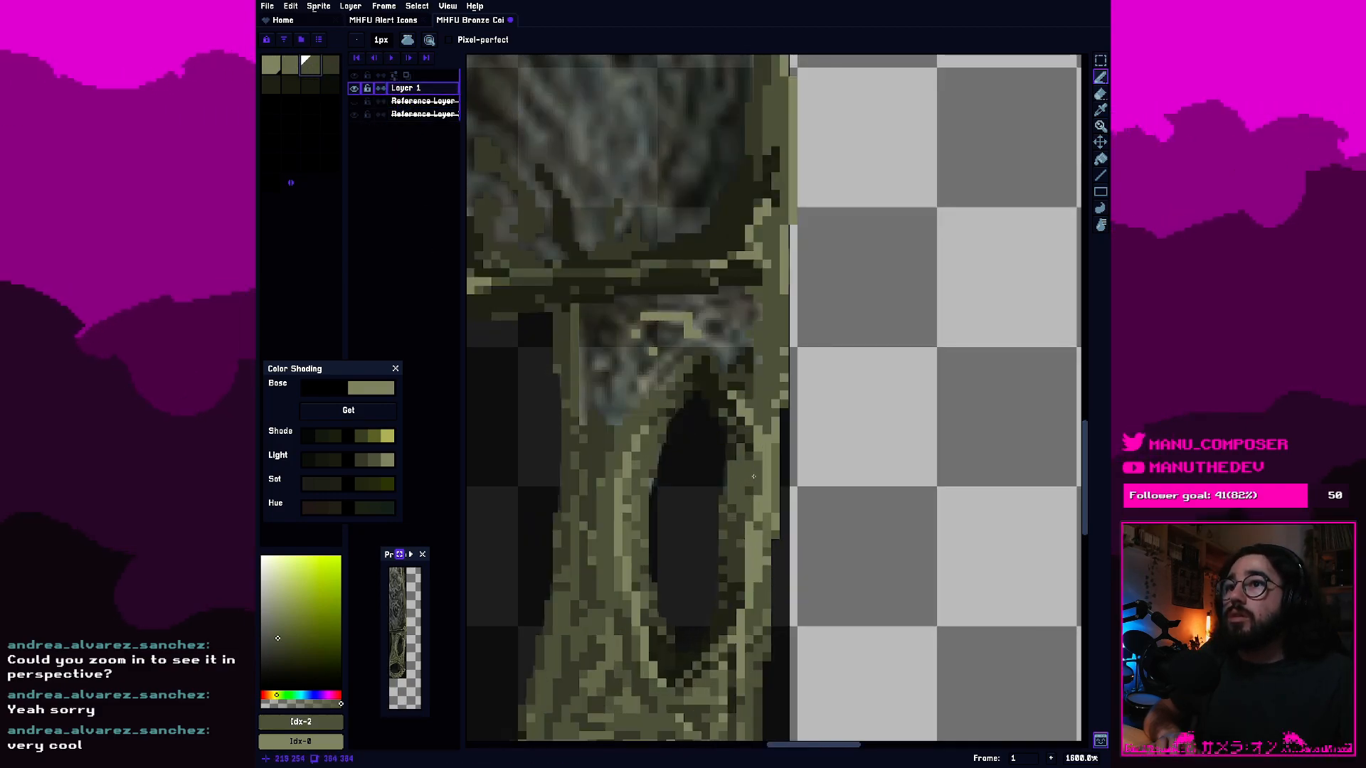
key("bracketleft")
scroll(629, 451, "up", 3)
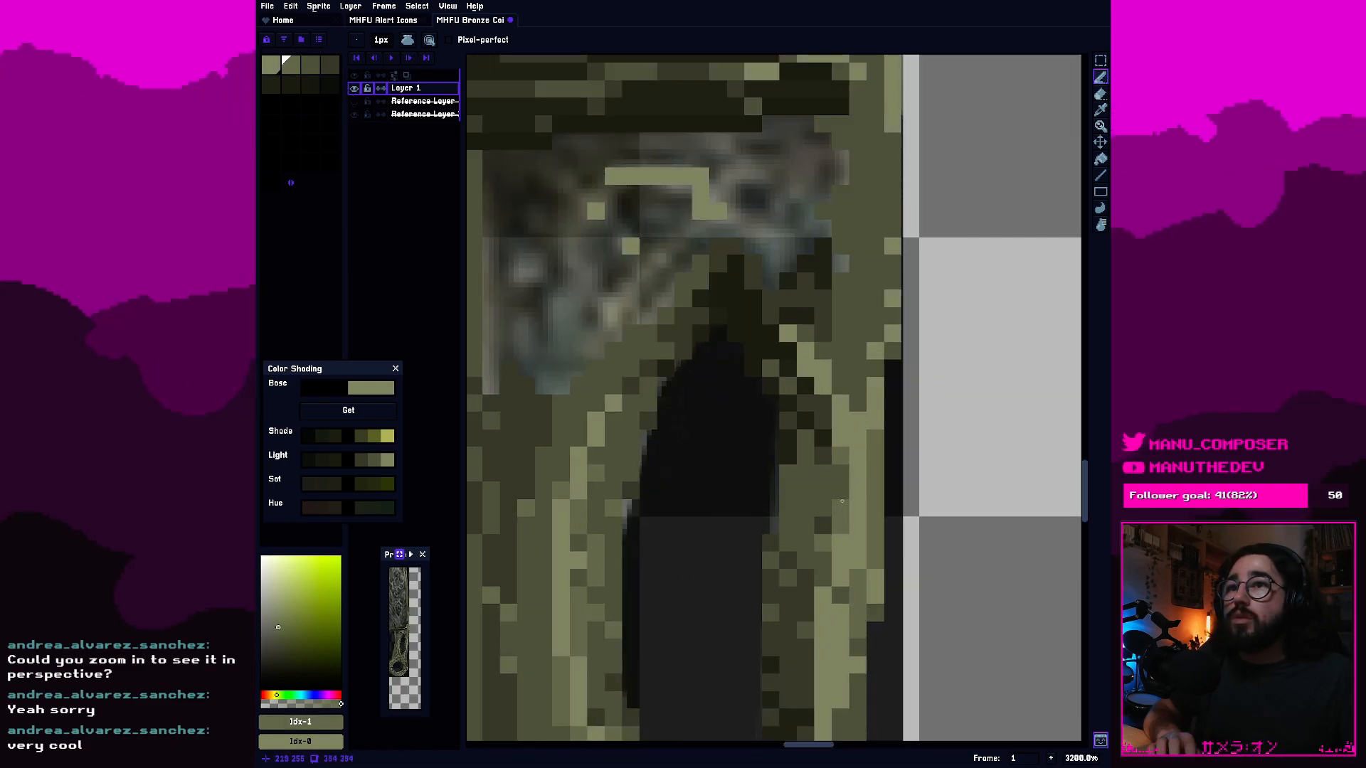
scroll(720, 479, "up", 2)
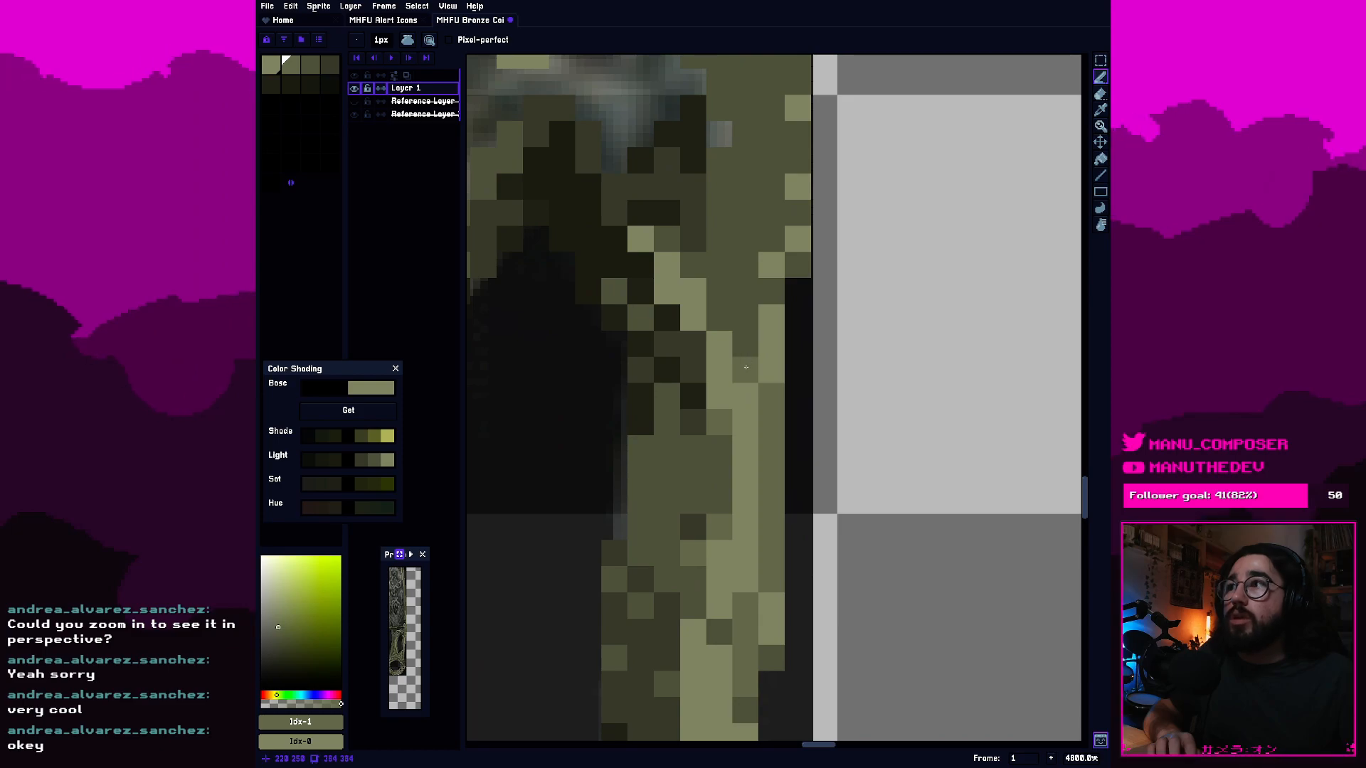
scroll(746, 368, "down", 1)
scroll(792, 400, "down", 1)
scroll(792, 402, "up", 1)
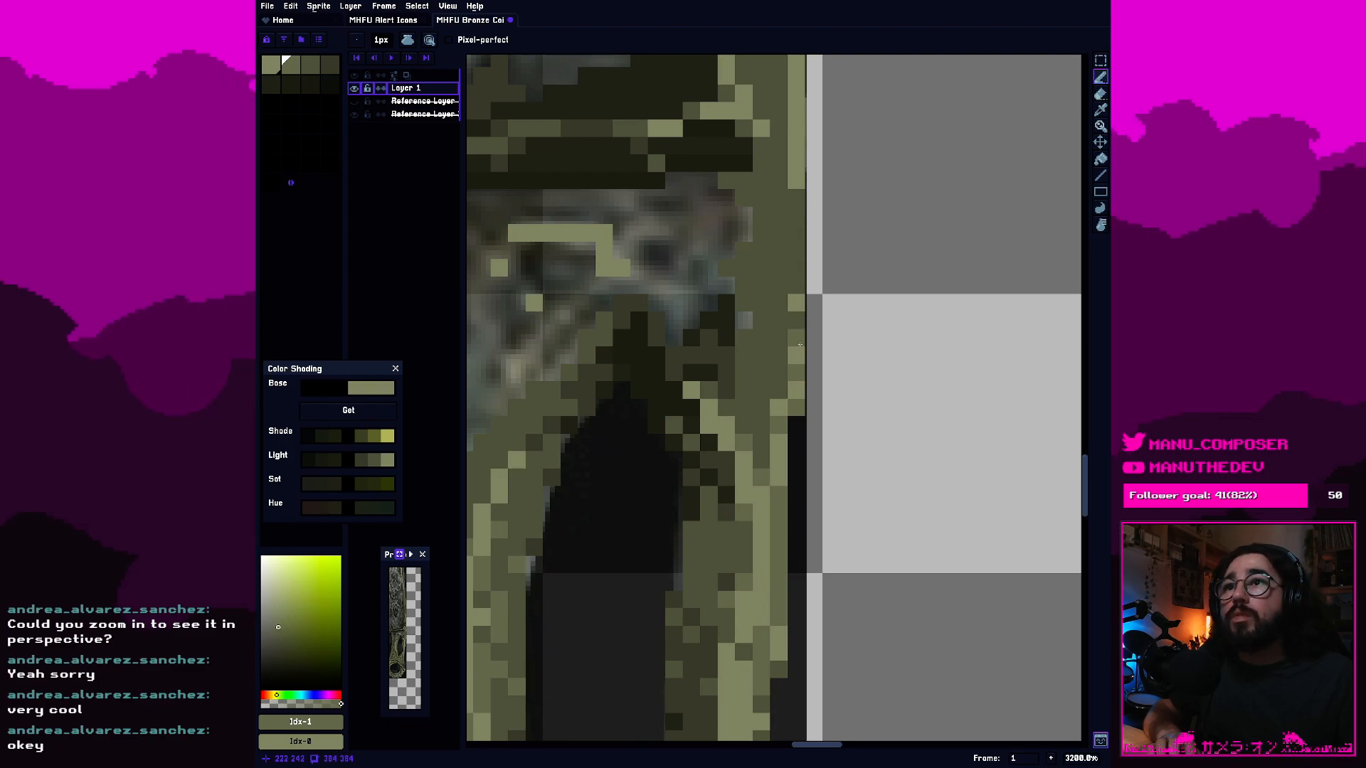
Touch up pixels with palette colour 1 on the handle's right side between the cutout's upper end and the guard.
scroll(838, 438, "down", 3)
scroll(838, 438, "down", 3)
scroll(807, 393, "up", 4)
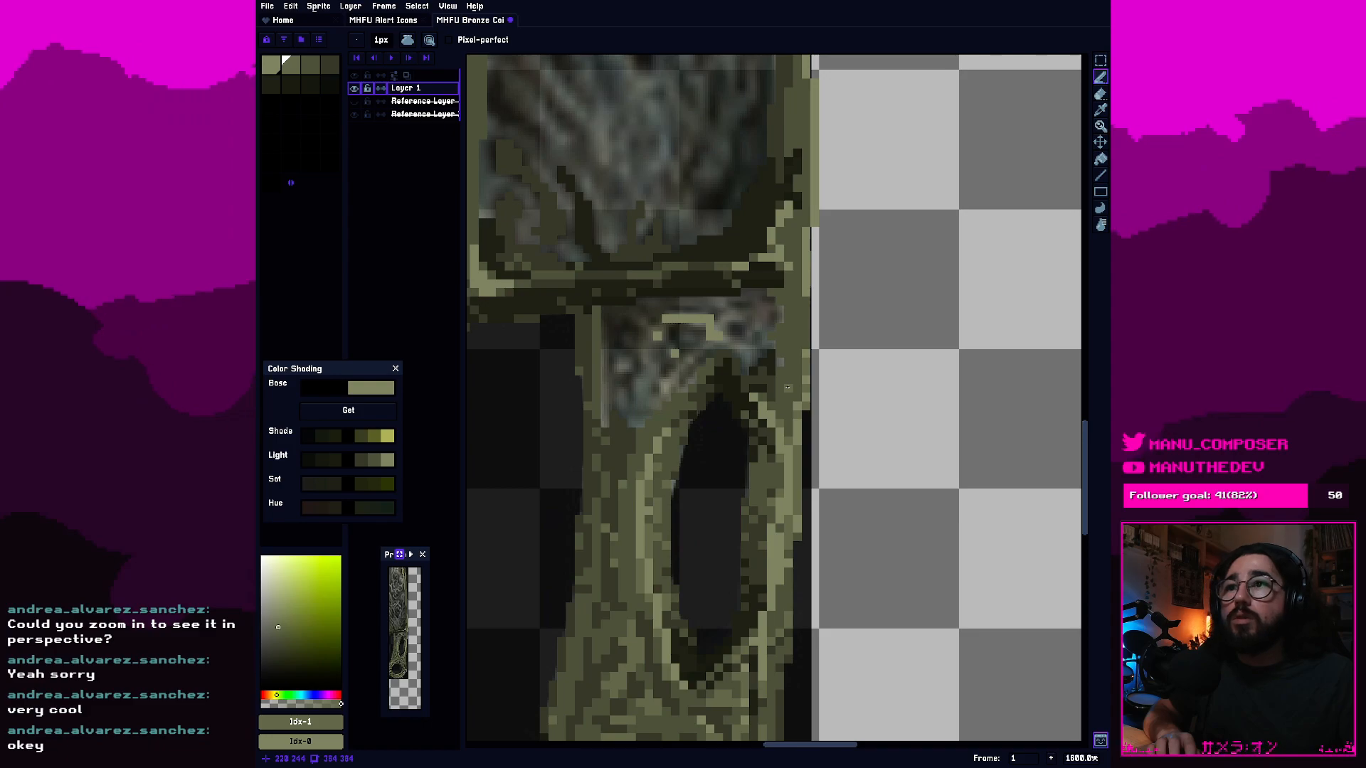
scroll(788, 388, "up", 1)
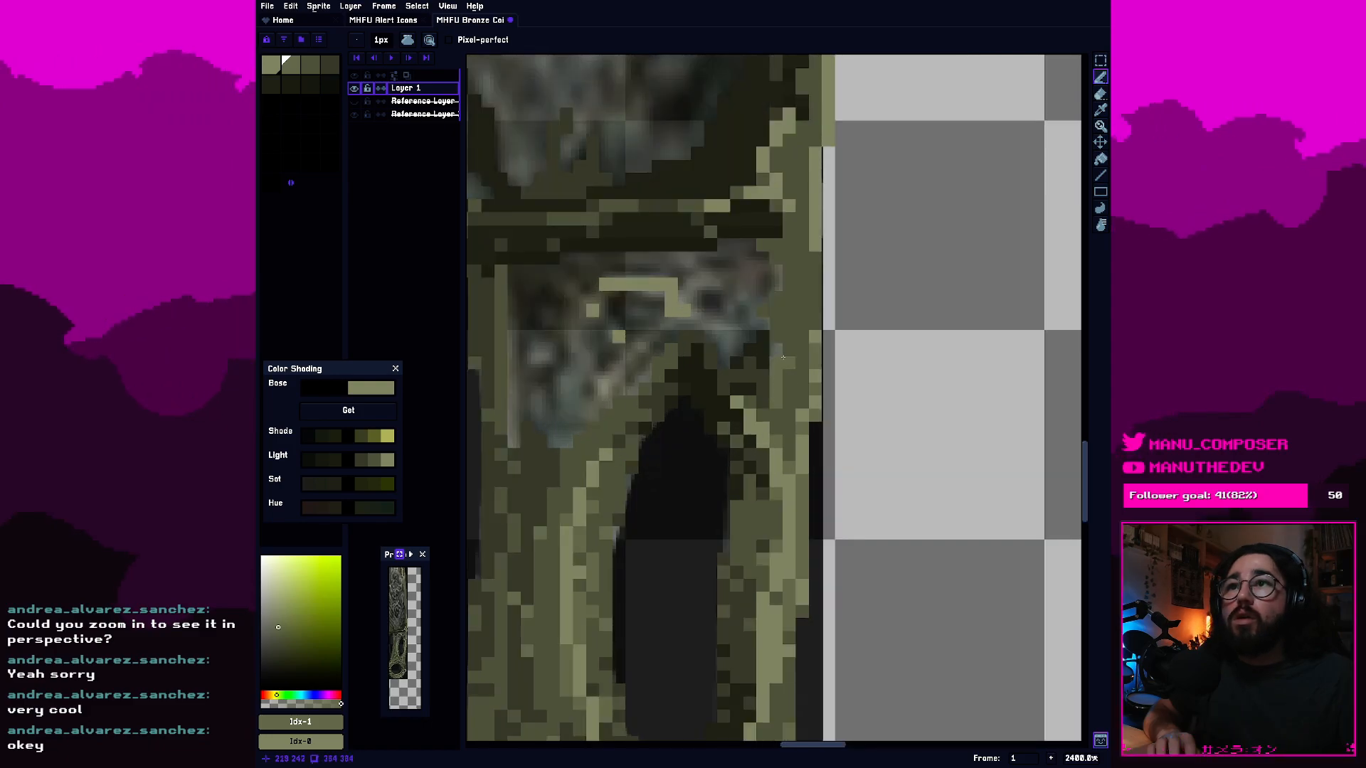
left_click_drag(788, 345, 787, 327)
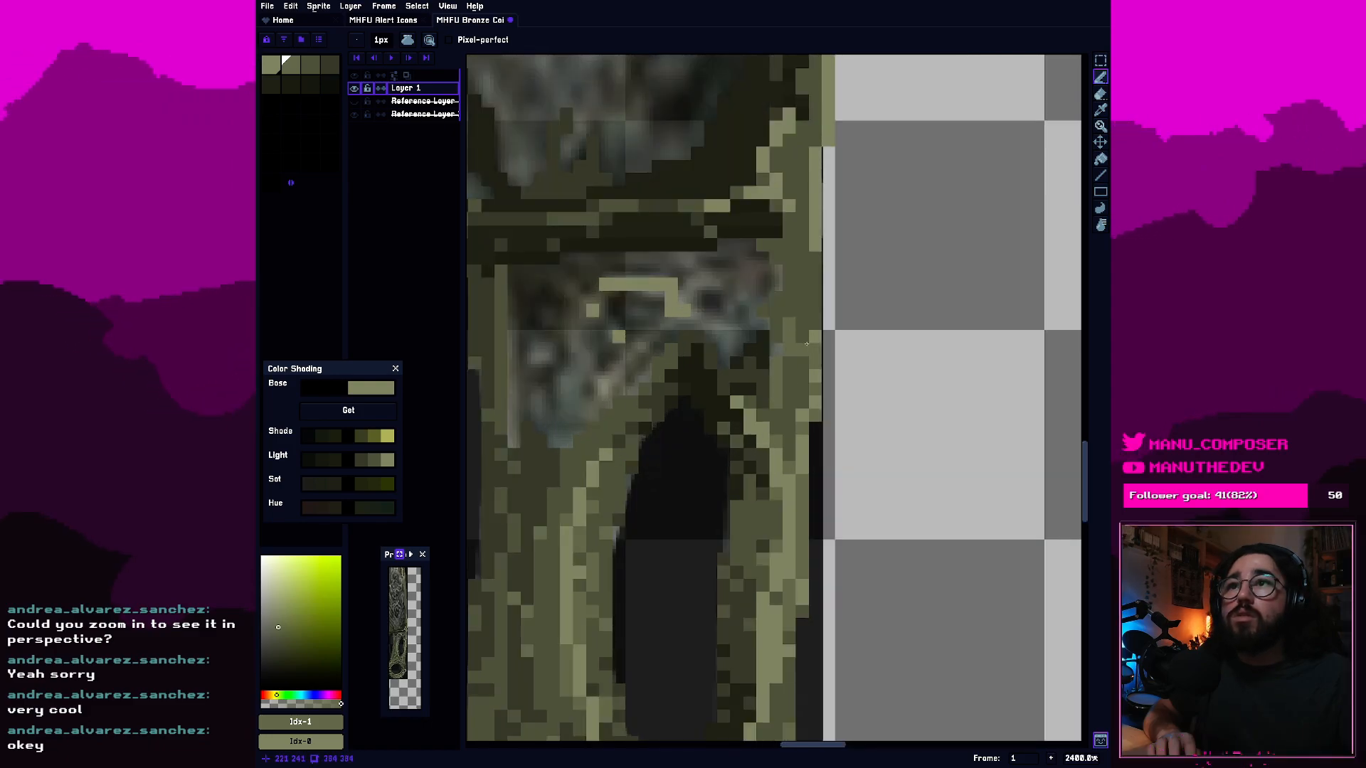
Review the handle's edge shading close up and against the whole sword, and save the file.
scroll(813, 356, "down", 3)
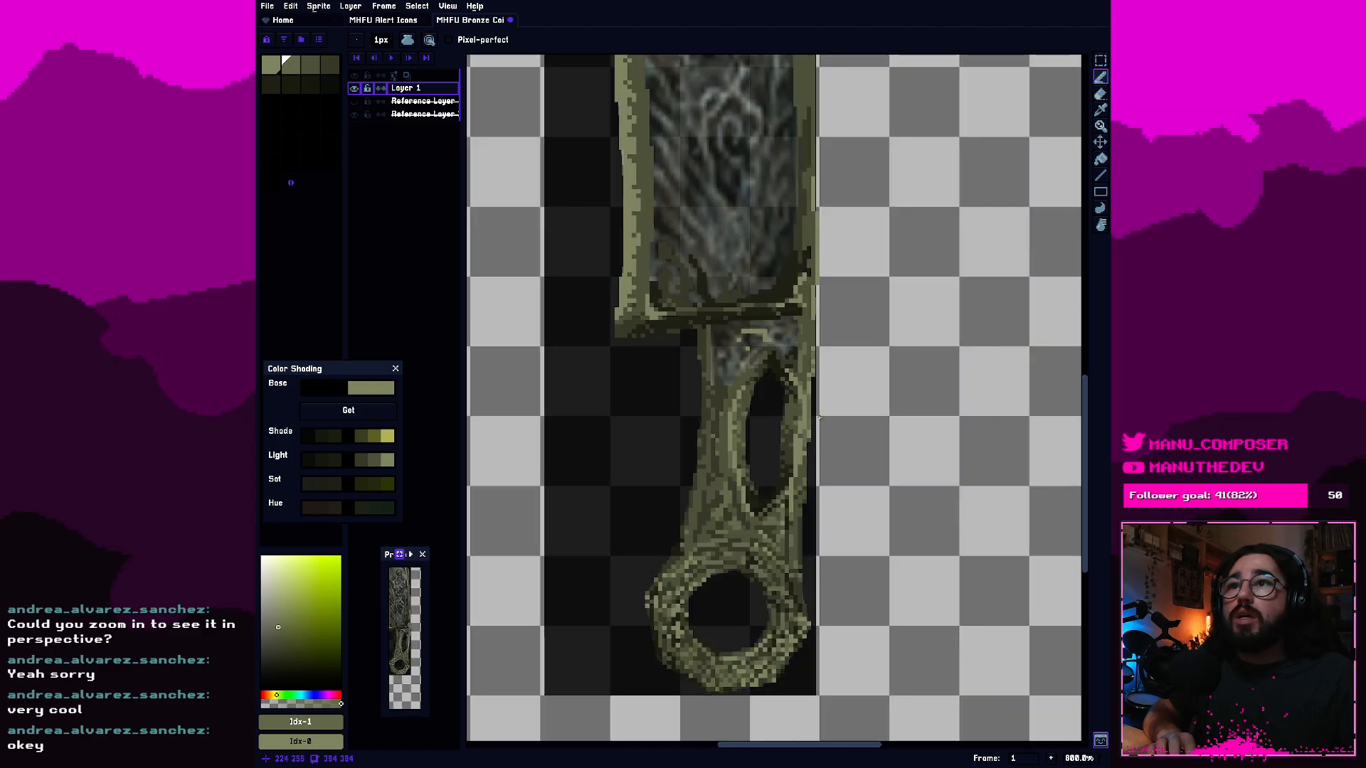
scroll(820, 419, "up", 2)
scroll(787, 487, "down", 2)
scroll(799, 476, "up", 3)
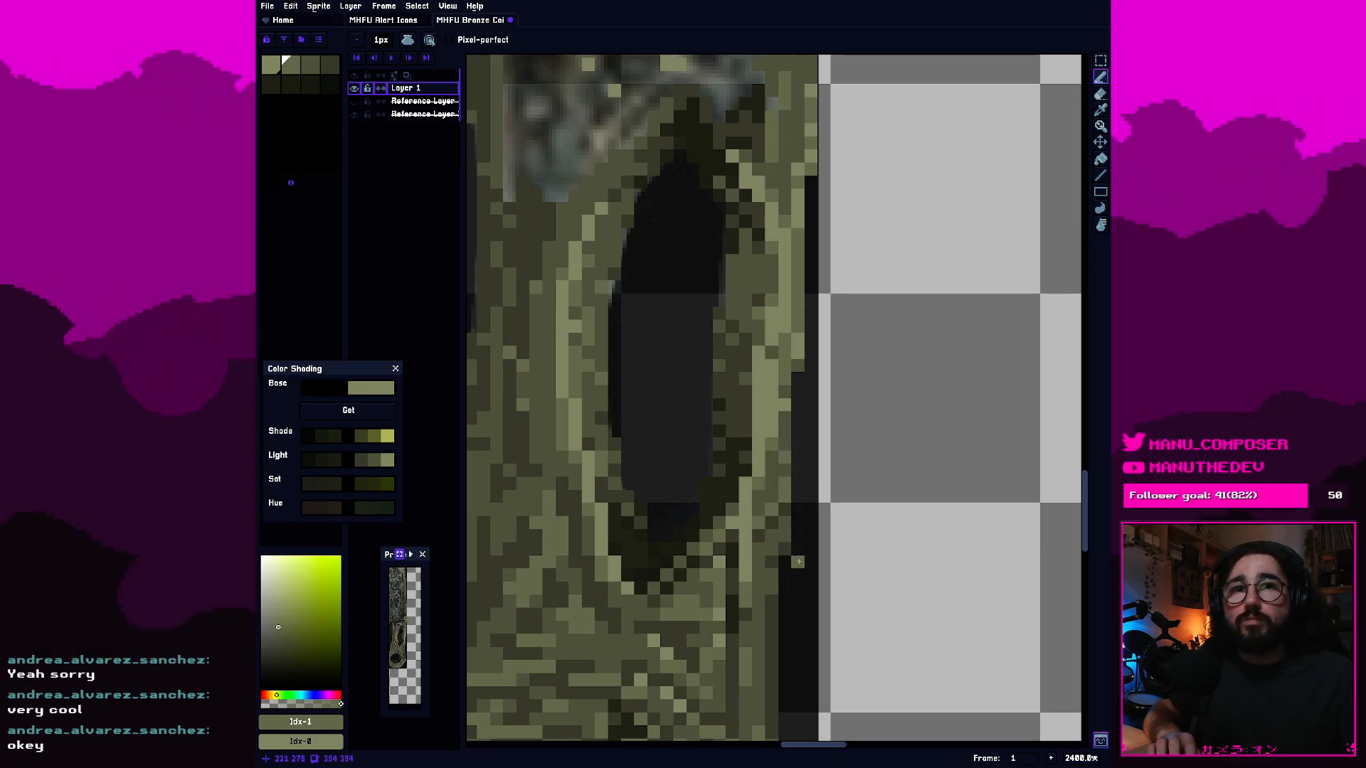
scroll(798, 562, "down", 3)
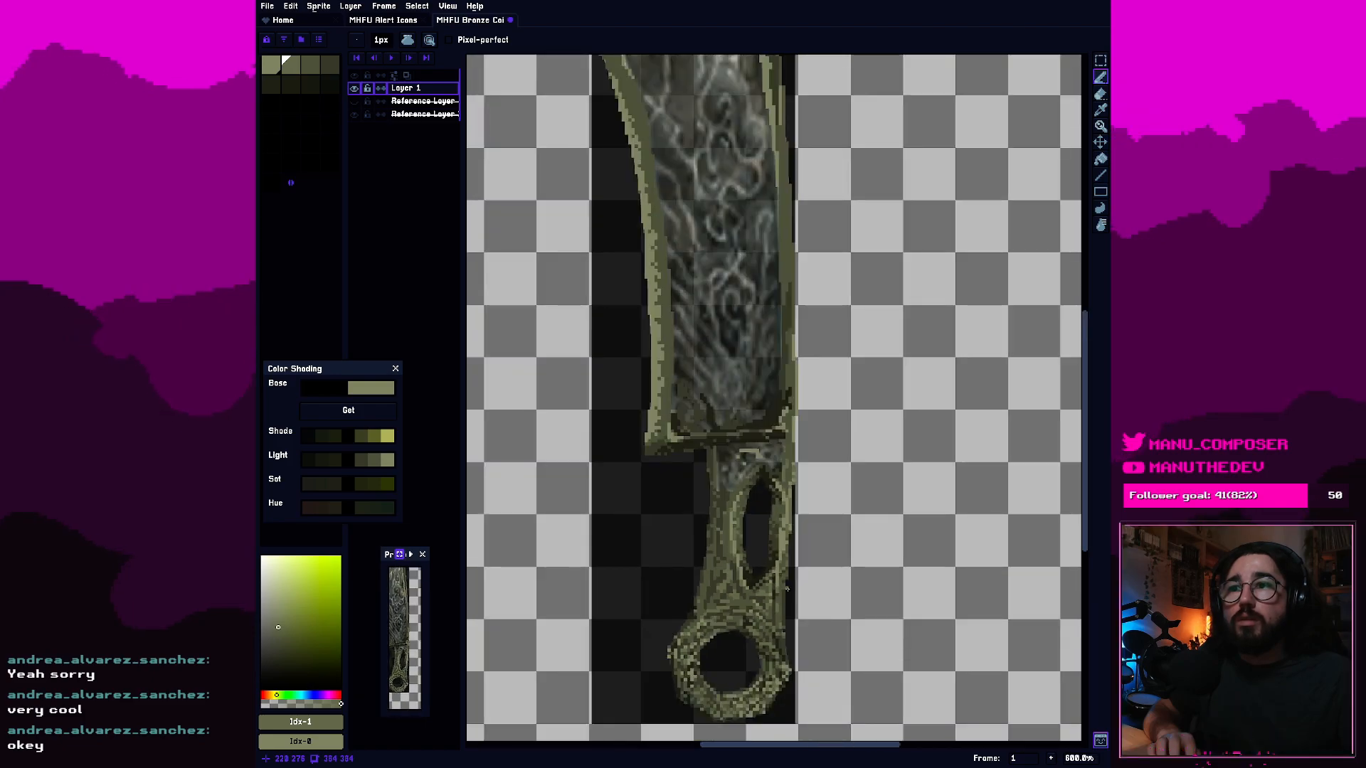
scroll(800, 498, "up", 2)
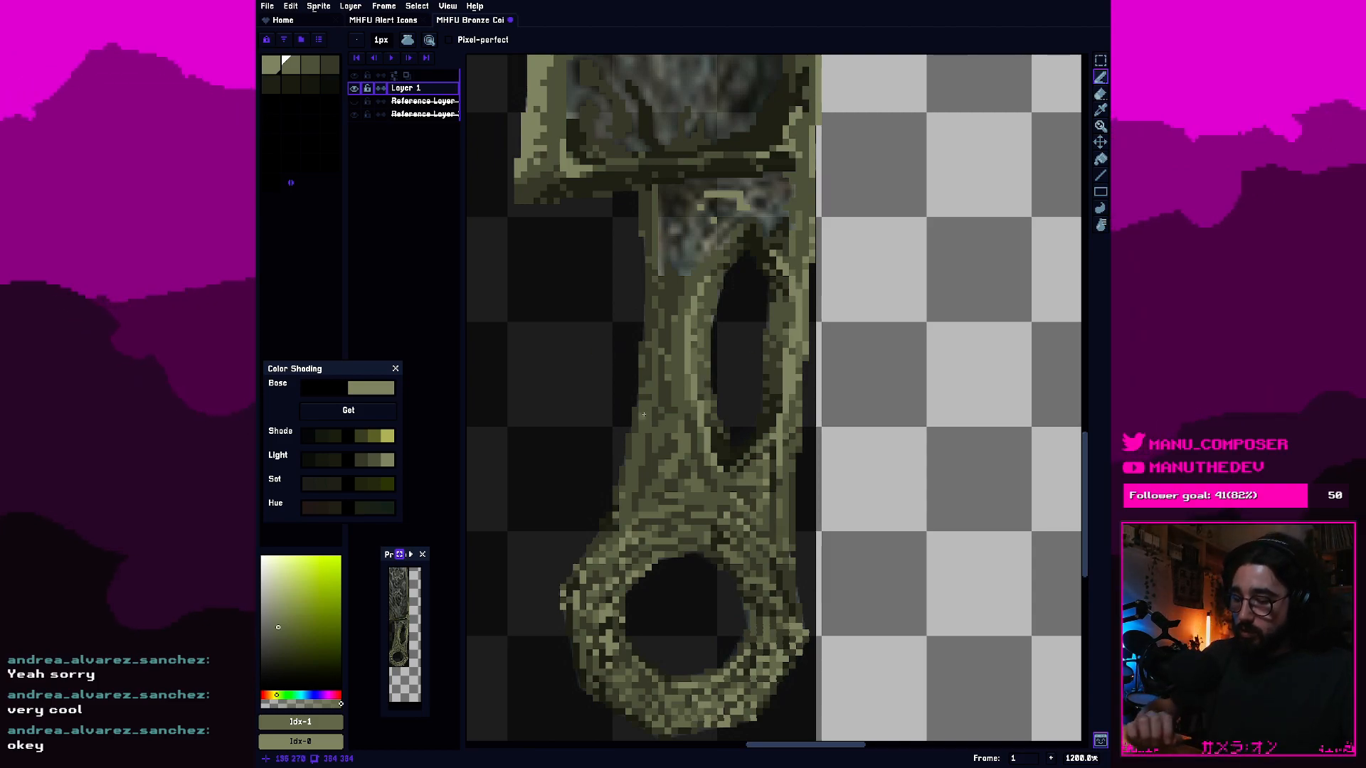
key("ctrl+s")
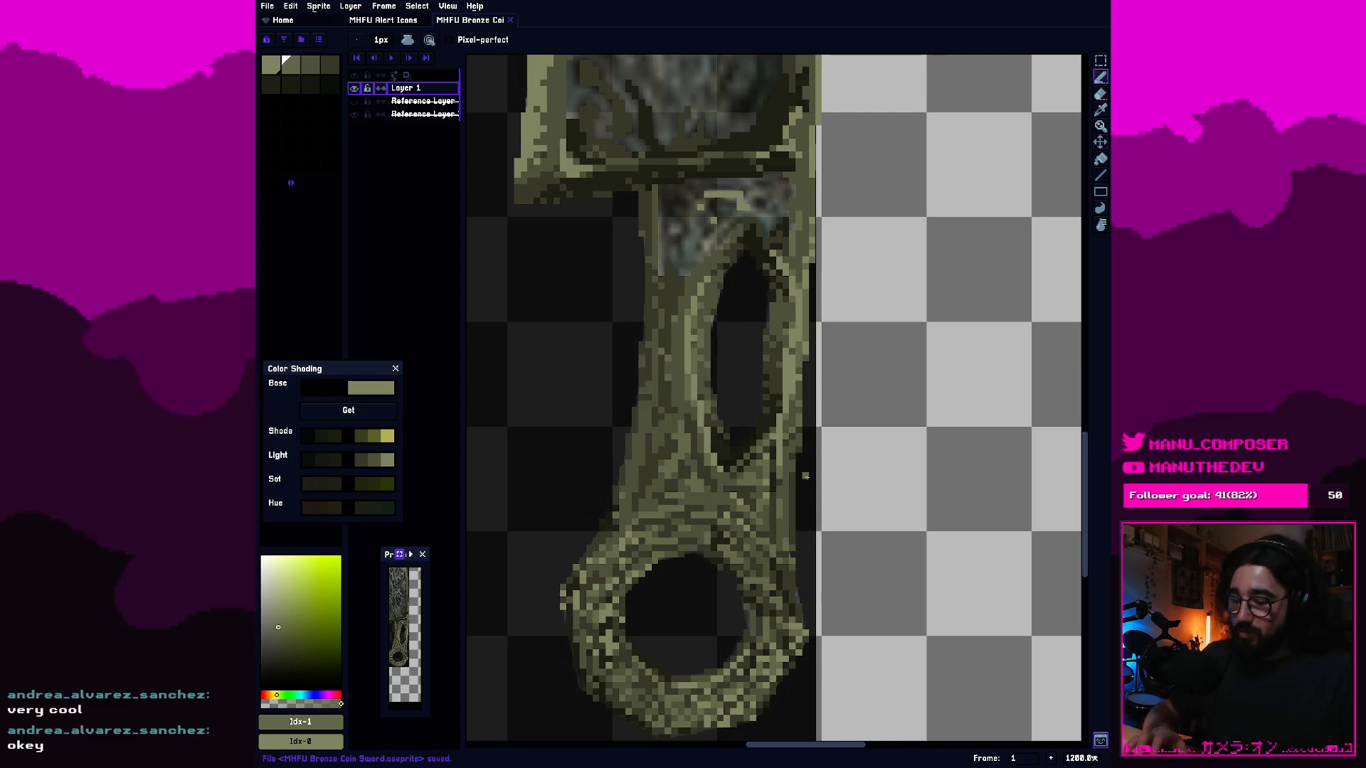
Erase stray pixels along the handle's right outer edge between the cutout and the ring.
scroll(838, 515, "up", 2)
key("e")
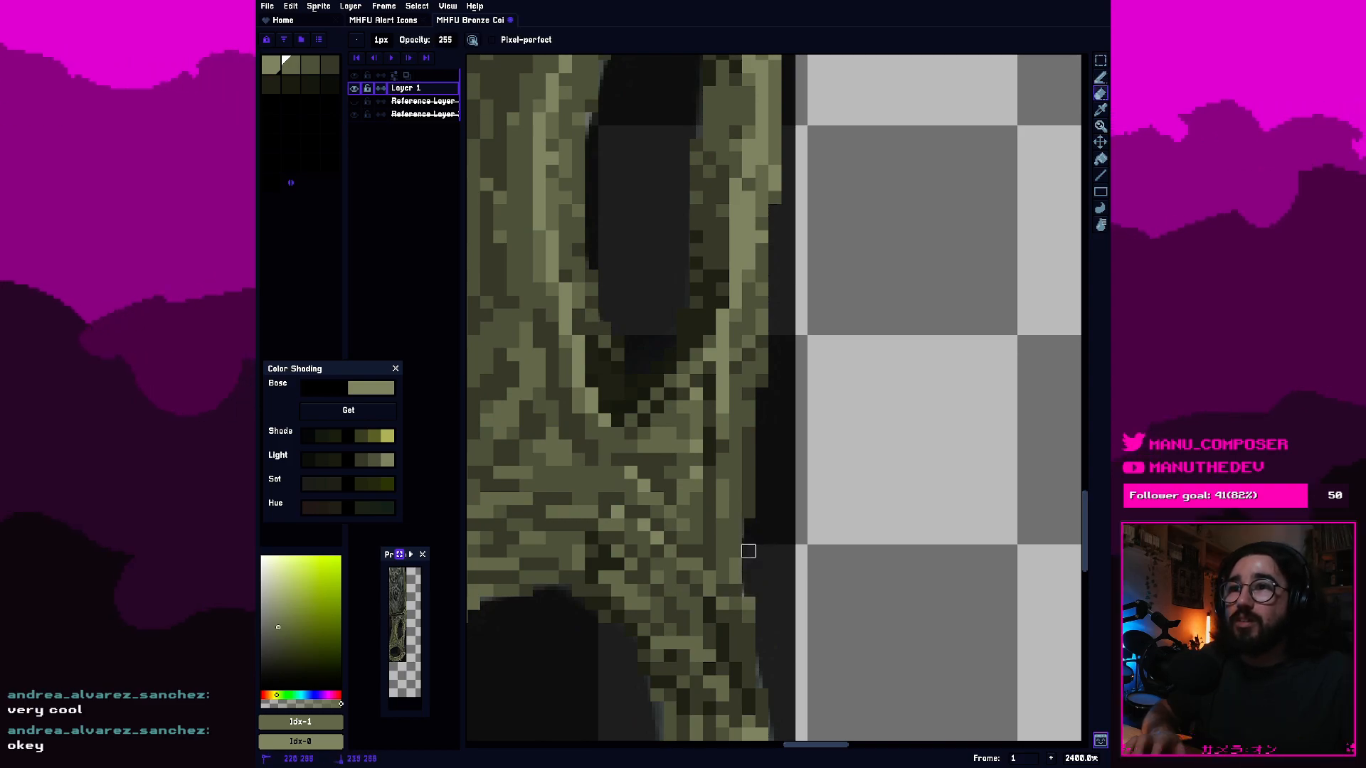
scroll(787, 394, "down", 4)
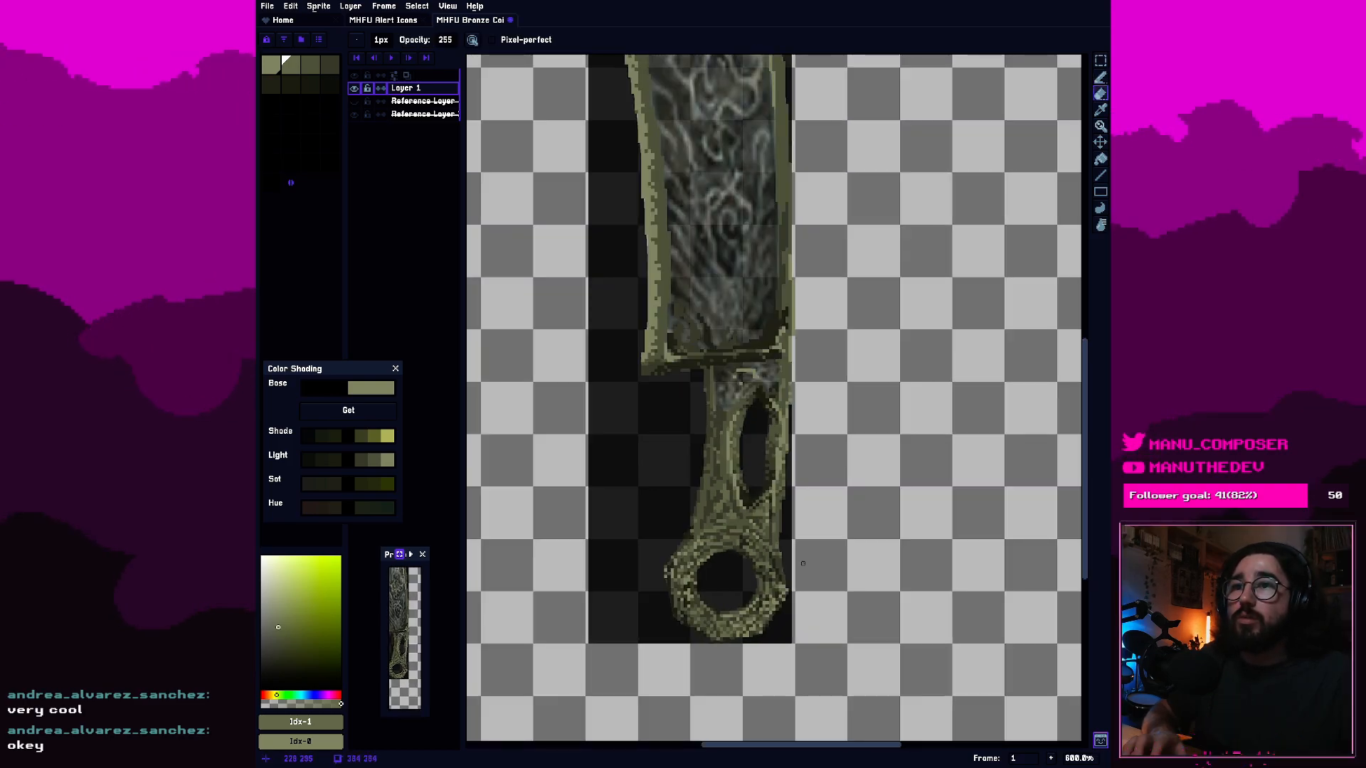
Touch up pixels with palette colours 3 and 2 on the handle's right outer edge just above the ring, and save the file.
scroll(802, 570, "up", 3)
scroll(802, 570, "up", 1)
key("b")
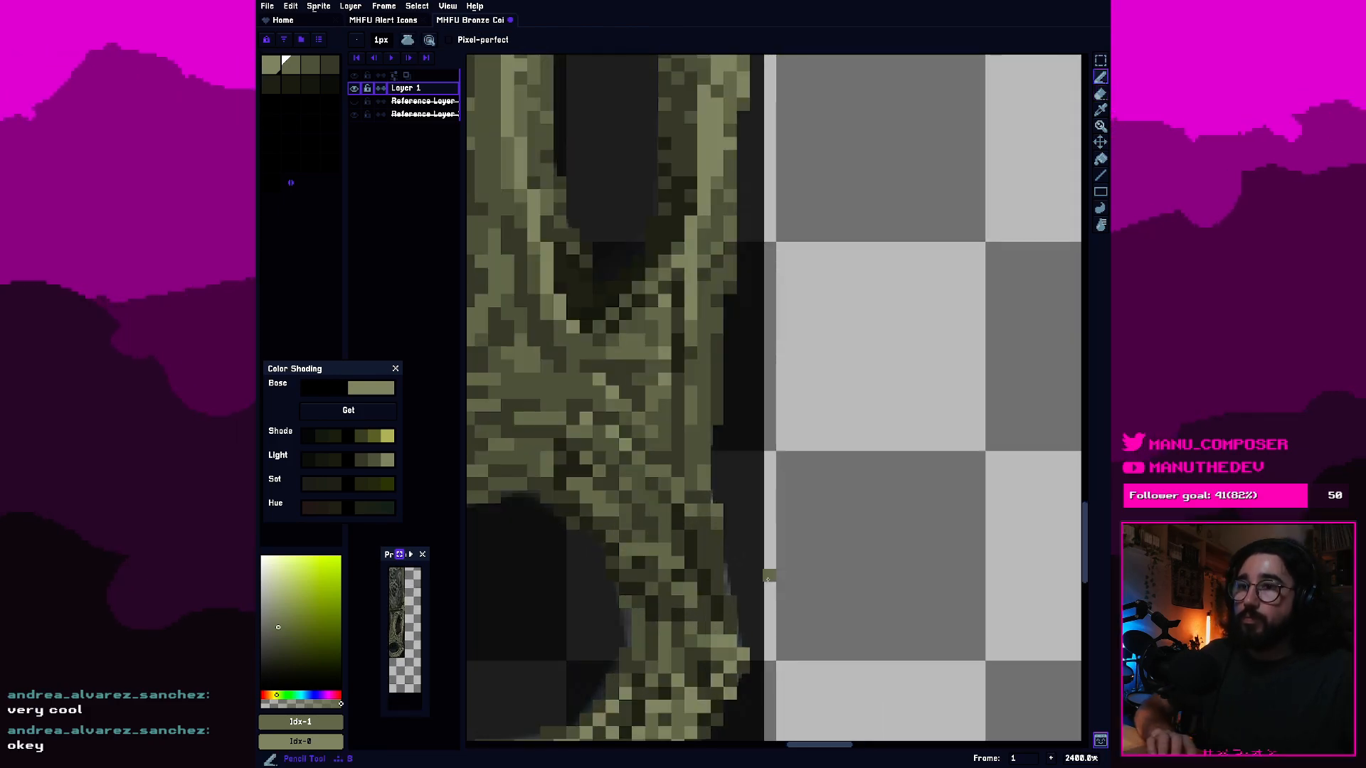
left_click(727, 599, "alt")
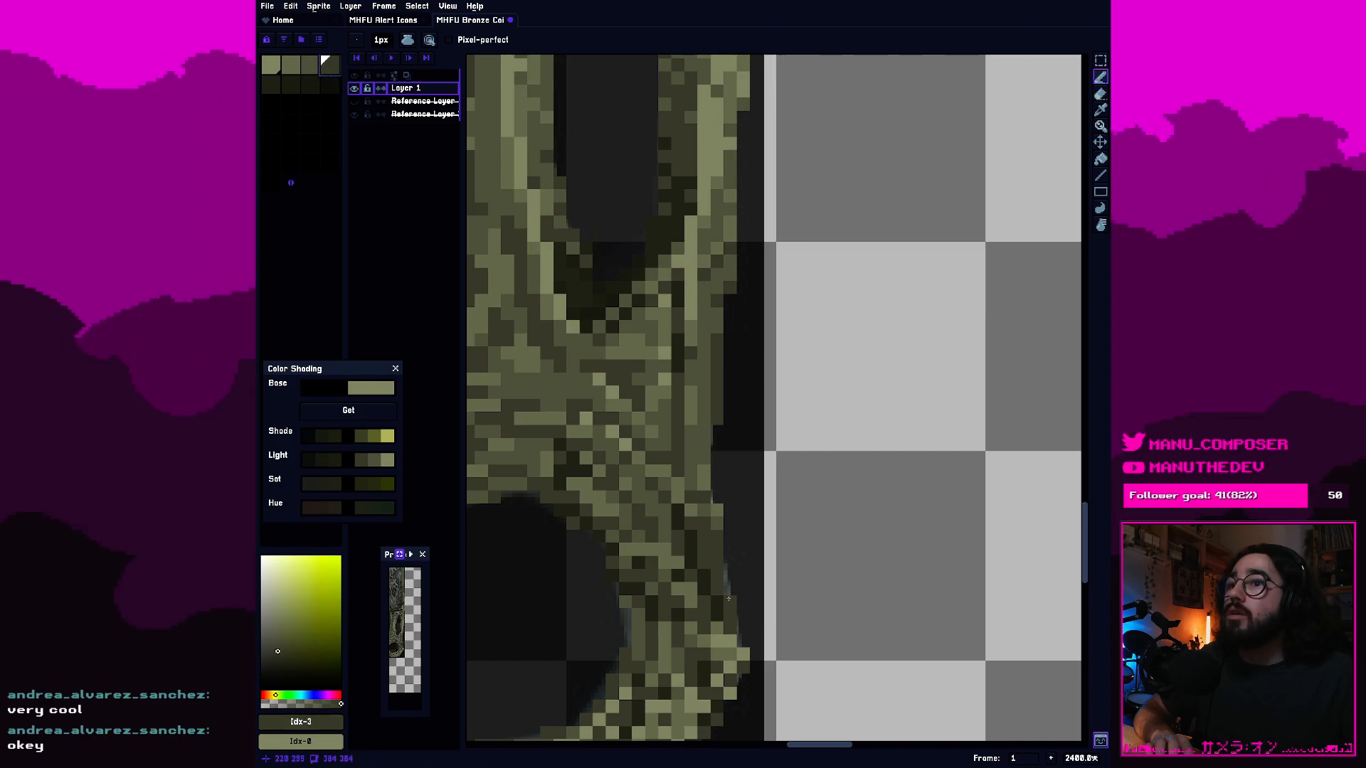
left_click(710, 579, "alt")
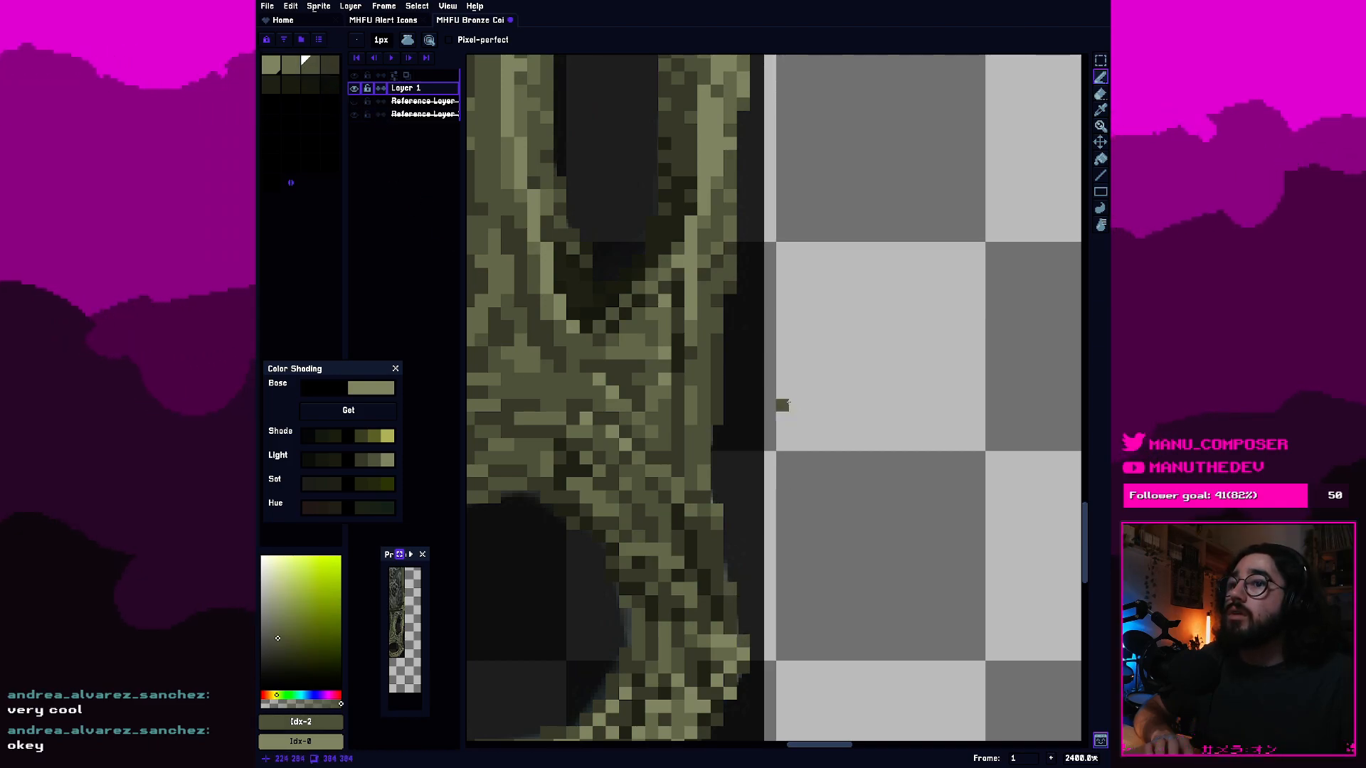
scroll(760, 372, "down", 1)
scroll(747, 381, "up", 1)
left_click_drag(759, 416, 824, 507)
scroll(827, 572, "down", 2)
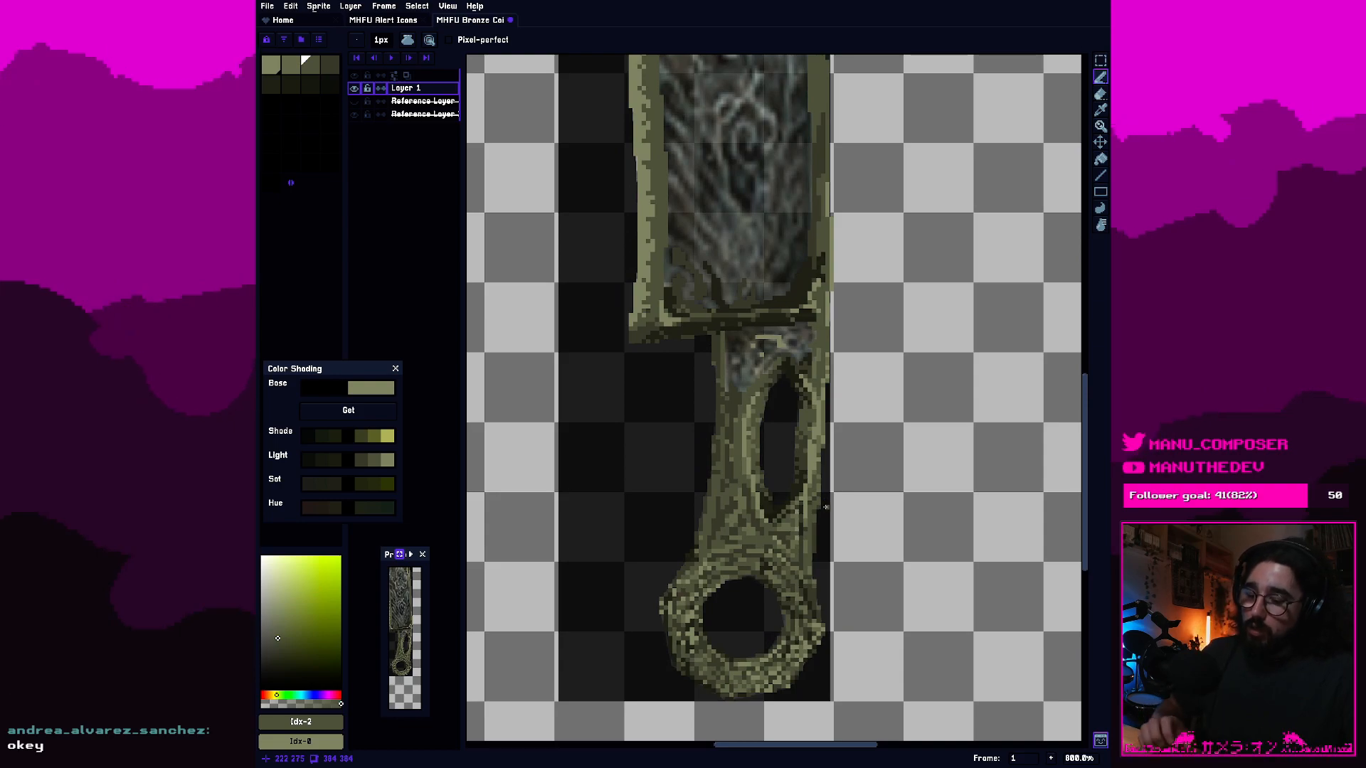
key("ctrl+s")
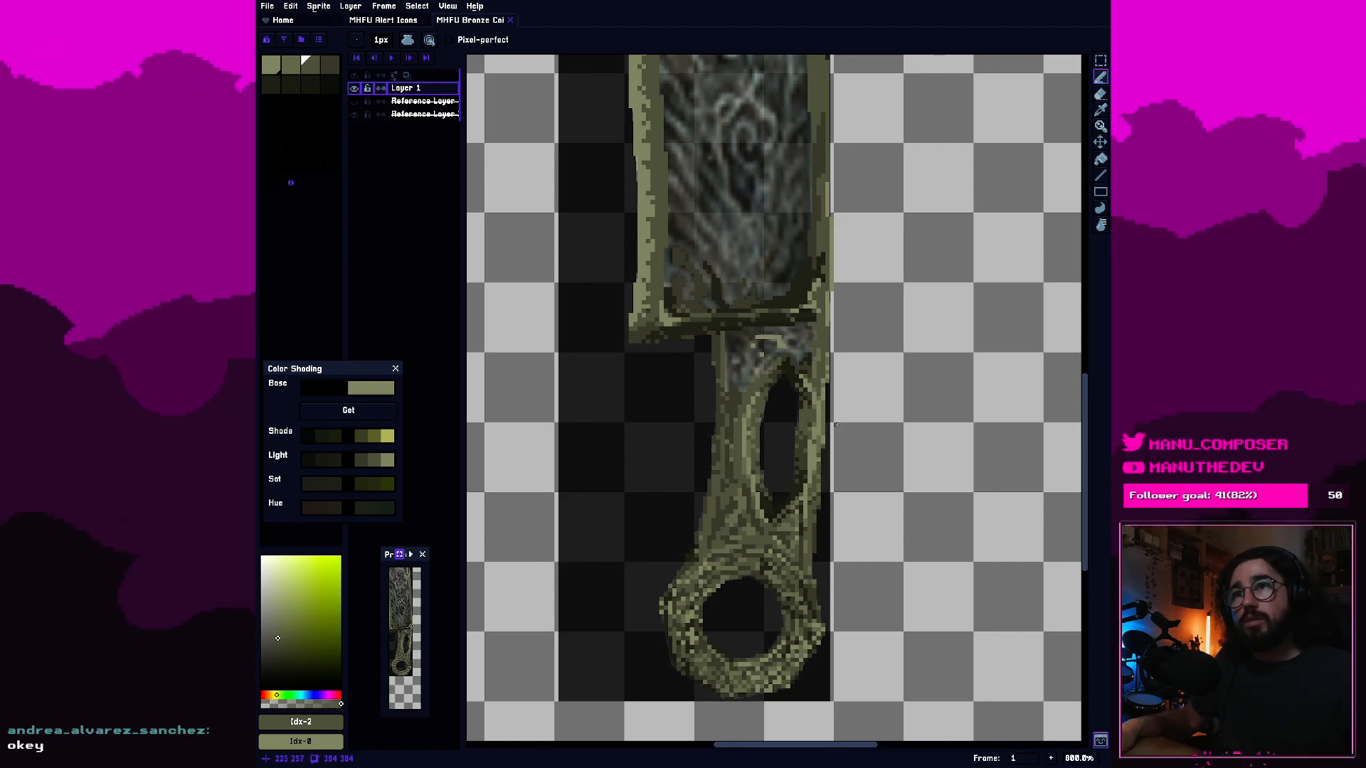
Review the blade's frame, the handle and the whole sword at reduced magnification, and save the sprite again.
left_click_drag(794, 335, 841, 670)
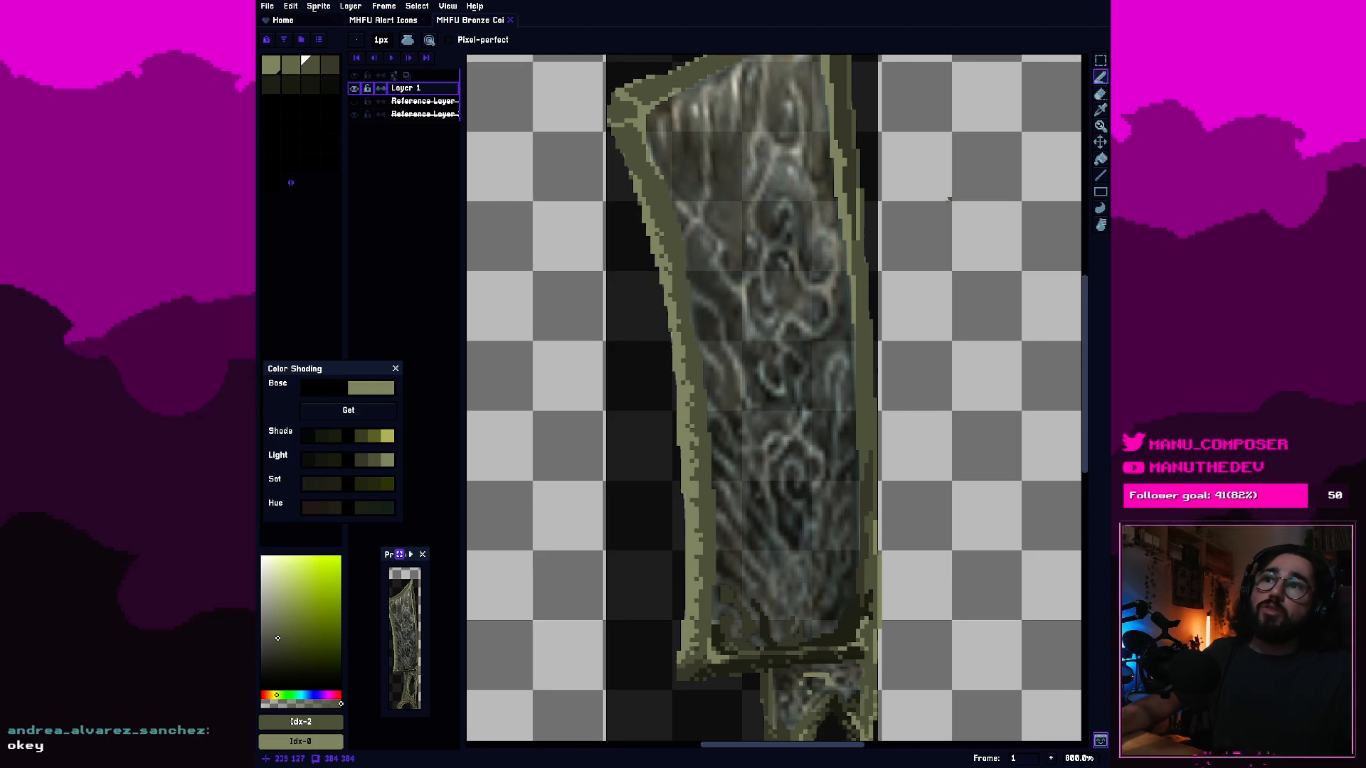
scroll(861, 303, "down", 1)
left_click_drag(855, 417, 802, 341)
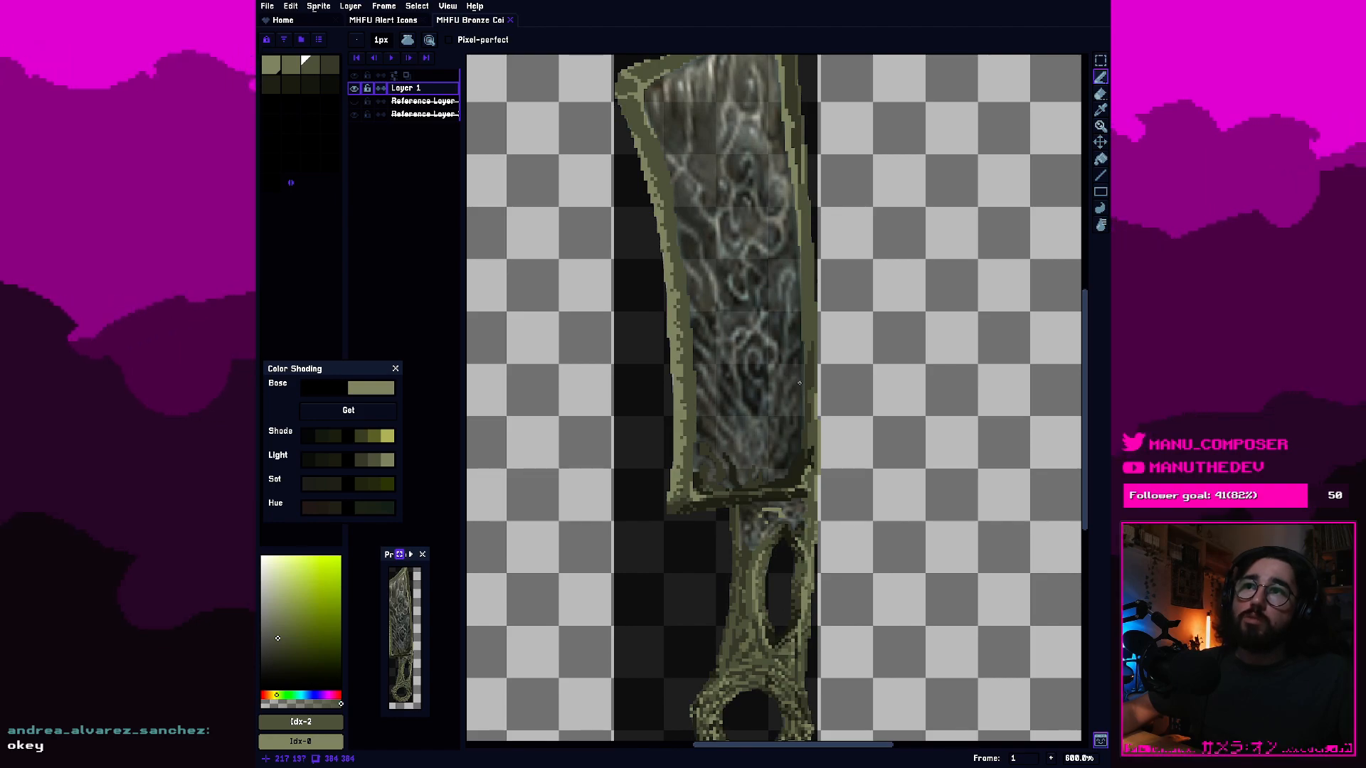
left_click_drag(800, 407, 797, 342)
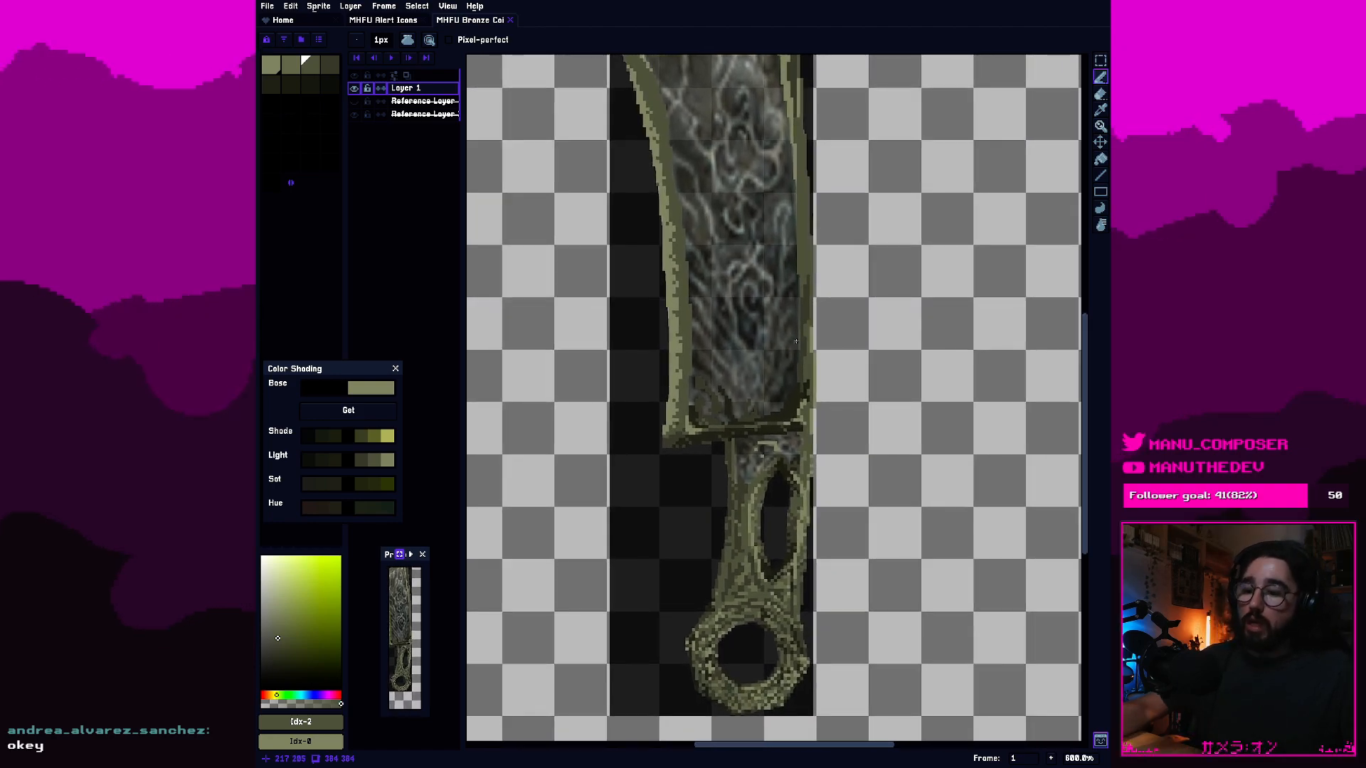
key("ctrl+s")
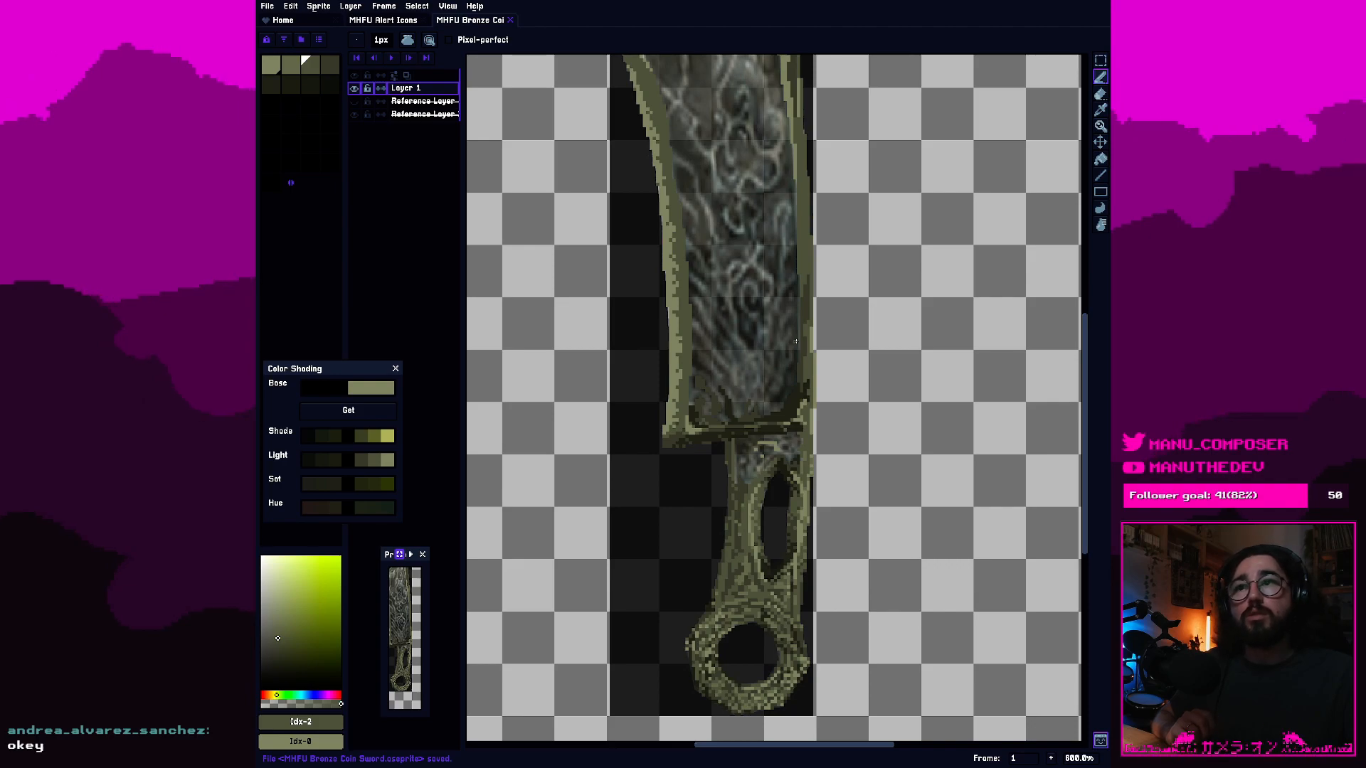
left_click_drag(805, 370, 848, 495)
scroll(840, 417, "down", 1)
scroll(848, 495, "down", 1)
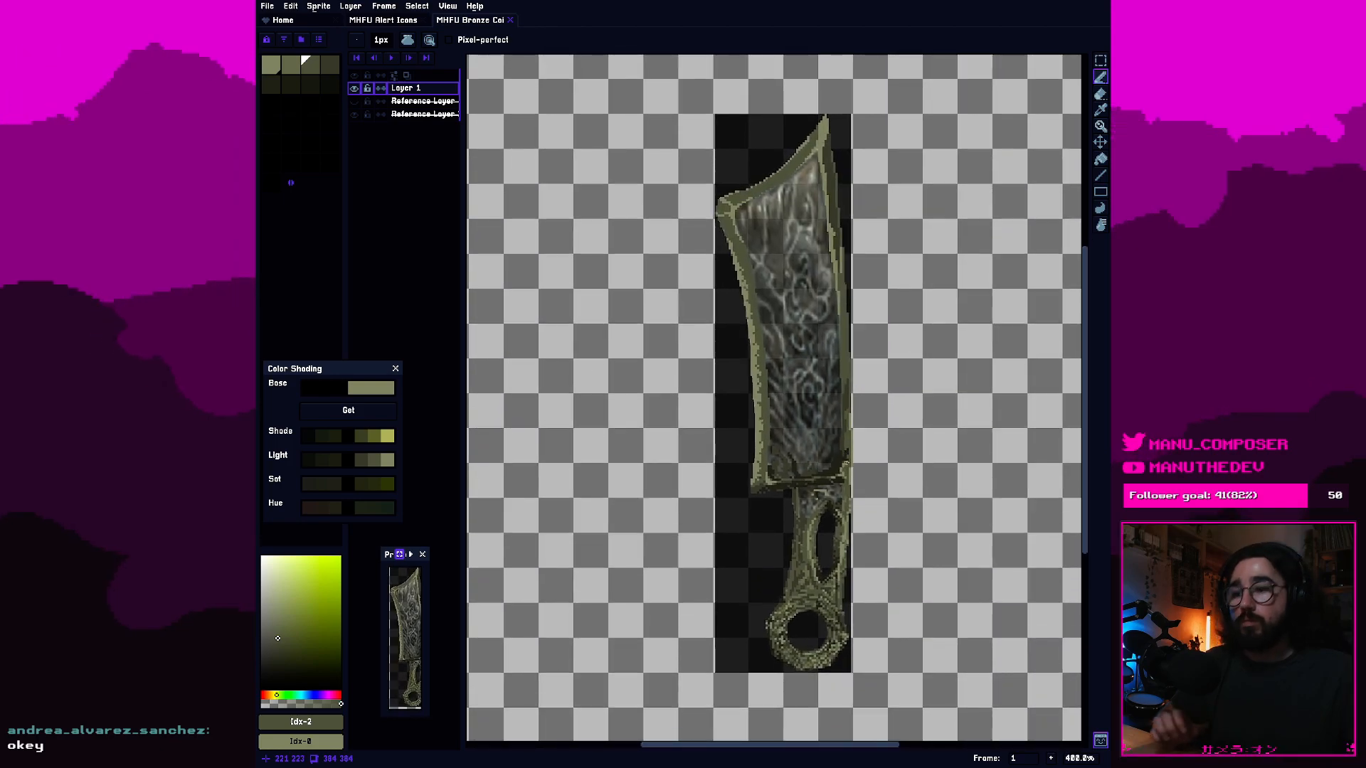
key("ctrl+s")
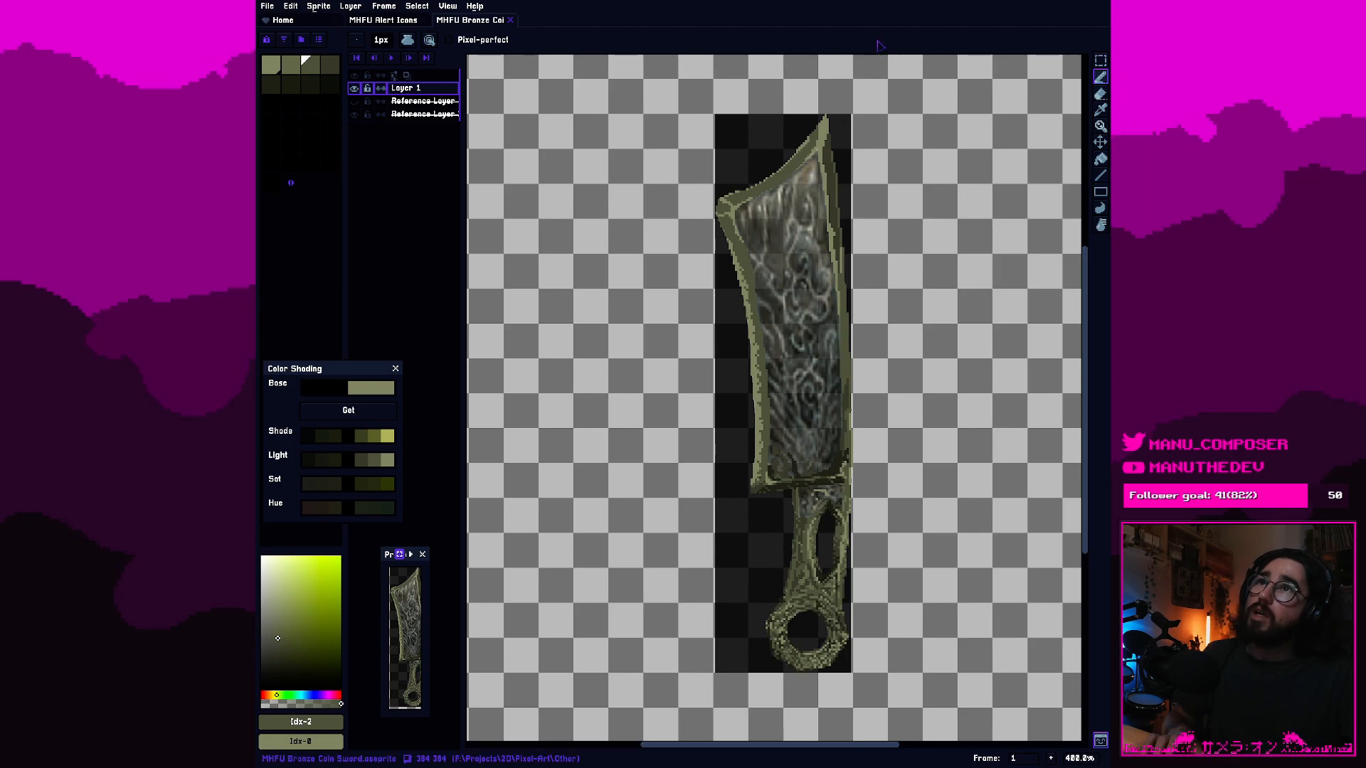
key("ctrl+s")
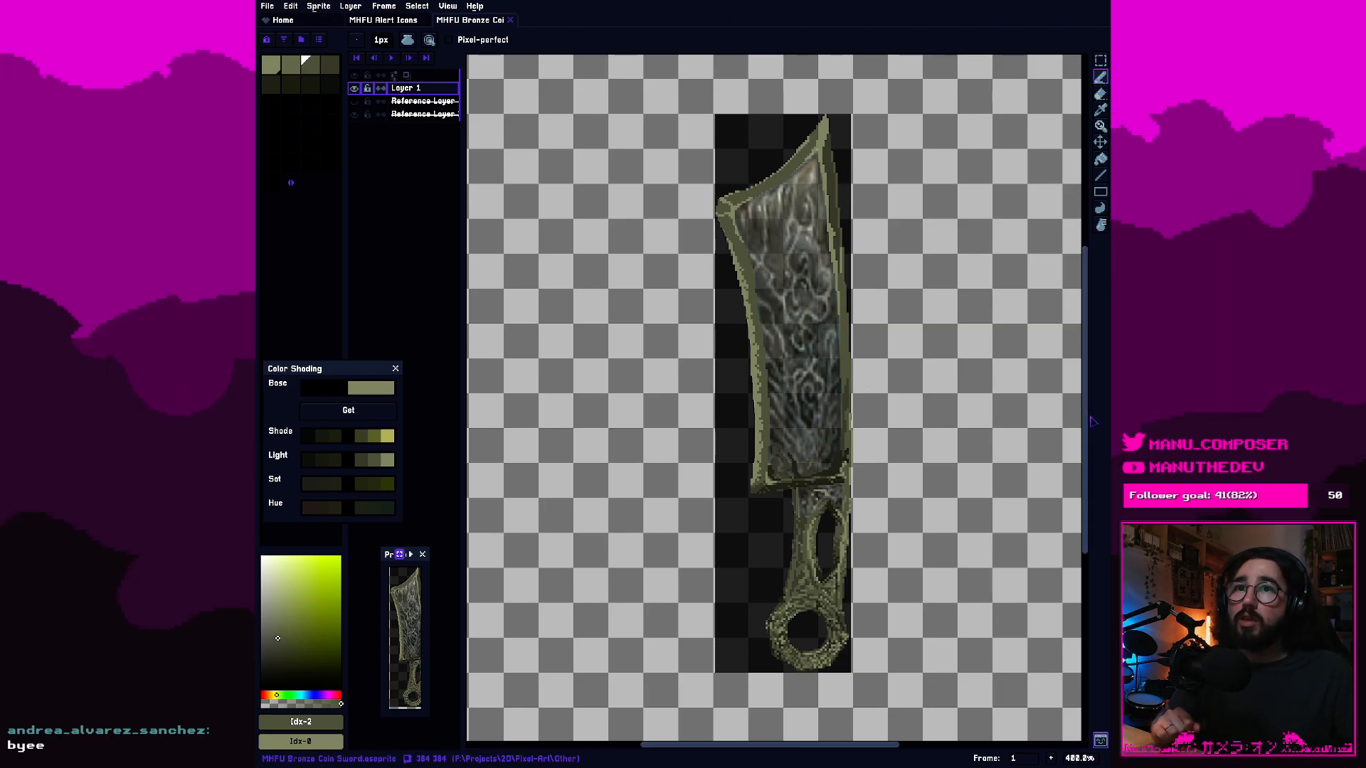
left_click_drag(1085, 422, 1087, 446)
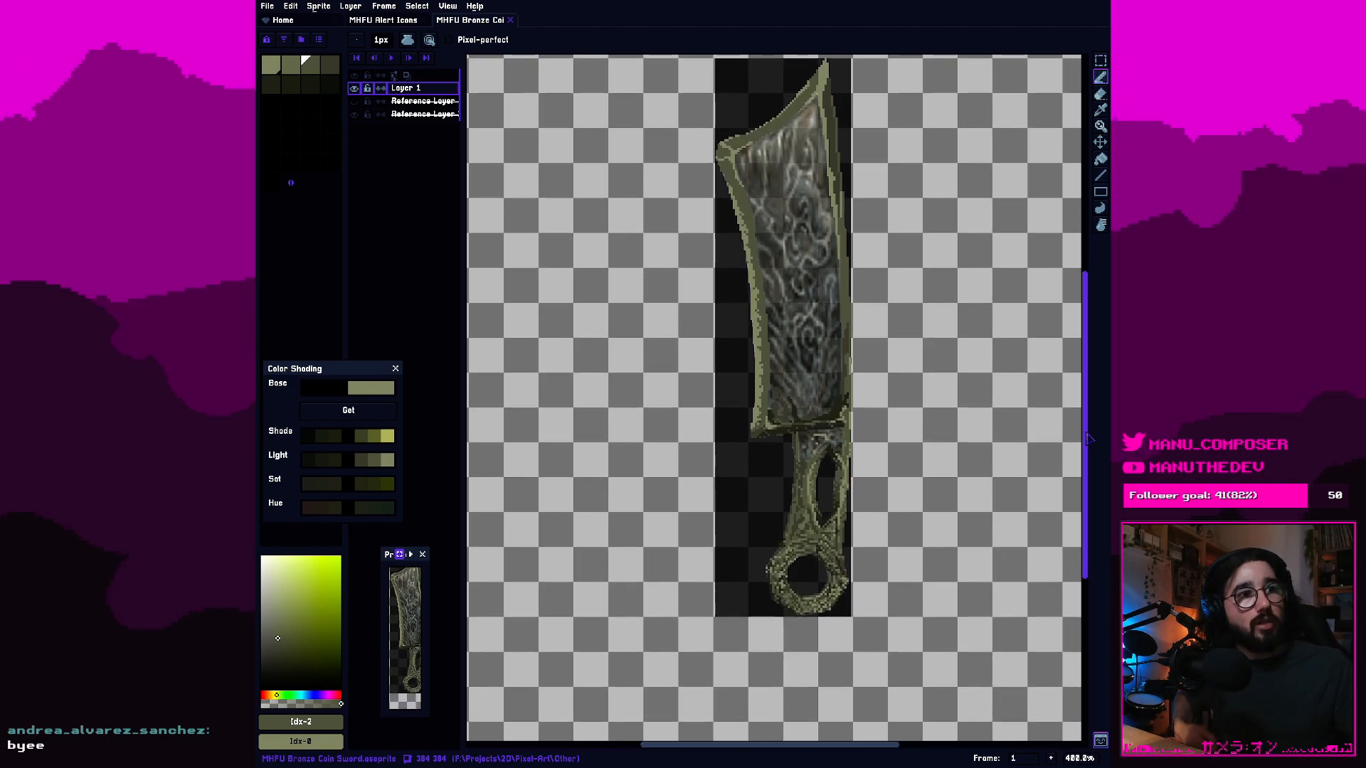